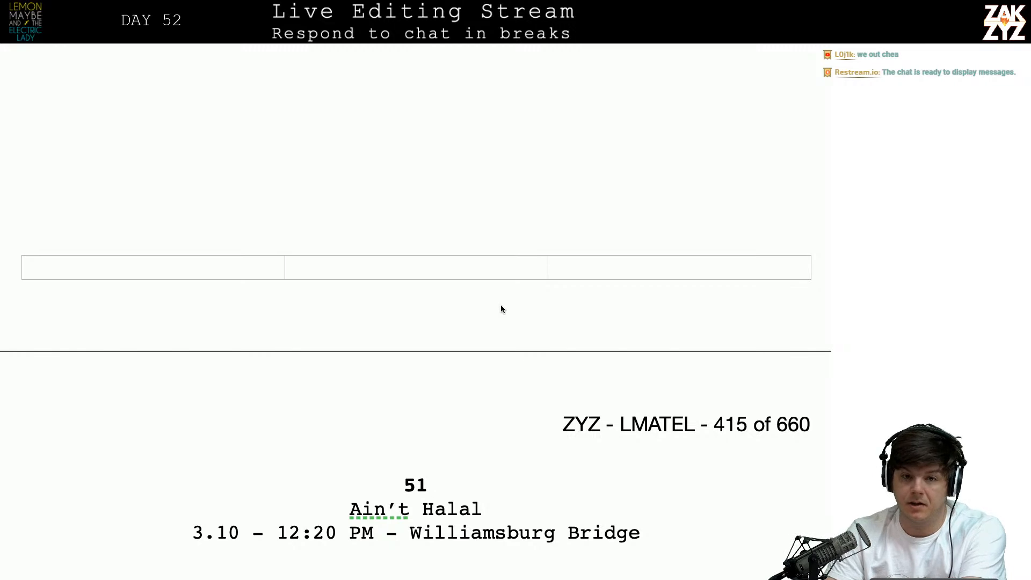
- Examine the chapter 51 heading and read through its opening paragraph about getting into the city
{"action": "scroll", "coordinate": [502, 309], "scroll_direction": "down", "scroll_amount": 3}
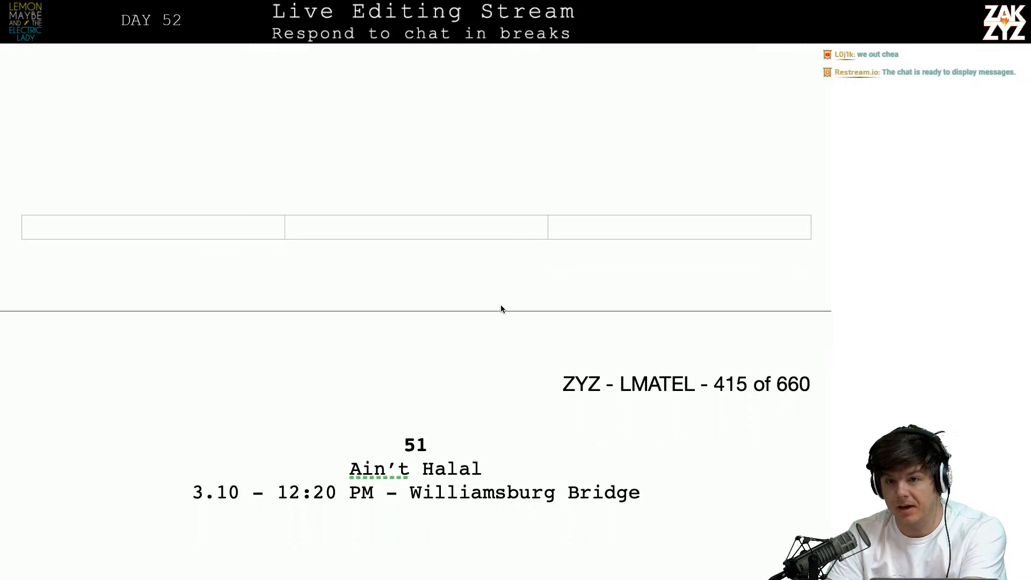
{"action": "scroll", "coordinate": [502, 309], "scroll_direction": "down", "scroll_amount": 3}
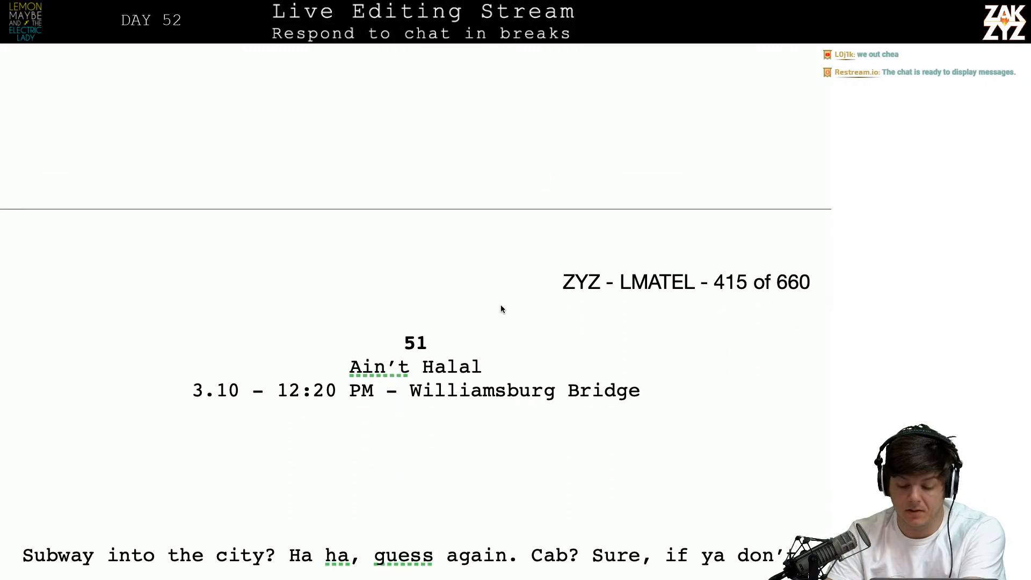
{"action": "scroll", "coordinate": [502, 309], "scroll_direction": "down", "scroll_amount": 1}
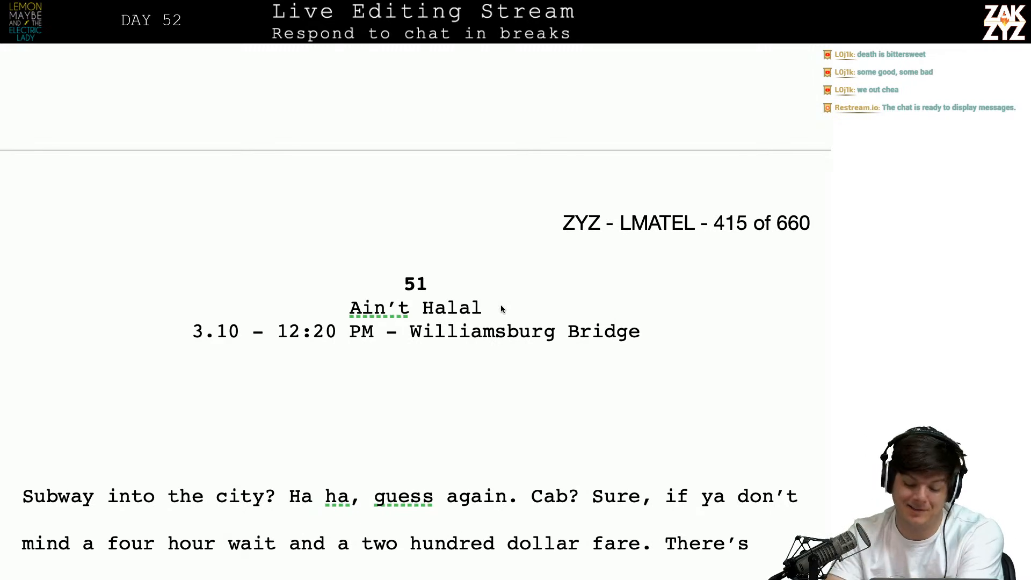
{"action": "scroll", "coordinate": [497, 308], "scroll_direction": "down", "scroll_amount": 3}
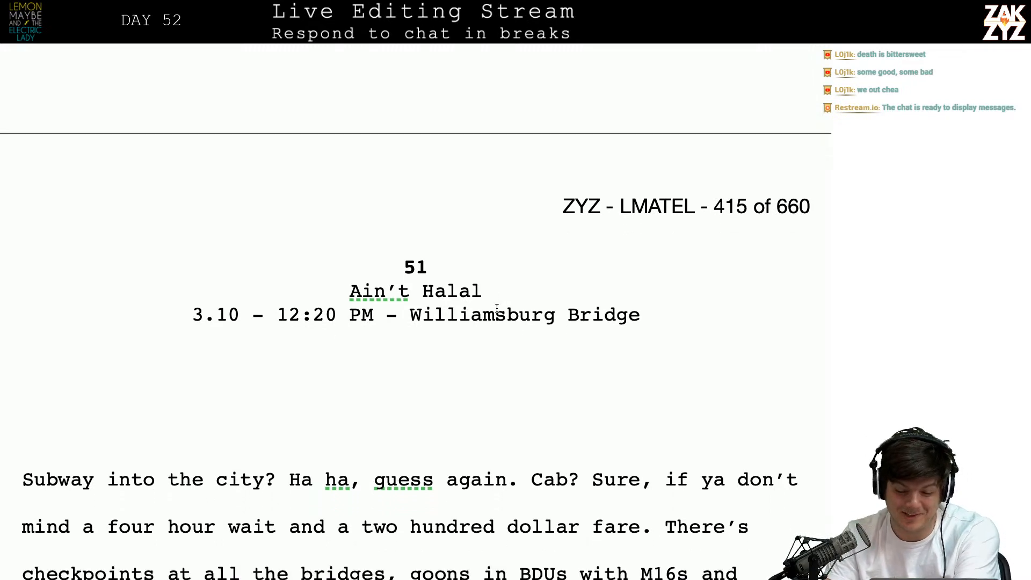
{"action": "scroll", "coordinate": [497, 308], "scroll_direction": "down", "scroll_amount": 1}
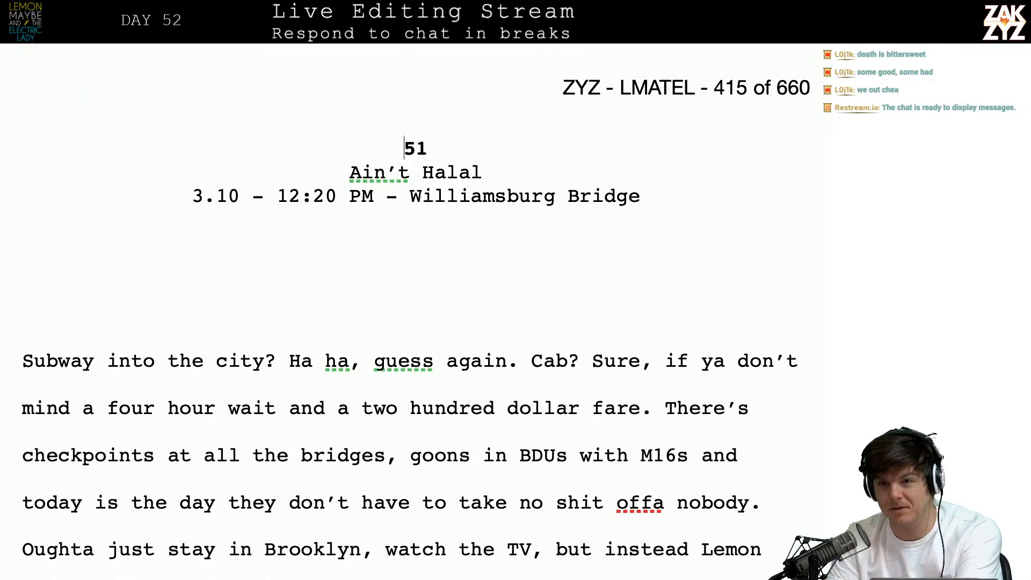
{"action": "key", "text": "Down"}
{"action": "key", "text": "Down"}
{"action": "key", "text": "Down"}
{"action": "key", "text": "Left"}
{"action": "key", "text": "Left"}
{"action": "key", "text": "Left"}
{"action": "key", "text": "Left"}
{"action": "key", "text": "Left"}
{"action": "key", "text": "Left"}
{"action": "key", "text": "Left"}
{"action": "key", "text": "Left"}
{"action": "key", "text": "Left"}
{"action": "key", "text": "Left"}
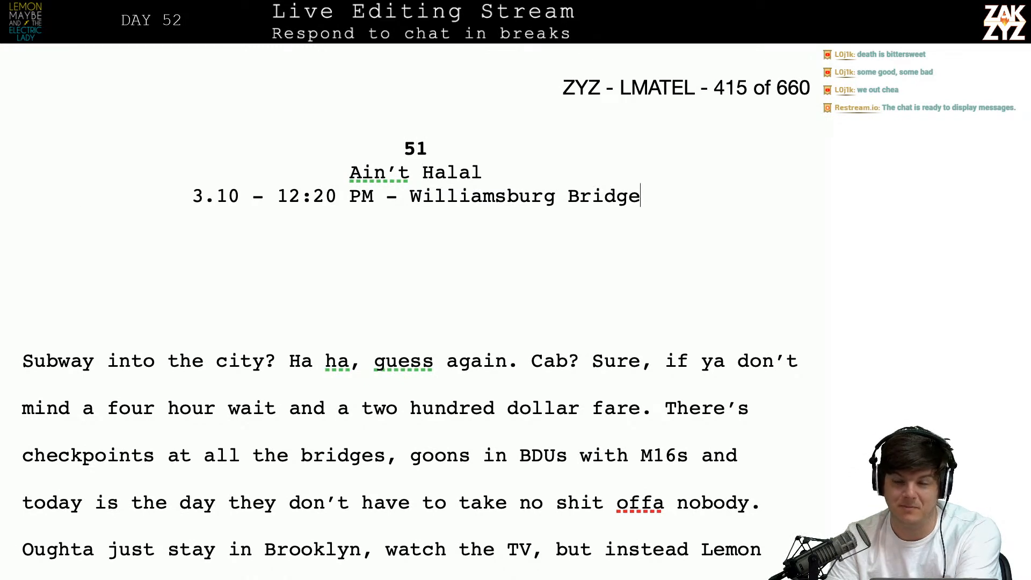
{"action": "key", "text": "Right"}
{"action": "key", "text": "Right"}
{"action": "key", "text": "Right"}
{"action": "key", "text": "Right"}
{"action": "key", "text": "Right"}
{"action": "key", "text": "Right"}
{"action": "key", "text": "Right"}
{"action": "key", "text": "Right"}
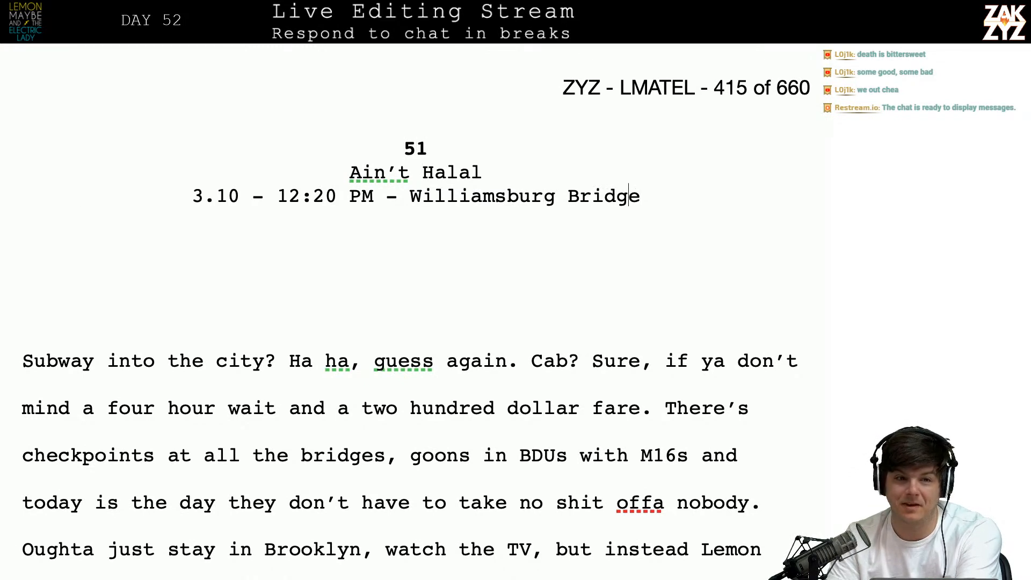
{"action": "scroll", "coordinate": [408, 322], "scroll_direction": "down", "scroll_amount": 1}
{"action": "scroll", "coordinate": [415, 320], "scroll_direction": "down", "scroll_amount": 1}
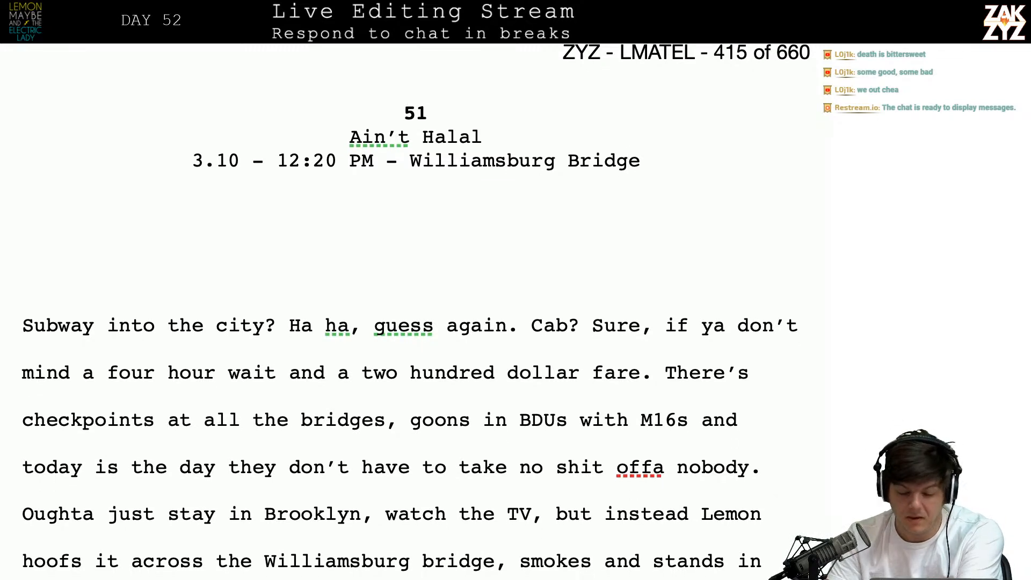
{"action": "scroll", "coordinate": [416, 308], "scroll_direction": "up", "scroll_amount": 3}
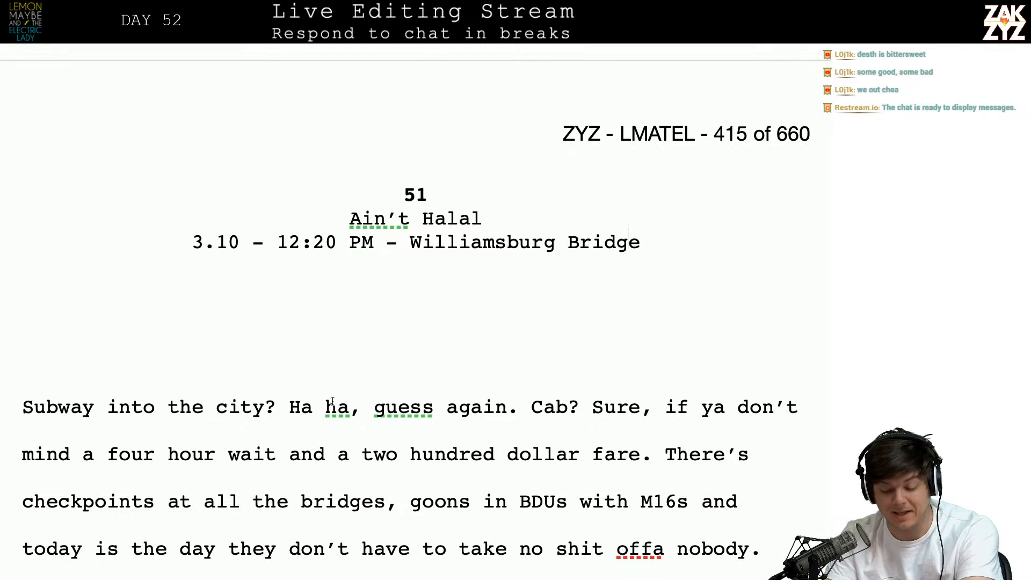
{"action": "scroll", "coordinate": [409, 424], "scroll_direction": "down", "scroll_amount": 1}
{"action": "scroll", "coordinate": [409, 424], "scroll_direction": "down", "scroll_amount": 3}
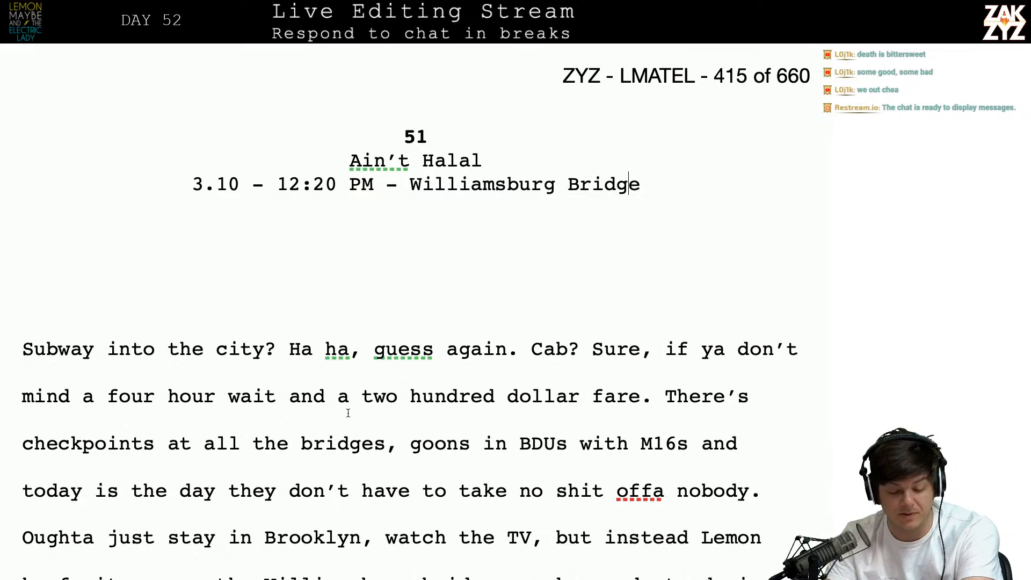
{"action": "scroll", "coordinate": [412, 387], "scroll_direction": "down", "scroll_amount": 8}
{"action": "scroll", "coordinate": [348, 412], "scroll_direction": "down", "scroll_amount": 4}
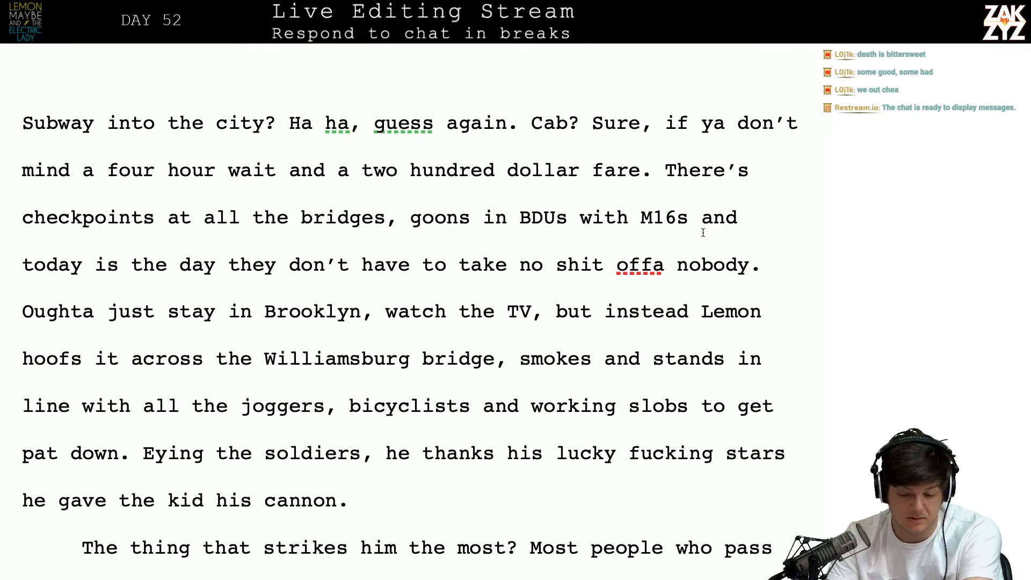
- End the checkpoints sentence with a period after "bridges" and begin a new one with "Goons kitted out in"
{"action": "left_click", "coordinate": [409, 222]}
{"action": "key", "text": "Left"}
{"action": "key", "text": "BackSpace"}
{"action": "type", "text": "."}
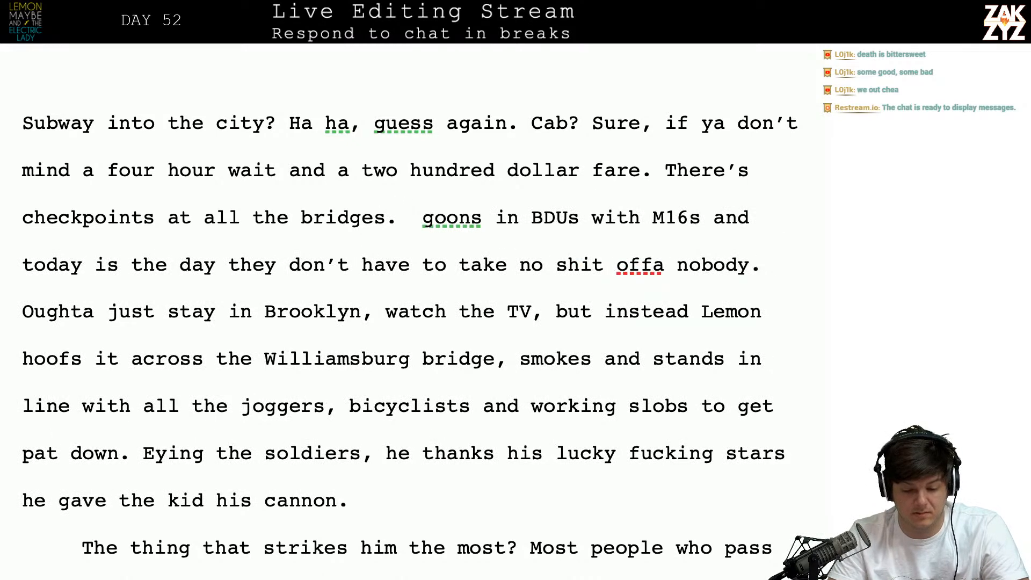
{"action": "type", "text": "Goons kitte"}
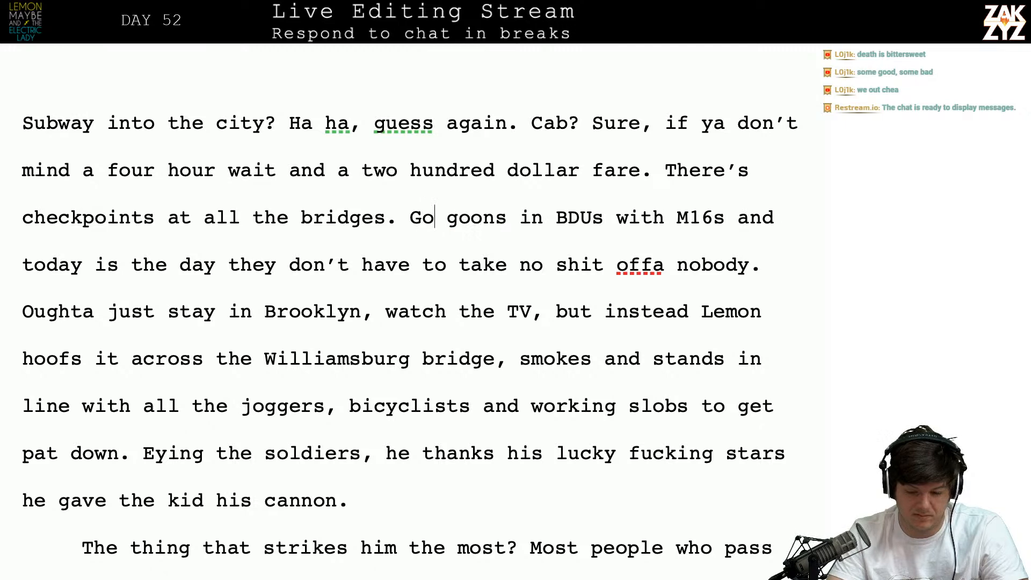
{"action": "type", "text": "d out in"}
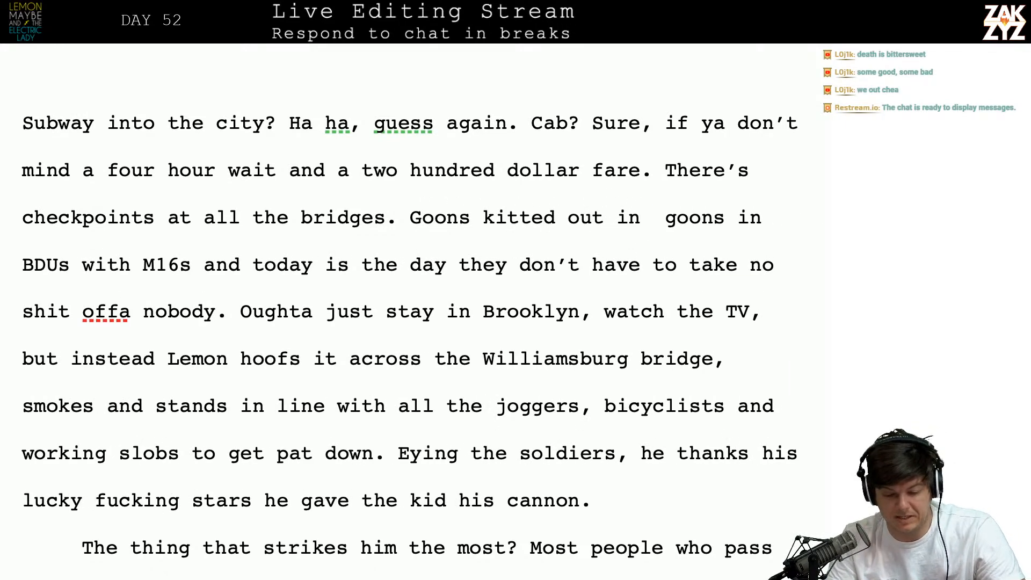
- Delete the leftover "goons in" so the sentence reads "Goons kitted out in BDUs with M16s"
{"action": "key", "text": "shift+Right"}
{"action": "key", "text": "shift+Right"}
{"action": "key", "text": "shift+Right"}
{"action": "key", "text": "shift+Right"}
{"action": "key", "text": "shift+Right"}
{"action": "key", "text": "shift+Right"}
{"action": "key", "text": "shift+Right"}
{"action": "key", "text": "shift+Right"}
{"action": "key", "text": "shift+Right"}
{"action": "key", "text": "shift+Right"}
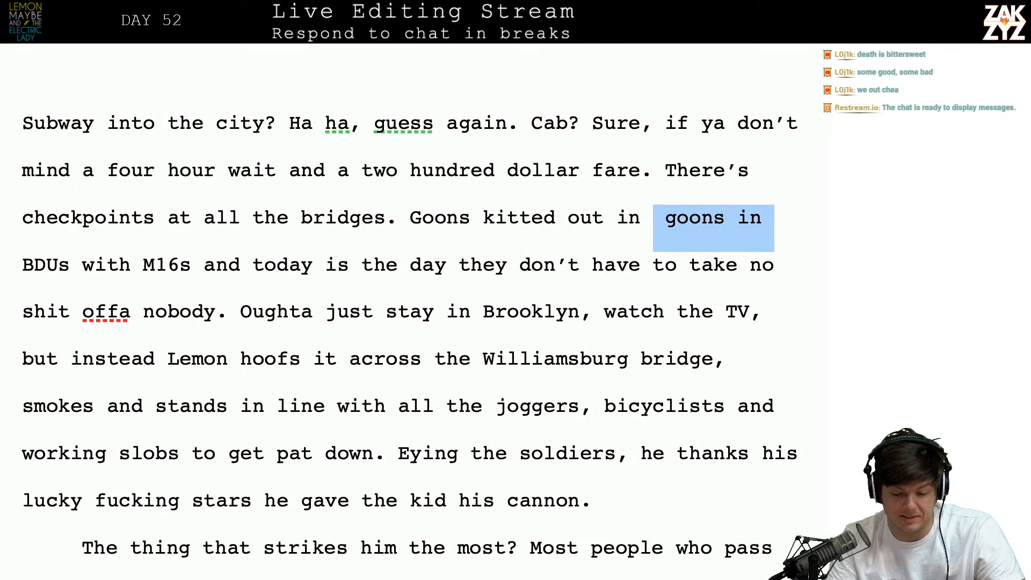
{"action": "key", "text": "shift+Left"}
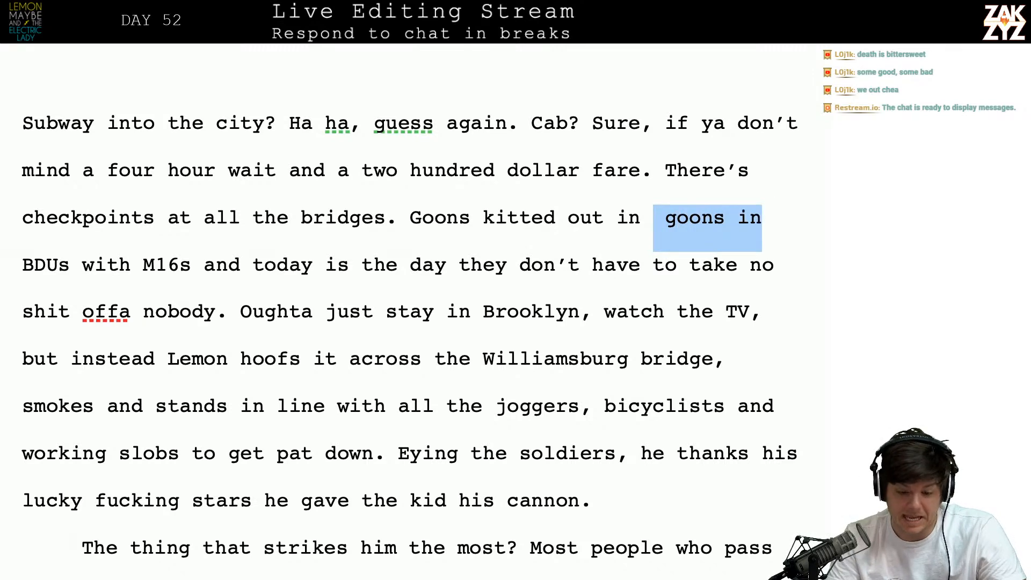
{"action": "key", "text": "shift+Left"}
{"action": "key", "text": "shift+Right"}
{"action": "key", "text": "BackSpace"}
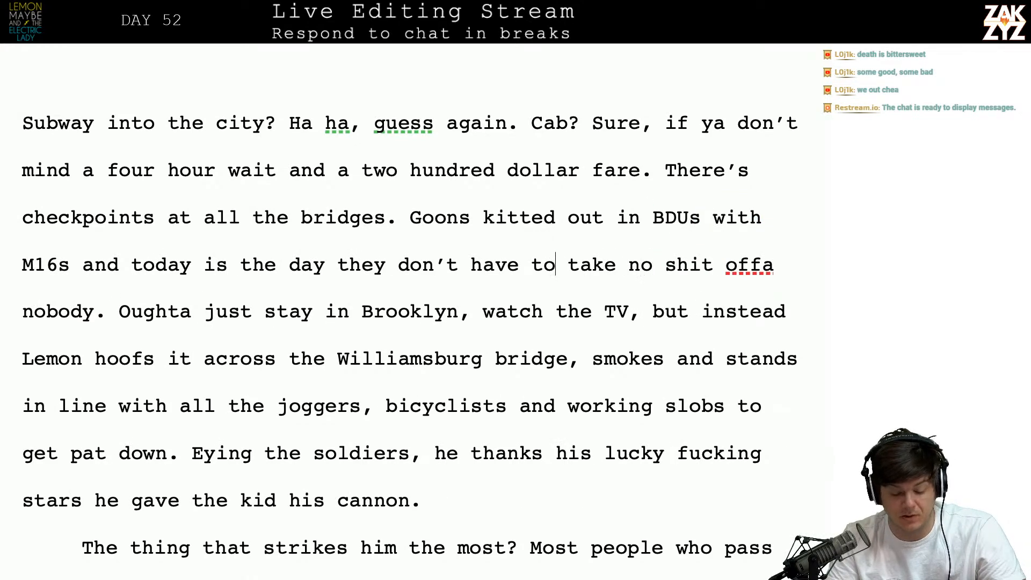
- Split the sentence after "M16s" by replacing "and today" with a period and a capitalized "Today"
{"action": "key", "text": "Left"}
{"action": "key", "text": "Left"}
{"action": "key", "text": "Left"}
{"action": "key", "text": "Left"}
{"action": "key", "text": "Left"}
{"action": "key", "text": "Left"}
{"action": "key", "text": "Left"}
{"action": "key", "text": "Left"}
{"action": "key", "text": "Left"}
{"action": "key", "text": "Left"}
{"action": "key", "text": "Left"}
{"action": "key", "text": "Left"}
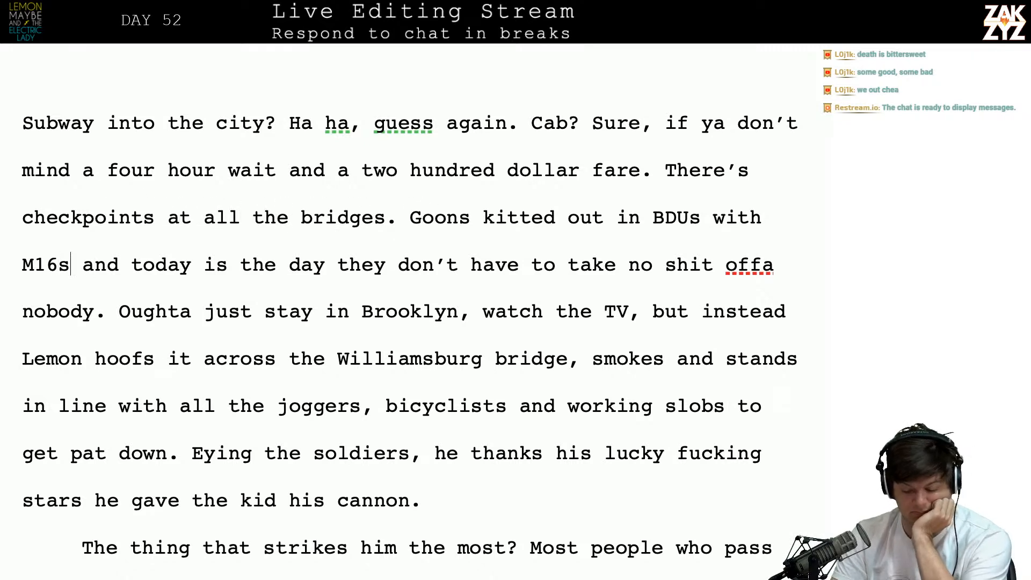
{"action": "left_click", "coordinate": [71, 264]}
{"action": "type", "text": "."}
{"action": "key", "text": "shift+Right"}
{"action": "key", "text": "shift+Right"}
{"action": "key", "text": "shift+Right"}
{"action": "key", "text": "shift+Right"}
{"action": "key", "text": "shift+Right"}
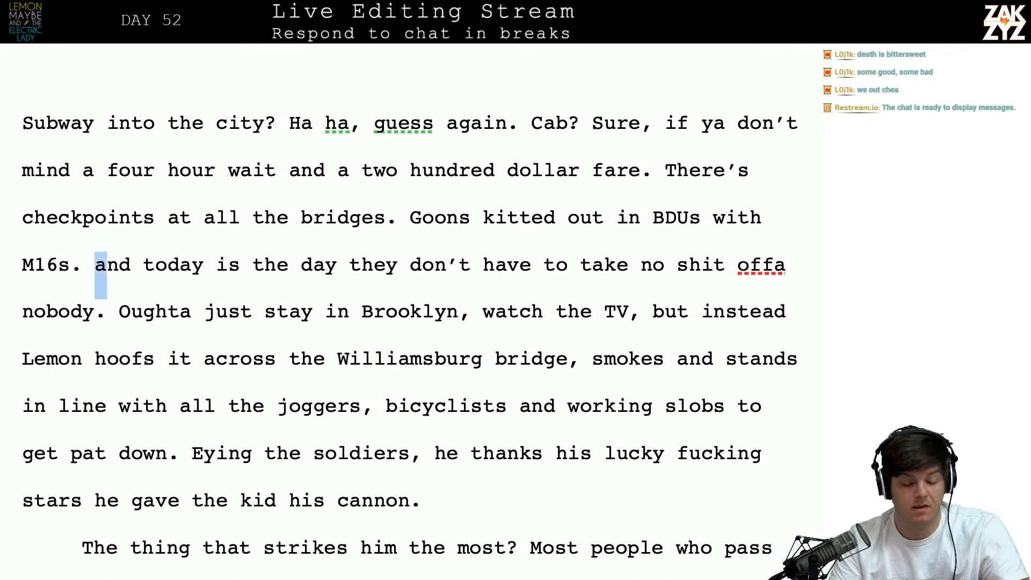
{"action": "type", "text": "A"}
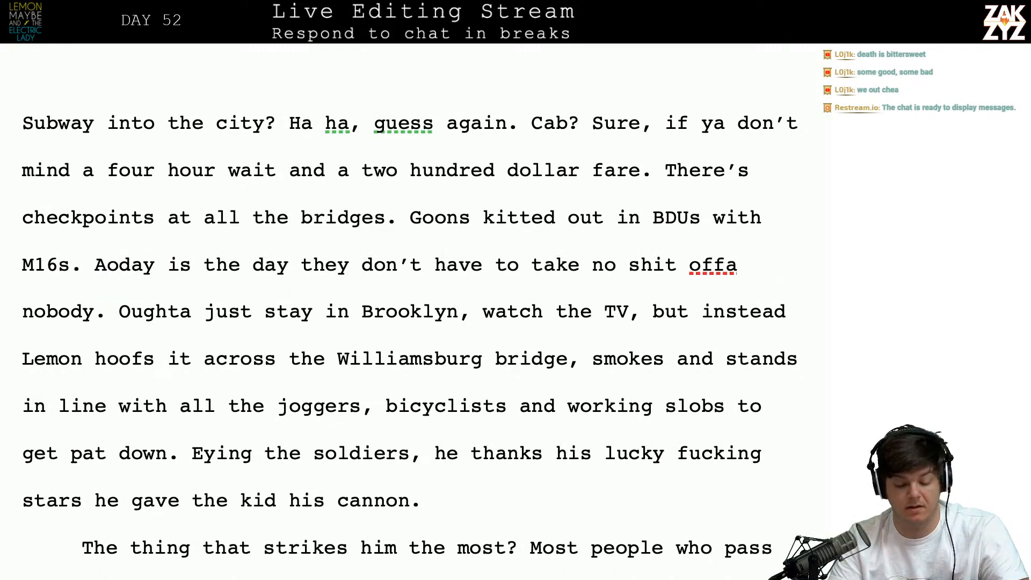
{"action": "key", "text": "BackSpace"}
{"action": "type", "text": "T"}
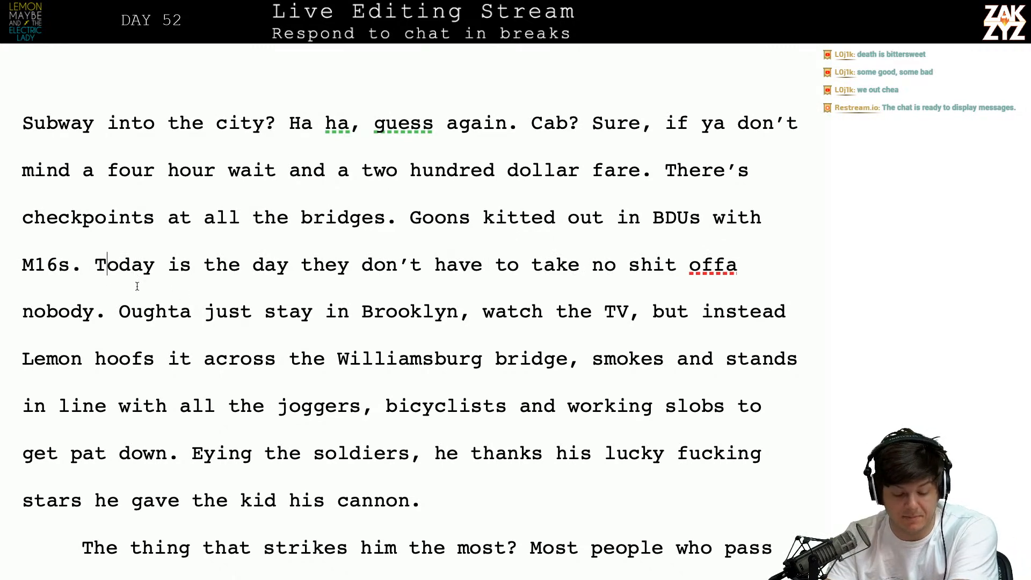
- Insert a paragraph break after "Goons" and complete that sentence above the break with "with M16s in BDUs."
{"action": "scroll", "coordinate": [137, 286], "scroll_direction": "down", "scroll_amount": 1}
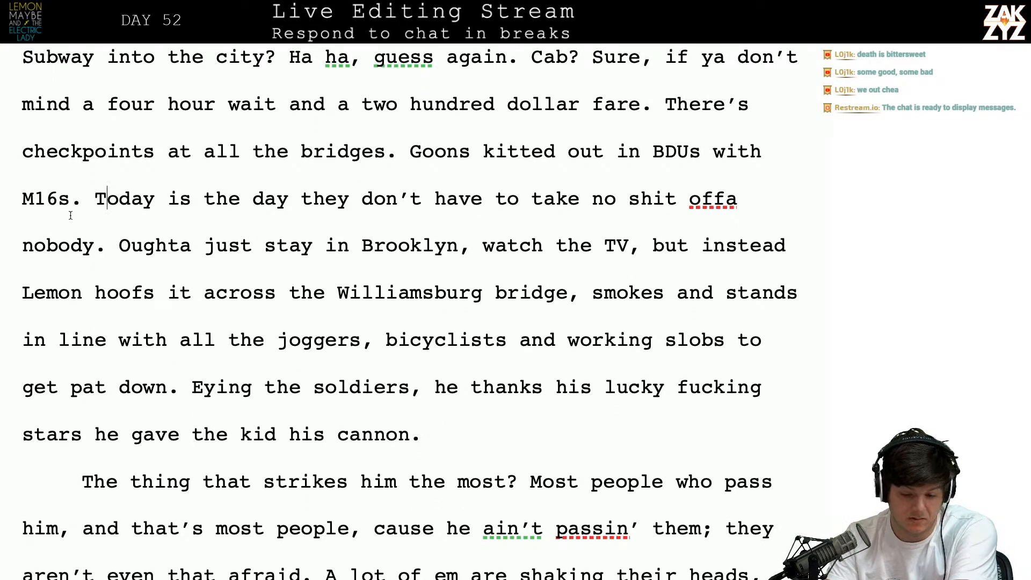
{"action": "left_click", "coordinate": [466, 161]}
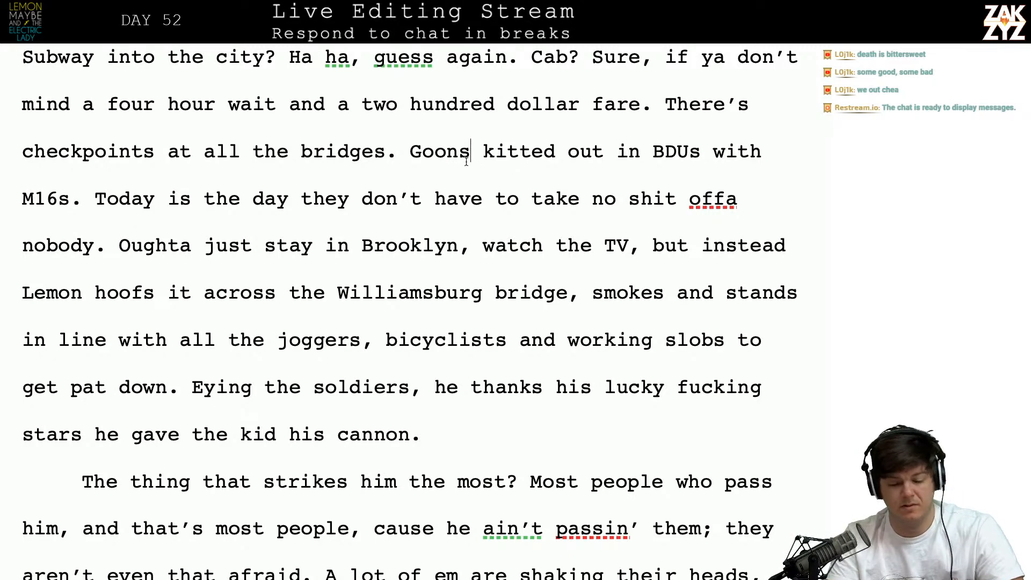
{"action": "key", "text": "Return"}
{"action": "key", "text": "Left"}
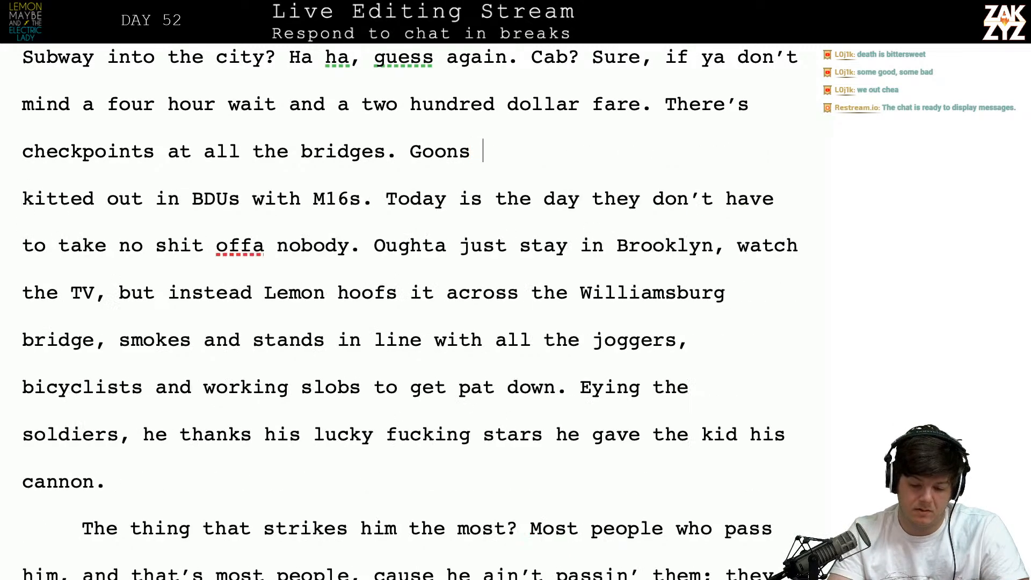
{"action": "type", "text": "with M1"}
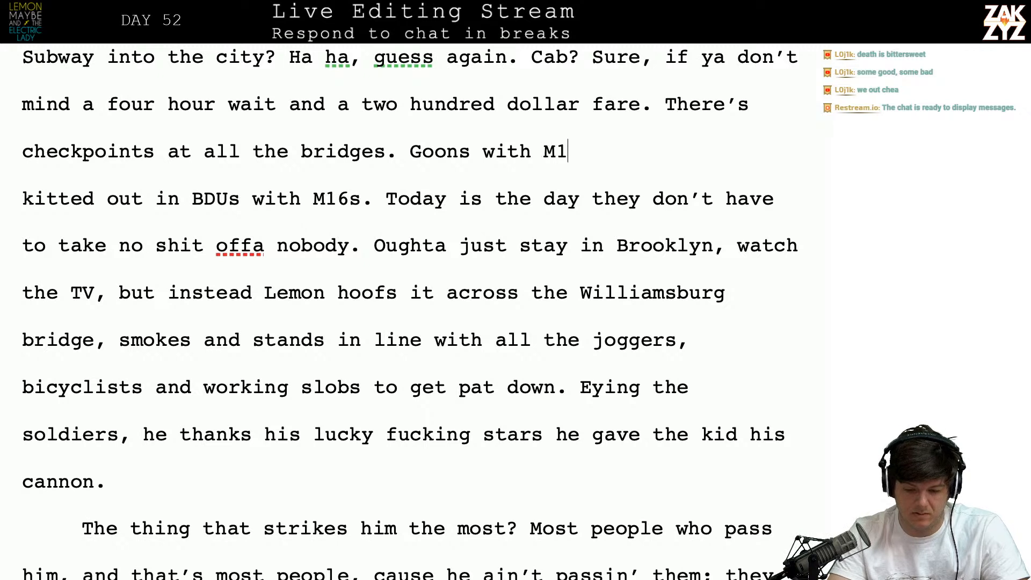
{"action": "type", "text": "6s in B"}
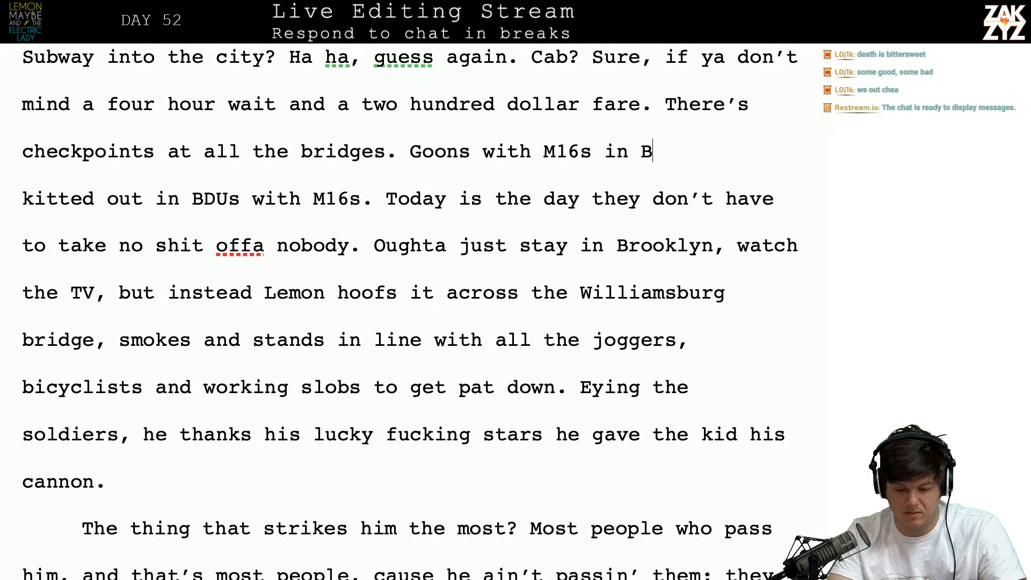
{"action": "type", "text": "DUS"}
{"action": "key", "text": "BackSpace"}
{"action": "type", "text": "s."}
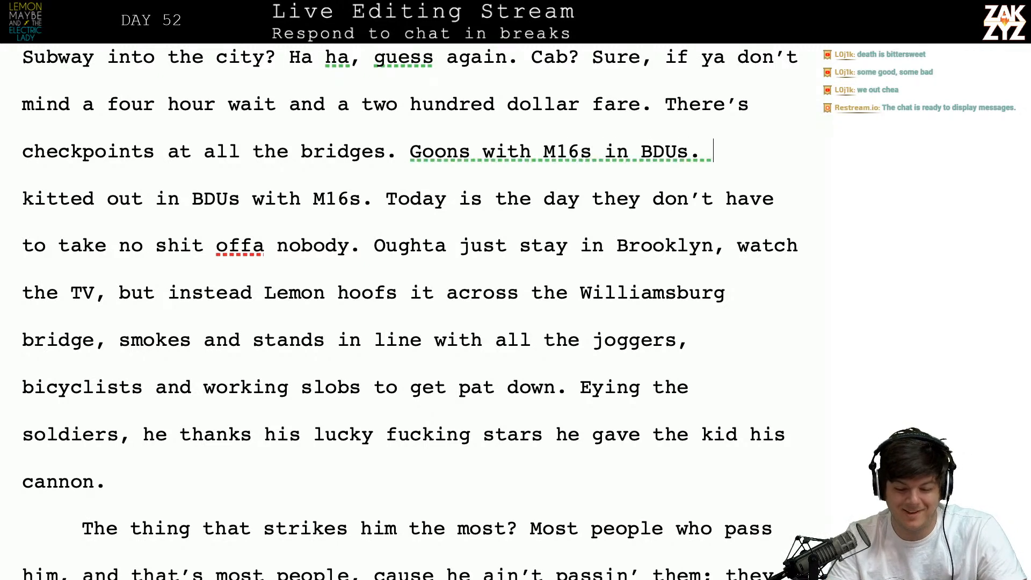
- Delete the leftover "kitted out in BDUs with M16s." before "Today is the day"
{"action": "key", "text": "Right"}
{"action": "key", "text": "Left"}
{"action": "key", "text": "Right"}
{"action": "key", "text": "shift+Right"}
{"action": "key", "text": "shift+Right"}
{"action": "key", "text": "shift+Right"}
{"action": "key", "text": "shift+Right"}
{"action": "key", "text": "shift+Right"}
{"action": "key", "text": "shift+Right"}
{"action": "key", "text": "shift+Right"}
{"action": "key", "text": "shift+Right"}
{"action": "key", "text": "shift+Right"}
{"action": "key", "text": "shift+Right"}
{"action": "key", "text": "shift+Right"}
{"action": "key", "text": "shift+Right"}
{"action": "key", "text": "shift+Right"}
{"action": "key", "text": "shift+Right"}
{"action": "key", "text": "shift+Right"}
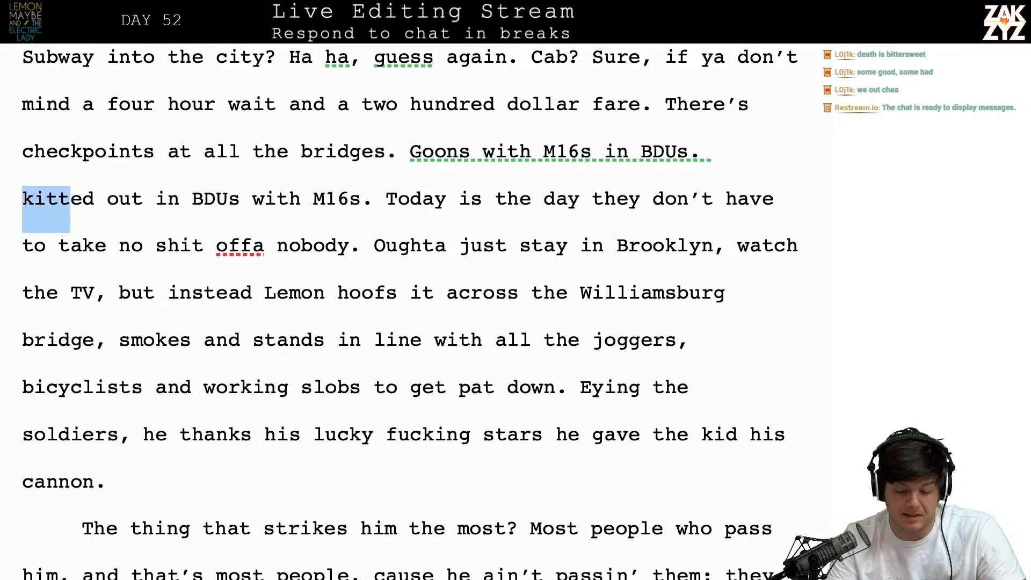
{"action": "key", "text": "shift+Right"}
{"action": "key", "text": "shift+Right"}
{"action": "key", "text": "shift+Right"}
{"action": "key", "text": "shift+Right"}
{"action": "key", "text": "shift+Right"}
{"action": "key", "text": "shift+Right"}
{"action": "key", "text": "shift+Right"}
{"action": "key", "text": "shift+Right"}
{"action": "key", "text": "shift+Right"}
{"action": "key", "text": "shift+Right"}
{"action": "key", "text": "shift+Right"}
{"action": "key", "text": "shift+Right"}
{"action": "key", "text": "shift+Right"}
{"action": "key", "text": "shift+Right"}
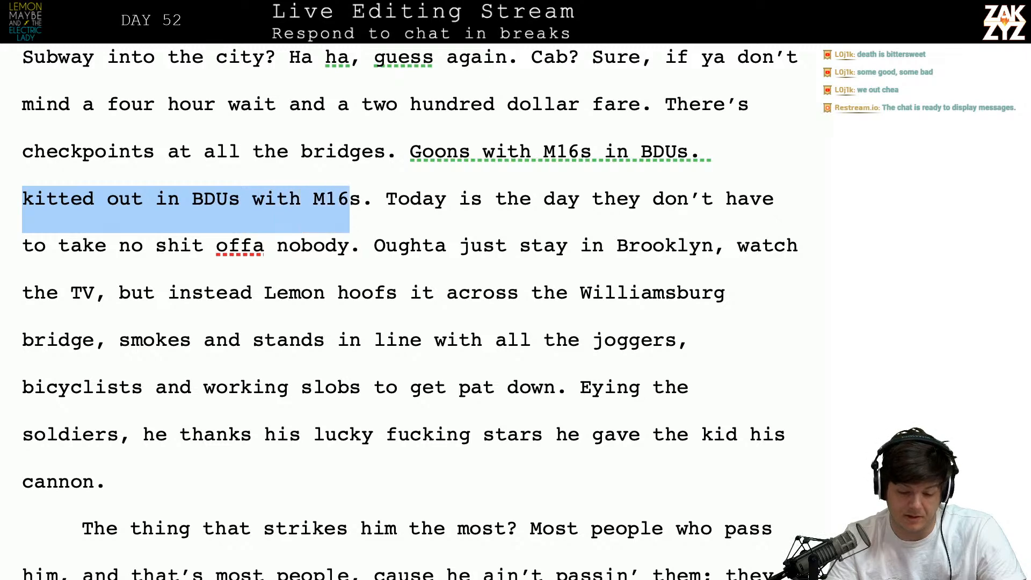
{"action": "key", "text": "BackSpace"}
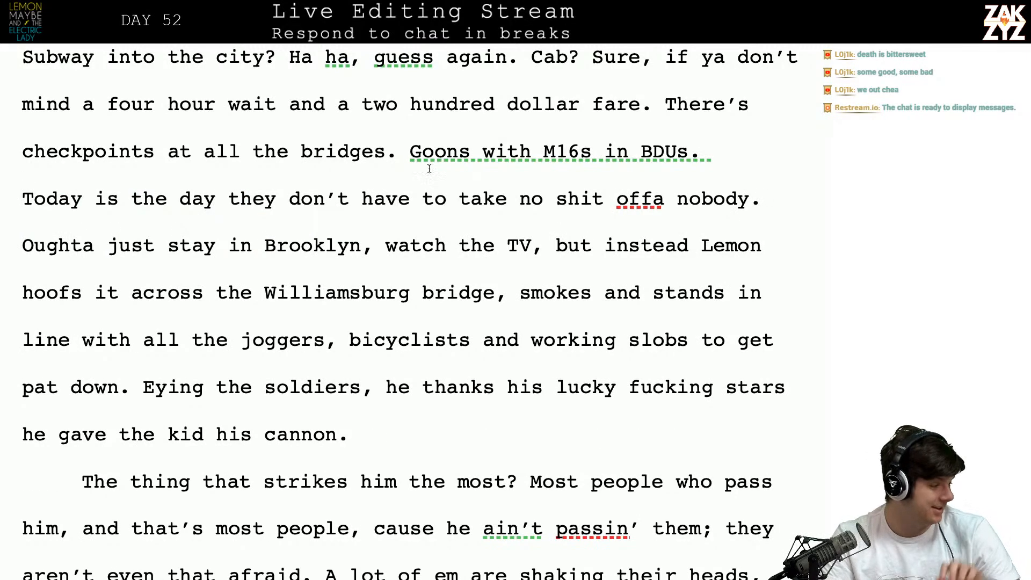
- Merge the two sentences by replacing the period after "bridges" with "run by" and lowercasing "goons"
{"action": "scroll", "coordinate": [502, 240], "scroll_direction": "down", "scroll_amount": 1}
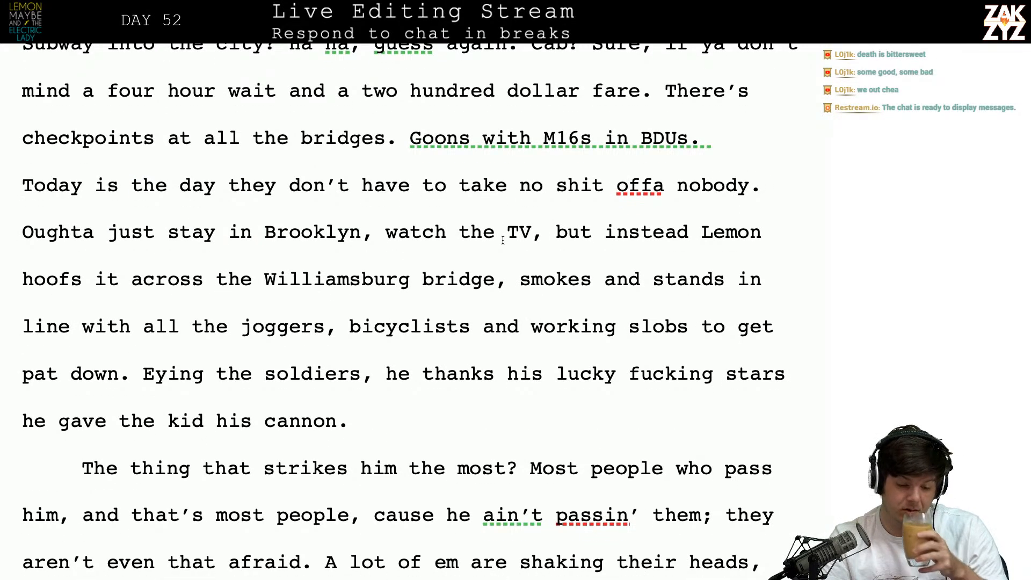
{"action": "scroll", "coordinate": [502, 240], "scroll_direction": "up", "scroll_amount": 3}
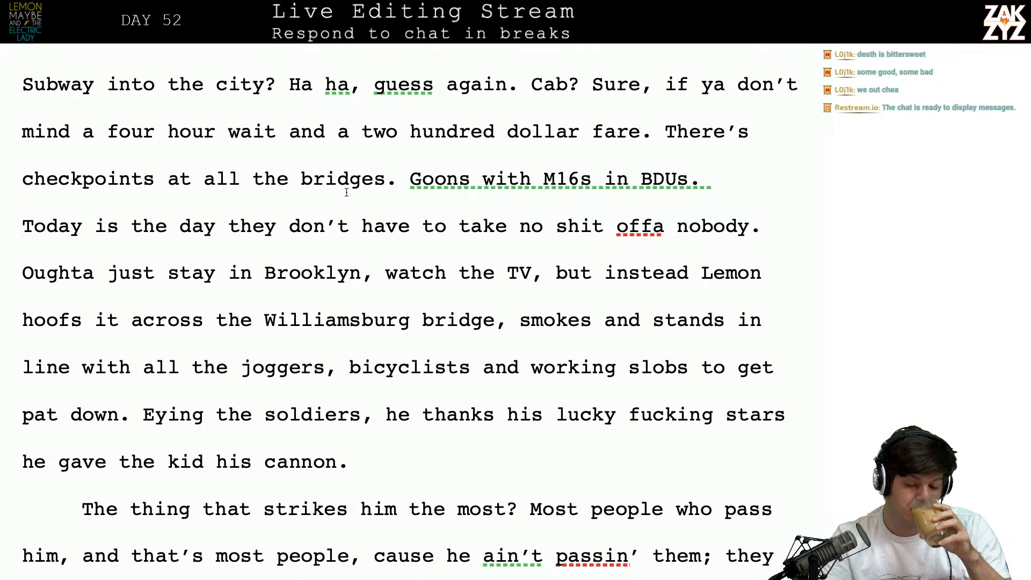
{"action": "key", "text": "Right"}
{"action": "key", "text": "BackSpace"}
{"action": "type", "text": "run by"}
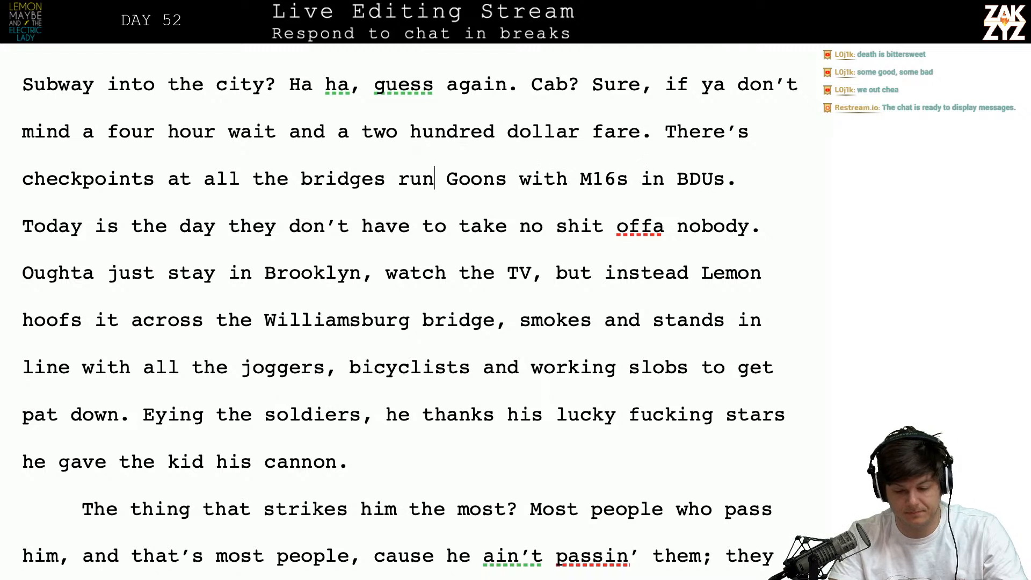
{"action": "key", "text": "Right"}
{"action": "key", "text": "Delete"}
{"action": "type", "text": "g"}
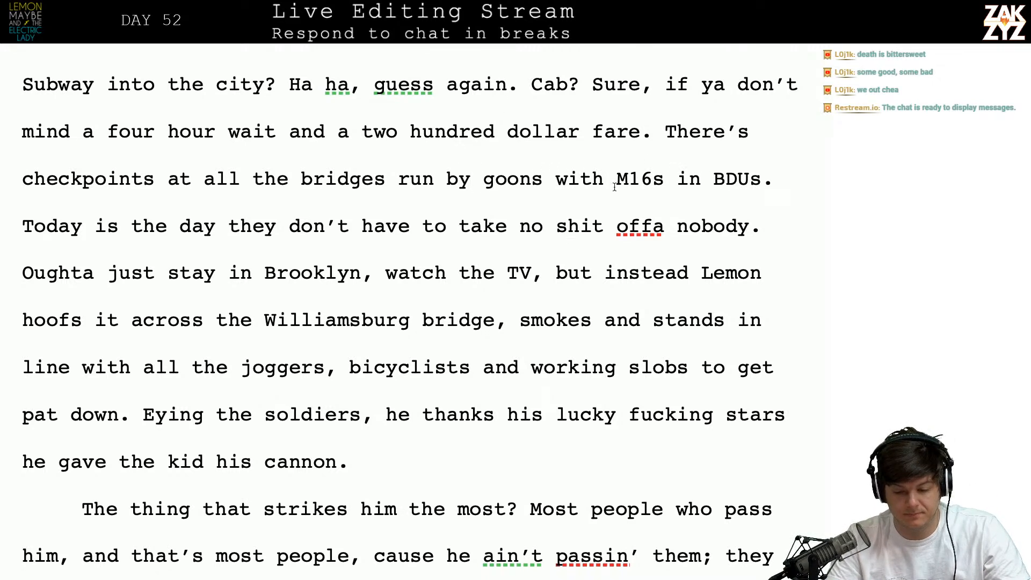
- Insert "in BDUs toting M16s." directly after "goons" in the checkpoints sentence
{"action": "scroll", "coordinate": [618, 202], "scroll_direction": "down", "scroll_amount": 1}
{"action": "left_click", "coordinate": [553, 174]}
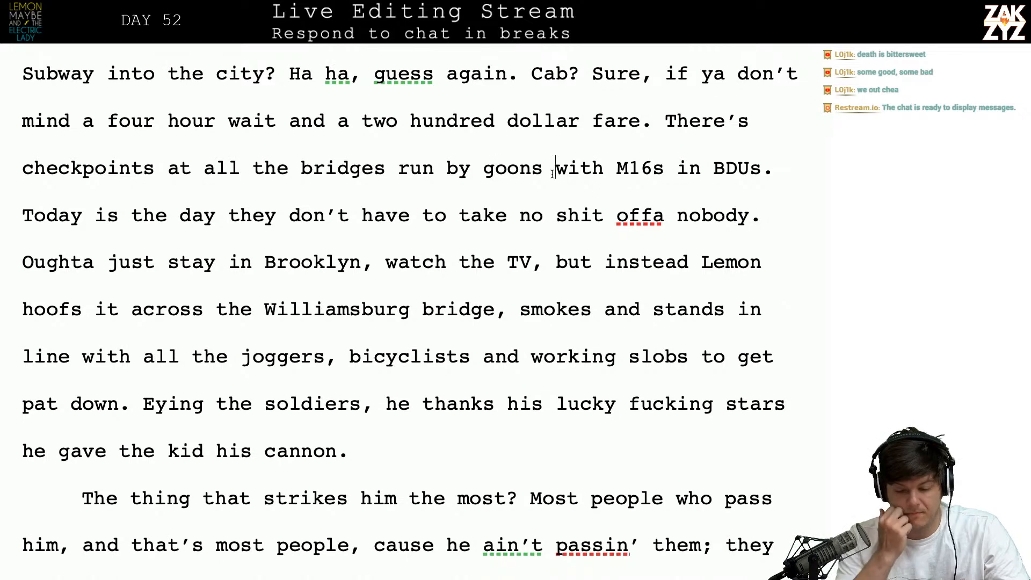
{"action": "type", "text": "in"}
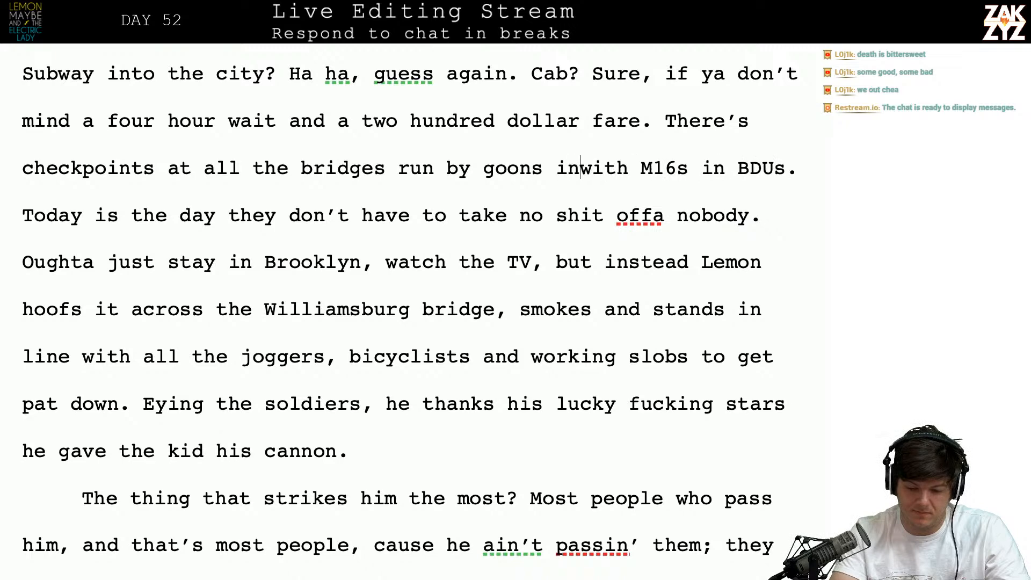
{"action": "type", "text": " BDUs toting"}
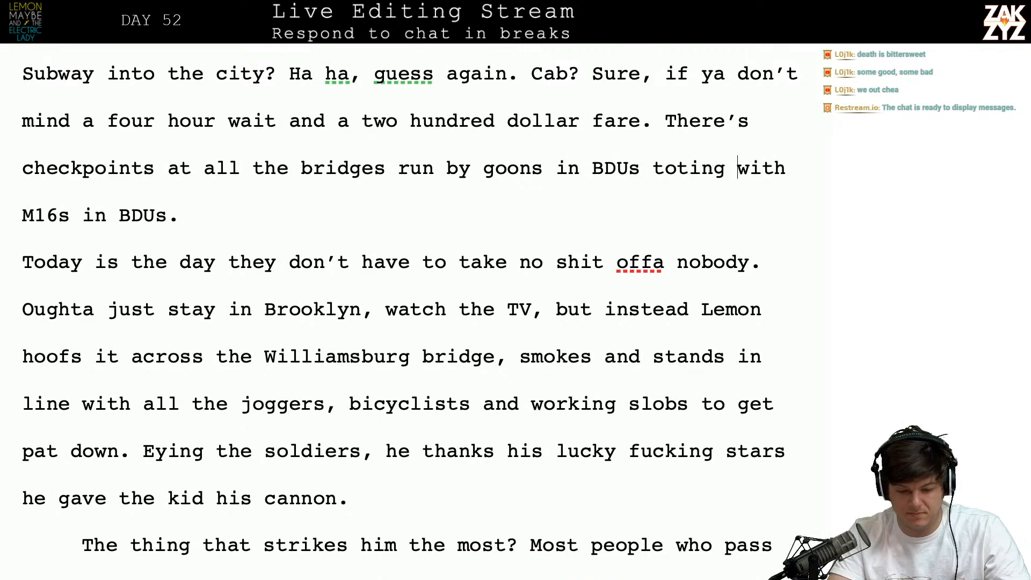
{"action": "type", "text": " M16s."}
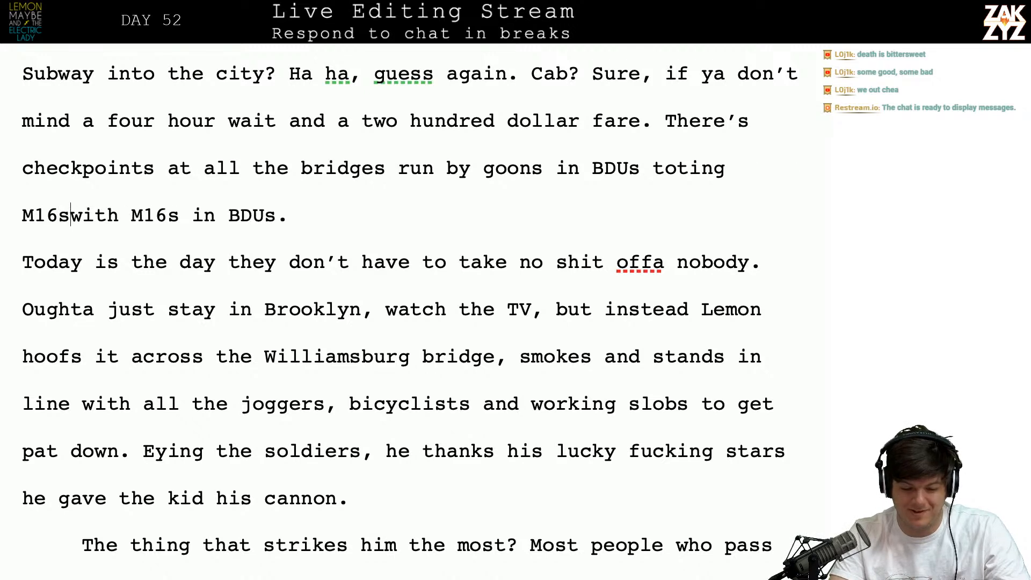
- Delete the leftover "with M16s in BDUs." between the checkpoints sentence and "Today is the day"
{"action": "key", "text": "Return"}
{"action": "key", "text": "shift+Right"}
{"action": "key", "text": "shift+Right"}
{"action": "key", "text": "shift+Right"}
{"action": "key", "text": "shift+Right"}
{"action": "key", "text": "shift+Right"}
{"action": "key", "text": "shift+Right"}
{"action": "key", "text": "shift+Right"}
{"action": "key", "text": "shift+Right"}
{"action": "key", "text": "shift+Right"}
{"action": "key", "text": "shift+Right"}
{"action": "key", "text": "shift+Right"}
{"action": "key", "text": "shift+Right"}
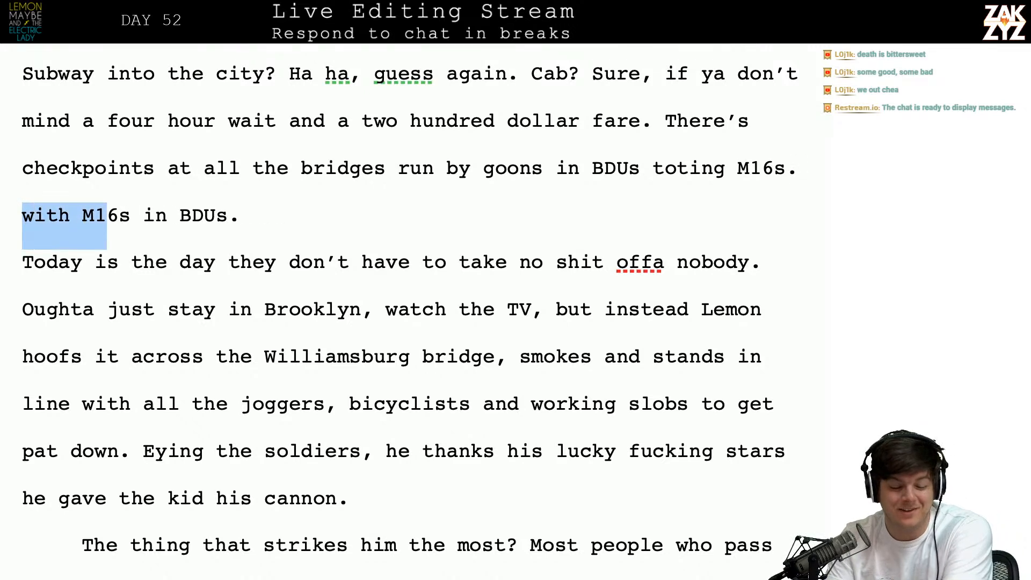
{"action": "key", "text": "shift+Right"}
{"action": "key", "text": "shift+Right"}
{"action": "key", "text": "shift+Right"}
{"action": "key", "text": "shift+Right"}
{"action": "key", "text": "shift+Right"}
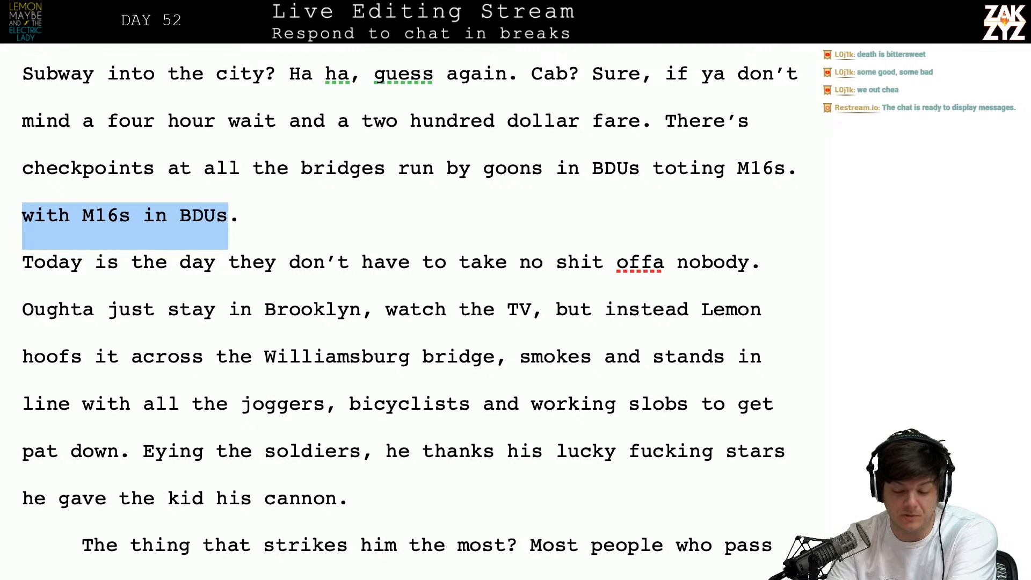
{"action": "key", "text": "shift+Right"}
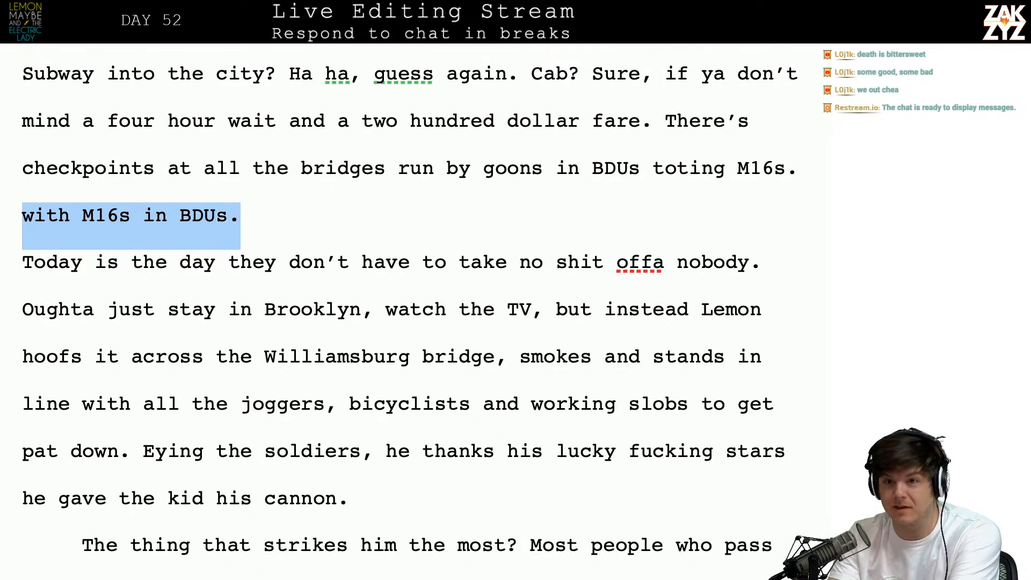
{"action": "key", "text": "BackSpace"}
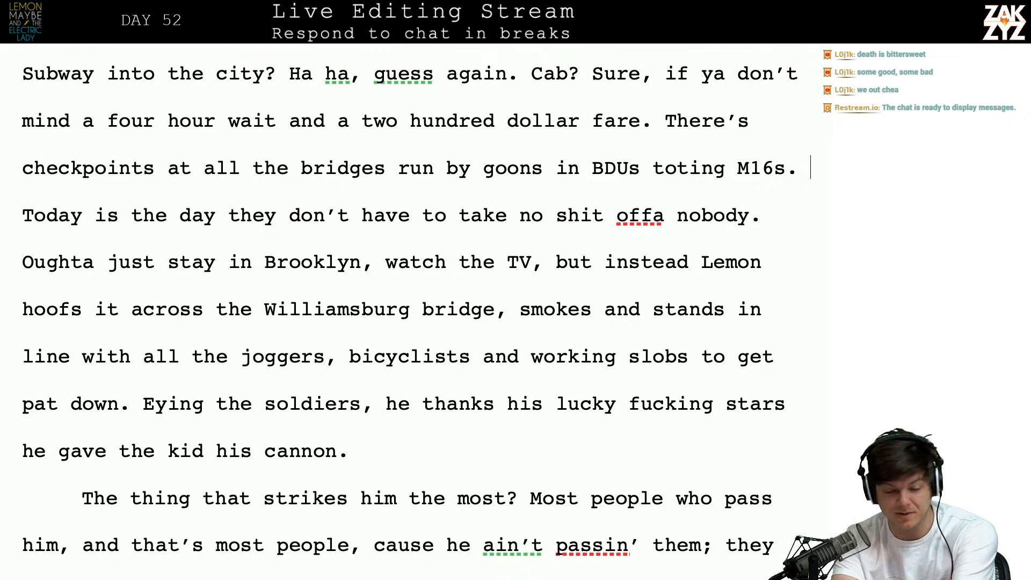
- Insert the sentence "He ourghta, just stay in Brooklyn, watch the teevee." before "Oughta just stay in Brooklyn"
{"action": "scroll", "coordinate": [480, 138], "scroll_direction": "down", "scroll_amount": 1}
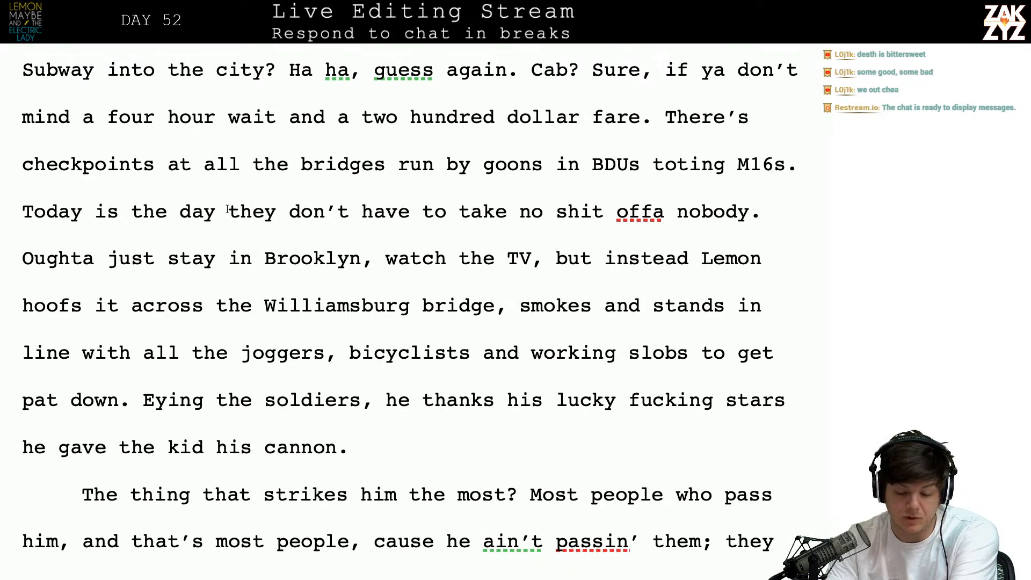
{"action": "scroll", "coordinate": [228, 209], "scroll_direction": "down", "scroll_amount": 1}
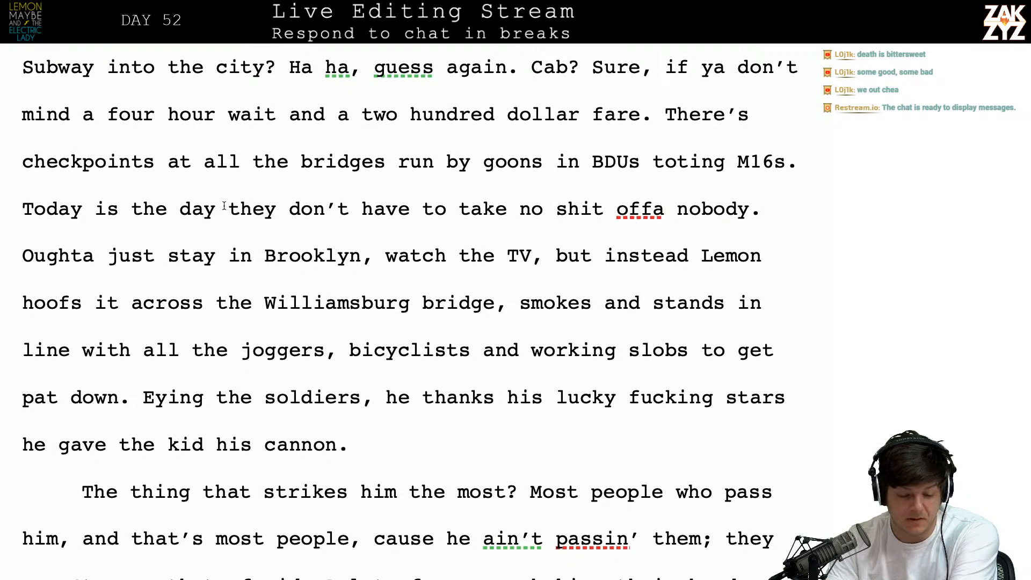
{"action": "left_click", "coordinate": [20, 260]}
{"action": "type", "text": "Hee"}
{"action": "key", "text": "BackSpace"}
{"action": "type", "text": "o"}
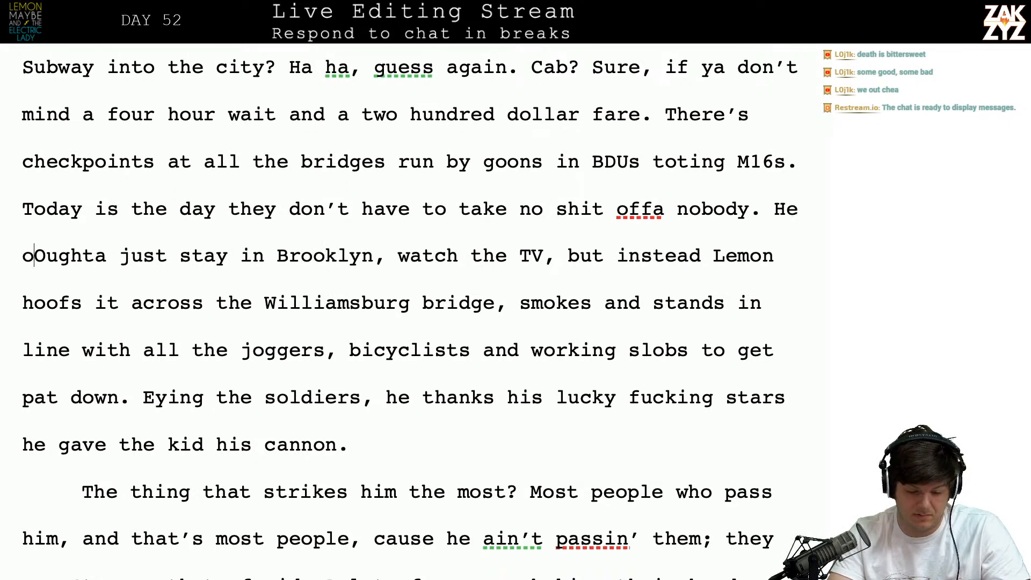
{"action": "type", "text": "ughtrOughta"}
{"action": "key", "text": "BackSpace"}
{"action": "key", "text": "BackSpace"}
{"action": "type", "text": "r"}
{"action": "key", "text": "BackSpace"}
{"action": "key", "text": "BackSpace"}
{"action": "key", "text": "BackSpace"}
{"action": "key", "text": "BackSpace"}
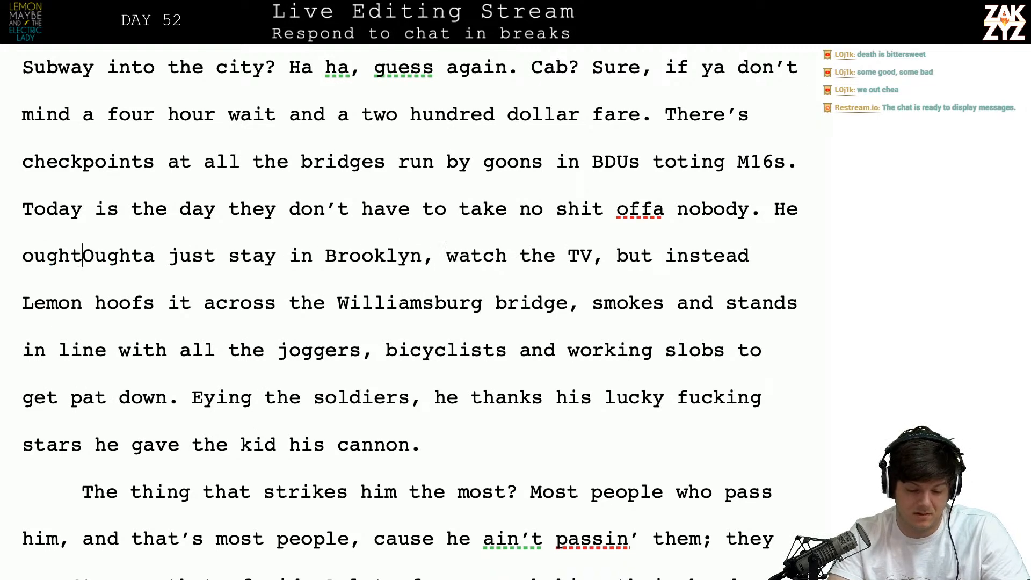
{"action": "type", "text": "rghta "}
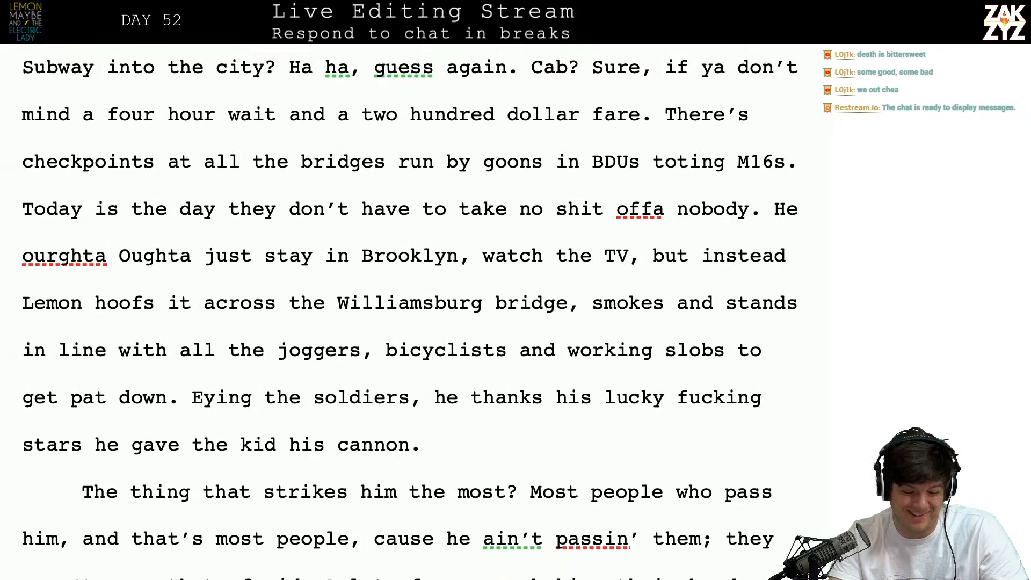
{"action": "type", "text": ", "}
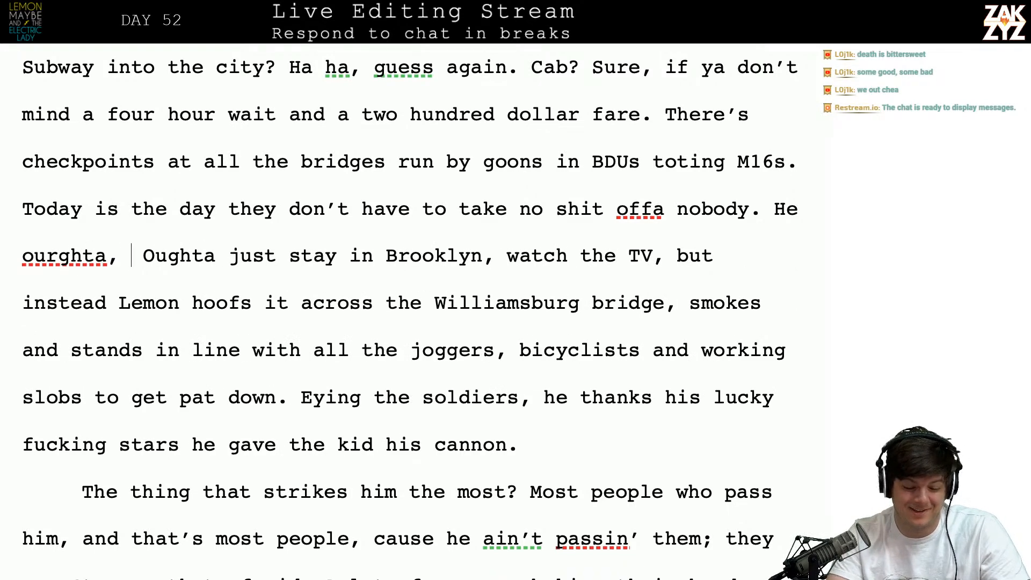
{"action": "type", "text": "just stay in "}
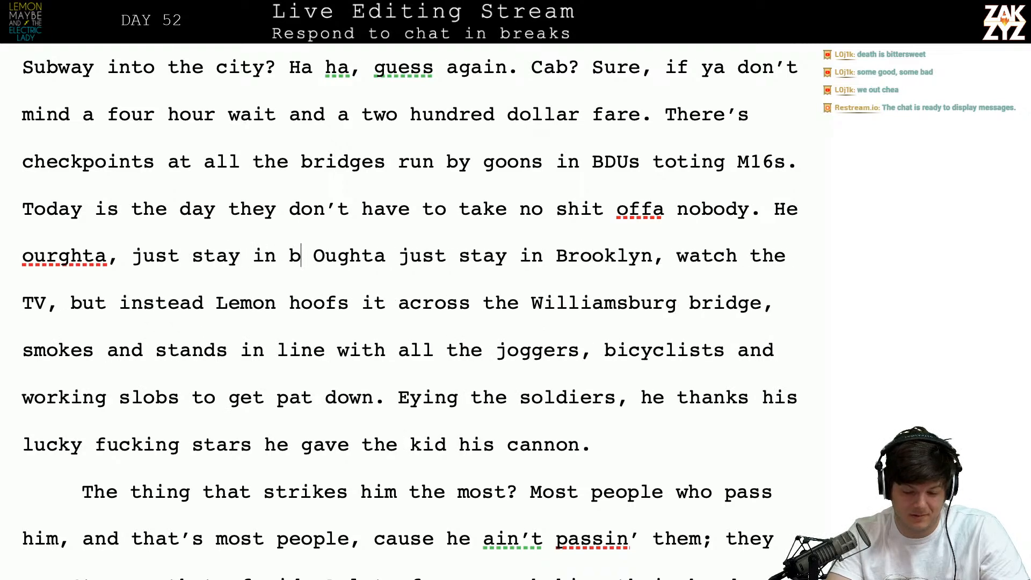
{"action": "type", "text": "brooklyn, wa"}
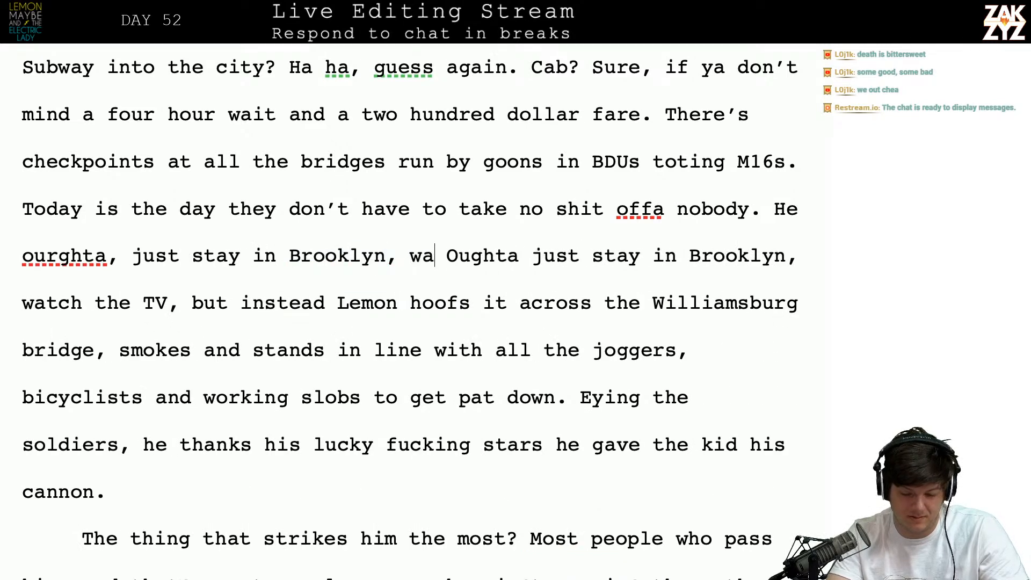
{"action": "type", "text": "tch the teevee."}
{"action": "key", "text": "shift+Right"}
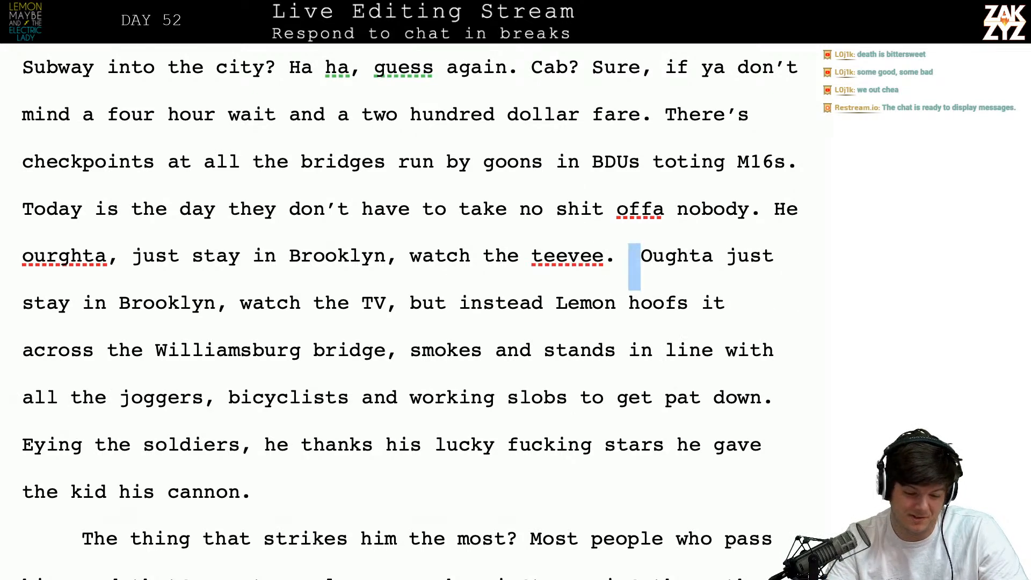
- Correct "ourghta," to "oughta" in the new sentence, dropping the comma
{"action": "left_click", "coordinate": [129, 268]}
{"action": "key", "text": "Left"}
{"action": "key", "text": "BackSpace"}
{"action": "key", "text": "BackSpace"}
{"action": "key", "text": "BackSpace"}
{"action": "key", "text": "BackSpace"}
{"action": "key", "text": "BackSpace"}
{"action": "key", "text": "BackSpace"}
{"action": "type", "text": "gt"}
{"action": "key", "text": "BackSpace"}
{"action": "type", "text": "hta"}
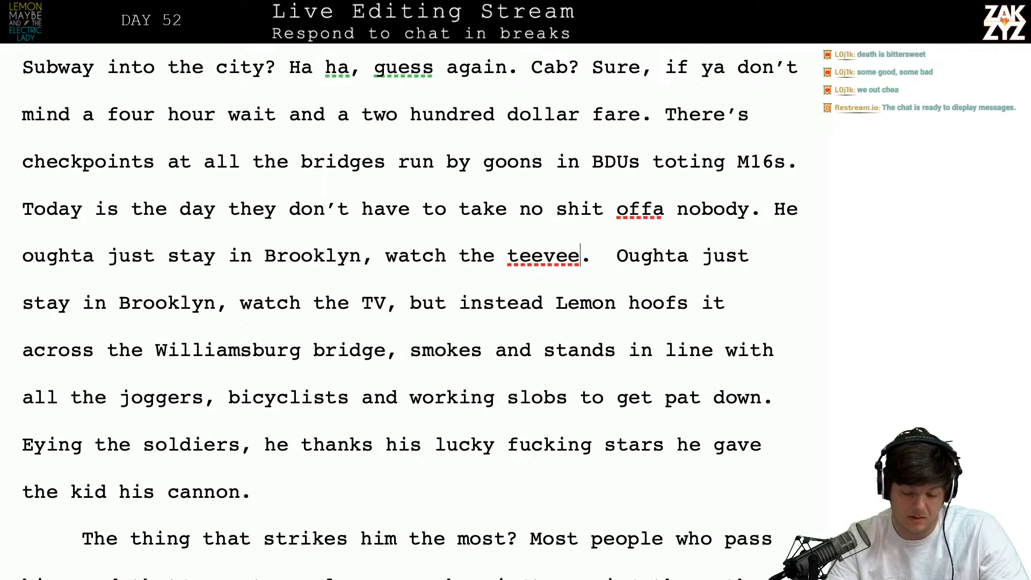
- Change the opening of the second Brooklyn sentence from "Oughta" to "Lemon oughta"
{"action": "key", "text": "Down"}
{"action": "key", "text": "Up"}
{"action": "key", "text": "Right"}
{"action": "key", "text": "Right"}
{"action": "key", "text": "Right"}
{"action": "key", "text": "Right"}
{"action": "key", "text": "Right"}
{"action": "key", "text": "Right"}
{"action": "key", "text": "Right"}
{"action": "key", "text": "Right"}
{"action": "key", "text": "Right"}
{"action": "key", "text": "Right"}
{"action": "key", "text": "Right"}
{"action": "key", "text": "Right"}
{"action": "key", "text": "Right"}
{"action": "key", "text": "Right"}
{"action": "key", "text": "Right"}
{"action": "key", "text": "Right"}
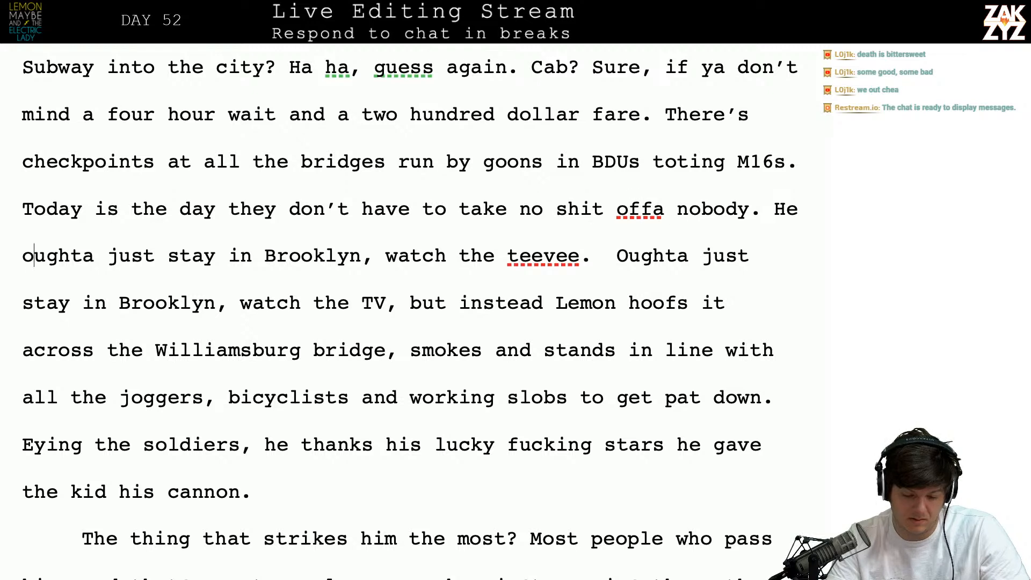
{"action": "key", "text": "Left"}
{"action": "key", "text": "Left"}
{"action": "key", "text": "Left"}
{"action": "key", "text": "Left"}
{"action": "key", "text": "Left"}
{"action": "key", "text": "Left"}
{"action": "key", "text": "Left"}
{"action": "key", "text": "Left"}
{"action": "key", "text": "Left"}
{"action": "key", "text": "Left"}
{"action": "key", "text": "Left"}
{"action": "key", "text": "Left"}
{"action": "key", "text": "Left"}
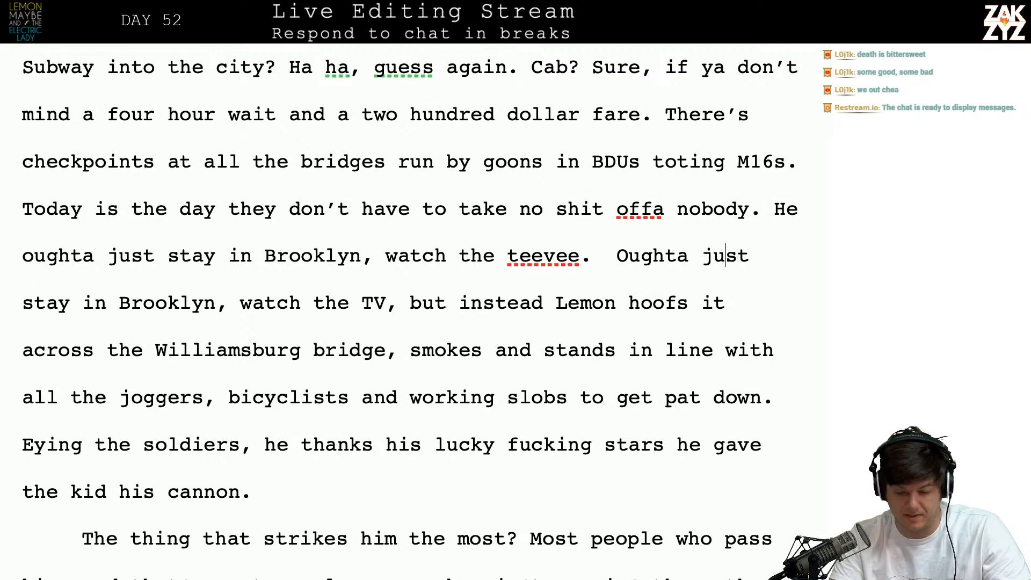
{"action": "type", "text": "Lemon"}
{"action": "key", "text": "BackSpace"}
{"action": "type", "text": "o"}
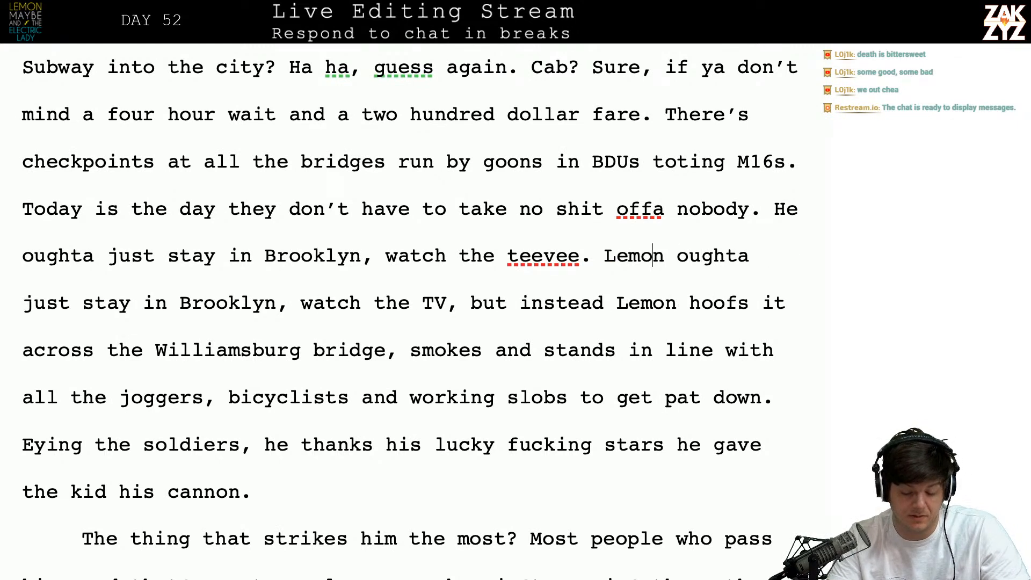
- Replace "TV" with "teevee." in the Lemon sentence and follow it with a new sentence opening, "Instead he hoofs it"
{"action": "key", "text": "Left"}
{"action": "key", "text": "Left"}
{"action": "key", "text": "Left"}
{"action": "key", "text": "Down"}
{"action": "key", "text": "Left"}
{"action": "key", "text": "BackSpace"}
{"action": "key", "text": "BackSpace"}
{"action": "type", "text": "teev"}
{"action": "type", "text": "ee."}
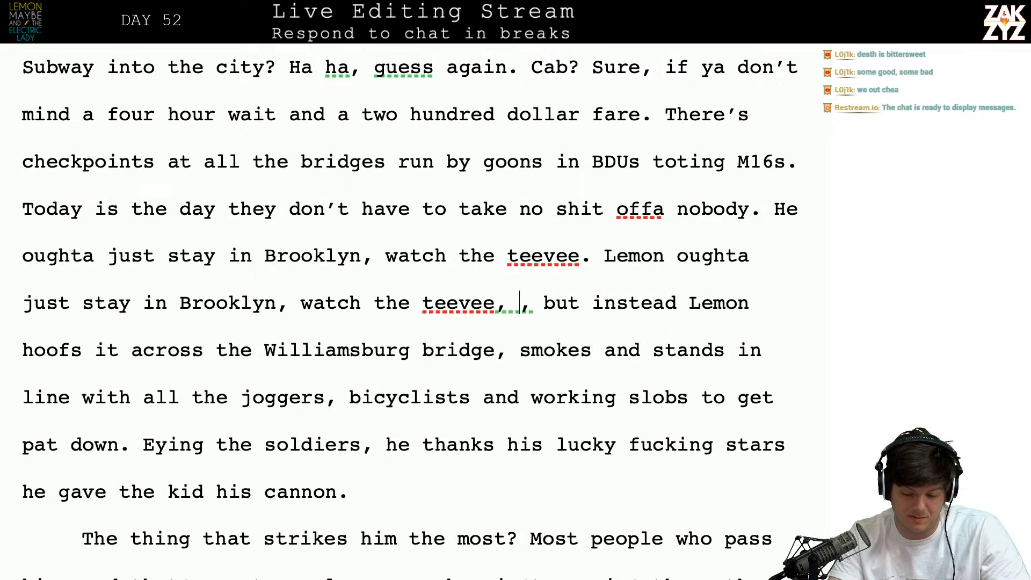
{"action": "type", "text": " Instead "}
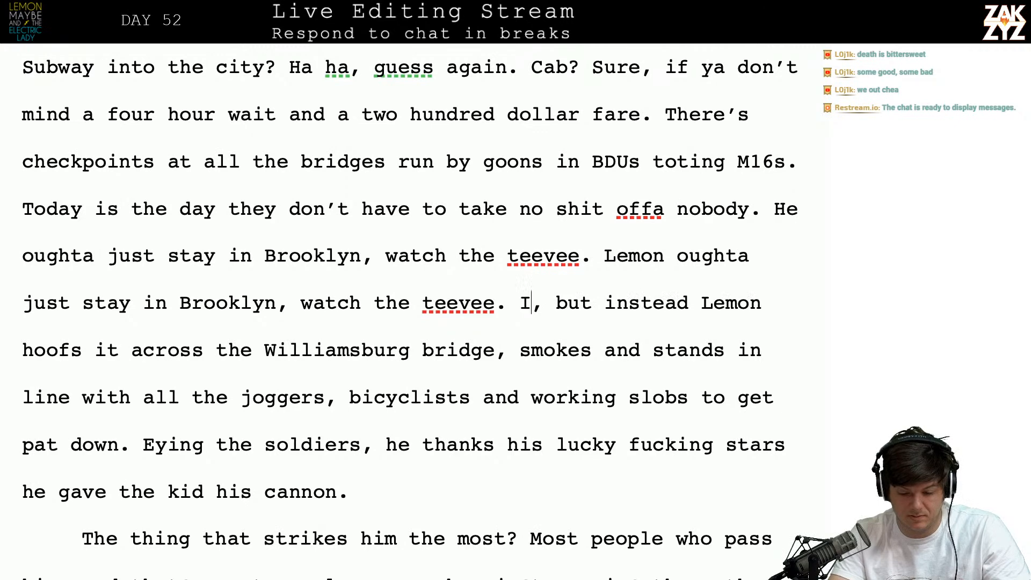
{"action": "type", "text": "he hoofs it"}
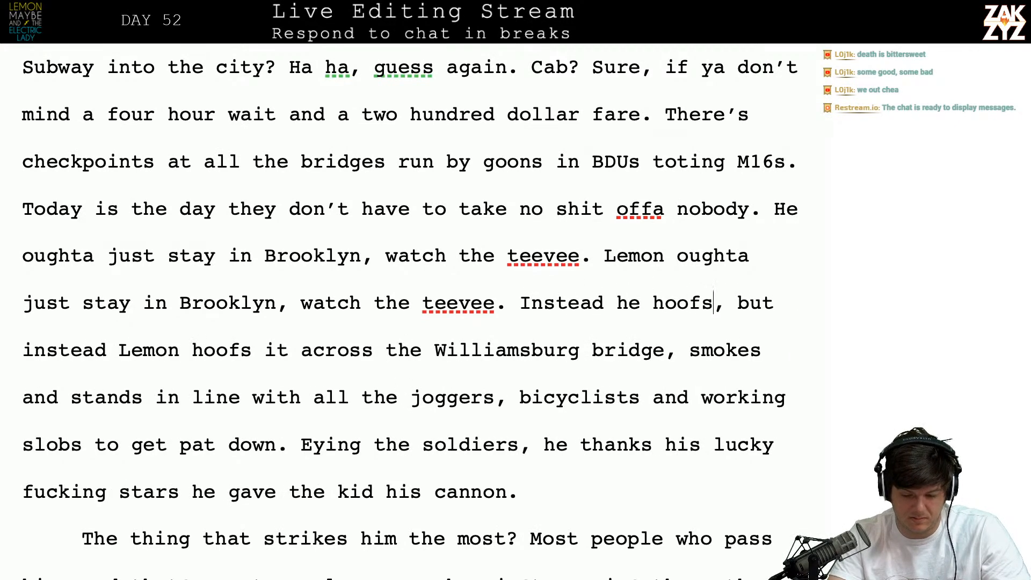
- Delete the leftover ", but instead Lemon hoofs it" so the new sentence runs into "across the Williamsburg bridge"
{"action": "key", "text": "shift+Right"}
{"action": "key", "text": "shift+Right"}
{"action": "key", "text": "shift+Right"}
{"action": "key", "text": "shift+Right"}
{"action": "key", "text": "shift+Right"}
{"action": "key", "text": "shift+Right"}
{"action": "key", "text": "shift+Right"}
{"action": "key", "text": "shift+Right"}
{"action": "key", "text": "shift+Right"}
{"action": "key", "text": "shift+Right"}
{"action": "key", "text": "shift+Right"}
{"action": "key", "text": "shift+Right"}
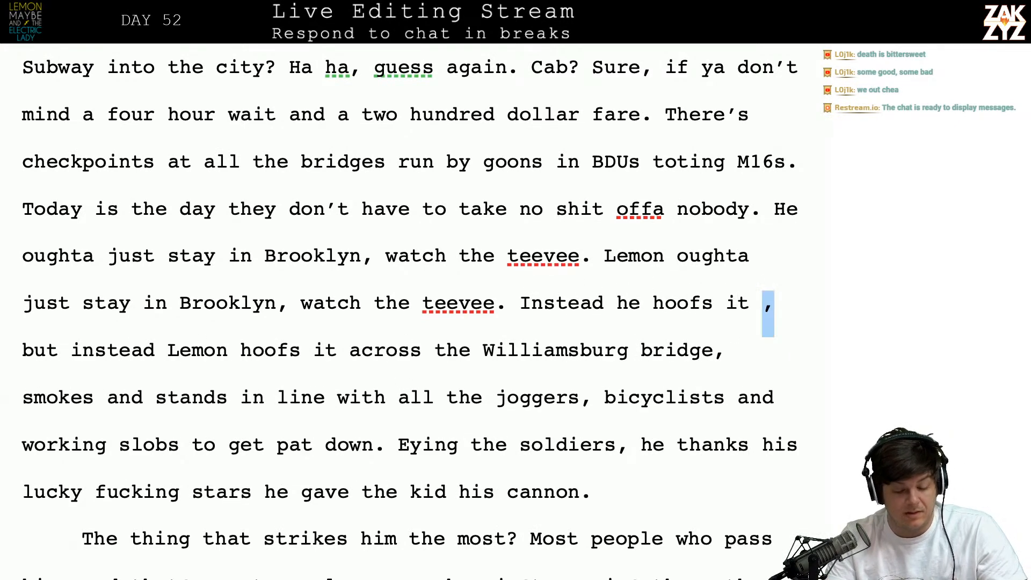
{"action": "key", "text": "shift+Right"}
{"action": "key", "text": "shift+Right"}
{"action": "key", "text": "shift+Right"}
{"action": "key", "text": "shift+Right"}
{"action": "key", "text": "shift+Right"}
{"action": "key", "text": "shift+Right"}
{"action": "key", "text": "shift+Right"}
{"action": "key", "text": "shift+Right"}
{"action": "key", "text": "shift+Right"}
{"action": "key", "text": "shift+Right"}
{"action": "key", "text": "shift+Right"}
{"action": "key", "text": "shift+Right"}
{"action": "key", "text": "shift+Right"}
{"action": "key", "text": "shift+Right"}
{"action": "key", "text": "shift+Right"}
{"action": "key", "text": "shift+Right"}
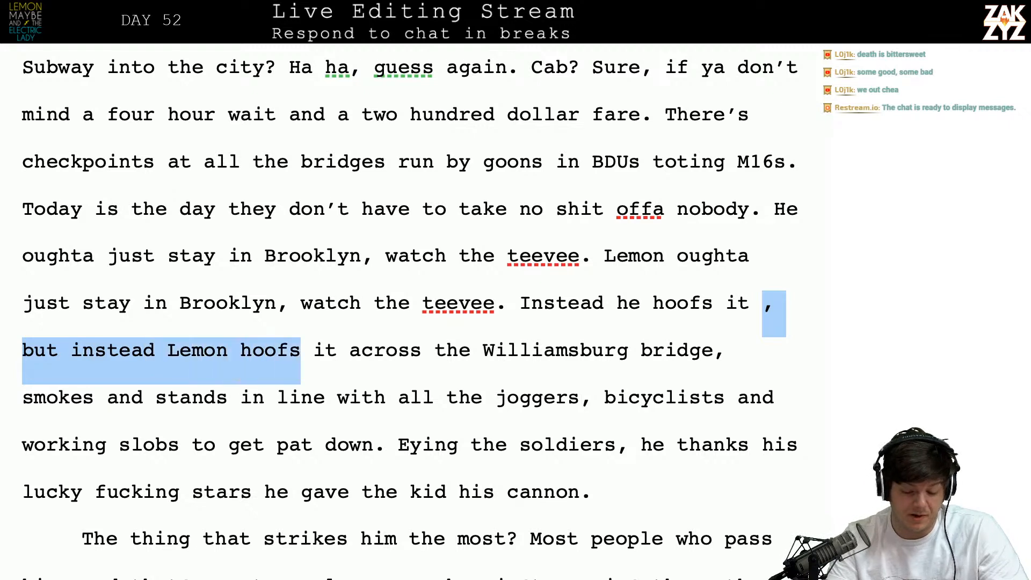
{"action": "key", "text": "BackSpace"}
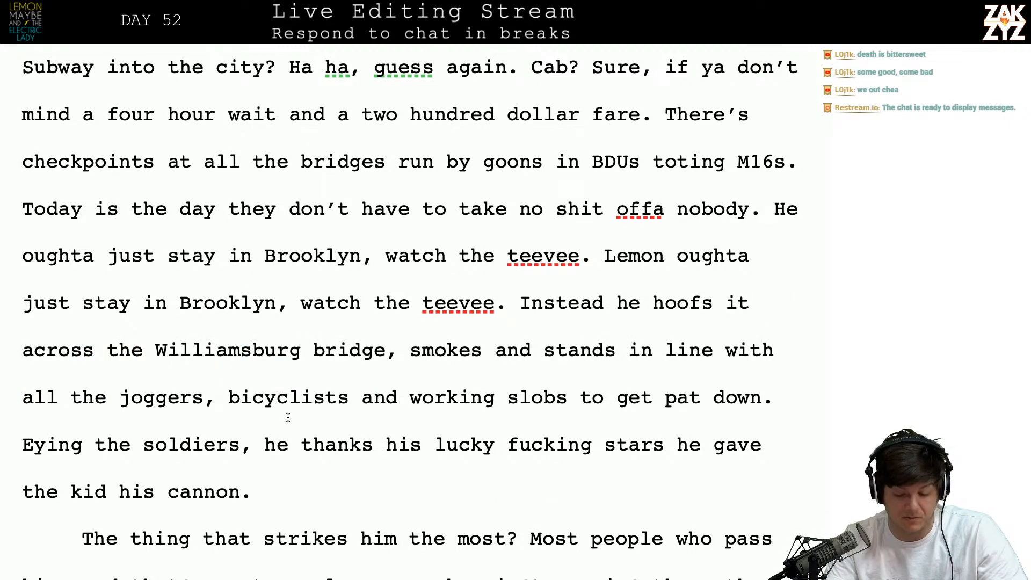
- Rewrite the start of the "Eying the soldiers" sentence as "Eyeballing the", with a line break before the old remainder
{"action": "scroll", "coordinate": [288, 418], "scroll_direction": "down", "scroll_amount": 2}
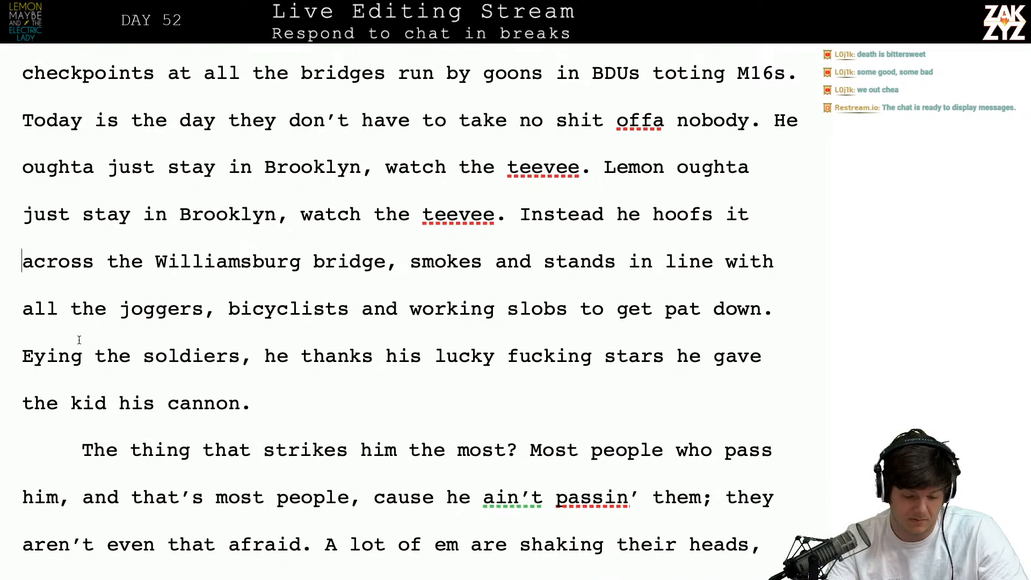
{"action": "left_click", "coordinate": [46, 354]}
{"action": "type", "text": "ebally"}
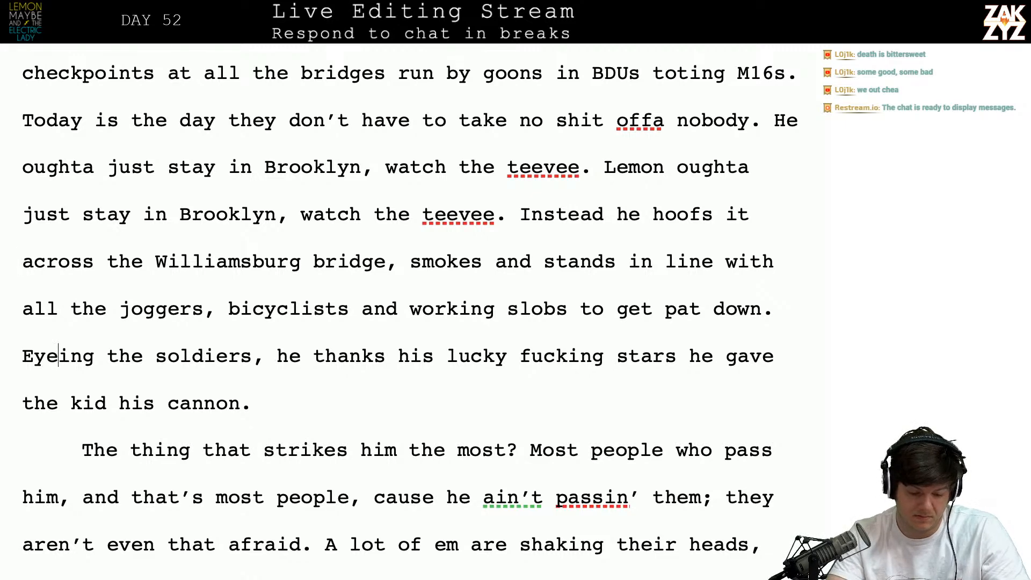
{"action": "key", "text": "BackSpace"}
{"action": "type", "text": "ing the"}
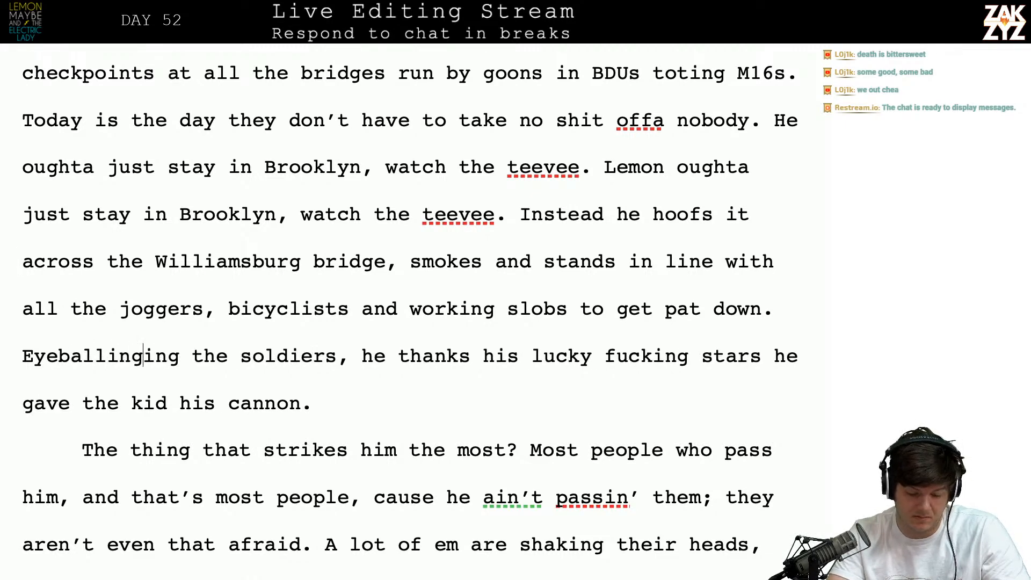
{"action": "key", "text": "Return"}
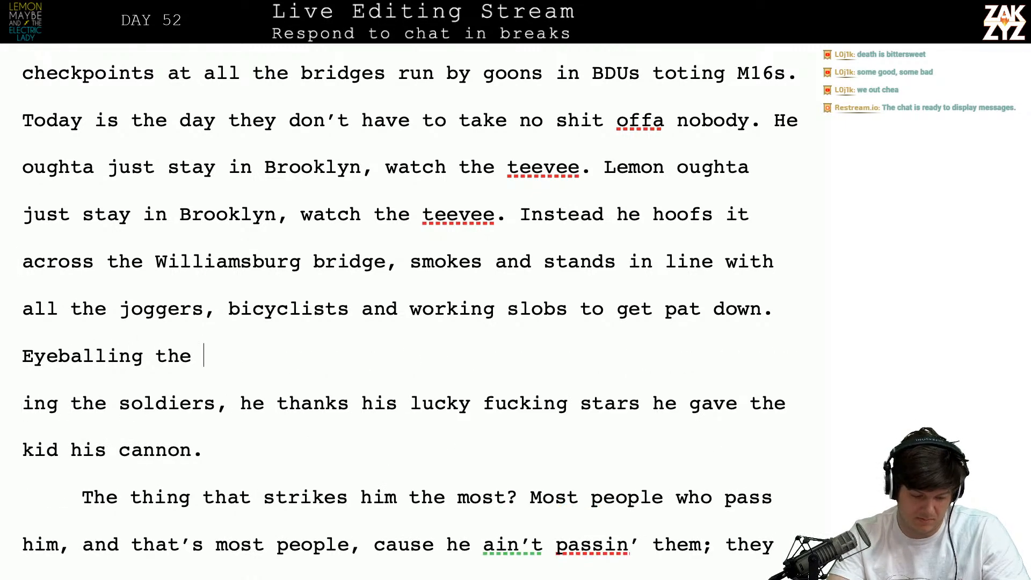
- Continue the "Eyeballing the" sentence with "weekend soldiers, Lemon thanks his lucky fucking st" ahead of the old wording
{"action": "type", "text": "wee"}
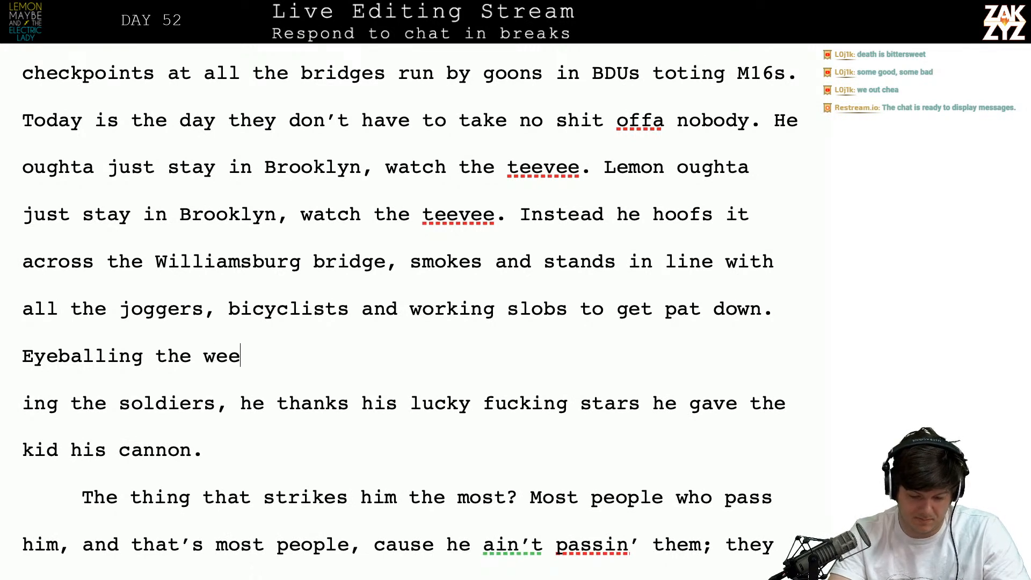
{"action": "type", "text": "kend soldiers, "}
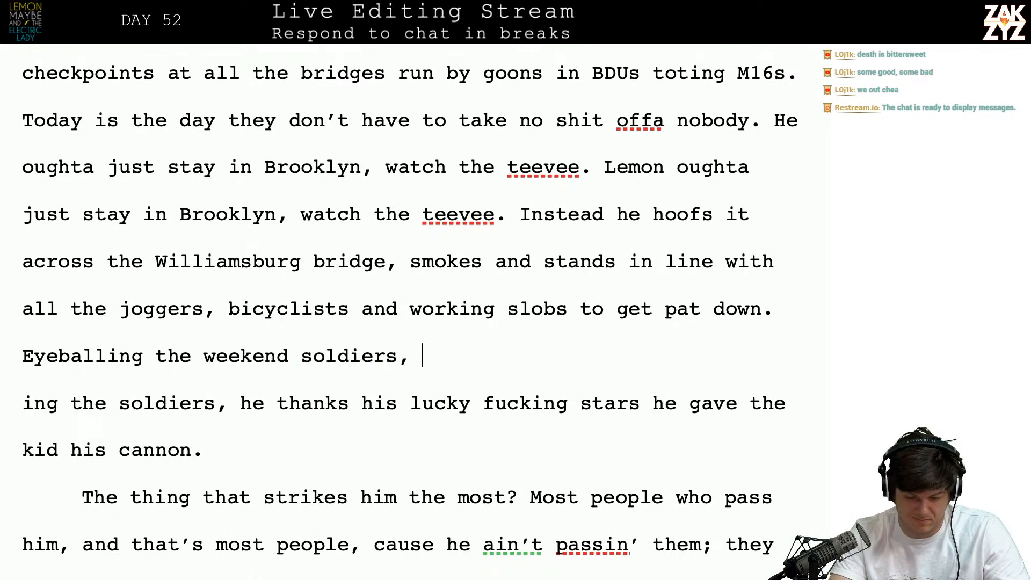
{"action": "type", "text": "lemon"}
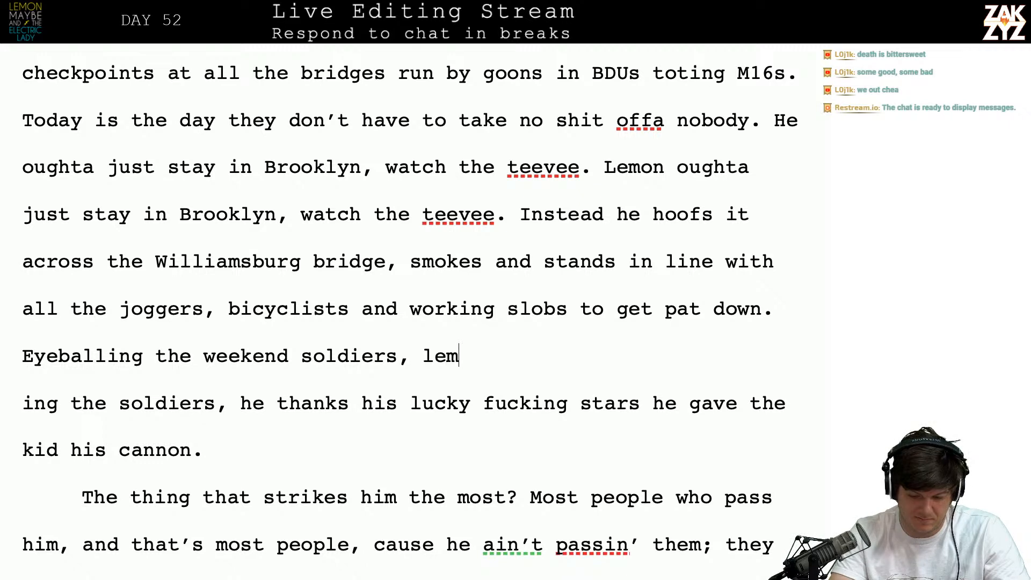
{"action": "key", "text": "BackSpace"}
{"action": "key", "text": "BackSpace"}
{"action": "key", "text": "BackSpace"}
{"action": "key", "text": "BackSpace"}
{"action": "key", "text": "BackSpace"}
{"action": "key", "text": "BackSpace"}
{"action": "type", "text": "Lem"}
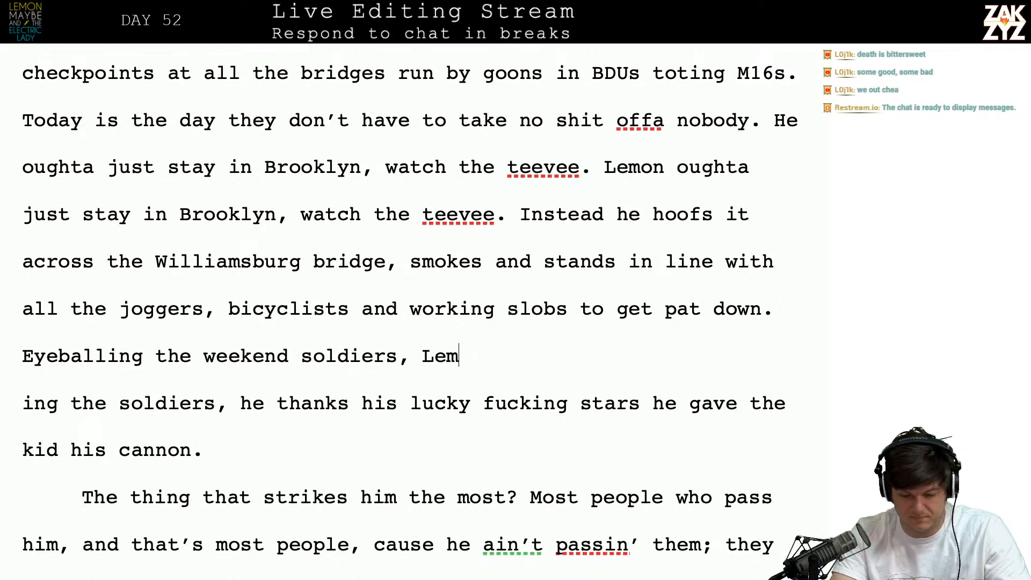
{"action": "type", "text": "on thanks his "}
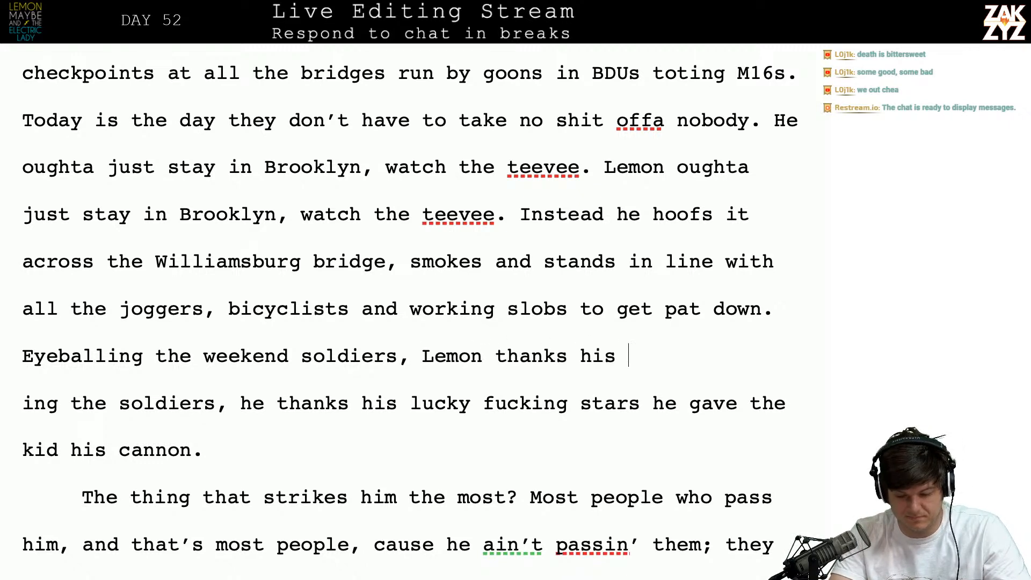
{"action": "type", "text": "lucky fucking st"}
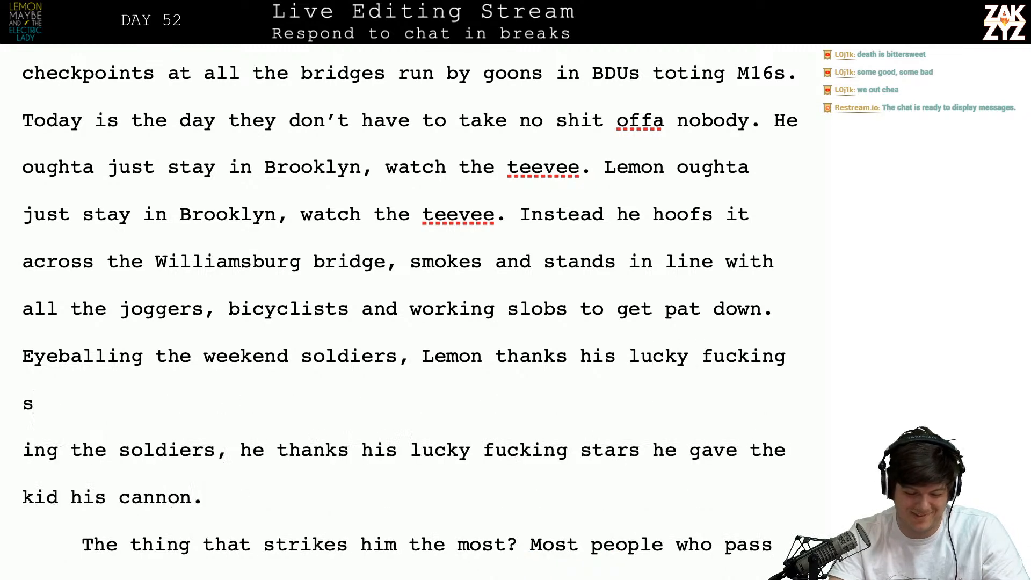
- Delete the partial "st", the line break and the old wording up to "stars", so the sentence runs into "he gave the kid his cannon."
{"action": "key", "text": "shift+Down"}
{"action": "key", "text": "shift+Down"}
{"action": "key", "text": "shift+Left"}
{"action": "key", "text": "shift+Left"}
{"action": "key", "text": "shift+Left"}
{"action": "key", "text": "shift+Left"}
{"action": "key", "text": "shift+Left"}
{"action": "key", "text": "shift+Left"}
{"action": "key", "text": "shift+Left"}
{"action": "key", "text": "shift+Left"}
{"action": "key", "text": "shift+Left"}
{"action": "key", "text": "shift+Left"}
{"action": "key", "text": "shift+Left"}
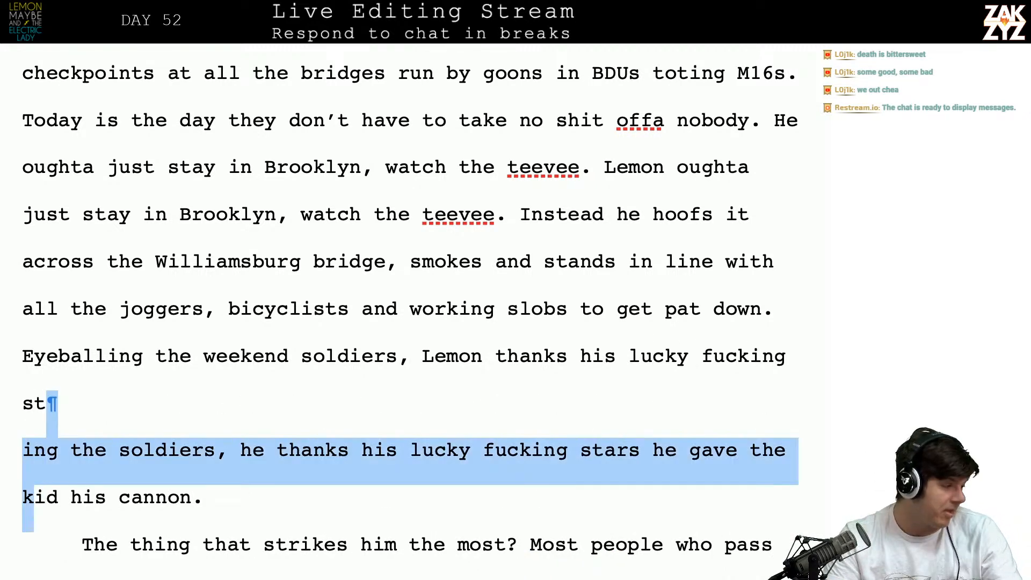
{"action": "key", "text": "shift+Left"}
{"action": "key", "text": "shift+Left"}
{"action": "key", "text": "shift+Left"}
{"action": "key", "text": "shift+Left"}
{"action": "key", "text": "shift+Left"}
{"action": "key", "text": "shift+Left"}
{"action": "key", "text": "shift+Left"}
{"action": "key", "text": "shift+Left"}
{"action": "key", "text": "shift+Left"}
{"action": "key", "text": "shift+Left"}
{"action": "key", "text": "shift+Left"}
{"action": "key", "text": "shift+Right"}
{"action": "key", "text": "shift+Right"}
{"action": "key", "text": "shift+Left"}
{"action": "key", "text": "shift+Left"}
{"action": "key", "text": "shift+Left"}
{"action": "key", "text": "shift+Left"}
{"action": "key", "text": "shift+Left"}
{"action": "key", "text": "shift+Left"}
{"action": "key", "text": "shift+Left"}
{"action": "key", "text": "shift+Left"}
{"action": "key", "text": "shift+Left"}
{"action": "key", "text": "shift+Left"}
{"action": "key", "text": "shift+Left"}
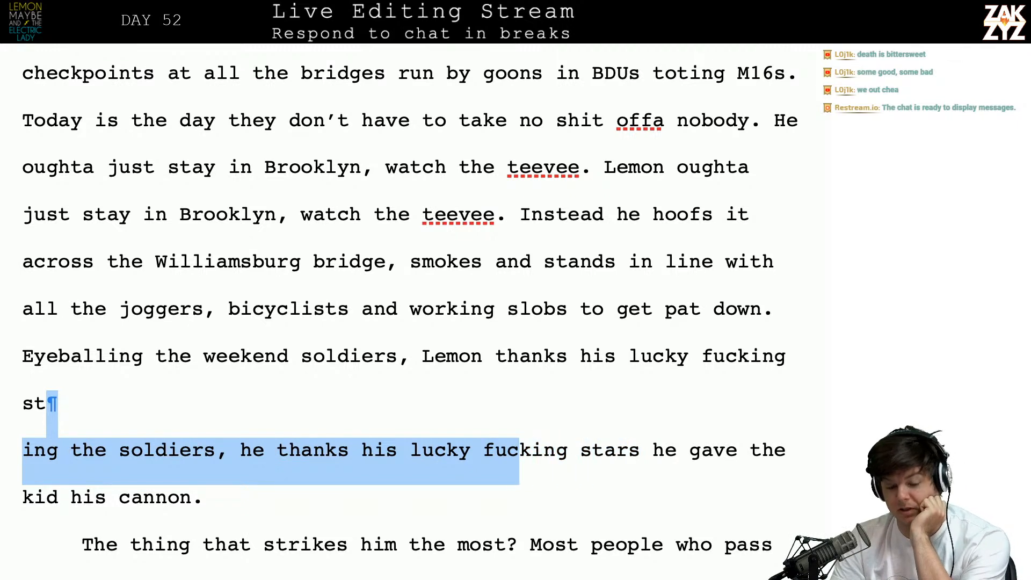
{"action": "key", "text": "shift+Right"}
{"action": "key", "text": "shift+Right"}
{"action": "key", "text": "shift+Right"}
{"action": "key", "text": "shift+Right"}
{"action": "key", "text": "shift+Right"}
{"action": "key", "text": "shift+Right"}
{"action": "key", "text": "shift+Right"}
{"action": "key", "text": "shift+Right"}
{"action": "key", "text": "shift+Right"}
{"action": "key", "text": "shift+Right"}
{"action": "key", "text": "shift+Right"}
{"action": "key", "text": "shift+Right"}
{"action": "key", "text": "shift+Right"}
{"action": "key", "text": "shift+Right"}
{"action": "key", "text": "shift+Right"}
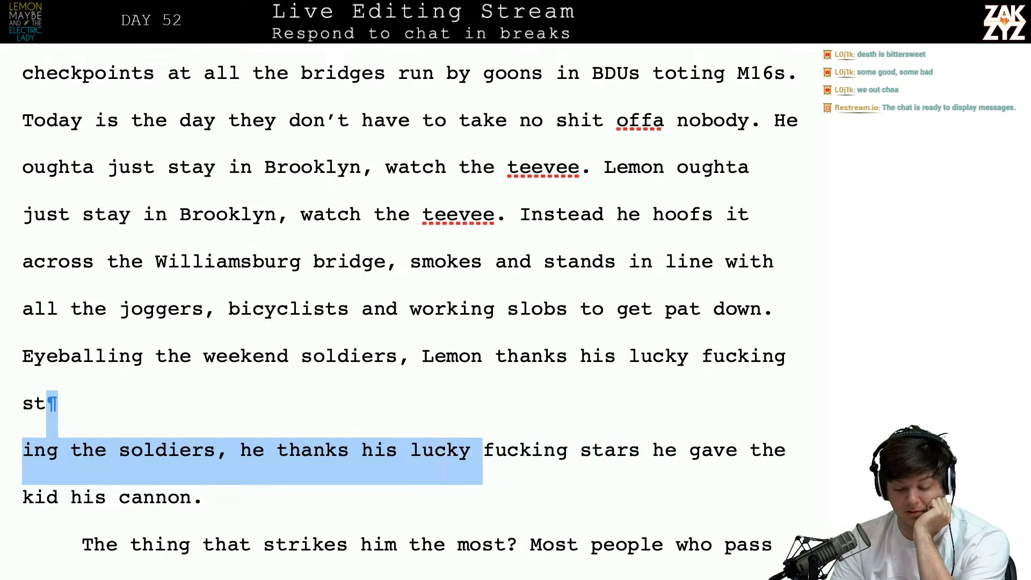
{"action": "key", "text": "shift+Right"}
{"action": "key", "text": "shift+Right"}
{"action": "key", "text": "BackSpace"}
{"action": "key", "text": "BackSpace"}
{"action": "key", "text": "BackSpace"}
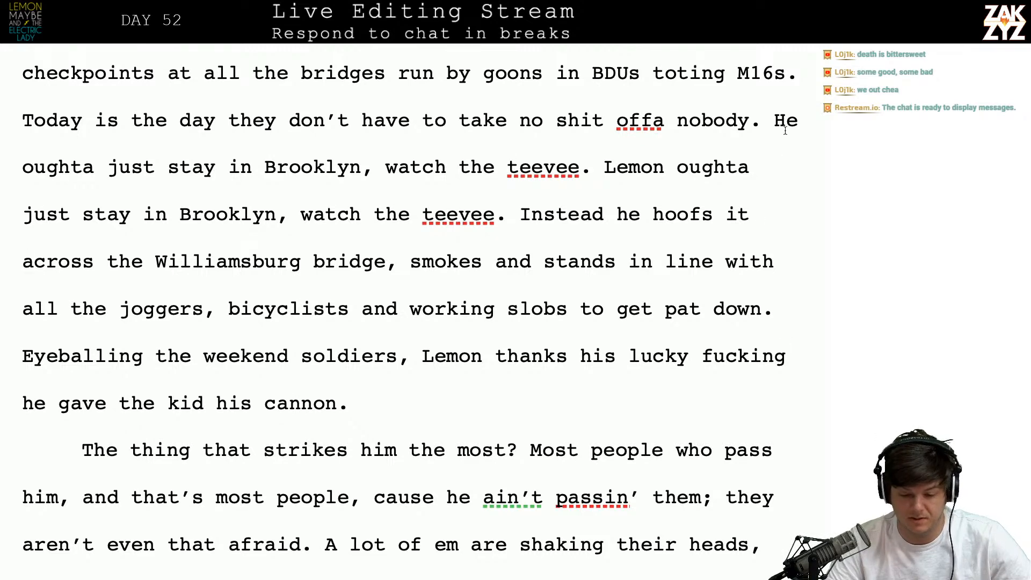
- Delete the duplicate sentence "He oughta just stay in Brooklyn, watch the teevee."
{"action": "left_click_drag", "start_coordinate": [761, 121], "coordinate": [591, 177]}
{"action": "key", "text": "BackSpace"}
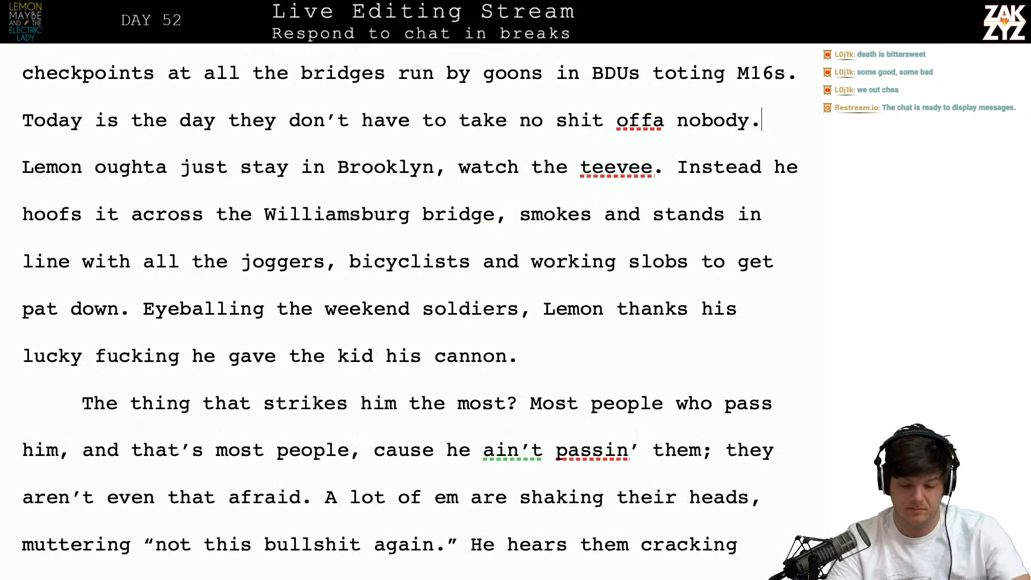
- Try adding "with Shirley" after "teevee" at the end of the Brooklyn sentence
{"action": "key", "text": "Left"}
{"action": "key", "text": "Left"}
{"action": "key", "text": "Left"}
{"action": "key", "text": "Left"}
{"action": "key", "text": "Down"}
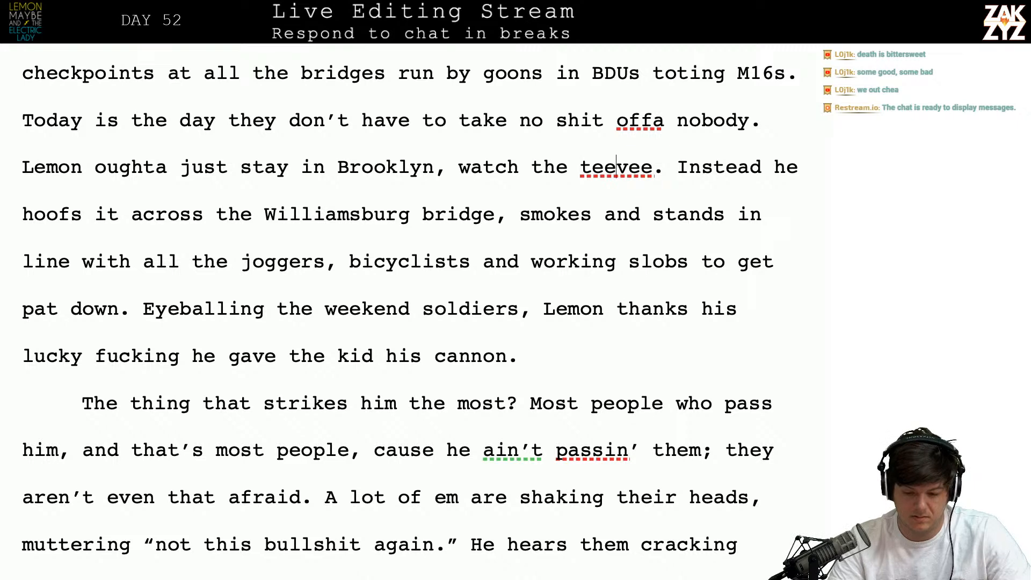
{"action": "key", "text": "Right"}
{"action": "key", "text": "Right"}
{"action": "key", "text": "Right"}
{"action": "type", "text": "with Sh"}
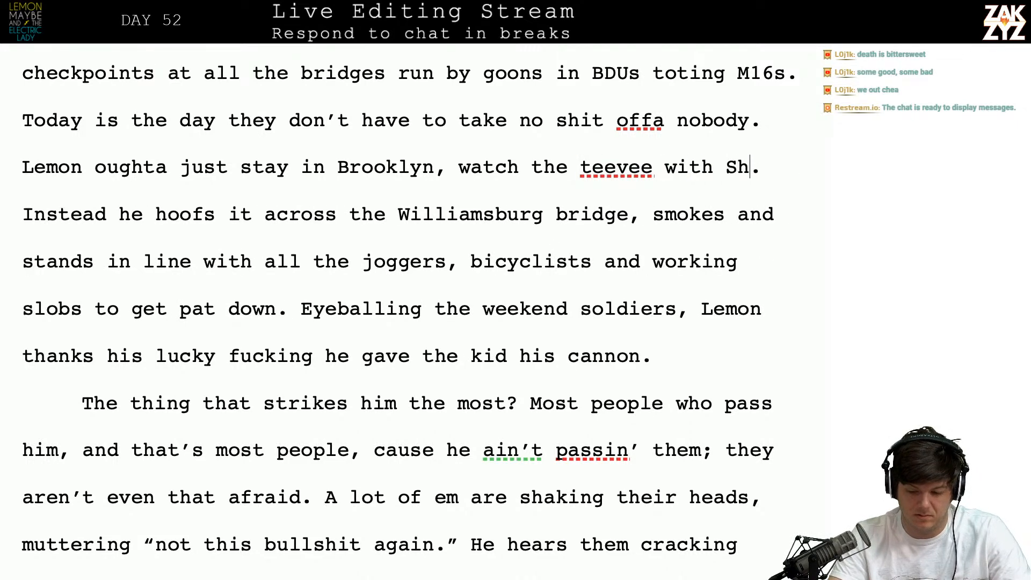
{"action": "type", "text": "irley. Instead he hoofs it across the Williamsburg bridge,"}
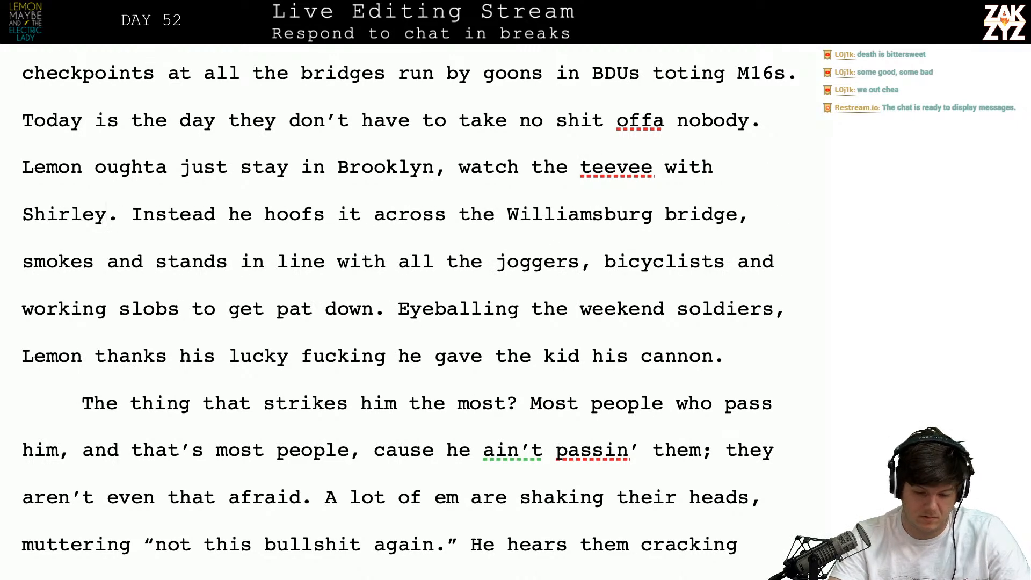
{"action": "key", "text": "BackSpace"}
{"action": "key", "text": "BackSpace"}
{"action": "key", "text": "BackSpace"}
{"action": "key", "text": "BackSpace"}
{"action": "key", "text": "BackSpace"}
{"action": "key", "text": "BackSpace"}
{"action": "key", "text": "BackSpace"}
{"action": "key", "text": "BackSpace"}
{"action": "key", "text": "BackSpace"}
{"action": "key", "text": "BackSpace"}
{"action": "key", "text": "BackSpace"}
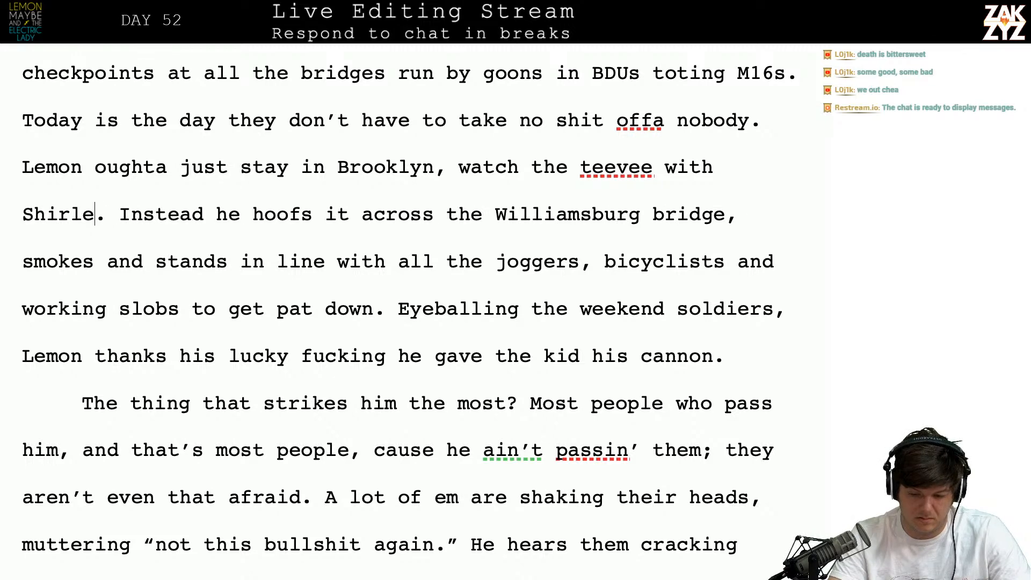
{"action": "key", "text": "BackSpace"}
- Extend the Brooklyn sentence after "teevee" with "and wait for Shirley to come home"
{"action": "type", "text": "and wait for sh"}
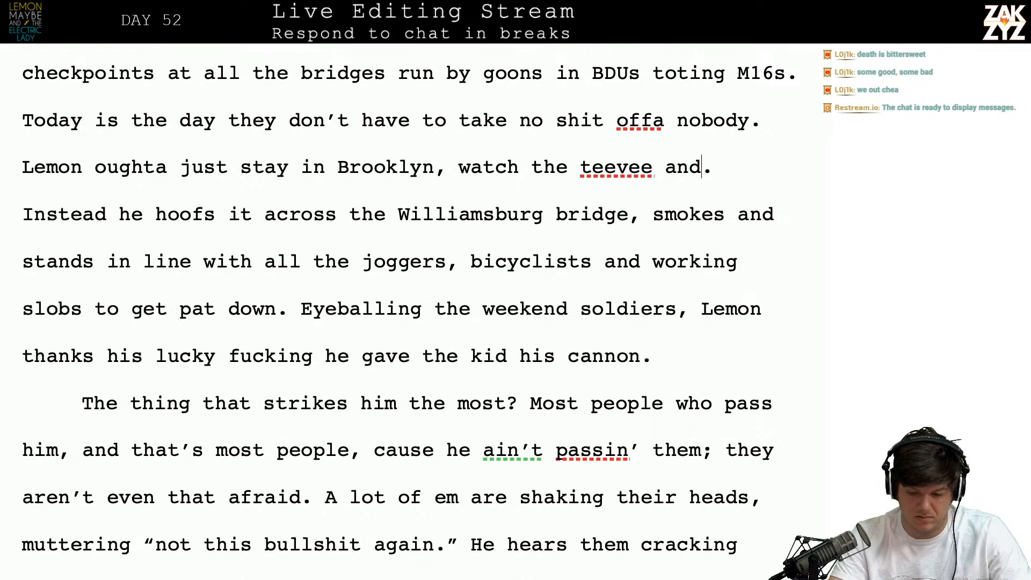
{"action": "key", "text": "BackSpace"}
{"action": "key", "text": "BackSpace"}
{"action": "type", "text": "Shirley "}
{"action": "type", "text": "to come home"}
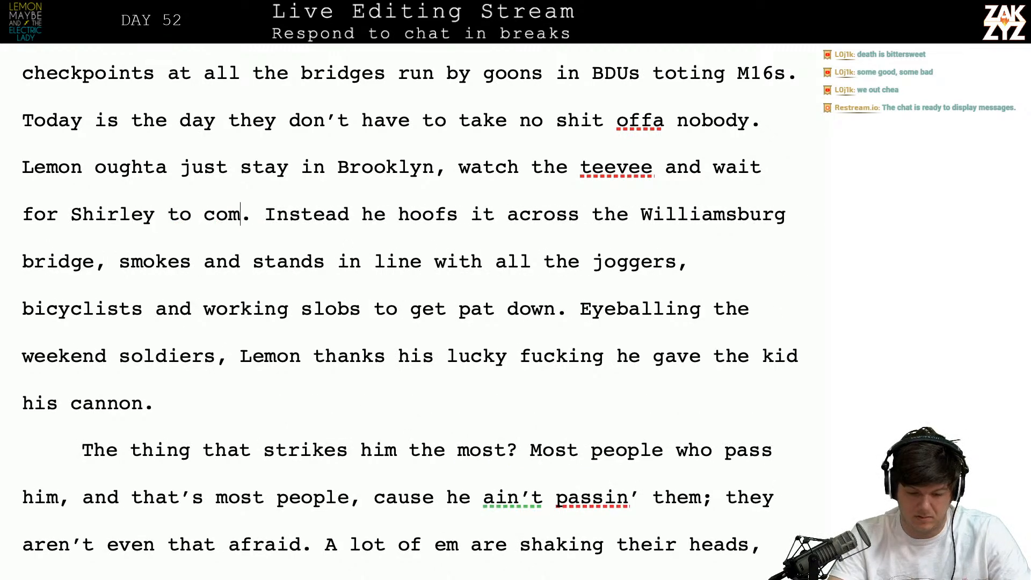
- End the bridge sentence after "Williamsburg bridge" and open a new sentence with "He chain-smokes" before the old wording
{"action": "key", "text": "Right"}
{"action": "key", "text": "Right"}
{"action": "key", "text": "Right"}
{"action": "key", "text": "Right"}
{"action": "key", "text": "Right"}
{"action": "key", "text": "Right"}
{"action": "key", "text": "Right"}
{"action": "key", "text": "Right"}
{"action": "key", "text": "Right"}
{"action": "key", "text": "Right"}
{"action": "key", "text": "Right"}
{"action": "key", "text": "Right"}
{"action": "key", "text": "Right"}
{"action": "key", "text": "Right"}
{"action": "key", "text": "Right"}
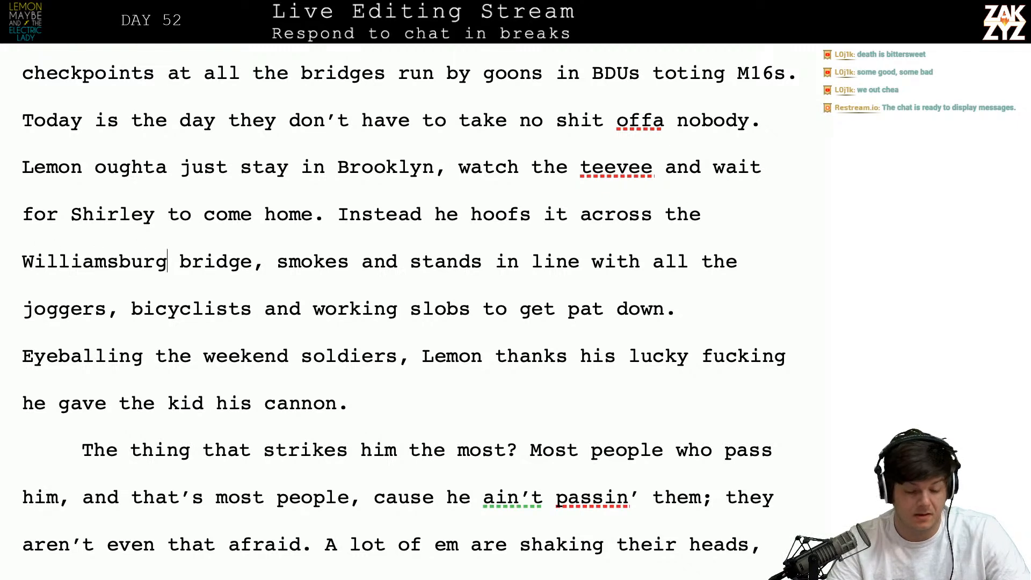
{"action": "key", "text": "Right"}
{"action": "key", "text": "Right"}
{"action": "key", "text": "Right"}
{"action": "key", "text": "Right"}
{"action": "key", "text": "Right"}
{"action": "key", "text": "Right"}
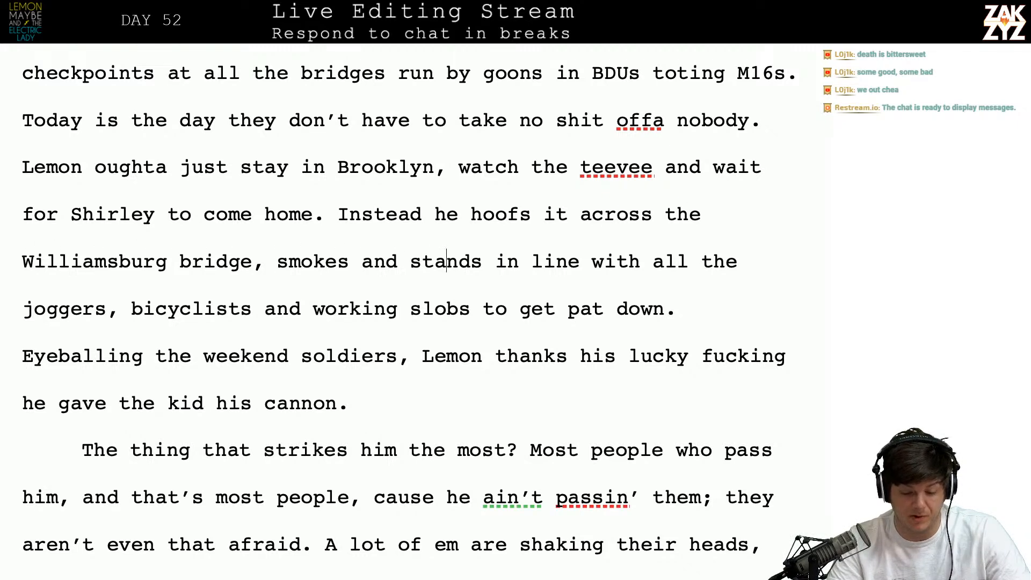
{"action": "key", "text": "Left"}
{"action": "key", "text": "Left"}
{"action": "key", "text": "Left"}
{"action": "key", "text": "Left"}
{"action": "key", "text": "Left"}
{"action": "key", "text": "Left"}
{"action": "key", "text": "Left"}
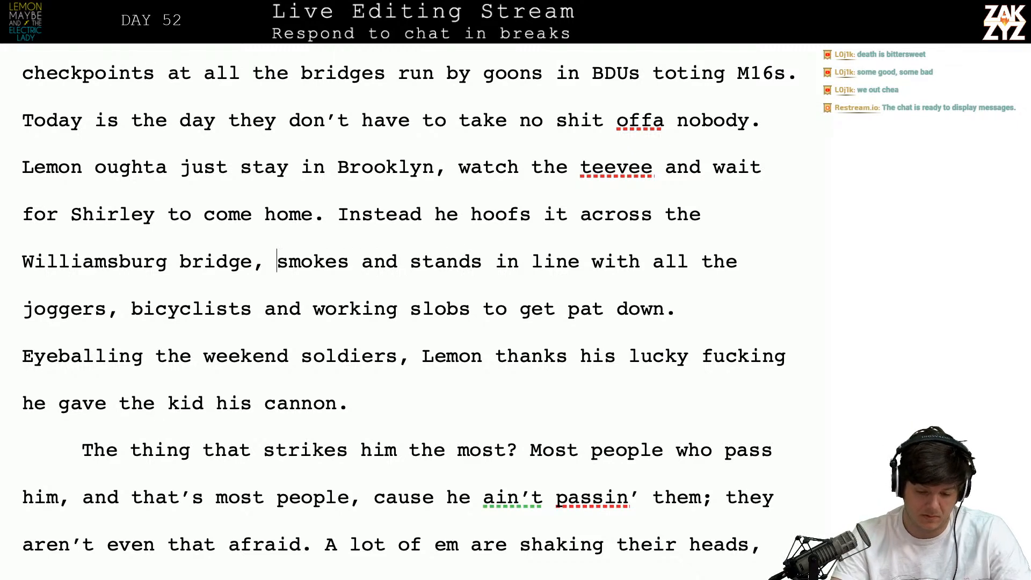
{"action": "key", "text": "BackSpace"}
{"action": "type", "text": ". He smokes"}
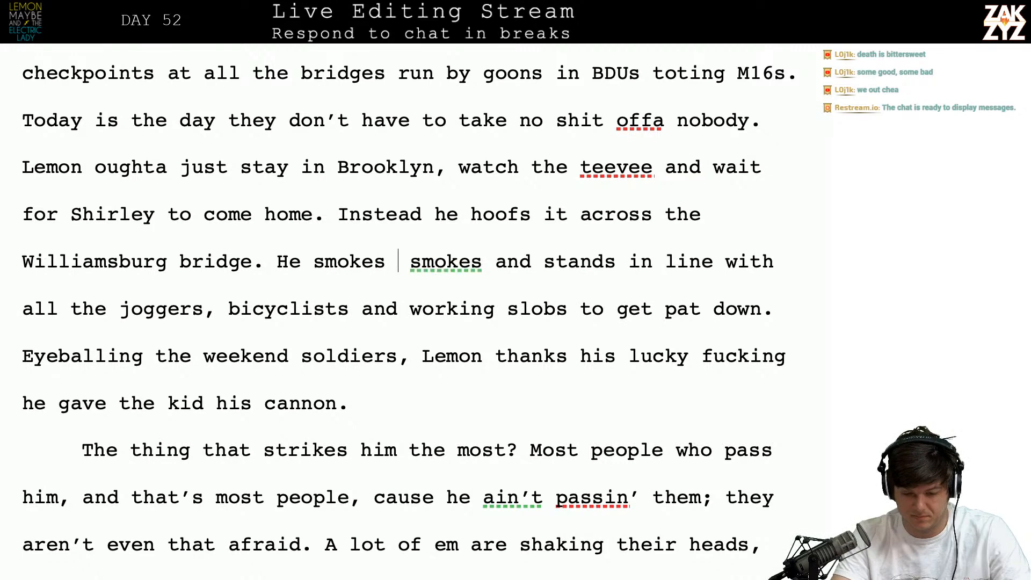
{"action": "key", "text": "BackSpace"}
{"action": "key", "text": "BackSpace"}
{"action": "key", "text": "BackSpace"}
{"action": "key", "text": "BackSpace"}
{"action": "key", "text": "BackSpace"}
{"action": "key", "text": "BackSpace"}
{"action": "key", "text": "BackSpace"}
{"action": "type", "text": "chain-smokes"}
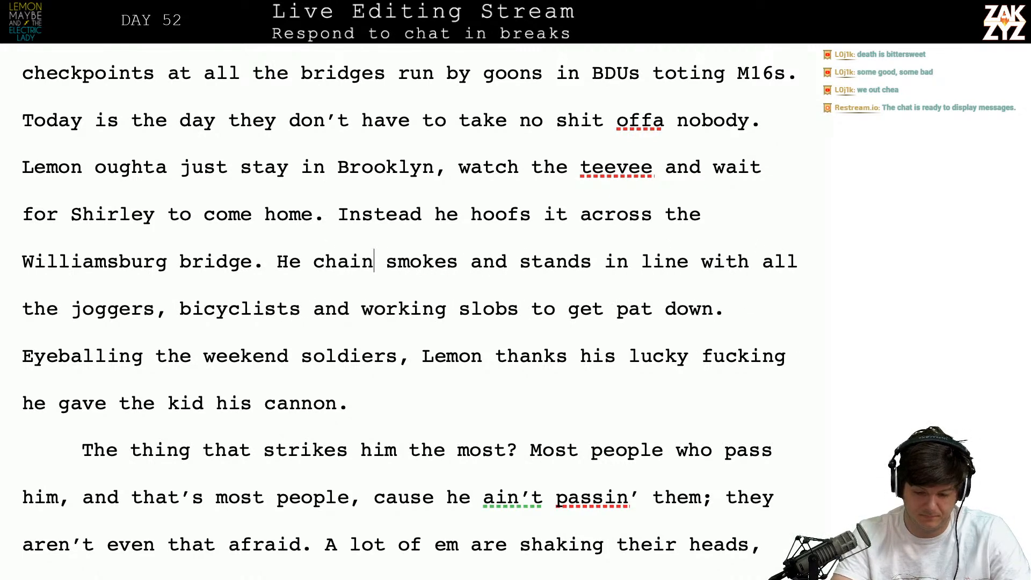
- Continue the "He chain-smokes" sentence with "while he waits in line with all the joggers, bicyclists, and working slobs,"
{"action": "type", "text": " while he wai"}
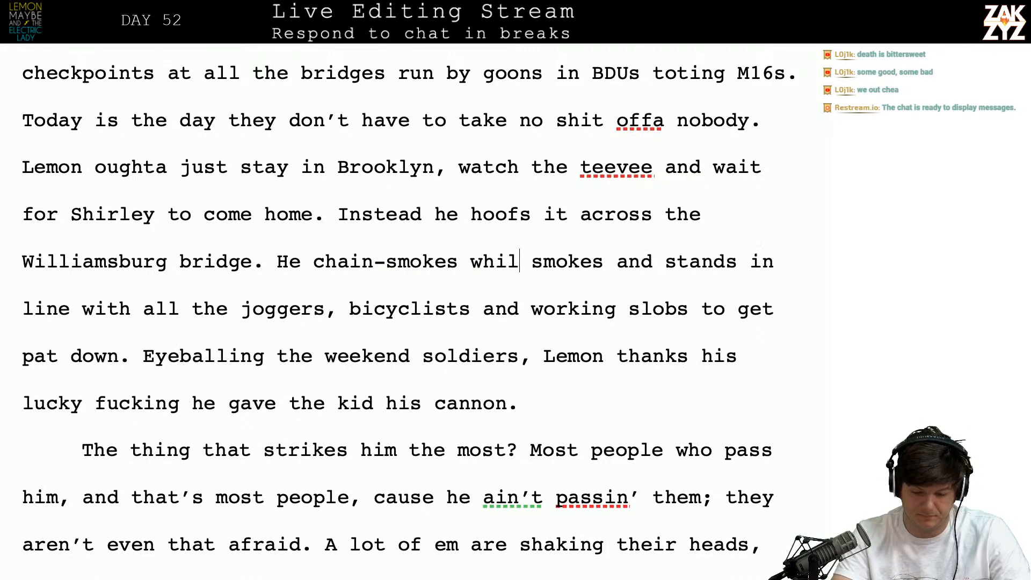
{"action": "type", "text": "ts in line with "}
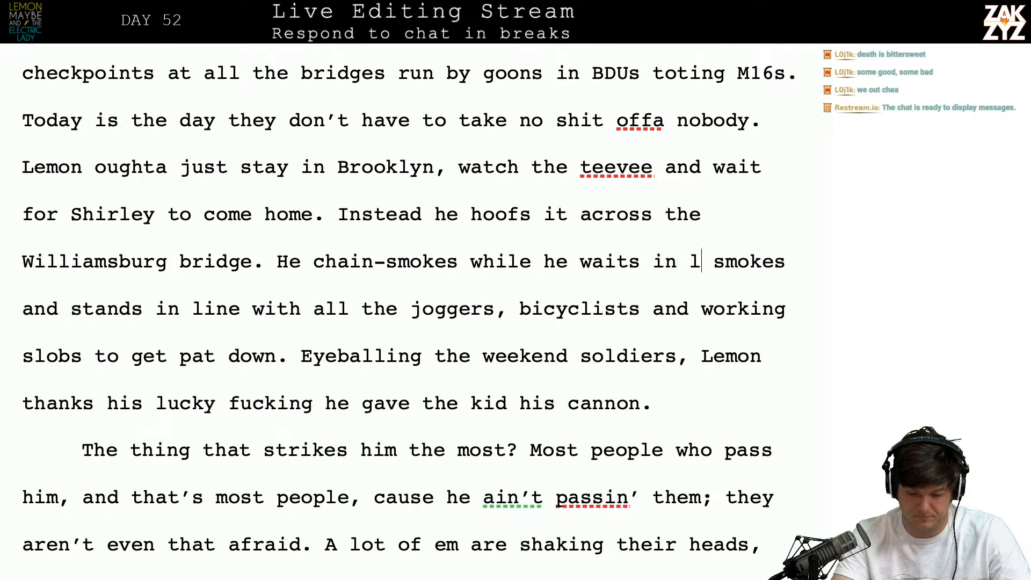
{"action": "type", "text": "all the joggers"}
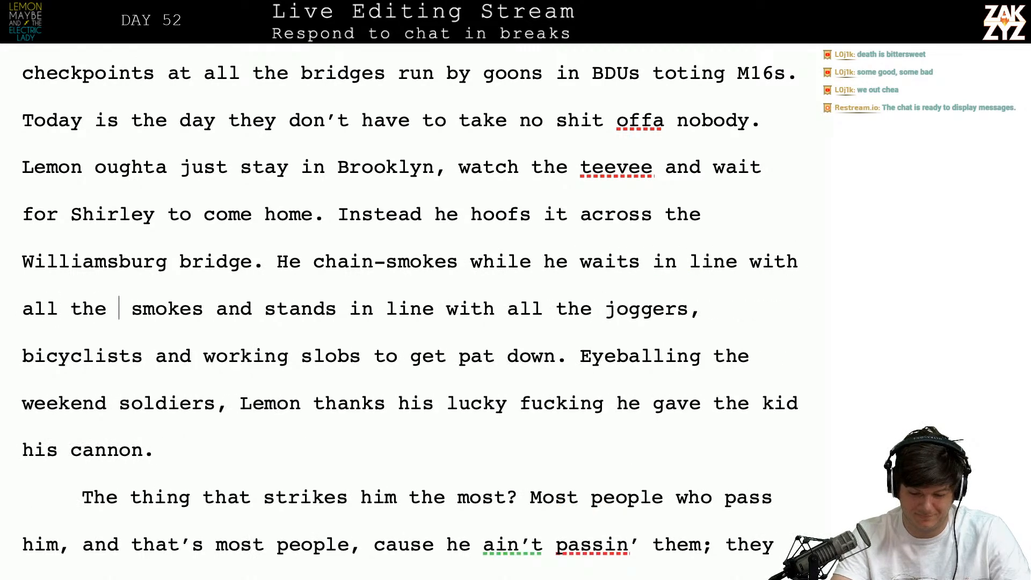
{"action": "type", "text": ", bic"}
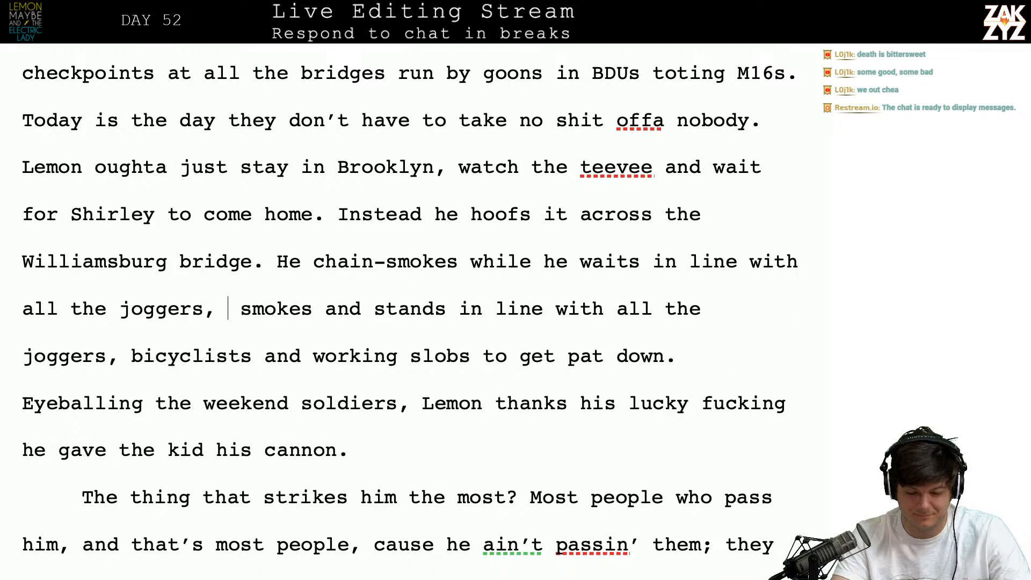
{"action": "type", "text": "yclists,"}
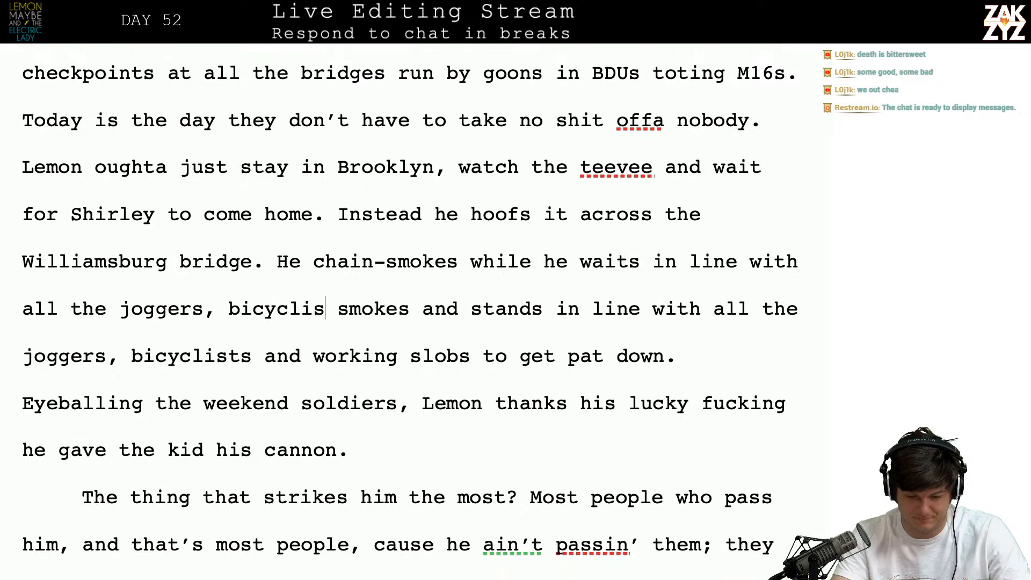
{"action": "type", "text": " and working slob"}
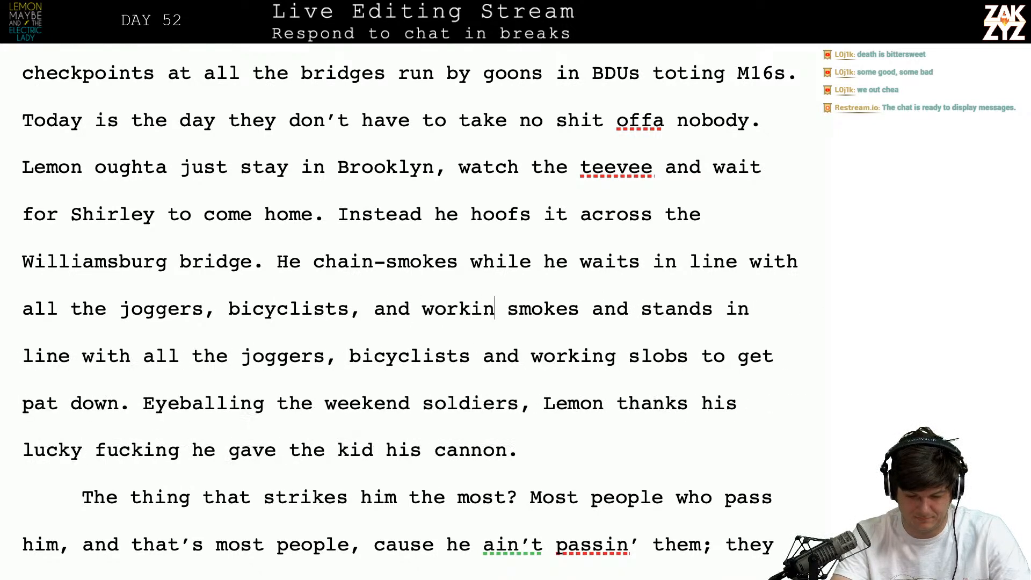
{"action": "type", "text": "s"}
{"action": "key", "text": "BackSpace"}
{"action": "type", "text": ", "}
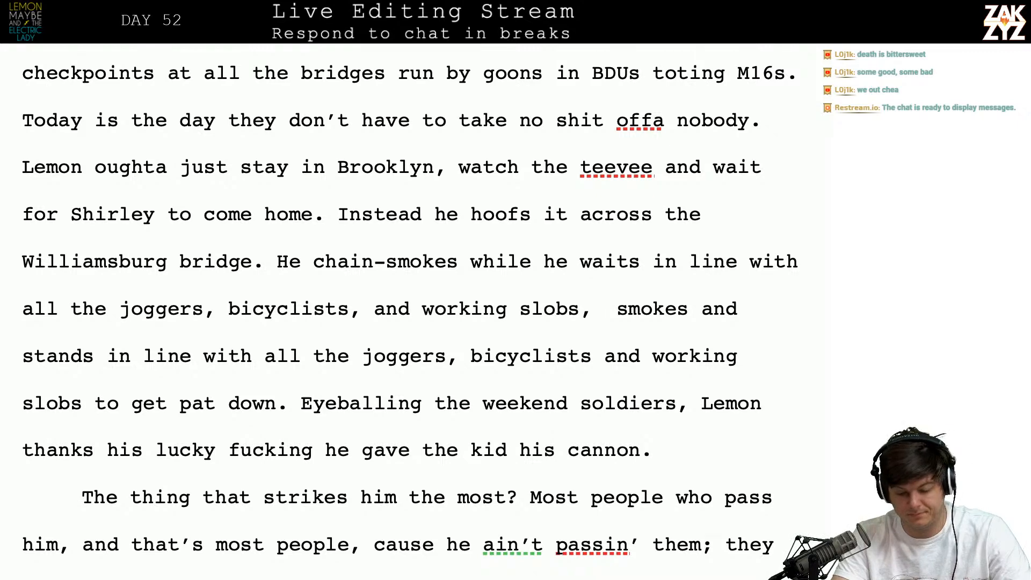
- Add the clause opening "while the national guardsmen" after "working slobs,"
{"action": "type", "text": "wait"}
{"action": "key", "text": "BackSpace"}
{"action": "key", "text": "BackSpace"}
{"action": "key", "text": "BackSpace"}
{"action": "key", "text": "BackSpace"}
{"action": "key", "text": "BackSpace"}
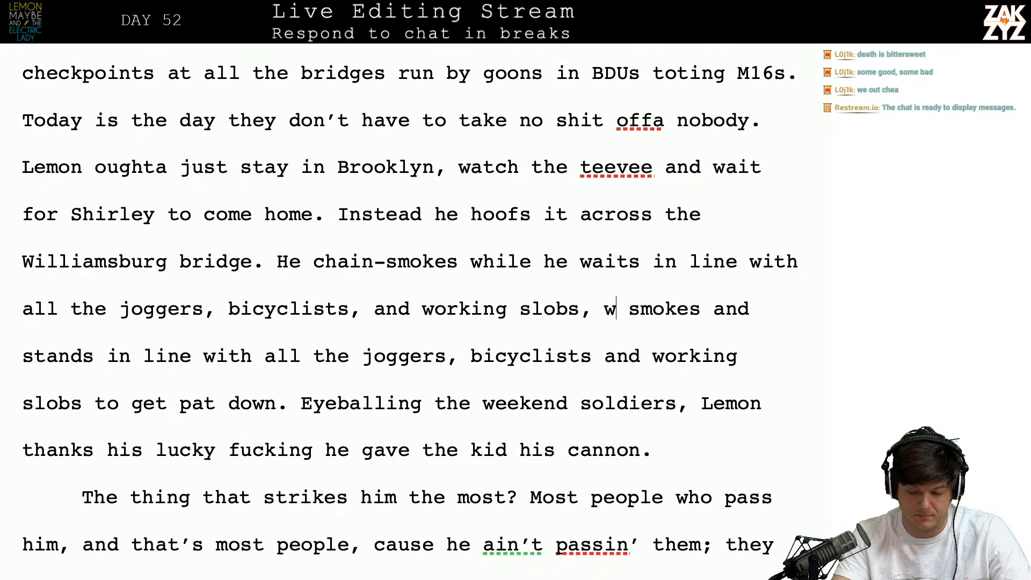
{"action": "type", "text": "while the"}
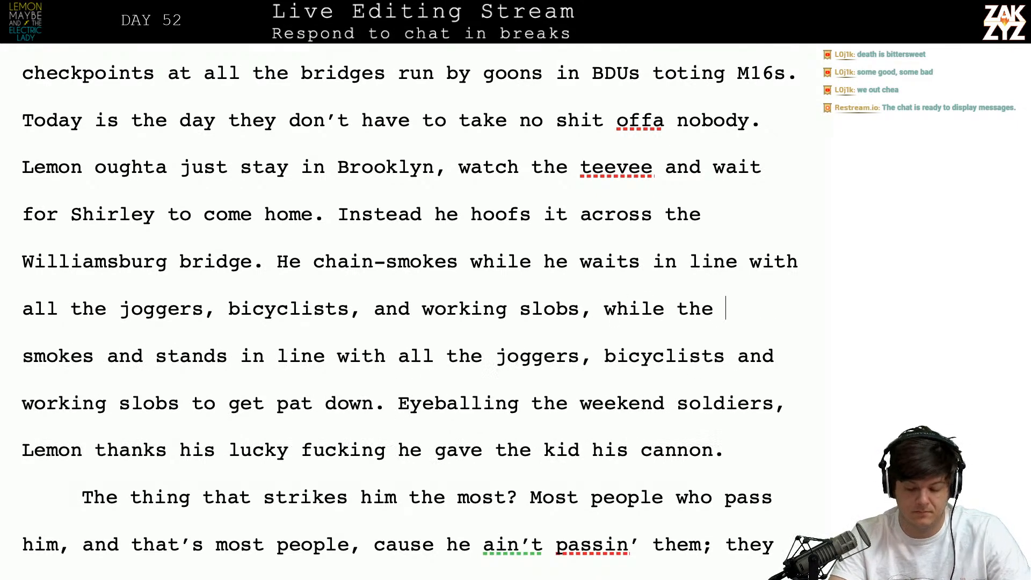
{"action": "type", "text": " naito"}
{"action": "key", "text": "BackSpace"}
{"action": "key", "text": "BackSpace"}
{"action": "key", "text": "BackSpace"}
{"action": "type", "text": "tio"}
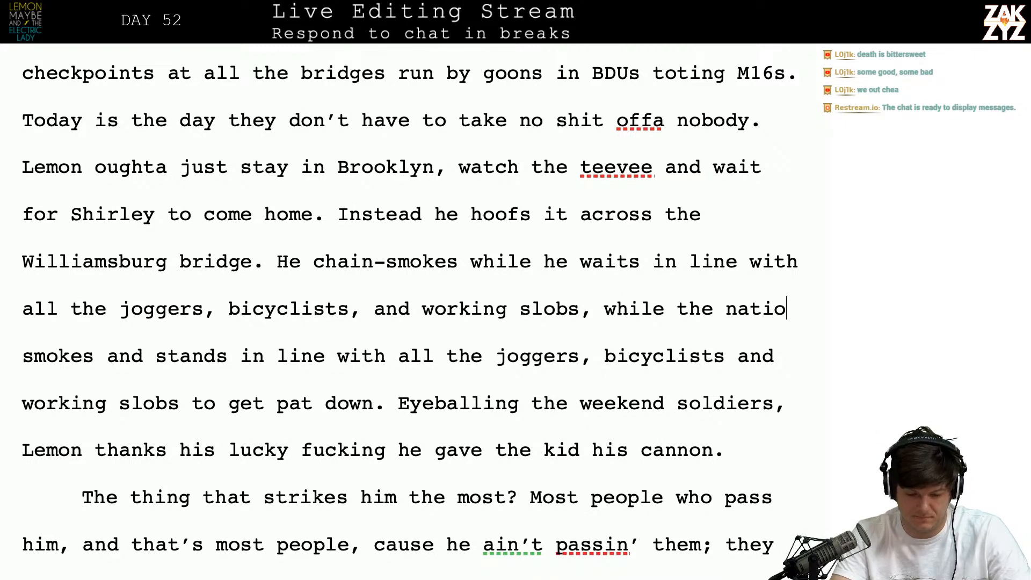
{"action": "type", "text": "nal guardsmen"}
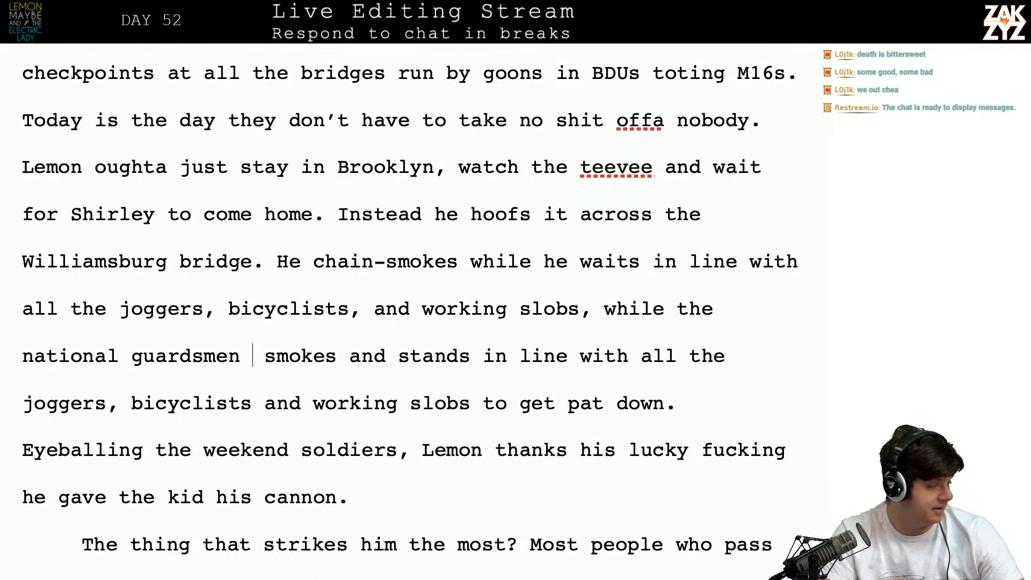
- Switch to Safari, search the web for "is national guardsman capitalized" and open the post on the AP style change for National Guard
{"action": "key", "text": "super+Tab"}
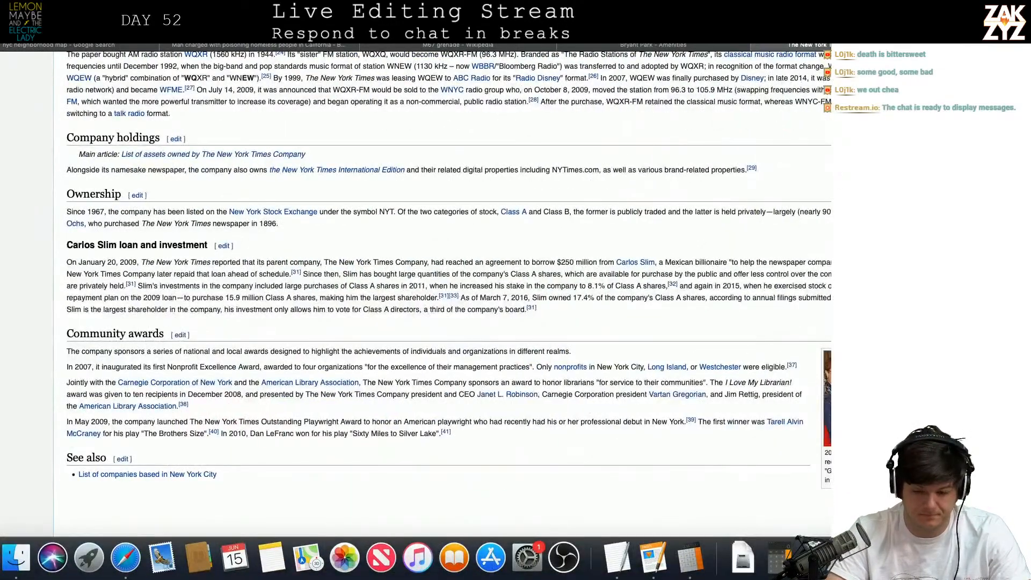
{"action": "key", "text": "super+l"}
{"action": "type", "text": "is"}
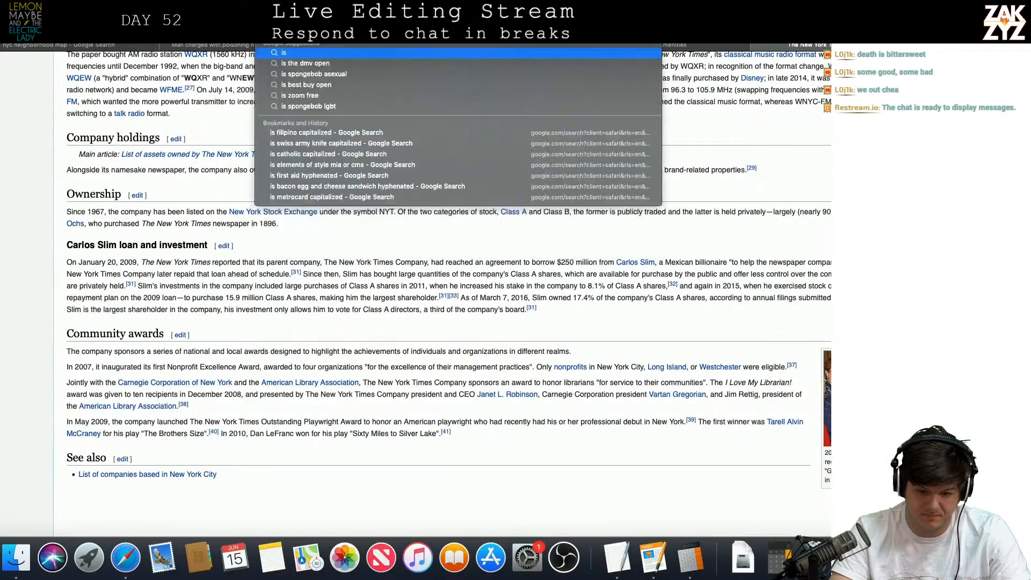
{"action": "type", "text": " national guardsman capitaliz"}
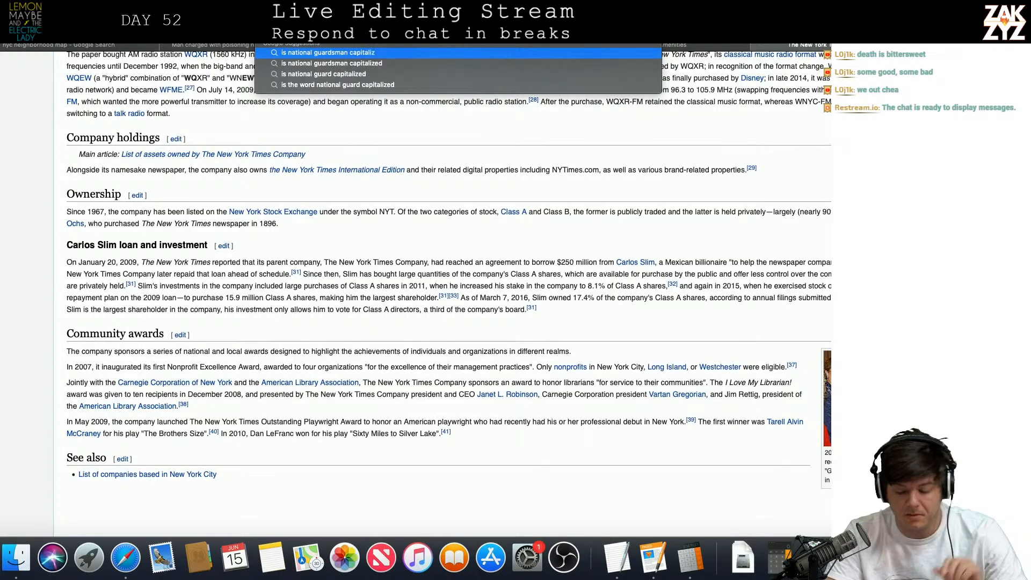
{"action": "key", "text": "Return"}
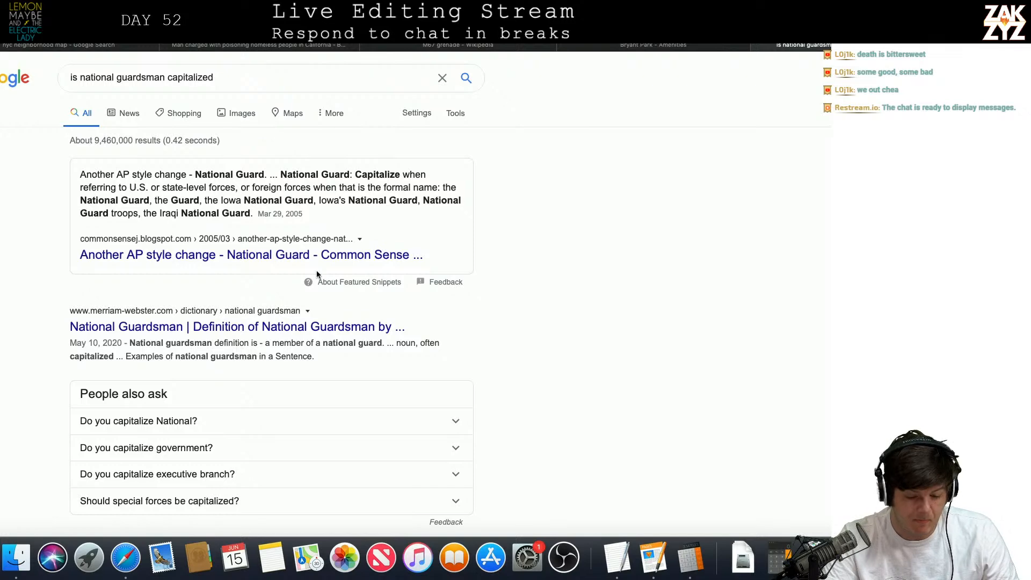
{"action": "left_click", "coordinate": [298, 261]}
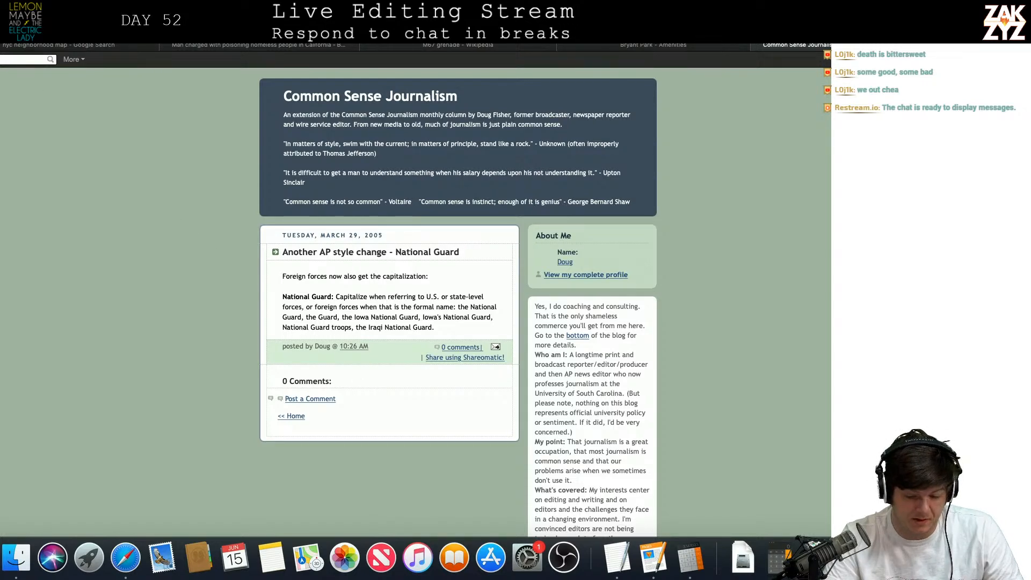
- Return to the search results and examine Merriam-Webster's entry for "national guardsman", including its example sentences
{"action": "key", "text": "super+bracketleft"}
{"action": "left_click", "coordinate": [109, 328]}
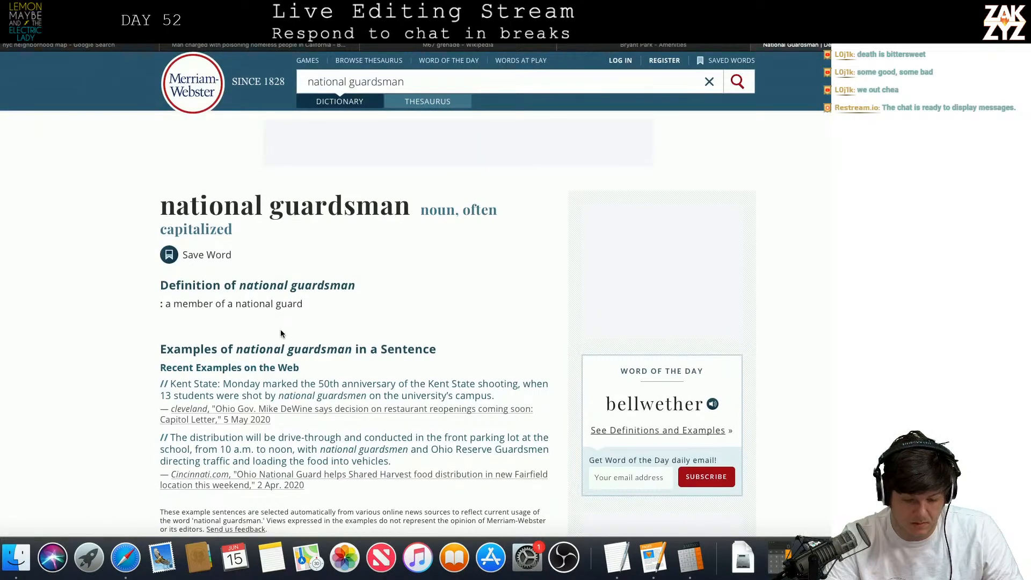
{"action": "scroll", "coordinate": [280, 334], "scroll_direction": "down", "scroll_amount": 1}
{"action": "scroll", "coordinate": [281, 330], "scroll_direction": "down", "scroll_amount": 3}
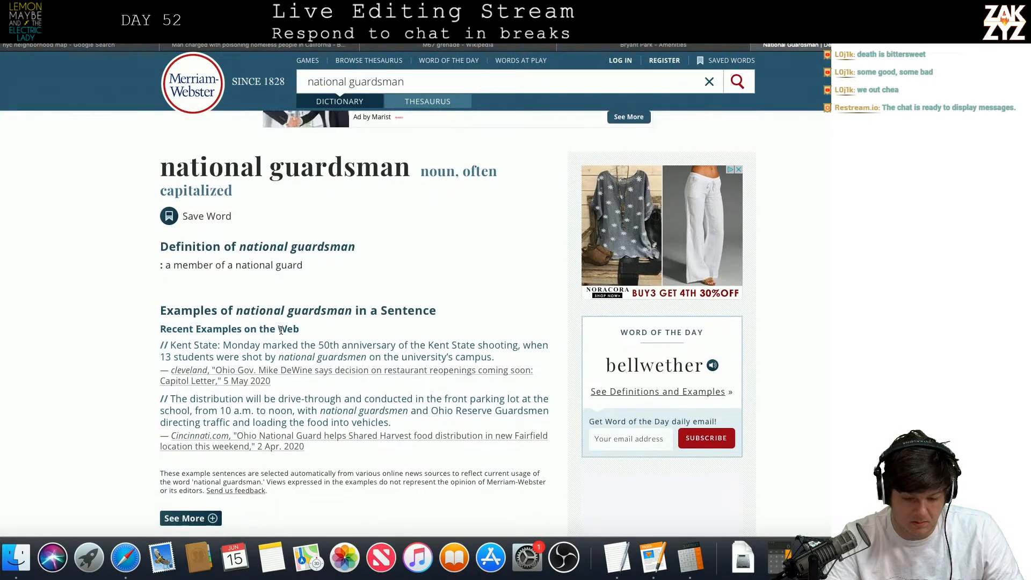
{"action": "scroll", "coordinate": [280, 330], "scroll_direction": "down", "scroll_amount": 10}
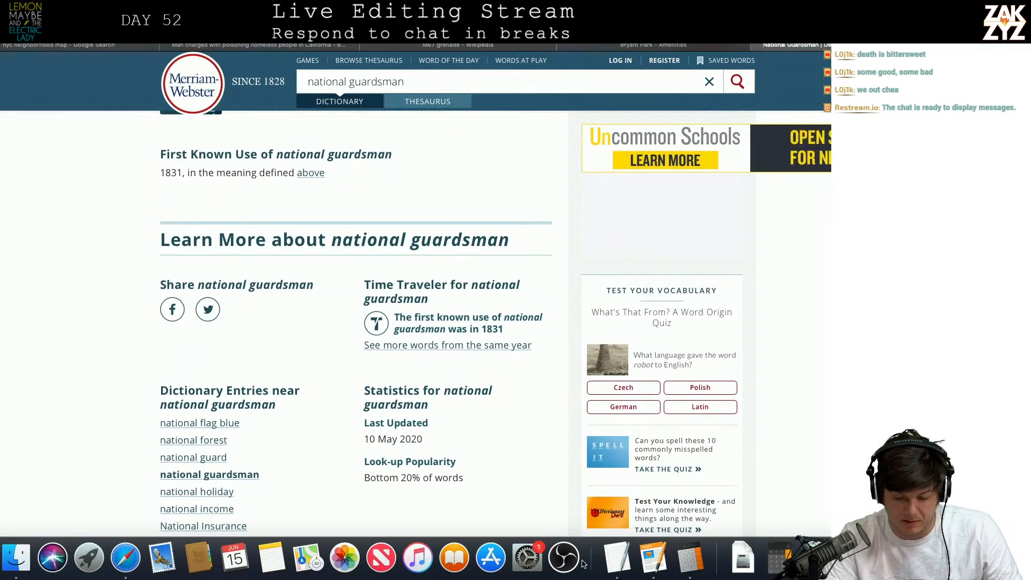
- Switch back to the Pages manuscript, finish the guardsmen clause with "pat them down." and separate the old wording below it with a blank line
{"action": "left_click", "coordinate": [661, 555]}
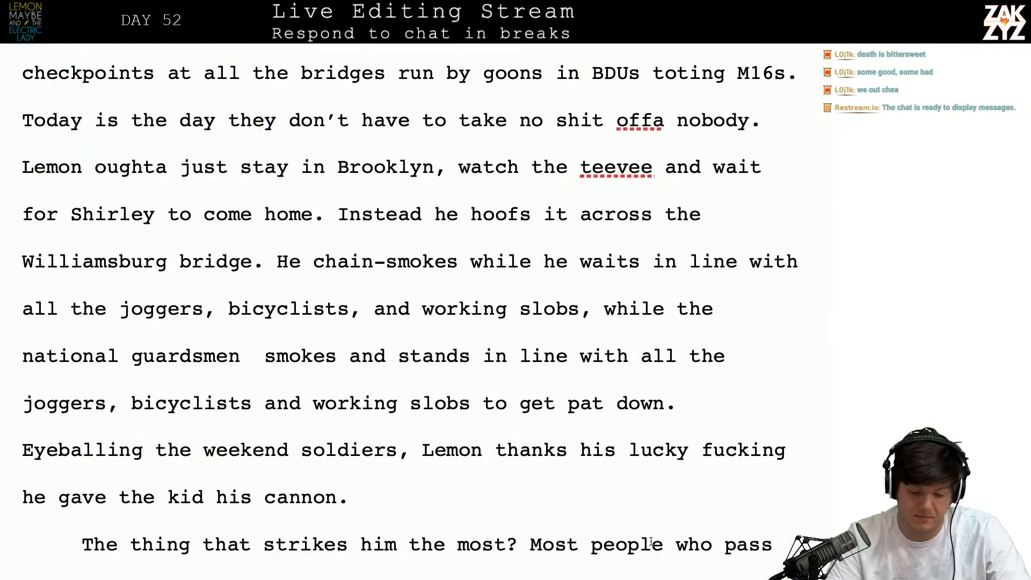
{"action": "type", "text": "pat them down."}
{"action": "key", "text": "Return"}
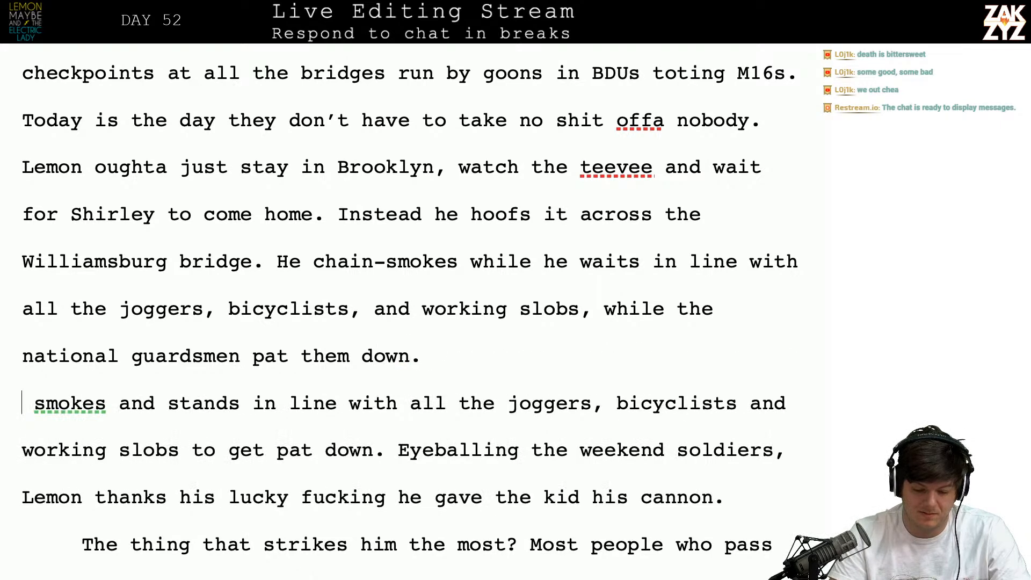
{"action": "key", "text": "Return"}
{"action": "key", "text": "Left"}
{"action": "key", "text": "Left"}
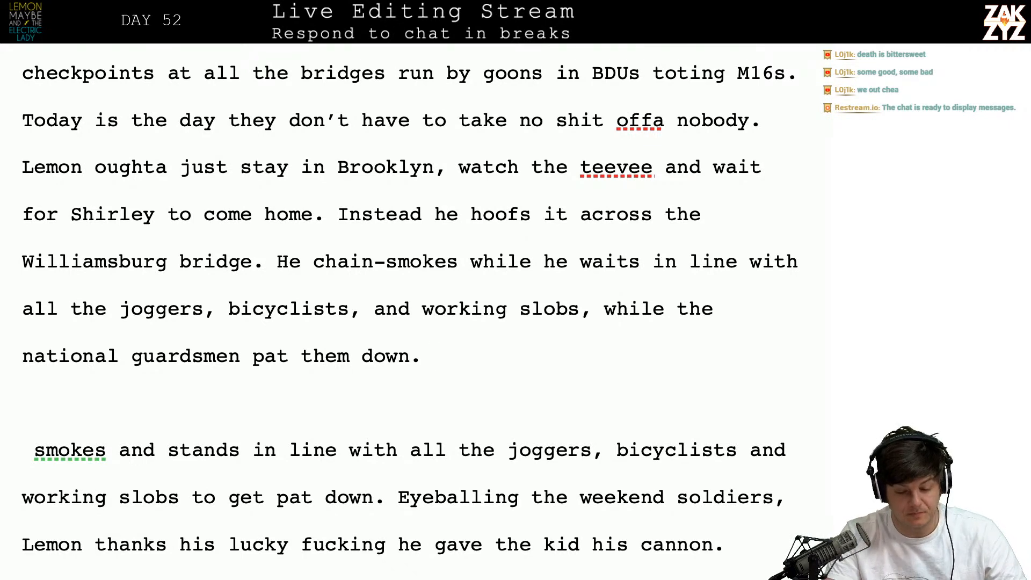
- Add the sentence "A woman coughs theatrically into her fist, scowling at his cigarette." after "pat them down."
{"action": "type", "text": "A w"}
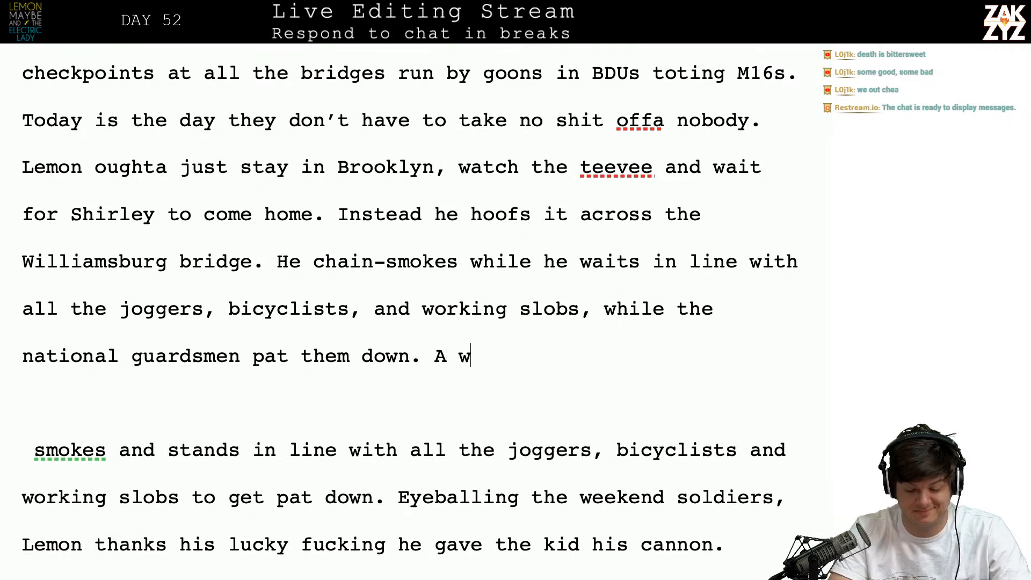
{"action": "type", "text": "oman coughs "}
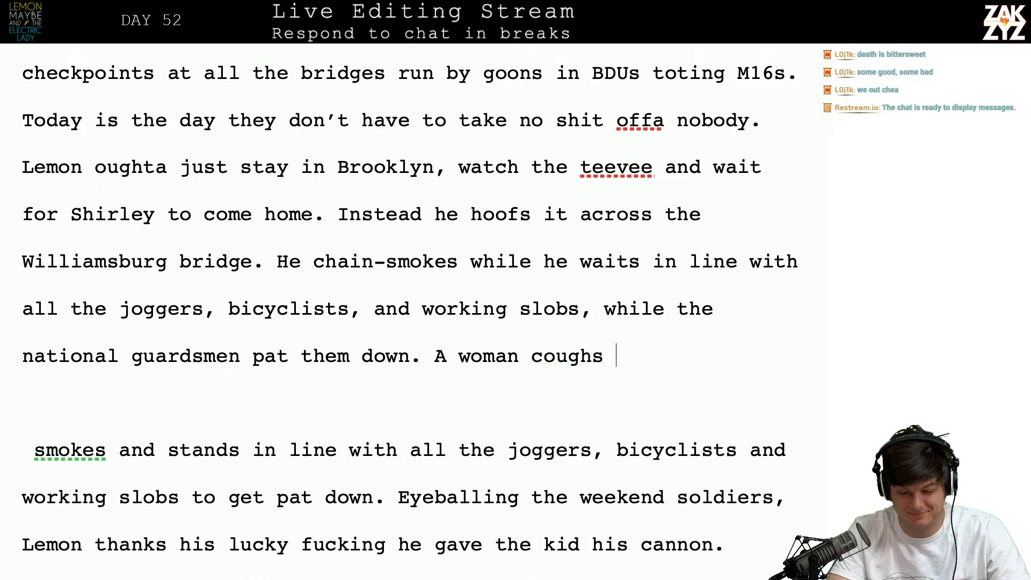
{"action": "type", "text": "theatrically "}
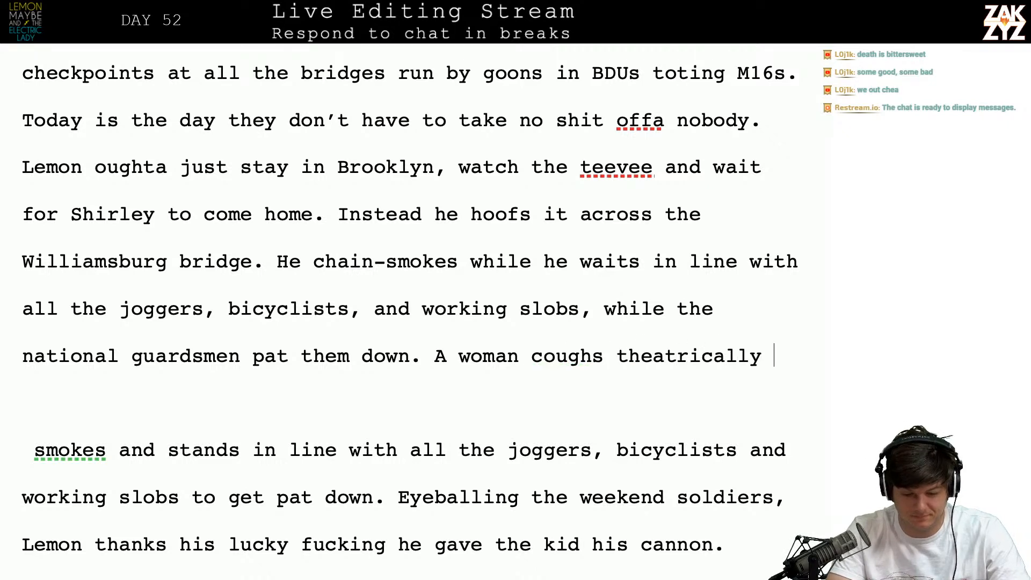
{"action": "type", "text": "into her fist,"}
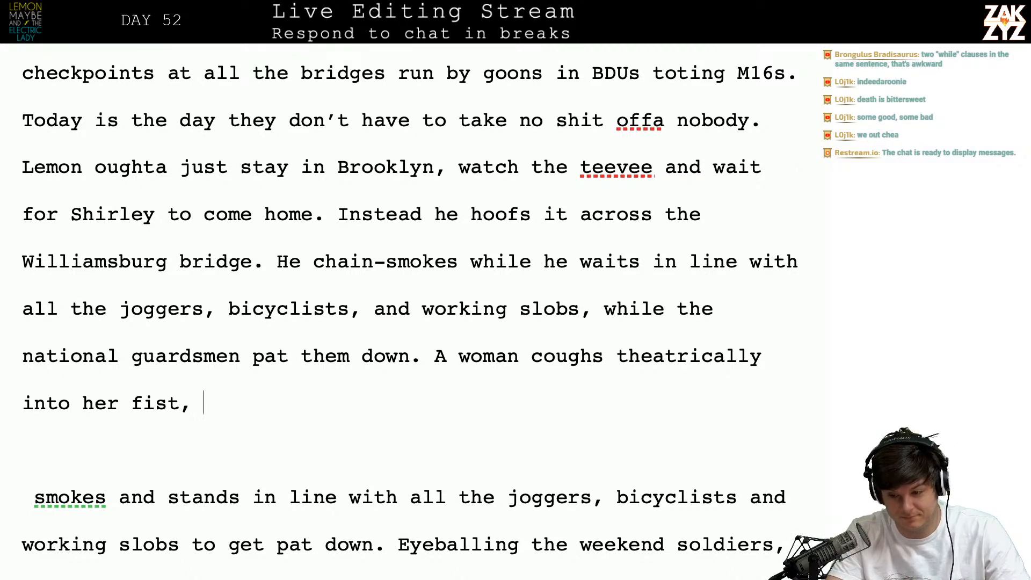
{"action": "key", "text": "BackSpace"}
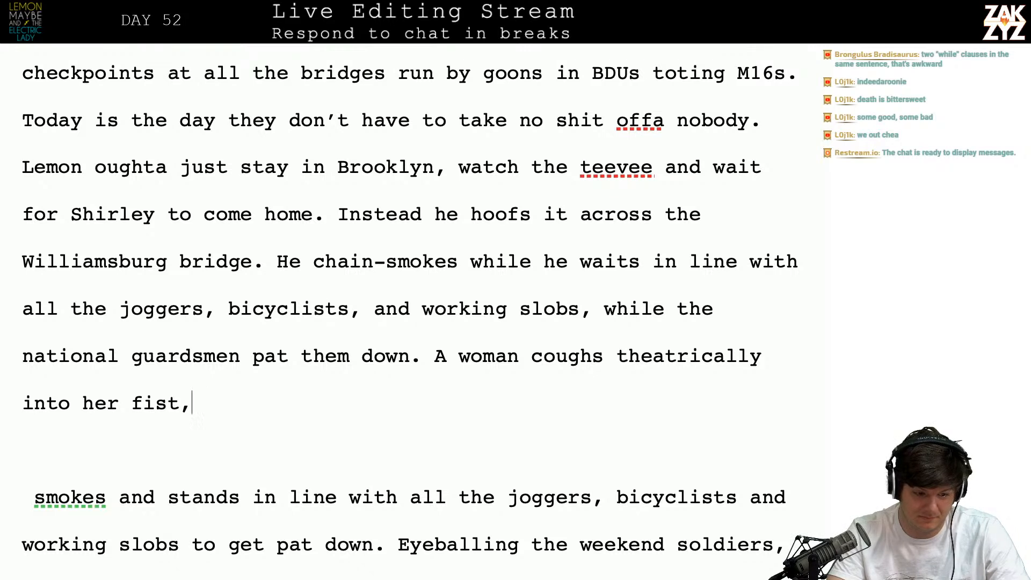
{"action": "type", "text": "s"}
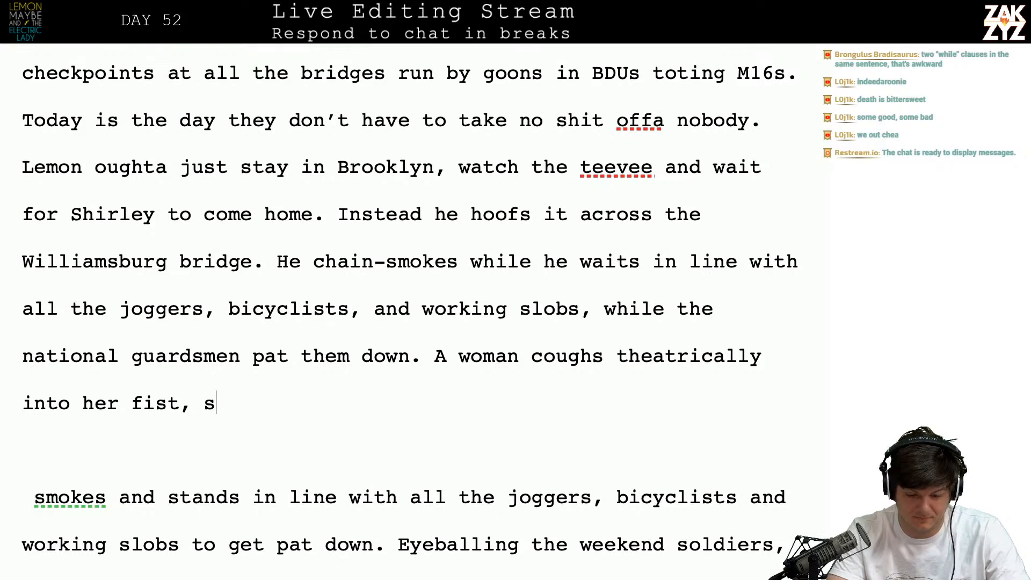
{"action": "type", "text": "cowling at his si"}
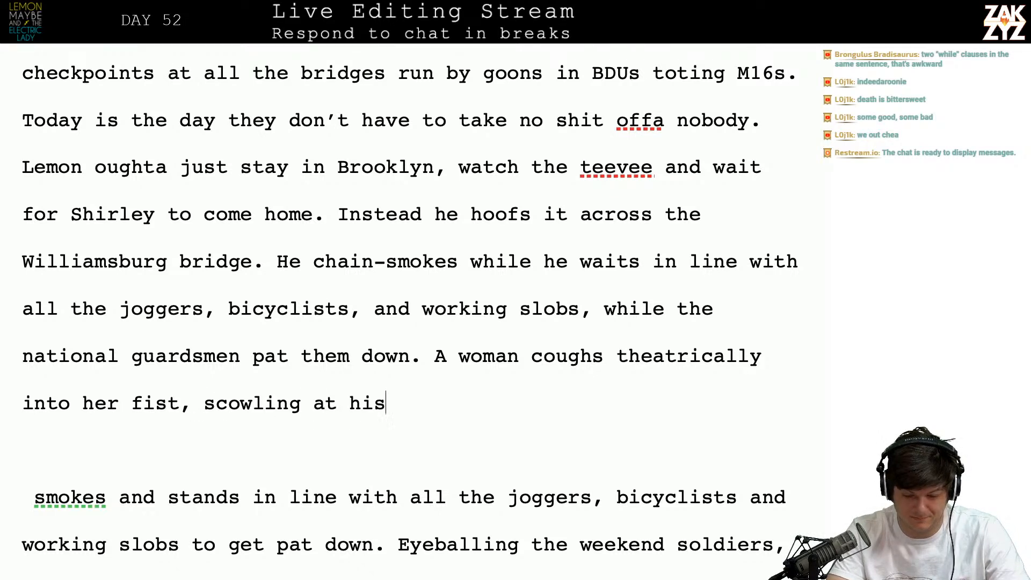
{"action": "key", "text": "BackSpace"}
{"action": "key", "text": "BackSpace"}
{"action": "type", "text": "cigarette"}
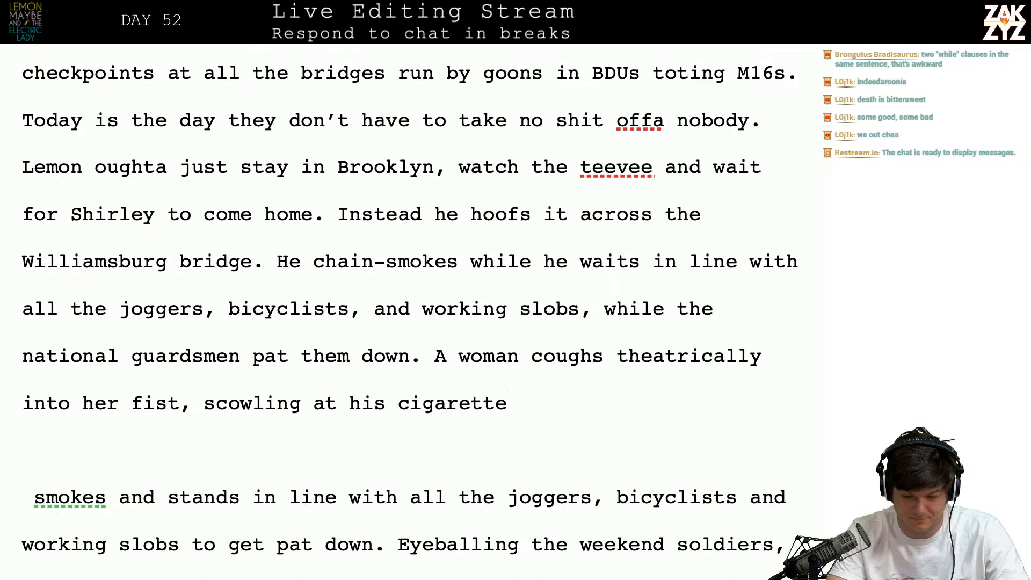
{"action": "type", "text": "."}
- Start a new paragraph after "cigarette." and set its first-line indent to 0.49 in
{"action": "key", "text": "Return"}
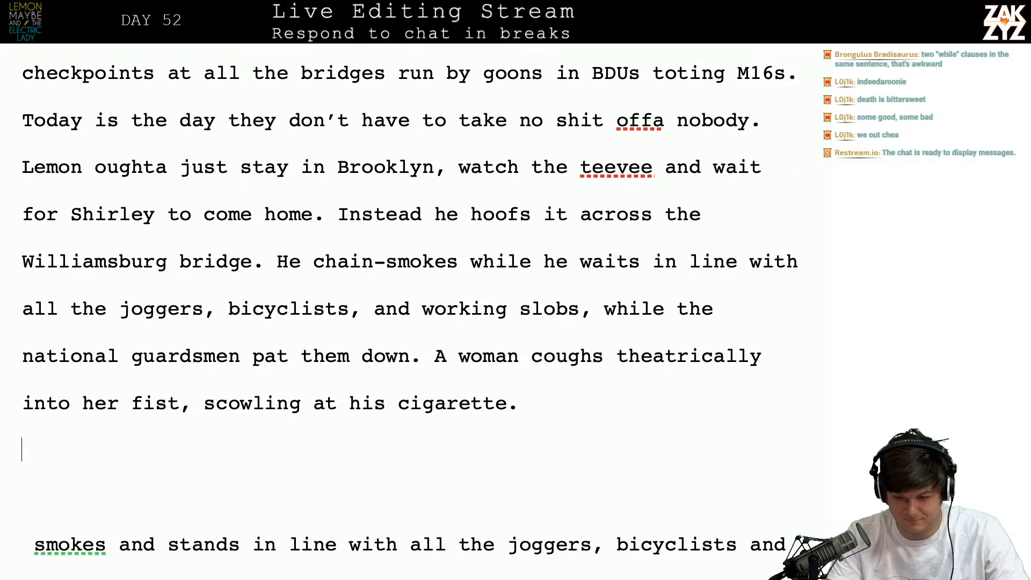
{"action": "key", "text": "alt+super+i"}
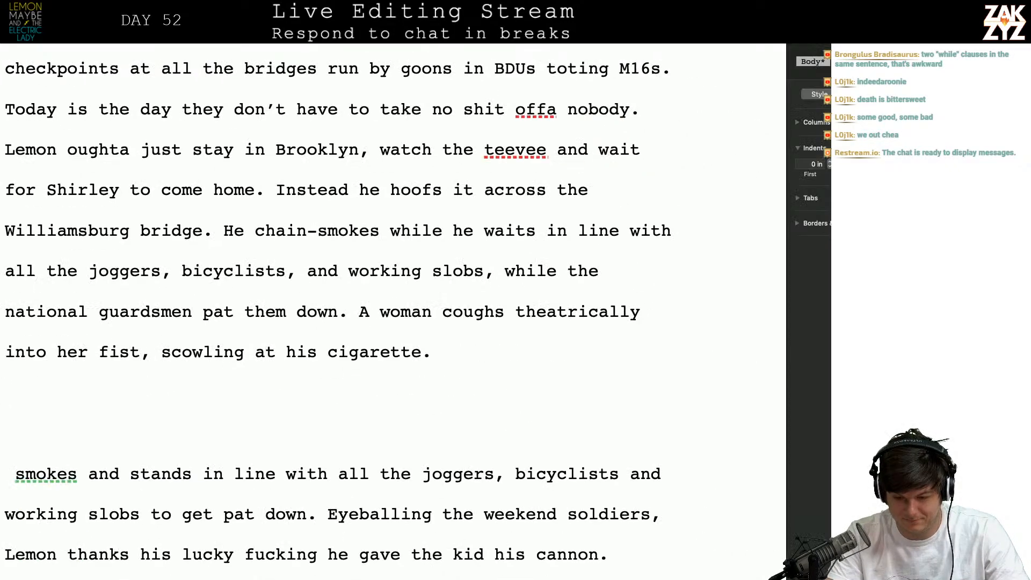
{"action": "left_click", "coordinate": [813, 165]}
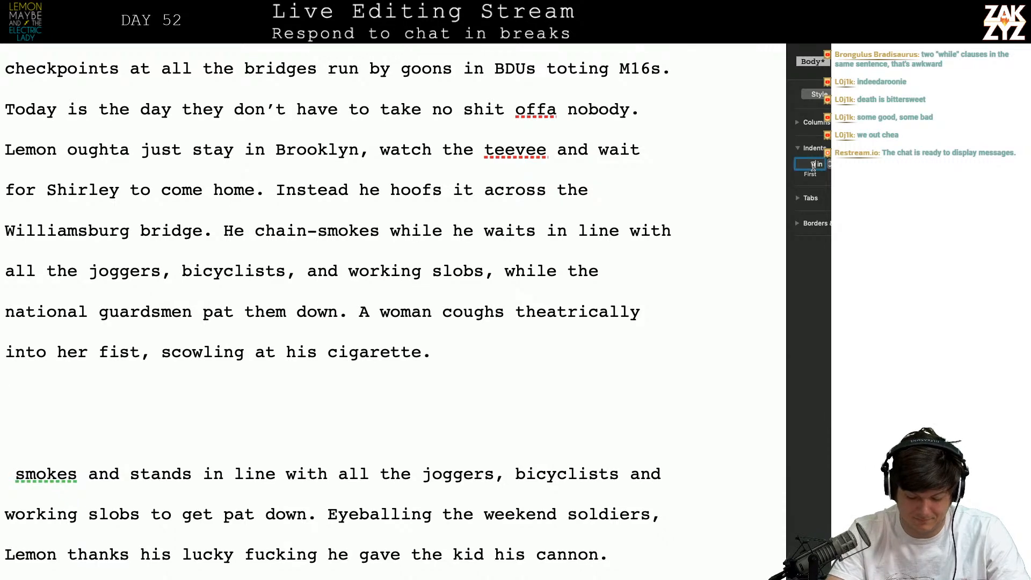
{"action": "type", "text": ".5"}
{"action": "key", "text": "Return"}
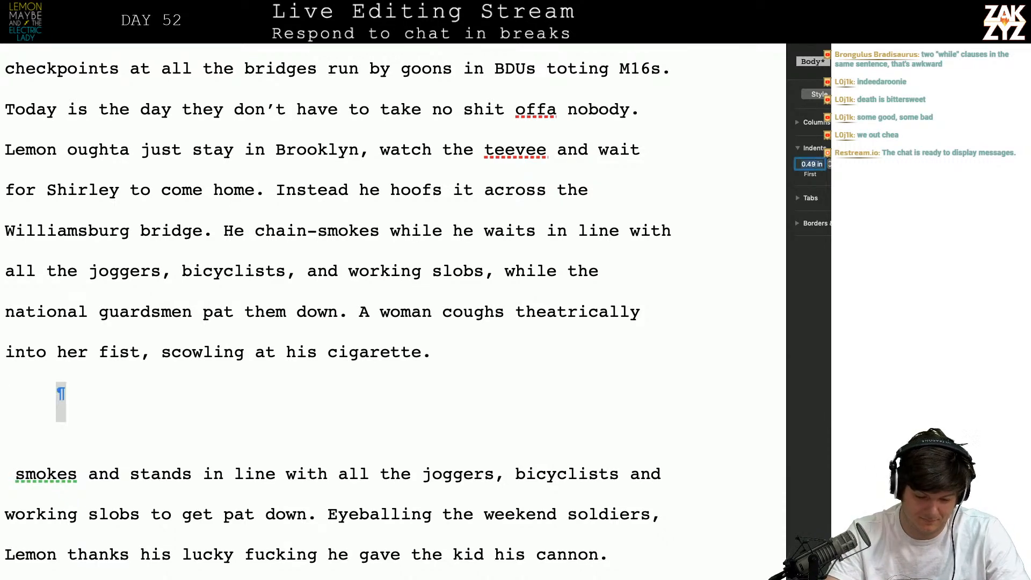
{"action": "key", "text": "alt+super+i"}
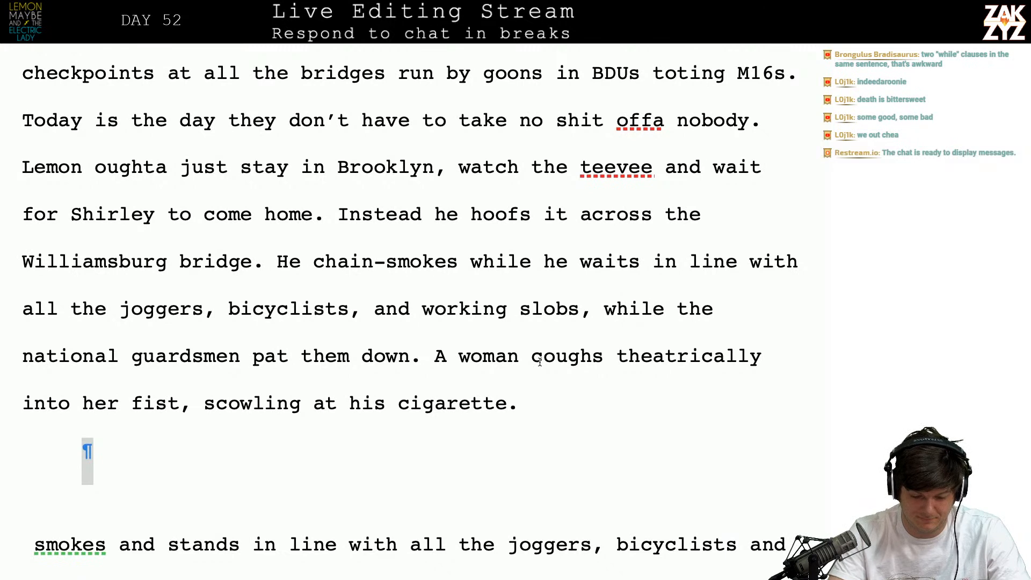
{"action": "left_click", "coordinate": [313, 454]}
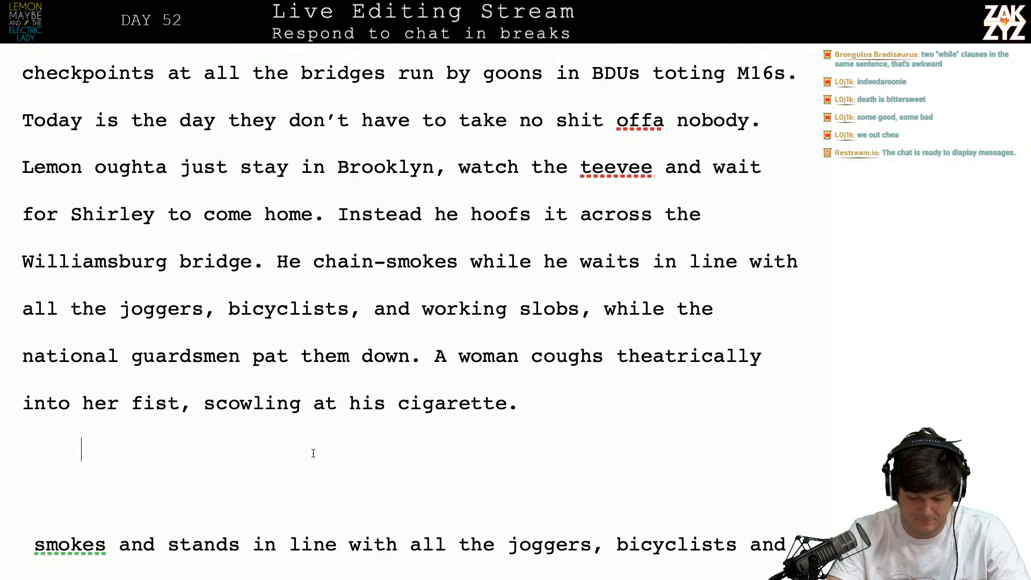
- Open the indented paragraph with the dialogue line "You should get that checked out."
{"action": "type", "text": "\"You should g"}
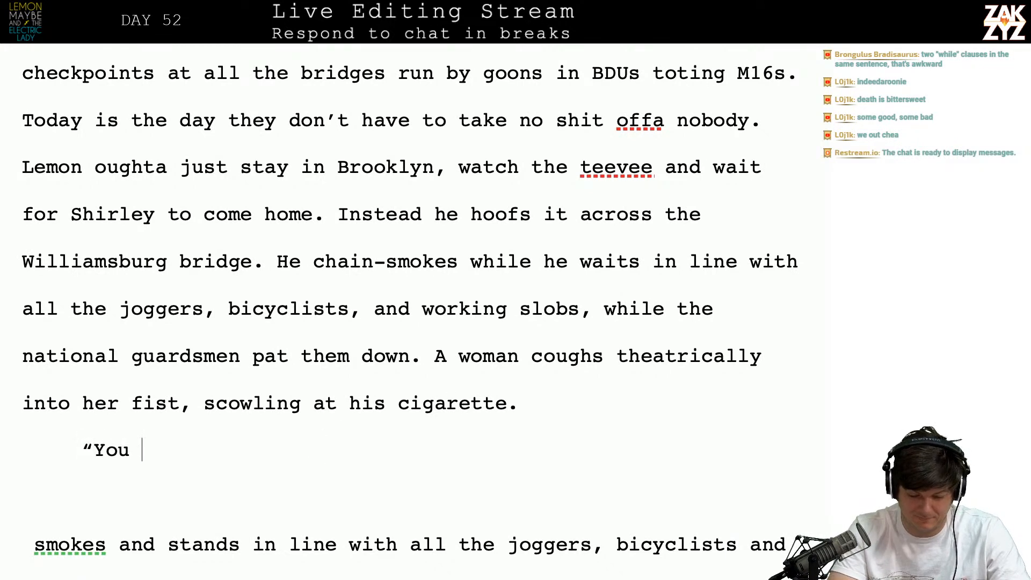
{"action": "type", "text": "et that "}
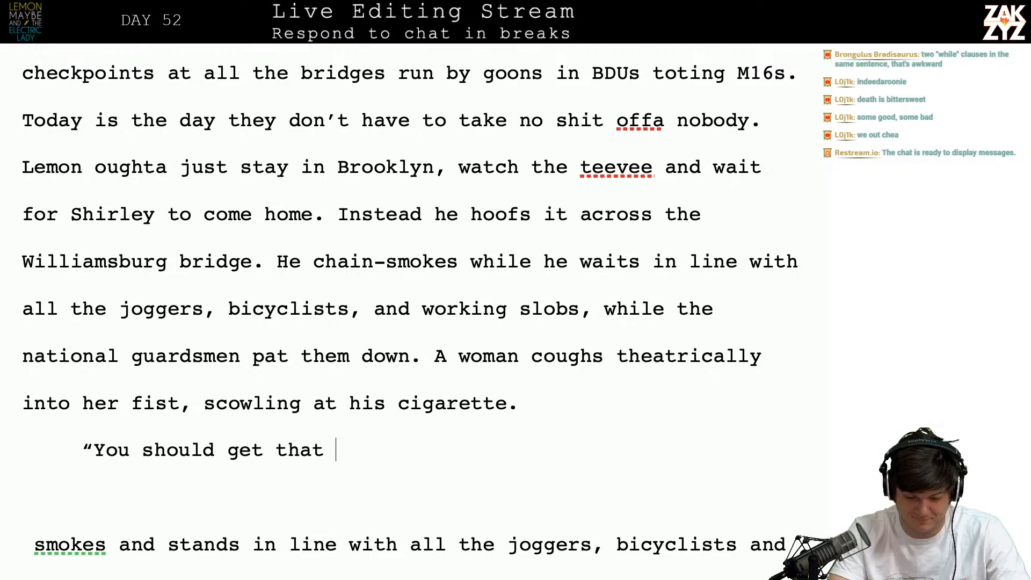
{"action": "type", "text": "checked out. I don't"}
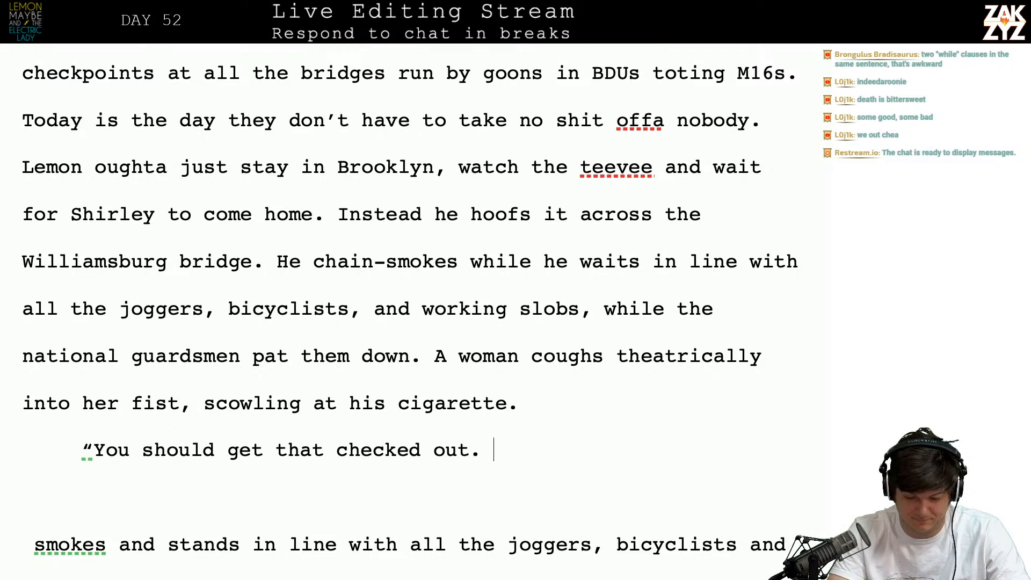
{"action": "key", "text": "BackSpace"}
{"action": "key", "text": "BackSpace"}
{"action": "key", "text": "BackSpace"}
{"action": "key", "text": "BackSpace"}
{"action": "key", "text": "BackSpace"}
{"action": "key", "text": "BackSpace"}
{"action": "key", "text": "BackSpace"}
{"action": "key", "text": "BackSpace"}
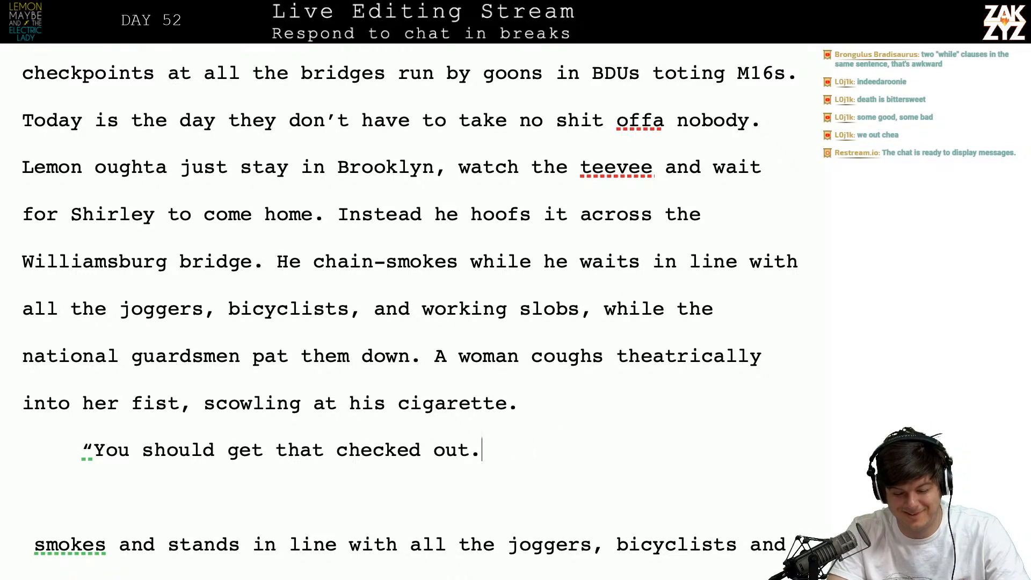
- End the quoted line with a comma and closing quotation mark, and tag it with "Lemon advises her, taking a deep drag."
{"action": "key", "text": "BackSpace"}
{"action": "type", "text": ",\" Lemon advised"}
{"action": "key", "text": "BackSpace"}
{"action": "type", "text": "s her, taking a deep"}
{"action": "type", "text": "rag. "}
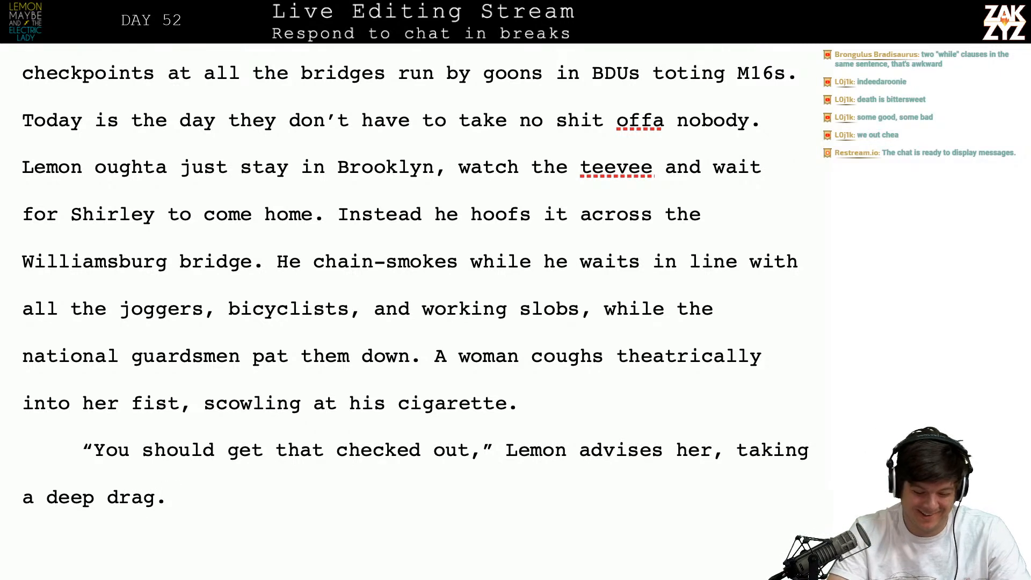
{"action": "key", "text": "BackSpace"}
{"action": "key", "text": "BackSpace"}
{"action": "type", "text": " and blowing"}
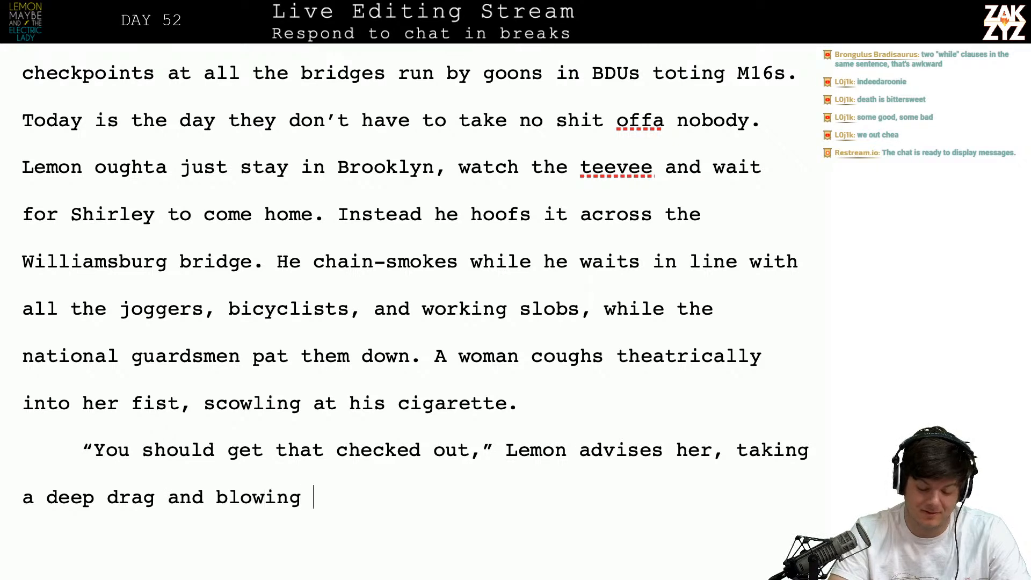
{"action": "key", "text": "BackSpace"}
{"action": "key", "text": "BackSpace"}
{"action": "key", "text": "BackSpace"}
{"action": "key", "text": "BackSpace"}
{"action": "key", "text": "BackSpace"}
{"action": "key", "text": "BackSpace"}
{"action": "key", "text": "BackSpace"}
{"action": "key", "text": "BackSpace"}
{"action": "key", "text": "BackSpace"}
{"action": "key", "text": "BackSpace"}
{"action": "key", "text": "BackSpace"}
{"action": "key", "text": "BackSpace"}
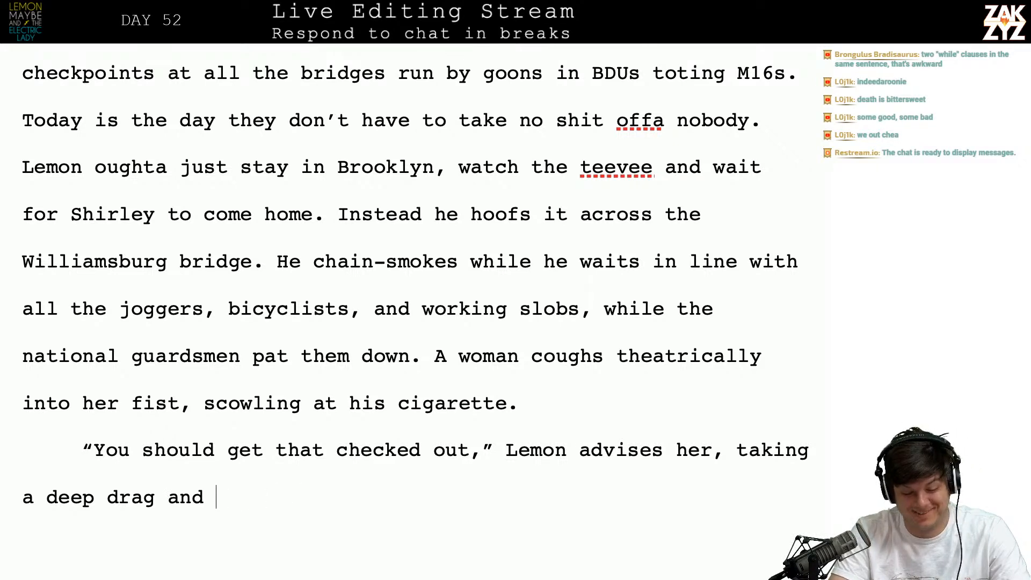
{"action": "type", "text": "."}
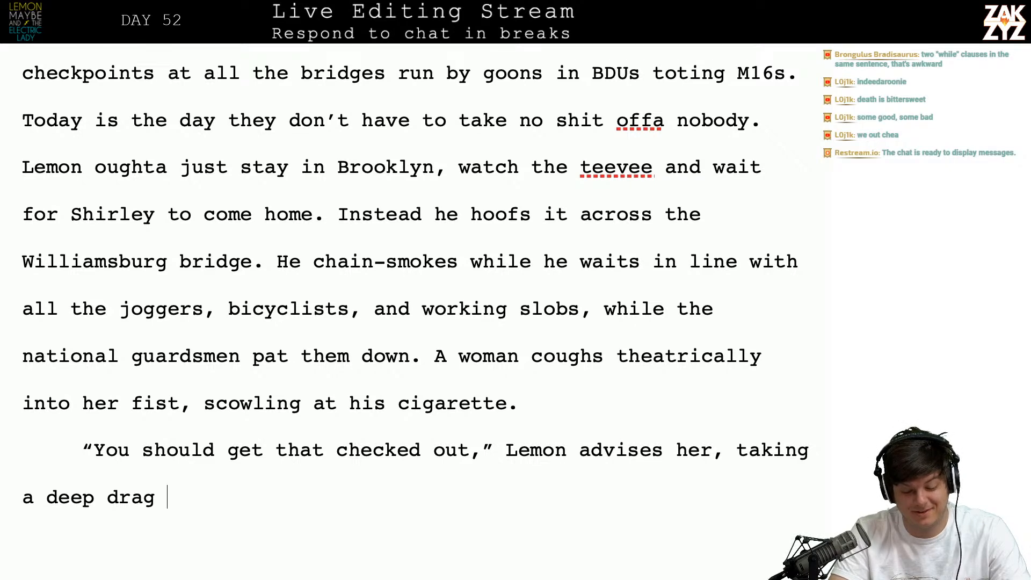
- Extend Lemon's dialogue tag with "and winking at her." and begin the following sentence with "She harrumphs,"
{"action": "type", "text": "and winking at her"}
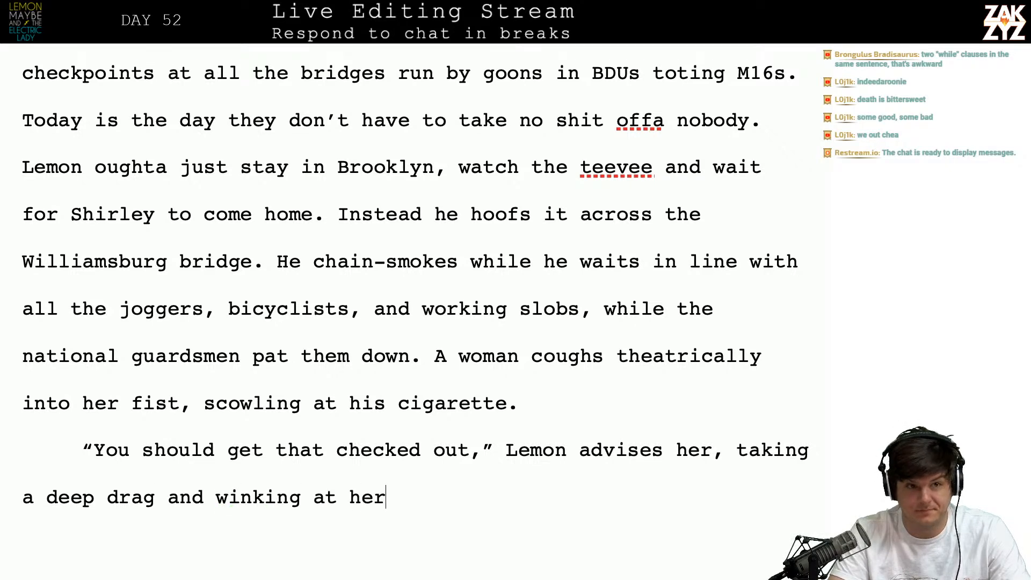
{"action": "type", "text": ". S"}
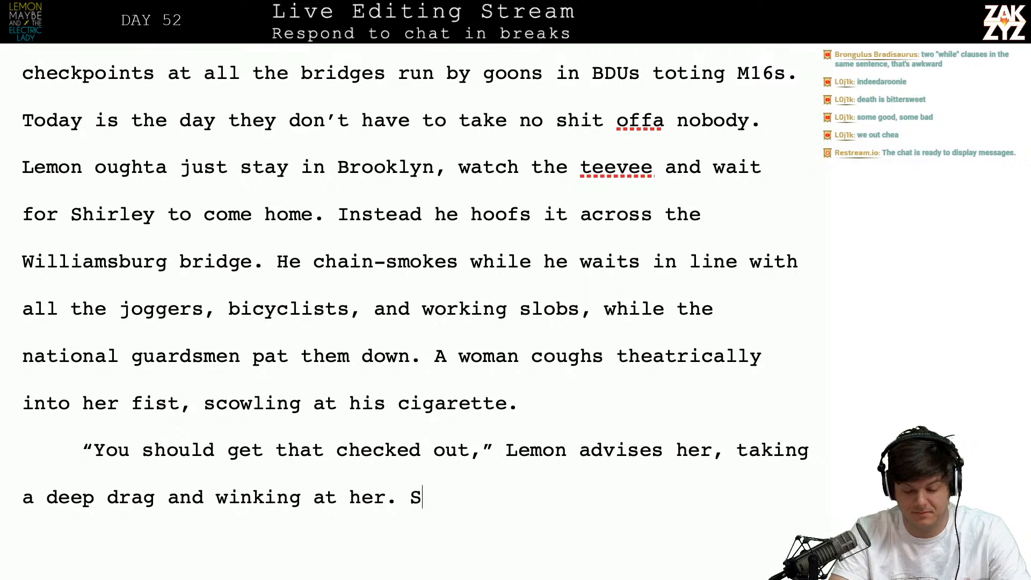
{"action": "type", "text": "he harumphs"}
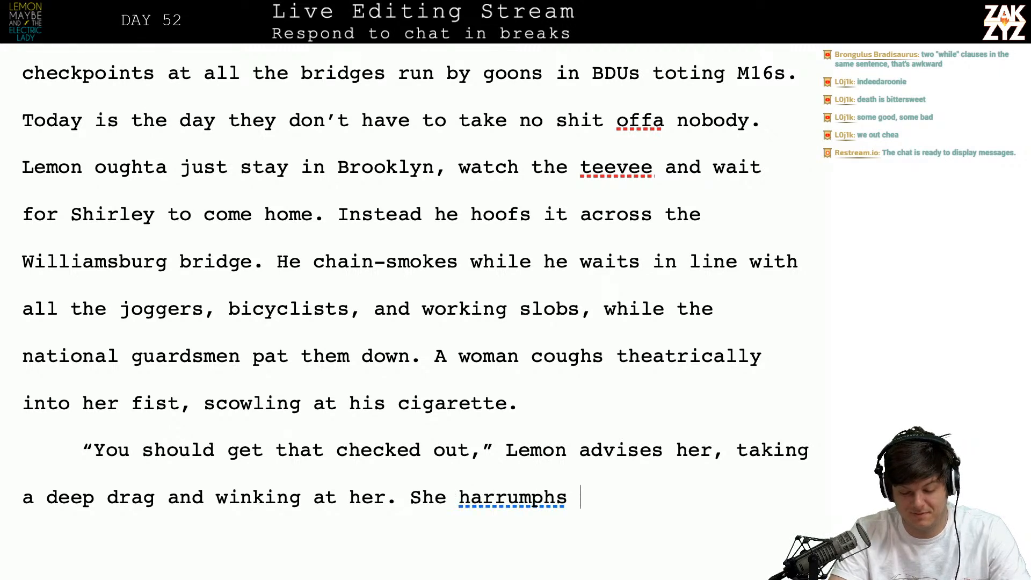
{"action": "key", "text": "BackSpace"}
{"action": "type", "text": ", "}
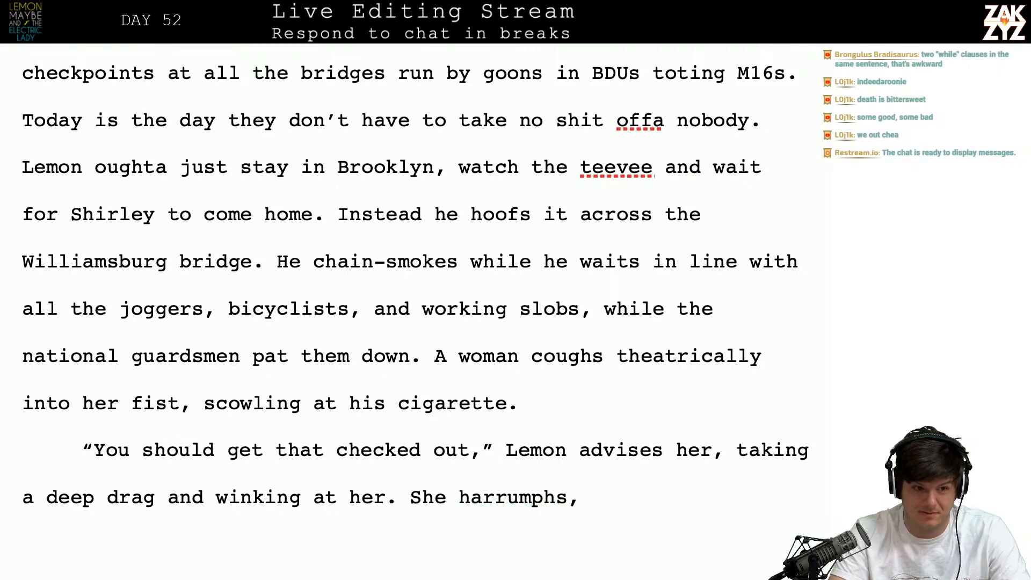
- Continue the harrumphing sentence with "but what the fuck can she do about it?" and add "It's a public bridge."
{"action": "type", "text": "but wha"}
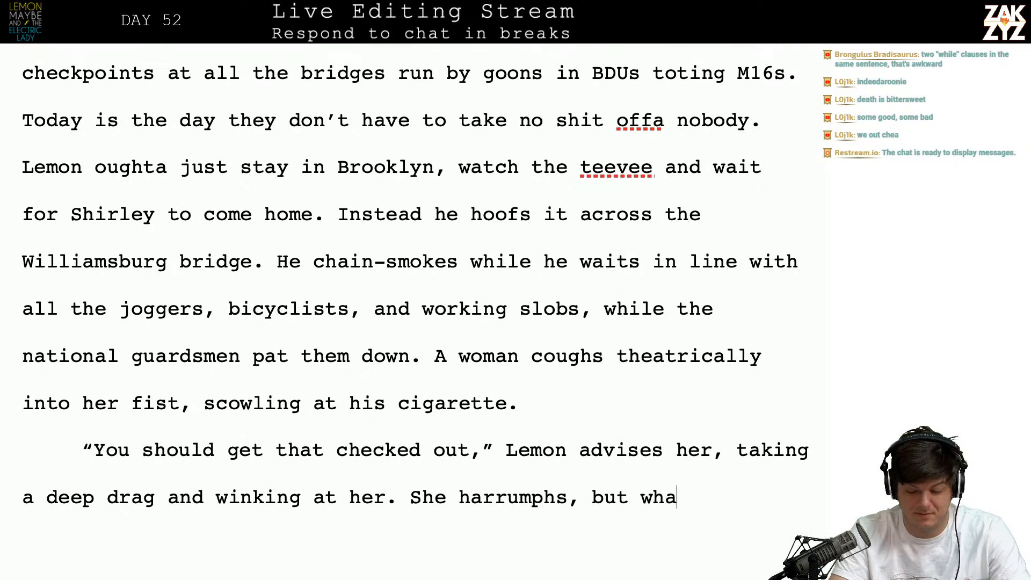
{"action": "type", "text": "t the fuck can sh"}
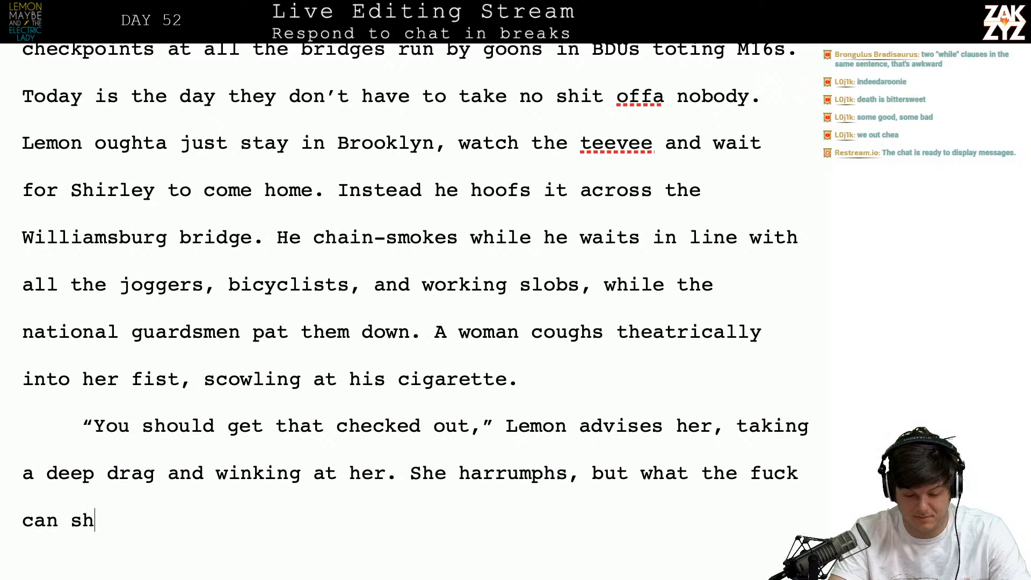
{"action": "type", "text": "e do a"}
{"action": "type", "text": "bout it? It's a public bridge."}
{"action": "scroll", "coordinate": [544, 520], "scroll_direction": "down", "scroll_amount": 2}
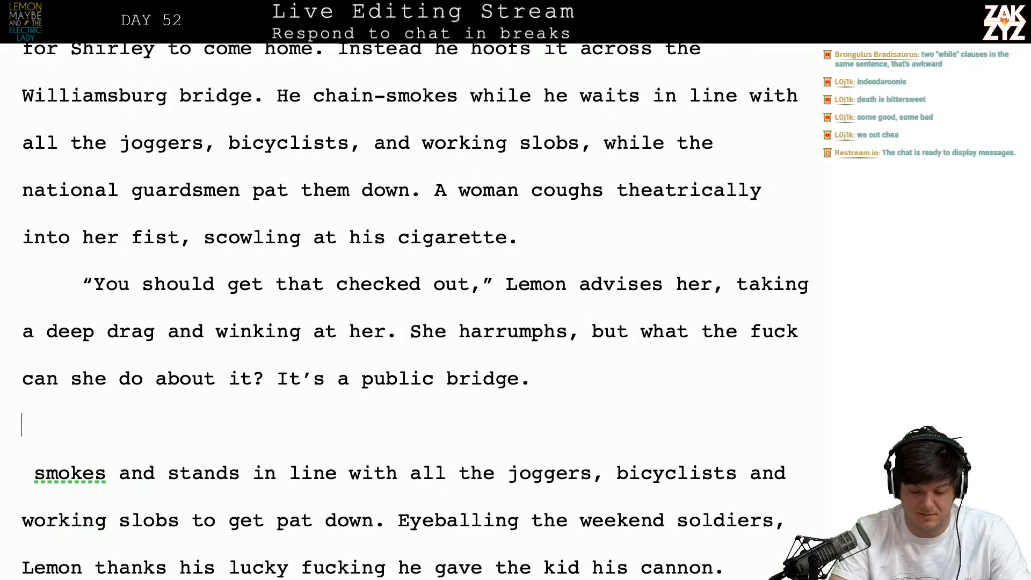
{"action": "type", "text": "Lemon did"}
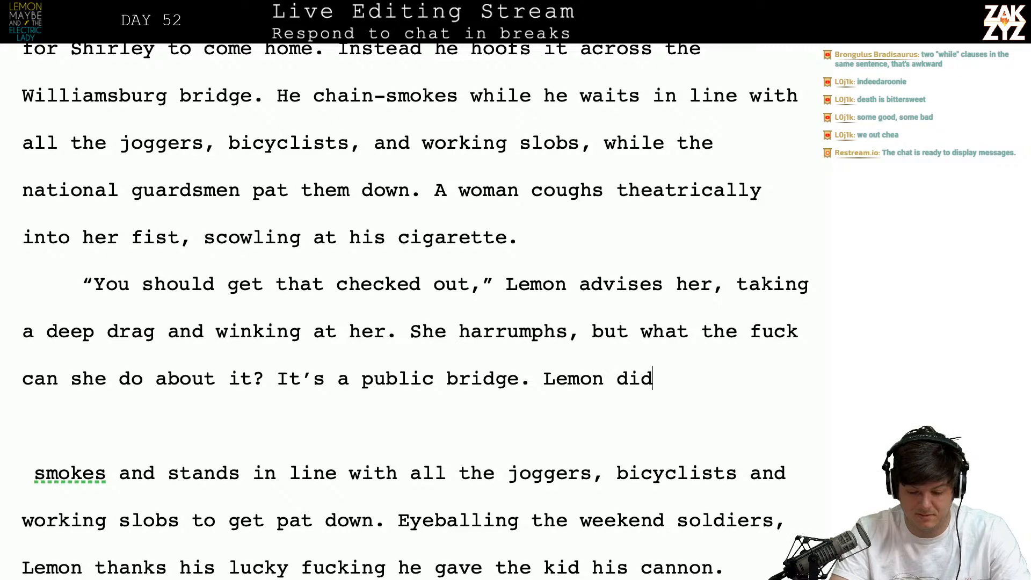
{"action": "type", "text": "n't set up thes"}
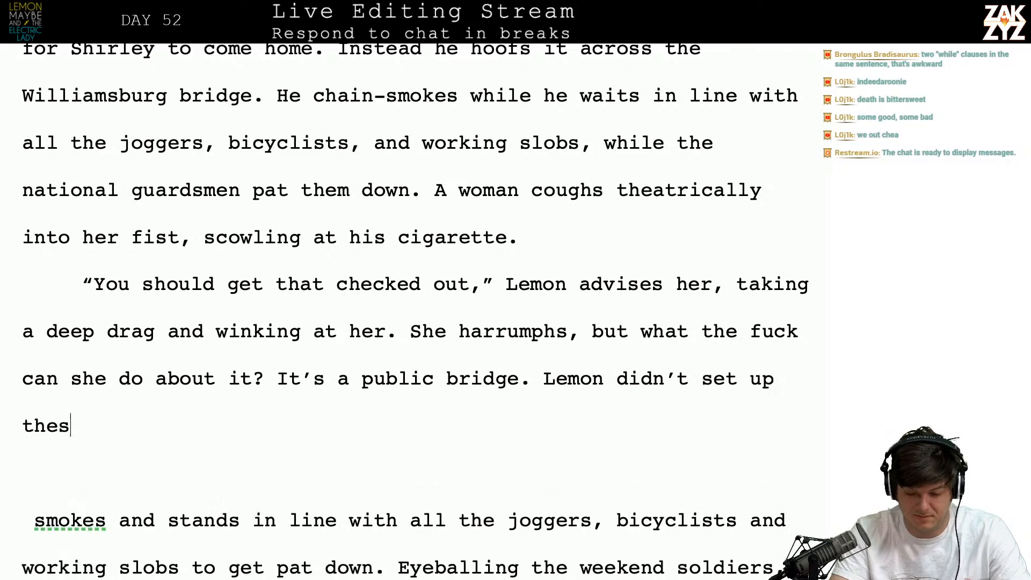
{"action": "key", "text": "BackSpace"}
{"action": "key", "text": "BackSpace"}
{"action": "key", "text": "BackSpace"}
{"action": "key", "text": "BackSpace"}
{"action": "key", "text": "BackSpace"}
{"action": "key", "text": "BackSpace"}
{"action": "key", "text": "BackSpace"}
{"action": "key", "text": "BackSpace"}
{"action": "key", "text": "BackSpace"}
{"action": "key", "text": "BackSpace"}
{"action": "key", "text": "BackSpace"}
{"action": "key", "text": "BackSpace"}
{"action": "key", "text": "BackSpace"}
{"action": "key", "text": "BackSpace"}
{"action": "key", "text": "BackSpace"}
{"action": "key", "text": "BackSpace"}
{"action": "key", "text": "BackSpace"}
{"action": "key", "text": "BackSpace"}
{"action": "key", "text": "BackSpace"}
{"action": "key", "text": "BackSpace"}
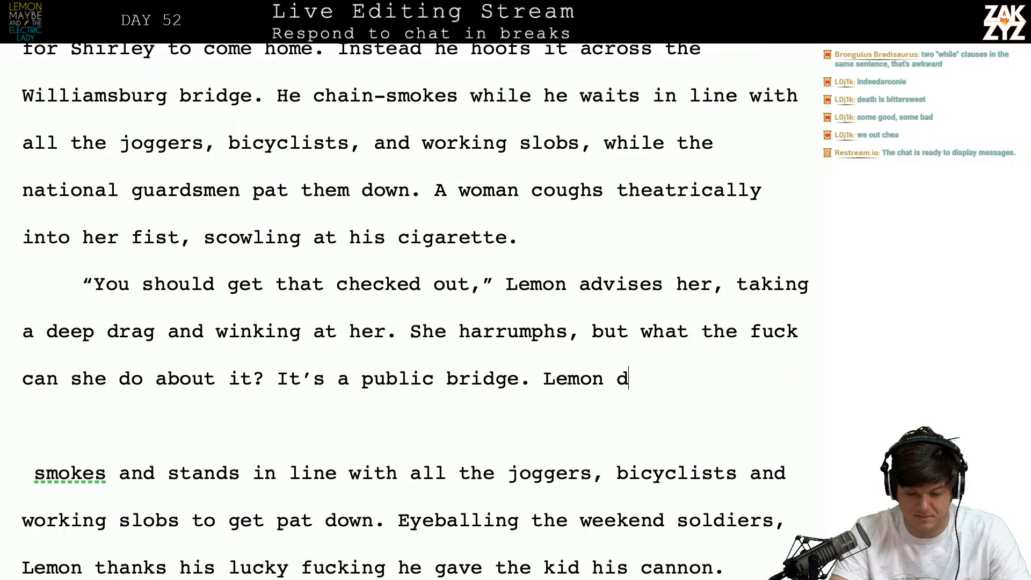
{"action": "key", "text": "BackSpace"}
{"action": "type", "text": "These"}
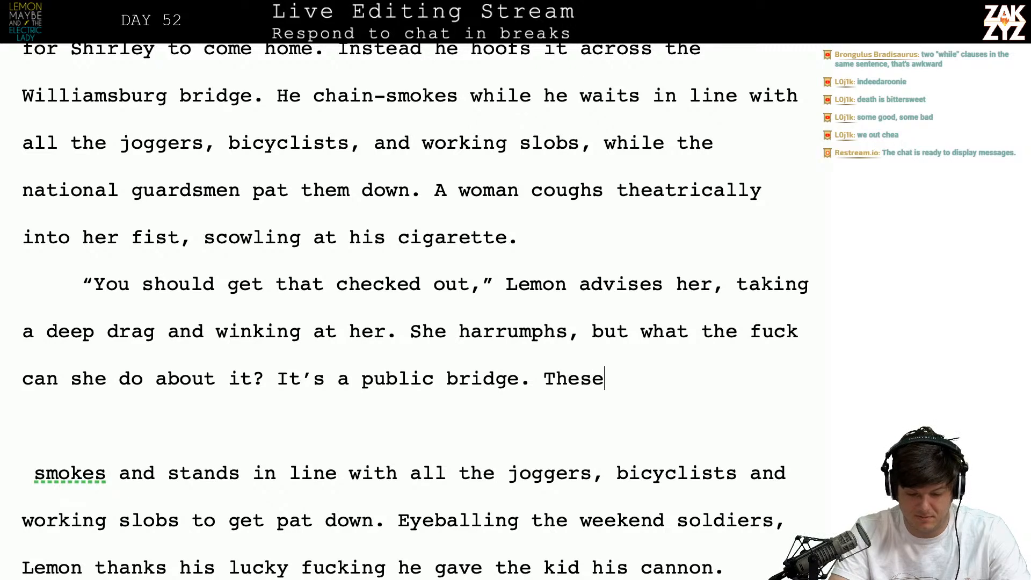
{"action": "type", "text": " check"}
{"action": "key", "text": "BackSpace"}
{"action": "key", "text": "BackSpace"}
{"action": "key", "text": "BackSpace"}
{"action": "key", "text": "BackSpace"}
{"action": "key", "text": "BackSpace"}
{"action": "key", "text": "BackSpace"}
{"action": "key", "text": "BackSpace"}
{"action": "key", "text": "BackSpace"}
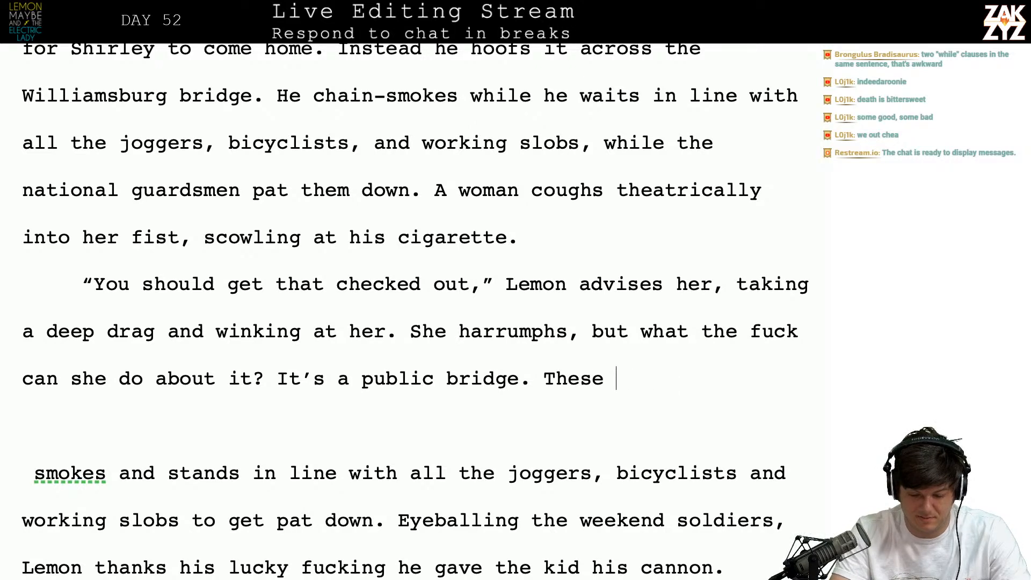
{"action": "key", "text": "BackSpace"}
{"action": "key", "text": "BackSpace"}
{"action": "key", "text": "BackSpace"}
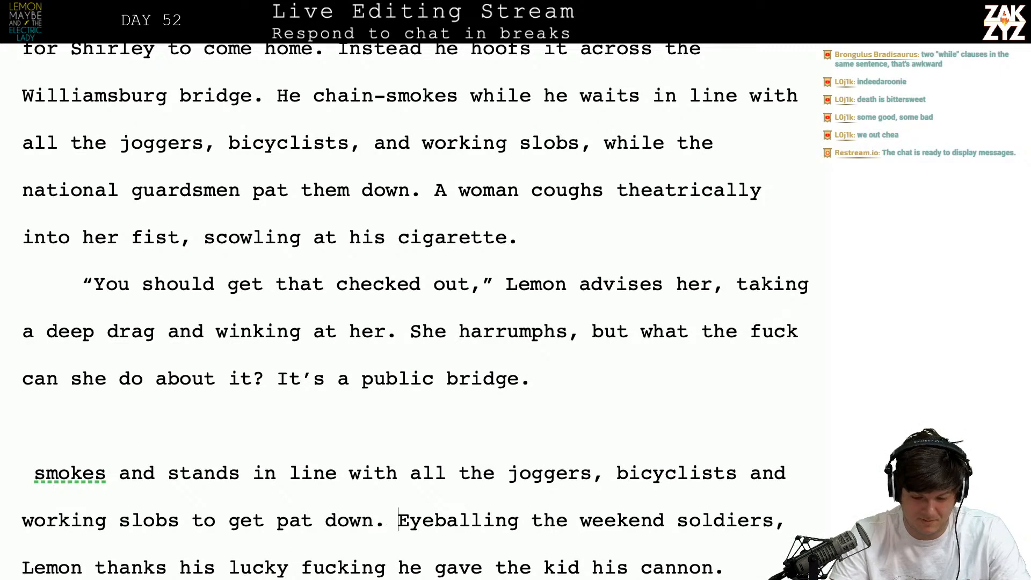
- Delete the blank paragraph and leftover text through "get pat down.", joining "Eyeballing the weekend soldiers" to the paragraph ending "public bridge."
{"action": "key", "text": "shift+Up"}
{"action": "key", "text": "shift+Up"}
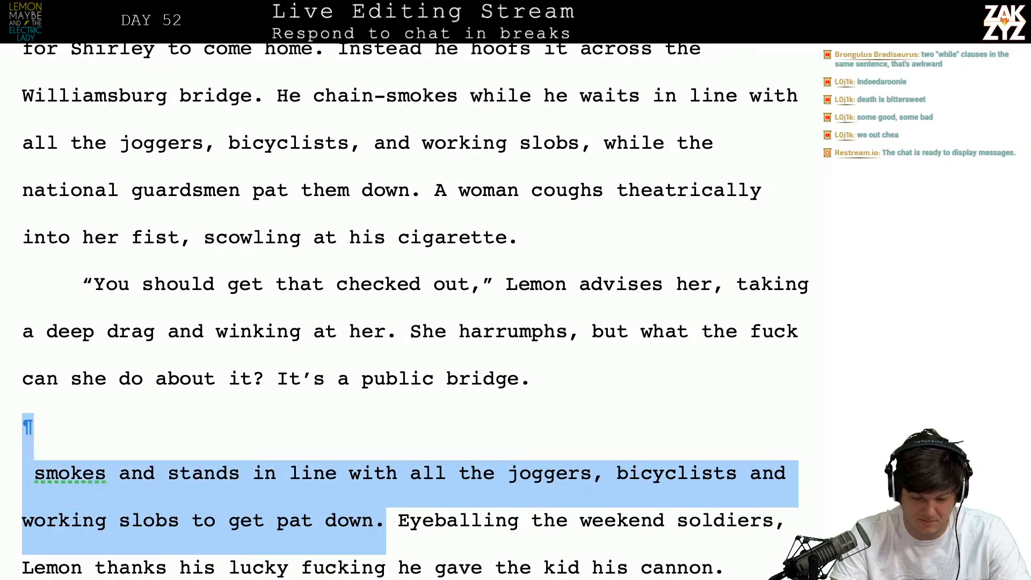
{"action": "key", "text": "BackSpace"}
{"action": "key", "text": "BackSpace"}
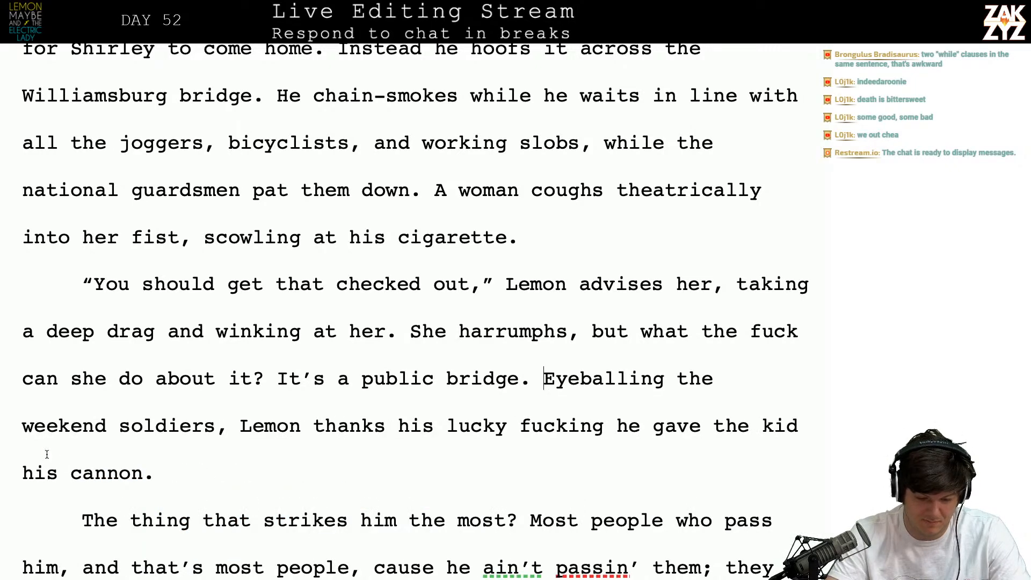
- Insert "Jesus, sounds rough lady." at the start of Lemon's quoted line, before "You should get that checked out"
{"action": "type", "text": "Jesus, sounds"}
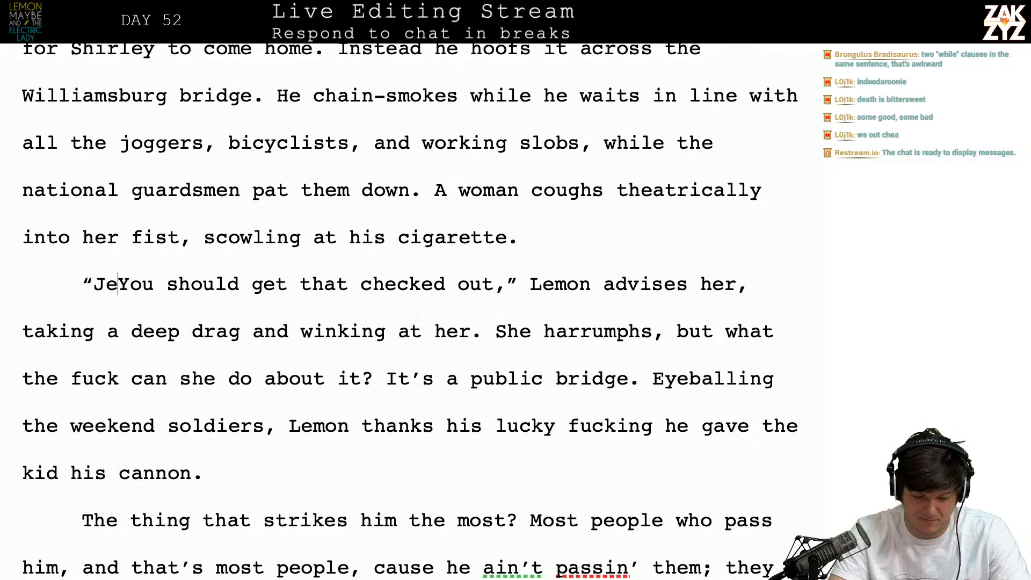
{"action": "type", "text": " rough lady"}
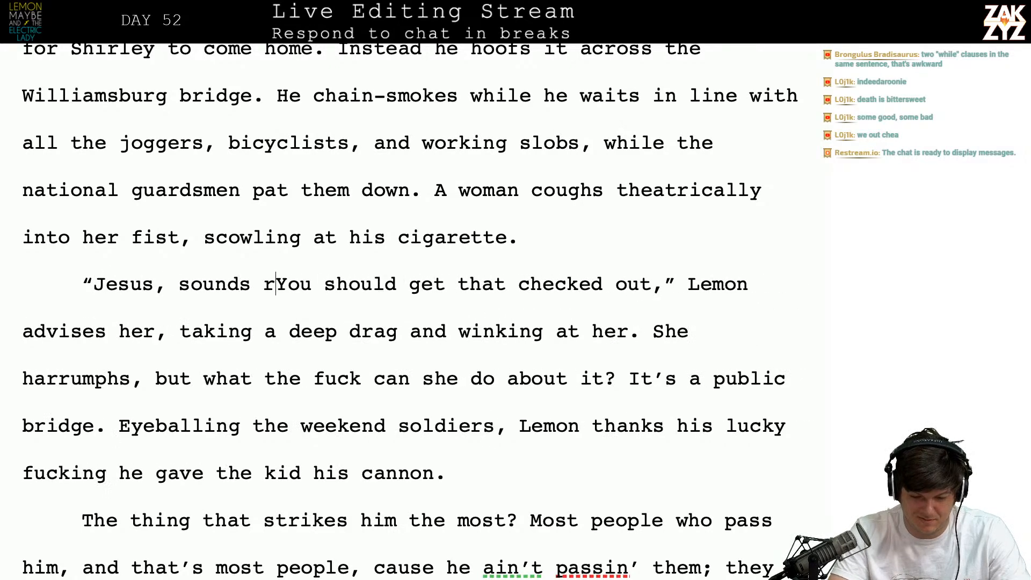
{"action": "type", "text": "."}
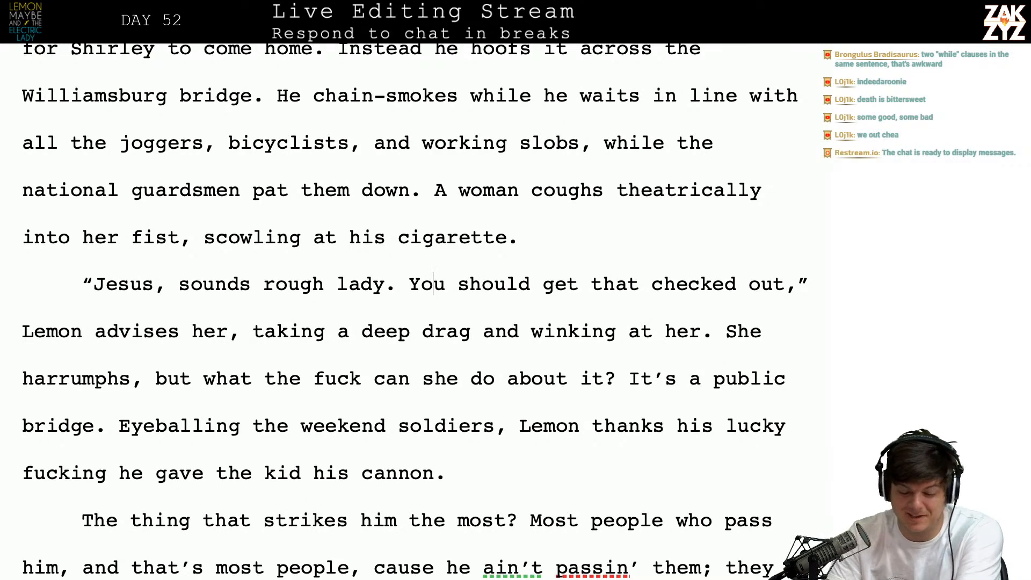
- End the tag "Lemon advises her" with a period and follow it with "He takes a deep drag on his unfiltered lucky"
{"action": "scroll", "coordinate": [414, 311], "scroll_direction": "down", "scroll_amount": 1}
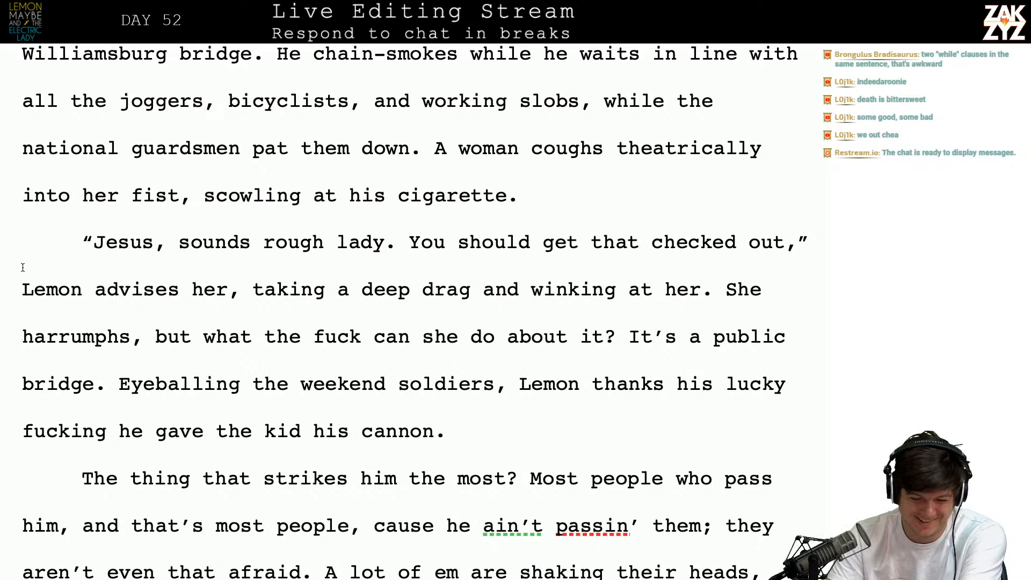
{"action": "left_click", "coordinate": [240, 288]}
{"action": "key", "text": "BackSpace"}
{"action": "type", "text": ". He t"}
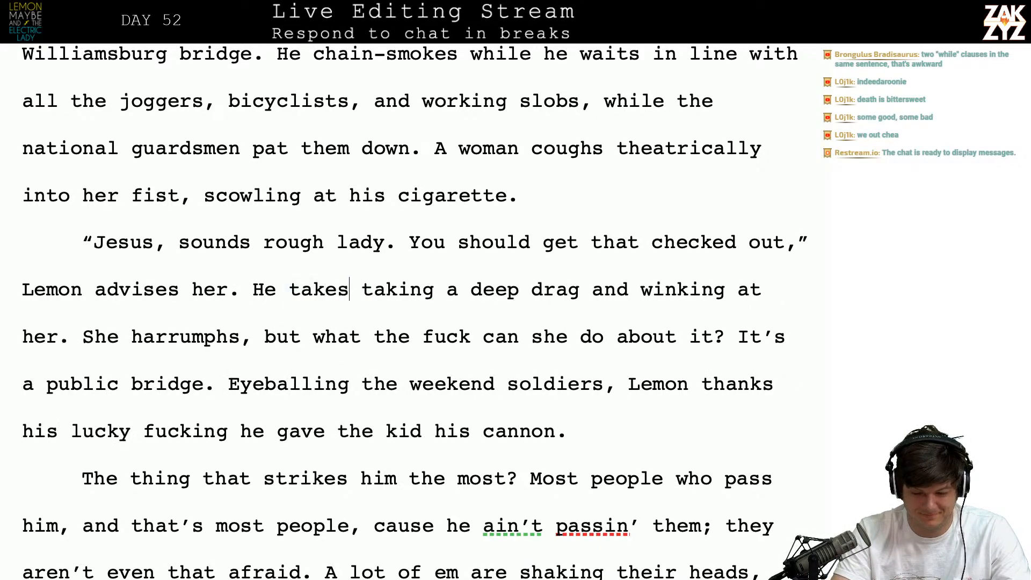
{"action": "type", "text": "akes a deep d"}
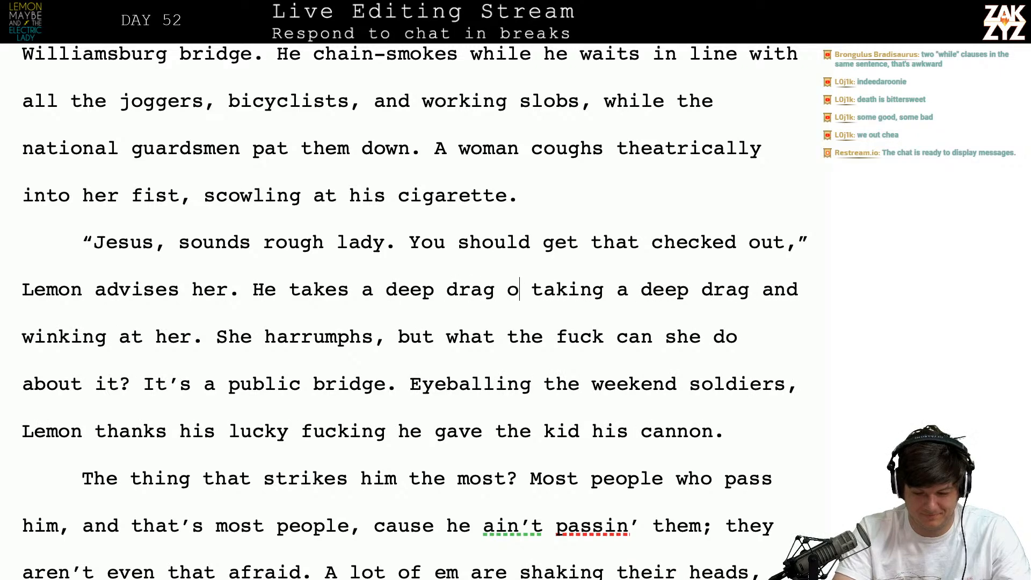
{"action": "type", "text": "rag on his unfiltered "}
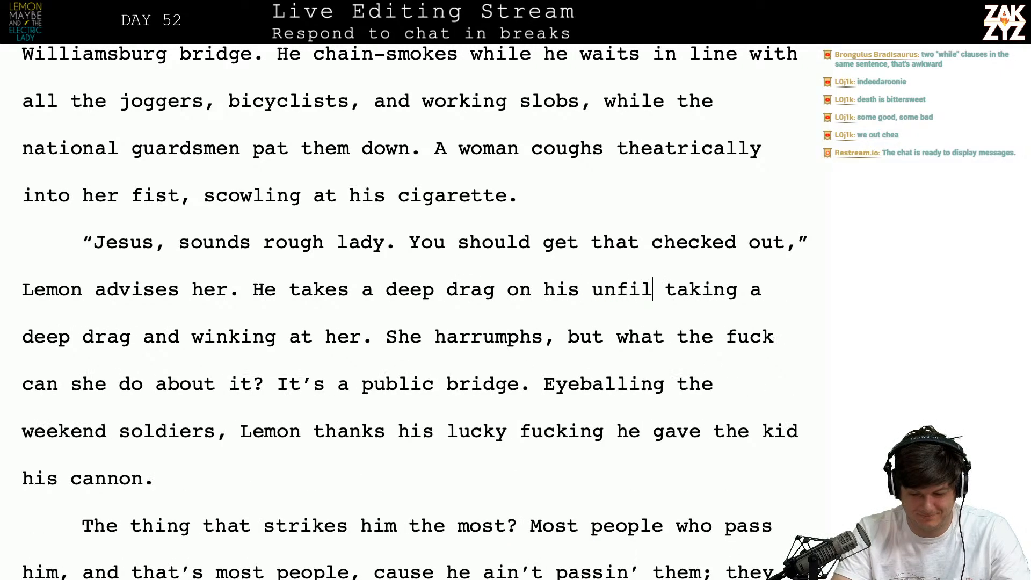
{"action": "type", "text": "lucky"}
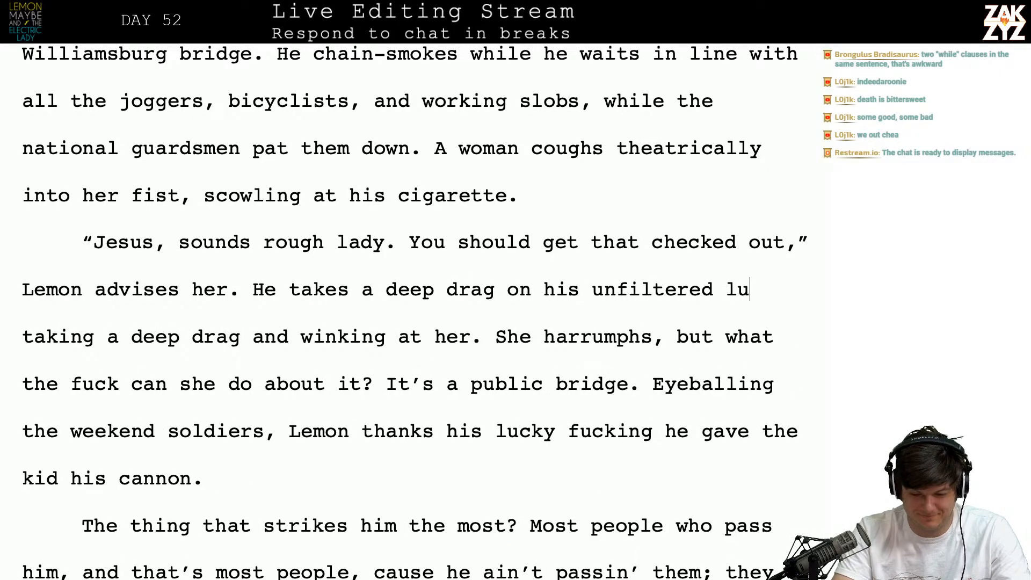
- Shorten the cigarette description after "a deep drag on his" from "unfiltered lucky" to just "lucky"
{"action": "key", "text": "BackSpace"}
{"action": "key", "text": "BackSpace"}
{"action": "key", "text": "BackSpace"}
{"action": "key", "text": "BackSpace"}
{"action": "key", "text": "BackSpace"}
{"action": "key", "text": "BackSpace"}
{"action": "key", "text": "BackSpace"}
{"action": "key", "text": "BackSpace"}
{"action": "key", "text": "BackSpace"}
{"action": "key", "text": "BackSpace"}
{"action": "key", "text": "BackSpace"}
{"action": "key", "text": "BackSpace"}
{"action": "key", "text": "BackSpace"}
{"action": "key", "text": "BackSpace"}
{"action": "key", "text": "BackSpace"}
{"action": "key", "text": "BackSpace"}
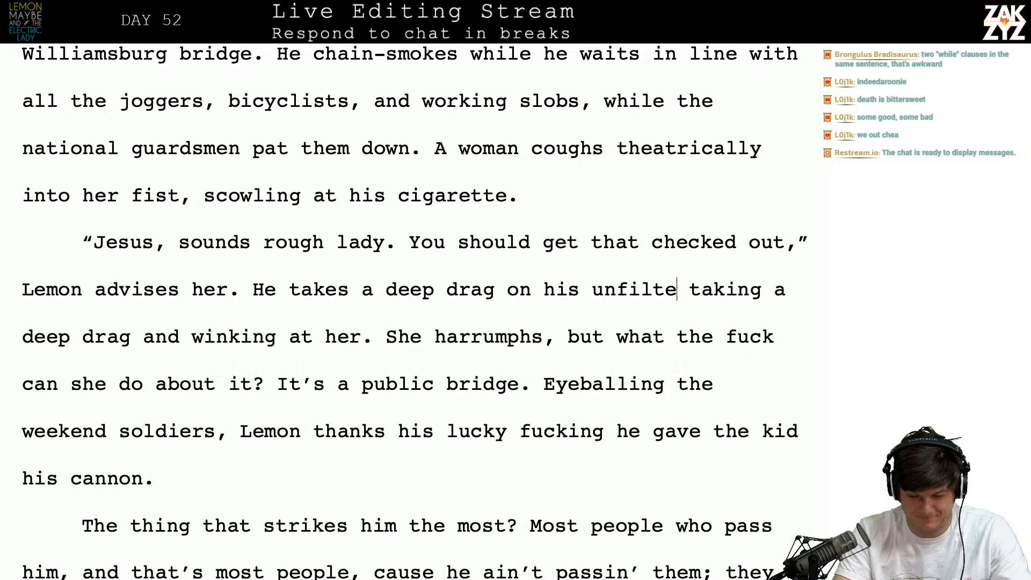
{"action": "type", "text": "l"}
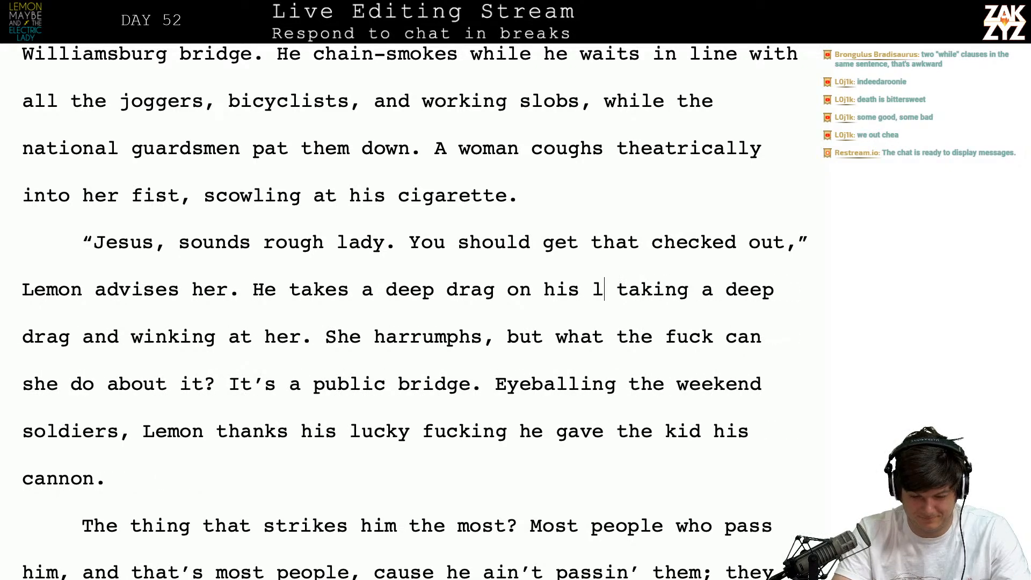
{"action": "type", "text": "ucky"}
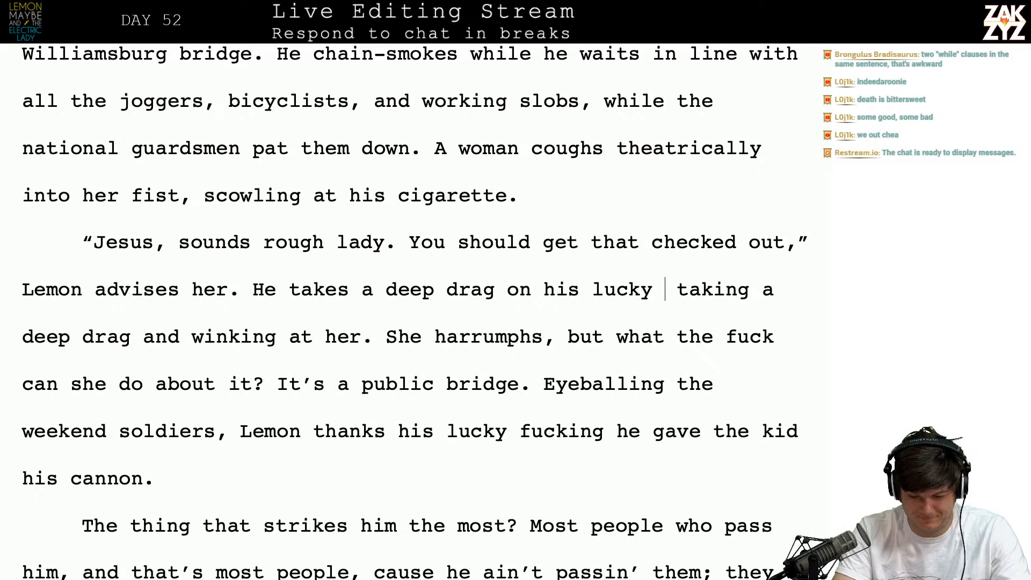
- Capitalize the cigarette's name as "Lucky" and finish the sentence with "and winks at her."
{"action": "key", "text": "BackSpace"}
{"action": "key", "text": "BackSpace"}
{"action": "key", "text": "BackSpace"}
{"action": "key", "text": "BackSpace"}
{"action": "key", "text": "BackSpace"}
{"action": "type", "text": "Lucky and "}
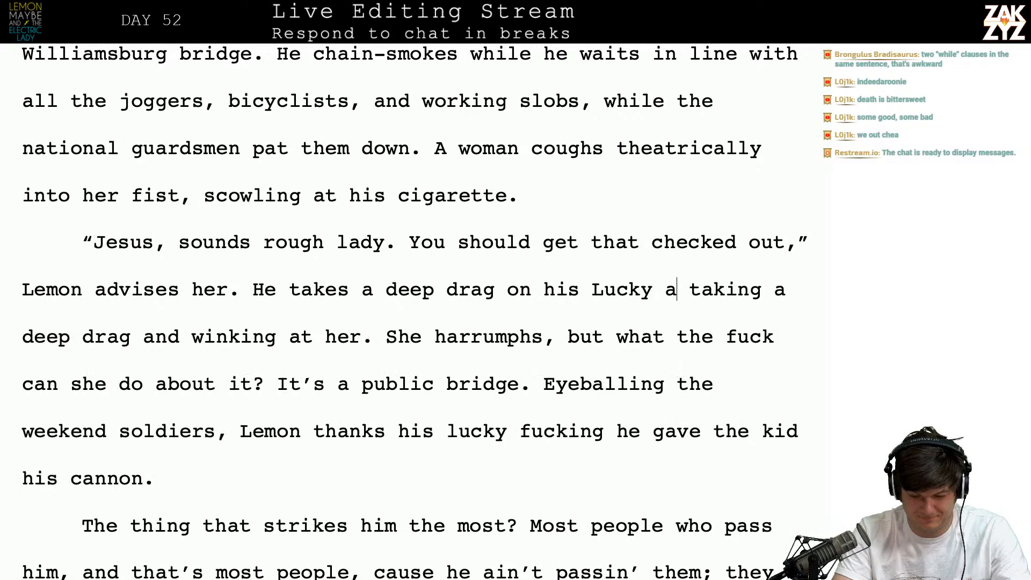
{"action": "type", "text": "winks at her."}
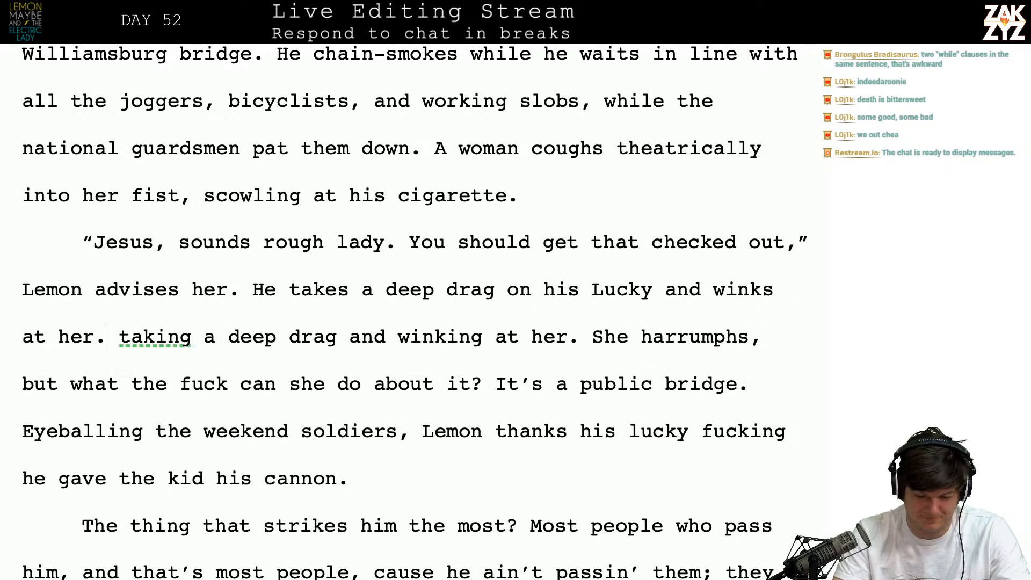
- Remove the leftover "taking a deep drag and winking at her." so that "She harrumphs" directly follows "winks at her."
{"action": "key", "text": "shift+Right"}
{"action": "key", "text": "shift+Right"}
{"action": "key", "text": "shift+Right"}
{"action": "key", "text": "shift+Right"}
{"action": "key", "text": "shift+Right"}
{"action": "key", "text": "shift+Right"}
{"action": "key", "text": "shift+Right"}
{"action": "key", "text": "shift+Right"}
{"action": "key", "text": "shift+Right"}
{"action": "key", "text": "shift+Right"}
{"action": "key", "text": "shift+Right"}
{"action": "key", "text": "shift+Right"}
{"action": "key", "text": "shift+Right"}
{"action": "key", "text": "shift+Right"}
{"action": "key", "text": "shift+Right"}
{"action": "key", "text": "shift+Right"}
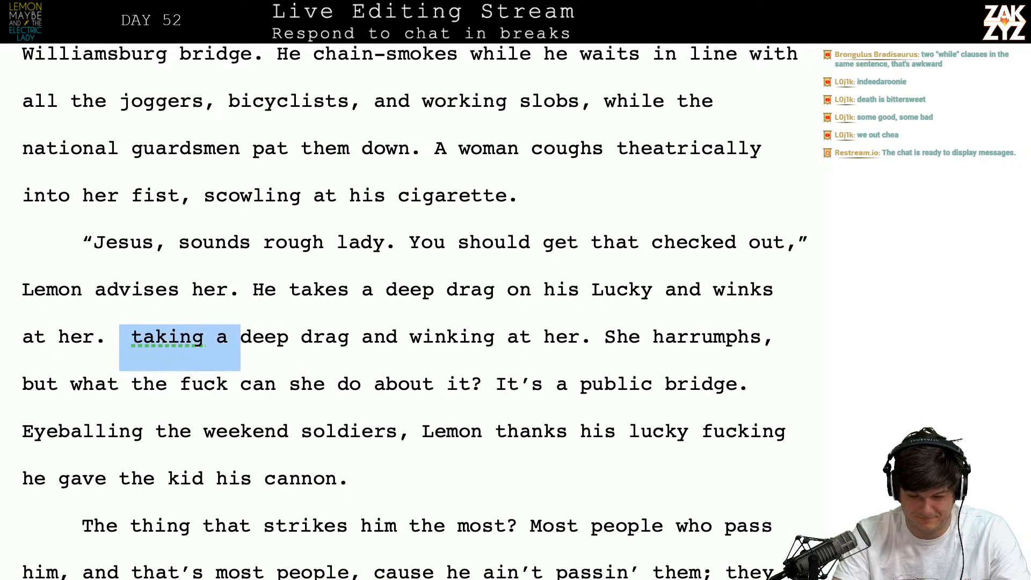
{"action": "key", "text": "shift+Right"}
{"action": "key", "text": "shift+Right"}
{"action": "key", "text": "shift+Right"}
{"action": "key", "text": "shift+Right"}
{"action": "key", "text": "shift+Right"}
{"action": "key", "text": "shift+Right"}
{"action": "key", "text": "shift+Right"}
{"action": "key", "text": "shift+Right"}
{"action": "key", "text": "shift+Right"}
{"action": "key", "text": "shift+Right"}
{"action": "key", "text": "shift+Right"}
{"action": "key", "text": "shift+Right"}
{"action": "key", "text": "shift+Right"}
{"action": "key", "text": "shift+Right"}
{"action": "key", "text": "shift+Right"}
{"action": "key", "text": "shift+Right"}
{"action": "key", "text": "shift+Right"}
{"action": "key", "text": "shift+Right"}
{"action": "key", "text": "shift+Right"}
{"action": "key", "text": "shift+Right"}
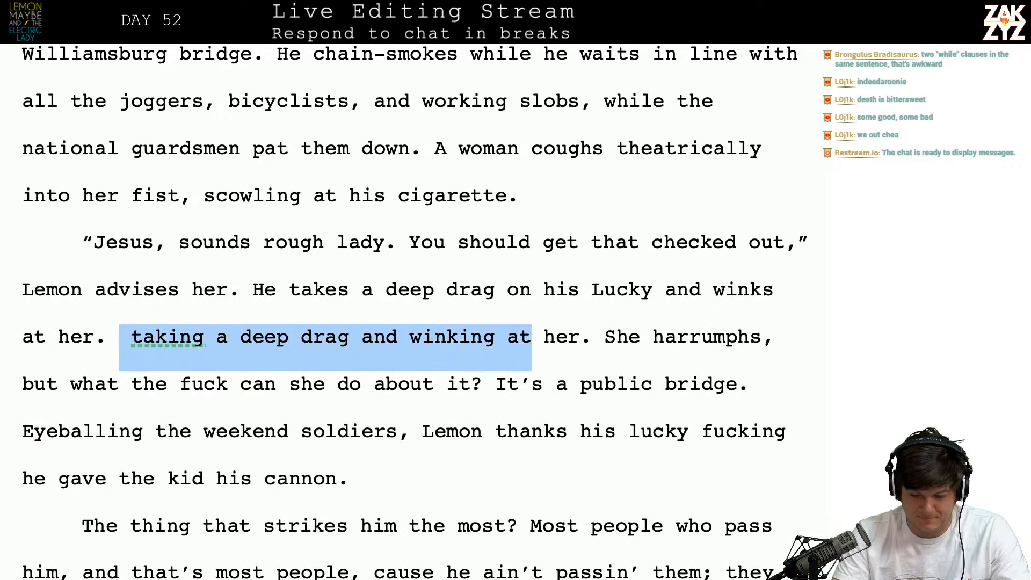
{"action": "key", "text": "shift+Right"}
{"action": "key", "text": "shift+Right"}
{"action": "key", "text": "shift+Right"}
{"action": "key", "text": "shift+Right"}
{"action": "key", "text": "BackSpace"}
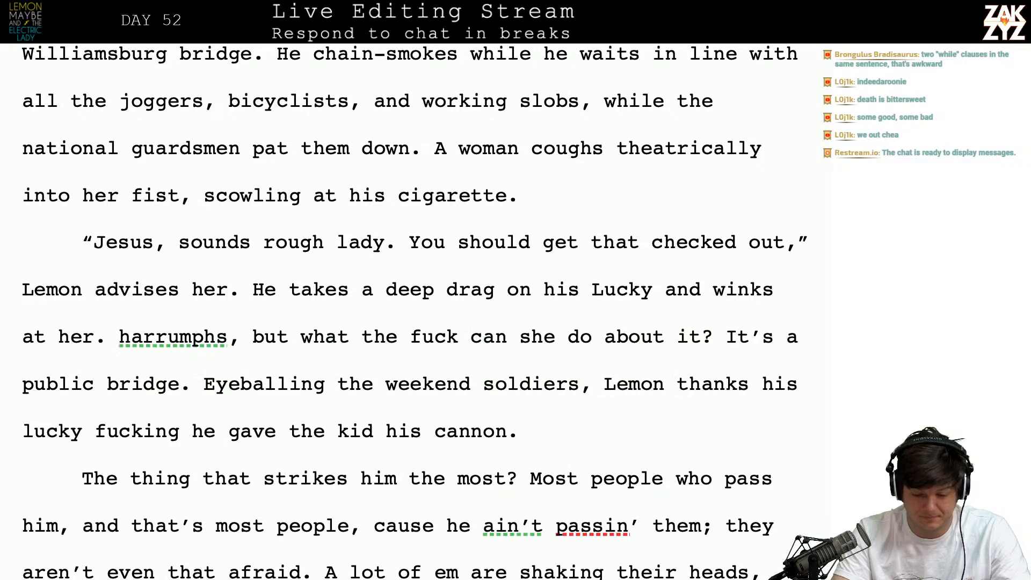
{"action": "type", "text": "She"}
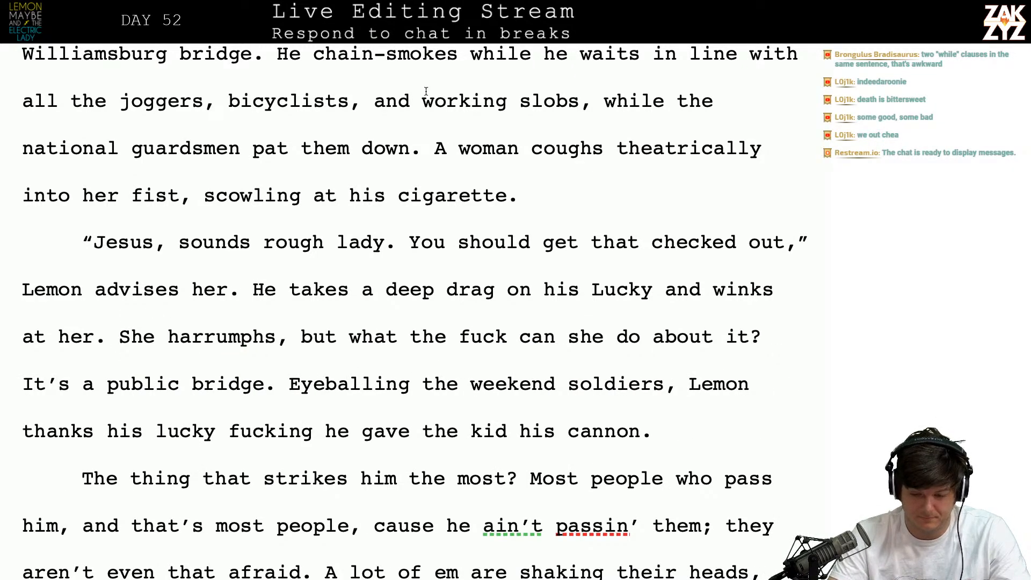
- Insert "waiting to get patted down by the national guardsman." after "working slobs," and before "while the national guardsmen"
{"action": "left_click", "coordinate": [460, 150]}
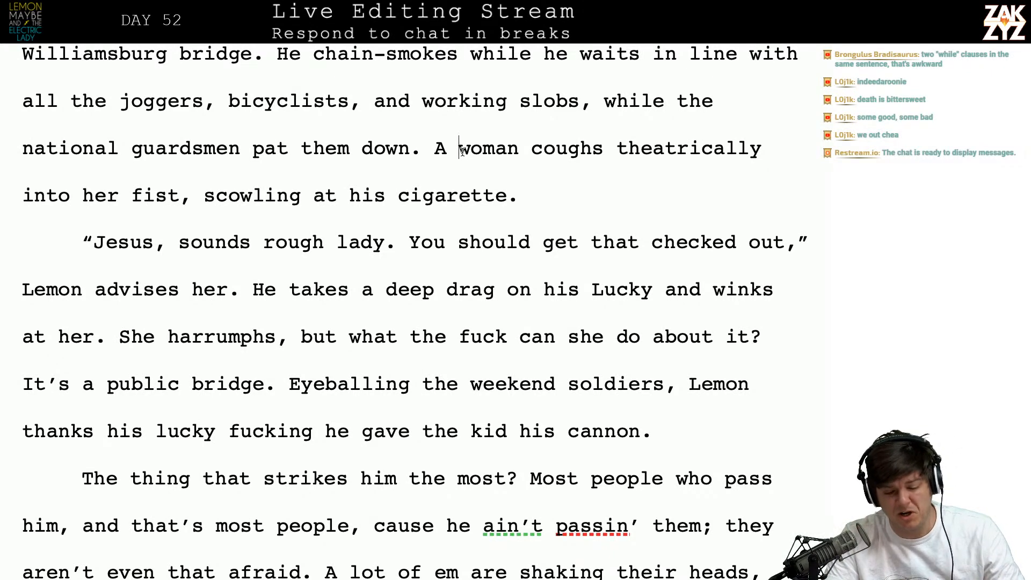
{"action": "scroll", "coordinate": [463, 151], "scroll_direction": "up", "scroll_amount": 3}
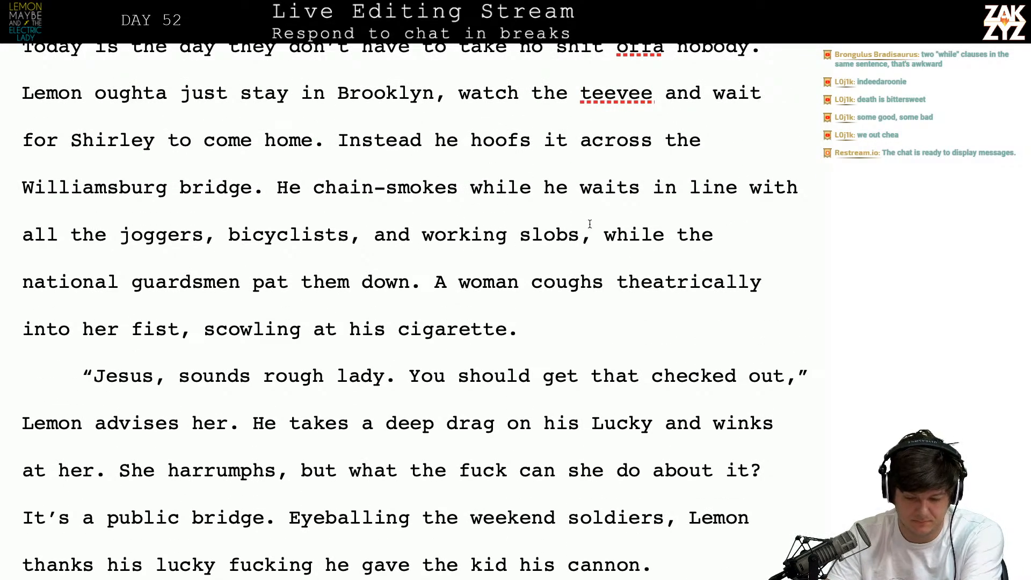
{"action": "left_click", "coordinate": [607, 244]}
{"action": "type", "text": "waiting to get "}
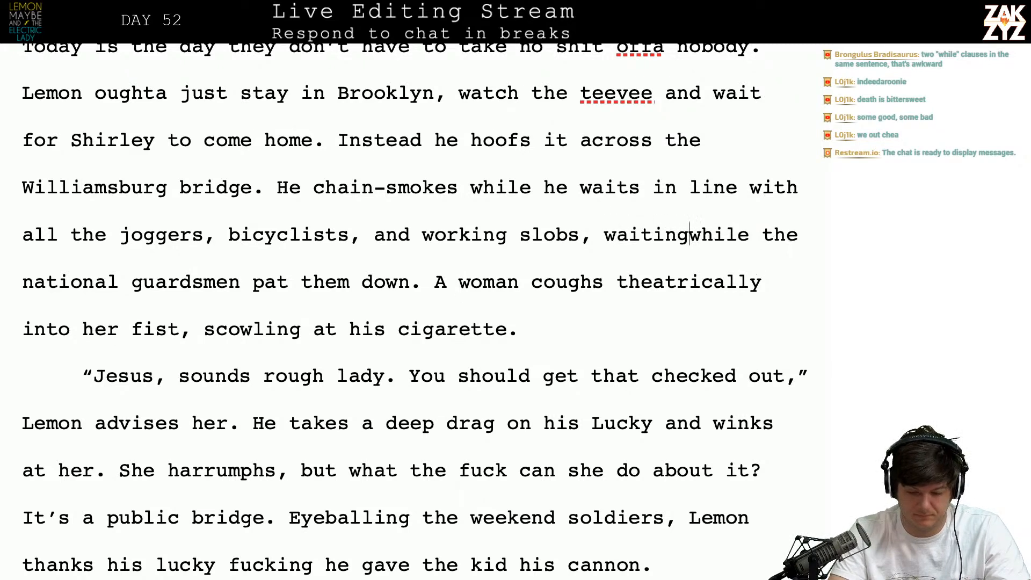
{"action": "type", "text": "patted down bywhile"}
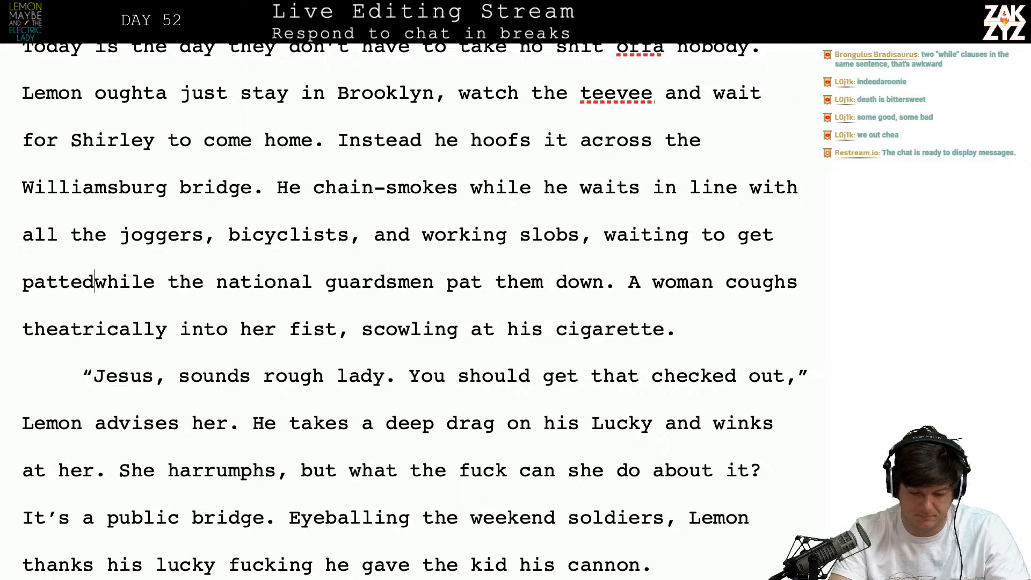
{"action": "type", "text": " the"}
{"action": "key", "text": "BackSpace"}
{"action": "key", "text": "BackSpace"}
{"action": "key", "text": "BackSpace"}
{"action": "key", "text": "BackSpace"}
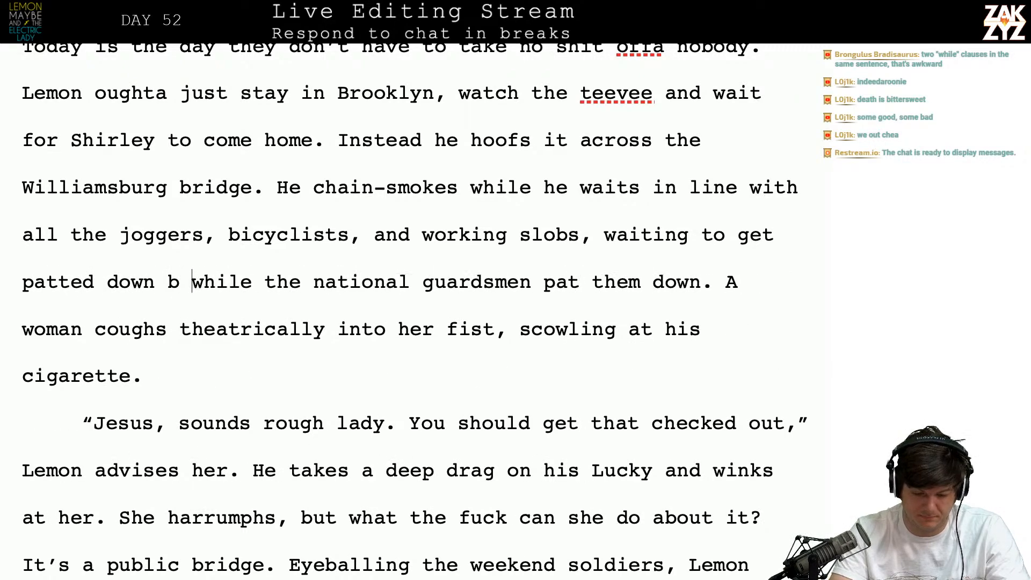
{"action": "type", "text": "y the nationa"}
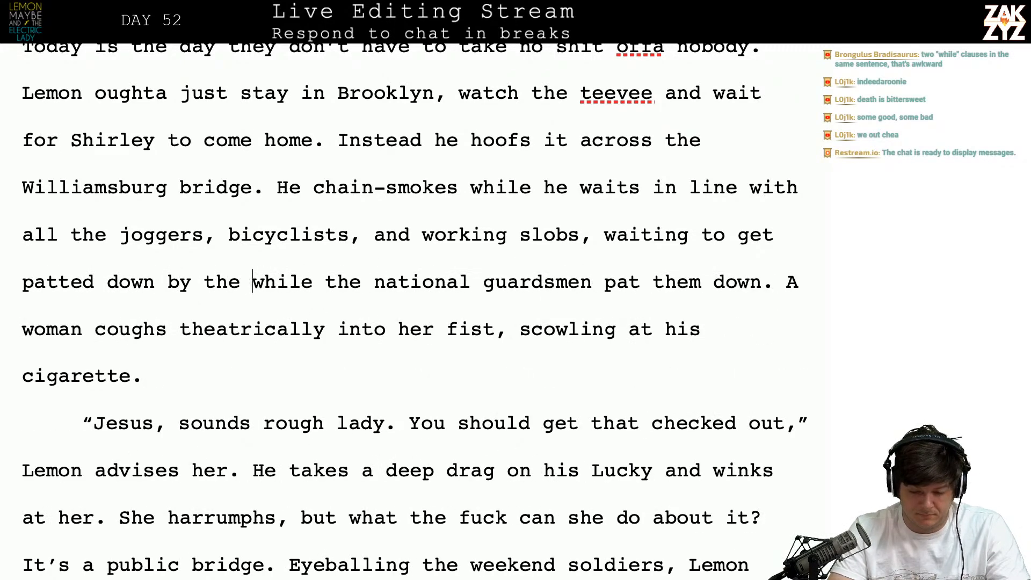
{"action": "type", "text": "l guardsman. whil"}
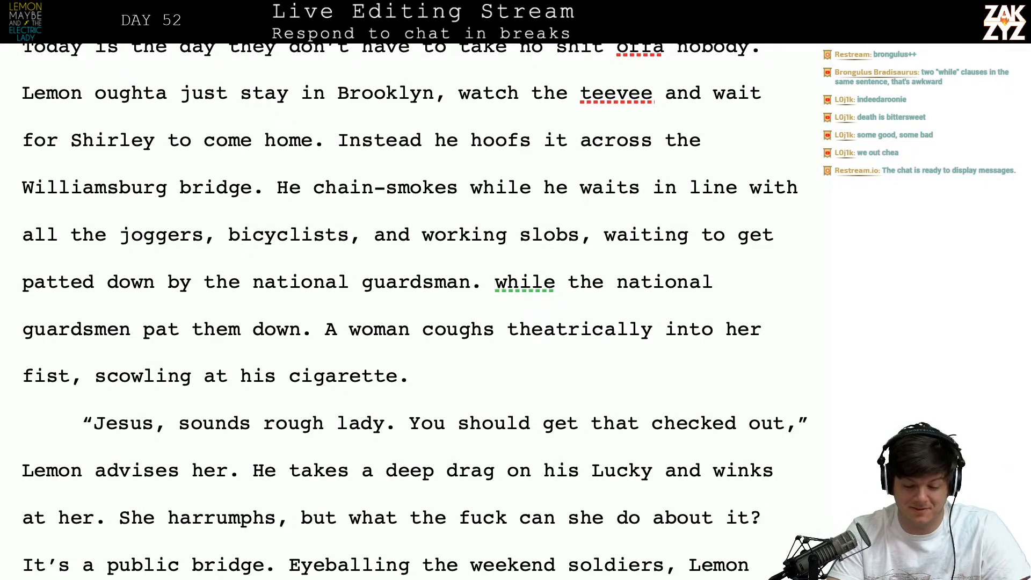
- Set off the old text with blank lines before "while the national guardsmen" and before "He chain-smokes"
{"action": "key", "text": "Return"}
{"action": "key", "text": "Return"}
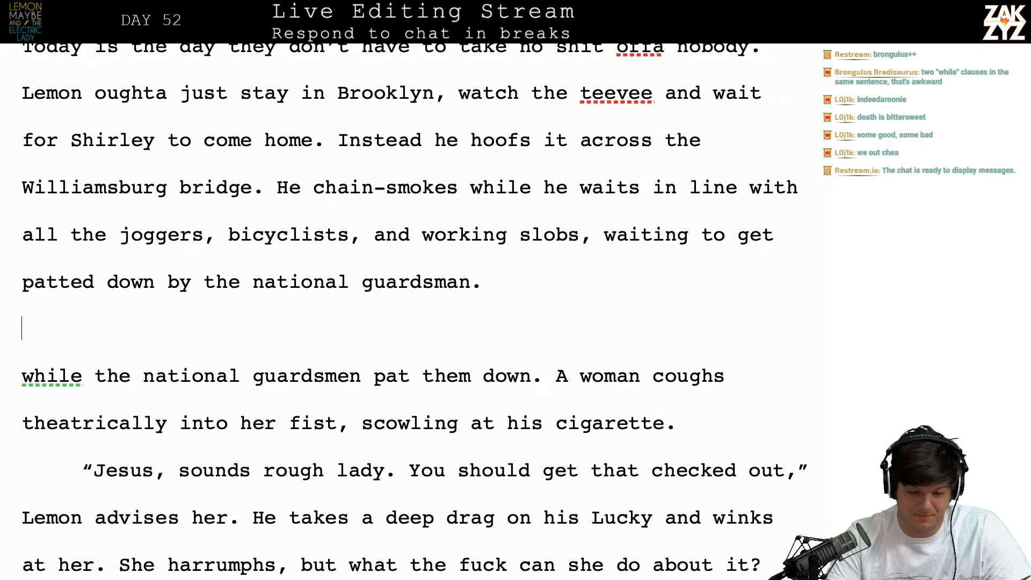
{"action": "scroll", "coordinate": [413, 312], "scroll_direction": "up", "scroll_amount": 2}
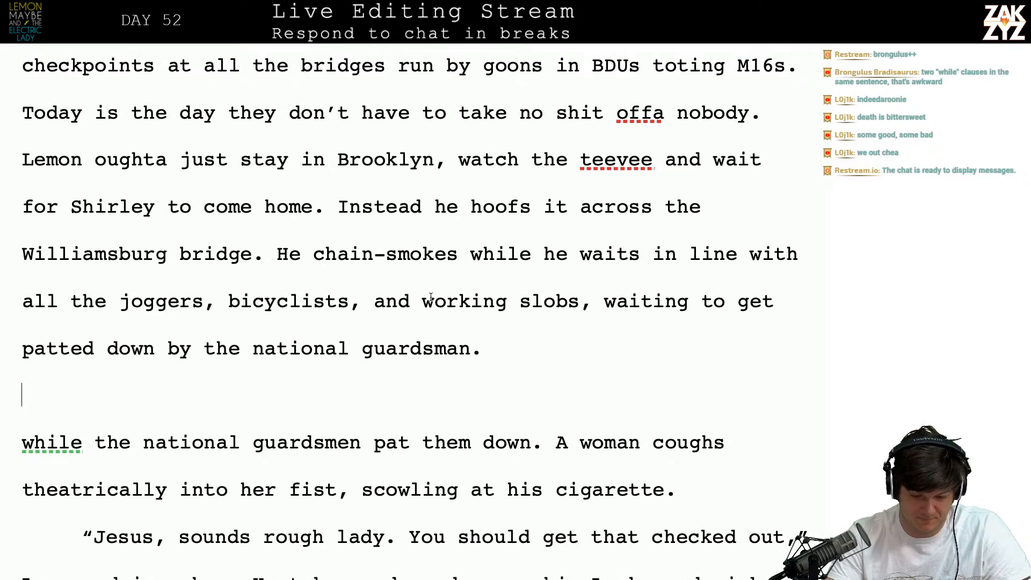
{"action": "left_click", "coordinate": [261, 250]}
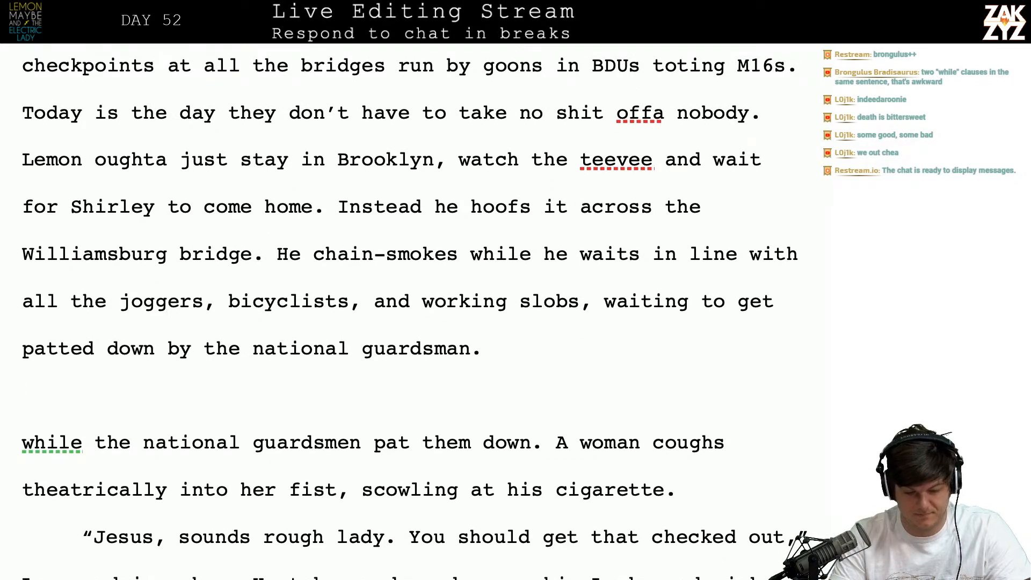
{"action": "key", "text": "Return"}
{"action": "key", "text": "Return"}
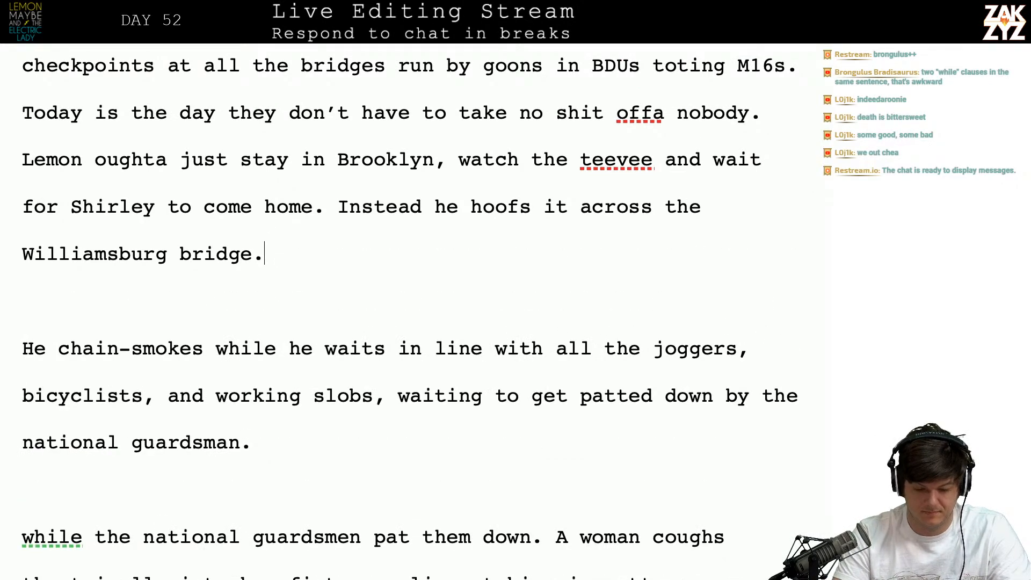
- Replace the period after "Williamsburg bridge" with ", finding there's a long line of people"
{"action": "type", "text": ", finding there' a"}
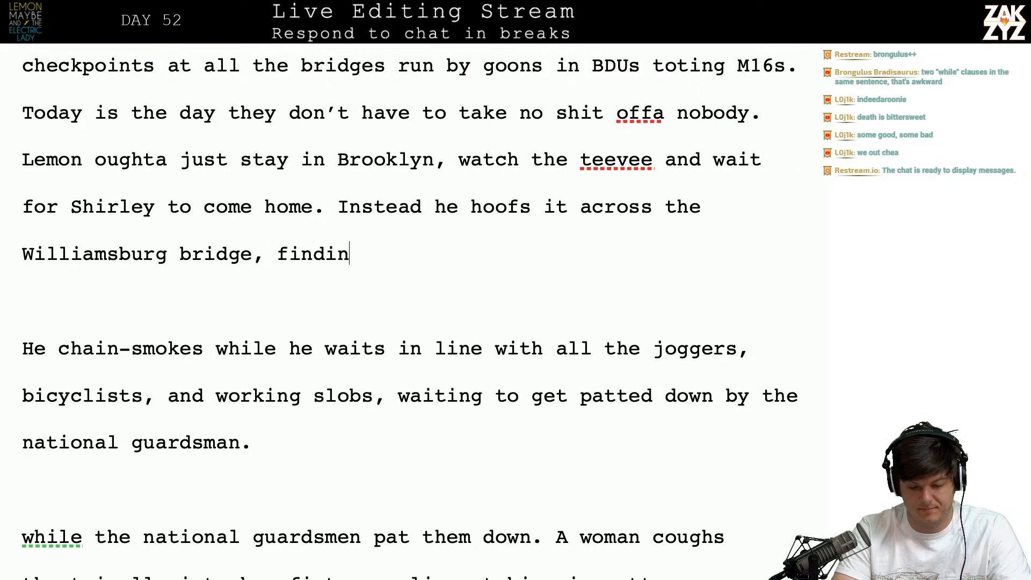
{"action": "key", "text": "BackSpace"}
{"action": "key", "text": "BackSpace"}
{"action": "type", "text": "s a l"}
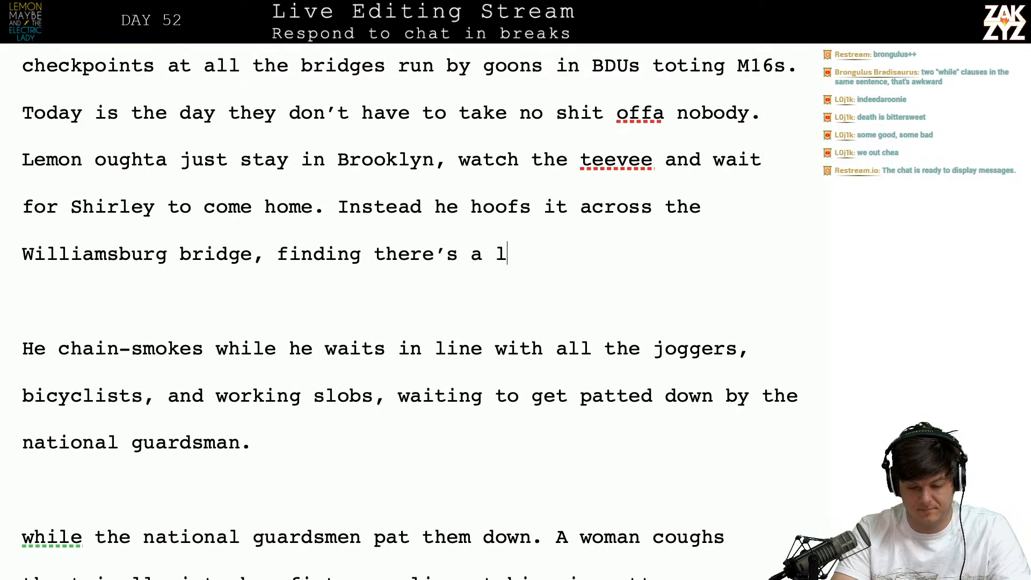
{"action": "type", "text": "ong line of "}
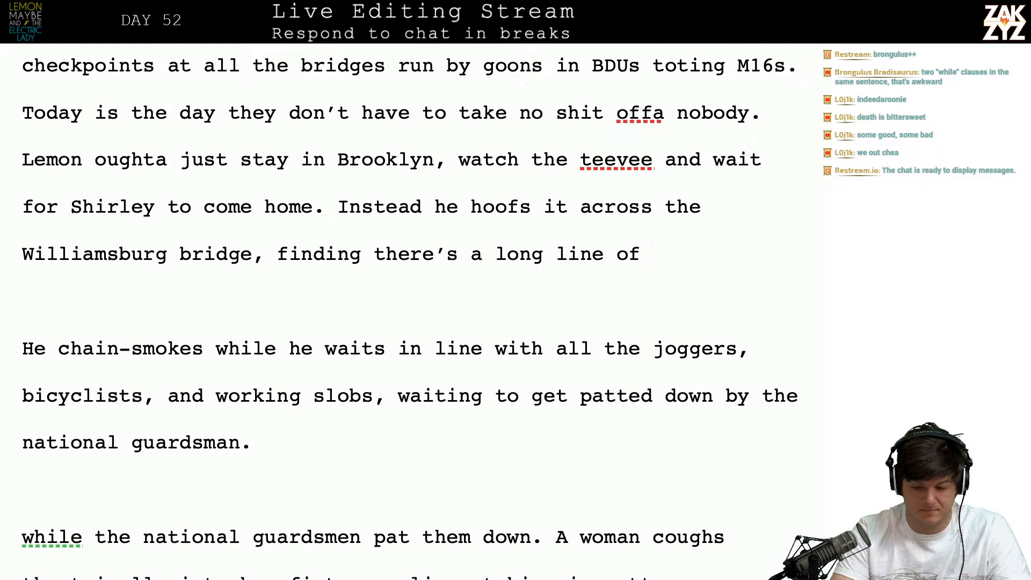
{"action": "type", "text": "people "}
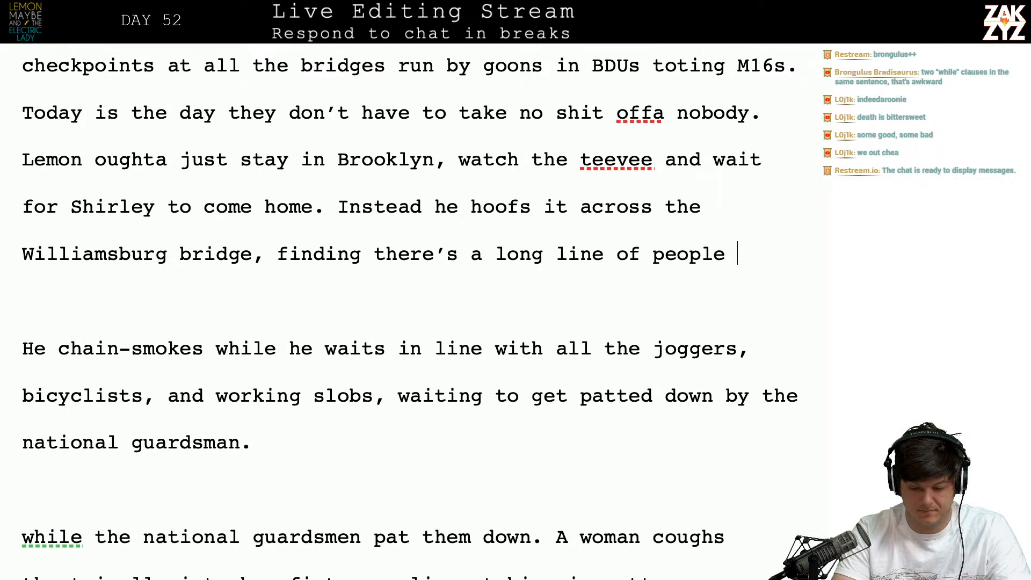
{"action": "type", "text": "waiting to get "}
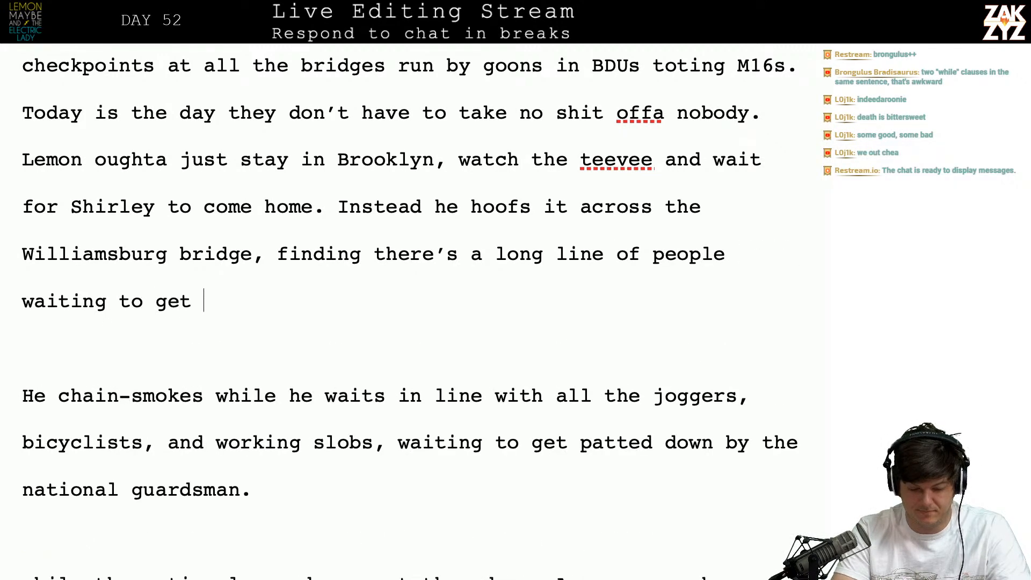
{"action": "type", "text": "pat down by h"}
{"action": "key", "text": "BackSpace"}
{"action": "key", "text": "BackSpace"}
{"action": "key", "text": "BackSpace"}
{"action": "type", "text": "y the"}
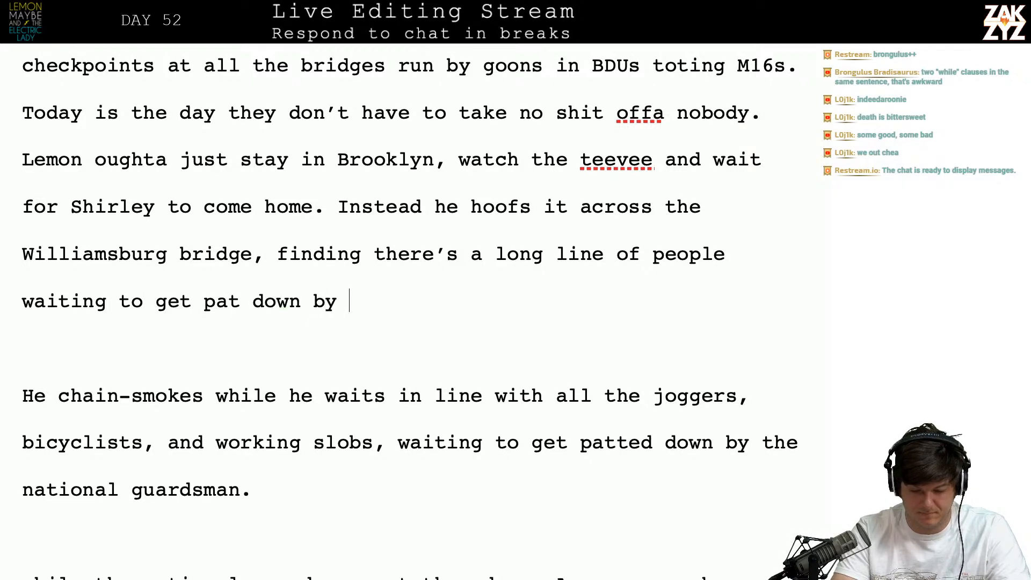
{"action": "key", "text": "BackSpace"}
{"action": "key", "text": "BackSpace"}
{"action": "key", "text": "BackSpace"}
{"action": "key", "text": "BackSpace"}
{"action": "key", "text": "BackSpace"}
{"action": "key", "text": "BackSpace"}
{"action": "key", "text": "BackSpace"}
{"action": "key", "text": "BackSpace"}
{"action": "key", "text": "BackSpace"}
{"action": "key", "text": "BackSpace"}
{"action": "key", "text": "BackSpace"}
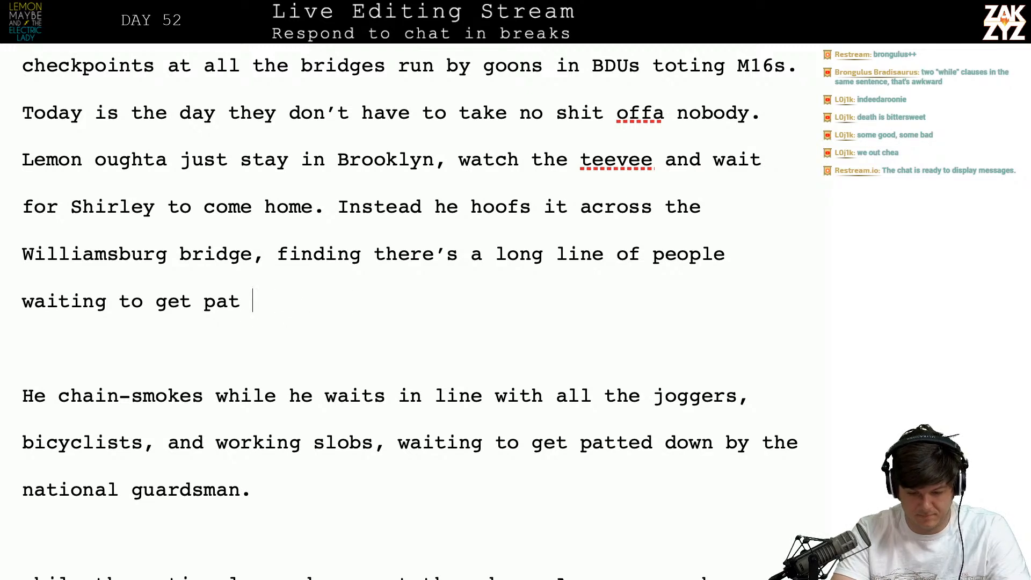
{"action": "type", "text": "down to get"}
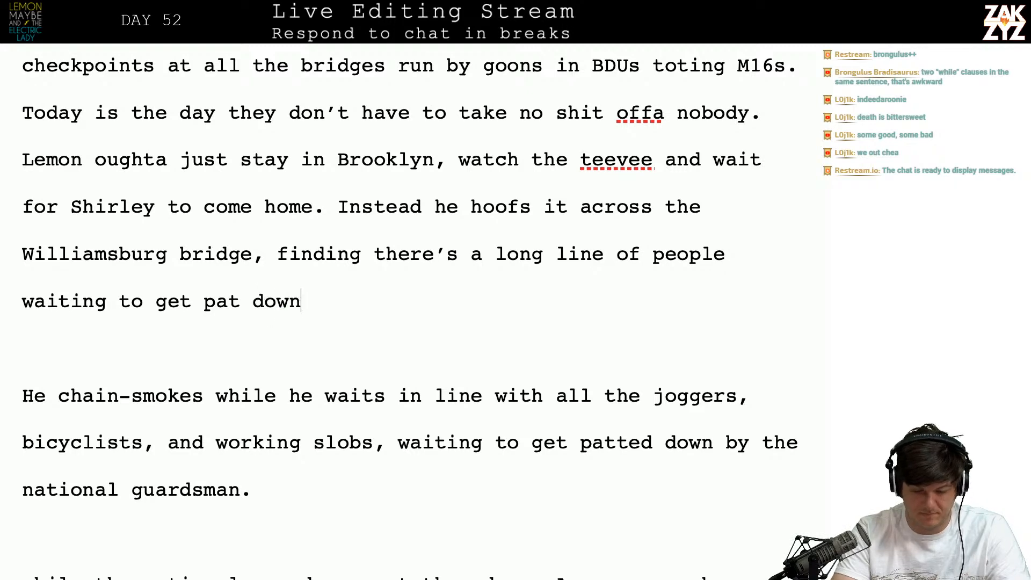
{"action": "key", "text": "BackSpace"}
{"action": "key", "text": "BackSpace"}
{"action": "key", "text": "BackSpace"}
{"action": "key", "text": "BackSpace"}
{"action": "key", "text": "BackSpace"}
{"action": "key", "text": "BackSpace"}
{"action": "key", "text": "BackSpace"}
{"action": "key", "text": "BackSpace"}
{"action": "key", "text": "BackSpace"}
{"action": "key", "text": "BackSpace"}
{"action": "key", "text": "BackSpace"}
{"action": "key", "text": "BackSpace"}
{"action": "key", "text": "BackSpace"}
{"action": "key", "text": "BackSpace"}
{"action": "key", "text": "BackSpace"}
{"action": "key", "text": "BackSpace"}
{"action": "key", "text": "BackSpace"}
{"action": "key", "text": "BackSpace"}
{"action": "key", "text": "BackSpace"}
{"action": "key", "text": "BackSpace"}
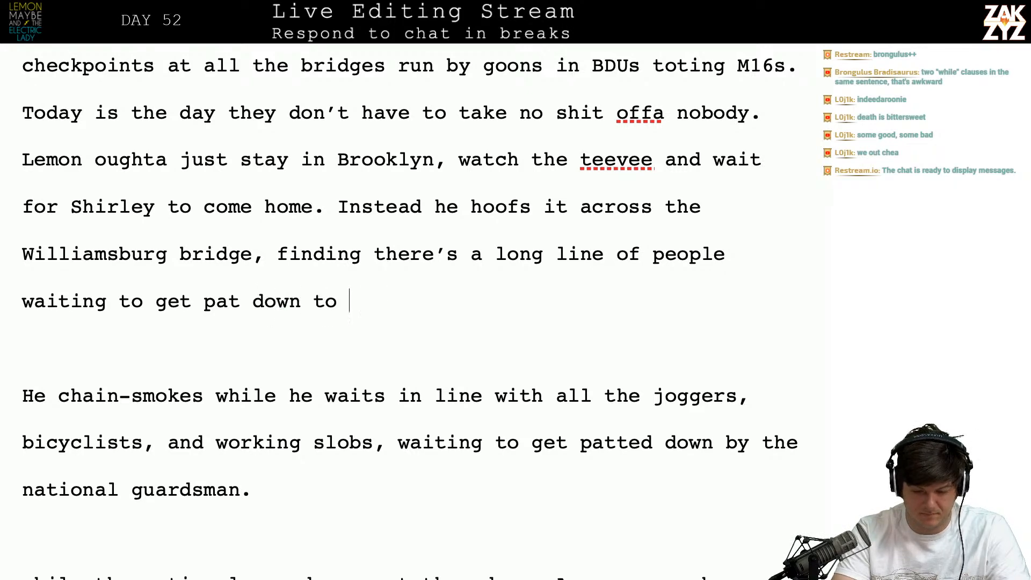
{"action": "key", "text": "BackSpace"}
{"action": "key", "text": "BackSpace"}
{"action": "key", "text": "BackSpace"}
{"action": "key", "text": "BackSpace"}
{"action": "key", "text": "BackSpace"}
{"action": "key", "text": "BackSpace"}
{"action": "key", "text": "BackSpace"}
{"action": "key", "text": "BackSpace"}
{"action": "key", "text": "BackSpace"}
{"action": "key", "text": "BackSpace"}
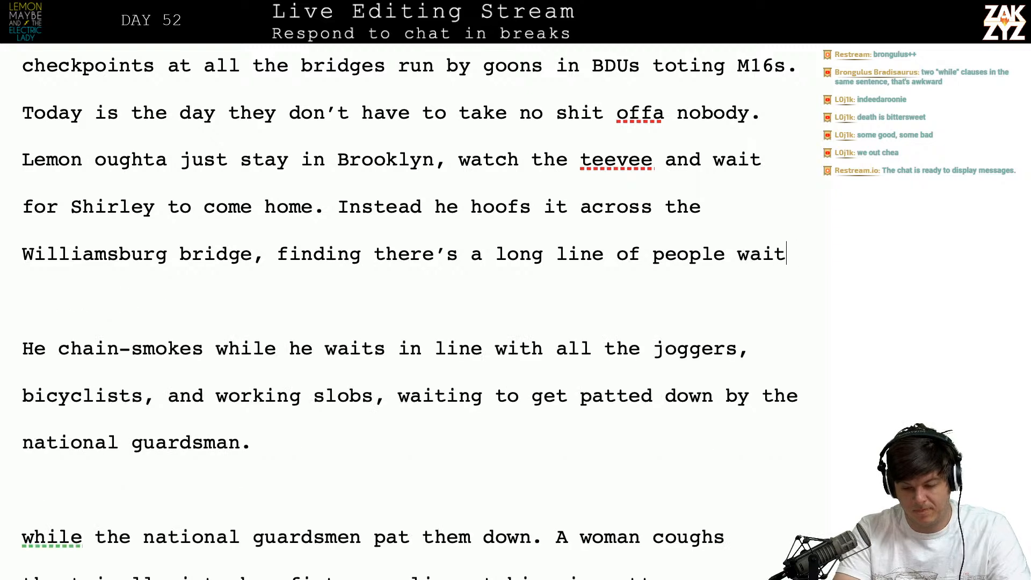
{"action": "type", "text": "w"}
{"action": "key", "text": "BackSpace"}
{"action": "key", "text": "BackSpace"}
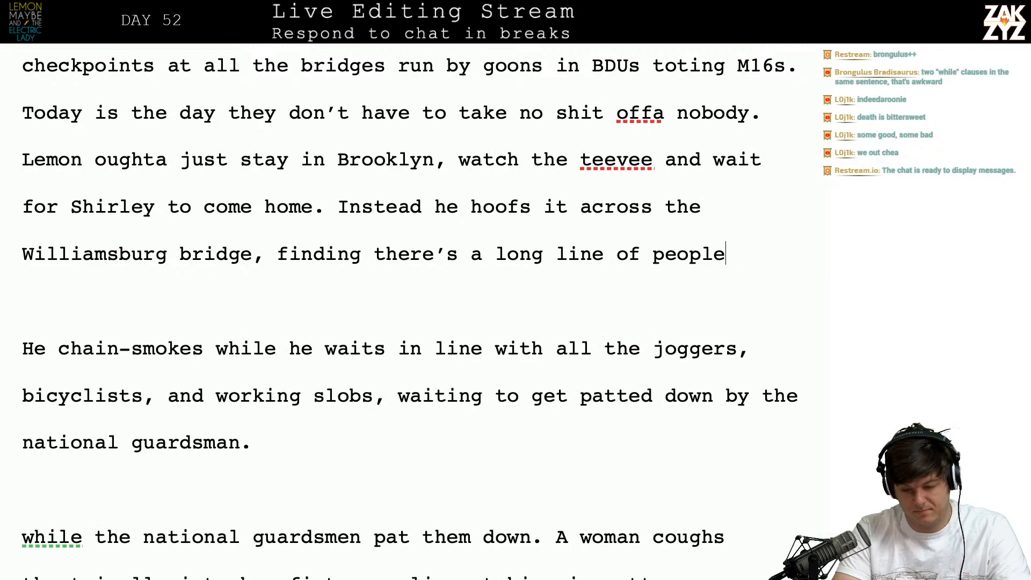
- Finish the sentence after "a long line of people" with "at the foot of delancy."
{"action": "type", "text": "and"}
{"action": "key", "text": "BackSpace"}
{"action": "key", "text": "BackSpace"}
{"action": "key", "text": "BackSpace"}
{"action": "type", "text": "t the foot of the brid"}
{"action": "key", "text": "BackSpace"}
{"action": "type", "text": "idg"}
{"action": "key", "text": "BackSpace"}
{"action": "key", "text": "BackSpace"}
{"action": "key", "text": "BackSpace"}
{"action": "key", "text": "BackSpace"}
{"action": "key", "text": "BackSpace"}
{"action": "key", "text": "BackSpace"}
{"action": "key", "text": "BackSpace"}
{"action": "key", "text": "BackSpace"}
{"action": "key", "text": "BackSpace"}
{"action": "key", "text": "BackSpace"}
{"action": "key", "text": "BackSpace"}
{"action": "key", "text": "BackSpace"}
{"action": "type", "text": "of delancy."}
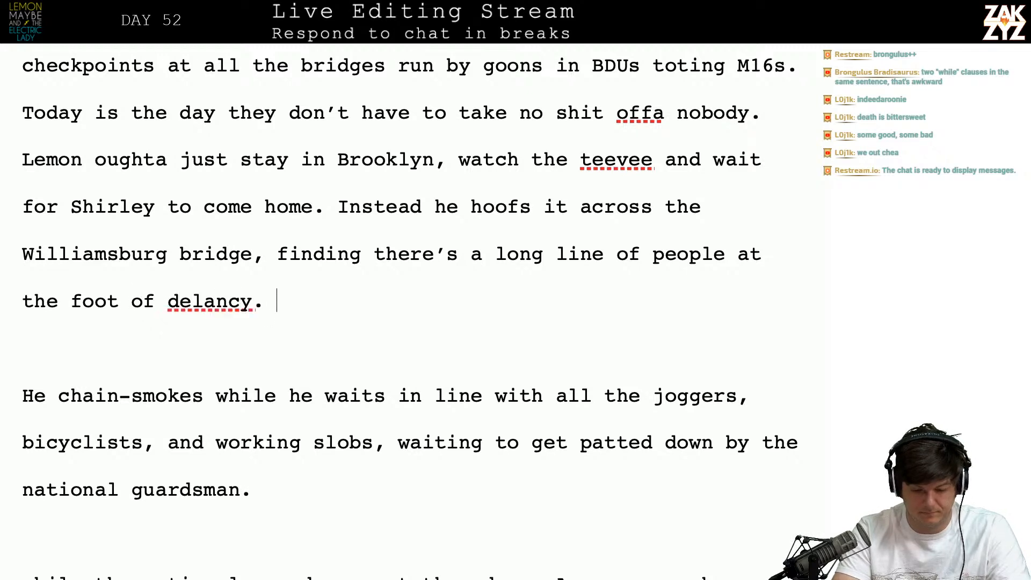
- Capitalize the street name at the end of the sentence as "Delancy"
{"action": "key", "text": "BackSpace"}
{"action": "key", "text": "BackSpace"}
{"action": "key", "text": "BackSpace"}
{"action": "key", "text": "BackSpace"}
{"action": "key", "text": "BackSpace"}
{"action": "key", "text": "BackSpace"}
{"action": "key", "text": "BackSpace"}
{"action": "key", "text": "BackSpace"}
{"action": "type", "text": "D"}
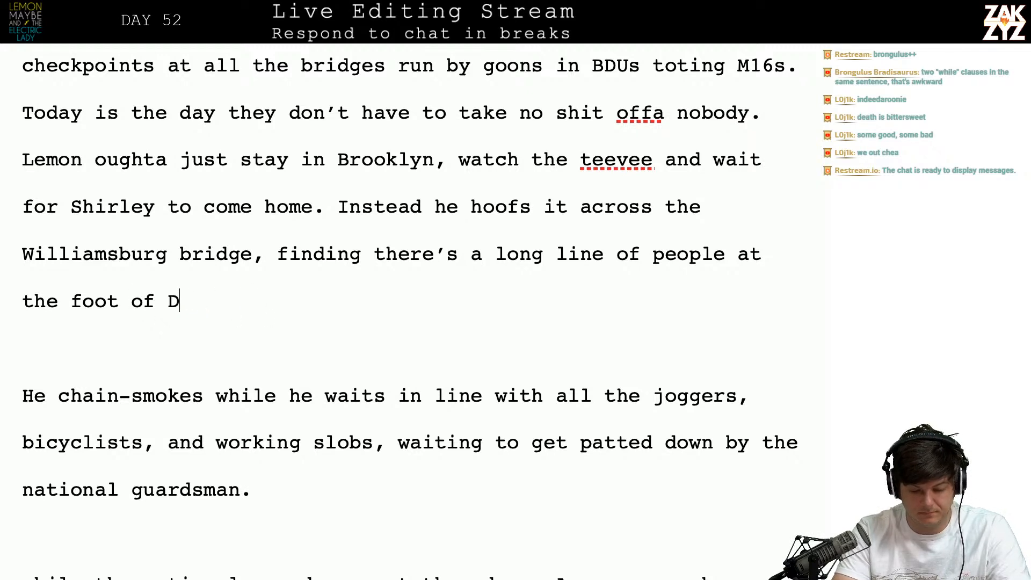
{"action": "type", "text": "elancy. "}
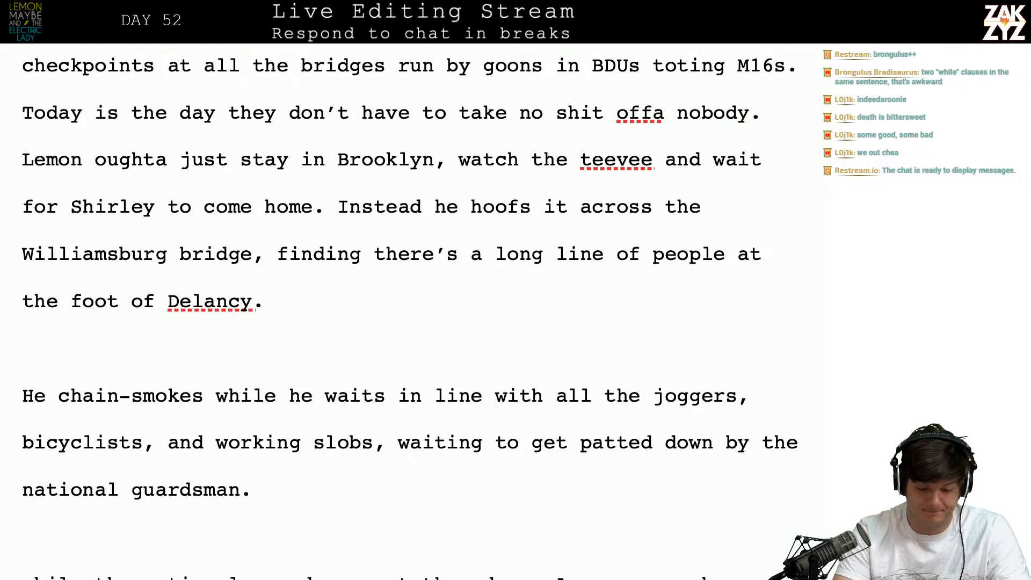
- Start the following sentence with "Lemon chain smokes luckies while he waits in line with all the working slobs, feeling"
{"action": "type", "text": "Lemon change"}
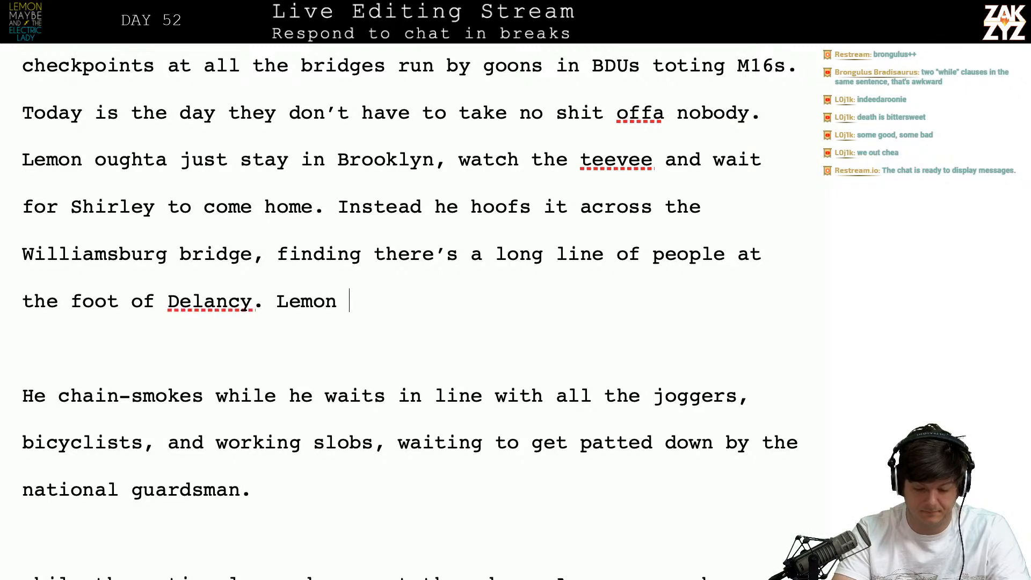
{"action": "key", "text": "BackSpace"}
{"action": "key", "text": "BackSpace"}
{"action": "key", "text": "BackSpace"}
{"action": "type", "text": "in smot"}
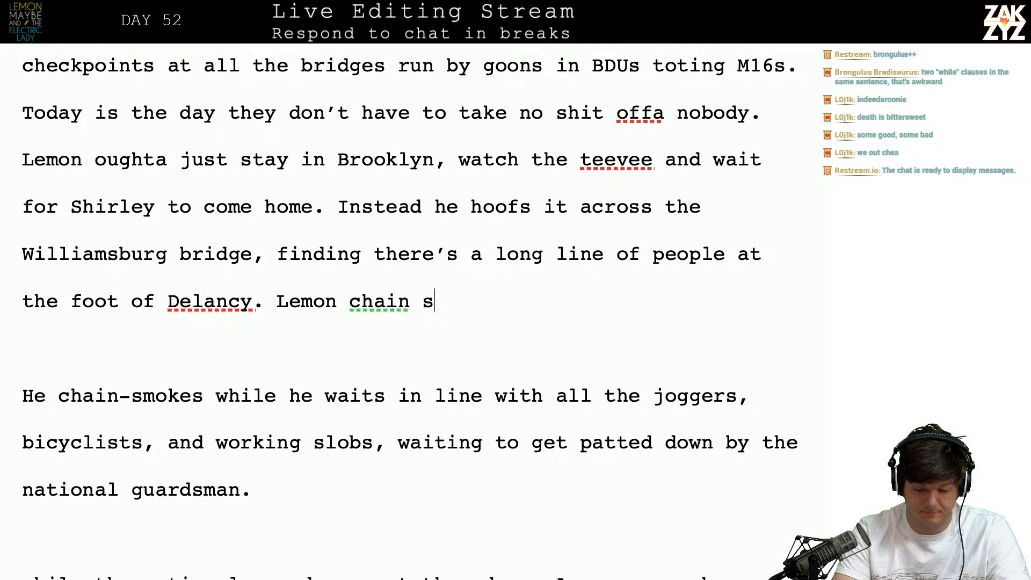
{"action": "type", "text": "s luckies while he waits "}
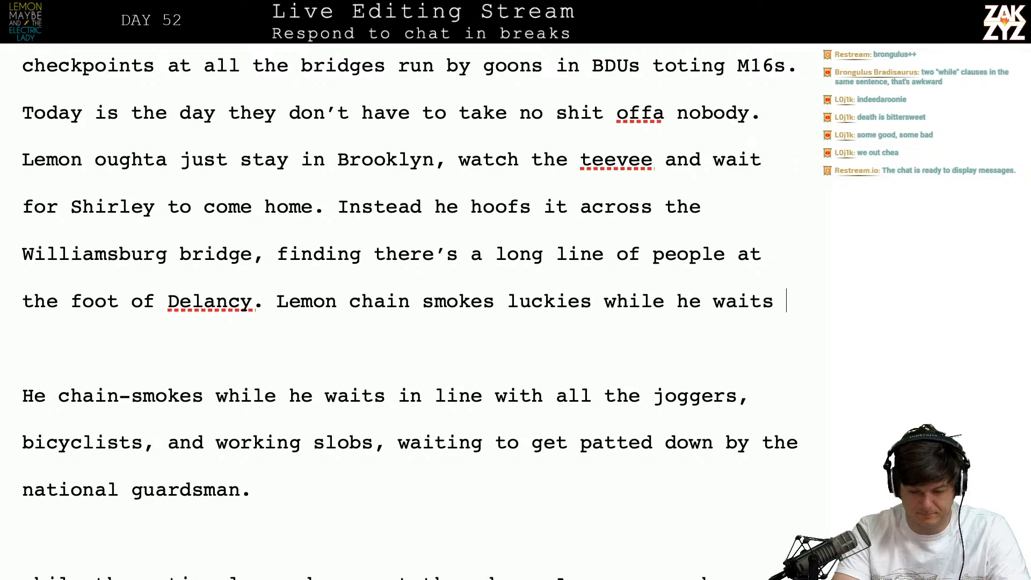
{"action": "type", "text": "in line."}
{"action": "key", "text": "BackSpace"}
{"action": "type", "text": "with all t"}
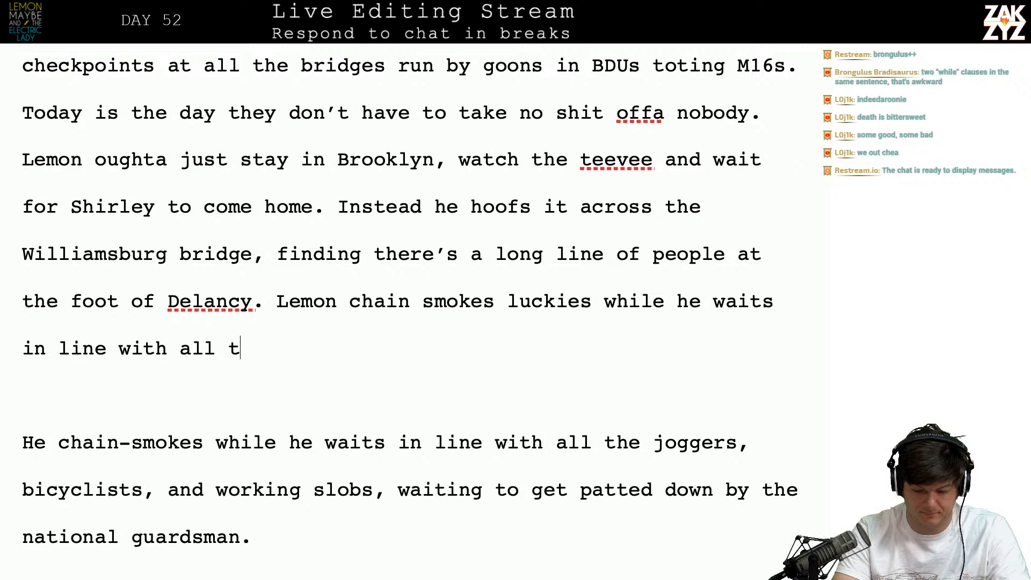
{"action": "type", "text": "he working slo"}
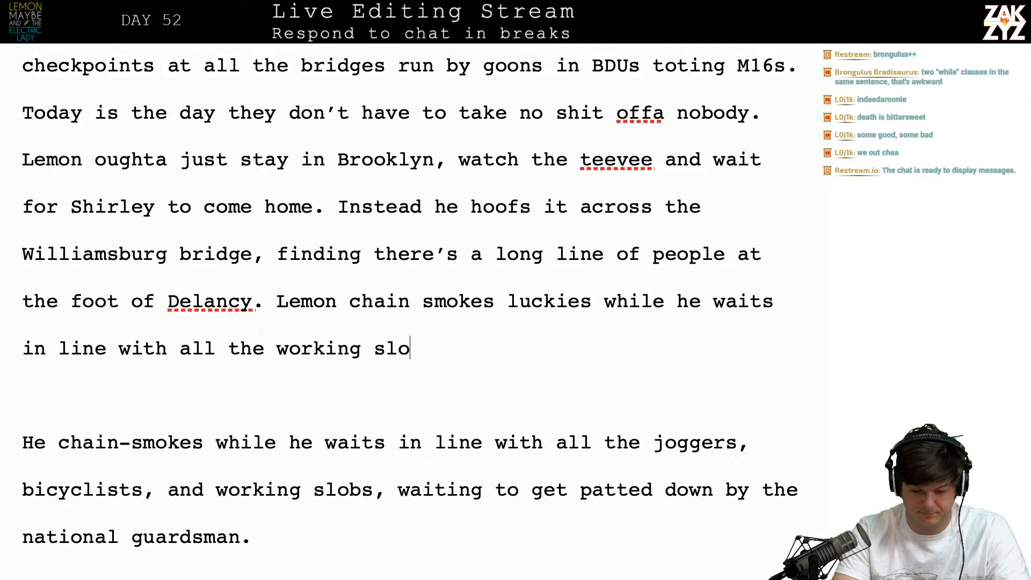
{"action": "type", "text": "bs, feeling"}
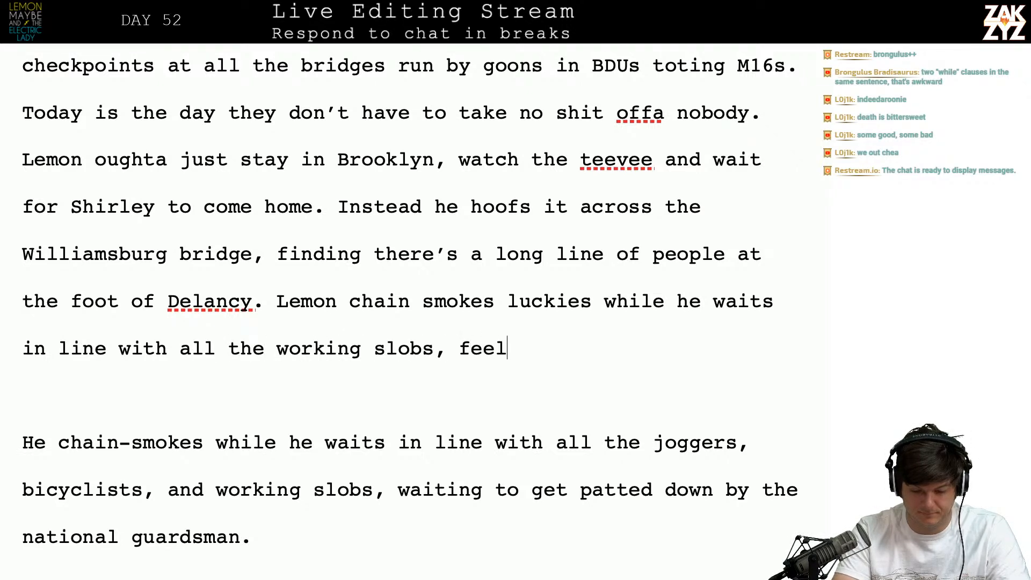
- Begin a new sentence ahead of "Lemon chain smokes luckies" reading "The idea of dealing with authority makes Lemon"
{"action": "left_click", "coordinate": [277, 301]}
{"action": "type", "text": "The idea of "}
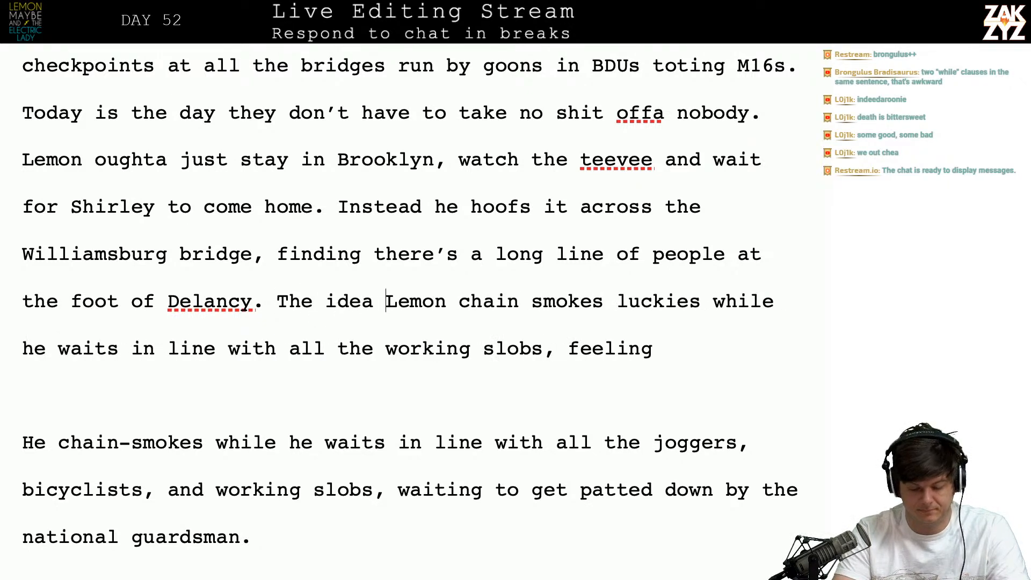
{"action": "type", "text": "going tLemon ch"}
{"action": "key", "text": "BackSpace"}
{"action": "type", "text": "t"}
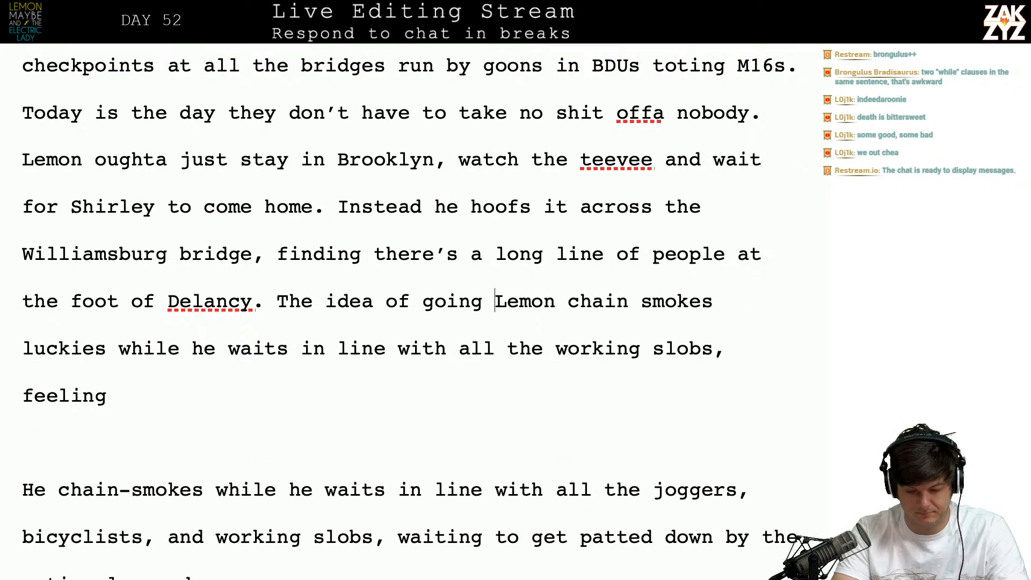
{"action": "key", "text": "BackSpace"}
{"action": "key", "text": "BackSpace"}
{"action": "key", "text": "BackSpace"}
{"action": "key", "text": "BackSpace"}
{"action": "key", "text": "BackSpace"}
{"action": "key", "text": "BackSpace"}
{"action": "key", "text": "BackSpace"}
{"action": "type", "text": "dealing with authority makes LemLemon chai"}
{"action": "key", "text": "BackSpace"}
{"action": "key", "text": "BackSpace"}
{"action": "type", "text": "Lemon ansi"}
{"action": "key", "text": "BackSpace"}
{"action": "key", "text": "BackSpace"}
- Continue the sentence after "makes Lemon" with "anxious, so he chain smokes luckies while he waits in the queue with all the other working", separating the old draft below
{"action": "type", "text": "xious, so he chain smokes luckies while he waits in the quLe"}
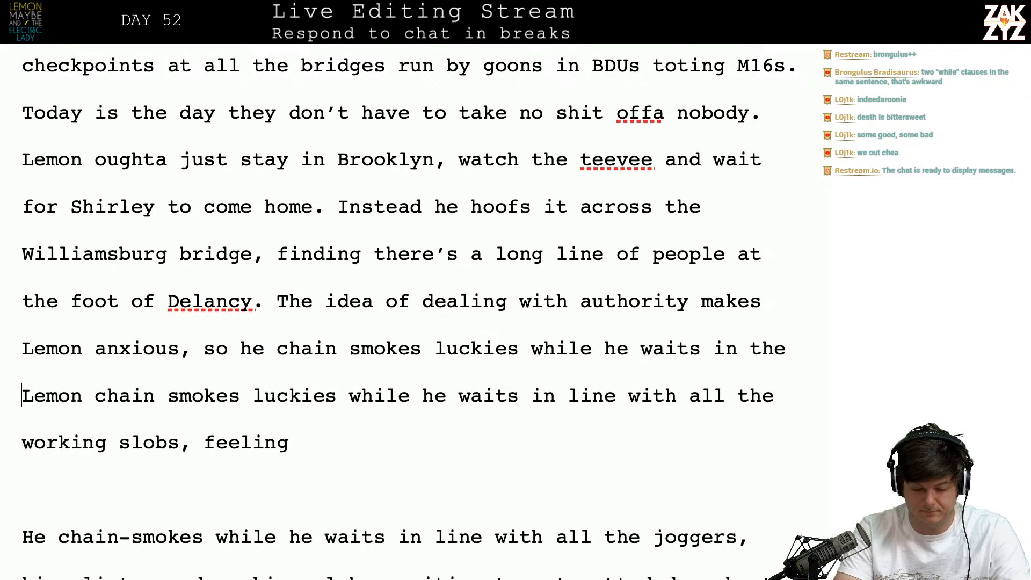
{"action": "key", "text": "BackSpace"}
{"action": "type", "text": "eue with"}
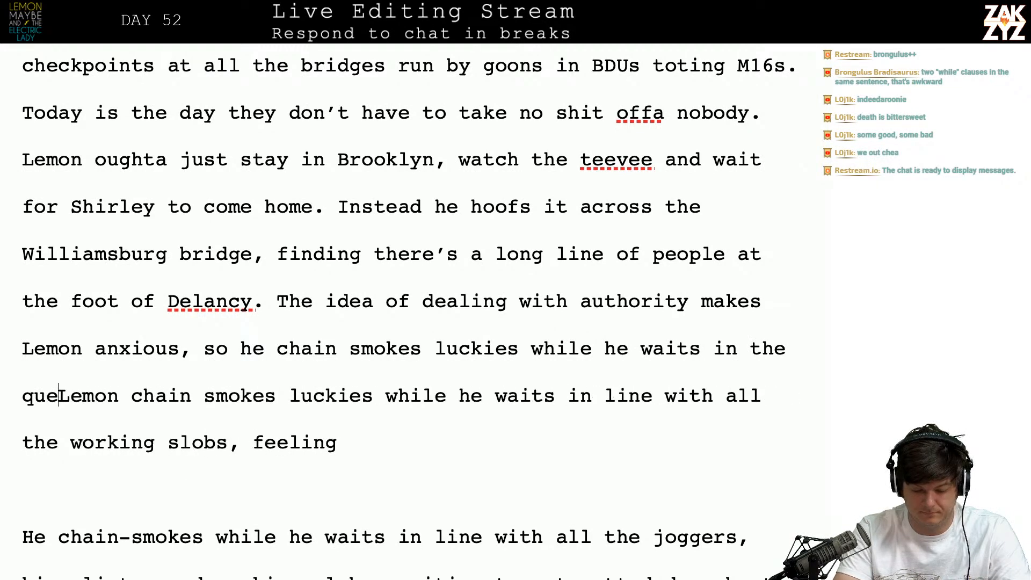
{"action": "type", "text": " all the other"}
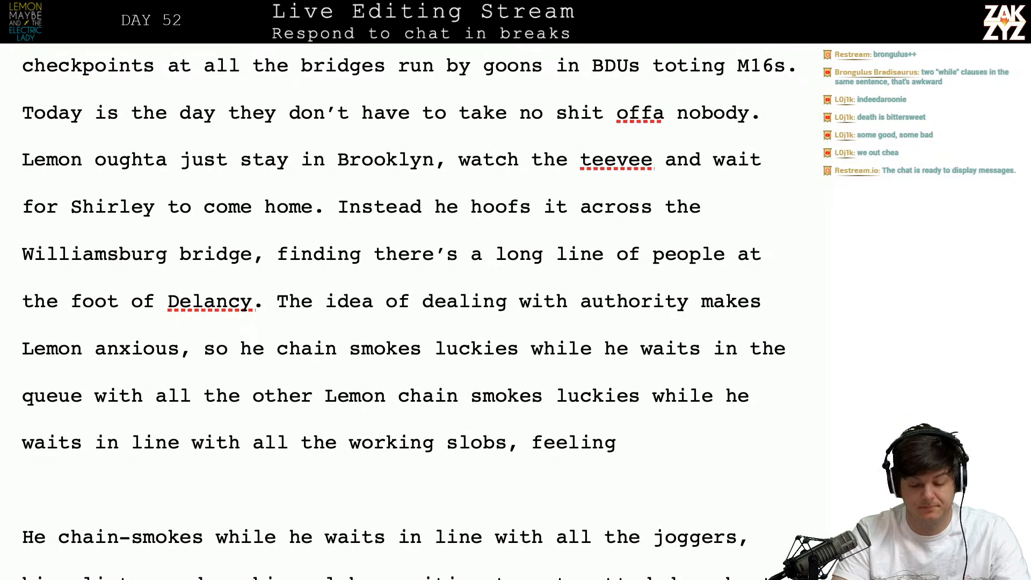
{"action": "key", "text": "Return"}
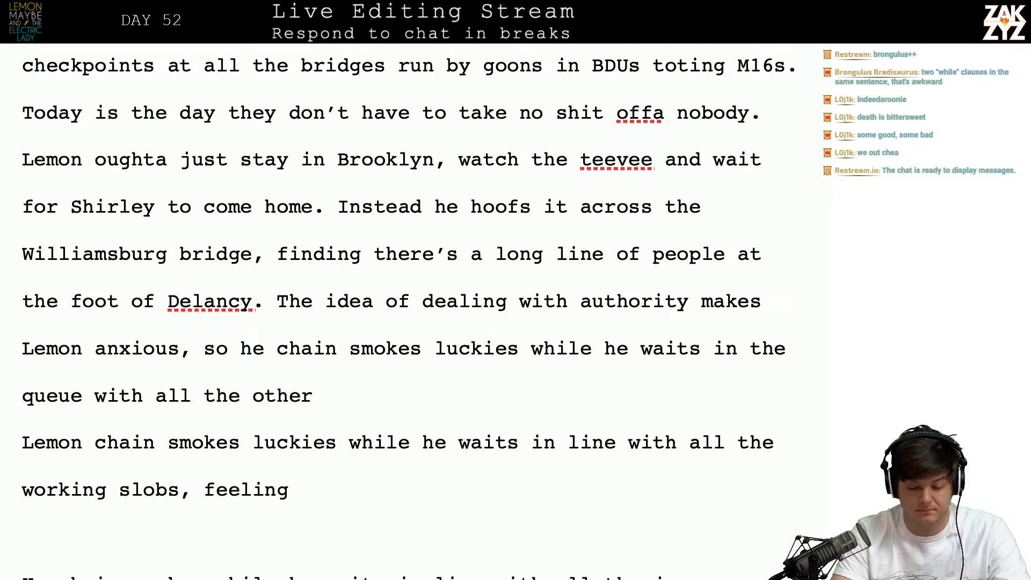
{"action": "type", "text": "orking"}
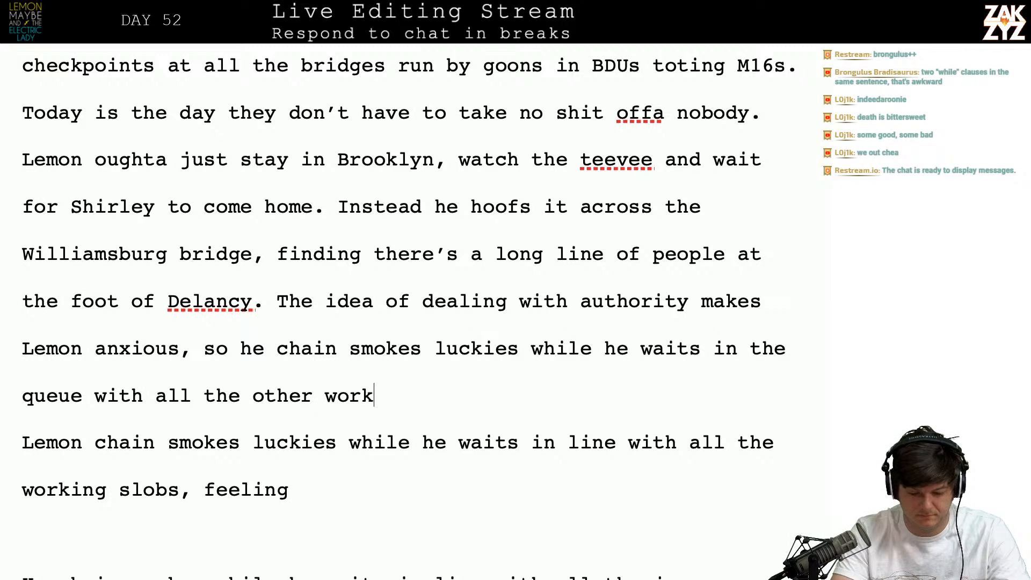
- Delete the new sentence's ending back to "while he waits in t" and add blank lines above the old "Lemon chain smokes" draft
{"action": "key", "text": "BackSpace"}
{"action": "key", "text": "BackSpace"}
{"action": "key", "text": "BackSpace"}
{"action": "key", "text": "BackSpace"}
{"action": "key", "text": "BackSpace"}
{"action": "key", "text": "BackSpace"}
{"action": "key", "text": "BackSpace"}
{"action": "key", "text": "BackSpace"}
{"action": "key", "text": "BackSpace"}
{"action": "key", "text": "BackSpace"}
{"action": "key", "text": "BackSpace"}
{"action": "key", "text": "BackSpace"}
{"action": "key", "text": "BackSpace"}
{"action": "key", "text": "BackSpace"}
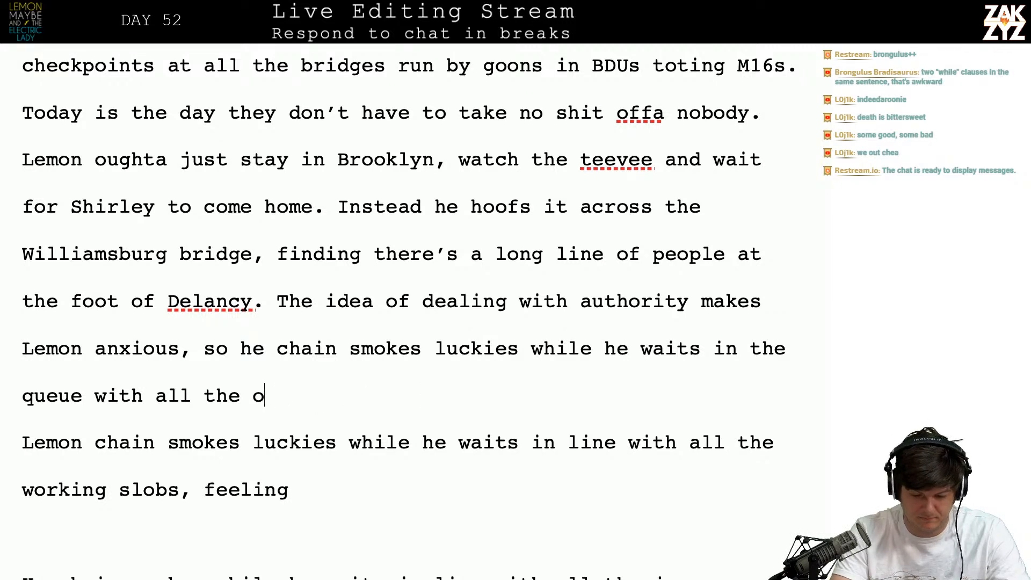
{"action": "key", "text": "BackSpace"}
{"action": "key", "text": "BackSpace"}
{"action": "key", "text": "BackSpace"}
{"action": "key", "text": "BackSpace"}
{"action": "key", "text": "BackSpace"}
{"action": "key", "text": "BackSpace"}
{"action": "key", "text": "BackSpace"}
{"action": "key", "text": "BackSpace"}
{"action": "key", "text": "BackSpace"}
{"action": "key", "text": "BackSpace"}
{"action": "key", "text": "BackSpace"}
{"action": "key", "text": "BackSpace"}
{"action": "key", "text": "BackSpace"}
{"action": "key", "text": "BackSpace"}
{"action": "key", "text": "BackSpace"}
{"action": "key", "text": "BackSpace"}
{"action": "key", "text": "BackSpace"}
{"action": "key", "text": "BackSpace"}
{"action": "key", "text": "BackSpace"}
{"action": "key", "text": "BackSpace"}
{"action": "key", "text": "Return"}
{"action": "key", "text": "Return"}
{"action": "key", "text": "Up"}
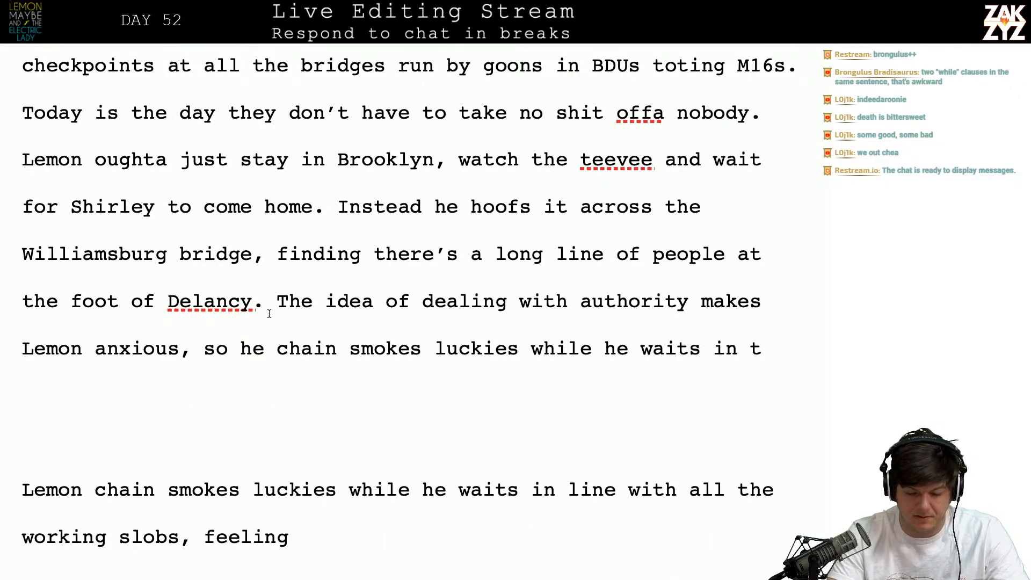
- Move "The idea of dealing with authority" onto its own line and write ahead of it "The thought of getting interrogated by some weekend soldier"
{"action": "key", "text": "Return"}
{"action": "key", "text": "Left"}
{"action": "type", "text": "The though"}
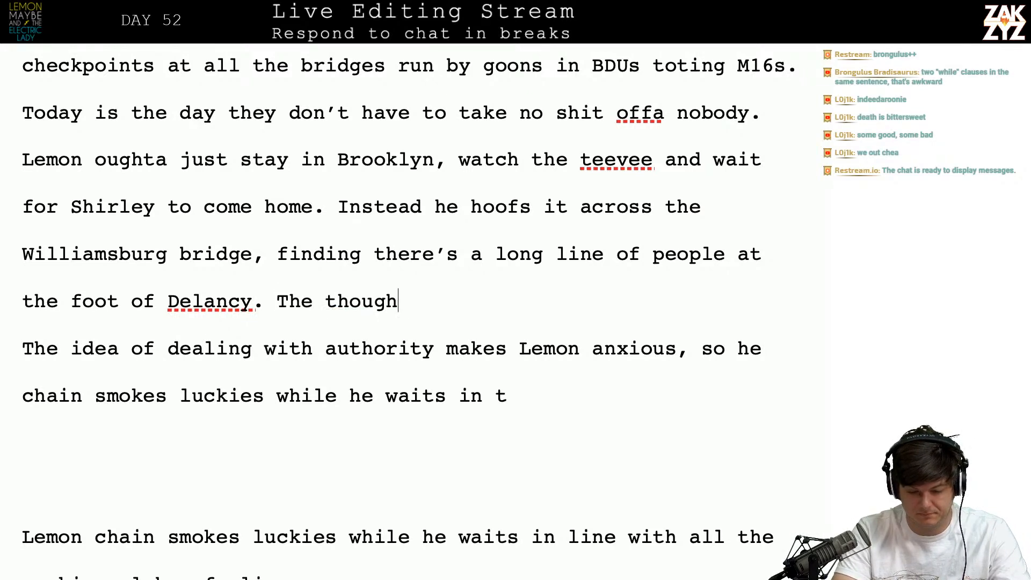
{"action": "type", "text": "t of getting inter"}
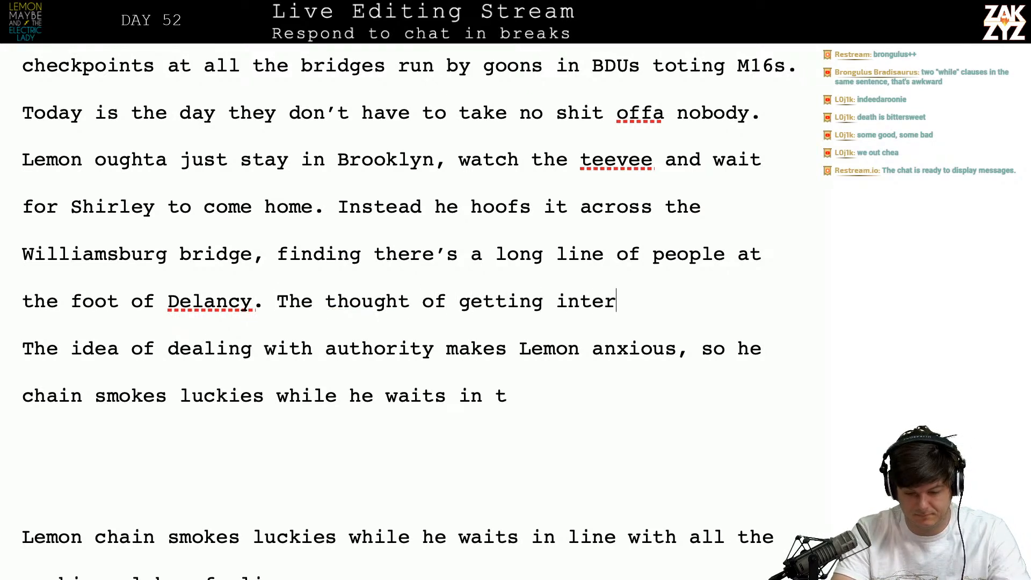
{"action": "type", "text": "rogated by some"}
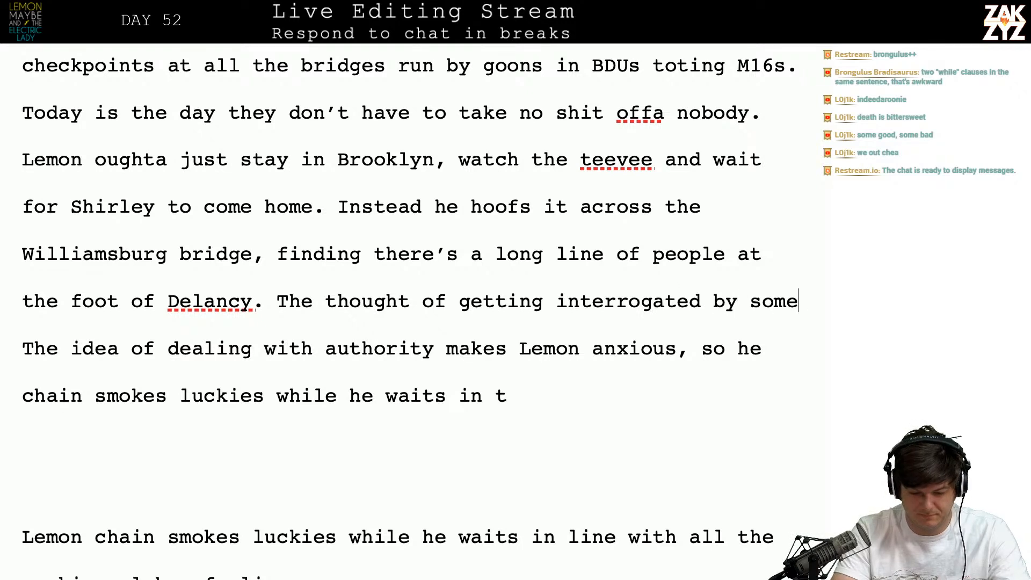
{"action": "type", "text": " weekend soldier"}
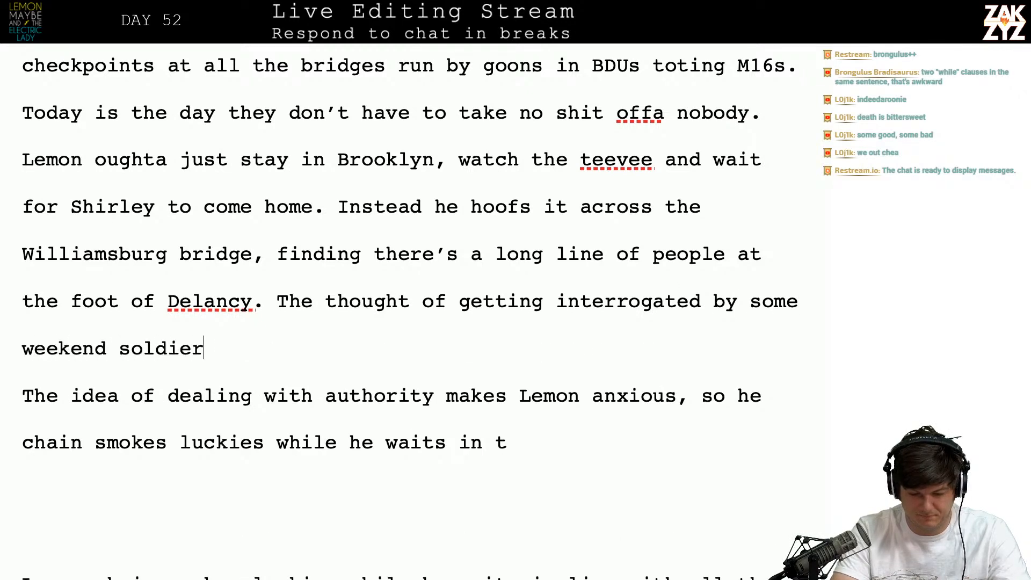
- Continue the sentence after "weekend soldier" with "with an automatic rifle makes Lemon anxious, so he"
{"action": "type", "text": " makes L"}
{"action": "key", "text": "BackSpace"}
{"action": "key", "text": "BackSpace"}
{"action": "key", "text": "BackSpace"}
{"action": "key", "text": "BackSpace"}
{"action": "key", "text": "BackSpace"}
{"action": "key", "text": "BackSpace"}
{"action": "key", "text": "BackSpace"}
{"action": "type", "text": "with an automatic rifl"}
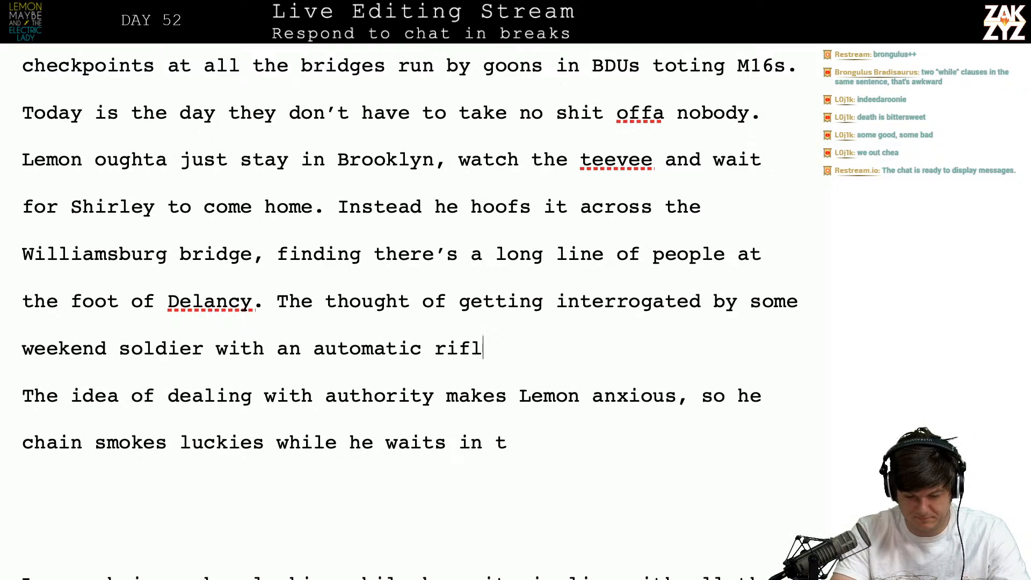
{"action": "type", "text": "e makes l"}
{"action": "key", "text": "BackSpace"}
{"action": "type", "text": "Lemon anxious, so he"}
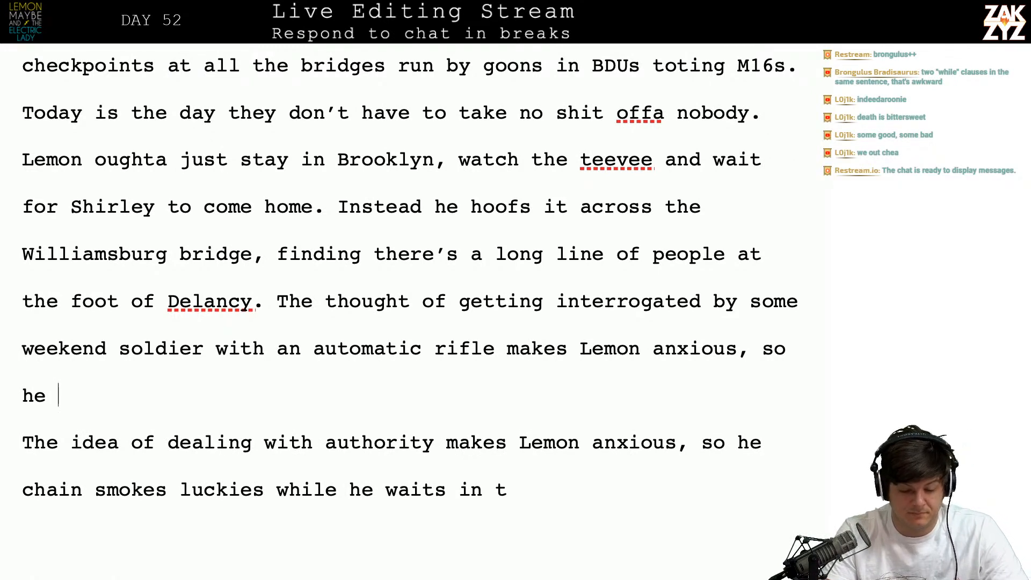
- Start a new paragraph at "Instead he hoofs it" and give it a first-line indent of 0.49 in
{"action": "scroll", "coordinate": [410, 312], "scroll_direction": "down", "scroll_amount": 1}
{"action": "scroll", "coordinate": [295, 224], "scroll_direction": "up", "scroll_amount": 5}
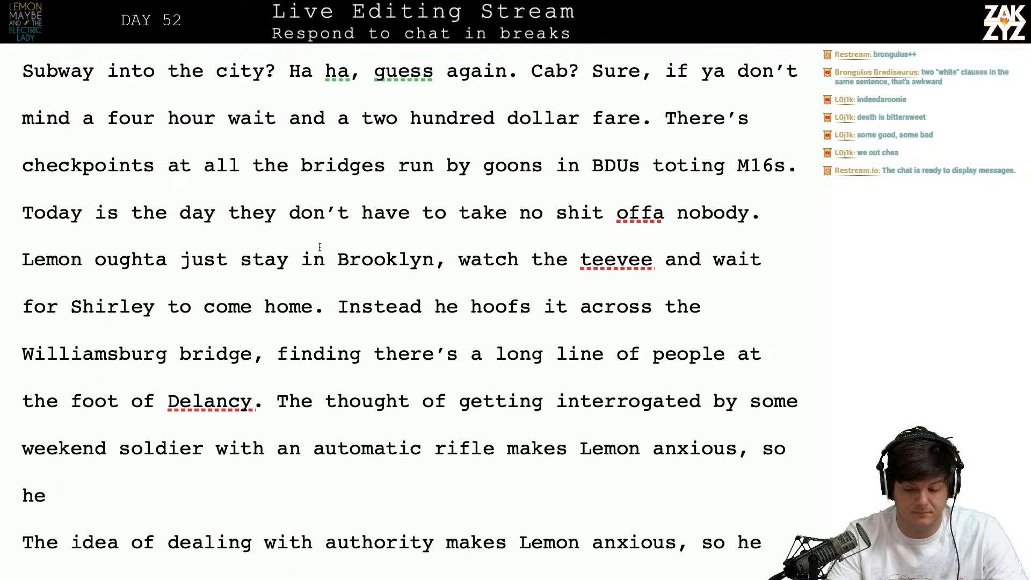
{"action": "scroll", "coordinate": [319, 247], "scroll_direction": "down", "scroll_amount": 2}
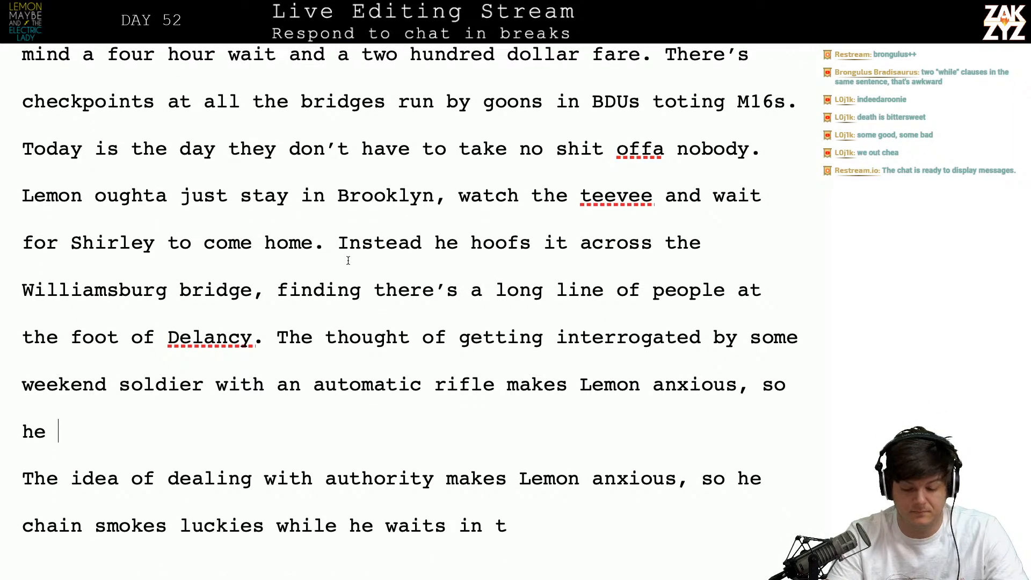
{"action": "key", "text": "Return"}
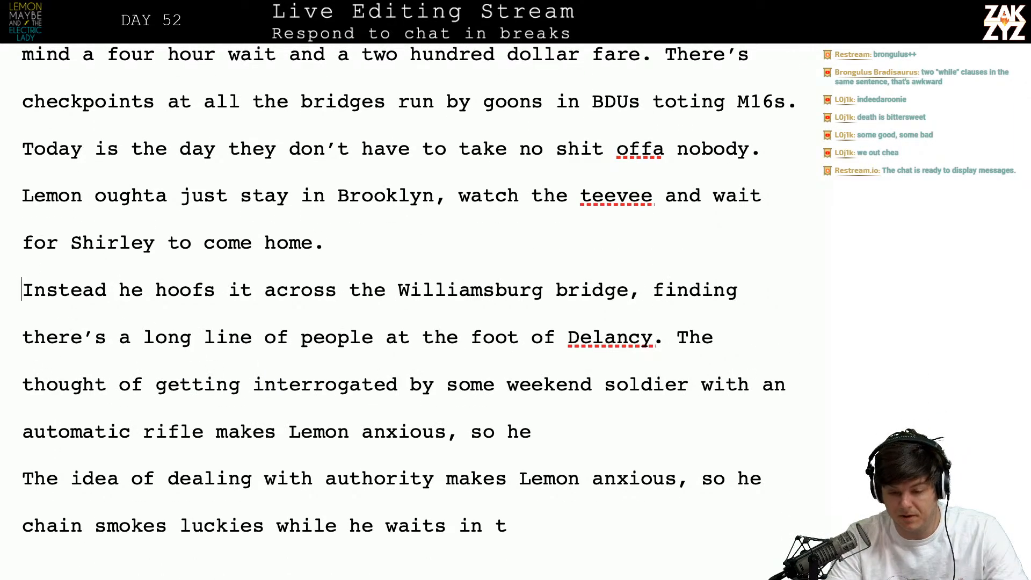
{"action": "left_click", "coordinate": [881, 33]}
{"action": "left_click", "coordinate": [816, 165]}
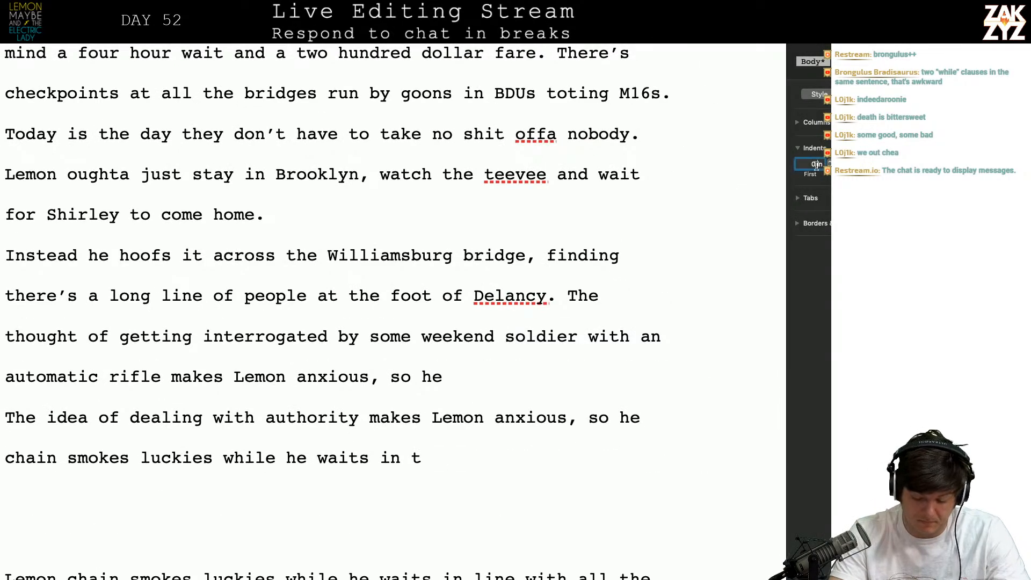
{"action": "key", "text": "Return"}
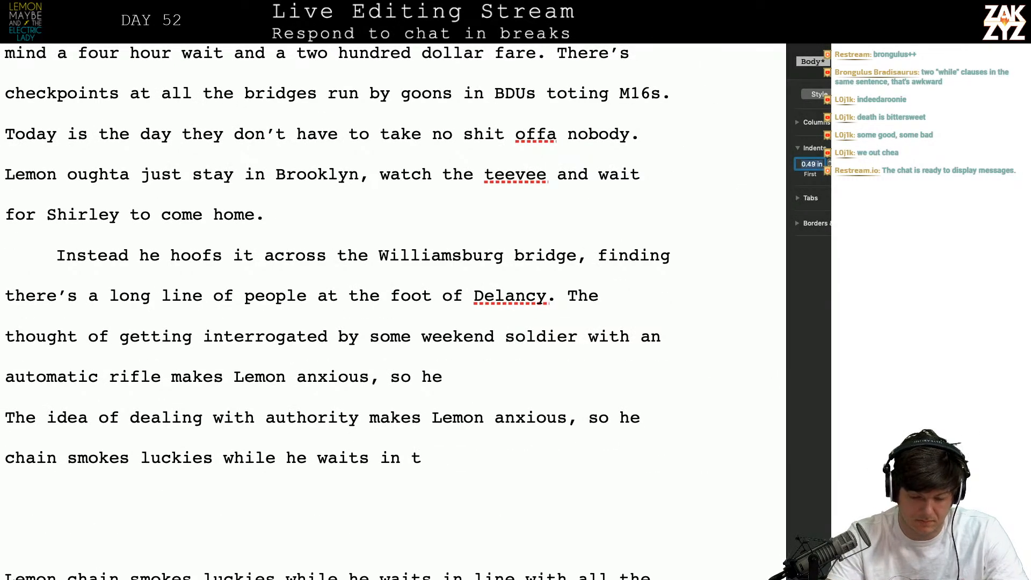
{"action": "key", "text": "alt+super+i"}
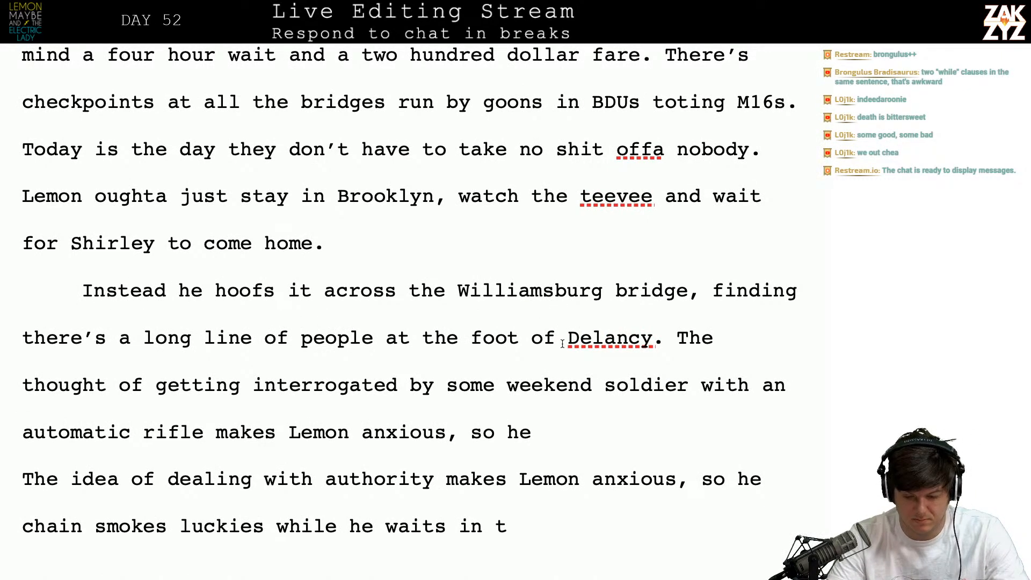
- End the sentence after "Williamsburg bridge" with a period and begin a new one reading "There's a long line of people waiting"
{"action": "left_click", "coordinate": [698, 293]}
{"action": "key", "text": "BackSpace"}
{"action": "type", "text": ". "}
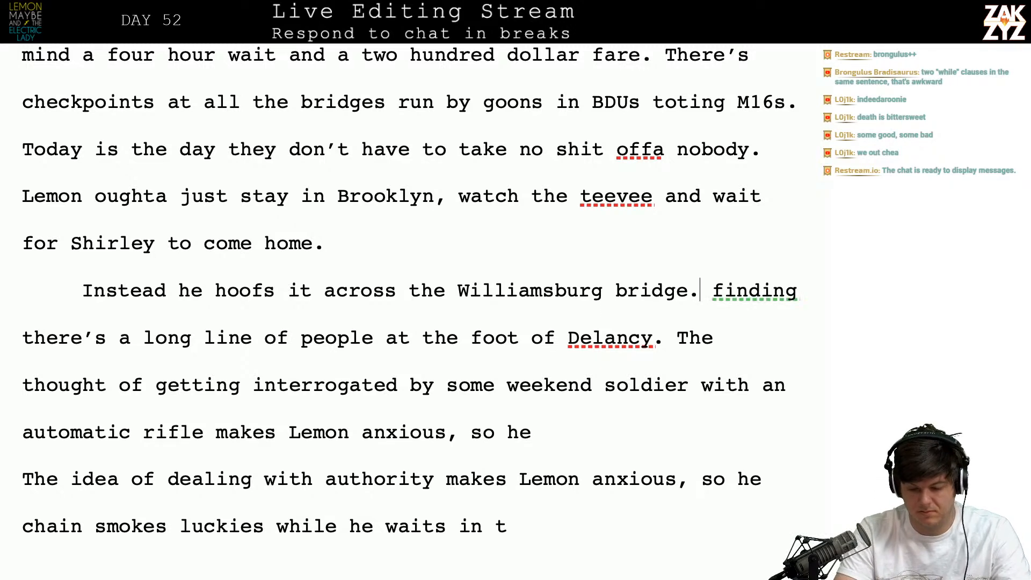
{"action": "type", "text": "There's a long "}
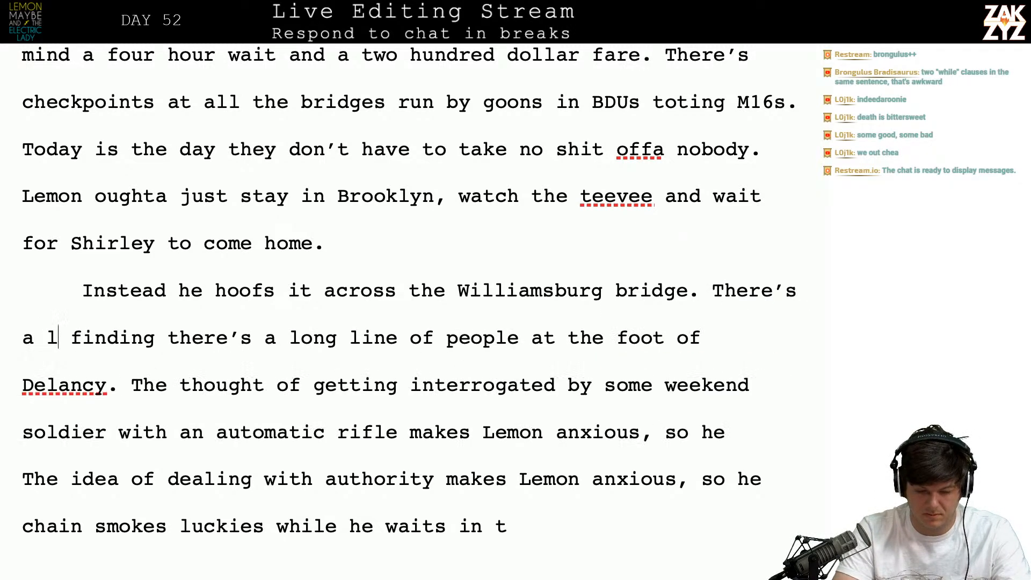
{"action": "type", "text": "line of people w"}
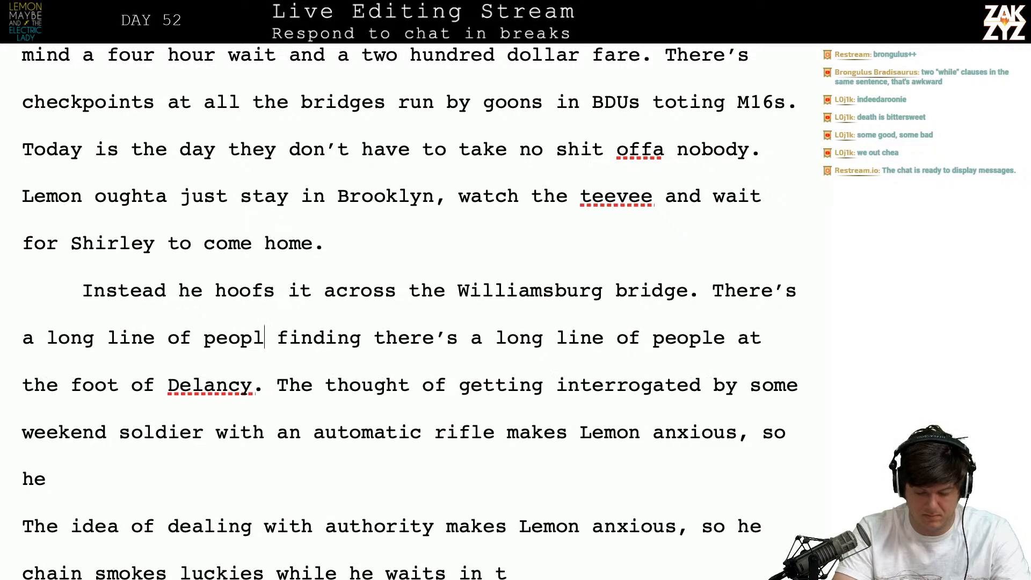
{"action": "type", "text": "aiting for t"}
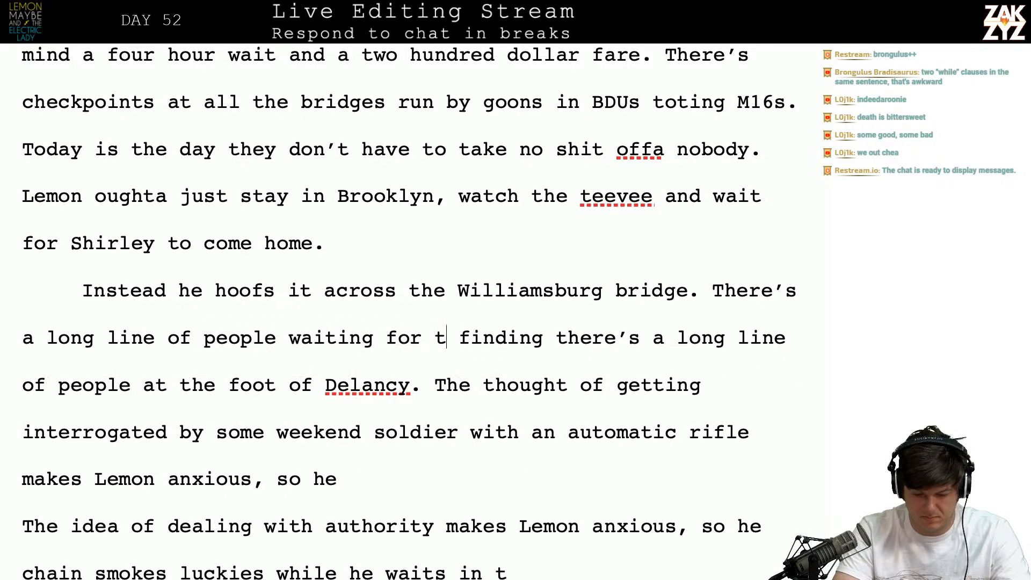
- Finish the sentence after "people waiting" with "to go through the checkpoint at the foot of Delancy."
{"action": "key", "text": "BackSpace"}
{"action": "key", "text": "BackSpace"}
{"action": "type", "text": "to go through t"}
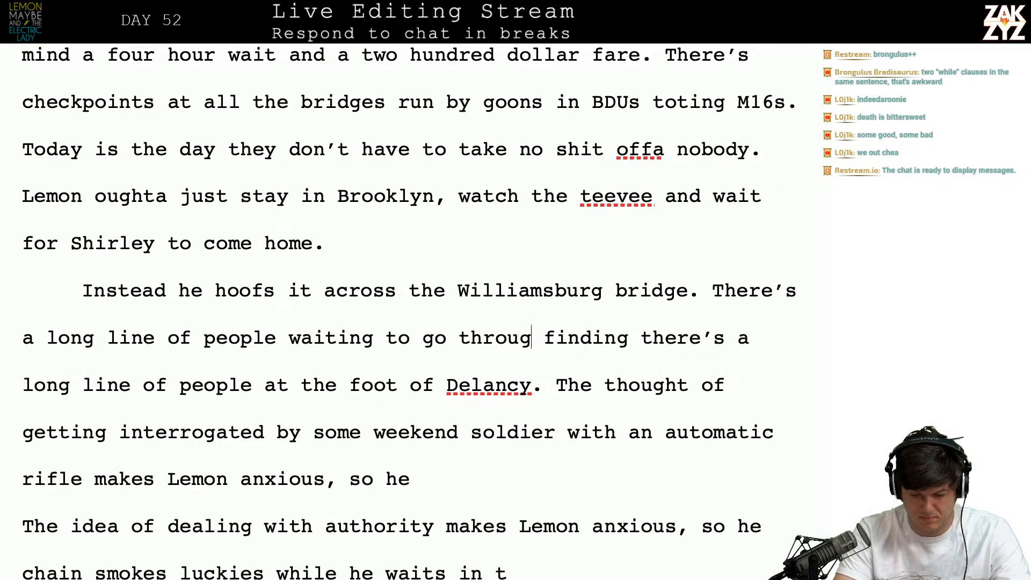
{"action": "type", "text": "he checkpoint "}
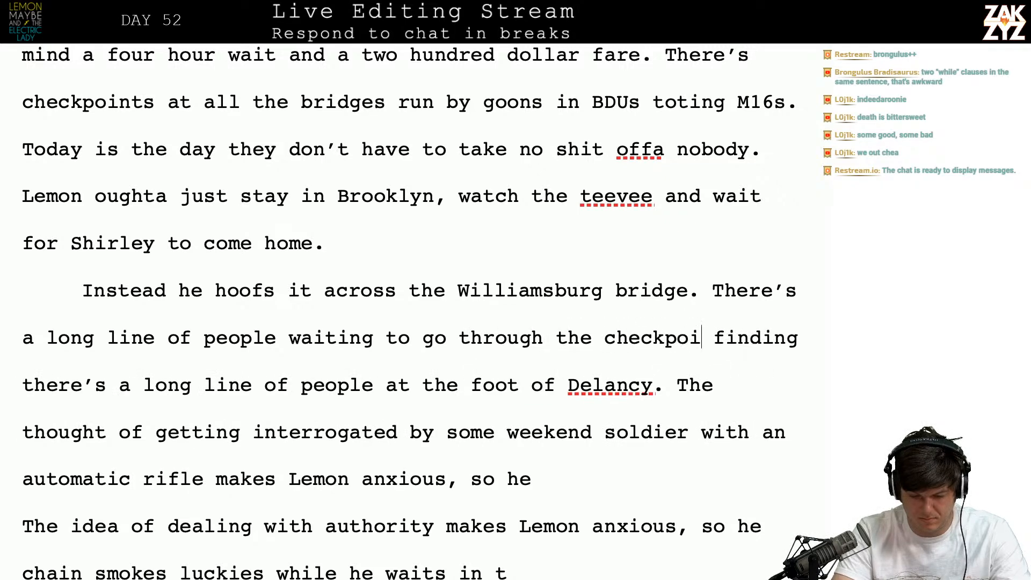
{"action": "type", "text": "at the foot of "}
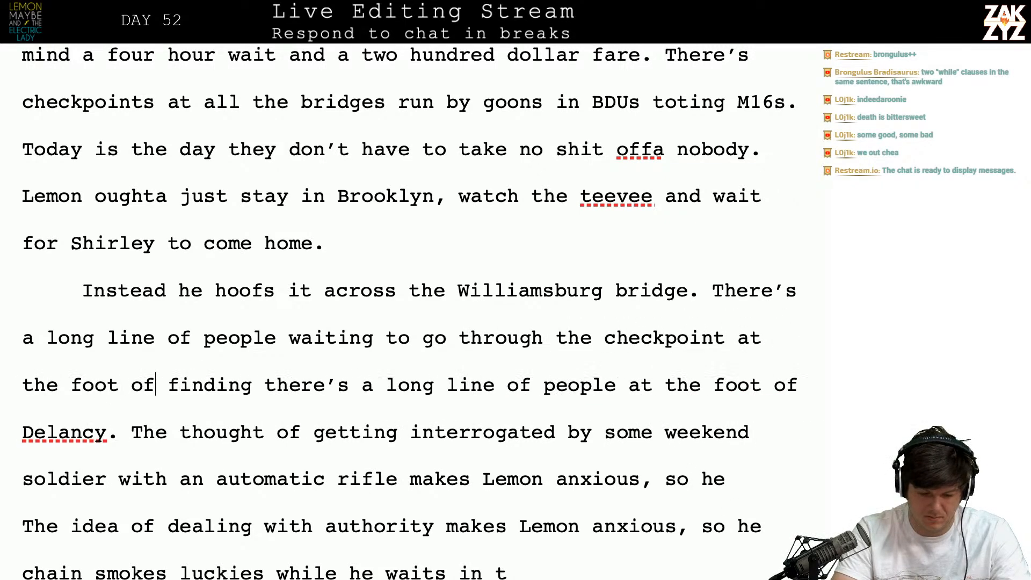
{"action": "type", "text": "delanc"}
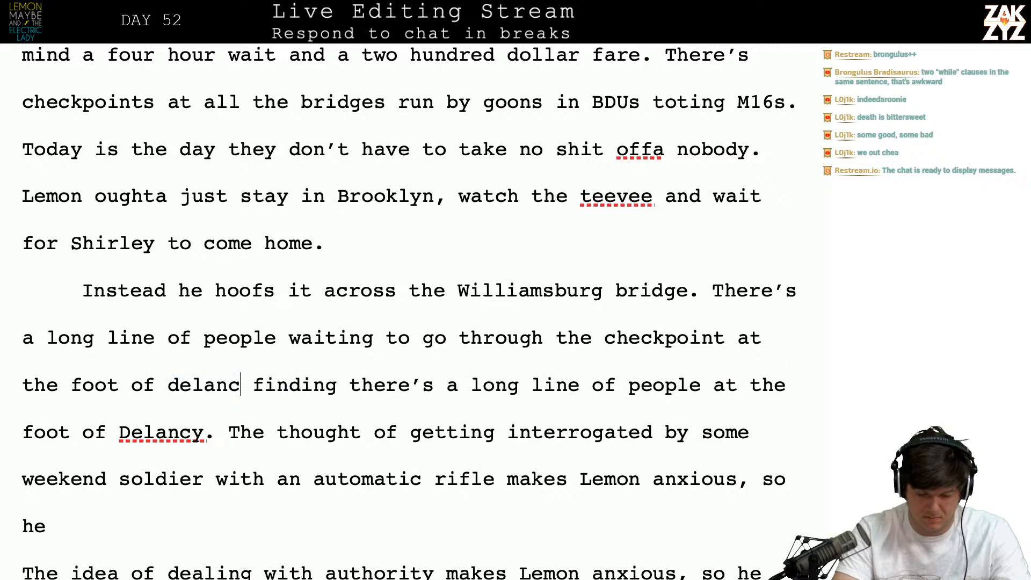
{"action": "key", "text": "BackSpace"}
{"action": "key", "text": "BackSpace"}
{"action": "key", "text": "BackSpace"}
{"action": "key", "text": "BackSpace"}
{"action": "key", "text": "BackSpace"}
{"action": "key", "text": "BackSpace"}
{"action": "type", "text": "Delancy. "}
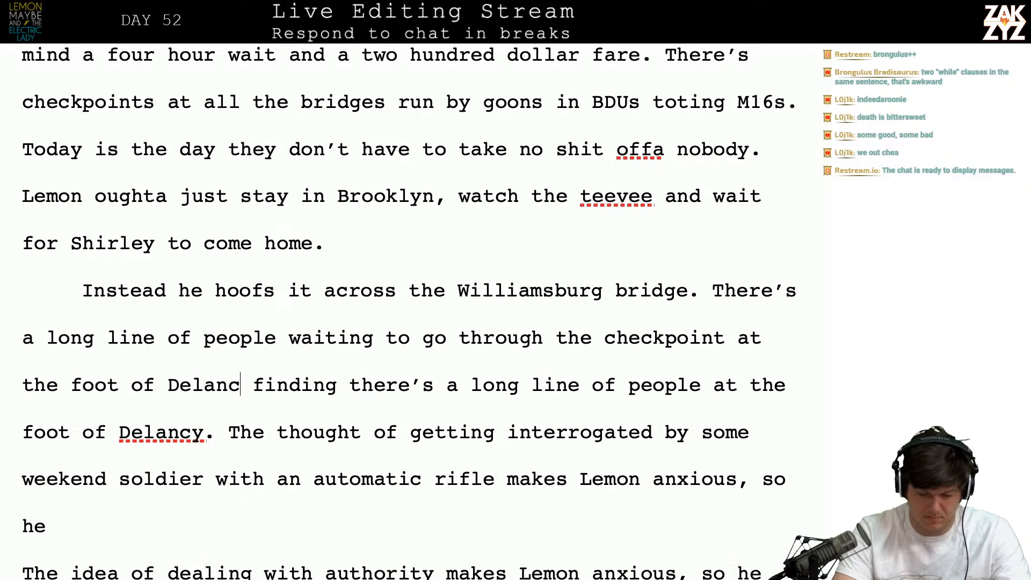
- Begin the following sentence with "The thought of getting" and push the old "finding there's a long line" draft down below a blank line
{"action": "type", "text": "The thought of "}
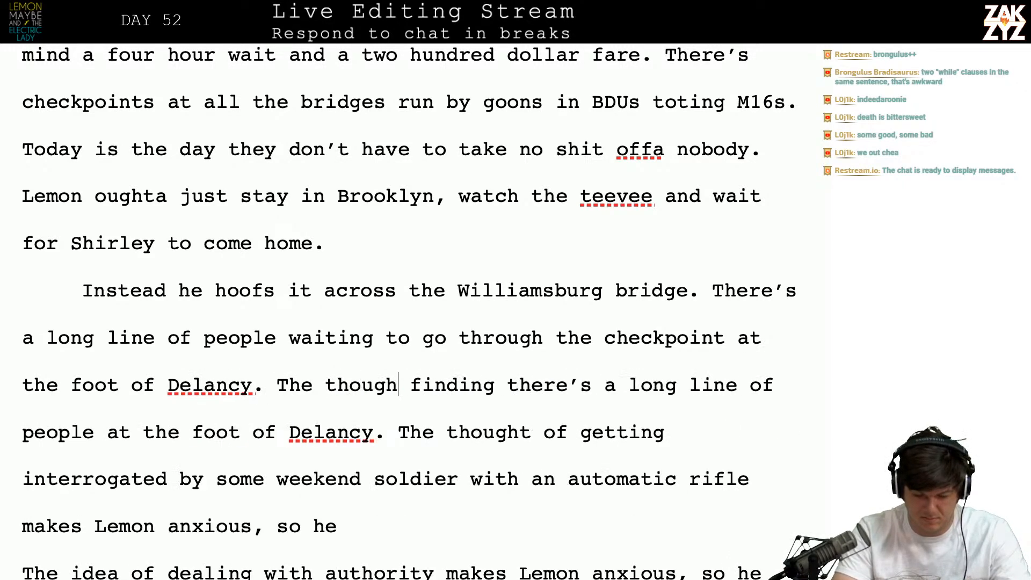
{"action": "type", "text": "gettin"}
{"action": "key", "text": "BackSpace"}
{"action": "key", "text": "BackSpace"}
{"action": "type", "text": "ing"}
{"action": "key", "text": "Return"}
{"action": "key", "text": "Return"}
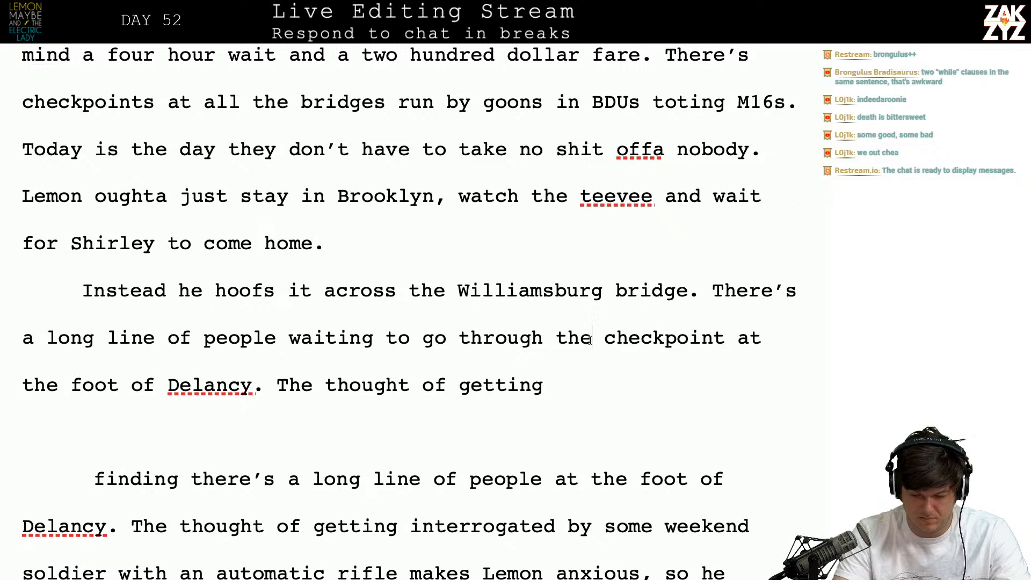
- Insert the word "barricade" before "checkpoint" in the sentence about the line of people
{"action": "type", "text": "barricatde"}
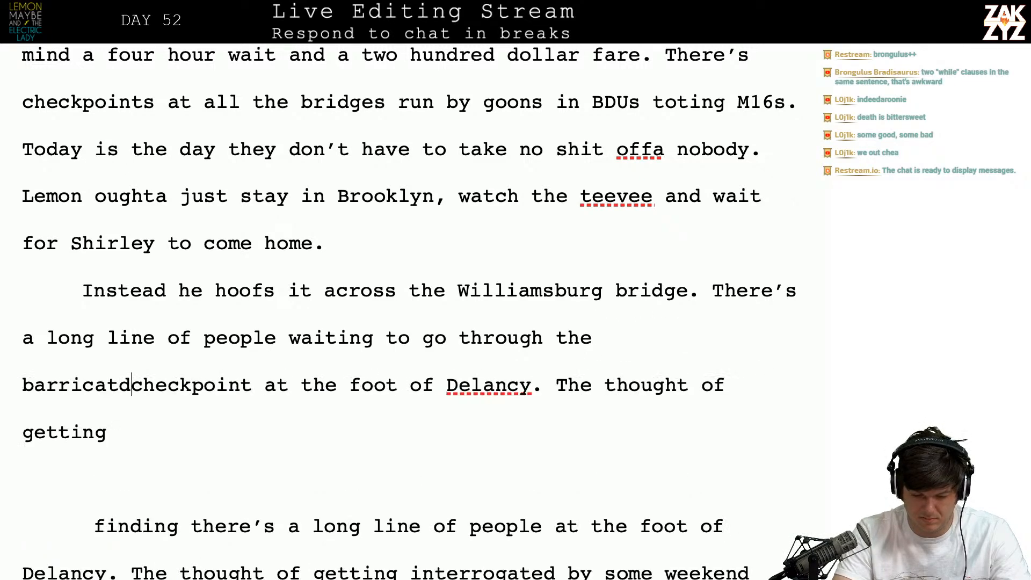
{"action": "key", "text": "BackSpace"}
{"action": "key", "text": "BackSpace"}
{"action": "key", "text": "BackSpace"}
{"action": "type", "text": "de"}
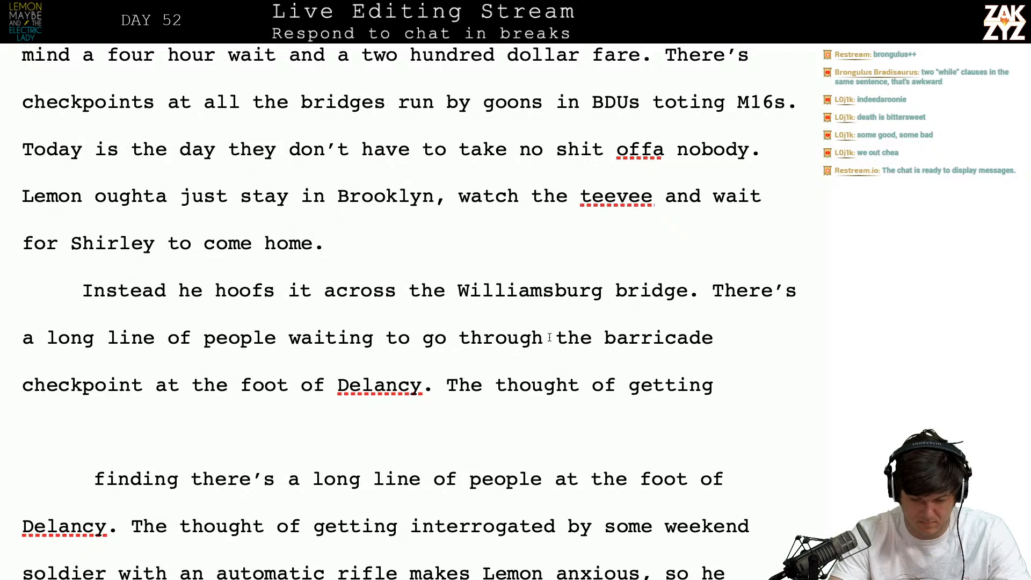
- Break the line after "people waiting to" and try the continuation "get patted down before the national g"
{"action": "key", "text": "Return"}
{"action": "key", "text": "Left"}
{"action": "type", "text": "g"}
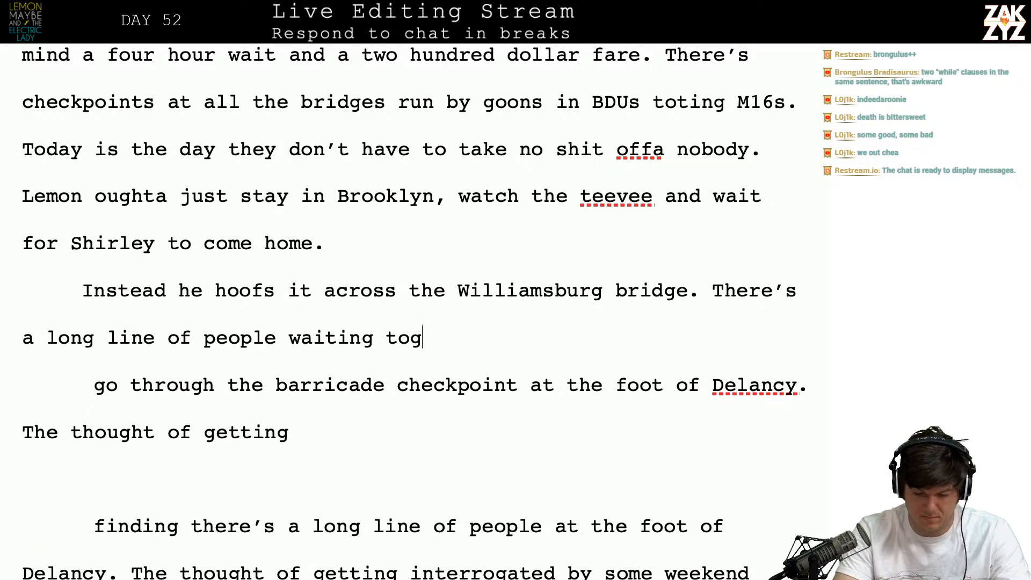
{"action": "key", "text": "BackSpace"}
{"action": "type", "text": " get patted "}
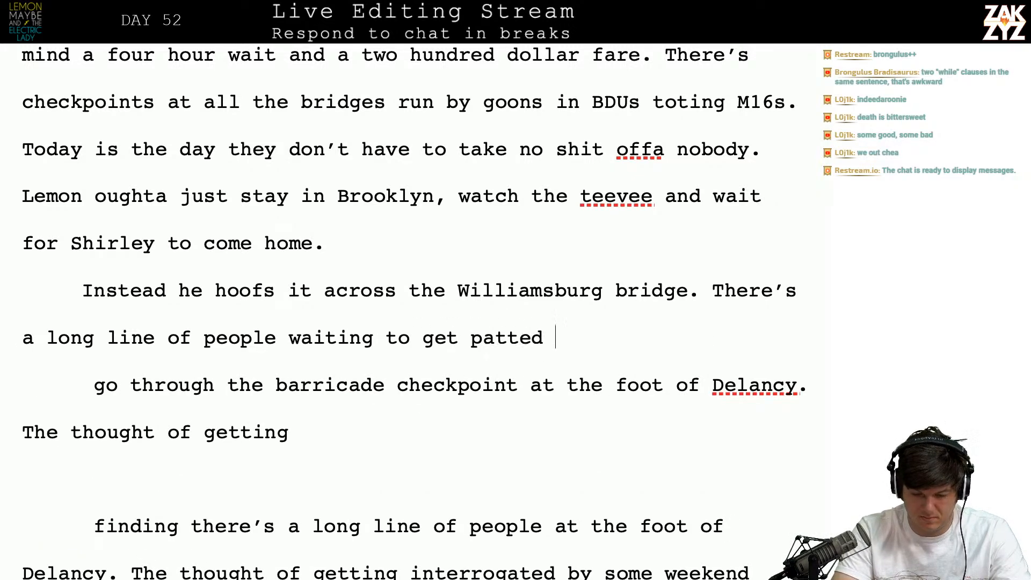
{"action": "type", "text": "down before t"}
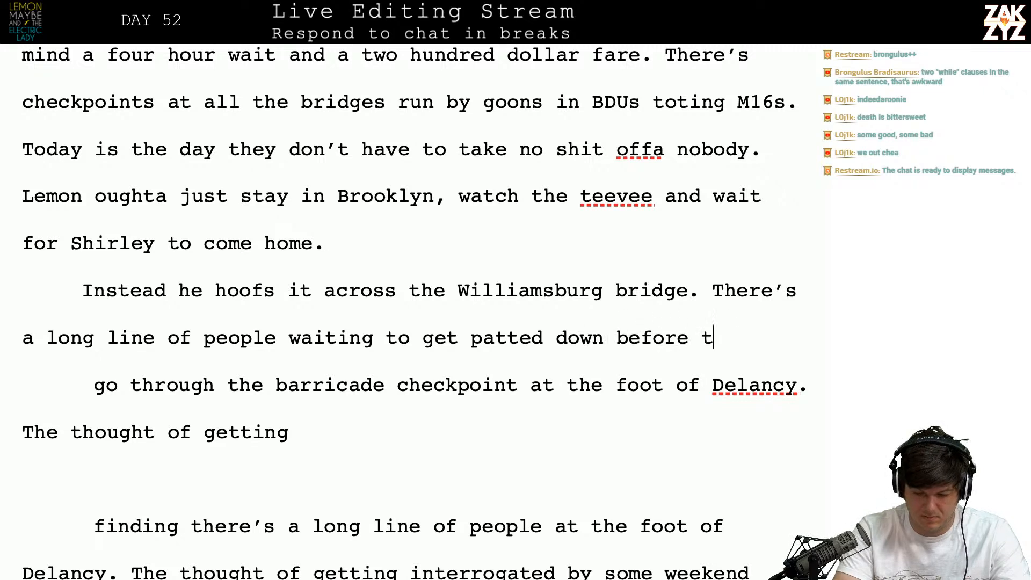
{"action": "type", "text": "he national gu"}
{"action": "key", "text": "BackSpace"}
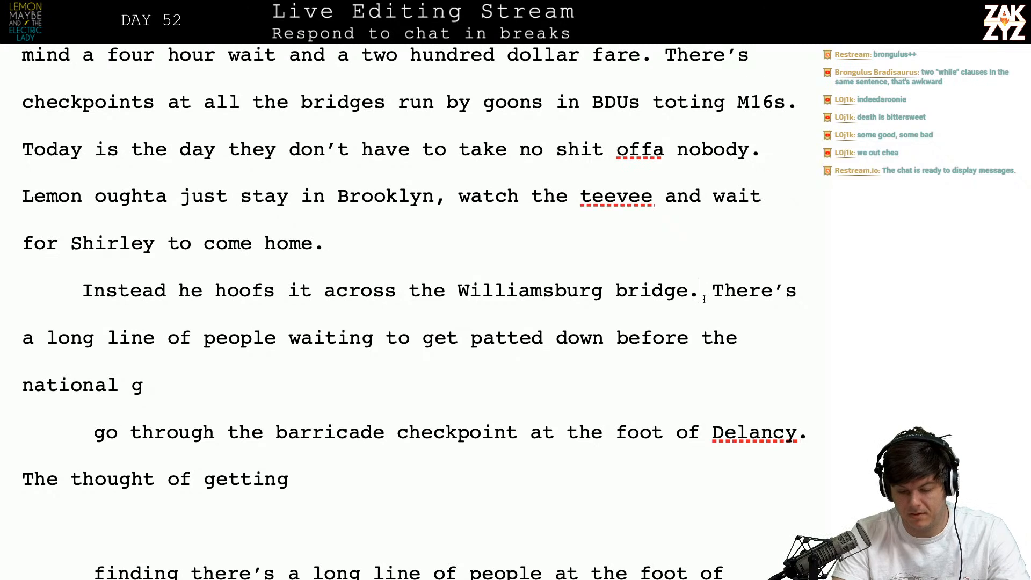
- Push the "There's a long line" draft below a blank line and write "At the foot of the bridge there's a barricade," after "Williamsburg bridge."
{"action": "key", "text": "Return"}
{"action": "key", "text": "Return"}
{"action": "key", "text": "Left"}
{"action": "key", "text": "Left"}
{"action": "key", "text": "Right"}
{"action": "type", "text": "At the "}
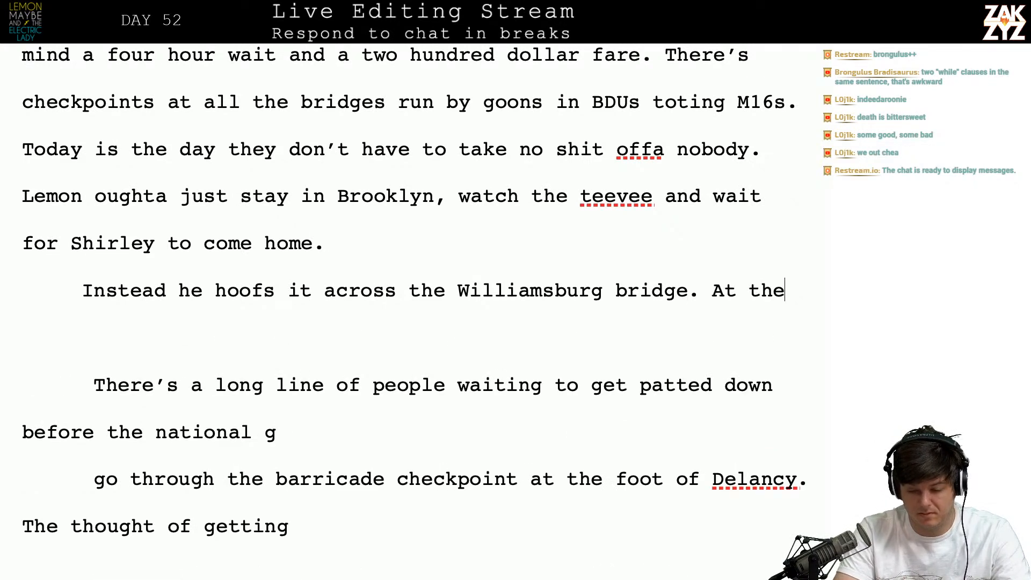
{"action": "type", "text": "foot of the "}
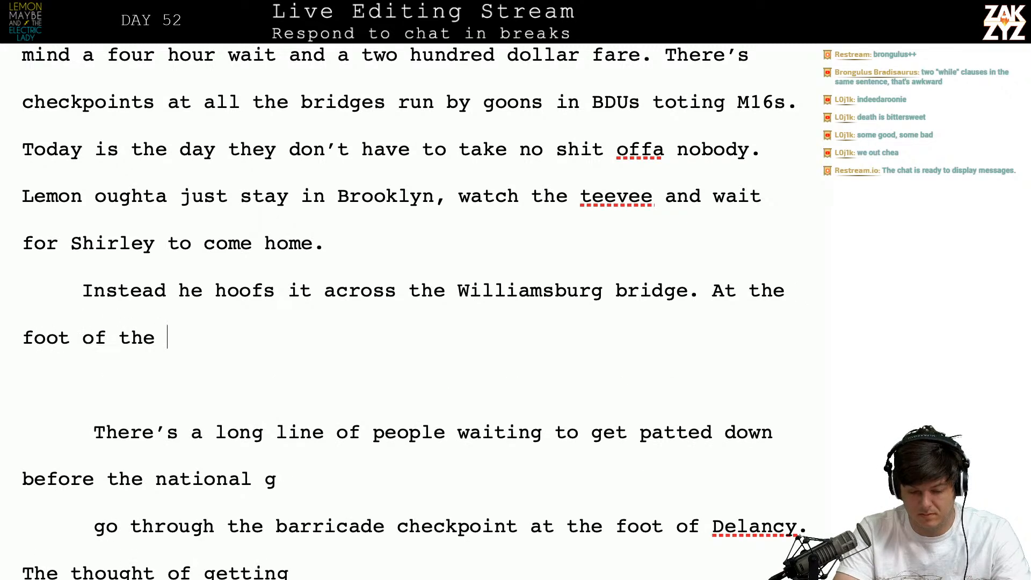
{"action": "type", "text": "bridge there's a "}
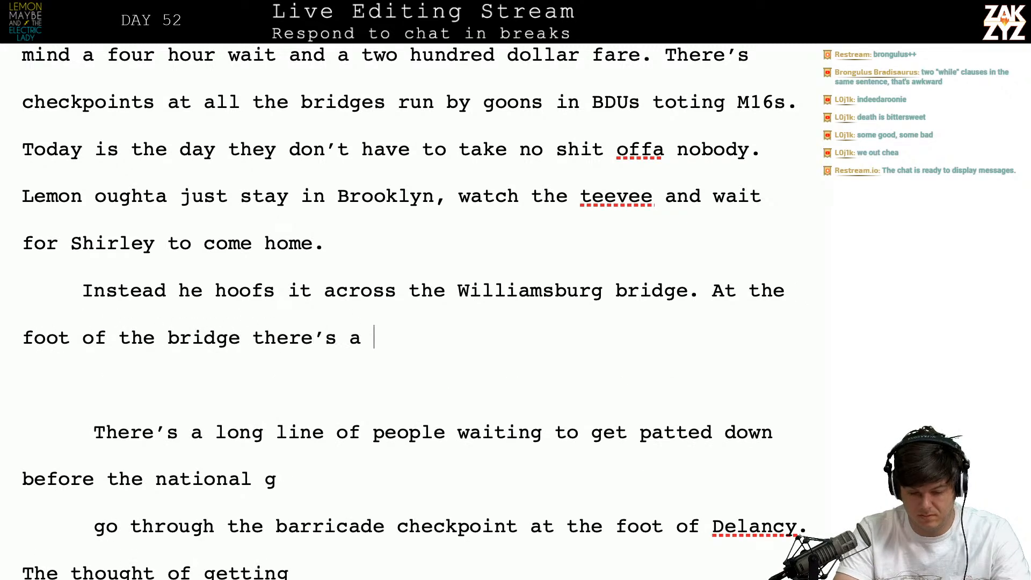
{"action": "type", "text": "barricade,"}
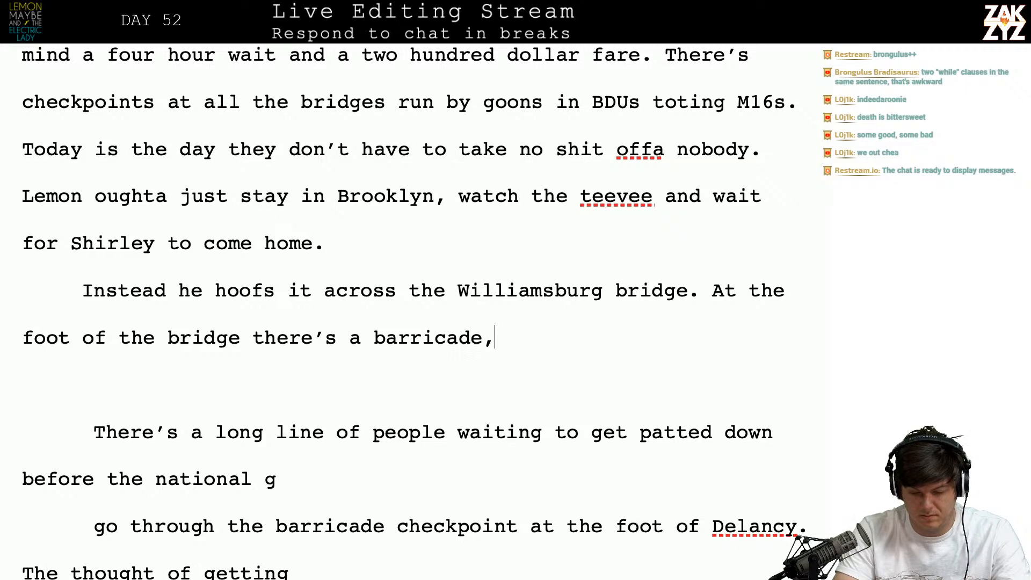
- Finish the barricade sentence with "the National Guard is checking IDs and patting everyone down before they let them into Manhattan."
{"action": "type", "text": " the National G"}
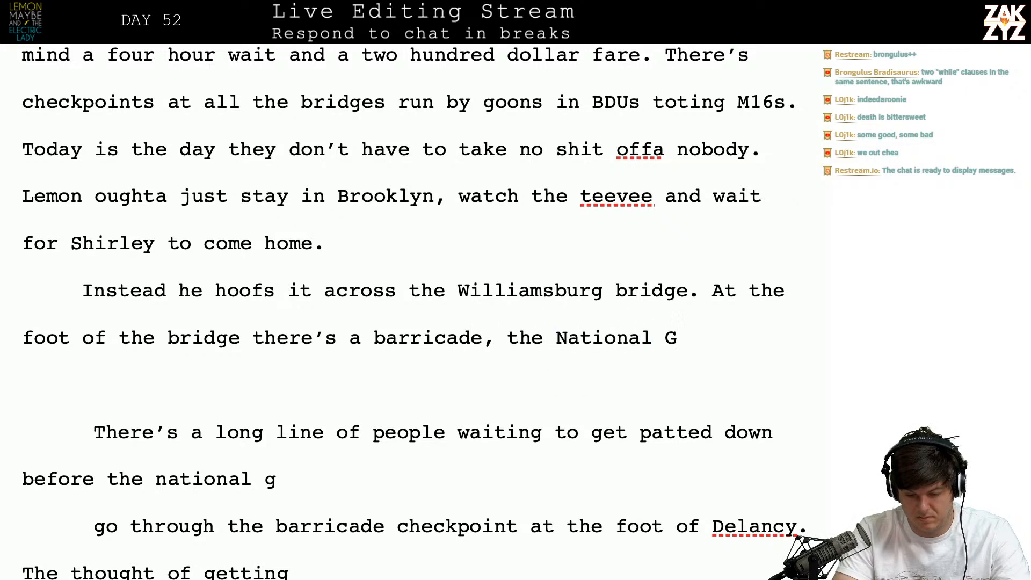
{"action": "type", "text": "uard ha"}
{"action": "key", "text": "BackSpace"}
{"action": "key", "text": "BackSpace"}
{"action": "type", "text": "is pchecking IDs and pa"}
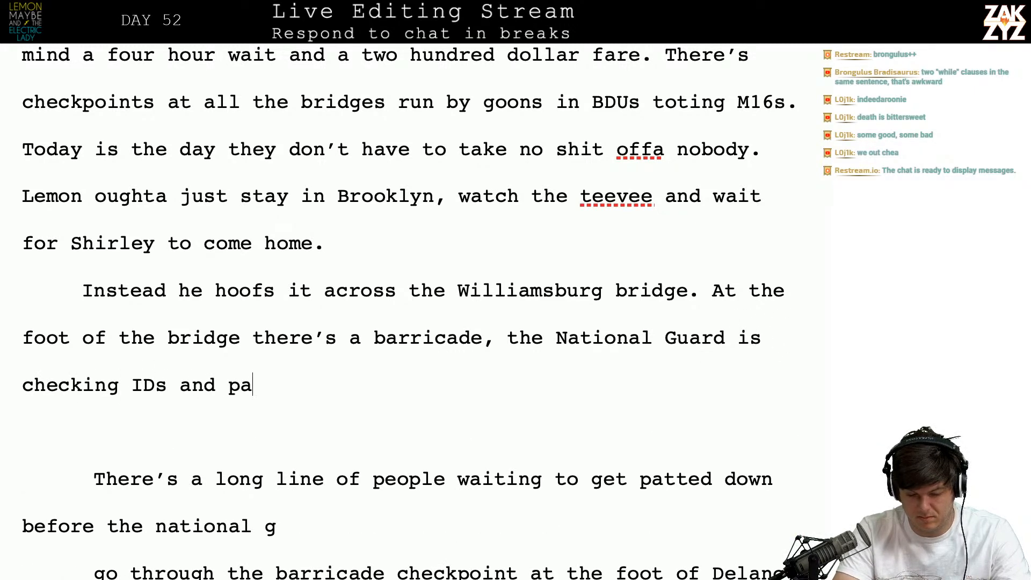
{"action": "type", "text": "tting everyone d"}
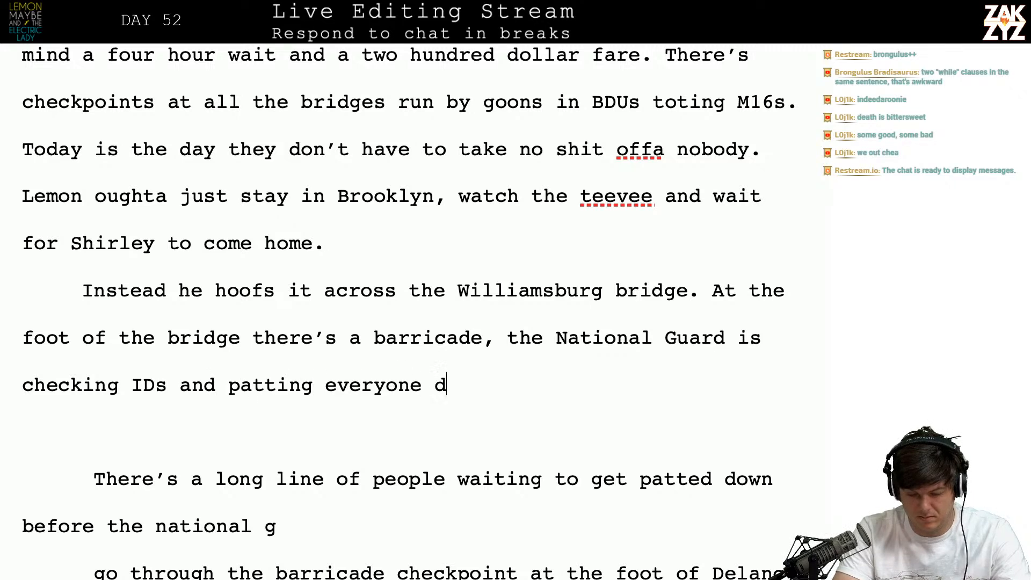
{"action": "type", "text": "own before they "}
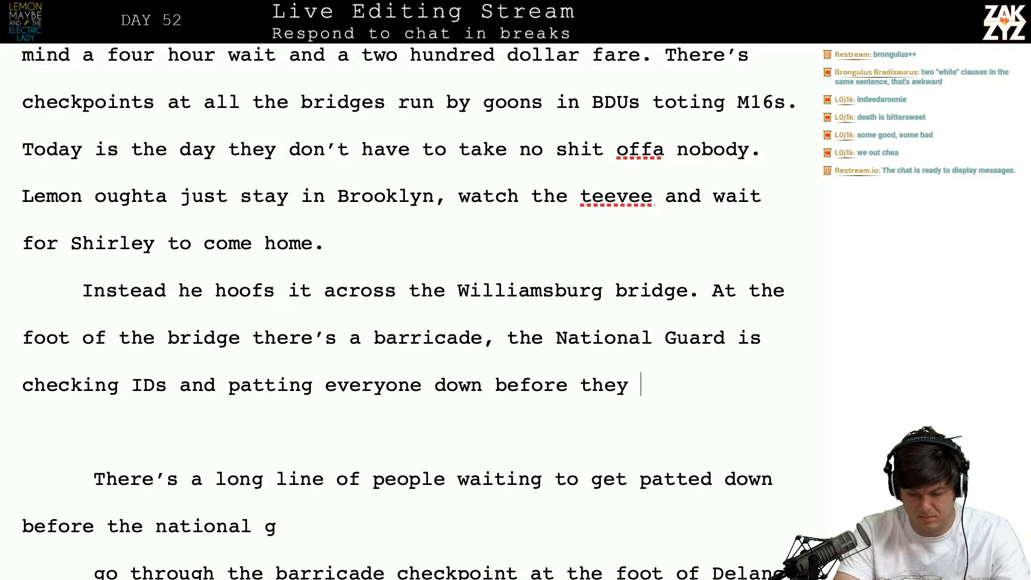
{"action": "type", "text": "let them into Manhattan."}
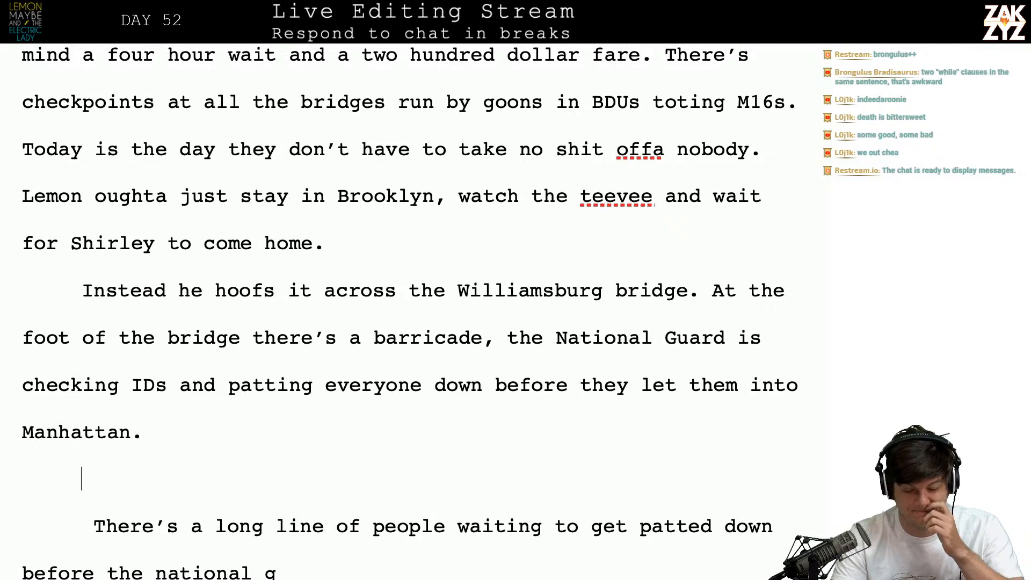
- Begin the sentence after "Manhattan." with "The thought of getting interrogated by some Checkpoint Charlie Weekend"
{"action": "key", "text": "Down"}
{"action": "key", "text": "Down"}
{"action": "key", "text": "Down"}
{"action": "key", "text": "Down"}
{"action": "key", "text": "Down"}
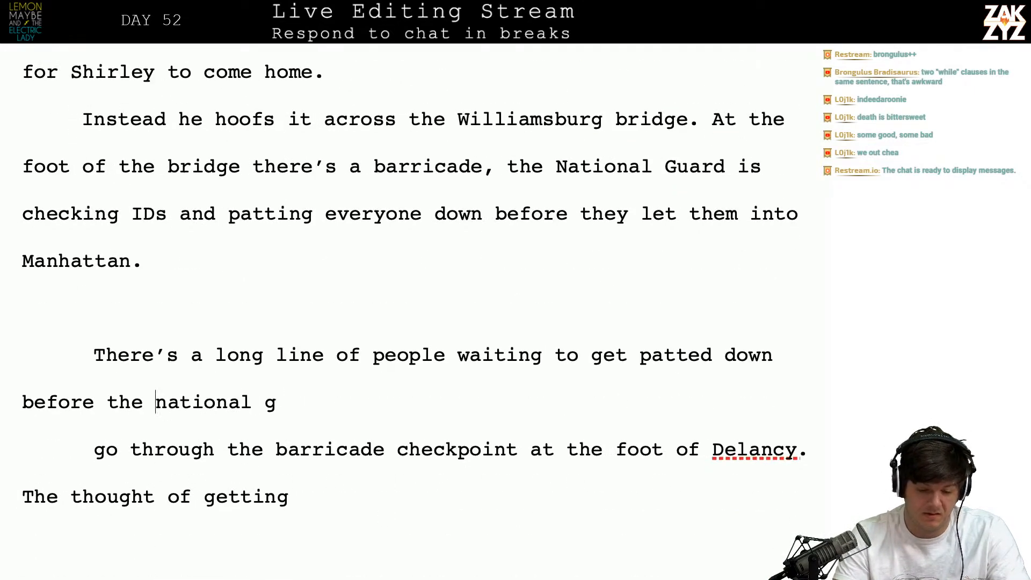
{"action": "type", "text": "The thoug"}
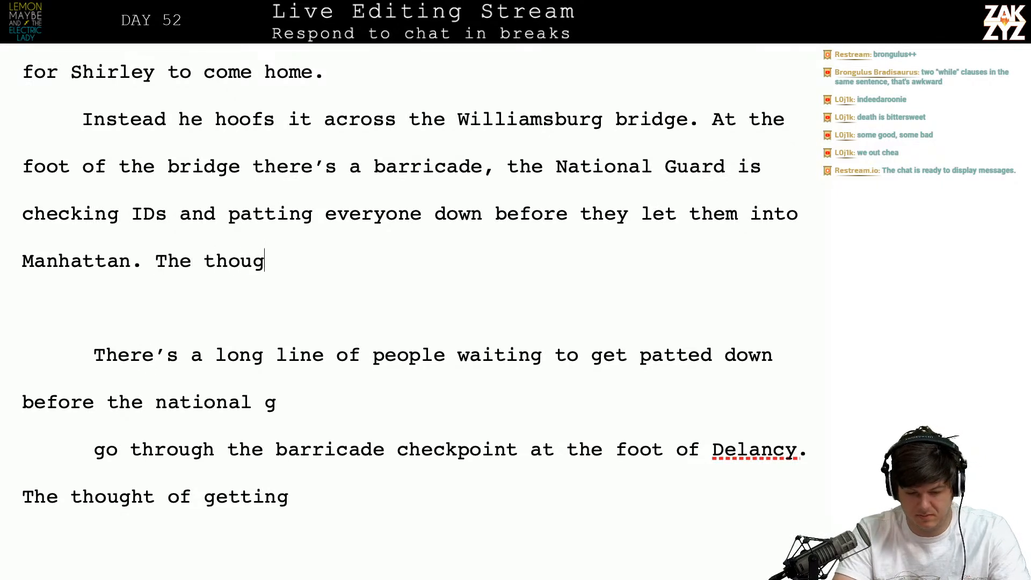
{"action": "type", "text": "ht of getting inter"}
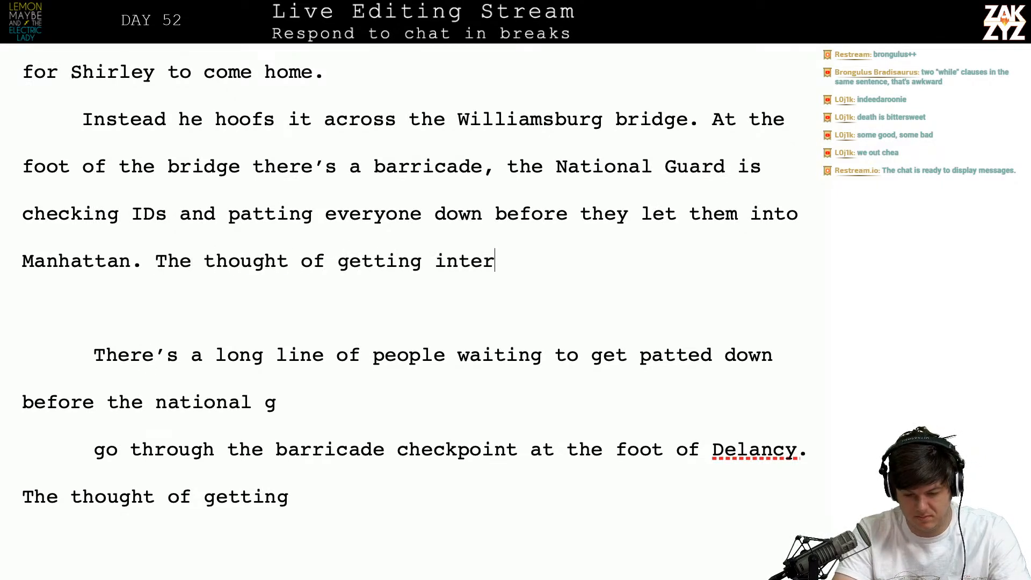
{"action": "type", "text": "rogated by some Che"}
{"action": "key", "text": "BackSpace"}
{"action": "key", "text": "BackSpace"}
{"action": "key", "text": "BackSpace"}
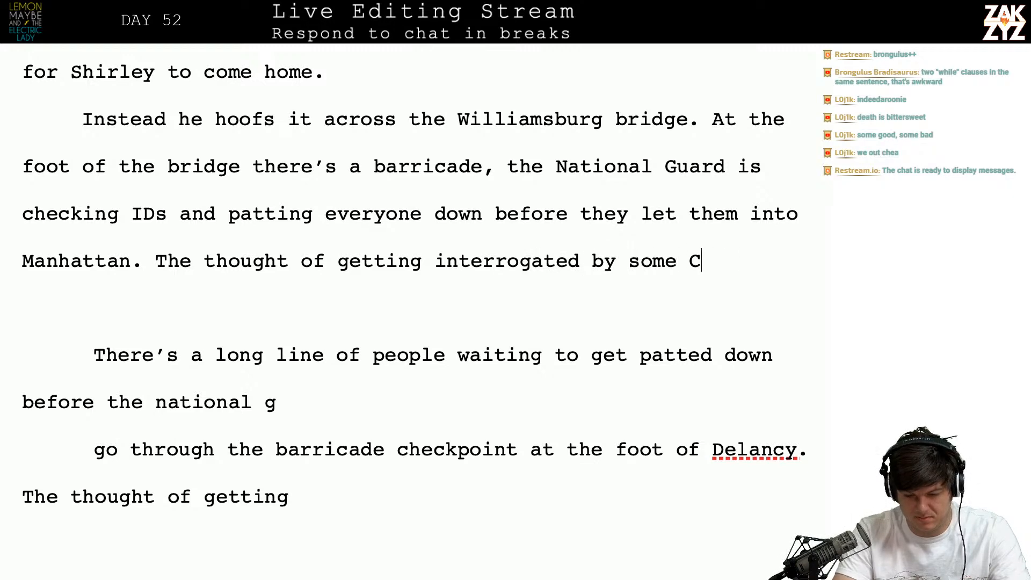
{"action": "type", "text": "hec"}
{"action": "type", "text": "oin"}
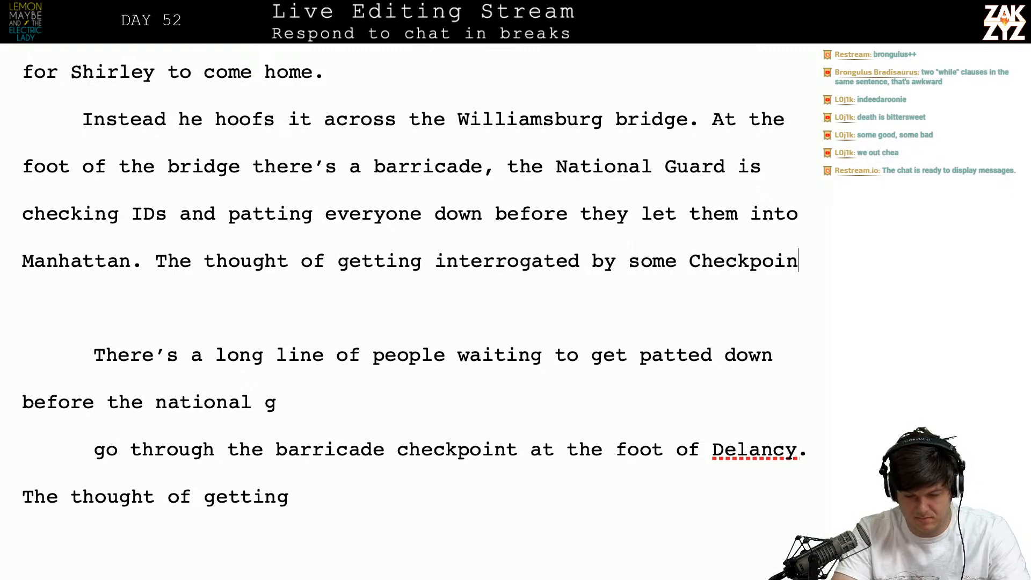
{"action": "type", "text": "t Charlie Weekend"}
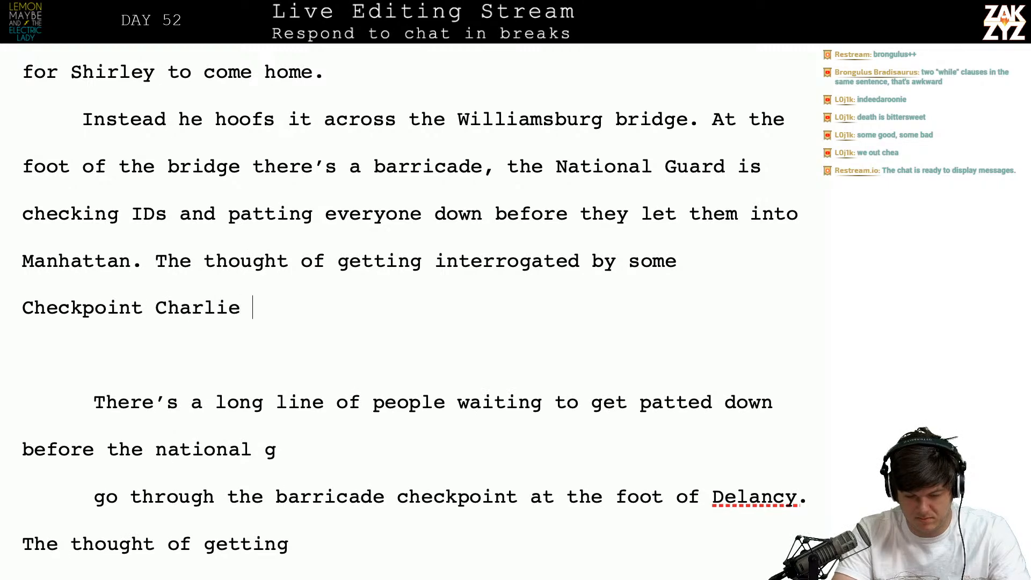
- Change "Weekend" to lowercase "weekend" and continue the sentence with "warrior with an automatic rifle makes Lemon sweat,"
{"action": "key", "text": "BackSpace"}
{"action": "key", "text": "BackSpace"}
{"action": "key", "text": "BackSpace"}
{"action": "key", "text": "BackSpace"}
{"action": "key", "text": "BackSpace"}
{"action": "key", "text": "BackSpace"}
{"action": "key", "text": "BackSpace"}
{"action": "key", "text": "BackSpace"}
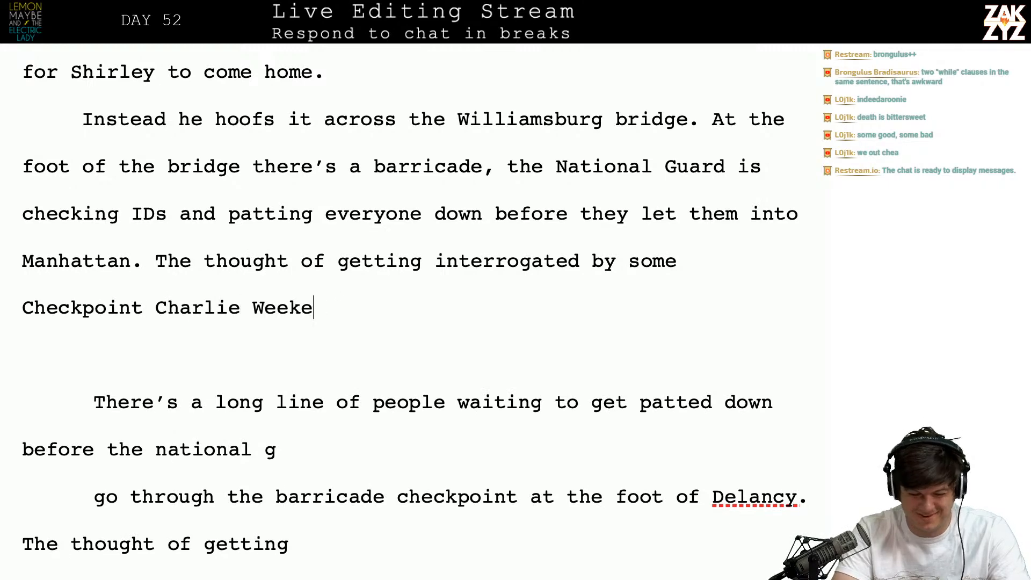
{"action": "type", "text": "weekend "}
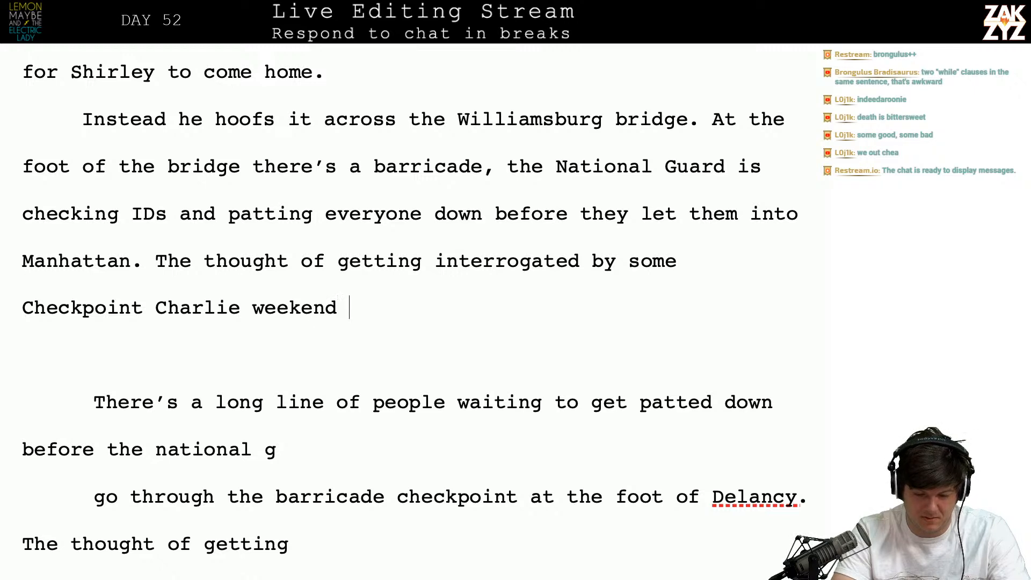
{"action": "type", "text": "warrior with an a"}
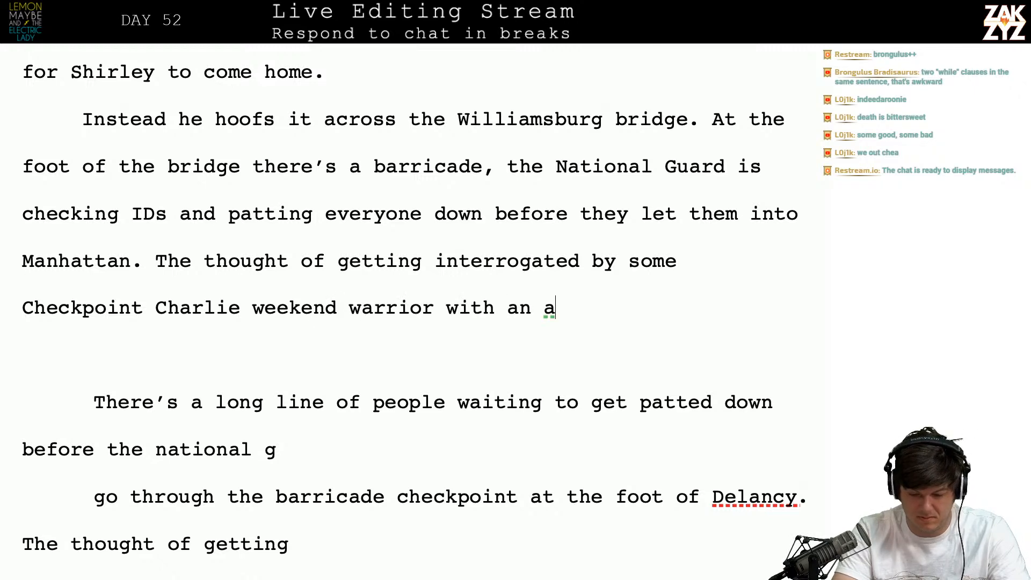
{"action": "type", "text": "utomatic rifle "}
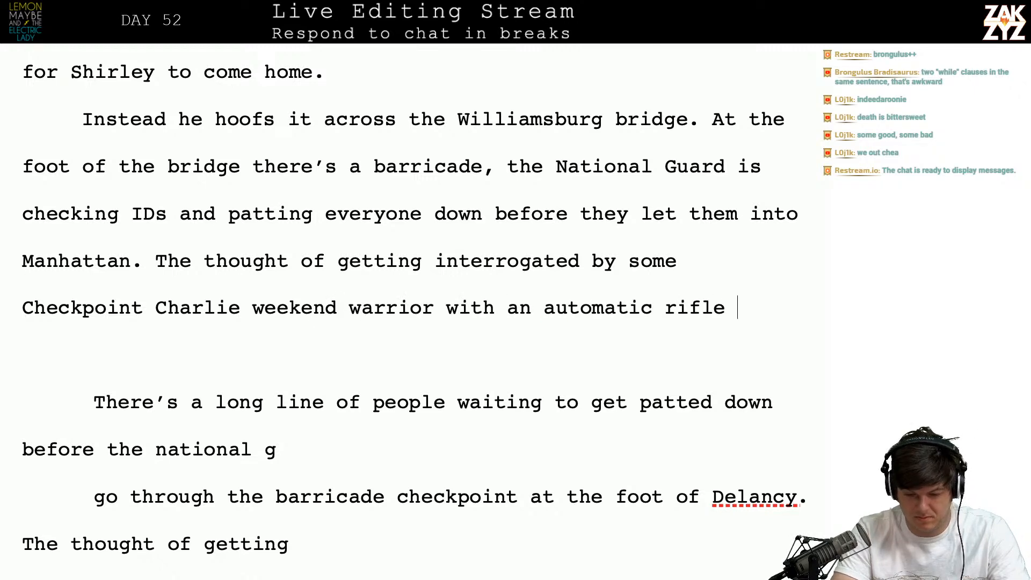
{"action": "type", "text": "makes Lemon sweat, "}
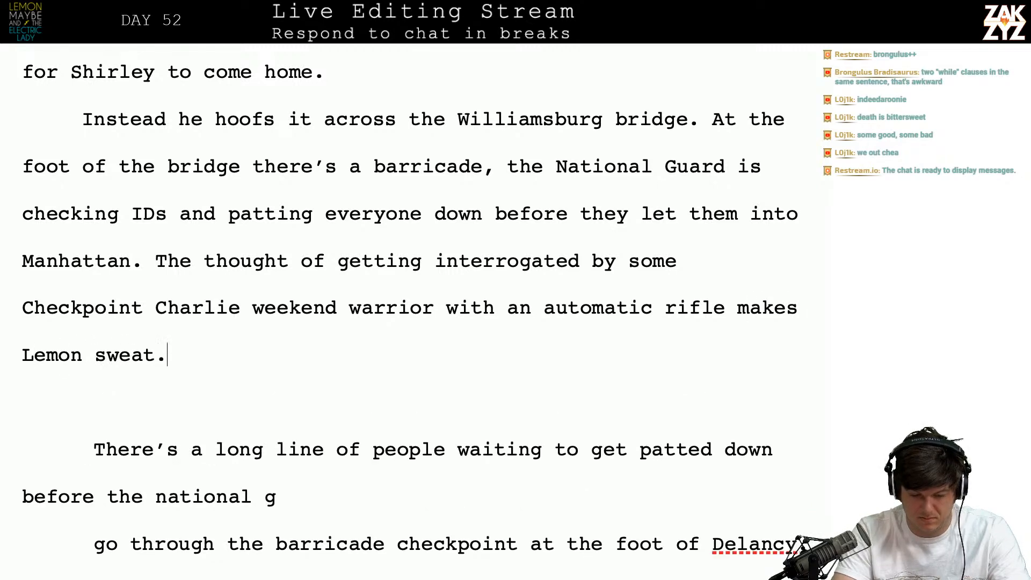
- Complete the sentence after "makes Lemon sweat," with "he starts chain-smoking Lucky Strikes."
{"action": "type", "text": " he starts "}
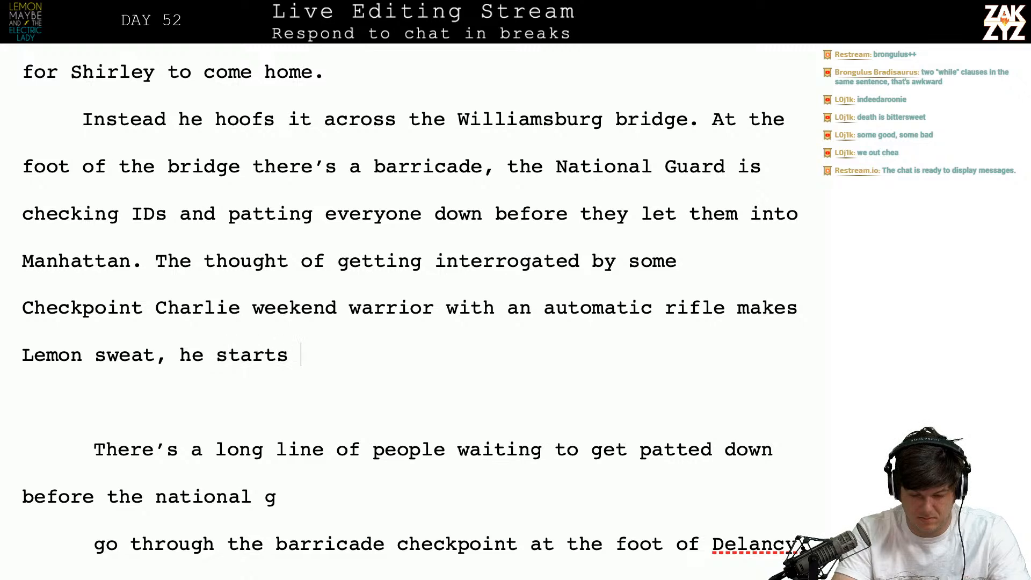
{"action": "type", "text": "chain-smok"}
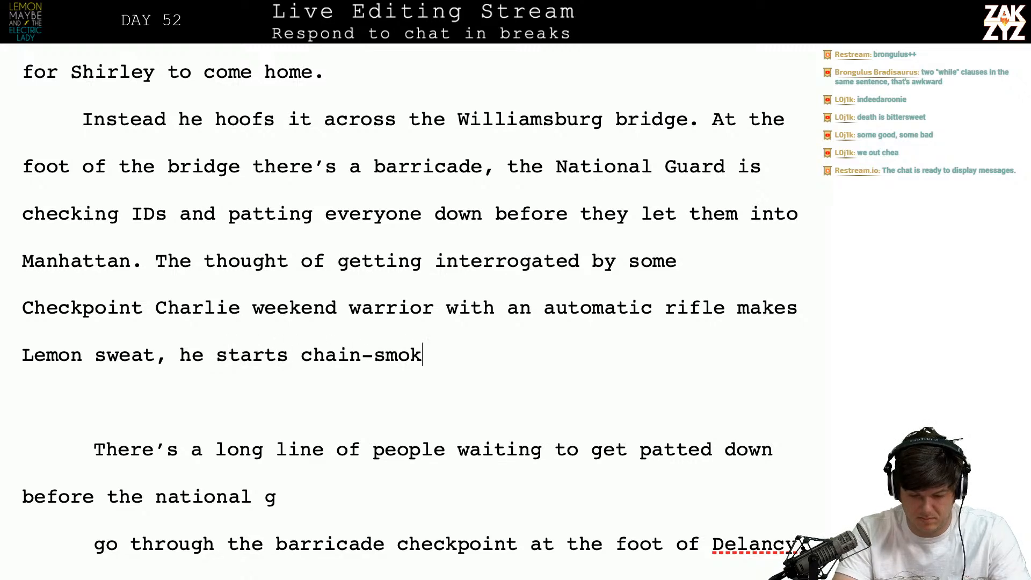
{"action": "type", "text": "ing lucky st"}
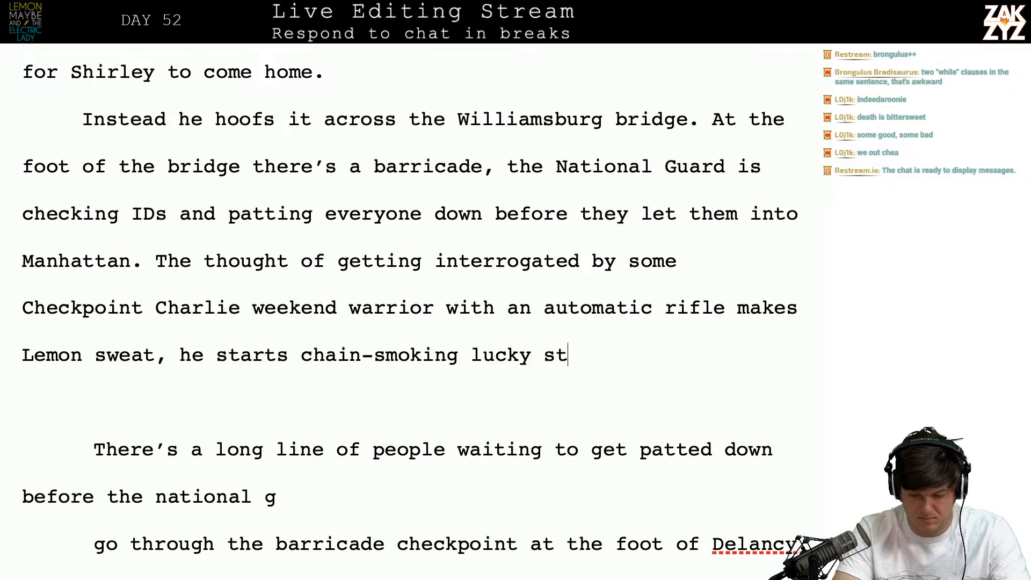
{"action": "key", "text": "BackSpace"}
{"action": "key", "text": "BackSpace"}
{"action": "key", "text": "BackSpace"}
{"action": "key", "text": "BackSpace"}
{"action": "key", "text": "BackSpace"}
{"action": "key", "text": "BackSpace"}
{"action": "key", "text": "BackSpace"}
{"action": "type", "text": "L"}
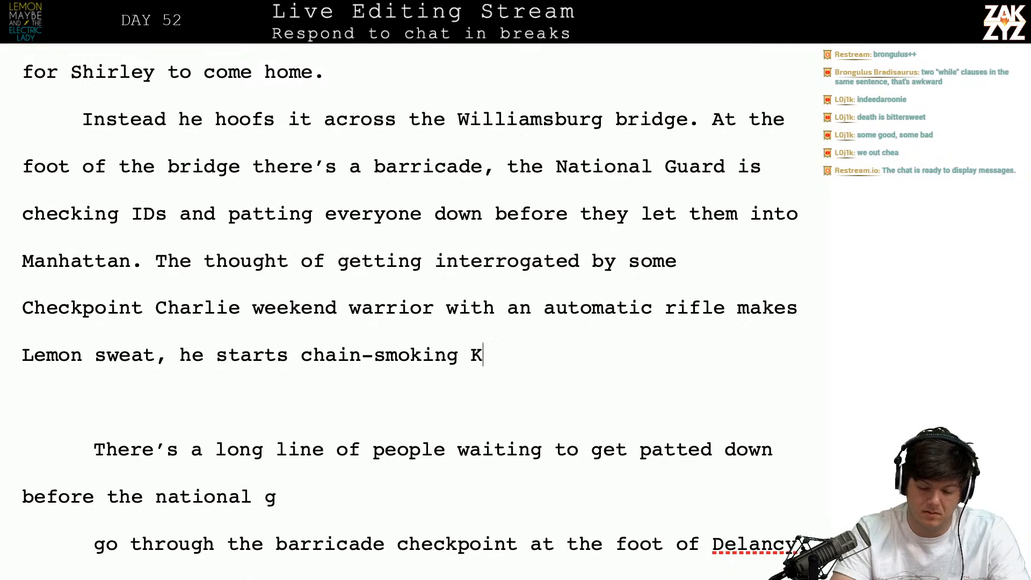
{"action": "type", "text": "ucky St"}
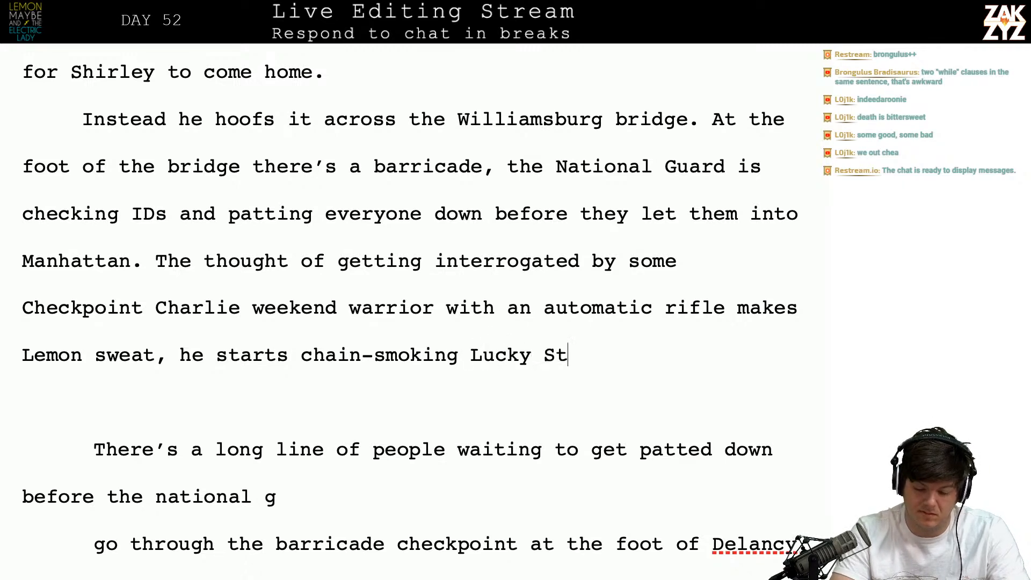
{"action": "type", "text": "rikes."}
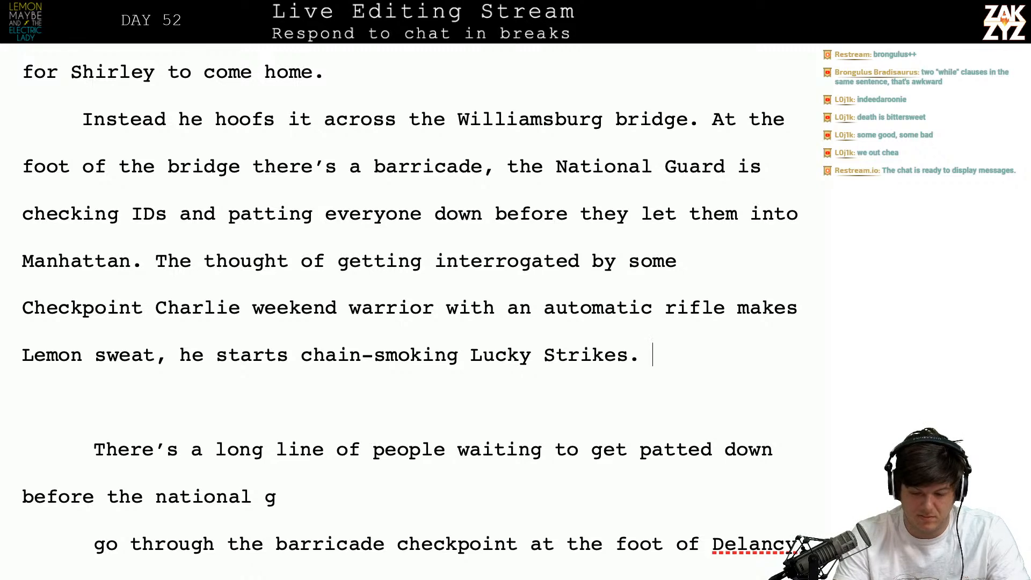
- Delete the leftover draft lines from "There's a long line of people waiting" through "The thought of getting" below the new passage
{"action": "key", "text": "shift+Down"}
{"action": "key", "text": "shift+Down"}
{"action": "key", "text": "shift+Down"}
{"action": "key", "text": "shift+Down"}
{"action": "key", "text": "shift+Down"}
{"action": "key", "text": "shift+Down"}
{"action": "key", "text": "shift+Left"}
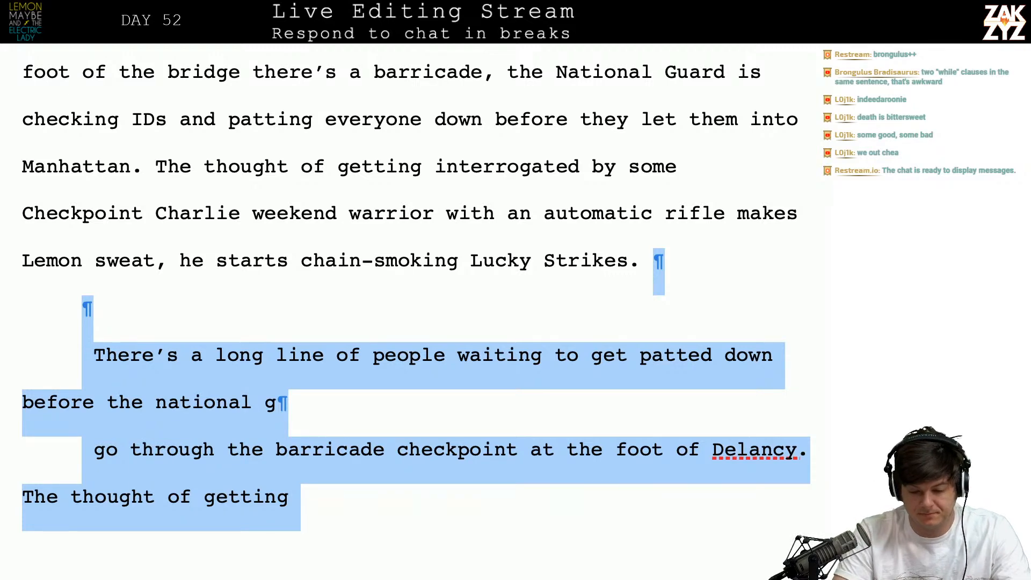
{"action": "key", "text": "BackSpace"}
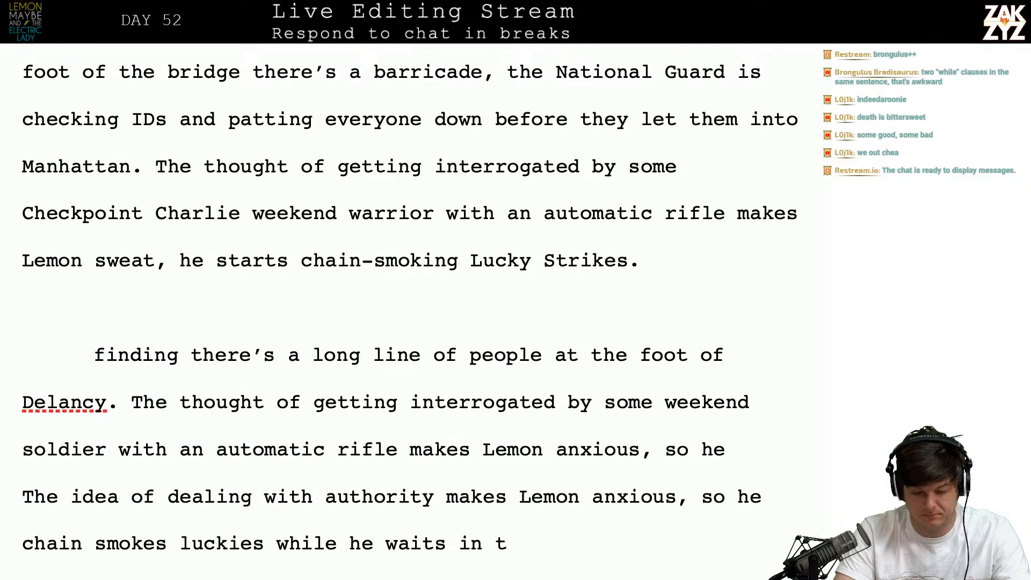
{"action": "key", "text": "Return"}
{"action": "type", "text": "\"Do you"}
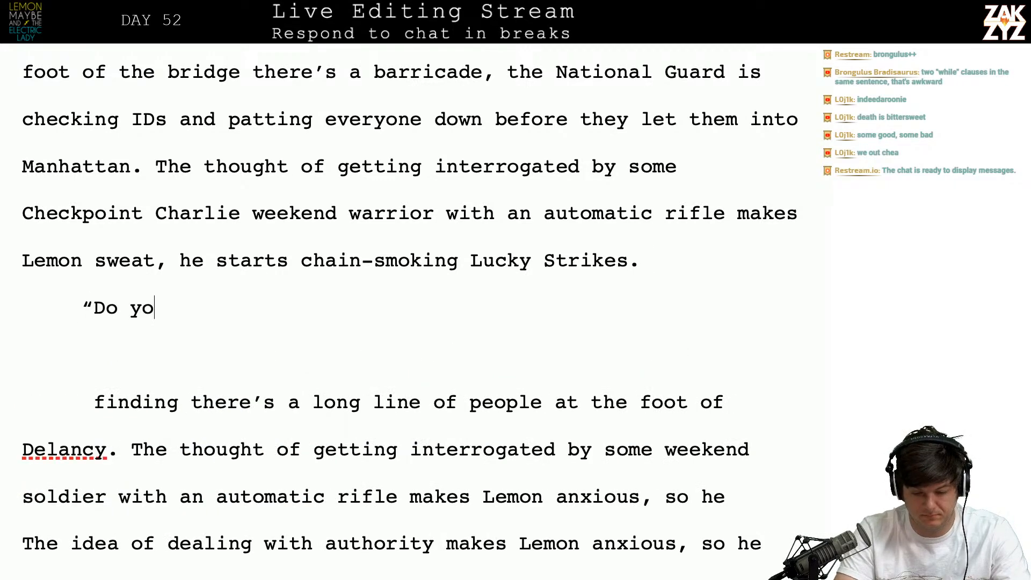
{"action": "key", "text": "BackSpace"}
{"action": "key", "text": "BackSpace"}
{"action": "key", "text": "BackSpace"}
{"action": "key", "text": "BackSpace"}
{"action": "key", "text": "BackSpace"}
{"action": "key", "text": "BackSpace"}
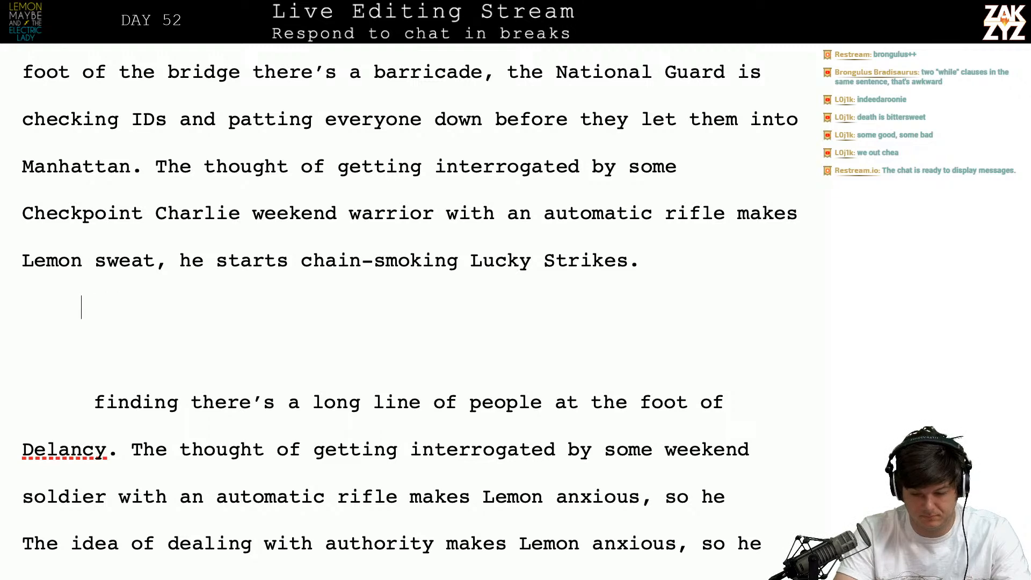
{"action": "key", "text": "BackSpace"}
{"action": "type", "text": "The woman beh"}
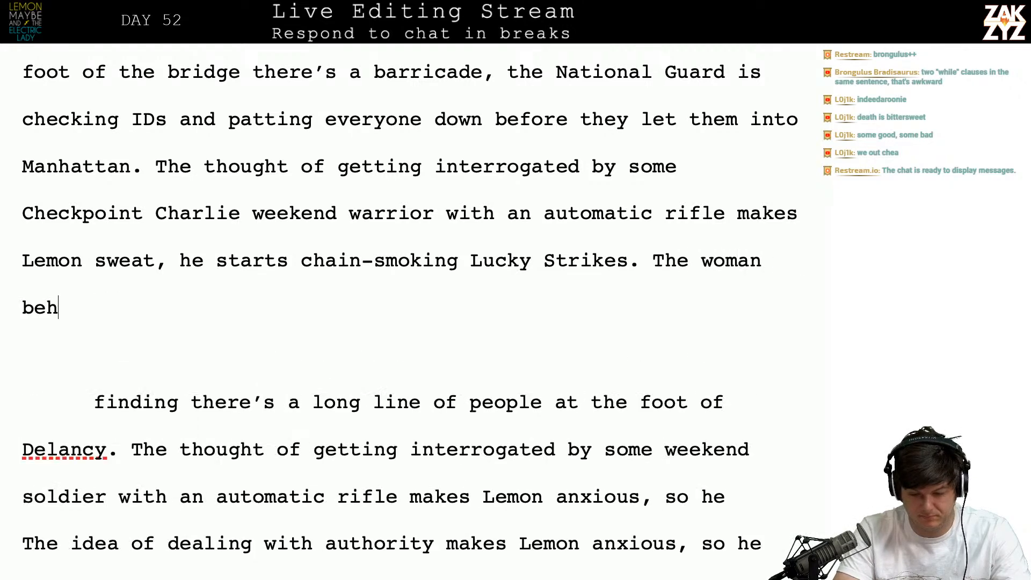
{"action": "type", "text": "ind him cough"}
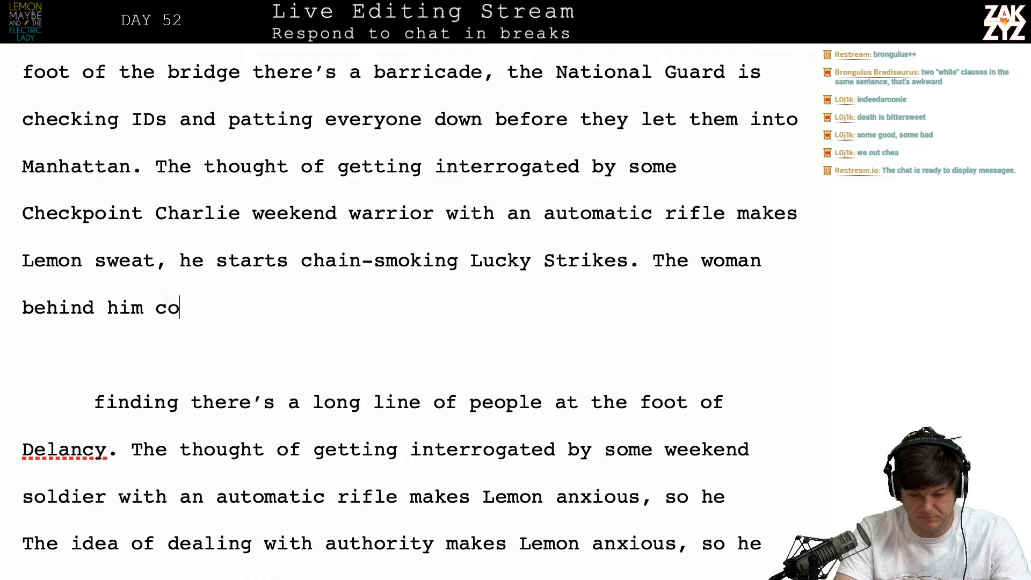
{"action": "key", "text": "BackSpace"}
{"action": "key", "text": "BackSpace"}
{"action": "key", "text": "BackSpace"}
{"action": "key", "text": "BackSpace"}
{"action": "key", "text": "BackSpace"}
{"action": "key", "text": "BackSpace"}
{"action": "key", "text": "BackSpace"}
{"action": "key", "text": "BackSpace"}
{"action": "key", "text": "BackSpace"}
{"action": "key", "text": "BackSpace"}
{"action": "key", "text": "BackSpace"}
{"action": "key", "text": "BackSpace"}
{"action": "key", "text": "BackSpace"}
{"action": "key", "text": "BackSpace"}
{"action": "key", "text": "BackSpace"}
{"action": "key", "text": "BackSpace"}
{"action": "key", "text": "BackSpace"}
{"action": "key", "text": "BackSpace"}
{"action": "key", "text": "BackSpace"}
{"action": "key", "text": "BackSpace"}
{"action": "key", "text": "BackSpace"}
{"action": "key", "text": "BackSpace"}
{"action": "key", "text": "BackSpace"}
{"action": "key", "text": "BackSpace"}
{"action": "key", "text": "BackSpace"}
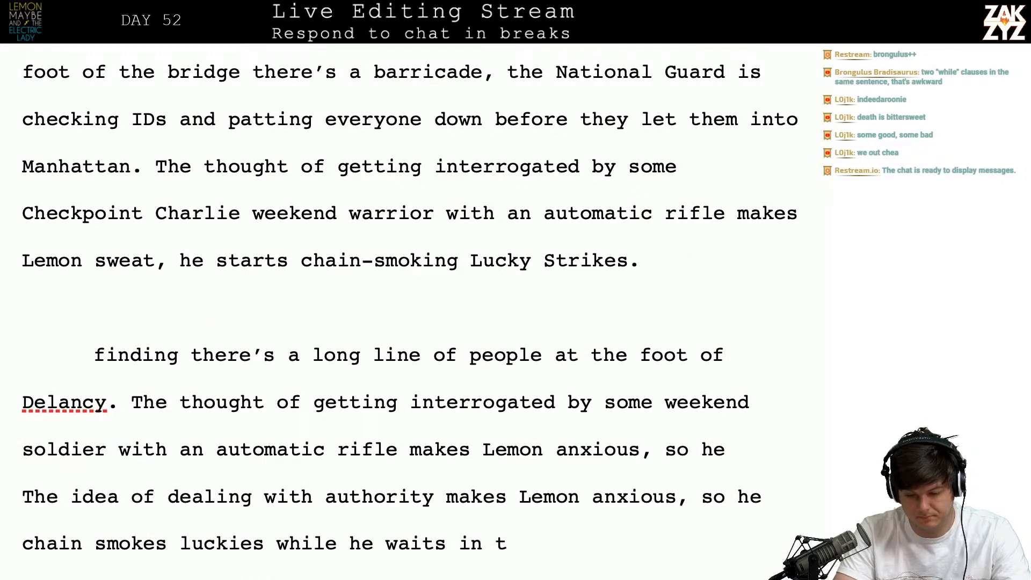
- After "Lucky Strikes." add the sentence "At around cigarette three the woman behind him coughs theatrically into her fist."
{"action": "type", "text": "At "}
{"action": "type", "text": "around cigare"}
{"action": "type", "text": "tte three "}
{"action": "type", "text": "the woman behind "}
{"action": "type", "text": "him"}
{"action": "type", "text": " co"}
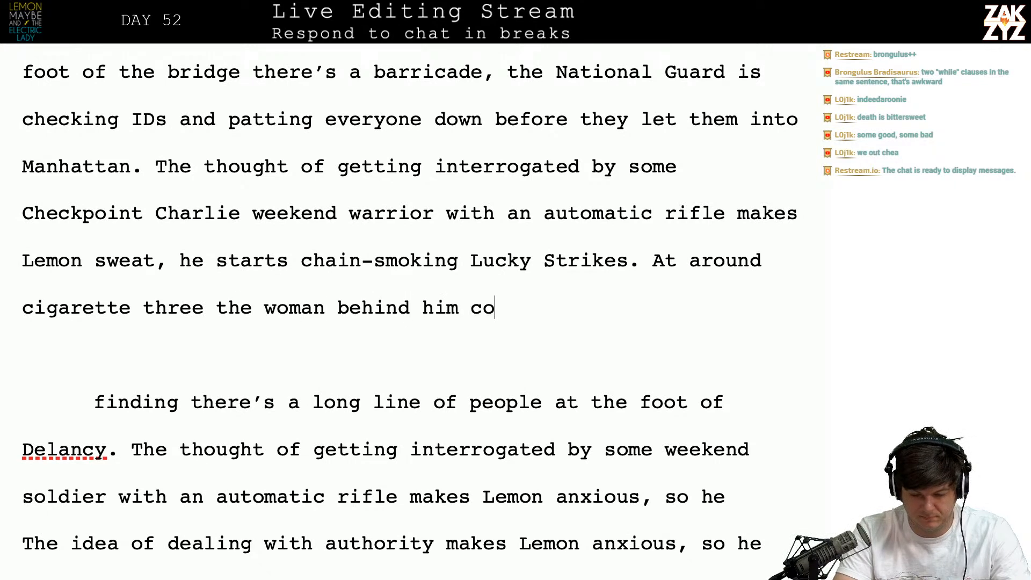
{"action": "type", "text": "ughs the"}
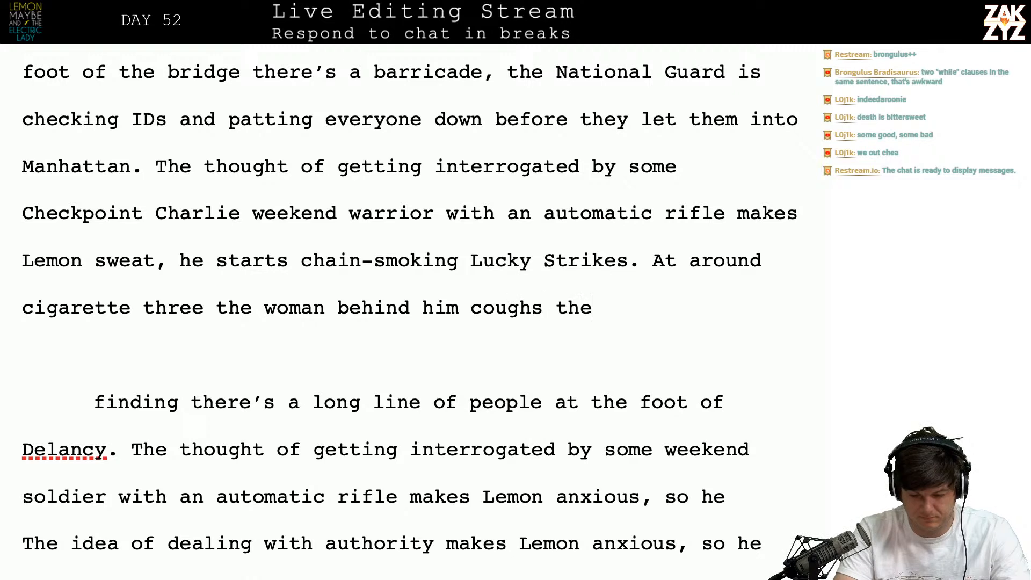
{"action": "type", "text": "atrically into "}
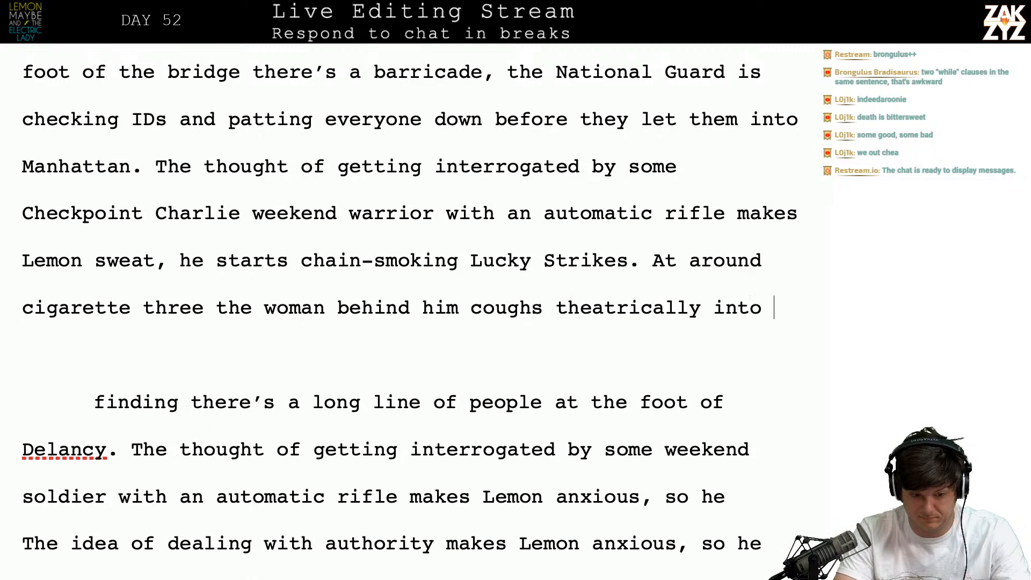
{"action": "type", "text": "her fist."}
- Add a new paragraph of dialogue reading “Do you mind? I just fucking quit,” she says, looking distraught
{"action": "key", "text": "Return"}
{"action": "type", "text": "\"Do you mi"}
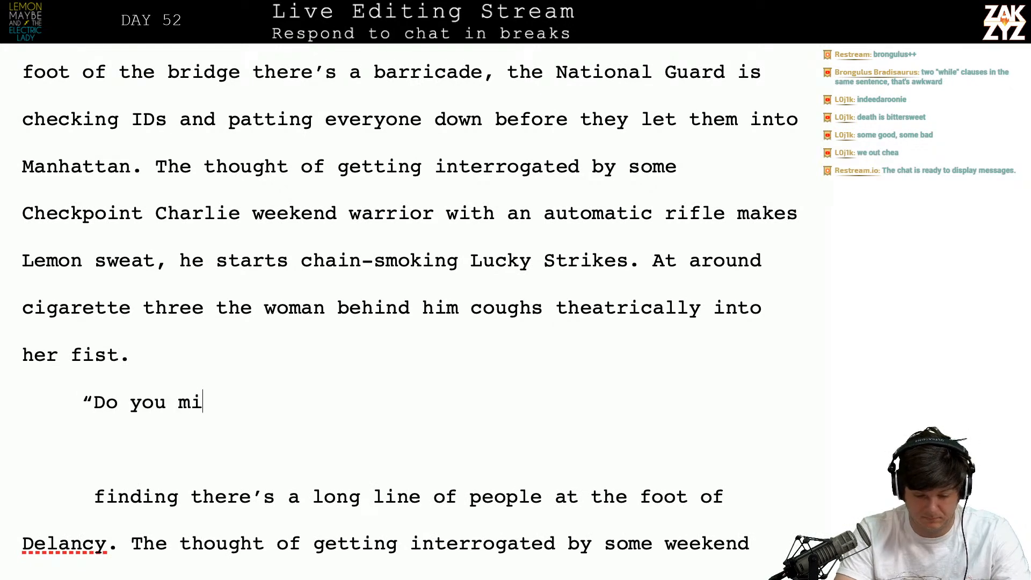
{"action": "type", "text": "nd? I just fucking quit"}
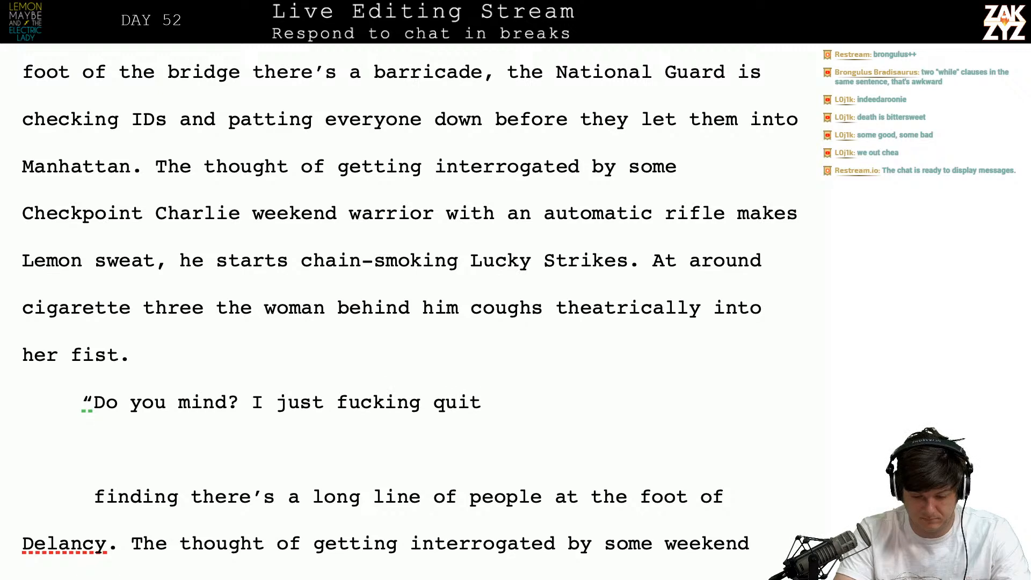
{"action": "type", "text": ",\" s"}
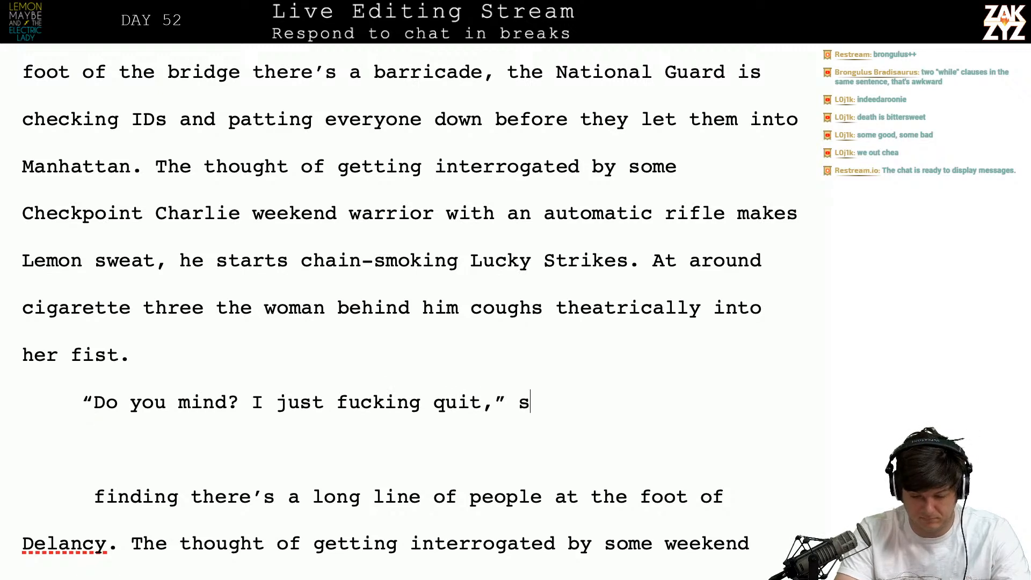
{"action": "type", "text": "he says, looking distra"}
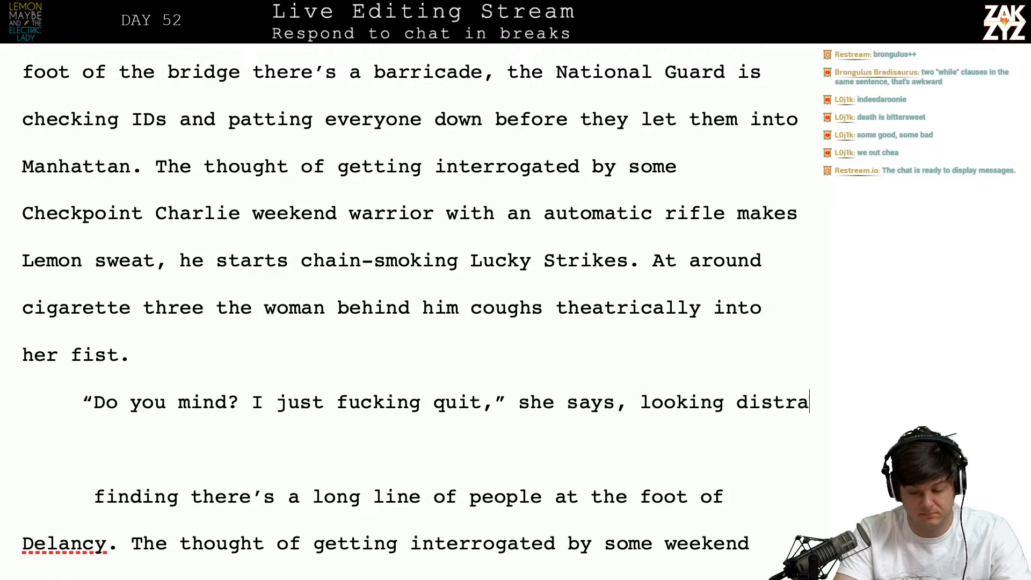
{"action": "type", "text": "ught."}
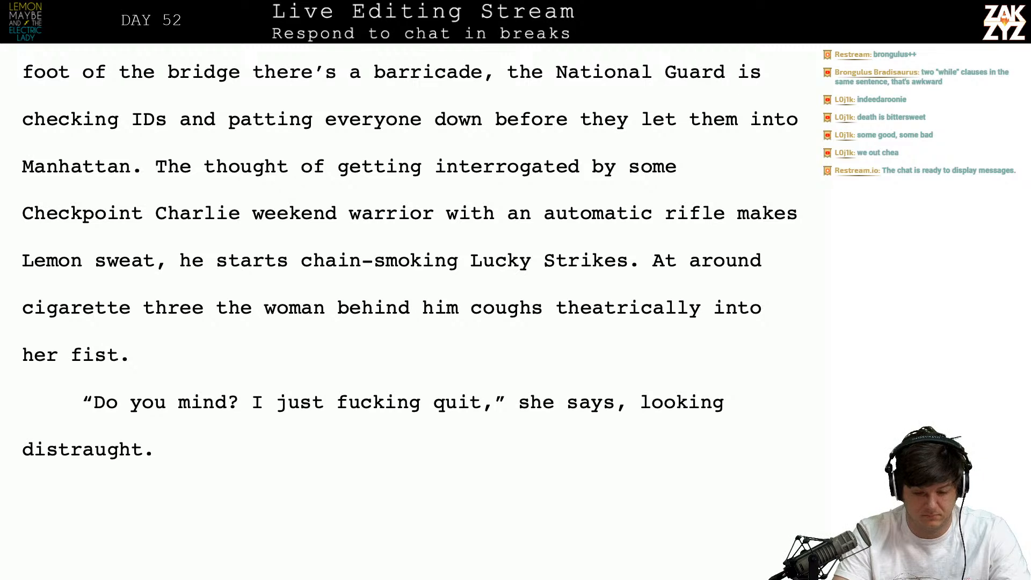
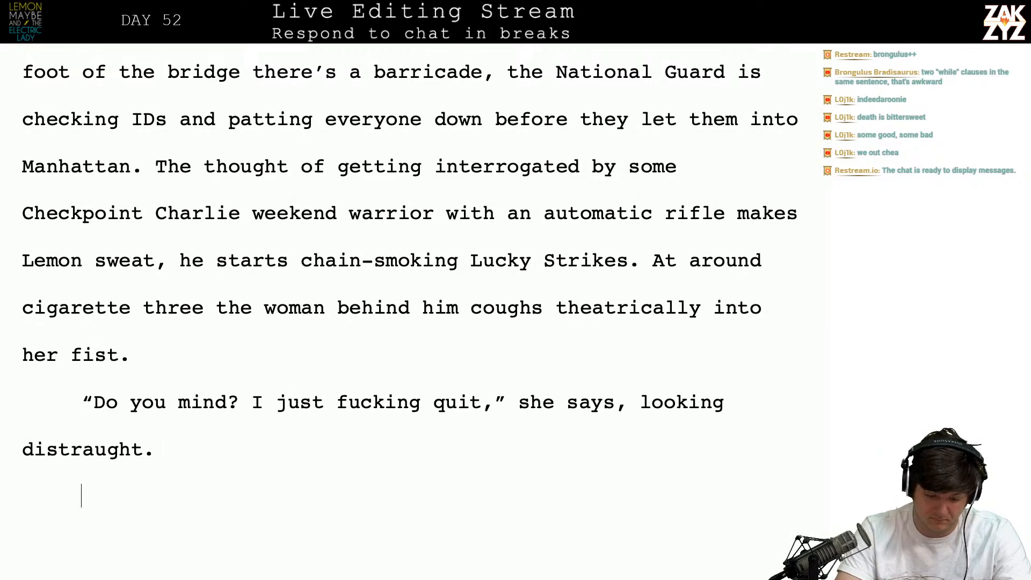
- Write Lemon's reply in the following paragraph: “Nah, I don’t mind at all,” Lemon grins. He holds out the
{"action": "type", "text": "Nah, I don"}
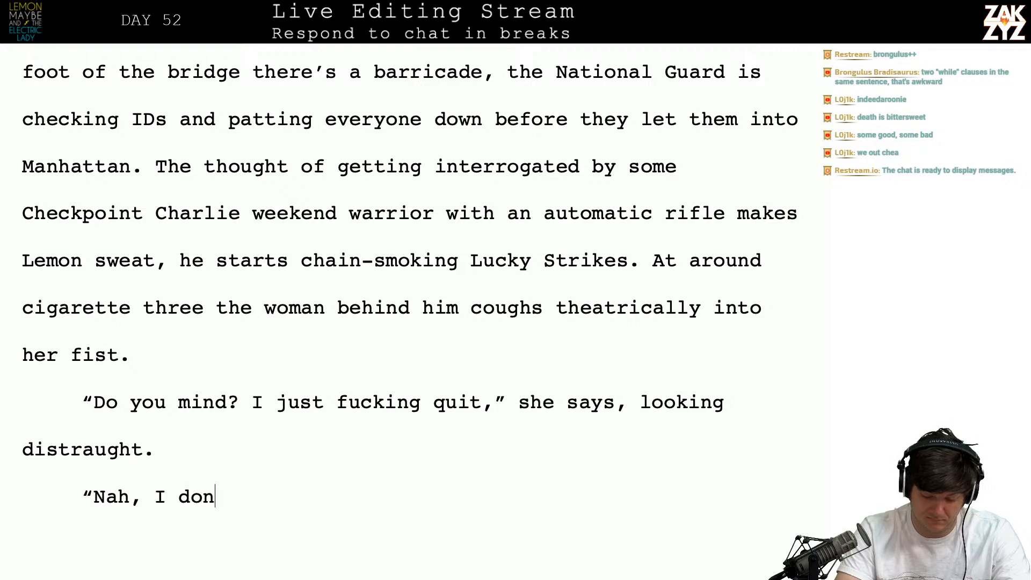
{"action": "type", "text": "'t mind at all, "}
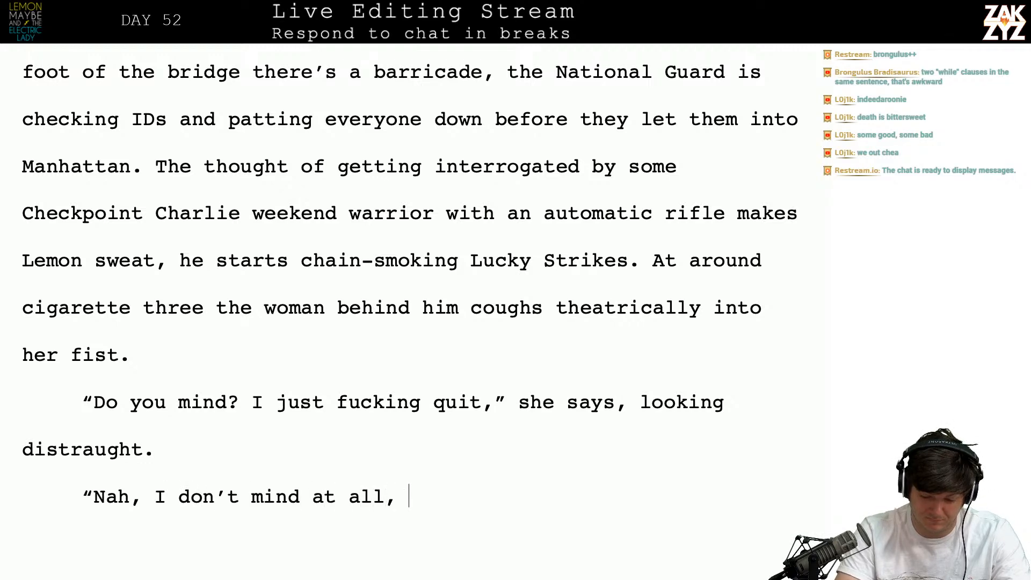
{"action": "type", "text": "” Lemon"}
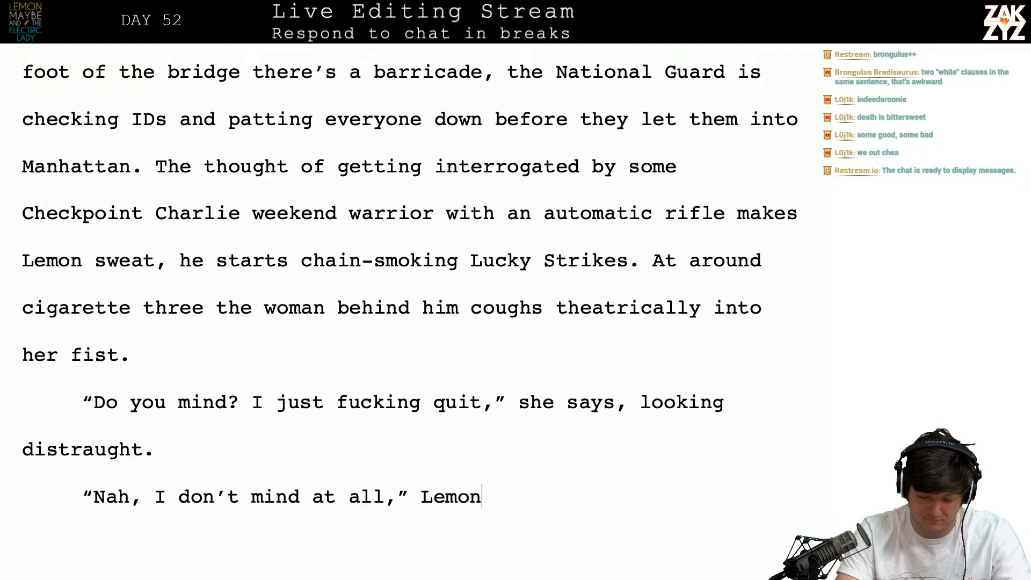
{"action": "type", "text": " grins. He holds"}
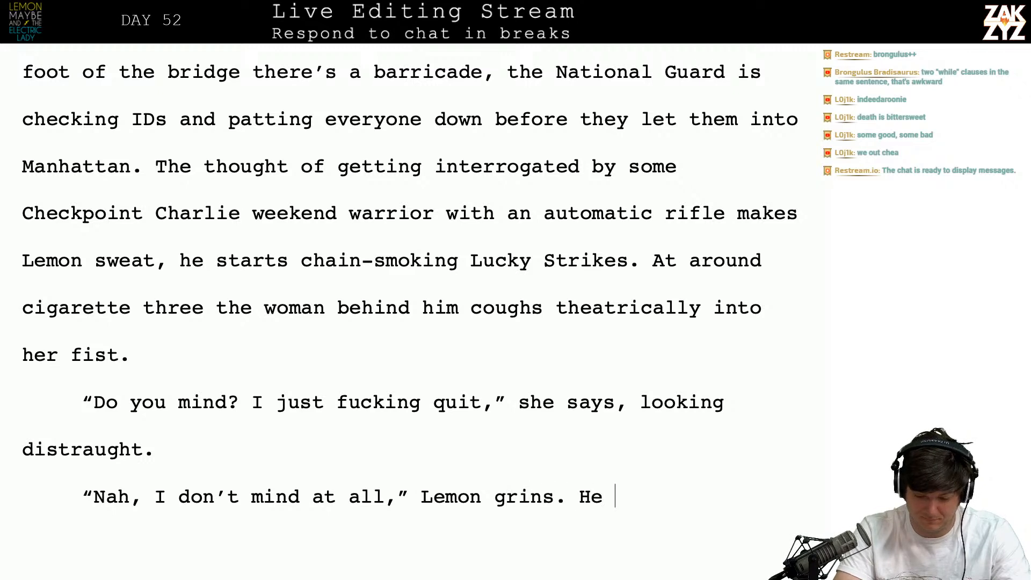
{"action": "key", "text": "BackSpace"}
{"action": "key", "text": "BackSpace"}
{"action": "key", "text": "BackSpace"}
{"action": "key", "text": "BackSpace"}
{"action": "key", "text": "BackSpace"}
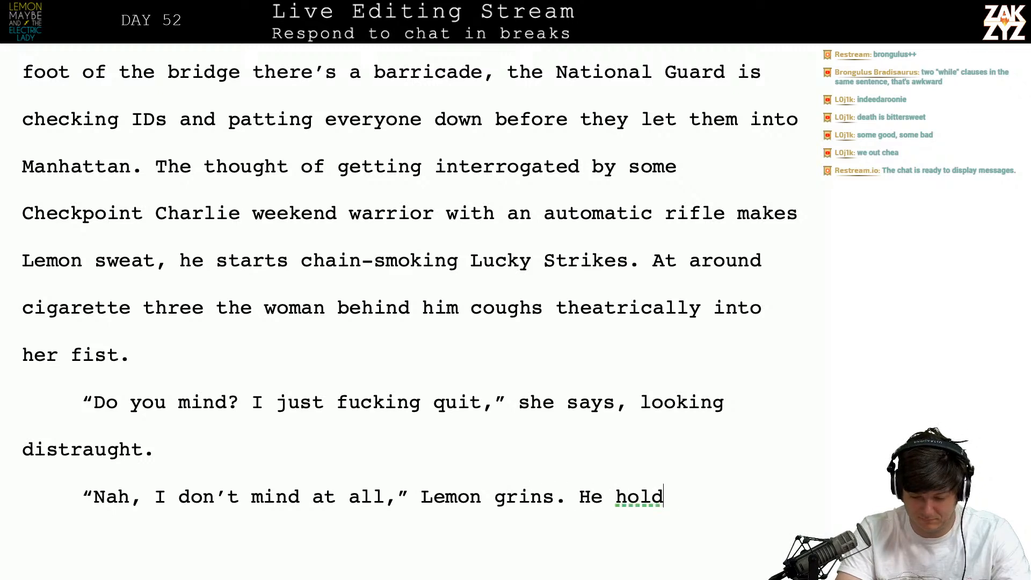
{"action": "key", "text": "BackSpace"}
{"action": "type", "text": "s"}
{"action": "key", "text": "BackSpace"}
{"action": "type", "text": "holds out the "}
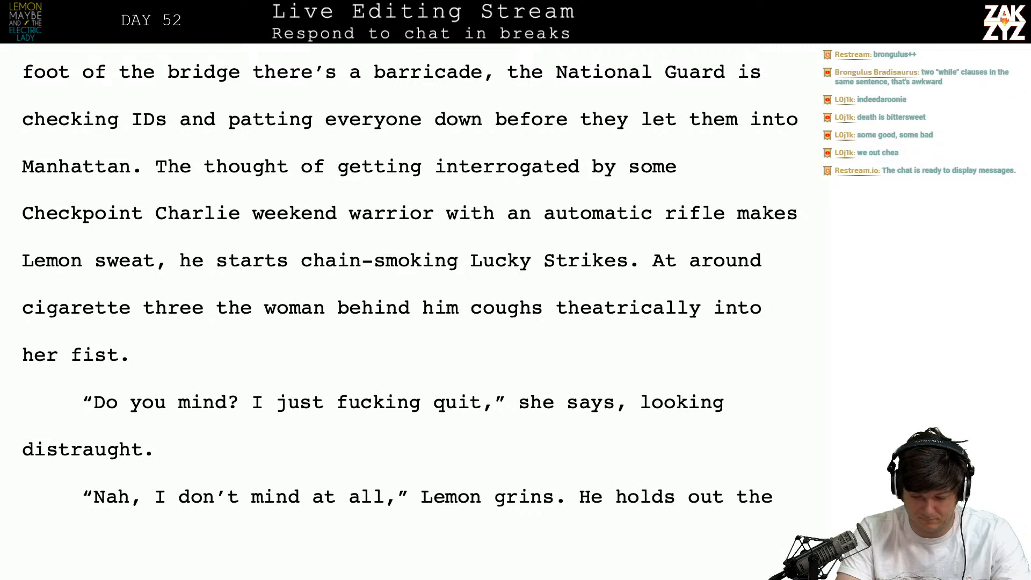
- Continue Lemon's paragraph after "holds out the" with "pack with a cigarette extended. The woman shakes her"
{"action": "type", "text": "pack"}
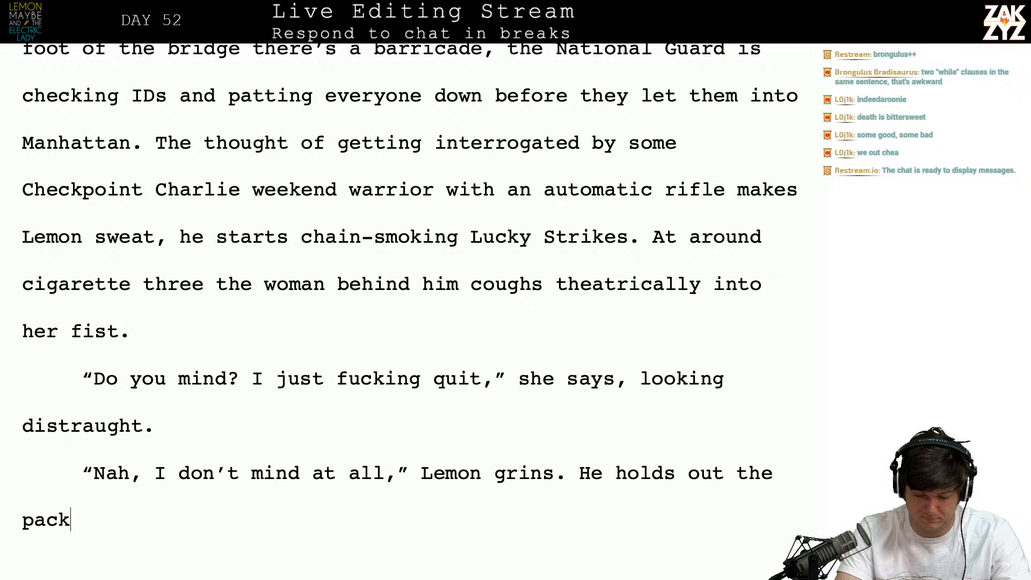
{"action": "type", "text": " with one"}
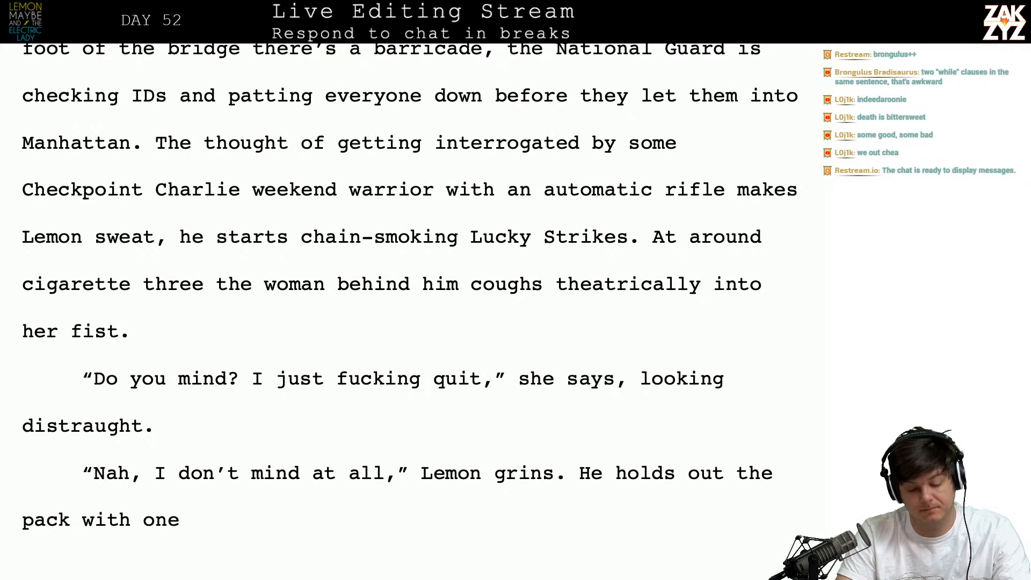
{"action": "key", "text": "BackSpace"}
{"action": "key", "text": "BackSpace"}
{"action": "key", "text": "BackSpace"}
{"action": "key", "text": "BackSpace"}
{"action": "type", "text": "a ci"}
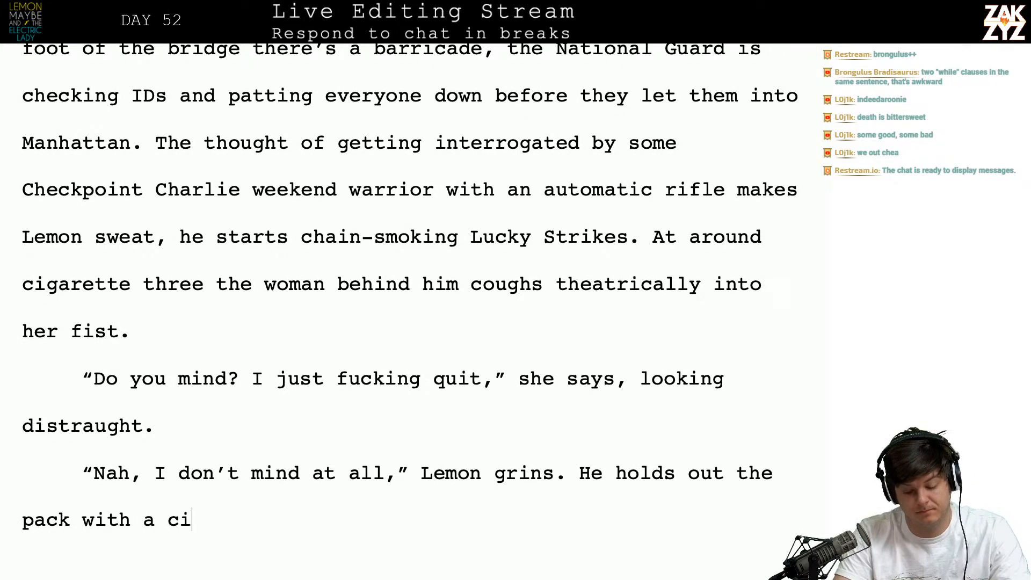
{"action": "type", "text": "garette ext"}
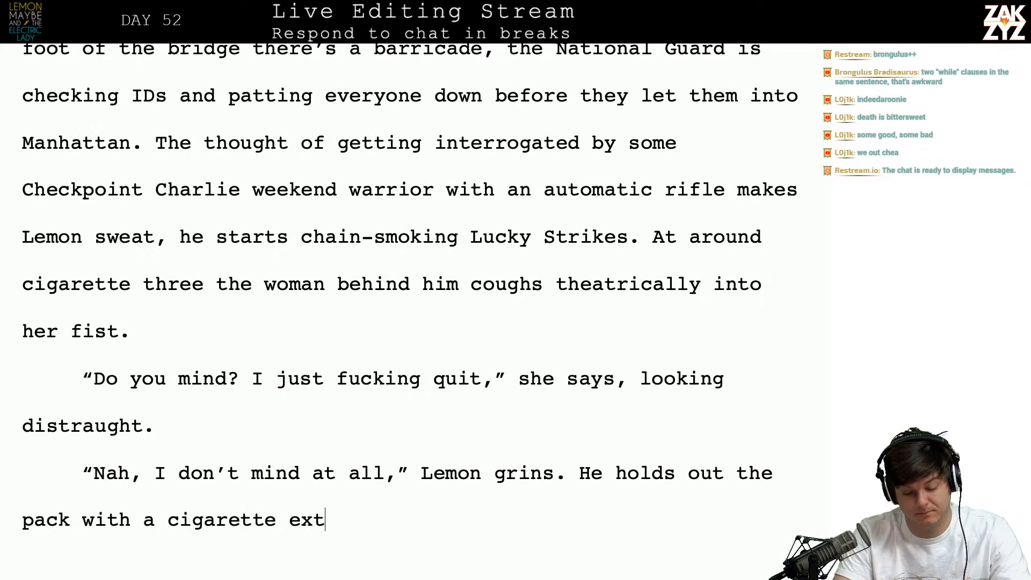
{"action": "type", "text": "ended. The woman"}
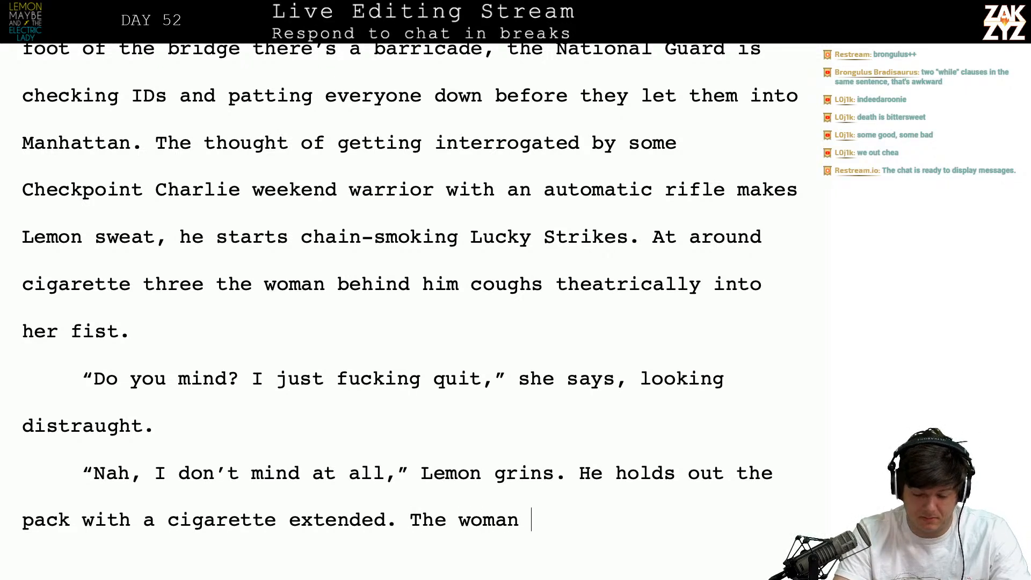
{"action": "type", "text": " shakes her "}
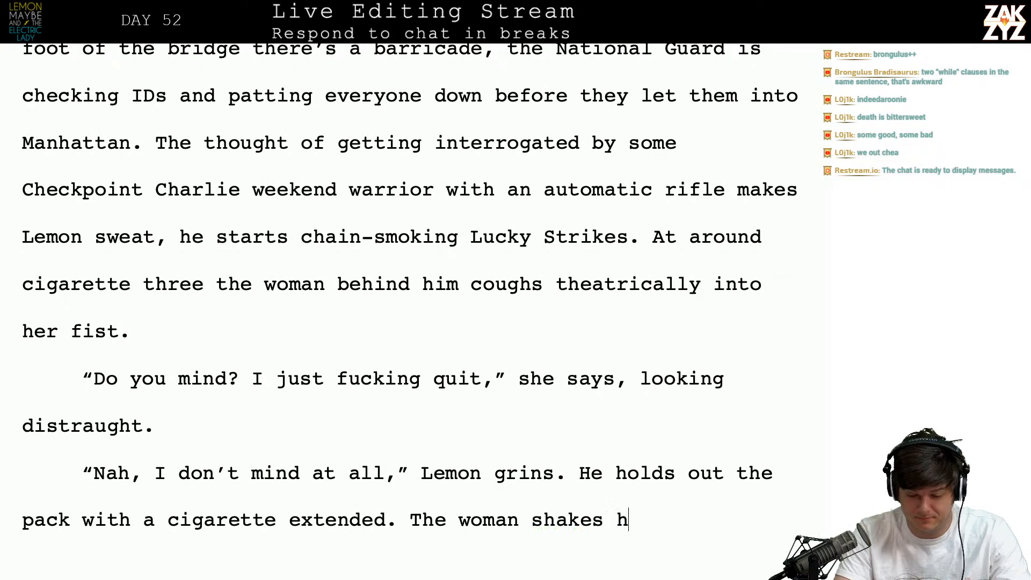
- After "distraught." insert "She’s got deep lines on her forehead and" and split it off as its own paragraph
{"action": "type", "text": "S"}
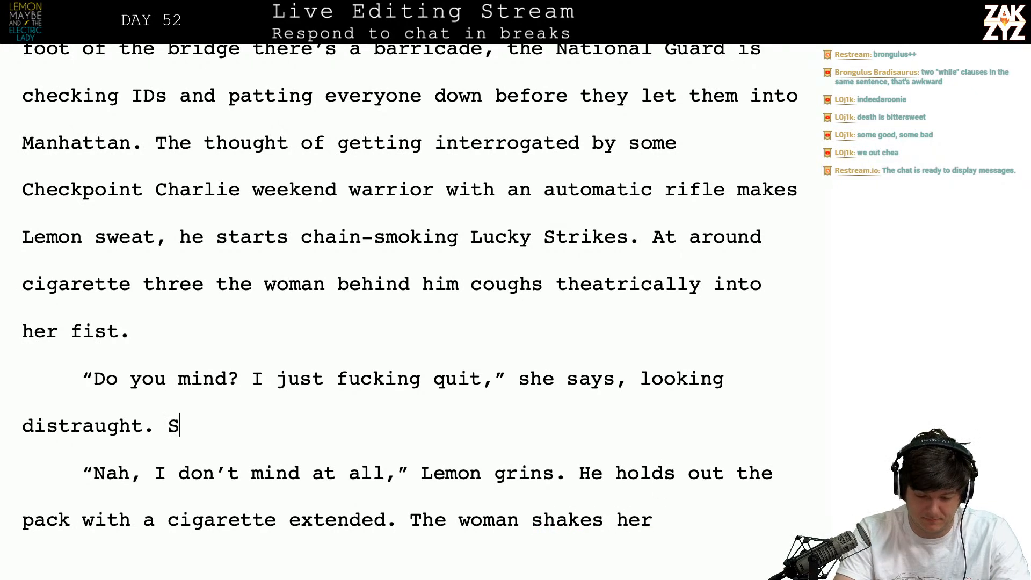
{"action": "type", "text": "he's got deep "}
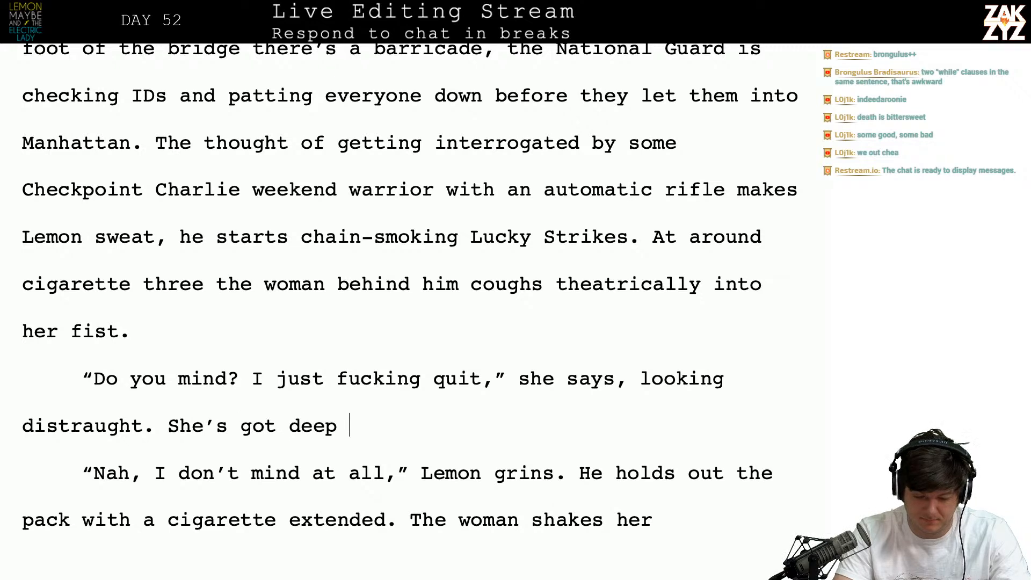
{"action": "type", "text": "lines on her forehead and"}
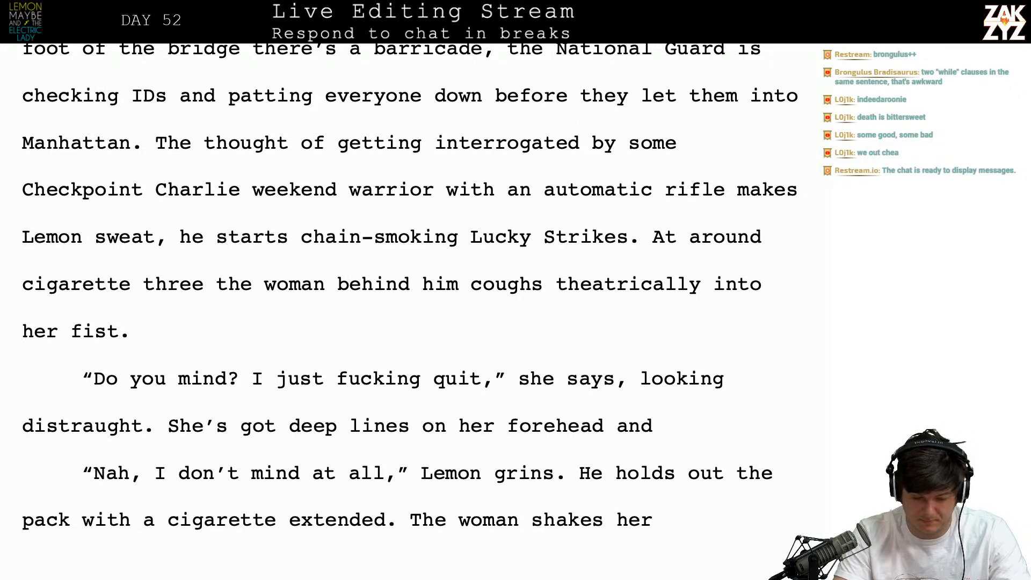
{"action": "left_click", "coordinate": [178, 426]}
{"action": "key", "text": "Return"}
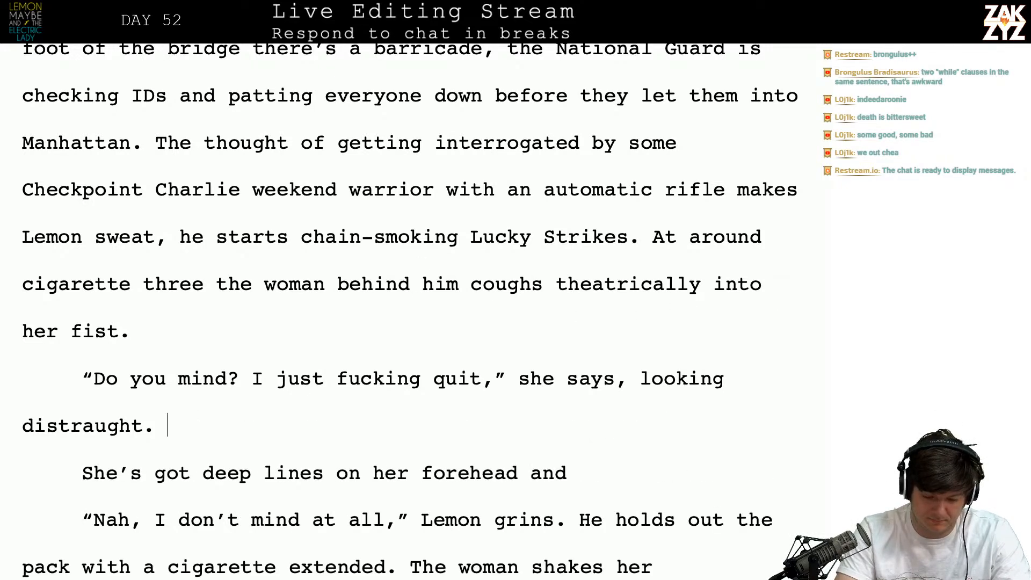
- Begin a new description directly after "distraught." with "It’s an older lady, she’s got deep worry lines on"
{"action": "type", "text": "It's an older "}
{"action": "type", "text": "lady, she's got "}
{"action": "type", "text": "deep li"}
{"action": "key", "text": "BackSpace"}
{"action": "key", "text": "BackSpace"}
{"action": "type", "text": "worry lines on"}
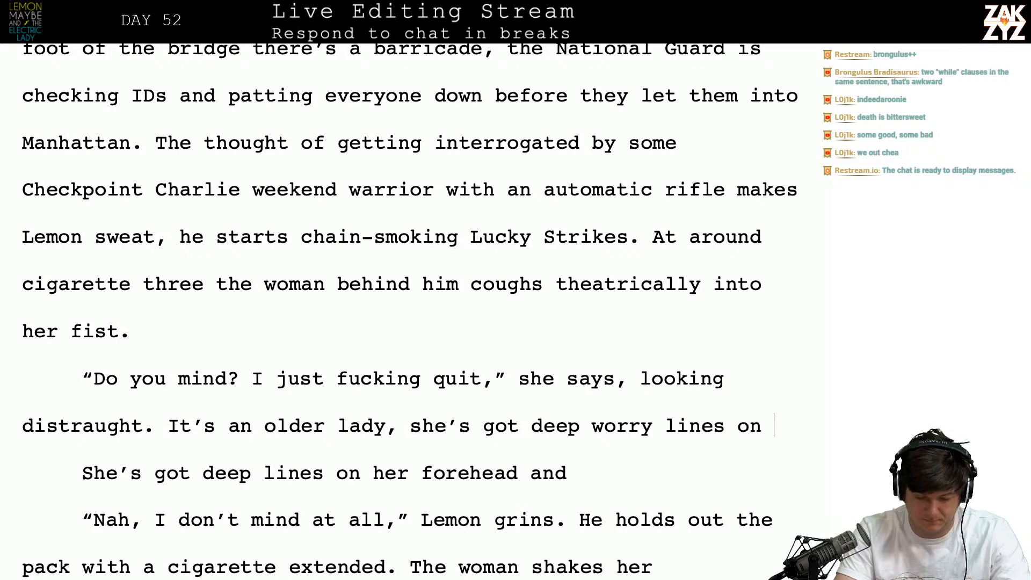
- Continue the description after "worry lines on" with "her forehead," and discard the trial words "the kind"
{"action": "type", "text": " her forehead, the king"}
{"action": "key", "text": "BackSpace"}
{"action": "type", "text": "d"}
{"action": "key", "text": "BackSpace"}
{"action": "key", "text": "BackSpace"}
{"action": "key", "text": "BackSpace"}
{"action": "key", "text": "BackSpace"}
{"action": "key", "text": "BackSpace"}
{"action": "key", "text": "BackSpace"}
{"action": "key", "text": "BackSpace"}
{"action": "key", "text": "BackSpace"}
{"action": "key", "text": "BackSpace"}
{"action": "key", "text": "BackSpace"}
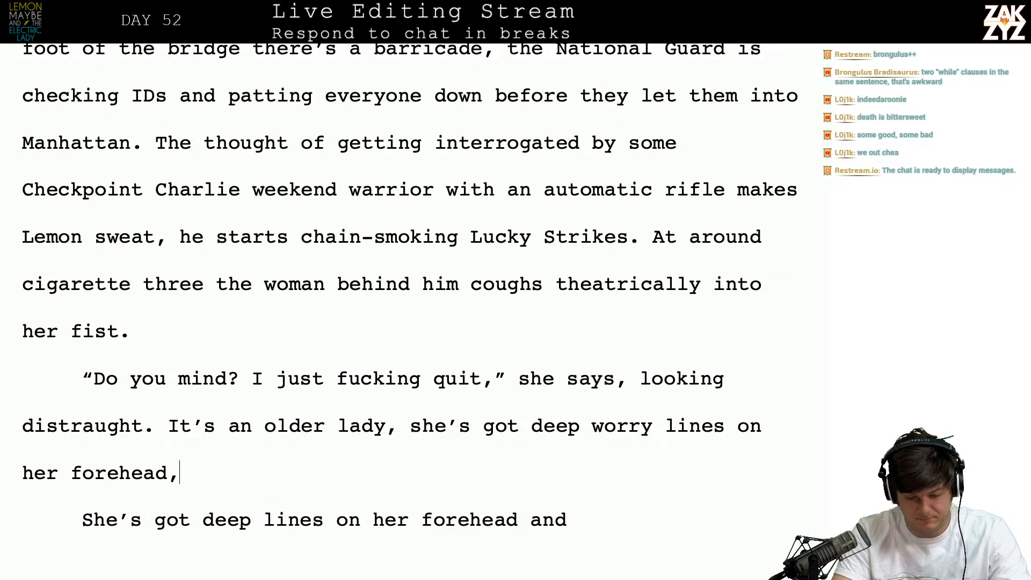
- Add "and" after "her forehead," and discard the trial continuations "she’s" and "a thick"
{"action": "type", "text": "and she's"}
{"action": "key", "text": "BackSpace"}
{"action": "key", "text": "BackSpace"}
{"action": "type", "text": "'s"}
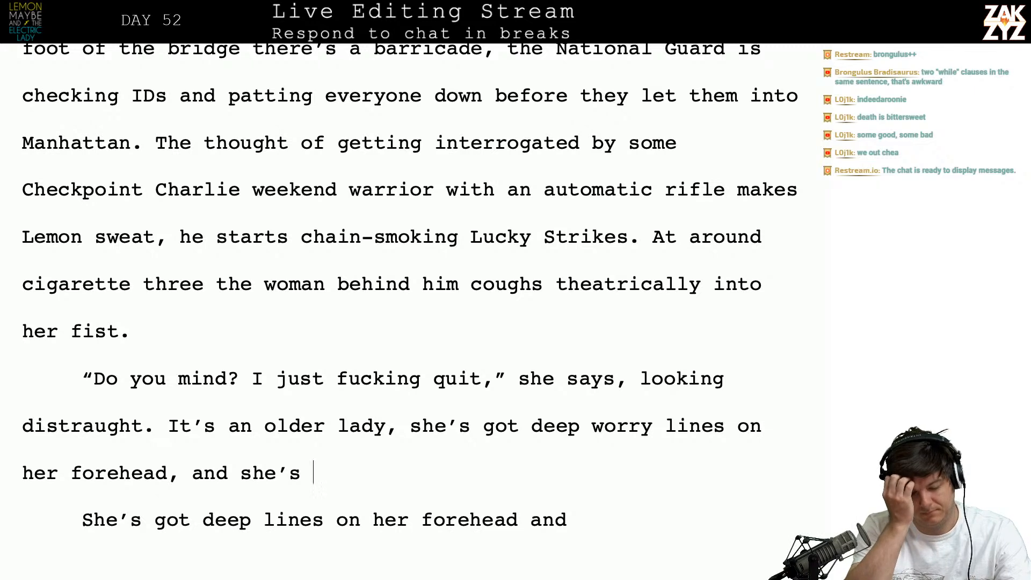
{"action": "key", "text": "BackSpace"}
{"action": "key", "text": "BackSpace"}
{"action": "key", "text": "BackSpace"}
{"action": "key", "text": "BackSpace"}
{"action": "key", "text": "BackSpace"}
{"action": "key", "text": "BackSpace"}
{"action": "type", "text": "a thick"}
{"action": "key", "text": "BackSpace"}
{"action": "key", "text": "BackSpace"}
{"action": "key", "text": "BackSpace"}
{"action": "key", "text": "BackSpace"}
{"action": "key", "text": "BackSpace"}
{"action": "key", "text": "BackSpace"}
{"action": "key", "text": "BackSpace"}
{"action": "key", "text": "BackSpace"}
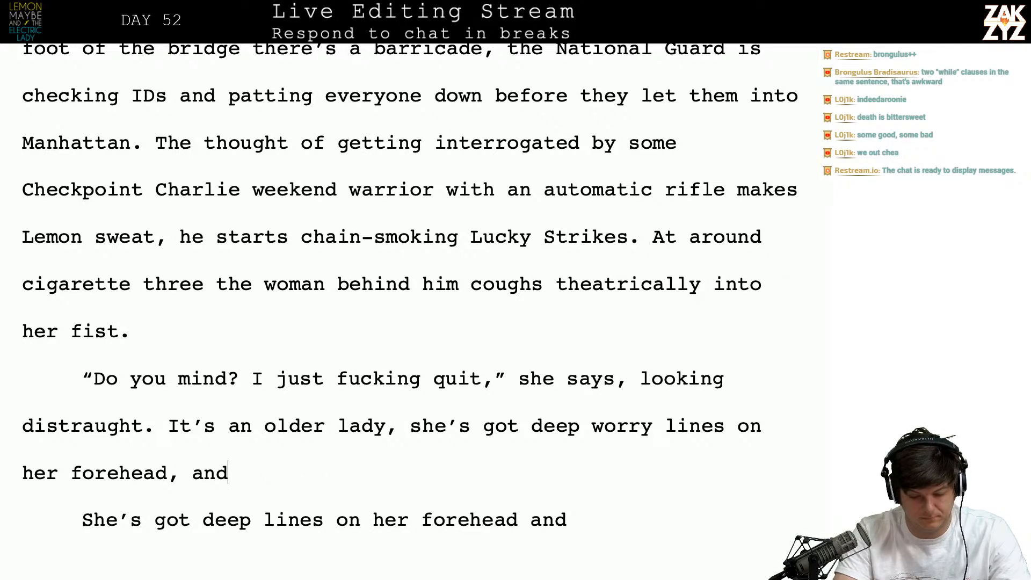
- Try continuing the description after "her forehead, and" with "the hint of a tattoo", and discard it together with "and"
{"action": "type", "text": "the hint"}
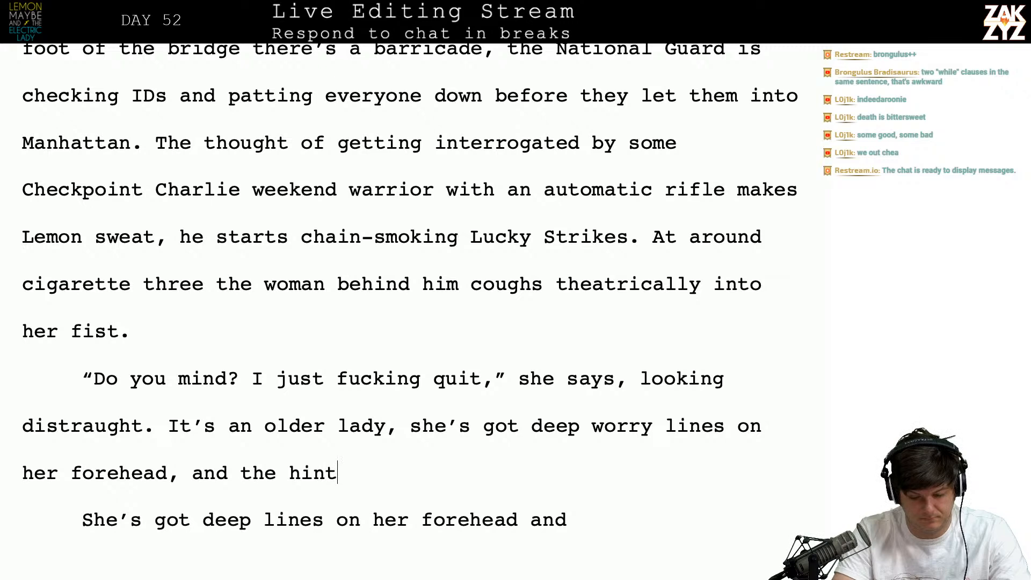
{"action": "type", "text": " of a tattoo"}
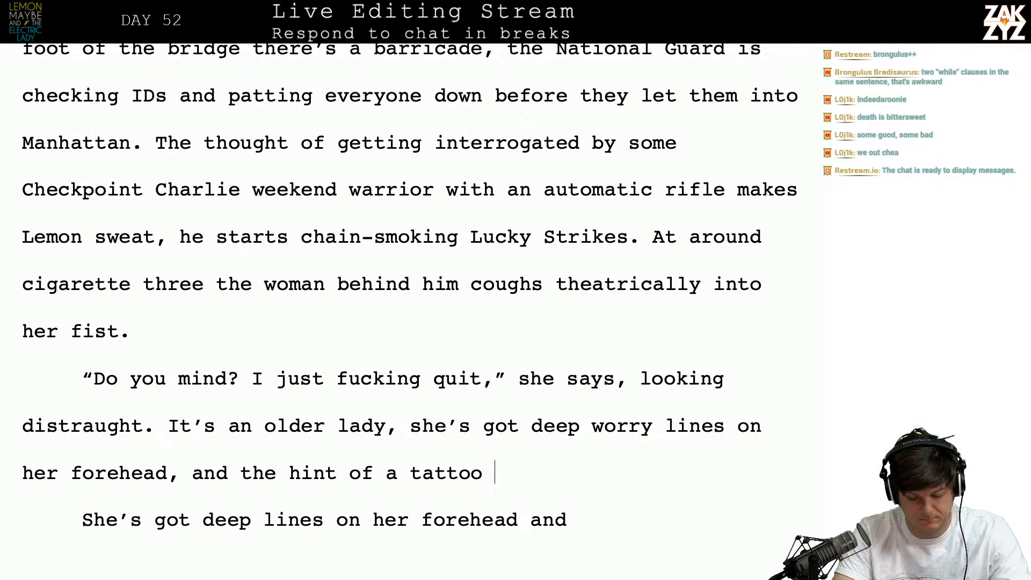
{"action": "type", "text": "snak"}
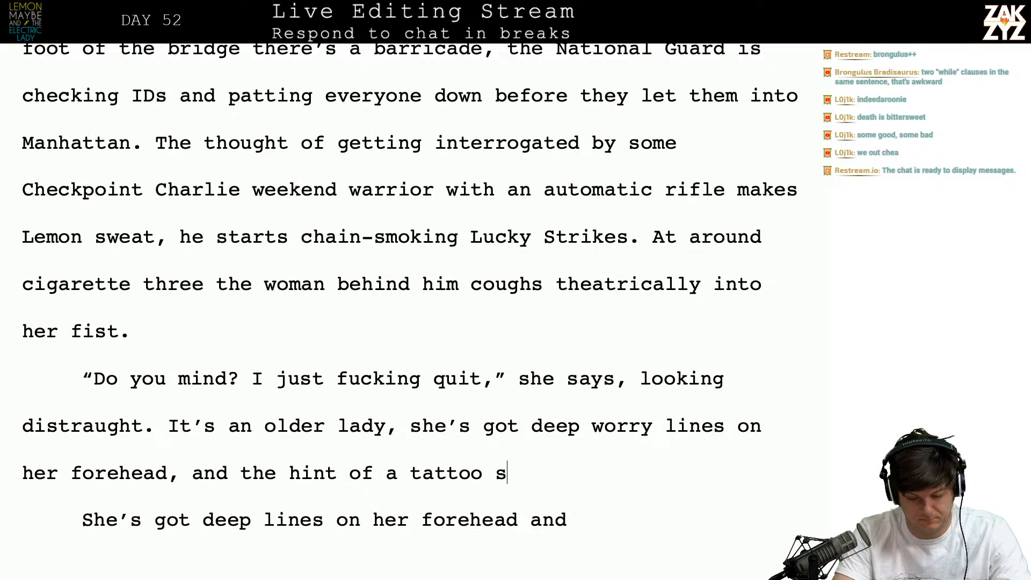
{"action": "key", "text": "BackSpace"}
{"action": "key", "text": "BackSpace"}
{"action": "key", "text": "BackSpace"}
{"action": "key", "text": "BackSpace"}
{"action": "key", "text": "BackSpace"}
{"action": "key", "text": "BackSpace"}
{"action": "key", "text": "BackSpace"}
{"action": "key", "text": "BackSpace"}
{"action": "key", "text": "BackSpace"}
{"action": "key", "text": "BackSpace"}
{"action": "key", "text": "BackSpace"}
{"action": "key", "text": "BackSpace"}
{"action": "key", "text": "BackSpace"}
{"action": "key", "text": "BackSpace"}
{"action": "key", "text": "BackSpace"}
{"action": "key", "text": "BackSpace"}
{"action": "key", "text": "BackSpace"}
{"action": "key", "text": "BackSpace"}
{"action": "key", "text": "BackSpace"}
{"action": "key", "text": "BackSpace"}
{"action": "key", "text": "BackSpace"}
{"action": "key", "text": "BackSpace"}
{"action": "key", "text": "BackSpace"}
{"action": "key", "text": "BackSpace"}
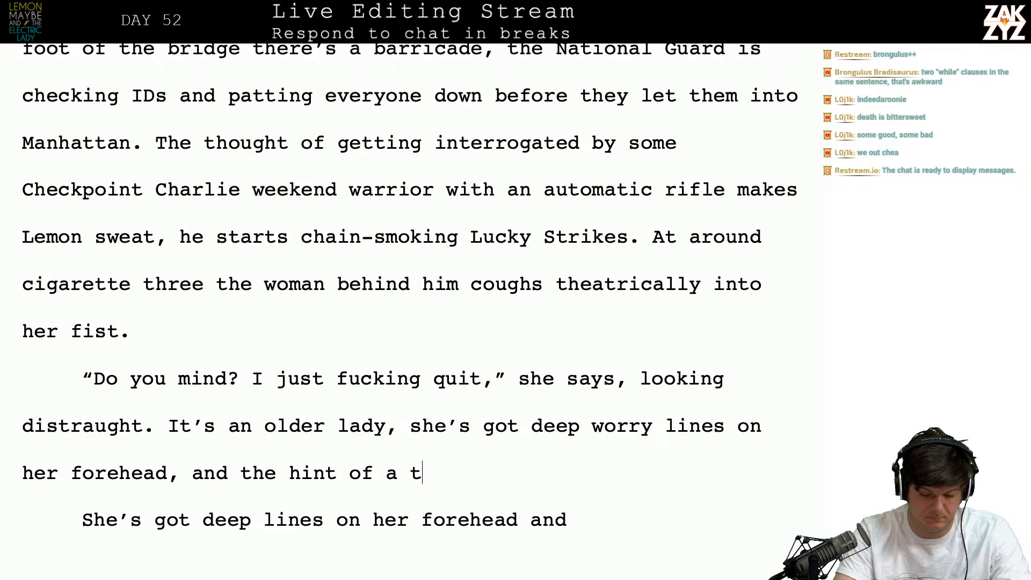
{"action": "key", "text": "BackSpace"}
{"action": "key", "text": "BackSpace"}
{"action": "key", "text": "BackSpace"}
{"action": "key", "text": "BackSpace"}
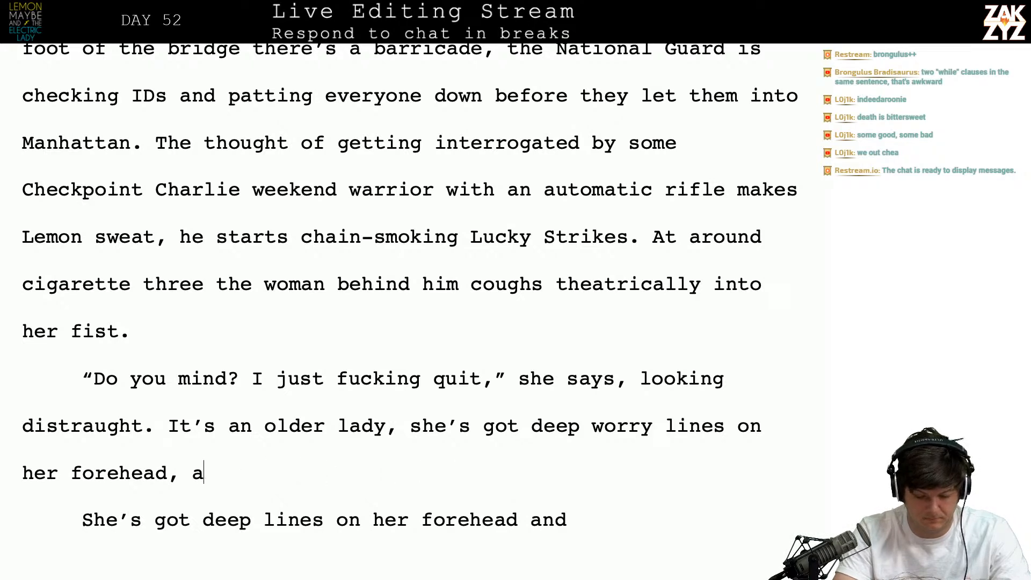
- Try the clause "he can see the faint lines of tattoos through the thin" after "her forehead," and discard it
{"action": "type", "text": "he can see"}
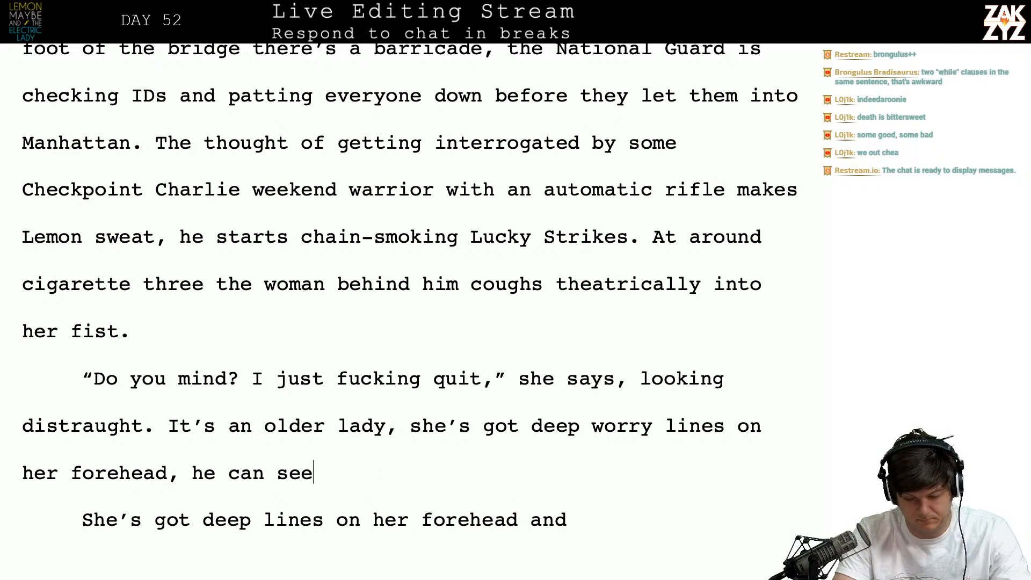
{"action": "type", "text": " the fiant"}
{"action": "key", "text": "BackSpace"}
{"action": "key", "text": "BackSpace"}
{"action": "key", "text": "BackSpace"}
{"action": "key", "text": "BackSpace"}
{"action": "type", "text": "aint lines of"}
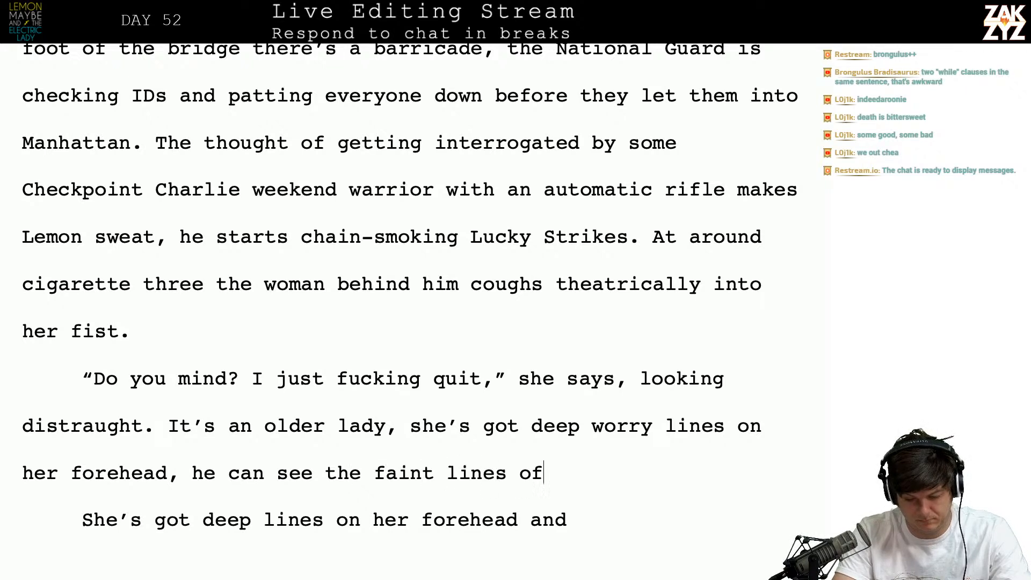
{"action": "type", "text": " tattoos through"}
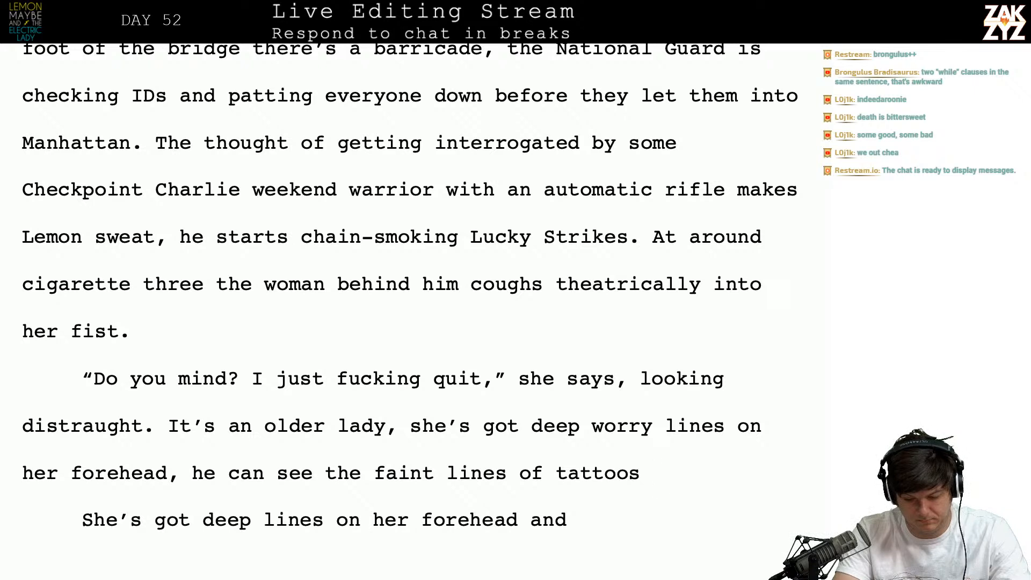
{"action": "type", "text": "thin m"}
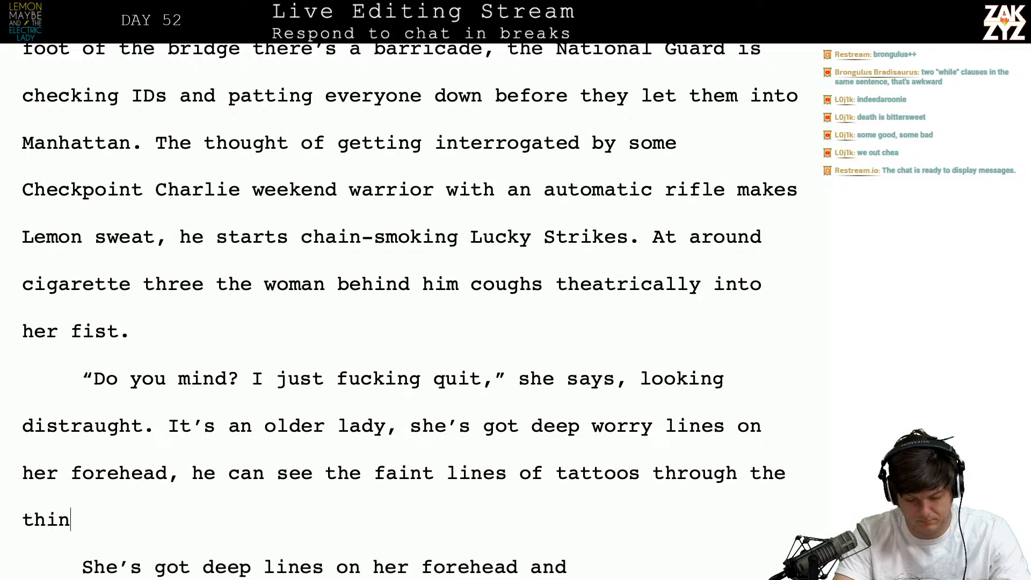
{"action": "key", "text": "BackSpace"}
{"action": "key", "text": "BackSpace"}
{"action": "key", "text": "BackSpace"}
{"action": "key", "text": "BackSpace"}
{"action": "key", "text": "BackSpace"}
{"action": "key", "text": "BackSpace"}
{"action": "key", "text": "BackSpace"}
{"action": "key", "text": "BackSpace"}
{"action": "key", "text": "BackSpace"}
{"action": "key", "text": "BackSpace"}
{"action": "key", "text": "BackSpace"}
{"action": "key", "text": "BackSpace"}
{"action": "key", "text": "BackSpace"}
{"action": "key", "text": "BackSpace"}
{"action": "key", "text": "BackSpace"}
{"action": "key", "text": "BackSpace"}
{"action": "key", "text": "BackSpace"}
{"action": "key", "text": "BackSpace"}
{"action": "key", "text": "BackSpace"}
{"action": "key", "text": "BackSpace"}
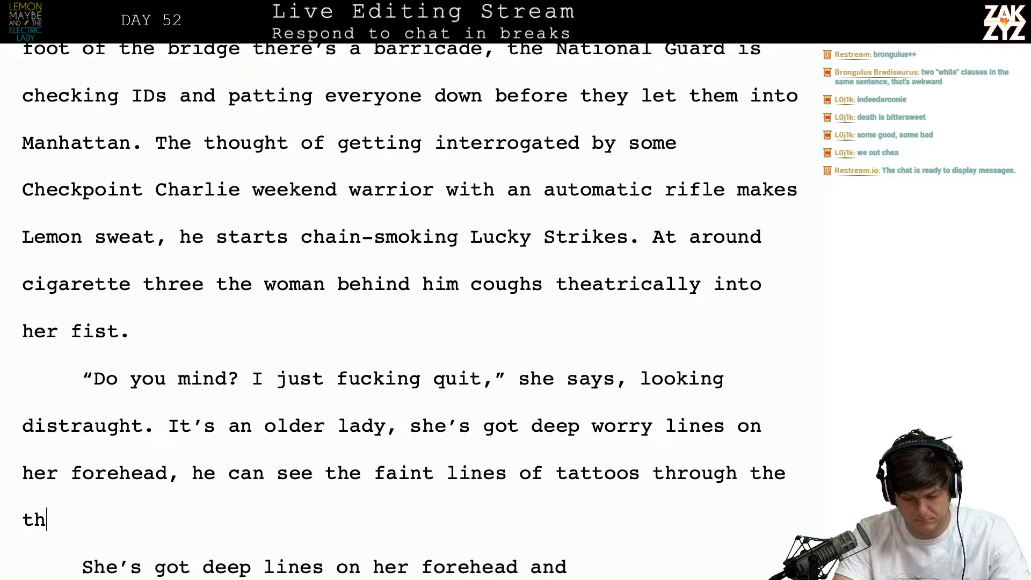
{"action": "key", "text": "BackSpace"}
{"action": "key", "text": "BackSpace"}
{"action": "key", "text": "BackSpace"}
{"action": "key", "text": "BackSpace"}
{"action": "key", "text": "BackSpace"}
{"action": "key", "text": "BackSpace"}
{"action": "key", "text": "BackSpace"}
{"action": "key", "text": "BackSpace"}
{"action": "key", "text": "BackSpace"}
{"action": "key", "text": "BackSpace"}
{"action": "key", "text": "BackSpace"}
{"action": "key", "text": "BackSpace"}
{"action": "key", "text": "BackSpace"}
{"action": "key", "text": "BackSpace"}
{"action": "key", "text": "BackSpace"}
{"action": "key", "text": "BackSpace"}
{"action": "key", "text": "BackSpace"}
{"action": "key", "text": "BackSpace"}
{"action": "key", "text": "BackSpace"}
{"action": "key", "text": "BackSpace"}
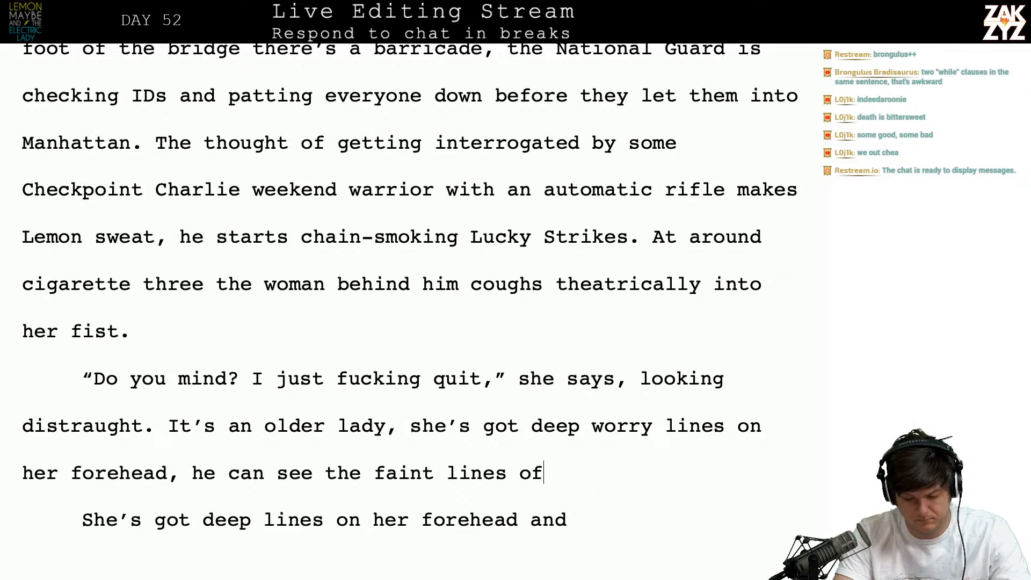
{"action": "key", "text": "BackSpace"}
{"action": "key", "text": "BackSpace"}
{"action": "key", "text": "BackSpace"}
{"action": "key", "text": "BackSpace"}
{"action": "key", "text": "BackSpace"}
{"action": "key", "text": "BackSpace"}
{"action": "key", "text": "BackSpace"}
{"action": "key", "text": "BackSpace"}
{"action": "key", "text": "BackSpace"}
{"action": "key", "text": "BackSpace"}
{"action": "key", "text": "BackSpace"}
{"action": "key", "text": "BackSpace"}
{"action": "key", "text": "BackSpace"}
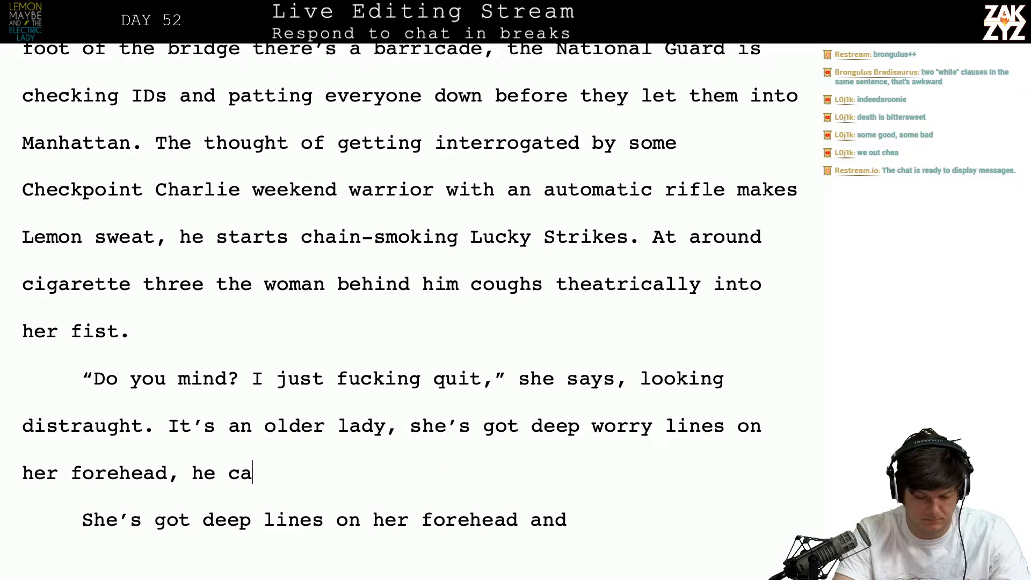
- Try "looks like there might be some" as the continuation after "her forehead," and discard it
{"action": "type", "text": ", looks l"}
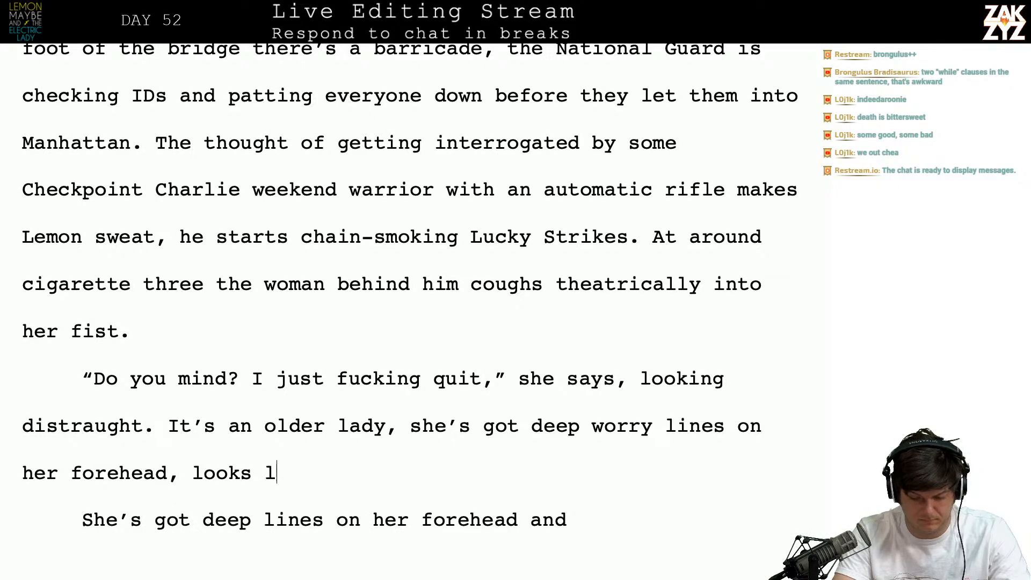
{"action": "type", "text": "ike there might be some"}
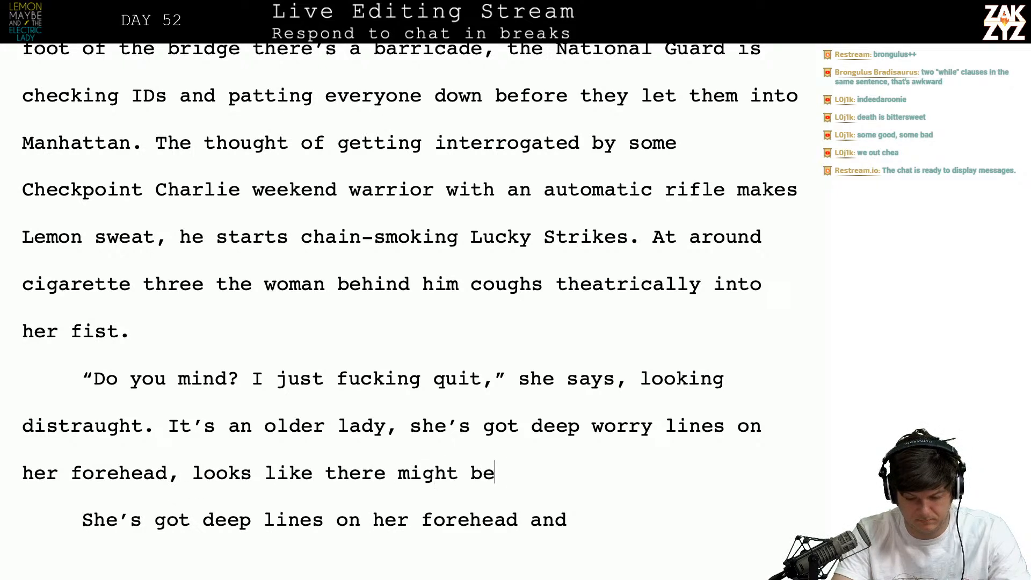
{"action": "key", "text": "BackSpace"}
{"action": "key", "text": "BackSpace"}
{"action": "key", "text": "BackSpace"}
{"action": "key", "text": "BackSpace"}
{"action": "key", "text": "BackSpace"}
{"action": "key", "text": "BackSpace"}
{"action": "key", "text": "BackSpace"}
{"action": "key", "text": "BackSpace"}
{"action": "key", "text": "BackSpace"}
{"action": "key", "text": "BackSpace"}
{"action": "key", "text": "BackSpace"}
{"action": "key", "text": "BackSpace"}
{"action": "key", "text": "BackSpace"}
{"action": "key", "text": "BackSpace"}
{"action": "key", "text": "BackSpace"}
{"action": "key", "text": "BackSpace"}
{"action": "key", "text": "BackSpace"}
{"action": "key", "text": "BackSpace"}
{"action": "key", "text": "BackSpace"}
{"action": "key", "text": "BackSpace"}
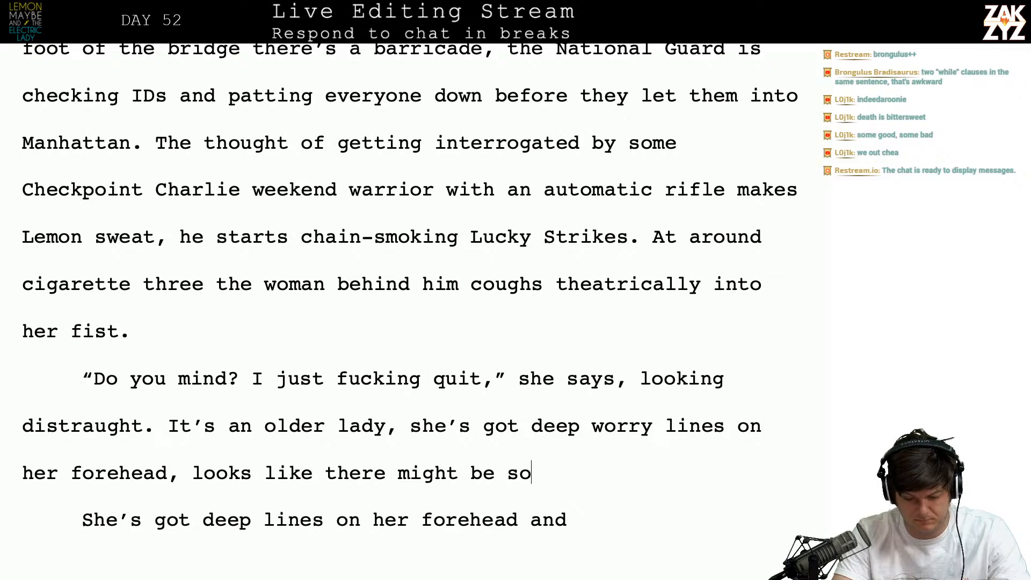
{"action": "key", "text": "BackSpace"}
{"action": "key", "text": "BackSpace"}
{"action": "key", "text": "BackSpace"}
{"action": "key", "text": "BackSpace"}
{"action": "key", "text": "BackSpace"}
{"action": "key", "text": "BackSpace"}
{"action": "key", "text": "BackSpace"}
{"action": "key", "text": "BackSpace"}
{"action": "key", "text": "BackSpace"}
{"action": "key", "text": "BackSpace"}
{"action": "key", "text": "BackSpace"}
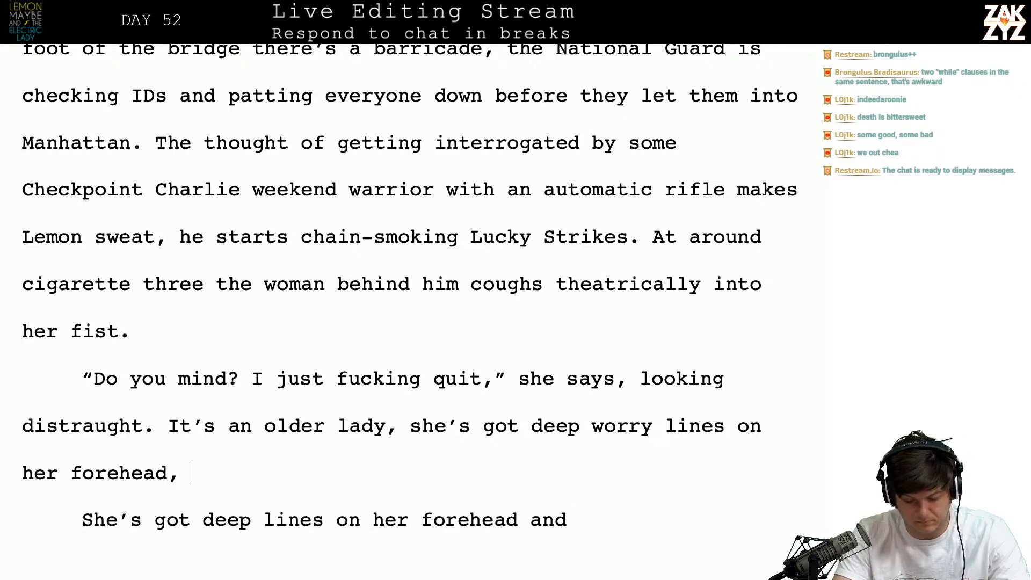
- Replace the comma after "her forehead" with "and that"
{"action": "type", "text": "an"}
{"action": "key", "text": "BackSpace"}
{"action": "key", "text": "BackSpace"}
{"action": "key", "text": "BackSpace"}
{"action": "type", "text": "and that "}
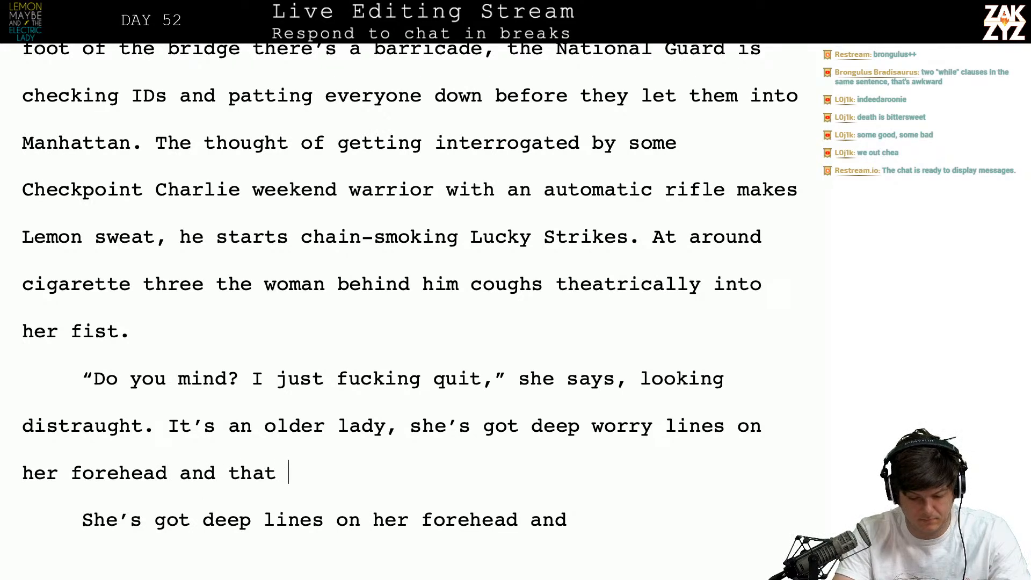
- Try "nut-brown skin that" as the continuation after "her forehead and that", and discard it together with "and that"
{"action": "type", "text": "nut-brown skin that"}
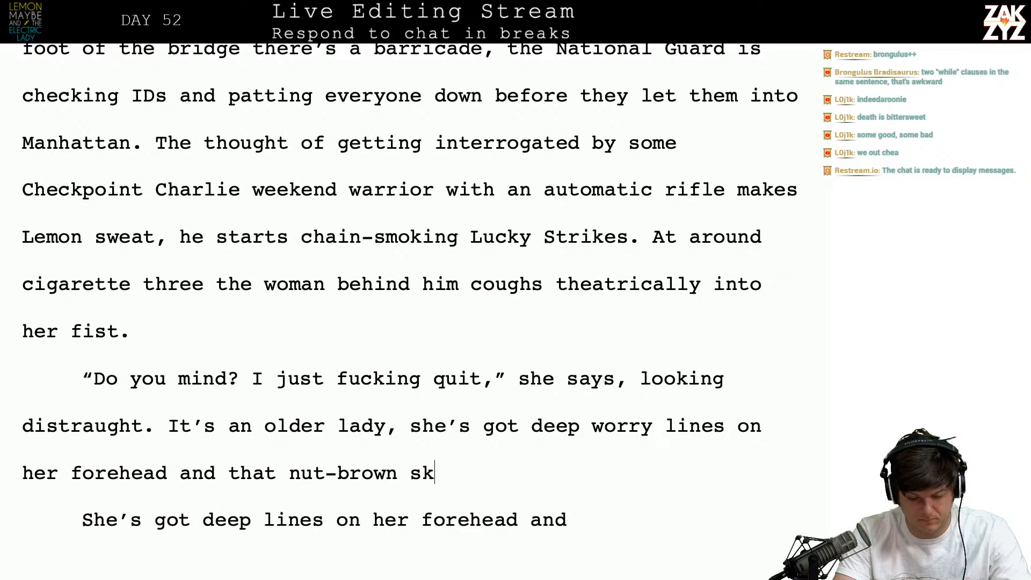
{"action": "key", "text": "BackSpace"}
{"action": "key", "text": "BackSpace"}
{"action": "key", "text": "BackSpace"}
{"action": "key", "text": "BackSpace"}
{"action": "key", "text": "BackSpace"}
{"action": "key", "text": "BackSpace"}
{"action": "key", "text": "BackSpace"}
{"action": "key", "text": "BackSpace"}
{"action": "key", "text": "BackSpace"}
{"action": "key", "text": "BackSpace"}
{"action": "key", "text": "BackSpace"}
{"action": "key", "text": "BackSpace"}
{"action": "key", "text": "BackSpace"}
{"action": "key", "text": "BackSpace"}
{"action": "key", "text": "BackSpace"}
{"action": "key", "text": "BackSpace"}
{"action": "key", "text": "BackSpace"}
{"action": "key", "text": "BackSpace"}
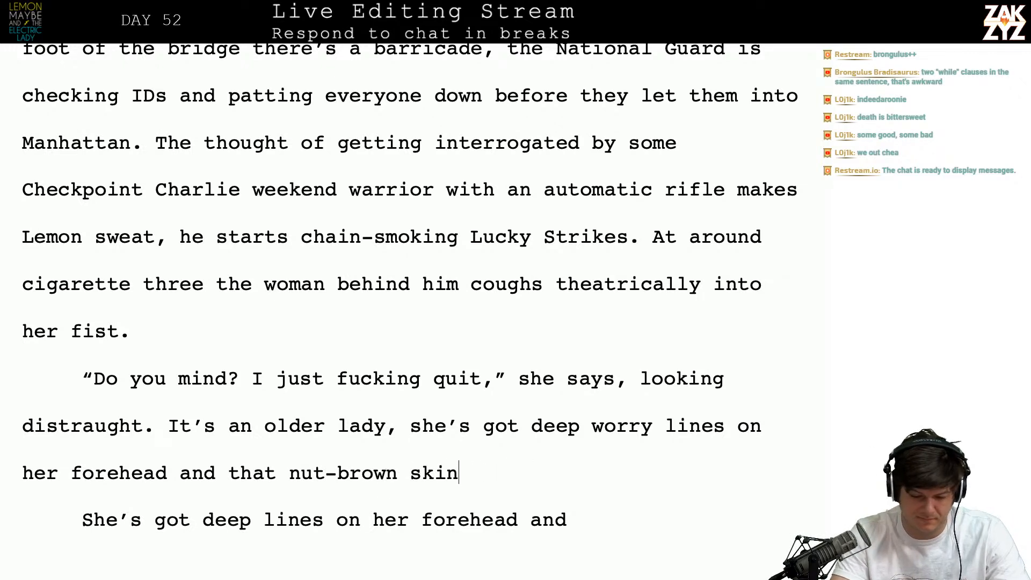
{"action": "key", "text": "BackSpace"}
{"action": "key", "text": "BackSpace"}
{"action": "key", "text": "BackSpace"}
{"action": "key", "text": "BackSpace"}
{"action": "key", "text": "BackSpace"}
{"action": "key", "text": "BackSpace"}
{"action": "key", "text": "BackSpace"}
{"action": "key", "text": "BackSpace"}
{"action": "key", "text": "BackSpace"}
{"action": "key", "text": "BackSpace"}
{"action": "key", "text": "BackSpace"}
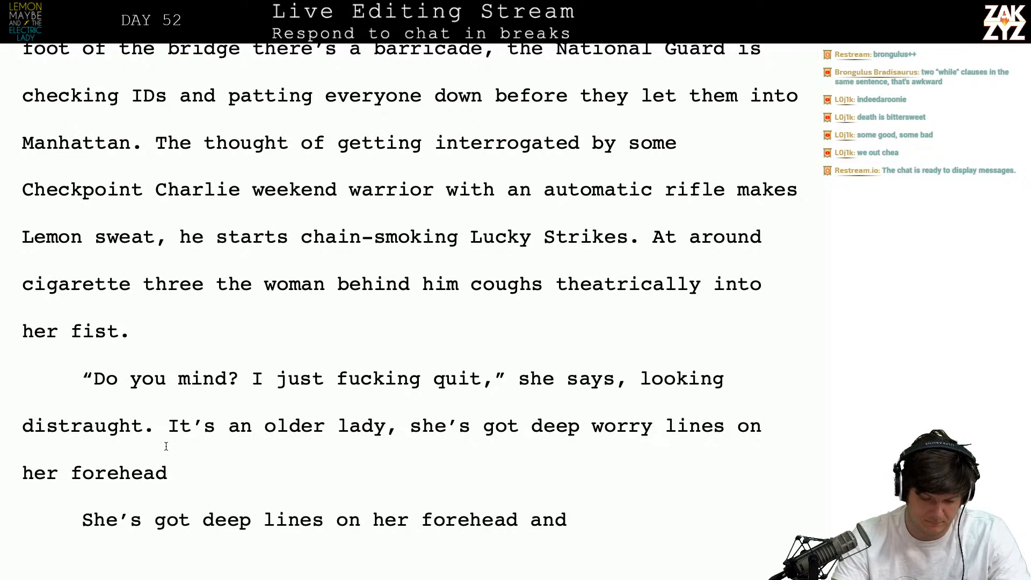
- Split the older lady draft into its own paragraph and restart the description after "distraught." with "It's an older woman,"
{"action": "key", "text": "Return"}
{"action": "type", "text": "IT's an"}
{"action": "key", "text": "BackSpace"}
{"action": "key", "text": "BackSpace"}
{"action": "key", "text": "BackSpace"}
{"action": "key", "text": "BackSpace"}
{"action": "key", "text": "BackSpace"}
{"action": "key", "text": "BackSpace"}
{"action": "type", "text": "t's an older woman,"}
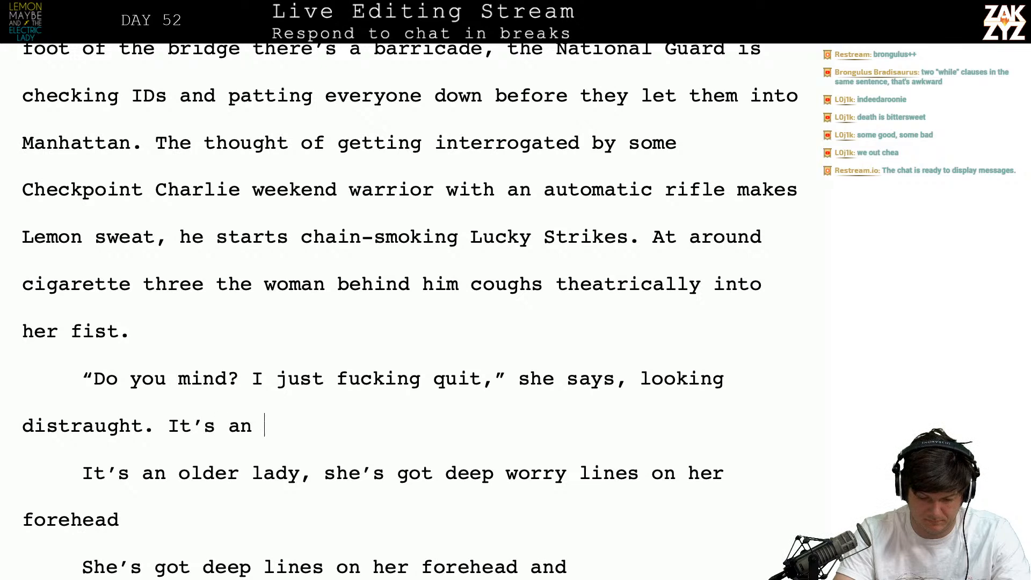
- Continue the sentence with "looks like she spent a lot of time in the sun, and there are deep worry lines in her forehead."
{"action": "type", "text": " looks like she d"}
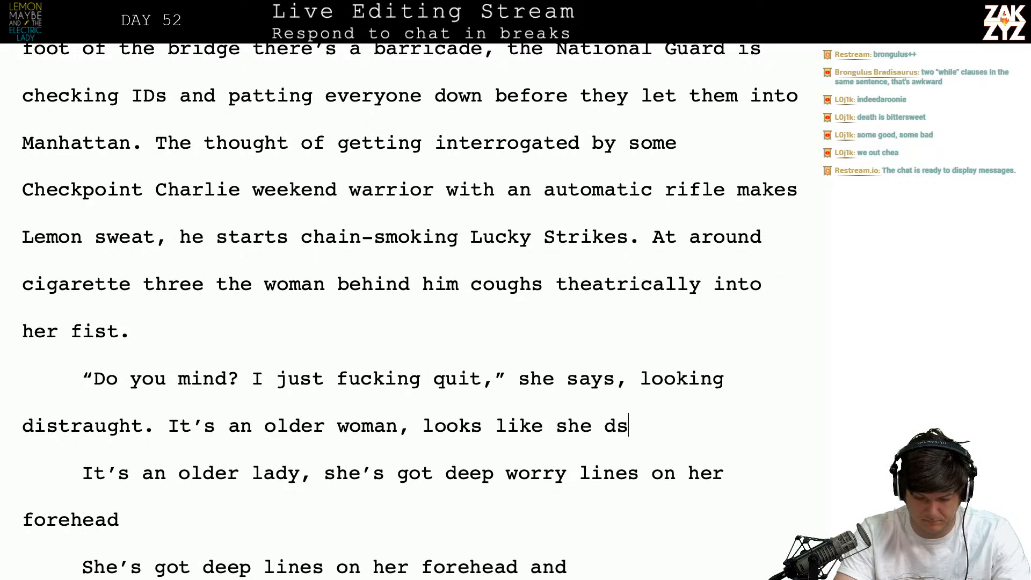
{"action": "type", "text": "s"}
{"action": "key", "text": "BackSpace"}
{"action": "key", "text": "BackSpace"}
{"action": "type", "text": "spent a lot of time in t"}
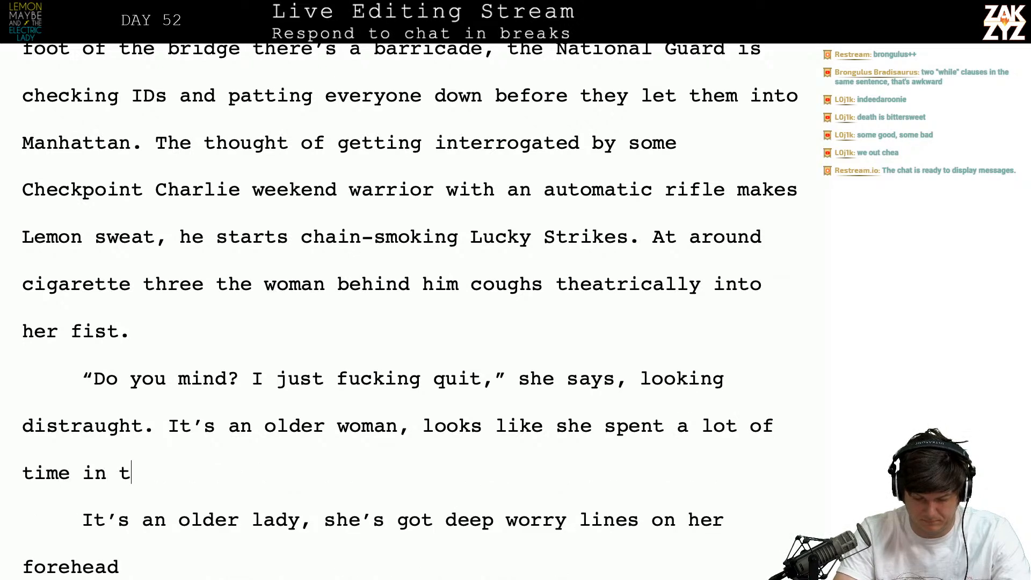
{"action": "type", "text": "he sun, and there "}
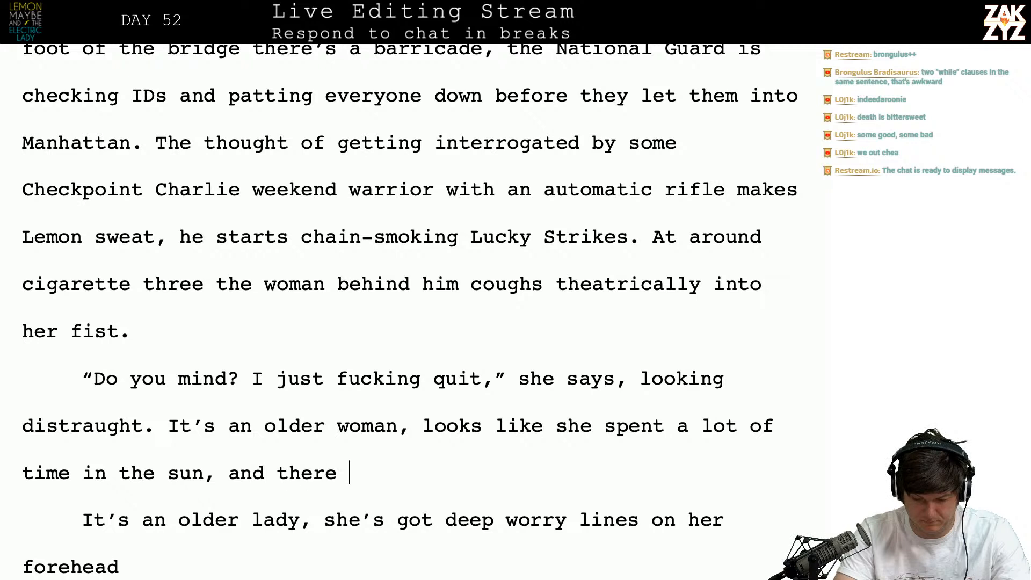
{"action": "type", "text": "are deep worr"}
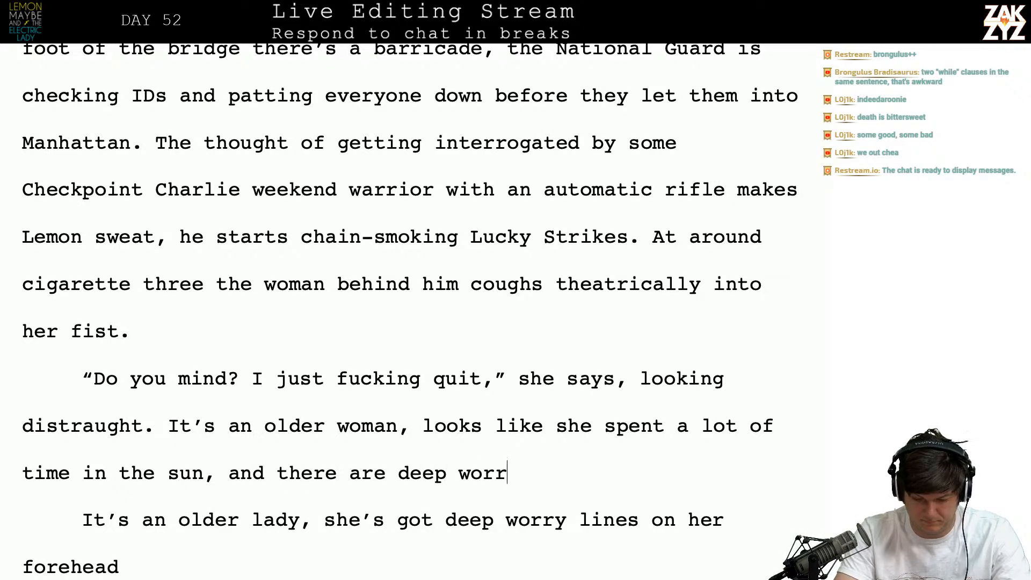
{"action": "type", "text": "y lines in her forehead."}
- Start a new paragraph reading "Nah, I don't mind," Lemon grins. He extends the pack., with the spoken words in quotation marks
{"action": "key", "text": "Return"}
{"action": "key", "text": "Return"}
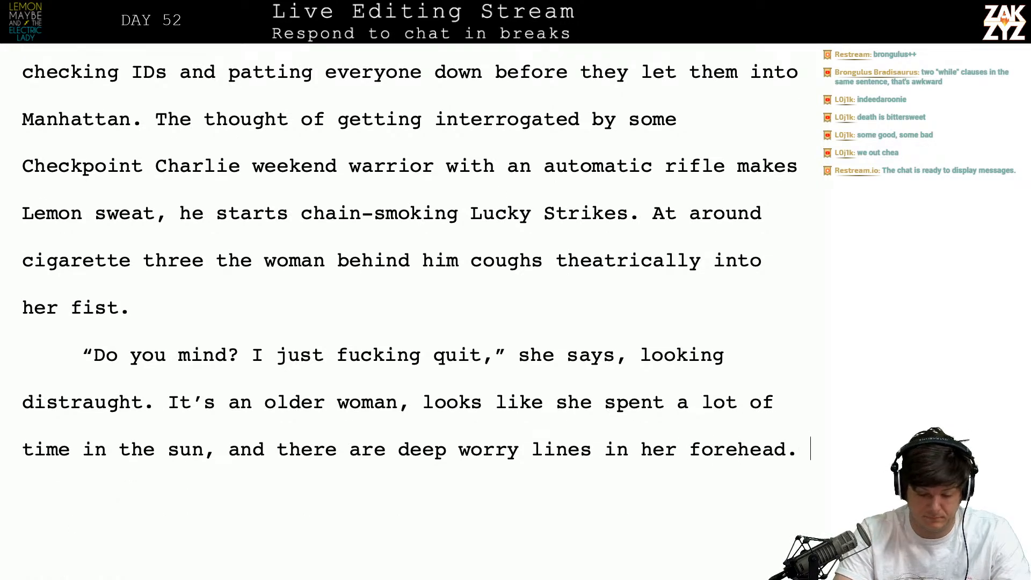
{"action": "type", "text": "\"Nah, I don't mind."}
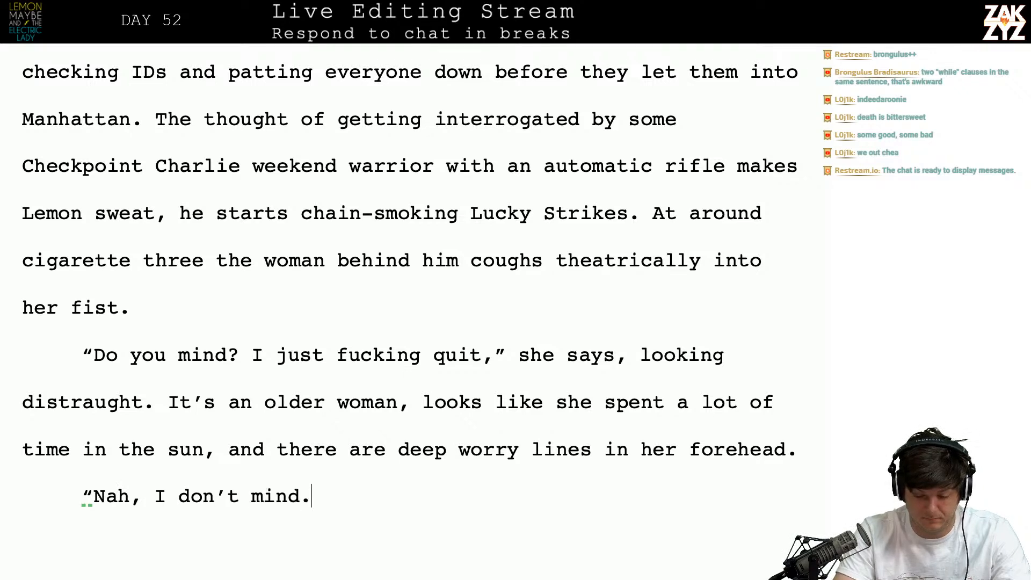
{"action": "type", "text": ",\" Lemon grins. He"}
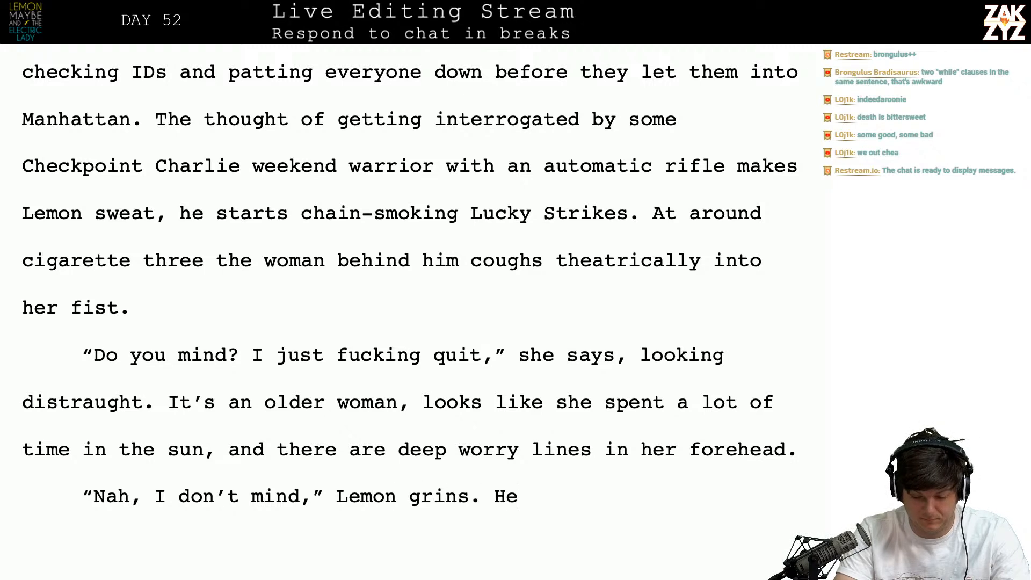
{"action": "type", "text": "ext"}
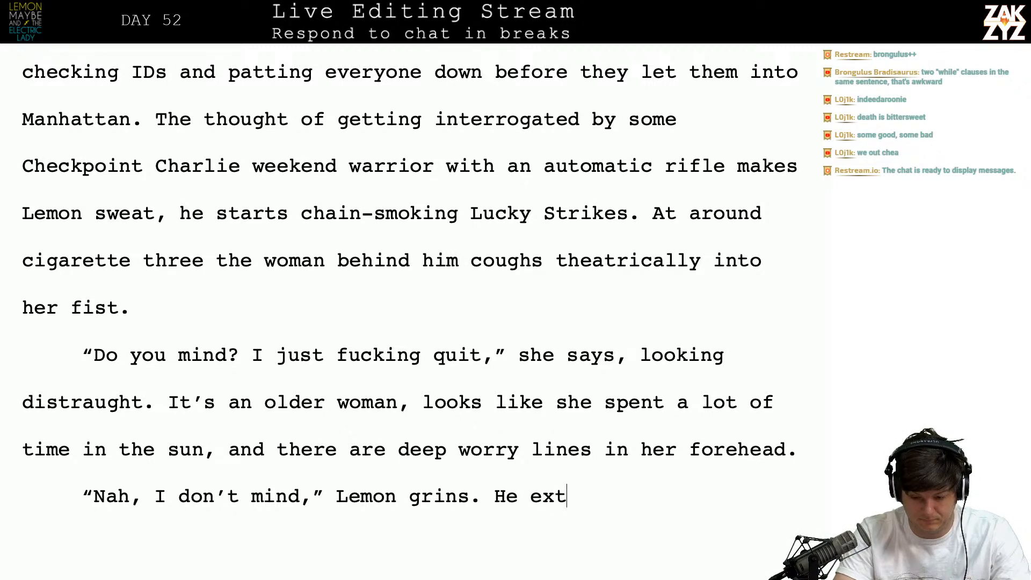
{"action": "type", "text": "ends the pack,"}
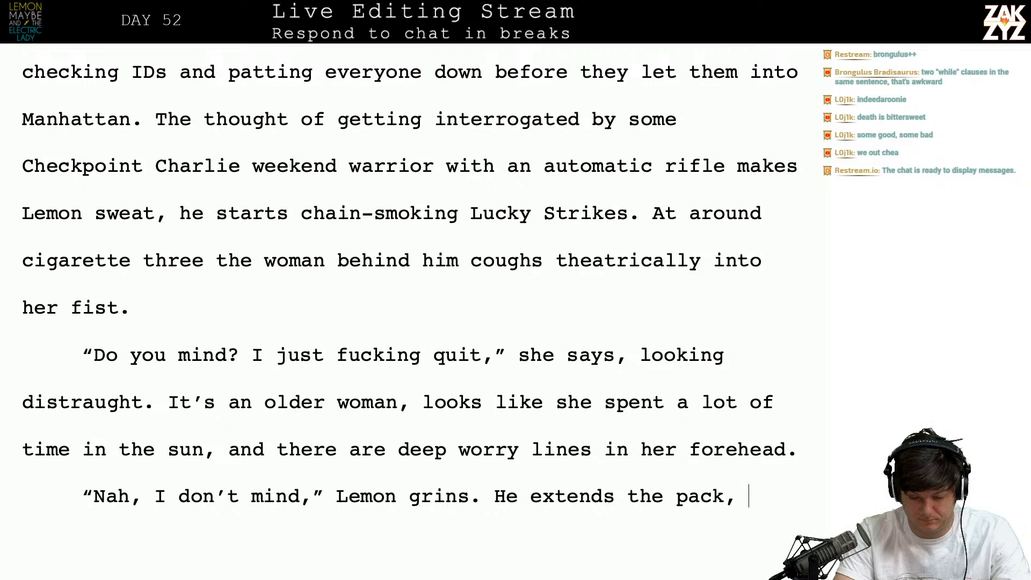
{"action": "key", "text": "BackSpace"}
{"action": "key", "text": "BackSpace"}
{"action": "type", "text": ". She h"}
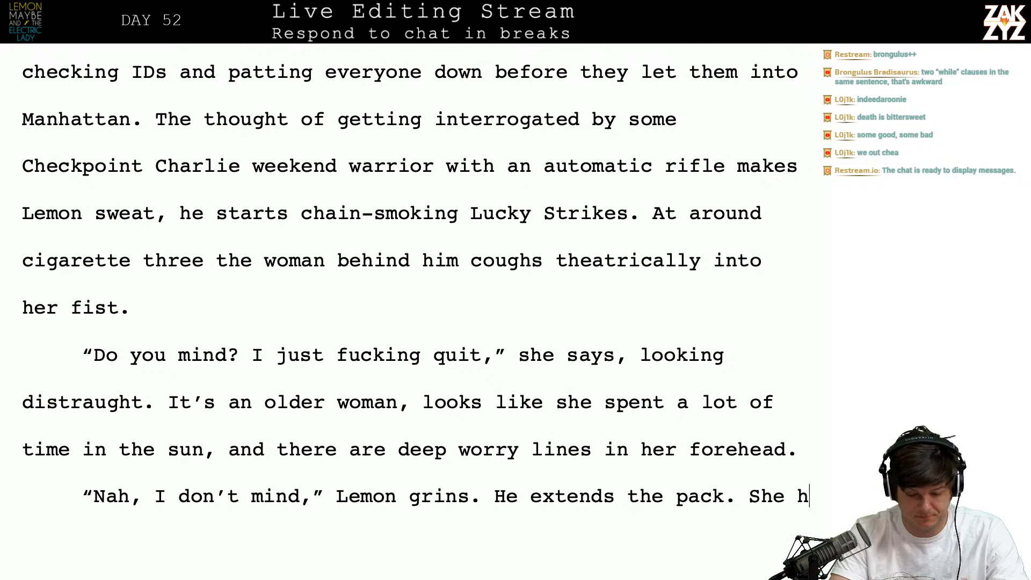
- Add "She hesitates, but accepts a cigarette." after "He extends the pack.", dropping the trial continuation ", he lights"
{"action": "type", "text": "esitates, but accepts a cigarette, he lights"}
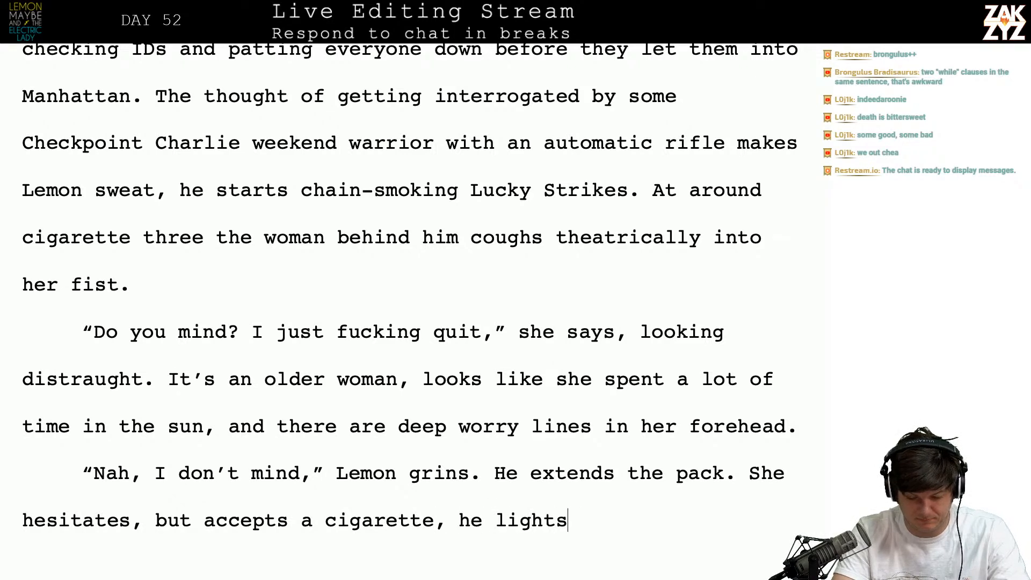
{"action": "key", "text": "BackSpace"}
{"action": "key", "text": "BackSpace"}
{"action": "key", "text": "BackSpace"}
{"action": "key", "text": "BackSpace"}
{"action": "key", "text": "BackSpace"}
{"action": "key", "text": "BackSpace"}
{"action": "key", "text": "BackSpace"}
{"action": "key", "text": "BackSpace"}
{"action": "key", "text": "BackSpace"}
{"action": "key", "text": "BackSpace"}
{"action": "key", "text": "BackSpace"}
{"action": "key", "text": "BackSpace"}
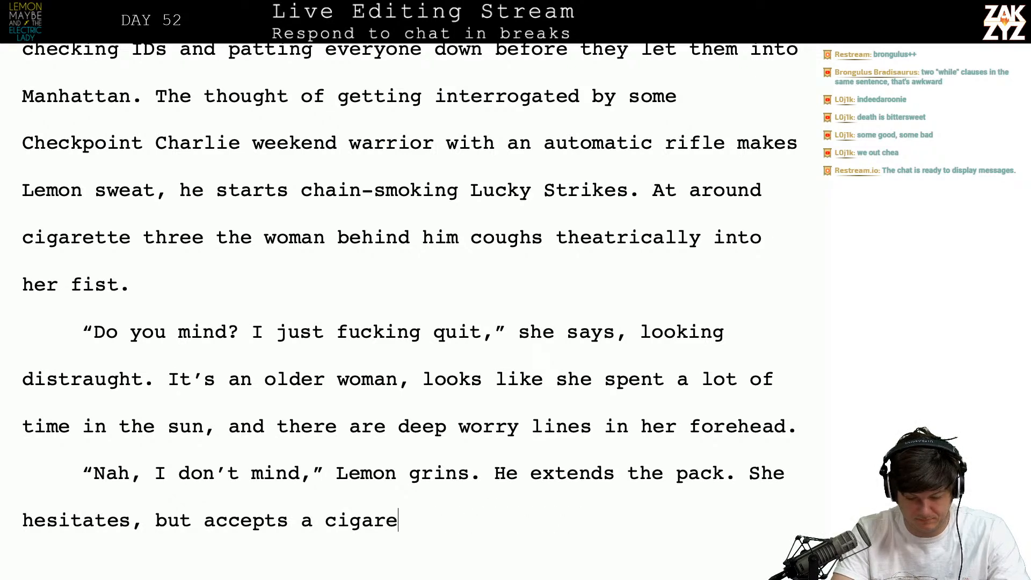
{"action": "type", "text": "te."}
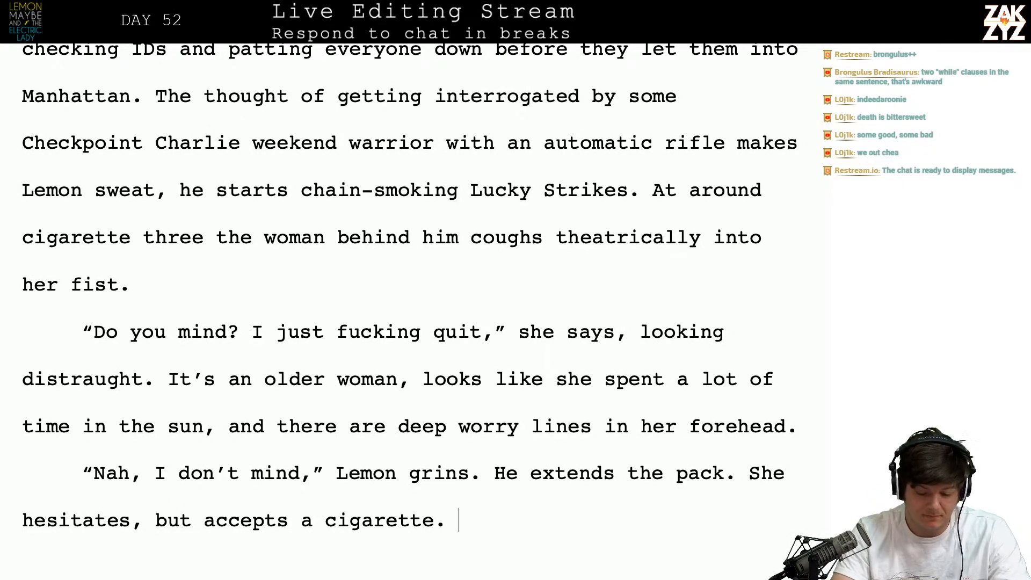
- Replace "accepts a cigarette" with "takes a smoke and he lights it for her" in the sentence about her hesitating
{"action": "key", "text": "BackSpace"}
{"action": "key", "text": "BackSpace"}
{"action": "key", "text": "BackSpace"}
{"action": "key", "text": "BackSpace"}
{"action": "key", "text": "BackSpace"}
{"action": "key", "text": "BackSpace"}
{"action": "key", "text": "BackSpace"}
{"action": "key", "text": "BackSpace"}
{"action": "key", "text": "BackSpace"}
{"action": "key", "text": "BackSpace"}
{"action": "key", "text": "BackSpace"}
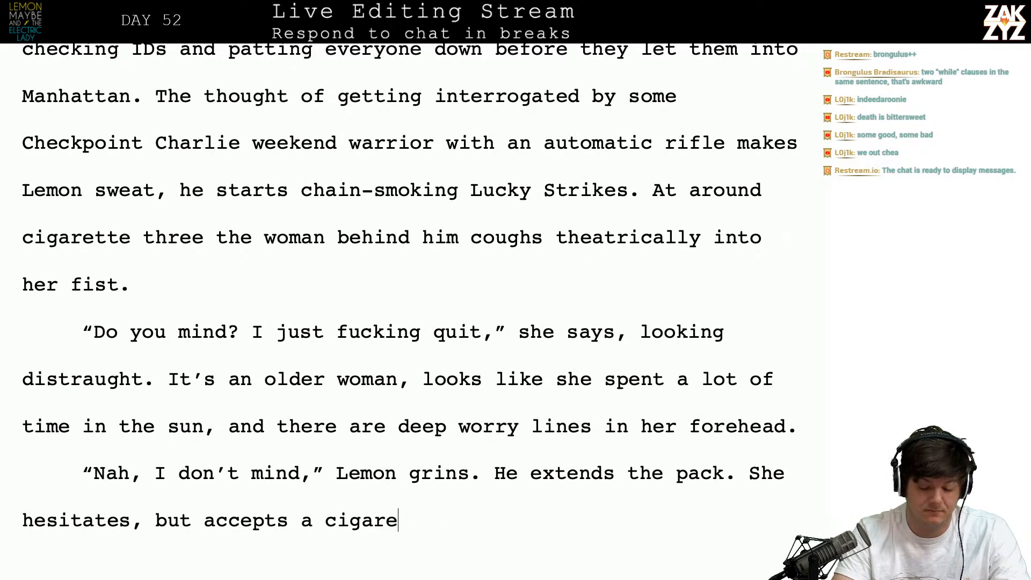
{"action": "type", "text": "a"}
{"action": "key", "text": "BackSpace"}
{"action": "key", "text": "BackSpace"}
{"action": "key", "text": "BackSpace"}
{"action": "key", "text": "BackSpace"}
{"action": "key", "text": "BackSpace"}
{"action": "key", "text": "BackSpace"}
{"action": "key", "text": "BackSpace"}
{"action": "key", "text": "BackSpace"}
{"action": "key", "text": "BackSpace"}
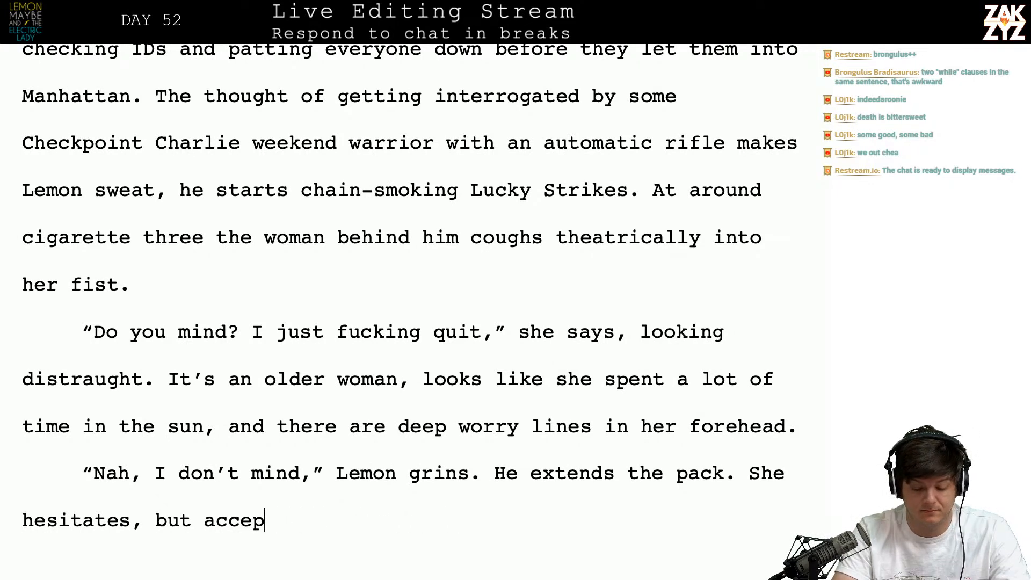
{"action": "type", "text": "ta"}
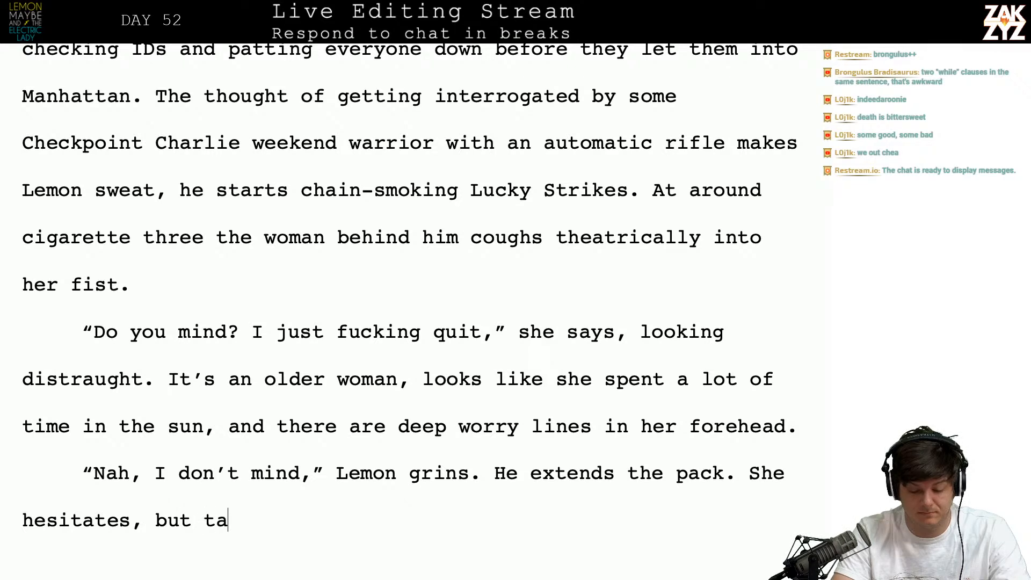
{"action": "type", "text": "kes a smoke and h"}
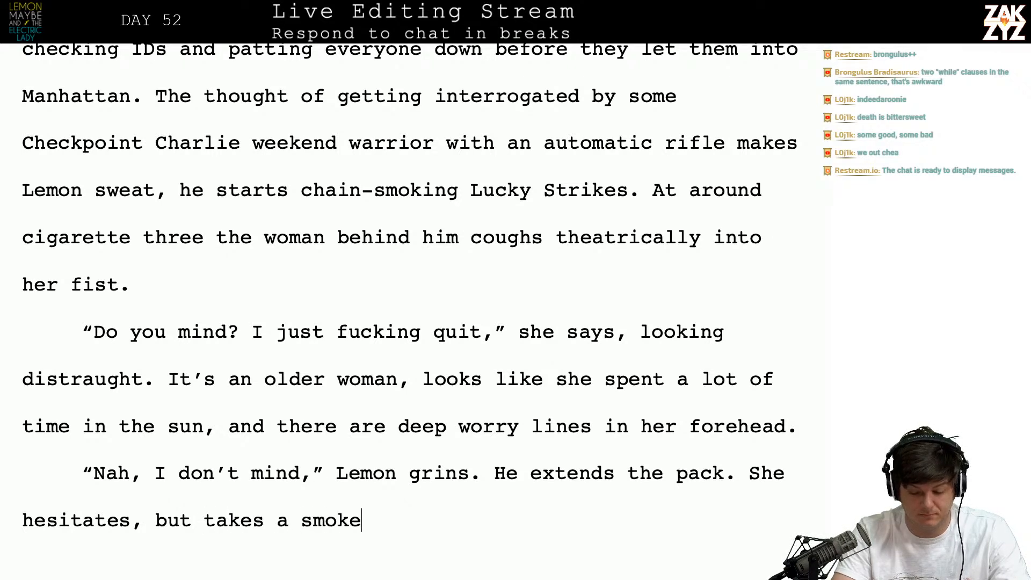
{"action": "key", "text": "BackSpace"}
{"action": "type", "text": "nd he lights it for her. "}
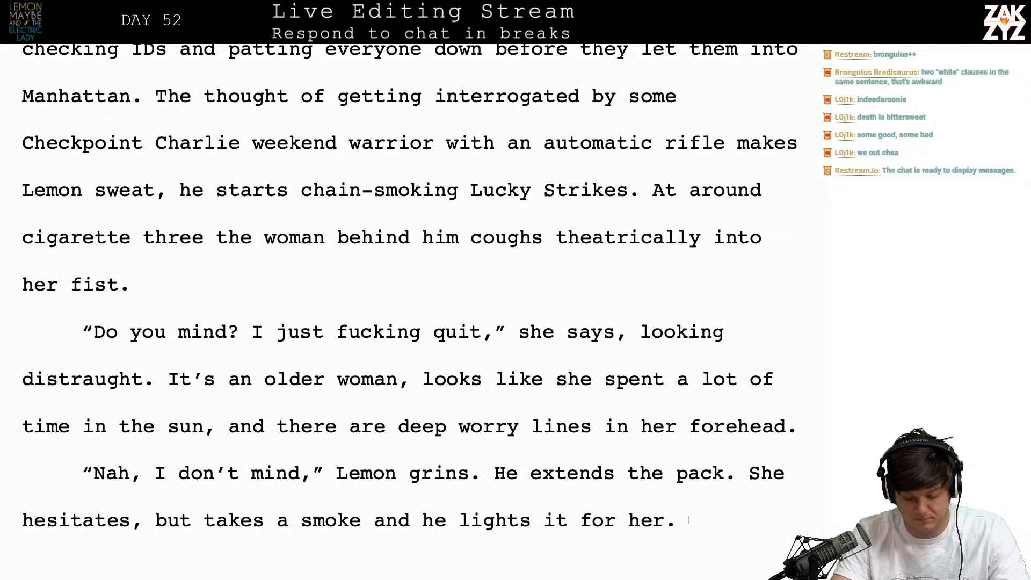
- Add "She takes a deep drag, not even unphased that they're" after "he lights it for her."
{"action": "type", "text": "Not"}
{"action": "key", "text": "BackSpace"}
{"action": "key", "text": "BackSpace"}
{"action": "key", "text": "BackSpace"}
{"action": "key", "text": "BackSpace"}
{"action": "type", "text": "She takes "}
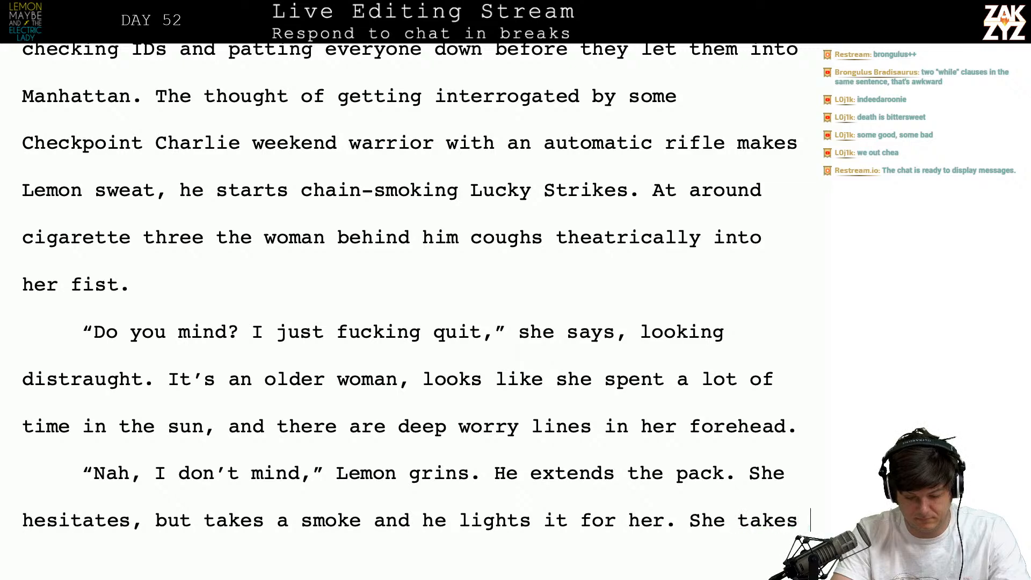
{"action": "type", "text": "a deep drag, not even unf"}
{"action": "key", "text": "BackSpace"}
{"action": "key", "text": "BackSpace"}
{"action": "type", "text": "nphased "}
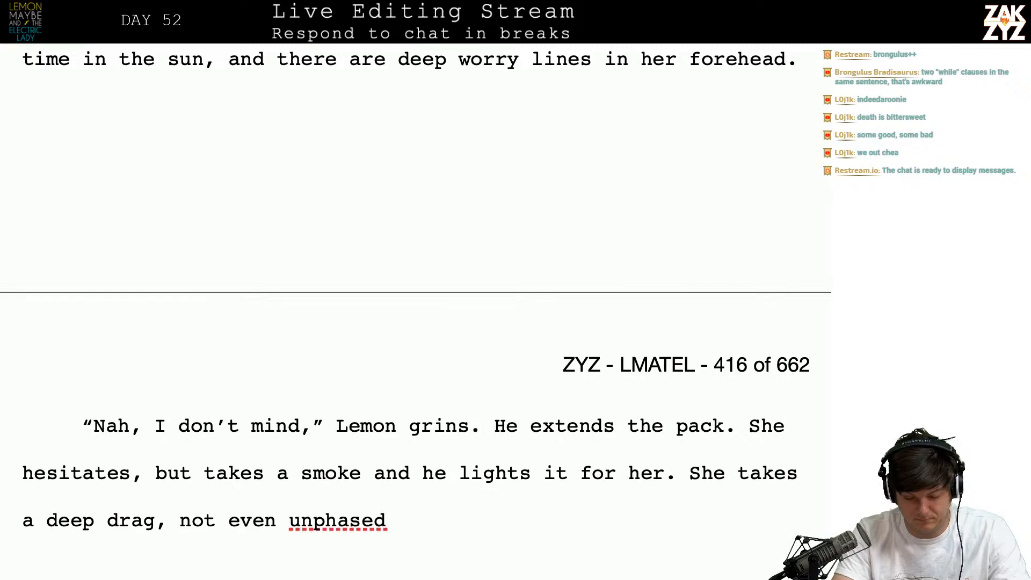
{"action": "type", "text": "that they're"}
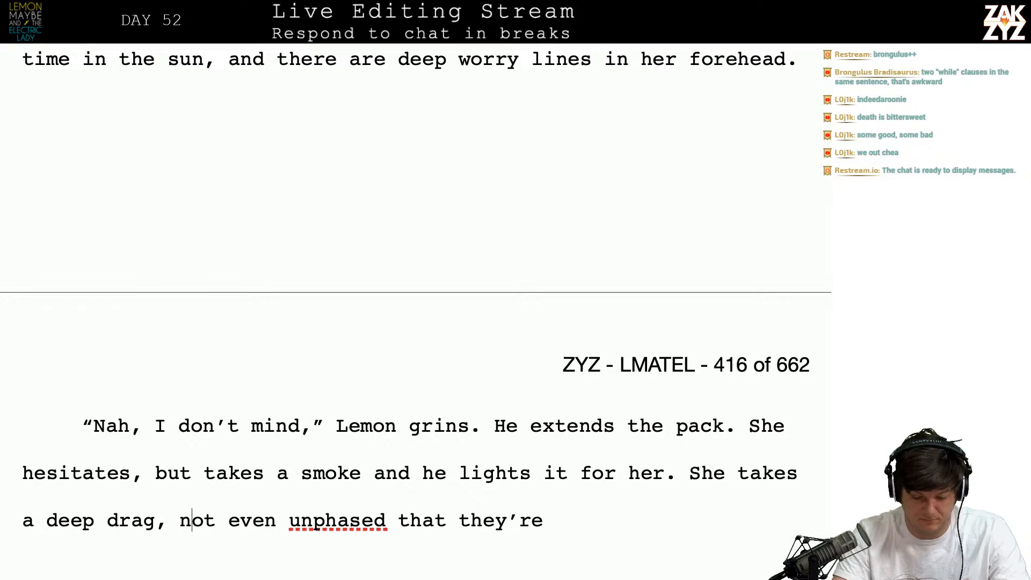
- Set the fragment "not even unphased that they're" apart in its own paragraph, separated by a blank line
{"action": "key", "text": "Return"}
{"action": "key", "text": "Return"}
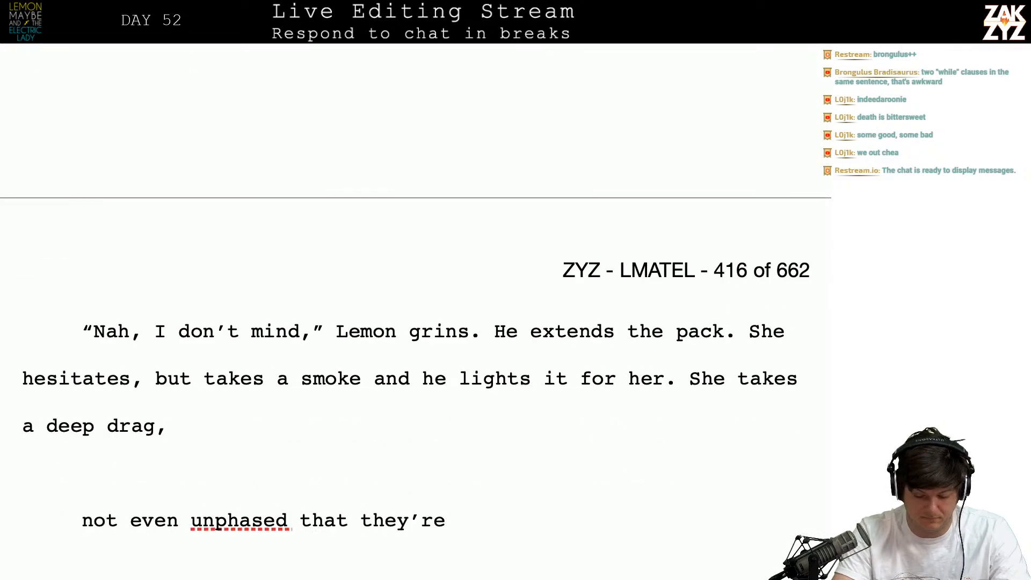
{"action": "type", "text": "not"}
{"action": "key", "text": "BackSpace"}
{"action": "key", "text": "BackSpace"}
{"action": "key", "text": "BackSpace"}
{"action": "key", "text": "BackSpace"}
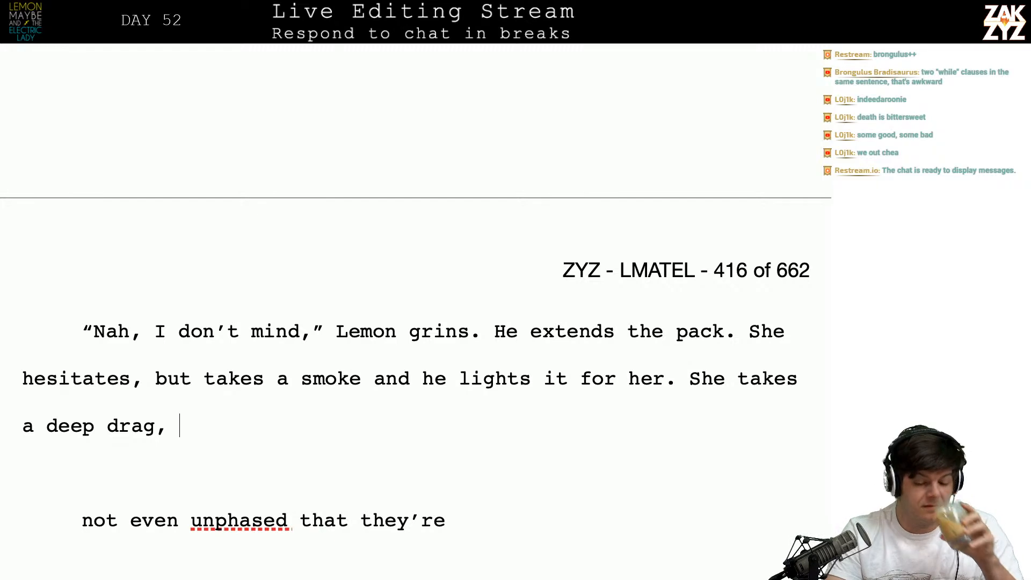
- Delete "She takes a deep drag," from the end of the paragraph about lighting her smoke
{"action": "key", "text": "BackSpace"}
{"action": "key", "text": "BackSpace"}
{"action": "key", "text": "BackSpace"}
{"action": "key", "text": "BackSpace"}
{"action": "key", "text": "BackSpace"}
{"action": "key", "text": "BackSpace"}
{"action": "key", "text": "BackSpace"}
{"action": "key", "text": "BackSpace"}
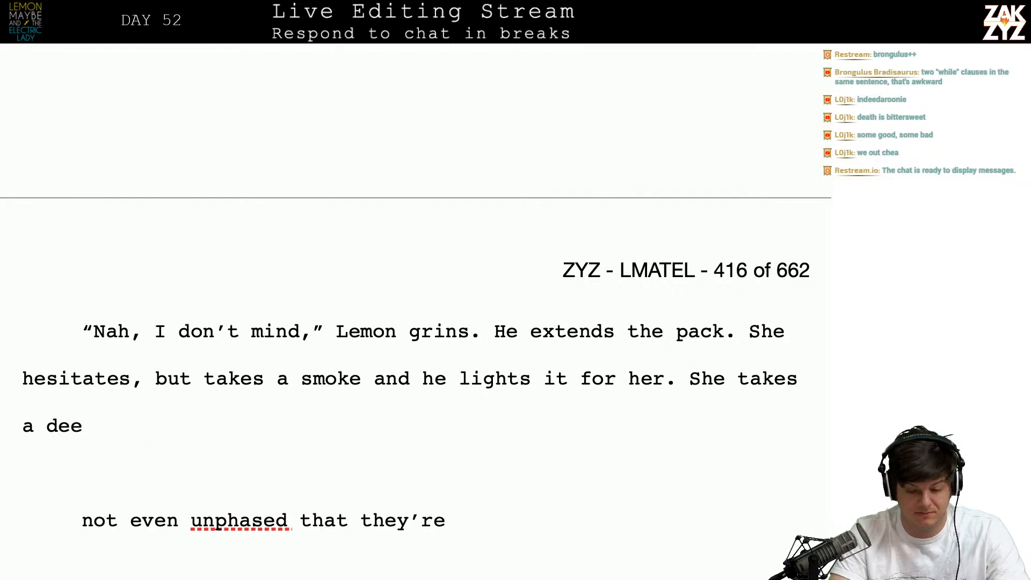
{"action": "key", "text": "BackSpace"}
{"action": "key", "text": "BackSpace"}
{"action": "key", "text": "BackSpace"}
{"action": "key", "text": "BackSpace"}
{"action": "key", "text": "BackSpace"}
{"action": "key", "text": "BackSpace"}
{"action": "key", "text": "BackSpace"}
{"action": "key", "text": "BackSpace"}
{"action": "key", "text": "BackSpace"}
{"action": "key", "text": "BackSpace"}
{"action": "key", "text": "BackSpace"}
{"action": "key", "text": "BackSpace"}
{"action": "key", "text": "BackSpace"}
{"action": "key", "text": "BackSpace"}
{"action": "key", "text": "BackSpace"}
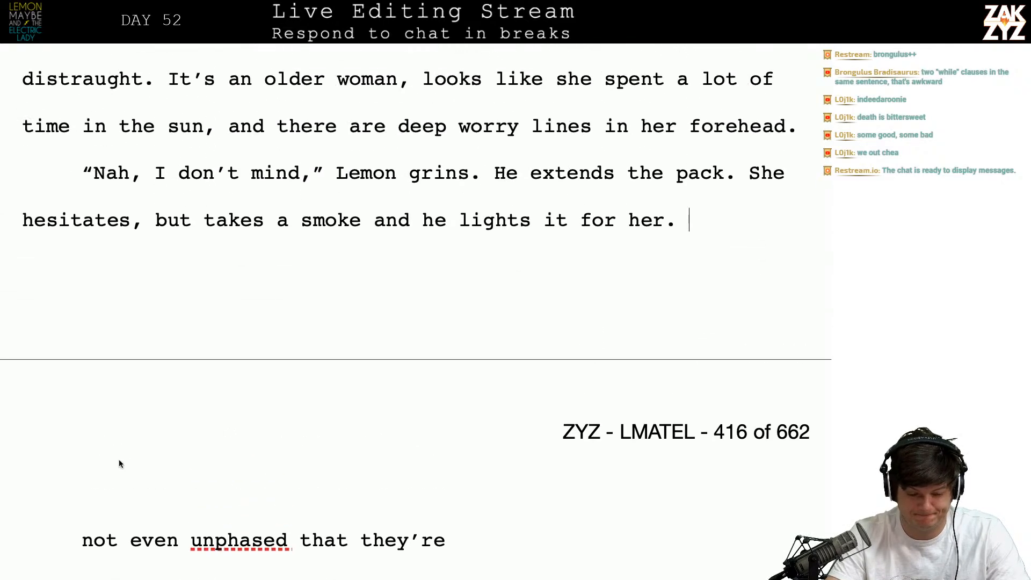
- Add "with her bottom lip under her top, but then she takes a smoke." after "She hesitates" and push the old wording into a new paragraph
{"action": "left_click", "coordinate": [131, 223]}
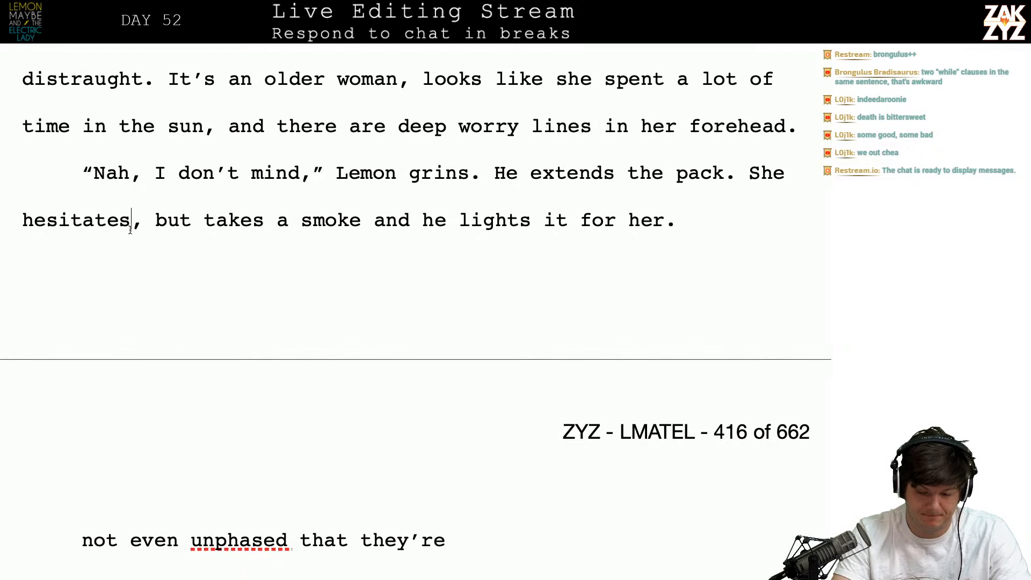
{"action": "type", "text": "with her bott"}
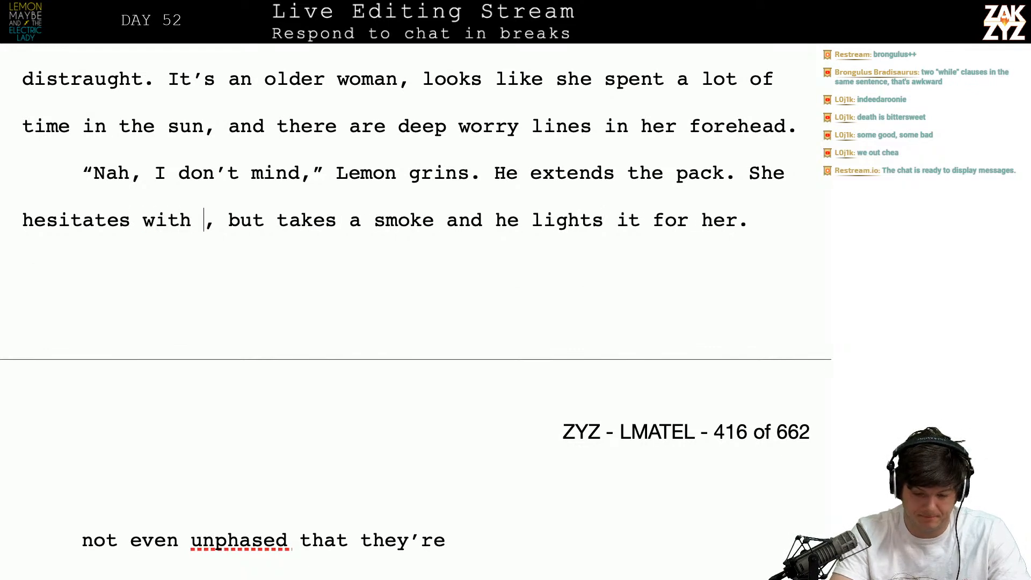
{"action": "type", "text": "om "}
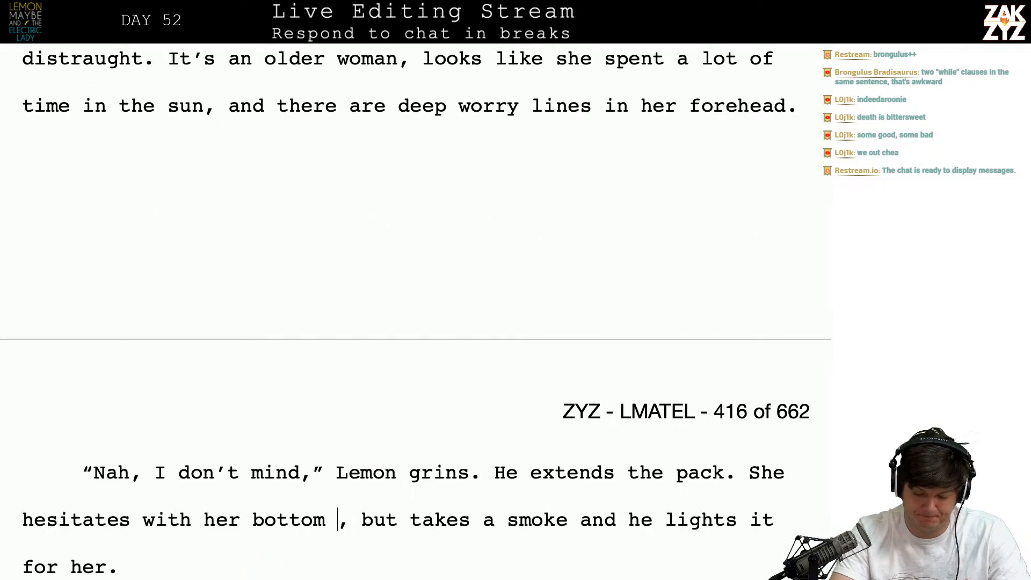
{"action": "type", "text": "lip under her t"}
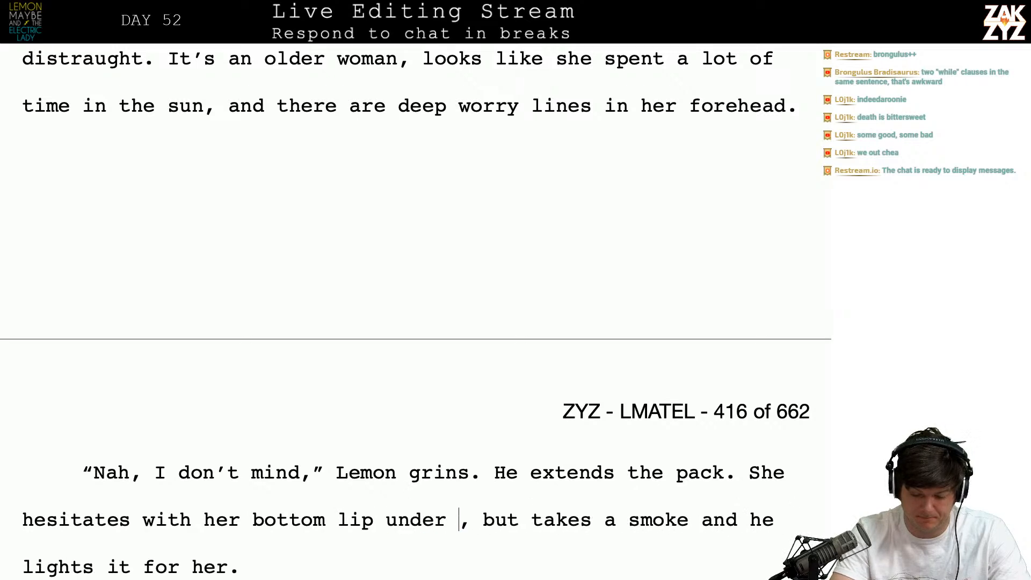
{"action": "type", "text": "op, but "}
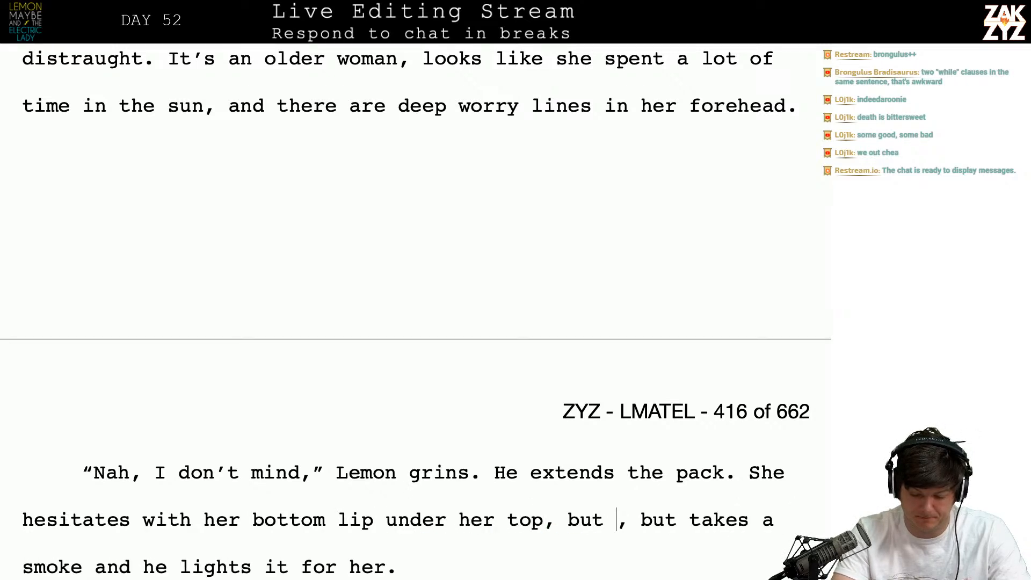
{"action": "type", "text": "then she takes a s"}
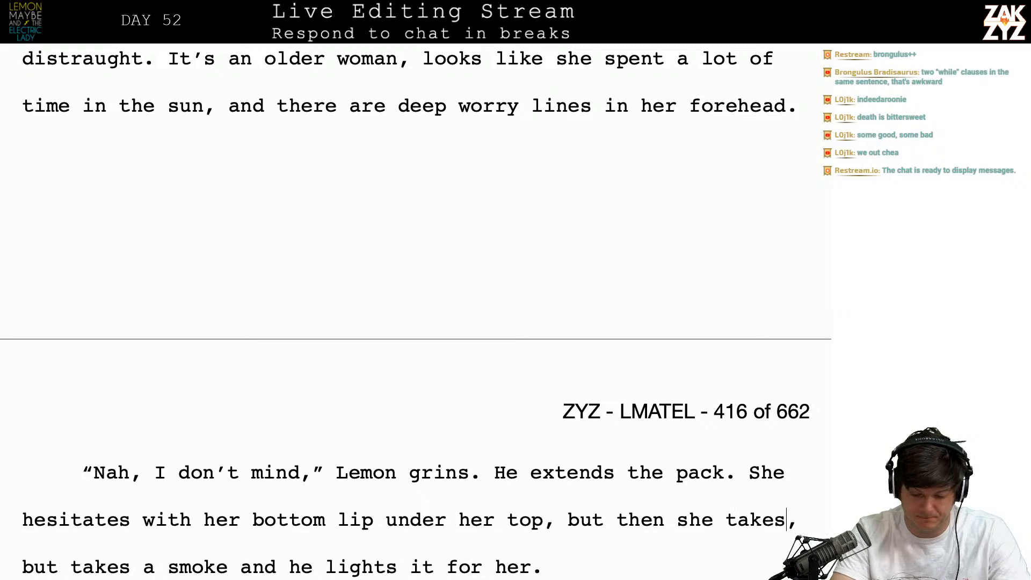
{"action": "type", "text": "moke."}
{"action": "key", "text": "Return"}
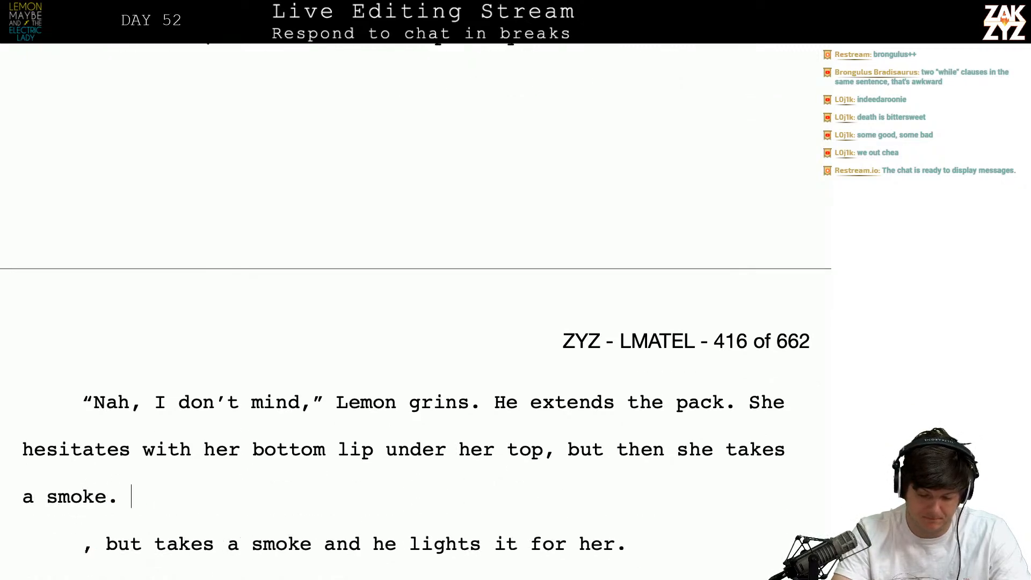
{"action": "type", "text": "This isn'"}
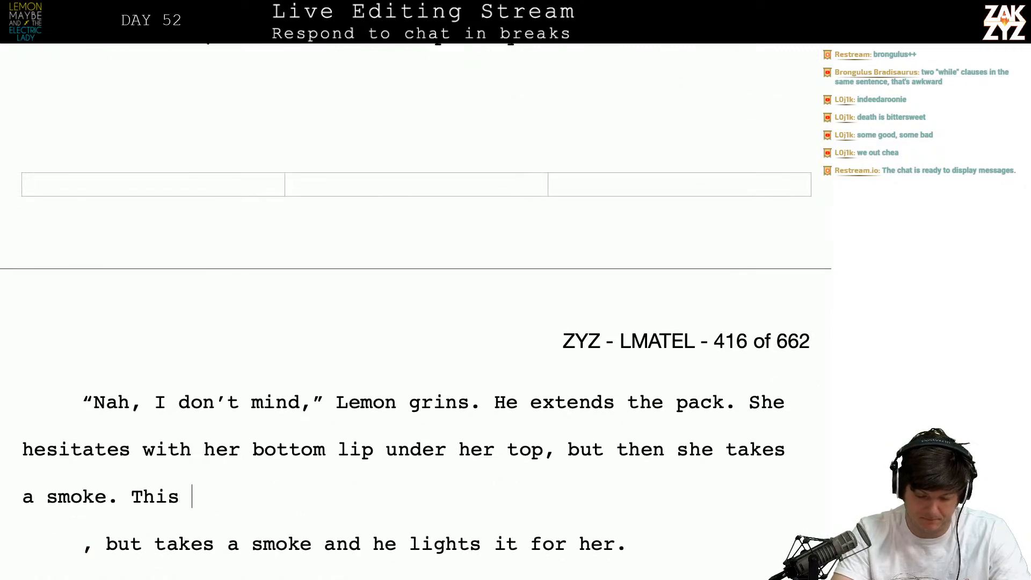
{"action": "key", "text": "BackSpace"}
{"action": "key", "text": "BackSpace"}
{"action": "key", "text": "BackSpace"}
{"action": "key", "text": "BackSpace"}
{"action": "key", "text": "BackSpace"}
{"action": "key", "text": "BackSpace"}
{"action": "key", "text": "BackSpace"}
{"action": "key", "text": "BackSpace"}
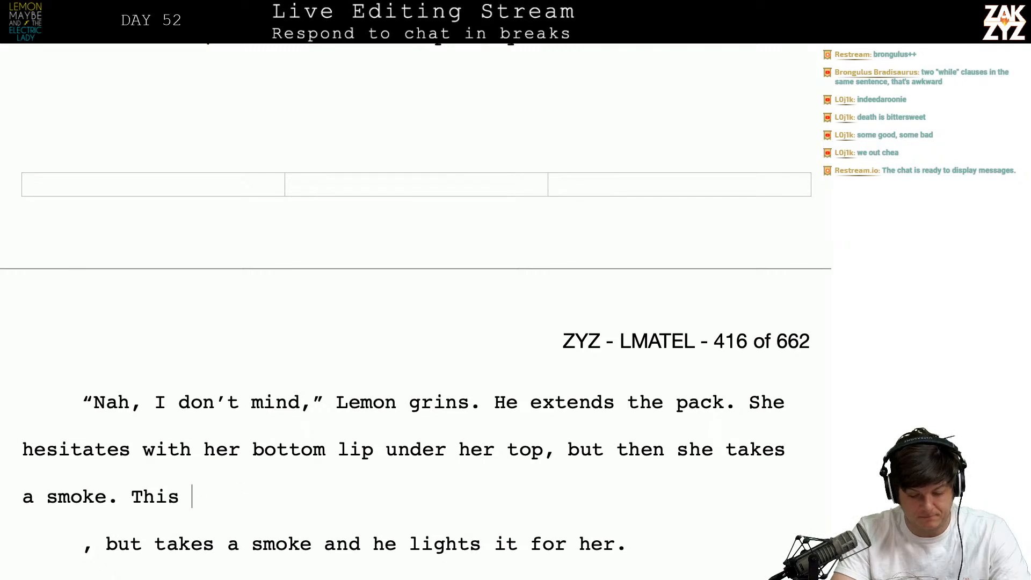
{"action": "type", "text": "his is no"}
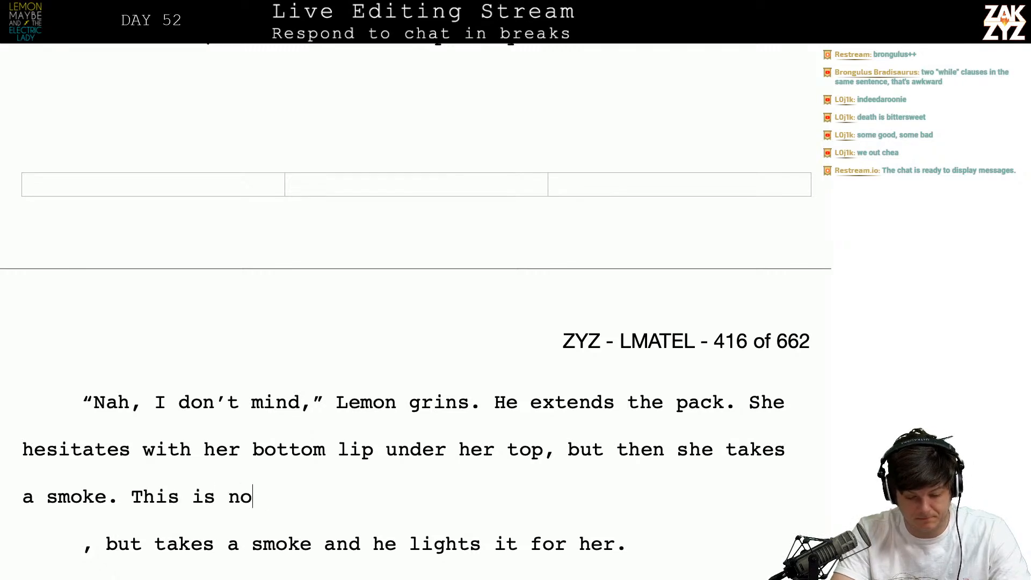
{"action": "type", "text": " kinda day for tempre"}
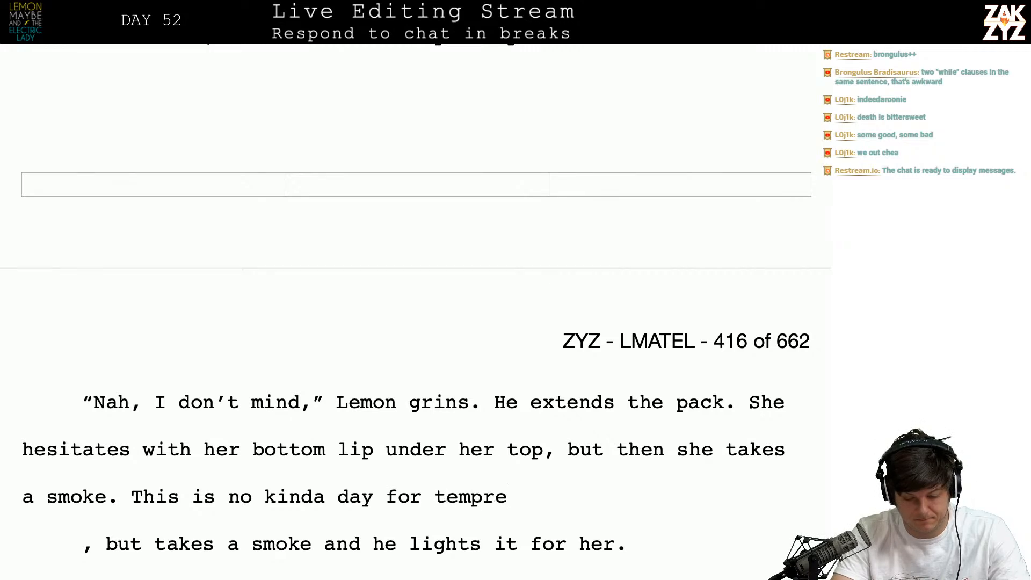
{"action": "key", "text": "BackSpace"}
{"action": "key", "text": "BackSpace"}
{"action": "key", "text": "BackSpace"}
{"action": "key", "text": "BackSpace"}
{"action": "key", "text": "BackSpace"}
{"action": "key", "text": "BackSpace"}
{"action": "key", "text": "BackSpace"}
{"action": "key", "text": "BackSpace"}
{"action": "key", "text": "BackSpace"}
{"action": "key", "text": "BackSpace"}
{"action": "key", "text": "BackSpace"}
{"action": "key", "text": "BackSpace"}
{"action": "key", "text": "BackSpace"}
{"action": "key", "text": "BackSpace"}
{"action": "key", "text": "BackSpace"}
{"action": "key", "text": "BackSpace"}
{"action": "key", "text": "BackSpace"}
{"action": "key", "text": "BackSpace"}
{"action": "key", "text": "BackSpace"}
{"action": "key", "text": "BackSpace"}
{"action": "key", "text": "BackSpace"}
{"action": "key", "text": "BackSpace"}
{"action": "key", "text": "BackSpace"}
{"action": "key", "text": "BackSpace"}
{"action": "key", "text": "BackSpace"}
{"action": "key", "text": "BackSpace"}
{"action": "key", "text": "BackSpace"}
{"action": "key", "text": "BackSpace"}
{"action": "key", "text": "BackSpace"}
- Add the sentence "Today's not the day for moderation." after "but then she takes a smoke."
{"action": "type", "text": "oday's n"}
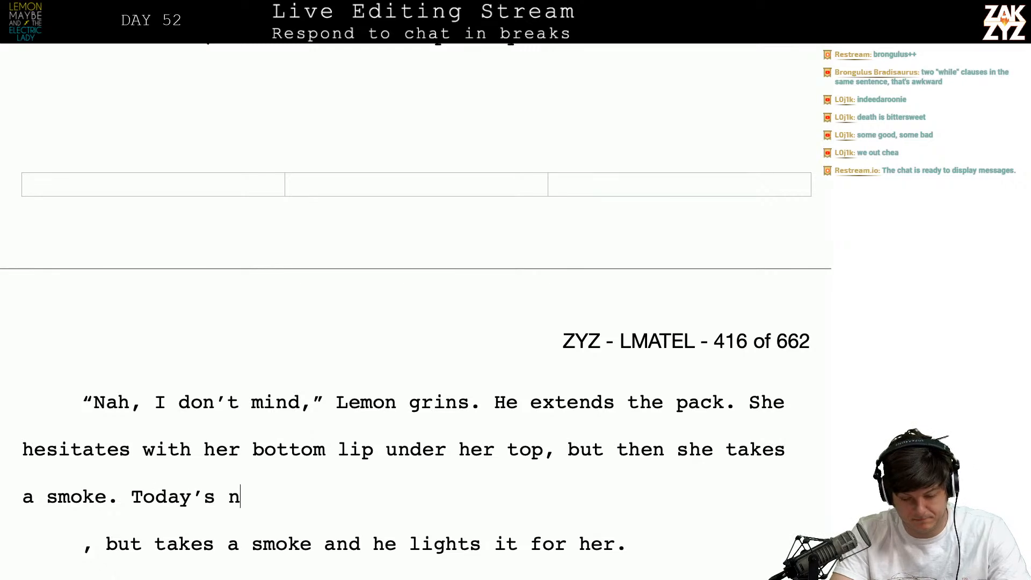
{"action": "type", "text": "ot the day for"}
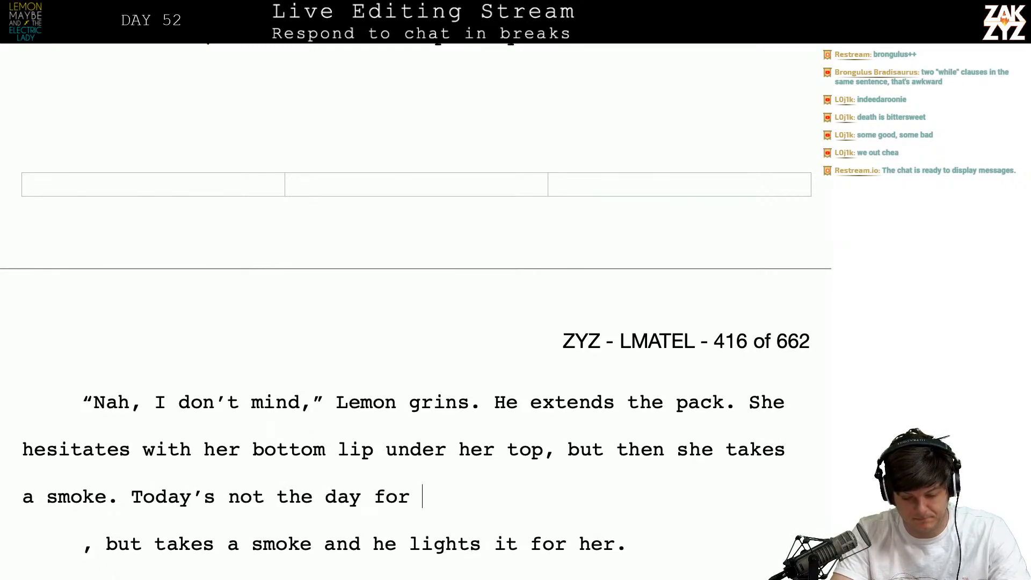
{"action": "type", "text": " moderation."}
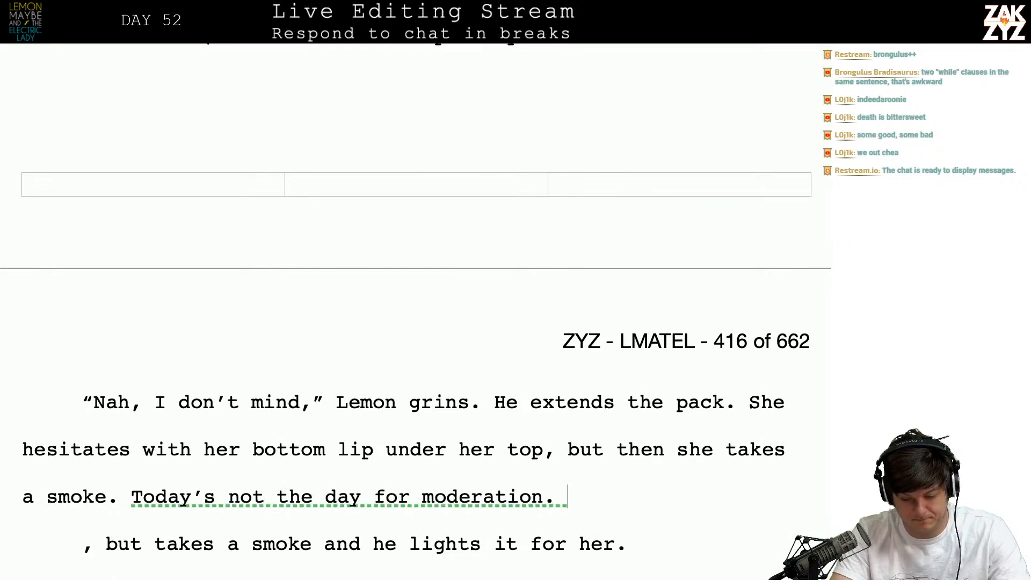
- Continue the paragraph after "moderation." with "Lemon lights it for her, she takes a deep, soulful drag,"
{"action": "type", "text": "Lemon lights "}
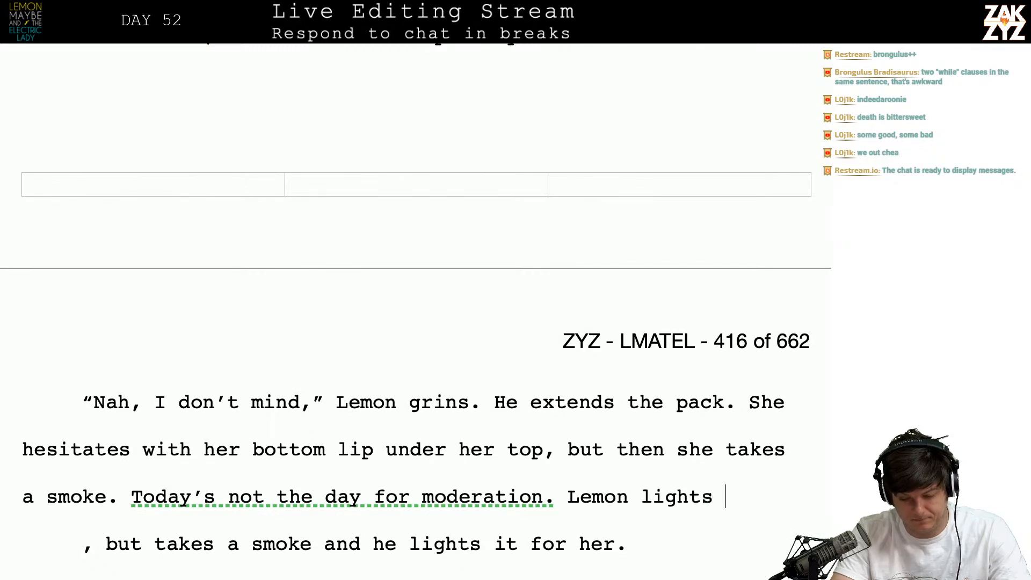
{"action": "type", "text": "it for her, she t"}
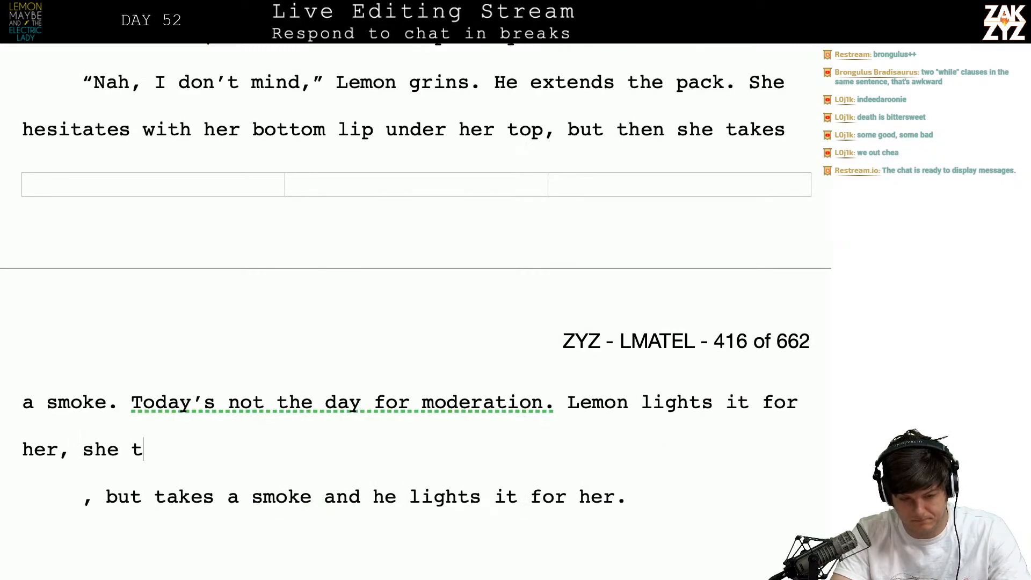
{"action": "type", "text": "akes a deep,,"}
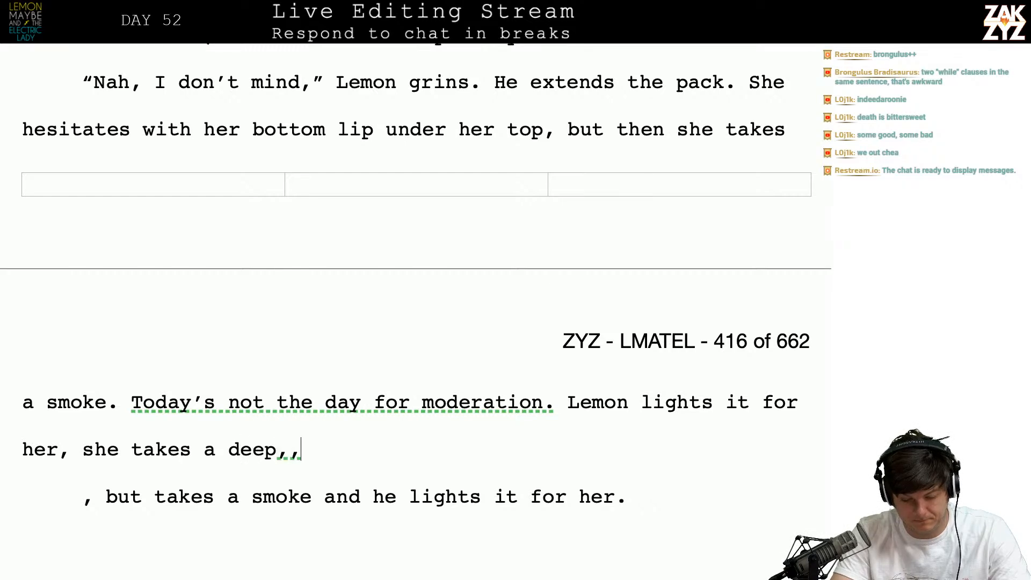
{"action": "key", "text": "BackSpace"}
{"action": "type", "text": "soulful drage"}
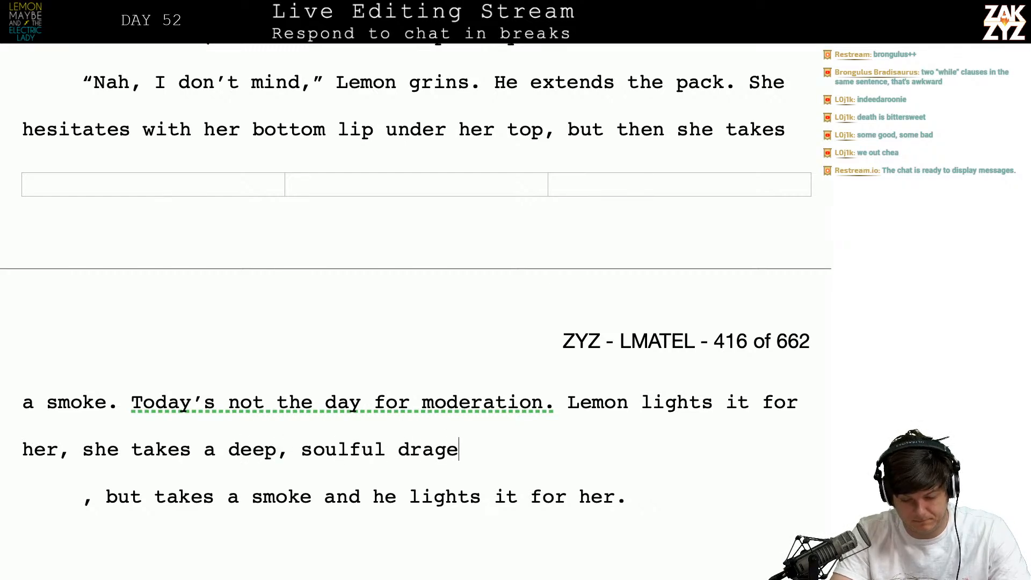
{"action": "key", "text": "BackSpace"}
{"action": "type", "text": ","}
{"action": "type", "text": " not e"}
{"action": "key", "text": "BackSpace"}
{"action": "key", "text": "BackSpace"}
{"action": "key", "text": "BackSpace"}
{"action": "key", "text": "BackSpace"}
{"action": "key", "text": "BackSpace"}
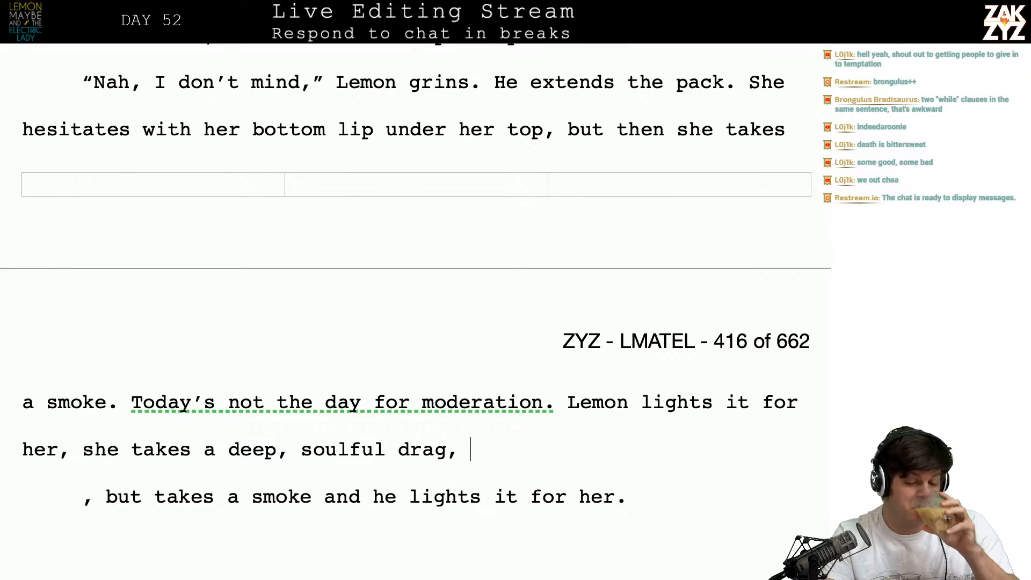
- End the older woman's description at "sun.", start "She's wearing a", and split the worry-lines clause into its own paragraph
{"action": "scroll", "coordinate": [416, 312], "scroll_direction": "up", "scroll_amount": 3}
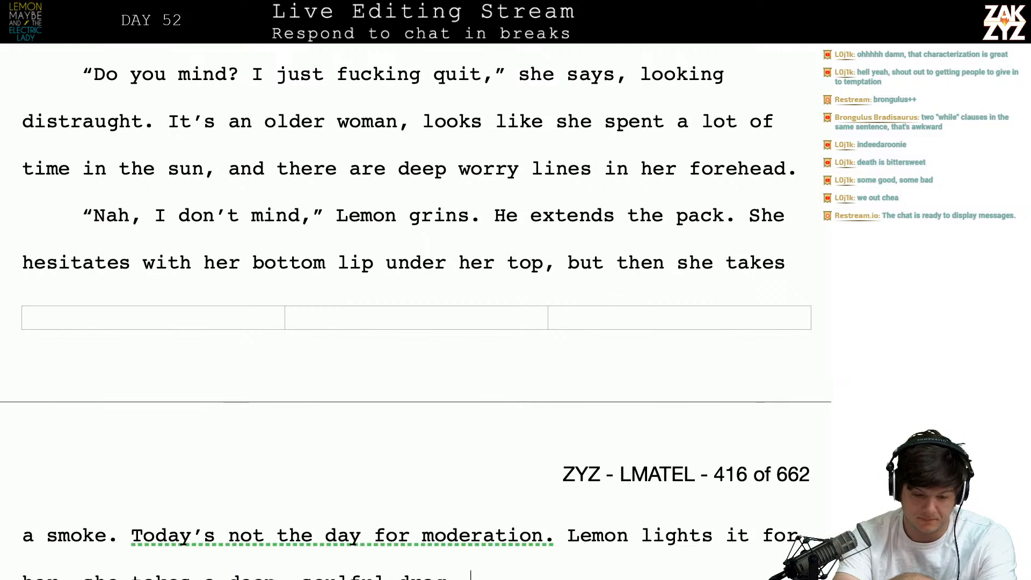
{"action": "scroll", "coordinate": [129, 229], "scroll_direction": "up", "scroll_amount": 3}
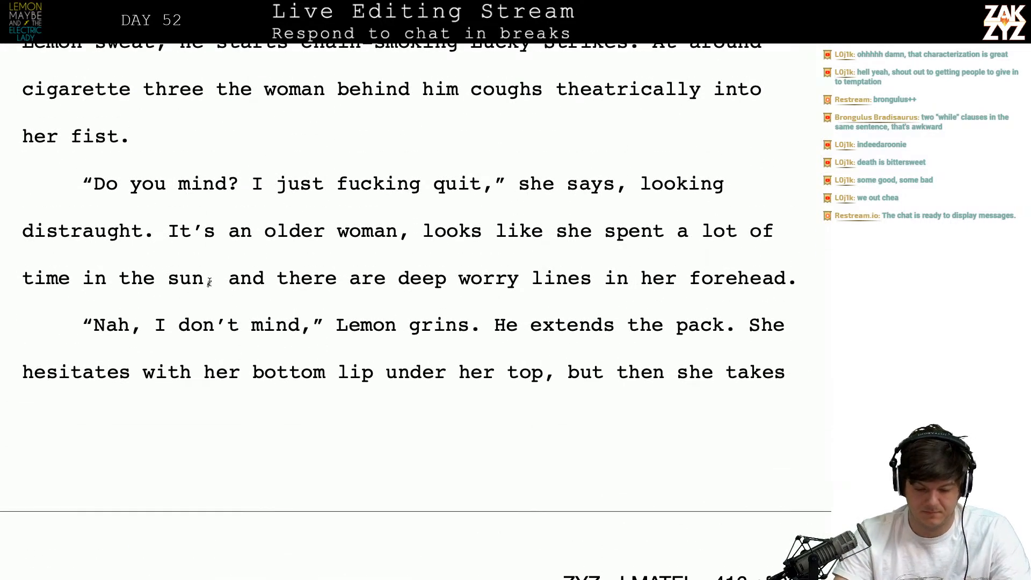
{"action": "key", "text": "Right"}
{"action": "key", "text": "BackSpace"}
{"action": "type", "text": "/ S"}
{"action": "key", "text": "BackSpace"}
{"action": "key", "text": "BackSpace"}
{"action": "key", "text": "BackSpace"}
{"action": "type", "text": ". She's weari"}
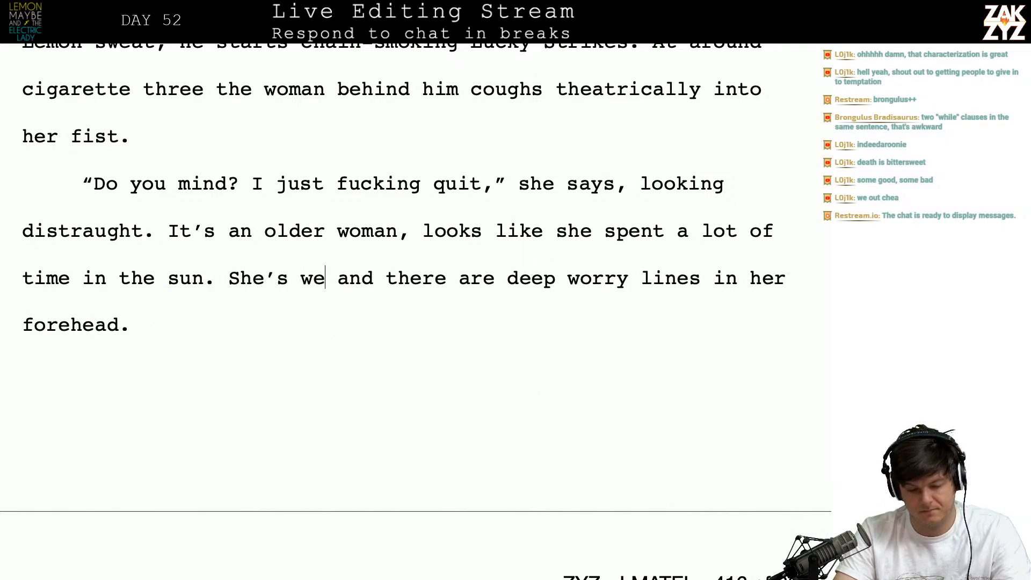
{"action": "type", "text": "ng a"}
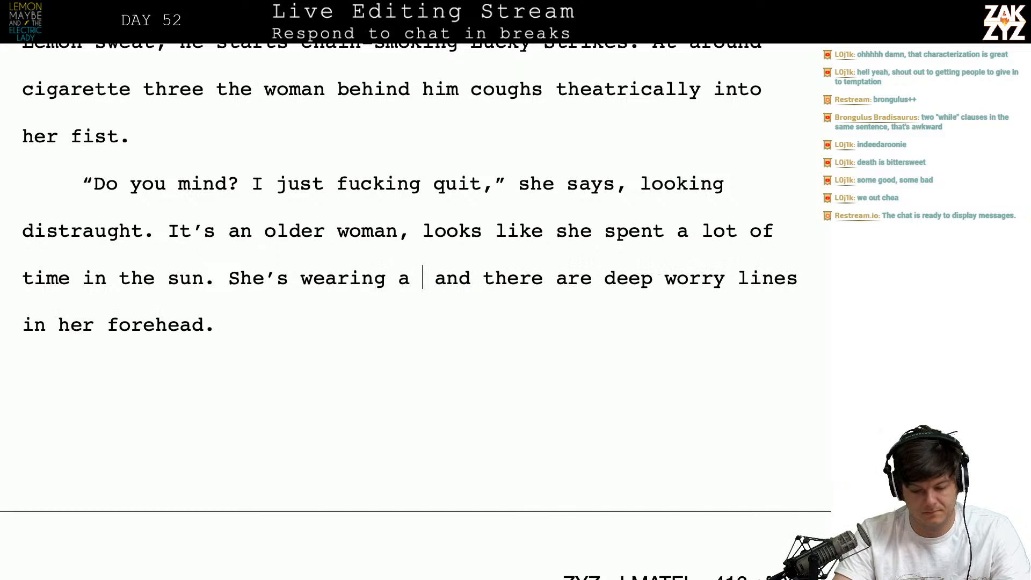
{"action": "key", "text": "Return"}
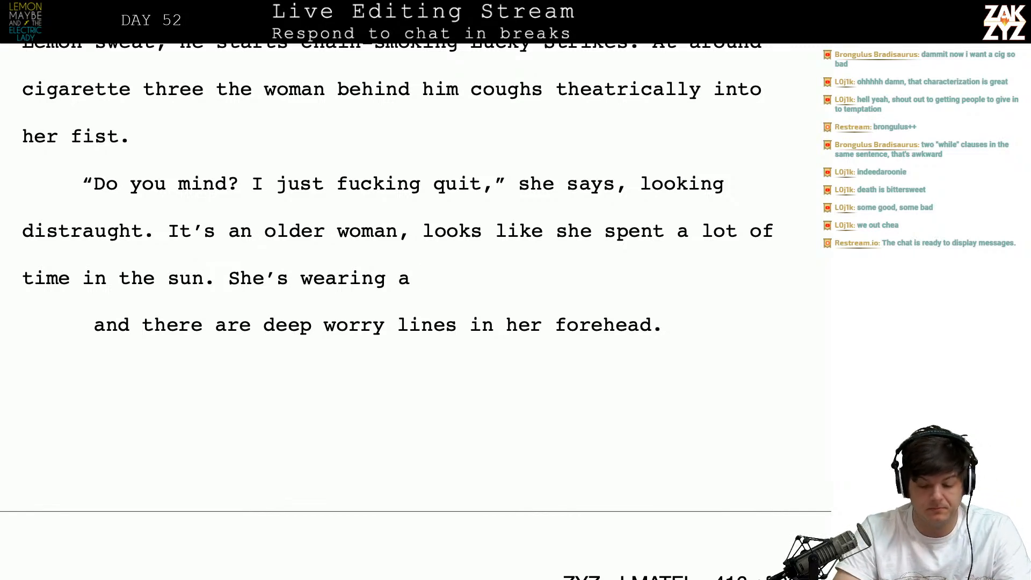
{"action": "type", "text": "P"}
{"action": "key", "text": "BackSpace"}
{"action": "type", "text": "par"}
{"action": "type", "text": "s"}
{"action": "key", "text": "BackSpace"}
{"action": "type", "text": "ks"}
{"action": "key", "text": "BackSpace"}
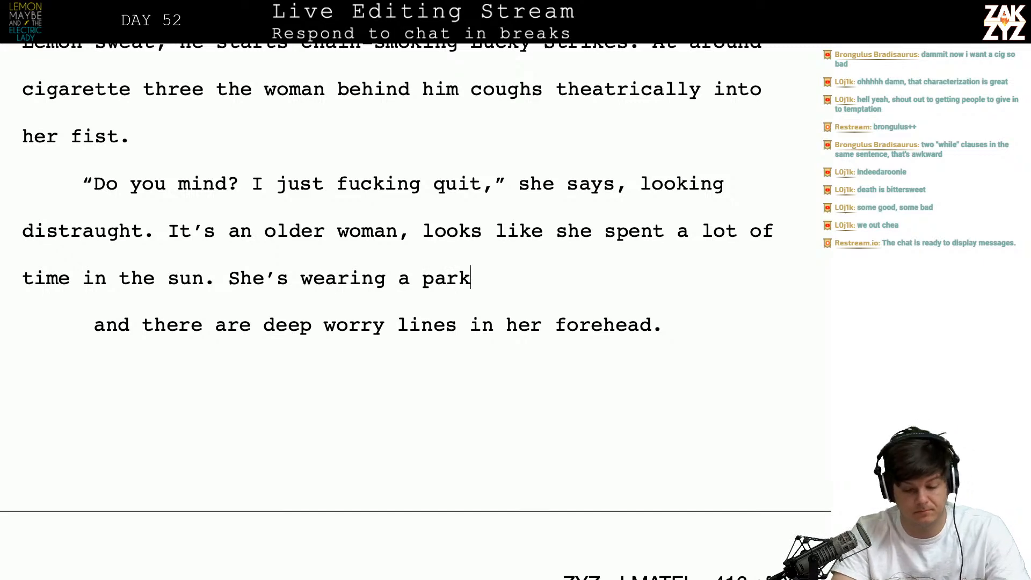
{"action": "key", "text": "BackSpace"}
{"action": "key", "text": "BackSpace"}
{"action": "key", "text": "BackSpace"}
{"action": "key", "text": "BackSpace"}
{"action": "key", "text": "BackSpace"}
{"action": "key", "text": "BackSpace"}
- Continue "She's wearing" in the older woman's description with "Department of Environmental Protec"
{"action": "type", "text": "DEP"}
{"action": "key", "text": "BackSpace"}
{"action": "key", "text": "BackSpace"}
{"action": "key", "text": "BackSpace"}
{"action": "type", "text": "De"}
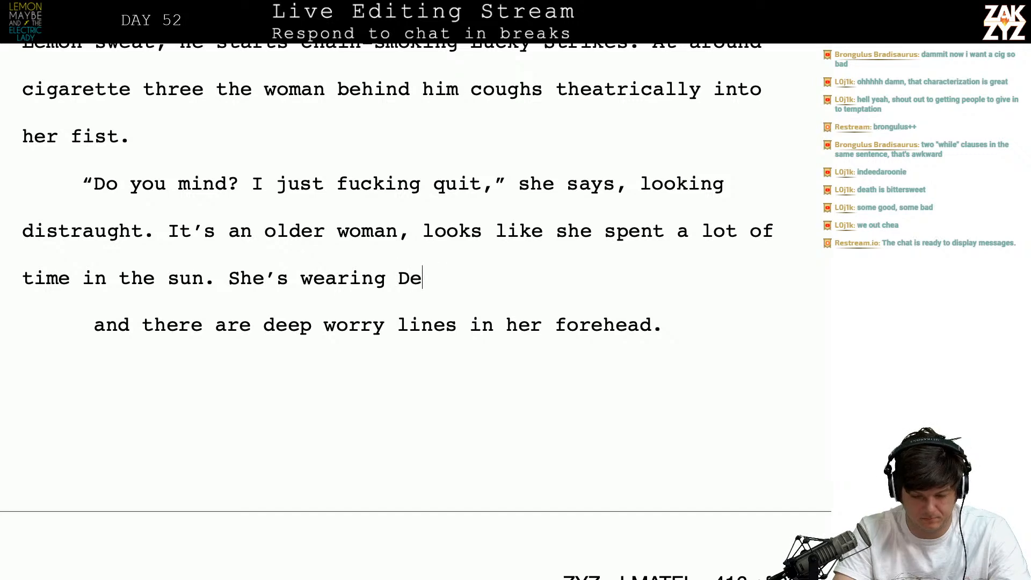
{"action": "type", "text": "partment of "}
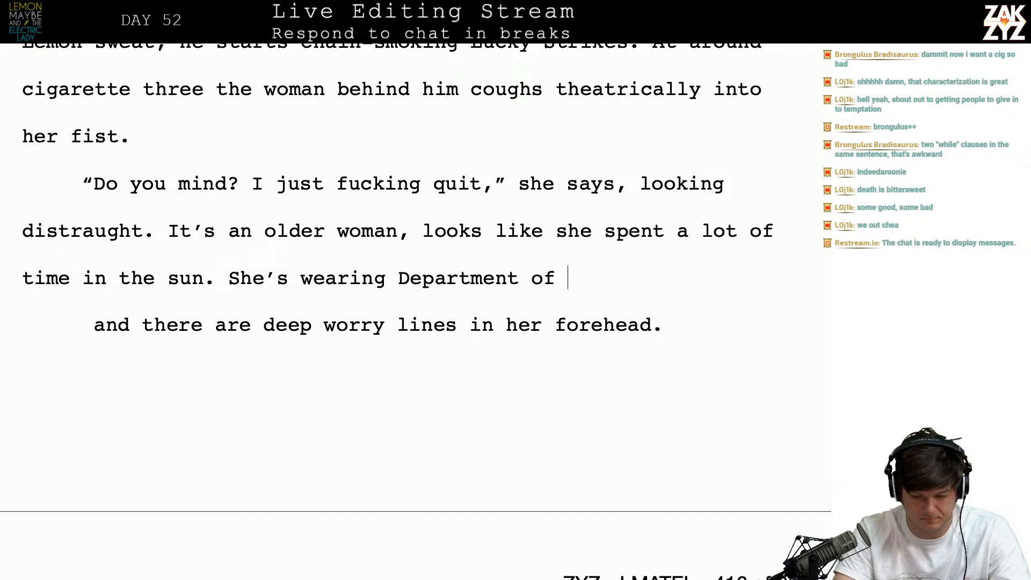
{"action": "type", "text": "Environam"}
{"action": "key", "text": "BackSpace"}
{"action": "key", "text": "BackSpace"}
{"action": "type", "text": "mental Protec"}
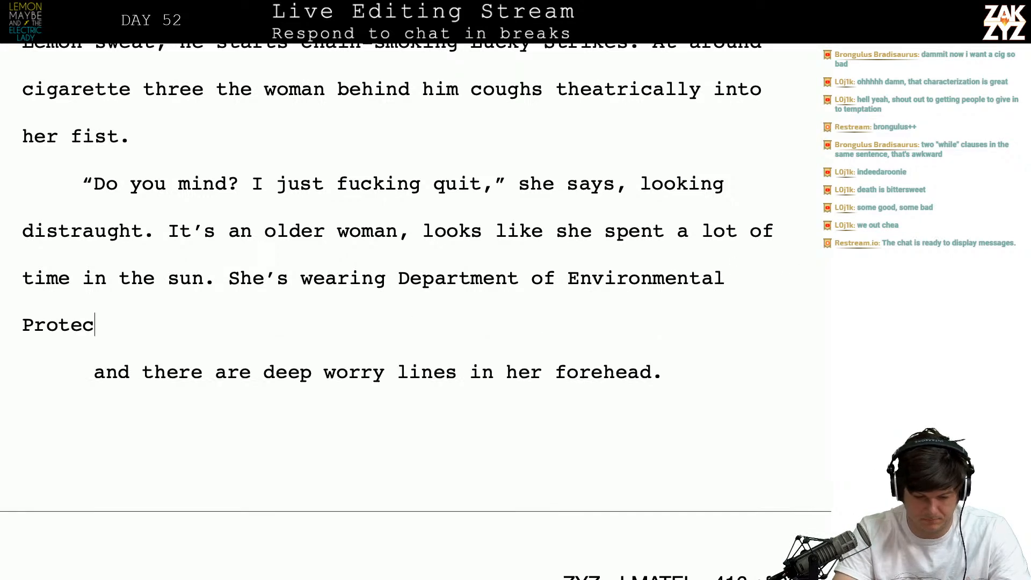
- Finish the sentence about the woman's clothing with "Protection uniform, there are deep worry lines notched in her forehead."
{"action": "type", "text": "tion unif"}
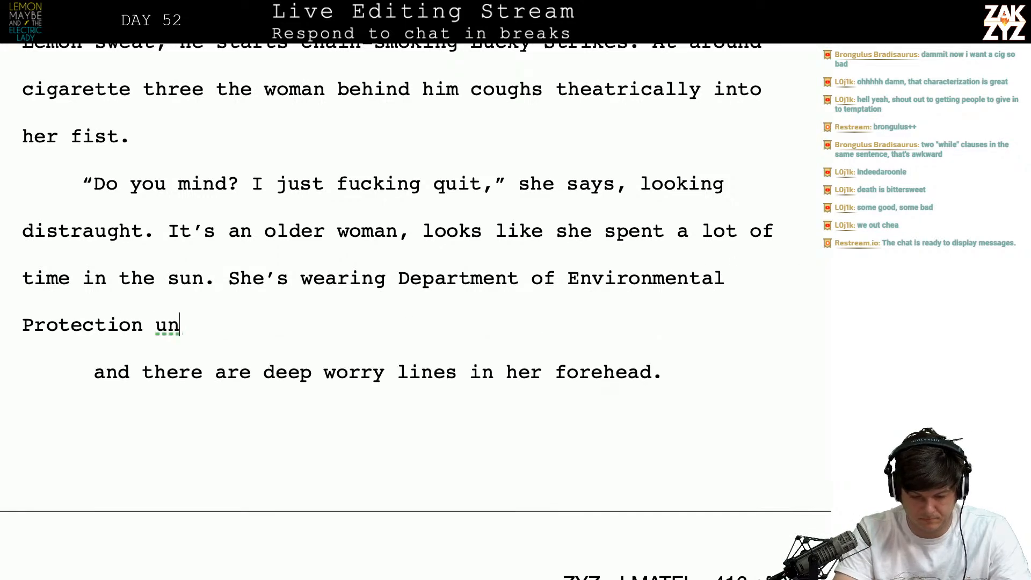
{"action": "key", "text": "BackSpace"}
{"action": "type", "text": "iform, there"}
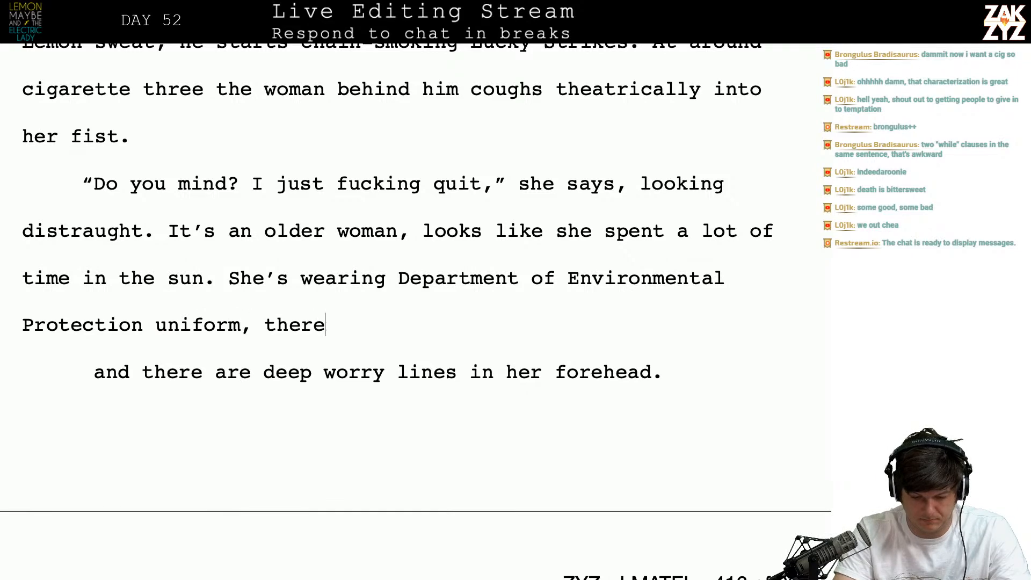
{"action": "type", "text": " are deep worr"}
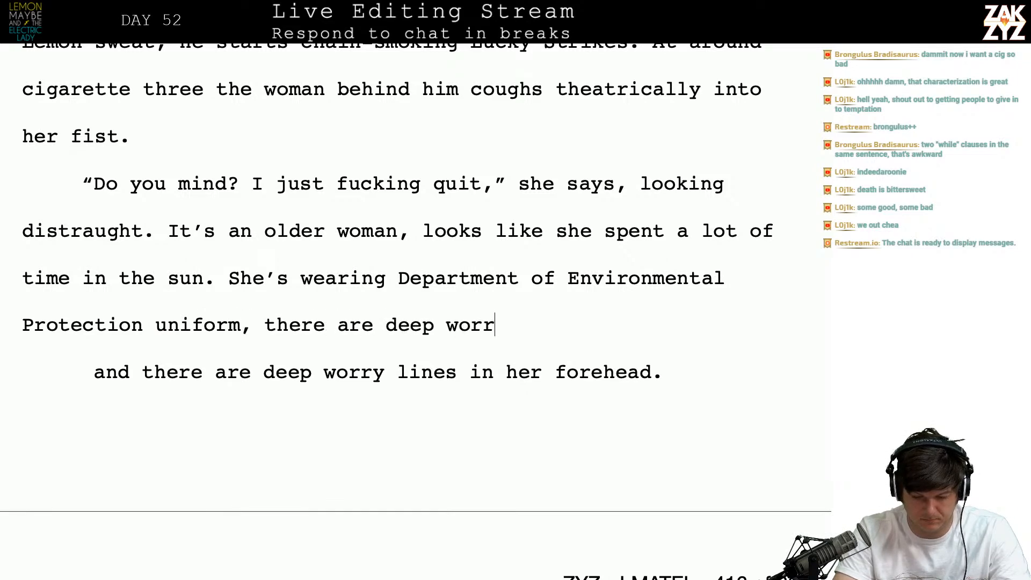
{"action": "type", "text": "y lines cut"}
{"action": "key", "text": "BackSpace"}
{"action": "key", "text": "BackSpace"}
{"action": "key", "text": "BackSpace"}
{"action": "key", "text": "BackSpace"}
{"action": "type", "text": "notch"}
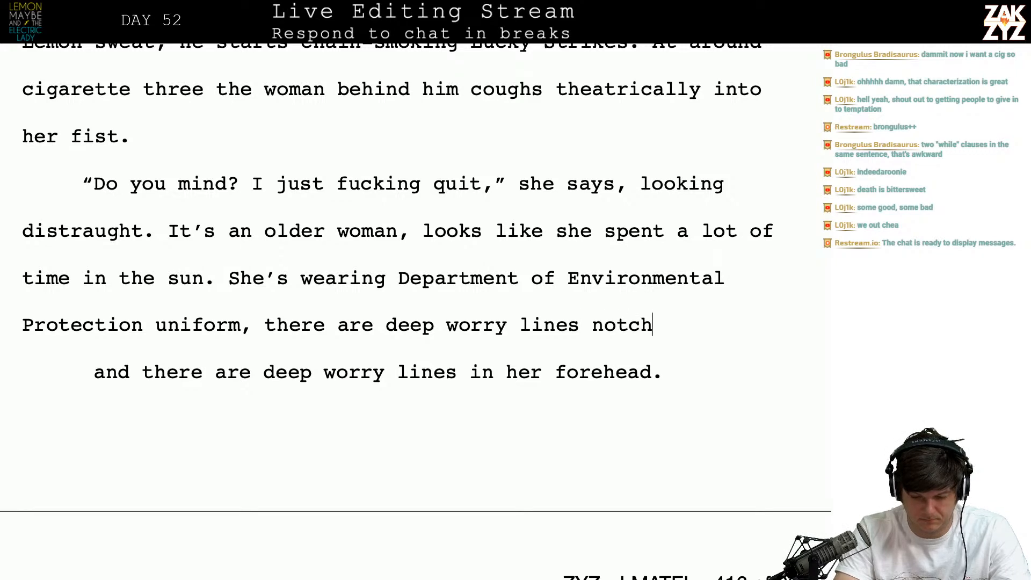
{"action": "type", "text": "ed in her foreh"}
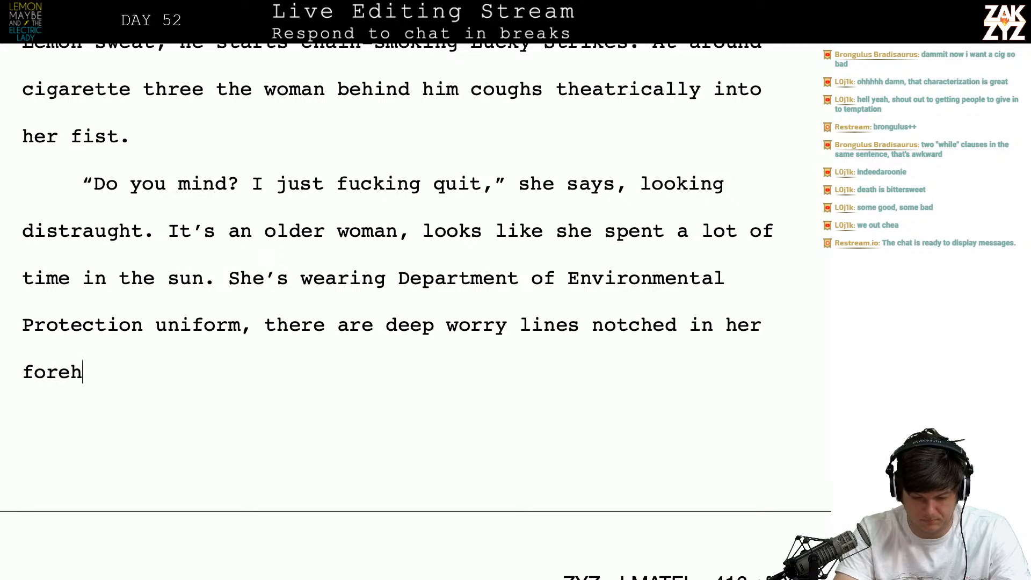
{"action": "key", "text": "BackSpace"}
{"action": "type", "text": "e"}
{"action": "key", "text": "BackSpace"}
{"action": "type", "text": "head."}
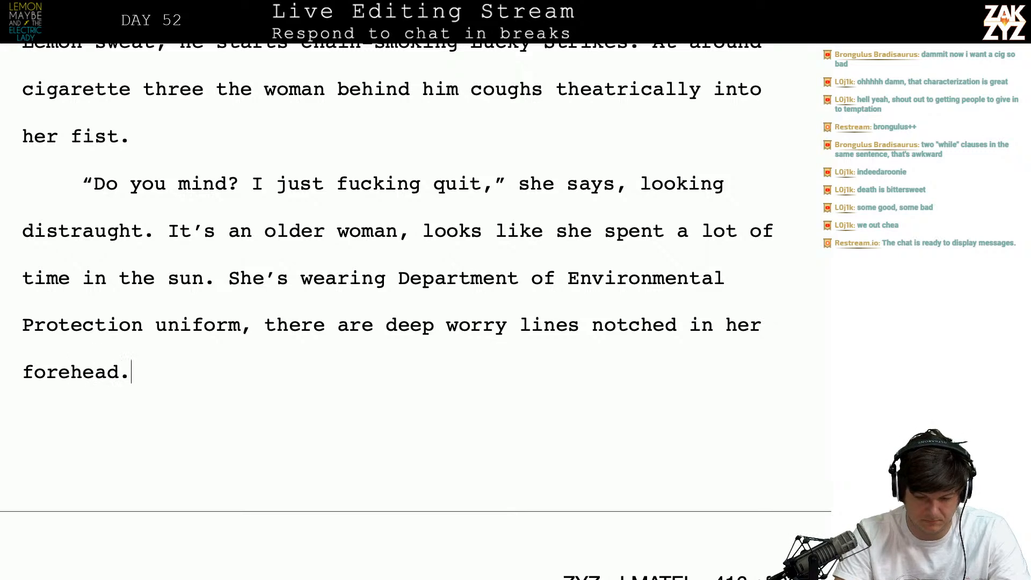
{"action": "key", "text": "Return"}
{"action": "type", "text": "\"nah,"}
{"action": "key", "text": "BackSpace"}
{"action": "key", "text": "BackSpace"}
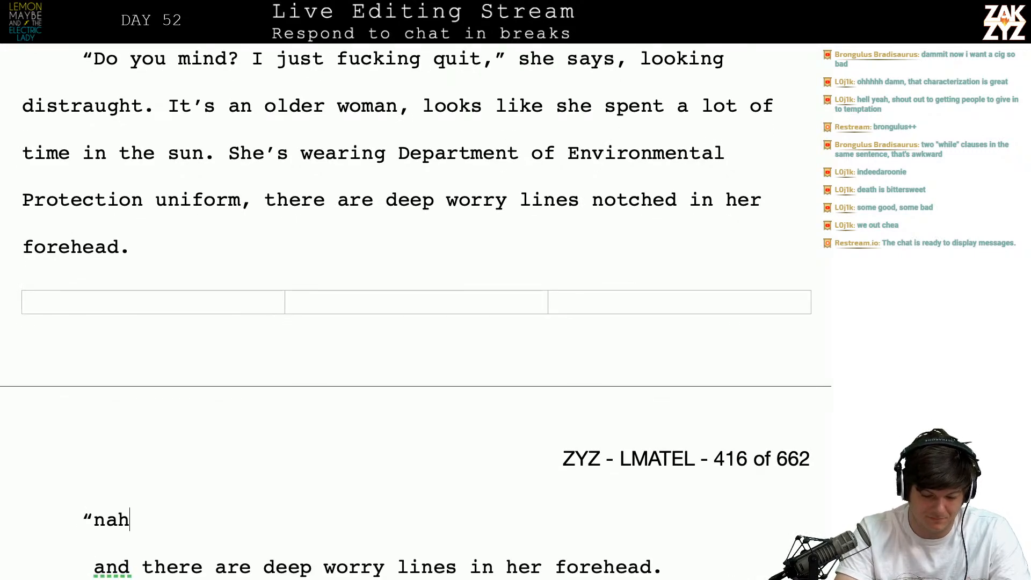
{"action": "key", "text": "BackSpace"}
{"action": "key", "text": "BackSpace"}
{"action": "key", "text": "BackSpace"}
{"action": "key", "text": "BackSpace"}
- Delete the leftover line "and there are deep worry lines in her forehead." so the "Nah, I don't mind" dialogue follows as its own paragraph
{"action": "key", "text": "shift+Down"}
{"action": "key", "text": "shift+Down"}
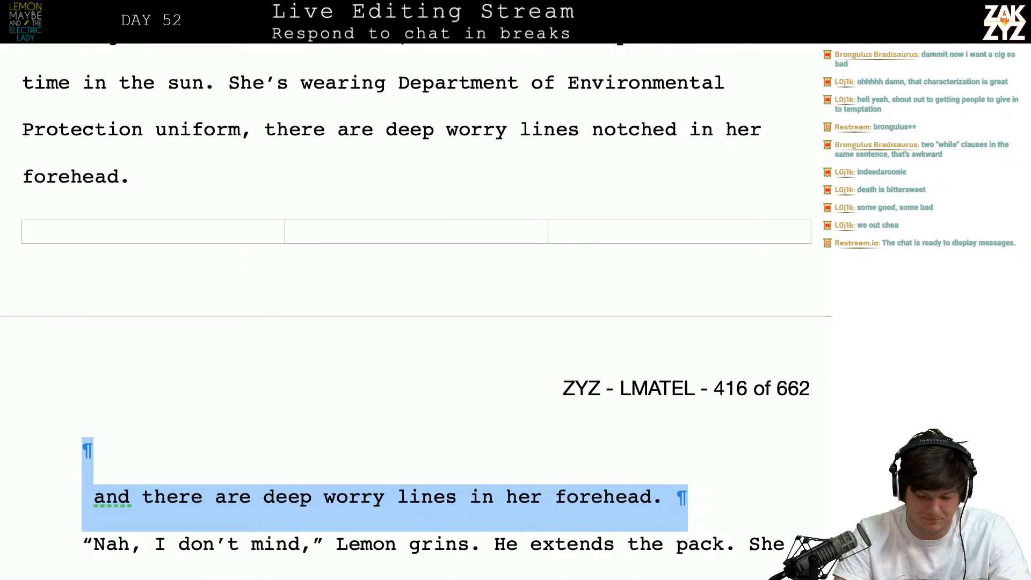
{"action": "key", "text": "BackSpace"}
{"action": "key", "text": "BackSpace"}
{"action": "key", "text": "Return"}
- Replace "grins." with "smiles." after "Lemon" in the "Nah, I don't mind" dialogue paragraph
{"action": "key", "text": "Right"}
{"action": "key", "text": "Right"}
{"action": "key", "text": "Right"}
{"action": "key", "text": "Right"}
{"action": "key", "text": "Right"}
{"action": "key", "text": "Right"}
{"action": "key", "text": "Right"}
{"action": "key", "text": "Right"}
{"action": "key", "text": "Right"}
{"action": "key", "text": "Right"}
{"action": "key", "text": "Right"}
{"action": "key", "text": "Right"}
{"action": "key", "text": "Right"}
{"action": "key", "text": "Right"}
{"action": "key", "text": "Right"}
{"action": "key", "text": "Right"}
{"action": "key", "text": "Right"}
{"action": "key", "text": "Right"}
{"action": "key", "text": "Right"}
{"action": "key", "text": "Right"}
{"action": "key", "text": "Right"}
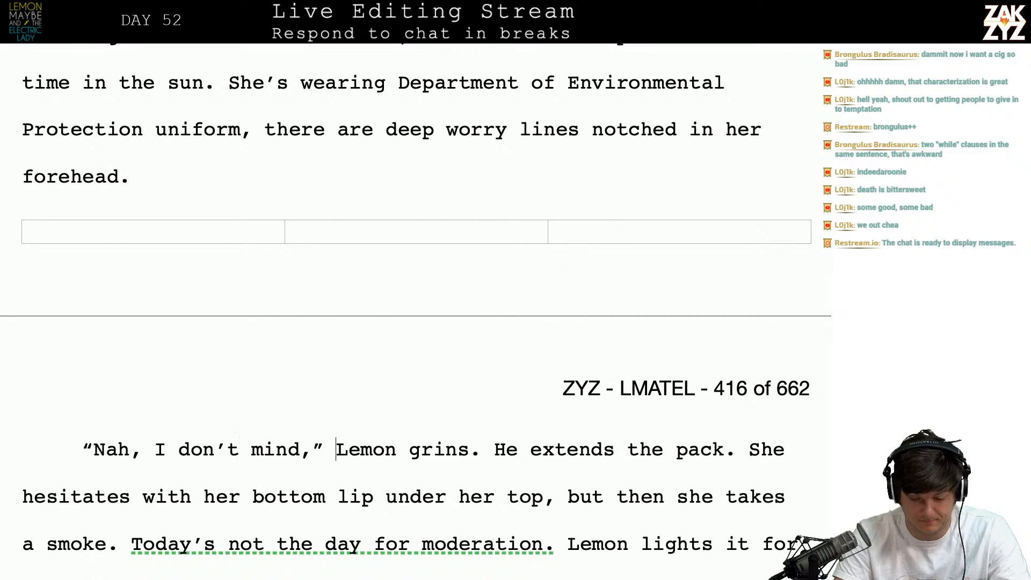
{"action": "key", "text": "Right"}
{"action": "key", "text": "Right"}
{"action": "key", "text": "Right"}
{"action": "key", "text": "Right"}
{"action": "key", "text": "Right"}
{"action": "key", "text": "Right"}
{"action": "type", "text": "smiles."}
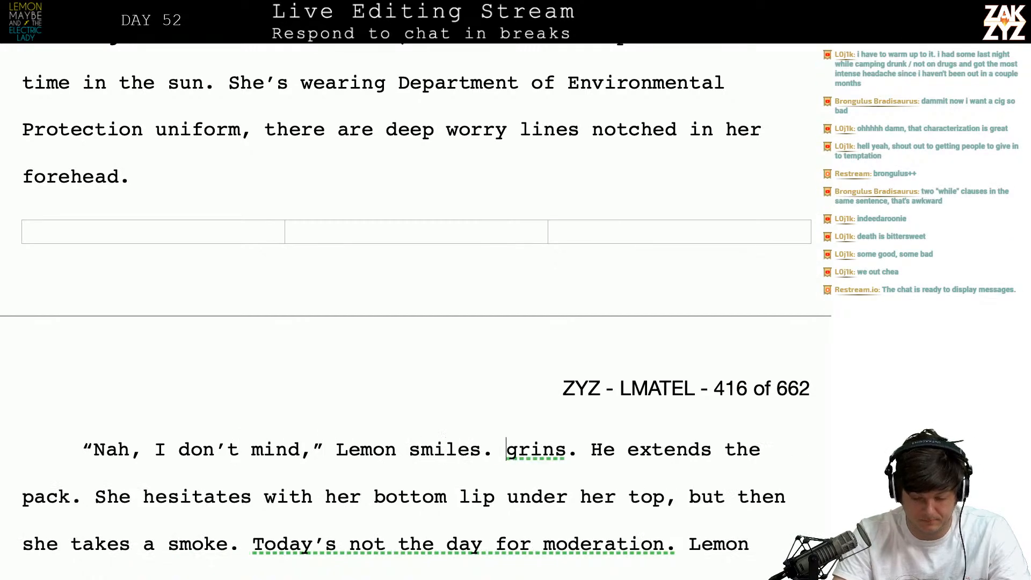
{"action": "key", "text": "shift+Right"}
{"action": "key", "text": "shift+Right"}
{"action": "key", "text": "shift+Right"}
{"action": "key", "text": "shift+Right"}
{"action": "key", "text": "shift+Right"}
{"action": "key", "text": "shift+Right"}
{"action": "key", "text": "shift+Right"}
{"action": "key", "text": "BackSpace"}
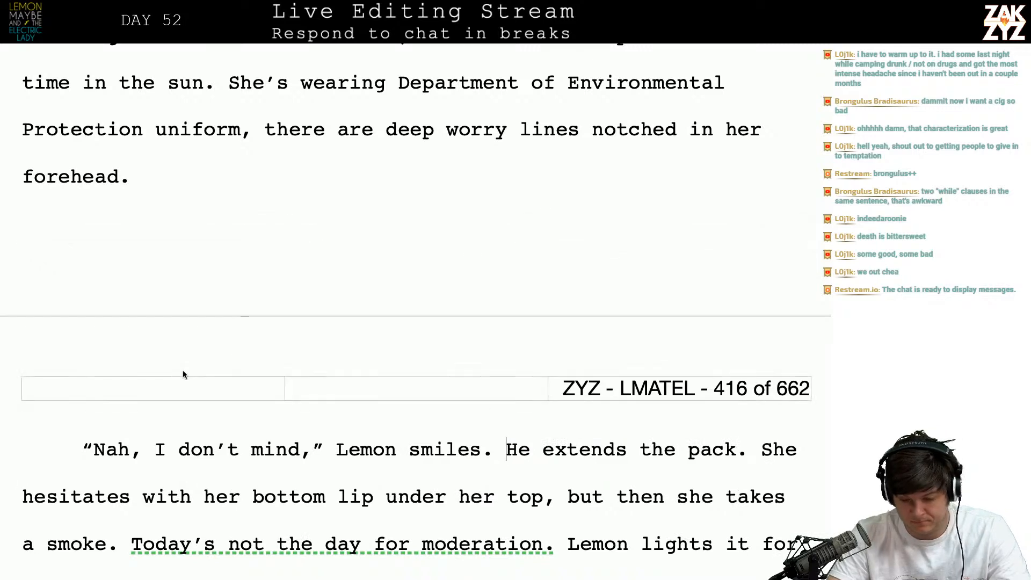
- Insert "The woman hesitates, her bottom lip" after "He extends the pack."
{"action": "left_click", "coordinate": [752, 449]}
{"action": "type", "text": "The woman ex"}
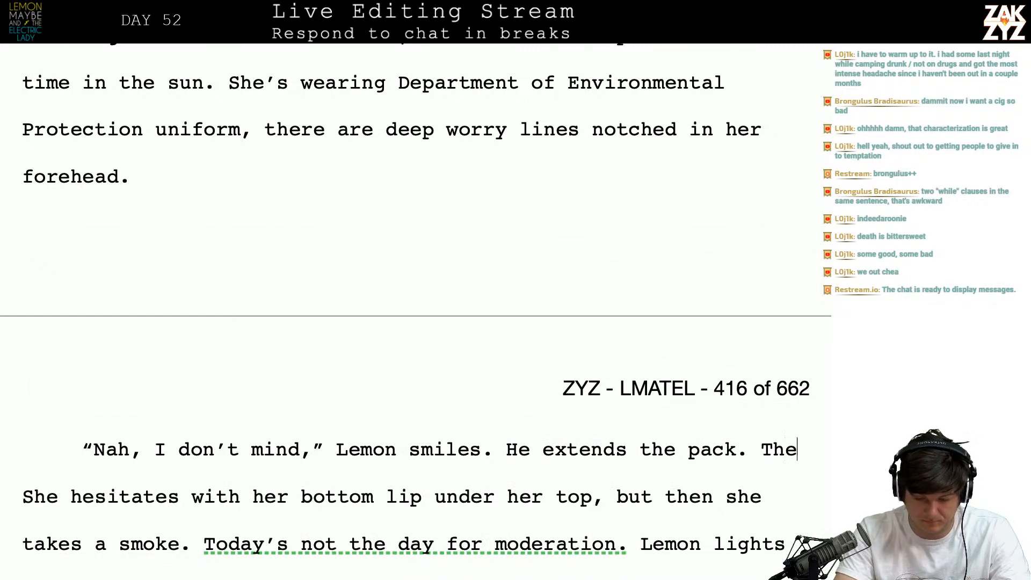
{"action": "type", "text": "t"}
{"action": "key", "text": "BackSpace"}
{"action": "key", "text": "BackSpace"}
{"action": "key", "text": "BackSpace"}
{"action": "type", "text": "hesit"}
{"action": "type", "text": "ates, her bott"}
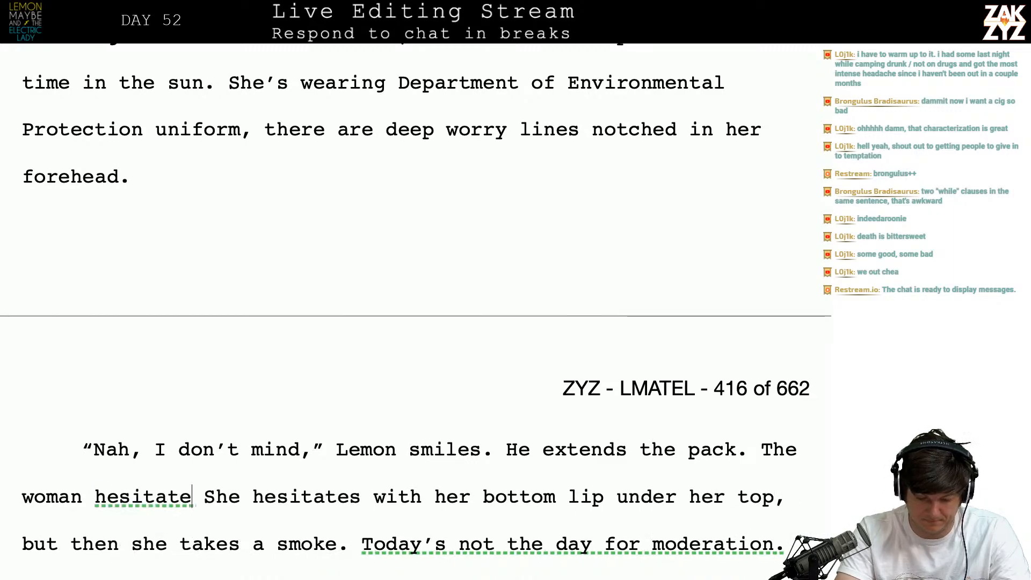
{"action": "type", "text": "om lip"}
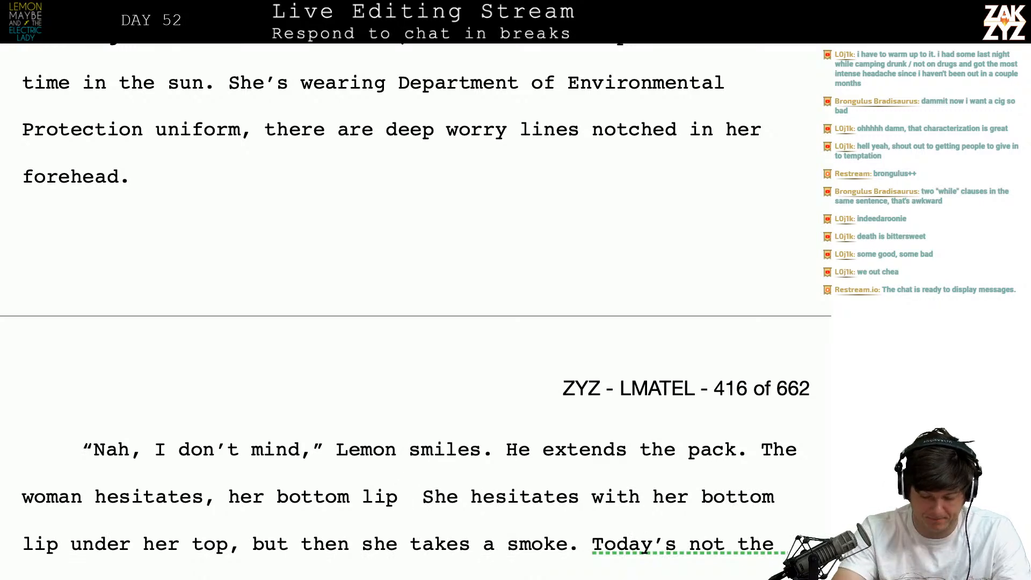
- Replace "bottom lip" in the new sentence with "lips tight together, then she accepts the smoke."
{"action": "key", "text": "BackSpace"}
{"action": "key", "text": "BackSpace"}
{"action": "key", "text": "BackSpace"}
{"action": "key", "text": "BackSpace"}
{"action": "key", "text": "BackSpace"}
{"action": "key", "text": "BackSpace"}
{"action": "key", "text": "BackSpace"}
{"action": "key", "text": "BackSpace"}
{"action": "key", "text": "BackSpace"}
{"action": "key", "text": "BackSpace"}
{"action": "key", "text": "BackSpace"}
{"action": "type", "text": "lips t"}
{"action": "type", "text": "ight togtehr,"}
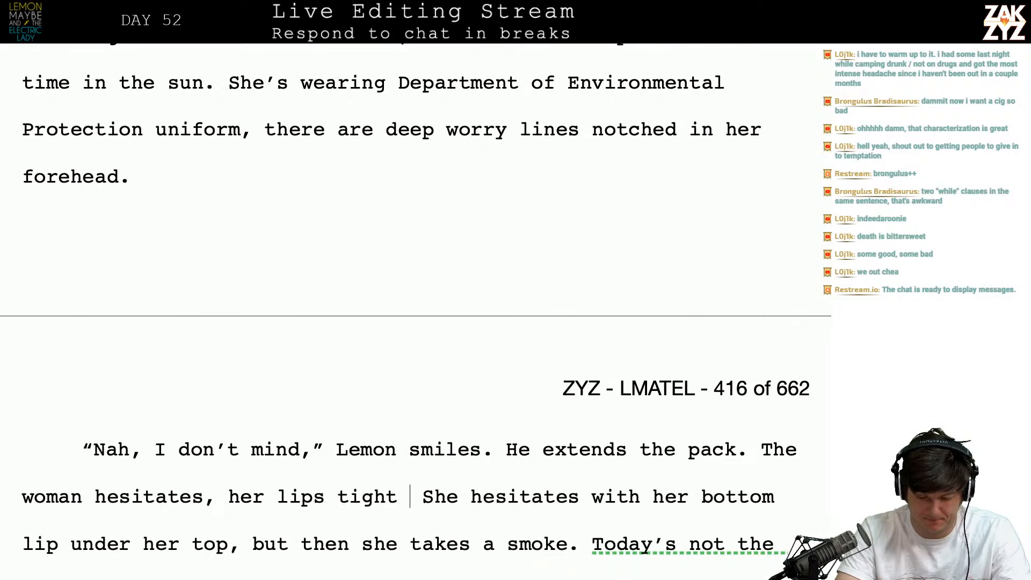
{"action": "key", "text": "BackSpace"}
{"action": "key", "text": "BackSpace"}
{"action": "key", "text": "BackSpace"}
{"action": "key", "text": "BackSpace"}
{"action": "type", "text": "her, then"}
{"action": "key", "text": "BackSpace"}
{"action": "key", "text": "BackSpace"}
{"action": "key", "text": "BackSpace"}
{"action": "key", "text": "BackSpace"}
{"action": "key", "text": "BackSpace"}
{"action": "key", "text": "BackSpace"}
{"action": "key", "text": "BackSpace"}
{"action": "key", "text": "BackSpace"}
{"action": "key", "text": "BackSpace"}
{"action": "key", "text": "BackSpace"}
{"action": "key", "text": "BackSpace"}
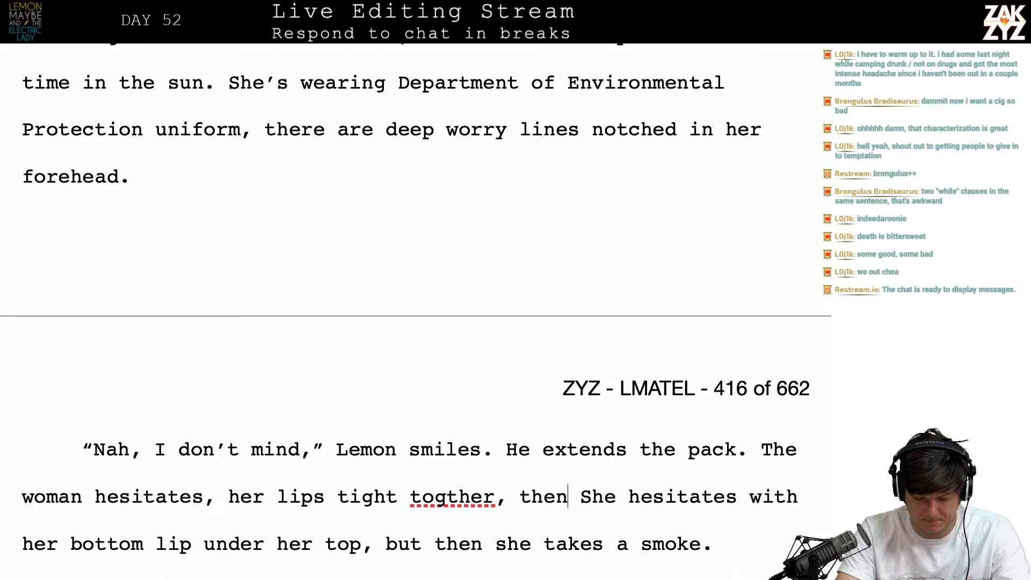
{"action": "type", "text": "ether, then she acce"}
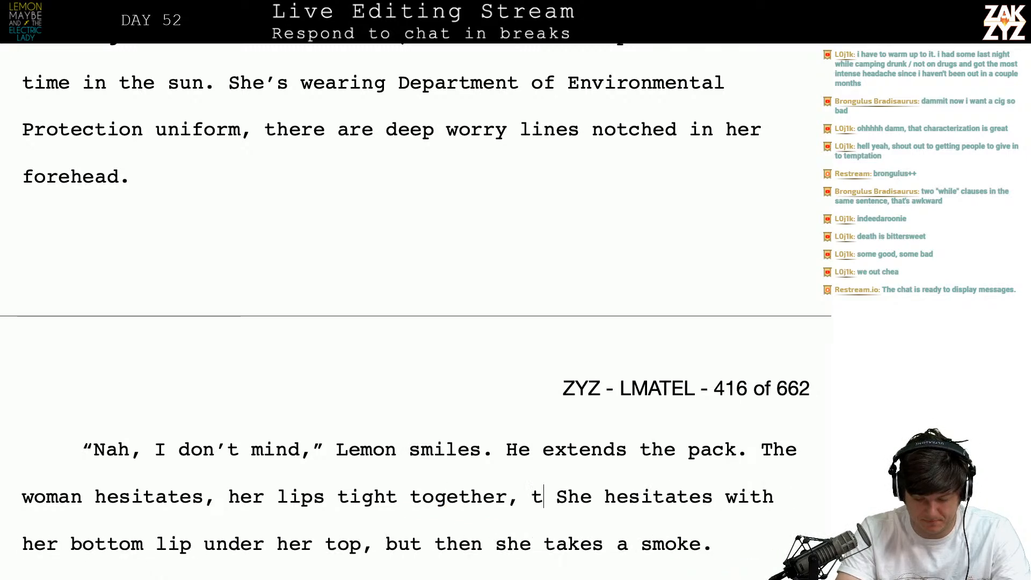
{"action": "type", "text": "pts t"}
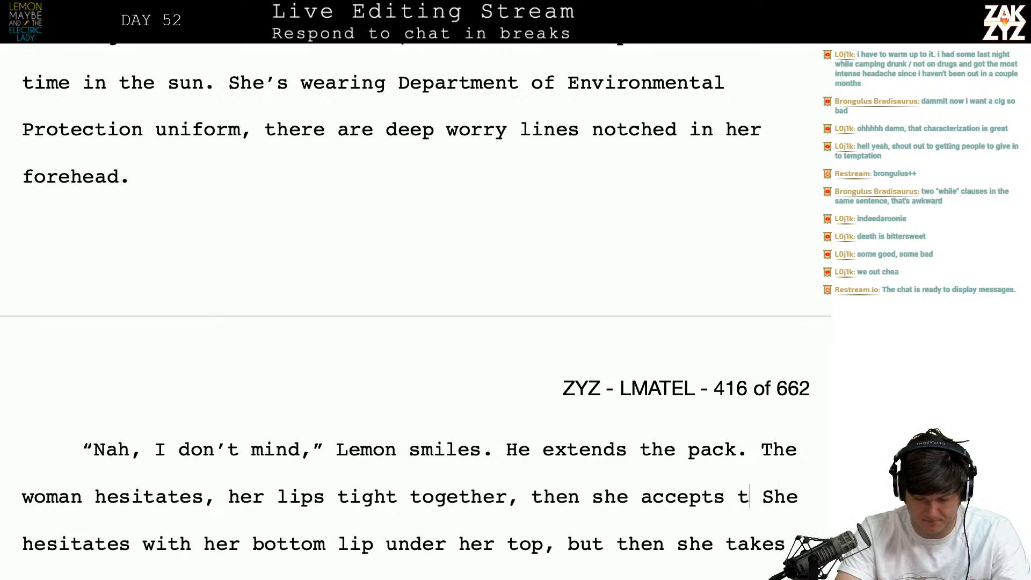
{"action": "type", "text": "he smoke."}
- Push the old "She hesitates with her bottom lip" text into a separate paragraph, leaving a blank line above it
{"action": "key", "text": "Return"}
{"action": "key", "text": "Return"}
{"action": "key", "text": "Left"}
{"action": "key", "text": "Left"}
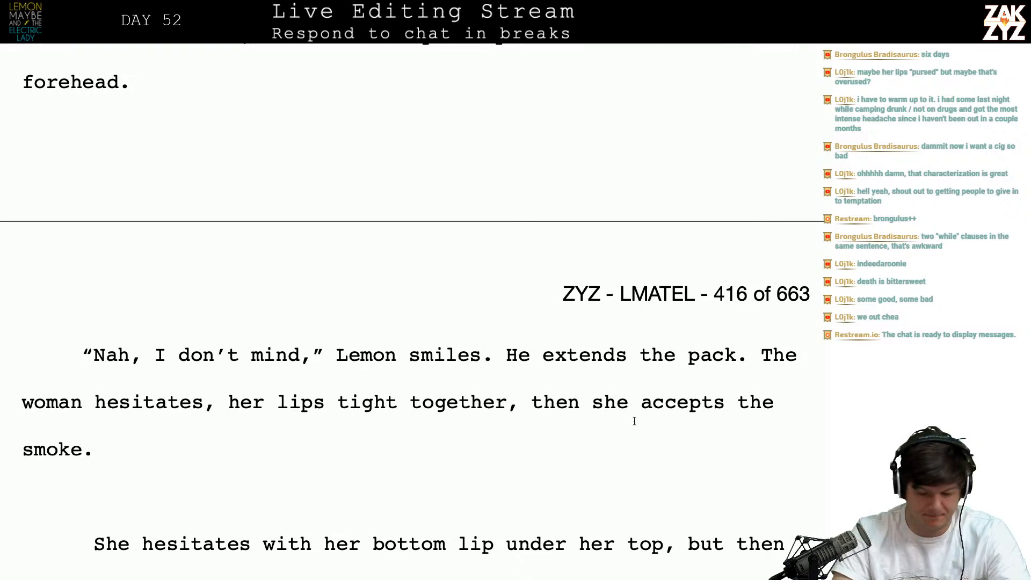
- Split the sentence after "tight", moving "together, then she accepts the smoke." to a separate paragraph with a blank line above it
{"action": "left_click", "coordinate": [403, 415]}
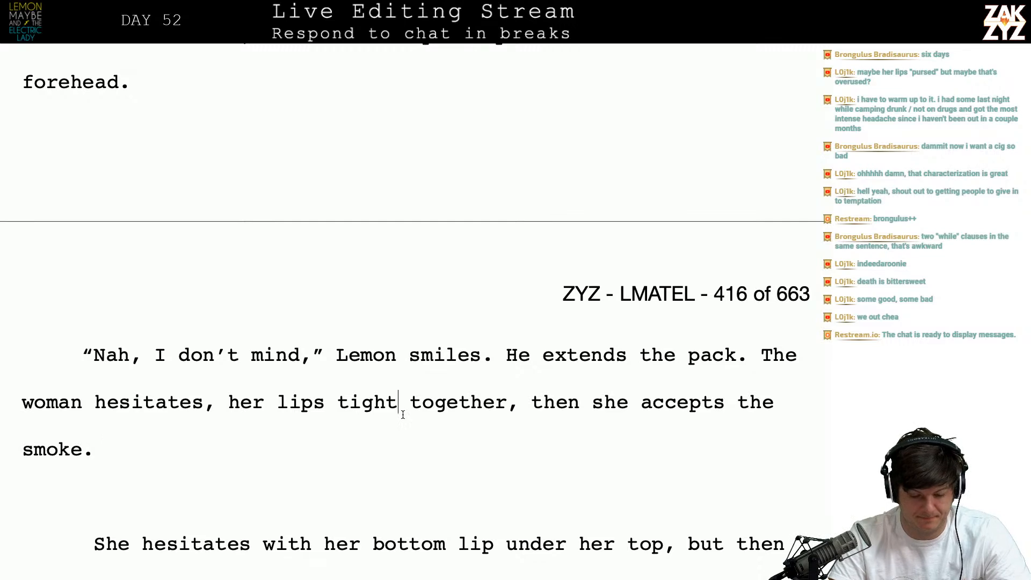
{"action": "type", "text": "wth"}
{"action": "key", "text": "BackSpace"}
{"action": "key", "text": "BackSpace"}
{"action": "key", "text": "BackSpace"}
{"action": "key", "text": "BackSpace"}
{"action": "key", "text": "Return"}
{"action": "key", "text": "Left"}
{"action": "key", "text": "Left"}
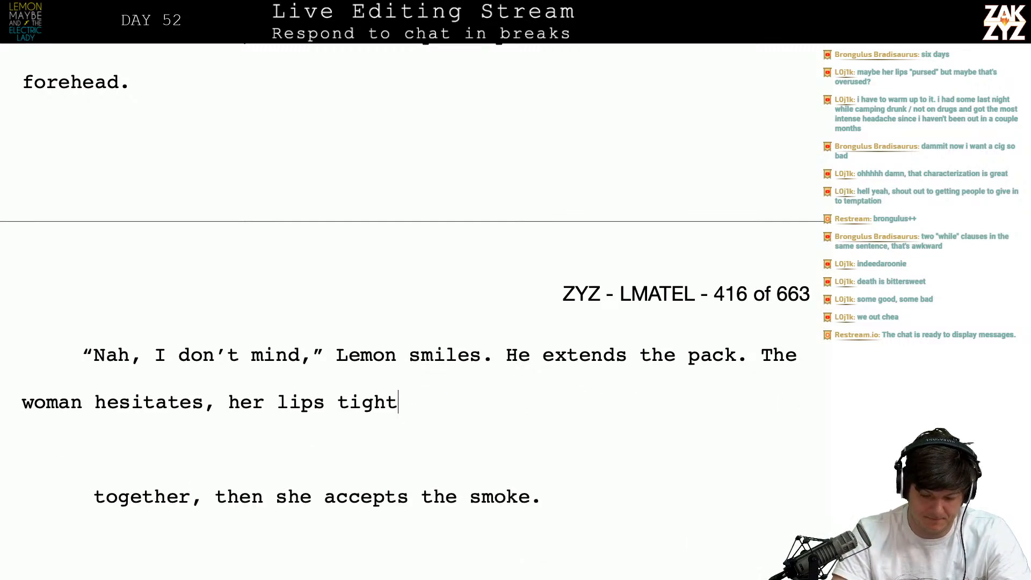
- Replace "her lips tight" after "The woman hesitates," with "tightening her lips to resist the temptation."
{"action": "key", "text": "BackSpace"}
{"action": "key", "text": "BackSpace"}
{"action": "key", "text": "BackSpace"}
{"action": "key", "text": "BackSpace"}
{"action": "key", "text": "BackSpace"}
{"action": "key", "text": "BackSpace"}
{"action": "key", "text": "BackSpace"}
{"action": "key", "text": "BackSpace"}
{"action": "key", "text": "BackSpace"}
{"action": "key", "text": "BackSpace"}
{"action": "key", "text": "BackSpace"}
{"action": "key", "text": "BackSpace"}
{"action": "key", "text": "BackSpace"}
{"action": "key", "text": "BackSpace"}
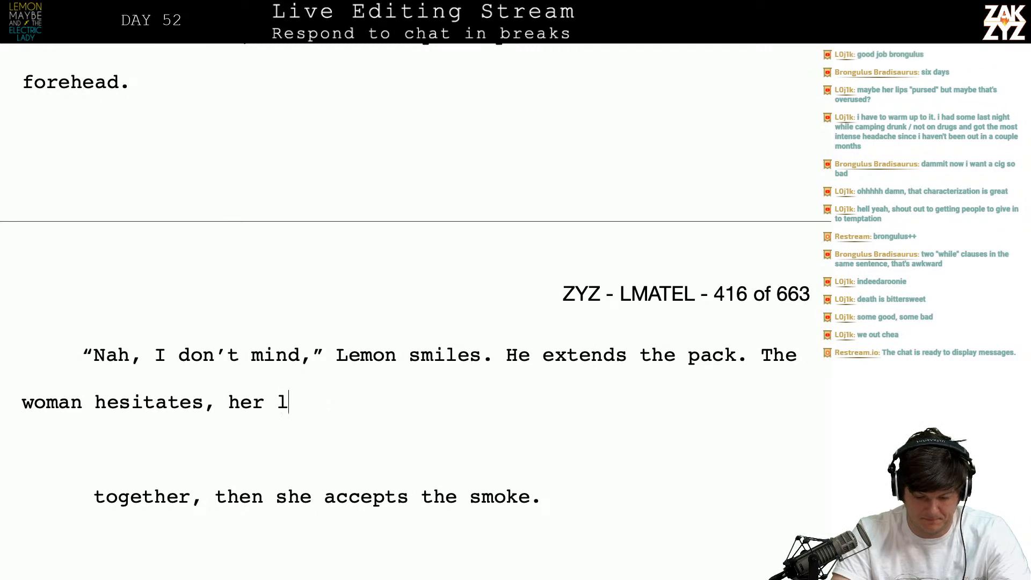
{"action": "type", "text": "tightne"}
{"action": "key", "text": "BackSpace"}
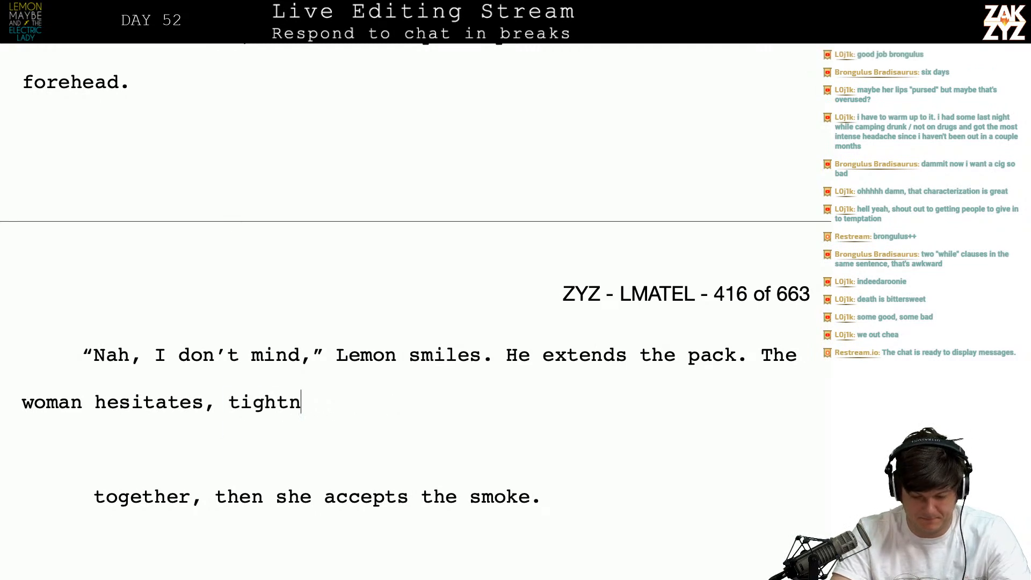
{"action": "key", "text": "BackSpace"}
{"action": "type", "text": "ent"}
{"action": "key", "text": "BackSpace"}
{"action": "type", "text": "ing her"}
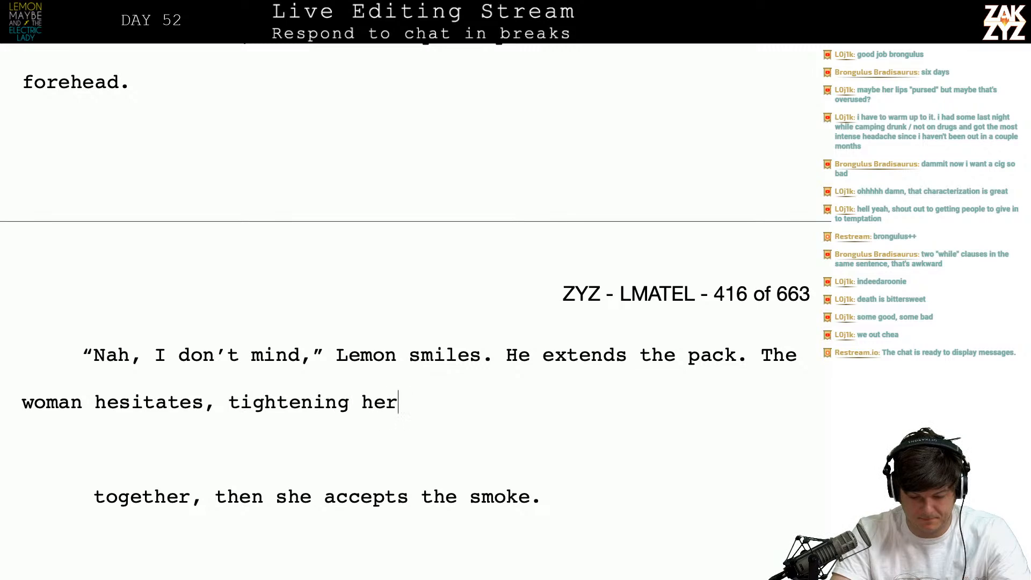
{"action": "type", "text": " lips to r"}
{"action": "key", "text": "BackSpace"}
{"action": "type", "text": "resis"}
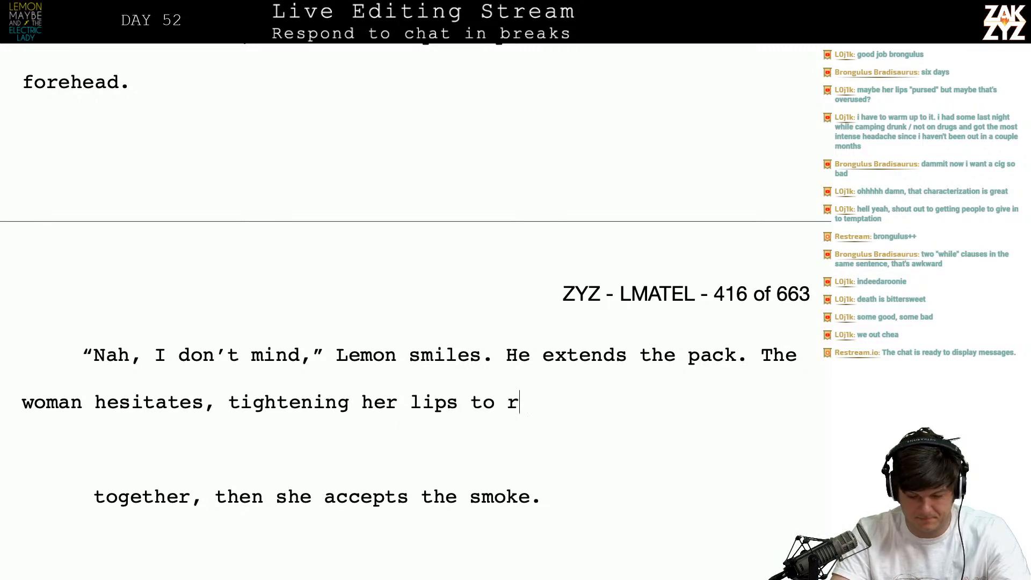
{"action": "type", "text": "t the temp"}
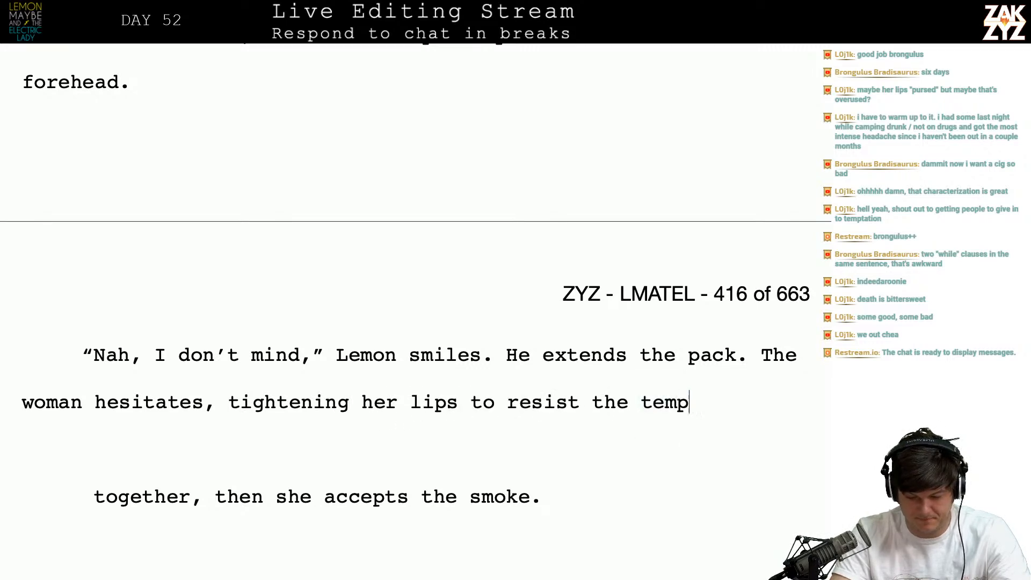
{"action": "type", "text": "tation. B"}
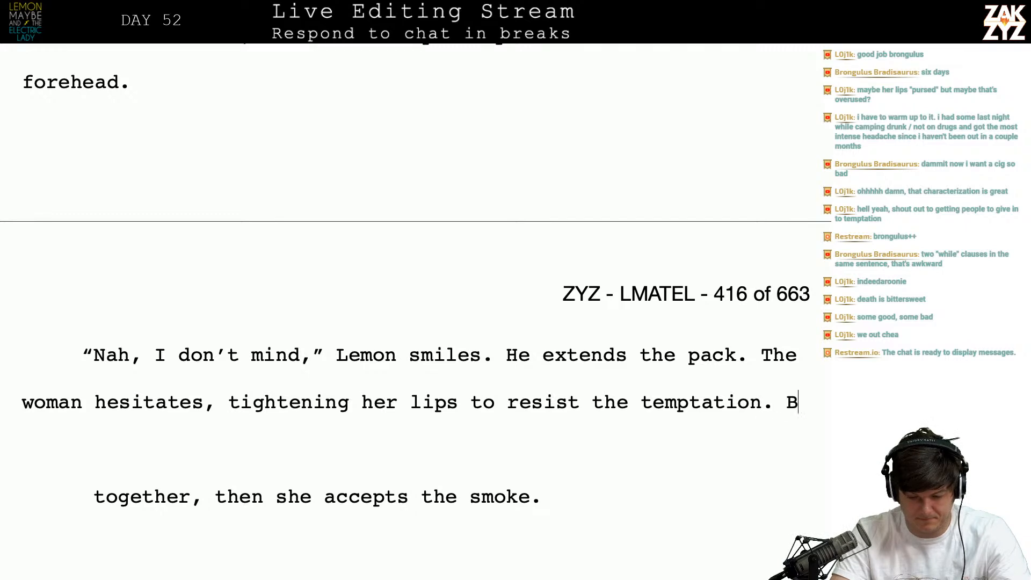
- Cut "the temptation" so the sentence ends with "tightening her lips to resist."
{"action": "type", "text": "ut sh"}
{"action": "key", "text": "BackSpace"}
{"action": "key", "text": "BackSpace"}
{"action": "key", "text": "BackSpace"}
{"action": "type", "text": "sh"}
{"action": "key", "text": "BackSpace"}
{"action": "key", "text": "BackSpace"}
{"action": "key", "text": "BackSpace"}
{"action": "key", "text": "BackSpace"}
{"action": "key", "text": "BackSpace"}
{"action": "key", "text": "BackSpace"}
{"action": "key", "text": "BackSpace"}
{"action": "key", "text": "BackSpace"}
{"action": "key", "text": "BackSpace"}
{"action": "key", "text": "BackSpace"}
{"action": "key", "text": "BackSpace"}
{"action": "key", "text": "BackSpace"}
{"action": "key", "text": "BackSpace"}
{"action": "key", "text": "BackSpace"}
{"action": "key", "text": "BackSpace"}
{"action": "key", "text": "BackSpace"}
{"action": "key", "text": "BackSpace"}
{"action": "key", "text": "BackSpace"}
{"action": "key", "text": "BackSpace"}
{"action": "key", "text": "BackSpace"}
{"action": "key", "text": "BackSpace"}
{"action": "key", "text": "BackSpace"}
{"action": "key", "text": "BackSpace"}
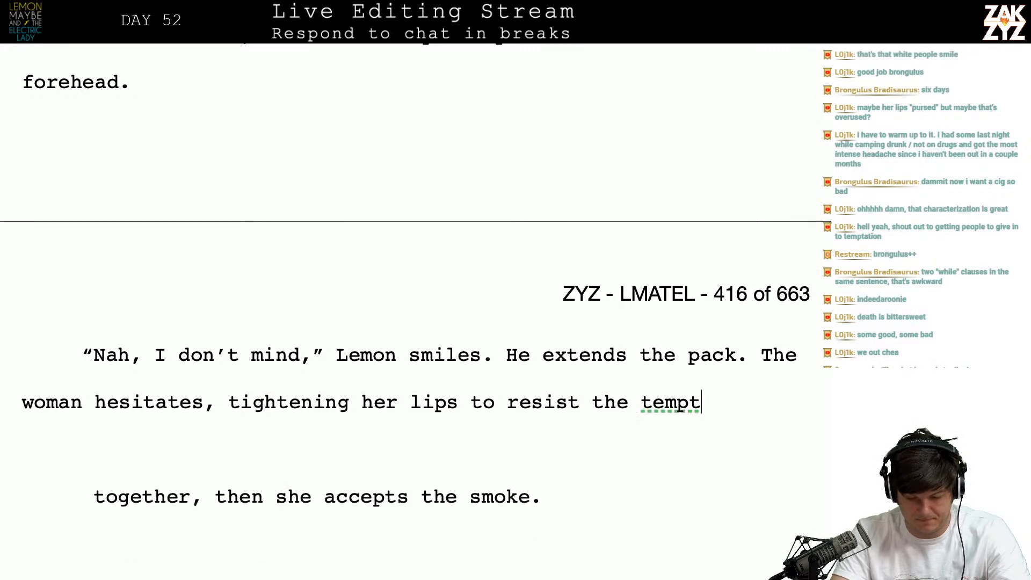
{"action": "type", "text": "."}
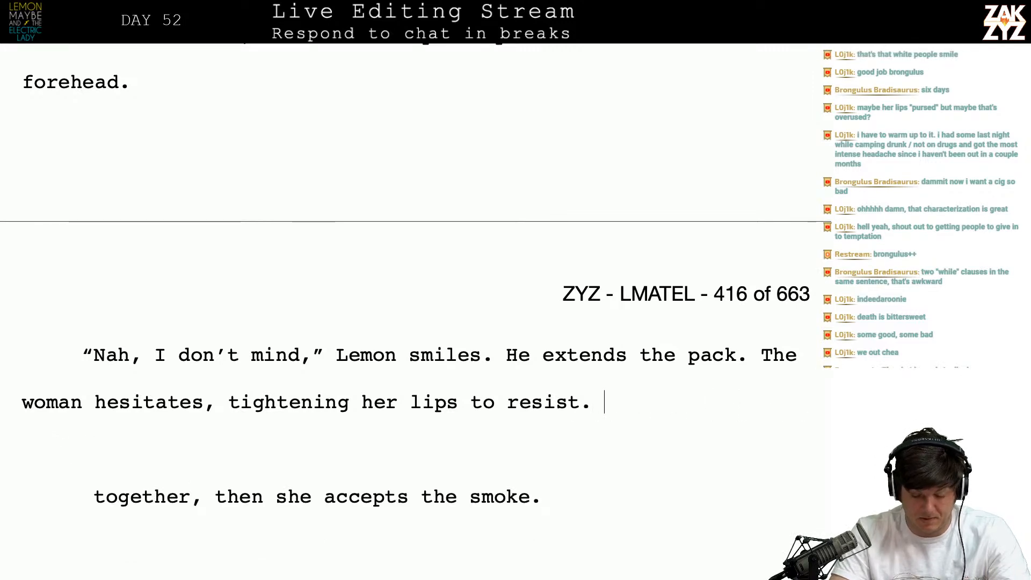
{"action": "key", "text": "Return"}
{"action": "type", "text": "\""}
{"action": "key", "text": "BackSpace"}
{"action": "key", "text": "BackSpace"}
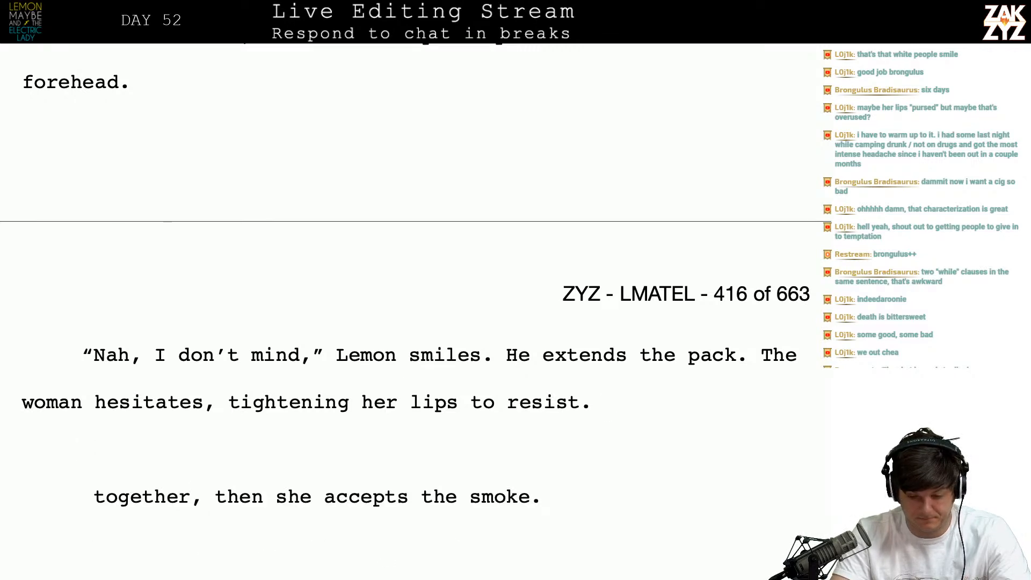
{"action": "type", "text": "Then"}
{"action": "key", "text": "BackSpace"}
{"action": "key", "text": "BackSpace"}
{"action": "key", "text": "BackSpace"}
{"action": "key", "text": "BackSpace"}
{"action": "key", "text": "BackSpace"}
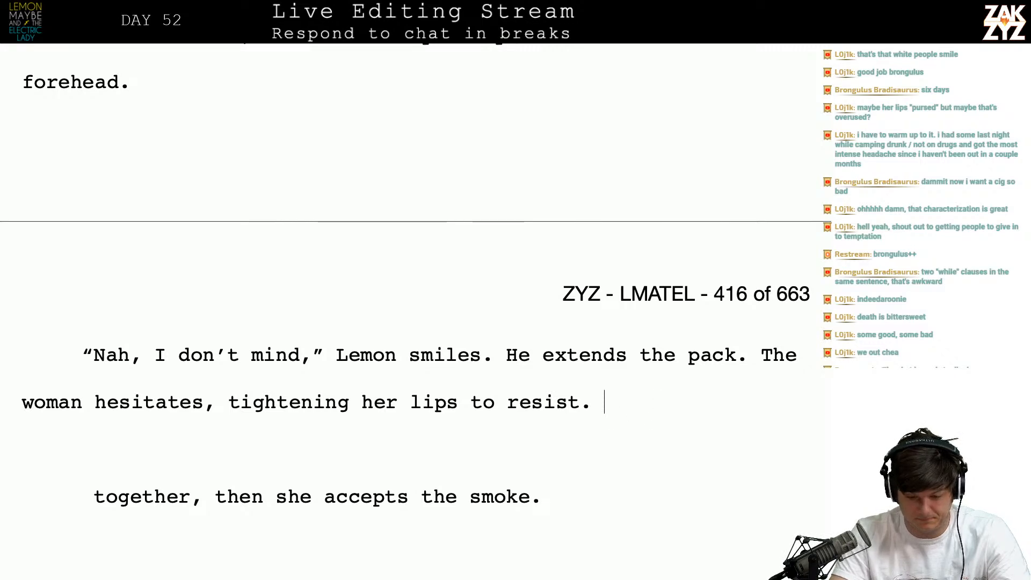
{"action": "type", "text": "She"}
{"action": "key", "text": "BackSpace"}
{"action": "key", "text": "BackSpace"}
{"action": "key", "text": "BackSpace"}
{"action": "key", "text": "BackSpace"}
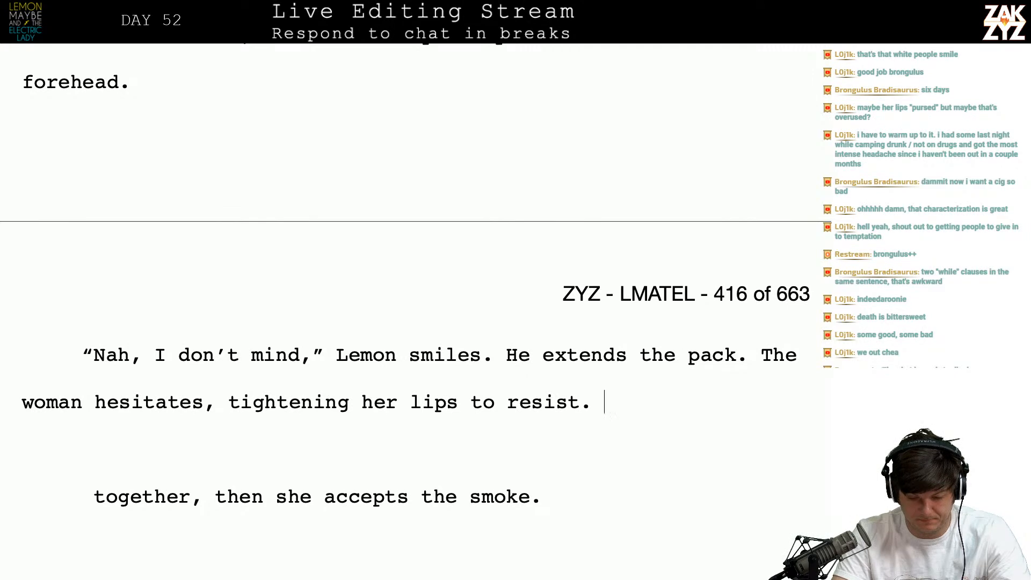
- Change "tightening her lips to resist." back to "her lips tight" after "The woman hesitates,"
{"action": "key", "text": "BackSpace"}
{"action": "key", "text": "BackSpace"}
{"action": "key", "text": "BackSpace"}
{"action": "key", "text": "BackSpace"}
{"action": "key", "text": "BackSpace"}
{"action": "key", "text": "BackSpace"}
{"action": "key", "text": "BackSpace"}
{"action": "key", "text": "BackSpace"}
{"action": "key", "text": "BackSpace"}
{"action": "key", "text": "BackSpace"}
{"action": "key", "text": "BackSpace"}
{"action": "key", "text": "BackSpace"}
{"action": "key", "text": "BackSpace"}
{"action": "key", "text": "BackSpace"}
{"action": "key", "text": "BackSpace"}
{"action": "key", "text": "BackSpace"}
{"action": "key", "text": "BackSpace"}
{"action": "key", "text": "BackSpace"}
{"action": "key", "text": "BackSpace"}
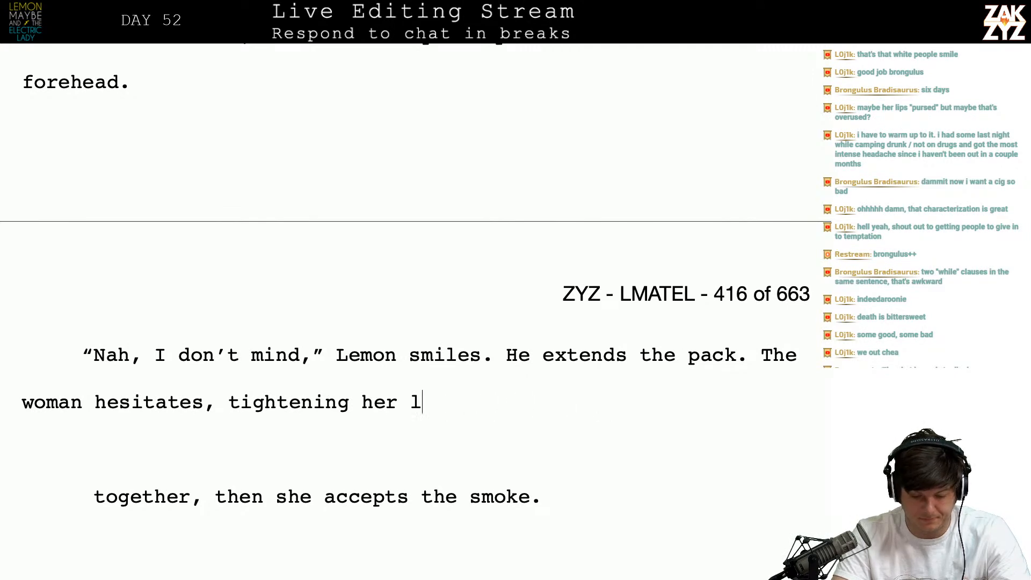
{"action": "key", "text": "BackSpace"}
{"action": "key", "text": "BackSpace"}
{"action": "key", "text": "BackSpace"}
{"action": "key", "text": "BackSpace"}
{"action": "key", "text": "BackSpace"}
{"action": "key", "text": "BackSpace"}
{"action": "key", "text": "BackSpace"}
{"action": "key", "text": "BackSpace"}
{"action": "key", "text": "BackSpace"}
{"action": "key", "text": "BackSpace"}
{"action": "key", "text": "BackSpace"}
{"action": "type", "text": "h"}
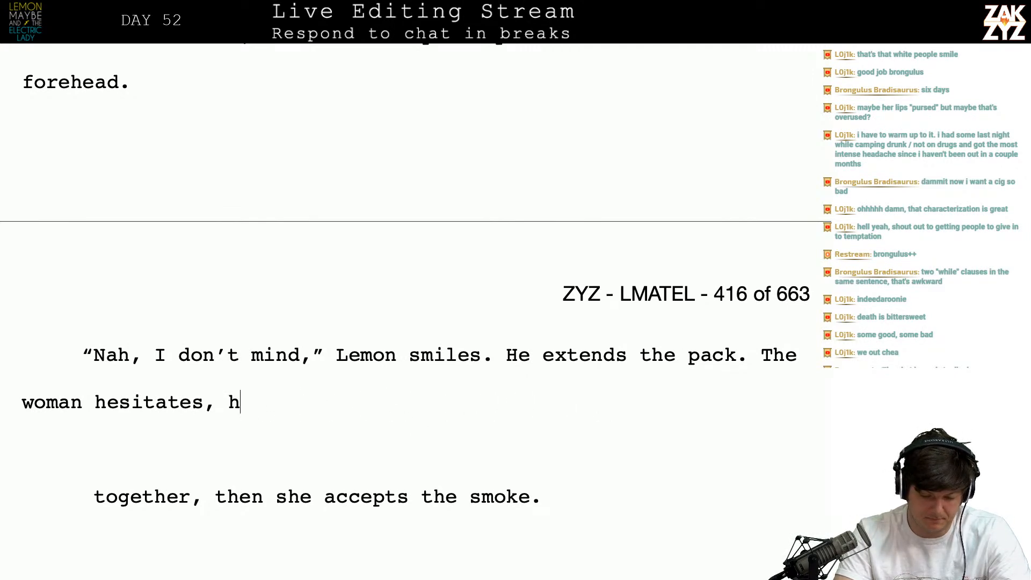
{"action": "type", "text": "er l"}
{"action": "type", "text": "tight"}
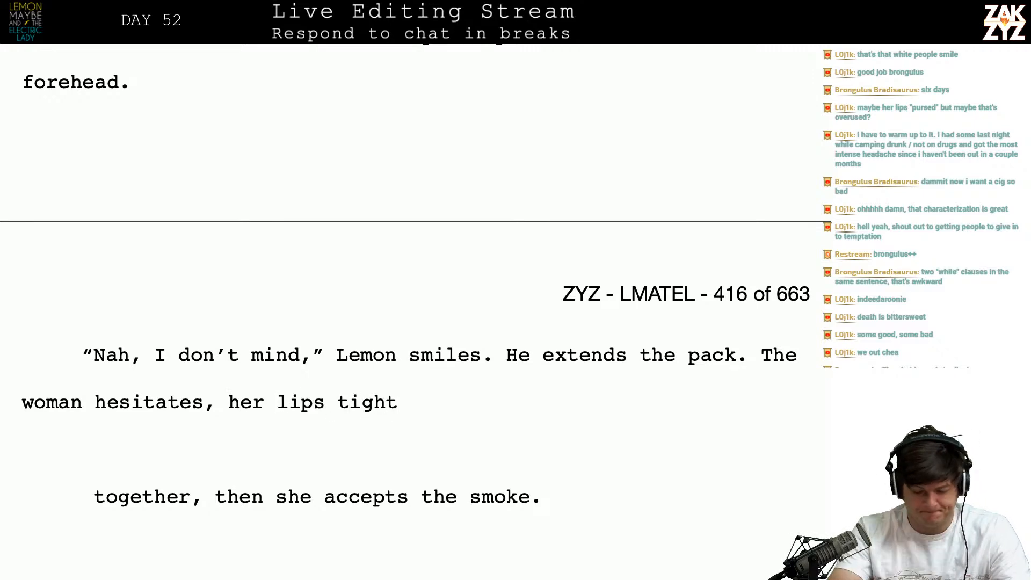
- Delete "her lips tight" from the sentence beginning "The woman hesitates"
{"action": "key", "text": "BackSpace"}
{"action": "key", "text": "BackSpace"}
{"action": "key", "text": "BackSpace"}
{"action": "key", "text": "BackSpace"}
{"action": "key", "text": "BackSpace"}
{"action": "key", "text": "BackSpace"}
{"action": "key", "text": "BackSpace"}
{"action": "key", "text": "BackSpace"}
{"action": "key", "text": "BackSpace"}
{"action": "key", "text": "BackSpace"}
{"action": "key", "text": "BackSpace"}
{"action": "key", "text": "BackSpace"}
{"action": "key", "text": "BackSpace"}
{"action": "key", "text": "BackSpace"}
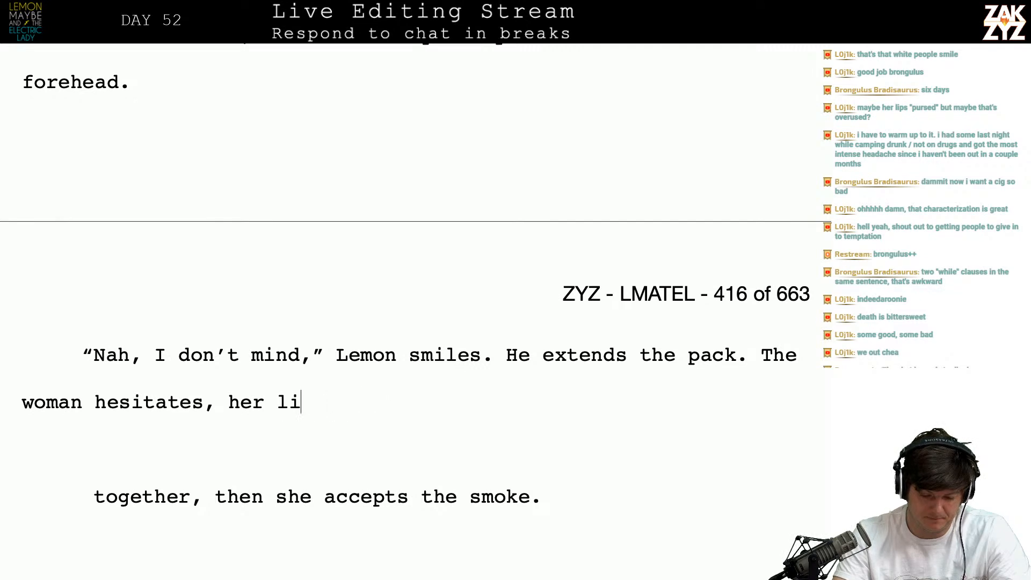
{"action": "key", "text": "BackSpace"}
{"action": "type", "text": ", probably thinking"}
{"action": "key", "text": "BackSpace"}
{"action": "key", "text": "BackSpace"}
{"action": "key", "text": "BackSpace"}
{"action": "key", "text": "BackSpace"}
{"action": "key", "text": "BackSpace"}
{"action": "key", "text": "BackSpace"}
{"action": "key", "text": "BackSpace"}
{"action": "key", "text": "BackSpace"}
{"action": "key", "text": "BackSpace"}
{"action": "key", "text": "BackSpace"}
{"action": "key", "text": "BackSpace"}
{"action": "key", "text": "BackSpace"}
{"action": "key", "text": "BackSpace"}
{"action": "key", "text": "BackSpace"}
{"action": "key", "text": "BackSpace"}
{"action": "key", "text": "BackSpace"}
{"action": "key", "text": "BackSpace"}
{"action": "key", "text": "BackSpace"}
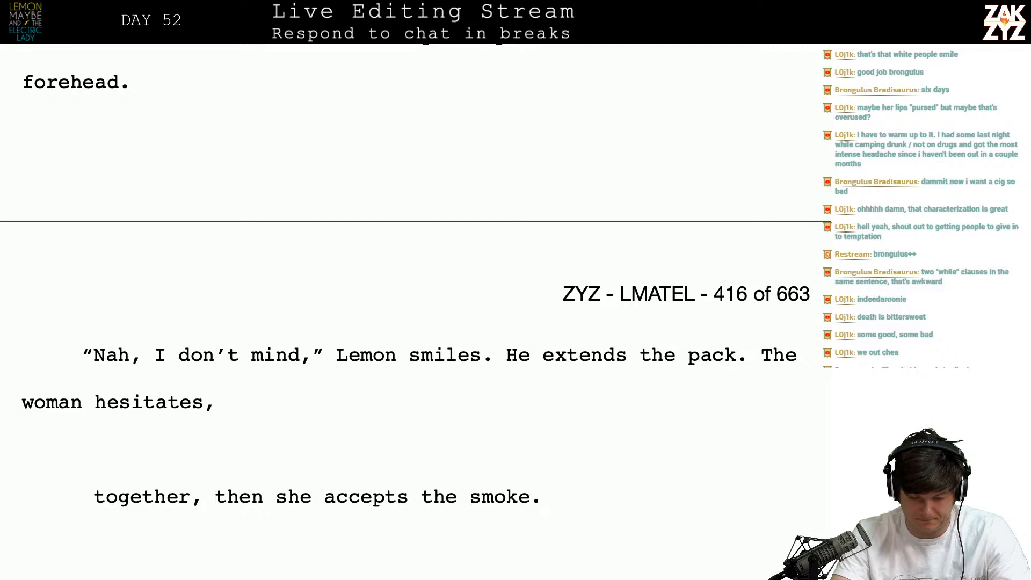
{"action": "key", "text": "BackSpace"}
{"action": "key", "text": "BackSpace"}
{"action": "type", "text": "for al"}
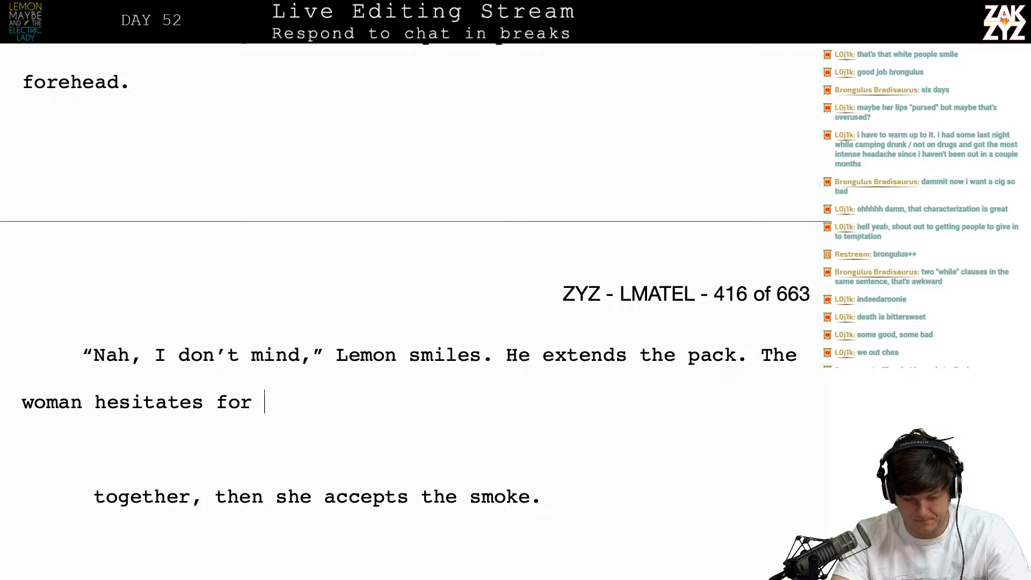
{"action": "key", "text": "BackSpace"}
{"action": "key", "text": "BackSpace"}
{"action": "key", "text": "BackSpace"}
{"action": "key", "text": "BackSpace"}
{"action": "key", "text": "BackSpace"}
{"action": "key", "text": "BackSpace"}
{"action": "key", "text": "BackSpace"}
- Continue "The woman hesitates" with ", then succumbs"
{"action": "type", "text": ", then s"}
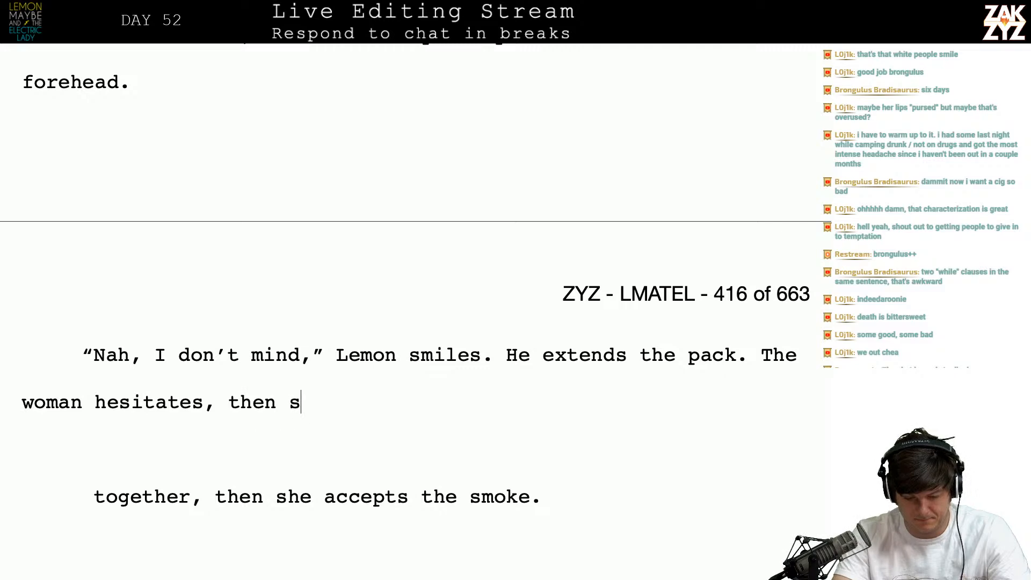
{"action": "type", "text": "uccumbs."}
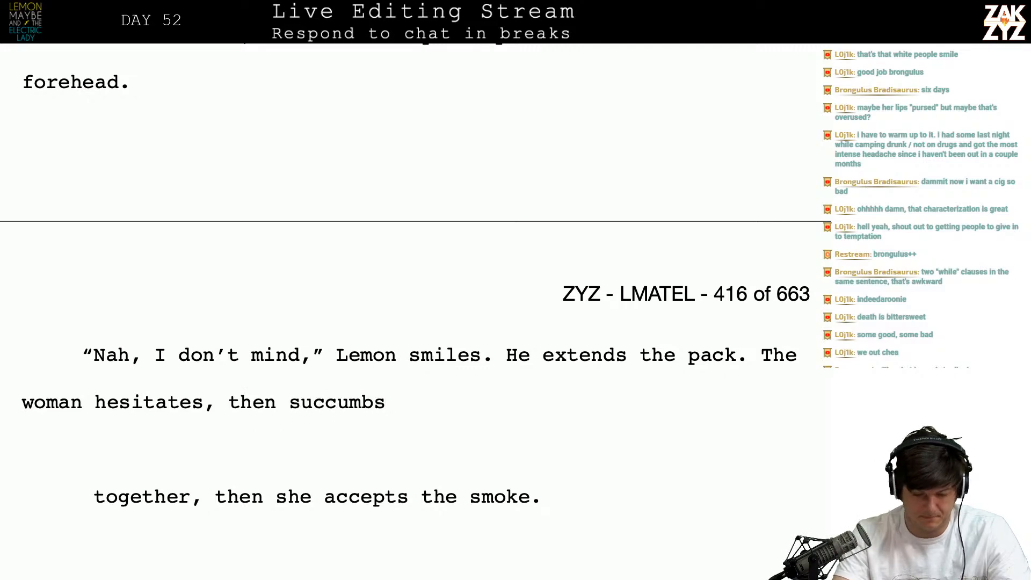
- Replace ", then succumbs" after "The woman hesitates" with "for a few seconds with her lips tight,"
{"action": "key", "text": "BackSpace"}
{"action": "key", "text": "BackSpace"}
{"action": "key", "text": "BackSpace"}
{"action": "key", "text": "BackSpace"}
{"action": "key", "text": "BackSpace"}
{"action": "key", "text": "BackSpace"}
{"action": "key", "text": "BackSpace"}
{"action": "key", "text": "BackSpace"}
{"action": "key", "text": "BackSpace"}
{"action": "key", "text": "BackSpace"}
{"action": "key", "text": "BackSpace"}
{"action": "key", "text": "BackSpace"}
{"action": "key", "text": "BackSpace"}
{"action": "key", "text": "BackSpace"}
{"action": "key", "text": "BackSpace"}
{"action": "key", "text": "BackSpace"}
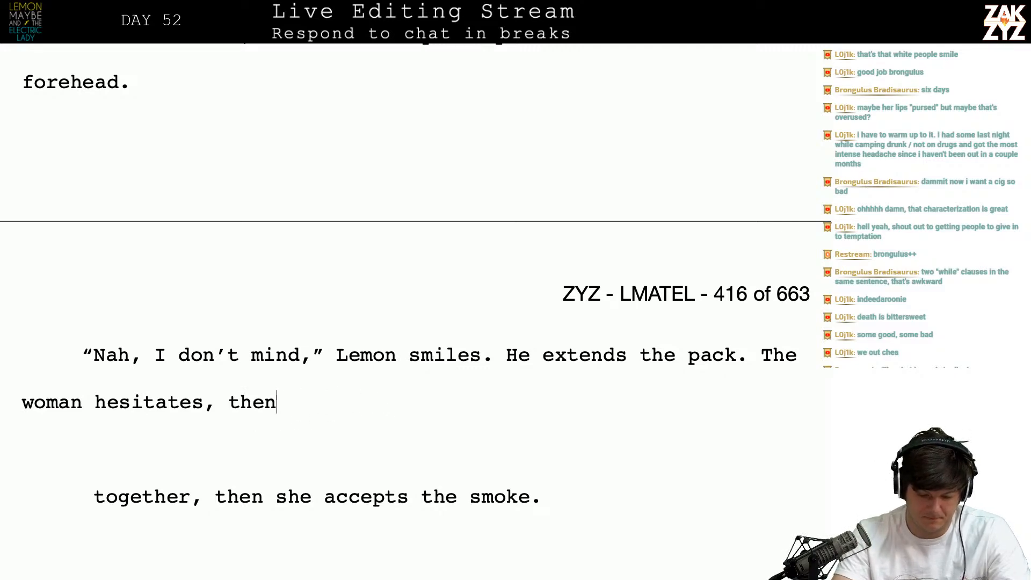
{"action": "type", "text": "for a f"}
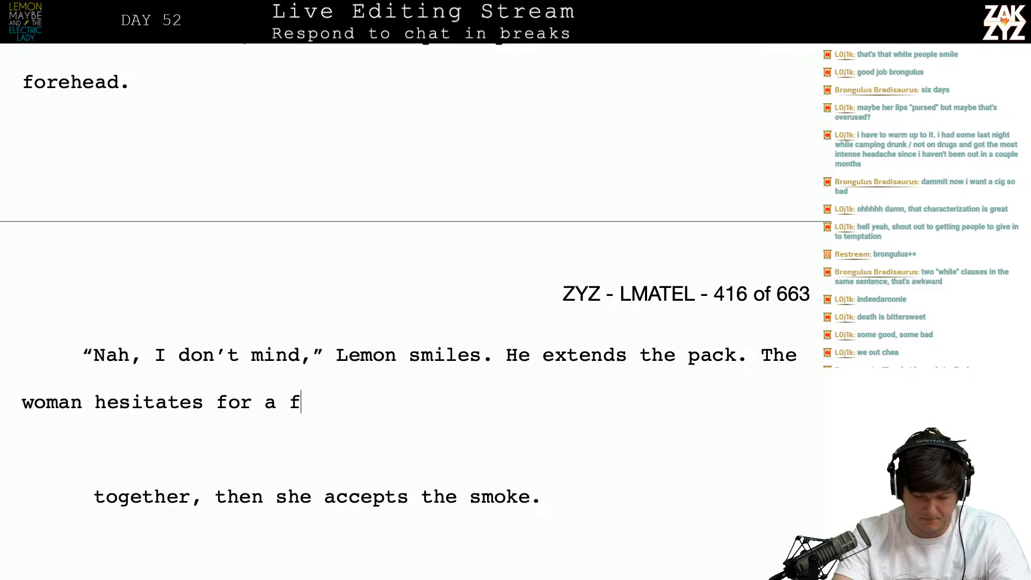
{"action": "type", "text": "ew seconds with"}
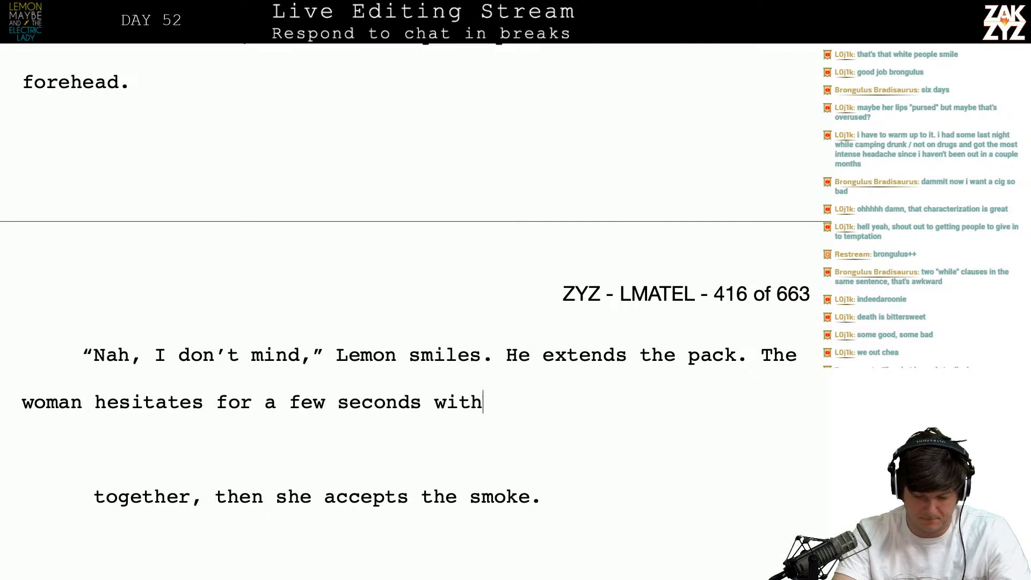
{"action": "type", "text": " her lips tight,"}
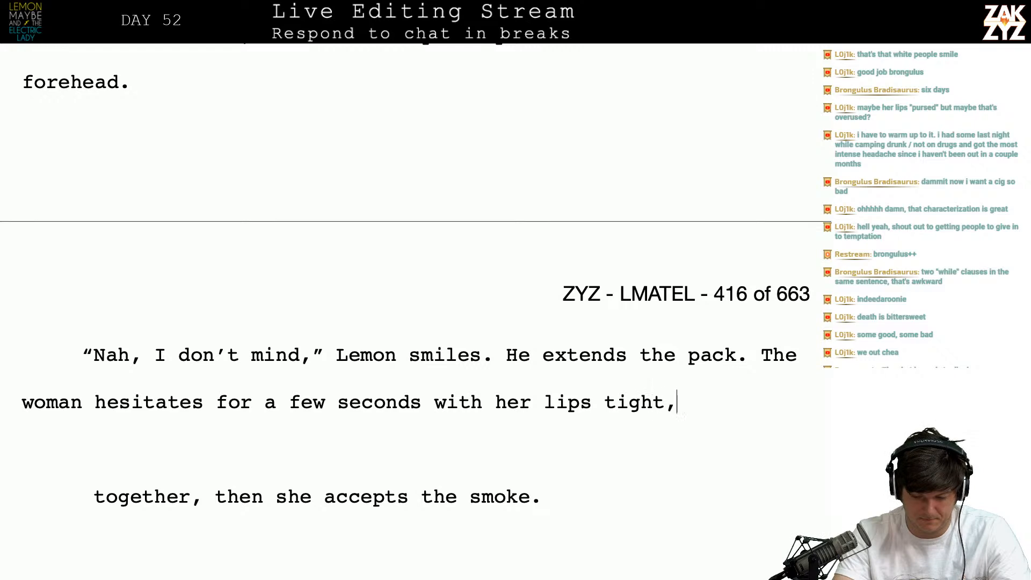
- Finish the sentence with "and just as he's about to withdraw the pack she succumbs and takes a cigarette."
{"action": "type", "text": " and just as he"}
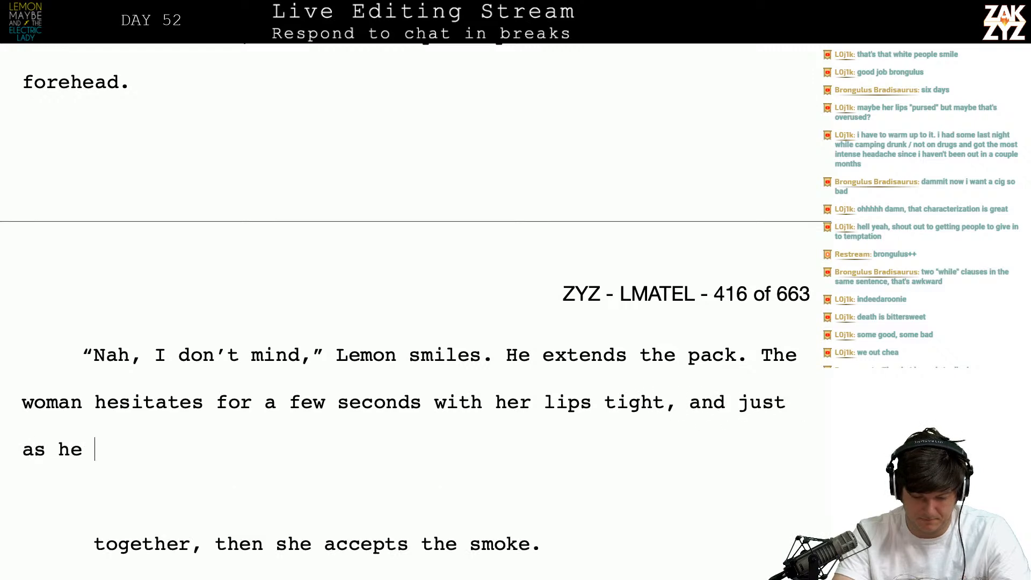
{"action": "key", "text": "BackSpace"}
{"action": "type", "text": "s"}
{"action": "key", "text": "BackSpace"}
{"action": "type", "text": "'s about t"}
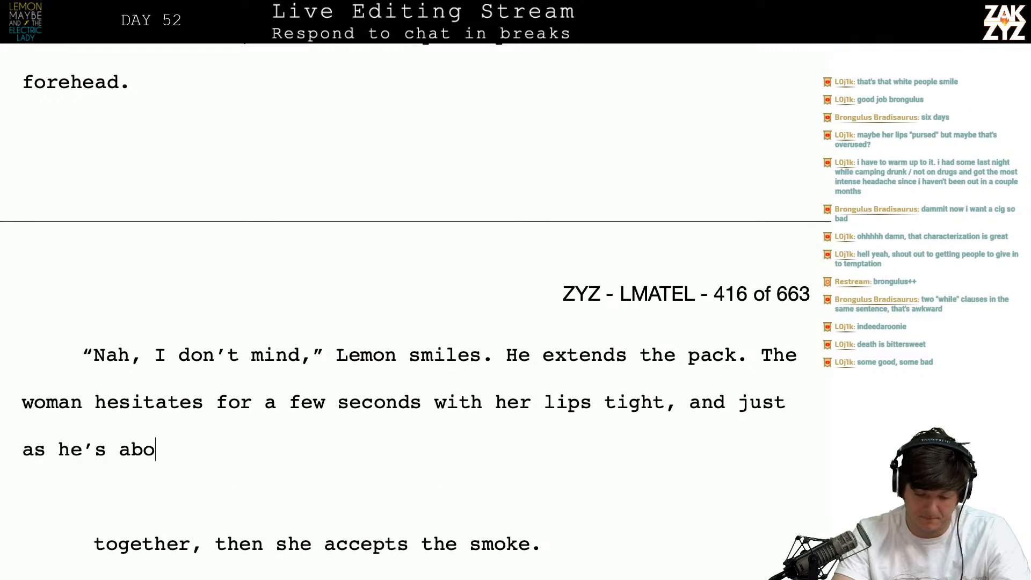
{"action": "type", "text": "o withdr"}
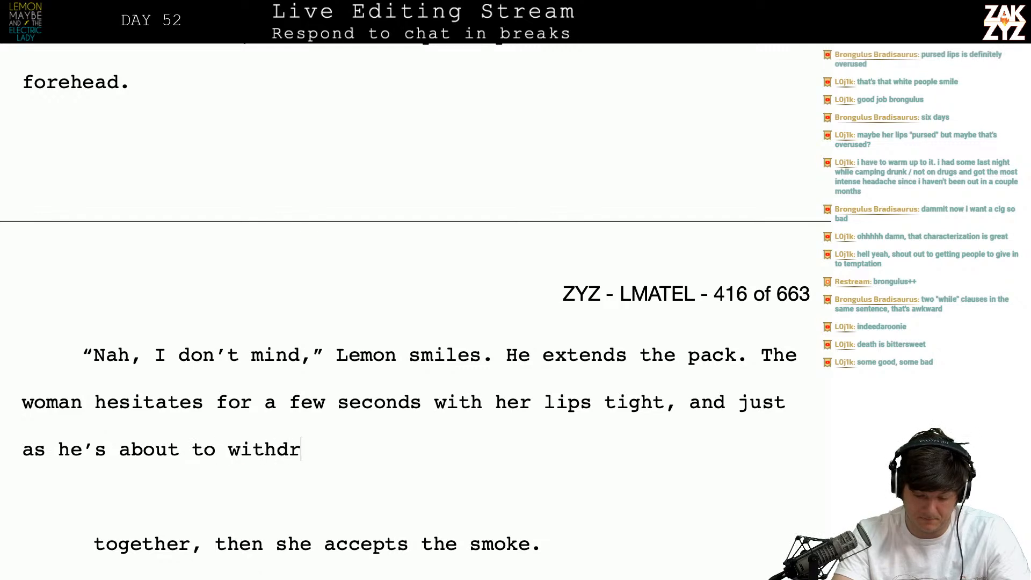
{"action": "type", "text": "aw the pack s"}
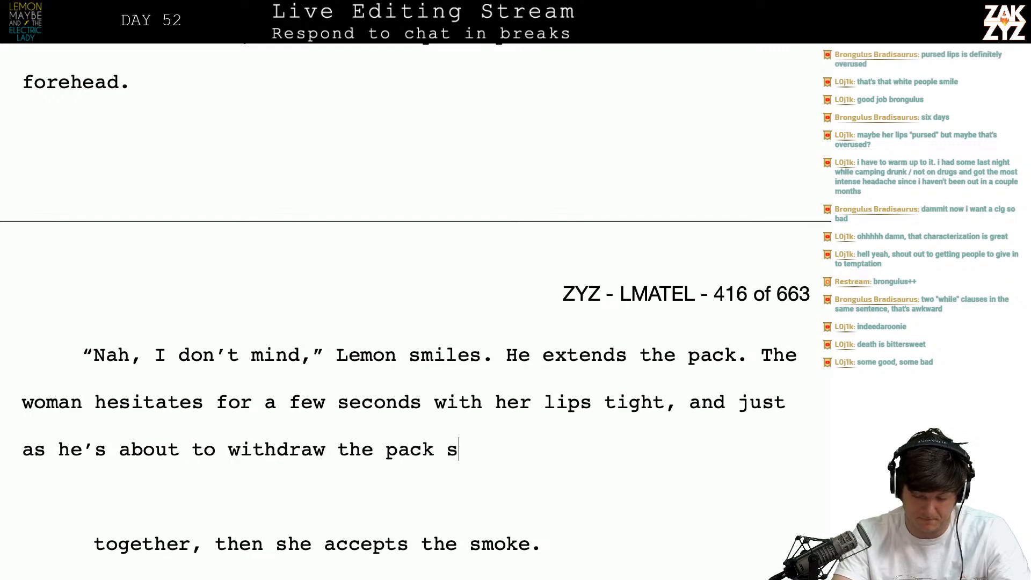
{"action": "type", "text": "he succ"}
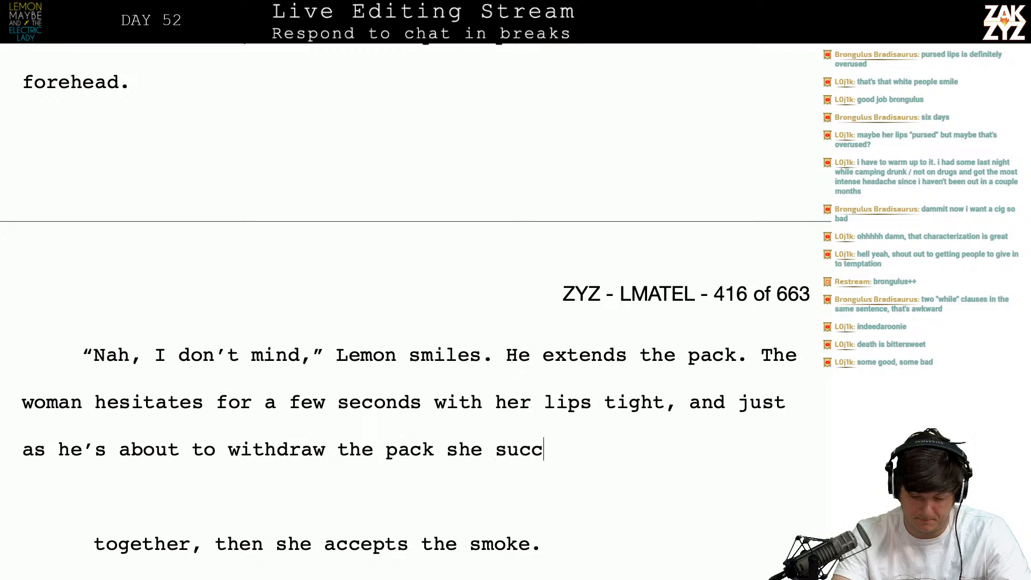
{"action": "type", "text": "umbs and take"}
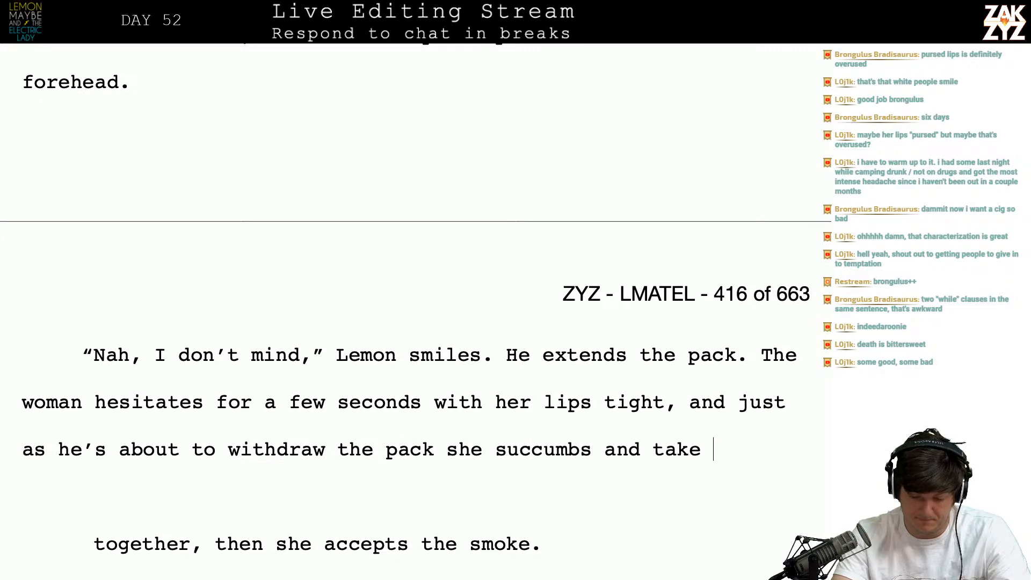
{"action": "key", "text": "BackSpace"}
{"action": "type", "text": "s a cigarette."}
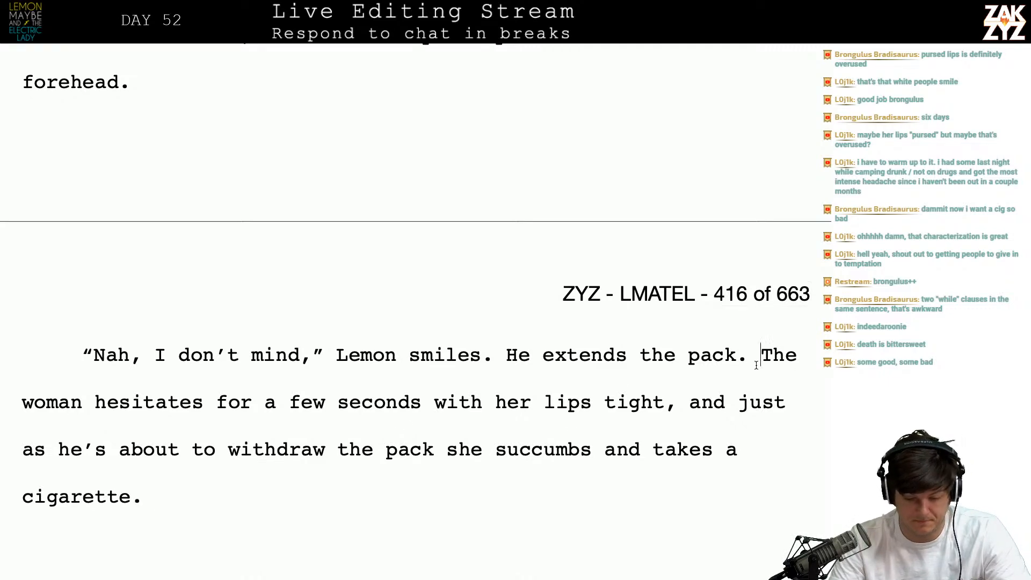
- Move "The woman hesitates" to a new paragraph and add before it "She hesitates for a few moments, her eyes fixed on the jutting cigarette."
{"action": "key", "text": "Return"}
{"action": "key", "text": "Left"}
{"action": "type", "text": "She hesit"}
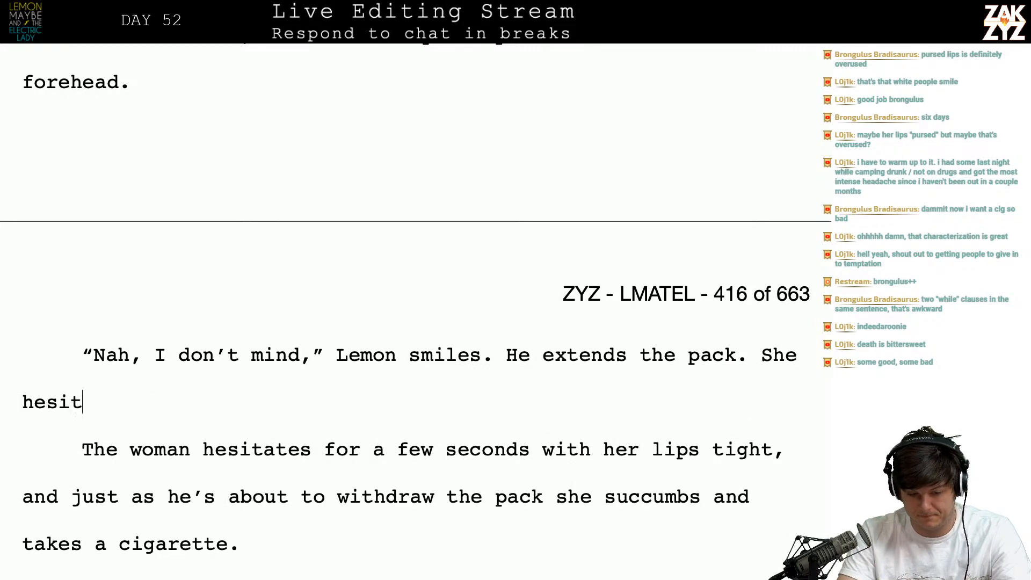
{"action": "type", "text": "ates for a m"}
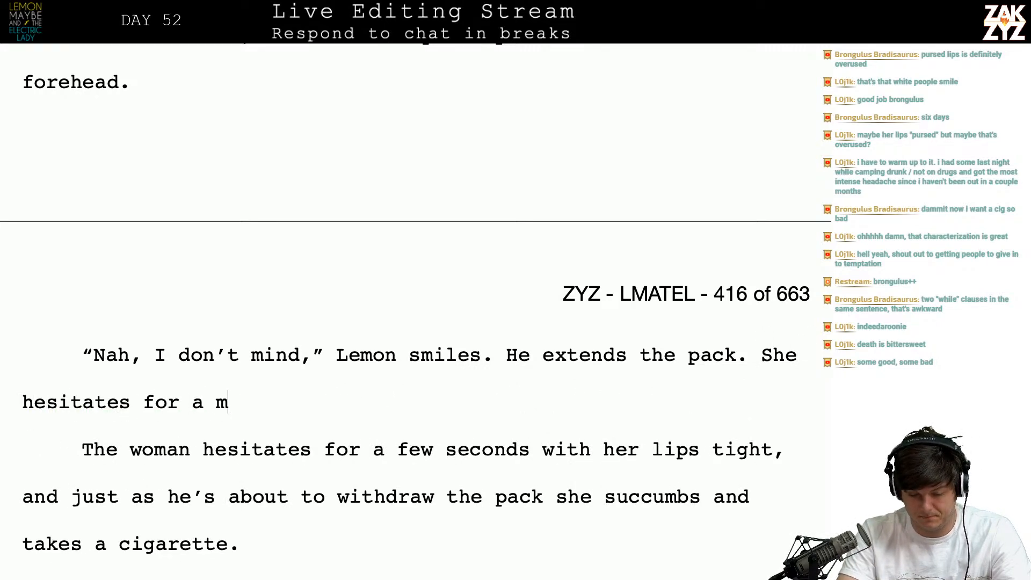
{"action": "key", "text": "BackSpace"}
{"action": "type", "text": "f"}
{"action": "key", "text": "BackSpace"}
{"action": "key", "text": "BackSpace"}
{"action": "type", "text": "f"}
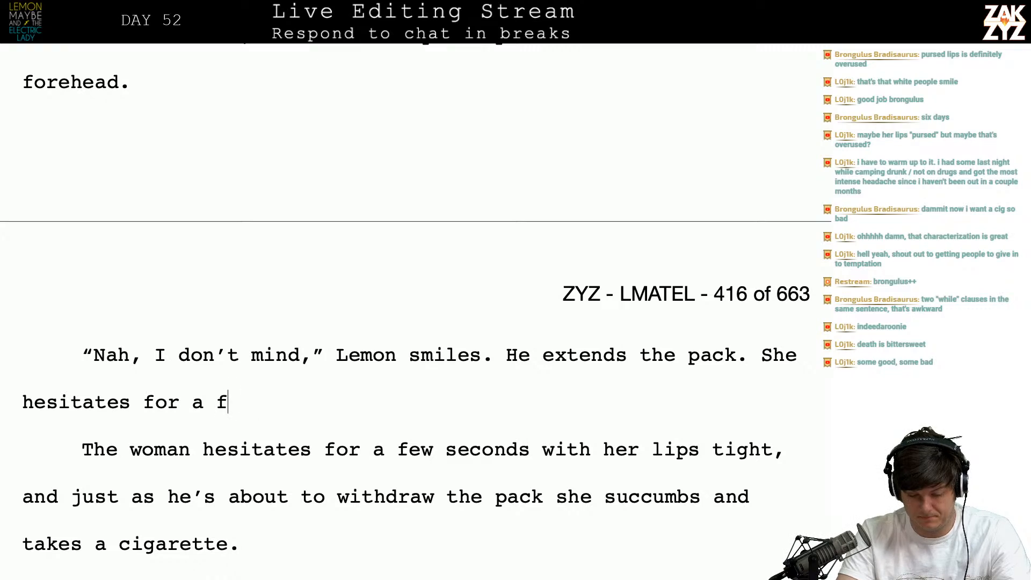
{"action": "type", "text": "ew moments, her"}
{"action": "key", "text": "BackSpace"}
{"action": "type", "text": "er eyes fixe"}
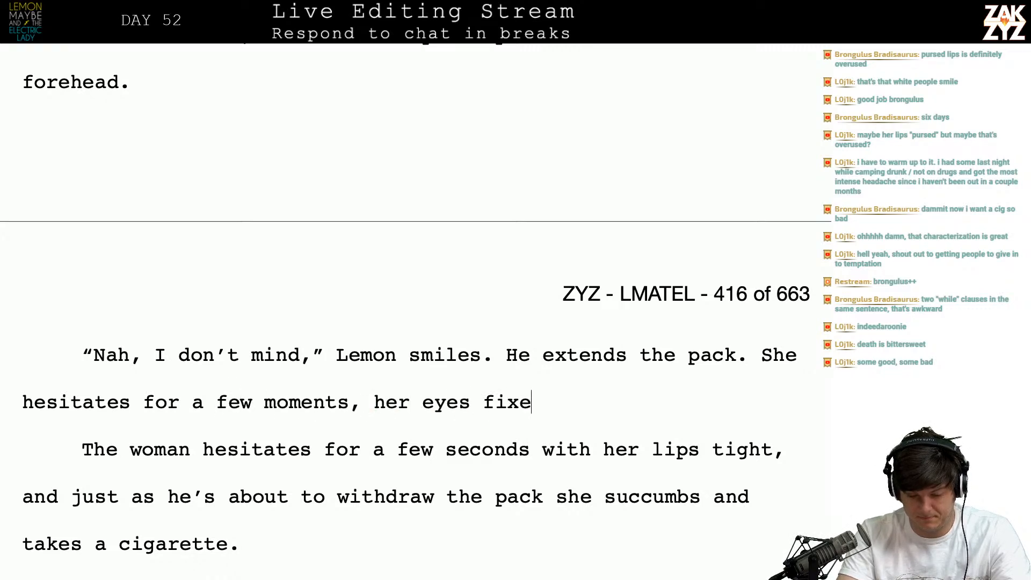
{"action": "type", "text": "d on the juttin"}
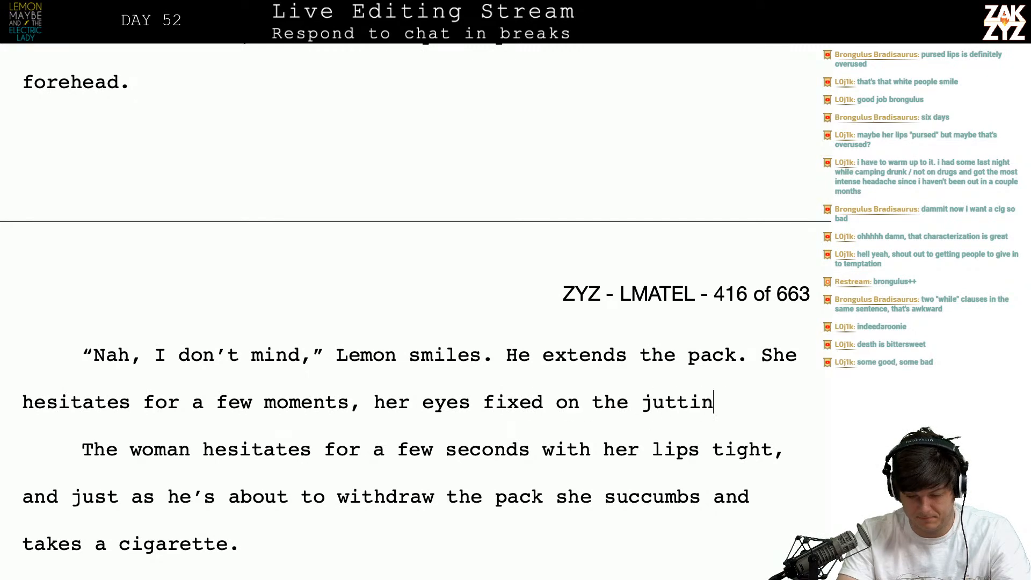
{"action": "type", "text": "g cigarrete"}
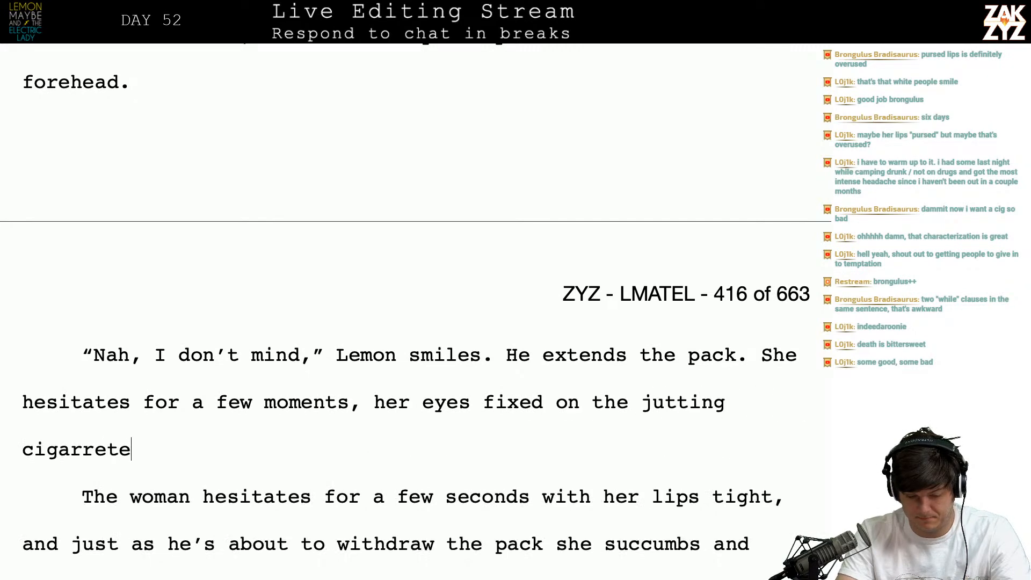
{"action": "type", "text": ". L"}
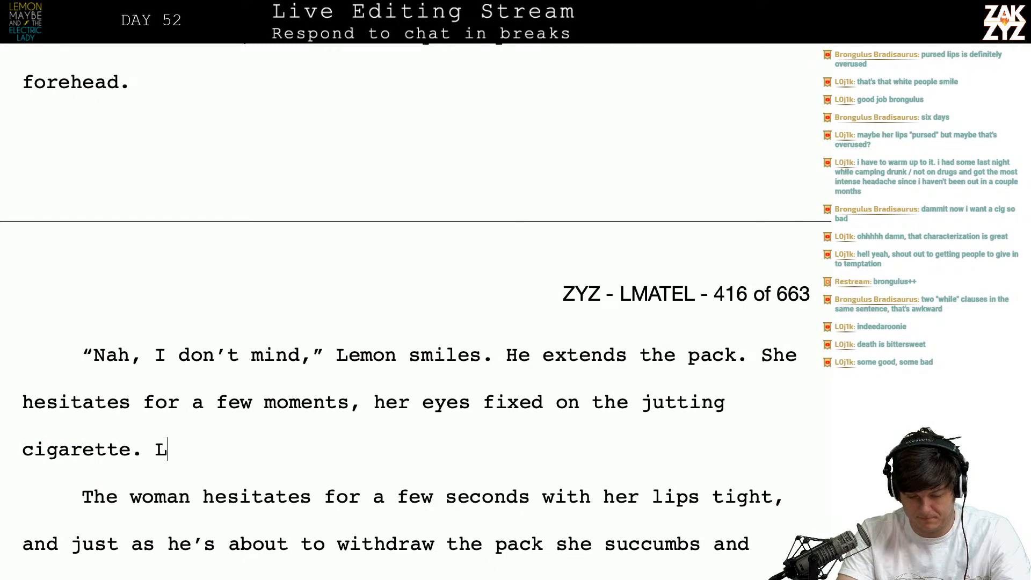
{"action": "type", "text": "emon's about to"}
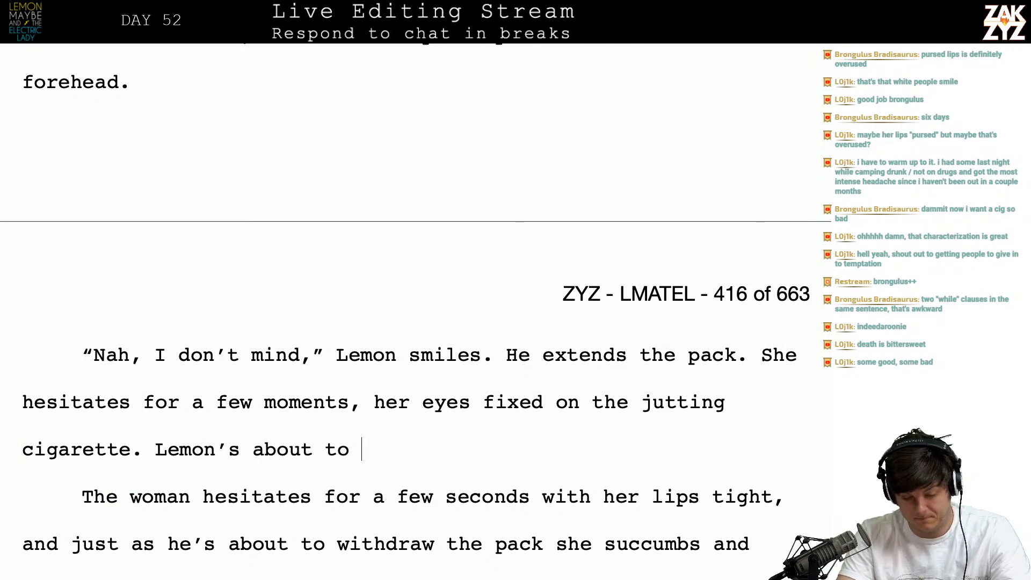
{"action": "key", "text": "BackSpace"}
{"action": "key", "text": "BackSpace"}
{"action": "key", "text": "BackSpace"}
{"action": "key", "text": "BackSpace"}
{"action": "key", "text": "BackSpace"}
{"action": "key", "text": "BackSpace"}
{"action": "key", "text": "BackSpace"}
{"action": "key", "text": "BackSpace"}
{"action": "key", "text": "BackSpace"}
{"action": "key", "text": "BackSpace"}
{"action": "key", "text": "BackSpace"}
{"action": "key", "text": "BackSpace"}
{"action": "key", "text": "BackSpace"}
{"action": "key", "text": "BackSpace"}
{"action": "key", "text": "BackSpace"}
{"action": "key", "text": "BackSpace"}
{"action": "key", "text": "BackSpace"}
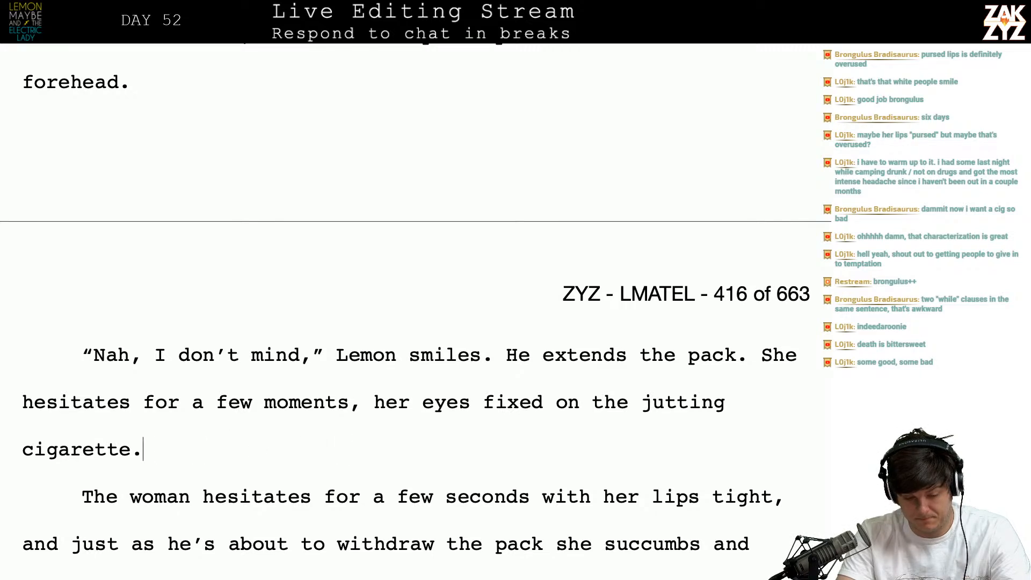
{"action": "type", "text": "Then she suc"}
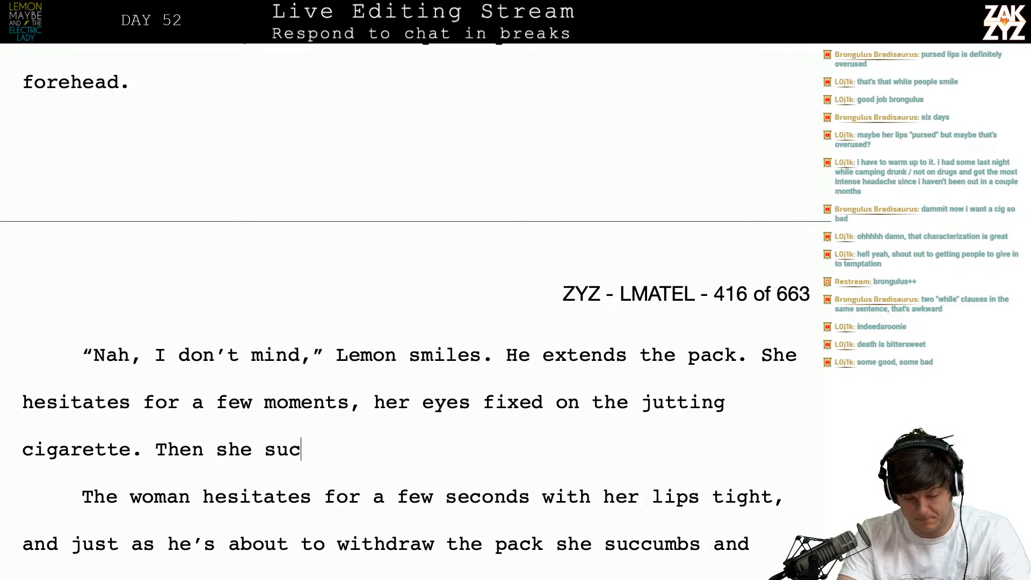
{"action": "type", "text": "cumbs, and"}
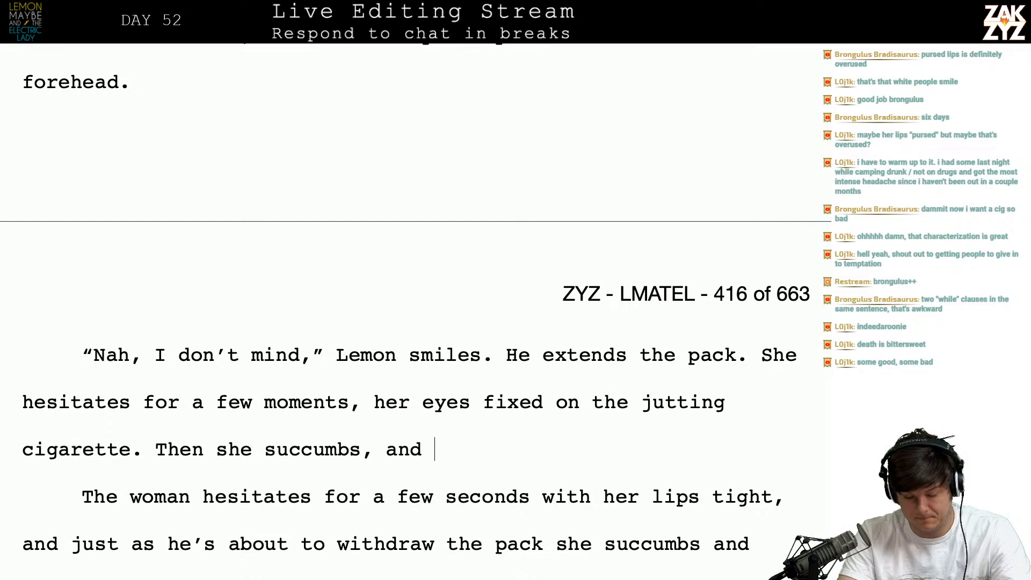
{"action": "key", "text": "BackSpace"}
{"action": "key", "text": "BackSpace"}
{"action": "key", "text": "BackSpace"}
{"action": "key", "text": "BackSpace"}
{"action": "key", "text": "BackSpace"}
{"action": "key", "text": "BackSpace"}
{"action": "key", "text": "BackSpace"}
{"action": "key", "text": "BackSpace"}
{"action": "key", "text": "BackSpace"}
{"action": "key", "text": "BackSpace"}
{"action": "key", "text": "BackSpace"}
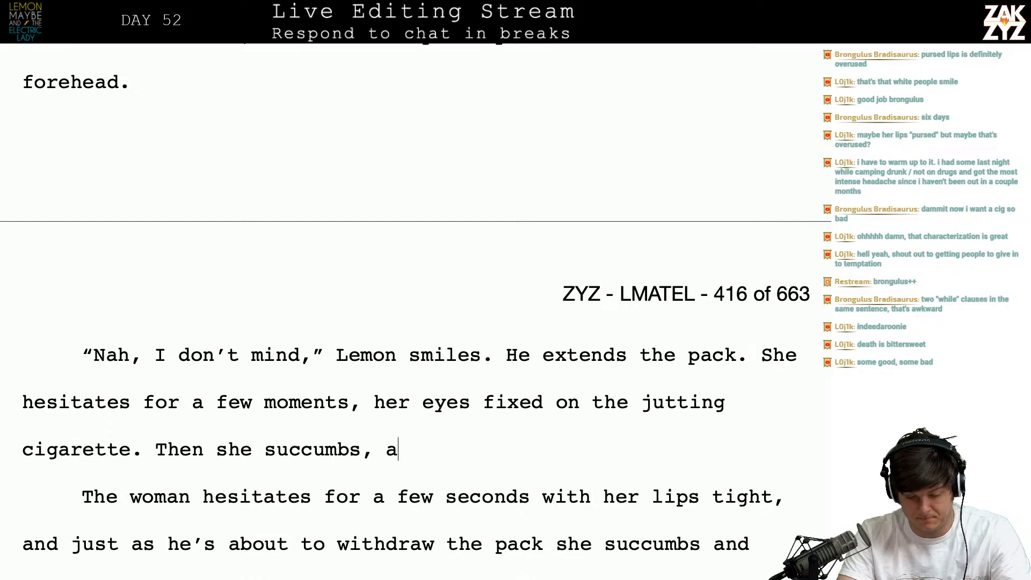
{"action": "key", "text": "BackSpace"}
{"action": "key", "text": "BackSpace"}
{"action": "key", "text": "BackSpace"}
{"action": "key", "text": "BackSpace"}
{"action": "key", "text": "BackSpace"}
{"action": "key", "text": "BackSpace"}
{"action": "key", "text": "BackSpace"}
{"action": "key", "text": "BackSpace"}
{"action": "key", "text": "BackSpace"}
{"action": "key", "text": "BackSpace"}
{"action": "key", "text": "BackSpace"}
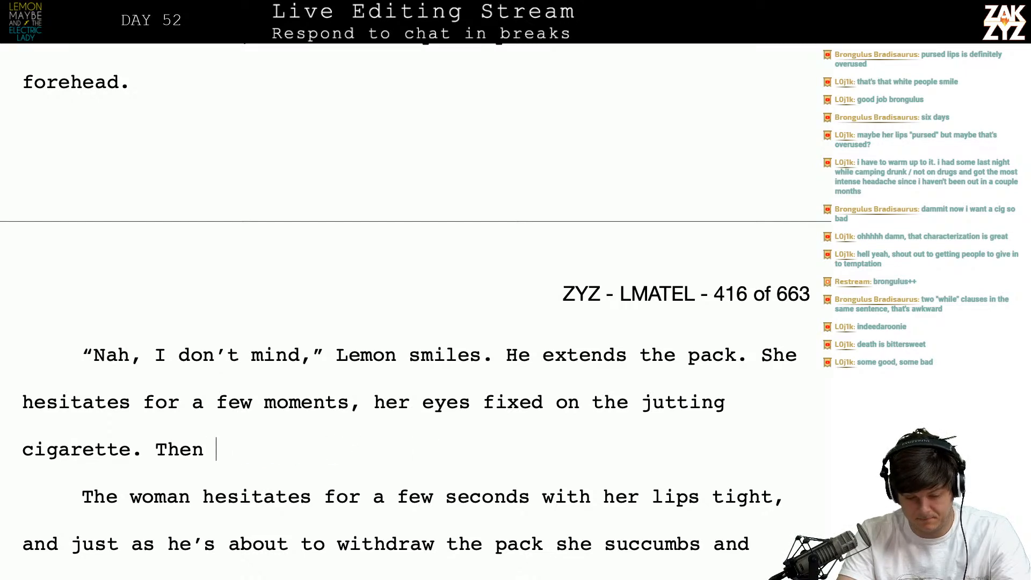
- Leave an empty paragraph after "jutting cigarette." and continue "Lemon smiles" with "and holds out the pack"
{"action": "key", "text": "Return"}
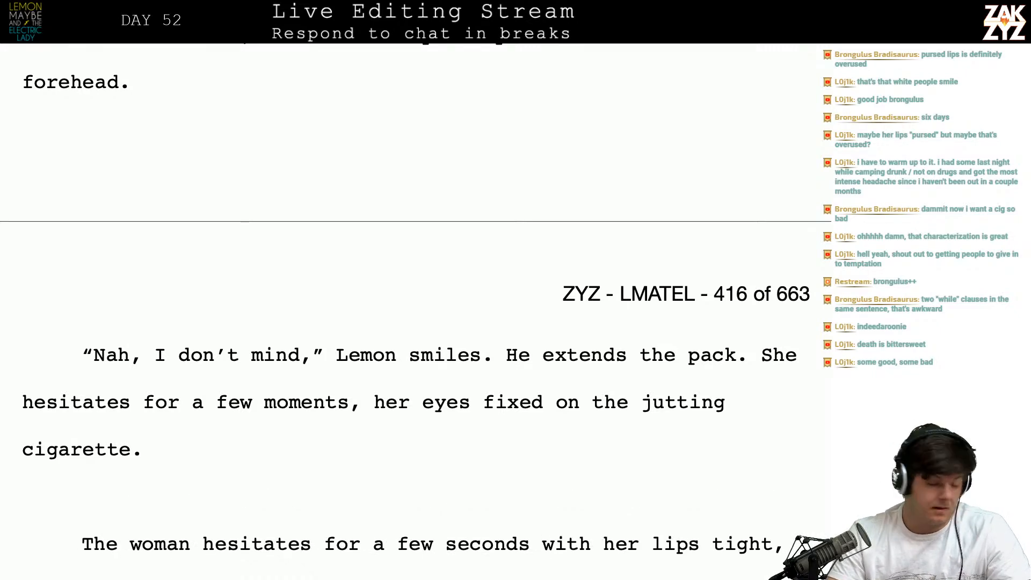
{"action": "scroll", "coordinate": [830, 385], "scroll_direction": "down", "scroll_amount": 1}
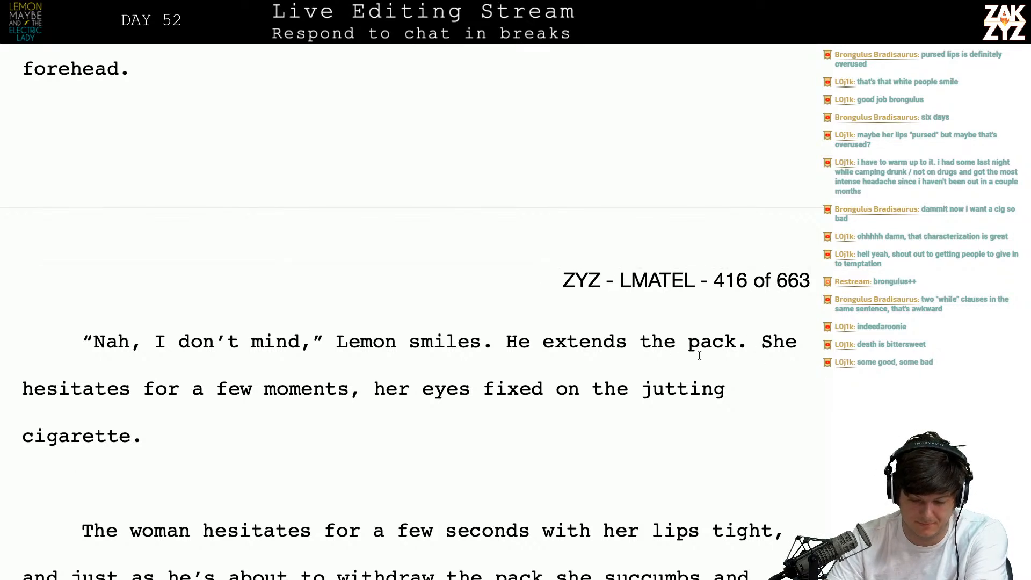
{"action": "left_click", "coordinate": [495, 342]}
{"action": "key", "text": "BackSpace"}
{"action": "type", "text": "and h"}
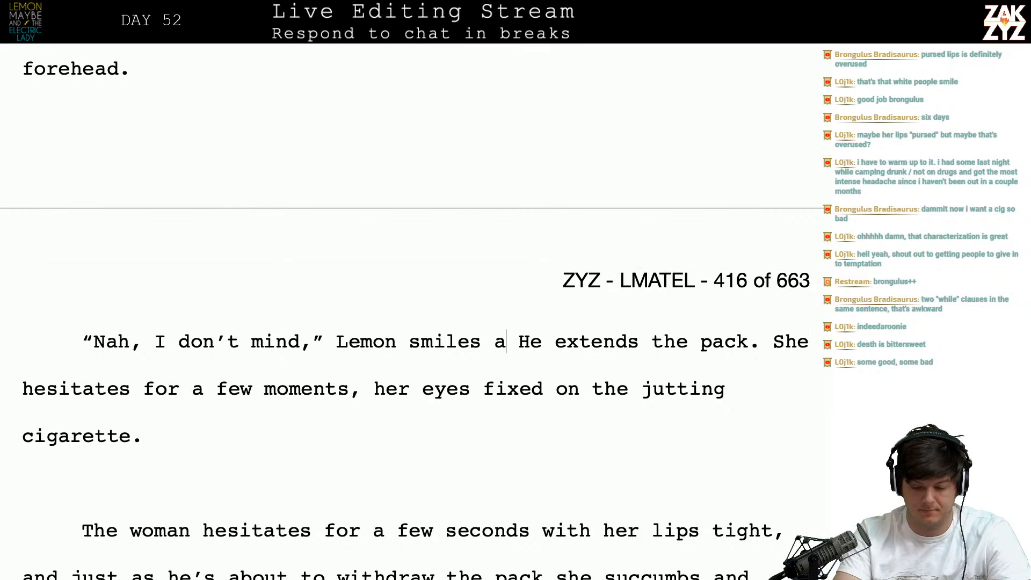
{"action": "type", "text": "olds out the pack"}
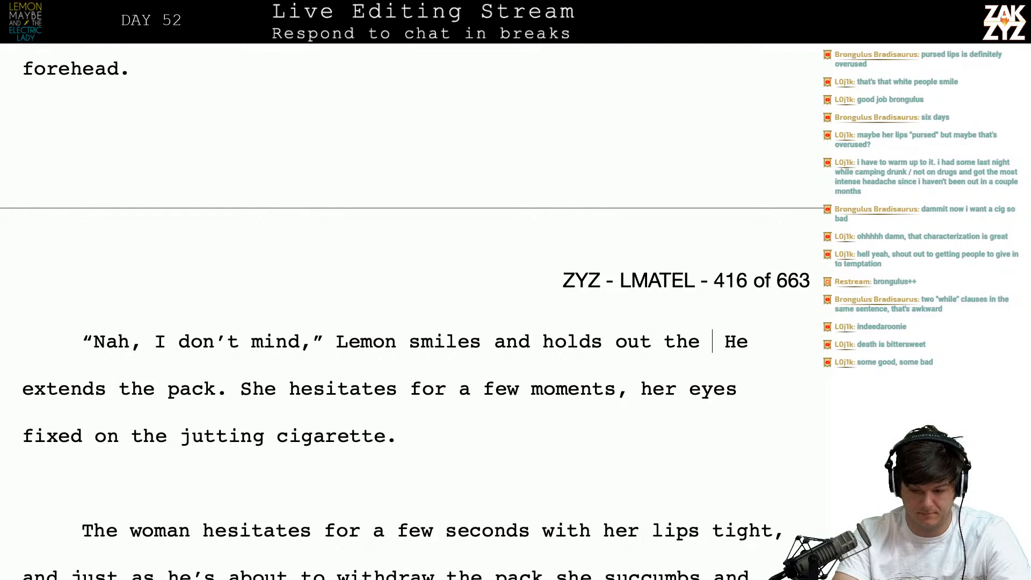
- Add the sentence "The woman's eyes dart to the jutting cigarette, her lips are tight." after "holds out the pack."
{"action": "type", "text": ". The woman's e"}
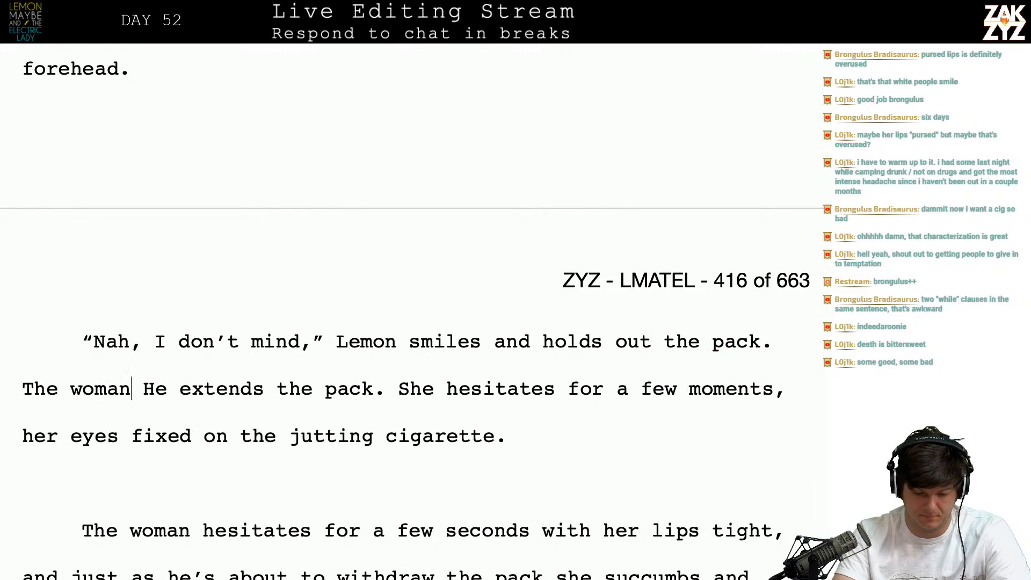
{"action": "type", "text": "yes dart to th"}
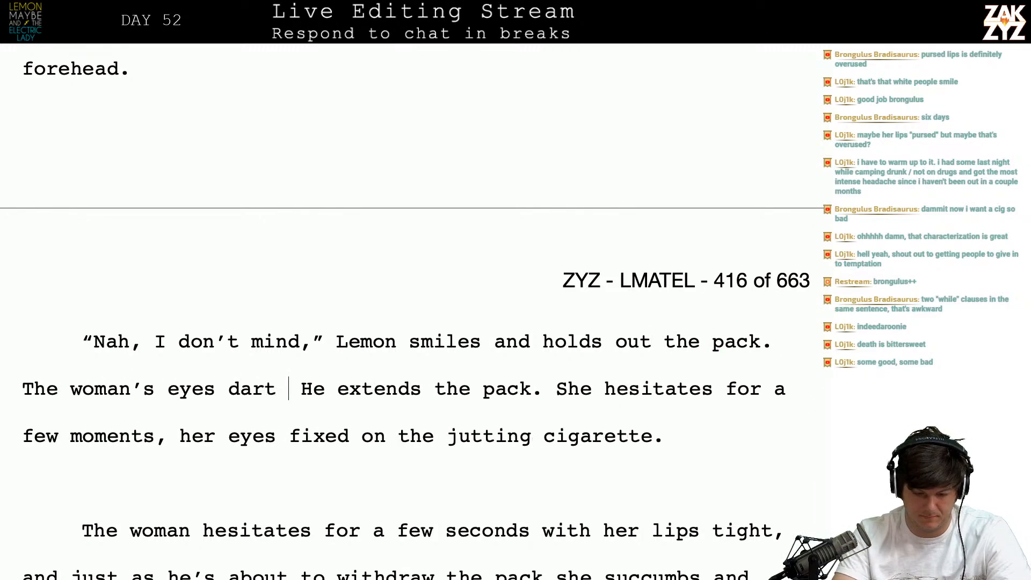
{"action": "type", "text": "e"}
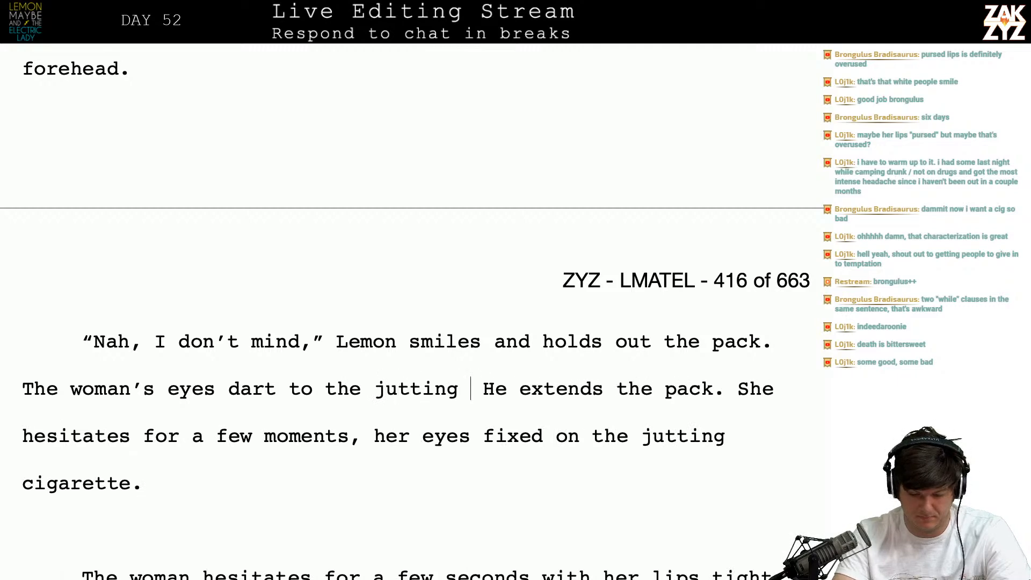
{"action": "type", "text": " jutting cigarette, he r"}
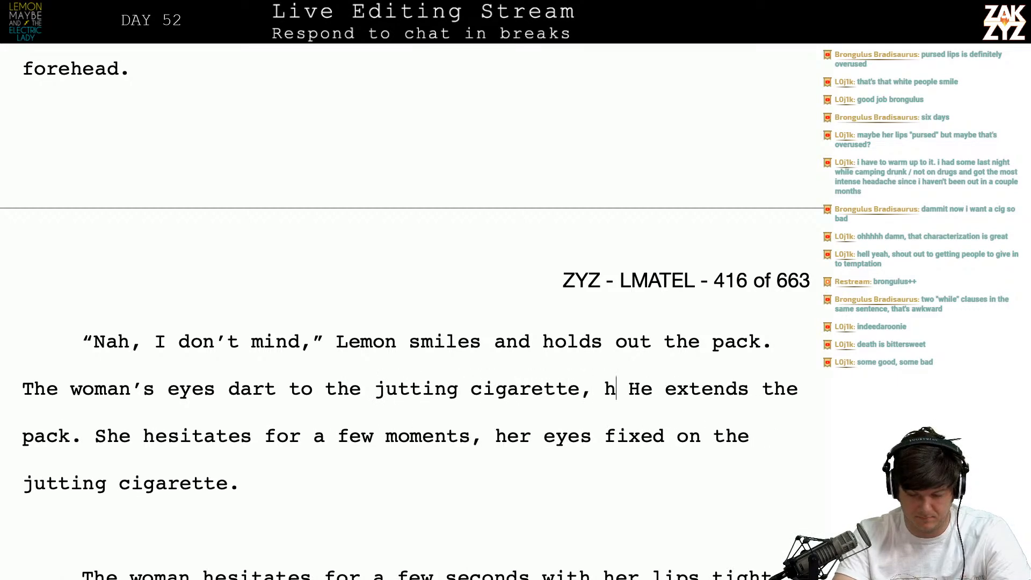
{"action": "key", "text": "BackSpace"}
{"action": "key", "text": "BackSpace"}
{"action": "type", "text": "r lips are "}
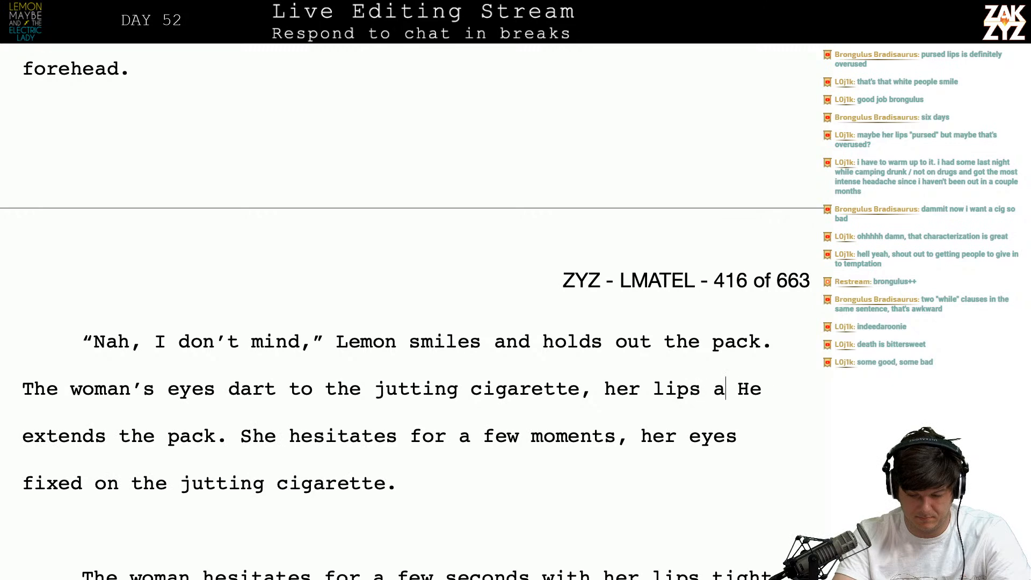
{"action": "type", "text": "tight"}
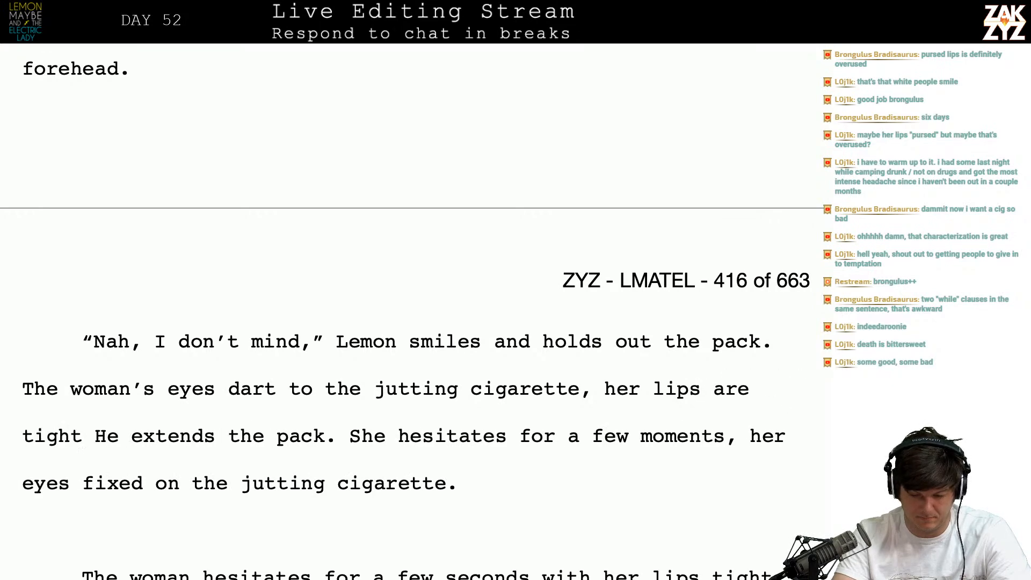
{"action": "type", "text": "."}
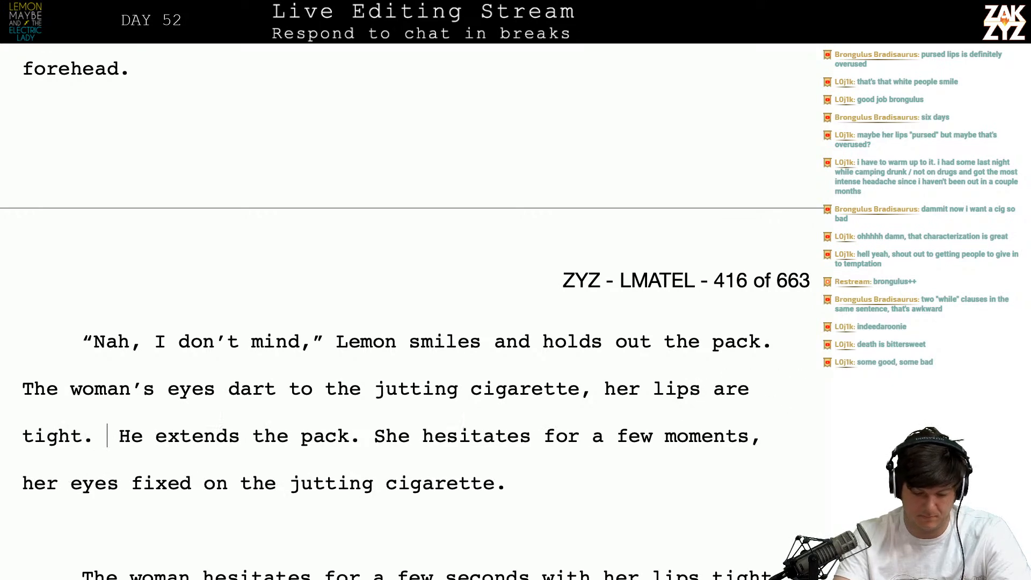
- Separate "He extends the pack" into a later paragraph and add "She succumbs and accepts the smoke, Lemon lights it for her." after "tight."
{"action": "key", "text": "Return"}
{"action": "key", "text": "Return"}
{"action": "key", "text": "Up"}
{"action": "type", "text": "She succumb"}
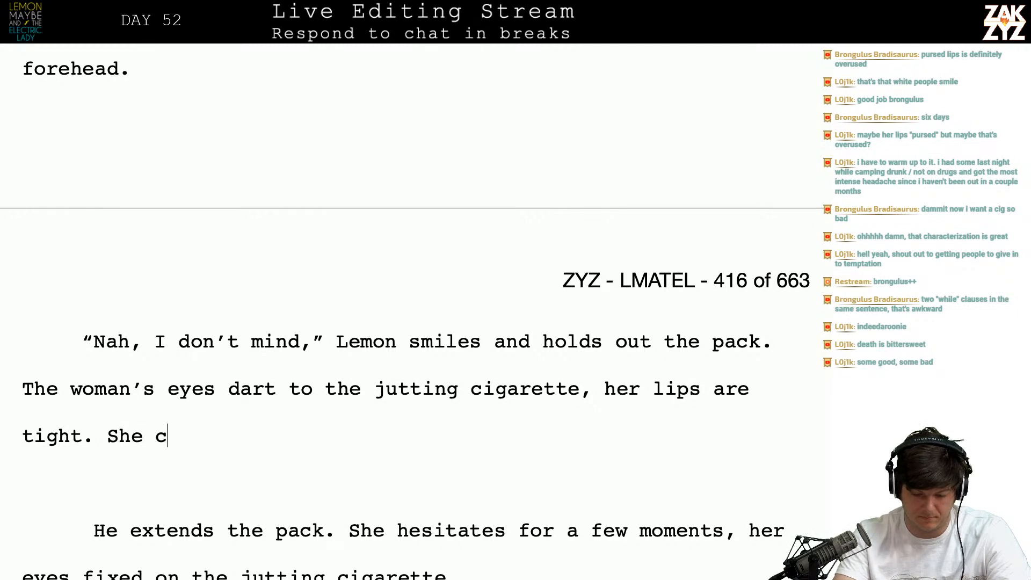
{"action": "type", "text": "s and accepts the "}
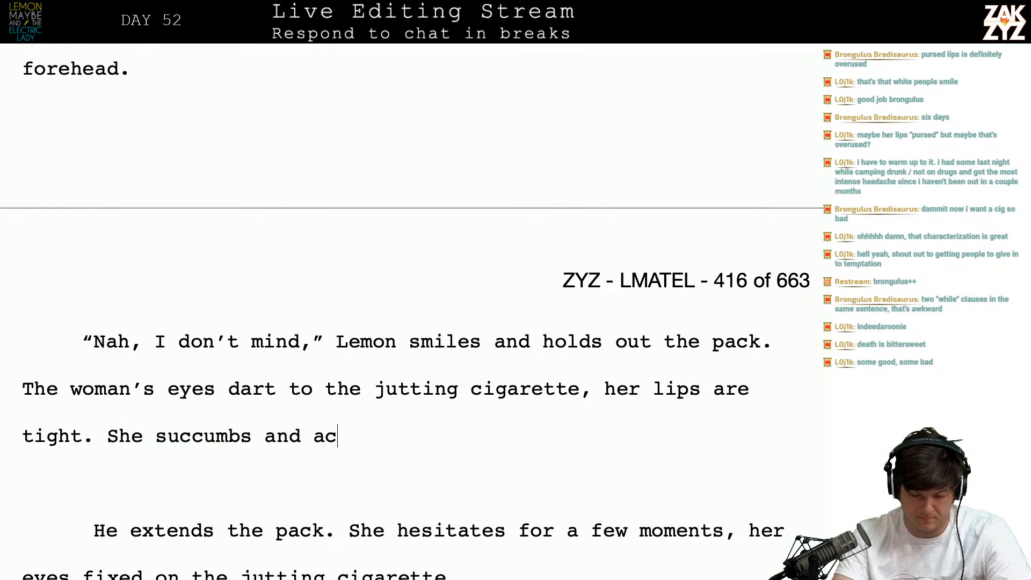
{"action": "type", "text": "smoke, lemon"}
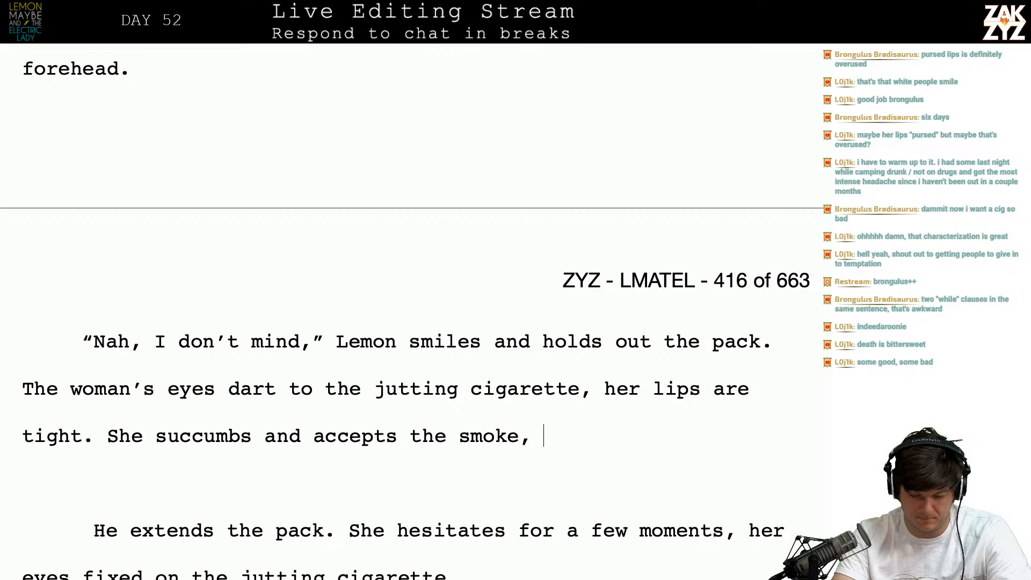
{"action": "key", "text": "BackSpace"}
{"action": "key", "text": "BackSpace"}
{"action": "key", "text": "BackSpace"}
{"action": "key", "text": "BackSpace"}
{"action": "key", "text": "BackSpace"}
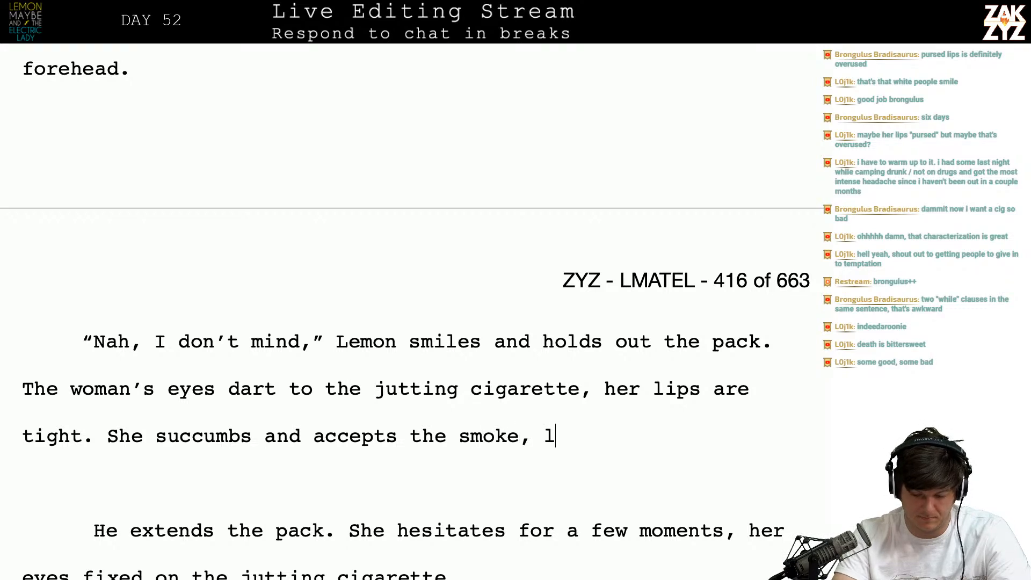
{"action": "type", "text": "Lemon light"}
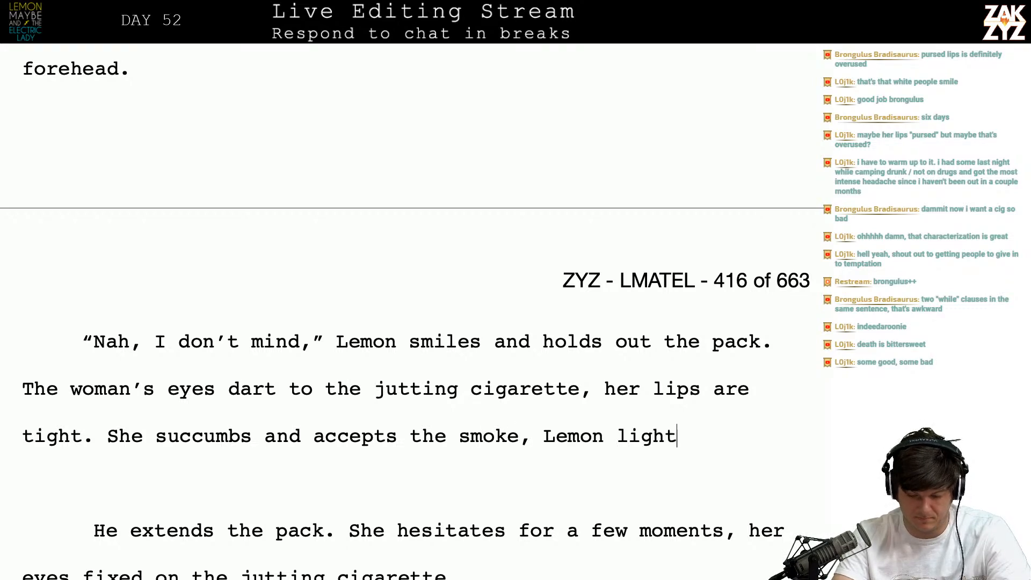
{"action": "type", "text": "s it for her."}
- Start a new paragraph reading “Wrong day to be good,” he muses. She takes a deep, soulful drag and
{"action": "key", "text": "Return"}
{"action": "type", "text": "\"Wro"}
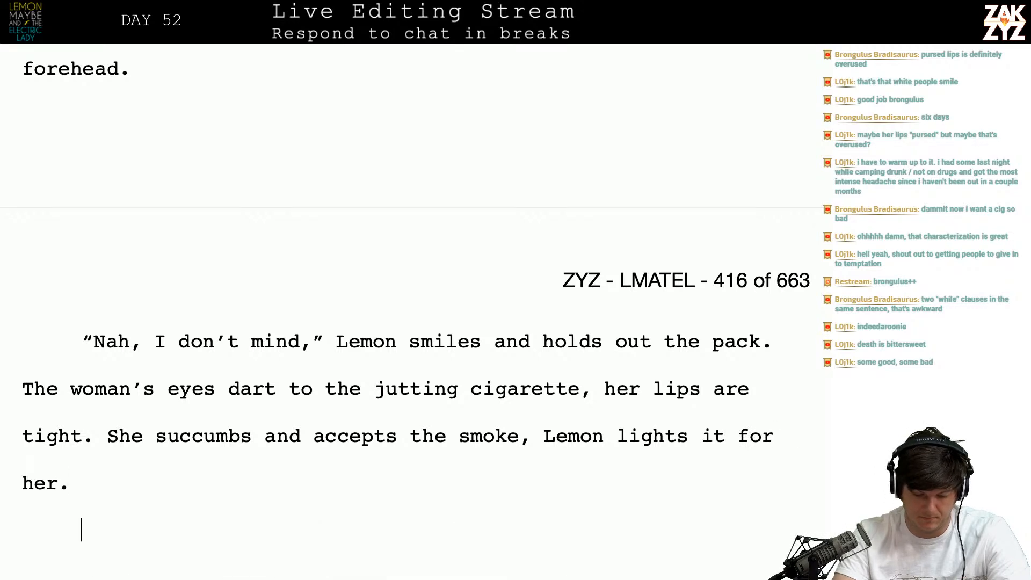
{"action": "type", "text": "ng day to"}
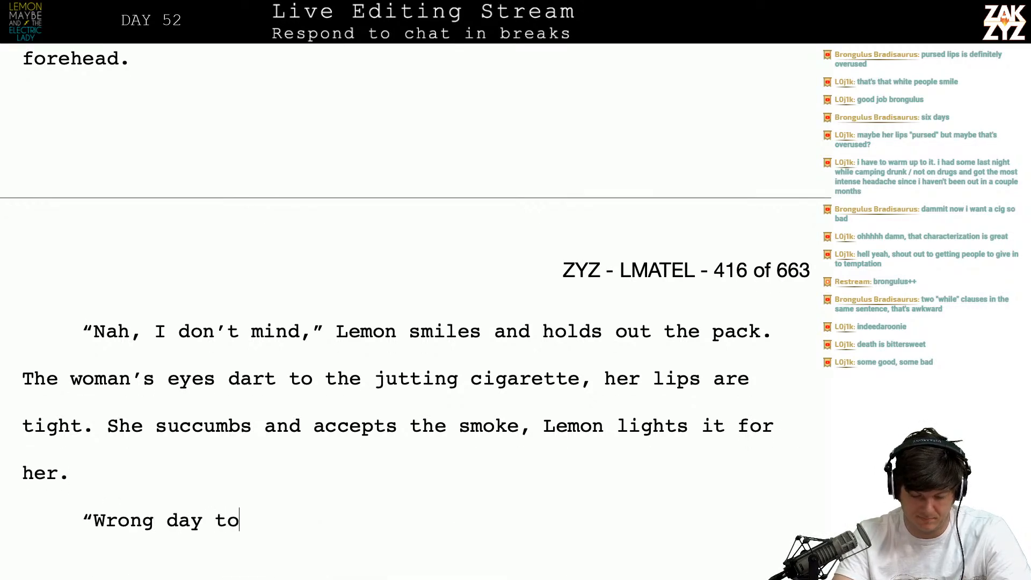
{"action": "type", "text": " be good,"}
{"action": "key", "text": "BackSpace"}
{"action": "type", "text": "\" he "}
{"action": "type", "text": "s"}
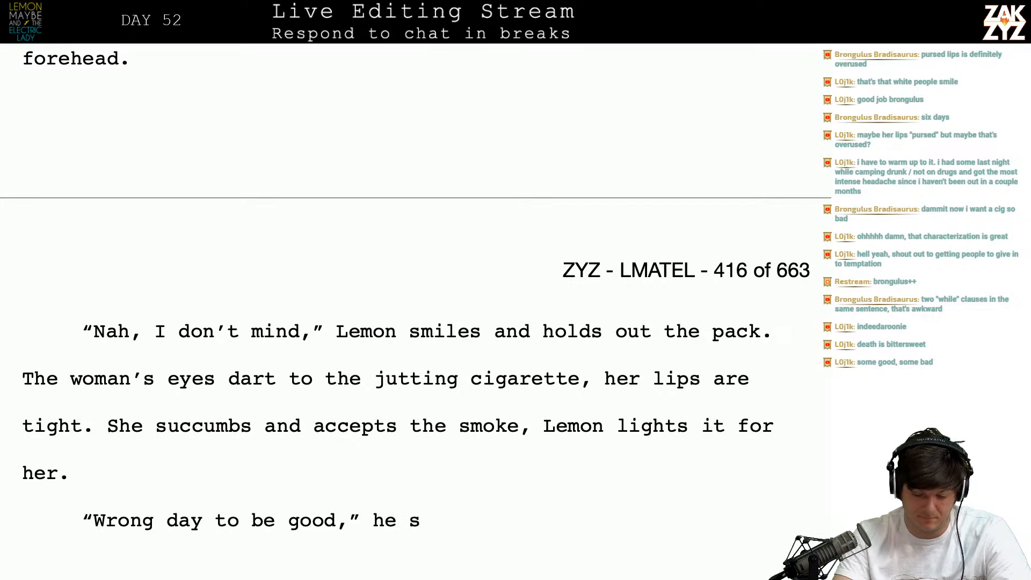
{"action": "key", "text": "BackSpace"}
{"action": "type", "text": "m"}
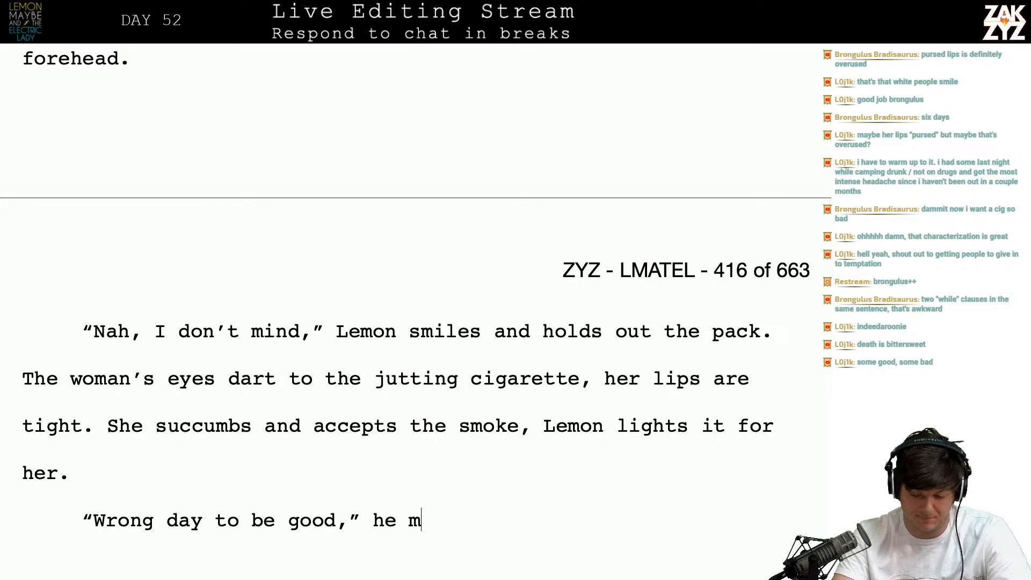
{"action": "type", "text": "uses. She ta"}
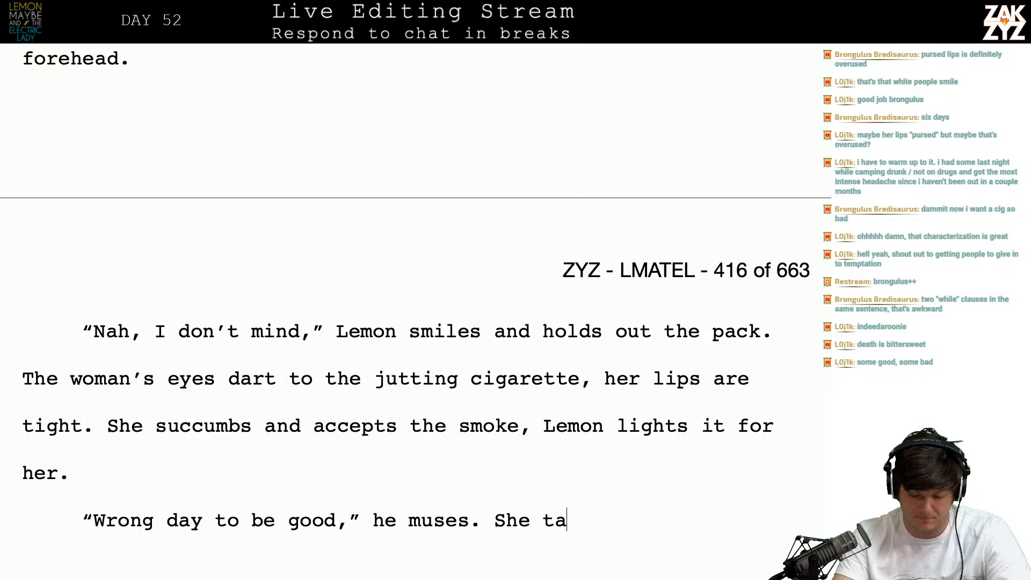
{"action": "type", "text": "kes a deep,"}
{"action": "key", "text": "BackSpace"}
{"action": "type", "text": ", soulful"}
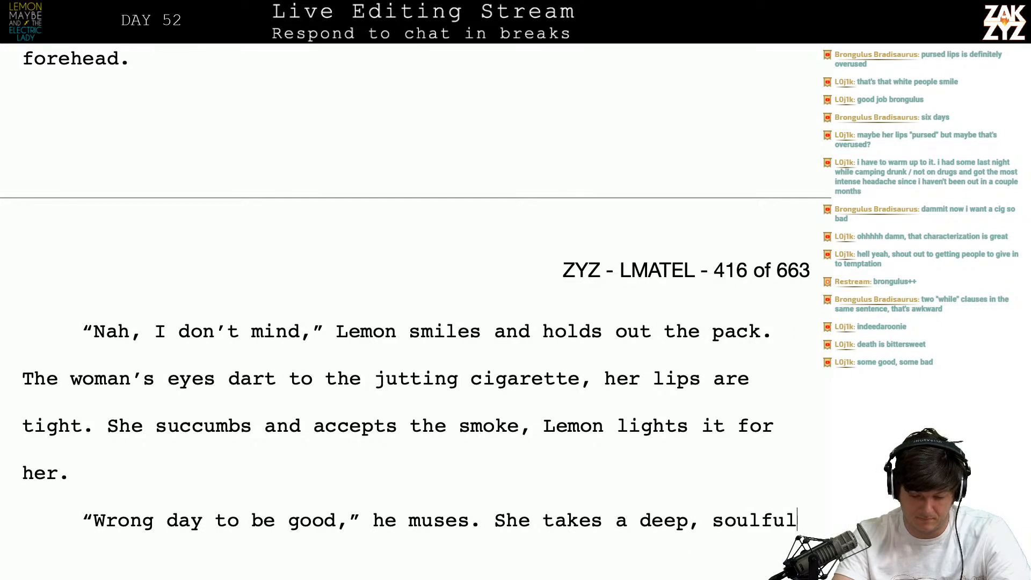
{"action": "type", "text": " drag and "}
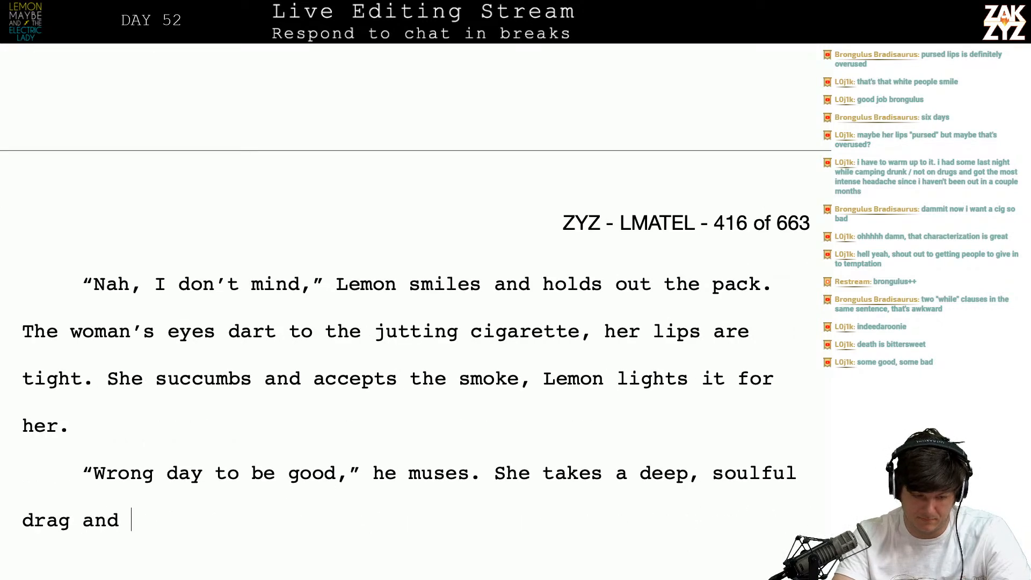
{"action": "type", "text": "doesn"}
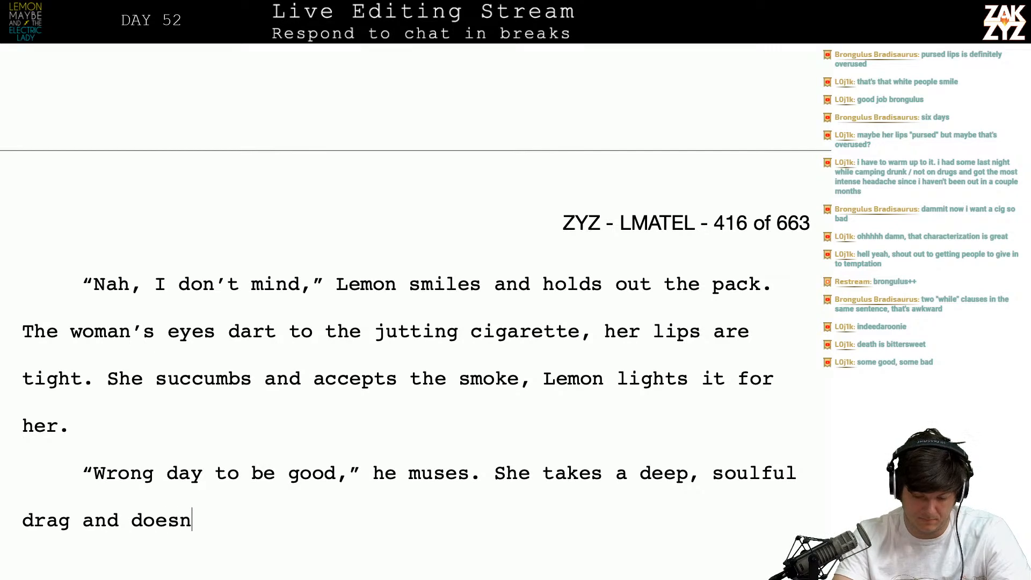
{"action": "type", "text": "'t so much "}
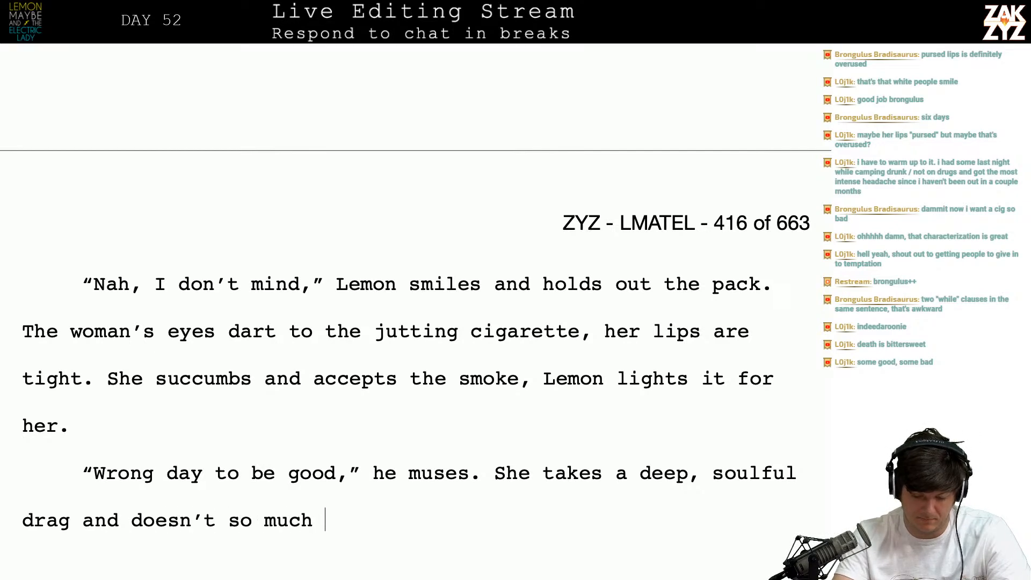
{"action": "type", "text": "as s"}
{"action": "key", "text": "BackSpace"}
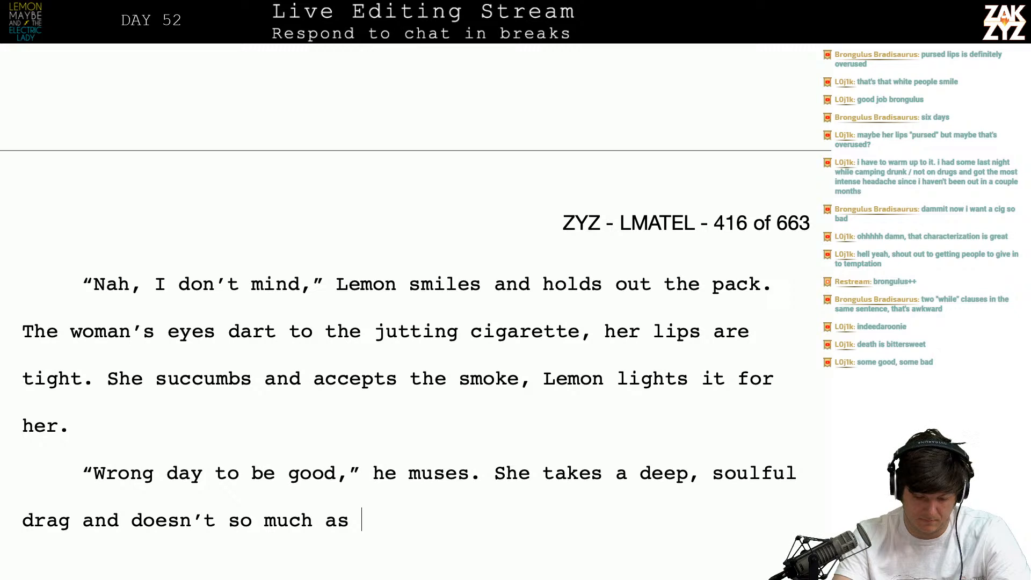
{"action": "key", "text": "BackSpace"}
{"action": "key", "text": "BackSpace"}
{"action": "key", "text": "BackSpace"}
{"action": "key", "text": "BackSpace"}
{"action": "key", "text": "BackSpace"}
{"action": "key", "text": "BackSpace"}
{"action": "key", "text": "BackSpace"}
{"action": "key", "text": "BackSpace"}
{"action": "key", "text": "BackSpace"}
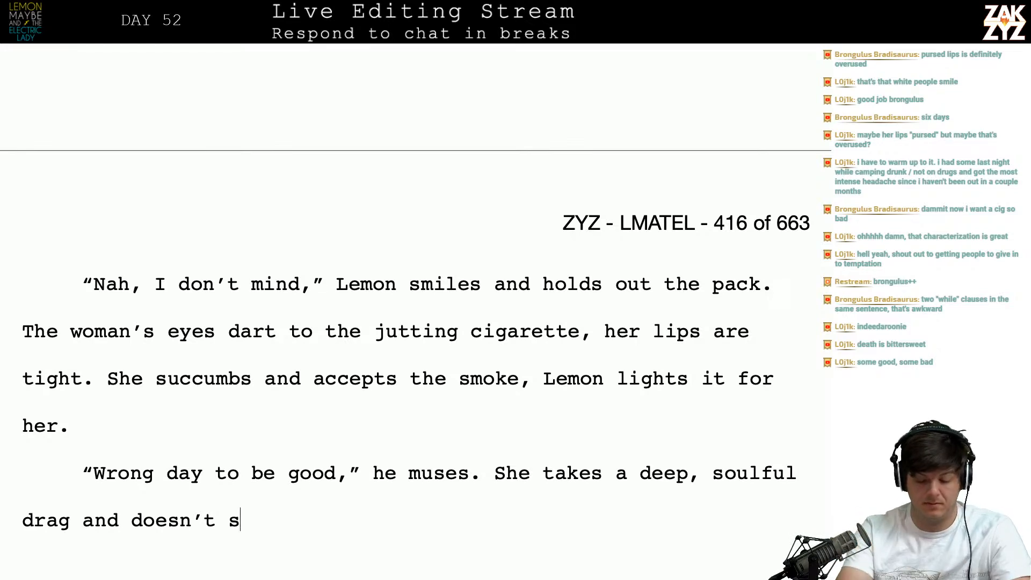
{"action": "key", "text": "BackSpace"}
{"action": "key", "text": "BackSpace"}
{"action": "key", "text": "BackSpace"}
{"action": "key", "text": "BackSpace"}
{"action": "key", "text": "BackSpace"}
{"action": "key", "text": "BackSpace"}
{"action": "key", "text": "BackSpace"}
{"action": "key", "text": "BackSpace"}
{"action": "key", "text": "BackSpace"}
{"action": "key", "text": "BackSpace"}
{"action": "key", "text": "BackSpace"}
{"action": "key", "text": "BackSpace"}
{"action": "key", "text": "BackSpace"}
{"action": "key", "text": "BackSpace"}
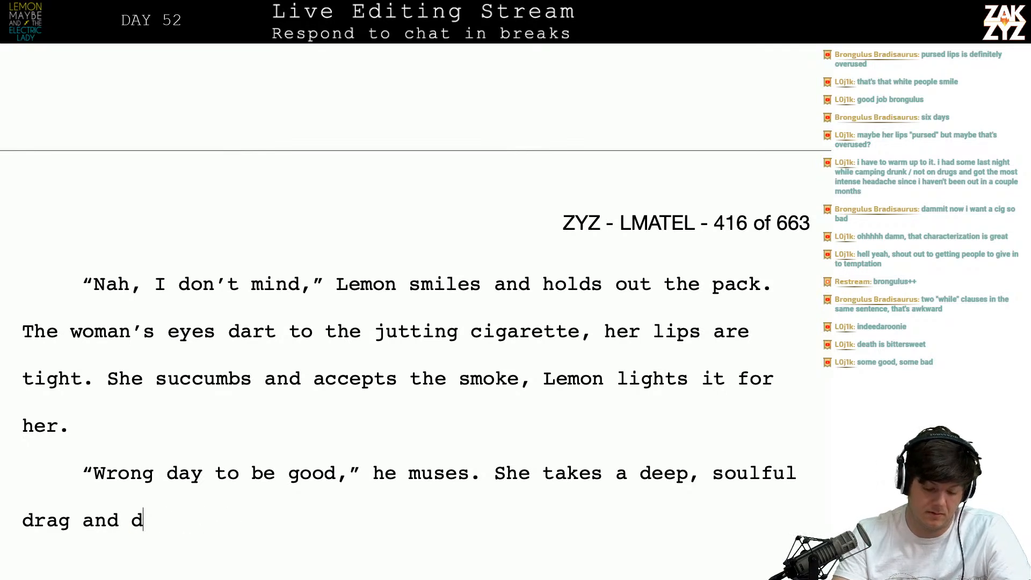
- Try continuing the sentence after "soulful drag" with ", the lack of filter doesn't"
{"action": "type", "text": ", the lack of filter doesn't"}
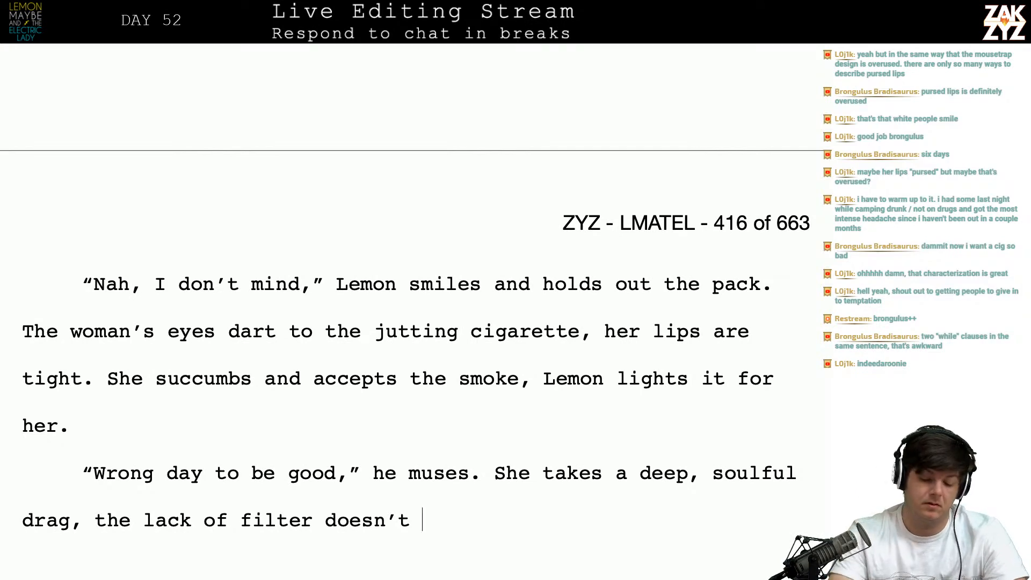
{"action": "key", "text": "BackSpace"}
{"action": "key", "text": "BackSpace"}
{"action": "key", "text": "BackSpace"}
{"action": "key", "text": "BackSpace"}
{"action": "key", "text": "BackSpace"}
{"action": "key", "text": "BackSpace"}
{"action": "key", "text": "BackSpace"}
{"action": "key", "text": "BackSpace"}
{"action": "key", "text": "BackSpace"}
{"action": "key", "text": "BackSpace"}
{"action": "key", "text": "BackSpace"}
{"action": "key", "text": "BackSpace"}
{"action": "key", "text": "BackSpace"}
{"action": "key", "text": "BackSpace"}
{"action": "key", "text": "BackSpace"}
{"action": "key", "text": "BackSpace"}
{"action": "key", "text": "BackSpace"}
{"action": "key", "text": "BackSpace"}
{"action": "key", "text": "BackSpace"}
{"action": "key", "text": "BackSpace"}
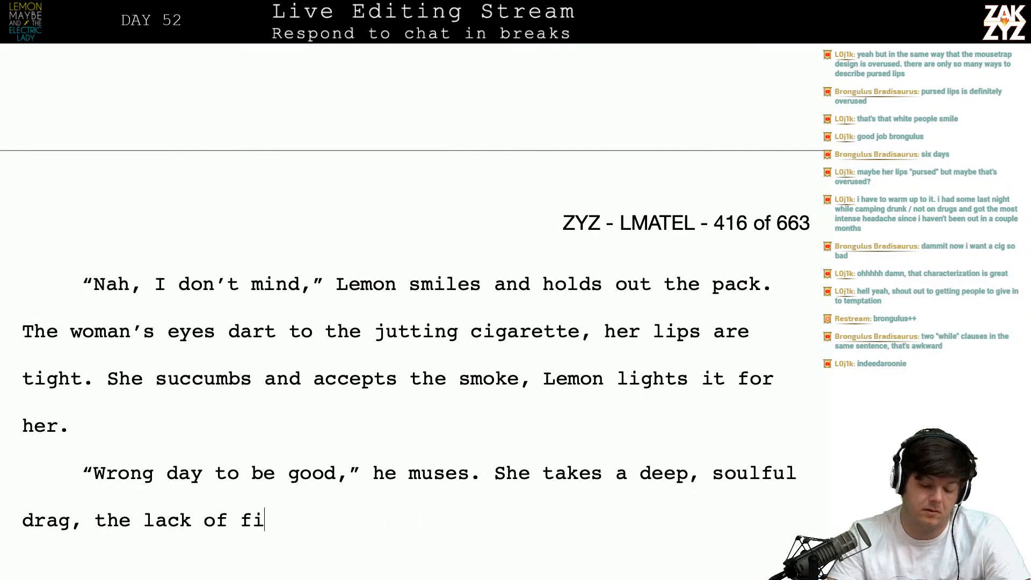
{"action": "key", "text": "BackSpace"}
{"action": "key", "text": "BackSpace"}
{"action": "key", "text": "BackSpace"}
{"action": "key", "text": "BackSpace"}
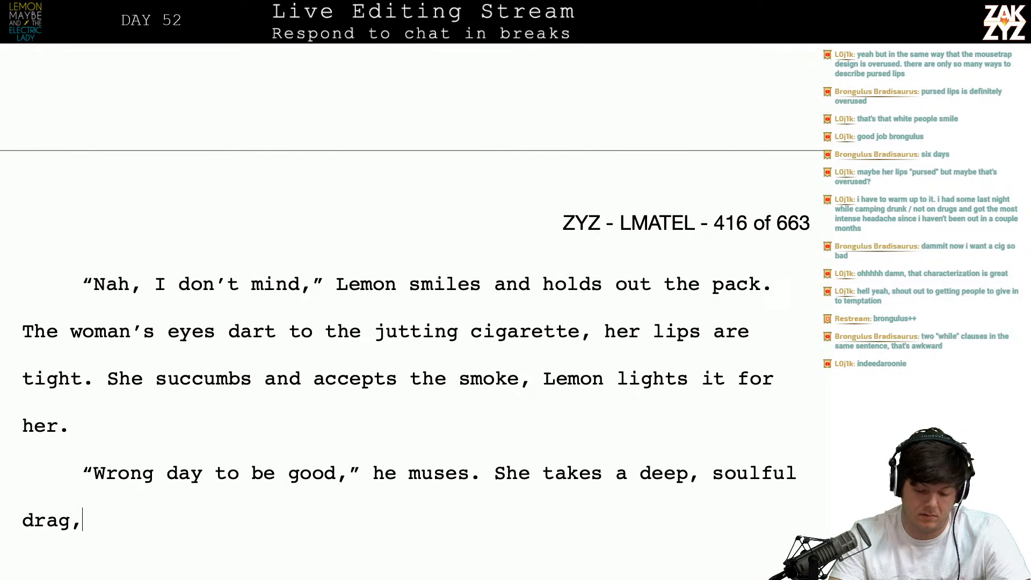
- Finish the sentence after "soulful drag," with "not even bothered by the lack of filter."
{"action": "type", "text": "not ev"}
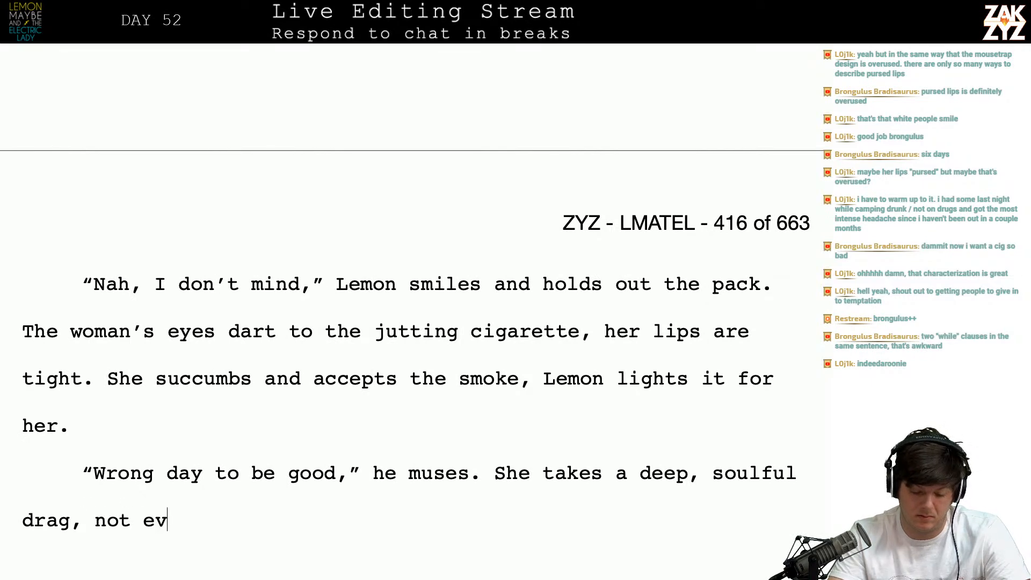
{"action": "type", "text": "en bothered by the "}
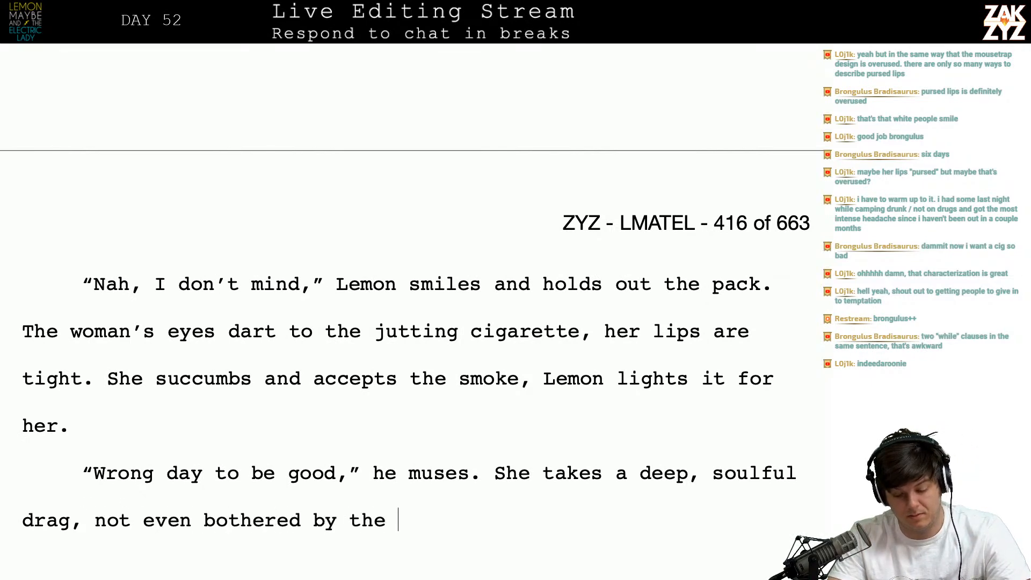
{"action": "type", "text": "lack of filter."}
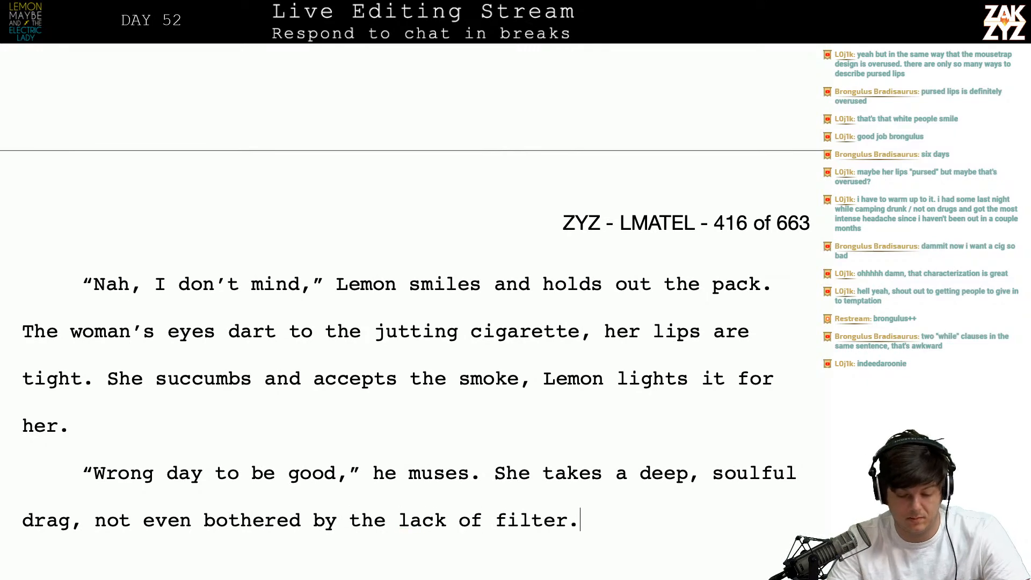
{"action": "key", "text": "Down"}
{"action": "key", "text": "Down"}
{"action": "key", "text": "Down"}
{"action": "key", "text": "Down"}
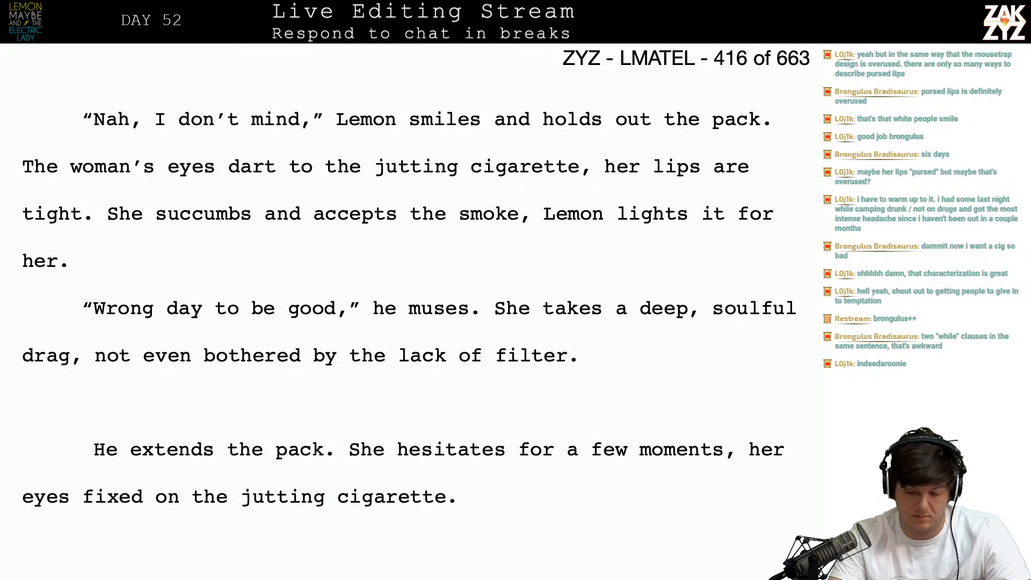
{"action": "type", "text": "Maybe "}
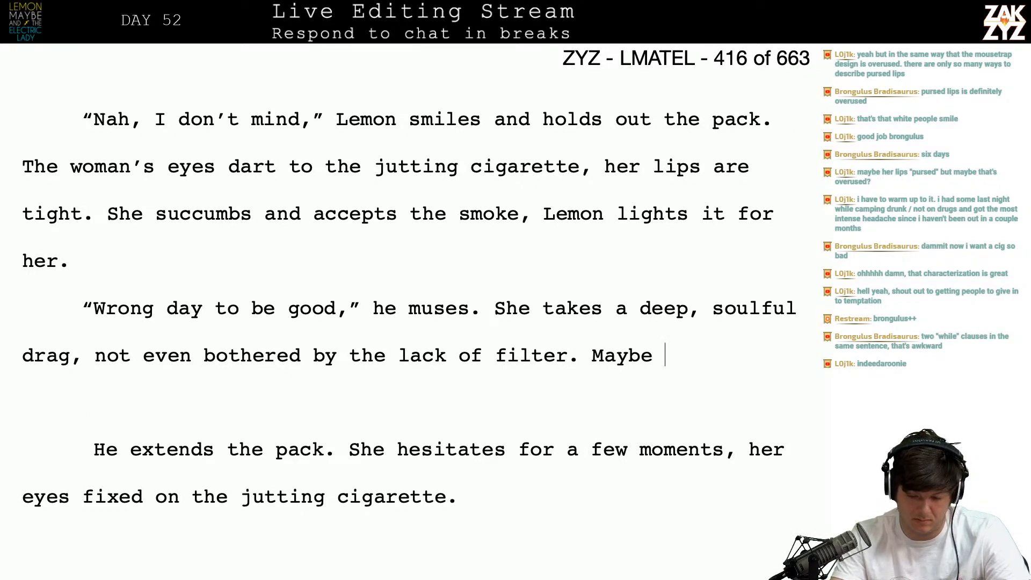
{"action": "type", "text": "she"}
{"action": "key", "text": "BackSpace"}
{"action": "key", "text": "BackSpace"}
{"action": "key", "text": "BackSpace"}
{"action": "key", "text": "BackSpace"}
{"action": "key", "text": "BackSpace"}
{"action": "key", "text": "BackSpace"}
{"action": "key", "text": "BackSpace"}
{"action": "key", "text": "BackSpace"}
{"action": "key", "text": "BackSpace"}
{"action": "key", "text": "BackSpace"}
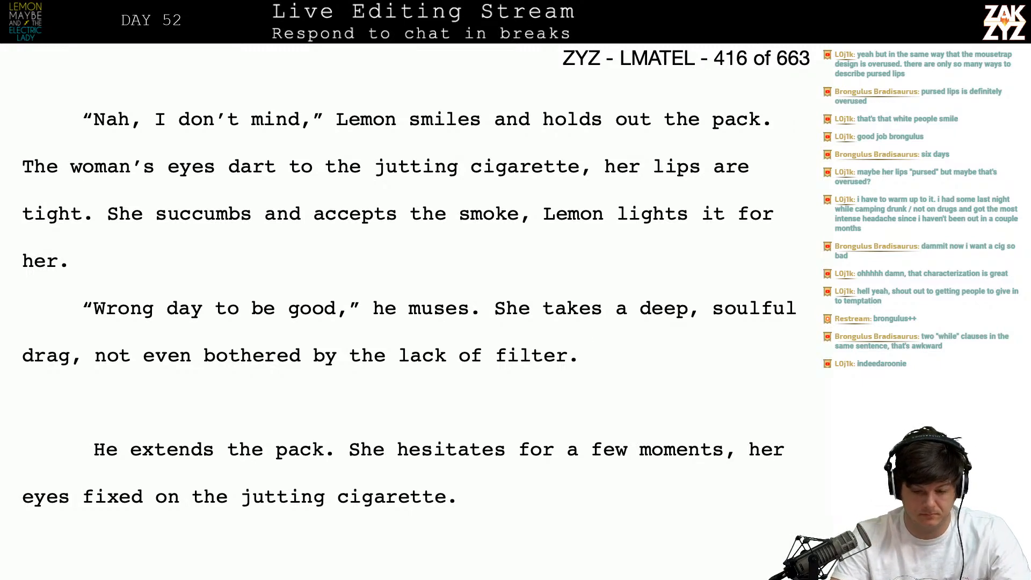
{"action": "key", "text": "Return"}
{"action": "key", "text": "BackSpace"}
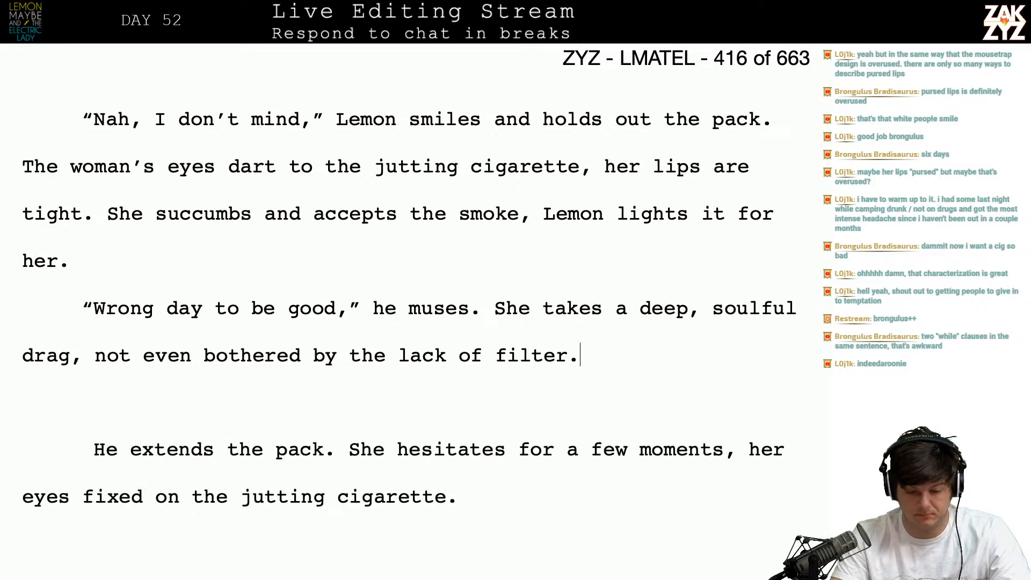
{"action": "type", "text": "Se"}
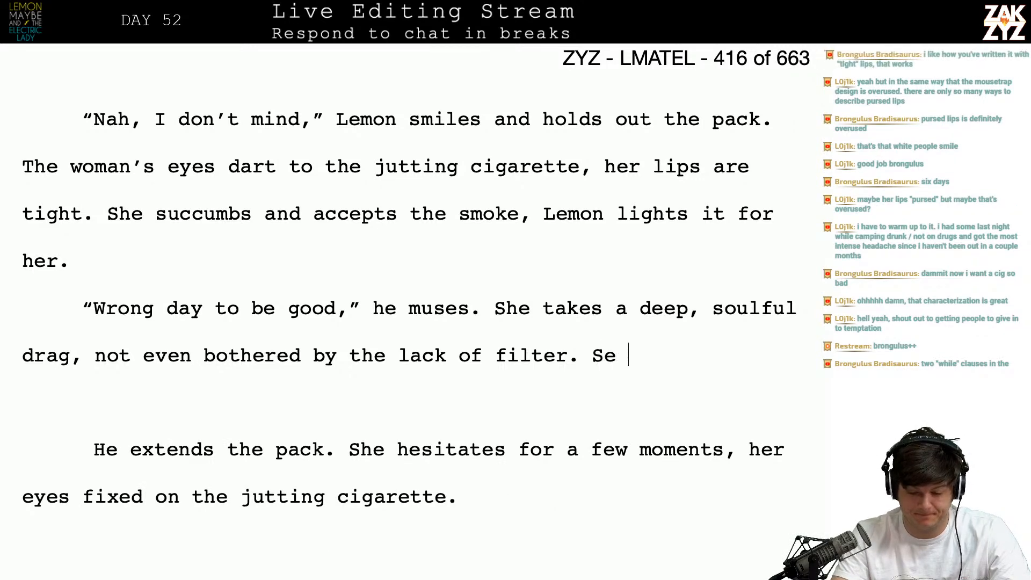
{"action": "key", "text": "BackSpace"}
{"action": "key", "text": "BackSpace"}
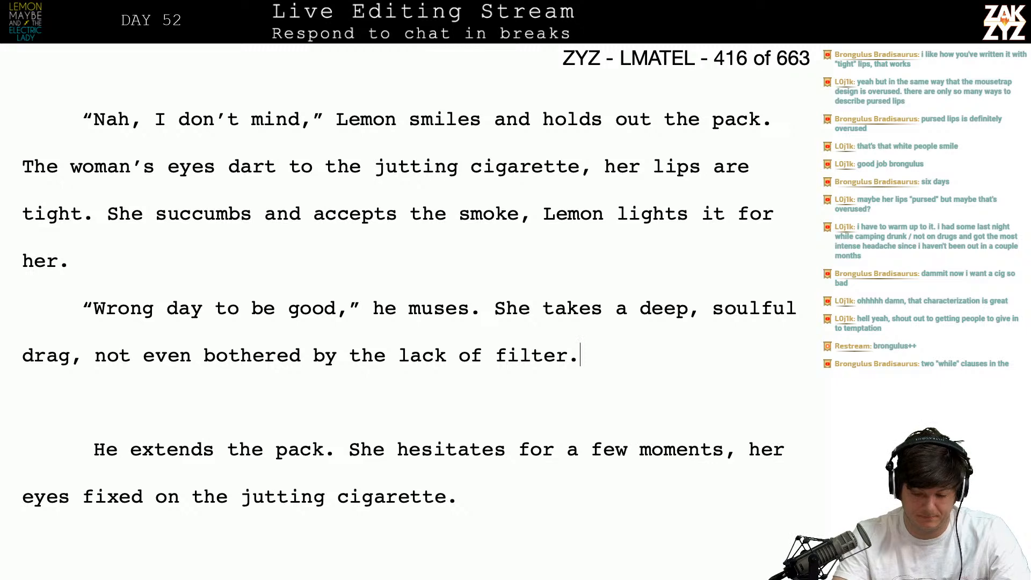
- Add after "lack of filter." the sentence opening "Maybe later she'll hate herself for it, but"
{"action": "type", "text": "Maybe later sh"}
{"action": "type", "text": "e'lk"}
{"action": "key", "text": "BackSpace"}
{"action": "type", "text": "l hate herself for it, but"}
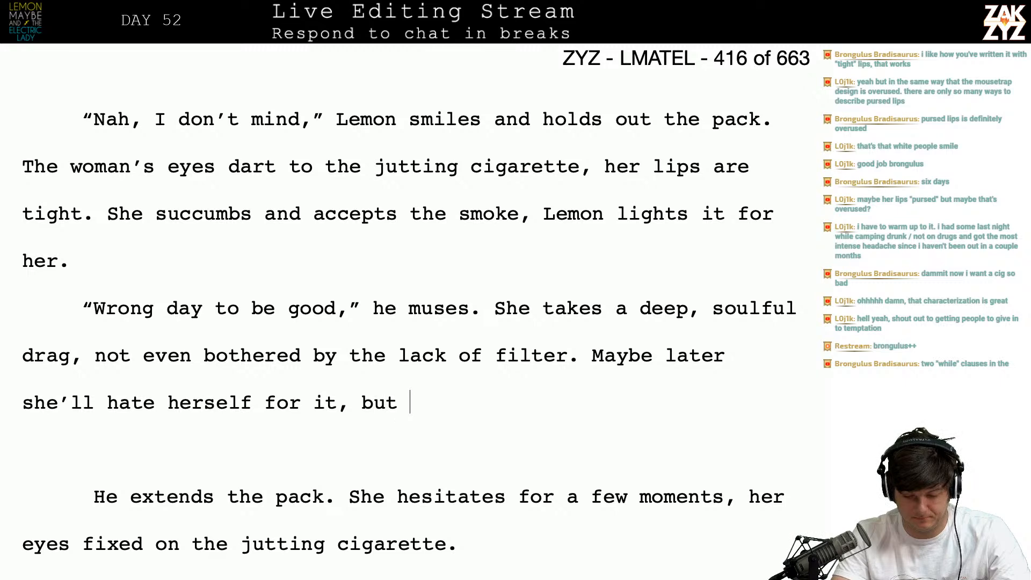
{"action": "type", "text": " right now she looks"}
{"action": "key", "text": "BackSpace"}
{"action": "key", "text": "BackSpace"}
{"action": "key", "text": "BackSpace"}
{"action": "key", "text": "BackSpace"}
{"action": "key", "text": "BackSpace"}
{"action": "key", "text": "BackSpace"}
{"action": "key", "text": "BackSpace"}
{"action": "key", "text": "BackSpace"}
{"action": "key", "text": "BackSpace"}
{"action": "key", "text": "BackSpace"}
{"action": "key", "text": "BackSpace"}
{"action": "key", "text": "BackSpace"}
{"action": "key", "text": "BackSpace"}
{"action": "key", "text": "BackSpace"}
{"action": "key", "text": "BackSpace"}
{"action": "key", "text": "BackSpace"}
{"action": "key", "text": "BackSpace"}
{"action": "key", "text": "BackSpace"}
{"action": "key", "text": "BackSpace"}
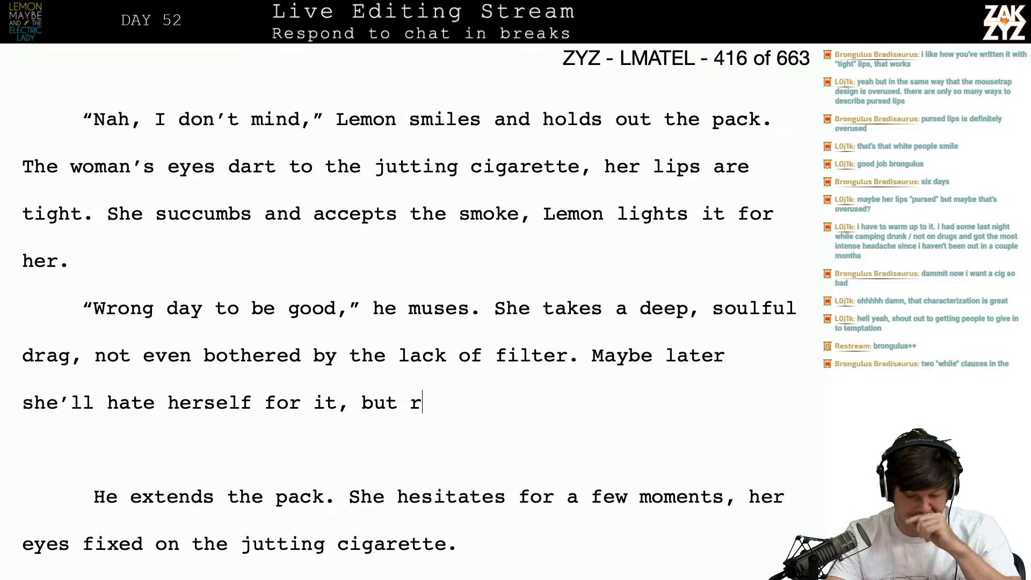
- Delete the unfinished sentence starting "Maybe later she'll hate herself for it" after "lack of filter."
{"action": "key", "text": "BackSpace"}
{"action": "key", "text": "BackSpace"}
{"action": "key", "text": "BackSpace"}
{"action": "key", "text": "BackSpace"}
{"action": "key", "text": "BackSpace"}
{"action": "key", "text": "BackSpace"}
{"action": "key", "text": "BackSpace"}
{"action": "key", "text": "BackSpace"}
{"action": "key", "text": "BackSpace"}
{"action": "key", "text": "BackSpace"}
{"action": "key", "text": "BackSpace"}
{"action": "key", "text": "BackSpace"}
{"action": "key", "text": "BackSpace"}
{"action": "key", "text": "BackSpace"}
{"action": "key", "text": "BackSpace"}
{"action": "key", "text": "BackSpace"}
{"action": "key", "text": "BackSpace"}
{"action": "key", "text": "BackSpace"}
{"action": "key", "text": "BackSpace"}
{"action": "key", "text": "BackSpace"}
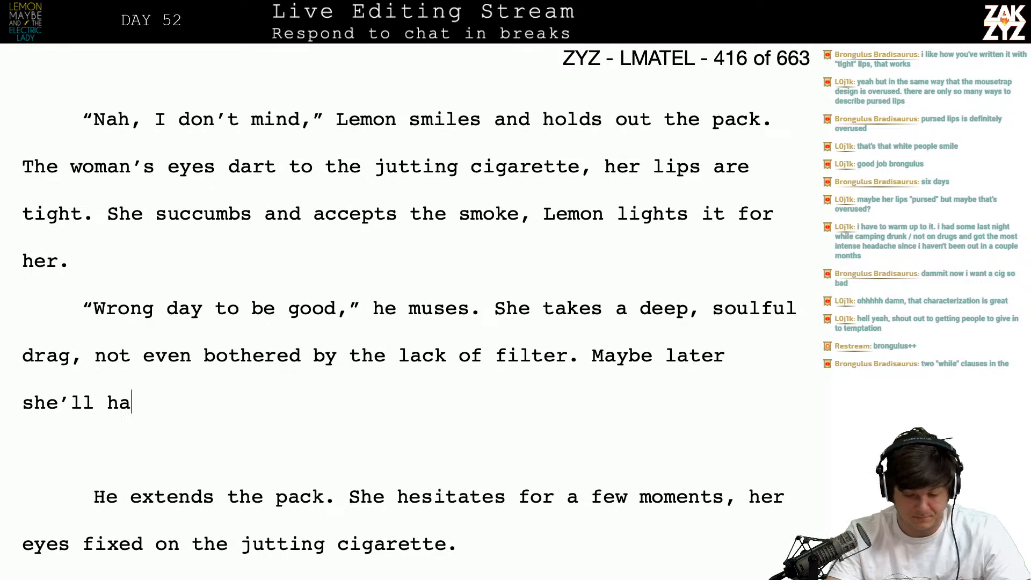
{"action": "key", "text": "BackSpace"}
{"action": "key", "text": "BackSpace"}
{"action": "key", "text": "BackSpace"}
{"action": "key", "text": "BackSpace"}
{"action": "key", "text": "BackSpace"}
{"action": "key", "text": "BackSpace"}
{"action": "key", "text": "BackSpace"}
{"action": "key", "text": "BackSpace"}
{"action": "key", "text": "BackSpace"}
{"action": "key", "text": "BackSpace"}
{"action": "key", "text": "BackSpace"}
{"action": "key", "text": "BackSpace"}
{"action": "key", "text": "BackSpace"}
{"action": "key", "text": "BackSpace"}
{"action": "key", "text": "BackSpace"}
{"action": "key", "text": "BackSpace"}
{"action": "key", "text": "BackSpace"}
{"action": "key", "text": "BackSpace"}
{"action": "key", "text": "BackSpace"}
{"action": "key", "text": "BackSpace"}
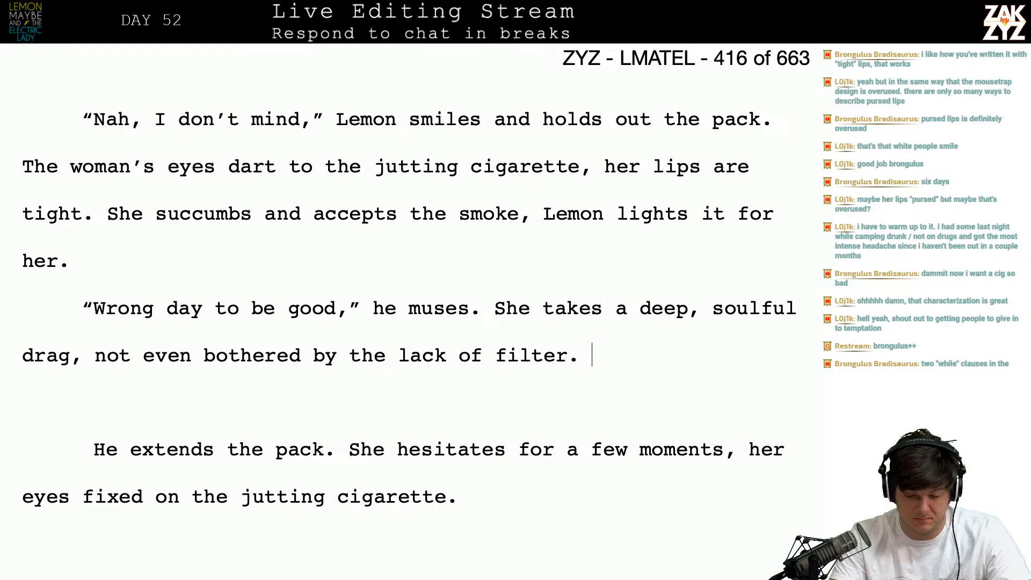
- Add after "lack of filter." the sentence opening "They chit chat for a bit, Lemon learns she works over at"
{"action": "type", "text": "T"}
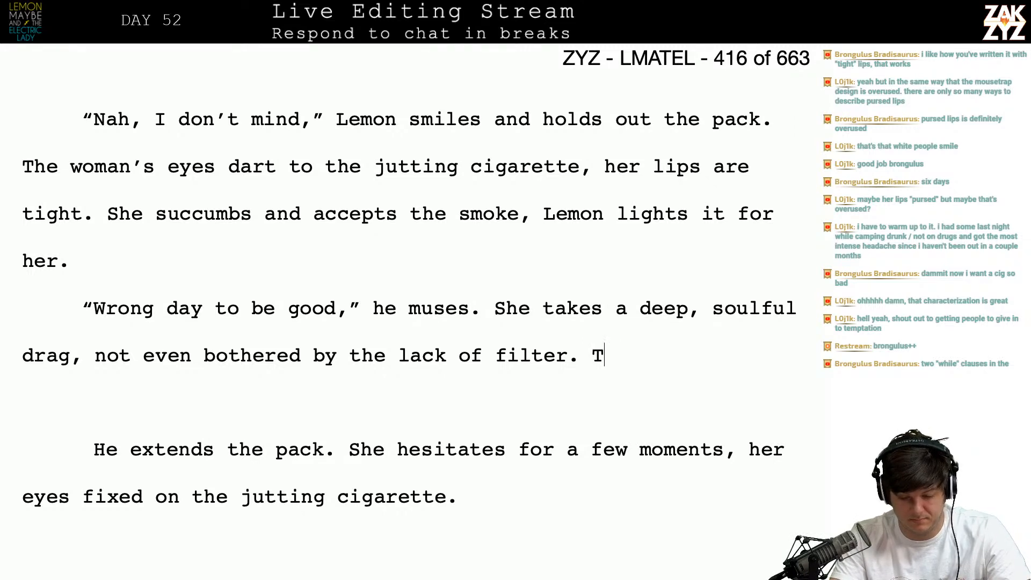
{"action": "type", "text": "hey chit chat for a bit,"}
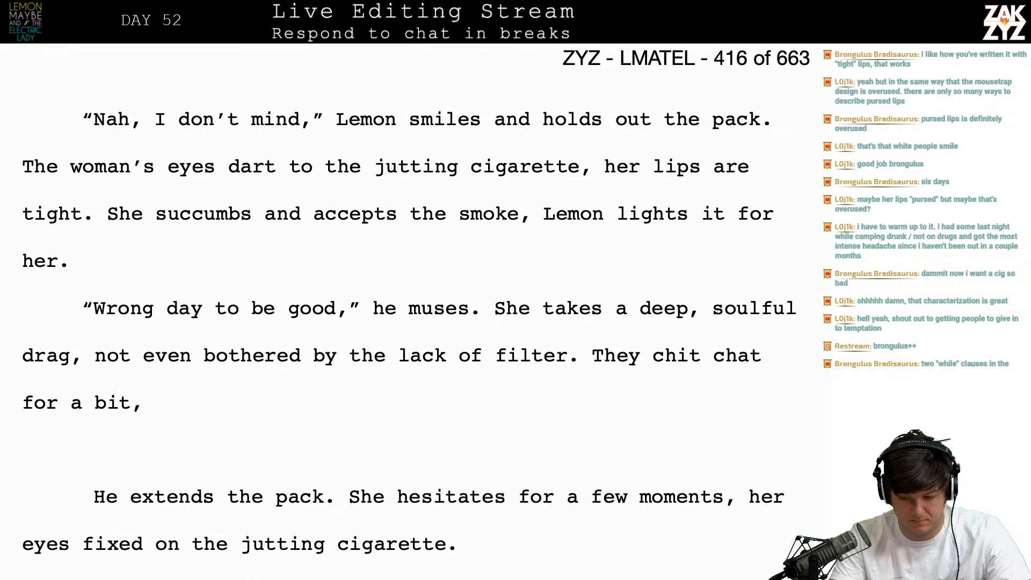
{"action": "type", "text": "Lemon learns"}
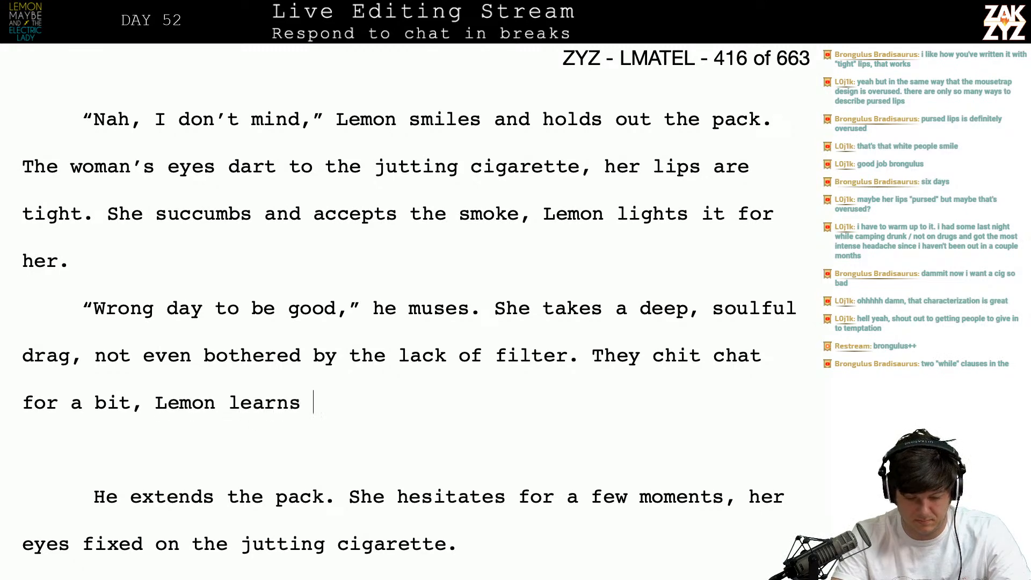
{"action": "type", "text": " she w"}
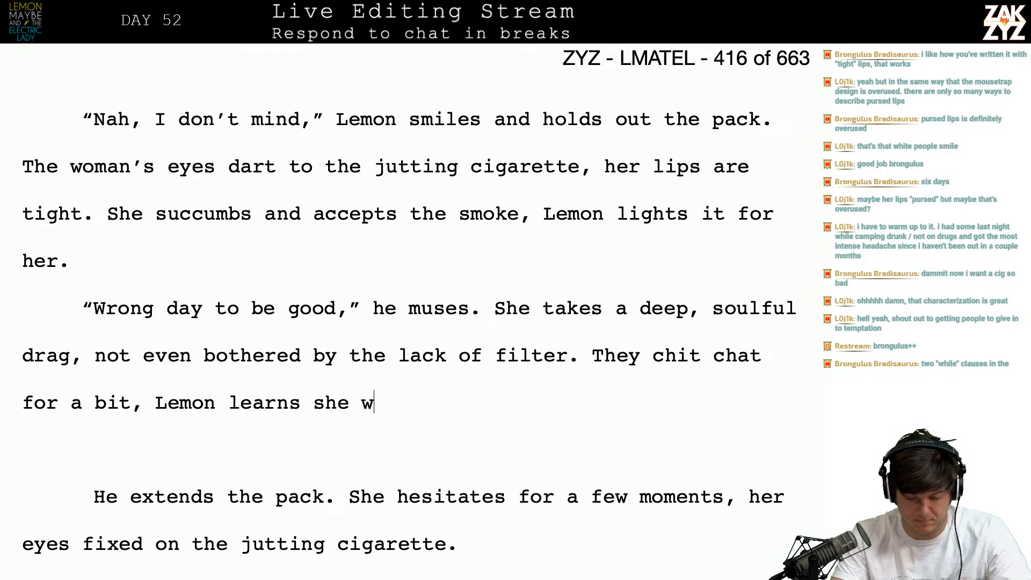
{"action": "type", "text": "orks over at"}
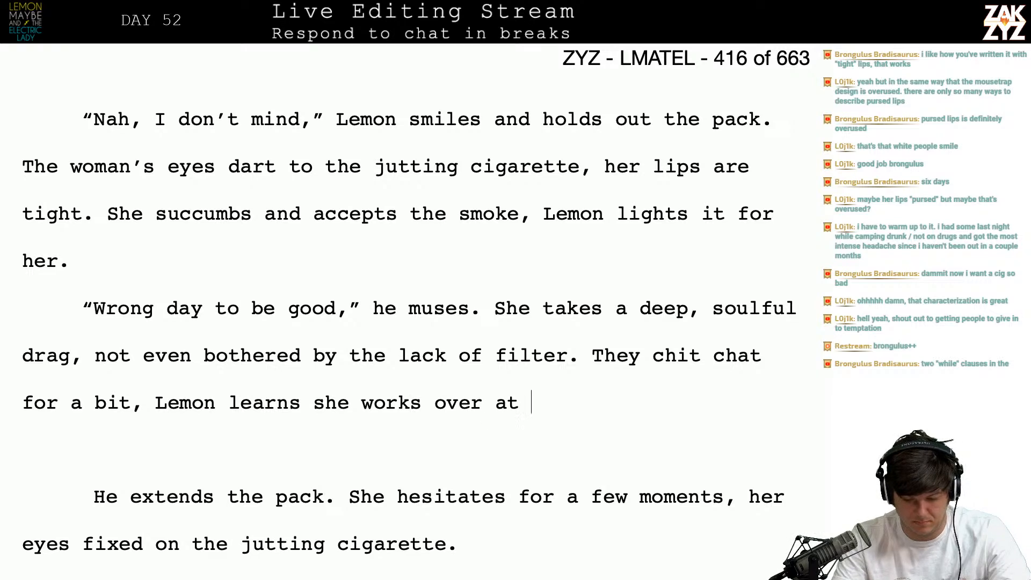
- Insert "Immediately she looks ten years younger," between "lack of filter." and "They chit chat"
{"action": "type", "text": " Immediata"}
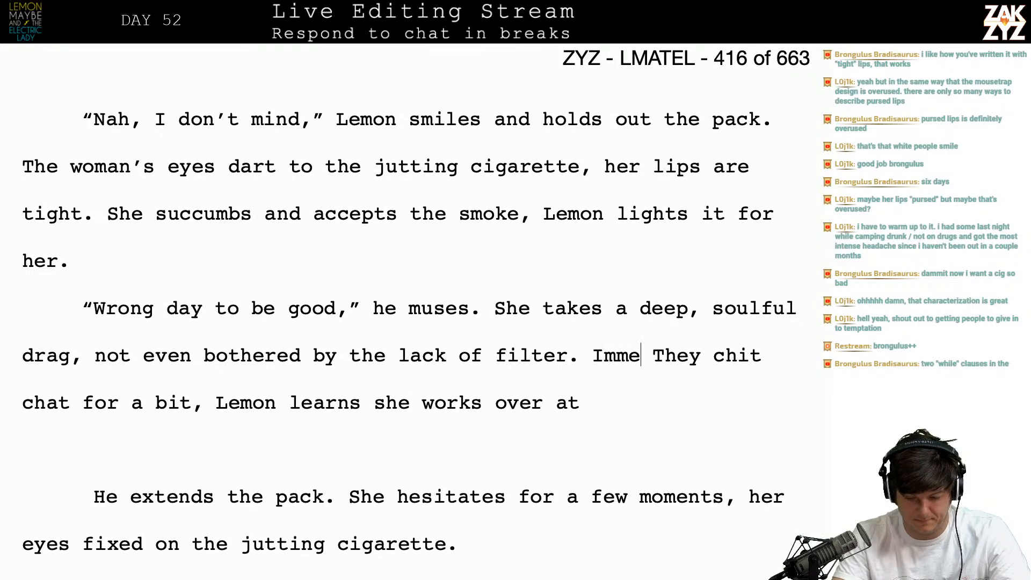
{"action": "type", "text": "e"}
{"action": "key", "text": "BackSpace"}
{"action": "key", "text": "BackSpace"}
{"action": "type", "text": "ely h"}
{"action": "key", "text": "BackSpace"}
{"action": "type", "text": "she looks t"}
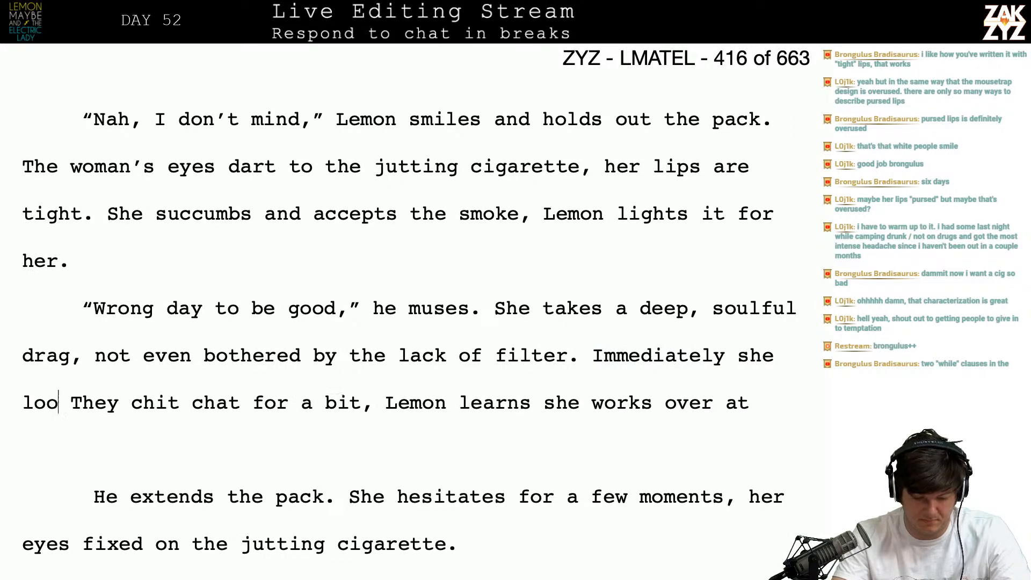
{"action": "type", "text": "en years younger,"}
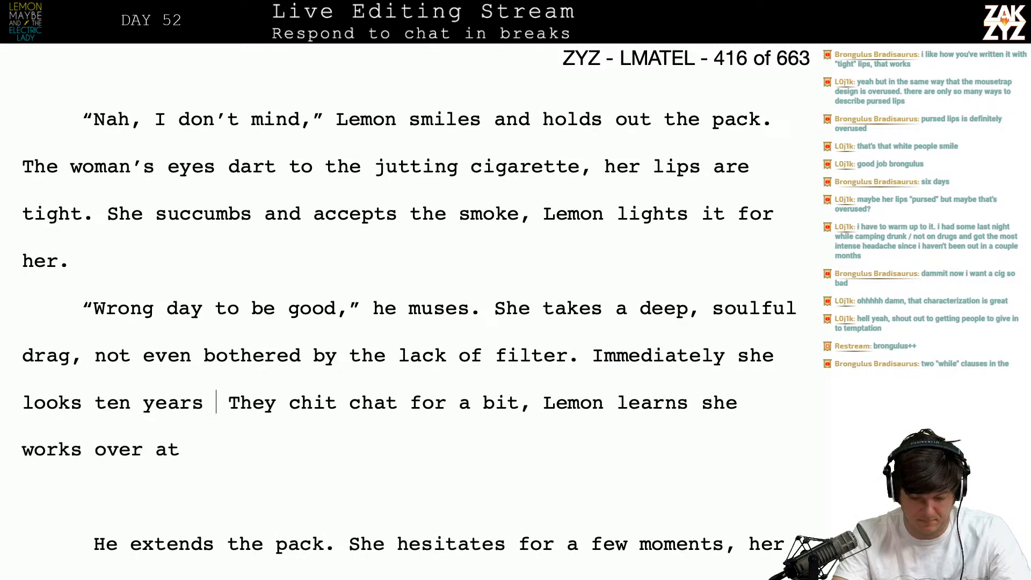
- Move "They chit chat" and "Immediately she looks ten years younger," into separate paragraphs, leaving a blank line above each
{"action": "key", "text": "Return"}
{"action": "key", "text": "Return"}
{"action": "key", "text": "Up"}
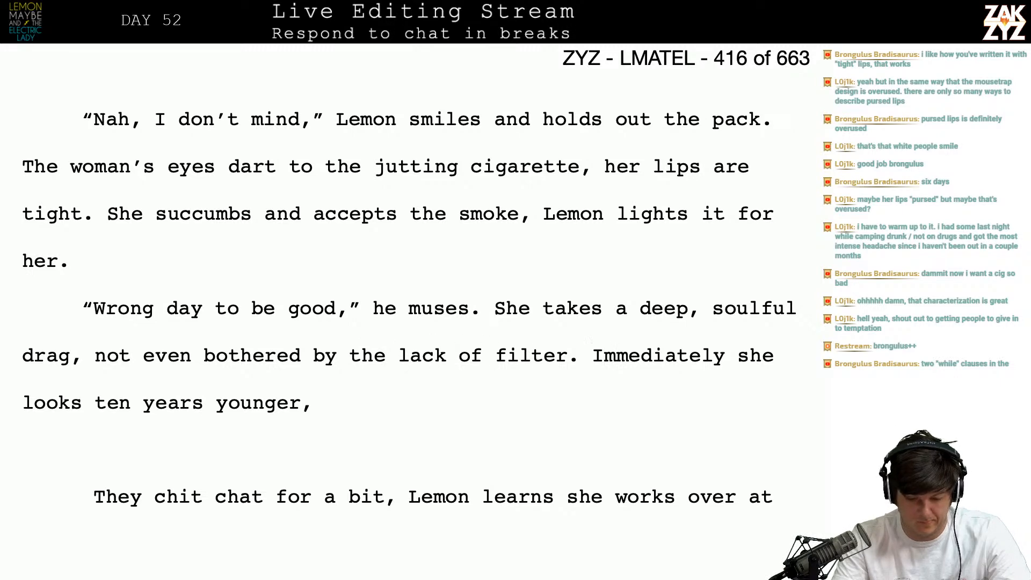
{"action": "key", "text": "Return"}
{"action": "key", "text": "Return"}
{"action": "key", "text": "Up"}
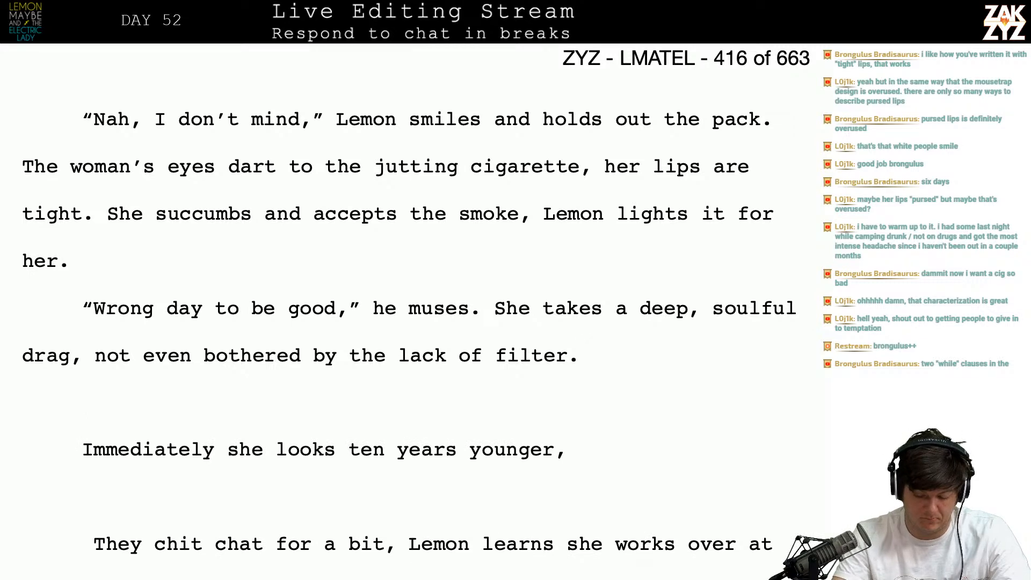
- Try opening the next sentence after "lack of filter." with "Just like that"
{"action": "type", "text": "Just like that"}
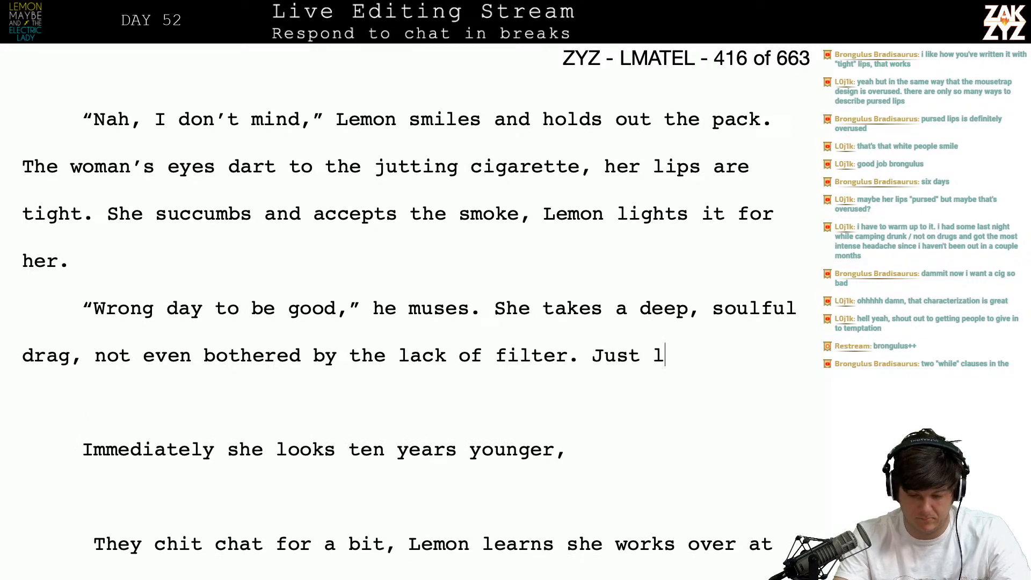
{"action": "key", "text": "BackSpace"}
{"action": "key", "text": "BackSpace"}
{"action": "key", "text": "BackSpace"}
{"action": "key", "text": "BackSpace"}
{"action": "key", "text": "BackSpace"}
{"action": "key", "text": "BackSpace"}
{"action": "key", "text": "BackSpace"}
{"action": "key", "text": "BackSpace"}
{"action": "key", "text": "BackSpace"}
{"action": "key", "text": "BackSpace"}
{"action": "key", "text": "BackSpace"}
{"action": "key", "text": "BackSpace"}
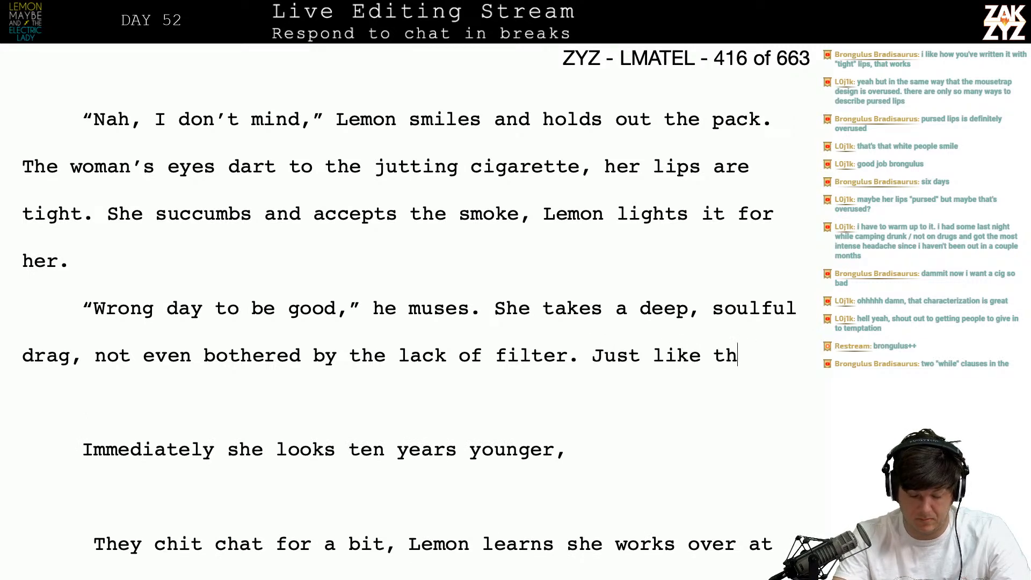
{"action": "key", "text": "BackSpace"}
{"action": "key", "text": "BackSpace"}
{"action": "key", "text": "BackSpace"}
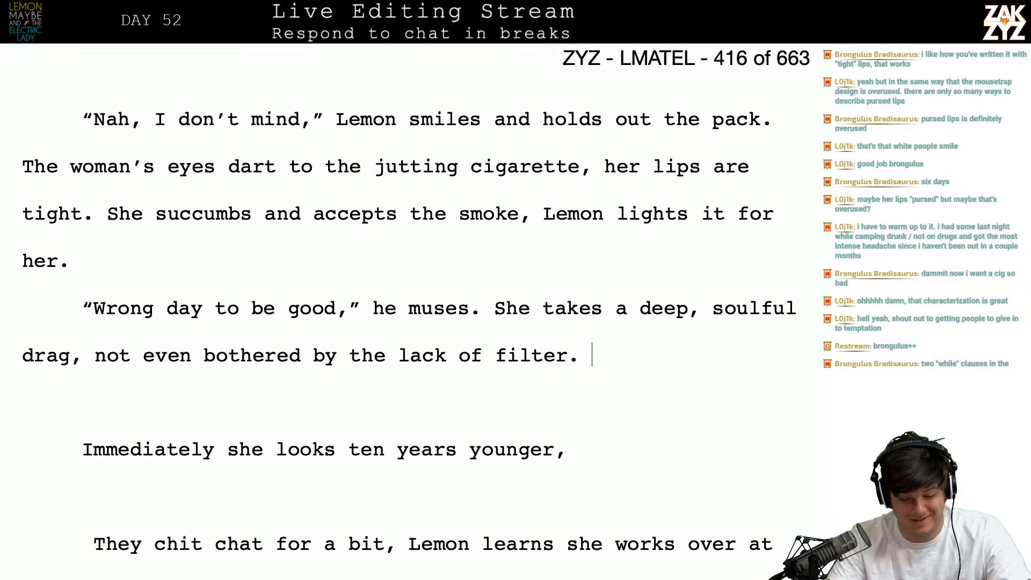
{"action": "scroll", "coordinate": [408, 309], "scroll_direction": "down", "scroll_amount": 1}
{"action": "type", "text": "S"}
{"action": "key", "text": "BackSpace"}
{"action": "type", "text": "Lem"}
{"action": "key", "text": "BackSpace"}
{"action": "key", "text": "BackSpace"}
{"action": "key", "text": "BackSpace"}
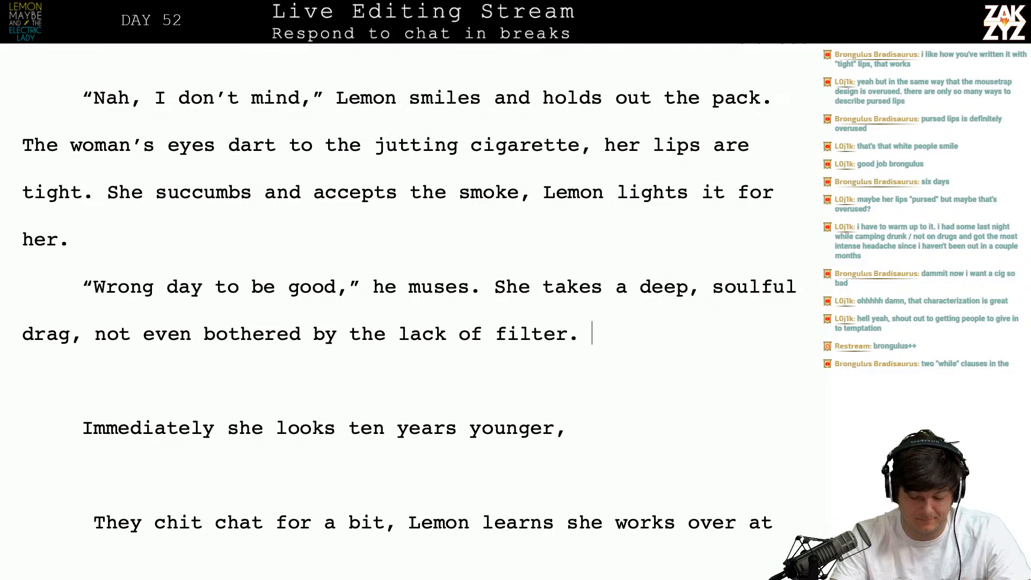
- Try following "lack of filter." with the sentence opening "She looks ten years younger after one"
{"action": "type", "text": "She looks"}
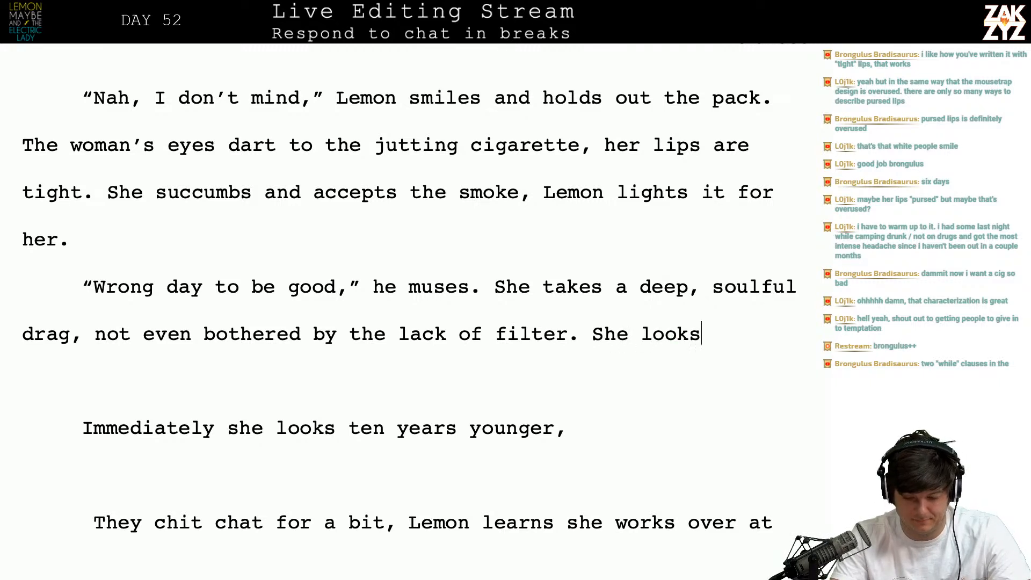
{"action": "type", "text": " ten ye"}
{"action": "key", "text": "BackSpace"}
{"action": "type", "text": "years younger wi"}
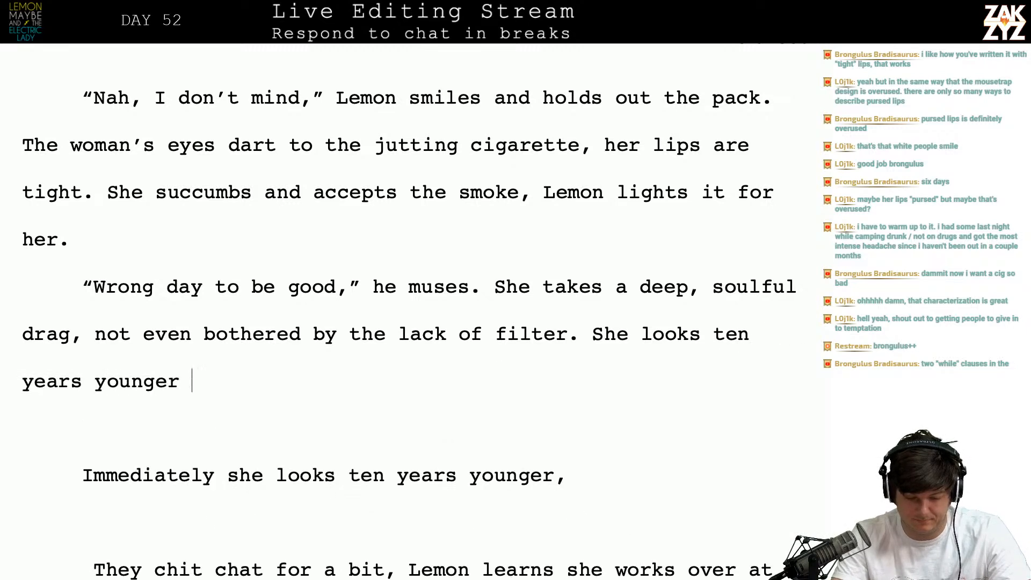
{"action": "key", "text": "BackSpace"}
{"action": "key", "text": "BackSpace"}
{"action": "type", "text": "after one"}
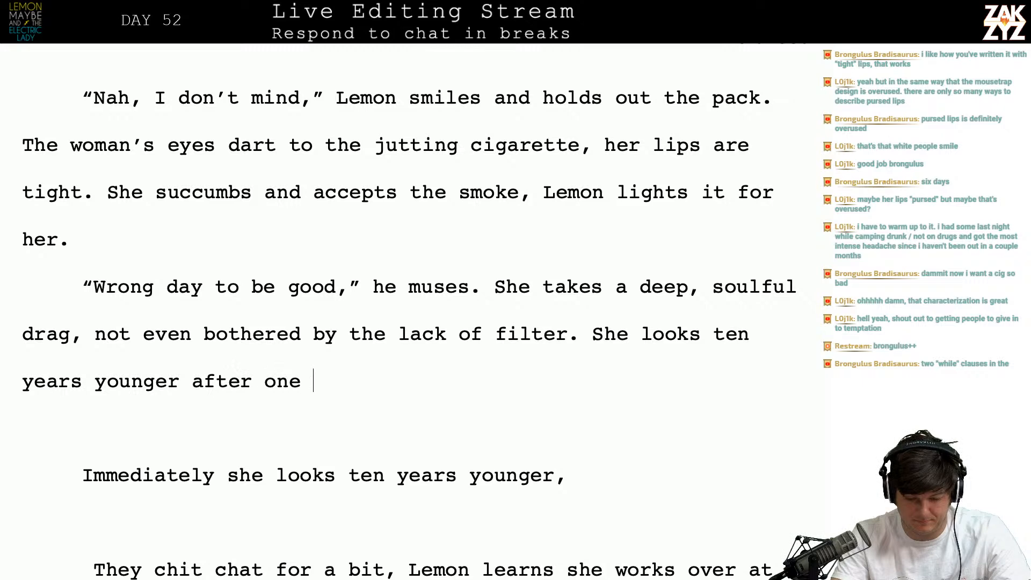
{"action": "key", "text": "BackSpace"}
{"action": "key", "text": "BackSpace"}
{"action": "key", "text": "BackSpace"}
{"action": "key", "text": "BackSpace"}
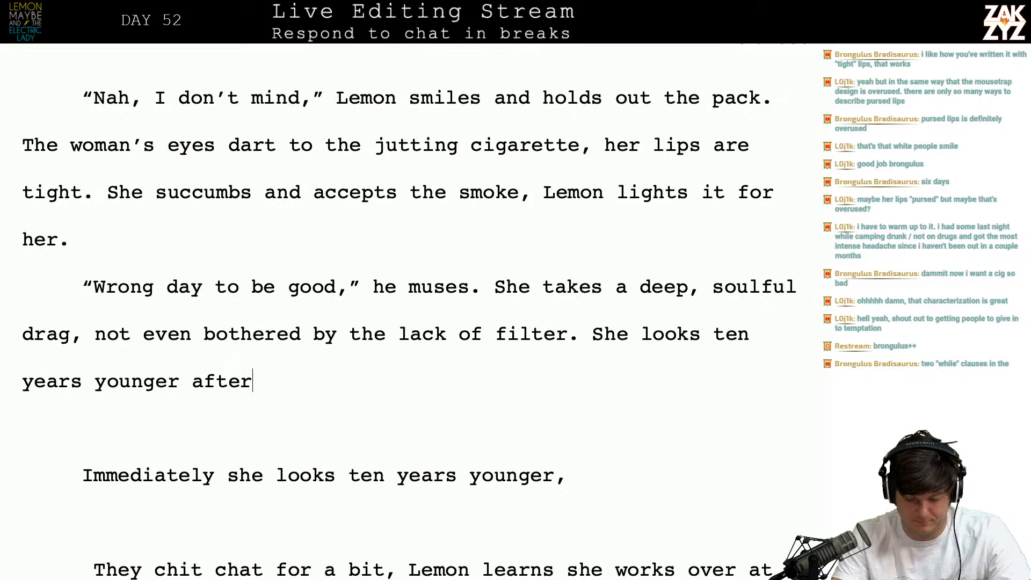
{"action": "key", "text": "BackSpace"}
{"action": "key", "text": "BackSpace"}
{"action": "key", "text": "BackSpace"}
{"action": "key", "text": "BackSpace"}
{"action": "key", "text": "BackSpace"}
{"action": "key", "text": "BackSpace"}
{"action": "key", "text": "BackSpace"}
{"action": "key", "text": "BackSpace"}
{"action": "key", "text": "BackSpace"}
{"action": "key", "text": "BackSpace"}
{"action": "key", "text": "BackSpace"}
{"action": "key", "text": "BackSpace"}
{"action": "key", "text": "BackSpace"}
{"action": "key", "text": "BackSpace"}
{"action": "key", "text": "BackSpace"}
{"action": "key", "text": "BackSpace"}
{"action": "key", "text": "BackSpace"}
{"action": "key", "text": "BackSpace"}
{"action": "key", "text": "BackSpace"}
{"action": "key", "text": "BackSpace"}
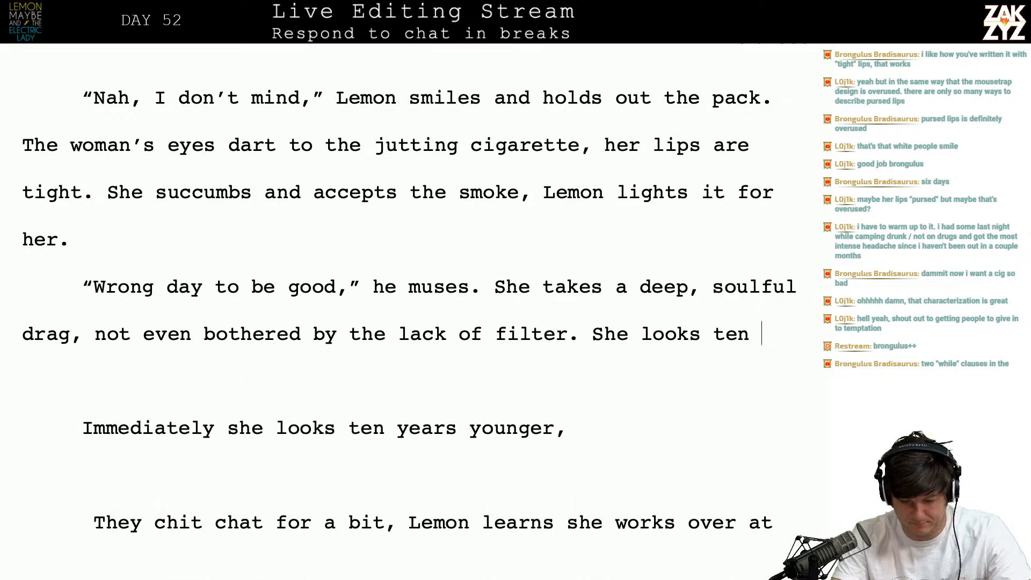
{"action": "key", "text": "BackSpace"}
{"action": "key", "text": "BackSpace"}
{"action": "key", "text": "BackSpace"}
{"action": "key", "text": "BackSpace"}
{"action": "key", "text": "BackSpace"}
{"action": "key", "text": "BackSpace"}
{"action": "key", "text": "BackSpace"}
{"action": "key", "text": "BackSpace"}
{"action": "key", "text": "BackSpace"}
- Try following "lack of filter." with "Ten years fall off her face," as the next sentence's opening
{"action": "type", "text": "Ten"}
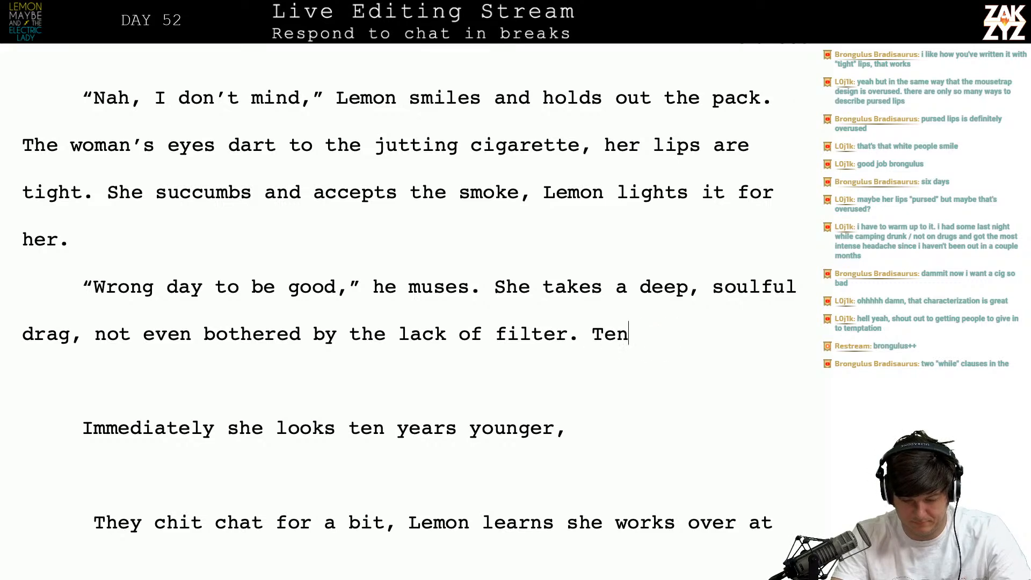
{"action": "type", "text": " years fall off "}
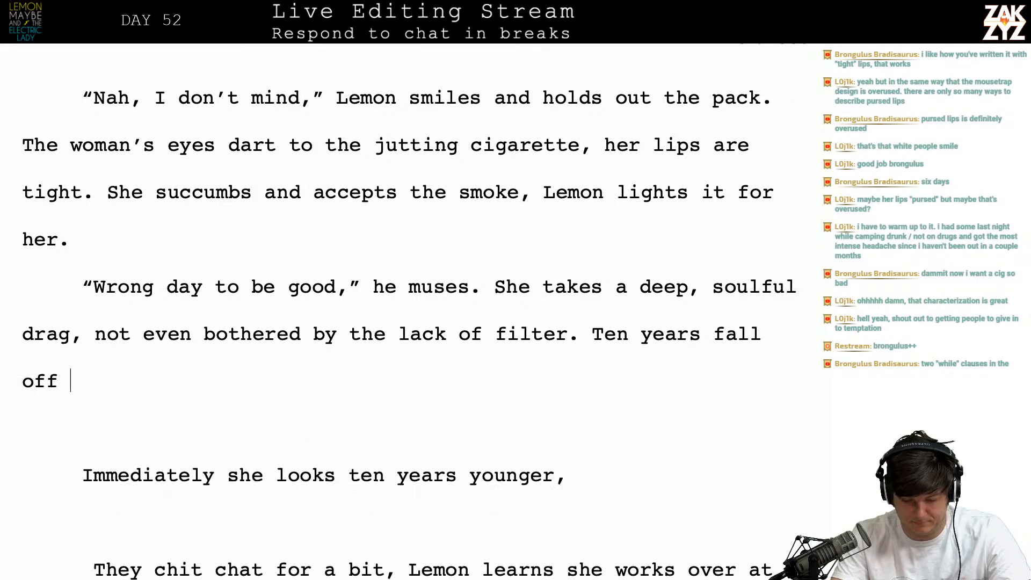
{"action": "type", "text": "her face,"}
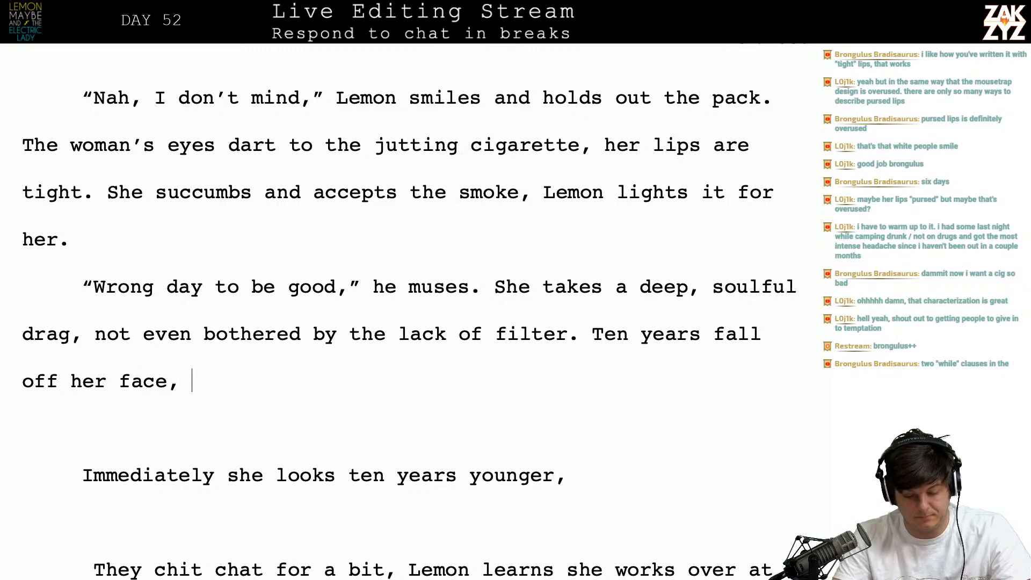
{"action": "key", "text": "BackSpace"}
{"action": "key", "text": "BackSpace"}
{"action": "key", "text": "BackSpace"}
{"action": "key", "text": "BackSpace"}
{"action": "key", "text": "BackSpace"}
{"action": "key", "text": "BackSpace"}
{"action": "key", "text": "BackSpace"}
{"action": "key", "text": "BackSpace"}
{"action": "key", "text": "BackSpace"}
{"action": "key", "text": "BackSpace"}
{"action": "key", "text": "BackSpace"}
{"action": "key", "text": "BackSpace"}
{"action": "key", "text": "BackSpace"}
{"action": "key", "text": "BackSpace"}
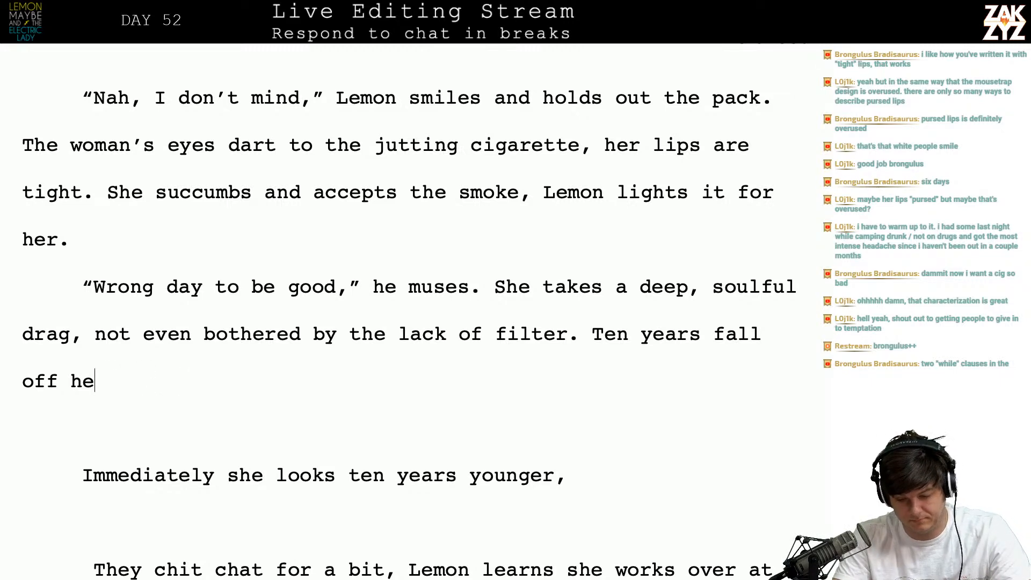
{"action": "key", "text": "BackSpace"}
{"action": "key", "text": "BackSpace"}
{"action": "key", "text": "BackSpace"}
{"action": "key", "text": "BackSpace"}
{"action": "key", "text": "BackSpace"}
{"action": "key", "text": "BackSpace"}
{"action": "key", "text": "BackSpace"}
{"action": "key", "text": "BackSpace"}
{"action": "key", "text": "BackSpace"}
{"action": "key", "text": "BackSpace"}
{"action": "key", "text": "BackSpace"}
{"action": "key", "text": "BackSpace"}
{"action": "key", "text": "BackSpace"}
{"action": "key", "text": "BackSpace"}
{"action": "key", "text": "BackSpace"}
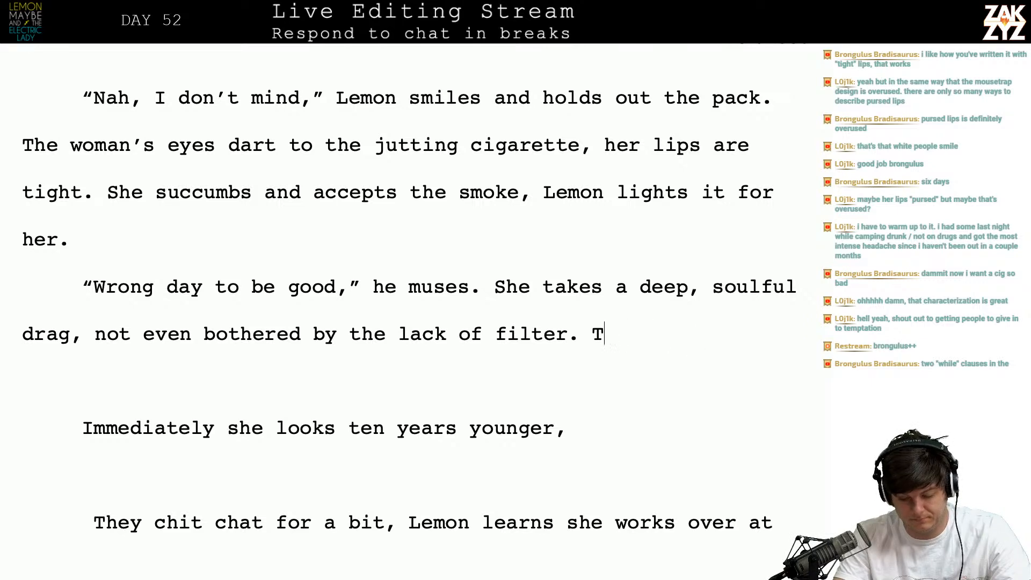
- Follow "lack of filter." with "In one puff, ten years fall off her face"
{"action": "type", "text": "In one p"}
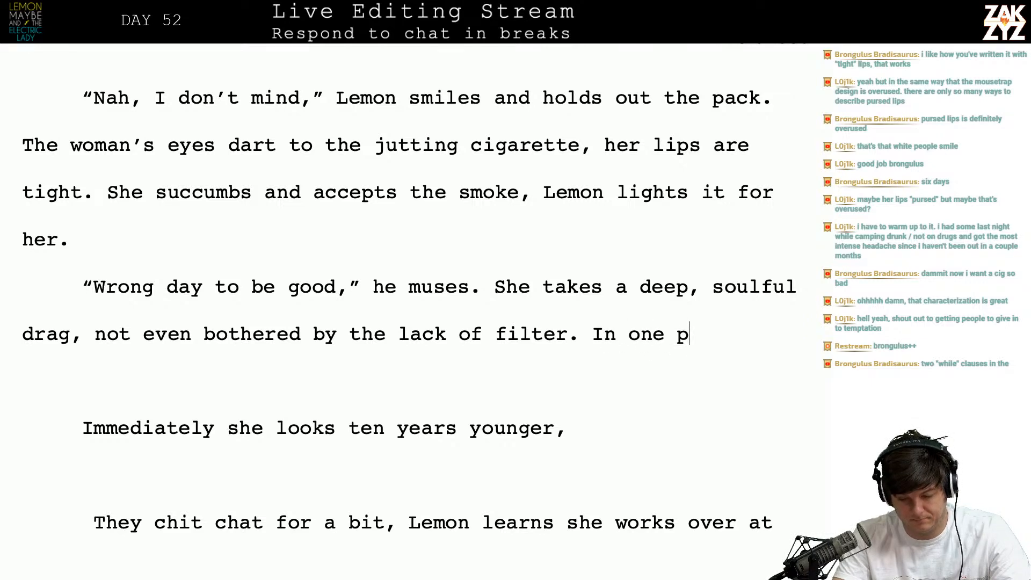
{"action": "type", "text": "uff, ten years "}
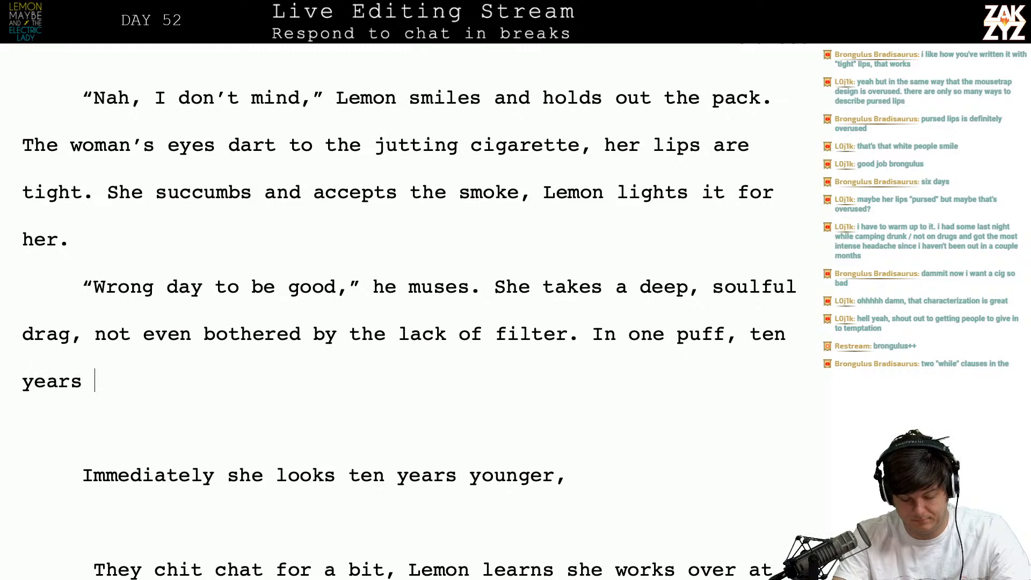
{"action": "type", "text": "fall off her face."}
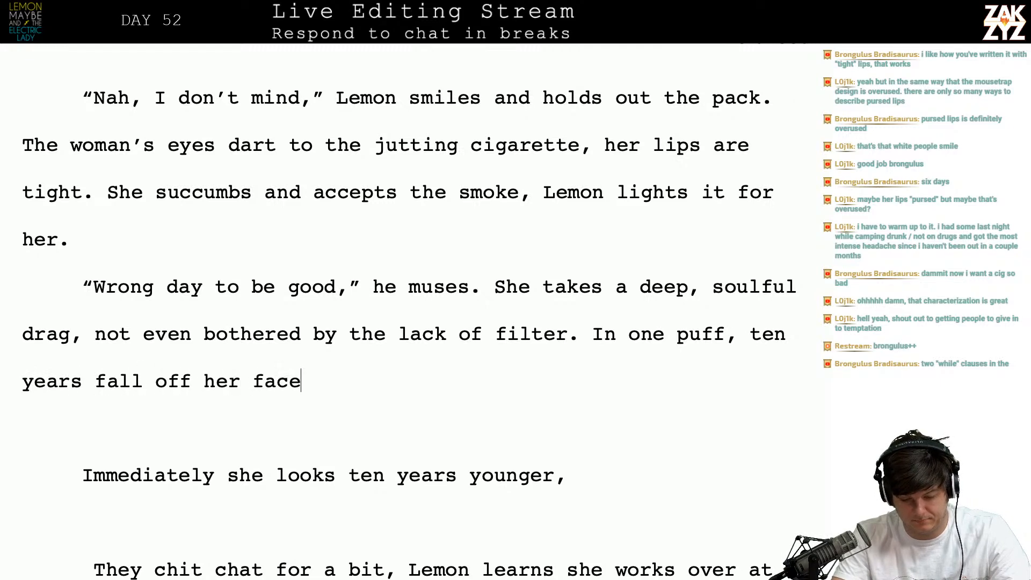
{"action": "key", "text": "BackSpace"}
{"action": "key", "text": "BackSpace"}
- Try continuing the sentence after "fall off her face" with ", Lemon might even"
{"action": "type", "text": ","}
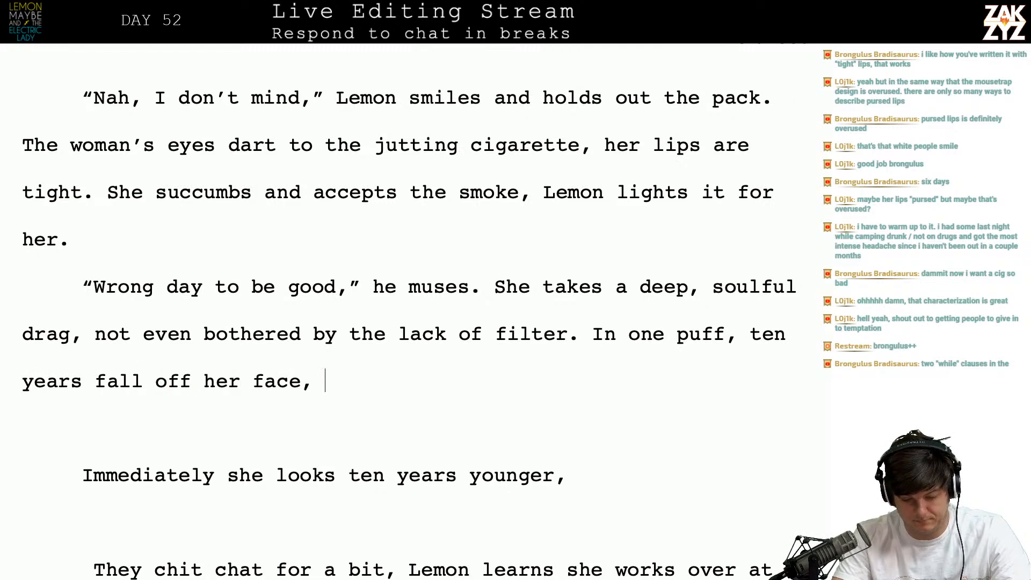
{"action": "type", "text": " Lemon "}
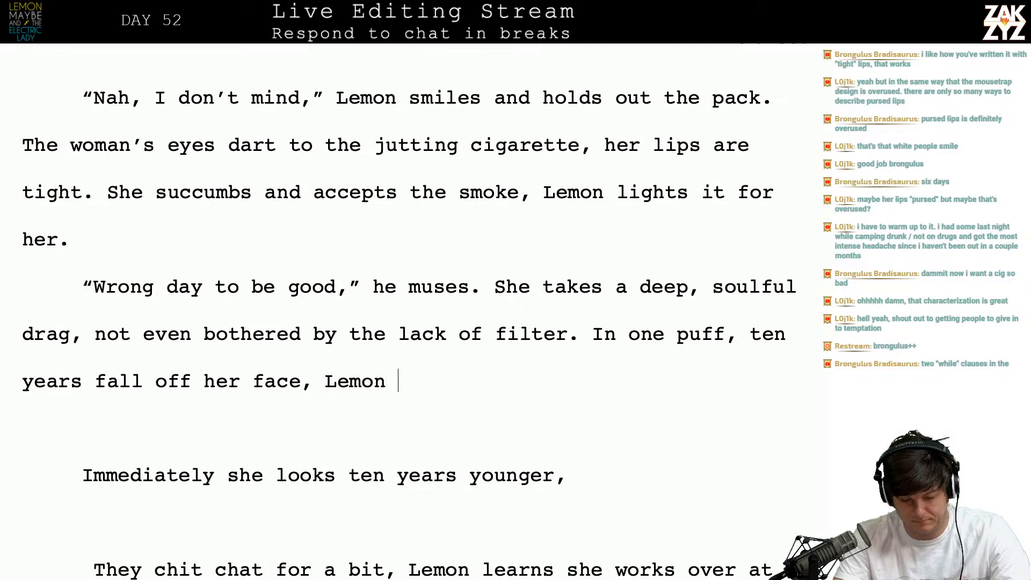
{"action": "type", "text": "might even"}
{"action": "key", "text": "BackSpace"}
{"action": "key", "text": "BackSpace"}
{"action": "key", "text": "BackSpace"}
{"action": "key", "text": "BackSpace"}
{"action": "key", "text": "BackSpace"}
{"action": "key", "text": "BackSpace"}
{"action": "key", "text": "BackSpace"}
{"action": "key", "text": "BackSpace"}
{"action": "key", "text": "BackSpace"}
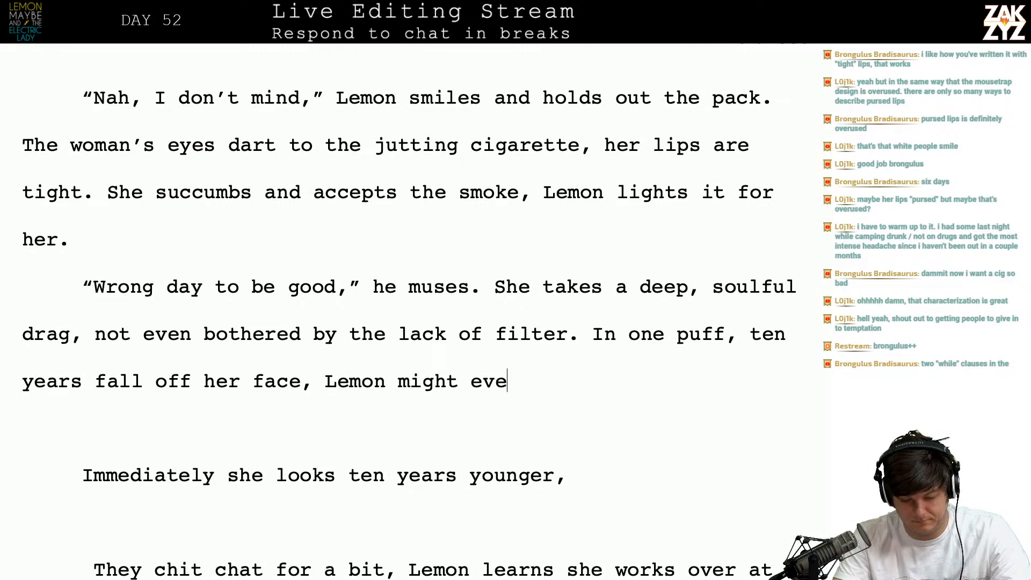
{"action": "key", "text": "BackSpace"}
{"action": "key", "text": "BackSpace"}
{"action": "key", "text": "BackSpace"}
{"action": "key", "text": "BackSpace"}
{"action": "key", "text": "BackSpace"}
{"action": "key", "text": "BackSpace"}
{"action": "key", "text": "BackSpace"}
{"action": "key", "text": "BackSpace"}
{"action": "key", "text": "BackSpace"}
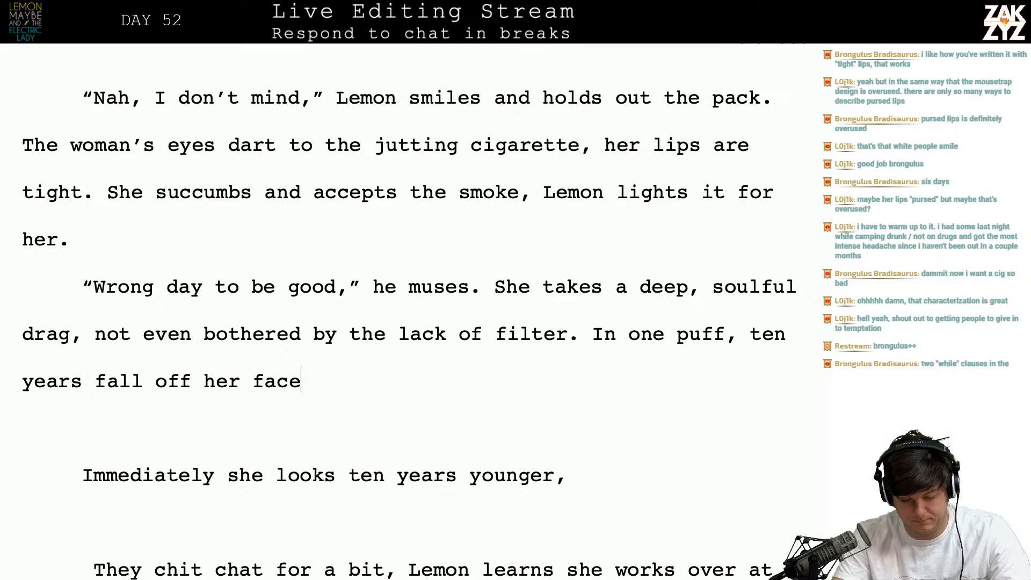
- Finish the "In one puff" sentence with ", she needed that pretty bad."
{"action": "type", "text": ", she neede"}
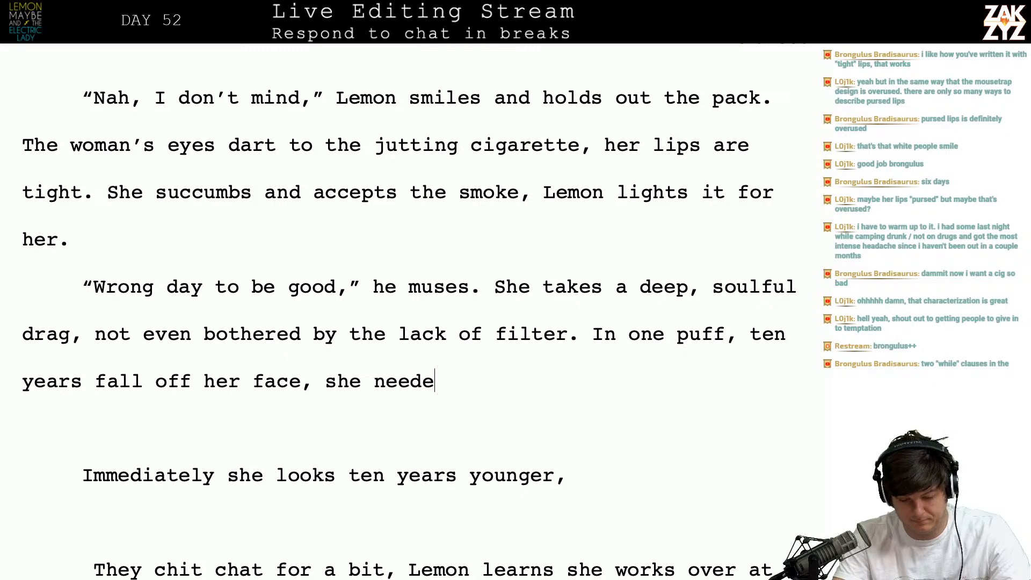
{"action": "type", "text": "d that pretty bad. LEmo"}
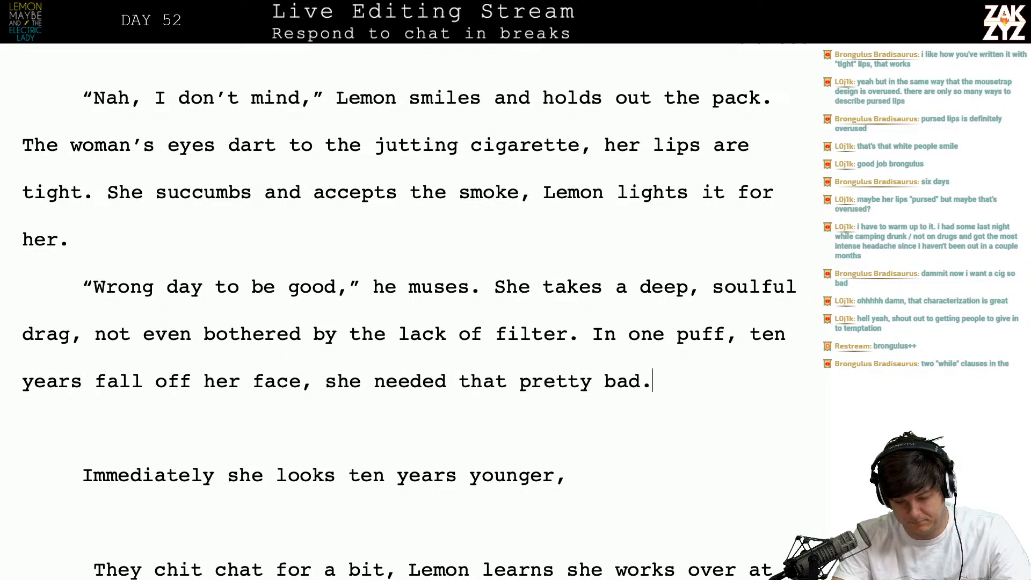
{"action": "key", "text": "BackSpace"}
{"action": "key", "text": "BackSpace"}
{"action": "key", "text": "BackSpace"}
{"action": "key", "text": "BackSpace"}
- Start the following sentence with "It gets Lemon wondering what else she might need"
{"action": "type", "text": "IT get"}
{"action": "key", "text": "BackSpace"}
{"action": "key", "text": "BackSpace"}
{"action": "key", "text": "BackSpace"}
{"action": "key", "text": "BackSpace"}
{"action": "key", "text": "BackSpace"}
{"action": "type", "text": "te"}
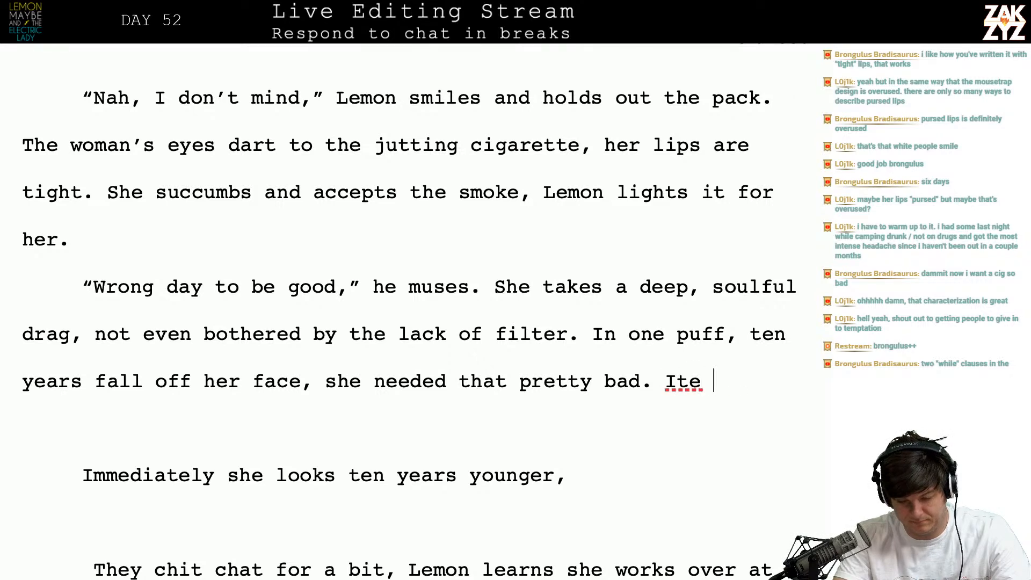
{"action": "key", "text": "BackSpace"}
{"action": "key", "text": "BackSpace"}
{"action": "type", "text": "t gets le"}
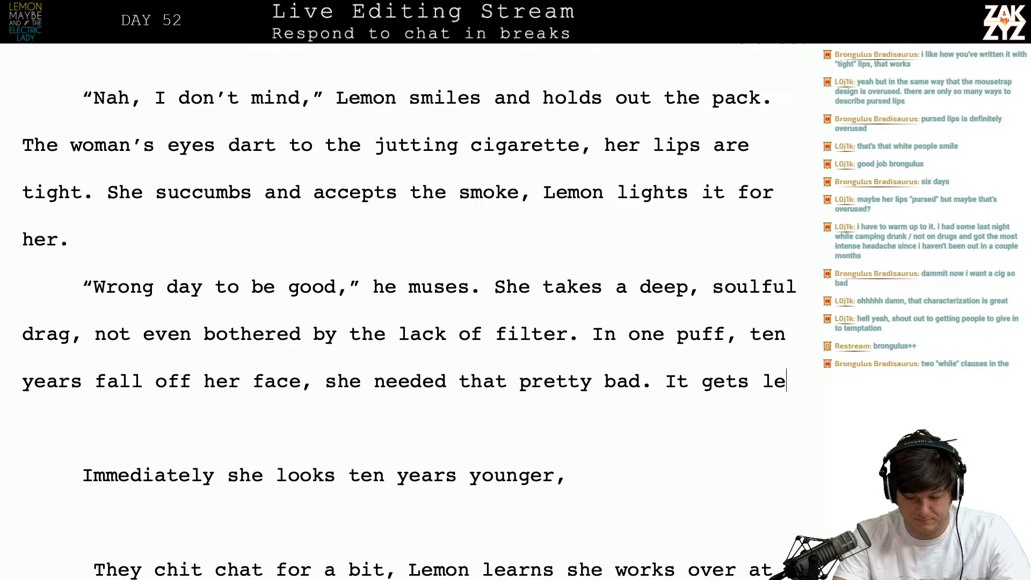
{"action": "key", "text": "BackSpace"}
{"action": "key", "text": "BackSpace"}
{"action": "type", "text": "Lemon"}
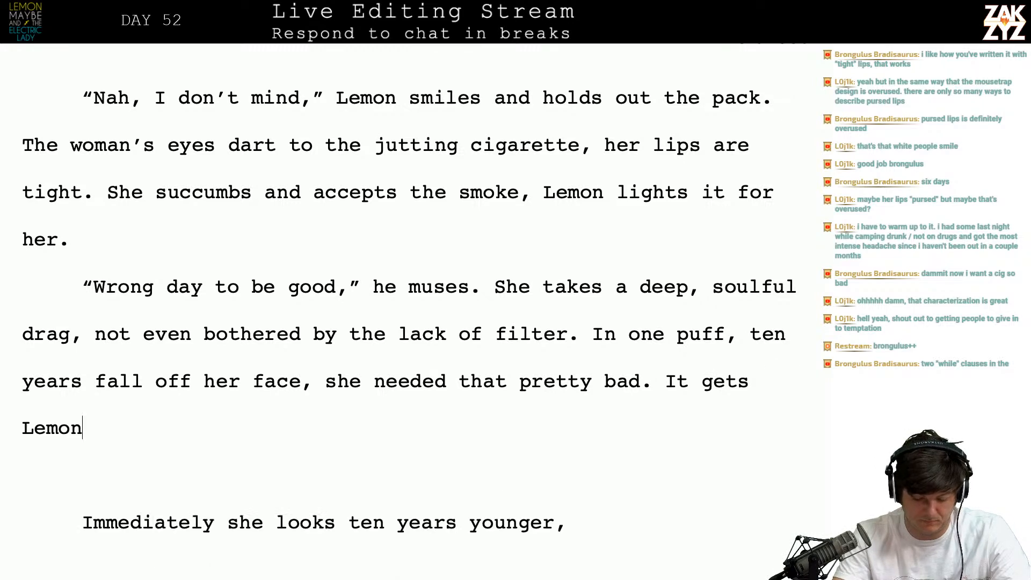
{"action": "type", "text": " wondering what e"}
{"action": "key", "text": "BackSpace"}
{"action": "type", "text": "at e"}
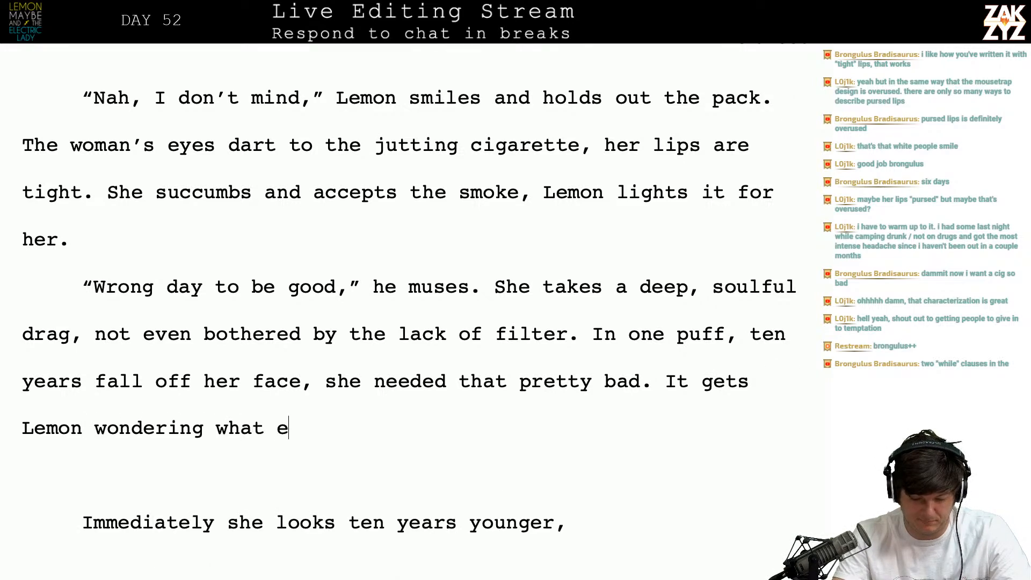
{"action": "type", "text": "lse she might nee"}
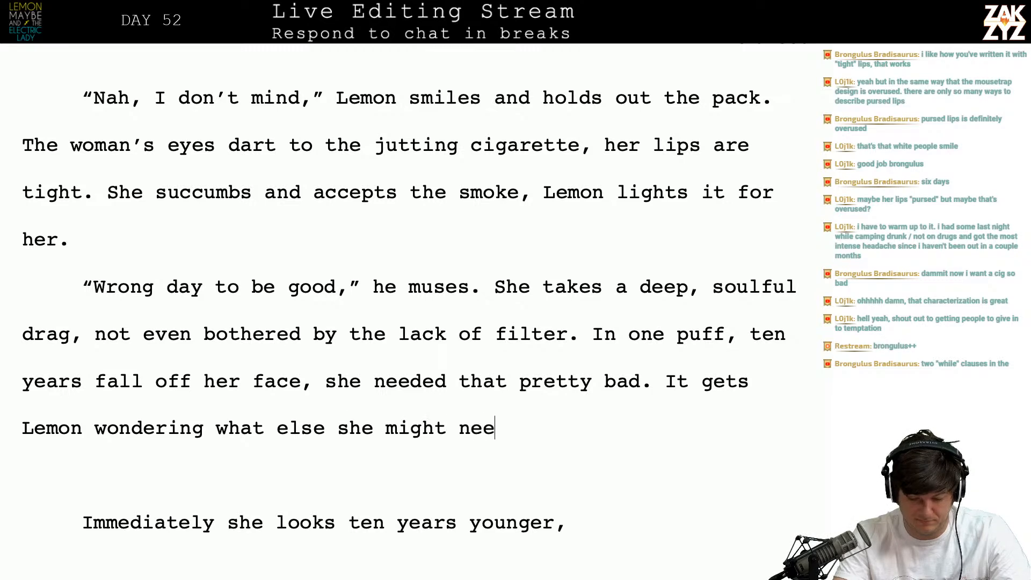
- Continue the sentence about Lemon's wondering with ", but before he can make a play, it's his turn"
{"action": "type", "text": "d, but befor"}
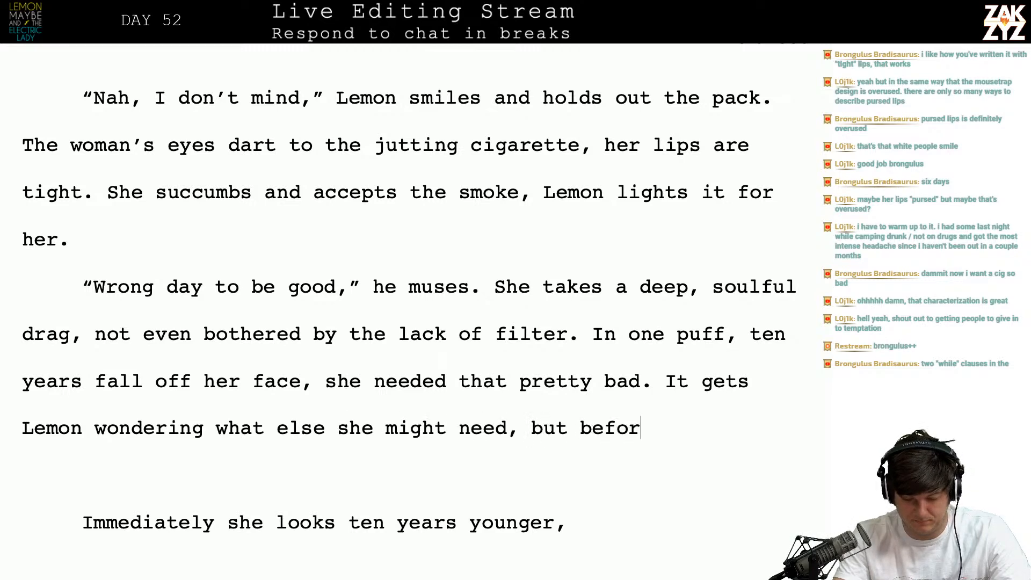
{"action": "type", "text": "e he can make a play, it"}
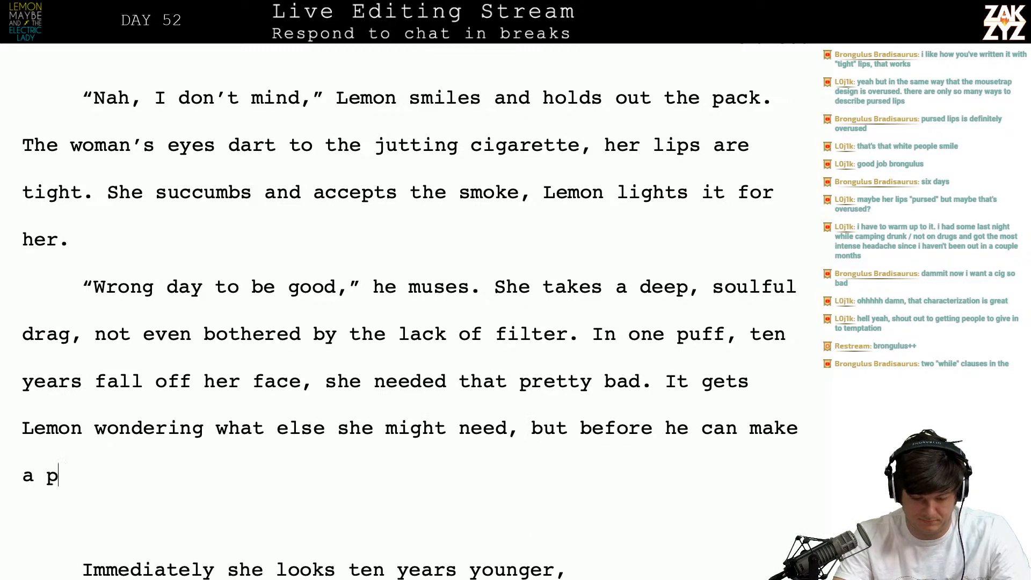
{"action": "type", "text": "'s his place"}
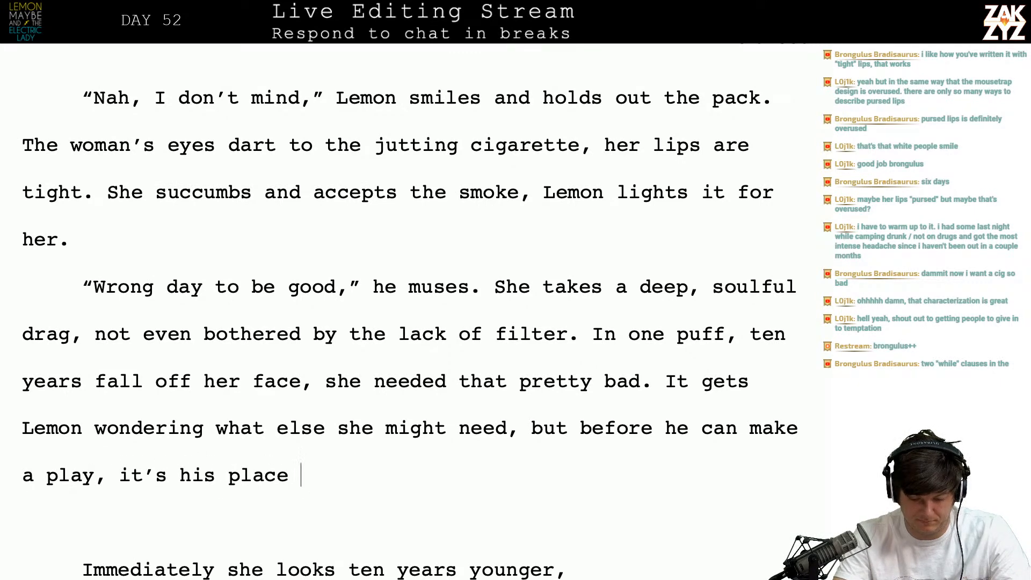
{"action": "key", "text": "BackSpace"}
{"action": "key", "text": "BackSpace"}
{"action": "key", "text": "BackSpace"}
{"action": "key", "text": "BackSpace"}
{"action": "key", "text": "BackSpace"}
{"action": "type", "text": "turn "}
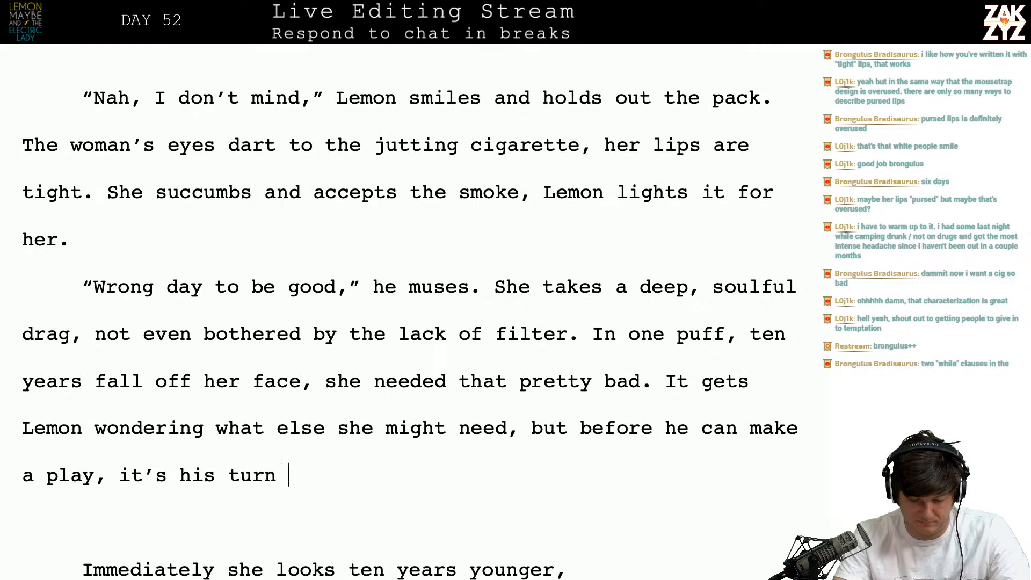
- Try continuing "it's his turn" first with "with the" and instead with "to get grilled"
{"action": "type", "text": "with the"}
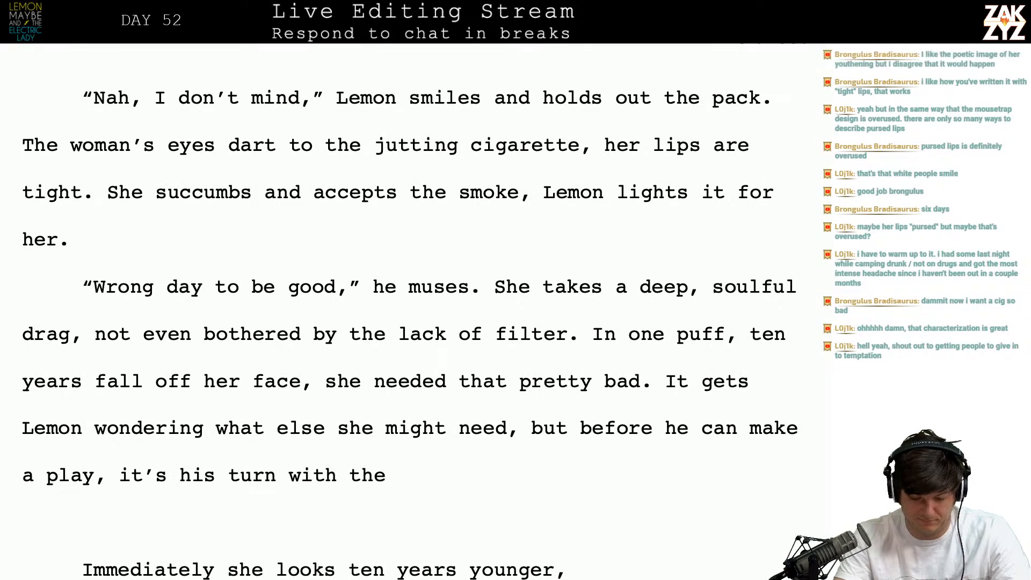
{"action": "key", "text": "BackSpace"}
{"action": "key", "text": "BackSpace"}
{"action": "key", "text": "BackSpace"}
{"action": "key", "text": "BackSpace"}
{"action": "key", "text": "BackSpace"}
{"action": "key", "text": "BackSpace"}
{"action": "key", "text": "BackSpace"}
{"action": "key", "text": "BackSpace"}
{"action": "key", "text": "BackSpace"}
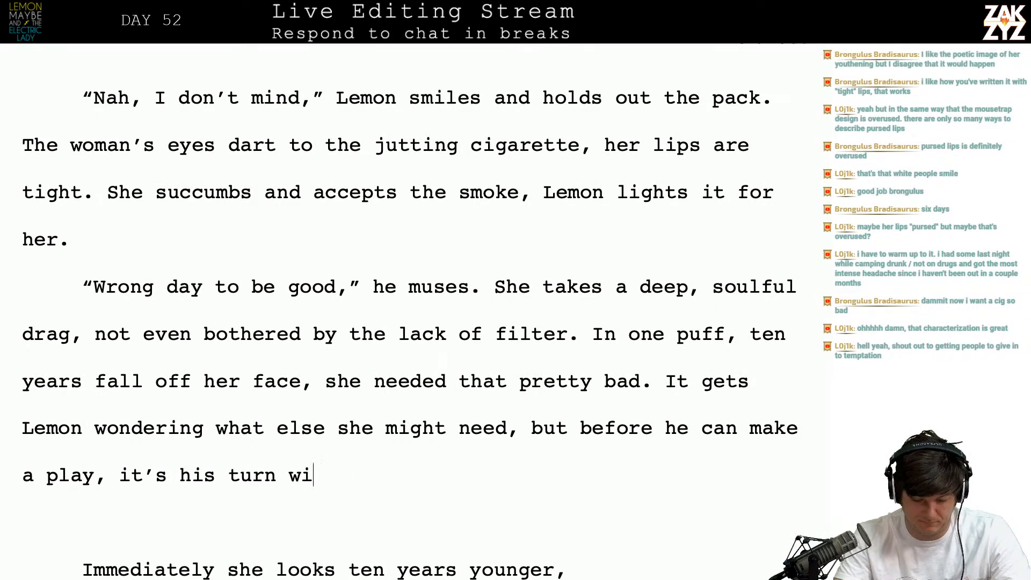
{"action": "type", "text": "to get t"}
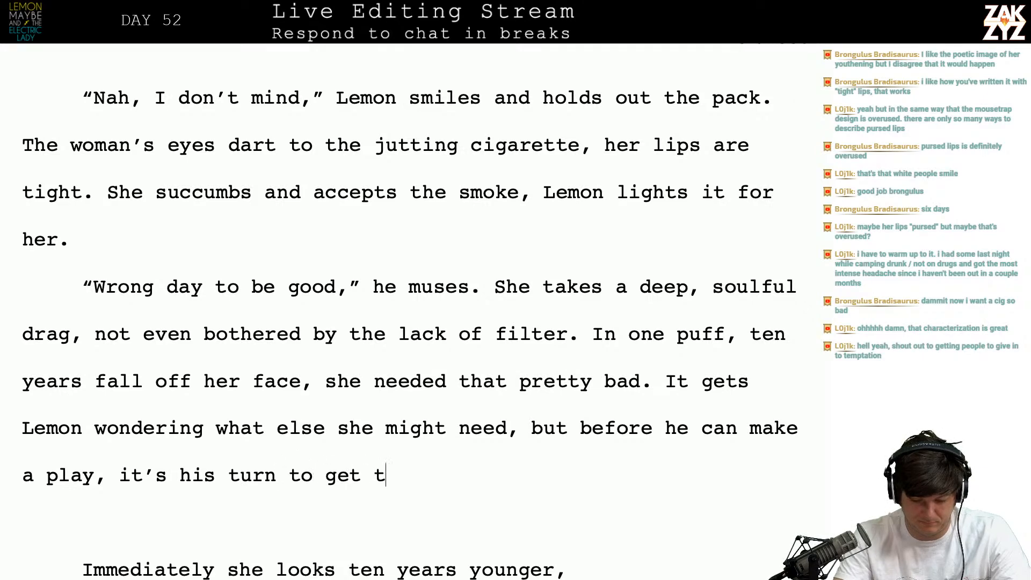
{"action": "key", "text": "BackSpace"}
{"action": "type", "text": "grilled"}
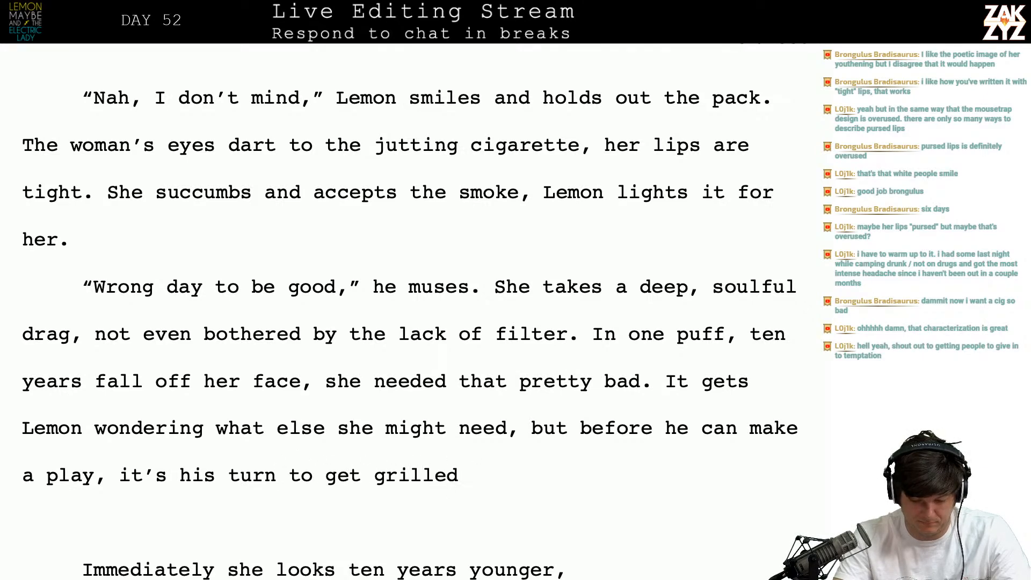
{"action": "key", "text": "BackSpace"}
{"action": "key", "text": "BackSpace"}
{"action": "key", "text": "BackSpace"}
{"action": "key", "text": "BackSpace"}
{"action": "key", "text": "BackSpace"}
{"action": "key", "text": "BackSpace"}
{"action": "key", "text": "BackSpace"}
{"action": "key", "text": "BackSpace"}
{"action": "key", "text": "BackSpace"}
{"action": "key", "text": "BackSpace"}
{"action": "key", "text": "BackSpace"}
{"action": "key", "text": "BackSpace"}
{"action": "key", "text": "BackSpace"}
{"action": "key", "text": "BackSpace"}
- Complete the sentence after "it's his turn" with "at the checkpoint."
{"action": "type", "text": "at "}
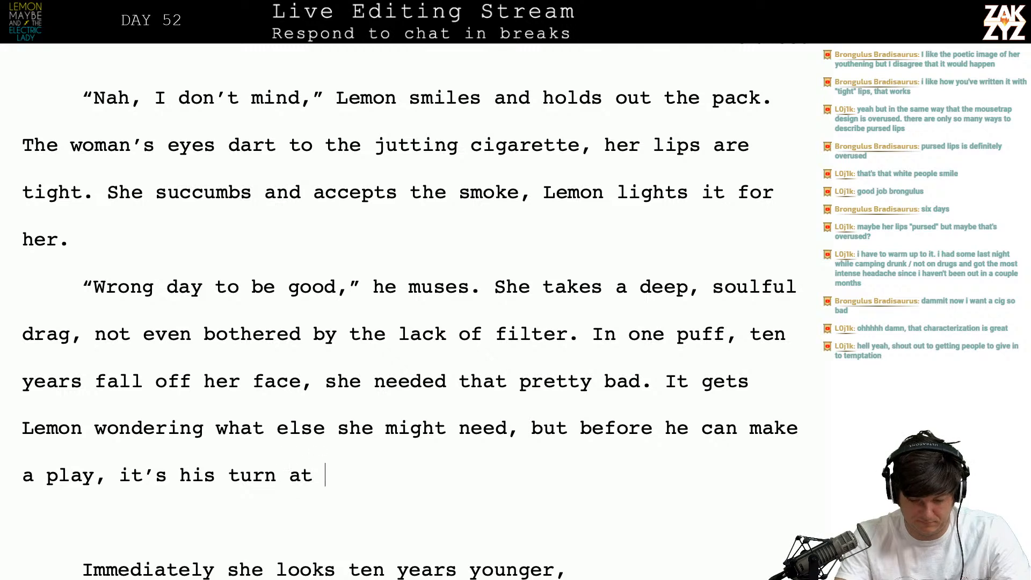
{"action": "type", "text": "the checkpoint."}
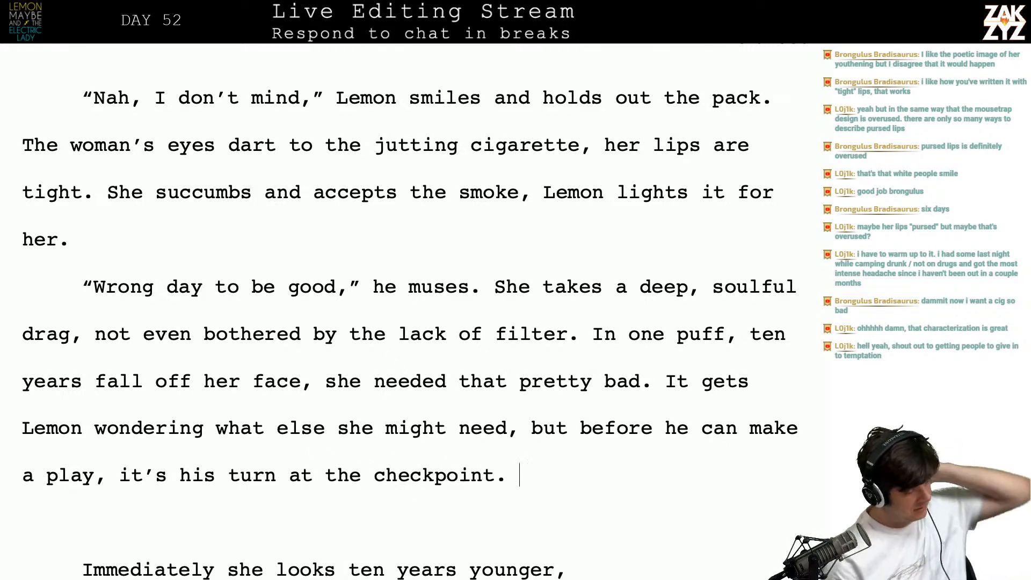
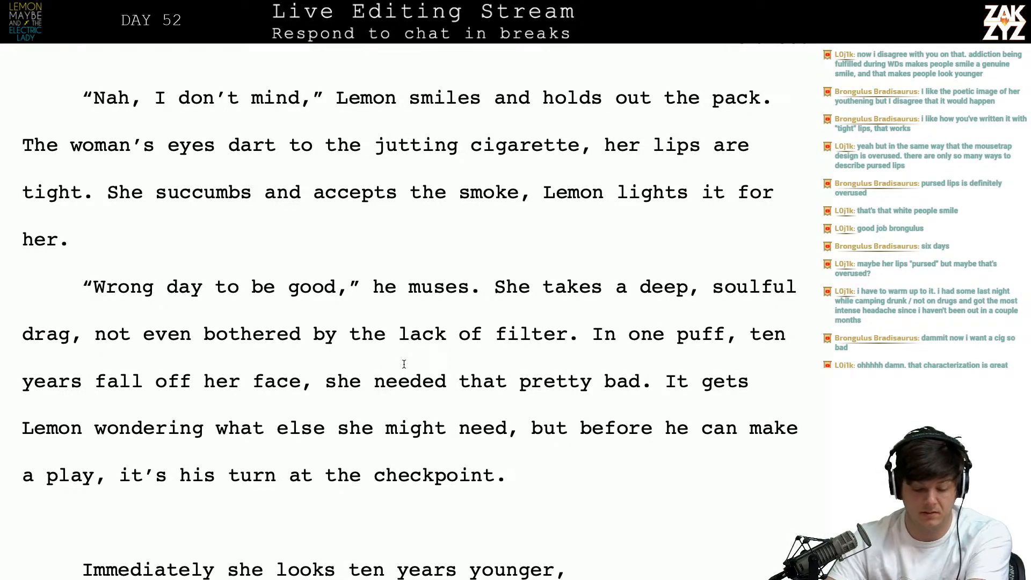
- Try inserting another clause beginning "she nee" after "ten years fall off her face,"
{"action": "scroll", "coordinate": [403, 364], "scroll_direction": "down", "scroll_amount": 3}
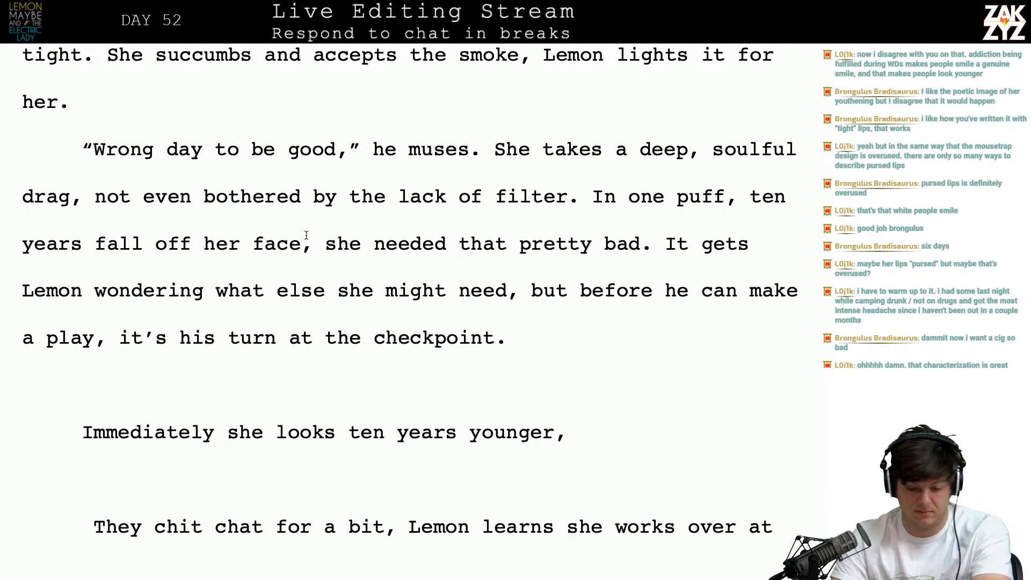
{"action": "left_click", "coordinate": [306, 235]}
{"action": "key", "text": "BackSpace"}
{"action": "type", "text": ", she needed"}
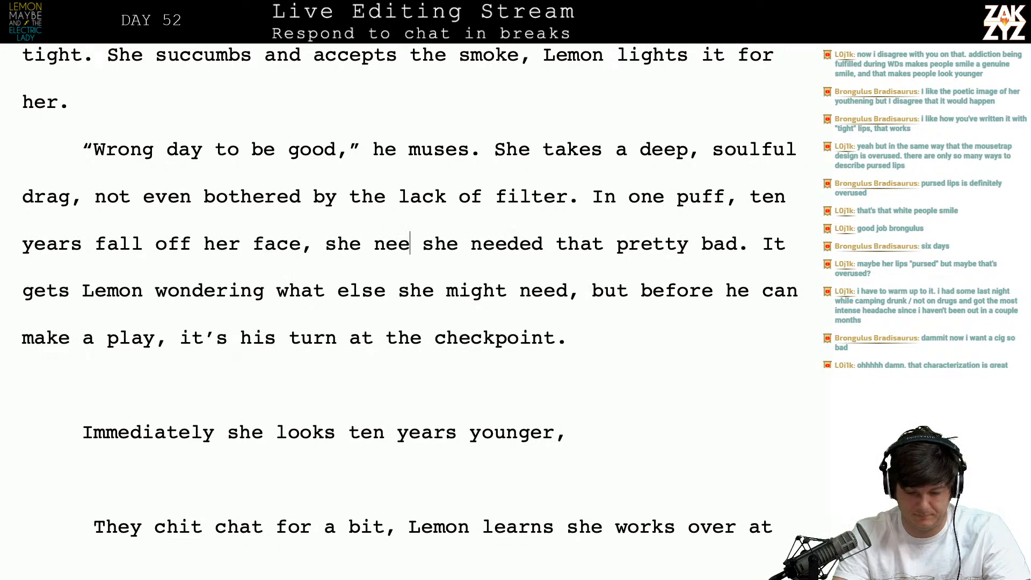
{"action": "key", "text": "BackSpace"}
{"action": "key", "text": "BackSpace"}
{"action": "key", "text": "BackSpace"}
{"action": "key", "text": "BackSpace"}
{"action": "key", "text": "BackSpace"}
{"action": "key", "text": "BackSpace"}
{"action": "key", "text": "BackSpace"}
{"action": "key", "text": "BackSpace"}
{"action": "key", "text": "BackSpace"}
{"action": "key", "text": "BackSpace"}
{"action": "key", "text": "BackSpace"}
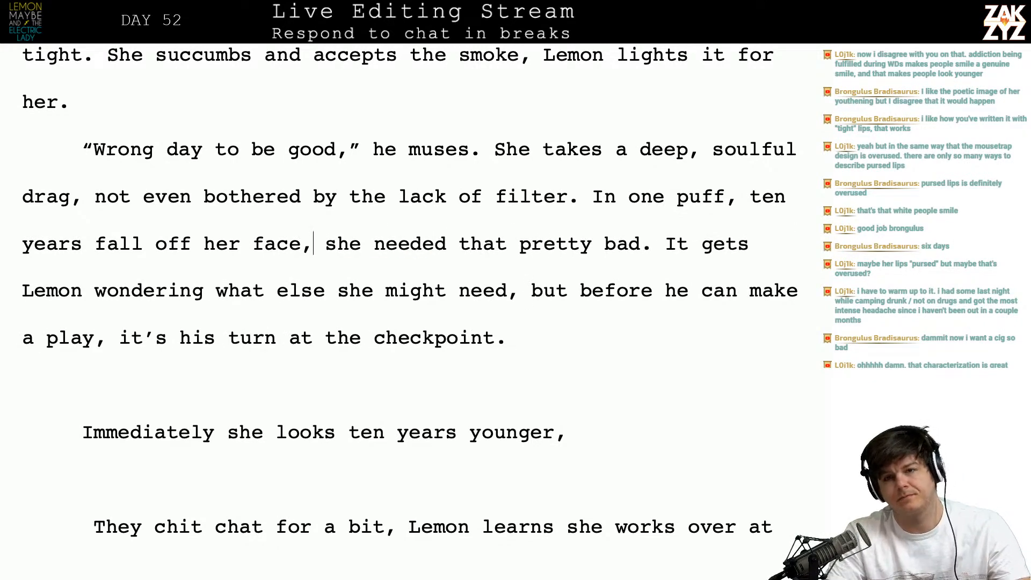
- Delete the leftover draft text between "it's his turn at the checkpoint." and the sentence starting "Eyeballing the weekend soldiers"
{"action": "scroll", "coordinate": [408, 296], "scroll_direction": "down", "scroll_amount": 2}
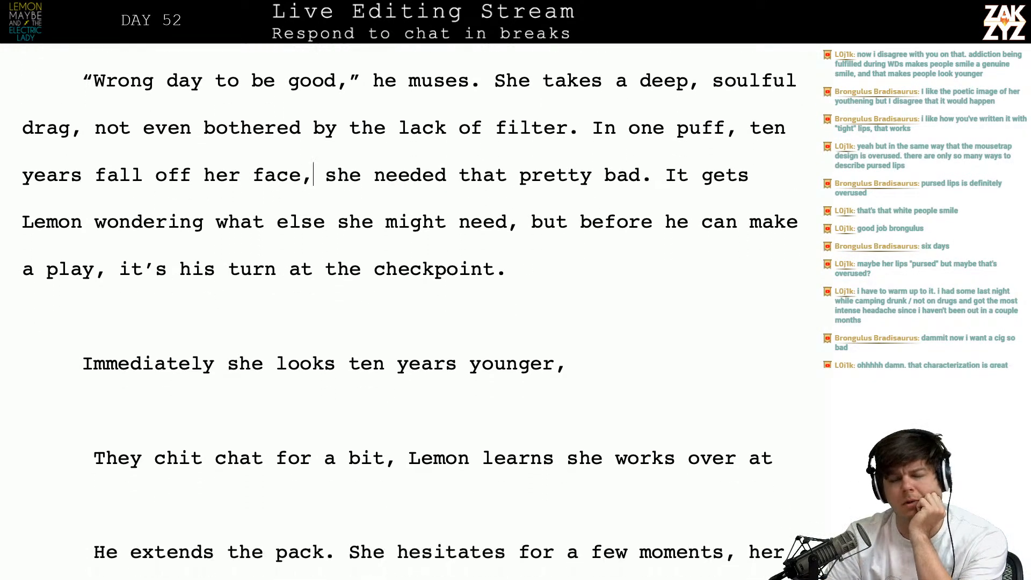
{"action": "scroll", "coordinate": [408, 295], "scroll_direction": "down", "scroll_amount": 4}
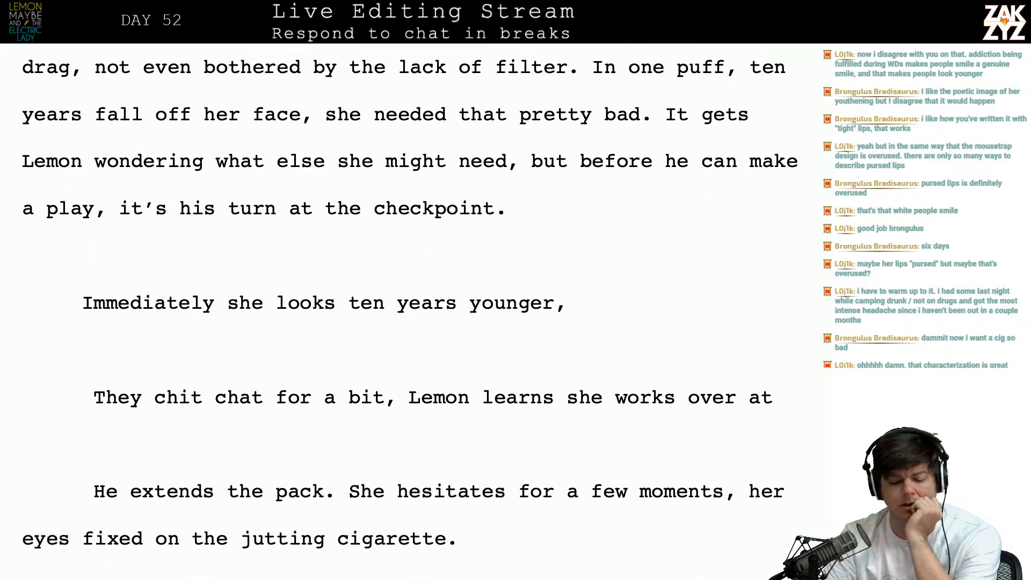
{"action": "scroll", "coordinate": [408, 295], "scroll_direction": "down", "scroll_amount": 15}
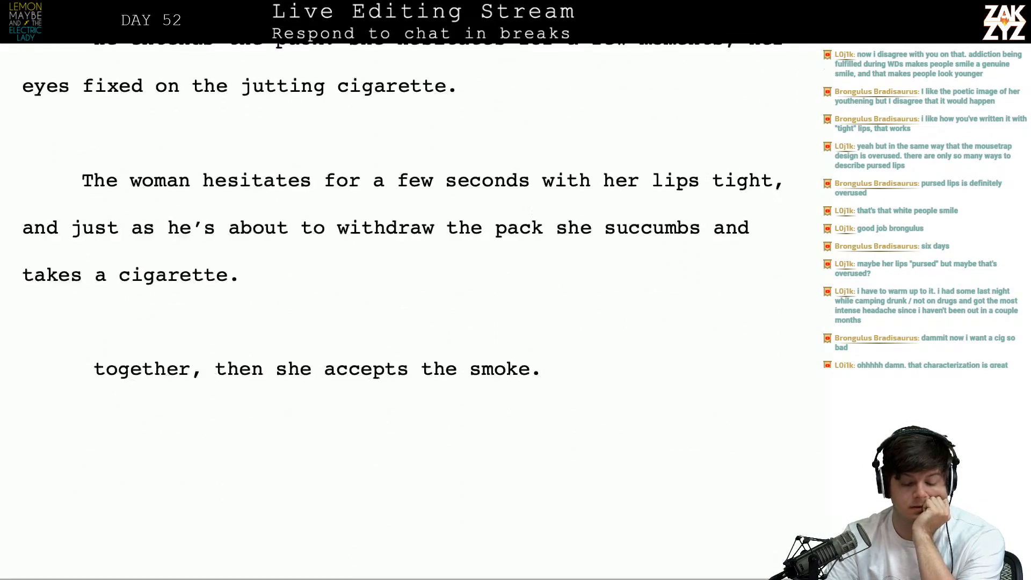
{"action": "scroll", "coordinate": [408, 295], "scroll_direction": "up", "scroll_amount": 15}
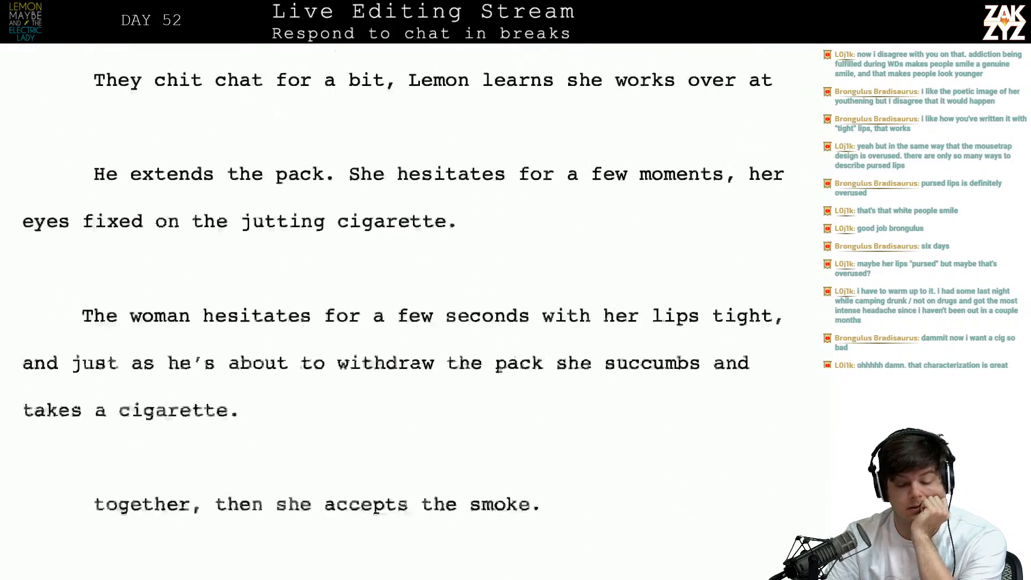
{"action": "scroll", "coordinate": [408, 295], "scroll_direction": "down", "scroll_amount": 1}
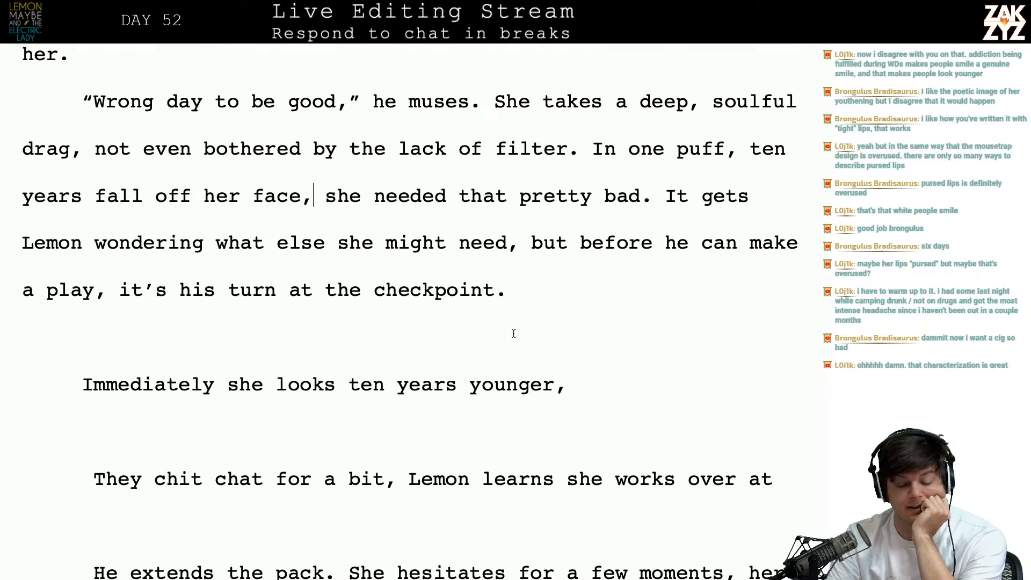
{"action": "left_click", "coordinate": [420, 343]}
{"action": "left_click_drag", "start_coordinate": [420, 344], "coordinate": [422, 532]}
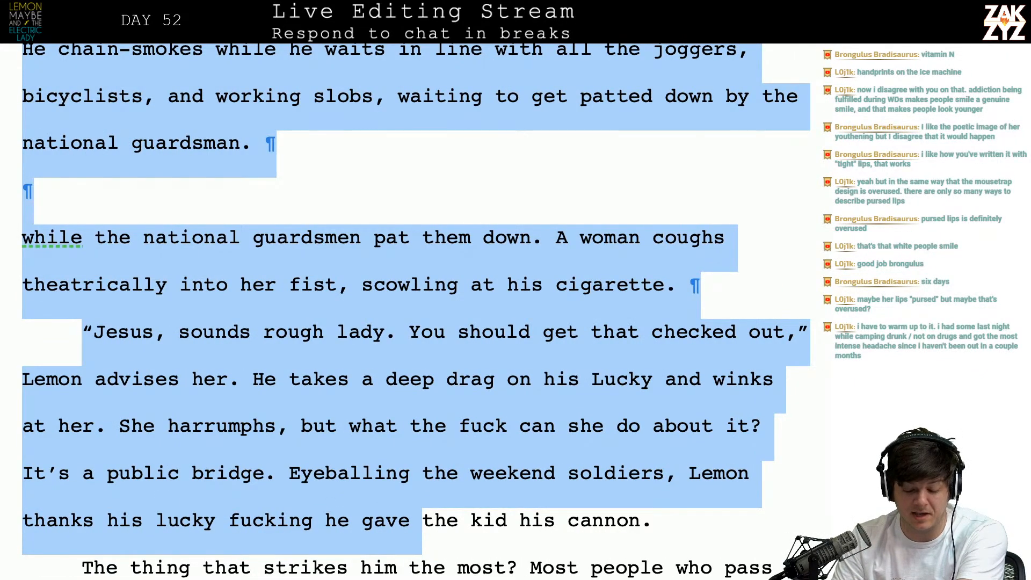
{"action": "key", "text": "shift+Up"}
{"action": "key", "text": "shift+Up"}
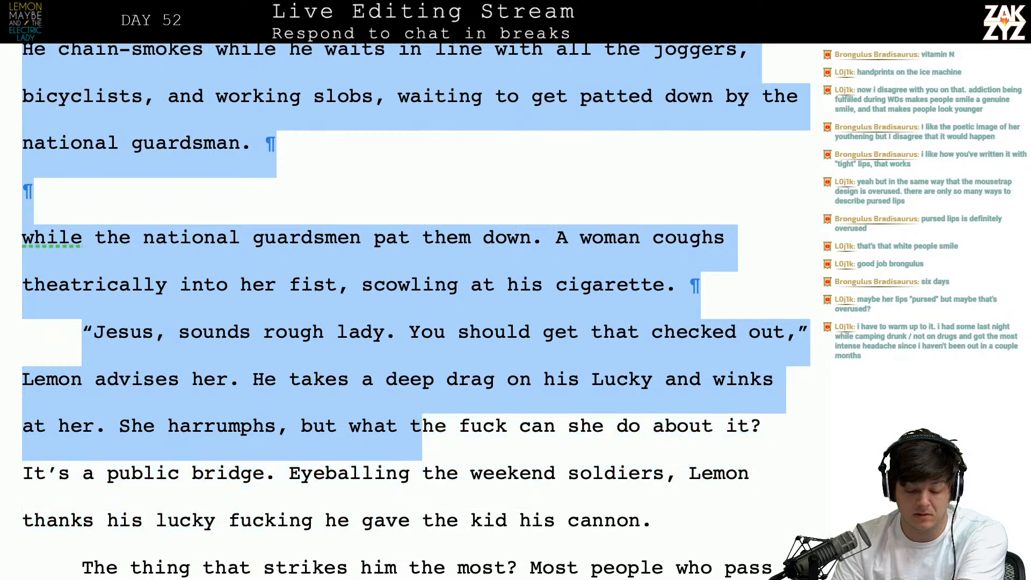
{"action": "key", "text": "shift+Up"}
{"action": "key", "text": "shift+Down"}
{"action": "key", "text": "shift+Down"}
{"action": "key", "text": "shift+Left"}
{"action": "key", "text": "shift+Left"}
{"action": "key", "text": "shift+Left"}
{"action": "key", "text": "shift+Left"}
{"action": "key", "text": "shift+Left"}
{"action": "key", "text": "shift+Left"}
{"action": "key", "text": "shift+Left"}
{"action": "key", "text": "shift+Left"}
{"action": "key", "text": "shift+Left"}
{"action": "key", "text": "shift+Left"}
{"action": "key", "text": "shift+Left"}
{"action": "key", "text": "shift+Left"}
{"action": "key", "text": "shift+Left"}
{"action": "key", "text": "shift+Right"}
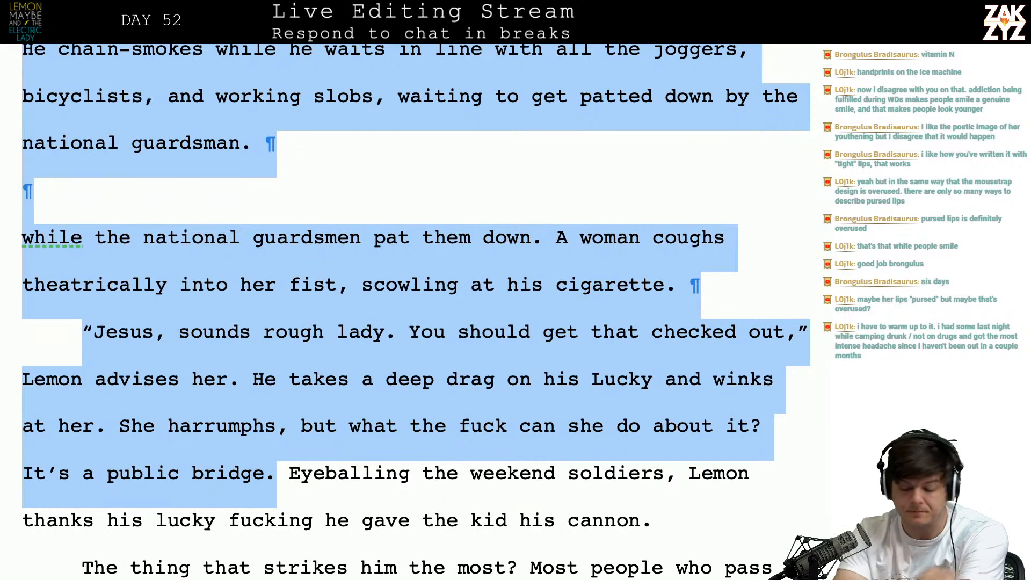
{"action": "key", "text": "BackSpace"}
- Join the "Eyeballing the weekend soldiers" sentence to the end of the checkpoint paragraph, leaving a single space between them
{"action": "scroll", "coordinate": [347, 356], "scroll_direction": "up", "scroll_amount": 3}
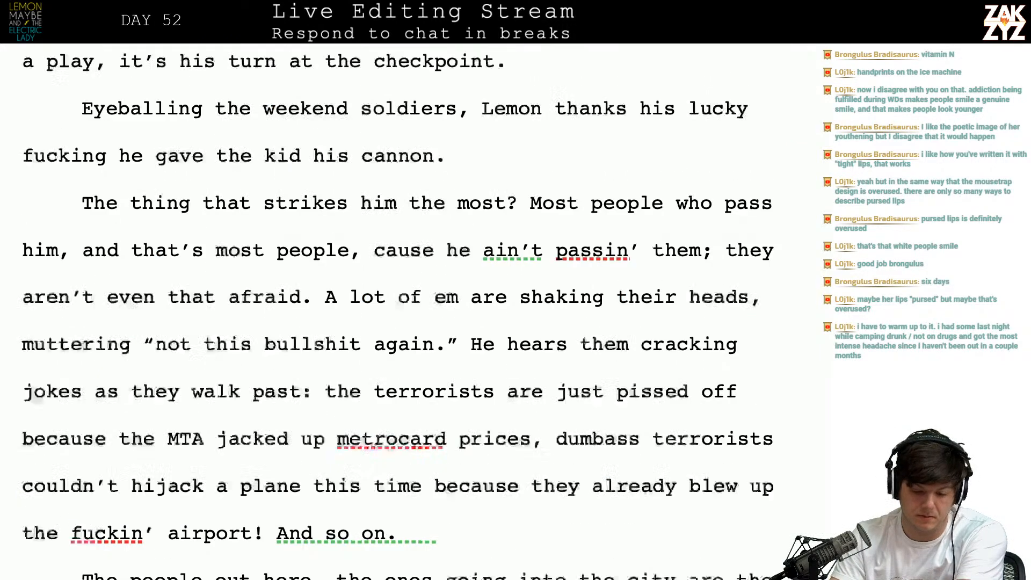
{"action": "key", "text": "BackSpace"}
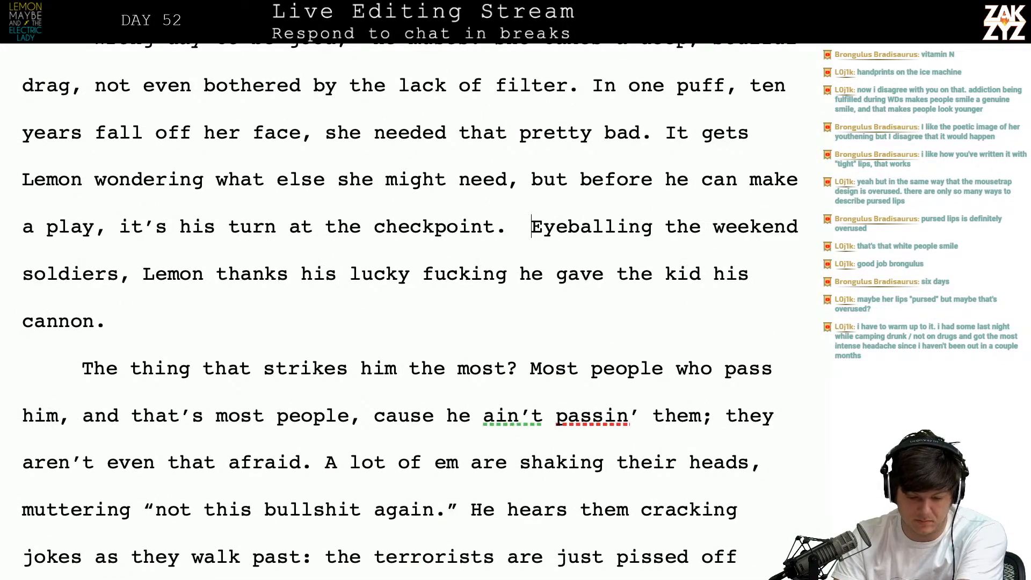
{"action": "key", "text": "BackSpace"}
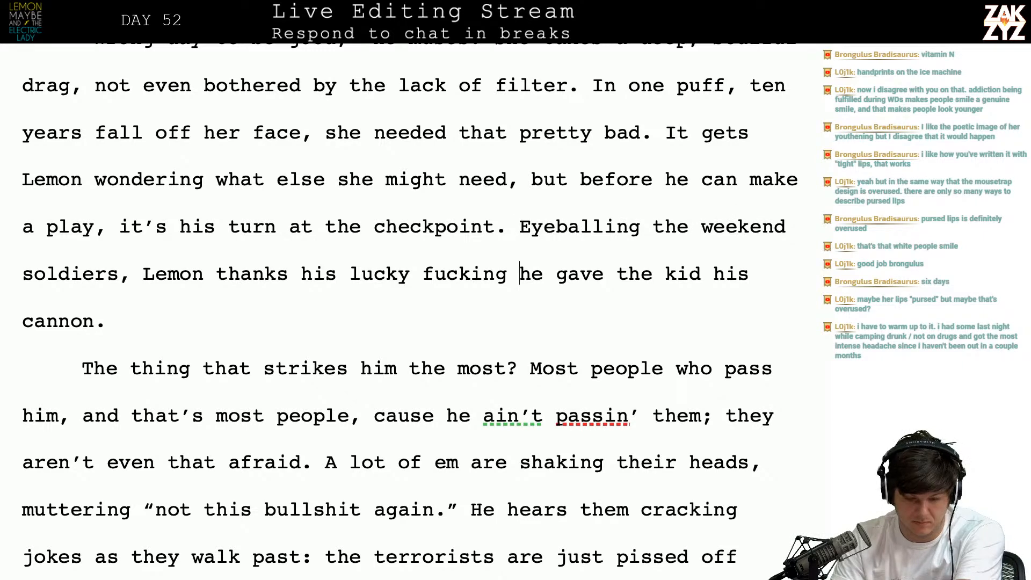
- Reread the bridge scene from "Instead he hoofs it across the Williamsburg bridge" through the expired driver's license passage
{"action": "key", "text": "Up"}
{"action": "key", "text": "Right"}
{"action": "key", "text": "Right"}
{"action": "key", "text": "Right"}
{"action": "key", "text": "Right"}
{"action": "key", "text": "Down"}
{"action": "key", "text": "Down"}
{"action": "key", "text": "Down"}
{"action": "key", "text": "Down"}
{"action": "key", "text": "Down"}
{"action": "key", "text": "Down"}
{"action": "key", "text": "Up"}
{"action": "key", "text": "Up"}
{"action": "key", "text": "Up"}
{"action": "key", "text": "Up"}
{"action": "key", "text": "Up"}
{"action": "key", "text": "Down"}
{"action": "key", "text": "Down"}
{"action": "key", "text": "Down"}
{"action": "key", "text": "Up"}
{"action": "key", "text": "Up"}
{"action": "key", "text": "Up"}
{"action": "key", "text": "Up"}
{"action": "key", "text": "Up"}
{"action": "key", "text": "Up"}
{"action": "key", "text": "Up"}
{"action": "key", "text": "Up"}
{"action": "key", "text": "Up"}
{"action": "key", "text": "Up"}
{"action": "key", "text": "Up"}
{"action": "key", "text": "Up"}
{"action": "key", "text": "Up"}
{"action": "key", "text": "Up"}
{"action": "key", "text": "Up"}
{"action": "key", "text": "Up"}
{"action": "key", "text": "Up"}
{"action": "key", "text": "Up"}
{"action": "key", "text": "Up"}
{"action": "key", "text": "Up"}
{"action": "key", "text": "Up"}
{"action": "key", "text": "Up"}
{"action": "key", "text": "Up"}
{"action": "key", "text": "Up"}
{"action": "key", "text": "Up"}
{"action": "key", "text": "Up"}
{"action": "key", "text": "Down"}
{"action": "key", "text": "Down"}
{"action": "key", "text": "Down"}
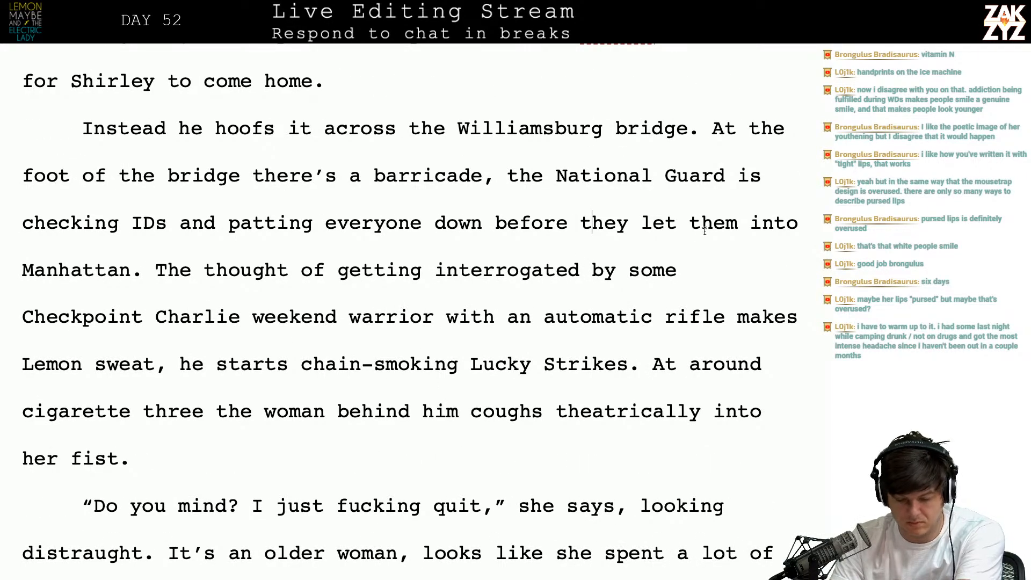
{"action": "scroll", "coordinate": [705, 232], "scroll_direction": "down", "scroll_amount": 15}
{"action": "scroll", "coordinate": [706, 228], "scroll_direction": "down", "scroll_amount": 10}
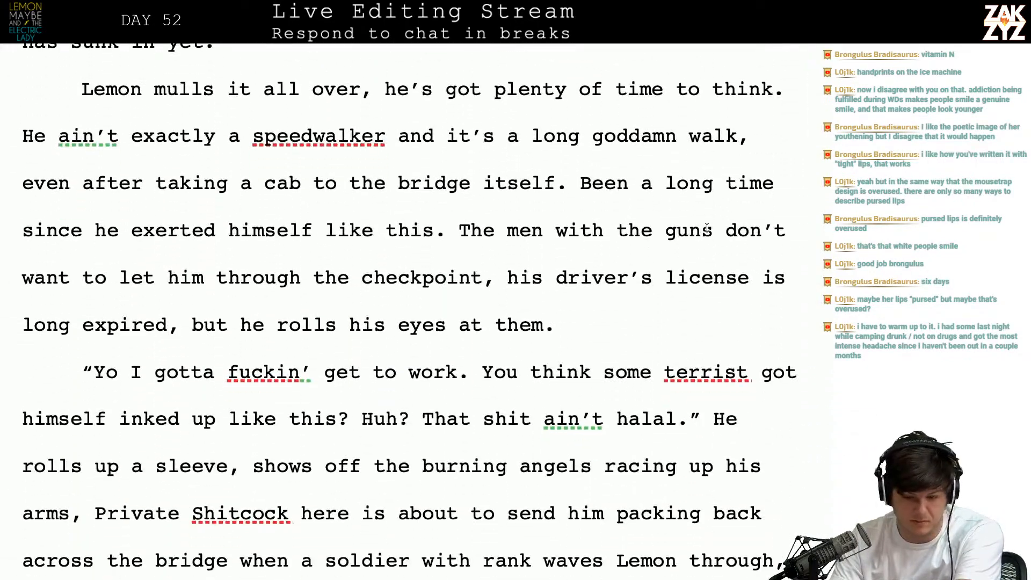
{"action": "scroll", "coordinate": [707, 227], "scroll_direction": "down", "scroll_amount": 1}
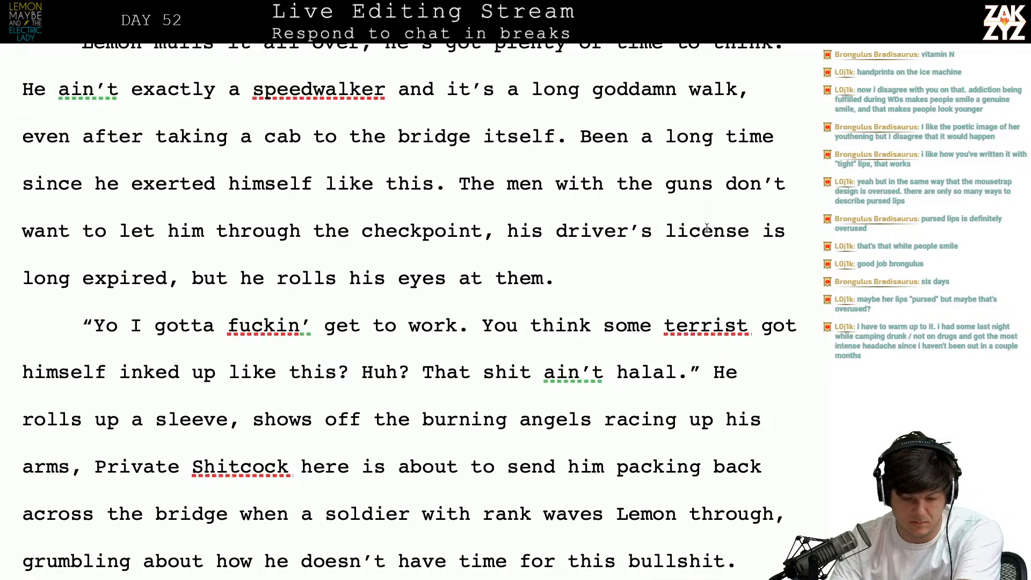
{"action": "scroll", "coordinate": [706, 228], "scroll_direction": "up", "scroll_amount": 1}
{"action": "scroll", "coordinate": [707, 228], "scroll_direction": "up", "scroll_amount": 5}
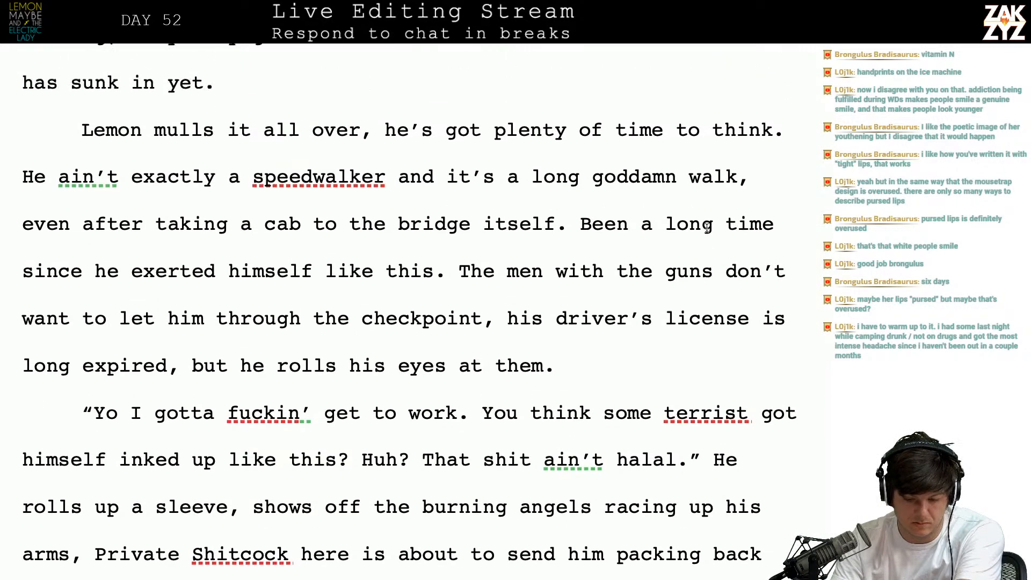
{"action": "scroll", "coordinate": [705, 231], "scroll_direction": "up", "scroll_amount": 10}
{"action": "scroll", "coordinate": [704, 235], "scroll_direction": "up", "scroll_amount": 7}
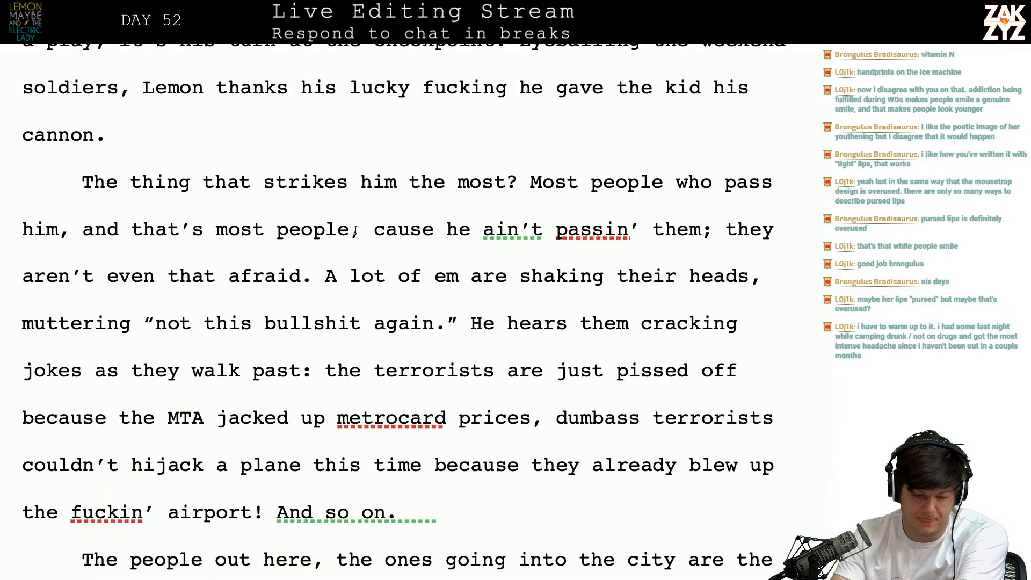
- Cut the passage running from "The thing that strikes him the most?" through "since he exerted himself like this."
{"action": "left_click", "coordinate": [44, 178]}
{"action": "key", "text": "shift+Down"}
{"action": "key", "text": "shift+Down"}
{"action": "key", "text": "shift+Down"}
{"action": "key", "text": "shift+Down"}
{"action": "key", "text": "shift+Down"}
{"action": "key", "text": "shift+Down"}
{"action": "key", "text": "shift+Down"}
{"action": "key", "text": "shift+Down"}
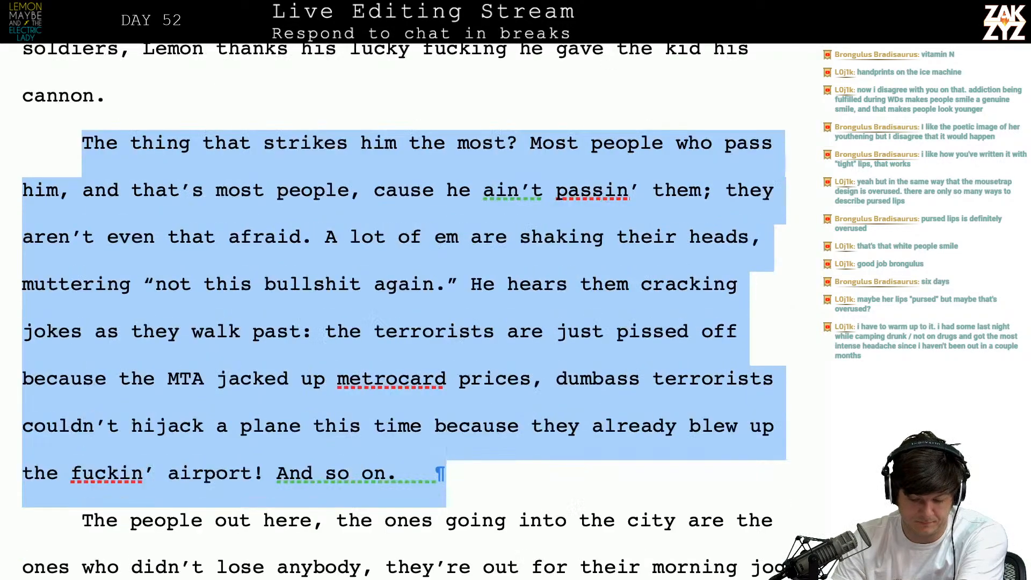
{"action": "key", "text": "shift+Down"}
{"action": "key", "text": "shift+Down"}
{"action": "key", "text": "shift+Down"}
{"action": "key", "text": "shift+Down"}
{"action": "key", "text": "shift+Down"}
{"action": "key", "text": "shift+Down"}
{"action": "key", "text": "shift+Down"}
{"action": "key", "text": "shift+Down"}
{"action": "key", "text": "shift+Down"}
{"action": "key", "text": "shift+Down"}
{"action": "key", "text": "shift+Down"}
{"action": "key", "text": "shift+Down"}
{"action": "key", "text": "super+c"}
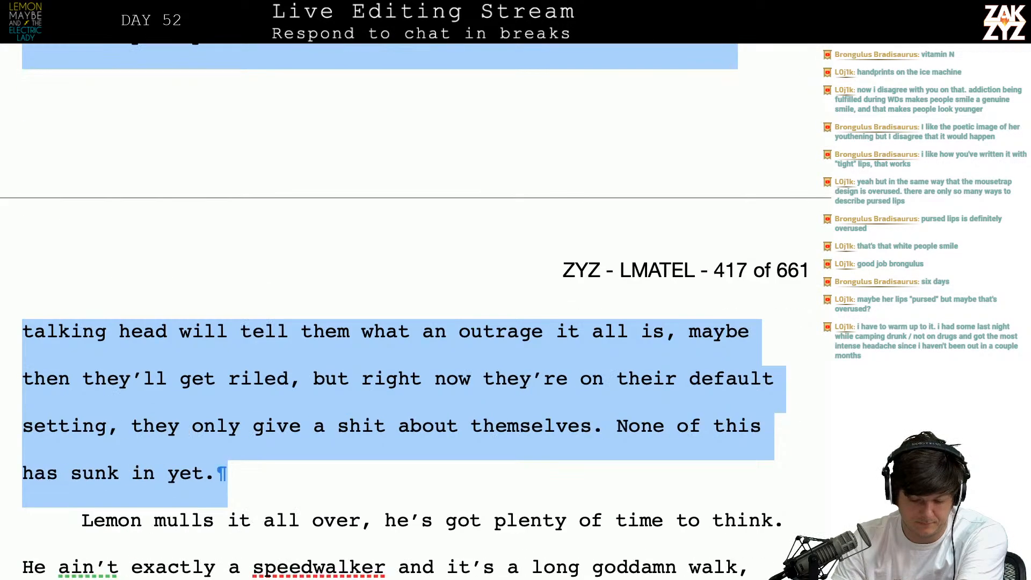
{"action": "key", "text": "shift+Down"}
{"action": "key", "text": "shift+Right"}
{"action": "key", "text": "shift+Right"}
{"action": "key", "text": "shift+Right"}
{"action": "key", "text": "shift+Down"}
{"action": "key", "text": "shift+Right"}
{"action": "key", "text": "shift+Right"}
{"action": "key", "text": "shift+Right"}
{"action": "key", "text": "shift+Right"}
{"action": "key", "text": "shift+Right"}
{"action": "key", "text": "shift+Right"}
{"action": "key", "text": "shift+Right"}
{"action": "key", "text": "shift+Right"}
{"action": "key", "text": "shift+Down"}
{"action": "key", "text": "shift+Right"}
{"action": "key", "text": "shift+Right"}
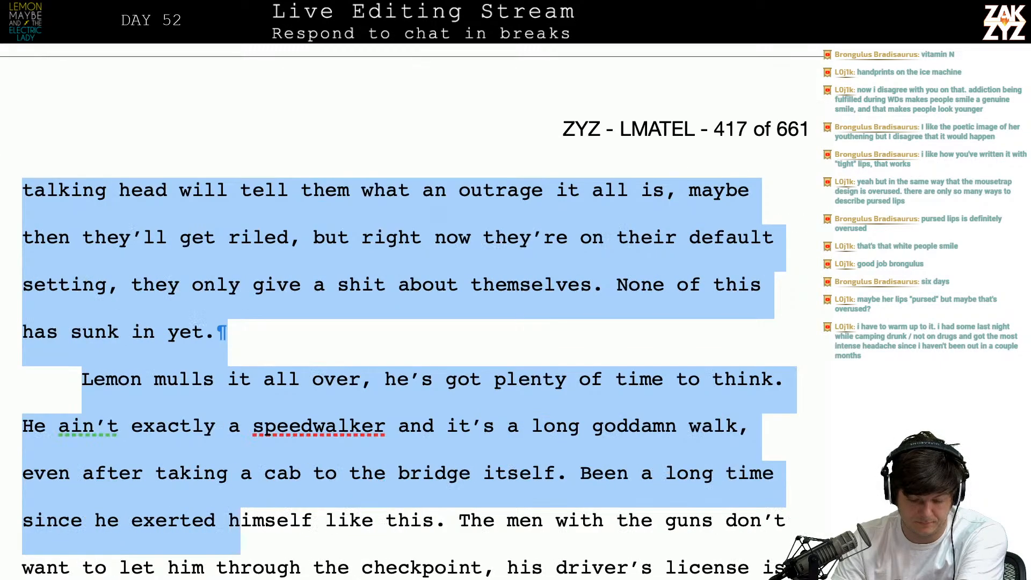
{"action": "key", "text": "shift+Right"}
{"action": "key", "text": "shift+Right"}
{"action": "key", "text": "shift+Right"}
{"action": "key", "text": "shift+Right"}
{"action": "key", "text": "shift+Right"}
{"action": "key", "text": "shift+Right"}
{"action": "key", "text": "shift+Right"}
{"action": "key", "text": "shift+Right"}
{"action": "key", "text": "shift+Right"}
{"action": "key", "text": "shift+Right"}
{"action": "key", "text": "shift+Right"}
{"action": "key", "text": "shift+Right"}
{"action": "key", "text": "shift+Right"}
{"action": "key", "text": "shift+Right"}
{"action": "key", "text": "shift+Right"}
{"action": "key", "text": "shift+Right"}
{"action": "key", "text": "shift+Right"}
{"action": "key", "text": "shift+Right"}
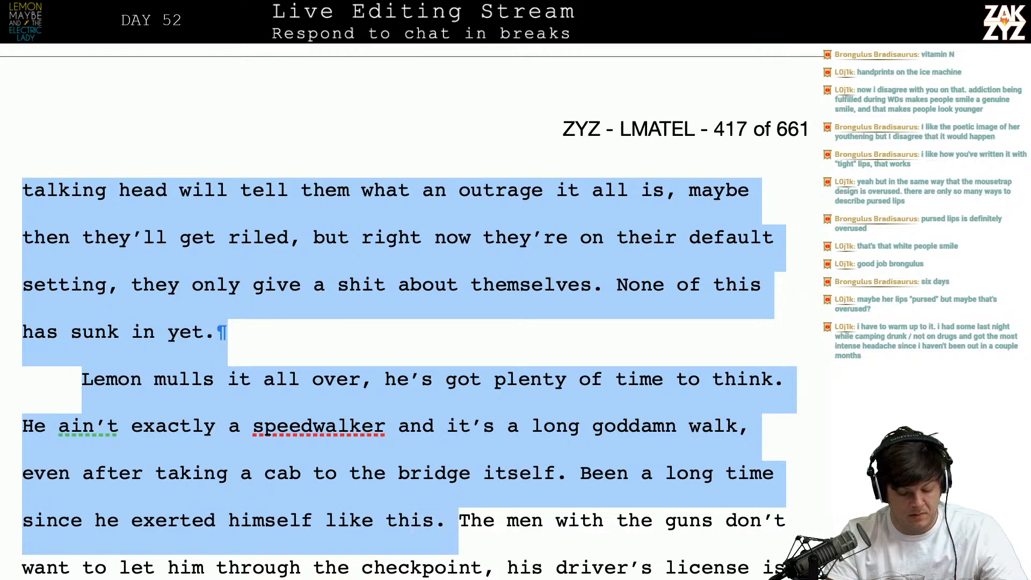
{"action": "key", "text": "BackSpace"}
- Break the paragraph before "At the foot of the bridge" and paste the cut passage after "Instead he hoofs it across the Williamsburg bridge."
{"action": "scroll", "coordinate": [411, 312], "scroll_direction": "up", "scroll_amount": 20}
{"action": "scroll", "coordinate": [412, 312], "scroll_direction": "down", "scroll_amount": 5}
{"action": "scroll", "coordinate": [411, 311], "scroll_direction": "down", "scroll_amount": 15}
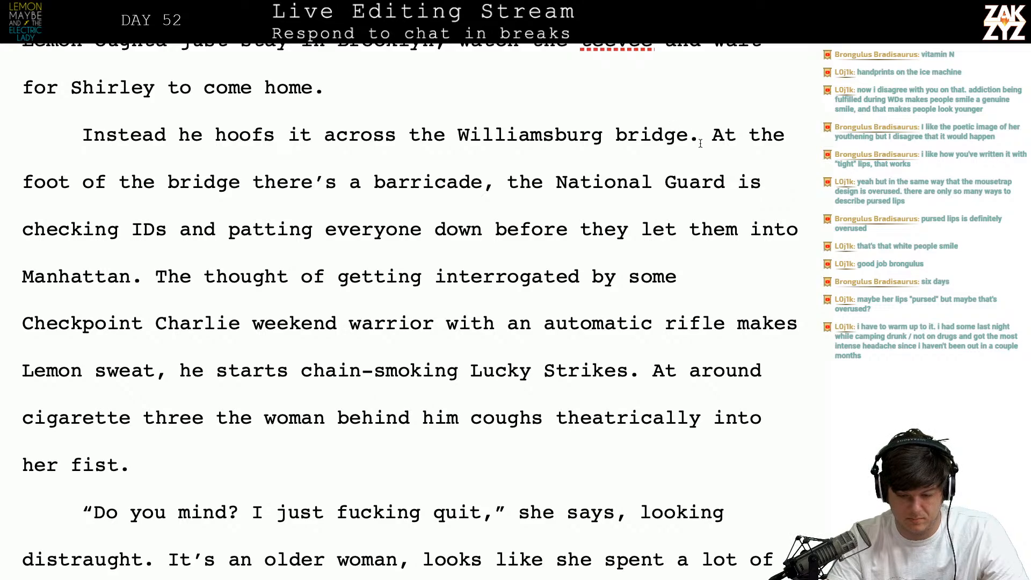
{"action": "key", "text": "Return"}
{"action": "key", "text": "Return"}
{"action": "key", "text": "Return"}
{"action": "key", "text": "Left"}
{"action": "key", "text": "Left"}
{"action": "key", "text": "Left"}
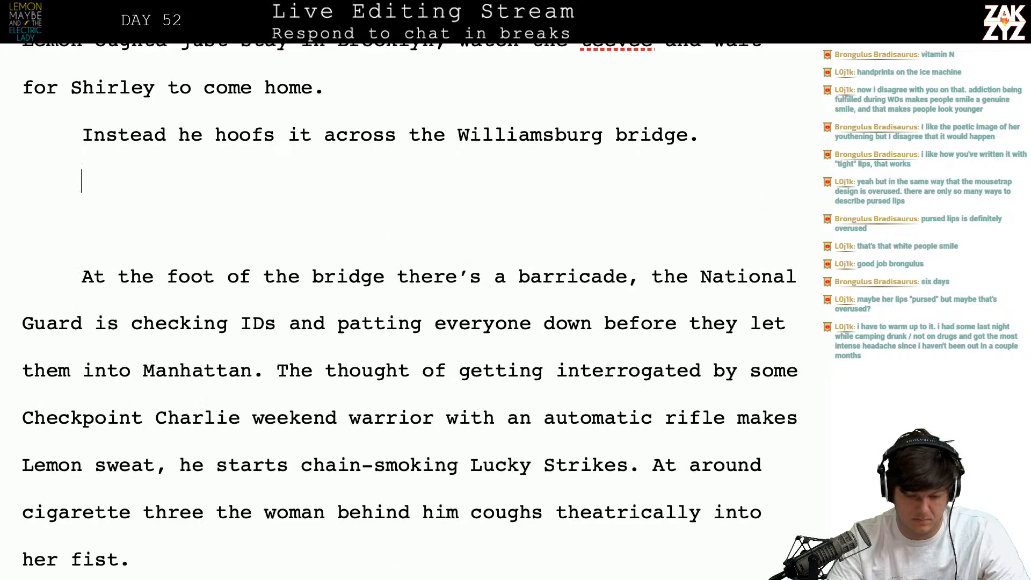
{"action": "key", "text": "super+v"}
{"action": "scroll", "coordinate": [408, 311], "scroll_direction": "up", "scroll_amount": 10}
{"action": "scroll", "coordinate": [408, 312], "scroll_direction": "up", "scroll_amount": 2}
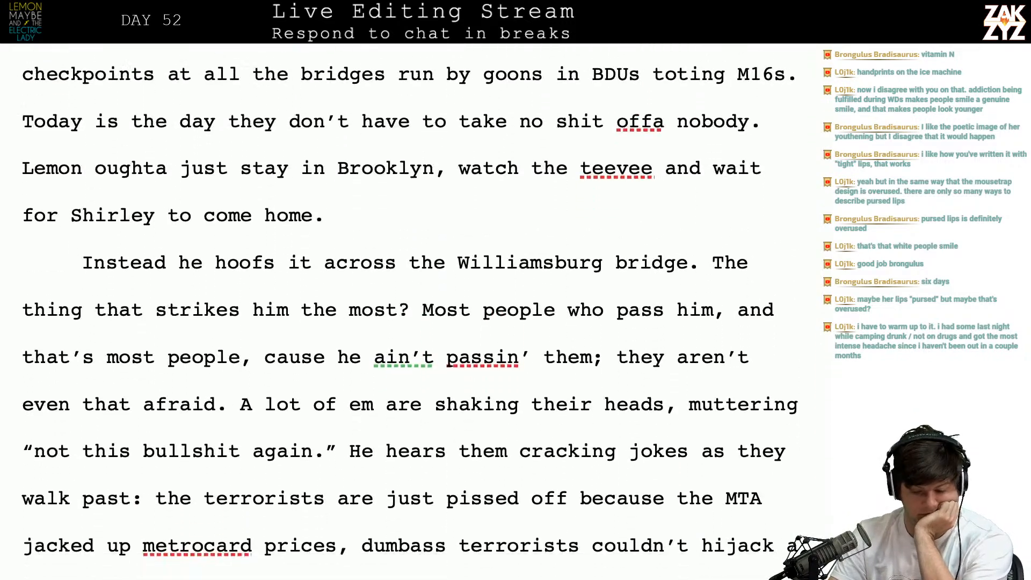
- Replace the period after "Williamsburg bridge" with a comma and continue the sentence with "surprised by how crowded it is"
{"action": "left_click", "coordinate": [684, 288]}
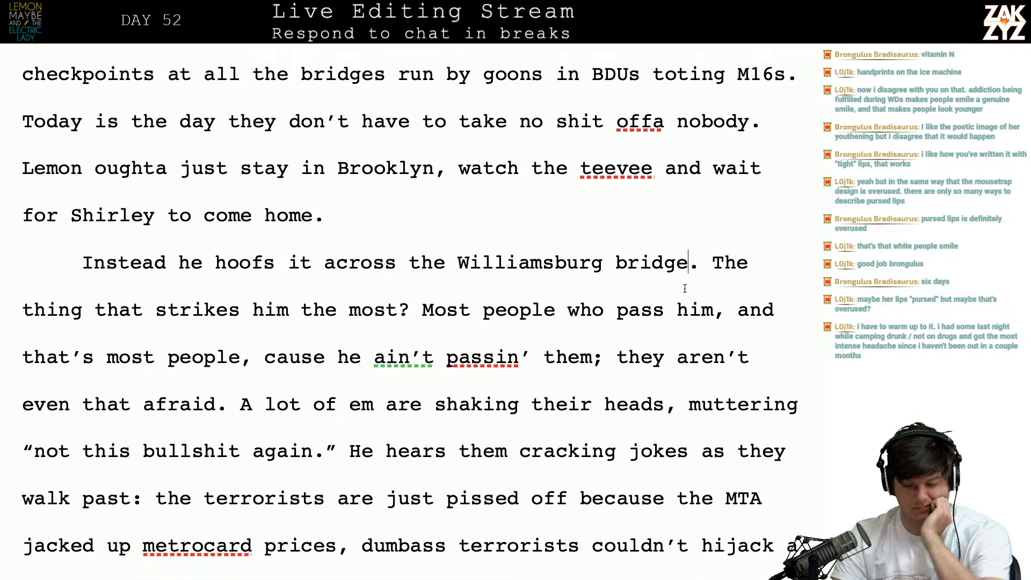
{"action": "key", "text": "Right"}
{"action": "key", "text": "BackSpace"}
{"action": "type", "text": ", "}
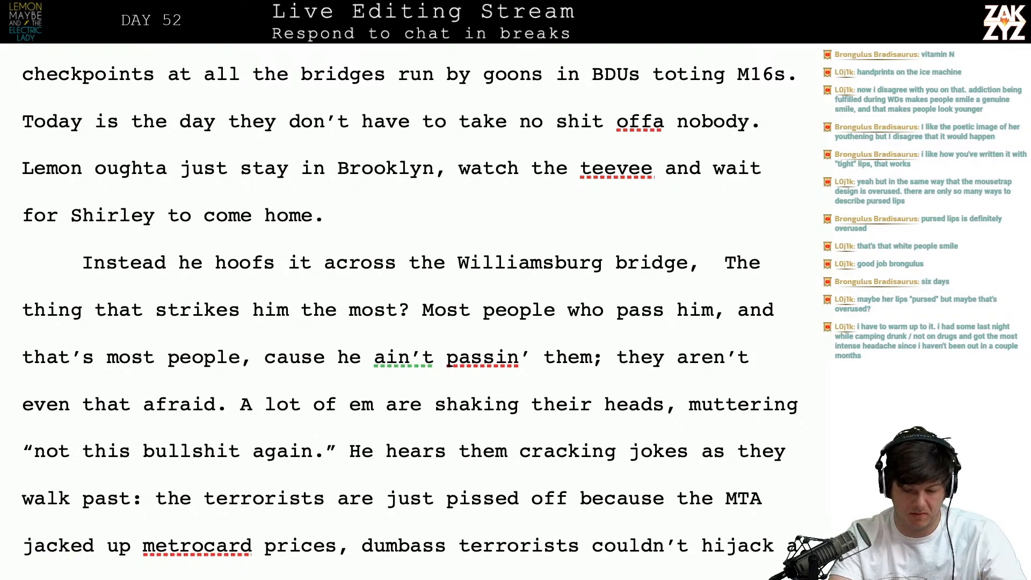
{"action": "type", "text": "surpi"}
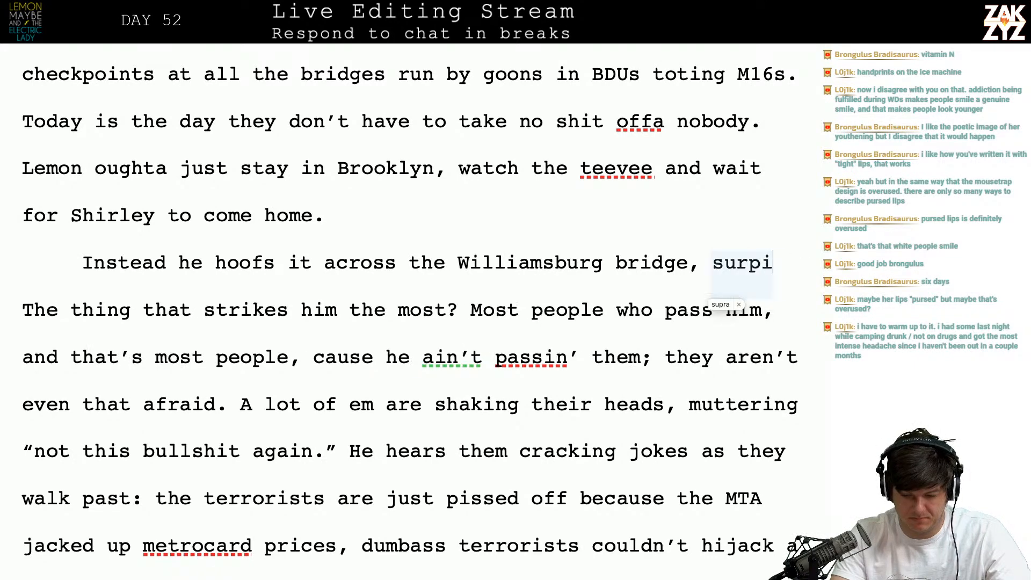
{"action": "type", "text": "sed b"}
{"action": "key", "text": "BackSpace"}
{"action": "key", "text": "BackSpace"}
{"action": "key", "text": "BackSpace"}
{"action": "key", "text": "BackSpace"}
{"action": "key", "text": "BackSpace"}
{"action": "key", "text": "BackSpace"}
{"action": "key", "text": "BackSpace"}
{"action": "key", "text": "BackSpace"}
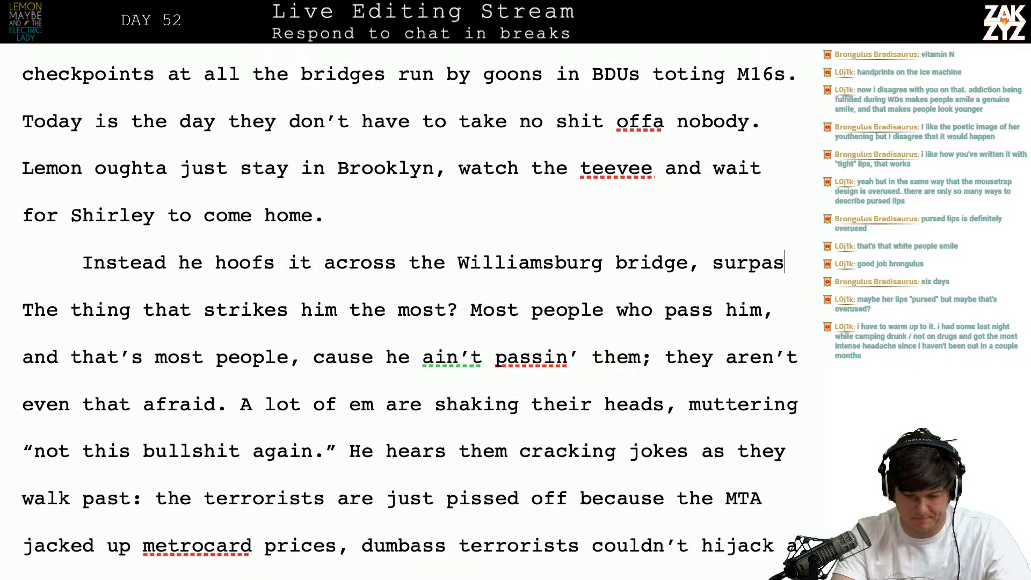
{"action": "key", "text": "BackSpace"}
{"action": "key", "text": "BackSpace"}
{"action": "key", "text": "BackSpace"}
{"action": "type", "text": "sur"}
{"action": "key", "text": "BackSpace"}
{"action": "key", "text": "BackSpace"}
{"action": "key", "text": "BackSpace"}
{"action": "type", "text": "surprised by how c"}
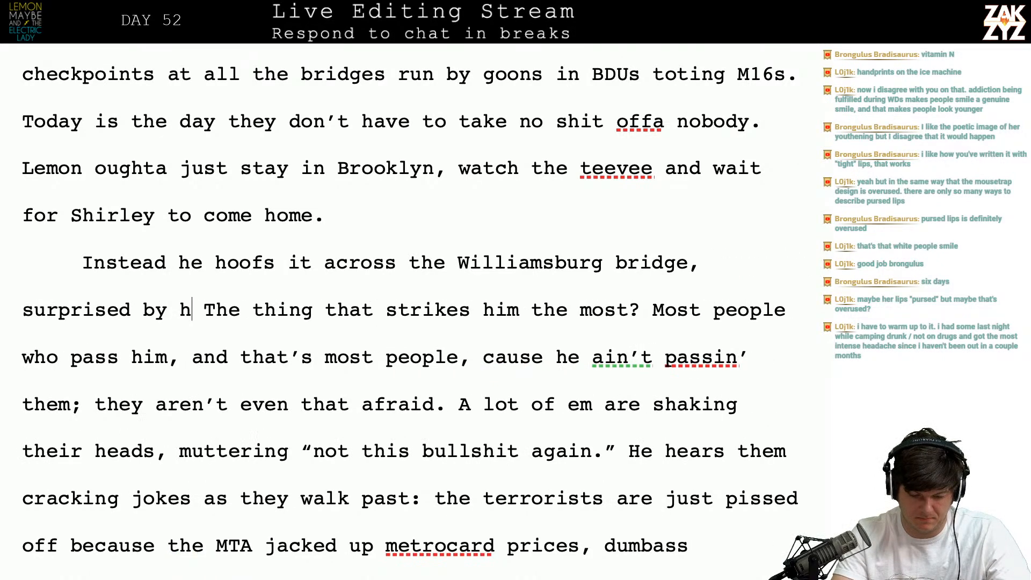
{"action": "type", "text": "rowded it"}
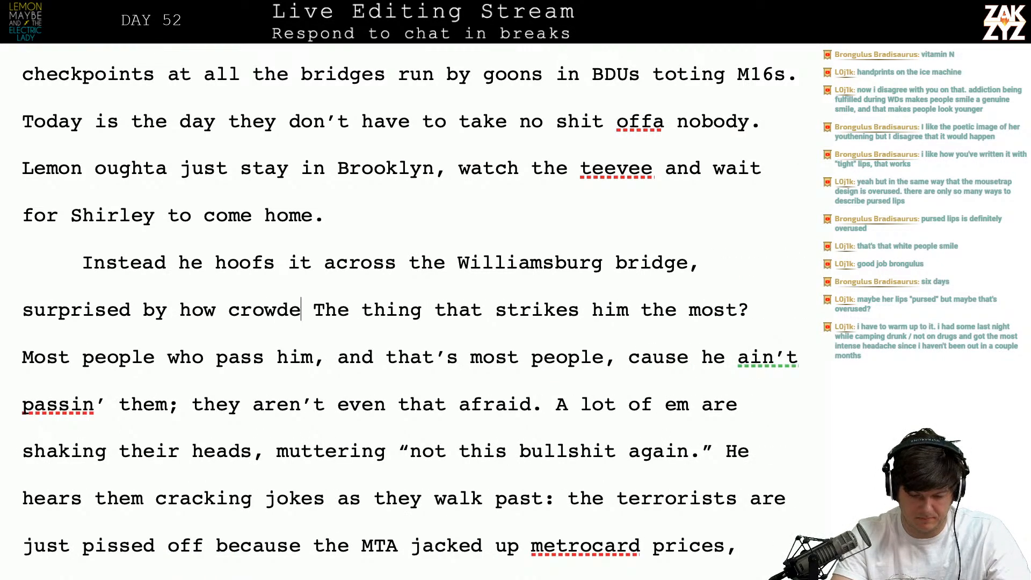
- Follow the crowded-bridge clause with the sentence "He'd think everyone would be trying to get out of Manhattan."
{"action": "type", "text": " is. He'd think"}
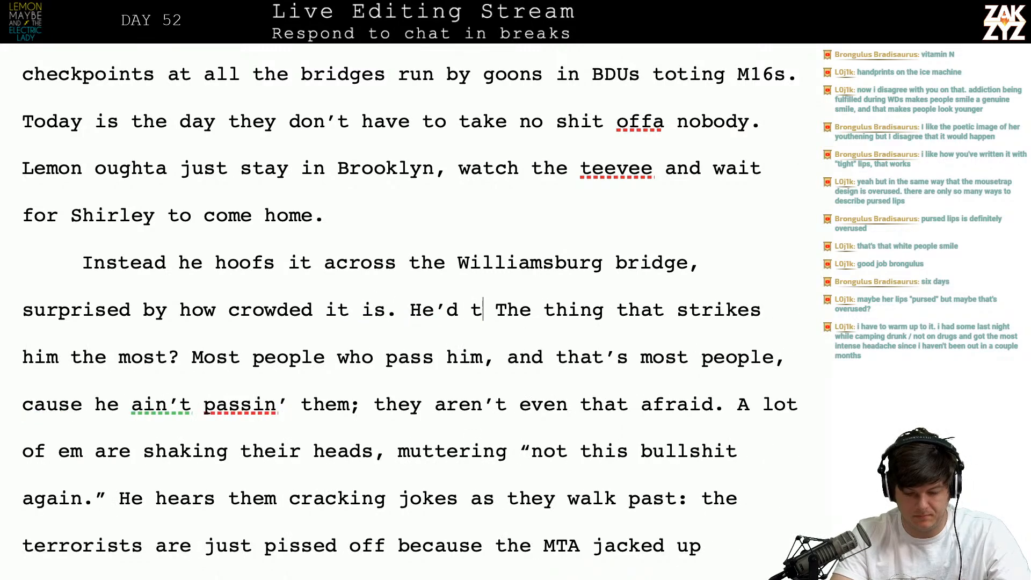
{"action": "type", "text": " everyone wo"}
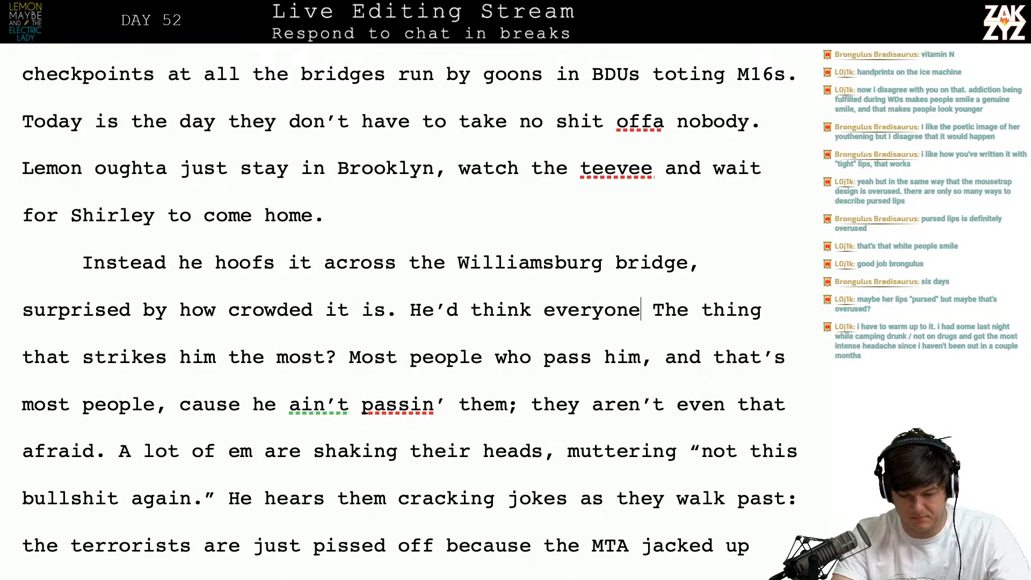
{"action": "type", "text": "uld be trying to g"}
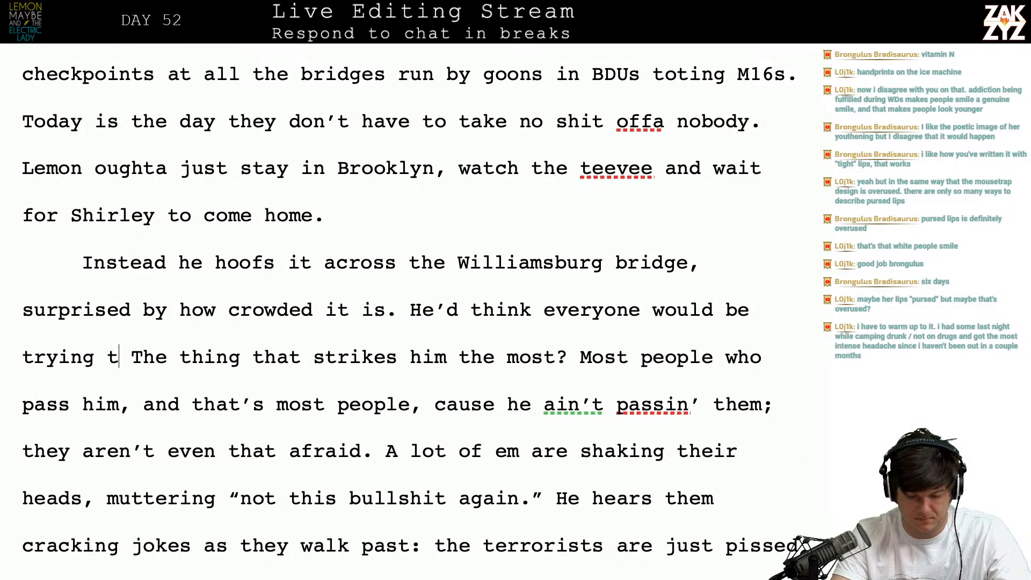
{"action": "type", "text": "et OUT o"}
{"action": "key", "text": "BackSpace"}
{"action": "key", "text": "BackSpace"}
{"action": "key", "text": "BackSpace"}
{"action": "key", "text": "BackSpace"}
{"action": "key", "text": "BackSpace"}
{"action": "type", "text": "ut"}
{"action": "type", "text": "out of manh"}
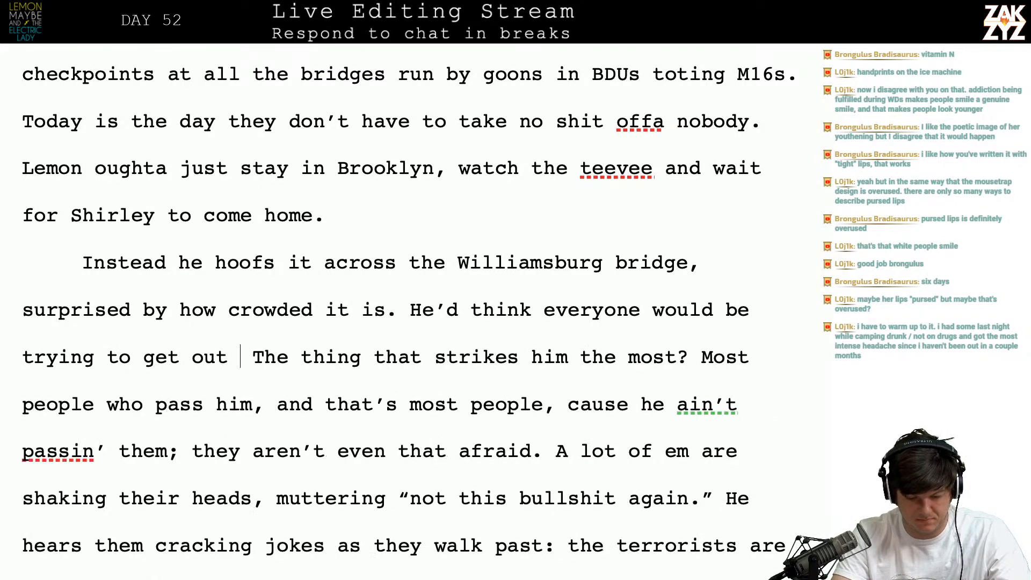
{"action": "key", "text": "BackSpace"}
{"action": "key", "text": "BackSpace"}
{"action": "key", "text": "BackSpace"}
{"action": "key", "text": "BackSpace"}
{"action": "type", "text": "Manhatten"}
{"action": "key", "text": "BackSpace"}
{"action": "key", "text": "BackSpace"}
{"action": "type", "text": "an, but"}
{"action": "key", "text": "BackSpace"}
{"action": "key", "text": "BackSpace"}
{"action": "key", "text": "BackSpace"}
{"action": "key", "text": "BackSpace"}
{"action": "key", "text": "BackSpace"}
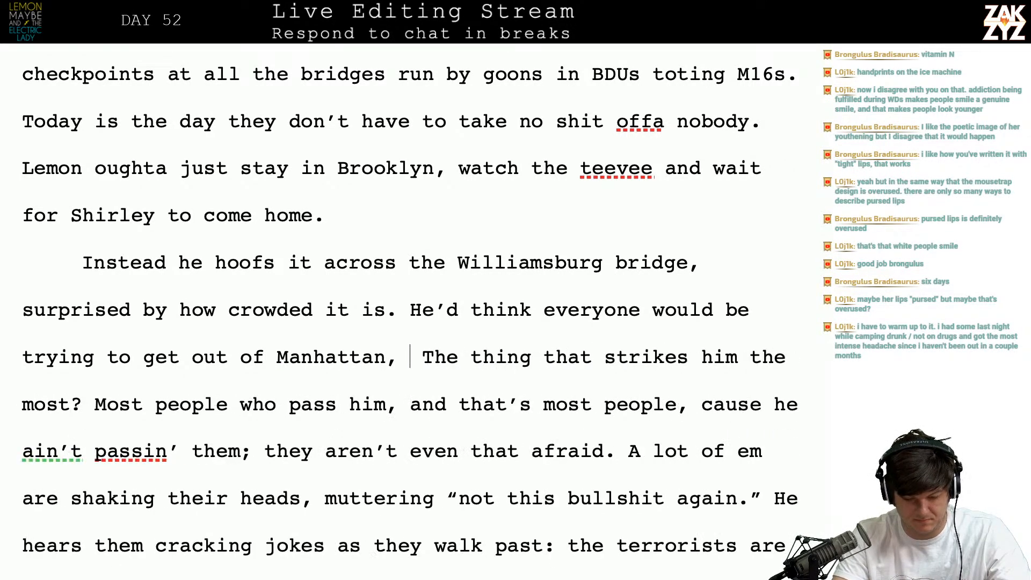
{"action": "key", "text": "BackSpace"}
{"action": "type", "text": "."}
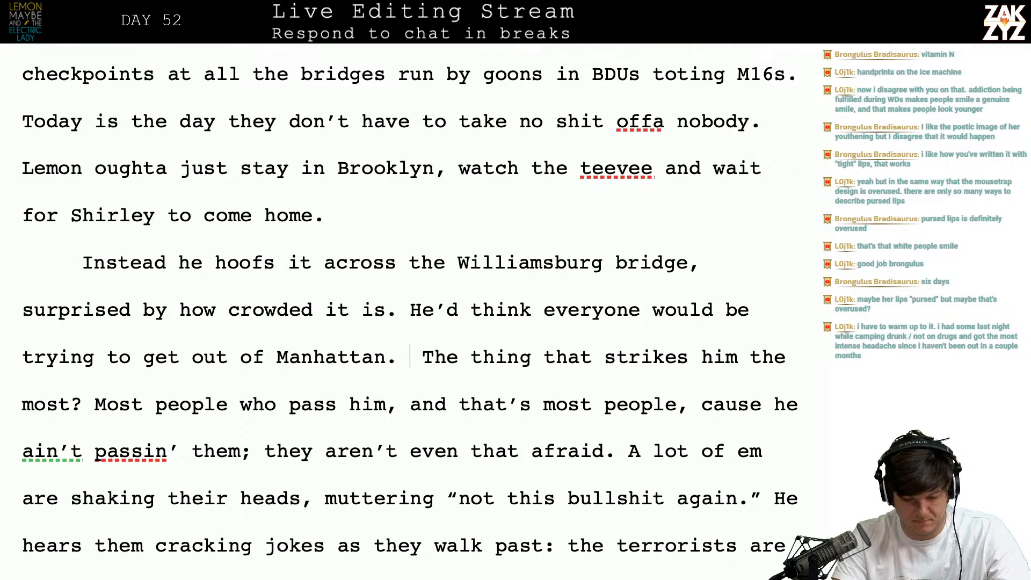
{"action": "key", "text": "BackSpace"}
{"action": "key", "text": "BackSpace"}
{"action": "type", "text": ","}
{"action": "type", "text": " but nope,"}
{"action": "key", "text": "BackSpace"}
{"action": "key", "text": "BackSpace"}
{"action": "key", "text": "BackSpace"}
{"action": "key", "text": "BackSpace"}
{"action": "key", "text": "BackSpace"}
{"action": "key", "text": "BackSpace"}
{"action": "key", "text": "BackSpace"}
{"action": "key", "text": "BackSpace"}
{"action": "key", "text": "BackSpace"}
{"action": "key", "text": "BackSpace"}
{"action": "key", "text": "BackSpace"}
{"action": "key", "text": "BackSpace"}
{"action": "type", "text": "m"}
{"action": "key", "text": "BackSpace"}
{"action": "type", "text": ", most"}
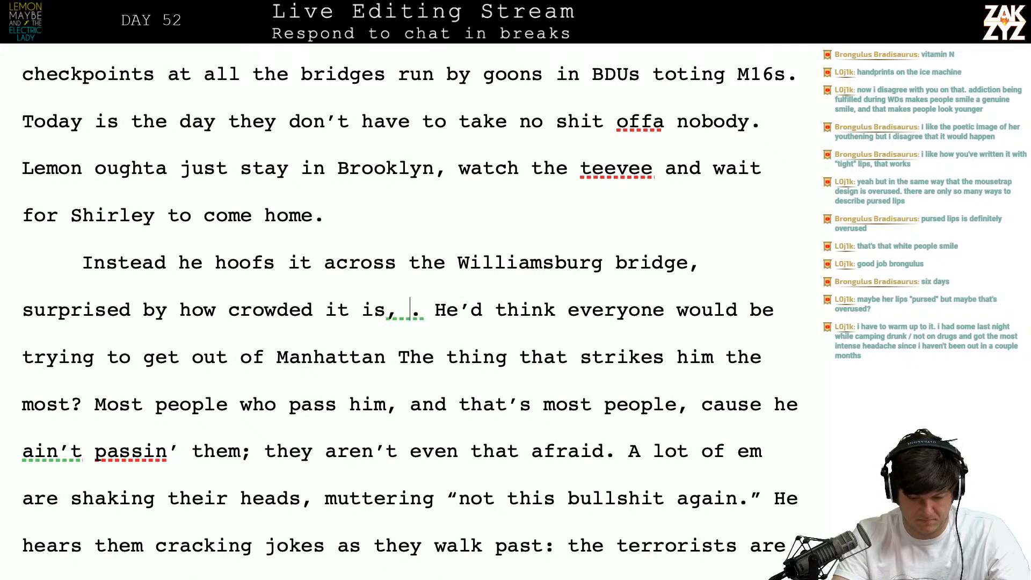
{"action": "type", "text": "ly people h"}
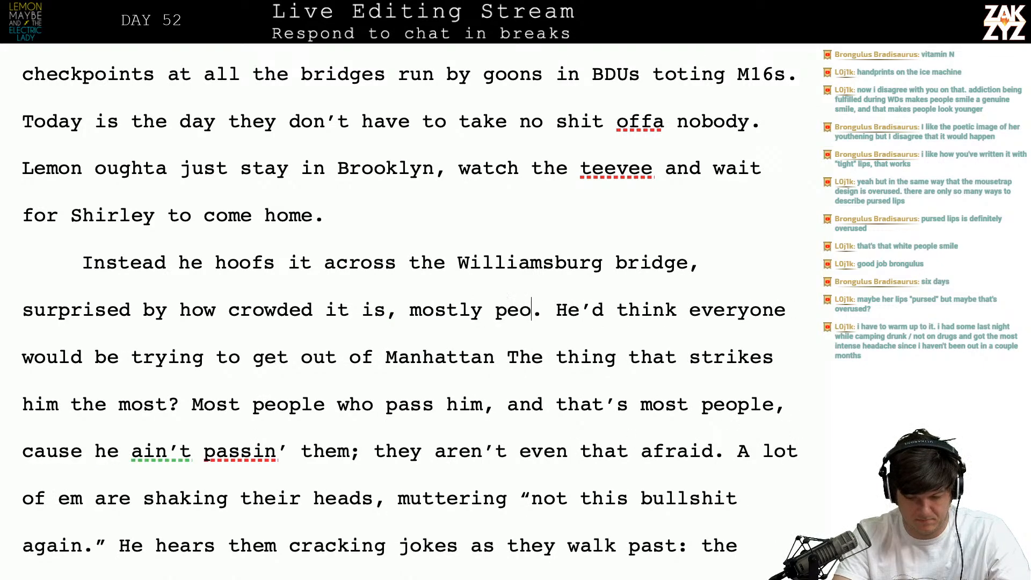
{"action": "type", "text": "ead"}
{"action": "key", "text": "BackSpace"}
{"action": "key", "text": "BackSpace"}
{"action": "key", "text": "BackSpace"}
{"action": "key", "text": "BackSpace"}
{"action": "key", "text": "BackSpace"}
{"action": "key", "text": "BackSpace"}
{"action": "key", "text": "BackSpace"}
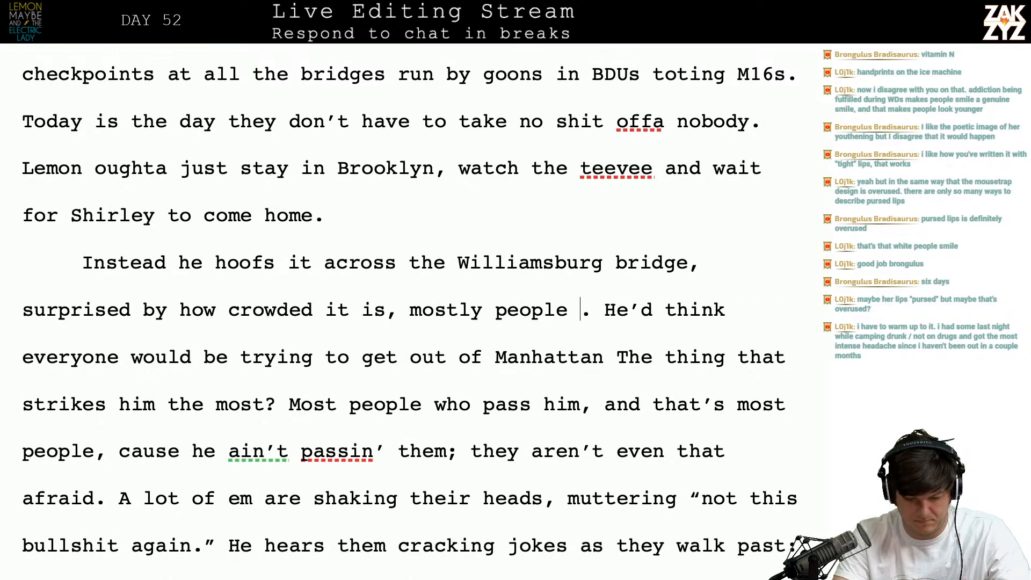
{"action": "key", "text": "BackSpace"}
{"action": "key", "text": "BackSpace"}
{"action": "key", "text": "BackSpace"}
{"action": "key", "text": "BackSpace"}
{"action": "key", "text": "BackSpace"}
{"action": "key", "text": "BackSpace"}
{"action": "key", "text": "BackSpace"}
{"action": "key", "text": "BackSpace"}
{"action": "key", "text": "BackSpace"}
{"action": "key", "text": "BackSpace"}
{"action": "key", "text": "BackSpace"}
{"action": "key", "text": "BackSpace"}
{"action": "key", "text": "BackSpace"}
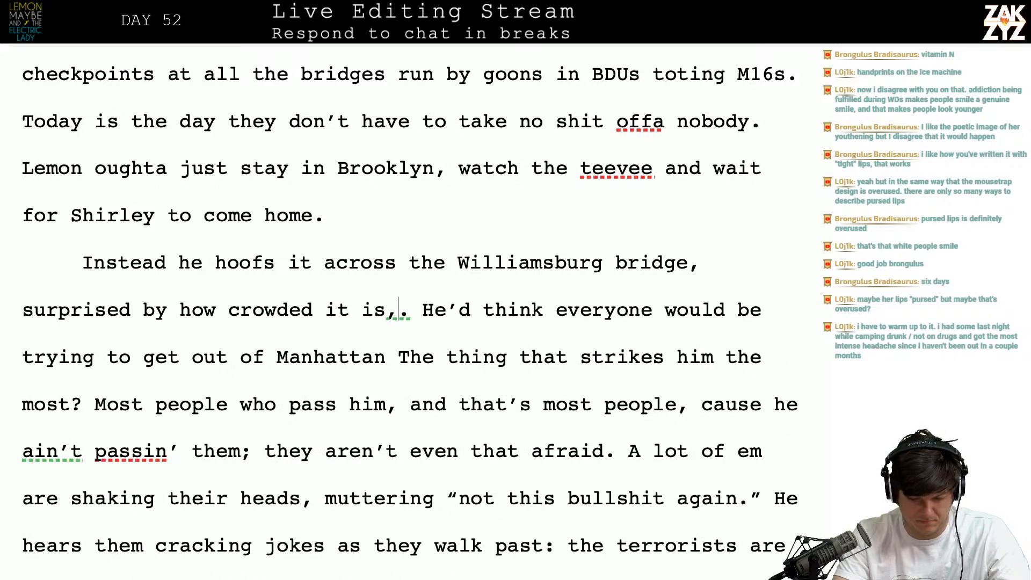
- Break the remaining text onto a separate paragraph and replace "crowded it is" with "many people had the same idea."
{"action": "key", "text": "Return"}
{"action": "key", "text": "Return"}
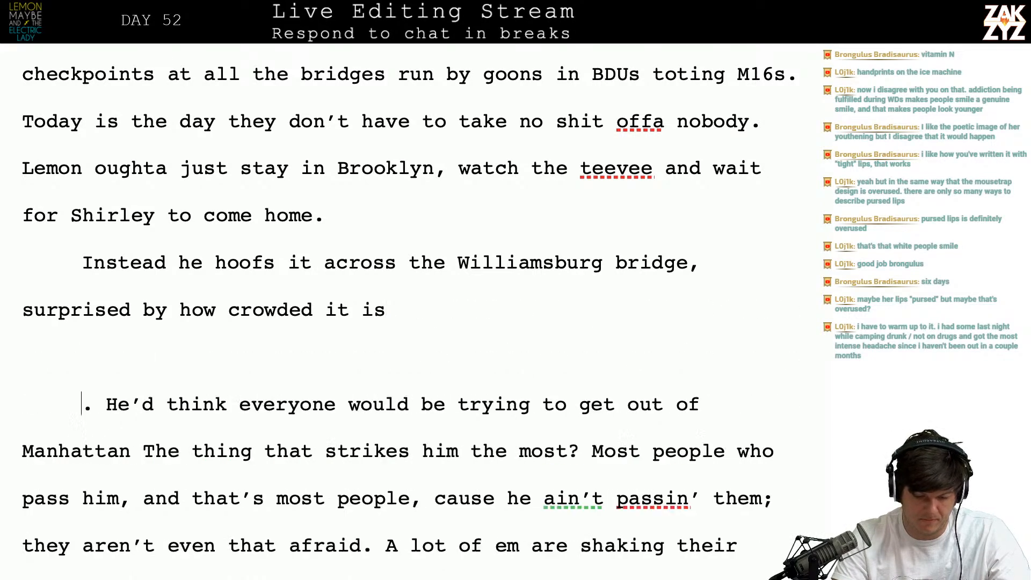
{"action": "key", "text": "BackSpace"}
{"action": "key", "text": "BackSpace"}
{"action": "key", "text": "BackSpace"}
{"action": "key", "text": "BackSpace"}
{"action": "key", "text": "BackSpace"}
{"action": "key", "text": "BackSpace"}
{"action": "key", "text": "BackSpace"}
{"action": "key", "text": "BackSpace"}
{"action": "key", "text": "BackSpace"}
{"action": "key", "text": "BackSpace"}
{"action": "key", "text": "BackSpace"}
{"action": "key", "text": "BackSpace"}
{"action": "key", "text": "BackSpace"}
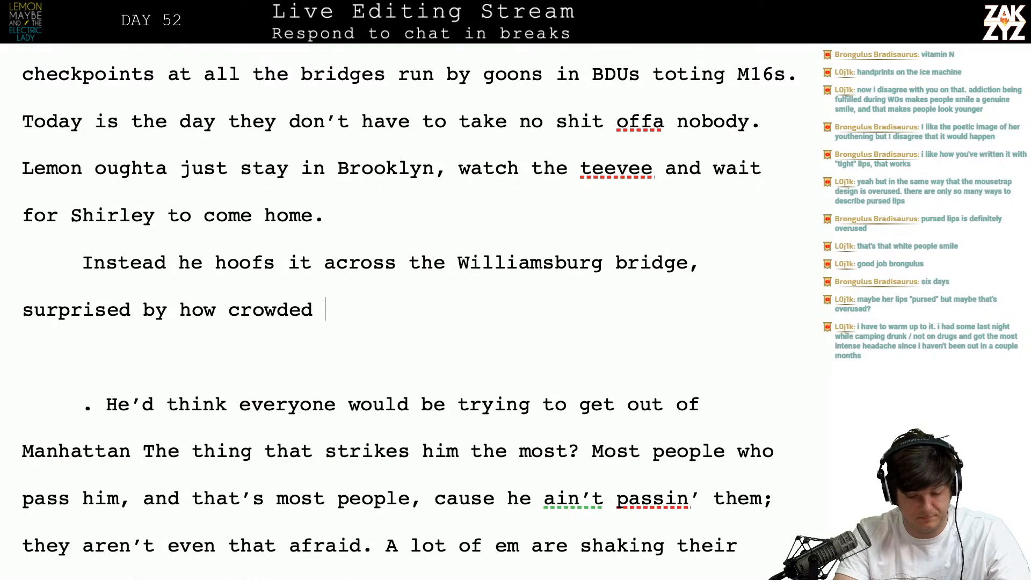
{"action": "type", "text": "many p"}
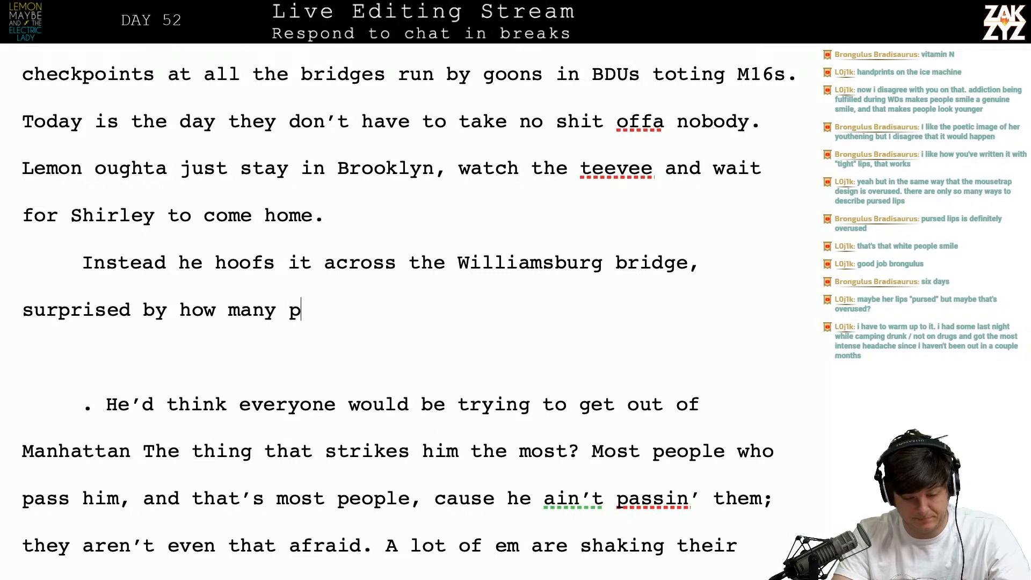
{"action": "type", "text": "eople had the sa"}
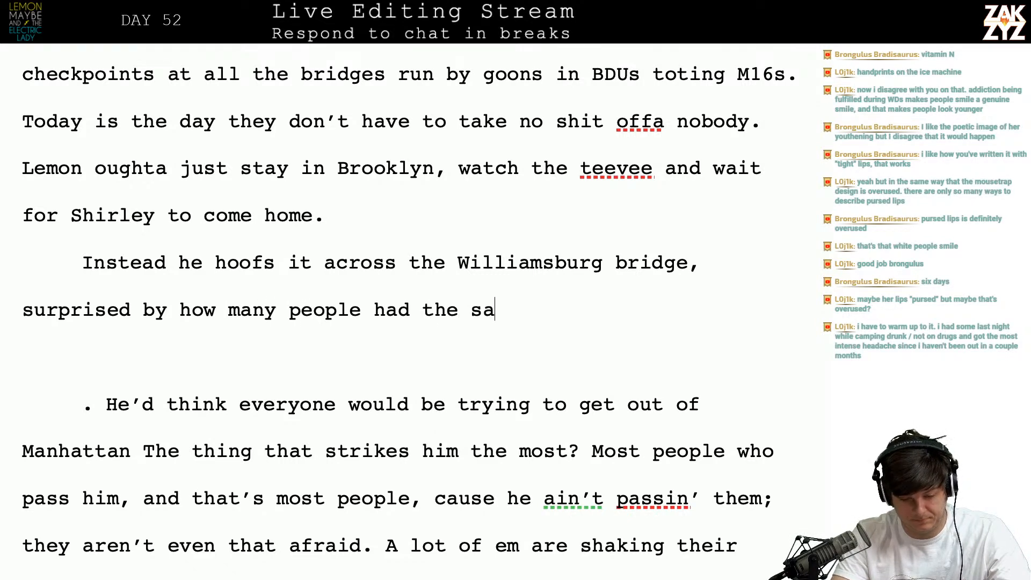
{"action": "type", "text": "me idea. He'd "}
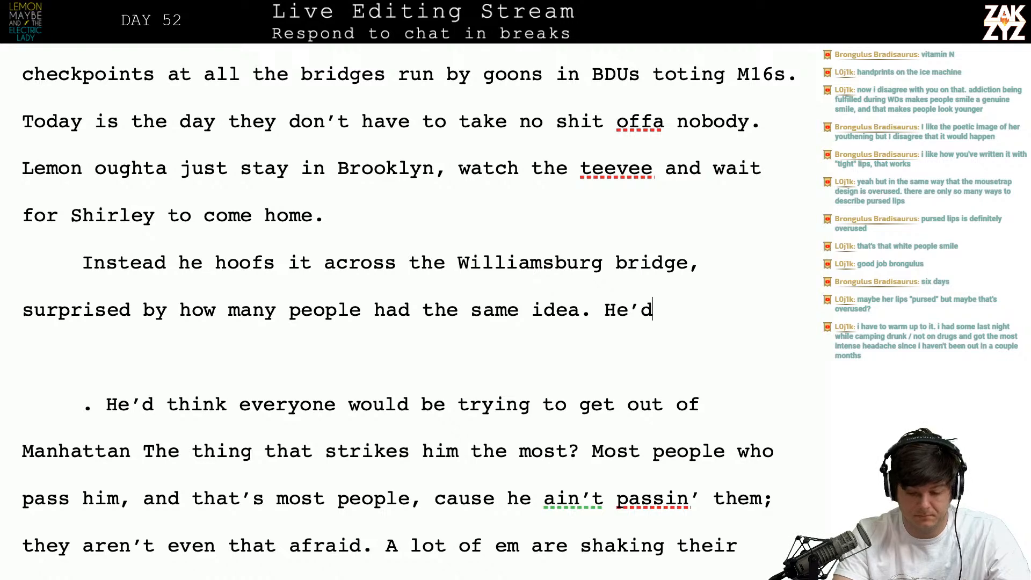
- Begin the sentence after "the same idea" with "He'd thought most people would be trying"
{"action": "type", "text": "think most "}
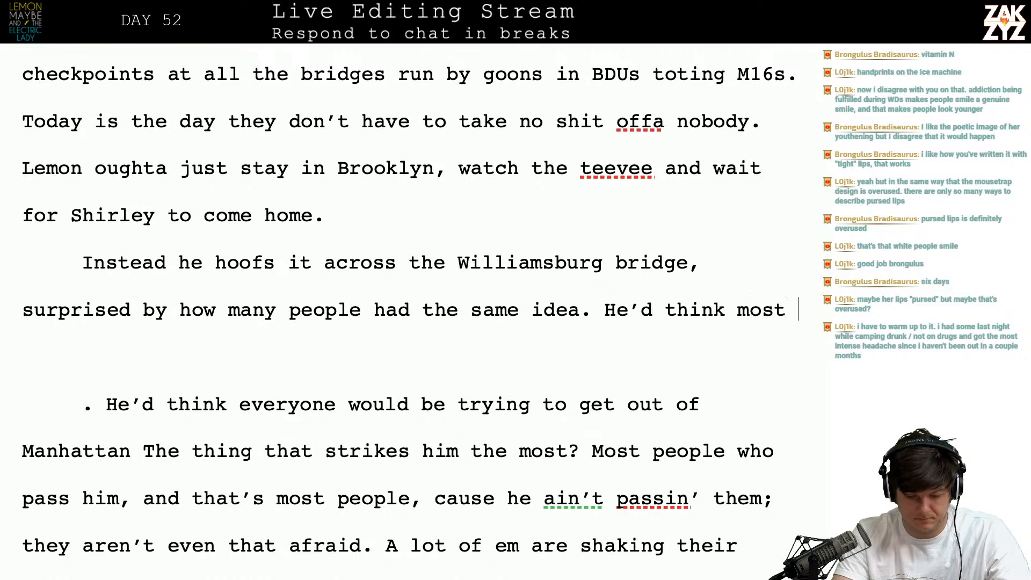
{"action": "type", "text": "of thes"}
{"action": "key", "text": "BackSpace"}
{"action": "key", "text": "BackSpace"}
{"action": "key", "text": "BackSpace"}
{"action": "key", "text": "BackSpace"}
{"action": "key", "text": "BackSpace"}
{"action": "key", "text": "BackSpace"}
{"action": "key", "text": "BackSpace"}
{"action": "key", "text": "BackSpace"}
{"action": "key", "text": "BackSpace"}
{"action": "key", "text": "BackSpace"}
{"action": "key", "text": "BackSpace"}
{"action": "key", "text": "BackSpace"}
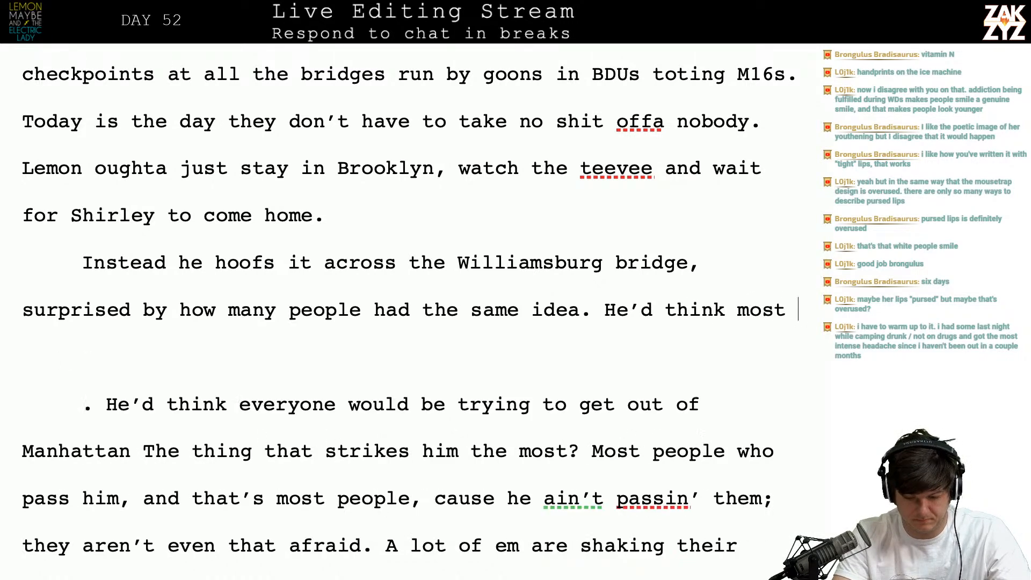
{"action": "key", "text": "BackSpace"}
{"action": "key", "text": "BackSpace"}
{"action": "key", "text": "BackSpace"}
{"action": "key", "text": "BackSpace"}
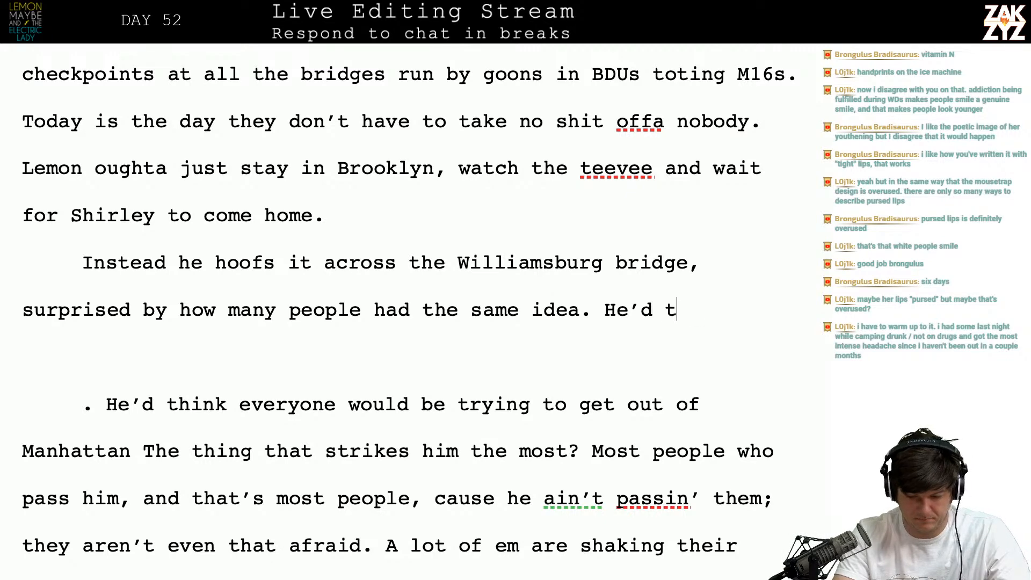
{"action": "type", "text": "hought people"}
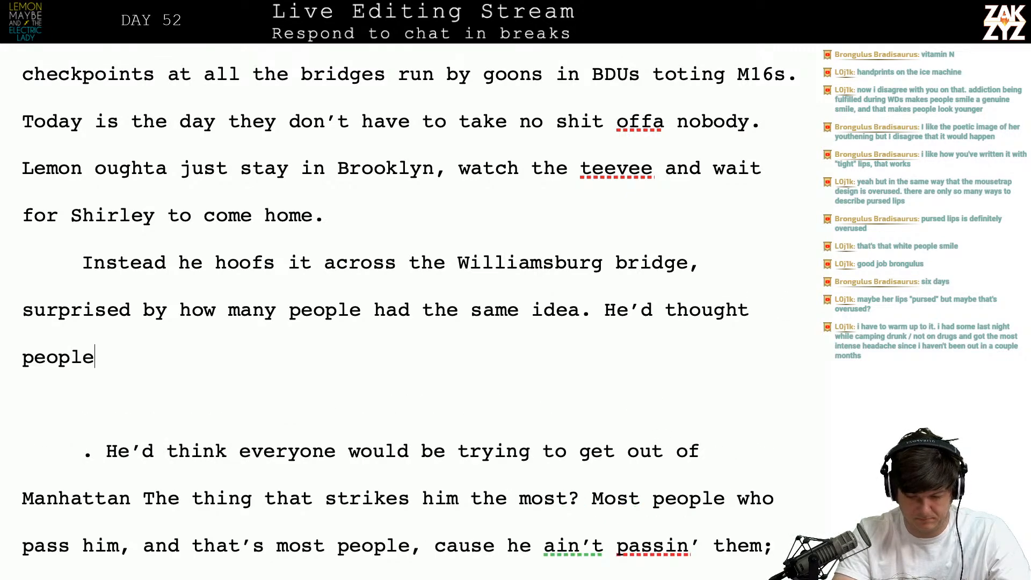
{"action": "key", "text": "BackSpace"}
{"action": "key", "text": "BackSpace"}
{"action": "key", "text": "BackSpace"}
{"action": "key", "text": "BackSpace"}
{"action": "key", "text": "BackSpace"}
{"action": "key", "text": "BackSpace"}
{"action": "type", "text": "most people would be trying "}
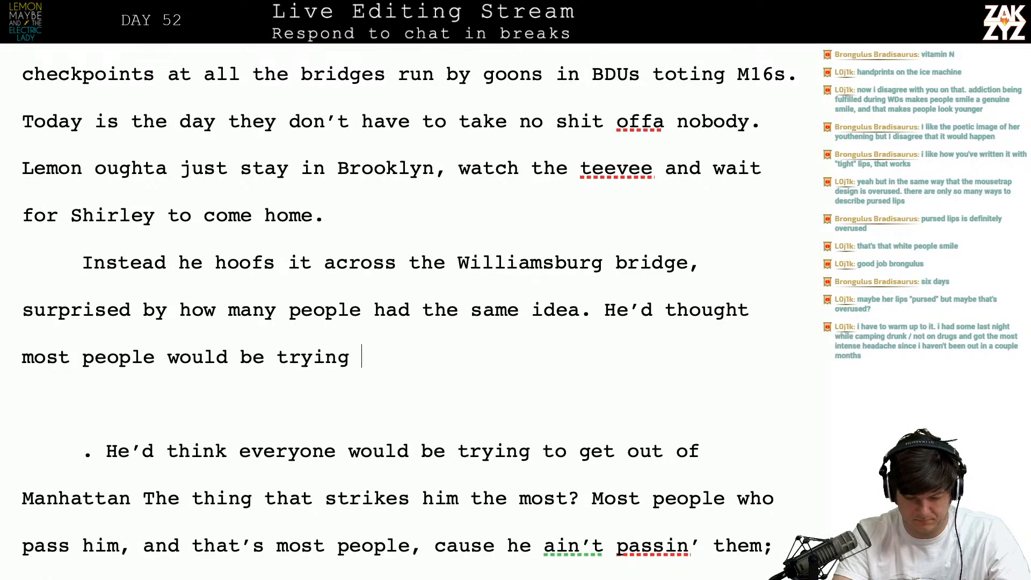
- Continue the "most people would be trying" sentence with "to get the fuck outta Manhattan", capitalizing the place name
{"action": "type", "text": "to get the fuck OUT of manhattan"}
{"action": "key", "text": "BackSpace"}
{"action": "key", "text": "BackSpace"}
{"action": "key", "text": "BackSpace"}
{"action": "key", "text": "BackSpace"}
{"action": "key", "text": "BackSpace"}
{"action": "key", "text": "BackSpace"}
{"action": "key", "text": "BackSpace"}
{"action": "key", "text": "BackSpace"}
{"action": "key", "text": "BackSpace"}
{"action": "key", "text": "BackSpace"}
{"action": "key", "text": "BackSpace"}
{"action": "key", "text": "BackSpace"}
{"action": "key", "text": "BackSpace"}
{"action": "key", "text": "BackSpace"}
{"action": "key", "text": "BackSpace"}
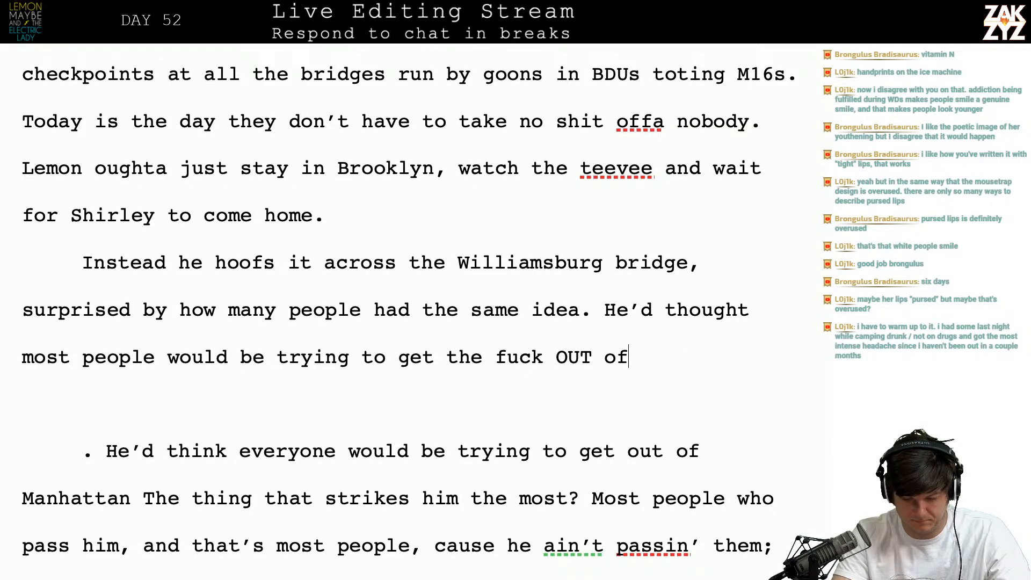
{"action": "type", "text": "utta manhattan,"}
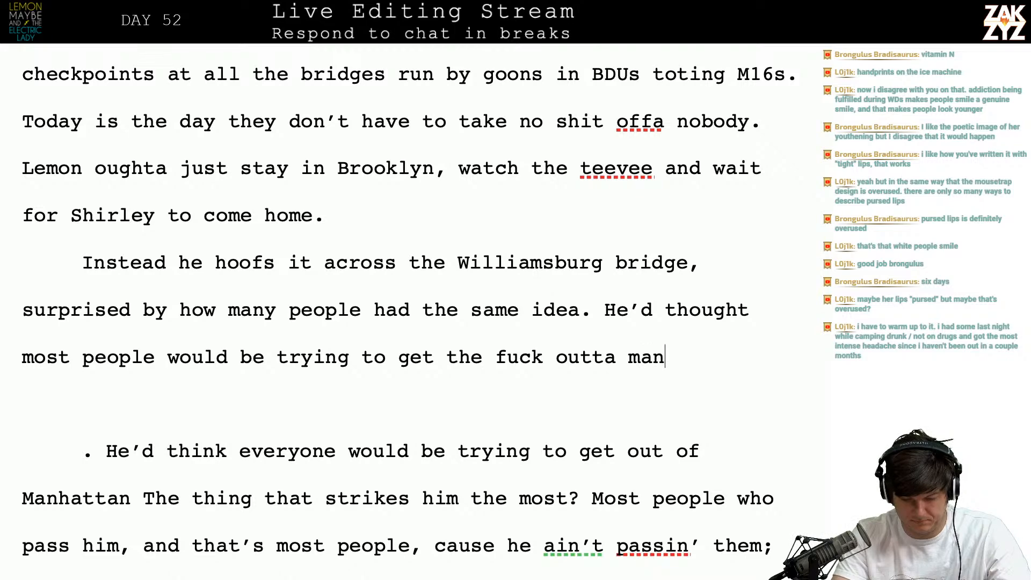
{"action": "key", "text": "BackSpace"}
{"action": "key", "text": "BackSpace"}
{"action": "key", "text": "BackSpace"}
{"action": "key", "text": "BackSpace"}
{"action": "key", "text": "BackSpace"}
{"action": "key", "text": "BackSpace"}
{"action": "key", "text": "BackSpace"}
{"action": "key", "text": "BackSpace"}
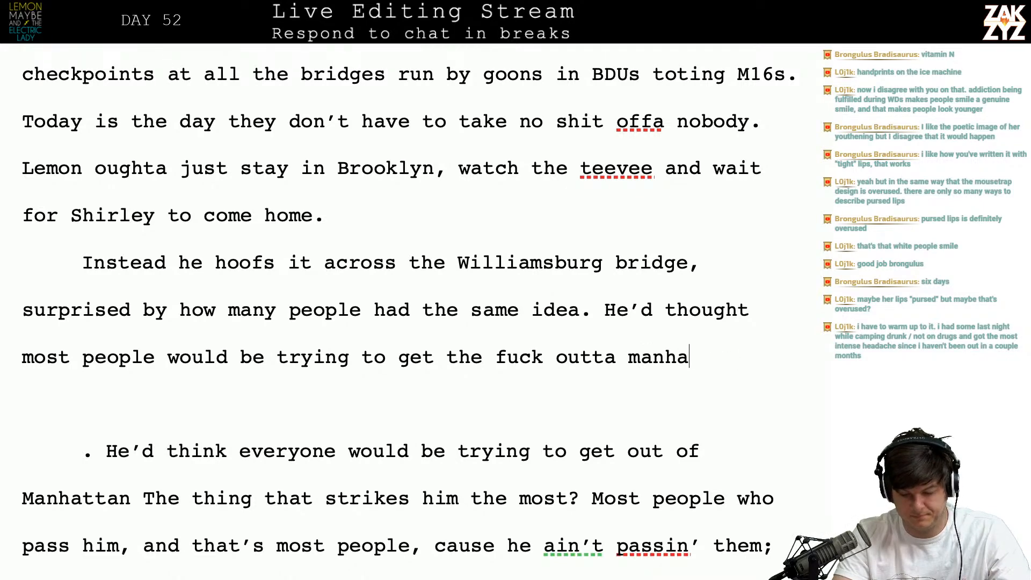
{"action": "key", "text": "BackSpace"}
{"action": "type", "text": "Manhat"}
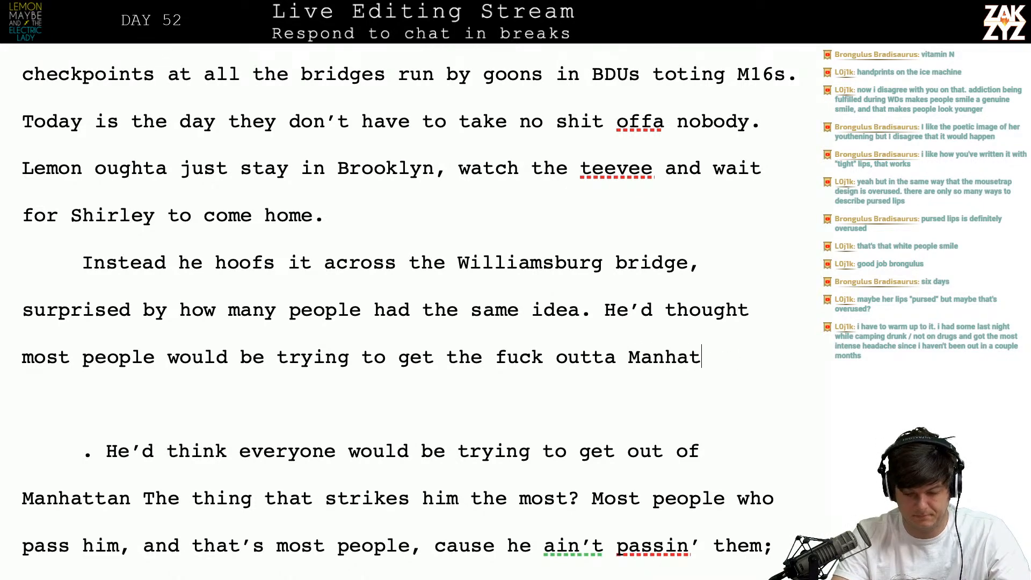
- Complete the Manhattan sentence with ", but no, there's all kinds of people headed to work."
{"action": "type", "text": "tan, but no, ther"}
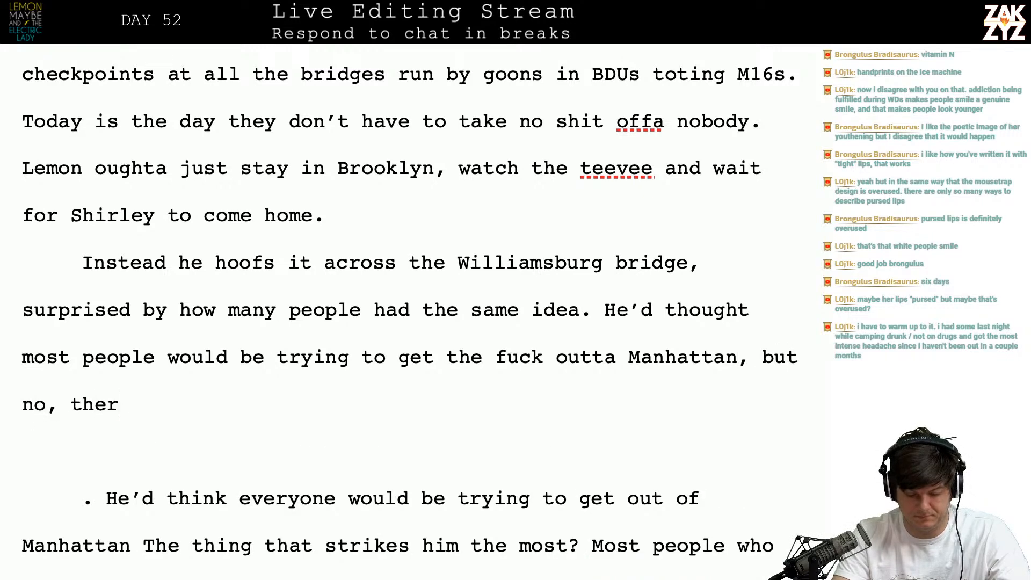
{"action": "type", "text": "e's all"}
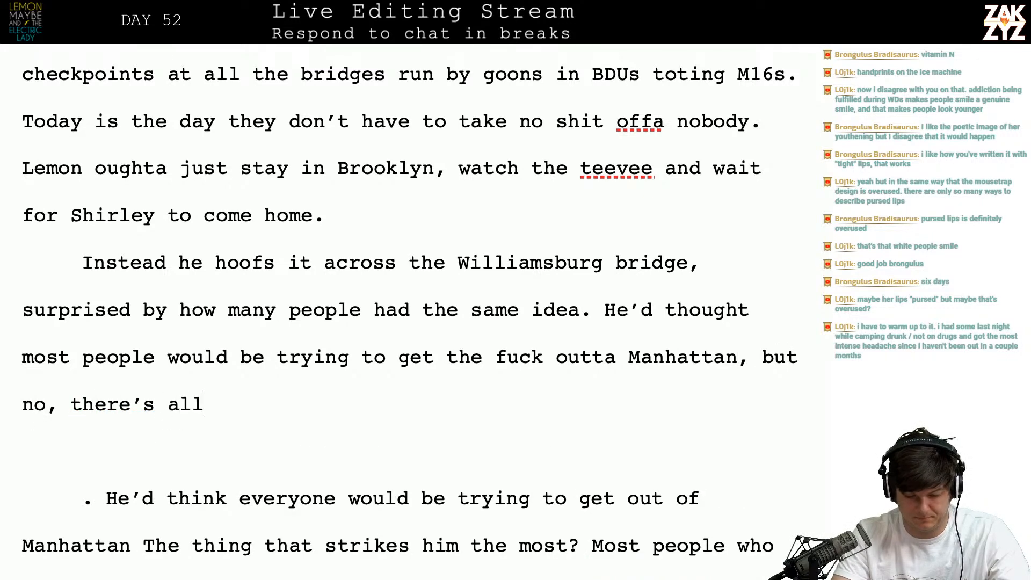
{"action": "type", "text": " kinds of peop"}
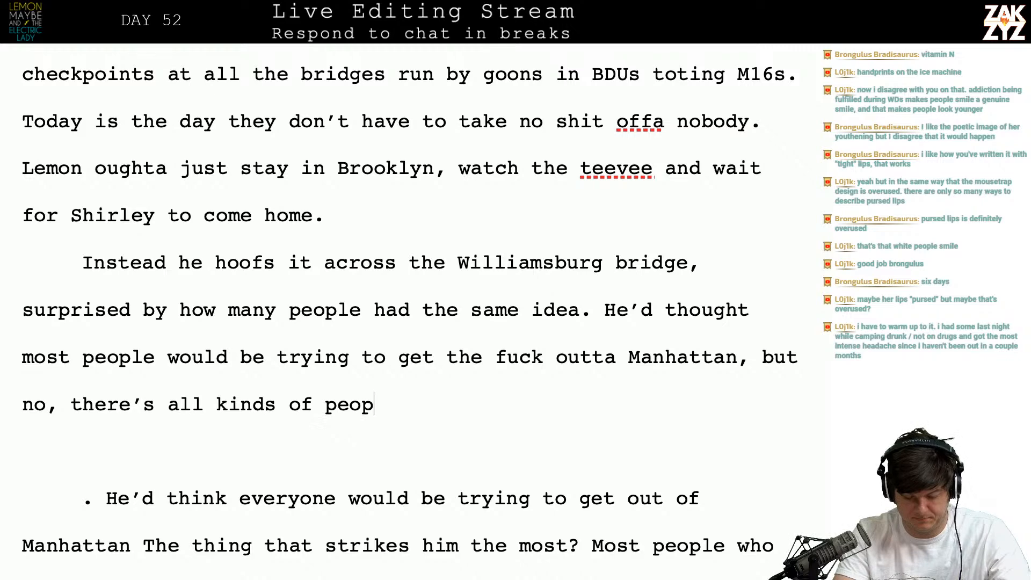
{"action": "type", "text": "le headed to work."}
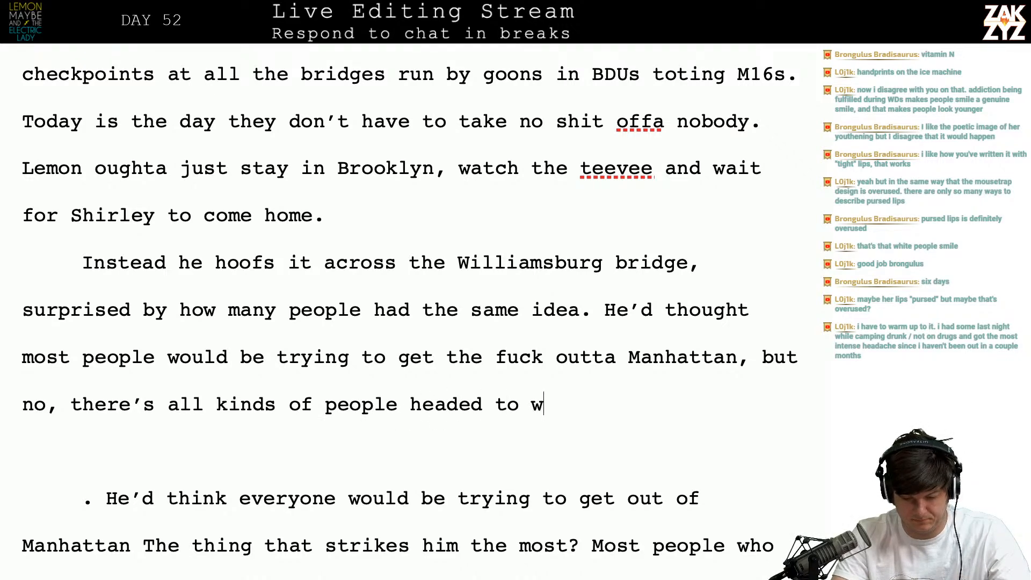
- Delete the blank paragraph and the leftover text from ". He'd think everyone" through "The thing that strikes him the most?"
{"action": "key", "text": "shift+Down"}
{"action": "key", "text": "shift+Down"}
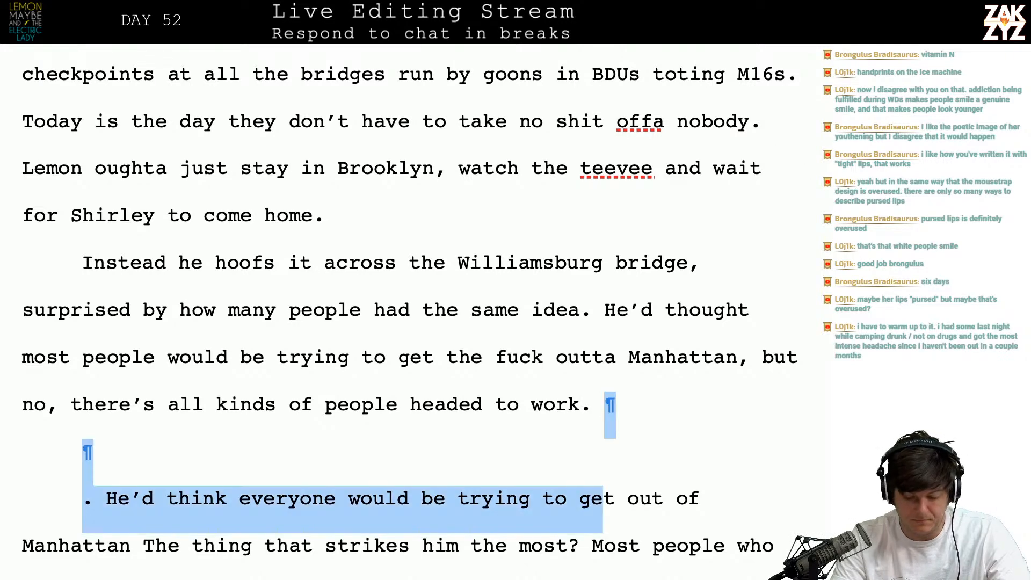
{"action": "key", "text": "shift+Right"}
{"action": "key", "text": "shift+Right"}
{"action": "key", "text": "shift+Right"}
{"action": "key", "text": "shift+Right"}
{"action": "key", "text": "shift+Right"}
{"action": "key", "text": "shift+Right"}
{"action": "key", "text": "shift+Right"}
{"action": "key", "text": "shift+Right"}
{"action": "key", "text": "shift+Right"}
{"action": "key", "text": "shift+Right"}
{"action": "key", "text": "shift+Right"}
{"action": "key", "text": "shift+Right"}
{"action": "key", "text": "shift+Right"}
{"action": "key", "text": "shift+Right"}
{"action": "key", "text": "shift+Right"}
{"action": "key", "text": "shift+Right"}
{"action": "key", "text": "shift+Right"}
{"action": "key", "text": "shift+Right"}
{"action": "key", "text": "shift+Right"}
{"action": "key", "text": "shift+Right"}
{"action": "key", "text": "shift+Right"}
{"action": "key", "text": "shift+Right"}
{"action": "key", "text": "shift+Right"}
{"action": "key", "text": "shift+Right"}
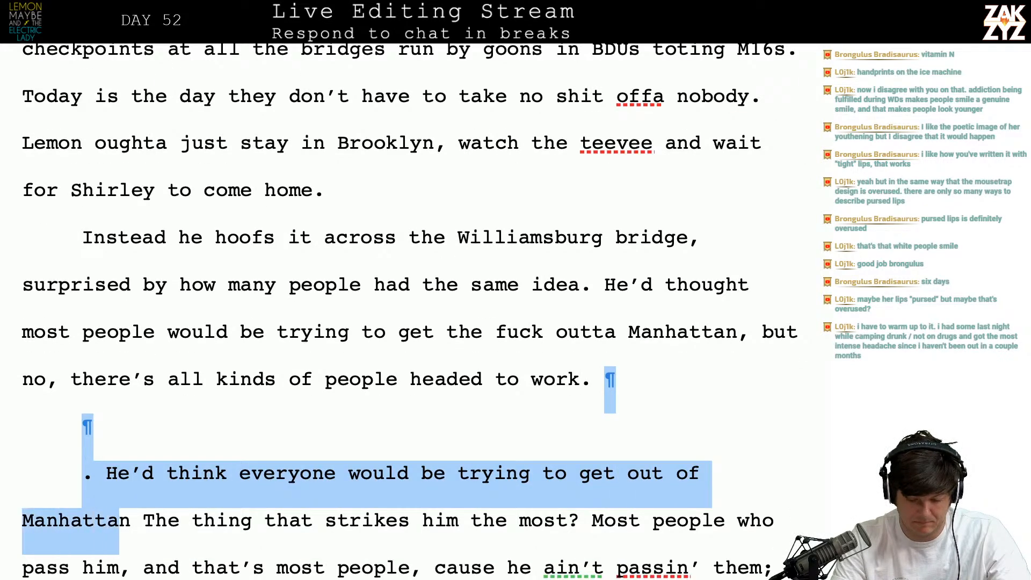
{"action": "key", "text": "shift+Right"}
{"action": "key", "text": "shift+Right"}
{"action": "key", "text": "shift+Right"}
{"action": "key", "text": "shift+Right"}
{"action": "key", "text": "shift+Right"}
{"action": "key", "text": "shift+Right"}
{"action": "key", "text": "shift+Right"}
{"action": "key", "text": "shift+Right"}
{"action": "key", "text": "shift+Right"}
{"action": "key", "text": "shift+Right"}
{"action": "key", "text": "shift+Right"}
{"action": "key", "text": "shift+Right"}
{"action": "key", "text": "shift+Right"}
{"action": "key", "text": "shift+Right"}
{"action": "key", "text": "shift+Right"}
{"action": "key", "text": "shift+Right"}
{"action": "key", "text": "shift+Right"}
{"action": "key", "text": "shift+Right"}
{"action": "key", "text": "shift+Right"}
{"action": "key", "text": "shift+Right"}
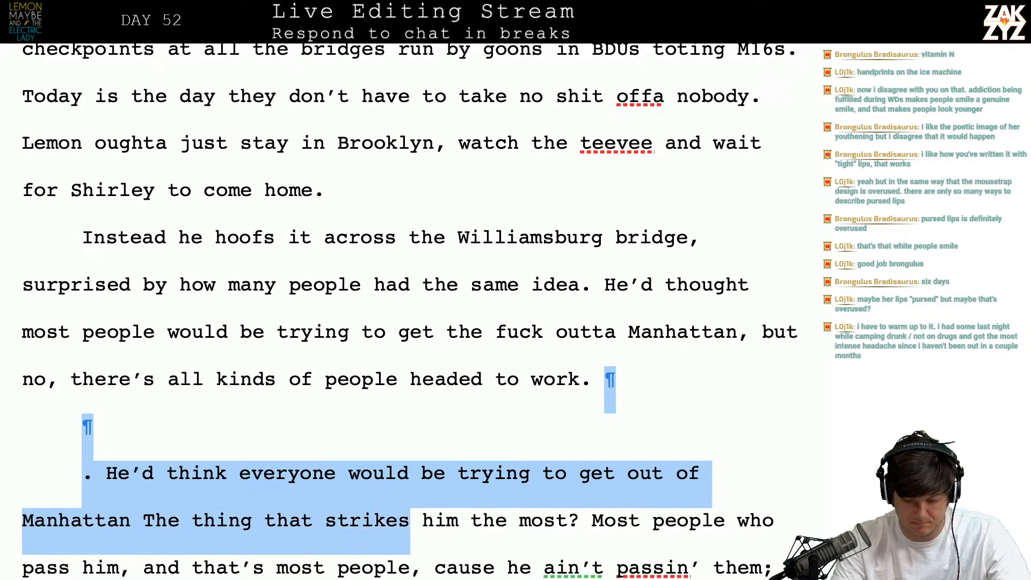
{"action": "key", "text": "shift+Right"}
{"action": "key", "text": "shift+Right"}
{"action": "key", "text": "shift+Right"}
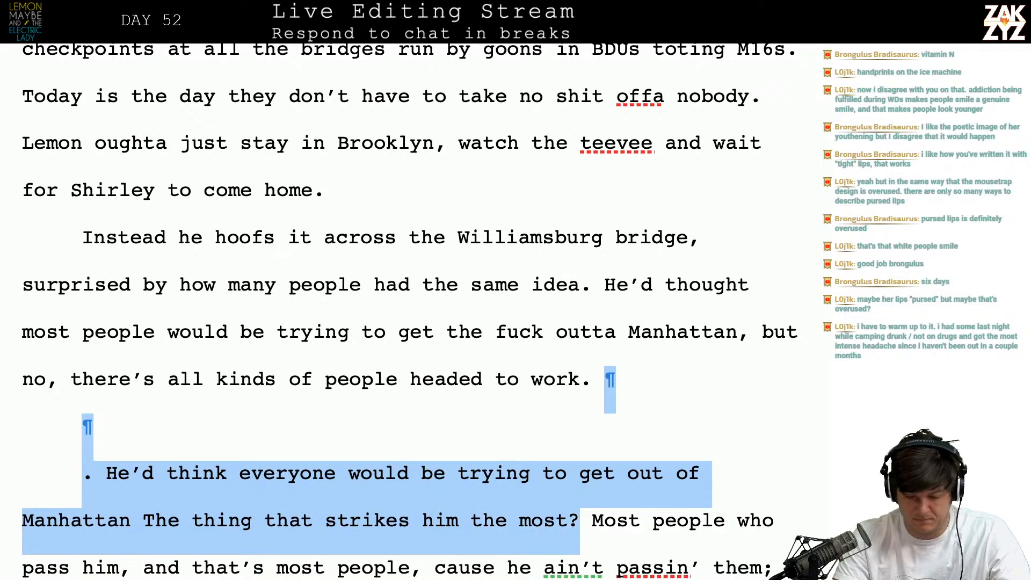
{"action": "key", "text": "BackSpace"}
- Start a new paragraph at "Most people who pass him", after the "headed to work." sentence
{"action": "scroll", "coordinate": [679, 277], "scroll_direction": "down", "scroll_amount": 3}
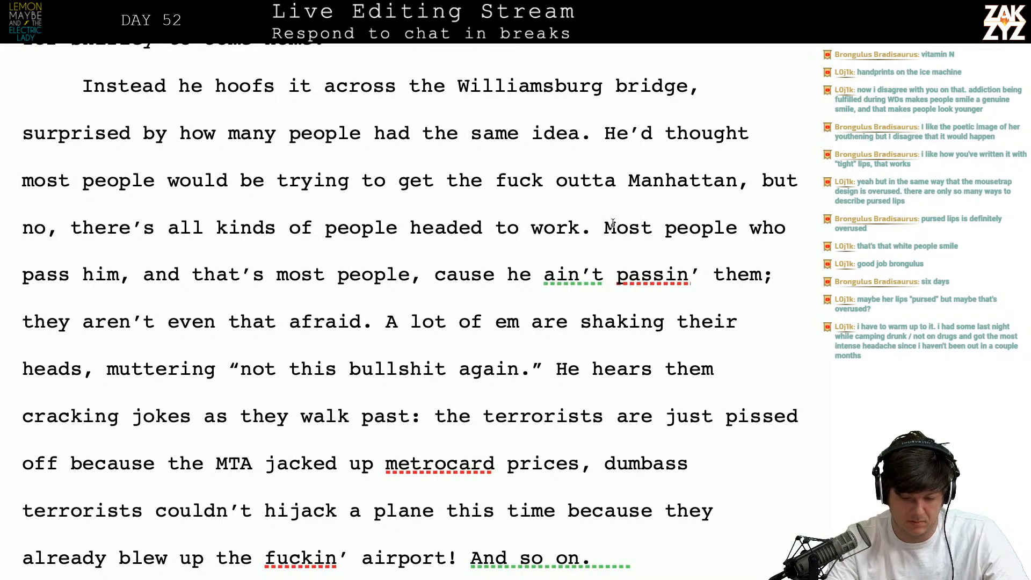
{"action": "key", "text": "Delete"}
{"action": "key", "text": "Return"}
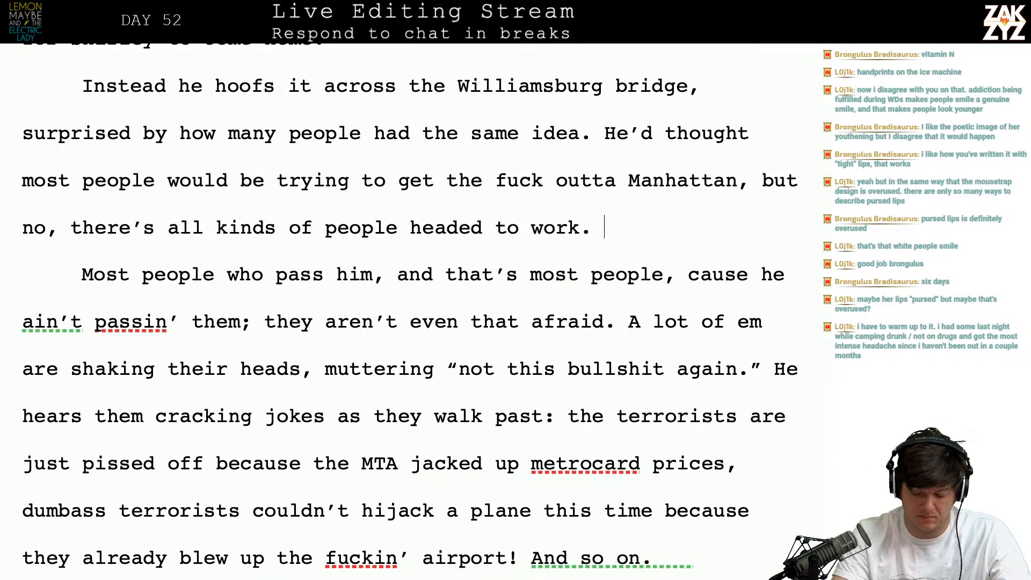
- Try beginning a sentence after "headed to work." with "Lemon listens"
{"action": "type", "text": "Lem"}
{"action": "type", "text": "on's an"}
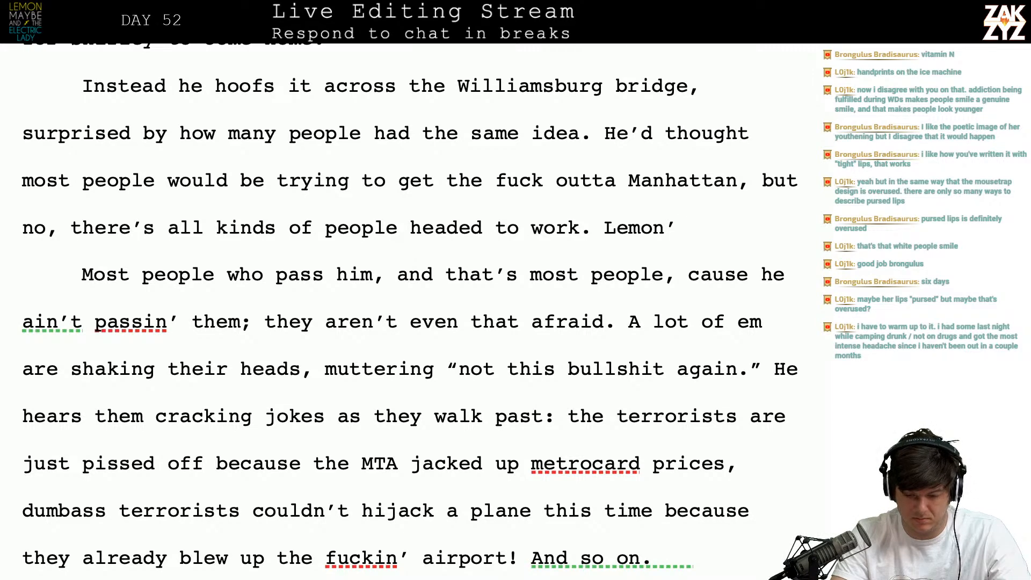
{"action": "type", "text": "listens"}
{"action": "key", "text": "BackSpace"}
{"action": "key", "text": "BackSpace"}
{"action": "key", "text": "BackSpace"}
{"action": "key", "text": "BackSpace"}
{"action": "key", "text": "BackSpace"}
{"action": "key", "text": "BackSpace"}
{"action": "key", "text": "BackSpace"}
{"action": "key", "text": "BackSpace"}
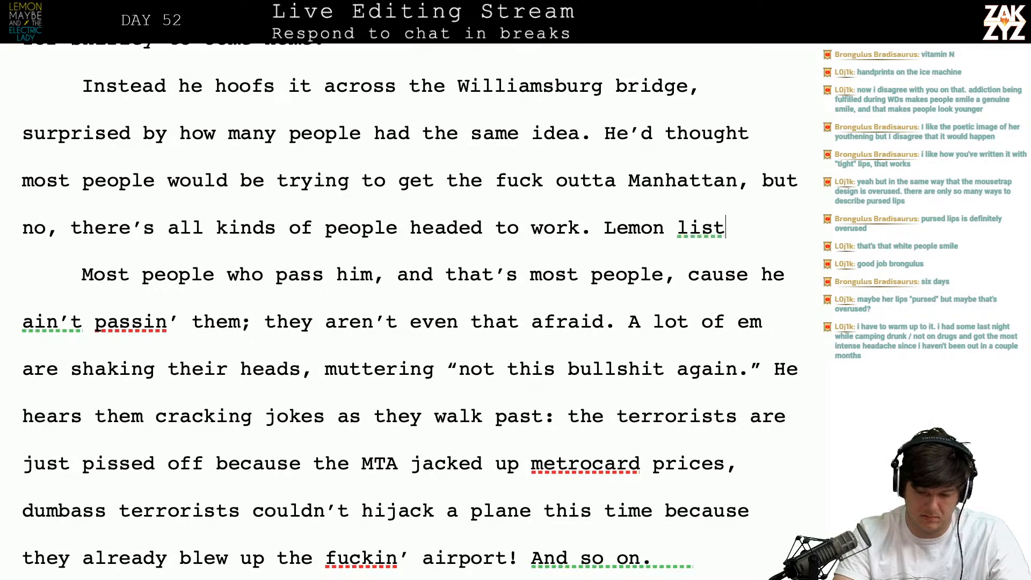
- Try the wording "Lemon's got a sharp ear, he pays attention" after "headed to work.", and remove everything after "Lemon's"
{"action": "type", "text": "'s got a sharp e"}
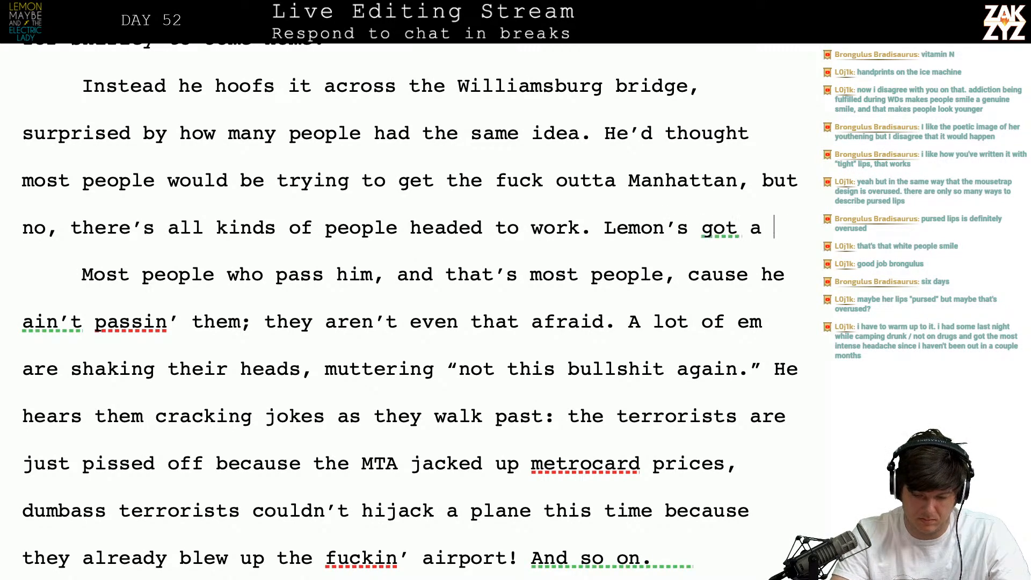
{"action": "type", "text": "arp ear"}
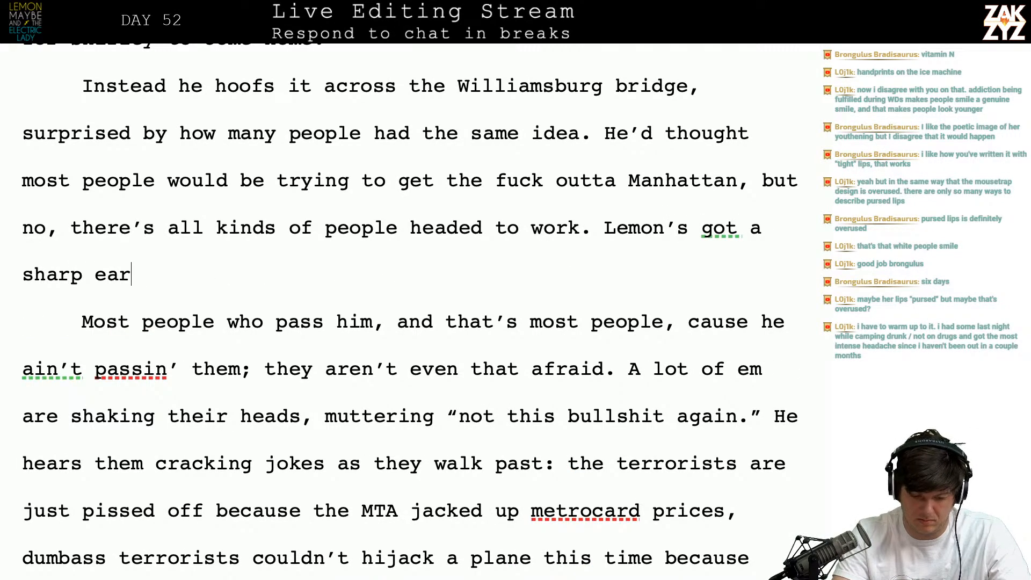
{"action": "type", "text": ", he pa"}
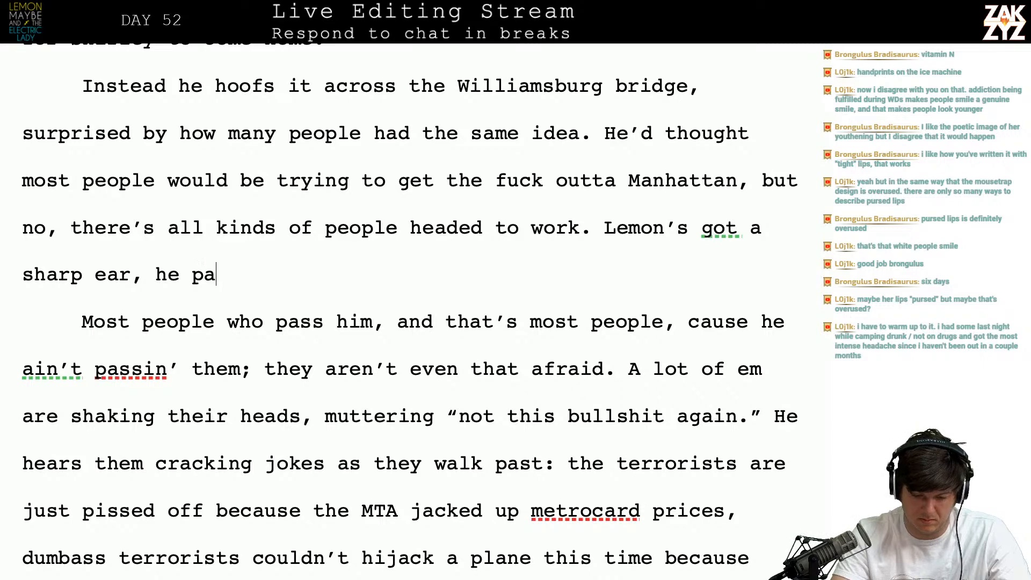
{"action": "type", "text": "ys attention"}
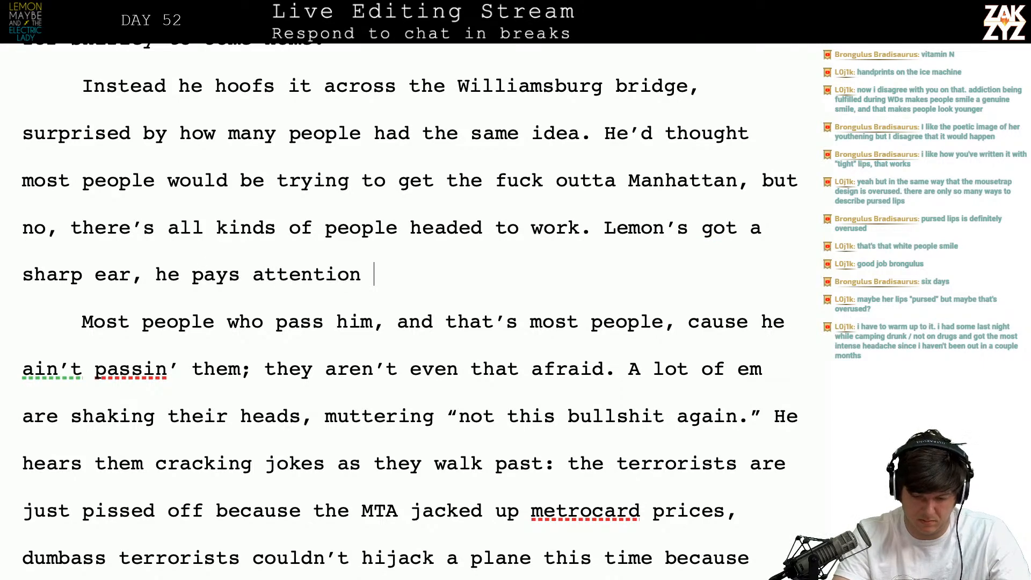
{"action": "key", "text": "BackSpace"}
{"action": "key", "text": "BackSpace"}
{"action": "key", "text": "BackSpace"}
{"action": "key", "text": "BackSpace"}
{"action": "key", "text": "BackSpace"}
{"action": "key", "text": "BackSpace"}
{"action": "key", "text": "BackSpace"}
{"action": "key", "text": "BackSpace"}
{"action": "key", "text": "BackSpace"}
{"action": "key", "text": "BackSpace"}
{"action": "key", "text": "BackSpace"}
{"action": "key", "text": "BackSpace"}
{"action": "key", "text": "BackSpace"}
{"action": "key", "text": "BackSpace"}
{"action": "key", "text": "BackSpace"}
{"action": "key", "text": "BackSpace"}
{"action": "key", "text": "BackSpace"}
{"action": "key", "text": "BackSpace"}
{"action": "key", "text": "BackSpace"}
{"action": "key", "text": "BackSpace"}
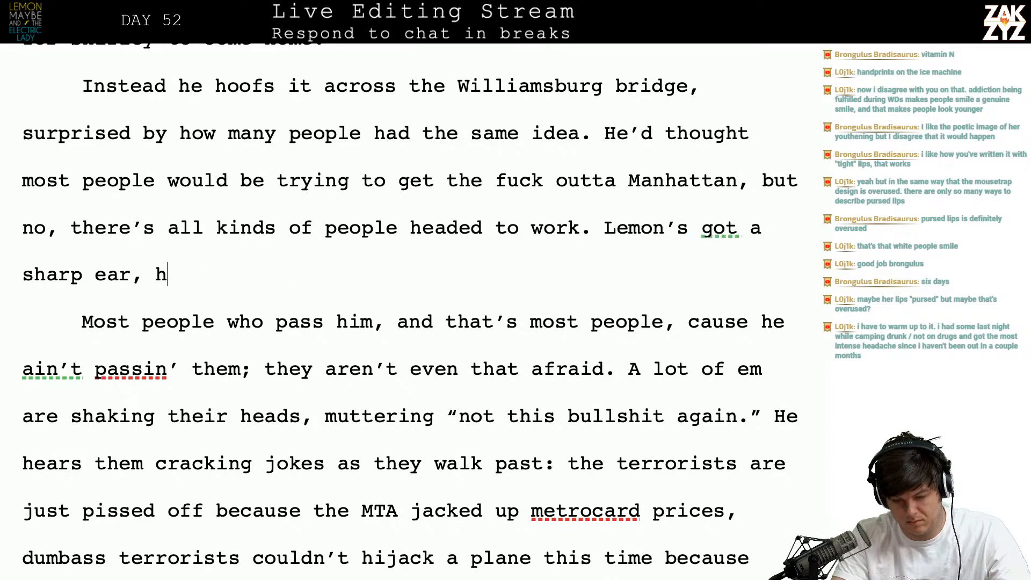
{"action": "key", "text": "BackSpace"}
{"action": "key", "text": "BackSpace"}
{"action": "key", "text": "BackSpace"}
{"action": "key", "text": "BackSpace"}
{"action": "key", "text": "BackSpace"}
{"action": "key", "text": "BackSpace"}
{"action": "key", "text": "BackSpace"}
{"action": "key", "text": "BackSpace"}
{"action": "key", "text": "BackSpace"}
{"action": "key", "text": "BackSpace"}
{"action": "key", "text": "BackSpace"}
{"action": "key", "text": "BackSpace"}
{"action": "key", "text": "BackSpace"}
- Try continuing "Lemon's" with "funny", and strip the sentence back to his name
{"action": "type", "text": "funny "}
{"action": "type", "text": "l"}
{"action": "key", "text": "BackSpace"}
{"action": "key", "text": "BackSpace"}
{"action": "key", "text": "BackSpace"}
{"action": "key", "text": "BackSpace"}
{"action": "key", "text": "BackSpace"}
{"action": "key", "text": "BackSpace"}
{"action": "key", "text": "BackSpace"}
{"action": "key", "text": "BackSpace"}
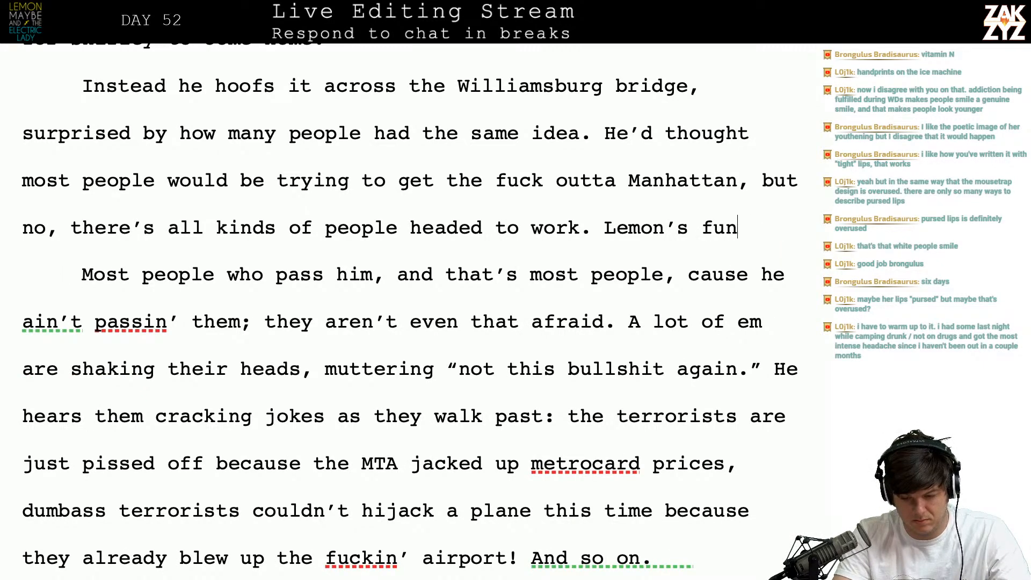
{"action": "key", "text": "BackSpace"}
{"action": "key", "text": "BackSpace"}
- Try replacing "Lemon's fun" after "headed to work." with "Lemon doesn't we", and delete the new wording
{"action": "type", "text": "doesn"}
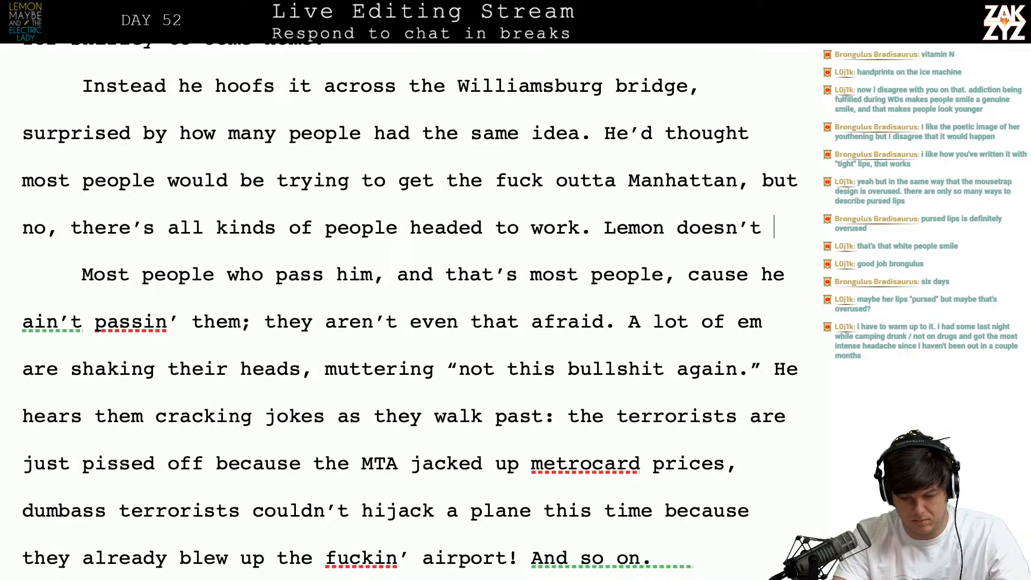
{"action": "type", "text": "'t h"}
{"action": "key", "text": "BackSpace"}
{"action": "type", "text": "we"}
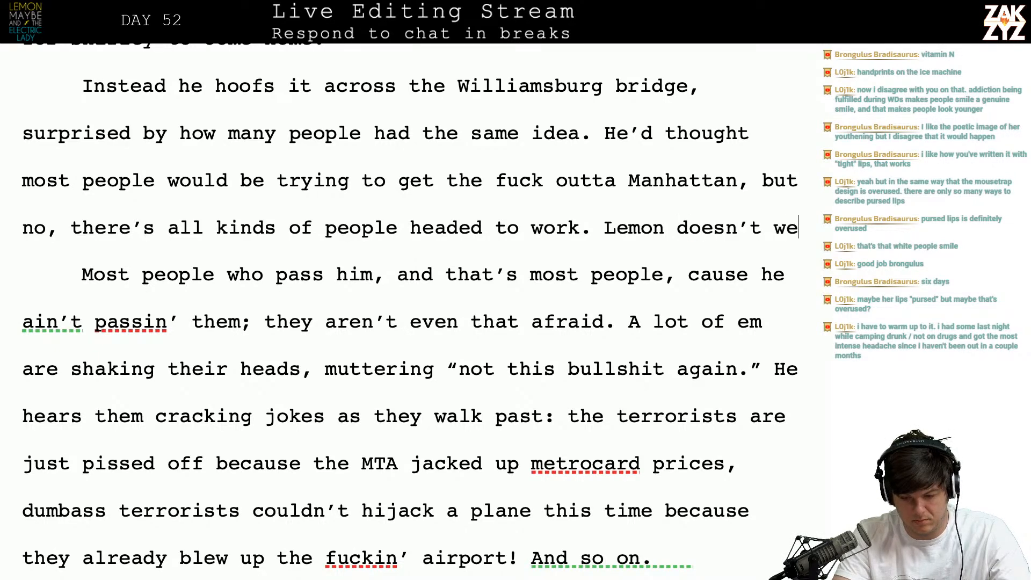
{"action": "key", "text": "BackSpace"}
{"action": "key", "text": "BackSpace"}
{"action": "key", "text": "BackSpace"}
{"action": "key", "text": "BackSpace"}
{"action": "key", "text": "BackSpace"}
{"action": "key", "text": "BackSpace"}
{"action": "key", "text": "BackSpace"}
{"action": "key", "text": "BackSpace"}
{"action": "key", "text": "BackSpace"}
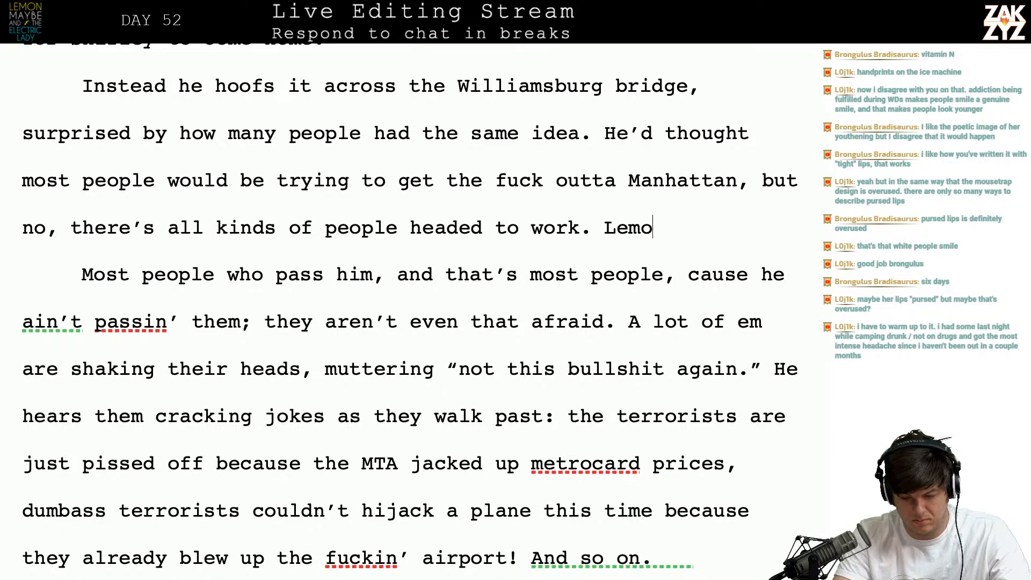
{"action": "key", "text": "BackSpace"}
{"action": "key", "text": "BackSpace"}
{"action": "key", "text": "BackSpace"}
- Try the wording "Lemon doesn't wear headphones, he's got sharp ears and he likes to" after "headed to work."
{"action": "type", "text": "does"}
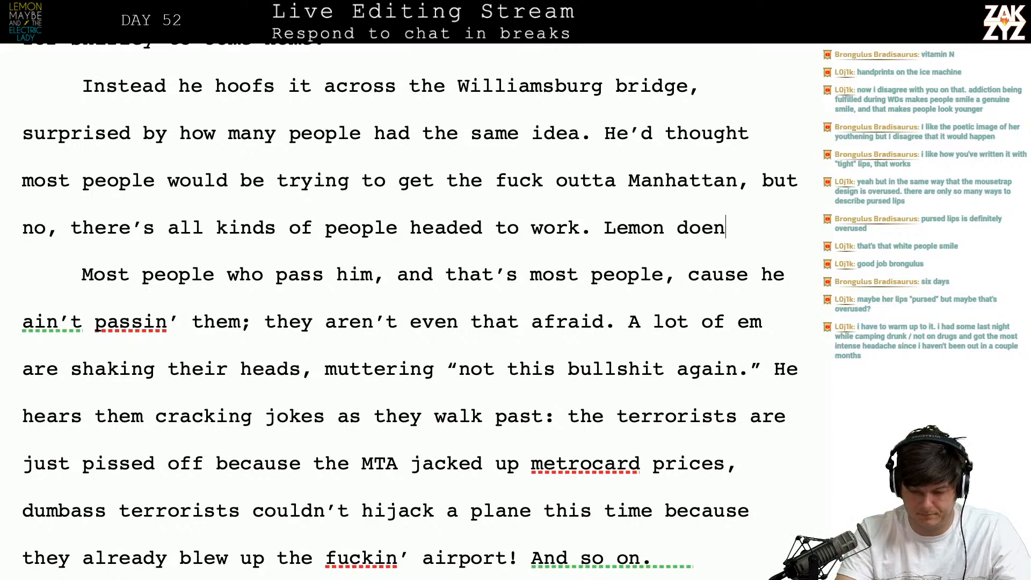
{"action": "type", "text": "n't wear heapdp"}
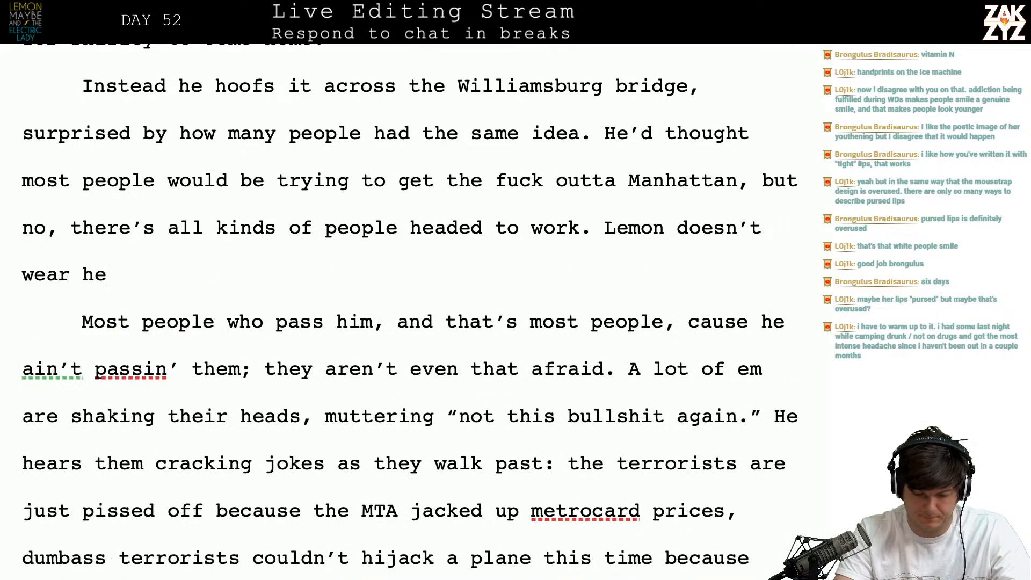
{"action": "key", "text": "BackSpace"}
{"action": "key", "text": "BackSpace"}
{"action": "type", "text": "d"}
{"action": "key", "text": "BackSpace"}
{"action": "key", "text": "BackSpace"}
{"action": "type", "text": "dphones, he's "}
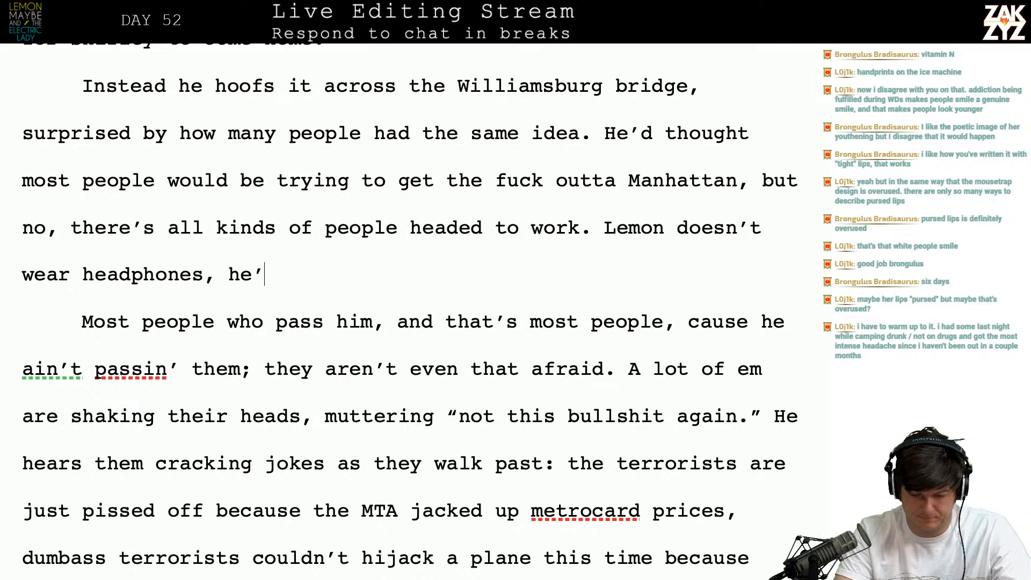
{"action": "type", "text": " got sharp"}
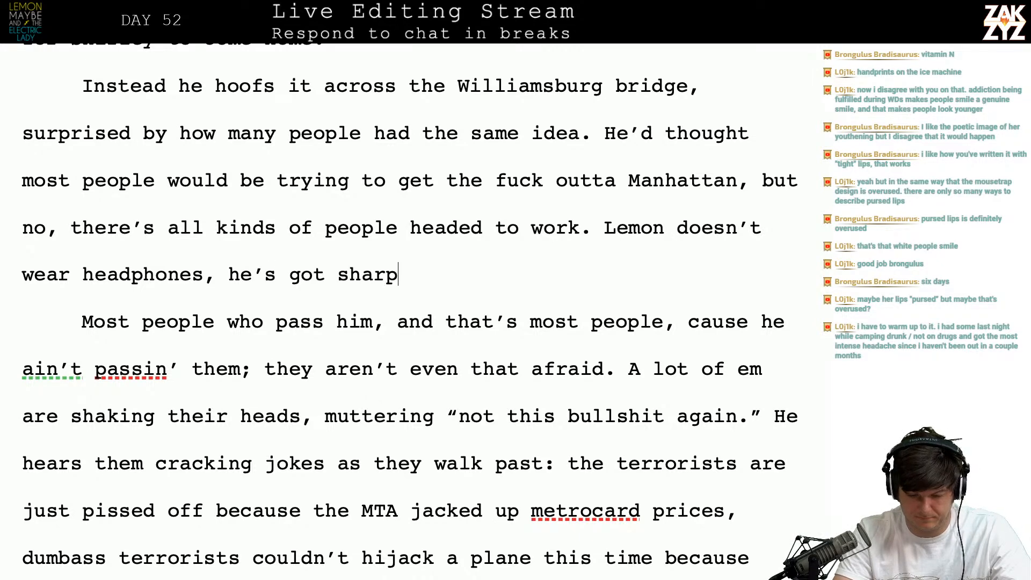
{"action": "type", "text": " ears and he likes"}
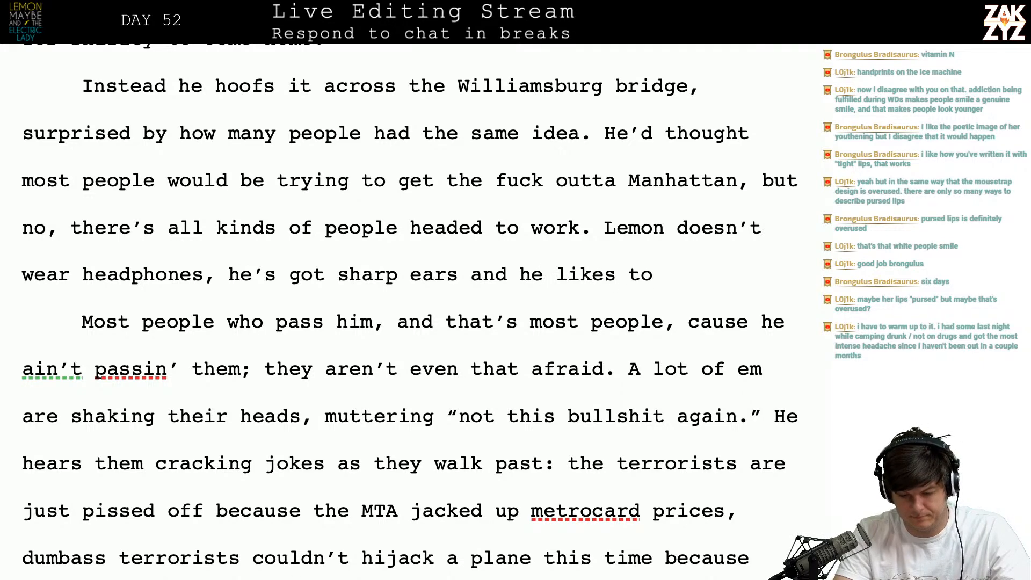
{"action": "type", "text": " to"}
- Cut the sentence back to "he's got sharp ears and" and try rewriting its ending with "he likes to"
{"action": "key", "text": "BackSpace"}
{"action": "key", "text": "BackSpace"}
{"action": "key", "text": "BackSpace"}
{"action": "key", "text": "BackSpace"}
{"action": "key", "text": "BackSpace"}
{"action": "key", "text": "BackSpace"}
{"action": "key", "text": "BackSpace"}
{"action": "key", "text": "BackSpace"}
{"action": "key", "text": "BackSpace"}
{"action": "key", "text": "BackSpace"}
{"action": "key", "text": "BackSpace"}
{"action": "key", "text": "BackSpace"}
{"action": "key", "text": "BackSpace"}
{"action": "key", "text": "BackSpace"}
{"action": "key", "text": "BackSpace"}
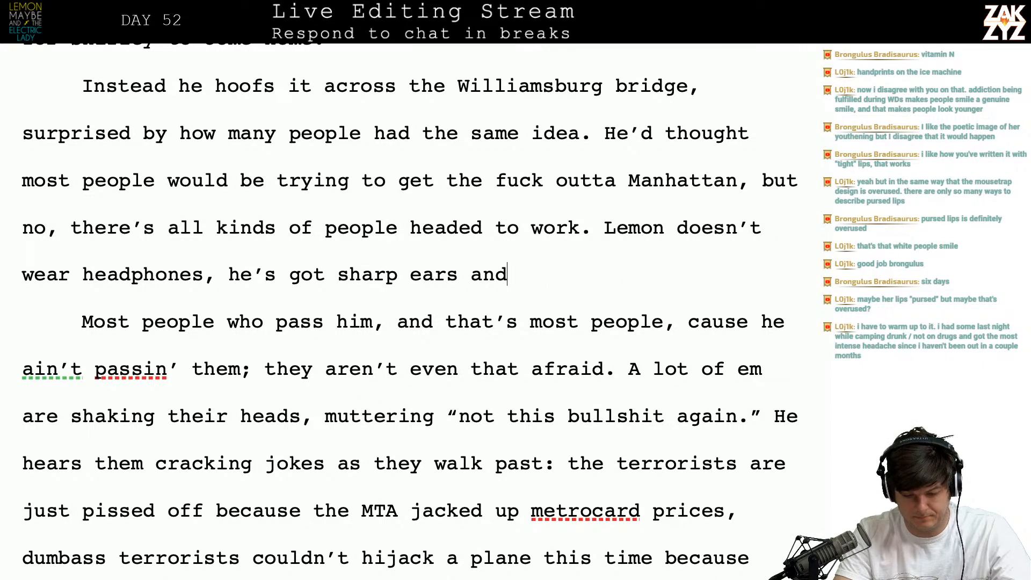
{"action": "type", "text": "and he"}
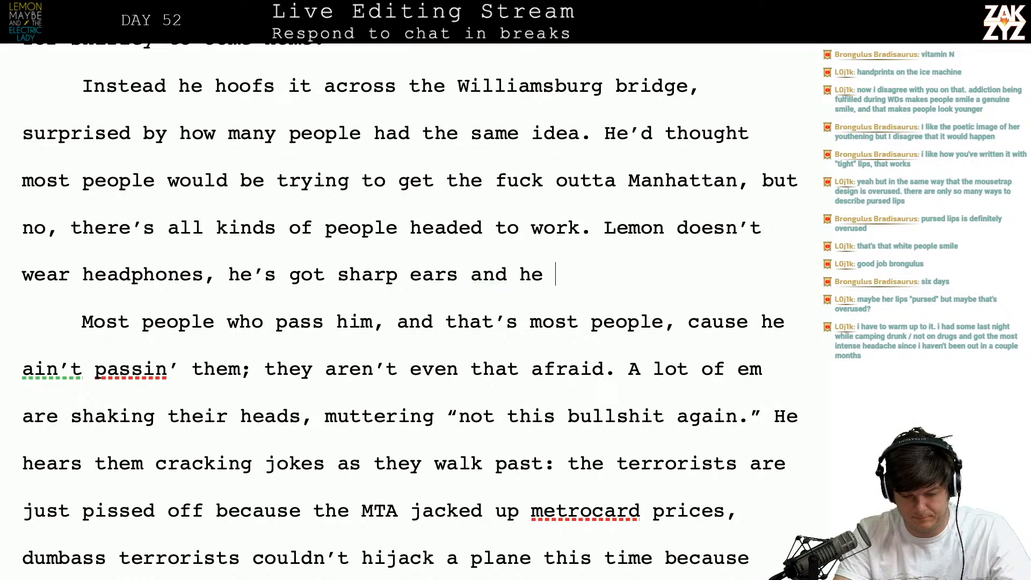
{"action": "type", "text": " likes to"}
- Delete the headphones and sharp-ears wording, keeping only "Lemon" after "headed to work."
{"action": "key", "text": "BackSpace"}
{"action": "key", "text": "BackSpace"}
{"action": "key", "text": "BackSpace"}
{"action": "key", "text": "BackSpace"}
{"action": "key", "text": "BackSpace"}
{"action": "key", "text": "BackSpace"}
{"action": "key", "text": "BackSpace"}
{"action": "key", "text": "BackSpace"}
{"action": "key", "text": "BackSpace"}
{"action": "key", "text": "BackSpace"}
{"action": "key", "text": "BackSpace"}
{"action": "key", "text": "BackSpace"}
{"action": "key", "text": "BackSpace"}
{"action": "key", "text": "BackSpace"}
{"action": "key", "text": "BackSpace"}
{"action": "key", "text": "BackSpace"}
{"action": "key", "text": "BackSpace"}
{"action": "key", "text": "BackSpace"}
{"action": "key", "text": "BackSpace"}
{"action": "key", "text": "BackSpace"}
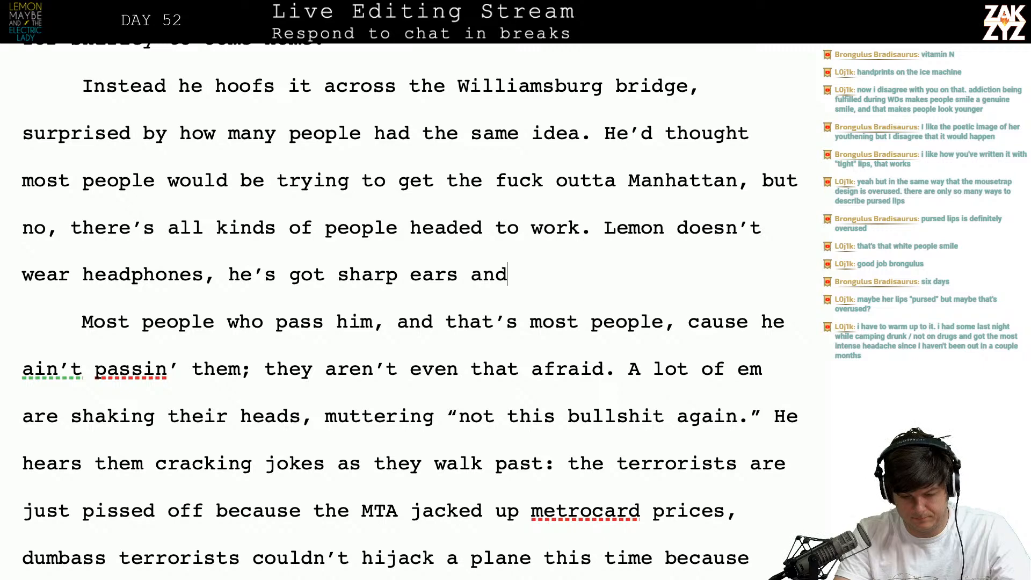
{"action": "key", "text": "BackSpace"}
{"action": "key", "text": "BackSpace"}
{"action": "key", "text": "BackSpace"}
{"action": "key", "text": "BackSpace"}
{"action": "key", "text": "BackSpace"}
{"action": "key", "text": "BackSpace"}
{"action": "key", "text": "BackSpace"}
{"action": "key", "text": "BackSpace"}
{"action": "key", "text": "BackSpace"}
{"action": "key", "text": "BackSpace"}
{"action": "key", "text": "BackSpace"}
{"action": "key", "text": "BackSpace"}
{"action": "key", "text": "BackSpace"}
{"action": "key", "text": "BackSpace"}
{"action": "key", "text": "BackSpace"}
{"action": "key", "text": "BackSpace"}
{"action": "key", "text": "BackSpace"}
{"action": "key", "text": "BackSpace"}
{"action": "key", "text": "BackSpace"}
{"action": "key", "text": "BackSpace"}
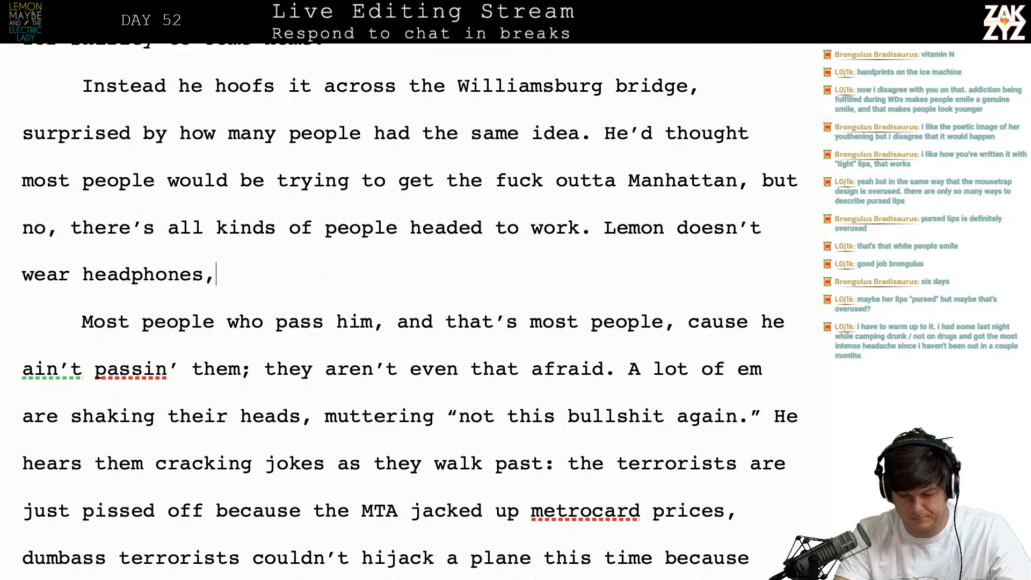
{"action": "key", "text": "BackSpace"}
{"action": "key", "text": "BackSpace"}
{"action": "key", "text": "BackSpace"}
{"action": "key", "text": "BackSpace"}
{"action": "key", "text": "BackSpace"}
{"action": "key", "text": "BackSpace"}
{"action": "key", "text": "BackSpace"}
{"action": "key", "text": "BackSpace"}
{"action": "key", "text": "BackSpace"}
{"action": "key", "text": "BackSpace"}
{"action": "key", "text": "BackSpace"}
{"action": "key", "text": "BackSpace"}
{"action": "key", "text": "BackSpace"}
{"action": "key", "text": "BackSpace"}
{"action": "key", "text": "BackSpace"}
{"action": "key", "text": "BackSpace"}
{"action": "key", "text": "BackSpace"}
{"action": "key", "text": "BackSpace"}
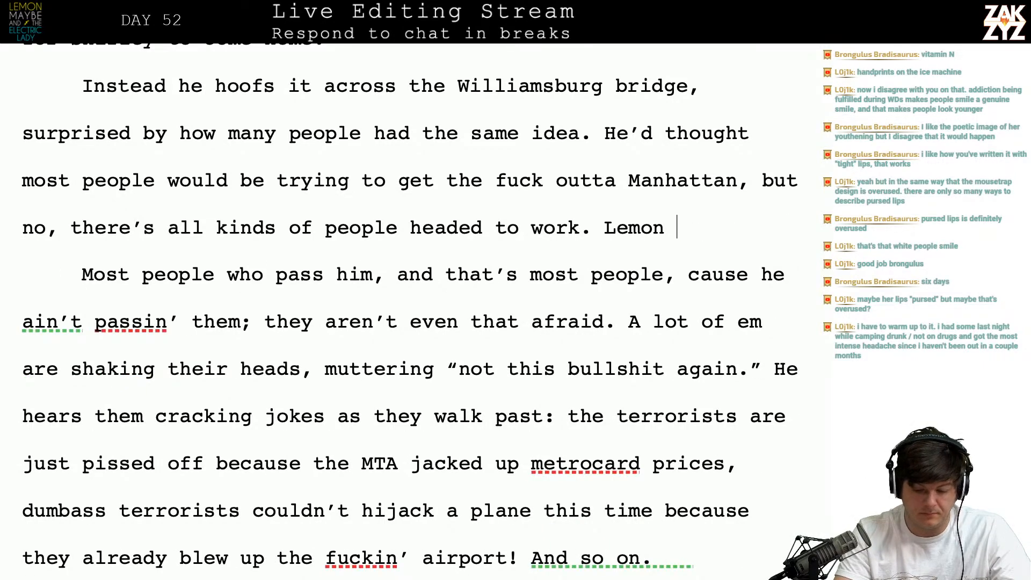
- Insert an empty paragraph above "Most people who pass him", try "Lemon listens in on them," after "headed to work.", and keep only "Lemon"
{"action": "key", "text": "Return"}
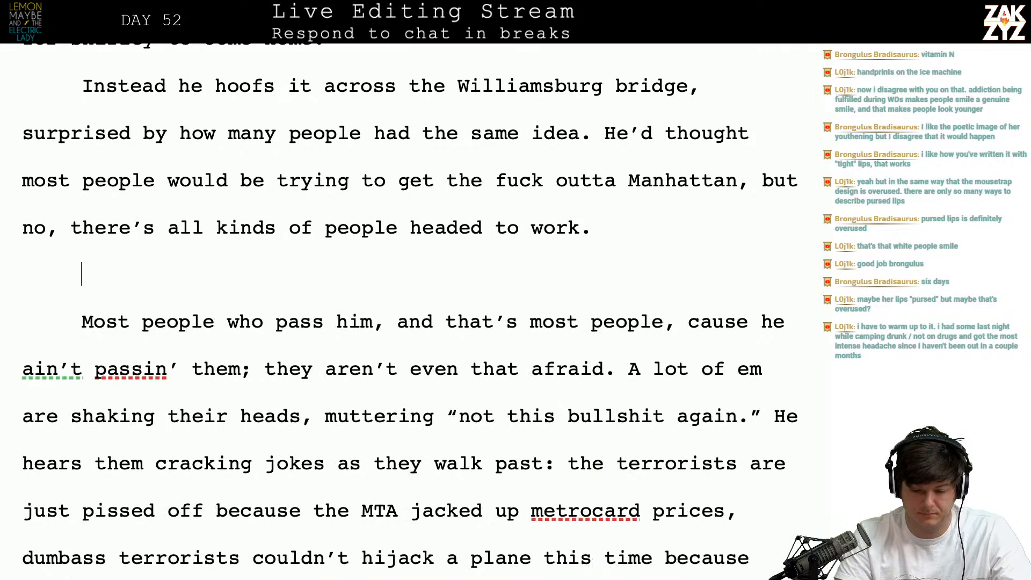
{"action": "type", "text": "Lem"}
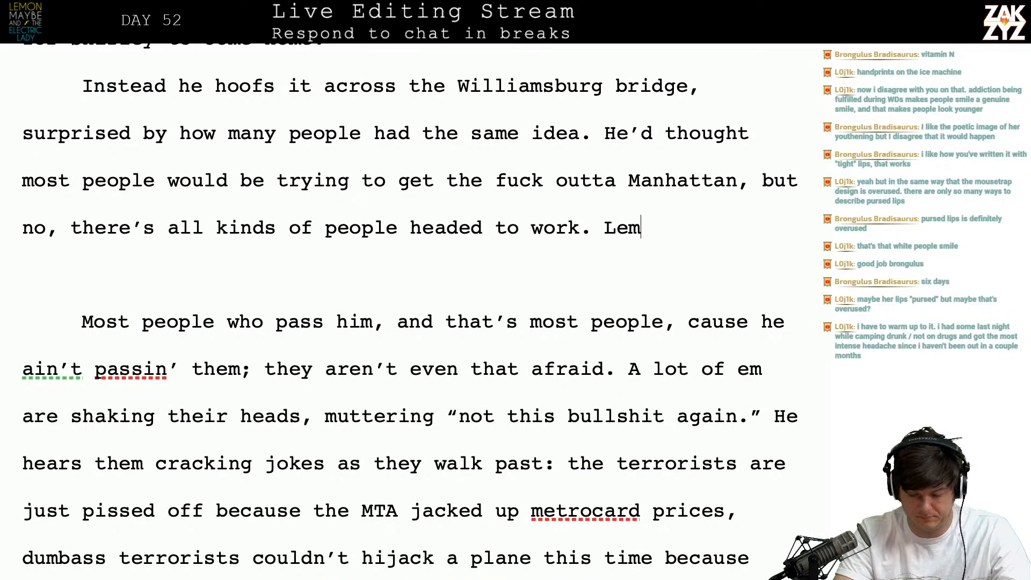
{"action": "type", "text": "on listens in"}
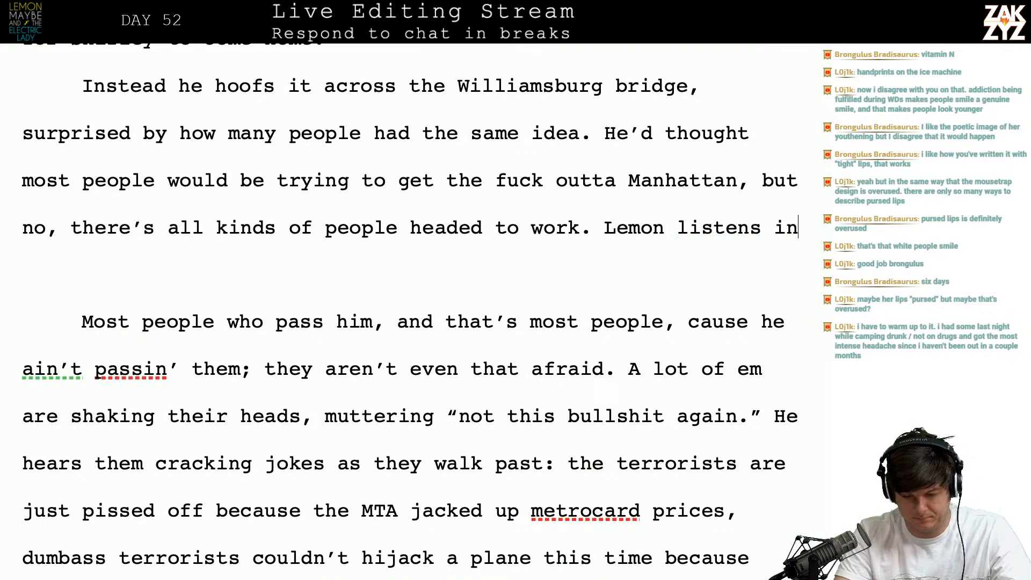
{"action": "type", "text": " on them,"}
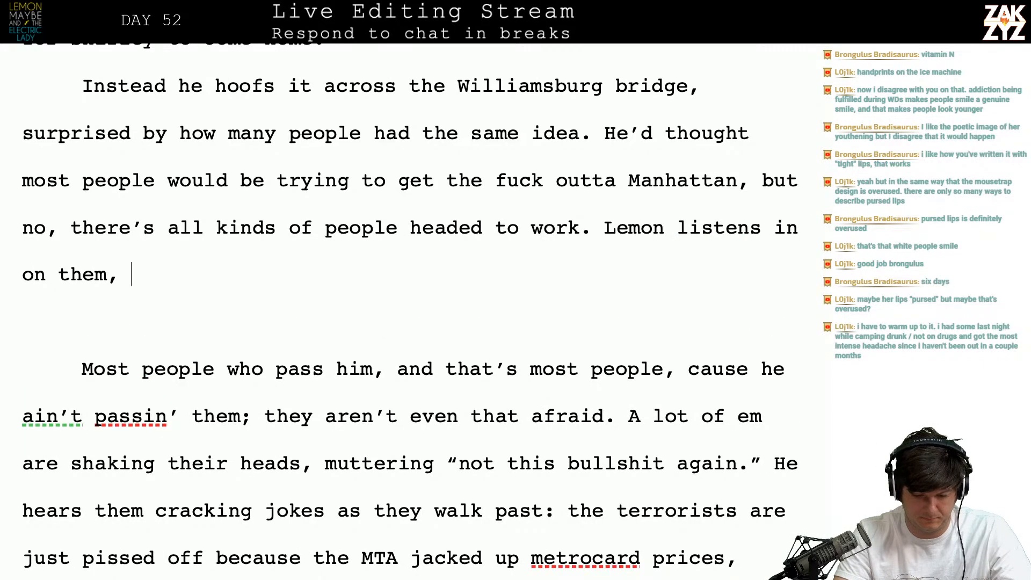
{"action": "key", "text": "BackSpace"}
{"action": "key", "text": "BackSpace"}
{"action": "key", "text": "BackSpace"}
{"action": "key", "text": "BackSpace"}
{"action": "key", "text": "BackSpace"}
{"action": "key", "text": "BackSpace"}
{"action": "key", "text": "BackSpace"}
{"action": "key", "text": "BackSpace"}
{"action": "key", "text": "BackSpace"}
{"action": "key", "text": "BackSpace"}
{"action": "key", "text": "BackSpace"}
{"action": "key", "text": "BackSpace"}
{"action": "key", "text": "BackSpace"}
{"action": "key", "text": "BackSpace"}
{"action": "key", "text": "BackSpace"}
{"action": "key", "text": "BackSpace"}
{"action": "key", "text": "BackSpace"}
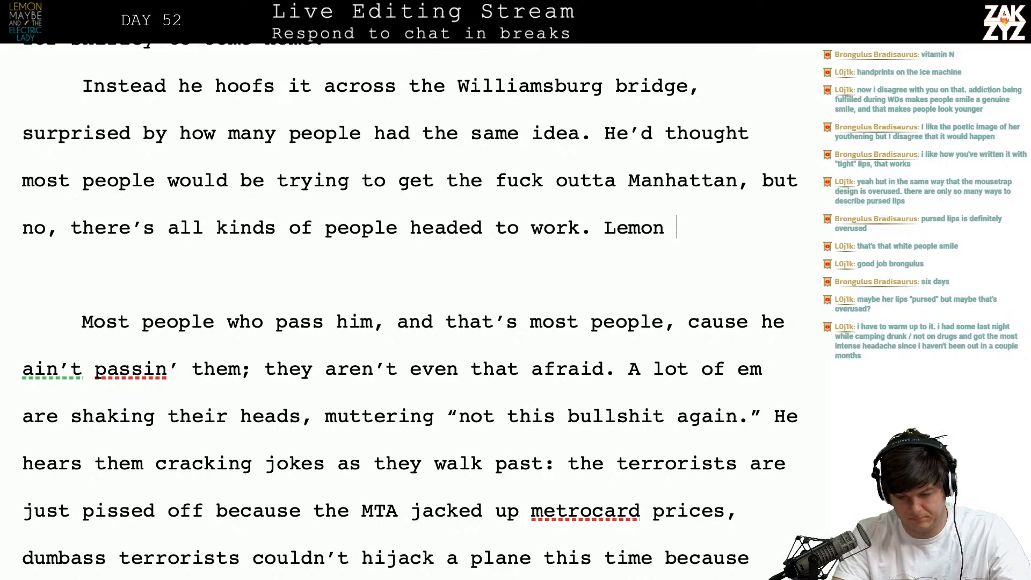
- Continue "Lemon" with "never wears headphones when he walks, he's got sharp ears and he likes to listen to strangers."
{"action": "type", "text": "never wears he"}
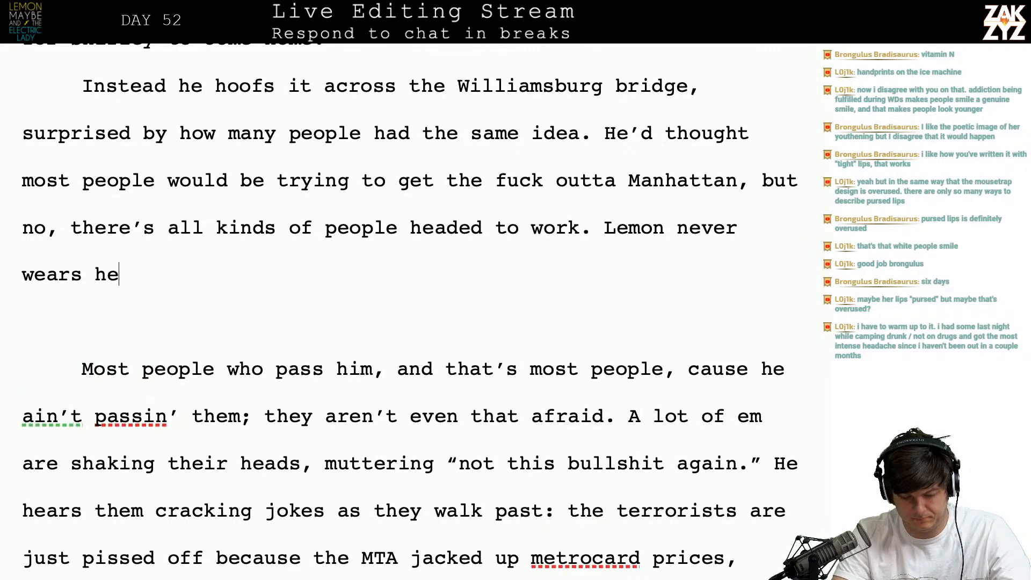
{"action": "type", "text": "adphones "}
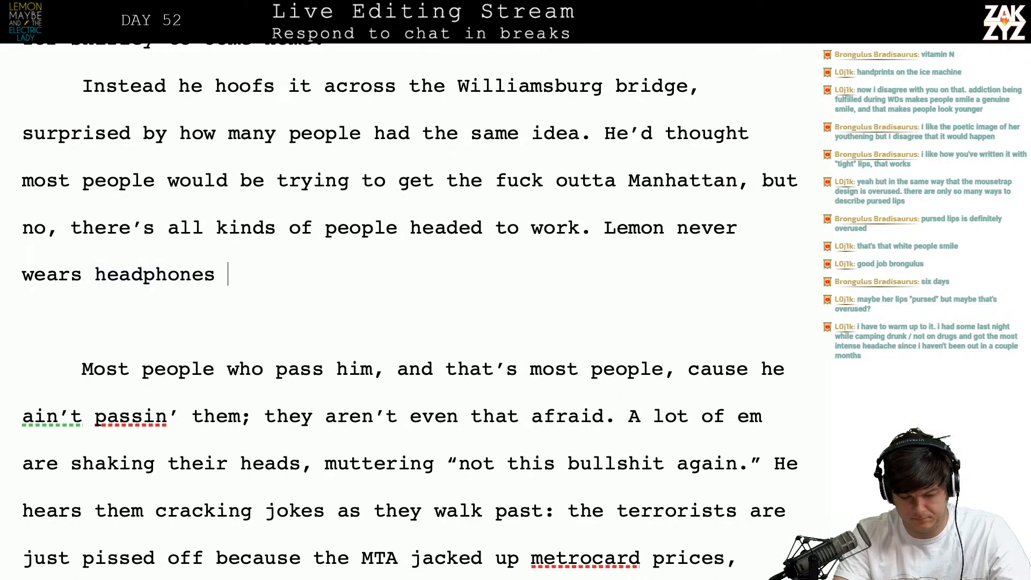
{"action": "type", "text": "when he g"}
{"action": "key", "text": "BackSpace"}
{"action": "type", "text": "walks, he"}
{"action": "type", "text": "'s got sharp ears "}
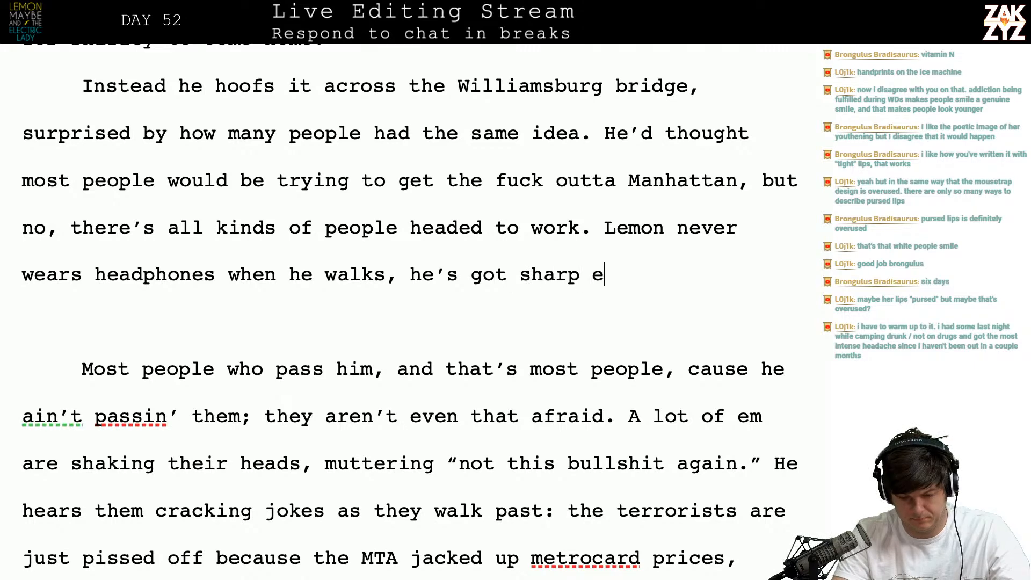
{"action": "type", "text": "and he likes t"}
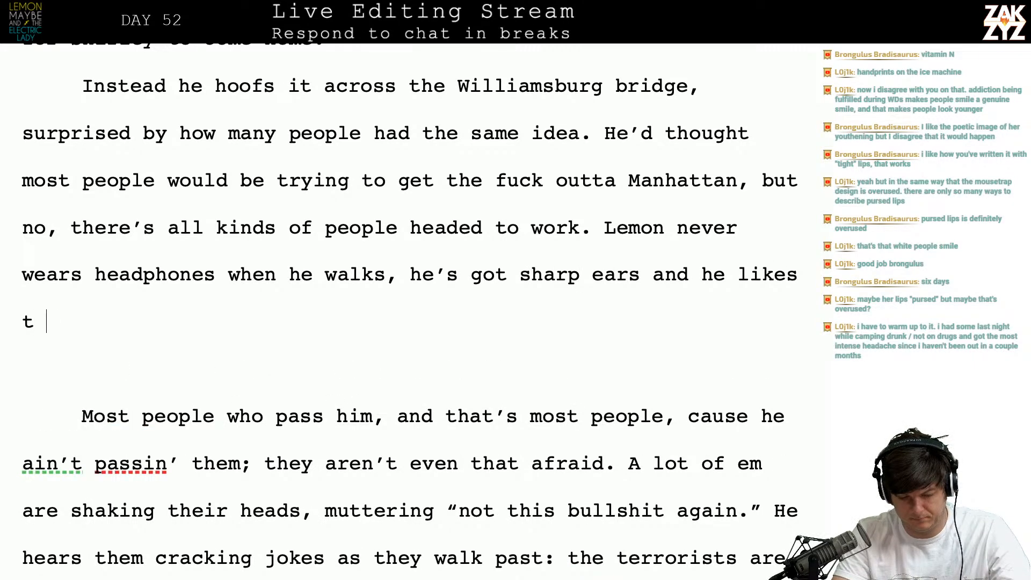
{"action": "type", "text": "o liks"}
{"action": "key", "text": "BackSpace"}
{"action": "key", "text": "BackSpace"}
{"action": "type", "text": "sten to strangers."}
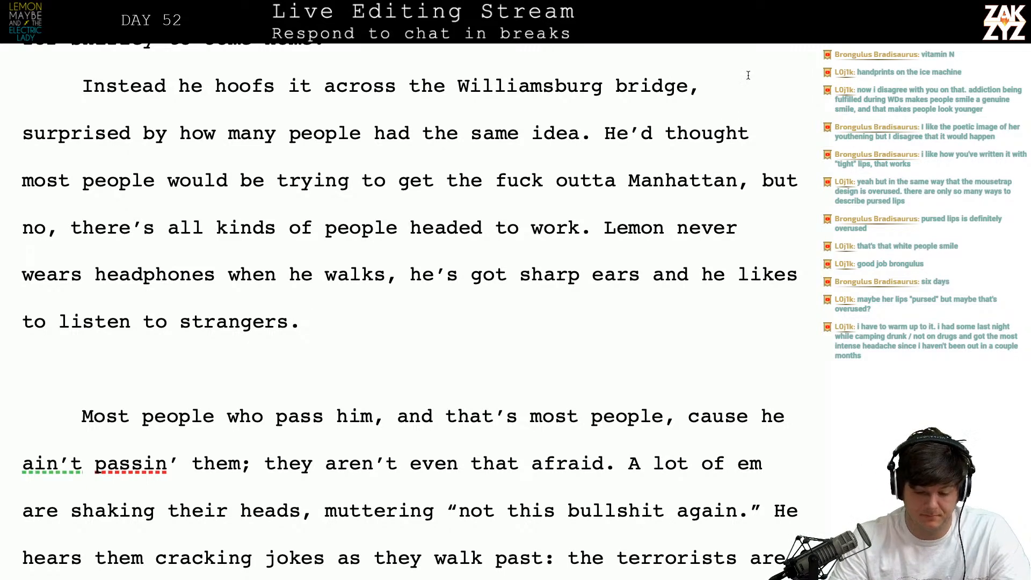
- Split off "he's got sharp ears and he likes to listen to strangers." into a separate paragraph below "when he walks,"
{"action": "key", "text": "Return"}
{"action": "key", "text": "Return"}
{"action": "key", "text": "Left"}
{"action": "key", "text": "Left"}
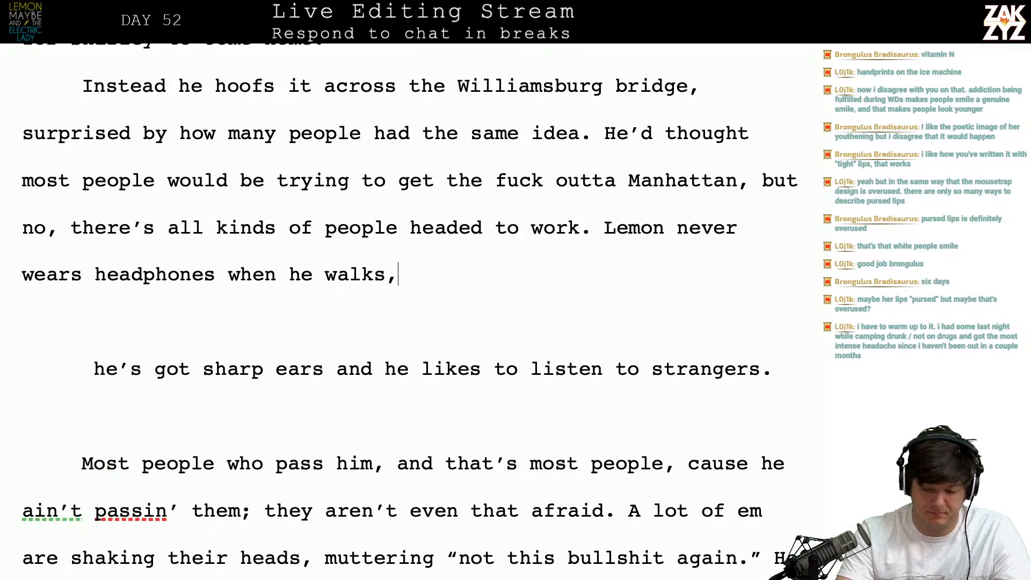
- Write an alternative ending after "when he walks," reading "he's got sharp ears and he likes to pick"
{"action": "type", "text": "he likes"}
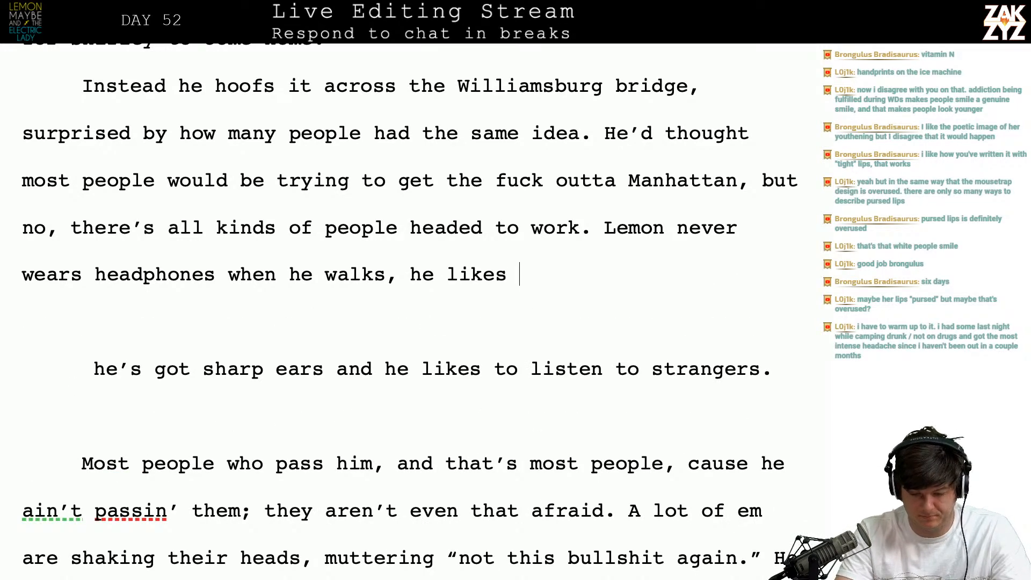
{"action": "key", "text": "BackSpace"}
{"action": "key", "text": "BackSpace"}
{"action": "key", "text": "BackSpace"}
{"action": "key", "text": "BackSpace"}
{"action": "type", "text": "s got "}
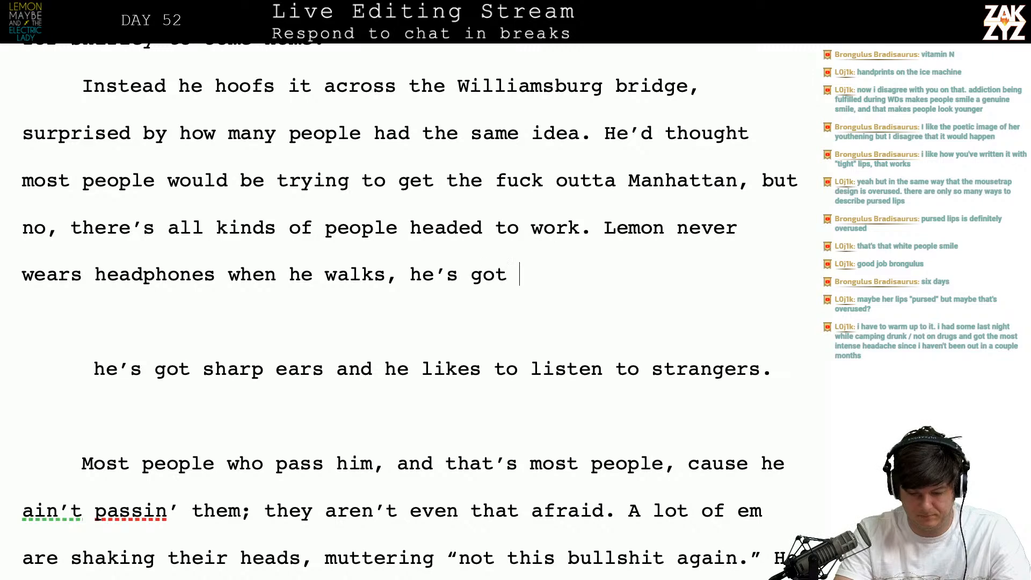
{"action": "type", "text": "sharp ears and he likes to pick"}
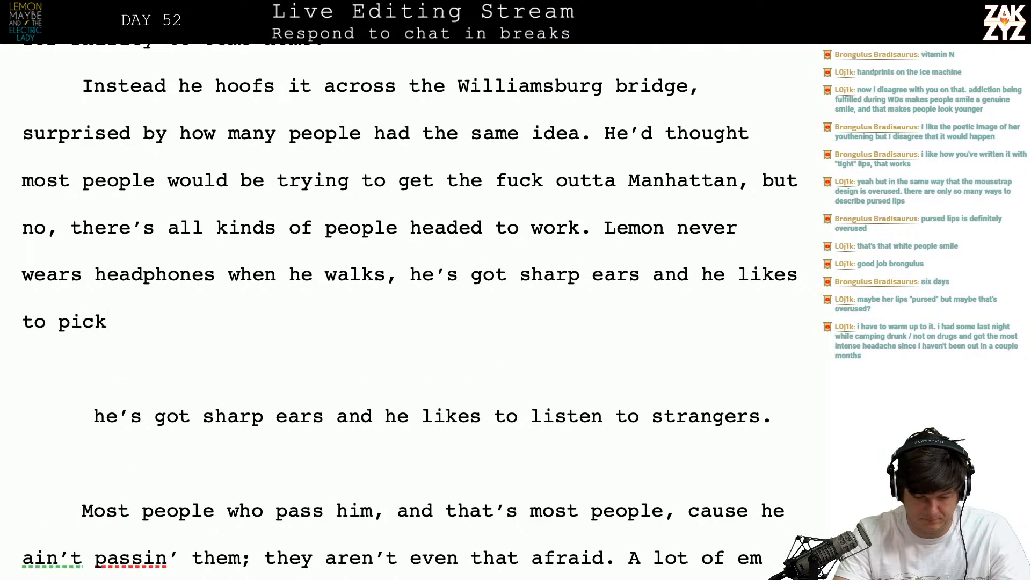
{"action": "type", "text": " out"}
{"action": "key", "text": "BackSpace"}
{"action": "key", "text": "BackSpace"}
{"action": "type", "text": "str"}
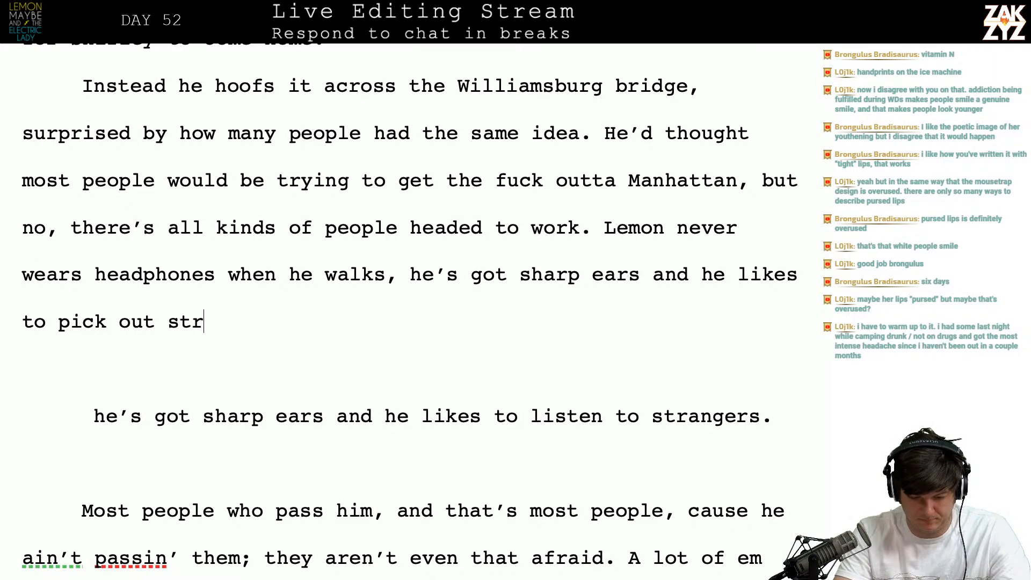
{"action": "key", "text": "BackSpace"}
{"action": "key", "text": "BackSpace"}
{"action": "key", "text": "BackSpace"}
{"action": "key", "text": "BackSpace"}
{"action": "key", "text": "BackSpace"}
{"action": "key", "text": "BackSpace"}
{"action": "key", "text": "BackSpace"}
{"action": "key", "text": "BackSpace"}
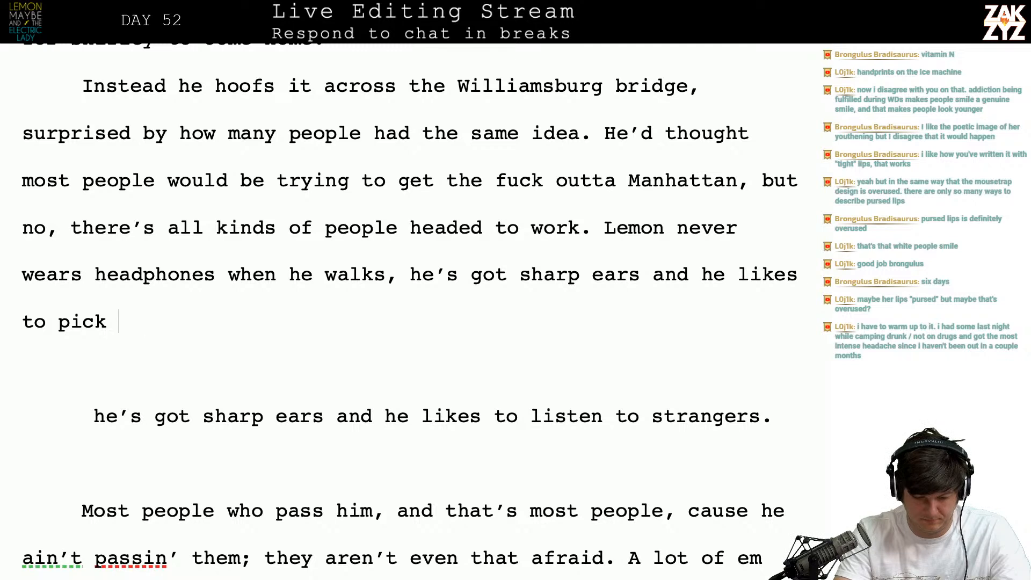
- Complete the sentence after "to pick" with "up on what strangers are saying." and add "It's half the reason he tends bar."
{"action": "type", "text": "up on what"}
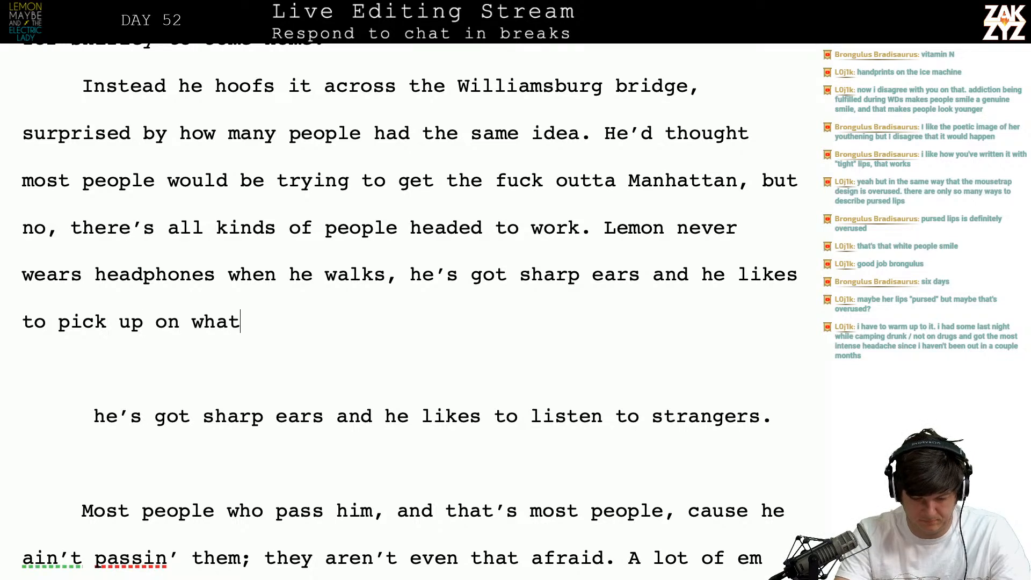
{"action": "type", "text": " strangers are saying."}
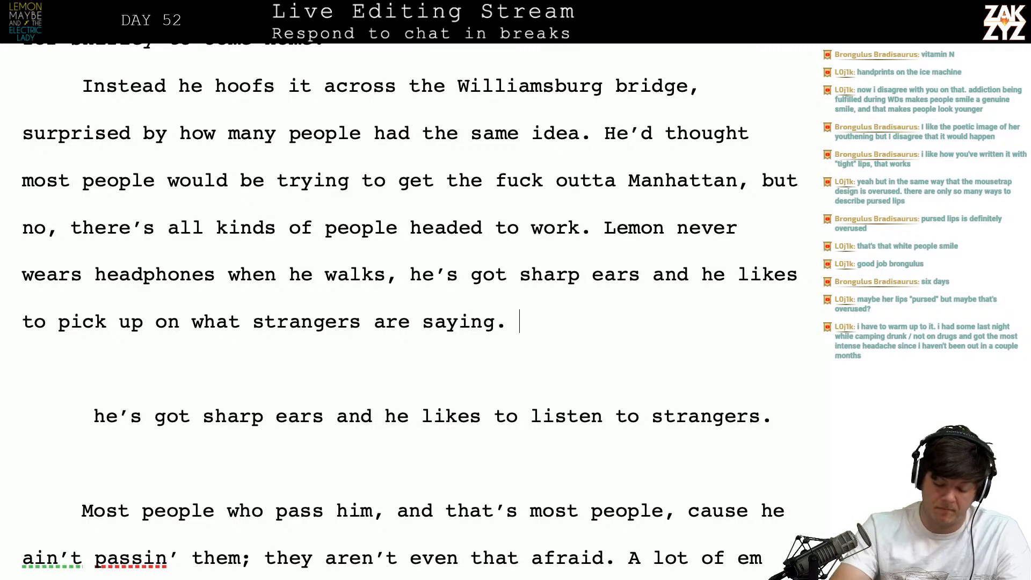
{"action": "type", "text": " Kind"}
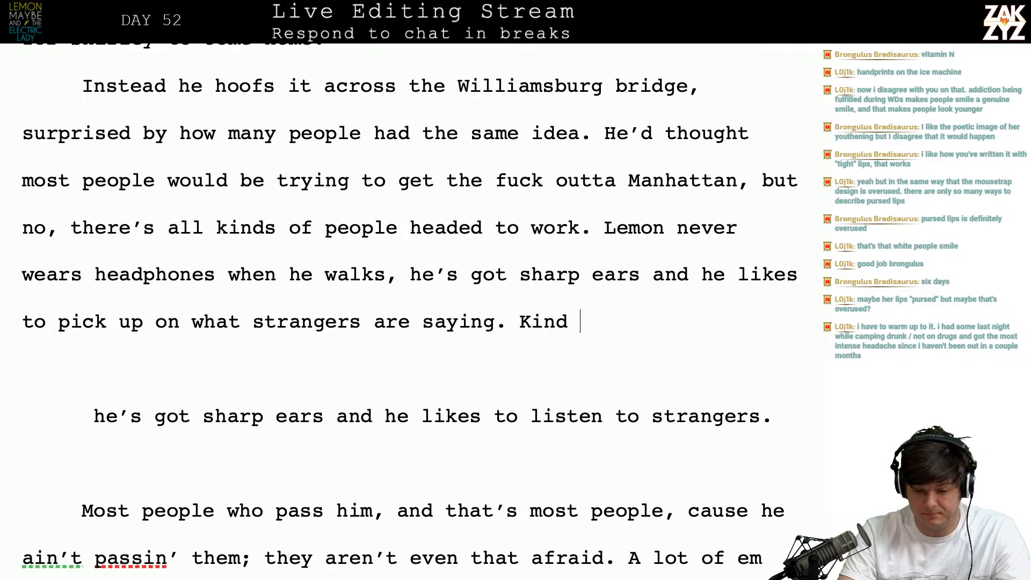
{"action": "key", "text": "BackSpace"}
{"action": "key", "text": "BackSpace"}
{"action": "key", "text": "BackSpace"}
{"action": "key", "text": "BackSpace"}
{"action": "key", "text": "BackSpace"}
{"action": "type", "text": "It'"}
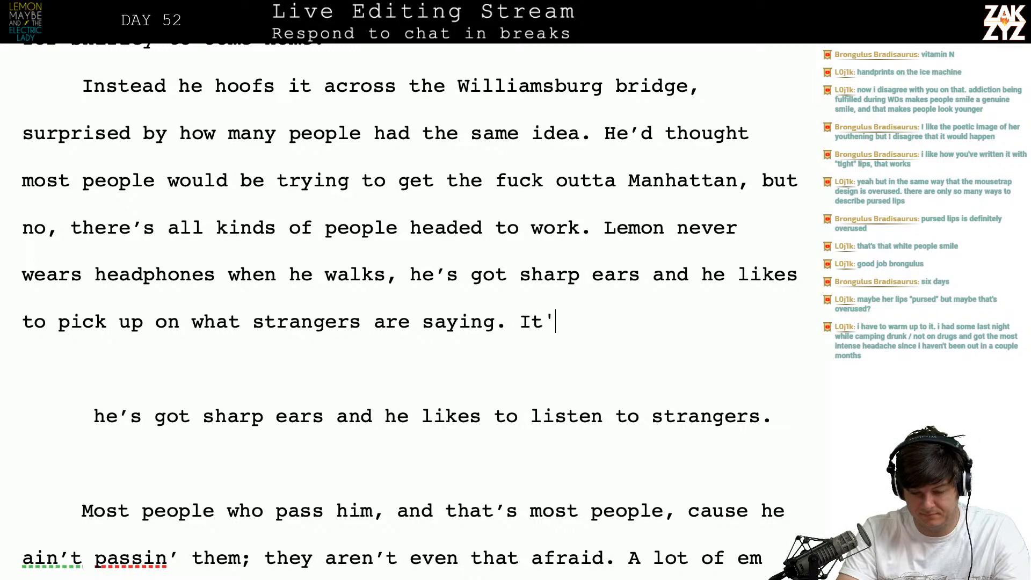
{"action": "type", "text": "s half the reason he tends bar."}
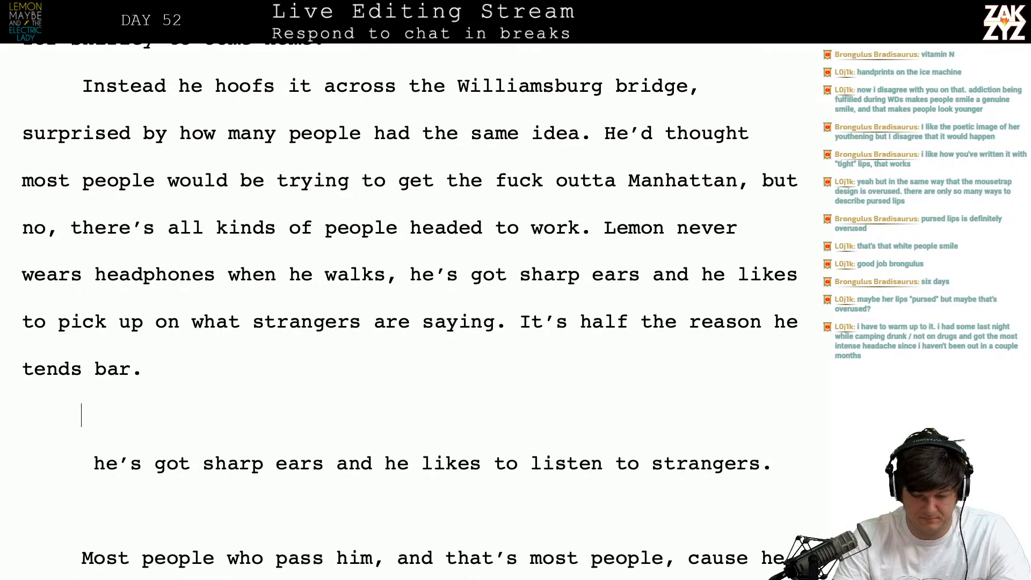
{"action": "scroll", "coordinate": [408, 311], "scroll_direction": "down", "scroll_amount": 2}
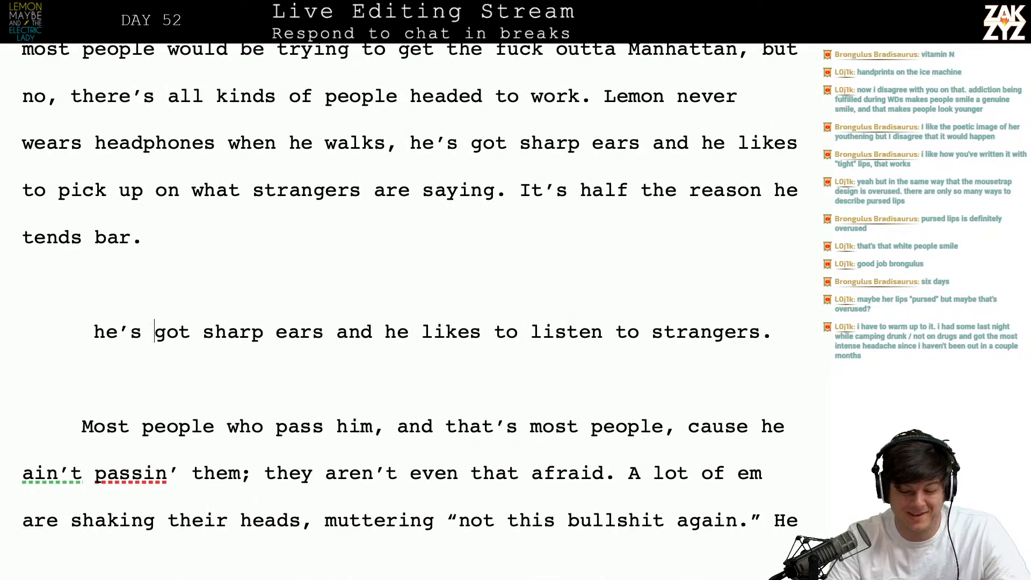
{"action": "scroll", "coordinate": [408, 311], "scroll_direction": "up", "scroll_amount": 2}
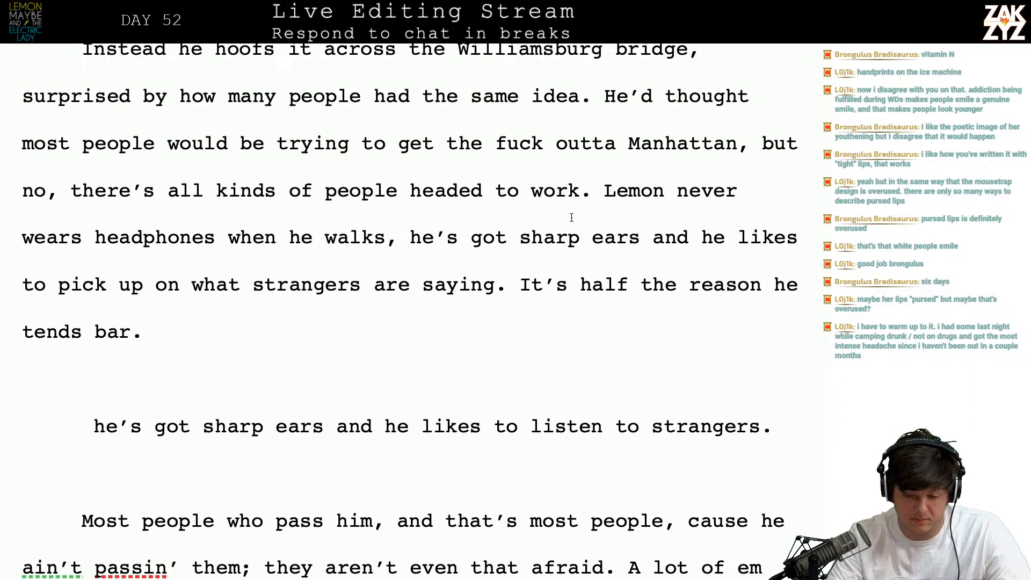
{"action": "left_click", "coordinate": [586, 198]}
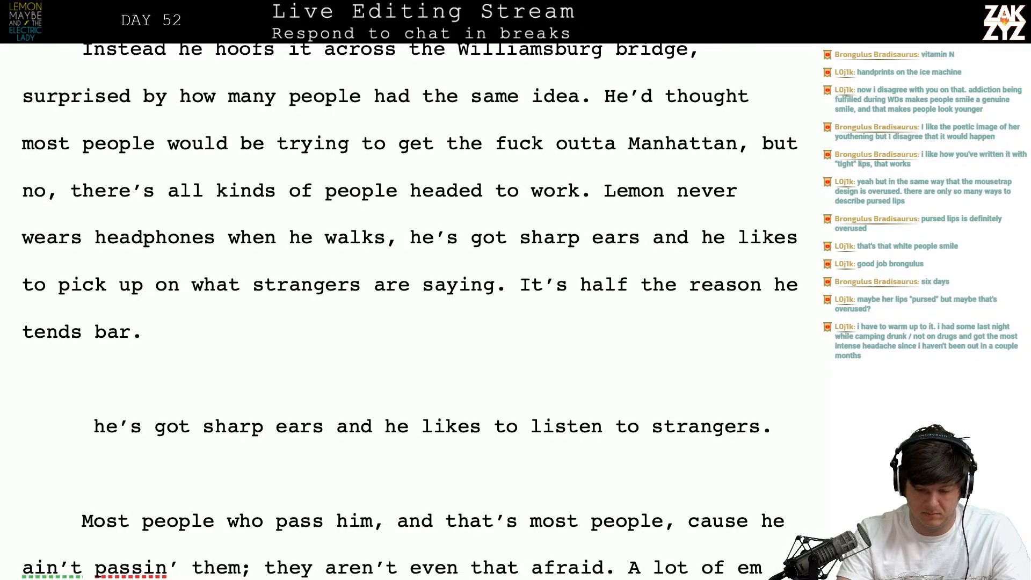
{"action": "type", "text": "Lemon"}
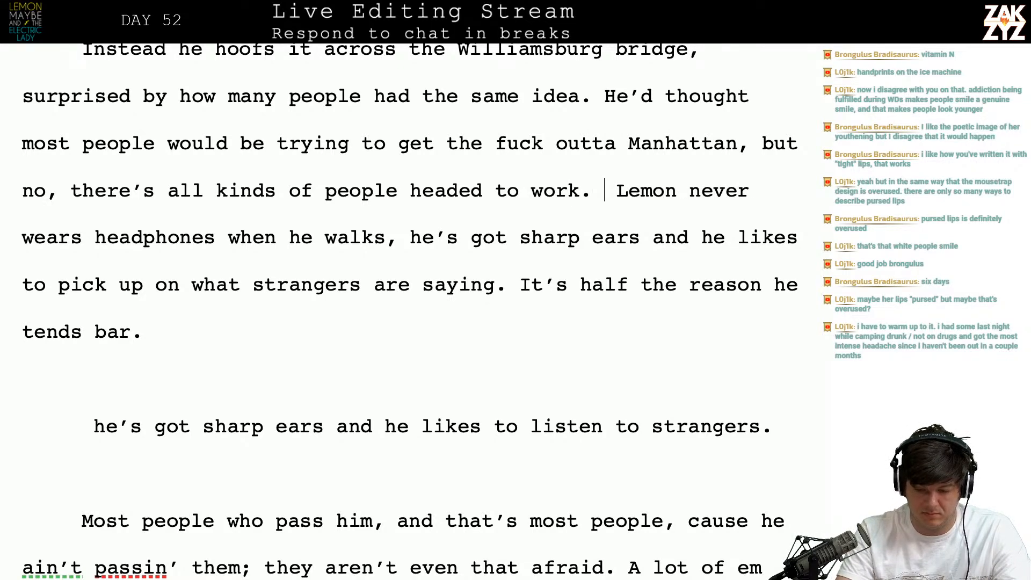
{"action": "key", "text": "BackSpace"}
{"action": "key", "text": "BackSpace"}
{"action": "key", "text": "BackSpace"}
{"action": "key", "text": "BackSpace"}
{"action": "key", "text": "BackSpace"}
{"action": "key", "text": "BackSpace"}
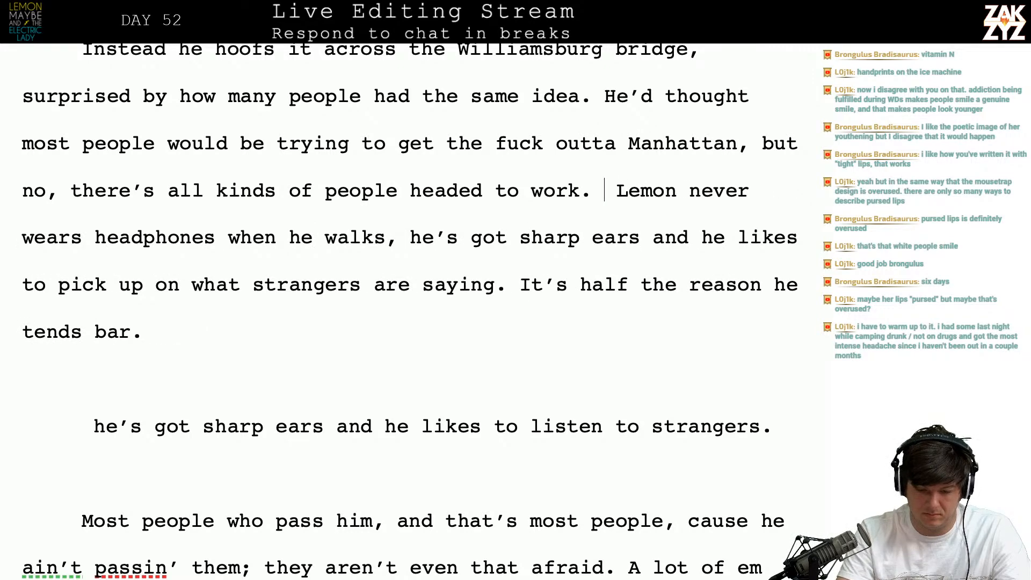
{"action": "key", "text": "Up"}
{"action": "key", "text": "Up"}
{"action": "key", "text": "Right"}
{"action": "key", "text": "Down"}
{"action": "key", "text": "Right"}
{"action": "type", "text": "Lemn"}
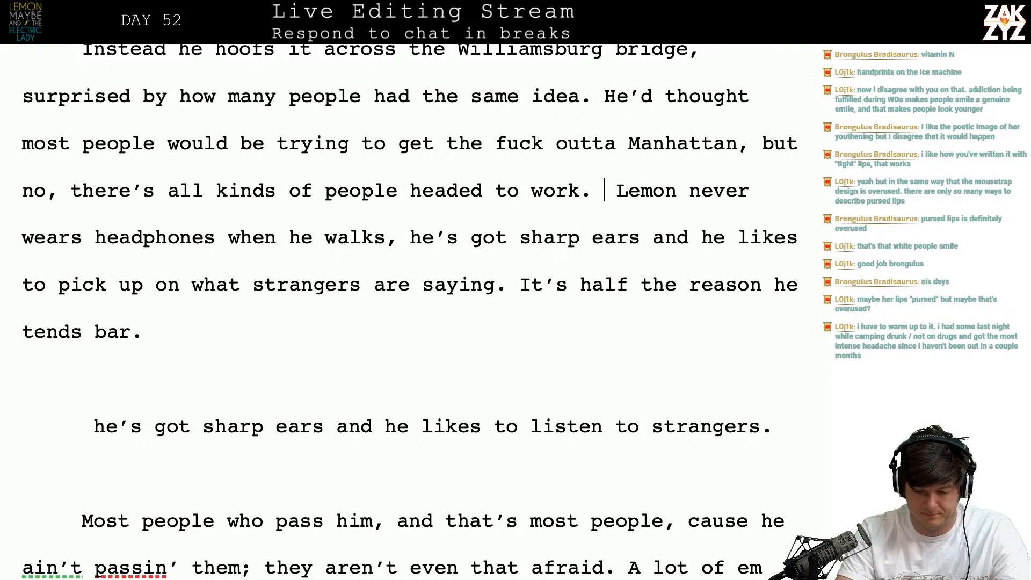
{"action": "key", "text": "BackSpace"}
{"action": "type", "text": "on pays"}
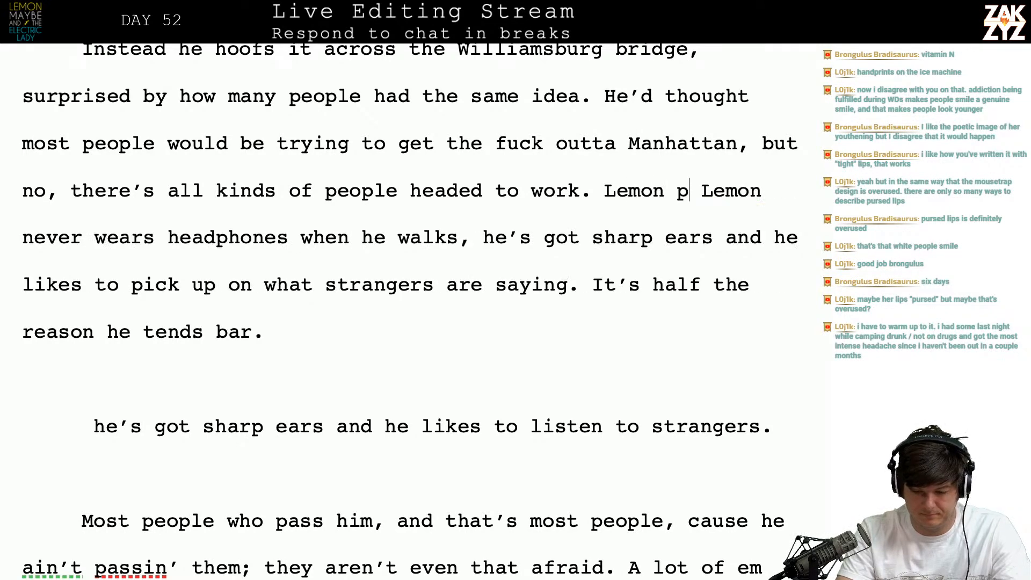
{"action": "key", "text": "BackSpace"}
{"action": "key", "text": "BackSpace"}
{"action": "key", "text": "BackSpace"}
{"action": "key", "text": "BackSpace"}
{"action": "key", "text": "BackSpace"}
{"action": "key", "text": "BackSpace"}
{"action": "key", "text": "BackSpace"}
{"action": "key", "text": "BackSpace"}
{"action": "key", "text": "BackSpace"}
{"action": "key", "text": "BackSpace"}
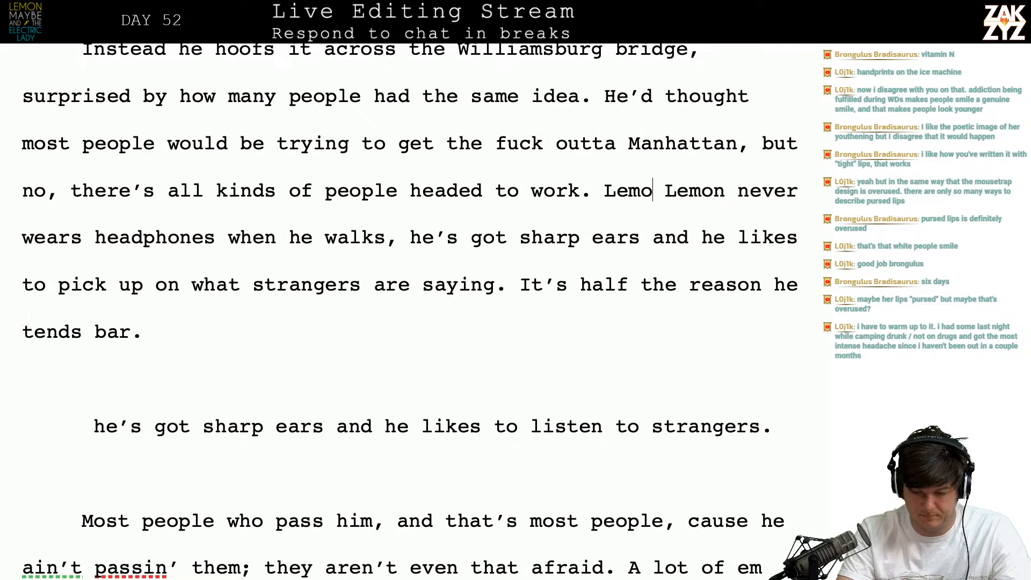
{"action": "key", "text": "BackSpace"}
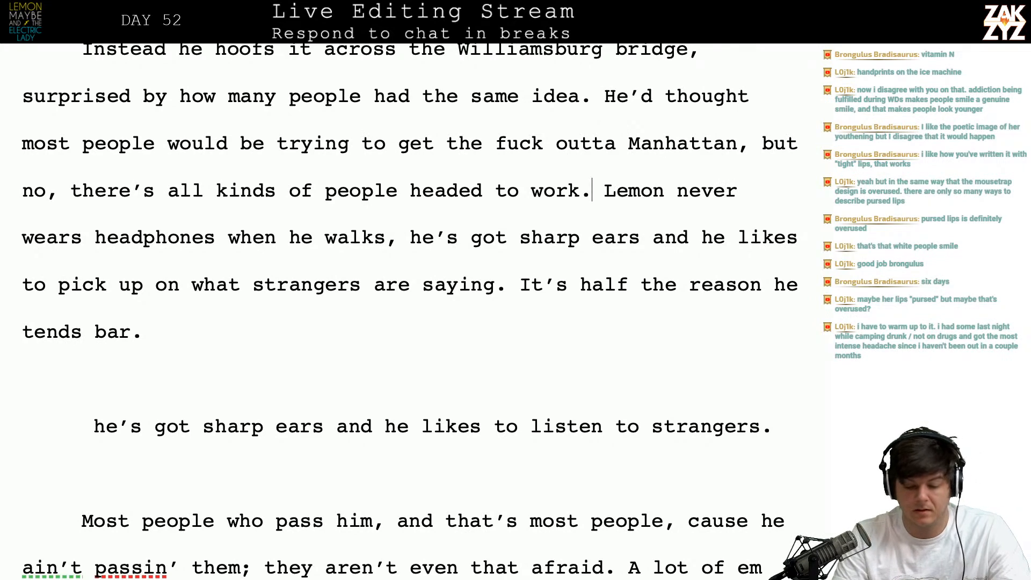
- Replace "pick up" after "he likes to" with "eavesdrop on strangers."
{"action": "scroll", "coordinate": [195, 212], "scroll_direction": "down", "scroll_amount": 1}
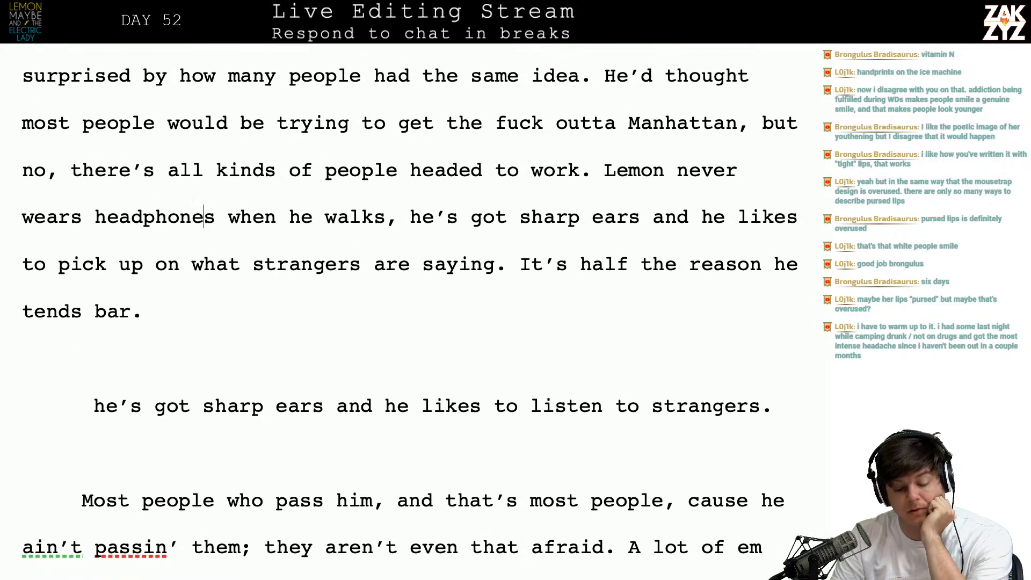
{"action": "left_click", "coordinate": [289, 217]}
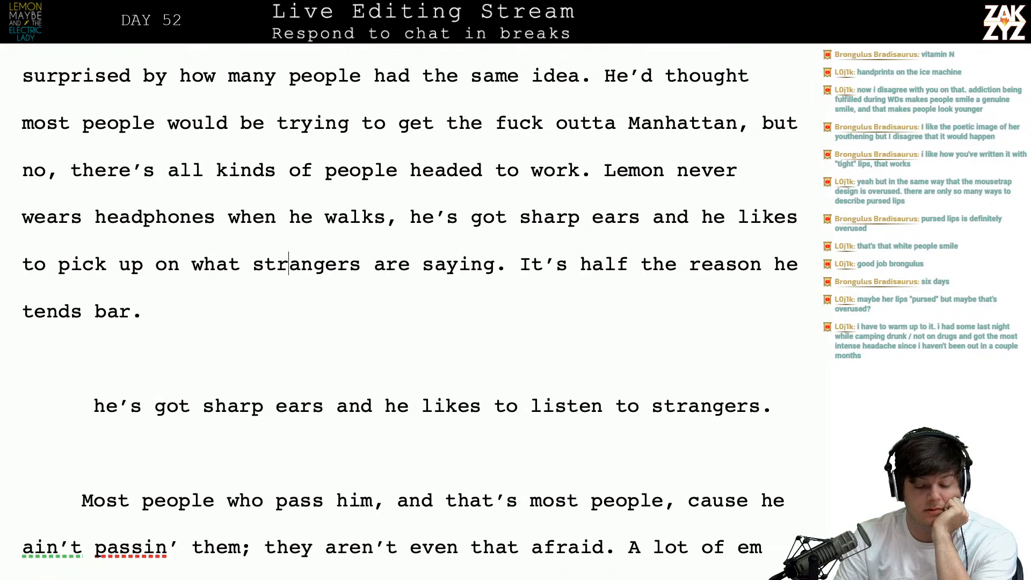
{"action": "key", "text": "Left"}
{"action": "key", "text": "Left"}
{"action": "key", "text": "Left"}
{"action": "key", "text": "Left"}
{"action": "key", "text": "Left"}
{"action": "key", "text": "Left"}
{"action": "key", "text": "Right"}
{"action": "type", "text": "on star"}
{"action": "key", "text": "BackSpace"}
{"action": "key", "text": "BackSpace"}
{"action": "key", "text": "BackSpace"}
{"action": "key", "text": "BackSpace"}
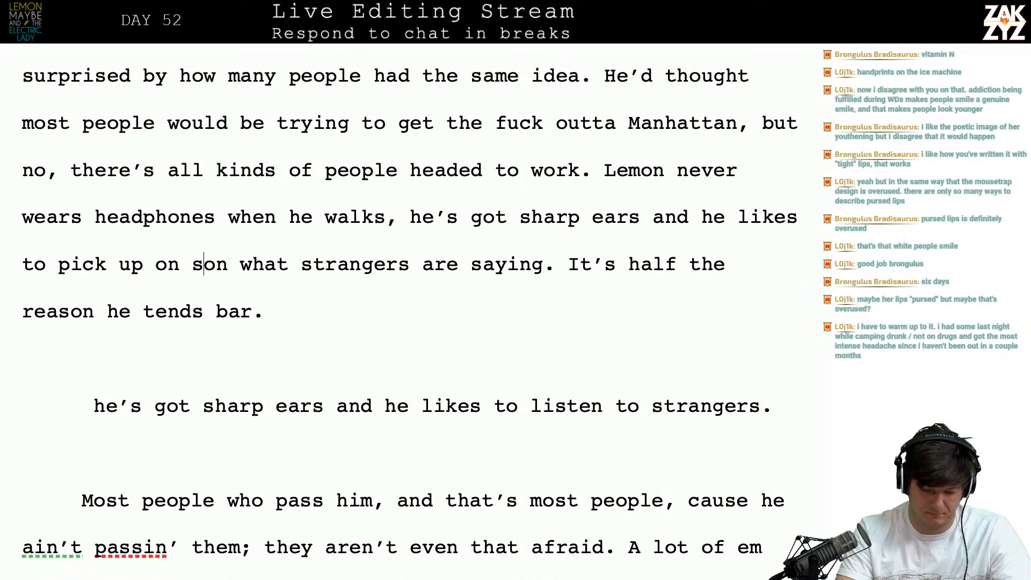
{"action": "key", "text": "BackSpace"}
{"action": "key", "text": "BackSpace"}
{"action": "key", "text": "BackSpace"}
{"action": "key", "text": "BackSpace"}
{"action": "key", "text": "BackSpace"}
{"action": "key", "text": "BackSpace"}
{"action": "key", "text": "BackSpace"}
{"action": "key", "text": "BackSpace"}
{"action": "key", "text": "BackSpace"}
{"action": "key", "text": "BackSpace"}
{"action": "key", "text": "BackSpace"}
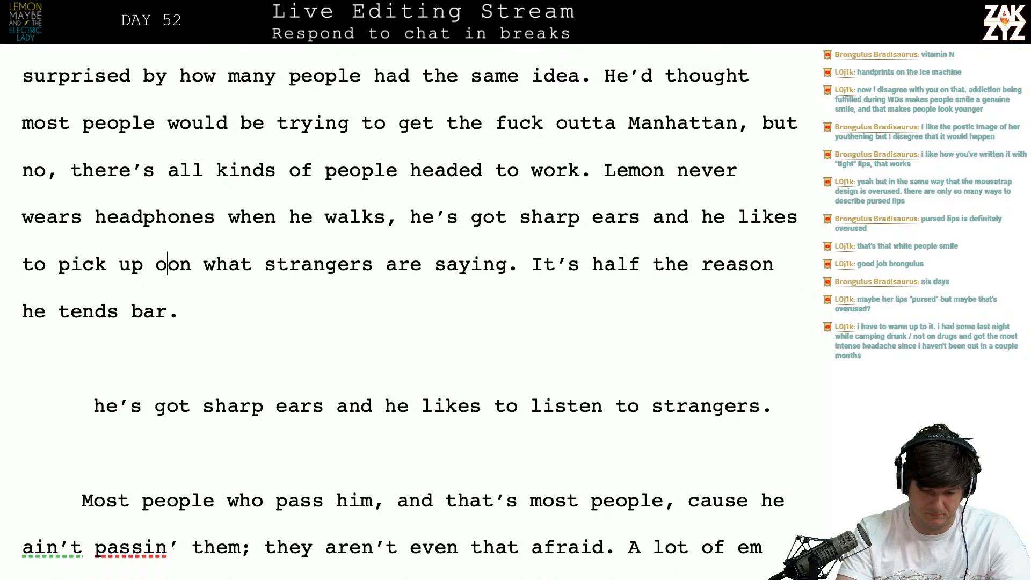
{"action": "type", "text": "e"}
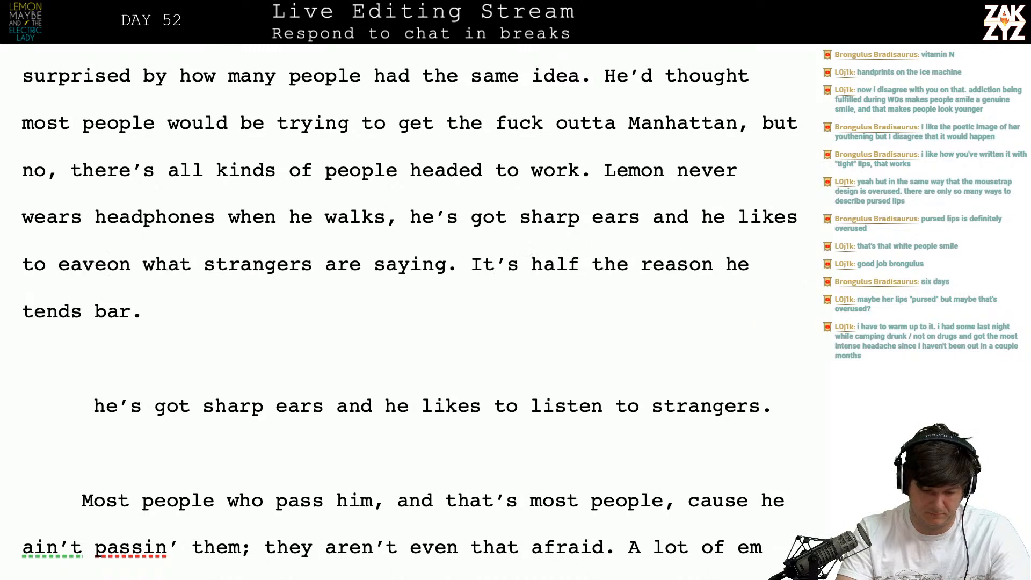
{"action": "type", "text": "avesdrop on stranger"}
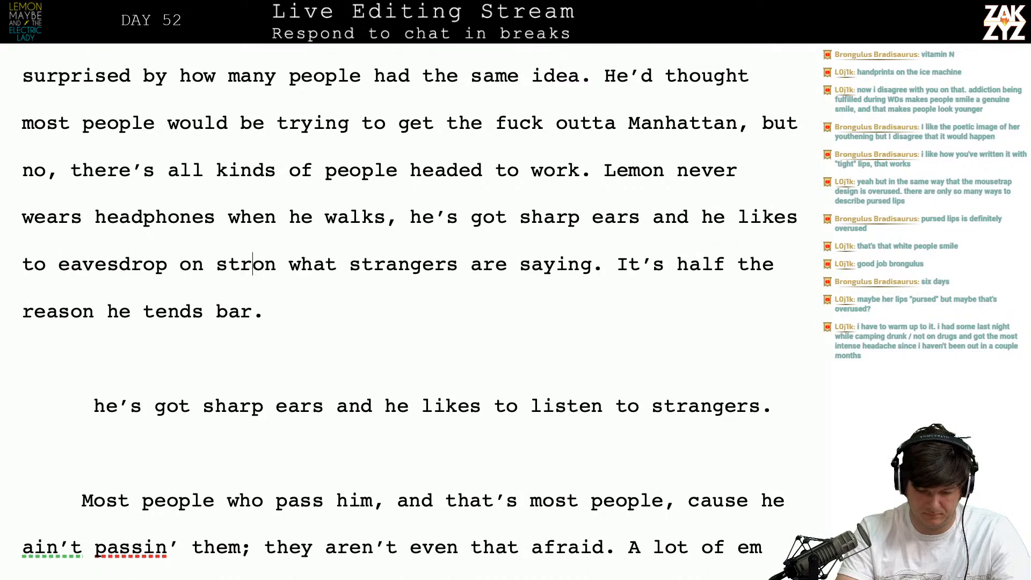
{"action": "type", "text": "s."}
- Delete the leftover "on what strangers are saying." before "It's half the reason he tends bar."
{"action": "key", "text": "shift+Right"}
{"action": "key", "text": "shift+Right"}
{"action": "key", "text": "shift+Right"}
{"action": "key", "text": "shift+Right"}
{"action": "key", "text": "shift+Right"}
{"action": "key", "text": "shift+Right"}
{"action": "key", "text": "shift+Right"}
{"action": "key", "text": "shift+Right"}
{"action": "key", "text": "shift+Right"}
{"action": "key", "text": "shift+Right"}
{"action": "key", "text": "shift+Right"}
{"action": "key", "text": "shift+Right"}
{"action": "key", "text": "shift+Right"}
{"action": "key", "text": "shift+Right"}
{"action": "key", "text": "shift+Right"}
{"action": "key", "text": "shift+Right"}
{"action": "key", "text": "shift+Right"}
{"action": "key", "text": "shift+Right"}
{"action": "key", "text": "shift+Right"}
{"action": "key", "text": "shift+Right"}
{"action": "key", "text": "shift+Right"}
{"action": "key", "text": "shift+Right"}
{"action": "key", "text": "shift+Right"}
{"action": "key", "text": "shift+Right"}
{"action": "key", "text": "shift+Right"}
{"action": "key", "text": "shift+Right"}
{"action": "key", "text": "shift+Right"}
{"action": "key", "text": "shift+Right"}
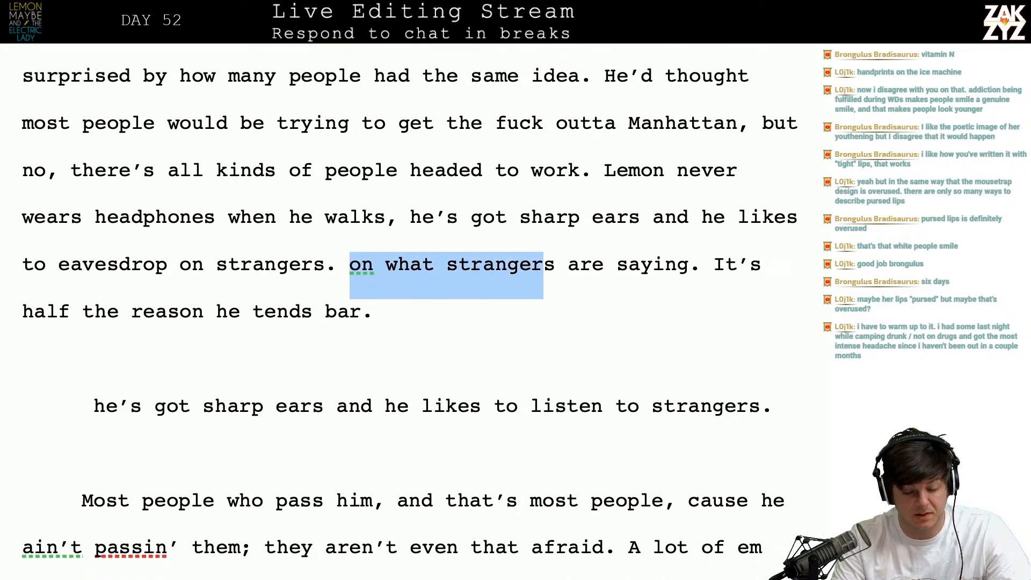
{"action": "key", "text": "shift+Right"}
{"action": "key", "text": "Delete"}
{"action": "key", "text": "Delete"}
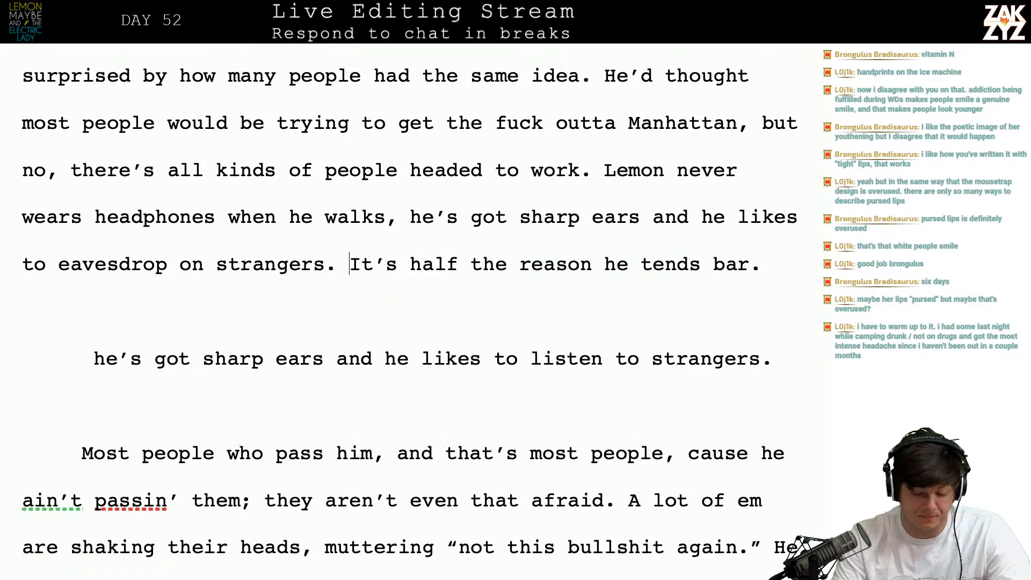
- Delete the spare paragraph "he's got sharp ears and he likes to listen to strangers." with the empty paragraphs around it
{"action": "key", "text": "Down"}
{"action": "key", "text": "Down"}
{"action": "key", "text": "Up"}
{"action": "key", "text": "shift+Down"}
{"action": "key", "text": "shift+Down"}
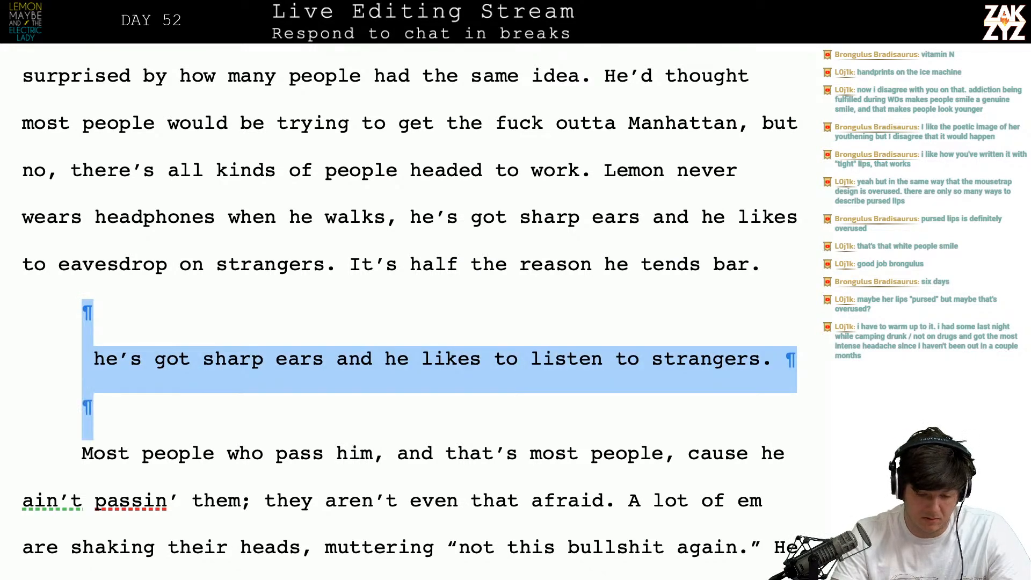
{"action": "key", "text": "Delete"}
- Insert "He gets an earful as he's huffing and puffing over the bridge." before "Most people who pass him"
{"action": "type", "text": "He "}
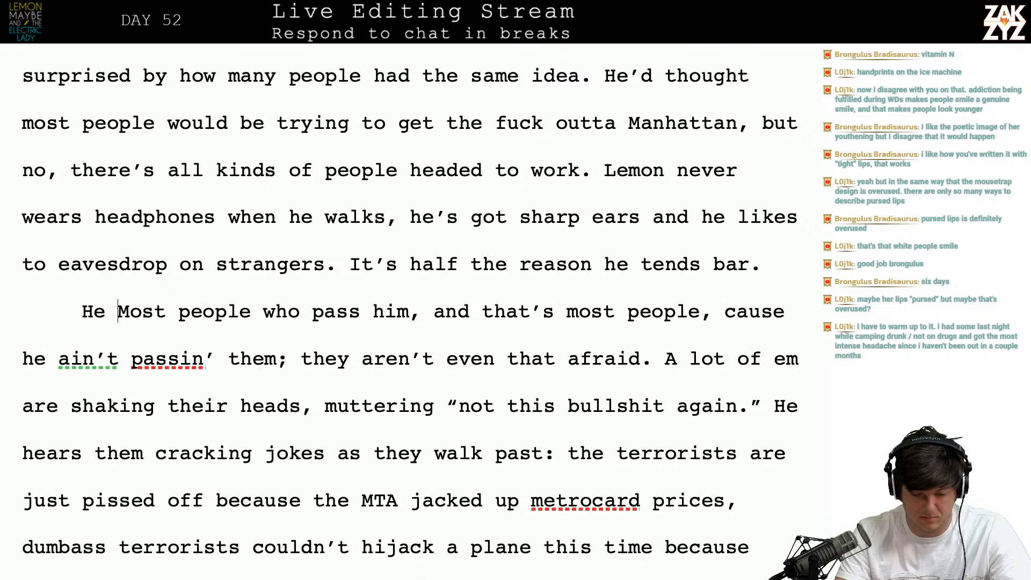
{"action": "type", "text": "gets an"}
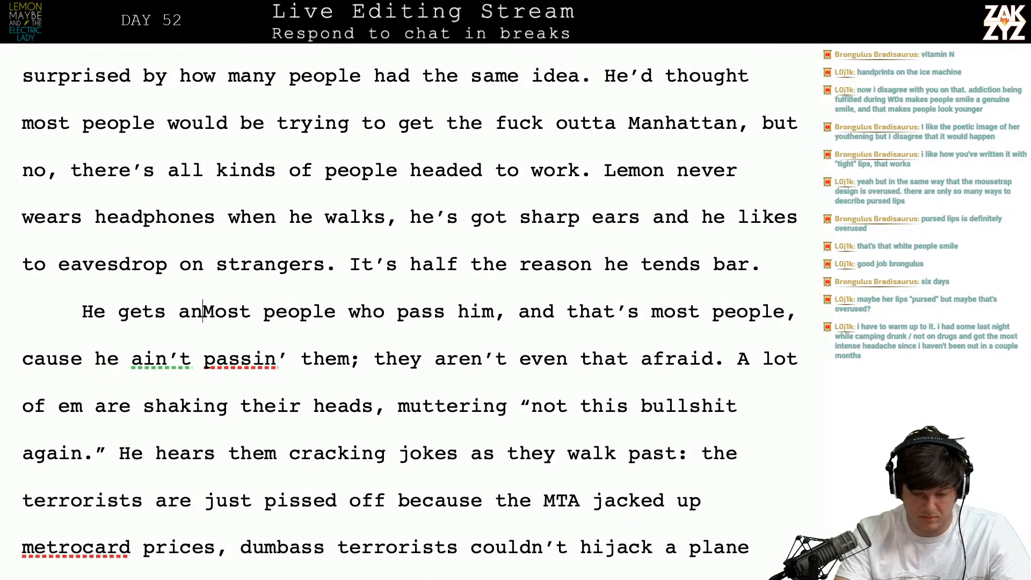
{"action": "type", "text": " earful a"}
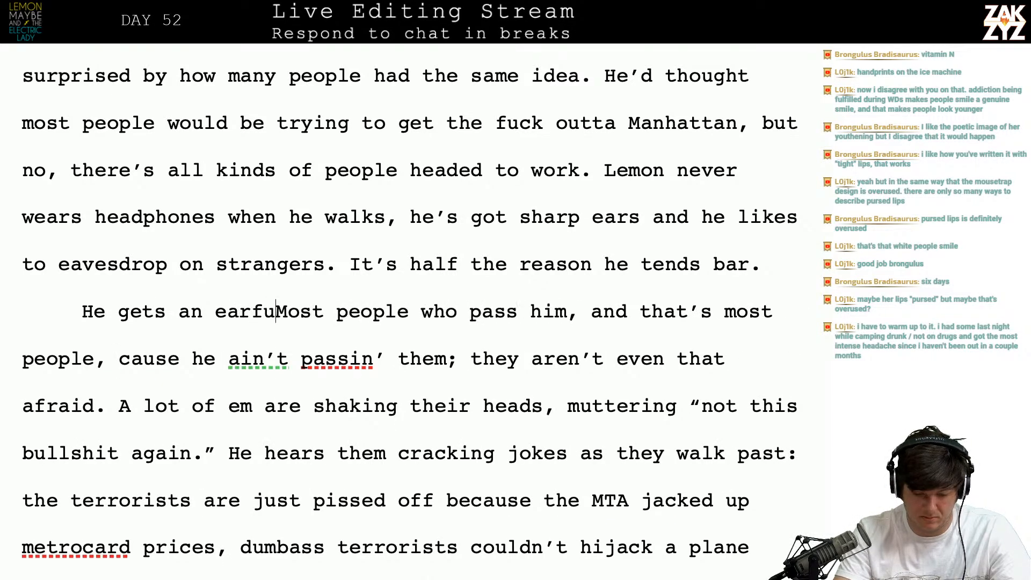
{"action": "type", "text": "s he's pu"}
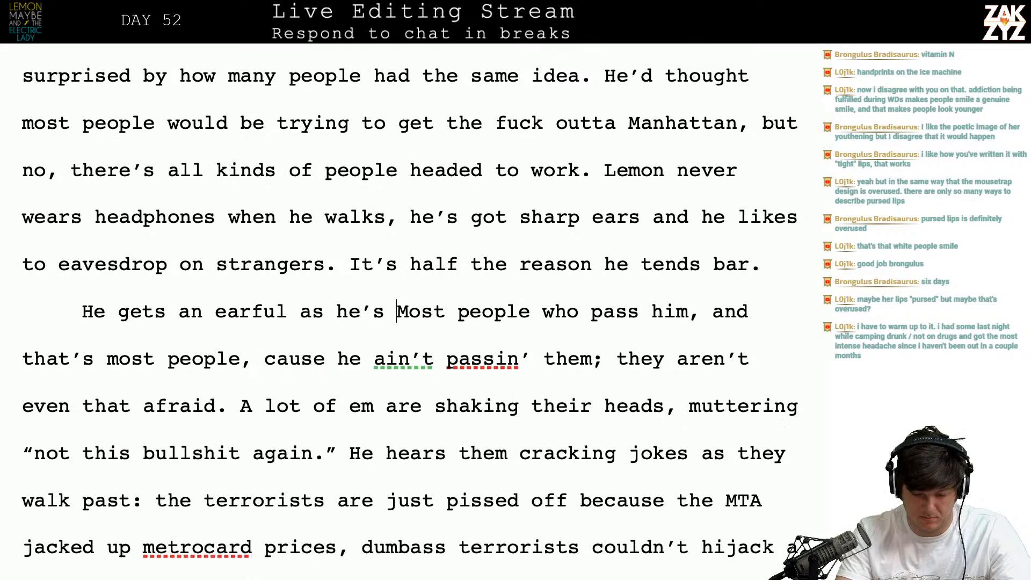
{"action": "key", "text": "BackSpace"}
{"action": "key", "text": "BackSpace"}
{"action": "type", "text": "huffing and puf"}
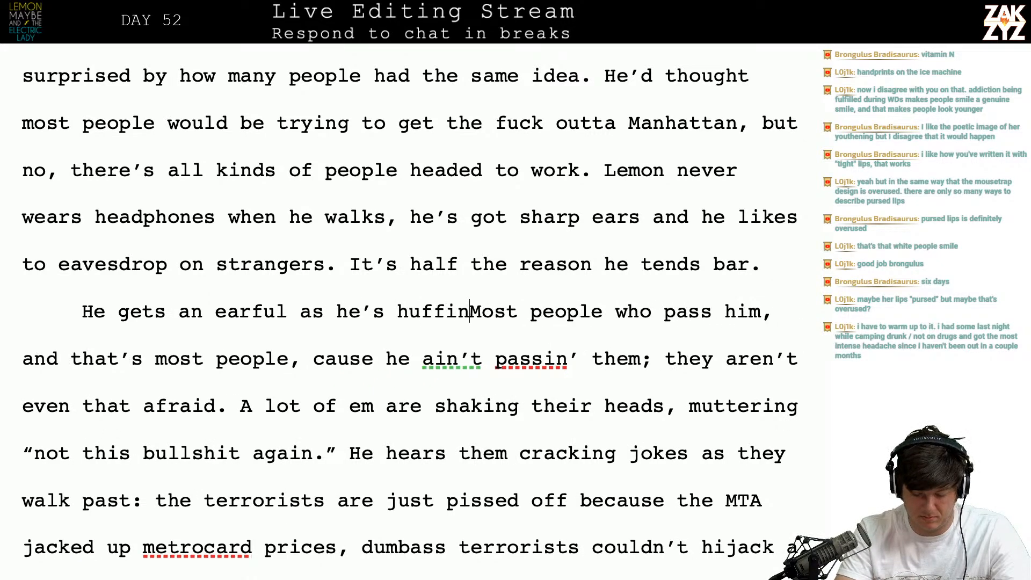
{"action": "type", "text": "fing over the brid"}
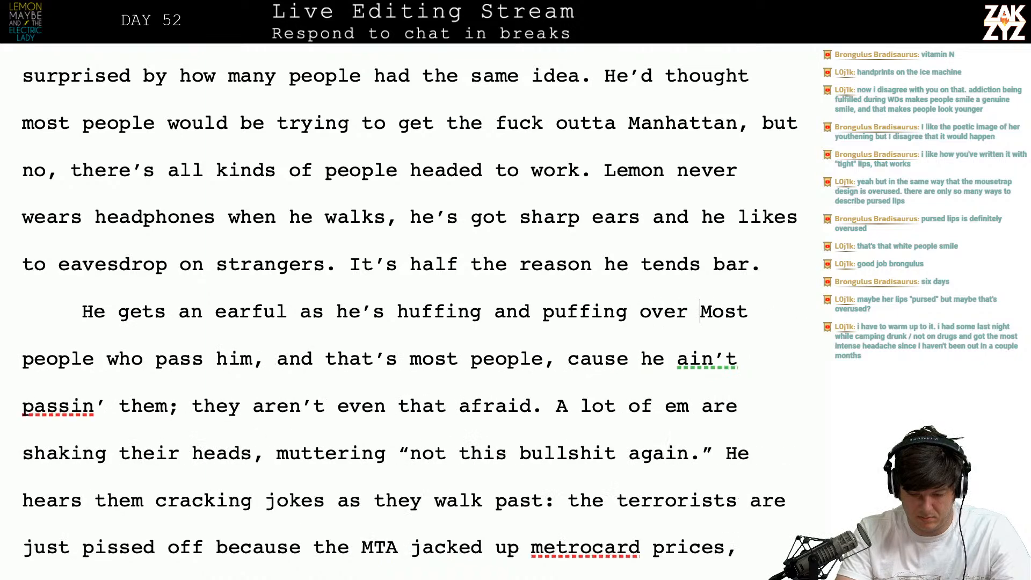
{"action": "type", "text": "ge."}
- Read through the sentence "Most people who pass him" up to "they aren't even that afraid" to check its wording and punctuation
{"action": "key", "text": "Up"}
{"action": "key", "text": "Right"}
{"action": "key", "text": "Right"}
{"action": "key", "text": "Down"}
{"action": "key", "text": "Left"}
{"action": "key", "text": "Right"}
{"action": "key", "text": "Right"}
{"action": "key", "text": "Right"}
{"action": "key", "text": "Right"}
{"action": "key", "text": "Right"}
{"action": "key", "text": "Right"}
{"action": "key", "text": "Right"}
{"action": "key", "text": "Right"}
{"action": "key", "text": "Right"}
{"action": "key", "text": "Right"}
{"action": "key", "text": "Right"}
{"action": "key", "text": "Right"}
{"action": "key", "text": "Right"}
{"action": "key", "text": "Right"}
{"action": "key", "text": "Right"}
{"action": "key", "text": "Right"}
{"action": "key", "text": "Right"}
{"action": "key", "text": "Right"}
{"action": "key", "text": "Right"}
{"action": "key", "text": "Right"}
{"action": "key", "text": "Right"}
{"action": "key", "text": "Right"}
{"action": "key", "text": "Right"}
{"action": "key", "text": "Right"}
{"action": "key", "text": "Right"}
{"action": "key", "text": "Right"}
{"action": "key", "text": "Right"}
{"action": "key", "text": "Right"}
{"action": "key", "text": "Left"}
{"action": "key", "text": "Left"}
{"action": "key", "text": "Left"}
{"action": "key", "text": "Left"}
{"action": "key", "text": "Left"}
{"action": "key", "text": "Left"}
{"action": "key", "text": "Left"}
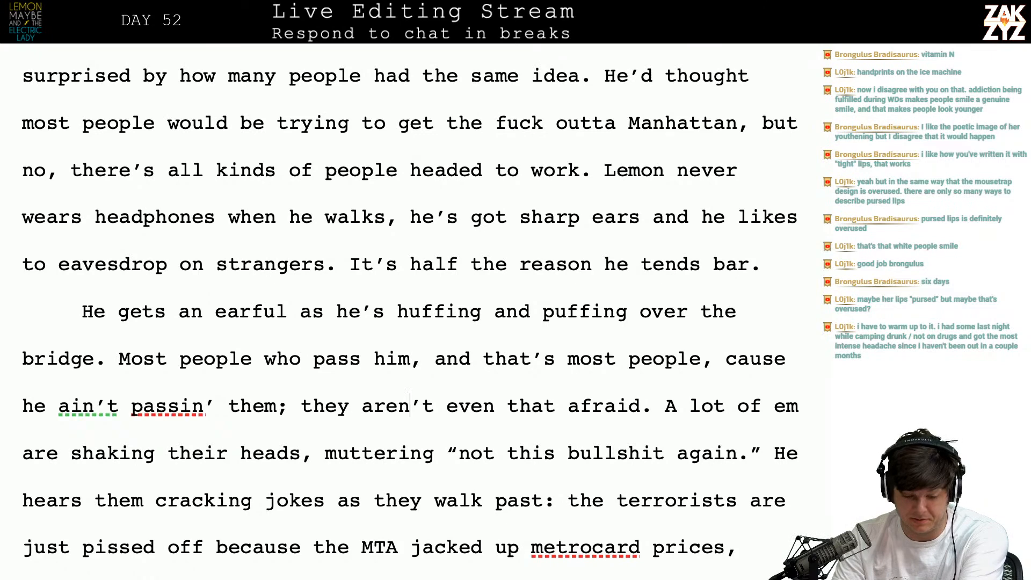
{"action": "key", "text": "Left"}
{"action": "key", "text": "Left"}
{"action": "key", "text": "Left"}
{"action": "key", "text": "Left"}
{"action": "key", "text": "Left"}
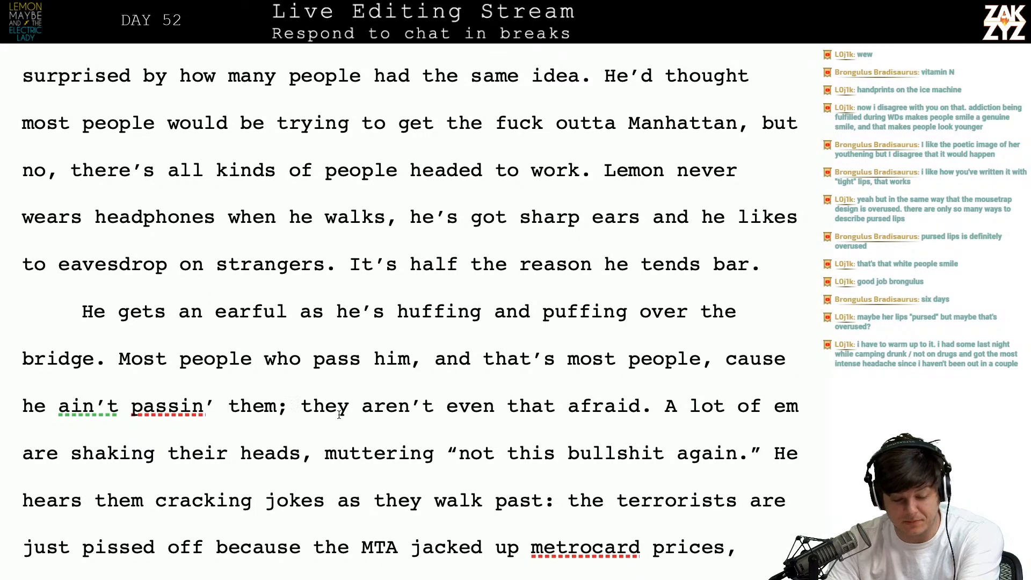
{"action": "left_click", "coordinate": [354, 404]}
{"action": "key", "text": "BackSpace"}
{"action": "key", "text": "BackSpace"}
{"action": "key", "text": "BackSpace"}
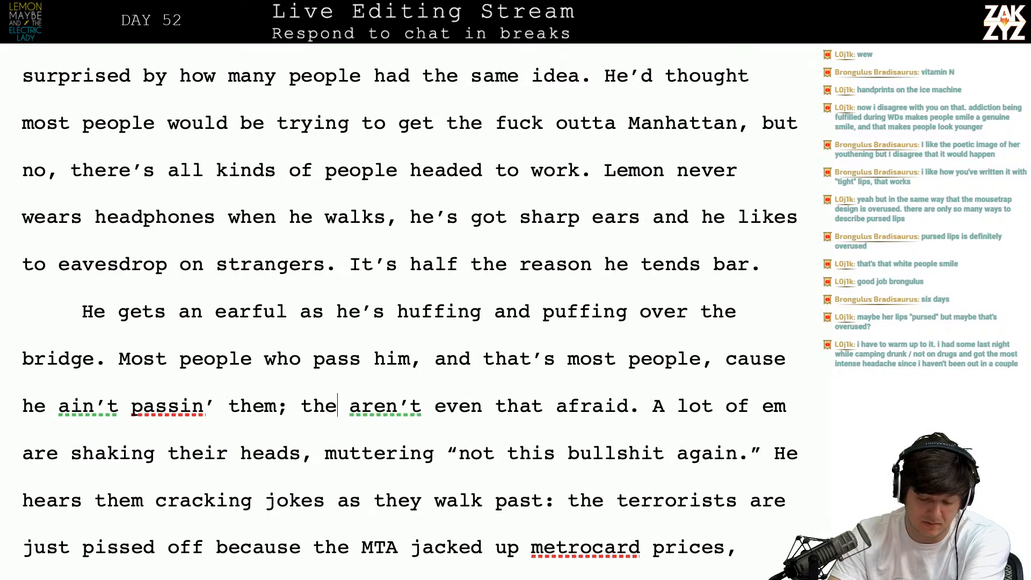
{"action": "type", "text": "hey"}
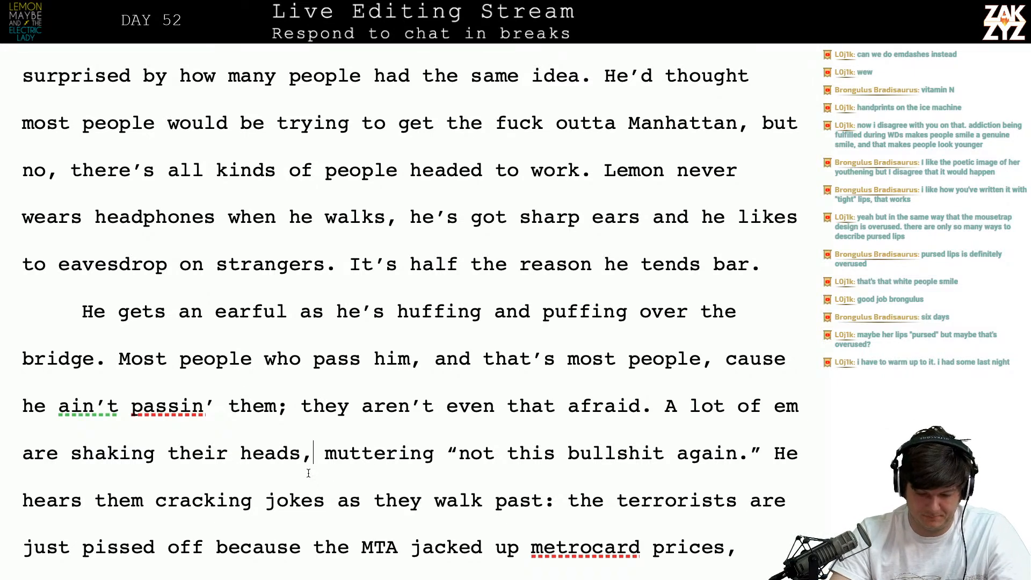
- Insert "about the bombing" after "A lot of em are shaking their heads", ahead of the comma
{"action": "type", "text": "about the bomb"}
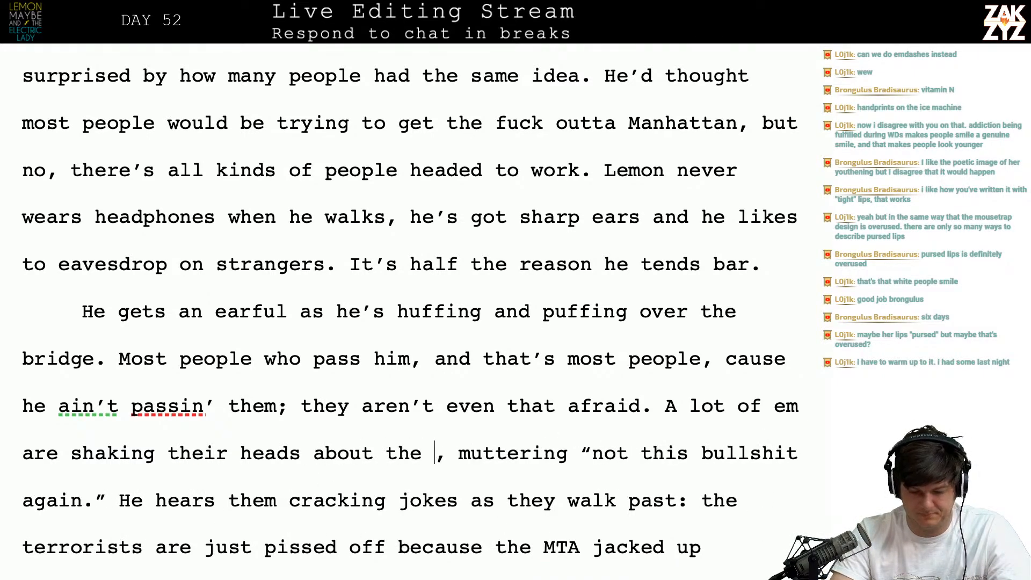
{"action": "type", "text": "ing"}
{"action": "key", "text": "BackSpace"}
{"action": "key", "text": "BackSpace"}
{"action": "key", "text": "BackSpace"}
{"action": "type", "text": "ing"}
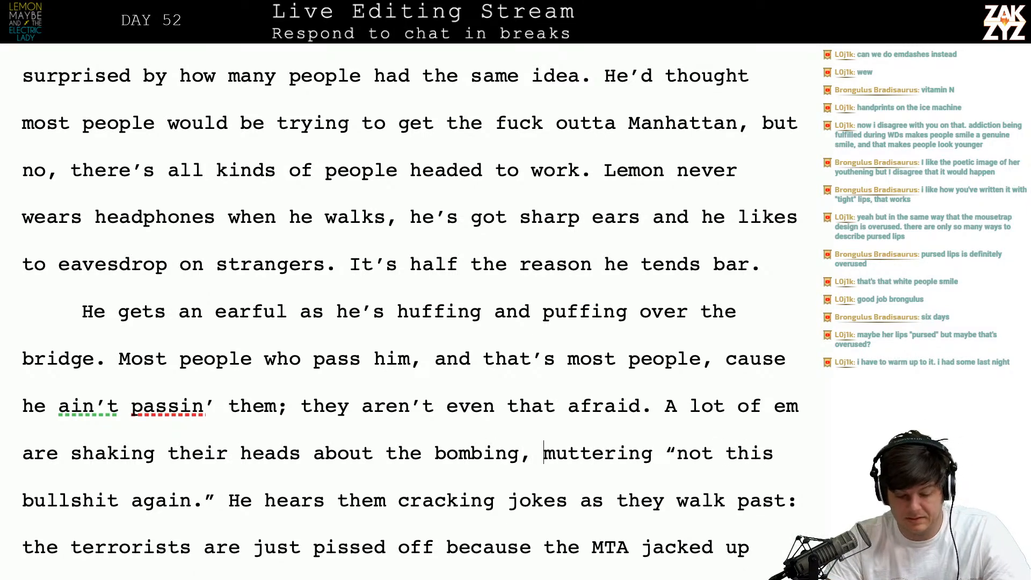
- Read on through the muttering quote and the terrorist jokes that continue onto the following page
{"action": "key", "text": "Right"}
{"action": "key", "text": "Right"}
{"action": "key", "text": "Right"}
{"action": "key", "text": "Right"}
{"action": "key", "text": "Right"}
{"action": "key", "text": "Right"}
{"action": "key", "text": "Right"}
{"action": "key", "text": "Right"}
{"action": "key", "text": "Right"}
{"action": "key", "text": "Right"}
{"action": "key", "text": "Right"}
{"action": "key", "text": "Right"}
{"action": "key", "text": "Right"}
{"action": "key", "text": "Right"}
{"action": "key", "text": "Down"}
{"action": "key", "text": "Up"}
{"action": "key", "text": "Right"}
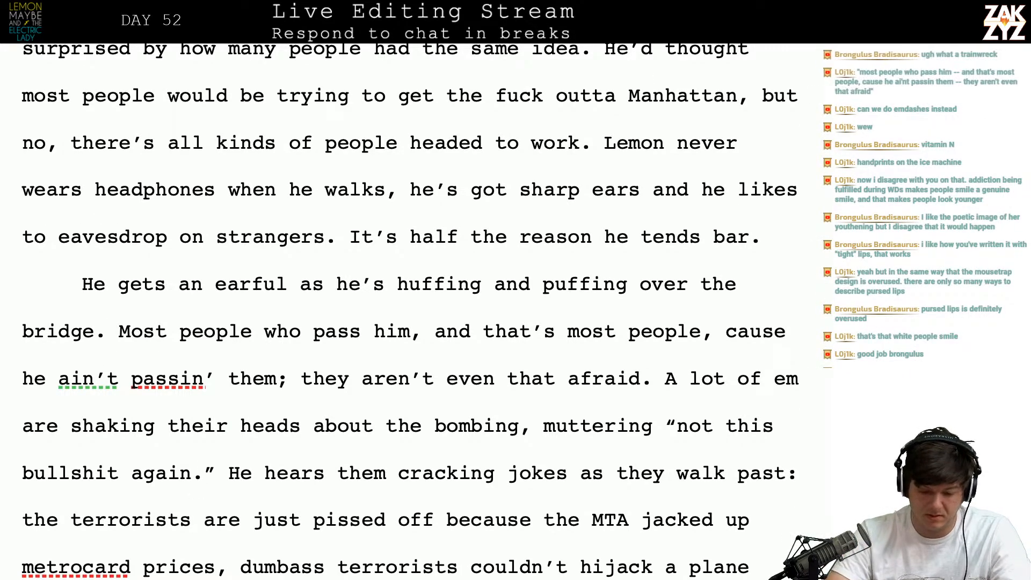
{"action": "left_click", "coordinate": [361, 426]}
{"action": "key", "text": "Right"}
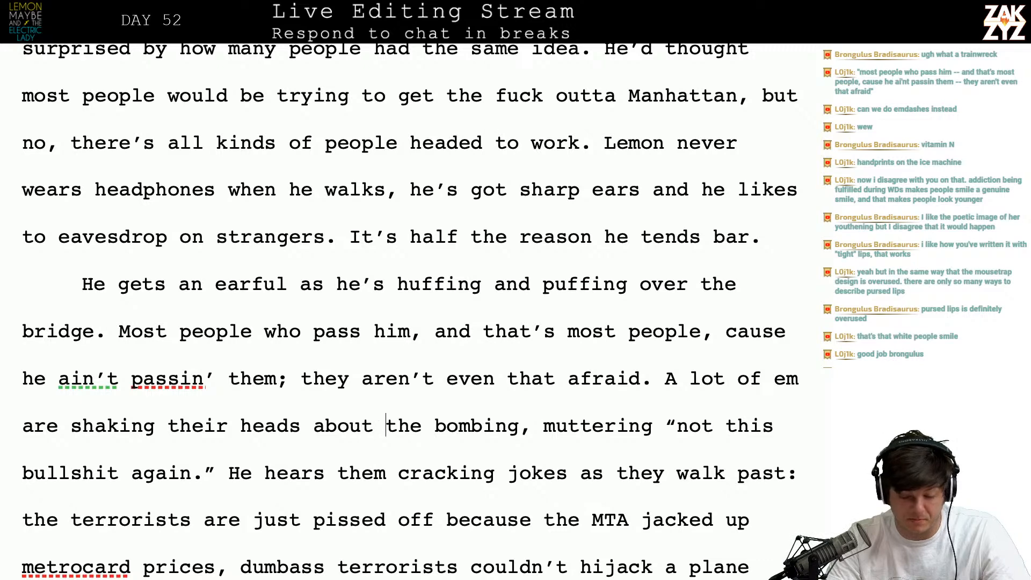
{"action": "key", "text": "Down"}
{"action": "key", "text": "Down"}
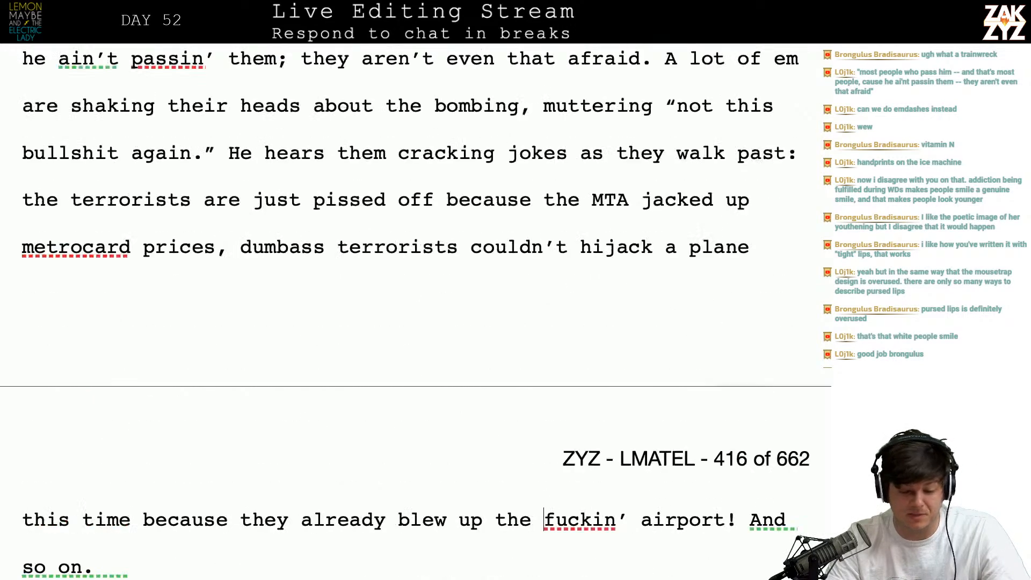
{"action": "key", "text": "Up"}
{"action": "key", "text": "Up"}
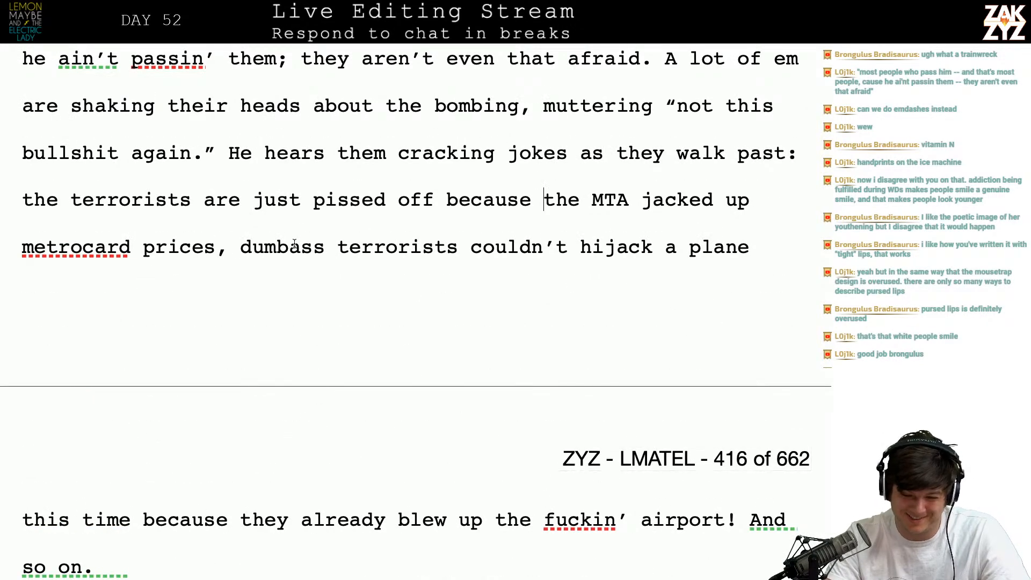
- Replace "He" with "Lemon" at the start of the sentence "hears them cracking jokes"
{"action": "left_click", "coordinate": [252, 153]}
{"action": "key", "text": "BackSpace"}
{"action": "key", "text": "BackSpace"}
{"action": "type", "text": "Lemon"}
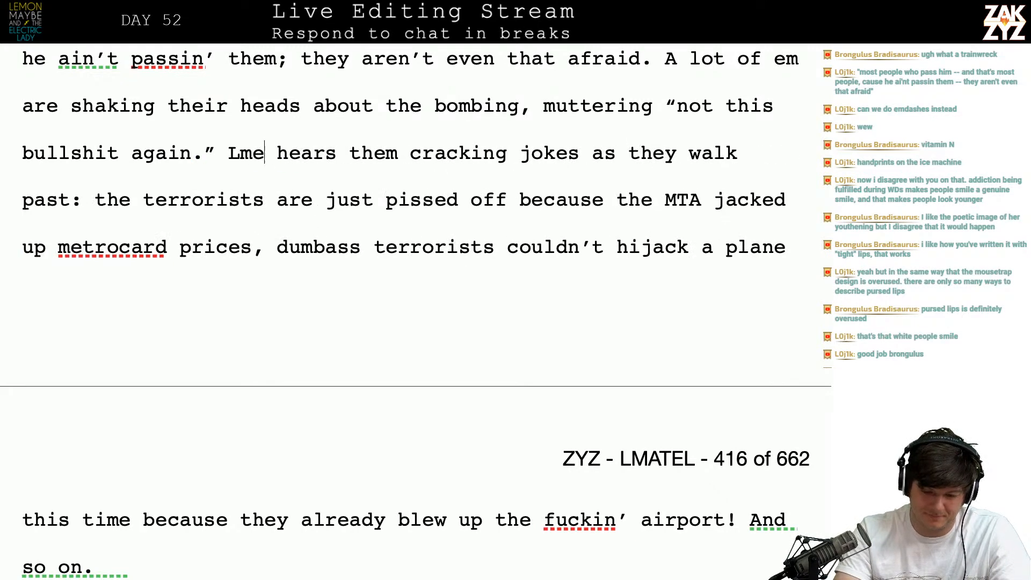
- Insert "some variant of" between "muttering" and the quote "not this bullshit again."
{"action": "left_click", "coordinate": [651, 107]}
{"action": "type", "text": "some "}
{"action": "type", "text": "variant of “not this bullshit again.” Lemon hears them cracking"}
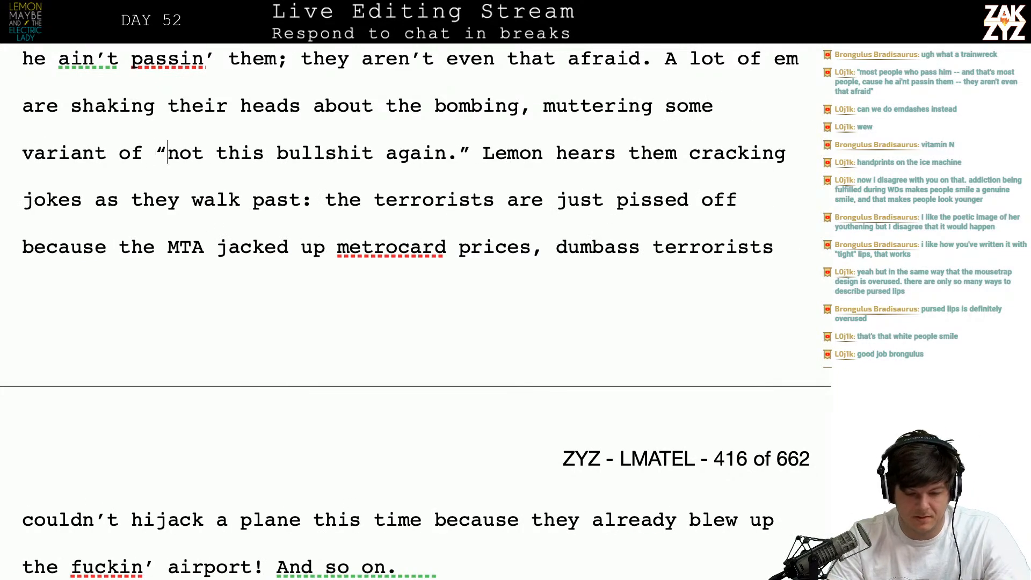
- End the sentence after "cracking jokes" with a period, removing "as they walk past:" and starting a new sentence with "The terrorists"
{"action": "key", "text": "Up"}
{"action": "key", "text": "Up"}
{"action": "key", "text": "Up"}
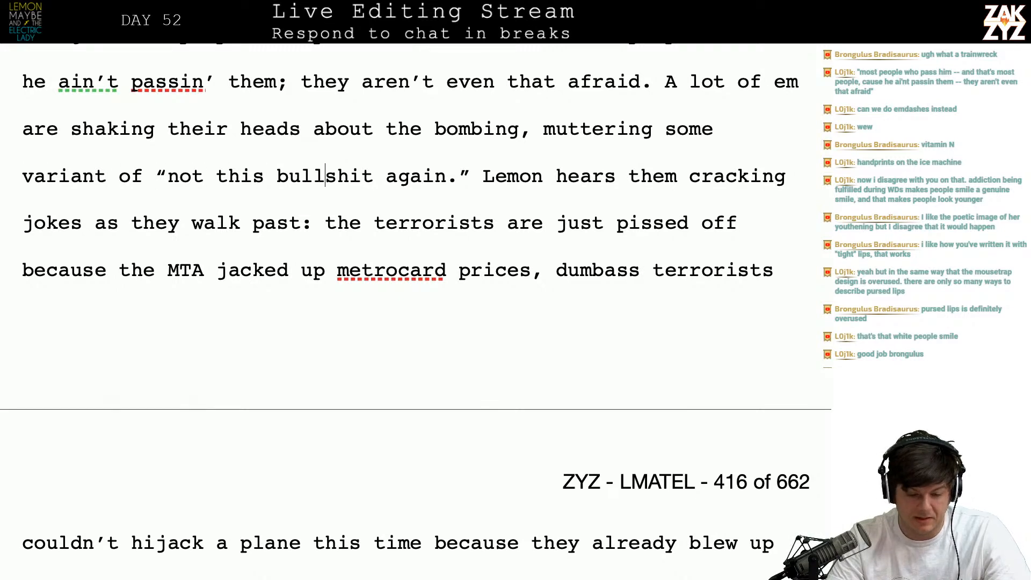
{"action": "key", "text": "Left"}
{"action": "key", "text": "Left"}
{"action": "key", "text": "Left"}
{"action": "key", "text": "Left"}
{"action": "key", "text": "Left"}
{"action": "key", "text": "Left"}
{"action": "key", "text": "Left"}
{"action": "key", "text": "Left"}
{"action": "key", "text": "Left"}
{"action": "key", "text": "Left"}
{"action": "key", "text": "Left"}
{"action": "key", "text": "Left"}
{"action": "key", "text": "Left"}
{"action": "key", "text": "Left"}
{"action": "key", "text": "Left"}
{"action": "key", "text": "Left"}
{"action": "key", "text": "Left"}
{"action": "key", "text": "Left"}
{"action": "key", "text": "Left"}
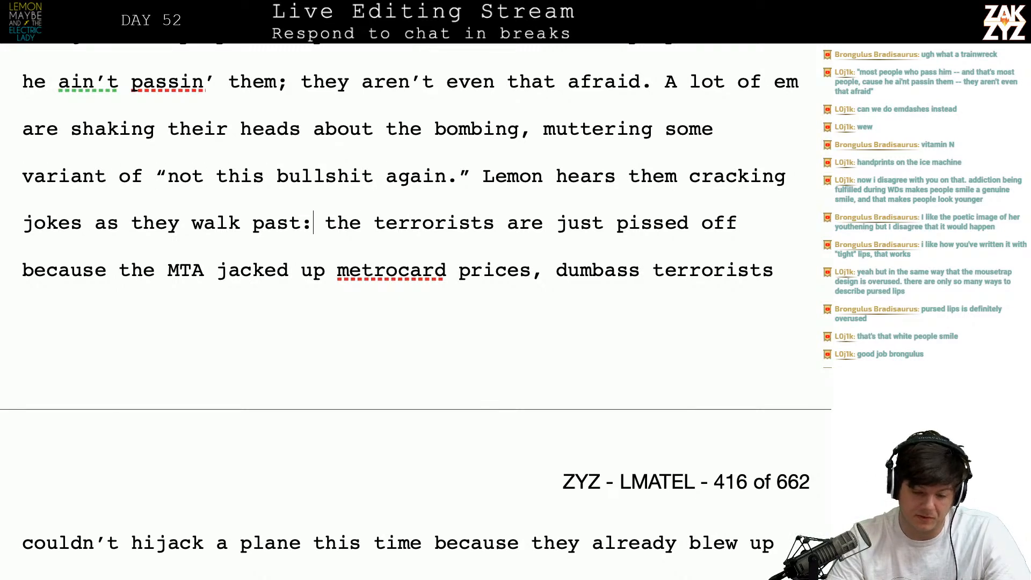
{"action": "key", "text": "Left"}
{"action": "key", "text": "Left"}
{"action": "key", "text": "Left"}
{"action": "key", "text": "Left"}
{"action": "key", "text": "Left"}
{"action": "key", "text": "Left"}
{"action": "key", "text": "Left"}
{"action": "key", "text": "Left"}
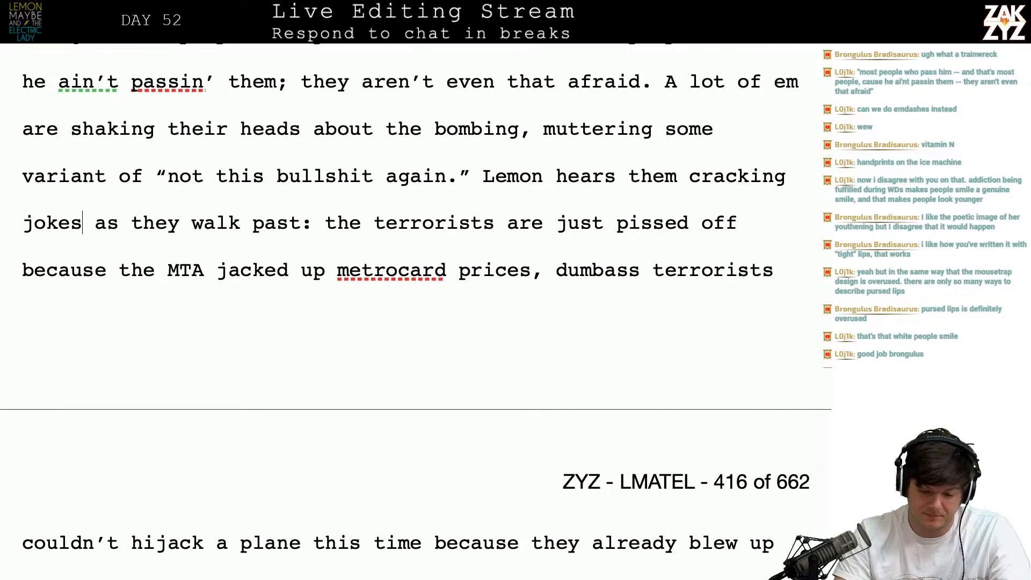
{"action": "type", "text": "."}
{"action": "key", "text": "shift+Right"}
{"action": "key", "text": "shift+Right"}
{"action": "key", "text": "shift+Right"}
{"action": "key", "text": "shift+Right"}
{"action": "key", "text": "shift+Right"}
{"action": "key", "text": "shift+Right"}
{"action": "key", "text": "shift+Right"}
{"action": "key", "text": "shift+Right"}
{"action": "key", "text": "shift+Right"}
{"action": "key", "text": "shift+Right"}
{"action": "key", "text": "shift+Right"}
{"action": "key", "text": "shift+Right"}
{"action": "key", "text": "shift+Right"}
{"action": "key", "text": "shift+Right"}
{"action": "key", "text": "shift+Right"}
{"action": "key", "text": "shift+Right"}
{"action": "key", "text": "shift+Right"}
{"action": "key", "text": "shift+Right"}
{"action": "key", "text": "shift+Right"}
{"action": "key", "text": "shift+Right"}
{"action": "key", "text": "shift+Right"}
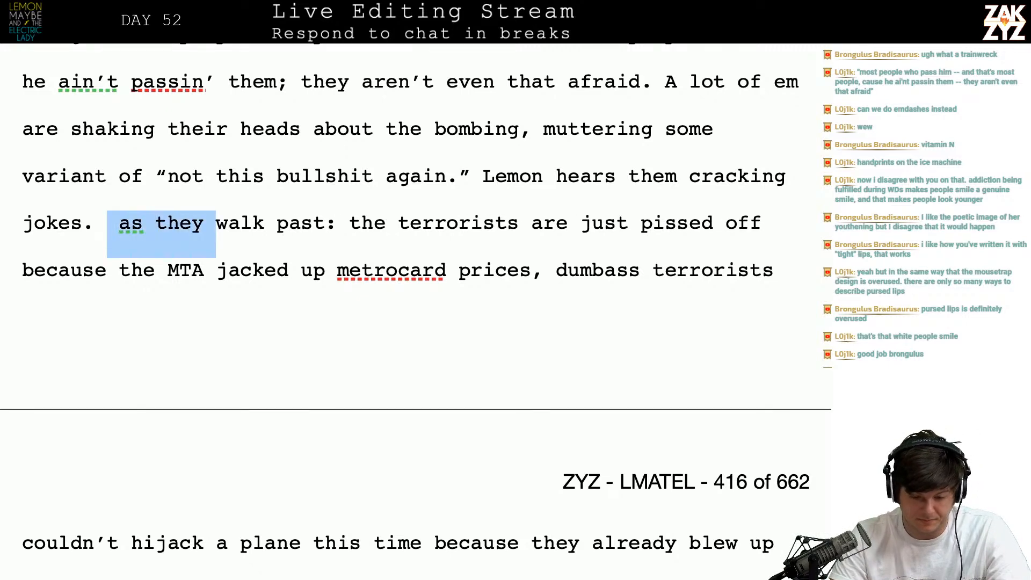
{"action": "type", "text": "T"}
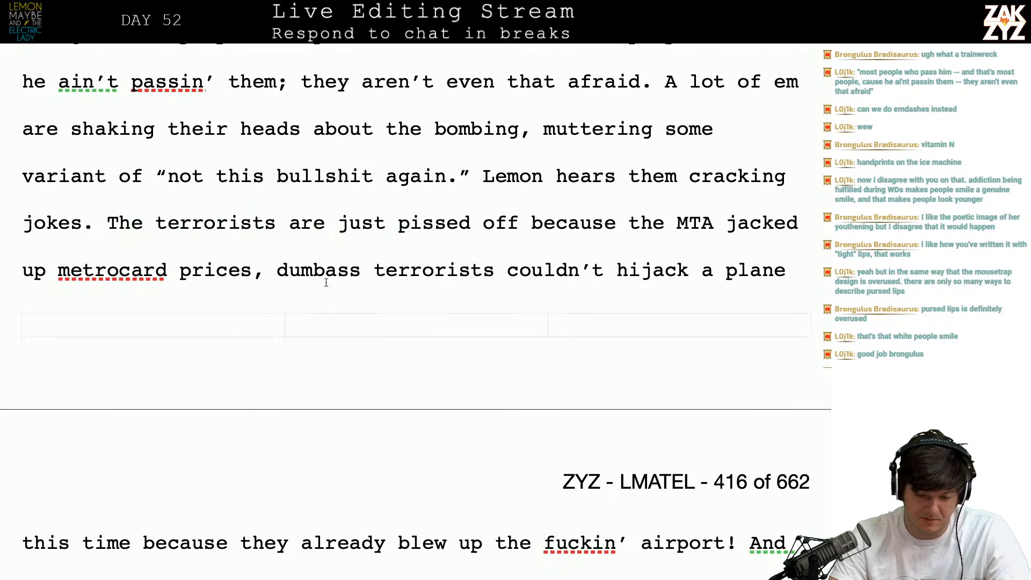
- After "The terrorists", write the new joke wording "are mad because the MTA jacked up metro card prices."
{"action": "key", "text": "Left"}
{"action": "type", "text": "are mad b"}
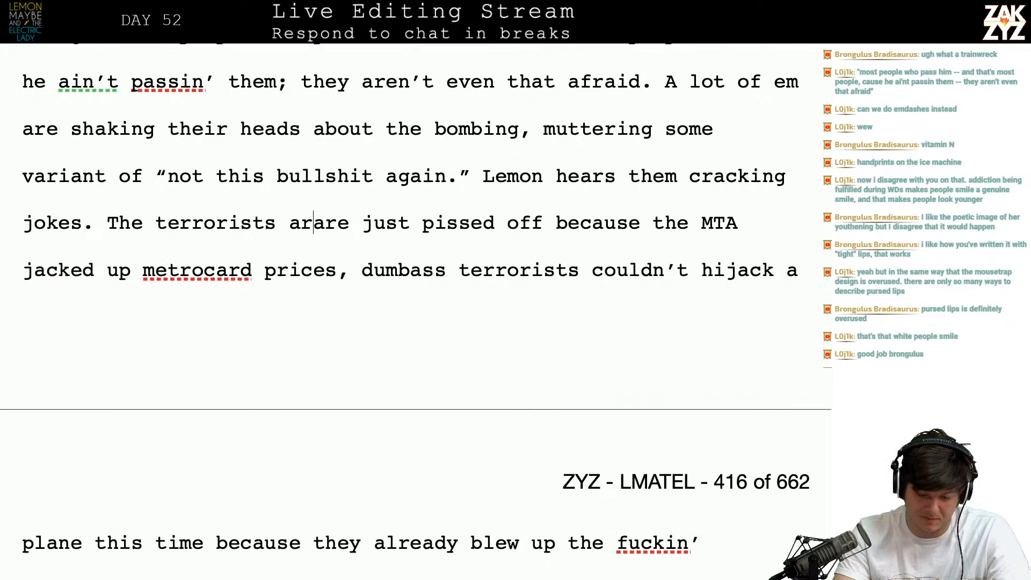
{"action": "type", "text": "ecause the MT"}
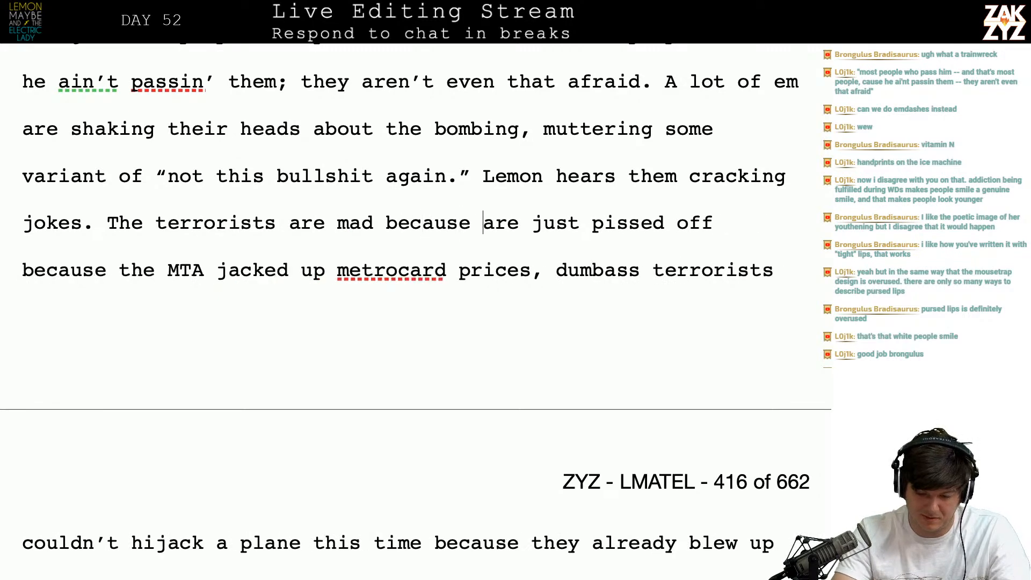
{"action": "type", "text": "A jacked up met"}
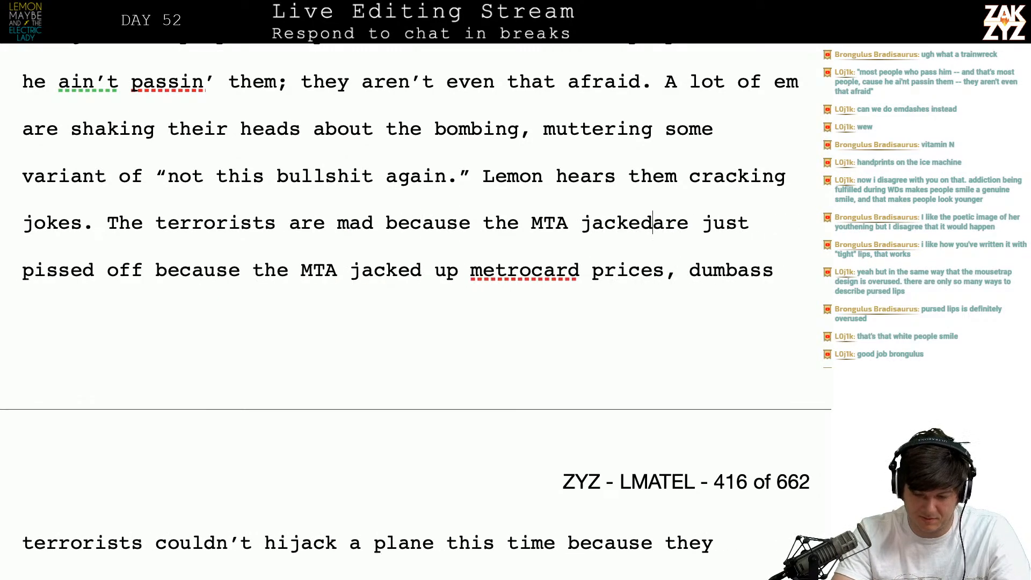
{"action": "type", "text": "rocard "}
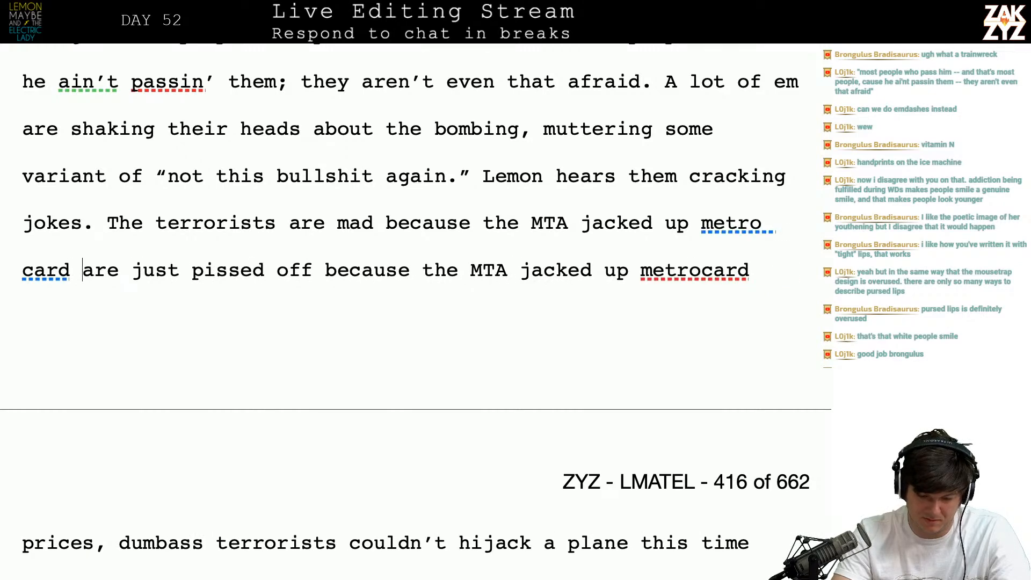
{"action": "type", "text": "prices."}
- Delete the superseded wording "are just pissed off because the MTA jacked up metrocard prices," that follows the new sentence
{"action": "key", "text": "shift+Down"}
{"action": "key", "text": "shift+Down"}
{"action": "key", "text": "shift+Up"}
{"action": "key", "text": "shift+Right"}
{"action": "key", "text": "shift+Right"}
{"action": "key", "text": "shift+Right"}
{"action": "key", "text": "shift+Right"}
{"action": "key", "text": "shift+Right"}
{"action": "key", "text": "shift+Right"}
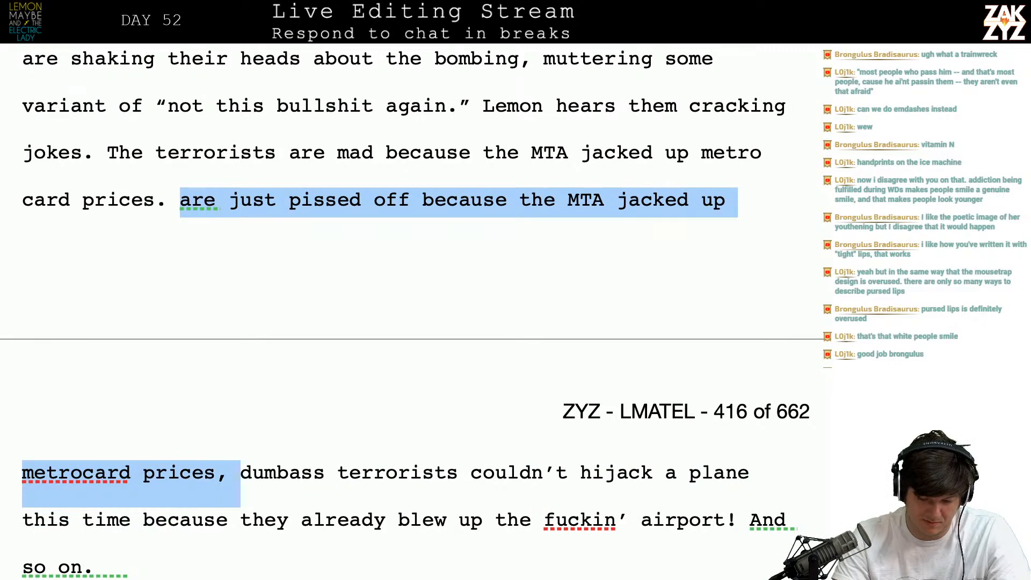
{"action": "key", "text": "shift+Left"}
{"action": "key", "text": "BackSpace"}
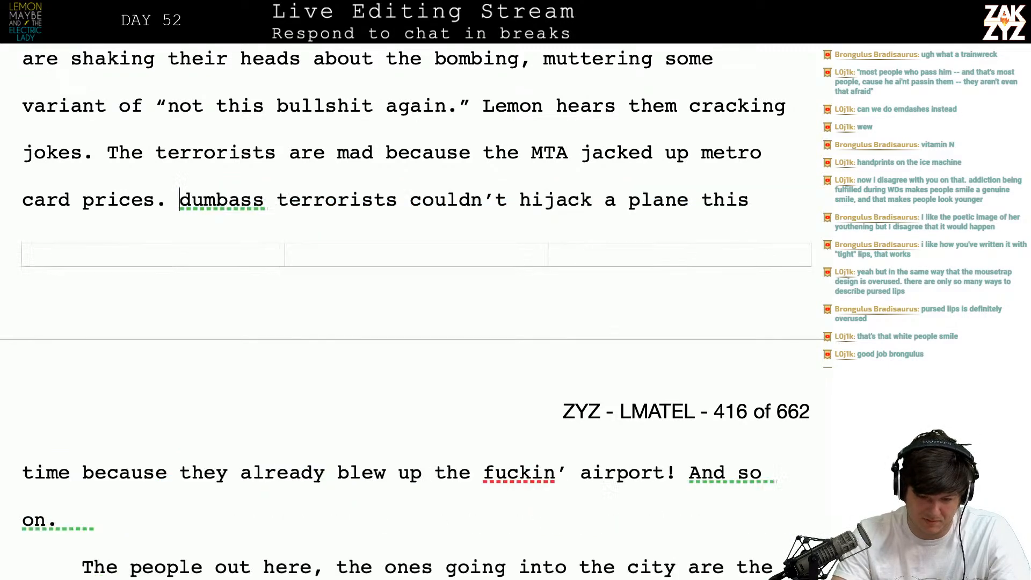
- Split the old hijack joke into its own paragraph and replace the period after "cracking jokes" with a colon
{"action": "key", "text": "Return"}
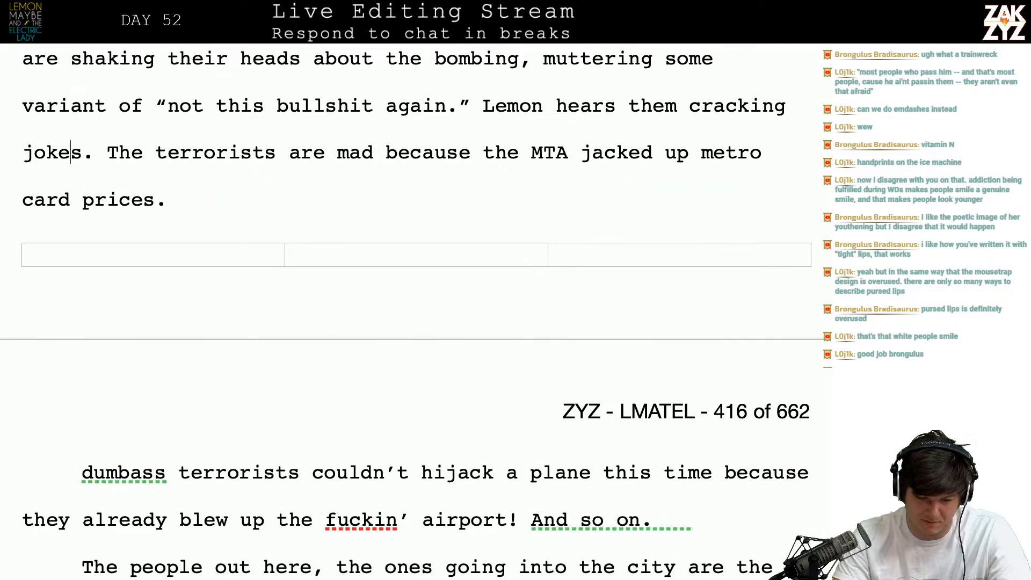
{"action": "key", "text": "BackSpace"}
{"action": "type", "text": ":"}
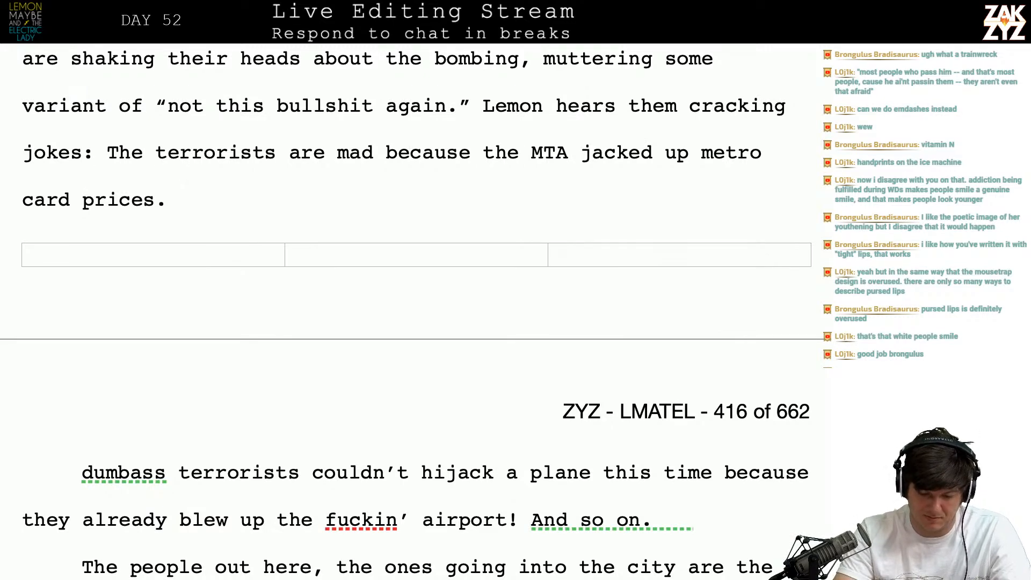
- After "metro card prices.", write the second joke: "Dumbass towelheads couldn't hijack a plane because they already blew up the fuckin' airport."
{"action": "type", "text": "Dumbass "}
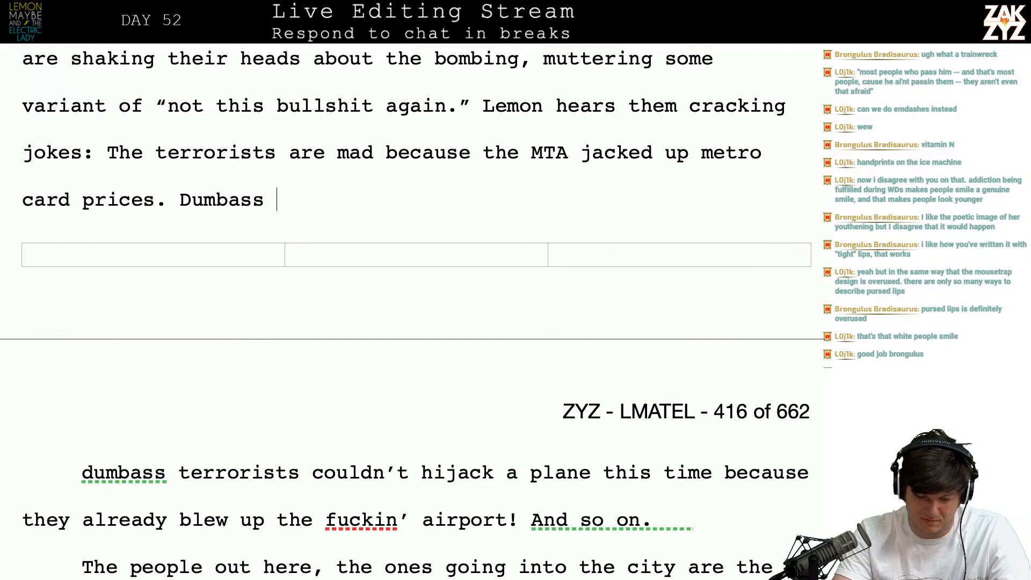
{"action": "type", "text": "towelhead"}
{"action": "key", "text": "BackSpace"}
{"action": "key", "text": "BackSpace"}
{"action": "key", "text": "BackSpace"}
{"action": "key", "text": "BackSpace"}
{"action": "key", "text": "BackSpace"}
{"action": "key", "text": "BackSpace"}
{"action": "type", "text": "heads c"}
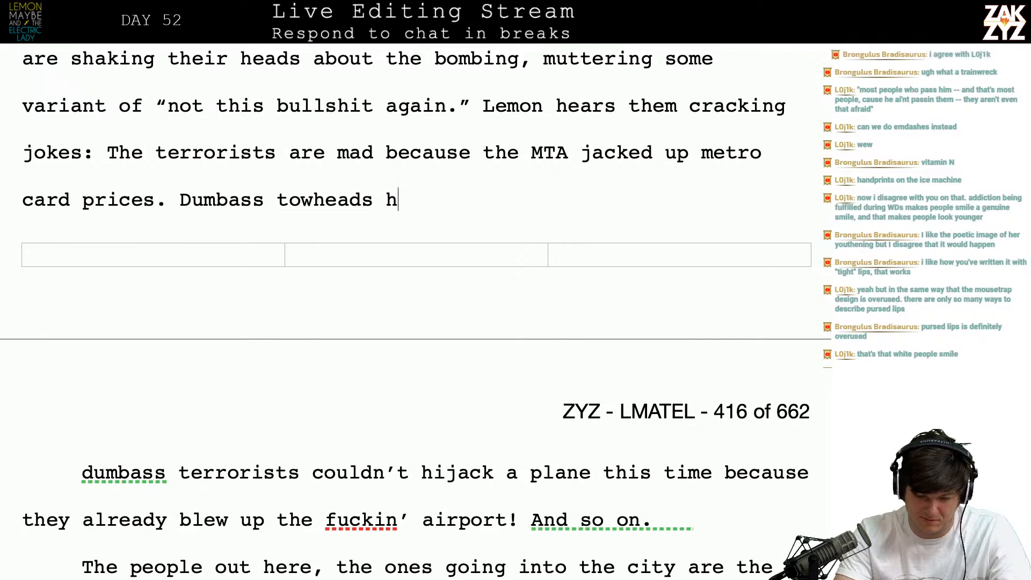
{"action": "key", "text": "BackSpace"}
{"action": "key", "text": "BackSpace"}
{"action": "key", "text": "BackSpace"}
{"action": "key", "text": "BackSpace"}
{"action": "key", "text": "BackSpace"}
{"action": "key", "text": "BackSpace"}
{"action": "key", "text": "BackSpace"}
{"action": "type", "text": "elheads could"}
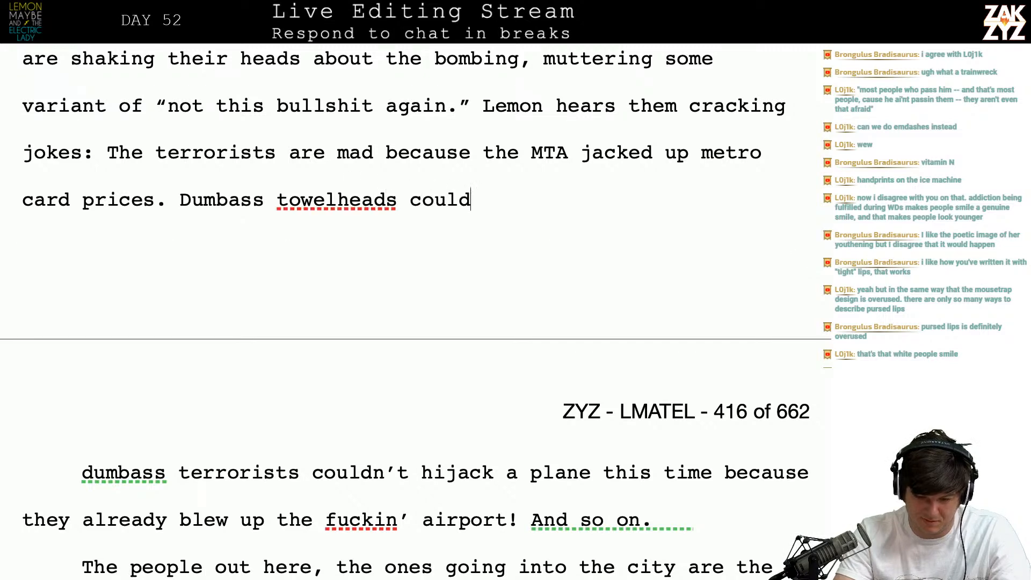
{"action": "type", "text": "n't hi"}
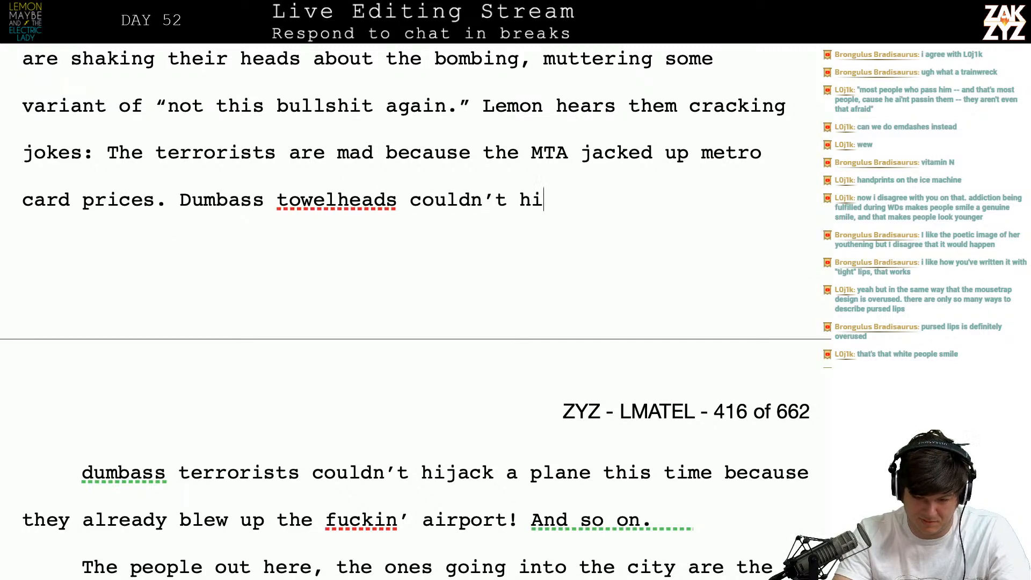
{"action": "type", "text": "jack a plane b"}
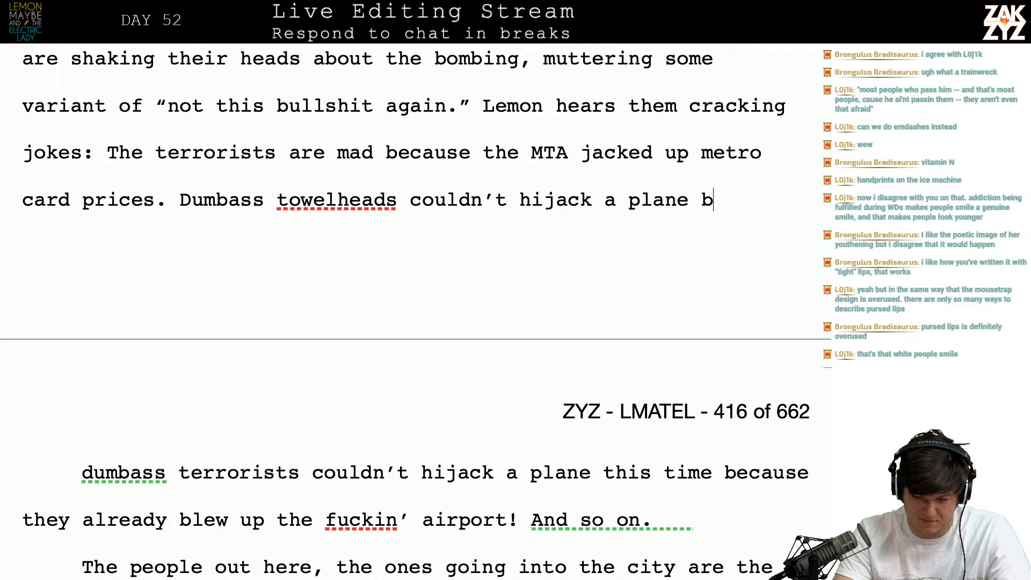
{"action": "type", "text": "ecause they alread"}
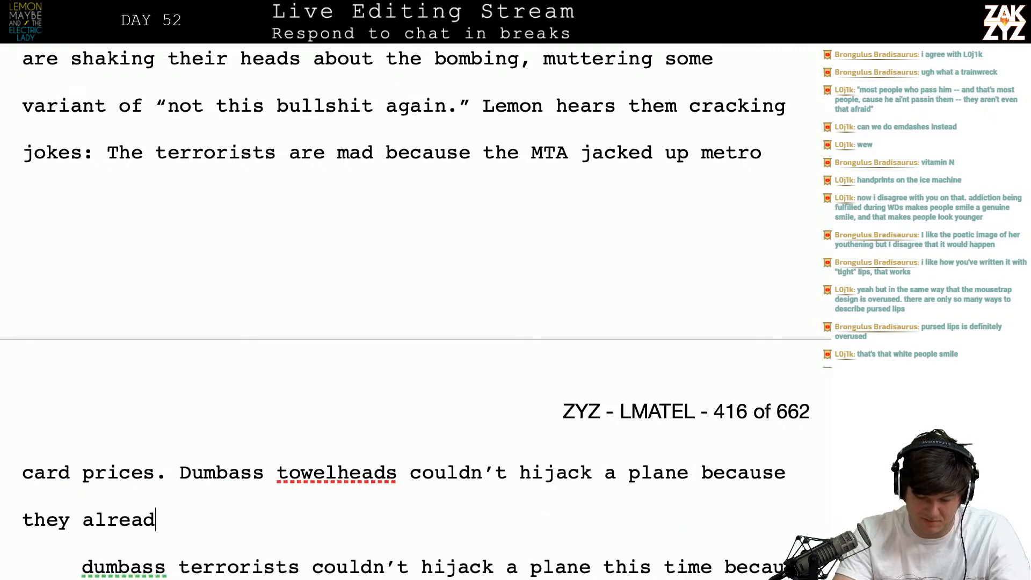
{"action": "type", "text": "y blew up the fuk"}
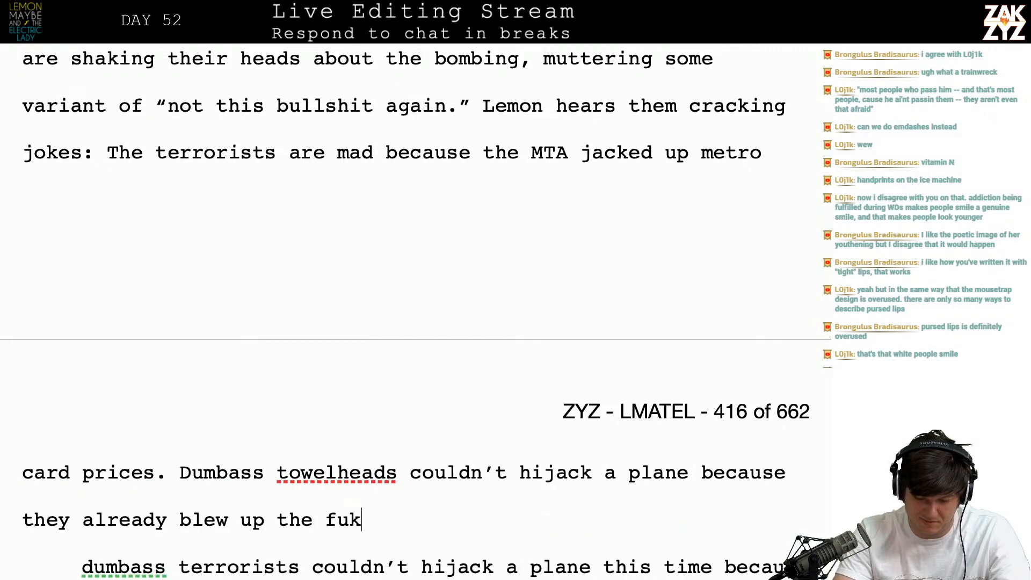
{"action": "key", "text": "BackSpace"}
{"action": "type", "text": "ckin' airport. "}
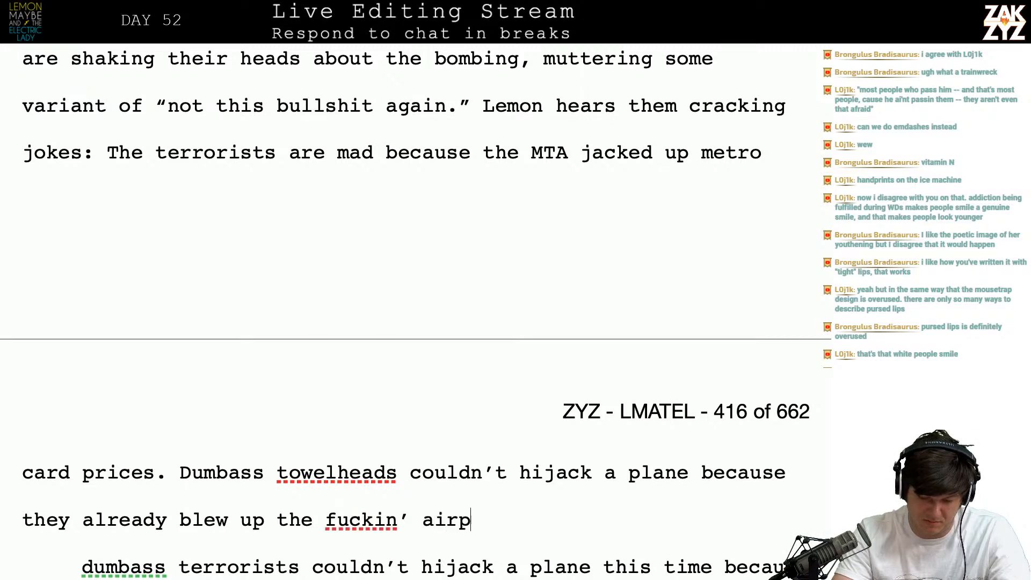
- End the jokes with "And so on, and so on." and delete the old hijack-joke paragraph below
{"action": "type", "text": "And so"}
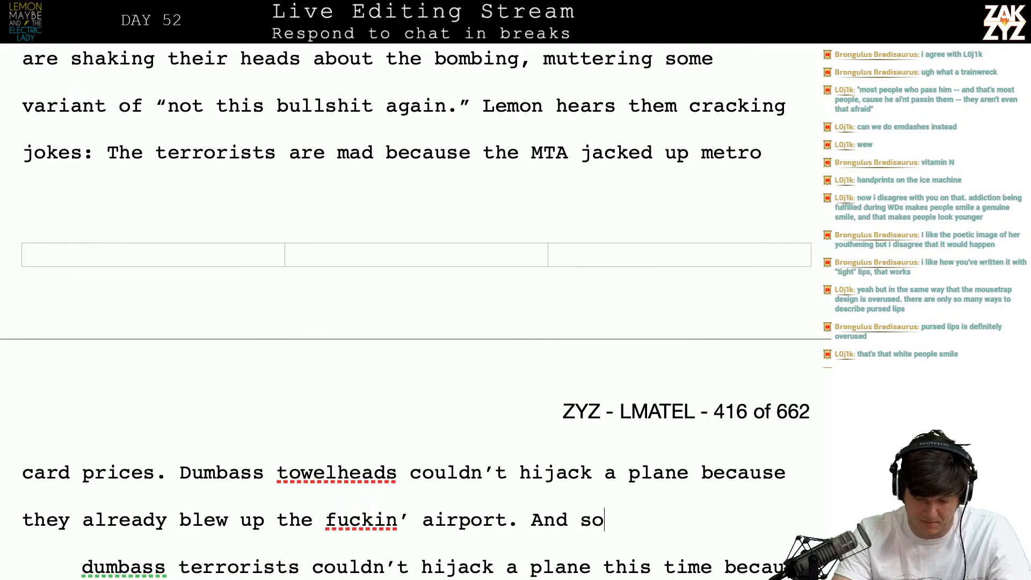
{"action": "type", "text": " on, and so on."}
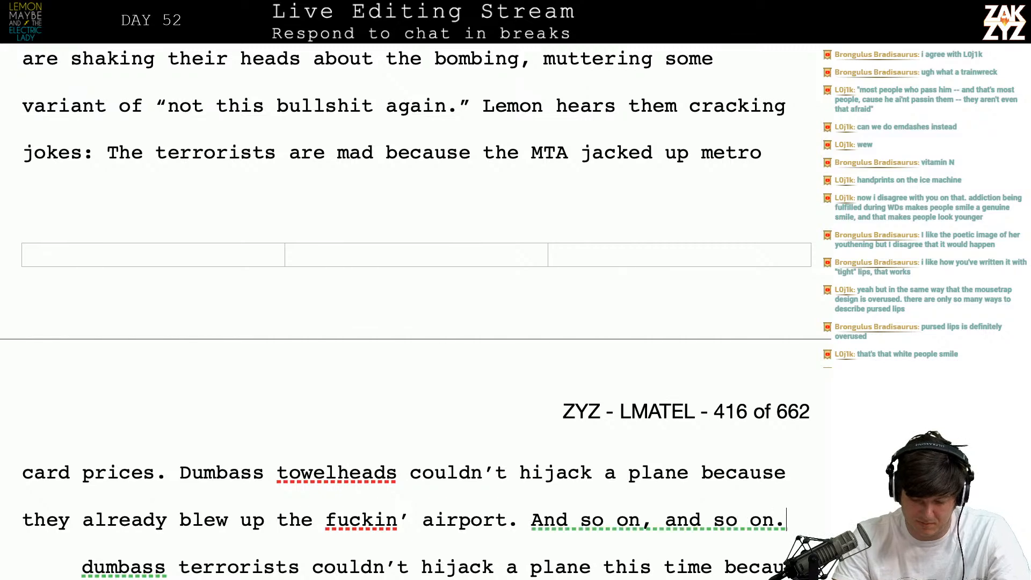
{"action": "key", "text": "shift+Down"}
{"action": "key", "text": "shift+Down"}
{"action": "key", "text": "BackSpace"}
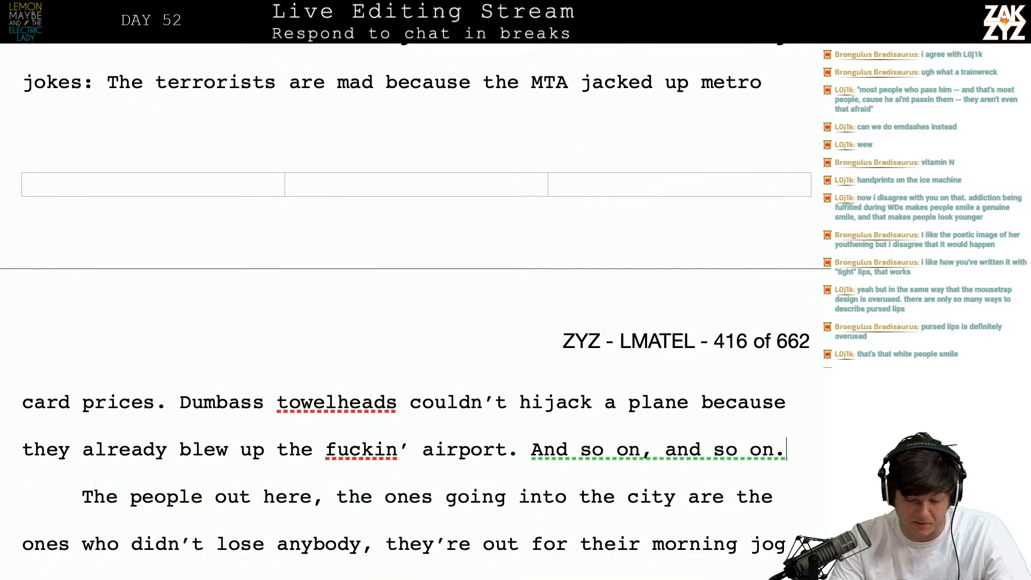
{"action": "key", "text": "Right"}
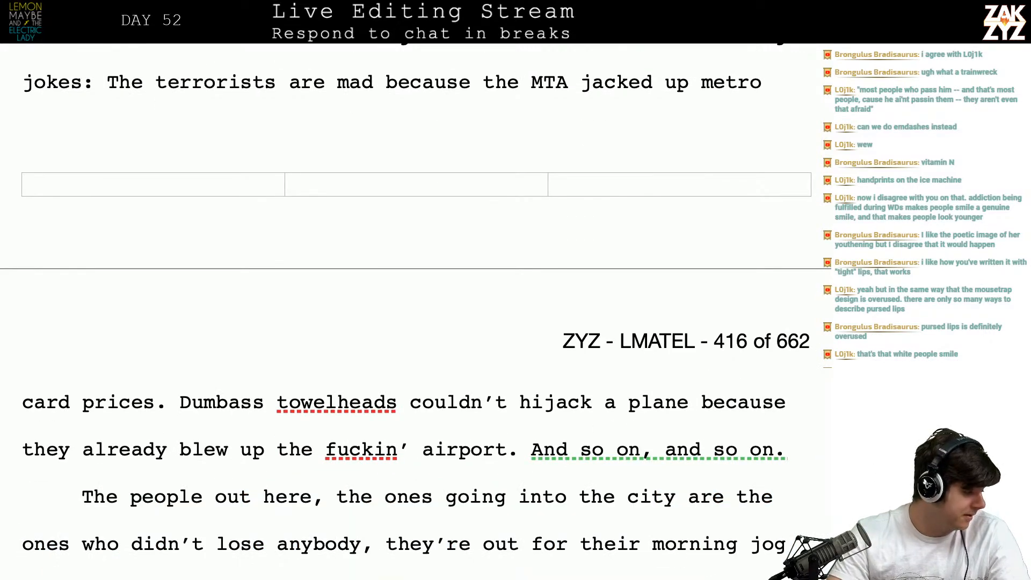
- Replace the comma after "Most people who pass him" with an em dash, closed up to "and that's most people"
{"action": "scroll", "coordinate": [416, 322], "scroll_direction": "down", "scroll_amount": 1}
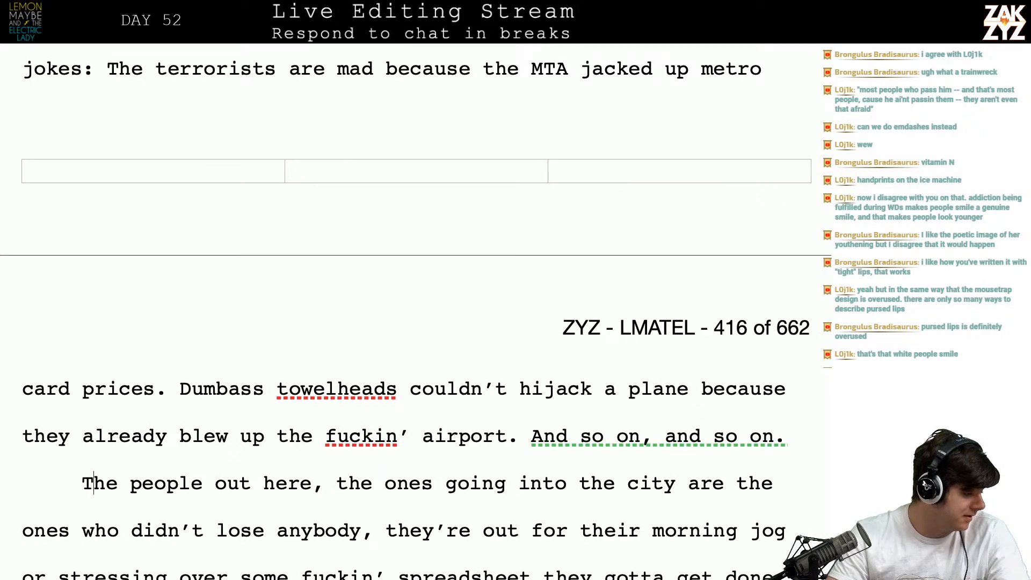
{"action": "scroll", "coordinate": [416, 322], "scroll_direction": "up", "scroll_amount": 1}
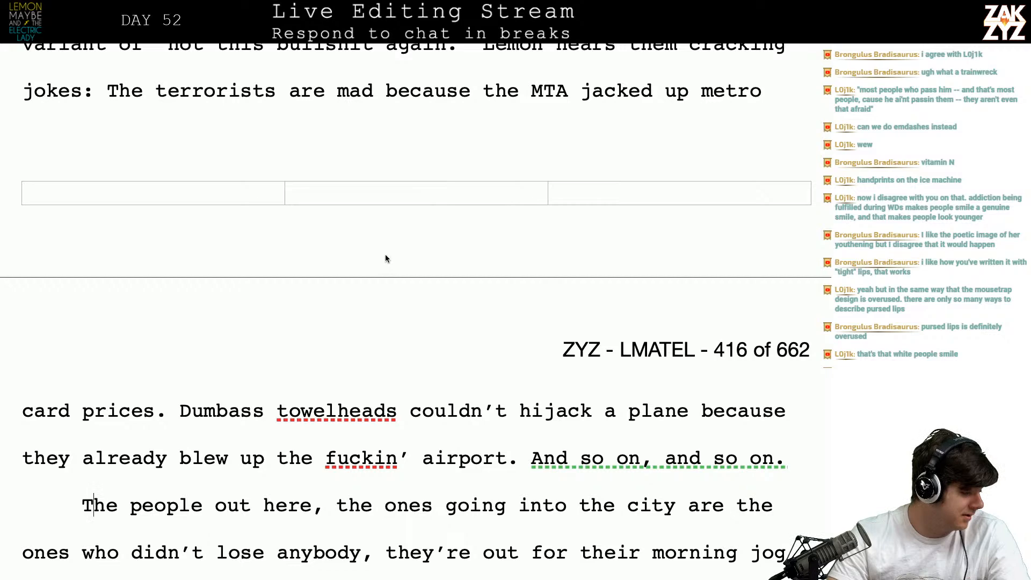
{"action": "scroll", "coordinate": [385, 258], "scroll_direction": "down", "scroll_amount": 1}
{"action": "scroll", "coordinate": [385, 258], "scroll_direction": "up", "scroll_amount": 8}
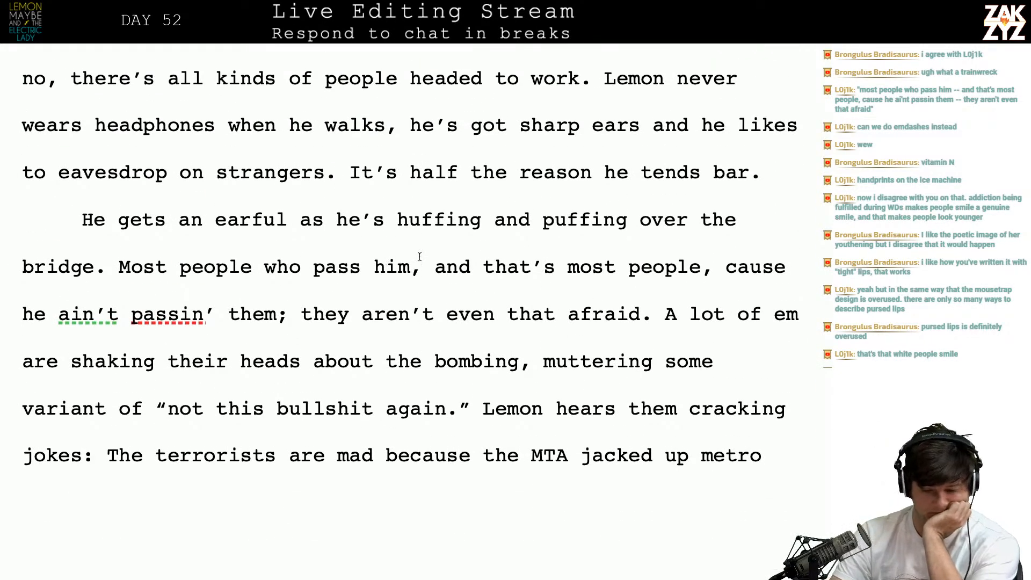
{"action": "left_click", "coordinate": [430, 273]}
{"action": "key", "text": "BackSpace"}
{"action": "key", "text": "BackSpace"}
{"action": "type", "text": "—"}
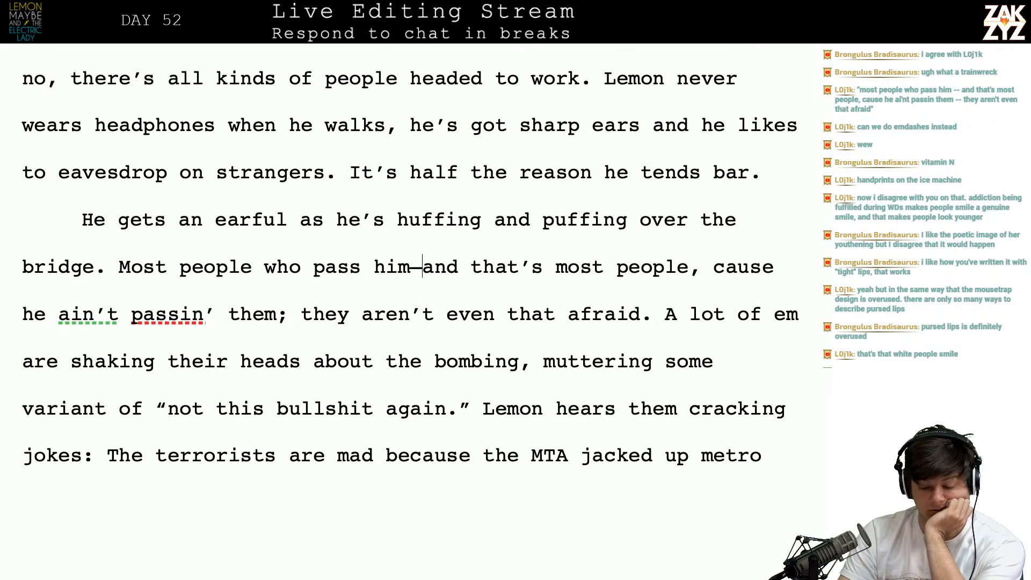
- Replace the semicolon after "he ain't passin' them" with an em dash, closed up to "they aren't"
{"action": "key", "text": "Right"}
{"action": "key", "text": "Right"}
{"action": "key", "text": "Right"}
{"action": "key", "text": "Right"}
{"action": "key", "text": "Right"}
{"action": "key", "text": "Right"}
{"action": "key", "text": "Right"}
{"action": "key", "text": "Right"}
{"action": "key", "text": "Right"}
{"action": "key", "text": "Right"}
{"action": "key", "text": "Right"}
{"action": "key", "text": "Right"}
{"action": "key", "text": "Right"}
{"action": "key", "text": "Right"}
{"action": "key", "text": "Right"}
{"action": "key", "text": "Right"}
{"action": "key", "text": "Right"}
{"action": "key", "text": "Right"}
{"action": "key", "text": "Right"}
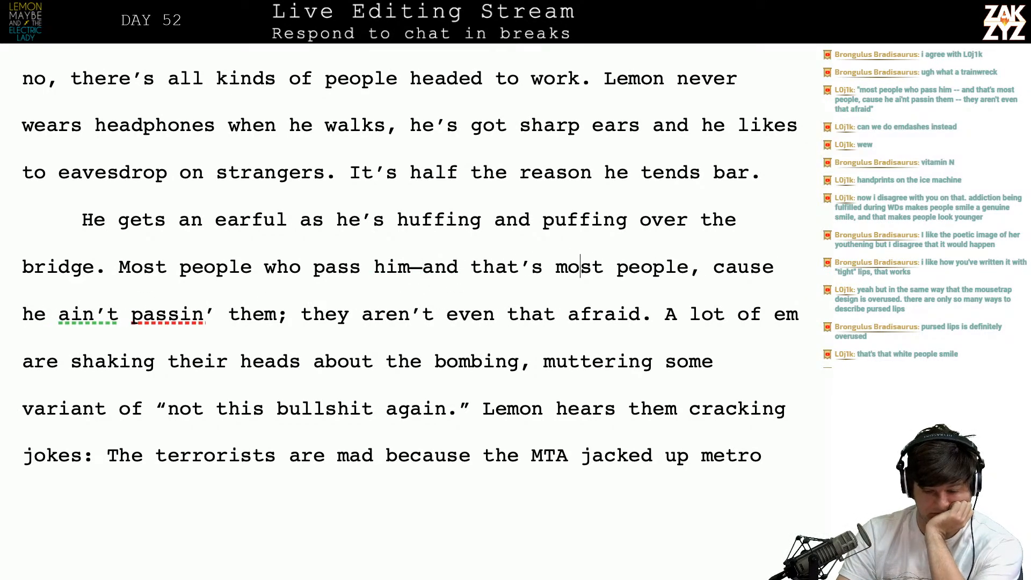
{"action": "key", "text": "Right"}
{"action": "key", "text": "Right"}
{"action": "key", "text": "Right"}
{"action": "key", "text": "Right"}
{"action": "key", "text": "Right"}
{"action": "key", "text": "Right"}
{"action": "key", "text": "Right"}
{"action": "key", "text": "Right"}
{"action": "key", "text": "Right"}
{"action": "key", "text": "Right"}
{"action": "key", "text": "Right"}
{"action": "key", "text": "Right"}
{"action": "key", "text": "Right"}
{"action": "key", "text": "Right"}
{"action": "key", "text": "Right"}
{"action": "key", "text": "Right"}
{"action": "key", "text": "Right"}
{"action": "key", "text": "Right"}
{"action": "key", "text": "Right"}
{"action": "key", "text": "Right"}
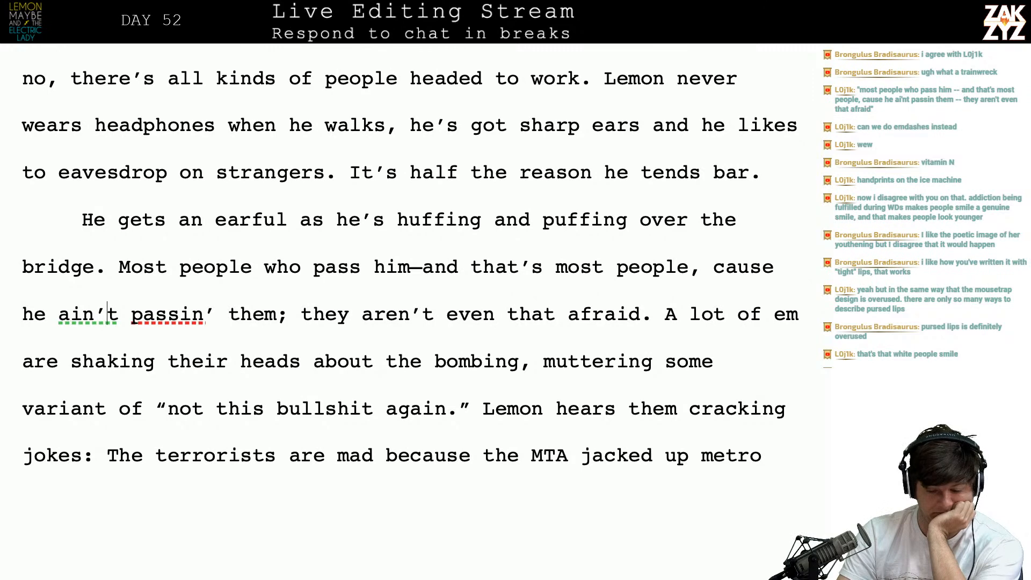
{"action": "key", "text": "Right"}
{"action": "key", "text": "Right"}
{"action": "key", "text": "Right"}
{"action": "key", "text": "Right"}
{"action": "key", "text": "Right"}
{"action": "key", "text": "Right"}
{"action": "key", "text": "Right"}
{"action": "key", "text": "Right"}
{"action": "key", "text": "Right"}
{"action": "key", "text": "Right"}
{"action": "key", "text": "BackSpace"}
{"action": "key", "text": "BackSpace"}
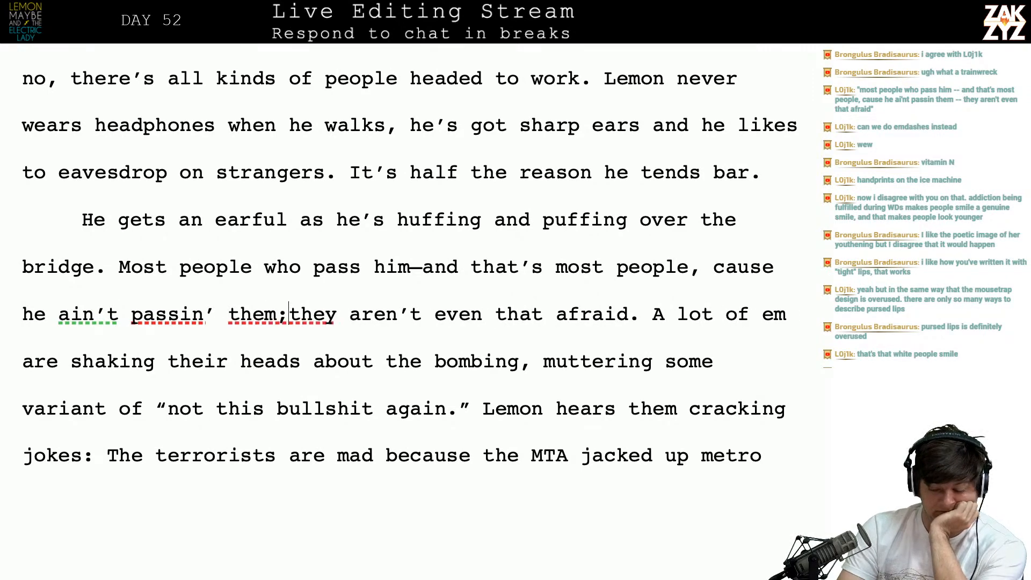
{"action": "type", "text": "—"}
{"action": "key", "text": "Down"}
{"action": "key", "text": "Left"}
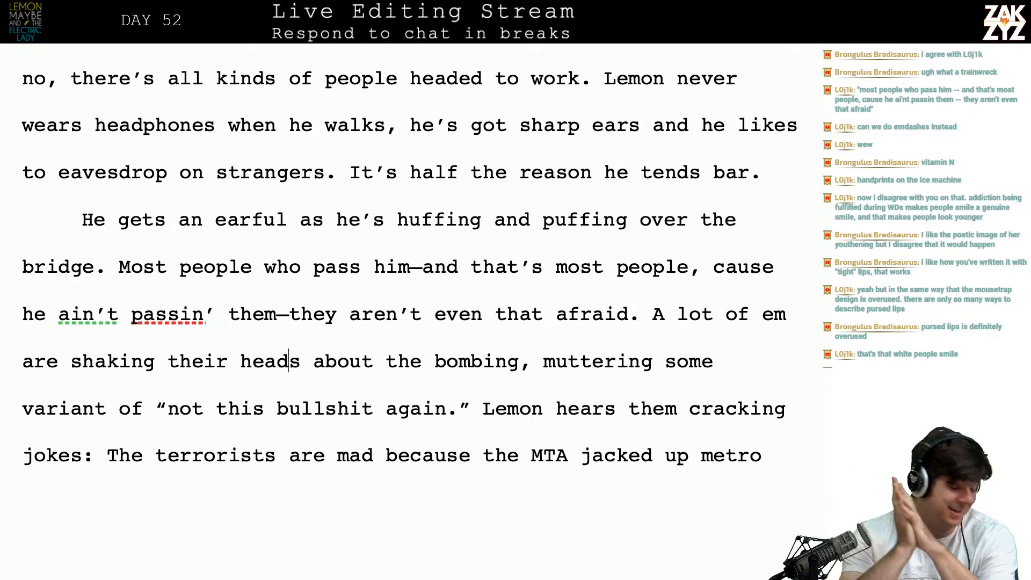
- Delete "they" after the second em dash so the sentence runs "passin' them—aren't even that afraid."
{"action": "scroll", "coordinate": [409, 262], "scroll_direction": "down", "scroll_amount": 1}
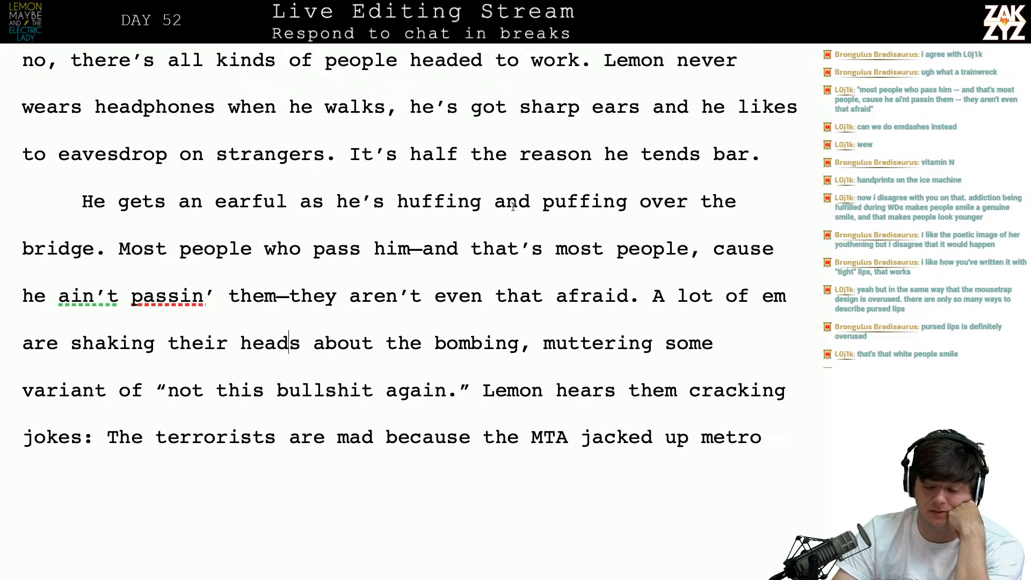
{"action": "left_click", "coordinate": [545, 290]}
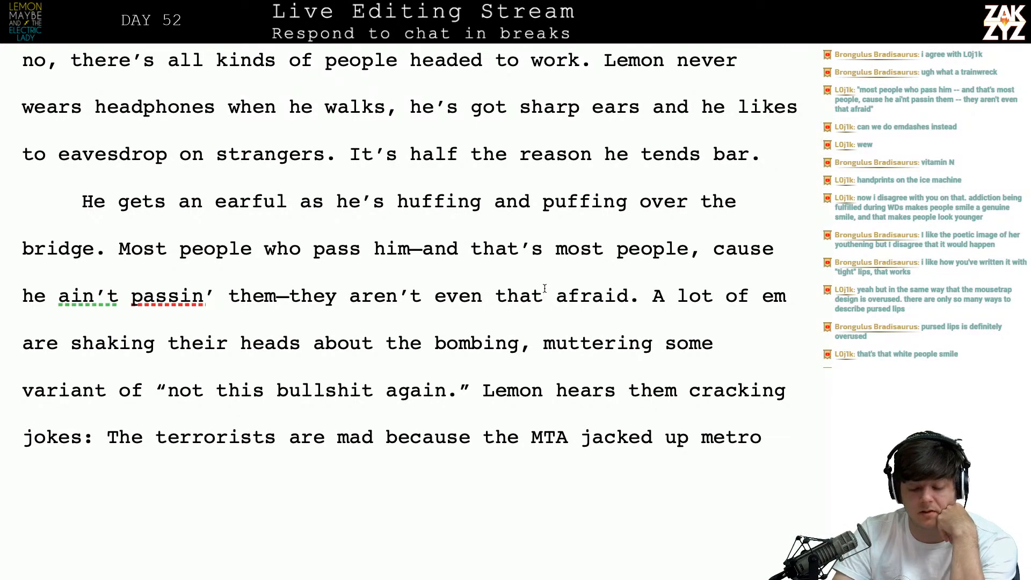
{"action": "scroll", "coordinate": [544, 289], "scroll_direction": "down", "scroll_amount": 1}
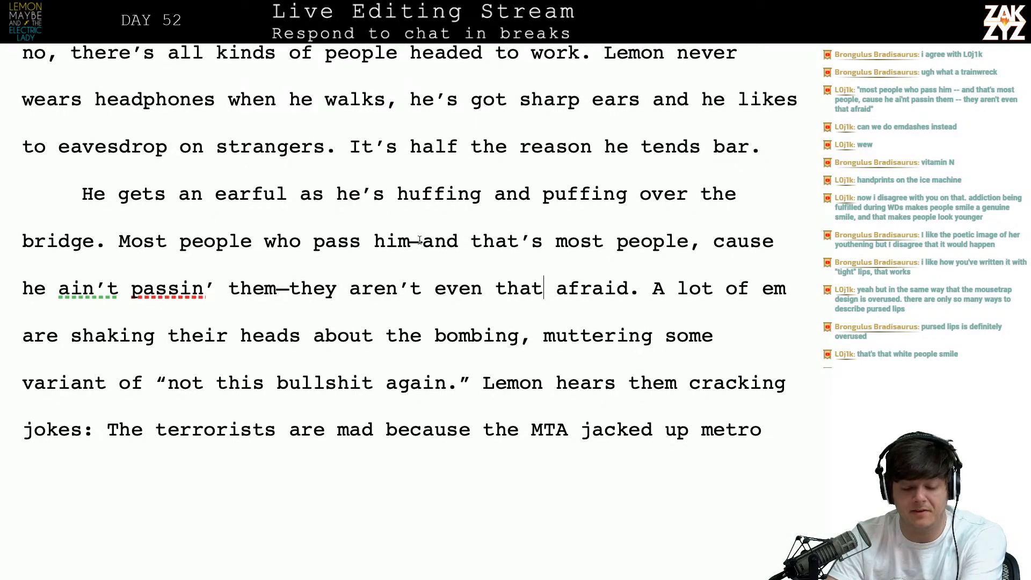
{"action": "left_click", "coordinate": [336, 290]}
{"action": "key", "text": "BackSpace"}
{"action": "key", "text": "BackSpace"}
{"action": "key", "text": "BackSpace"}
{"action": "key", "text": "BackSpace"}
{"action": "key", "text": "Right"}
{"action": "key", "text": "BackSpace"}
- Read on from the edited sentence through the metro card joke to the hijack joke on the following page
{"action": "key", "text": "Right"}
{"action": "key", "text": "Right"}
{"action": "key", "text": "Right"}
{"action": "key", "text": "Right"}
{"action": "key", "text": "Right"}
{"action": "key", "text": "Right"}
{"action": "key", "text": "Right"}
{"action": "key", "text": "Right"}
{"action": "key", "text": "Right"}
{"action": "key", "text": "Right"}
{"action": "key", "text": "Right"}
{"action": "key", "text": "Right"}
{"action": "key", "text": "Right"}
{"action": "key", "text": "Right"}
{"action": "key", "text": "Right"}
{"action": "key", "text": "Right"}
{"action": "key", "text": "Right"}
{"action": "key", "text": "Right"}
{"action": "key", "text": "Right"}
{"action": "key", "text": "Right"}
{"action": "key", "text": "Right"}
{"action": "key", "text": "Right"}
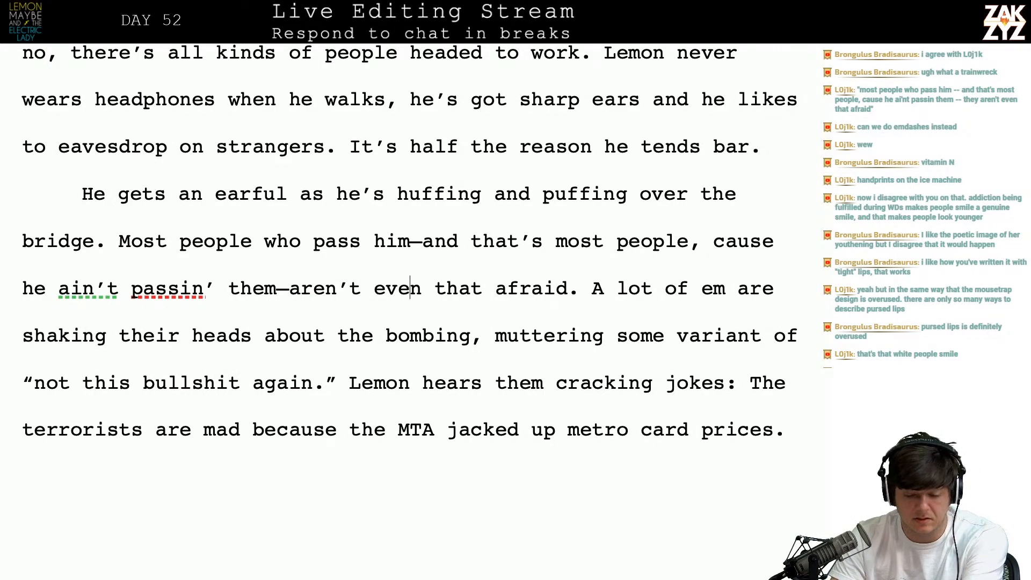
{"action": "key", "text": "Down"}
{"action": "key", "text": "Down"}
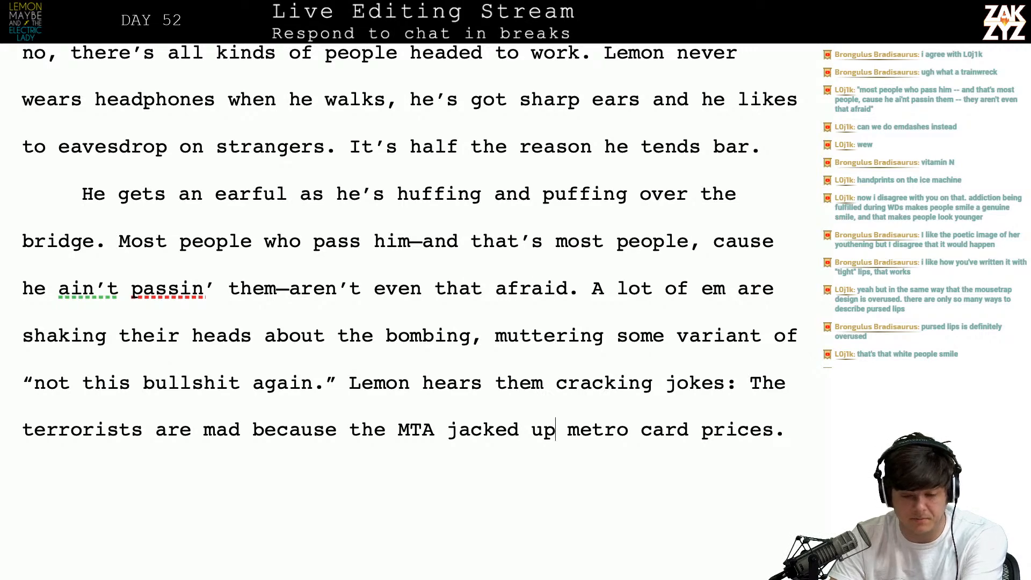
{"action": "scroll", "coordinate": [416, 309], "scroll_direction": "down", "scroll_amount": 5}
{"action": "scroll", "coordinate": [416, 309], "scroll_direction": "down", "scroll_amount": 1}
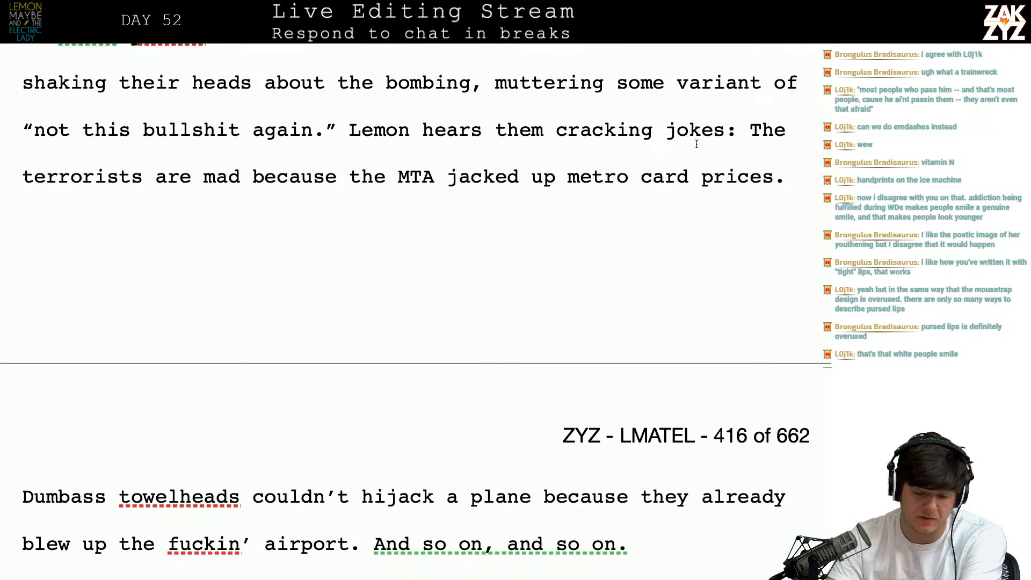
- Reread the joke about the terrorists and the MTA's metro card prices word by word
{"action": "left_click", "coordinate": [362, 182]}
{"action": "key", "text": "Right"}
{"action": "key", "text": "Right"}
{"action": "key", "text": "Right"}
{"action": "key", "text": "Right"}
{"action": "key", "text": "Right"}
{"action": "key", "text": "Right"}
{"action": "key", "text": "Right"}
{"action": "key", "text": "Right"}
{"action": "key", "text": "Right"}
{"action": "key", "text": "Right"}
{"action": "key", "text": "Right"}
{"action": "key", "text": "Right"}
{"action": "key", "text": "Right"}
{"action": "key", "text": "Right"}
{"action": "key", "text": "Right"}
{"action": "key", "text": "Right"}
{"action": "key", "text": "Right"}
{"action": "key", "text": "Right"}
{"action": "key", "text": "Right"}
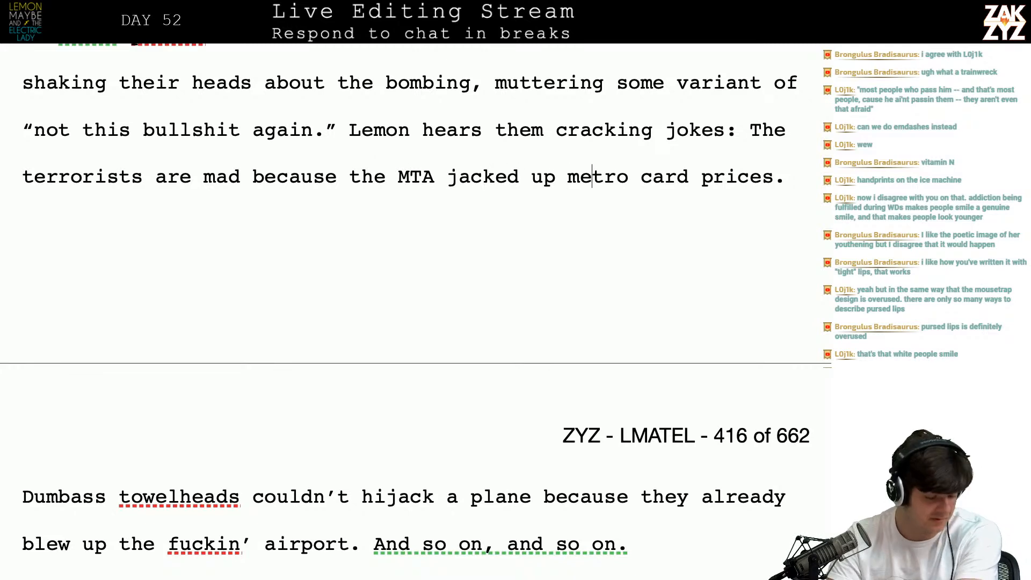
{"action": "key", "text": "Right"}
{"action": "key", "text": "Right"}
{"action": "key", "text": "Right"}
{"action": "key", "text": "Right"}
{"action": "key", "text": "Right"}
{"action": "key", "text": "Right"}
{"action": "key", "text": "Right"}
{"action": "key", "text": "Right"}
{"action": "key", "text": "Right"}
{"action": "key", "text": "Right"}
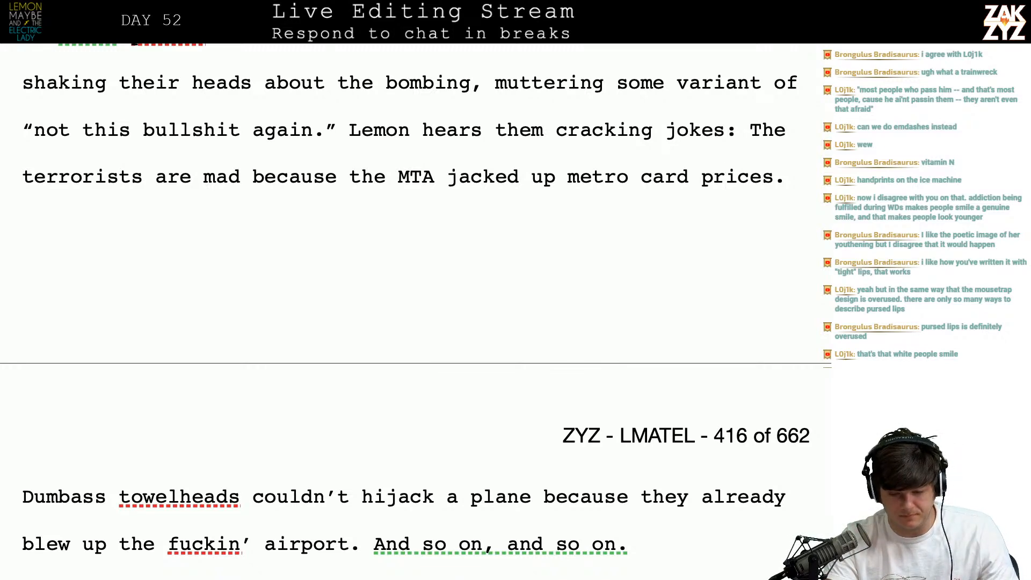
{"action": "key", "text": "Right"}
{"action": "key", "text": "Right"}
{"action": "key", "text": "Right"}
{"action": "key", "text": "Right"}
{"action": "key", "text": "Right"}
{"action": "key", "text": "Right"}
{"action": "key", "text": "Right"}
{"action": "key", "text": "Right"}
{"action": "key", "text": "Right"}
{"action": "key", "text": "Right"}
{"action": "key", "text": "Right"}
{"action": "key", "text": "Right"}
{"action": "key", "text": "Right"}
{"action": "key", "text": "Right"}
{"action": "key", "text": "Right"}
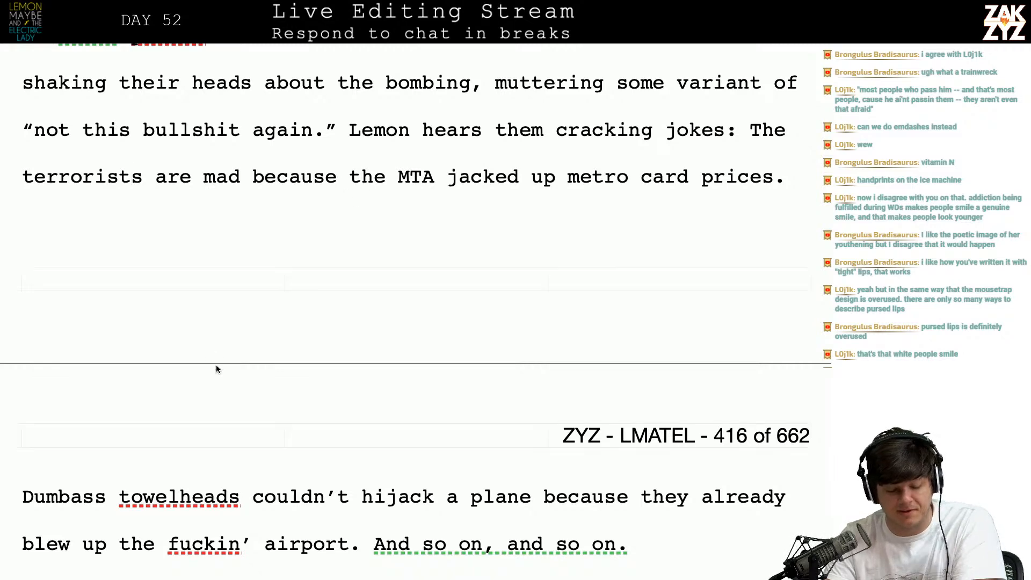
- Cut the repeated "and so on" after the hijack joke so the paragraph ends with a single "And so on."
{"action": "scroll", "coordinate": [223, 475], "scroll_direction": "down", "scroll_amount": 2}
{"action": "scroll", "coordinate": [224, 475], "scroll_direction": "down", "scroll_amount": 4}
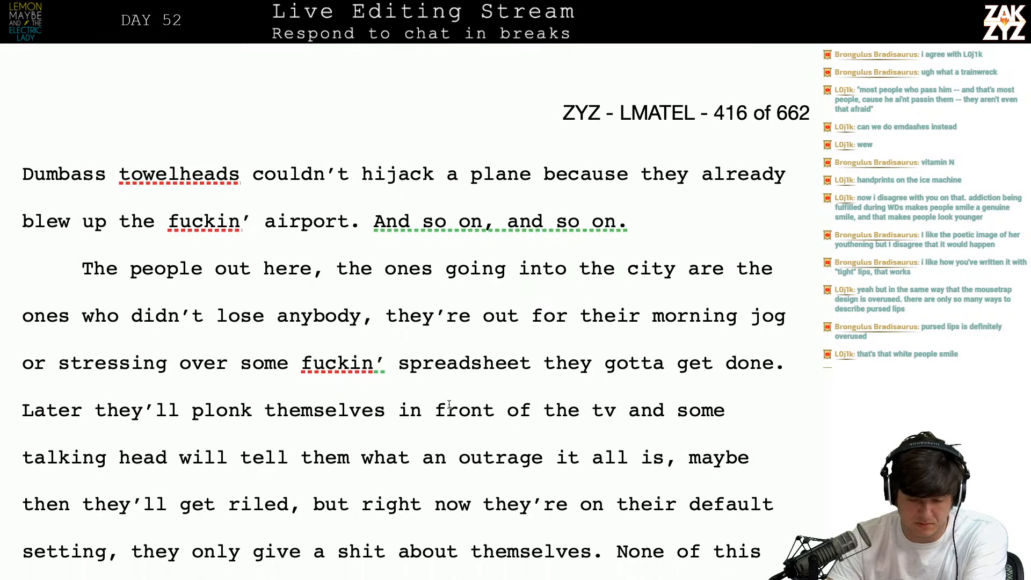
{"action": "left_click", "coordinate": [503, 241]}
{"action": "key", "text": "Right"}
{"action": "key", "text": "Right"}
{"action": "key", "text": "Right"}
{"action": "key", "text": "Right"}
{"action": "key", "text": "Right"}
{"action": "key", "text": "Right"}
{"action": "key", "text": "Right"}
{"action": "key", "text": "Right"}
{"action": "key", "text": "Right"}
{"action": "key", "text": "BackSpace"}
{"action": "key", "text": "BackSpace"}
{"action": "key", "text": "BackSpace"}
{"action": "key", "text": "BackSpace"}
{"action": "key", "text": "BackSpace"}
{"action": "key", "text": "BackSpace"}
{"action": "key", "text": "BackSpace"}
{"action": "key", "text": "BackSpace"}
{"action": "key", "text": "BackSpace"}
{"action": "key", "text": "BackSpace"}
{"action": "key", "text": "BackSpace"}
- Open the following paragraph with the new sentence "These chuckleheads are the ones who didn't lose anybody."
{"action": "key", "text": "Down"}
{"action": "key", "text": "Left"}
{"action": "key", "text": "Left"}
{"action": "key", "text": "Left"}
{"action": "key", "text": "Left"}
{"action": "key", "text": "Left"}
{"action": "key", "text": "Left"}
{"action": "key", "text": "Left"}
{"action": "key", "text": "Left"}
{"action": "key", "text": "Left"}
{"action": "key", "text": "Left"}
{"action": "key", "text": "Left"}
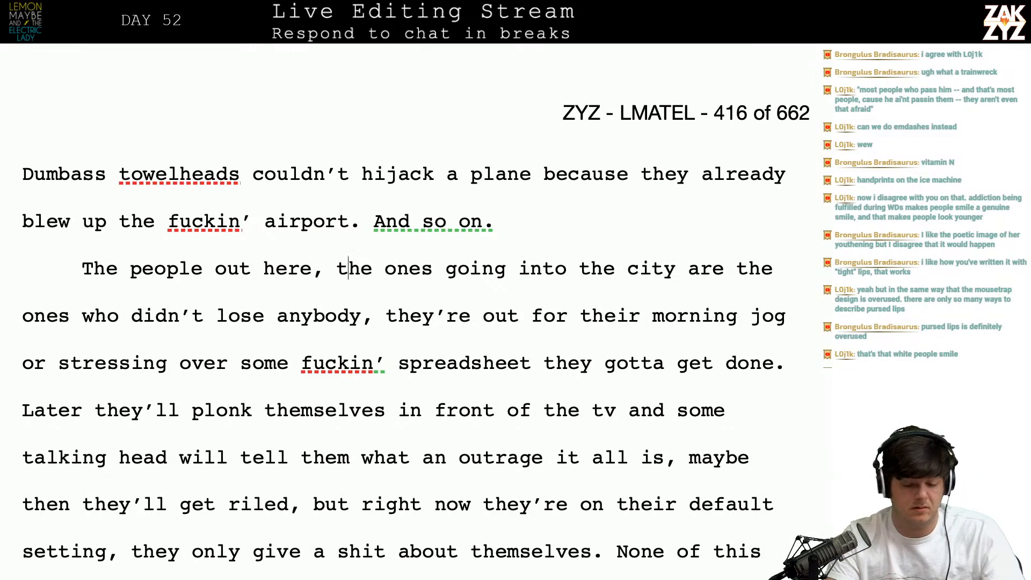
{"action": "key", "text": "Left"}
{"action": "key", "text": "Left"}
{"action": "key", "text": "Left"}
{"action": "key", "text": "Left"}
{"action": "key", "text": "Left"}
{"action": "key", "text": "Left"}
{"action": "key", "text": "Left"}
{"action": "key", "text": "Left"}
{"action": "key", "text": "Left"}
{"action": "key", "text": "Left"}
{"action": "key", "text": "Left"}
{"action": "key", "text": "Left"}
{"action": "key", "text": "Left"}
{"action": "key", "text": "Left"}
{"action": "key", "text": "Left"}
{"action": "key", "text": "Left"}
{"action": "key", "text": "Left"}
{"action": "key", "text": "Left"}
{"action": "key", "text": "Left"}
{"action": "key", "text": "Right"}
{"action": "key", "text": "Left"}
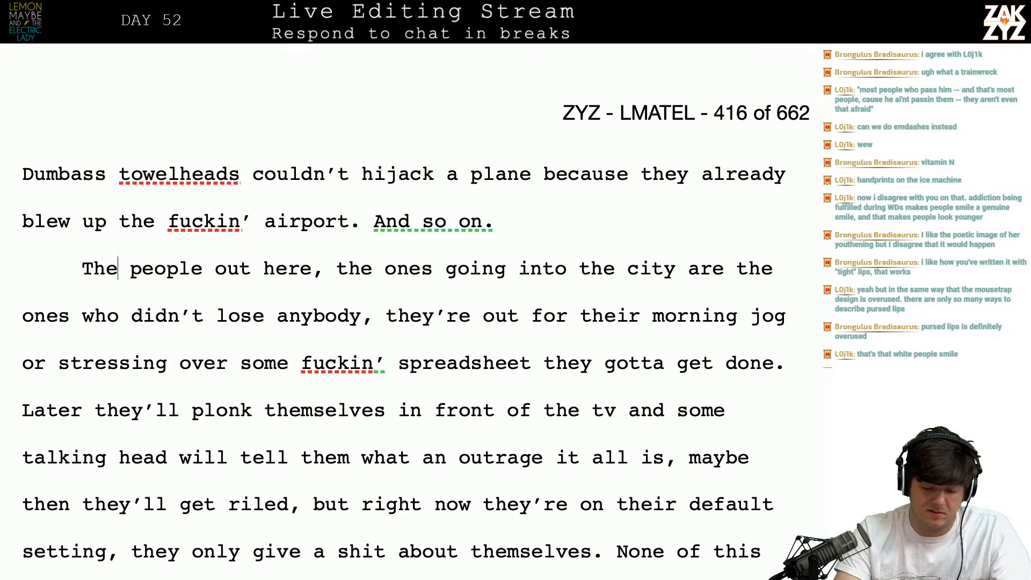
{"action": "type", "text": "se chc"}
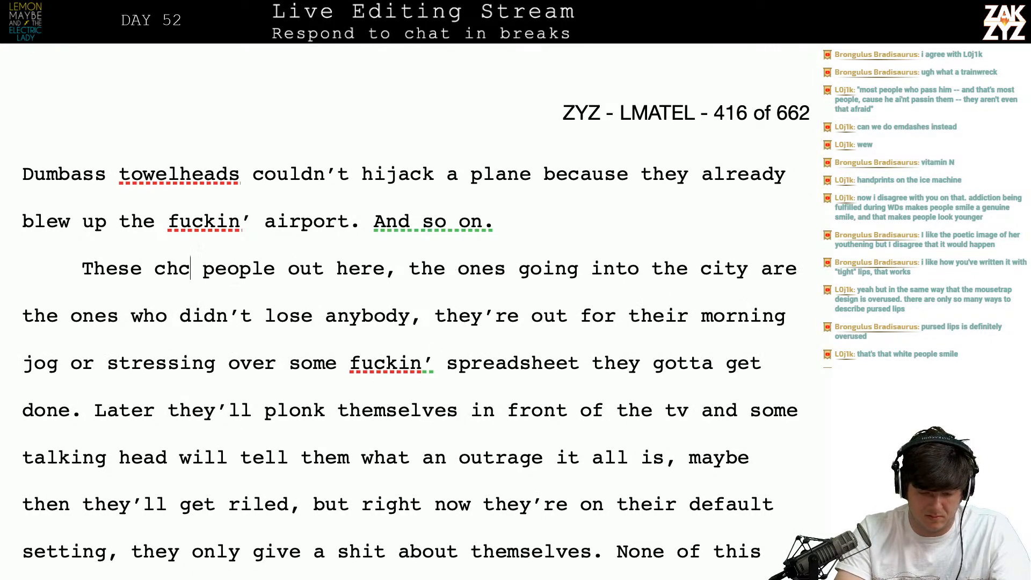
{"action": "key", "text": "BackSpace"}
{"action": "type", "text": "ucklehea"}
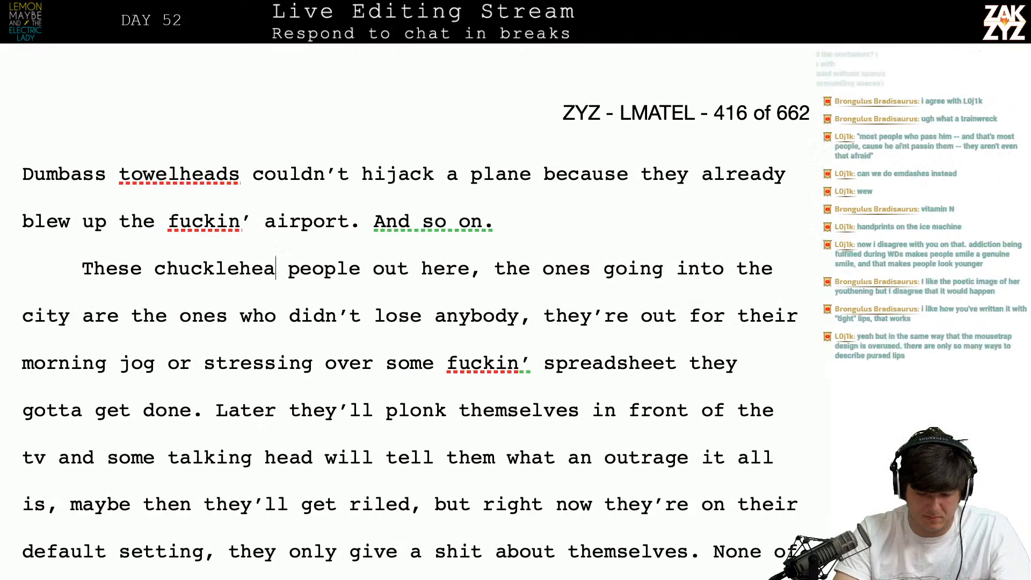
{"action": "type", "text": "ds are the ones "}
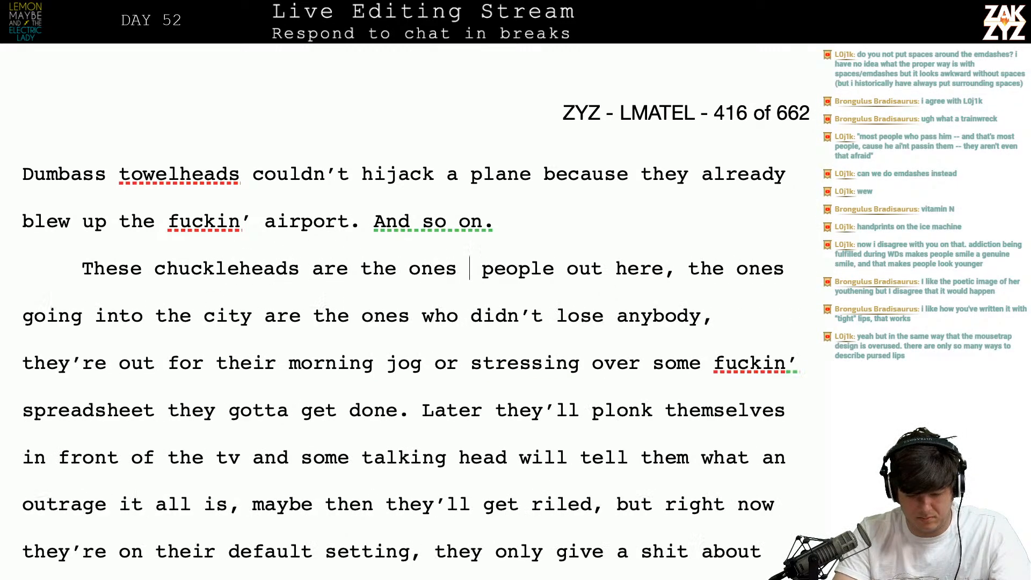
{"action": "type", "text": "who didn't los"}
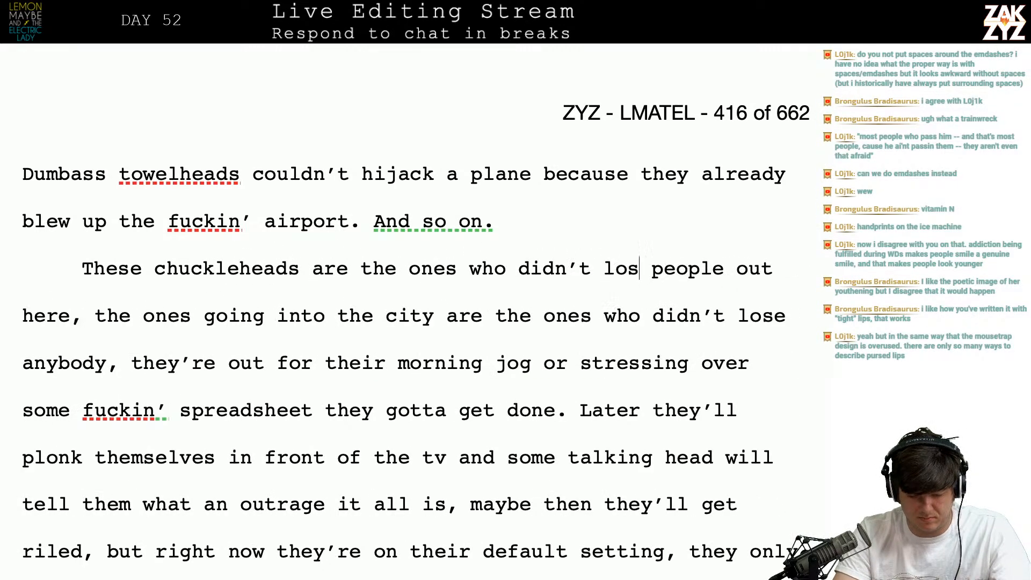
{"action": "type", "text": "e anybody."}
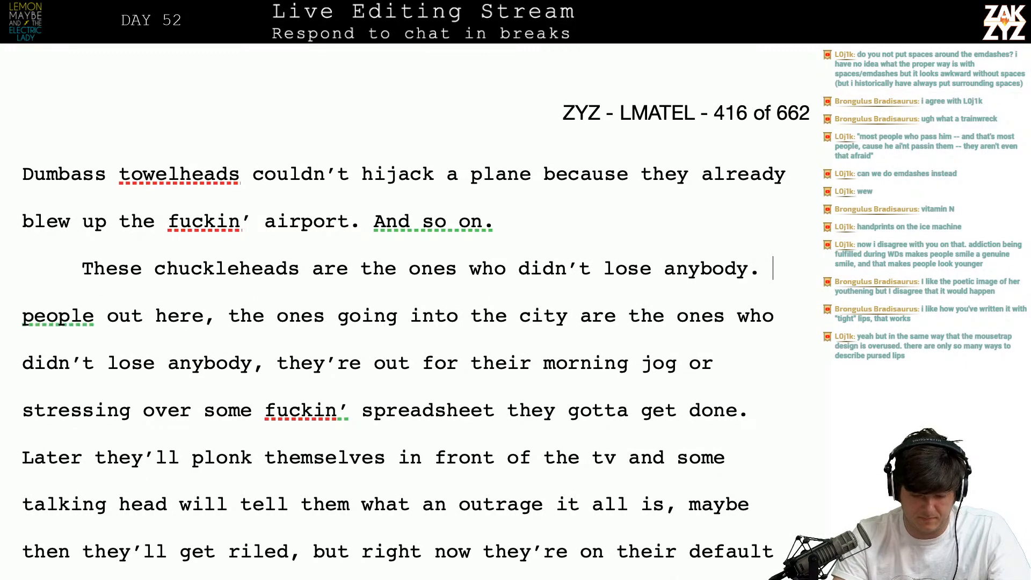
- Remove the leftover old opening from "people out here" through "didn't lose anybody," and capitalize "They're out for their morning jog" as the sentence start
{"action": "key", "text": "shift+Right"}
{"action": "key", "text": "shift+Right"}
{"action": "key", "text": "shift+Right"}
{"action": "key", "text": "shift+Right"}
{"action": "key", "text": "shift+Down"}
{"action": "key", "text": "shift+Right"}
{"action": "key", "text": "shift+Right"}
{"action": "key", "text": "shift+Right"}
{"action": "key", "text": "shift+Right"}
{"action": "key", "text": "shift+Right"}
{"action": "key", "text": "shift+Right"}
{"action": "key", "text": "shift+Right"}
{"action": "key", "text": "shift+Right"}
{"action": "key", "text": "shift+Right"}
{"action": "key", "text": "shift+Right"}
{"action": "key", "text": "shift+Right"}
{"action": "key", "text": "shift+Right"}
{"action": "key", "text": "shift+Right"}
{"action": "key", "text": "shift+Right"}
{"action": "key", "text": "shift+Right"}
{"action": "key", "text": "shift+Right"}
{"action": "key", "text": "shift+Right"}
{"action": "key", "text": "shift+Right"}
{"action": "type", "text": "T"}
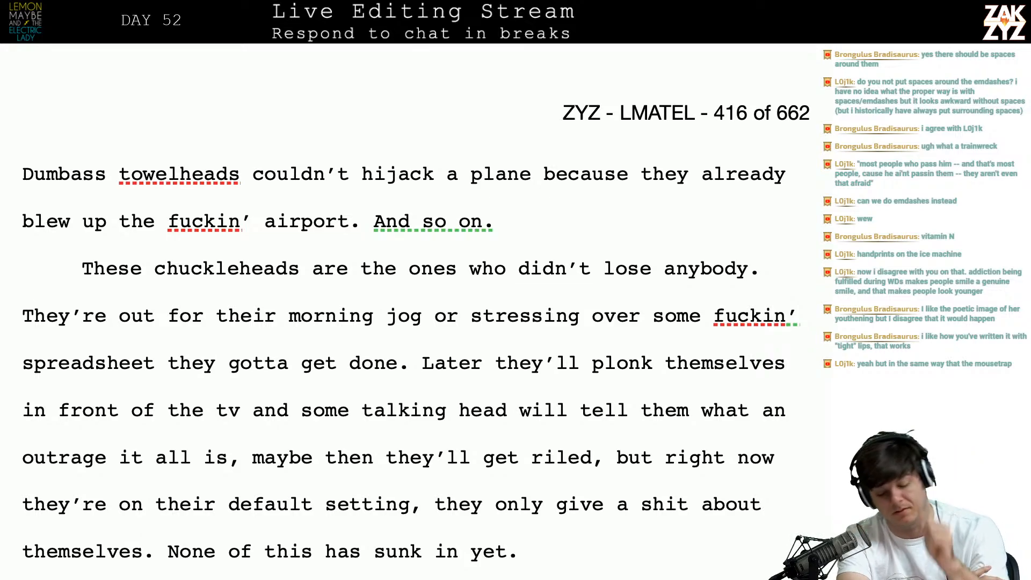
- Switch to the Safari browser, search the web for "spaces around em dash" and look through the results
{"action": "key", "text": "super+Tab"}
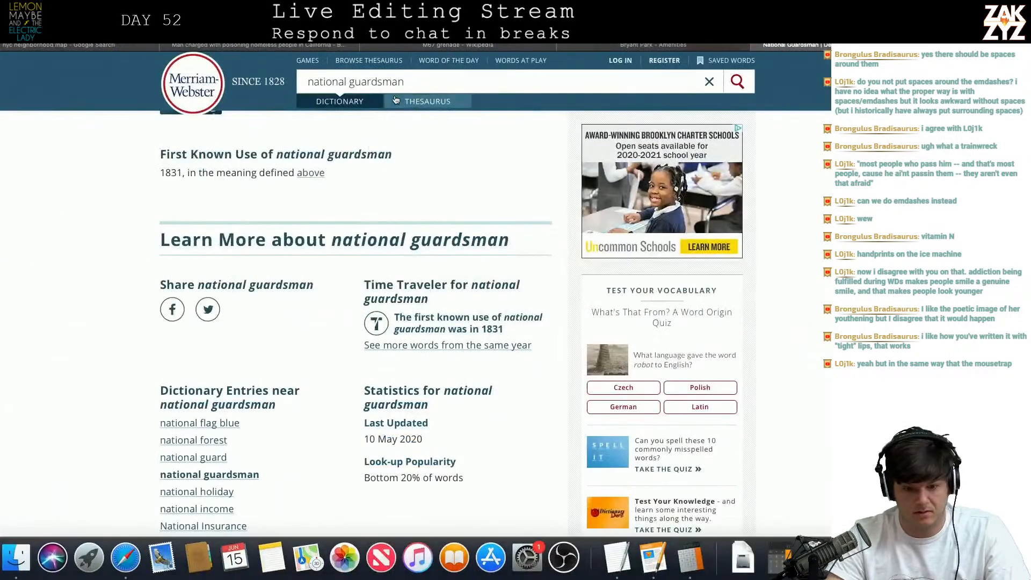
{"action": "key", "text": "super+l"}
{"action": "type", "text": "spaces aro"}
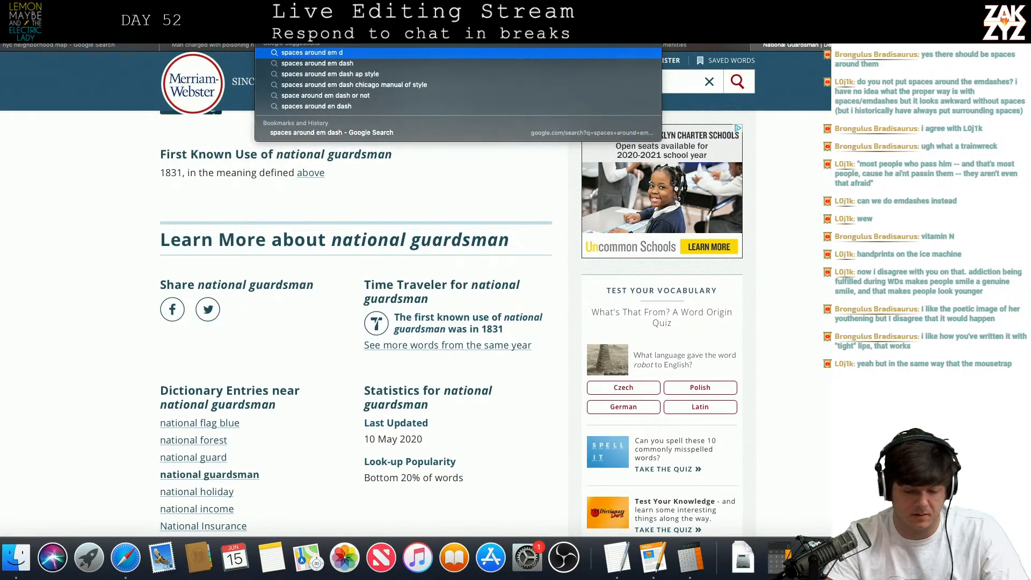
{"action": "key", "text": "Escape"}
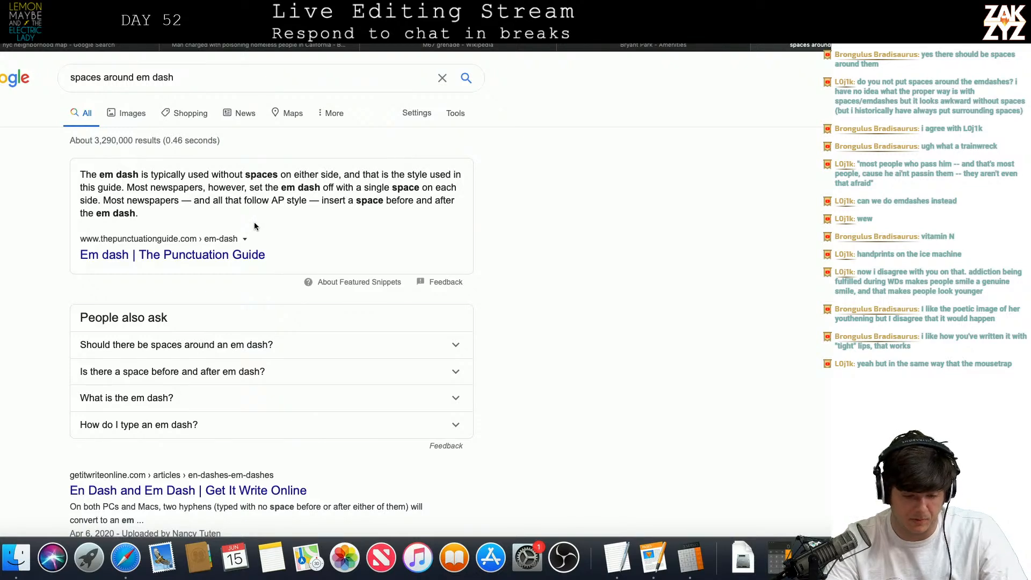
{"action": "scroll", "coordinate": [296, 329], "scroll_direction": "down", "scroll_amount": 5}
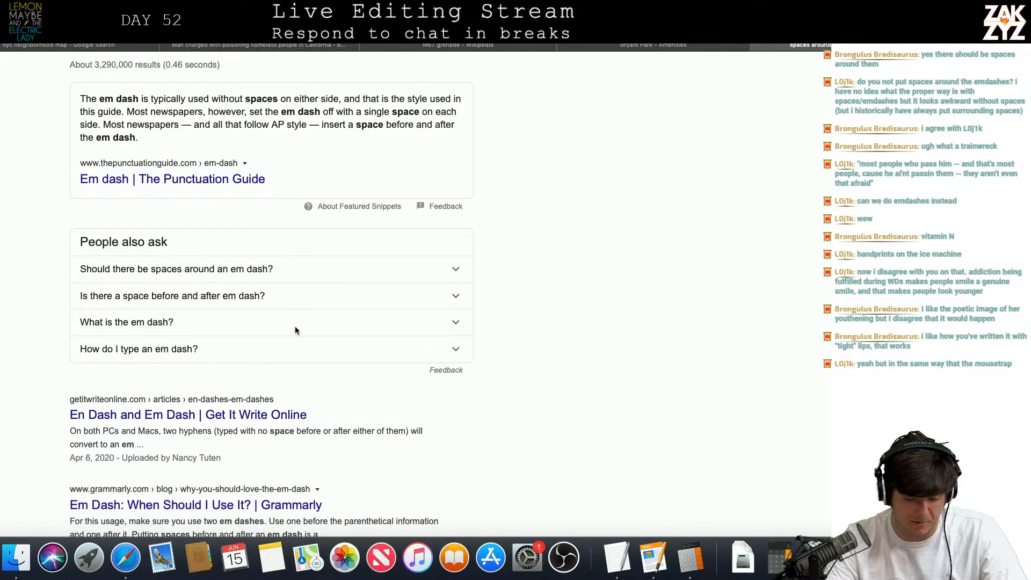
{"action": "scroll", "coordinate": [295, 329], "scroll_direction": "down", "scroll_amount": 2}
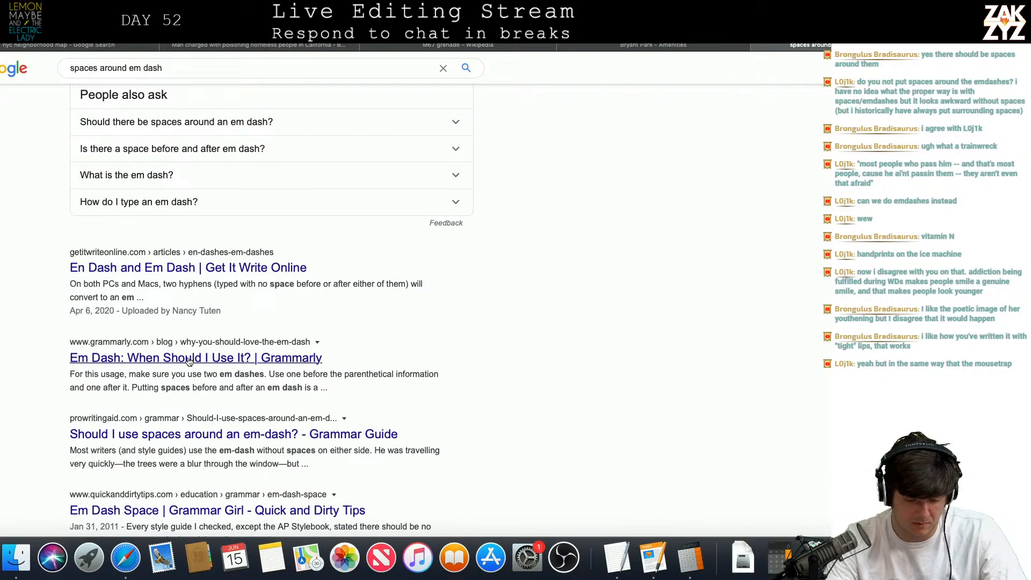
- Open Grammarly's em dash article and read its guidance on spacing around dashes that set off parenthetical information
{"action": "left_click", "coordinate": [189, 359]}
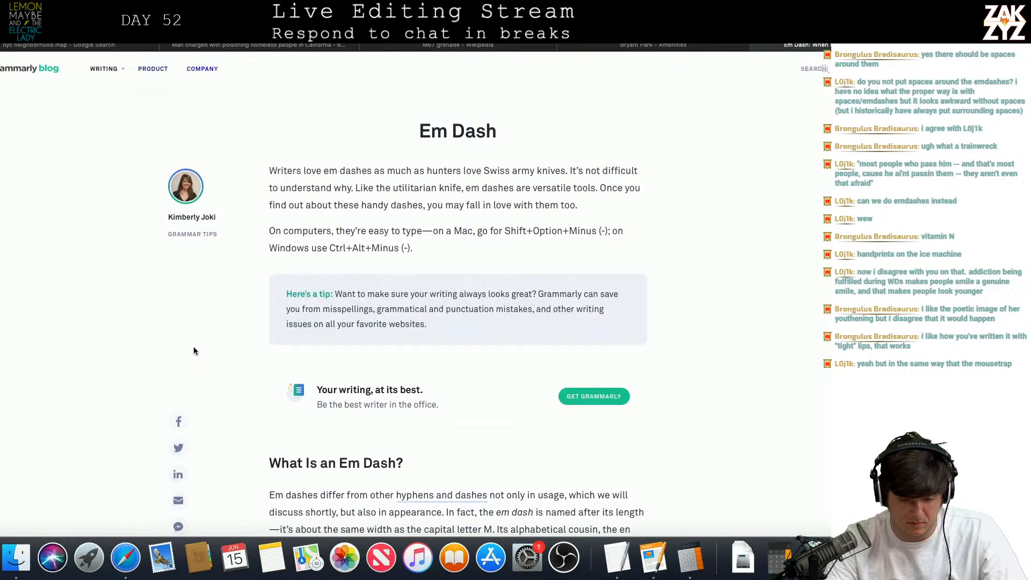
{"action": "scroll", "coordinate": [451, 328], "scroll_direction": "down", "scroll_amount": 10}
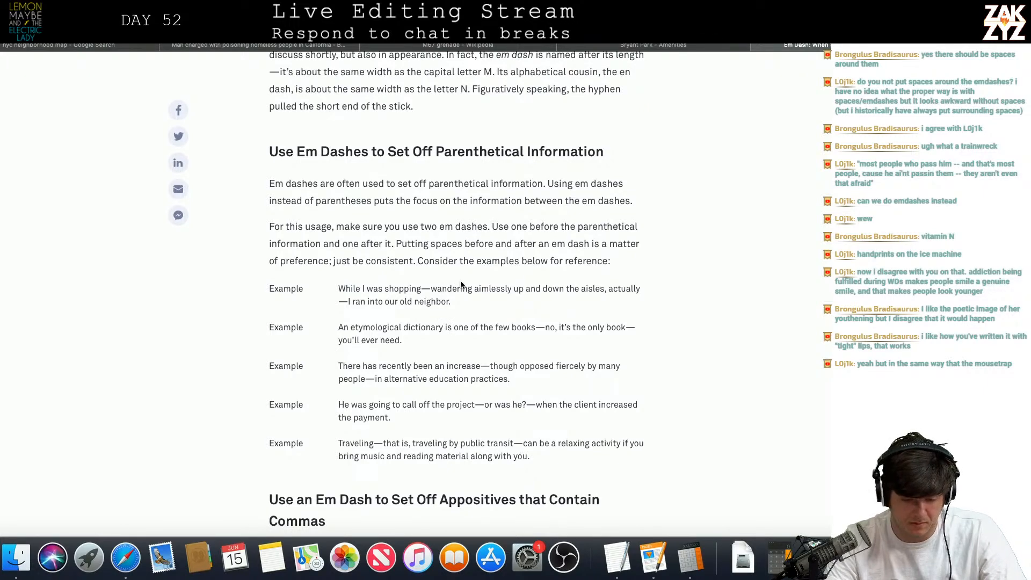
{"action": "scroll", "coordinate": [461, 285], "scroll_direction": "up", "scroll_amount": 15}
- Return to the manuscript in Pages and double both em dashes, the one before "aren't even that afraid" and the one before "and that's most people"
{"action": "key", "text": "super+Tab"}
{"action": "scroll", "coordinate": [442, 135], "scroll_direction": "up", "scroll_amount": 10}
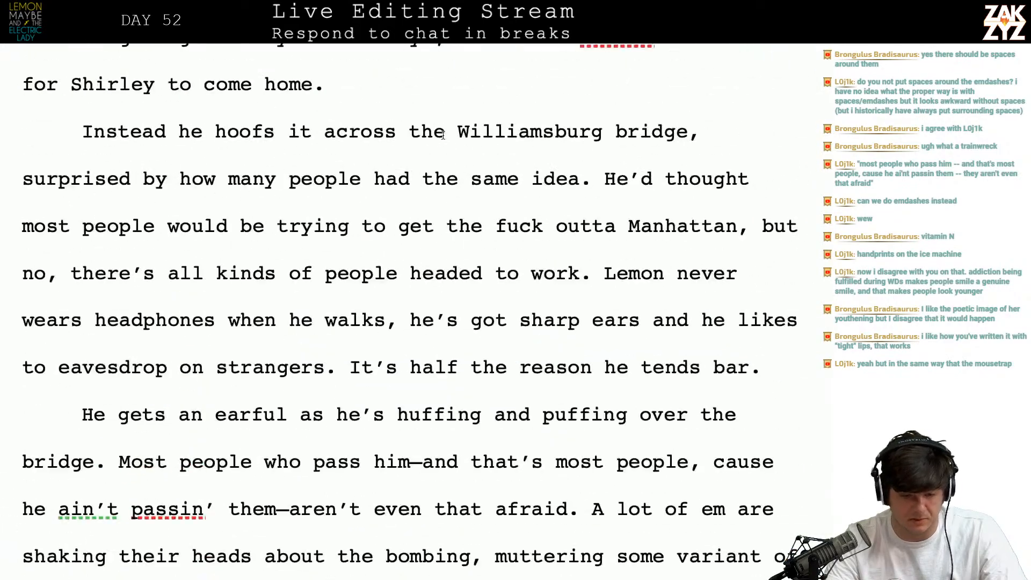
{"action": "scroll", "coordinate": [442, 135], "scroll_direction": "up", "scroll_amount": 5}
{"action": "scroll", "coordinate": [442, 135], "scroll_direction": "down", "scroll_amount": 15}
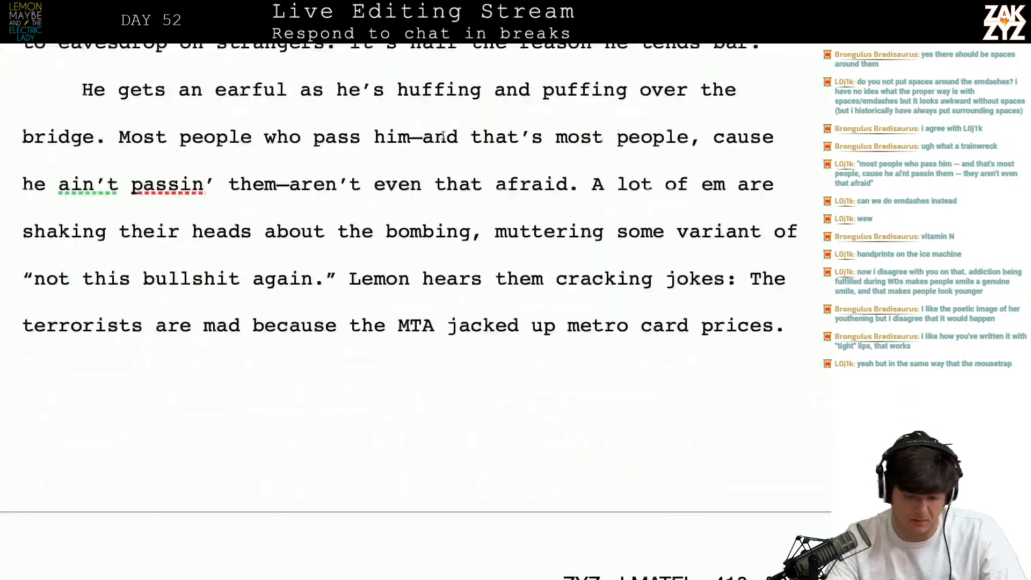
{"action": "scroll", "coordinate": [442, 137], "scroll_direction": "down", "scroll_amount": 4}
{"action": "scroll", "coordinate": [443, 135], "scroll_direction": "down", "scroll_amount": 4}
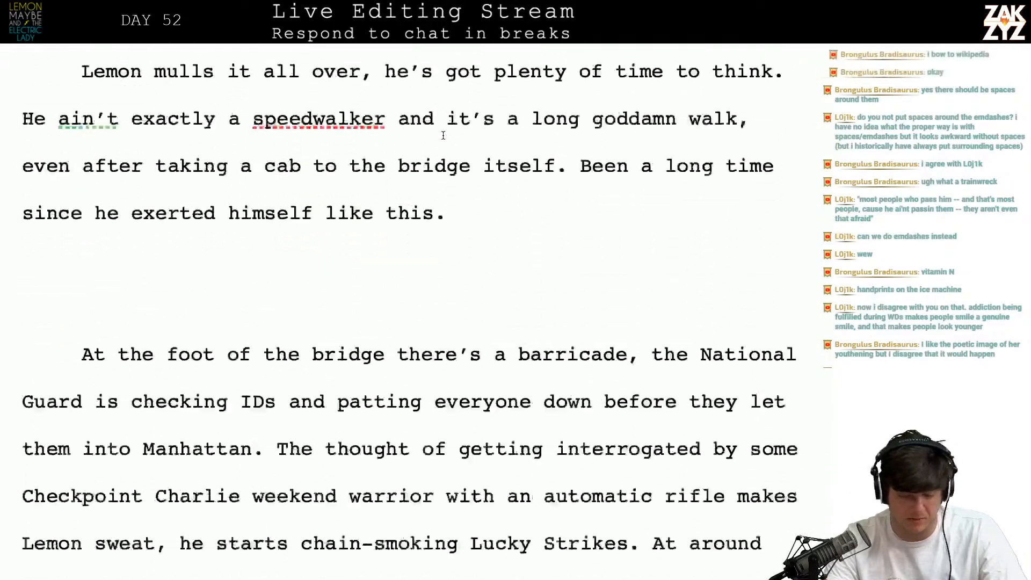
{"action": "scroll", "coordinate": [443, 135], "scroll_direction": "up", "scroll_amount": 5}
{"action": "scroll", "coordinate": [443, 135], "scroll_direction": "up", "scroll_amount": 2}
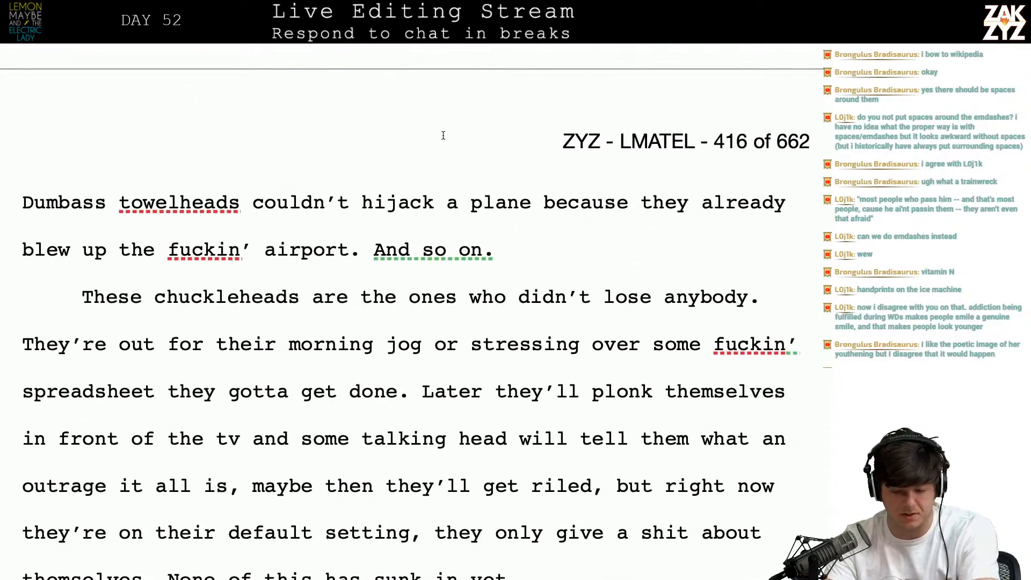
{"action": "scroll", "coordinate": [443, 135], "scroll_direction": "up", "scroll_amount": 10}
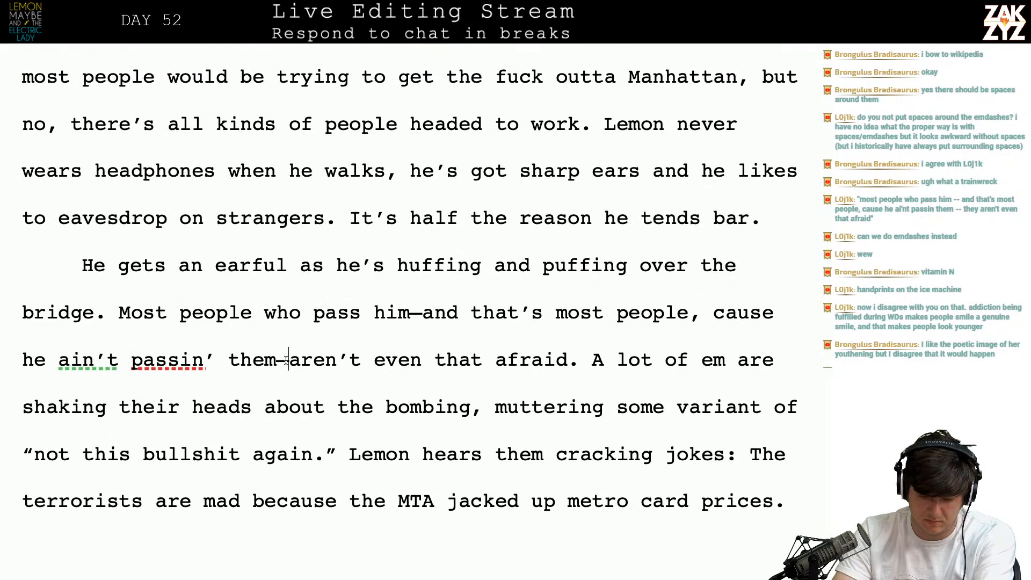
{"action": "type", "text": "—"}
{"action": "left_click", "coordinate": [423, 317]}
{"action": "type", "text": "—"}
{"action": "key", "text": "Right"}
{"action": "key", "text": "Down"}
{"action": "scroll", "coordinate": [409, 279], "scroll_direction": "down", "scroll_amount": 3}
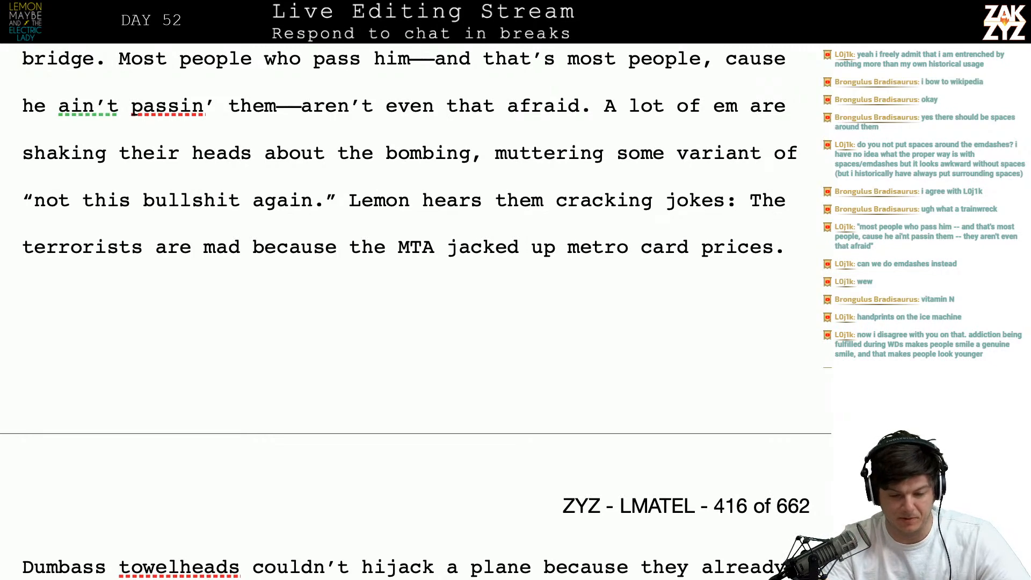
{"action": "scroll", "coordinate": [416, 312], "scroll_direction": "down", "scroll_amount": 6}
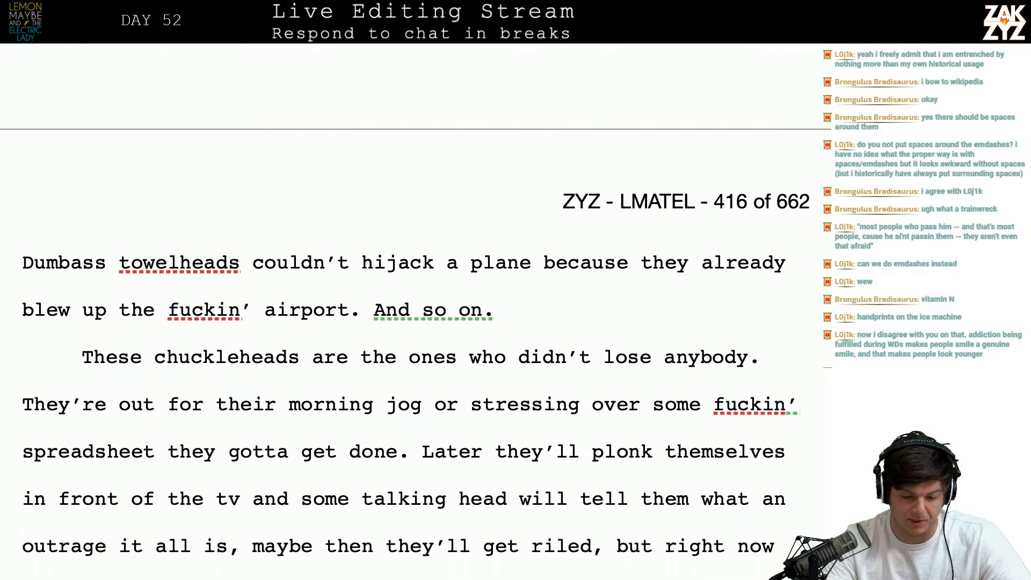
{"action": "scroll", "coordinate": [363, 285], "scroll_direction": "up", "scroll_amount": 6}
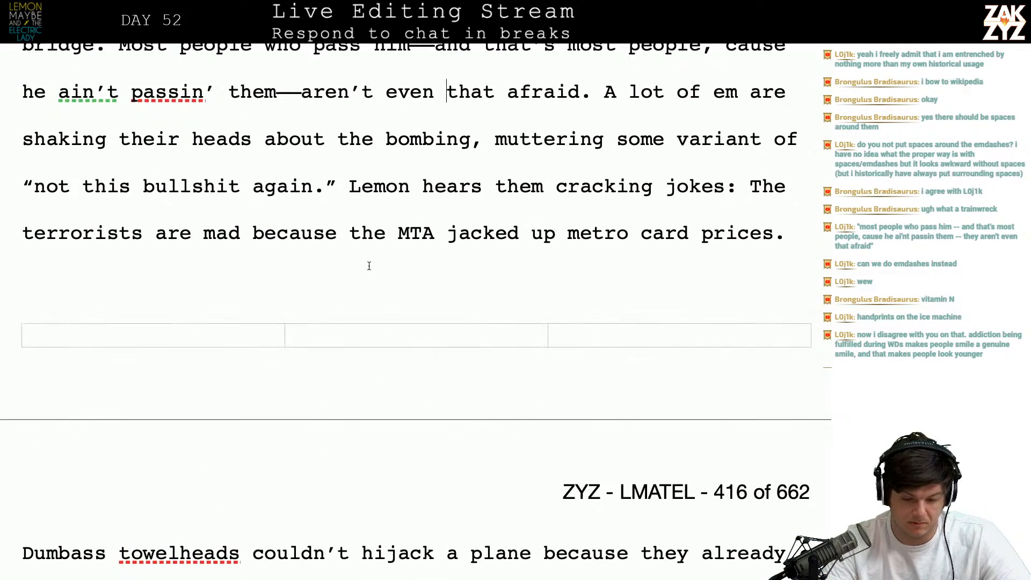
- Split the paragraph before "Lemon hears them cracking jokes" and return to the end of the text after "not this bullshit again."
{"action": "left_click", "coordinate": [340, 186]}
{"action": "key", "text": "Right"}
{"action": "key", "text": "Right"}
{"action": "key", "text": "Left"}
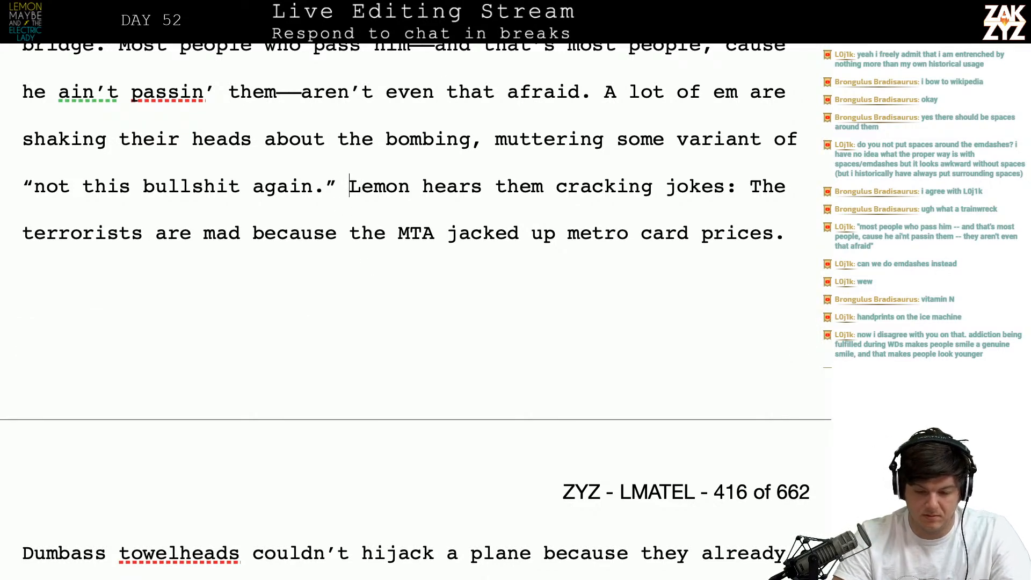
{"action": "key", "text": "Return"}
{"action": "key", "text": "Left"}
{"action": "key", "text": "Left"}
{"action": "key", "text": "Right"}
{"action": "type", "text": "T"}
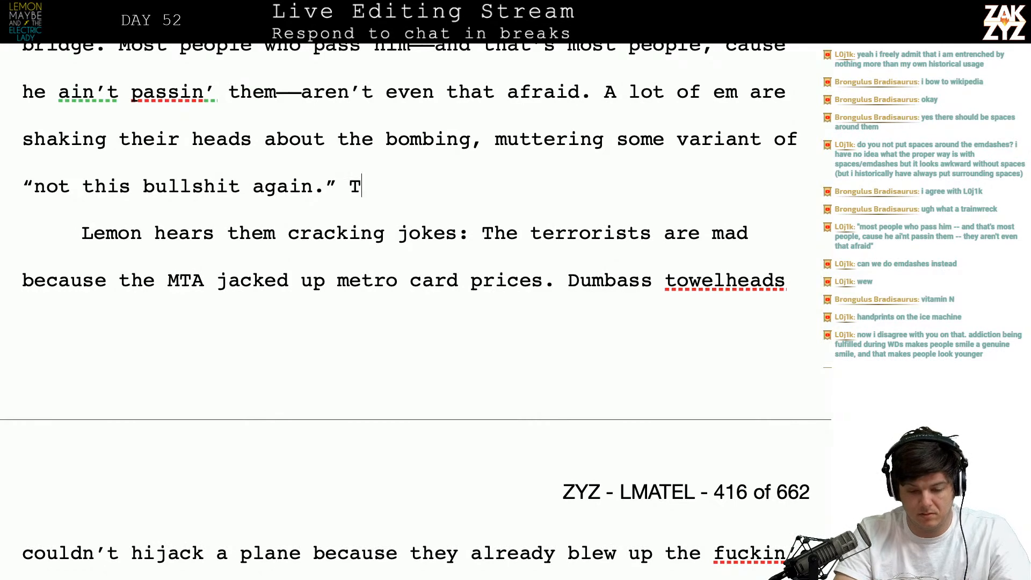
{"action": "type", "text": "hey're cracking jokes, one guy thin"}
{"action": "key", "text": "BackSpace"}
{"action": "key", "text": "BackSpace"}
{"action": "key", "text": "BackSpace"}
{"action": "key", "text": "BackSpace"}
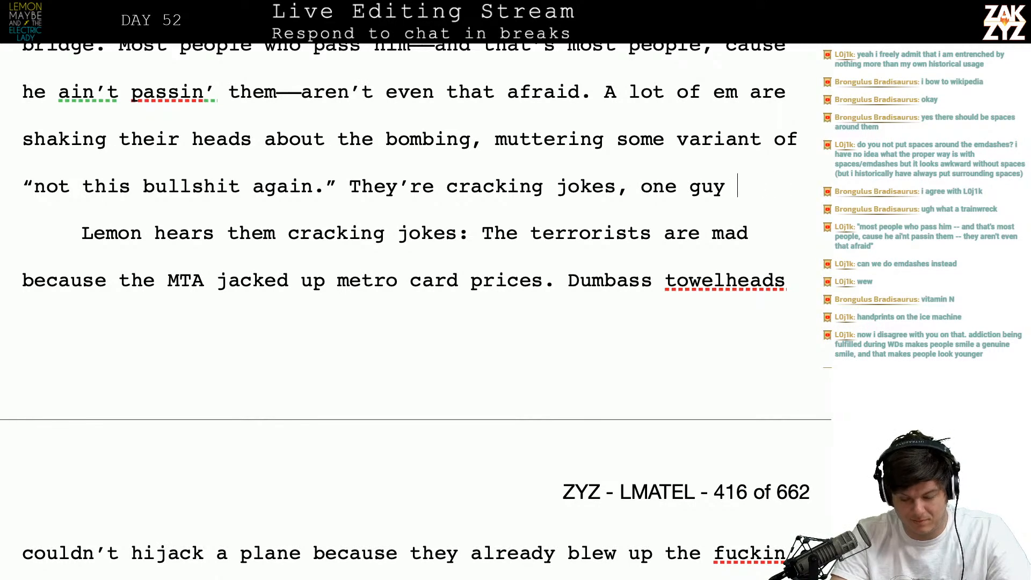
{"action": "key", "text": "BackSpace"}
{"action": "key", "text": "BackSpace"}
{"action": "key", "text": "BackSpace"}
{"action": "key", "text": "BackSpace"}
{"action": "key", "text": "BackSpace"}
{"action": "key", "text": "BackSpace"}
{"action": "key", "text": "BackSpace"}
{"action": "key", "text": "BackSpace"}
{"action": "key", "text": "BackSpace"}
{"action": "key", "text": "BackSpace"}
{"action": "key", "text": "BackSpace"}
{"action": "key", "text": "BackSpace"}
{"action": "key", "text": "BackSpace"}
{"action": "key", "text": "BackSpace"}
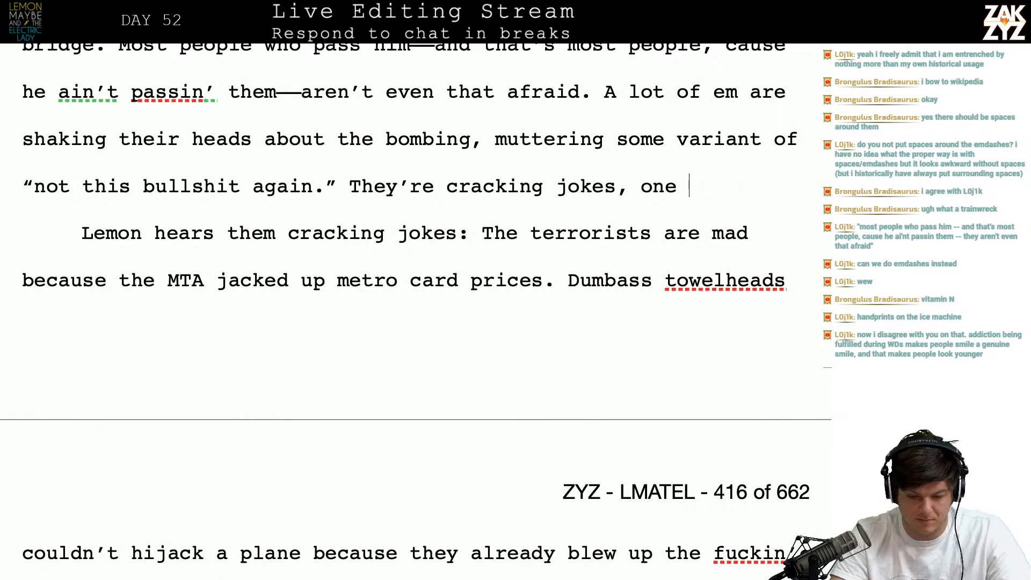
{"action": "type", "text": "okes,"}
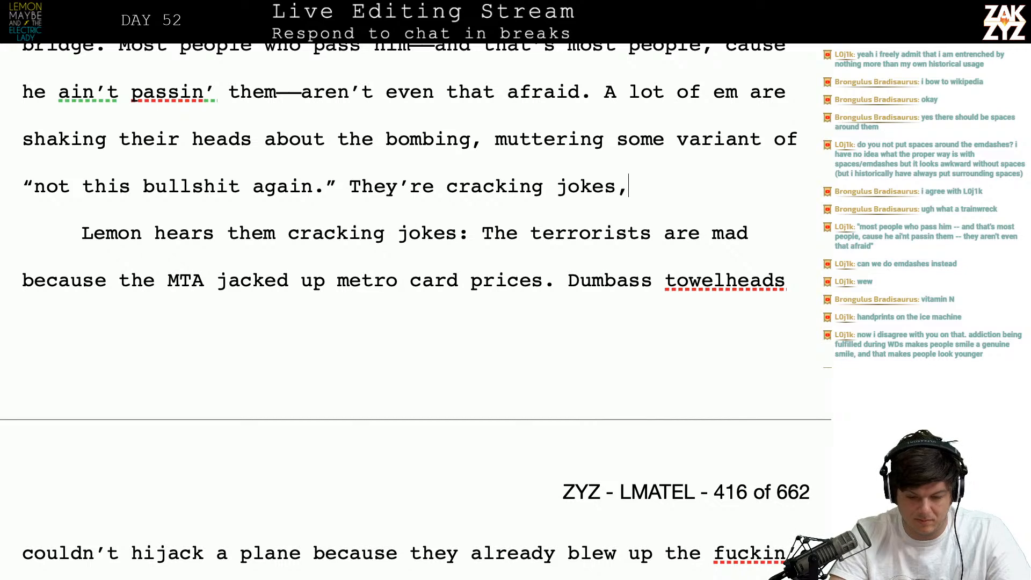
{"action": "type", "text": " one guy"}
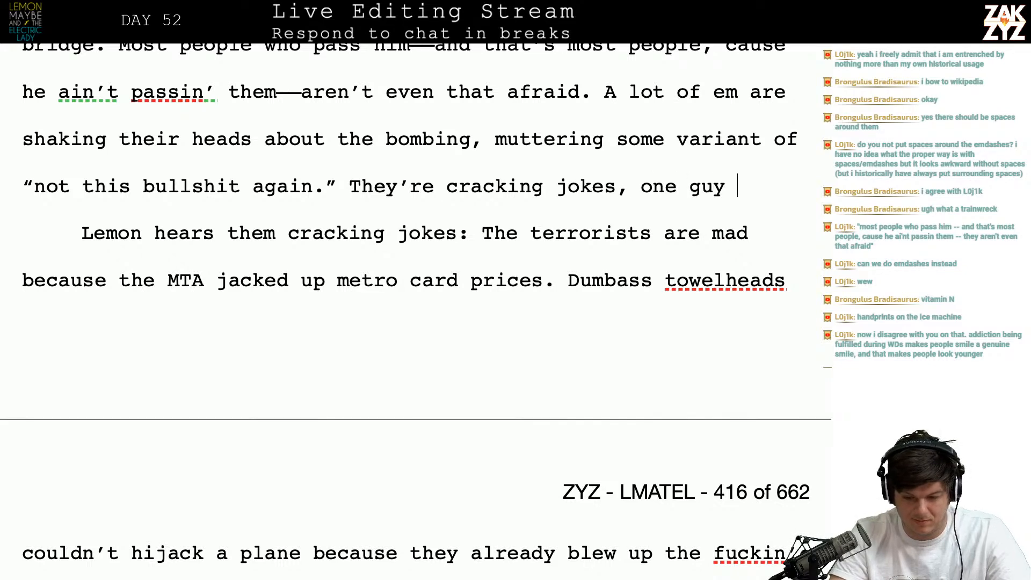
{"action": "key", "text": "BackSpace"}
{"action": "key", "text": "BackSpace"}
{"action": "key", "text": "BackSpace"}
{"action": "key", "text": "BackSpace"}
{"action": "key", "text": "BackSpace"}
{"action": "key", "text": "BackSpace"}
{"action": "key", "text": "BackSpace"}
{"action": "key", "text": "BackSpace"}
{"action": "key", "text": "BackSpace"}
{"action": "key", "text": "BackSpace"}
{"action": "key", "text": "BackSpace"}
{"action": "key", "text": "BackSpace"}
{"action": "key", "text": "BackSpace"}
{"action": "key", "text": "BackSpace"}
{"action": "key", "text": "BackSpace"}
{"action": "key", "text": "BackSpace"}
{"action": "key", "text": "BackSpace"}
{"action": "key", "text": "BackSpace"}
{"action": "key", "text": "BackSpace"}
{"action": "key", "text": "BackSpace"}
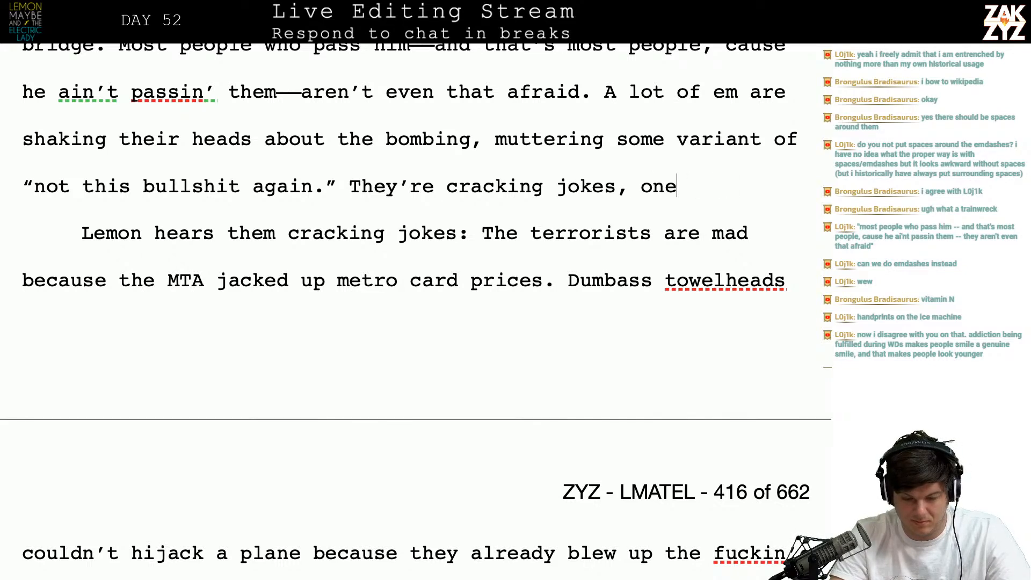
{"action": "key", "text": "BackSpace"}
{"action": "key", "text": "BackSpace"}
{"action": "key", "text": "BackSpace"}
{"action": "key", "text": "BackSpace"}
{"action": "key", "text": "BackSpace"}
{"action": "key", "text": "BackSpace"}
{"action": "key", "text": "BackSpace"}
{"action": "key", "text": "BackSpace"}
{"action": "key", "text": "BackSpace"}
{"action": "key", "text": "BackSpace"}
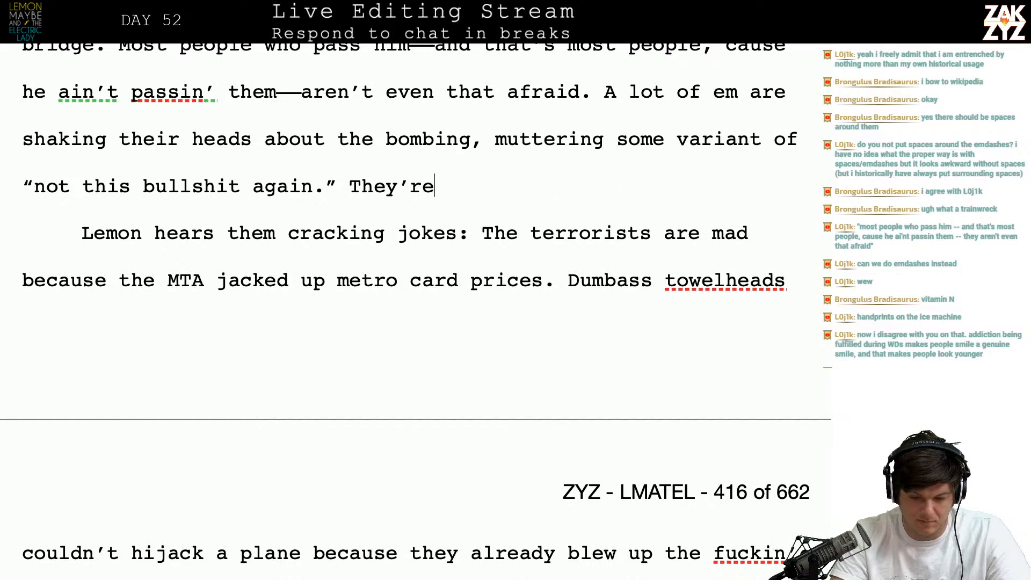
{"action": "type", "text": "One "}
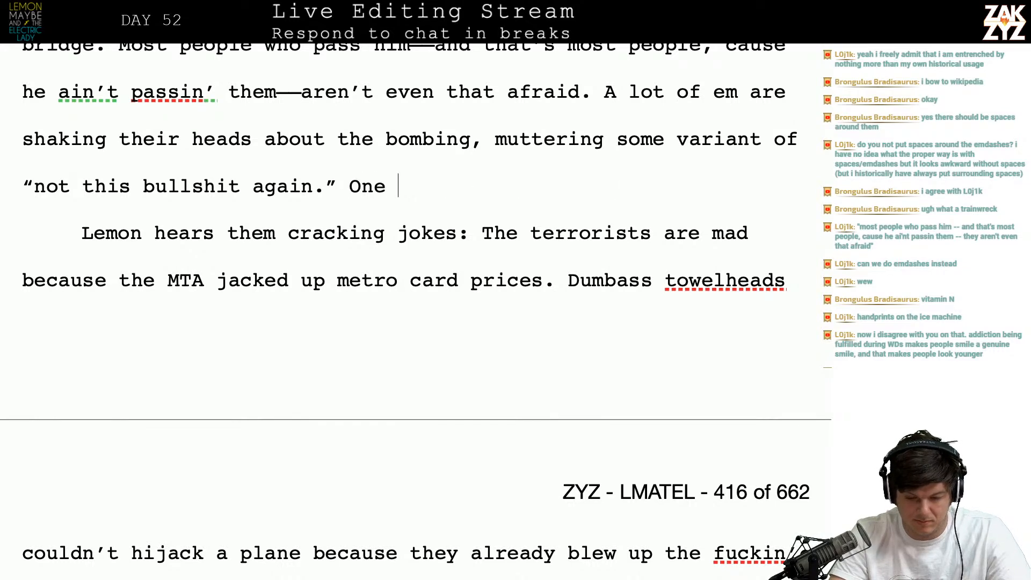
{"action": "type", "text": "guy jokes the"}
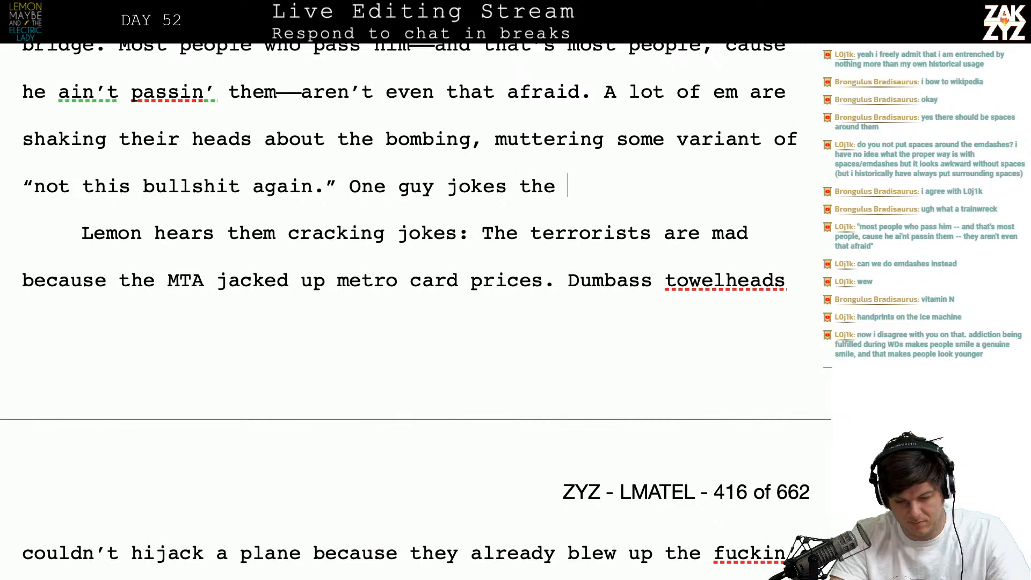
{"action": "key", "text": "BackSpace"}
{"action": "key", "text": "BackSpace"}
{"action": "key", "text": "BackSpace"}
{"action": "type", "text": "to hi"}
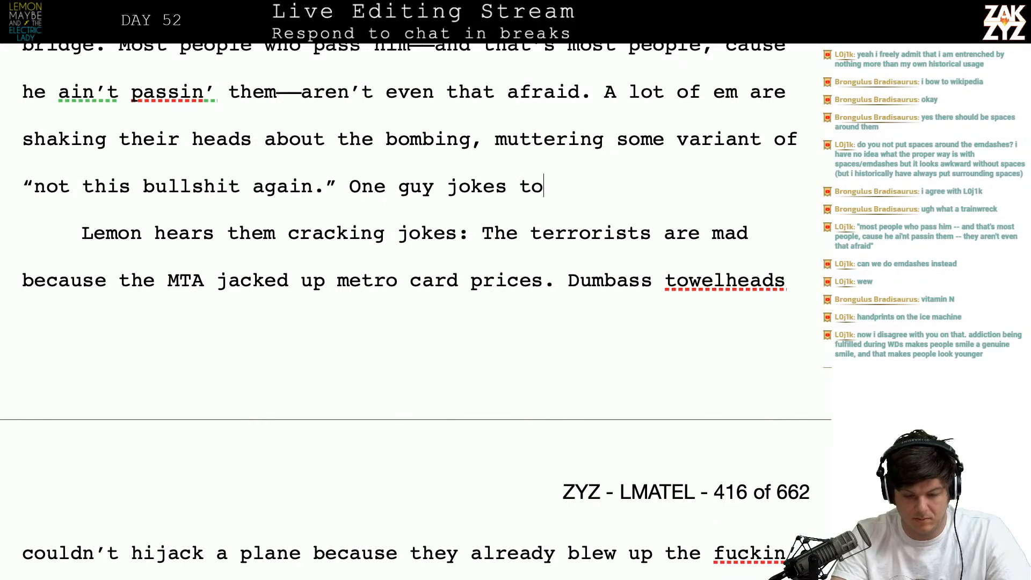
{"action": "key", "text": "BackSpace"}
{"action": "key", "text": "BackSpace"}
{"action": "key", "text": "BackSpace"}
{"action": "key", "text": "BackSpace"}
{"action": "key", "text": "BackSpace"}
{"action": "key", "text": "BackSpace"}
{"action": "key", "text": "BackSpace"}
{"action": "key", "text": "BackSpace"}
{"action": "key", "text": "BackSpace"}
{"action": "key", "text": "BackSpace"}
{"action": "key", "text": "BackSpace"}
{"action": "key", "text": "BackSpace"}
{"action": "key", "text": "BackSpace"}
{"action": "key", "text": "BackSpace"}
{"action": "key", "text": "BackSpace"}
{"action": "key", "text": "BackSpace"}
{"action": "key", "text": "BackSpace"}
{"action": "key", "text": "BackSpace"}
{"action": "key", "text": "BackSpace"}
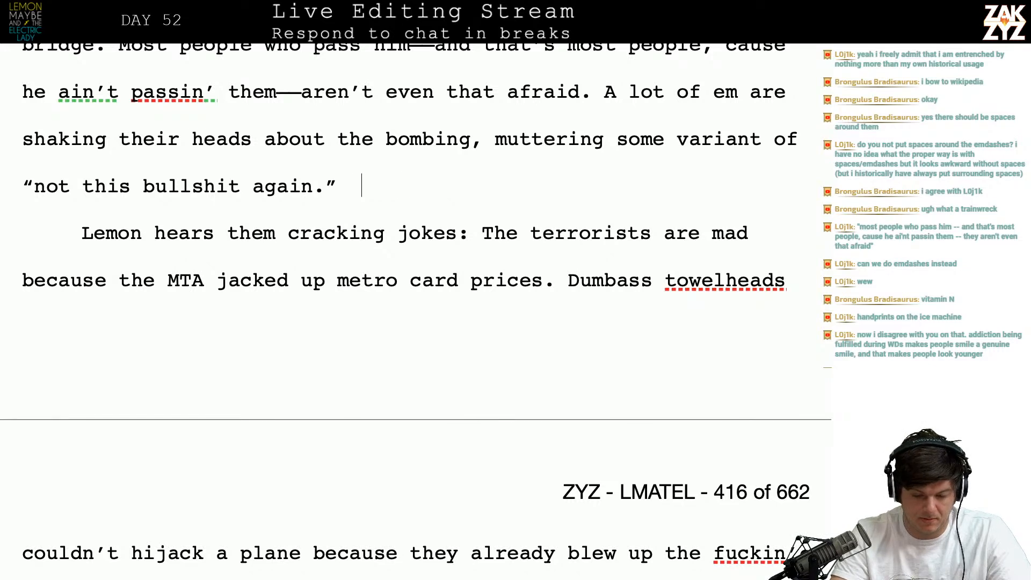
{"action": "type", "text": "O"}
{"action": "key", "text": "BackSpace"}
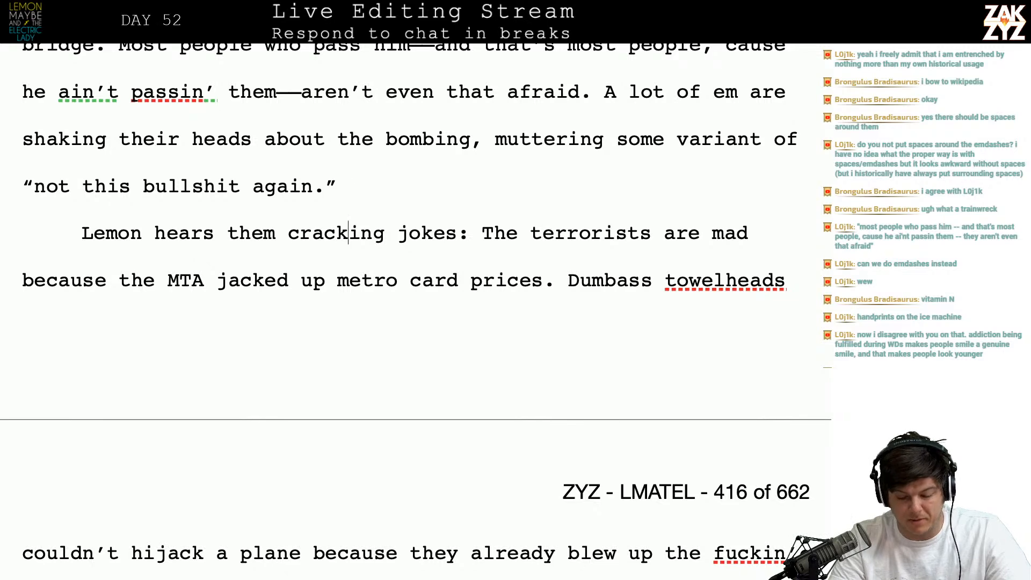
- After "not this bullshit again," write "They're cracking jokes about how the bombing was a protest over metro card fare hikes,"
{"action": "key", "text": "Down"}
{"action": "key", "text": "Down"}
{"action": "key", "text": "Down"}
{"action": "key", "text": "Down"}
{"action": "key", "text": "Down"}
{"action": "key", "text": "Up"}
{"action": "key", "text": "Up"}
{"action": "key", "text": "Up"}
{"action": "key", "text": "Up"}
{"action": "key", "text": "Up"}
{"action": "key", "text": "Up"}
{"action": "key", "text": "Down"}
{"action": "type", "text": "They're st"}
{"action": "key", "text": "BackSpace"}
{"action": "key", "text": "BackSpace"}
{"action": "type", "text": "cracking jokes"}
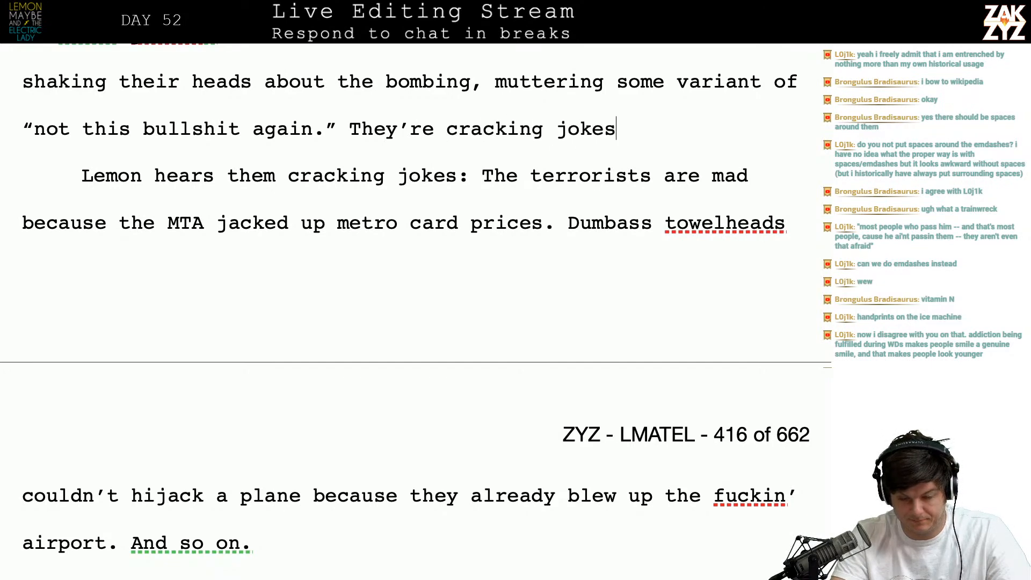
{"action": "type", "text": " about how "}
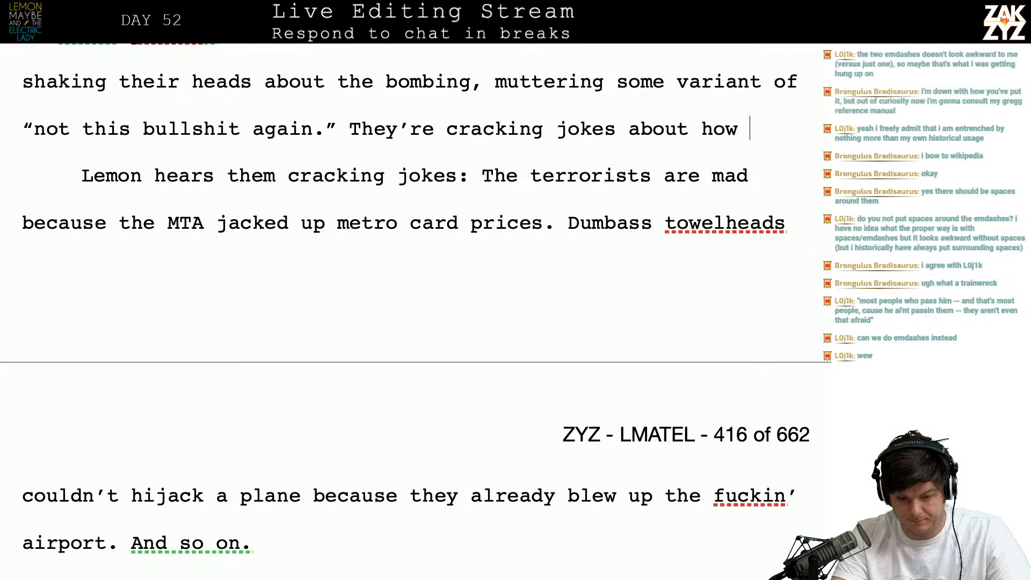
{"action": "type", "text": "the bombing was "}
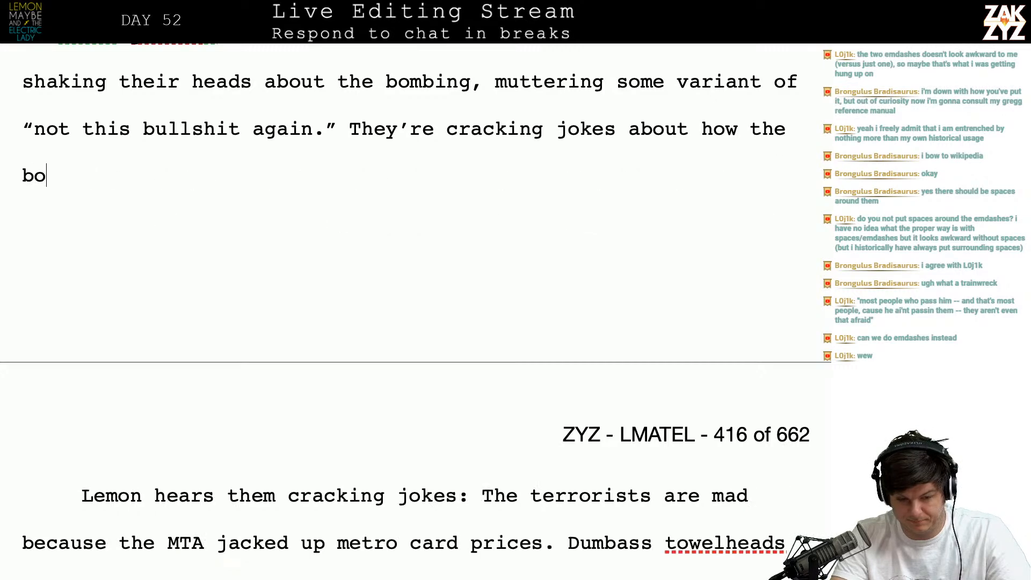
{"action": "type", "text": "a prot"}
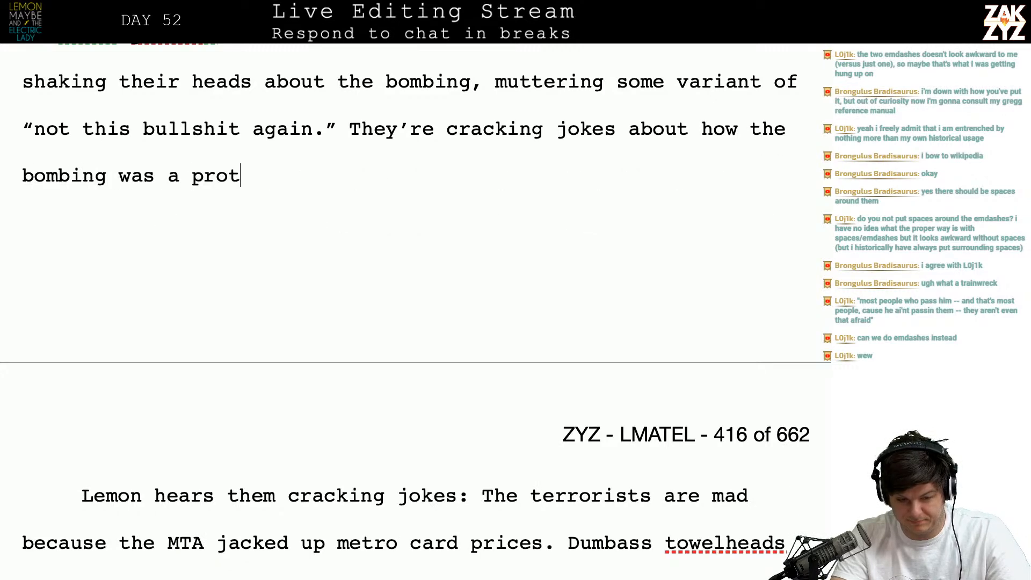
{"action": "type", "text": "est over metrocar"}
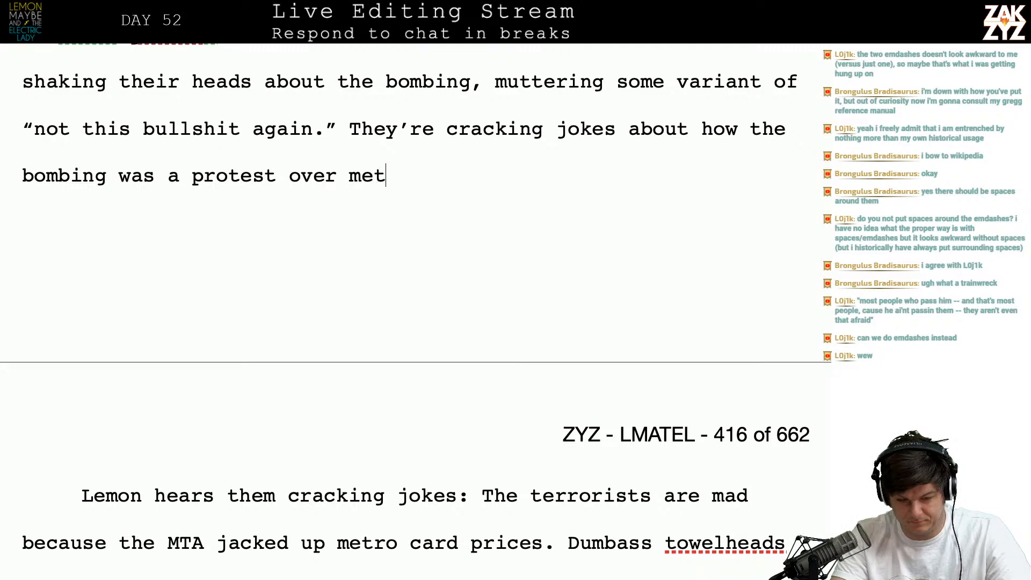
{"action": "key", "text": "BackSpace"}
{"action": "key", "text": "BackSpace"}
{"action": "key", "text": "BackSpace"}
{"action": "type", "text": "card fare hikes,"}
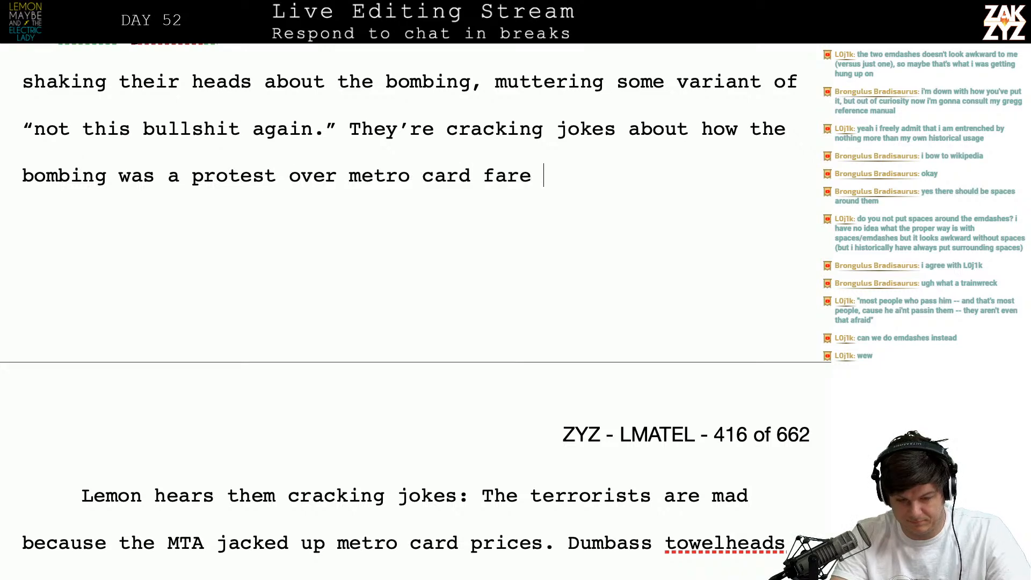
- Change "metro card" in the new sentence to the single capitalized word "Metrocard"
{"action": "key", "text": "Left"}
{"action": "key", "text": "Left"}
{"action": "key", "text": "Left"}
{"action": "key", "text": "Left"}
{"action": "key", "text": "Left"}
{"action": "key", "text": "Left"}
{"action": "key", "text": "Left"}
{"action": "key", "text": "Left"}
{"action": "key", "text": "Left"}
{"action": "key", "text": "Left"}
{"action": "key", "text": "Left"}
{"action": "key", "text": "Left"}
{"action": "key", "text": "Left"}
{"action": "key", "text": "Left"}
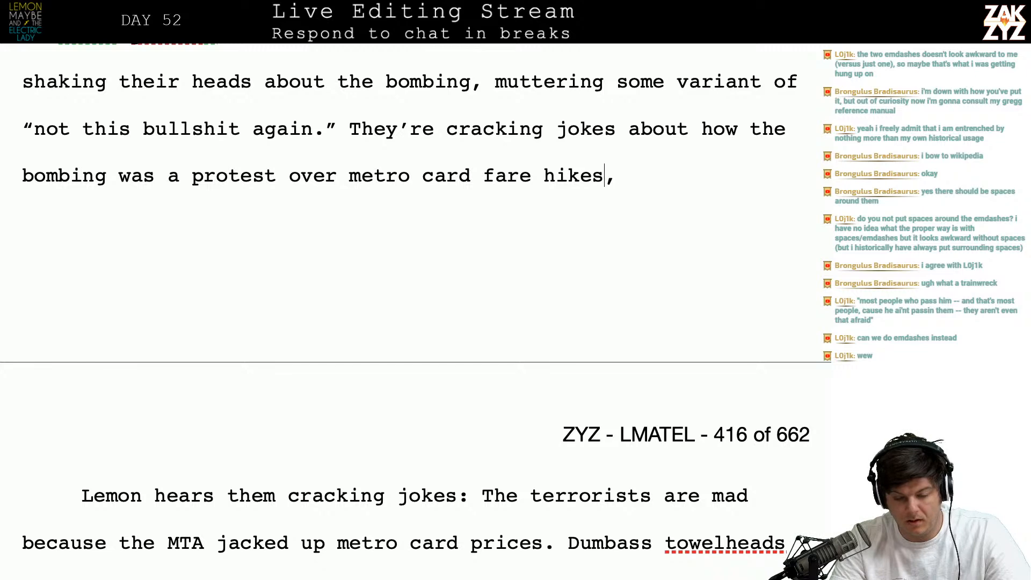
{"action": "key", "text": "Left"}
{"action": "key", "text": "Left"}
{"action": "key", "text": "Left"}
{"action": "key", "text": "BackSpace"}
{"action": "key", "text": "Left"}
{"action": "key", "text": "Left"}
{"action": "key", "text": "Left"}
{"action": "key", "text": "BackSpace"}
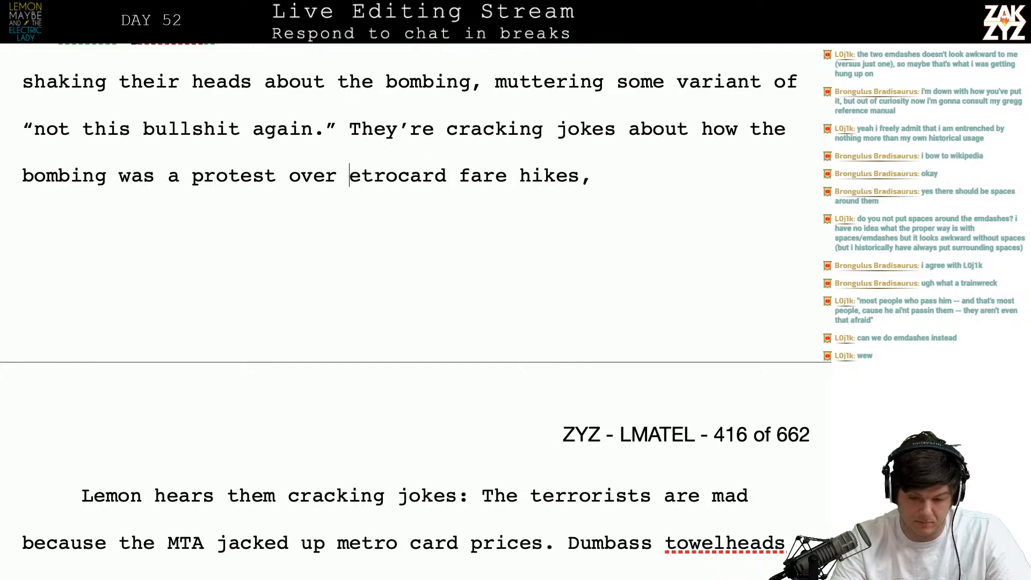
{"action": "type", "text": "M"}
{"action": "key", "text": "Right"}
- Insert "price increases." after "Metrocard", ahead of "fare hikes,", to end the sentence
{"action": "key", "text": "Down"}
{"action": "key", "text": "Left"}
{"action": "key", "text": "Left"}
{"action": "key", "text": "Up"}
{"action": "key", "text": "Up"}
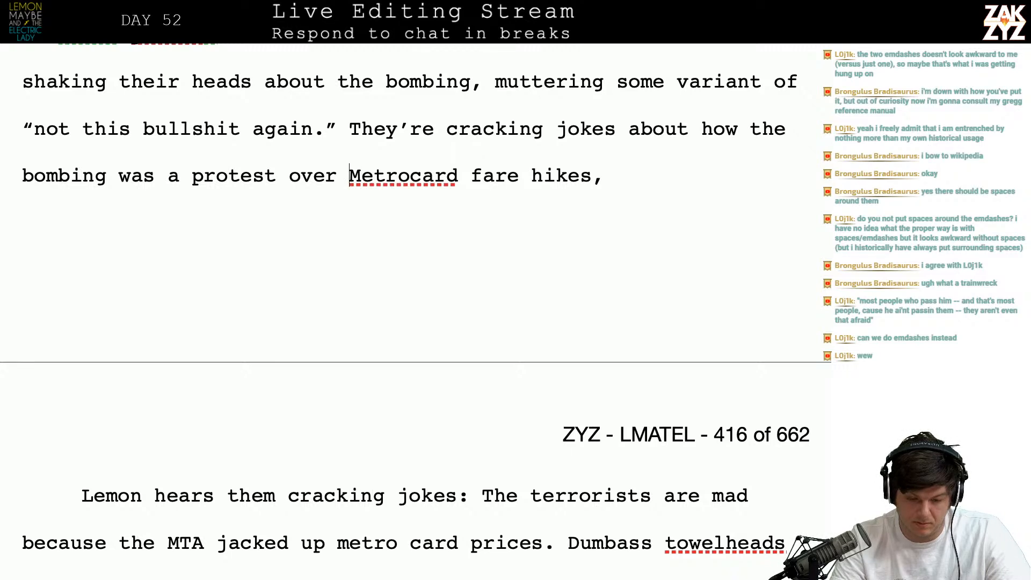
{"action": "key", "text": "Down"}
{"action": "key", "text": "Down"}
{"action": "key", "text": "Right"}
{"action": "key", "text": "Right"}
{"action": "key", "text": "Up"}
{"action": "key", "text": "Right"}
{"action": "key", "text": "Right"}
{"action": "key", "text": "Right"}
{"action": "key", "text": "Right"}
{"action": "key", "text": "Right"}
{"action": "key", "text": "Right"}
{"action": "key", "text": "Right"}
{"action": "type", "text": "price increases."}
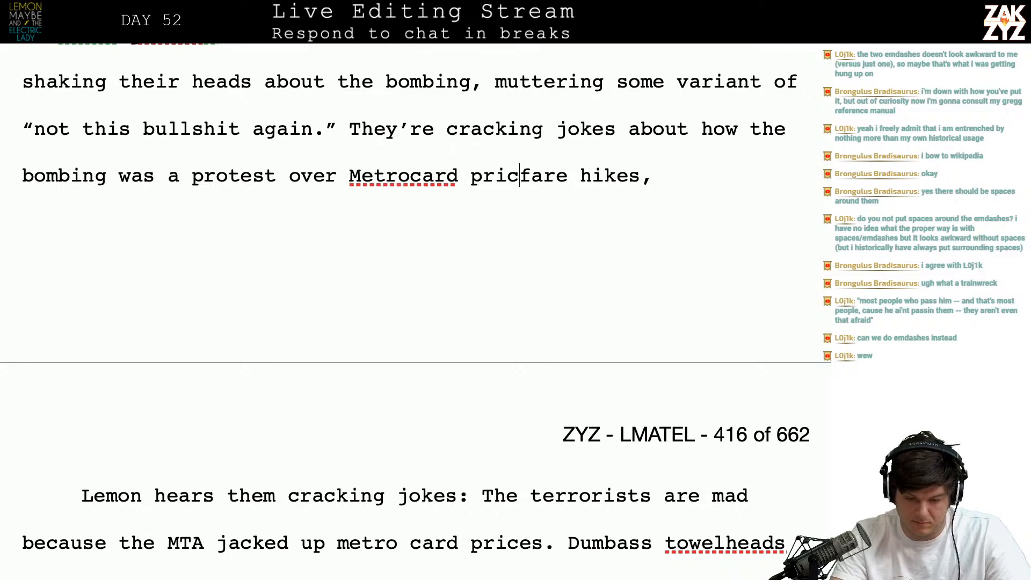
- Start a new sentence after "price increases." with "Two plumbers in union", ahead of the leftover "fare hikes,"
{"action": "type", "text": " On"}
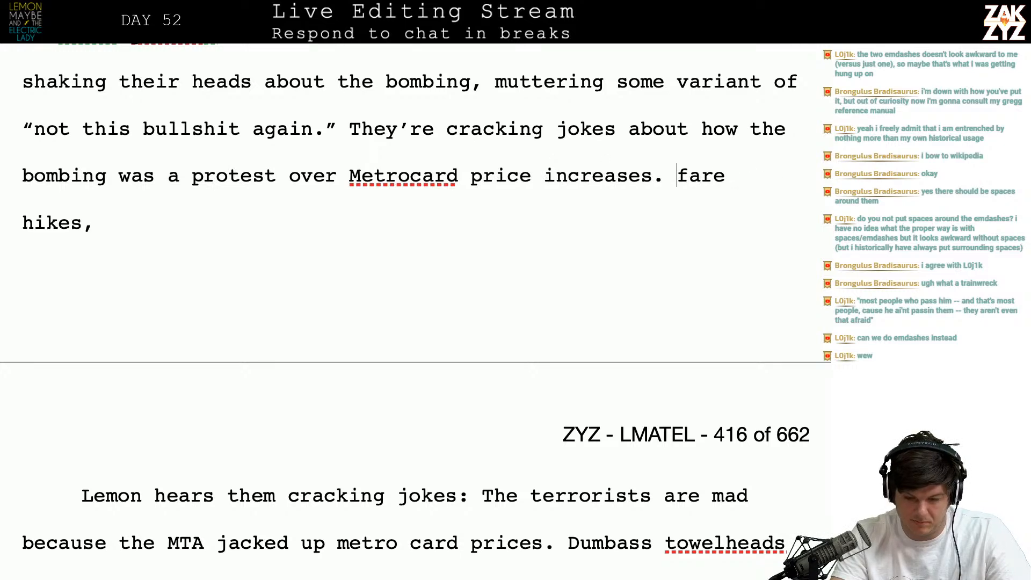
{"action": "key", "text": "BackSpace"}
{"action": "key", "text": "BackSpace"}
{"action": "type", "text": "Two plumbers "}
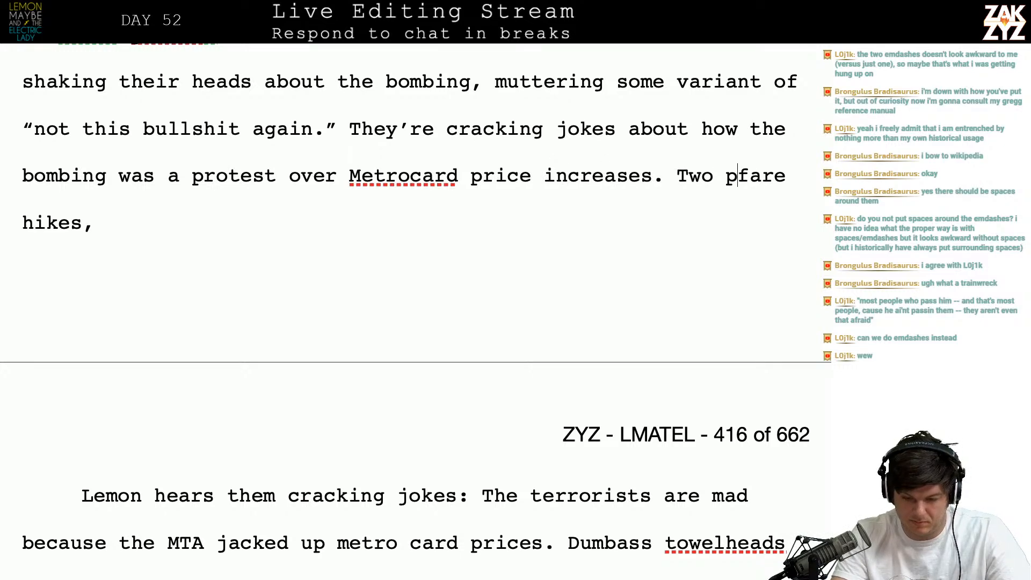
{"action": "type", "text": "in union tefare hike"}
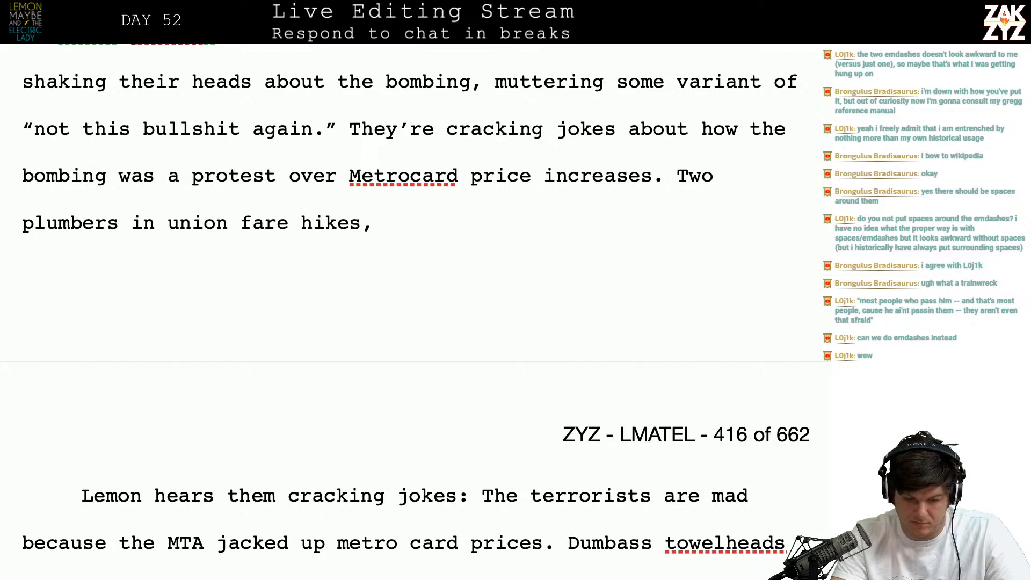
{"action": "type", "text": "s"}
{"action": "key", "text": "BackSpace"}
{"action": "type", "text": "te"}
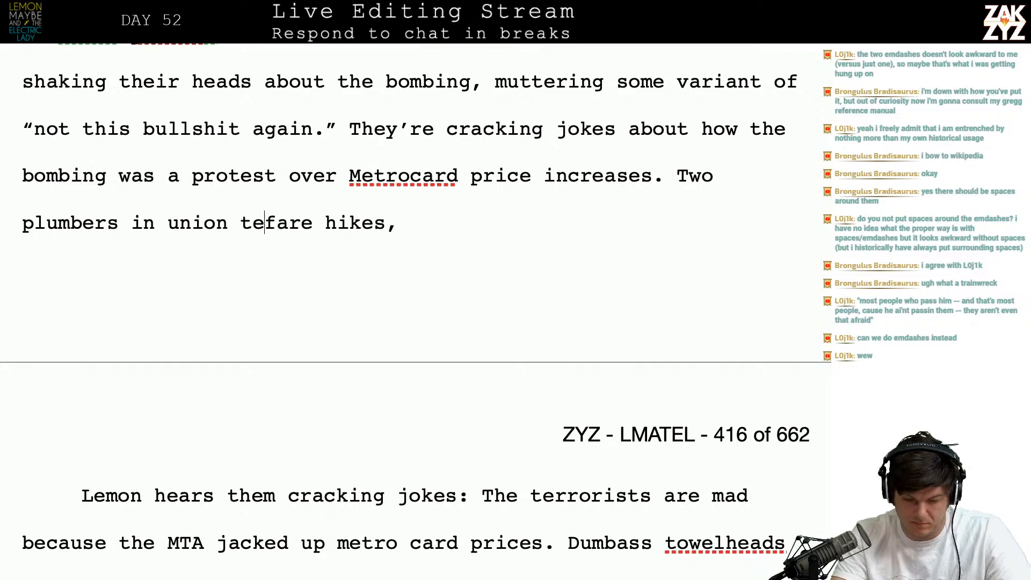
{"action": "key", "text": "BackSpace"}
{"action": "key", "text": "BackSpace"}
{"action": "type", "text": "sh"}
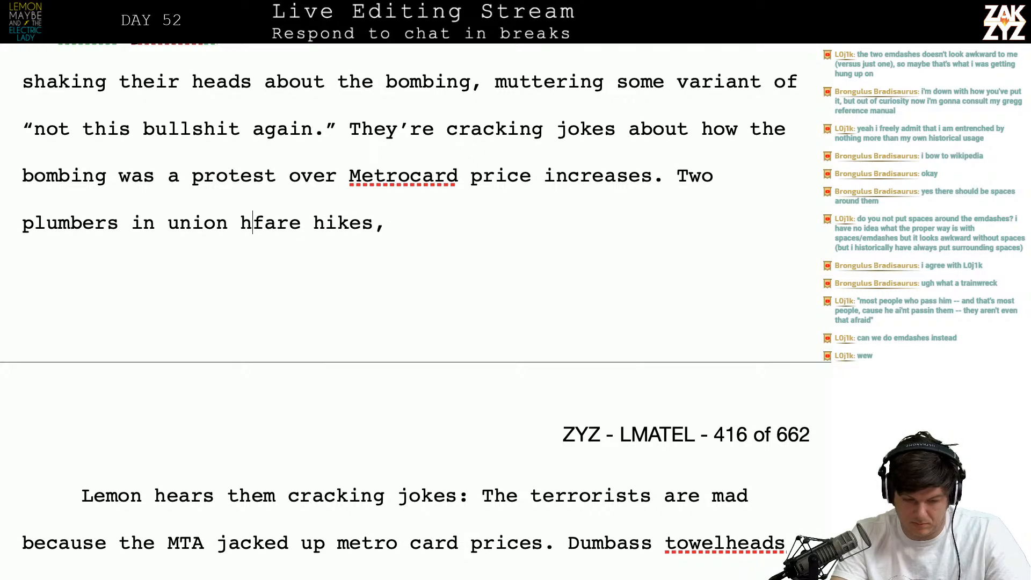
{"action": "type", "text": "ir"}
{"action": "key", "text": "BackSpace"}
{"action": "key", "text": "BackSpace"}
{"action": "key", "text": "BackSpace"}
{"action": "key", "text": "BackSpace"}
{"action": "type", "text": "t"}
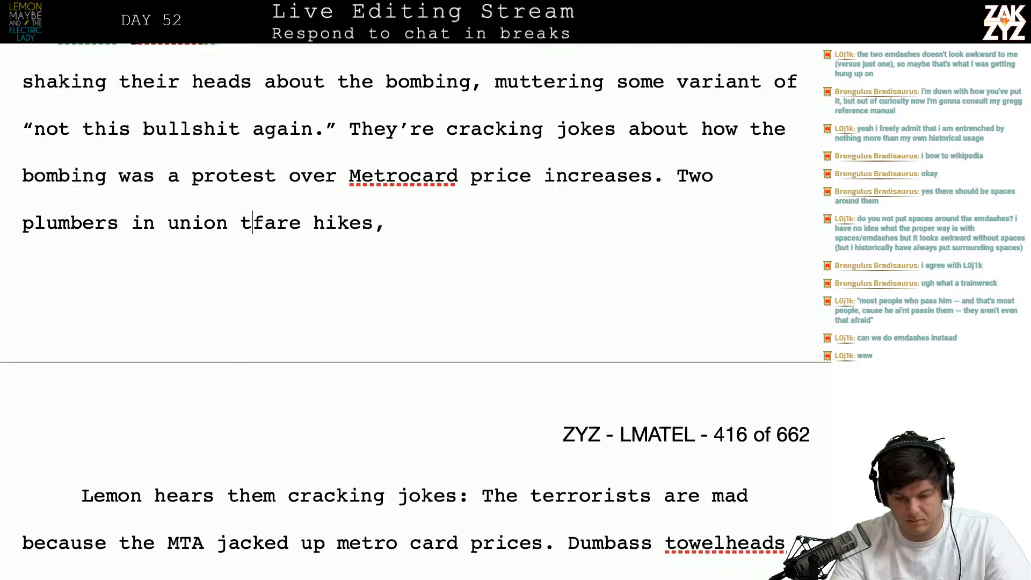
- Switch to the web browser and search for "plumber's union manhattan"
{"action": "key", "text": "super+Tab"}
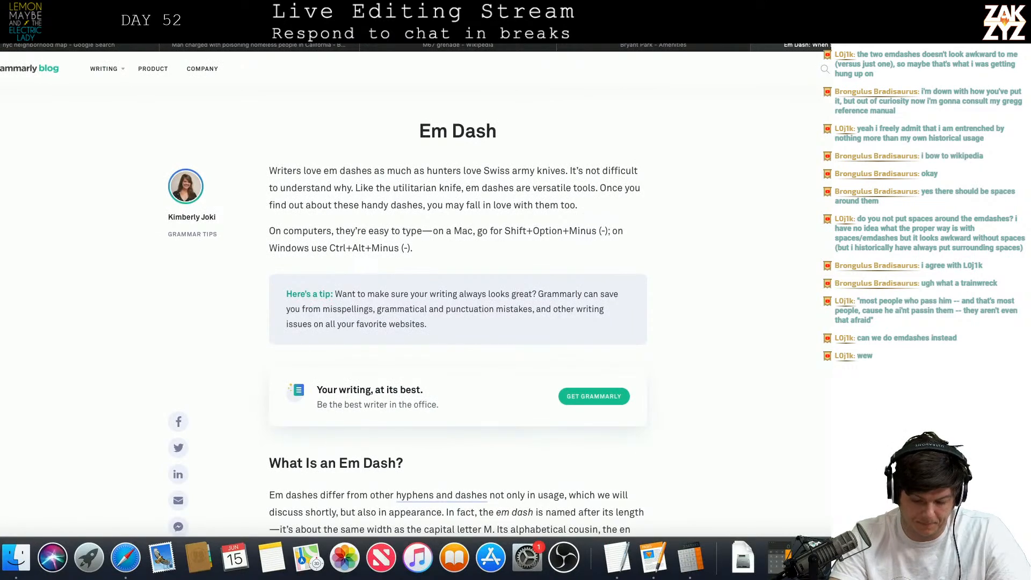
{"action": "key", "text": "super+l"}
{"action": "type", "text": "plumb"}
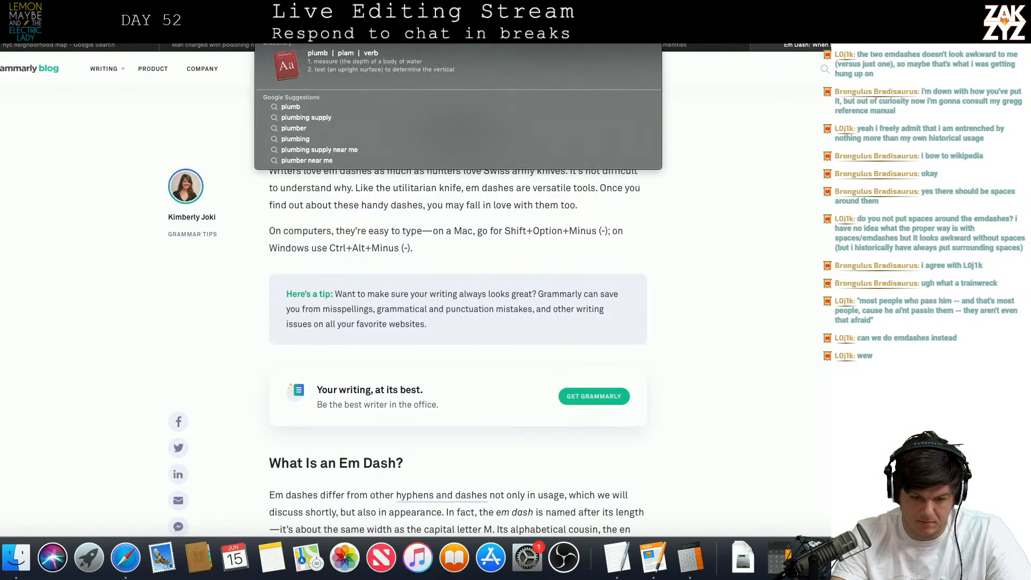
{"action": "type", "text": "er's un"}
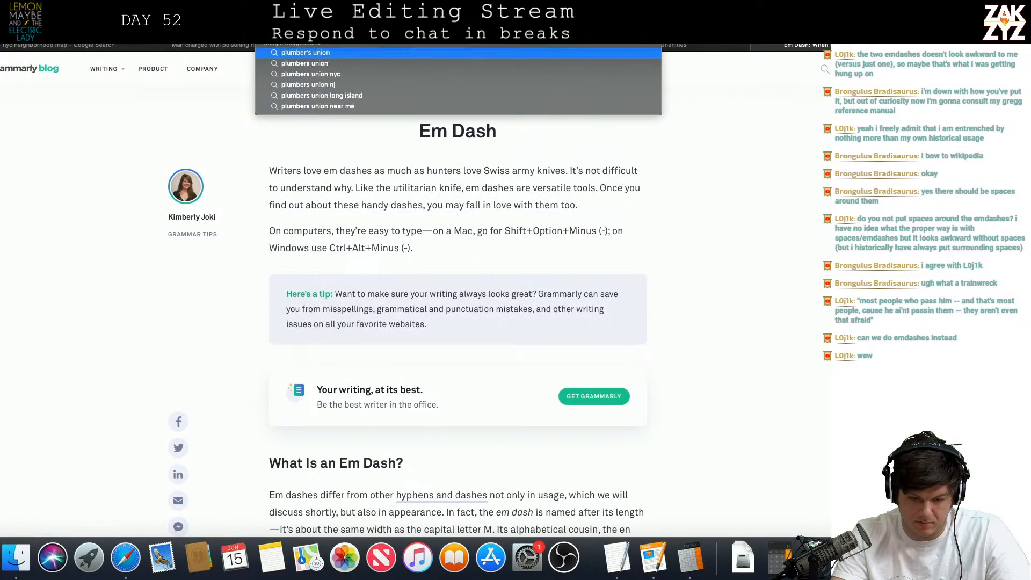
{"action": "key", "text": "Escape"}
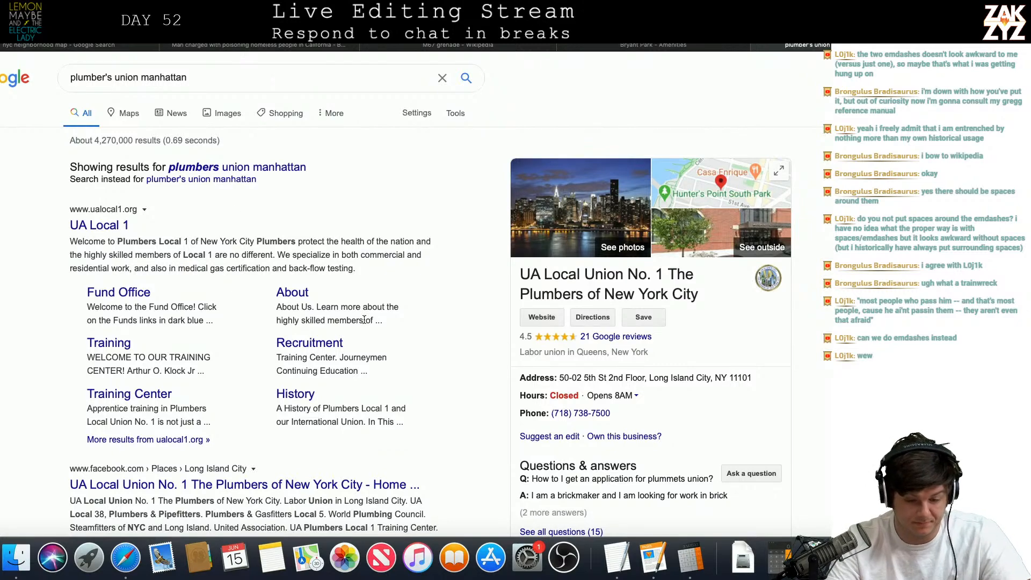
- Return to the manuscript and continue after "Two" with "plumbers in UA LOCAL 1 t-shirts", splitting the old leftover wording into its own paragraph
{"action": "key", "text": "super+Tab"}
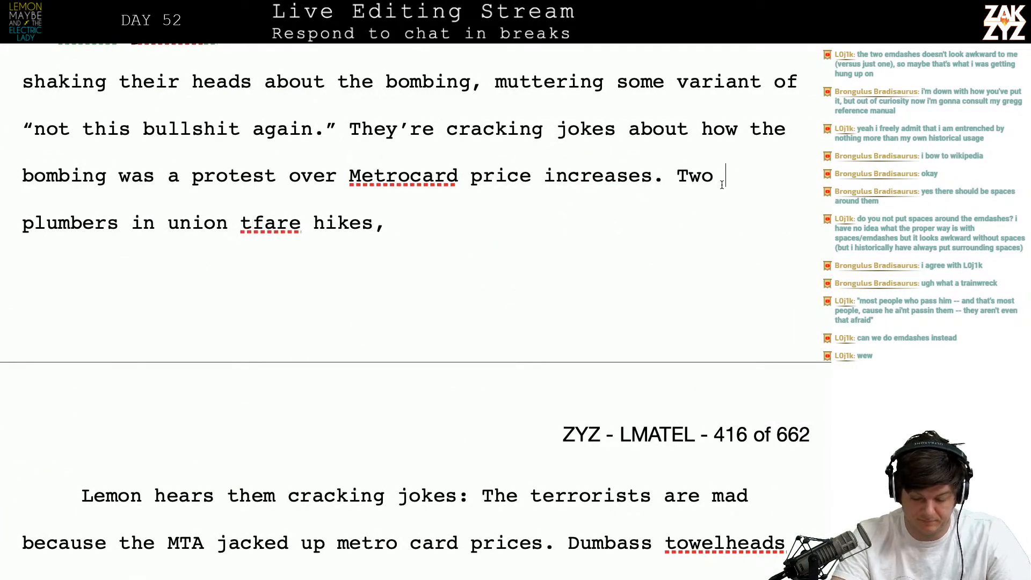
{"action": "key", "text": "super+Left"}
{"action": "type", "text": "plumbers"}
{"action": "key", "text": "Return"}
{"action": "key", "text": "Left"}
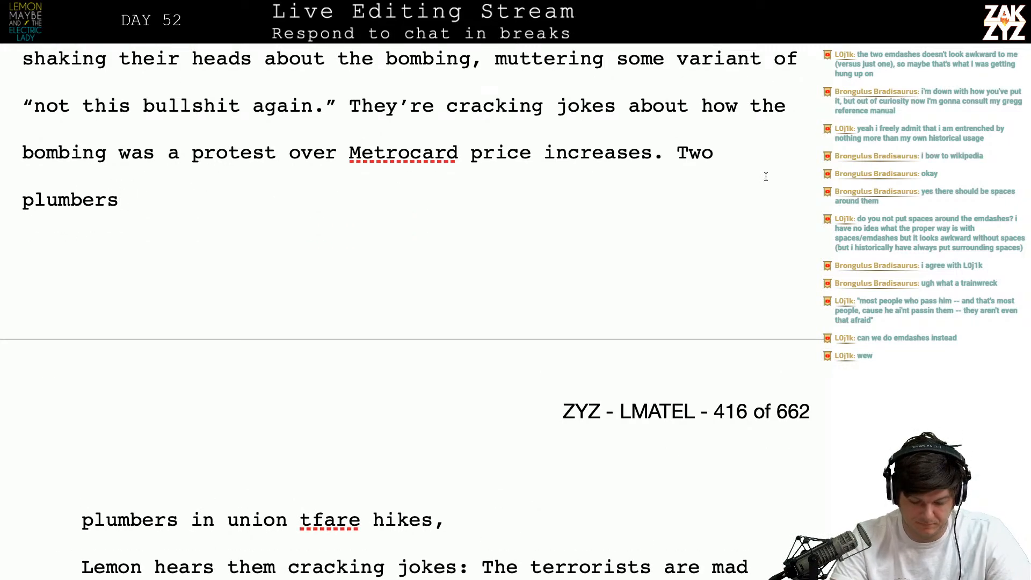
{"action": "type", "text": "in UA"}
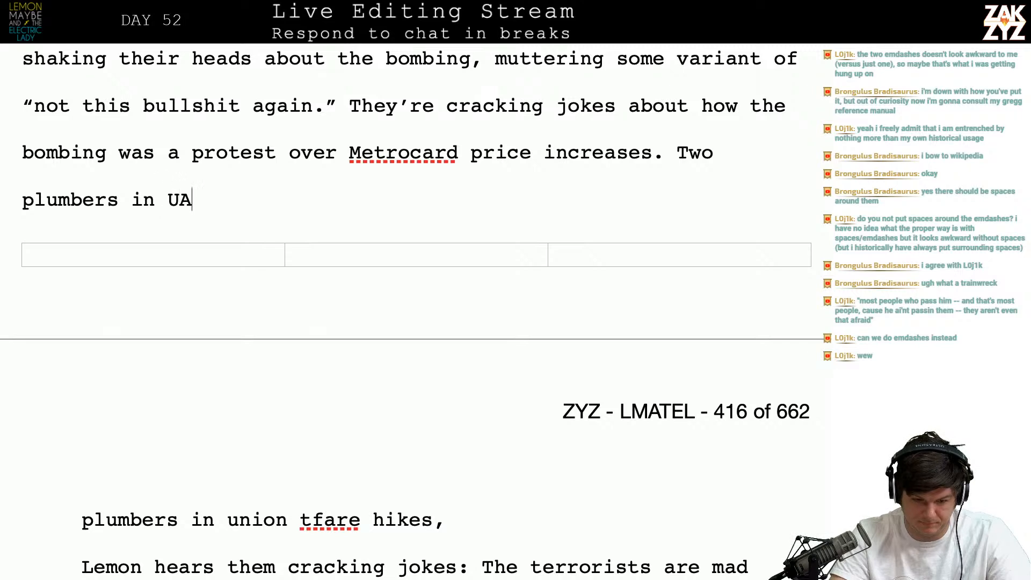
{"action": "type", "text": " LOCAL 1"}
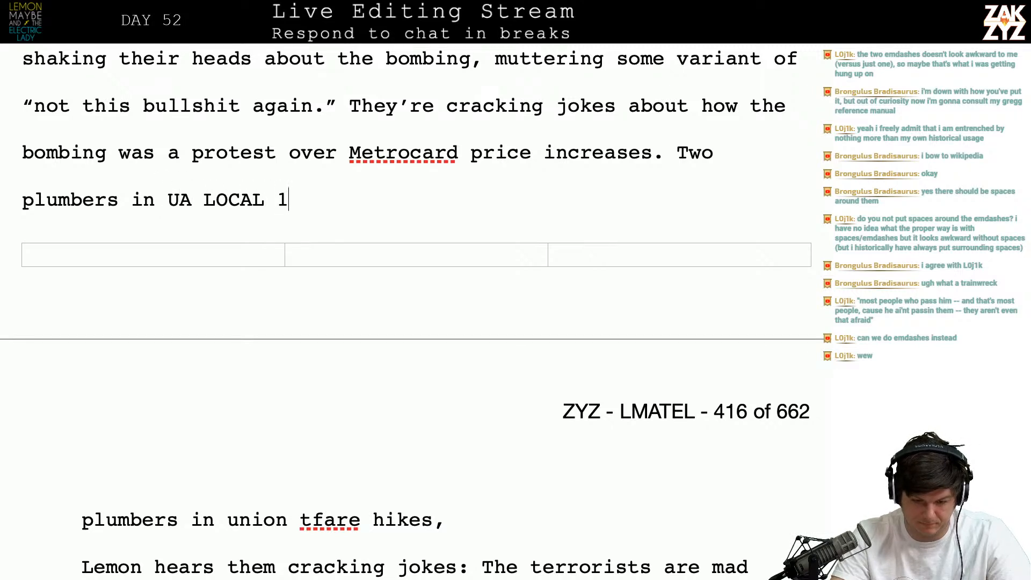
{"action": "type", "text": " t-shirts"}
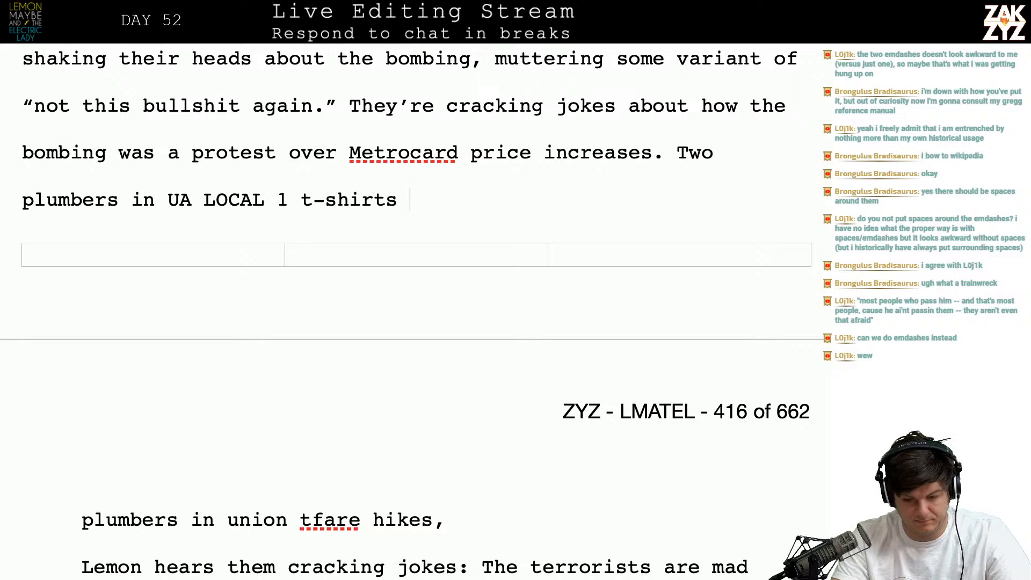
- Replace "over" before "Metrocard" with "at the recent" in the sentence about the bombing being a protest
{"action": "key", "text": "Up"}
{"action": "key", "text": "Up"}
{"action": "key", "text": "Left"}
{"action": "key", "text": "Up"}
{"action": "key", "text": "Up"}
{"action": "key", "text": "Up"}
{"action": "key", "text": "Up"}
{"action": "key", "text": "Down"}
{"action": "key", "text": "Down"}
{"action": "key", "text": "Down"}
{"action": "key", "text": "Down"}
{"action": "key", "text": "Down"}
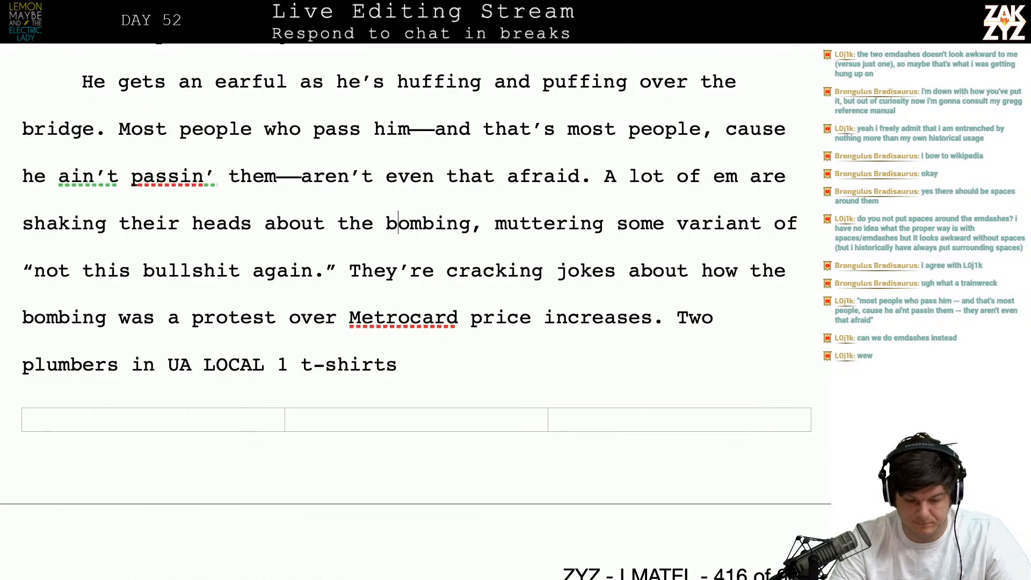
{"action": "key", "text": "Right"}
{"action": "key", "text": "Right"}
{"action": "key", "text": "Right"}
{"action": "key", "text": "Right"}
{"action": "key", "text": "Right"}
{"action": "key", "text": "Right"}
{"action": "key", "text": "Right"}
{"action": "key", "text": "Left"}
{"action": "key", "text": "Left"}
{"action": "key", "text": "Left"}
{"action": "key", "text": "Left"}
{"action": "key", "text": "Left"}
{"action": "key", "text": "Left"}
{"action": "key", "text": "Left"}
{"action": "key", "text": "Left"}
{"action": "key", "text": "Left"}
{"action": "key", "text": "Left"}
{"action": "key", "text": "Left"}
{"action": "key", "text": "Left"}
{"action": "key", "text": "Left"}
{"action": "key", "text": "Right"}
{"action": "key", "text": "Left"}
{"action": "key", "text": "Left"}
{"action": "key", "text": "Left"}
{"action": "key", "text": "Left"}
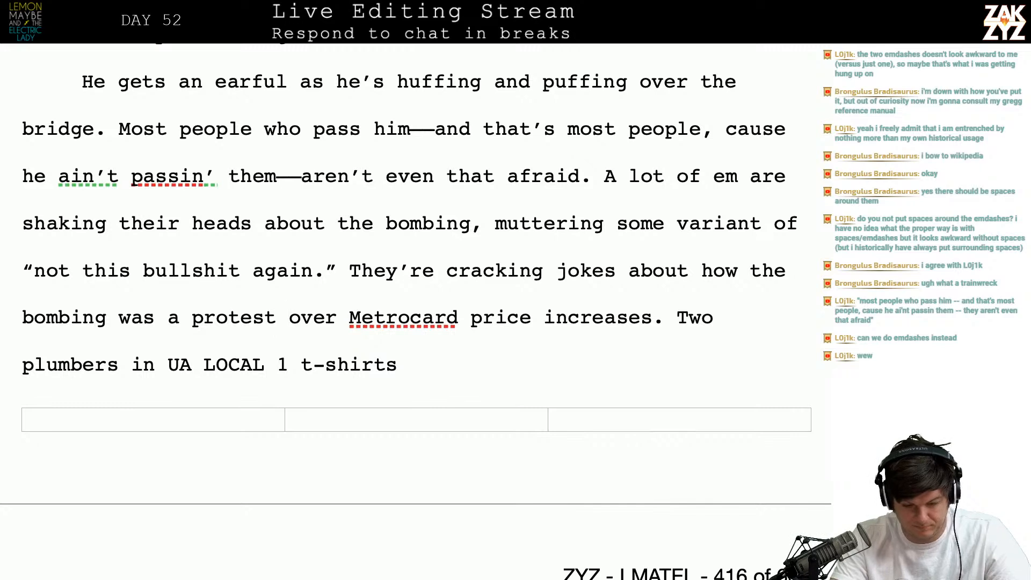
{"action": "type", "text": "the"}
{"action": "key", "text": "BackSpace"}
{"action": "key", "text": "BackSpace"}
{"action": "key", "text": "BackSpace"}
{"action": "key", "text": "BackSpace"}
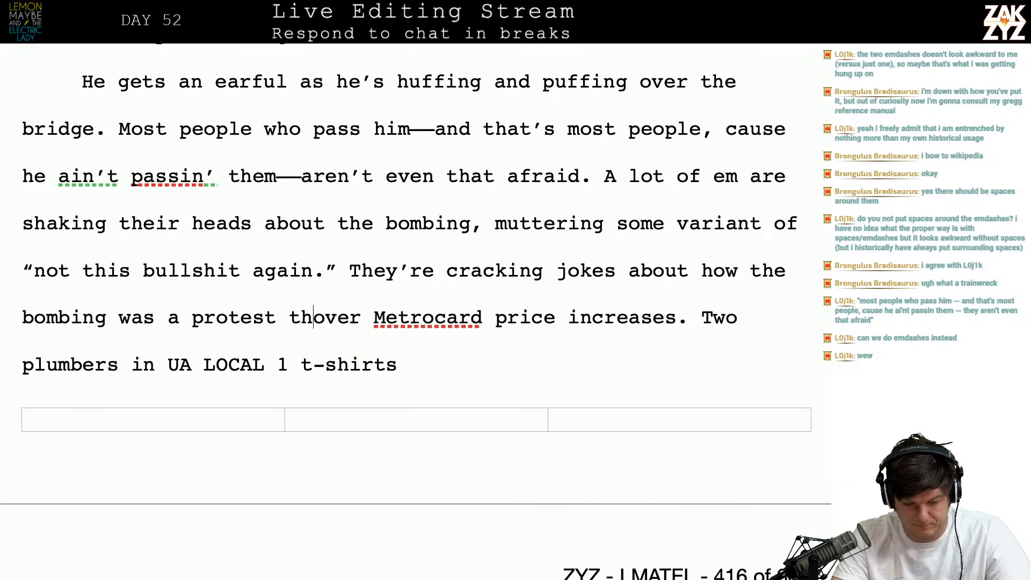
{"action": "type", "text": "at the recent t"}
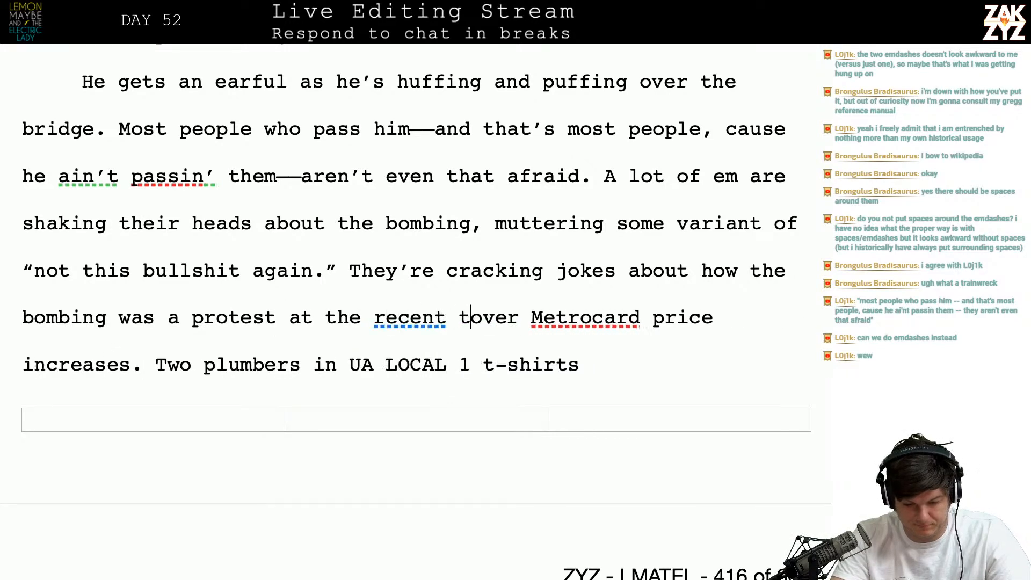
{"action": "key", "text": "shift+Right"}
{"action": "key", "text": "shift+Right"}
{"action": "key", "text": "shift+Right"}
{"action": "key", "text": "shift+Right"}
{"action": "key", "text": "shift+Right"}
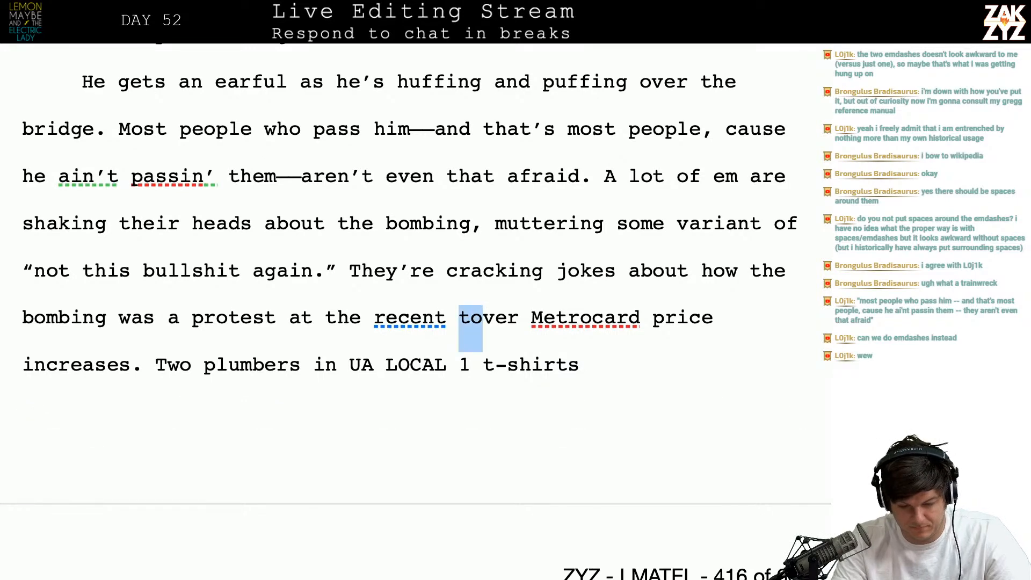
{"action": "key", "text": "BackSpace"}
- Replace "price increases." after "Metrocard" with "fare hike."
{"action": "key", "text": "Right"}
{"action": "key", "text": "Right"}
{"action": "key", "text": "Right"}
{"action": "key", "text": "Right"}
{"action": "key", "text": "Right"}
{"action": "key", "text": "Right"}
{"action": "key", "text": "Right"}
{"action": "key", "text": "Right"}
{"action": "key", "text": "Right"}
{"action": "key", "text": "Right"}
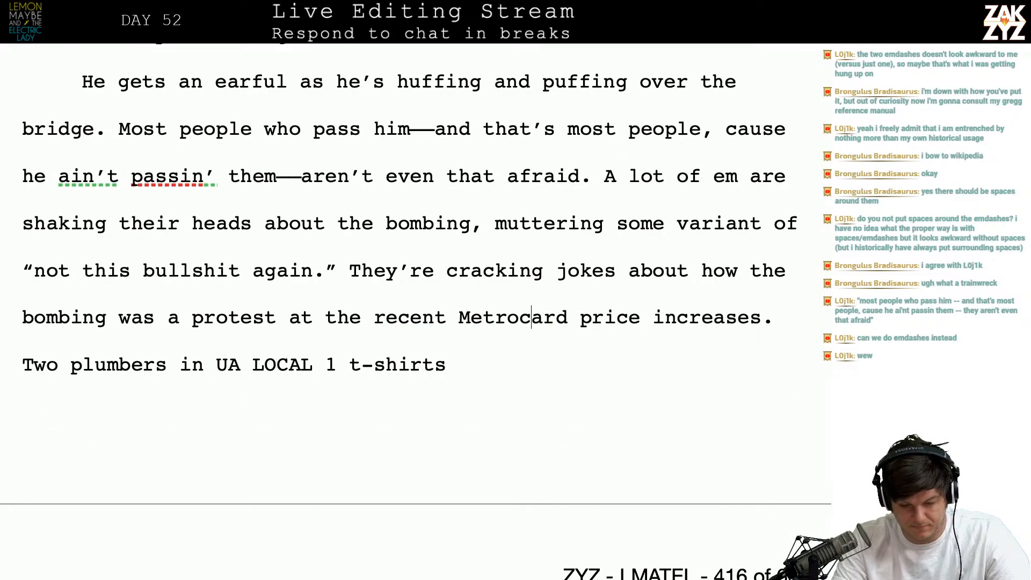
{"action": "type", "text": "fare hike."}
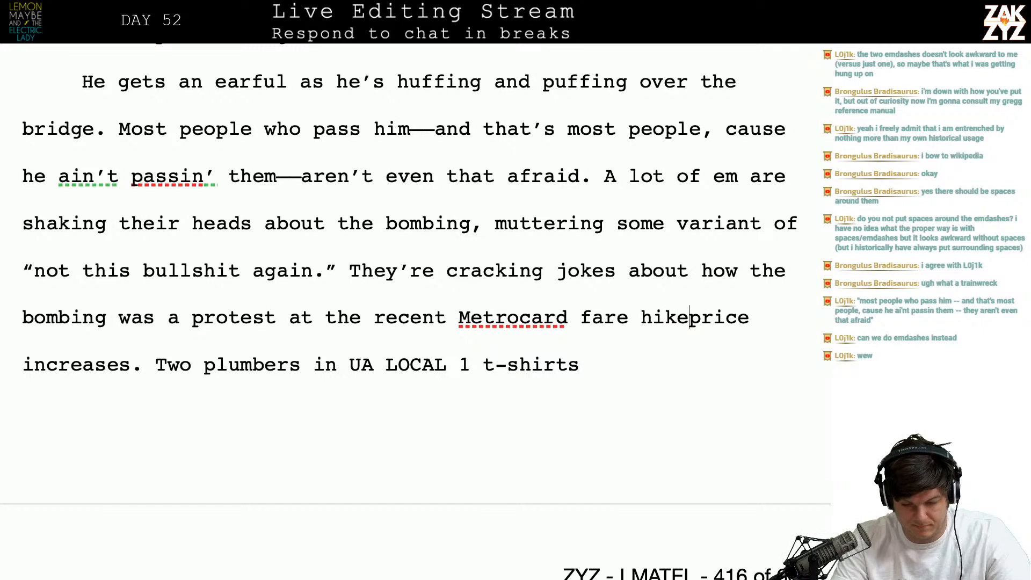
{"action": "key", "text": "shift+Right"}
{"action": "key", "text": "shift+Right"}
{"action": "key", "text": "shift+Right"}
{"action": "key", "text": "shift+Right"}
{"action": "key", "text": "shift+Right"}
{"action": "key", "text": "shift+Right"}
{"action": "key", "text": "shift+Right"}
{"action": "key", "text": "shift+Right"}
{"action": "key", "text": "shift+Right"}
{"action": "key", "text": "shift+Right"}
{"action": "key", "text": "shift+Right"}
{"action": "key", "text": "shift+Right"}
{"action": "key", "text": "shift+Right"}
{"action": "key", "text": "shift+Right"}
{"action": "key", "text": "shift+Right"}
{"action": "key", "text": "shift+Right"}
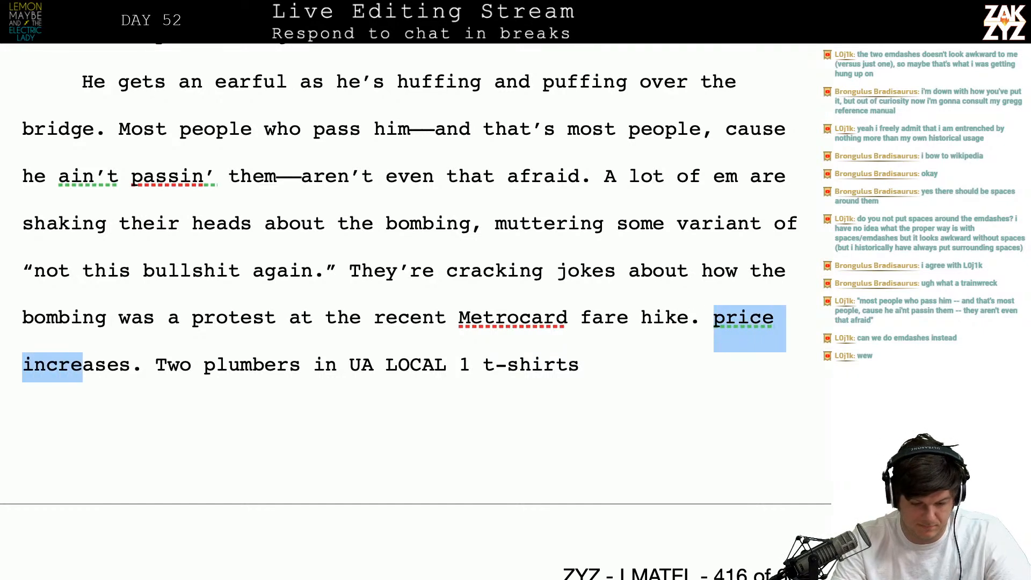
{"action": "key", "text": "BackSpace"}
- Finish the plumbers sentence after "t-shirts" with "are convinced it’s Al Quada."
{"action": "key", "text": "Down"}
{"action": "key", "text": "BackSpace"}
{"action": "key", "text": "BackSpace"}
{"action": "type", "text": "are con"}
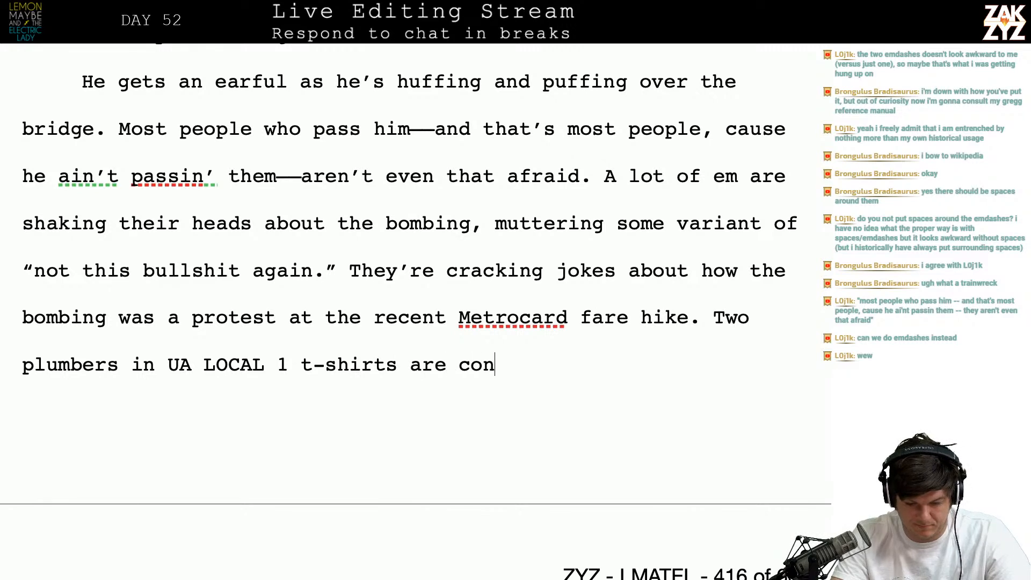
{"action": "type", "text": "vinced it’s Al Quadaa"}
{"action": "key", "text": "BackSpace"}
{"action": "type", "text": ","}
{"action": "key", "text": "BackSpace"}
{"action": "key", "text": "BackSpace"}
{"action": "type", "text": "."}
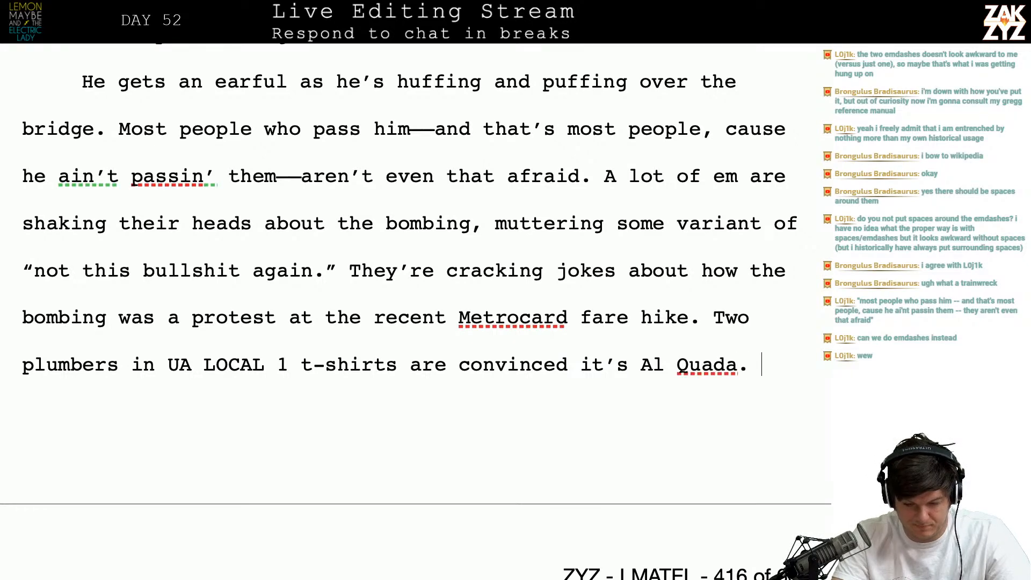
- Add a new paragraph with the dialogue "Dumbass towelheads couldn’t hijack a plane this time cause they already blew up the fuckin’ airport!"
{"action": "key", "text": "Return"}
{"action": "type", "text": "\"Dumbass "}
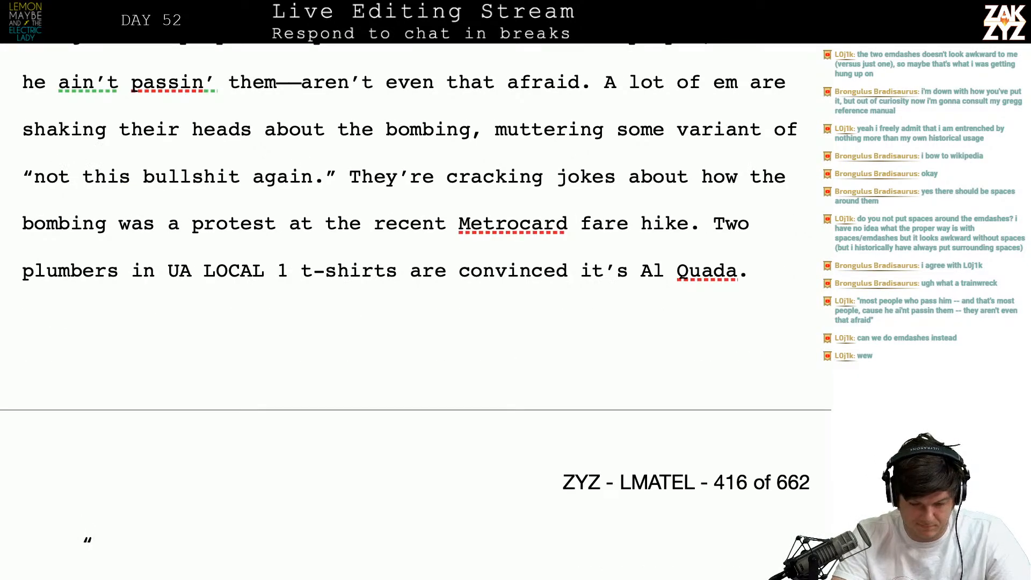
{"action": "type", "text": "tao"}
{"action": "key", "text": "BackSpace"}
{"action": "key", "text": "BackSpace"}
{"action": "type", "text": "owelheads cou"}
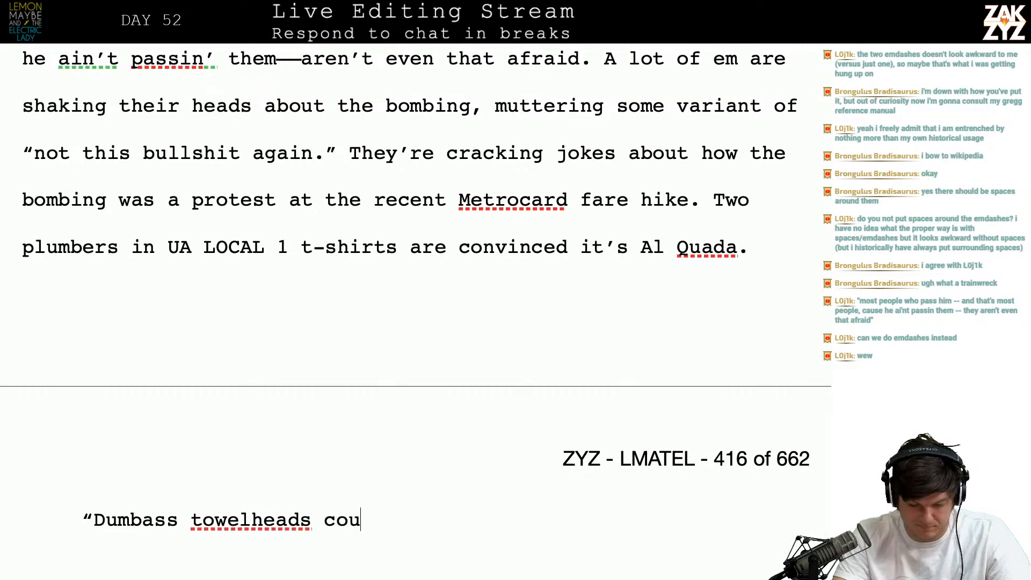
{"action": "type", "text": "ldn't hijack"}
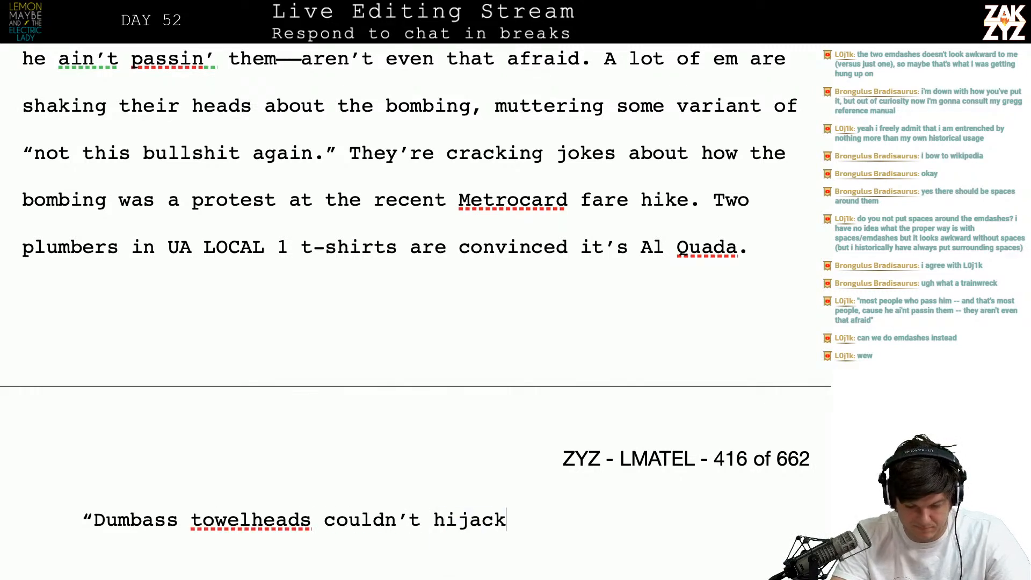
{"action": "type", "text": " a plane this time "}
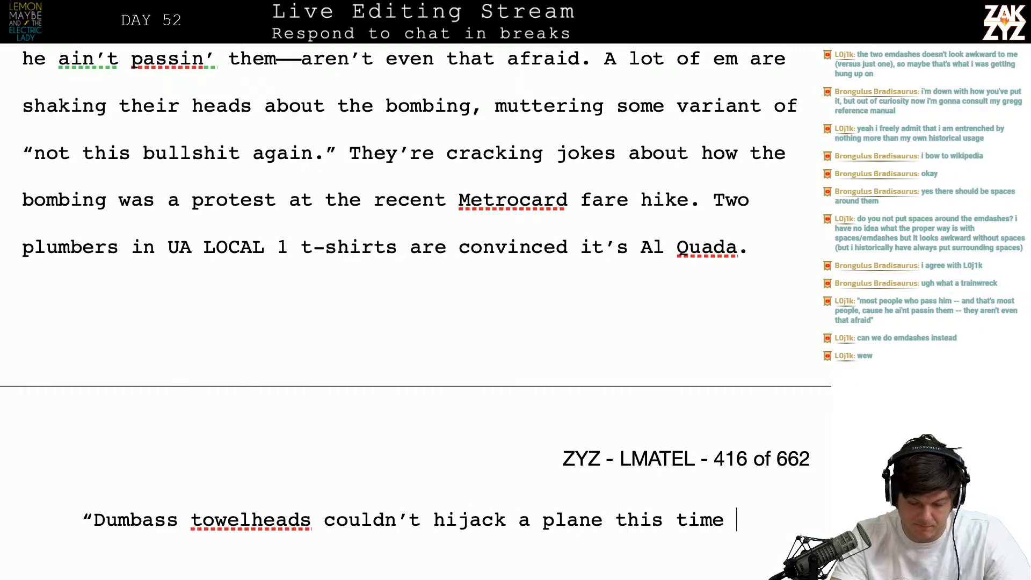
{"action": "type", "text": "cause they "}
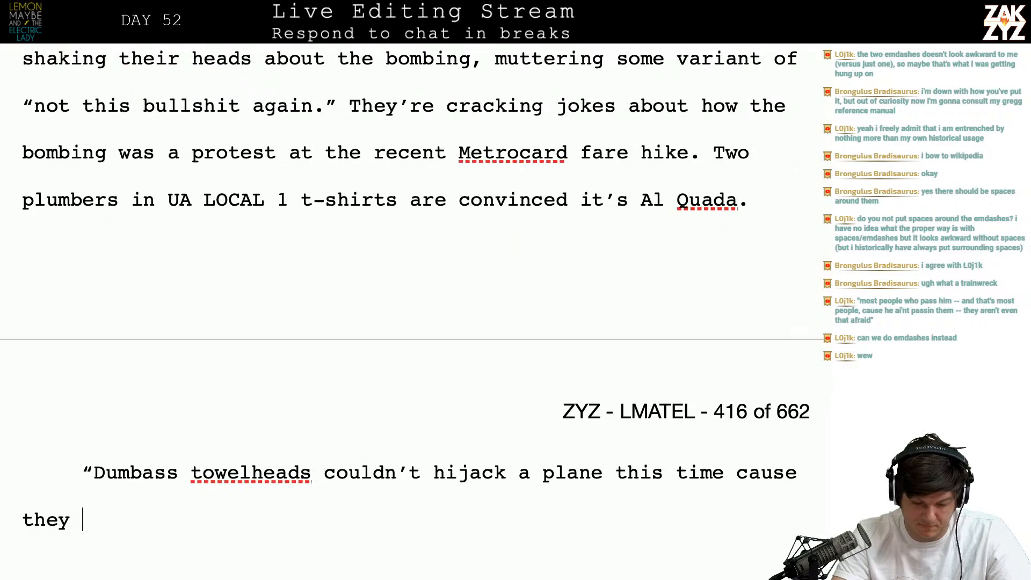
{"action": "type", "text": "already blew u"}
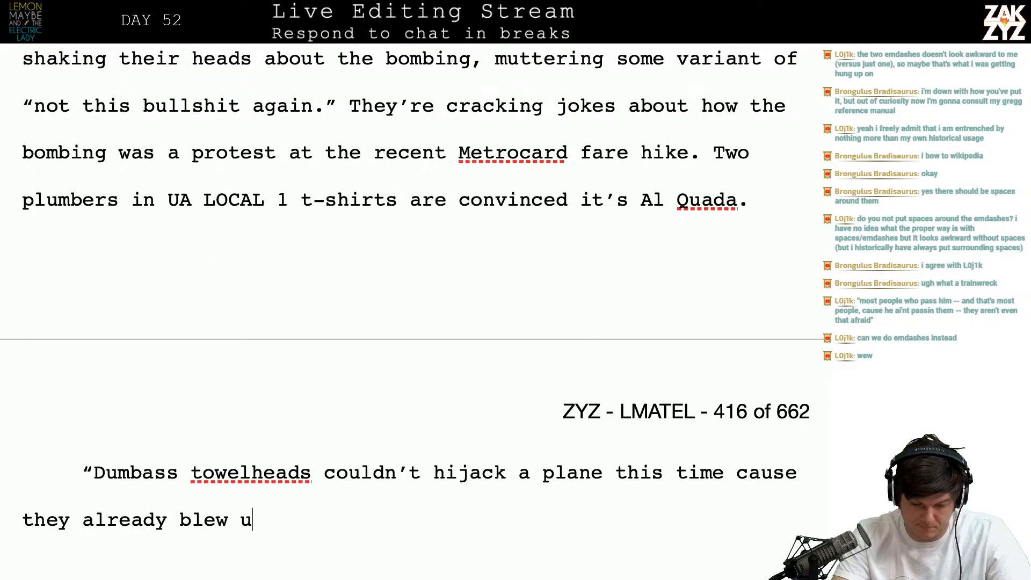
{"action": "type", "text": "p the fuckin' airp"}
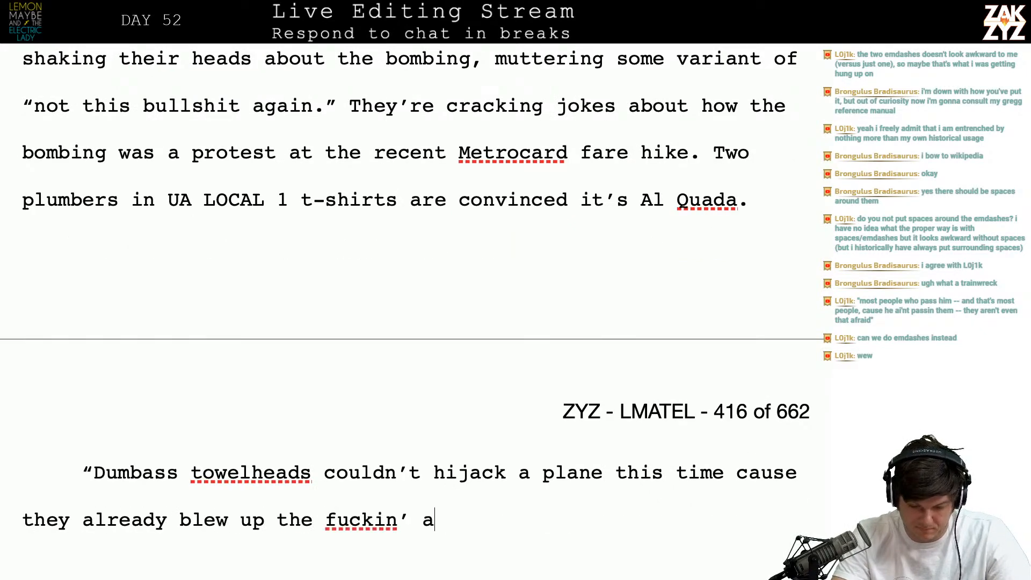
{"action": "type", "text": "ort!\""}
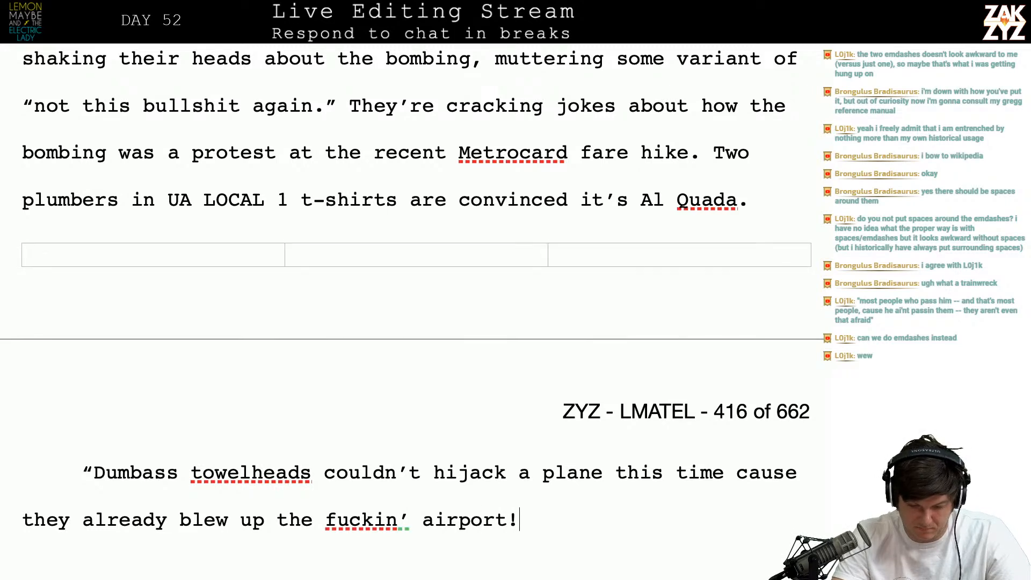
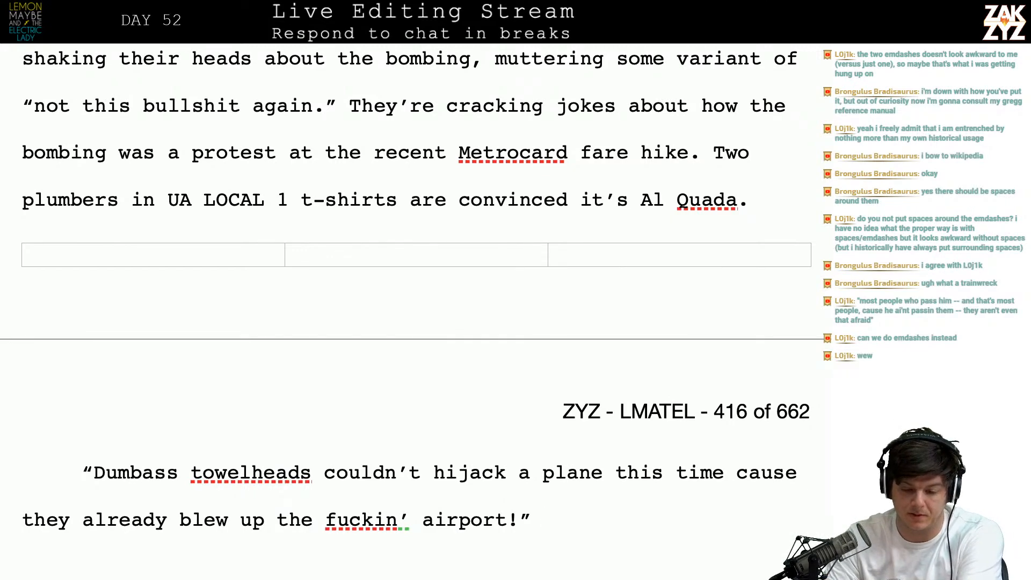
{"action": "scroll", "coordinate": [415, 313], "scroll_direction": "up", "scroll_amount": 5}
{"action": "scroll", "coordinate": [415, 313], "scroll_direction": "down", "scroll_amount": 4}
{"action": "scroll", "coordinate": [416, 313], "scroll_direction": "down", "scroll_amount": 1}
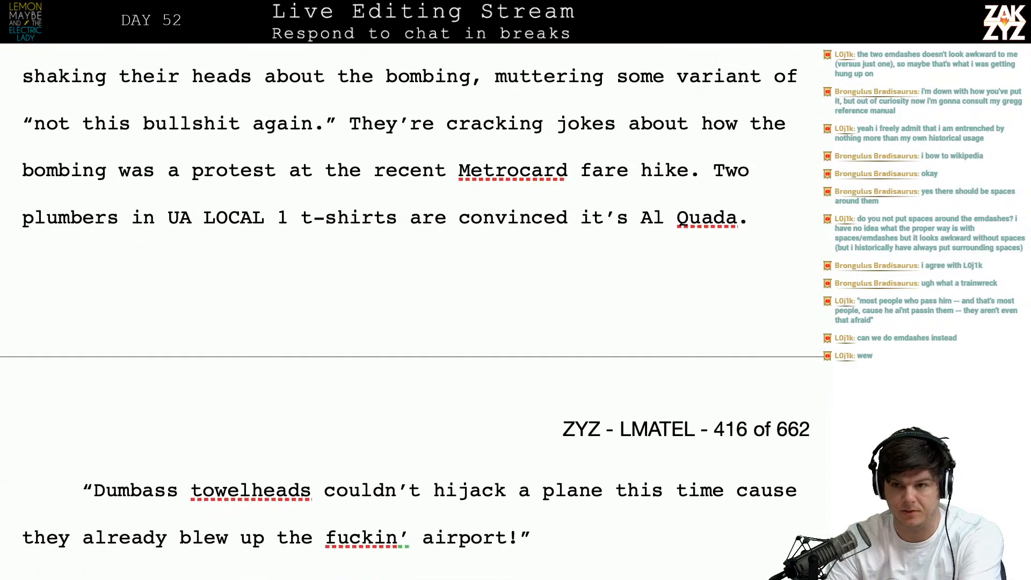
- Reread the passage about passersby reacting to the bombing, through the sentence about the two plumbers
{"action": "scroll", "coordinate": [646, 209], "scroll_direction": "down", "scroll_amount": 2}
{"action": "scroll", "coordinate": [646, 209], "scroll_direction": "up", "scroll_amount": 5}
{"action": "scroll", "coordinate": [646, 209], "scroll_direction": "down", "scroll_amount": 2}
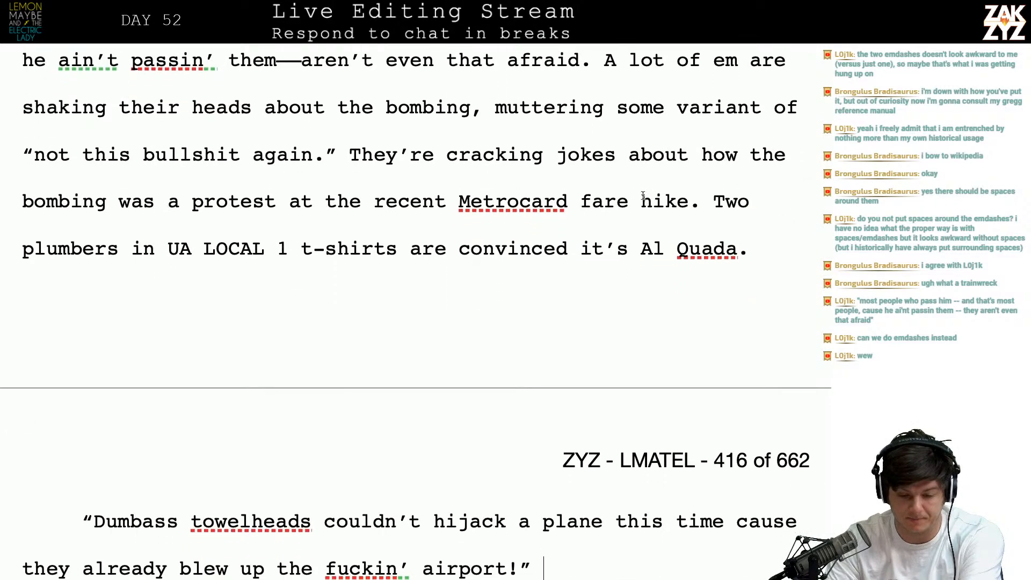
{"action": "scroll", "coordinate": [391, 134], "scroll_direction": "up", "scroll_amount": 3}
{"action": "scroll", "coordinate": [392, 135], "scroll_direction": "down", "scroll_amount": 5}
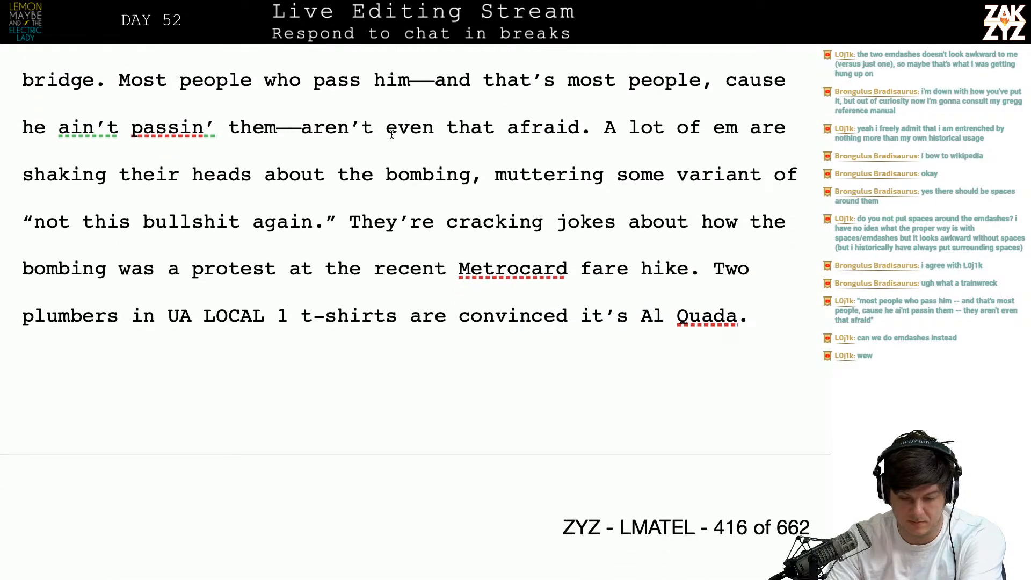
{"action": "left_click", "coordinate": [729, 127]}
{"action": "key", "text": "Left"}
{"action": "key", "text": "Right"}
{"action": "key", "text": "Right"}
{"action": "key", "text": "Right"}
{"action": "key", "text": "Right"}
{"action": "key", "text": "Right"}
{"action": "key", "text": "Right"}
{"action": "key", "text": "Right"}
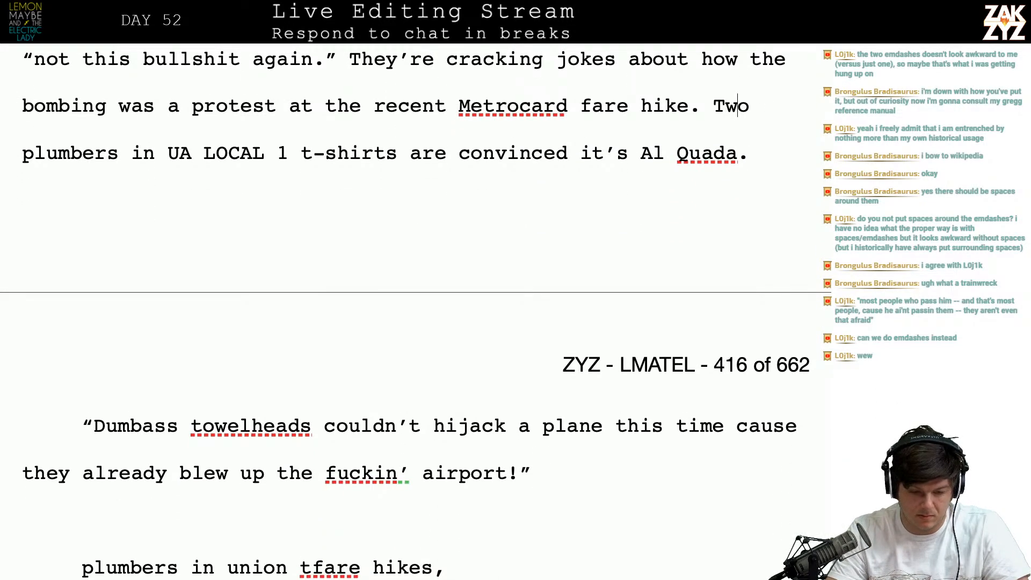
{"action": "key", "text": "Left"}
{"action": "key", "text": "Left"}
{"action": "key", "text": "Left"}
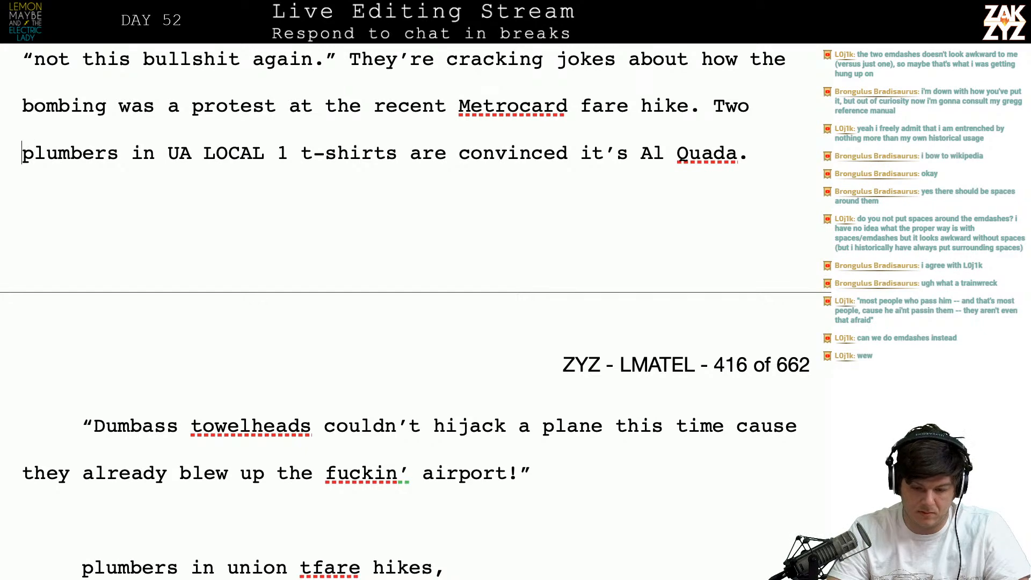
{"action": "key", "text": "Right"}
{"action": "key", "text": "Right"}
{"action": "key", "text": "Right"}
{"action": "key", "text": "Right"}
{"action": "key", "text": "Right"}
{"action": "key", "text": "Right"}
{"action": "key", "text": "Right"}
{"action": "key", "text": "Right"}
{"action": "key", "text": "Right"}
{"action": "key", "text": "Right"}
{"action": "key", "text": "Right"}
{"action": "key", "text": "Right"}
{"action": "key", "text": "Right"}
{"action": "key", "text": "Right"}
{"action": "key", "text": "Left"}
{"action": "key", "text": "Right"}
{"action": "key", "text": "Right"}
{"action": "key", "text": "Right"}
{"action": "key", "text": "Right"}
{"action": "key", "text": "Right"}
{"action": "key", "text": "Right"}
{"action": "key", "text": "Right"}
{"action": "key", "text": "Right"}
{"action": "key", "text": "Right"}
{"action": "key", "text": "Right"}
{"action": "key", "text": "Right"}
{"action": "key", "text": "Right"}
{"action": "key", "text": "Right"}
{"action": "key", "text": "Right"}
{"action": "key", "text": "Right"}
{"action": "key", "text": "Right"}
{"action": "key", "text": "Right"}
{"action": "key", "text": "Right"}
{"action": "key", "text": "Right"}
{"action": "key", "text": "Right"}
{"action": "key", "text": "Right"}
{"action": "key", "text": "Right"}
{"action": "key", "text": "Right"}
{"action": "key", "text": "Right"}
{"action": "key", "text": "Right"}
{"action": "key", "text": "Right"}
{"action": "key", "text": "Right"}
{"action": "key", "text": "Right"}
{"action": "key", "text": "Right"}
{"action": "key", "text": "Right"}
{"action": "key", "text": "Right"}
{"action": "key", "text": "Right"}
{"action": "key", "text": "Right"}
{"action": "key", "text": "Right"}
{"action": "key", "text": "Right"}
{"action": "key", "text": "Right"}
{"action": "key", "text": "Right"}
{"action": "key", "text": "Right"}
{"action": "key", "text": "Right"}
{"action": "key", "text": "Right"}
- Add "And so on." as a new paragraph below the dialogue line about the airport
{"action": "key", "text": "Down"}
{"action": "key", "text": "Down"}
{"action": "key", "text": "Down"}
{"action": "key", "text": "Down"}
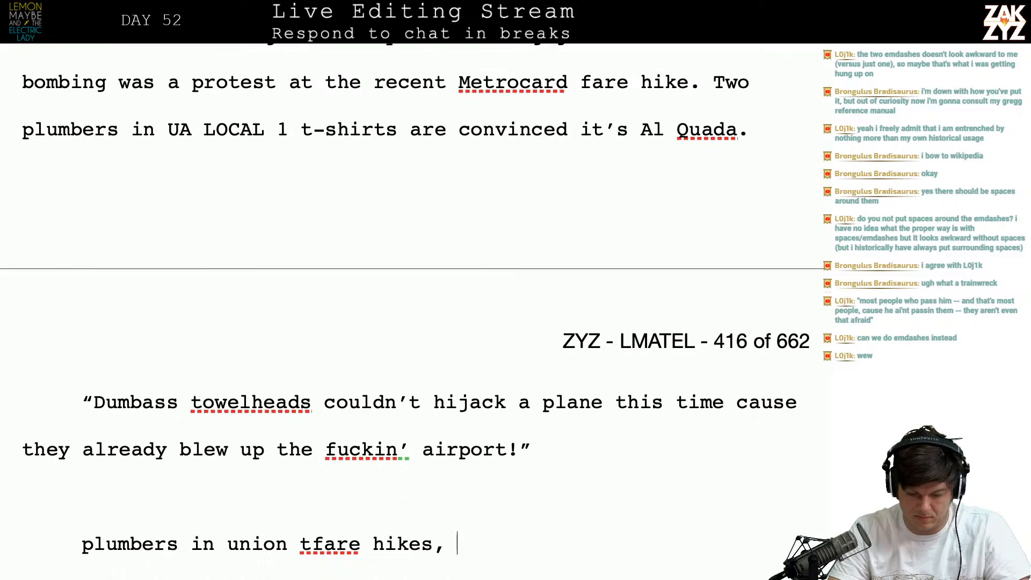
{"action": "key", "text": "Up"}
{"action": "key", "text": "Up"}
{"action": "key", "text": "Down"}
{"action": "key", "text": "Down"}
{"action": "key", "text": "Up"}
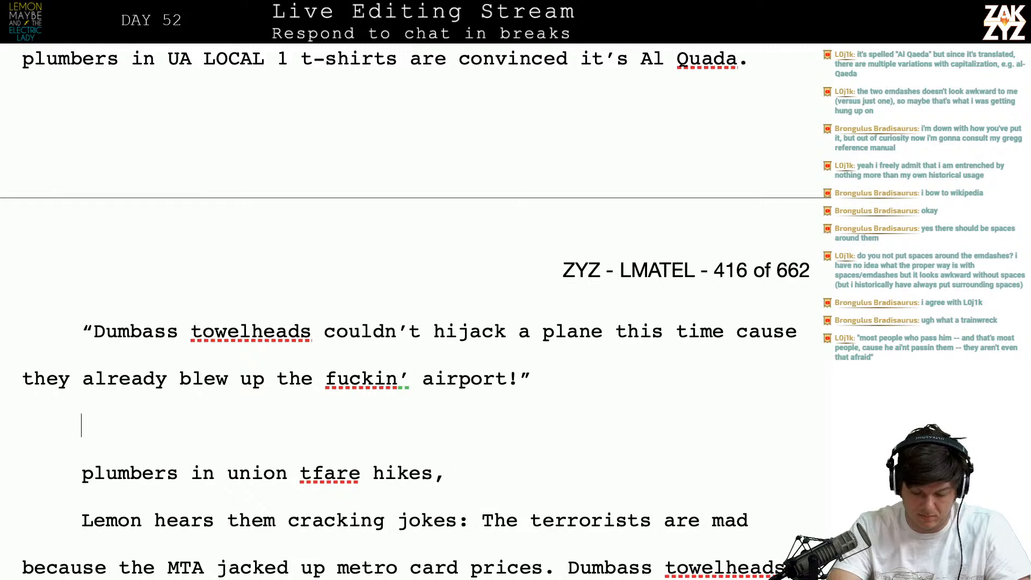
{"action": "type", "text": "And so on."}
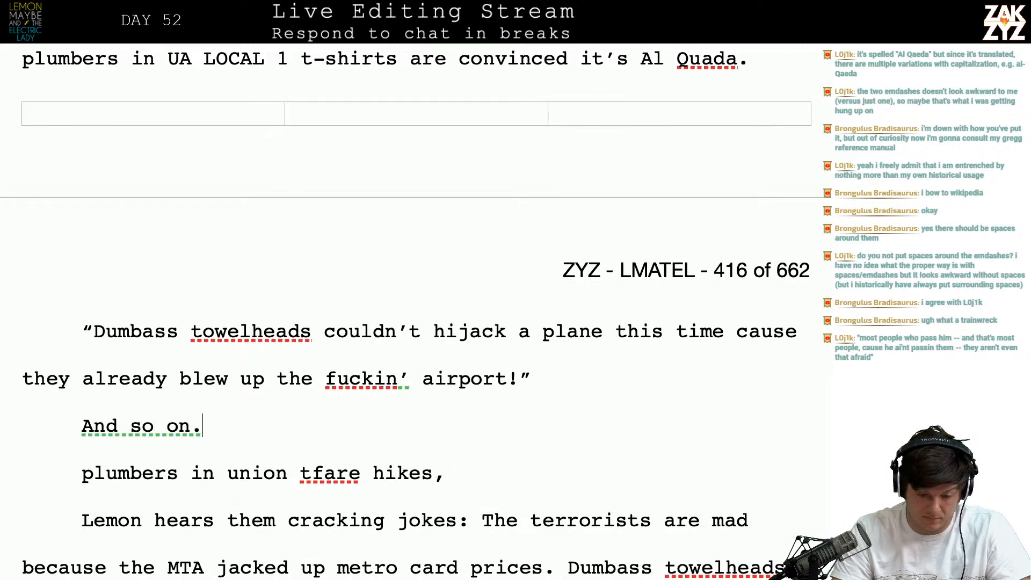
- Delete the leftover draft text after the new "And so on.", from "plumbers in union tfare hikes," through the old "And so on."
{"action": "key", "text": "shift+Down"}
{"action": "key", "text": "shift+Down"}
{"action": "key", "text": "shift+Down"}
{"action": "key", "text": "shift+Down"}
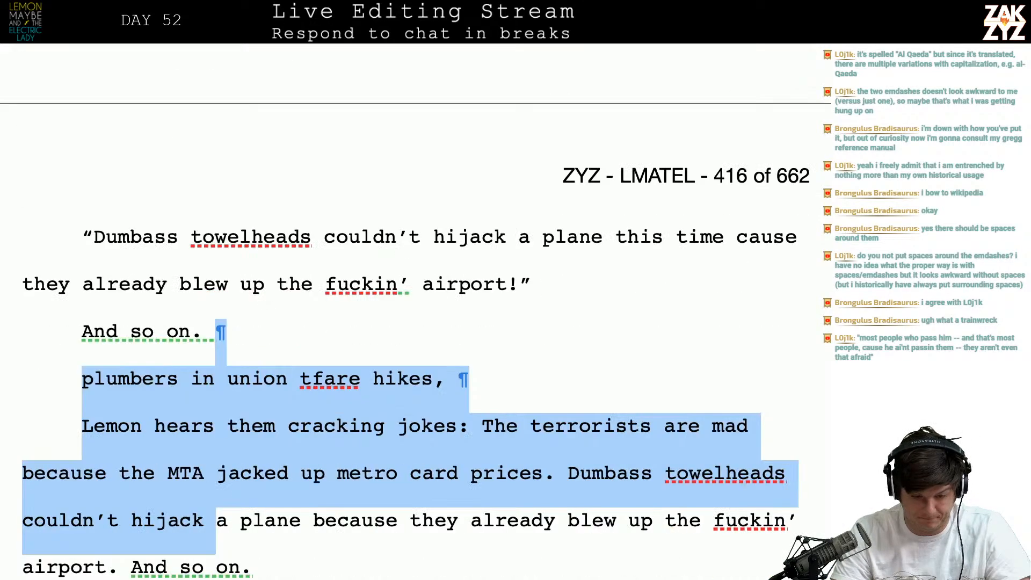
{"action": "key", "text": "shift+Down"}
{"action": "key", "text": "shift+Right"}
{"action": "key", "text": "shift+Right"}
{"action": "key", "text": "shift+Right"}
{"action": "key", "text": "shift+Right"}
{"action": "key", "text": "shift+Right"}
{"action": "key", "text": "shift+Left"}
{"action": "key", "text": "shift+Left"}
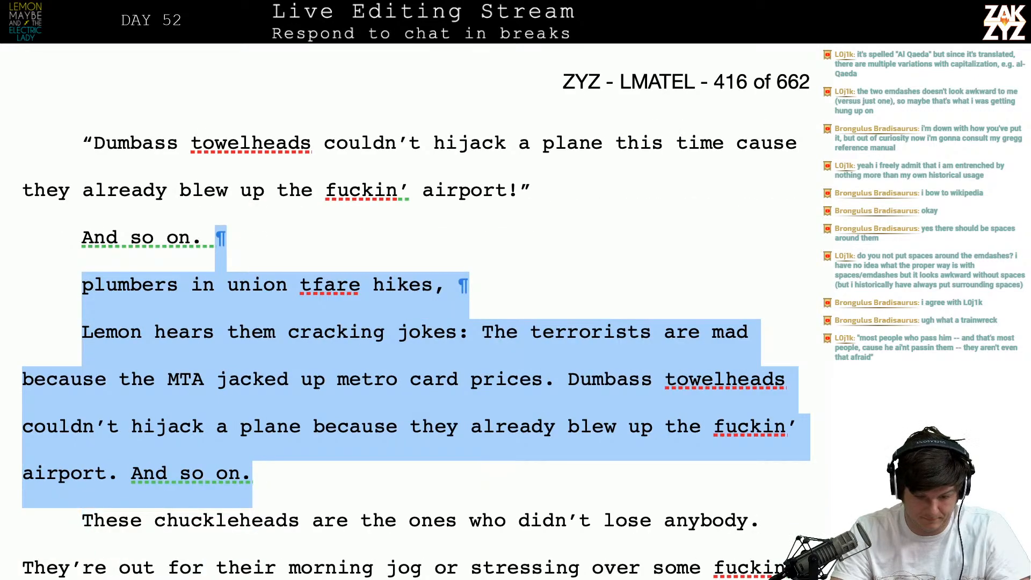
{"action": "key", "text": "BackSpace"}
- Insert "arguing about who did it. One thinks it’s" before "convinced" in the plumbers sentence
{"action": "scroll", "coordinate": [729, 129], "scroll_direction": "up", "scroll_amount": 2}
{"action": "scroll", "coordinate": [729, 129], "scroll_direction": "up", "scroll_amount": 2}
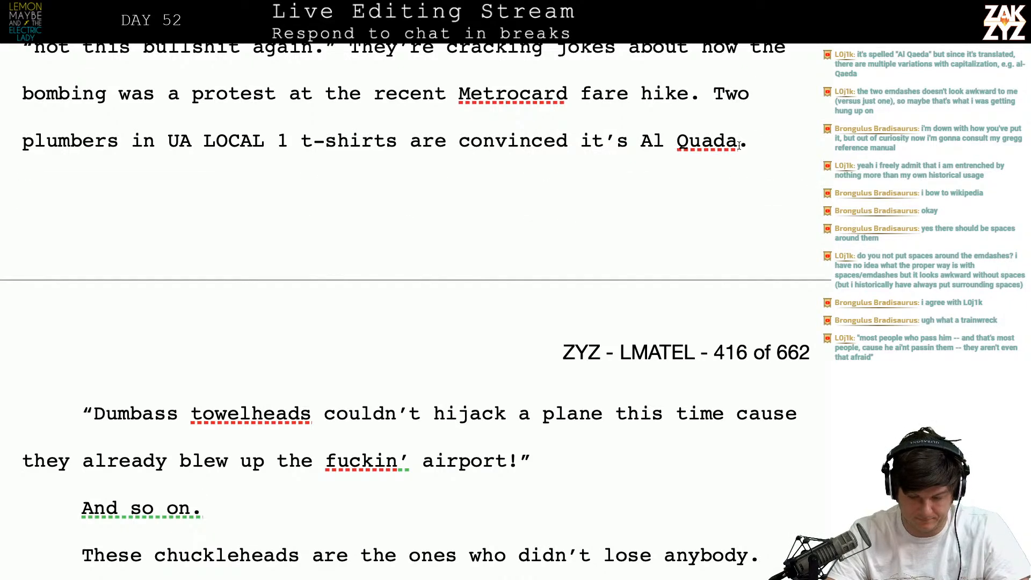
{"action": "left_click", "coordinate": [754, 94]}
{"action": "key", "text": "Right"}
{"action": "key", "text": "Right"}
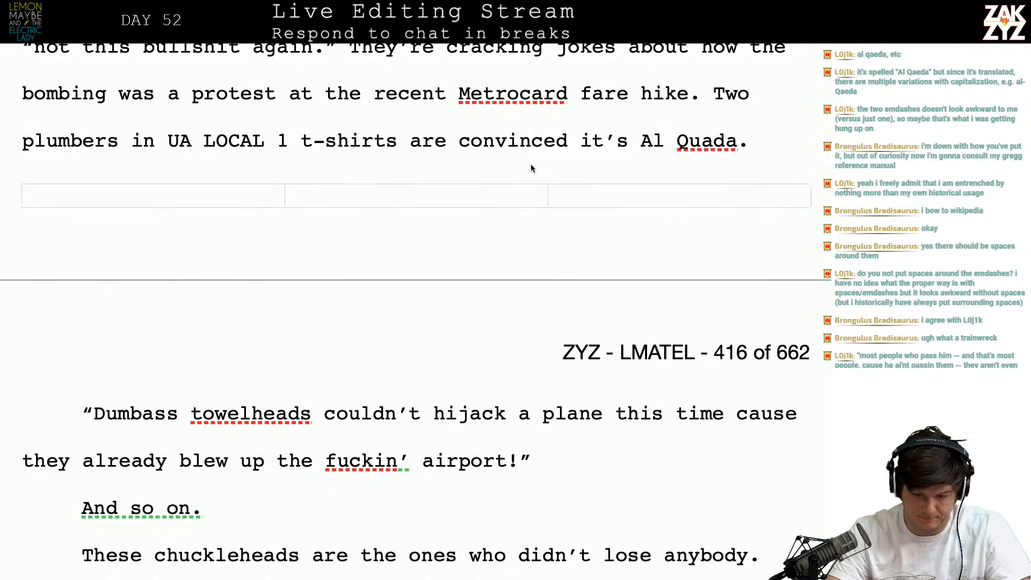
{"action": "left_click", "coordinate": [457, 141]}
{"action": "type", "text": "arguing "}
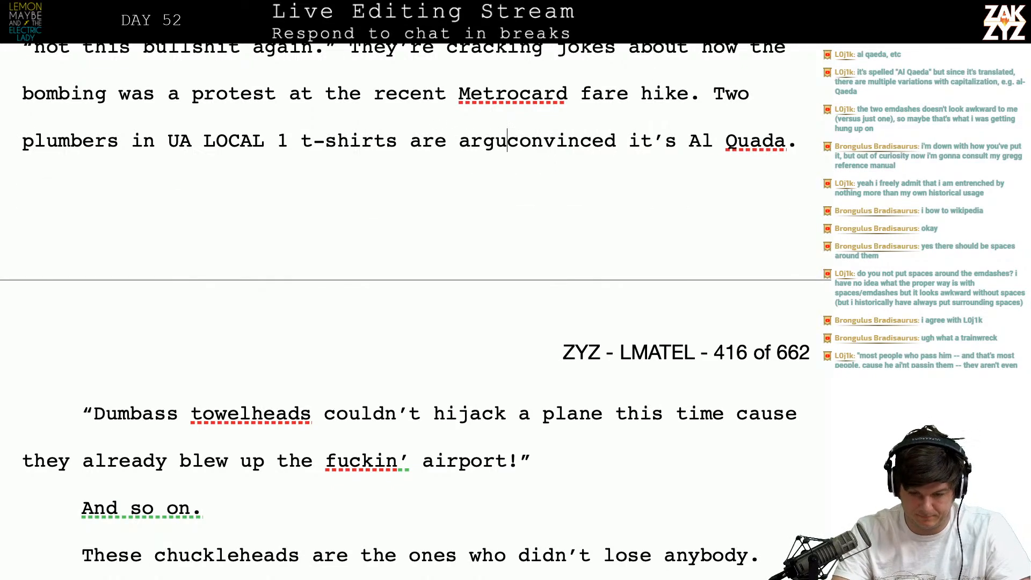
{"action": "type", "text": "about who did it"}
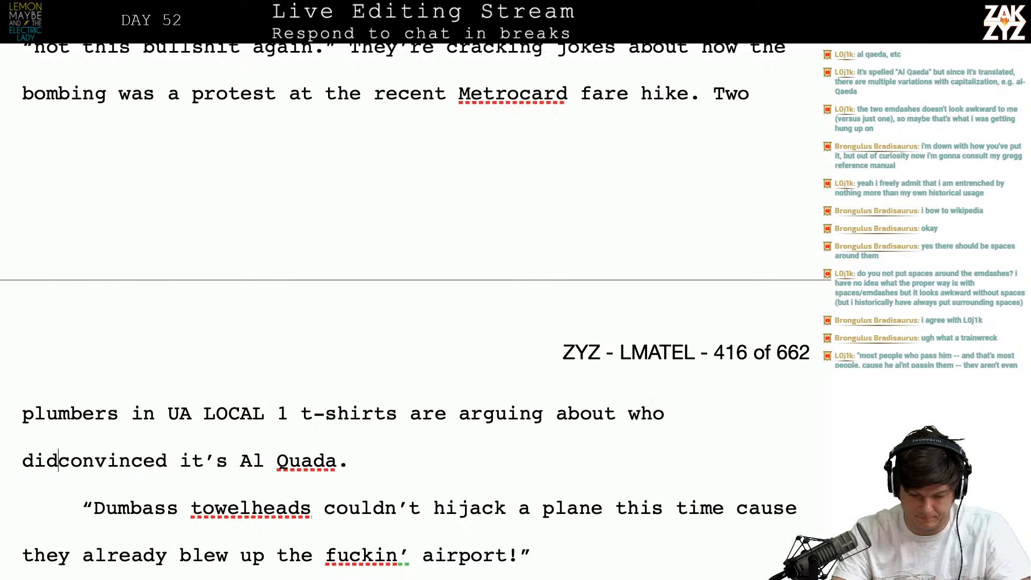
{"action": "type", "text": ". One thing"}
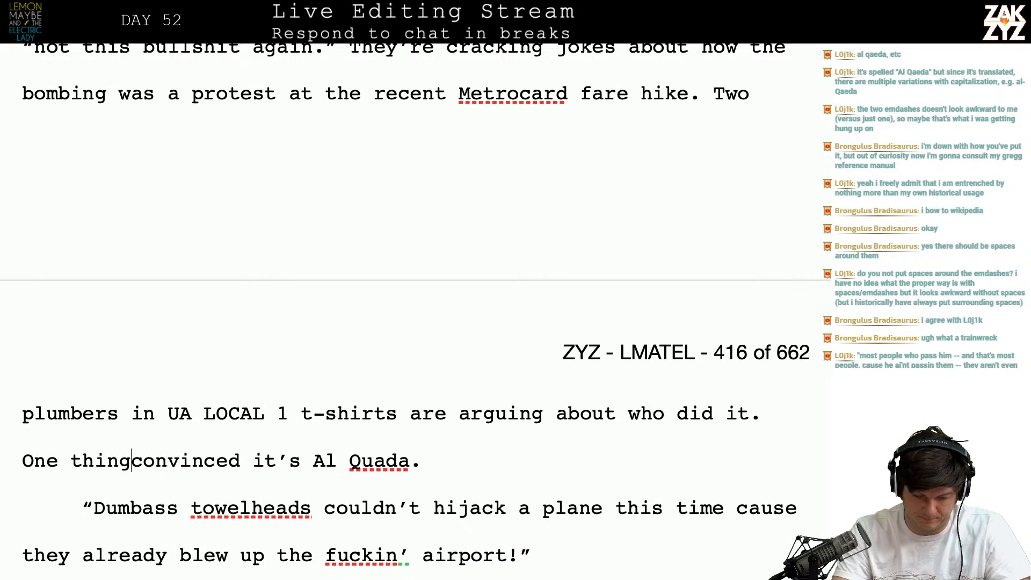
{"action": "type", "text": "ks it's"}
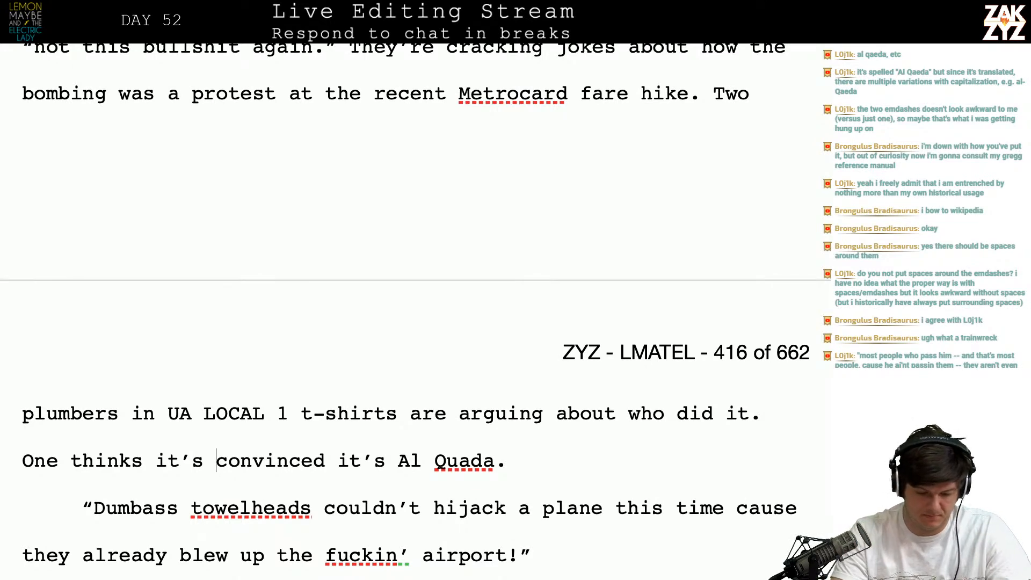
- Separate the leftover words "convinced it’s Al Quada." into an indented paragraph with a blank line above
{"action": "key", "text": "Return"}
{"action": "key", "text": "Return"}
{"action": "key", "text": "Tab"}
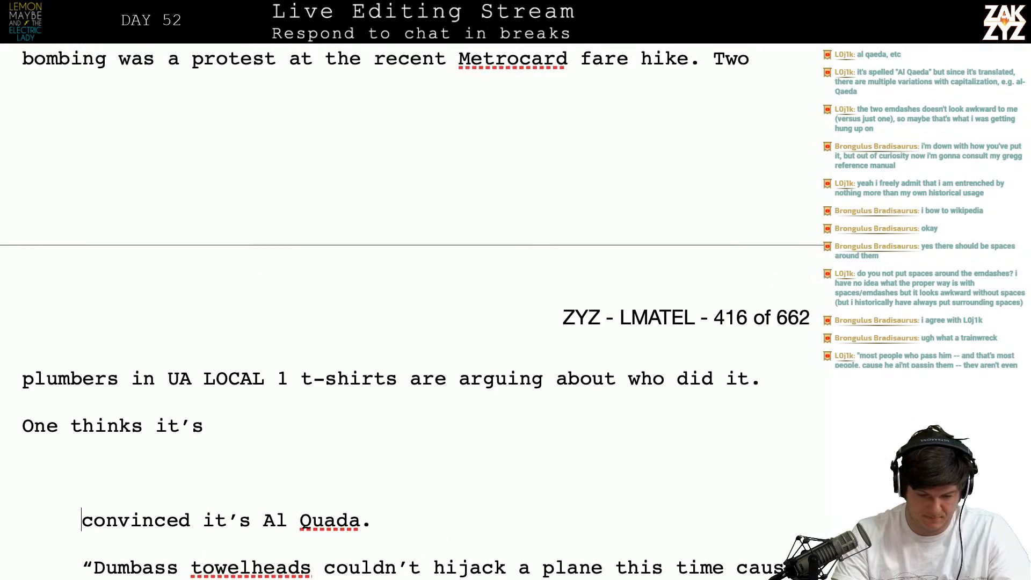
{"action": "key", "text": "Left"}
- Continue the sentence after "One thinks it’s" with "the CIA, the other thinks it’s al-Quada"
{"action": "type", "text": "the C"}
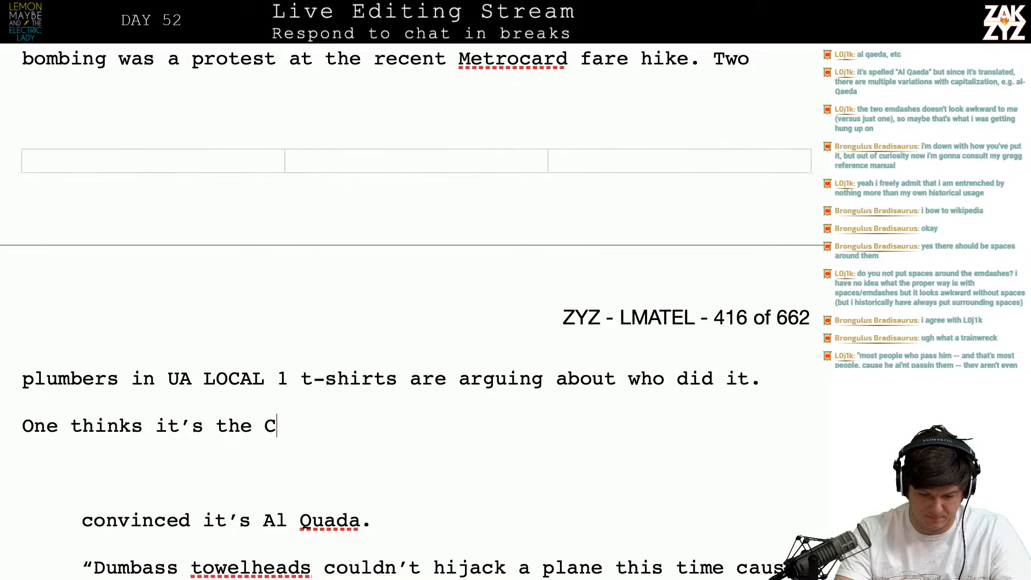
{"action": "type", "text": "IA, "}
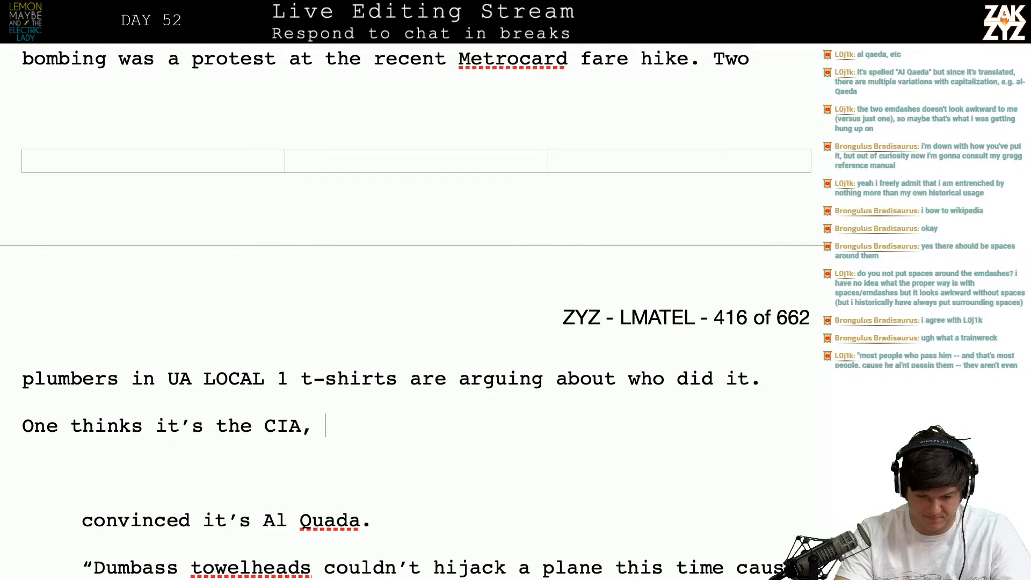
{"action": "type", "text": "the"}
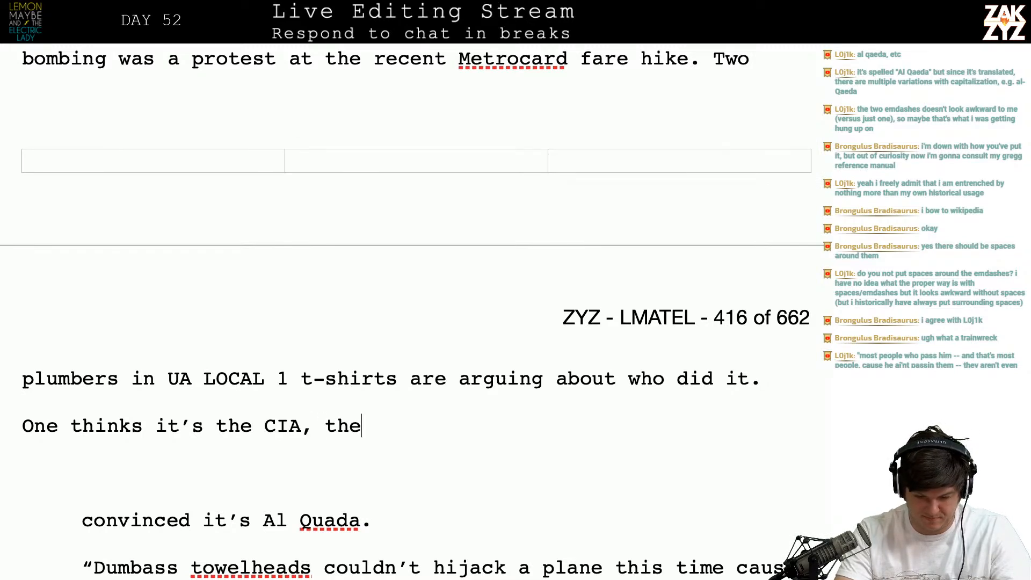
{"action": "type", "text": " other thinks it's Al"}
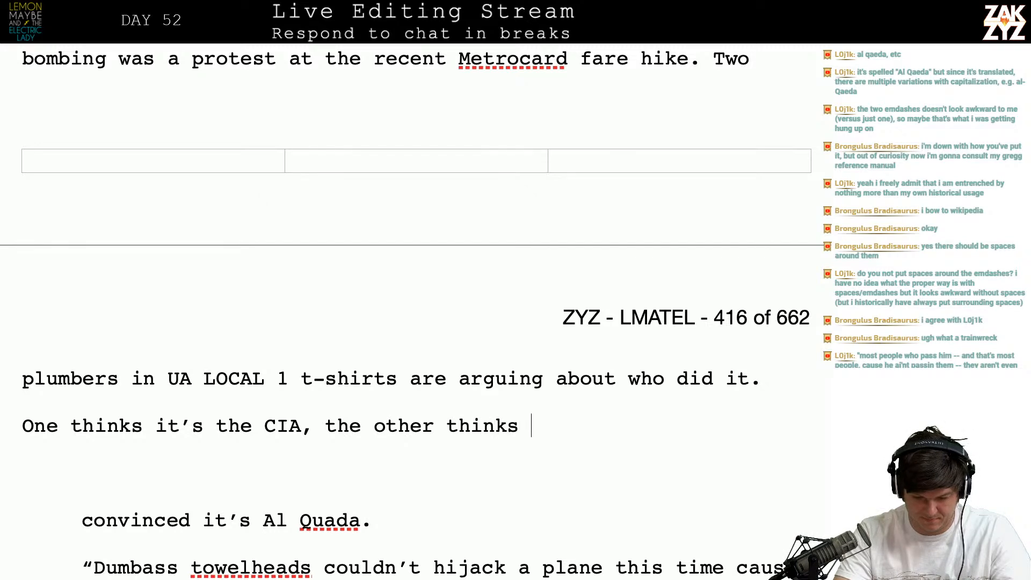
{"action": "key", "text": "BackSpace"}
{"action": "key", "text": "BackSpace"}
{"action": "type", "text": "al-A"}
{"action": "key", "text": "BackSpace"}
{"action": "type", "text": "Quada"}
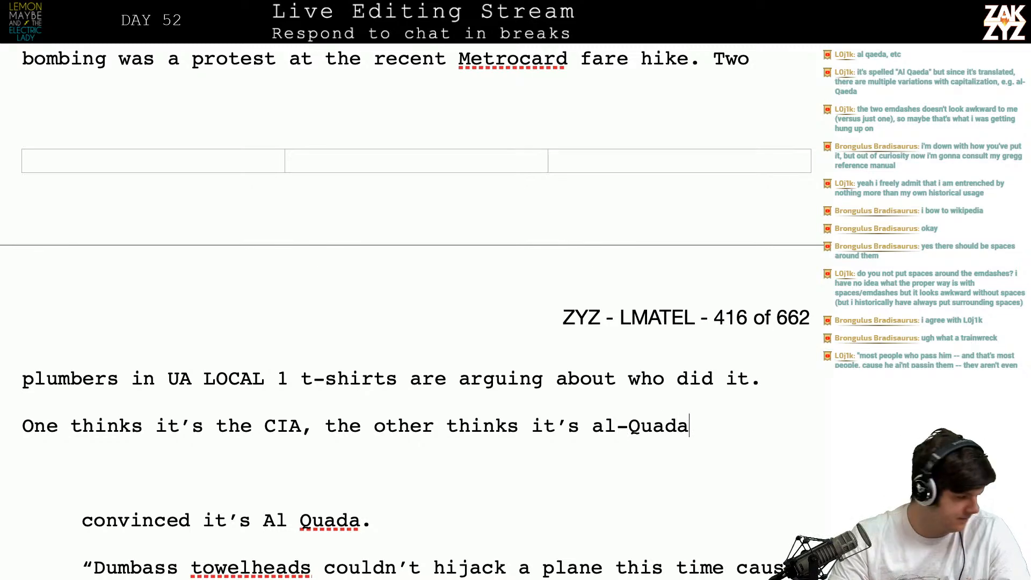
- Switch to Safari, search the web for "al quada" and open the Wikipedia article on Al-Qaeda to check the spelling
{"action": "key", "text": "Down"}
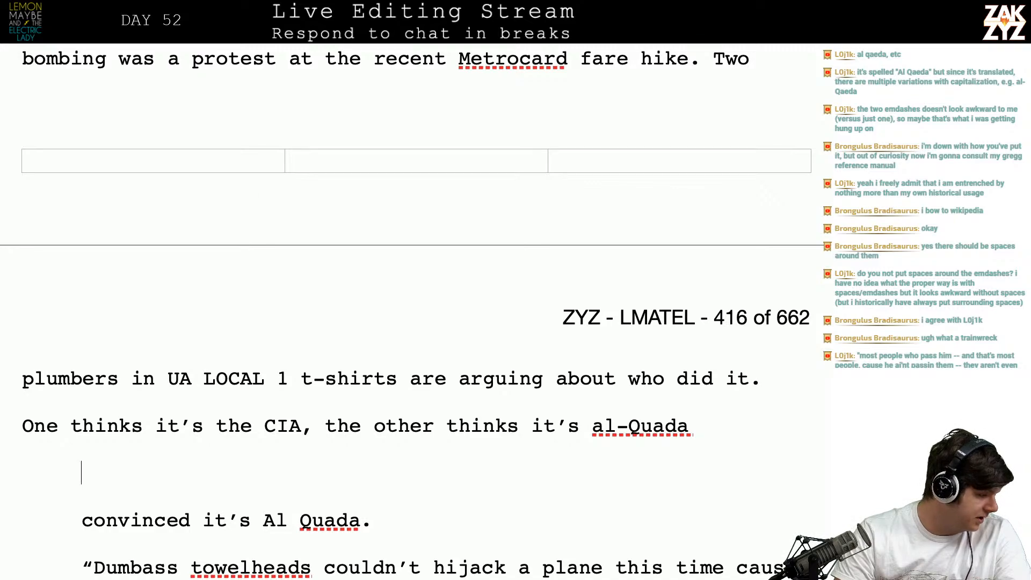
{"action": "key", "text": "super+Tab"}
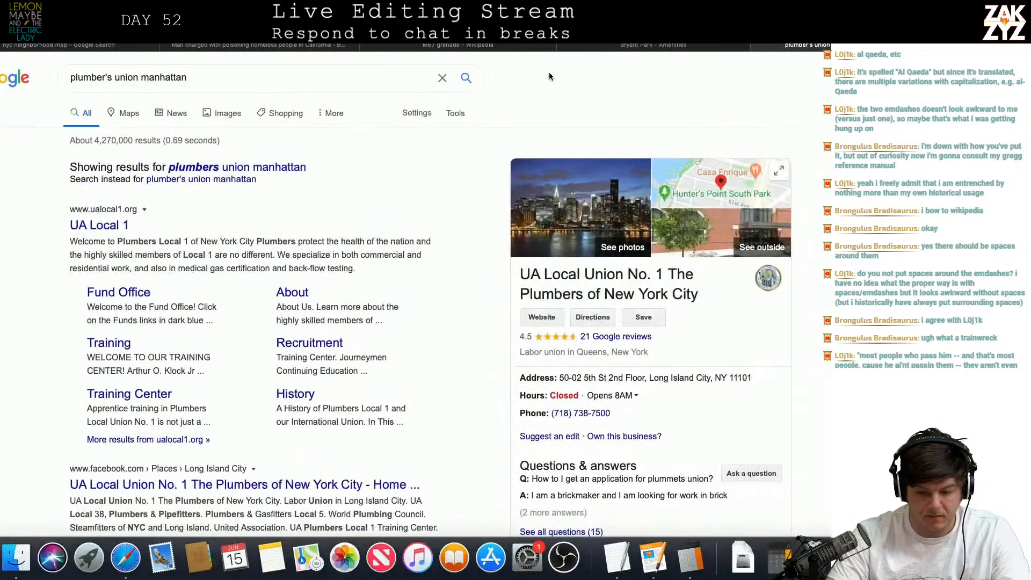
{"action": "key", "text": "super+l"}
{"action": "type", "text": "al quade"}
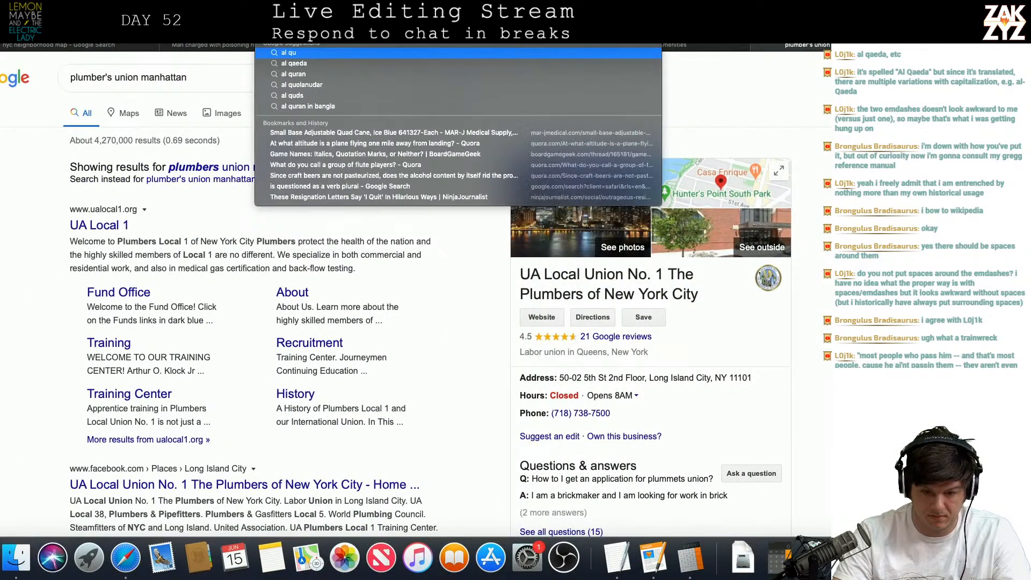
{"action": "key", "text": "Escape"}
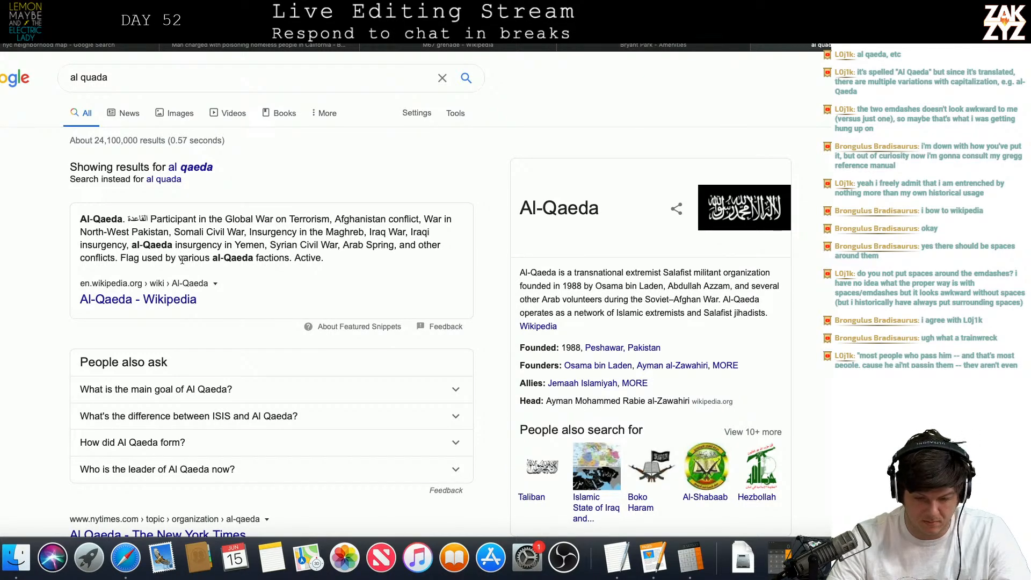
{"action": "scroll", "coordinate": [182, 259], "scroll_direction": "down", "scroll_amount": 1}
{"action": "scroll", "coordinate": [161, 255], "scroll_direction": "down", "scroll_amount": 2}
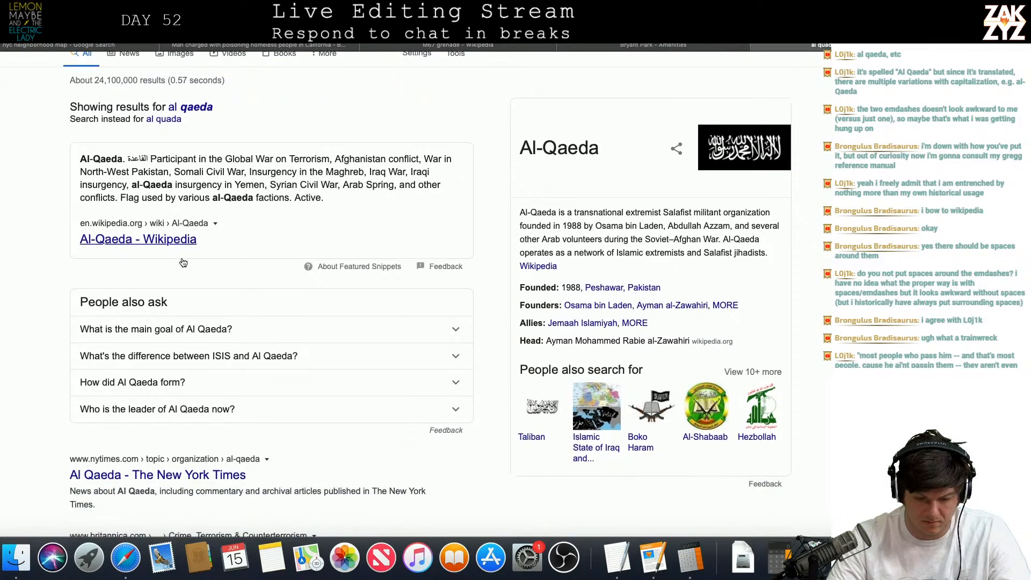
{"action": "left_click", "coordinate": [137, 241]}
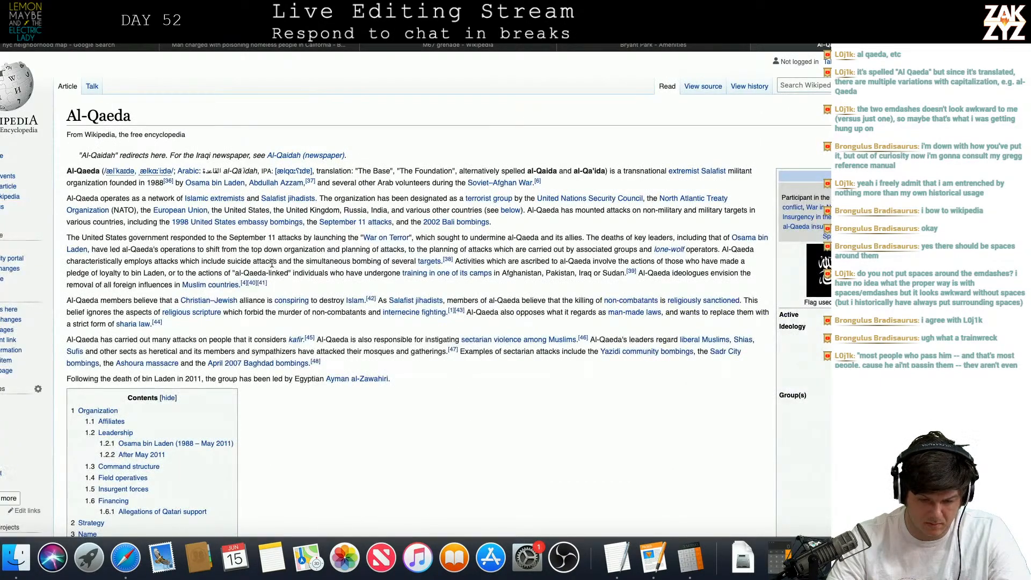
{"action": "scroll", "coordinate": [263, 247], "scroll_direction": "down", "scroll_amount": 1}
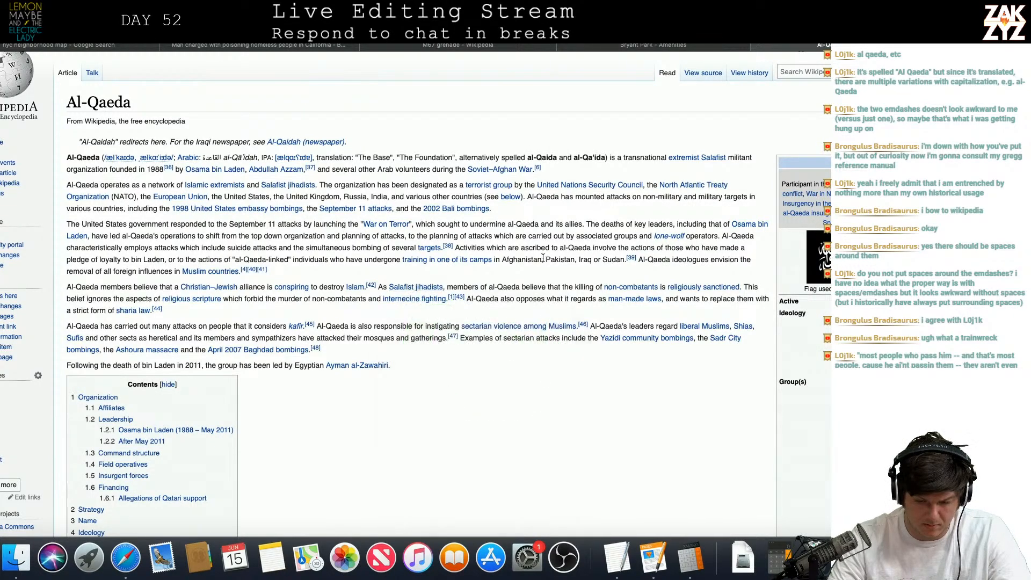
- Copy "al-Qaeda" from the article, return to the Pages manuscript and replace "al-Quada" with the copied spelling
{"action": "left_click_drag", "start_coordinate": [539, 224], "coordinate": [508, 225]}
{"action": "key", "text": "super+c"}
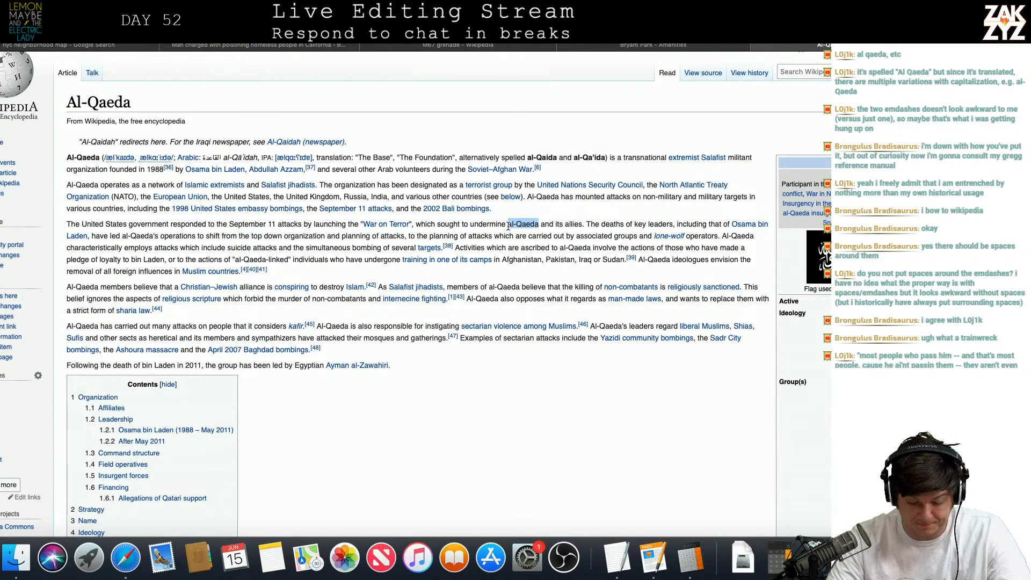
{"action": "key", "text": "super+Tab"}
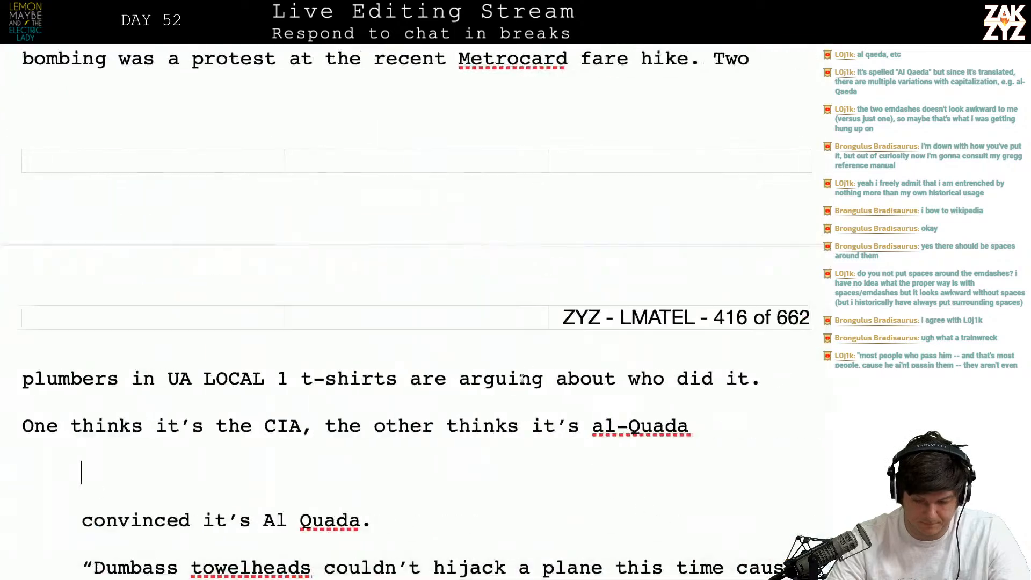
{"action": "key", "text": "Left"}
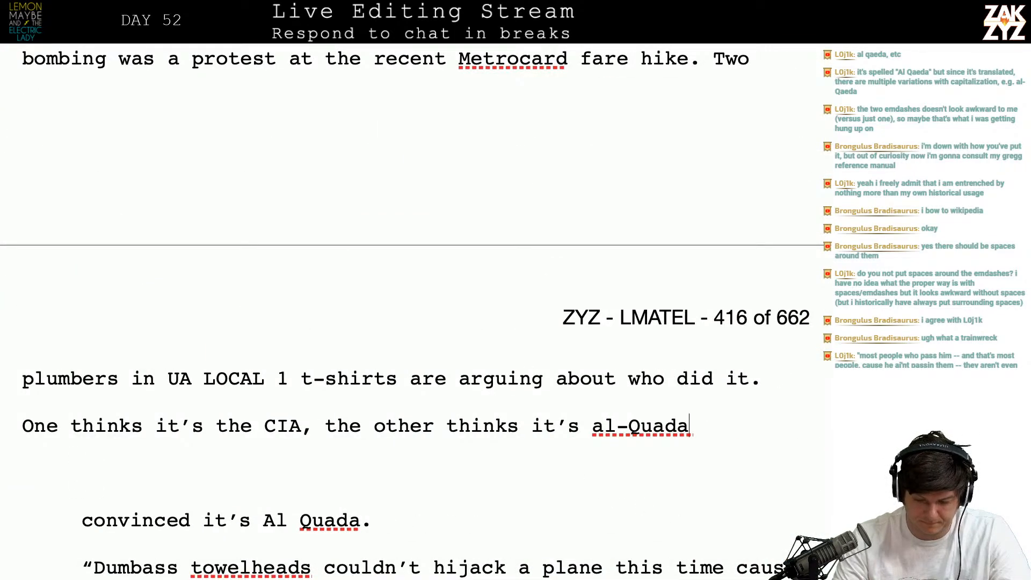
{"action": "key", "text": "BackSpace"}
{"action": "key", "text": "BackSpace"}
{"action": "key", "text": "BackSpace"}
{"action": "key", "text": "BackSpace"}
{"action": "key", "text": "BackSpace"}
{"action": "key", "text": "BackSpace"}
{"action": "key", "text": "BackSpace"}
{"action": "key", "text": "BackSpace"}
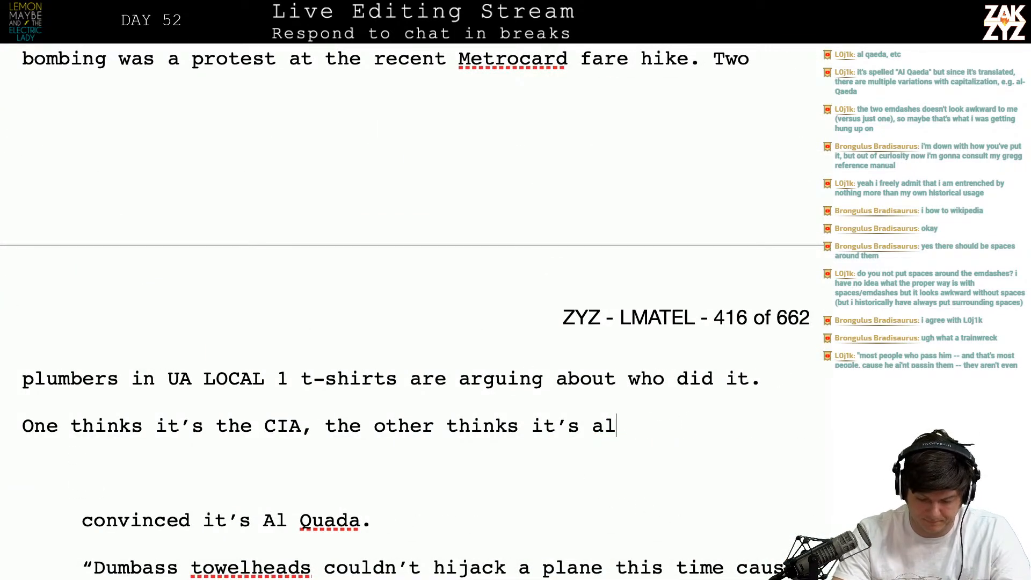
{"action": "key", "text": "super+v"}
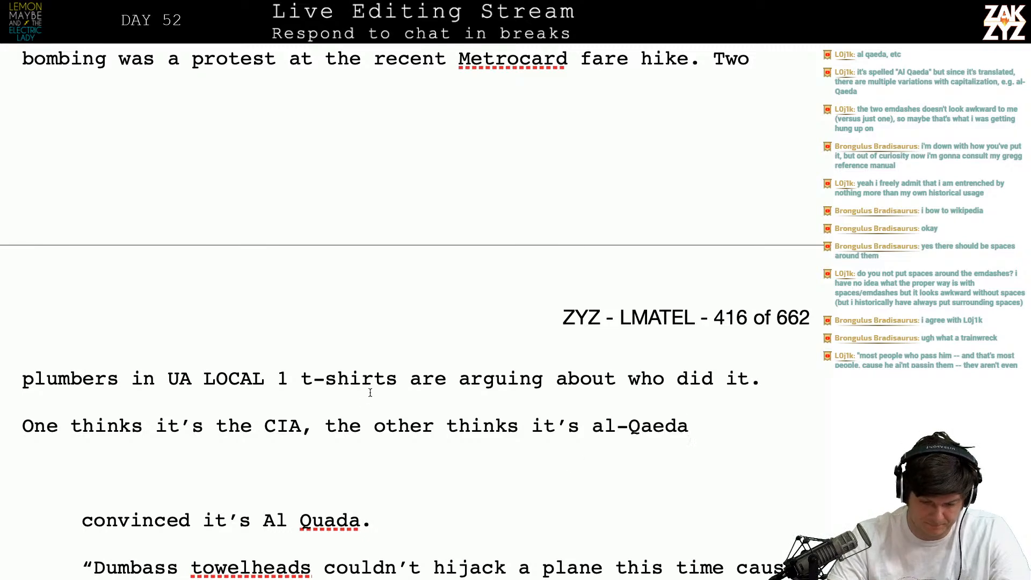
- Reword the clause after "One thinks it’s the CIA," to read "the other is convinced it’s al-Qaeda.", removing the old "the other thinks it’s"
{"action": "left_click", "coordinate": [301, 426]}
{"action": "key", "text": "Right"}
{"action": "type", "text": "the other "}
{"action": "type", "text": "is convinced it's"}
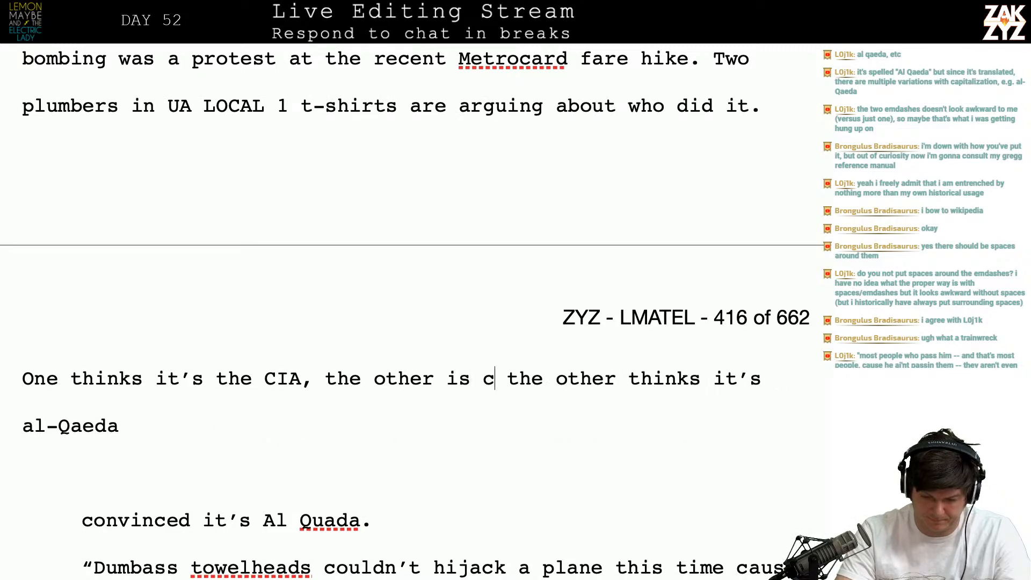
{"action": "key", "text": "shift+Right"}
{"action": "key", "text": "shift+Right"}
{"action": "key", "text": "shift+Right"}
{"action": "key", "text": "shift+Right"}
{"action": "key", "text": "shift+Right"}
{"action": "key", "text": "shift+Right"}
{"action": "key", "text": "shift+Right"}
{"action": "key", "text": "shift+Right"}
{"action": "key", "text": "shift+Right"}
{"action": "key", "text": "shift+Right"}
{"action": "key", "text": "shift+Right"}
{"action": "key", "text": "shift+Right"}
{"action": "key", "text": "shift+Right"}
{"action": "key", "text": "shift+Right"}
{"action": "key", "text": "shift+Right"}
{"action": "key", "text": "shift+Right"}
{"action": "key", "text": "shift+Right"}
{"action": "key", "text": "shift+Right"}
{"action": "key", "text": "shift+Right"}
{"action": "key", "text": "shift+Right"}
{"action": "key", "text": "shift+Right"}
{"action": "key", "text": "shift+Right"}
{"action": "key", "text": "shift+Right"}
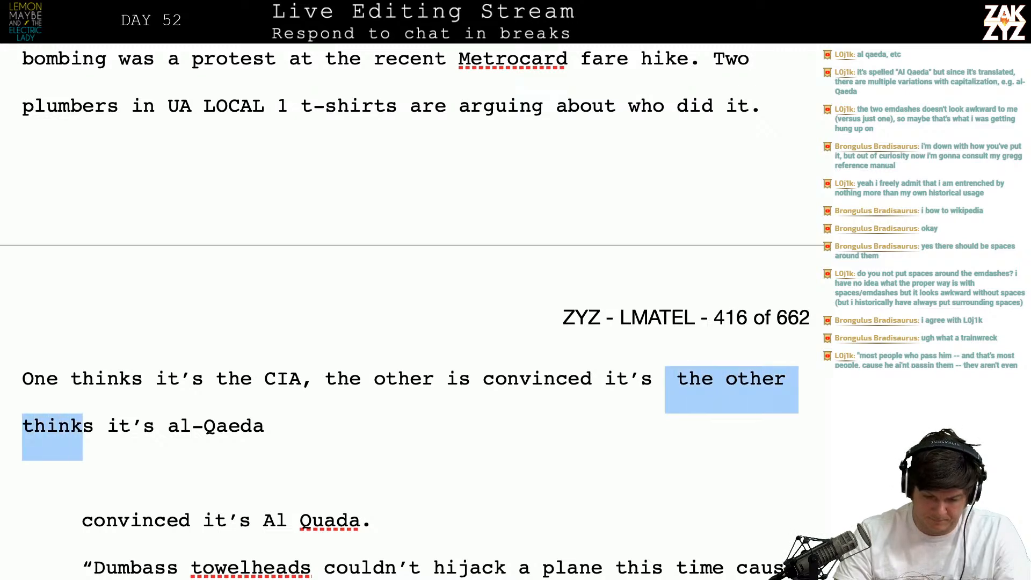
{"action": "key", "text": "BackSpace"}
{"action": "key", "text": "Right"}
{"action": "key", "text": "Right"}
{"action": "key", "text": "Right"}
{"action": "key", "text": "Right"}
{"action": "key", "text": "Right"}
{"action": "key", "text": "Right"}
{"action": "key", "text": "Right"}
{"action": "key", "text": "Right"}
{"action": "key", "text": "Right"}
{"action": "key", "text": "Left"}
{"action": "type", "text": "."}
- Delete the leftover paragraph "convinced it’s Al Quada." and the blank line between the plumbers' sentence and the dialogue
{"action": "key", "text": "Down"}
{"action": "key", "text": "Down"}
{"action": "key", "text": "Down"}
{"action": "key", "text": "Up"}
{"action": "key", "text": "Up"}
{"action": "key", "text": "shift+Down"}
{"action": "key", "text": "shift+Down"}
{"action": "key", "text": "BackSpace"}
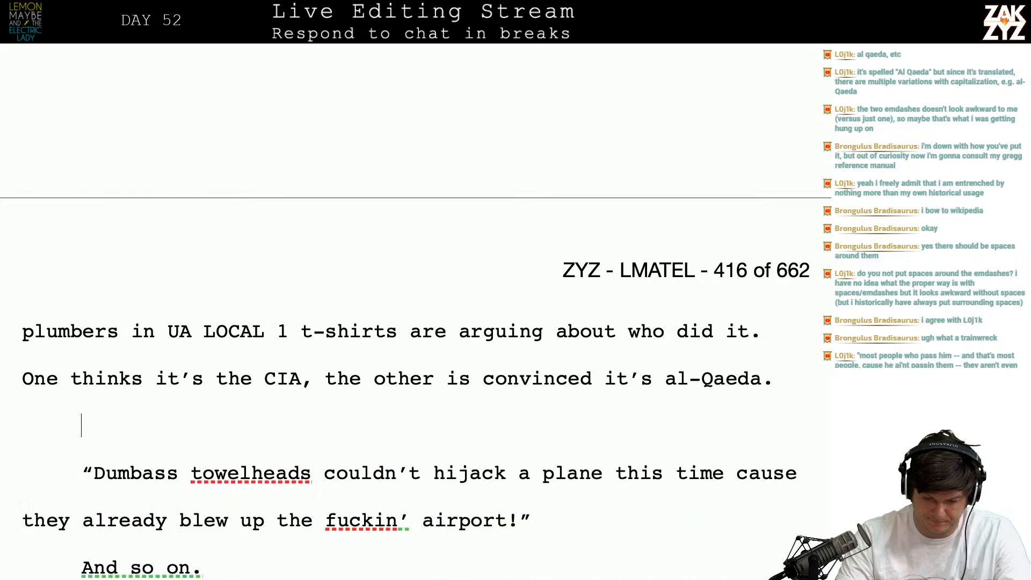
{"action": "key", "text": "BackSpace"}
- Reread the revised plumbers' argument and the dialogue about the hijacked plane, going back to the paragraph about crossing the bridge
{"action": "key", "text": "Down"}
{"action": "key", "text": "Left"}
{"action": "key", "text": "Left"}
{"action": "key", "text": "Up"}
{"action": "key", "text": "Right"}
{"action": "key", "text": "Up"}
{"action": "key", "text": "Right"}
{"action": "key", "text": "Right"}
{"action": "key", "text": "Right"}
{"action": "key", "text": "Right"}
{"action": "key", "text": "Right"}
{"action": "key", "text": "Right"}
{"action": "key", "text": "Right"}
{"action": "key", "text": "Right"}
{"action": "key", "text": "Right"}
{"action": "key", "text": "Right"}
{"action": "key", "text": "Right"}
{"action": "key", "text": "Right"}
{"action": "key", "text": "Right"}
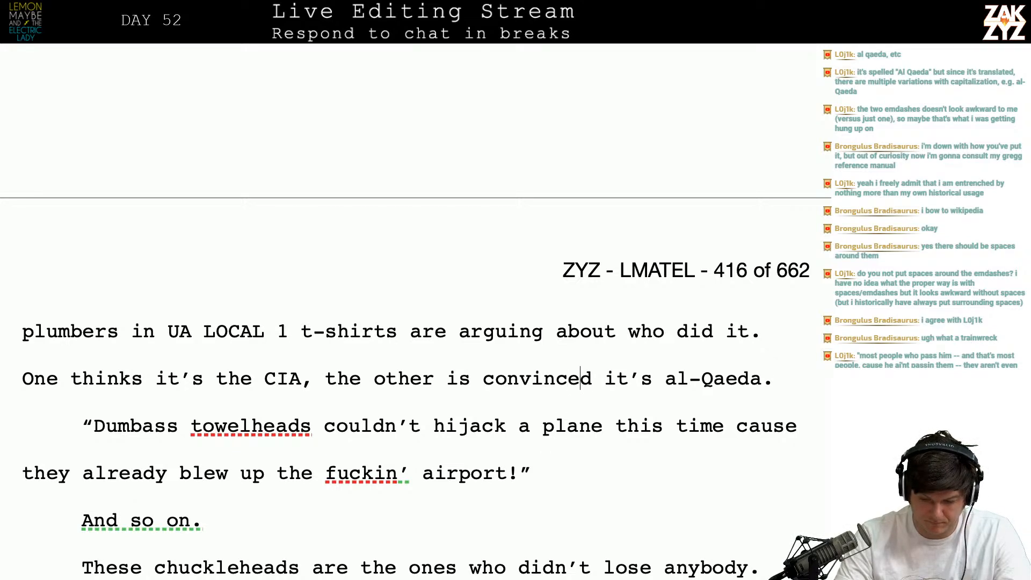
{"action": "key", "text": "Right"}
{"action": "key", "text": "Right"}
{"action": "key", "text": "Right"}
{"action": "key", "text": "Right"}
{"action": "key", "text": "Right"}
{"action": "key", "text": "Right"}
{"action": "key", "text": "Right"}
{"action": "key", "text": "Right"}
{"action": "key", "text": "Right"}
{"action": "key", "text": "Right"}
{"action": "key", "text": "Right"}
{"action": "key", "text": "Right"}
{"action": "key", "text": "Right"}
{"action": "key", "text": "Right"}
{"action": "key", "text": "Right"}
{"action": "key", "text": "Right"}
{"action": "key", "text": "Right"}
{"action": "key", "text": "Right"}
{"action": "key", "text": "Right"}
{"action": "key", "text": "Right"}
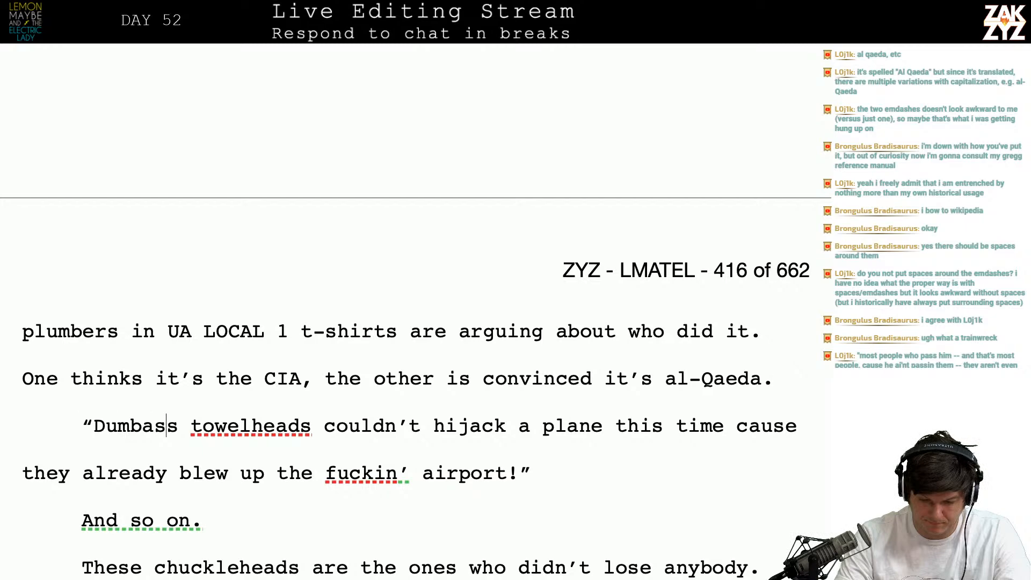
{"action": "key", "text": "Right"}
{"action": "key", "text": "Right"}
{"action": "key", "text": "Right"}
{"action": "key", "text": "Right"}
{"action": "key", "text": "Right"}
{"action": "key", "text": "Right"}
{"action": "key", "text": "Right"}
{"action": "key", "text": "Right"}
{"action": "key", "text": "Right"}
{"action": "key", "text": "Right"}
{"action": "key", "text": "Right"}
{"action": "key", "text": "Right"}
{"action": "key", "text": "Right"}
{"action": "key", "text": "Right"}
{"action": "key", "text": "Right"}
{"action": "key", "text": "Right"}
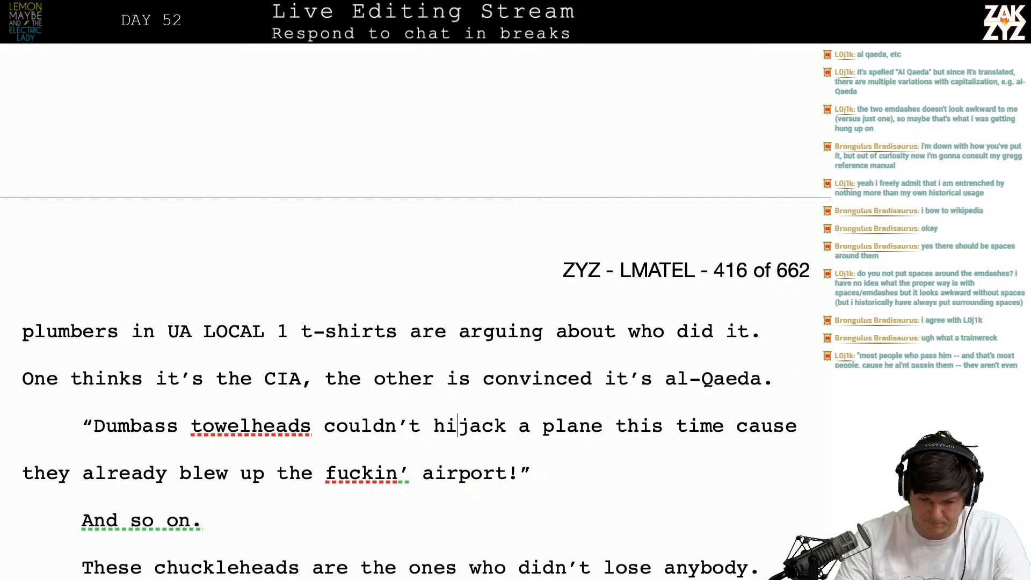
{"action": "key", "text": "Up"}
{"action": "key", "text": "Up"}
{"action": "key", "text": "Up"}
{"action": "key", "text": "Up"}
{"action": "key", "text": "Up"}
{"action": "key", "text": "Up"}
{"action": "key", "text": "Up"}
{"action": "key", "text": "Up"}
{"action": "key", "text": "Up"}
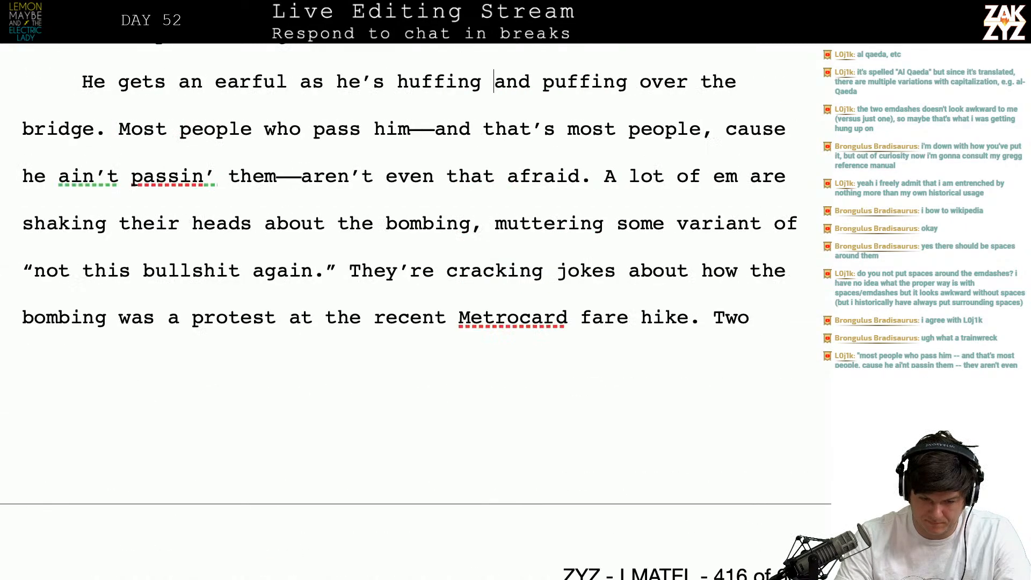
- Change "towelheads" to "ragheads" in the plumber's line of dialogue about the plane
{"action": "scroll", "coordinate": [398, 295], "scroll_direction": "down", "scroll_amount": 1}
{"action": "scroll", "coordinate": [234, 512], "scroll_direction": "down", "scroll_amount": 10}
{"action": "left_click", "coordinate": [271, 265]}
{"action": "key", "text": "Left"}
{"action": "key", "text": "Left"}
{"action": "key", "text": "BackSpace"}
{"action": "key", "text": "BackSpace"}
{"action": "key", "text": "BackSpace"}
{"action": "key", "text": "BackSpace"}
{"action": "key", "text": "BackSpace"}
{"action": "type", "text": "rag"}
{"action": "key", "text": "Right"}
{"action": "key", "text": "Right"}
{"action": "key", "text": "Right"}
{"action": "key", "text": "Right"}
{"action": "key", "text": "Right"}
{"action": "key", "text": "Right"}
{"action": "key", "text": "Right"}
{"action": "key", "text": "Right"}
- Review the passage from Lemon's bridge walk through the plumbers' dialogue to the paragraph about the chuckleheads
{"action": "scroll", "coordinate": [411, 312], "scroll_direction": "down", "scroll_amount": 1}
{"action": "scroll", "coordinate": [411, 311], "scroll_direction": "up", "scroll_amount": 10}
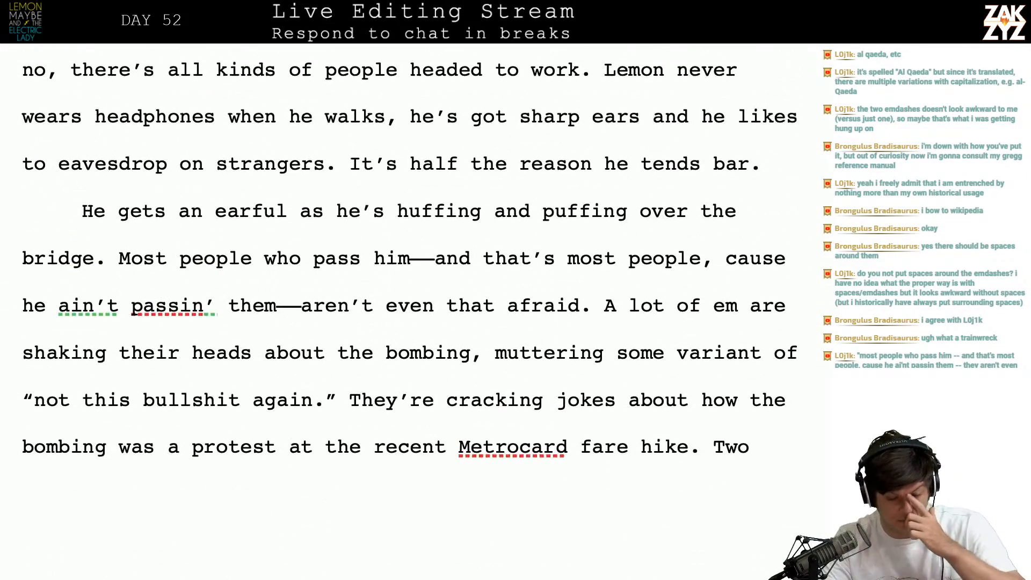
{"action": "scroll", "coordinate": [411, 263], "scroll_direction": "up", "scroll_amount": 1}
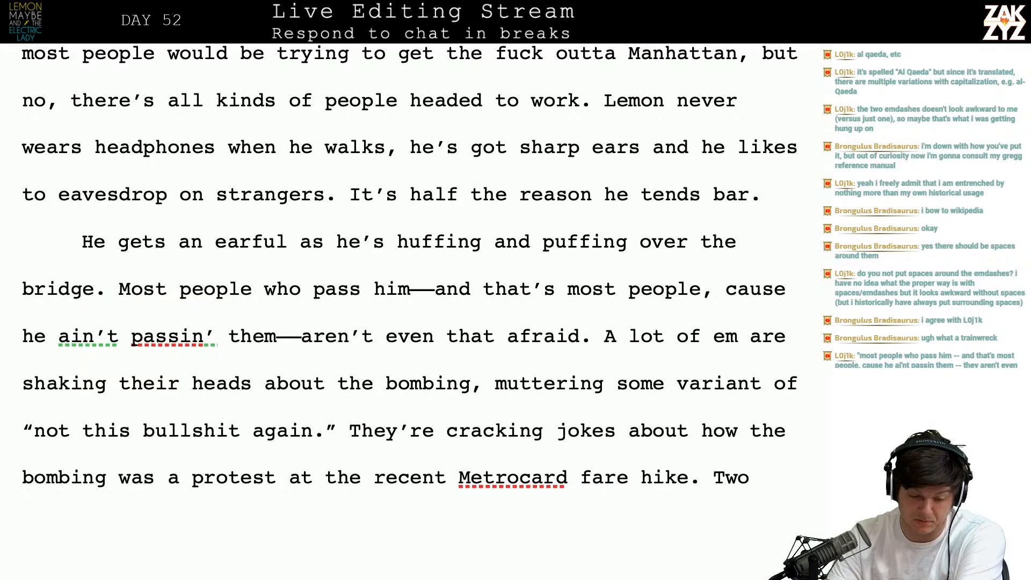
{"action": "scroll", "coordinate": [409, 242], "scroll_direction": "down", "scroll_amount": 2}
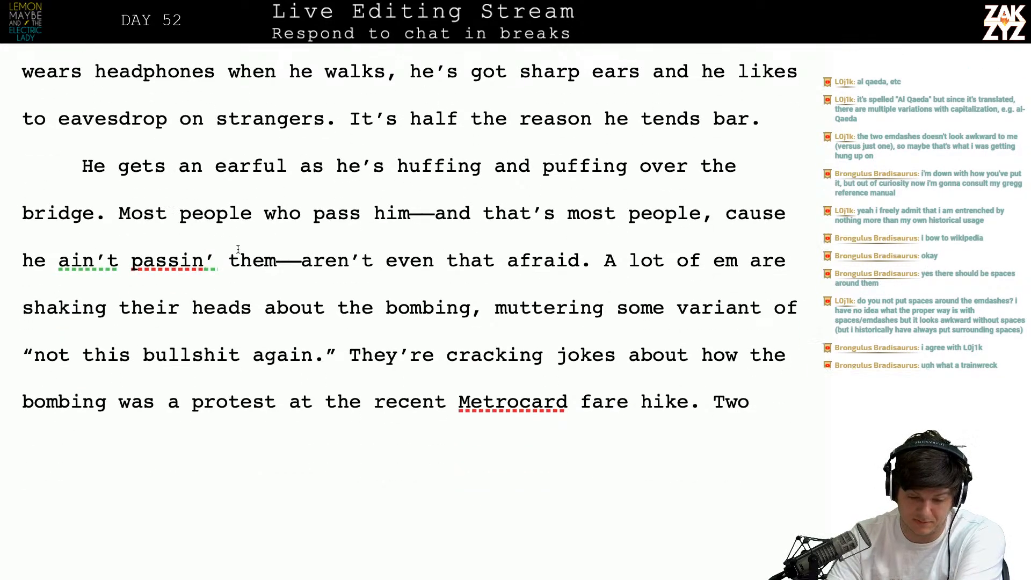
{"action": "scroll", "coordinate": [296, 257], "scroll_direction": "down", "scroll_amount": 1}
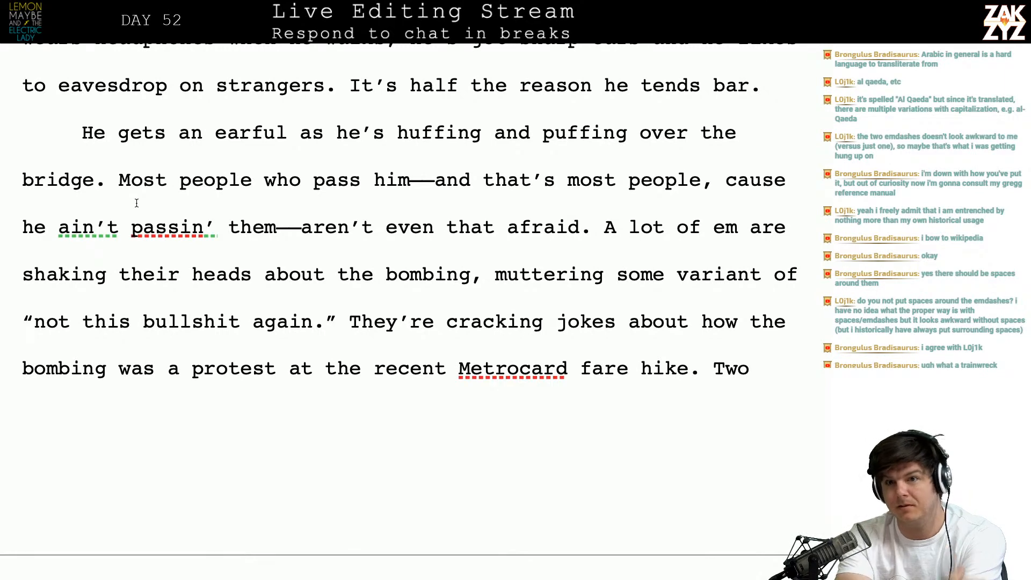
{"action": "scroll", "coordinate": [136, 203], "scroll_direction": "down", "scroll_amount": 2}
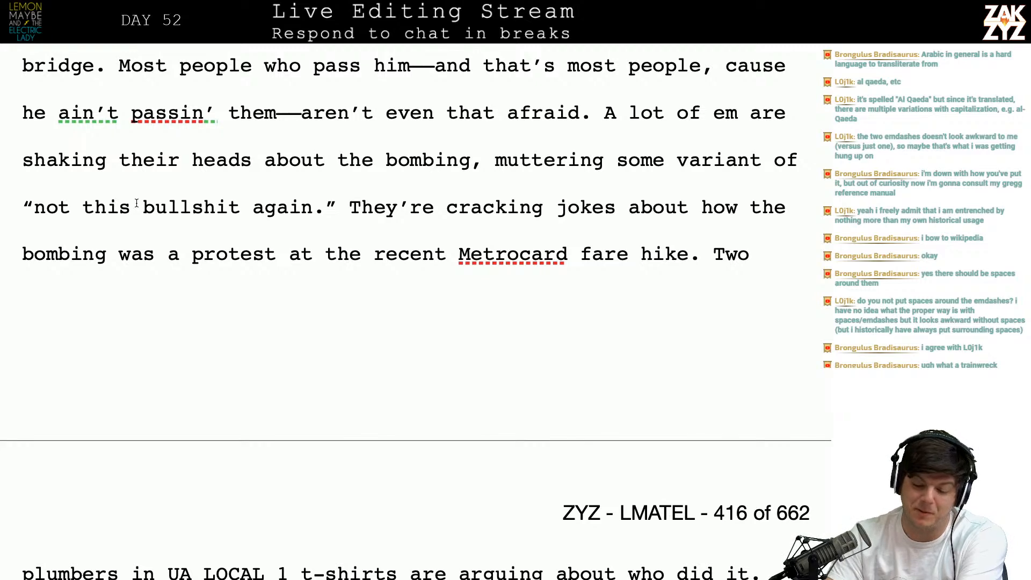
{"action": "scroll", "coordinate": [137, 202], "scroll_direction": "down", "scroll_amount": 7}
{"action": "scroll", "coordinate": [136, 202], "scroll_direction": "down", "scroll_amount": 3}
{"action": "left_click", "coordinate": [200, 187]}
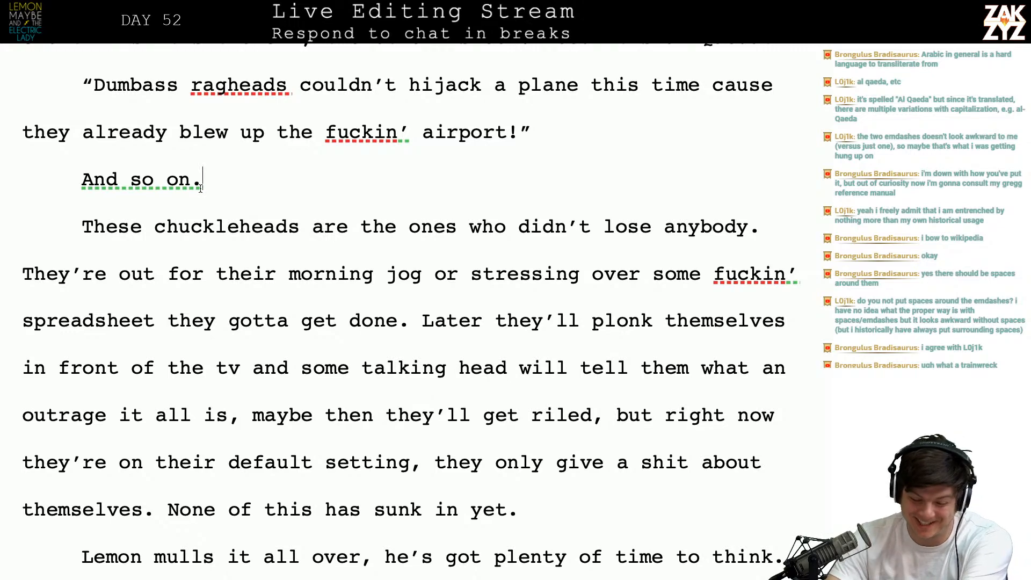
{"action": "scroll", "coordinate": [201, 187], "scroll_direction": "down", "scroll_amount": 2}
{"action": "scroll", "coordinate": [200, 188], "scroll_direction": "up", "scroll_amount": 5}
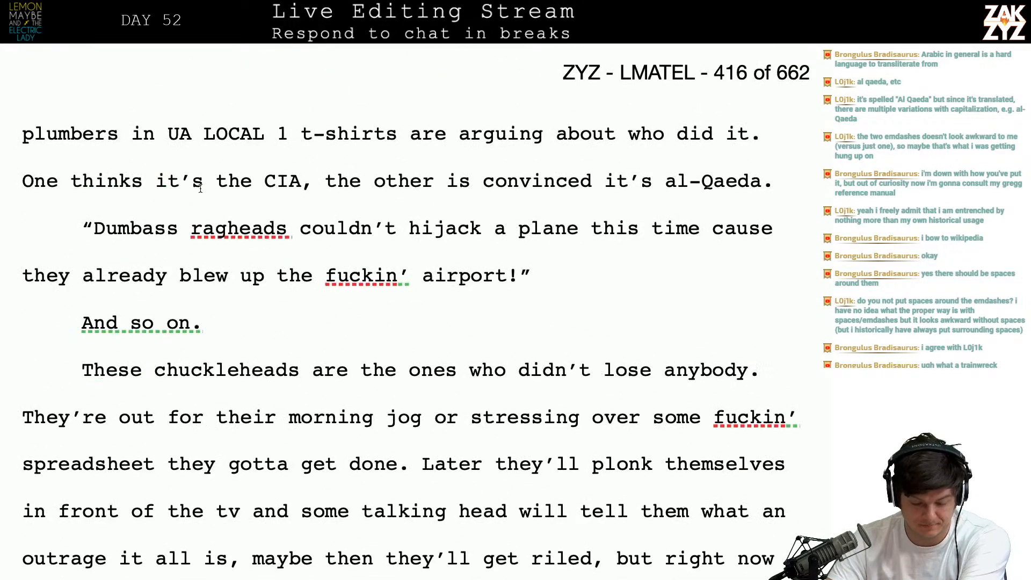
- Reread the paragraph about the chuckleheads from its opening sentence through the talking head calling it all an outrage
{"action": "scroll", "coordinate": [274, 269], "scroll_direction": "down", "scroll_amount": 2}
{"action": "left_click", "coordinate": [274, 269]}
{"action": "key", "text": "Right"}
{"action": "key", "text": "Right"}
{"action": "key", "text": "Right"}
{"action": "key", "text": "Right"}
{"action": "key", "text": "Right"}
{"action": "key", "text": "Right"}
{"action": "key", "text": "Right"}
{"action": "key", "text": "Right"}
{"action": "key", "text": "Right"}
{"action": "key", "text": "Right"}
{"action": "key", "text": "Right"}
{"action": "key", "text": "Right"}
{"action": "key", "text": "Right"}
{"action": "key", "text": "Right"}
{"action": "key", "text": "Right"}
{"action": "key", "text": "Right"}
{"action": "key", "text": "Right"}
{"action": "key", "text": "Right"}
{"action": "key", "text": "Right"}
{"action": "key", "text": "Right"}
{"action": "key", "text": "Right"}
{"action": "key", "text": "Right"}
{"action": "key", "text": "Right"}
{"action": "key", "text": "Right"}
{"action": "key", "text": "Right"}
{"action": "key", "text": "Right"}
{"action": "key", "text": "Right"}
{"action": "key", "text": "Right"}
{"action": "key", "text": "Right"}
{"action": "key", "text": "Right"}
{"action": "key", "text": "Right"}
{"action": "key", "text": "Right"}
{"action": "key", "text": "Right"}
{"action": "key", "text": "Right"}
{"action": "key", "text": "Right"}
{"action": "key", "text": "Right"}
{"action": "key", "text": "Right"}
{"action": "key", "text": "Right"}
{"action": "key", "text": "Right"}
{"action": "key", "text": "Right"}
{"action": "key", "text": "Right"}
{"action": "key", "text": "Right"}
{"action": "key", "text": "Right"}
{"action": "key", "text": "Right"}
{"action": "key", "text": "Right"}
{"action": "key", "text": "Right"}
{"action": "key", "text": "Right"}
{"action": "key", "text": "Right"}
{"action": "key", "text": "Down"}
{"action": "key", "text": "Right"}
{"action": "key", "text": "Right"}
{"action": "key", "text": "Right"}
{"action": "key", "text": "Right"}
{"action": "key", "text": "Right"}
{"action": "key", "text": "Right"}
{"action": "key", "text": "Right"}
{"action": "key", "text": "Right"}
{"action": "key", "text": "Right"}
{"action": "key", "text": "Right"}
{"action": "key", "text": "Right"}
{"action": "key", "text": "Right"}
{"action": "key", "text": "Right"}
{"action": "key", "text": "Right"}
{"action": "key", "text": "Right"}
{"action": "key", "text": "Right"}
{"action": "key", "text": "Right"}
{"action": "key", "text": "Right"}
{"action": "key", "text": "Right"}
{"action": "key", "text": "Right"}
{"action": "key", "text": "Right"}
{"action": "key", "text": "Right"}
{"action": "key", "text": "Right"}
{"action": "key", "text": "Right"}
{"action": "key", "text": "Right"}
{"action": "key", "text": "Right"}
{"action": "key", "text": "Right"}
{"action": "key", "text": "Right"}
{"action": "key", "text": "Right"}
{"action": "key", "text": "Right"}
{"action": "key", "text": "Right"}
{"action": "key", "text": "Right"}
{"action": "key", "text": "Right"}
{"action": "key", "text": "Right"}
{"action": "key", "text": "Right"}
{"action": "key", "text": "Right"}
{"action": "key", "text": "Right"}
{"action": "key", "text": "Right"}
{"action": "key", "text": "Right"}
{"action": "key", "text": "Right"}
{"action": "key", "text": "Right"}
{"action": "key", "text": "Right"}
{"action": "key", "text": "Right"}
{"action": "key", "text": "Right"}
{"action": "key", "text": "Right"}
{"action": "key", "text": "Right"}
{"action": "key", "text": "Right"}
{"action": "key", "text": "Right"}
{"action": "key", "text": "Right"}
{"action": "key", "text": "Right"}
{"action": "key", "text": "Right"}
{"action": "key", "text": "Right"}
{"action": "key", "text": "Right"}
{"action": "key", "text": "Right"}
{"action": "key", "text": "Right"}
{"action": "key", "text": "Right"}
{"action": "key", "text": "Right"}
{"action": "key", "text": "Right"}
{"action": "key", "text": "Right"}
{"action": "key", "text": "Right"}
{"action": "key", "text": "Right"}
{"action": "key", "text": "Right"}
{"action": "key", "text": "Right"}
{"action": "key", "text": "Down"}
{"action": "key", "text": "Right"}
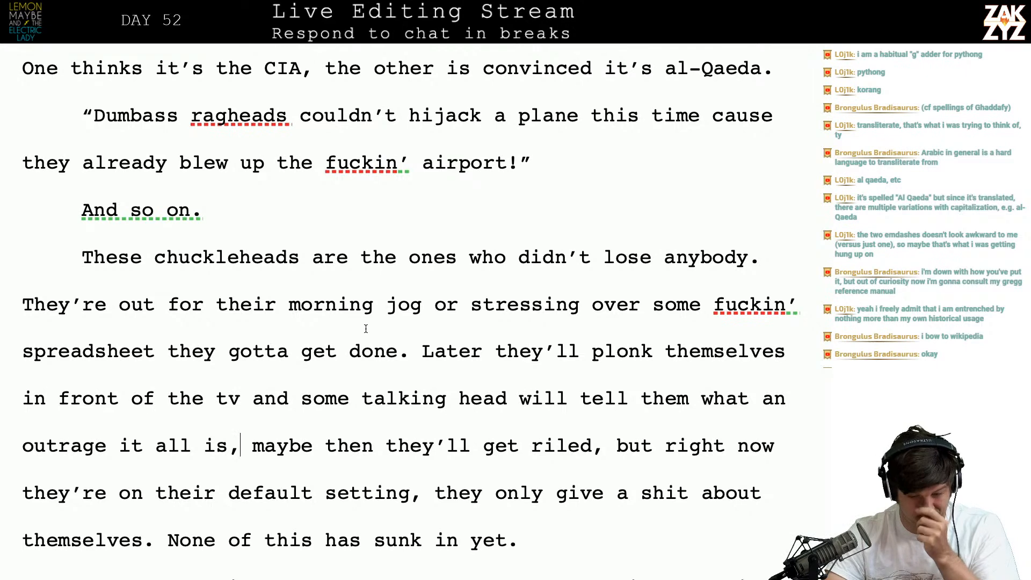
- Replace "and" after "in front of the tv" with a comma, so the clause runs "tv, some talking head"
{"action": "key", "text": "Up"}
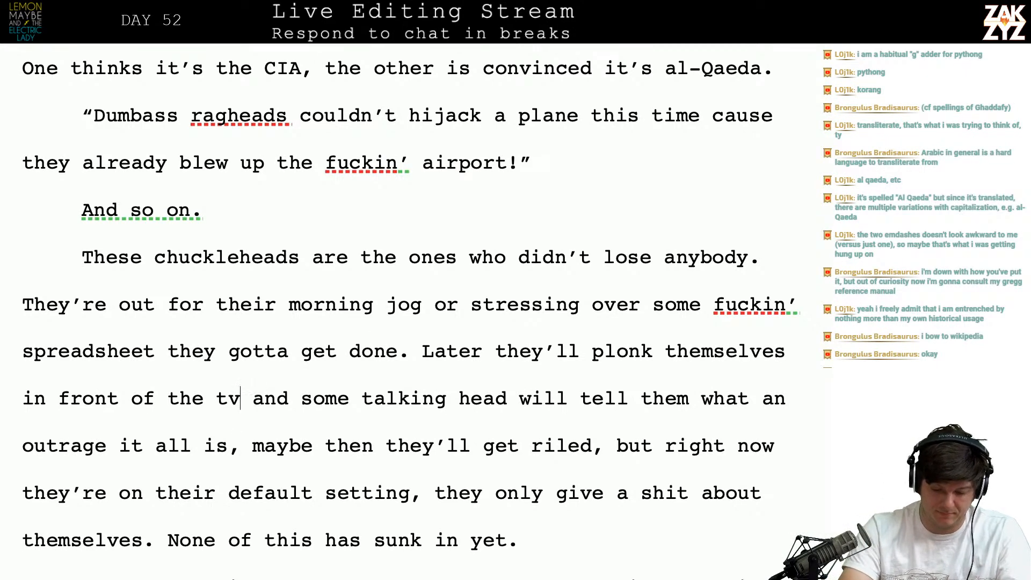
{"action": "type", "text": ","}
{"action": "key", "text": "shift+Right"}
{"action": "key", "text": "ctrl+shift+Right"}
{"action": "key", "text": "BackSpace"}
- Change "it all is," after "what an outrage" to "this is." and start a new sentence with "Maybe"
{"action": "key", "text": "Down"}
{"action": "key", "text": "Left"}
{"action": "key", "text": "Left"}
{"action": "key", "text": "Left"}
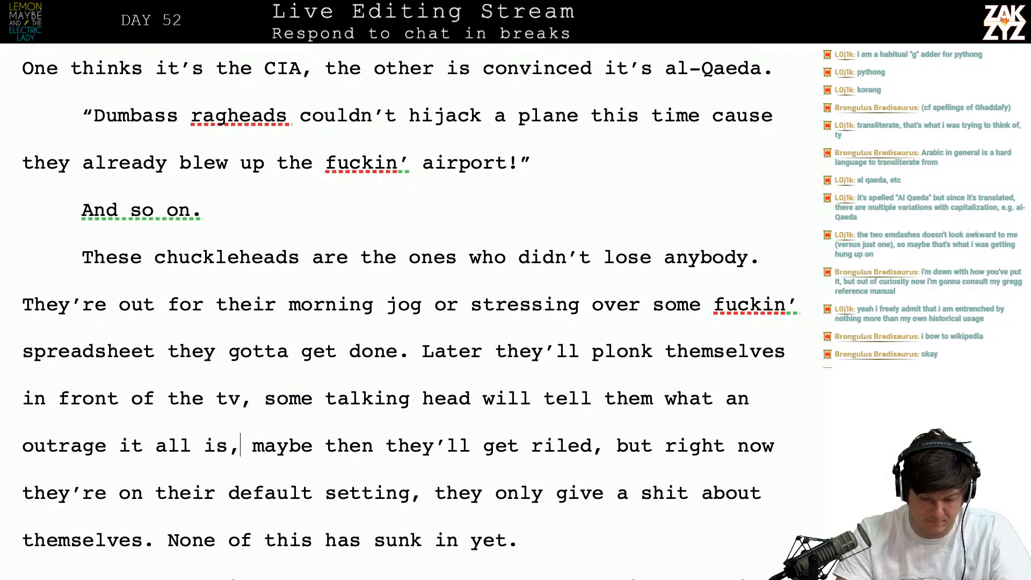
{"action": "key", "text": "Right"}
{"action": "key", "text": "BackSpace"}
{"action": "type", "text": "."}
{"action": "key", "text": "BackSpace"}
{"action": "key", "text": "BackSpace"}
{"action": "key", "text": "BackSpace"}
{"action": "key", "text": "BackSpace"}
{"action": "key", "text": "BackSpace"}
{"action": "key", "text": "BackSpace"}
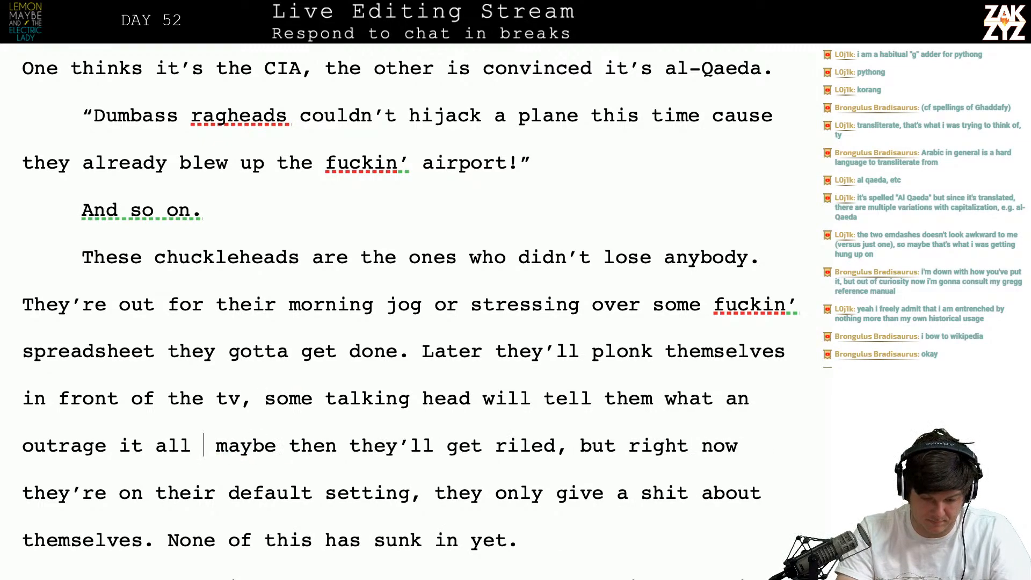
{"action": "key", "text": "BackSpace"}
{"action": "key", "text": "BackSpace"}
{"action": "key", "text": "BackSpace"}
{"action": "key", "text": "BackSpace"}
{"action": "type", "text": "this "}
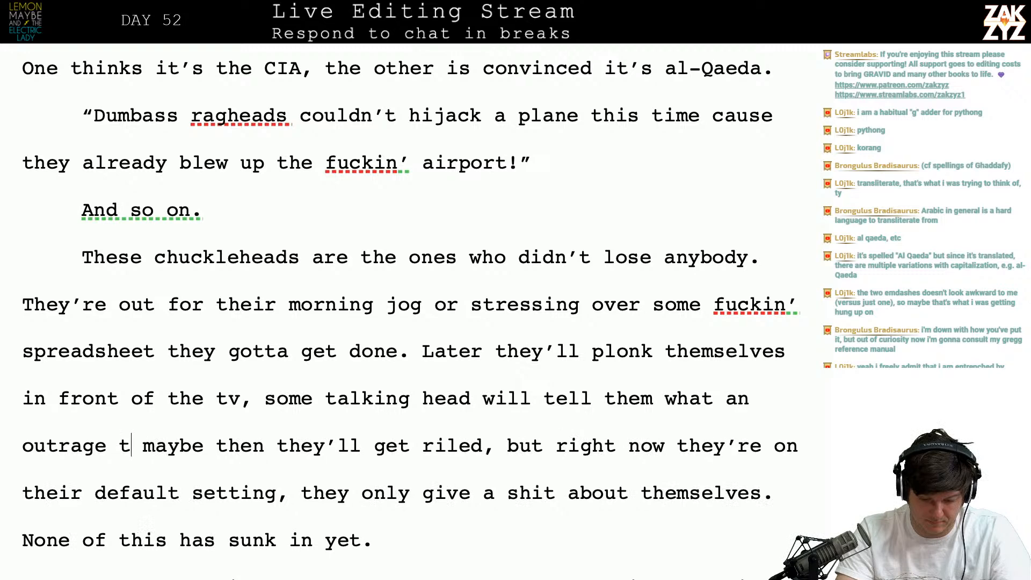
{"action": "type", "text": "is. MAyb"}
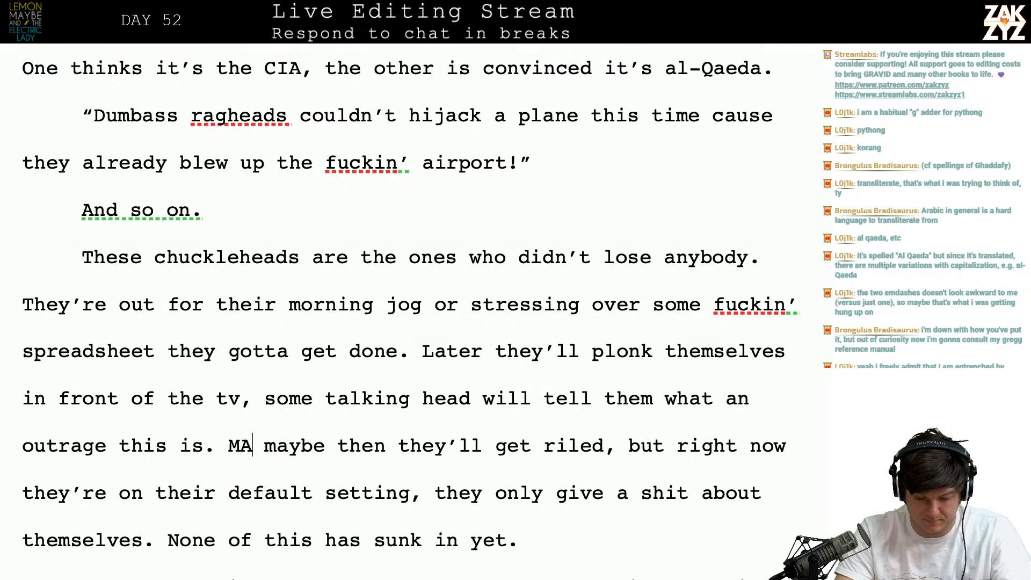
{"action": "key", "text": "BackSpace"}
{"action": "key", "text": "BackSpace"}
{"action": "key", "text": "BackSpace"}
{"action": "type", "text": "ay"}
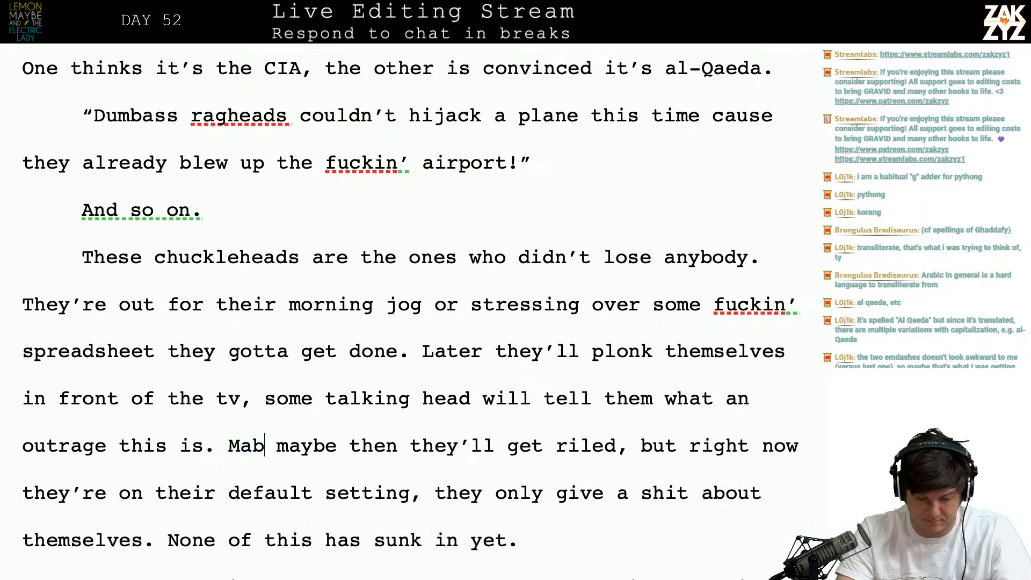
{"action": "type", "text": "be"}
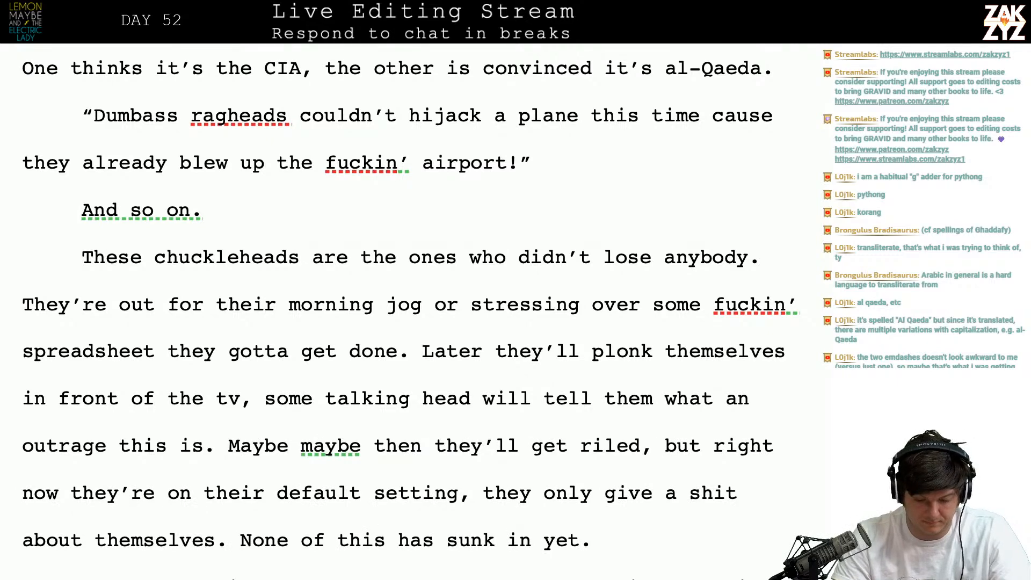
- Delete the repeated "maybe" before "then they'll get riled" in the chuckleheads paragraph
{"action": "key", "text": "Right"}
{"action": "key", "text": "Right"}
{"action": "key", "text": "Right"}
{"action": "key", "text": "Right"}
{"action": "key", "text": "Right"}
{"action": "key", "text": "Right"}
{"action": "key", "text": "Right"}
{"action": "key", "text": "Right"}
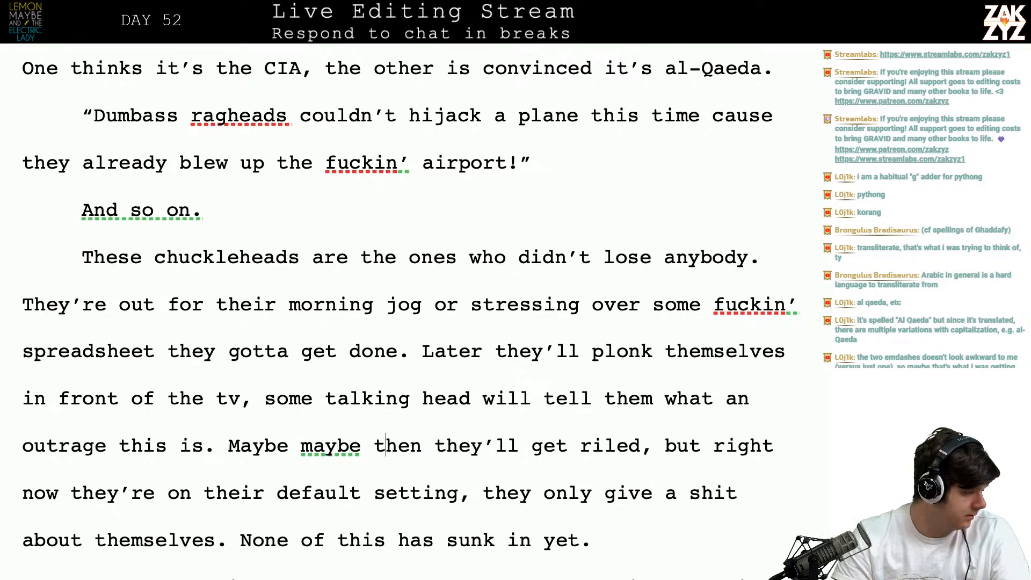
{"action": "key", "text": "Left"}
{"action": "key", "text": "Right"}
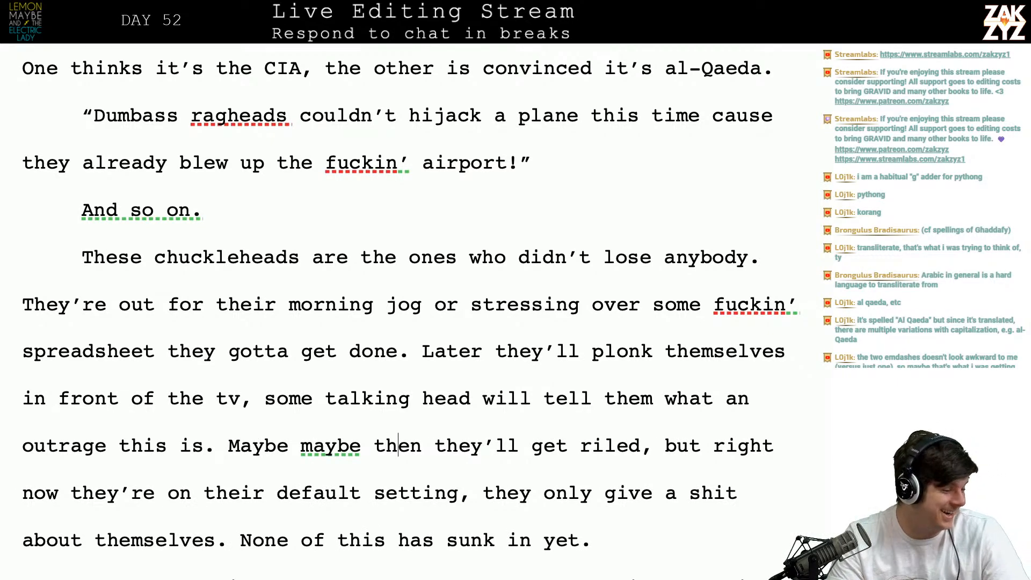
{"action": "key", "text": "Left"}
{"action": "key", "text": "Right"}
{"action": "key", "text": "Left"}
{"action": "key", "text": "Left"}
{"action": "key", "text": "BackSpace"}
{"action": "key", "text": "BackSpace"}
{"action": "key", "text": "BackSpace"}
{"action": "key", "text": "BackSpace"}
{"action": "key", "text": "BackSpace"}
{"action": "key", "text": "BackSpace"}
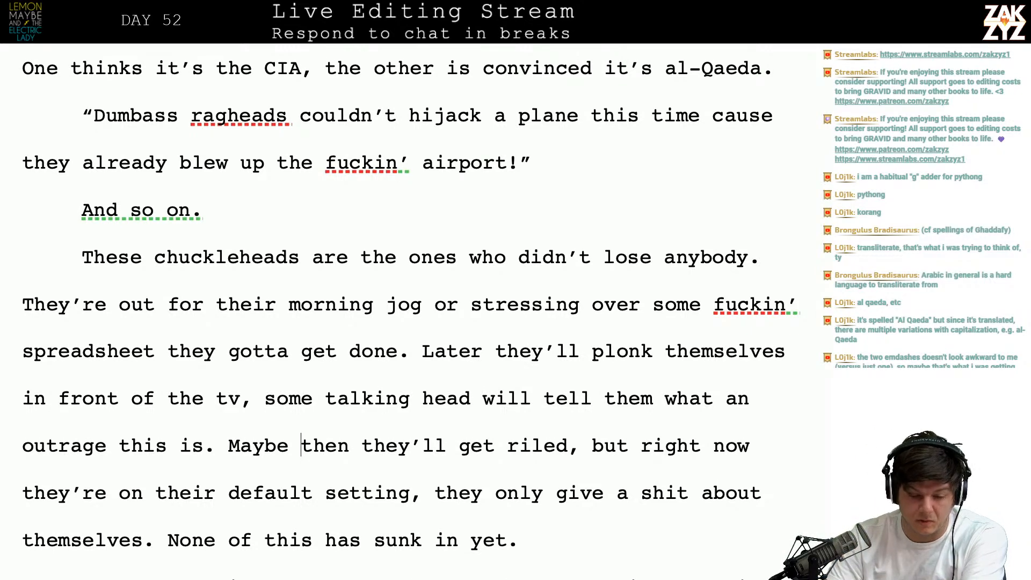
- Reread the chuckleheads paragraph through to the opening of the paragraph where Lemon mulls it all over
{"action": "scroll", "coordinate": [411, 317], "scroll_direction": "down", "scroll_amount": 1}
{"action": "left_click", "coordinate": [206, 209]}
{"action": "key", "text": "Right"}
{"action": "key", "text": "Down"}
{"action": "key", "text": "Down"}
{"action": "key", "text": "Down"}
{"action": "key", "text": "Down"}
{"action": "key", "text": "Down"}
{"action": "key", "text": "Right"}
{"action": "key", "text": "Down"}
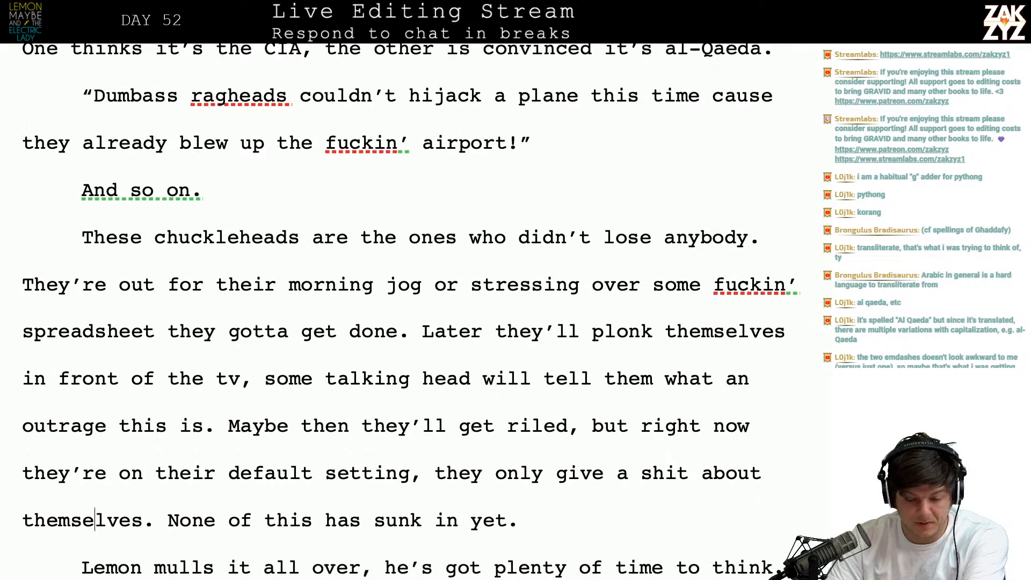
{"action": "scroll", "coordinate": [454, 181], "scroll_direction": "down", "scroll_amount": 2}
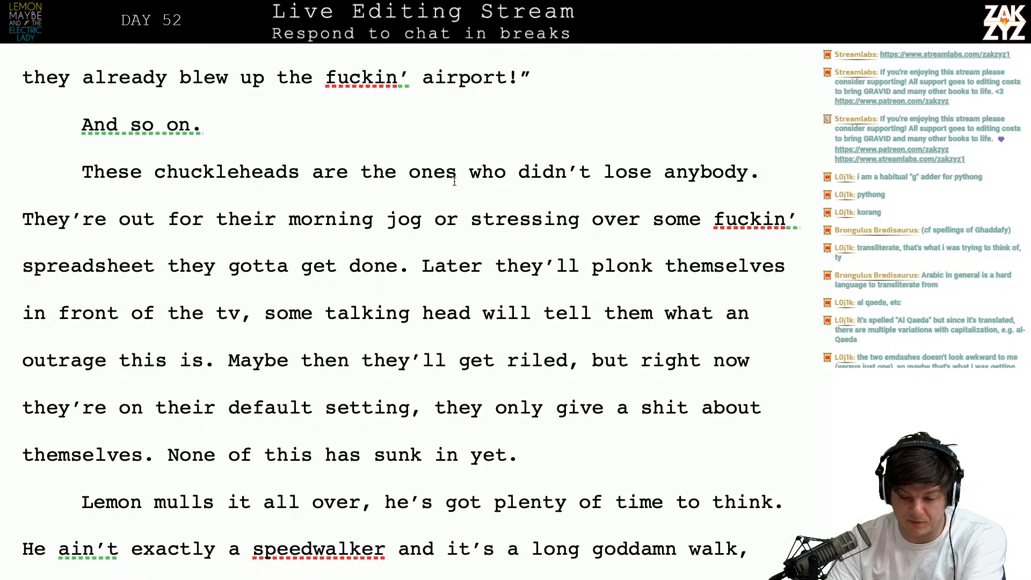
{"action": "scroll", "coordinate": [393, 291], "scroll_direction": "down", "scroll_amount": 1}
{"action": "scroll", "coordinate": [394, 292], "scroll_direction": "down", "scroll_amount": 2}
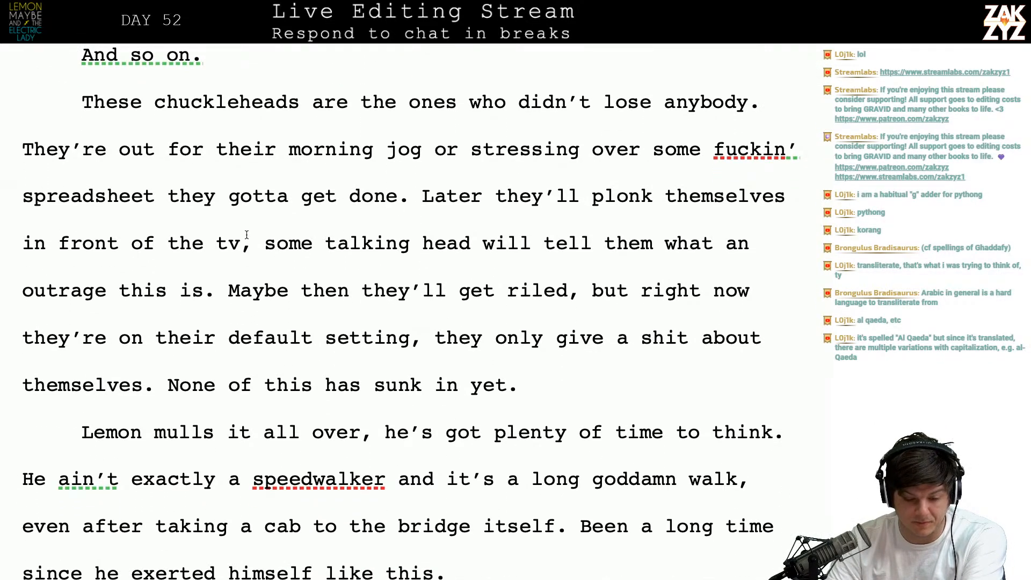
- Spell out "tv" as "television" in the sentence about the chuckleheads plonking themselves in front of it
{"action": "left_click", "coordinate": [241, 244]}
{"action": "key", "text": "BackSpace"}
{"action": "type", "text": "elevision"}
- Replace "them" after "some talking head will tell" with "how outraged they oughta be."
{"action": "key", "text": "Right"}
{"action": "key", "text": "Right"}
{"action": "key", "text": "Right"}
{"action": "key", "text": "Down"}
{"action": "key", "text": "Left"}
{"action": "key", "text": "Left"}
{"action": "key", "text": "Left"}
{"action": "key", "text": "Left"}
{"action": "key", "text": "Left"}
{"action": "key", "text": "Left"}
{"action": "key", "text": "Left"}
{"action": "key", "text": "Left"}
{"action": "key", "text": "Left"}
{"action": "key", "text": "Left"}
{"action": "key", "text": "Left"}
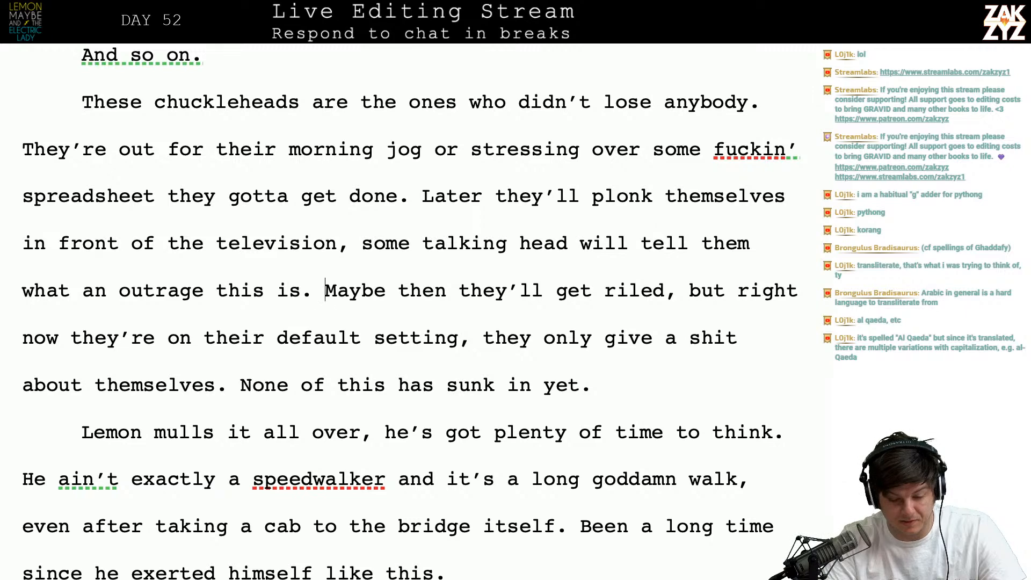
{"action": "key", "text": "Right"}
{"action": "key", "text": "Right"}
{"action": "key", "text": "Right"}
{"action": "key", "text": "Left"}
{"action": "key", "text": "Left"}
{"action": "key", "text": "Left"}
{"action": "key", "text": "Left"}
{"action": "key", "text": "Left"}
{"action": "key", "text": "Left"}
{"action": "key", "text": "Left"}
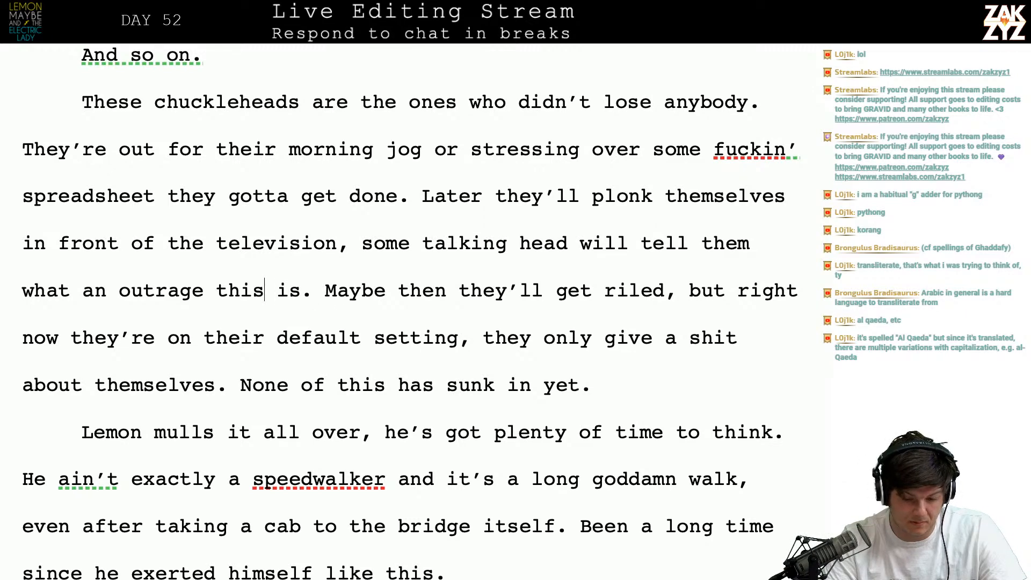
{"action": "key", "text": "Left"}
{"action": "key", "text": "Left"}
{"action": "key", "text": "Left"}
{"action": "key", "text": "Left"}
{"action": "key", "text": "Left"}
{"action": "key", "text": "Left"}
{"action": "key", "text": "Left"}
{"action": "key", "text": "Left"}
{"action": "key", "text": "Left"}
{"action": "key", "text": "Left"}
{"action": "key", "text": "Left"}
{"action": "key", "text": "Left"}
{"action": "key", "text": "Left"}
{"action": "key", "text": "Left"}
{"action": "key", "text": "Left"}
{"action": "key", "text": "Left"}
{"action": "key", "text": "Left"}
{"action": "key", "text": "Left"}
{"action": "key", "text": "Left"}
{"action": "key", "text": "Right"}
{"action": "key", "text": "Right"}
{"action": "key", "text": "Right"}
{"action": "key", "text": "BackSpace"}
{"action": "key", "text": "BackSpace"}
{"action": "key", "text": "BackSpace"}
{"action": "key", "text": "BackSpace"}
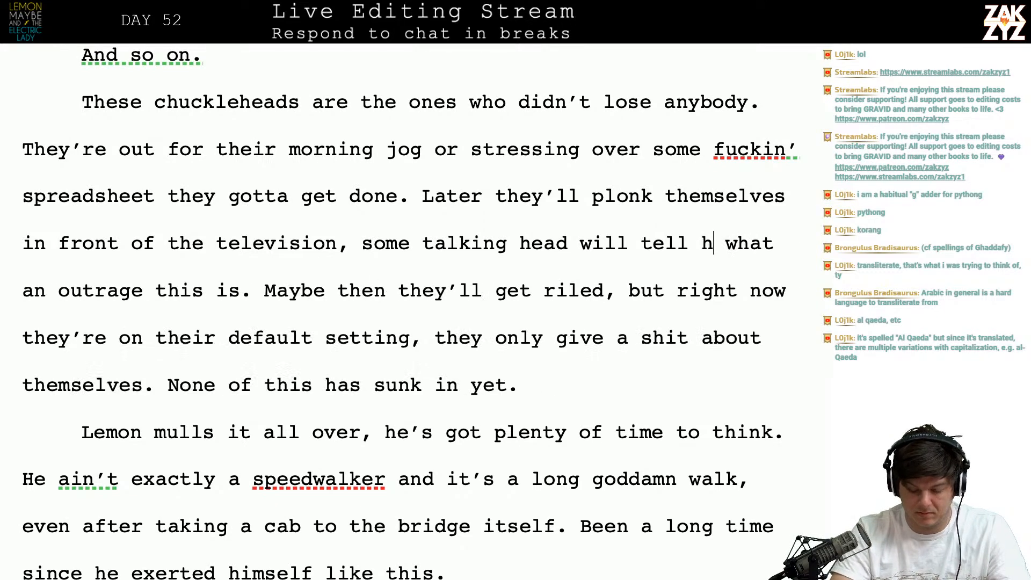
{"action": "type", "text": "how outraged they "}
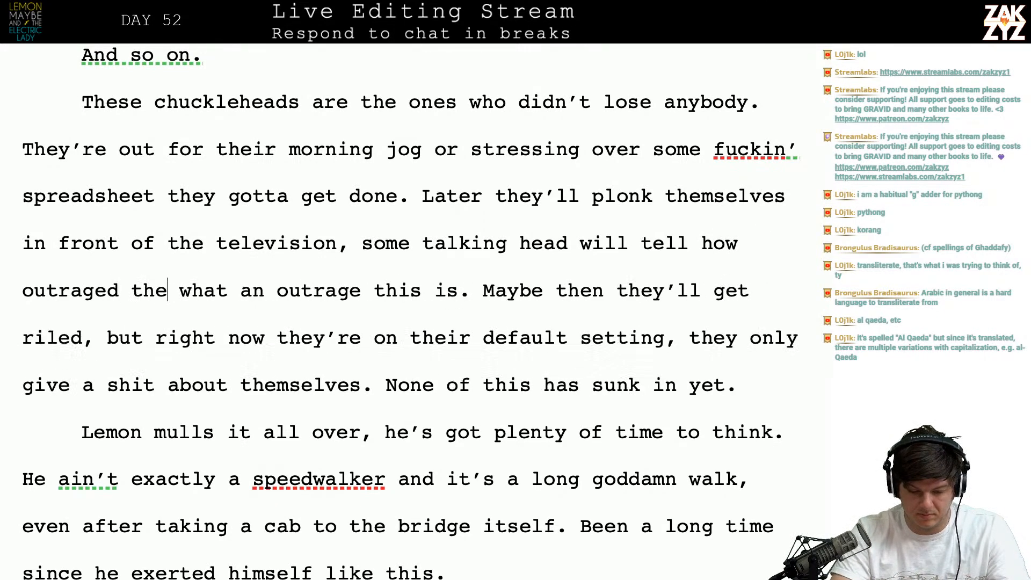
{"action": "type", "text": "oughta be."}
- Delete the leftover phrase "what an outrage this is." before the sentence starting with "Maybe then"
{"action": "key", "text": "shift+Right"}
{"action": "key", "text": "shift+Right"}
{"action": "key", "text": "shift+Right"}
{"action": "key", "text": "shift+Right"}
{"action": "key", "text": "shift+Right"}
{"action": "key", "text": "shift+Right"}
{"action": "key", "text": "shift+Right"}
{"action": "key", "text": "shift+Right"}
{"action": "key", "text": "shift+Right"}
{"action": "key", "text": "shift+Right"}
{"action": "key", "text": "shift+Right"}
{"action": "key", "text": "shift+Right"}
{"action": "key", "text": "shift+Right"}
{"action": "key", "text": "shift+Right"}
{"action": "key", "text": "shift+Right"}
{"action": "key", "text": "shift+Right"}
{"action": "key", "text": "shift+Right"}
{"action": "key", "text": "shift+Right"}
{"action": "key", "text": "shift+Right"}
{"action": "key", "text": "shift+Right"}
{"action": "key", "text": "shift+Right"}
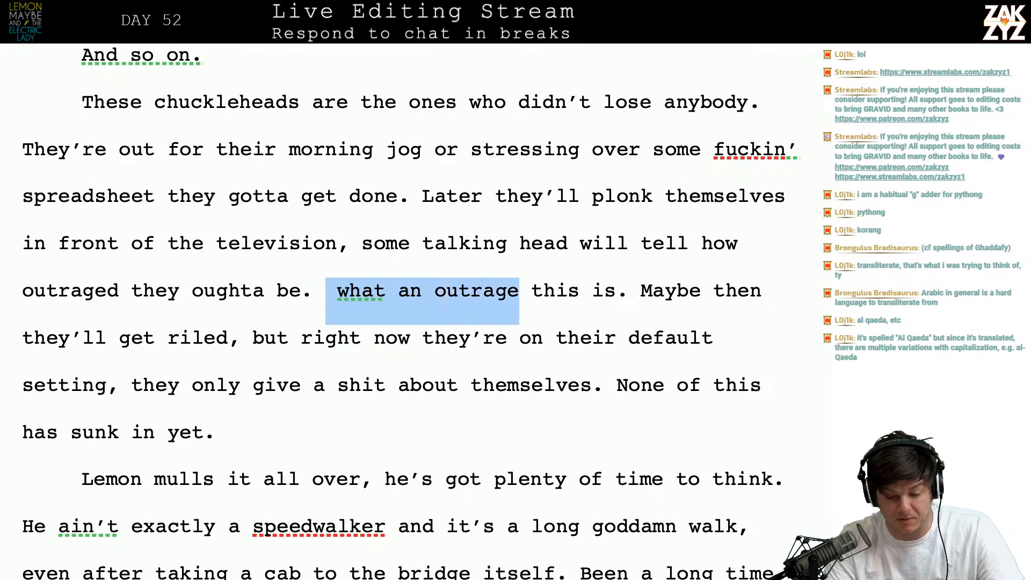
{"action": "key", "text": "shift+Right"}
{"action": "key", "text": "shift+Right"}
{"action": "key", "text": "shift+Right"}
{"action": "key", "text": "shift+Right"}
{"action": "key", "text": "shift+Right"}
{"action": "key", "text": "BackSpace"}
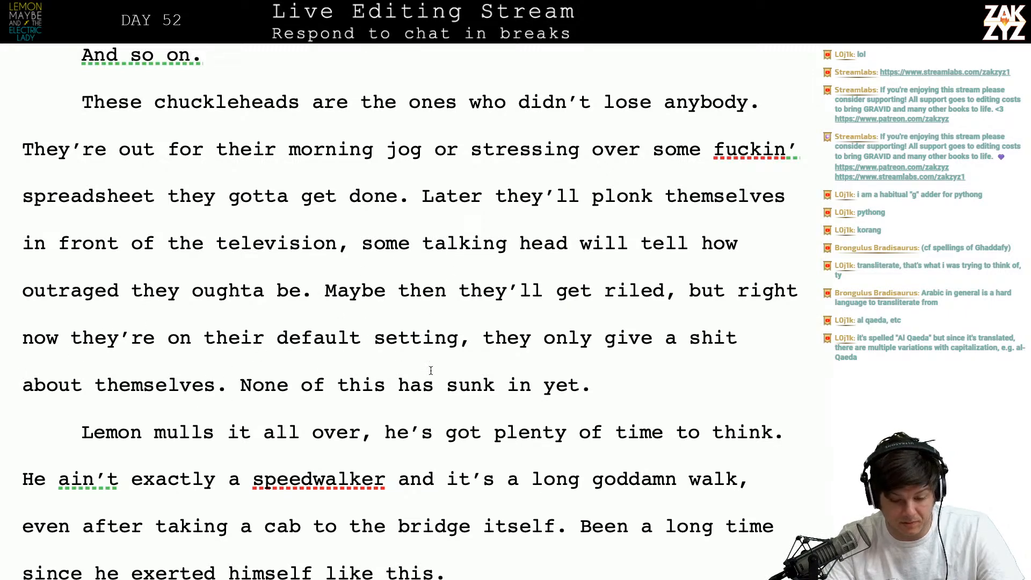
- Replace the comma after "default setting" with a colon
{"action": "left_click", "coordinate": [460, 338]}
{"action": "key", "text": "Right"}
{"action": "key", "text": "BackSpace"}
{"action": "type", "text": ":"}
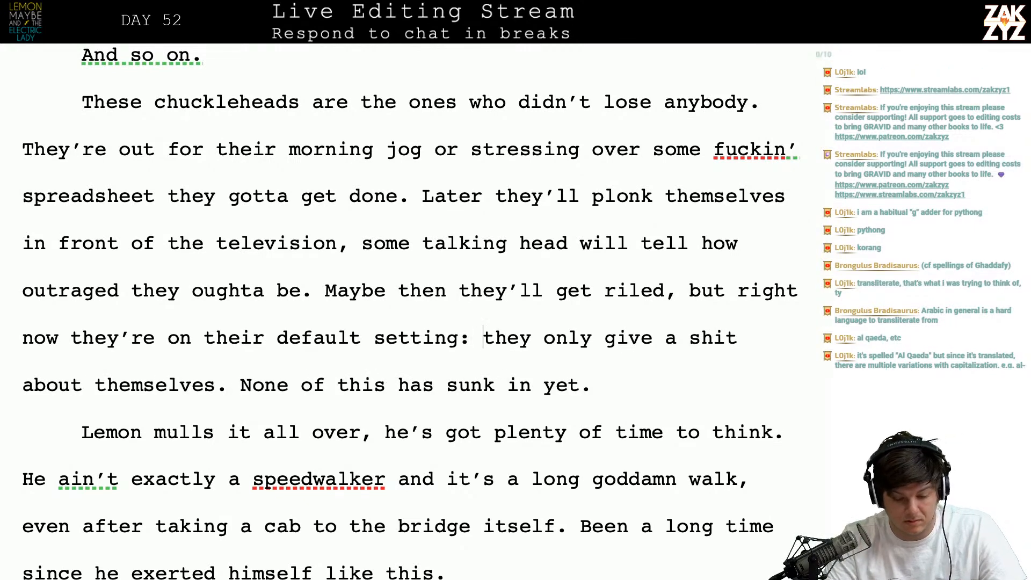
- Read on from the revised chuckleheads paragraph through Lemon's long walk to the opening of the bridge barricade scene
{"action": "key", "text": "Left"}
{"action": "key", "text": "Left"}
{"action": "key", "text": "Left"}
{"action": "key", "text": "Left"}
{"action": "key", "text": "Left"}
{"action": "key", "text": "Left"}
{"action": "key", "text": "Left"}
{"action": "key", "text": "Left"}
{"action": "key", "text": "Left"}
{"action": "key", "text": "Left"}
{"action": "key", "text": "Left"}
{"action": "key", "text": "Left"}
{"action": "key", "text": "Left"}
{"action": "key", "text": "Down"}
{"action": "key", "text": "Down"}
{"action": "key", "text": "Down"}
{"action": "key", "text": "Down"}
{"action": "scroll", "coordinate": [410, 285], "scroll_direction": "down", "scroll_amount": 3}
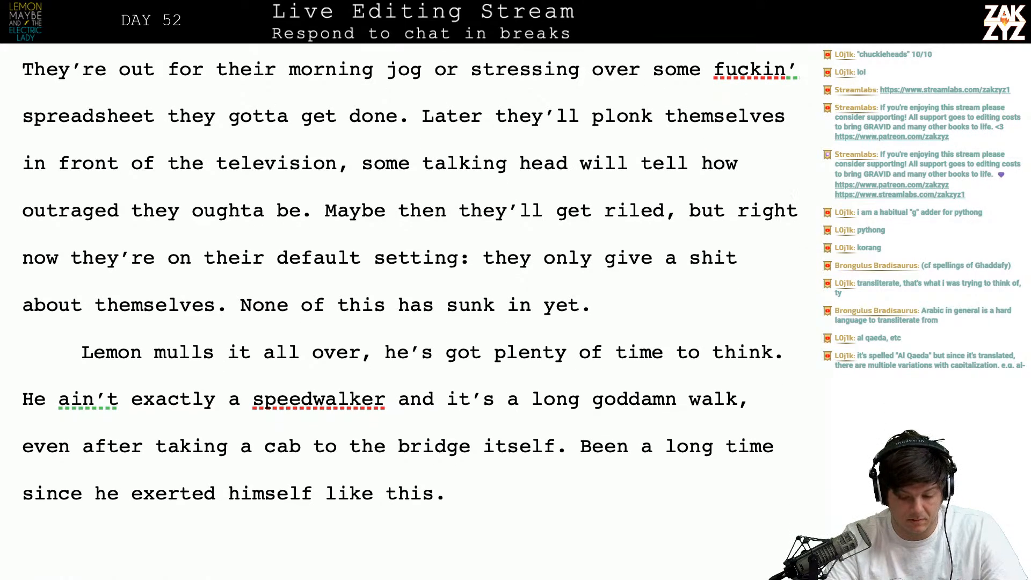
{"action": "scroll", "coordinate": [484, 342], "scroll_direction": "down", "scroll_amount": 1}
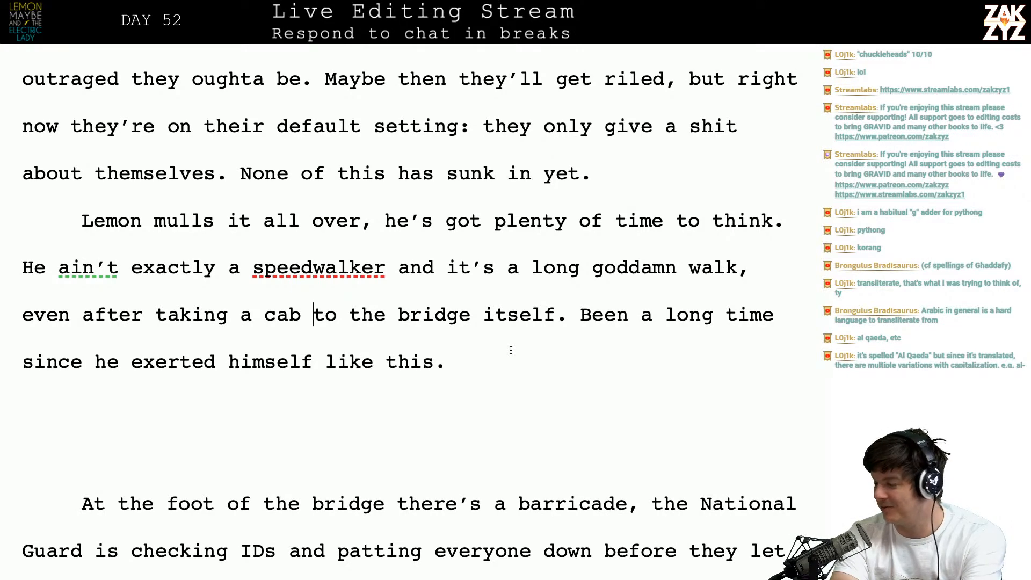
{"action": "scroll", "coordinate": [510, 350], "scroll_direction": "up", "scroll_amount": 1}
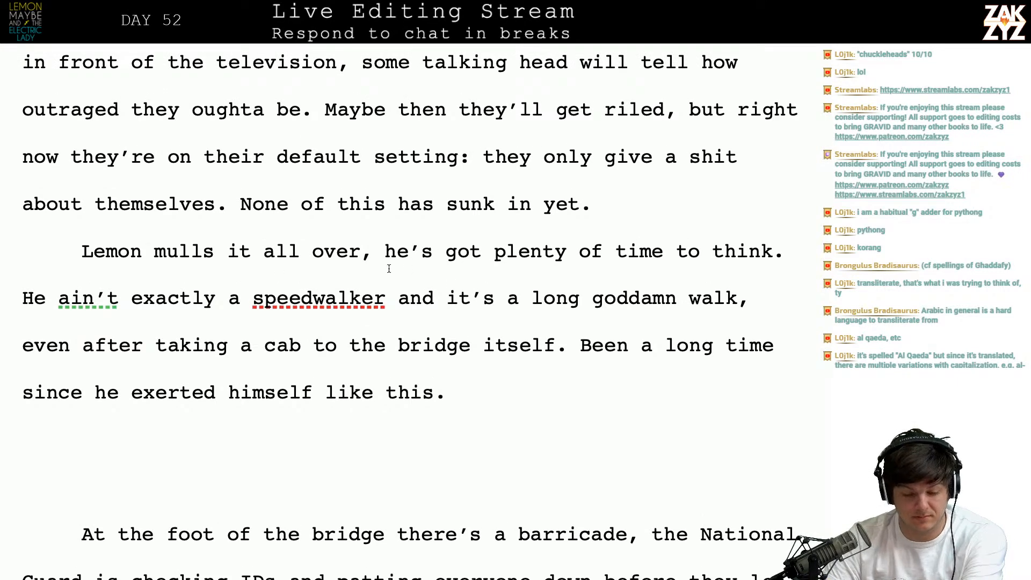
- Review the wording of the paragraph about Lemon mulling things over on his long walk to the bridge
{"action": "left_click", "coordinate": [376, 254]}
{"action": "key", "text": "Right"}
{"action": "key", "text": "Down"}
{"action": "key", "text": "Down"}
{"action": "key", "text": "Left"}
{"action": "key", "text": "Left"}
{"action": "key", "text": "Left"}
{"action": "key", "text": "Left"}
{"action": "key", "text": "Left"}
{"action": "key", "text": "Left"}
{"action": "key", "text": "Left"}
{"action": "key", "text": "Left"}
{"action": "key", "text": "Left"}
{"action": "key", "text": "Left"}
{"action": "key", "text": "Left"}
{"action": "key", "text": "Left"}
{"action": "key", "text": "Left"}
{"action": "key", "text": "Left"}
{"action": "key", "text": "Left"}
{"action": "key", "text": "Left"}
{"action": "key", "text": "Left"}
{"action": "key", "text": "Left"}
{"action": "key", "text": "Left"}
{"action": "key", "text": "Left"}
{"action": "key", "text": "Left"}
{"action": "key", "text": "Left"}
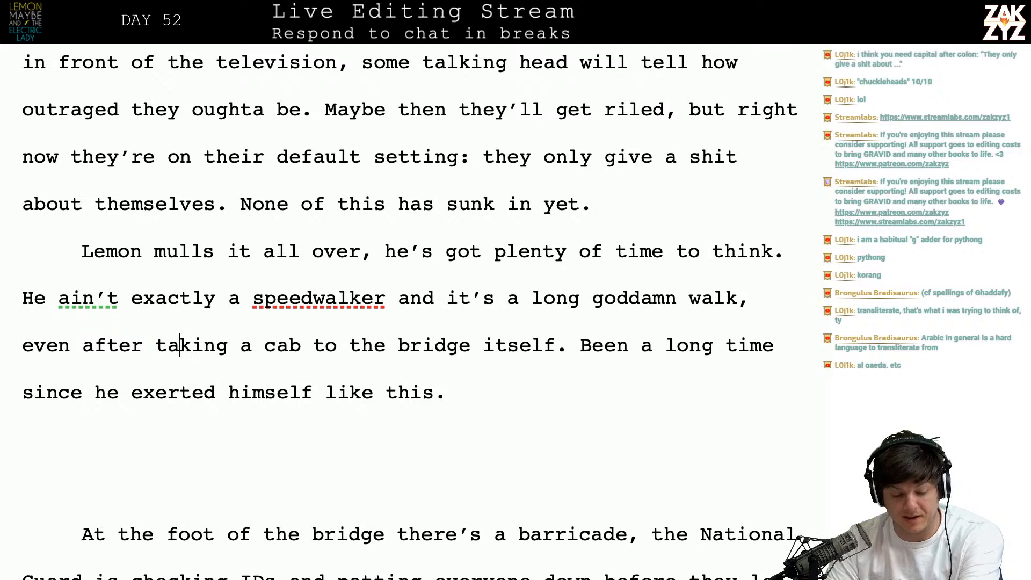
{"action": "key", "text": "Up"}
{"action": "key", "text": "Right"}
{"action": "key", "text": "Right"}
{"action": "key", "text": "Right"}
{"action": "key", "text": "Left"}
{"action": "key", "text": "Left"}
{"action": "key", "text": "Left"}
{"action": "key", "text": "Left"}
{"action": "key", "text": "Left"}
{"action": "key", "text": "Left"}
{"action": "key", "text": "Left"}
{"action": "key", "text": "Left"}
{"action": "key", "text": "Left"}
{"action": "key", "text": "Left"}
{"action": "key", "text": "Left"}
{"action": "key", "text": "Left"}
{"action": "key", "text": "Left"}
{"action": "key", "text": "Left"}
{"action": "key", "text": "Left"}
{"action": "key", "text": "Left"}
{"action": "key", "text": "Right"}
{"action": "key", "text": "Right"}
{"action": "key", "text": "Right"}
{"action": "key", "text": "Right"}
{"action": "key", "text": "Right"}
{"action": "key", "text": "Right"}
{"action": "key", "text": "Right"}
{"action": "key", "text": "Right"}
{"action": "key", "text": "Right"}
{"action": "key", "text": "Right"}
{"action": "key", "text": "Right"}
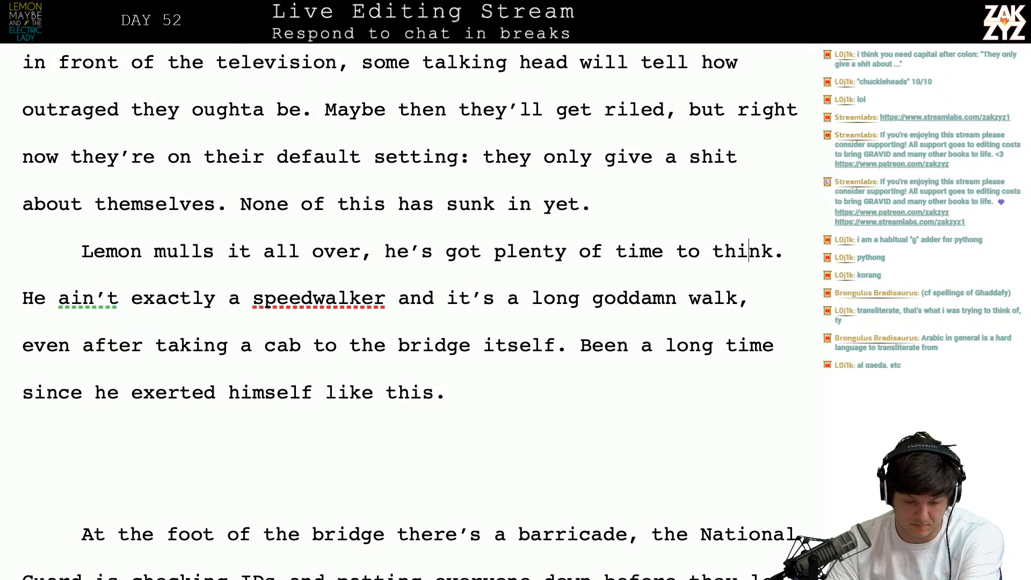
- Cut "He ain't exactly a speedwalker and" so the sentence begins with a capitalized "It's a long goddamn walk"
{"action": "key", "text": "Left"}
{"action": "key", "text": "Left"}
{"action": "key", "text": "Left"}
{"action": "key", "text": "Left"}
{"action": "key", "text": "Left"}
{"action": "key", "text": "Left"}
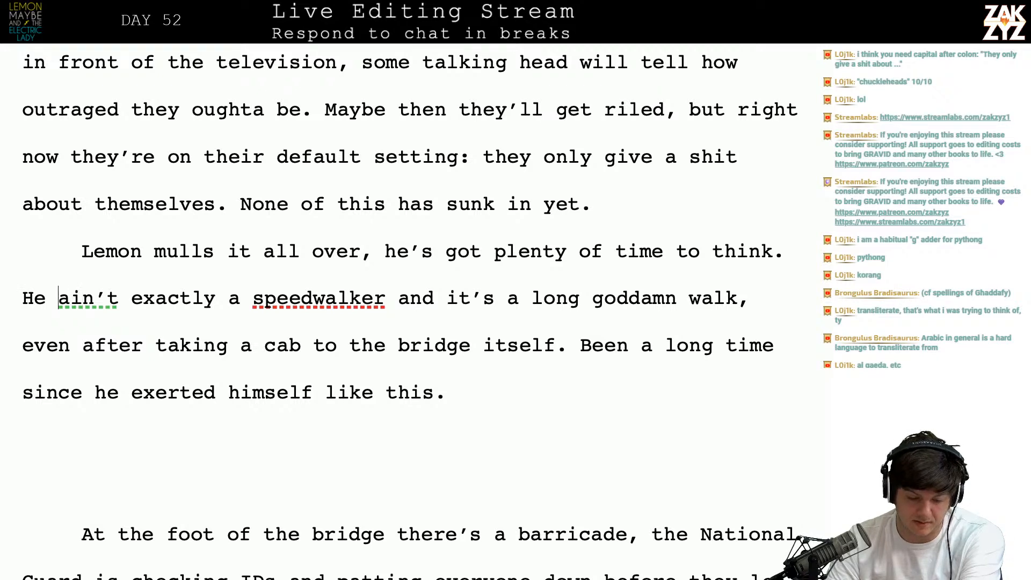
{"action": "key", "text": "Right"}
{"action": "key", "text": "shift+Right"}
{"action": "key", "text": "shift+Right"}
{"action": "key", "text": "shift+Right"}
{"action": "key", "text": "shift+Right"}
{"action": "key", "text": "shift+Right"}
{"action": "key", "text": "shift+Right"}
{"action": "key", "text": "shift+Right"}
{"action": "key", "text": "shift+Right"}
{"action": "key", "text": "shift+Right"}
{"action": "key", "text": "shift+Right"}
{"action": "key", "text": "shift+Right"}
{"action": "key", "text": "shift+Right"}
{"action": "key", "text": "shift+Right"}
{"action": "key", "text": "shift+Right"}
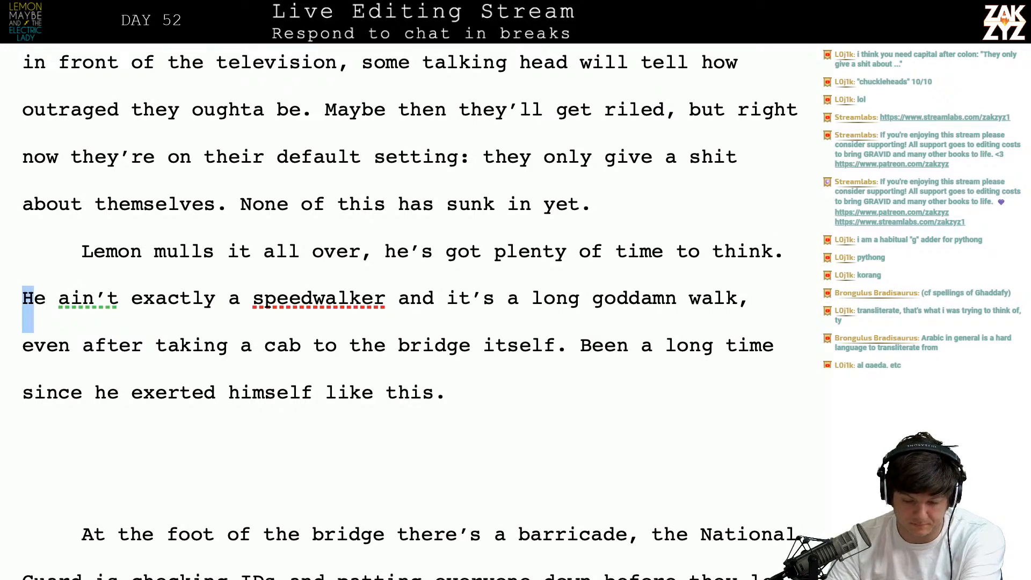
{"action": "key", "text": "shift+Right"}
{"action": "key", "text": "shift+Right"}
{"action": "key", "text": "shift+Right"}
{"action": "key", "text": "shift+Right"}
{"action": "key", "text": "shift+Right"}
{"action": "key", "text": "shift+Right"}
{"action": "key", "text": "shift+Right"}
{"action": "key", "text": "shift+Right"}
{"action": "key", "text": "shift+Right"}
{"action": "key", "text": "shift+Right"}
{"action": "key", "text": "shift+Right"}
{"action": "key", "text": "shift+Right"}
{"action": "key", "text": "shift+Right"}
{"action": "key", "text": "shift+Right"}
{"action": "key", "text": "shift+Right"}
{"action": "key", "text": "shift+Right"}
{"action": "key", "text": "shift+Right"}
{"action": "key", "text": "shift+Right"}
{"action": "key", "text": "shift+Right"}
{"action": "key", "text": "shift+Right"}
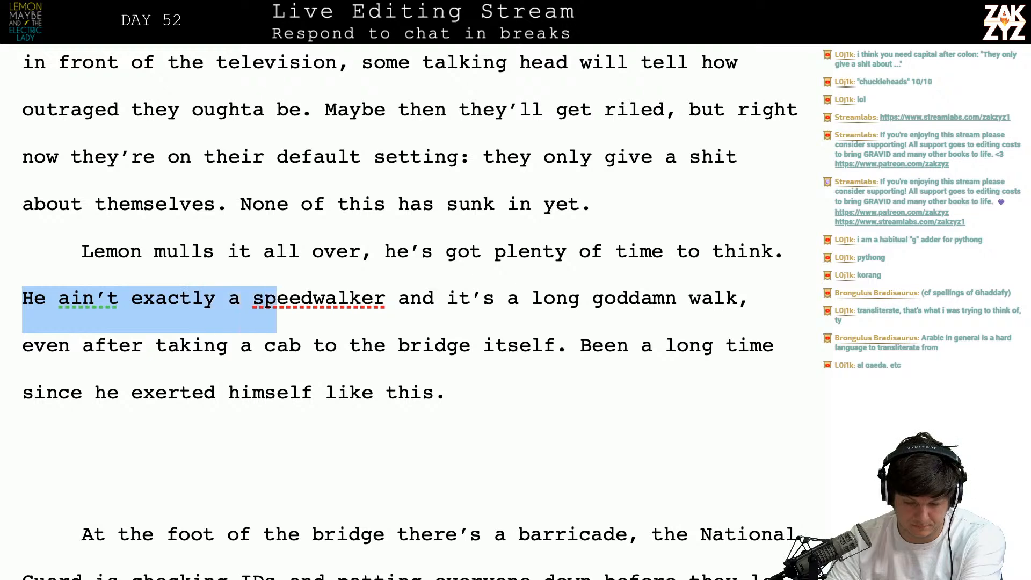
{"action": "key", "text": "BackSpace"}
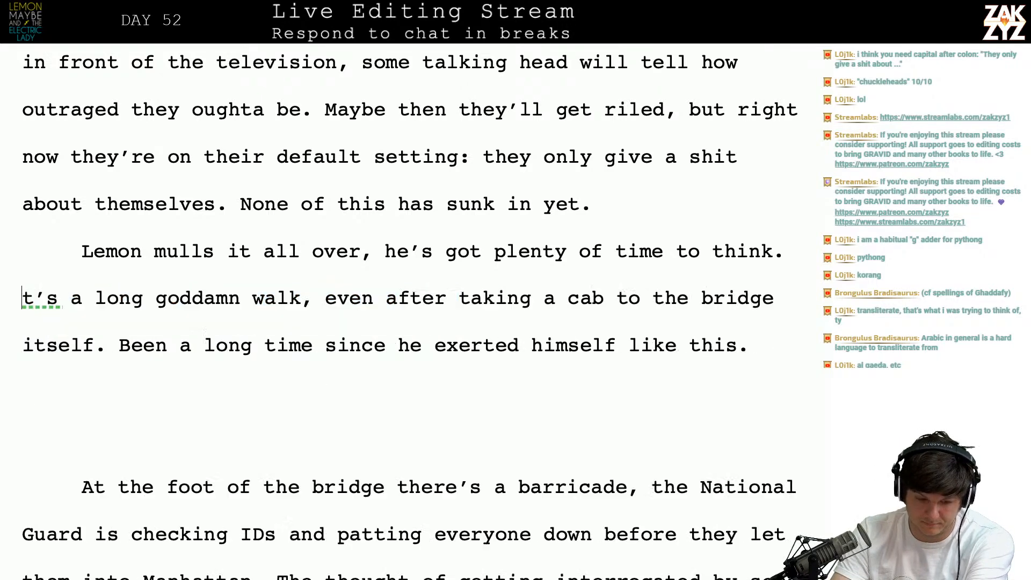
{"action": "type", "text": "I"}
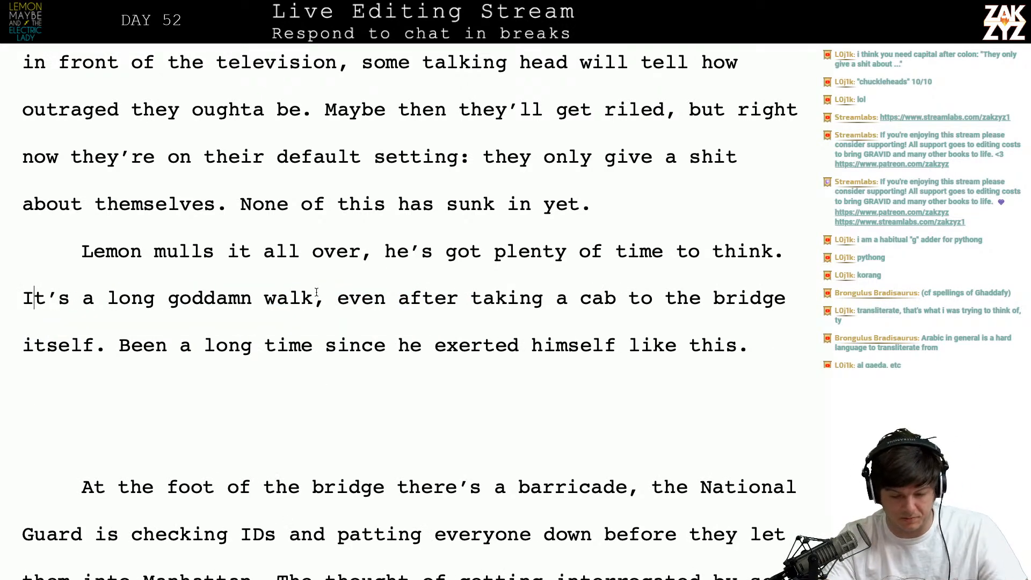
- Remove ", even after taking a cab to the bridge itself" after "walk" and change "Been a long time" to "Been a while"
{"action": "left_click_drag", "start_coordinate": [319, 295], "coordinate": [97, 350]}
{"action": "key", "text": "BackSpace"}
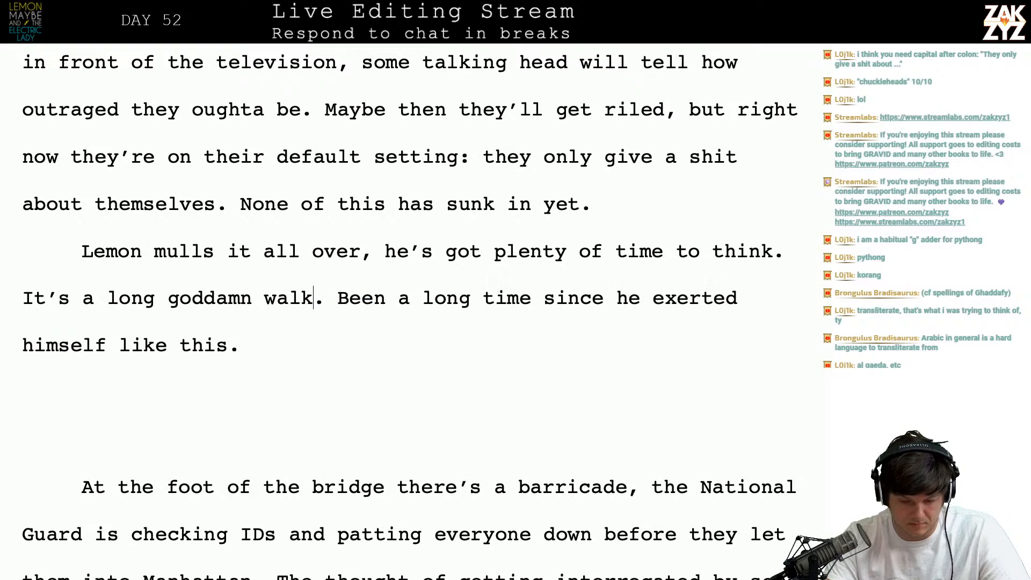
{"action": "left_click", "coordinate": [520, 297]}
{"action": "key", "text": "Right"}
{"action": "key", "text": "Left"}
{"action": "key", "text": "Left"}
{"action": "key", "text": "Right"}
{"action": "key", "text": "Right"}
{"action": "key", "text": "Right"}
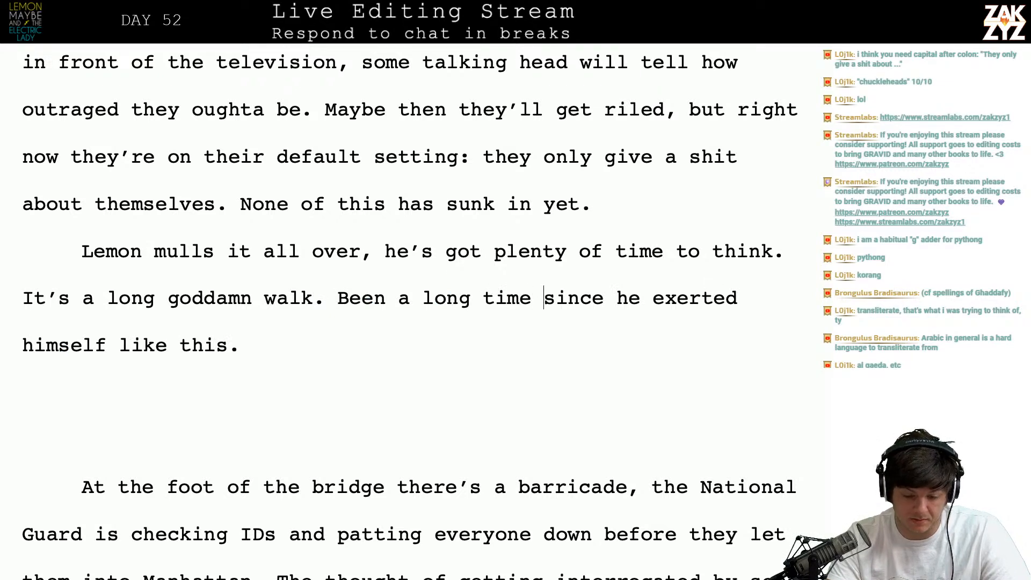
{"action": "key", "text": "BackSpace"}
{"action": "key", "text": "BackSpace"}
{"action": "key", "text": "BackSpace"}
{"action": "key", "text": "BackSpace"}
{"action": "key", "text": "BackSpace"}
{"action": "key", "text": "BackSpace"}
{"action": "key", "text": "BackSpace"}
{"action": "key", "text": "BackSpace"}
{"action": "key", "text": "BackSpace"}
{"action": "type", "text": "while"}
- Start a new opening for the barricade scene below Lemon's walk with "At the other end of the bridge there's"
{"action": "key", "text": "Down"}
{"action": "key", "text": "Down"}
{"action": "type", "text": "At the "}
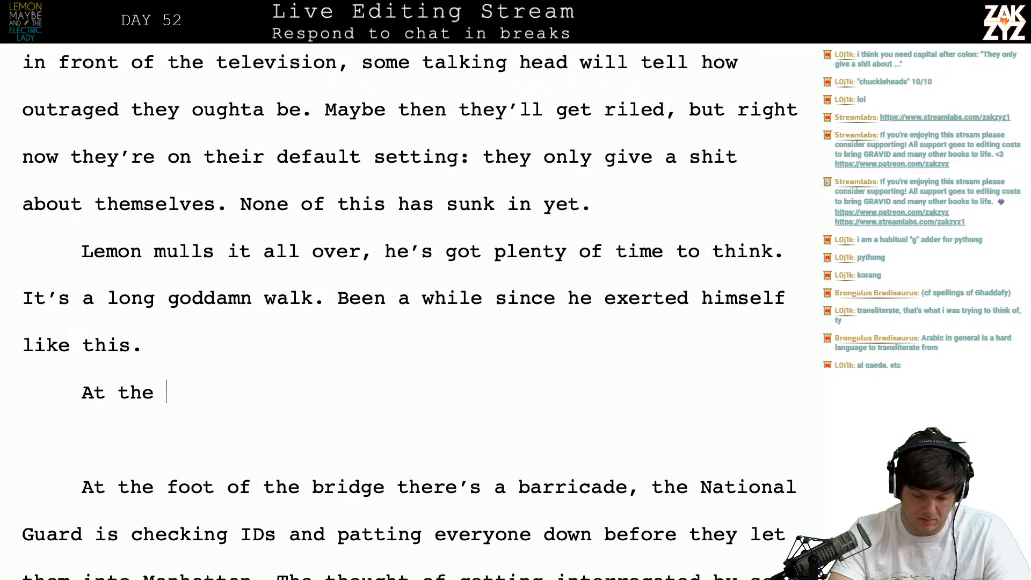
{"action": "type", "text": "other end of the b"}
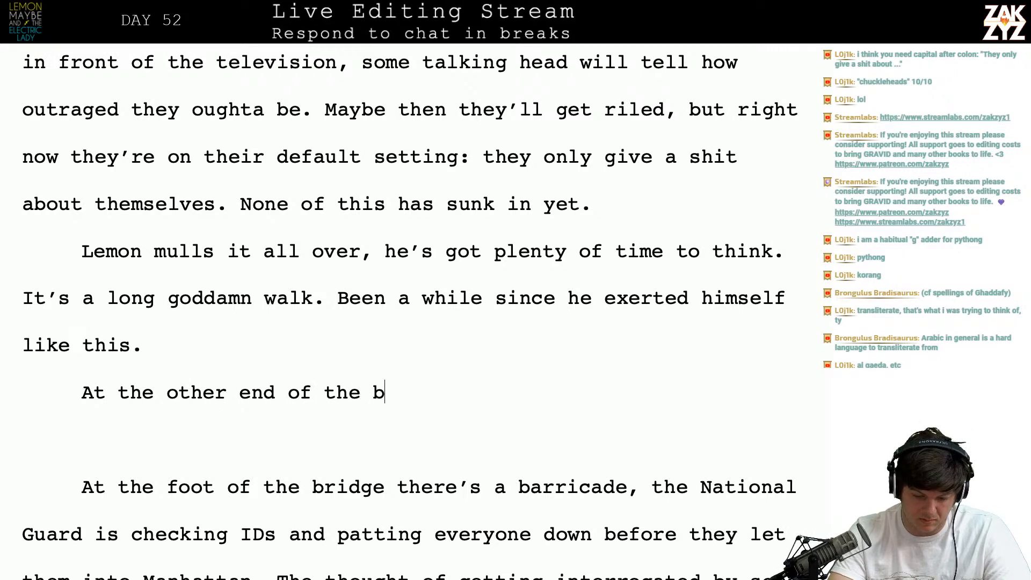
{"action": "type", "text": "ridge there's"}
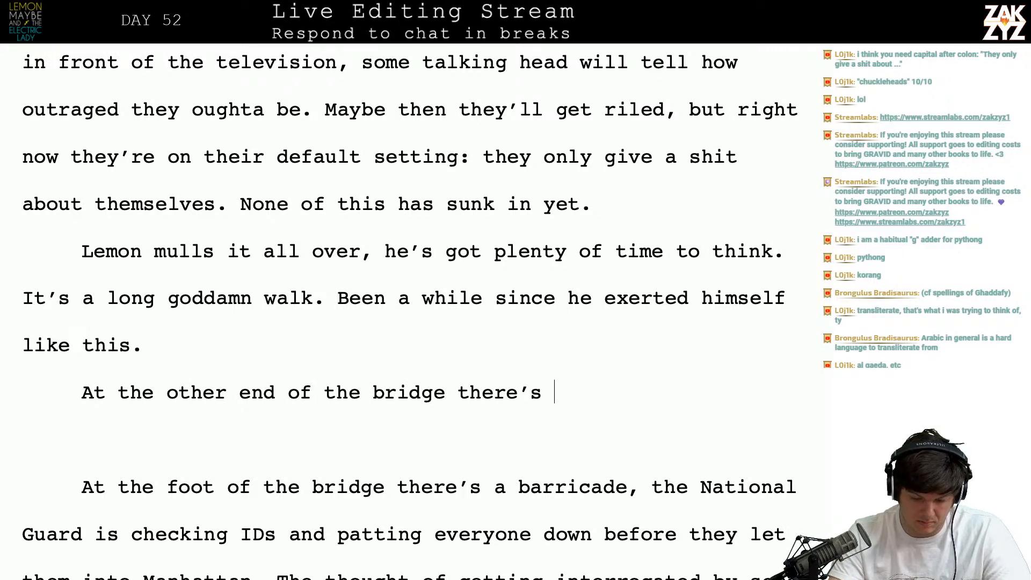
- Delete the blank paragraph and the old opening "At the foot of the bridge there's", joining the new opening to "a barricade"
{"action": "key", "text": "shift+Down"}
{"action": "key", "text": "shift+Down"}
{"action": "key", "text": "shift+Left"}
{"action": "key", "text": "shift+Left"}
{"action": "key", "text": "shift+Left"}
{"action": "key", "text": "shift+Left"}
{"action": "key", "text": "shift+Left"}
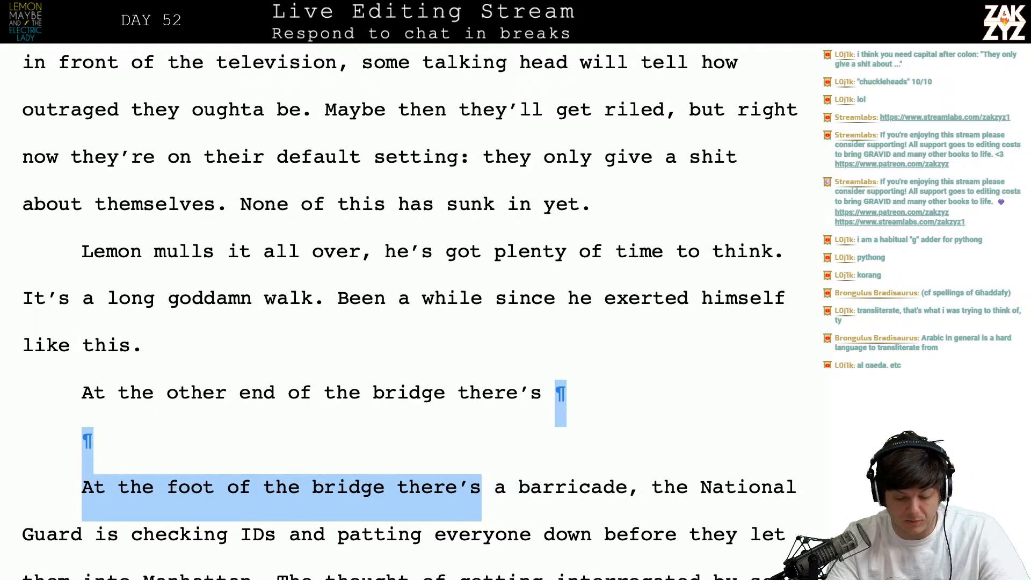
{"action": "key", "text": "BackSpace"}
- Read through the barricade paragraph, from the National Guard ID checks to the woman coughing behind Lemon
{"action": "key", "text": "Right"}
{"action": "key", "text": "Right"}
{"action": "key", "text": "Down"}
{"action": "key", "text": "Left"}
{"action": "key", "text": "Left"}
{"action": "key", "text": "Left"}
{"action": "key", "text": "Left"}
{"action": "key", "text": "Left"}
{"action": "key", "text": "Left"}
{"action": "key", "text": "Left"}
{"action": "key", "text": "Left"}
{"action": "key", "text": "Left"}
{"action": "key", "text": "Left"}
{"action": "key", "text": "Left"}
{"action": "key", "text": "Left"}
{"action": "key", "text": "Left"}
{"action": "key", "text": "Down"}
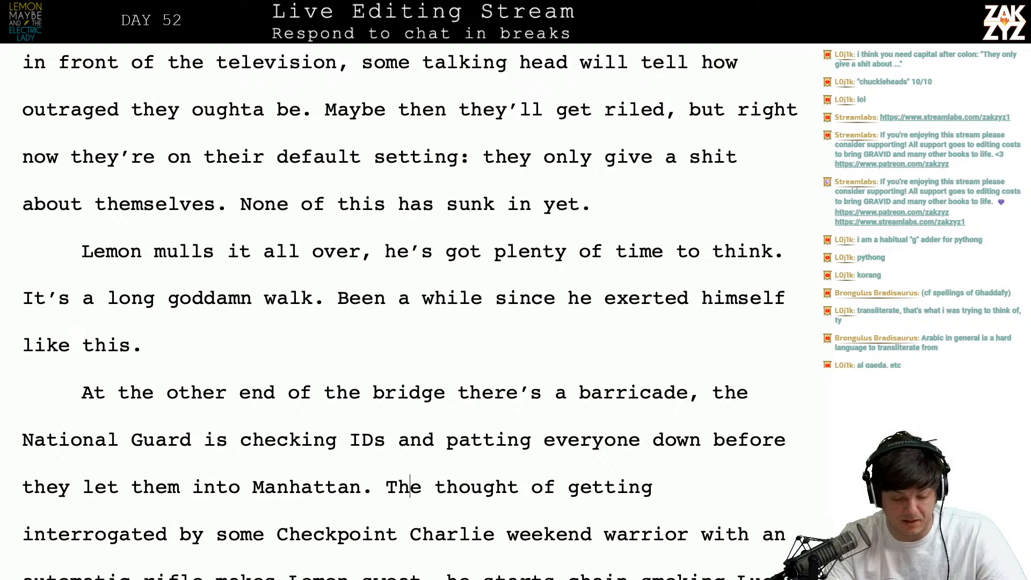
{"action": "scroll", "coordinate": [560, 235], "scroll_direction": "down", "scroll_amount": 5}
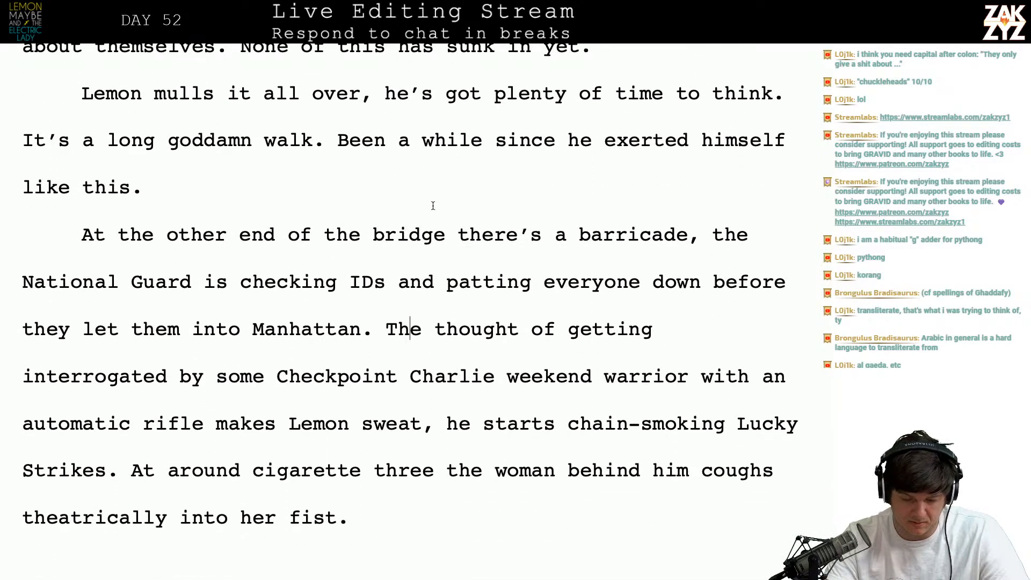
- Replace "everyone down before they let them into Manhattan." with "people down." after "checking IDs and patting"
{"action": "left_click", "coordinate": [532, 289]}
{"action": "type", "text": "people down."}
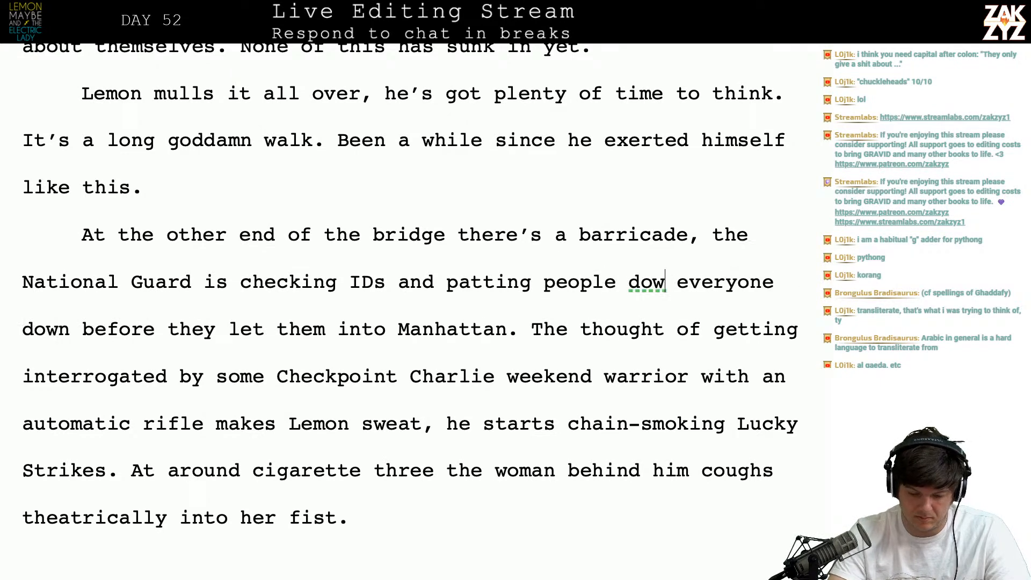
{"action": "key", "text": "shift+Down"}
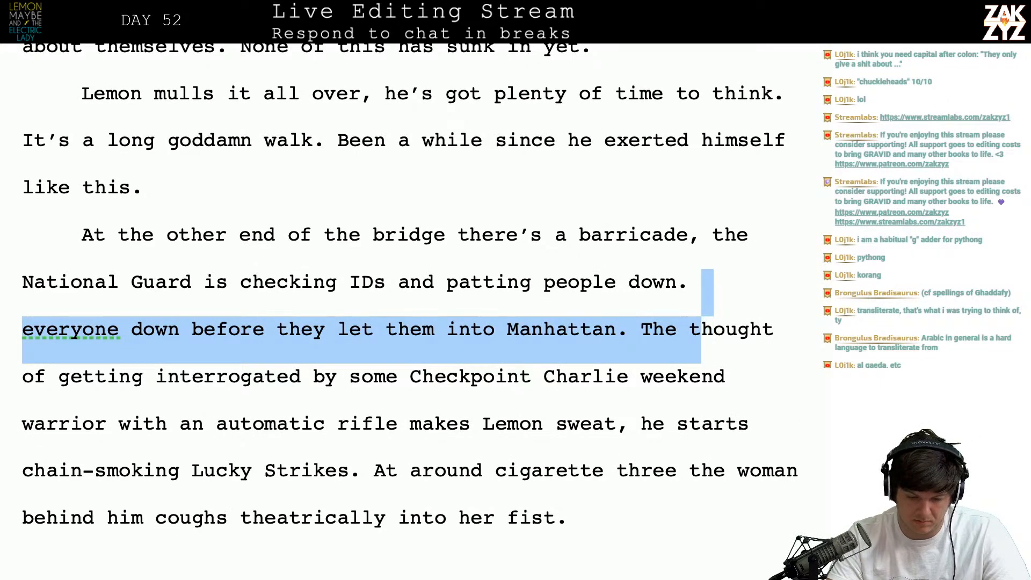
{"action": "key", "text": "shift+Left"}
{"action": "key", "text": "shift+Left"}
{"action": "key", "text": "shift+Left"}
{"action": "key", "text": "shift+Left"}
{"action": "key", "text": "shift+Left"}
{"action": "key", "text": "shift+Left"}
{"action": "key", "text": "shift+Right"}
{"action": "key", "text": "shift+Left"}
{"action": "key", "text": "BackSpace"}
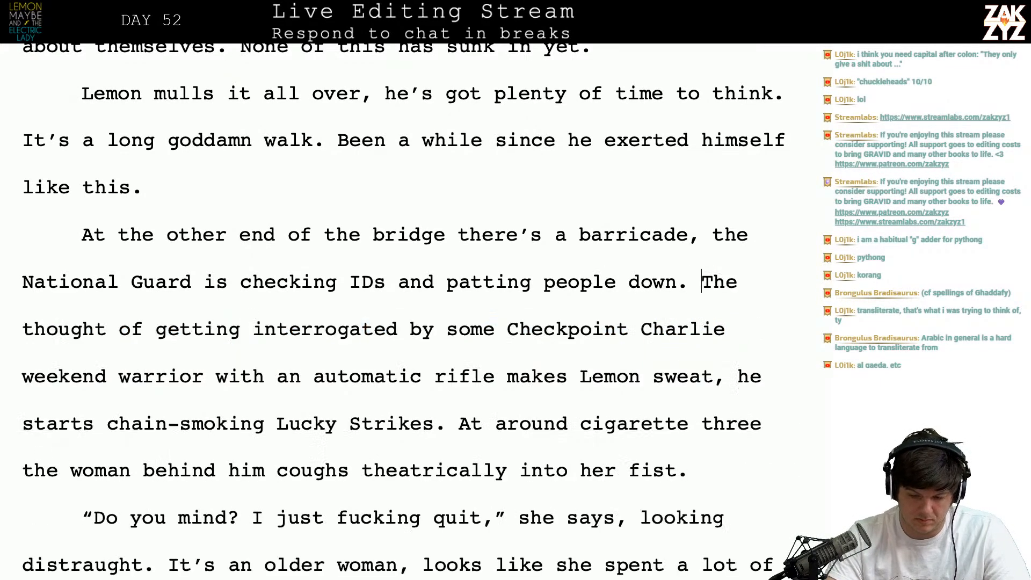
- Insert "and a long line of people waiting to get into Manhattan." after "there's a barricade," in the barricade paragraph
{"action": "left_click", "coordinate": [699, 234]}
{"action": "type", "text": "and a long line of"}
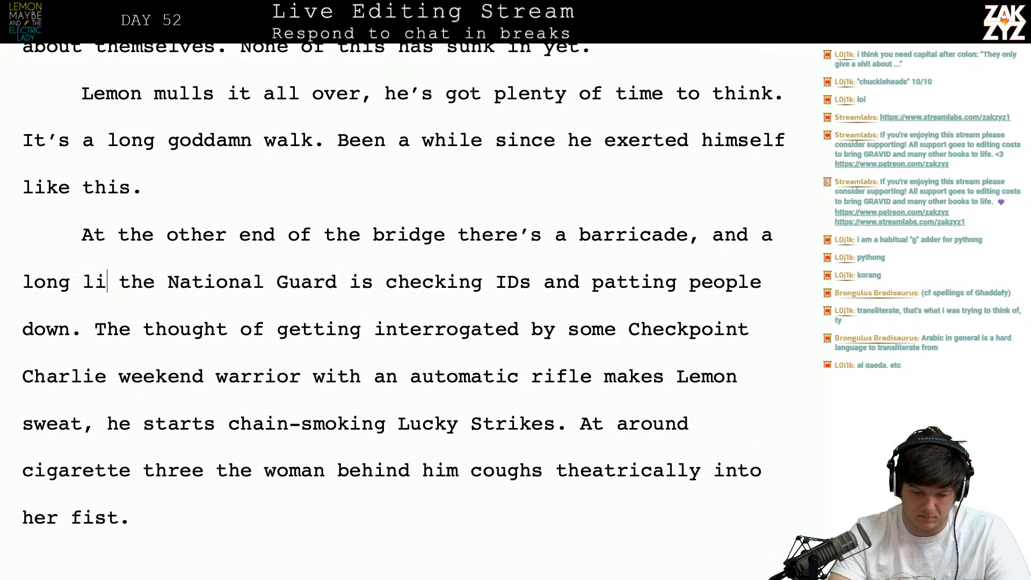
{"action": "type", "text": " people waiting"}
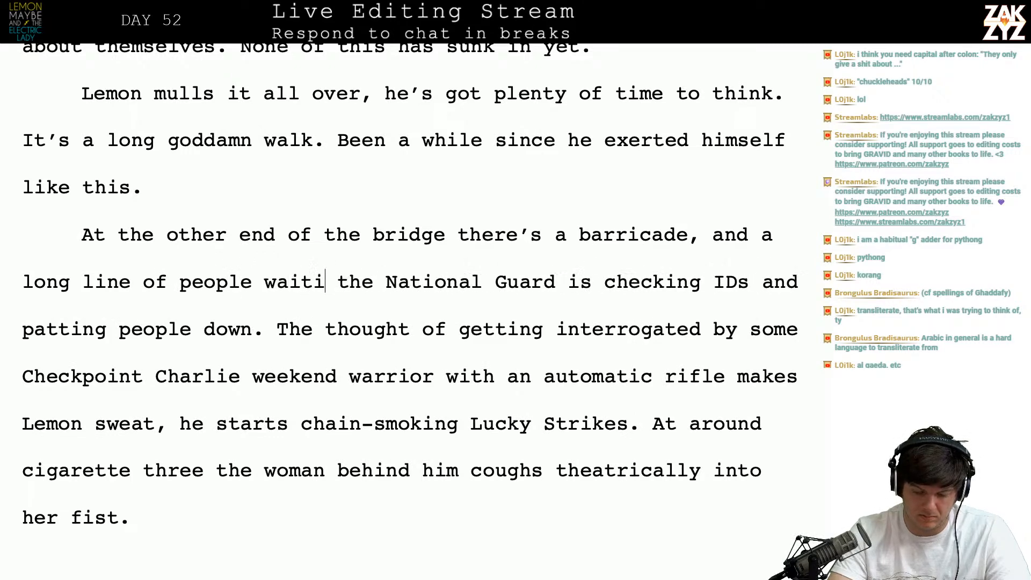
{"action": "type", "text": " to get into "}
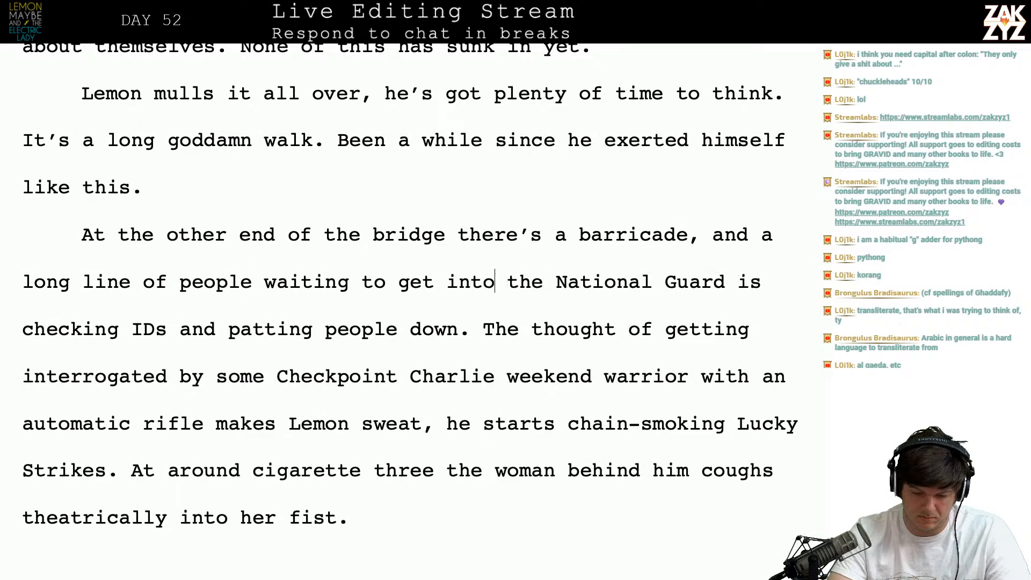
{"action": "type", "text": "Manhattan. "}
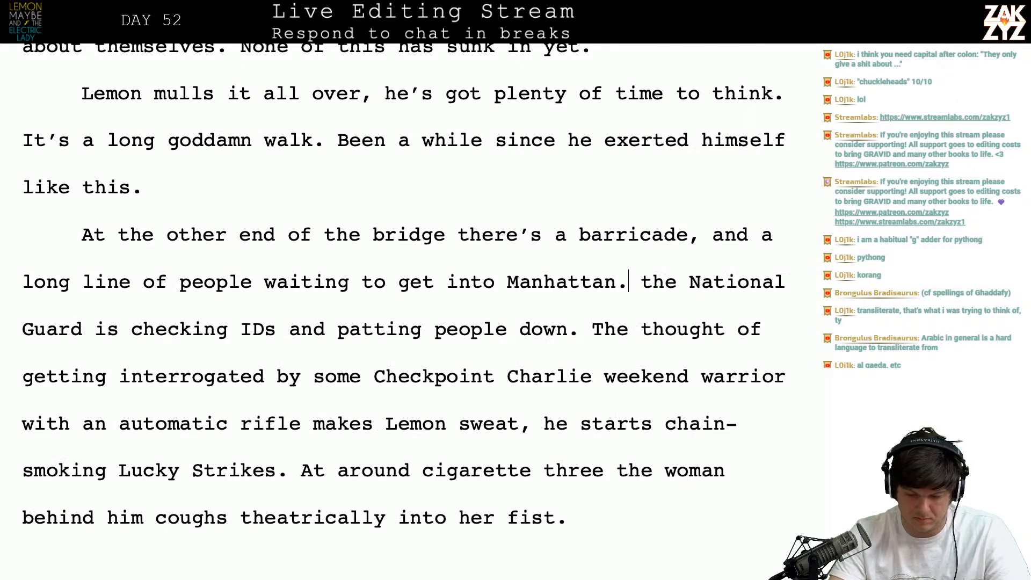
- Begin the National Guard sentence with a capitalized "The", removing the duplicate lowercase "the" and the extra space
{"action": "type", "text": "The"}
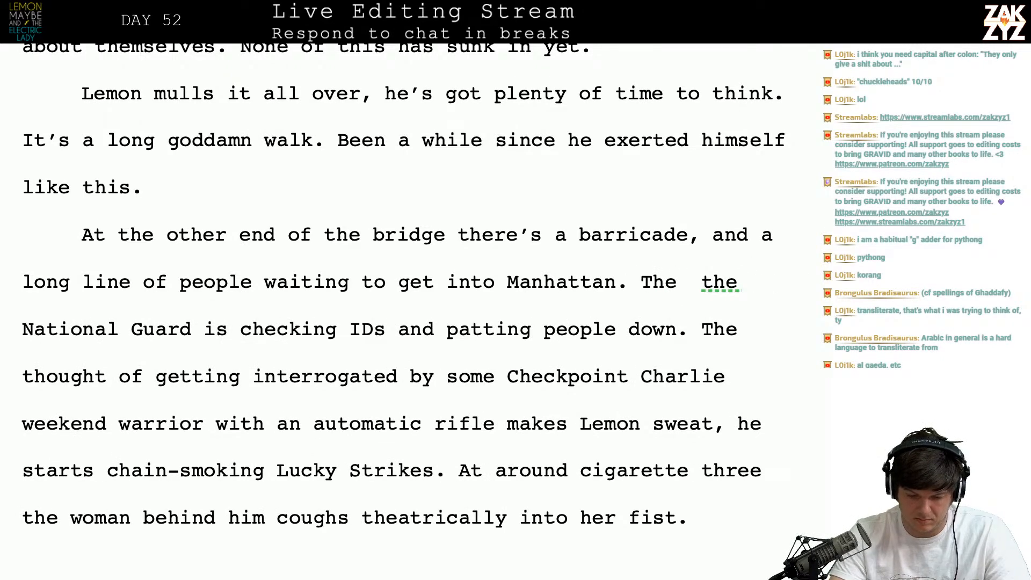
{"action": "key", "text": "Right"}
{"action": "key", "text": "BackSpace"}
{"action": "key", "text": "BackSpace"}
{"action": "key", "text": "BackSpace"}
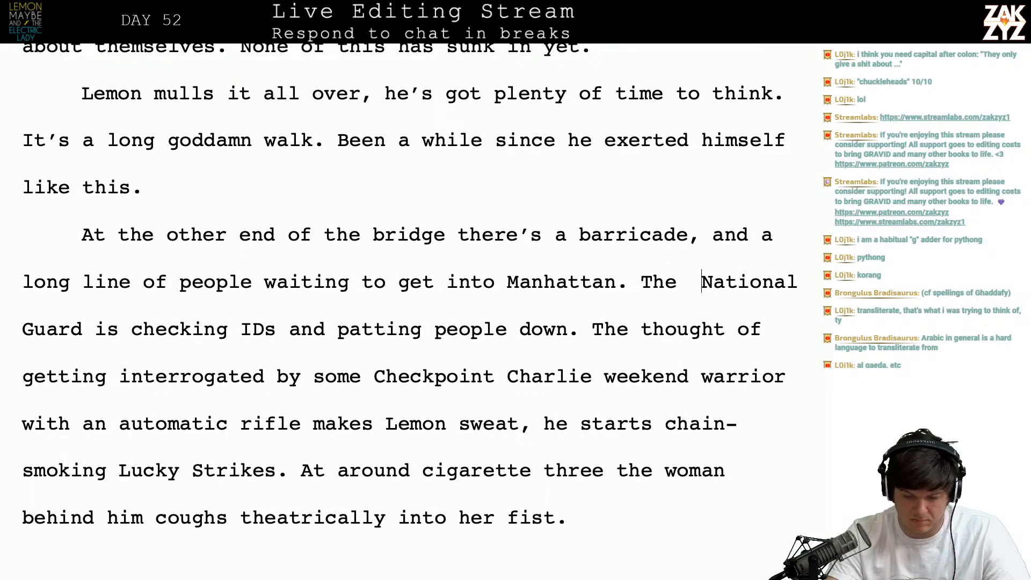
{"action": "key", "text": "BackSpace"}
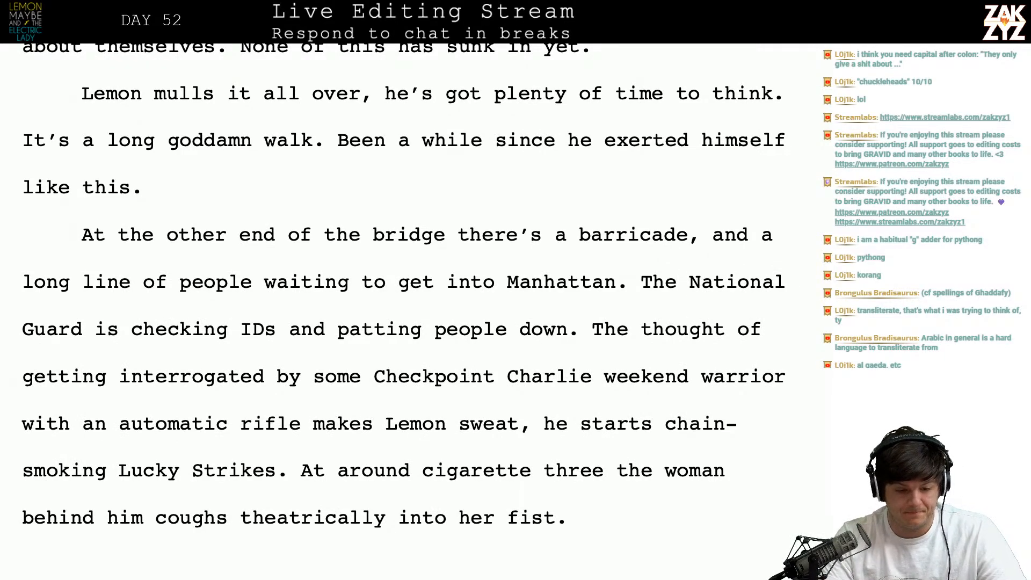
- Review the "default setting: they only" sentence, and switch to Safari to look up "capitalize after colon"
{"action": "scroll", "coordinate": [408, 311], "scroll_direction": "up", "scroll_amount": 15}
{"action": "scroll", "coordinate": [408, 311], "scroll_direction": "down", "scroll_amount": 15}
{"action": "scroll", "coordinate": [701, 233], "scroll_direction": "down", "scroll_amount": 5}
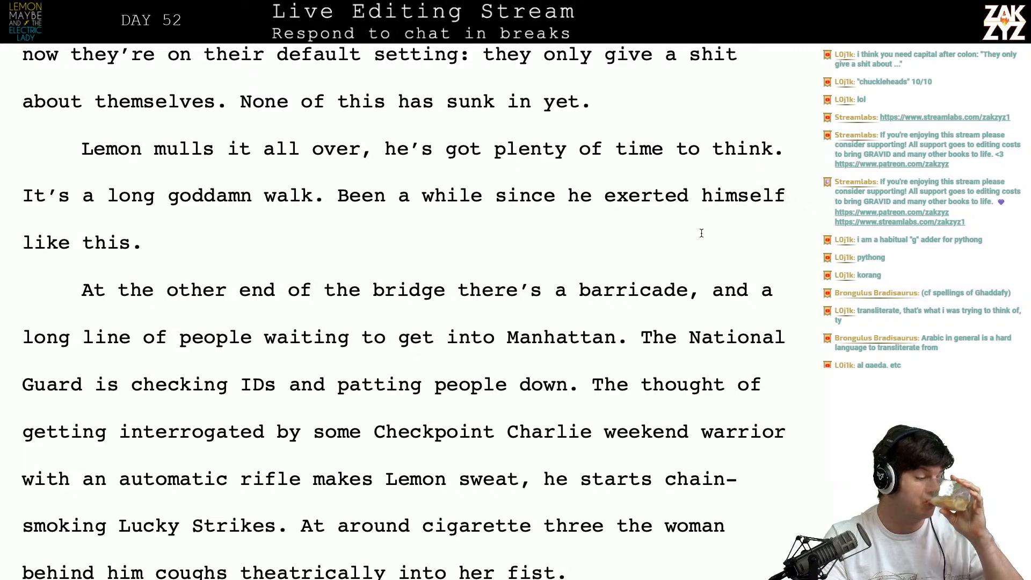
{"action": "scroll", "coordinate": [701, 233], "scroll_direction": "up", "scroll_amount": 6}
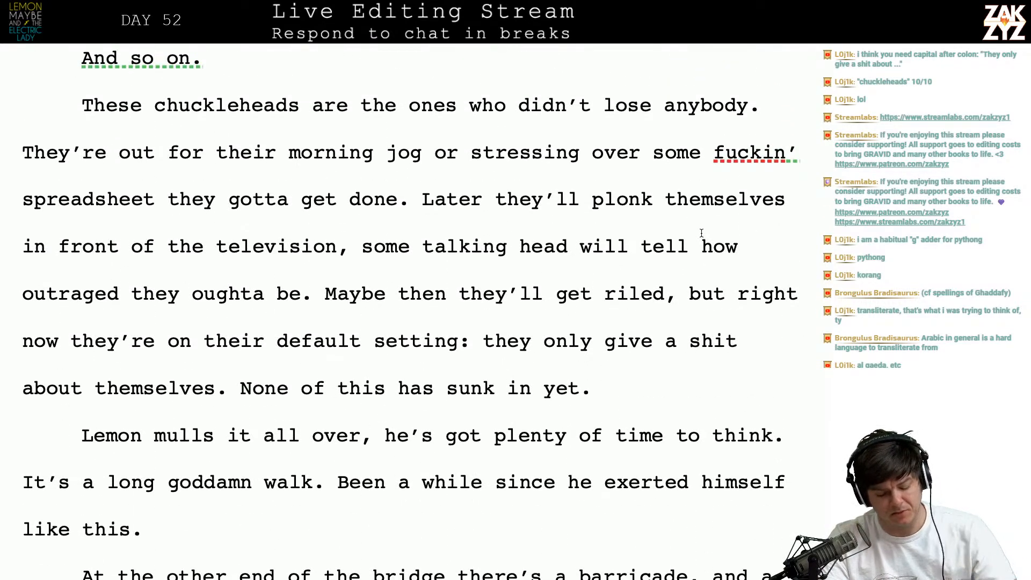
{"action": "key", "text": "ctrl+Left"}
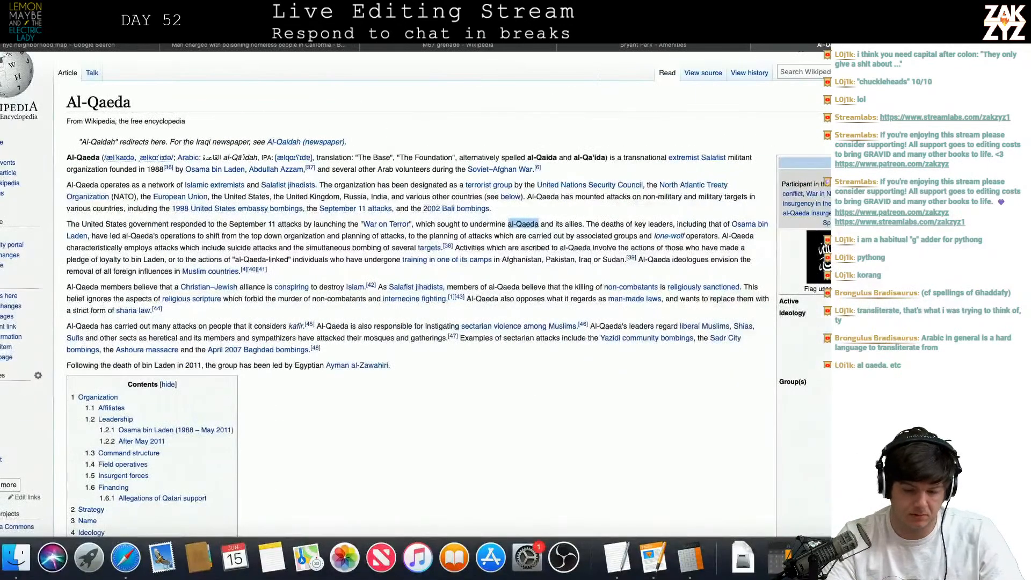
{"action": "key", "text": "super+l"}
{"action": "type", "text": "capital"}
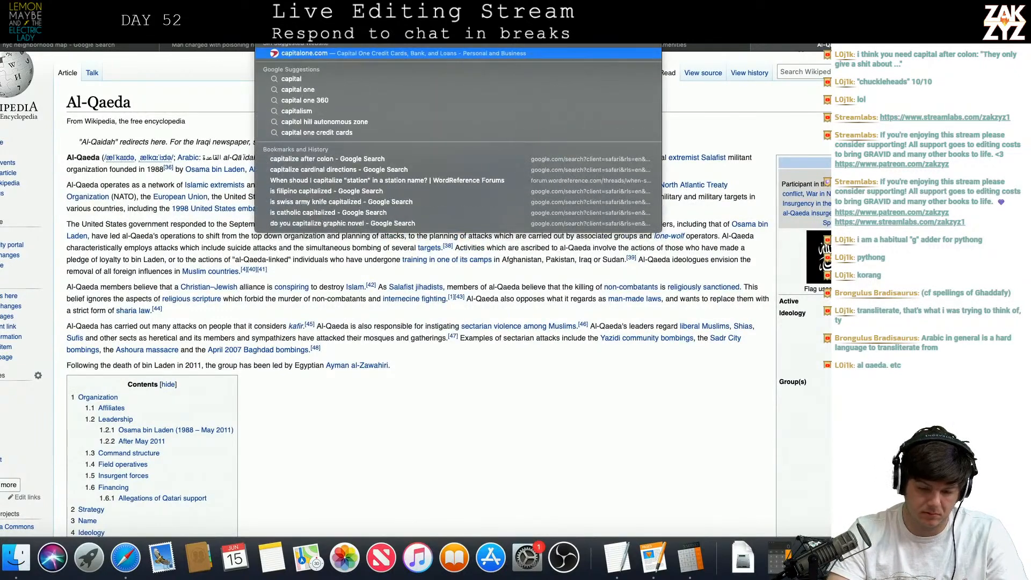
{"action": "type", "text": "ize after col"}
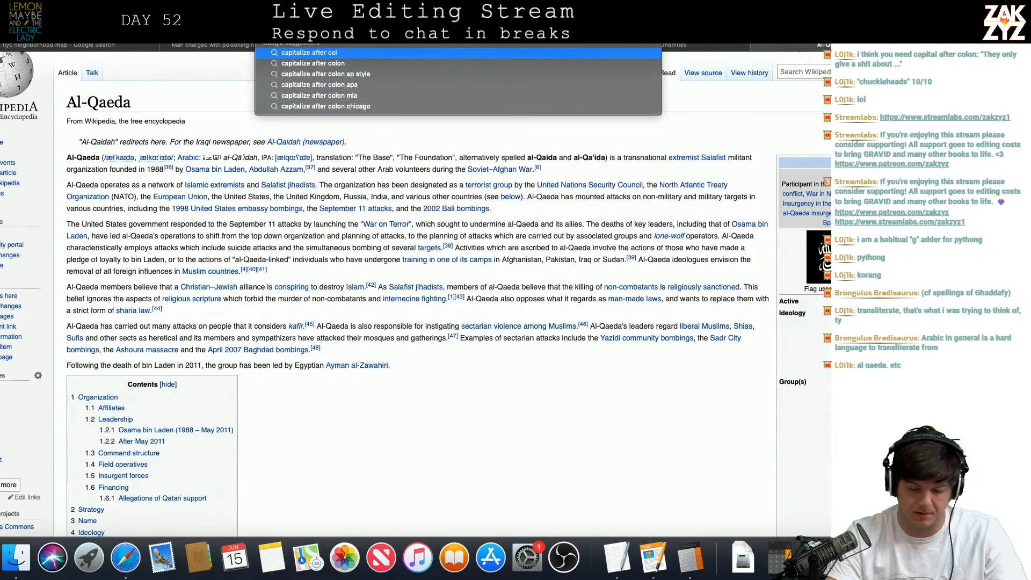
{"action": "key", "text": "Escape"}
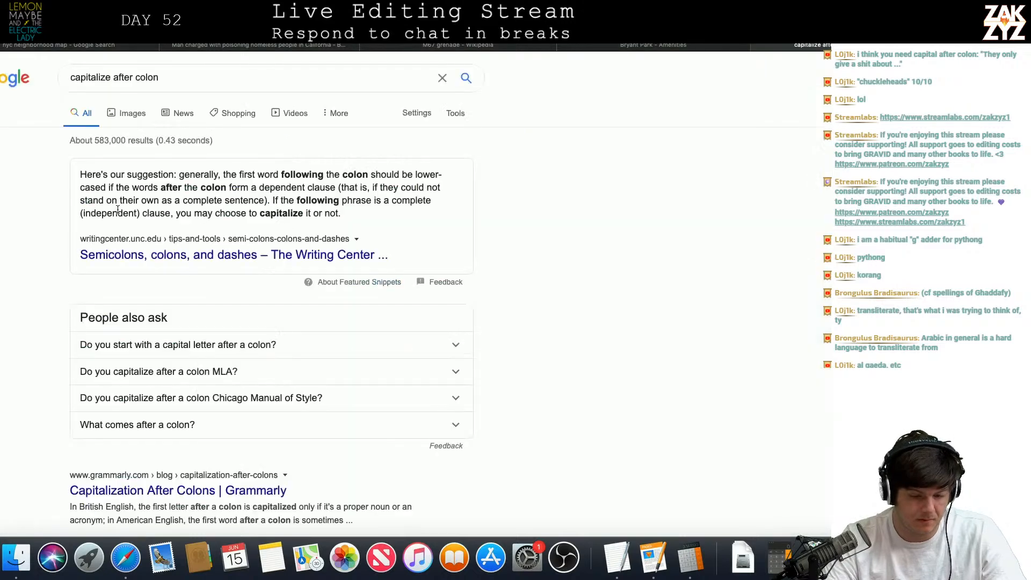
{"action": "scroll", "coordinate": [229, 208], "scroll_direction": "down", "scroll_amount": 1}
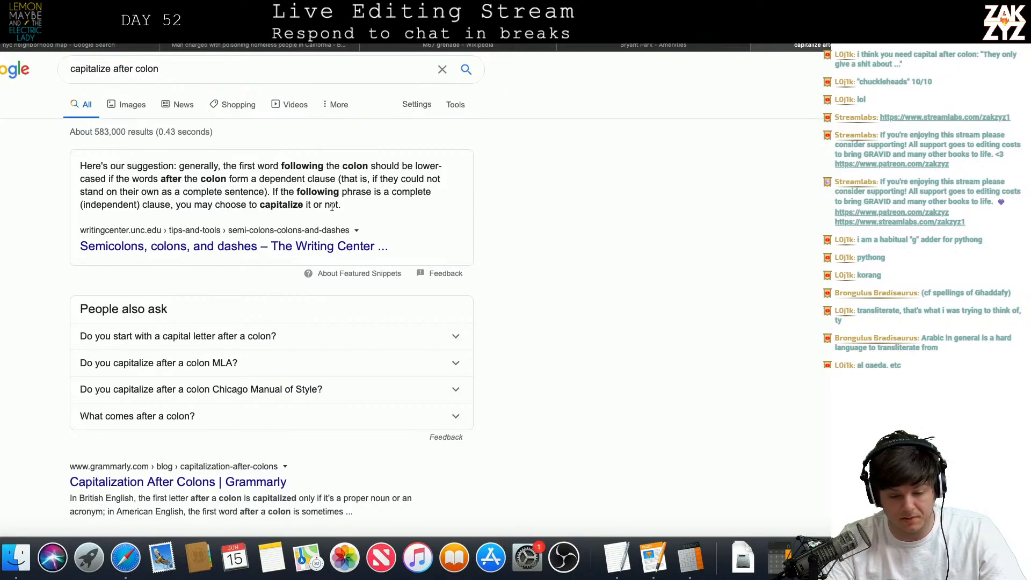
- Switch back to the manuscript and reread from the plumbers' argument through the chuckleheads paragraph to the barricade paragraph
{"action": "key", "text": "super+Tab"}
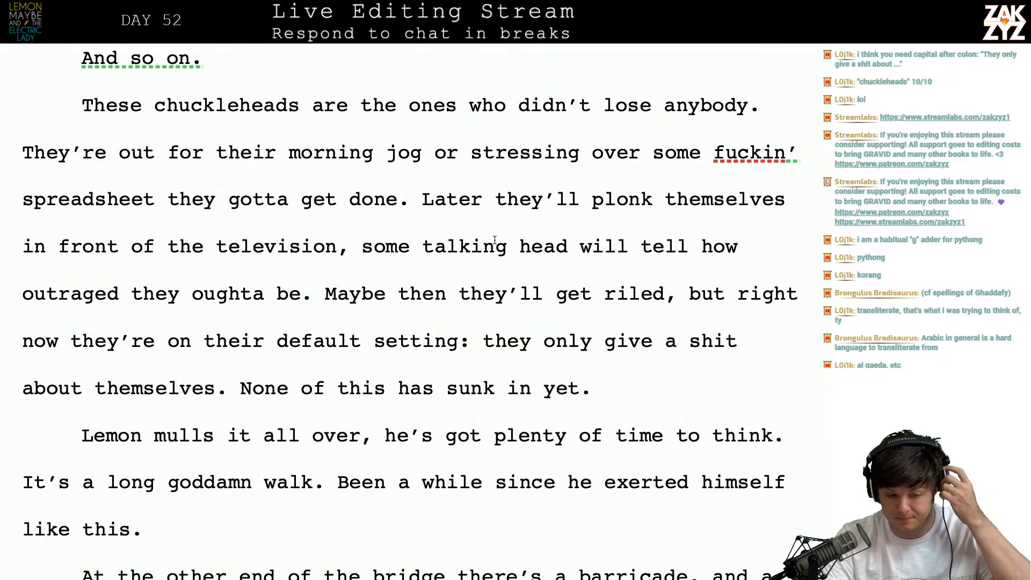
{"action": "scroll", "coordinate": [494, 240], "scroll_direction": "up", "scroll_amount": 5}
{"action": "scroll", "coordinate": [495, 240], "scroll_direction": "up", "scroll_amount": 4}
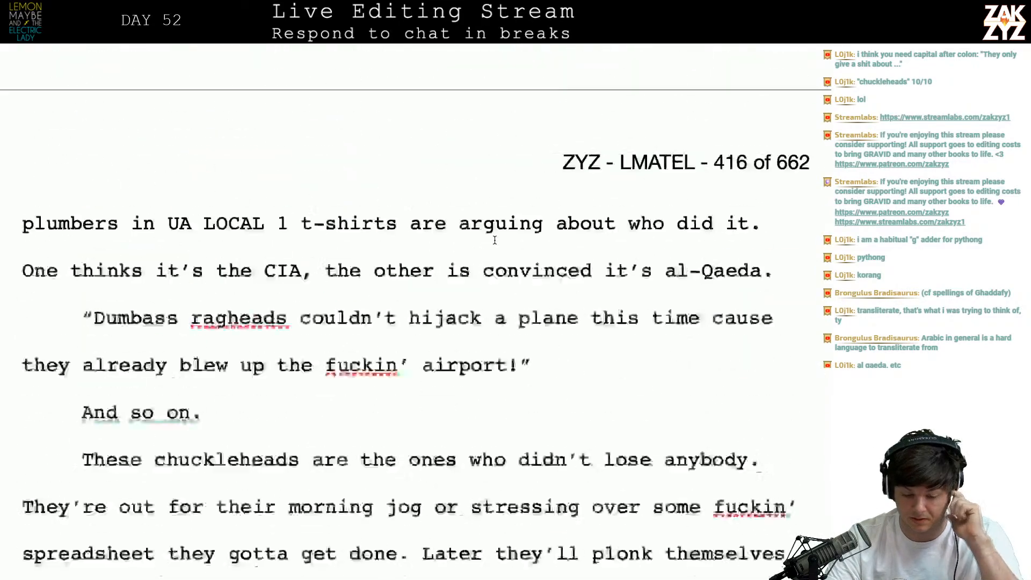
{"action": "scroll", "coordinate": [495, 242], "scroll_direction": "down", "scroll_amount": 8}
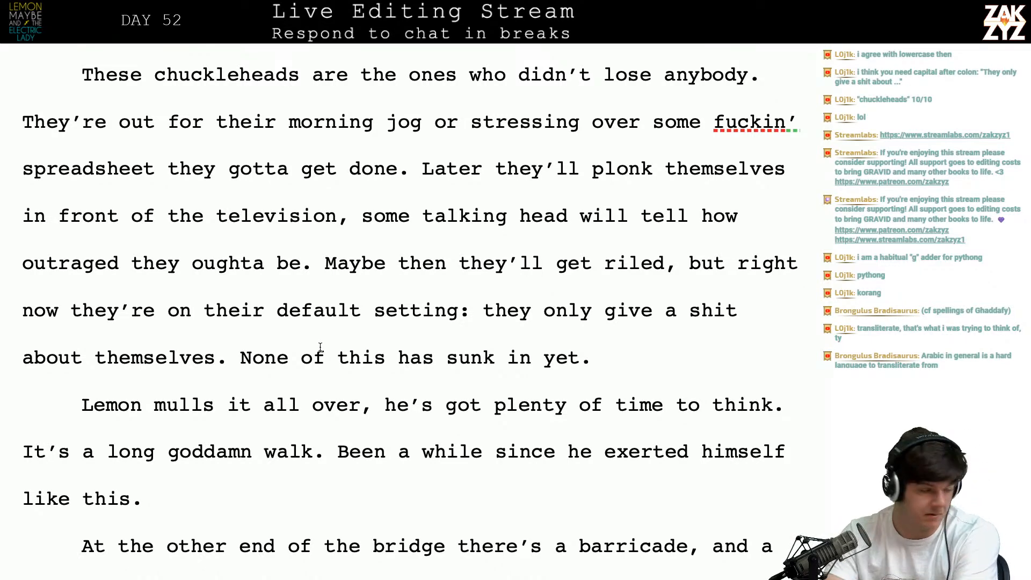
{"action": "scroll", "coordinate": [320, 347], "scroll_direction": "down", "scroll_amount": 2}
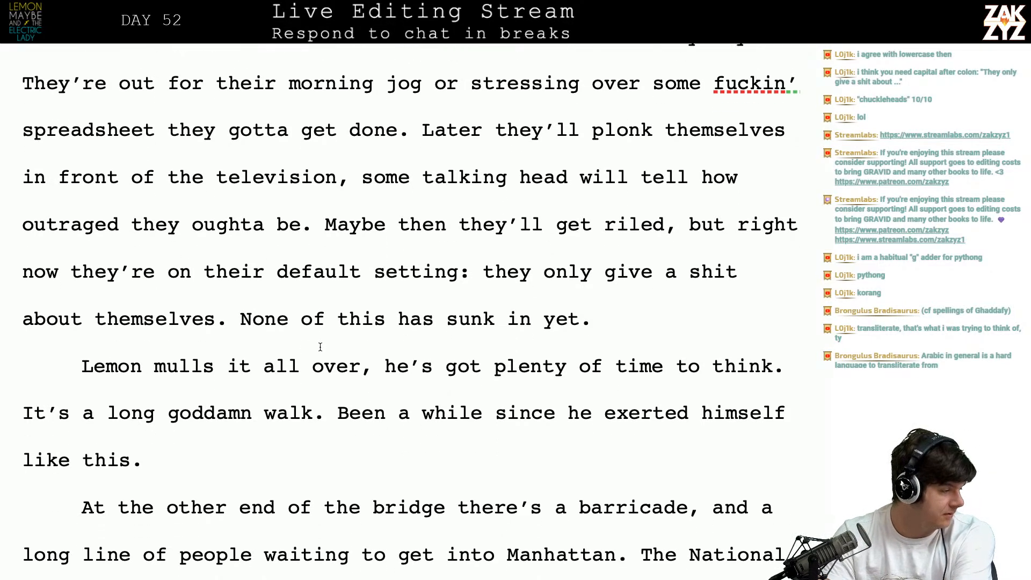
{"action": "scroll", "coordinate": [320, 347], "scroll_direction": "down", "scroll_amount": 1}
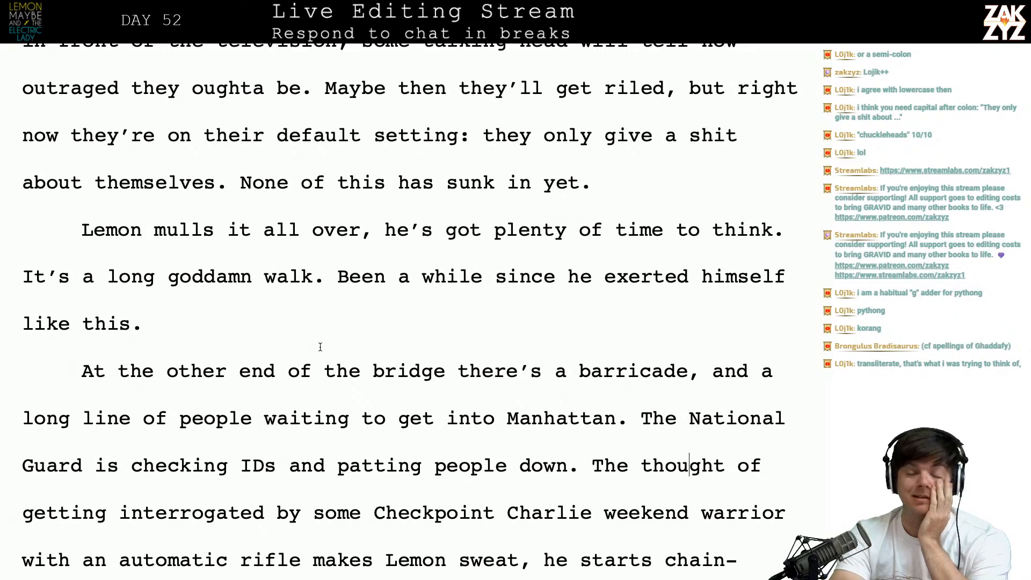
{"action": "scroll", "coordinate": [320, 347], "scroll_direction": "down", "scroll_amount": 5}
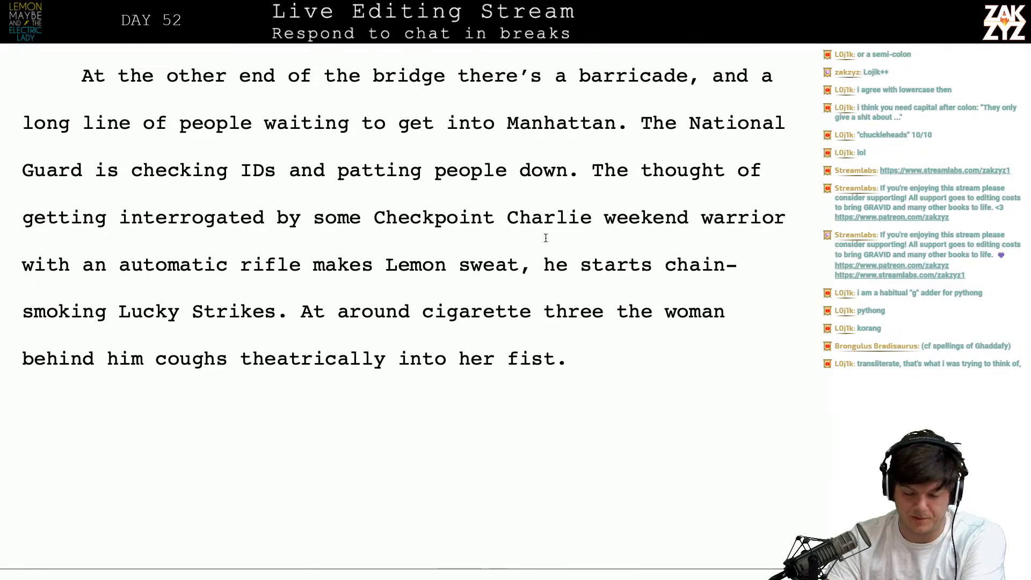
{"action": "left_click", "coordinate": [462, 235]}
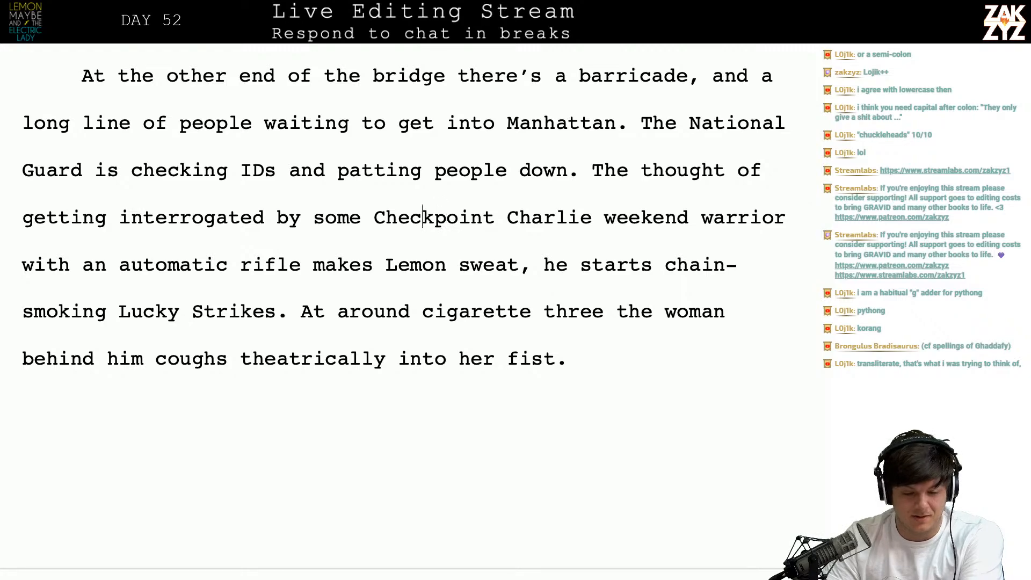
{"action": "scroll", "coordinate": [435, 347], "scroll_direction": "up", "scroll_amount": 7}
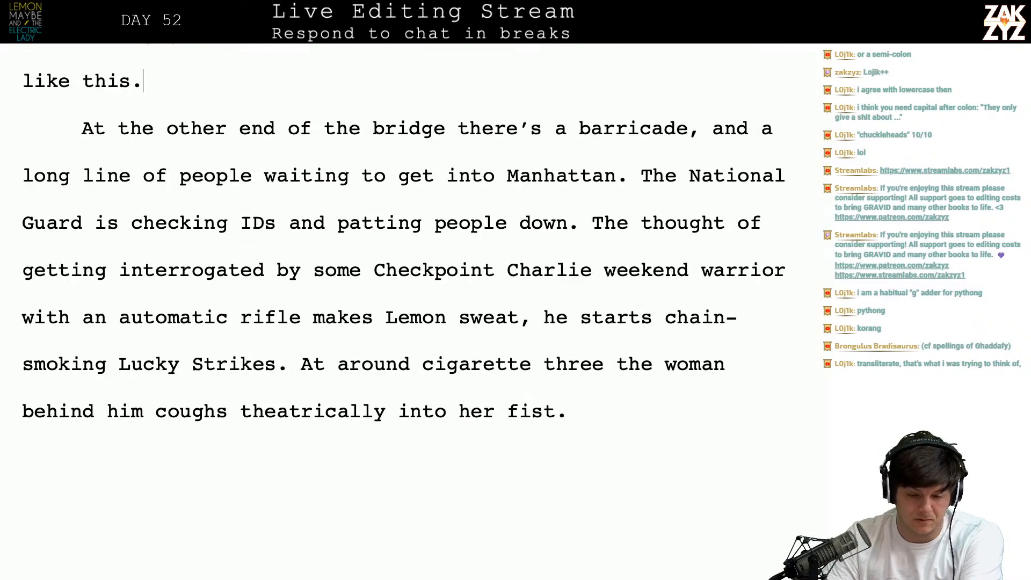
{"action": "scroll", "coordinate": [435, 347], "scroll_direction": "down", "scroll_amount": 3}
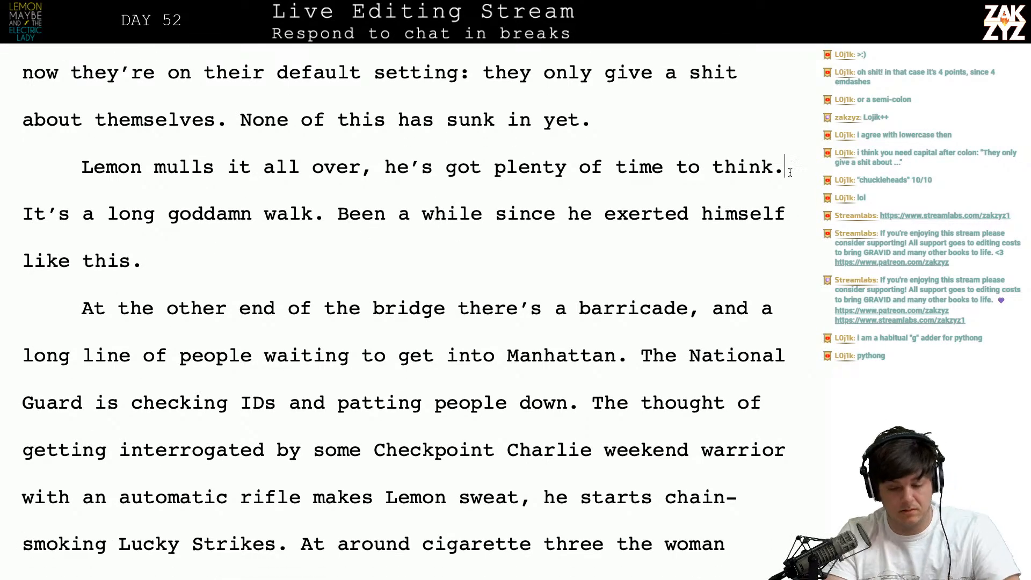
{"action": "key", "text": "BackSpace"}
{"action": "type", "text": ","}
{"action": "key", "text": "BackSpace"}
{"action": "type", "text": "."}
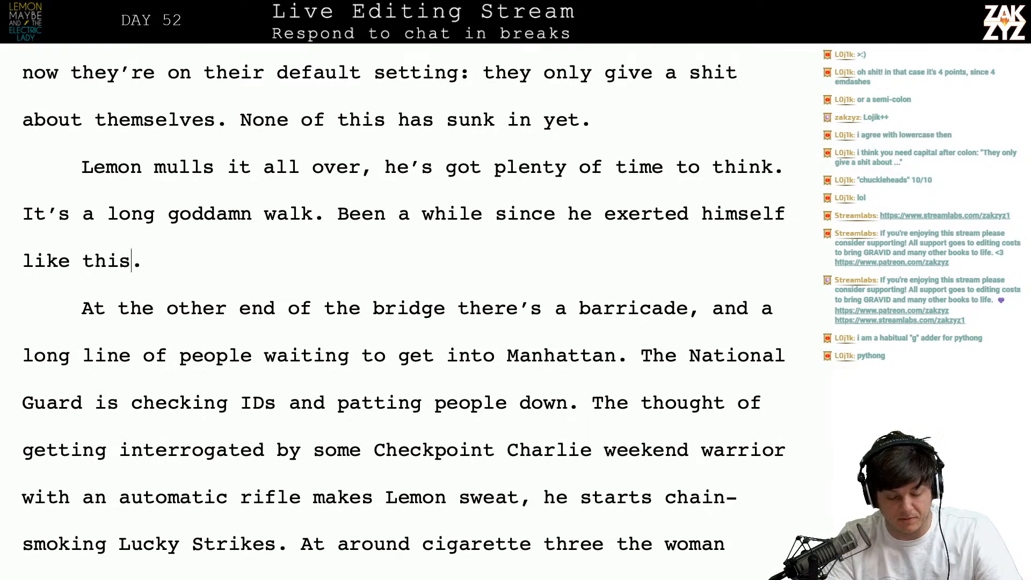
- Reread the revised barricade paragraph, from the end of Lemon's walk to the weekend warrior with the automatic rifle
{"action": "key", "text": "ctrl+Right"}
{"action": "key", "text": "ctrl+Right"}
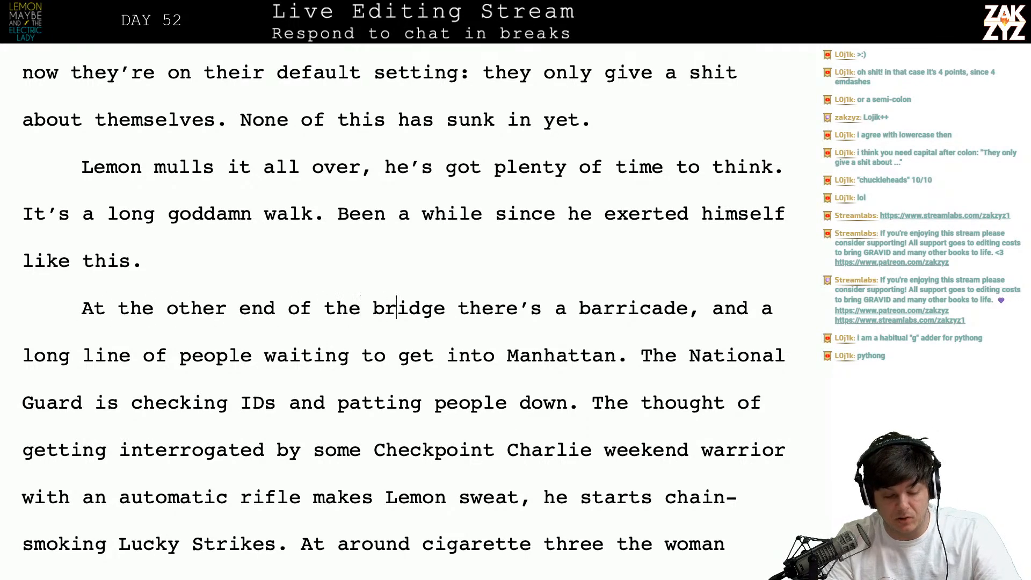
{"action": "key", "text": "ctrl+Right"}
{"action": "key", "text": "Down"}
{"action": "key", "text": "Left"}
{"action": "key", "text": "Right"}
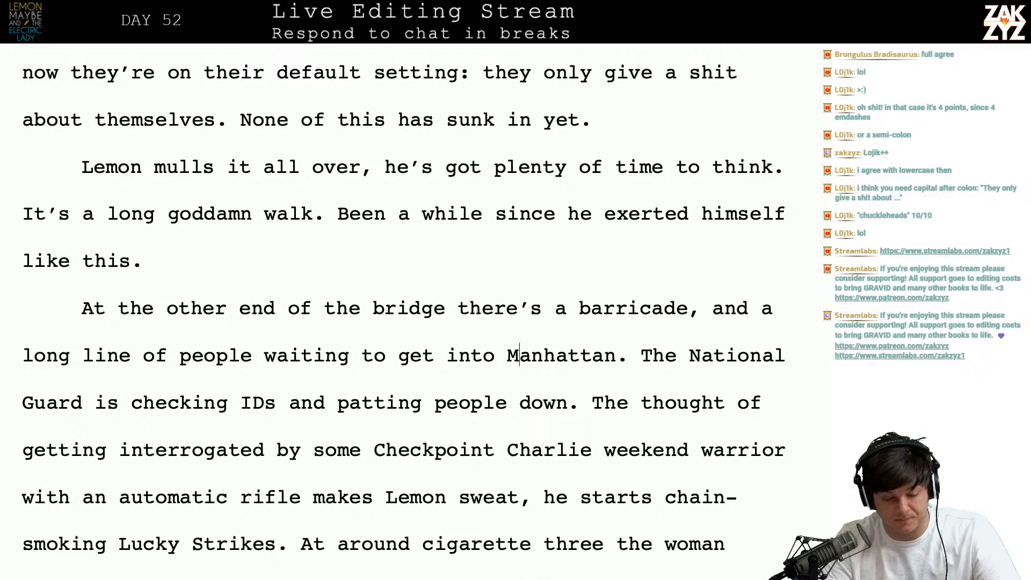
{"action": "key", "text": "Right"}
{"action": "key", "text": "Right"}
{"action": "key", "text": "Right"}
{"action": "key", "text": "Right"}
{"action": "key", "text": "Right"}
{"action": "key", "text": "Right"}
{"action": "key", "text": "Right"}
{"action": "key", "text": "Right"}
{"action": "key", "text": "Right"}
{"action": "key", "text": "Right"}
{"action": "key", "text": "Right"}
{"action": "key", "text": "Right"}
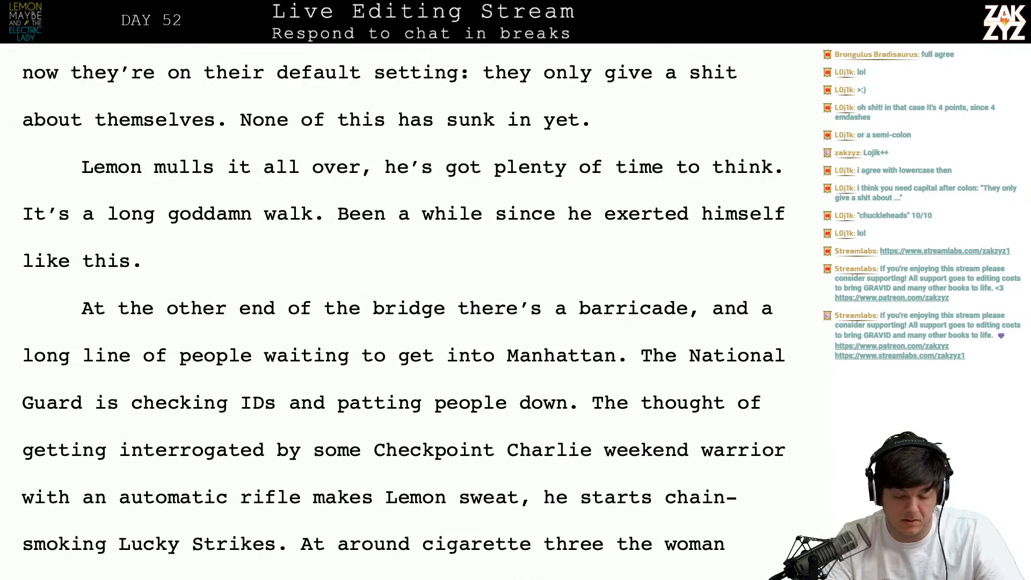
{"action": "scroll", "coordinate": [574, 147], "scroll_direction": "down", "scroll_amount": 3}
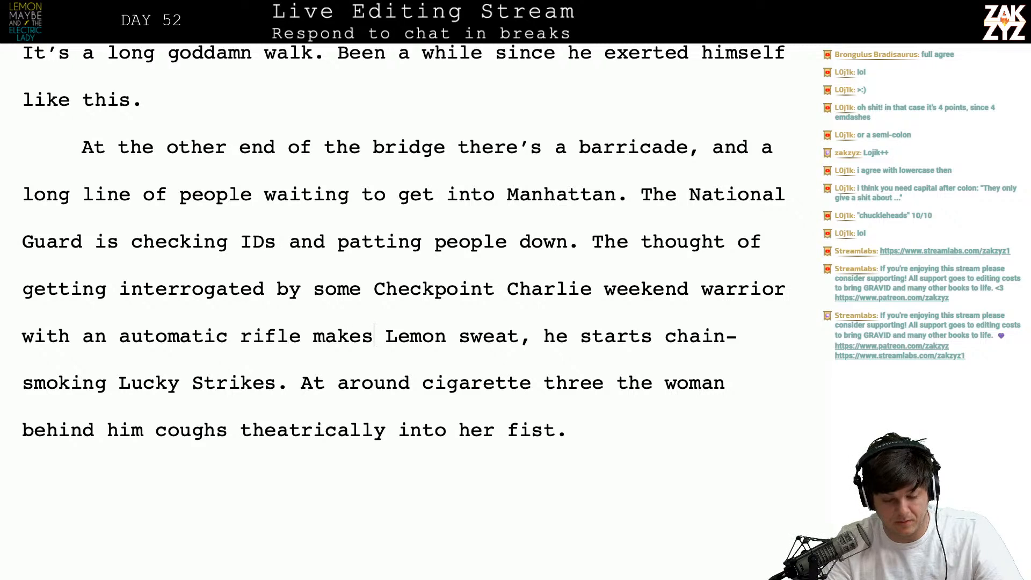
- Replace the comma after "makes Lemon sweat" with a period to end the sentence there
{"action": "key", "text": "Right"}
{"action": "key", "text": "Right"}
{"action": "key", "text": "Right"}
{"action": "key", "text": "Right"}
{"action": "key", "text": "Right"}
{"action": "key", "text": "Right"}
{"action": "key", "text": "Right"}
{"action": "key", "text": "Right"}
{"action": "key", "text": "BackSpace"}
{"action": "type", "text": ". "}
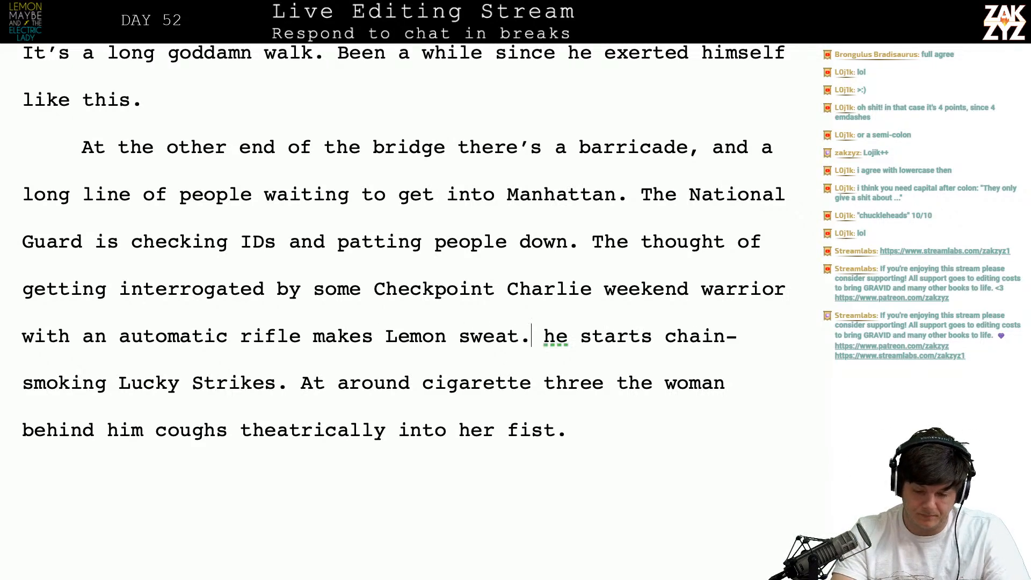
- Write a new sentence after "makes Lemon sweat." reading "He starts chain smoking lucky strikes."
{"action": "type", "text": "He watar"}
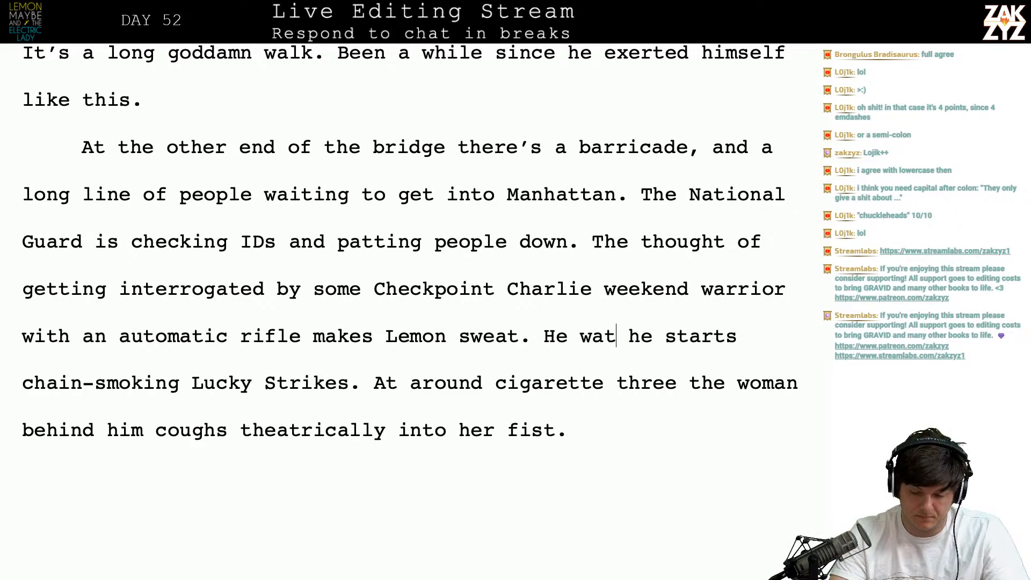
{"action": "type", "text": "ts"}
{"action": "key", "text": "BackSpace"}
{"action": "key", "text": "BackSpace"}
{"action": "key", "text": "BackSpace"}
{"action": "key", "text": "BackSpace"}
{"action": "key", "text": "BackSpace"}
{"action": "key", "text": "BackSpace"}
{"action": "type", "text": "starts chain sm"}
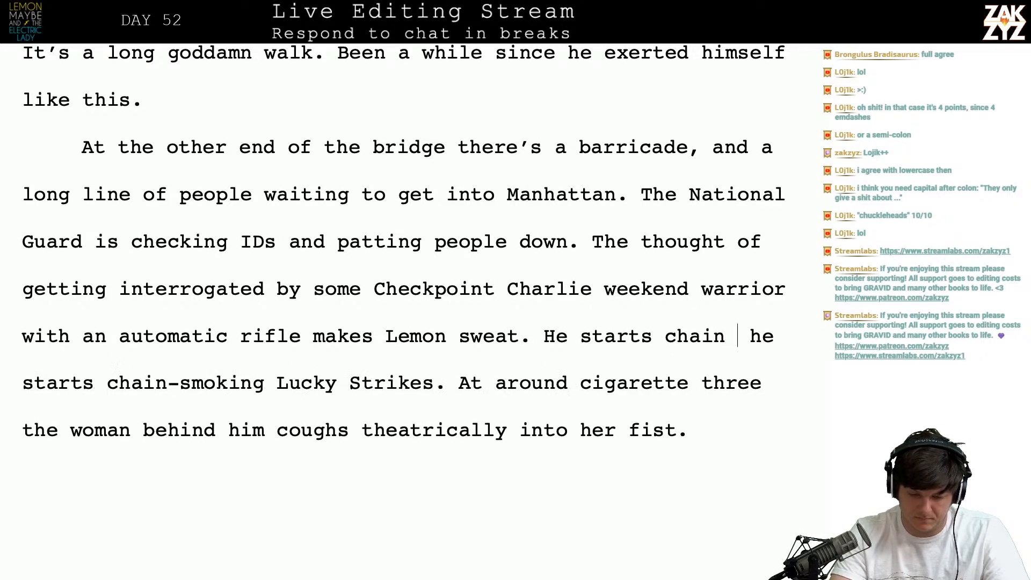
{"action": "type", "text": "oking lu"}
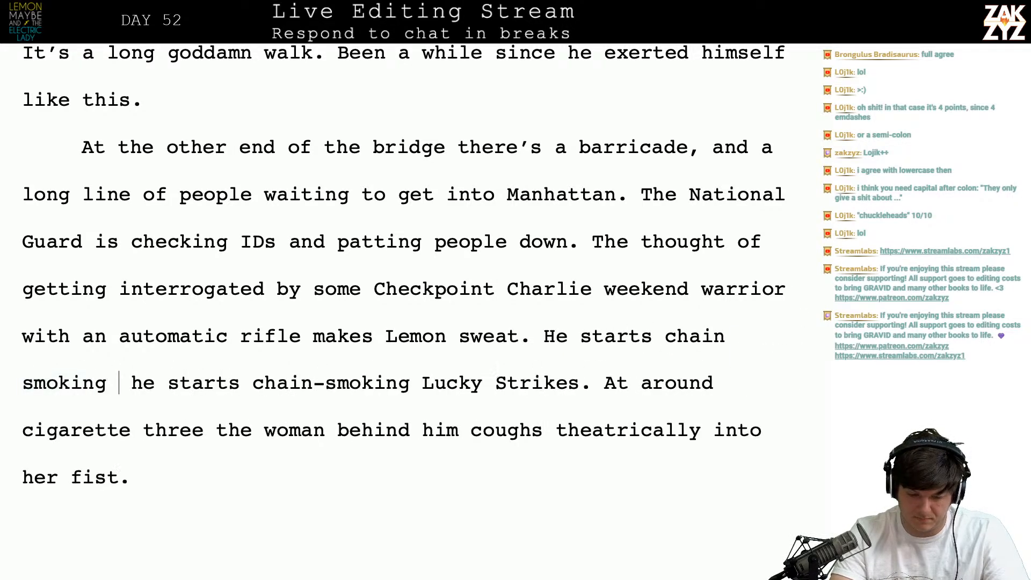
{"action": "type", "text": "cky stries"}
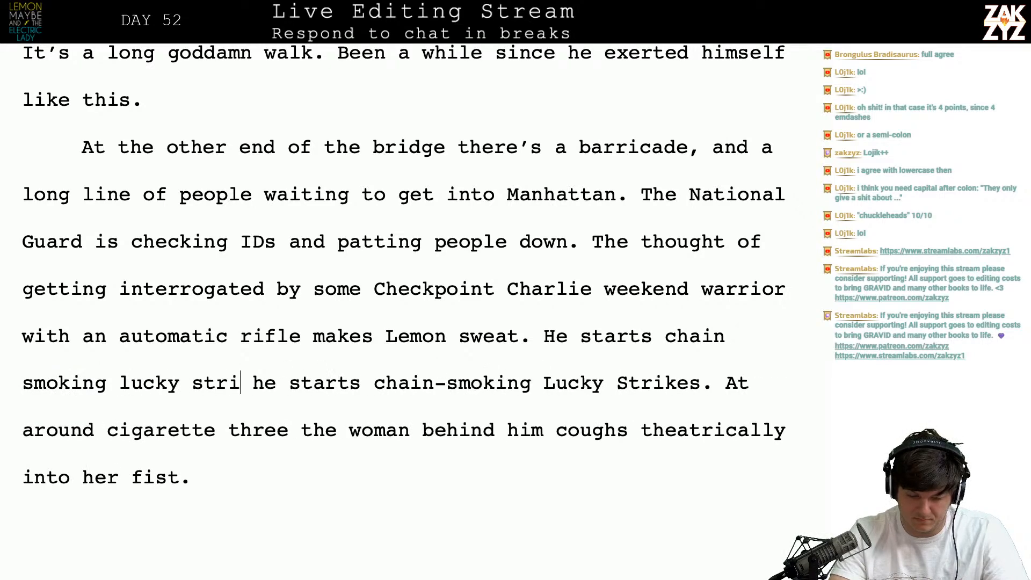
{"action": "key", "text": "BackSpace"}
{"action": "key", "text": "BackSpace"}
{"action": "type", "text": "kes."}
{"action": "key", "text": "BackSpace"}
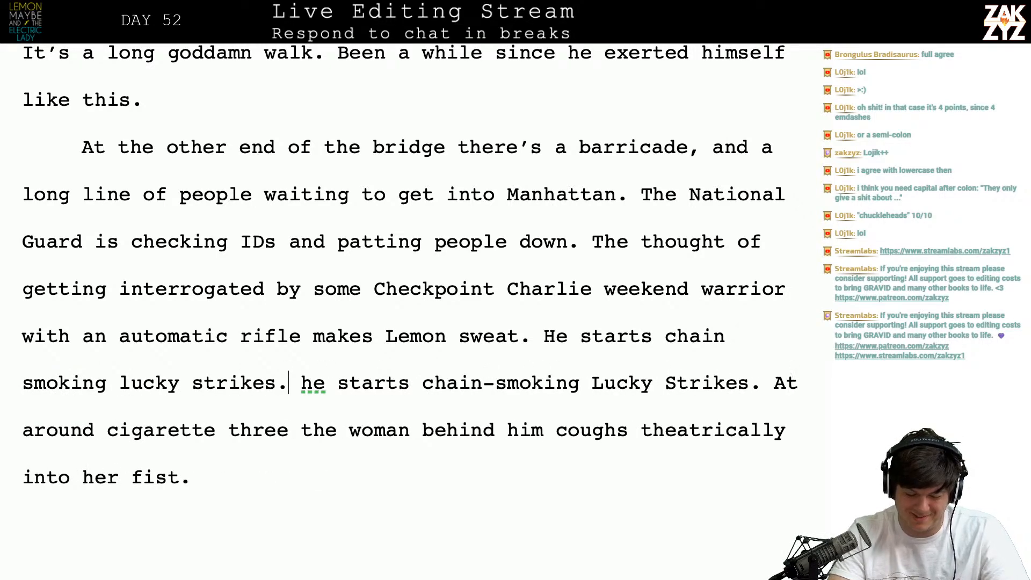
- Delete the retyped "chain smoking lucky strikes." and the duplicate "he starts", joining "He starts" to the original "chain-smoking Lucky Strikes."
{"action": "key", "text": "BackSpace"}
{"action": "key", "text": "BackSpace"}
{"action": "key", "text": "BackSpace"}
{"action": "key", "text": "BackSpace"}
{"action": "key", "text": "BackSpace"}
{"action": "key", "text": "BackSpace"}
{"action": "key", "text": "BackSpace"}
{"action": "key", "text": "BackSpace"}
{"action": "key", "text": "BackSpace"}
{"action": "key", "text": "BackSpace"}
{"action": "key", "text": "BackSpace"}
{"action": "key", "text": "BackSpace"}
{"action": "key", "text": "BackSpace"}
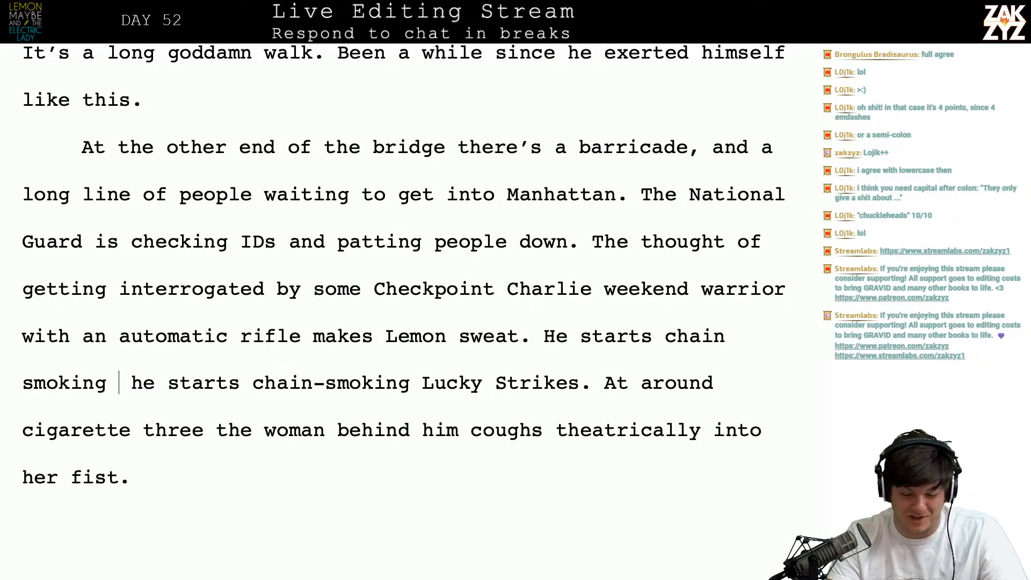
{"action": "key", "text": "shift+Right"}
{"action": "key", "text": "shift+Right"}
{"action": "key", "text": "shift+Right"}
{"action": "key", "text": "shift+Right"}
{"action": "key", "text": "shift+Right"}
{"action": "key", "text": "shift+Right"}
{"action": "key", "text": "shift+Right"}
{"action": "key", "text": "shift+Right"}
{"action": "key", "text": "shift+Right"}
{"action": "key", "text": "shift+Right"}
{"action": "key", "text": "shift+Right"}
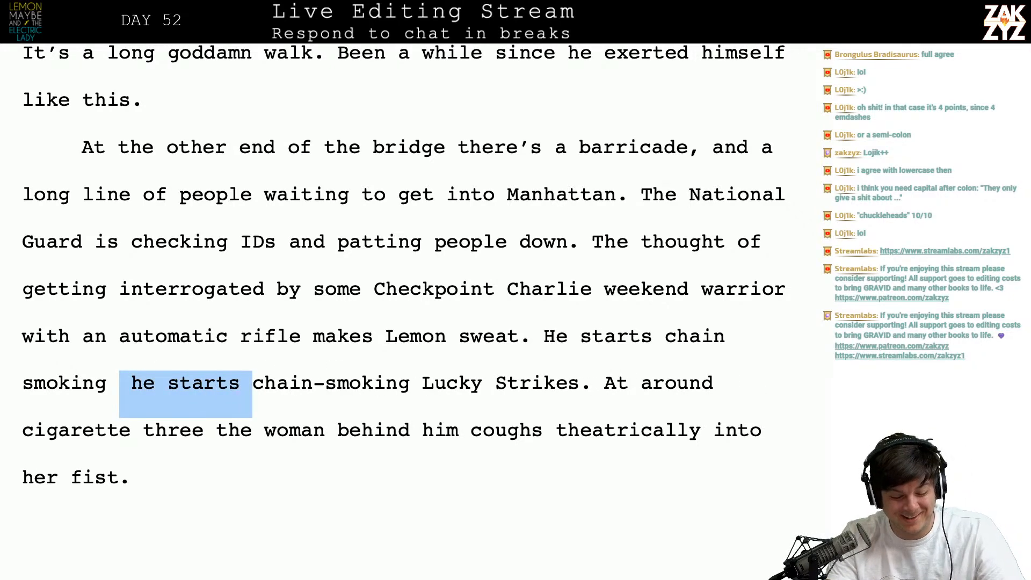
{"action": "key", "text": "BackSpace"}
{"action": "key", "text": "BackSpace"}
{"action": "key", "text": "BackSpace"}
{"action": "key", "text": "BackSpace"}
{"action": "key", "text": "BackSpace"}
{"action": "key", "text": "BackSpace"}
{"action": "key", "text": "BackSpace"}
{"action": "key", "text": "BackSpace"}
{"action": "key", "text": "BackSpace"}
{"action": "key", "text": "BackSpace"}
{"action": "key", "text": "BackSpace"}
{"action": "key", "text": "BackSpace"}
{"action": "key", "text": "BackSpace"}
{"action": "key", "text": "BackSpace"}
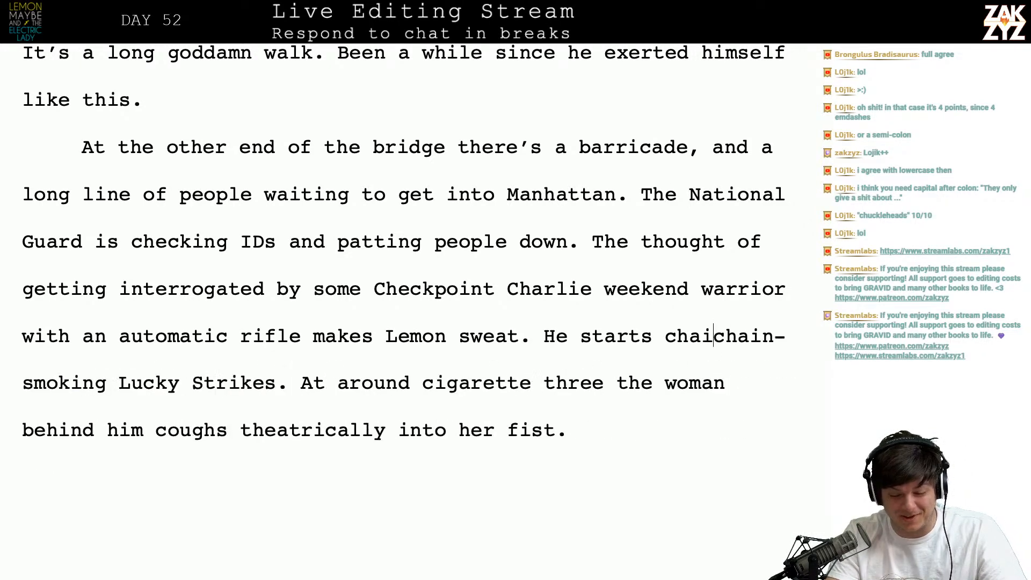
{"action": "key", "text": "BackSpace"}
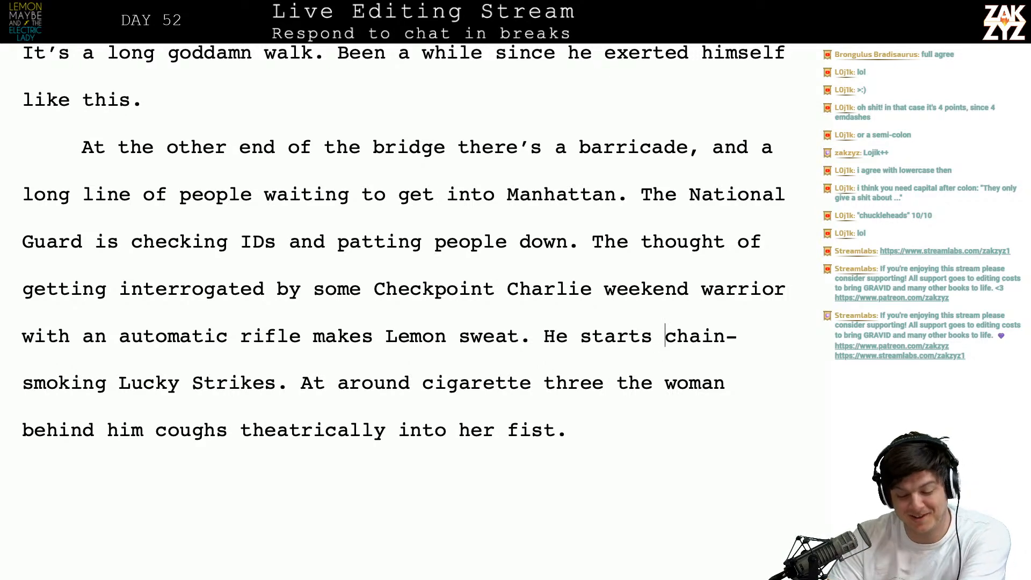
- Split the barricade paragraph so a new paragraph begins at "The thought of getting interrogated"
{"action": "scroll", "coordinate": [403, 242], "scroll_direction": "down", "scroll_amount": 5}
{"action": "scroll", "coordinate": [402, 241], "scroll_direction": "up", "scroll_amount": 4}
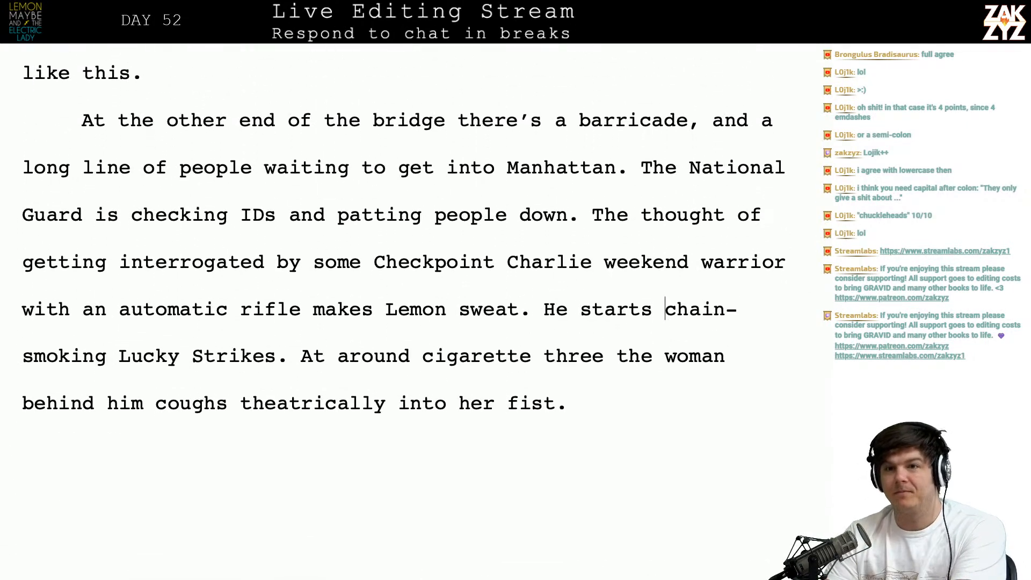
{"action": "scroll", "coordinate": [403, 242], "scroll_direction": "down", "scroll_amount": 1}
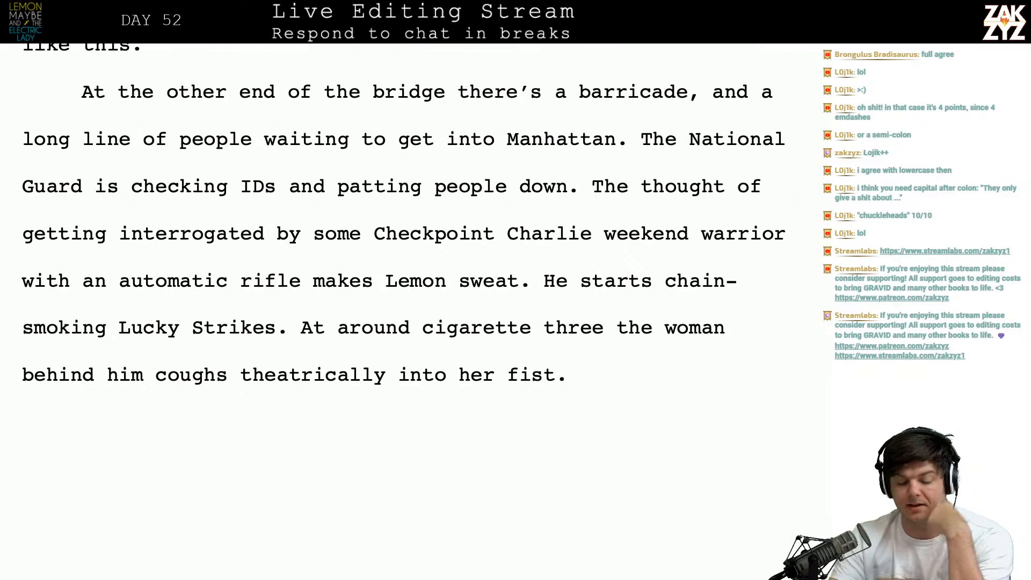
{"action": "scroll", "coordinate": [350, 187], "scroll_direction": "down", "scroll_amount": 3}
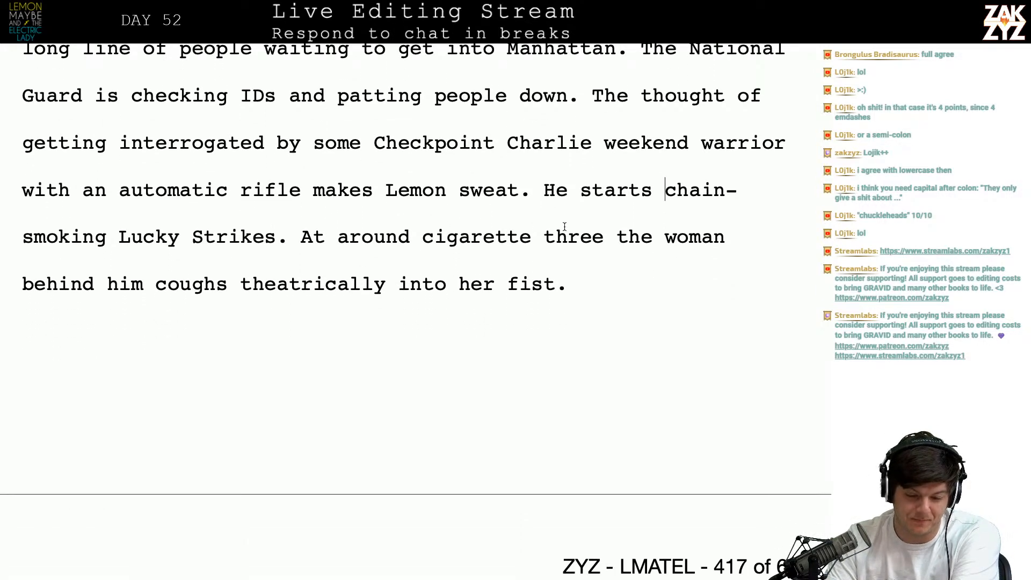
{"action": "scroll", "coordinate": [564, 226], "scroll_direction": "down", "scroll_amount": 1}
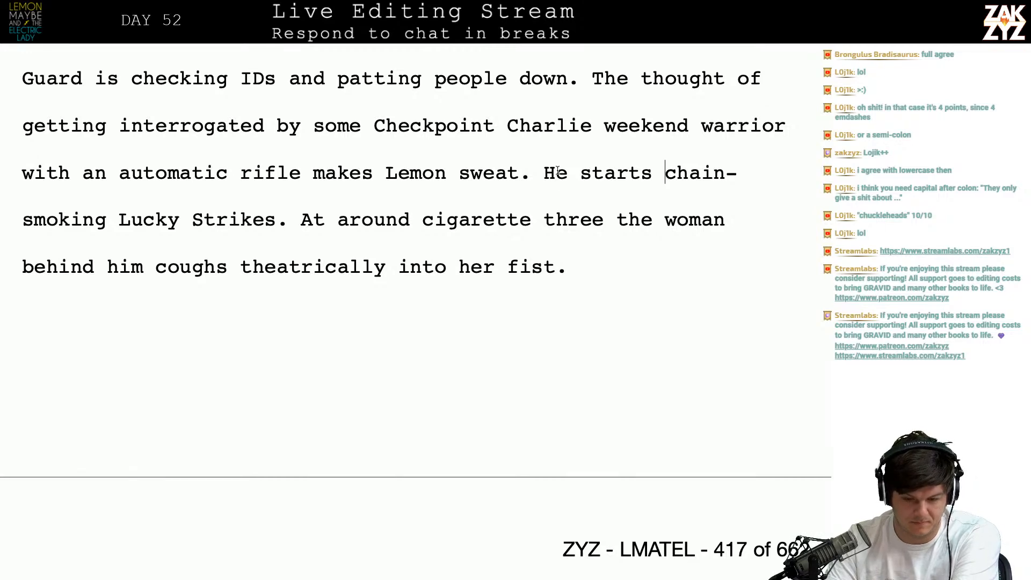
{"action": "scroll", "coordinate": [559, 170], "scroll_direction": "up", "scroll_amount": 4}
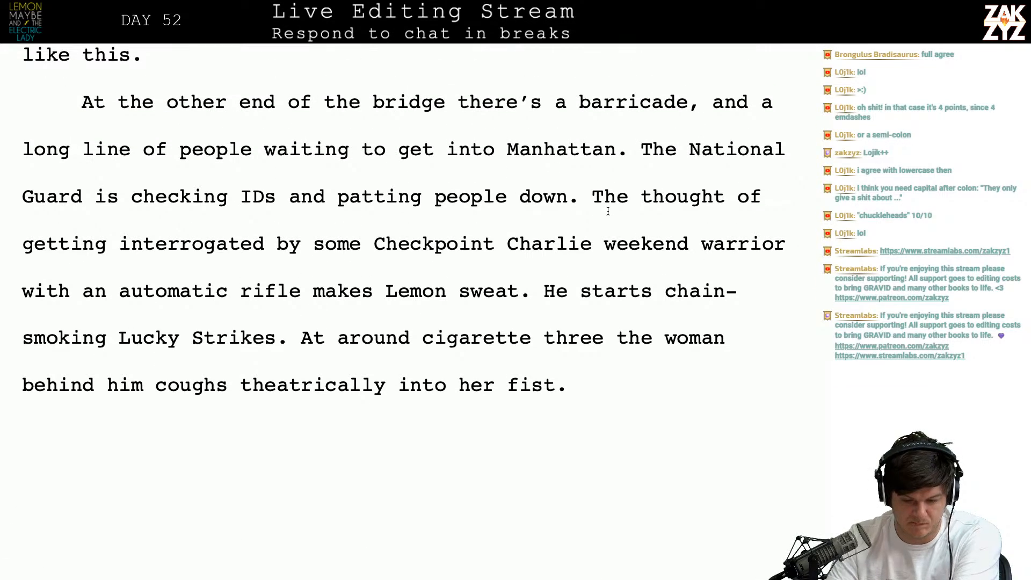
{"action": "left_click", "coordinate": [593, 197]}
{"action": "key", "text": "Return"}
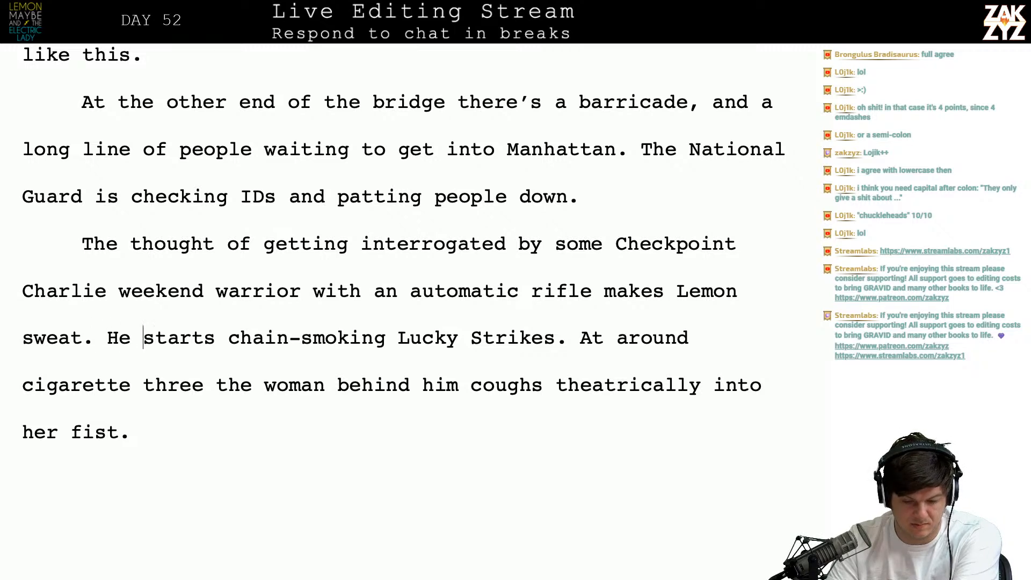
- Reread the end of the new paragraph, from "He starts chain-smoking" to the woman's theatrical cough
{"action": "key", "text": "Left"}
{"action": "key", "text": "Left"}
{"action": "key", "text": "Left"}
{"action": "key", "text": "Left"}
{"action": "key", "text": "Left"}
{"action": "key", "text": "Left"}
{"action": "key", "text": "Left"}
{"action": "key", "text": "Left"}
{"action": "key", "text": "Right"}
{"action": "key", "text": "Right"}
{"action": "key", "text": "Right"}
{"action": "key", "text": "Right"}
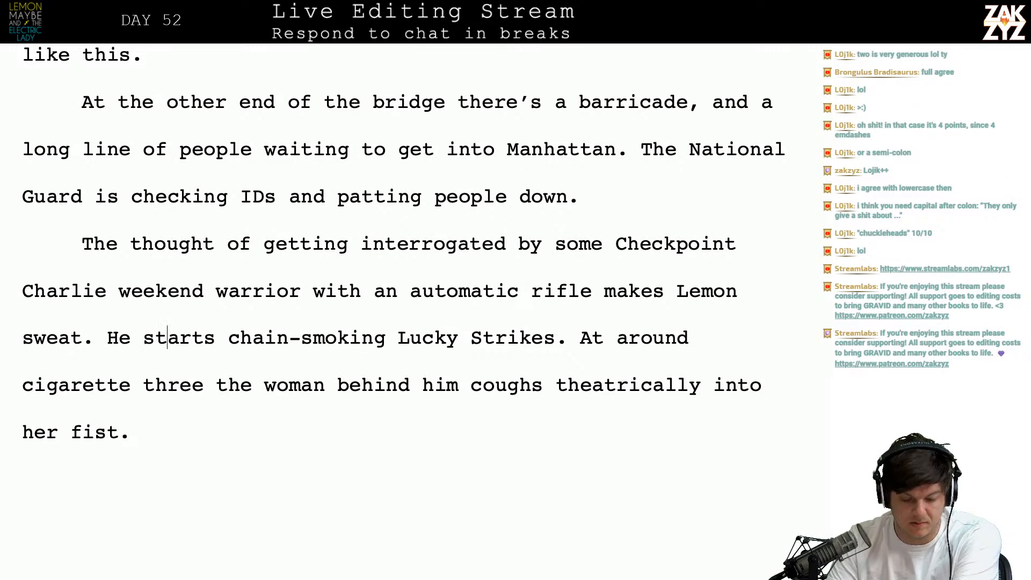
{"action": "key", "text": "Right"}
{"action": "key", "text": "Right"}
{"action": "key", "text": "Right"}
{"action": "key", "text": "Right"}
{"action": "key", "text": "Right"}
{"action": "key", "text": "Right"}
{"action": "key", "text": "Right"}
{"action": "key", "text": "Right"}
{"action": "key", "text": "Right"}
{"action": "key", "text": "Right"}
{"action": "key", "text": "Right"}
{"action": "key", "text": "Right"}
{"action": "key", "text": "Right"}
{"action": "key", "text": "Right"}
{"action": "key", "text": "Right"}
{"action": "key", "text": "Right"}
{"action": "key", "text": "Right"}
{"action": "key", "text": "Right"}
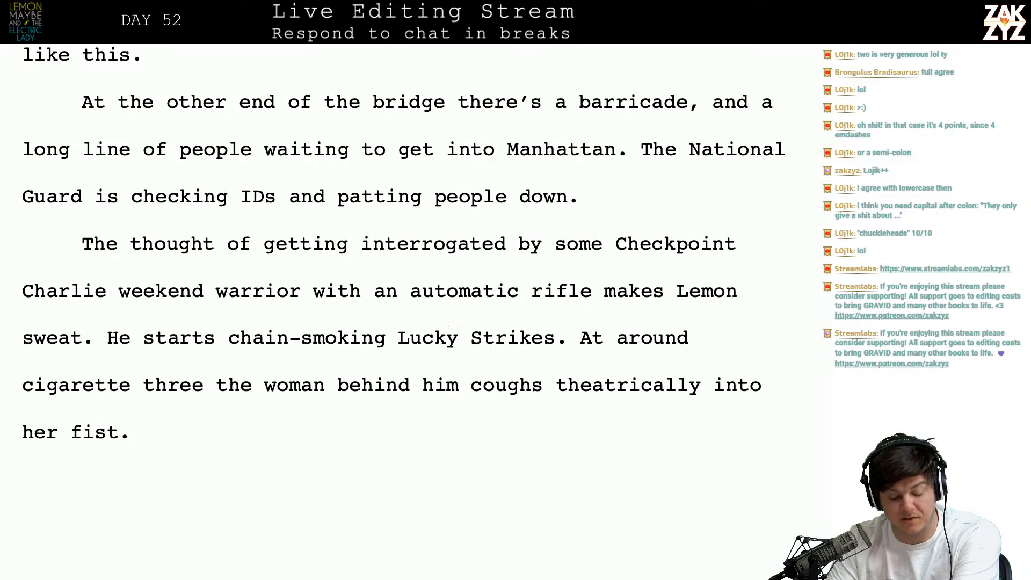
{"action": "key", "text": "Right"}
{"action": "key", "text": "Right"}
{"action": "key", "text": "Right"}
{"action": "key", "text": "Right"}
{"action": "key", "text": "Right"}
{"action": "key", "text": "Right"}
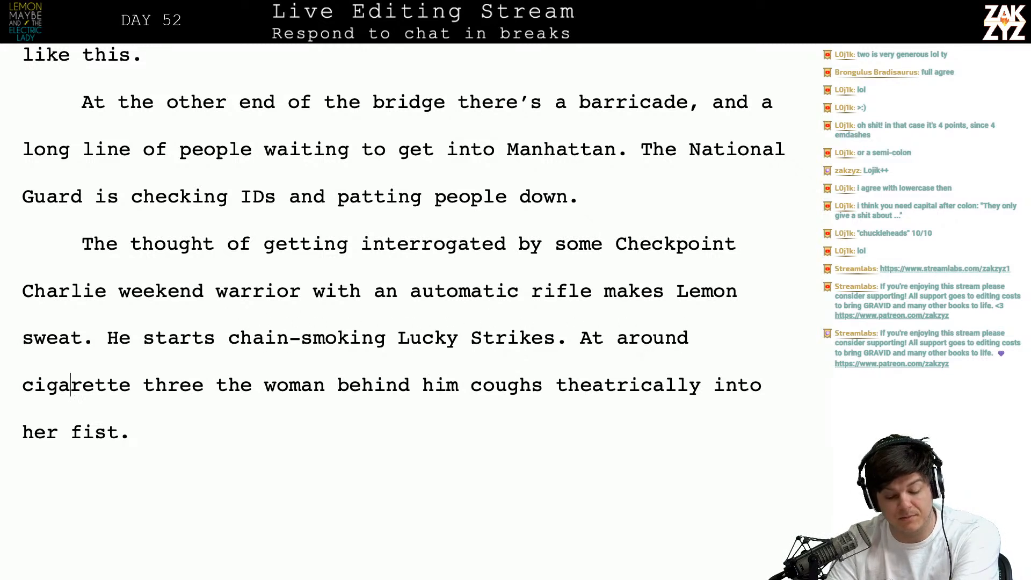
- After "she says" in the woman's "Do you mind?" line, replace ", looking distraught." with "when he turns back to her."
{"action": "key", "text": "Down"}
{"action": "key", "text": "Down"}
{"action": "key", "text": "Down"}
{"action": "key", "text": "Down"}
{"action": "key", "text": "Down"}
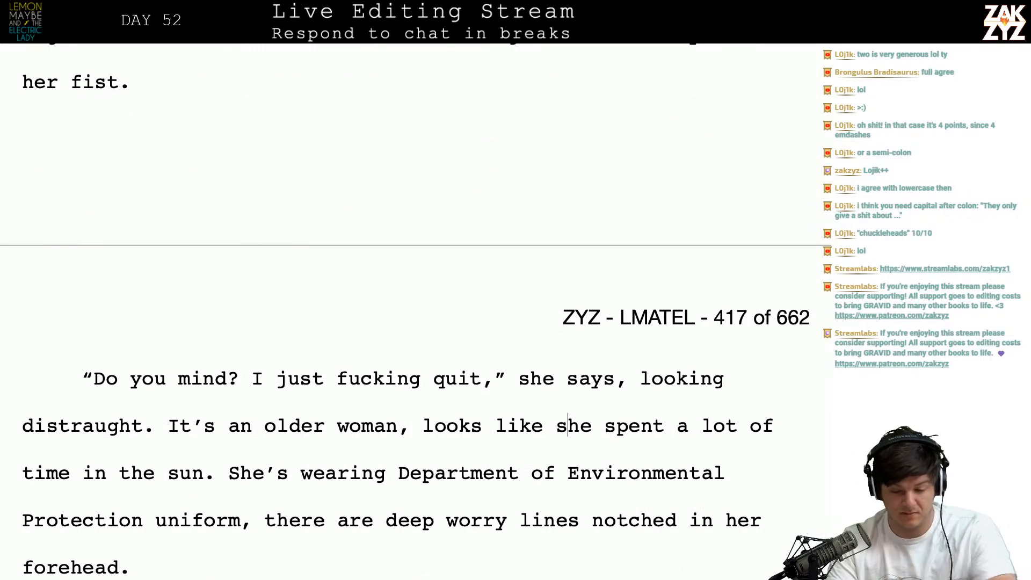
{"action": "key", "text": "BackSpace"}
{"action": "type", "text": "when he turns back to "}
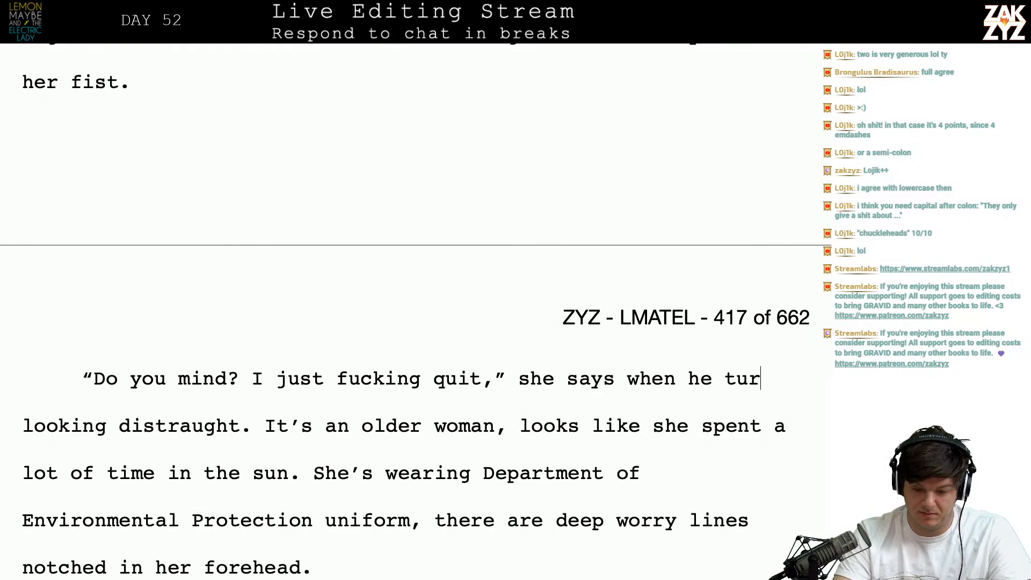
{"action": "type", "text": "her."}
{"action": "key", "text": "shift+Right"}
{"action": "key", "text": "shift+Right"}
{"action": "key", "text": "shift+Right"}
{"action": "key", "text": "shift+Right"}
{"action": "key", "text": "shift+Right"}
{"action": "key", "text": "shift+Right"}
{"action": "key", "text": "shift+Right"}
{"action": "key", "text": "shift+Right"}
{"action": "key", "text": "shift+Right"}
{"action": "key", "text": "shift+Right"}
{"action": "key", "text": "shift+Right"}
{"action": "key", "text": "shift+Right"}
{"action": "key", "text": "shift+Right"}
{"action": "key", "text": "shift+Right"}
{"action": "key", "text": "shift+Right"}
{"action": "key", "text": "shift+Right"}
{"action": "key", "text": "shift+Right"}
{"action": "key", "text": "shift+Right"}
{"action": "key", "text": "shift+Right"}
{"action": "key", "text": "shift+Right"}
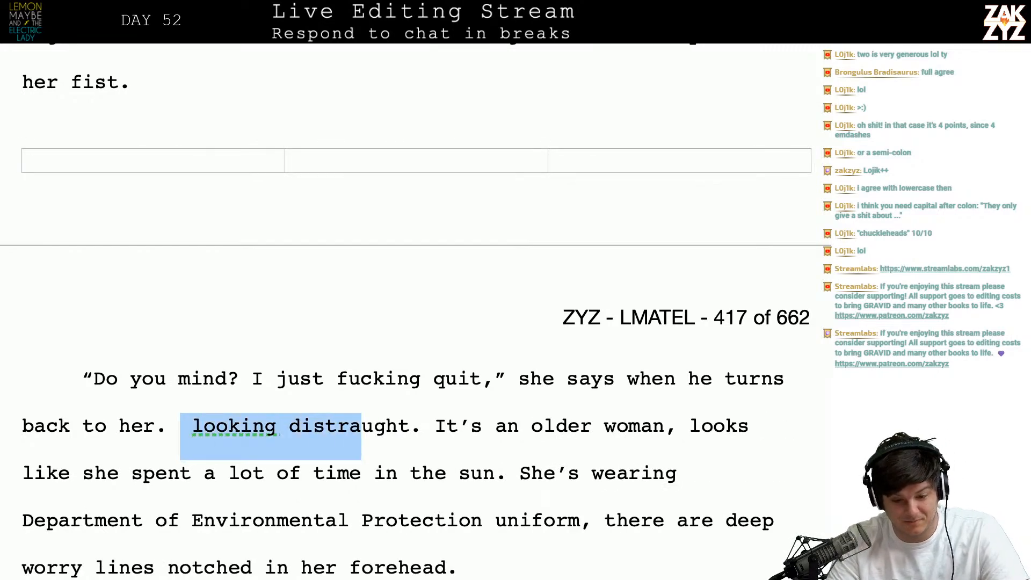
{"action": "key", "text": "BackSpace"}
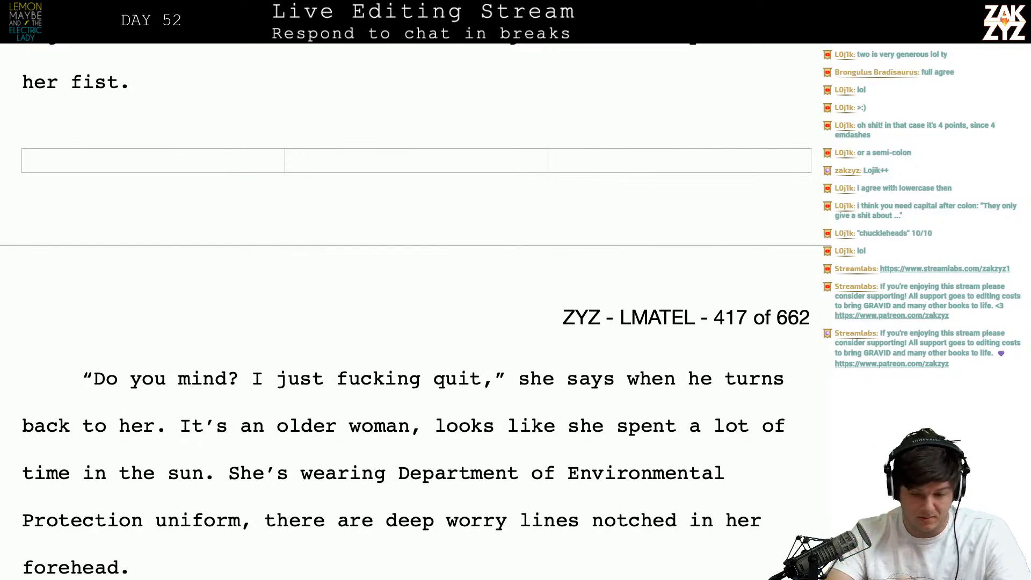
- Replace "and holds out the pack." after "Lemon smiles" with a separate sentence, "He holds the pack out to her."
{"action": "scroll", "coordinate": [461, 223], "scroll_direction": "down", "scroll_amount": 5}
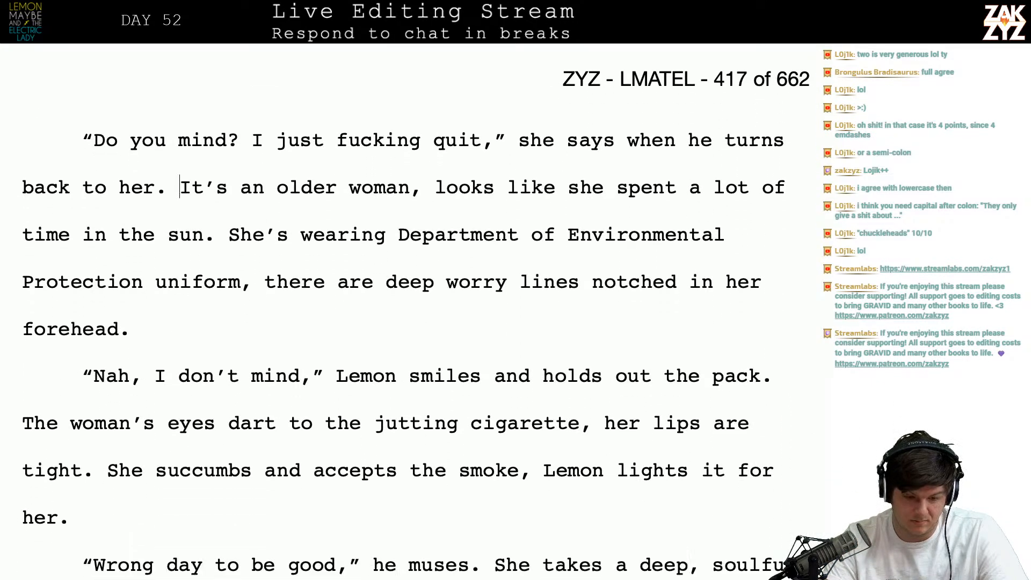
{"action": "scroll", "coordinate": [337, 357], "scroll_direction": "down", "scroll_amount": 2}
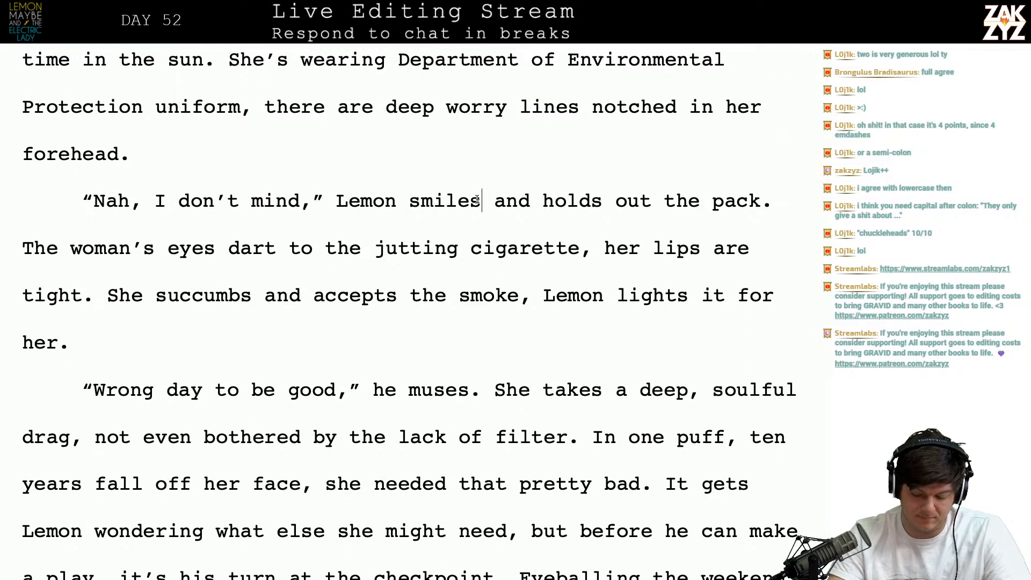
{"action": "type", "text": ". He holds "}
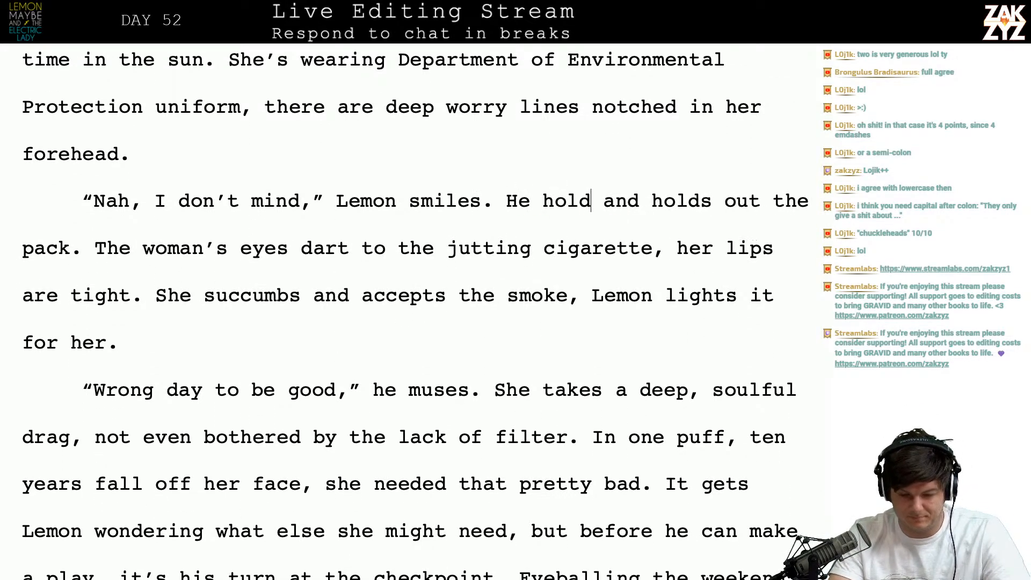
{"action": "type", "text": "the pack out to "}
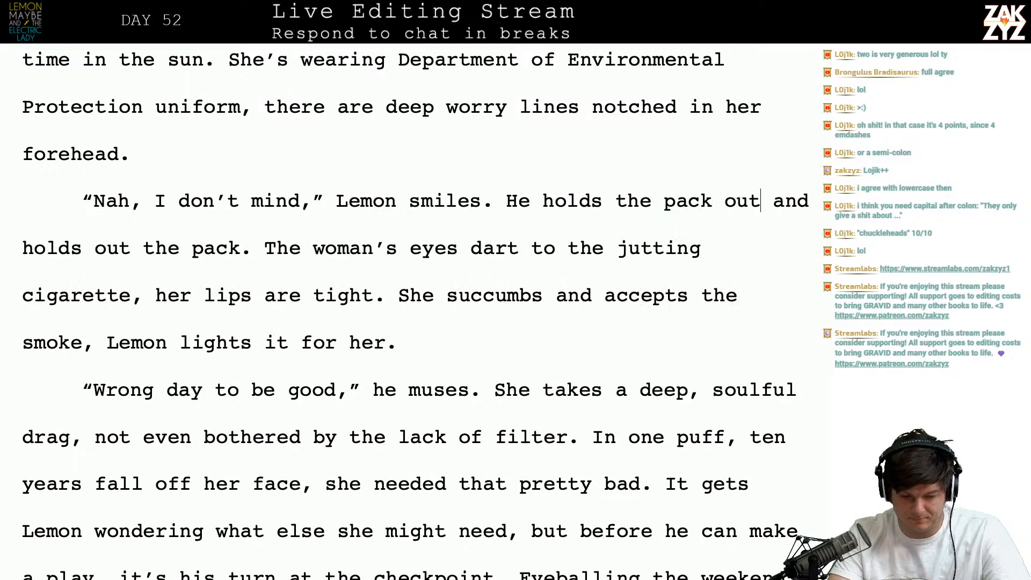
{"action": "type", "text": "her."}
{"action": "key", "text": "shift+Right"}
{"action": "key", "text": "shift+Right"}
{"action": "key", "text": "shift+Right"}
{"action": "key", "text": "shift+Right"}
{"action": "key", "text": "shift+Right"}
{"action": "key", "text": "shift+Right"}
{"action": "key", "text": "shift+Right"}
{"action": "key", "text": "shift+Right"}
{"action": "key", "text": "shift+Right"}
{"action": "key", "text": "shift+Right"}
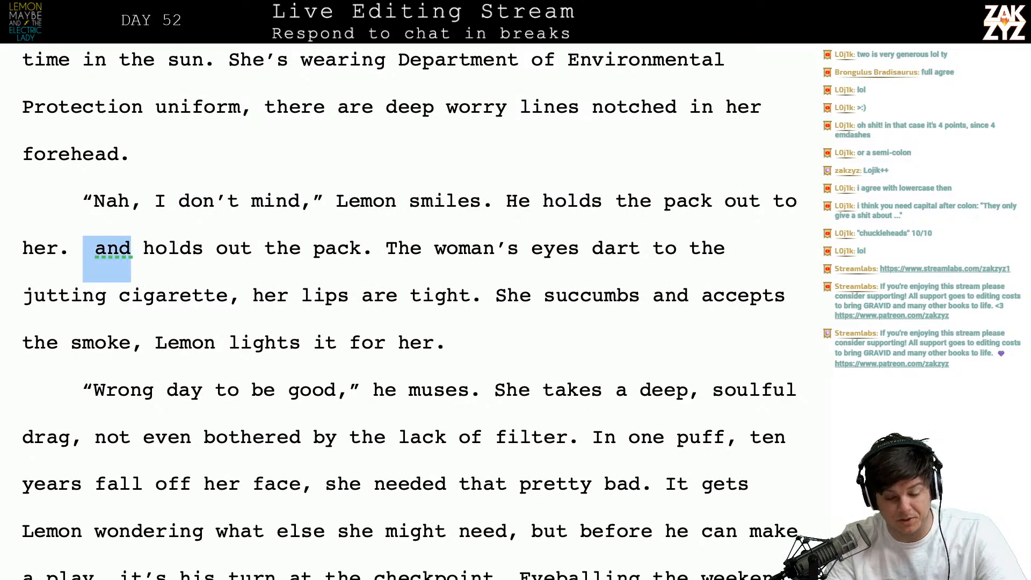
{"action": "key", "text": "shift+Right"}
{"action": "key", "text": "shift+Right"}
{"action": "key", "text": "shift+Right"}
{"action": "key", "text": "shift+Right"}
{"action": "key", "text": "shift+Right"}
{"action": "key", "text": "shift+Right"}
{"action": "key", "text": "shift+Right"}
{"action": "key", "text": "shift+Right"}
{"action": "key", "text": "shift+Right"}
{"action": "key", "text": "shift+Right"}
{"action": "key", "text": "shift+Right"}
{"action": "key", "text": "shift+Right"}
{"action": "key", "text": "shift+Right"}
{"action": "key", "text": "shift+Right"}
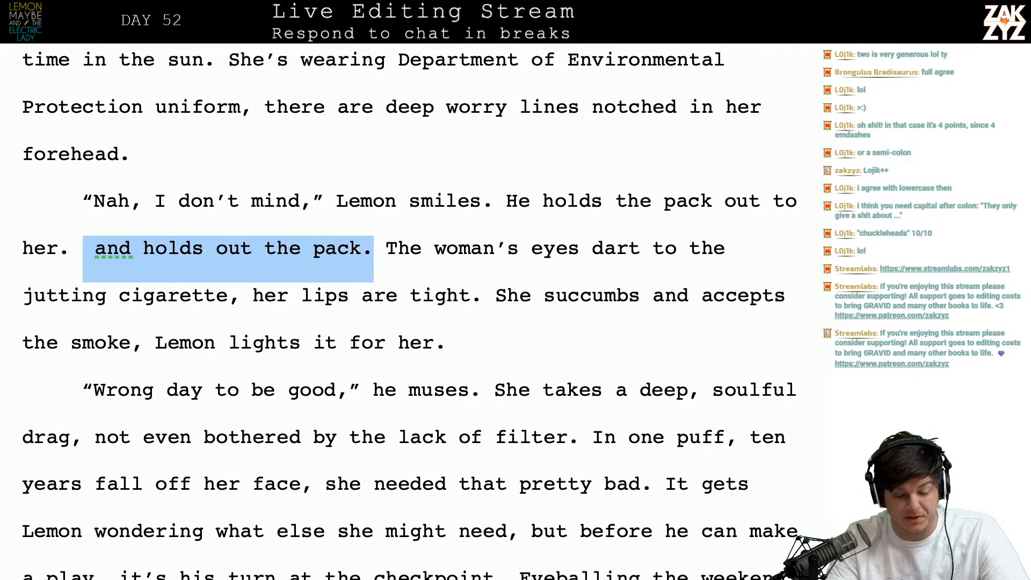
{"action": "key", "text": "BackSpace"}
- After "accepts the smoke," replace "Lemon lights it for her." with "Lemon gives her a light."
{"action": "scroll", "coordinate": [479, 180], "scroll_direction": "down", "scroll_amount": 2}
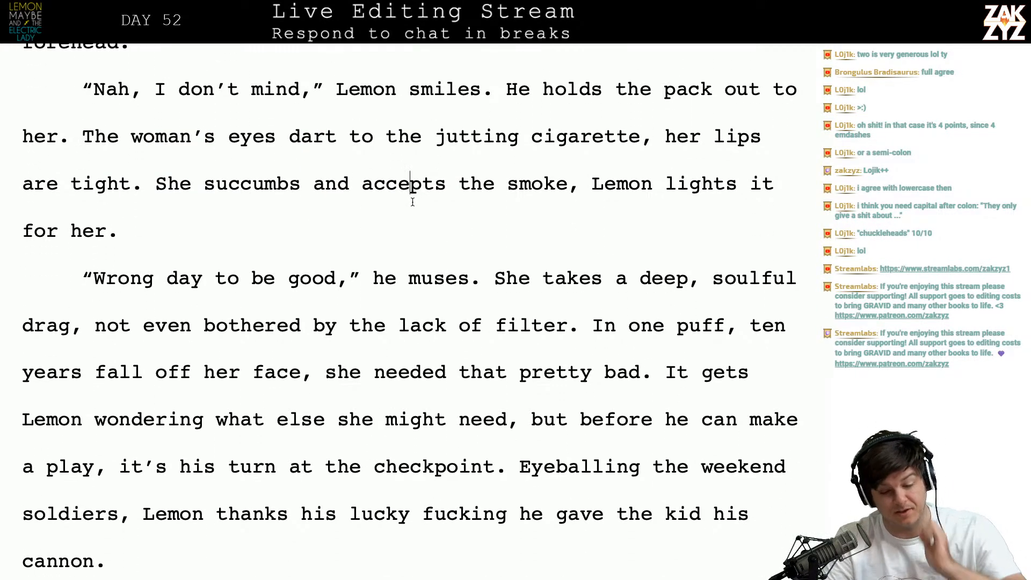
{"action": "key", "text": "Right"}
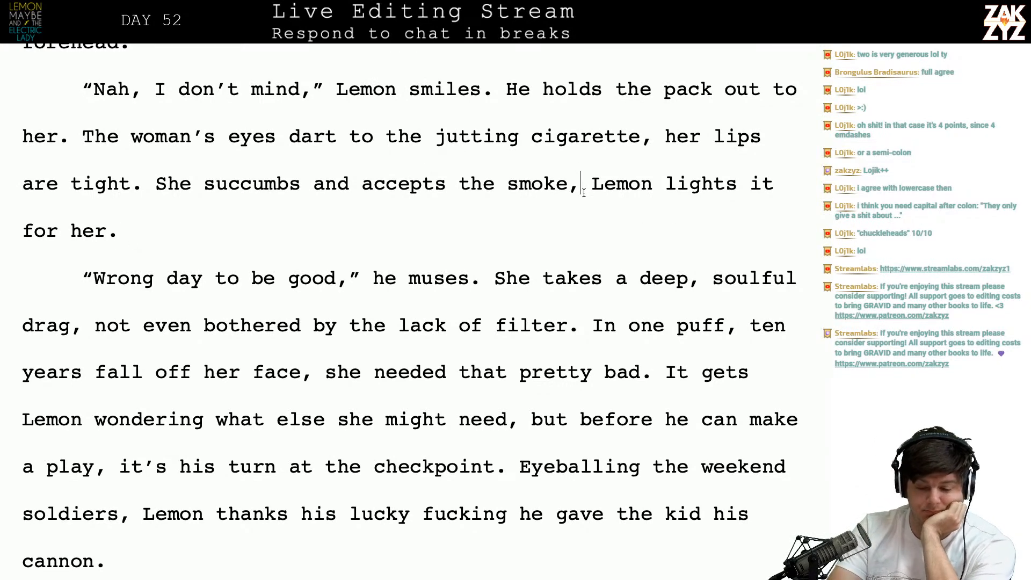
{"action": "key", "text": "BackSpace"}
{"action": "type", "text": ","}
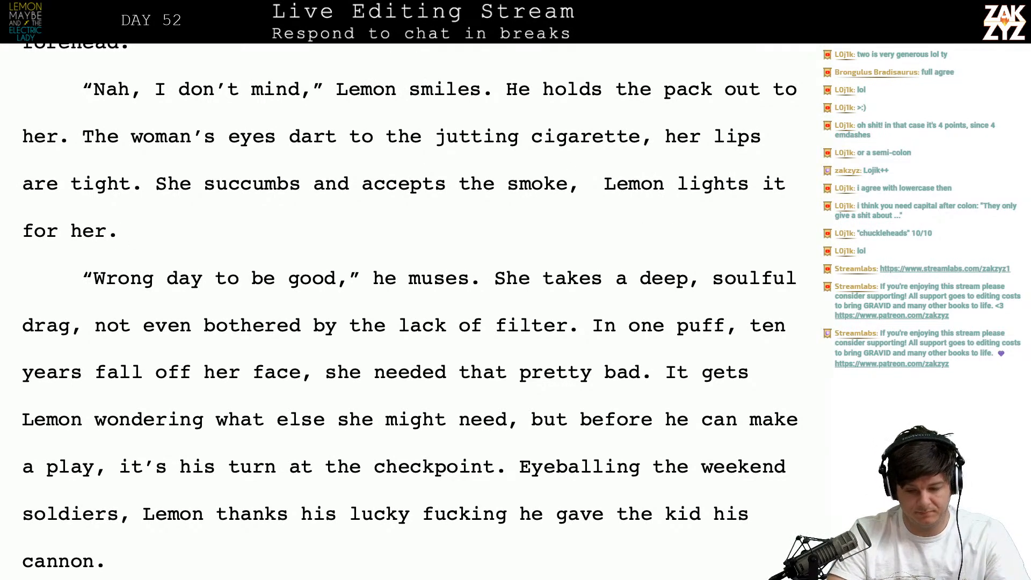
{"action": "type", "text": " Lemon gives her a li"}
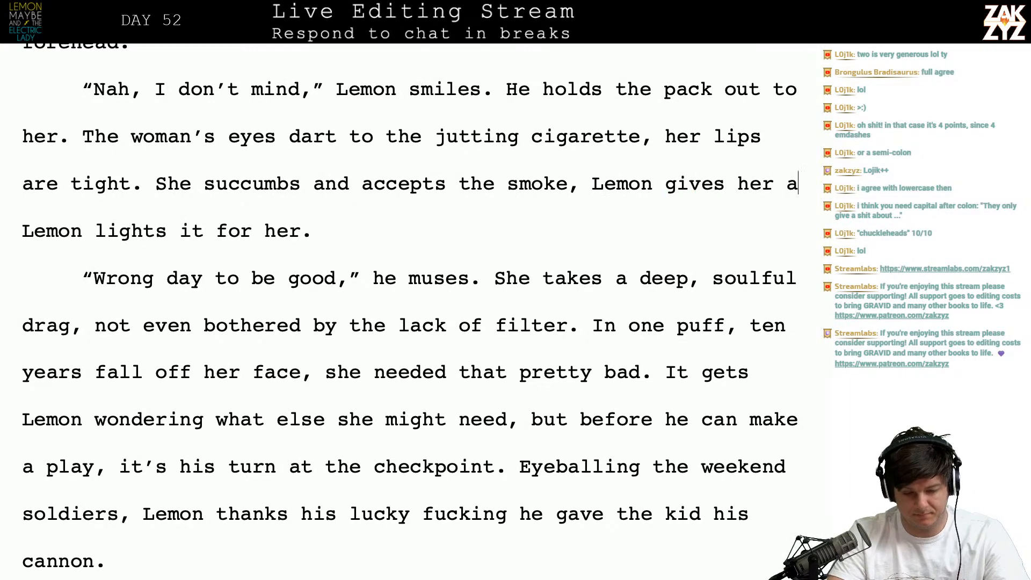
{"action": "type", "text": "ght."}
{"action": "key", "text": "shift+Right"}
{"action": "key", "text": "shift+Right"}
{"action": "key", "text": "shift+Right"}
{"action": "key", "text": "shift+Right"}
{"action": "key", "text": "shift+Right"}
{"action": "key", "text": "shift+Right"}
{"action": "key", "text": "shift+Right"}
{"action": "key", "text": "shift+Right"}
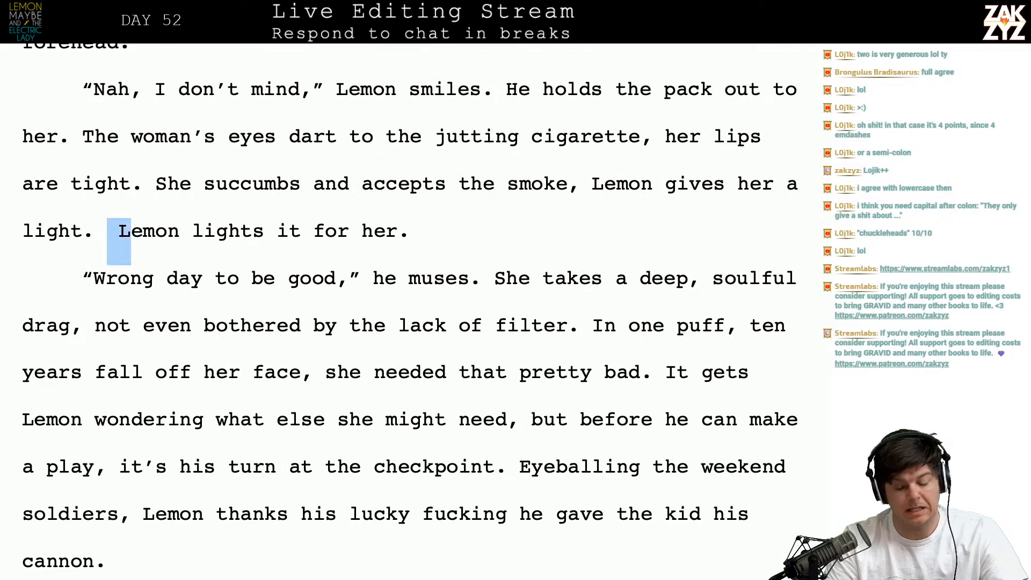
{"action": "key", "text": "shift+Right"}
{"action": "key", "text": "shift+Right"}
{"action": "key", "text": "shift+Right"}
{"action": "key", "text": "shift+Right"}
{"action": "key", "text": "shift+Right"}
{"action": "key", "text": "shift+Right"}
{"action": "key", "text": "shift+Right"}
{"action": "key", "text": "shift+Right"}
{"action": "key", "text": "shift+Right"}
{"action": "key", "text": "shift+Right"}
{"action": "key", "text": "shift+Right"}
{"action": "key", "text": "shift+Right"}
{"action": "key", "text": "shift+Right"}
{"action": "key", "text": "shift+Right"}
{"action": "key", "text": "shift+Right"}
{"action": "key", "text": "shift+Right"}
{"action": "key", "text": "shift+Right"}
{"action": "key", "text": "shift+Right"}
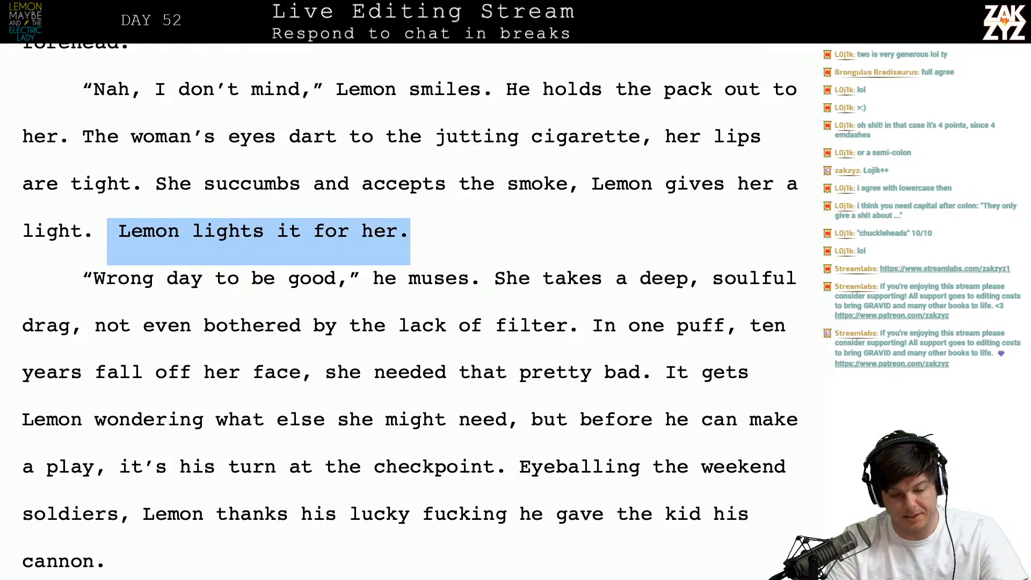
{"action": "key", "text": "shift+Left"}
{"action": "key", "text": "BackSpace"}
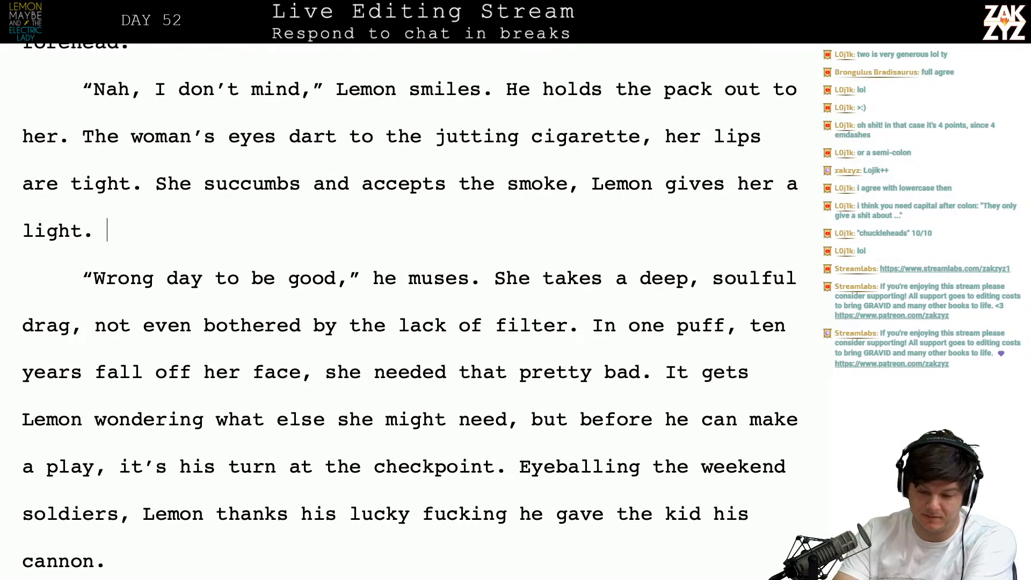
- Replace "She" with "The woman" before "takes a deep, soulful drag" in the "Wrong day to be good" paragraph
{"action": "scroll", "coordinate": [584, 190], "scroll_direction": "down", "scroll_amount": 2}
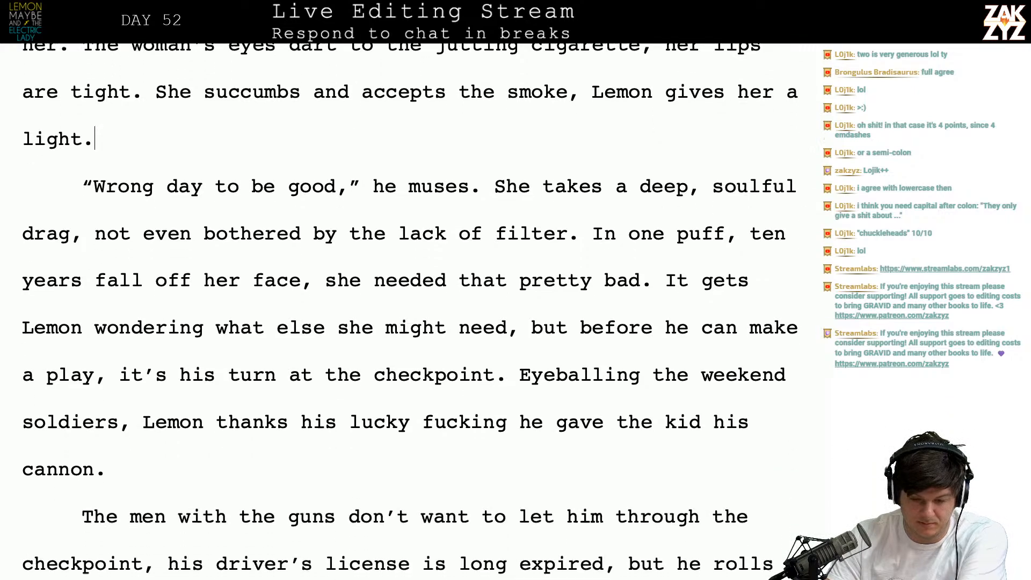
{"action": "left_click", "coordinate": [534, 141]}
{"action": "key", "text": "BackSpace"}
{"action": "key", "text": "BackSpace"}
{"action": "key", "text": "BackSpace"}
{"action": "type", "text": "The woman takes"}
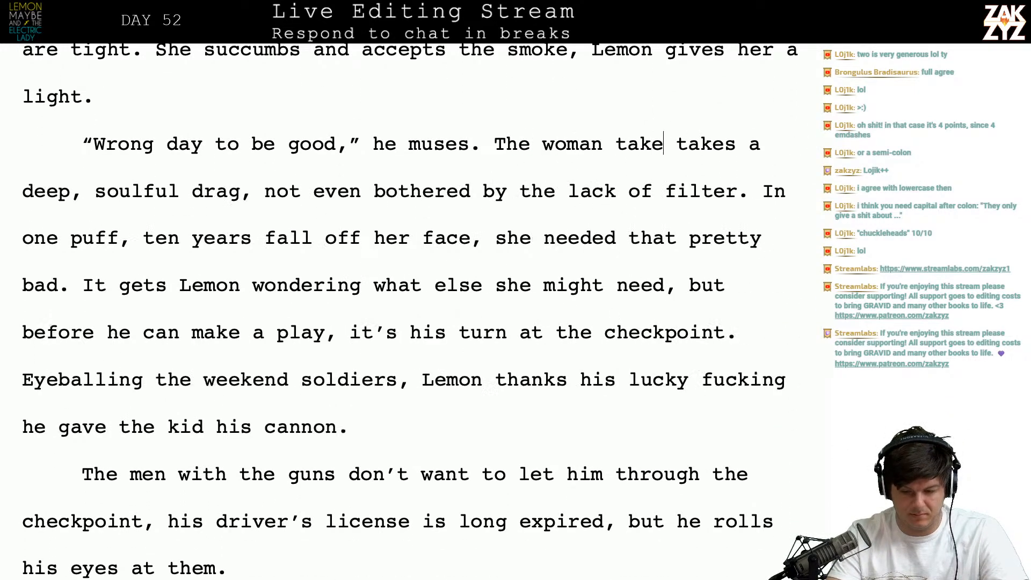
{"action": "key", "text": "BackSpace"}
{"action": "key", "text": "BackSpace"}
{"action": "key", "text": "BackSpace"}
{"action": "key", "text": "BackSpace"}
{"action": "key", "text": "BackSpace"}
{"action": "key", "text": "BackSpace"}
{"action": "key", "text": "BackSpace"}
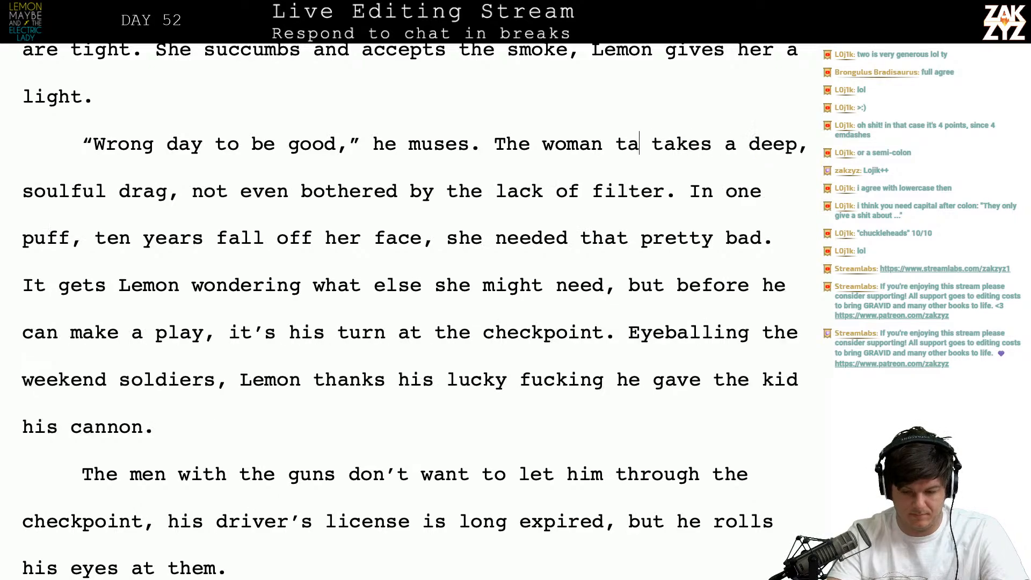
- In the older woman's description, insert "the name Rhonda is embroidered in cursive" after "Department of Environmental Protection uniform,"
{"action": "key", "text": "Up"}
{"action": "key", "text": "Up"}
{"action": "key", "text": "Up"}
{"action": "key", "text": "Up"}
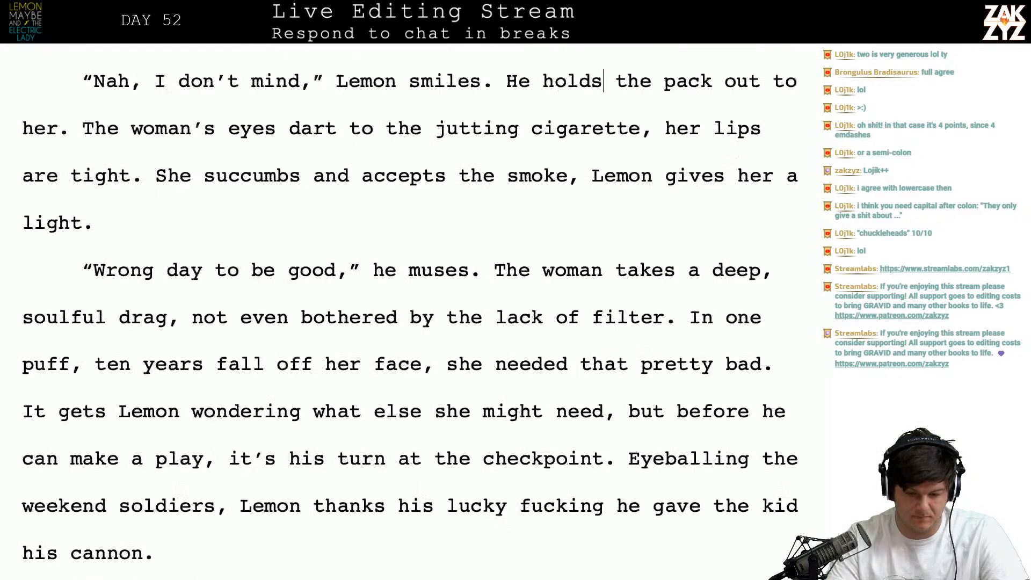
{"action": "scroll", "coordinate": [412, 311], "scroll_direction": "up", "scroll_amount": 7}
{"action": "scroll", "coordinate": [413, 312], "scroll_direction": "down", "scroll_amount": 2}
{"action": "scroll", "coordinate": [407, 230], "scroll_direction": "down", "scroll_amount": 1}
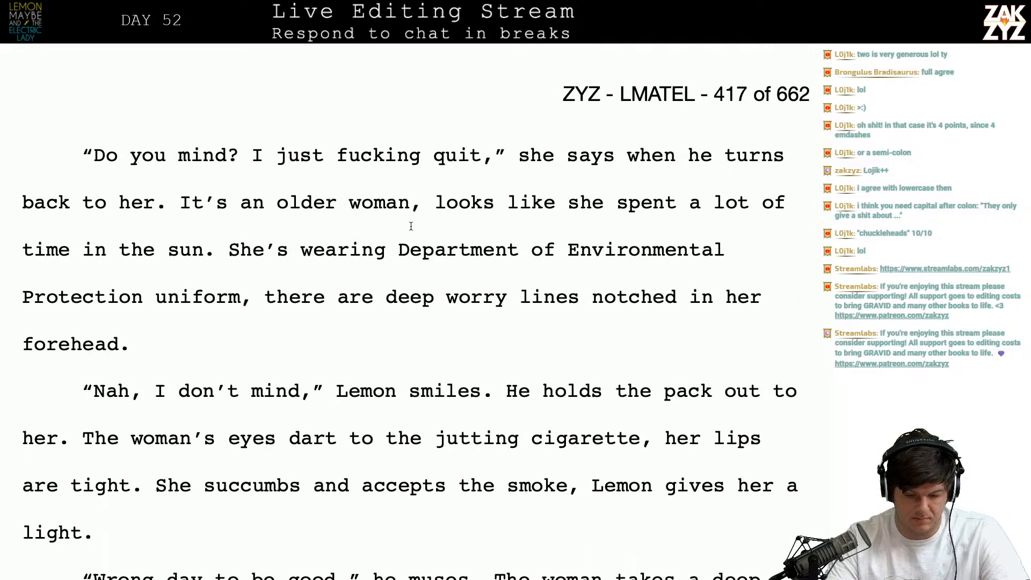
{"action": "left_click", "coordinate": [248, 299]}
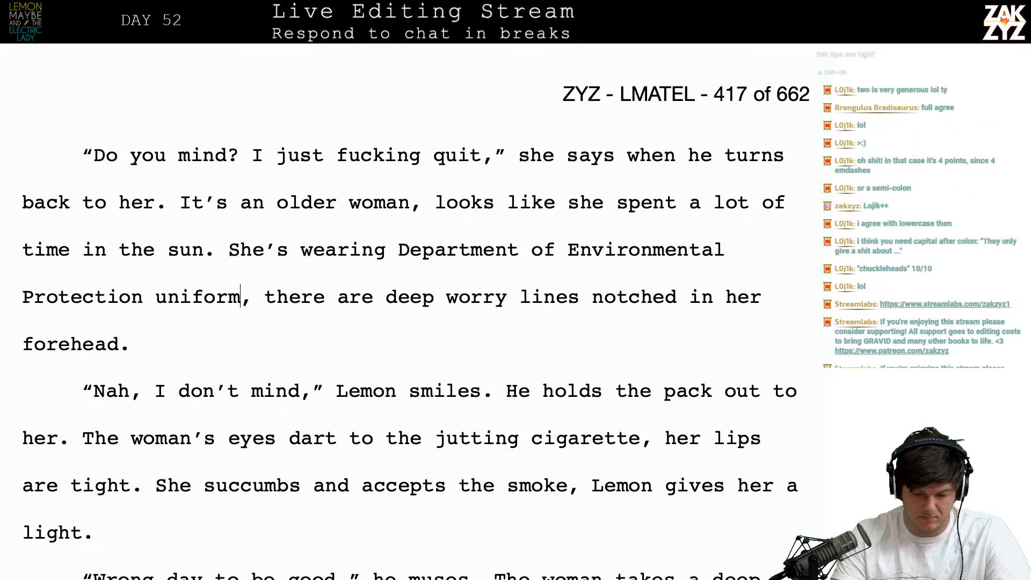
{"action": "type", "text": "the name Rh"}
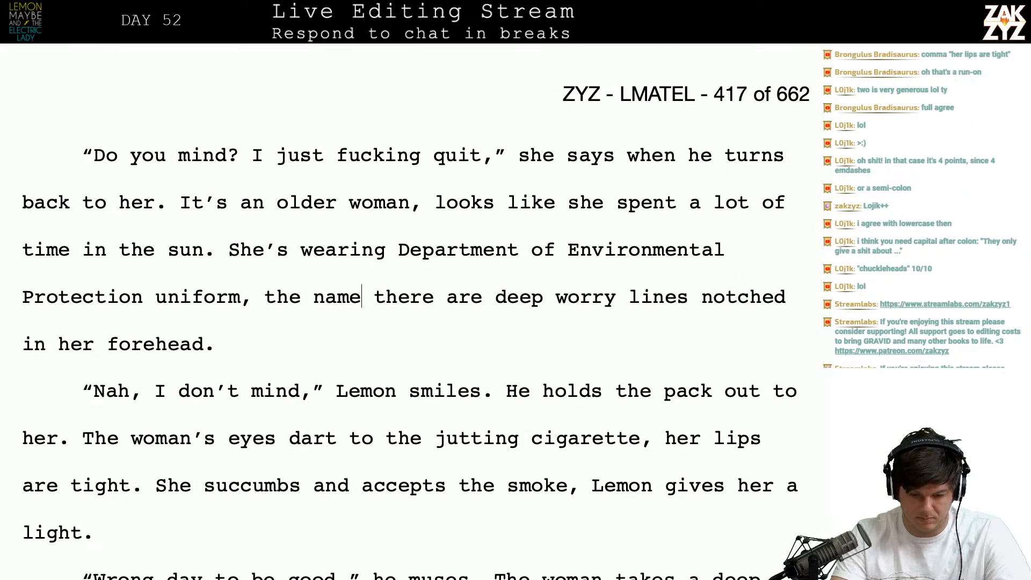
{"action": "type", "text": "onda is emb"}
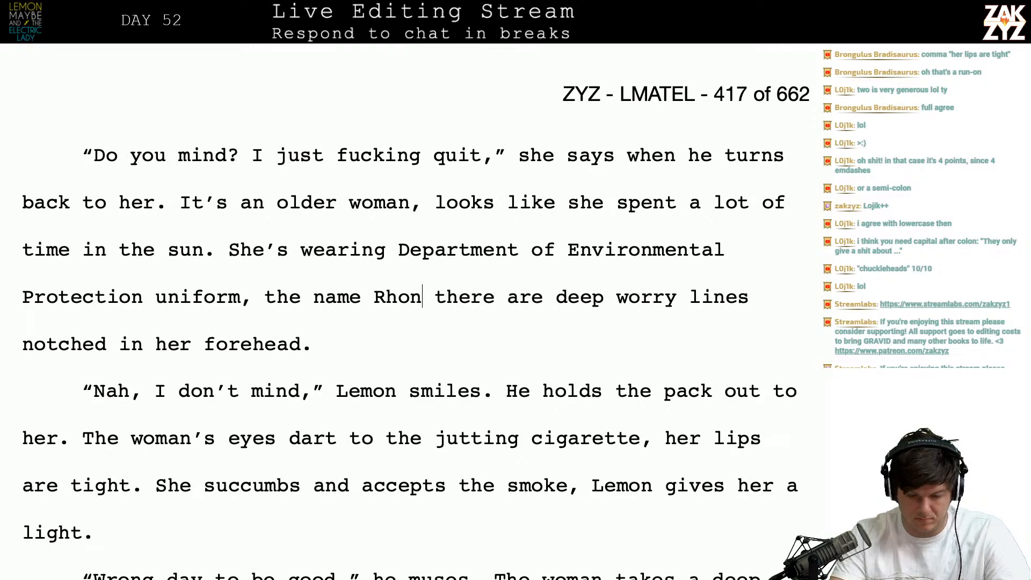
{"action": "type", "text": "roidered in cu"}
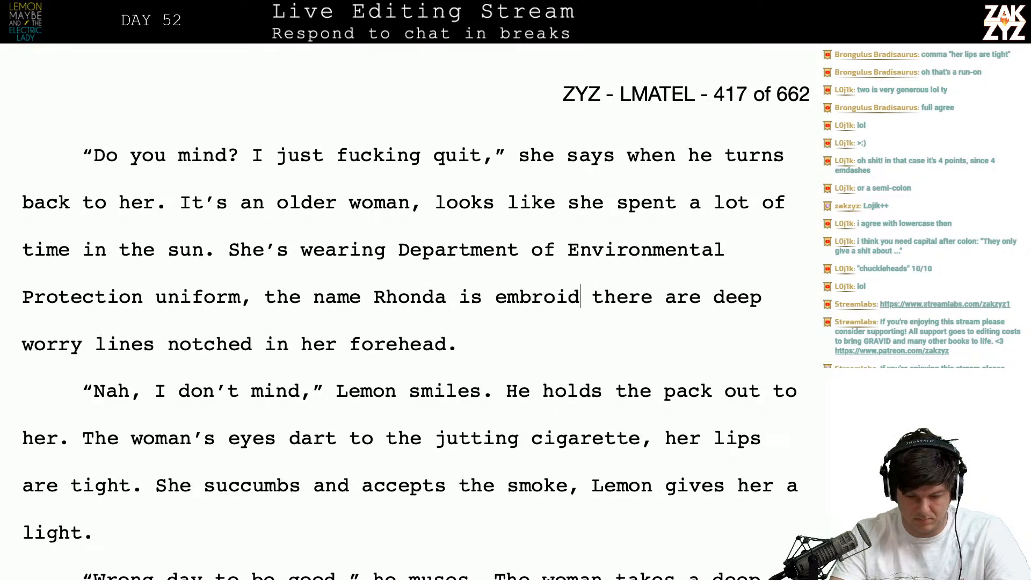
{"action": "type", "text": "rsive."}
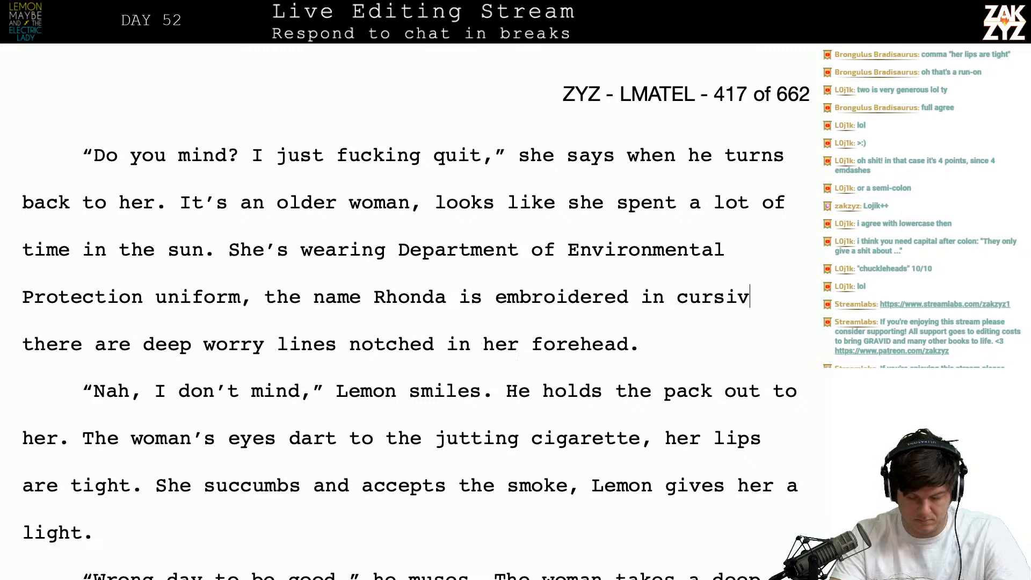
- Finish the embroidered-name clause with "over the left breast pocket." after trying wordings such as "on the breast" and "over the right"
{"action": "key", "text": "BackSpace"}
{"action": "key", "text": "BackSpace"}
{"action": "type", "text": "on the breas"}
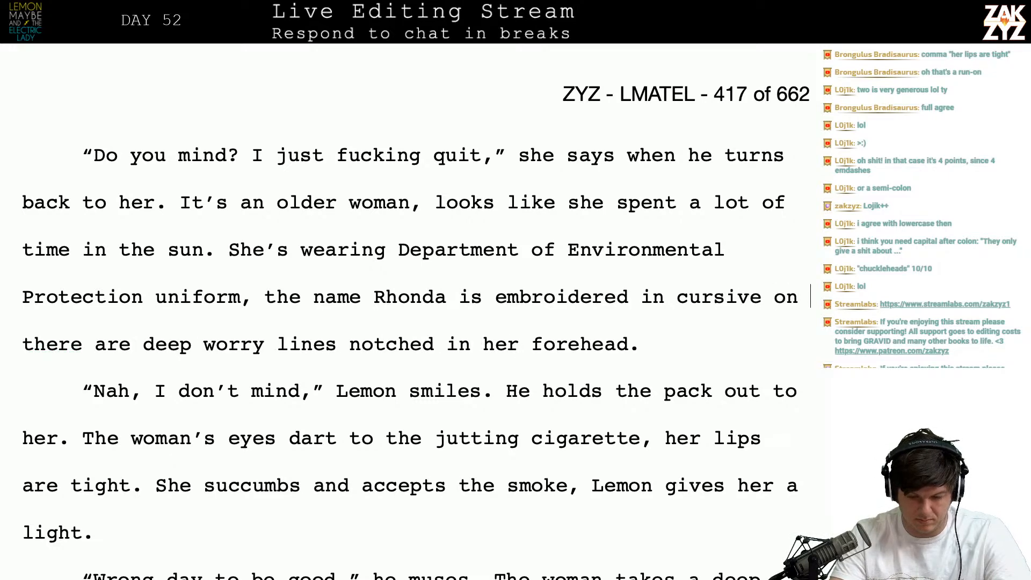
{"action": "type", "text": "t p"}
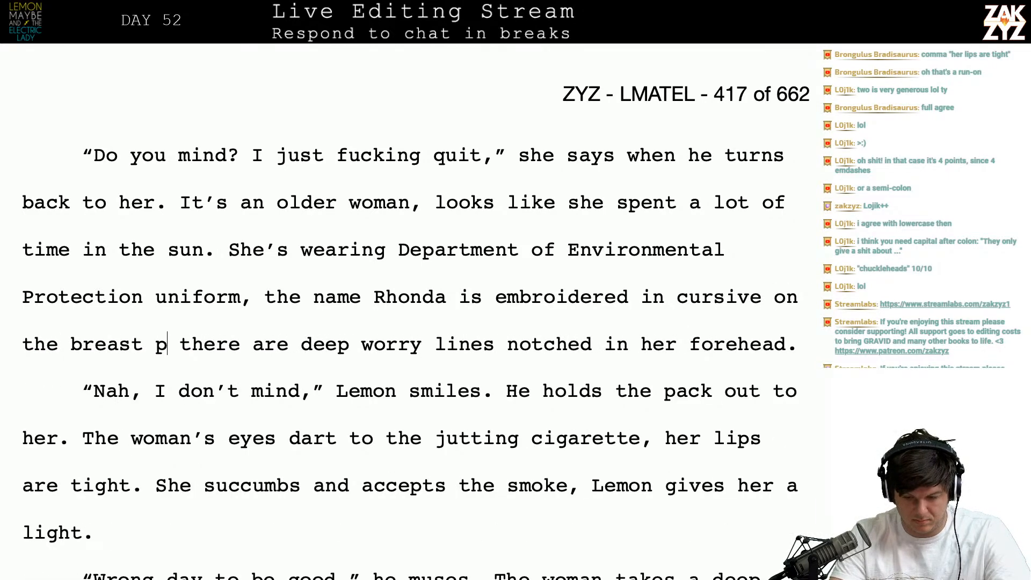
{"action": "key", "text": "BackSpace"}
{"action": "key", "text": "BackSpace"}
{"action": "key", "text": "BackSpace"}
{"action": "key", "text": "BackSpace"}
{"action": "key", "text": "BackSpace"}
{"action": "key", "text": "BackSpace"}
{"action": "key", "text": "BackSpace"}
{"action": "key", "text": "BackSpace"}
{"action": "key", "text": "BackSpace"}
{"action": "key", "text": "BackSpace"}
{"action": "key", "text": "BackSpace"}
{"action": "key", "text": "BackSpace"}
{"action": "key", "text": "BackSpace"}
{"action": "key", "text": "BackSpace"}
{"action": "type", "text": "v"}
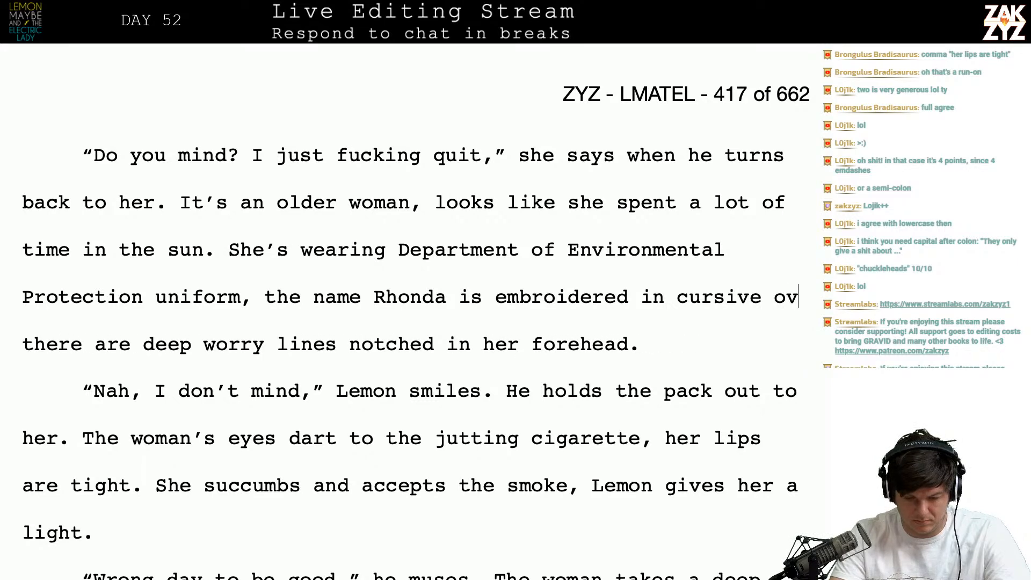
{"action": "type", "text": "er the right bres there are deep worry lines notched in her"}
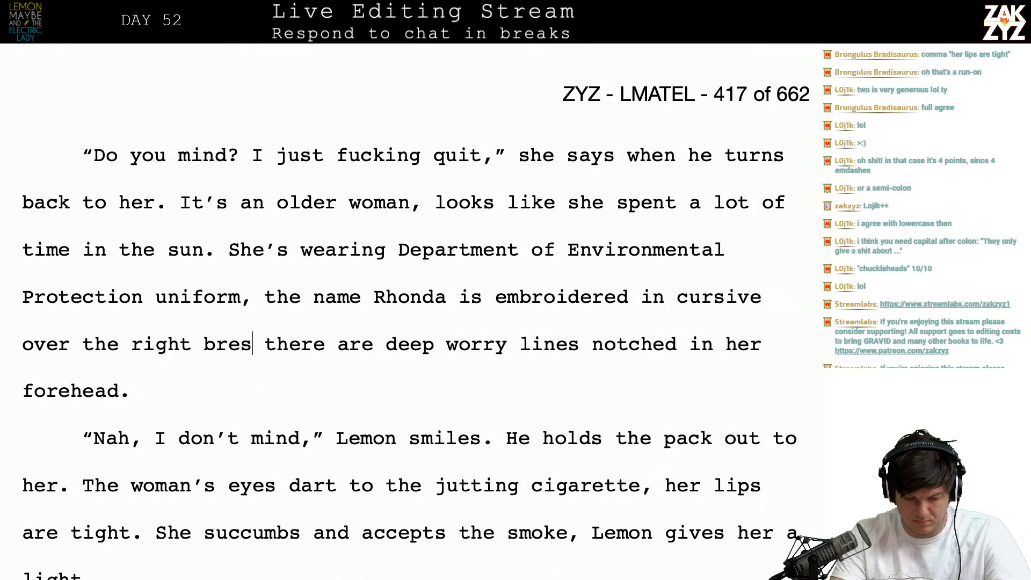
{"action": "key", "text": "BackSpace"}
{"action": "key", "text": "BackSpace"}
{"action": "key", "text": "BackSpace"}
{"action": "key", "text": "BackSpace"}
{"action": "key", "text": "BackSpace"}
{"action": "key", "text": "BackSpace"}
{"action": "key", "text": "BackSpace"}
{"action": "key", "text": "BackSpace"}
{"action": "key", "text": "BackSpace"}
{"action": "key", "text": "BackSpace"}
{"action": "type", "text": "l"}
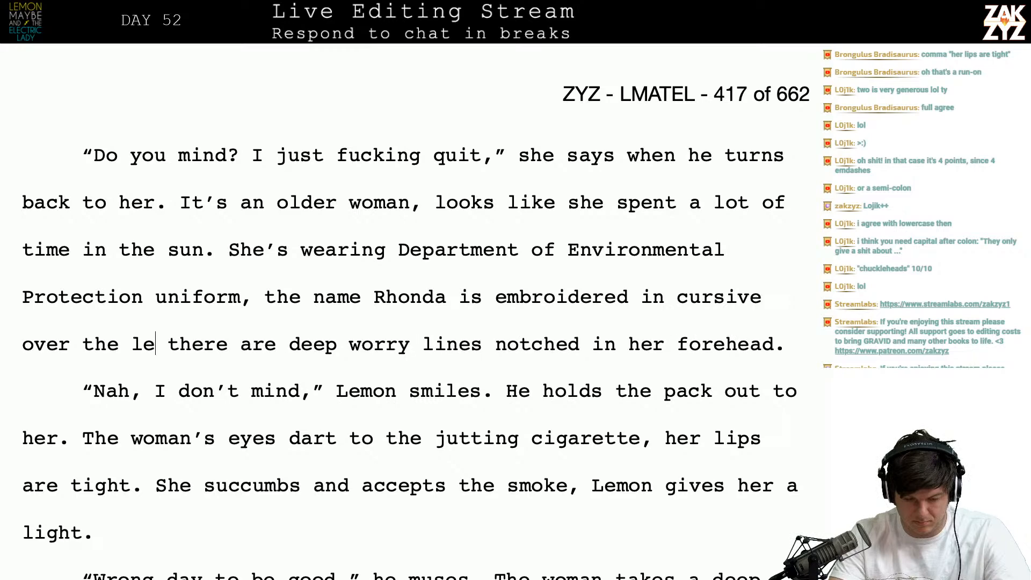
{"action": "type", "text": "eft breast poc"}
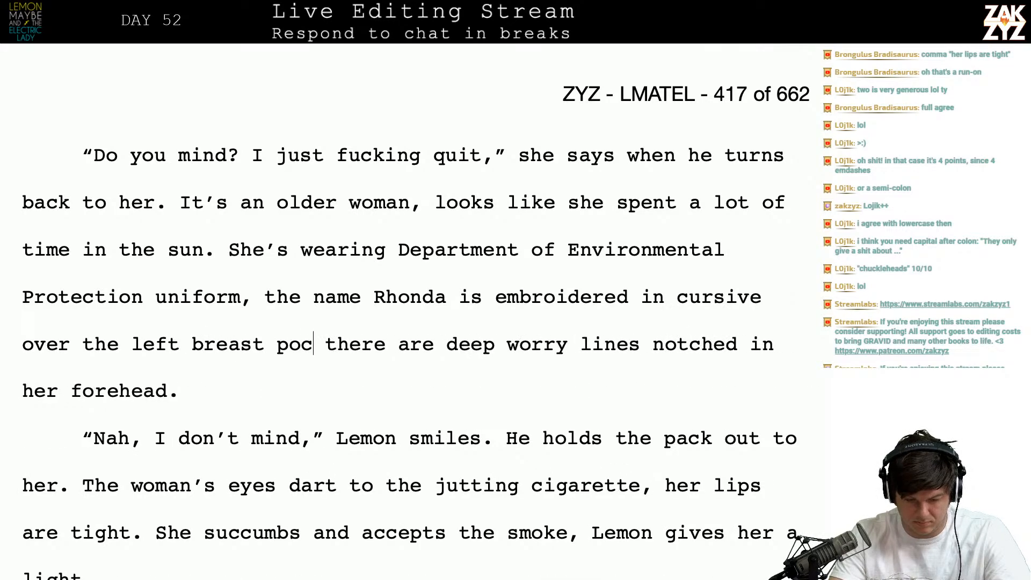
{"action": "type", "text": "ket. S"}
{"action": "key", "text": "BackSpace"}
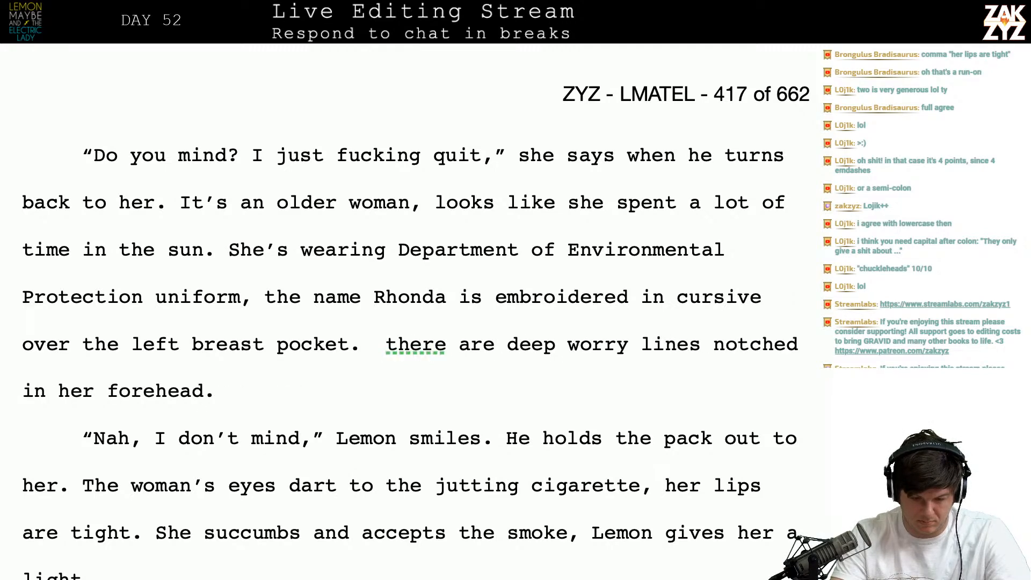
- Replace "there are deep worry lines notched in her forehead." with the sentence "Her forehead is creased with deep worry-lines."
{"action": "type", "text": "Her forehead"}
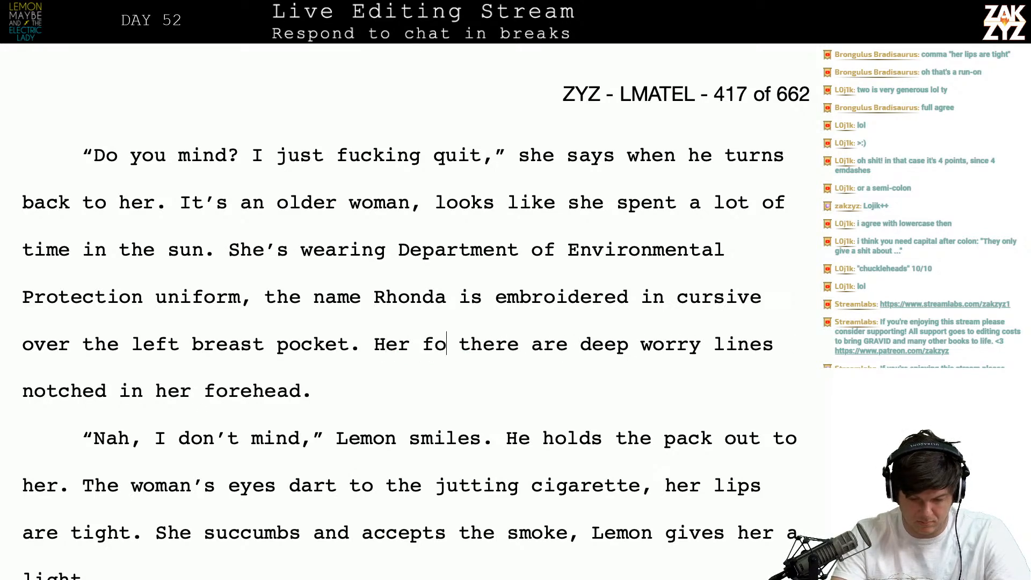
{"action": "type", "text": " is creased with d"}
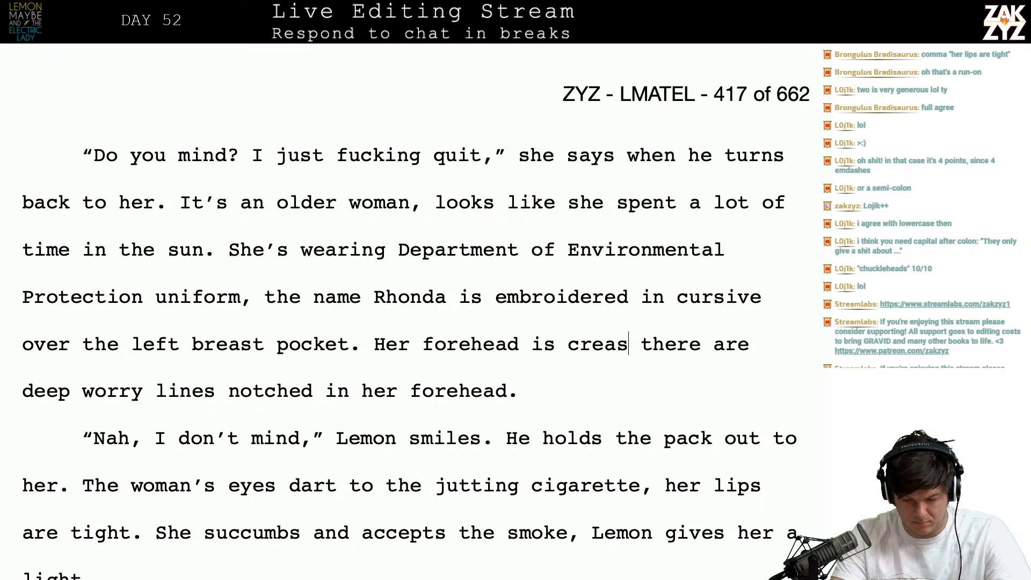
{"action": "type", "text": "eep worry-l"}
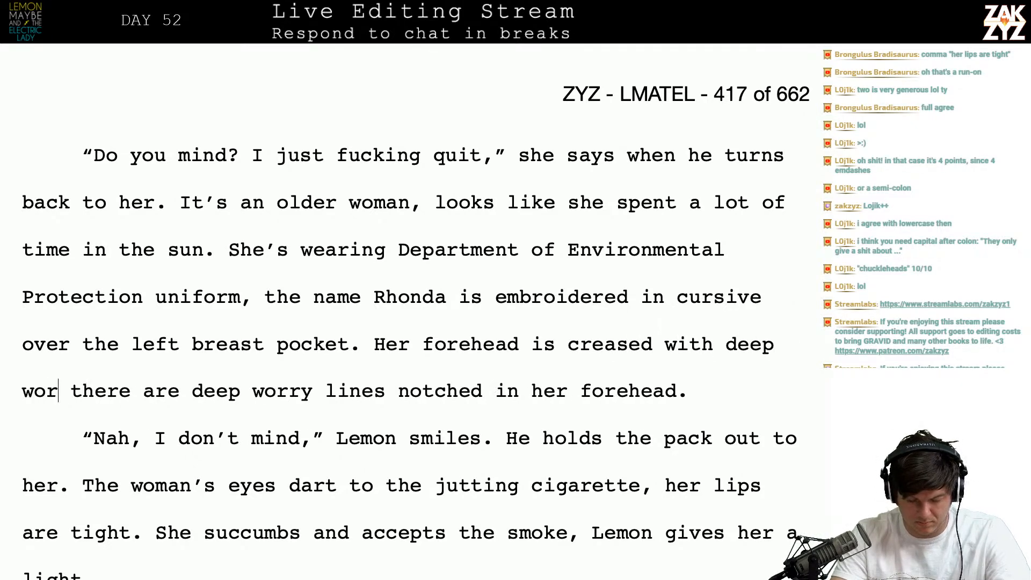
{"action": "type", "text": "ines."}
{"action": "key", "text": "ctrl+shift+Down"}
{"action": "key", "text": "BackSpace"}
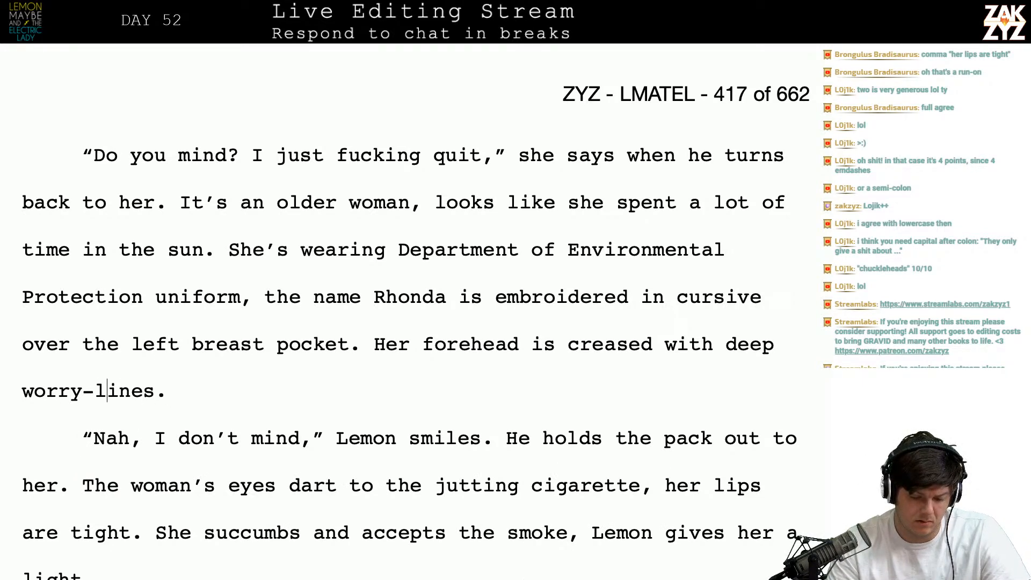
- Switch to the web browser, search for "is worry lines hyphenated" and look through the results for the usual spelling
{"action": "key", "text": "super+Tab"}
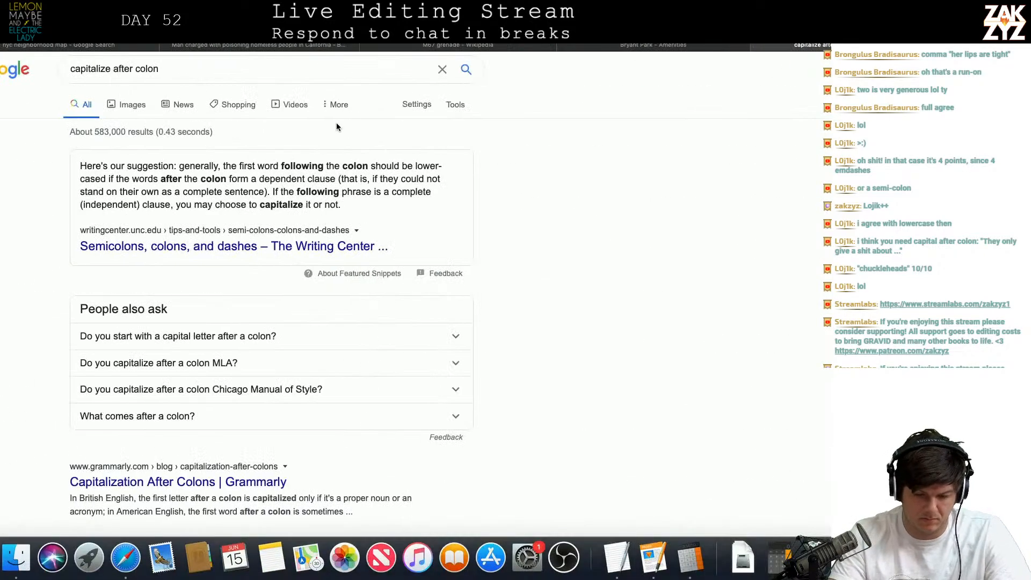
{"action": "key", "text": "super+l"}
{"action": "type", "text": "is worry lin"}
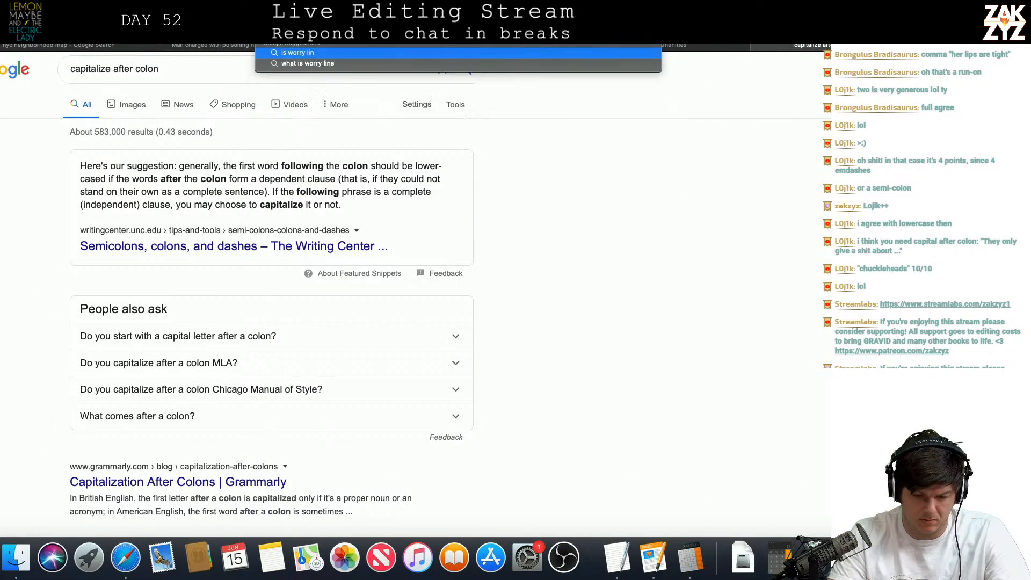
{"action": "type", "text": "es hyphenated"}
{"action": "key", "text": "Return"}
{"action": "key", "text": "Return"}
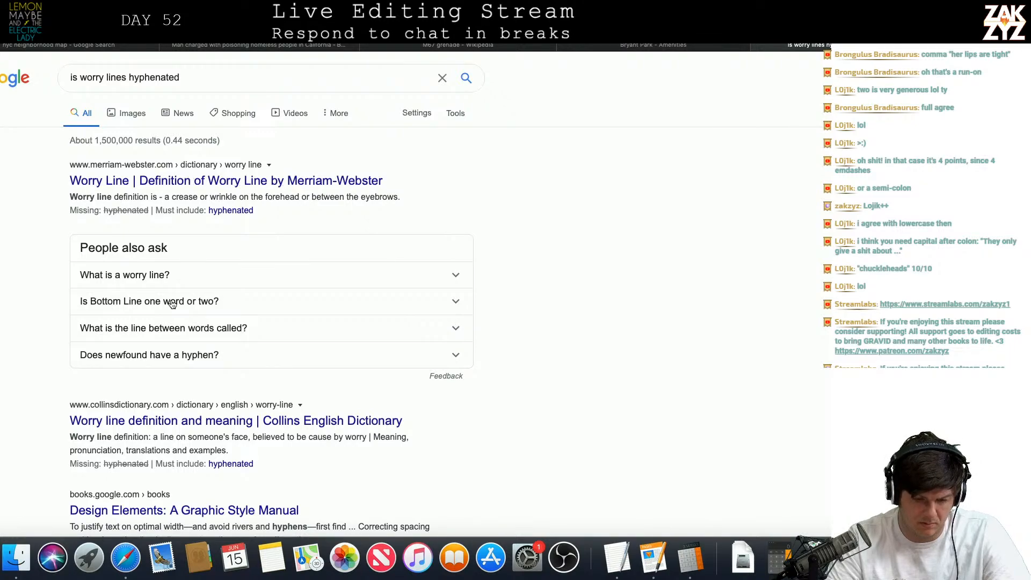
{"action": "scroll", "coordinate": [177, 236], "scroll_direction": "down", "scroll_amount": 5}
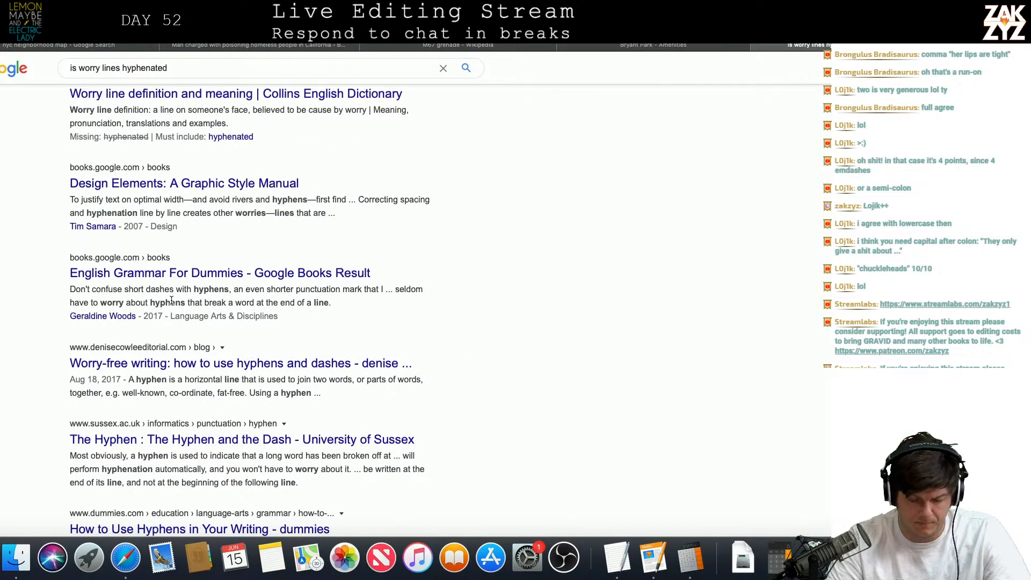
- Return to the manuscript and change "worry-lines" to "worry lines" at the end of the woman's description
{"action": "key", "text": "super+Tab"}
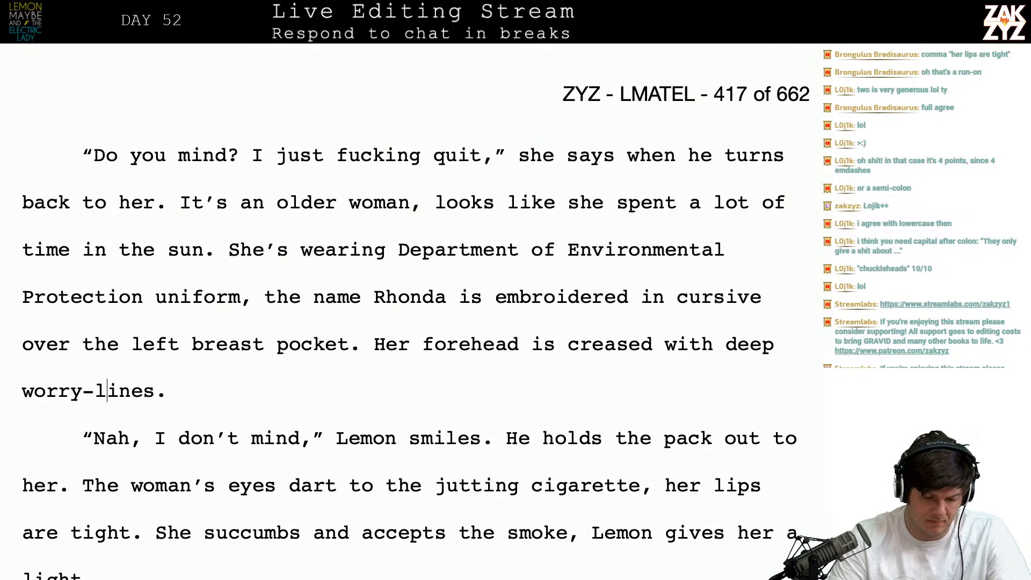
{"action": "key", "text": "Left"}
{"action": "key", "text": "BackSpace"}
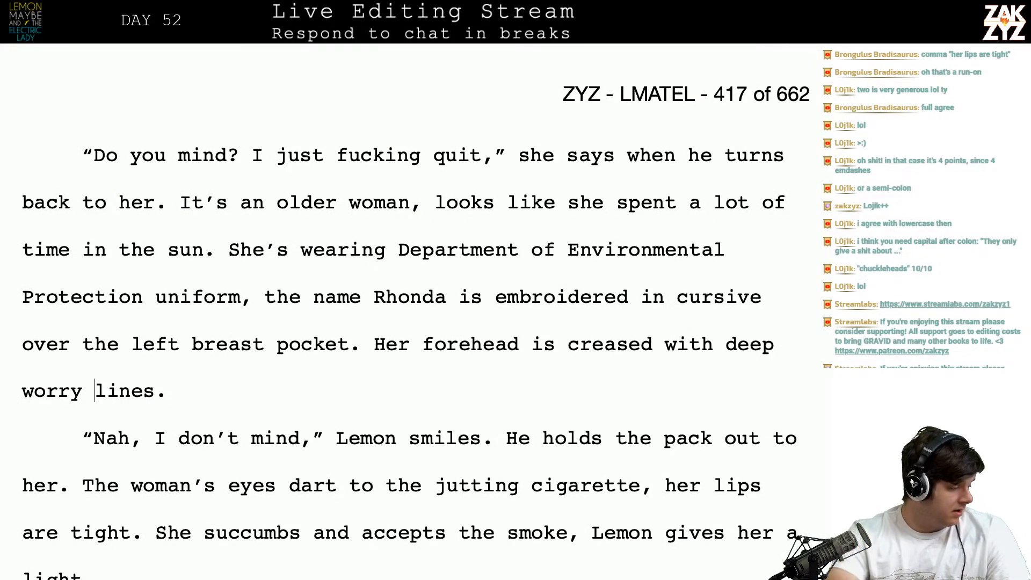
{"action": "scroll", "coordinate": [412, 332], "scroll_direction": "up", "scroll_amount": 3}
{"action": "scroll", "coordinate": [412, 333], "scroll_direction": "up", "scroll_amount": 1}
{"action": "scroll", "coordinate": [412, 333], "scroll_direction": "down", "scroll_amount": 1}
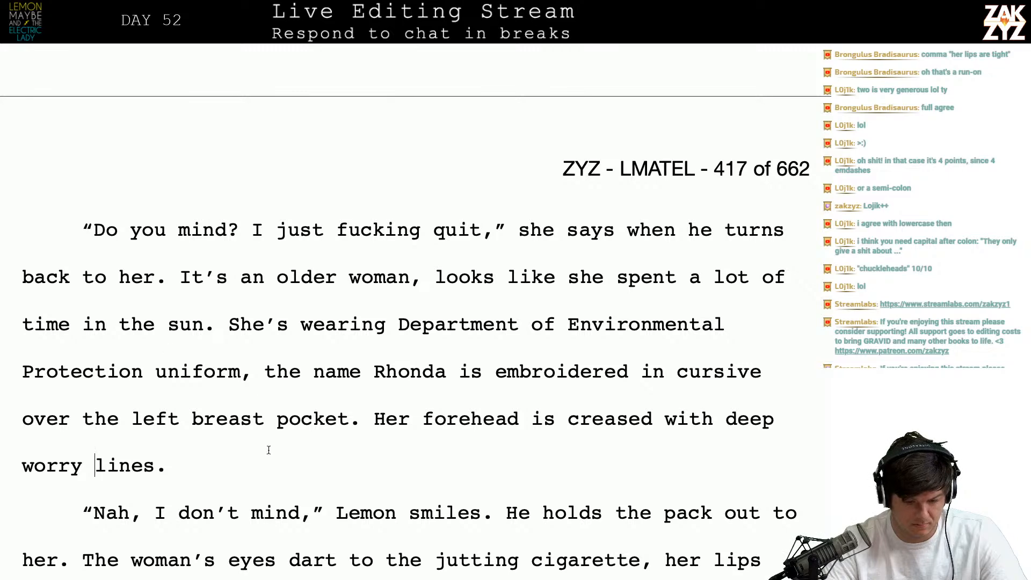
- Try "tighten." after "her lips" in the sentence about the woman's eyes darting to the cigarette, and remove it again
{"action": "scroll", "coordinate": [371, 348], "scroll_direction": "down", "scroll_amount": 1}
{"action": "scroll", "coordinate": [372, 348], "scroll_direction": "up", "scroll_amount": 3}
{"action": "scroll", "coordinate": [372, 347], "scroll_direction": "down", "scroll_amount": 4}
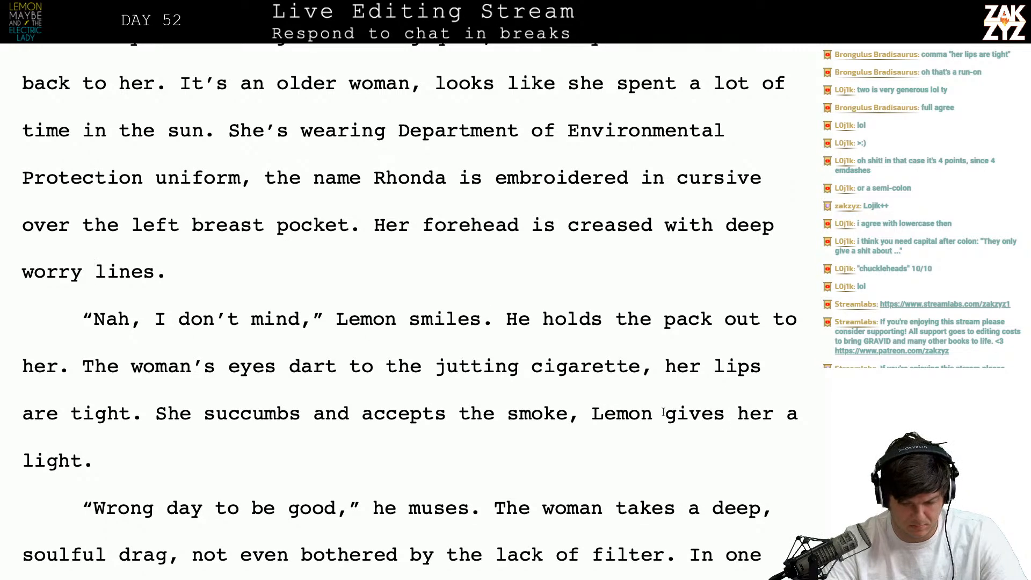
{"action": "left_click", "coordinate": [655, 392]}
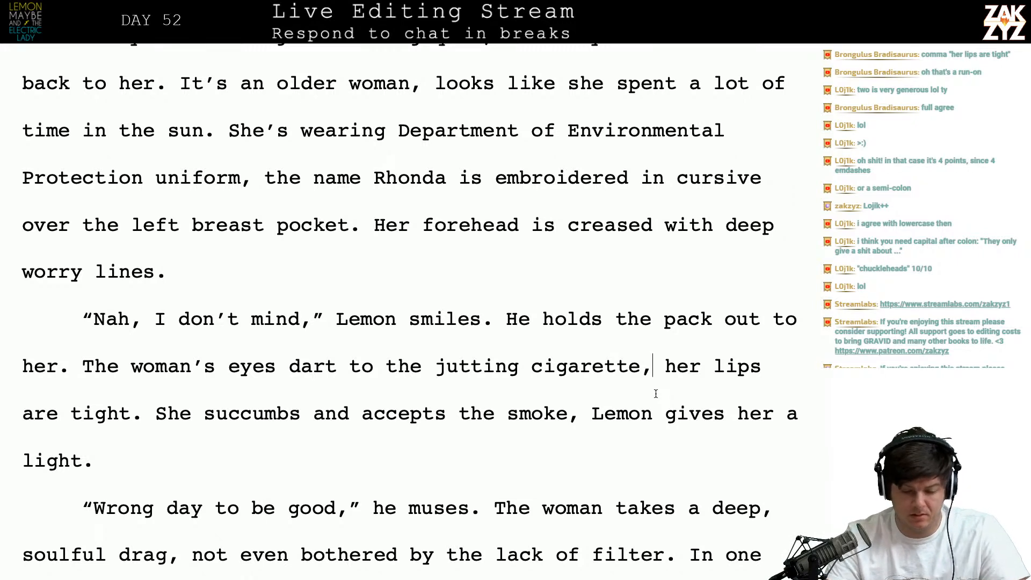
{"action": "key", "text": "Right"}
{"action": "key", "text": "Right"}
{"action": "key", "text": "Right"}
{"action": "key", "text": "Right"}
{"action": "key", "text": "Right"}
{"action": "key", "text": "Right"}
{"action": "key", "text": "Right"}
{"action": "key", "text": "Right"}
{"action": "key", "text": "Right"}
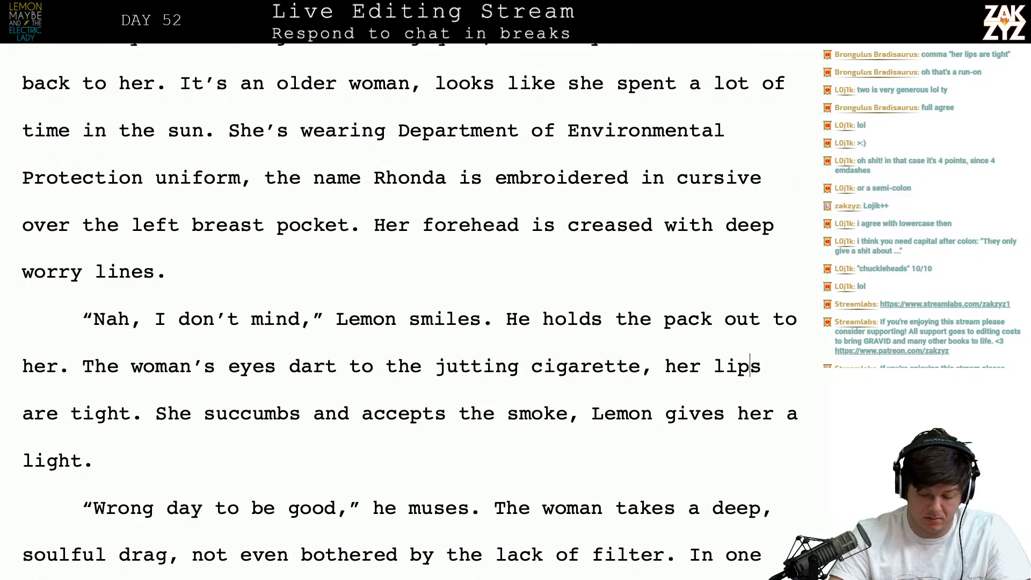
{"action": "type", "text": "tighten."}
{"action": "key", "text": "shift+Right"}
{"action": "key", "text": "Left"}
{"action": "key", "text": "Left"}
{"action": "key", "text": "Left"}
{"action": "key", "text": "Left"}
{"action": "key", "text": "Left"}
{"action": "key", "text": "Left"}
{"action": "key", "text": "Left"}
{"action": "key", "text": "Left"}
{"action": "key", "text": "Left"}
{"action": "key", "text": "Right"}
{"action": "key", "text": "Right"}
{"action": "key", "text": "Right"}
{"action": "key", "text": "Right"}
{"action": "key", "text": "Right"}
{"action": "key", "text": "Right"}
{"action": "key", "text": "Right"}
{"action": "key", "text": "Right"}
{"action": "key", "text": "Left"}
{"action": "key", "text": "BackSpace"}
{"action": "key", "text": "BackSpace"}
{"action": "key", "text": "BackSpace"}
{"action": "key", "text": "BackSpace"}
{"action": "key", "text": "BackSpace"}
{"action": "key", "text": "BackSpace"}
{"action": "key", "text": "BackSpace"}
{"action": "key", "text": "BackSpace"}
{"action": "key", "text": "BackSpace"}
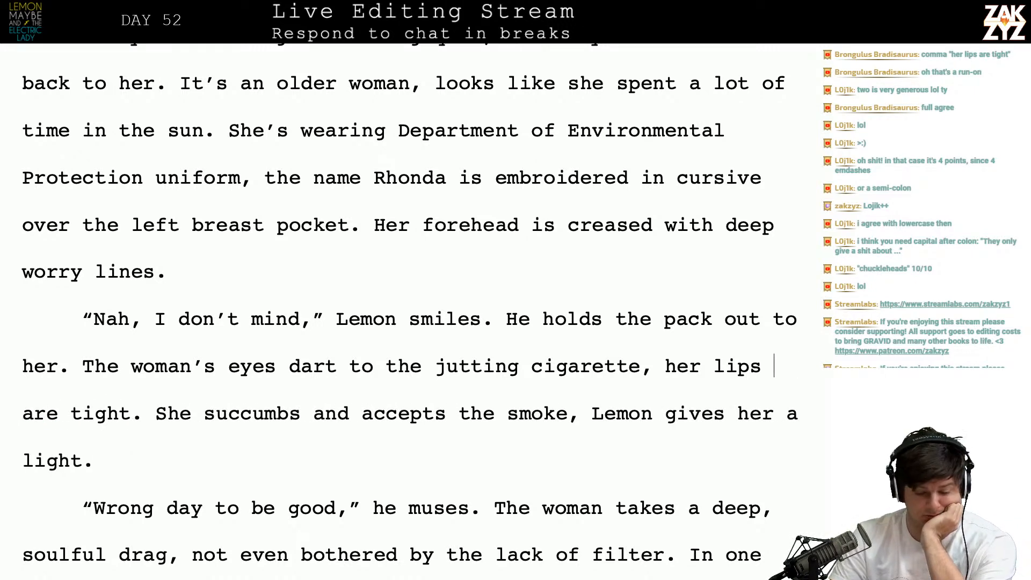
{"action": "key", "text": "Right"}
{"action": "key", "text": "Right"}
{"action": "key", "text": "Right"}
{"action": "key", "text": "Right"}
{"action": "key", "text": "Right"}
{"action": "key", "text": "Right"}
{"action": "key", "text": "Right"}
{"action": "key", "text": "Right"}
{"action": "key", "text": "Right"}
{"action": "key", "text": "Right"}
{"action": "key", "text": "Right"}
{"action": "key", "text": "Right"}
{"action": "key", "text": "Right"}
{"action": "key", "text": "Right"}
{"action": "key", "text": "Right"}
{"action": "key", "text": "Right"}
{"action": "key", "text": "Right"}
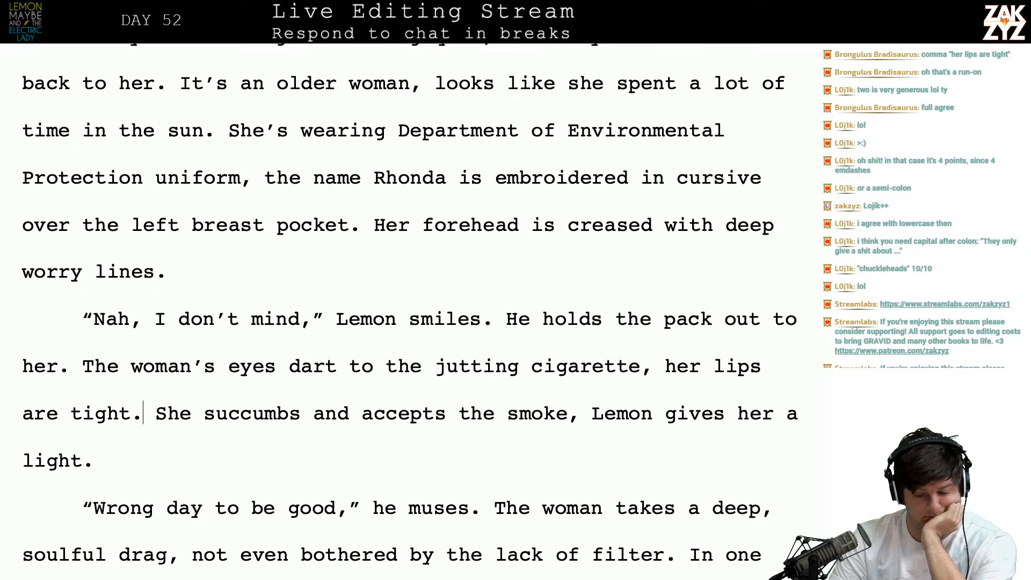
{"action": "key", "text": "Right"}
{"action": "key", "text": "Right"}
{"action": "key", "text": "Right"}
{"action": "key", "text": "Right"}
{"action": "key", "text": "Right"}
{"action": "key", "text": "Right"}
{"action": "key", "text": "Right"}
{"action": "key", "text": "Right"}
{"action": "key", "text": "Down"}
{"action": "key", "text": "Up"}
{"action": "key", "text": "Up"}
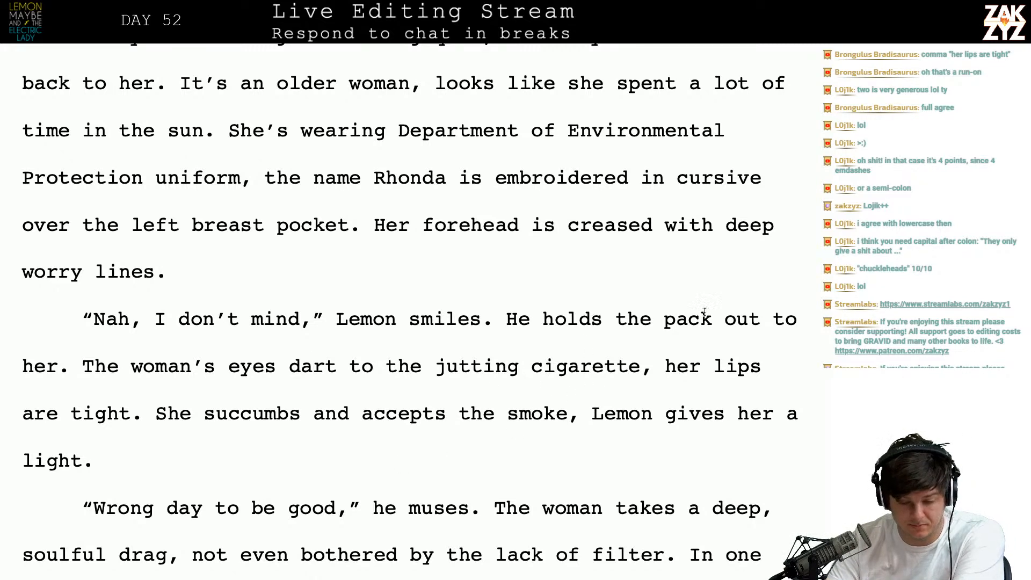
- Write "toward her." after "He holds the pack out" and break the remaining text off into a new paragraph
{"action": "left_click", "coordinate": [736, 321]}
{"action": "key", "text": "Right"}
{"action": "key", "text": "Right"}
{"action": "key", "text": "Right"}
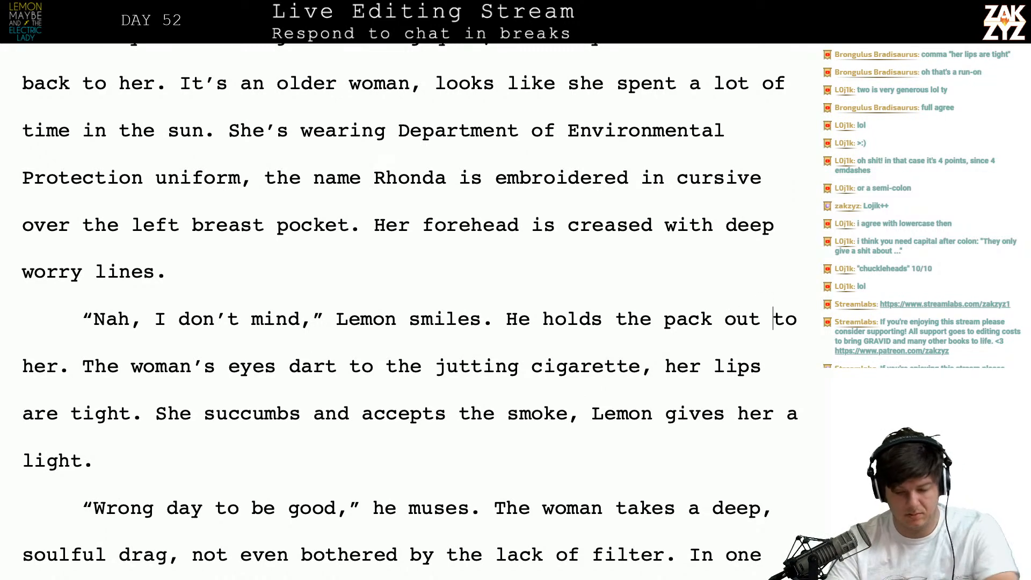
{"action": "type", "text": "tow"}
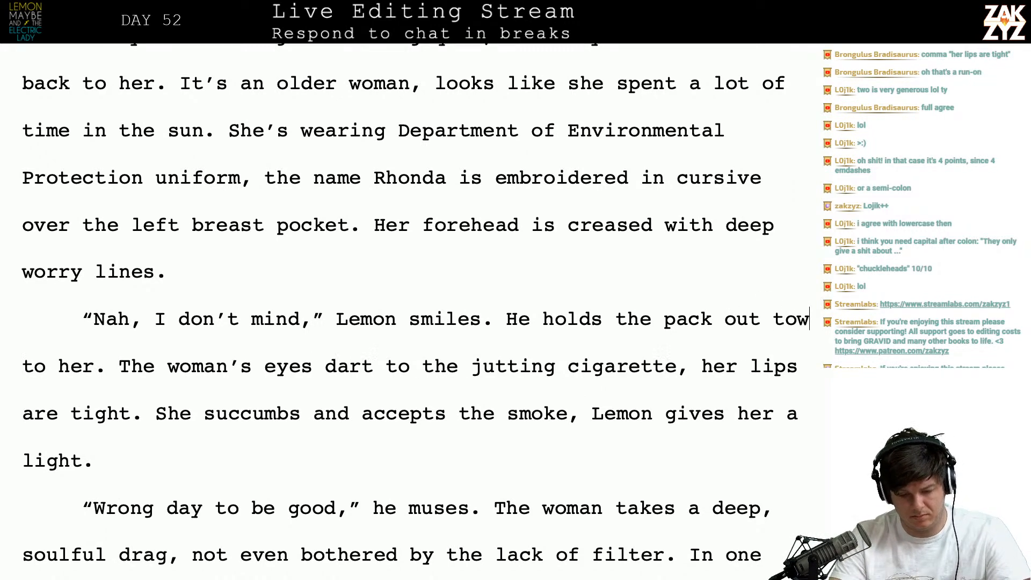
{"action": "type", "text": "ard  her."}
{"action": "key", "text": "Return"}
{"action": "key", "text": "Return"}
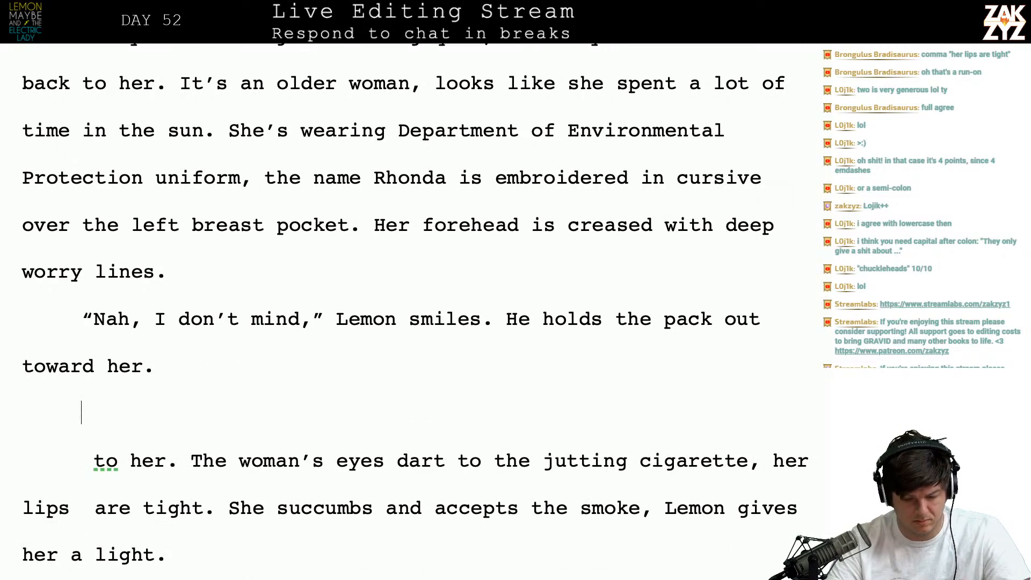
{"action": "left_click", "coordinate": [759, 423]}
{"action": "key", "text": "BackSpace"}
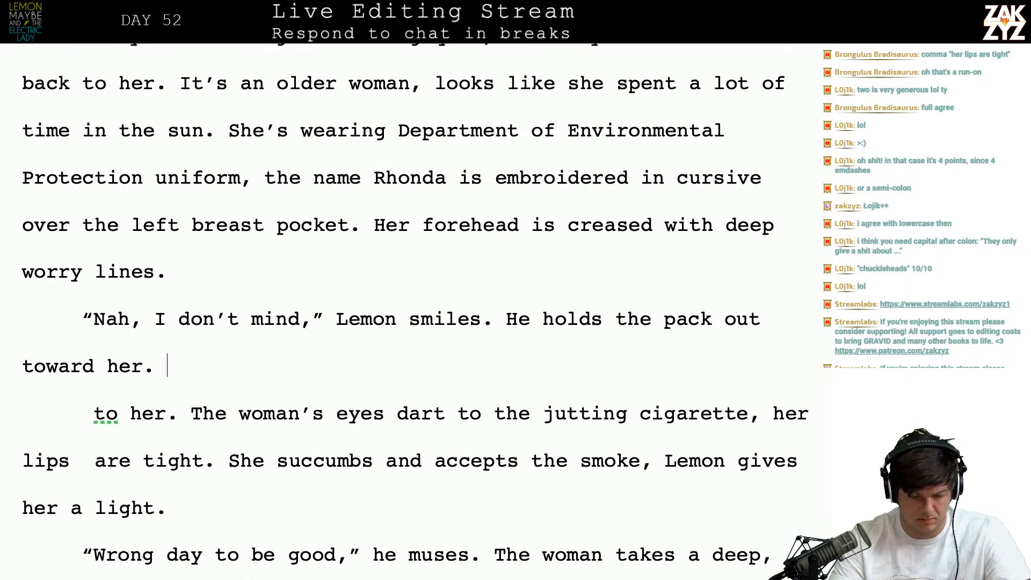
- Change "toward her" to "to her" at the end of the sentence about Lemon holding out the pack
{"action": "key", "text": "Left"}
{"action": "key", "text": "Left"}
{"action": "key", "text": "Left"}
{"action": "key", "text": "Left"}
{"action": "key", "text": "Left"}
{"action": "key", "text": "Left"}
{"action": "key", "text": "Left"}
{"action": "key", "text": "Left"}
{"action": "key", "text": "Left"}
{"action": "key", "text": "Left"}
{"action": "key", "text": "Left"}
{"action": "key", "text": "Left"}
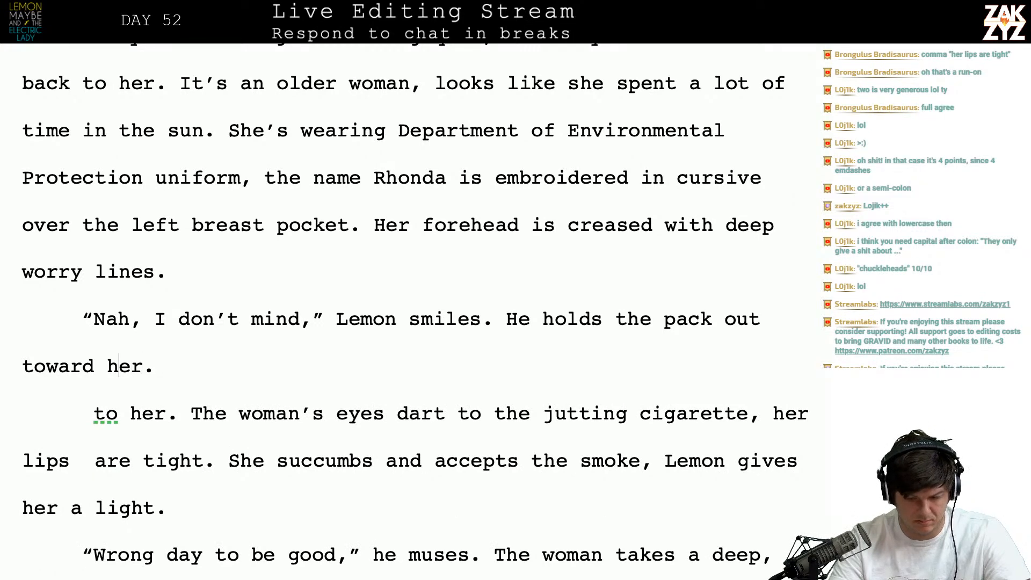
{"action": "key", "text": "Right"}
{"action": "key", "text": "Right"}
{"action": "key", "text": "Right"}
{"action": "key", "text": "Right"}
{"action": "key", "text": "Right"}
{"action": "key", "text": "Right"}
{"action": "key", "text": "Right"}
{"action": "key", "text": "Right"}
{"action": "key", "text": "Right"}
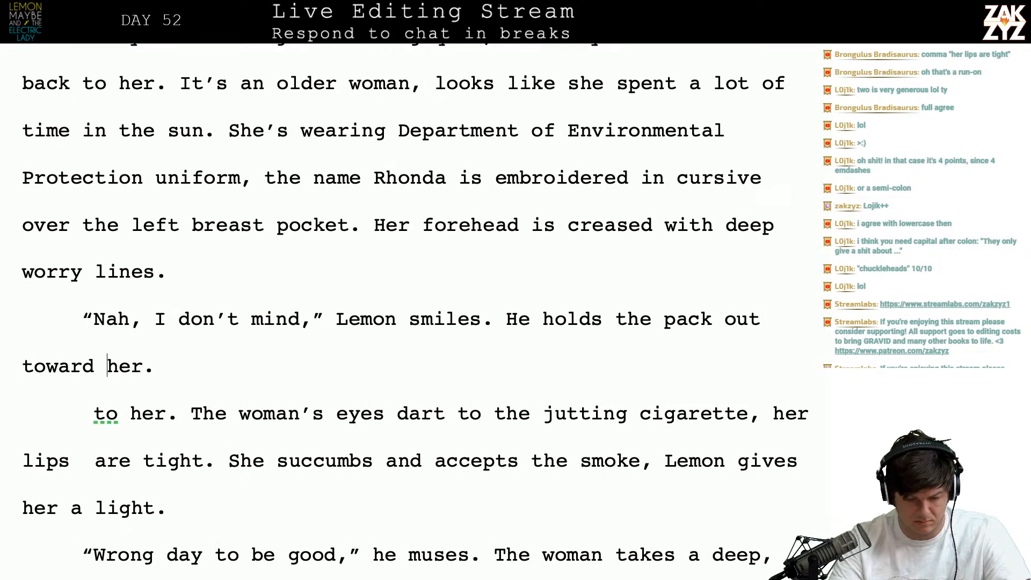
{"action": "key", "text": "Left"}
{"action": "key", "text": "Left"}
{"action": "key", "text": "BackSpace"}
{"action": "key", "text": "BackSpace"}
{"action": "key", "text": "BackSpace"}
{"action": "key", "text": "BackSpace"}
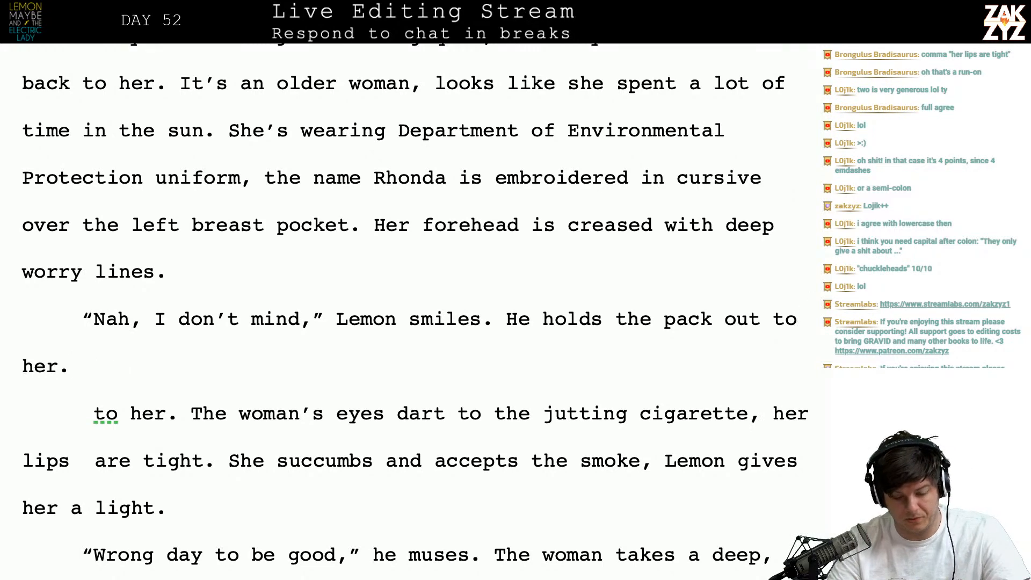
- Open the new paragraph with the woman's embroidered name in the possessive, followed by "lips are tight. Her eyes dart to the jutting cigarette"
{"action": "key", "text": "End"}
{"action": "key", "text": "BackSpace"}
{"action": "key", "text": "Right"}
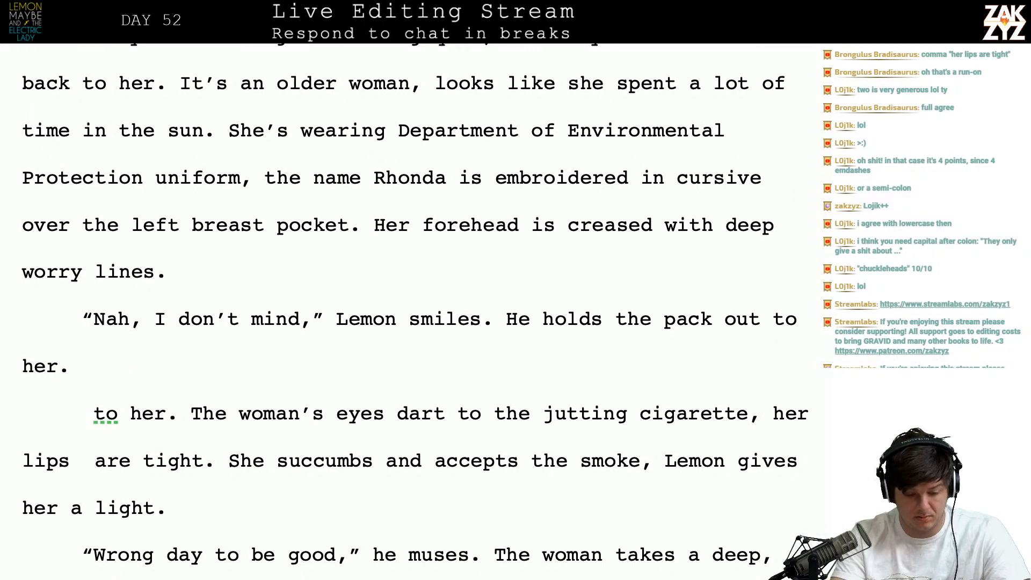
{"action": "type", "text": "R"}
{"action": "type", "text": "honda's lip"}
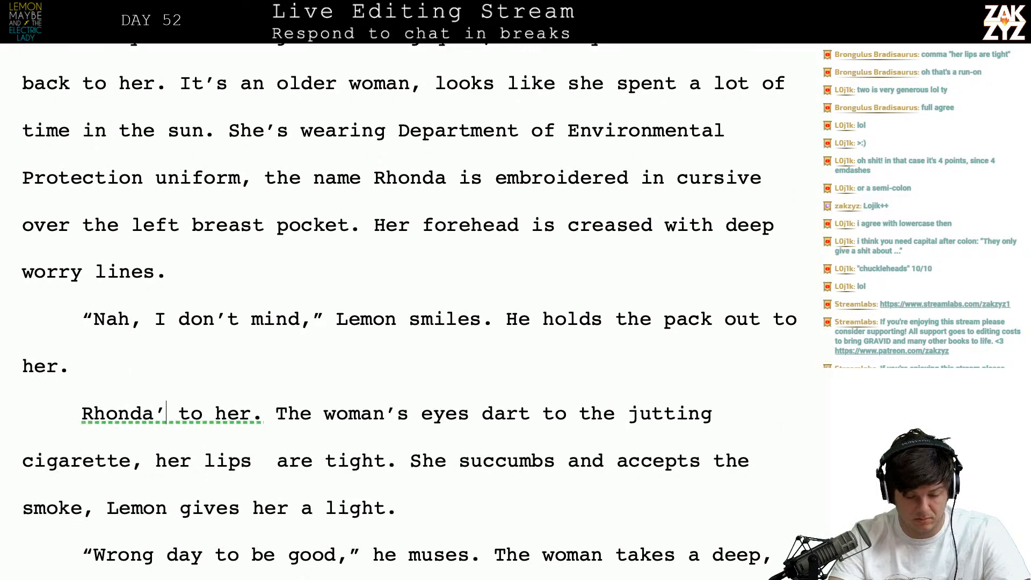
{"action": "type", "text": "s are tight. H"}
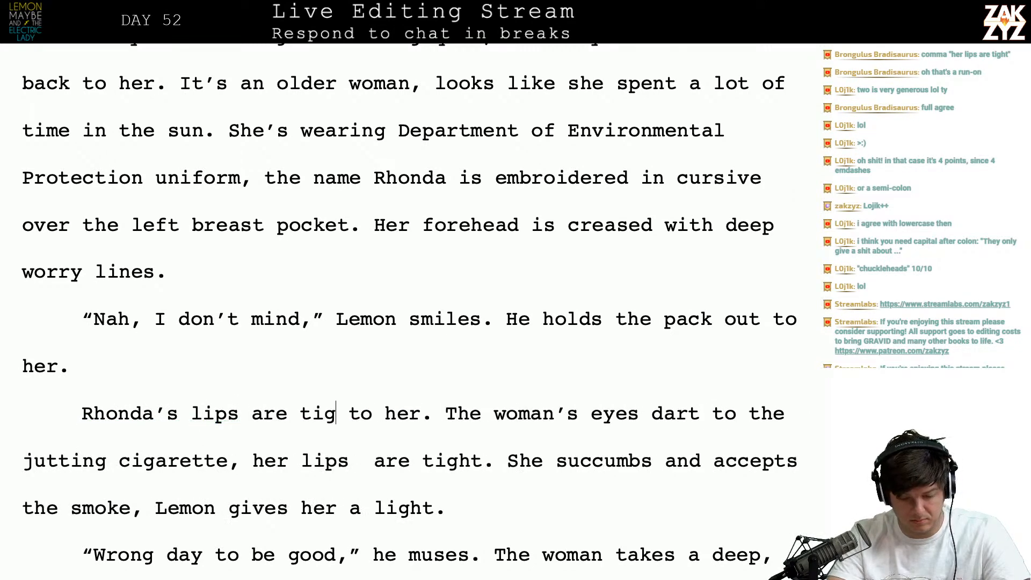
{"action": "type", "text": "er eyes dart "}
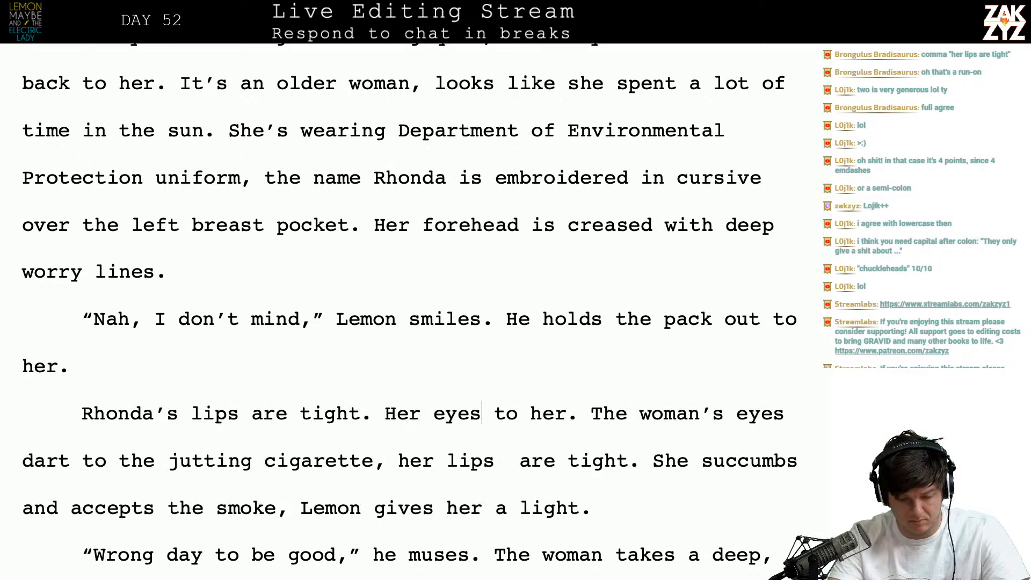
{"action": "type", "text": "to the jutting ci"}
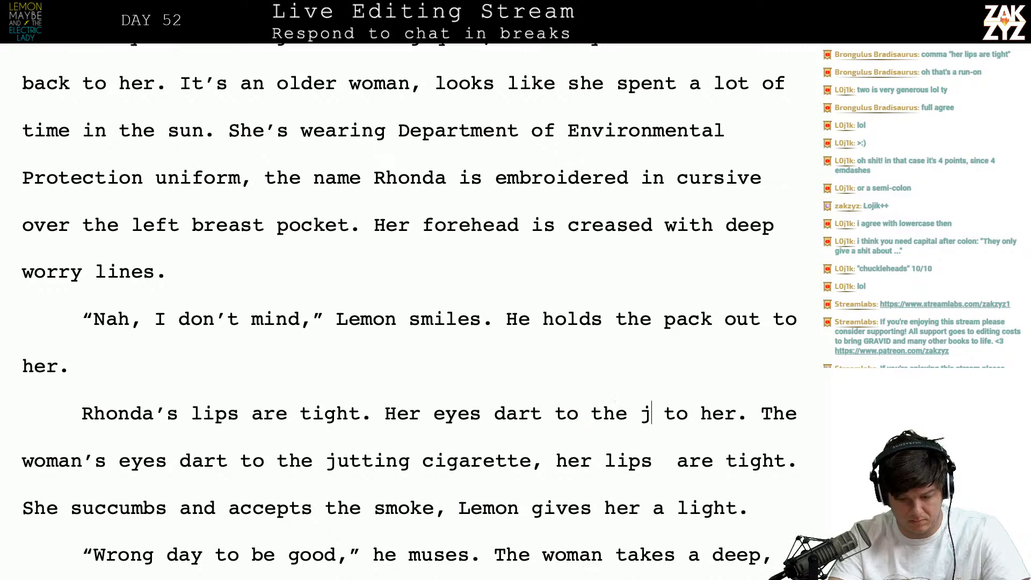
{"action": "type", "text": "garette"}
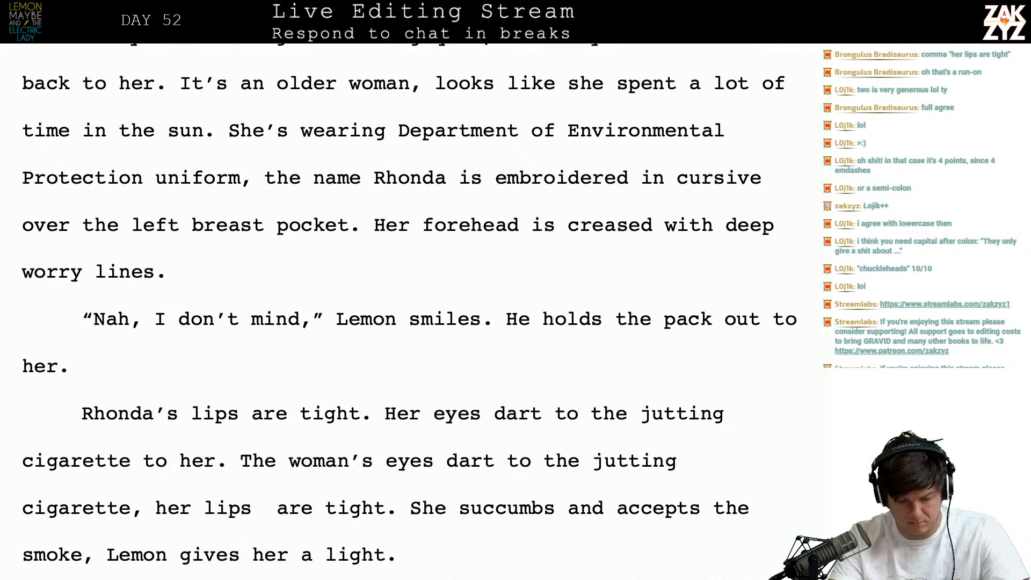
- Delete "lips are tight. Her" from the new paragraph's opening so the woman's name leads straight into "eyes dart"
{"action": "key", "text": "Up"}
{"action": "key", "text": "Right"}
{"action": "key", "text": "Right"}
{"action": "key", "text": "Right"}
{"action": "key", "text": "Right"}
{"action": "key", "text": "Right"}
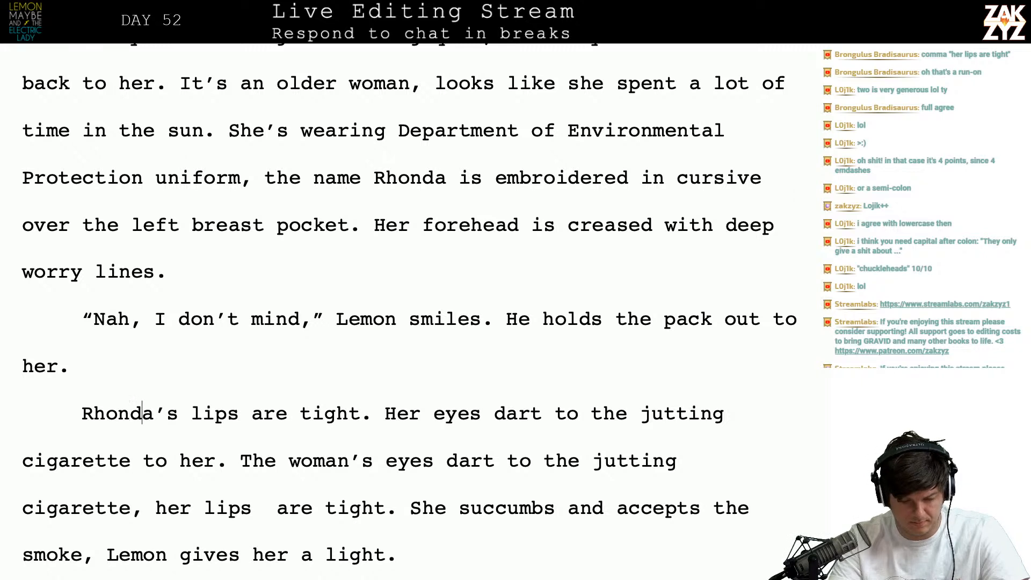
{"action": "key", "text": "shift+Right"}
{"action": "key", "text": "shift+Right"}
{"action": "key", "text": "shift+Right"}
{"action": "key", "text": "shift+Right"}
{"action": "key", "text": "shift+Right"}
{"action": "key", "text": "shift+Right"}
{"action": "key", "text": "shift+Right"}
{"action": "key", "text": "shift+Right"}
{"action": "key", "text": "shift+Right"}
{"action": "key", "text": "shift+Right"}
{"action": "key", "text": "shift+Right"}
{"action": "key", "text": "shift+Right"}
{"action": "key", "text": "shift+Right"}
{"action": "key", "text": "shift+Right"}
{"action": "key", "text": "shift+Right"}
{"action": "key", "text": "shift+Right"}
{"action": "key", "text": "shift+Right"}
{"action": "key", "text": "shift+Right"}
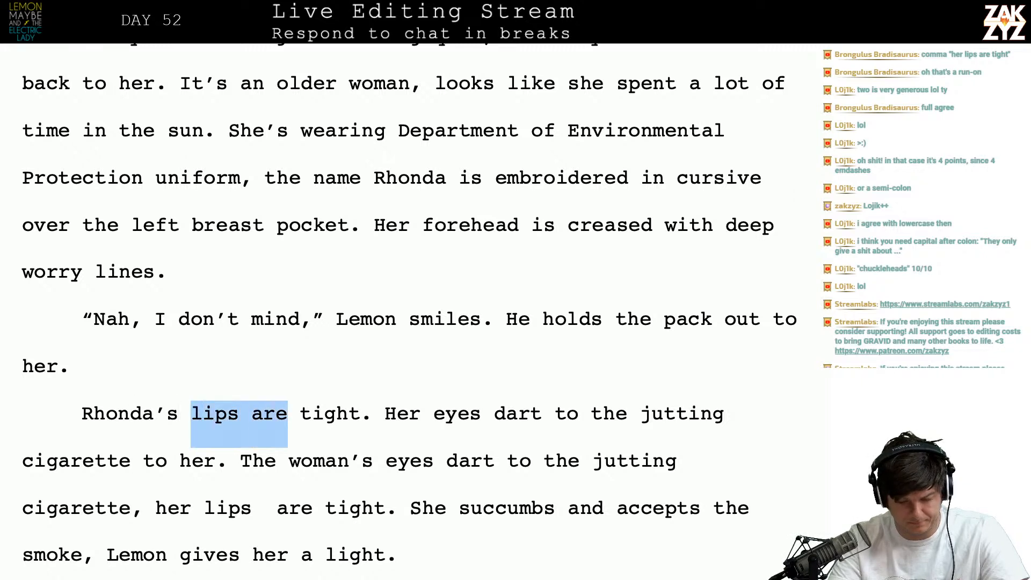
{"action": "key", "text": "shift+Right"}
{"action": "key", "text": "Delete"}
{"action": "key", "text": "Delete"}
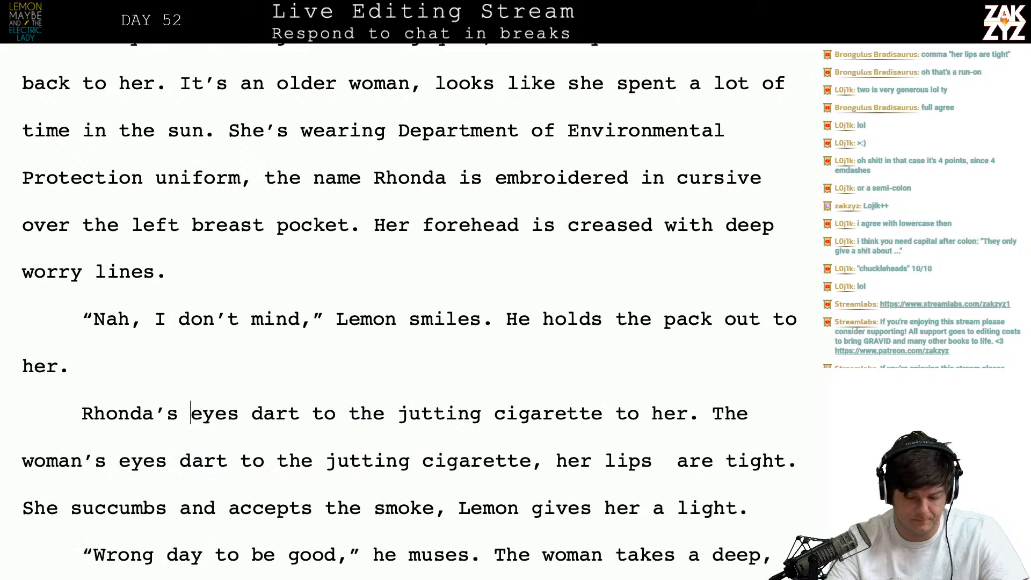
- Add ", her lips are tight." after "jutting cigarette" in the new paragraph's opening sentence
{"action": "left_click", "coordinate": [603, 413]}
{"action": "type", "text": ", her"}
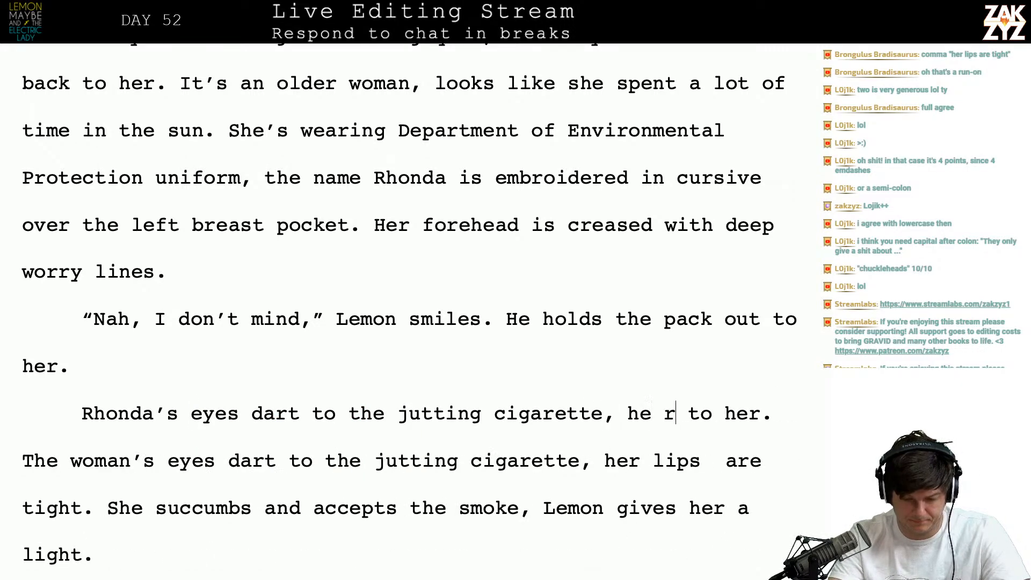
{"action": "type", "text": " lips are tigh"}
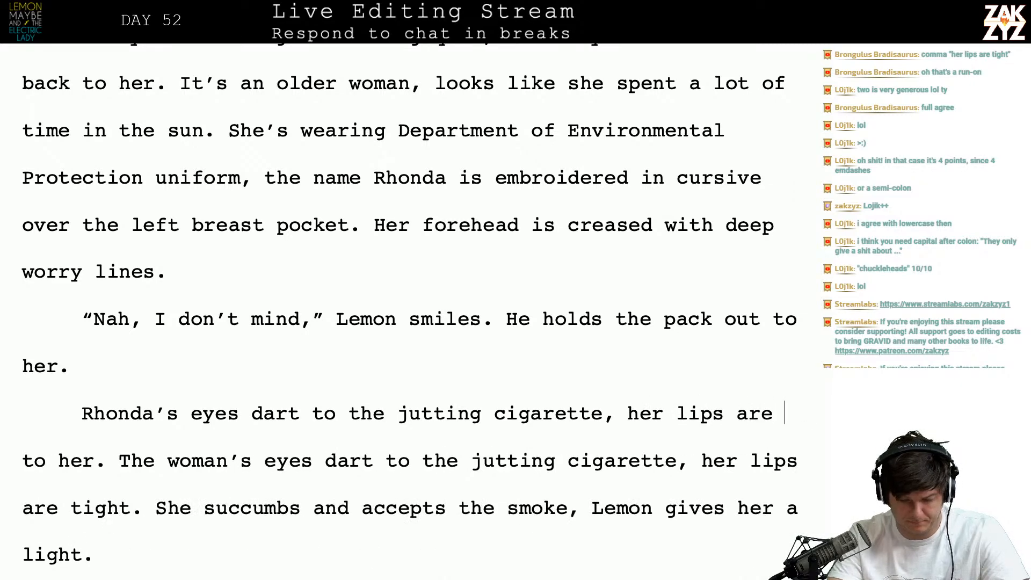
{"action": "type", "text": "t."}
- Delete the leftover "to her. The woman's eyes dart to the jutting cigarette, her lips are tight." before "She succumbs"
{"action": "key", "text": "shift+Right"}
{"action": "key", "text": "shift+Right"}
{"action": "key", "text": "shift+Right"}
{"action": "key", "text": "shift+Right"}
{"action": "key", "text": "shift+Right"}
{"action": "key", "text": "shift+Right"}
{"action": "key", "text": "shift+Right"}
{"action": "key", "text": "shift+Right"}
{"action": "key", "text": "shift+Right"}
{"action": "key", "text": "shift+Right"}
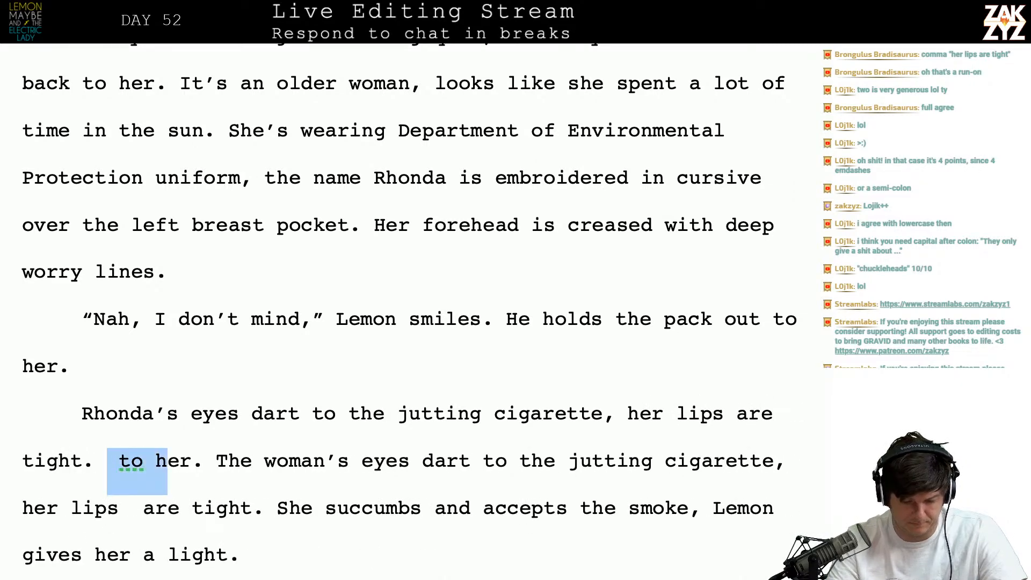
{"action": "key", "text": "shift+Down"}
{"action": "key", "text": "shift+Right"}
{"action": "key", "text": "shift+Right"}
{"action": "key", "text": "shift+Right"}
{"action": "key", "text": "shift+Right"}
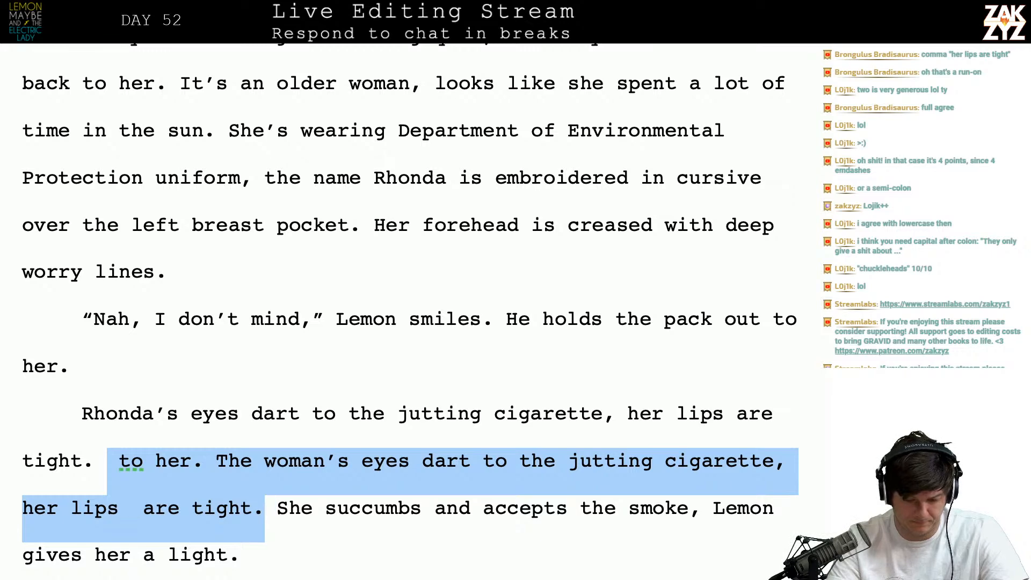
{"action": "key", "text": "BackSpace"}
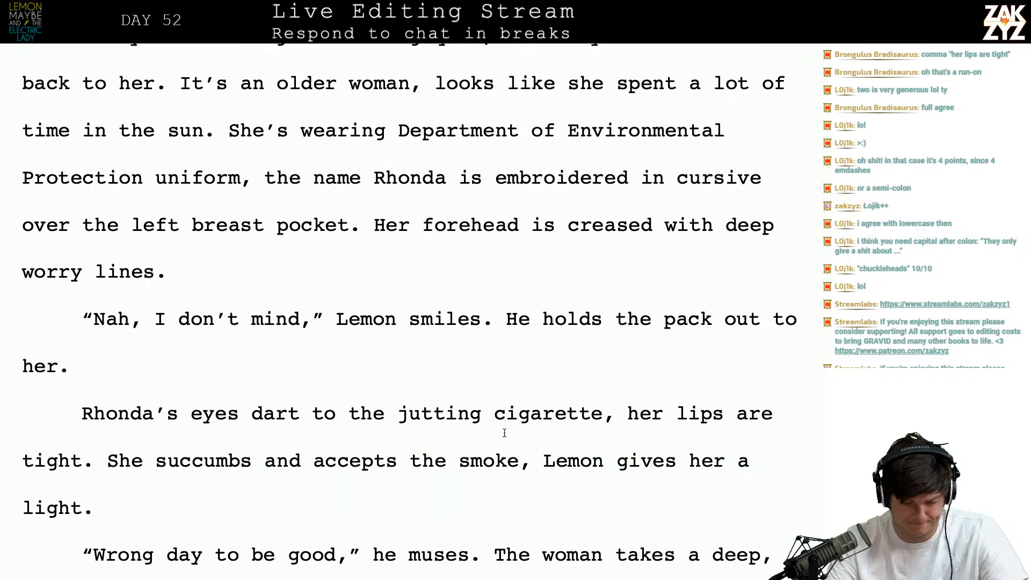
- Replace ", her lips are tight." after "jutting cigarette" with "and her lips tighten."
{"action": "scroll", "coordinate": [241, 439], "scroll_direction": "down", "scroll_amount": 2}
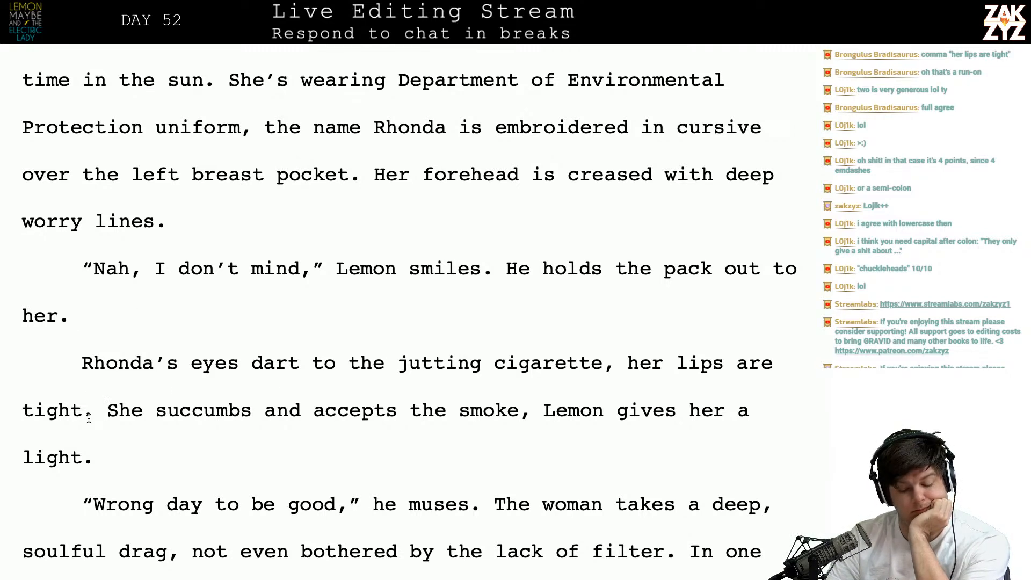
{"action": "scroll", "coordinate": [368, 423], "scroll_direction": "down", "scroll_amount": 1}
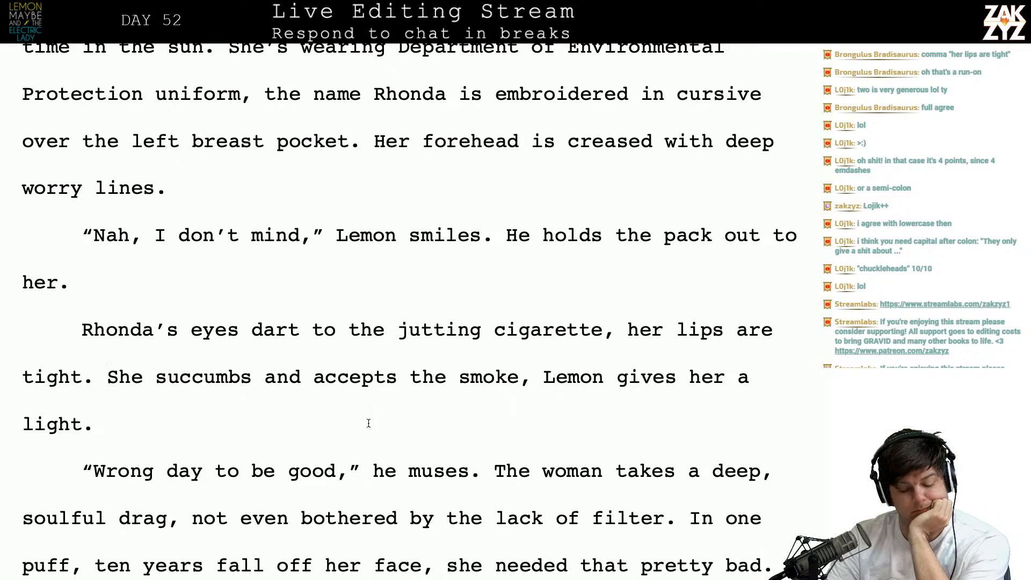
{"action": "left_click", "coordinate": [190, 329]}
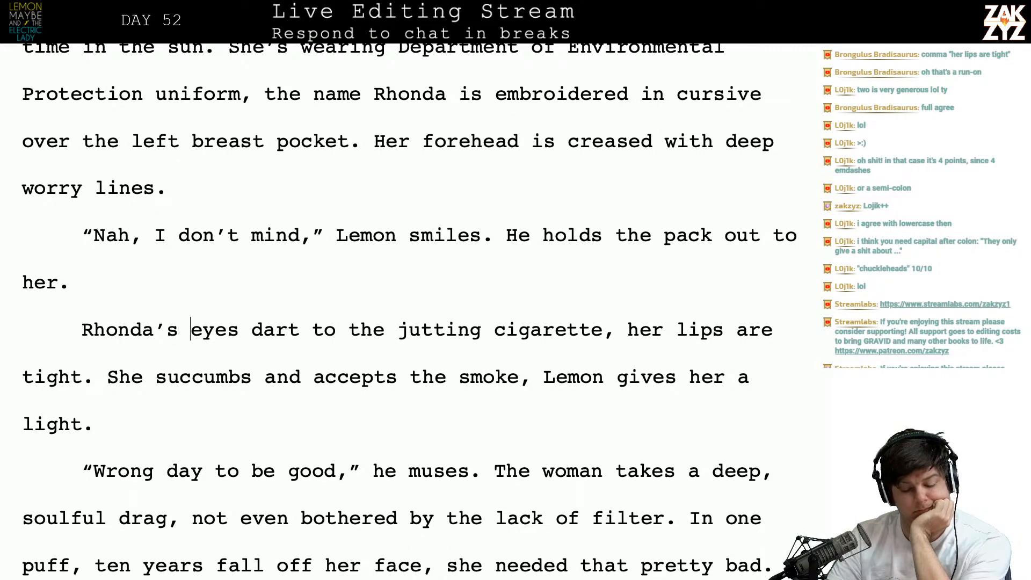
{"action": "left_click", "coordinate": [625, 329]}
{"action": "key", "text": "BackSpace"}
{"action": "key", "text": "BackSpace"}
{"action": "type", "text": "and her lips tighte"}
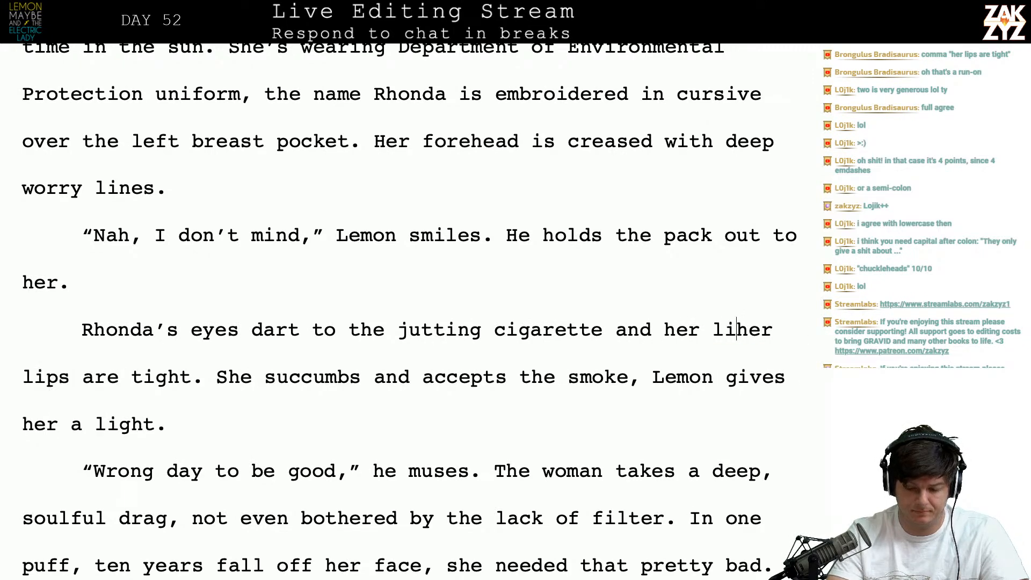
{"action": "type", "text": "n."}
{"action": "left_click_drag", "start_coordinate": [131, 386], "coordinate": [373, 386]}
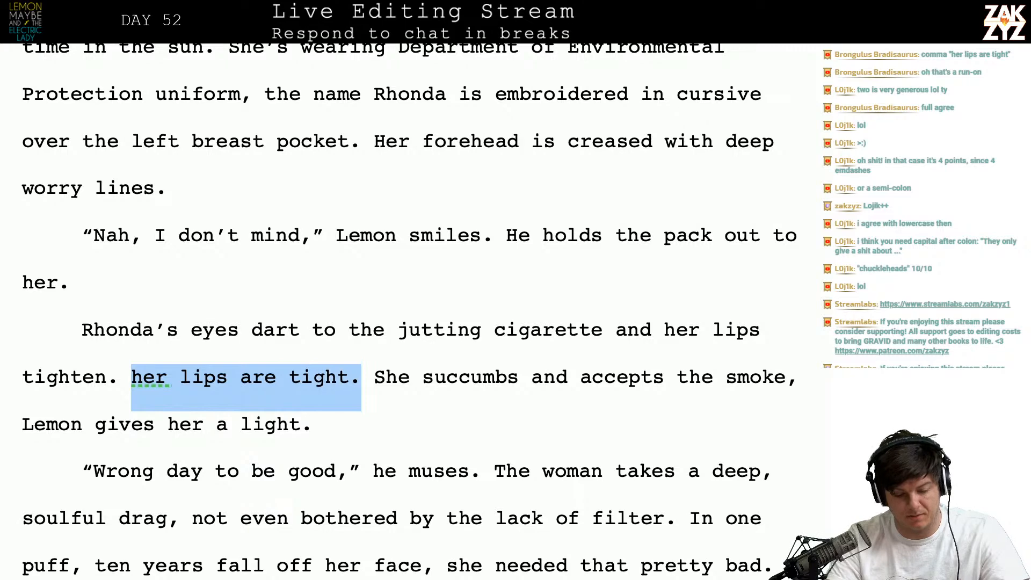
{"action": "key", "text": "BackSpace"}
- Change the comma after "accepts the smoke" to a period so "Lemon gives her a light" stands as its own sentence
{"action": "scroll", "coordinate": [408, 311], "scroll_direction": "down", "scroll_amount": 2}
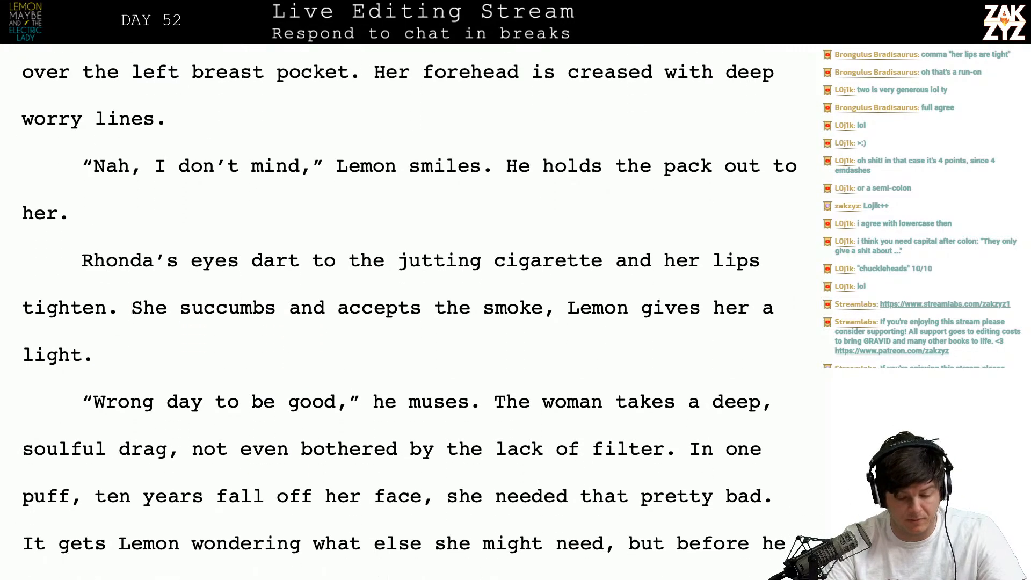
{"action": "scroll", "coordinate": [419, 285], "scroll_direction": "down", "scroll_amount": 1}
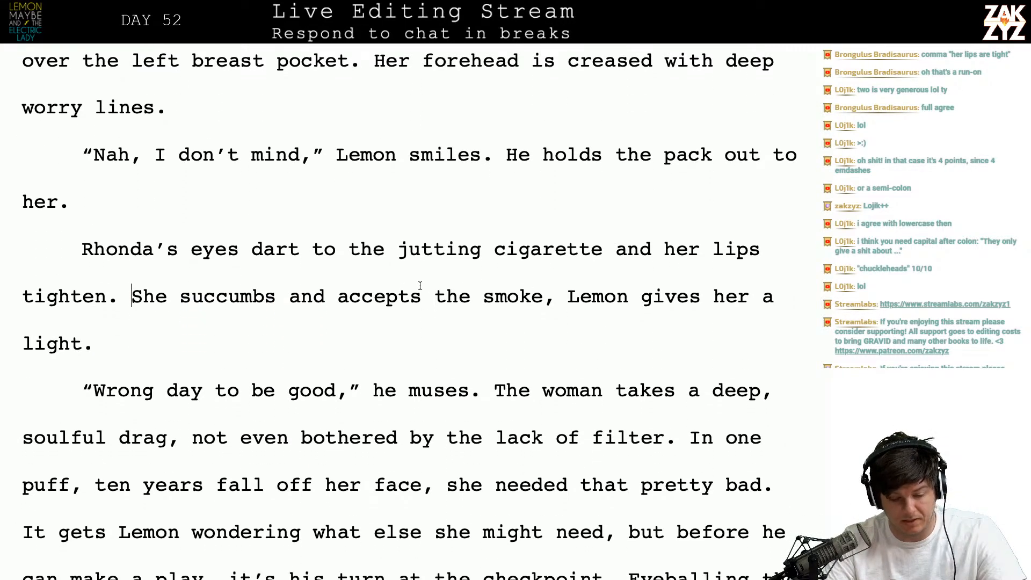
{"action": "scroll", "coordinate": [214, 322], "scroll_direction": "down", "scroll_amount": 2}
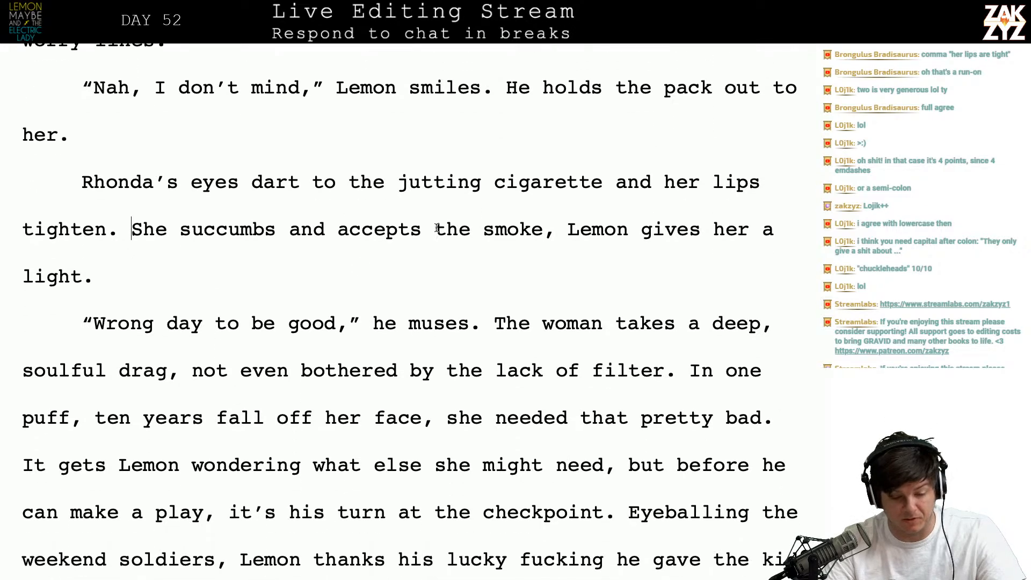
{"action": "left_click", "coordinate": [555, 229]}
{"action": "key", "text": "BackSpace"}
{"action": "type", "text": "."}
{"action": "key", "text": "BackSpace"}
- Insert the woman's embroidered name followed by "nods and takes a" before "The woman takes a deep"
{"action": "key", "text": "Down"}
{"action": "key", "text": "Down"}
{"action": "key", "text": "Down"}
{"action": "key", "text": "Down"}
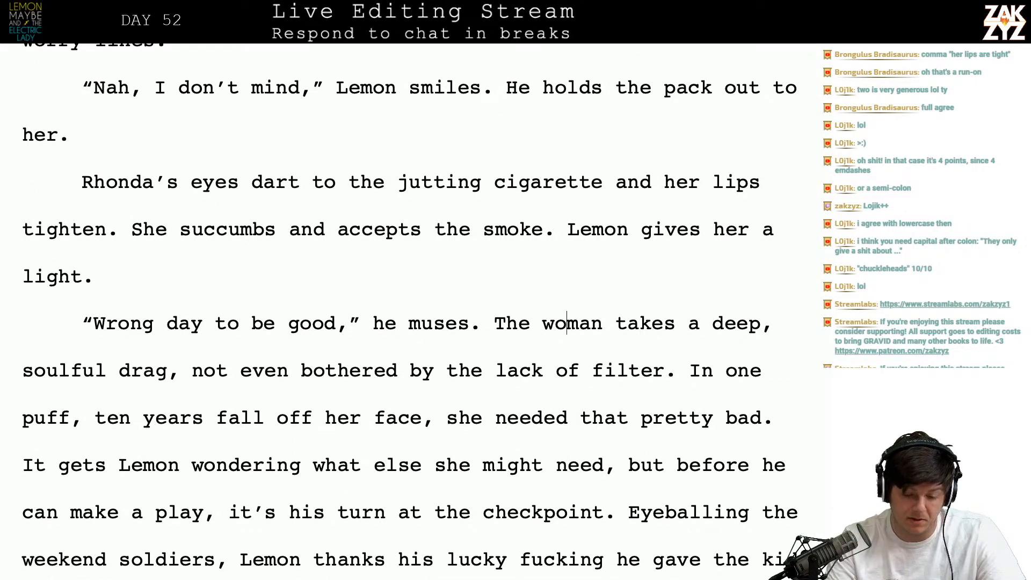
{"action": "key", "text": "Right"}
{"action": "key", "text": "Up"}
{"action": "key", "text": "Left"}
{"action": "key", "text": "Left"}
{"action": "key", "text": "Left"}
{"action": "key", "text": "Up"}
{"action": "key", "text": "Left"}
{"action": "key", "text": "Left"}
{"action": "key", "text": "Left"}
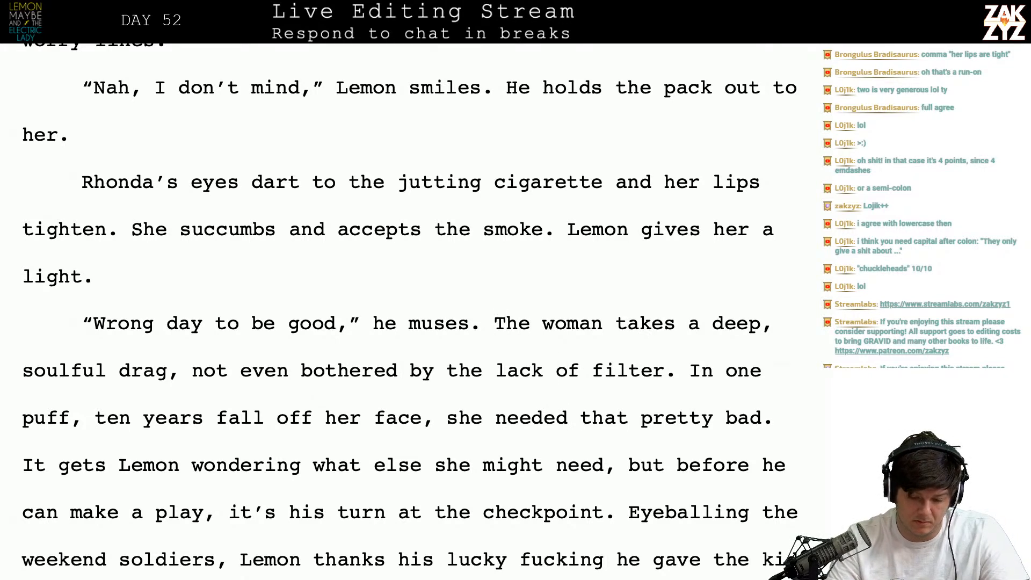
{"action": "type", "text": "Rho"}
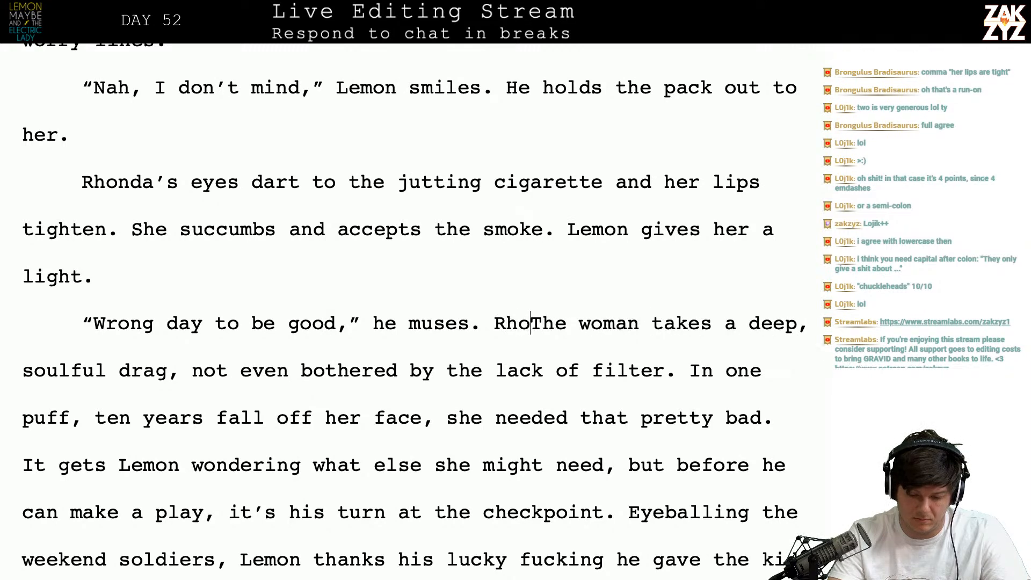
{"action": "type", "text": "nda "}
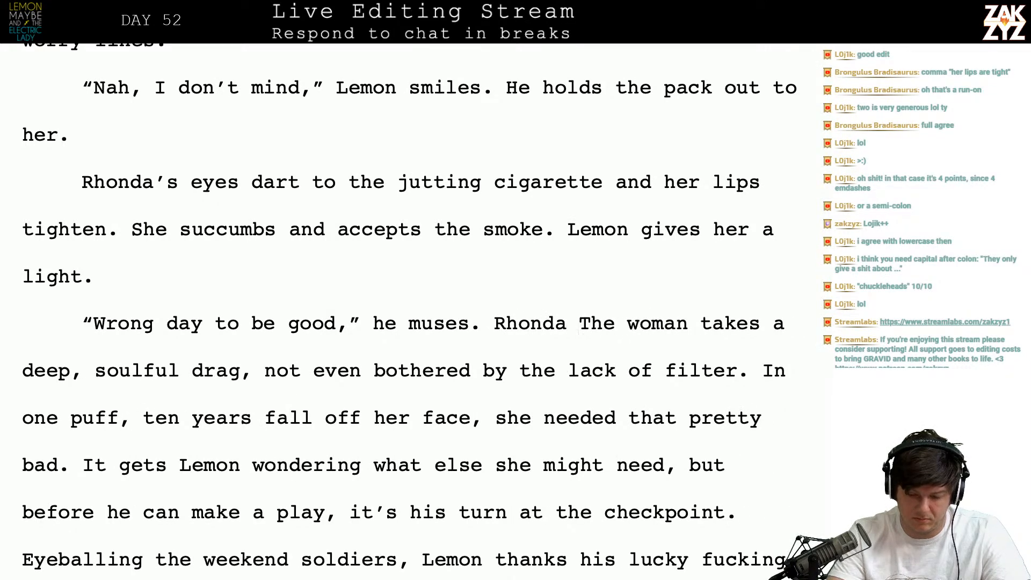
{"action": "type", "text": "nods and t"}
{"action": "type", "text": "akes a"}
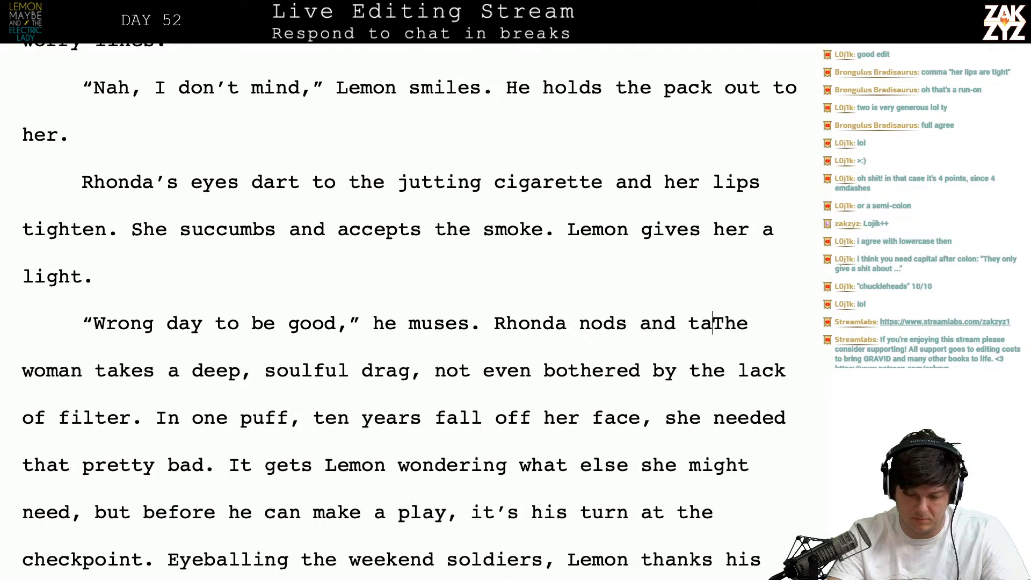
- Delete "The woman" after the inserted "nods and takes a"
{"action": "key", "text": "shift+Right"}
{"action": "key", "text": "shift+Right"}
{"action": "key", "text": "shift+Right"}
{"action": "key", "text": "shift+Right"}
{"action": "key", "text": "shift+Right"}
{"action": "key", "text": "shift+Right"}
{"action": "key", "text": "shift+Right"}
{"action": "key", "text": "shift+Right"}
{"action": "key", "text": "shift+Right"}
{"action": "key", "text": "shift+Right"}
{"action": "key", "text": "shift+Right"}
{"action": "key", "text": "shift+Left"}
{"action": "key", "text": "BackSpace"}
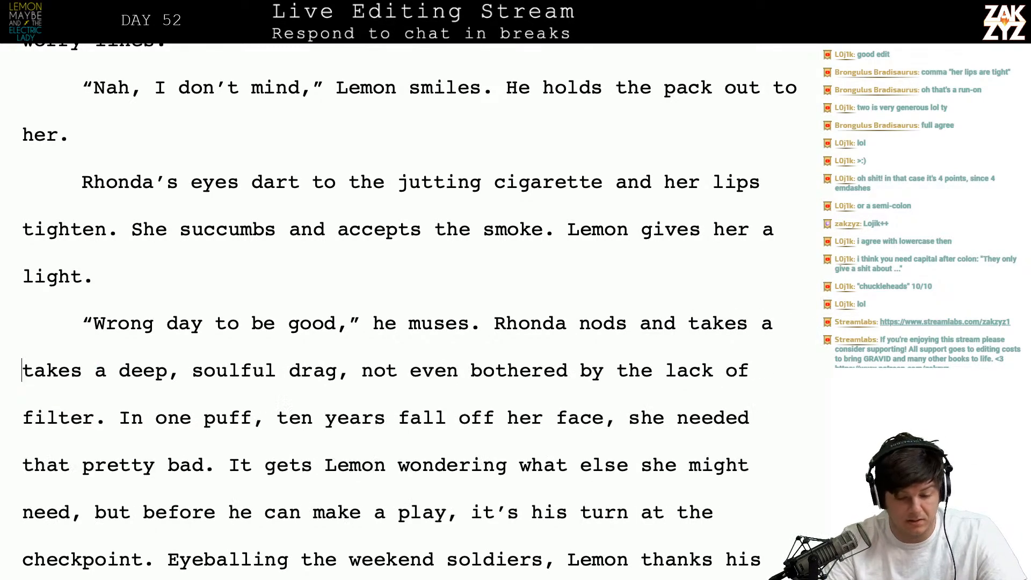
- Change "he muses" to "Lemon muses" after the line "Wrong day to be good"
{"action": "scroll", "coordinate": [316, 237], "scroll_direction": "down", "scroll_amount": 4}
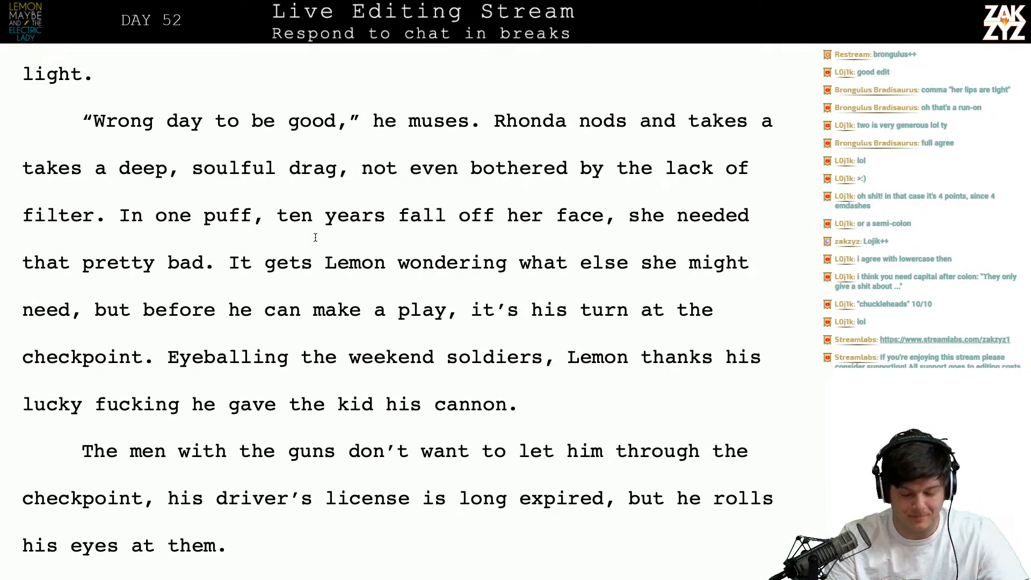
{"action": "key", "text": "Up"}
{"action": "scroll", "coordinate": [316, 237], "scroll_direction": "up", "scroll_amount": 3}
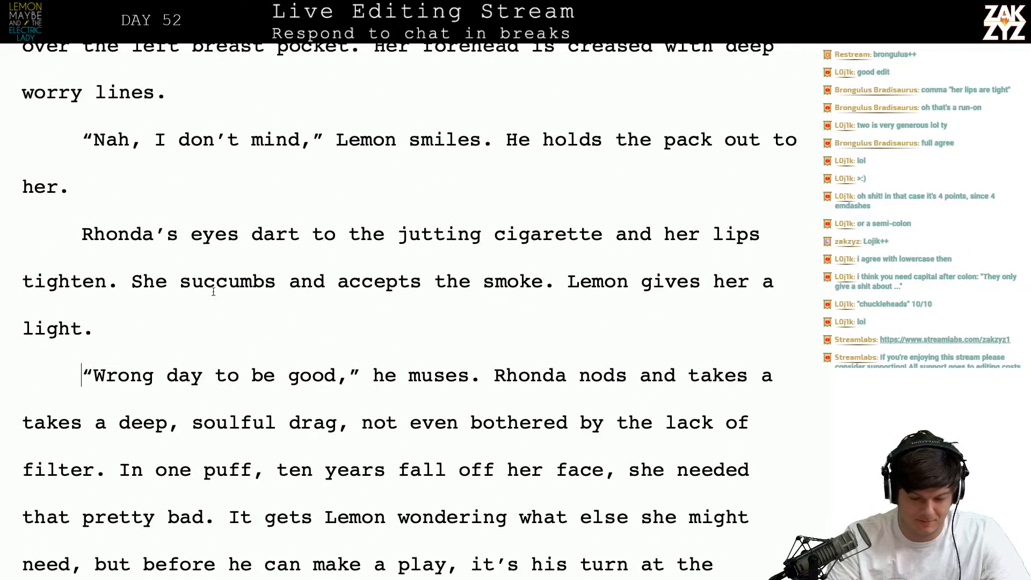
{"action": "key", "text": "Right"}
{"action": "key", "text": "BackSpace"}
{"action": "key", "text": "BackSpace"}
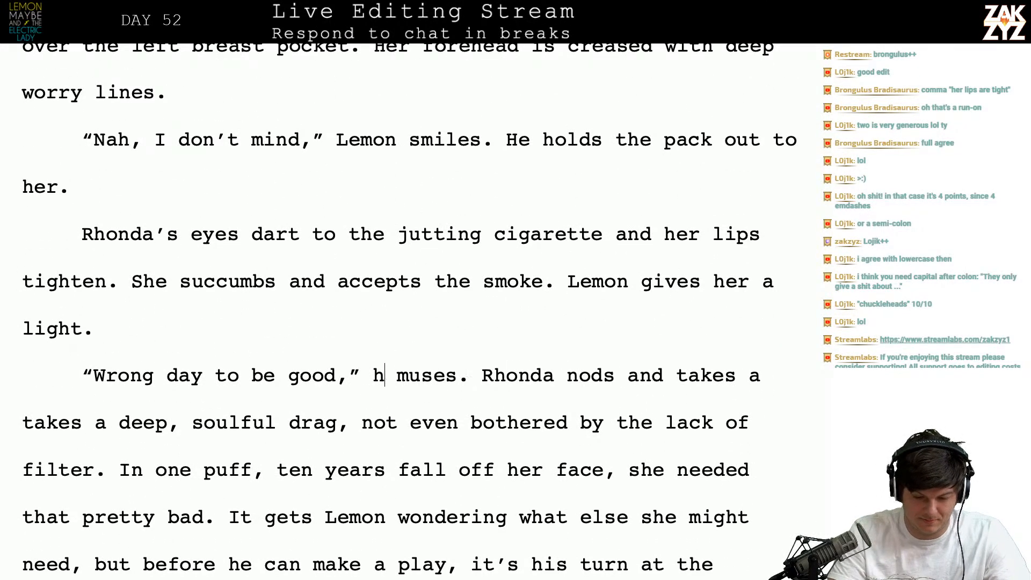
{"action": "type", "text": "Lemon"}
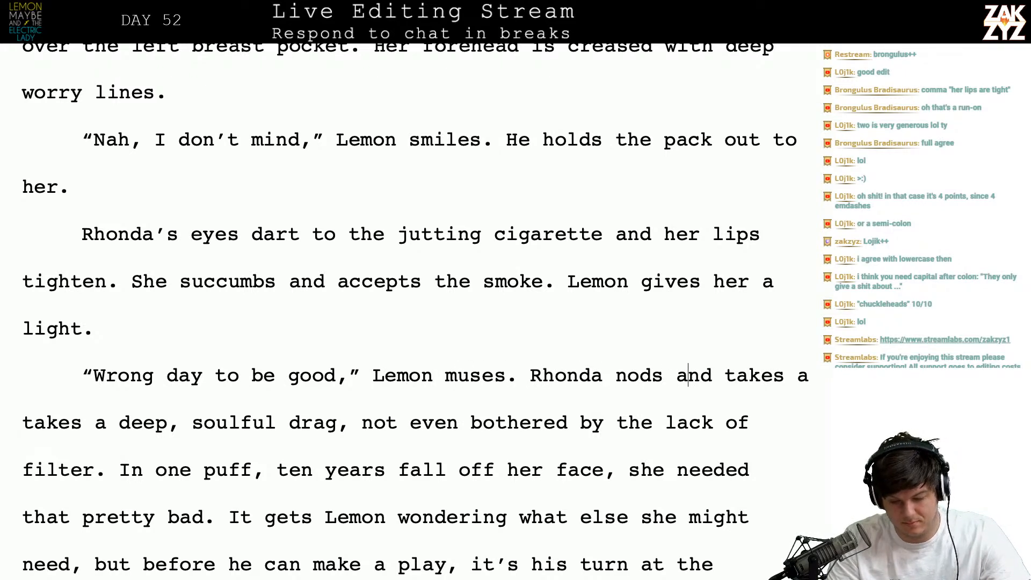
- Read through the rest of the cigarette paragraph, from the deep drag to Lemon's turn at the checkpoint
{"action": "key", "text": "Right"}
{"action": "key", "text": "Right"}
{"action": "key", "text": "Right"}
{"action": "key", "text": "Right"}
{"action": "key", "text": "Right"}
{"action": "key", "text": "Right"}
{"action": "key", "text": "Right"}
{"action": "key", "text": "Right"}
{"action": "key", "text": "Right"}
{"action": "key", "text": "Right"}
{"action": "key", "text": "Right"}
{"action": "key", "text": "Right"}
{"action": "key", "text": "Right"}
{"action": "key", "text": "Right"}
{"action": "key", "text": "Right"}
{"action": "key", "text": "Down"}
{"action": "key", "text": "Down"}
{"action": "key", "text": "Down"}
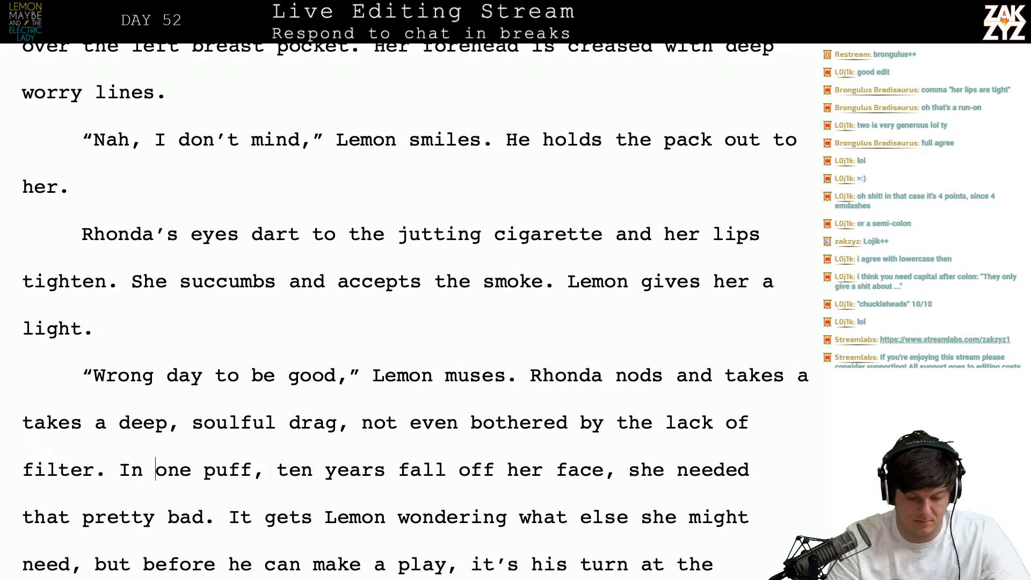
{"action": "key", "text": "Down"}
{"action": "scroll", "coordinate": [375, 361], "scroll_direction": "down", "scroll_amount": 2}
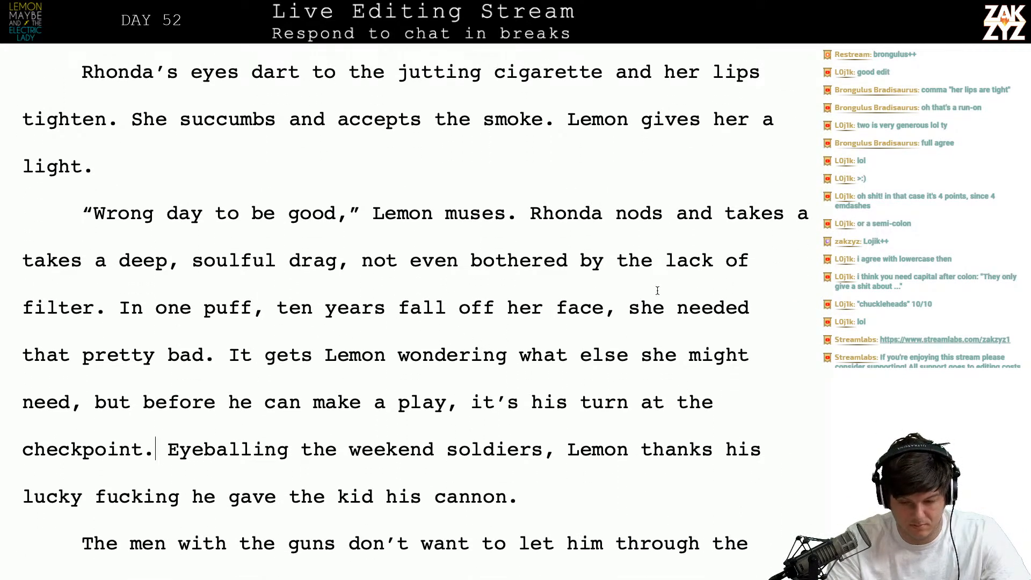
{"action": "left_click", "coordinate": [669, 326]}
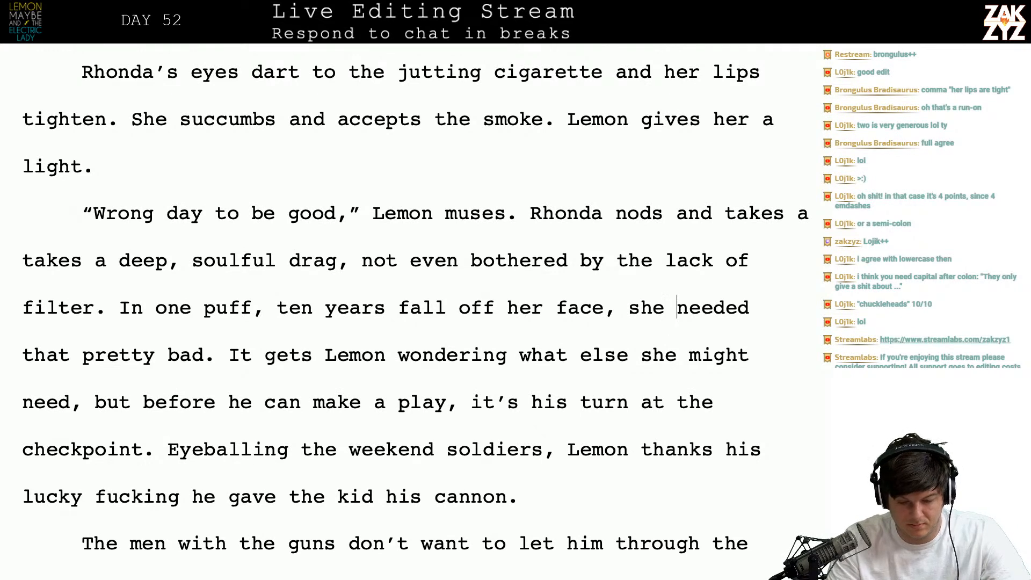
{"action": "key", "text": "Down"}
{"action": "key", "text": "Down"}
{"action": "key", "text": "Down"}
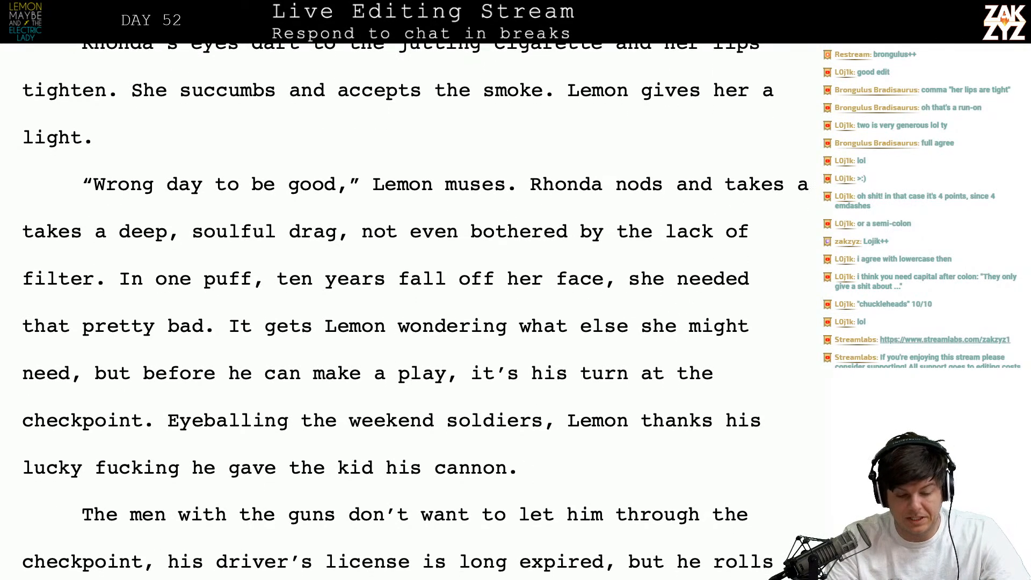
{"action": "scroll", "coordinate": [416, 312], "scroll_direction": "down", "scroll_amount": 1}
{"action": "left_click", "coordinate": [290, 298]}
{"action": "key", "text": "Right"}
{"action": "key", "text": "Right"}
{"action": "key", "text": "Down"}
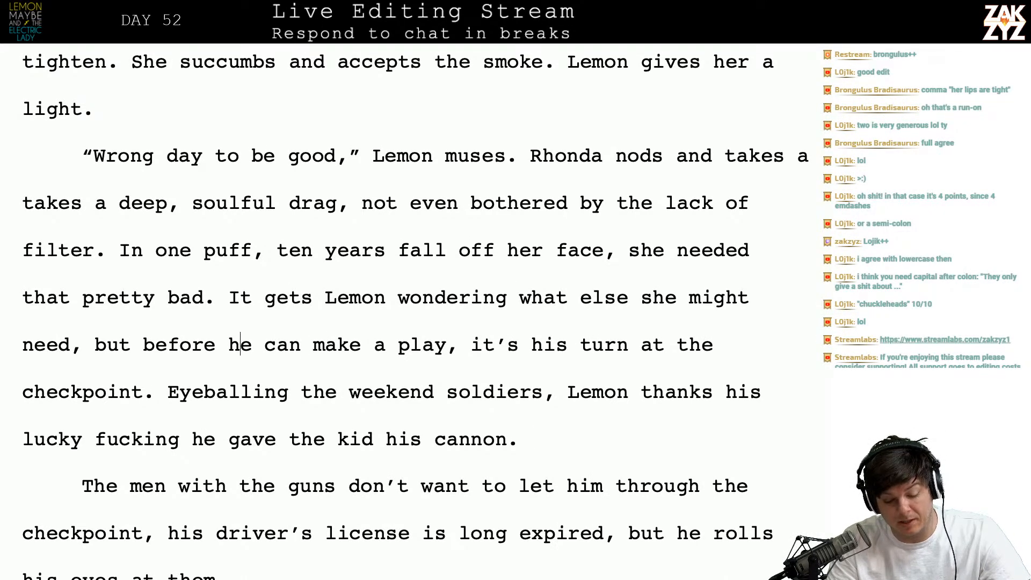
{"action": "key", "text": "Left"}
{"action": "key", "text": "Left"}
{"action": "key", "text": "Left"}
{"action": "key", "text": "Left"}
{"action": "key", "text": "Left"}
{"action": "key", "text": "Left"}
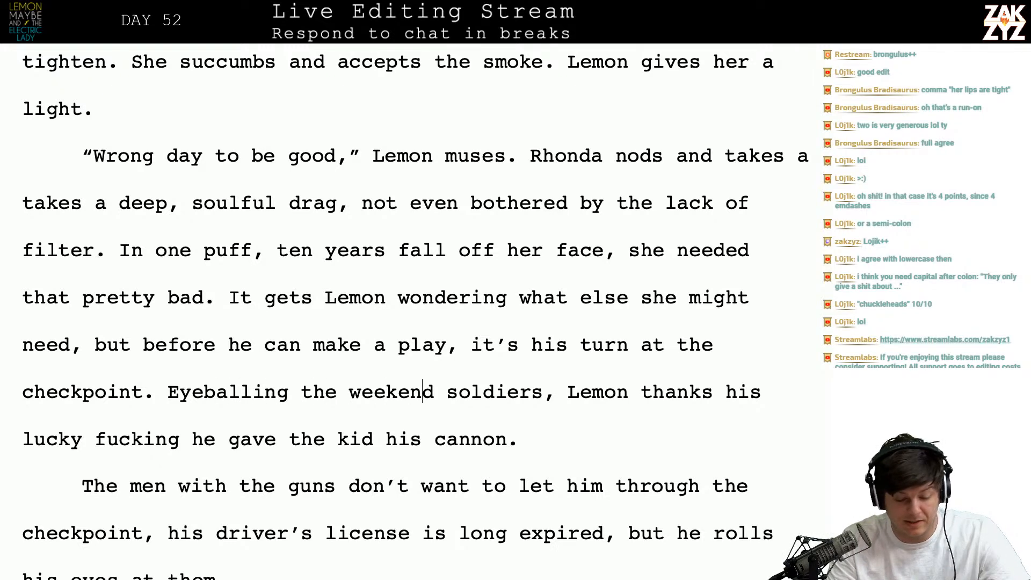
- Insert the missing word "stars" between "lucky fucking" and "he gave the kid his cannon"
{"action": "key", "text": "Right"}
{"action": "key", "text": "Right"}
{"action": "key", "text": "Right"}
{"action": "key", "text": "Down"}
{"action": "key", "text": "Left"}
{"action": "key", "text": "Left"}
{"action": "key", "text": "Left"}
{"action": "key", "text": "Left"}
{"action": "key", "text": "Left"}
{"action": "key", "text": "Left"}
{"action": "key", "text": "Left"}
{"action": "key", "text": "Left"}
{"action": "key", "text": "Left"}
{"action": "key", "text": "Left"}
{"action": "key", "text": "Left"}
{"action": "key", "text": "Left"}
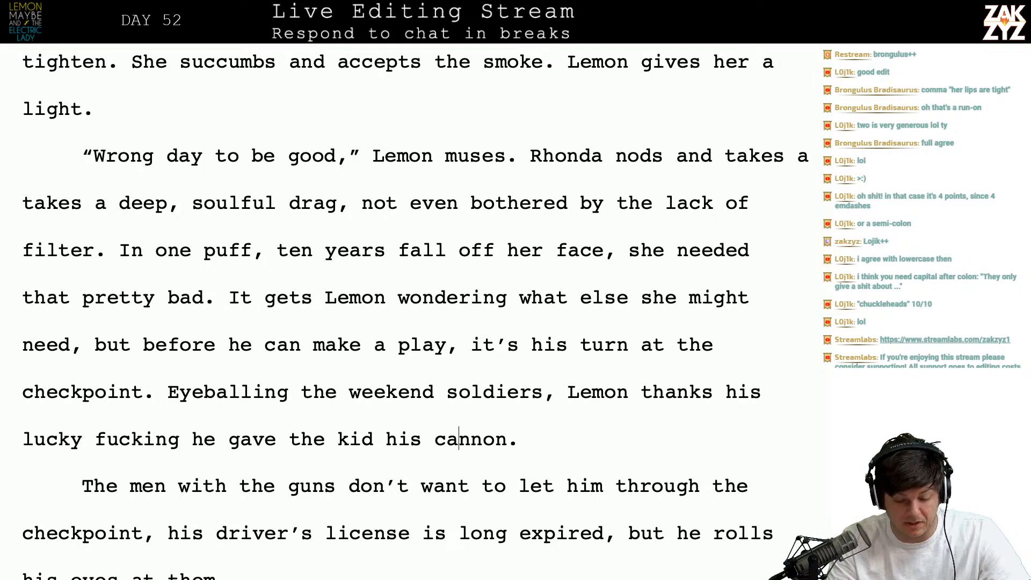
{"action": "key", "text": "Left"}
{"action": "key", "text": "Left"}
{"action": "key", "text": "Left"}
{"action": "key", "text": "Left"}
{"action": "key", "text": "Left"}
{"action": "key", "text": "Left"}
{"action": "key", "text": "Left"}
{"action": "key", "text": "Left"}
{"action": "key", "text": "Left"}
{"action": "key", "text": "Left"}
{"action": "key", "text": "Left"}
{"action": "key", "text": "Left"}
{"action": "key", "text": "Left"}
{"action": "key", "text": "Left"}
{"action": "key", "text": "Left"}
{"action": "key", "text": "Left"}
{"action": "type", "text": "stars"}
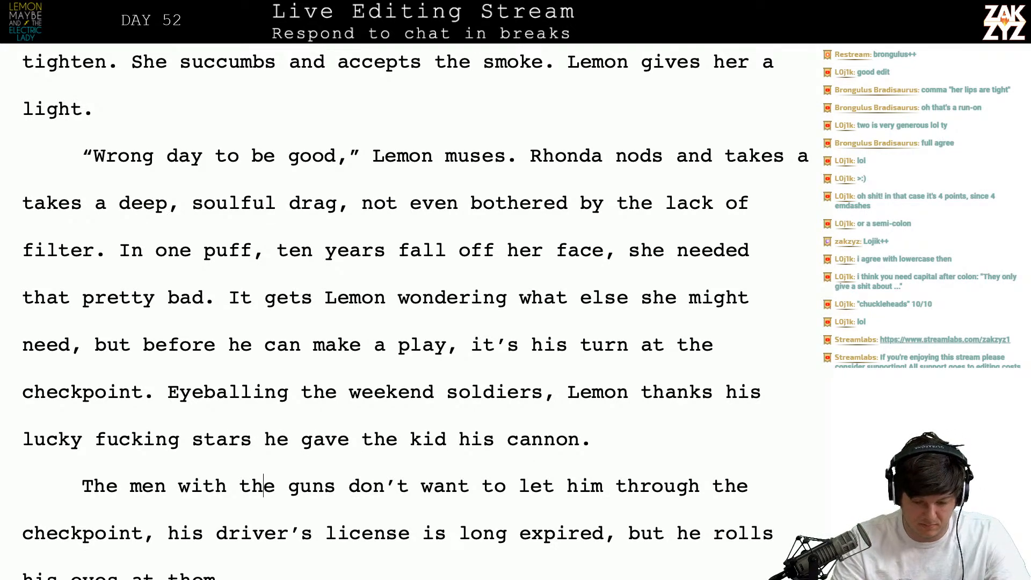
- Start a new paragraph at "Eyeballing the weekend soldiers" and merge the "The men with the guns" paragraph into it
{"action": "key", "text": "Down"}
{"action": "key", "text": "Down"}
{"action": "key", "text": "Down"}
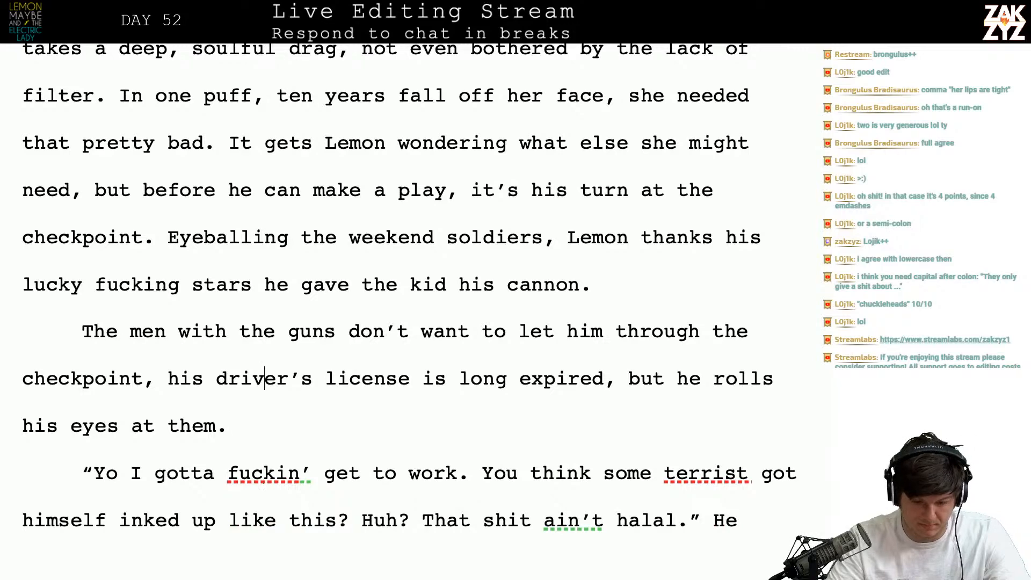
{"action": "left_click", "coordinate": [95, 335]}
{"action": "key", "text": "Right"}
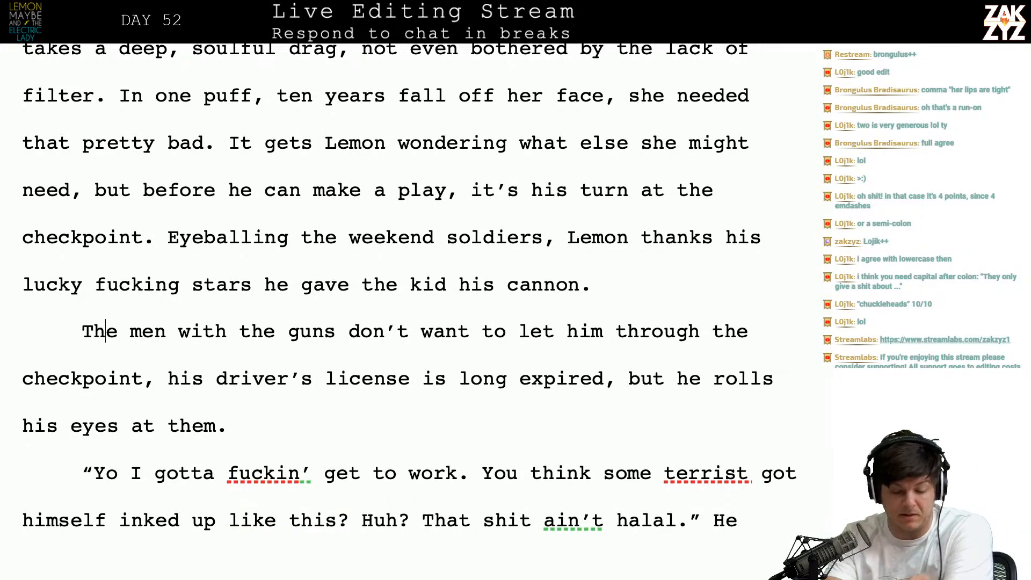
{"action": "left_click", "coordinate": [179, 237]}
{"action": "key", "text": "Left"}
{"action": "key", "text": "Return"}
{"action": "key", "text": "Down"}
{"action": "key", "text": "Down"}
{"action": "key", "text": "BackSpace"}
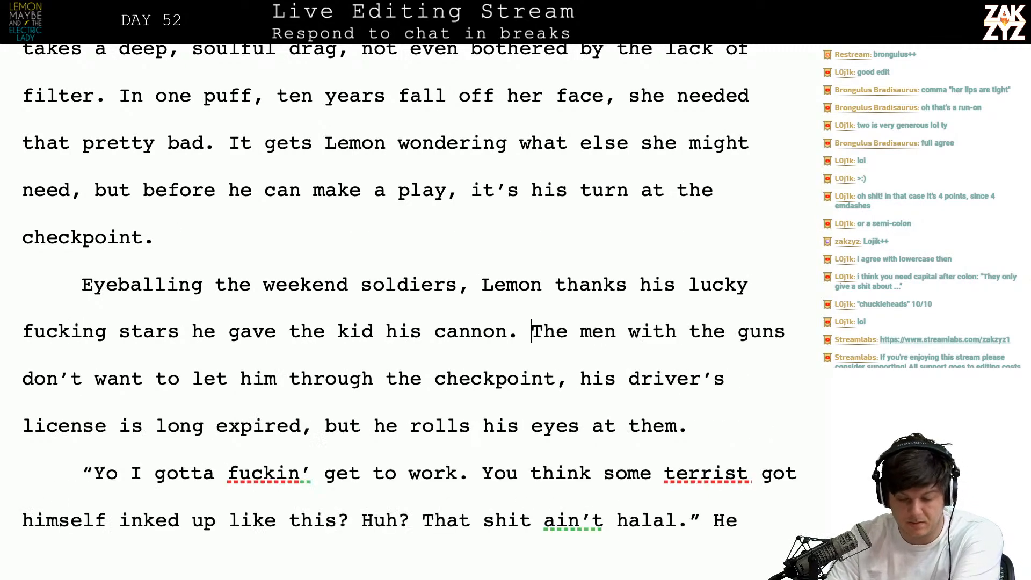
{"action": "scroll", "coordinate": [410, 288], "scroll_direction": "down", "scroll_amount": 1}
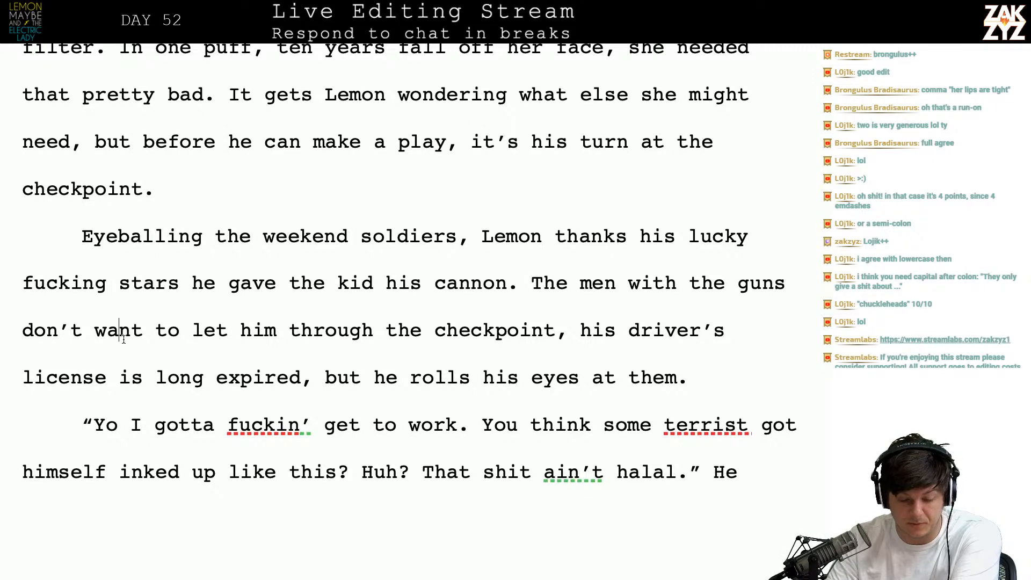
{"action": "key", "text": "Right"}
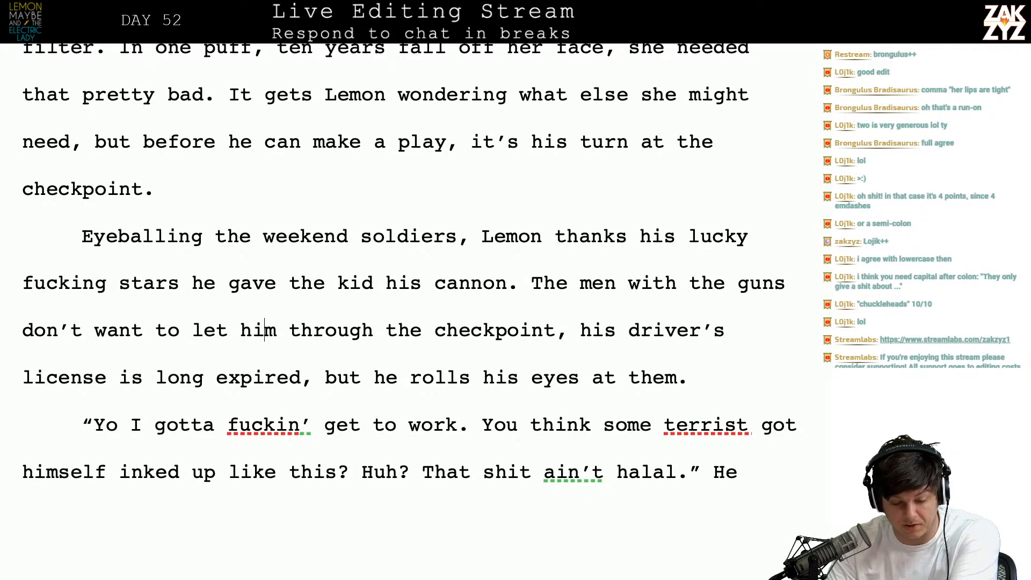
{"action": "key", "text": "Left"}
{"action": "key", "text": "Left"}
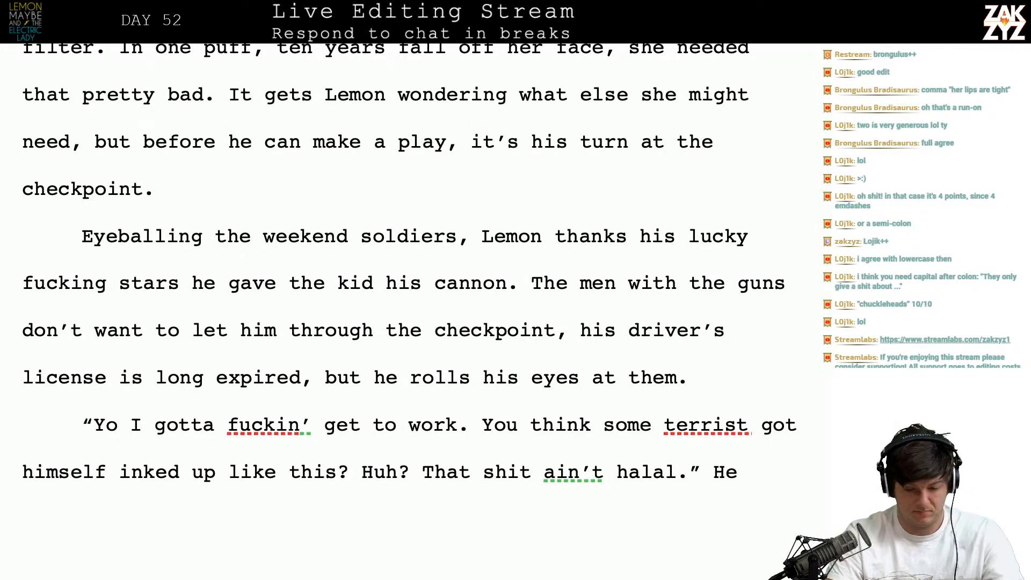
- End the driver's license sentence after "long expired" and replace "but he" so a new sentence reads "Lemon rolls his eyes at them."
{"action": "key", "text": "BackSpace"}
{"action": "type", "text": ". Lemon"}
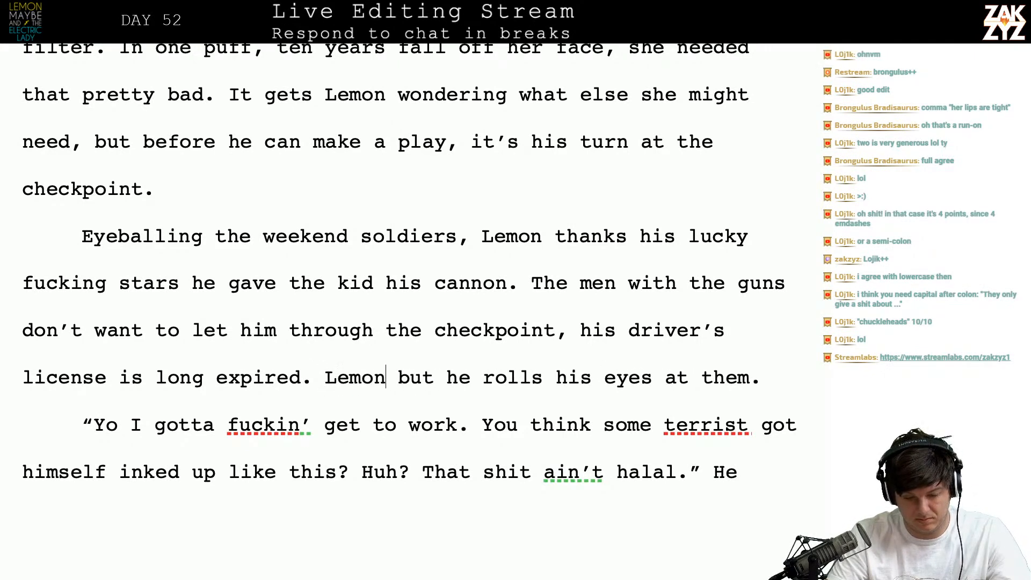
{"action": "key", "text": "shift+Right"}
{"action": "key", "text": "shift+Right"}
{"action": "key", "text": "shift+Right"}
{"action": "key", "text": "shift+Right"}
{"action": "key", "text": "shift+Right"}
{"action": "key", "text": "shift+Right"}
{"action": "key", "text": "shift+Right"}
{"action": "key", "text": "shift+Right"}
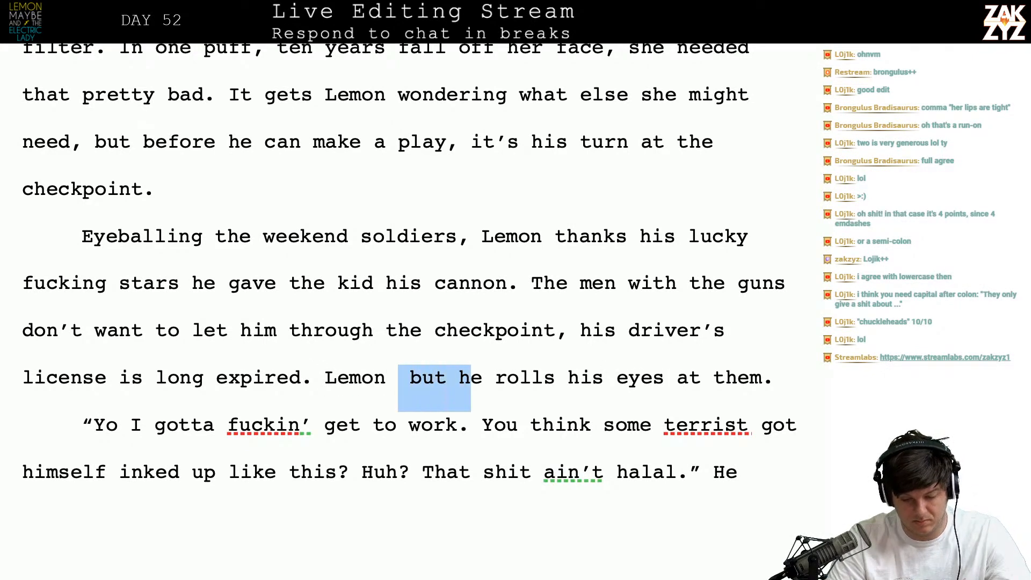
{"action": "key", "text": "BackSpace"}
- Replace "He" with "Lemon" after the "That shit ain't halal" line of dialogue
{"action": "scroll", "coordinate": [206, 435], "scroll_direction": "down", "scroll_amount": 2}
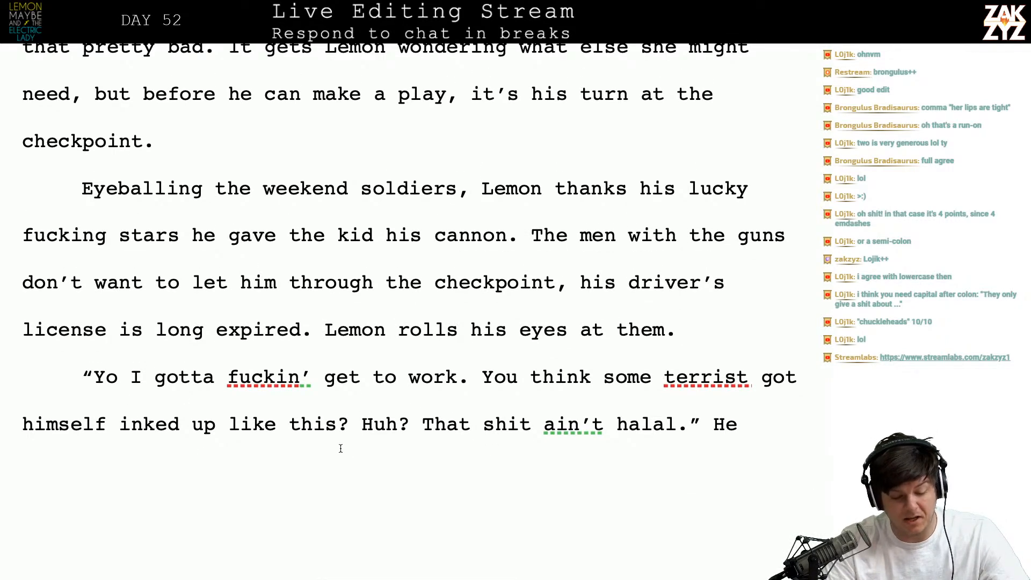
{"action": "scroll", "coordinate": [416, 461], "scroll_direction": "down", "scroll_amount": 1}
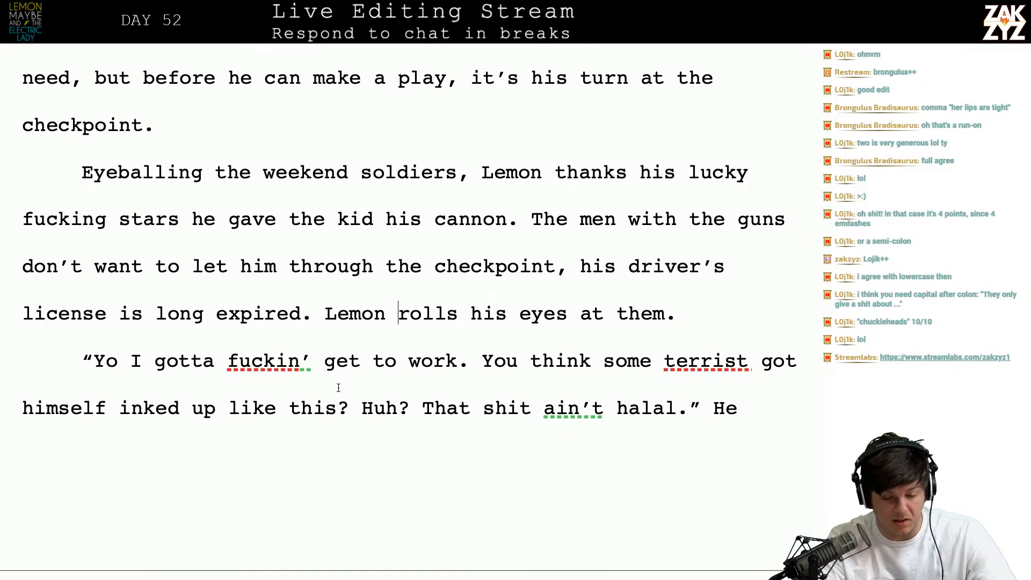
{"action": "scroll", "coordinate": [338, 388], "scroll_direction": "down", "scroll_amount": 4}
{"action": "scroll", "coordinate": [338, 390], "scroll_direction": "down", "scroll_amount": 1}
{"action": "left_click", "coordinate": [726, 161]}
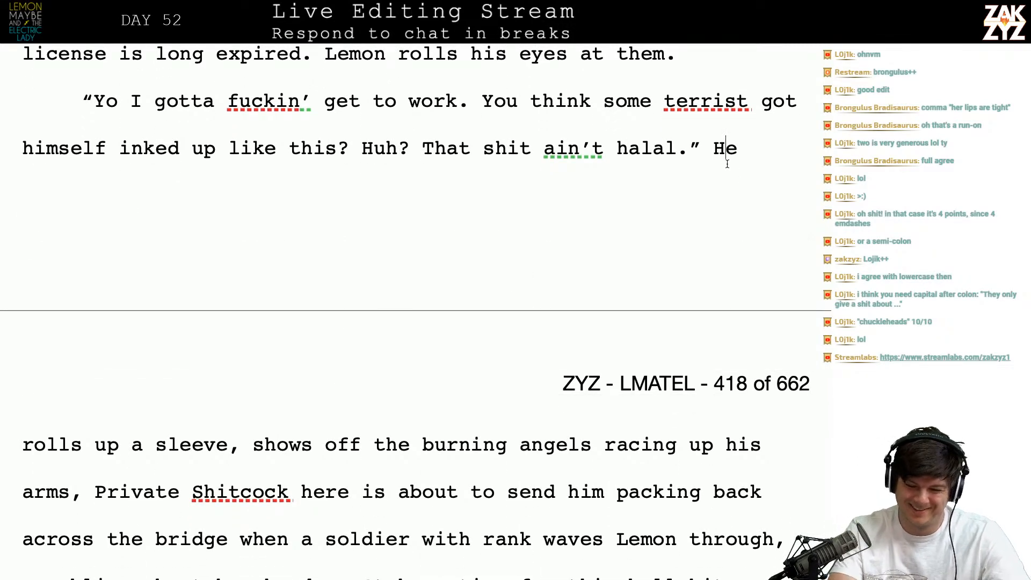
{"action": "key", "text": "BackSpace"}
{"action": "key", "text": "Delete"}
{"action": "type", "text": "Lemon"}
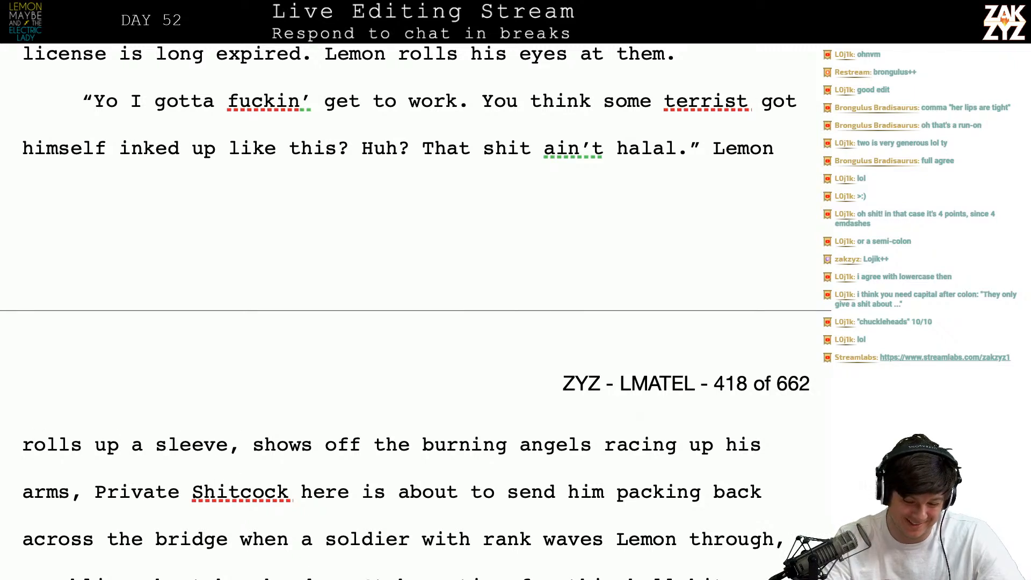
- Replace "shows off the burning angels racing up his arms," with "displaying the burning angels rising up his arms." after "rolls up a sleeve"
{"action": "left_click", "coordinate": [241, 444]}
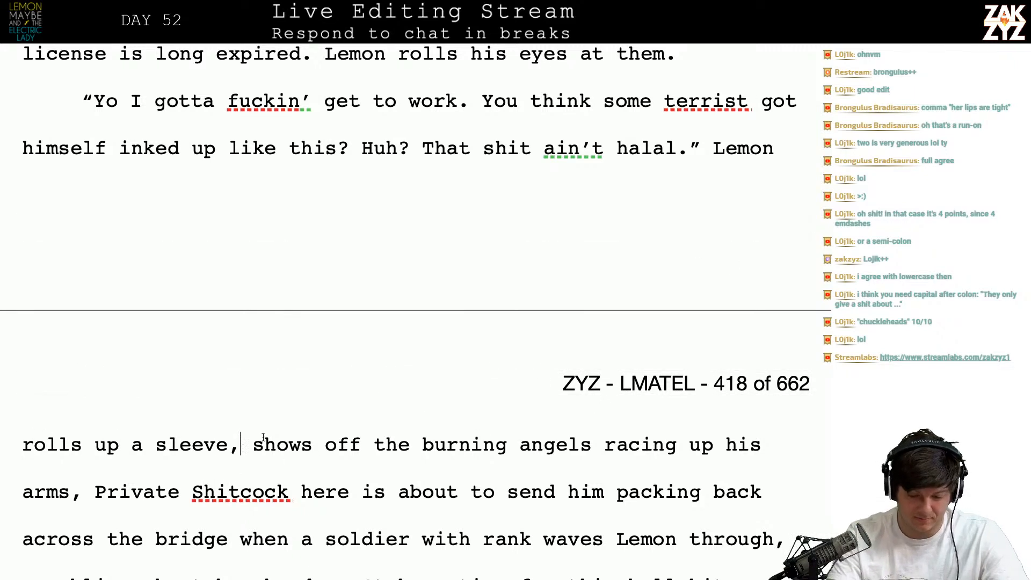
{"action": "type", "text": "displaying the"}
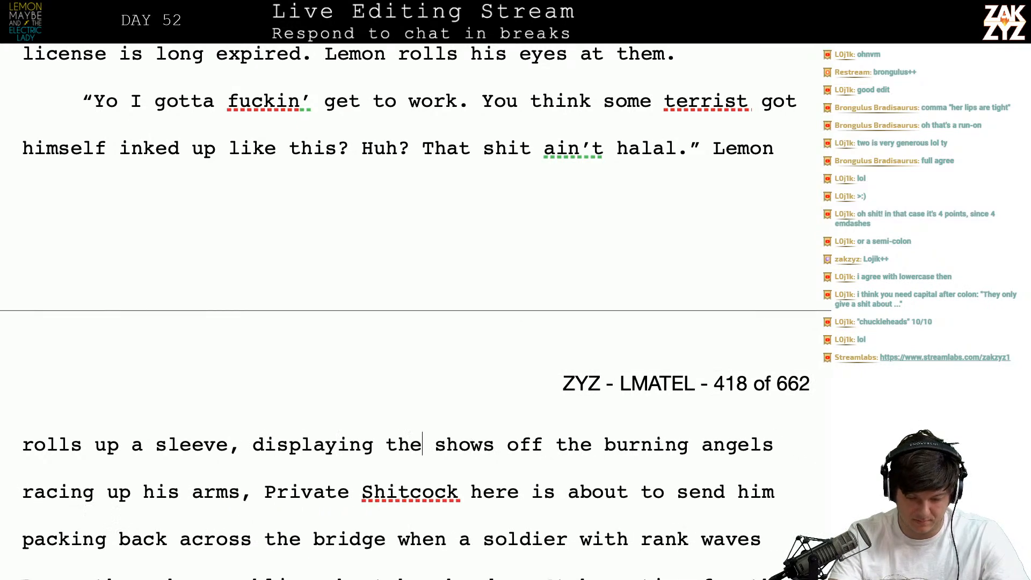
{"action": "type", "text": " burning angels rising up his aar"}
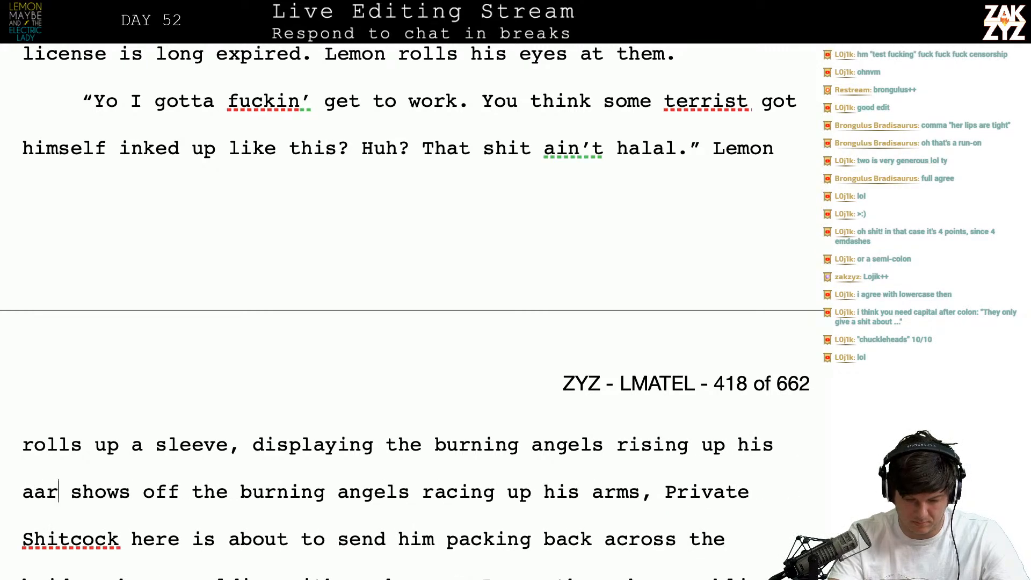
{"action": "key", "text": "BackSpace"}
{"action": "type", "text": "rms."}
{"action": "key", "text": "shift+Right"}
{"action": "key", "text": "shift+Right"}
{"action": "key", "text": "shift+Right"}
{"action": "key", "text": "shift+Right"}
{"action": "key", "text": "shift+Right"}
{"action": "key", "text": "shift+Right"}
{"action": "key", "text": "shift+Right"}
{"action": "key", "text": "shift+Right"}
{"action": "key", "text": "shift+Right"}
{"action": "key", "text": "shift+Right"}
{"action": "key", "text": "shift+Right"}
{"action": "key", "text": "shift+Right"}
{"action": "key", "text": "shift+Right"}
{"action": "key", "text": "shift+Right"}
{"action": "key", "text": "shift+Right"}
{"action": "key", "text": "shift+Right"}
{"action": "key", "text": "shift+Right"}
{"action": "key", "text": "shift+Right"}
{"action": "key", "text": "shift+Right"}
{"action": "key", "text": "shift+Right"}
{"action": "key", "text": "shift+Right"}
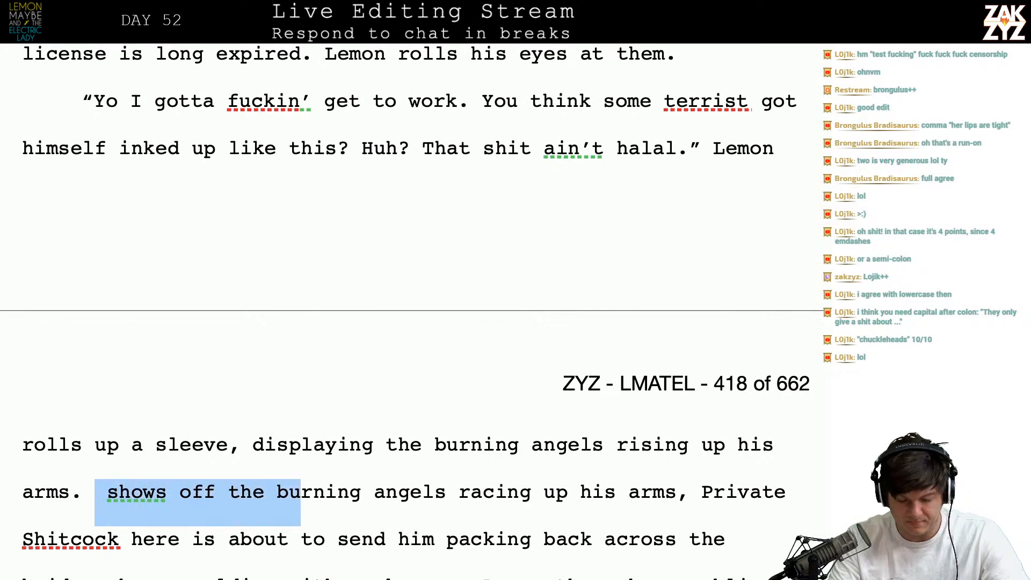
{"action": "key", "text": "shift+Right"}
{"action": "key", "text": "shift+Right"}
{"action": "key", "text": "shift+Right"}
{"action": "key", "text": "shift+Right"}
{"action": "key", "text": "shift+Right"}
{"action": "key", "text": "shift+Right"}
{"action": "key", "text": "shift+Right"}
{"action": "key", "text": "shift+Right"}
{"action": "key", "text": "shift+Right"}
{"action": "key", "text": "shift+Right"}
{"action": "key", "text": "shift+Right"}
{"action": "key", "text": "shift+Right"}
{"action": "key", "text": "shift+Right"}
{"action": "key", "text": "shift+Right"}
{"action": "key", "text": "shift+Right"}
{"action": "key", "text": "shift+Right"}
{"action": "key", "text": "shift+Right"}
{"action": "key", "text": "shift+Right"}
{"action": "key", "text": "shift+Right"}
{"action": "key", "text": "shift+Right"}
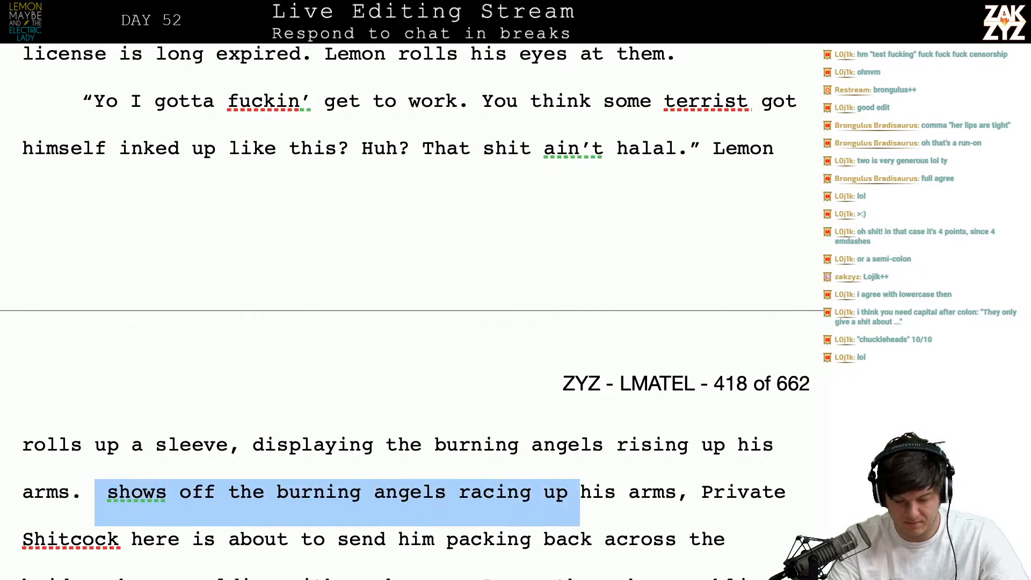
{"action": "key", "text": "shift+Right"}
{"action": "key", "text": "shift+Right"}
{"action": "key", "text": "shift+Right"}
{"action": "key", "text": "shift+Right"}
{"action": "key", "text": "BackSpace"}
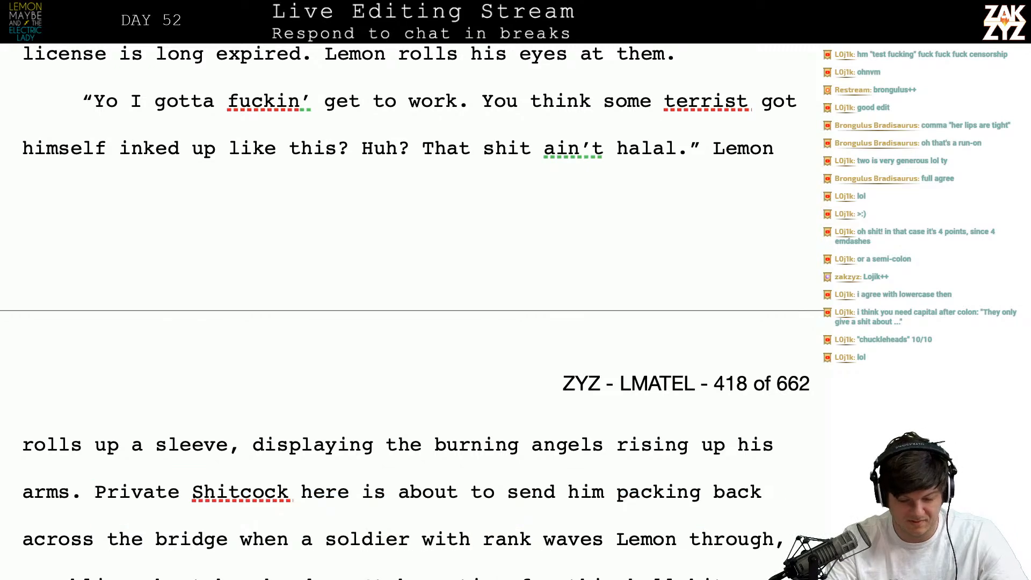
- Break the paragraph after "Private Shitcock here is about to send" and start its rewrite with "him back across the bridge when a"
{"action": "scroll", "coordinate": [250, 411], "scroll_direction": "down", "scroll_amount": 2}
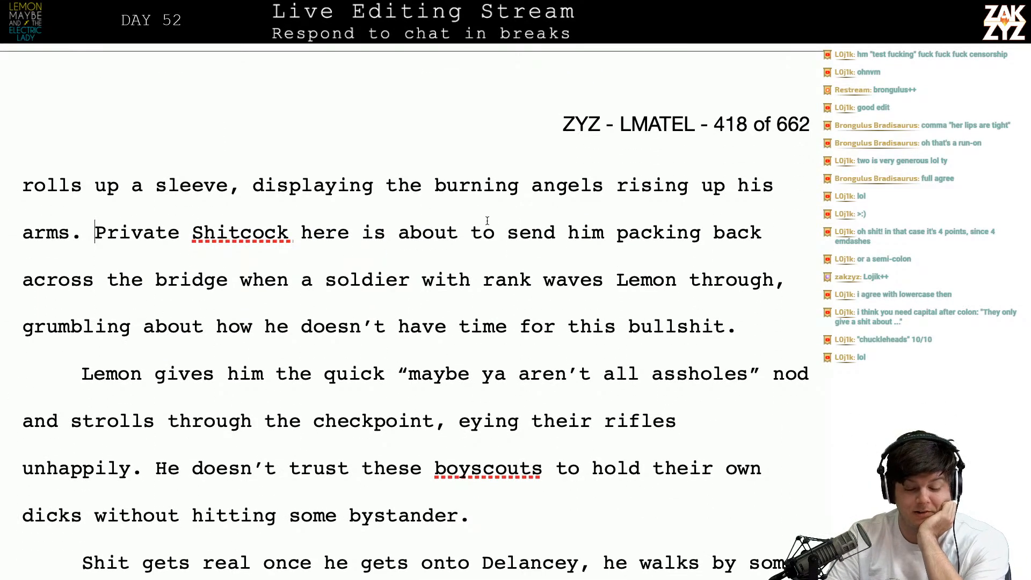
{"action": "left_click", "coordinate": [556, 232]}
{"action": "key", "text": "Return"}
{"action": "key", "text": "Left"}
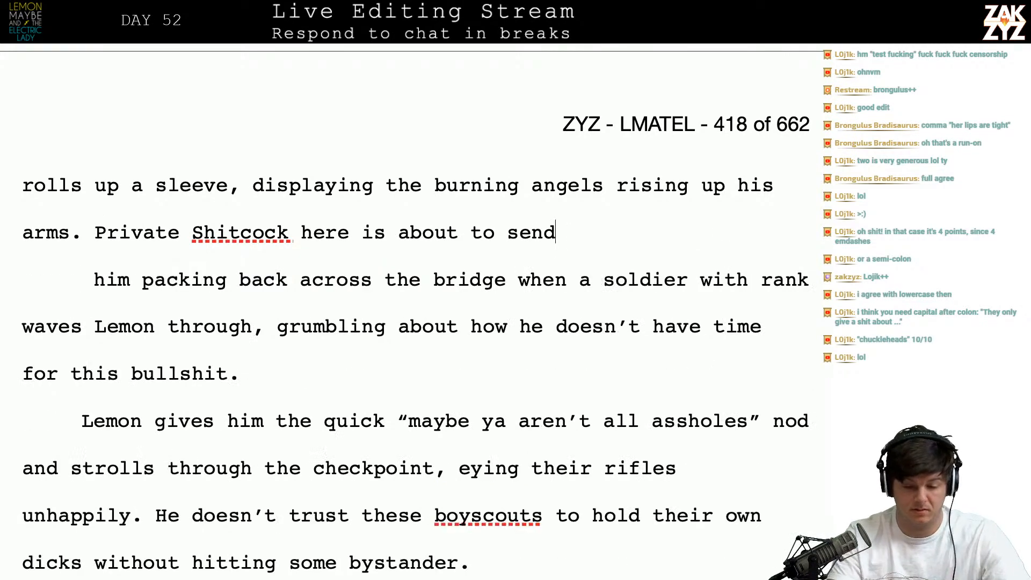
{"action": "type", "text": "him back"}
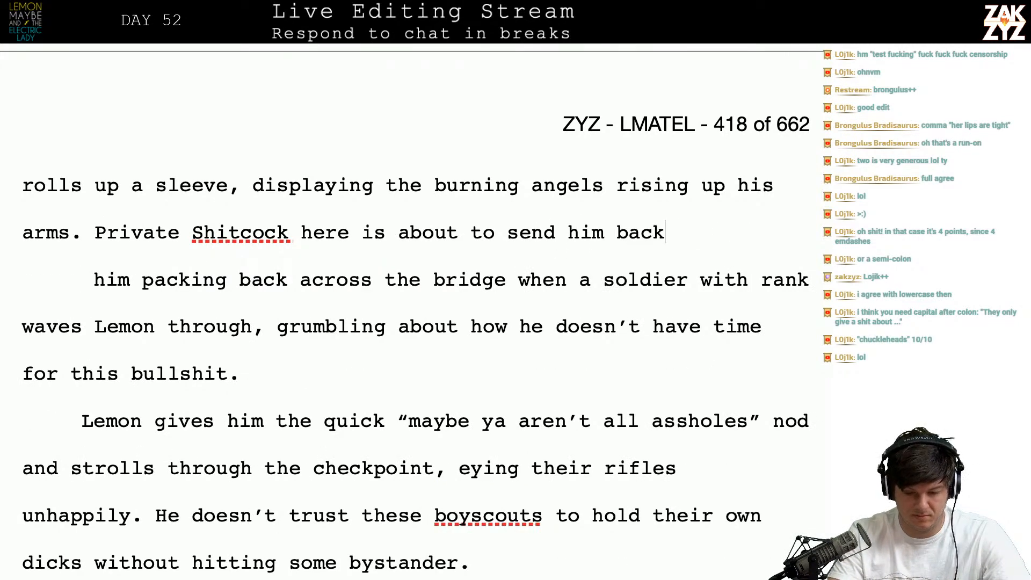
{"action": "type", "text": " across the bridg"}
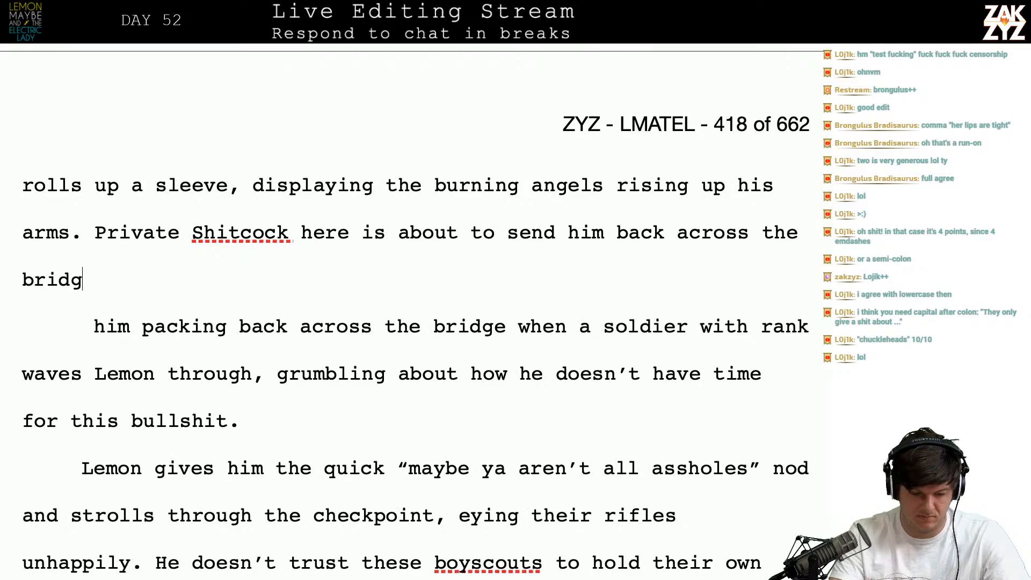
{"action": "type", "text": "e when his "}
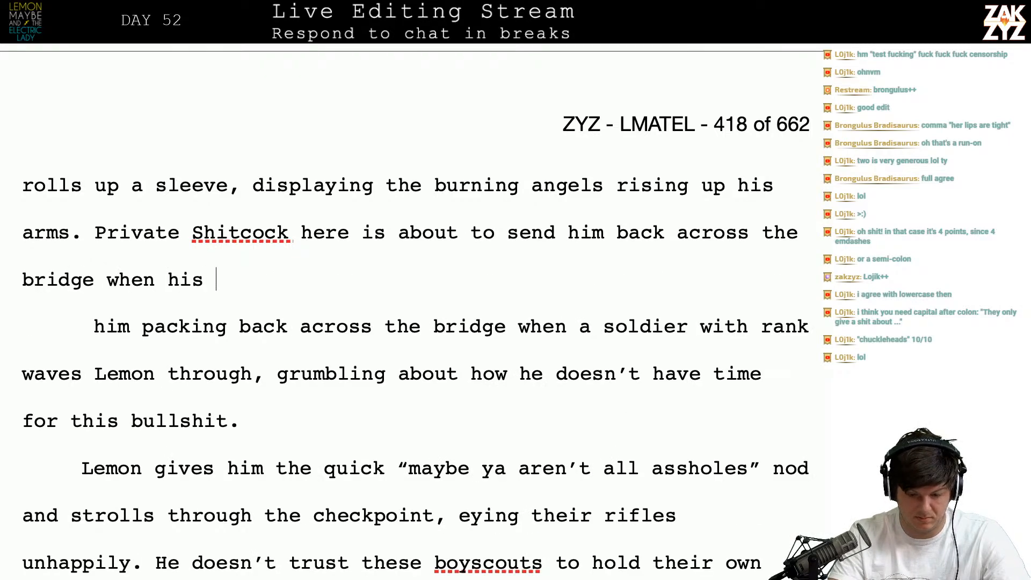
{"action": "type", "text": "Ser"}
{"action": "key", "text": "BackSpace"}
{"action": "key", "text": "BackSpace"}
{"action": "key", "text": "BackSpace"}
{"action": "key", "text": "BackSpace"}
{"action": "key", "text": "BackSpace"}
{"action": "key", "text": "BackSpace"}
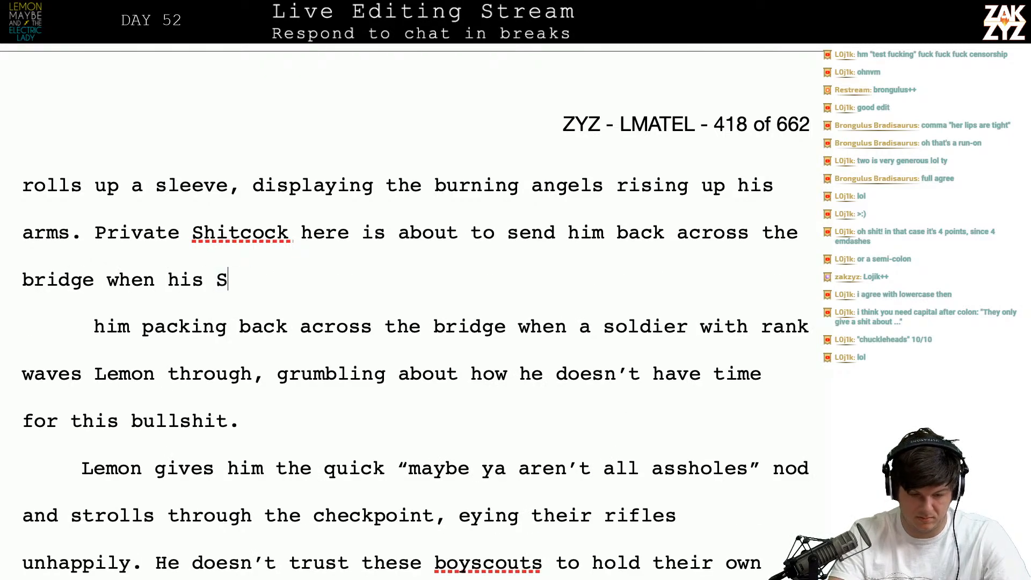
{"action": "key", "text": "BackSpace"}
{"action": "type", "text": "a ser"}
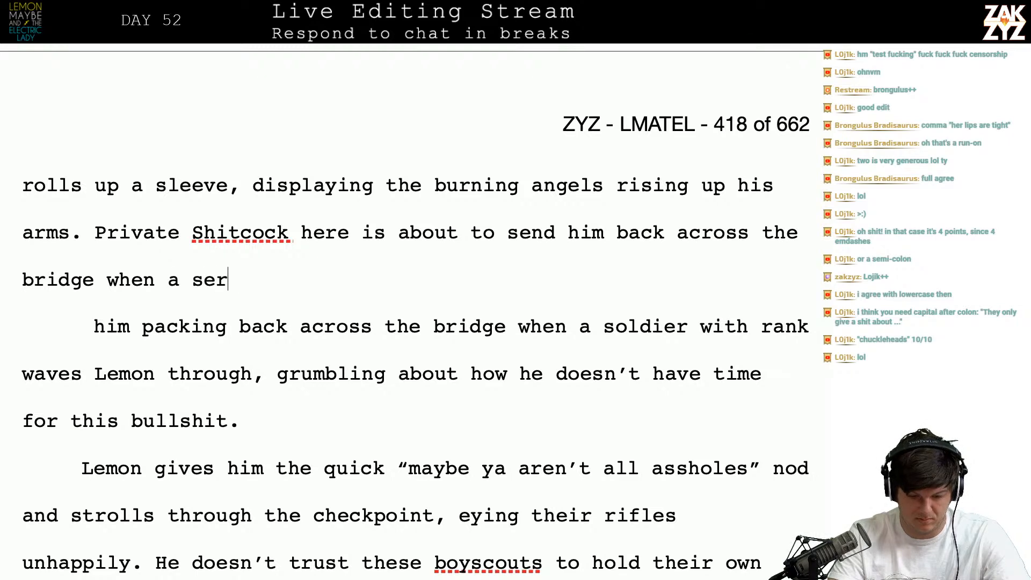
- Continue the rewritten sentence after "when a" with "Sergeant waves Lemon through", capitalizing "Sergeant" and "Lemon"
{"action": "type", "text": "geant w"}
{"action": "key", "text": "BackSpace"}
{"action": "key", "text": "BackSpace"}
{"action": "key", "text": "BackSpace"}
{"action": "key", "text": "BackSpace"}
{"action": "key", "text": "BackSpace"}
{"action": "key", "text": "BackSpace"}
{"action": "key", "text": "BackSpace"}
{"action": "key", "text": "BackSpace"}
{"action": "key", "text": "BackSpace"}
{"action": "key", "text": "BackSpace"}
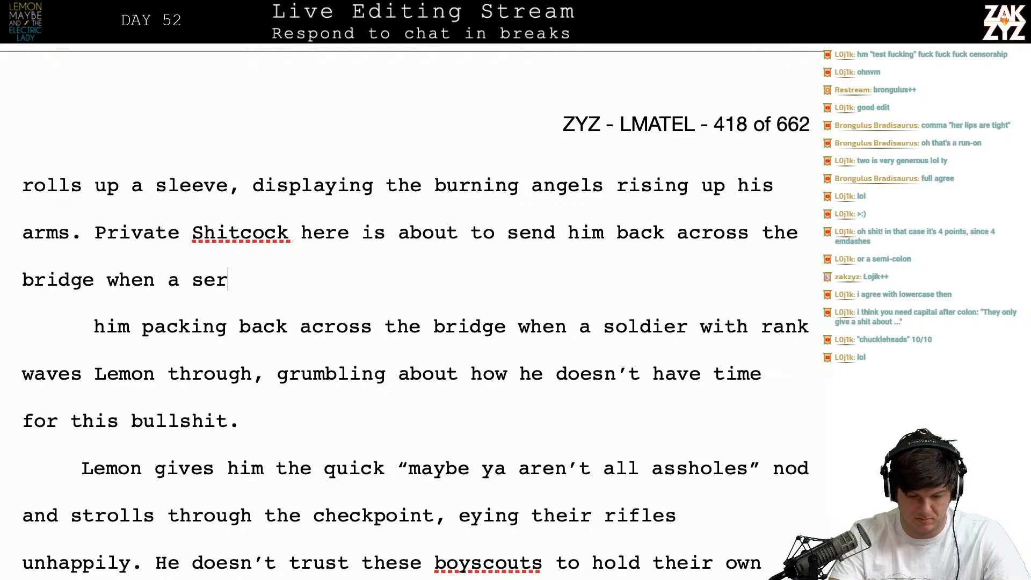
{"action": "type", "text": "Sear"}
{"action": "key", "text": "BackSpace"}
{"action": "key", "text": "BackSpace"}
{"action": "type", "text": "rgeant t"}
{"action": "key", "text": "BackSpace"}
{"action": "key", "text": "BackSpace"}
{"action": "type", "text": "waves lemon"}
{"action": "key", "text": "BackSpace"}
{"action": "key", "text": "BackSpace"}
{"action": "key", "text": "BackSpace"}
{"action": "key", "text": "BackSpace"}
{"action": "key", "text": "BackSpace"}
{"action": "type", "text": "Lemon thro"}
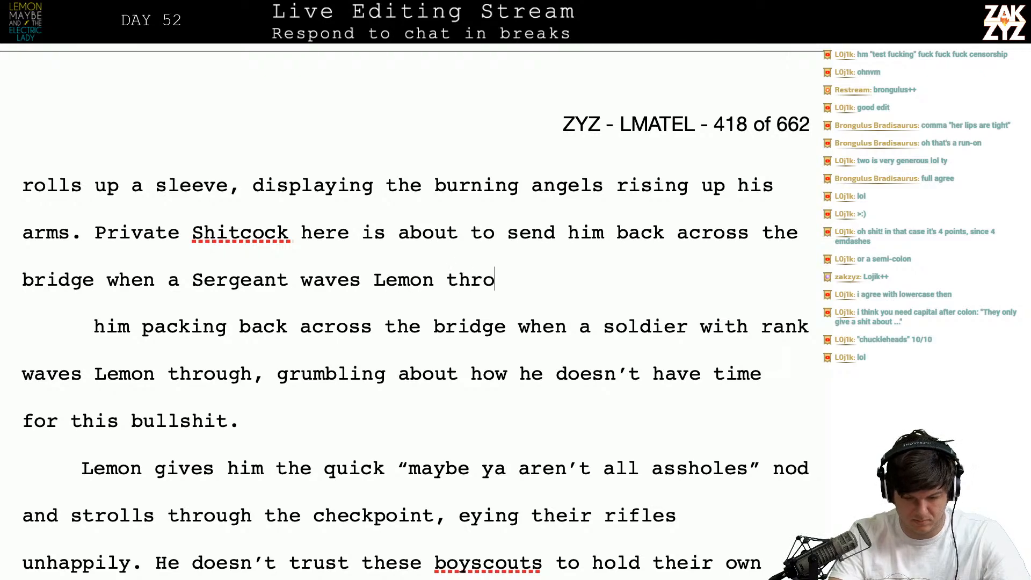
- Finish the rewritten sentence with ", grumbling about how he doesn't have time for this bullshit."
{"action": "type", "text": "ugh, grumbling a"}
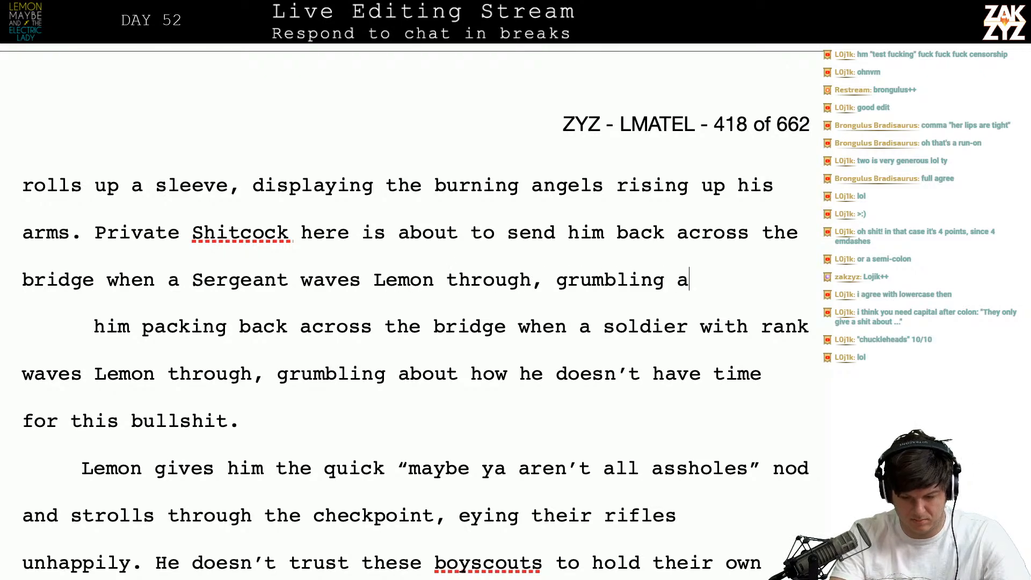
{"action": "type", "text": "bout how he doesn't hav"}
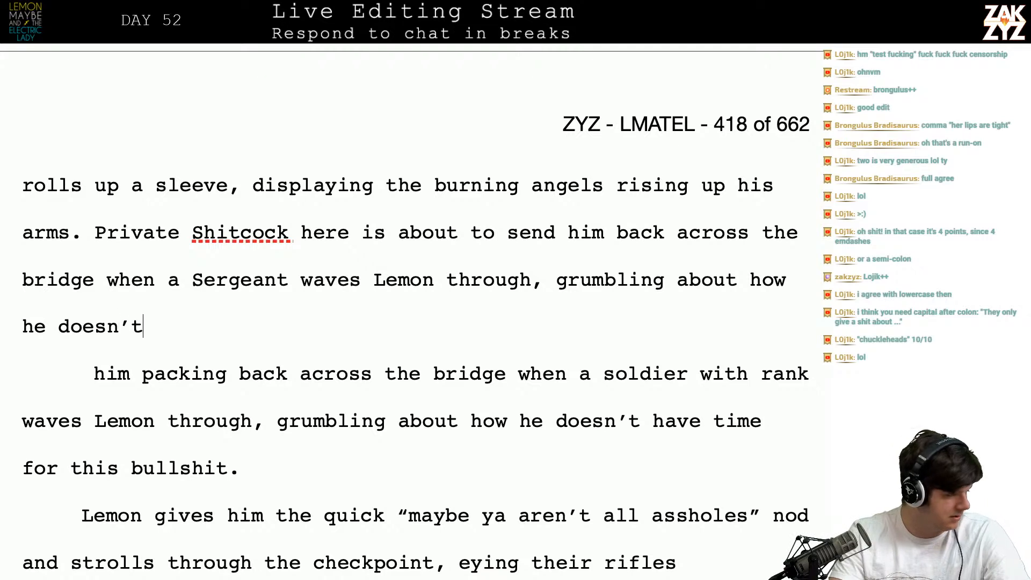
{"action": "type", "text": "e time for this b"}
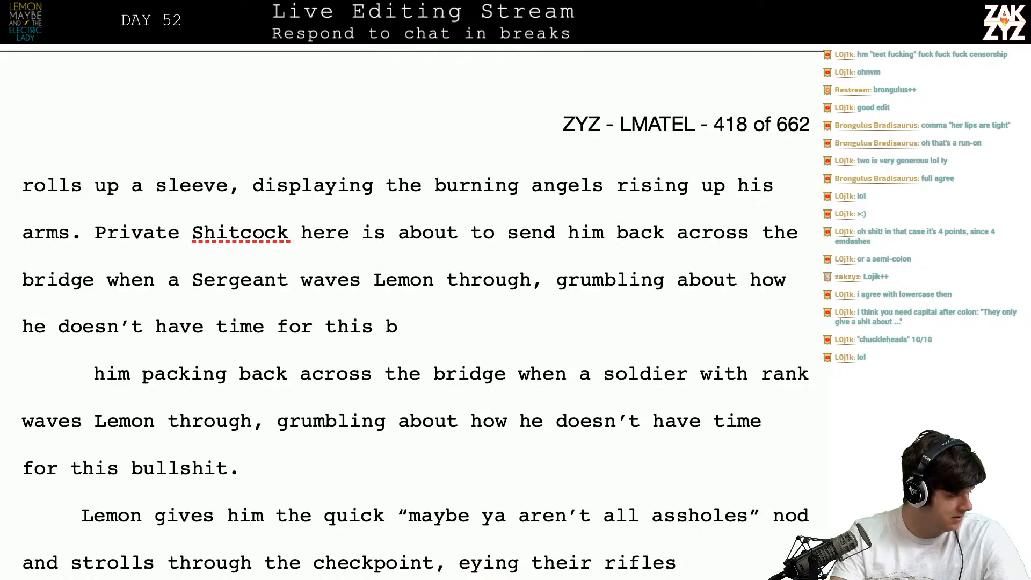
{"action": "type", "text": "ullshit."}
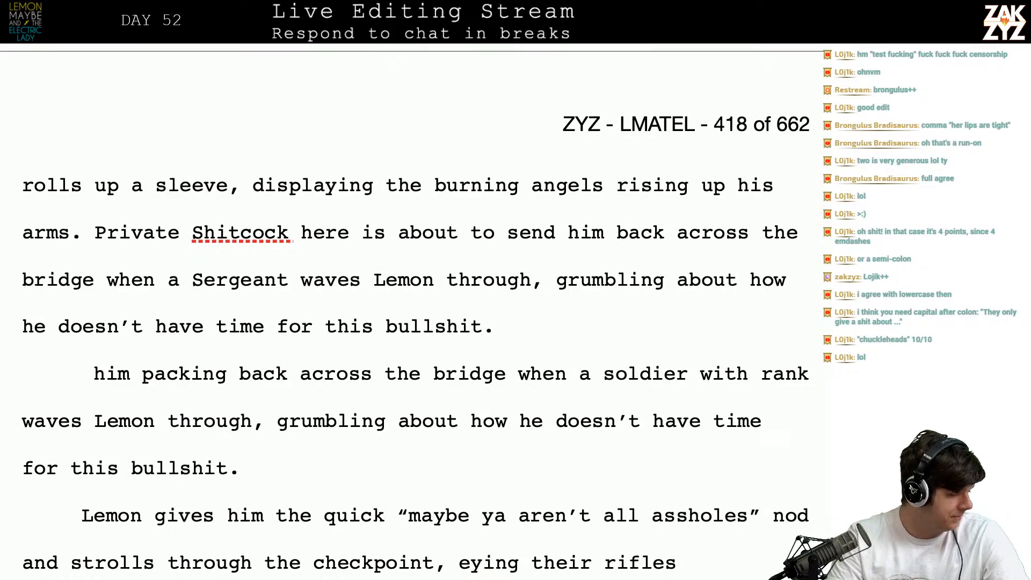
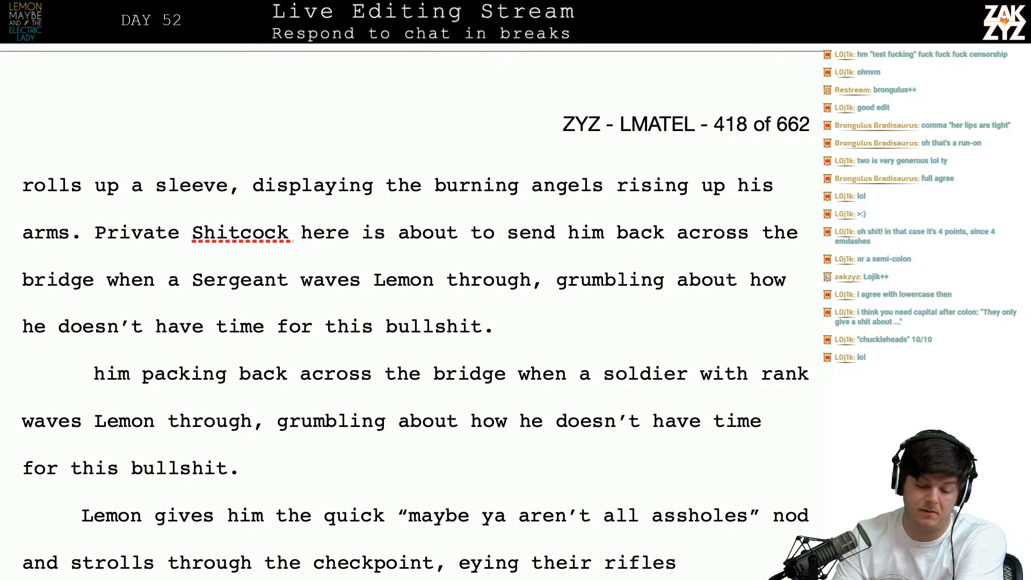
- Delete the leftover old version of the sentence, from "him packing back across the bridge" to "for this bullshit", with its paragraph break
{"action": "key", "text": "shift+Down"}
{"action": "key", "text": "shift+Down"}
{"action": "key", "text": "shift+Down"}
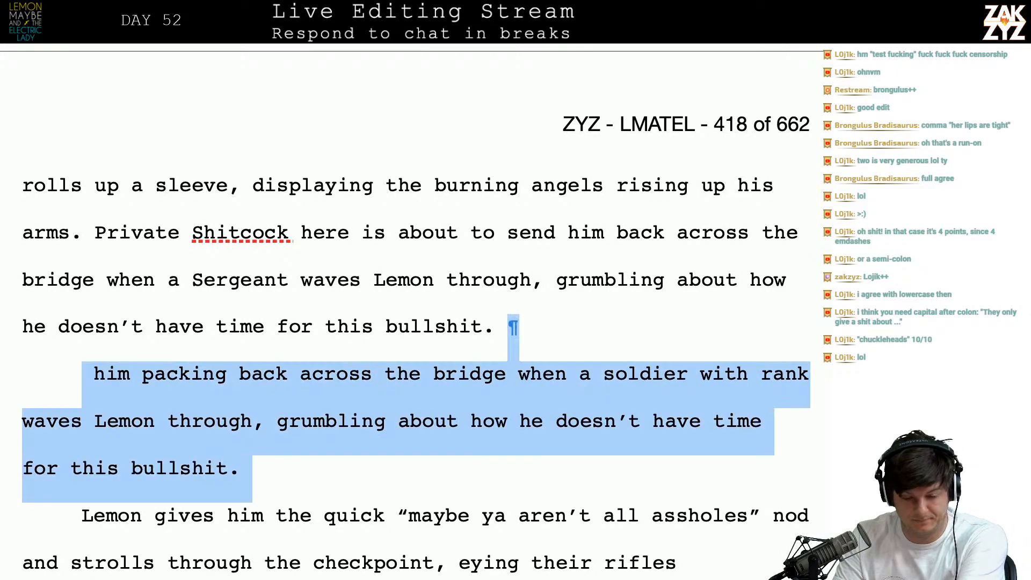
{"action": "key", "text": "BackSpace"}
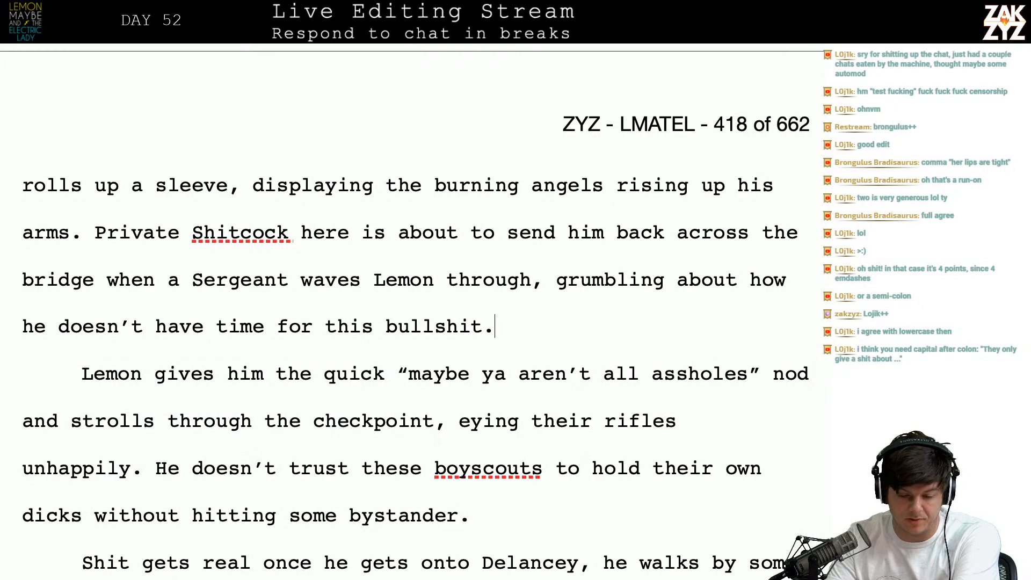
- Rename the soldier "Private Shitcock" to "Private Pyle" in the sentence about sending Lemon back across the bridge
{"action": "scroll", "coordinate": [413, 312], "scroll_direction": "up", "scroll_amount": 3}
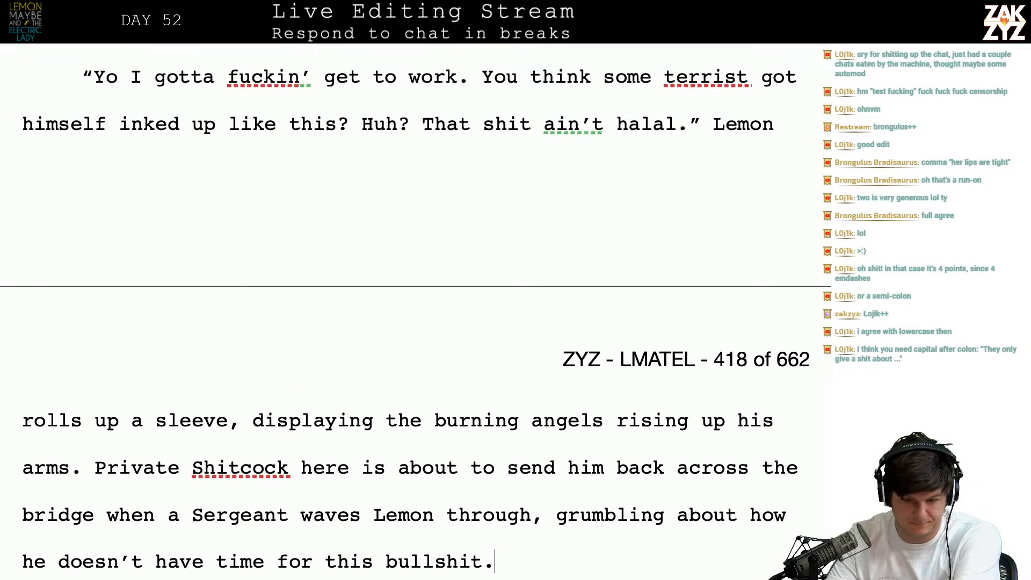
{"action": "scroll", "coordinate": [412, 311], "scroll_direction": "up", "scroll_amount": 1}
{"action": "scroll", "coordinate": [413, 311], "scroll_direction": "down", "scroll_amount": 1}
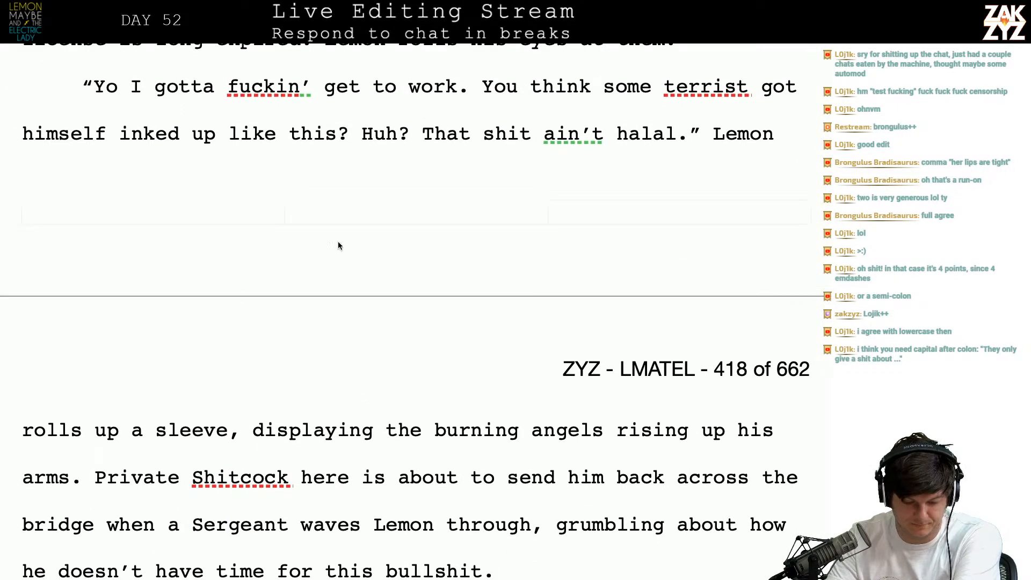
{"action": "left_click", "coordinate": [185, 474]}
{"action": "key", "text": "Right"}
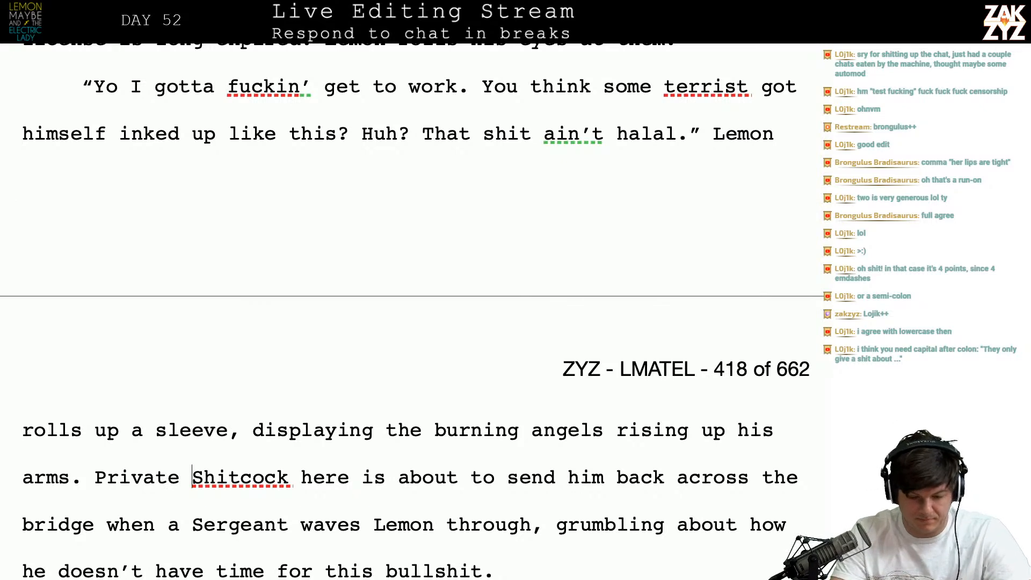
{"action": "type", "text": "Pyle"}
{"action": "key", "text": "shift+Right"}
{"action": "key", "text": "shift+Right"}
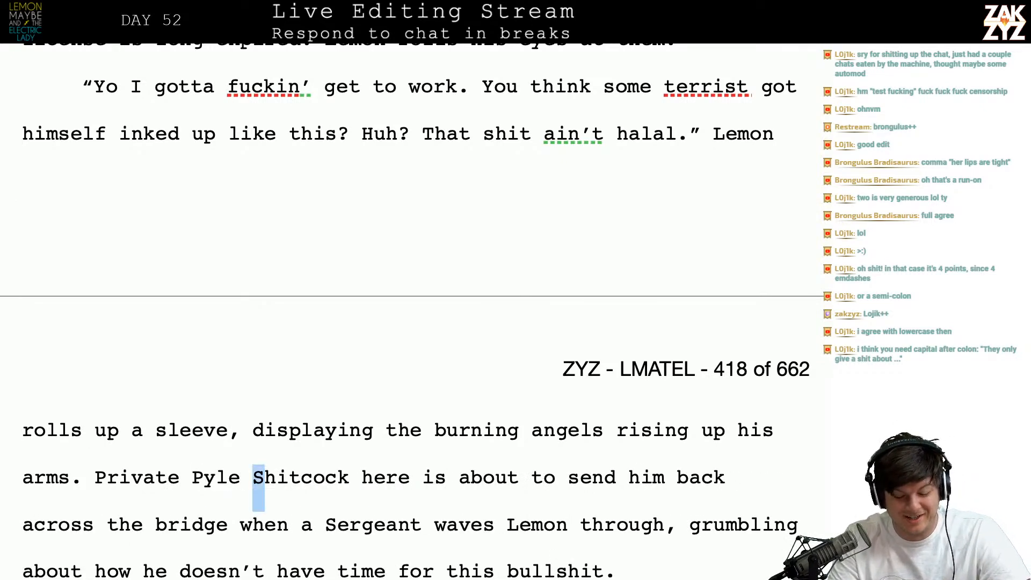
{"action": "key", "text": "shift+Right"}
{"action": "key", "text": "shift+Right"}
{"action": "key", "text": "shift+Right"}
{"action": "key", "text": "shift+Right"}
{"action": "key", "text": "shift+Right"}
{"action": "key", "text": "shift+Right"}
{"action": "key", "text": "shift+Right"}
{"action": "key", "text": "shift+Right"}
{"action": "key", "text": "shift+Left"}
{"action": "key", "text": "shift+Left"}
{"action": "key", "text": "Delete"}
{"action": "key", "text": "Delete"}
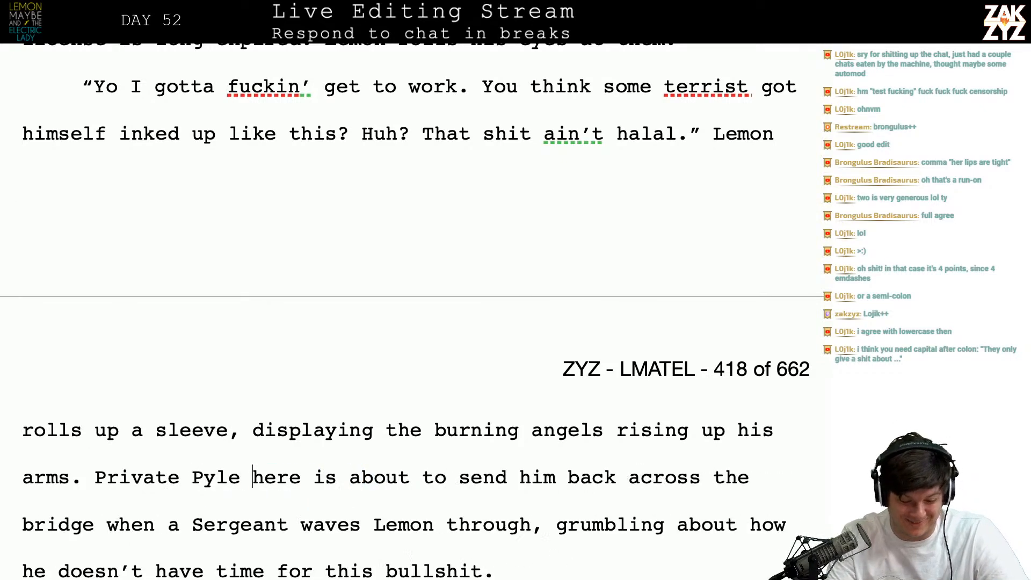
{"action": "scroll", "coordinate": [408, 323], "scroll_direction": "down", "scroll_amount": 3}
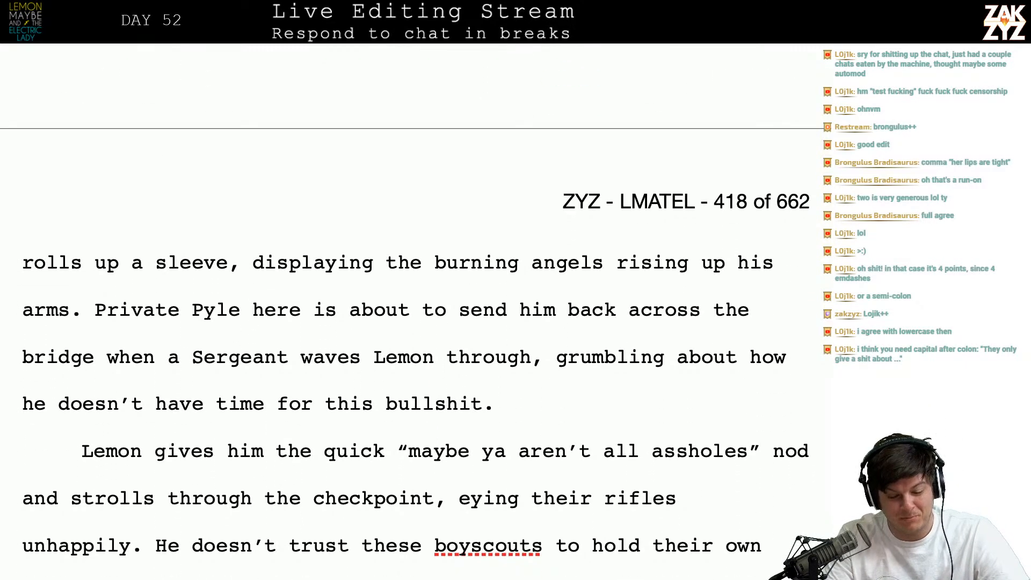
{"action": "scroll", "coordinate": [161, 385], "scroll_direction": "down", "scroll_amount": 1}
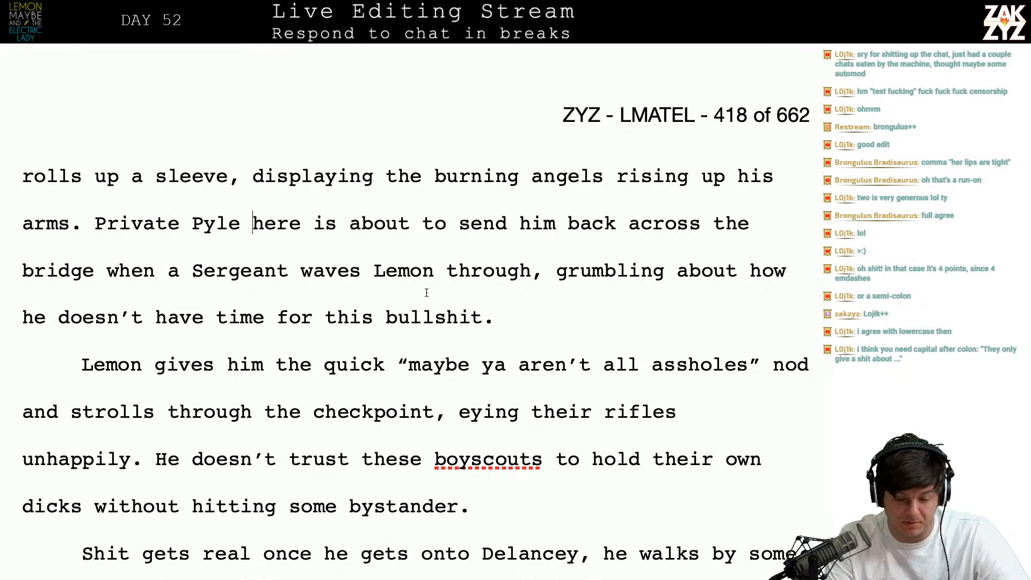
{"action": "left_click", "coordinate": [534, 275]}
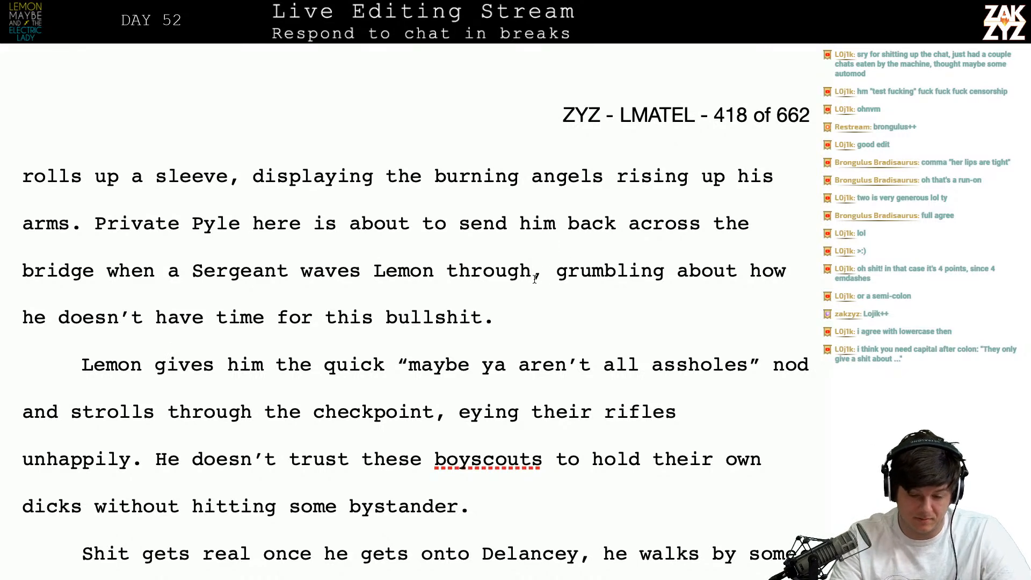
{"action": "key", "text": "BackSpace"}
{"action": "type", "text": ". He's "}
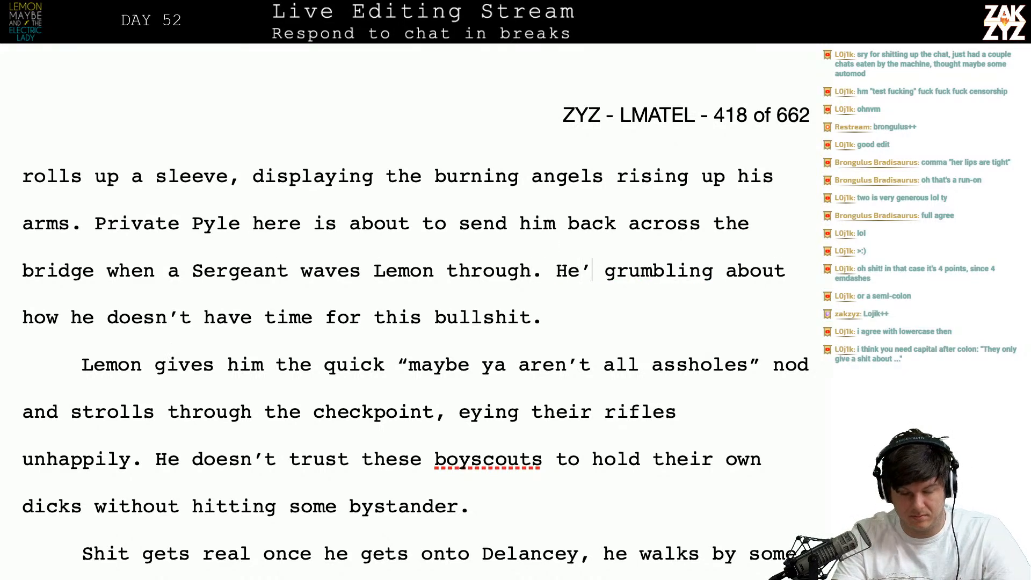
{"action": "type", "text": "shaking his he"}
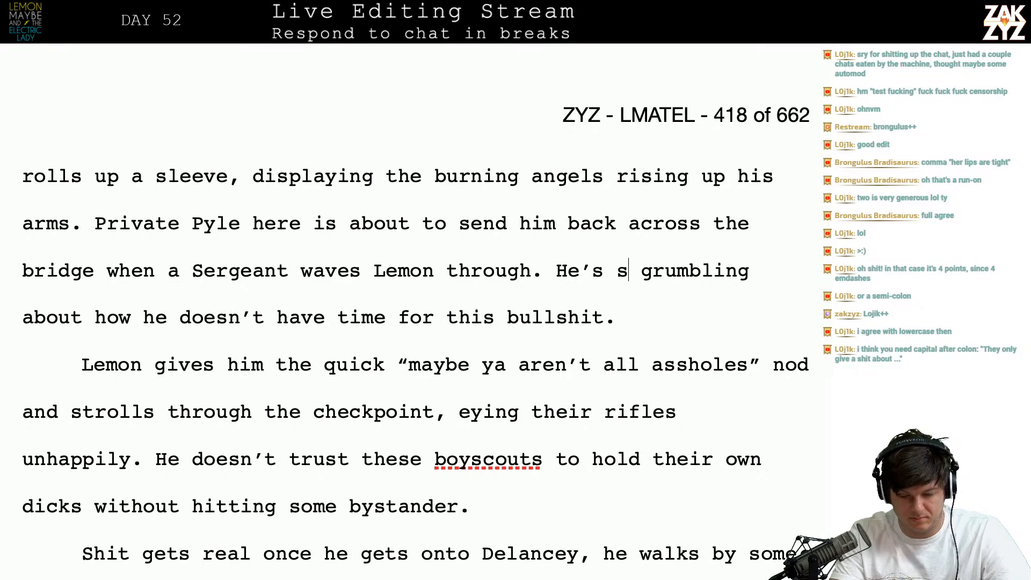
{"action": "type", "text": "ad, grumbling"}
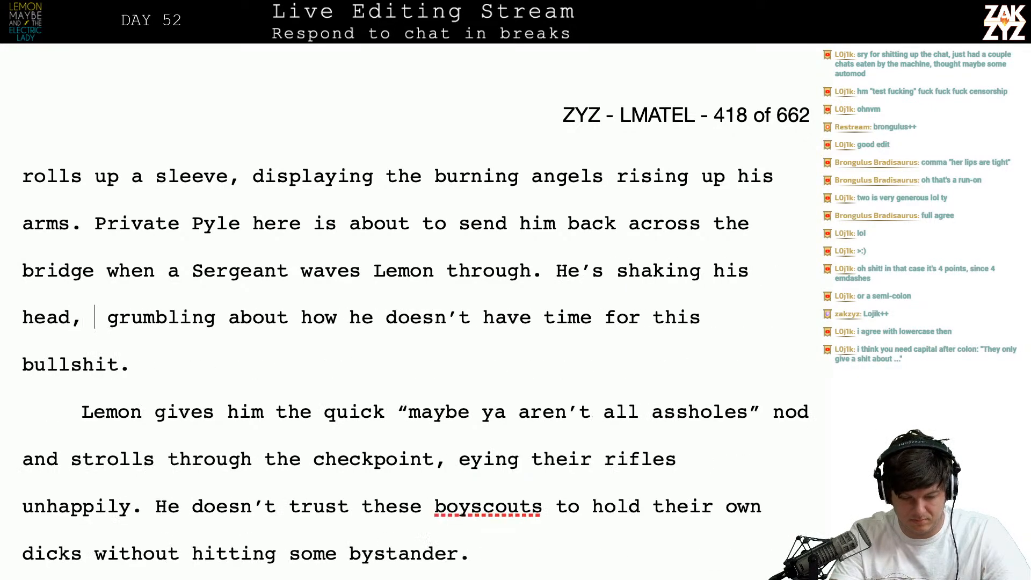
{"action": "key", "text": "BackSpace"}
{"action": "key", "text": "BackSpace"}
{"action": "key", "text": "BackSpace"}
{"action": "key", "text": "BackSpace"}
{"action": "key", "text": "BackSpace"}
{"action": "key", "text": "BackSpace"}
{"action": "key", "text": "BackSpace"}
{"action": "key", "text": "BackSpace"}
{"action": "key", "text": "BackSpace"}
{"action": "key", "text": "BackSpace"}
{"action": "key", "text": "BackSpace"}
{"action": "key", "text": "BackSpace"}
{"action": "key", "text": "BackSpace"}
{"action": "key", "text": "BackSpace"}
{"action": "key", "text": "BackSpace"}
{"action": "key", "text": "BackSpace"}
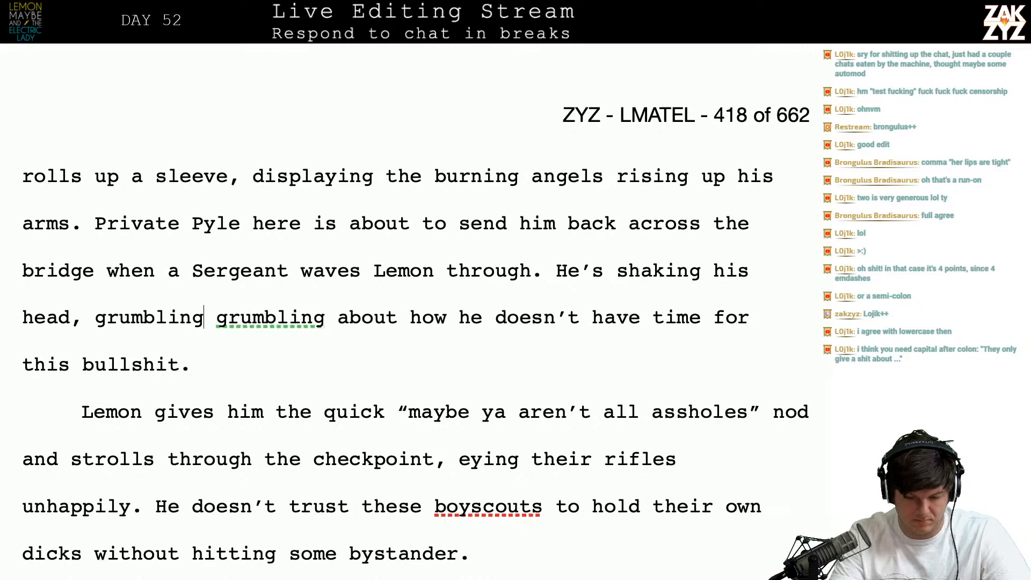
{"action": "key", "text": "BackSpace"}
{"action": "key", "text": "BackSpace"}
{"action": "key", "text": "BackSpace"}
{"action": "key", "text": "BackSpace"}
{"action": "key", "text": "BackSpace"}
{"action": "key", "text": "BackSpace"}
{"action": "key", "text": "BackSpace"}
{"action": "key", "text": "BackSpace"}
{"action": "key", "text": "BackSpace"}
{"action": "key", "text": "BackSpace"}
{"action": "key", "text": "BackSpace"}
{"action": "key", "text": "BackSpace"}
{"action": "key", "text": "BackSpace"}
{"action": "key", "text": "BackSpace"}
{"action": "key", "text": "BackSpace"}
{"action": "key", "text": "BackSpace"}
{"action": "key", "text": "BackSpace"}
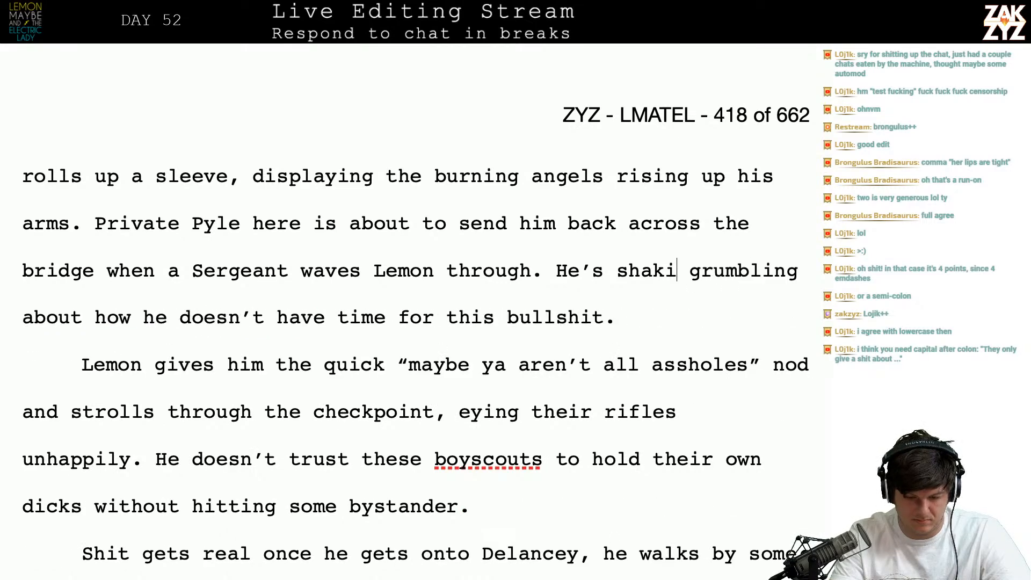
- Rewrite "waves Lemon through" after "Sergeant" as "barks to let Lemon through.", splitting the leftover old wording into separate paragraphs below
{"action": "key", "text": "Return"}
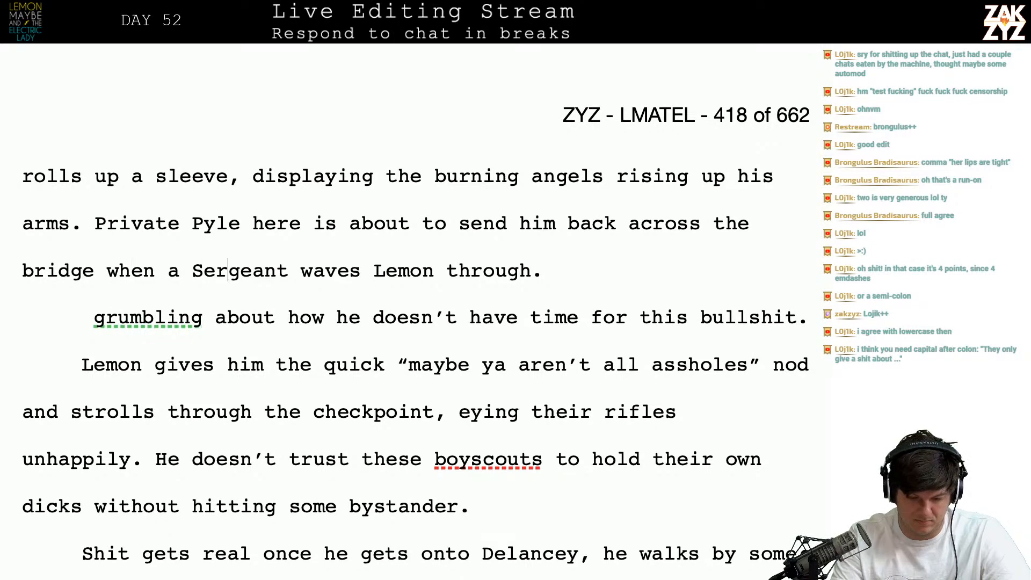
{"action": "type", "text": "b"}
{"action": "key", "text": "Delete"}
{"action": "type", "text": "arks to "}
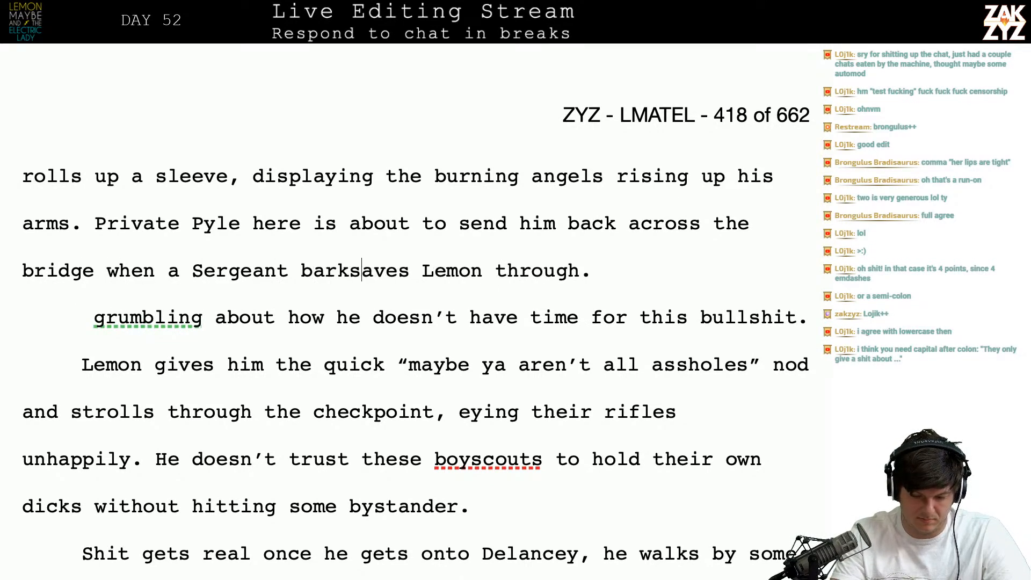
{"action": "type", "text": "let lemon thro"}
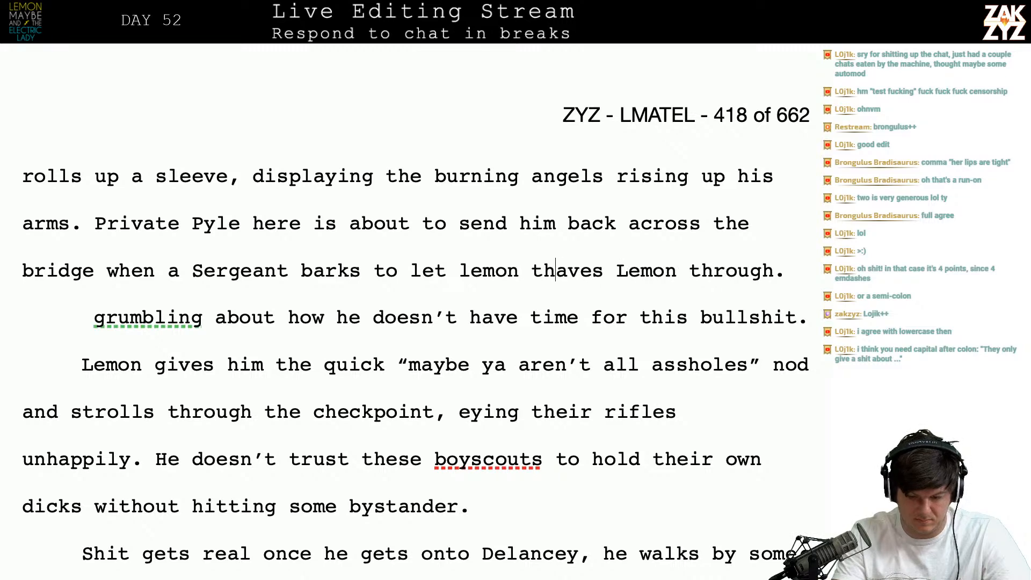
{"action": "key", "text": "BackSpace"}
{"action": "key", "text": "BackSpace"}
{"action": "key", "text": "BackSpace"}
{"action": "key", "text": "BackSpace"}
{"action": "key", "text": "BackSpace"}
{"action": "type", "text": "Lemon thro"}
{"action": "type", "text": "ugh."}
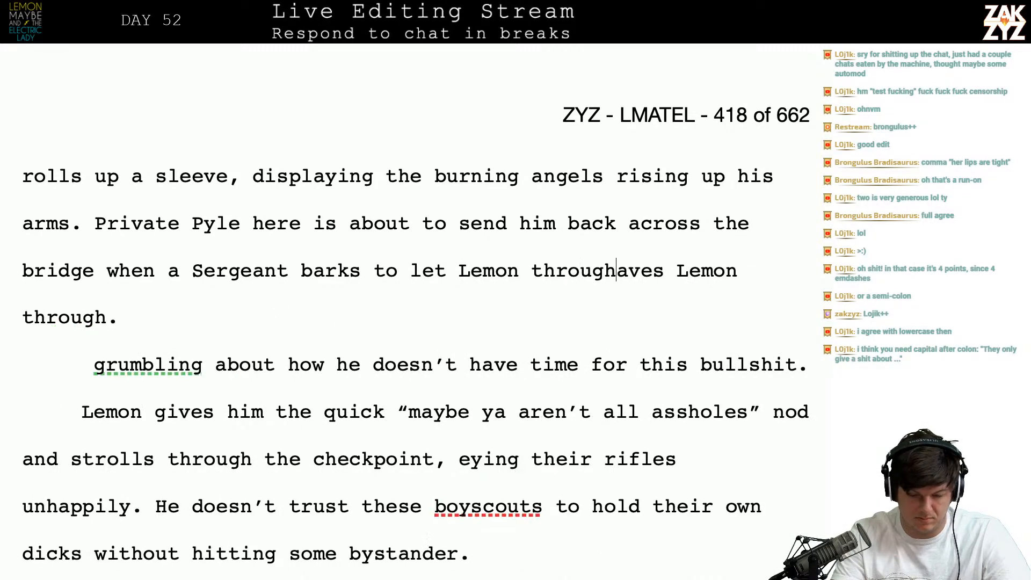
{"action": "key", "text": "Return"}
{"action": "key", "text": "Return"}
- Add the sentence "The line is long, he doesn't have time for this bullshit." after "barks to let Lemon through."
{"action": "key", "text": "Left"}
{"action": "key", "text": "Left"}
{"action": "key", "text": "Up"}
{"action": "key", "text": "Up"}
{"action": "key", "text": "Up"}
{"action": "key", "text": "Up"}
{"action": "key", "text": "Up"}
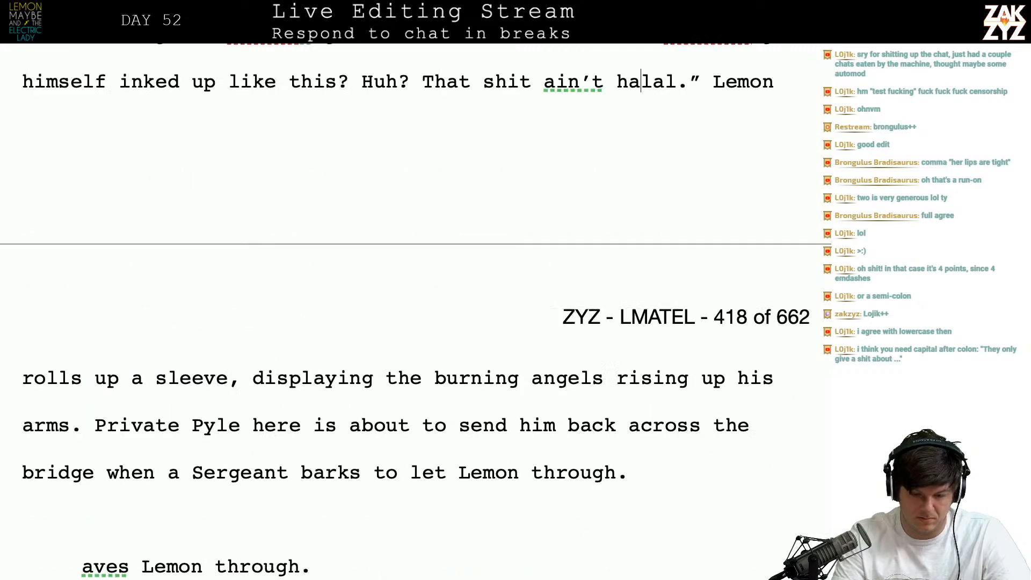
{"action": "key", "text": "Down"}
{"action": "key", "text": "Down"}
{"action": "key", "text": "Down"}
{"action": "key", "text": "Down"}
{"action": "key", "text": "Down"}
{"action": "key", "text": "Down"}
{"action": "key", "text": "Left"}
{"action": "type", "text": "He"}
{"action": "key", "text": "BackSpace"}
{"action": "key", "text": "BackSpace"}
{"action": "type", "text": "The line is "}
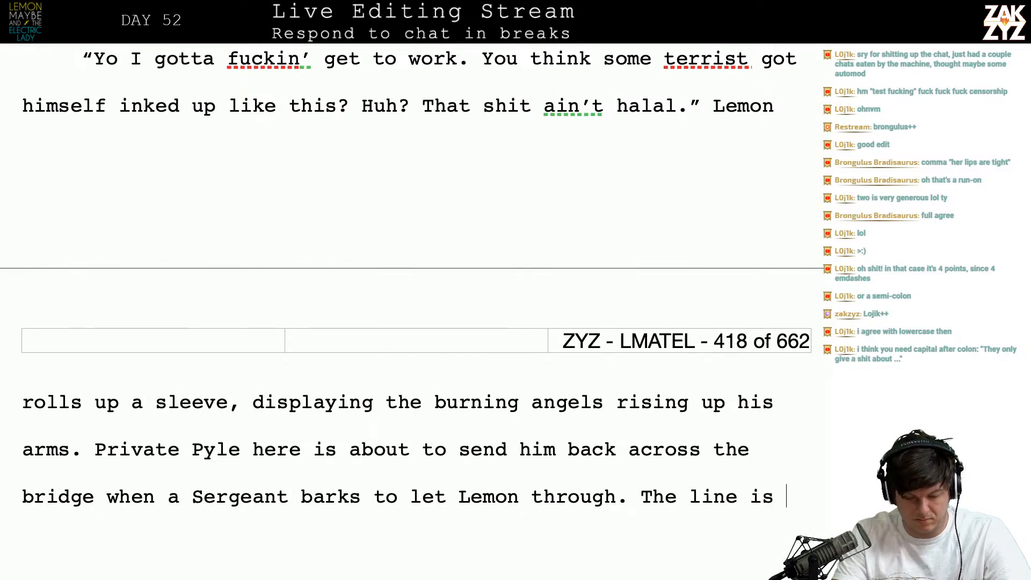
{"action": "type", "text": "long, he doe"}
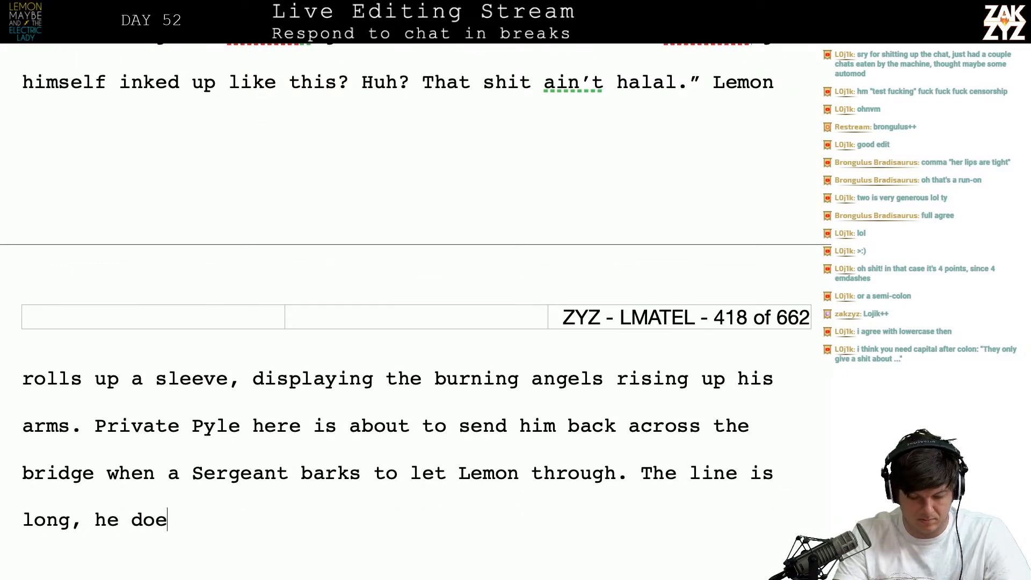
{"action": "type", "text": "sn't have time for this bullshit."}
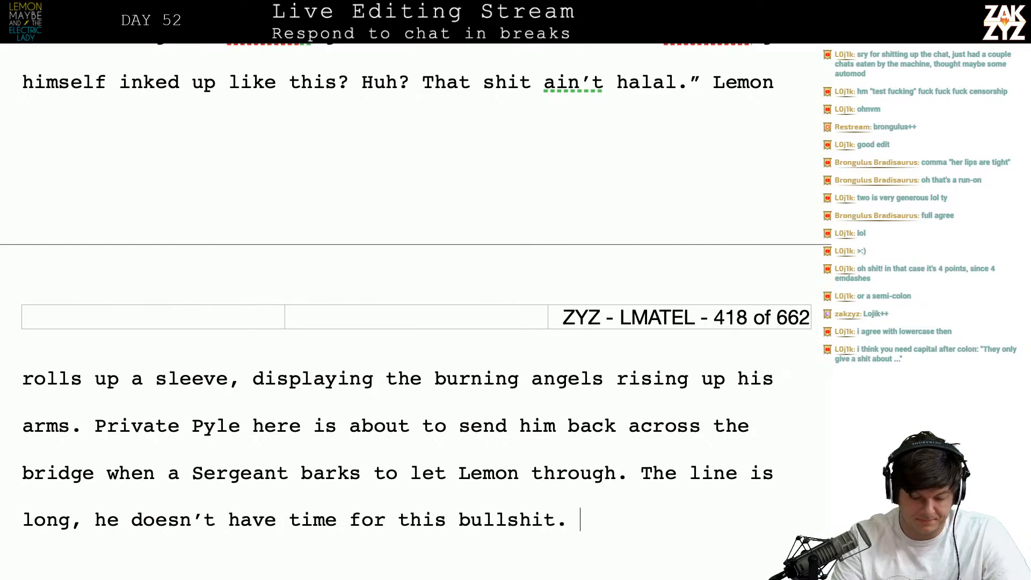
- Delete the empty paragraph and the leftover fragments "aves Lemon through." and "grumbling about how he doesn't have time for this bullshit."
{"action": "key", "text": "Down"}
{"action": "key", "text": "Down"}
{"action": "key", "text": "Down"}
{"action": "key", "text": "Down"}
{"action": "key", "text": "Down"}
{"action": "key", "text": "Up"}
{"action": "key", "text": "Up"}
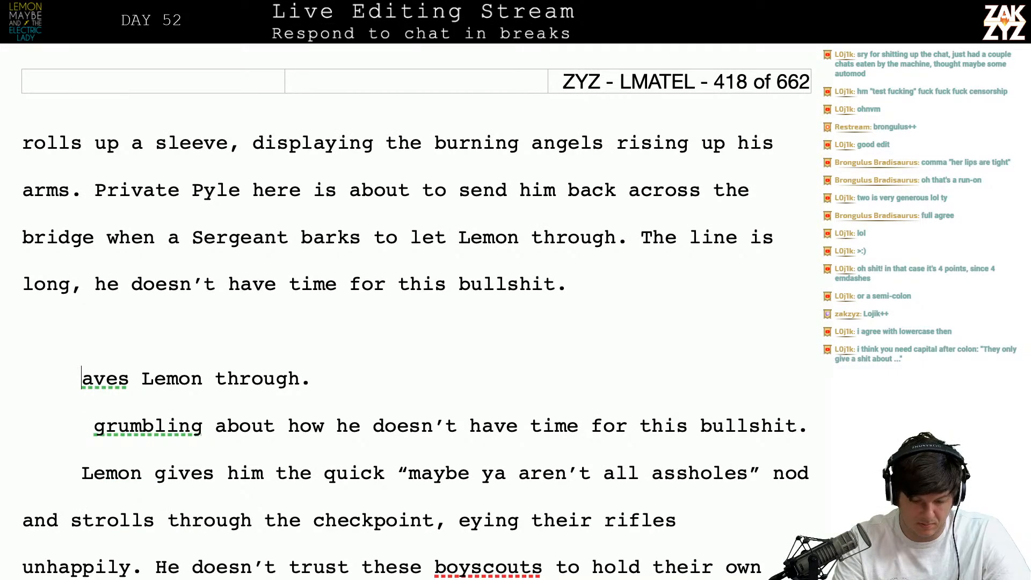
{"action": "key", "text": "shift+Down"}
{"action": "key", "text": "shift+Down"}
{"action": "key", "text": "shift+Down"}
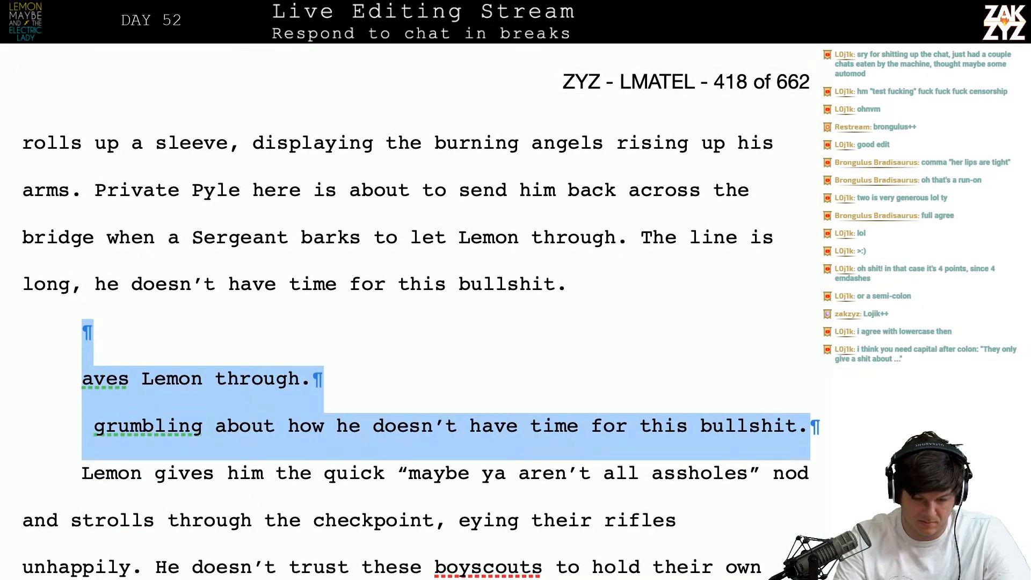
{"action": "key", "text": "BackSpace"}
{"action": "scroll", "coordinate": [415, 325], "scroll_direction": "up", "scroll_amount": 3}
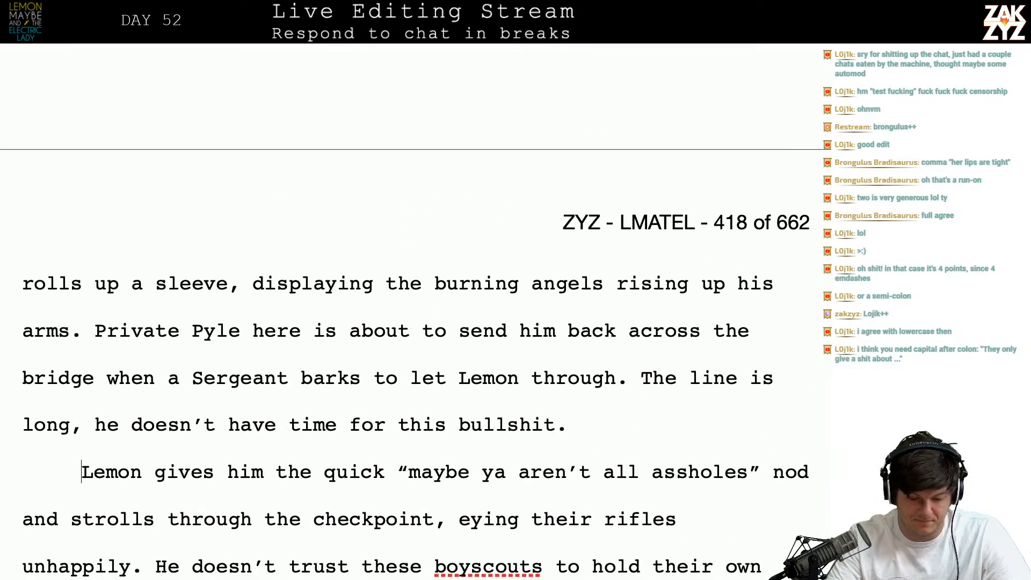
{"action": "left_click", "coordinate": [632, 380]}
{"action": "scroll", "coordinate": [393, 414], "scroll_direction": "down", "scroll_amount": 1}
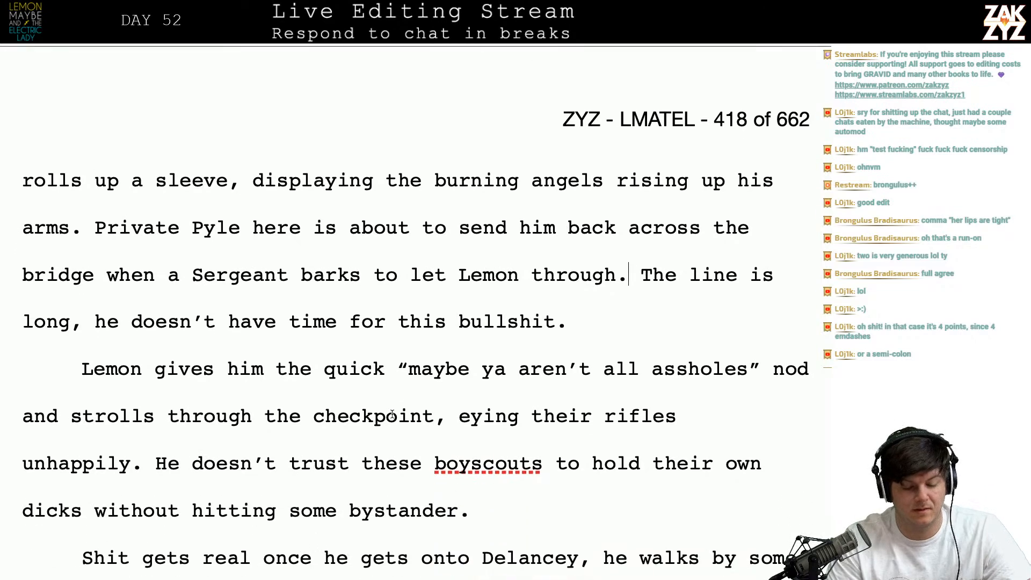
{"action": "scroll", "coordinate": [393, 413], "scroll_direction": "up", "scroll_amount": 1}
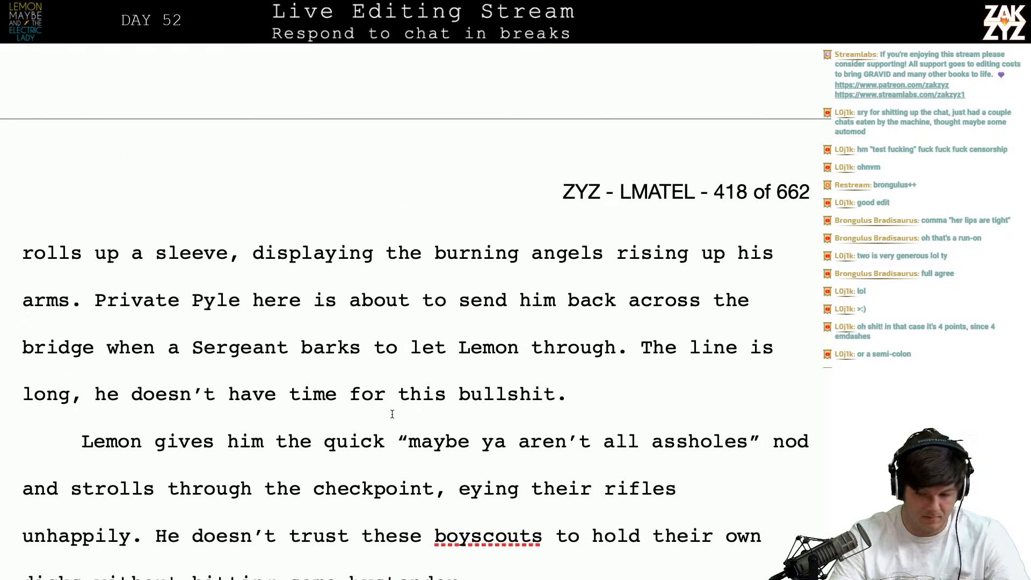
- Switch to the web browser and search for "williamsburg bridge length"
{"action": "key", "text": "super+Tab"}
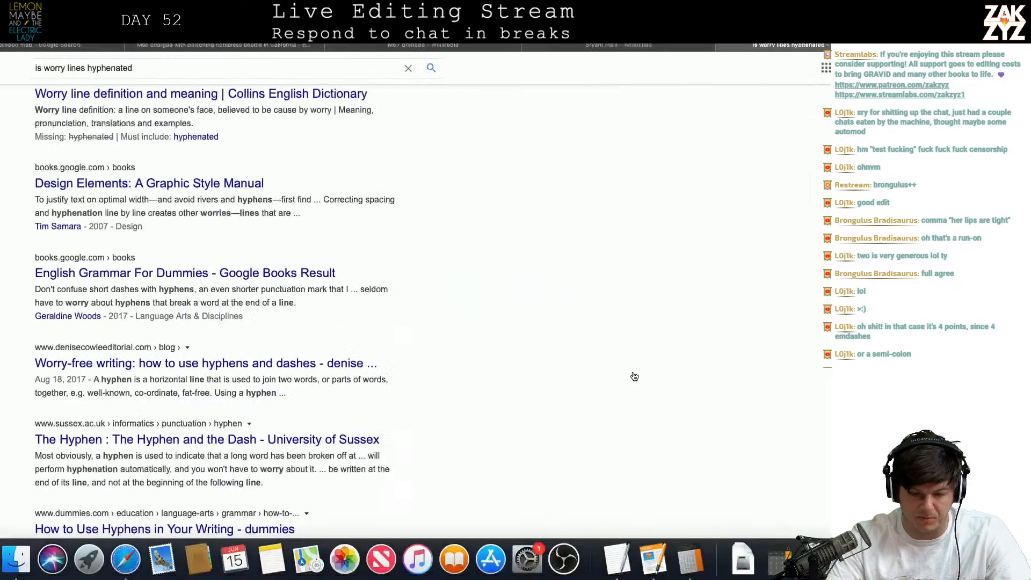
{"action": "key", "text": "super+l"}
{"action": "type", "text": "williamsburg b"}
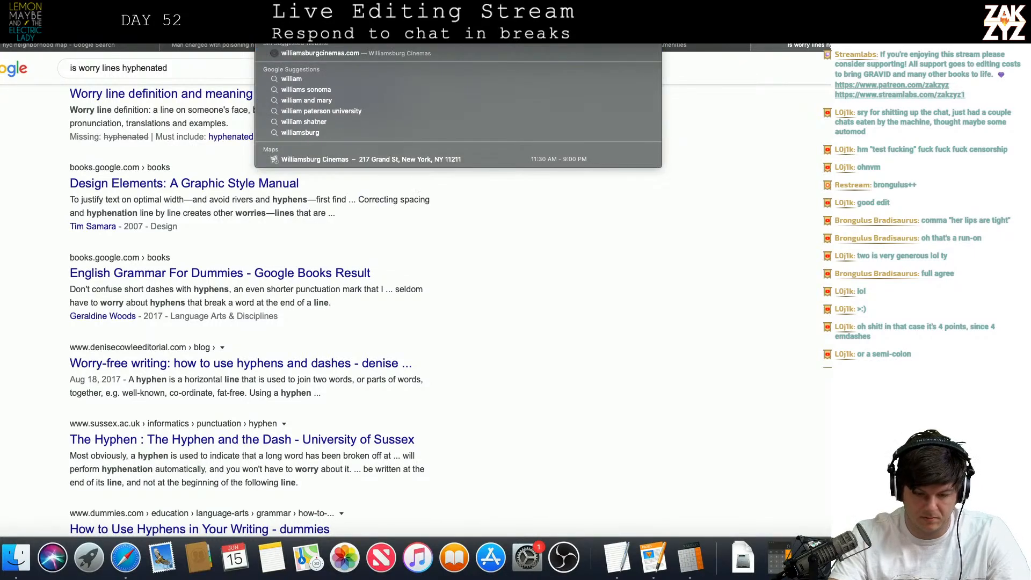
{"action": "type", "text": "ridge length"}
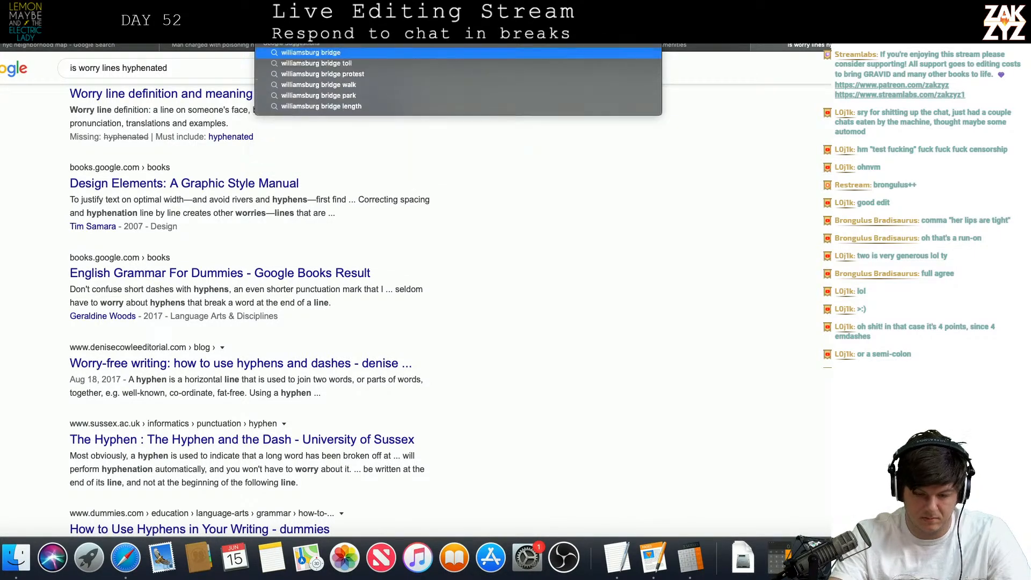
{"action": "key", "text": "Return"}
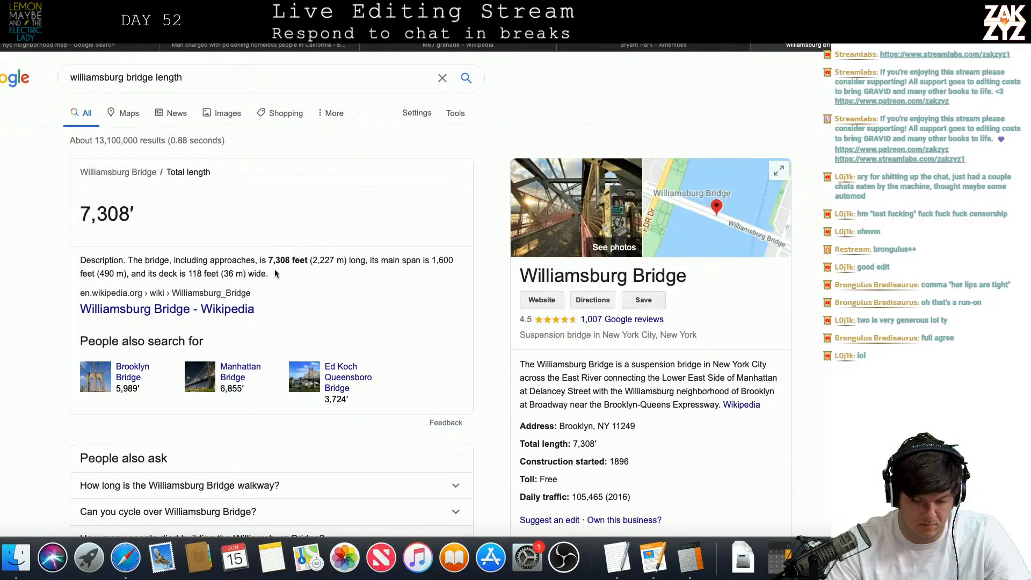
{"action": "scroll", "coordinate": [330, 290], "scroll_direction": "down", "scroll_amount": 1}
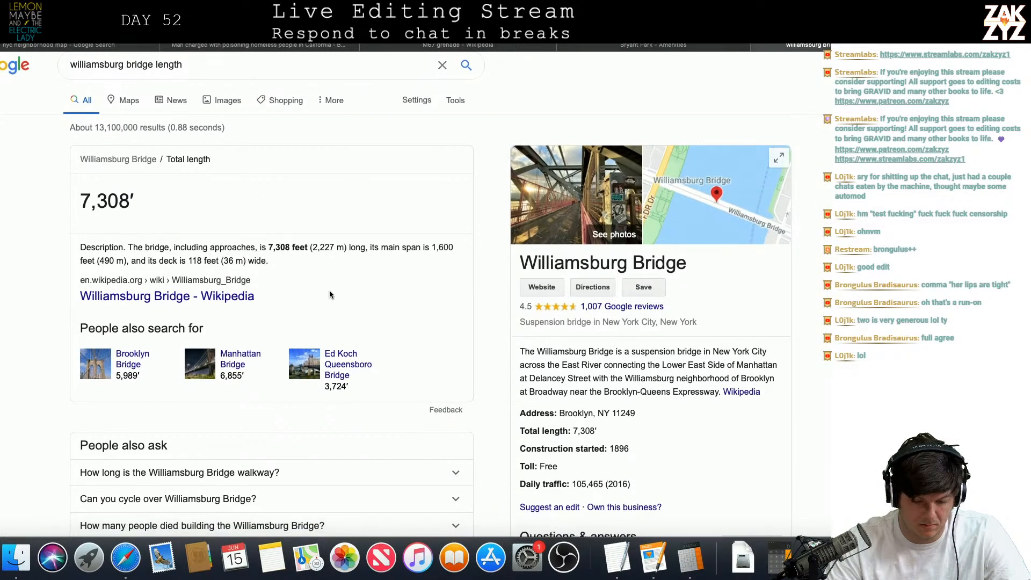
{"action": "scroll", "coordinate": [361, 316], "scroll_direction": "up", "scroll_amount": 1}
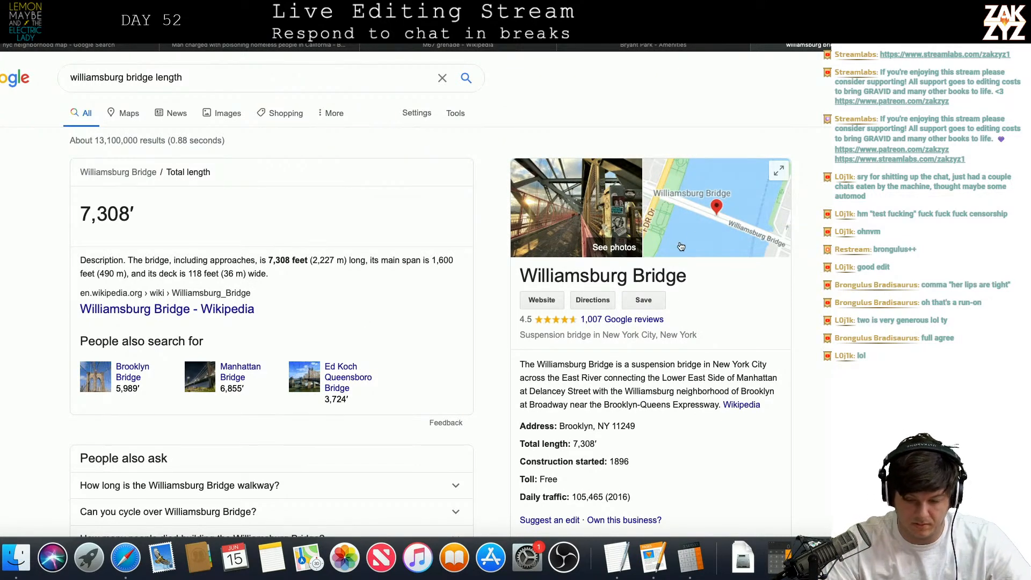
- Open the Williamsburg Bridge map and measure the distance from the bridge's Manhattan approach to a point over the East River
{"action": "left_click", "coordinate": [716, 226]}
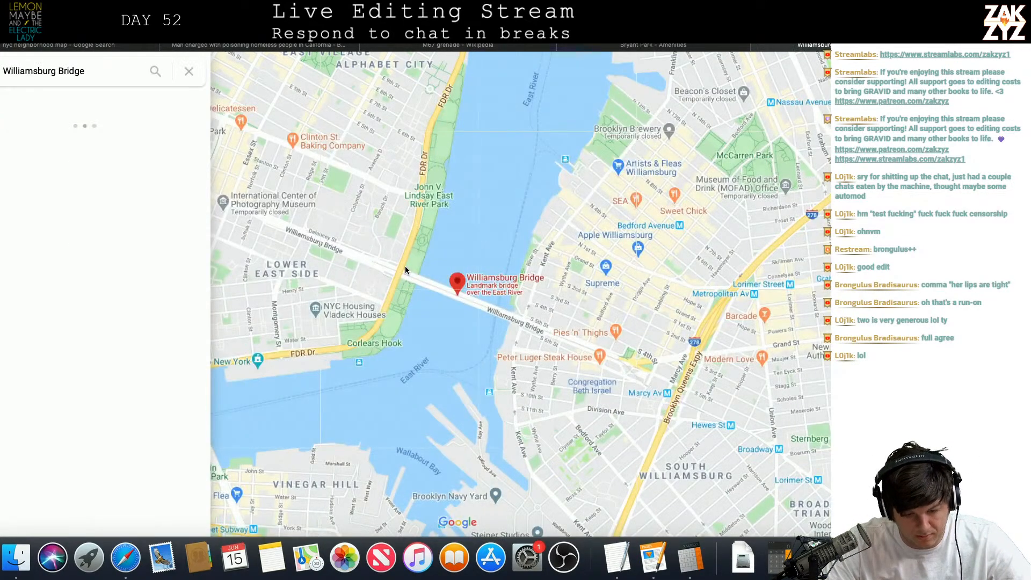
{"action": "right_click", "coordinate": [367, 263]}
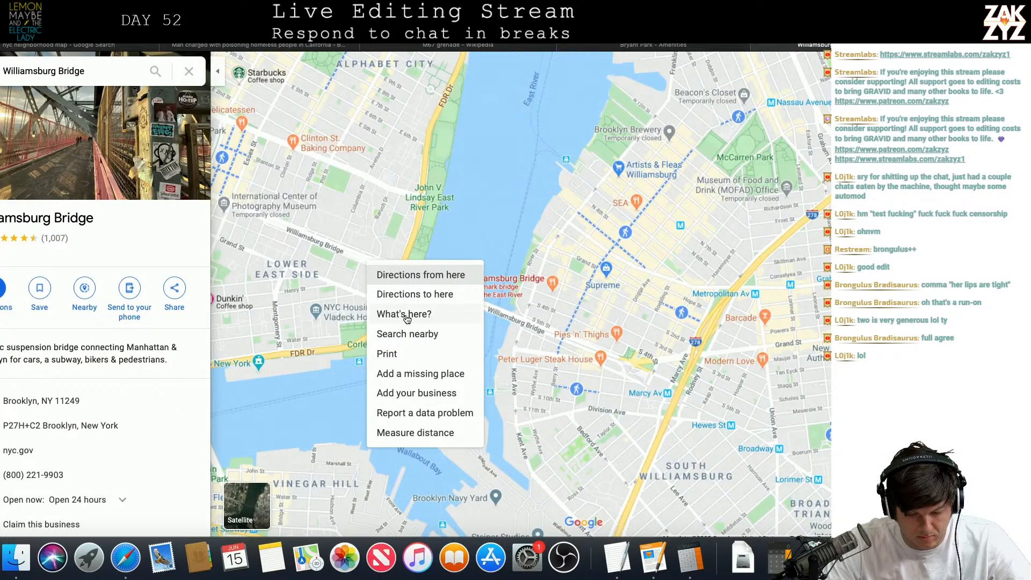
{"action": "left_click", "coordinate": [389, 434]}
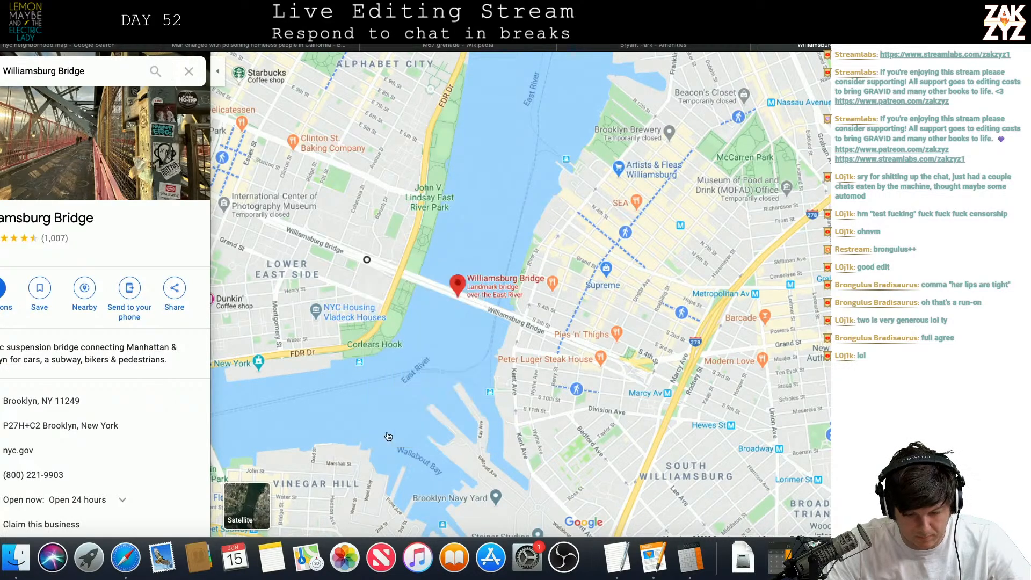
{"action": "right_click", "coordinate": [441, 290]}
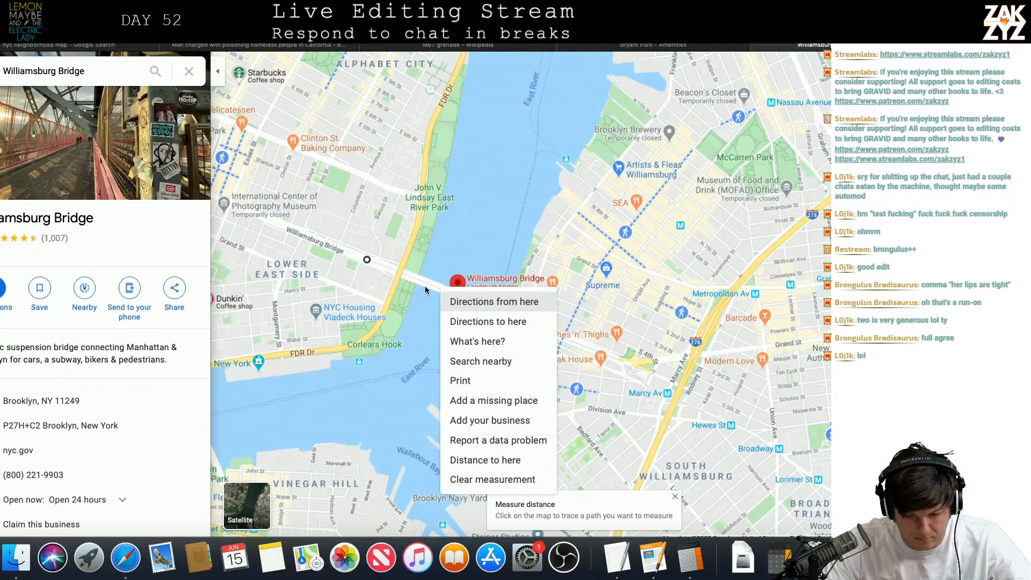
{"action": "left_click", "coordinate": [436, 281]}
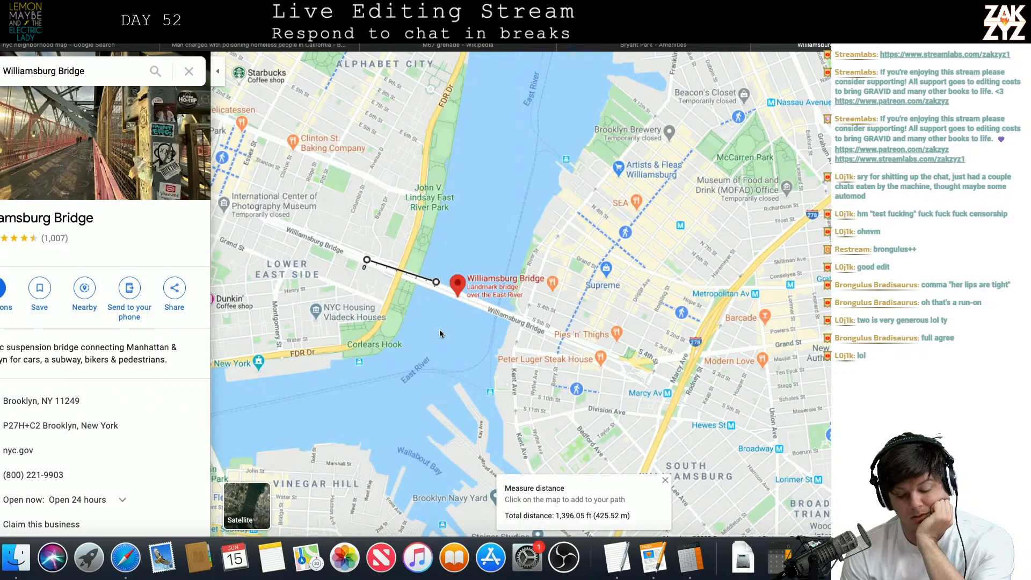
- Return to the manuscript and replace "long," after "The line is" with "backed up for almost a quarter mile,"
{"action": "key", "text": "super+Tab"}
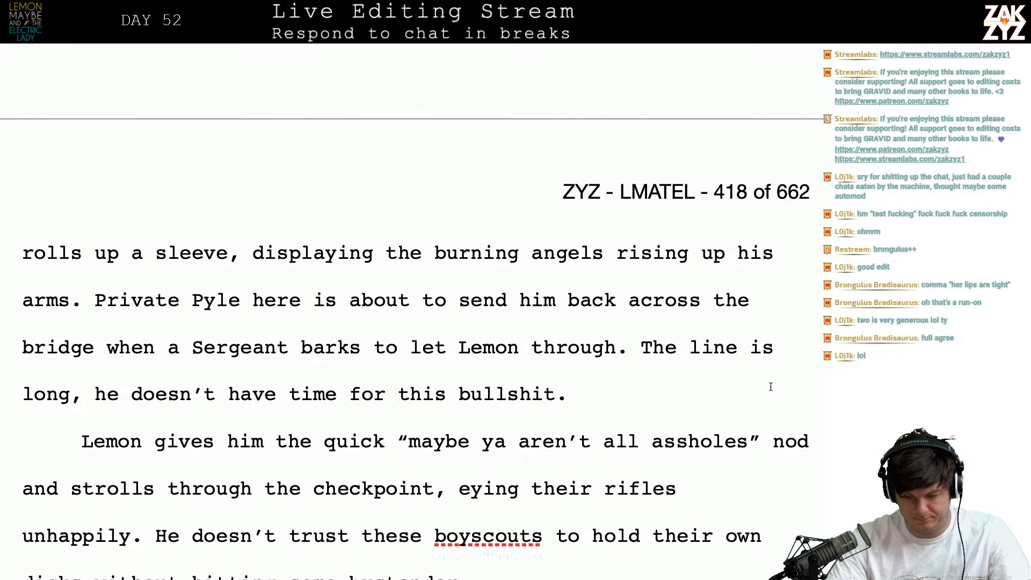
{"action": "left_click", "coordinate": [783, 330]}
{"action": "key", "text": "Down"}
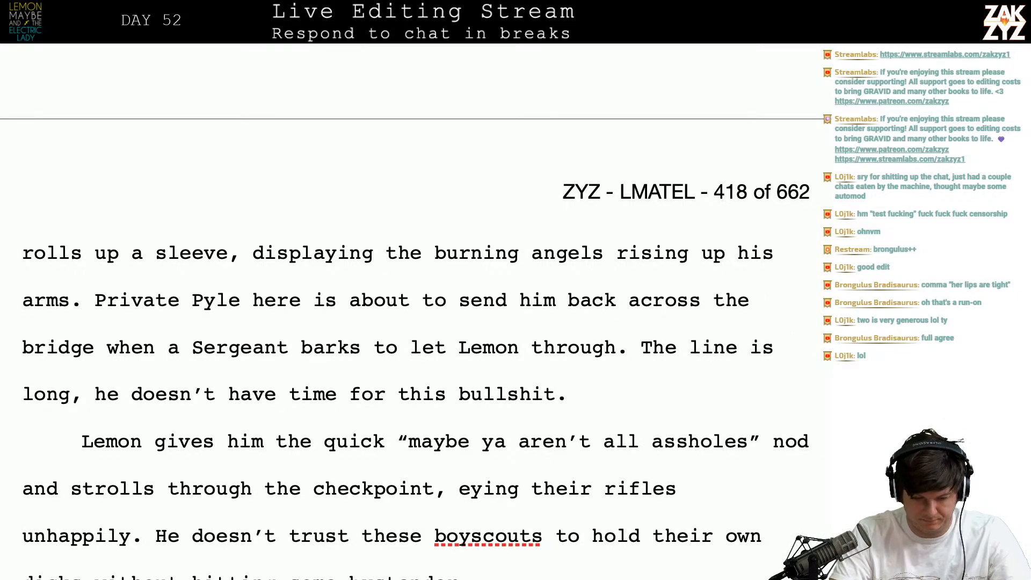
{"action": "type", "text": "backed up for almost a quarter mile,"}
{"action": "key", "text": "shift+Right"}
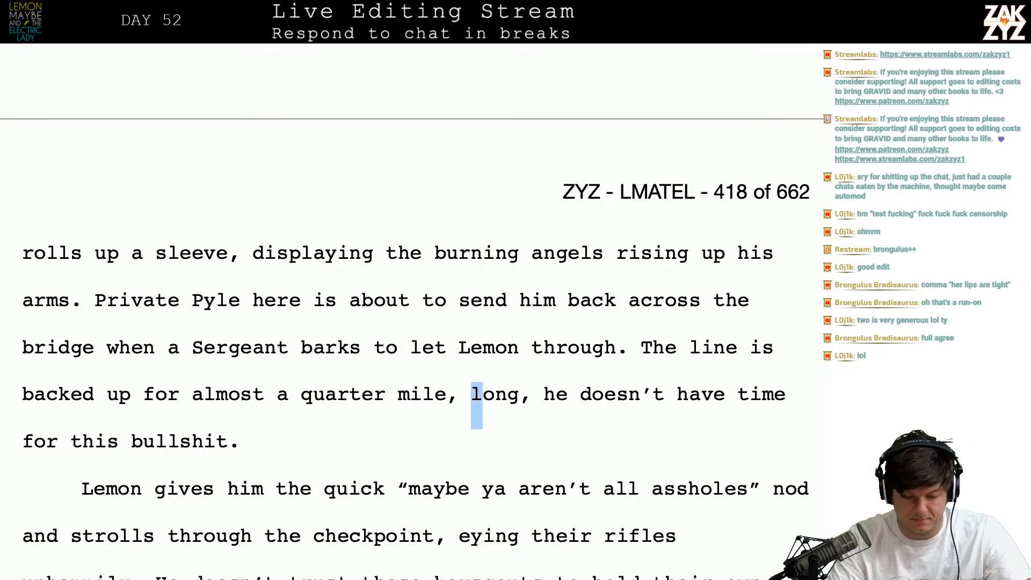
{"action": "key", "text": "shift+Right"}
{"action": "key", "text": "shift+Right"}
{"action": "key", "text": "shift+Right"}
{"action": "key", "text": "shift+Right"}
{"action": "key", "text": "shift+Right"}
{"action": "key", "text": "BackSpace"}
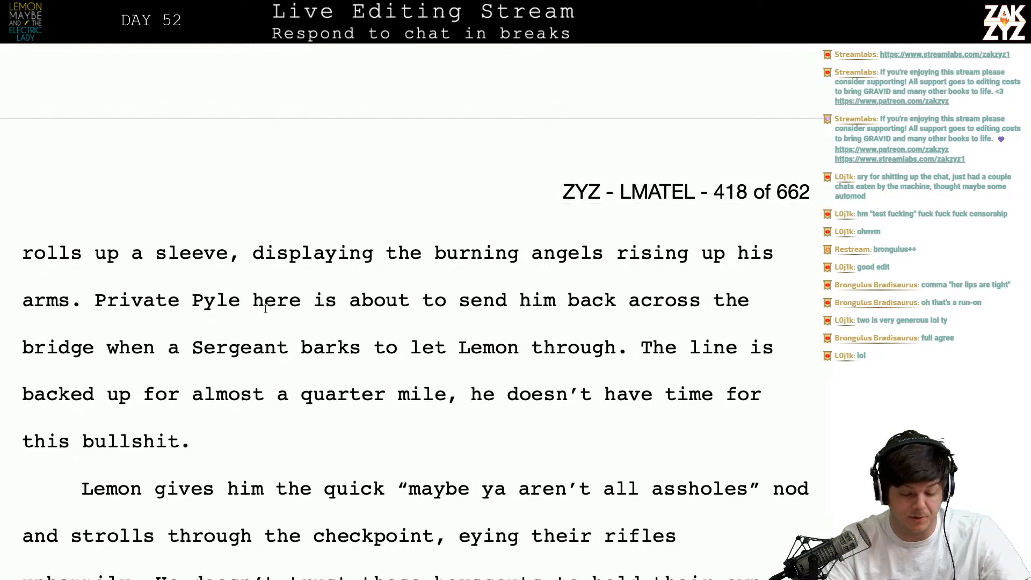
- Place the insertion point before "for almost a quarter mile" in the sentence about the line
{"action": "left_click", "coordinate": [146, 348]}
{"action": "key", "text": "Right"}
{"action": "key", "text": "Down"}
{"action": "key", "text": "Left"}
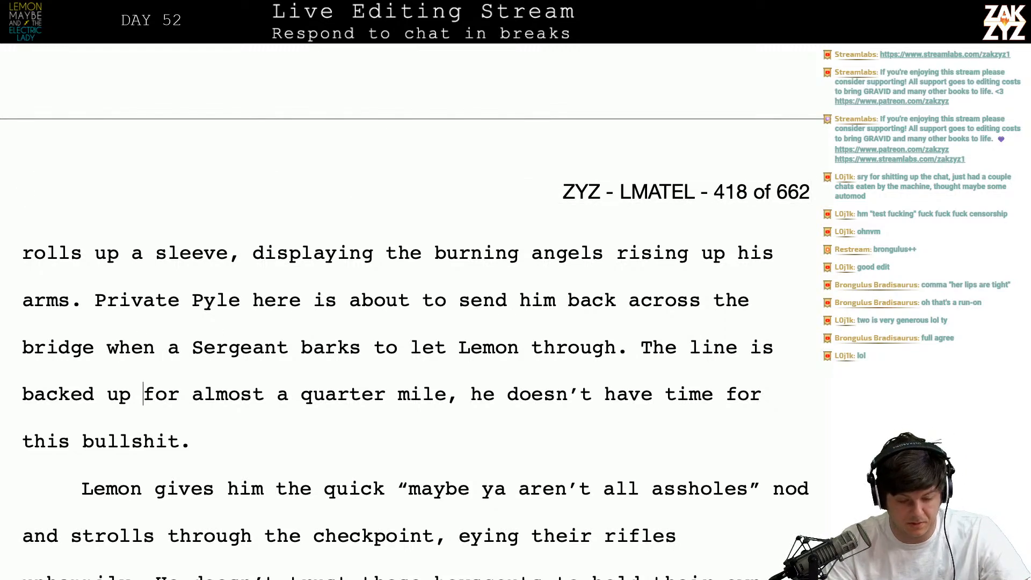
- Split off "The line is backed up..." into its own paragraph, leaving an empty paragraph between it and the Sergeant sentence
{"action": "key", "text": "ctrl+Left"}
{"action": "key", "text": "ctrl+Left"}
{"action": "key", "text": "Left"}
{"action": "key", "text": "Left"}
{"action": "key", "text": "Left"}
{"action": "key", "text": "Left"}
{"action": "key", "text": "Left"}
{"action": "key", "text": "Left"}
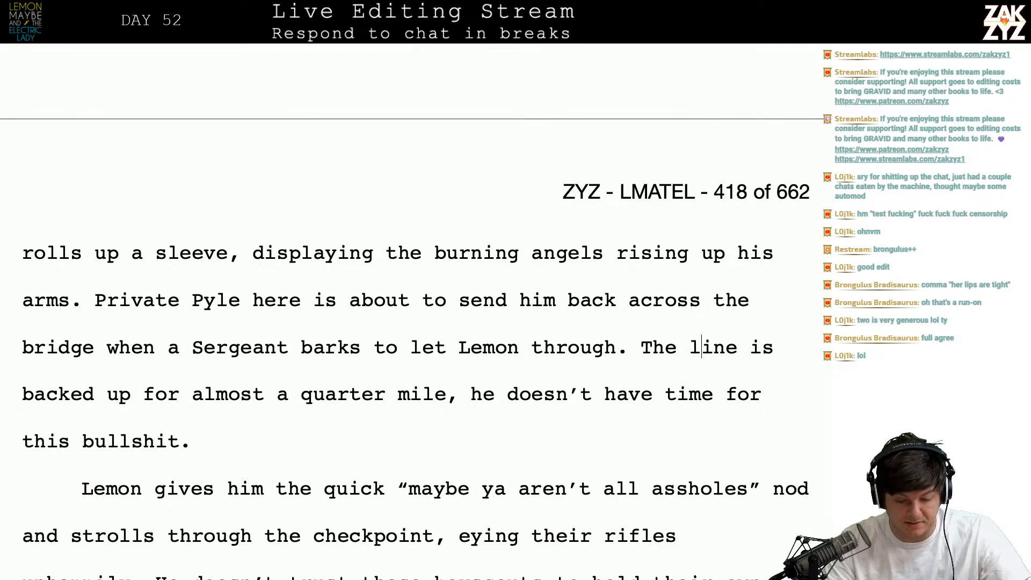
{"action": "key", "text": "Down"}
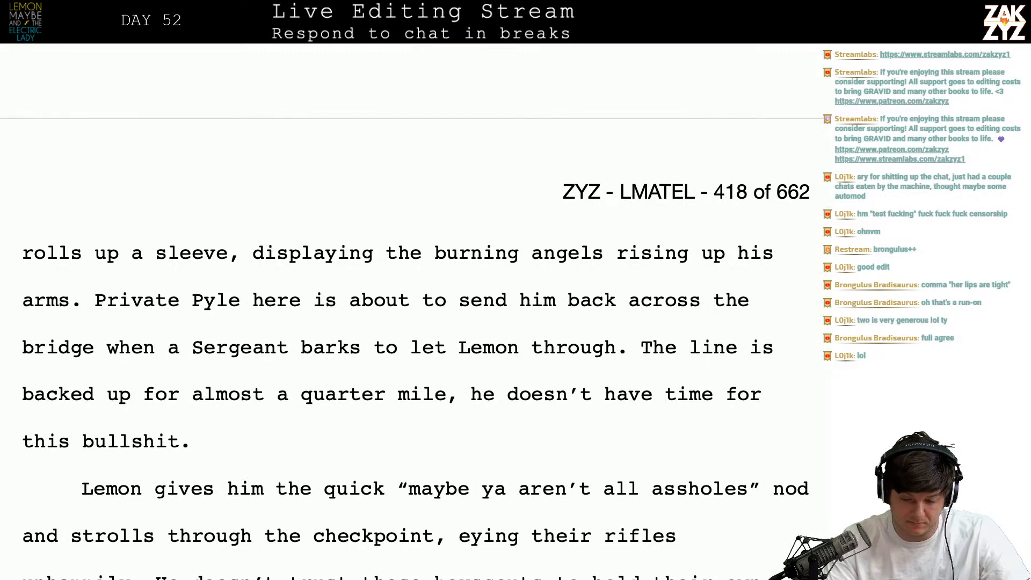
{"action": "left_click", "coordinate": [640, 358]}
{"action": "key", "text": "Return"}
{"action": "key", "text": "Return"}
{"action": "key", "text": "Left"}
{"action": "key", "text": "Left"}
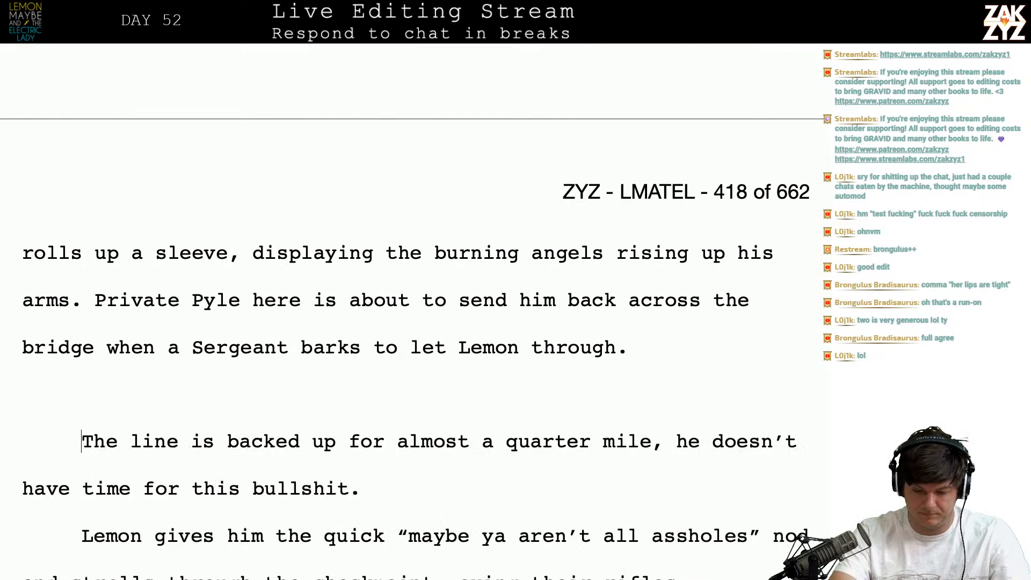
- Write a replacement sentence opening after "let Lemon through.": "The line behind him is almost a quarter mile long,"
{"action": "type", "text": "The lin"}
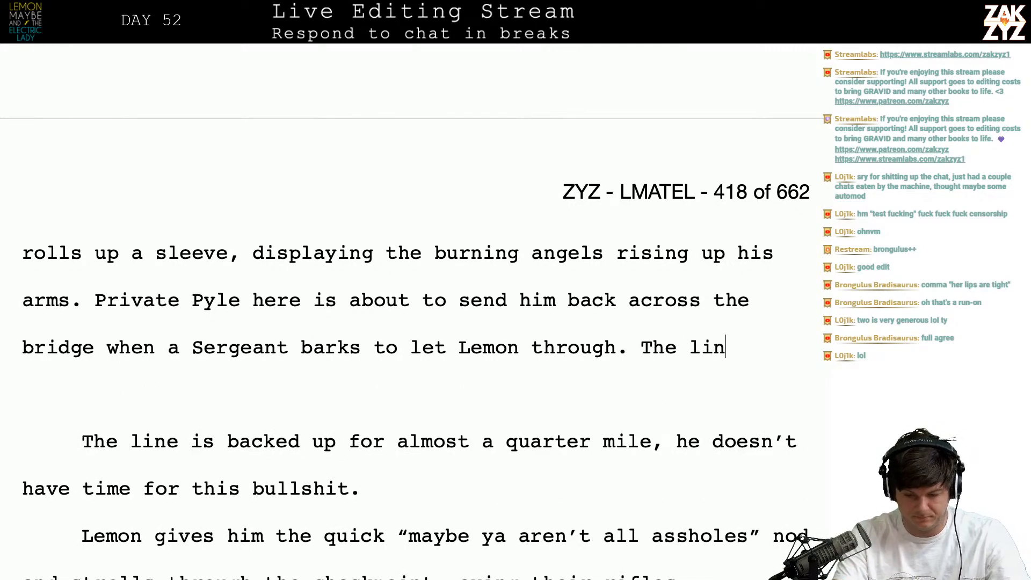
{"action": "type", "text": "e behind hims"}
{"action": "key", "text": "BackSpace"}
{"action": "key", "text": "BackSpace"}
{"action": "key", "text": "BackSpace"}
{"action": "type", "text": "m"}
{"action": "key", "text": "BackSpace"}
{"action": "type", "text": "im is a"}
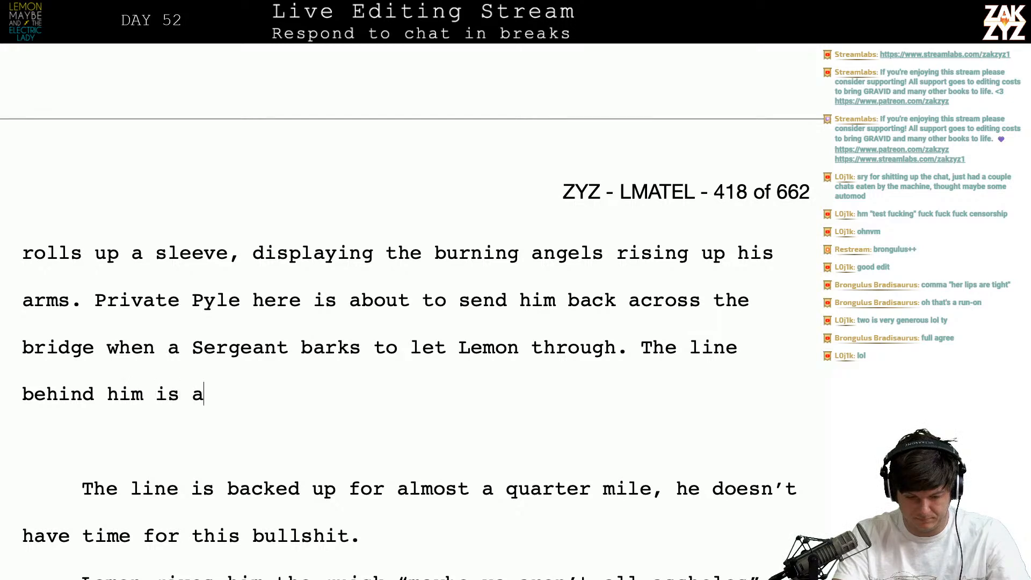
{"action": "type", "text": "lmost a quarter mi"}
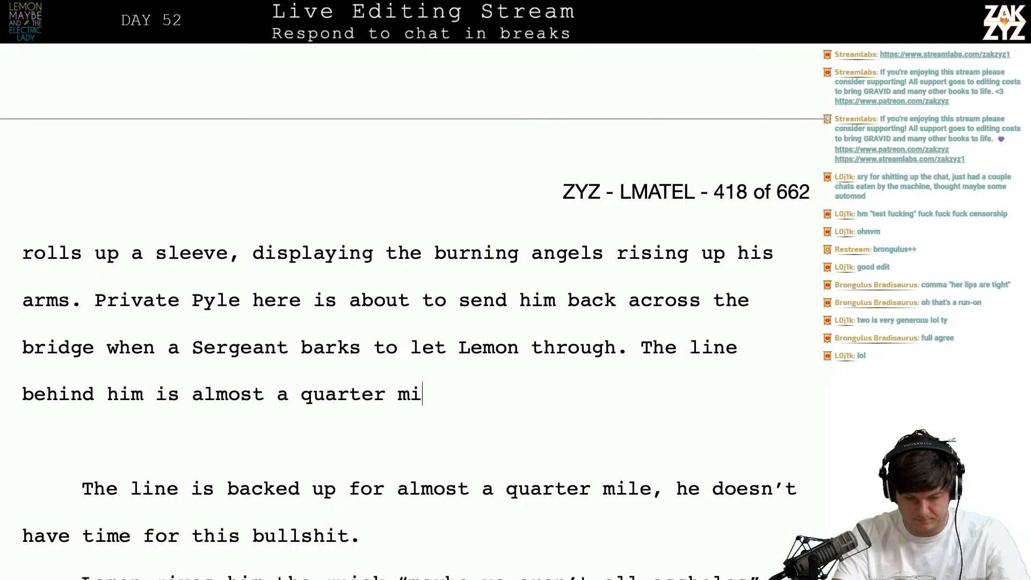
{"action": "type", "text": "le long, thee's"}
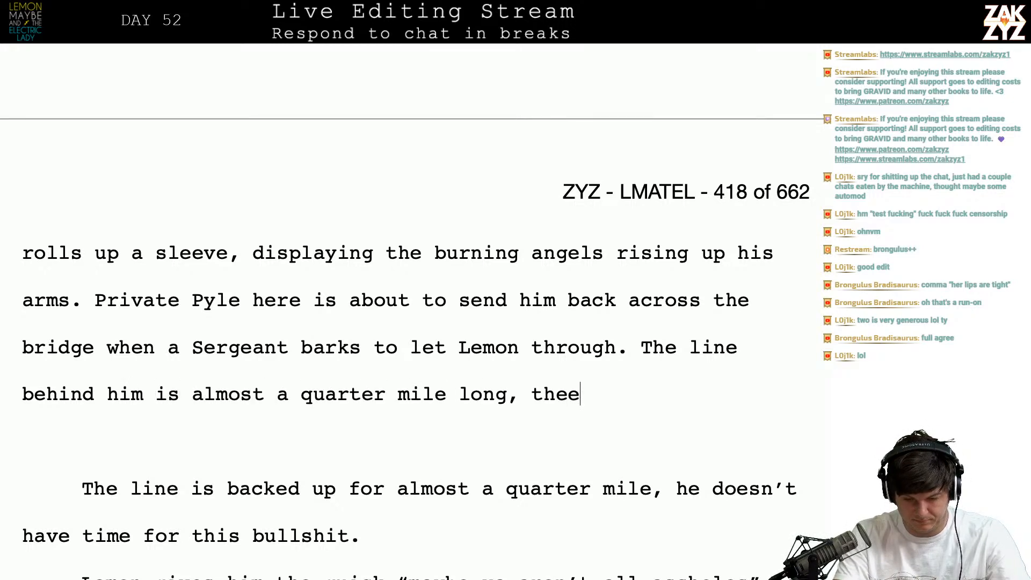
- Finish the new sentence with the clause "there's no time for this bullshit."
{"action": "key", "text": "BackSpace"}
{"action": "key", "text": "BackSpace"}
{"action": "key", "text": "BackSpace"}
{"action": "key", "text": "BackSpace"}
{"action": "key", "text": "BackSpace"}
{"action": "key", "text": "BackSpace"}
{"action": "key", "text": "BackSpace"}
{"action": "type", "text": "he"}
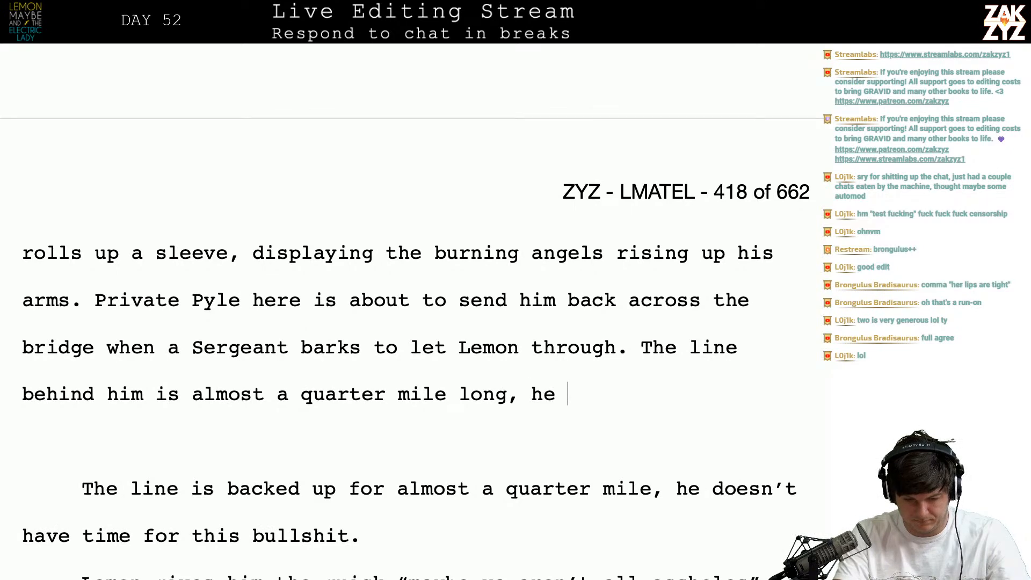
{"action": "key", "text": "BackSpace"}
{"action": "key", "text": "BackSpace"}
{"action": "key", "text": "BackSpace"}
{"action": "type", "text": "there's no time "}
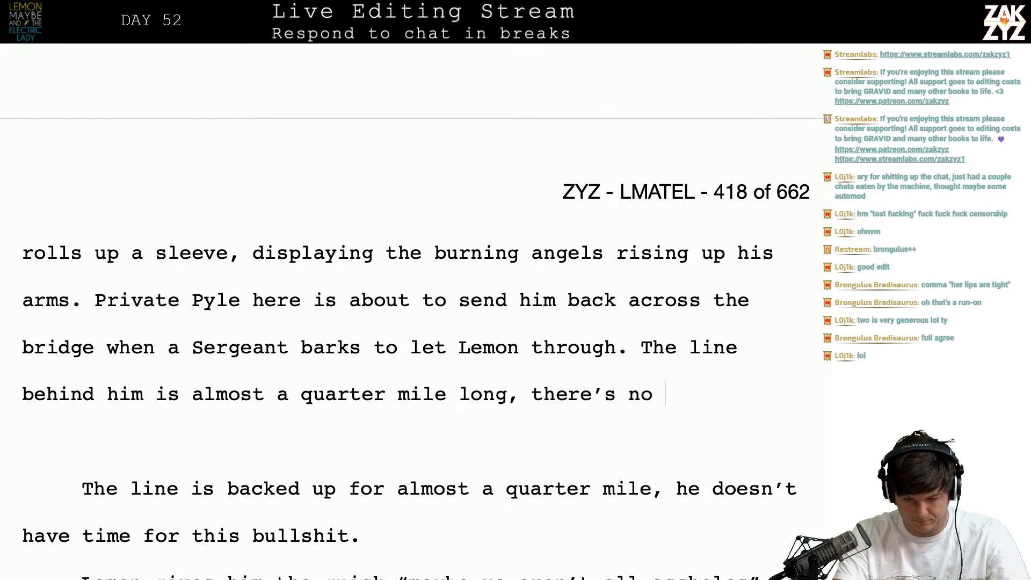
{"action": "type", "text": "for this bl"}
{"action": "key", "text": "BackSpace"}
{"action": "type", "text": "ullshit."}
- Delete the old "The line is backed up..." paragraph and the empty one above it, keeping "Lemon gives him" as a new paragraph
{"action": "key", "text": "shift+Right"}
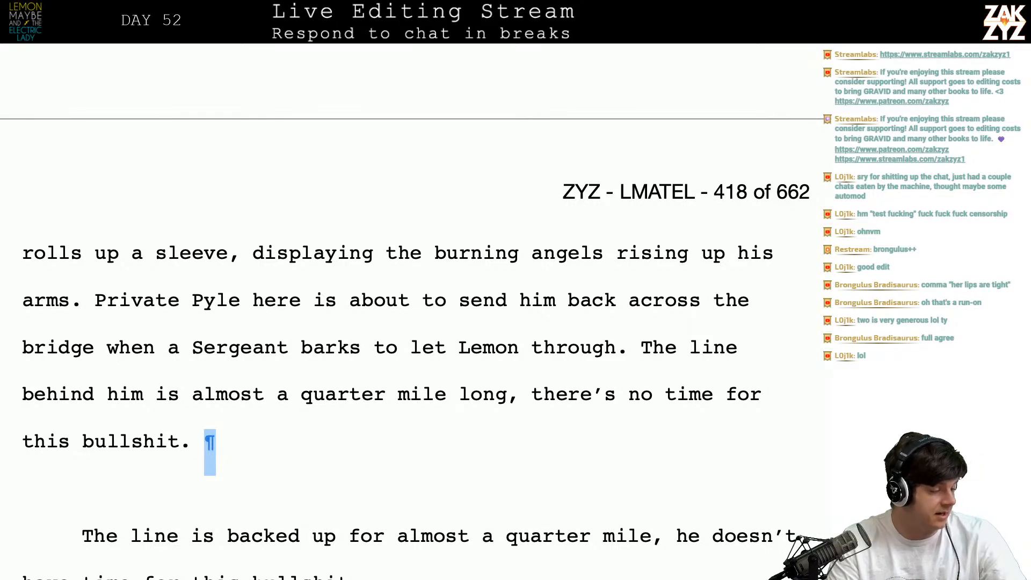
{"action": "key", "text": "shift+Down"}
{"action": "key", "text": "shift+Down"}
{"action": "key", "text": "shift+Down"}
{"action": "key", "text": "shift+Down"}
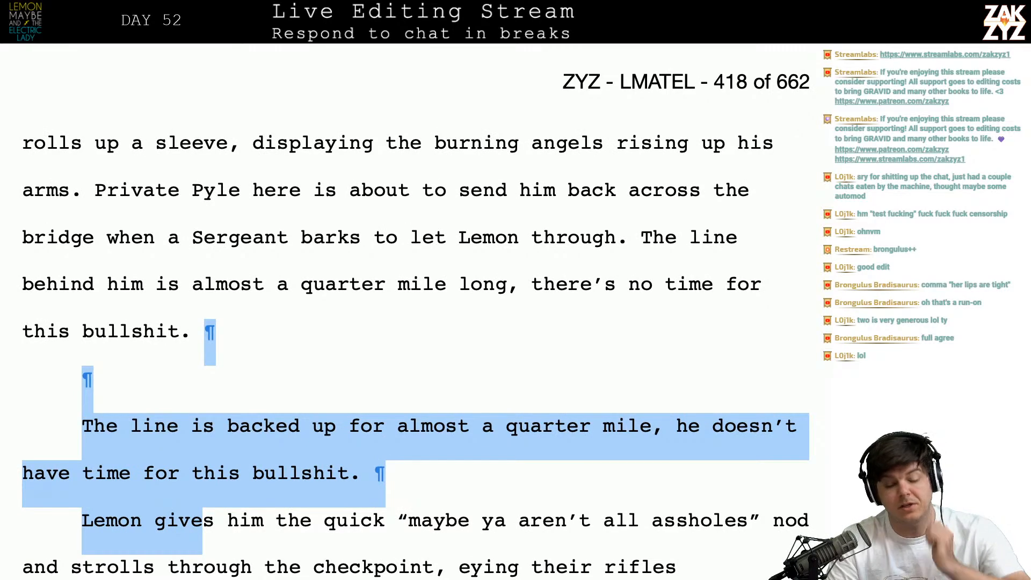
{"action": "key", "text": "shift+Left"}
{"action": "key", "text": "shift+Left"}
{"action": "key", "text": "shift+Left"}
{"action": "key", "text": "shift+Left"}
{"action": "key", "text": "shift+Left"}
{"action": "key", "text": "shift+Left"}
{"action": "key", "text": "shift+Left"}
{"action": "key", "text": "shift+Left"}
{"action": "key", "text": "shift+Left"}
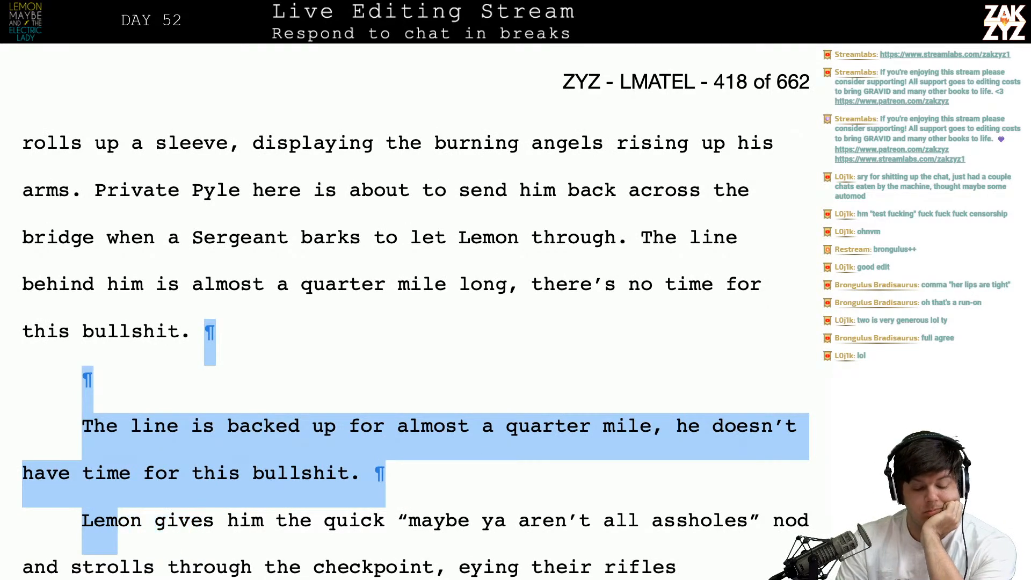
{"action": "key", "text": "shift+Left"}
{"action": "key", "text": "BackSpace"}
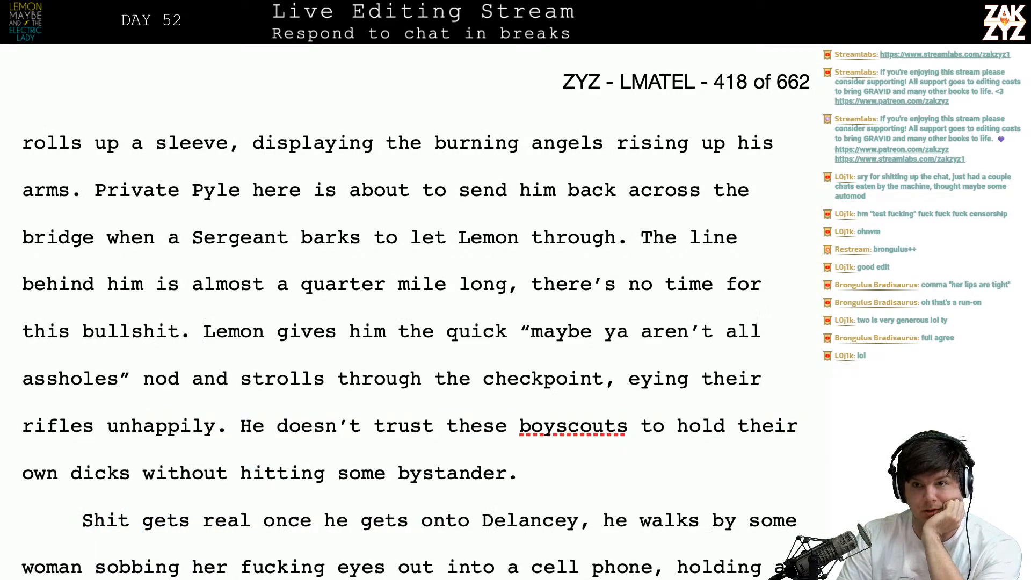
{"action": "key", "text": "Return"}
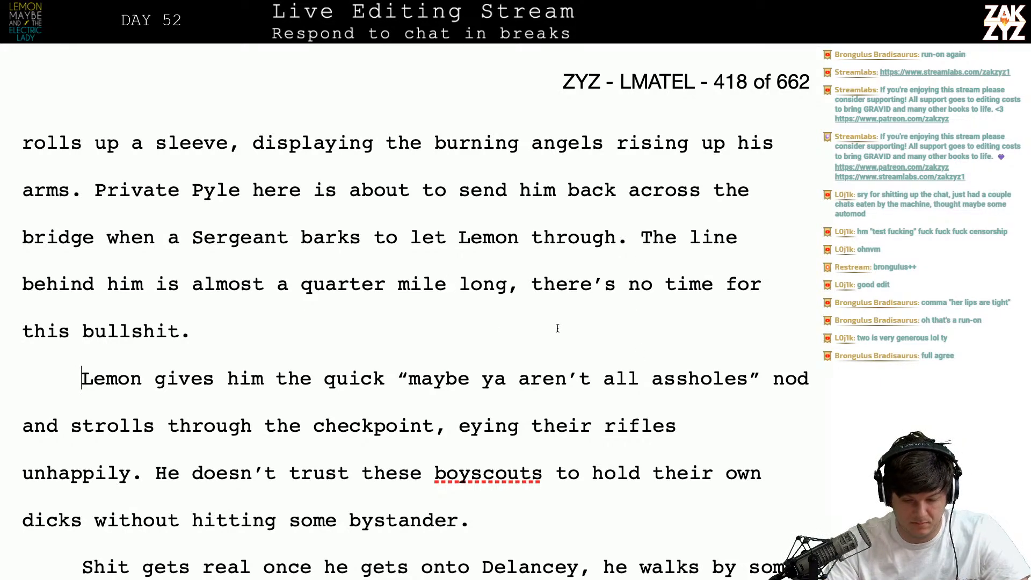
- End the line sentence after "quarter mile long" with a period and add "Nobody has time for this bullshit."
{"action": "key", "text": "Left"}
{"action": "key", "text": "BackSpace"}
{"action": "type", "text": ". Nob"}
{"action": "type", "text": "ody has time for"}
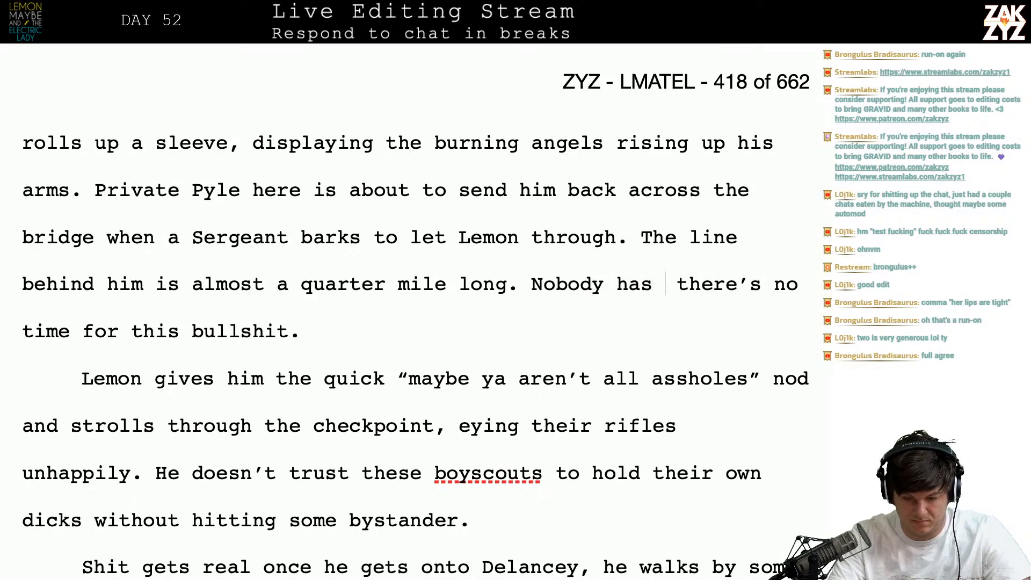
{"action": "type", "text": " this bullshit."}
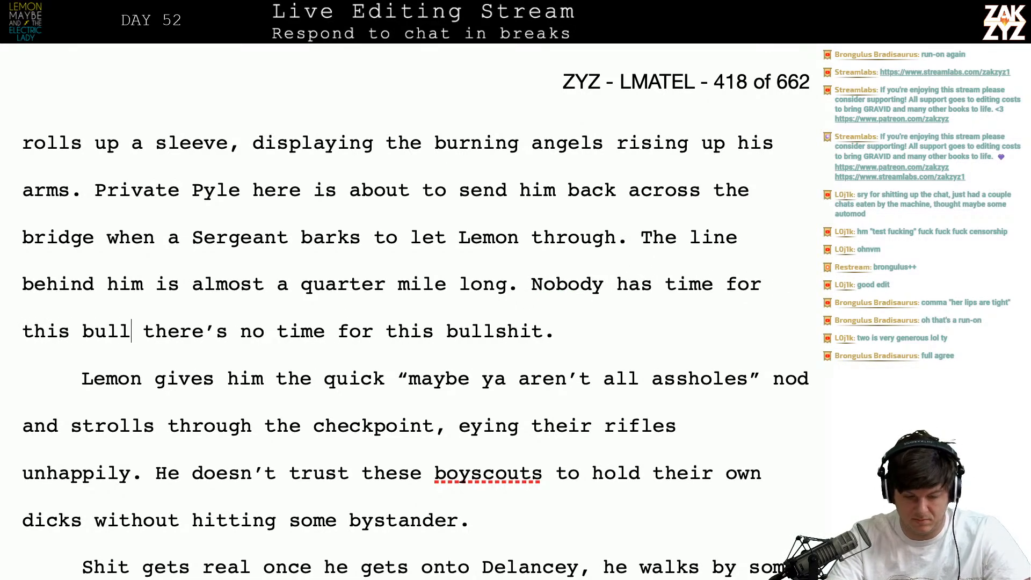
- Delete the leftover clause "there's no time for this bullshit" following the new sentence
{"action": "key", "text": "shift+Right"}
{"action": "key", "text": "shift+Right"}
{"action": "key", "text": "shift+Right"}
{"action": "key", "text": "shift+Right"}
{"action": "key", "text": "shift+Right"}
{"action": "key", "text": "shift+Right"}
{"action": "key", "text": "shift+Right"}
{"action": "key", "text": "shift+Right"}
{"action": "key", "text": "shift+Right"}
{"action": "key", "text": "shift+Right"}
{"action": "key", "text": "shift+Right"}
{"action": "key", "text": "shift+Right"}
{"action": "key", "text": "shift+Right"}
{"action": "key", "text": "shift+Right"}
{"action": "key", "text": "shift+Right"}
{"action": "key", "text": "shift+Right"}
{"action": "key", "text": "shift+Right"}
{"action": "key", "text": "shift+Right"}
{"action": "key", "text": "shift+Right"}
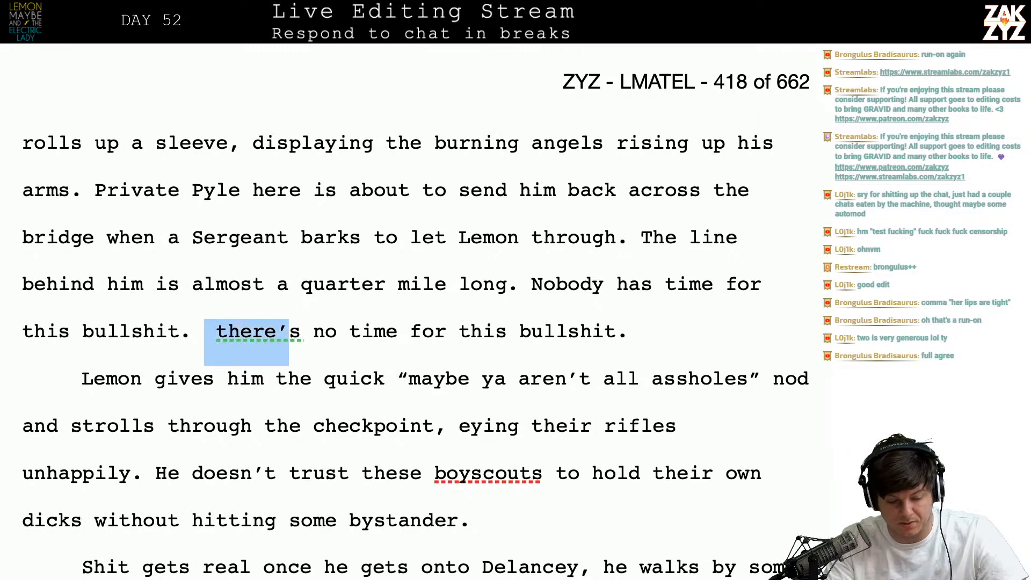
{"action": "key", "text": "shift+Right"}
{"action": "key", "text": "shift+Right"}
{"action": "key", "text": "shift+Right"}
{"action": "key", "text": "shift+Right"}
{"action": "key", "text": "shift+Right"}
{"action": "key", "text": "shift+Right"}
{"action": "key", "text": "shift+Right"}
{"action": "key", "text": "shift+Right"}
{"action": "key", "text": "shift+Right"}
{"action": "key", "text": "shift+Right"}
{"action": "key", "text": "shift+Right"}
{"action": "key", "text": "shift+Right"}
{"action": "key", "text": "shift+Right"}
{"action": "key", "text": "shift+Right"}
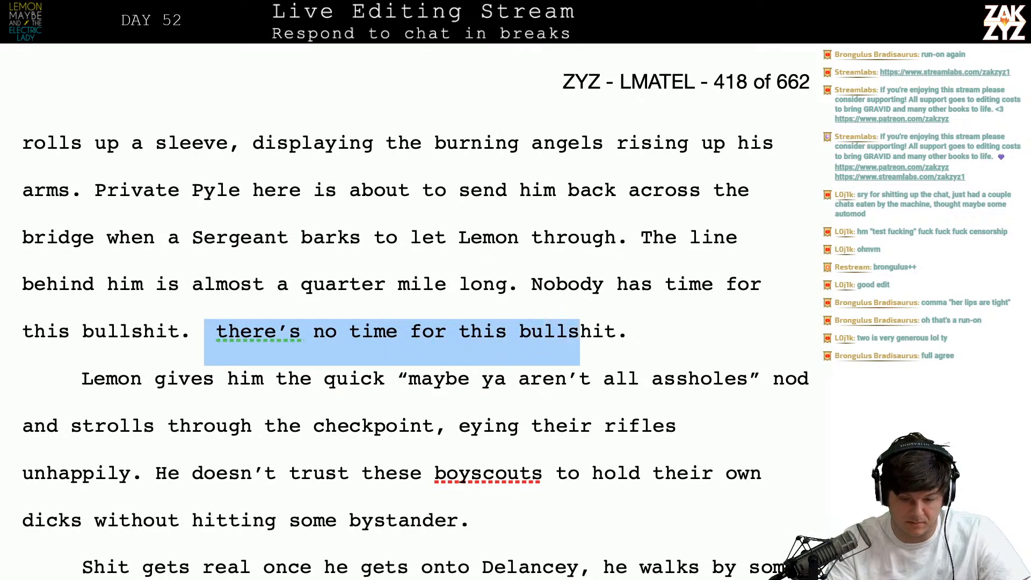
{"action": "key", "text": "shift+Right"}
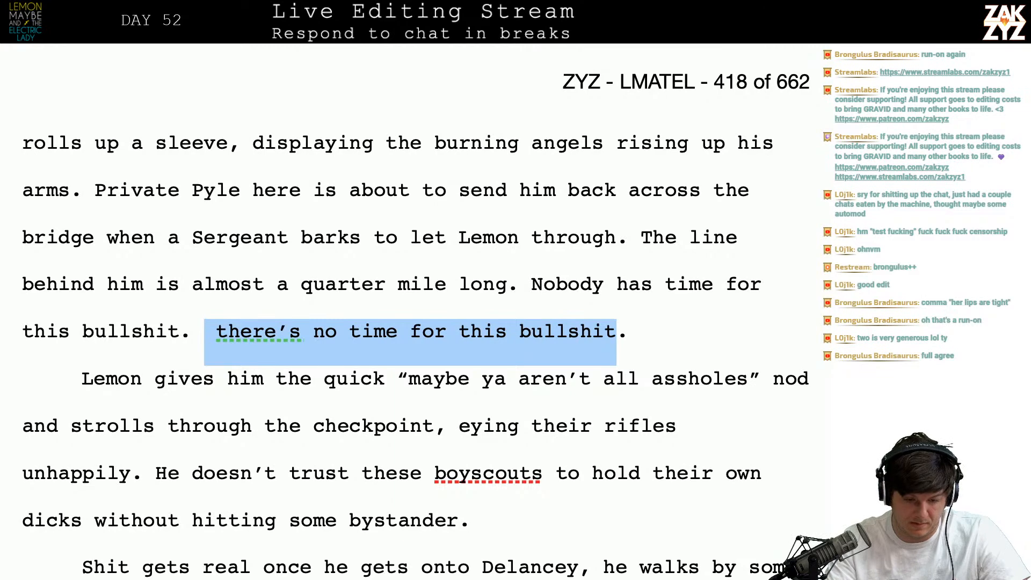
{"action": "key", "text": "BackSpace"}
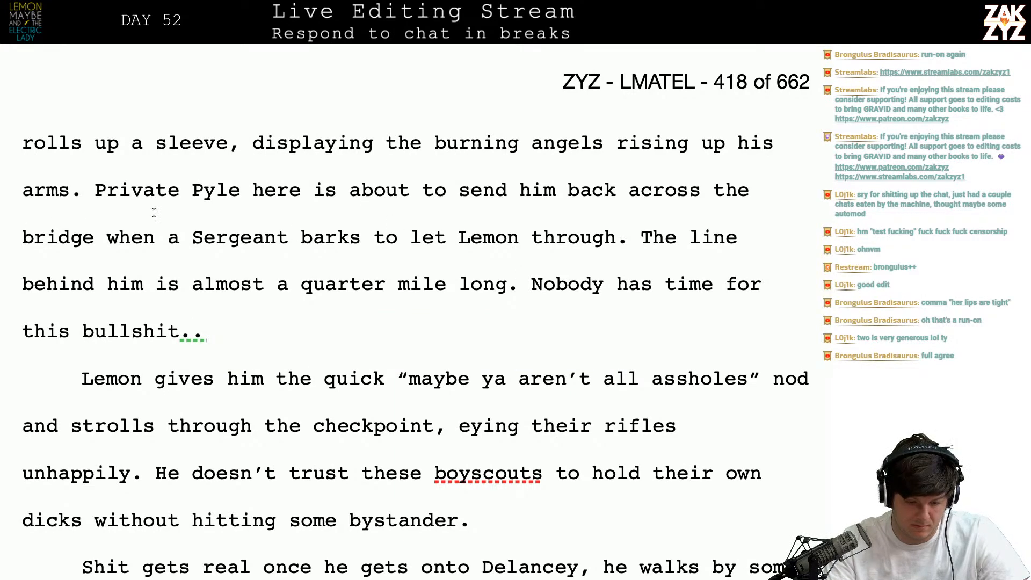
- Add a comma after "bridge" and replace "when" with "but" before "a Sergeant barks"
{"action": "type", "text": ","}
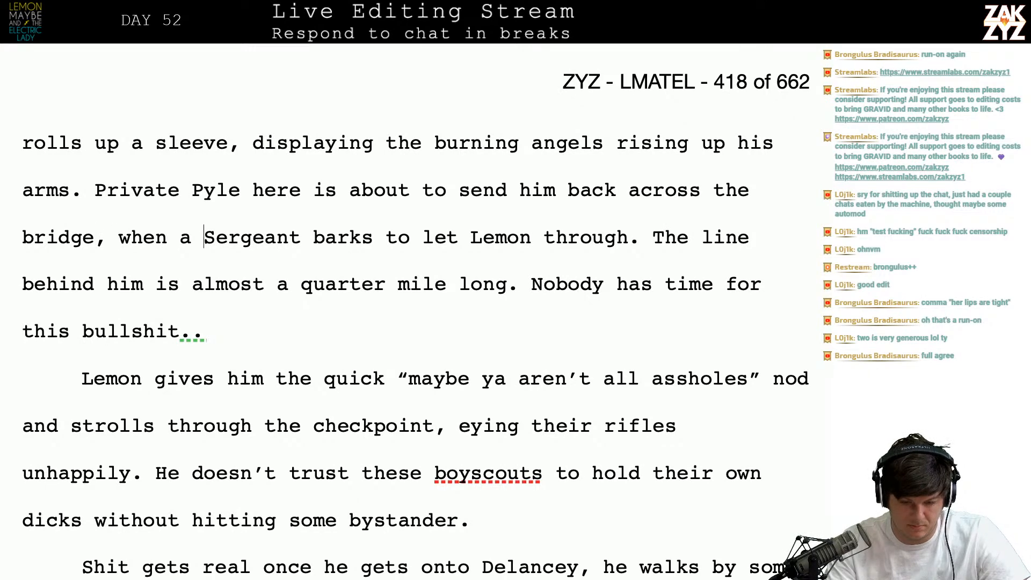
{"action": "key", "text": "Left"}
{"action": "key", "text": "Left"}
{"action": "key", "text": "Left"}
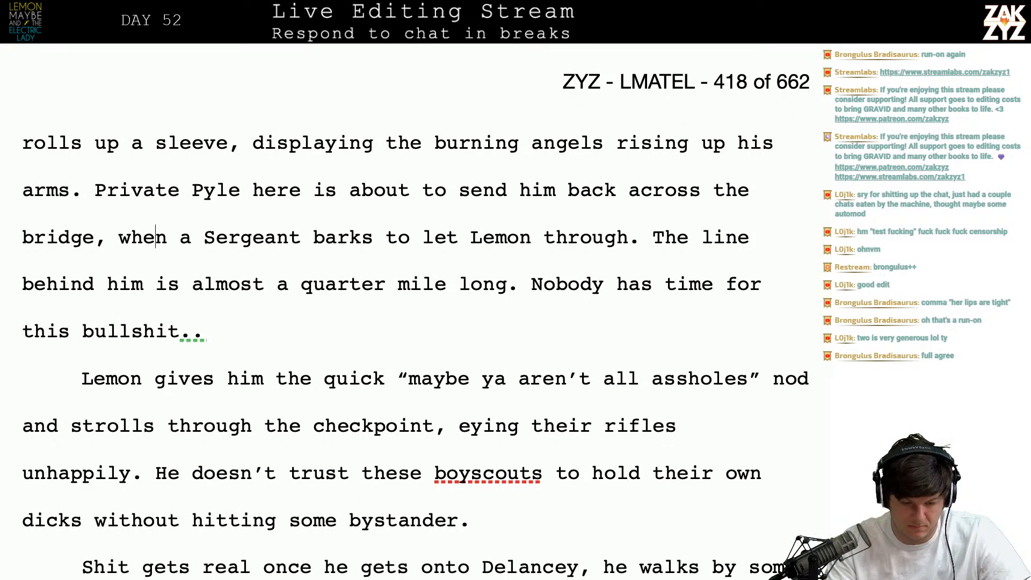
{"action": "type", "text": "but"}
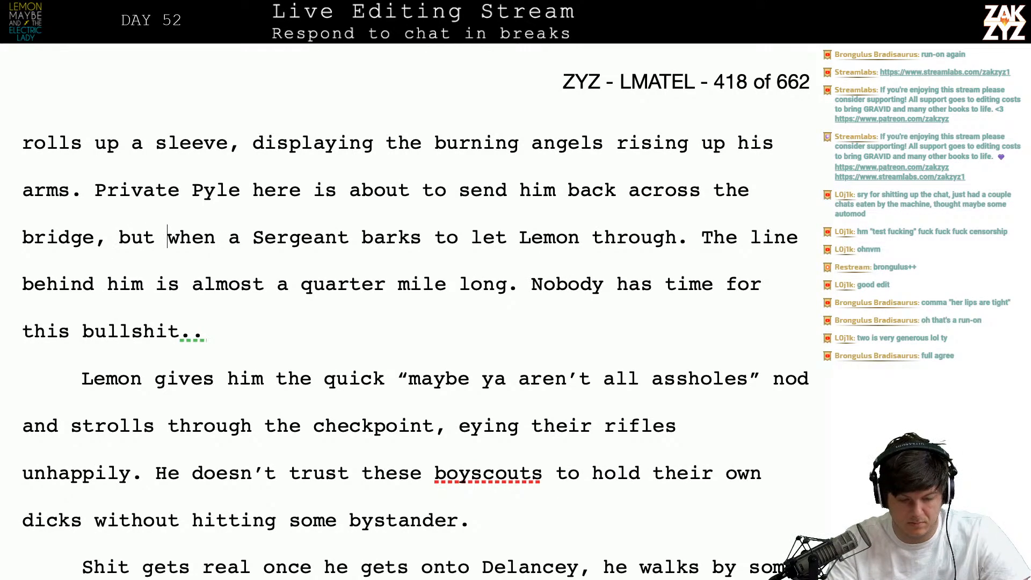
{"action": "key", "text": "shift+Right"}
{"action": "key", "text": "shift+Right"}
{"action": "key", "text": "shift+Right"}
{"action": "key", "text": "shift+Right"}
{"action": "key", "text": "shift+Right"}
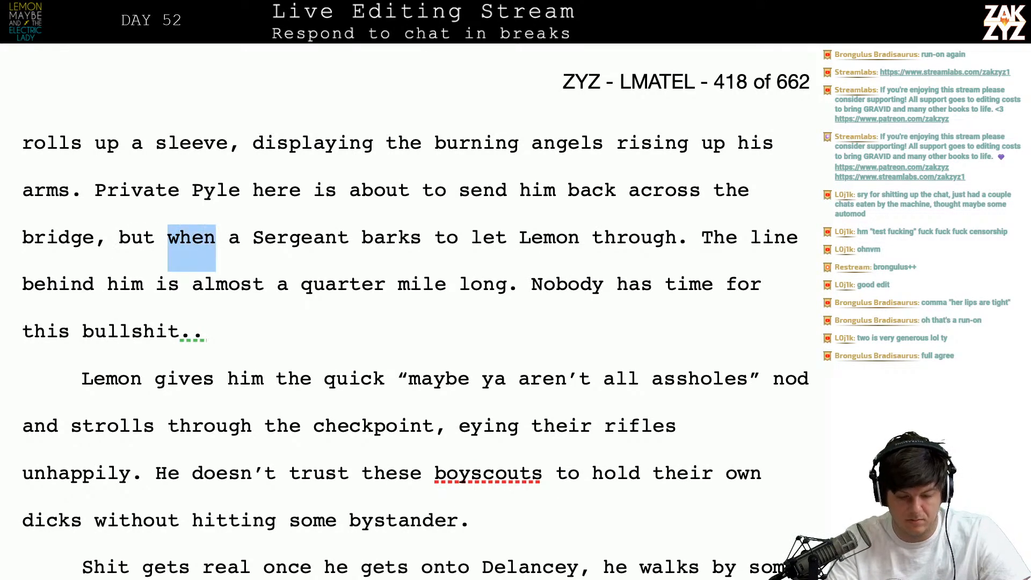
{"action": "key", "text": "Delete"}
- Remove the duplicate period after "Nobody has time for this bullshit"
{"action": "key", "text": "Right"}
{"action": "key", "text": "Right"}
{"action": "key", "text": "Right"}
{"action": "key", "text": "Right"}
{"action": "key", "text": "Right"}
{"action": "key", "text": "Right"}
{"action": "key", "text": "Right"}
{"action": "key", "text": "Right"}
{"action": "key", "text": "Right"}
{"action": "key", "text": "Right"}
{"action": "key", "text": "Right"}
{"action": "key", "text": "Right"}
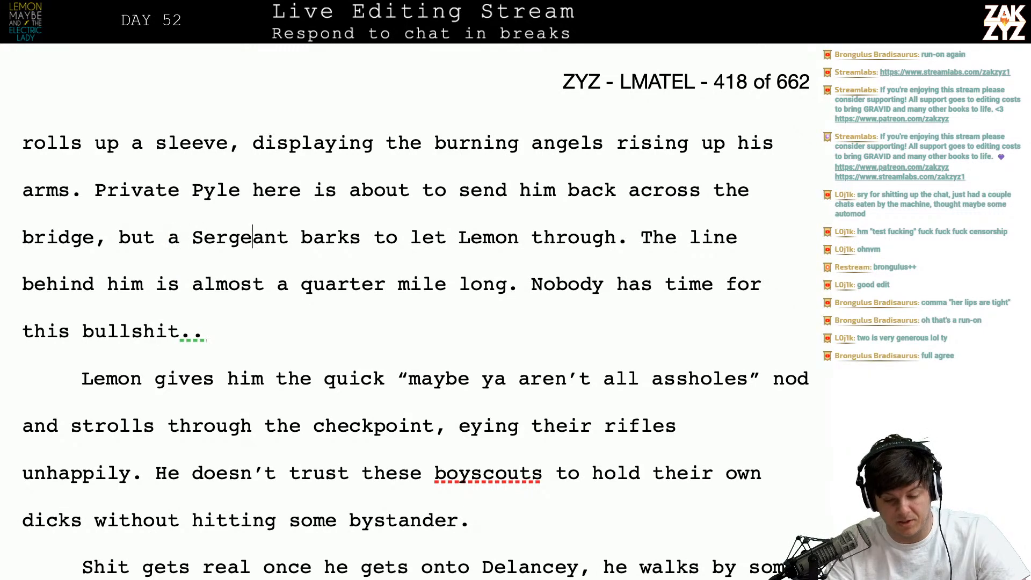
{"action": "key", "text": "Right"}
{"action": "key", "text": "Right"}
{"action": "key", "text": "Right"}
{"action": "key", "text": "Right"}
{"action": "key", "text": "Right"}
{"action": "key", "text": "Right"}
{"action": "key", "text": "Right"}
{"action": "key", "text": "Right"}
{"action": "key", "text": "Down"}
{"action": "key", "text": "Left"}
{"action": "key", "text": "Left"}
{"action": "key", "text": "Left"}
{"action": "key", "text": "Left"}
{"action": "key", "text": "Left"}
{"action": "key", "text": "Left"}
{"action": "key", "text": "Left"}
{"action": "key", "text": "Left"}
{"action": "key", "text": "Left"}
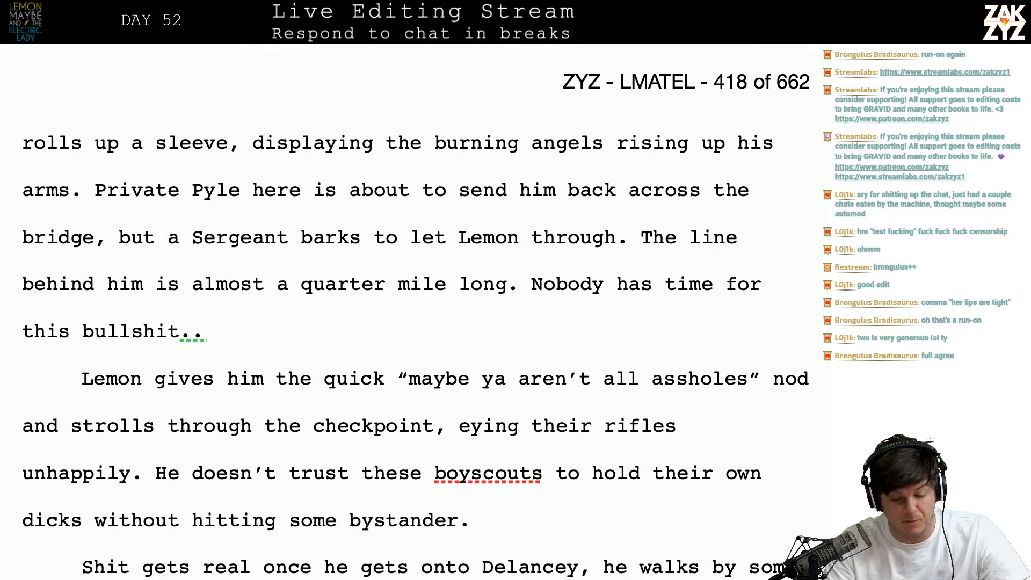
{"action": "key", "text": "BackSpace"}
- Change "That" to "This" in the dialogue line about the tattoo not being halal, at the end of the previous page
{"action": "scroll", "coordinate": [415, 312], "scroll_direction": "up", "scroll_amount": 6}
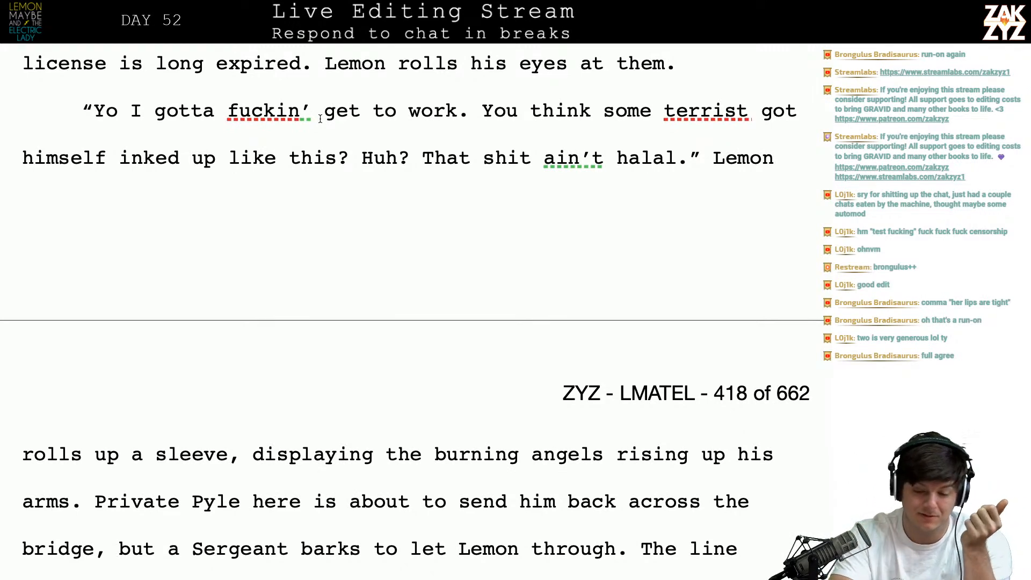
{"action": "scroll", "coordinate": [320, 119], "scroll_direction": "down", "scroll_amount": 1}
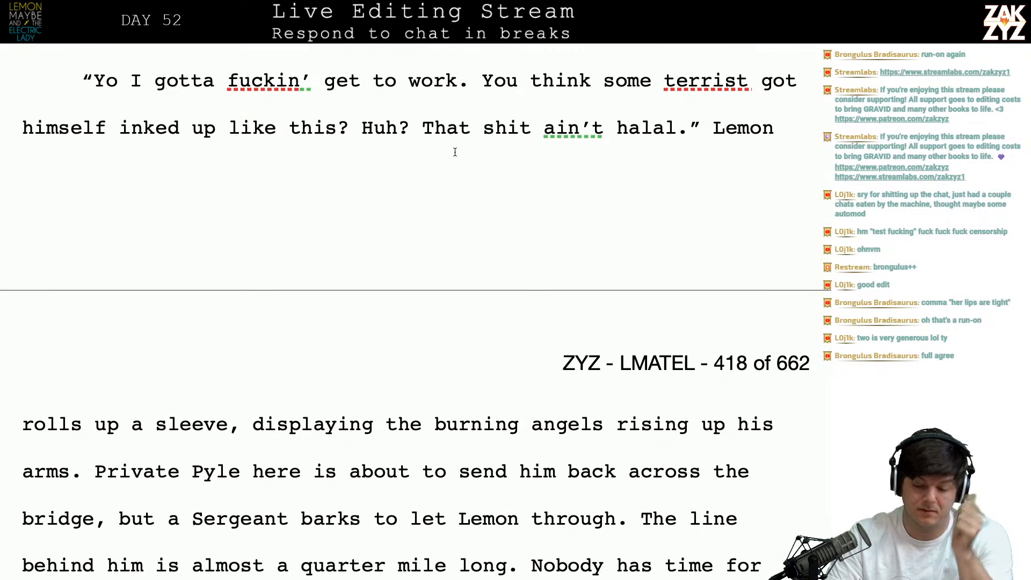
{"action": "key", "text": "Right"}
{"action": "key", "text": "BackSpace"}
{"action": "key", "text": "BackSpace"}
{"action": "type", "text": "is"}
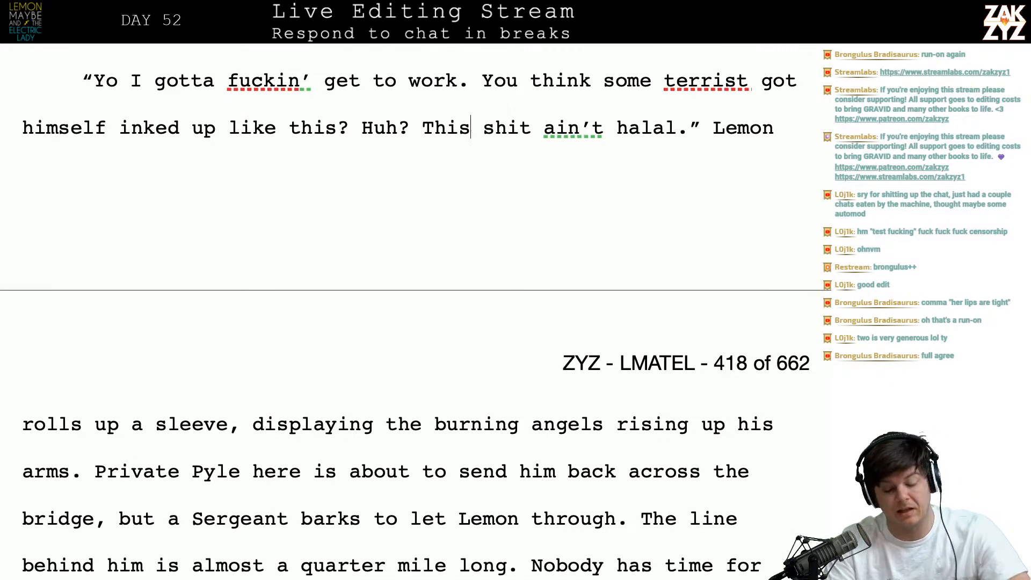
{"action": "key", "text": "Right"}
{"action": "key", "text": "Right"}
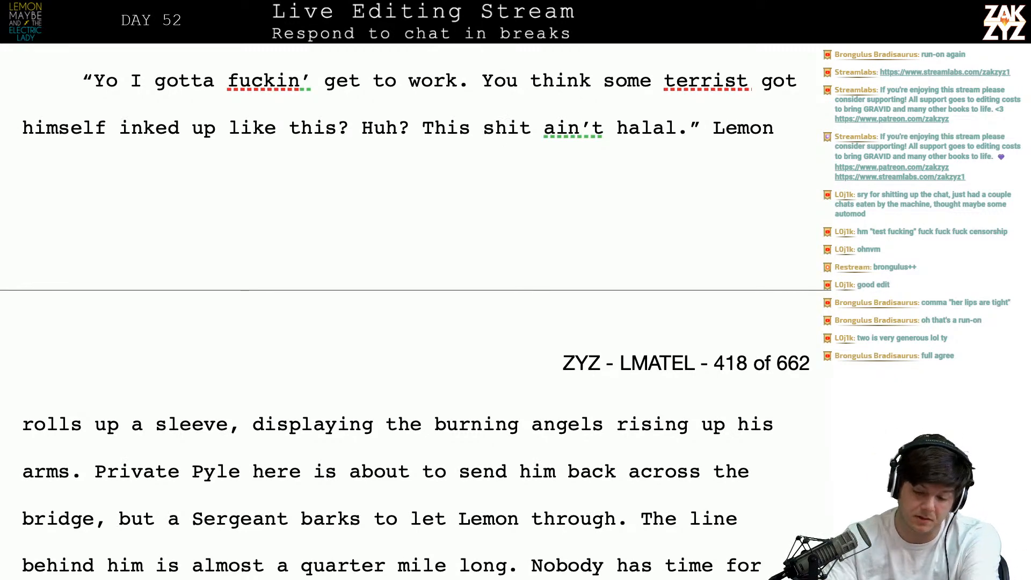
{"action": "scroll", "coordinate": [429, 142], "scroll_direction": "down", "scroll_amount": 3}
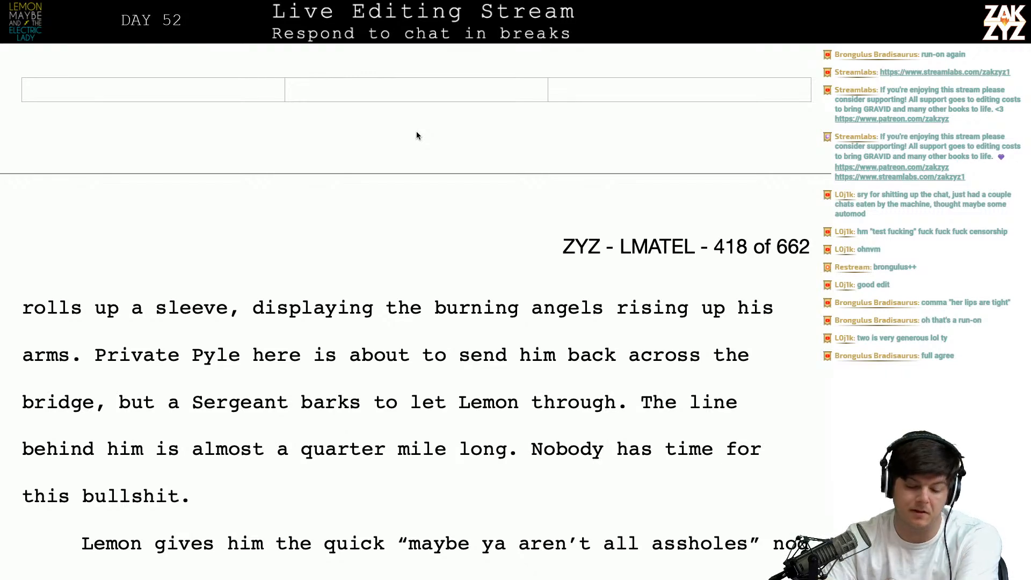
{"action": "scroll", "coordinate": [416, 131], "scroll_direction": "down", "scroll_amount": 4}
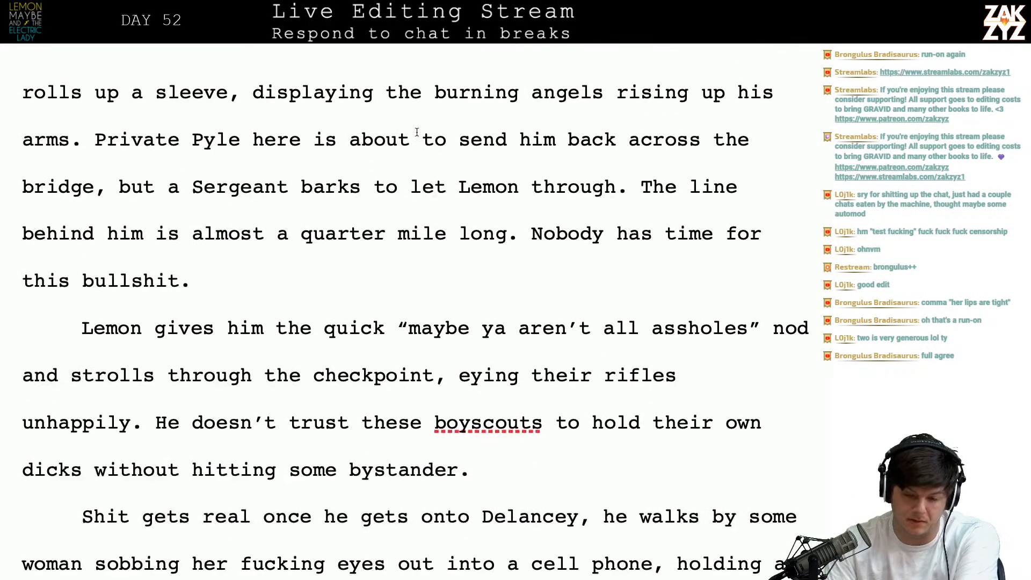
{"action": "scroll", "coordinate": [576, 185], "scroll_direction": "up", "scroll_amount": 3}
{"action": "scroll", "coordinate": [576, 185], "scroll_direction": "down", "scroll_amount": 1}
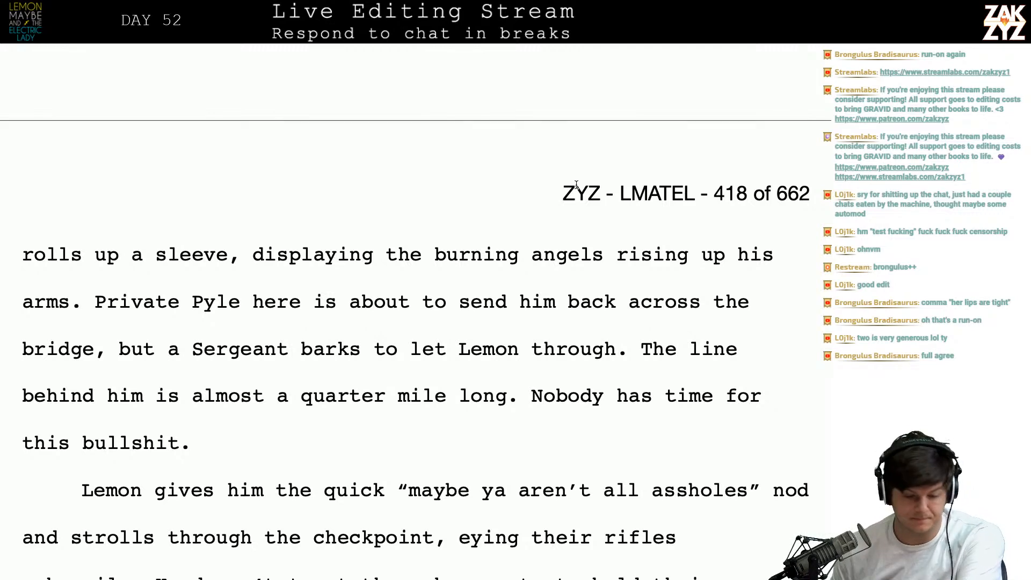
{"action": "scroll", "coordinate": [576, 184], "scroll_direction": "down", "scroll_amount": 3}
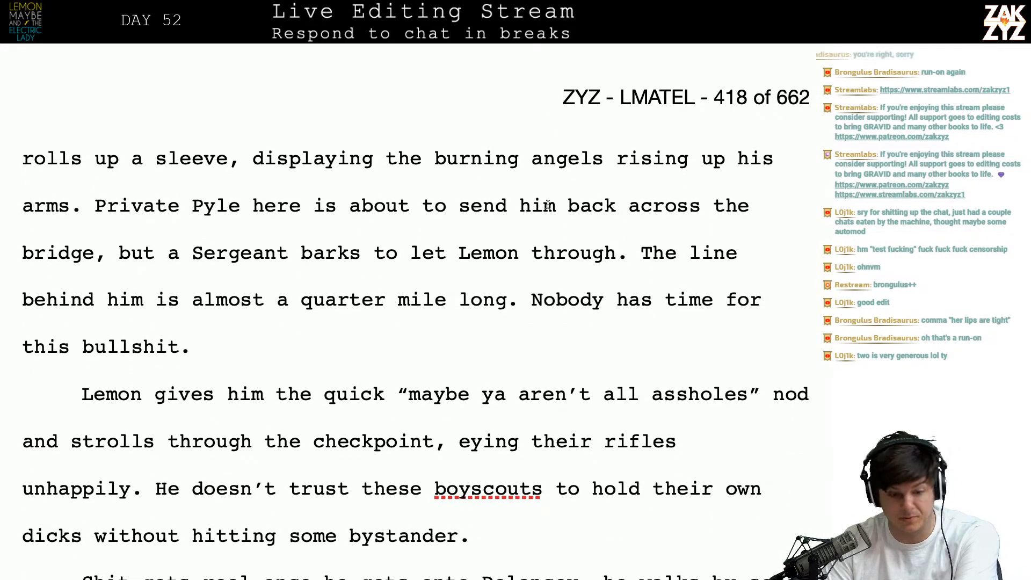
{"action": "scroll", "coordinate": [553, 205], "scroll_direction": "down", "scroll_amount": 1}
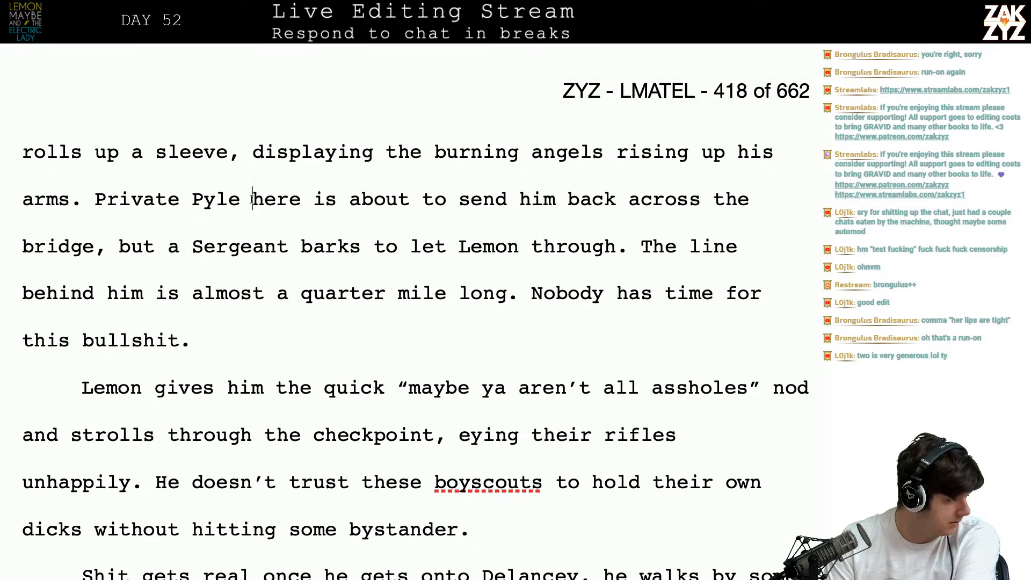
{"action": "key", "text": "Left"}
{"action": "key", "text": "Right"}
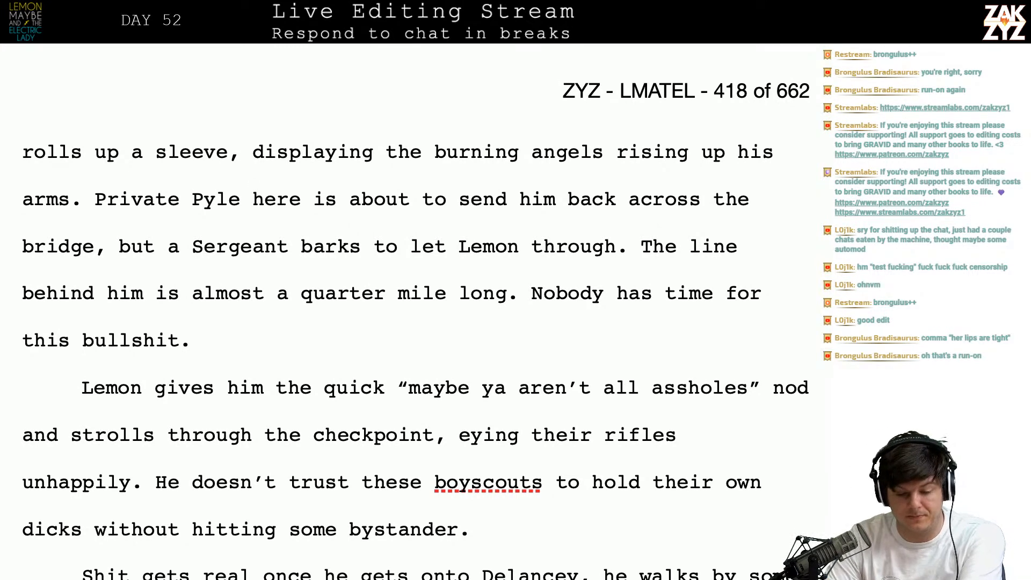
- End the sentence after "nod" with a period and break the remaining "and strolls" text onto a new line
{"action": "scroll", "coordinate": [416, 323], "scroll_direction": "down", "scroll_amount": 3}
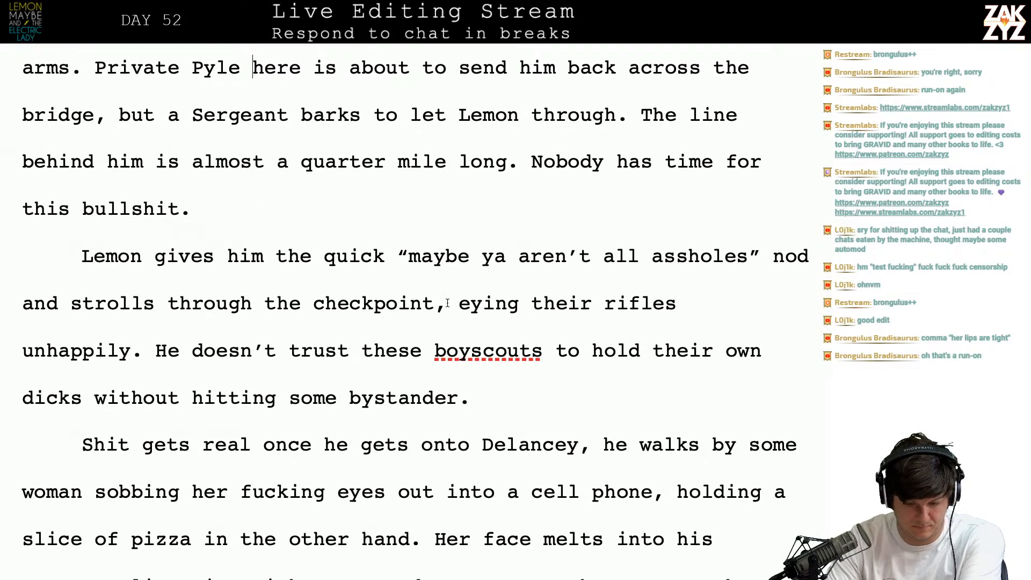
{"action": "left_click", "coordinate": [820, 266]}
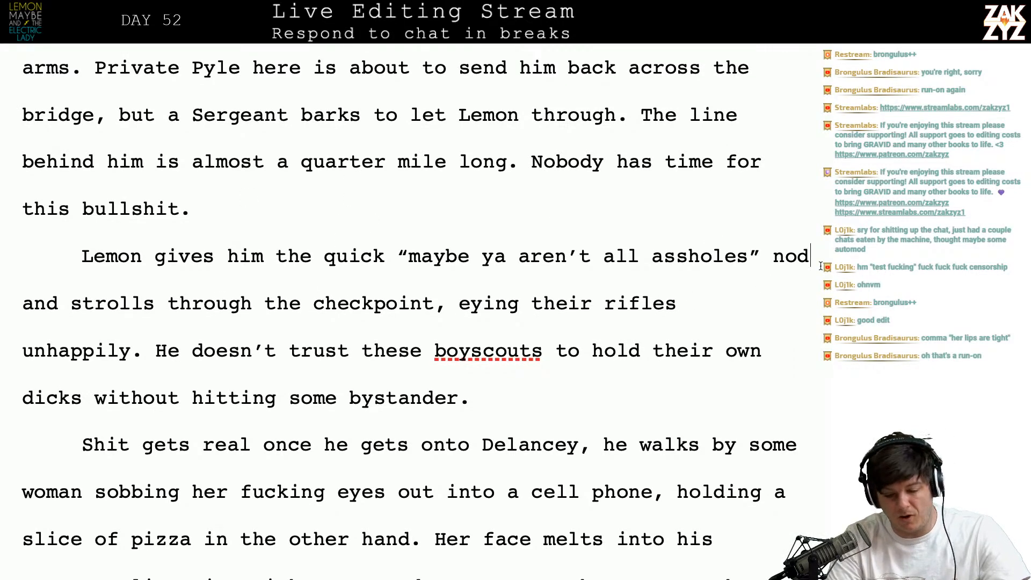
{"action": "type", "text": "."}
{"action": "key", "text": "Right"}
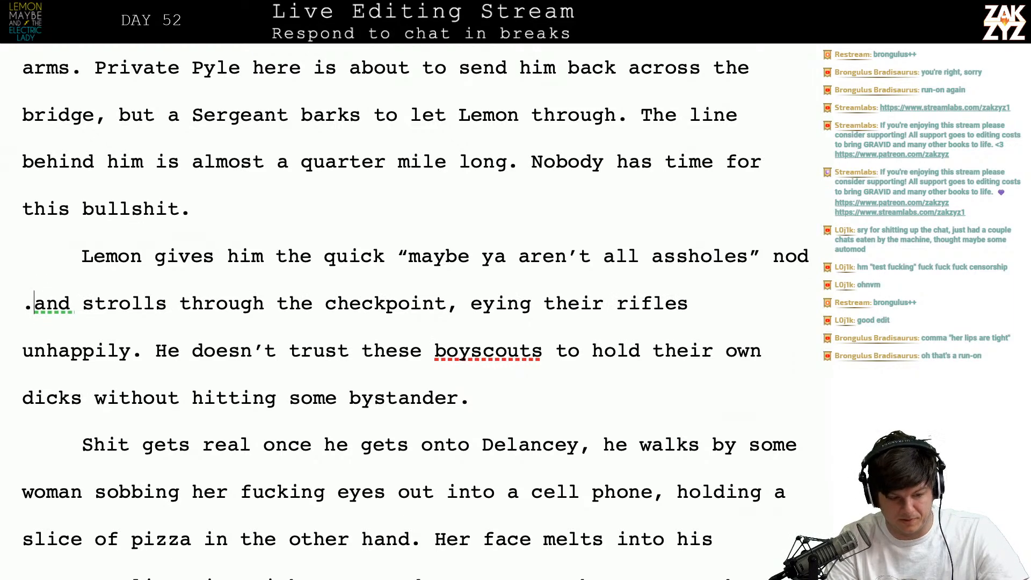
{"action": "key", "text": "Left"}
{"action": "key", "text": "Left"}
{"action": "key", "text": "BackSpace"}
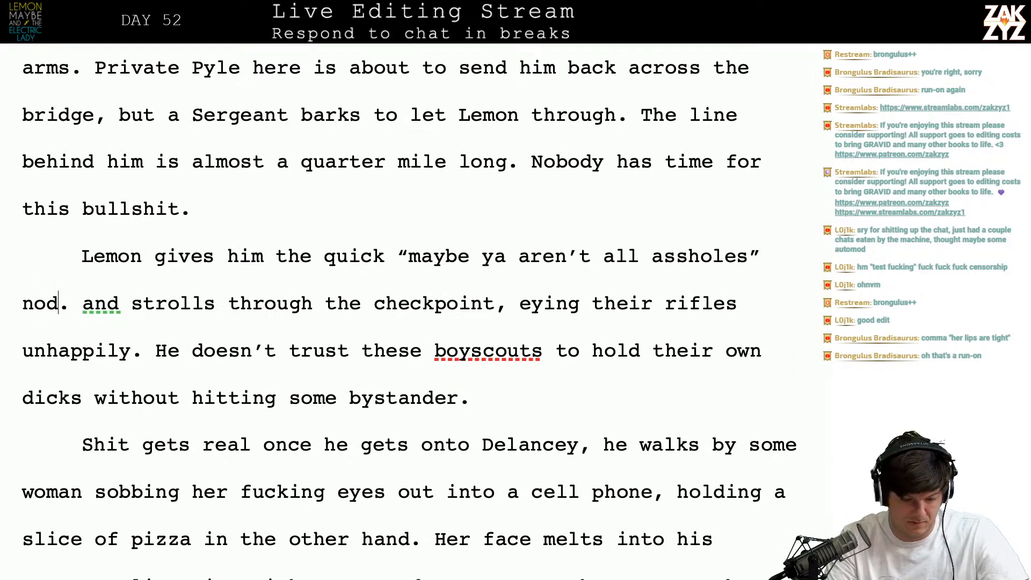
{"action": "key", "text": "Return"}
{"action": "key", "text": "Left"}
- Write the new sentence "As he strolls through the checkpoint he eyes the rifles unhappily." after "nod."
{"action": "type", "text": "H"}
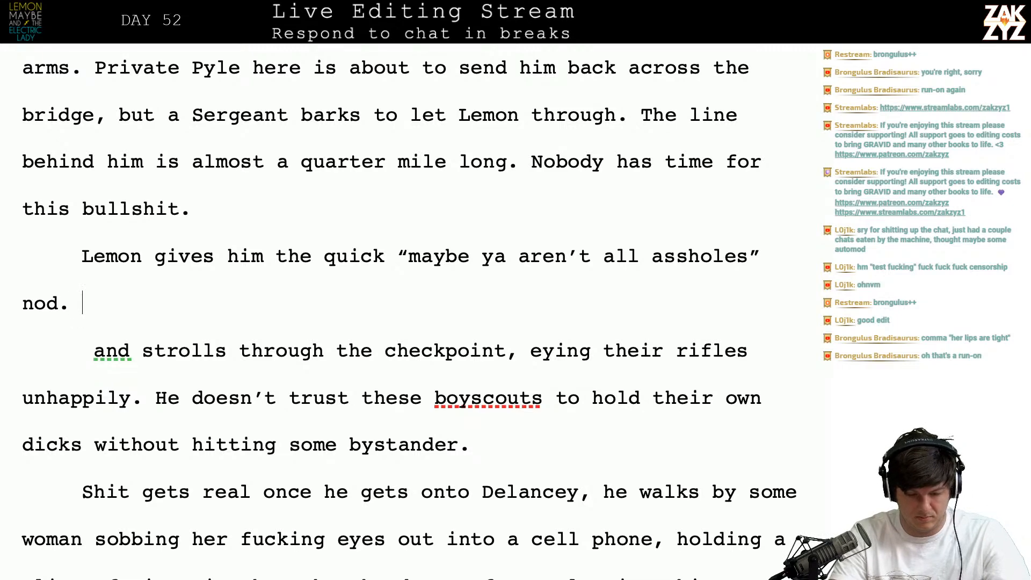
{"action": "key", "text": "BackSpace"}
{"action": "type", "text": "As he "}
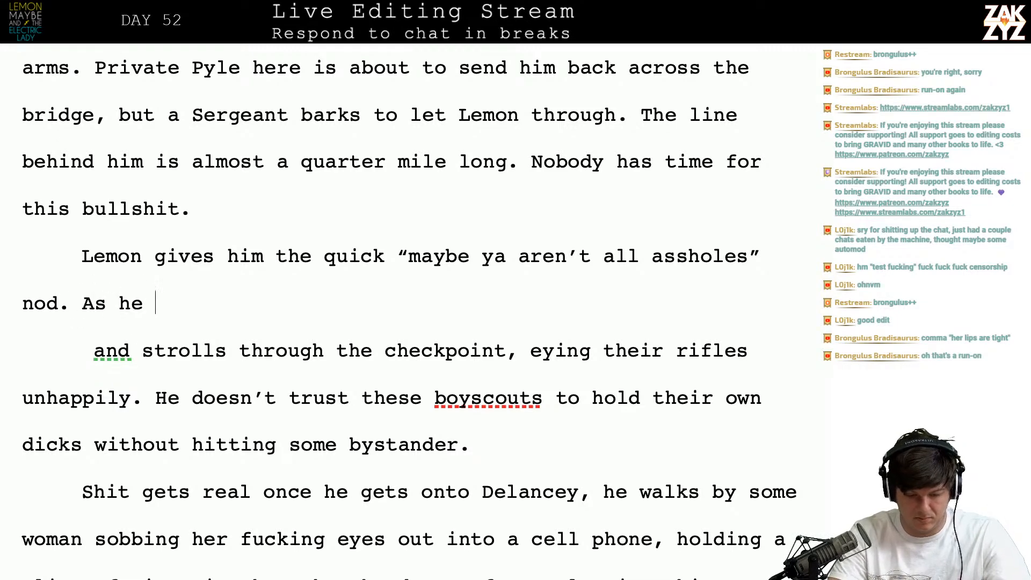
{"action": "type", "text": "strolls thr"}
{"action": "key", "text": "BackSpace"}
{"action": "key", "text": "BackSpace"}
{"action": "key", "text": "BackSpace"}
{"action": "key", "text": "BackSpace"}
{"action": "key", "text": "BackSpace"}
{"action": "key", "text": "BackSpace"}
{"action": "key", "text": "BackSpace"}
{"action": "key", "text": "BackSpace"}
{"action": "key", "text": "BackSpace"}
{"action": "key", "text": "BackSpace"}
{"action": "key", "text": "BackSpace"}
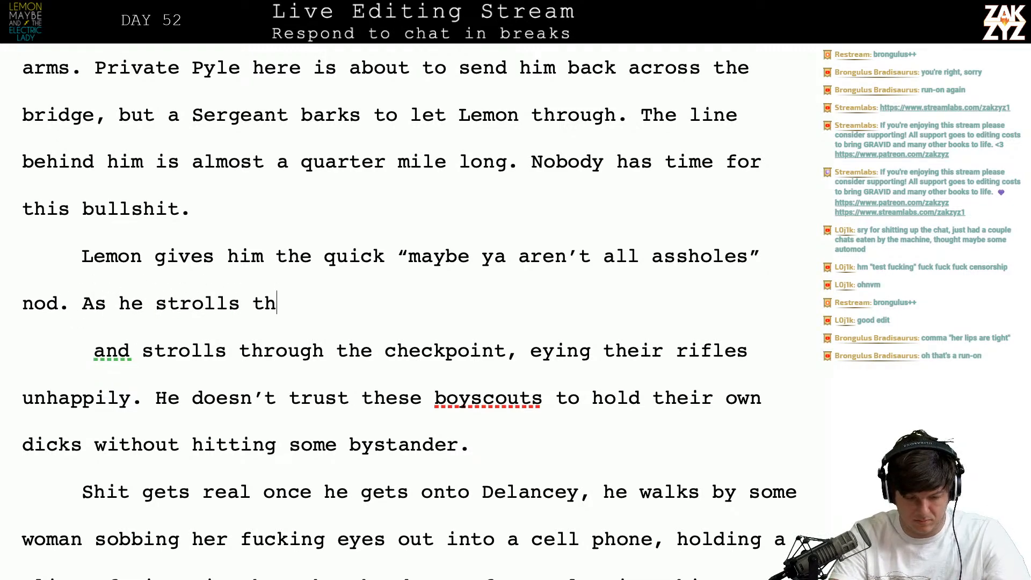
{"action": "type", "text": "strolls"}
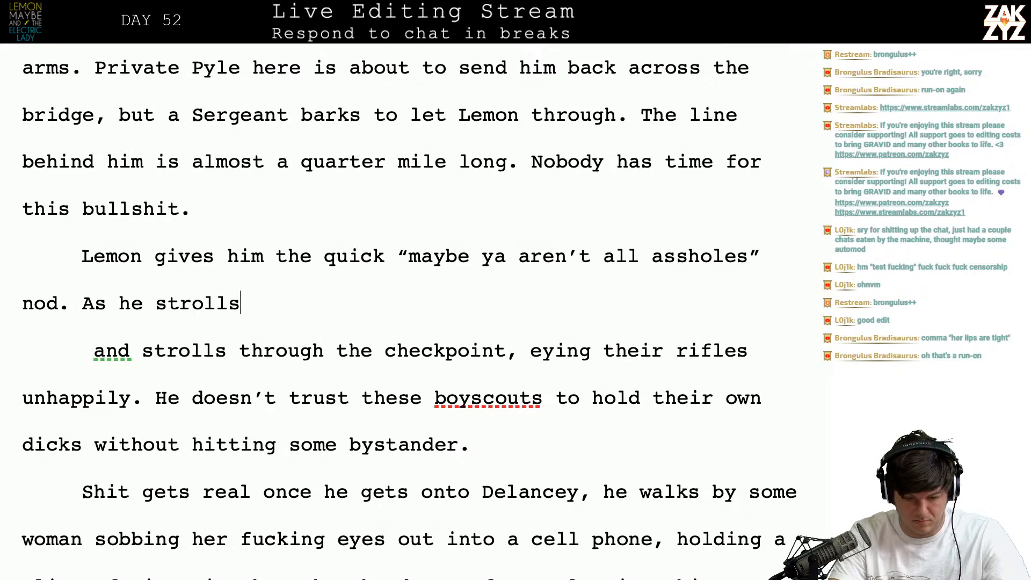
{"action": "type", "text": " through the"}
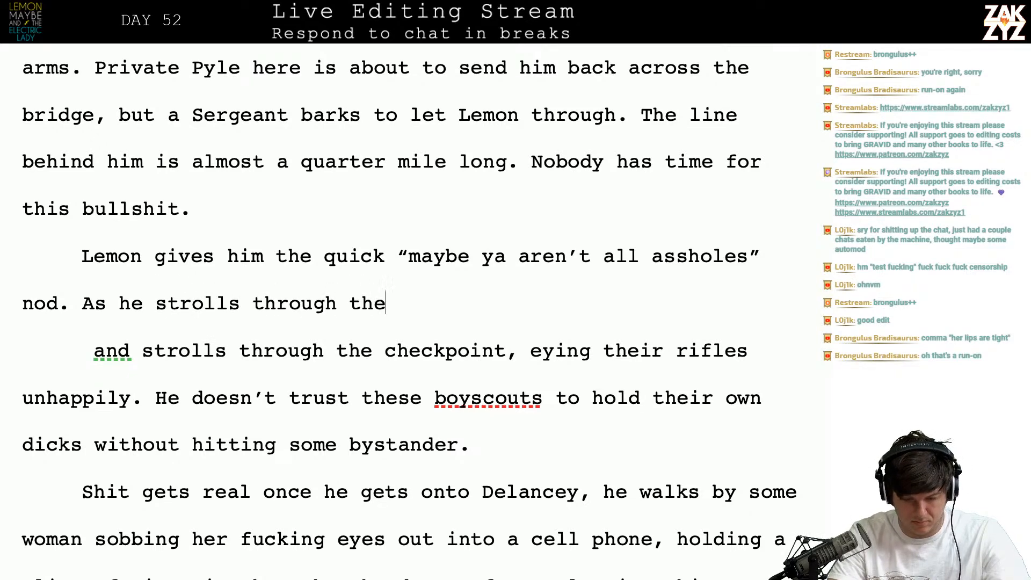
{"action": "type", "text": " checkpoint he "}
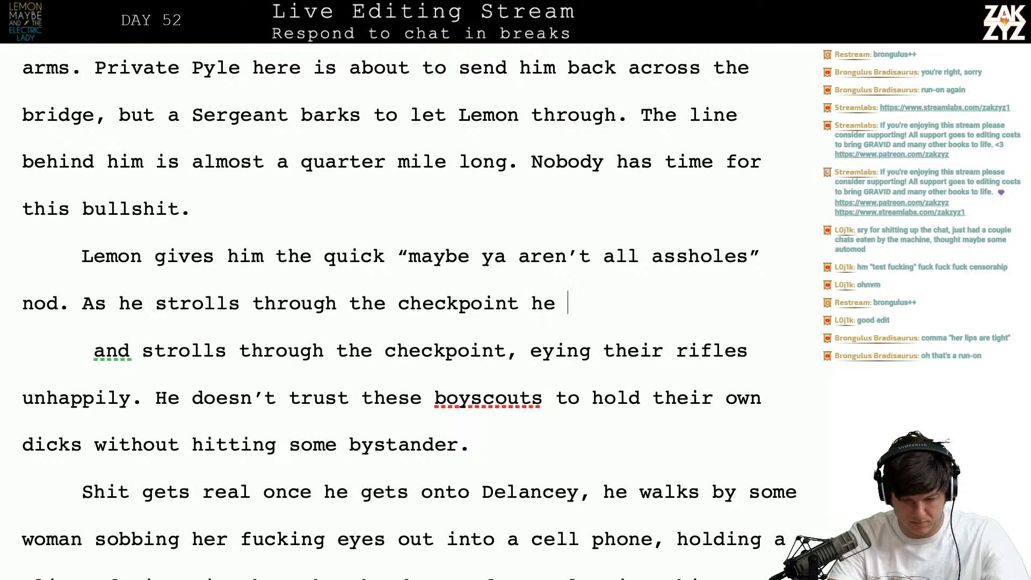
{"action": "type", "text": "eyes the rifle"}
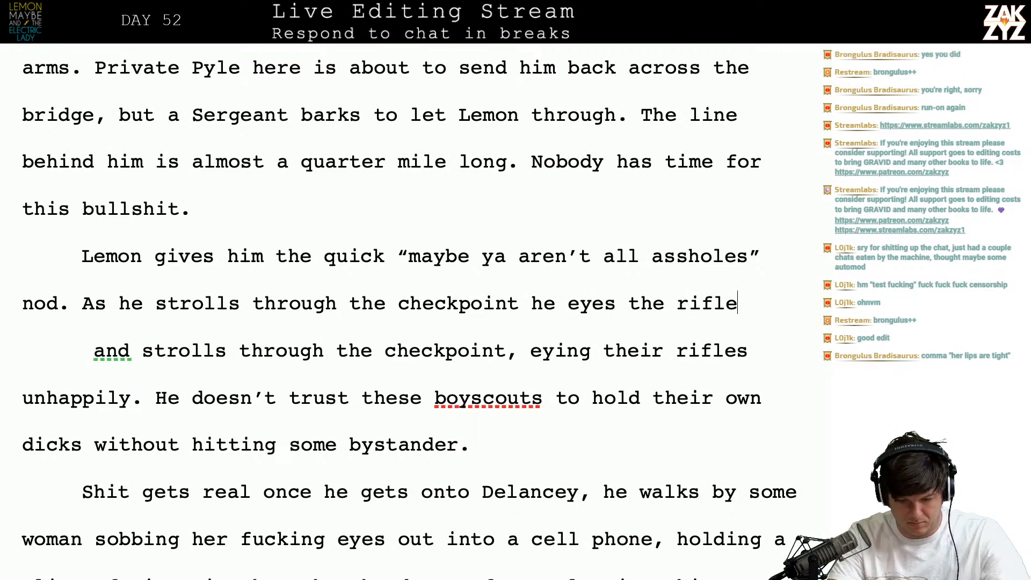
{"action": "type", "text": "s unhappily."}
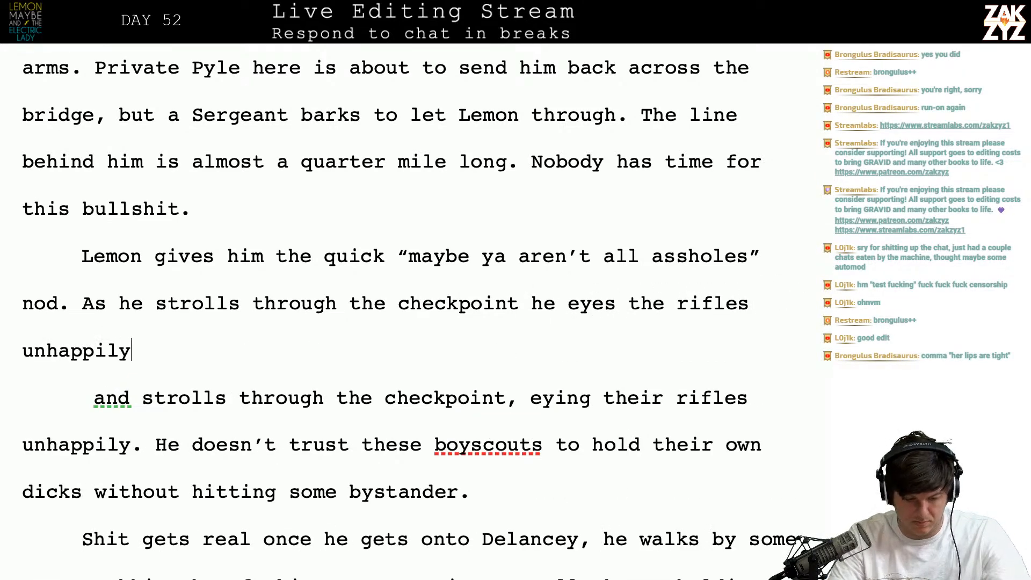
- Delete the leftover clause "and strolls through the checkpoint, eying their rifles unhappily." and rejoin the paragraph
{"action": "key", "text": "shift+Down"}
{"action": "key", "text": "shift+Down"}
{"action": "key", "text": "shift+Left"}
{"action": "key", "text": "BackSpace"}
- Correct "boyscouts" to the two words "boy scouts" in the sentence about holding their own dicks
{"action": "key", "text": "Right"}
{"action": "key", "text": "Right"}
{"action": "key", "text": "Right"}
{"action": "key", "text": "Right"}
{"action": "key", "text": "Right"}
{"action": "key", "text": "Right"}
{"action": "key", "text": "Right"}
{"action": "key", "text": "Right"}
{"action": "key", "text": "Right"}
{"action": "key", "text": "Right"}
{"action": "key", "text": "Right"}
{"action": "key", "text": "Right"}
{"action": "key", "text": "Right"}
{"action": "key", "text": "Right"}
{"action": "key", "text": "Right"}
{"action": "key", "text": "Right"}
{"action": "key", "text": "Right"}
{"action": "key", "text": "Right"}
{"action": "key", "text": "Right"}
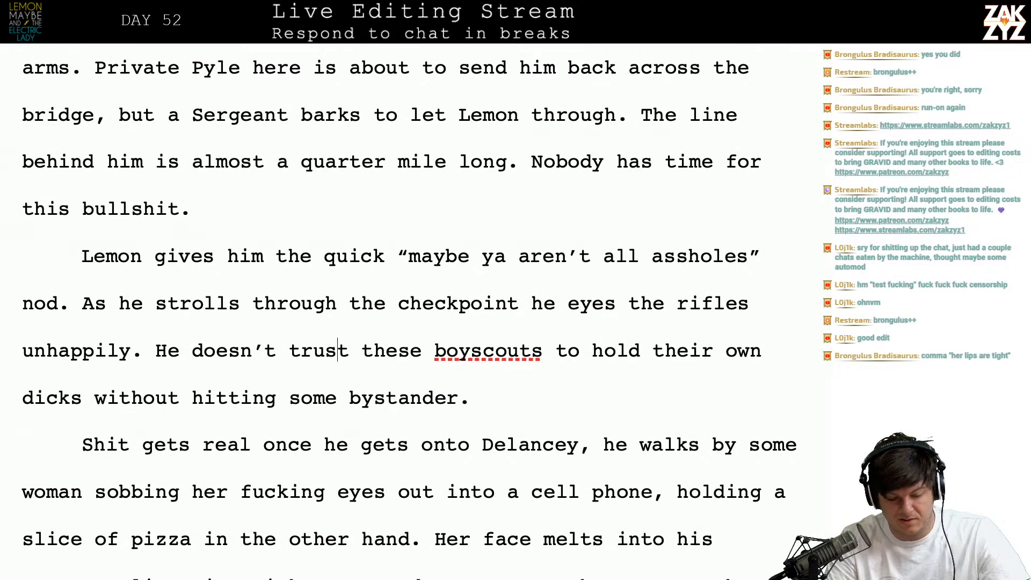
{"action": "key", "text": "Right"}
{"action": "key", "text": "Right"}
{"action": "key", "text": "Right"}
{"action": "key", "text": "Right"}
{"action": "key", "text": "Right"}
{"action": "key", "text": "Right"}
{"action": "key", "text": "Right"}
{"action": "key", "text": "Right"}
{"action": "key", "text": "Down"}
{"action": "key", "text": "Left"}
{"action": "key", "text": "Up"}
{"action": "key", "text": "Right"}
{"action": "key", "text": "Left"}
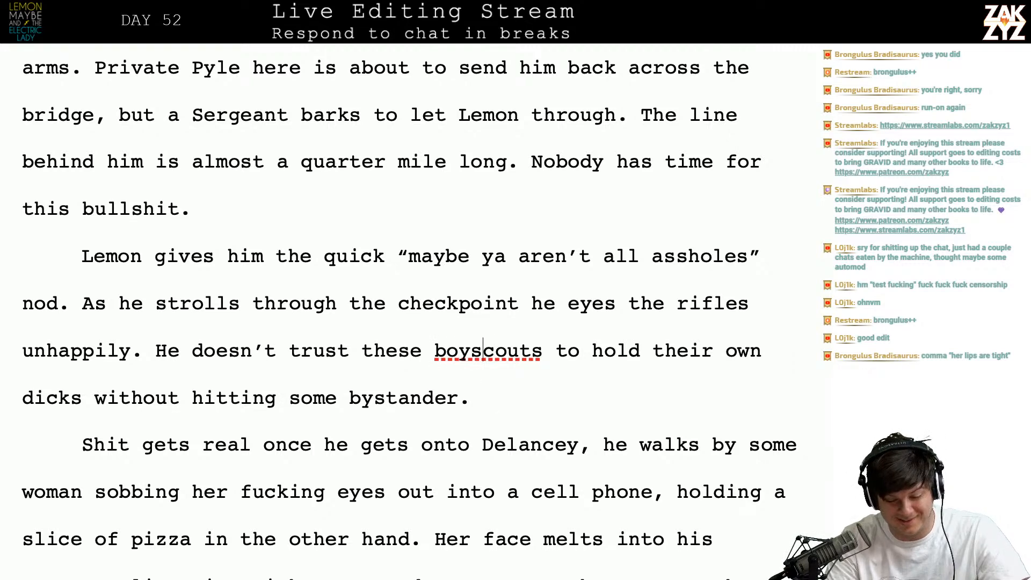
{"action": "key", "text": "Left"}
{"action": "key", "text": "Down"}
{"action": "key", "text": "Down"}
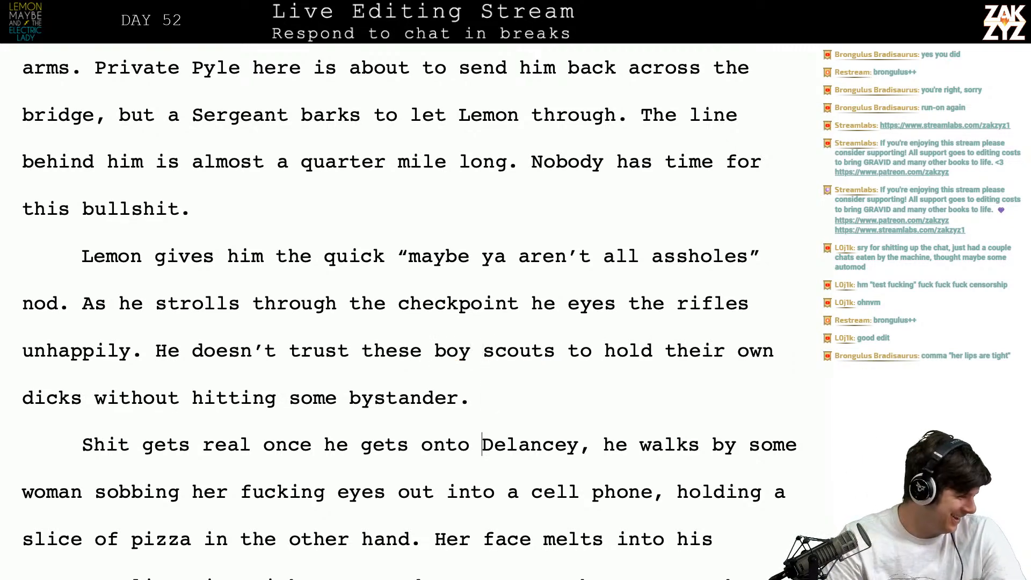
- Reread the revised paragraph about Lemon's nod and his stroll through the checkpoint, focusing on the "maybe ya aren't all assholes" wording
{"action": "scroll", "coordinate": [409, 311], "scroll_direction": "down", "scroll_amount": 1}
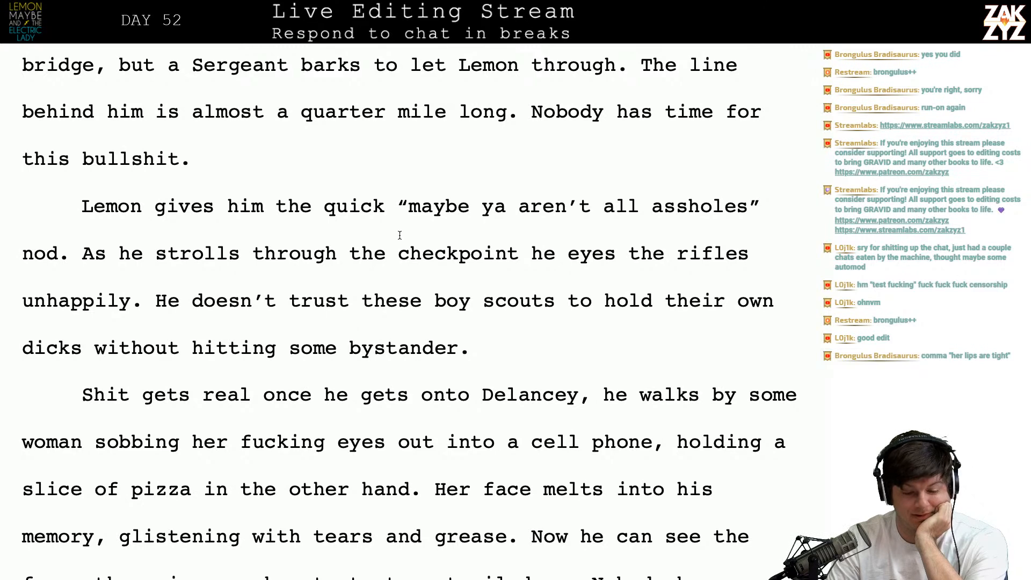
{"action": "key", "text": "Up"}
{"action": "key", "text": "Up"}
{"action": "key", "text": "Left"}
{"action": "key", "text": "Left"}
{"action": "key", "text": "Left"}
{"action": "key", "text": "Left"}
{"action": "key", "text": "Left"}
{"action": "key", "text": "Up"}
{"action": "key", "text": "Left"}
{"action": "key", "text": "Left"}
{"action": "key", "text": "Left"}
{"action": "key", "text": "Left"}
{"action": "key", "text": "Left"}
{"action": "key", "text": "Left"}
{"action": "key", "text": "Left"}
{"action": "key", "text": "Left"}
{"action": "key", "text": "Left"}
{"action": "key", "text": "Left"}
{"action": "key", "text": "Left"}
{"action": "key", "text": "Left"}
{"action": "key", "text": "Left"}
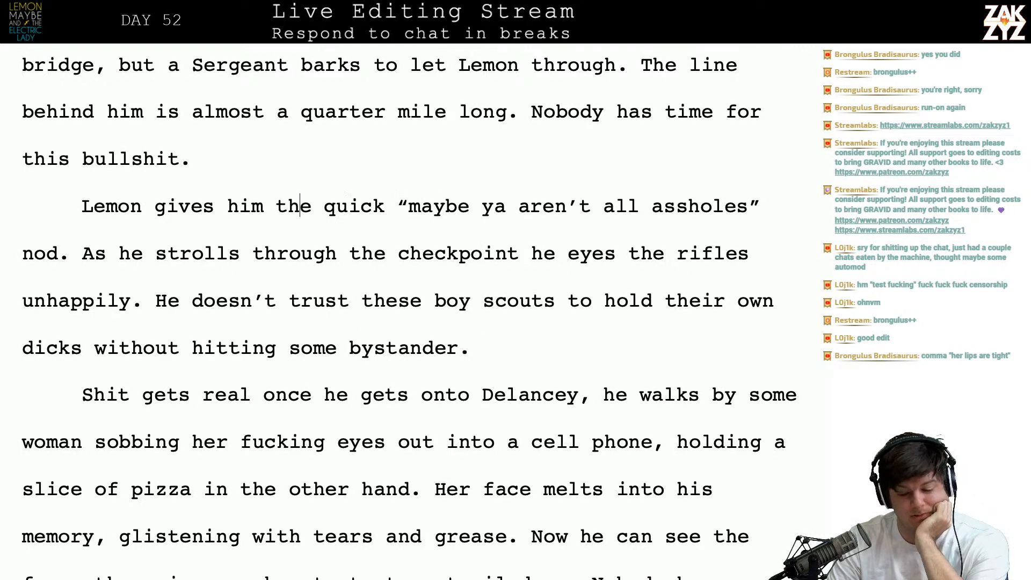
{"action": "key", "text": "Right"}
{"action": "key", "text": "Right"}
{"action": "key", "text": "Right"}
{"action": "key", "text": "Right"}
{"action": "key", "text": "Right"}
{"action": "key", "text": "Right"}
{"action": "key", "text": "Right"}
{"action": "key", "text": "Right"}
{"action": "key", "text": "Right"}
{"action": "key", "text": "Right"}
{"action": "key", "text": "Right"}
{"action": "key", "text": "Right"}
{"action": "key", "text": "Right"}
{"action": "key", "text": "Right"}
{"action": "key", "text": "Right"}
{"action": "key", "text": "Right"}
{"action": "key", "text": "Right"}
{"action": "key", "text": "Right"}
{"action": "key", "text": "Right"}
{"action": "key", "text": "Right"}
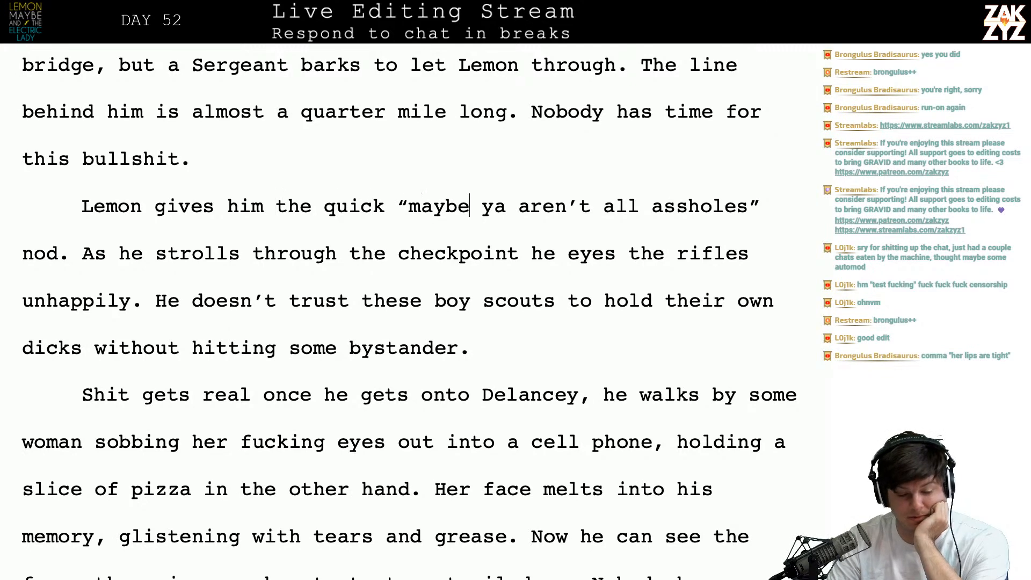
- Insert an empty paragraph between "this bullshit." and "Lemon gives him the quick"
{"action": "key", "text": "Up"}
{"action": "key", "text": "Up"}
{"action": "key", "text": "Right"}
{"action": "key", "text": "Left"}
{"action": "key", "text": "Down"}
{"action": "key", "text": "Left"}
{"action": "key", "text": "Return"}
{"action": "type", "text": "“Ya thanks,"}
{"action": "key", "text": "BackSpace"}
{"action": "key", "text": "BackSpace"}
{"action": "key", "text": "BackSpace"}
{"action": "key", "text": "BackSpace"}
{"action": "key", "text": "BackSpace"}
{"action": "key", "text": "BackSpace"}
{"action": "key", "text": "BackSpace"}
{"action": "key", "text": "BackSpace"}
{"action": "key", "text": "BackSpace"}
{"action": "key", "text": "BackSpace"}
{"action": "key", "text": "BackSpace"}
{"action": "key", "text": "BackSpace"}
- Write the replacement sentence "Lemon gives him a quick chin raise." in the empty paragraph
{"action": "type", "text": "Lemon gi"}
{"action": "type", "text": "ves him a qu"}
{"action": "type", "text": "ick nod."}
{"action": "key", "text": "BackSpace"}
{"action": "key", "text": "BackSpace"}
{"action": "key", "text": "BackSpace"}
{"action": "key", "text": "BackSpace"}
{"action": "key", "text": "BackSpace"}
{"action": "type", "text": "chin raise."}
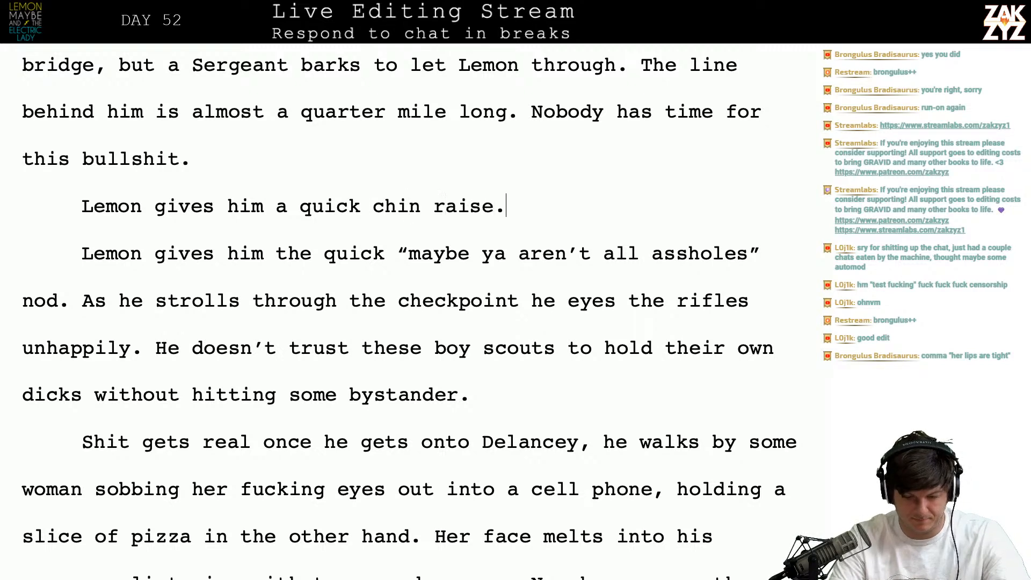
- Add the sentence "He passes through the checkpoint, eyeing the rifles unhappily." after "chin raise."
{"action": "type", "text": " He s"}
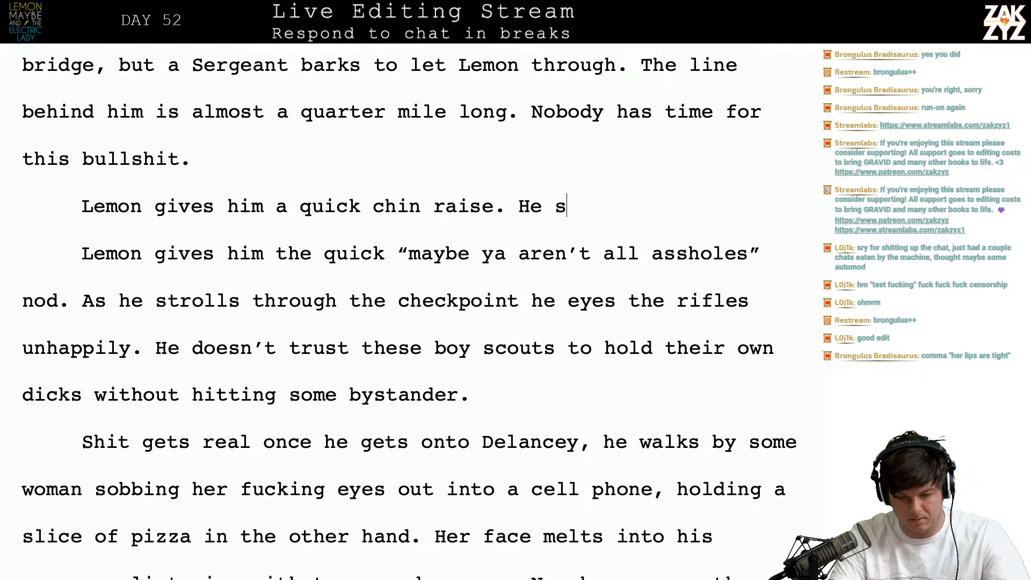
{"action": "key", "text": "BackSpace"}
{"action": "key", "text": "BackSpace"}
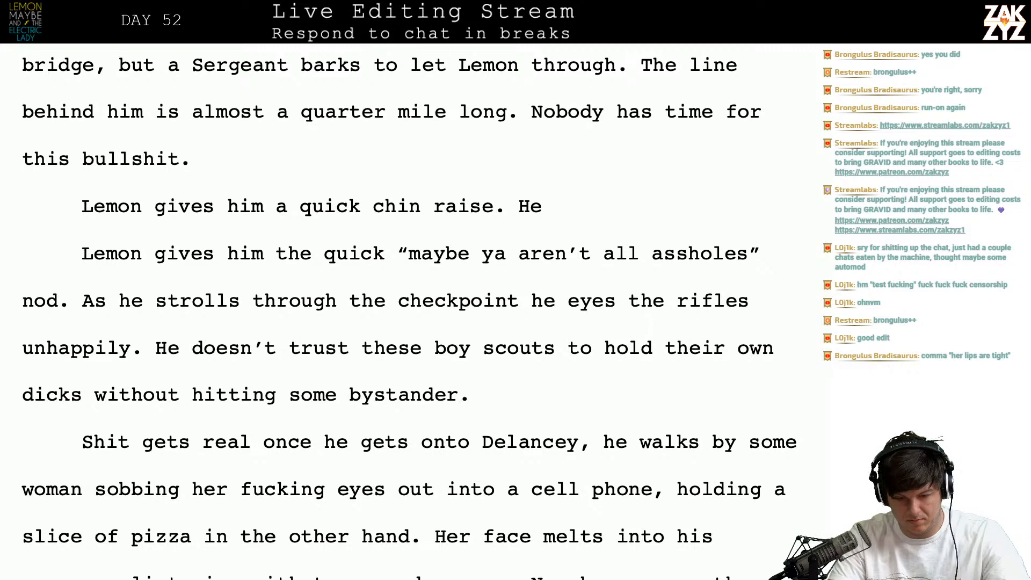
{"action": "type", "text": "stro"}
{"action": "key", "text": "BackSpace"}
{"action": "key", "text": "BackSpace"}
{"action": "key", "text": "BackSpace"}
{"action": "key", "text": "BackSpace"}
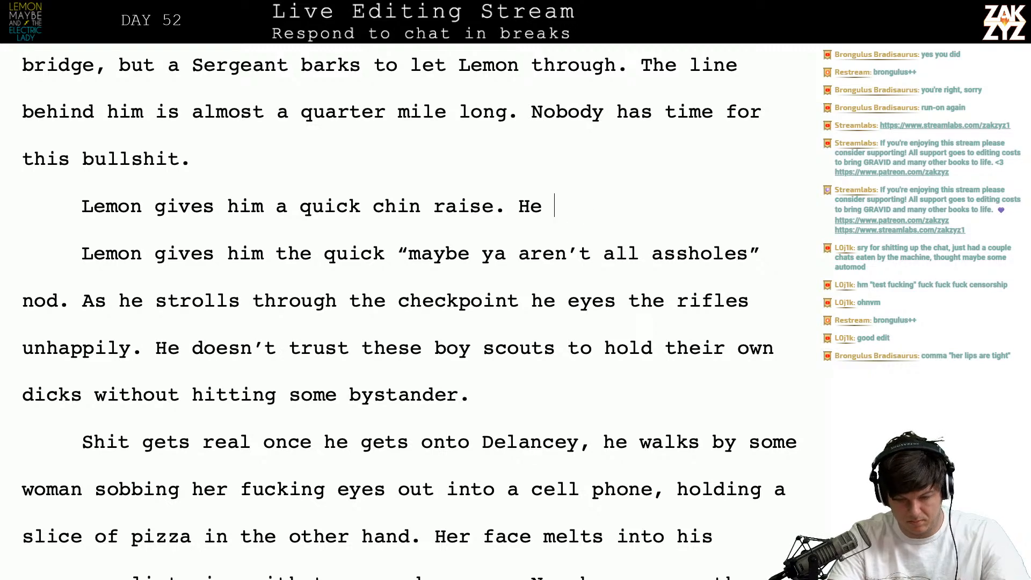
{"action": "type", "text": "passes through the"}
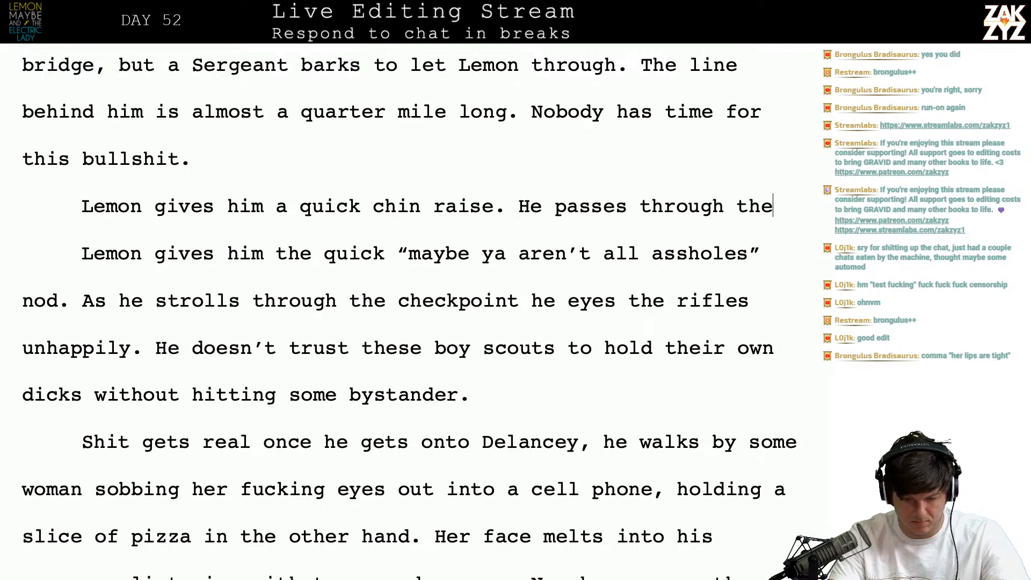
{"action": "type", "text": " checkpoint, eyeing the ri"}
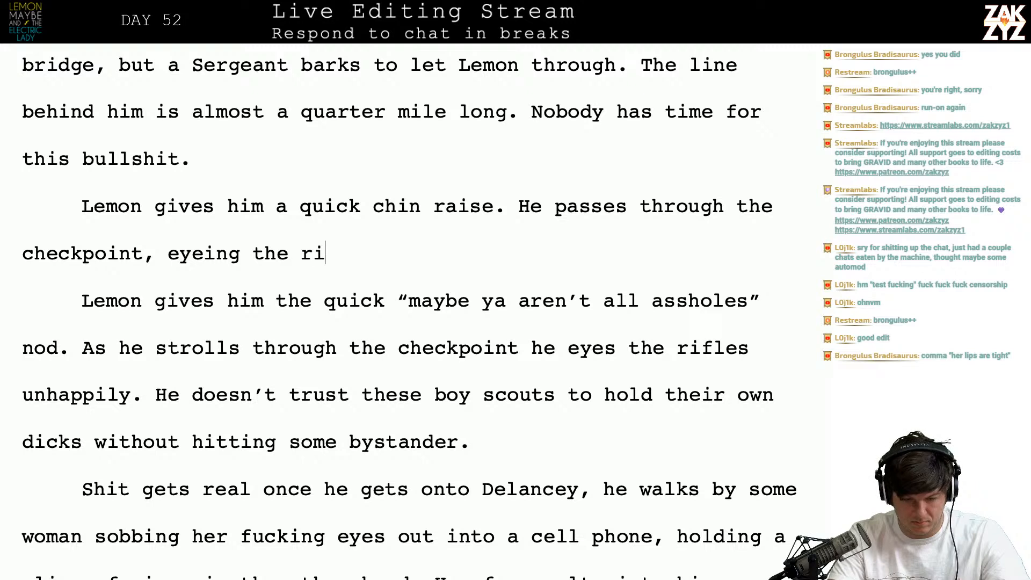
{"action": "type", "text": "fles unhappily."}
- Delete the old text from "Lemon gives him the quick" through "unhappily.", joining "He doesn't trust these boy scouts" to the rewritten paragraph
{"action": "key", "text": "shift+Down"}
{"action": "key", "text": "shift+Down"}
{"action": "key", "text": "shift+Right"}
{"action": "key", "text": "shift+Right"}
{"action": "key", "text": "shift+Right"}
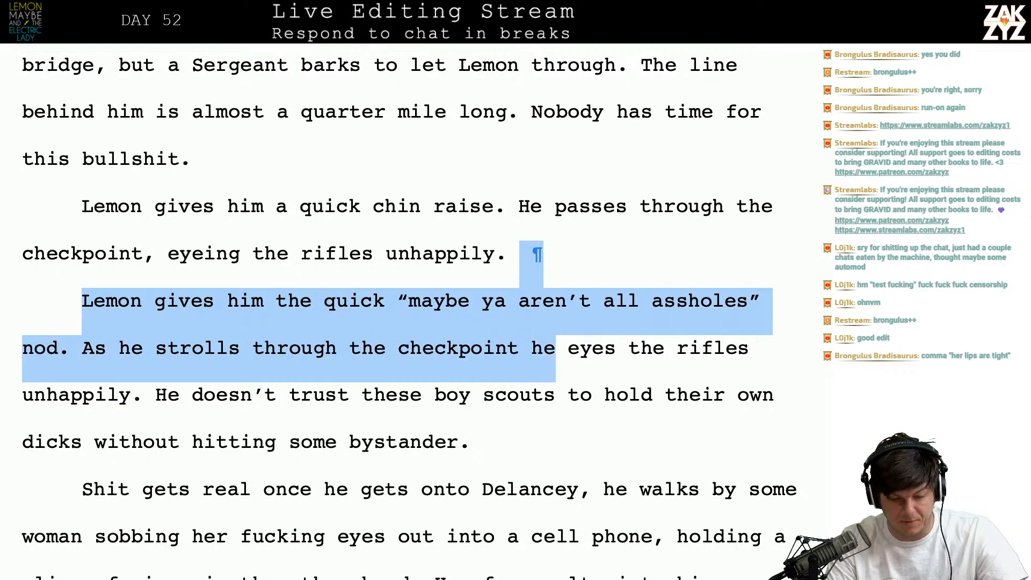
{"action": "key", "text": "shift+Right"}
{"action": "key", "text": "shift+Right"}
{"action": "key", "text": "shift+Right"}
{"action": "key", "text": "shift+Right"}
{"action": "key", "text": "shift+Right"}
{"action": "key", "text": "shift+Right"}
{"action": "key", "text": "shift+Right"}
{"action": "key", "text": "shift+Right"}
{"action": "key", "text": "shift+Right"}
{"action": "key", "text": "shift+Right"}
{"action": "key", "text": "shift+Right"}
{"action": "key", "text": "shift+Right"}
{"action": "key", "text": "shift+Right"}
{"action": "key", "text": "shift+Right"}
{"action": "key", "text": "shift+Right"}
{"action": "key", "text": "shift+Right"}
{"action": "key", "text": "shift+Right"}
{"action": "key", "text": "shift+Right"}
{"action": "key", "text": "shift+Right"}
{"action": "key", "text": "shift+Right"}
{"action": "key", "text": "shift+Right"}
{"action": "key", "text": "shift+Right"}
{"action": "key", "text": "shift+Right"}
{"action": "key", "text": "shift+Right"}
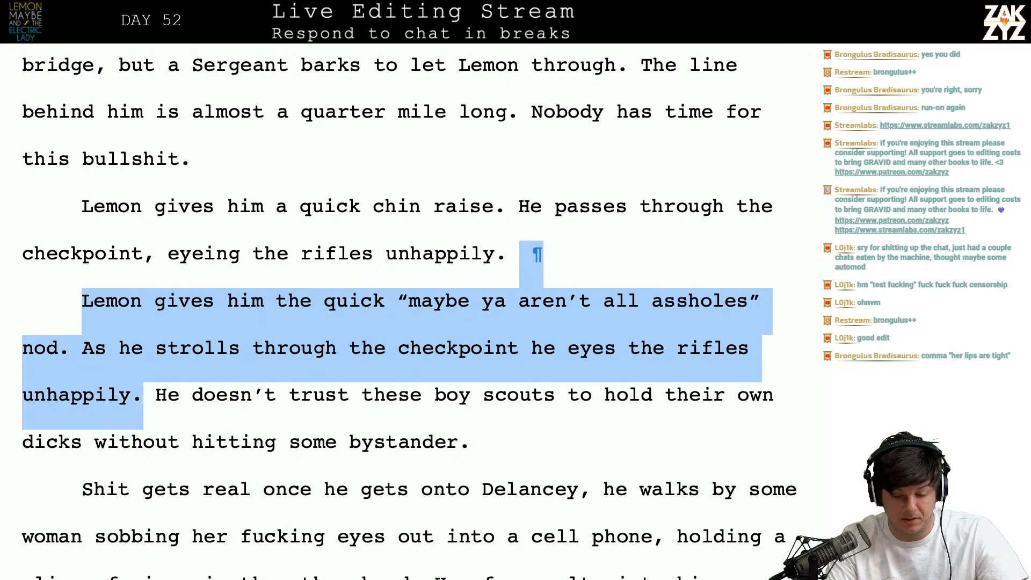
{"action": "key", "text": "BackSpace"}
- Insert "innocent" before "bystander" in the sentence about the boy scouts
{"action": "scroll", "coordinate": [103, 202], "scroll_direction": "down", "scroll_amount": 1}
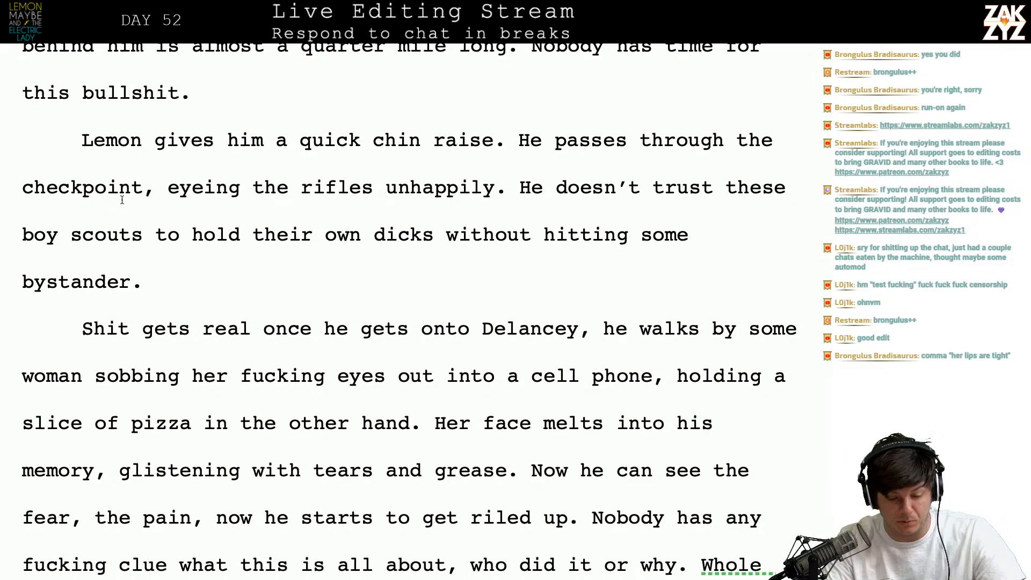
{"action": "left_click", "coordinate": [299, 254]}
{"action": "key", "text": "Down"}
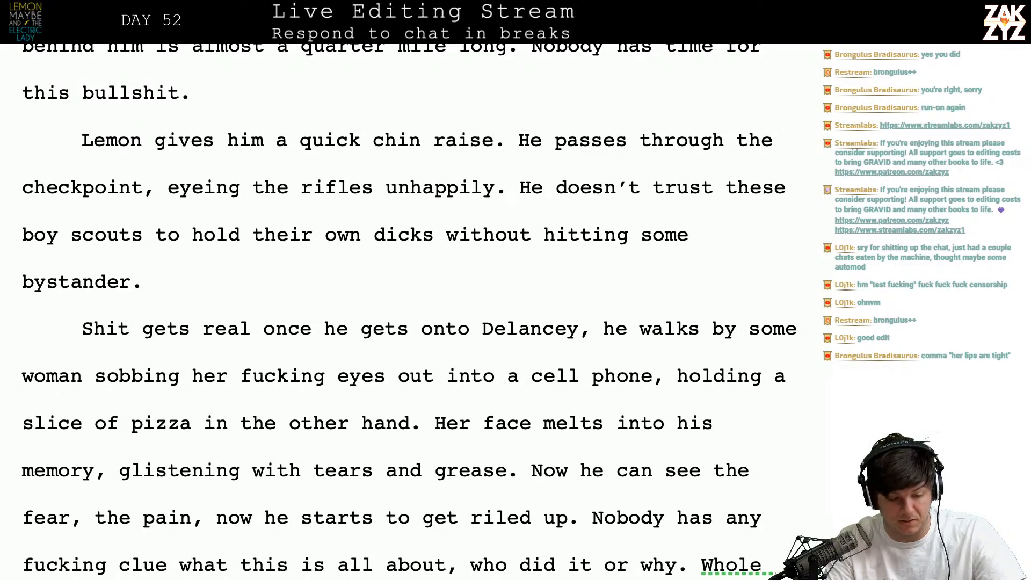
{"action": "key", "text": "Left"}
{"action": "key", "text": "Left"}
{"action": "key", "text": "Left"}
{"action": "key", "text": "Left"}
{"action": "key", "text": "Left"}
{"action": "key", "text": "Left"}
{"action": "key", "text": "Left"}
{"action": "key", "text": "Left"}
{"action": "key", "text": "Left"}
{"action": "key", "text": "Left"}
{"action": "key", "text": "Left"}
{"action": "type", "text": "innocent"}
- Replace "he" with "Lemon gets a few blocks up" after "Shit gets real once" in the Delancey paragraph
{"action": "key", "text": "Down"}
{"action": "key", "text": "Left"}
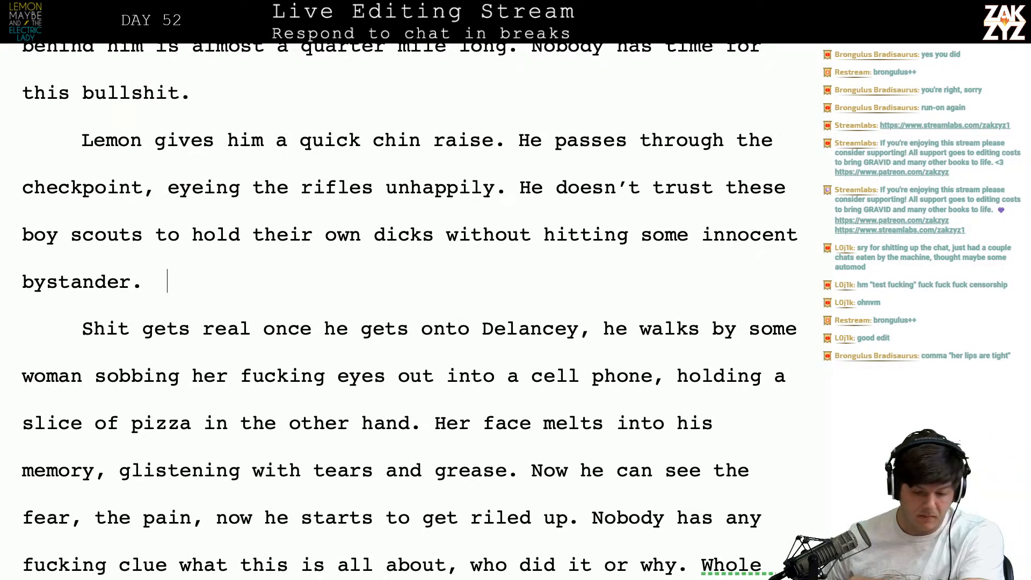
{"action": "scroll", "coordinate": [342, 279], "scroll_direction": "down", "scroll_amount": 2}
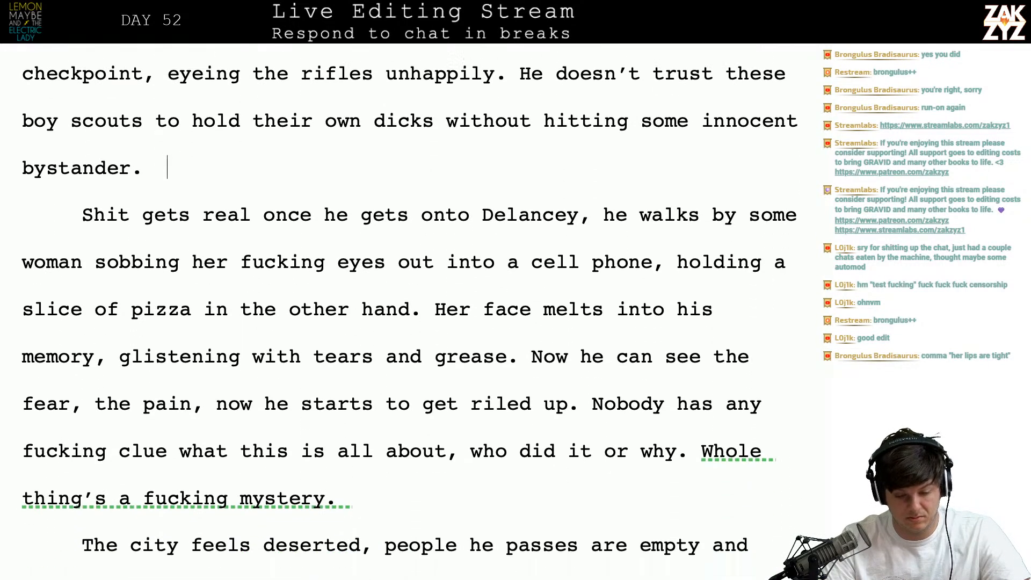
{"action": "key", "text": "BackSpace"}
{"action": "key", "text": "BackSpace"}
{"action": "type", "text": "Lem"}
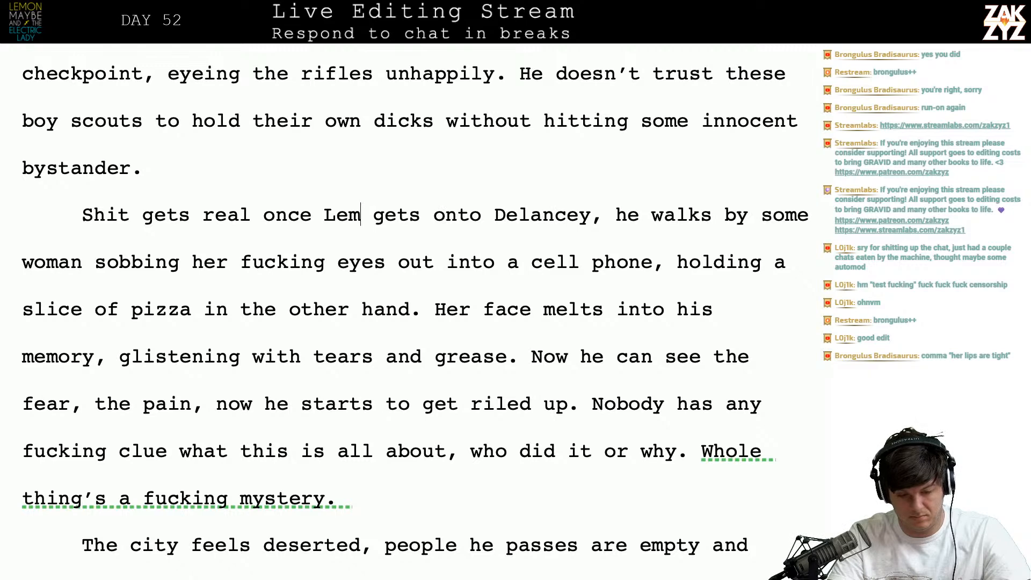
{"action": "type", "text": "on gets a few bl"}
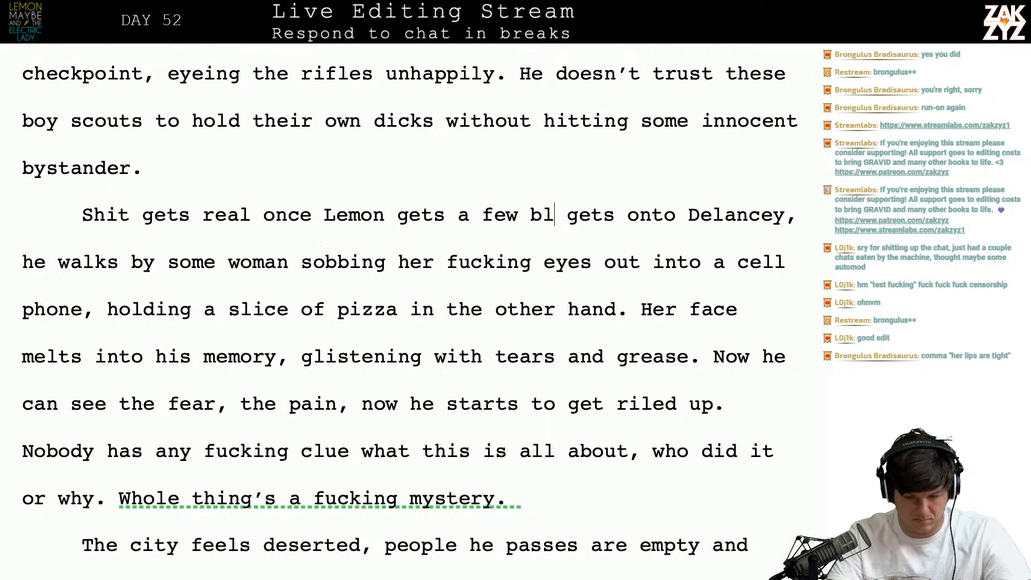
{"action": "type", "text": "ocks up"}
- Delete the leftover words "gets onto" before "Delancey"
{"action": "key", "text": "shift+Right"}
{"action": "key", "text": "shift+Right"}
{"action": "key", "text": "shift+Right"}
{"action": "key", "text": "shift+Right"}
{"action": "key", "text": "shift+Right"}
{"action": "key", "text": "shift+Right"}
{"action": "key", "text": "shift+Right"}
{"action": "key", "text": "shift+Right"}
{"action": "key", "text": "shift+Right"}
{"action": "key", "text": "shift+Right"}
{"action": "key", "text": "shift+Right"}
{"action": "key", "text": "shift+Right"}
{"action": "key", "text": "shift+Right"}
{"action": "key", "text": "shift+Right"}
{"action": "key", "text": "shift+Right"}
{"action": "key", "text": "shift+Right"}
{"action": "key", "text": "shift+Right"}
{"action": "key", "text": "shift+Right"}
{"action": "key", "text": "shift+Right"}
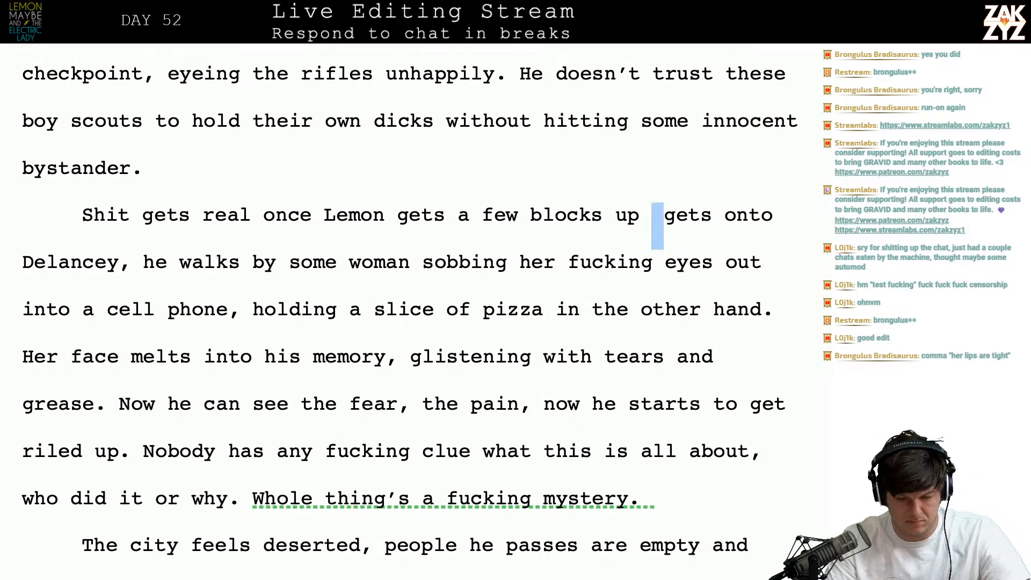
{"action": "key", "text": "shift+Left"}
{"action": "key", "text": "shift+Left"}
{"action": "key", "text": "shift+Left"}
{"action": "key", "text": "shift+Left"}
{"action": "key", "text": "shift+Left"}
{"action": "key", "text": "shift+Left"}
{"action": "key", "text": "shift+Left"}
{"action": "key", "text": "shift+Left"}
{"action": "key", "text": "shift+Left"}
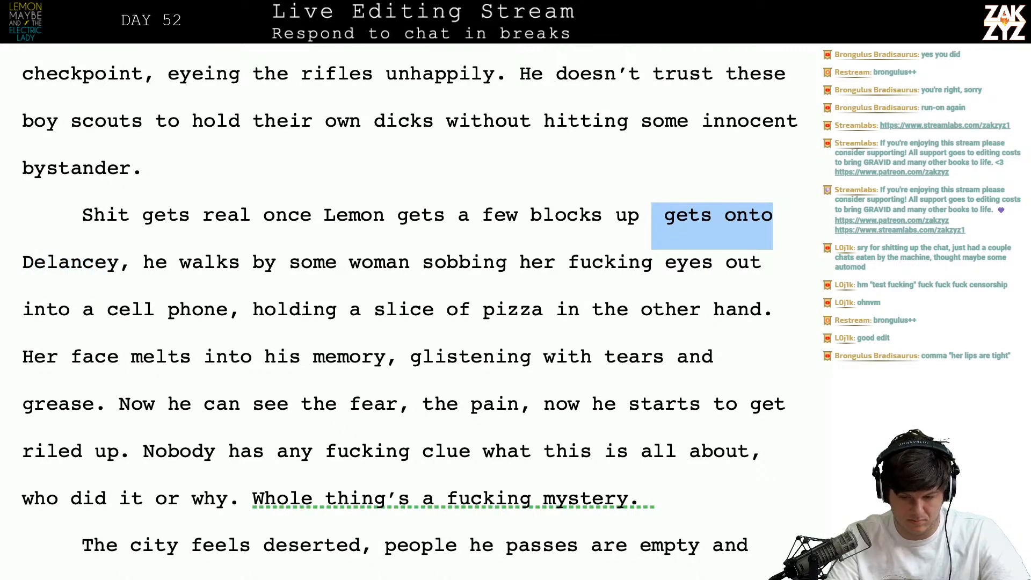
{"action": "key", "text": "Delete"}
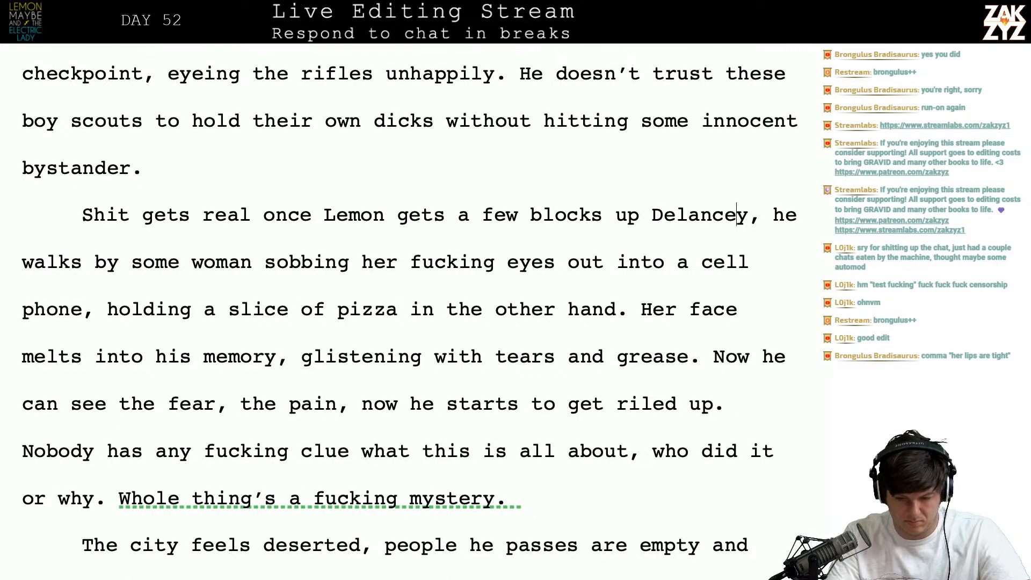
- End the sentence after "Delancey" and add "He passes a woman sobbing her eyes out into her cell phone, holding a slice of pizza in her other hand."
{"action": "key", "text": "BackSpace"}
{"action": "type", "text": ". He passe"}
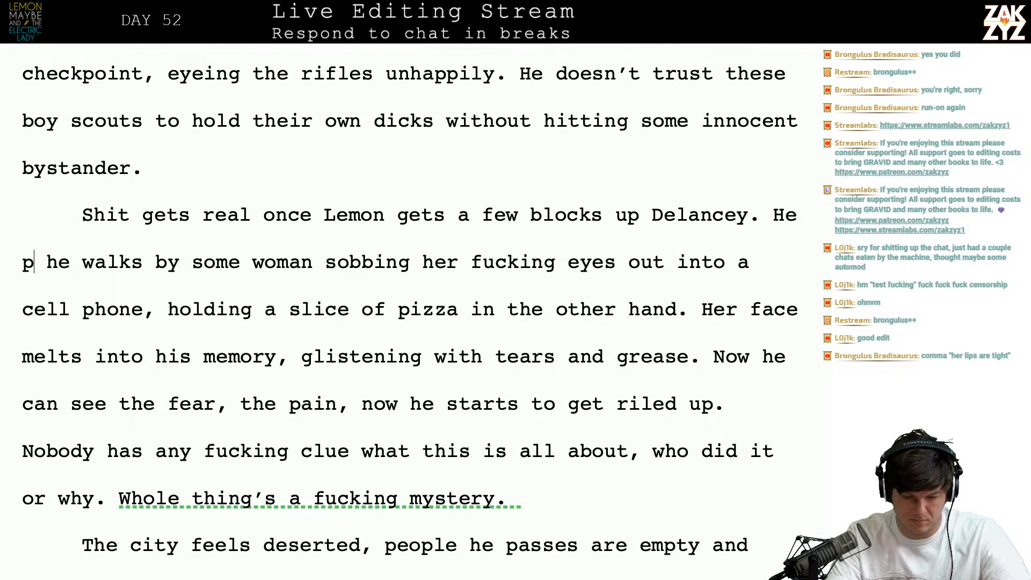
{"action": "type", "text": "s"}
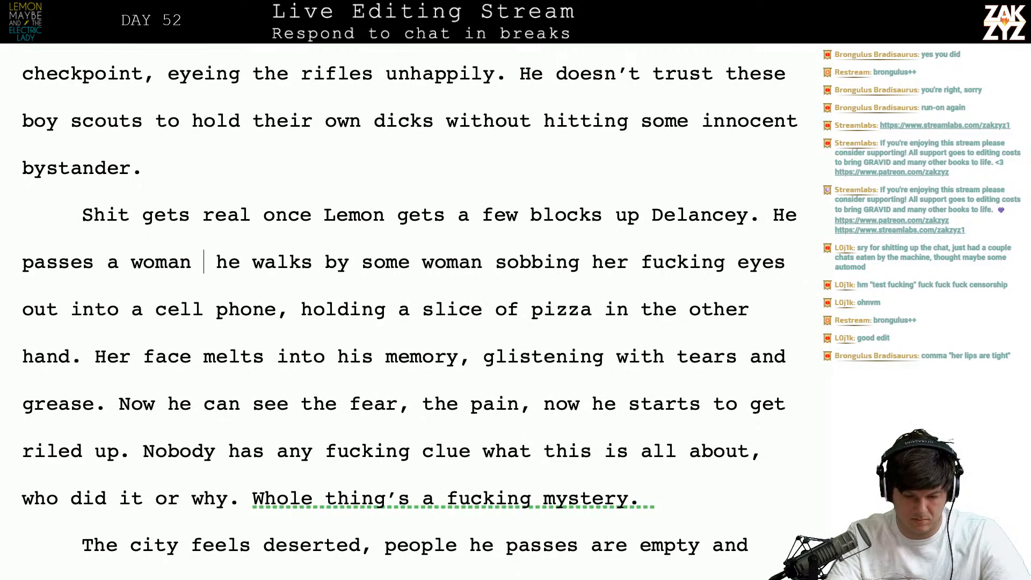
{"action": "type", "text": " a woman sobbing"}
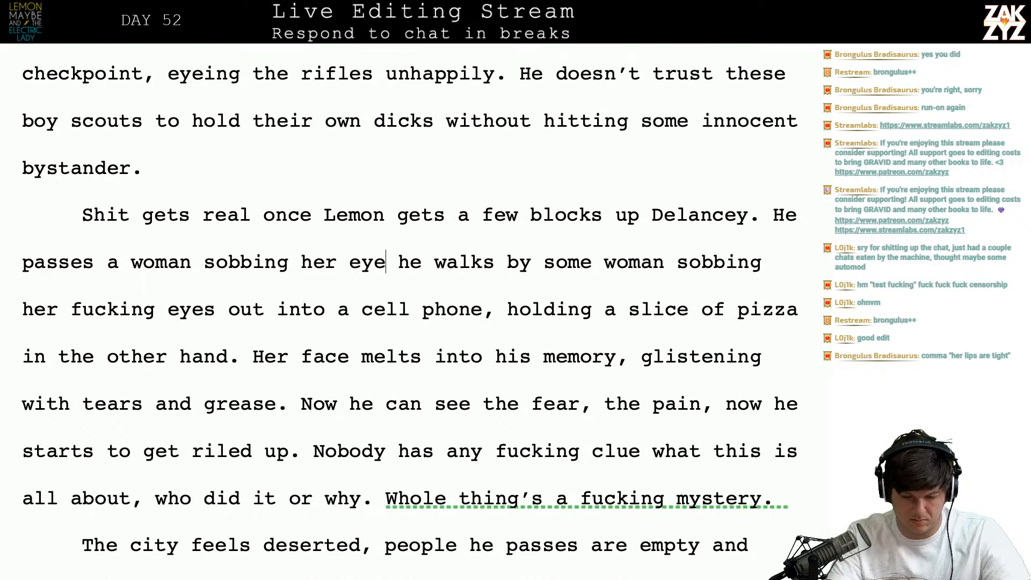
{"action": "type", "text": " her eyes out into her c"}
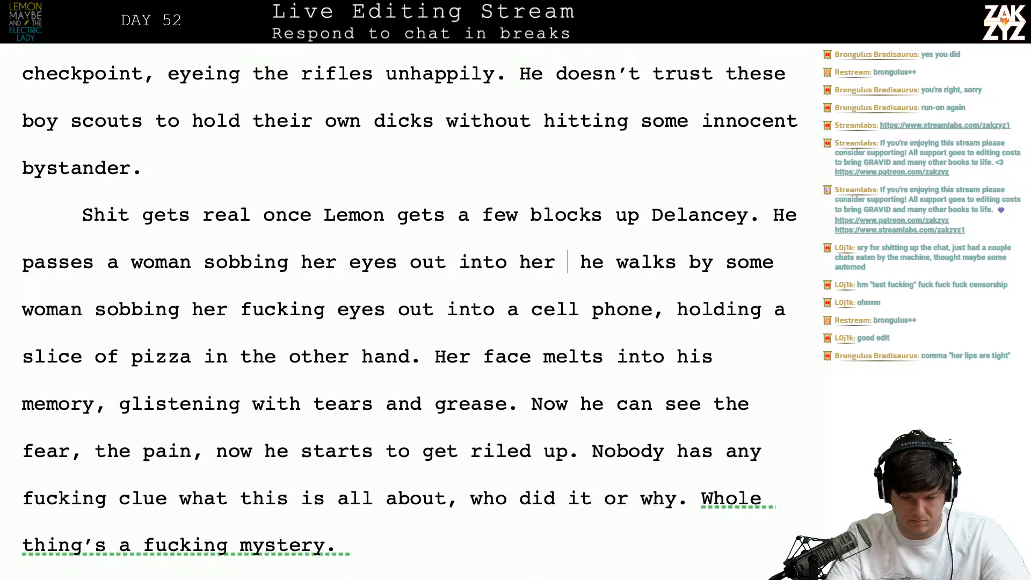
{"action": "type", "text": "ell phone, "}
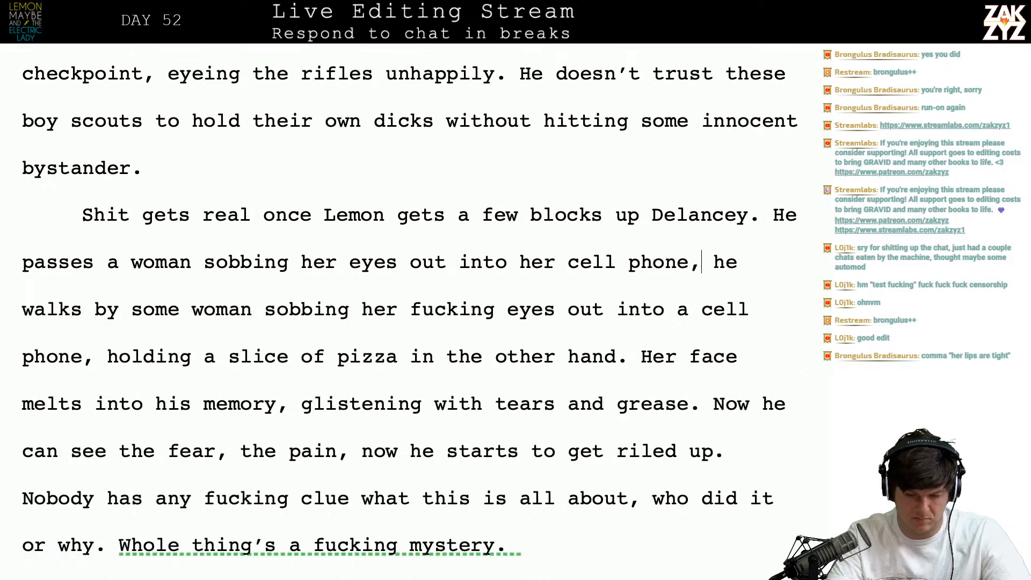
{"action": "type", "text": "h"}
{"action": "key", "text": "BackSpace"}
{"action": "type", "text": "holding"}
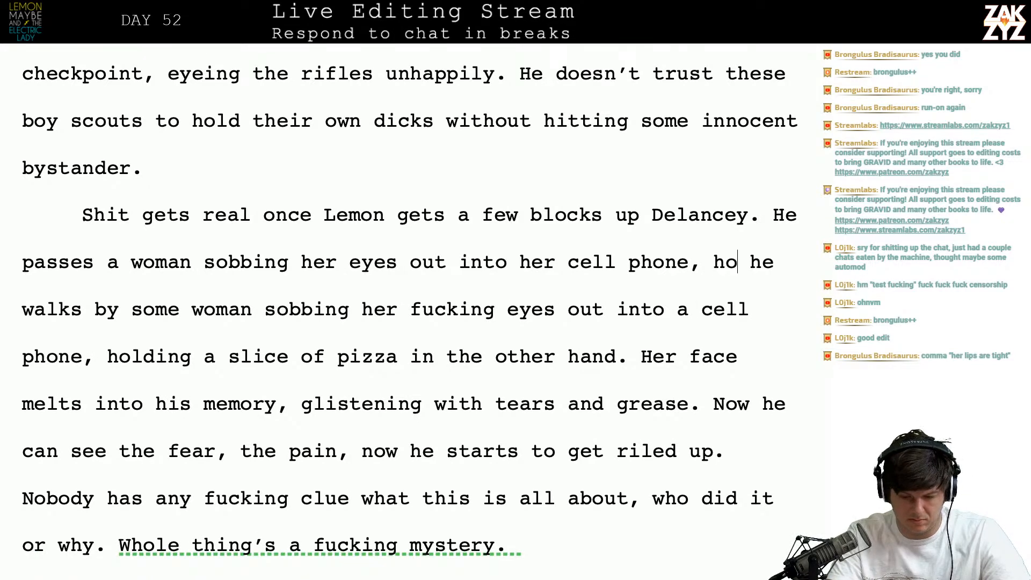
{"action": "type", "text": " a slice of p"}
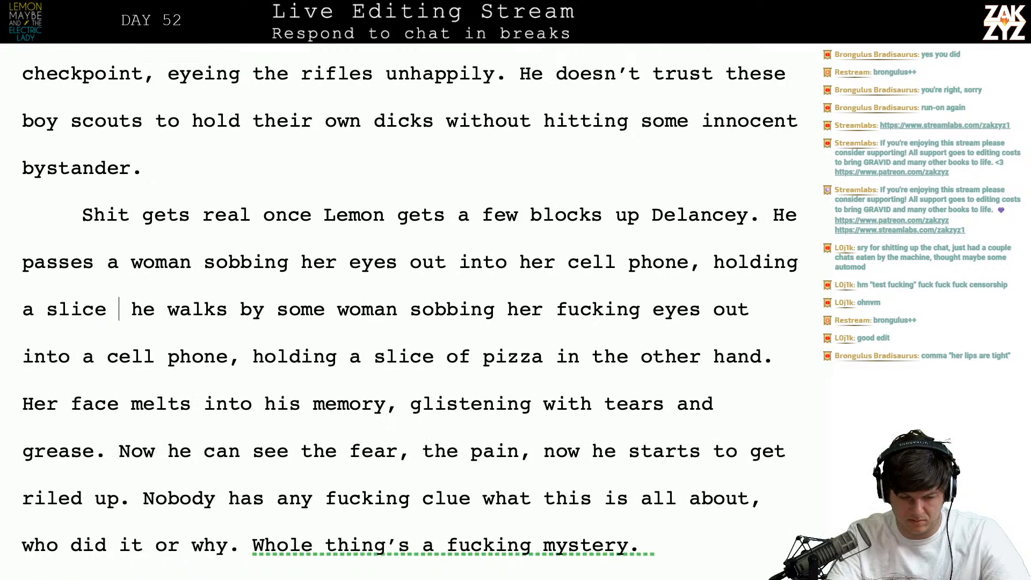
{"action": "type", "text": "izza in her other "}
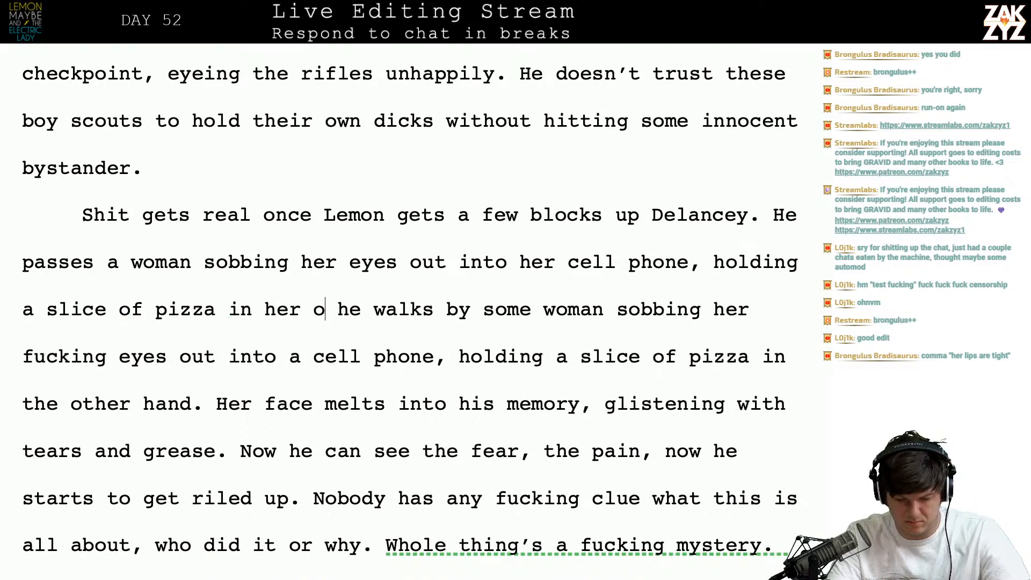
{"action": "type", "text": "hand."}
- Delete the old wording from "he walks by some woman" through "in the other hand." before "Her face melts"
{"action": "key", "text": "shift+Down"}
{"action": "key", "text": "shift+Down"}
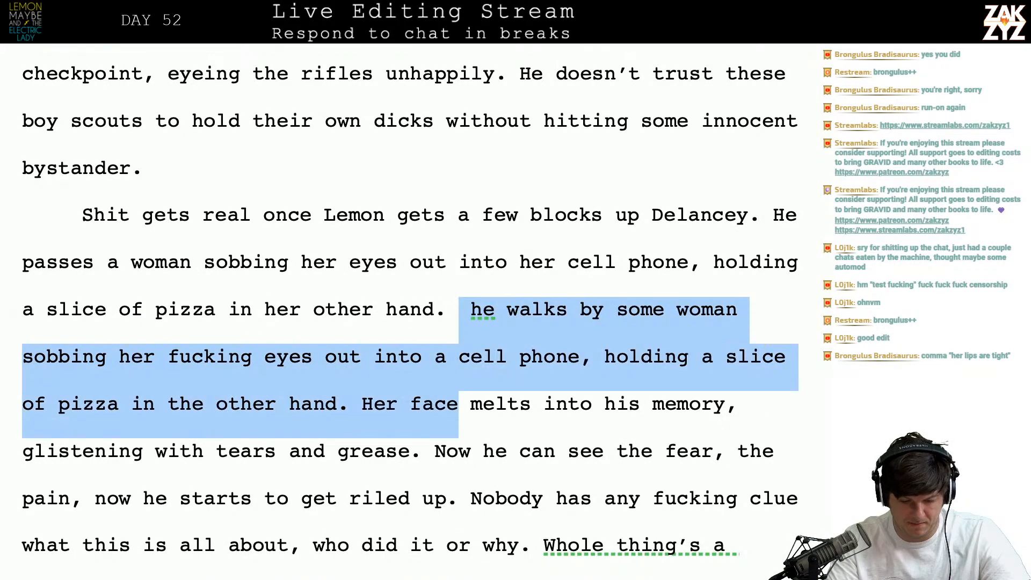
{"action": "key", "text": "shift+Left"}
{"action": "key", "text": "shift+Left"}
{"action": "key", "text": "shift+Left"}
{"action": "key", "text": "shift+Left"}
{"action": "key", "text": "shift+Left"}
{"action": "key", "text": "shift+Left"}
{"action": "key", "text": "shift+Left"}
{"action": "key", "text": "BackSpace"}
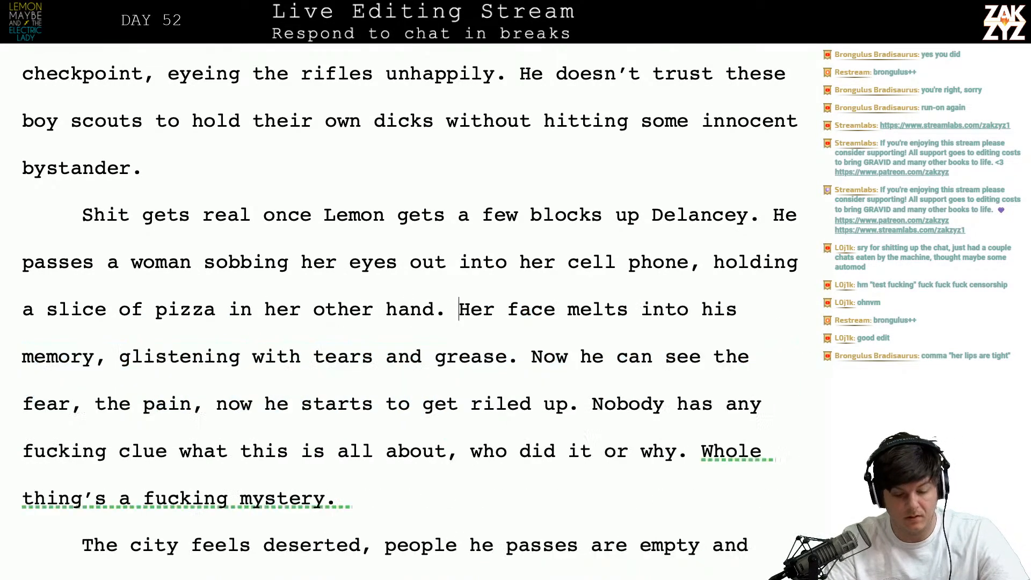
- Continue the sentence after "sobbing her eyes out" with ", holding a cell phone in one hand and a slice of pizza in the other."
{"action": "scroll", "coordinate": [209, 308], "scroll_direction": "down", "scroll_amount": 2}
{"action": "scroll", "coordinate": [208, 308], "scroll_direction": "up", "scroll_amount": 3}
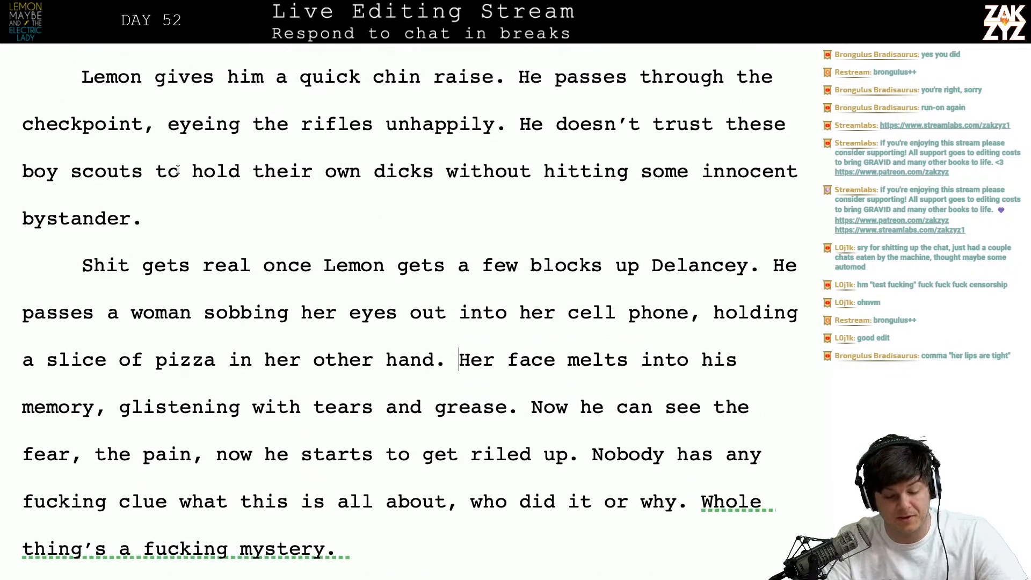
{"action": "left_click", "coordinate": [466, 324]}
{"action": "key", "text": "Right"}
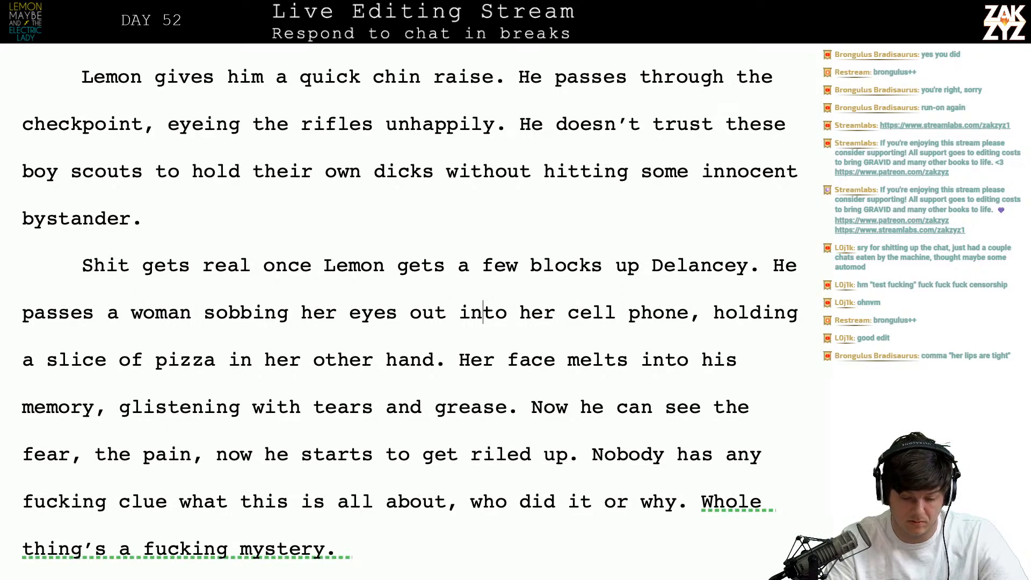
{"action": "key", "text": "Left"}
{"action": "type", "text": "."}
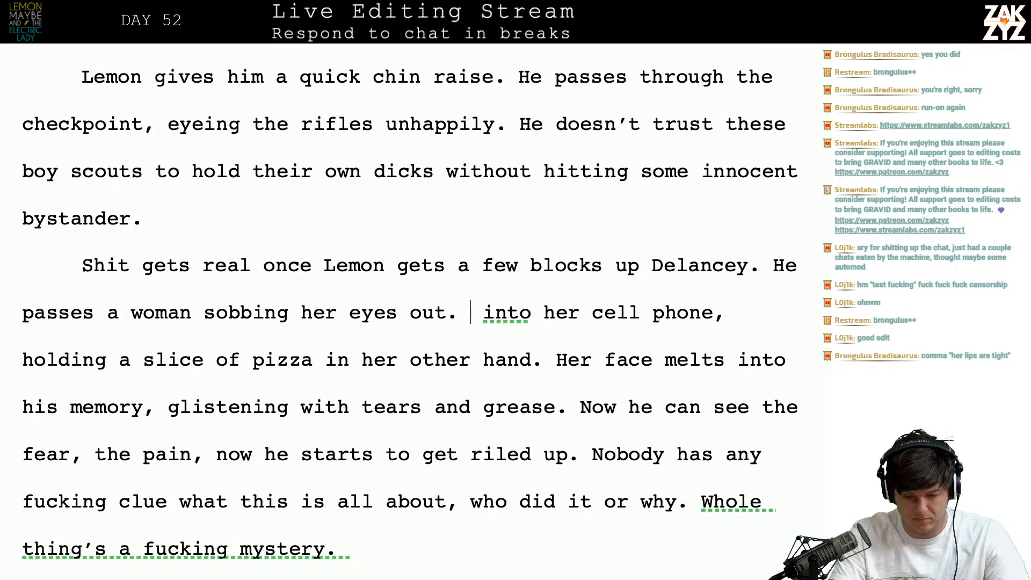
{"action": "key", "text": "BackSpace"}
{"action": "key", "text": "BackSpace"}
{"action": "type", "text": ", holding a c"}
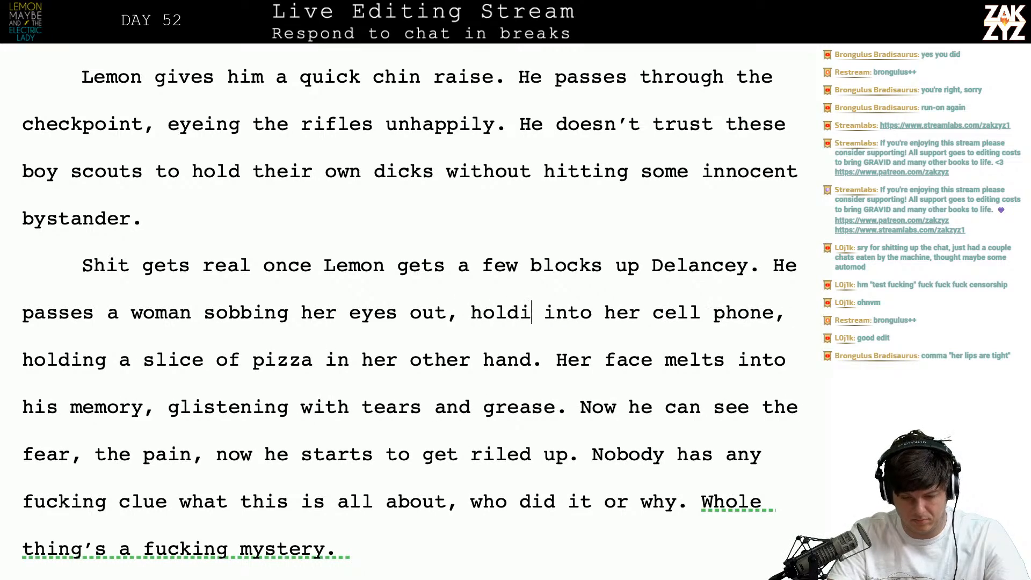
{"action": "type", "text": "ell phone in o"}
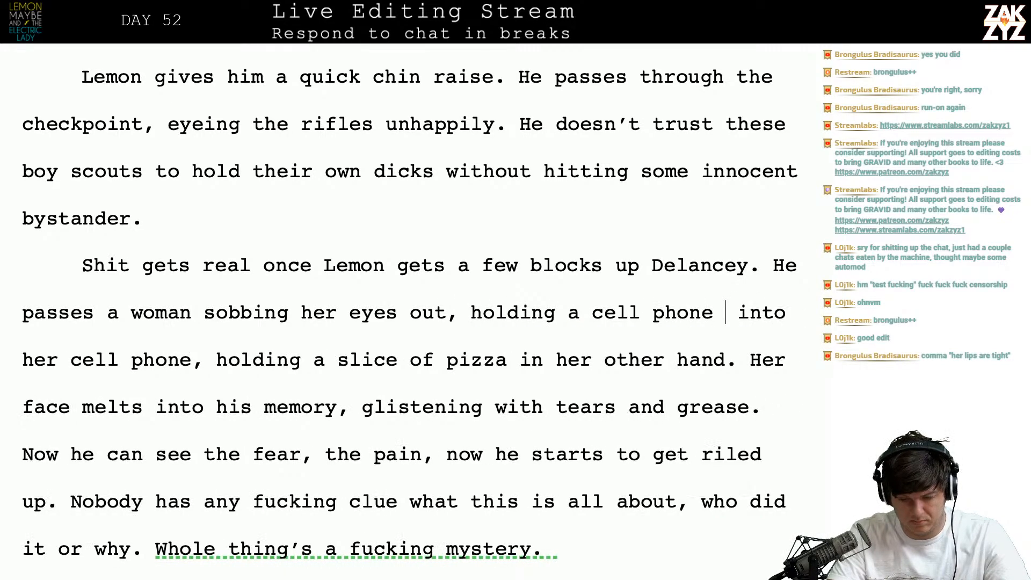
{"action": "type", "text": "ne hand and a slic"}
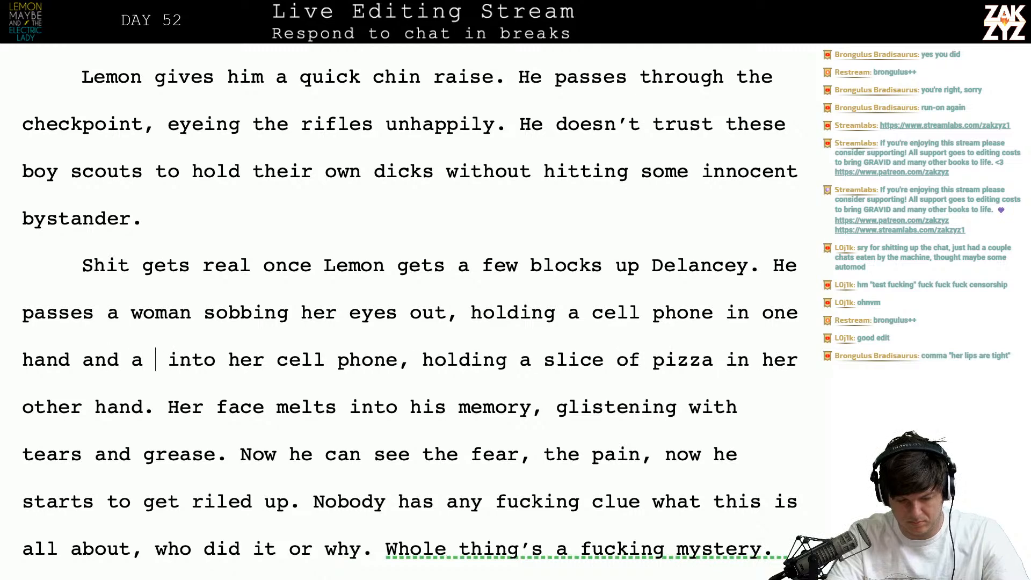
{"action": "type", "text": "e of pizza in th"}
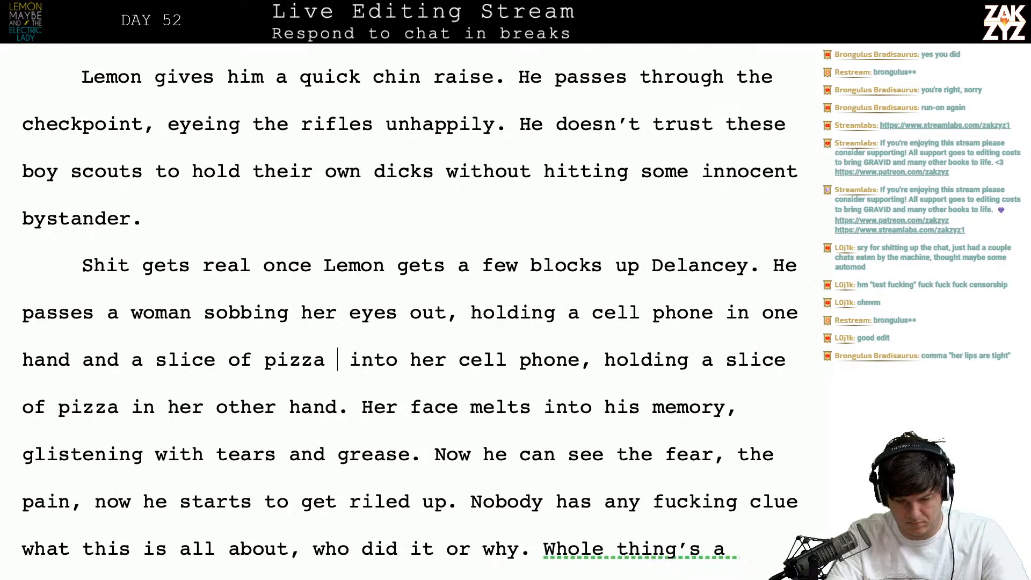
{"action": "type", "text": "e other."}
- Delete the superseded phrase "into her cell phone, holding a slice of pizza in her other hand."
{"action": "key", "text": "shift+Down"}
{"action": "key", "text": "shift+Right"}
{"action": "key", "text": "shift+Right"}
{"action": "key", "text": "shift+Right"}
{"action": "key", "text": "shift+Right"}
{"action": "key", "text": "shift+Left"}
{"action": "key", "text": "BackSpace"}
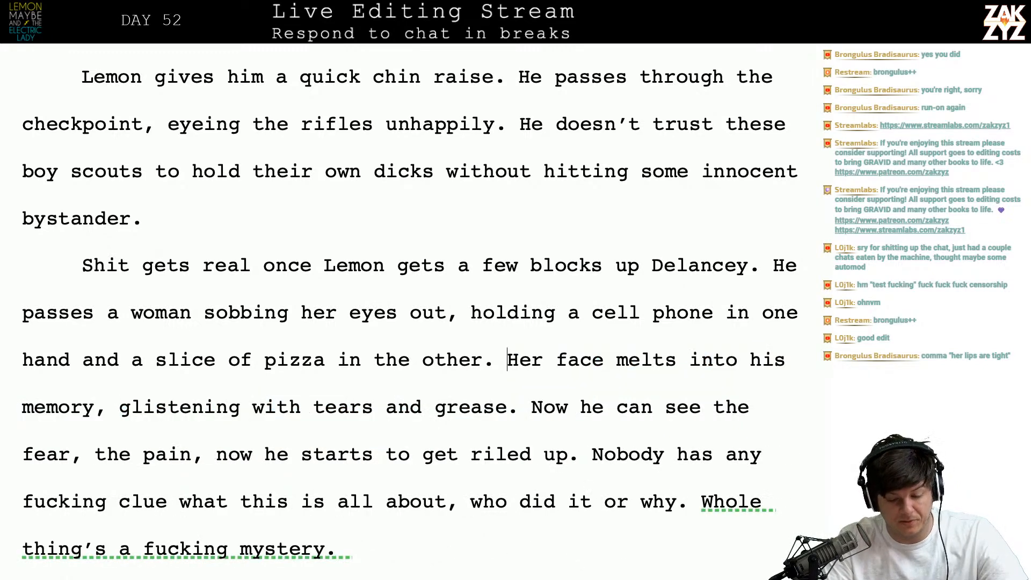
- Split the Delancey paragraph after "tears and grease.", leaving an empty paragraph before "Now he can see the fear"
{"action": "scroll", "coordinate": [409, 312], "scroll_direction": "down", "scroll_amount": 1}
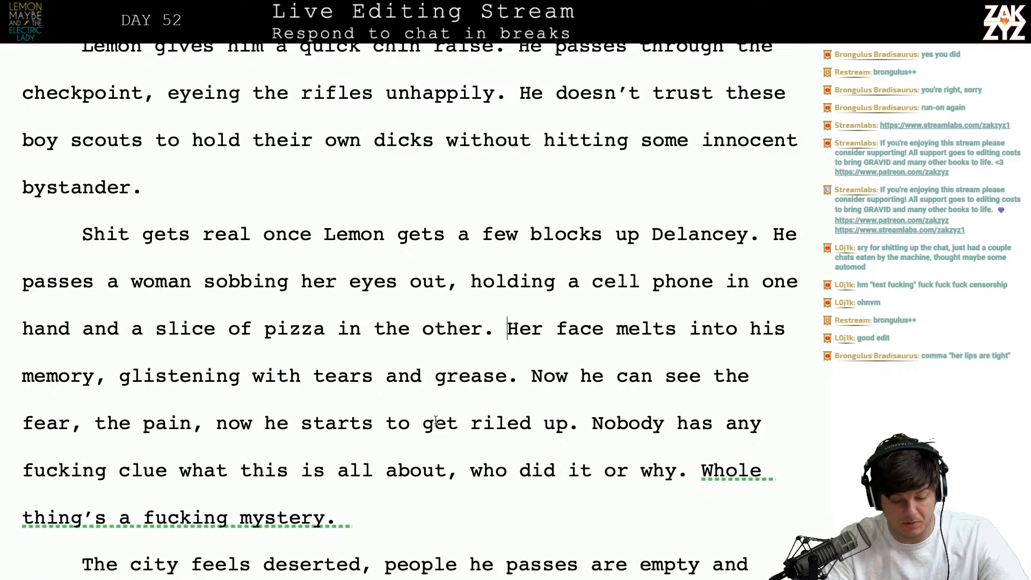
{"action": "scroll", "coordinate": [436, 419], "scroll_direction": "down", "scroll_amount": 1}
{"action": "scroll", "coordinate": [436, 419], "scroll_direction": "down", "scroll_amount": 1}
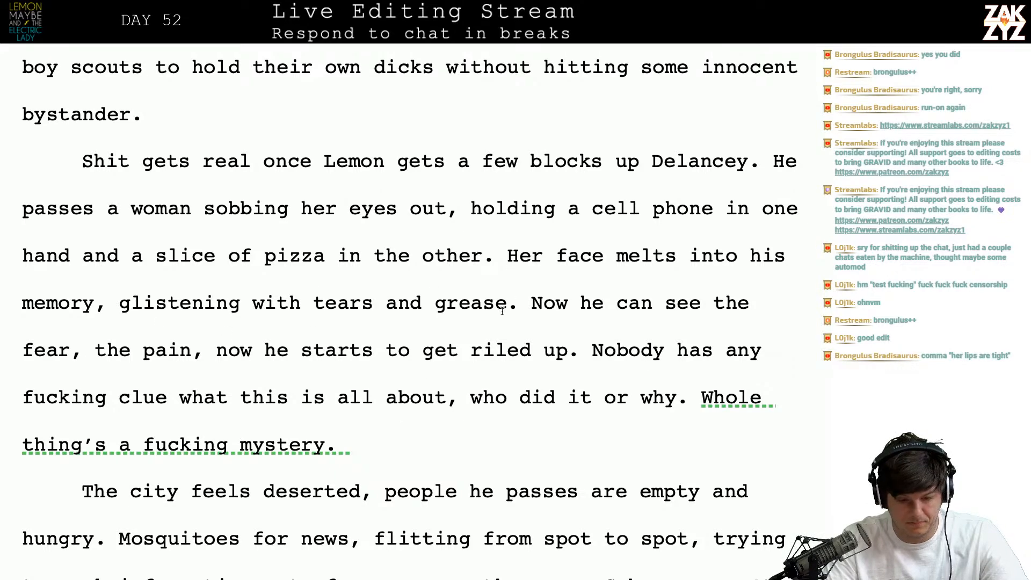
{"action": "scroll", "coordinate": [389, 288], "scroll_direction": "down", "scroll_amount": 1}
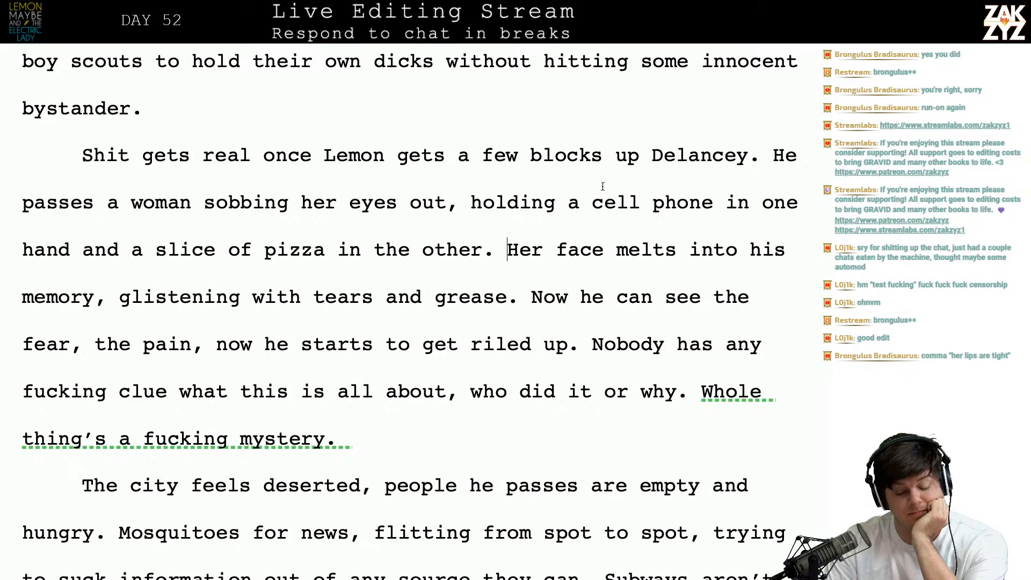
{"action": "scroll", "coordinate": [602, 186], "scroll_direction": "down", "scroll_amount": 1}
{"action": "key", "text": "Right"}
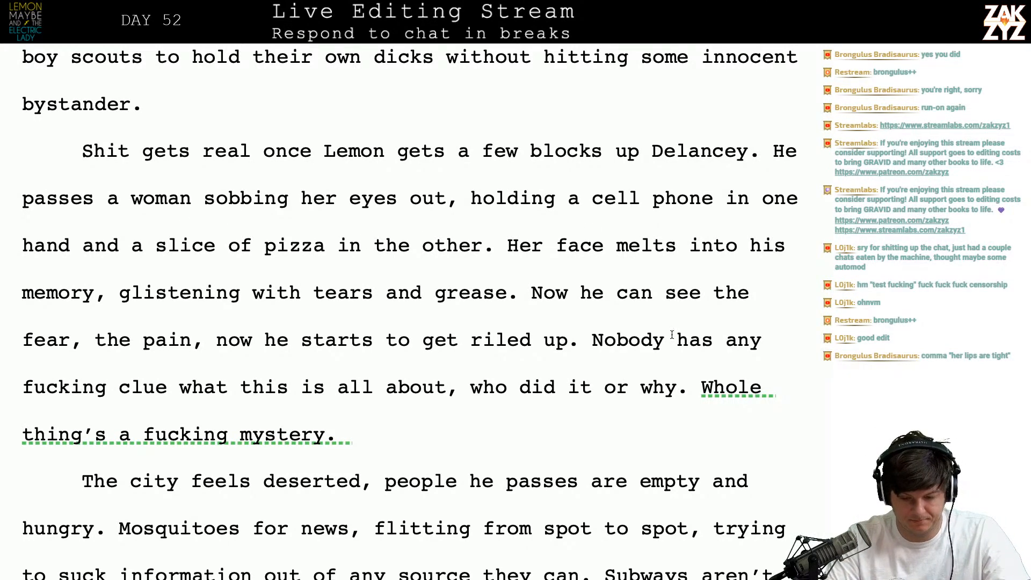
{"action": "left_click", "coordinate": [532, 290]}
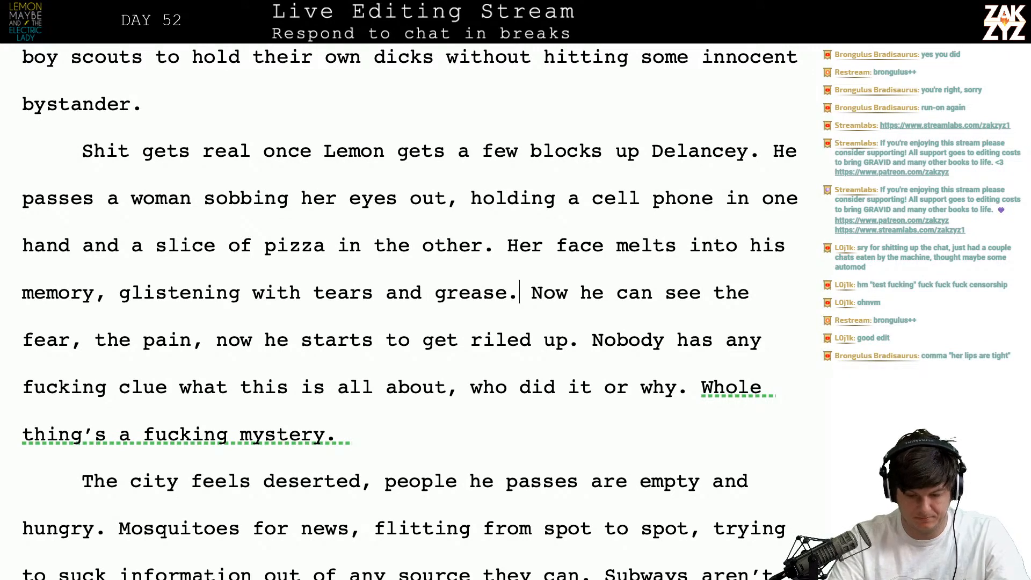
{"action": "key", "text": "Return"}
{"action": "key", "text": "Return"}
- Add the sentence opening "The whole atmosphere of Manhattan has shifted," right after "glistening with tears and grease."
{"action": "key", "text": "Up"}
{"action": "type", "text": "The a"}
{"action": "key", "text": "BackSpace"}
{"action": "type", "text": "whole admos"}
{"action": "key", "text": "BackSpace"}
{"action": "key", "text": "BackSpace"}
{"action": "key", "text": "BackSpace"}
{"action": "key", "text": "BackSpace"}
{"action": "type", "text": "tmospher"}
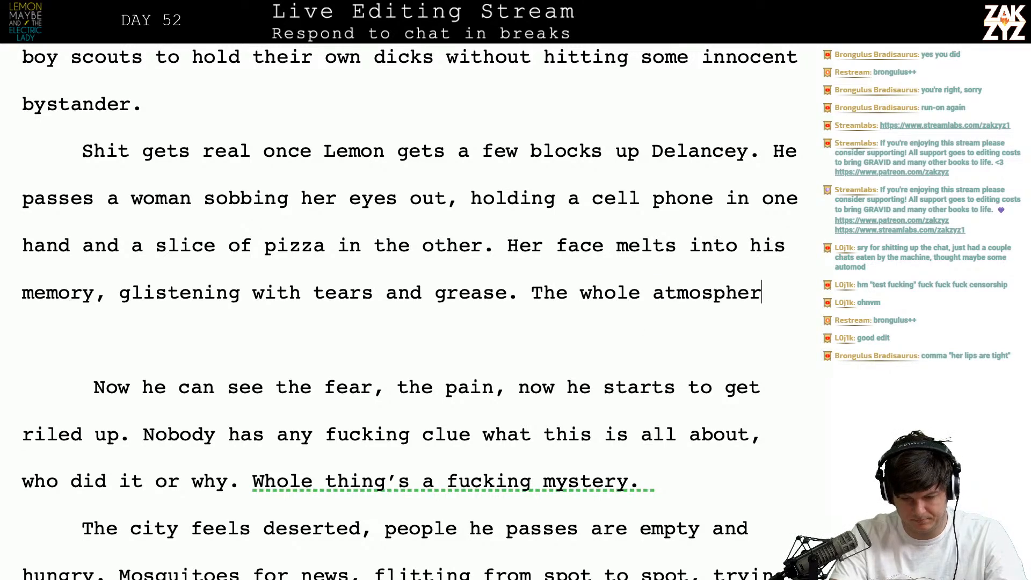
{"action": "type", "text": "e of m"}
{"action": "key", "text": "BackSpace"}
{"action": "type", "text": "Manha"}
{"action": "key", "text": "BackSpace"}
{"action": "key", "text": "BackSpace"}
{"action": "type", "text": "hattan is"}
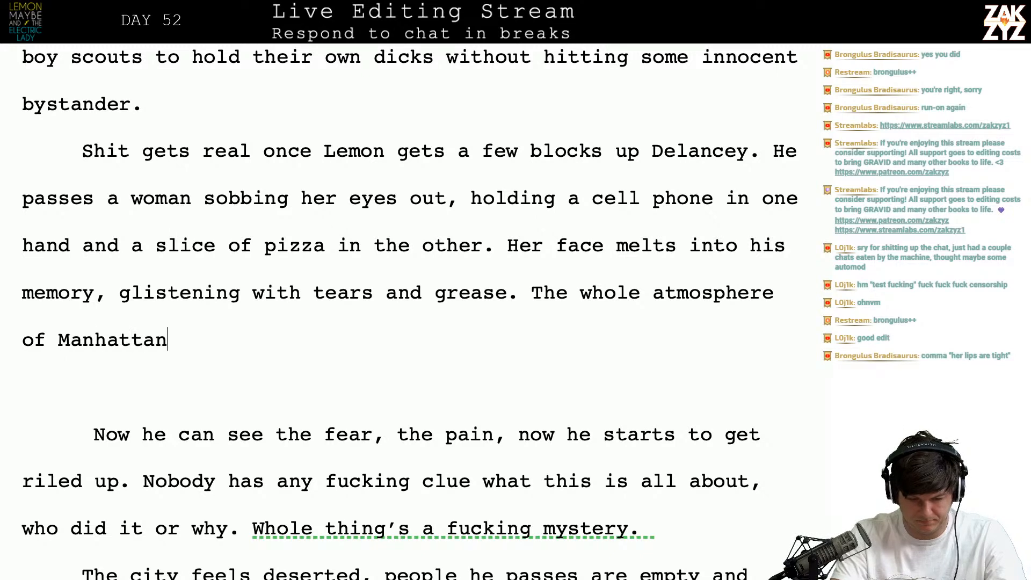
{"action": "key", "text": "BackSpace"}
{"action": "key", "text": "BackSpace"}
{"action": "key", "text": "BackSpace"}
{"action": "type", "text": "has shif"}
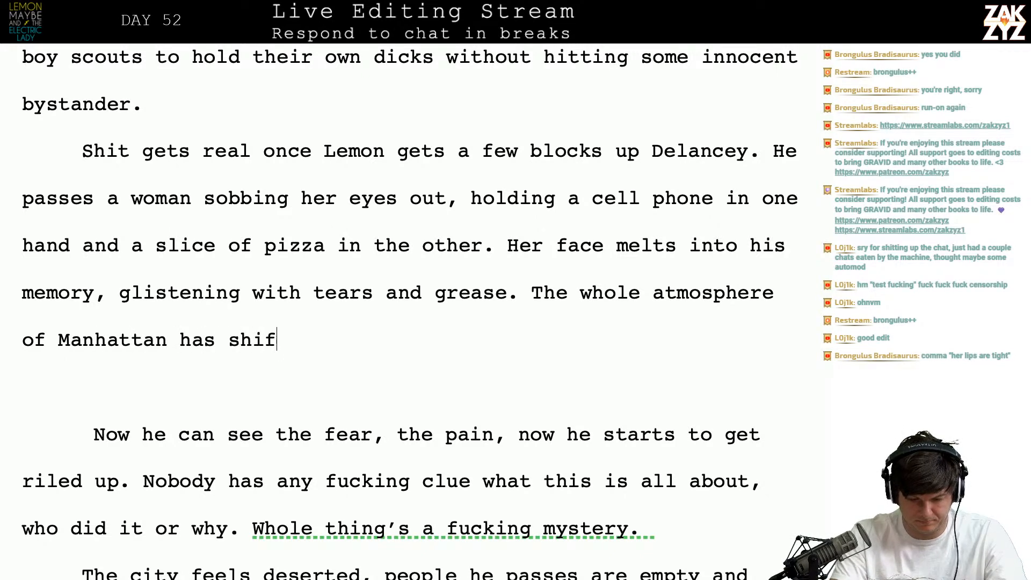
{"action": "type", "text": "ted, he can f"}
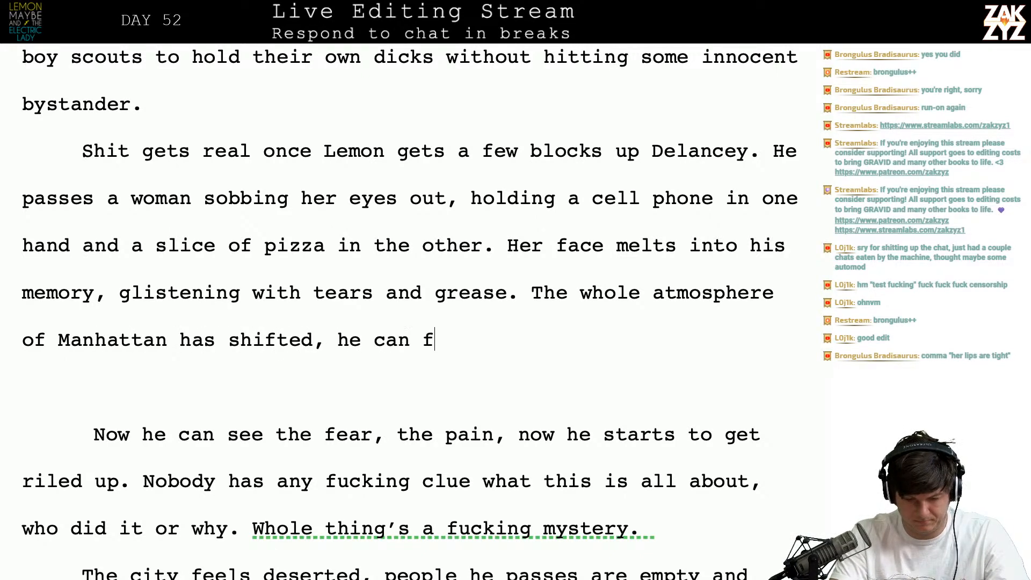
{"action": "type", "text": "eel it "}
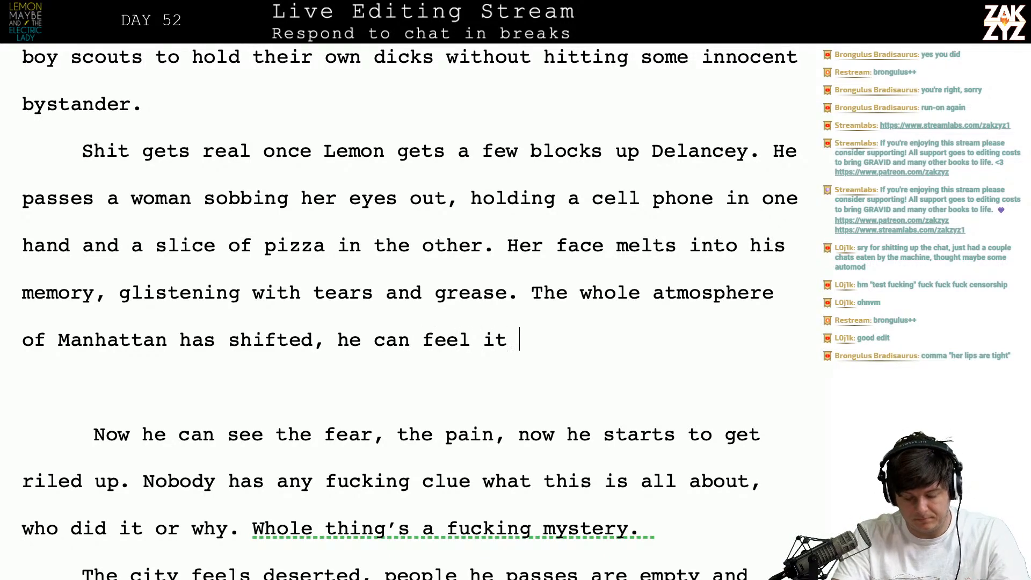
{"action": "type", "text": "in his"}
{"action": "key", "text": "BackSpace"}
{"action": "key", "text": "BackSpace"}
{"action": "key", "text": "BackSpace"}
{"action": "key", "text": "BackSpace"}
{"action": "key", "text": "BackSpace"}
{"action": "key", "text": "BackSpace"}
{"action": "key", "text": "BackSpace"}
{"action": "key", "text": "BackSpace"}
{"action": "key", "text": "BackSpace"}
{"action": "key", "text": "BackSpace"}
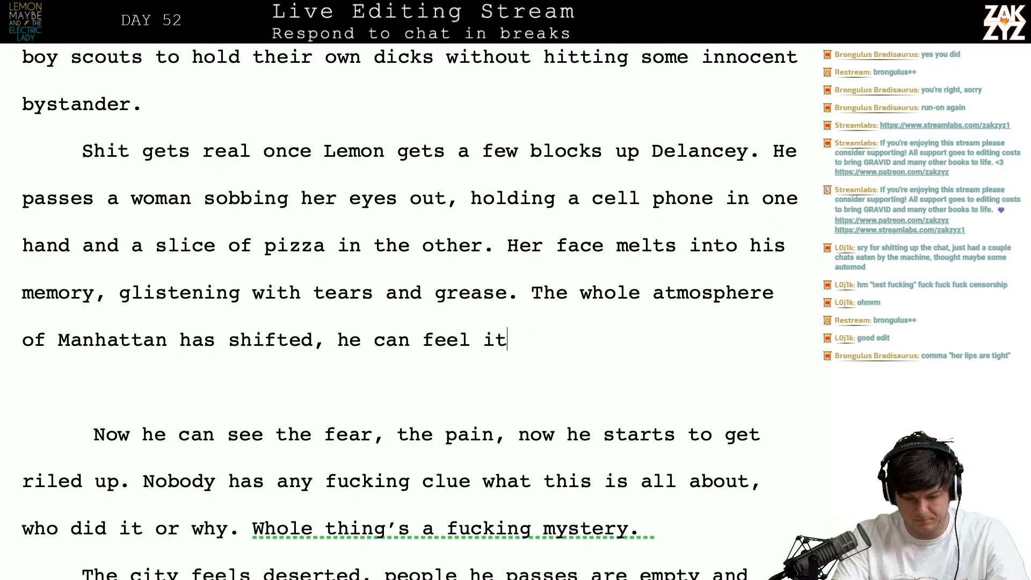
{"action": "key", "text": "BackSpace"}
{"action": "key", "text": "BackSpace"}
{"action": "key", "text": "BackSpace"}
{"action": "key", "text": "BackSpace"}
{"action": "key", "text": "BackSpace"}
{"action": "key", "text": "BackSpace"}
{"action": "key", "text": "BackSpace"}
{"action": "key", "text": "BackSpace"}
{"action": "key", "text": "BackSpace"}
{"action": "key", "text": "BackSpace"}
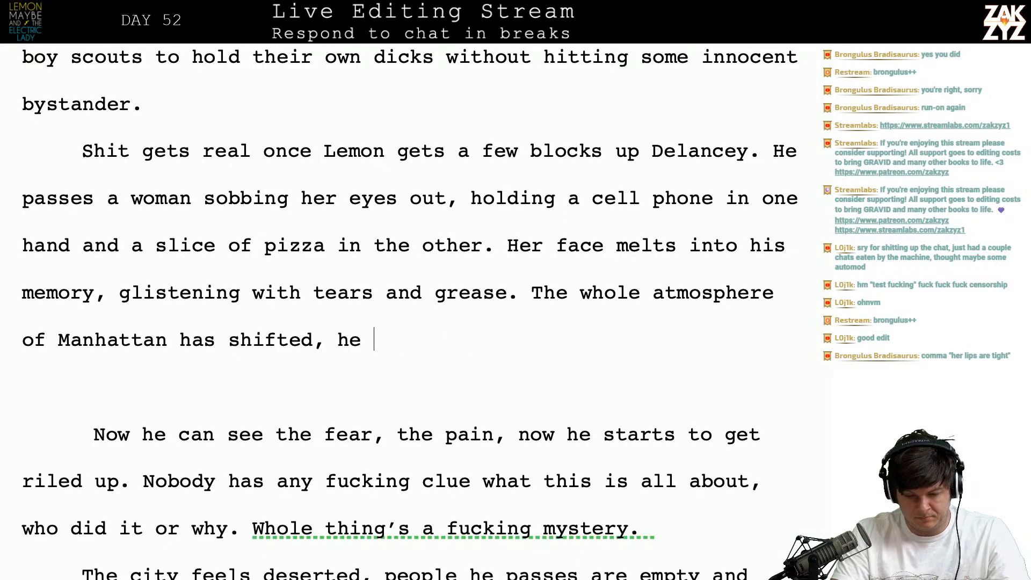
{"action": "type", "text": "e"}
{"action": "key", "text": "BackSpace"}
{"action": "type", "text": "th"}
{"action": "key", "text": "BackSpace"}
{"action": "key", "text": "BackSpace"}
{"action": "key", "text": "BackSpace"}
{"action": "type", "text": "the place seems haunted."}
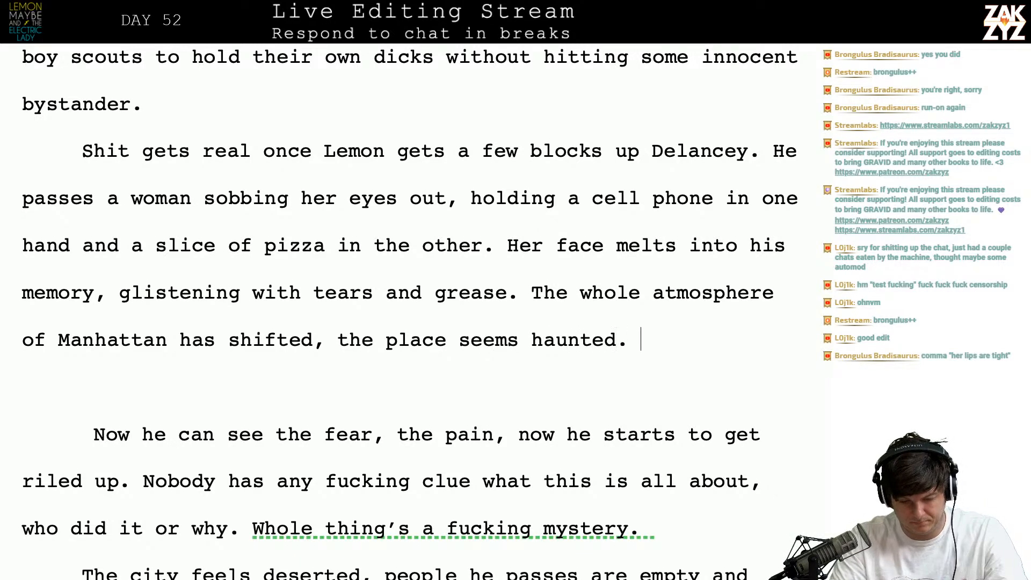
{"action": "key", "text": "shift+Right"}
{"action": "key", "text": "shift+Right"}
{"action": "key", "text": "shift+Right"}
{"action": "key", "text": "shift+Right"}
{"action": "key", "text": "shift+Right"}
{"action": "key", "text": "shift+Right"}
{"action": "key", "text": "shift+Right"}
{"action": "key", "text": "shift+Right"}
{"action": "key", "text": "shift+Right"}
{"action": "key", "text": "shift+Right"}
{"action": "key", "text": "shift+Right"}
{"action": "key", "text": "shift+Right"}
{"action": "key", "text": "shift+Right"}
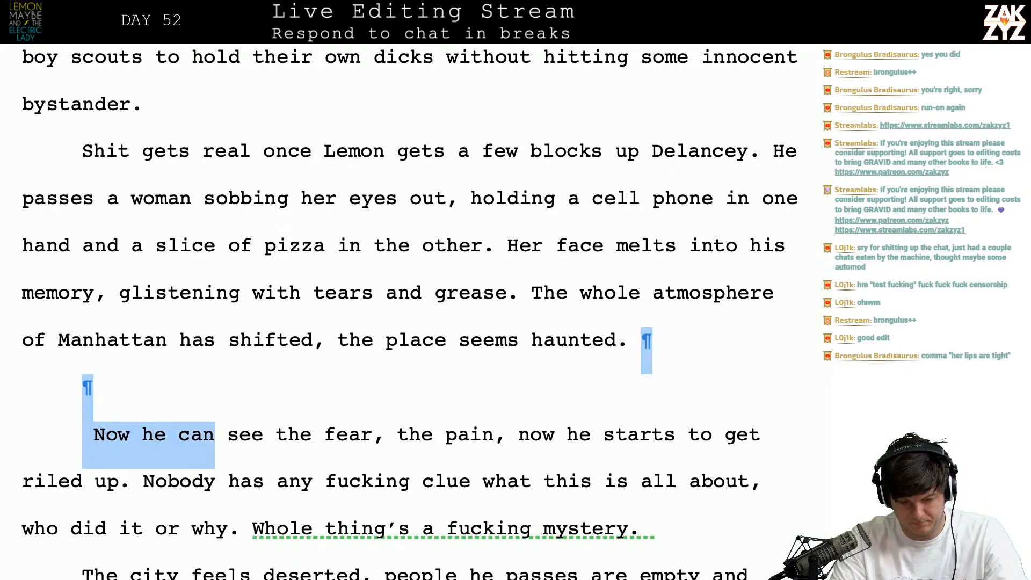
{"action": "key", "text": "Left"}
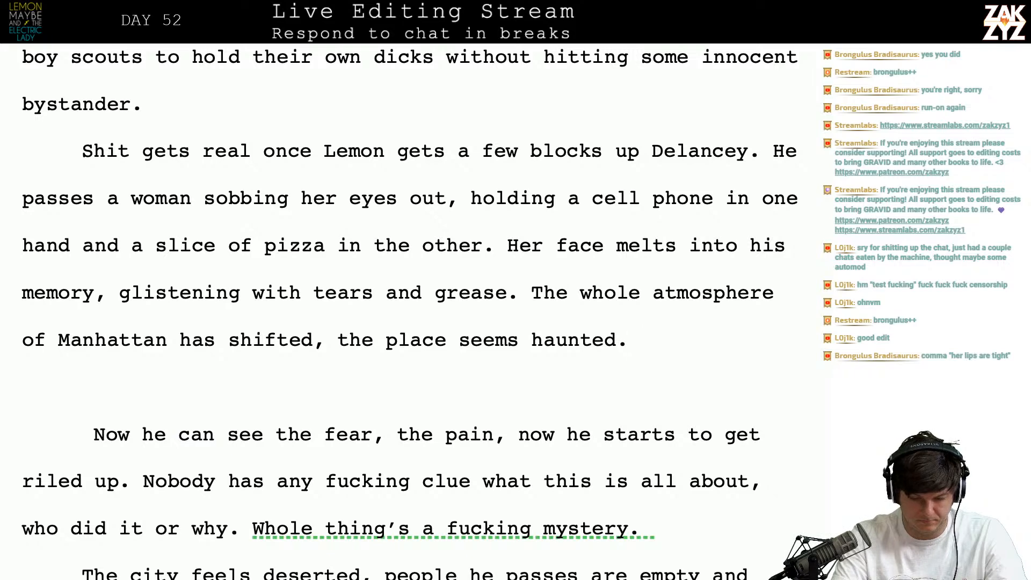
{"action": "key", "text": "BackSpace"}
{"action": "key", "text": "BackSpace"}
{"action": "key", "text": "BackSpace"}
{"action": "key", "text": "BackSpace"}
{"action": "key", "text": "BackSpace"}
{"action": "key", "text": "BackSpace"}
{"action": "key", "text": "BackSpace"}
{"action": "key", "text": "BackSpace"}
{"action": "key", "text": "BackSpace"}
{"action": "key", "text": "BackSpace"}
{"action": "key", "text": "BackSpace"}
{"action": "key", "text": "BackSpace"}
{"action": "key", "text": "BackSpace"}
{"action": "key", "text": "BackSpace"}
{"action": "key", "text": "BackSpace"}
{"action": "key", "text": "BackSpace"}
{"action": "key", "text": "BackSpace"}
{"action": "key", "text": "BackSpace"}
{"action": "key", "text": "BackSpace"}
{"action": "key", "text": "BackSpace"}
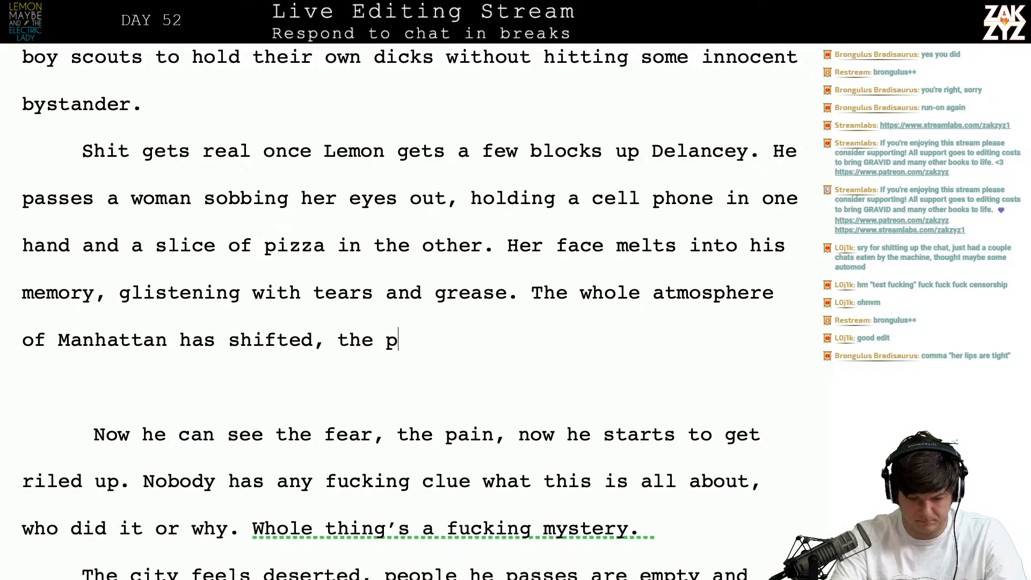
- Finish the sentence after "The whole atmosphere of Manhattan has shifted," with "everyone's nervous."
{"action": "key", "text": "BackSpace"}
{"action": "type", "text": "everyone"}
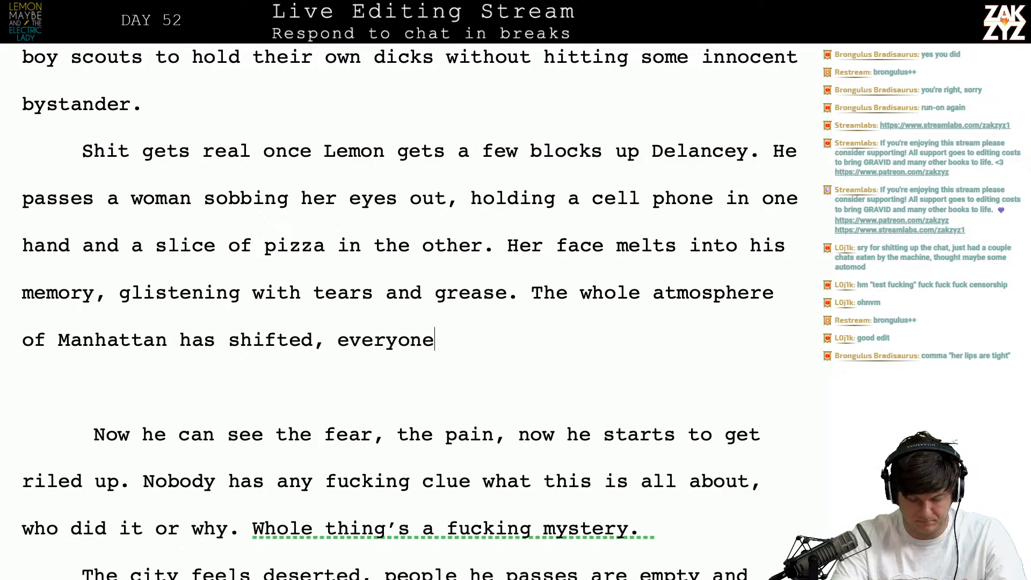
{"action": "type", "text": "'s nervous."}
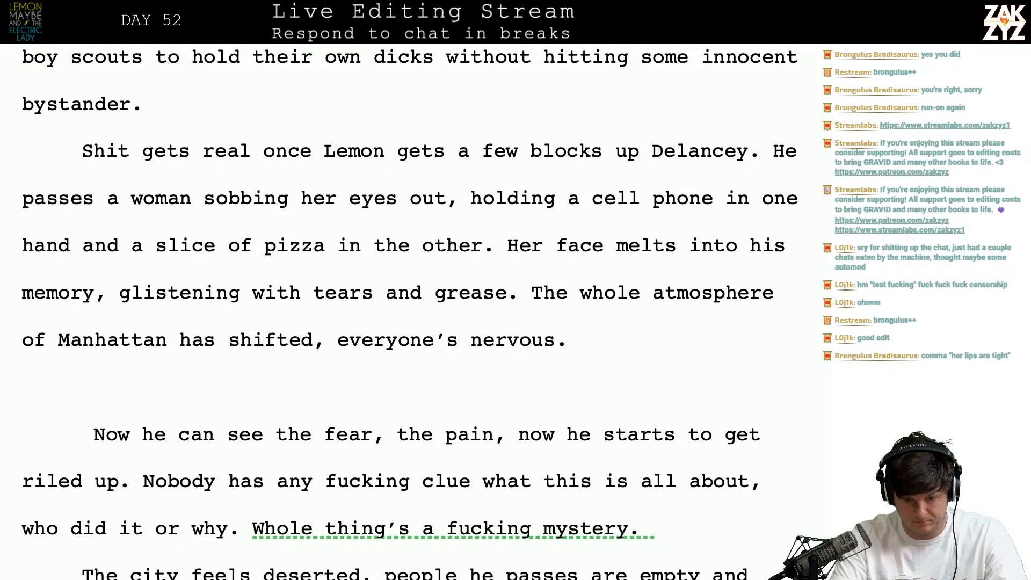
- Delete the extra paragraph breaks and "Now he can see the fear" through "riled up." so "Nobody has any" follows "nervous."
{"action": "key", "text": "shift+Down"}
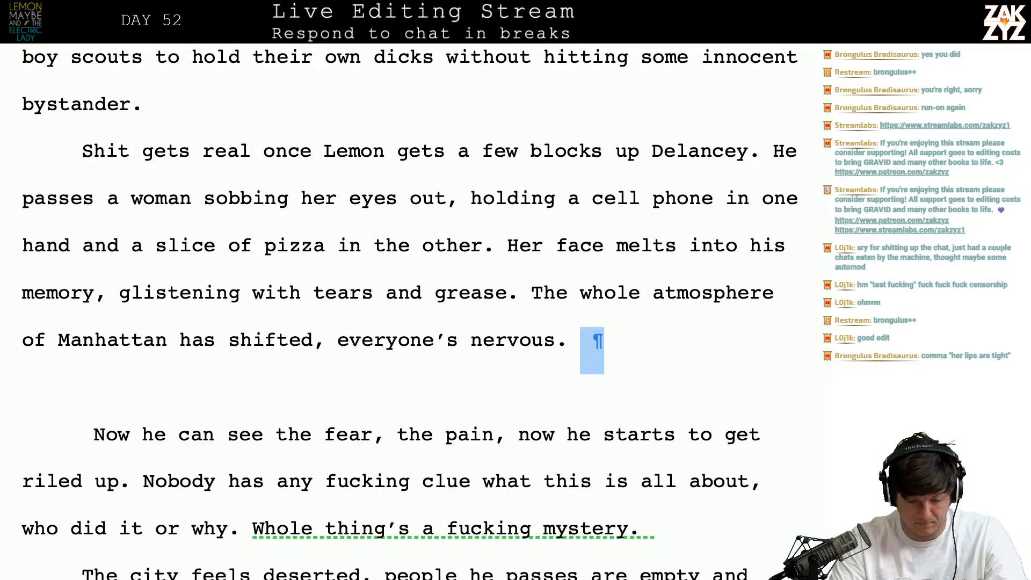
{"action": "key", "text": "shift+Down"}
{"action": "key", "text": "shift+Right"}
{"action": "key", "text": "shift+Down"}
{"action": "key", "text": "shift+Left"}
{"action": "key", "text": "shift+Left"}
{"action": "key", "text": "shift+Left"}
{"action": "key", "text": "shift+Left"}
{"action": "key", "text": "shift+Left"}
{"action": "key", "text": "shift+Left"}
{"action": "key", "text": "shift+Left"}
{"action": "key", "text": "shift+Left"}
{"action": "key", "text": "shift+Left"}
{"action": "key", "text": "shift+Left"}
{"action": "key", "text": "shift+Left"}
{"action": "key", "text": "shift+Left"}
{"action": "key", "text": "shift+Left"}
{"action": "key", "text": "shift+Left"}
{"action": "key", "text": "shift+Left"}
{"action": "key", "text": "shift+Left"}
{"action": "key", "text": "shift+Left"}
{"action": "key", "text": "shift+Left"}
{"action": "key", "text": "shift+Left"}
{"action": "key", "text": "shift+Left"}
{"action": "key", "text": "shift+Left"}
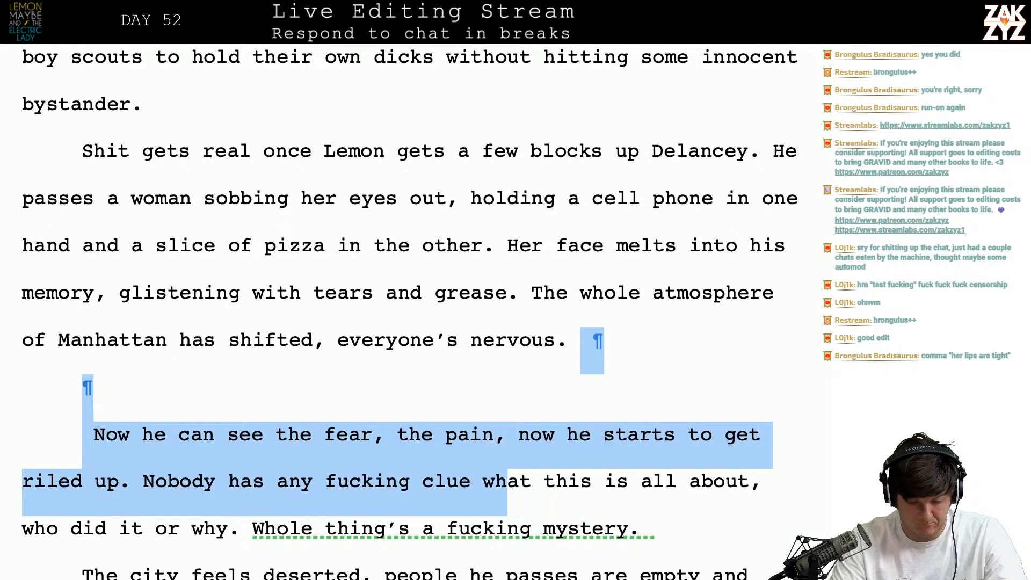
{"action": "key", "text": "shift+Left"}
{"action": "key", "text": "shift+Left"}
{"action": "key", "text": "shift+Left"}
{"action": "key", "text": "shift+Left"}
{"action": "key", "text": "shift+Left"}
{"action": "key", "text": "shift+Left"}
{"action": "key", "text": "shift+Left"}
{"action": "key", "text": "shift+Left"}
{"action": "key", "text": "shift+Left"}
{"action": "key", "text": "shift+Left"}
{"action": "key", "text": "shift+Left"}
{"action": "key", "text": "shift+Left"}
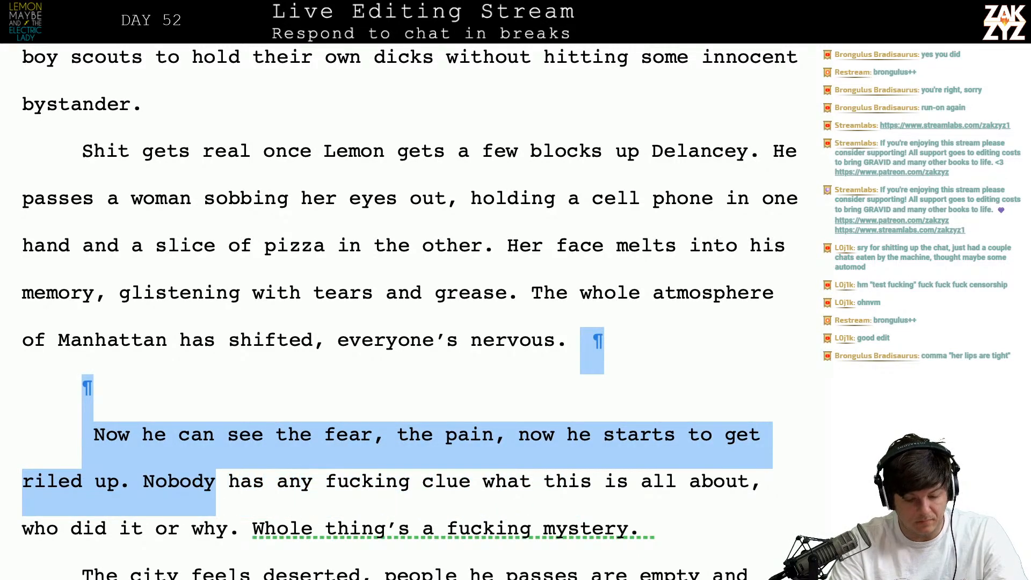
{"action": "key", "text": "BackSpace"}
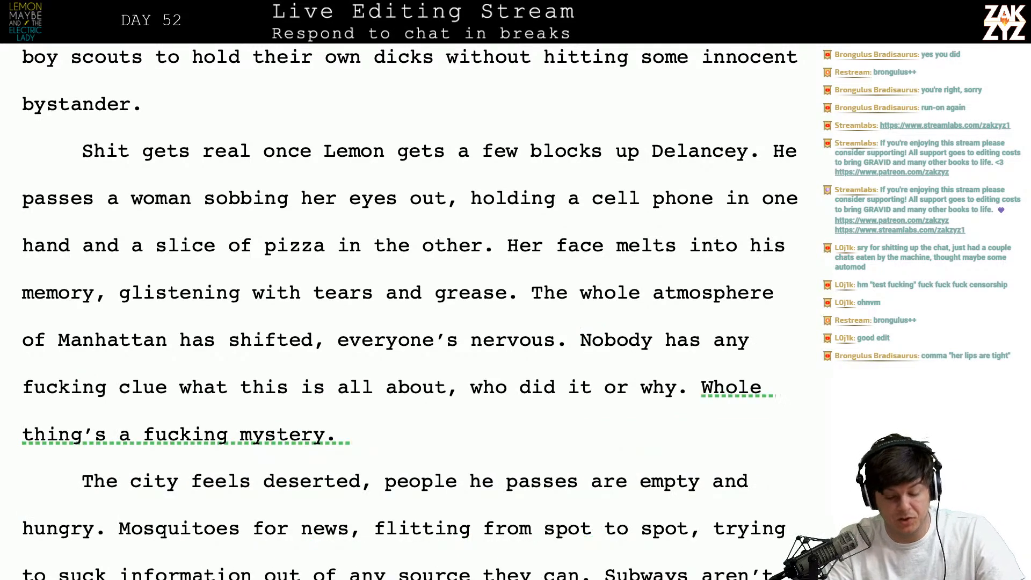
- Extend "everyone's nervous" with "and miserable" before the period in the Manhattan sentence
{"action": "scroll", "coordinate": [479, 230], "scroll_direction": "down", "scroll_amount": 1}
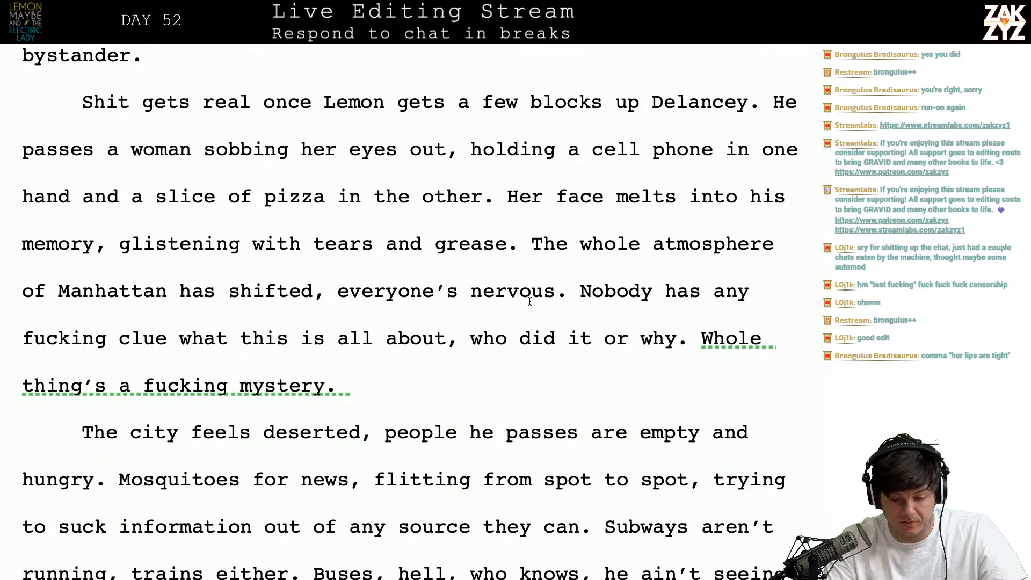
{"action": "scroll", "coordinate": [530, 301], "scroll_direction": "down", "scroll_amount": 1}
{"action": "left_click", "coordinate": [554, 250]}
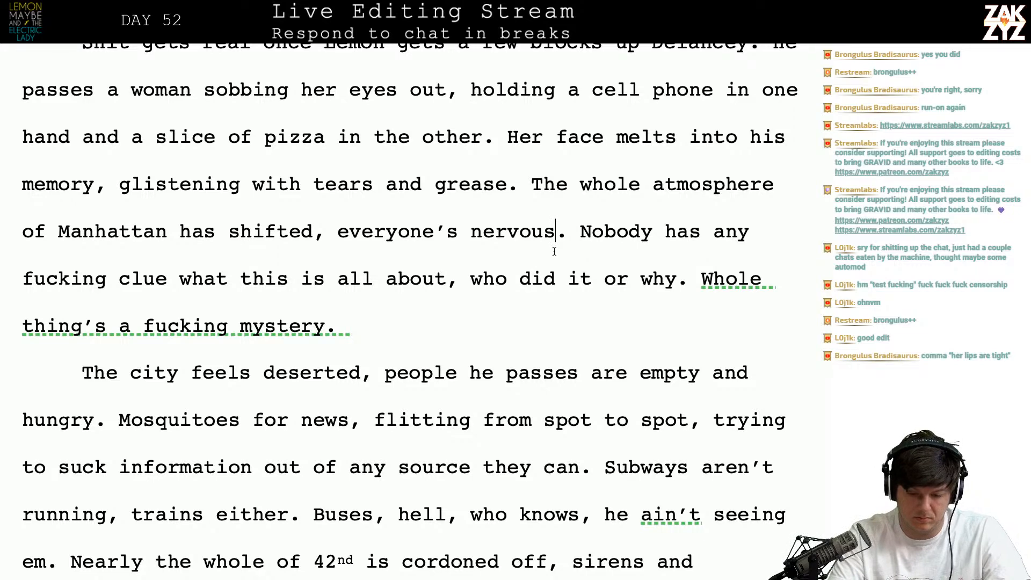
{"action": "type", "text": "and "}
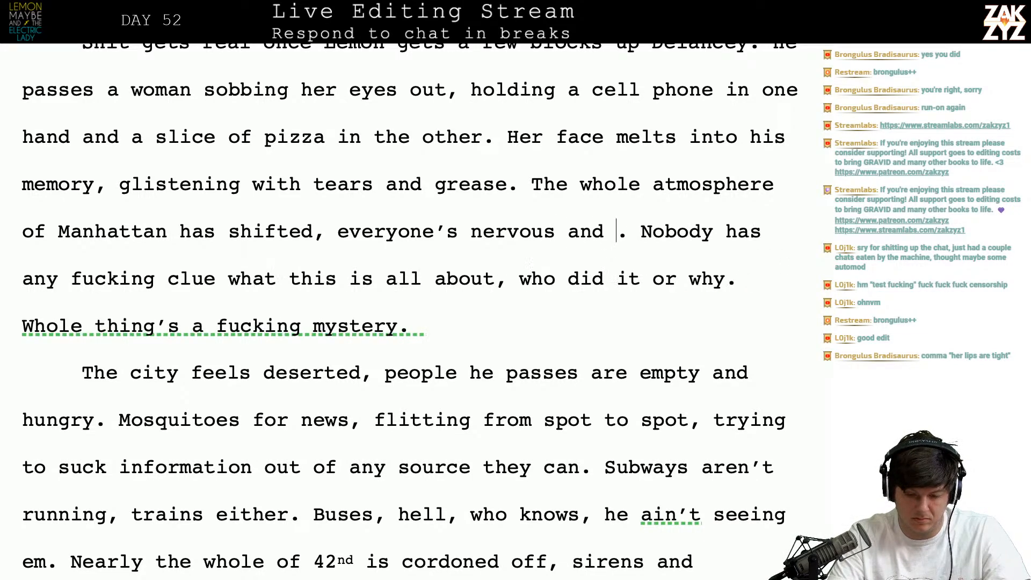
{"action": "type", "text": "miserable"}
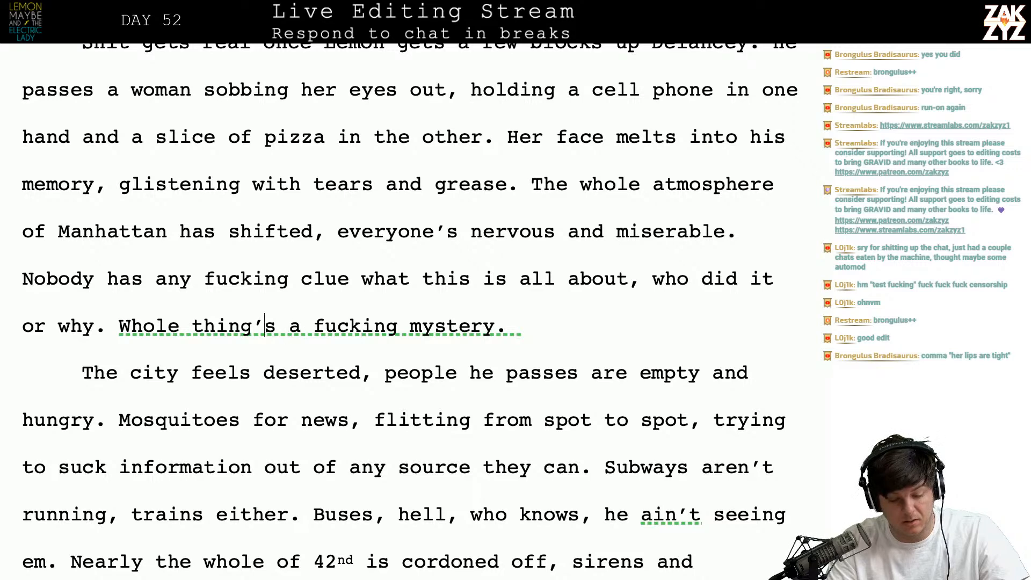
- Replace the swear word before "mystery" in the "Whole thing's a" sentence with "goddamn", written as one word
{"action": "key", "text": "Right"}
{"action": "key", "text": "Right"}
{"action": "key", "text": "Right"}
{"action": "key", "text": "Right"}
{"action": "key", "text": "Right"}
{"action": "key", "text": "Right"}
{"action": "key", "text": "Right"}
{"action": "key", "text": "Right"}
{"action": "key", "text": "Right"}
{"action": "key", "text": "Right"}
{"action": "key", "text": "Right"}
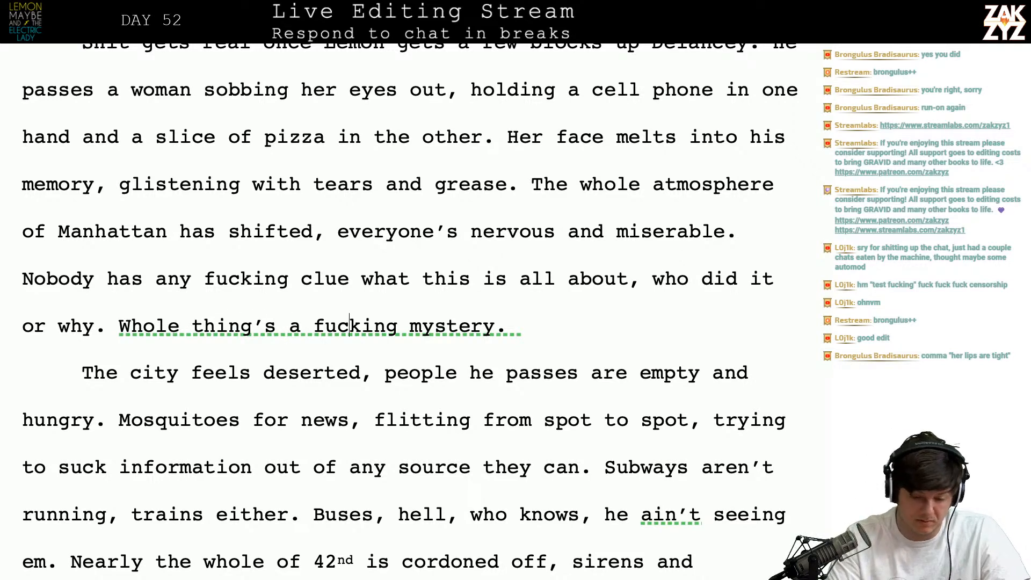
{"action": "key", "text": "BackSpace"}
{"action": "key", "text": "BackSpace"}
{"action": "key", "text": "BackSpace"}
{"action": "key", "text": "BackSpace"}
{"action": "key", "text": "BackSpace"}
{"action": "key", "text": "BackSpace"}
{"action": "key", "text": "BackSpace"}
{"action": "type", "text": "goddamn"}
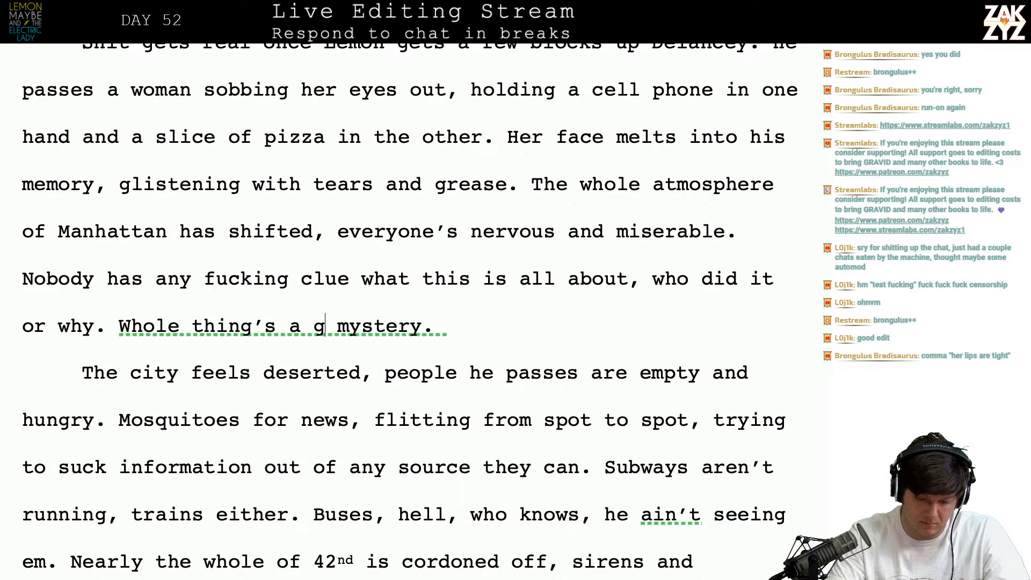
{"action": "key", "text": "Right"}
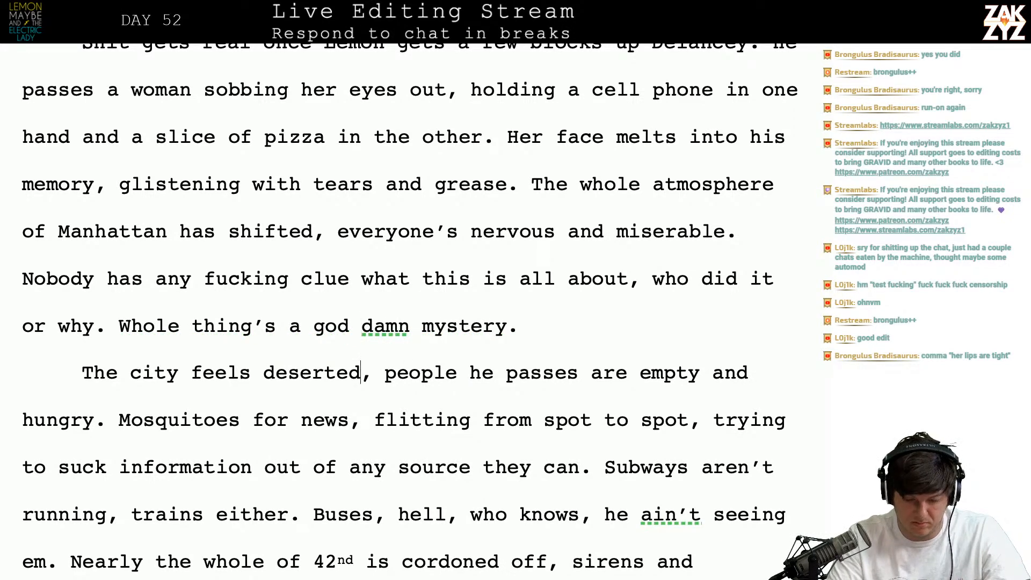
{"action": "key", "text": "BackSpace"}
{"action": "key", "text": "Right"}
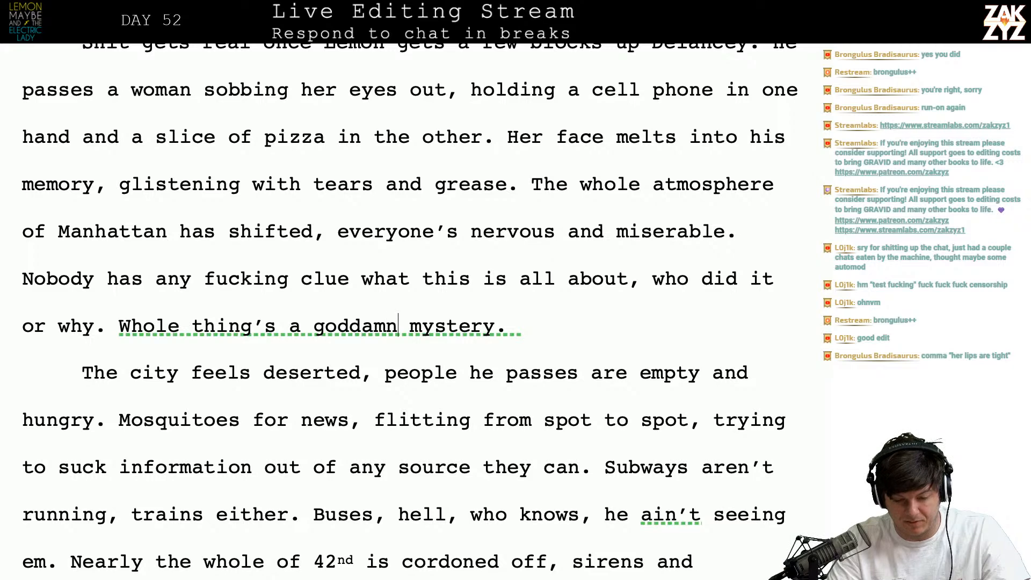
- Delete the trailing space after "Whole thing's a goddamn mystery." at the end of the paragraph
{"action": "key", "text": "Right"}
{"action": "key", "text": "Right"}
{"action": "key", "text": "Right"}
{"action": "key", "text": "Right"}
{"action": "key", "text": "Right"}
{"action": "key", "text": "Left"}
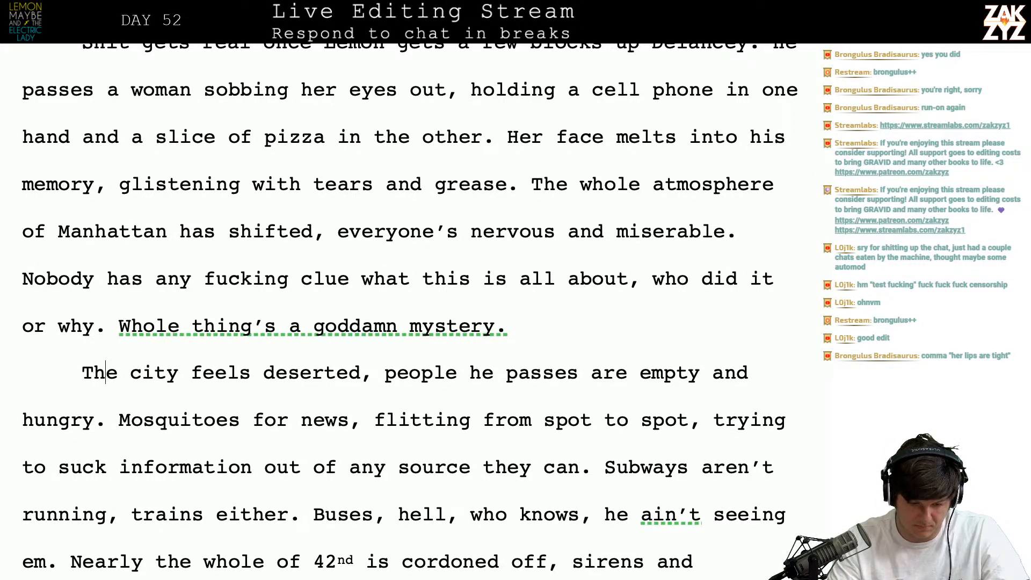
- Switch to Safari, search for "manhattan population 2006", and check the article on population age concentrations in Manhattan
{"action": "key", "text": "super+Tab"}
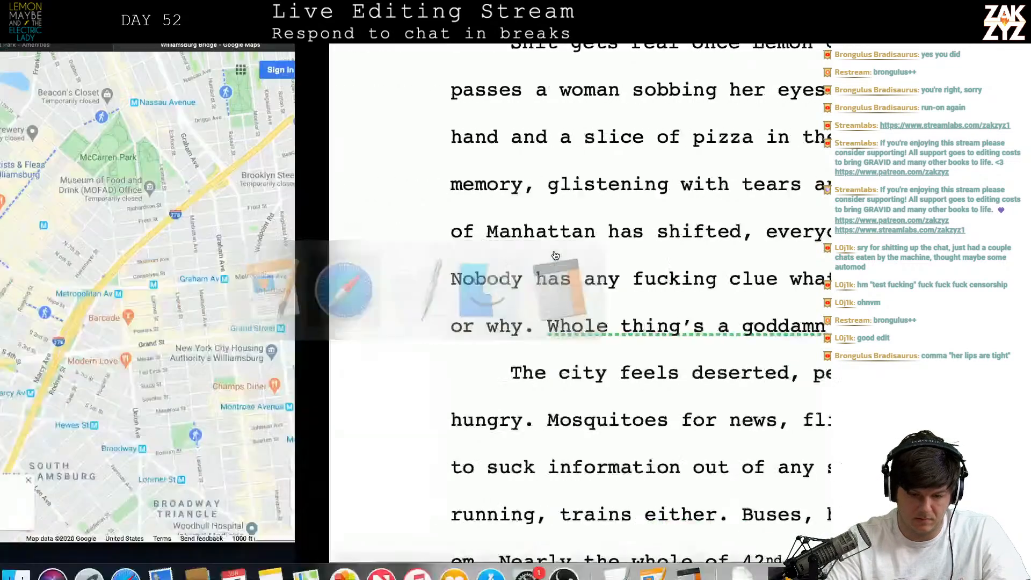
{"action": "key", "text": "super+l"}
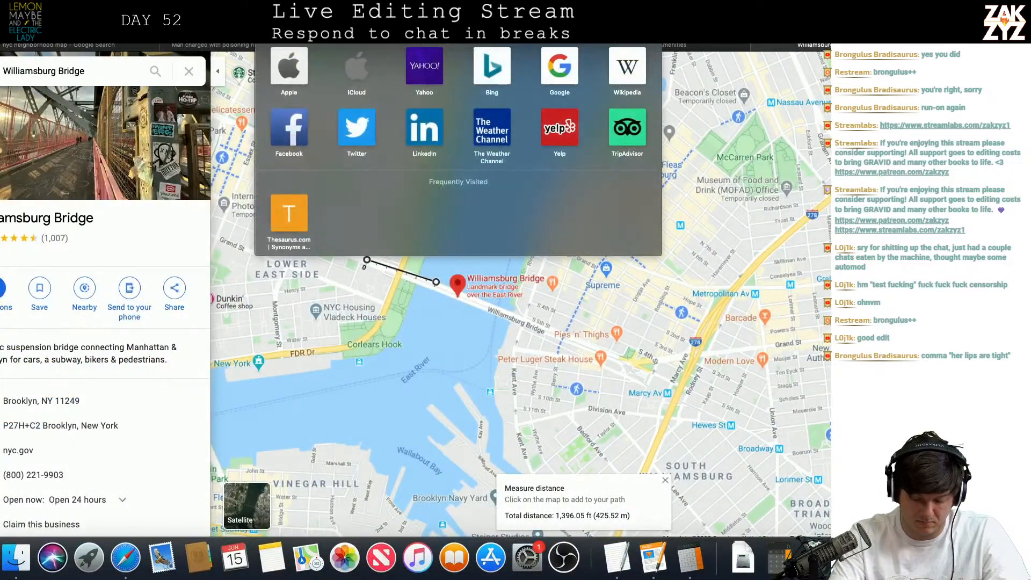
{"action": "type", "text": "manhattan population 2020"}
{"action": "key", "text": "Return"}
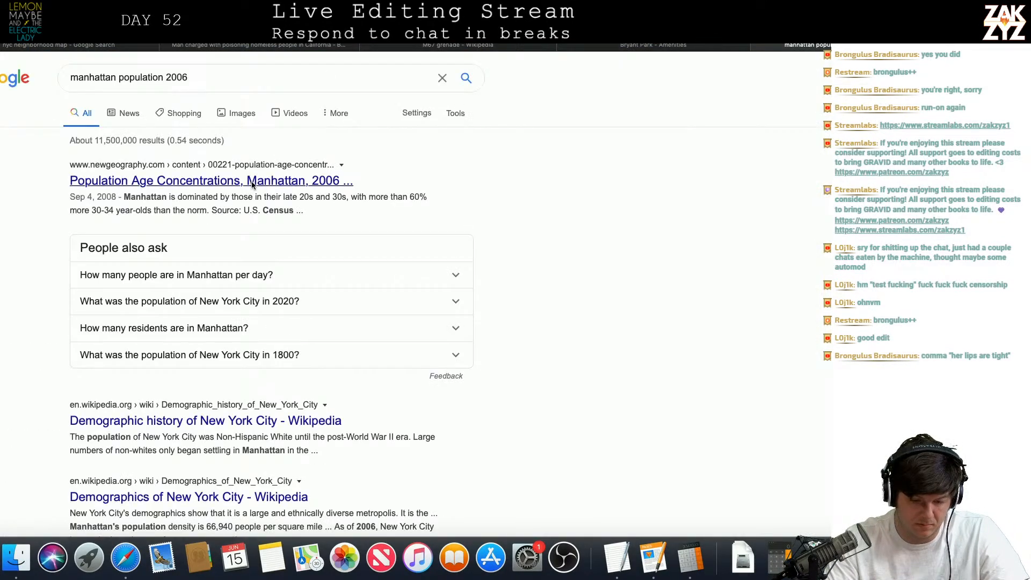
{"action": "left_click", "coordinate": [253, 182]}
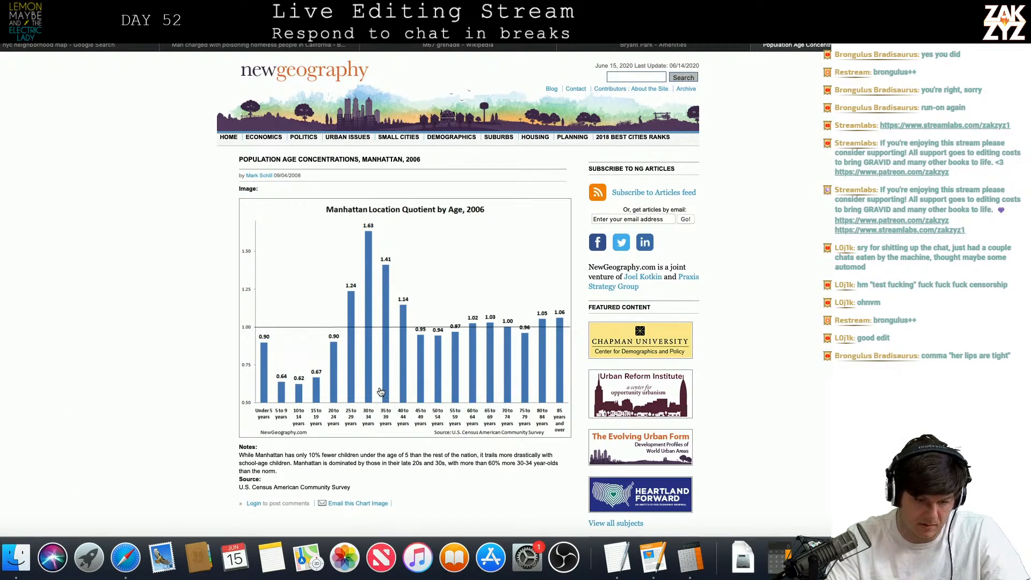
{"action": "left_click", "coordinate": [16, 26]}
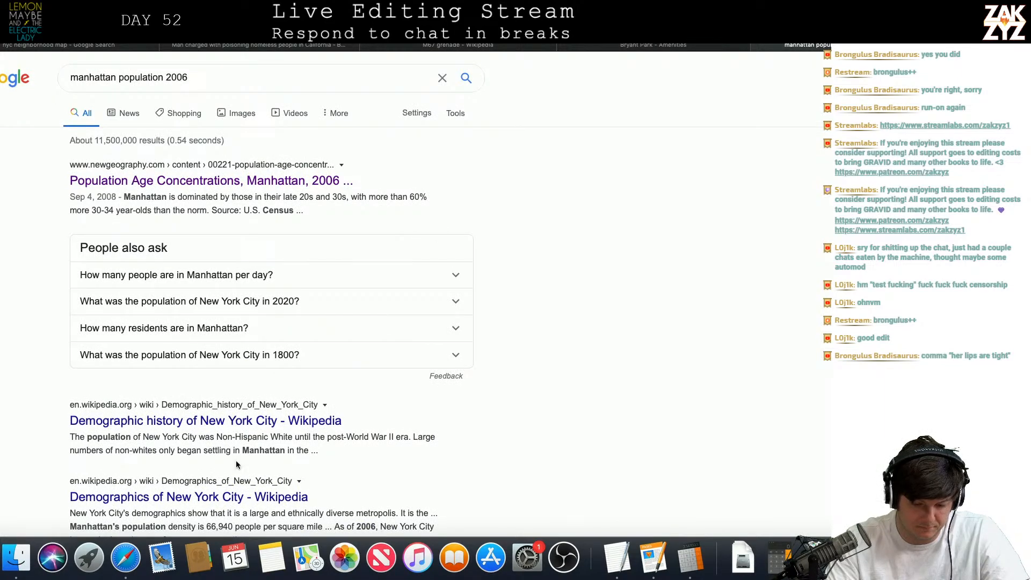
- Look through the remaining search results for a Manhattan population figure, including the NYC.gov population projections report
{"action": "scroll", "coordinate": [237, 460], "scroll_direction": "down", "scroll_amount": 4}
{"action": "scroll", "coordinate": [236, 461], "scroll_direction": "up", "scroll_amount": 3}
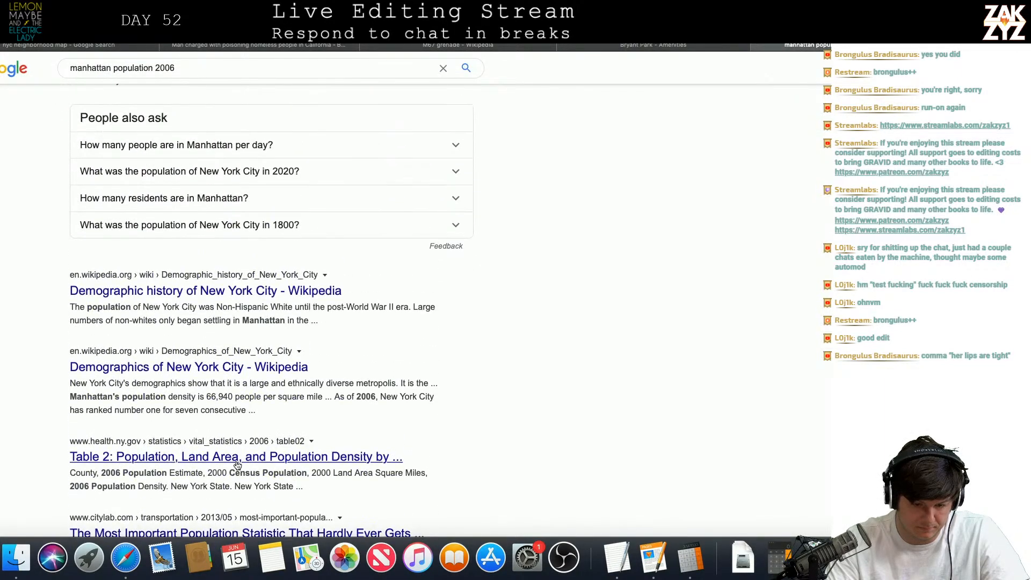
{"action": "scroll", "coordinate": [237, 465], "scroll_direction": "down", "scroll_amount": 6}
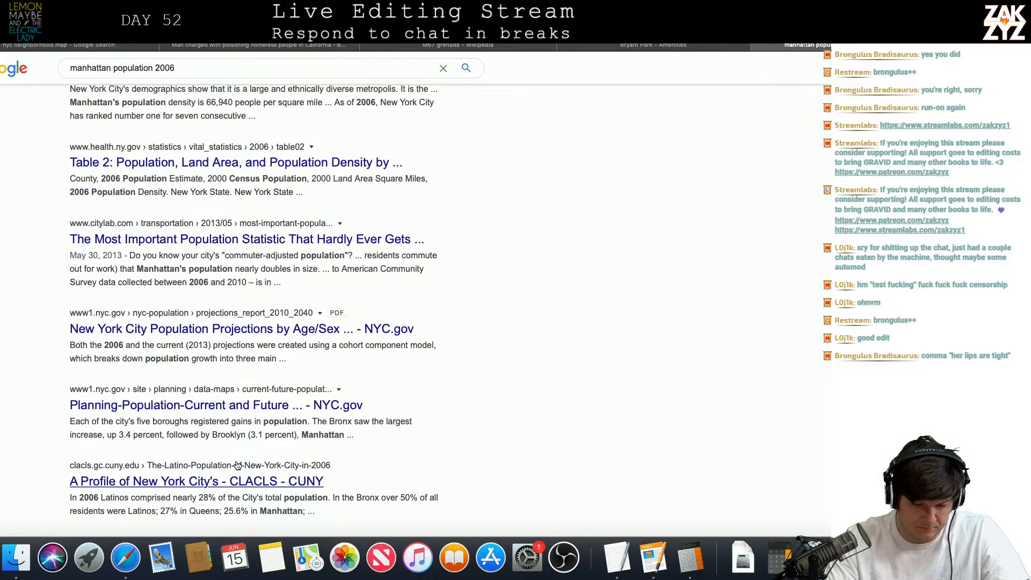
{"action": "left_click", "coordinate": [325, 333]}
{"action": "scroll", "coordinate": [324, 332], "scroll_direction": "down", "scroll_amount": 20}
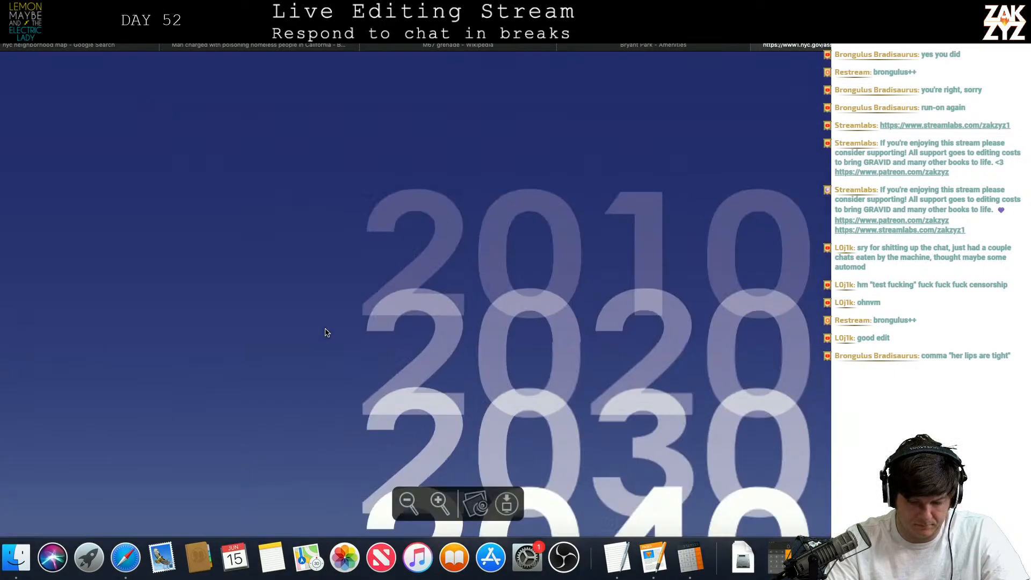
{"action": "scroll", "coordinate": [325, 332], "scroll_direction": "up", "scroll_amount": 20}
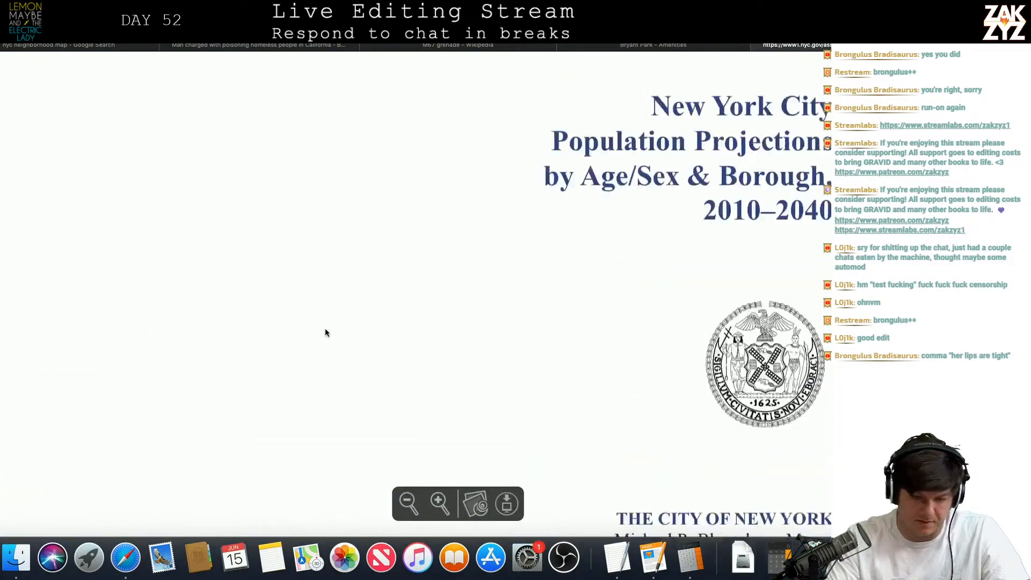
{"action": "key", "text": "super+Left"}
{"action": "scroll", "coordinate": [436, 257], "scroll_direction": "down", "scroll_amount": 10}
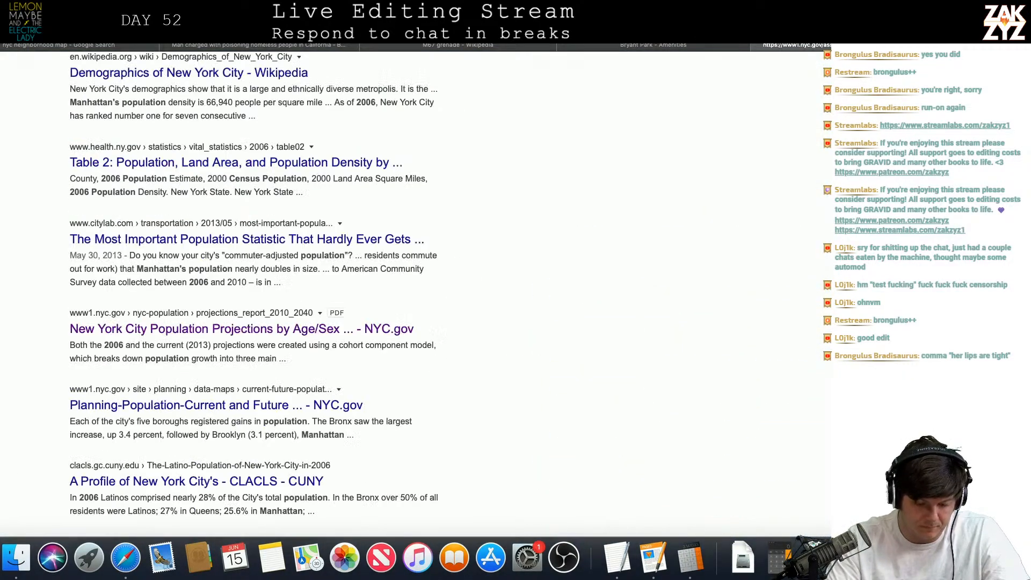
{"action": "scroll", "coordinate": [437, 261], "scroll_direction": "down", "scroll_amount": 2}
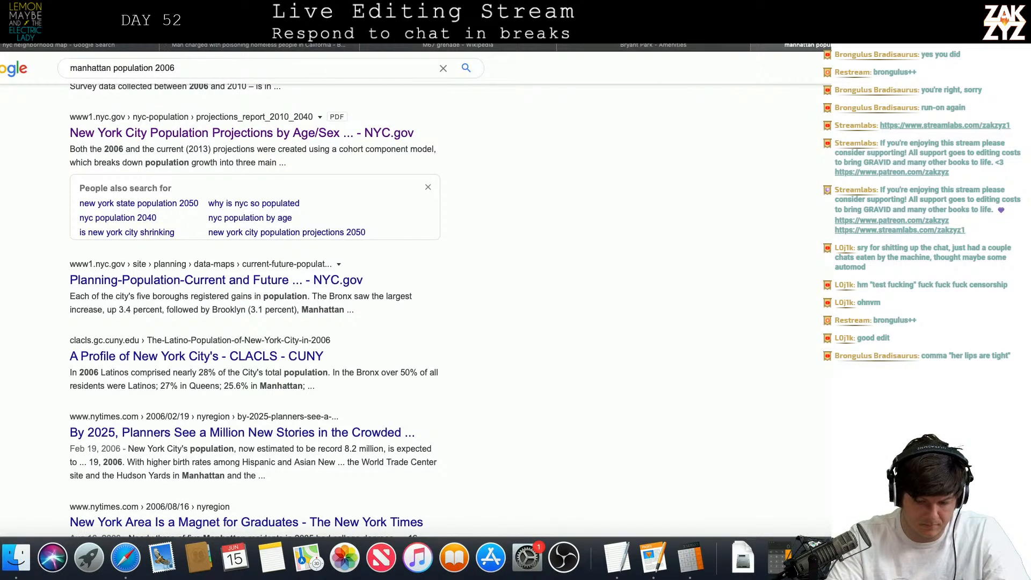
- Search the web for "historical population nyc"
{"action": "key", "text": "super+l"}
{"action": "type", "text": "is"}
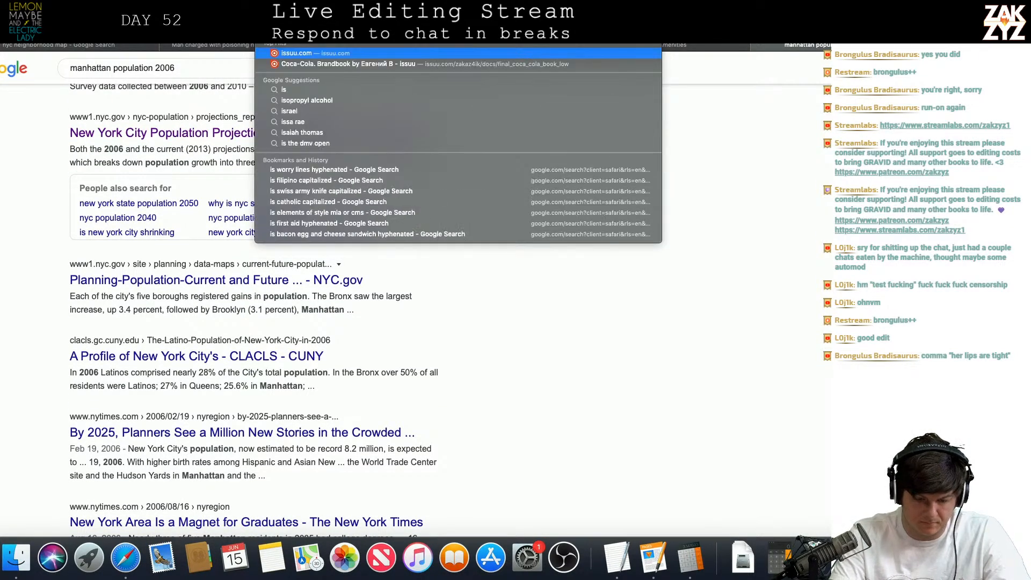
{"action": "key", "text": "BackSpace"}
{"action": "key", "text": "BackSpace"}
{"action": "type", "text": "historical pop"}
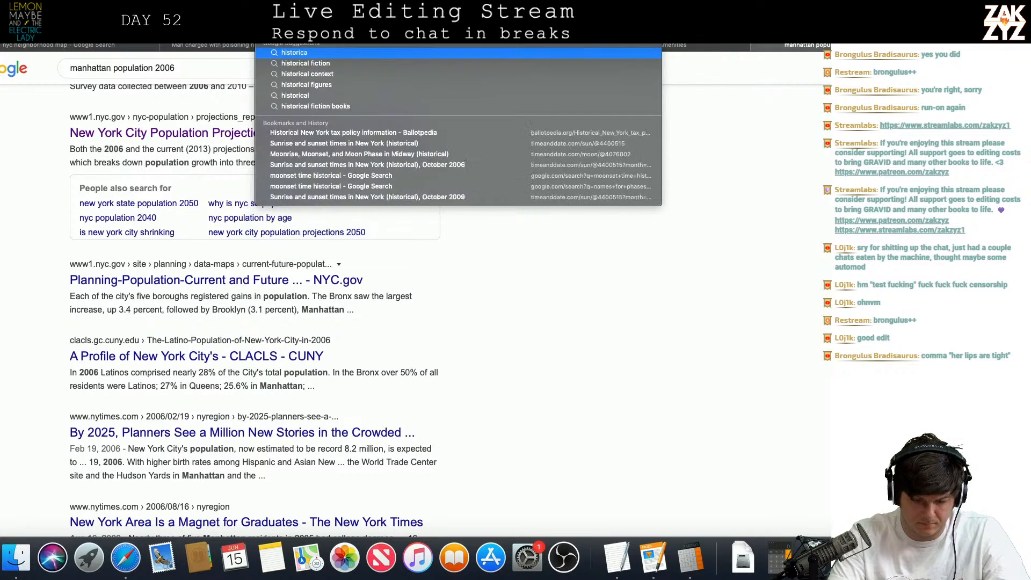
{"action": "type", "text": "ulation nyc"}
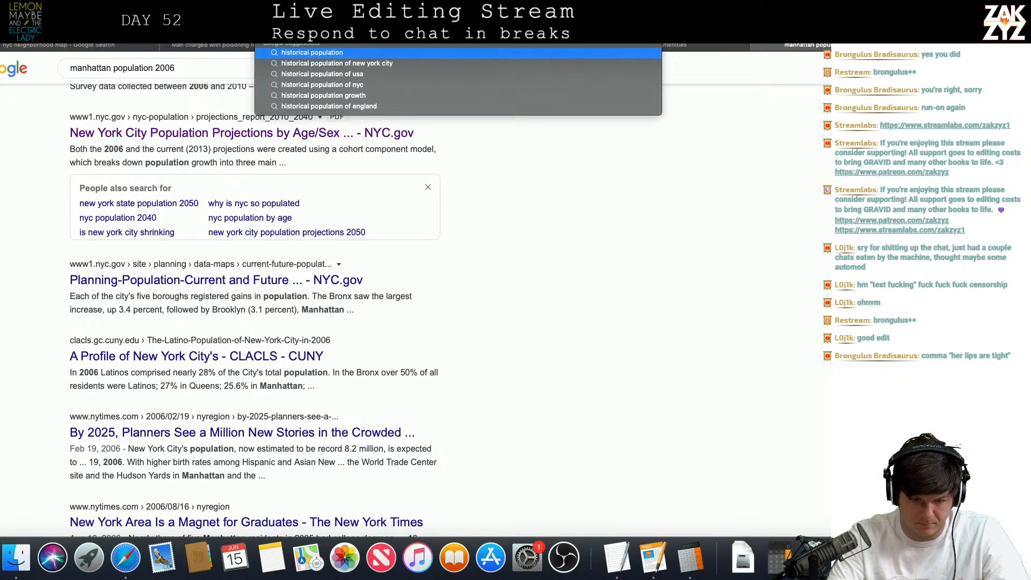
{"action": "key", "text": "Return"}
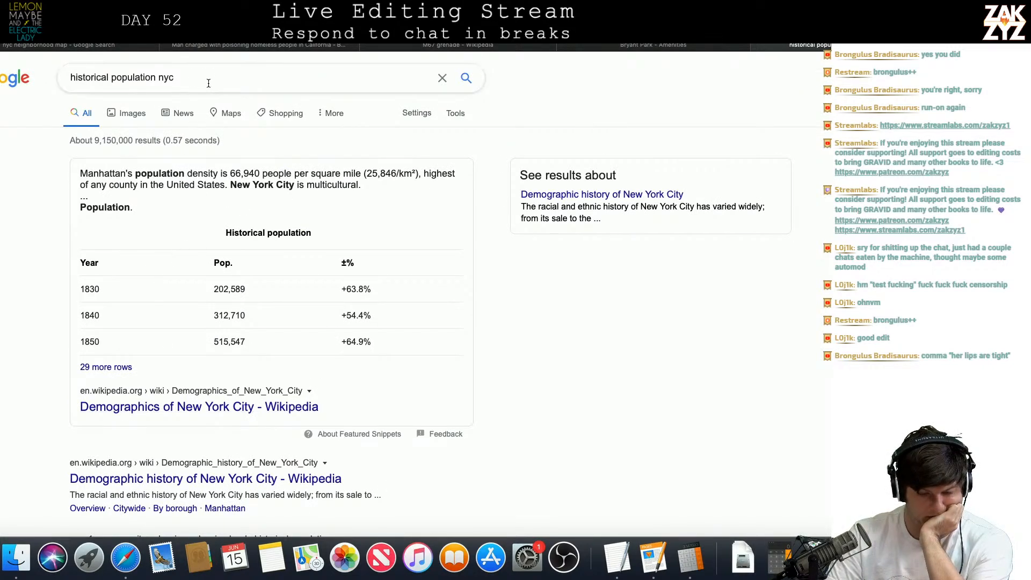
{"action": "left_click", "coordinate": [240, 77]}
{"action": "key", "text": "BackSpace"}
{"action": "key", "text": "BackSpace"}
{"action": "key", "text": "BackSpace"}
{"action": "key", "text": "BackSpace"}
{"action": "key", "text": "BackSpace"}
{"action": "key", "text": "BackSpace"}
{"action": "key", "text": "BackSpace"}
{"action": "key", "text": "BackSpace"}
{"action": "key", "text": "BackSpace"}
{"action": "key", "text": "BackSpace"}
{"action": "key", "text": "BackSpace"}
{"action": "key", "text": "BackSpace"}
{"action": "key", "text": "BackSpace"}
{"action": "key", "text": "BackSpace"}
{"action": "key", "text": "BackSpace"}
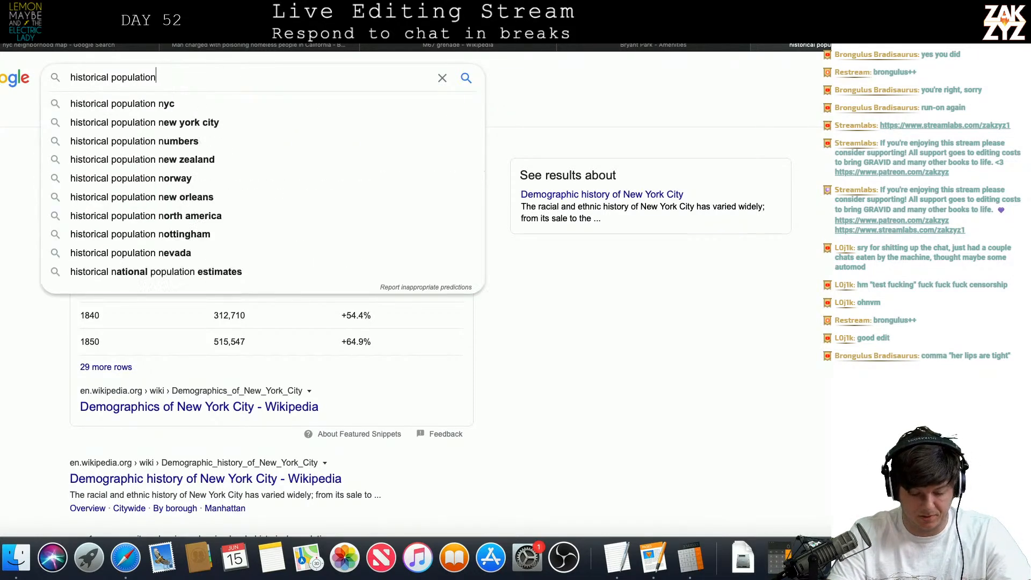
- Open Wikipedia's "Demographic history of New York City" article and examine the Manhattan population table for the 2000s
{"action": "left_click", "coordinate": [138, 477]}
{"action": "scroll", "coordinate": [334, 372], "scroll_direction": "down", "scroll_amount": 20}
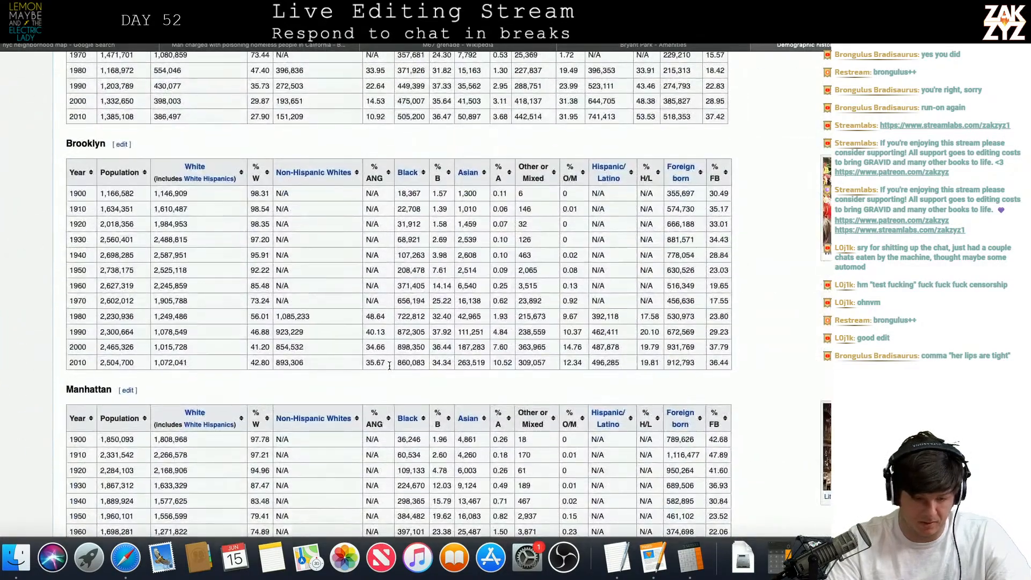
{"action": "scroll", "coordinate": [389, 368], "scroll_direction": "down", "scroll_amount": 5}
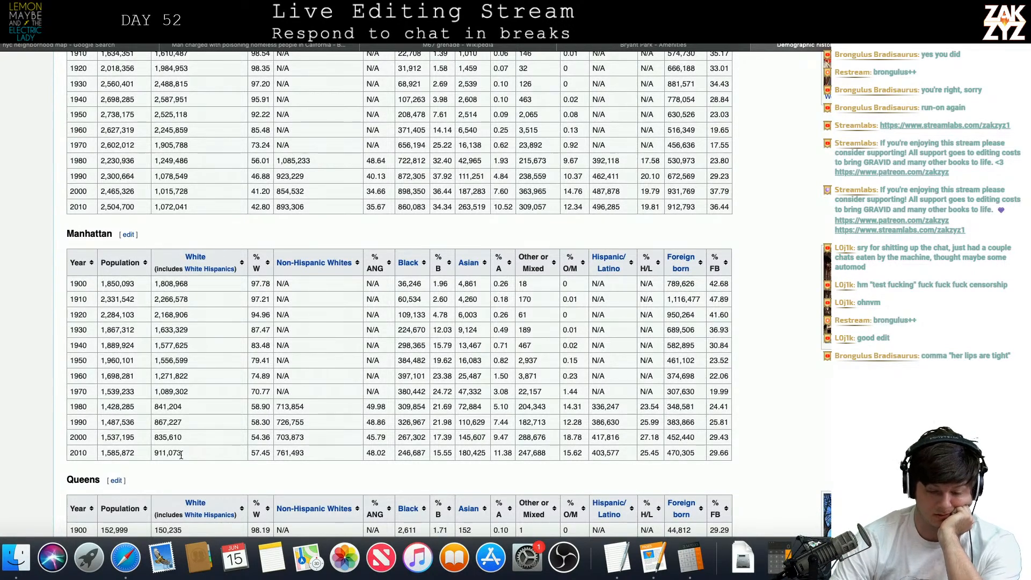
{"action": "scroll", "coordinate": [181, 455], "scroll_direction": "down", "scroll_amount": 5}
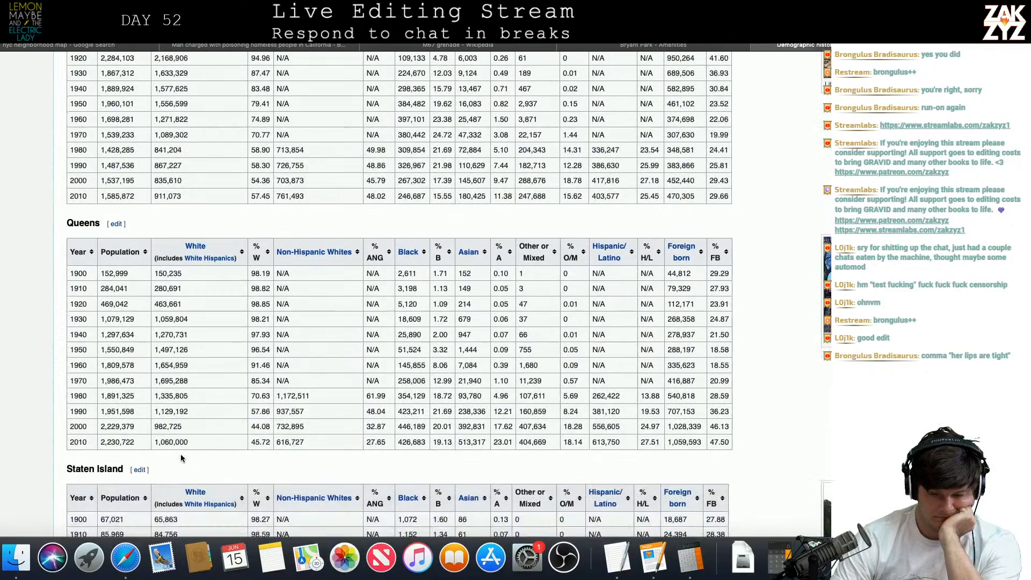
{"action": "scroll", "coordinate": [181, 457], "scroll_direction": "up", "scroll_amount": 5}
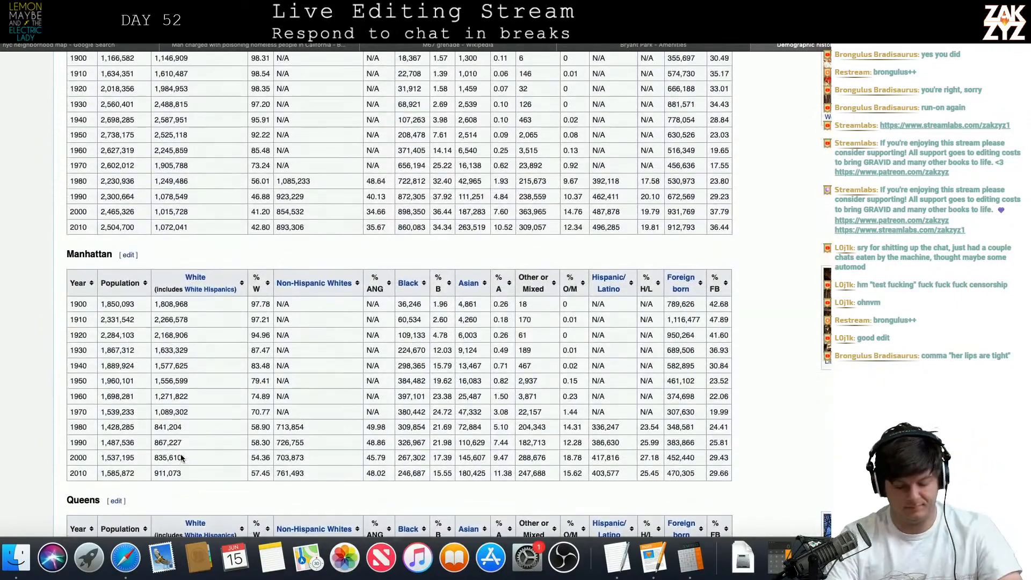
- Back in the manuscript, add a paragraph before "The city feels deserted" reading "A million and a half people live in Manhattan but somehow it feels deserted."
{"action": "key", "text": "super+Tab"}
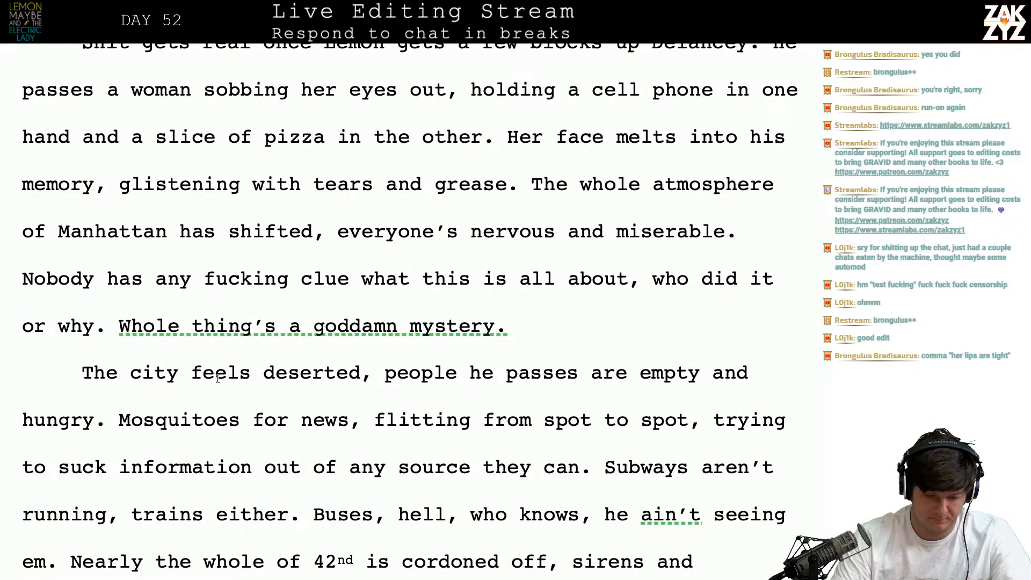
{"action": "key", "text": "Return"}
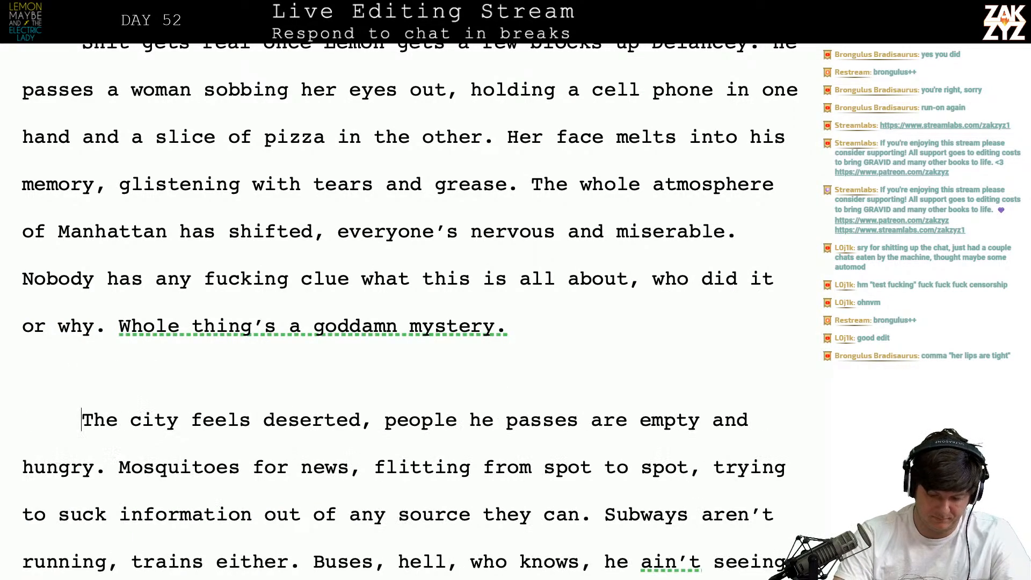
{"action": "type", "text": "A milliona"}
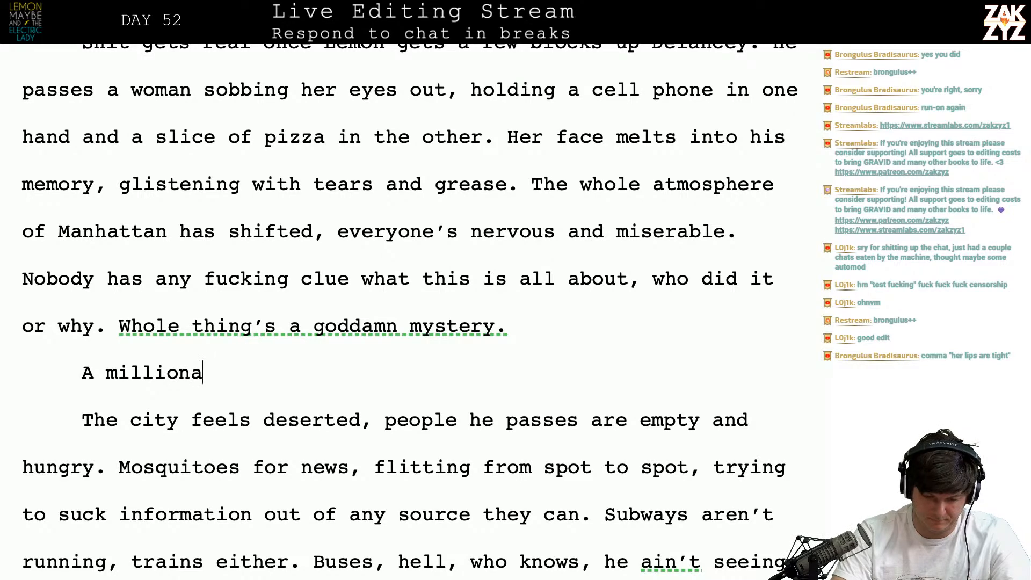
{"action": "key", "text": "BackSpace"}
{"action": "type", "text": "and a half"}
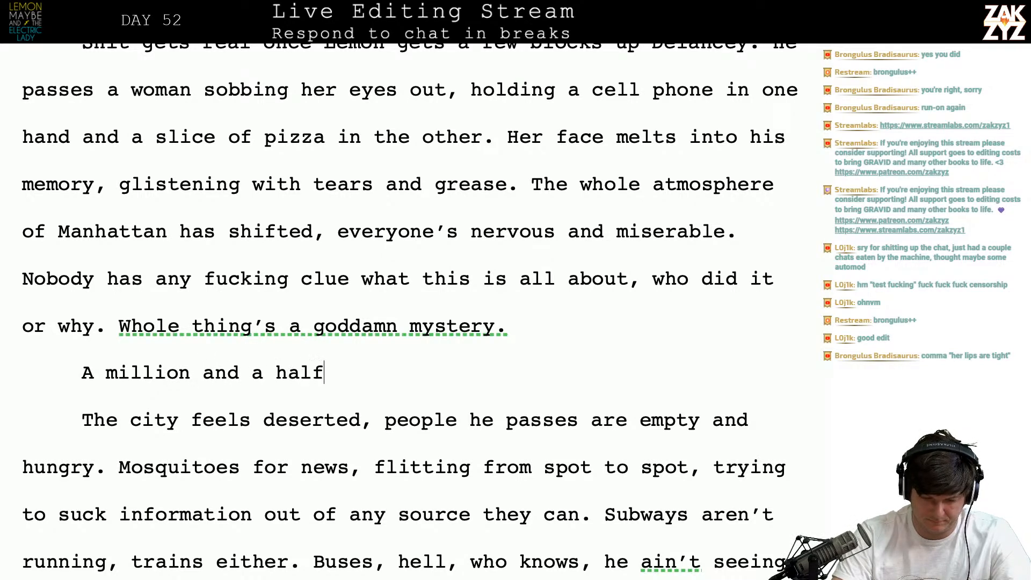
{"action": "type", "text": " people live in Mantha"}
{"action": "key", "text": "BackSpace"}
{"action": "key", "text": "BackSpace"}
{"action": "key", "text": "BackSpace"}
{"action": "type", "text": "hattan "}
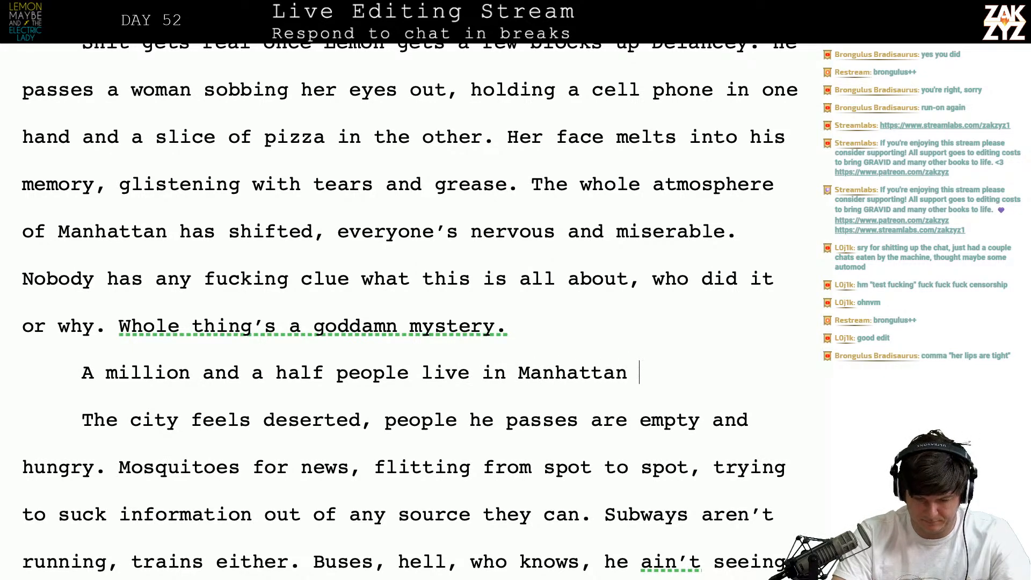
{"action": "type", "text": "but somehow it feels deserted. "}
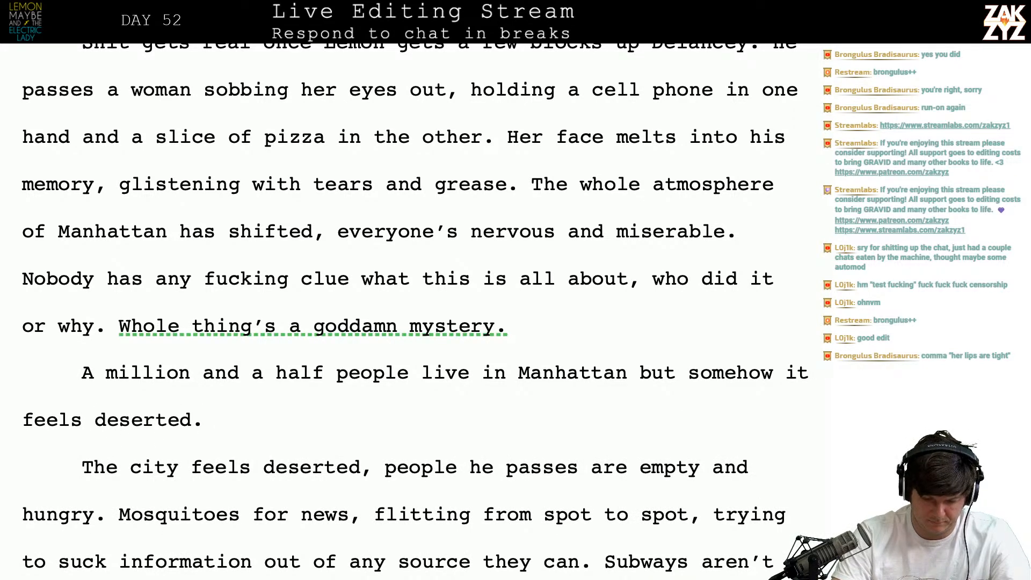
{"action": "type", "text": "The people"}
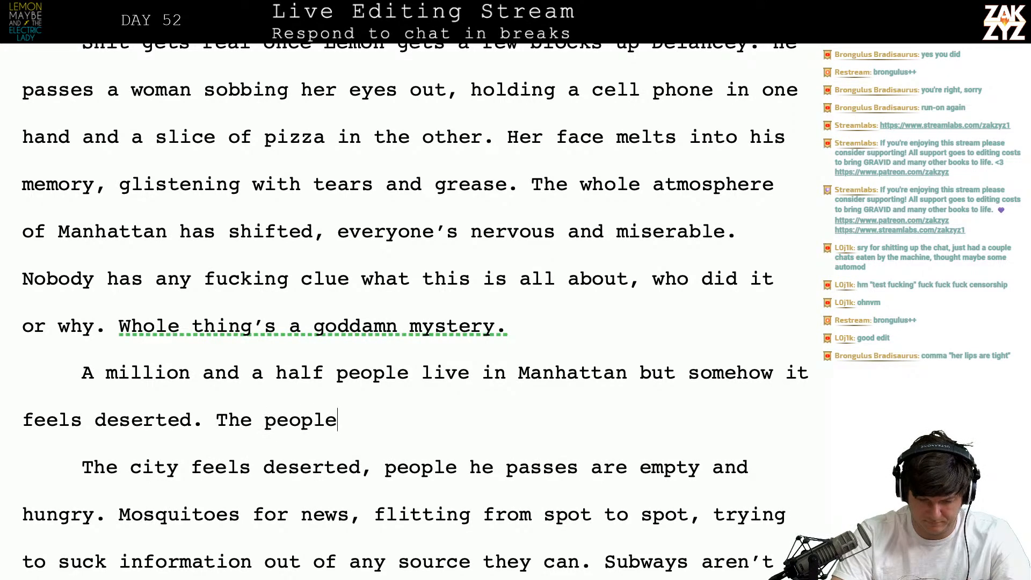
{"action": "type", "text": " lemon passes are"}
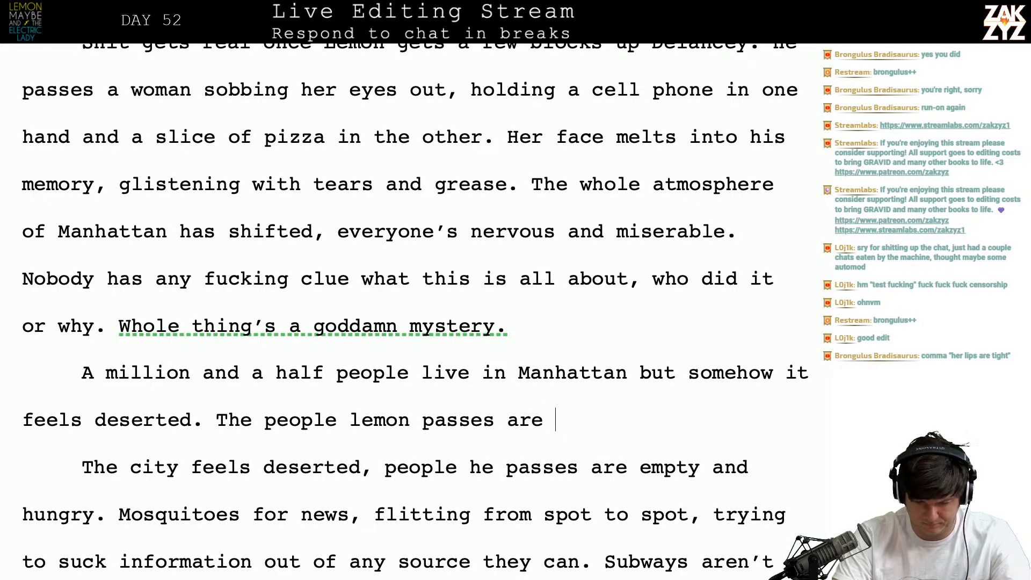
{"action": "key", "text": "BackSpace"}
{"action": "key", "text": "BackSpace"}
{"action": "key", "text": "BackSpace"}
{"action": "key", "text": "BackSpace"}
{"action": "key", "text": "BackSpace"}
{"action": "key", "text": "BackSpace"}
{"action": "key", "text": "BackSpace"}
{"action": "key", "text": "BackSpace"}
{"action": "key", "text": "BackSpace"}
{"action": "key", "text": "BackSpace"}
{"action": "key", "text": "BackSpace"}
{"action": "key", "text": "BackSpace"}
{"action": "key", "text": "BackSpace"}
{"action": "key", "text": "BackSpace"}
{"action": "key", "text": "BackSpace"}
{"action": "key", "text": "BackSpace"}
{"action": "key", "text": "BackSpace"}
{"action": "key", "text": "BackSpace"}
{"action": "key", "text": "BackSpace"}
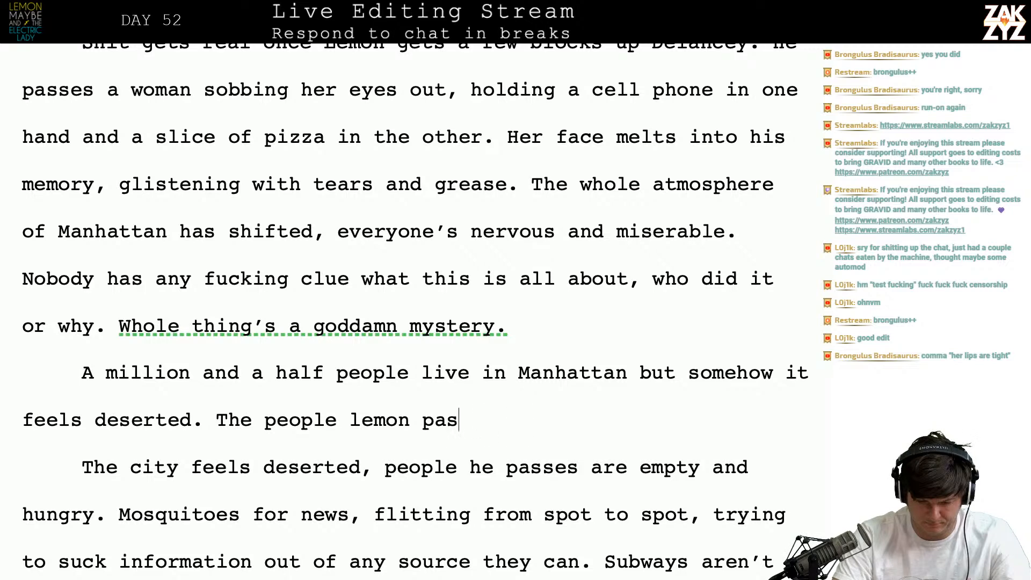
{"action": "key", "text": "BackSpace"}
{"action": "key", "text": "BackSpace"}
{"action": "key", "text": "BackSpace"}
{"action": "key", "text": "BackSpace"}
{"action": "key", "text": "BackSpace"}
{"action": "key", "text": "BackSpace"}
{"action": "key", "text": "BackSpace"}
{"action": "key", "text": "BackSpace"}
{"action": "key", "text": "Down"}
{"action": "key", "text": "Down"}
{"action": "key", "text": "Down"}
{"action": "key", "text": "Down"}
{"action": "key", "text": "Down"}
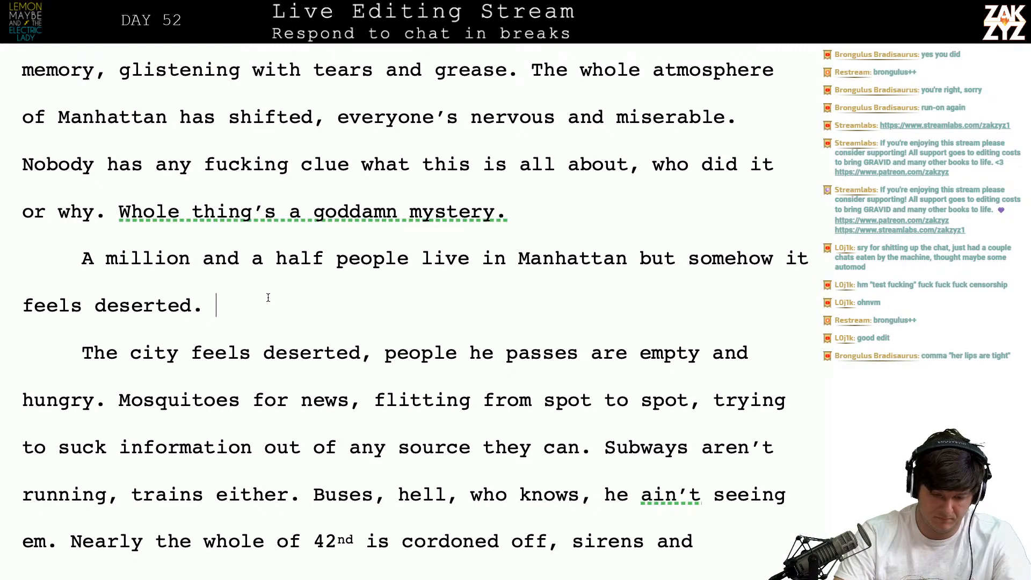
{"action": "type", "text": "Doors are"}
{"action": "key", "text": "BackSpace"}
{"action": "key", "text": "BackSpace"}
{"action": "key", "text": "BackSpace"}
{"action": "key", "text": "BackSpace"}
{"action": "key", "text": "BackSpace"}
{"action": "key", "text": "BackSpace"}
{"action": "key", "text": "BackSpace"}
{"action": "key", "text": "BackSpace"}
{"action": "key", "text": "BackSpace"}
- Continue the new Manhattan paragraph with the sentence "Restaurants are closed, stores are dark."
{"action": "type", "text": "Res"}
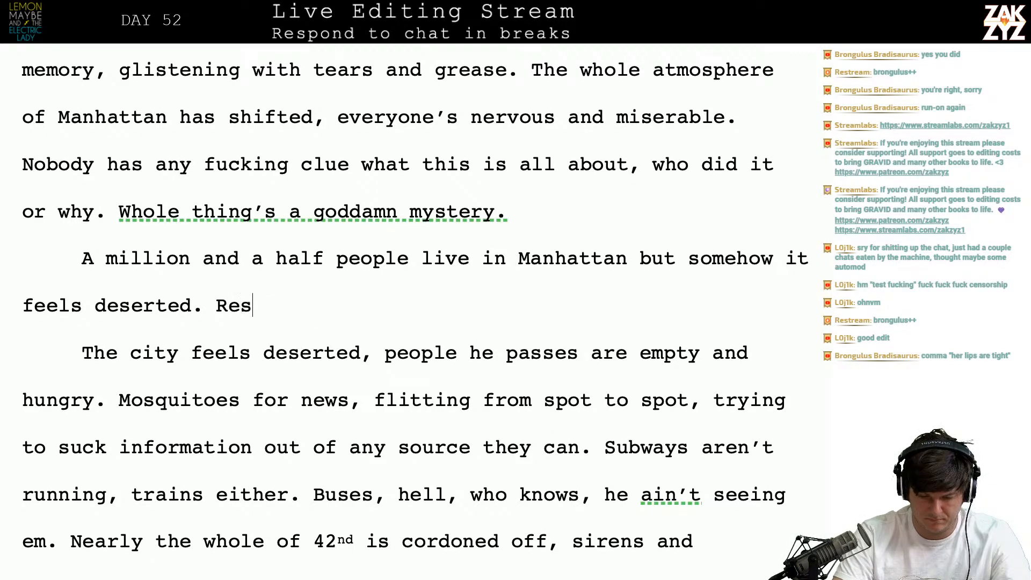
{"action": "type", "text": "taurants are c"}
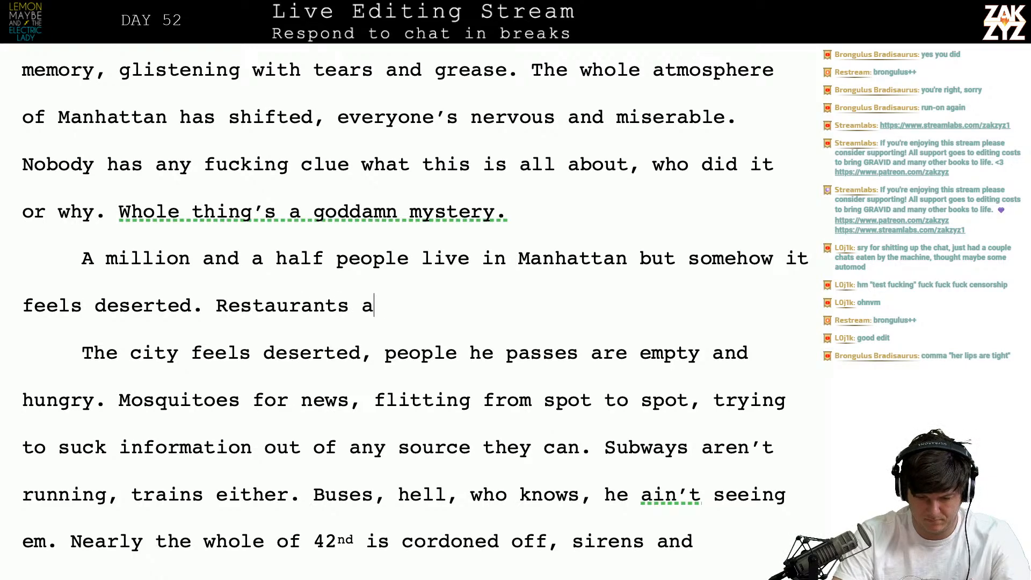
{"action": "key", "text": "BackSpace"}
{"action": "type", "text": "e closed,"}
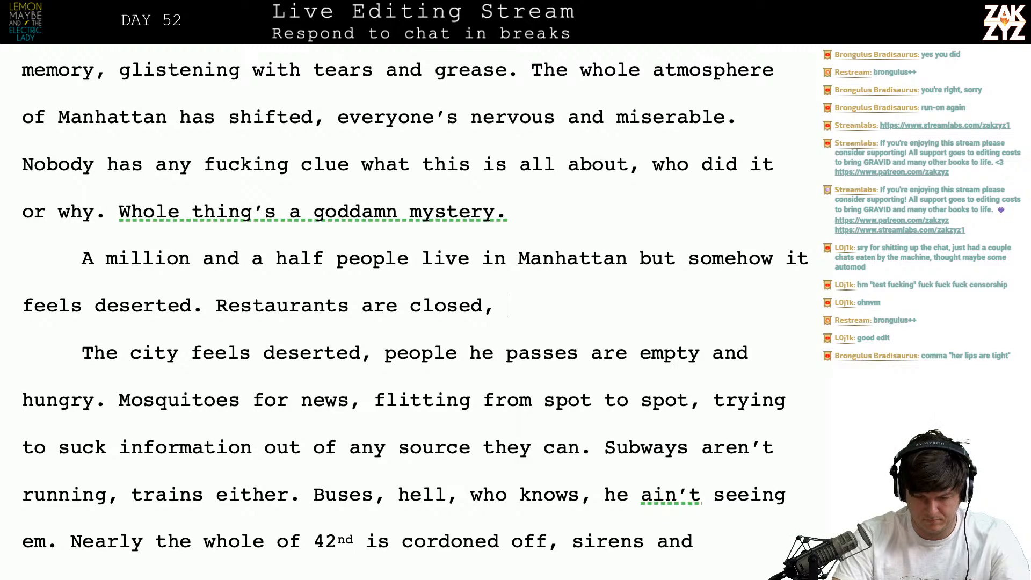
{"action": "type", "text": " store"}
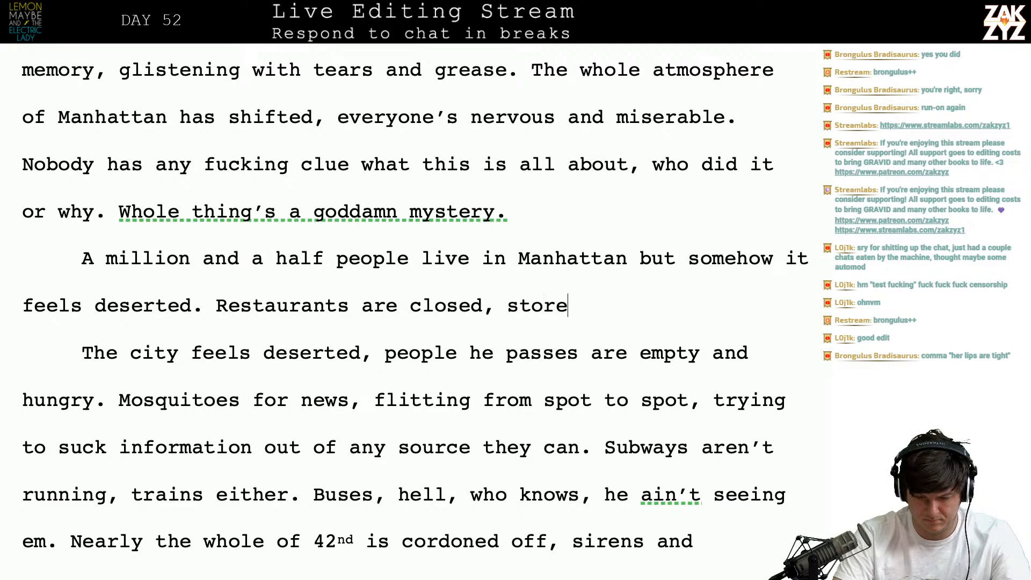
{"action": "type", "text": "s are dark."}
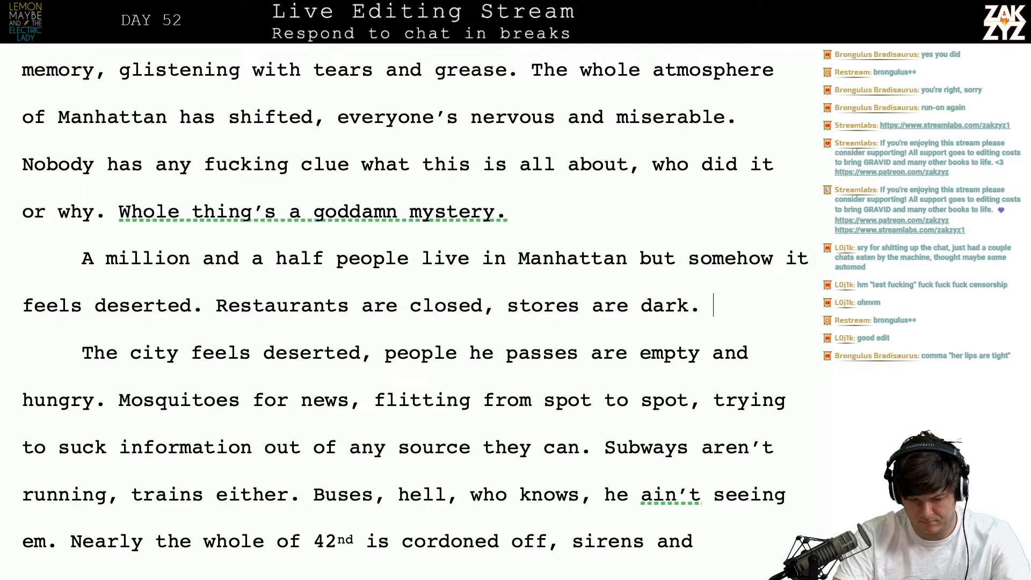
{"action": "type", "text": " People "}
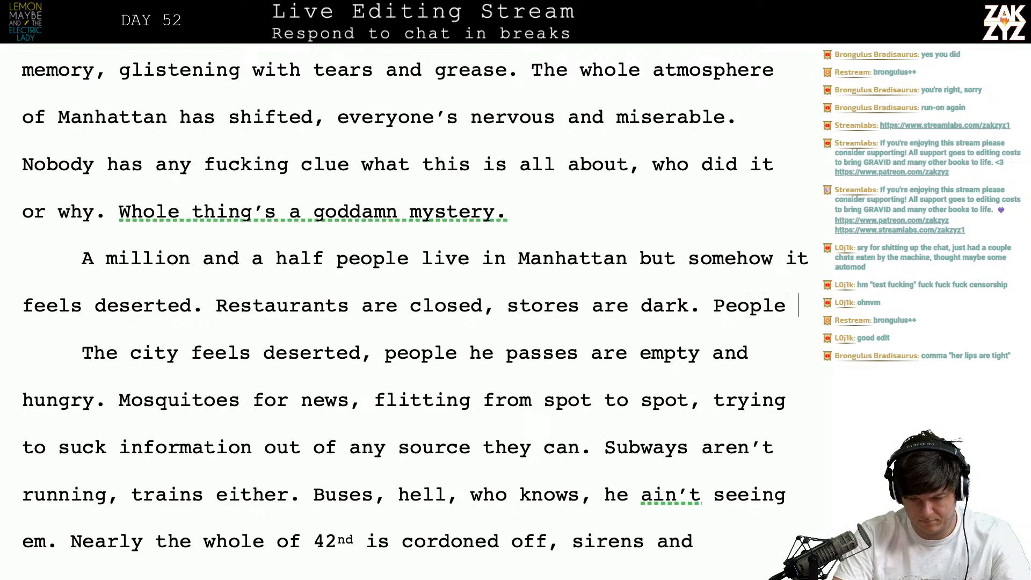
{"action": "type", "text": "are thirsty for news, fliitting fro"}
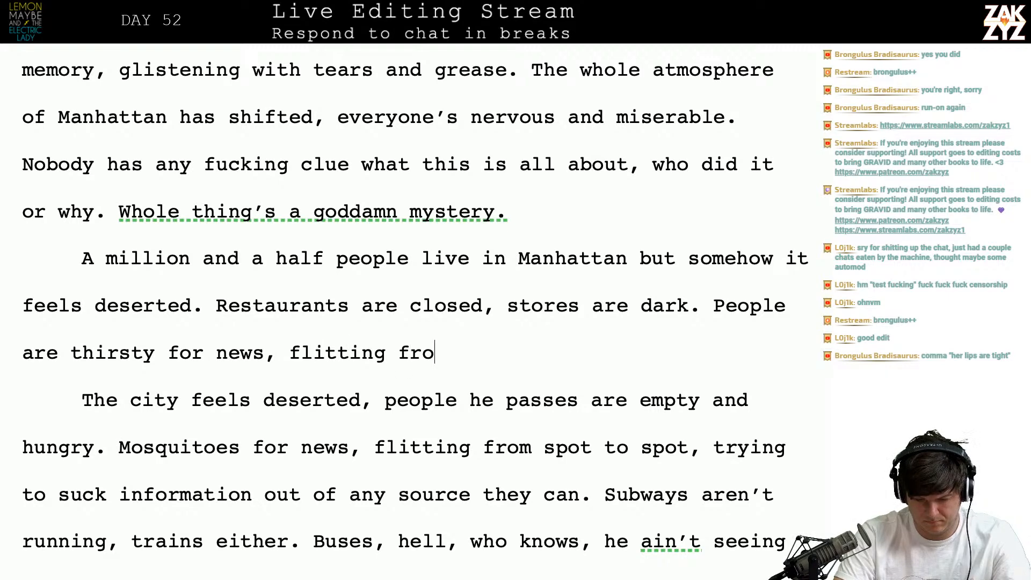
{"action": "type", "text": "m spot to sp"}
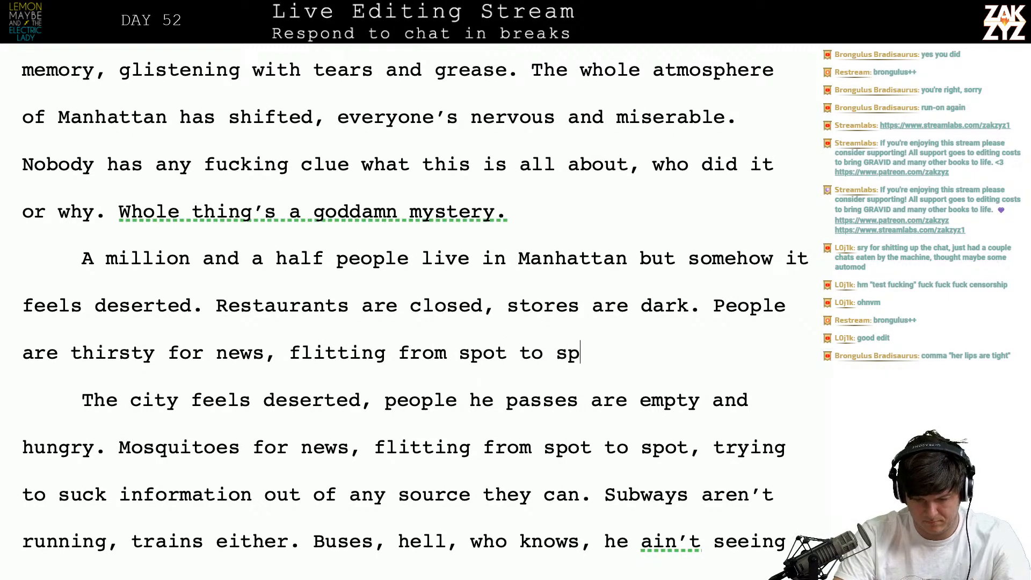
{"action": "type", "text": "ot like"}
{"action": "key", "text": "BackSpace"}
{"action": "key", "text": "BackSpace"}
{"action": "key", "text": "BackSpace"}
{"action": "key", "text": "BackSpace"}
{"action": "key", "text": "BackSpace"}
{"action": "key", "text": "BackSpace"}
{"action": "key", "text": "BackSpace"}
{"action": "key", "text": "BackSpace"}
{"action": "key", "text": "BackSpace"}
{"action": "key", "text": "BackSpace"}
{"action": "key", "text": "BackSpace"}
{"action": "key", "text": "BackSpace"}
{"action": "key", "text": "BackSpace"}
{"action": "key", "text": "BackSpace"}
{"action": "key", "text": "BackSpace"}
{"action": "key", "text": "BackSpace"}
{"action": "key", "text": "BackSpace"}
{"action": "key", "text": "BackSpace"}
{"action": "key", "text": "BackSpace"}
{"action": "key", "text": "BackSpace"}
{"action": "key", "text": "BackSpace"}
{"action": "key", "text": "BackSpace"}
{"action": "key", "text": "BackSpace"}
{"action": "key", "text": "BackSpace"}
{"action": "key", "text": "BackSpace"}
{"action": "key", "text": "BackSpace"}
{"action": "key", "text": "BackSpace"}
{"action": "key", "text": "BackSpace"}
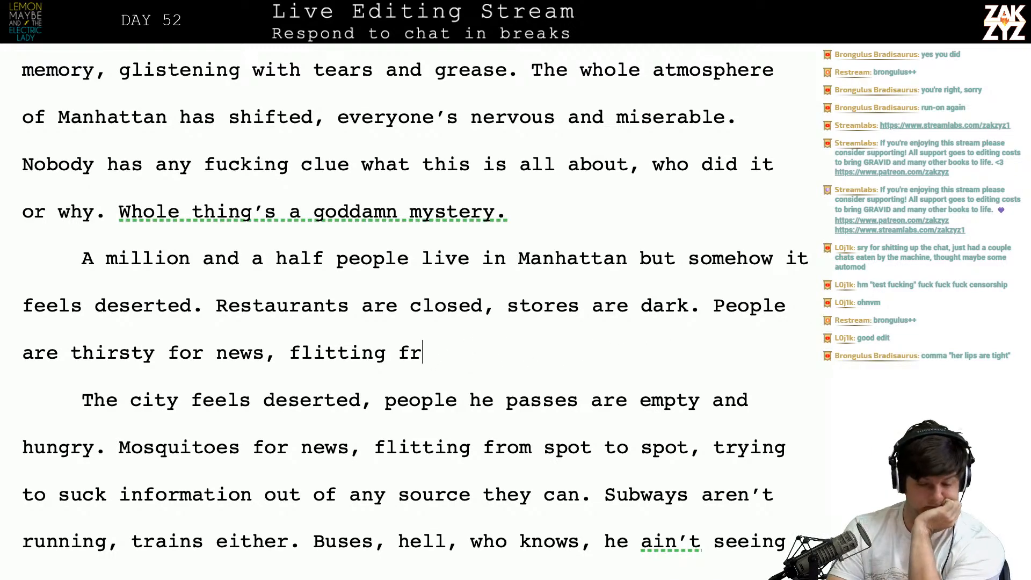
{"action": "key", "text": "BackSpace"}
{"action": "key", "text": "BackSpace"}
{"action": "key", "text": "BackSpace"}
{"action": "key", "text": "BackSpace"}
{"action": "key", "text": "BackSpace"}
{"action": "key", "text": "BackSpace"}
{"action": "key", "text": "BackSpace"}
{"action": "key", "text": "BackSpace"}
{"action": "key", "text": "BackSpace"}
{"action": "key", "text": "BackSpace"}
{"action": "key", "text": "BackSpace"}
{"action": "key", "text": "BackSpace"}
{"action": "key", "text": "BackSpace"}
{"action": "key", "text": "BackSpace"}
{"action": "key", "text": "BackSpace"}
{"action": "key", "text": "BackSpace"}
{"action": "key", "text": "BackSpace"}
{"action": "key", "text": "BackSpace"}
{"action": "key", "text": "BackSpace"}
{"action": "key", "text": "BackSpace"}
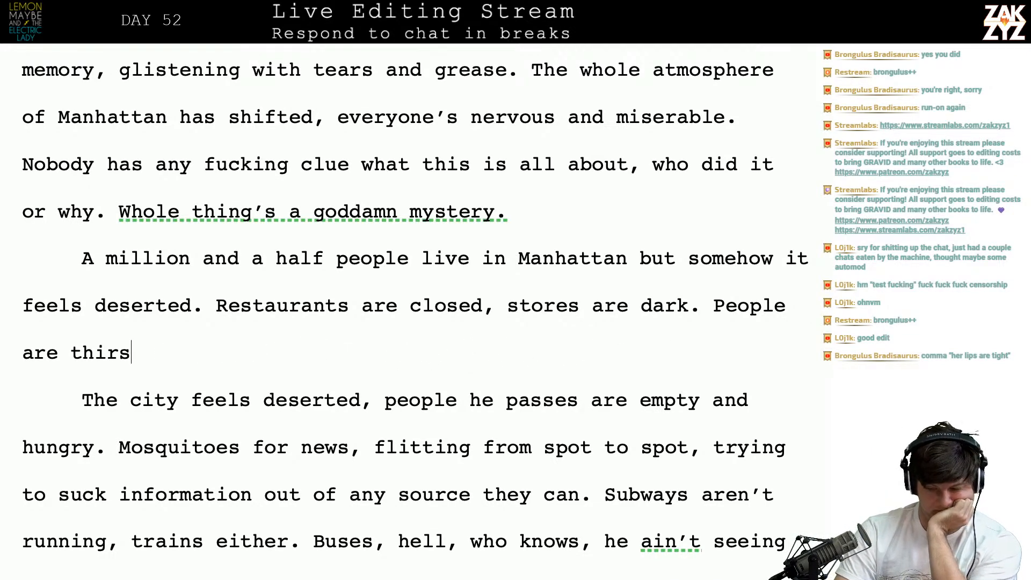
{"action": "key", "text": "BackSpace"}
{"action": "key", "text": "BackSpace"}
{"action": "key", "text": "BackSpace"}
{"action": "key", "text": "BackSpace"}
{"action": "key", "text": "BackSpace"}
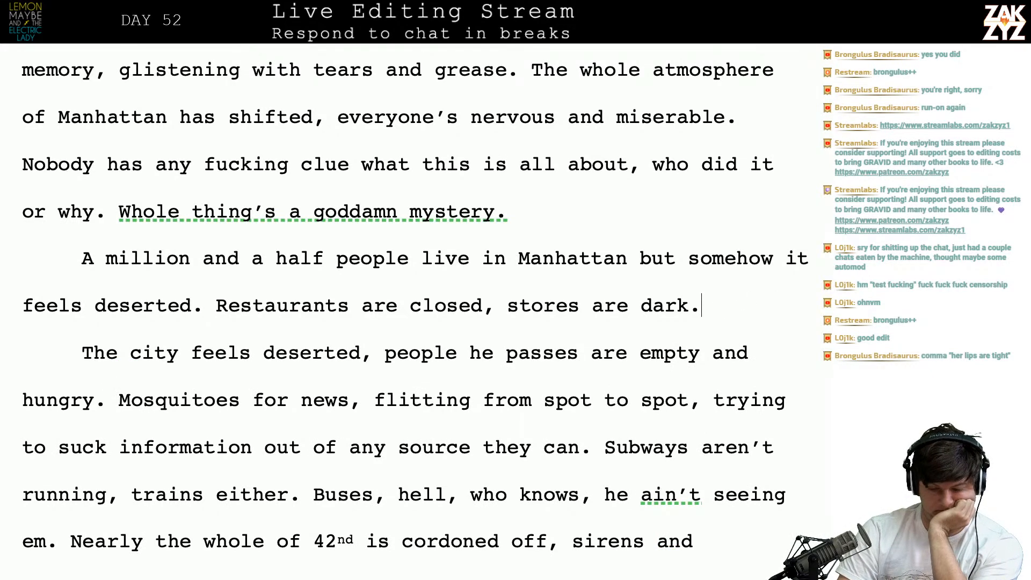
- Delete the text from "The city feels deserted" through "any source they can.", joining "Subways aren't running" onto the Manhattan paragraph
{"action": "key", "text": "shift+Down"}
{"action": "key", "text": "shift+Down"}
{"action": "key", "text": "shift+Down"}
{"action": "key", "text": "shift+Left"}
{"action": "key", "text": "shift+Left"}
{"action": "key", "text": "shift+Left"}
{"action": "key", "text": "shift+Left"}
{"action": "key", "text": "shift+Left"}
{"action": "key", "text": "shift+Left"}
{"action": "key", "text": "shift+Left"}
{"action": "key", "text": "shift+Left"}
{"action": "key", "text": "shift+Left"}
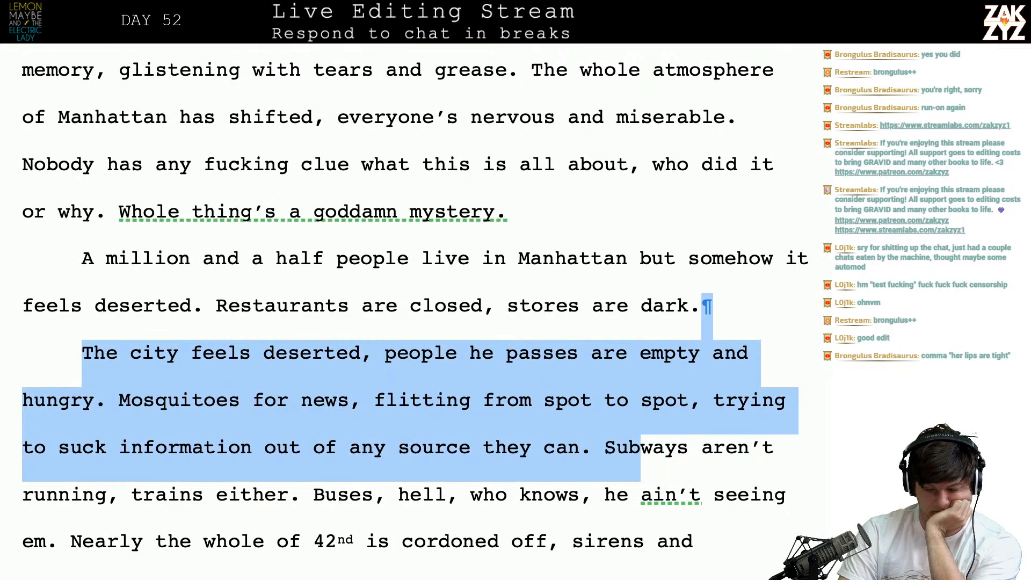
{"action": "key", "text": "BackSpace"}
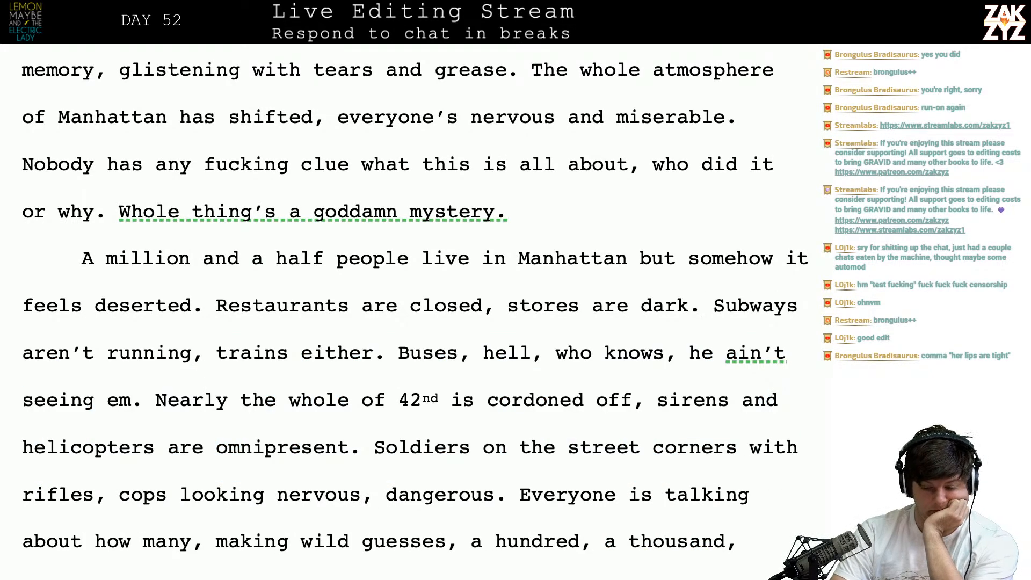
- Reword the paragraph's opening sentence to "A million and a half people live on this island, but somehow it feels deserted today."
{"action": "scroll", "coordinate": [414, 308], "scroll_direction": "down", "scroll_amount": 1}
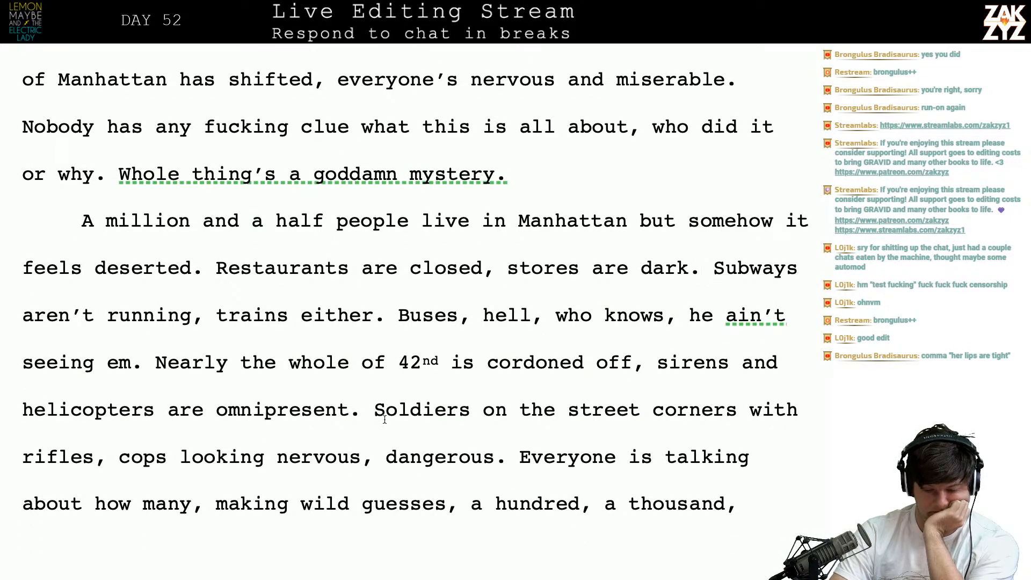
{"action": "scroll", "coordinate": [418, 418], "scroll_direction": "down", "scroll_amount": 3}
{"action": "scroll", "coordinate": [417, 418], "scroll_direction": "up", "scroll_amount": 5}
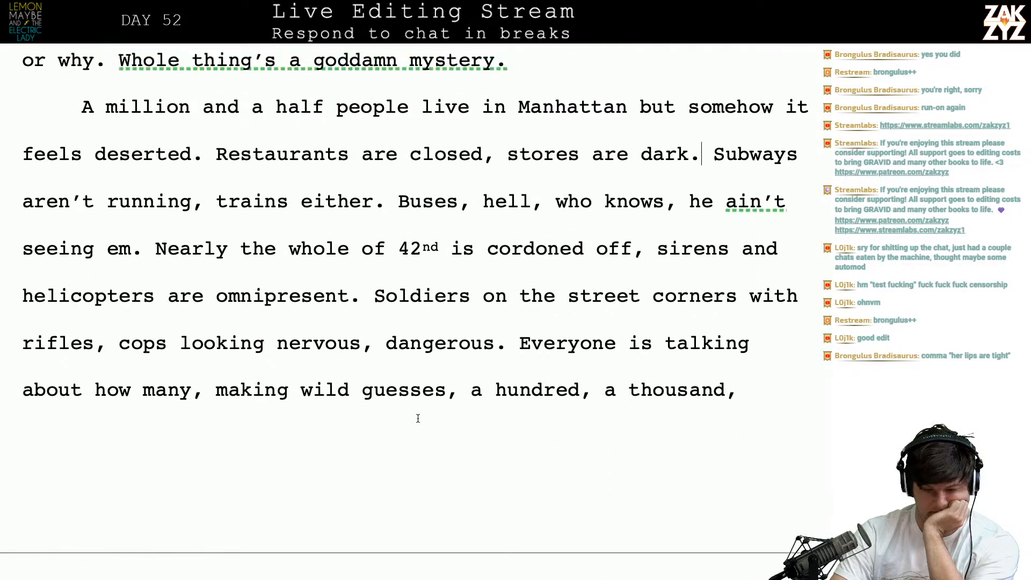
{"action": "scroll", "coordinate": [417, 417], "scroll_direction": "down", "scroll_amount": 1}
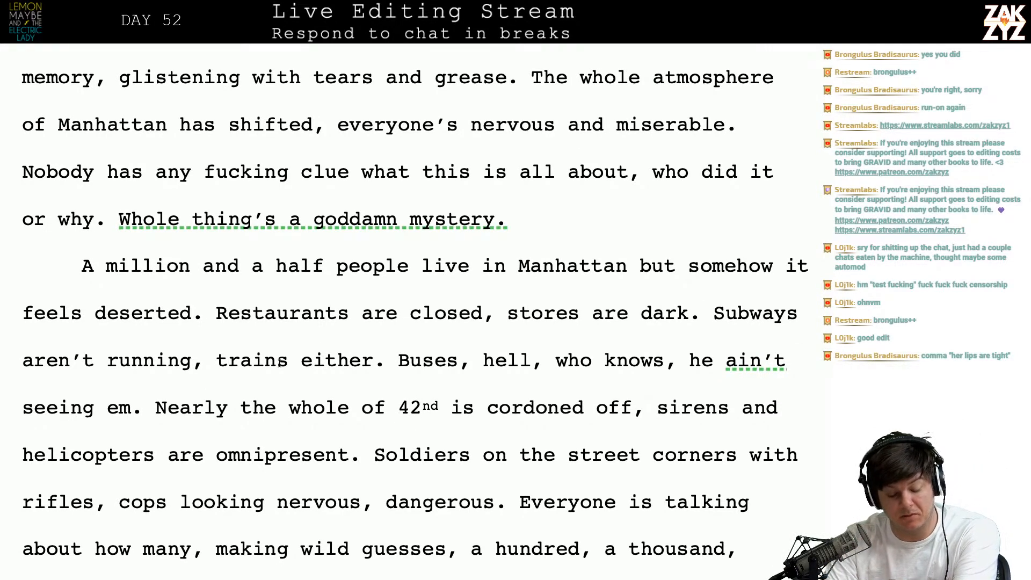
{"action": "scroll", "coordinate": [277, 369], "scroll_direction": "down", "scroll_amount": 1}
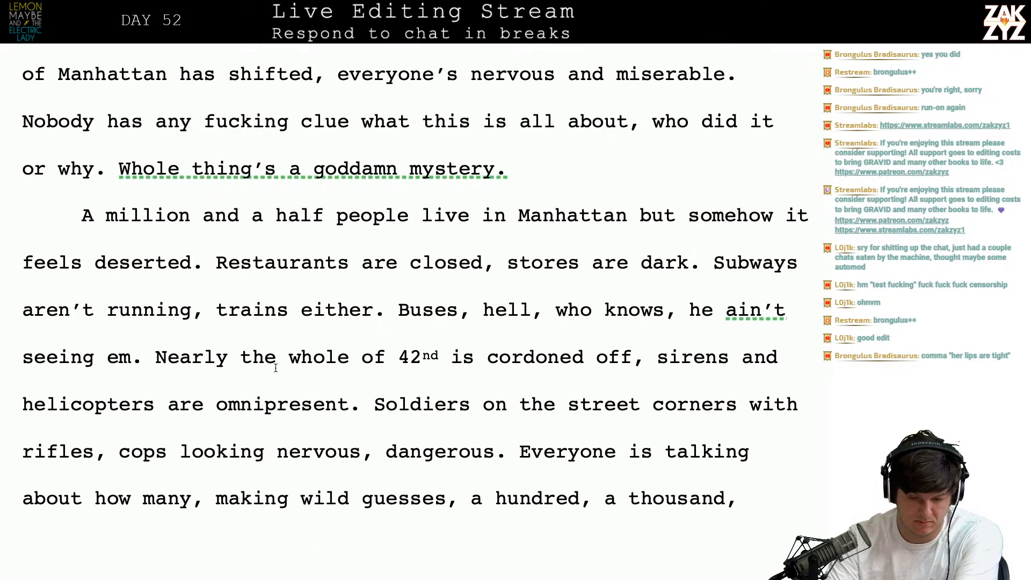
{"action": "left_click", "coordinate": [470, 215]}
{"action": "type", "text": "on this "}
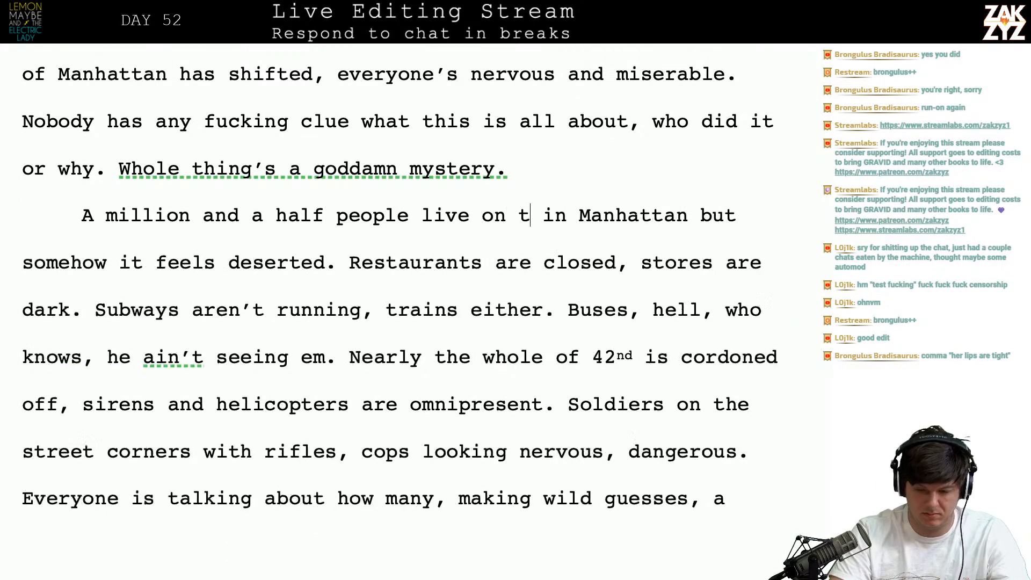
{"action": "type", "text": "island/ "}
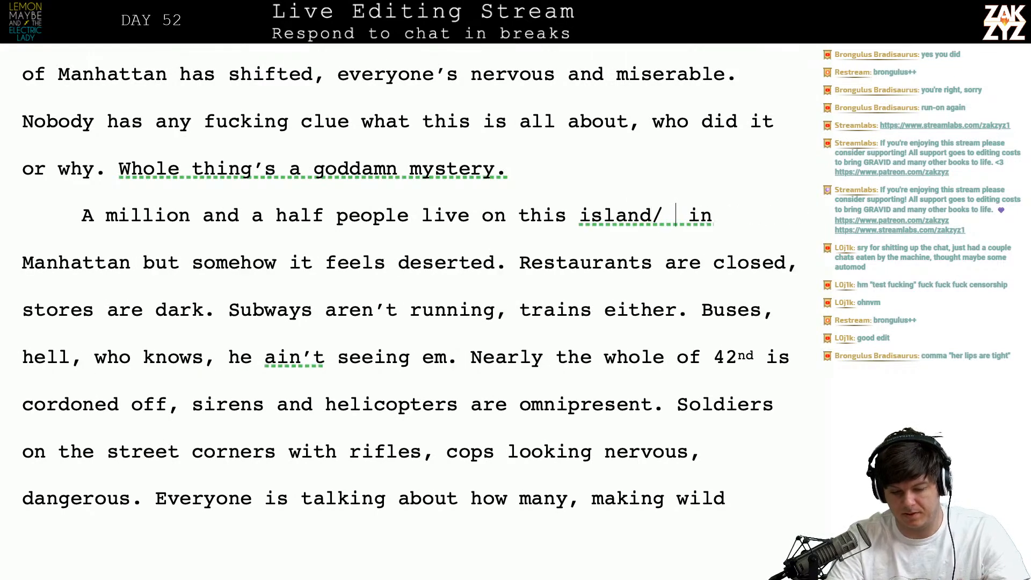
{"action": "type", "text": "."}
{"action": "left_click_drag", "start_coordinate": [676, 218], "coordinate": [119, 271]}
{"action": "key", "text": "BackSpace"}
{"action": "key", "text": "BackSpace"}
{"action": "key", "text": "BackSpace"}
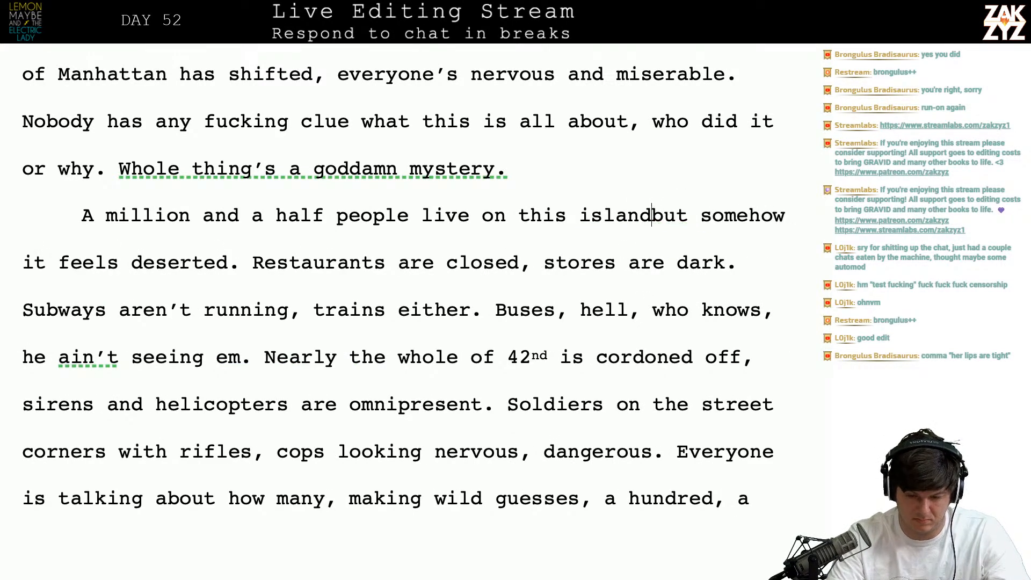
{"action": "type", "text": ", "}
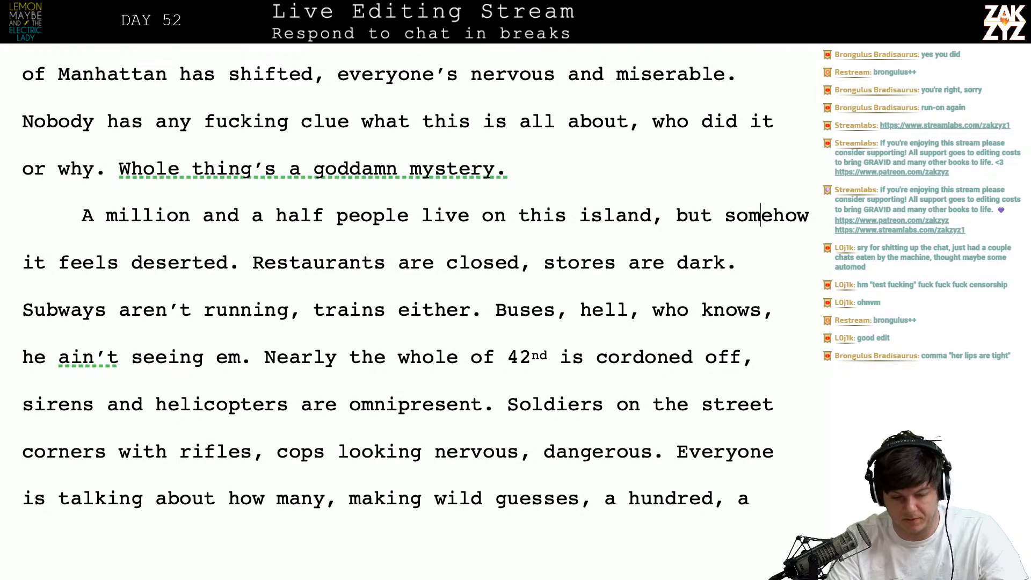
{"action": "type", "text": " today"}
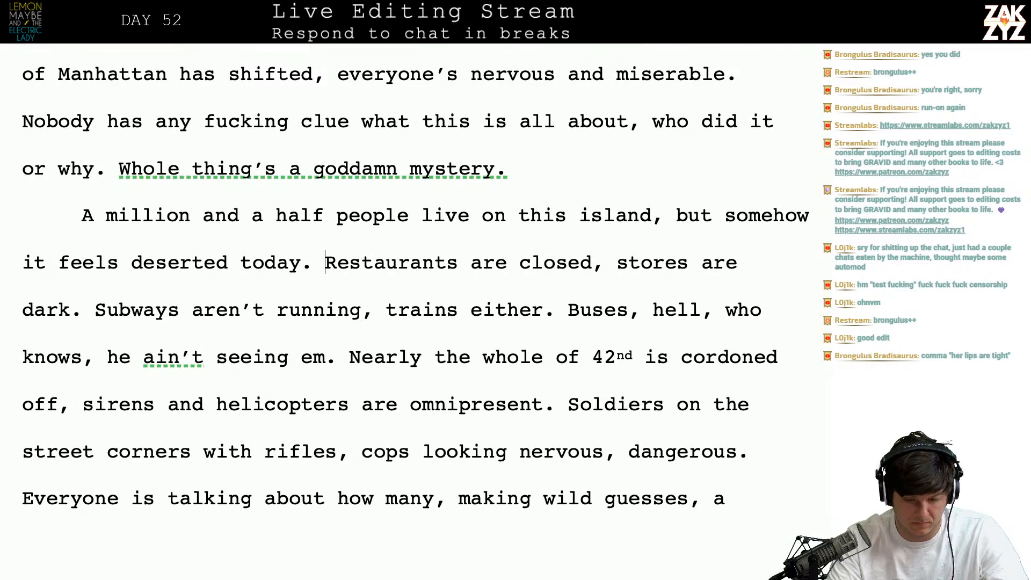
- Change "Restaurants are closed" to "Most restaurants are closed"
{"action": "type", "text": "Most"}
{"action": "key", "text": "BackSpace"}
{"action": "type", "text": "r"}
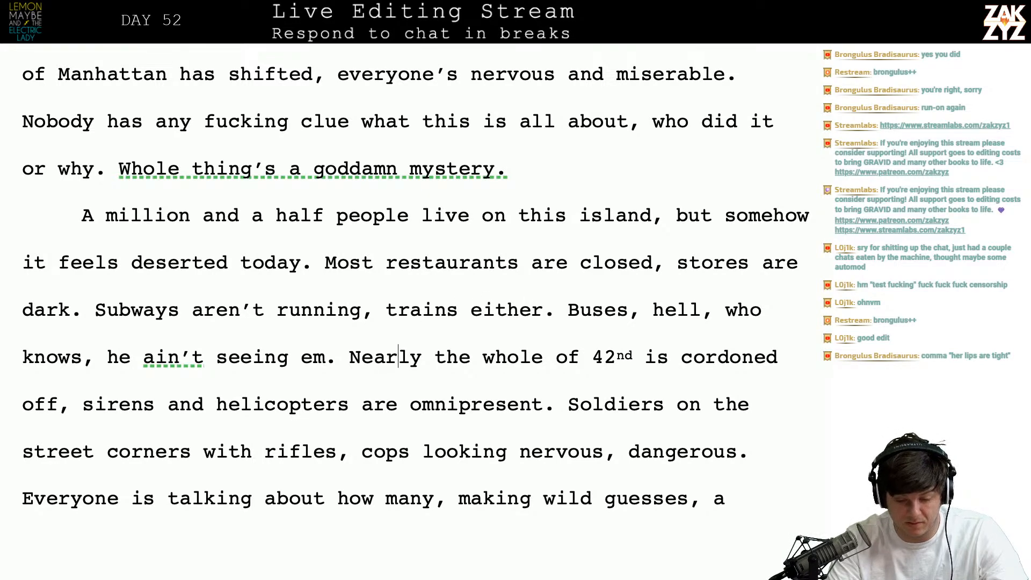
- Try the spelling "Busses" in place of "Buses", and take the extra s out again
{"action": "key", "text": "Right"}
{"action": "key", "text": "Right"}
{"action": "key", "text": "Right"}
{"action": "key", "text": "Right"}
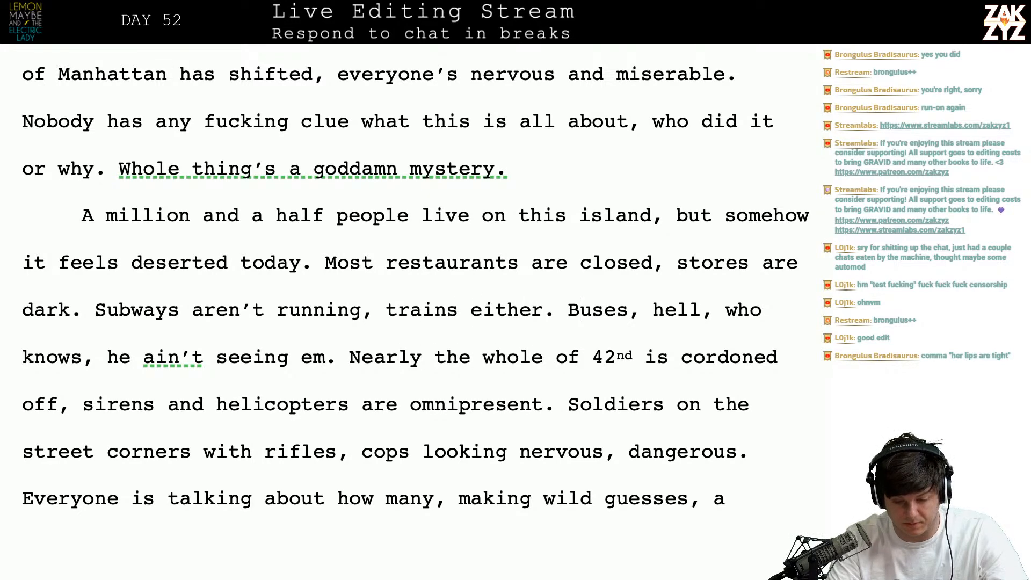
{"action": "type", "text": "s"}
{"action": "key", "text": "BackSpace"}
{"action": "key", "text": "Left"}
{"action": "type", "text": "s"}
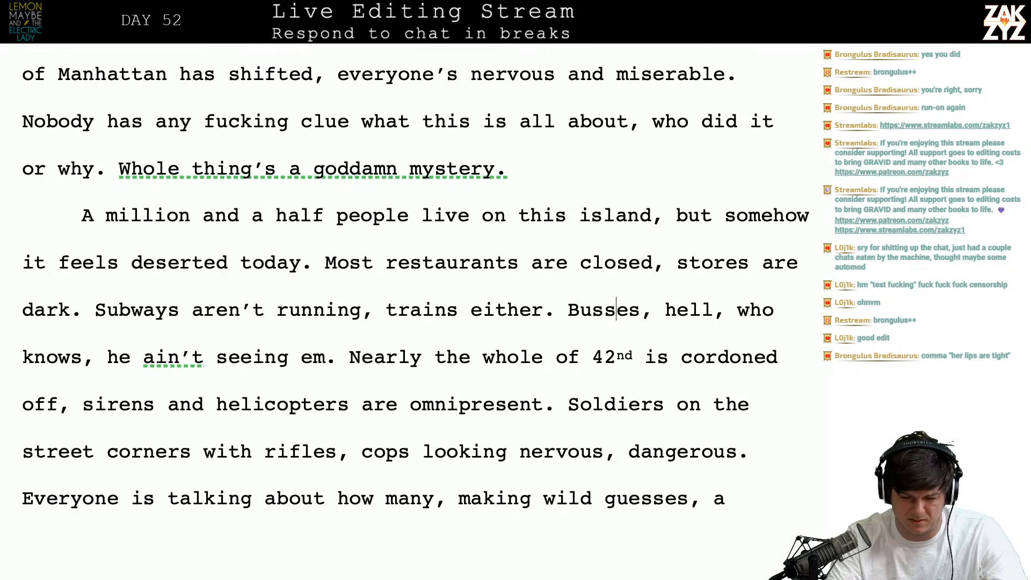
{"action": "key", "text": "BackSpace"}
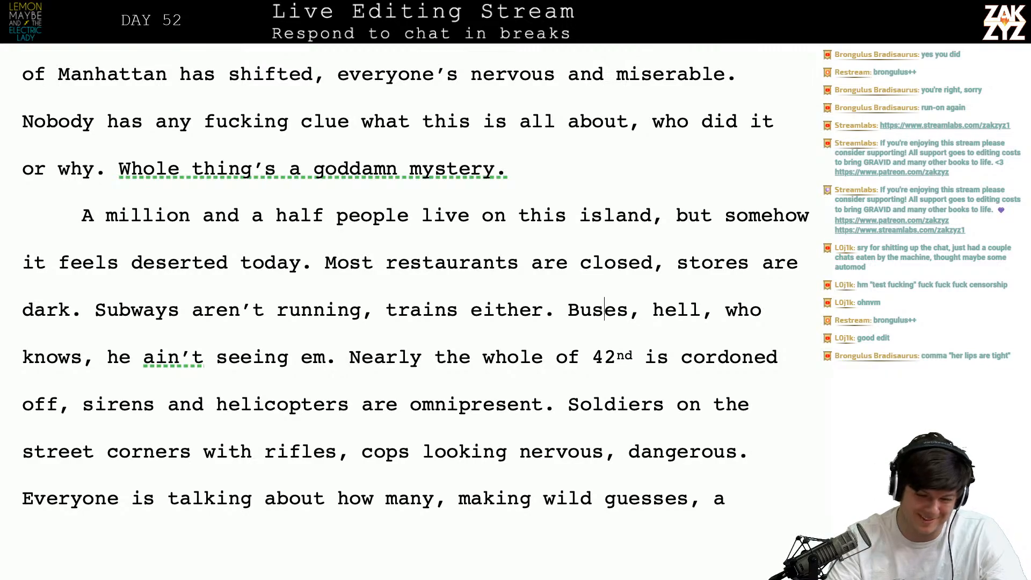
- Switch to Safari and search the web for "busses" to check the correct plural spelling
{"action": "key", "text": "ctrl+Left"}
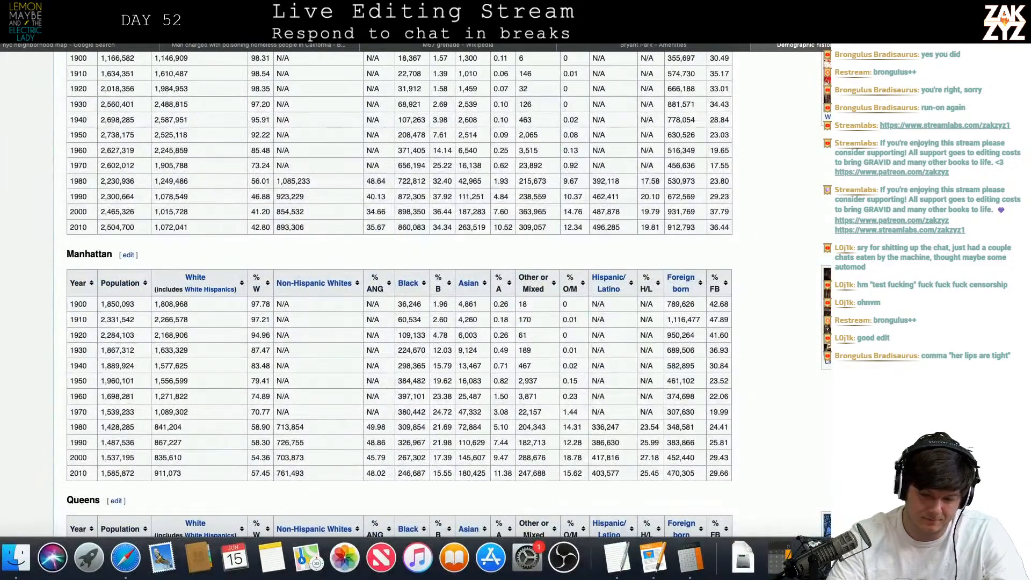
{"action": "left_click", "coordinate": [425, 26]}
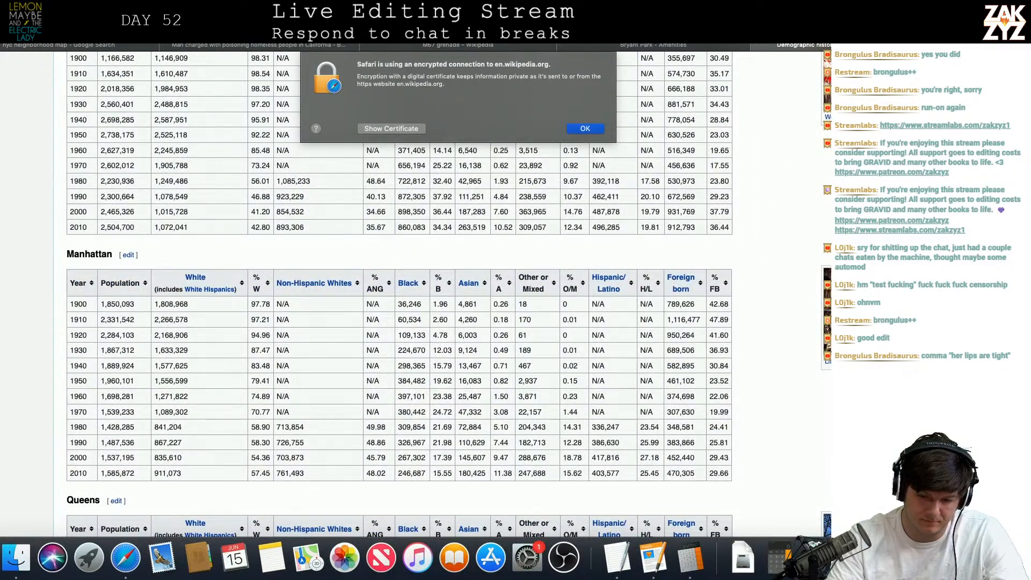
{"action": "left_click", "coordinate": [585, 129]}
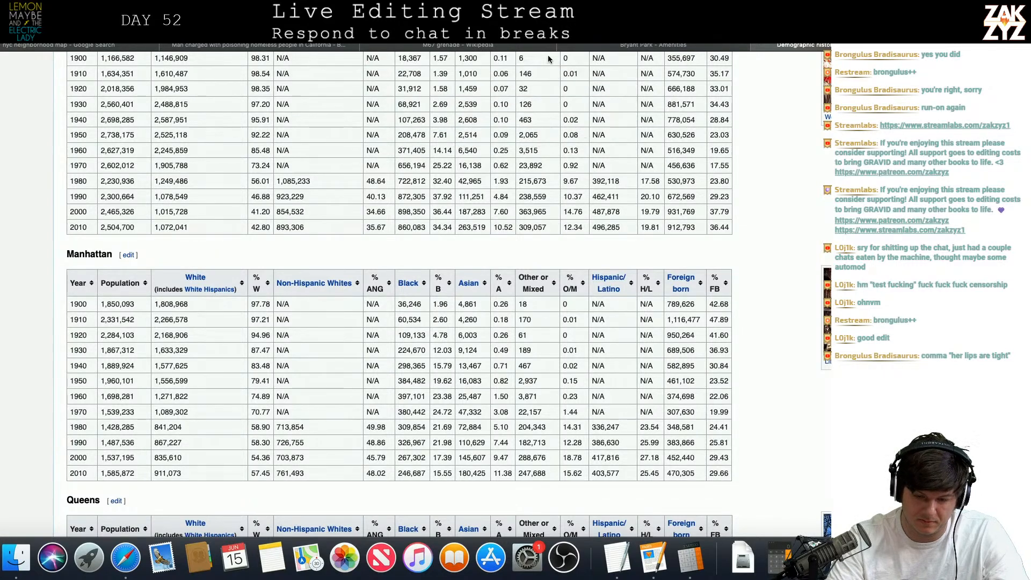
{"action": "left_click", "coordinate": [458, 26]}
{"action": "type", "text": "buss"}
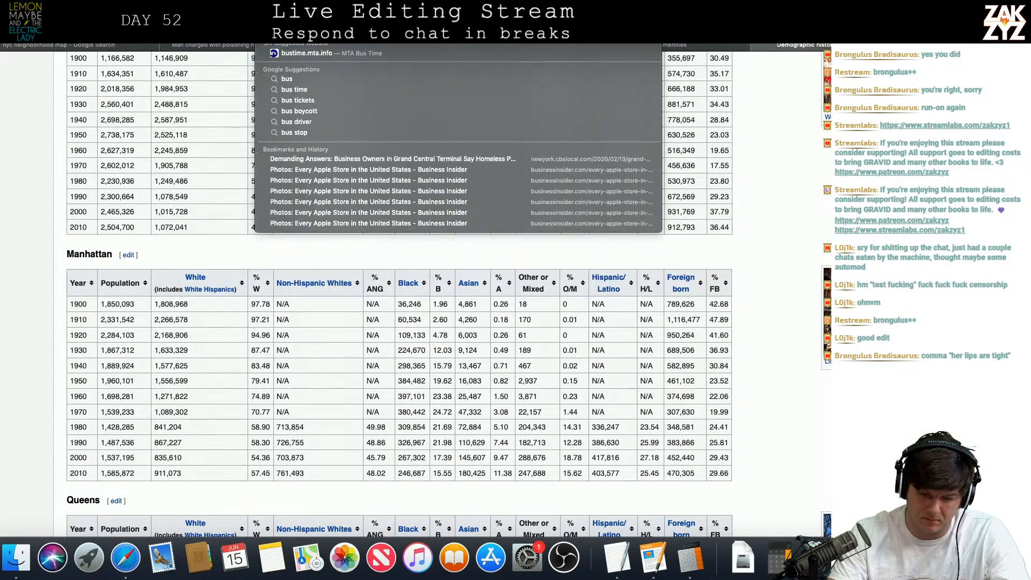
{"action": "key", "text": "Escape"}
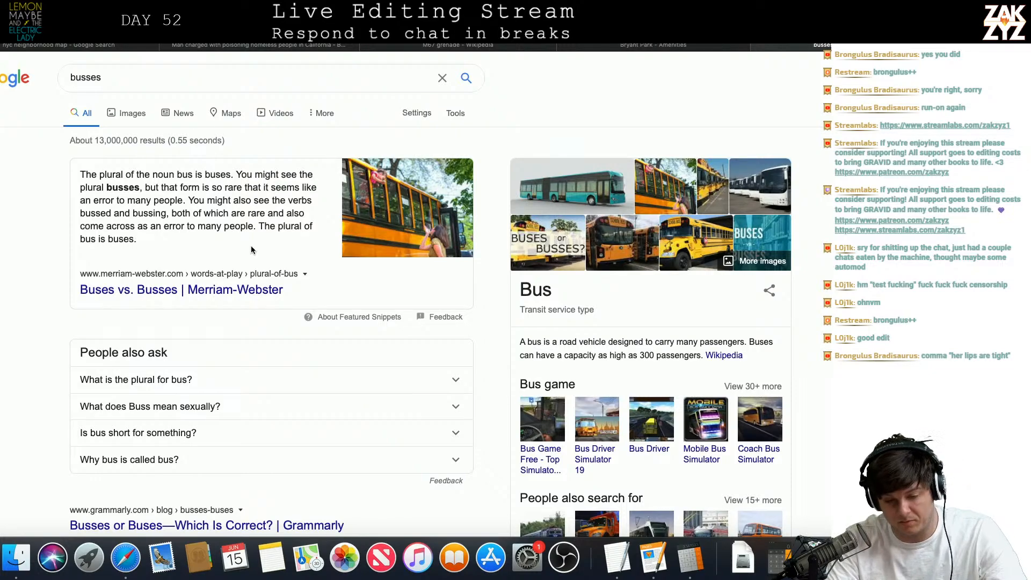
- Back in the manuscript, insert "but" before "he ain't seeing em"
{"action": "key", "text": "super+Tab"}
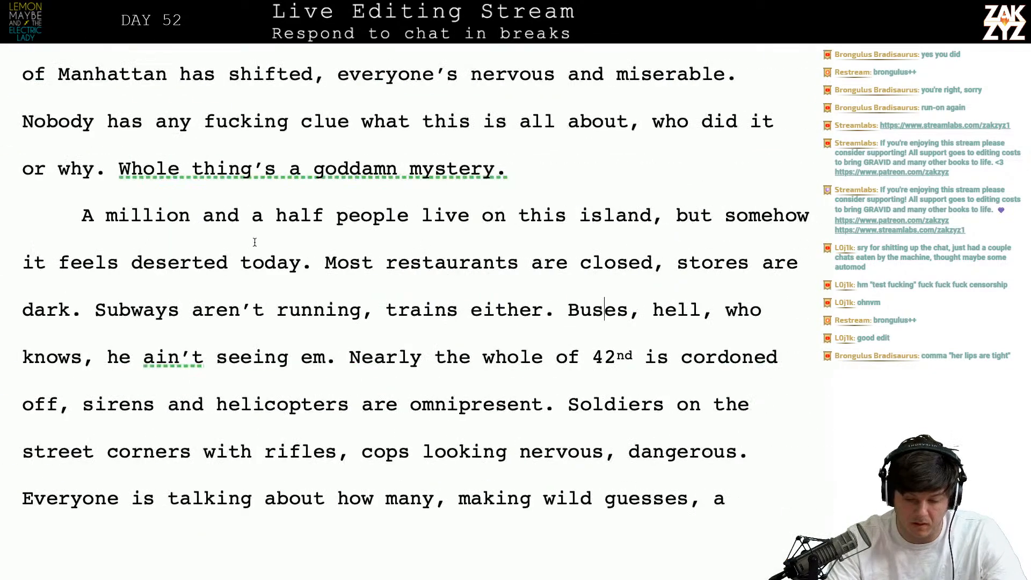
{"action": "key", "text": "Right"}
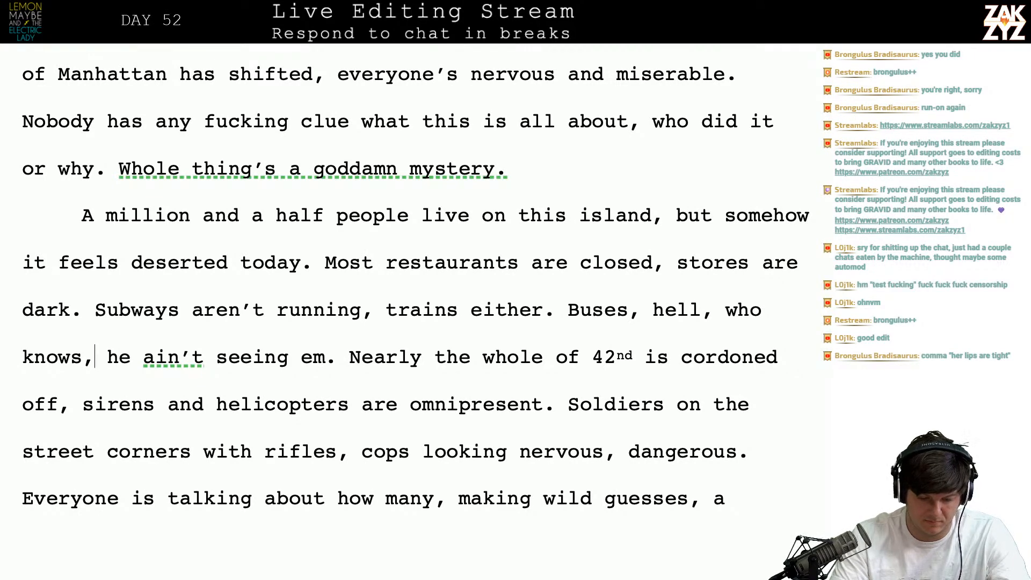
{"action": "type", "text": "but"}
- Split the paragraph before "Buses, hell" and end the first part with the new sentence "Lemon hasn't seen a single city bus."
{"action": "key", "text": "Right"}
{"action": "key", "text": "Right"}
{"action": "key", "text": "Right"}
{"action": "key", "text": "Right"}
{"action": "key", "text": "Right"}
{"action": "key", "text": "Right"}
{"action": "key", "text": "Right"}
{"action": "key", "text": "Right"}
{"action": "key", "text": "Right"}
{"action": "key", "text": "Right"}
{"action": "key", "text": "Right"}
{"action": "key", "text": "Right"}
{"action": "key", "text": "Right"}
{"action": "key", "text": "Right"}
{"action": "key", "text": "Right"}
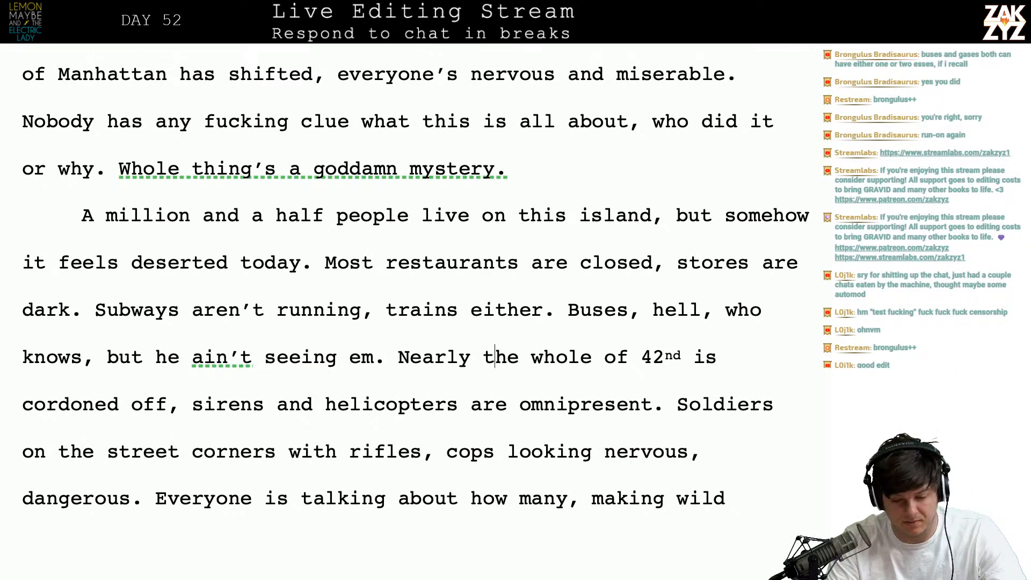
{"action": "key", "text": "Right"}
{"action": "key", "text": "Right"}
{"action": "key", "text": "Up"}
{"action": "key", "text": "Left"}
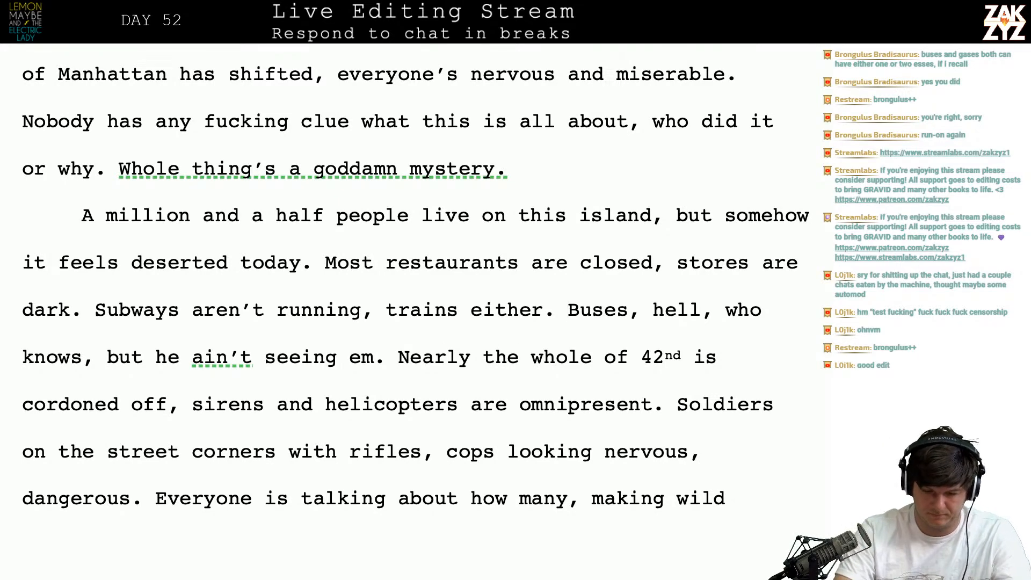
{"action": "key", "text": "Return"}
{"action": "key", "text": "Left"}
{"action": "type", "text": "Lemo"}
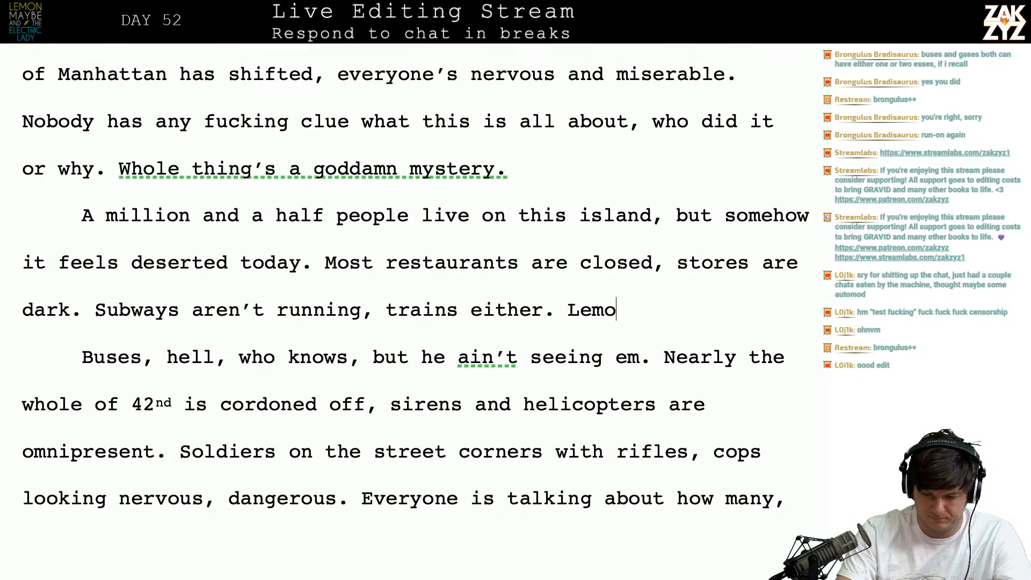
{"action": "type", "text": "n hasn't seen a"}
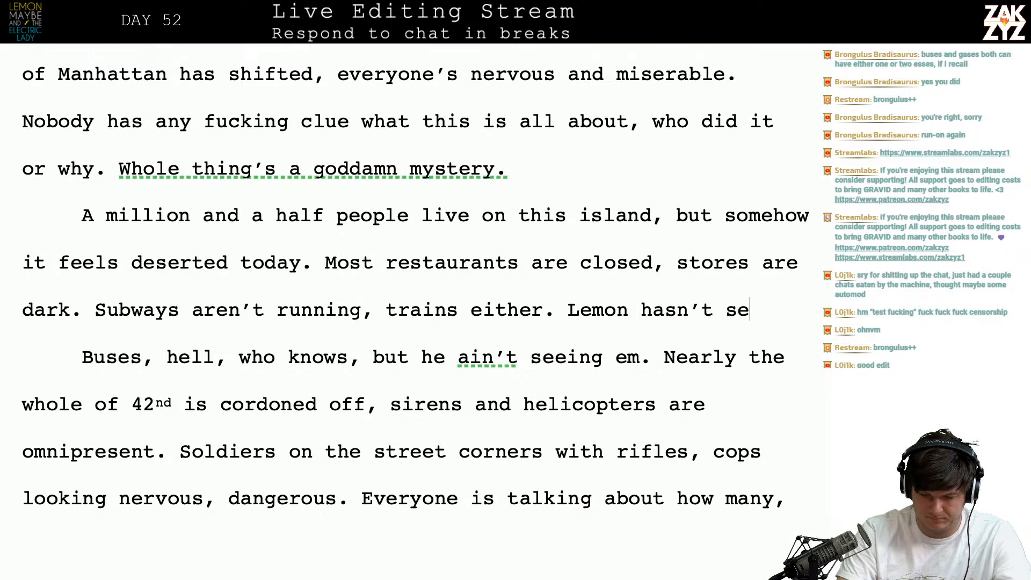
{"action": "type", "text": " single "}
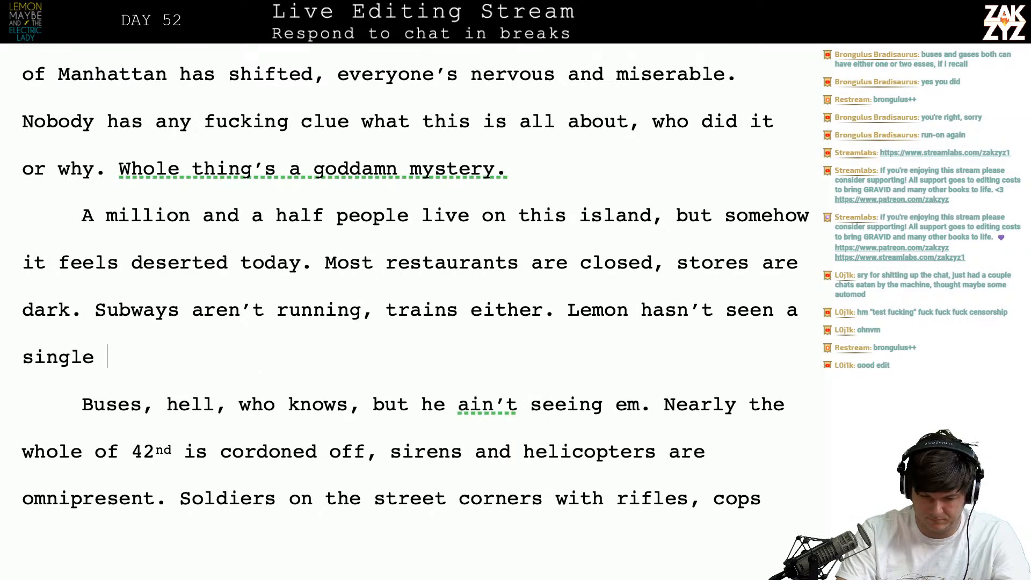
{"action": "type", "text": "city bus."}
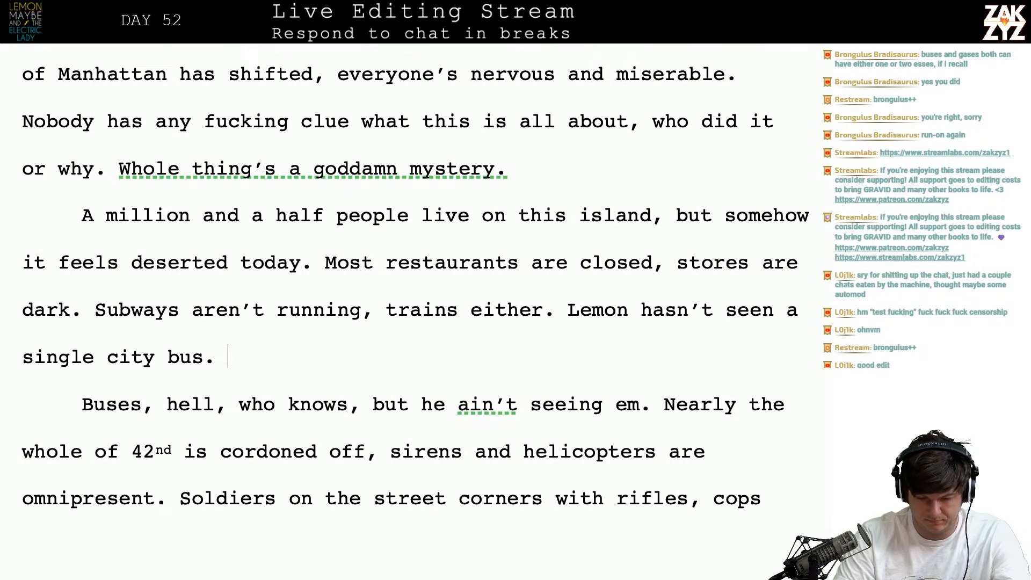
- Delete the paragraph break and the sentence "Buses, hell, who knows, but he ain't seeing em." so "Nearly the whole" follows "single city bus."
{"action": "key", "text": "shift+Down"}
{"action": "key", "text": "shift+Right"}
{"action": "key", "text": "shift+Right"}
{"action": "key", "text": "shift+Right"}
{"action": "key", "text": "shift+Right"}
{"action": "key", "text": "shift+Right"}
{"action": "key", "text": "shift+Right"}
{"action": "key", "text": "shift+Right"}
{"action": "key", "text": "shift+Right"}
{"action": "key", "text": "shift+Right"}
{"action": "key", "text": "shift+Right"}
{"action": "key", "text": "shift+Right"}
{"action": "key", "text": "shift+Right"}
{"action": "key", "text": "shift+Right"}
{"action": "key", "text": "shift+Right"}
{"action": "key", "text": "shift+Right"}
{"action": "key", "text": "shift+Right"}
{"action": "key", "text": "shift+Right"}
{"action": "key", "text": "shift+Right"}
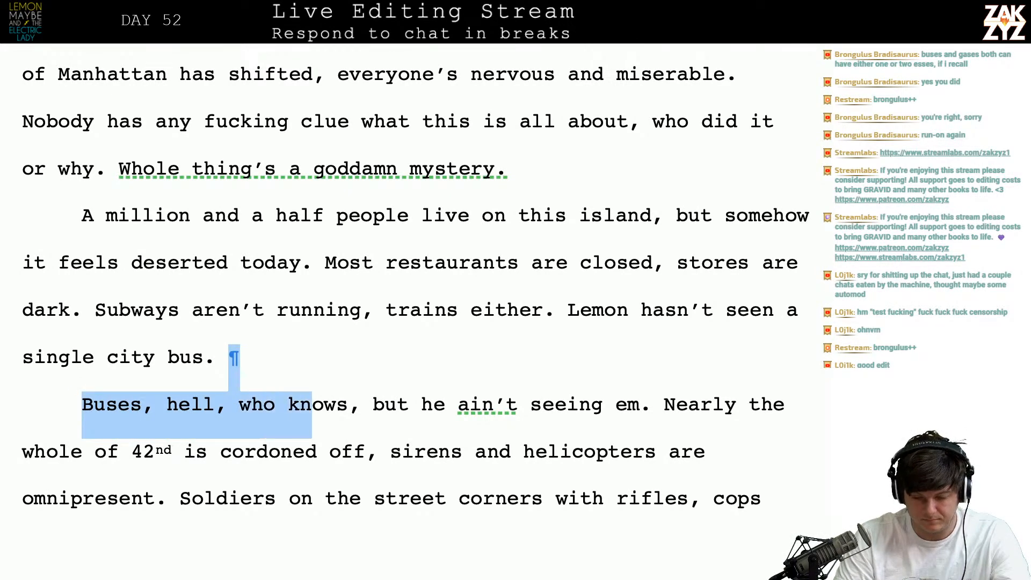
{"action": "key", "text": "shift+Right"}
{"action": "key", "text": "shift+Right"}
{"action": "key", "text": "shift+Right"}
{"action": "key", "text": "shift+Right"}
{"action": "key", "text": "shift+Right"}
{"action": "key", "text": "shift+Right"}
{"action": "key", "text": "shift+Right"}
{"action": "key", "text": "shift+Right"}
{"action": "key", "text": "shift+Right"}
{"action": "key", "text": "shift+Right"}
{"action": "key", "text": "shift+Right"}
{"action": "key", "text": "shift+Right"}
{"action": "key", "text": "shift+Right"}
{"action": "key", "text": "shift+Right"}
{"action": "key", "text": "shift+Right"}
{"action": "key", "text": "shift+Right"}
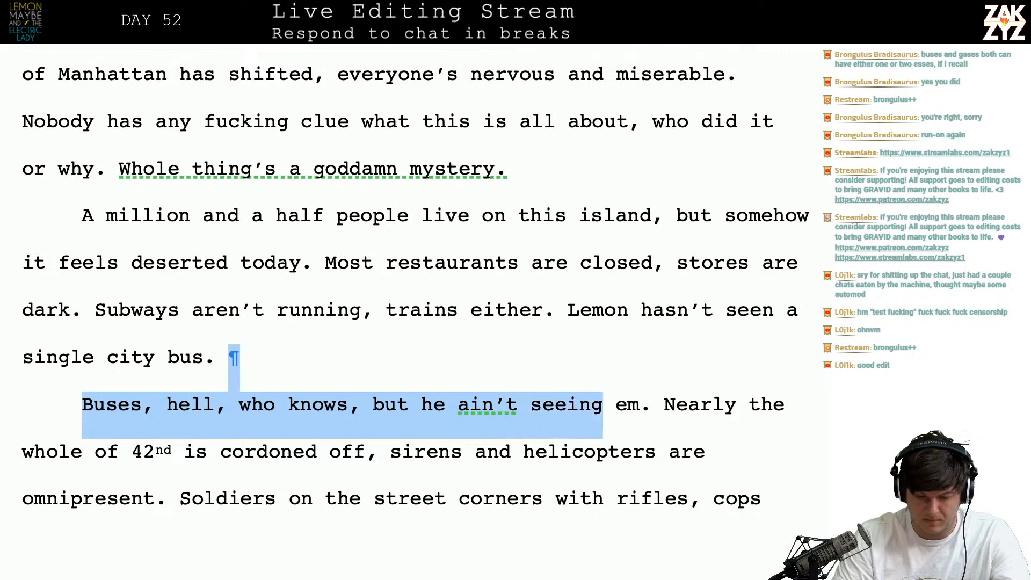
{"action": "key", "text": "shift+Right"}
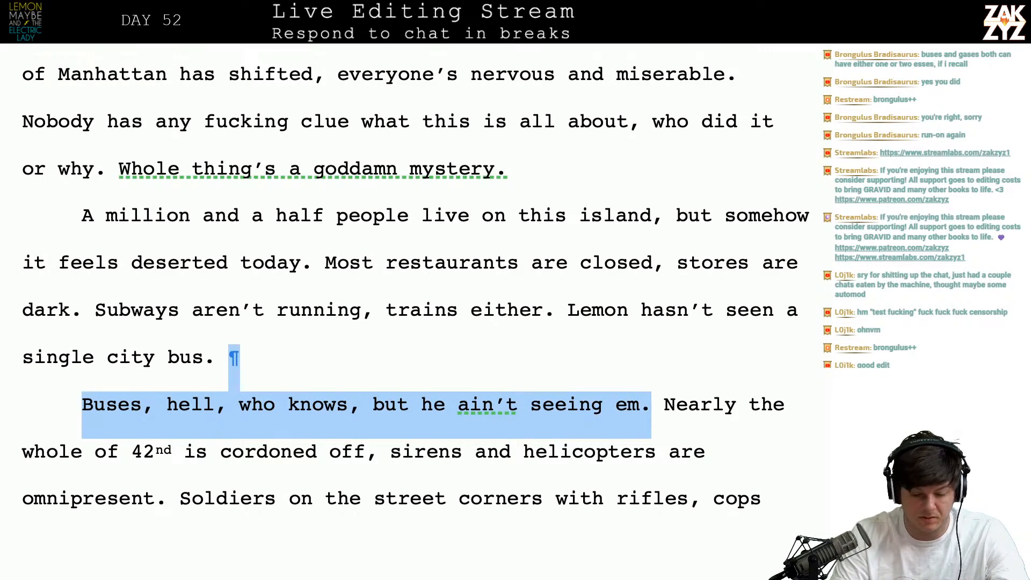
{"action": "key", "text": "Delete"}
- Insert "Street" after "42nd" and add "There are soldiers on busy corners," after "helicopters are omnipresent."
{"action": "scroll", "coordinate": [555, 368], "scroll_direction": "down", "scroll_amount": 2}
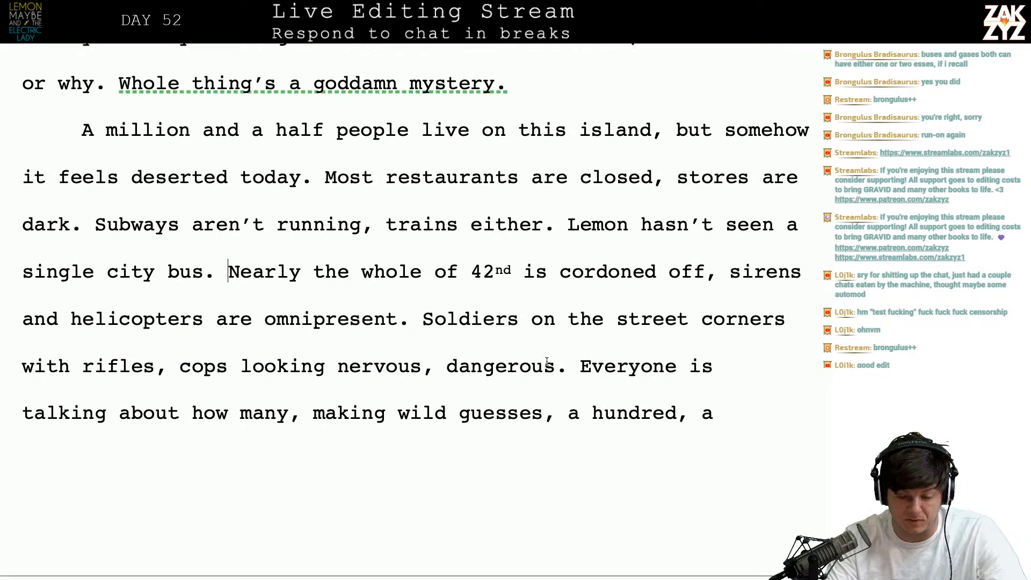
{"action": "type", "text": "Street"}
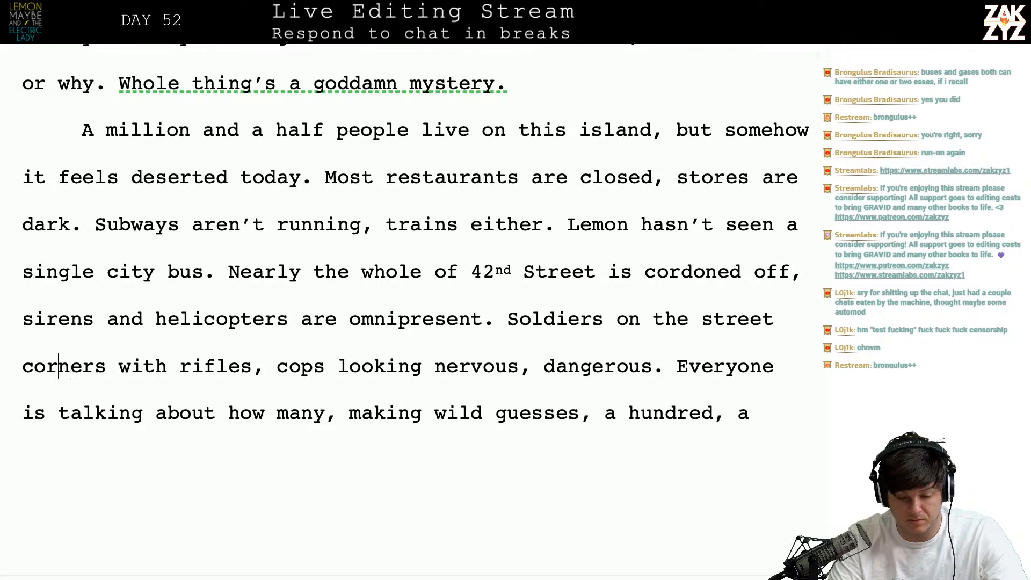
{"action": "key", "text": "Left"}
{"action": "key", "text": "Left"}
{"action": "type", "text": "There are sol"}
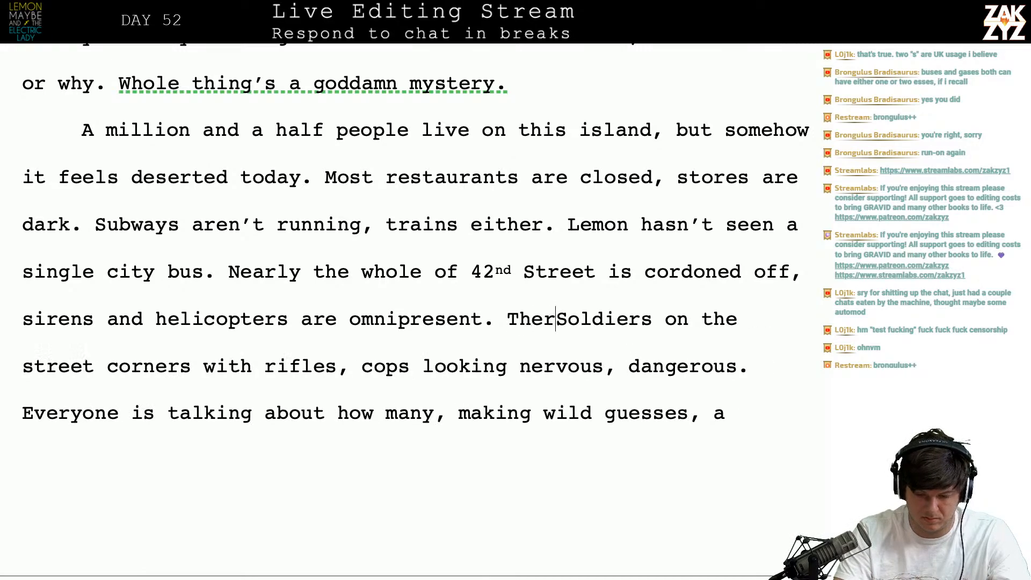
{"action": "type", "text": "diers on busy ss"}
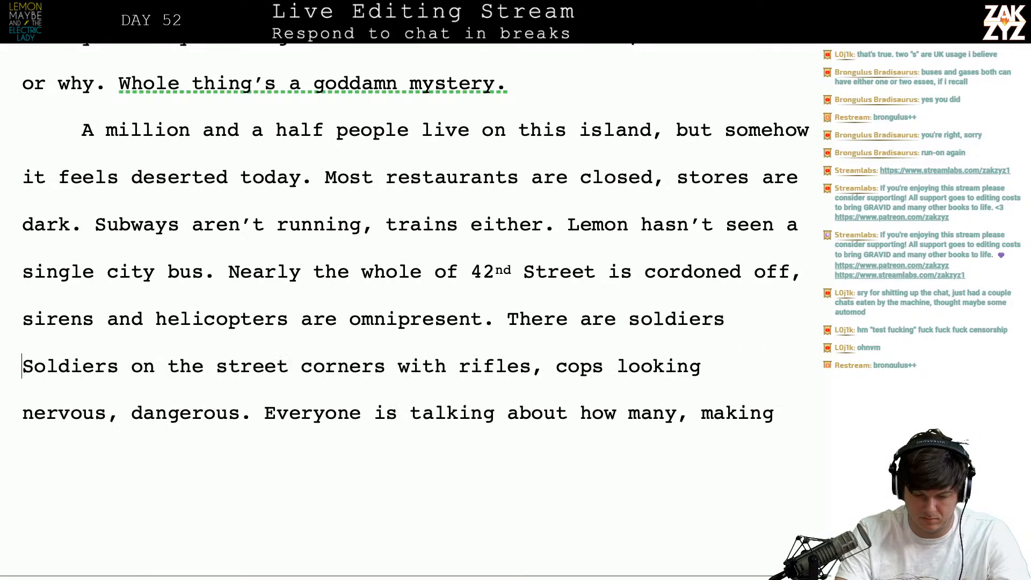
{"action": "key", "text": "BackSpace"}
{"action": "key", "text": "BackSpace"}
{"action": "type", "text": "corners,"}
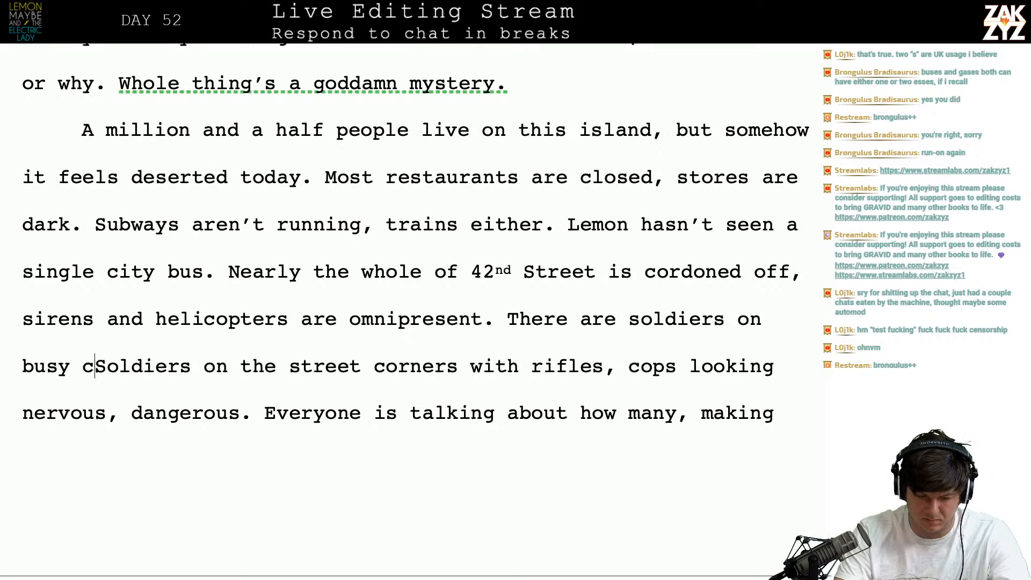
- Delete the old phrase "Soldiers on the street corners with rifles," before "cops looking nervous"
{"action": "key", "text": "shift+Right"}
{"action": "key", "text": "shift+Right"}
{"action": "key", "text": "shift+Right"}
{"action": "key", "text": "shift+Right"}
{"action": "key", "text": "shift+Right"}
{"action": "key", "text": "shift+Right"}
{"action": "key", "text": "shift+Right"}
{"action": "key", "text": "shift+Right"}
{"action": "key", "text": "shift+Right"}
{"action": "key", "text": "shift+Right"}
{"action": "key", "text": "shift+Right"}
{"action": "key", "text": "shift+Right"}
{"action": "key", "text": "shift+Right"}
{"action": "key", "text": "shift+Right"}
{"action": "key", "text": "shift+Right"}
{"action": "key", "text": "shift+Right"}
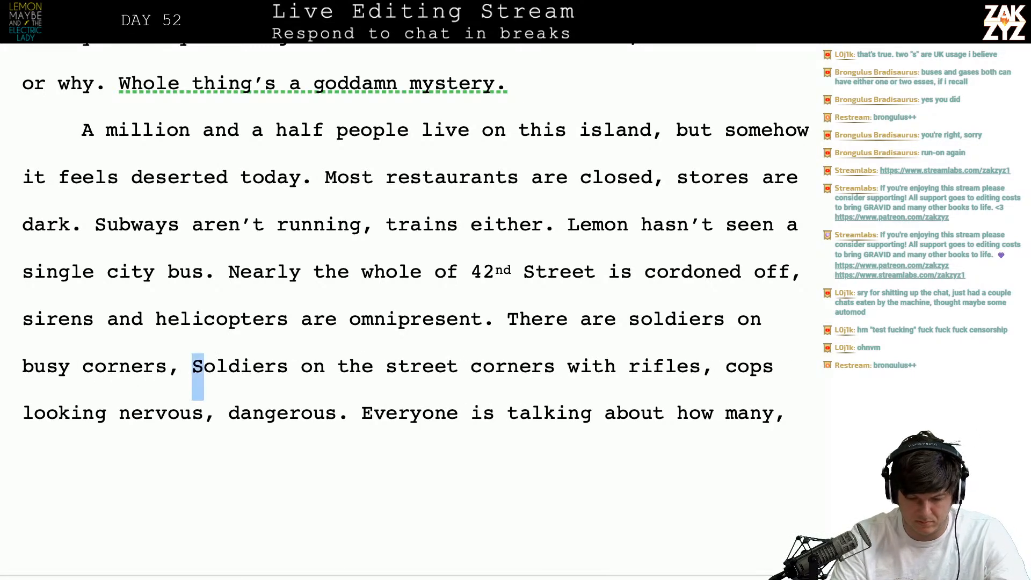
{"action": "key", "text": "shift+Right"}
{"action": "key", "text": "shift+Right"}
{"action": "key", "text": "shift+Right"}
{"action": "key", "text": "shift+Right"}
{"action": "key", "text": "shift+Right"}
{"action": "key", "text": "shift+Right"}
{"action": "key", "text": "shift+Right"}
{"action": "key", "text": "shift+Right"}
{"action": "key", "text": "shift+Right"}
{"action": "key", "text": "shift+Right"}
{"action": "key", "text": "shift+Right"}
{"action": "key", "text": "shift+Right"}
{"action": "key", "text": "shift+Right"}
{"action": "key", "text": "shift+Right"}
{"action": "key", "text": "shift+Right"}
{"action": "key", "text": "shift+Right"}
{"action": "key", "text": "shift+Right"}
{"action": "key", "text": "shift+Right"}
{"action": "key", "text": "shift+Right"}
{"action": "key", "text": "shift+Right"}
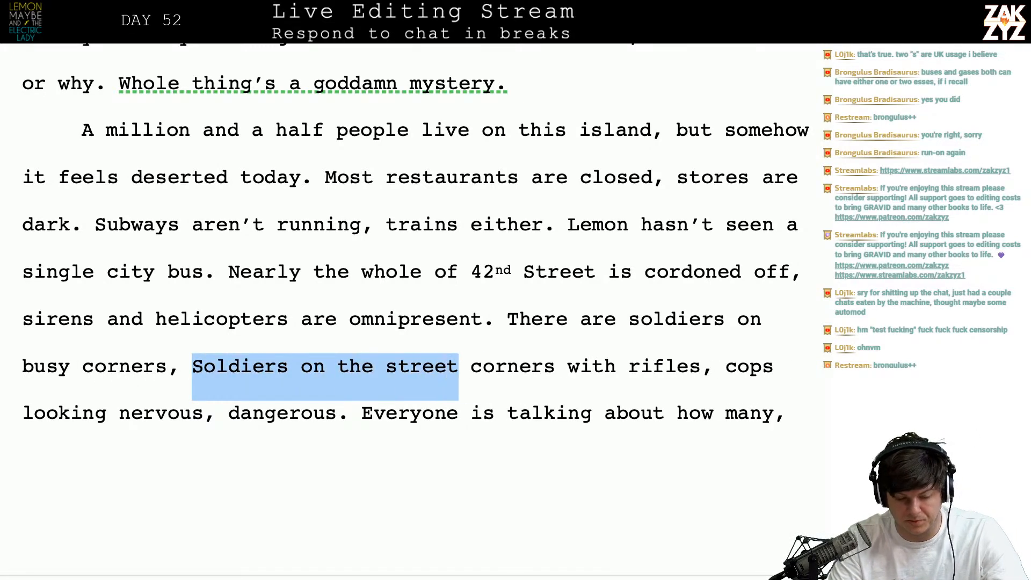
{"action": "key", "text": "shift+Right"}
{"action": "key", "text": "shift+Right"}
{"action": "key", "text": "shift+Left"}
{"action": "key", "text": "shift+Right"}
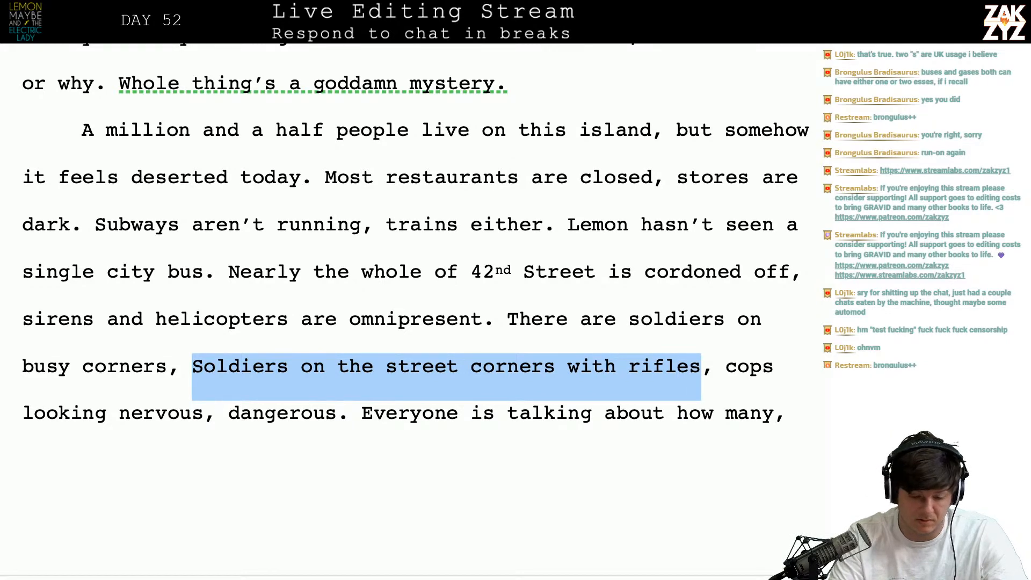
{"action": "key", "text": "BackSpace"}
{"action": "key", "text": "BackSpace"}
{"action": "key", "text": "Delete"}
- Insert "died" after "Everyone is talking about how many"
{"action": "key", "text": "Down"}
{"action": "scroll", "coordinate": [408, 268], "scroll_direction": "down", "scroll_amount": 2}
{"action": "key", "text": "Up"}
{"action": "key", "text": "Up"}
{"action": "key", "text": "Down"}
{"action": "key", "text": "Right"}
{"action": "key", "text": "Right"}
{"action": "key", "text": "Right"}
{"action": "key", "text": "Right"}
{"action": "key", "text": "Right"}
{"action": "key", "text": "Down"}
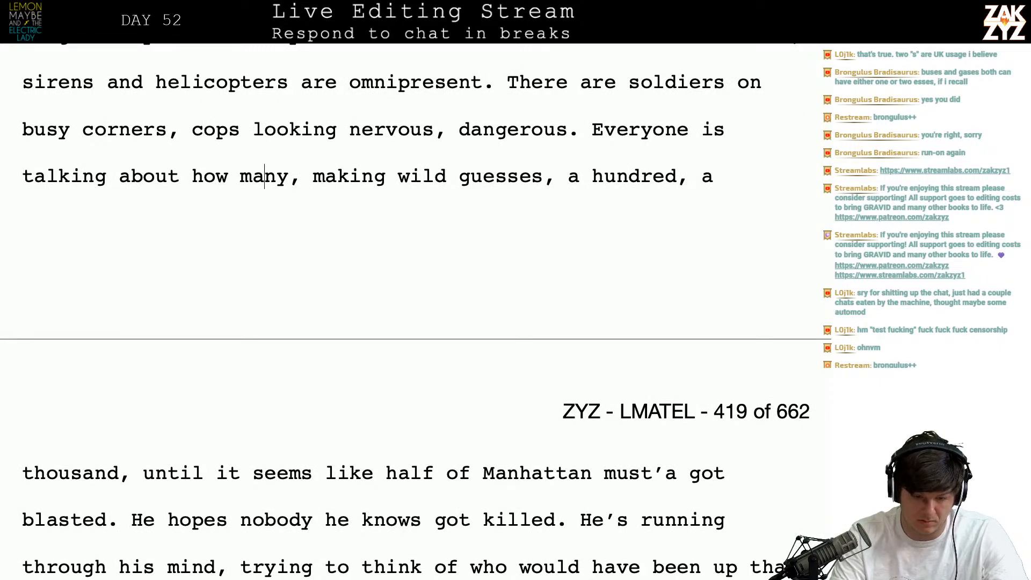
{"action": "key", "text": "Right"}
{"action": "key", "text": "Right"}
{"action": "type", "text": "died"}
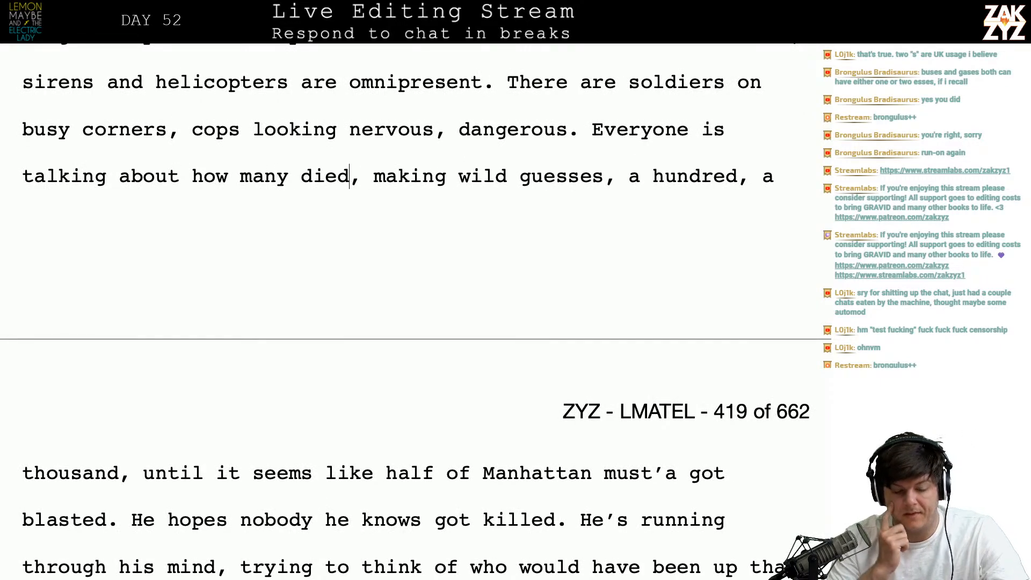
- End the sentence after "how many died" with a period and start a new one with "They make Wilde guesses,"
{"action": "scroll", "coordinate": [515, 283], "scroll_direction": "down", "scroll_amount": 1}
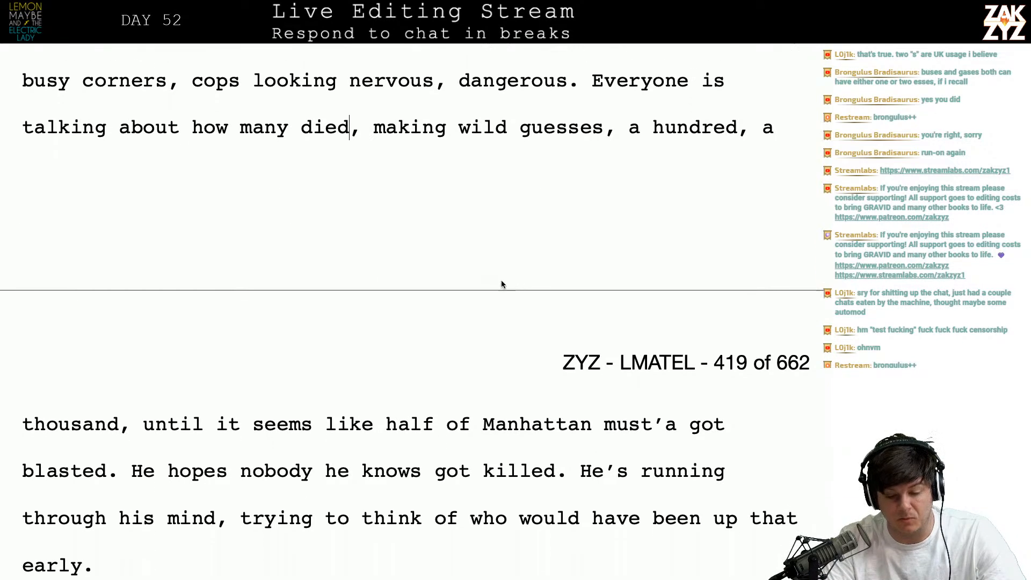
{"action": "left_click", "coordinate": [363, 135]}
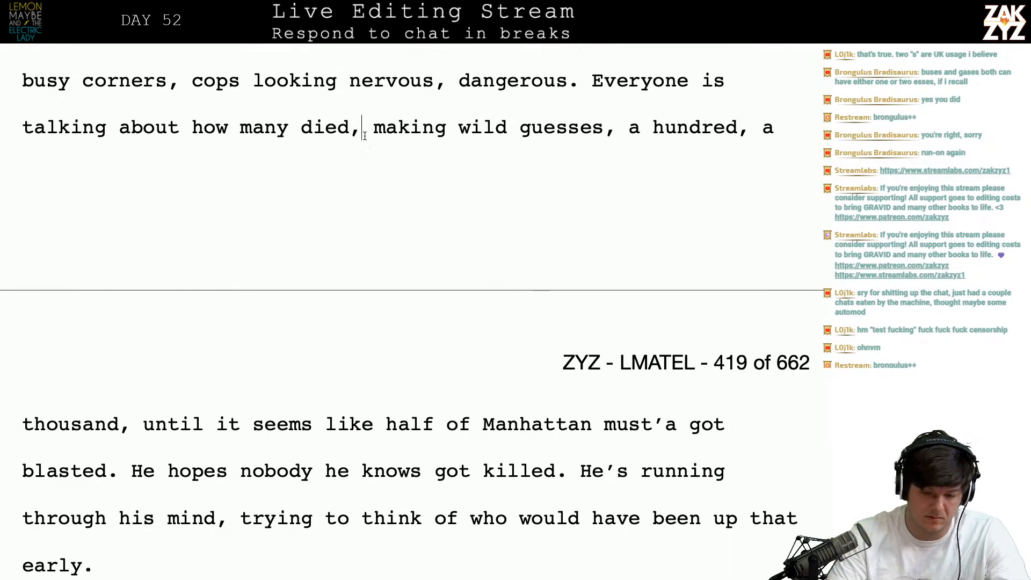
{"action": "key", "text": "BackSpace"}
{"action": "type", "text": ". They mik"}
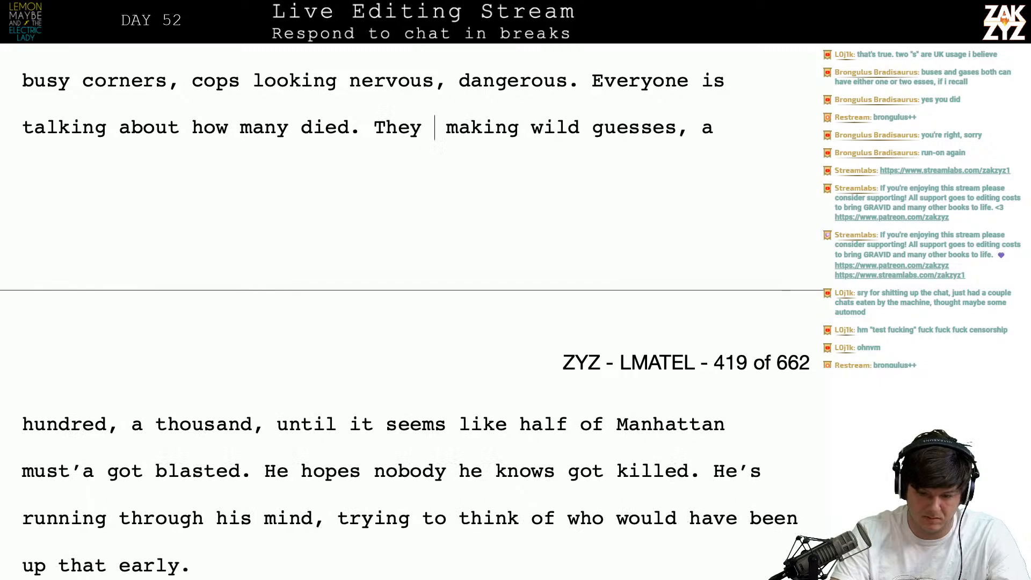
{"action": "key", "text": "BackSpace"}
{"action": "key", "text": "BackSpace"}
{"action": "type", "text": "ake Wilde "}
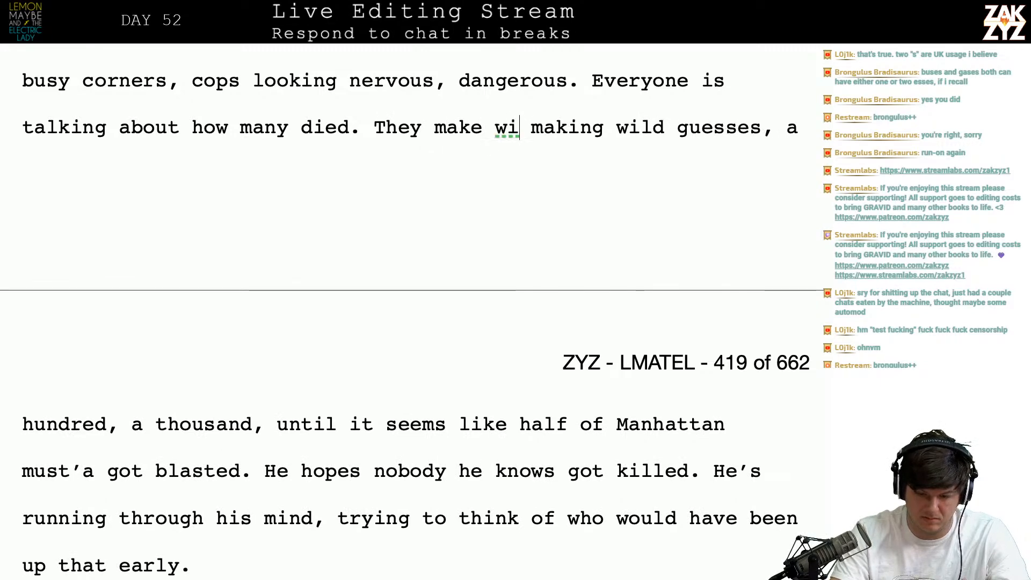
{"action": "type", "text": "guesses,"}
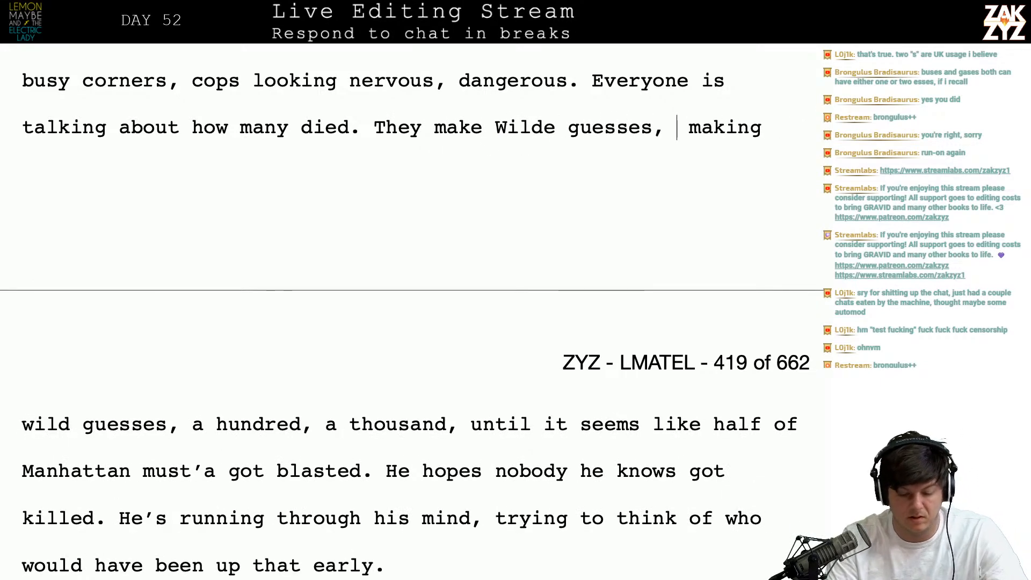
- Delete the leftover phrase "making wild guesses," before "a hundred"
{"action": "key", "text": "shift+Right"}
{"action": "key", "text": "shift+Right"}
{"action": "key", "text": "shift+Right"}
{"action": "key", "text": "shift+Right"}
{"action": "key", "text": "shift+Right"}
{"action": "key", "text": "shift+Right"}
{"action": "key", "text": "shift+Right"}
{"action": "key", "text": "shift+Right"}
{"action": "key", "text": "shift+Right"}
{"action": "key", "text": "shift+Right"}
{"action": "key", "text": "shift+Right"}
{"action": "key", "text": "shift+Right"}
{"action": "key", "text": "shift+Right"}
{"action": "key", "text": "shift+Right"}
{"action": "key", "text": "shift+Right"}
{"action": "key", "text": "shift+Right"}
{"action": "key", "text": "shift+Right"}
{"action": "key", "text": "shift+Right"}
{"action": "key", "text": "shift+Right"}
{"action": "key", "text": "shift+Right"}
{"action": "key", "text": "shift+Right"}
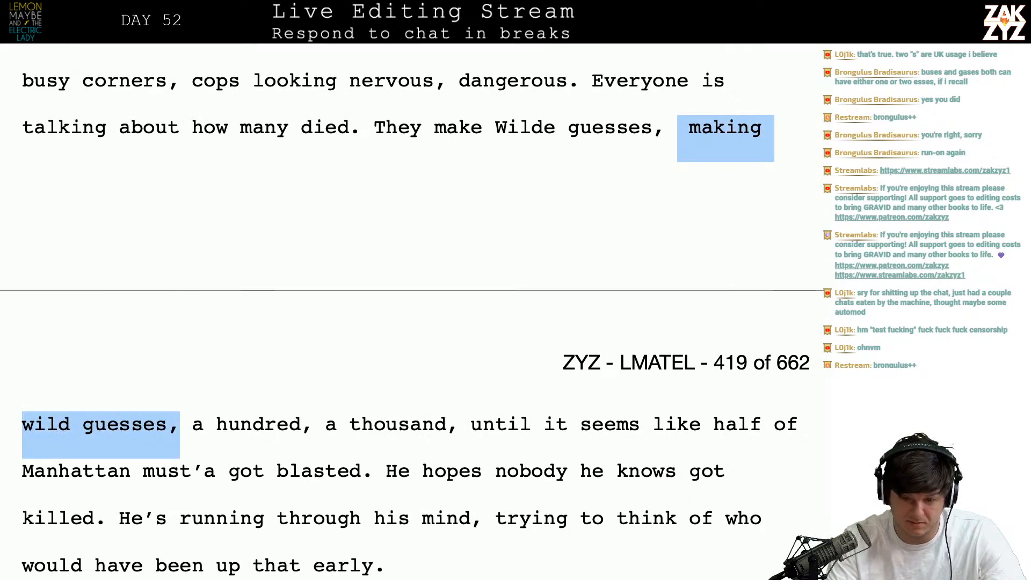
{"action": "key", "text": "BackSpace"}
- Change "must'a got blasted" to "must have gotten blasted" in the sentence about half of Manhattan
{"action": "key", "text": "Right"}
{"action": "key", "text": "Right"}
{"action": "key", "text": "Right"}
{"action": "key", "text": "Right"}
{"action": "key", "text": "Right"}
{"action": "key", "text": "Right"}
{"action": "key", "text": "Right"}
{"action": "key", "text": "Right"}
{"action": "key", "text": "Right"}
{"action": "key", "text": "Right"}
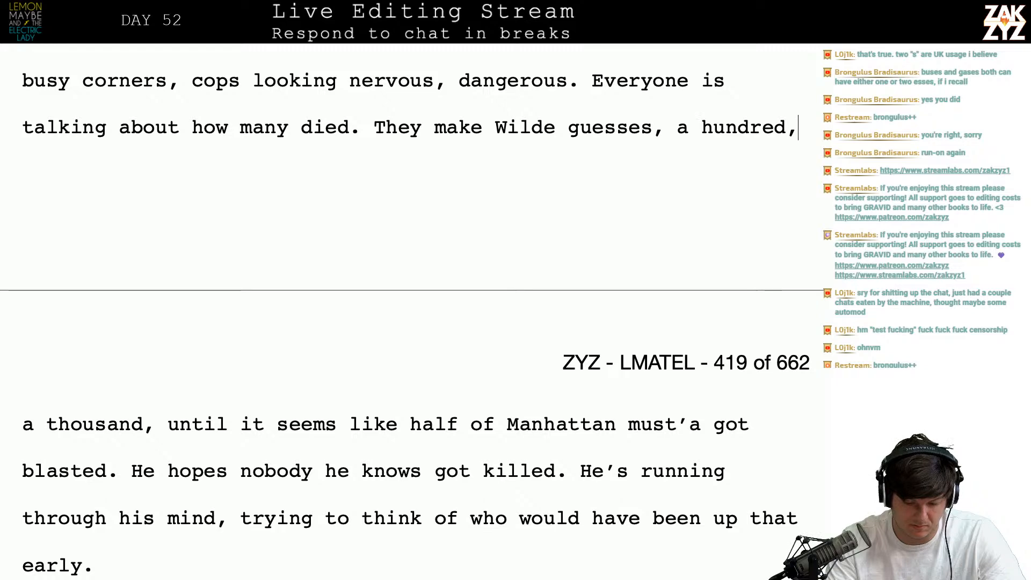
{"action": "key", "text": "Down"}
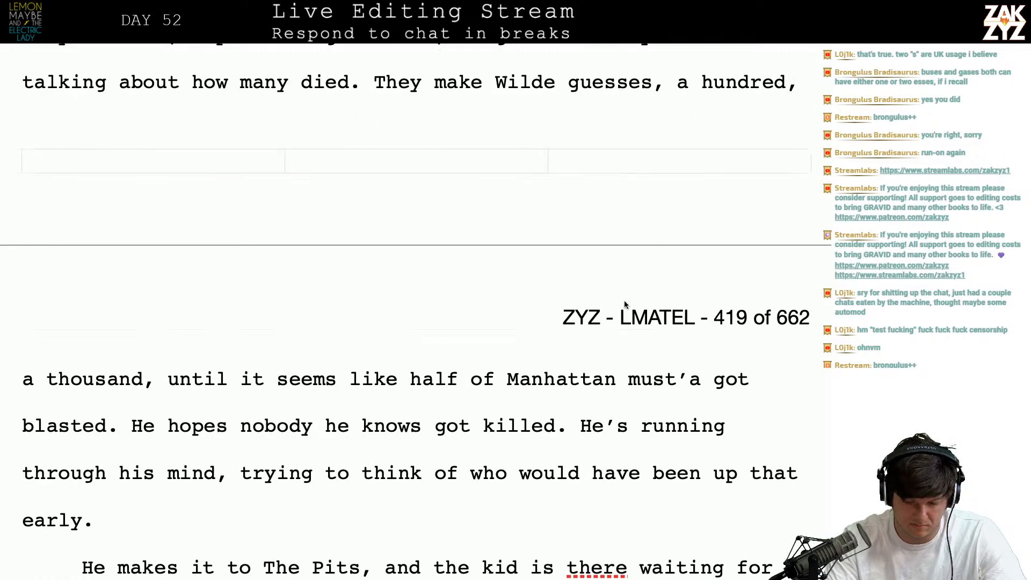
{"action": "left_click", "coordinate": [703, 380]}
{"action": "key", "text": "BackSpace"}
{"action": "key", "text": "BackSpace"}
{"action": "type", "text": "have go"}
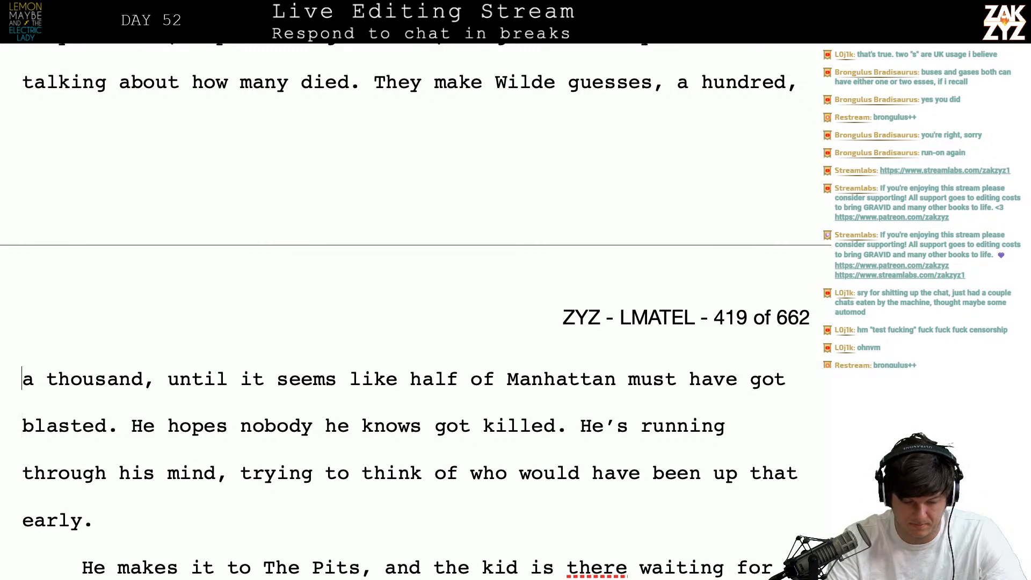
{"action": "type", "text": "tten blasted. He hopes nobody he knows got killed. He’s"}
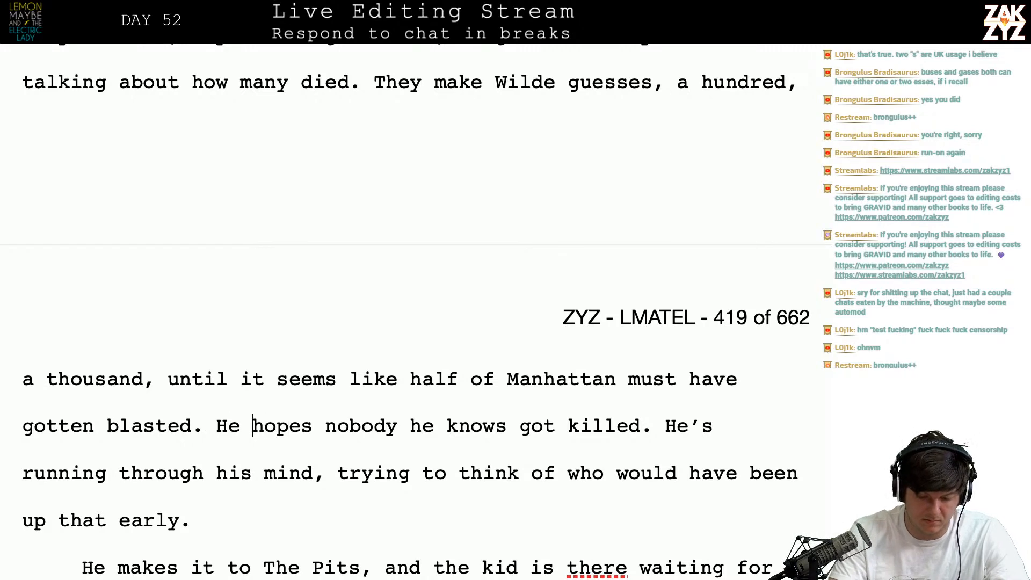
- Replace "He" with "Lemon" before "hopes nobody he knows got killed"
{"action": "key", "text": "Left"}
{"action": "key", "text": "BackSpace"}
{"action": "key", "text": "BackSpace"}
{"action": "type", "text": "Lemon"}
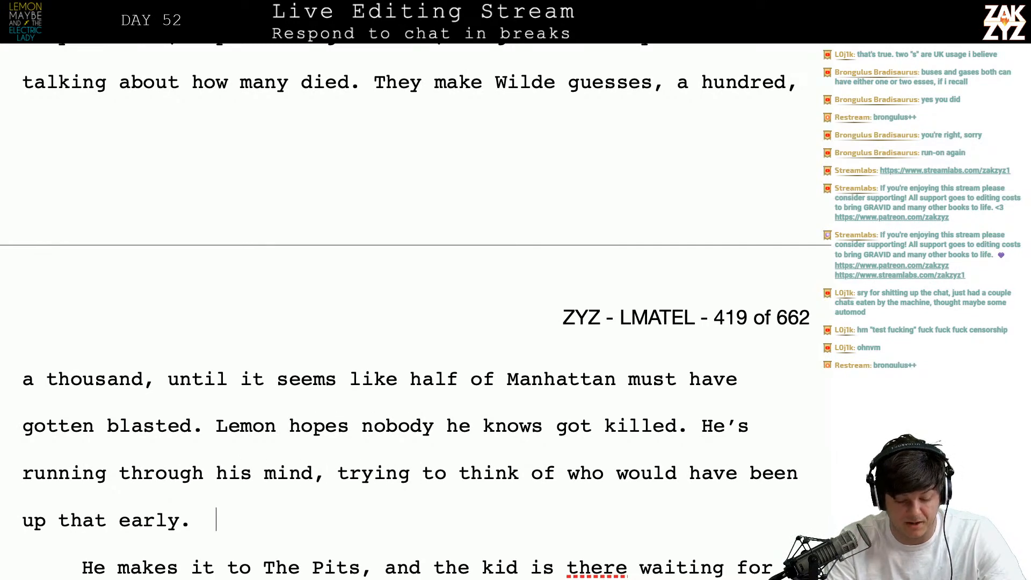
- Insert a blank line between "up that early." and the paragraph beginning "He makes it to The Pits"
{"action": "key", "text": "Down"}
{"action": "key", "text": "Down"}
{"action": "key", "text": "Down"}
{"action": "key", "text": "Down"}
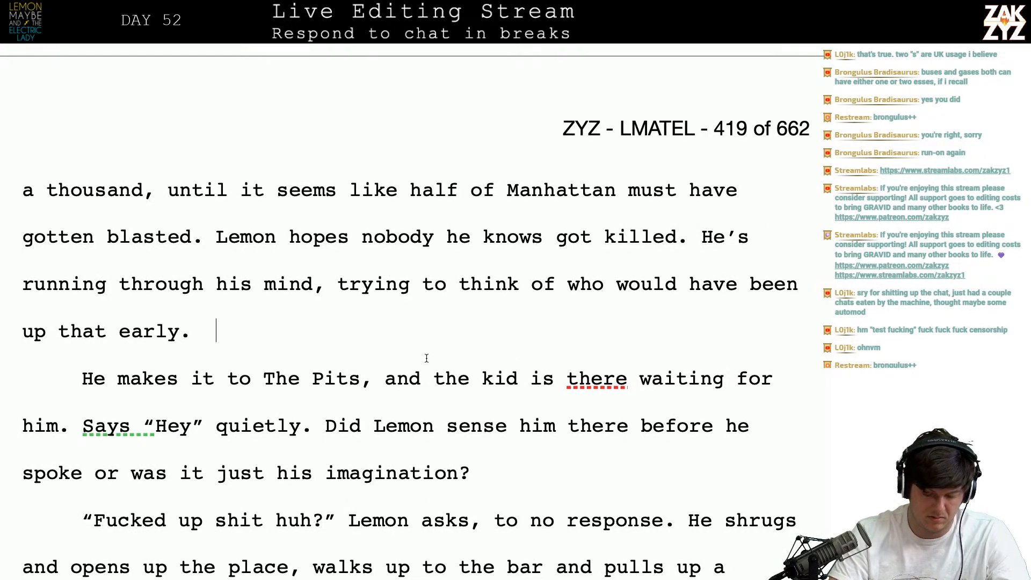
{"action": "key", "text": "Return"}
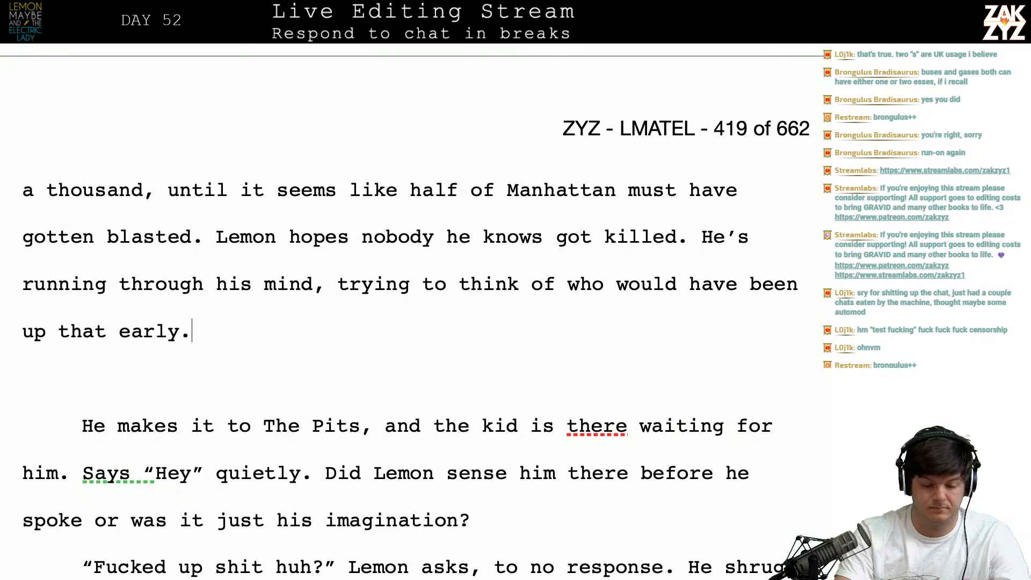
- Start a new paragraph after "up that early." with the words "Finally he makes it to"
{"action": "key", "text": "Return"}
{"action": "type", "text": "Afte r"}
{"action": "key", "text": "BackSpace"}
{"action": "key", "text": "BackSpace"}
{"action": "type", "text": "re"}
{"action": "key", "text": "BackSpace"}
{"action": "key", "text": "BackSpace"}
{"action": "key", "text": "BackSpace"}
{"action": "key", "text": "BackSpace"}
{"action": "key", "text": "BackSpace"}
{"action": "key", "text": "BackSpace"}
{"action": "key", "text": "BackSpace"}
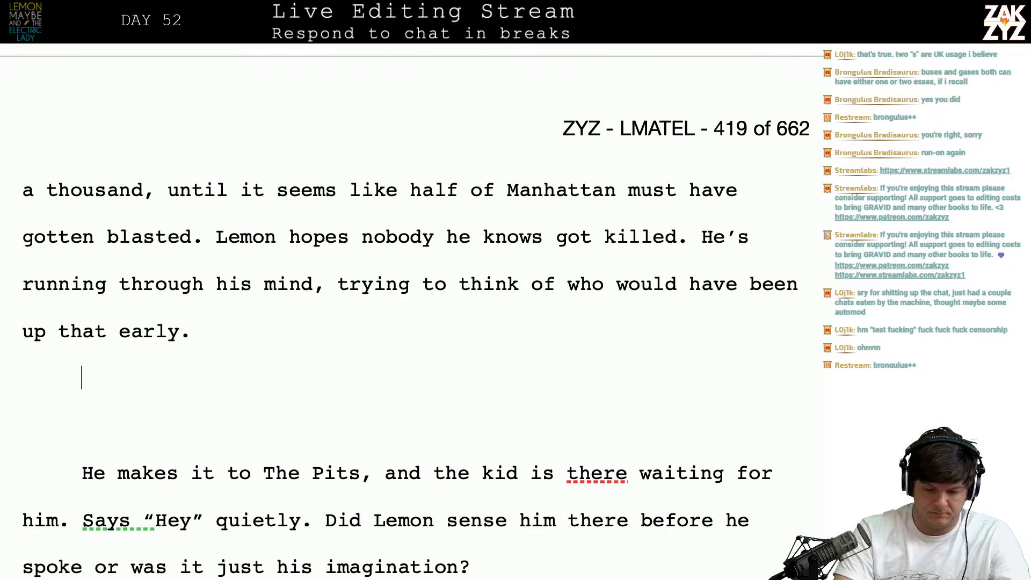
{"action": "type", "text": "Finally he "}
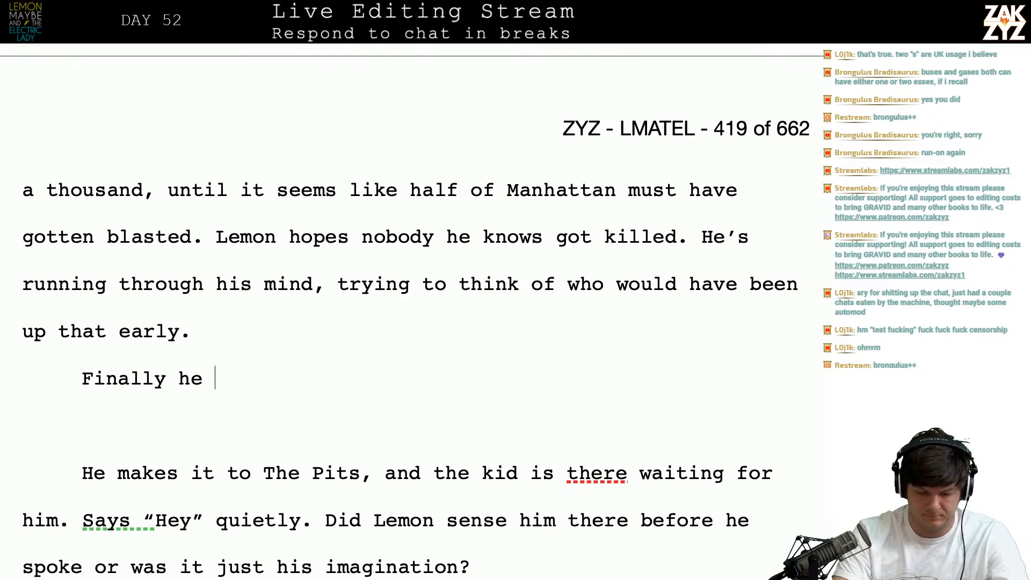
{"action": "type", "text": "makes it to his "}
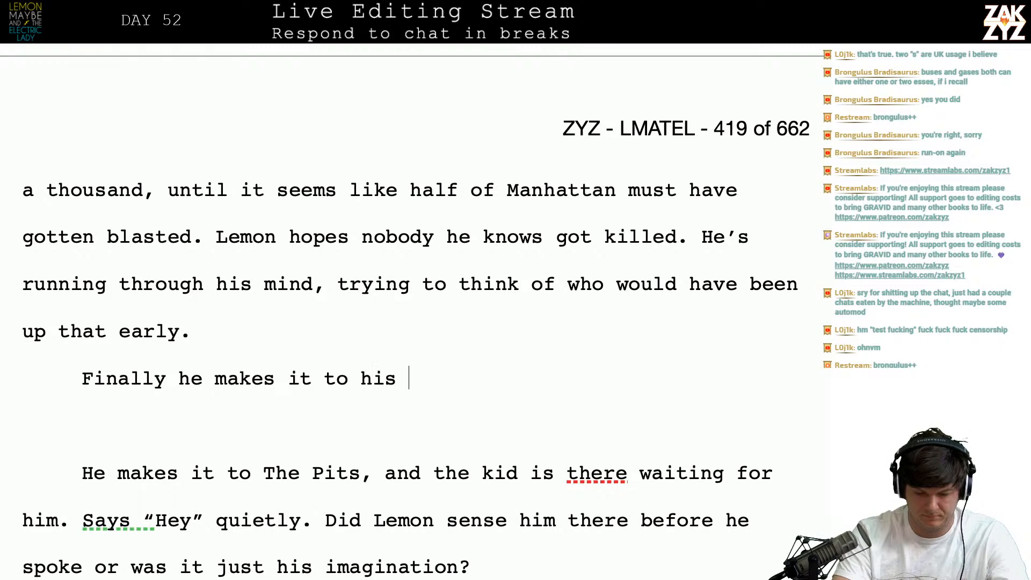
- Complete the new paragraph's opening sentence with "The Pits."
{"action": "type", "text": "Bar"}
{"action": "key", "text": "BackSpace"}
{"action": "key", "text": "BackSpace"}
{"action": "key", "text": "BackSpace"}
{"action": "type", "text": "bar"}
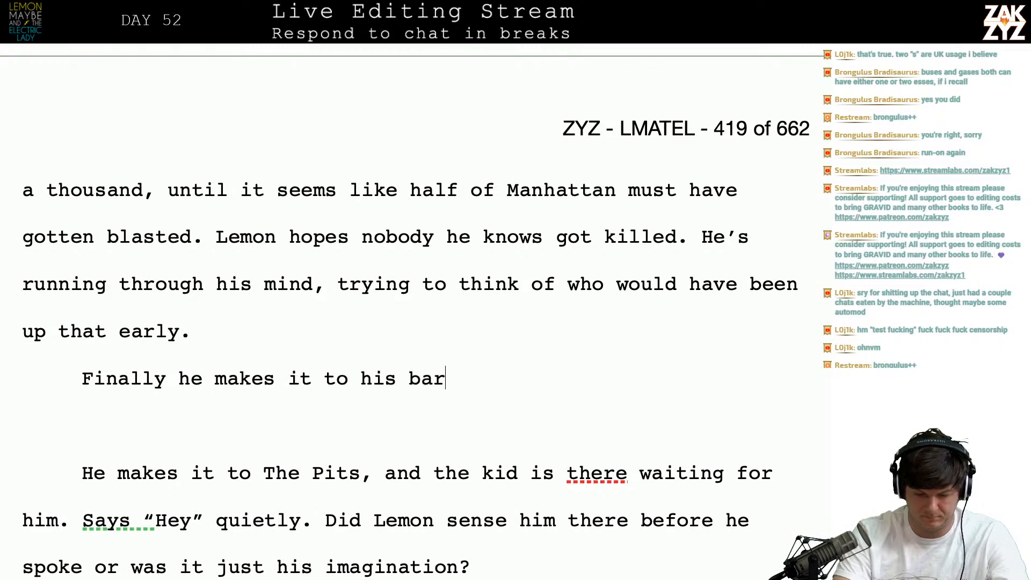
{"action": "key", "text": "BackSpace"}
{"action": "key", "text": "BackSpace"}
{"action": "key", "text": "BackSpace"}
{"action": "key", "text": "BackSpace"}
{"action": "key", "text": "BackSpace"}
{"action": "key", "text": "BackSpace"}
{"action": "key", "text": "BackSpace"}
{"action": "type", "text": "T"}
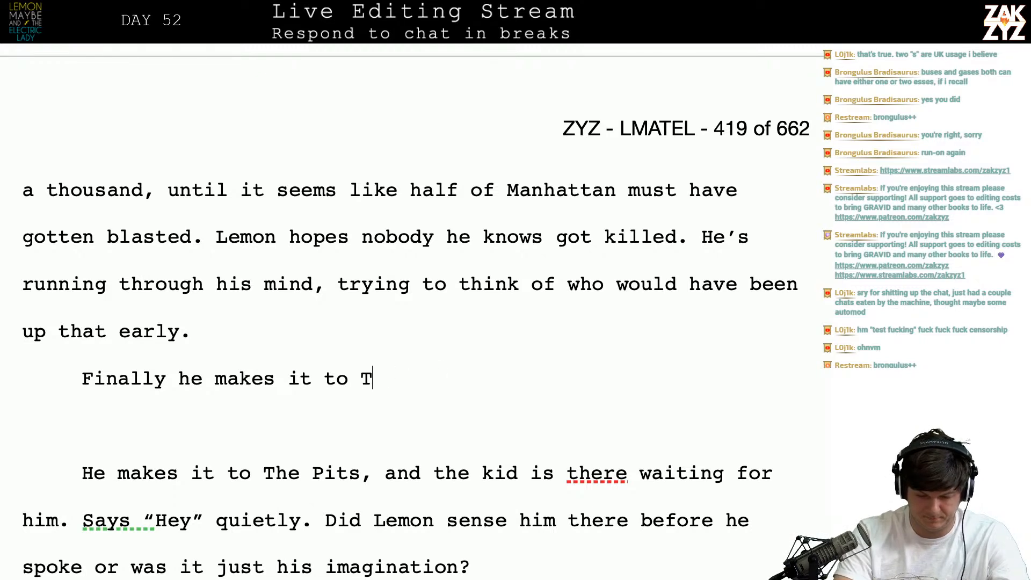
{"action": "type", "text": "he Oits."}
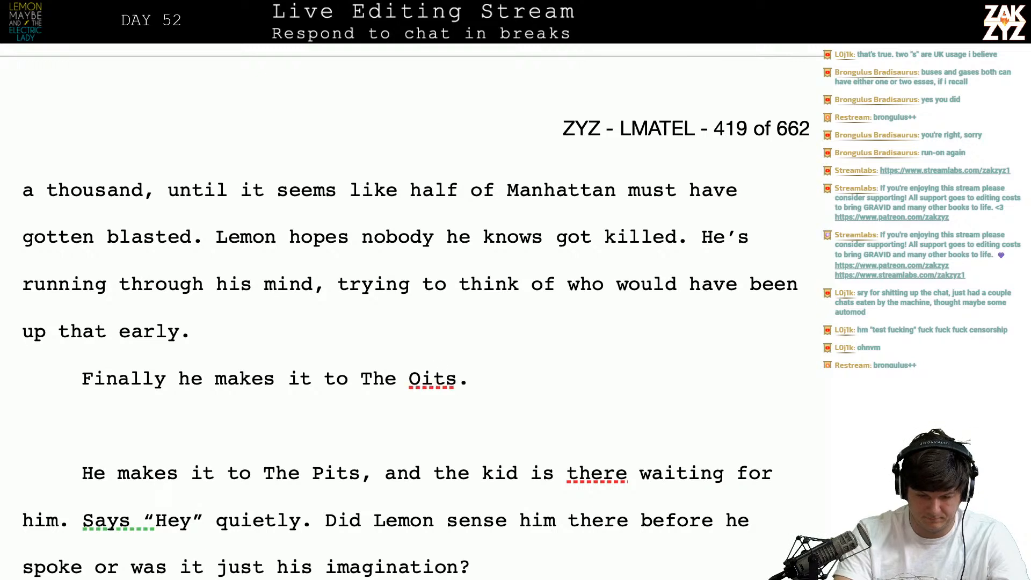
{"action": "key", "text": "BackSpace"}
{"action": "key", "text": "BackSpace"}
{"action": "key", "text": "BackSpace"}
{"action": "key", "text": "BackSpace"}
{"action": "key", "text": "BackSpace"}
{"action": "key", "text": "BackSpace"}
{"action": "type", "text": "Pits."}
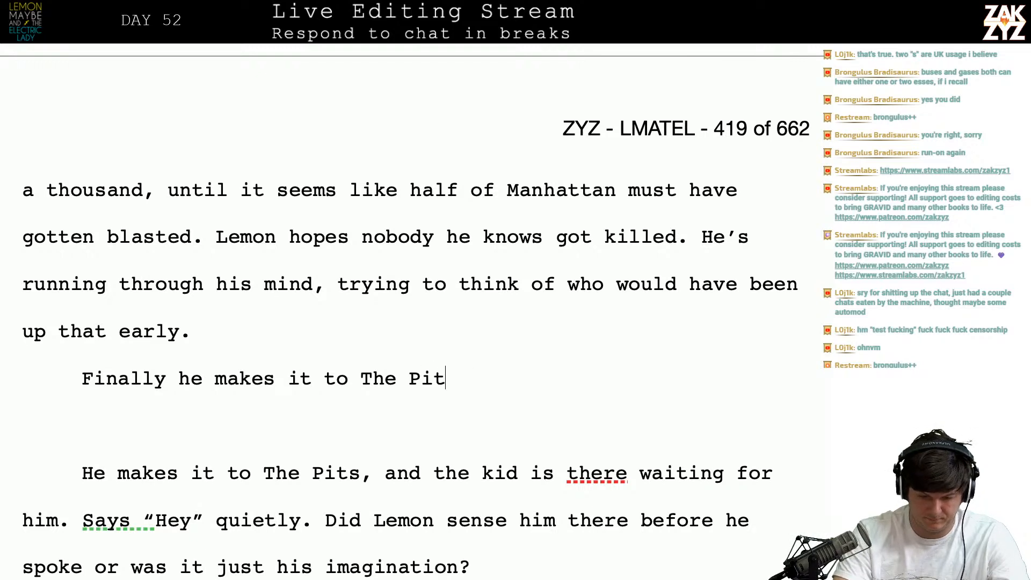
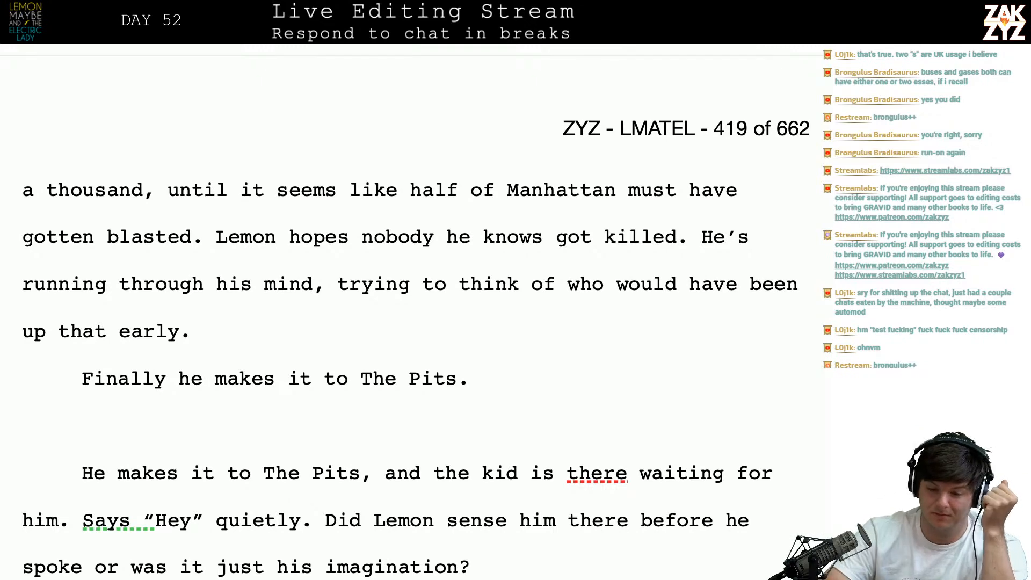
{"action": "mouse_move", "coordinate": [412, 1]}
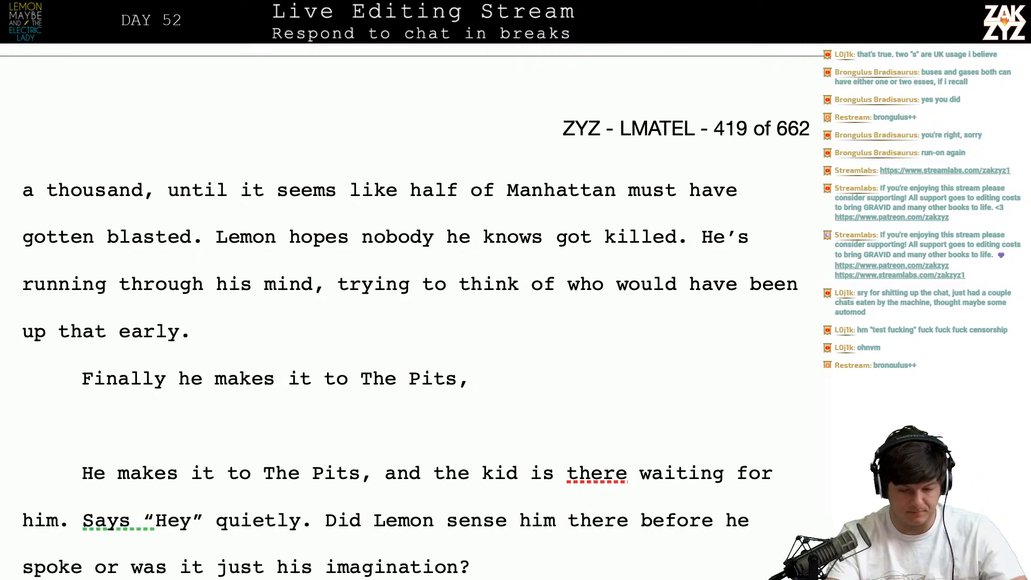
{"action": "type", "text": "his"}
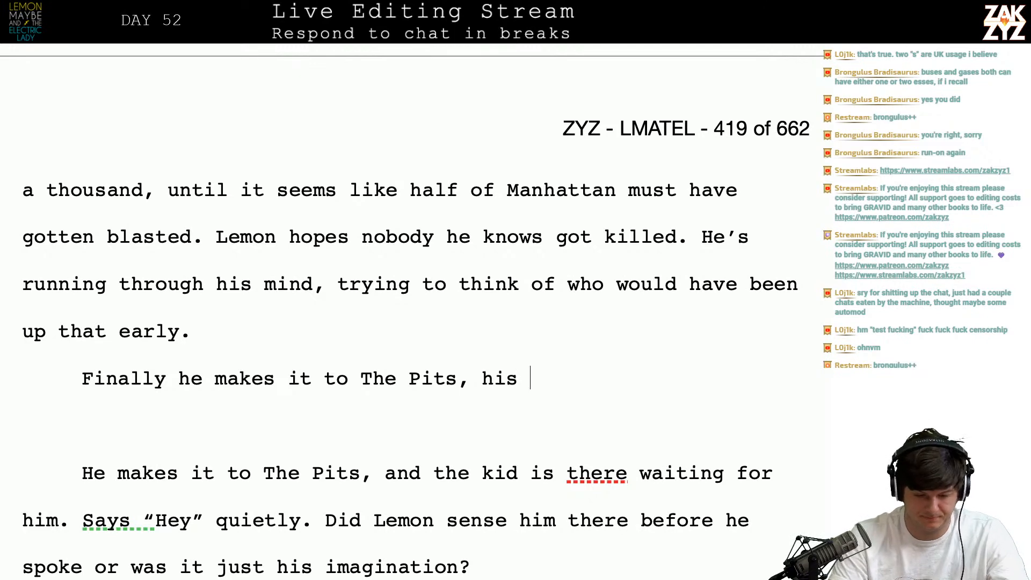
{"action": "key", "text": "Return"}
{"action": "key", "text": "BackSpace"}
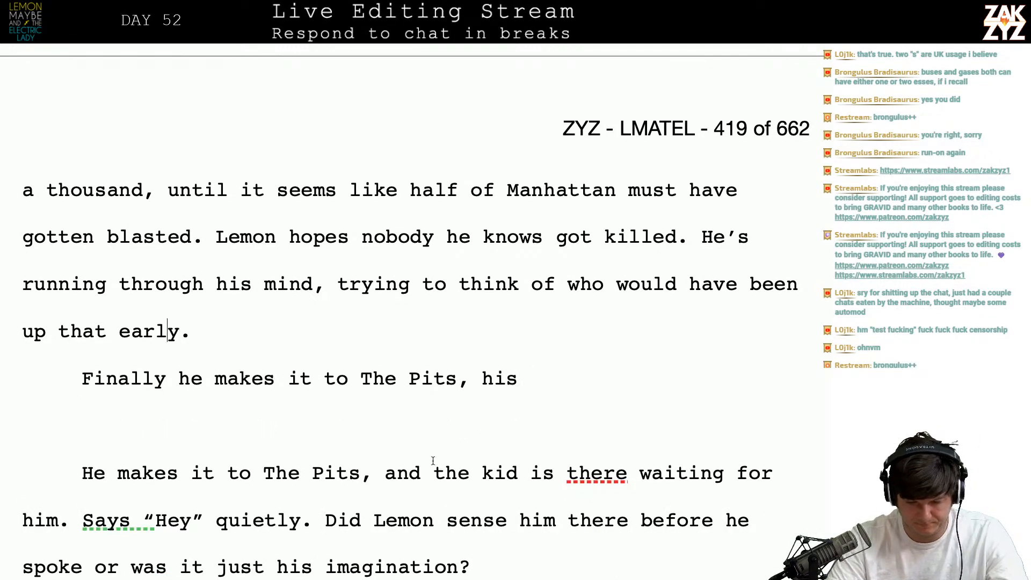
{"action": "left_click", "coordinate": [578, 411]}
{"action": "key", "text": "BackSpace"}
{"action": "key", "text": "BackSpace"}
{"action": "key", "text": "BackSpace"}
{"action": "key", "text": "BackSpace"}
{"action": "key", "text": "BackSpace"}
{"action": "key", "text": "BackSpace"}
- Continue after "The Pits" with ". As he goes to open up his bar, the kid is there waiting for him."
{"action": "type", "text": ". As he goe"}
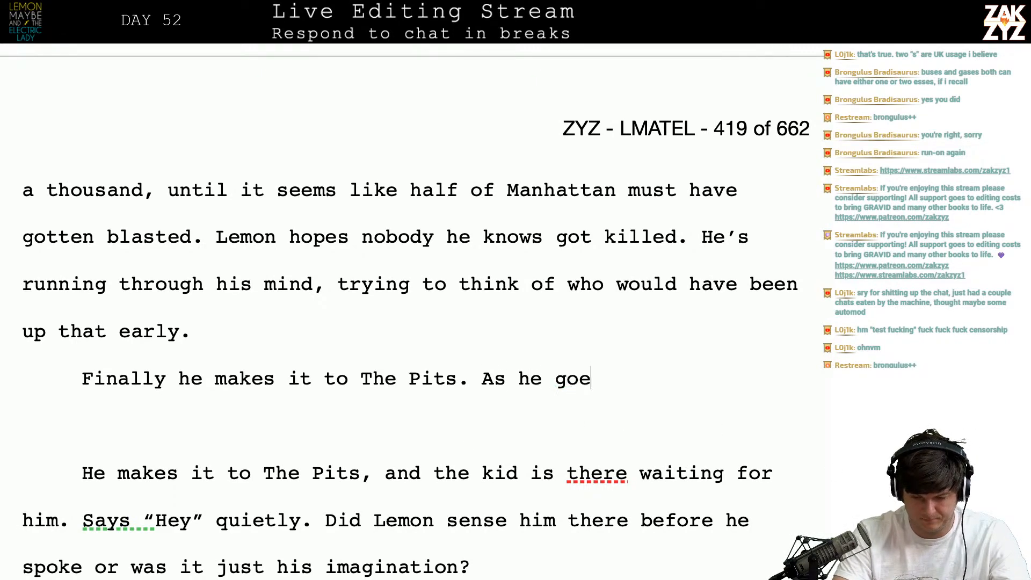
{"action": "type", "text": "s to open u"}
{"action": "key", "text": "BackSpace"}
{"action": "type", "text": "open u"}
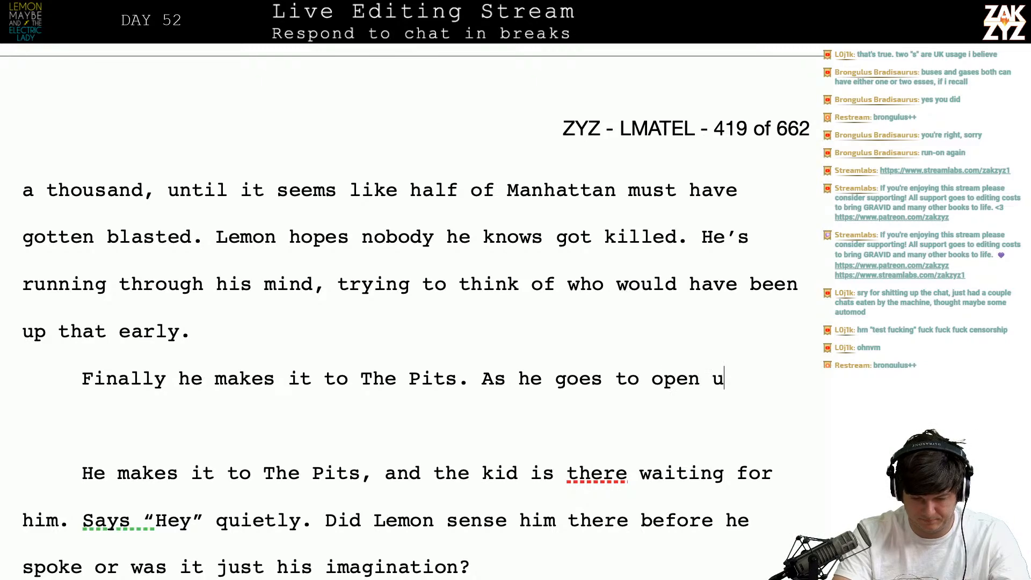
{"action": "type", "text": "p his bar, the "}
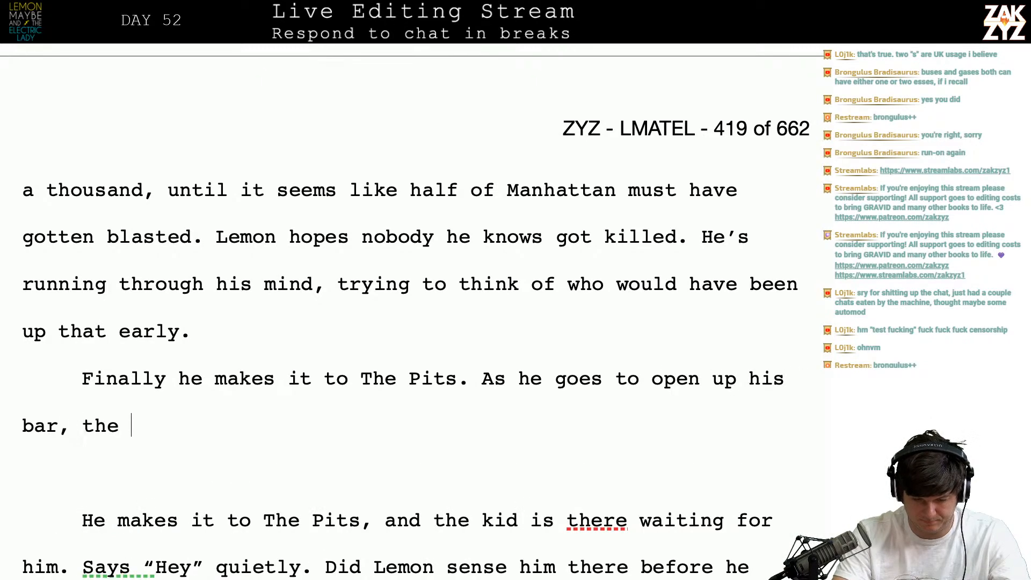
{"action": "type", "text": "kid is there wait"}
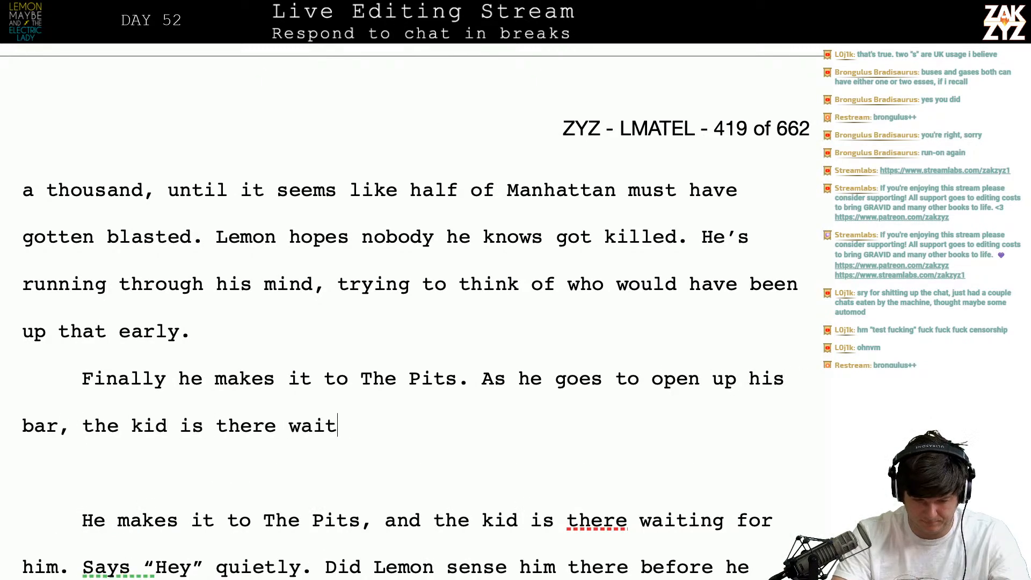
{"action": "type", "text": "ing for him."}
- Add a new dialogue paragraph reading "Hey," Maybe says quietly
{"action": "key", "text": "Return"}
{"action": "type", "text": "\"hey"}
{"action": "key", "text": "BackSpace"}
{"action": "key", "text": "BackSpace"}
{"action": "key", "text": "BackSpace"}
{"action": "type", "text": "Hey,\" Maybe says quietly."}
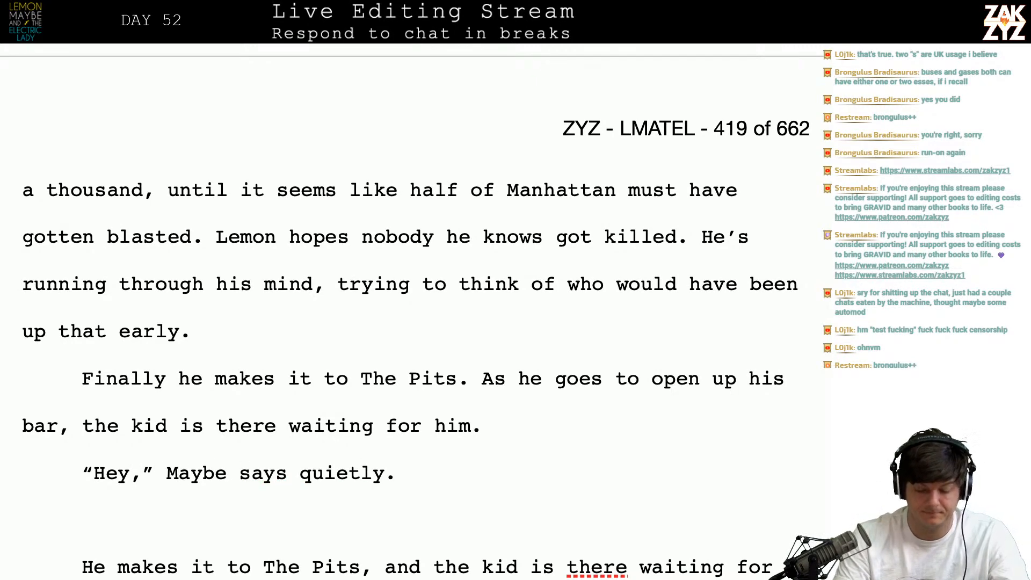
- Add the sentence "Lemon's not surprised." after "Maybe says quietly."
{"action": "key", "text": "Down"}
{"action": "key", "text": "Down"}
{"action": "key", "text": "Down"}
{"action": "key", "text": "Down"}
{"action": "key", "text": "Up"}
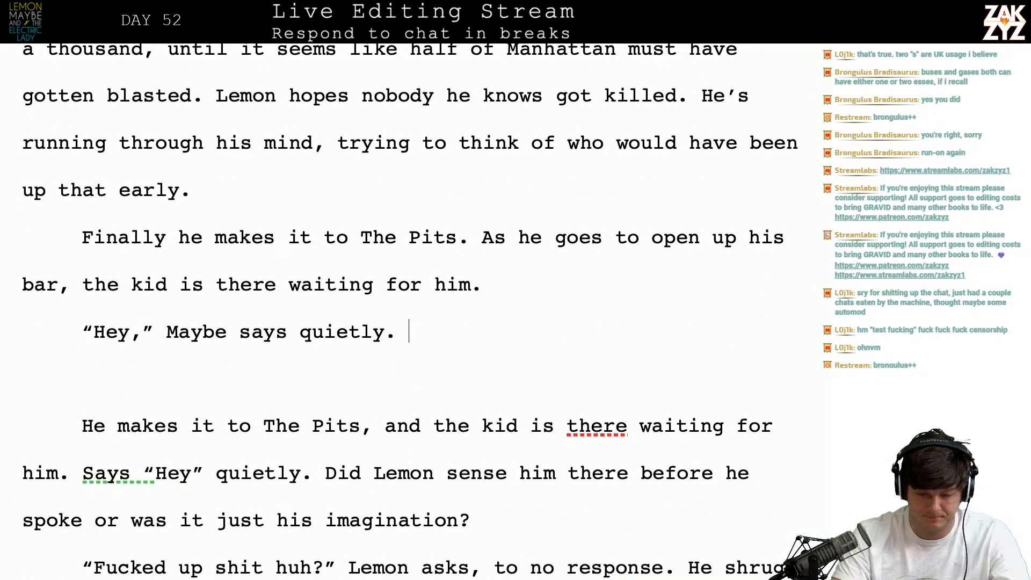
{"action": "type", "text": "Lemons"}
{"action": "key", "text": "BackSpace"}
{"action": "type", "text": "'s not surprised."}
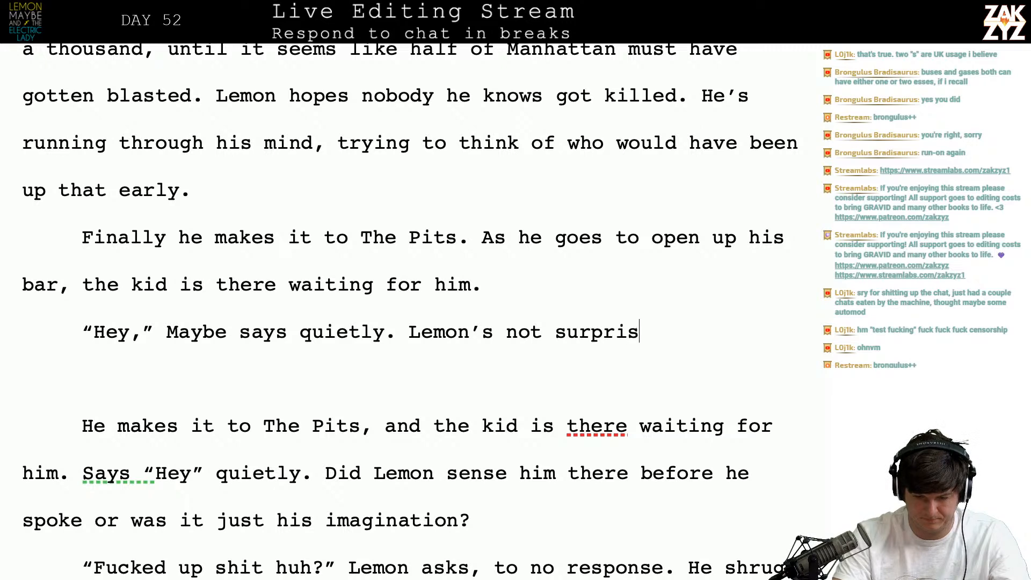
- Replace the old text from the blank line through "Did Lemon" with "Did he sense the kid was there"
{"action": "key", "text": "shift+Down"}
{"action": "key", "text": "shift+Down"}
{"action": "key", "text": "shift+Left"}
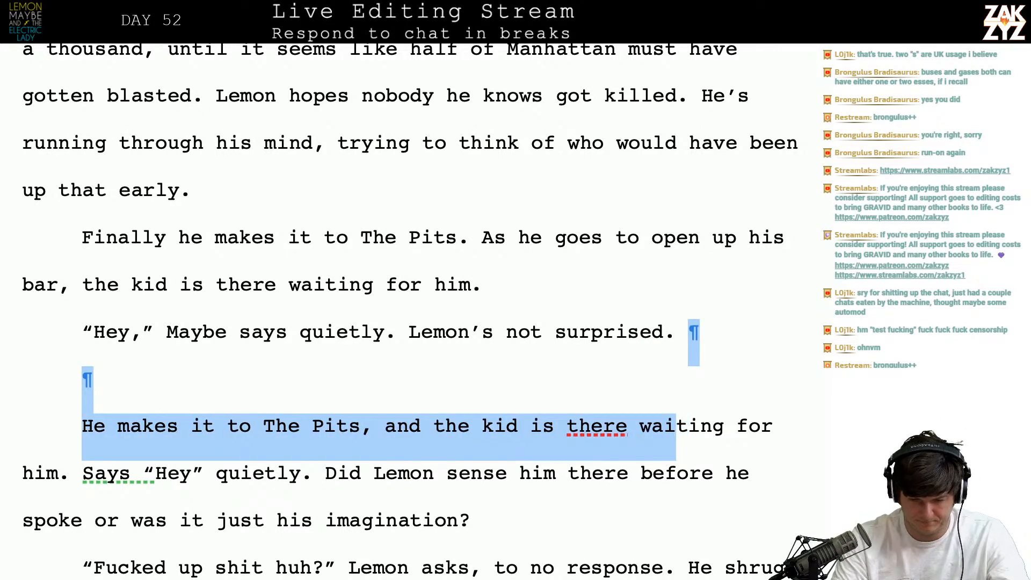
{"action": "key", "text": "shift+Left"}
{"action": "key", "text": "shift+Left"}
{"action": "key", "text": "shift+Left"}
{"action": "key", "text": "shift+Left"}
{"action": "key", "text": "shift+Left"}
{"action": "key", "text": "shift+Left"}
{"action": "key", "text": "shift+Left"}
{"action": "key", "text": "shift+Left"}
{"action": "key", "text": "shift+Left"}
{"action": "key", "text": "shift+Left"}
{"action": "key", "text": "shift+Left"}
{"action": "key", "text": "shift+Left"}
{"action": "key", "text": "shift+Left"}
{"action": "key", "text": "shift+Left"}
{"action": "key", "text": "shift+Left"}
{"action": "key", "text": "shift+Left"}
{"action": "key", "text": "shift+Left"}
{"action": "key", "text": "shift+Down"}
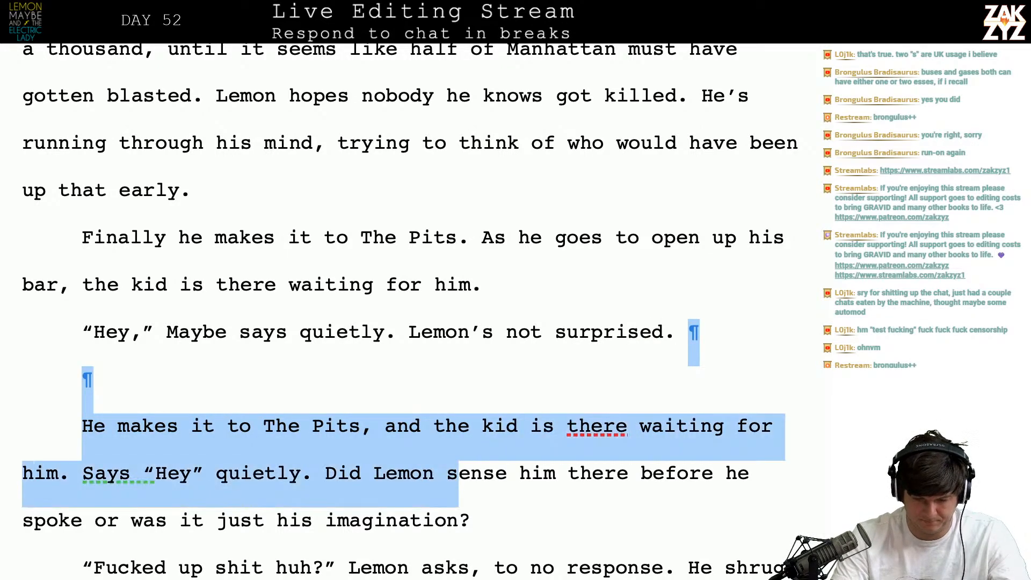
{"action": "key", "text": "shift+Left"}
{"action": "key", "text": "shift+Left"}
{"action": "type", "text": "Did he send"}
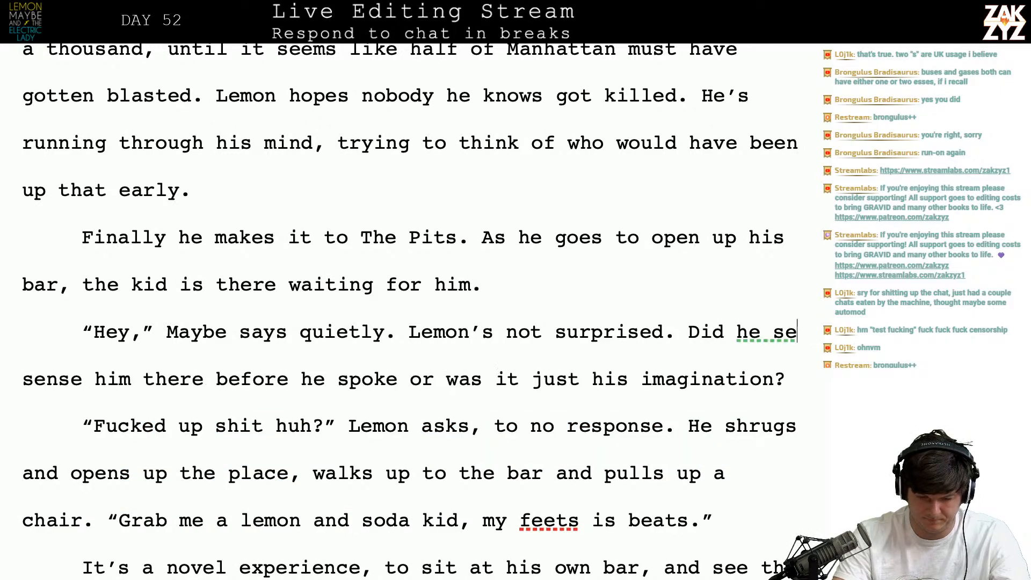
{"action": "key", "text": "BackSpace"}
{"action": "type", "text": "se the kid was t"}
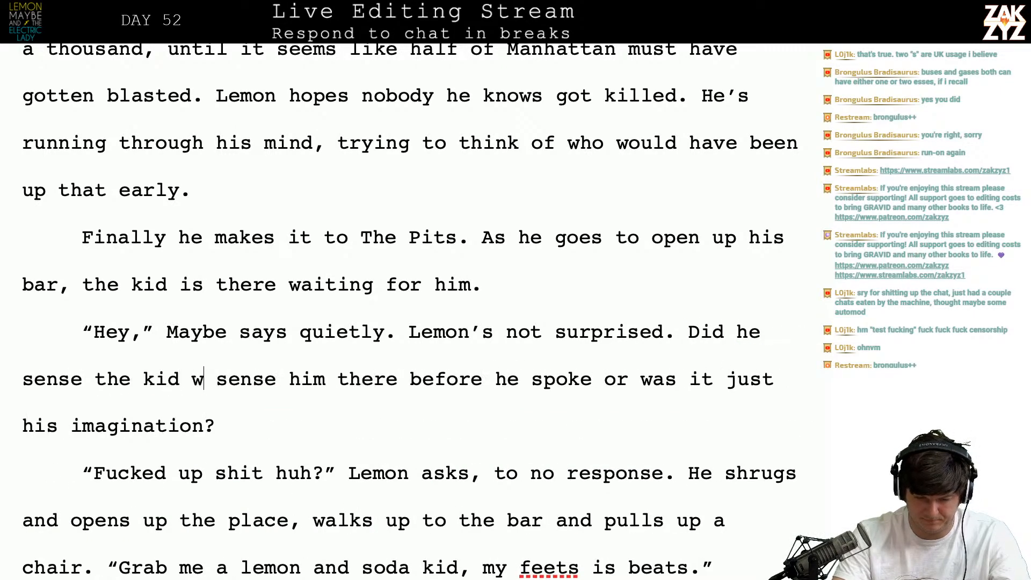
{"action": "type", "text": "here b"}
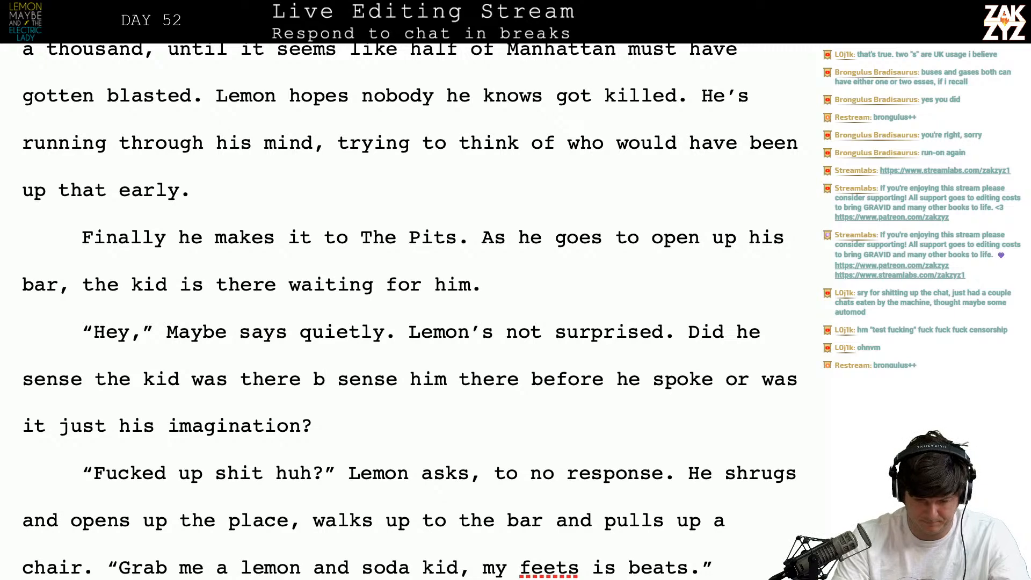
- Delete the leftover "b sense him there" before "before he spoke"
{"action": "key", "text": "shift+Right"}
{"action": "key", "text": "shift+Right"}
{"action": "key", "text": "shift+Right"}
{"action": "key", "text": "shift+Right"}
{"action": "key", "text": "shift+Right"}
{"action": "key", "text": "shift+Right"}
{"action": "key", "text": "shift+Right"}
{"action": "key", "text": "shift+Right"}
{"action": "key", "text": "shift+Right"}
{"action": "key", "text": "shift+Right"}
{"action": "key", "text": "shift+Right"}
{"action": "key", "text": "shift+Right"}
{"action": "key", "text": "shift+Right"}
{"action": "key", "text": "shift+Right"}
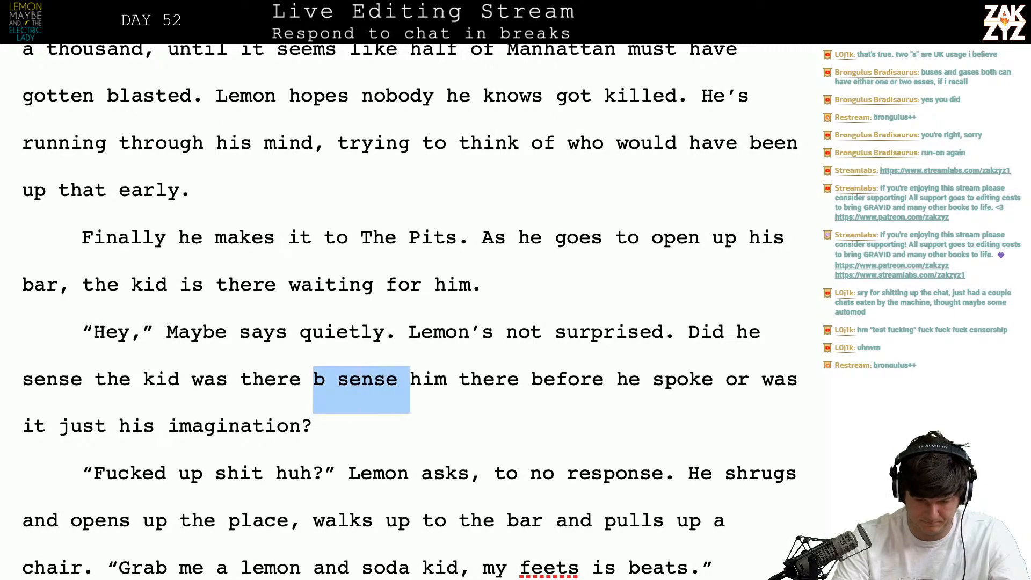
{"action": "key", "text": "shift+Right"}
{"action": "key", "text": "shift+Right"}
{"action": "key", "text": "shift+Right"}
{"action": "key", "text": "BackSpace"}
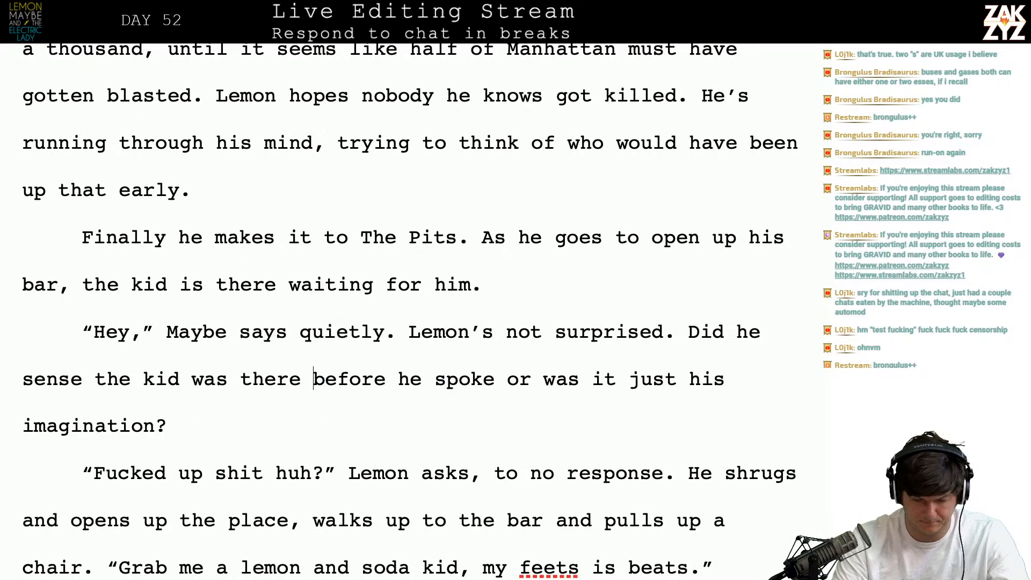
- Change "was it just his imagination" to "was that just his imagination"
{"action": "scroll", "coordinate": [411, 308], "scroll_direction": "down", "scroll_amount": 2}
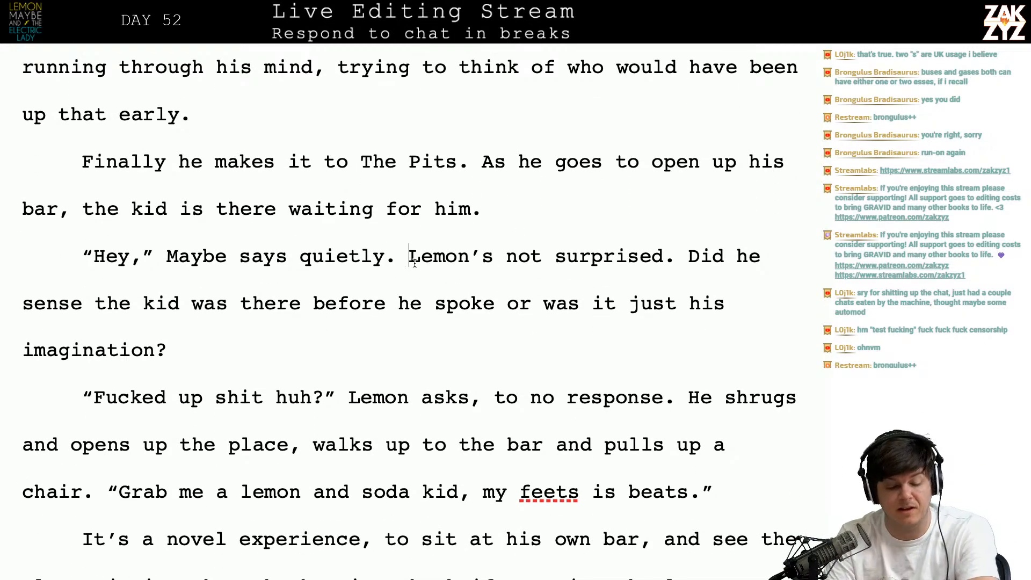
{"action": "left_click", "coordinate": [263, 299]}
{"action": "key", "text": "Right"}
{"action": "key", "text": "Right"}
{"action": "key", "text": "Right"}
{"action": "key", "text": "Right"}
{"action": "key", "text": "Right"}
{"action": "key", "text": "Right"}
{"action": "key", "text": "Right"}
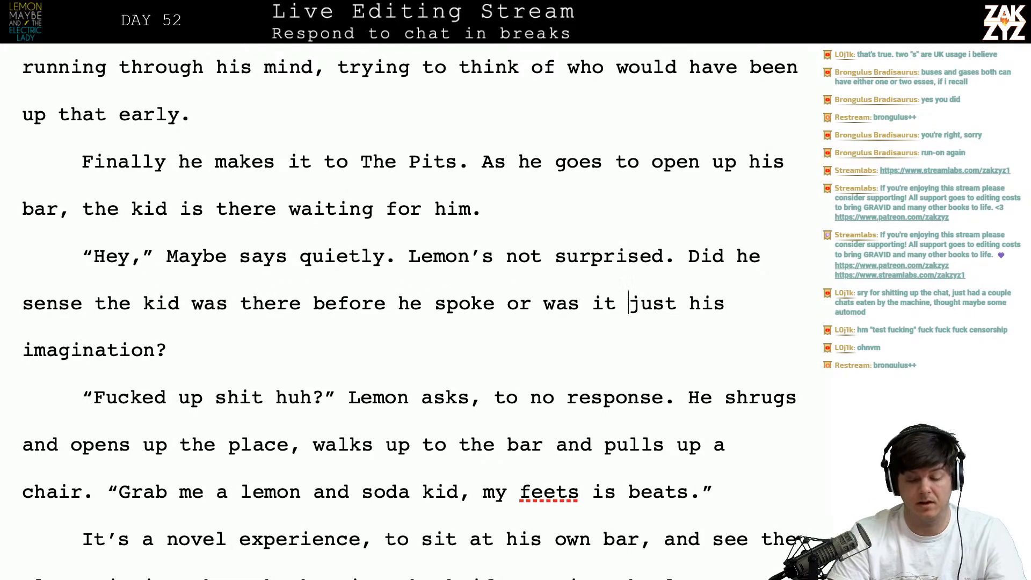
{"action": "key", "text": "Left"}
{"action": "key", "text": "BackSpace"}
{"action": "key", "text": "BackSpace"}
{"action": "type", "text": "that"}
- Split off "to no response" after "Lemon asks" into its own sentence, "There's no response."
{"action": "key", "text": "Down"}
{"action": "key", "text": "Down"}
{"action": "scroll", "coordinate": [430, 266], "scroll_direction": "down", "scroll_amount": 1}
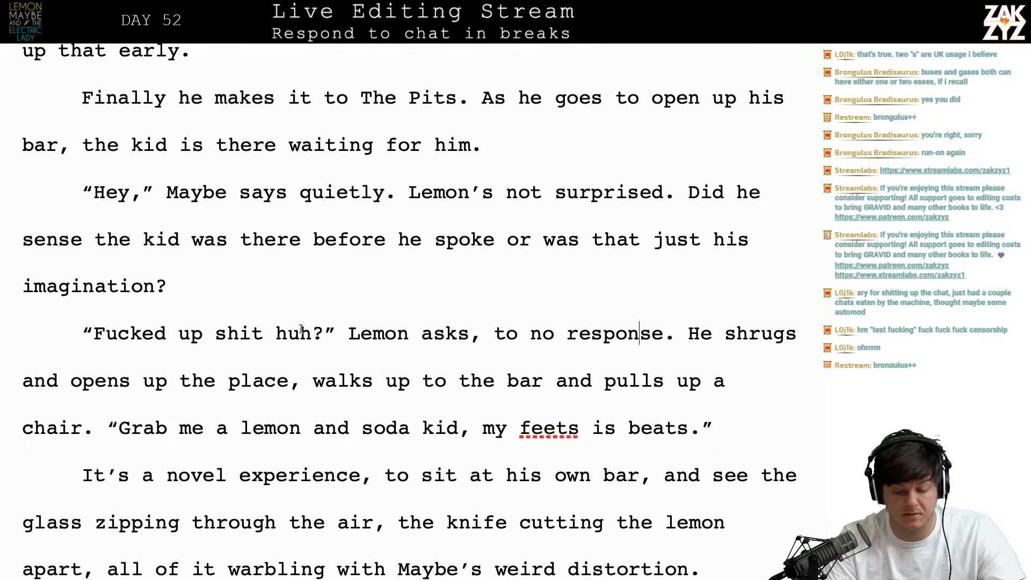
{"action": "key", "text": "BackSpace"}
{"action": "type", "text": ". There's n"}
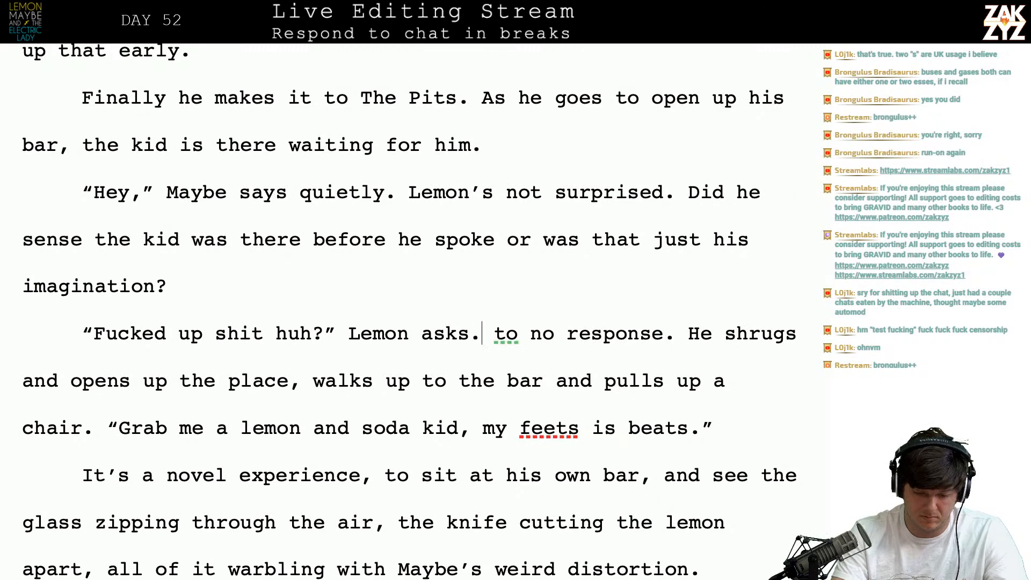
{"action": "type", "text": "o"}
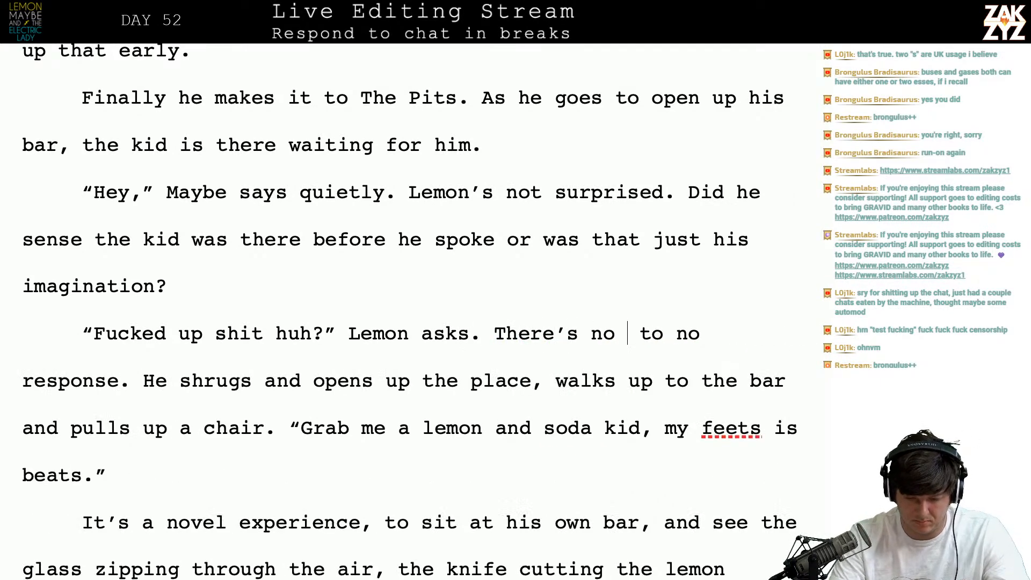
{"action": "key", "text": "shift+Right"}
{"action": "key", "text": "shift+Right"}
{"action": "key", "text": "shift+Right"}
{"action": "key", "text": "shift+Right"}
{"action": "key", "text": "shift+Right"}
{"action": "key", "text": "shift+Right"}
{"action": "key", "text": "shift+Right"}
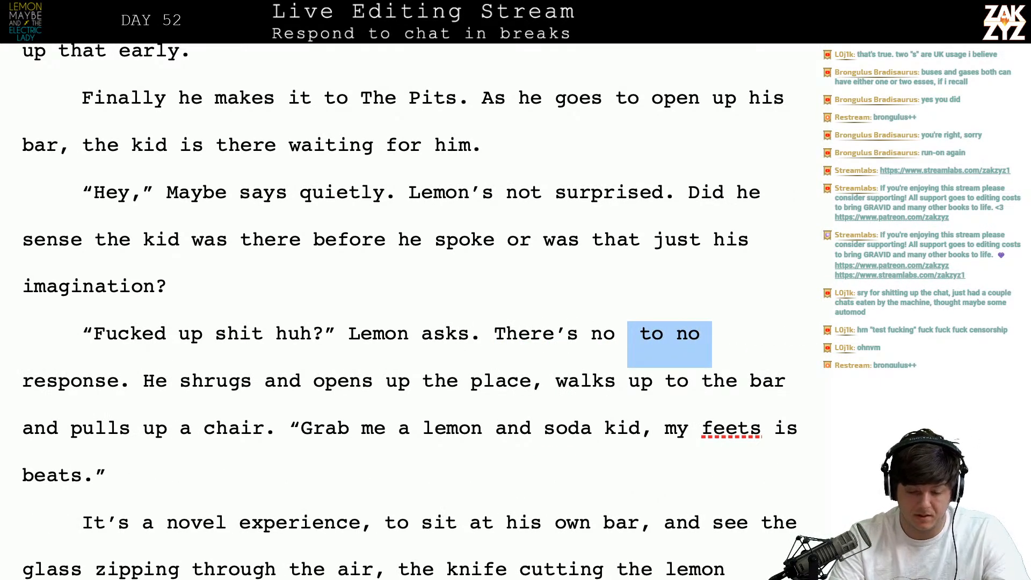
{"action": "key", "text": "shift+Left"}
{"action": "key", "text": "shift+Right"}
{"action": "key", "text": "BackSpace"}
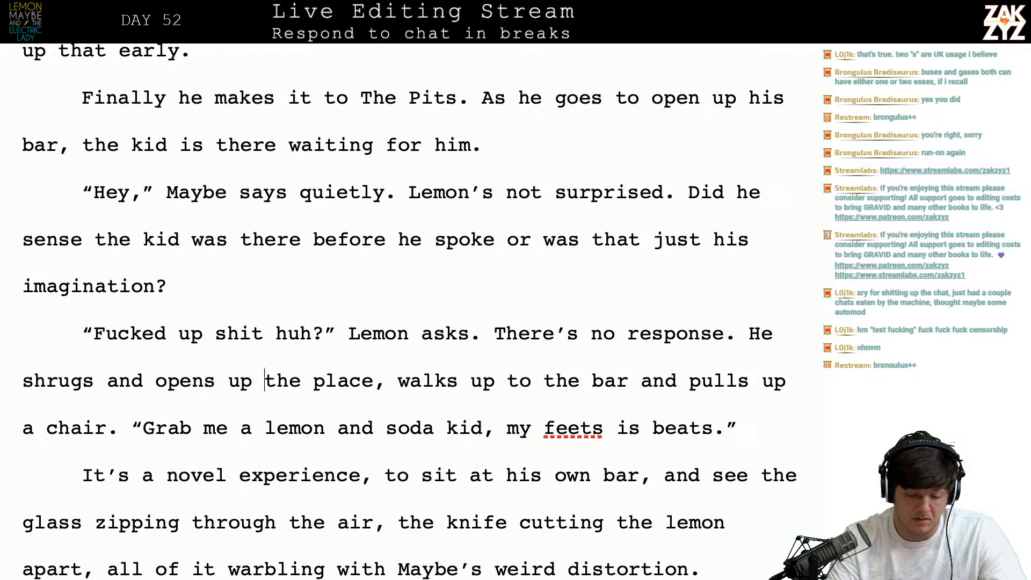
- Extend the sentence ending "pulls up a chair" with ", sitting on the customer side."
{"action": "key", "text": "Down"}
{"action": "key", "text": "Left"}
{"action": "key", "text": "Left"}
{"action": "key", "text": "Left"}
{"action": "key", "text": "Left"}
{"action": "key", "text": "Left"}
{"action": "key", "text": "Left"}
{"action": "key", "text": "BackSpace"}
{"action": "type", "text": ", sitting on the c"}
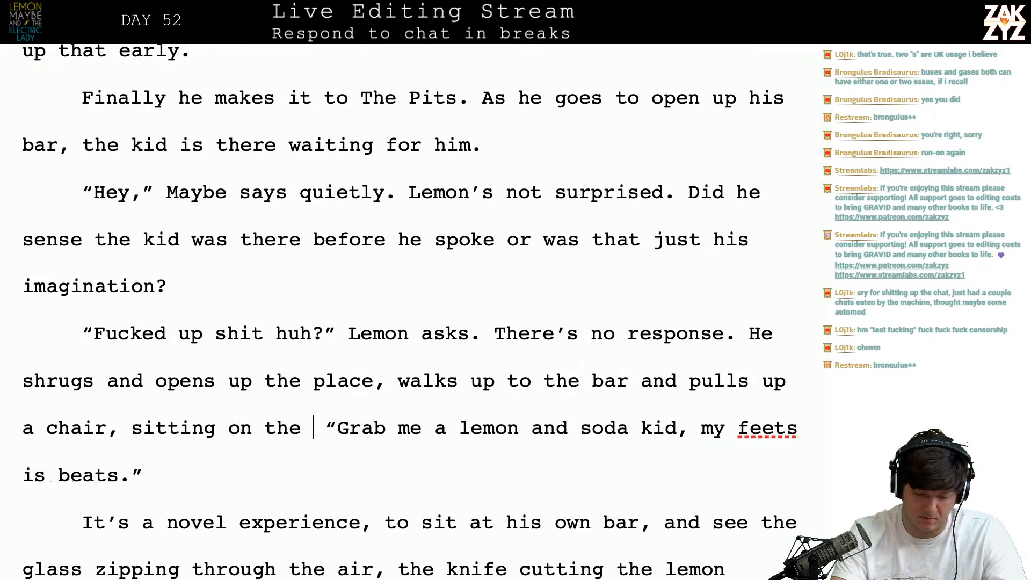
{"action": "type", "text": "ustomer side."}
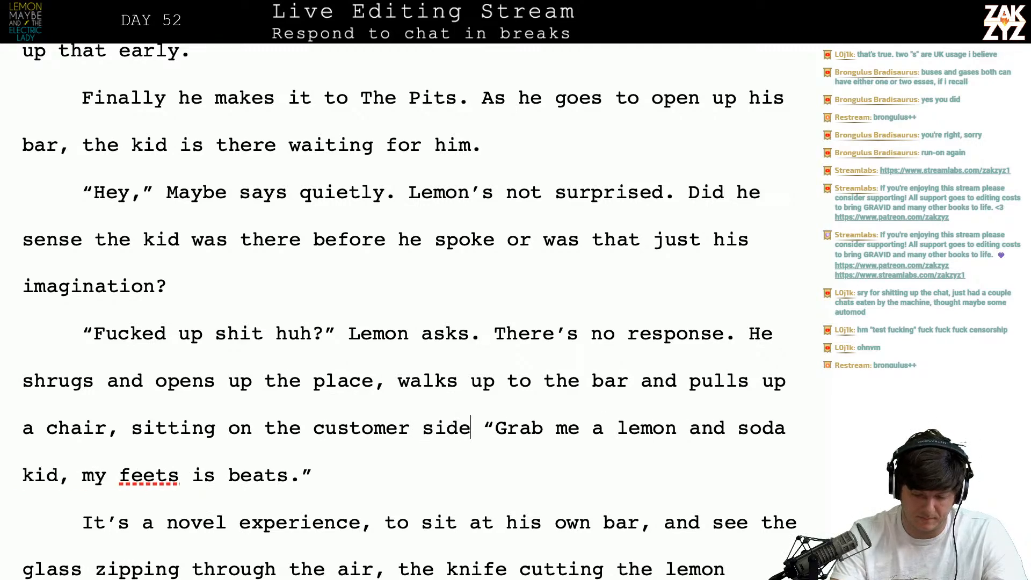
{"action": "key", "text": "BackSpace"}
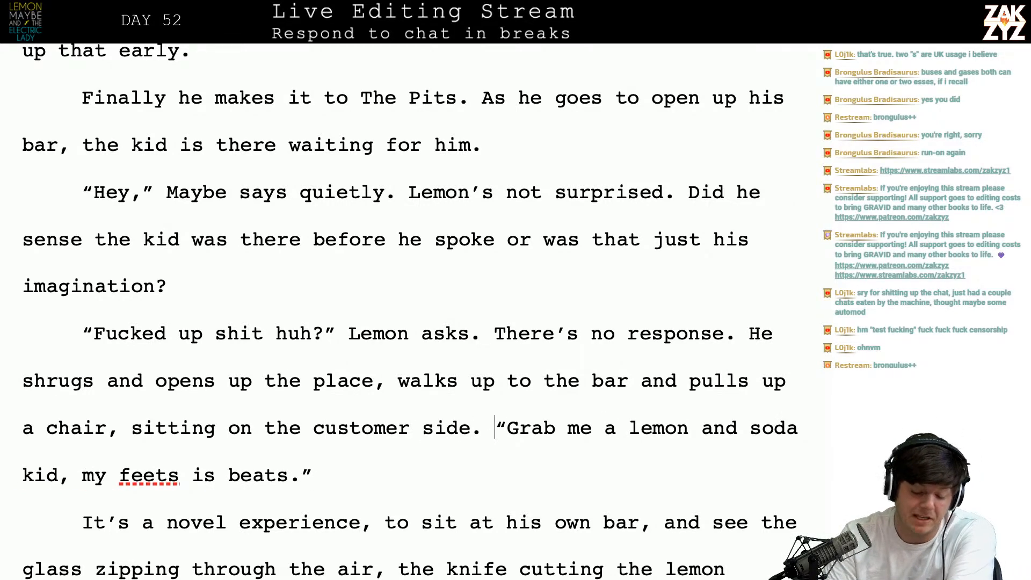
- After "opens up the place", write a new sentence: "He sidles up to the bar and sits down on one of the stools on the customer side."
{"action": "scroll", "coordinate": [219, 333], "scroll_direction": "down", "scroll_amount": 1}
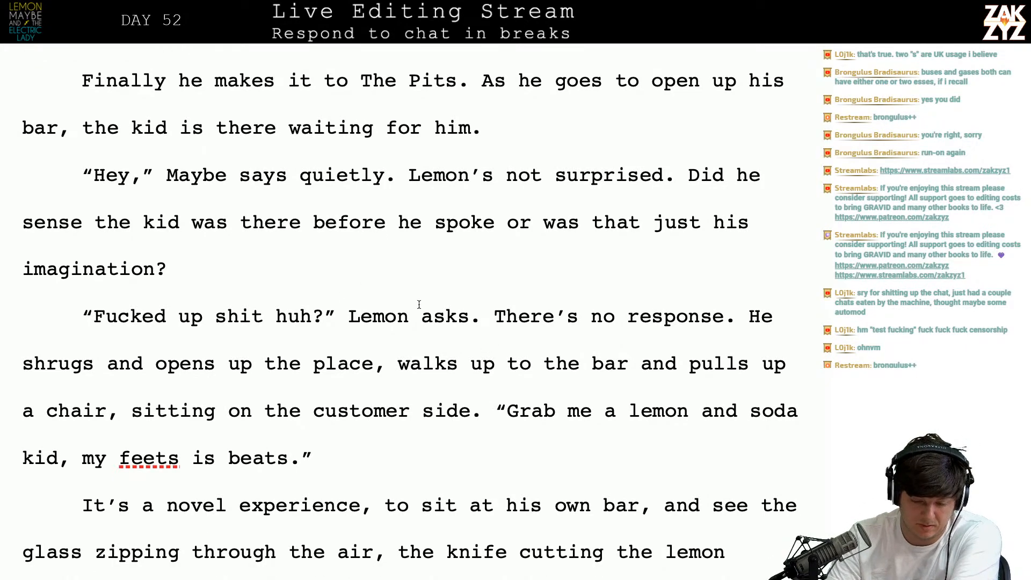
{"action": "left_click", "coordinate": [396, 361]}
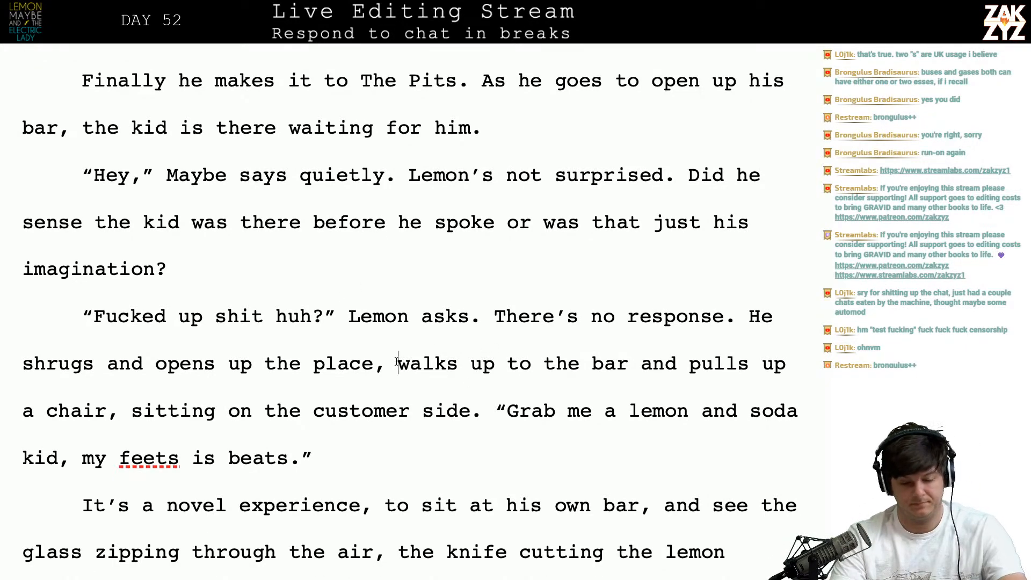
{"action": "key", "text": "Return"}
{"action": "key", "text": "Return"}
{"action": "key", "text": "Left"}
{"action": "key", "text": "Left"}
{"action": "key", "text": "Left"}
{"action": "key", "text": "Right"}
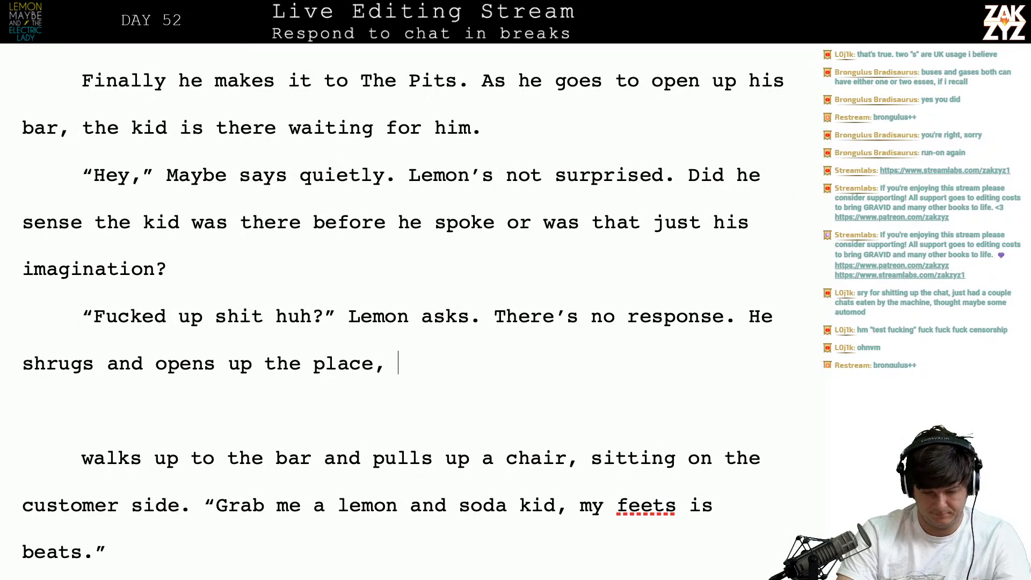
{"action": "key", "text": "BackSpace"}
{"action": "type", "text": ". He "}
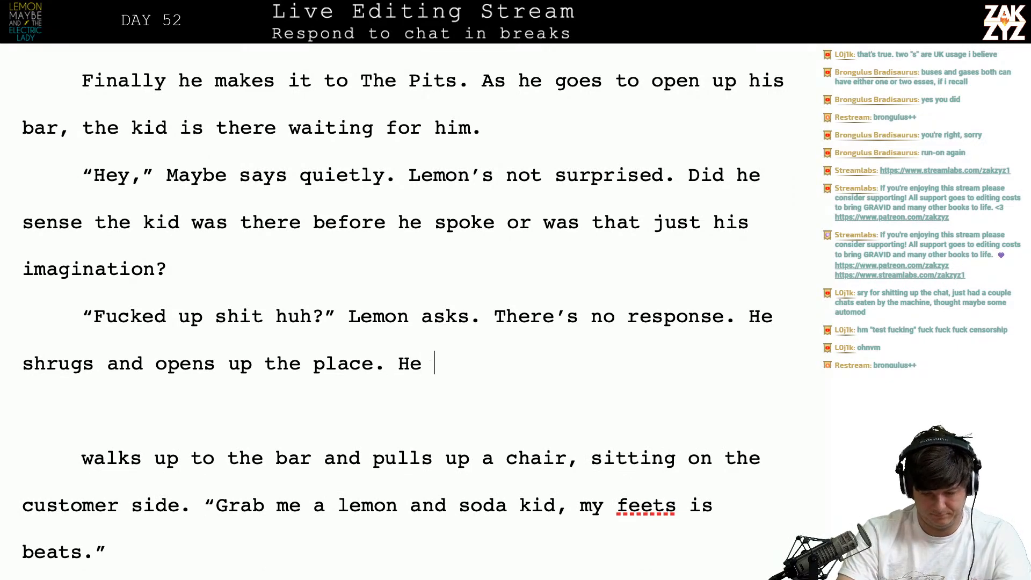
{"action": "type", "text": "sidles up to the bar and s"}
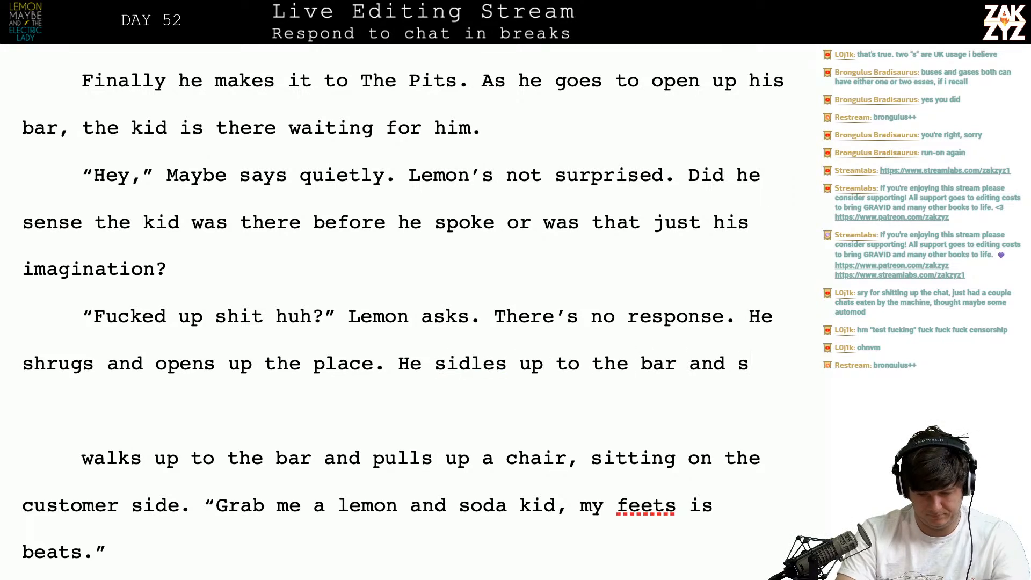
{"action": "type", "text": "its down"}
{"action": "type", "text": " on one of the st"}
{"action": "type", "text": "ools on the custom"}
{"action": "type", "text": "er side."}
- Delete the old "walks up to the bar" text through "customer side." so "Grab me a lemon and soda kid" starts its own paragraph
{"action": "key", "text": "Return"}
{"action": "key", "text": "shift+Down"}
{"action": "key", "text": "shift+Down"}
{"action": "key", "text": "shift+Down"}
{"action": "key", "text": "shift+Right"}
{"action": "key", "text": "shift+Right"}
{"action": "key", "text": "shift+Right"}
{"action": "key", "text": "shift+Right"}
{"action": "key", "text": "shift+Right"}
{"action": "key", "text": "shift+Right"}
{"action": "key", "text": "shift+Right"}
{"action": "key", "text": "shift+Right"}
{"action": "key", "text": "shift+Right"}
{"action": "key", "text": "shift+Right"}
{"action": "key", "text": "BackSpace"}
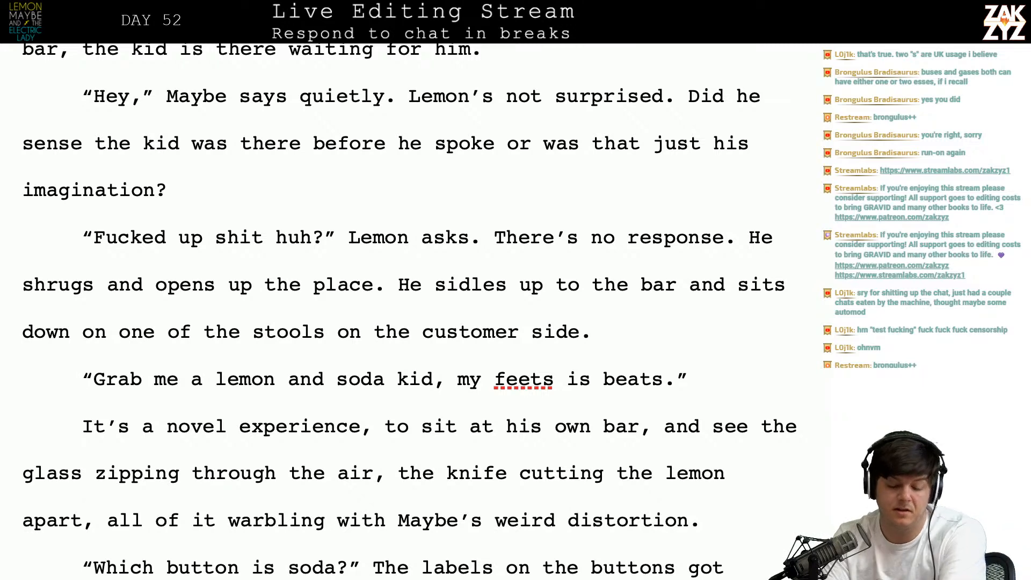
- End the novel-experience sentence after "zipping through the air" with a period, separating it from the knife clause
{"action": "scroll", "coordinate": [299, 413], "scroll_direction": "down", "scroll_amount": 1}
{"action": "scroll", "coordinate": [298, 412], "scroll_direction": "down", "scroll_amount": 1}
{"action": "left_click", "coordinate": [421, 302]}
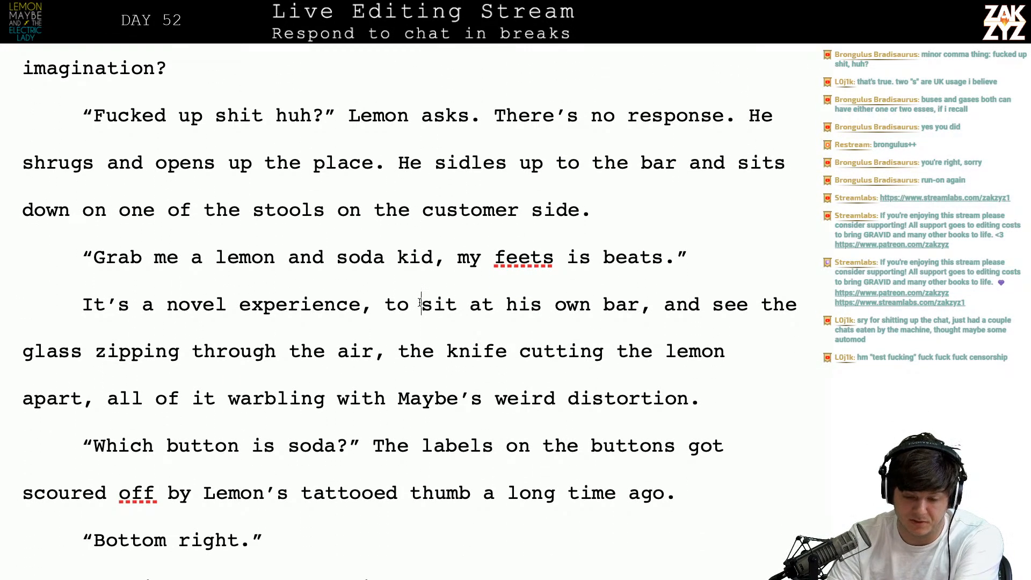
{"action": "key", "text": "ctrl+Right"}
{"action": "key", "text": "ctrl+Right"}
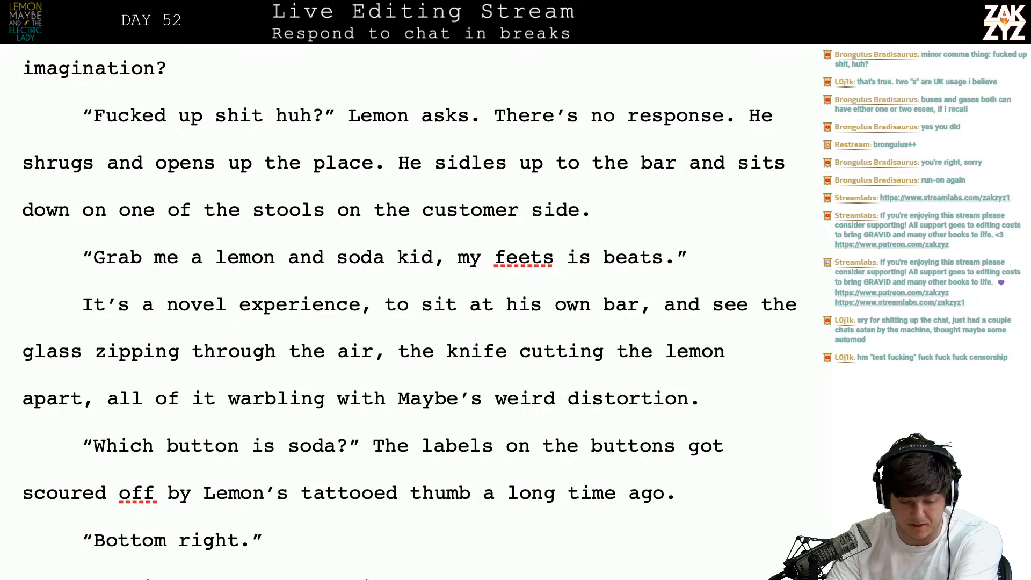
{"action": "key", "text": "Left"}
{"action": "key", "text": "Left"}
{"action": "key", "text": "Left"}
{"action": "key", "text": "Left"}
{"action": "key", "text": "Left"}
{"action": "key", "text": "Left"}
{"action": "key", "text": "Left"}
{"action": "key", "text": "Left"}
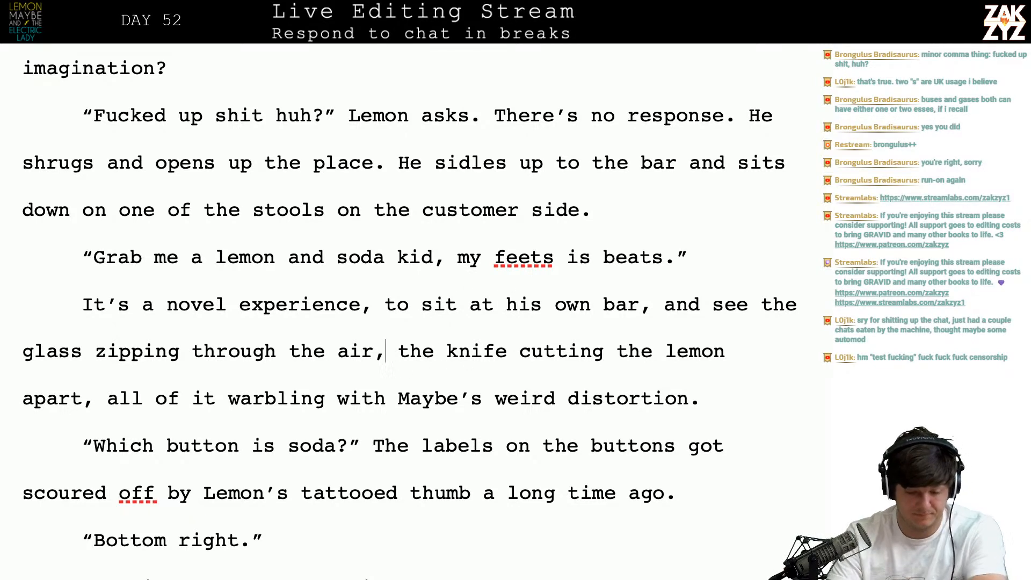
{"action": "key", "text": "BackSpace"}
{"action": "type", "text": ". "}
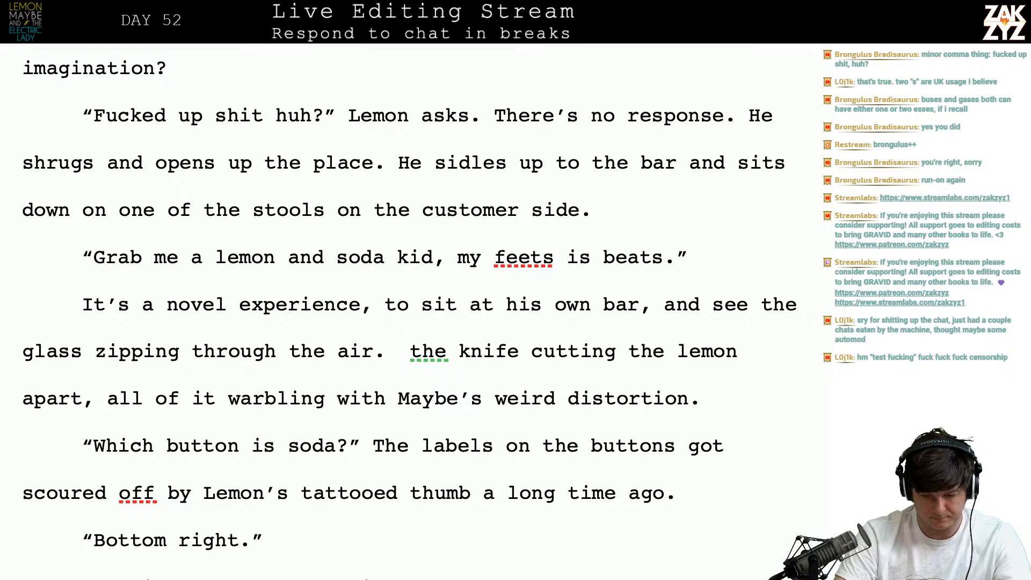
- Begin a new sentence with "A knife" after "through the air." and move the old knife clause onto its own line below
{"action": "type", "text": "Th"}
{"action": "key", "text": "BackSpace"}
{"action": "key", "text": "BackSpace"}
{"action": "type", "text": "A knife "}
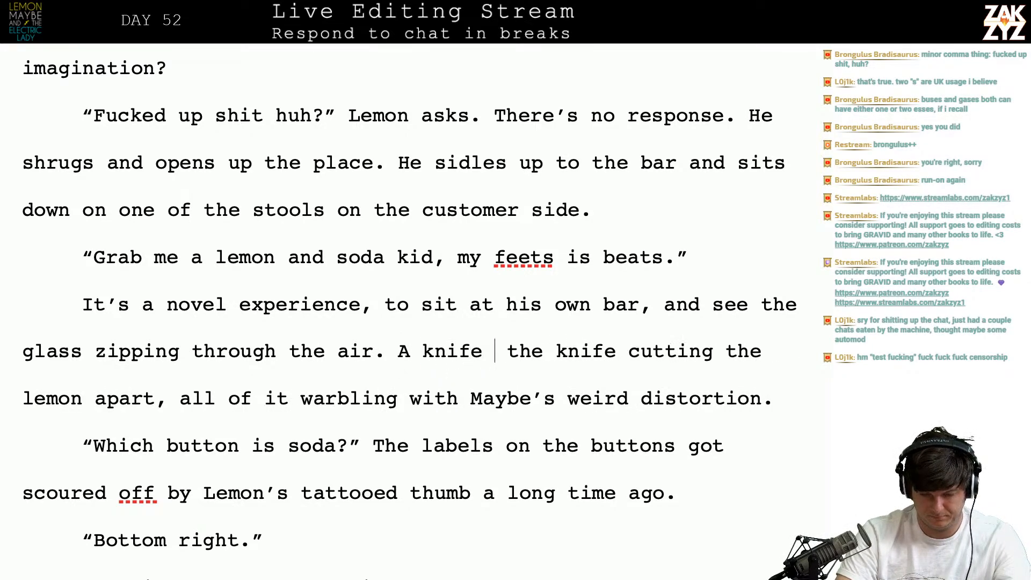
{"action": "type", "text": "cutting"}
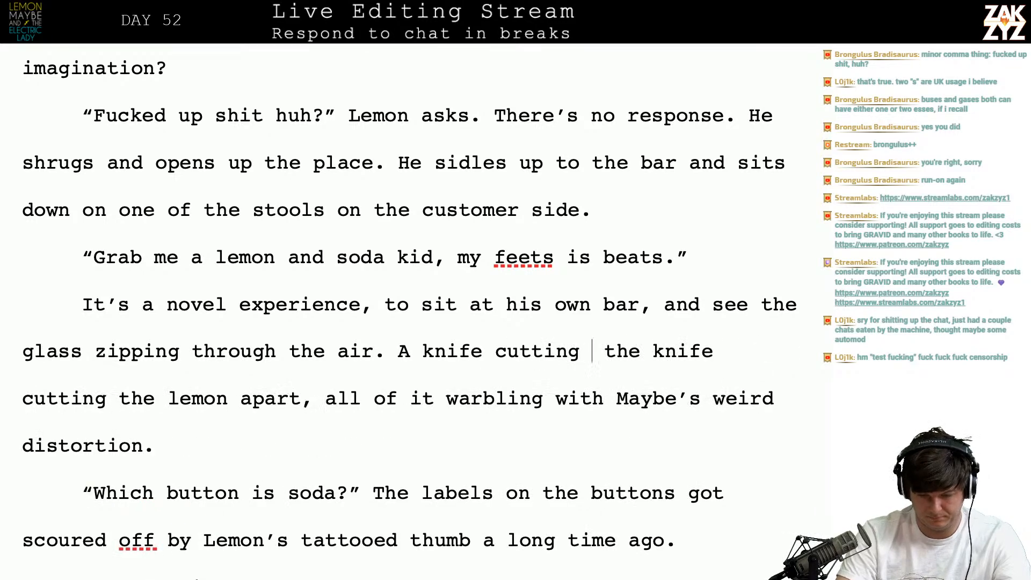
{"action": "key", "text": "BackSpace"}
{"action": "key", "text": "BackSpace"}
{"action": "key", "text": "BackSpace"}
{"action": "key", "text": "BackSpace"}
{"action": "key", "text": "BackSpace"}
{"action": "key", "text": "BackSpace"}
{"action": "key", "text": "BackSpace"}
{"action": "key", "text": "BackSpace"}
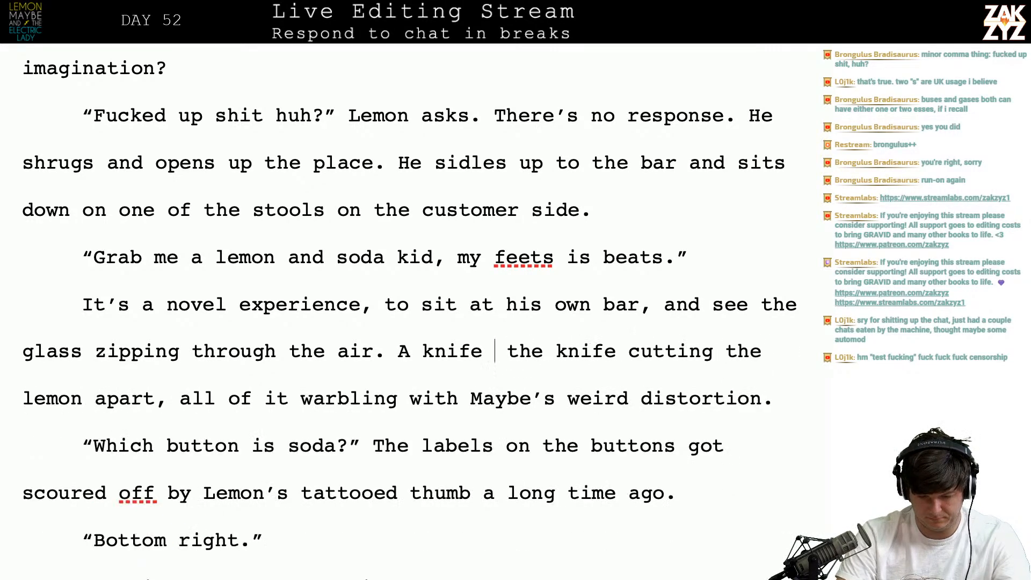
{"action": "key", "text": "Return"}
{"action": "key", "text": "Left"}
- Try continuing the new knife sentence with "dancing like it's fantasi"
{"action": "type", "text": "dancing "}
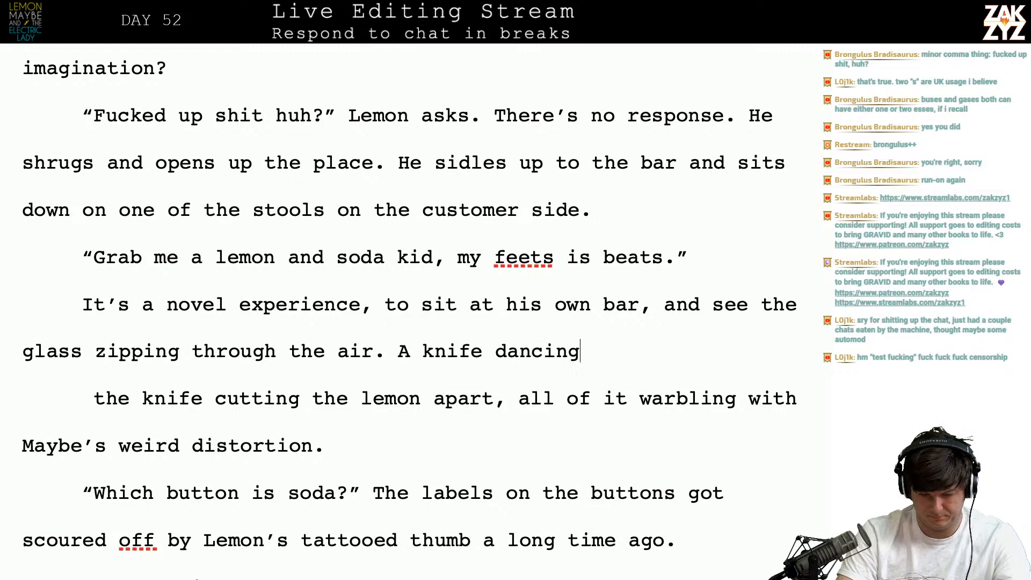
{"action": "type", "text": "like it's fantas"}
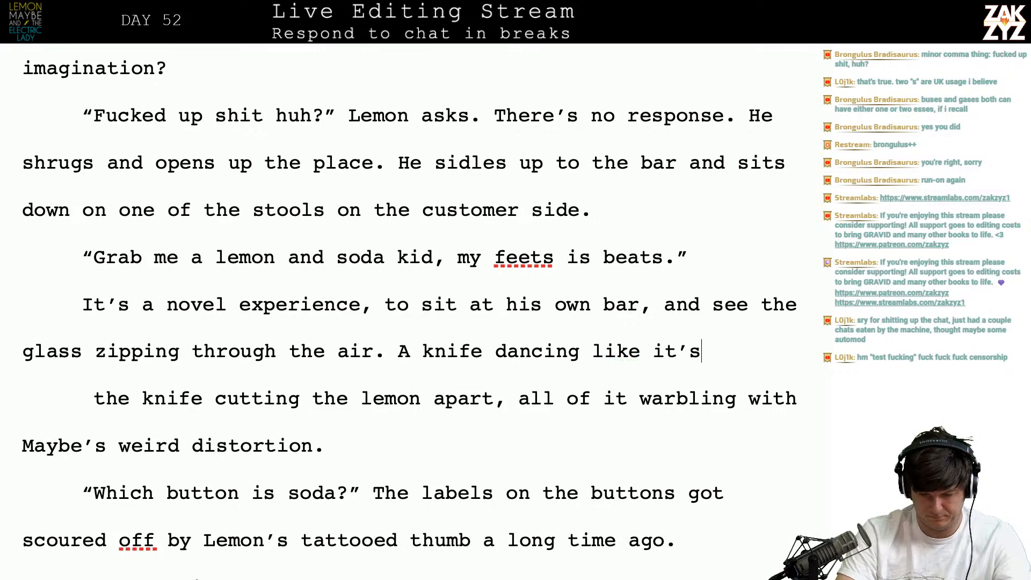
{"action": "type", "text": "i"}
{"action": "key", "text": "BackSpace"}
{"action": "key", "text": "BackSpace"}
{"action": "key", "text": "BackSpace"}
{"action": "key", "text": "BackSpace"}
{"action": "key", "text": "BackSpace"}
{"action": "key", "text": "BackSpace"}
{"action": "key", "text": "BackSpace"}
{"action": "key", "text": "BackSpace"}
{"action": "key", "text": "BackSpace"}
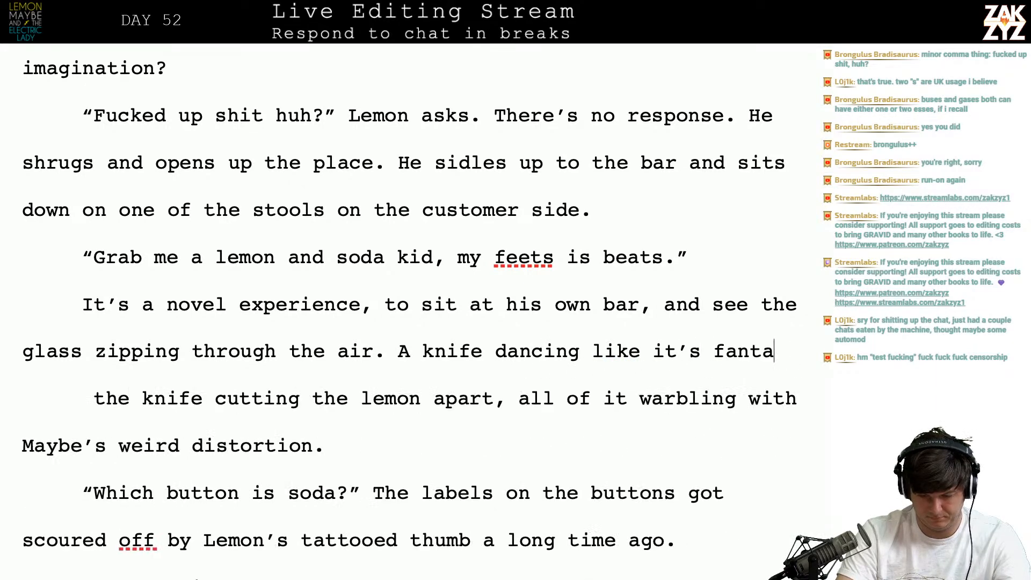
{"action": "key", "text": "BackSpace"}
{"action": "key", "text": "BackSpace"}
{"action": "key", "text": "BackSpace"}
{"action": "key", "text": "BackSpace"}
{"action": "key", "text": "BackSpace"}
{"action": "key", "text": "BackSpace"}
{"action": "key", "text": "BackSpace"}
{"action": "key", "text": "BackSpace"}
{"action": "key", "text": "BackSpace"}
{"action": "key", "text": "BackSpace"}
{"action": "key", "text": "BackSpace"}
{"action": "key", "text": "BackSpace"}
{"action": "key", "text": "BackSpace"}
{"action": "key", "text": "BackSpace"}
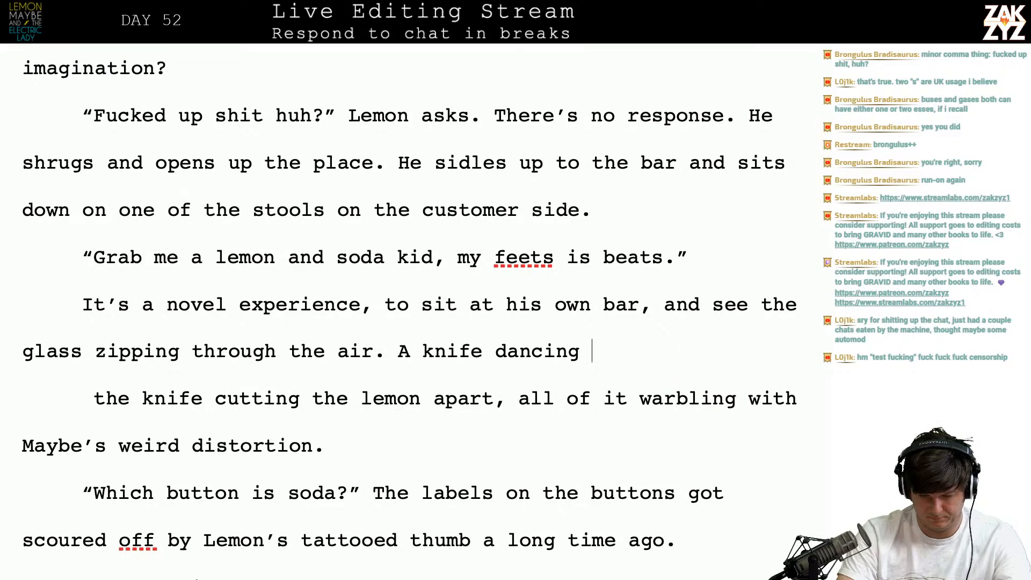
{"action": "key", "text": "BackSpace"}
{"action": "key", "text": "BackSpace"}
{"action": "key", "text": "BackSpace"}
{"action": "key", "text": "BackSpace"}
{"action": "key", "text": "BackSpace"}
{"action": "key", "text": "BackSpace"}
{"action": "key", "text": "BackSpace"}
{"action": "key", "text": "BackSpace"}
{"action": "key", "text": "BackSpace"}
- Reword the opening of the new sentence to "An animate knife"
{"action": "type", "text": "n animate nkn"}
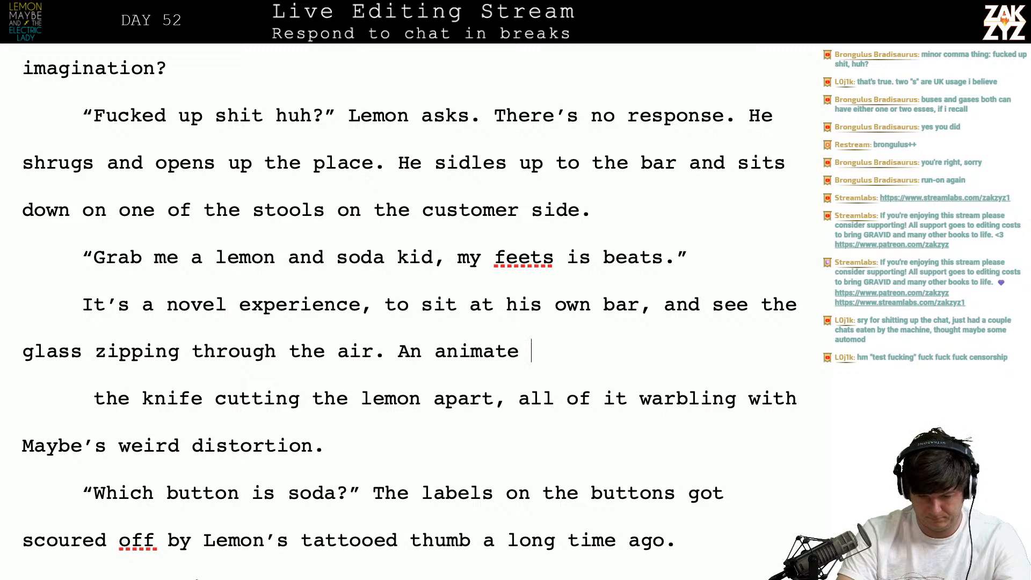
{"action": "key", "text": "BackSpace"}
{"action": "key", "text": "BackSpace"}
{"action": "key", "text": "BackSpace"}
{"action": "type", "text": "knife dancing"}
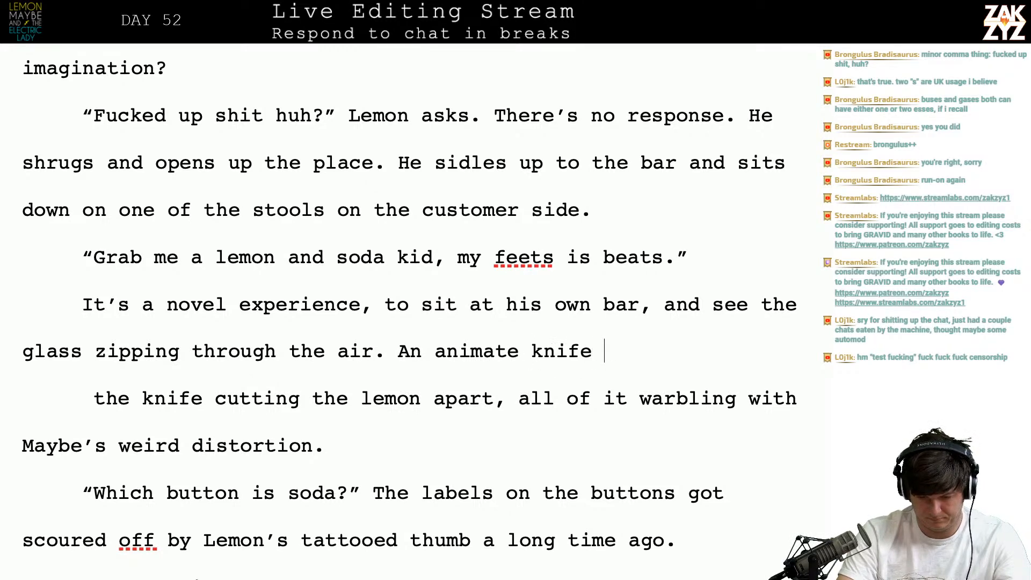
{"action": "key", "text": "BackSpace"}
{"action": "key", "text": "BackSpace"}
{"action": "key", "text": "BackSpace"}
{"action": "key", "text": "BackSpace"}
{"action": "key", "text": "BackSpace"}
{"action": "key", "text": "BackSpace"}
{"action": "key", "text": "BackSpace"}
{"action": "key", "text": "BackSpace"}
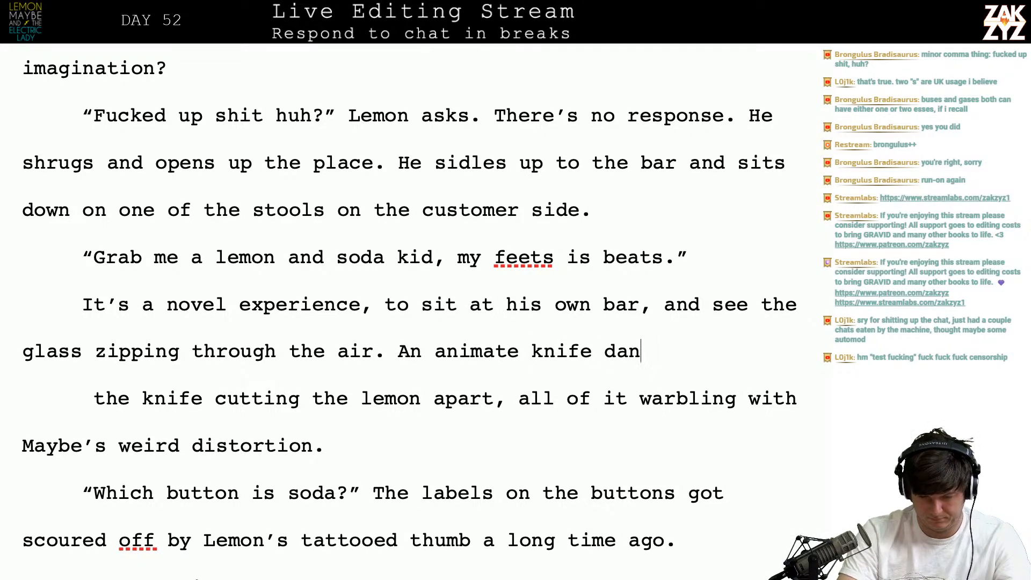
- Complete the sentence after "An animate knife" with "chopping up a lemon on its own like it's Fantasia."
{"action": "type", "text": "chopping up a lemon l"}
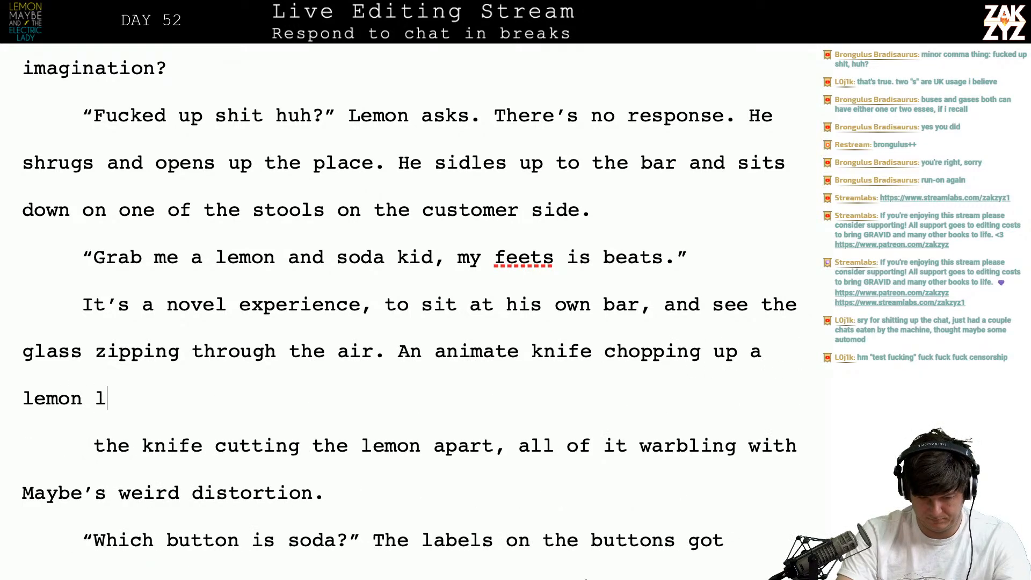
{"action": "key", "text": "BackSpace"}
{"action": "type", "text": "o"}
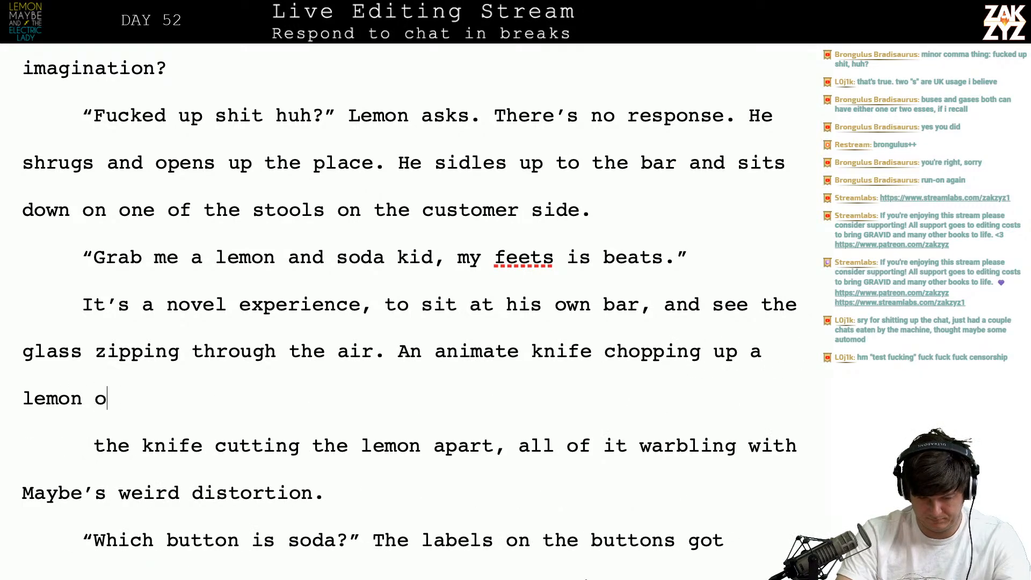
{"action": "type", "text": "n its own like it's fa"}
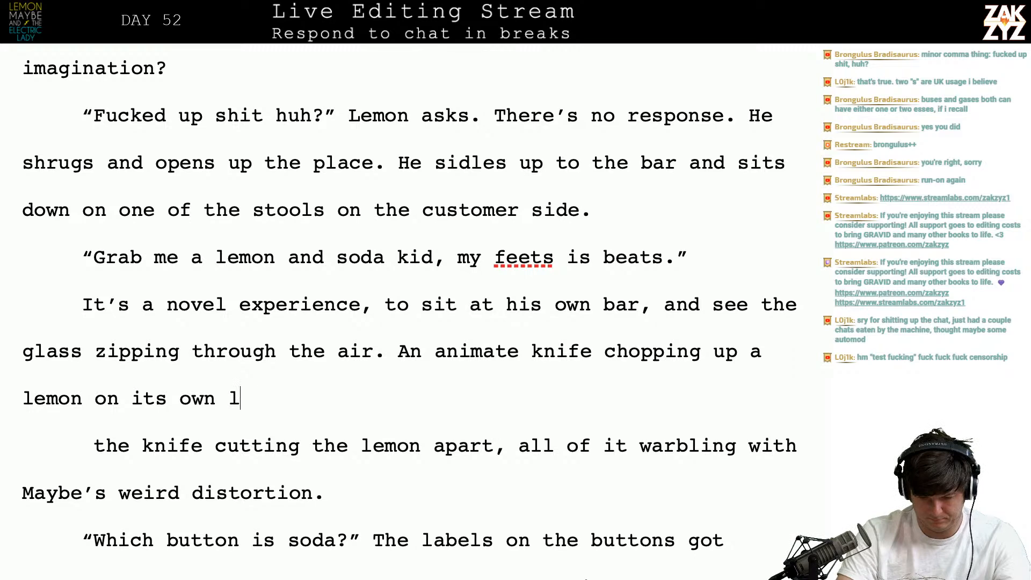
{"action": "key", "text": "BackSpace"}
{"action": "key", "text": "BackSpace"}
{"action": "type", "text": "Fantasi"}
{"action": "key", "text": "BackSpace"}
{"action": "key", "text": "BackSpace"}
{"action": "type", "text": "sia."}
- Delete "chopping up a lemon on its own like it's Fantasia" after "An animate knife"
{"action": "key", "text": "Left"}
{"action": "key", "text": "Left"}
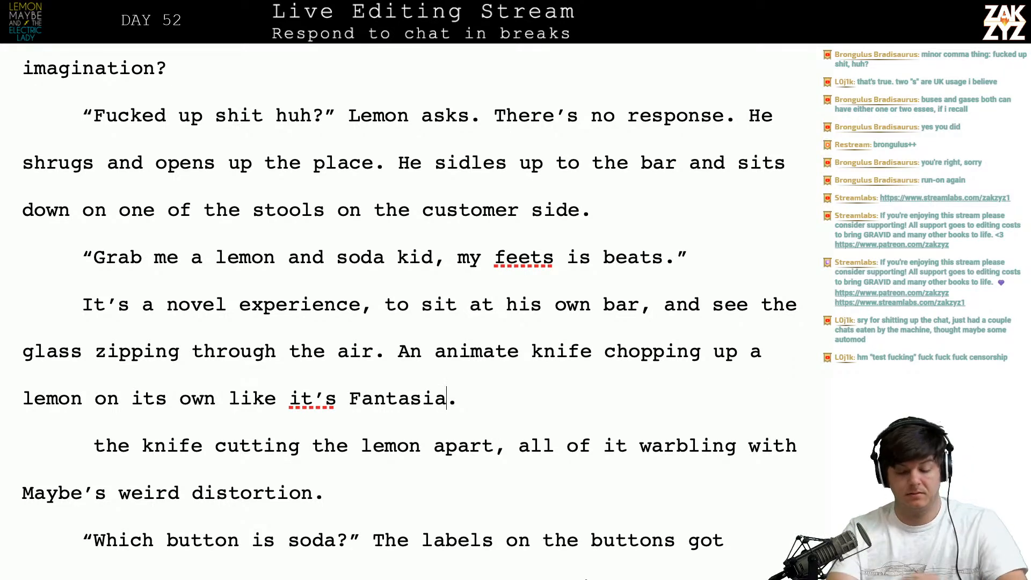
{"action": "key", "text": "BackSpace"}
{"action": "key", "text": "BackSpace"}
{"action": "key", "text": "BackSpace"}
{"action": "key", "text": "BackSpace"}
{"action": "key", "text": "BackSpace"}
{"action": "key", "text": "BackSpace"}
{"action": "key", "text": "BackSpace"}
{"action": "key", "text": "BackSpace"}
{"action": "key", "text": "BackSpace"}
{"action": "key", "text": "BackSpace"}
{"action": "key", "text": "BackSpace"}
{"action": "key", "text": "BackSpace"}
{"action": "key", "text": "BackSpace"}
{"action": "key", "text": "BackSpace"}
{"action": "key", "text": "BackSpace"}
{"action": "key", "text": "BackSpace"}
{"action": "key", "text": "BackSpace"}
{"action": "key", "text": "BackSpace"}
{"action": "key", "text": "BackSpace"}
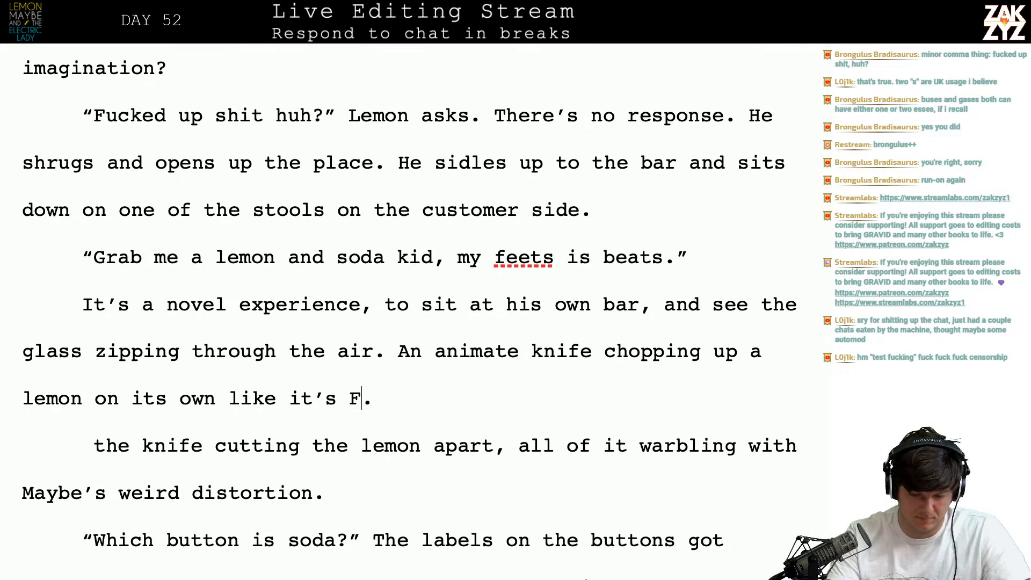
{"action": "key", "text": "BackSpace"}
{"action": "key", "text": "BackSpace"}
{"action": "key", "text": "BackSpace"}
{"action": "key", "text": "BackSpace"}
{"action": "key", "text": "BackSpace"}
{"action": "key", "text": "BackSpace"}
{"action": "key", "text": "BackSpace"}
{"action": "key", "text": "BackSpace"}
{"action": "key", "text": "BackSpace"}
{"action": "key", "text": "BackSpace"}
{"action": "key", "text": "BackSpace"}
{"action": "key", "text": "BackSpace"}
{"action": "key", "text": "BackSpace"}
{"action": "key", "text": "BackSpace"}
{"action": "key", "text": "BackSpace"}
{"action": "key", "text": "BackSpace"}
{"action": "key", "text": "BackSpace"}
{"action": "key", "text": "BackSpace"}
{"action": "key", "text": "BackSpace"}
{"action": "key", "text": "BackSpace"}
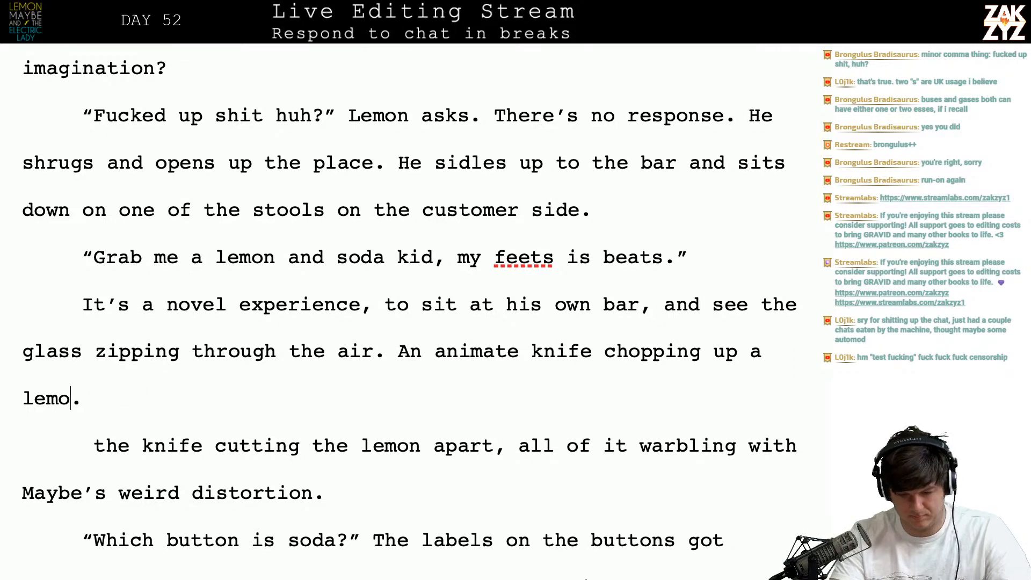
{"action": "key", "text": "BackSpace"}
{"action": "key", "text": "BackSpace"}
{"action": "key", "text": "BackSpace"}
{"action": "key", "text": "BackSpace"}
{"action": "key", "text": "BackSpace"}
{"action": "key", "text": "BackSpace"}
{"action": "key", "text": "BackSpace"}
- Continue the "An animate knife" sentence with "dancing as it chops up a lemon on its own, all warbling with Maybe's distortion"
{"action": "type", "text": "danci"}
{"action": "type", "text": "ng as it chops "}
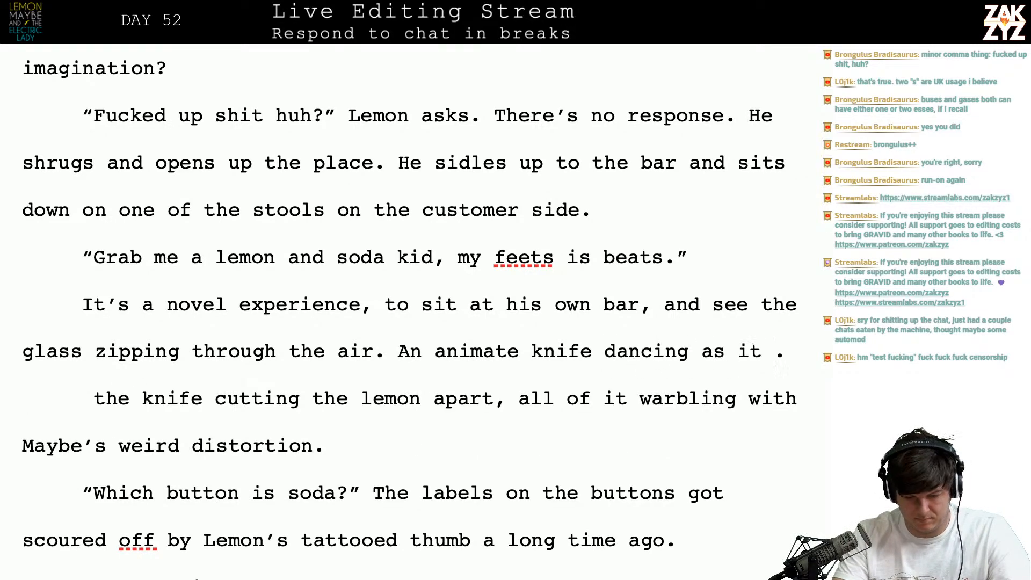
{"action": "type", "text": "up a lemon on"}
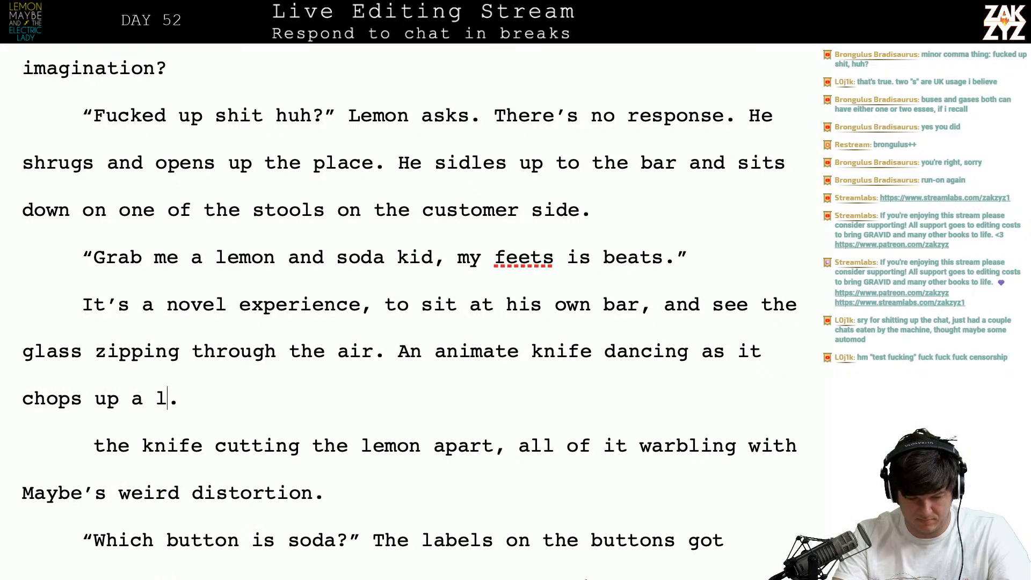
{"action": "type", "text": " its own, a"}
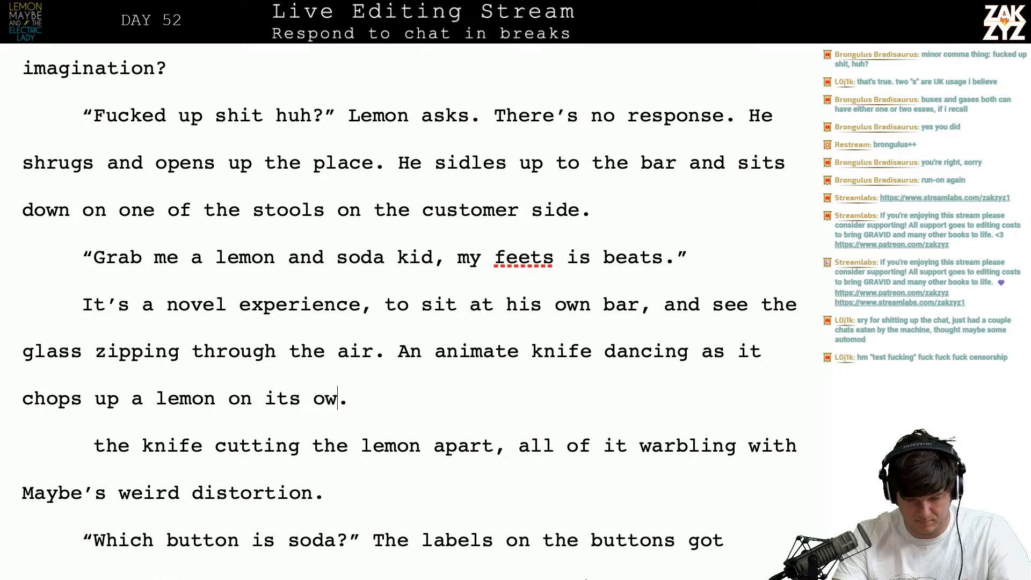
{"action": "type", "text": "ll warbling with"}
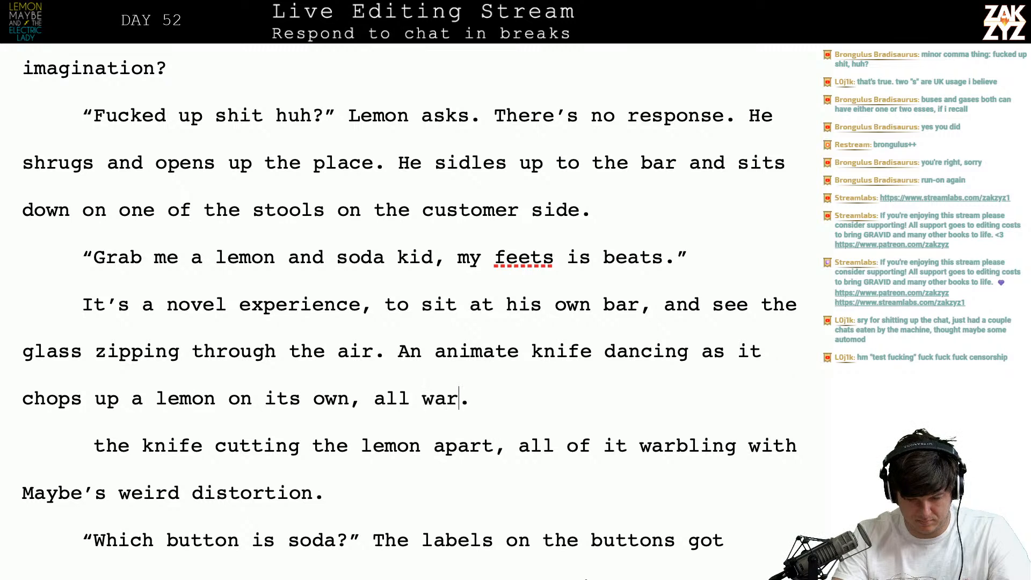
{"action": "type", "text": " Mayb's"}
{"action": "key", "text": "BackSpace"}
{"action": "key", "text": "BackSpace"}
{"action": "key", "text": "BackSpace"}
{"action": "type", "text": "e's distorti"}
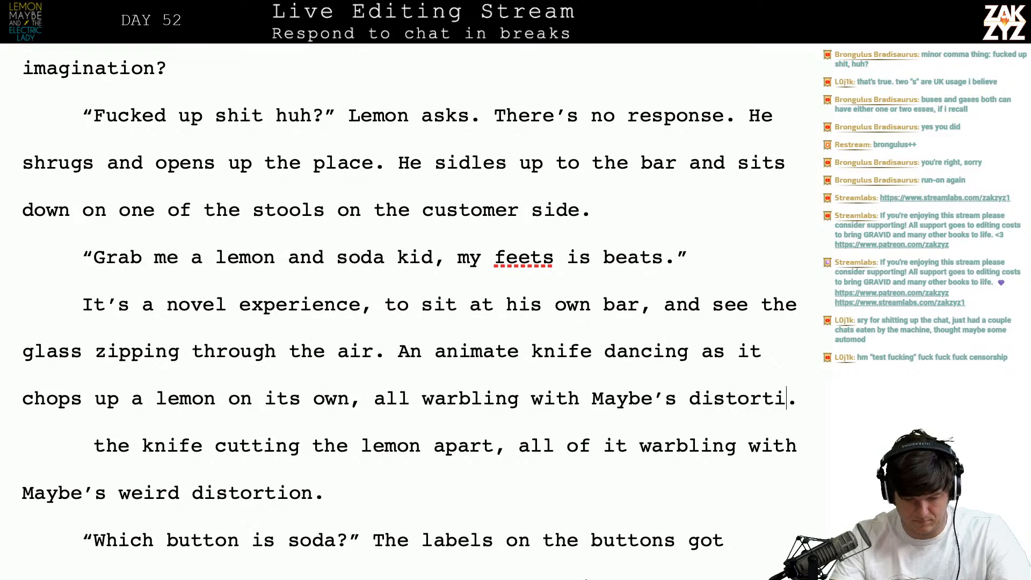
{"action": "type", "text": "on"}
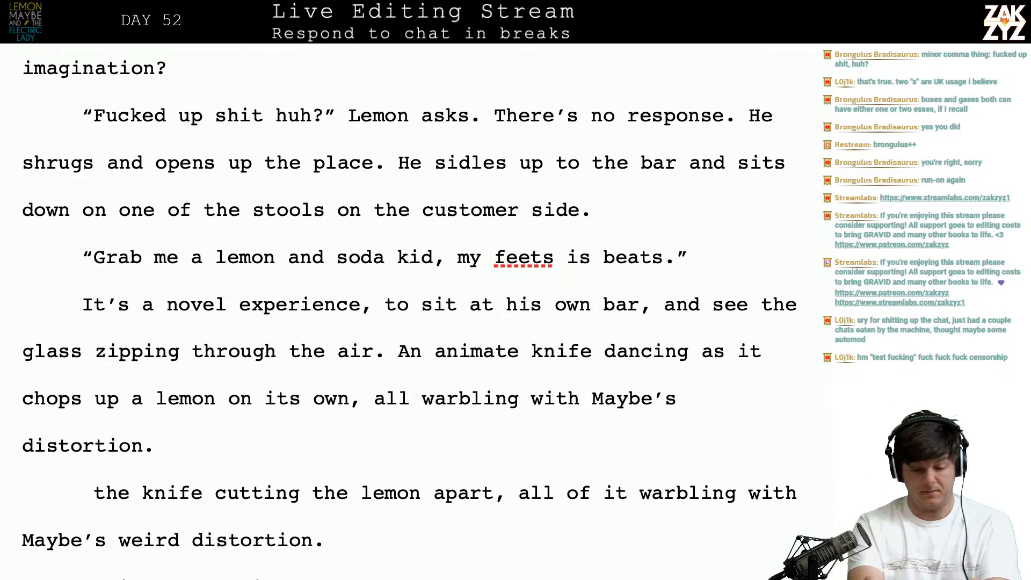
{"action": "key", "text": "F2"}
{"action": "type", "text": "7"}
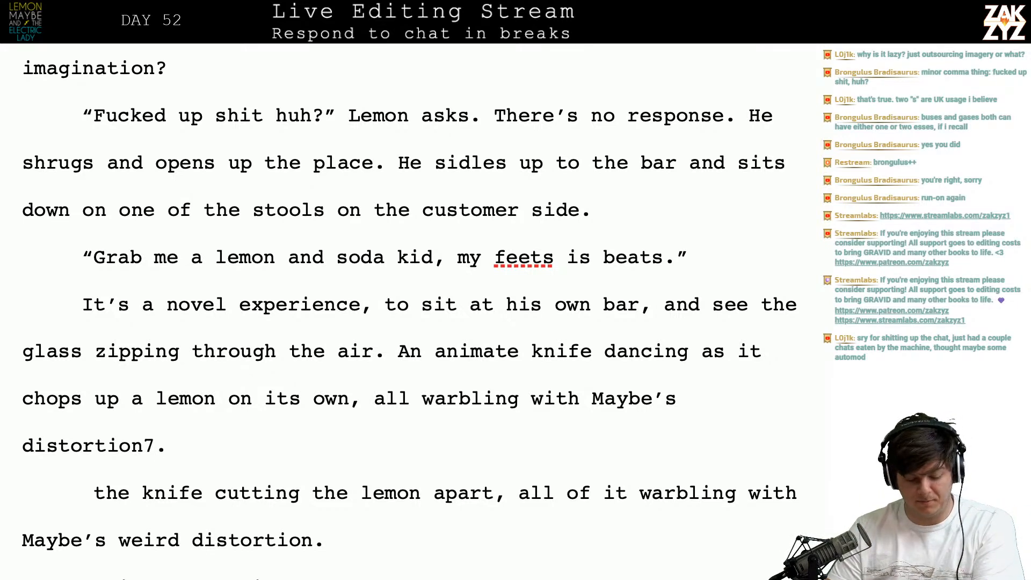
{"action": "key", "text": "BackSpace"}
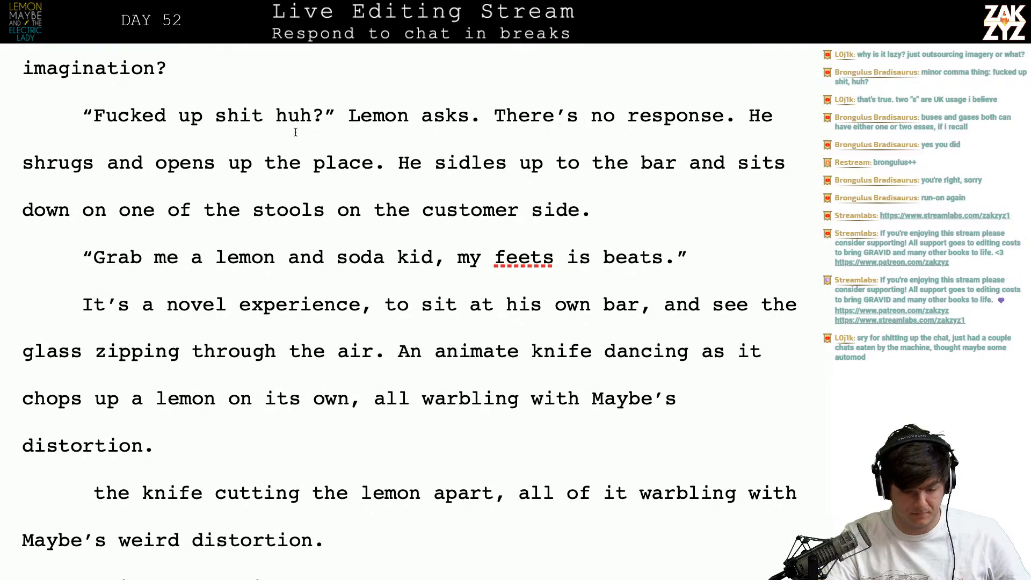
- Add a comma after "shit" in Lemon's line so it reads "Fucked up shit, huh?"
{"action": "left_click", "coordinate": [272, 124]}
{"action": "key", "text": "Left"}
{"action": "type", "text": ","}
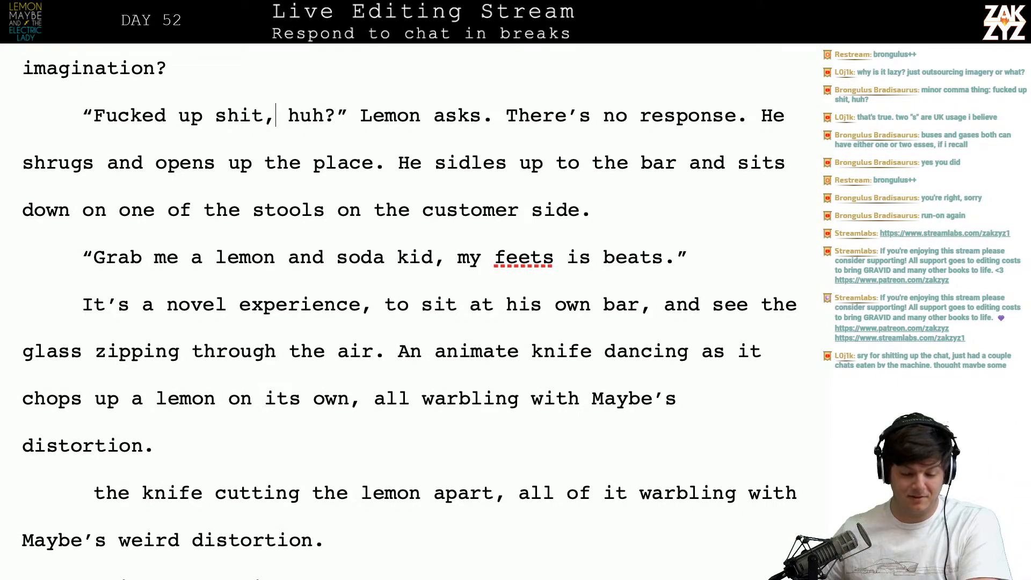
- Insert the sentence "The animate knife dancing around as it cuts up a lemon on its own." before "An animate knife"
{"action": "scroll", "coordinate": [408, 311], "scroll_direction": "down", "scroll_amount": 5}
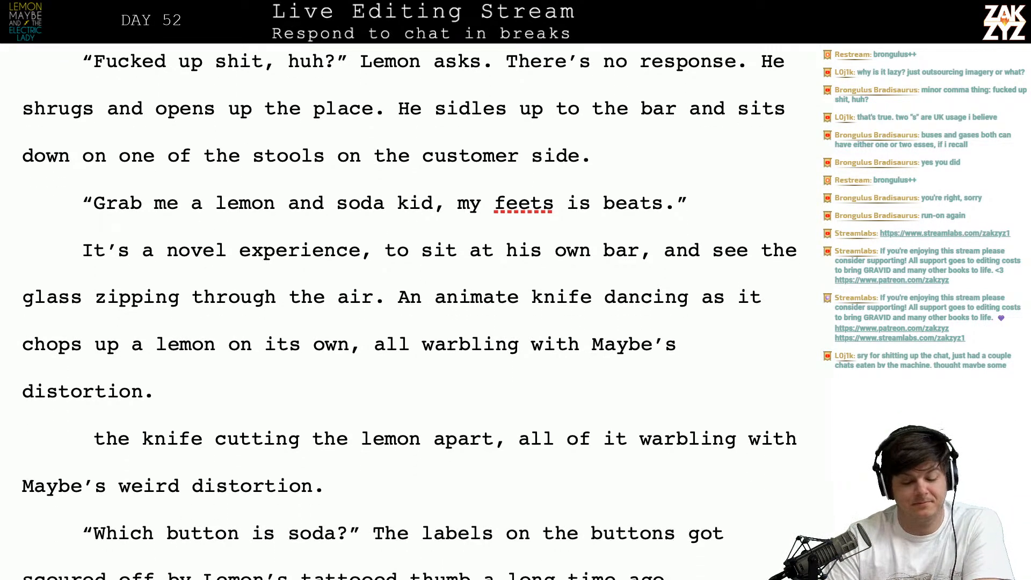
{"action": "scroll", "coordinate": [141, 91], "scroll_direction": "up", "scroll_amount": 3}
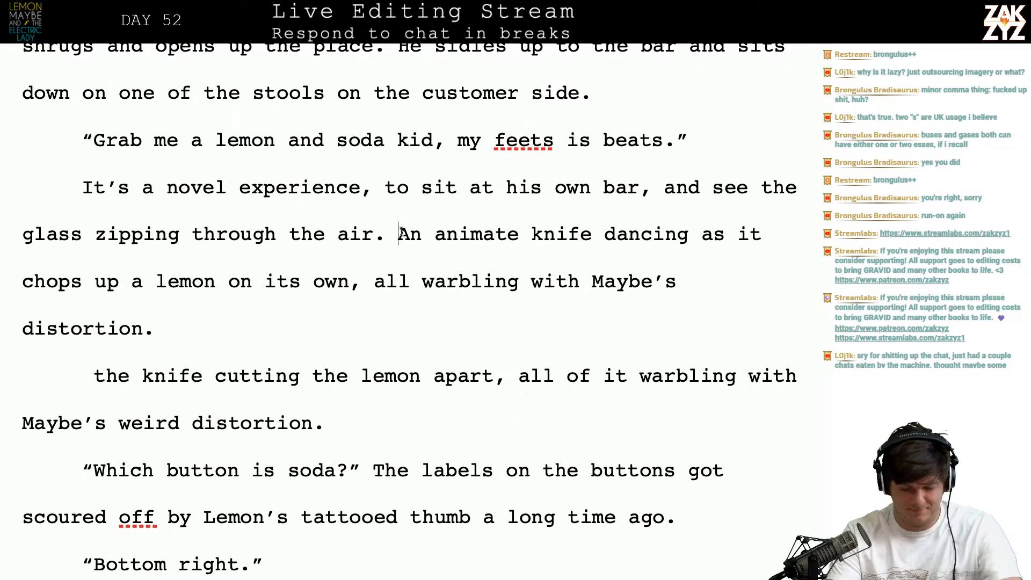
{"action": "type", "text": "The animate"}
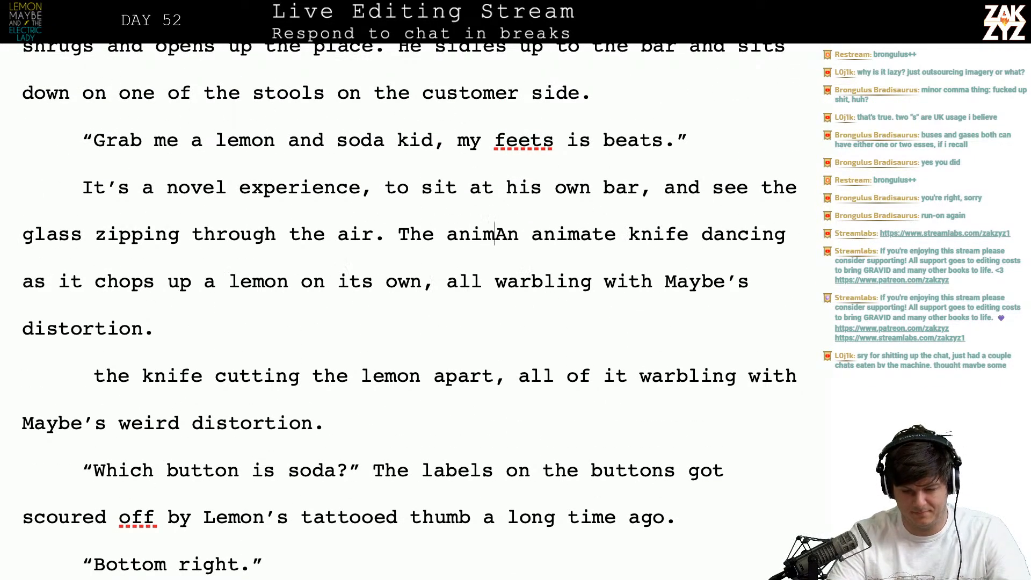
{"action": "type", "text": " kn"}
{"action": "type", "text": "dancing "}
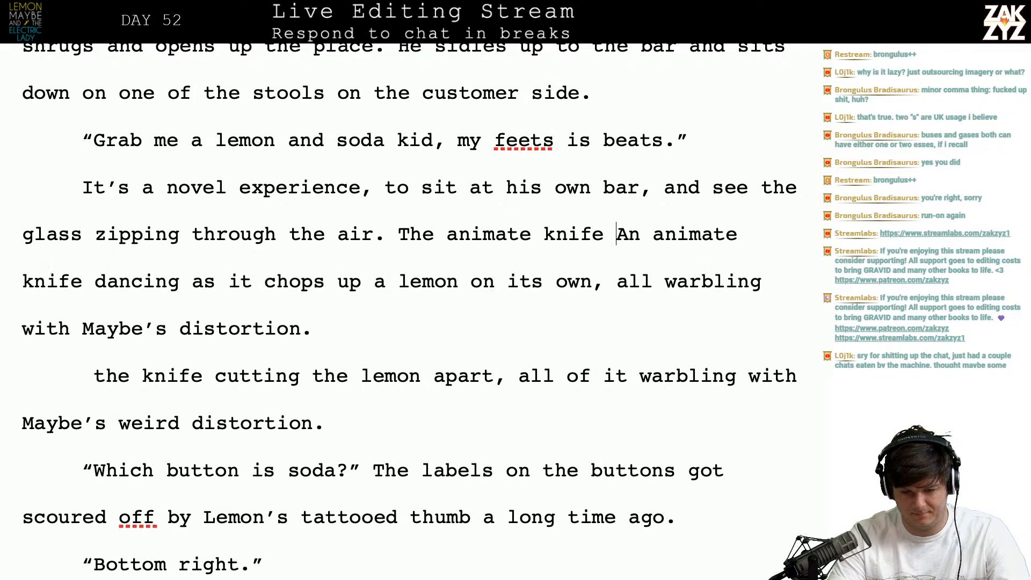
{"action": "type", "text": "around as it "}
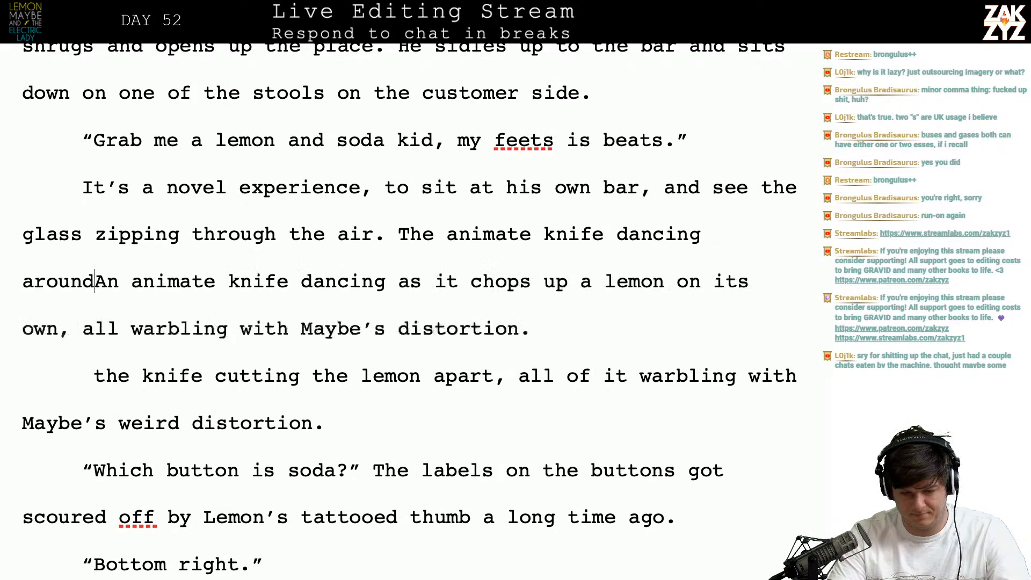
{"action": "type", "text": "cuts up a lemon"}
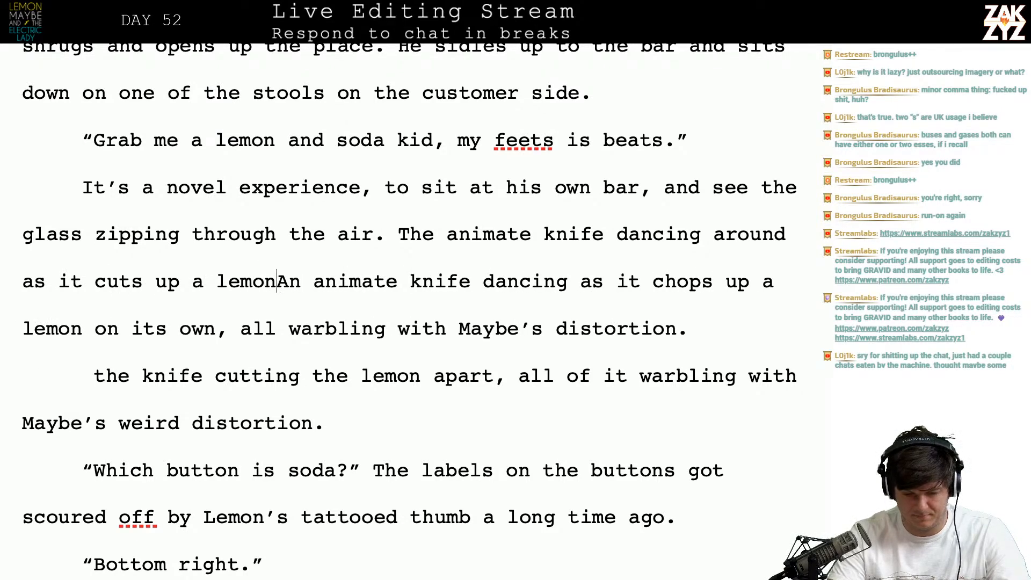
{"action": "type", "text": " on its own."}
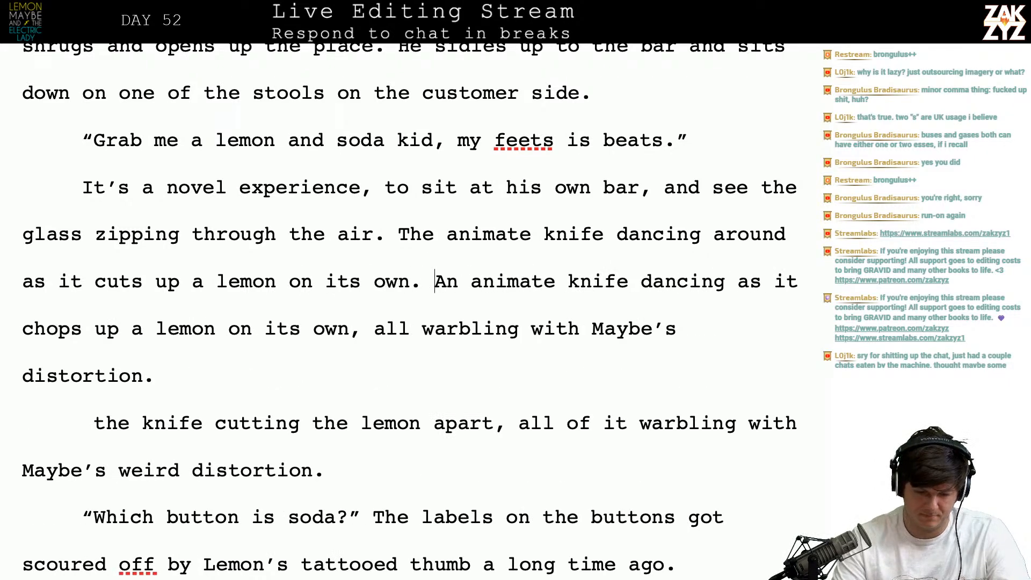
- Delete the "An animate knife" sentence and end the new knife sentence with ", the air warbling with distortion."
{"action": "key", "text": "shift+Down"}
{"action": "key", "text": "shift+Down"}
{"action": "key", "text": "BackSpace"}
{"action": "key", "text": "BackSpace"}
{"action": "key", "text": "BackSpace"}
{"action": "type", "text": ", the air wa"}
{"action": "type", "text": "rbling with d"}
{"action": "type", "text": "istortion."}
- Delete the leftover old clause about the knife cutting the lemon apart and Maybe's weird distortion
{"action": "key", "text": "shift+Down"}
{"action": "key", "text": "shift+Down"}
{"action": "key", "text": "shift+Right"}
{"action": "key", "text": "shift+Right"}
{"action": "key", "text": "shift+Right"}
{"action": "key", "text": "shift+Right"}
{"action": "key", "text": "shift+Right"}
{"action": "key", "text": "shift+Right"}
{"action": "key", "text": "shift+Right"}
{"action": "key", "text": "shift+Right"}
{"action": "key", "text": "shift+Right"}
{"action": "key", "text": "shift+Right"}
{"action": "key", "text": "shift+Right"}
{"action": "key", "text": "shift+Right"}
{"action": "key", "text": "shift+Right"}
{"action": "key", "text": "BackSpace"}
- Add the dialogue tag "Maybe asks." after "Which button is soda?"
{"action": "key", "text": "Right"}
{"action": "type", "text": "Maybe as"}
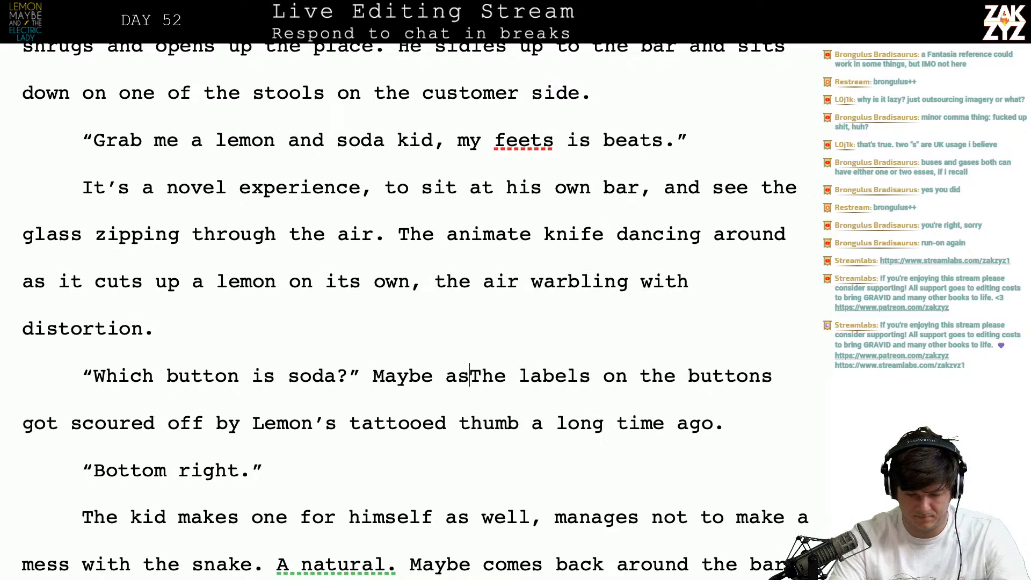
{"action": "type", "text": "ks."}
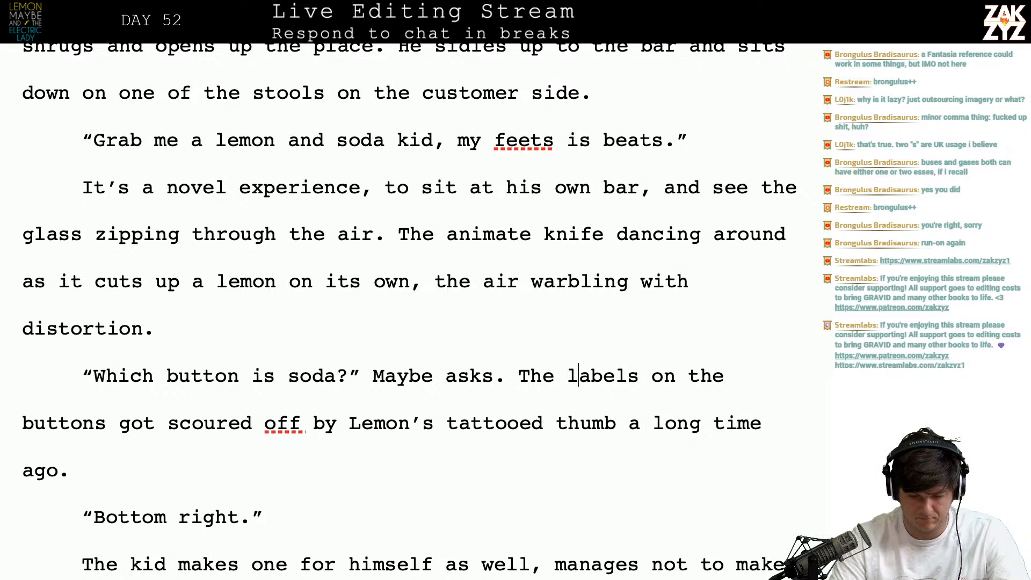
- Insert "buttons on the snake got scoured smooth by" before "labels" in the sentence after "Maybe asks."
{"action": "type", "text": "buttons on t"}
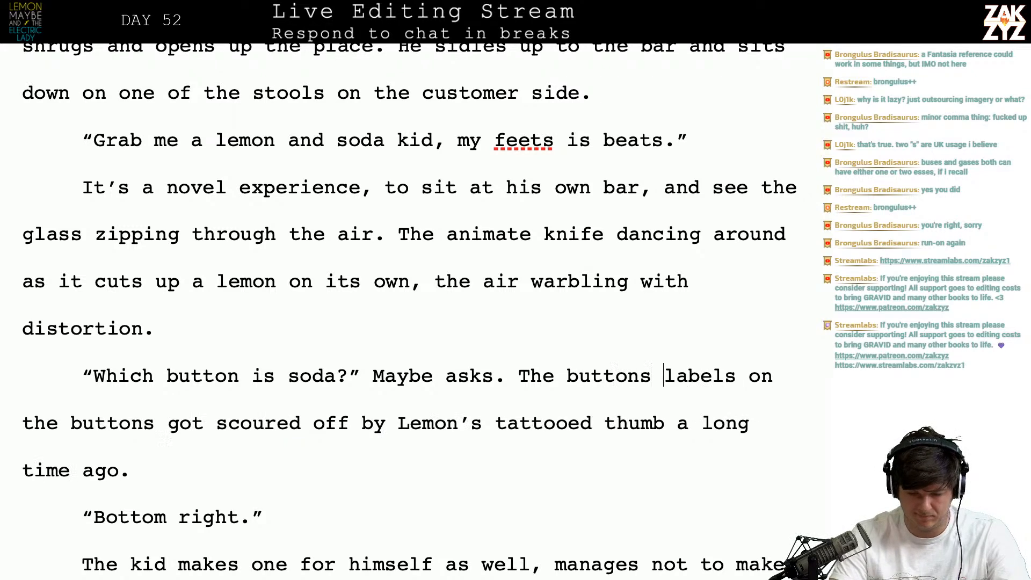
{"action": "type", "text": "he snake got s"}
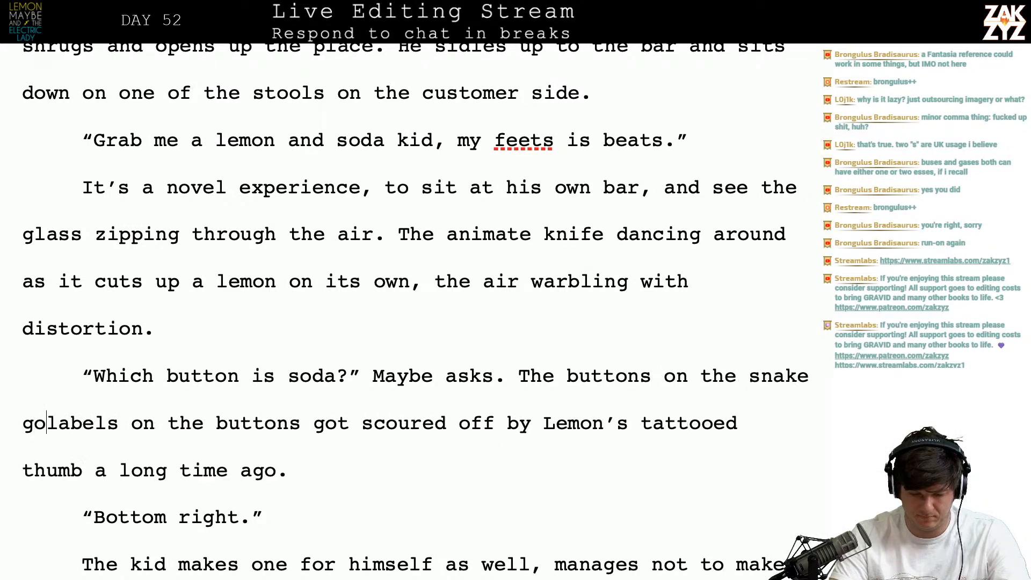
{"action": "type", "text": "coured smooth"}
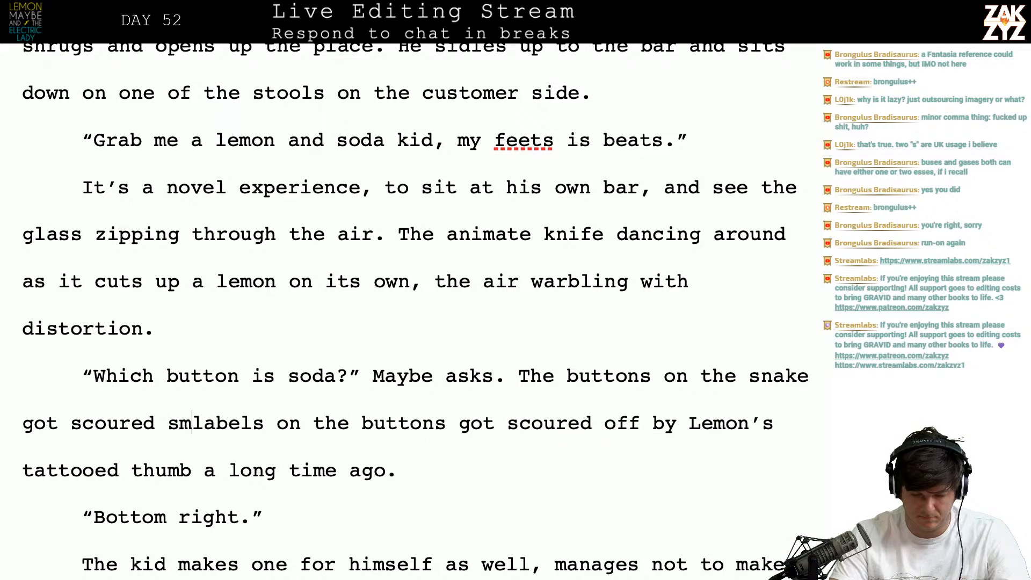
{"action": "type", "text": " by"}
- Delete the old wording "labels on the buttons got scoured off" from the soda-button sentence
{"action": "key", "text": "shift+Right"}
{"action": "key", "text": "shift+Right"}
{"action": "key", "text": "shift+Right"}
{"action": "key", "text": "shift+Right"}
{"action": "key", "text": "shift+Right"}
{"action": "key", "text": "shift+Right"}
{"action": "key", "text": "shift+Right"}
{"action": "key", "text": "shift+Right"}
{"action": "key", "text": "shift+Right"}
{"action": "key", "text": "shift+Right"}
{"action": "key", "text": "shift+Right"}
{"action": "key", "text": "shift+Right"}
{"action": "key", "text": "shift+Right"}
{"action": "key", "text": "shift+Right"}
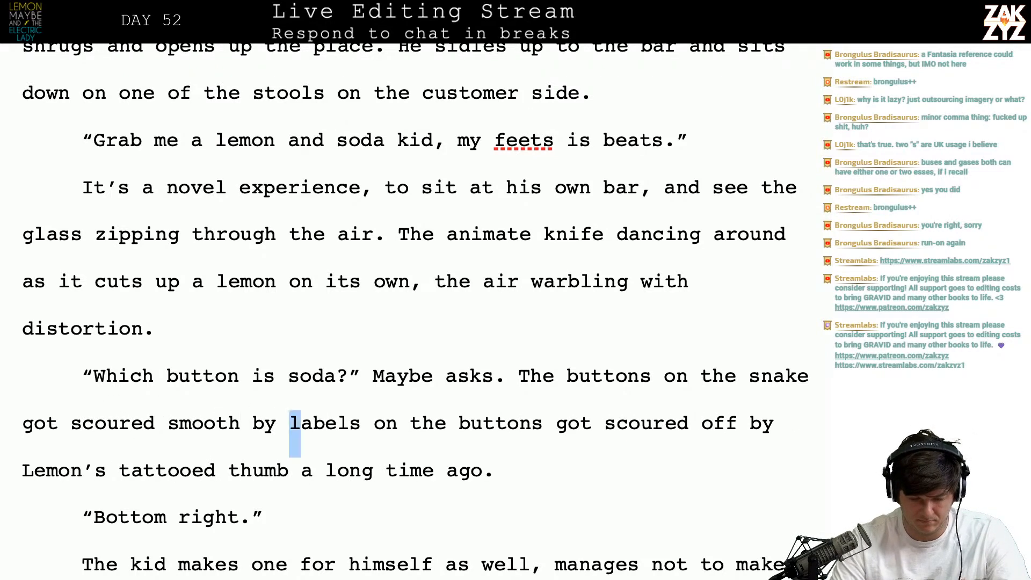
{"action": "key", "text": "shift+Right"}
{"action": "key", "text": "shift+Right"}
{"action": "key", "text": "shift+Right"}
{"action": "key", "text": "shift+Right"}
{"action": "key", "text": "shift+Right"}
{"action": "key", "text": "shift+Right"}
{"action": "key", "text": "shift+Right"}
{"action": "key", "text": "shift+Right"}
{"action": "key", "text": "shift+Right"}
{"action": "key", "text": "shift+Right"}
{"action": "key", "text": "shift+Right"}
{"action": "key", "text": "shift+Right"}
{"action": "key", "text": "shift+Right"}
{"action": "key", "text": "shift+Right"}
{"action": "key", "text": "shift+Right"}
{"action": "key", "text": "shift+Right"}
{"action": "key", "text": "shift+Right"}
{"action": "key", "text": "shift+Right"}
{"action": "key", "text": "shift+Right"}
{"action": "key", "text": "shift+Right"}
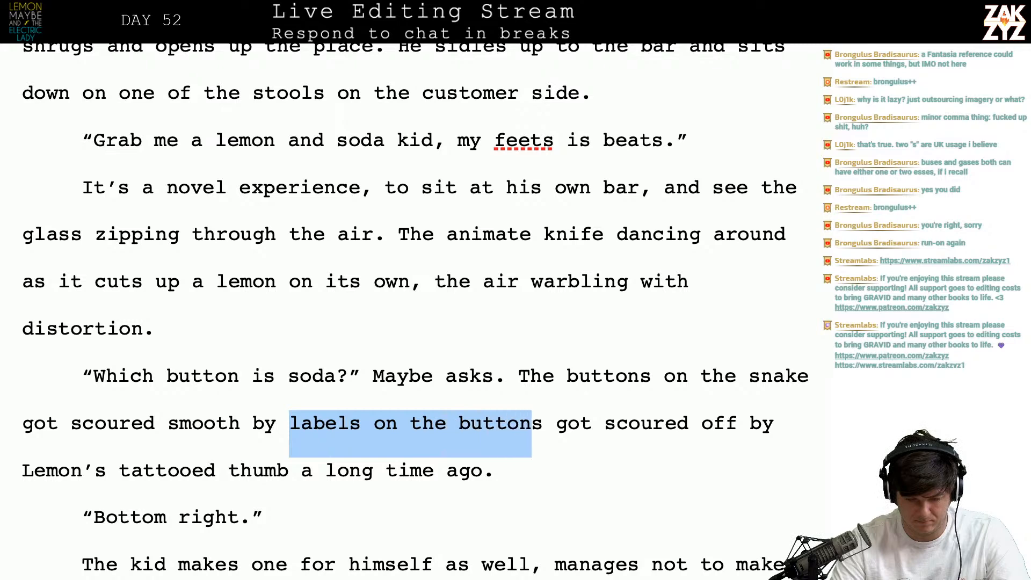
{"action": "key", "text": "shift+Right"}
{"action": "key", "text": "shift+Right"}
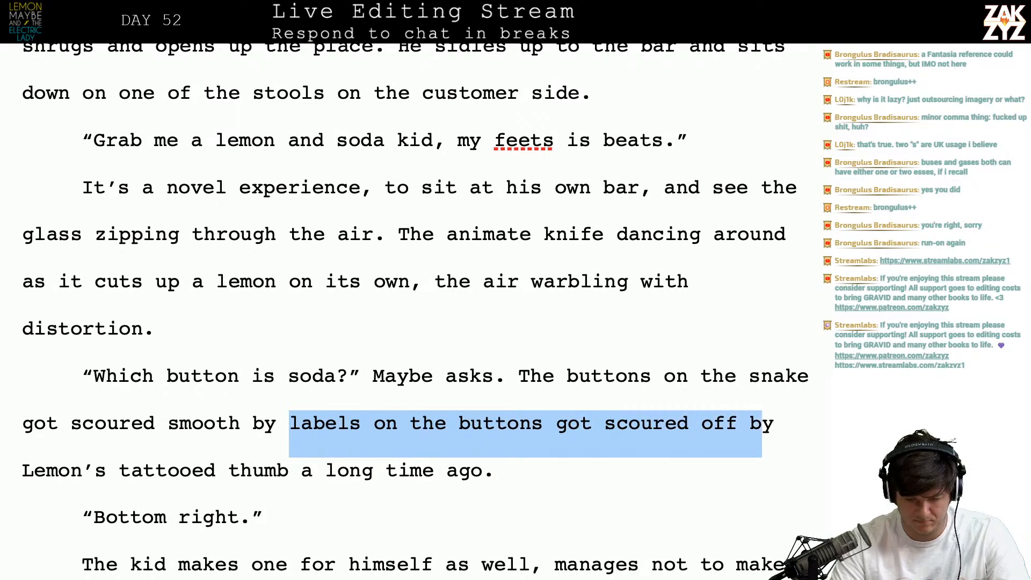
{"action": "key", "text": "shift+Left"}
{"action": "key", "text": "BackSpace"}
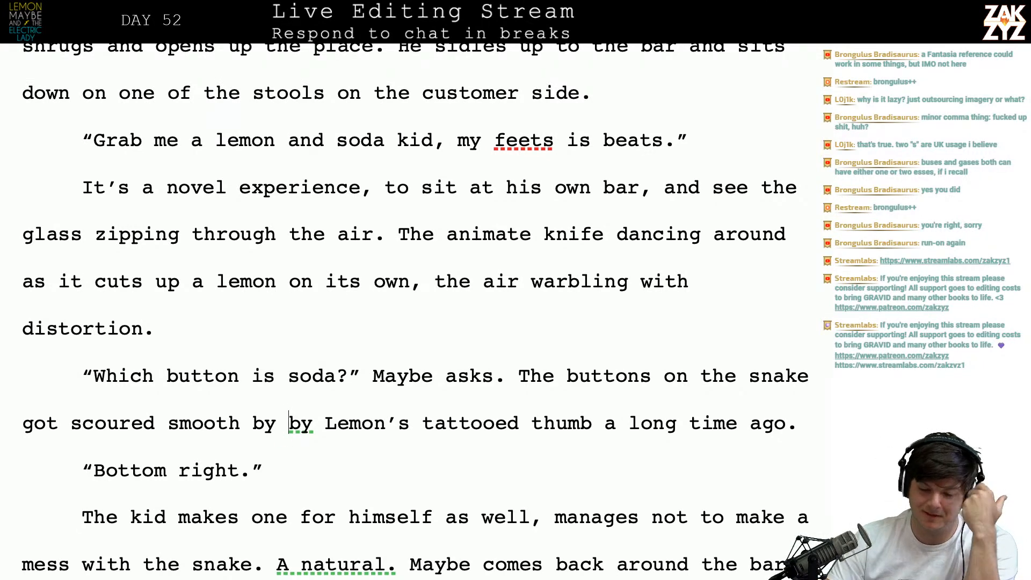
{"action": "scroll", "coordinate": [368, 369], "scroll_direction": "down", "scroll_amount": 3}
{"action": "scroll", "coordinate": [368, 369], "scroll_direction": "up", "scroll_amount": 3}
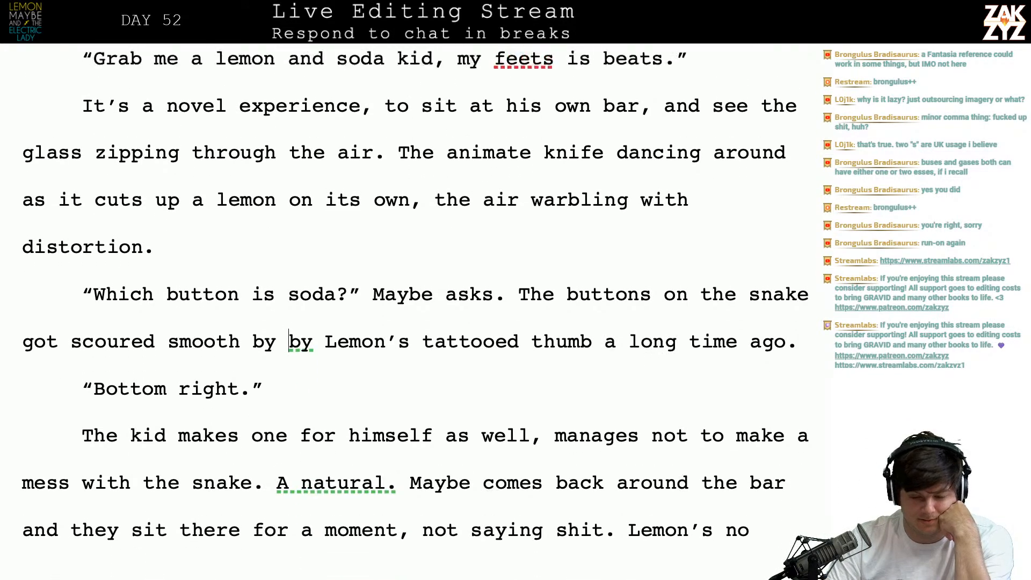
- Remove the comma after "It's a novel experience" in the sentence about sitting at his own bar
{"action": "left_click", "coordinate": [397, 217]}
{"action": "key", "text": "Left"}
{"action": "key", "text": "Left"}
{"action": "key", "text": "BackSpace"}
- Break the sentence after "his own bar" and write "and watch the glass zipping though the air." ahead of the old wording
{"action": "key", "text": "Right"}
{"action": "key", "text": "Right"}
{"action": "key", "text": "Right"}
{"action": "key", "text": "Right"}
{"action": "key", "text": "Right"}
{"action": "key", "text": "Right"}
{"action": "key", "text": "Right"}
{"action": "key", "text": "Right"}
{"action": "key", "text": "Right"}
{"action": "key", "text": "Right"}
{"action": "key", "text": "Right"}
{"action": "key", "text": "Right"}
{"action": "key", "text": "Right"}
{"action": "key", "text": "Right"}
{"action": "key", "text": "Right"}
{"action": "key", "text": "Right"}
{"action": "key", "text": "Right"}
{"action": "key", "text": "Right"}
{"action": "key", "text": "Right"}
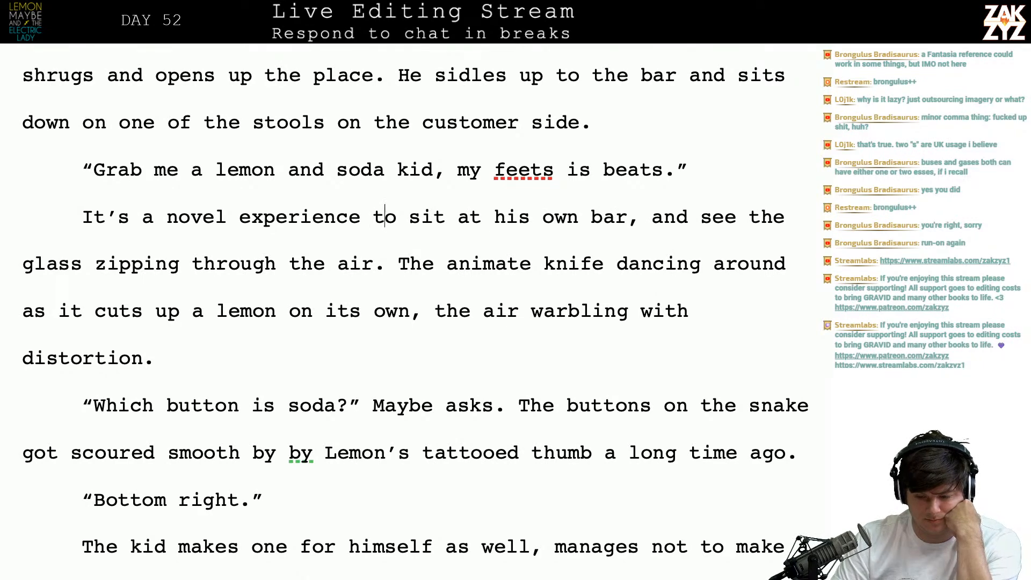
{"action": "key", "text": "Right"}
{"action": "key", "text": "Right"}
{"action": "key", "text": "Right"}
{"action": "key", "text": "Right"}
{"action": "key", "text": "Right"}
{"action": "key", "text": "Left"}
{"action": "key", "text": "Left"}
{"action": "key", "text": "Return"}
{"action": "key", "text": "Left"}
{"action": "type", "text": "a"}
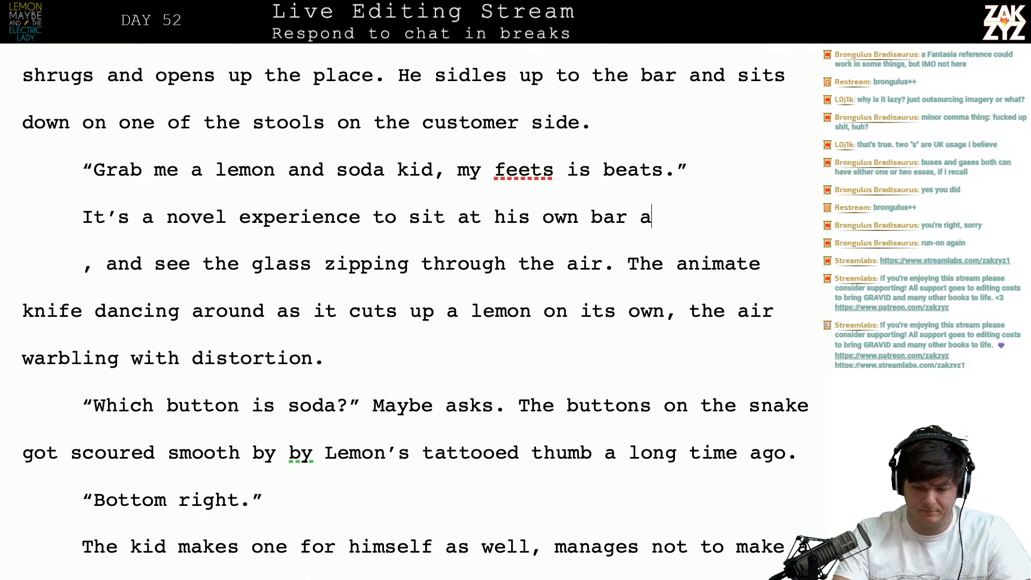
{"action": "type", "text": "nd watch the"}
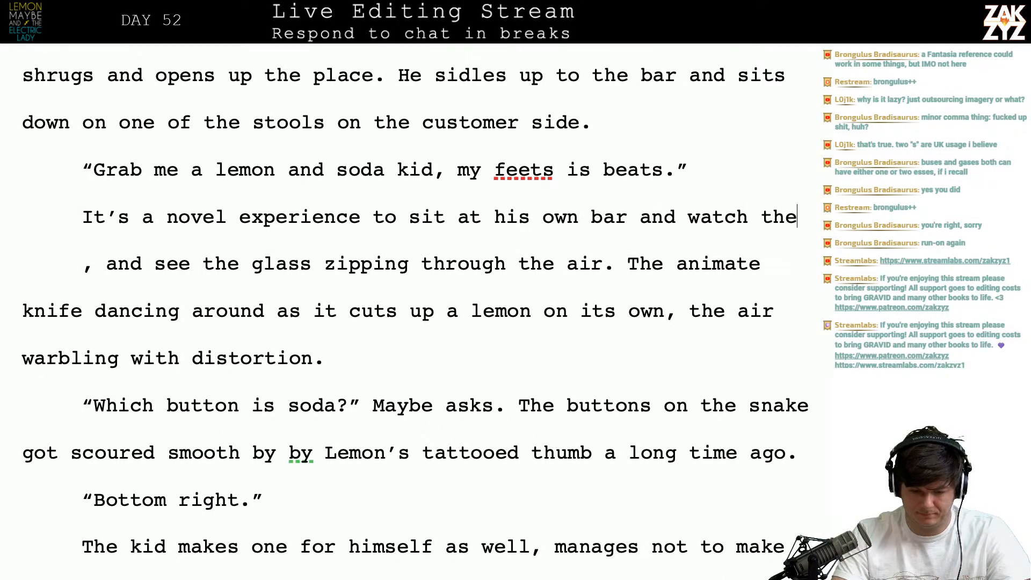
{"action": "type", "text": " glass zipping"}
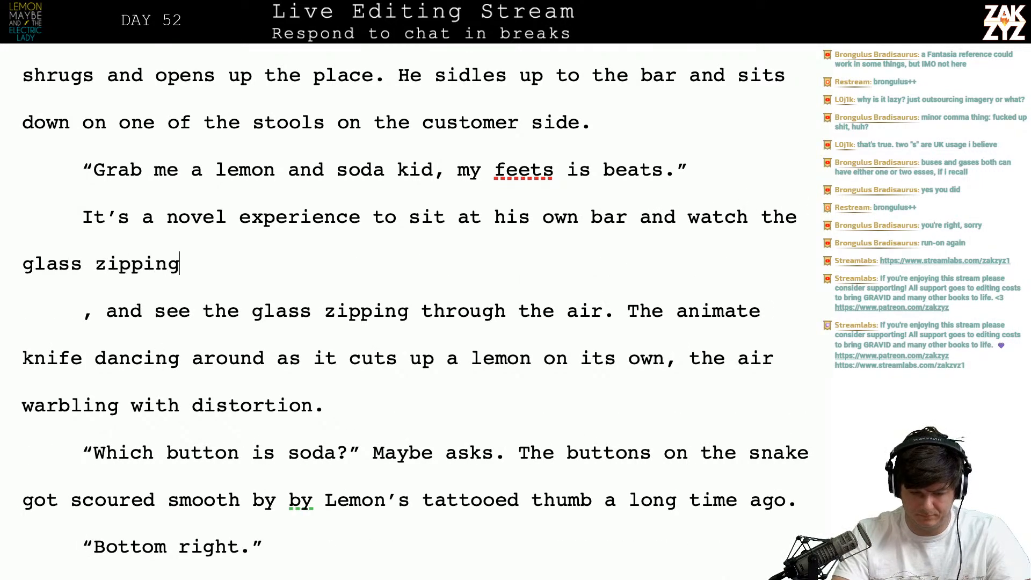
{"action": "type", "text": " thrugh the air."}
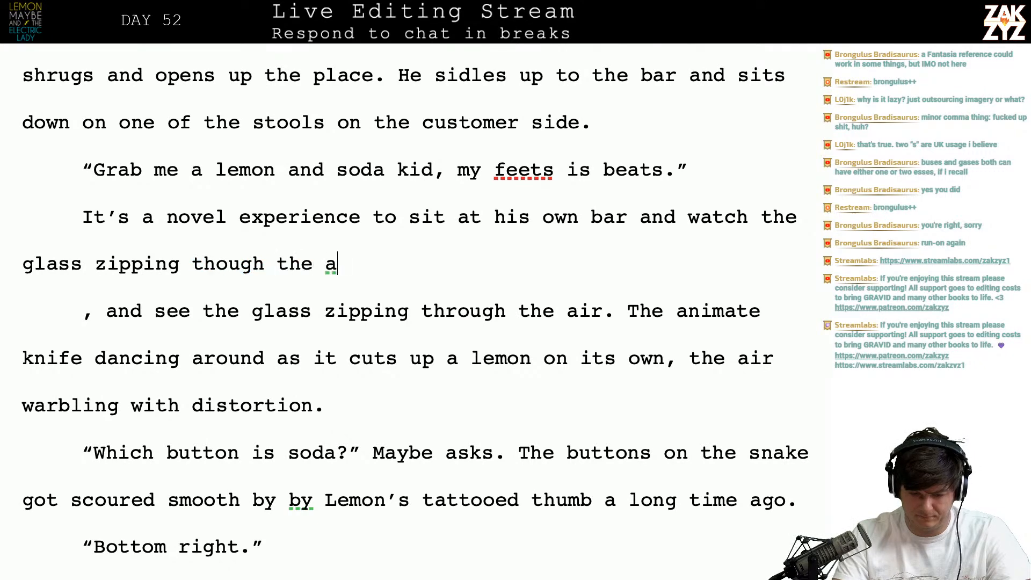
- Delete the paragraph break and the leftover ", and see the glass zipping through the air." before "The animate knife"
{"action": "key", "text": "shift+Down"}
{"action": "key", "text": "shift+Right"}
{"action": "key", "text": "shift+Right"}
{"action": "key", "text": "shift+Right"}
{"action": "key", "text": "shift+Right"}
{"action": "key", "text": "shift+Right"}
{"action": "key", "text": "shift+Right"}
{"action": "key", "text": "shift+Right"}
{"action": "key", "text": "shift+Right"}
{"action": "key", "text": "shift+Right"}
{"action": "key", "text": "shift+Right"}
{"action": "key", "text": "shift+Right"}
{"action": "key", "text": "shift+Right"}
{"action": "key", "text": "shift+Right"}
{"action": "key", "text": "shift+Right"}
{"action": "key", "text": "shift+Right"}
{"action": "key", "text": "shift+Right"}
{"action": "key", "text": "shift+Right"}
{"action": "key", "text": "shift+Right"}
{"action": "key", "text": "shift+Right"}
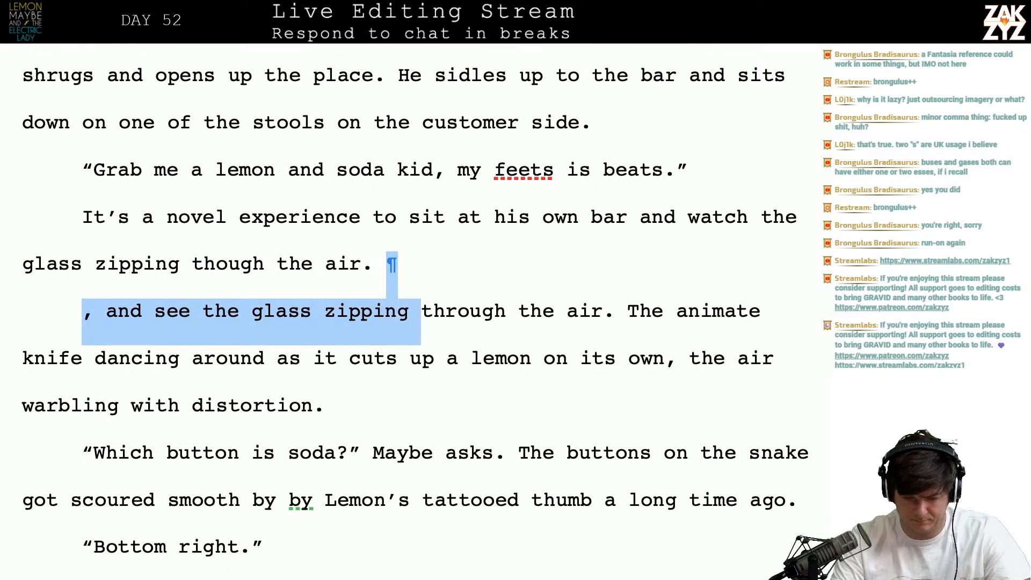
{"action": "key", "text": "BackSpace"}
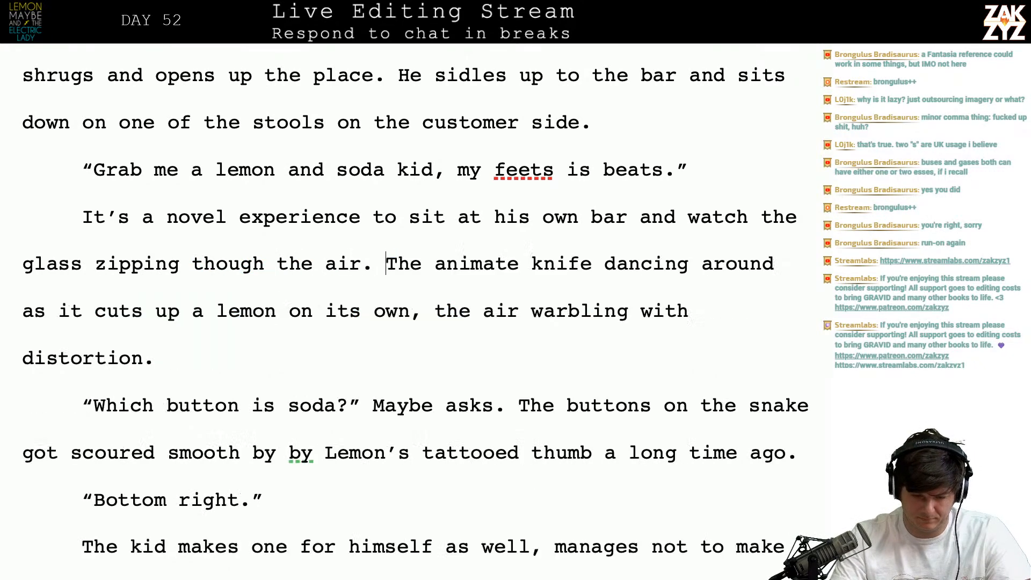
- Replace the period after "though the air" with "and the animate knife chopping up a lemon by itself."
{"action": "key", "text": "BackSpace"}
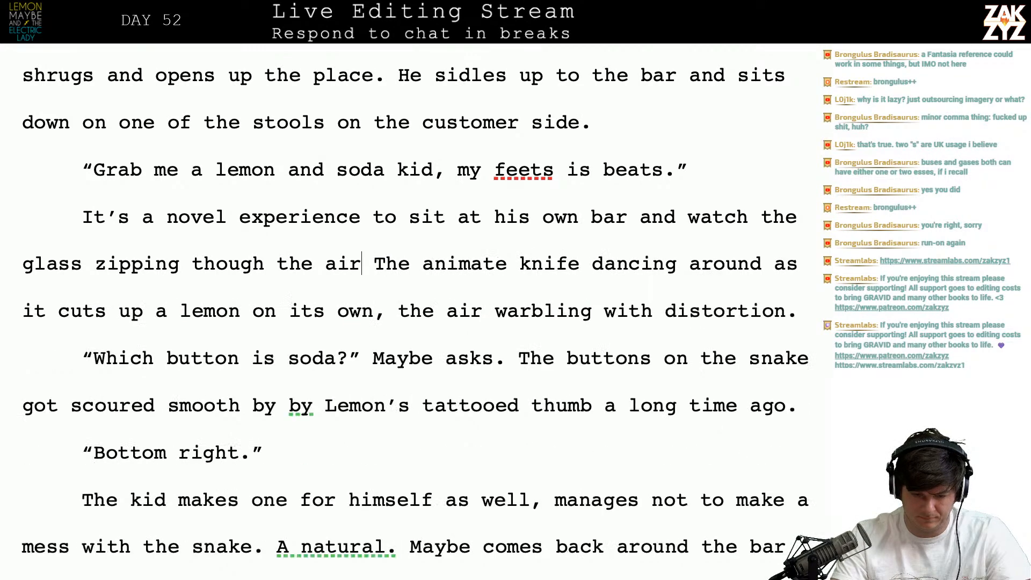
{"action": "type", "text": "and the "}
{"action": "type", "text": "animate knife "}
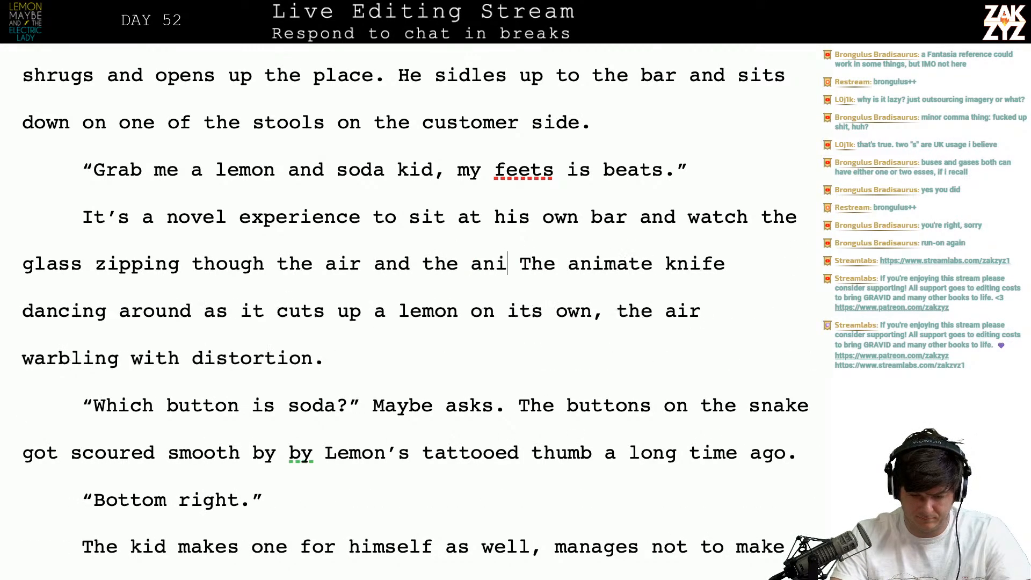
{"action": "type", "text": "chopping up a l"}
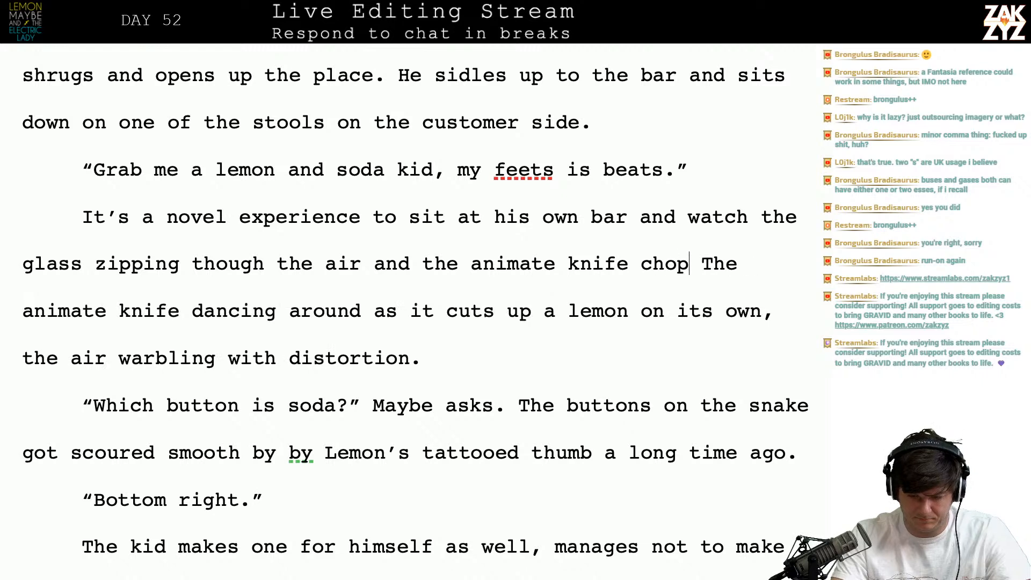
{"action": "type", "text": "emon by itself.  The animate knife dancing around as it cuts up"}
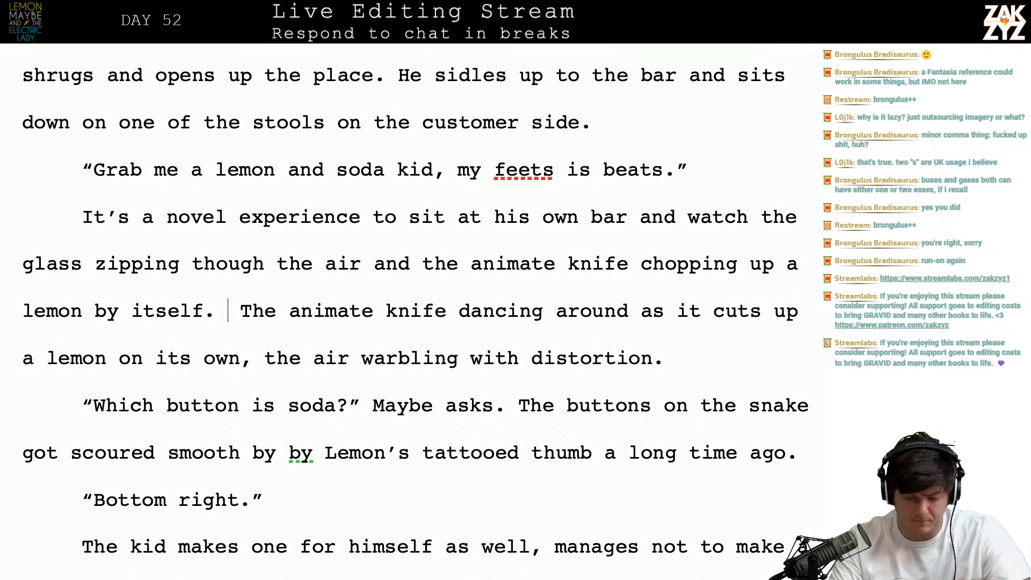
- Delete the old sentence about the animate knife dancing around and the air warbling with distortion
{"action": "key", "text": "shift+Down"}
{"action": "key", "text": "shift+Right"}
{"action": "key", "text": "shift+Right"}
{"action": "key", "text": "shift+Right"}
{"action": "key", "text": "shift+Right"}
{"action": "key", "text": "shift+Right"}
{"action": "key", "text": "shift+Right"}
{"action": "key", "text": "shift+Right"}
{"action": "key", "text": "shift+Right"}
{"action": "key", "text": "shift+Right"}
{"action": "key", "text": "shift+Right"}
{"action": "key", "text": "shift+Right"}
{"action": "key", "text": "shift+Right"}
{"action": "key", "text": "shift+Right"}
{"action": "key", "text": "shift+Right"}
{"action": "key", "text": "shift+Right"}
{"action": "key", "text": "shift+Right"}
{"action": "key", "text": "shift+Right"}
{"action": "key", "text": "shift+Right"}
{"action": "key", "text": "shift+Right"}
{"action": "key", "text": "shift+Right"}
{"action": "key", "text": "shift+Right"}
{"action": "key", "text": "shift+Right"}
{"action": "key", "text": "shift+Right"}
{"action": "key", "text": "shift+Right"}
{"action": "key", "text": "shift+Right"}
{"action": "key", "text": "shift+Right"}
{"action": "key", "text": "shift+Right"}
{"action": "key", "text": "shift+Right"}
{"action": "key", "text": "shift+Right"}
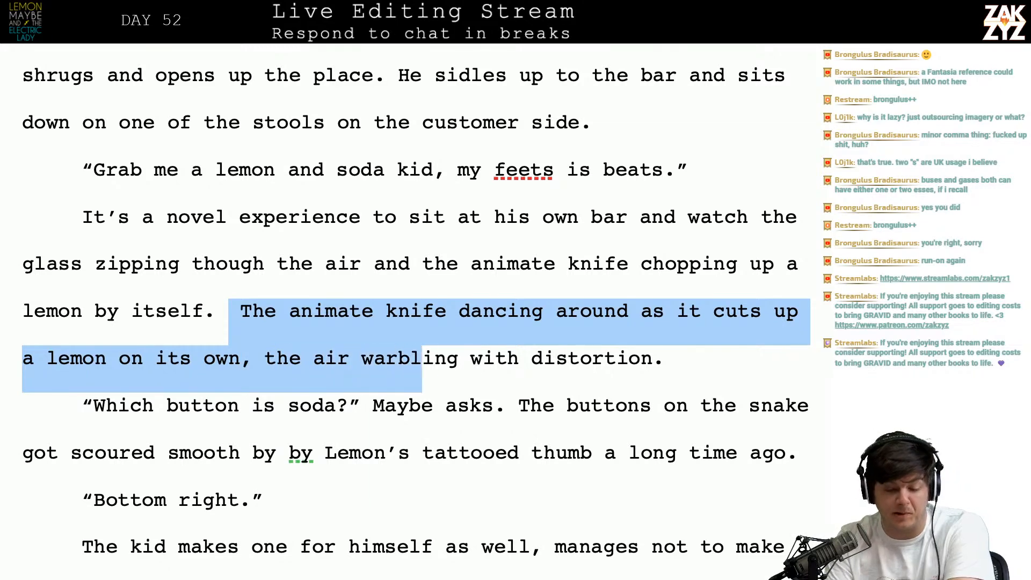
{"action": "key", "text": "shift+Right"}
{"action": "key", "text": "shift+Right"}
{"action": "key", "text": "shift+Right"}
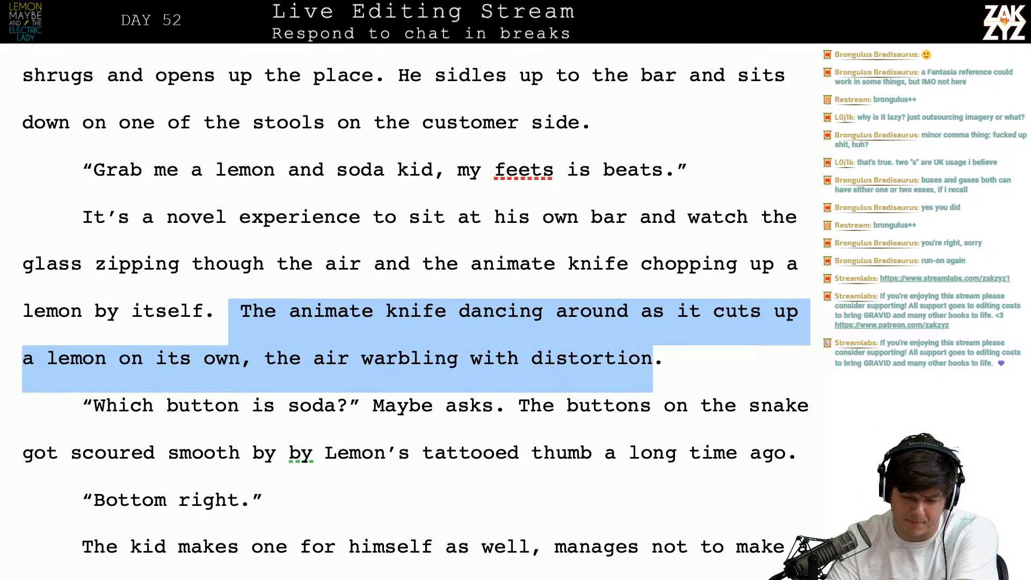
{"action": "key", "text": "BackSpace"}
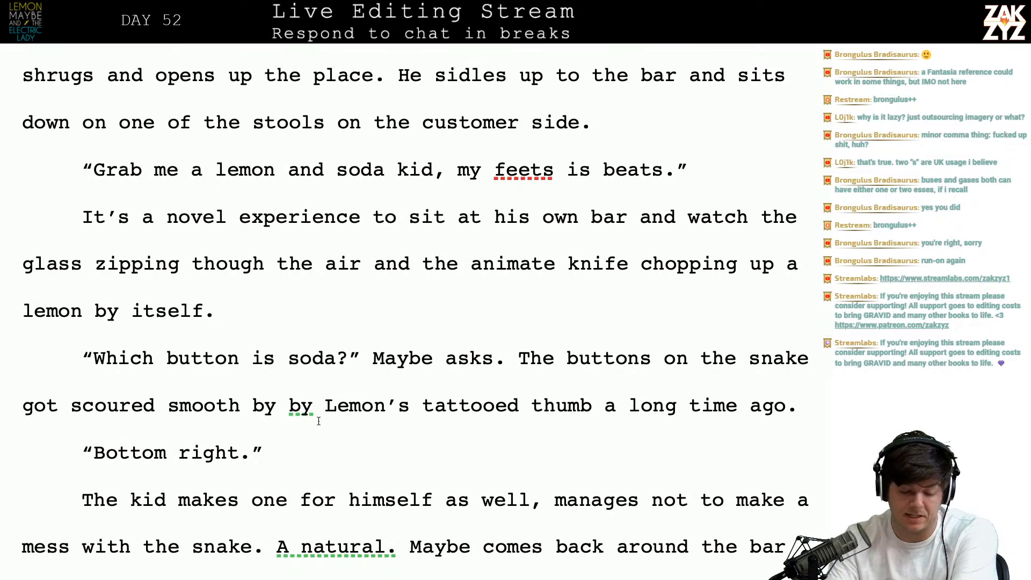
- Delete the duplicated "by" before "Lemon's tattooed thumb"
{"action": "key", "text": "BackSpace"}
{"action": "key", "text": "BackSpace"}
{"action": "key", "text": "BackSpace"}
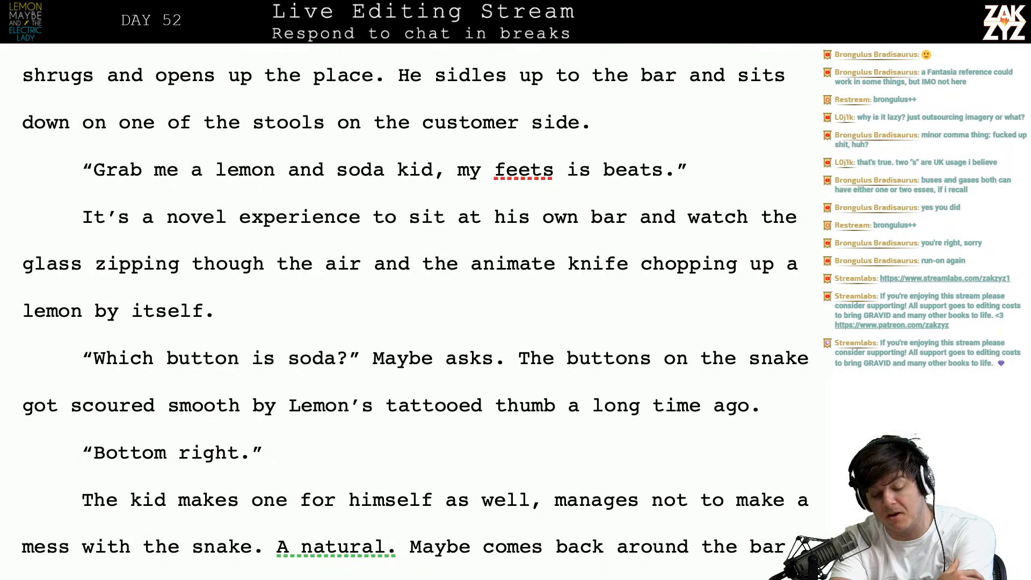
- Replace "one" with "a drink" in "The kid makes one for himself as well"
{"action": "scroll", "coordinate": [211, 386], "scroll_direction": "down", "scroll_amount": 2}
{"action": "left_click", "coordinate": [352, 430]}
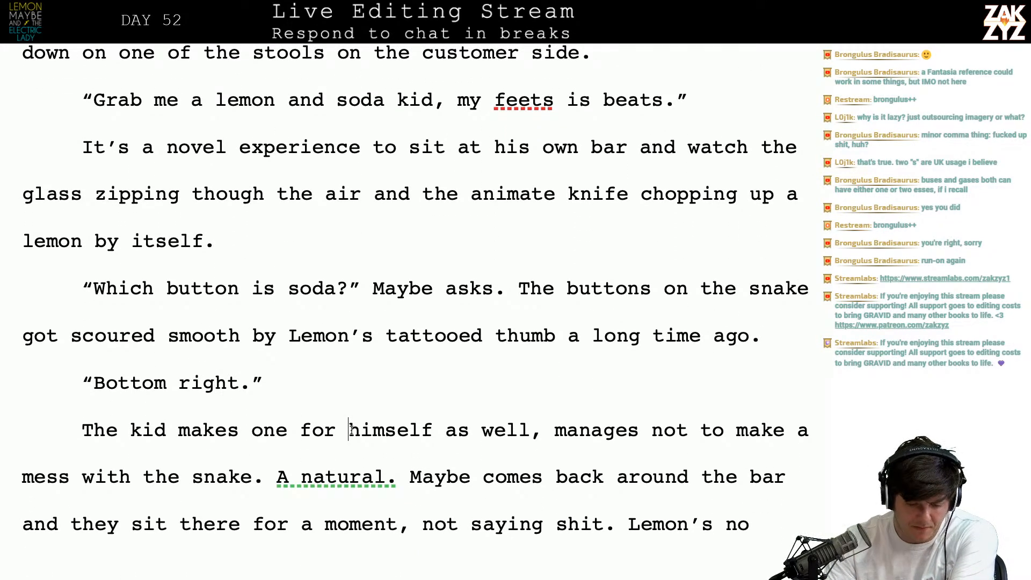
{"action": "left_click", "coordinate": [281, 430]}
{"action": "key", "text": "BackSpace"}
{"action": "key", "text": "BackSpace"}
{"action": "key", "text": "BackSpace"}
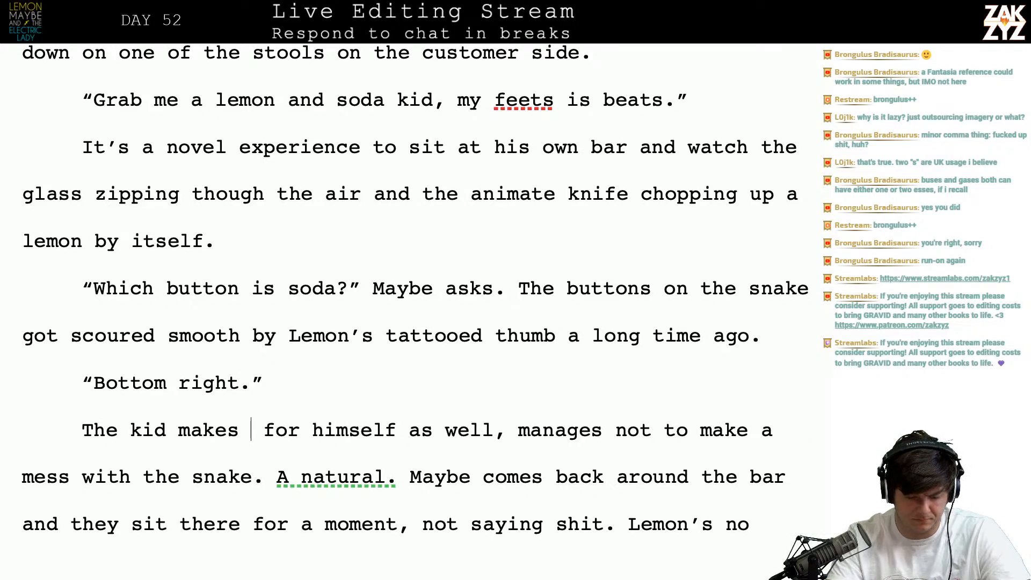
{"action": "type", "text": "a drink"}
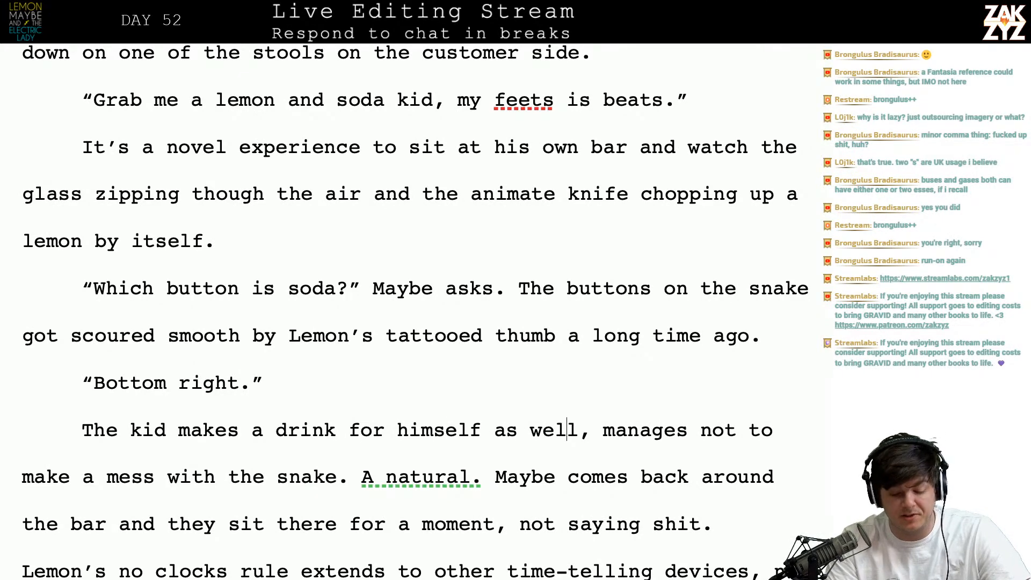
- Split the run-on after "for himself as well" with a period and start the new sentence with "He" before "manages"
{"action": "key", "text": "BackSpace"}
{"action": "type", "text": ". He"}
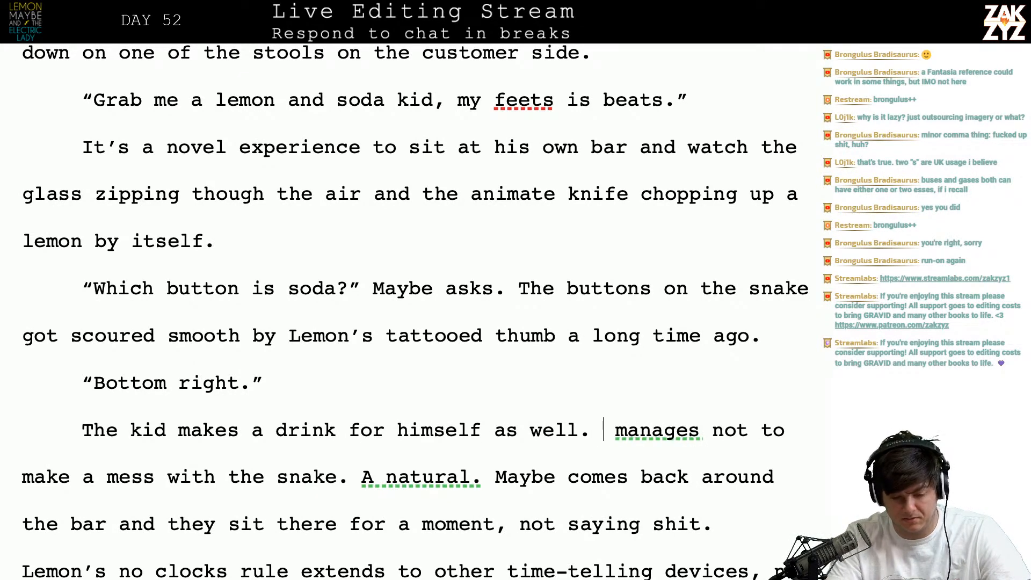
{"action": "key", "text": "Right"}
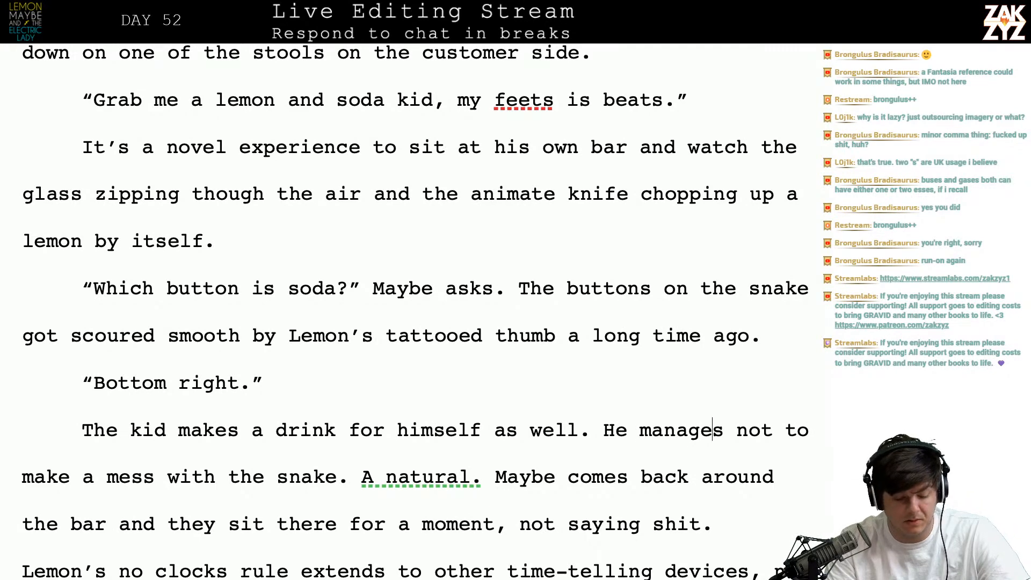
{"action": "key", "text": "Right"}
{"action": "key", "text": "Right"}
{"action": "key", "text": "Right"}
{"action": "key", "text": "Right"}
{"action": "key", "text": "Right"}
{"action": "key", "text": "Right"}
{"action": "key", "text": "Right"}
{"action": "key", "text": "Right"}
{"action": "key", "text": "Right"}
{"action": "key", "text": "Right"}
{"action": "key", "text": "Right"}
{"action": "key", "text": "Right"}
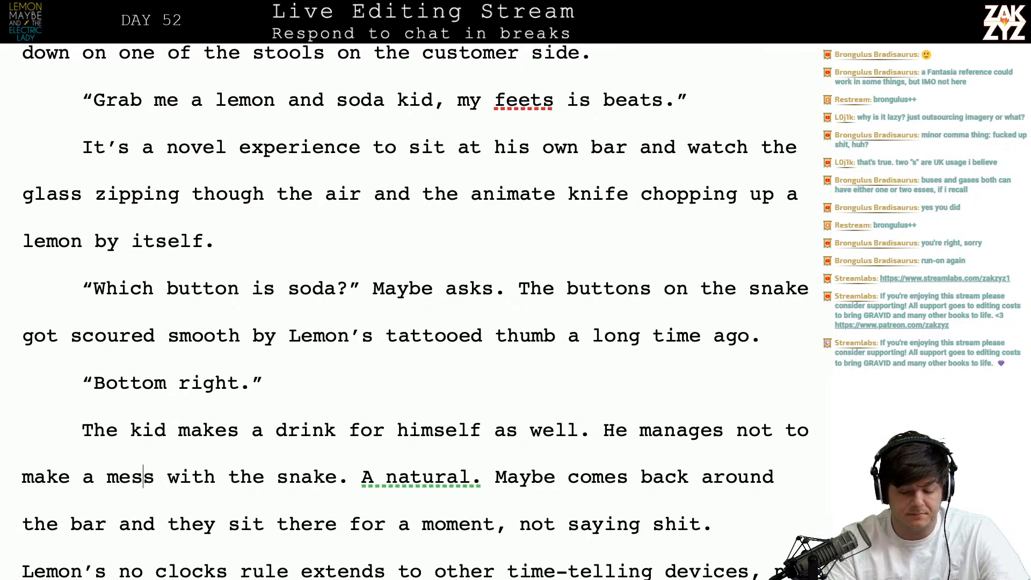
- Break the text before "and they sit there" and write "and the air hisses out of the barstool" after "around the bar"
{"action": "scroll", "coordinate": [192, 435], "scroll_direction": "down", "scroll_amount": 2}
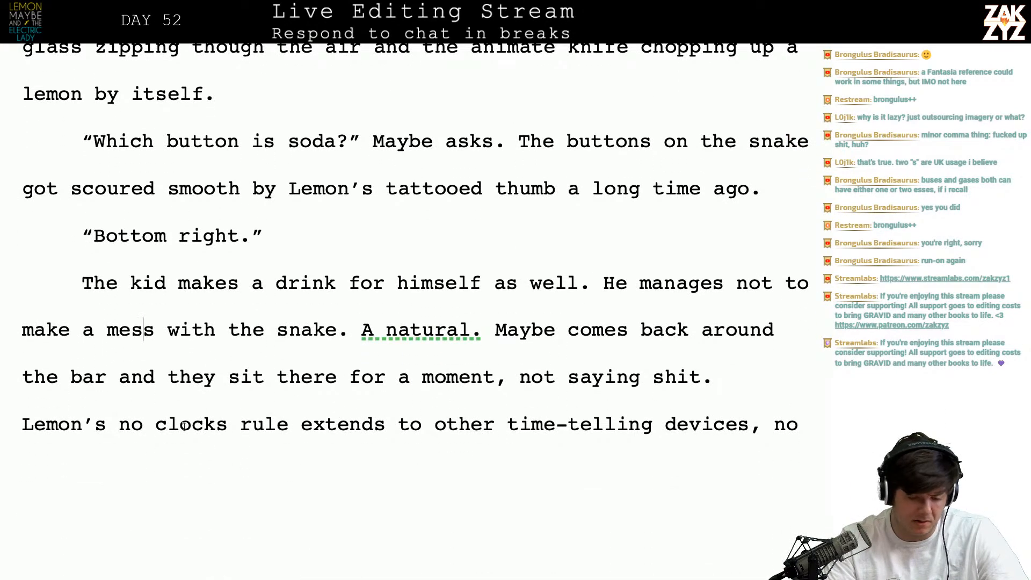
{"action": "left_click", "coordinate": [125, 378]}
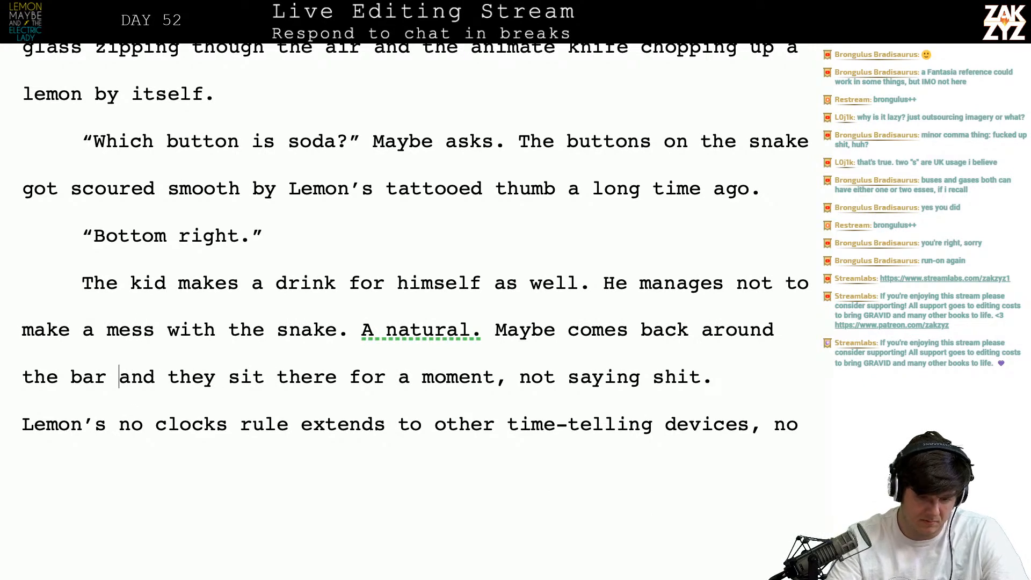
{"action": "key", "text": "ctrl+Return"}
{"action": "type", "text": "and sits"}
{"action": "key", "text": "BackSpace"}
{"action": "key", "text": "BackSpace"}
{"action": "key", "text": "BackSpace"}
{"action": "key", "text": "BackSpace"}
{"action": "key", "text": "BackSpace"}
{"action": "type", "text": "the air hi"}
{"action": "type", "text": "sses out of the s"}
{"action": "type", "text": "tool next"}
{"action": "key", "text": "BackSpace"}
{"action": "key", "text": "BackSpace"}
{"action": "key", "text": "BackSpace"}
{"action": "key", "text": "BackSpace"}
{"action": "key", "text": "BackSpace"}
{"action": "key", "text": "BackSpace"}
{"action": "key", "text": "BackSpace"}
{"action": "key", "text": "BackSpace"}
{"action": "key", "text": "BackSpace"}
{"action": "key", "text": "BackSpace"}
{"action": "key", "text": "BackSpace"}
{"action": "key", "text": "BackSpace"}
{"action": "key", "text": "BackSpace"}
{"action": "key", "text": "BackSpace"}
{"action": "key", "text": "BackSpace"}
{"action": "key", "text": "BackSpace"}
{"action": "type", "text": "the barstool"}
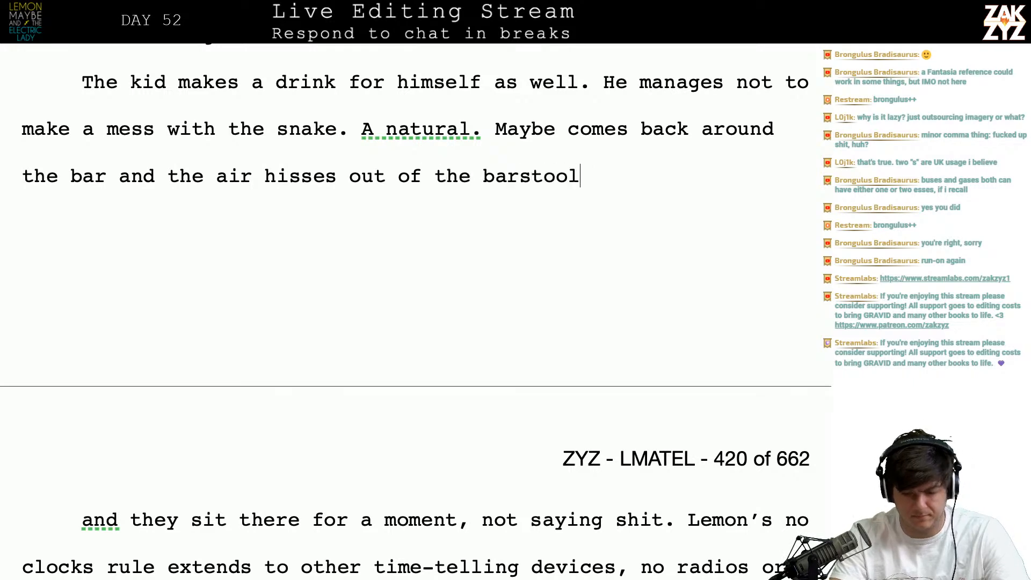
- Finish the barstool sentence with "cushion next to Lemon." and add "They sit there for a few beats, not saying shit."
{"action": "type", "text": " cushoi"}
{"action": "key", "text": "BackSpace"}
{"action": "key", "text": "BackSpace"}
{"action": "type", "text": "ion next to lemn"}
{"action": "key", "text": "BackSpace"}
{"action": "key", "text": "BackSpace"}
{"action": "key", "text": "BackSpace"}
{"action": "key", "text": "BackSpace"}
{"action": "type", "text": "Lemon. They sit there for a few beats, not s"}
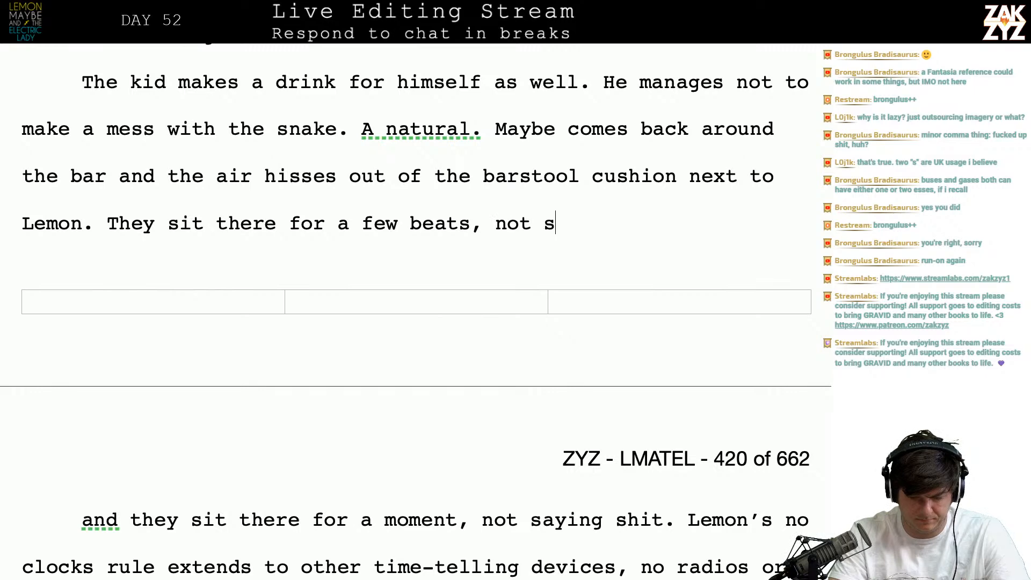
{"action": "type", "text": "aying shit."}
- Delete the old "and they sit there for a moment, not saying shit." and rejoin the text starting "Lemon's no clocks rule"
{"action": "key", "text": "shift+Down"}
{"action": "key", "text": "shift+Down"}
{"action": "key", "text": "shift+Up"}
{"action": "key", "text": "shift+Left"}
{"action": "key", "text": "BackSpace"}
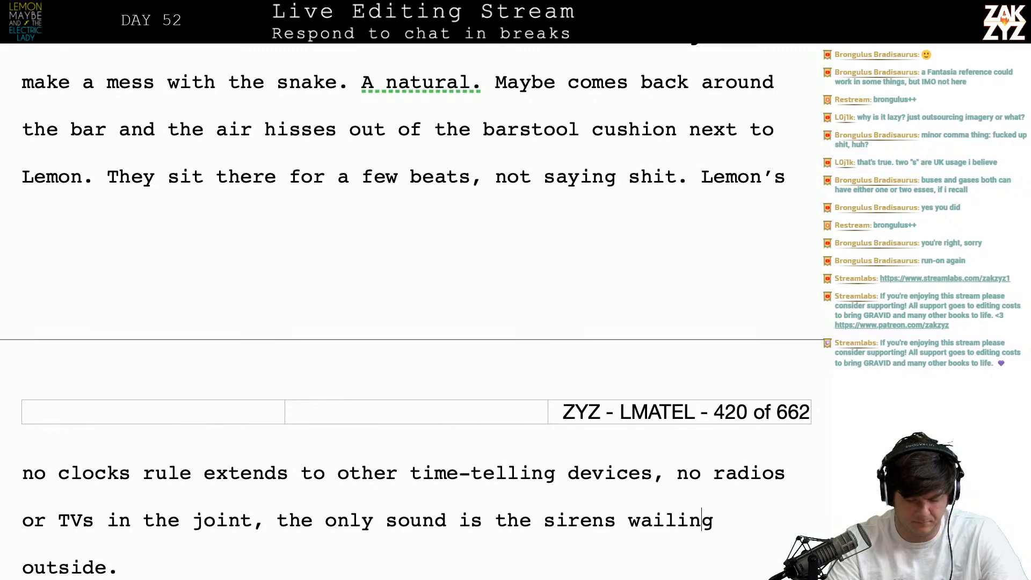
- Insert "slides both glasses around the bar and then" after "Maybe" and before "comes back around the bar"
{"action": "key", "text": "Up"}
{"action": "key", "text": "Up"}
{"action": "key", "text": "Up"}
{"action": "key", "text": "Up"}
{"action": "key", "text": "Up"}
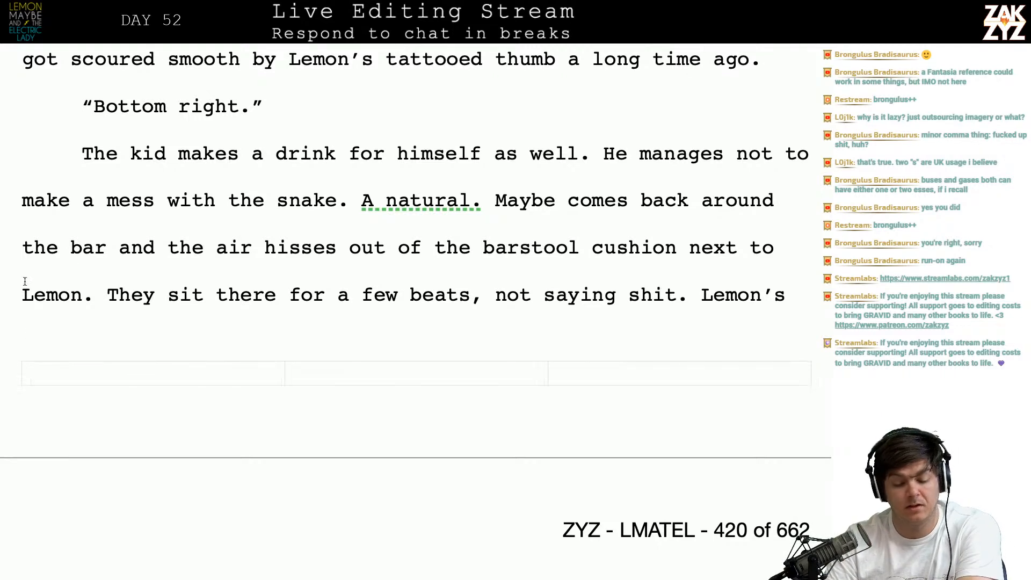
{"action": "key", "text": "Right"}
{"action": "key", "text": "Right"}
{"action": "key", "text": "Right"}
{"action": "key", "text": "Right"}
{"action": "key", "text": "Right"}
{"action": "key", "text": "Right"}
{"action": "key", "text": "Right"}
{"action": "key", "text": "Right"}
{"action": "key", "text": "Right"}
{"action": "key", "text": "Right"}
{"action": "key", "text": "Right"}
{"action": "key", "text": "Right"}
{"action": "key", "text": "Right"}
{"action": "key", "text": "Right"}
{"action": "key", "text": "Right"}
{"action": "key", "text": "Right"}
{"action": "key", "text": "Right"}
{"action": "key", "text": "Right"}
{"action": "key", "text": "Right"}
{"action": "key", "text": "Right"}
{"action": "type", "text": "slides"}
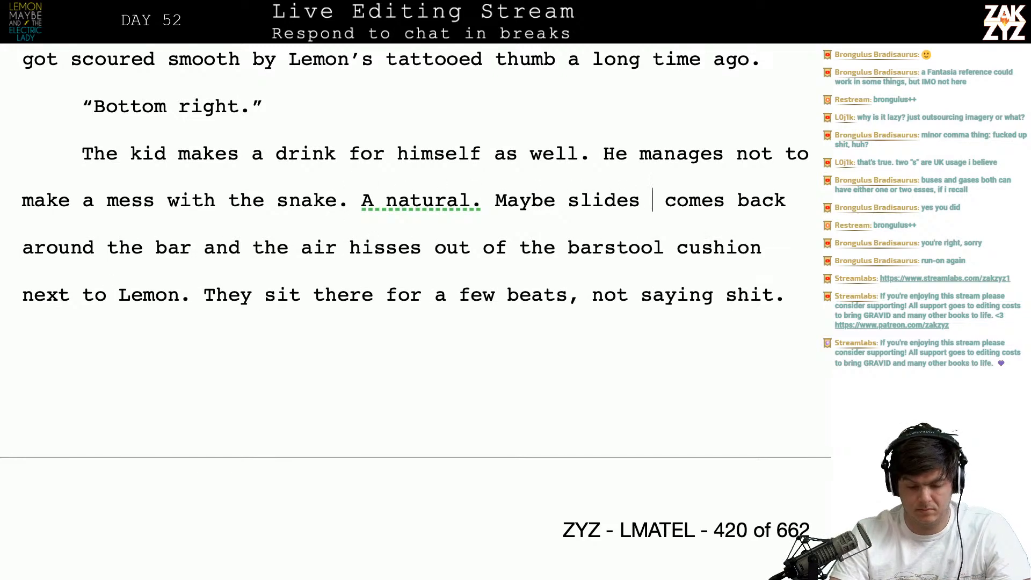
{"action": "type", "text": " both glasses areo"}
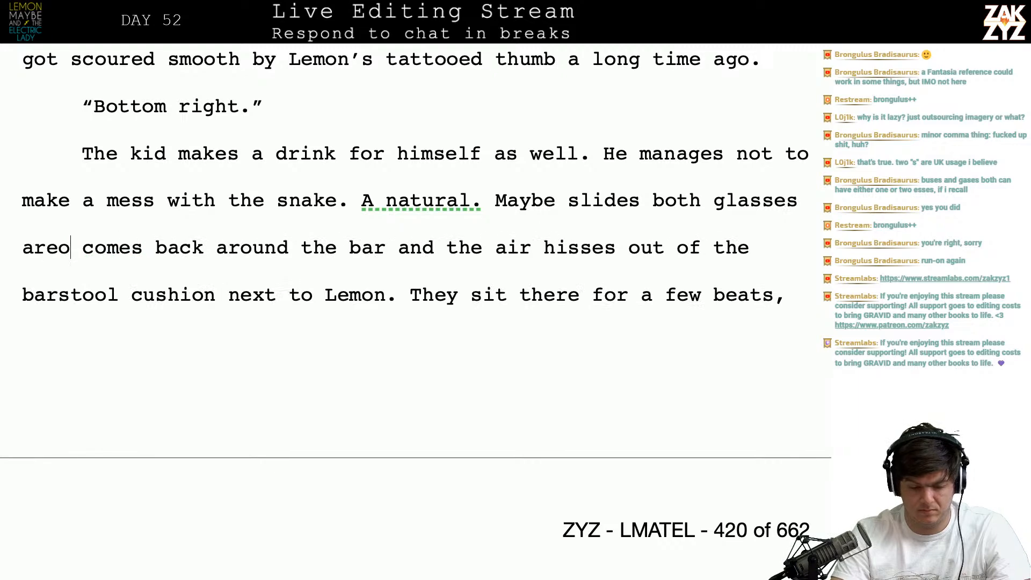
{"action": "key", "text": "BackSpace"}
{"action": "key", "text": "BackSpace"}
{"action": "key", "text": "BackSpace"}
{"action": "type", "text": "round the bar and then"}
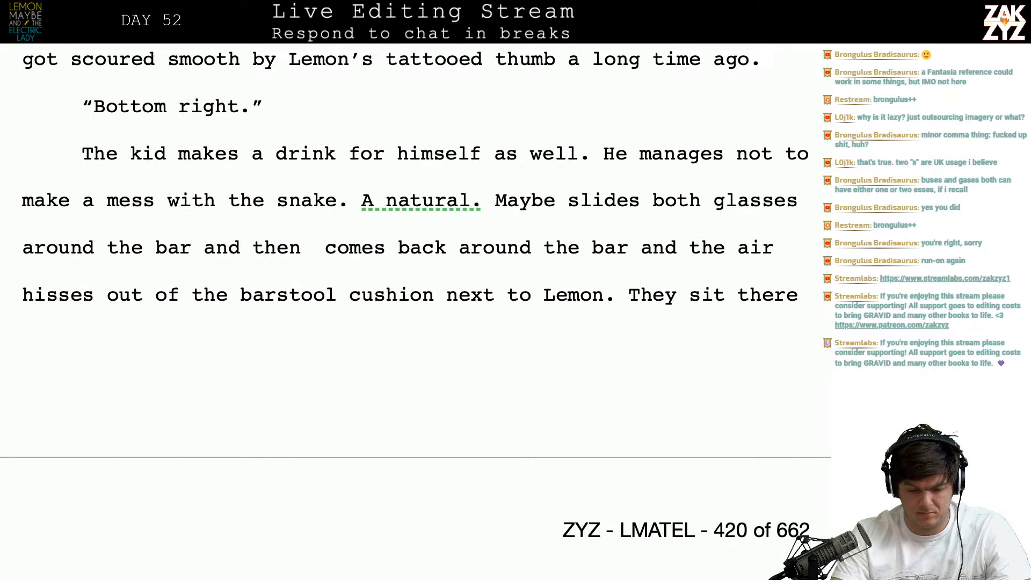
{"action": "type", "text": "l"}
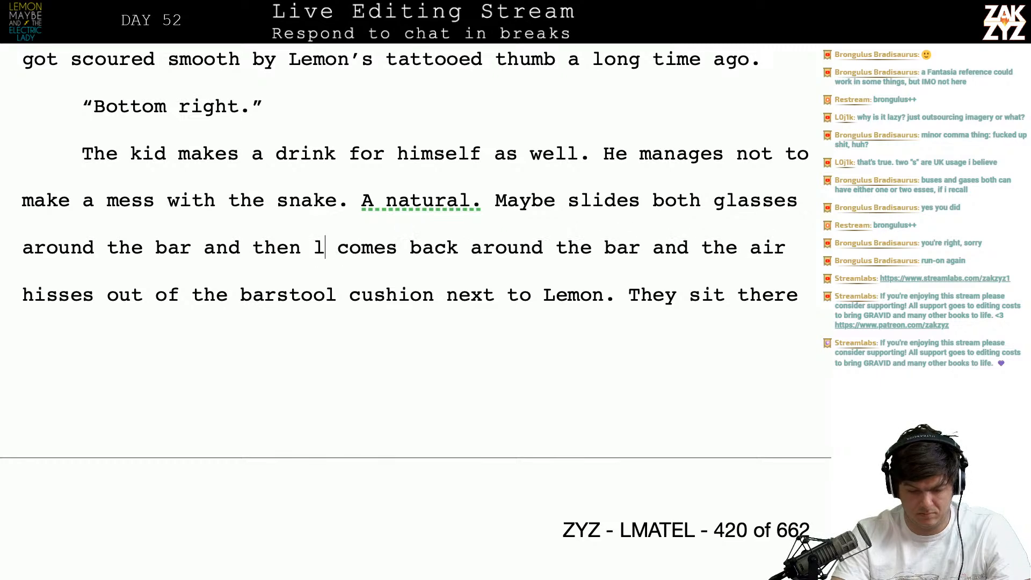
{"action": "type", "text": "emon"}
{"action": "key", "text": "BackSpace"}
{"action": "key", "text": "BackSpace"}
{"action": "key", "text": "BackSpace"}
{"action": "key", "text": "BackSpace"}
{"action": "key", "text": "BackSpace"}
{"action": "type", "text": "a few moments later"}
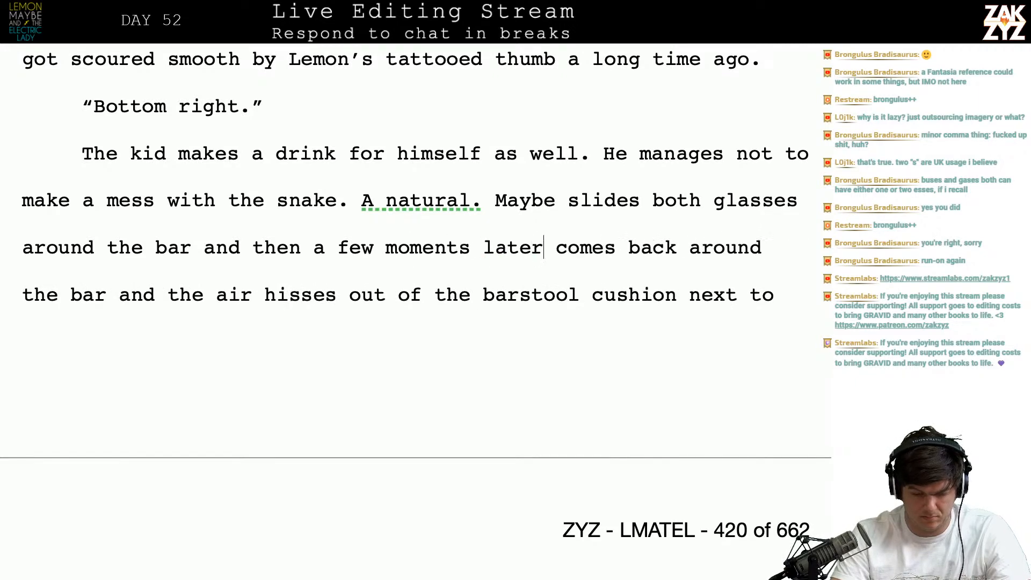
{"action": "key", "text": "BackSpace"}
{"action": "key", "text": "BackSpace"}
{"action": "key", "text": "BackSpace"}
{"action": "key", "text": "BackSpace"}
{"action": "key", "text": "BackSpace"}
{"action": "key", "text": "BackSpace"}
{"action": "key", "text": "BackSpace"}
{"action": "key", "text": "BackSpace"}
{"action": "key", "text": "BackSpace"}
{"action": "key", "text": "BackSpace"}
{"action": "key", "text": "BackSpace"}
{"action": "key", "text": "BackSpace"}
{"action": "key", "text": "BackSpace"}
{"action": "key", "text": "BackSpace"}
{"action": "key", "text": "BackSpace"}
{"action": "key", "text": "BackSpace"}
{"action": "key", "text": "BackSpace"}
{"action": "key", "text": "BackSpace"}
{"action": "key", "text": "BackSpace"}
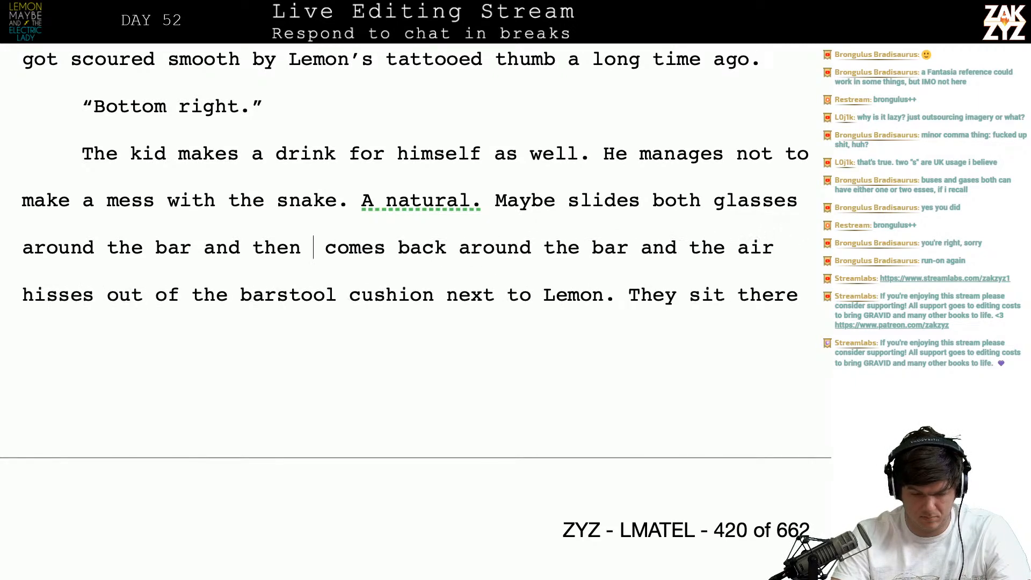
- Continue after "and then" with "takes a seat beside Lemon, air hisses out of the barstool cushion."
{"action": "type", "text": "takes a seat "}
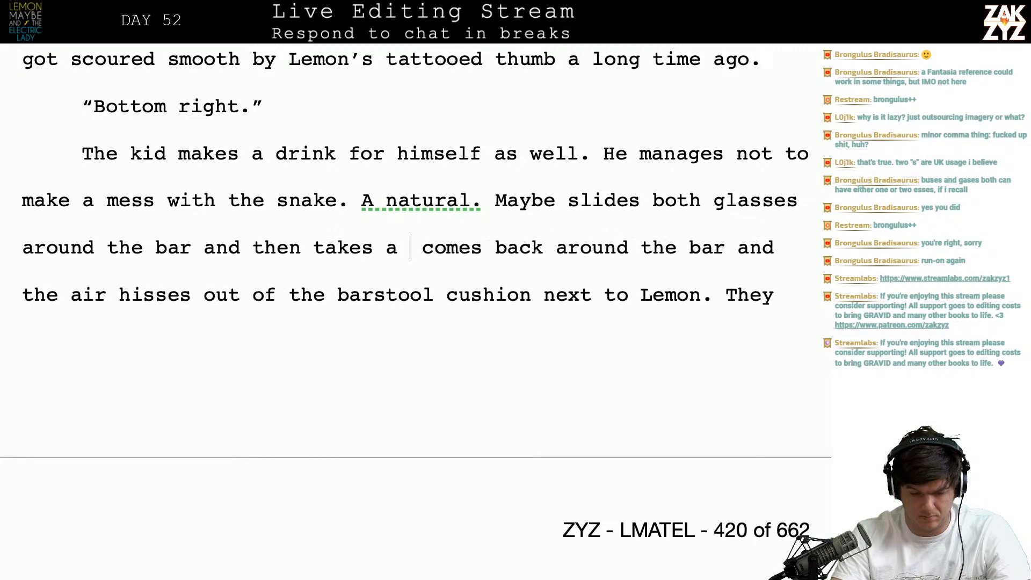
{"action": "type", "text": "beside"}
{"action": "key", "text": "BackSpace"}
{"action": "type", "text": "side"}
{"action": "key", "text": "BackSpace"}
{"action": "type", "text": "Lemon, "}
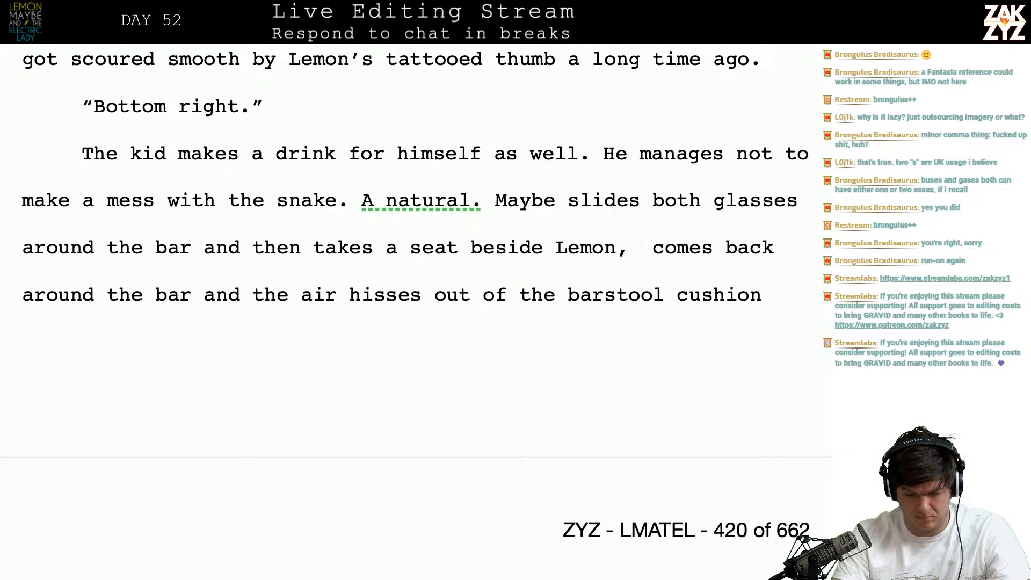
{"action": "type", "text": "air hisses o"}
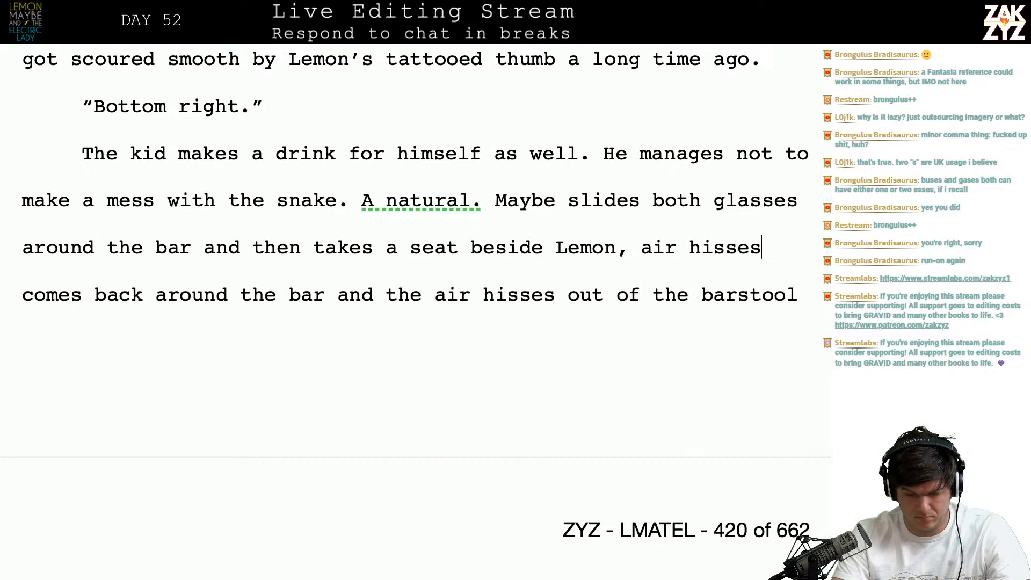
{"action": "type", "text": "ut"}
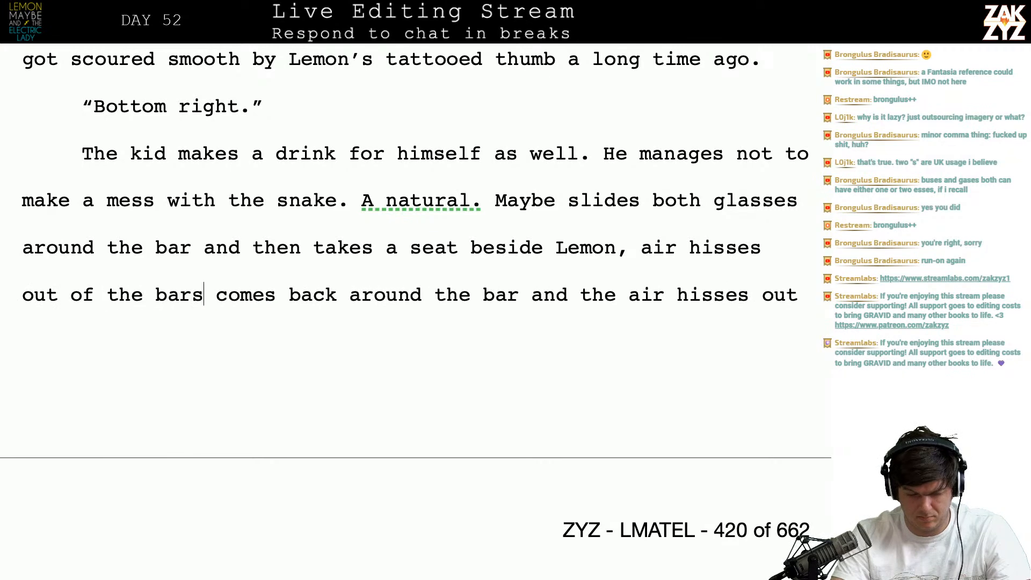
{"action": "type", "text": " of the barstool cushion."}
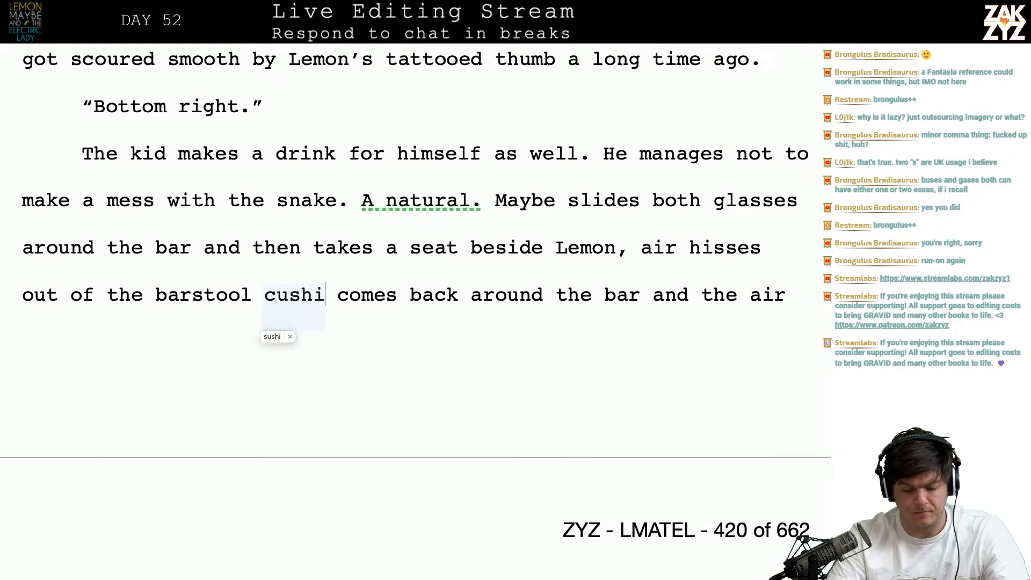
- Delete the leftover "comes back around the bar and the air hisses out of the barstool cushion next to Lemon."
{"action": "key", "text": "shift+Down"}
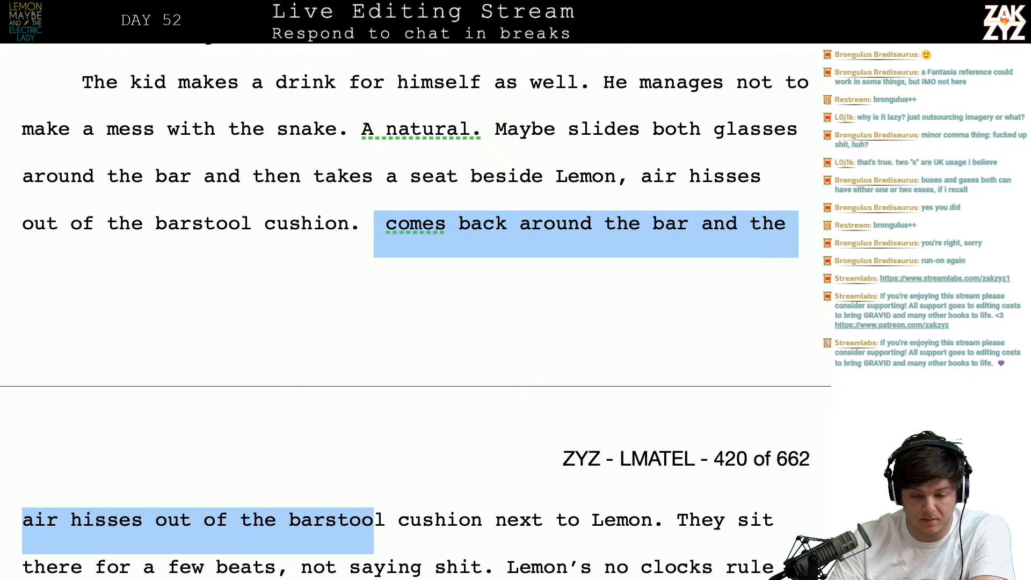
{"action": "key", "text": "shift+Right"}
{"action": "key", "text": "shift+Right"}
{"action": "key", "text": "shift+Right"}
{"action": "key", "text": "shift+Right"}
{"action": "key", "text": "shift+Right"}
{"action": "key", "text": "shift+Right"}
{"action": "key", "text": "shift+Right"}
{"action": "key", "text": "shift+Right"}
{"action": "key", "text": "shift+Right"}
{"action": "key", "text": "shift+Right"}
{"action": "key", "text": "shift+Right"}
{"action": "key", "text": "shift+Right"}
{"action": "key", "text": "shift+Right"}
{"action": "key", "text": "shift+Right"}
{"action": "key", "text": "shift+Right"}
{"action": "key", "text": "shift+Right"}
{"action": "key", "text": "shift+Right"}
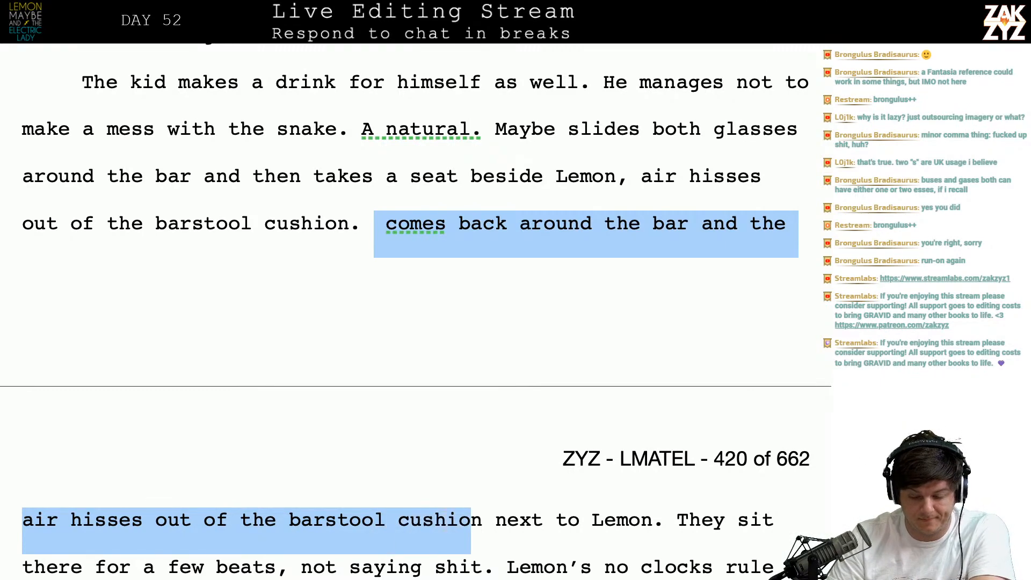
{"action": "key", "text": "shift+Right"}
{"action": "key", "text": "shift+Right"}
{"action": "key", "text": "shift+Right"}
{"action": "key", "text": "shift+Right"}
{"action": "key", "text": "shift+Right"}
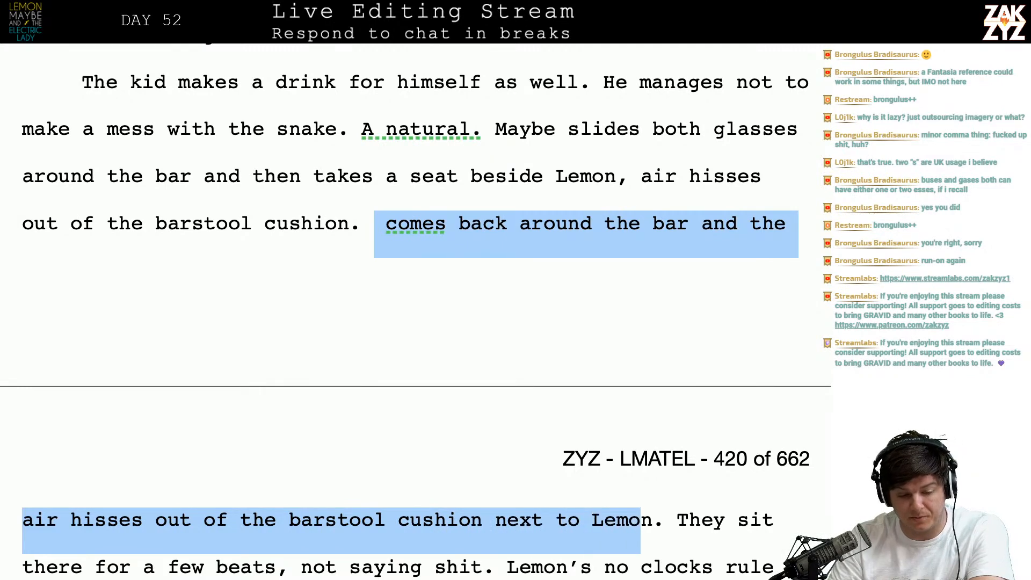
{"action": "key", "text": "shift+Right"}
{"action": "key", "text": "shift+Right"}
{"action": "key", "text": "BackSpace"}
- Replace "around" with "across" in "Maybe slides both glasses around the bar"
{"action": "key", "text": "BackSpace"}
{"action": "key", "text": "BackSpace"}
{"action": "key", "text": "BackSpace"}
{"action": "key", "text": "BackSpace"}
{"action": "key", "text": "BackSpace"}
{"action": "type", "text": "cross"}
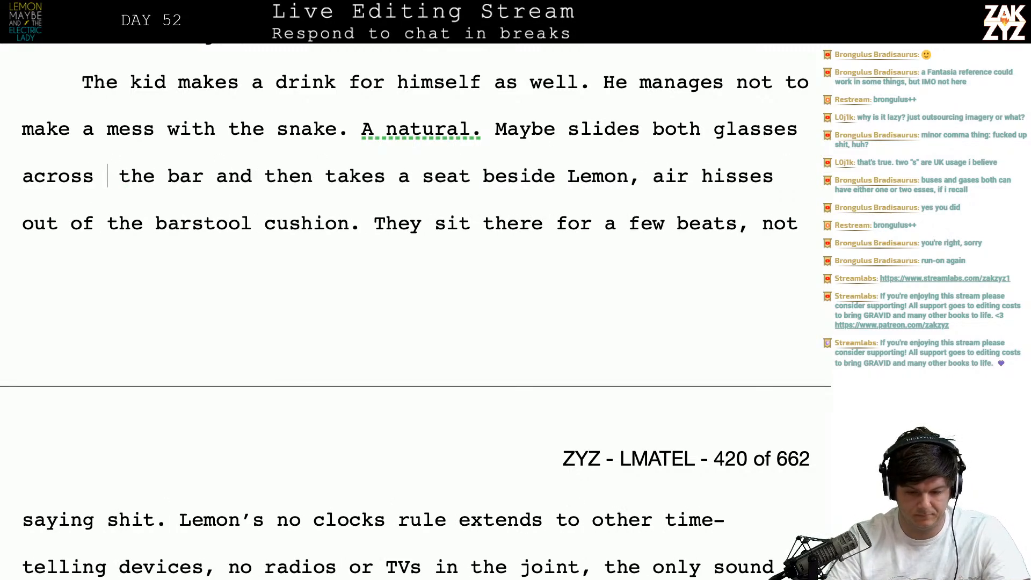
- Break the text before "Maybe slides both glasses" and write "The two glasses slide across the bar, and then" after "A natural."
{"action": "key", "text": "Right"}
{"action": "key", "text": "Right"}
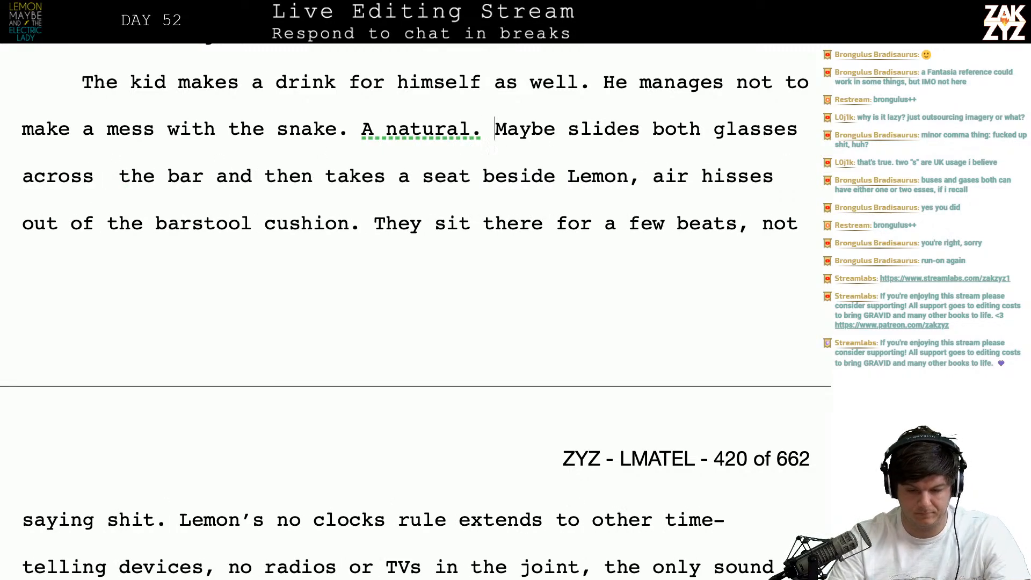
{"action": "key", "text": "Return"}
{"action": "type", "text": "The tw"}
{"action": "key", "text": "BackSpace"}
{"action": "key", "text": "BackSpace"}
{"action": "key", "text": "BackSpace"}
{"action": "type", "text": "e two "}
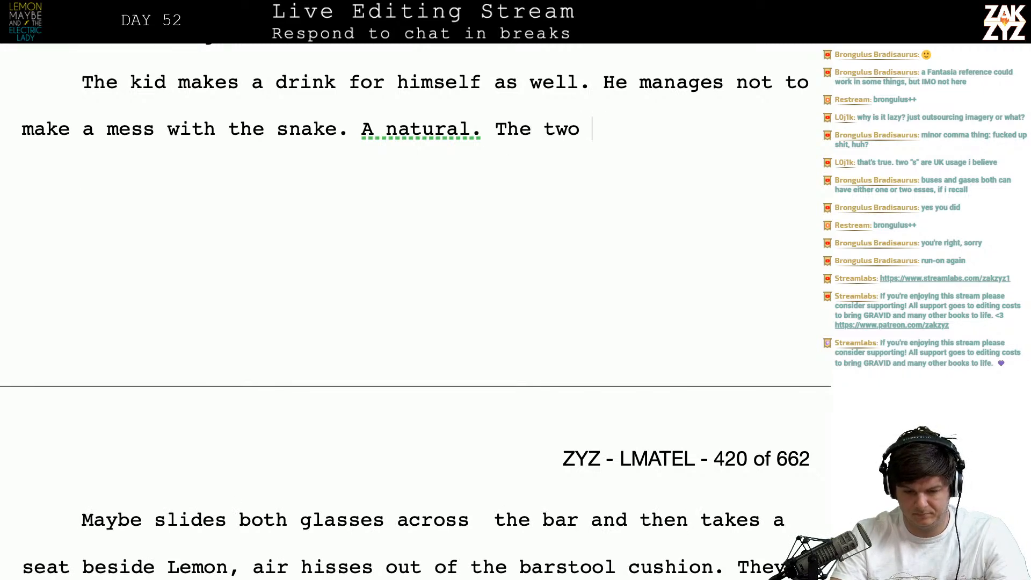
{"action": "type", "text": "glasses slide ac"}
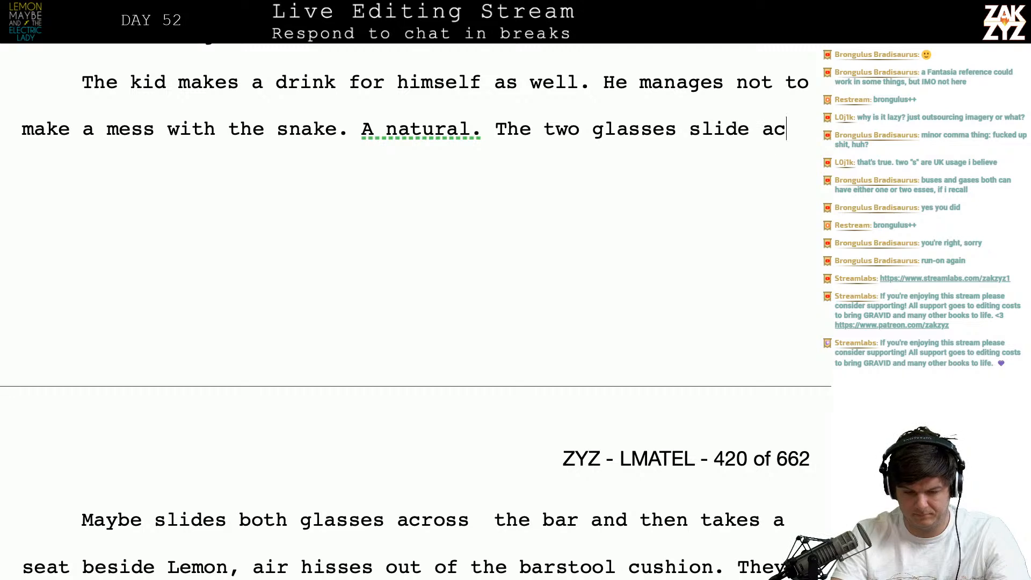
{"action": "type", "text": "ross the bar, and t"}
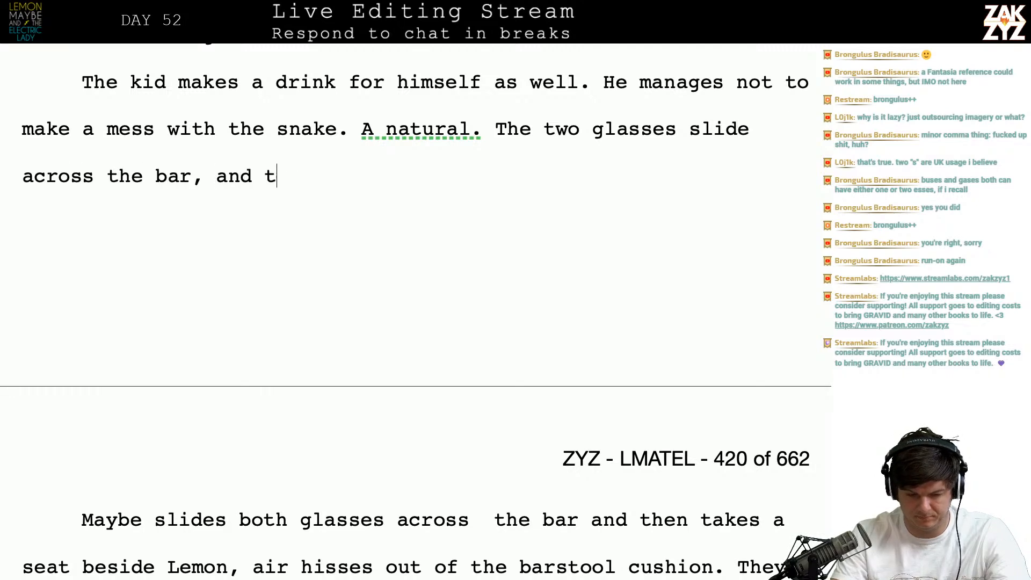
{"action": "type", "text": "hen M"}
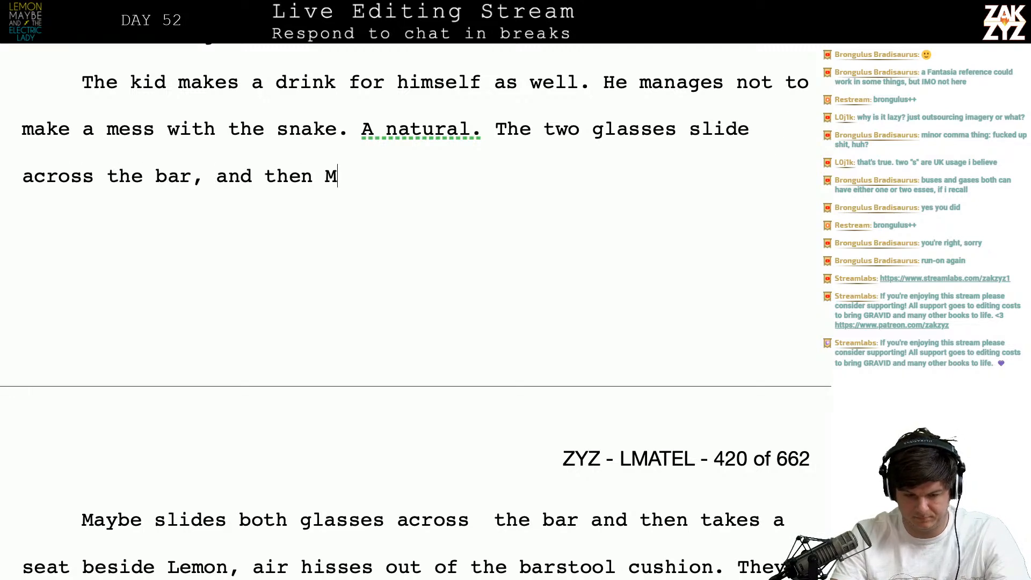
- Continue the sentence with "Maybe swings around and takes a seat next to Lemon, air hisses out of the barstool cushion as he settles"
{"action": "type", "text": "aybe swings"}
{"action": "key", "text": "BackSpace"}
{"action": "key", "text": "BackSpace"}
{"action": "type", "text": "swings areo"}
{"action": "key", "text": "BackSpace"}
{"action": "key", "text": "BackSpace"}
{"action": "type", "text": "ro"}
{"action": "key", "text": "BackSpace"}
{"action": "key", "text": "BackSpace"}
{"action": "type", "text": "ound an d"}
{"action": "key", "text": "BackSpace"}
{"action": "key", "text": "BackSpace"}
{"action": "type", "text": "d takes a se"}
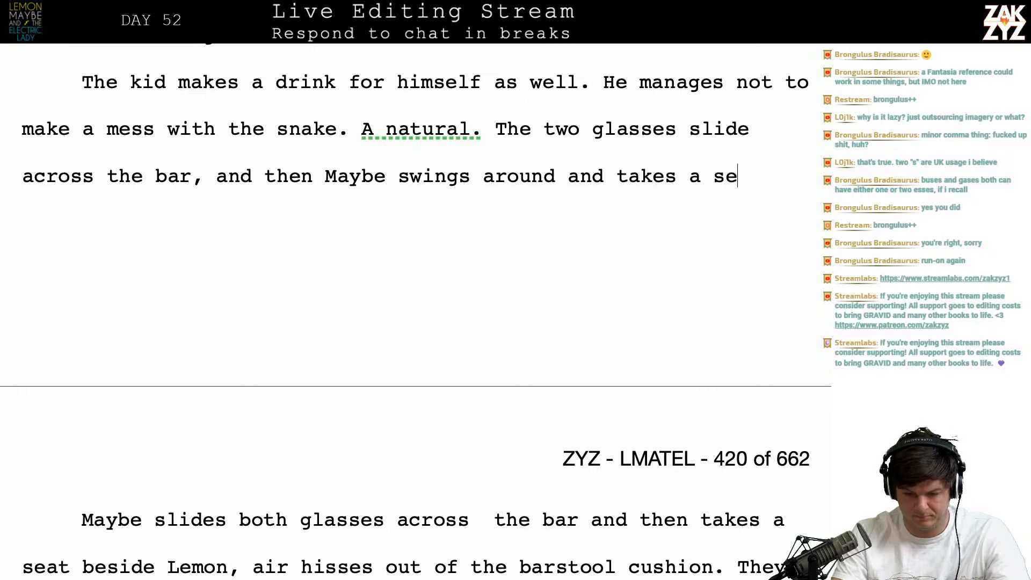
{"action": "type", "text": "at next to lemon,"}
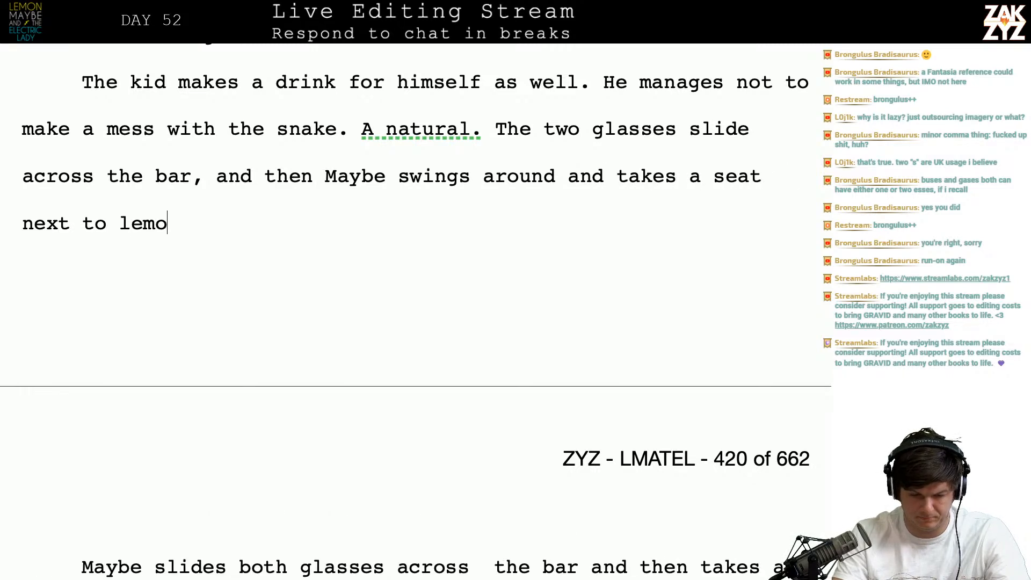
{"action": "key", "text": "BackSpace"}
{"action": "key", "text": "BackSpace"}
{"action": "key", "text": "BackSpace"}
{"action": "key", "text": "BackSpace"}
{"action": "key", "text": "BackSpace"}
{"action": "key", "text": "BackSpace"}
{"action": "key", "text": "BackSpace"}
{"action": "type", "text": "Lem"}
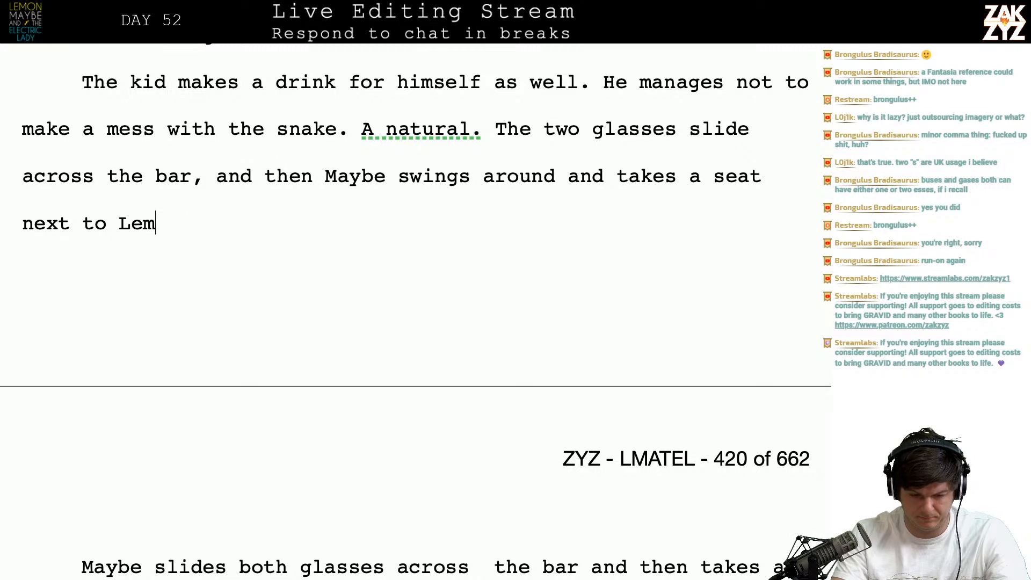
{"action": "type", "text": "on, air his"}
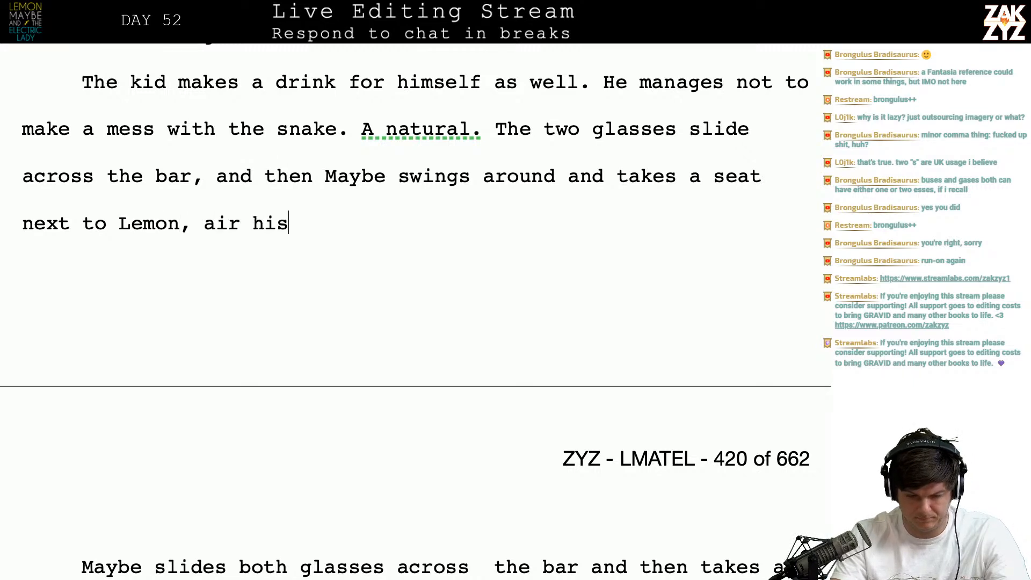
{"action": "type", "text": "ses out of the b"}
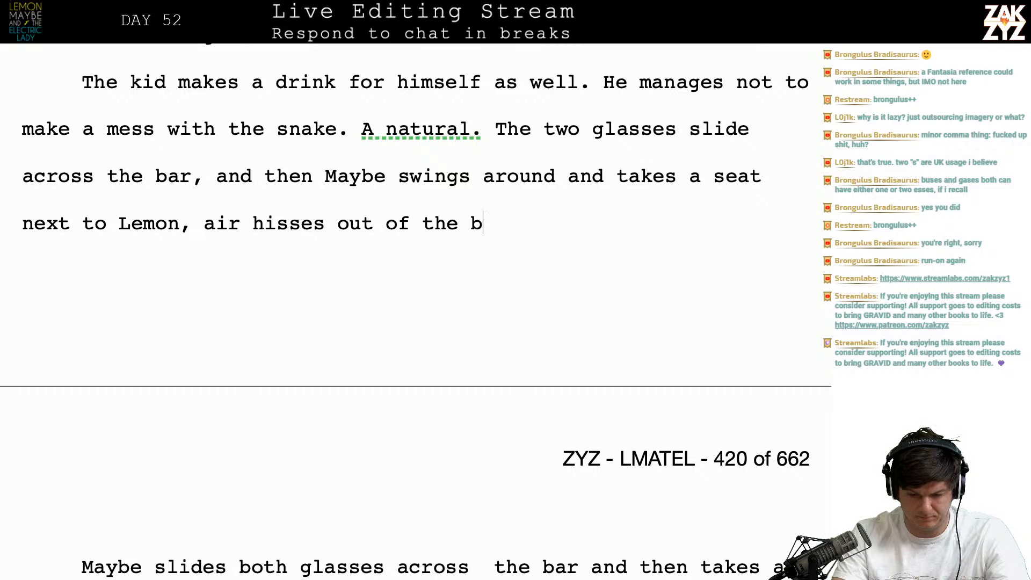
{"action": "type", "text": "arstool cushi"}
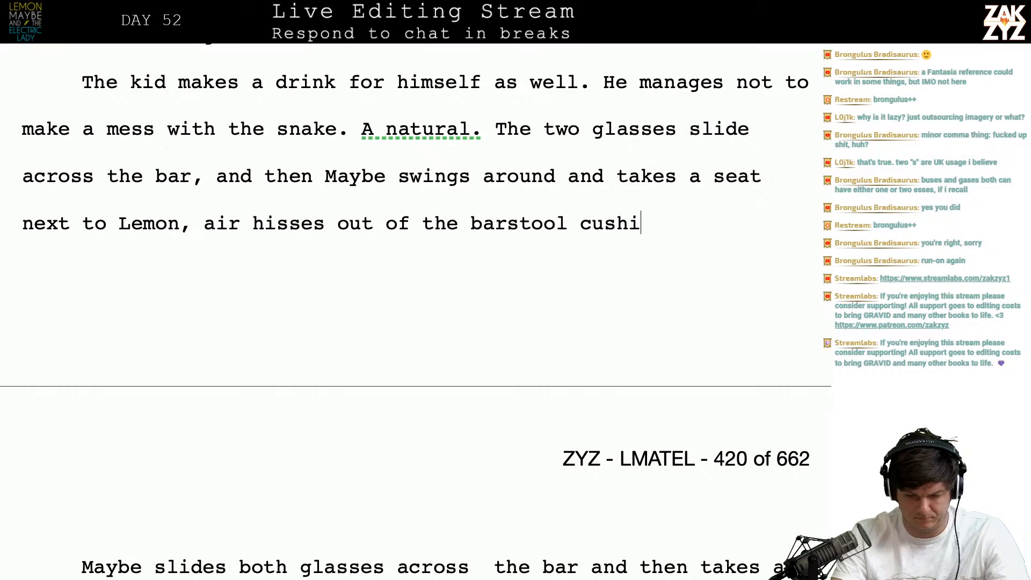
{"action": "type", "text": "on as he settles"}
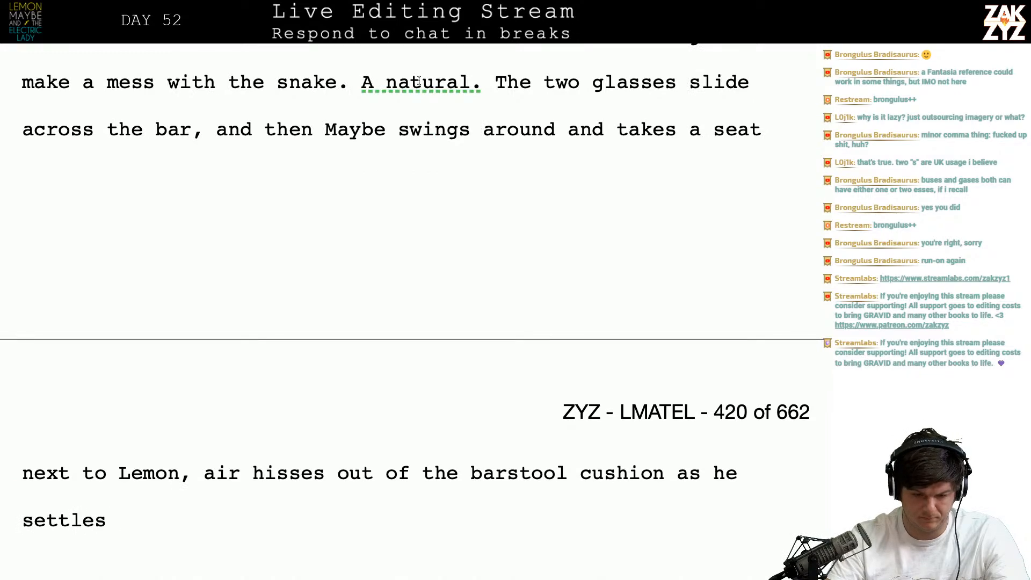
- Break the text after "across the bar," and write "then air hisses out of the barstool cushion as Maybe takes a seat next to Lemon."
{"action": "scroll", "coordinate": [433, 99], "scroll_direction": "up", "scroll_amount": 1}
{"action": "left_click", "coordinate": [203, 163]}
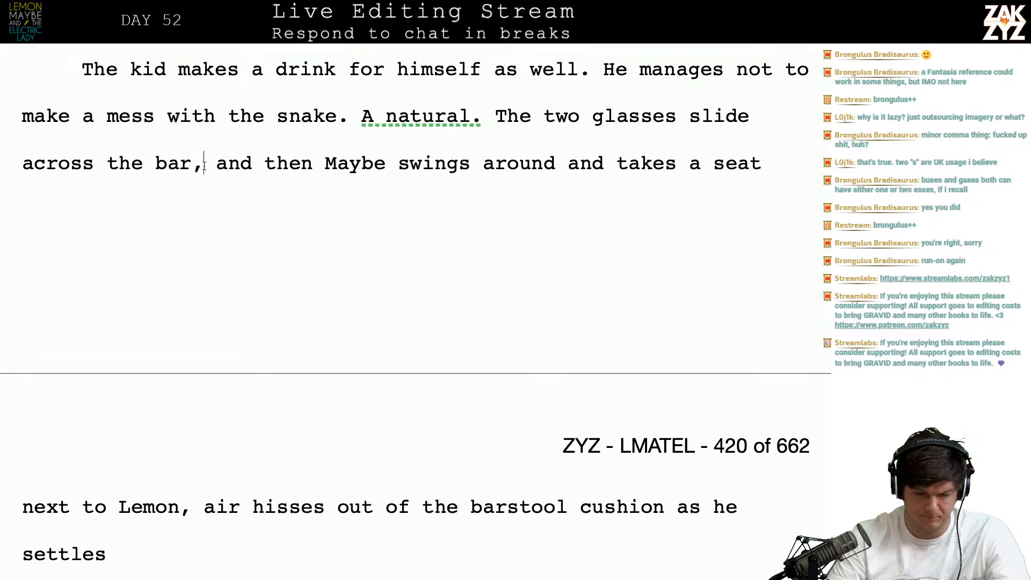
{"action": "key", "text": "Return"}
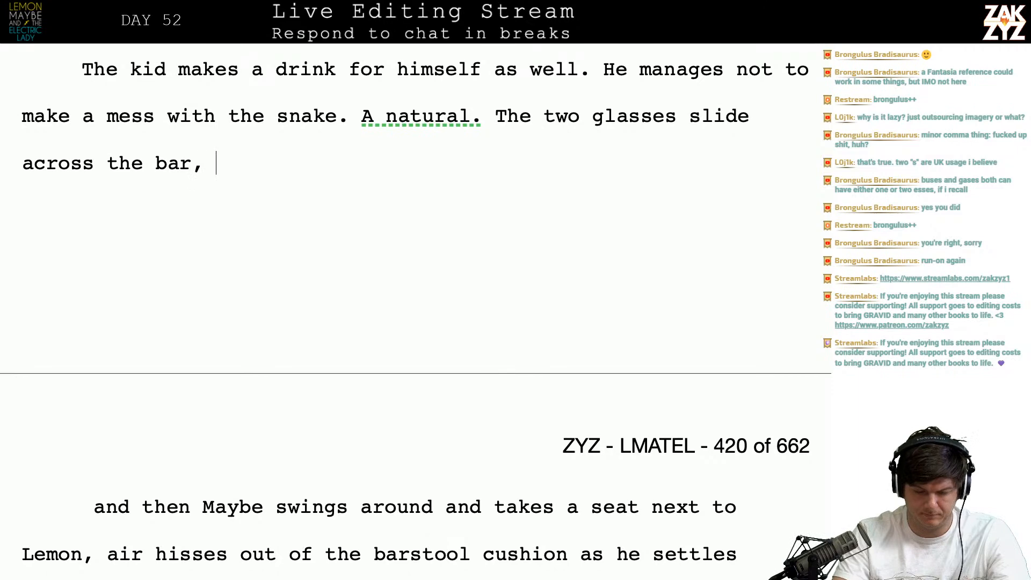
{"action": "type", "text": "then air hisses out of the barstool cushion as "}
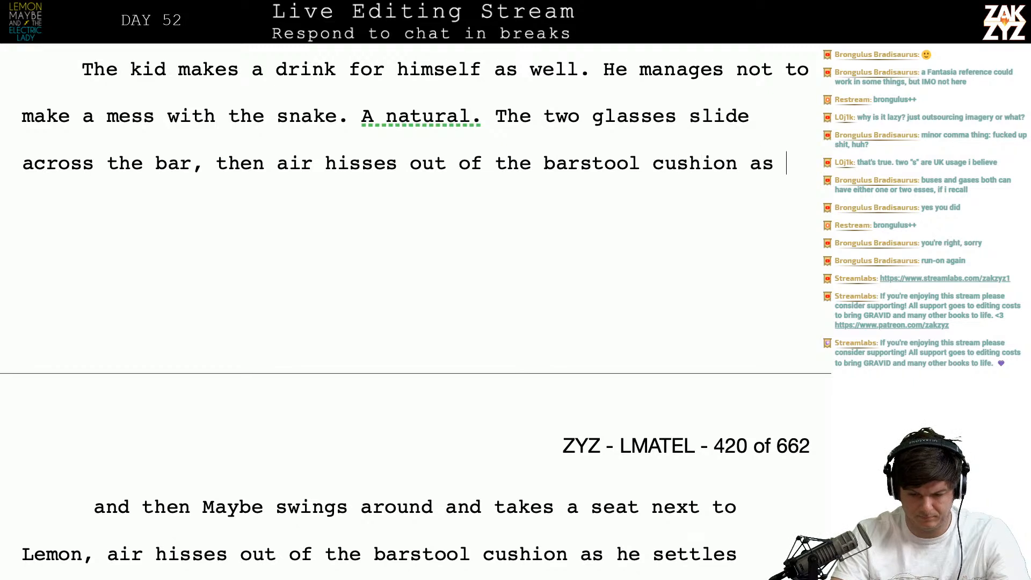
{"action": "type", "text": "Maybe takes a seat next o"}
{"action": "key", "text": "BackSpace"}
{"action": "type", "text": "to Lemon. "}
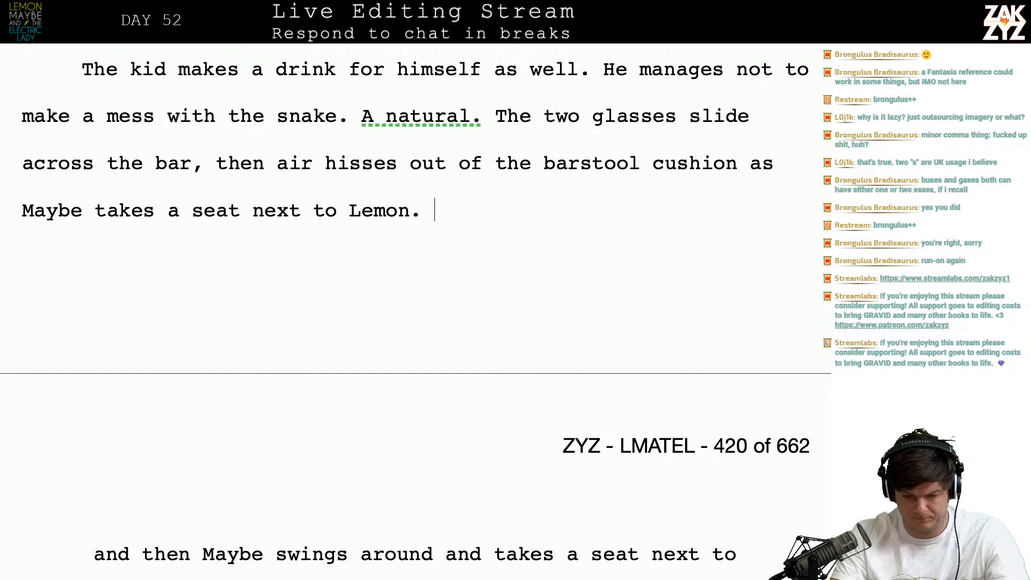
- Add the sentence "They sit there in silence for a few beats." after "Maybe takes a seat next to Lemon."
{"action": "type", "text": "They sidt"}
{"action": "key", "text": "BackSpace"}
{"action": "key", "text": "BackSpace"}
{"action": "type", "text": "t ther"}
{"action": "type", "text": "e in silence for a"}
{"action": "type", "text": " few beats."}
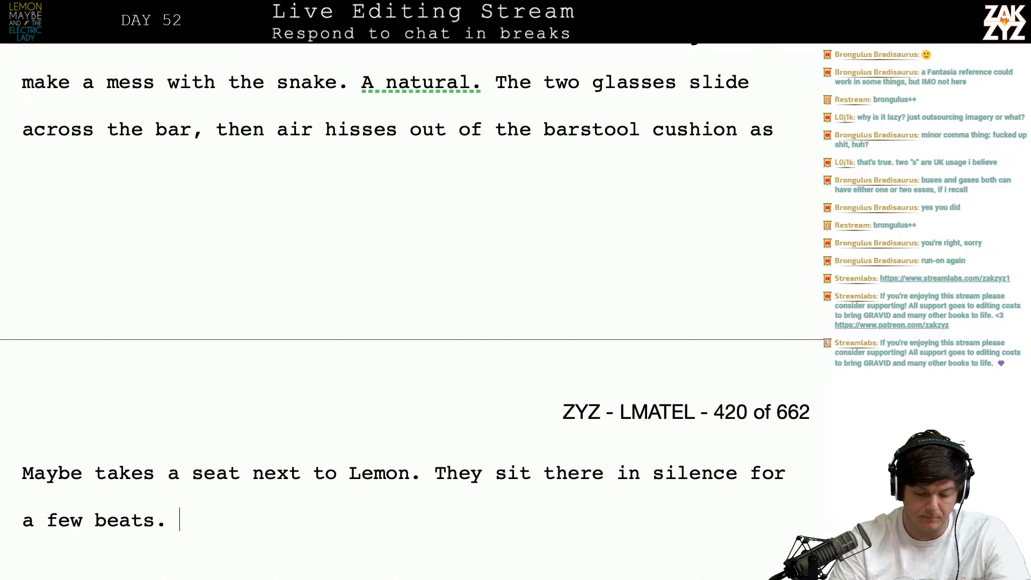
- Delete the leftover drafts through the old "They sit there for a few beats", joining the new sentence to ", not saying shit."
{"action": "key", "text": "shift+Down"}
{"action": "key", "text": "shift+Down"}
{"action": "key", "text": "shift+Down"}
{"action": "key", "text": "shift+Down"}
{"action": "key", "text": "shift+Down"}
{"action": "key", "text": "shift+Down"}
{"action": "key", "text": "shift+Down"}
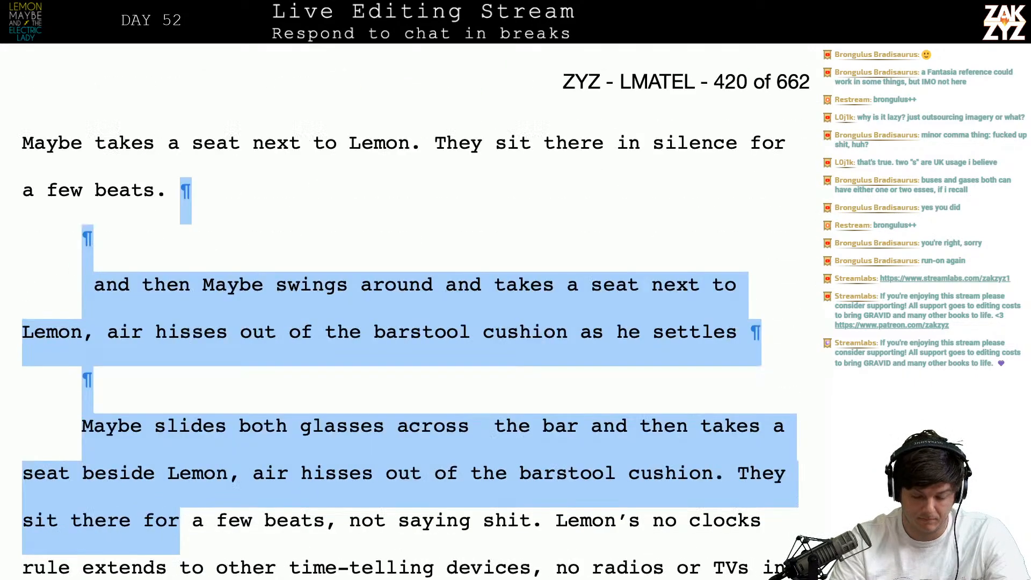
{"action": "key", "text": "shift+Right"}
{"action": "key", "text": "shift+Right"}
{"action": "key", "text": "shift+Right"}
{"action": "key", "text": "shift+Right"}
{"action": "key", "text": "shift+Right"}
{"action": "key", "text": "shift+Right"}
{"action": "key", "text": "shift+Right"}
{"action": "key", "text": "shift+Right"}
{"action": "key", "text": "shift+Right"}
{"action": "key", "text": "shift+Right"}
{"action": "key", "text": "shift+Right"}
{"action": "key", "text": "shift+Right"}
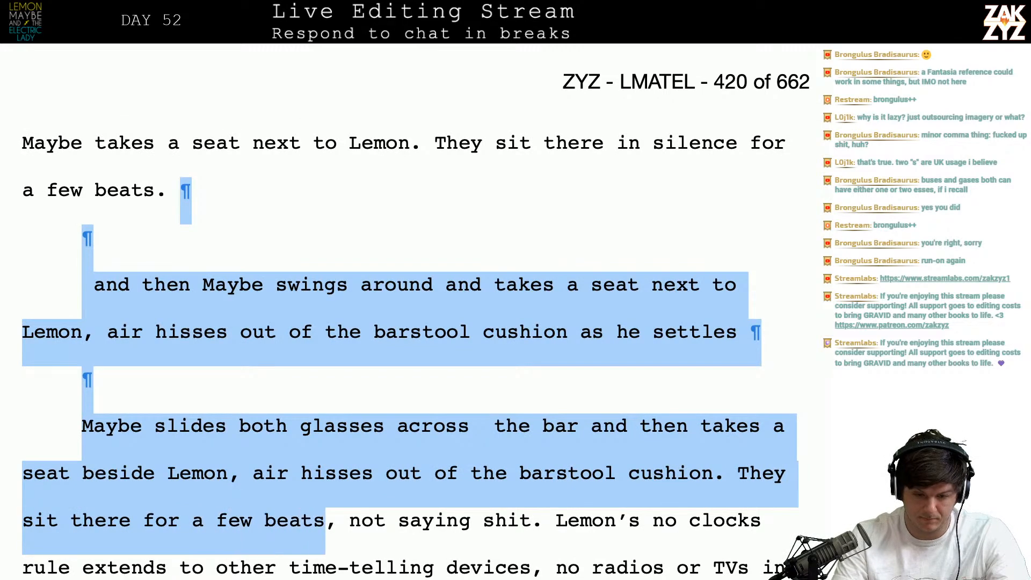
{"action": "key", "text": "BackSpace"}
{"action": "key", "text": "BackSpace"}
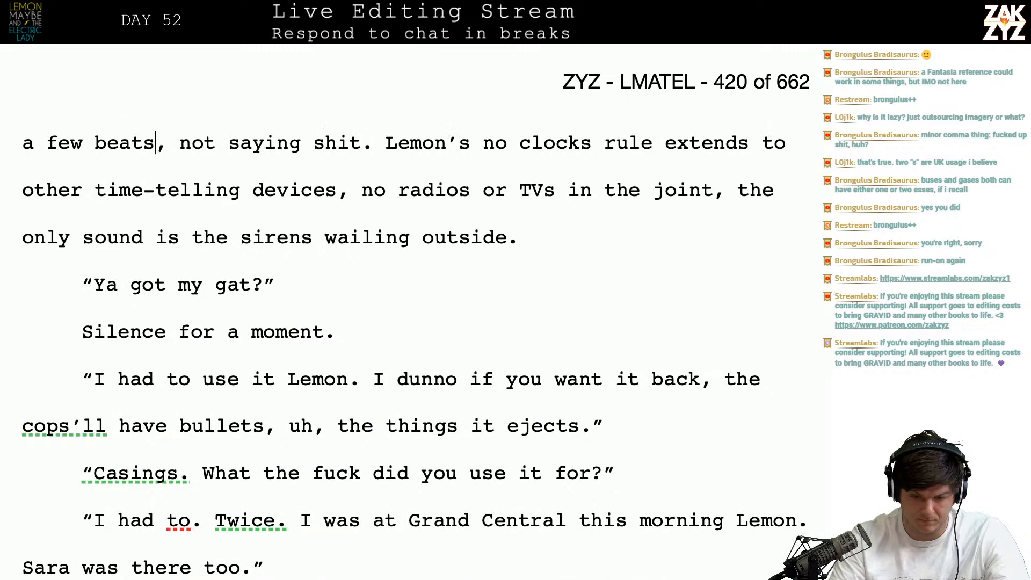
- Remove "in silence" so the sentence reads "They sit there for a few beats, not saying shit."
{"action": "key", "text": "Up"}
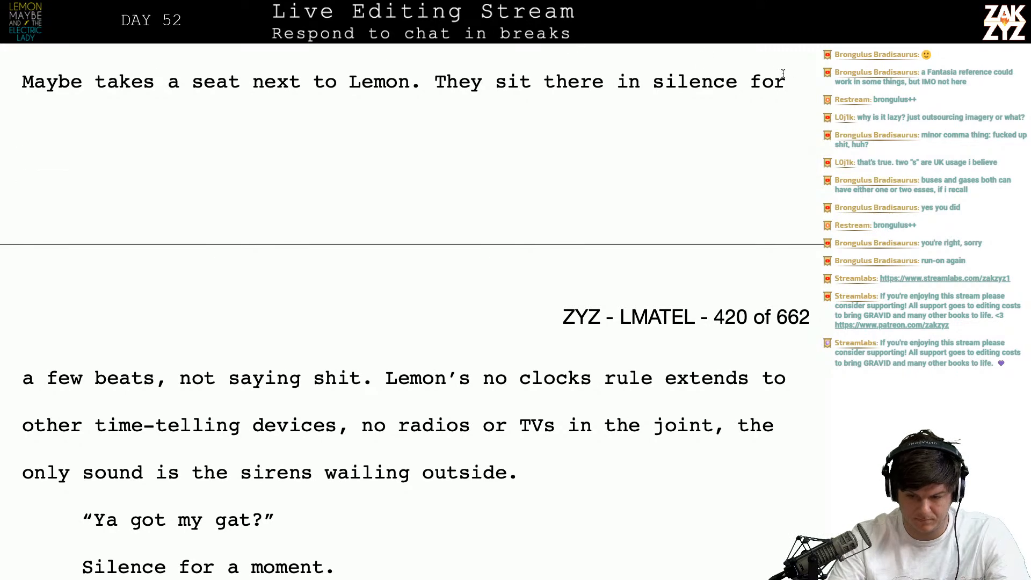
{"action": "key", "text": "BackSpace"}
{"action": "key", "text": "BackSpace"}
{"action": "key", "text": "BackSpace"}
{"action": "key", "text": "BackSpace"}
{"action": "key", "text": "BackSpace"}
{"action": "key", "text": "BackSpace"}
{"action": "key", "text": "BackSpace"}
{"action": "key", "text": "BackSpace"}
{"action": "key", "text": "BackSpace"}
{"action": "key", "text": "BackSpace"}
{"action": "key", "text": "BackSpace"}
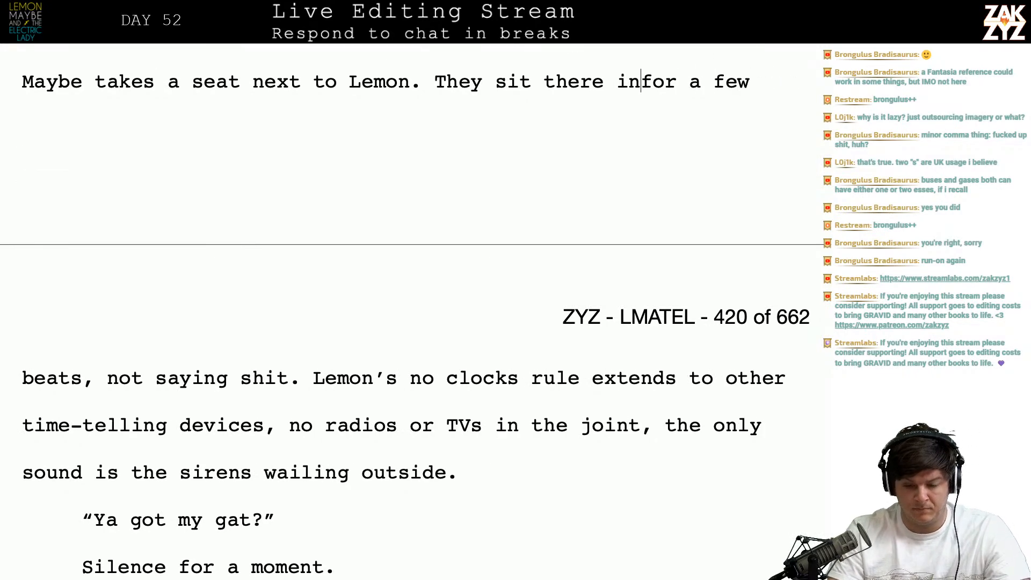
{"action": "key", "text": "Right"}
{"action": "key", "text": "Right"}
{"action": "key", "text": "Right"}
{"action": "key", "text": "Right"}
{"action": "key", "text": "Right"}
{"action": "key", "text": "Right"}
{"action": "key", "text": "Right"}
{"action": "key", "text": "Right"}
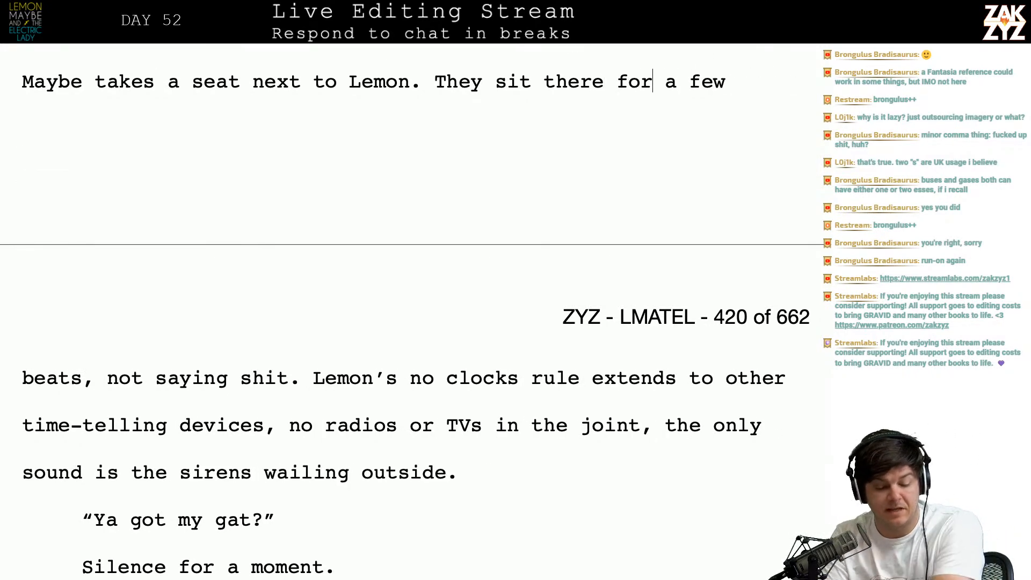
- Cut the clause about Lemon's no clocks rule, radios and TVs so the sentence starts "The only sound is the sirens wailing outside."
{"action": "scroll", "coordinate": [656, 191], "scroll_direction": "down", "scroll_amount": 3}
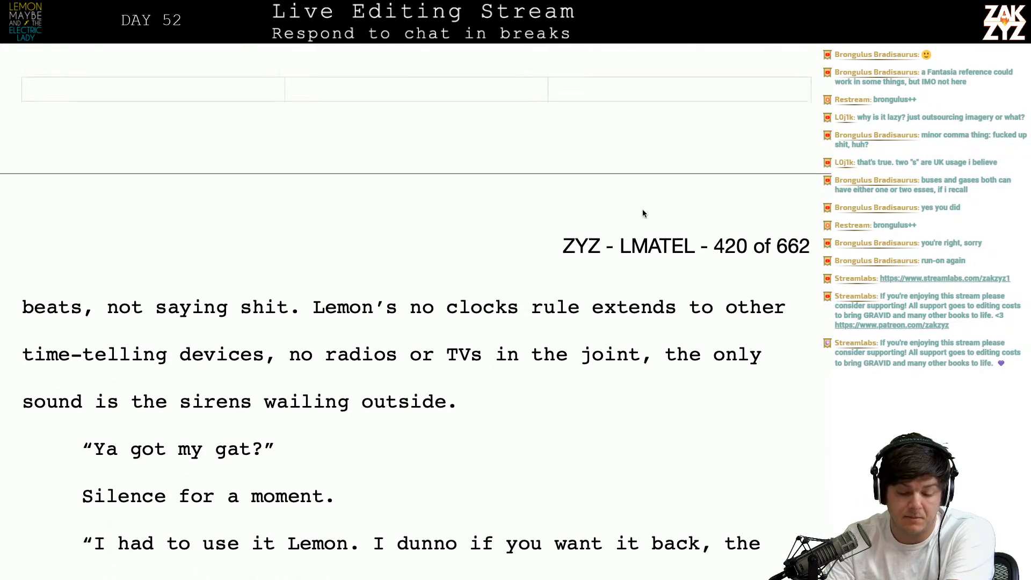
{"action": "left_click", "coordinate": [449, 317]}
{"action": "key", "text": "Right"}
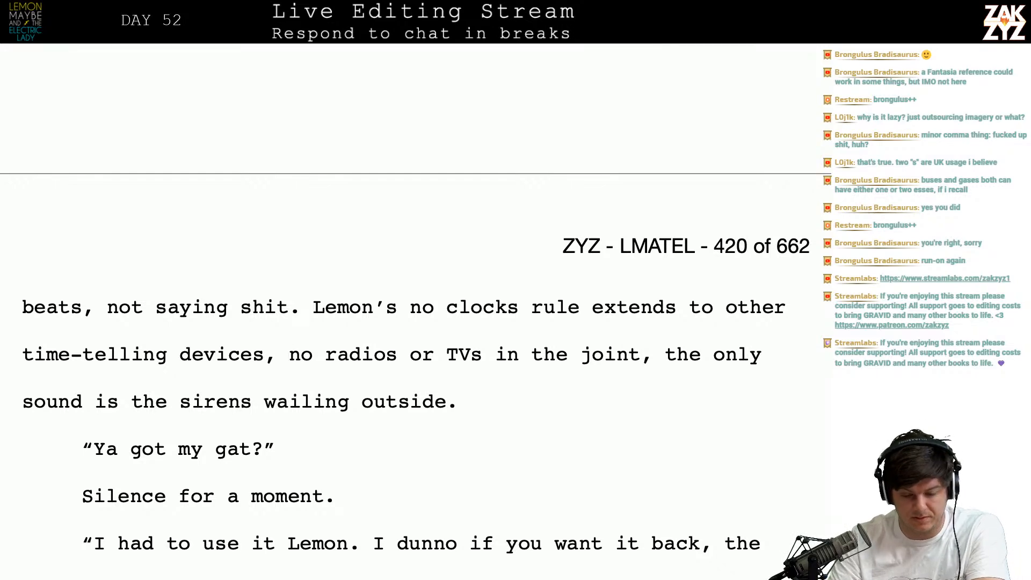
{"action": "key", "text": "shift+Down"}
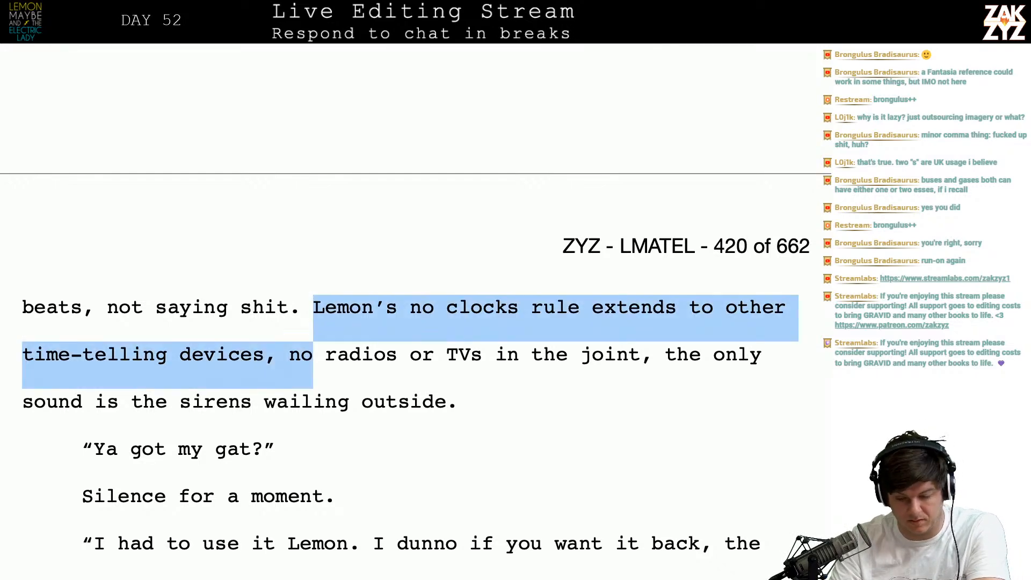
{"action": "key", "text": "shift+Down"}
{"action": "key", "text": "shift+Up"}
{"action": "key", "text": "shift+Right"}
{"action": "key", "text": "shift+Right"}
{"action": "key", "text": "shift+Right"}
{"action": "key", "text": "shift+Right"}
{"action": "key", "text": "shift+Right"}
{"action": "key", "text": "shift+Right"}
{"action": "key", "text": "shift+Right"}
{"action": "key", "text": "shift+Right"}
{"action": "key", "text": "shift+Right"}
{"action": "key", "text": "shift+Right"}
{"action": "key", "text": "shift+Right"}
{"action": "key", "text": "shift+Right"}
{"action": "key", "text": "shift+Right"}
{"action": "key", "text": "shift+Right"}
{"action": "key", "text": "shift+Right"}
{"action": "key", "text": "shift+Right"}
{"action": "key", "text": "shift+Right"}
{"action": "key", "text": "shift+Right"}
{"action": "key", "text": "shift+Right"}
{"action": "key", "text": "shift+Right"}
{"action": "key", "text": "shift+Right"}
{"action": "key", "text": "shift+Right"}
{"action": "key", "text": "shift+Right"}
{"action": "key", "text": "shift+Right"}
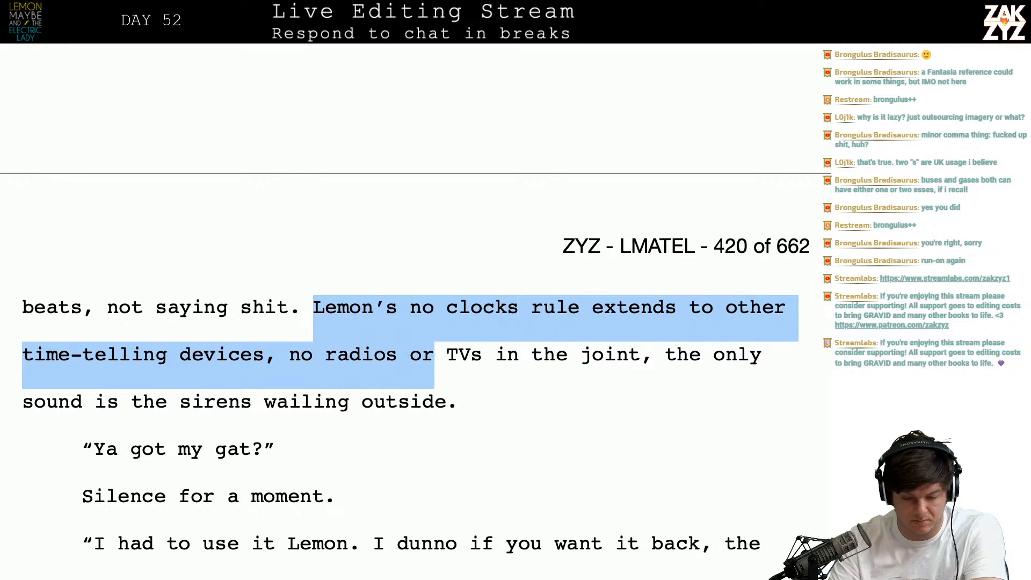
{"action": "key", "text": "shift+Right"}
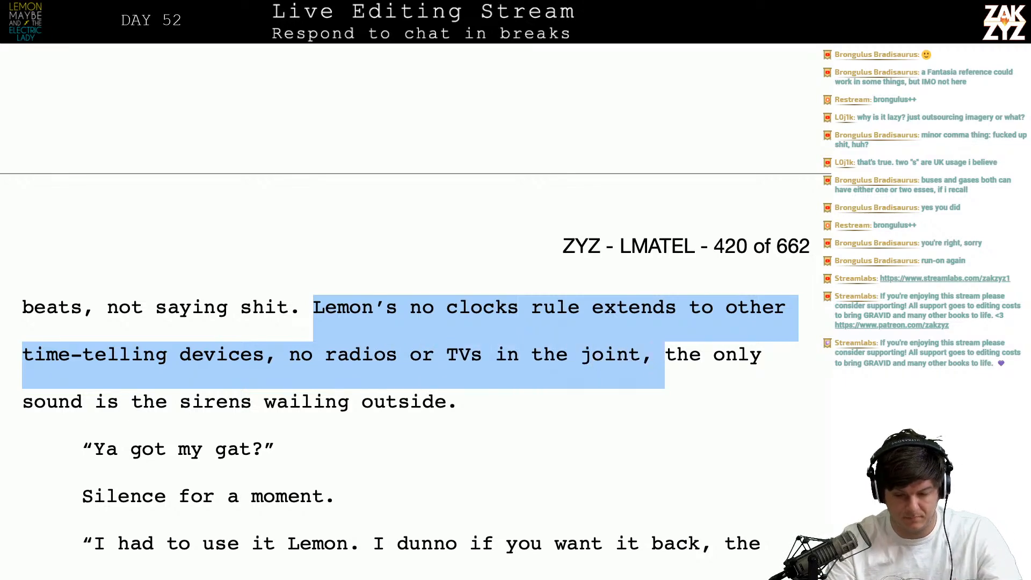
{"action": "key", "text": "shift+Right"}
{"action": "type", "text": "T"}
- Add the dialogue tag "Lemon asks" after the line "Ya got my gat?"
{"action": "scroll", "coordinate": [307, 280], "scroll_direction": "down", "scroll_amount": 1}
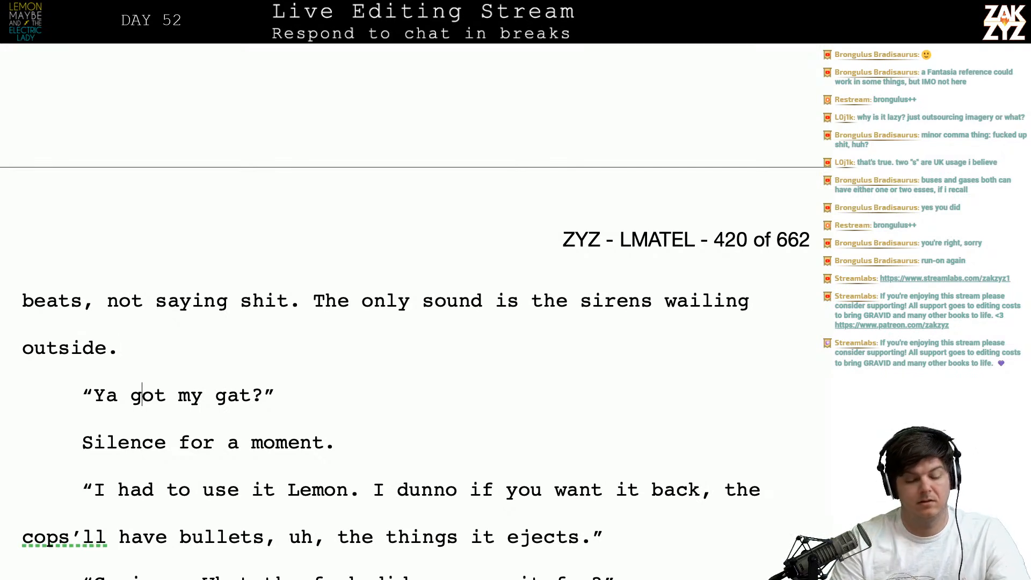
{"action": "type", "text": "Lemon remember s"}
{"action": "key", "text": "BackSpace"}
{"action": "key", "text": "BackSpace"}
{"action": "type", "text": "s the gun"}
{"action": "type", "text": "."}
{"action": "key", "text": "BackSpace"}
{"action": "key", "text": "BackSpace"}
{"action": "key", "text": "BackSpace"}
{"action": "key", "text": "BackSpace"}
{"action": "key", "text": "BackSpace"}
{"action": "key", "text": "BackSpace"}
{"action": "key", "text": "BackSpace"}
{"action": "key", "text": "BackSpace"}
{"action": "key", "text": "BackSpace"}
{"action": "key", "text": "BackSpace"}
{"action": "key", "text": "BackSpace"}
{"action": "key", "text": "BackSpace"}
{"action": "key", "text": "BackSpace"}
{"action": "key", "text": "BackSpace"}
{"action": "key", "text": "BackSpace"}
{"action": "key", "text": "BackSpace"}
{"action": "key", "text": "BackSpace"}
{"action": "key", "text": "BackSpace"}
{"action": "type", "text": "asks"}
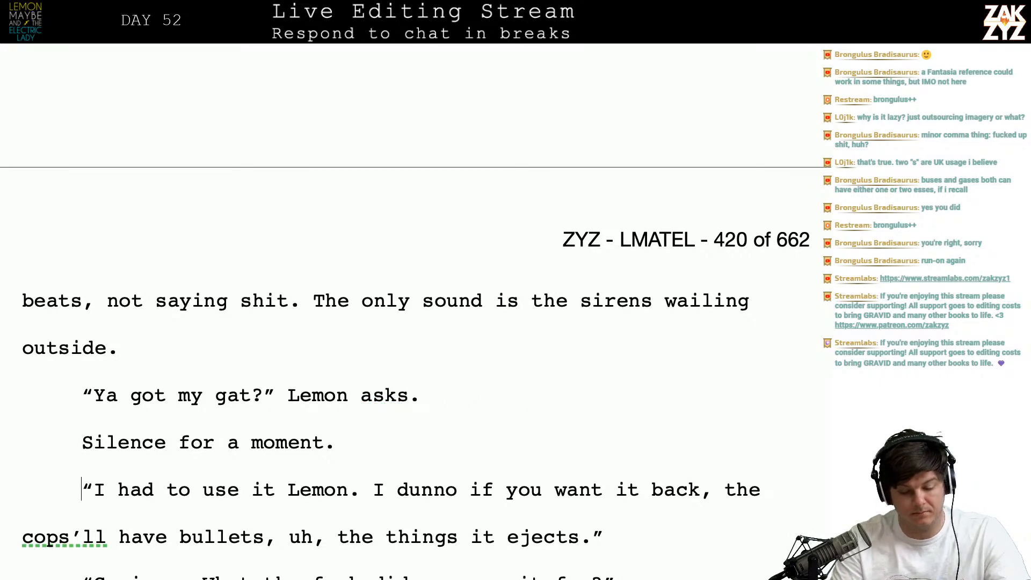
- Continue the "Ya got my gat?" paragraph with the sentence "It takes too long for Maybe to answer."
{"action": "type", "text": ". I"}
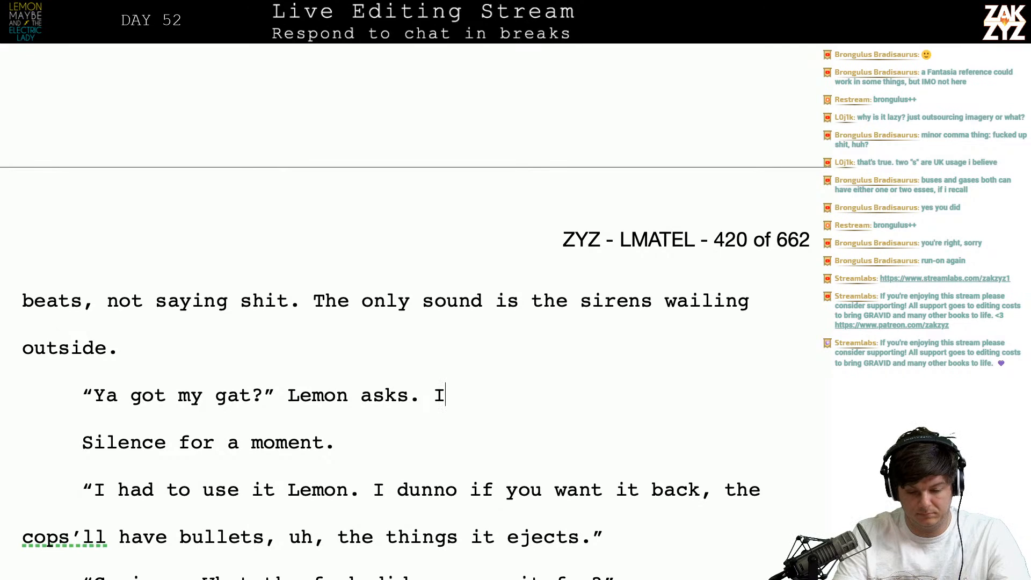
{"action": "type", "text": "t takes too lo"}
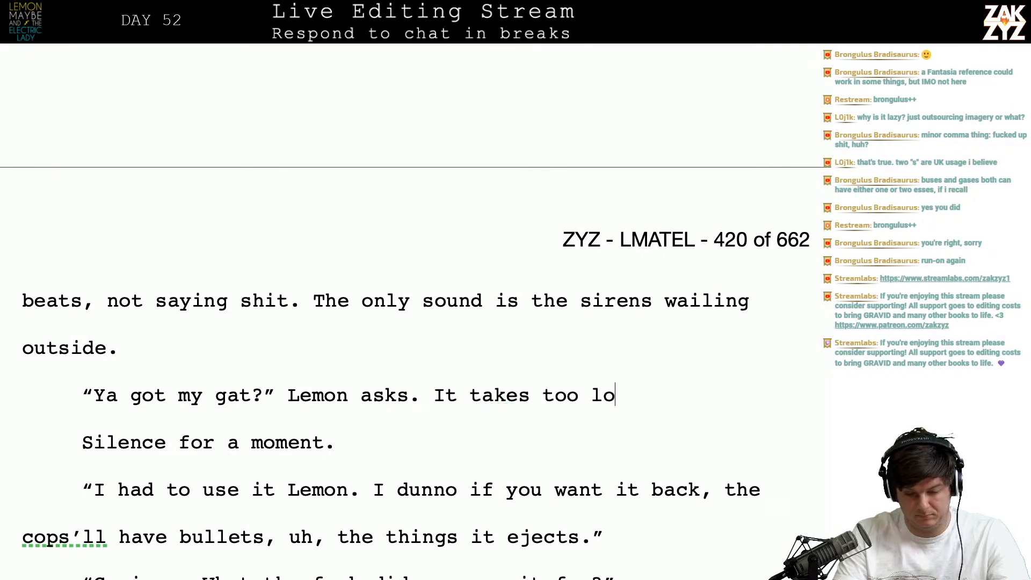
{"action": "type", "text": "ng for maybe to"}
{"action": "key", "text": "BackSpace"}
{"action": "key", "text": "BackSpace"}
{"action": "key", "text": "BackSpace"}
{"action": "key", "text": "BackSpace"}
{"action": "key", "text": "BackSpace"}
{"action": "key", "text": "BackSpace"}
{"action": "key", "text": "BackSpace"}
{"action": "key", "text": "BackSpace"}
{"action": "type", "text": "Maybe to anser."}
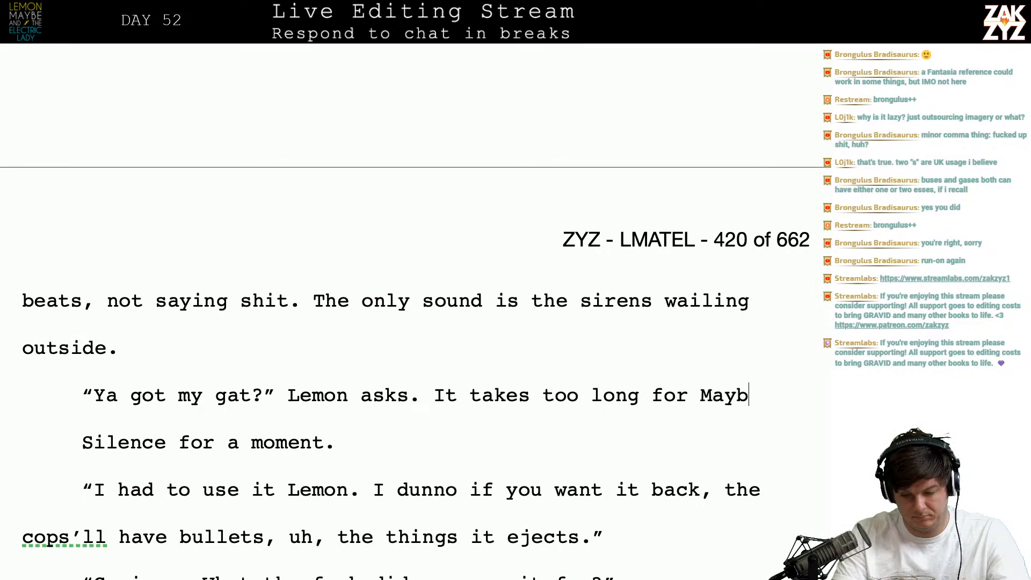
{"action": "key", "text": "BackSpace"}
{"action": "key", "text": "BackSpace"}
{"action": "key", "text": "BackSpace"}
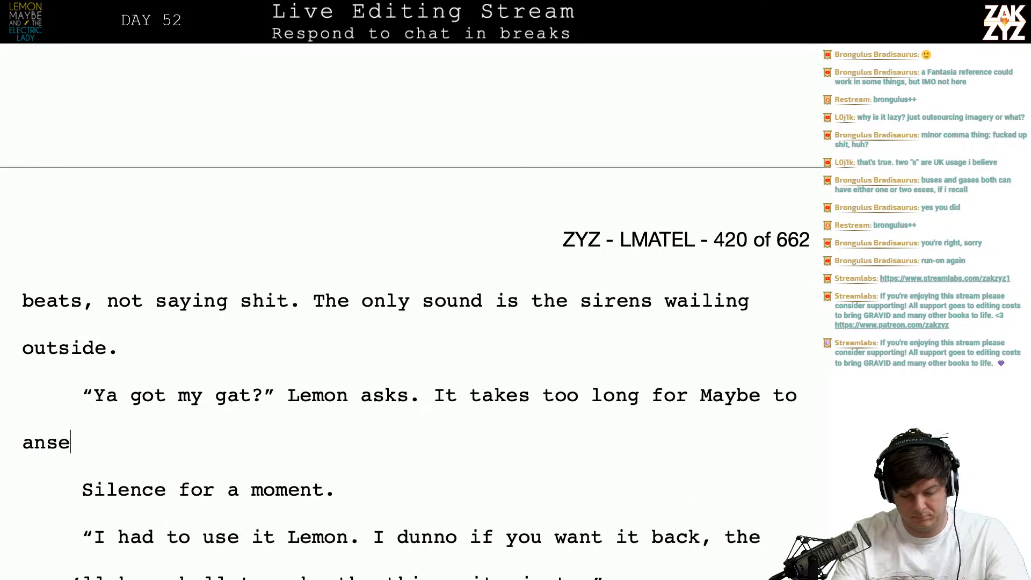
{"action": "type", "text": "wer.“I"}
- Delete the paragraph "Silence for a moment." and keep "I had to use it Lemon" as its own paragraph
{"action": "key", "text": "shift+Down"}
{"action": "key", "text": "shift+Down"}
{"action": "key", "text": "shift+Left"}
{"action": "key", "text": "shift+Left"}
{"action": "key", "text": "shift+Left"}
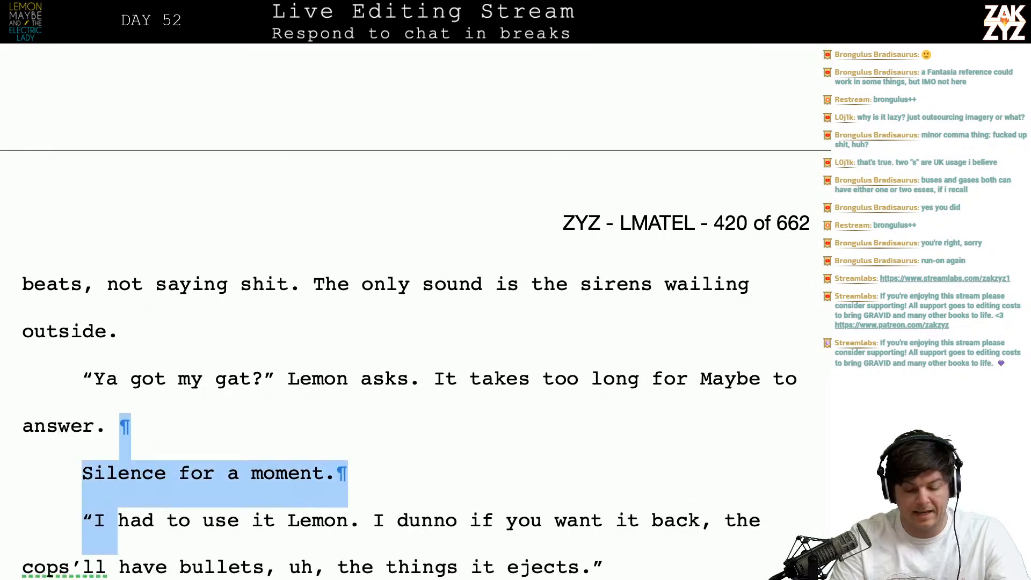
{"action": "key", "text": "BackSpace"}
{"action": "key", "text": "BackSpace"}
{"action": "key", "text": "Return"}
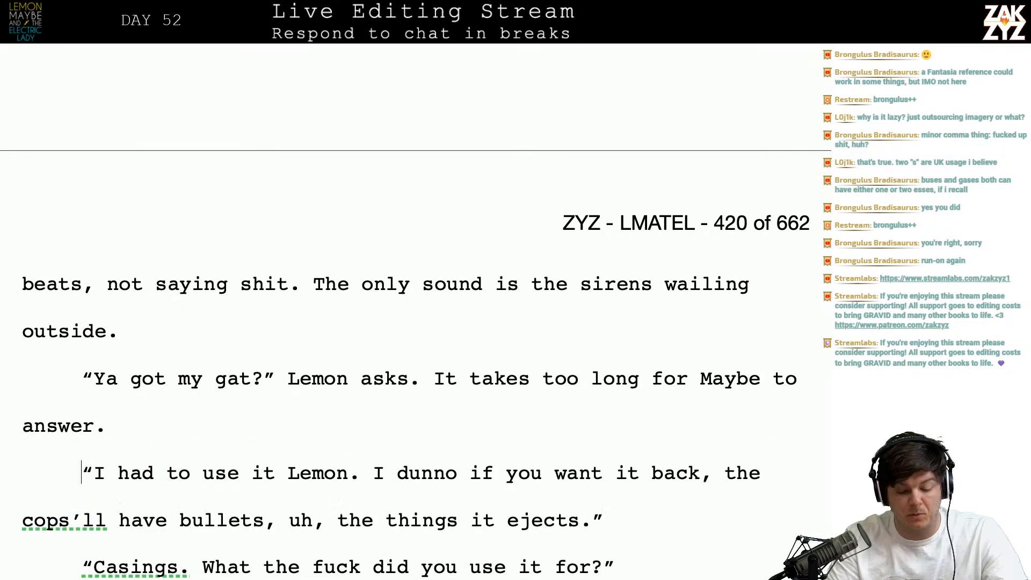
- Remove the word "bullets" from Maybe's line so it reads "the cops'll have, uh, the things it ejects."
{"action": "scroll", "coordinate": [78, 487], "scroll_direction": "down", "scroll_amount": 2}
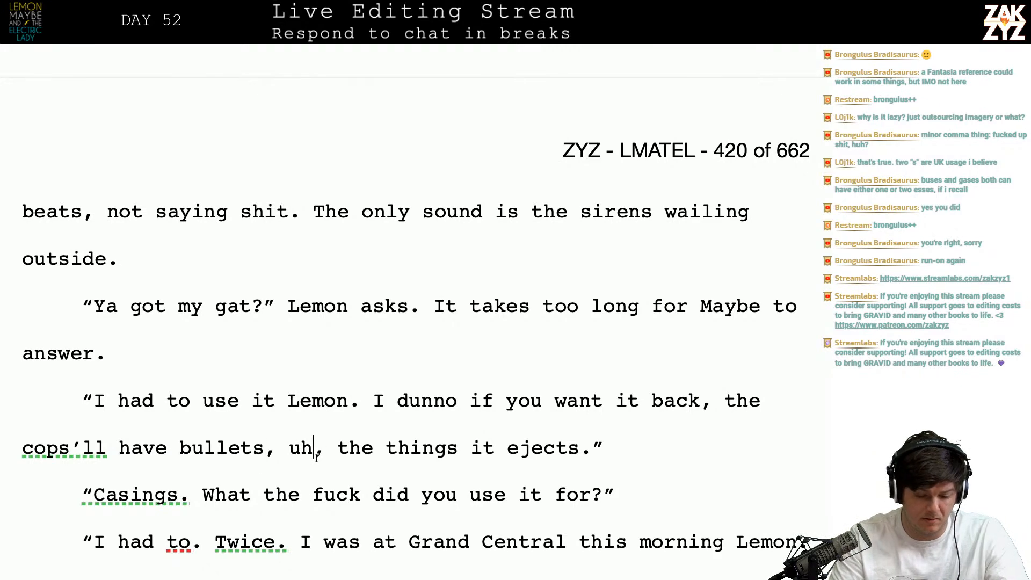
{"action": "key", "text": "Left"}
{"action": "key", "text": "BackSpace"}
{"action": "key", "text": "BackSpace"}
{"action": "key", "text": "BackSpace"}
{"action": "key", "text": "BackSpace"}
{"action": "key", "text": "BackSpace"}
{"action": "key", "text": "BackSpace"}
{"action": "key", "text": "BackSpace"}
{"action": "key", "text": "BackSpace"}
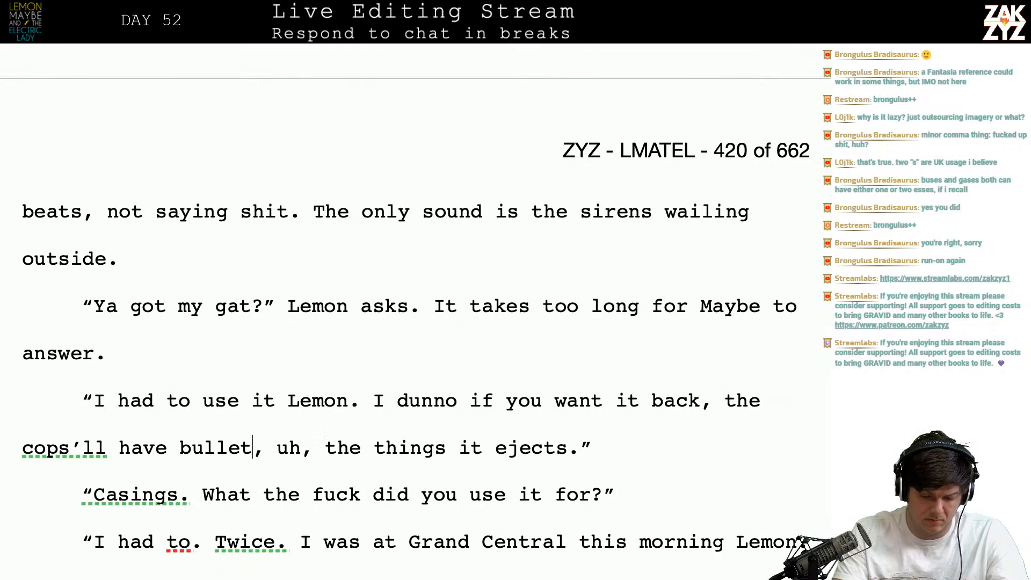
{"action": "key", "text": "BackSpace"}
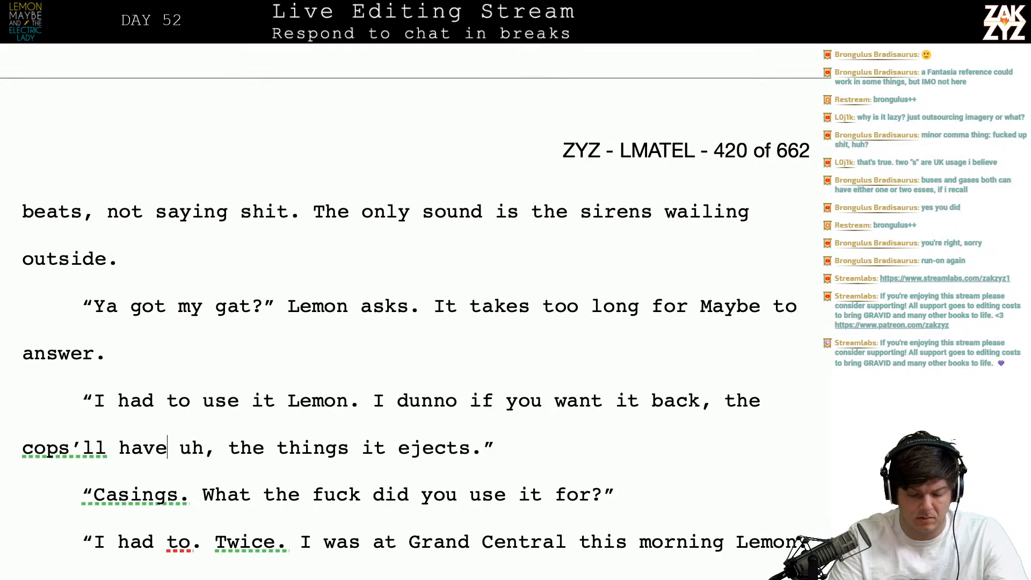
{"action": "type", "text": "."}
{"action": "key", "text": "BackSpace"}
{"action": "type", "text": ","}
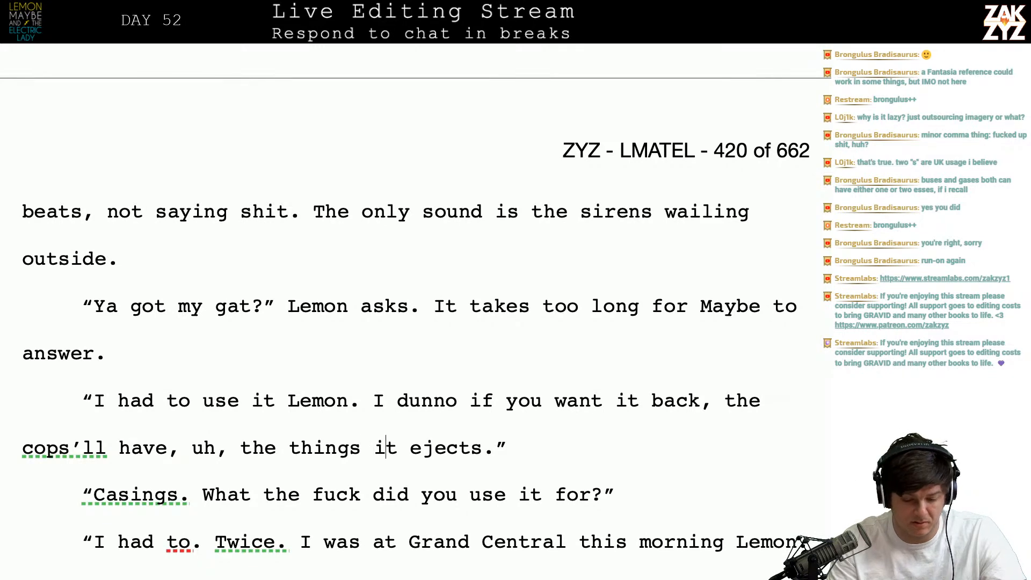
- Reword the opening of Lemon's reply to "They're called casings." with a lowercase "casings"
{"action": "scroll", "coordinate": [155, 494], "scroll_direction": "down", "scroll_amount": 2}
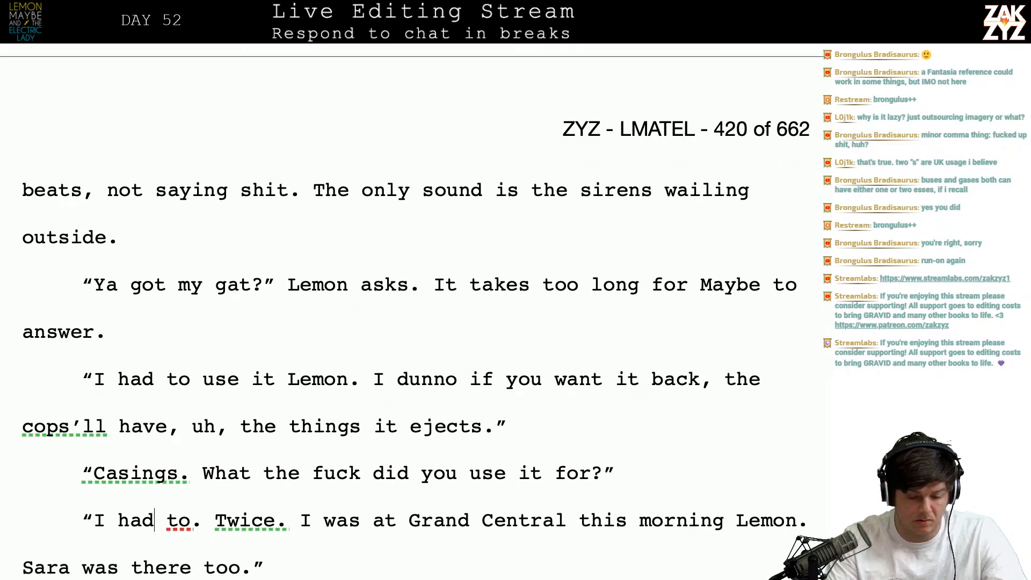
{"action": "type", "text": "They're called"}
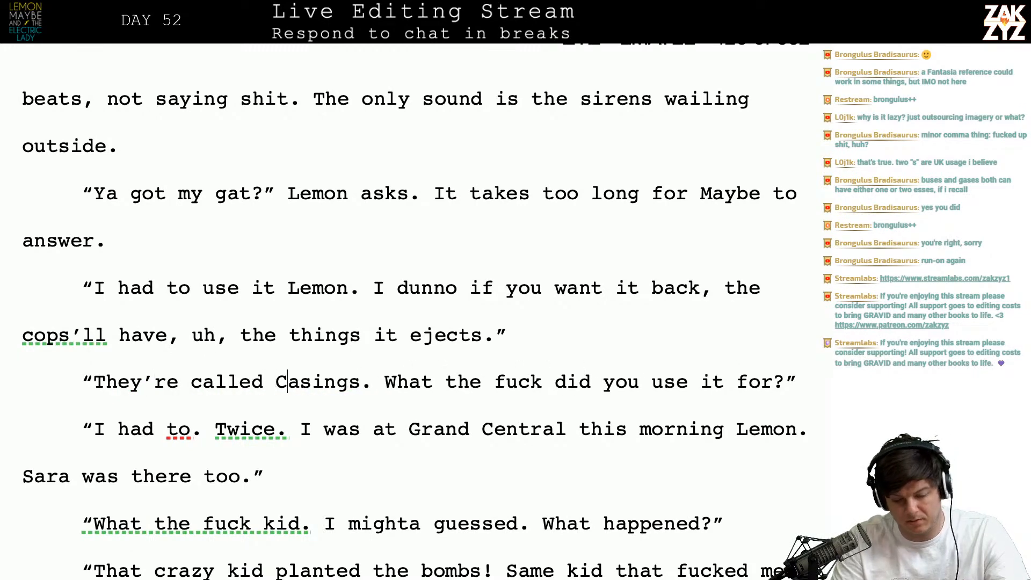
{"action": "key", "text": "BackSpace"}
{"action": "type", "text": "c"}
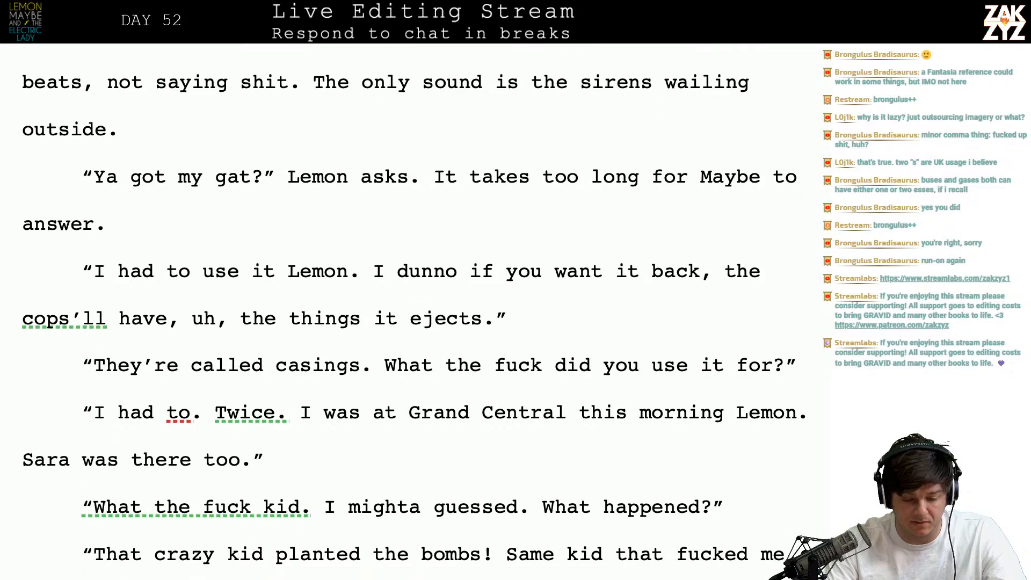
- Reword the start of Maybe's answer to "I shot it twice. I had to."
{"action": "scroll", "coordinate": [409, 327], "scroll_direction": "down", "scroll_amount": 1}
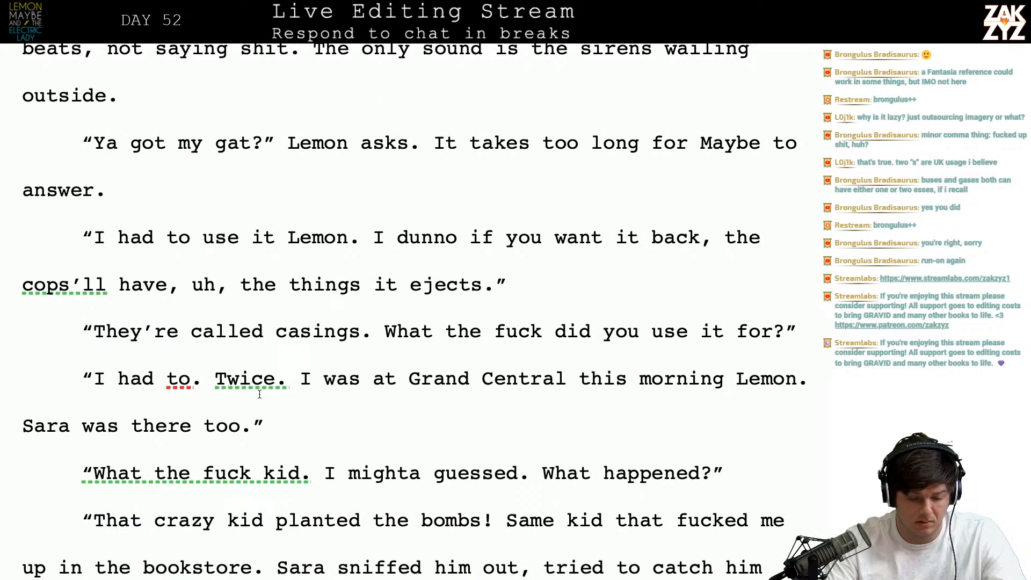
{"action": "key", "text": "Left"}
{"action": "key", "text": "Left"}
{"action": "key", "text": "BackSpace"}
{"action": "key", "text": "BackSpace"}
{"action": "key", "text": "BackSpace"}
{"action": "key", "text": "BackSpace"}
{"action": "key", "text": "BackSpace"}
{"action": "type", "text": "shot it twi"}
{"action": "type", "text": "ce. I had "}
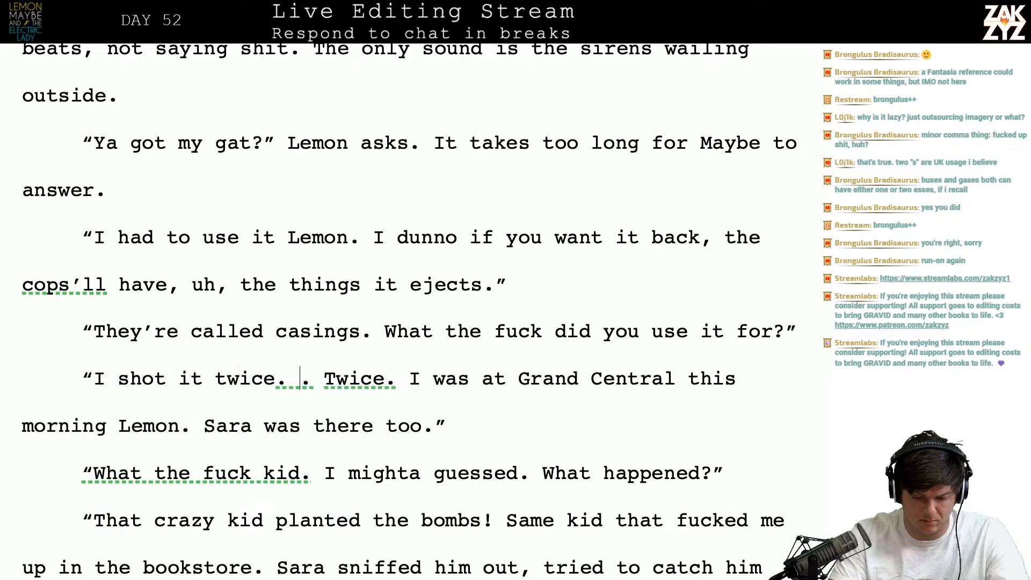
{"action": "type", "text": "to"}
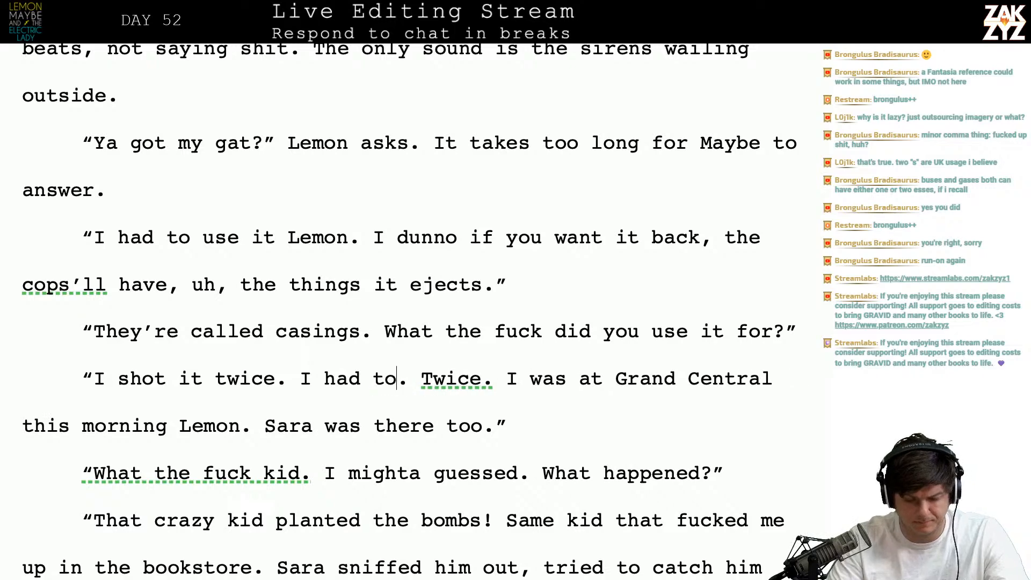
- Delete the redundant one-word sentence "Twice." after "I had to."
{"action": "key", "text": "shift+Right"}
{"action": "key", "text": "shift+Right"}
{"action": "key", "text": "shift+Right"}
{"action": "key", "text": "shift+Right"}
{"action": "key", "text": "shift+Right"}
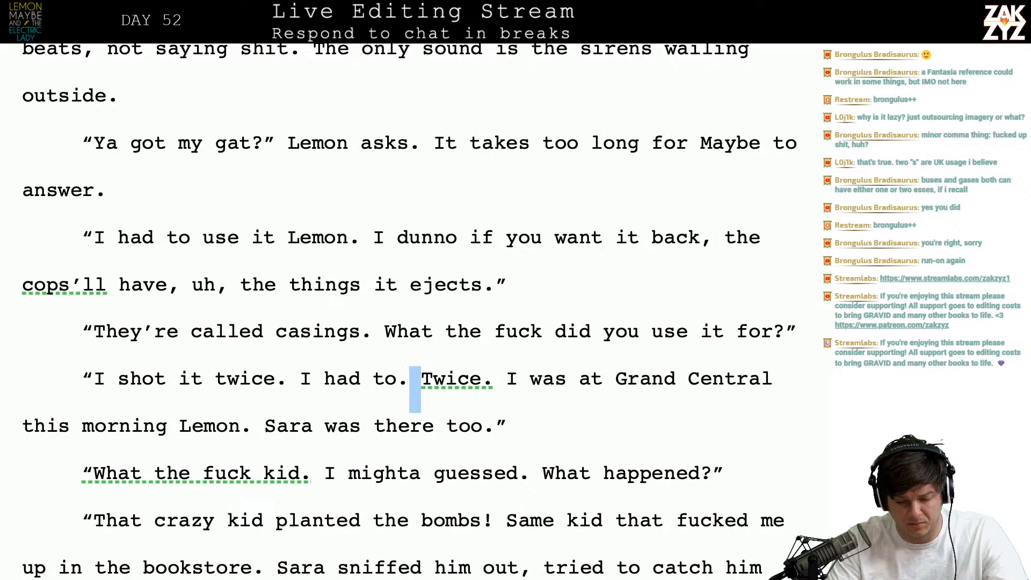
{"action": "key", "text": "shift+Right"}
{"action": "key", "text": "shift+Right"}
{"action": "key", "text": "BackSpace"}
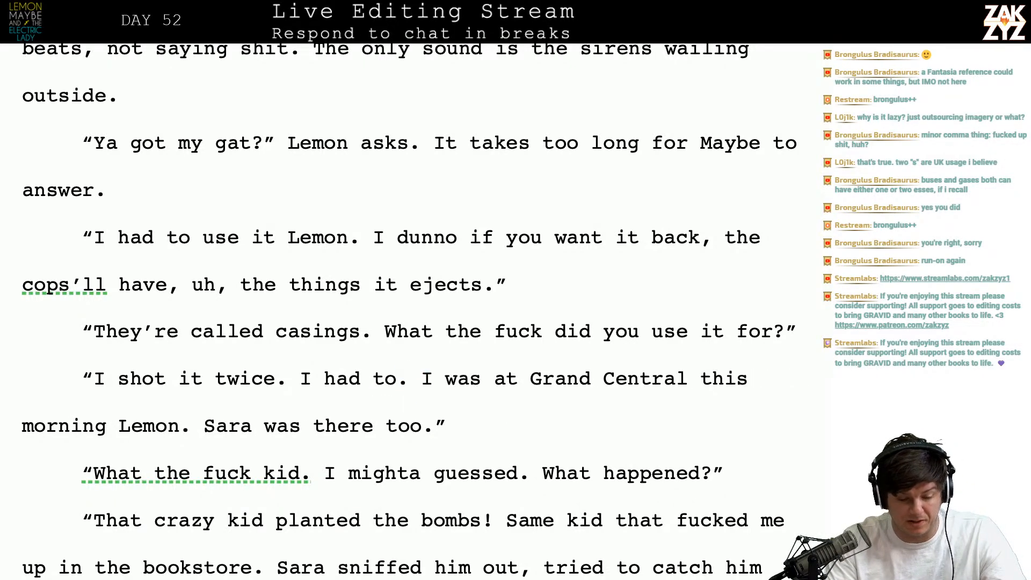
- Split the paragraph after "I had to." and add the new ending "Sara and I were at Grand Central this morning." with a closing quote
{"action": "scroll", "coordinate": [409, 306], "scroll_direction": "down", "scroll_amount": 2}
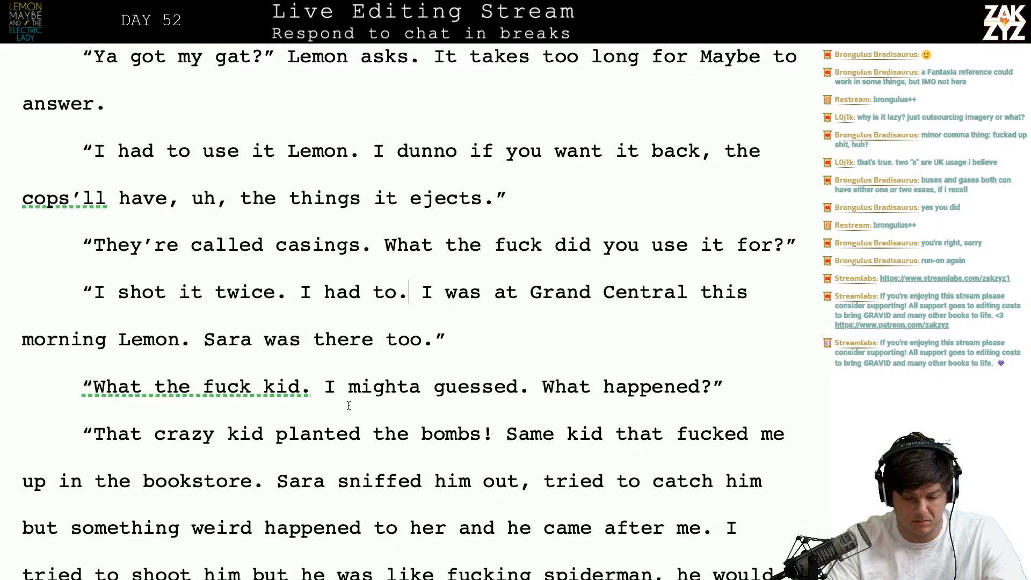
{"action": "key", "text": "Return"}
{"action": "key", "text": "Return"}
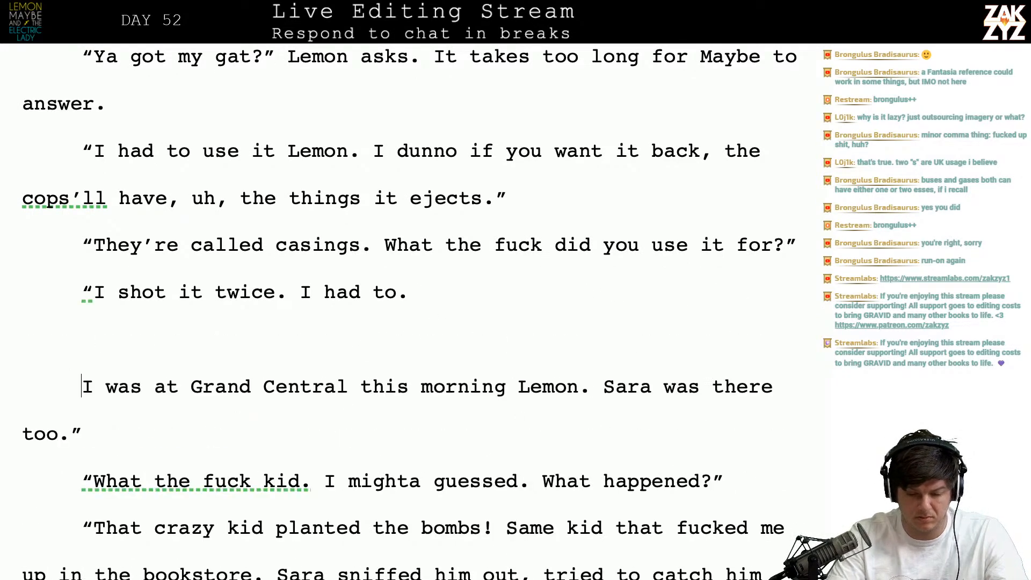
{"action": "type", "text": "S"}
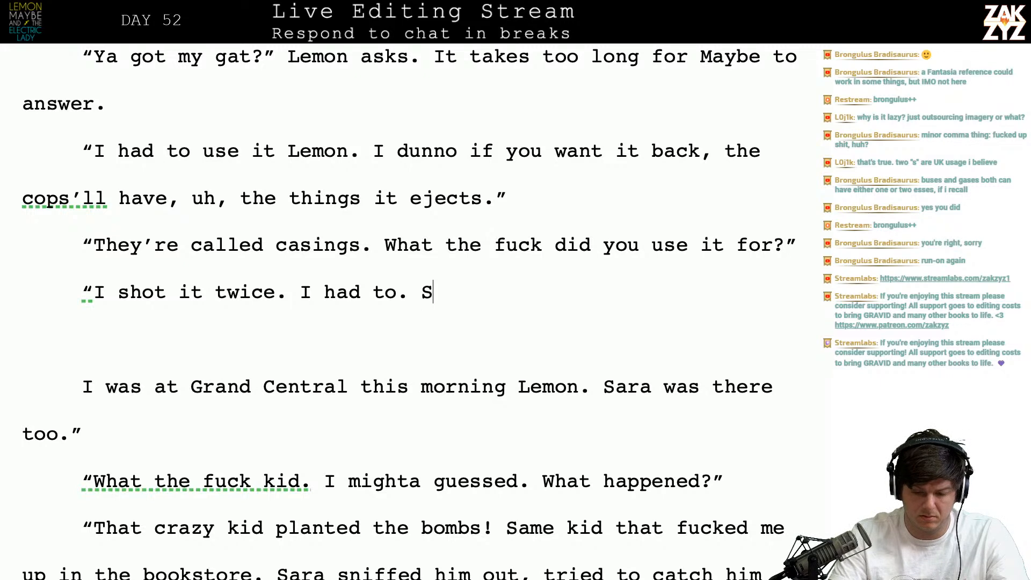
{"action": "type", "text": "ara and I were at grand"}
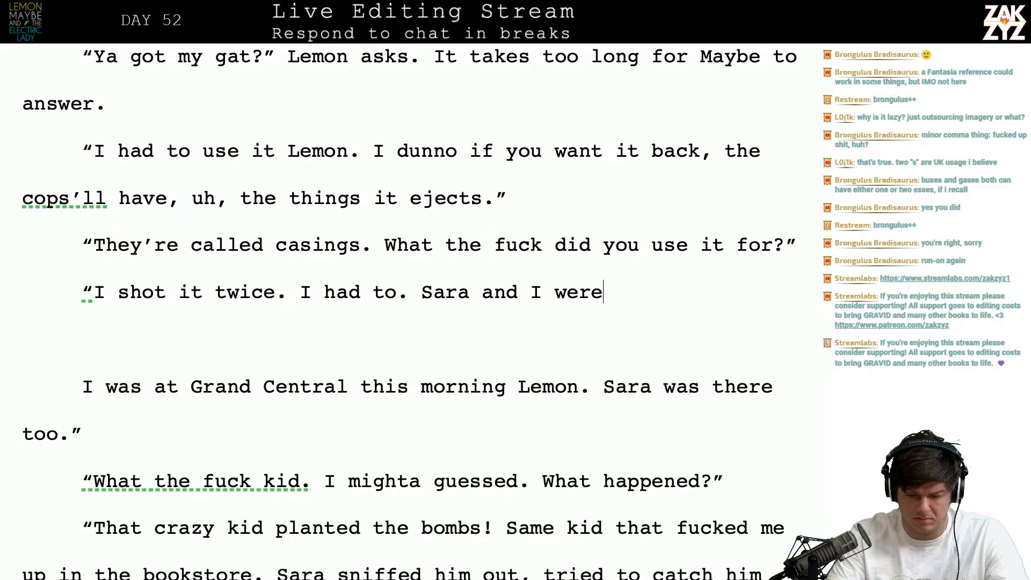
{"action": "key", "text": "BackSpace"}
{"action": "key", "text": "BackSpace"}
{"action": "key", "text": "BackSpace"}
{"action": "key", "text": "BackSpace"}
{"action": "key", "text": "BackSpace"}
{"action": "type", "text": "Grand Central"}
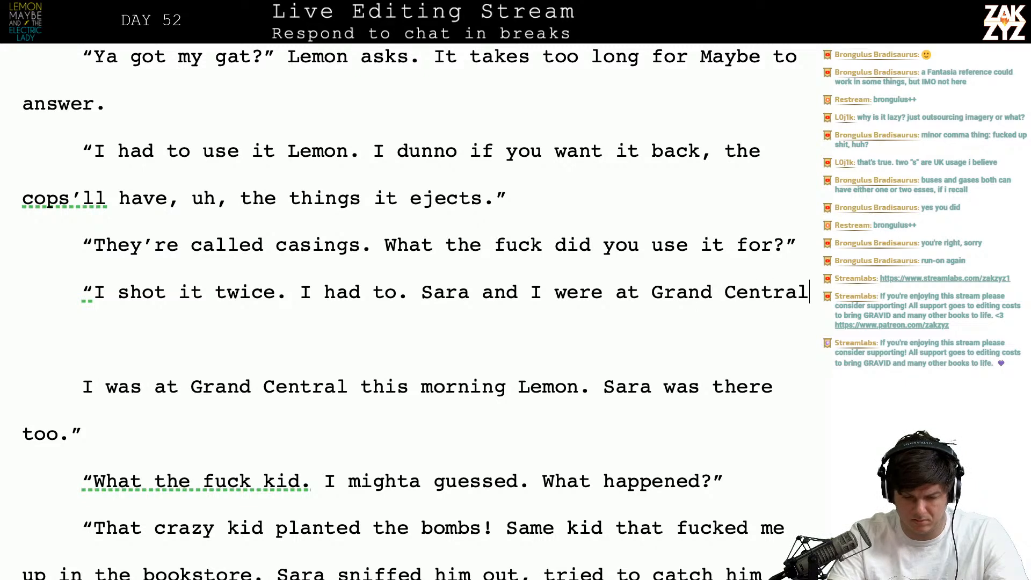
{"action": "type", "text": " this morning.”"}
- Delete the blank paragraph and the old sentences "I was at Grand Central this morning Lemon. Sara was there too."
{"action": "key", "text": "shift+Down"}
{"action": "key", "text": "shift+Down"}
{"action": "key", "text": "shift+Down"}
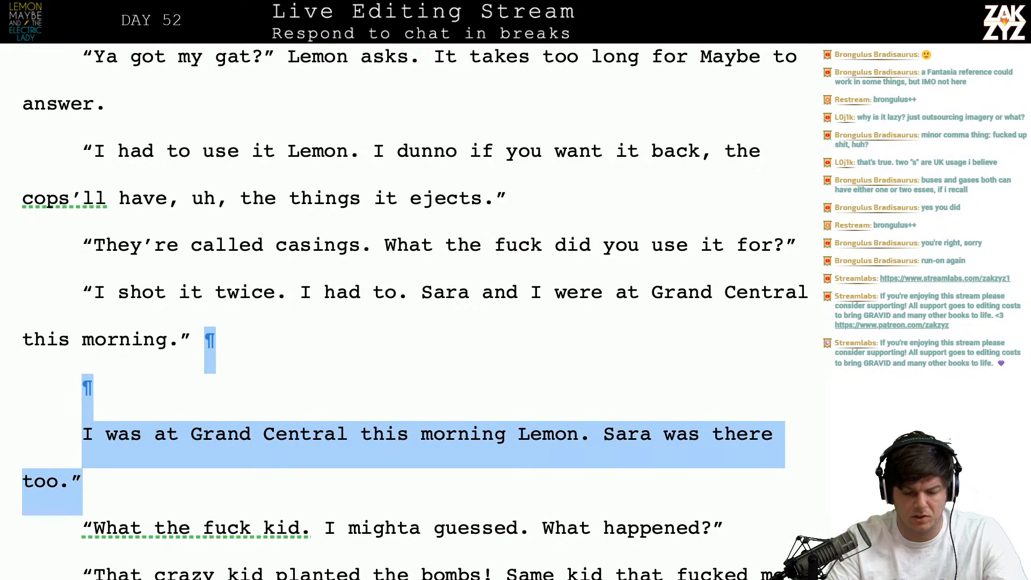
{"action": "key", "text": "BackSpace"}
{"action": "scroll", "coordinate": [415, 311], "scroll_direction": "down", "scroll_amount": 1}
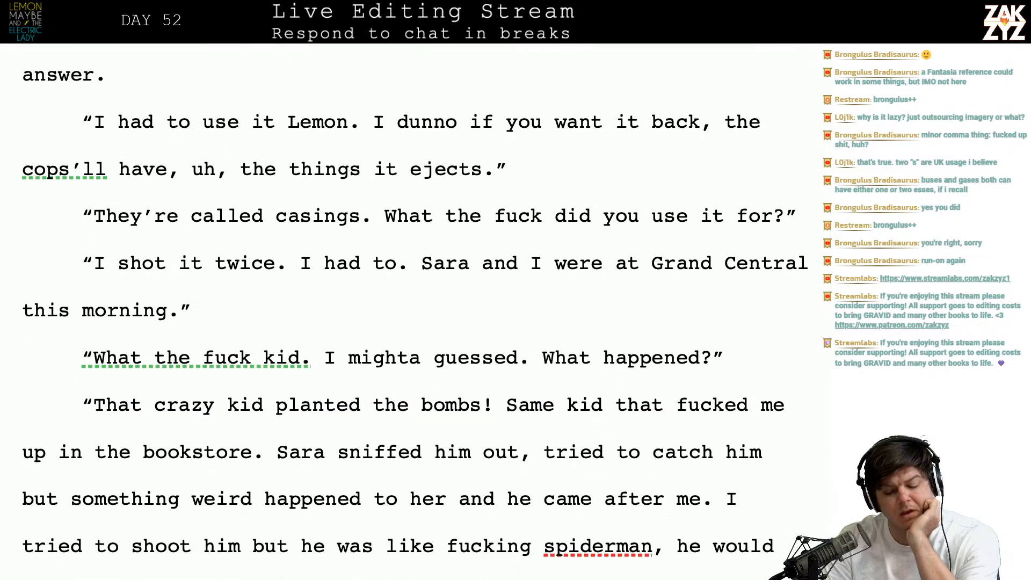
{"action": "scroll", "coordinate": [496, 327], "scroll_direction": "down", "scroll_amount": 1}
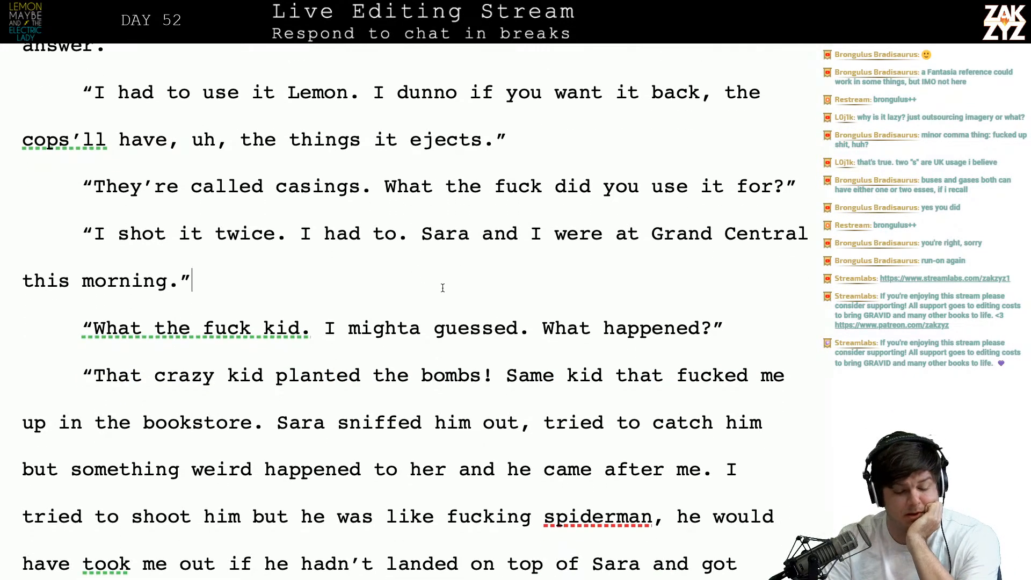
{"action": "scroll", "coordinate": [357, 242], "scroll_direction": "down", "scroll_amount": 1}
{"action": "scroll", "coordinate": [357, 242], "scroll_direction": "down", "scroll_amount": 1}
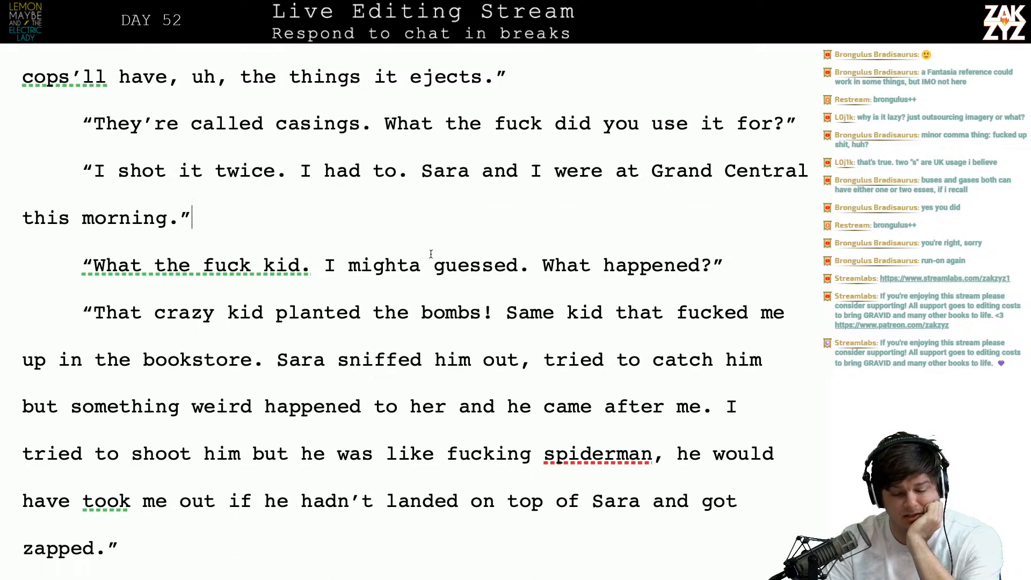
{"action": "scroll", "coordinate": [409, 277], "scroll_direction": "down", "scroll_amount": 2}
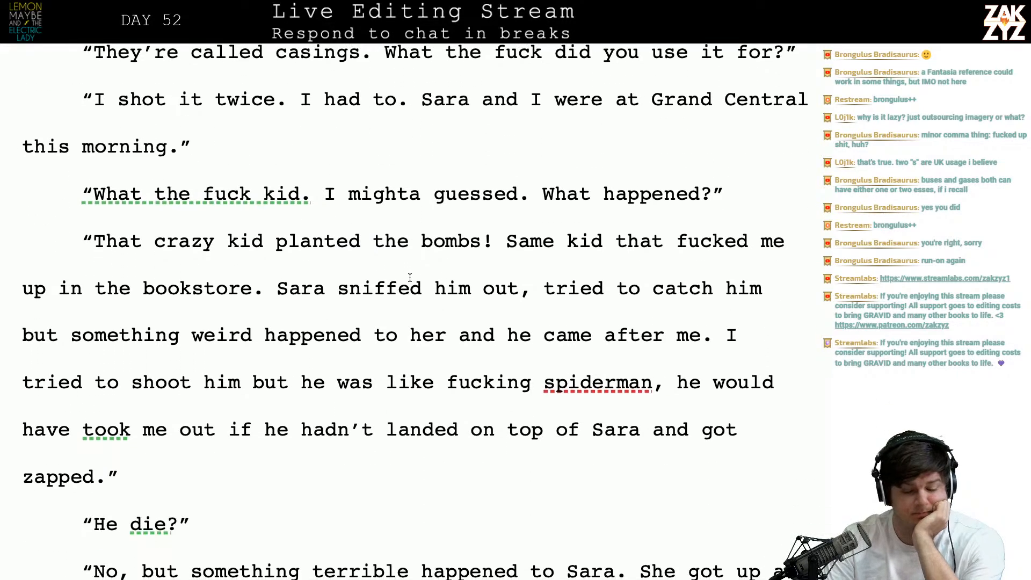
- Insert "from the bookstore was there! He was the one who planted the bombs." after "That crazy kid" in Maybe's answer
{"action": "left_click", "coordinate": [267, 262]}
{"action": "key", "text": "Left"}
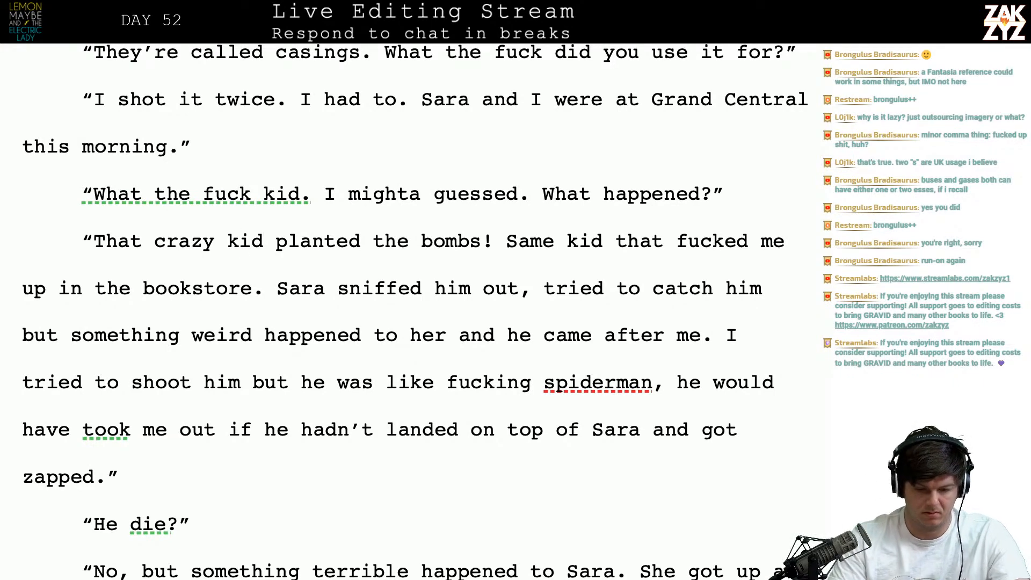
{"action": "type", "text": "from the booksto"}
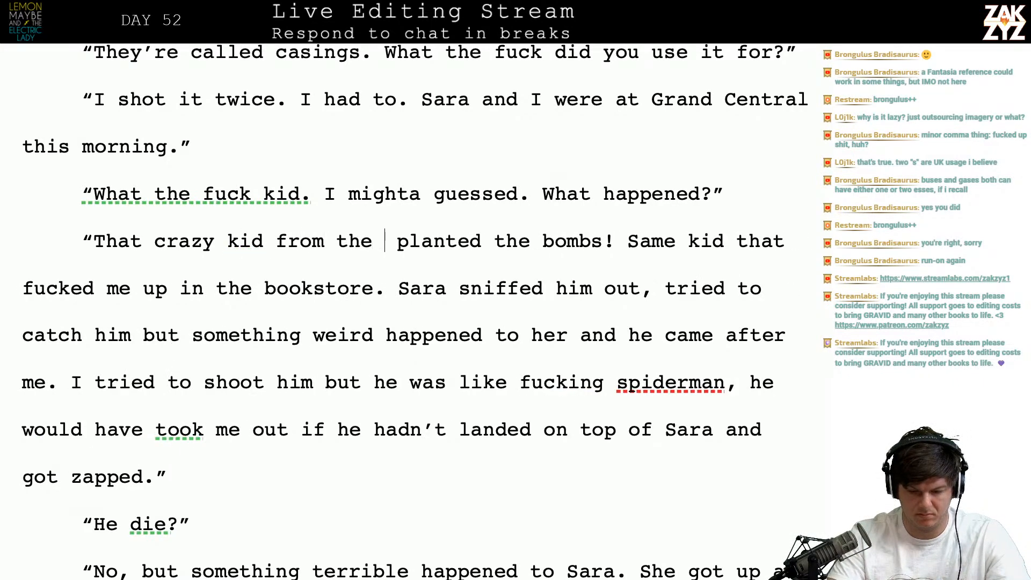
{"action": "type", "text": "re "}
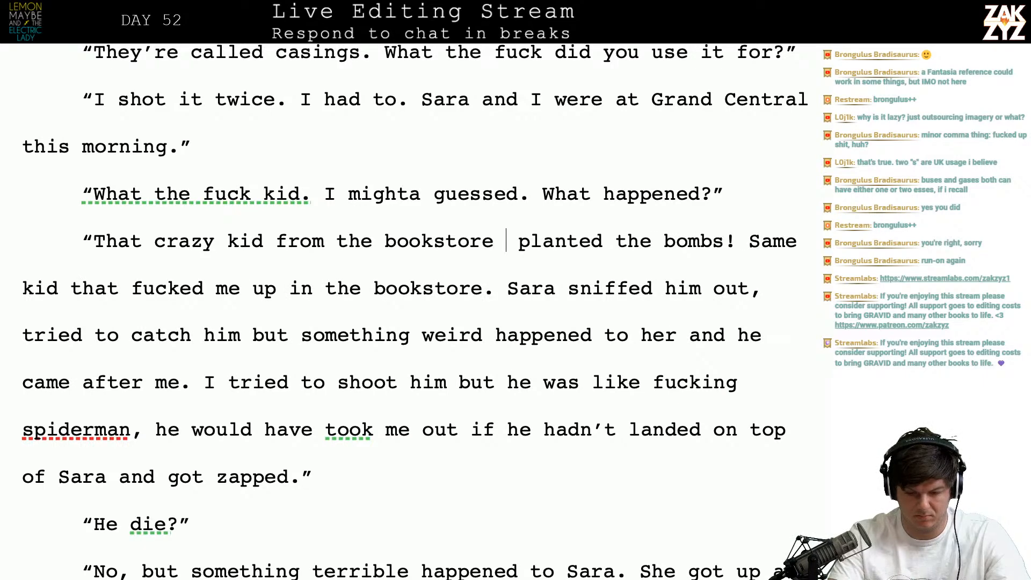
{"action": "type", "text": "was there! H"}
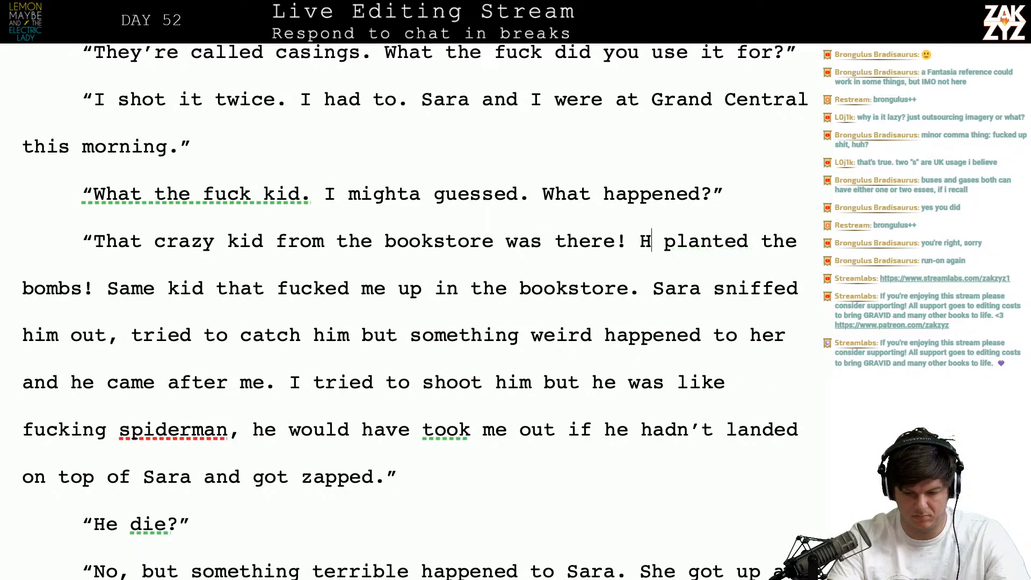
{"action": "type", "text": "e was the one who "}
{"action": "type", "text": "planted the bombs. planted the bombs! Same kid that fucked"}
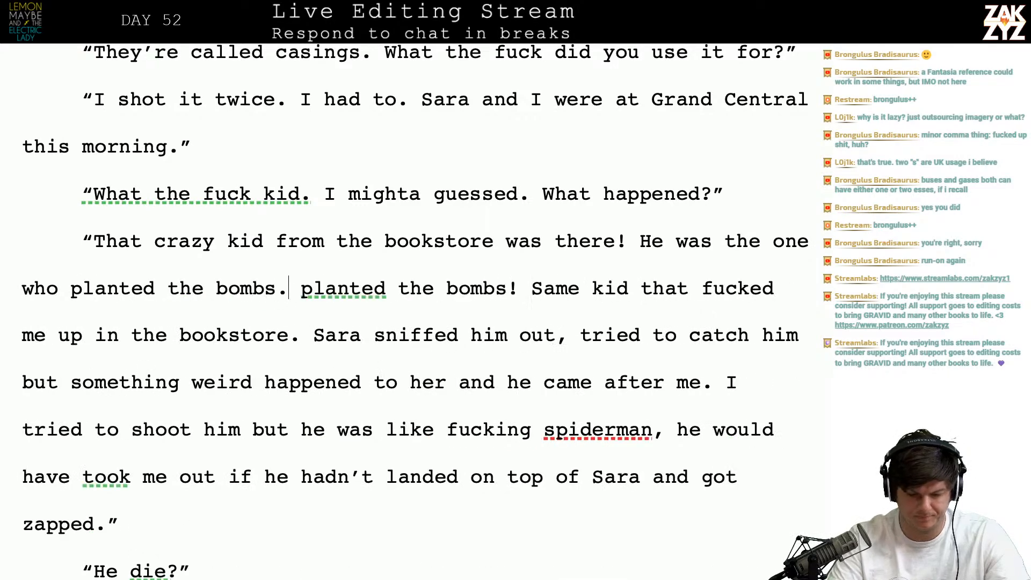
- Delete the leftover "planted the bombs!" and the old "Same kid" sentence about the bookstore before "Sara sniffed him out"
{"action": "key", "text": "shift+Down"}
{"action": "key", "text": "shift+Right"}
{"action": "key", "text": "shift+Left"}
{"action": "key", "text": "BackSpace"}
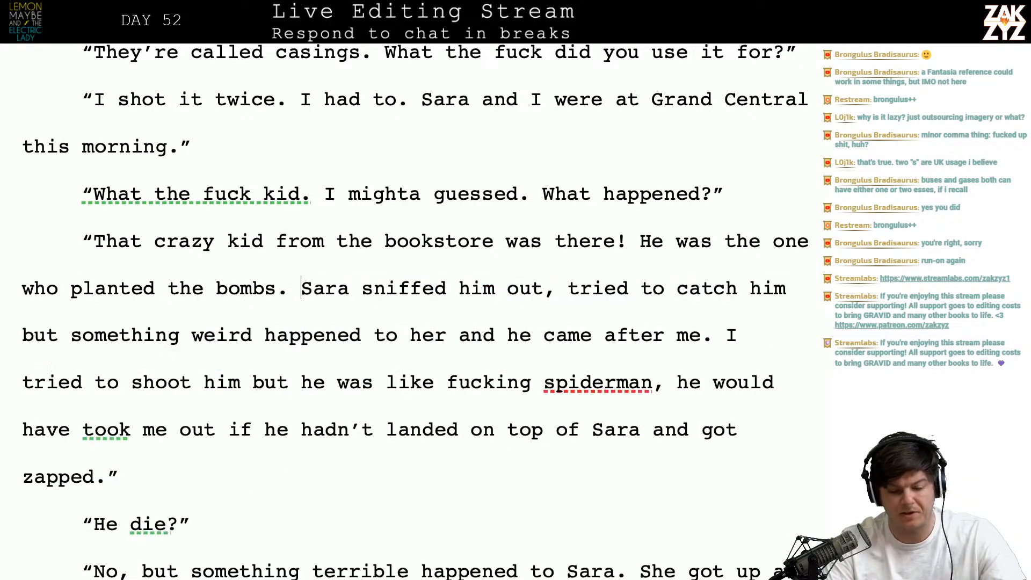
- Insert "devil" before "kid" in "That crazy kid from the bookstore"
{"action": "scroll", "coordinate": [89, 247], "scroll_direction": "down", "scroll_amount": 1}
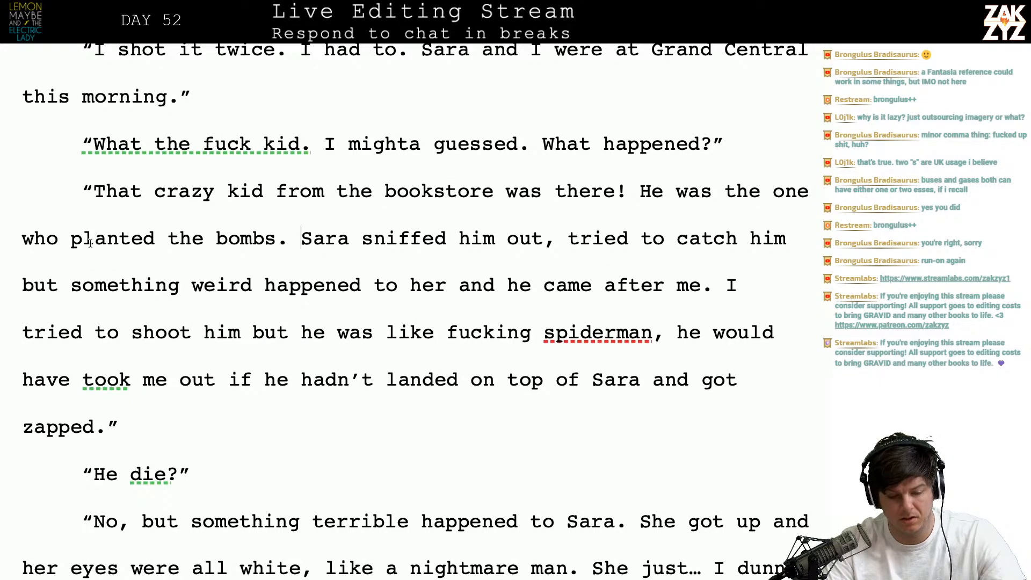
{"action": "left_click", "coordinate": [230, 192]}
{"action": "type", "text": "devil"}
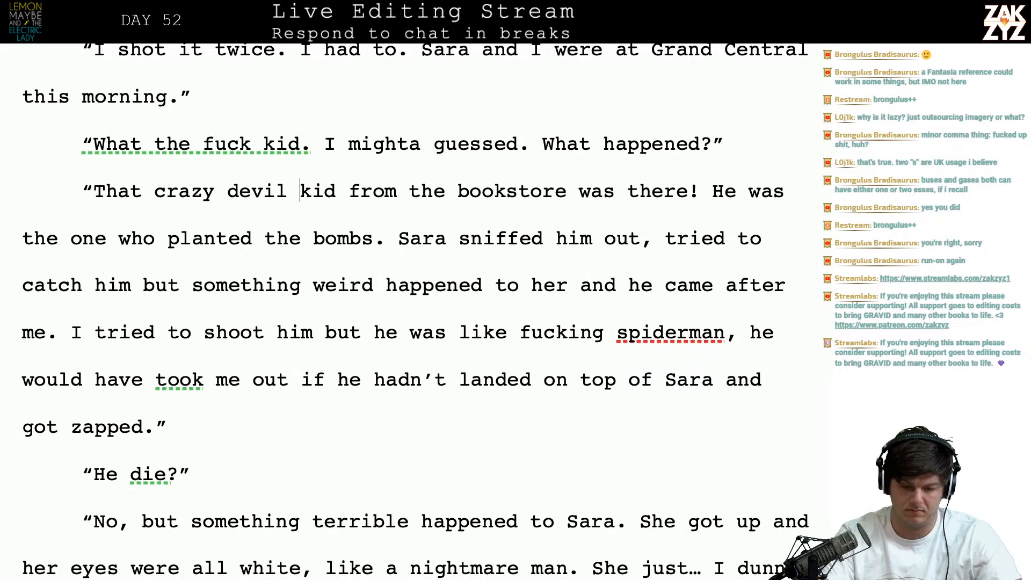
- End the sentence after "Sara sniffed him out" and begin the following one with "We tried to", removing the duplicate "tried to"
{"action": "left_click", "coordinate": [652, 238]}
{"action": "key", "text": "BackSpace"}
{"action": "type", "text": ". We tried to"}
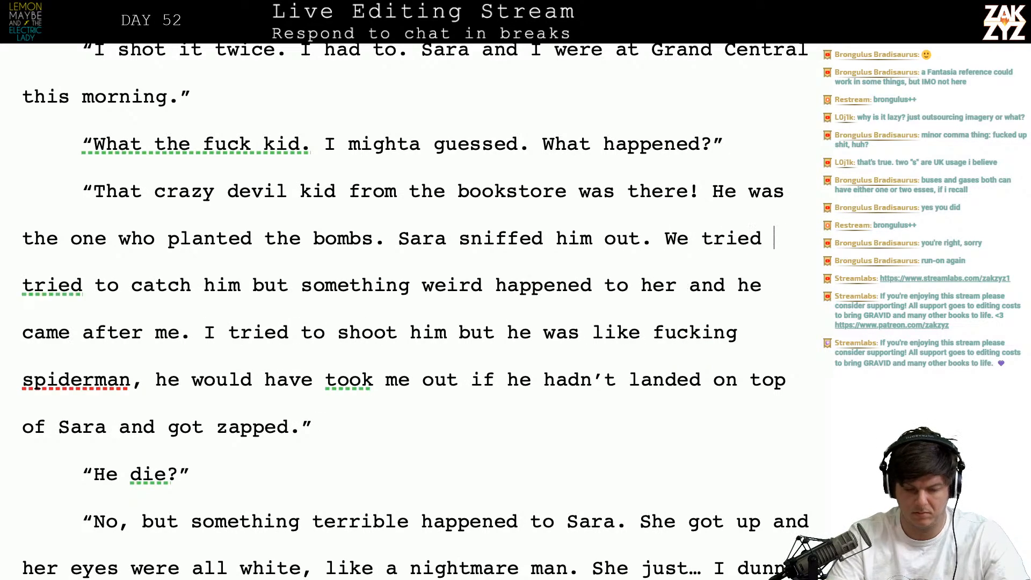
{"action": "key", "text": "shift+Right"}
{"action": "key", "text": "shift+Right"}
{"action": "key", "text": "shift+Right"}
{"action": "key", "text": "shift+Right"}
{"action": "key", "text": "shift+Right"}
{"action": "key", "text": "shift+Right"}
{"action": "key", "text": "shift+Right"}
{"action": "key", "text": "shift+Right"}
{"action": "key", "text": "shift+Right"}
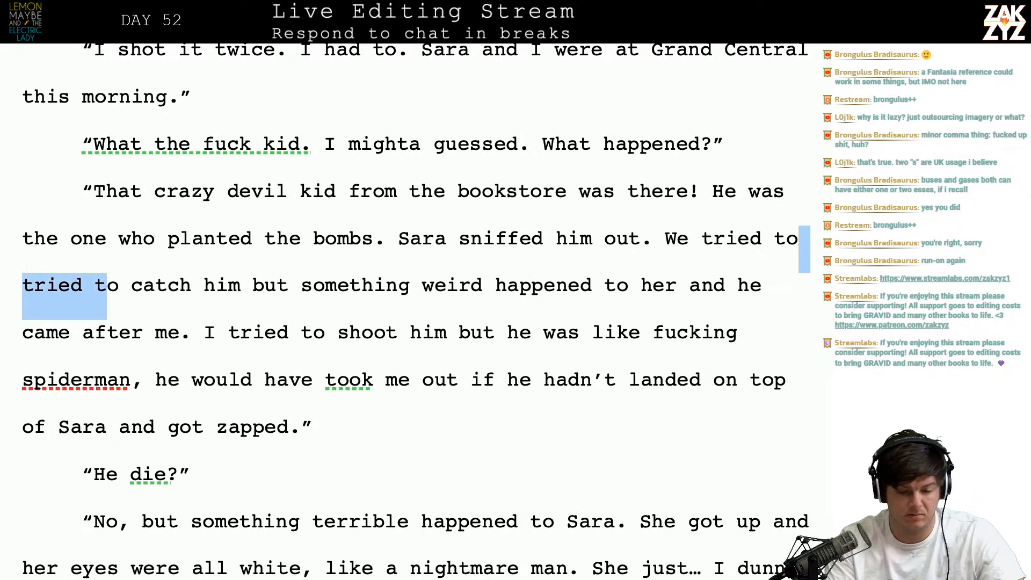
{"action": "key", "text": "BackSpace"}
- Replace the comma after "spiderman" with a period and add the sentence "He's not human."
{"action": "key", "text": "Down"}
{"action": "key", "text": "Delete"}
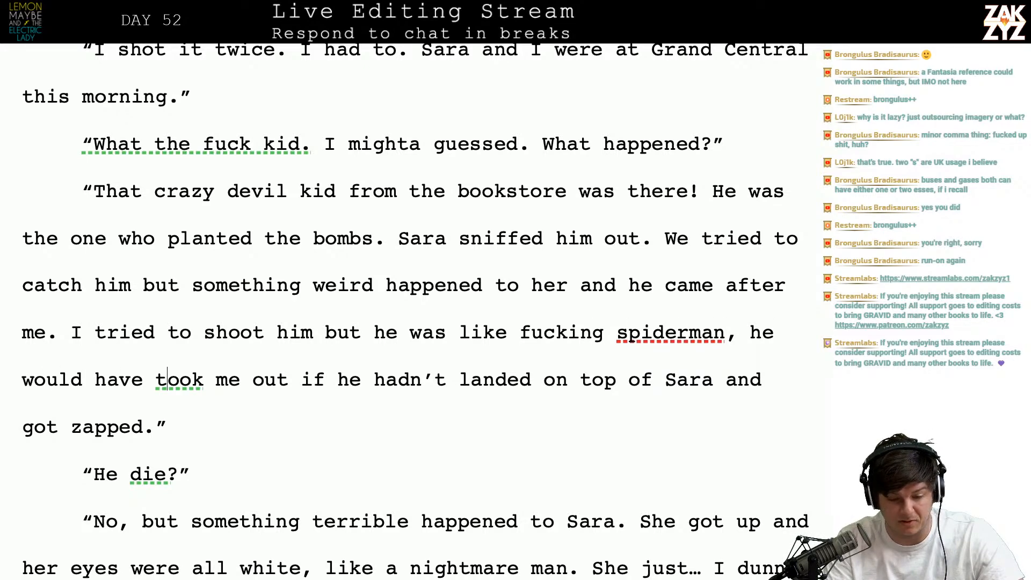
{"action": "key", "text": "Right"}
{"action": "key", "text": "Right"}
{"action": "key", "text": "Right"}
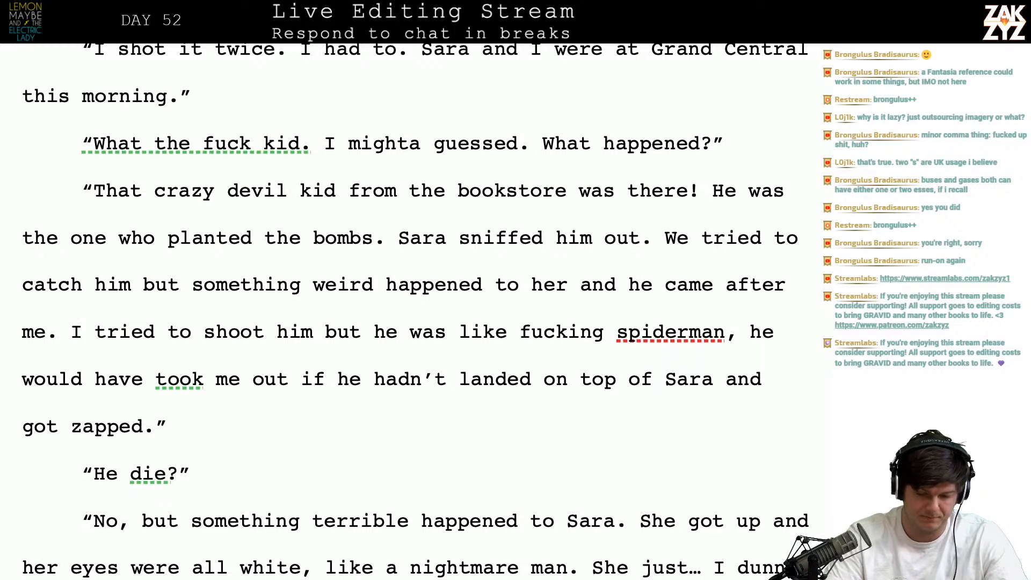
{"action": "left_click", "coordinate": [722, 355]}
{"action": "key", "text": "Right"}
{"action": "key", "text": "BackSpace"}
{"action": "type", "text": ". "}
{"action": "type", "text": "He's"}
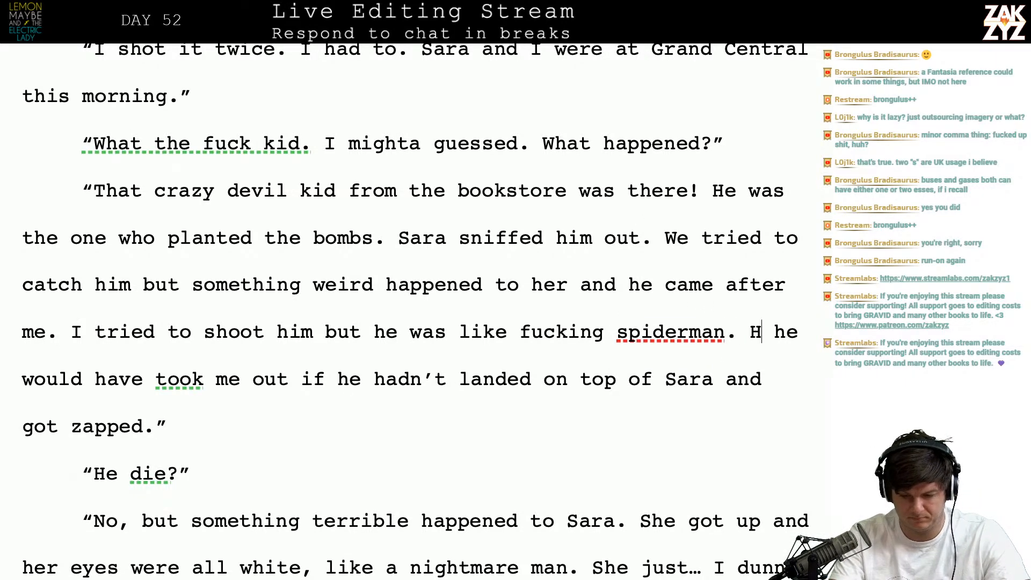
{"action": "type", "text": "not human"}
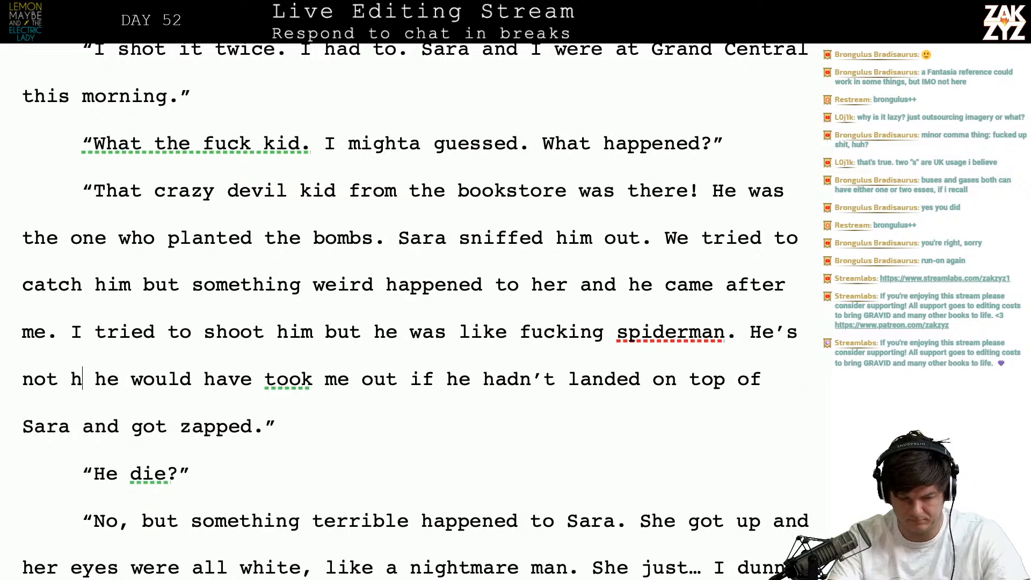
{"action": "type", "text": "."}
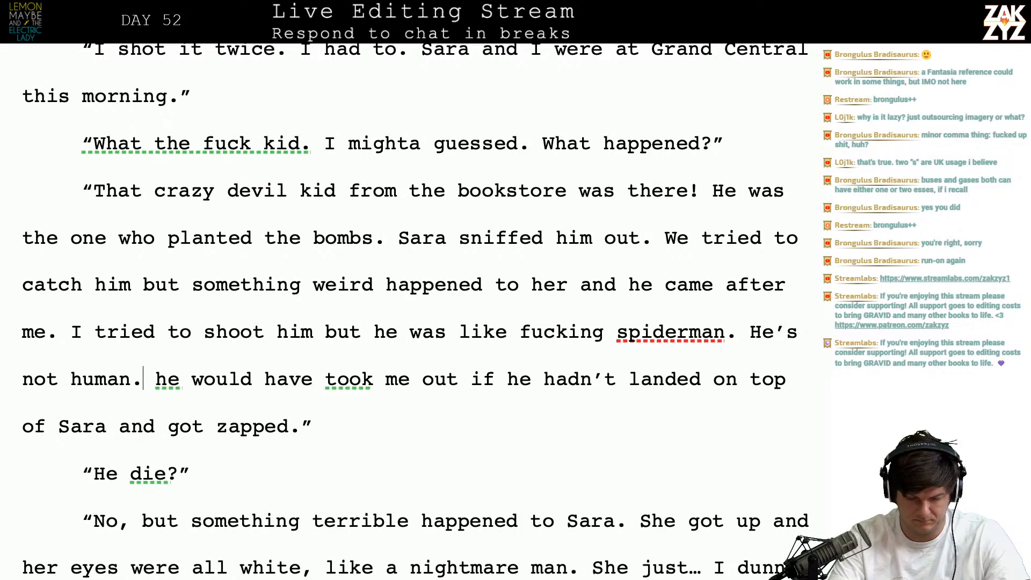
- Split off the old "he would have took me out" text and draft "He would have got me, but he landed on top of" before it
{"action": "key", "text": "Return"}
{"action": "type", "text": "He woudl"}
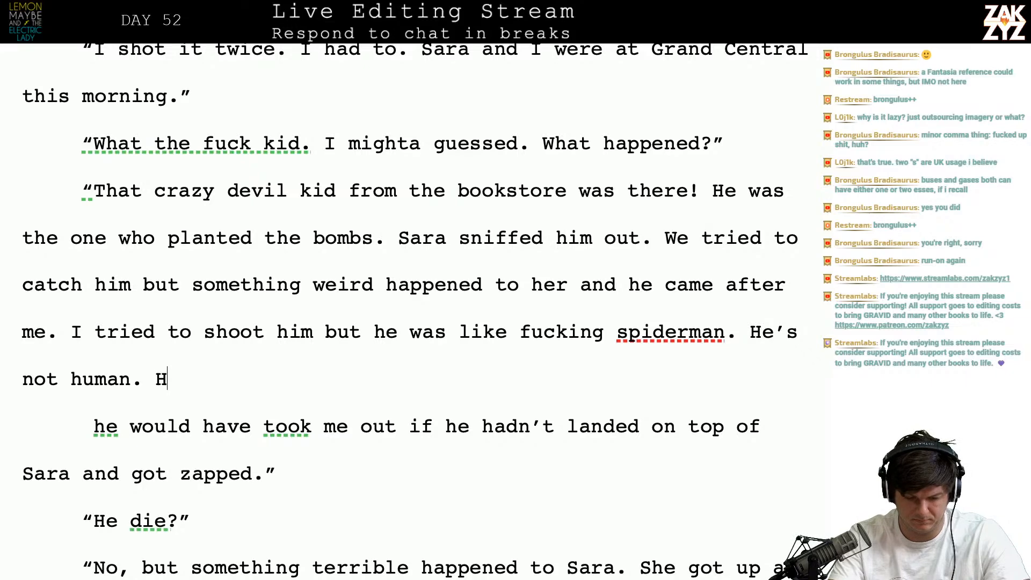
{"action": "key", "text": "BackSpace"}
{"action": "key", "text": "BackSpace"}
{"action": "type", "text": "ld hav"}
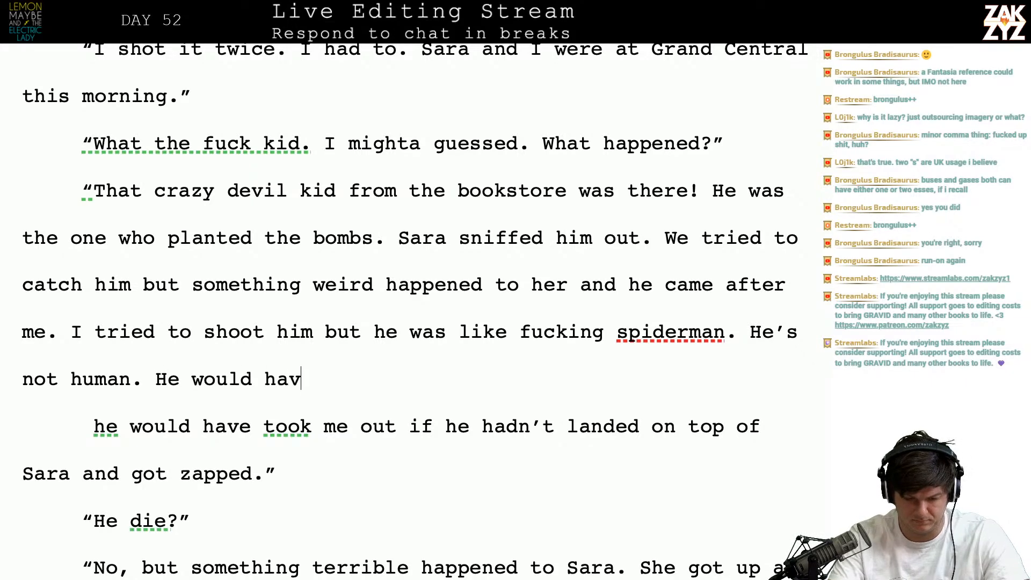
{"action": "type", "text": "e got me, but he "}
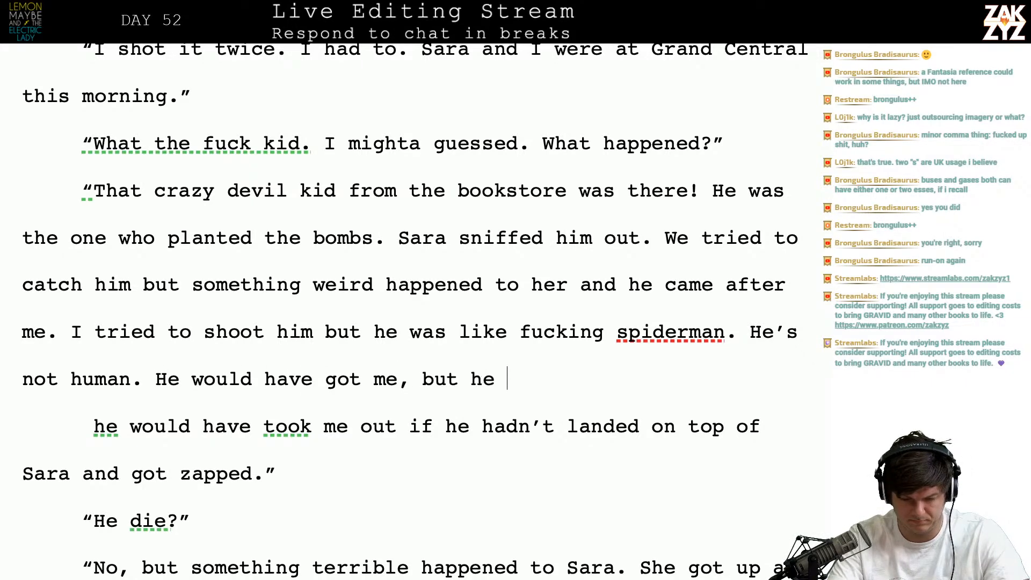
{"action": "type", "text": "landed on "}
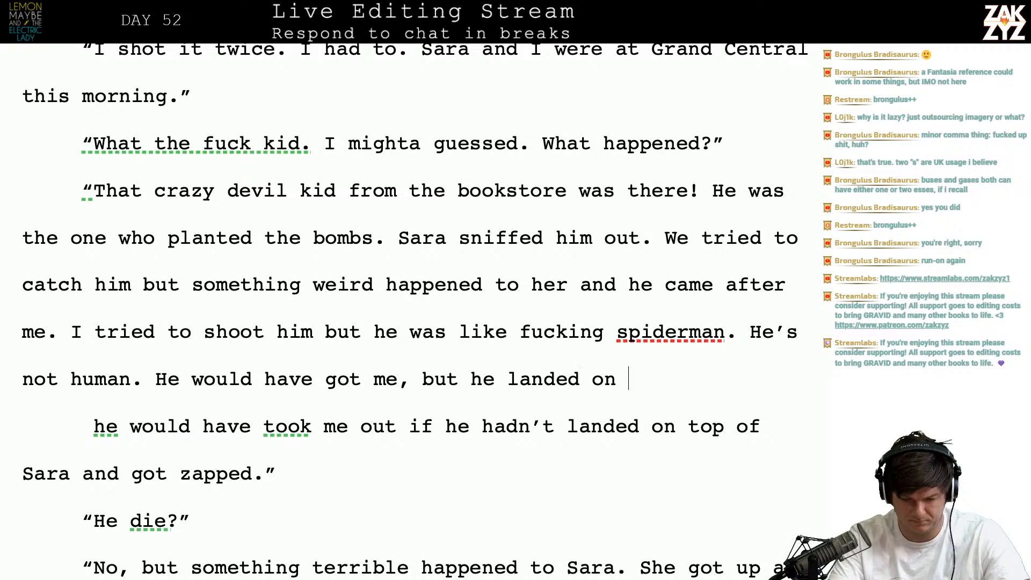
{"action": "type", "text": "top of "}
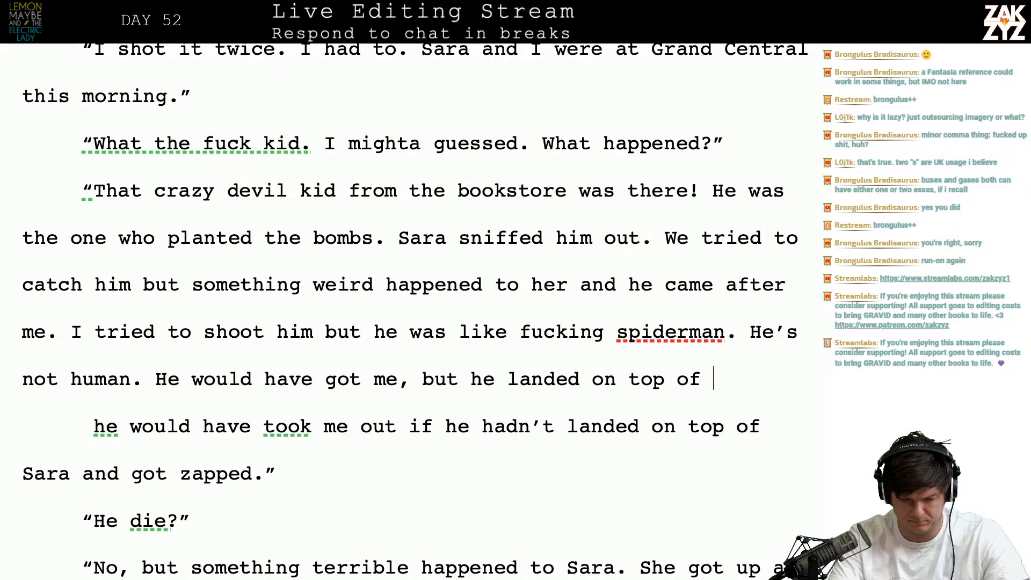
{"action": "type", "text": "sa"}
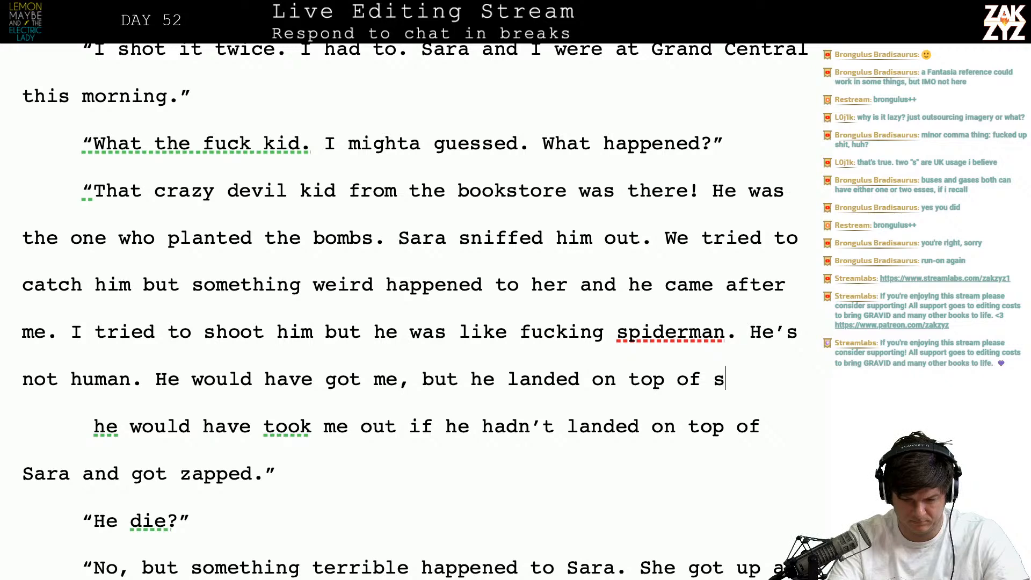
{"action": "key", "text": "BackSpace"}
{"action": "key", "text": "BackSpace"}
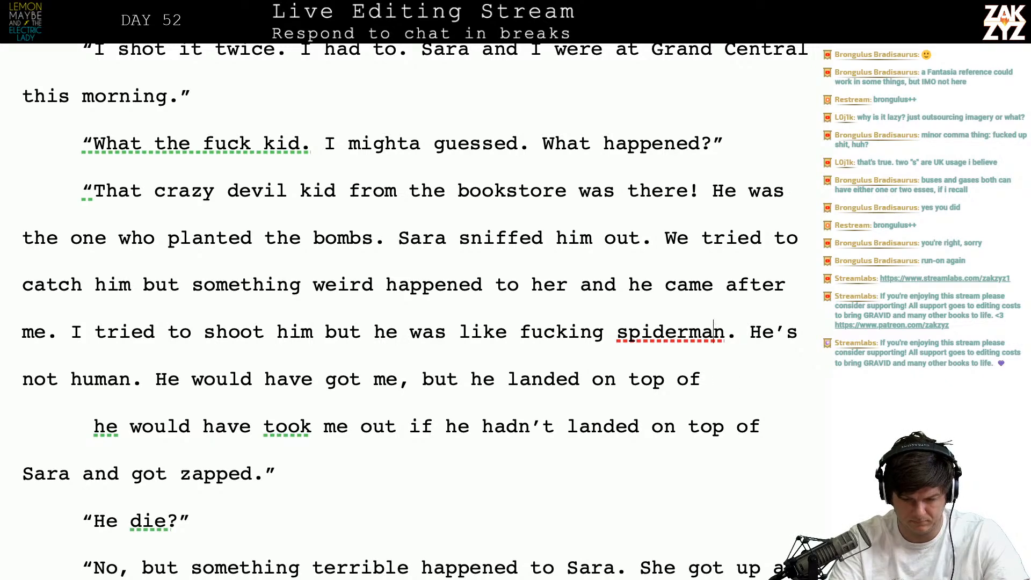
- Break the paragraph before "He's not human" and write "I managed to pistol whip him" after "spiderman."
{"action": "key", "text": "Return"}
{"action": "type", "text": "I"}
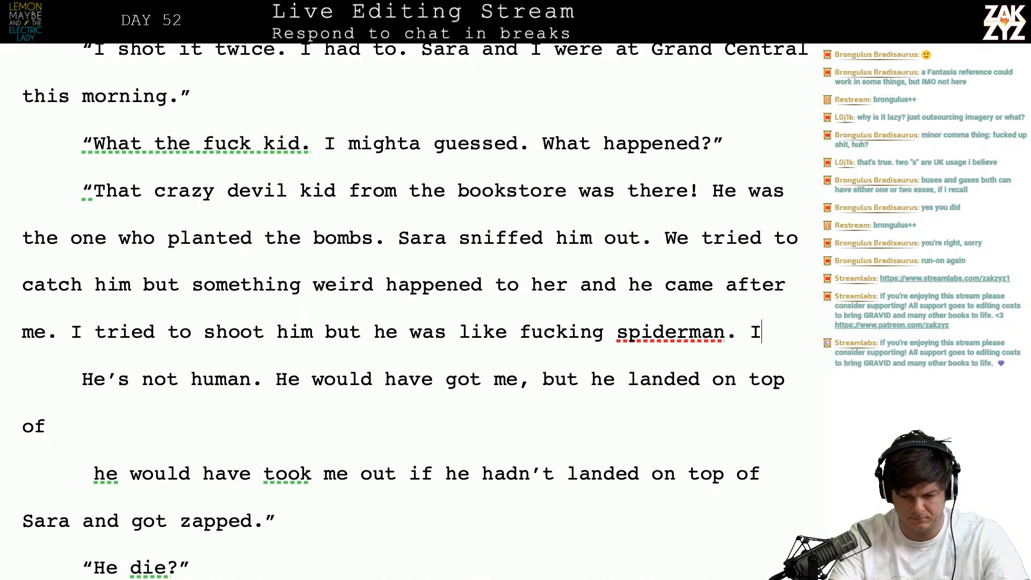
{"action": "type", "text": " managed to clob"}
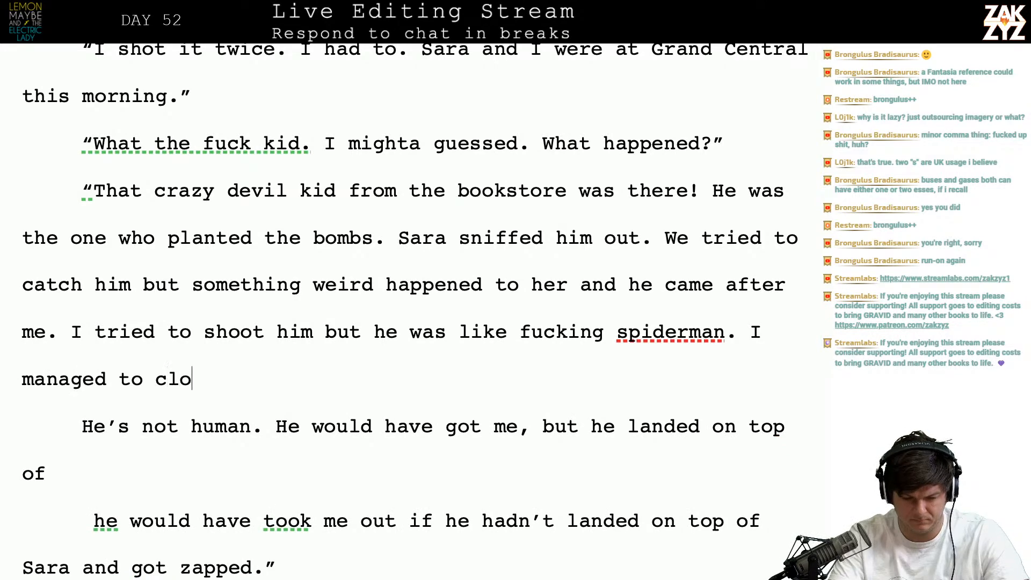
{"action": "key", "text": "BackSpace"}
{"action": "key", "text": "BackSpace"}
{"action": "key", "text": "BackSpace"}
{"action": "key", "text": "BackSpace"}
{"action": "type", "text": "pist"}
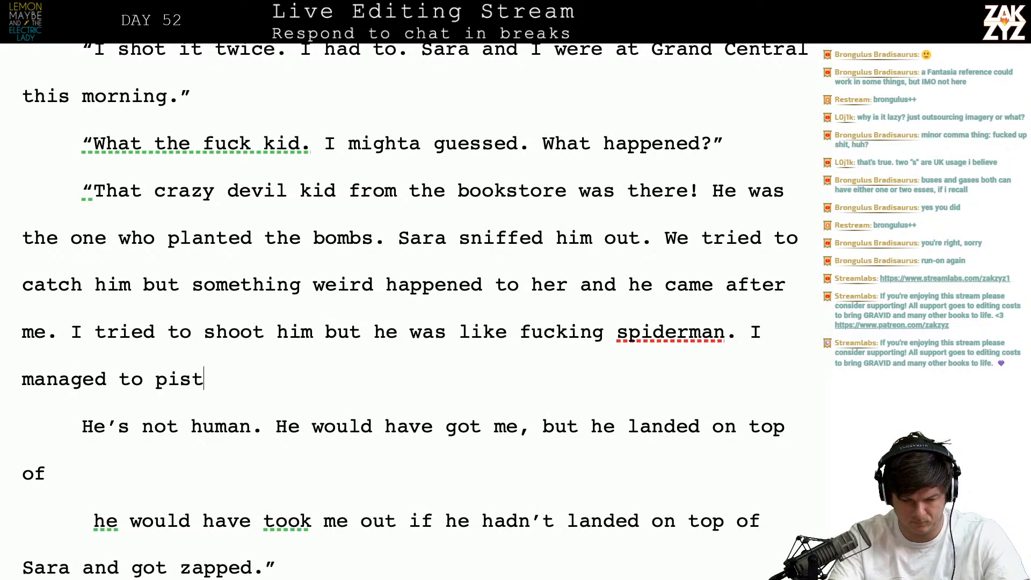
{"action": "type", "text": "ol whip him,"}
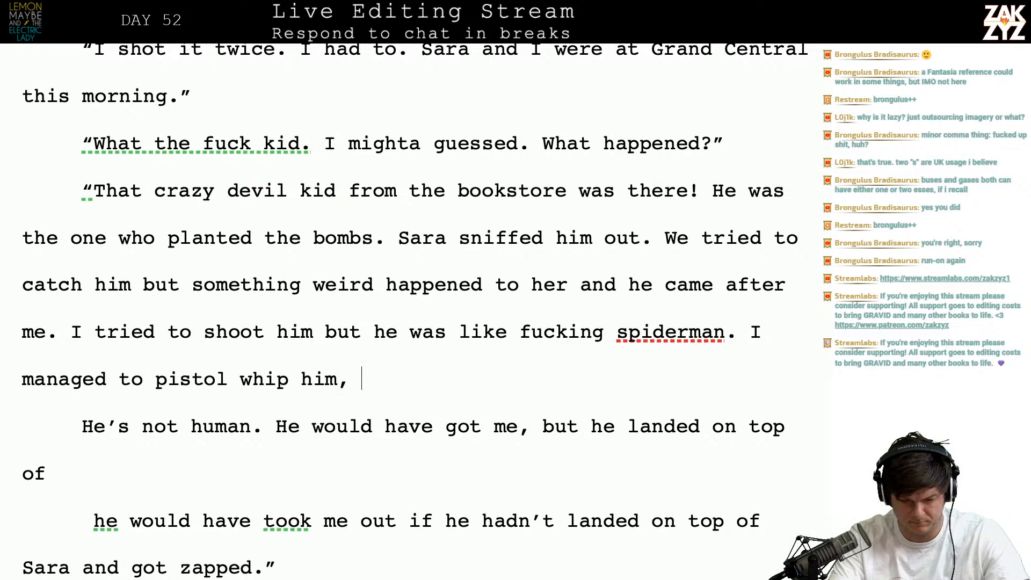
- Finish the sentence with "and get away, then he landed on top of Sara and got zapped.", a closing quote and two blank paragraphs
{"action": "key", "text": "BackSpace"}
{"action": "type", "text": "and get "}
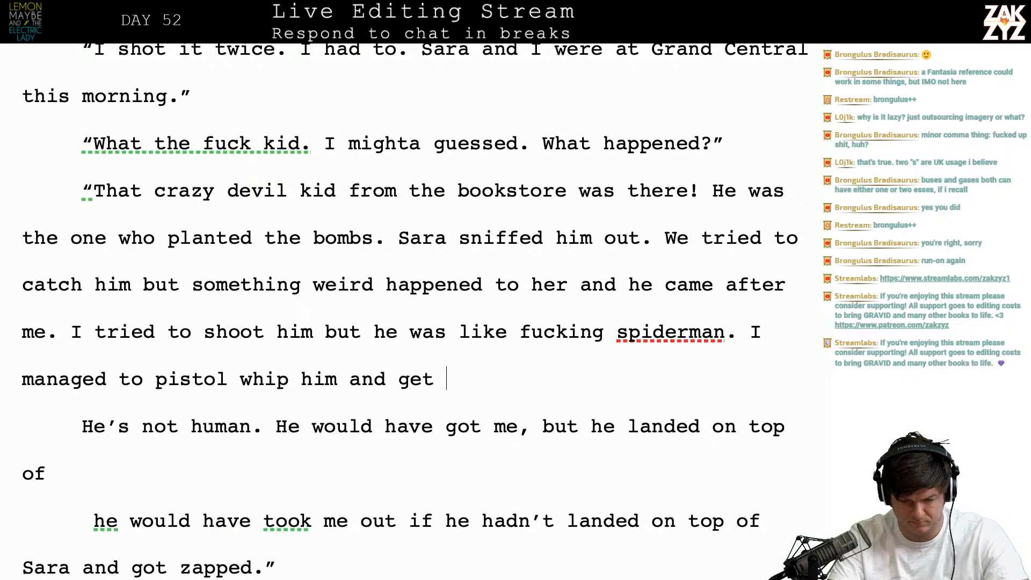
{"action": "type", "text": "away, then he l"}
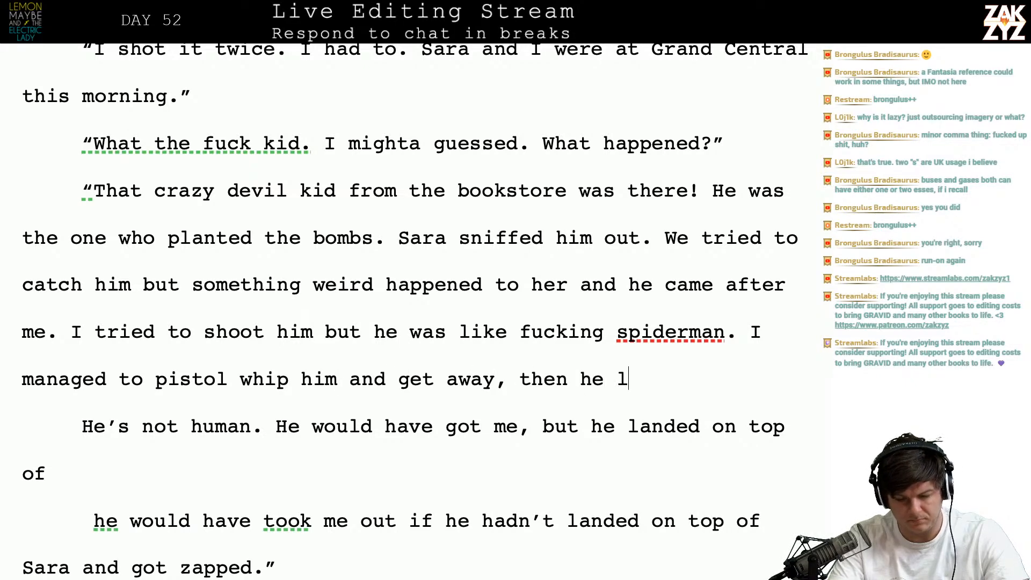
{"action": "type", "text": "anded on top of Sara "}
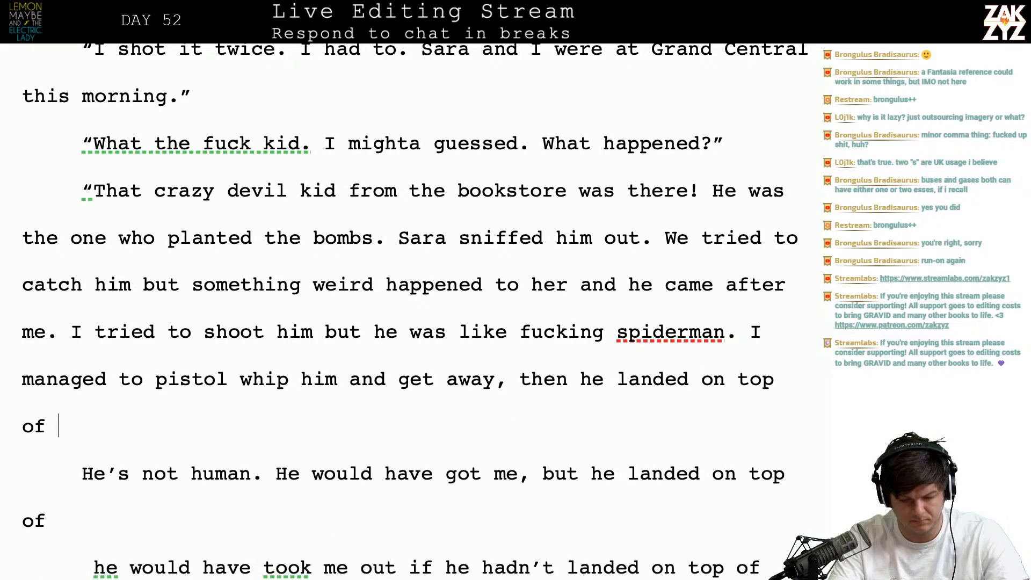
{"action": "type", "text": "and got Zappe"}
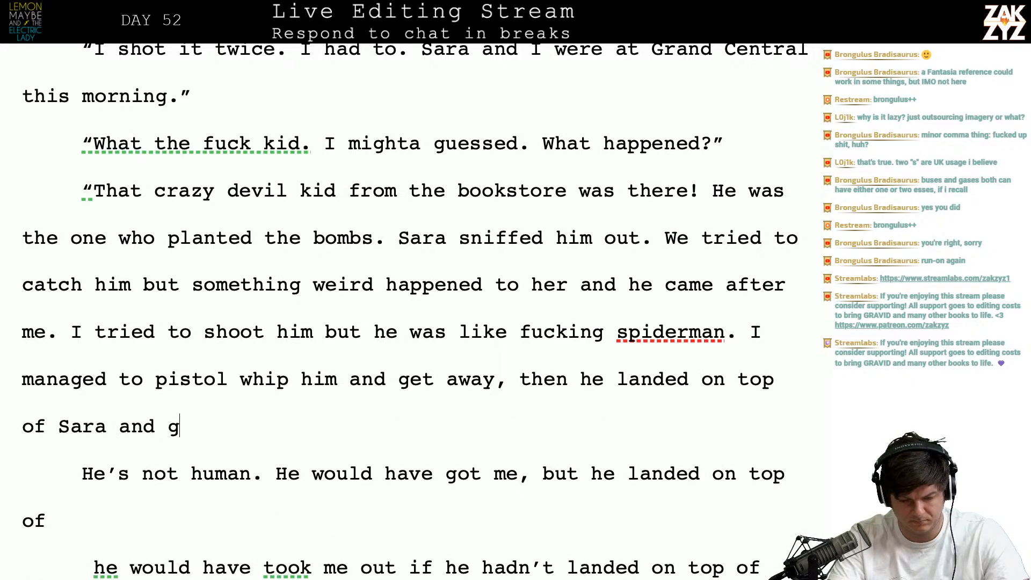
{"action": "key", "text": "BackSpace"}
{"action": "key", "text": "BackSpace"}
{"action": "key", "text": "BackSpace"}
{"action": "key", "text": "BackSpace"}
{"action": "key", "text": "BackSpace"}
{"action": "type", "text": "zapped."}
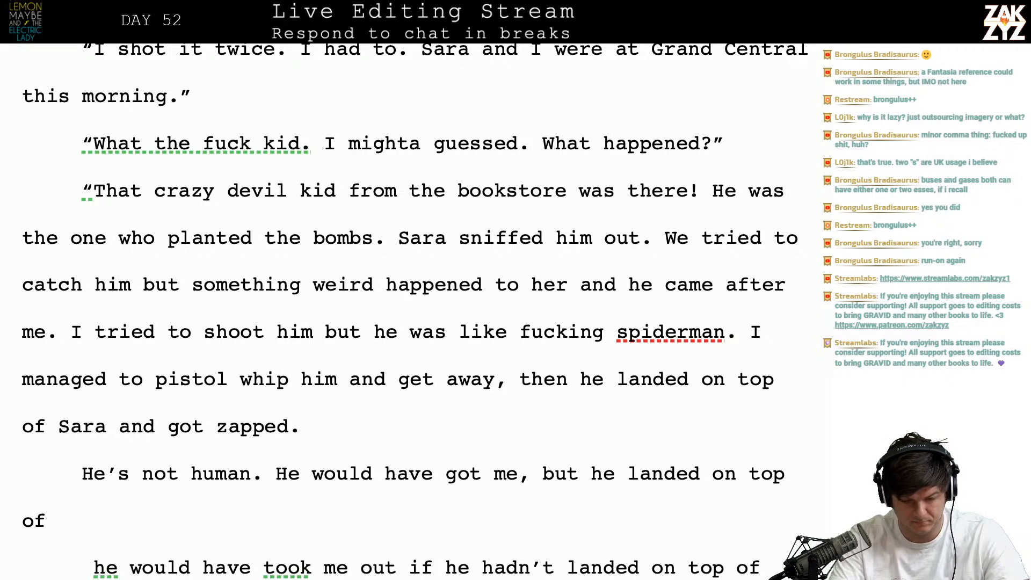
{"action": "type", "text": "\""}
{"action": "key", "text": "Return"}
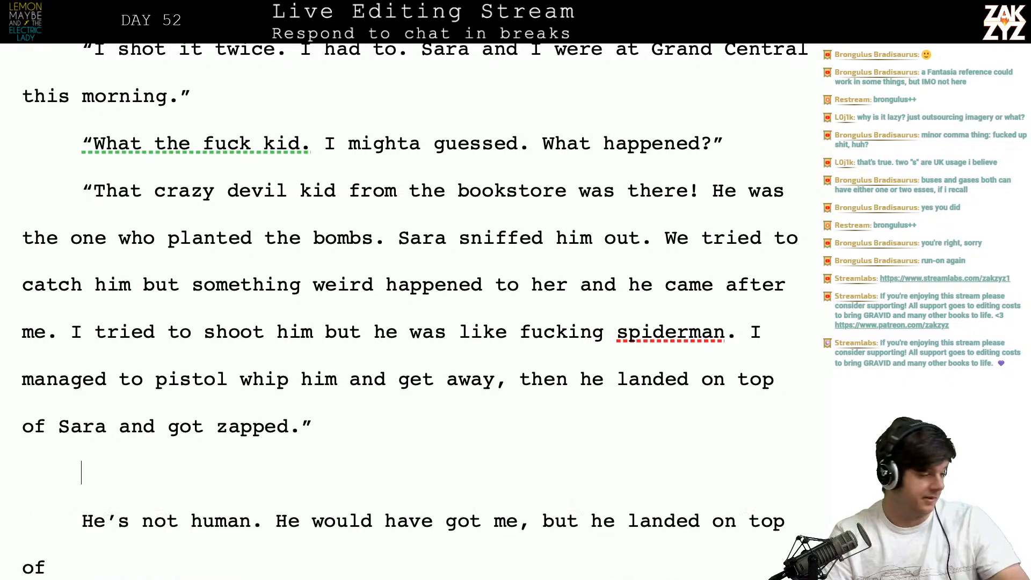
{"action": "key", "text": "Return"}
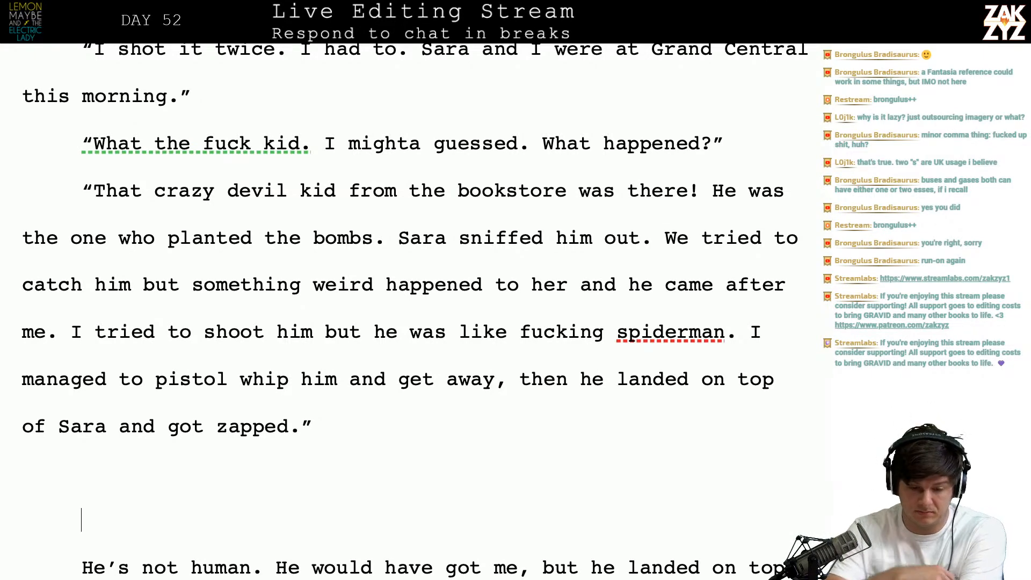
- Add the paragraph "The floodgates open." after Lemon's line ending "What happened?"
{"action": "scroll", "coordinate": [408, 312], "scroll_direction": "up", "scroll_amount": 4}
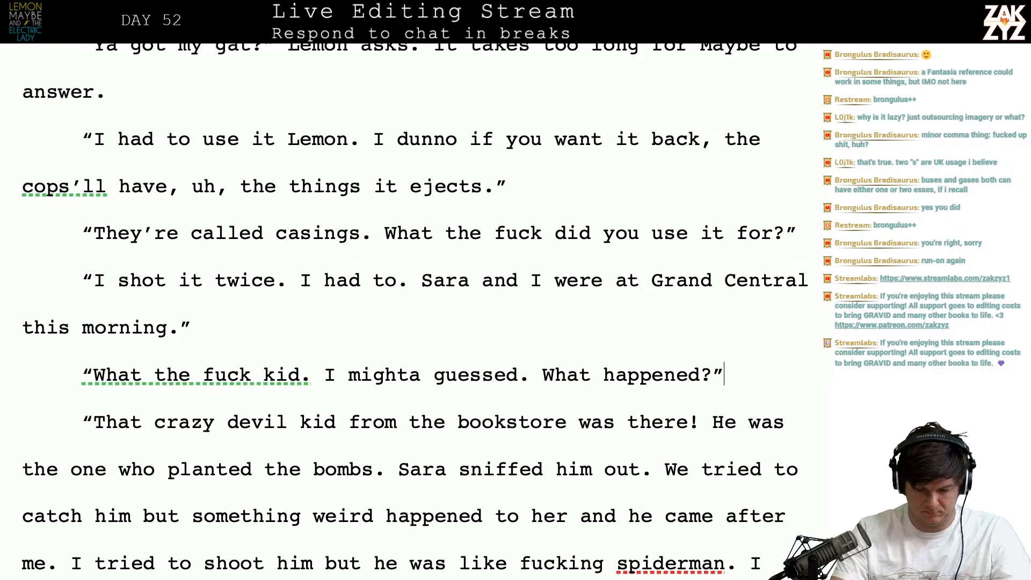
{"action": "key", "text": "Return"}
{"action": "type", "text": "The floodgates open."}
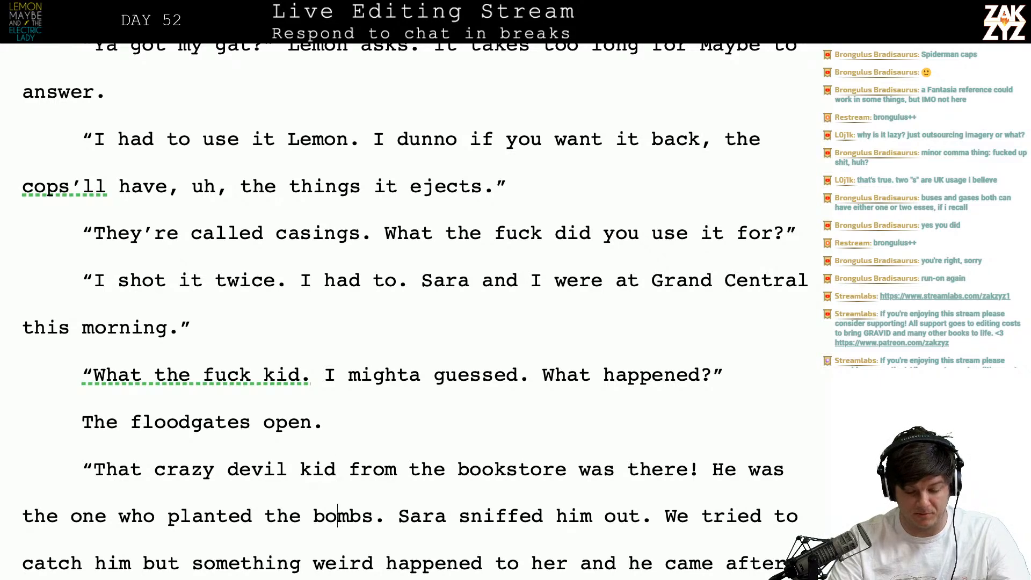
- Capitalize "spiderman" as "Spiderman" in Maybe's line about trying to shoot the kid
{"action": "key", "text": "Down"}
{"action": "key", "text": "Down"}
{"action": "key", "text": "Down"}
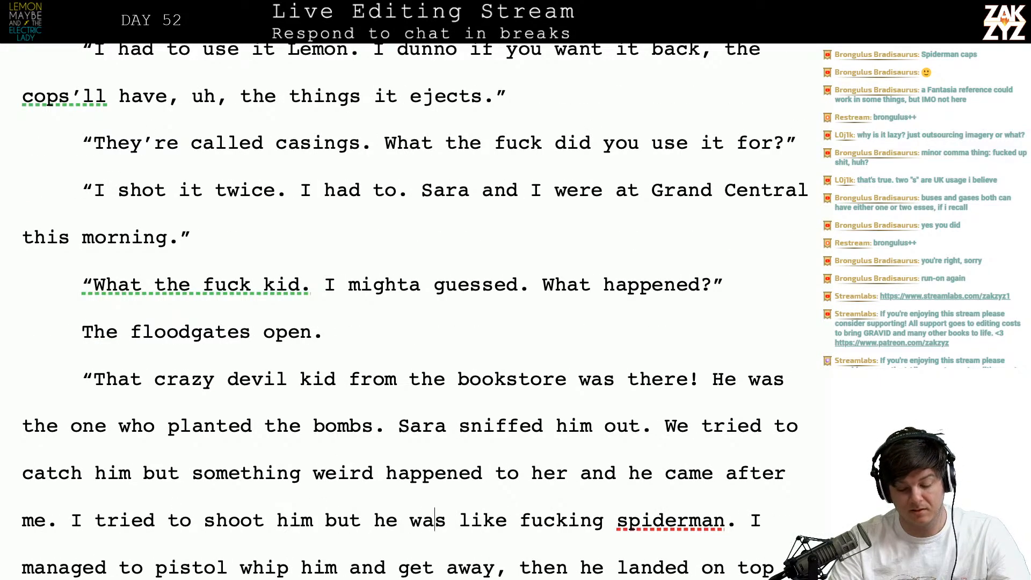
{"action": "key", "text": "BackSpace"}
{"action": "type", "text": "S"}
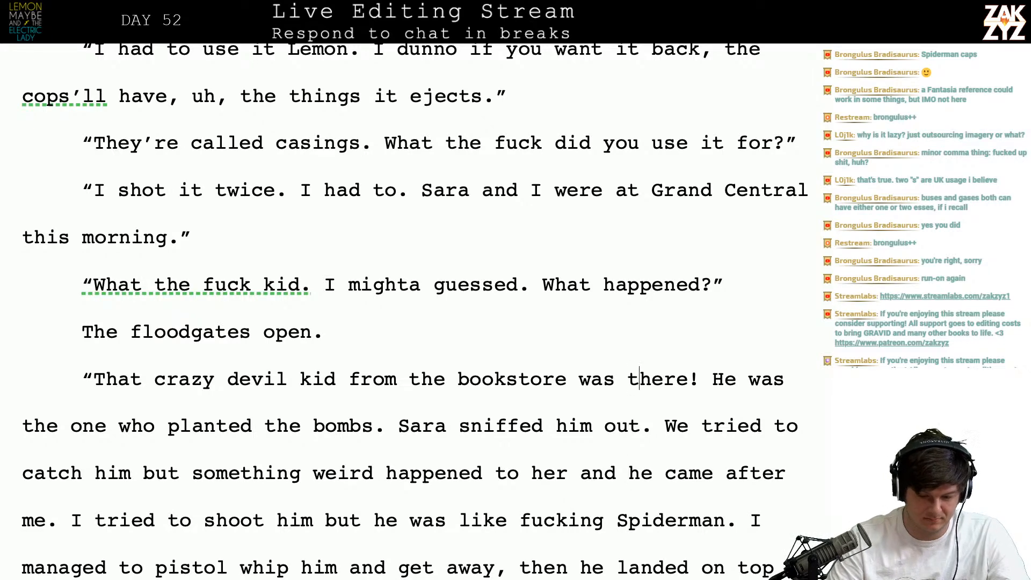
- Delete the sentence "The floodgates open." but keep its paragraph empty above "That crazy devil kid"
{"action": "key", "text": "shift+Left"}
{"action": "key", "text": "shift+Left"}
{"action": "key", "text": "shift+Left"}
{"action": "key", "text": "shift+Left"}
{"action": "key", "text": "shift+Left"}
{"action": "key", "text": "shift+Left"}
{"action": "key", "text": "shift+Left"}
{"action": "key", "text": "shift+Left"}
{"action": "key", "text": "shift+Left"}
{"action": "key", "text": "shift+Left"}
{"action": "key", "text": "shift+Left"}
{"action": "key", "text": "shift+Left"}
{"action": "key", "text": "shift+Left"}
{"action": "key", "text": "shift+Left"}
{"action": "key", "text": "shift+Left"}
{"action": "key", "text": "shift+Left"}
{"action": "key", "text": "shift+Left"}
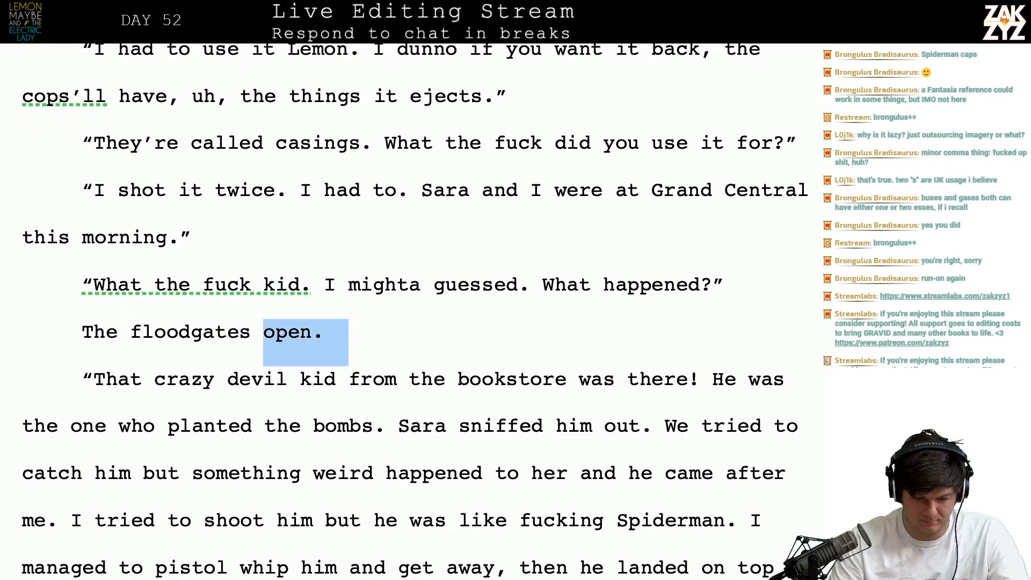
{"action": "key", "text": "shift+Left"}
{"action": "key", "text": "shift+Left"}
{"action": "key", "text": "shift+Left"}
{"action": "key", "text": "shift+Left"}
{"action": "key", "text": "BackSpace"}
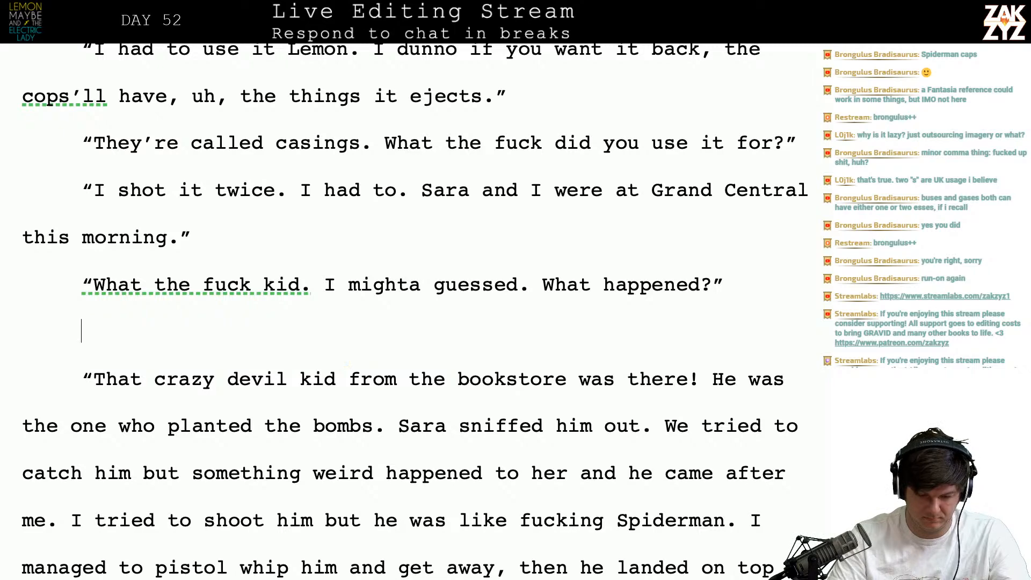
{"action": "type", "text": "As s"}
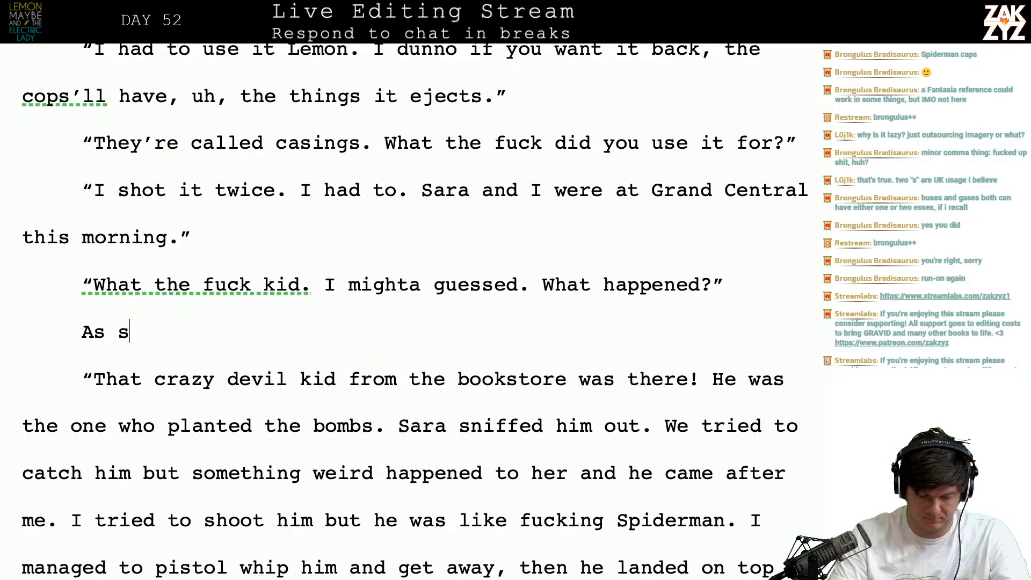
{"action": "type", "text": "oon as"}
{"action": "key", "text": "BackSpace"}
{"action": "key", "text": "BackSpace"}
{"action": "key", "text": "BackSpace"}
{"action": "key", "text": "BackSpace"}
{"action": "key", "text": "BackSpace"}
{"action": "key", "text": "BackSpace"}
{"action": "key", "text": "BackSpace"}
{"action": "key", "text": "BackSpace"}
{"action": "key", "text": "BackSpace"}
{"action": "key", "text": "BackSpace"}
- Write "The words come pouring out of Maybe, the kid barely pauses for breath." in the empty paragraph after "What happened?"
{"action": "type", "text": "The w"}
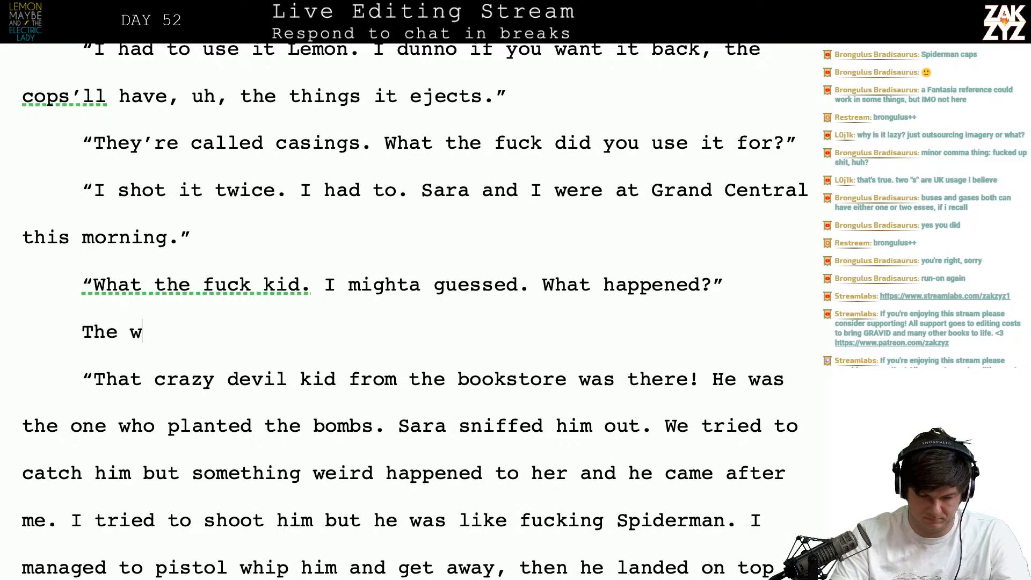
{"action": "type", "text": "ords come pouring out of Maybe, the kid bare"}
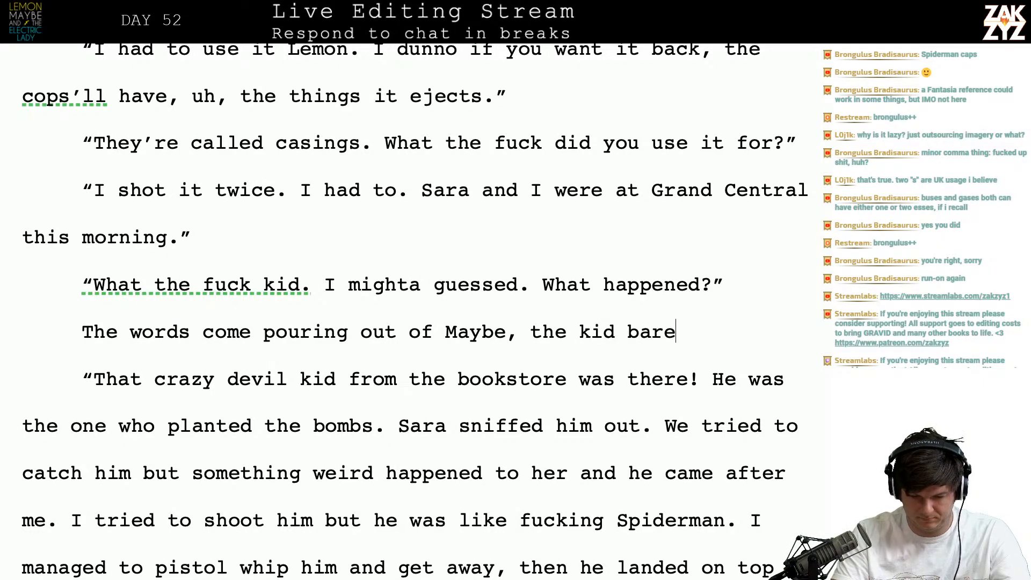
{"action": "type", "text": "ly pauses fr"}
{"action": "key", "text": "BackSpace"}
{"action": "type", "text": "or breath."}
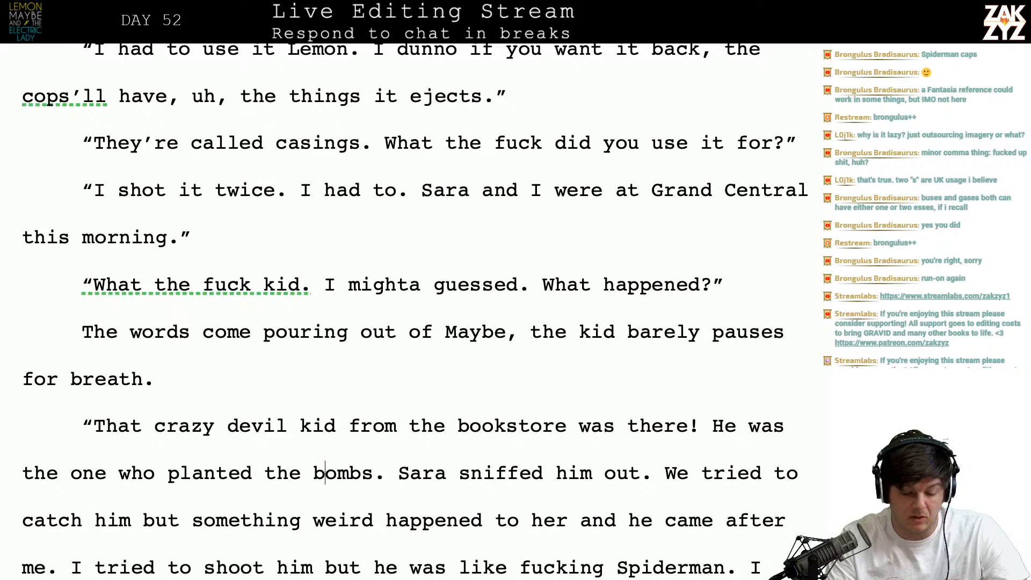
- Extend the sentence ending in "fucking Spiderman" with ", way too fast to hit."
{"action": "key", "text": "Down"}
{"action": "key", "text": "Down"}
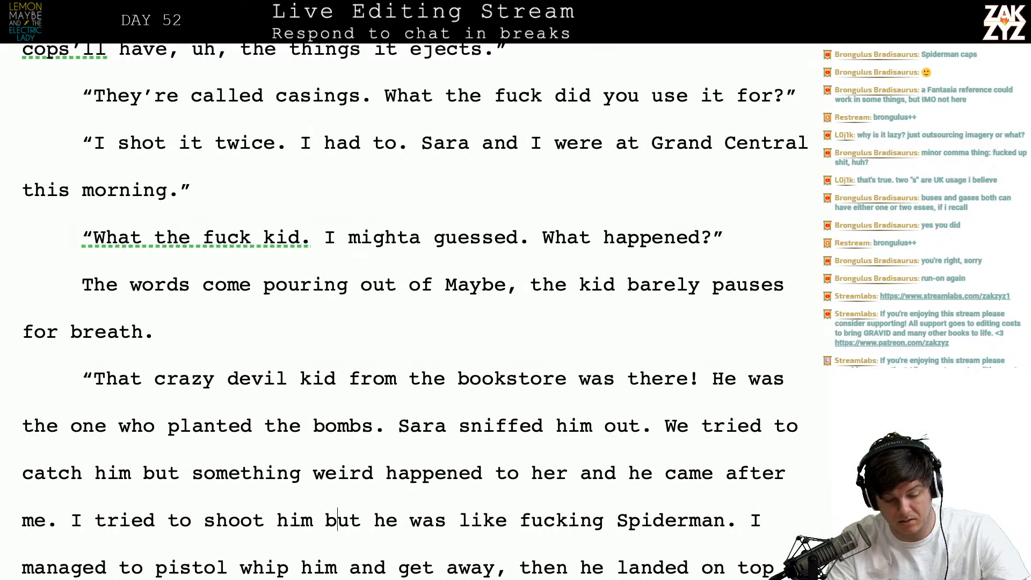
{"action": "key", "text": "Right"}
{"action": "key", "text": "Right"}
{"action": "key", "text": "Right"}
{"action": "key", "text": "Right"}
{"action": "key", "text": "Right"}
{"action": "key", "text": "Right"}
{"action": "key", "text": "Down"}
{"action": "key", "text": "Down"}
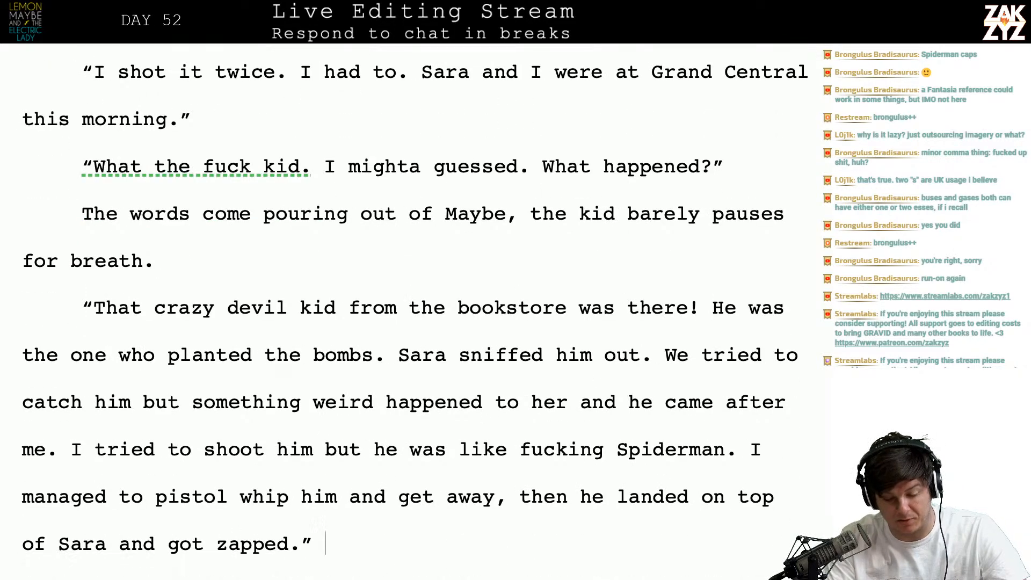
{"action": "scroll", "coordinate": [408, 300], "scroll_direction": "down", "scroll_amount": 2}
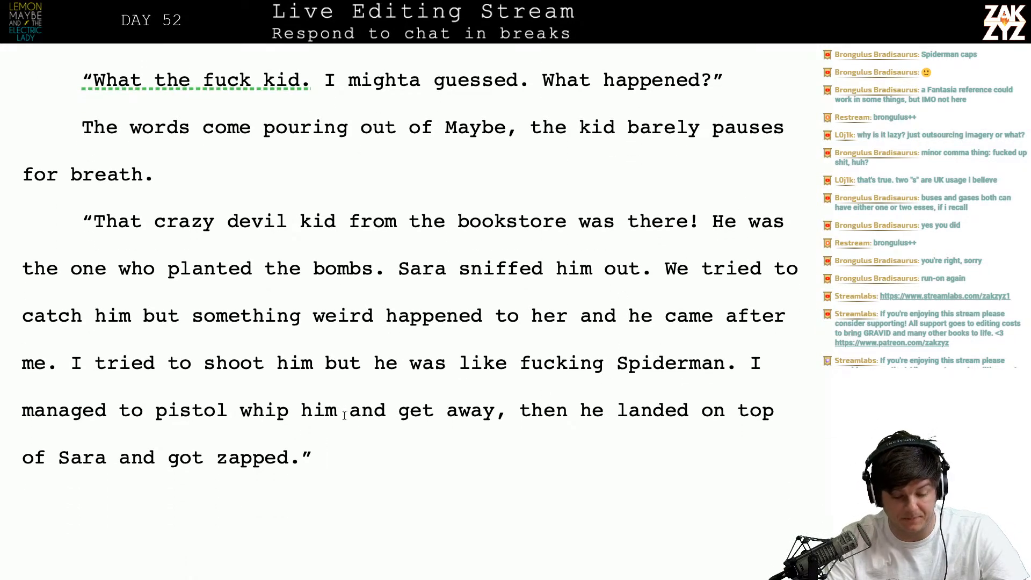
{"action": "key", "text": "Right"}
{"action": "key", "text": "Right"}
{"action": "key", "text": "Right"}
{"action": "key", "text": "Right"}
{"action": "key", "text": "Right"}
{"action": "key", "text": "Right"}
{"action": "key", "text": "Right"}
{"action": "key", "text": "Right"}
{"action": "key", "text": "Right"}
{"action": "key", "text": "Right"}
{"action": "key", "text": "Right"}
{"action": "key", "text": "Right"}
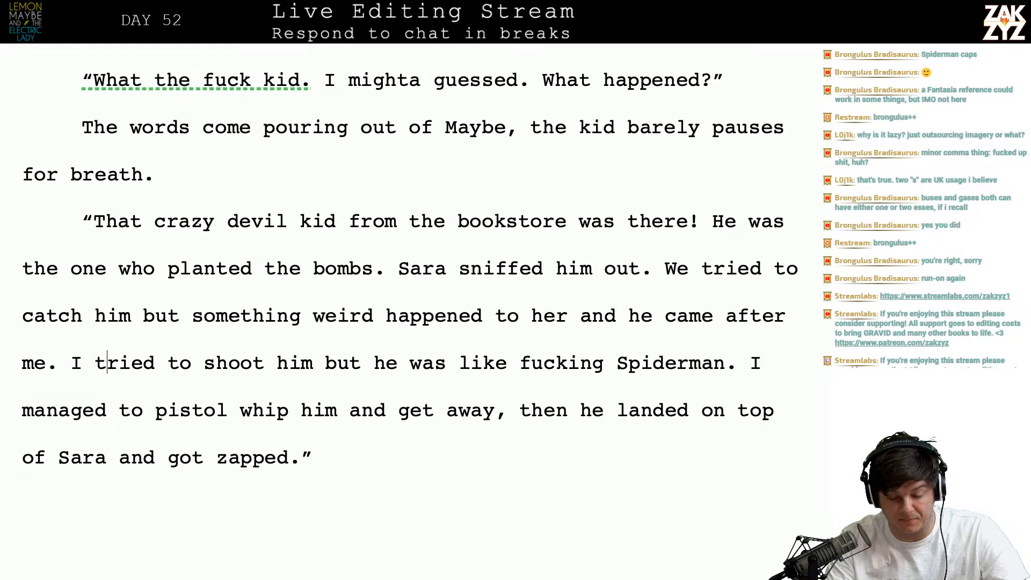
{"action": "key", "text": "Down"}
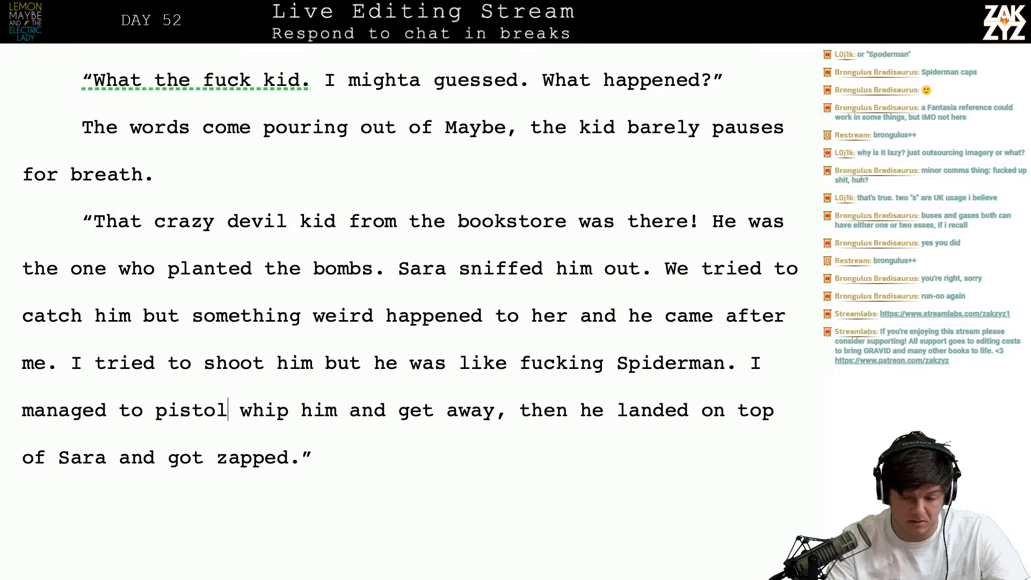
{"action": "key", "text": "Left"}
{"action": "key", "text": "Left"}
{"action": "key", "text": "Left"}
{"action": "key", "text": "Left"}
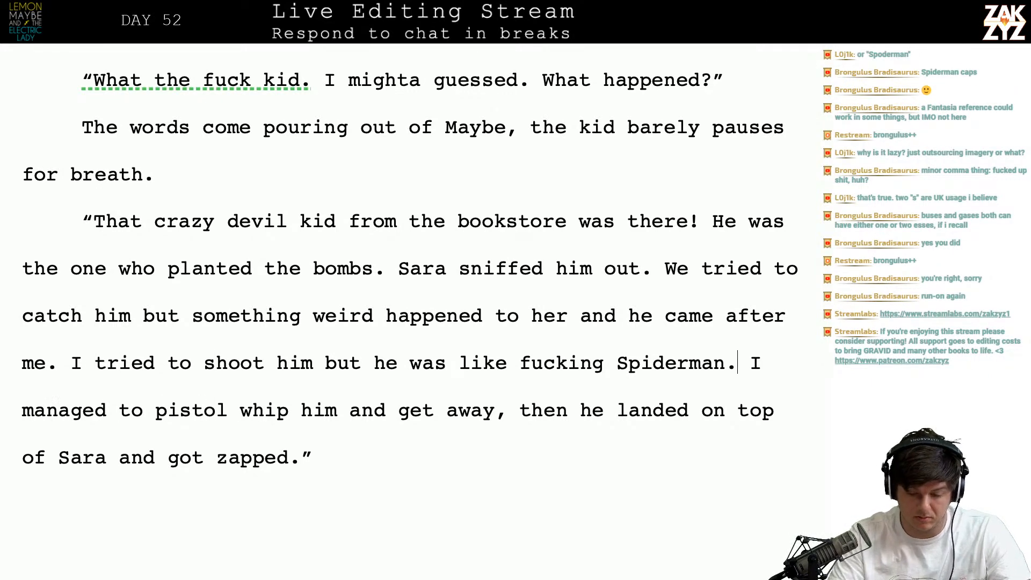
{"action": "type", "text": ", way too f"}
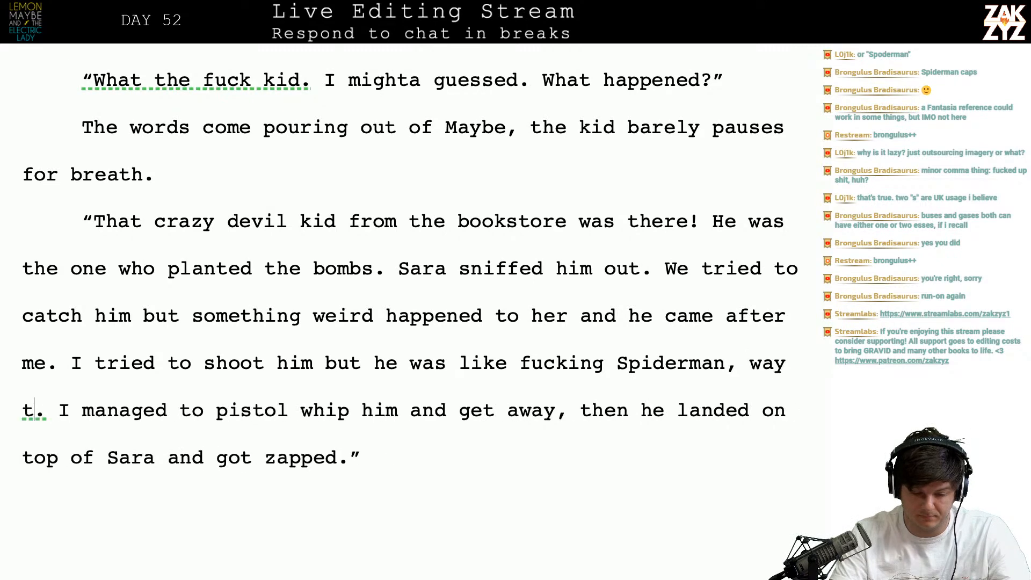
{"action": "type", "text": "ast to hit."}
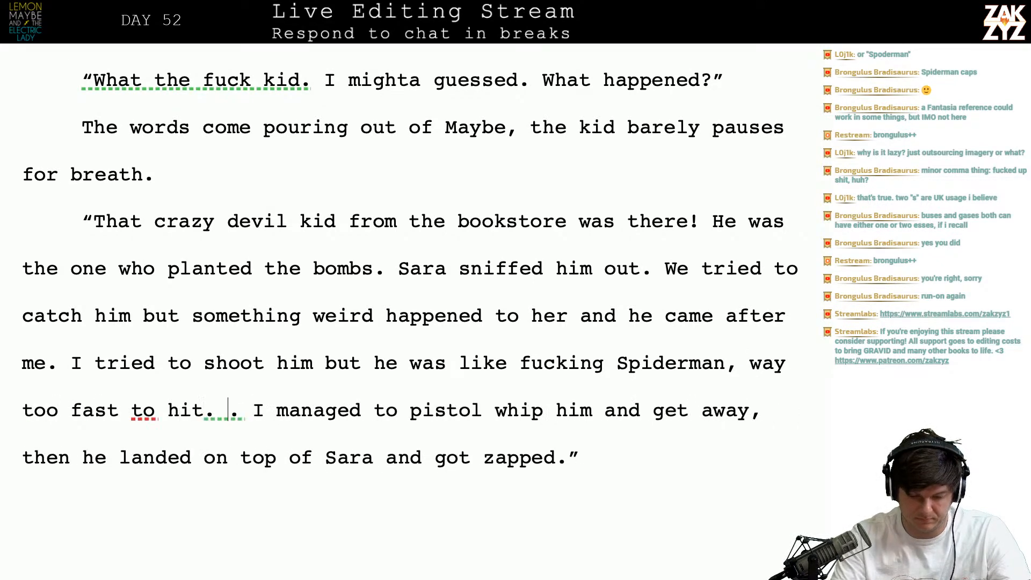
- Split off the old "I managed to pistol whip him" text and draft "I had to clobber him with the butt of the pistol" before it
{"action": "key", "text": "Return"}
{"action": "key", "text": "Return"}
{"action": "type", "text": "I "}
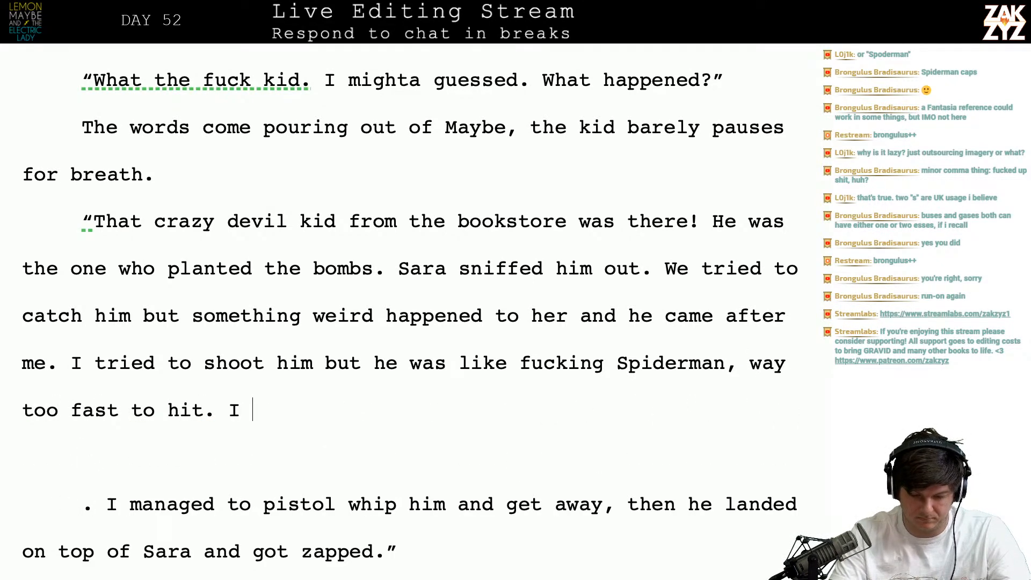
{"action": "type", "text": "had to clobber him"}
{"action": "type", "text": "with the b"}
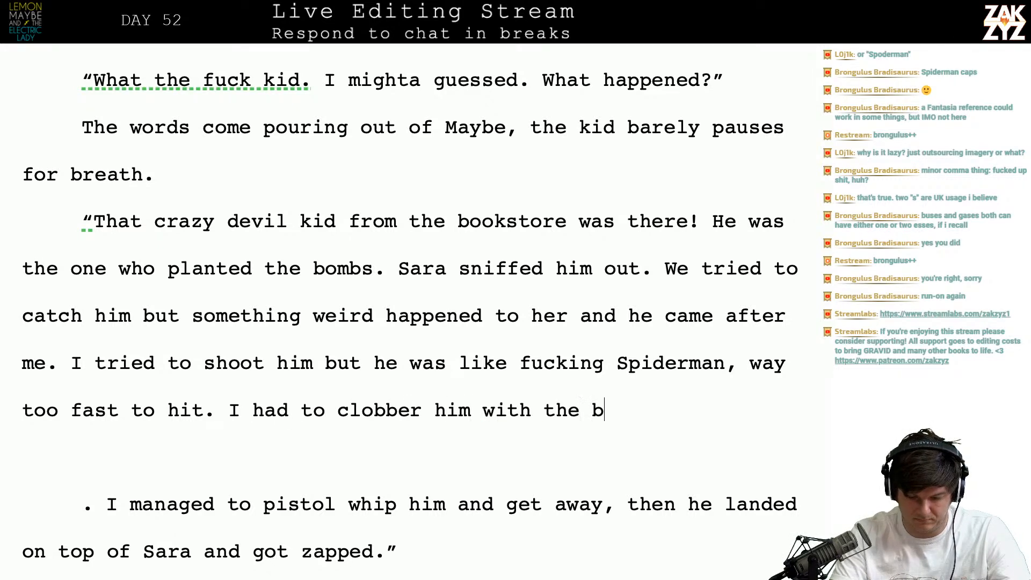
{"action": "key", "text": "BackSpace"}
{"action": "type", "text": "bu"}
{"action": "type", "text": "tt of the pistol"}
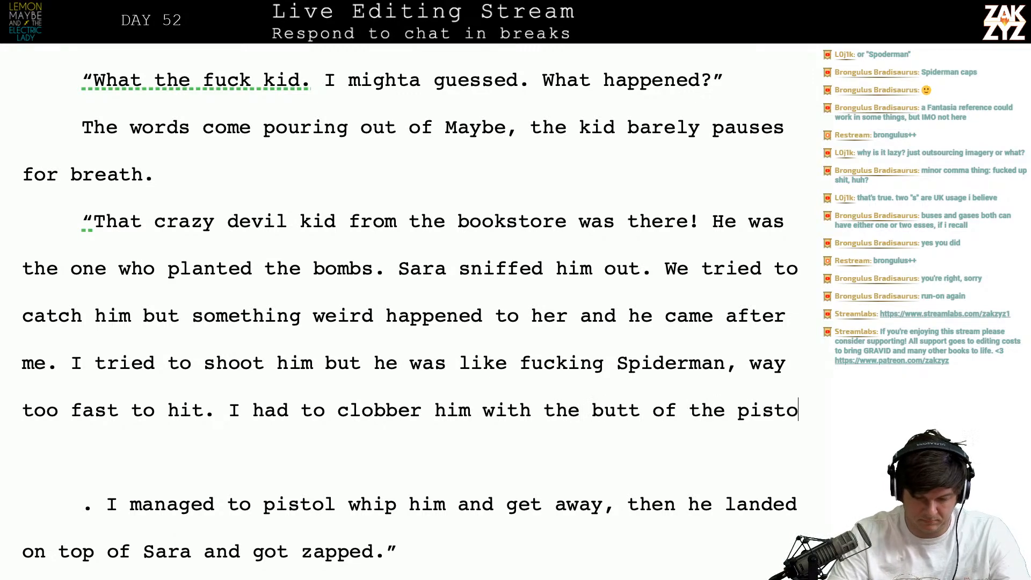
- Replace "clobber him with the butt of the pistol" with "beat him off with the gun, then he landed on top of"
{"action": "key", "text": "BackSpace"}
{"action": "key", "text": "BackSpace"}
{"action": "key", "text": "BackSpace"}
{"action": "key", "text": "BackSpace"}
{"action": "key", "text": "BackSpace"}
{"action": "key", "text": "BackSpace"}
{"action": "key", "text": "BackSpace"}
{"action": "key", "text": "BackSpace"}
{"action": "key", "text": "BackSpace"}
{"action": "key", "text": "BackSpace"}
{"action": "key", "text": "BackSpace"}
{"action": "key", "text": "BackSpace"}
{"action": "key", "text": "BackSpace"}
{"action": "key", "text": "BackSpace"}
{"action": "key", "text": "BackSpace"}
{"action": "key", "text": "BackSpace"}
{"action": "key", "text": "BackSpace"}
{"action": "key", "text": "BackSpace"}
{"action": "key", "text": "BackSpace"}
{"action": "key", "text": "BackSpace"}
{"action": "key", "text": "BackSpace"}
{"action": "key", "text": "BackSpace"}
{"action": "key", "text": "BackSpace"}
{"action": "key", "text": "BackSpace"}
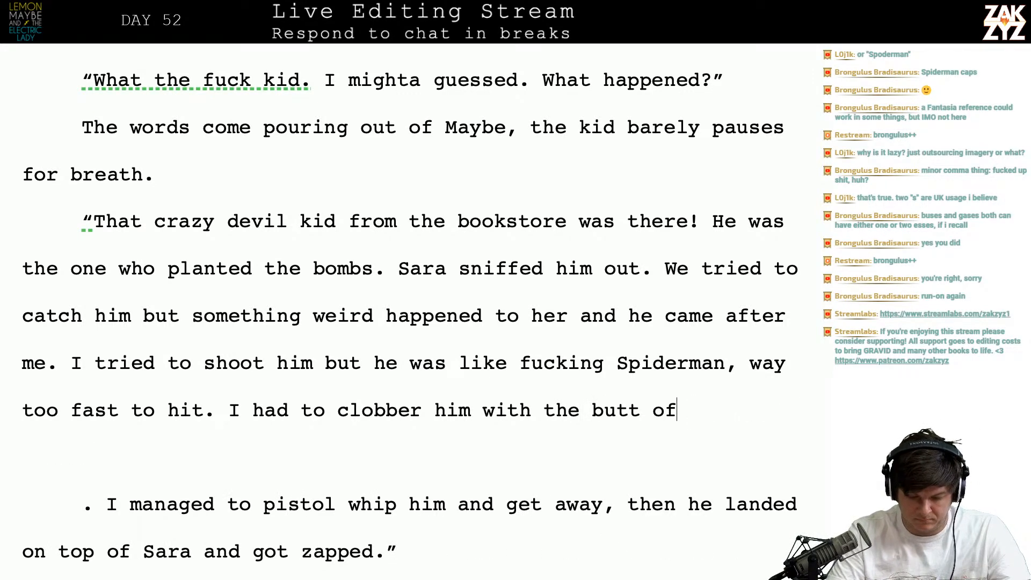
{"action": "key", "text": "BackSpace"}
{"action": "key", "text": "BackSpace"}
{"action": "key", "text": "BackSpace"}
{"action": "key", "text": "BackSpace"}
{"action": "key", "text": "BackSpace"}
{"action": "key", "text": "BackSpace"}
{"action": "key", "text": "BackSpace"}
{"action": "key", "text": "BackSpace"}
{"action": "key", "text": "BackSpace"}
{"action": "key", "text": "BackSpace"}
{"action": "key", "text": "BackSpace"}
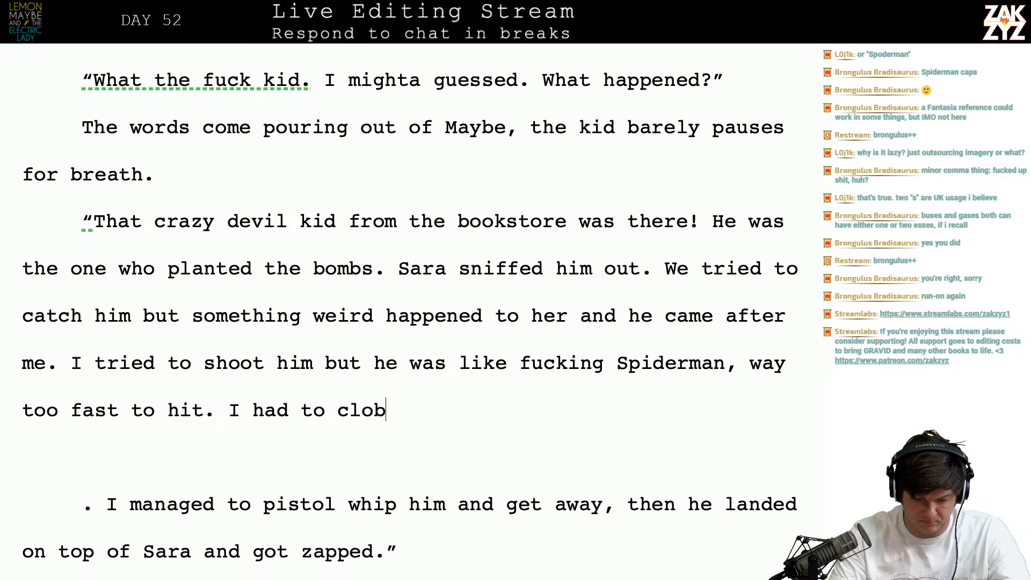
{"action": "type", "text": "beat hi"}
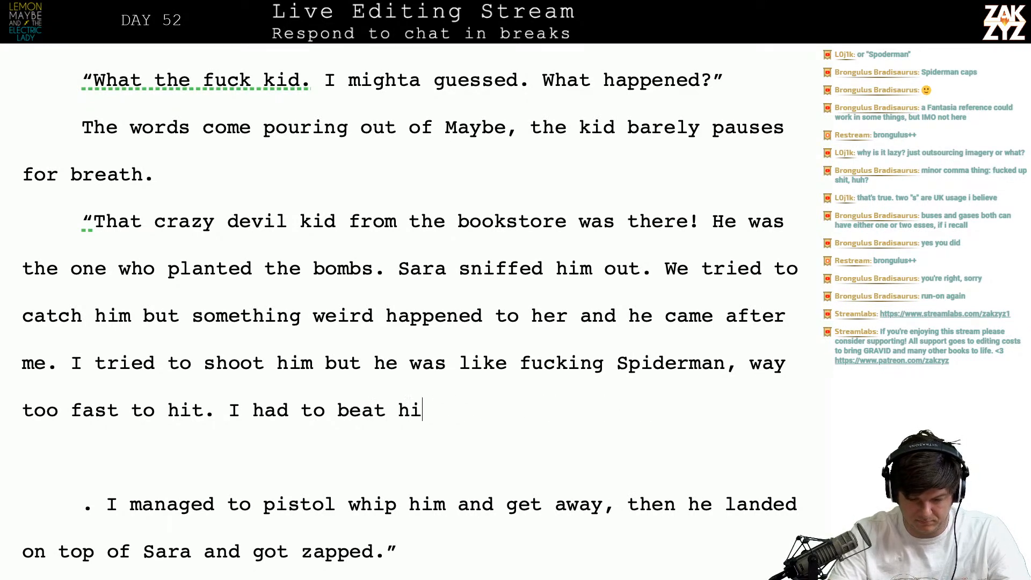
{"action": "type", "text": "m off with the gu"}
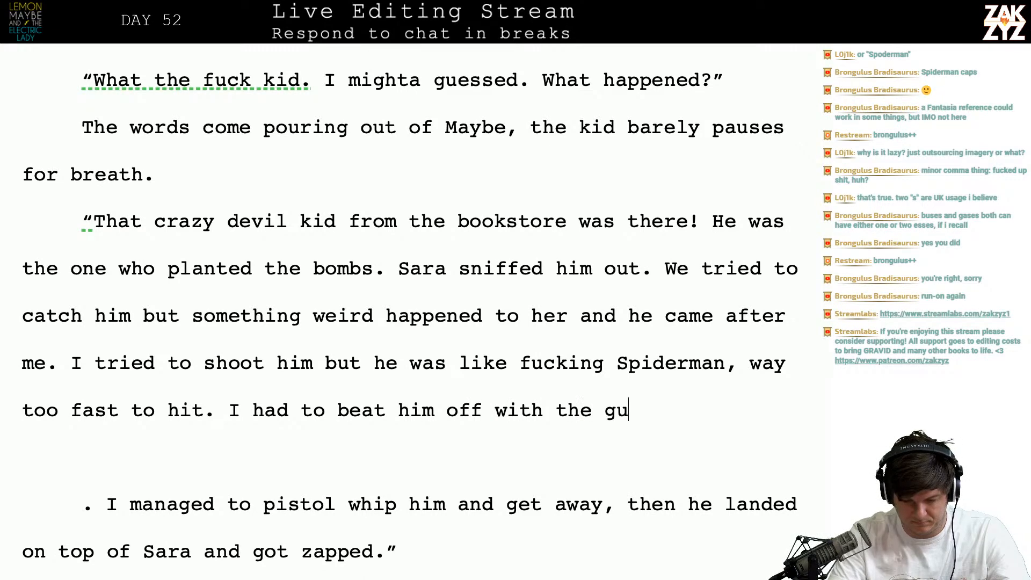
{"action": "type", "text": "n, then he lan"}
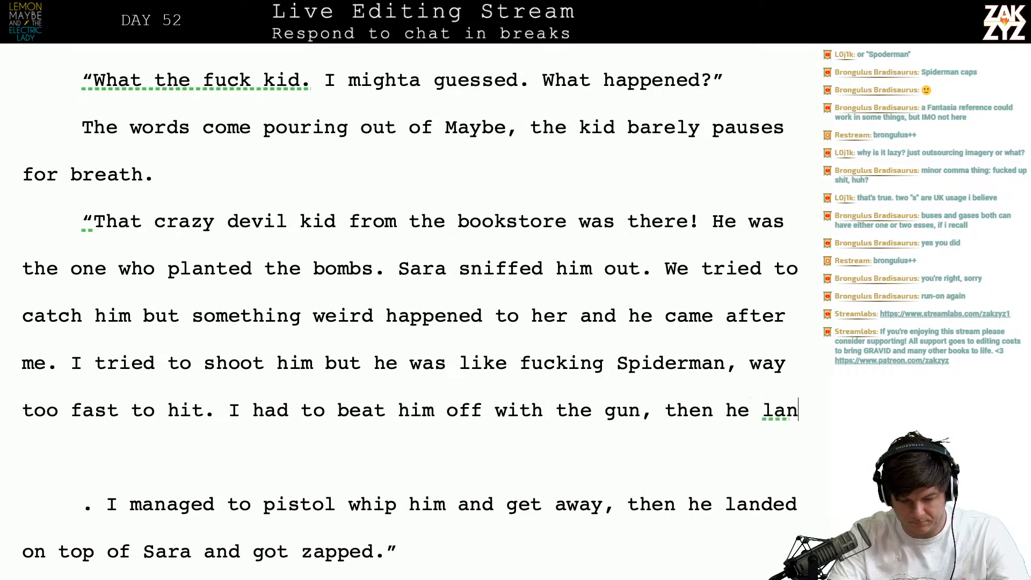
{"action": "type", "text": "ded on top of"}
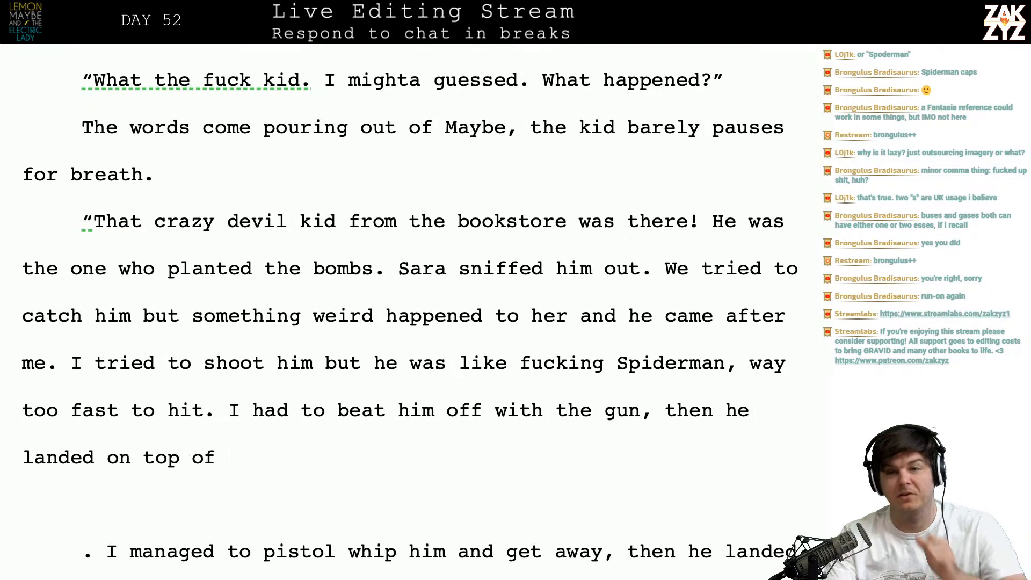
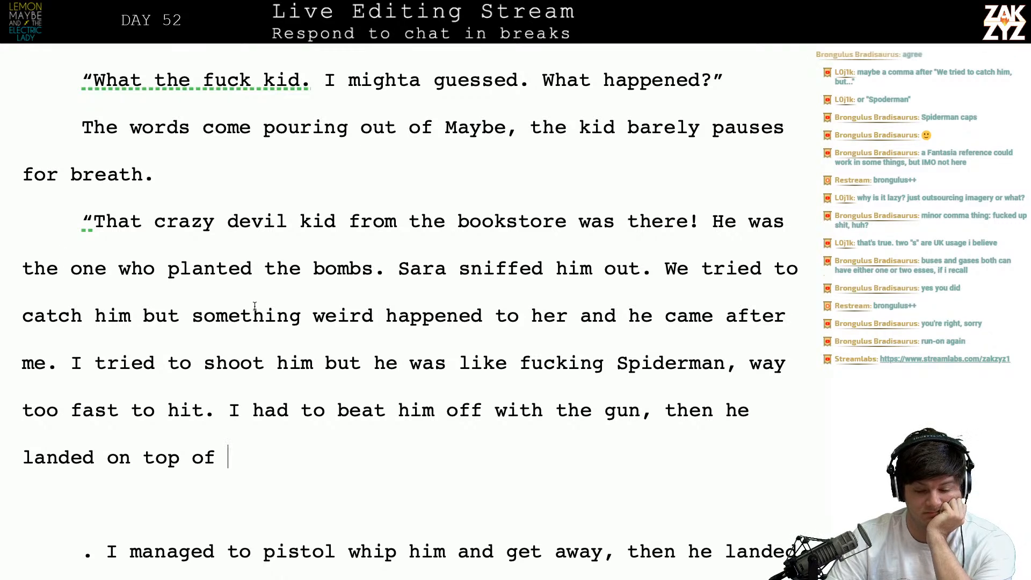
- Insert a comma after "We tried to catch him" and replace "her" with "Sara." after "something weird happened to"
{"action": "scroll", "coordinate": [252, 295], "scroll_direction": "down", "scroll_amount": 1}
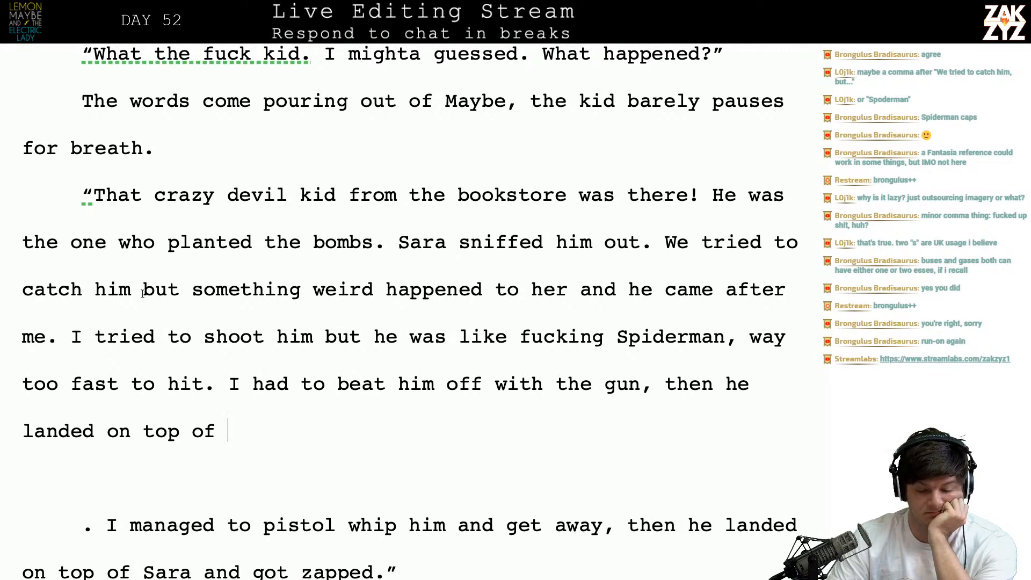
{"action": "type", "text": ","}
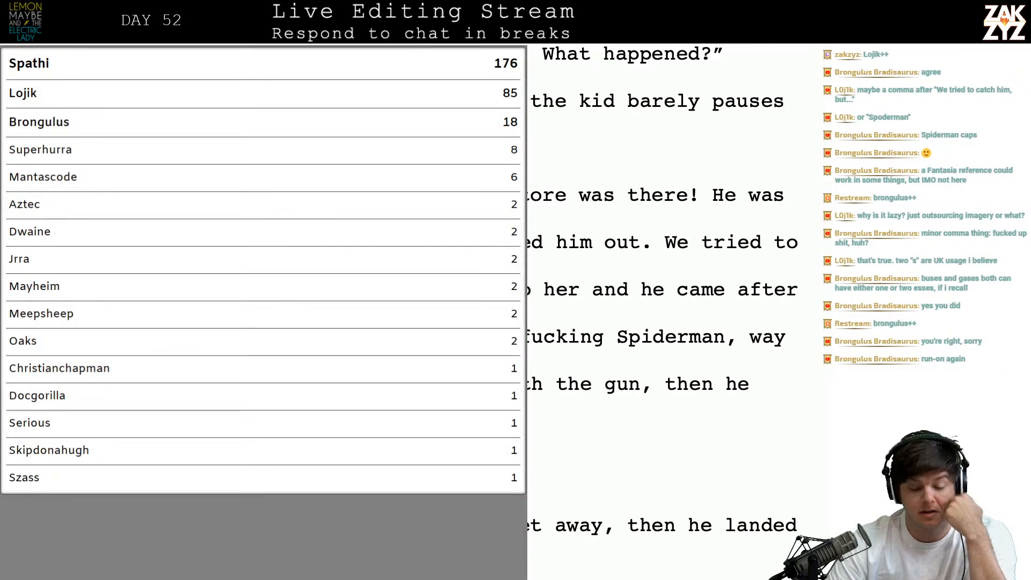
{"action": "scroll", "coordinate": [222, 374], "scroll_direction": "down", "scroll_amount": 1}
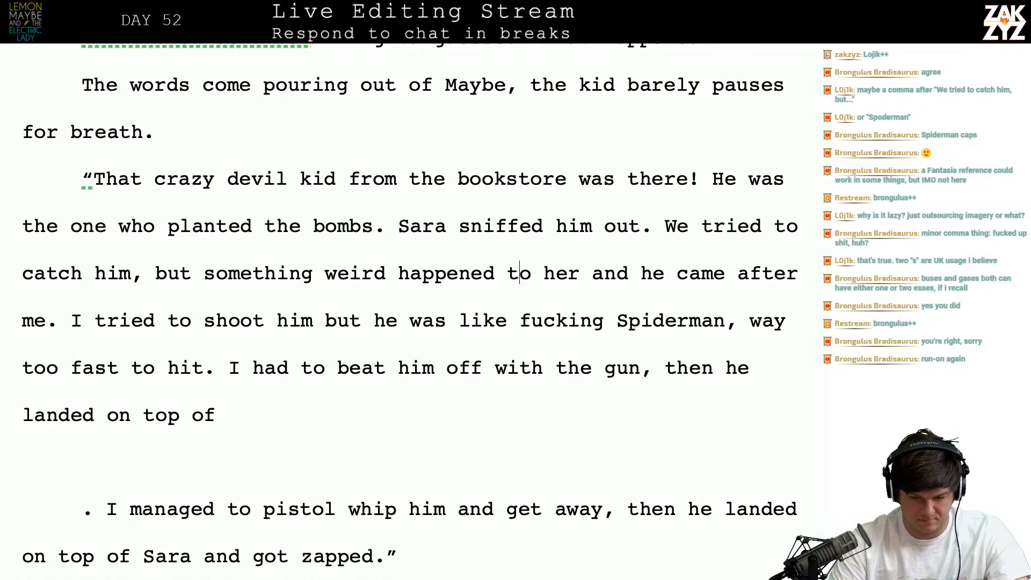
{"action": "key", "text": "BackSpace"}
{"action": "key", "text": "BackSpace"}
{"action": "key", "text": "BackSpace"}
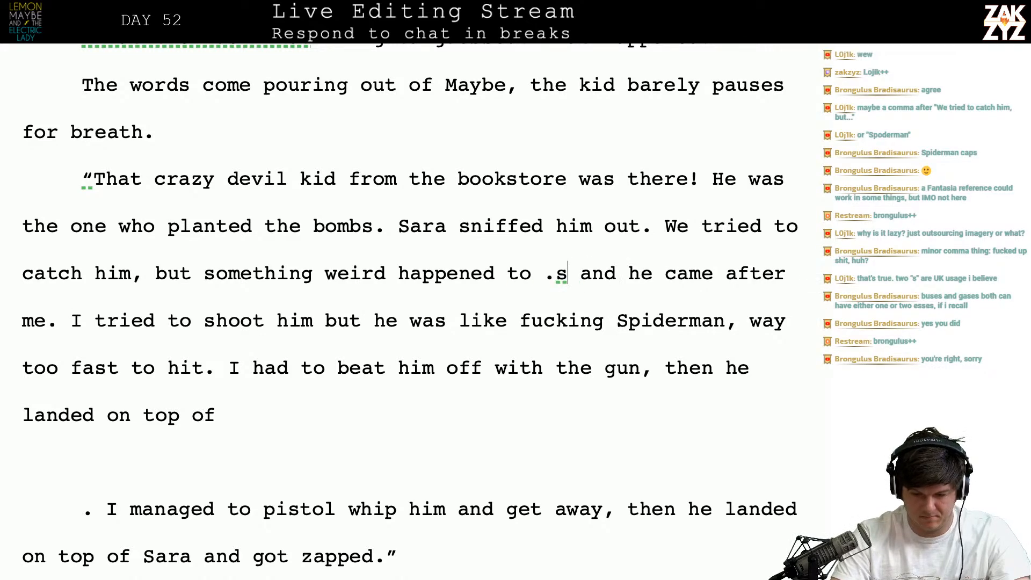
{"action": "type", "text": "Sara."}
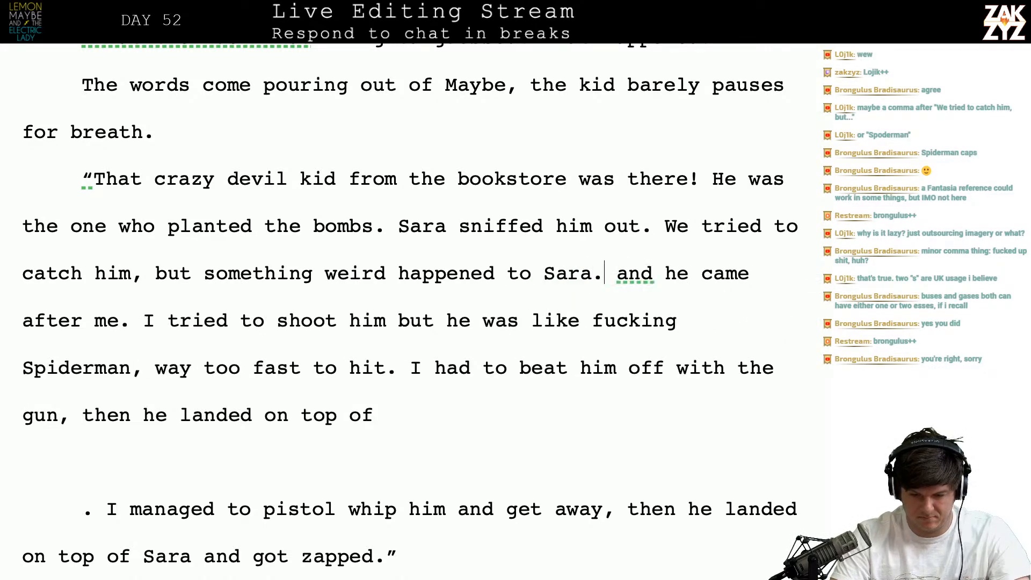
- Break off the old "and he came after me" text after "Sara." and write "She like, fainted, then the kid came after me again."
{"action": "key", "text": "Return"}
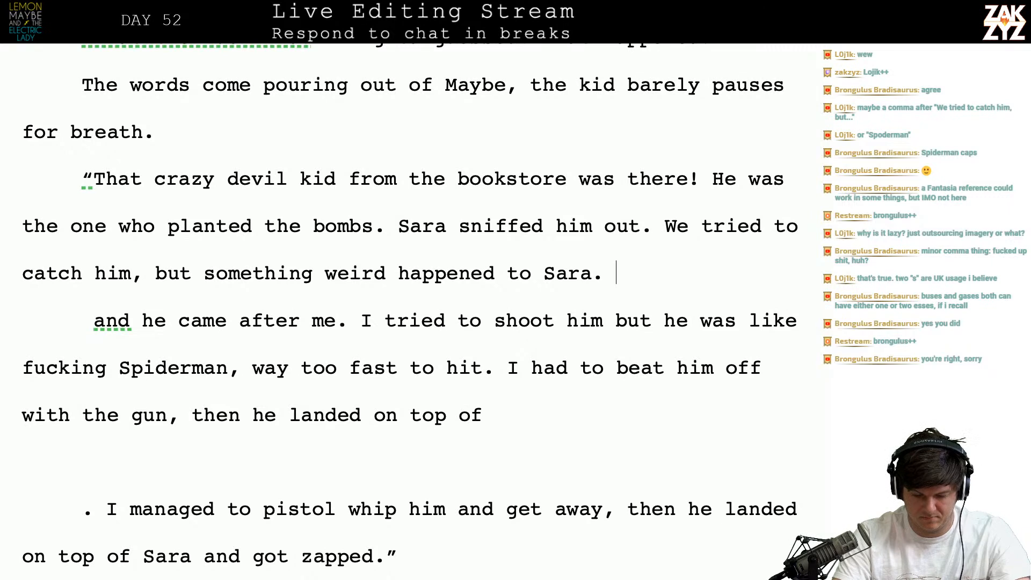
{"action": "type", "text": "She got like,"}
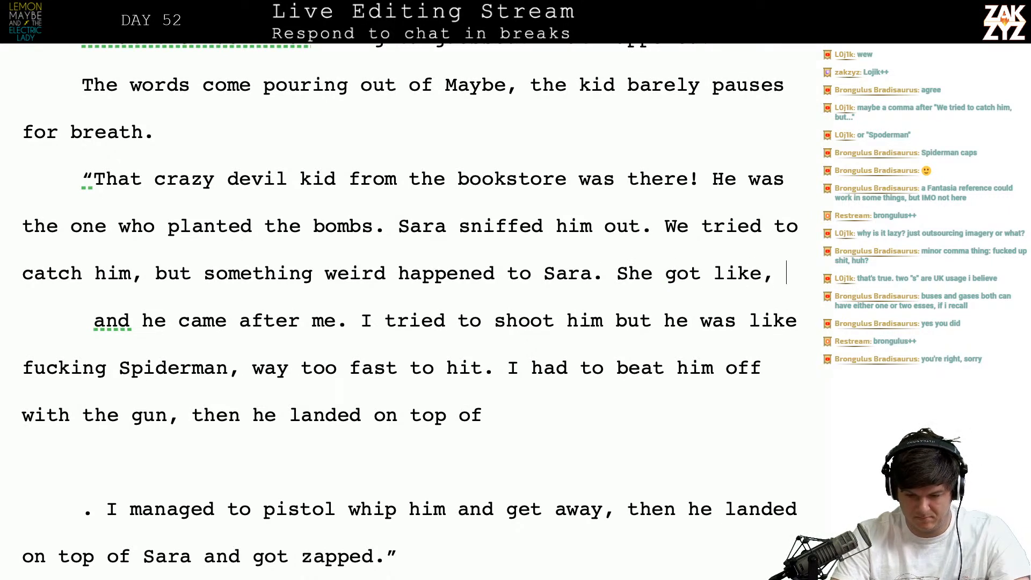
{"action": "key", "text": "BackSpace"}
{"action": "key", "text": "BackSpace"}
{"action": "key", "text": "BackSpace"}
{"action": "key", "text": "BackSpace"}
{"action": "key", "text": "BackSpace"}
{"action": "key", "text": "BackSpace"}
{"action": "key", "text": "BackSpace"}
{"action": "key", "text": "BackSpace"}
{"action": "key", "text": "BackSpace"}
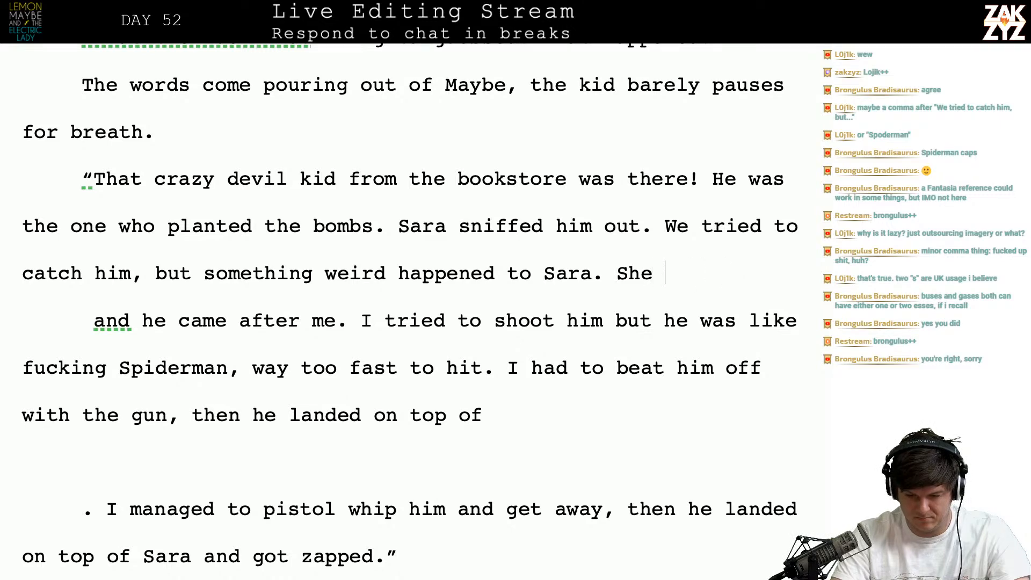
{"action": "type", "text": "like, fainted"}
{"action": "type", "text": ", then the kid c"}
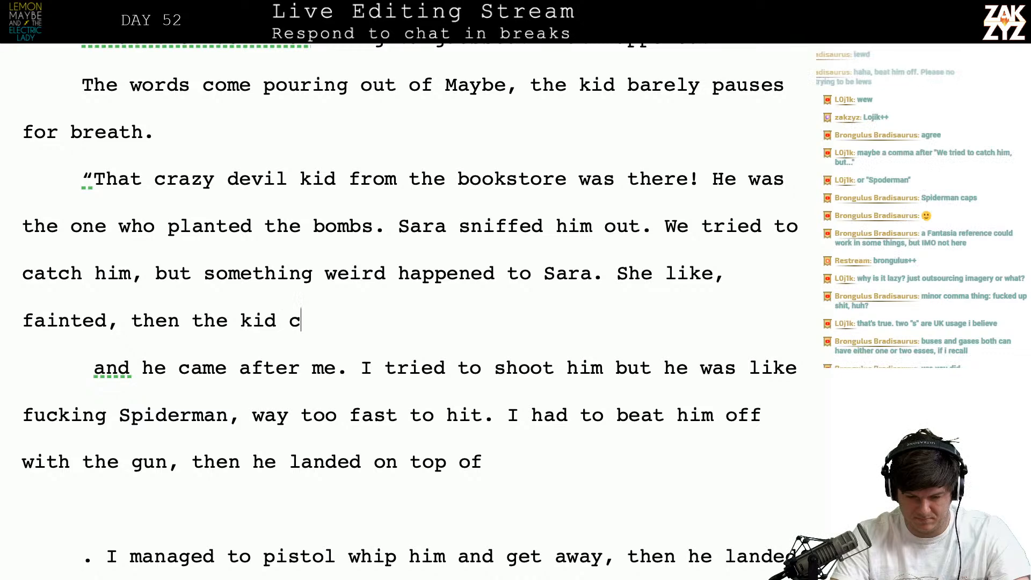
{"action": "type", "text": "ame after me again. I tried to blas"}
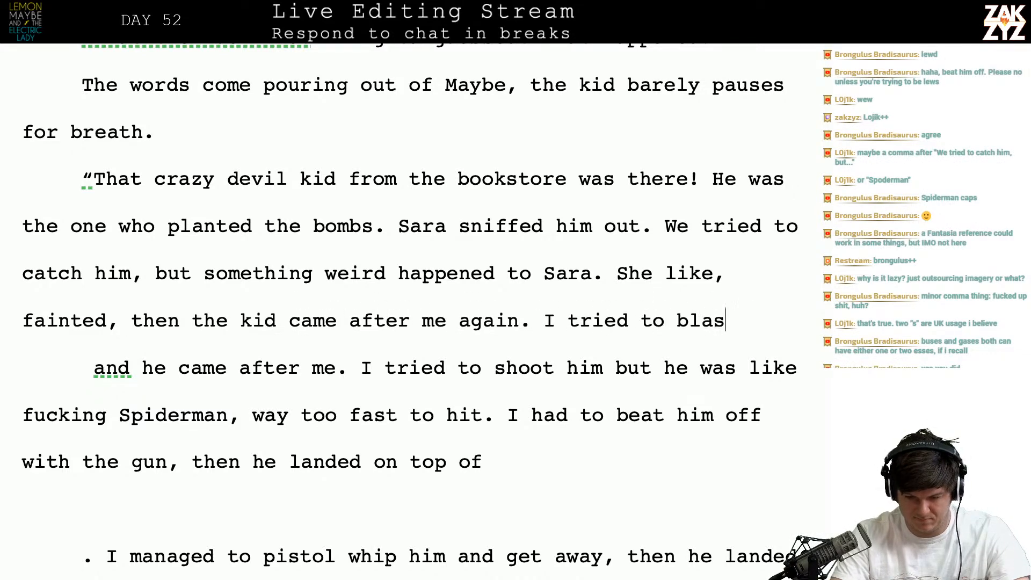
- Continue the dialogue with "I tried to blast him but he was like fucking spiderman, crazy fast. He almost got me!"
{"action": "type", "text": "t him but he was l"}
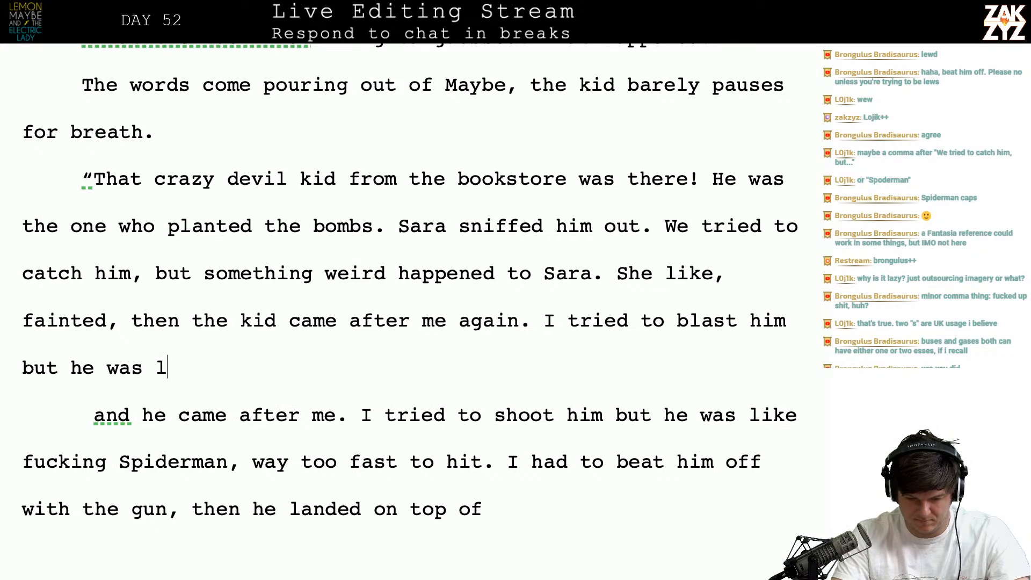
{"action": "type", "text": "ike fucking spider"}
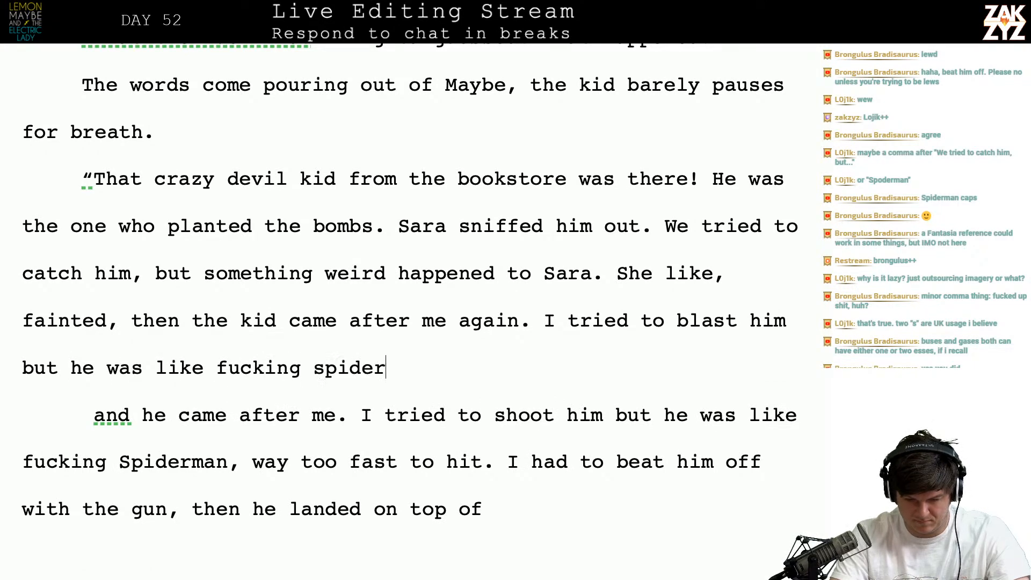
{"action": "type", "text": "man, crazy f"}
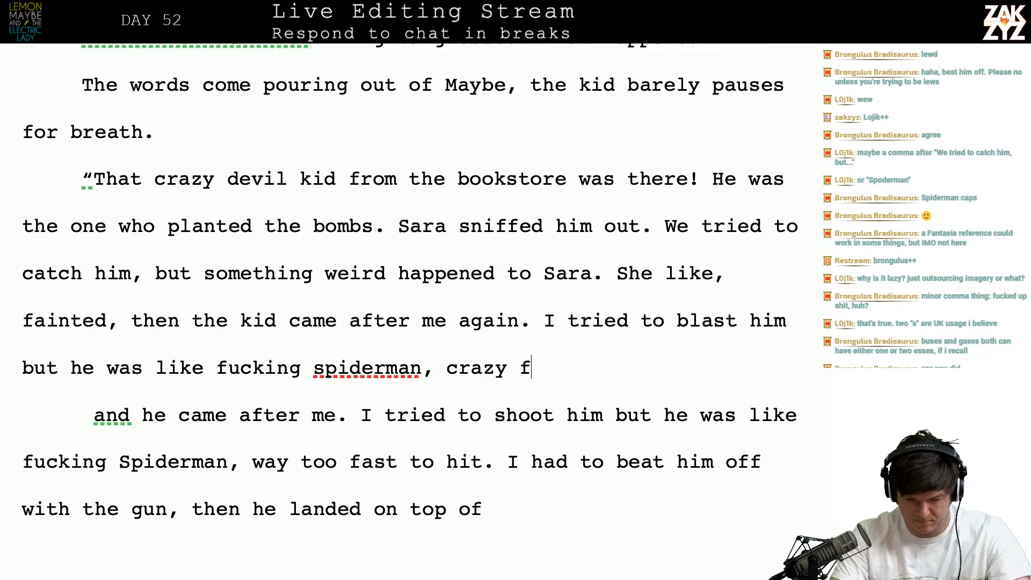
{"action": "type", "text": "ast. He "}
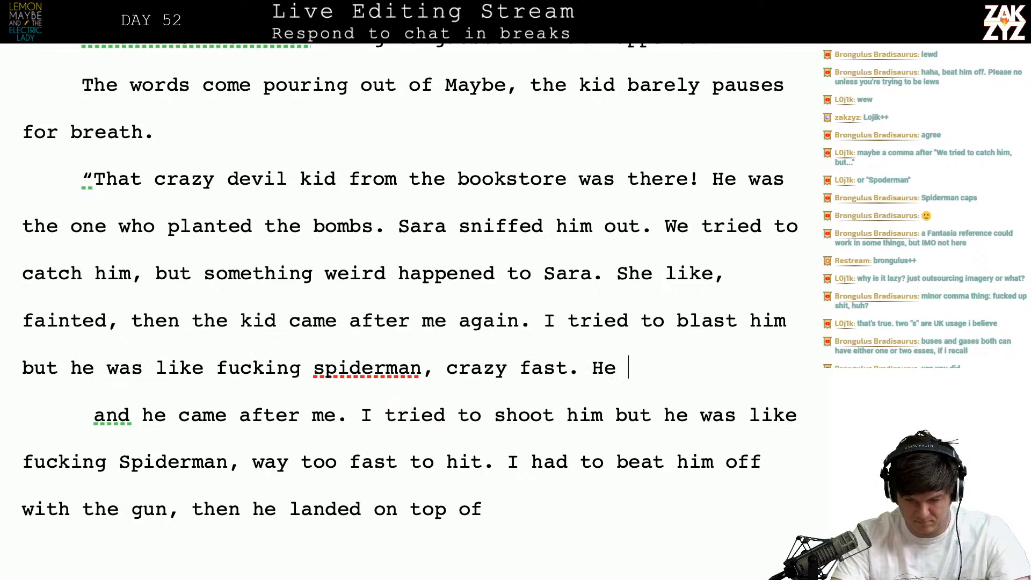
{"action": "type", "text": "almost got me!"}
- Add the sentence "I had to bash him in the face with the gun." after "He almost got me!"
{"action": "key", "text": "Return"}
{"action": "type", "text": "I had tob as"}
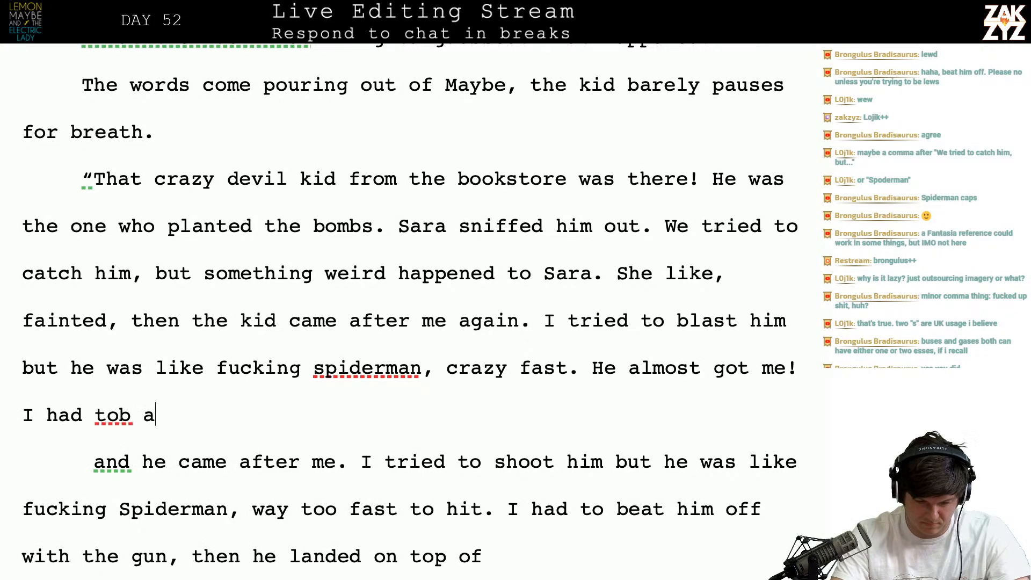
{"action": "key", "text": "BackSpace"}
{"action": "key", "text": "BackSpace"}
{"action": "key", "text": "BackSpace"}
{"action": "key", "text": "BackSpace"}
{"action": "type", "text": "basah h"}
{"action": "key", "text": "BackSpace"}
{"action": "key", "text": "BackSpace"}
{"action": "key", "text": "BackSpace"}
{"action": "type", "text": "him "}
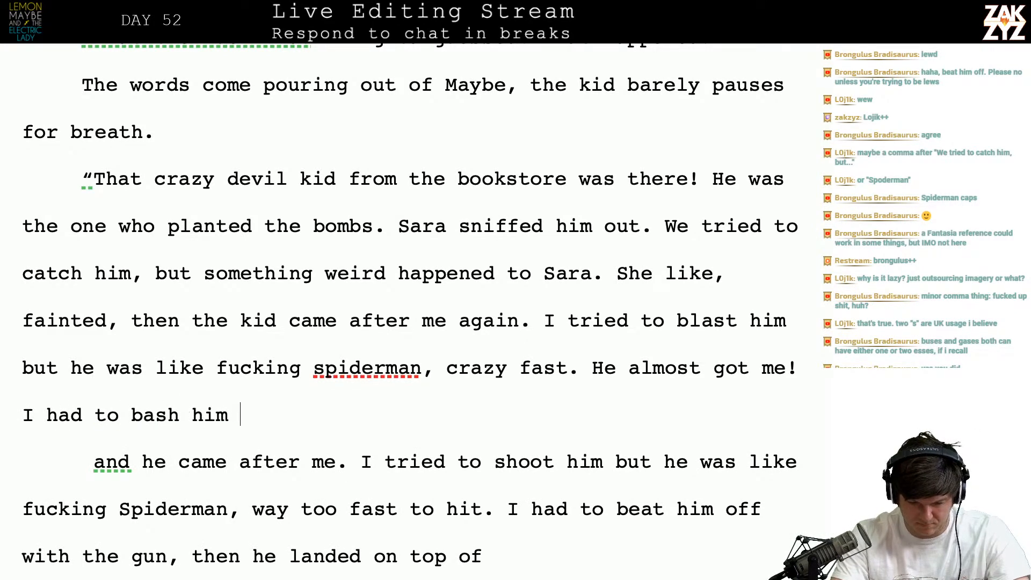
{"action": "type", "text": "in the face with t"}
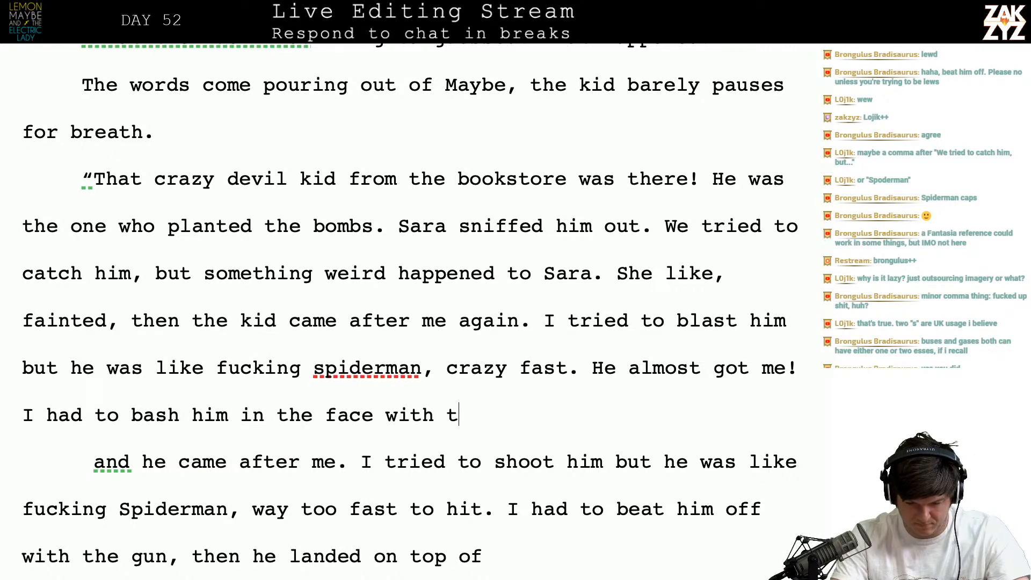
{"action": "type", "text": "he gun. Then"}
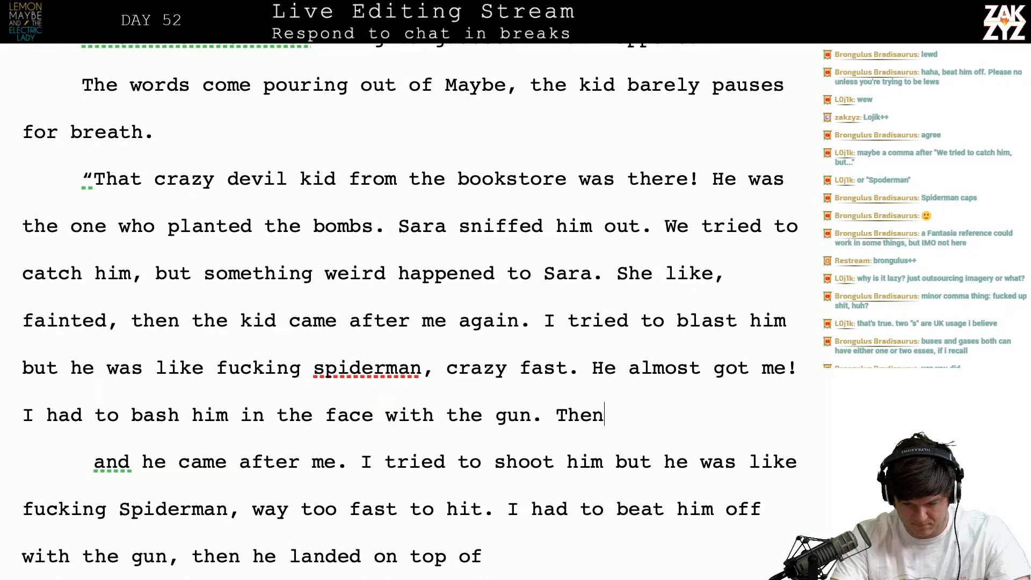
- Finish Maybe's speech with "Then he landed on top of Sara and got zapped!" and a closing quotation mark
{"action": "type", "text": " he landed o"}
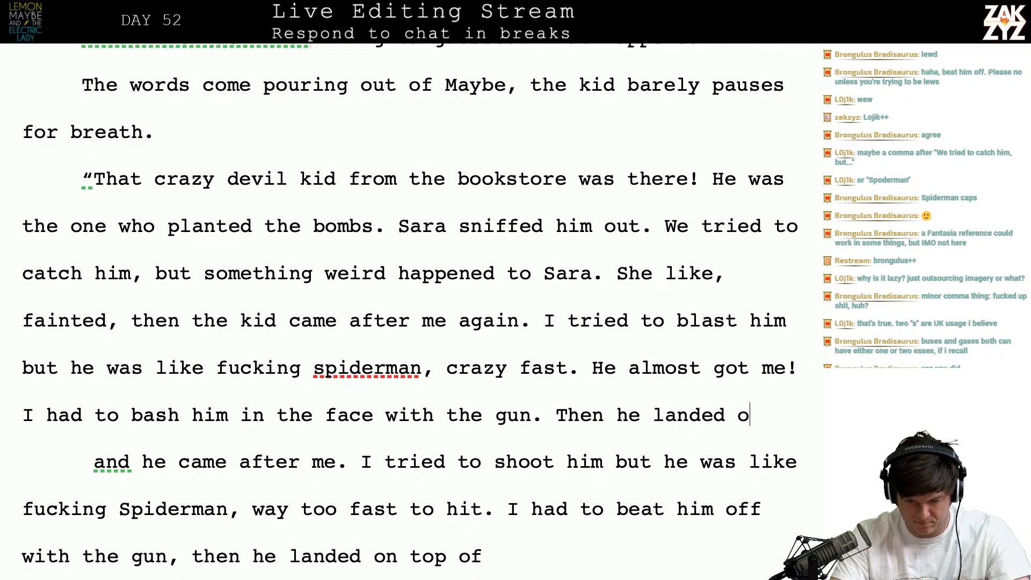
{"action": "type", "text": "n top of s"}
{"action": "key", "text": "BackSpace"}
{"action": "type", "text": "Sa"}
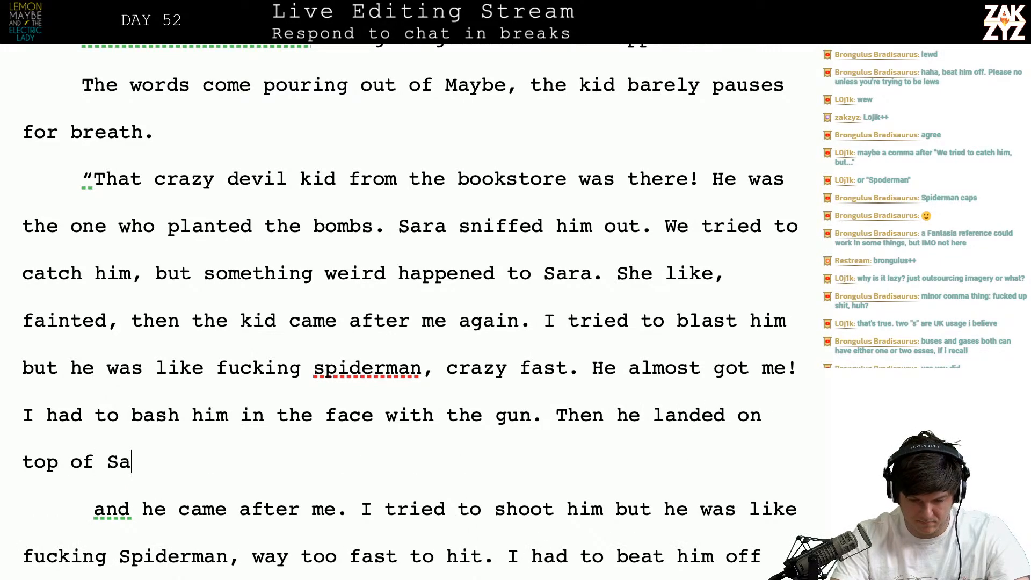
{"action": "type", "text": "ra and got za"}
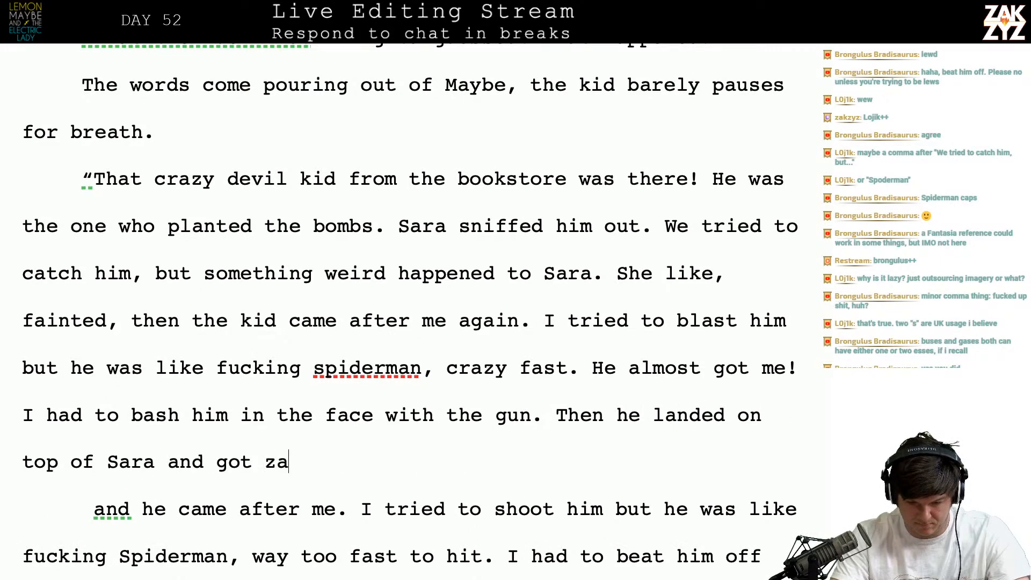
{"action": "type", "text": "pped!\""}
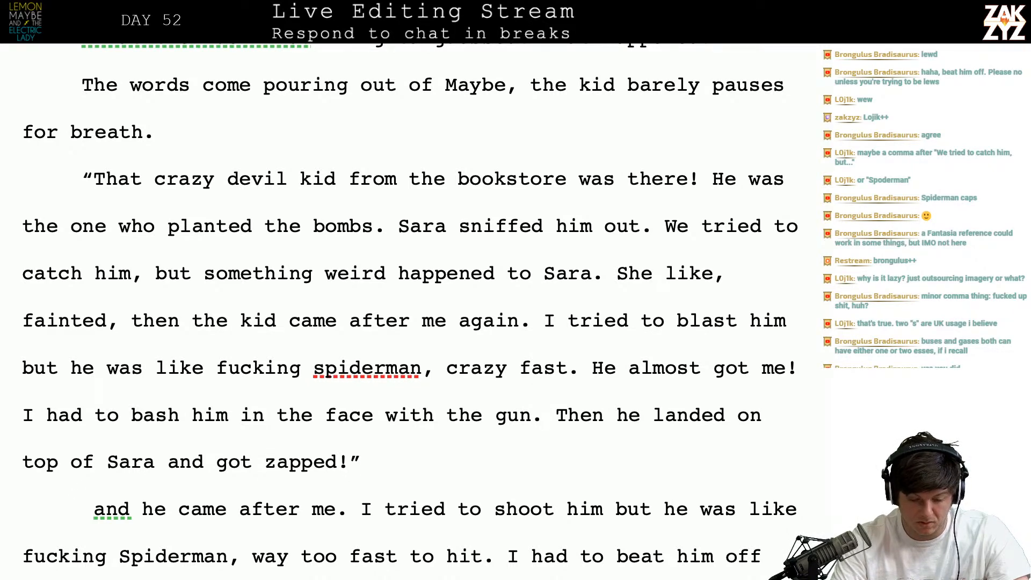
- Delete the leftover old draft lines and blank paragraphs between "got zapped!" and the "He die?" reply
{"action": "key", "text": "shift+Down"}
{"action": "key", "text": "shift+Down"}
{"action": "key", "text": "shift+End"}
{"action": "key", "text": "BackSpace"}
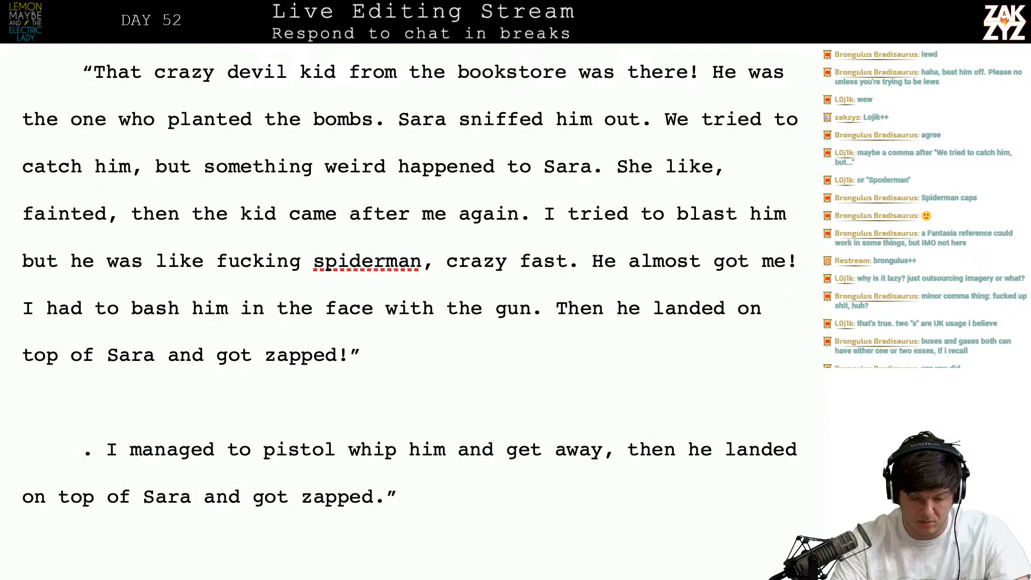
{"action": "key", "text": "shift+Down"}
{"action": "key", "text": "shift+Down"}
{"action": "key", "text": "shift+End"}
{"action": "key", "text": "BackSpace"}
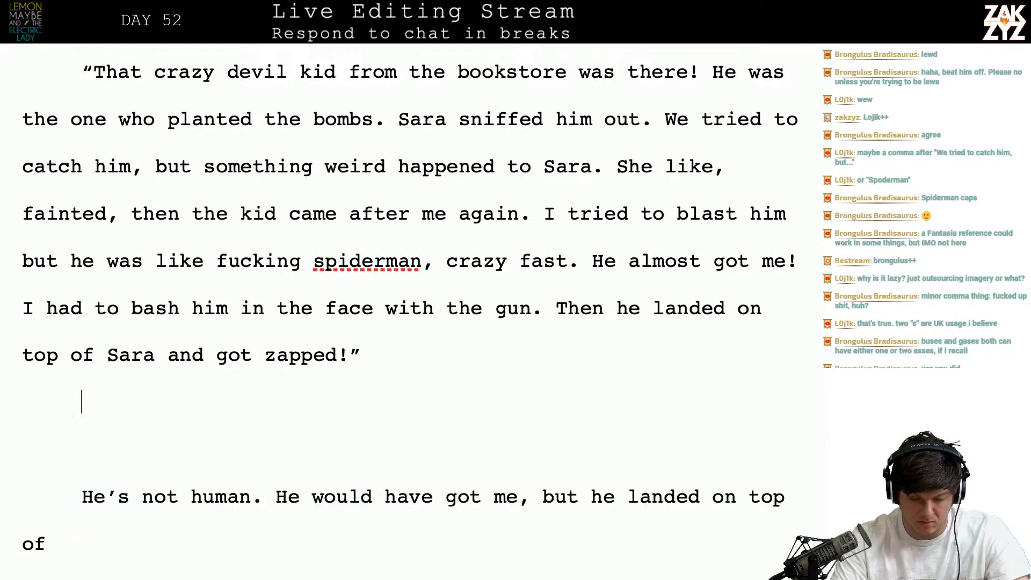
{"action": "key", "text": "shift+Down"}
{"action": "key", "text": "shift+Down"}
{"action": "key", "text": "shift+Down"}
{"action": "key", "text": "shift+Down"}
{"action": "key", "text": "shift+Down"}
{"action": "key", "text": "shift+Down"}
{"action": "key", "text": "BackSpace"}
- Rewrite the "He die?" reply as "Holy fuck kid. Did he die?"
{"action": "type", "text": "Holy"}
{"action": "key", "text": "BackSpace"}
{"action": "type", "text": "fuck kid. "}
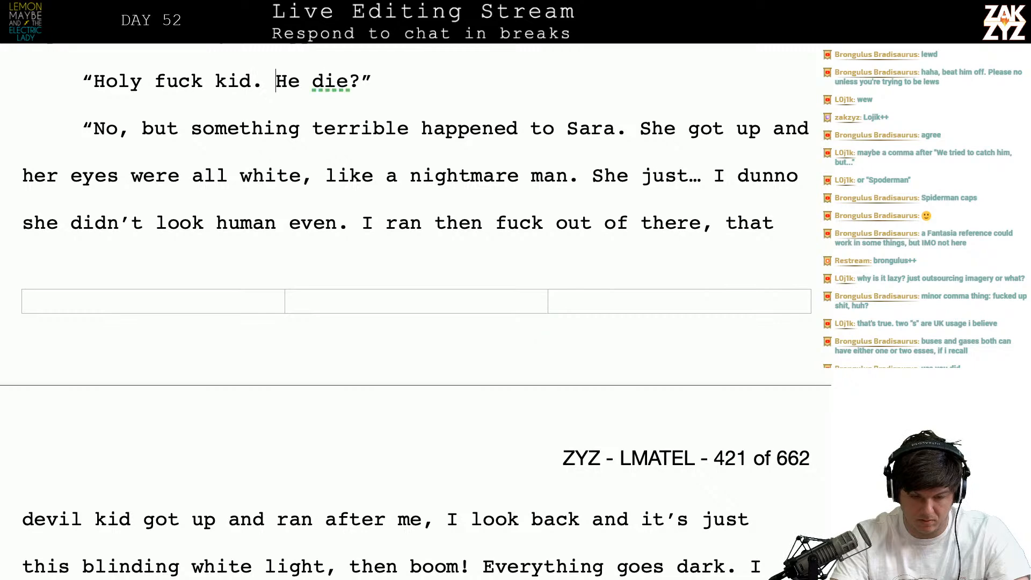
{"action": "type", "text": "Did he"}
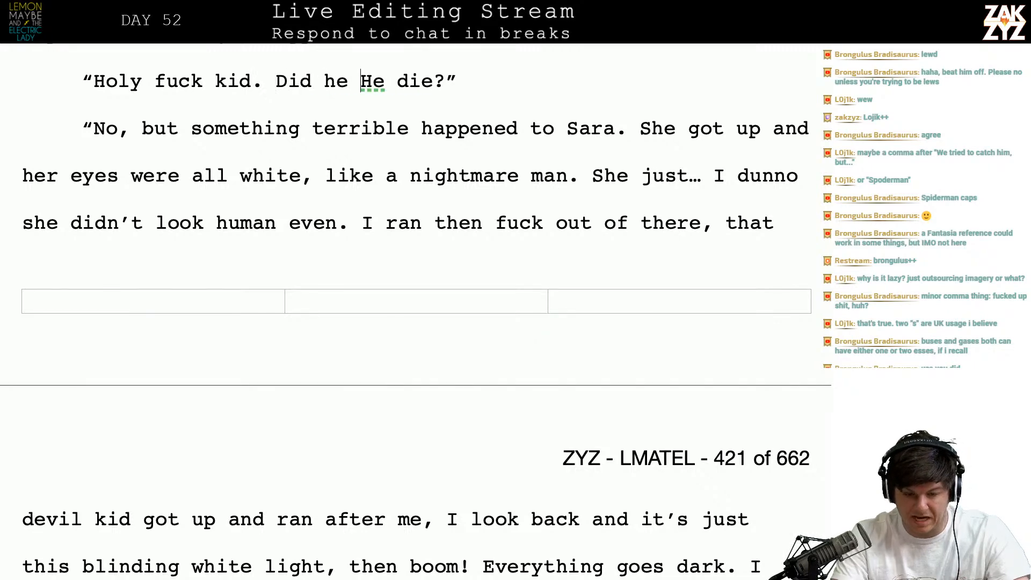
{"action": "key", "text": "BackSpace"}
{"action": "key", "text": "Delete"}
{"action": "key", "text": "BackSpace"}
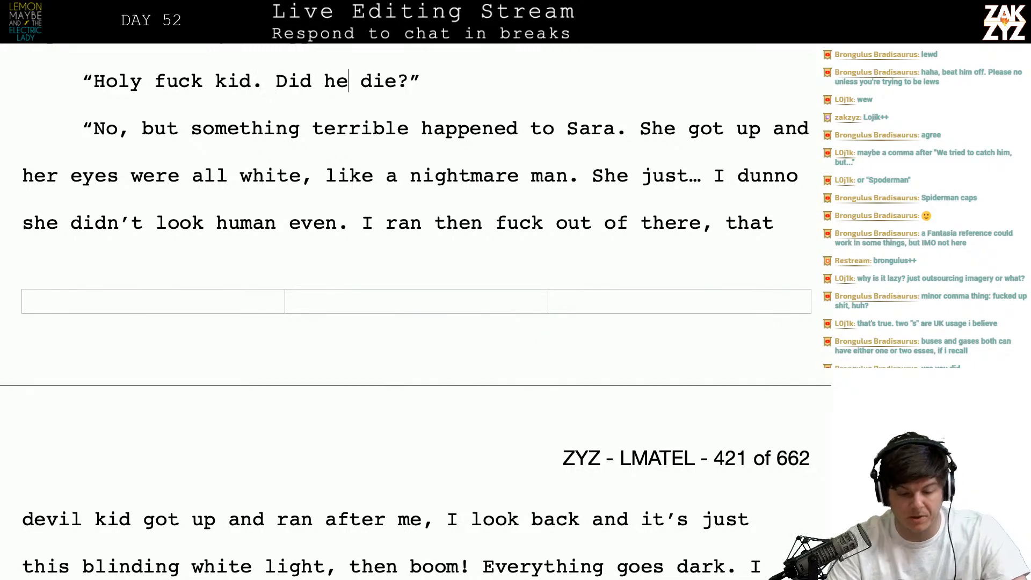
- End the sentence after "her eyes were all white" and add "It was like a nightmare."
{"action": "scroll", "coordinate": [416, 322], "scroll_direction": "up", "scroll_amount": 1}
{"action": "scroll", "coordinate": [192, 378], "scroll_direction": "down", "scroll_amount": 1}
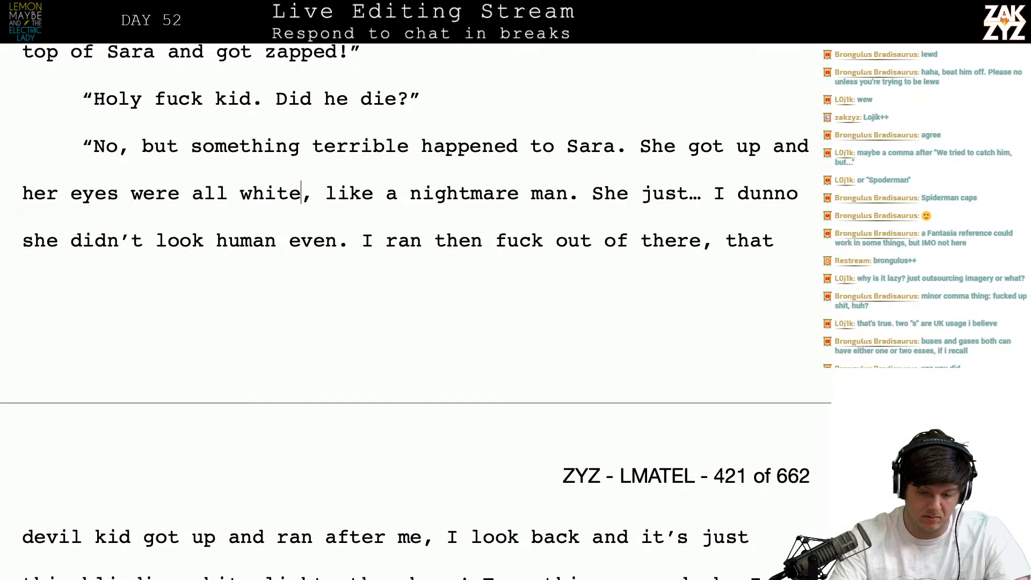
{"action": "key", "text": "BackSpace"}
{"action": "type", "text": ". It was like "}
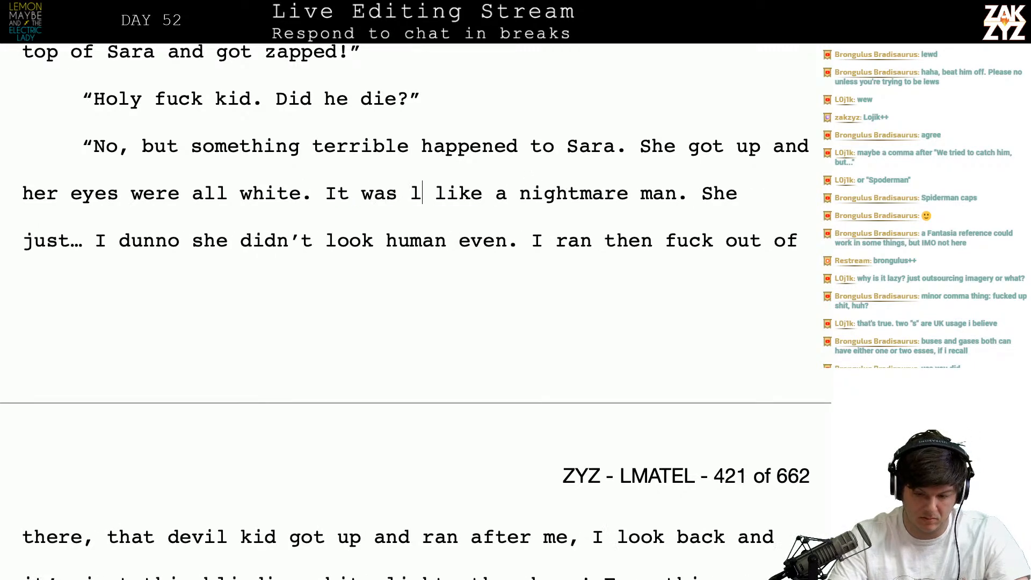
{"action": "type", "text": "a nightmare."}
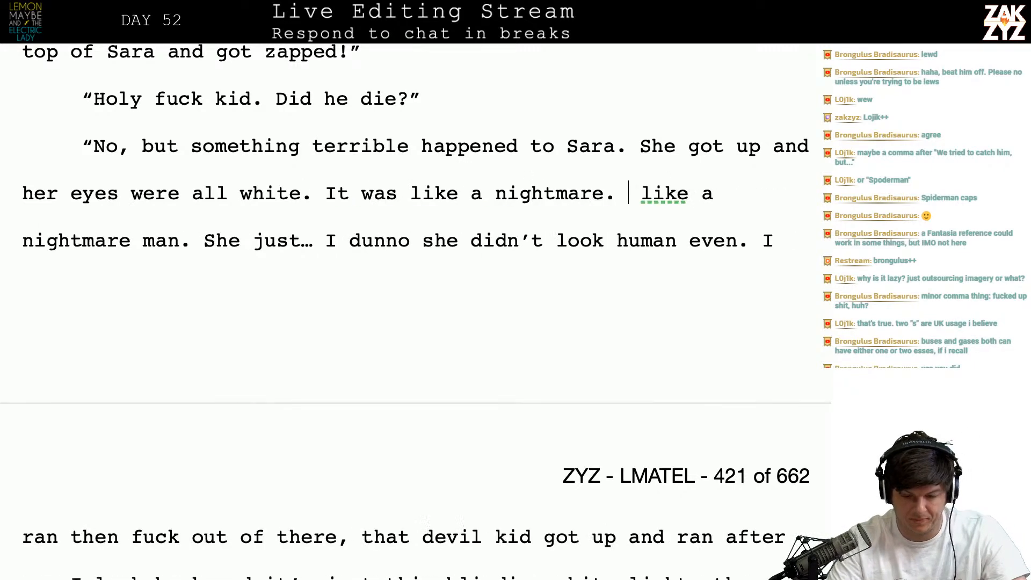
- Delete the leftover "like a nightmare man" with its extra period, and insert a comma after "I dunno"
{"action": "key", "text": "shift+Right"}
{"action": "key", "text": "shift+Right"}
{"action": "key", "text": "shift+Right"}
{"action": "key", "text": "shift+Right"}
{"action": "key", "text": "shift+Right"}
{"action": "key", "text": "shift+Right"}
{"action": "key", "text": "shift+Right"}
{"action": "key", "text": "shift+Right"}
{"action": "key", "text": "shift+Right"}
{"action": "key", "text": "shift+Right"}
{"action": "key", "text": "shift+Right"}
{"action": "key", "text": "shift+Right"}
{"action": "key", "text": "shift+Right"}
{"action": "key", "text": "shift+Right"}
{"action": "key", "text": "shift+Right"}
{"action": "key", "text": "shift+Right"}
{"action": "key", "text": "shift+Right"}
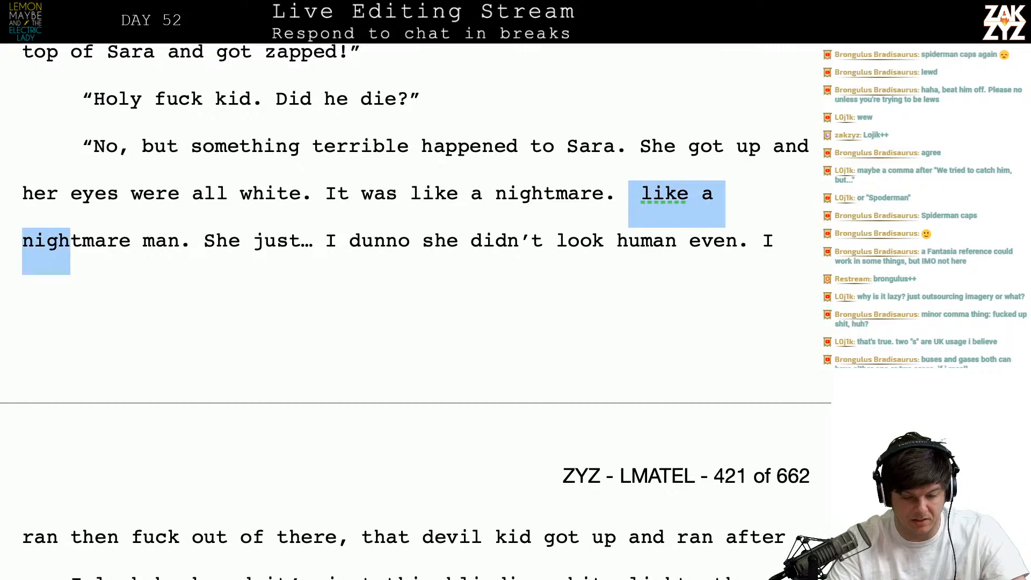
{"action": "key", "text": "shift+Right"}
{"action": "key", "text": "shift+Right"}
{"action": "key", "text": "shift+Right"}
{"action": "key", "text": "shift+Right"}
{"action": "key", "text": "BackSpace"}
{"action": "key", "text": "BackSpace"}
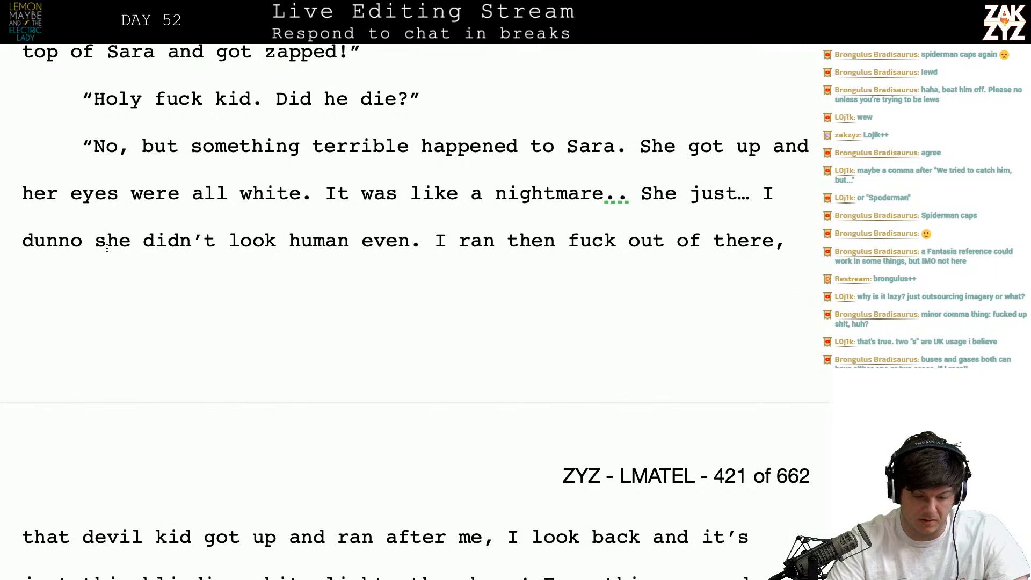
{"action": "type", "text": ","}
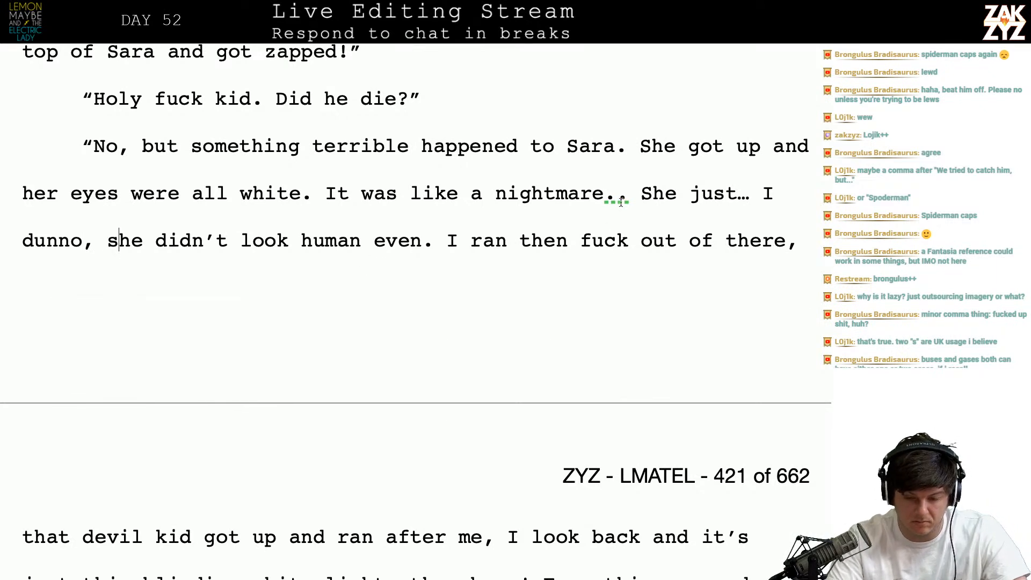
{"action": "key", "text": "BackSpace"}
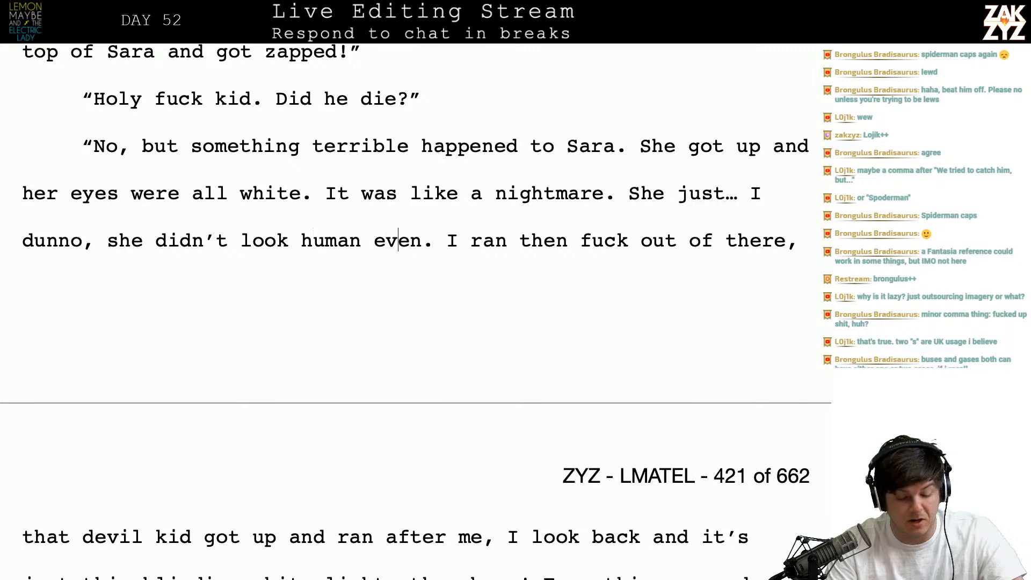
- End the sentence at "out of there" with a period and start a new sentence before "that devil kid got up"
{"action": "key", "text": "Down"}
{"action": "key", "text": "Down"}
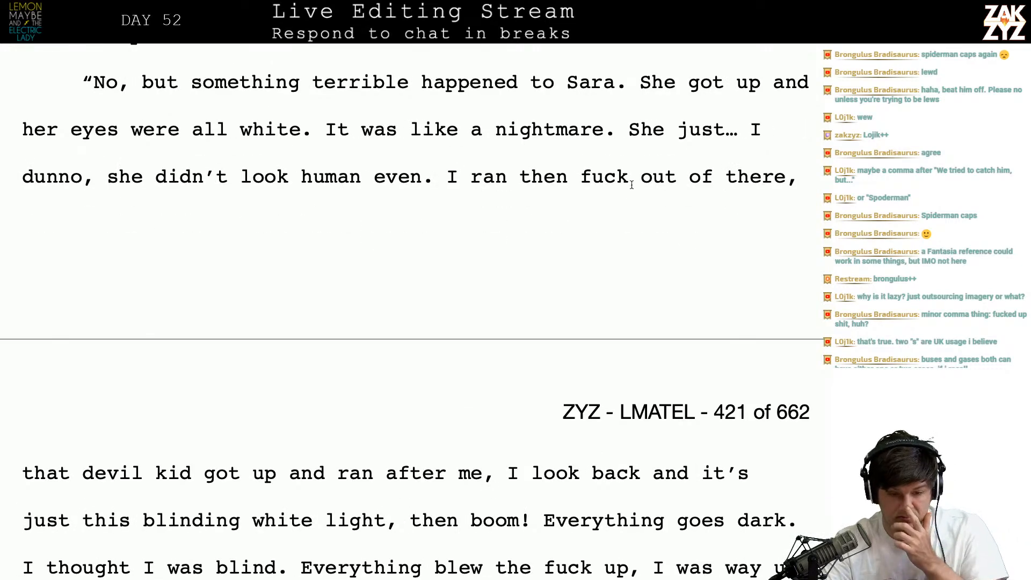
{"action": "scroll", "coordinate": [782, 122], "scroll_direction": "up", "scroll_amount": 2}
{"action": "scroll", "coordinate": [773, 102], "scroll_direction": "down", "scroll_amount": 2}
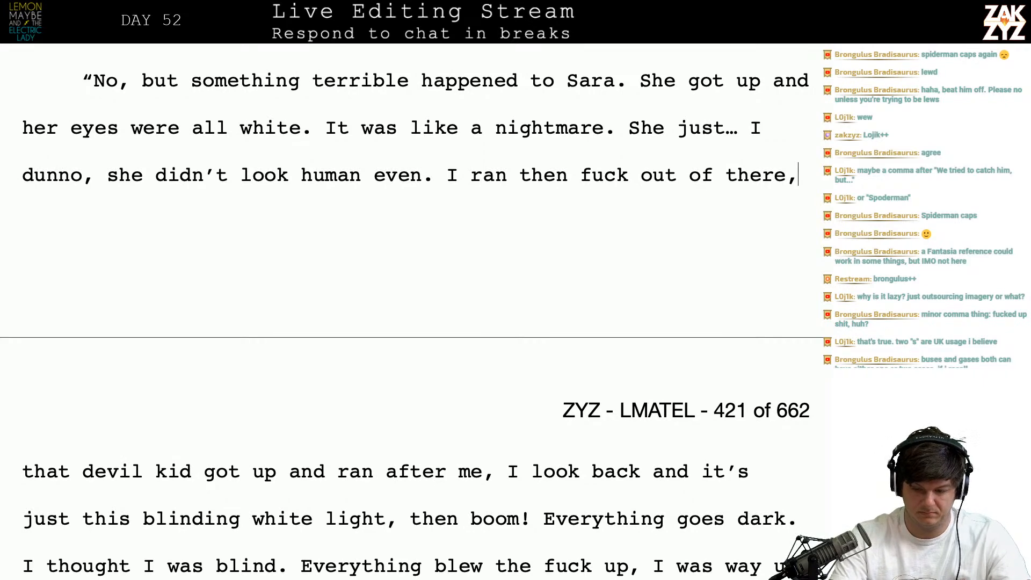
{"action": "type", "text": "That Devi"}
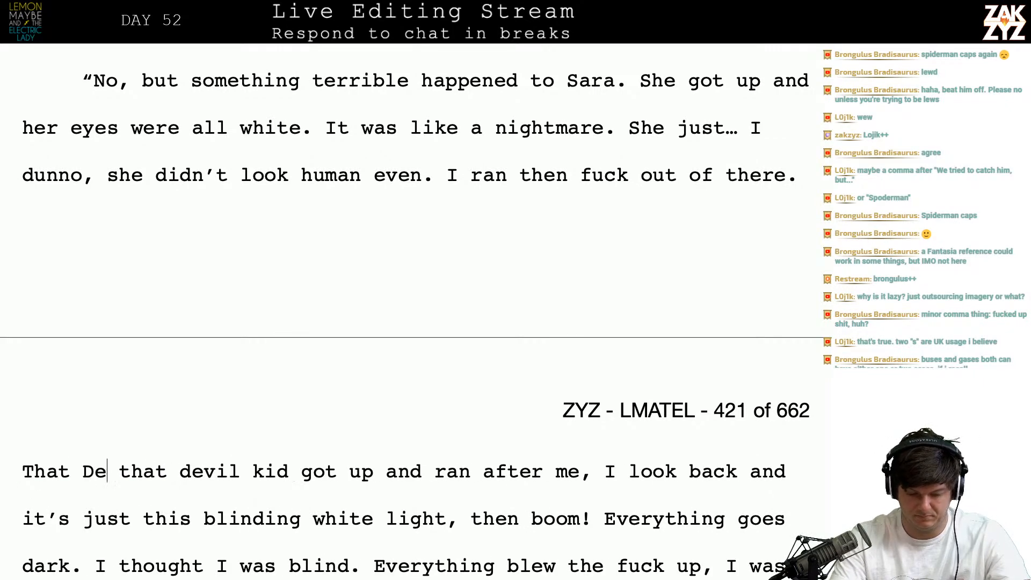
{"action": "key", "text": "BackSpace"}
{"action": "key", "text": "BackSpace"}
{"action": "key", "text": "BackSpace"}
{"action": "key", "text": "BackSpace"}
{"action": "type", "text": "de"}
{"action": "key", "text": "BackSpace"}
{"action": "key", "text": "BackSpace"}
{"action": "key", "text": "BackSpace"}
{"action": "key", "text": "BackSpace"}
{"action": "key", "text": "BackSpace"}
{"action": "key", "text": "BackSpace"}
{"action": "key", "text": "BackSpace"}
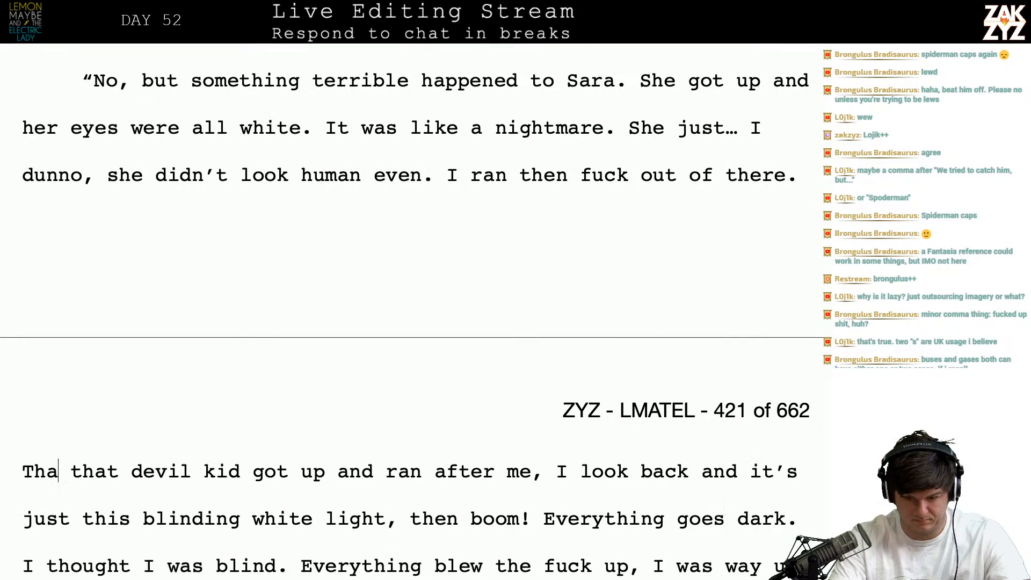
- Write "That devil kid popped up and ran after me" before the old "that devil kid got up" wording on page 421
{"action": "type", "text": "I "}
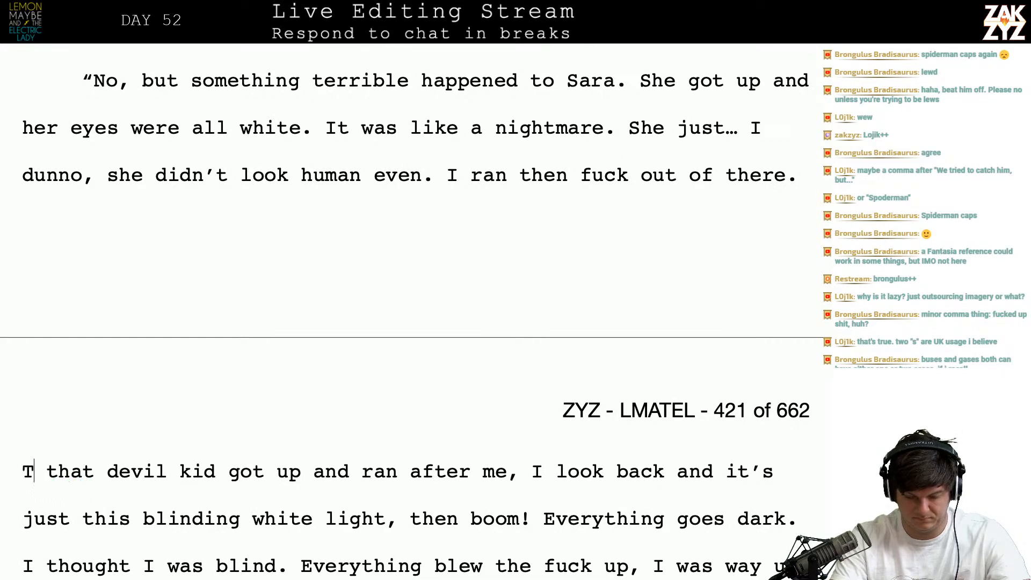
{"action": "type", "text": "hat devil kid popped up a"}
{"action": "type", "text": "fter"}
{"action": "key", "text": "BackSpace"}
{"action": "key", "text": "BackSpace"}
{"action": "key", "text": "BackSpace"}
{"action": "key", "text": "BackSpace"}
{"action": "key", "text": "BackSpace"}
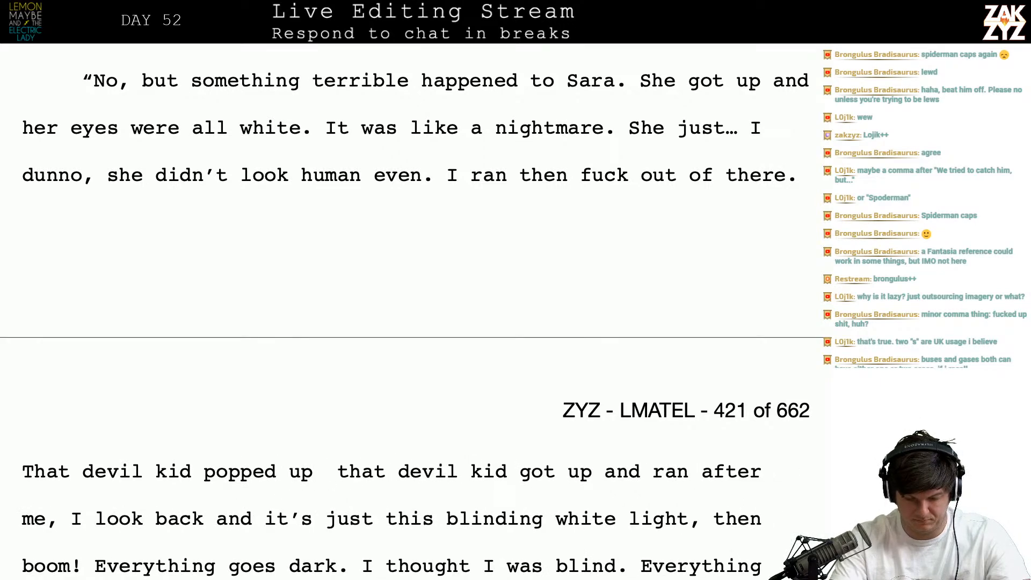
{"action": "type", "text": "and ran after me"}
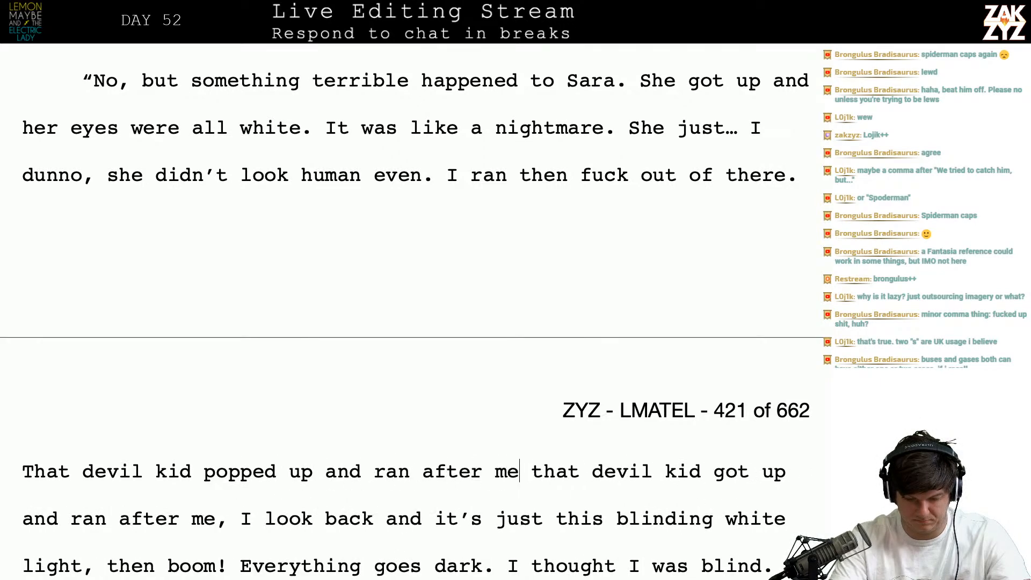
{"action": "type", "text": ". T"}
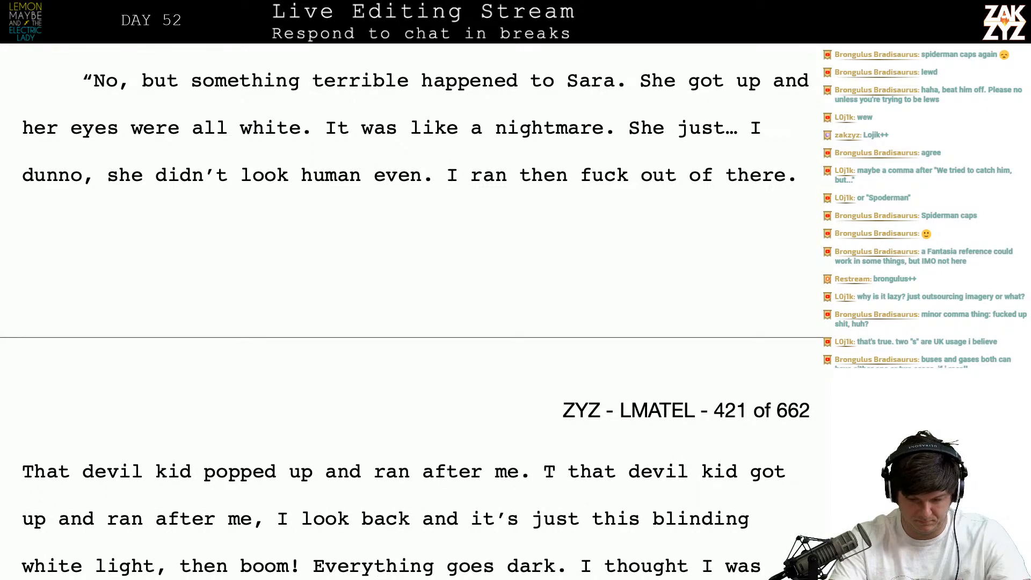
{"action": "type", "text": "hen"}
{"action": "key", "text": "BackSpace"}
{"action": "key", "text": "BackSpace"}
{"action": "key", "text": "BackSpace"}
{"action": "key", "text": "BackSpace"}
{"action": "key", "text": "BackSpace"}
{"action": "key", "text": "BackSpace"}
- Continue the new sentence with ", I was ready to shoot him again but then there was this blinding white light."
{"action": "type", "text": ", I was "}
{"action": "type", "text": "ready to shoot"}
{"action": "type", "text": " him again but the"}
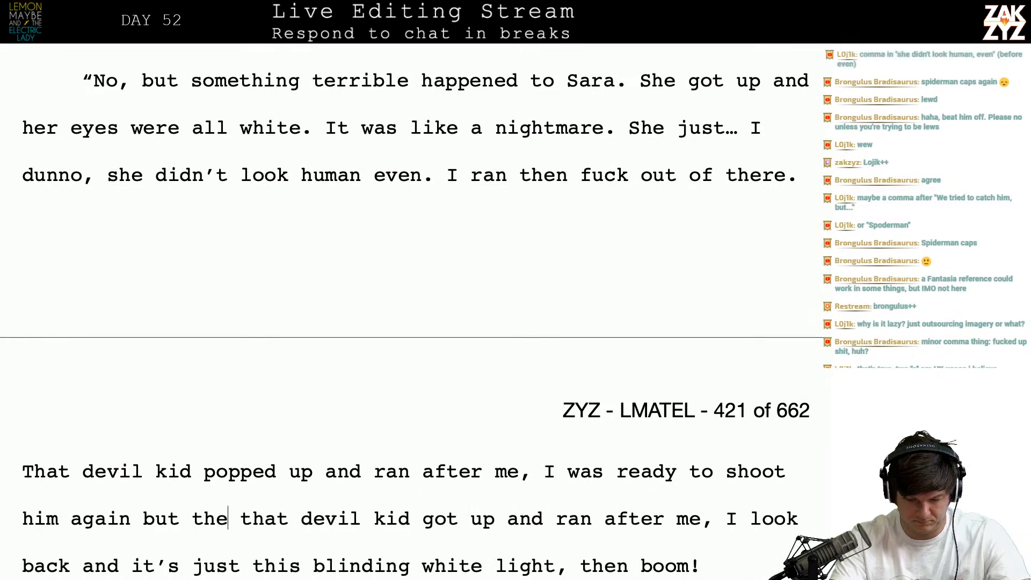
{"action": "type", "text": "n "}
{"action": "type", "text": "there wa"}
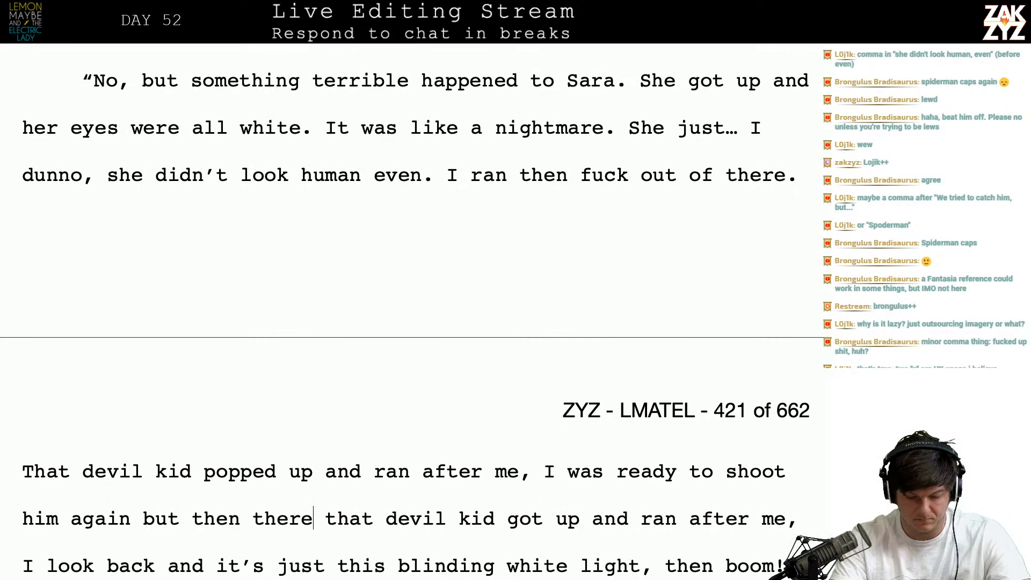
{"action": "type", "text": "s this blinding"}
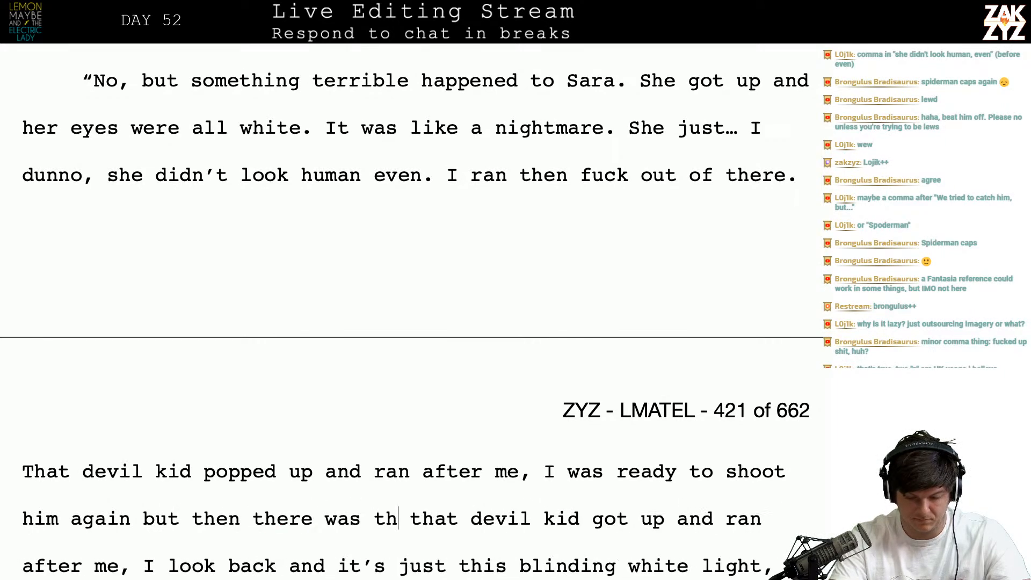
{"action": "type", "text": " white light."}
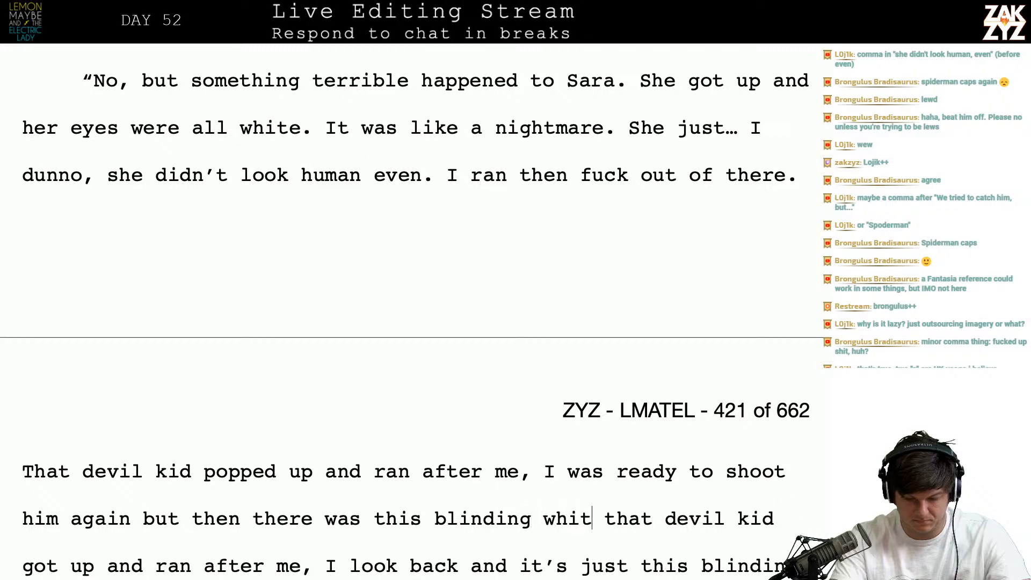
- Remove the old wording from "that devil kid got up" through "white light," and capitalise "Then" before "boom!"
{"action": "key", "text": "shift+Up"}
{"action": "key", "text": "shift+Down"}
{"action": "key", "text": "shift+Down"}
{"action": "key", "text": "shift+Down"}
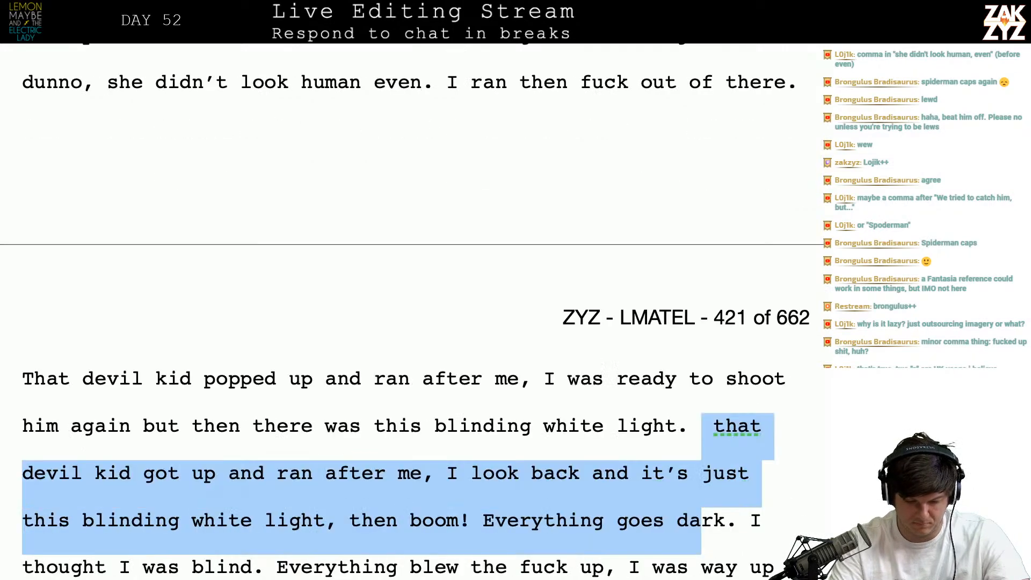
{"action": "key", "text": "shift+Up"}
{"action": "key", "text": "shift+Right"}
{"action": "key", "text": "shift+Right"}
{"action": "key", "text": "shift+Right"}
{"action": "key", "text": "shift+Right"}
{"action": "key", "text": "shift+Right"}
{"action": "key", "text": "shift+Right"}
{"action": "key", "text": "shift+Right"}
{"action": "key", "text": "shift+Right"}
{"action": "key", "text": "shift+Right"}
{"action": "key", "text": "shift+Right"}
{"action": "key", "text": "shift+Right"}
{"action": "key", "text": "shift+Right"}
{"action": "key", "text": "shift+Right"}
{"action": "key", "text": "shift+Right"}
{"action": "key", "text": "shift+Right"}
{"action": "key", "text": "shift+Right"}
{"action": "key", "text": "shift+Right"}
{"action": "key", "text": "shift+Right"}
{"action": "key", "text": "shift+Right"}
{"action": "key", "text": "shift+Right"}
{"action": "key", "text": "shift+Right"}
{"action": "key", "text": "shift+Right"}
{"action": "key", "text": "shift+Right"}
{"action": "key", "text": "shift+Right"}
{"action": "key", "text": "shift+Right"}
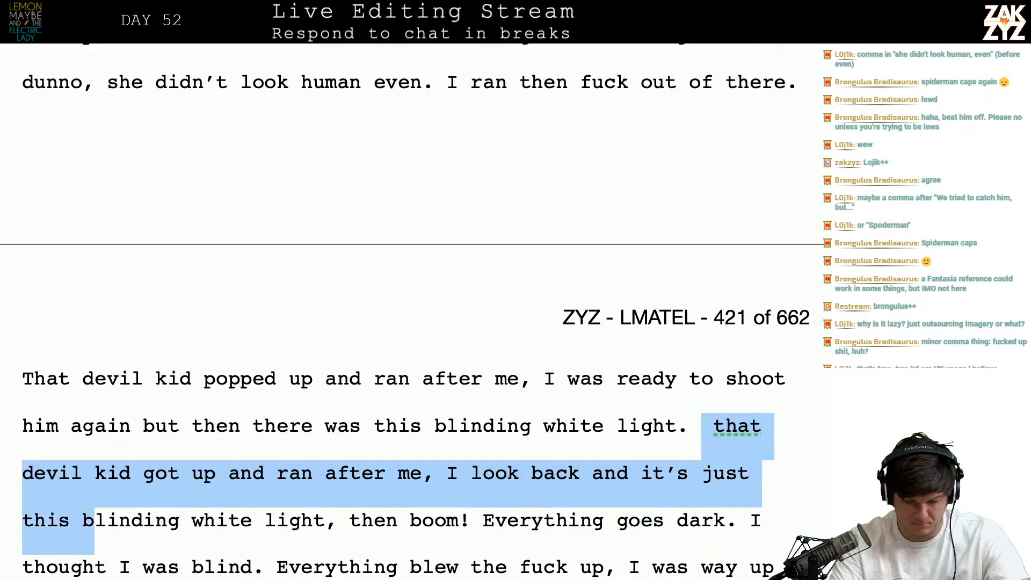
{"action": "key", "text": "shift+Right"}
{"action": "key", "text": "shift+Right"}
{"action": "key", "text": "shift+Right"}
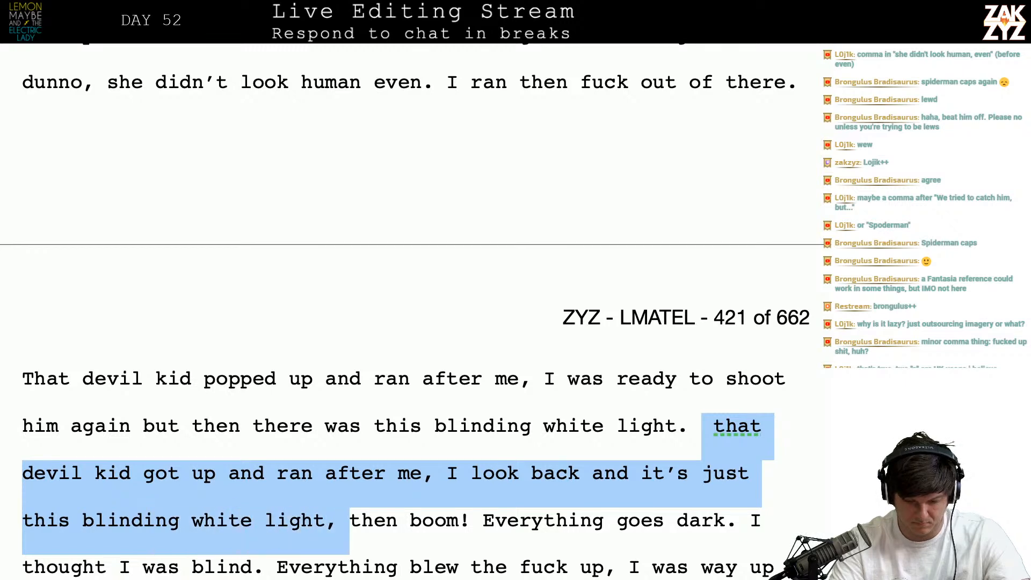
{"action": "key", "text": "shift+Right"}
{"action": "type", "text": "T"}
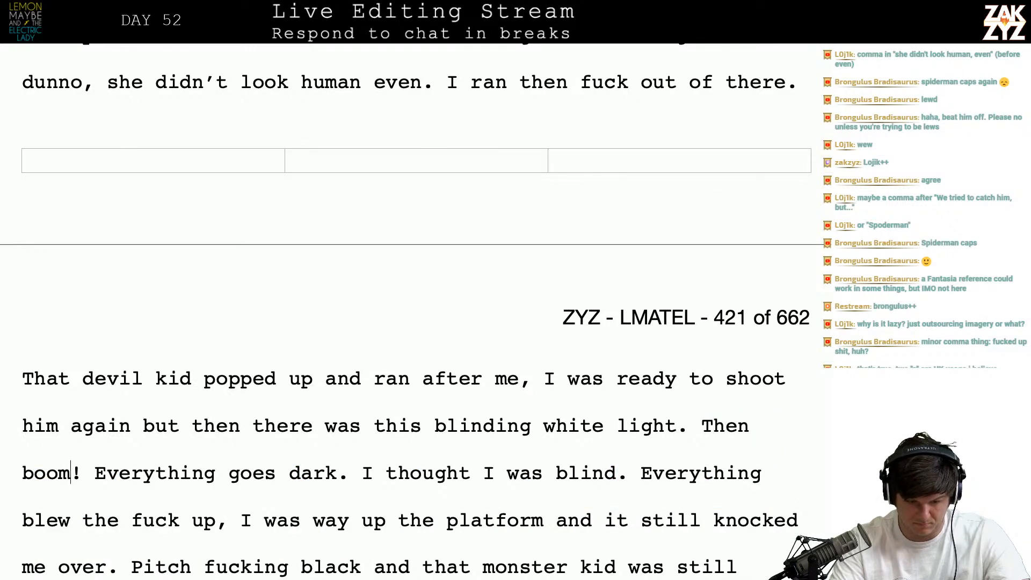
- Replace "Everything goes dark." after "boom!" with "Whole station went dark."
{"action": "key", "text": "Right"}
{"action": "key", "text": "Right"}
{"action": "key", "text": "Right"}
{"action": "key", "text": "Right"}
{"action": "key", "text": "Right"}
{"action": "key", "text": "Left"}
{"action": "key", "text": "Left"}
{"action": "type", "text": "Whole station went dark."}
{"action": "key", "text": "shift+Right"}
{"action": "key", "text": "shift+Right"}
{"action": "key", "text": "shift+Right"}
{"action": "key", "text": "shift+Right"}
{"action": "key", "text": "shift+Right"}
{"action": "key", "text": "shift+Right"}
{"action": "key", "text": "shift+Right"}
{"action": "key", "text": "shift+Right"}
{"action": "key", "text": "shift+Right"}
{"action": "key", "text": "shift+Right"}
{"action": "key", "text": "shift+Right"}
{"action": "key", "text": "shift+Right"}
{"action": "key", "text": "shift+Right"}
{"action": "key", "text": "shift+Right"}
{"action": "key", "text": "shift+Right"}
{"action": "key", "text": "shift+Right"}
{"action": "key", "text": "shift+Right"}
{"action": "key", "text": "shift+Right"}
{"action": "key", "text": "shift+Right"}
{"action": "key", "text": "shift+Right"}
{"action": "key", "text": "shift+Right"}
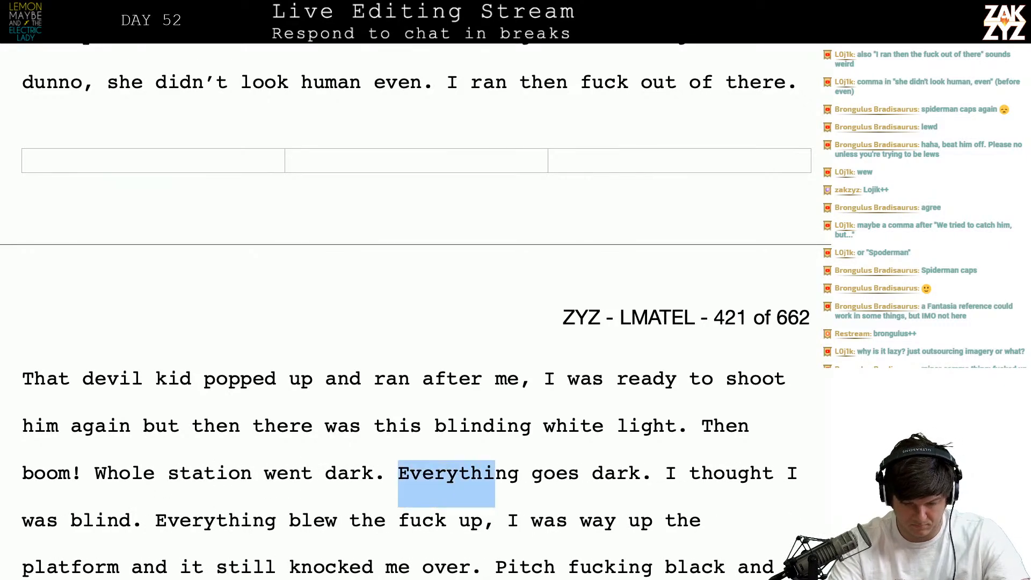
{"action": "key", "text": "BackSpace"}
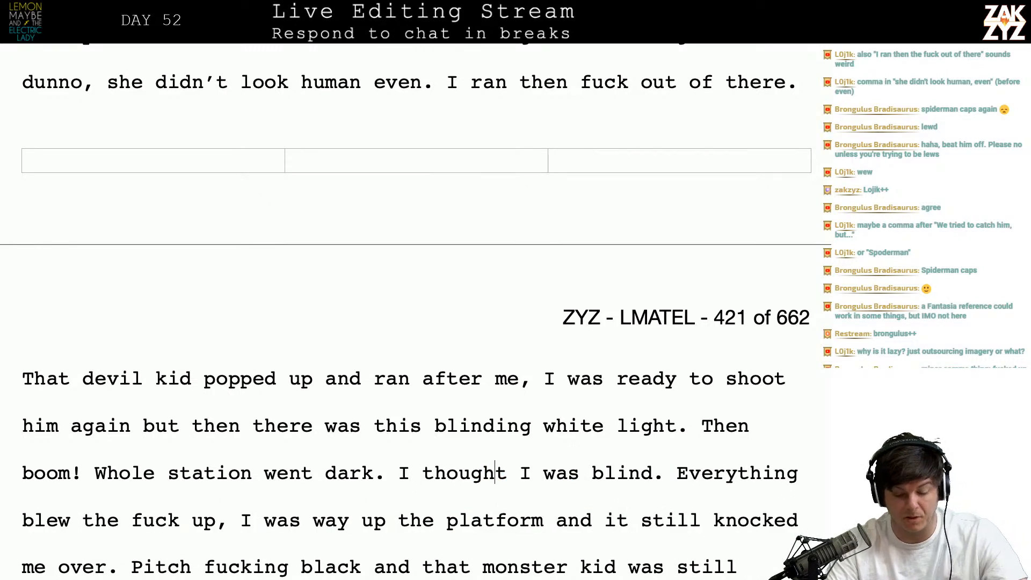
- End the sentence at "blew the fuck up" with a period, and extend "I thought I was blind" with "at first"
{"action": "scroll", "coordinate": [415, 311], "scroll_direction": "down", "scroll_amount": 1}
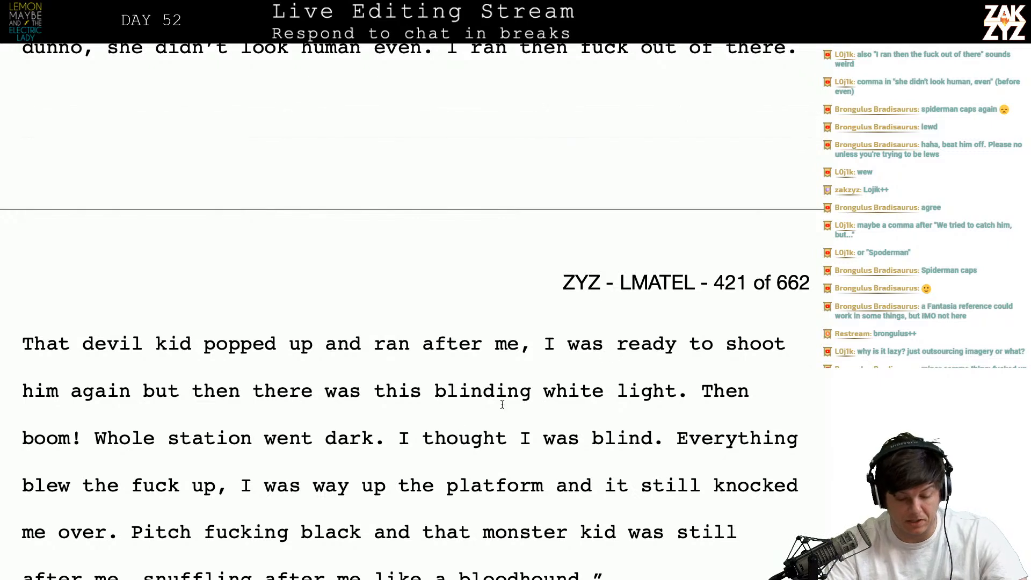
{"action": "key", "text": "BackSpace"}
{"action": "type", "text": "."}
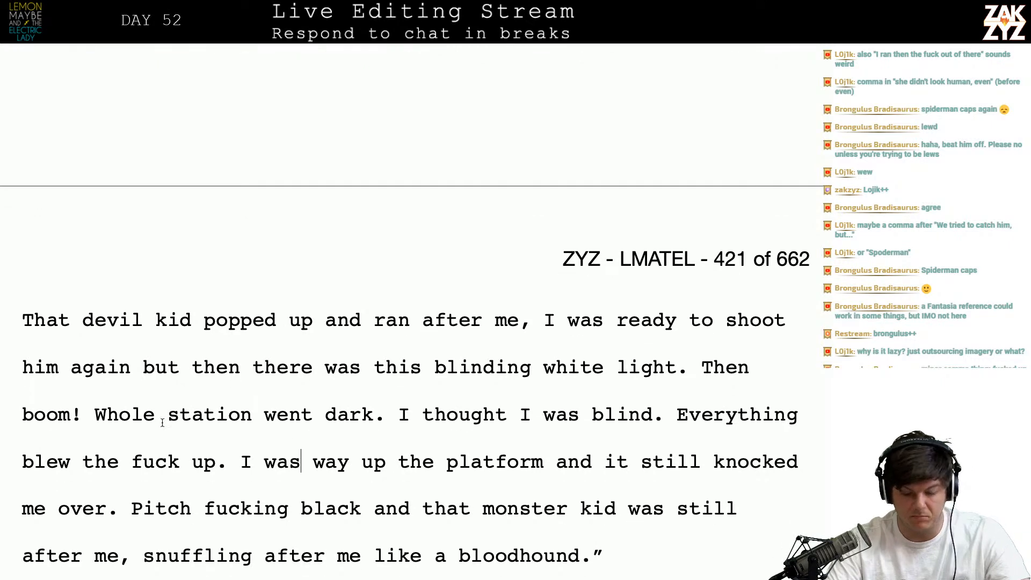
{"action": "scroll", "coordinate": [261, 497], "scroll_direction": "down", "scroll_amount": 2}
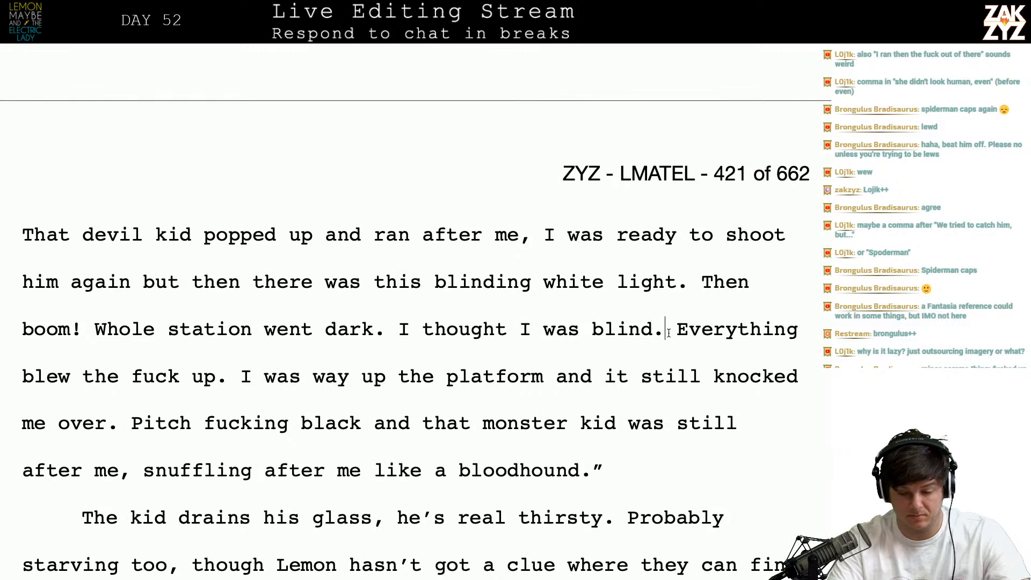
{"action": "type", "text": "at first. "}
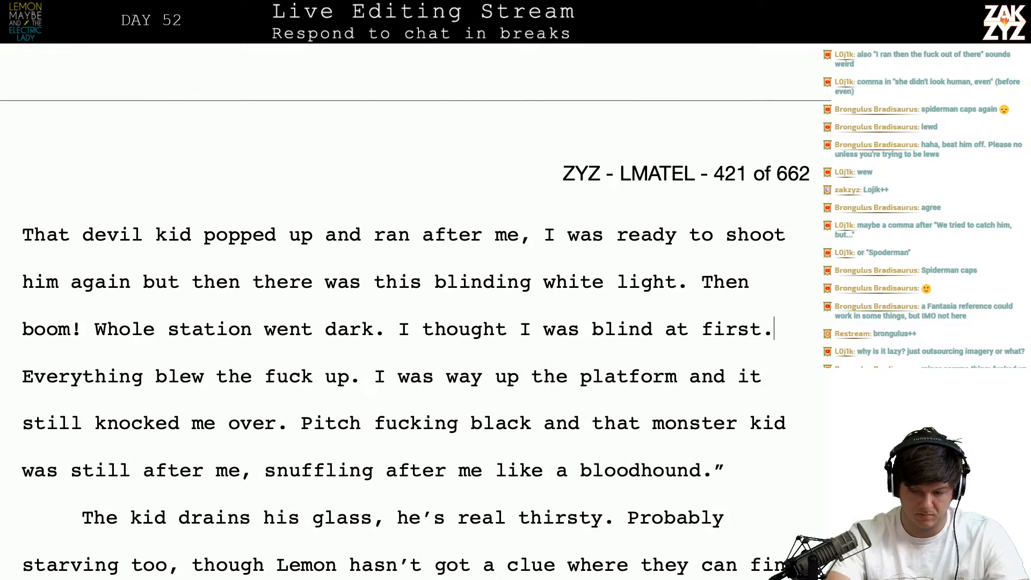
{"action": "type", "text": "I was runn"}
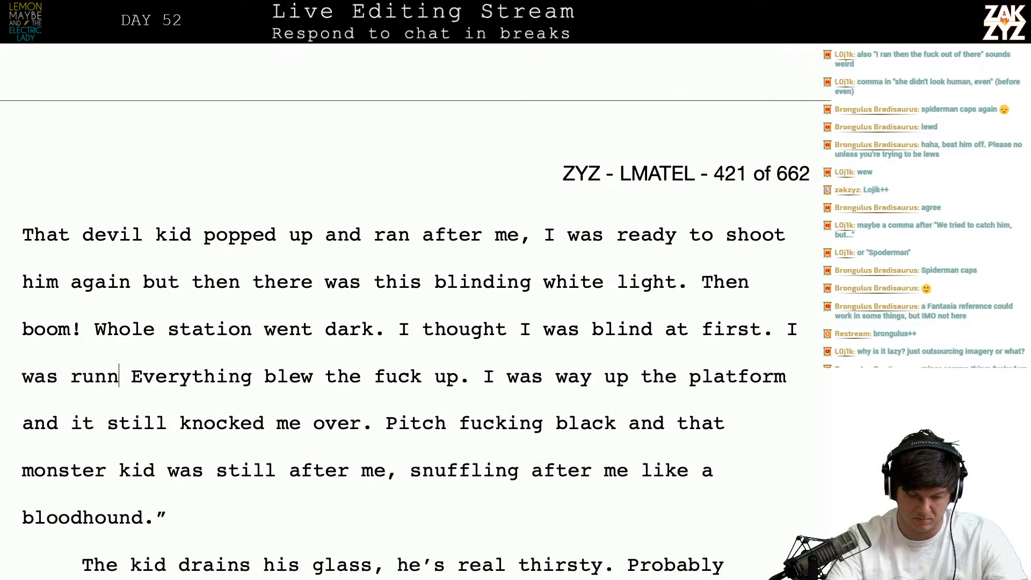
{"action": "key", "text": "BackSpace"}
{"action": "key", "text": "BackSpace"}
{"action": "key", "text": "BackSpace"}
{"action": "key", "text": "BackSpace"}
{"action": "key", "text": "BackSpace"}
{"action": "key", "text": "BackSpace"}
{"action": "key", "text": "BackSpace"}
{"action": "key", "text": "BackSpace"}
{"action": "key", "text": "BackSpace"}
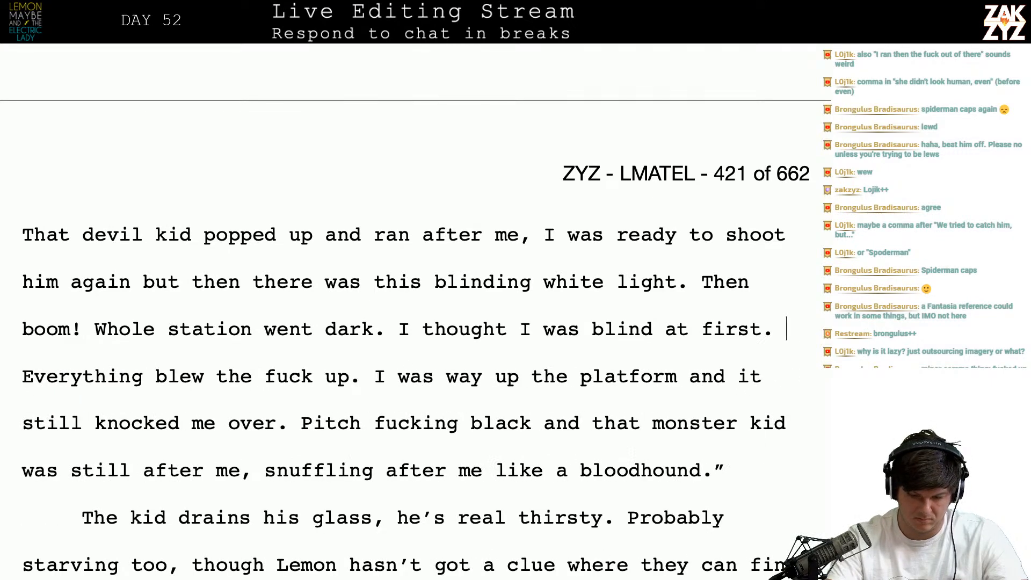
- Split off the text from "Everything blew the fuck up" with blank paragraphs, leaving room to write after "blind at first."
{"action": "key", "text": "Return"}
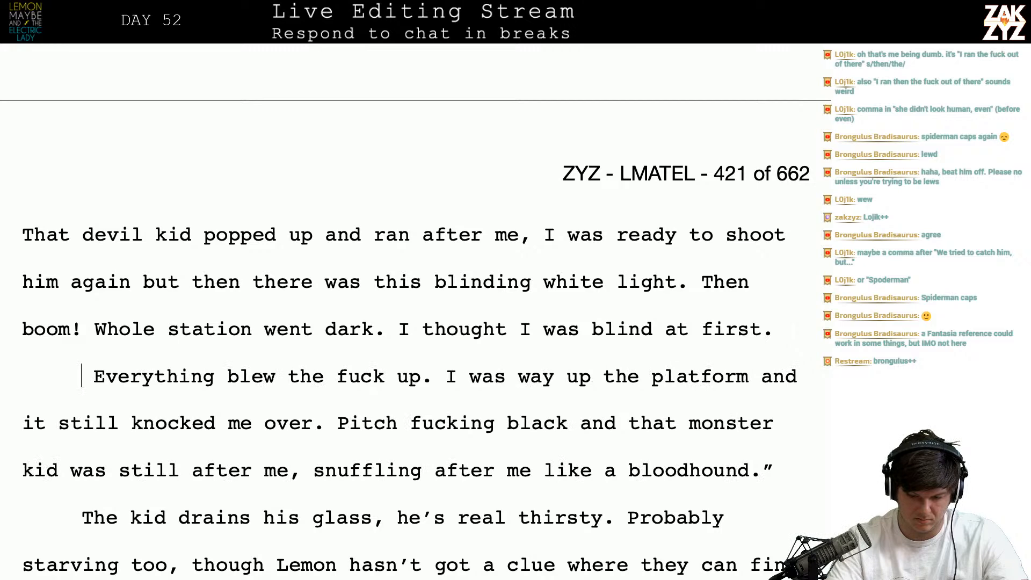
{"action": "key", "text": "Return"}
{"action": "key", "text": "Return"}
{"action": "key", "text": "Left"}
{"action": "key", "text": "Left"}
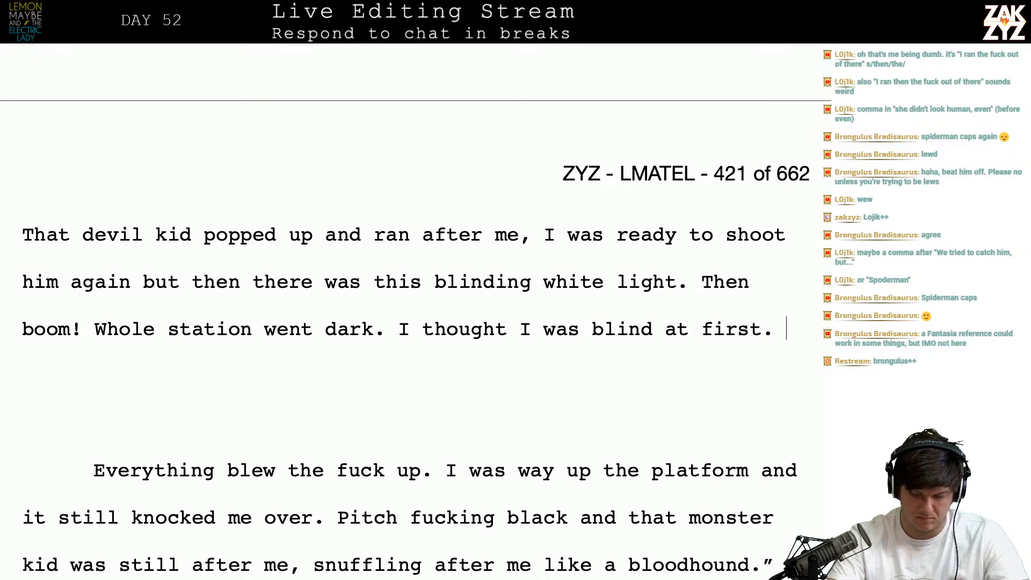
- Write "I was all the way out on the train platform and the explosion still knocked me over" after "blind at first."
{"action": "type", "text": "was like halfway"}
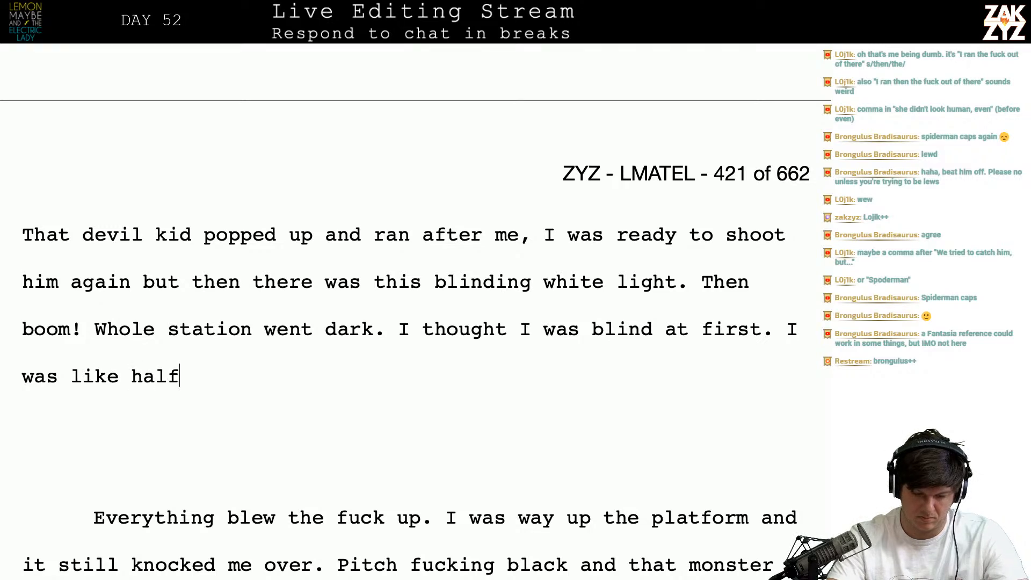
{"action": "key", "text": "BackSpace"}
{"action": "key", "text": "BackSpace"}
{"action": "key", "text": "BackSpace"}
{"action": "key", "text": "BackSpace"}
{"action": "key", "text": "BackSpace"}
{"action": "key", "text": "BackSpace"}
{"action": "key", "text": "BackSpace"}
{"action": "key", "text": "BackSpace"}
{"action": "key", "text": "BackSpace"}
{"action": "key", "text": "BackSpace"}
{"action": "key", "text": "BackSpace"}
{"action": "key", "text": "BackSpace"}
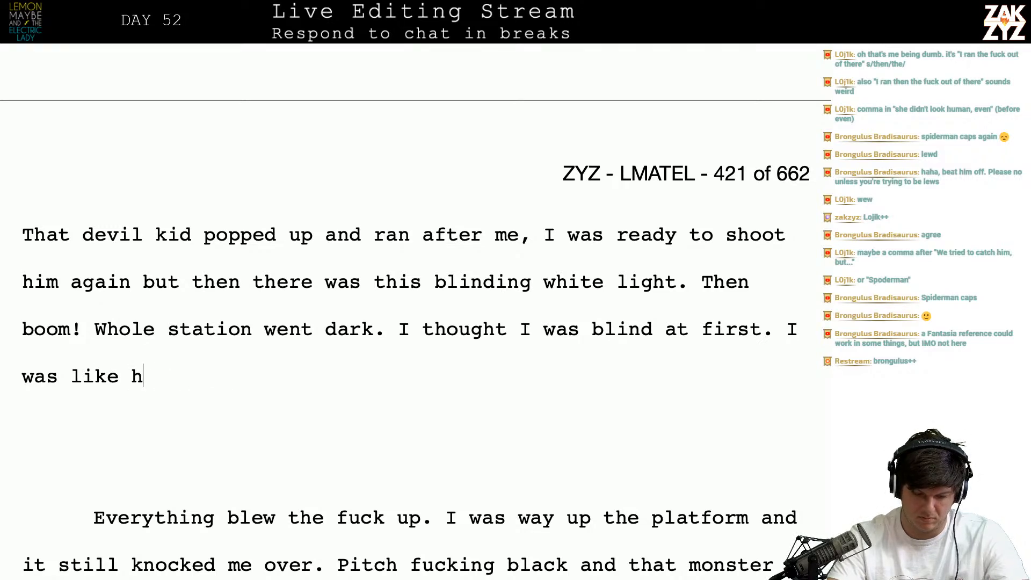
{"action": "type", "text": "all the wa"}
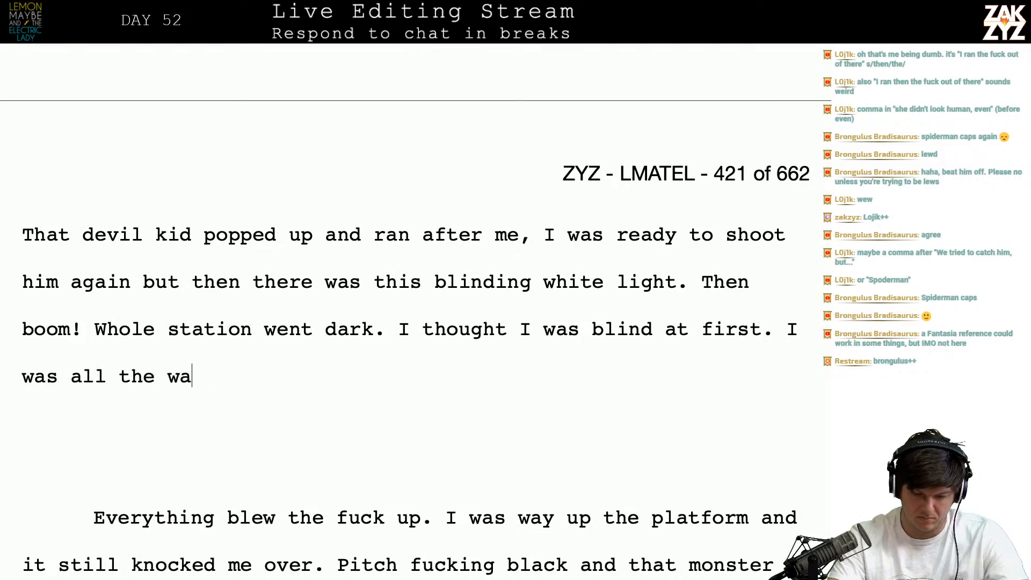
{"action": "type", "text": "y out on the train"}
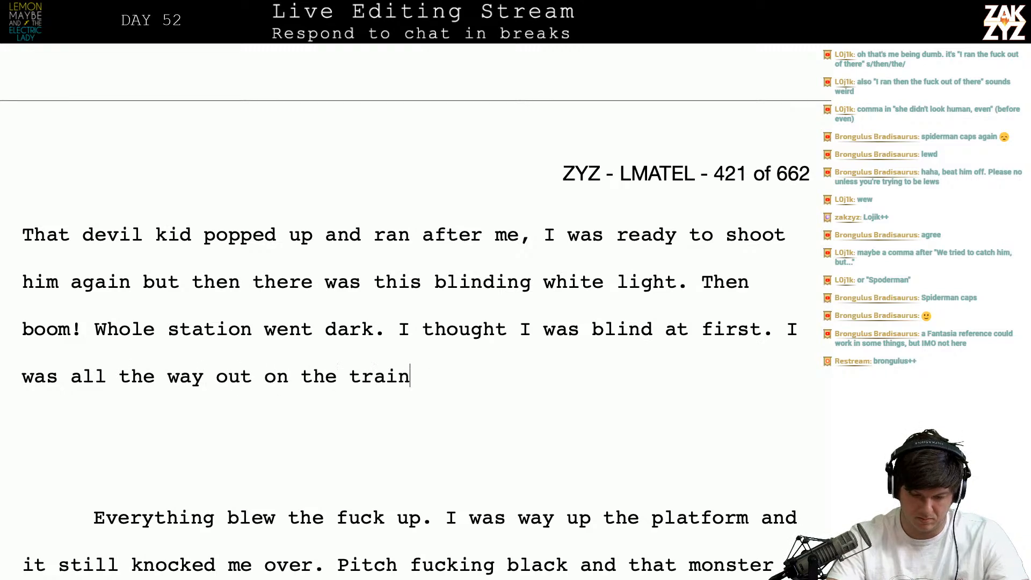
{"action": "type", "text": " platform an"}
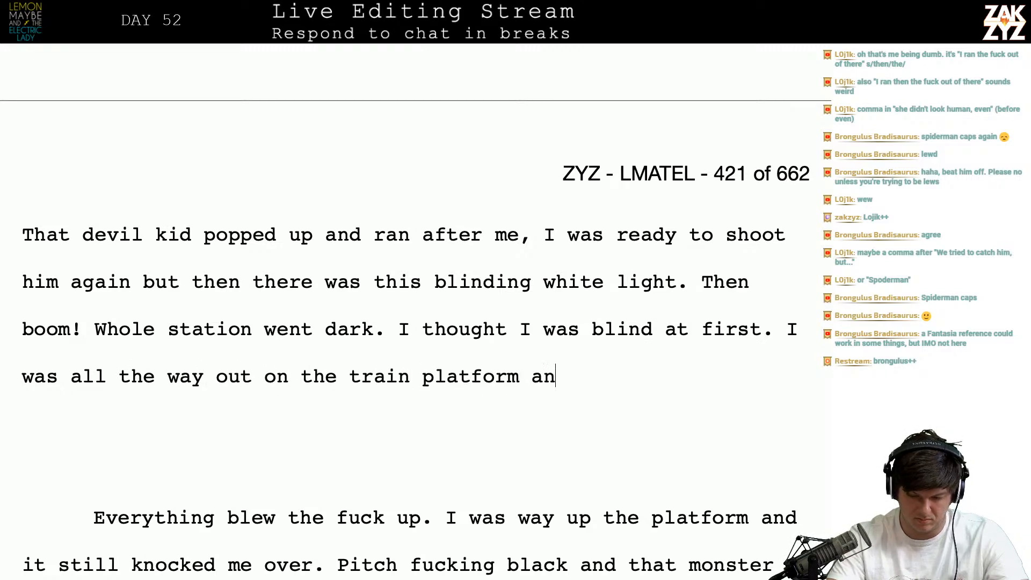
{"action": "type", "text": "d the explosion s"}
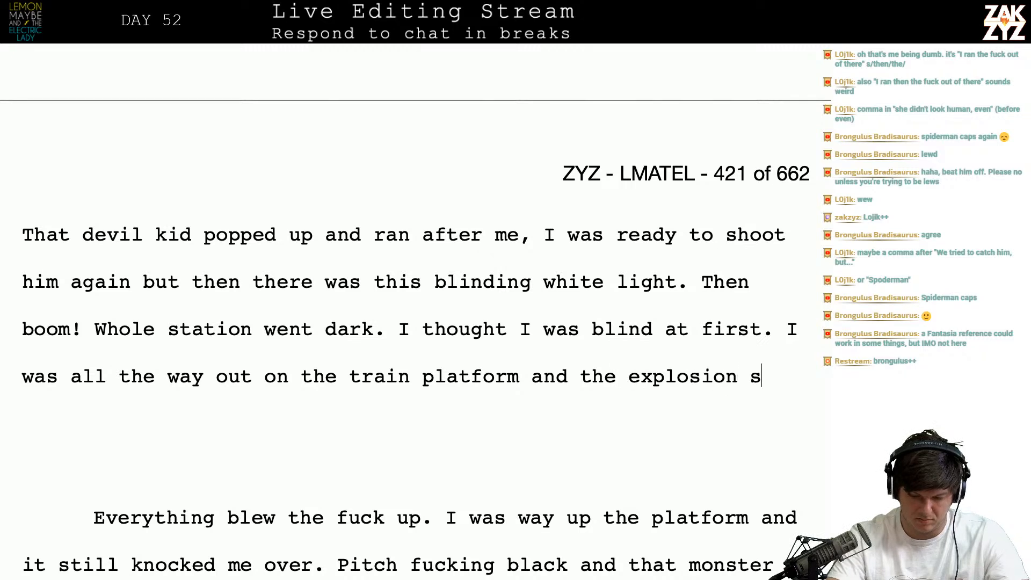
{"action": "type", "text": "till knocked me o"}
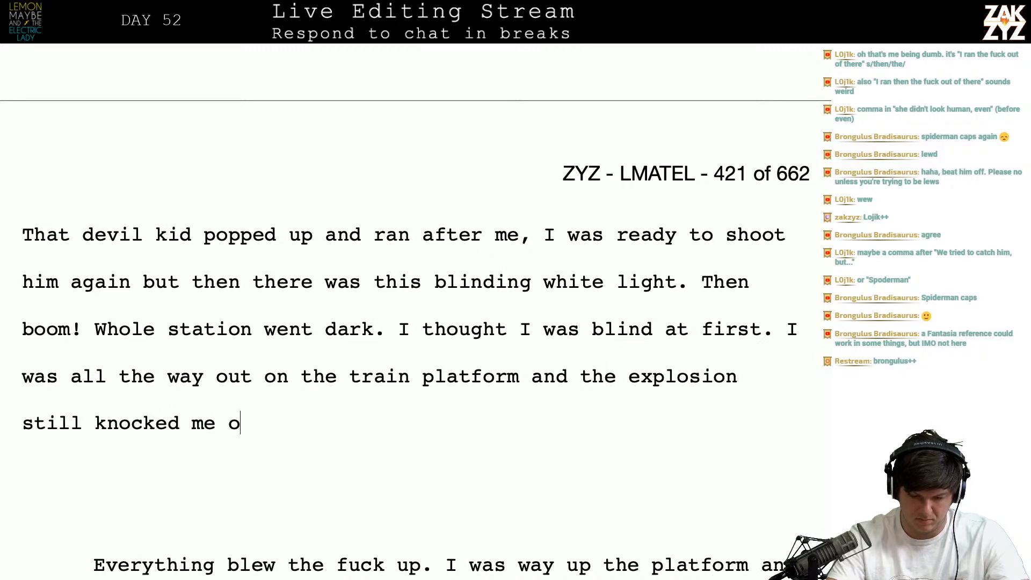
- Finish the explosion sentence with ", my ears were ringing for almost an hour afterward."
{"action": "type", "text": "ver, my ears were rin"}
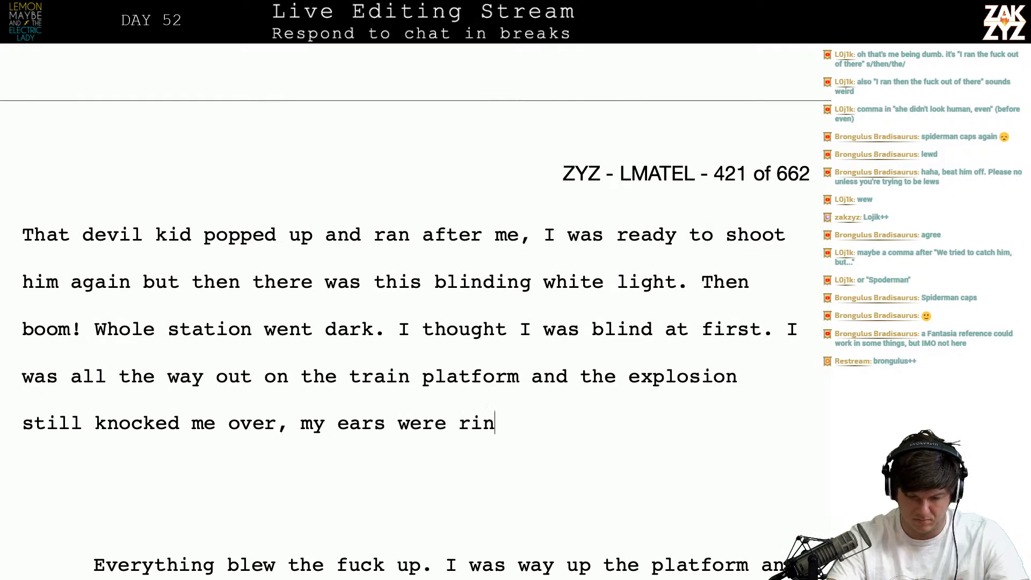
{"action": "type", "text": "ging g"}
{"action": "key", "text": "BackSpace"}
{"action": "type", "text": "for"}
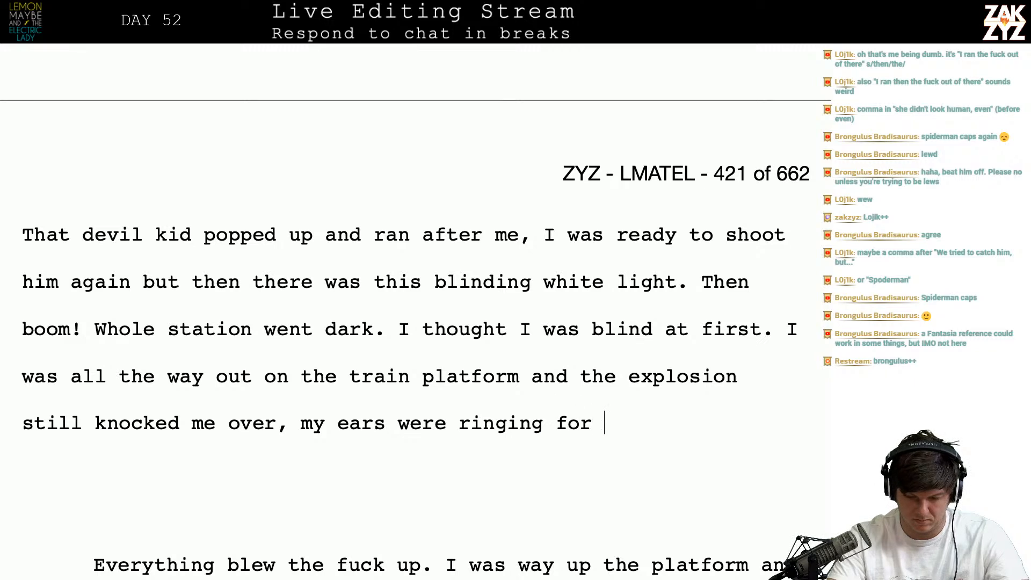
{"action": "type", "text": " almost "}
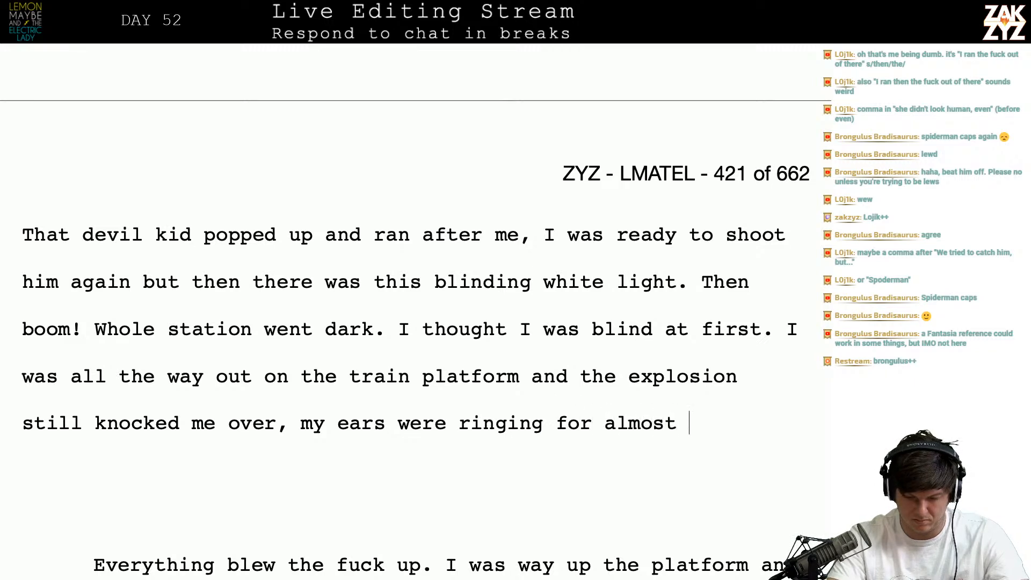
{"action": "type", "text": "an hour afterward."}
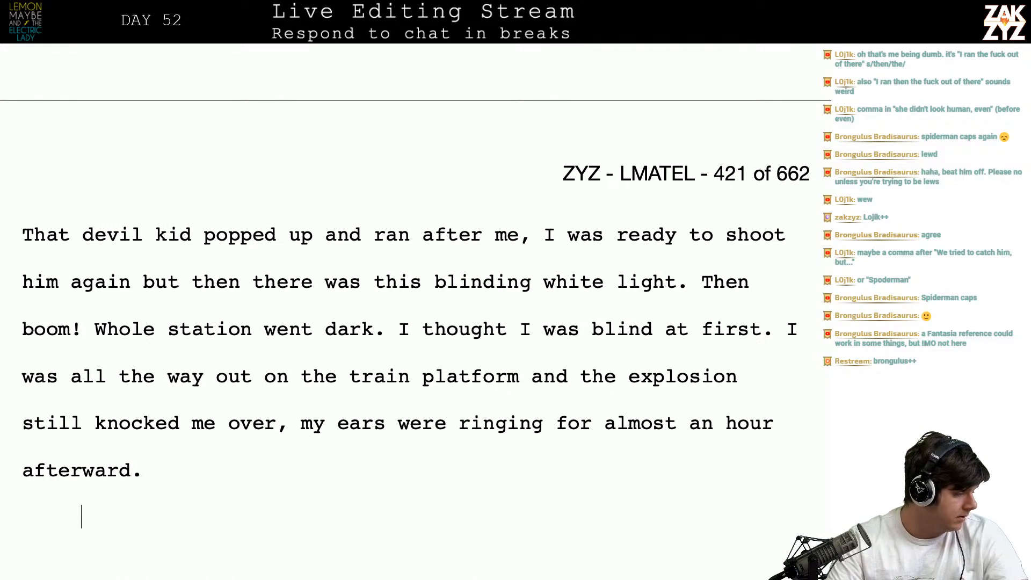
- Delete the word "even" after "she didn't look human" in the dialogue about Sara at the end of page 420
{"action": "scroll", "coordinate": [416, 311], "scroll_direction": "up", "scroll_amount": 2}
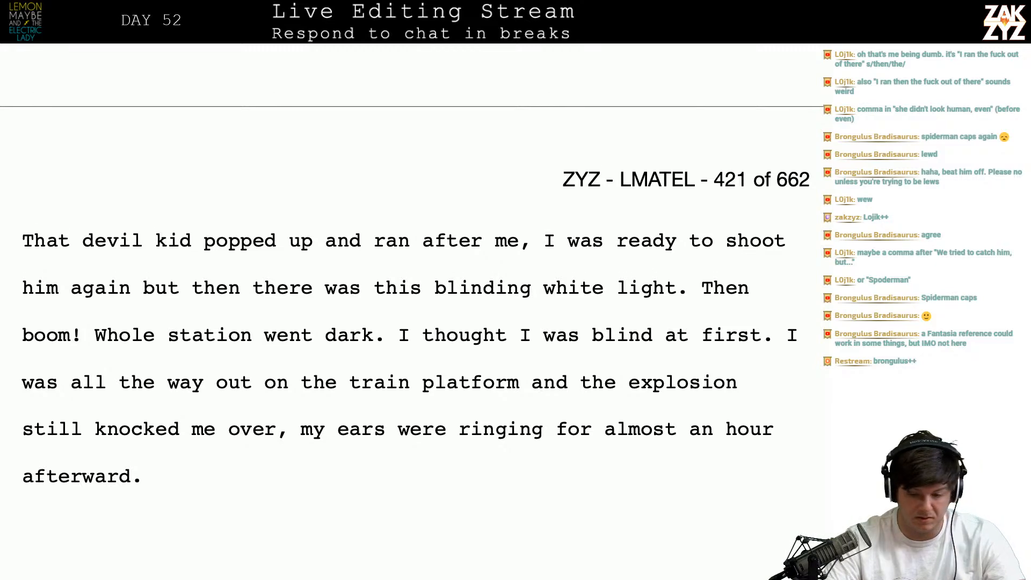
{"action": "scroll", "coordinate": [628, 304], "scroll_direction": "up", "scroll_amount": 3}
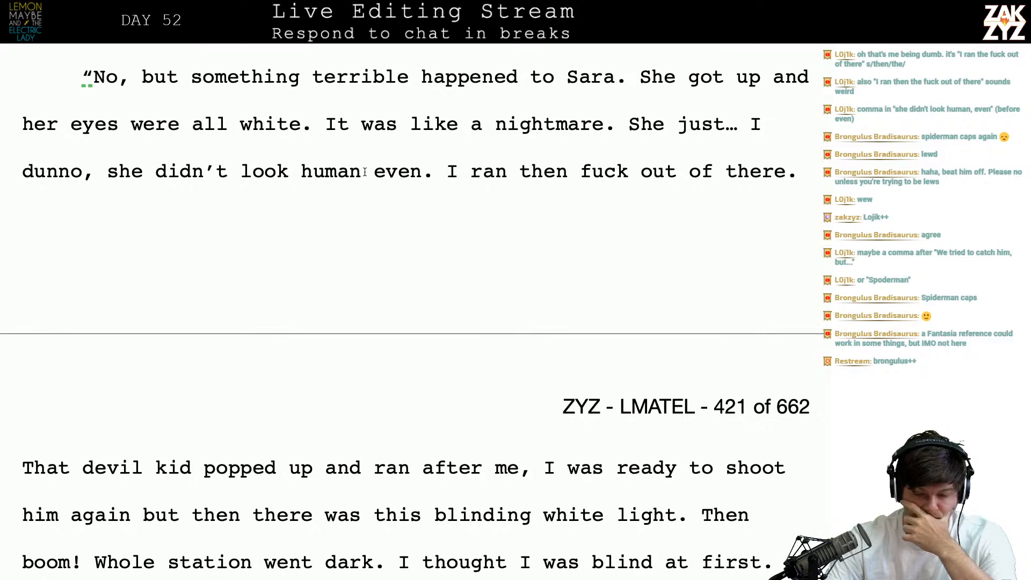
{"action": "key", "text": "BackSpace"}
{"action": "key", "text": "BackSpace"}
{"action": "key", "text": "BackSpace"}
{"action": "key", "text": "BackSpace"}
{"action": "key", "text": "BackSpace"}
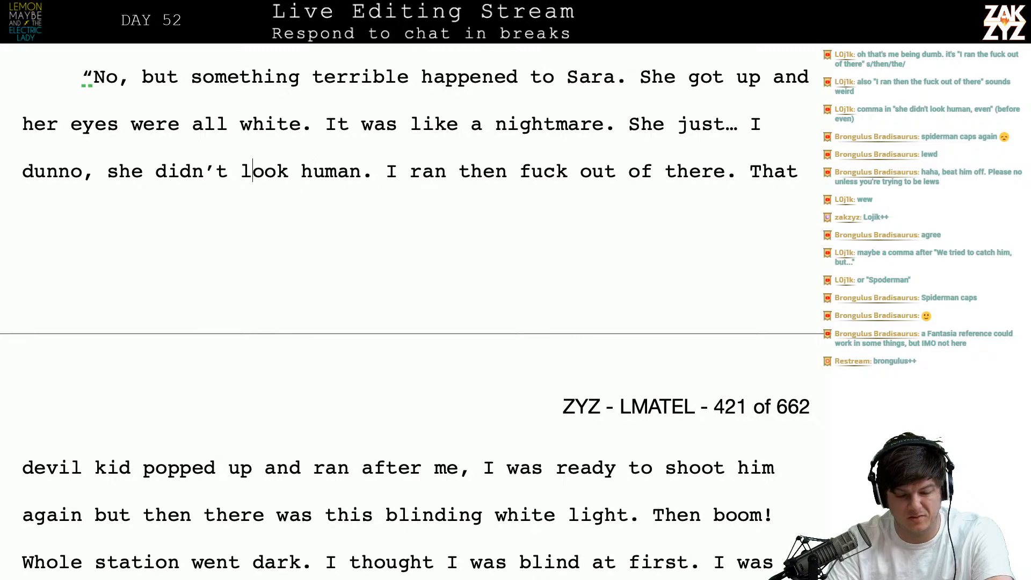
- Split the paragraph after "again but" on page 421 and write "then this blinding white light flashed, then BOOM! The whole station went"
{"action": "key", "text": "Down"}
{"action": "key", "text": "Down"}
{"action": "key", "text": "Down"}
{"action": "key", "text": "Down"}
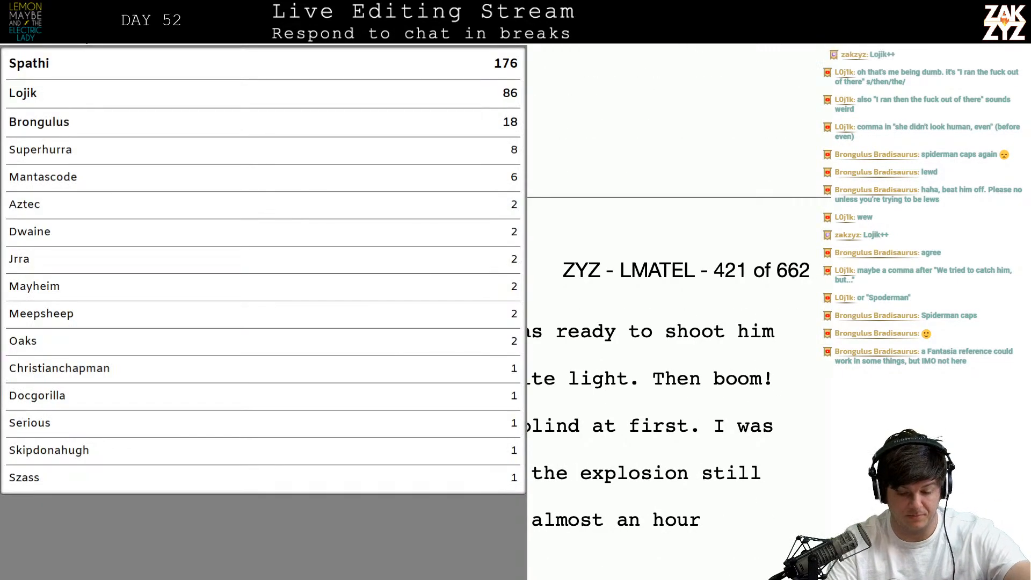
{"action": "scroll", "coordinate": [411, 311], "scroll_direction": "down", "scroll_amount": 2}
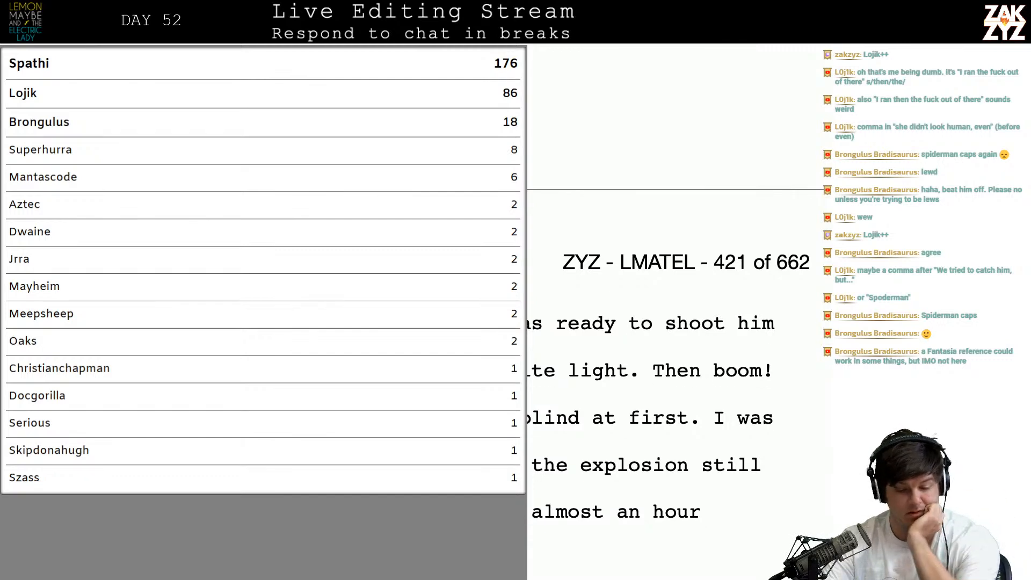
{"action": "scroll", "coordinate": [410, 312], "scroll_direction": "down", "scroll_amount": 1}
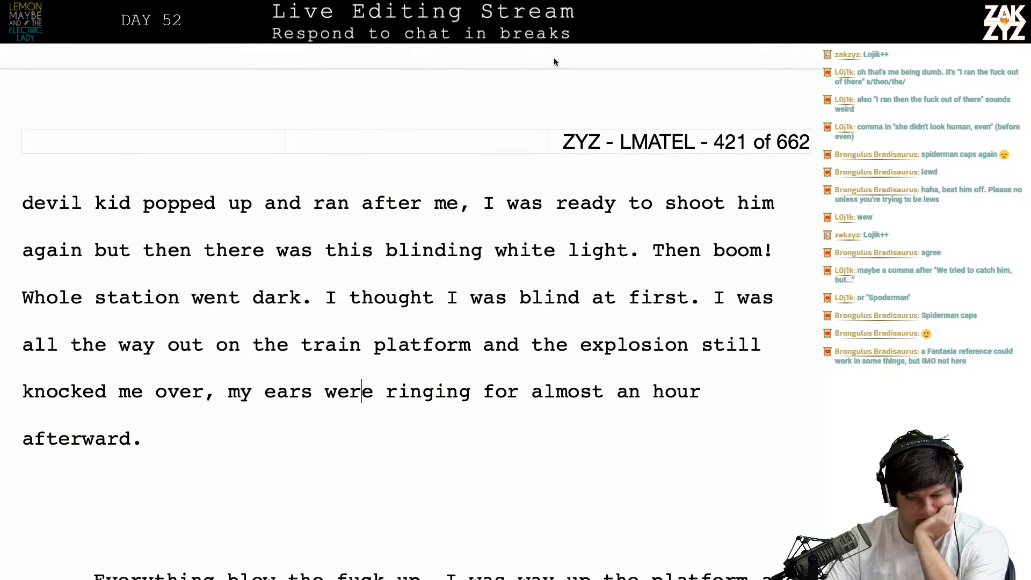
{"action": "left_click", "coordinate": [141, 250]}
{"action": "key", "text": "Return"}
{"action": "type", "text": "then this bl"}
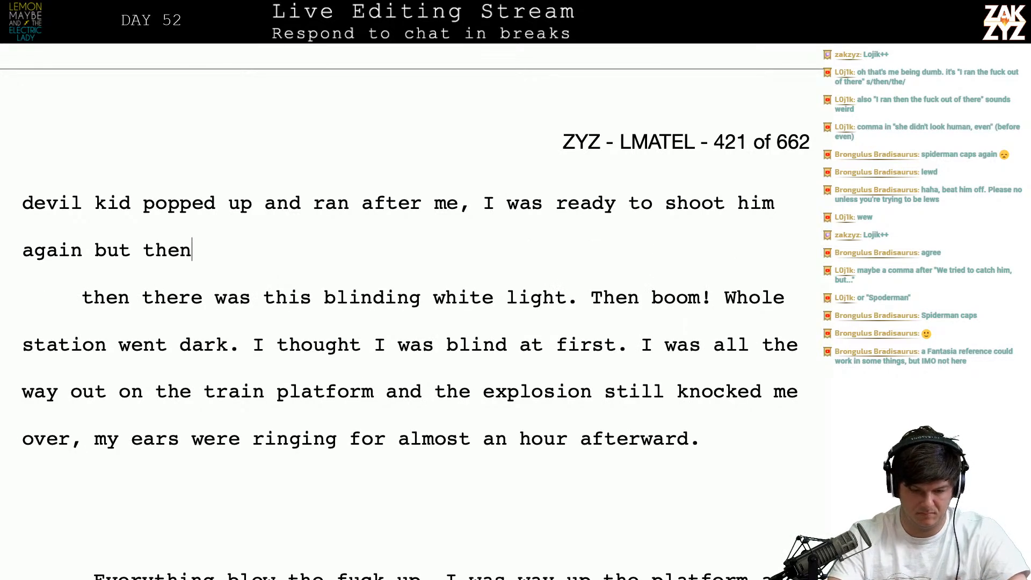
{"action": "type", "text": "ind"}
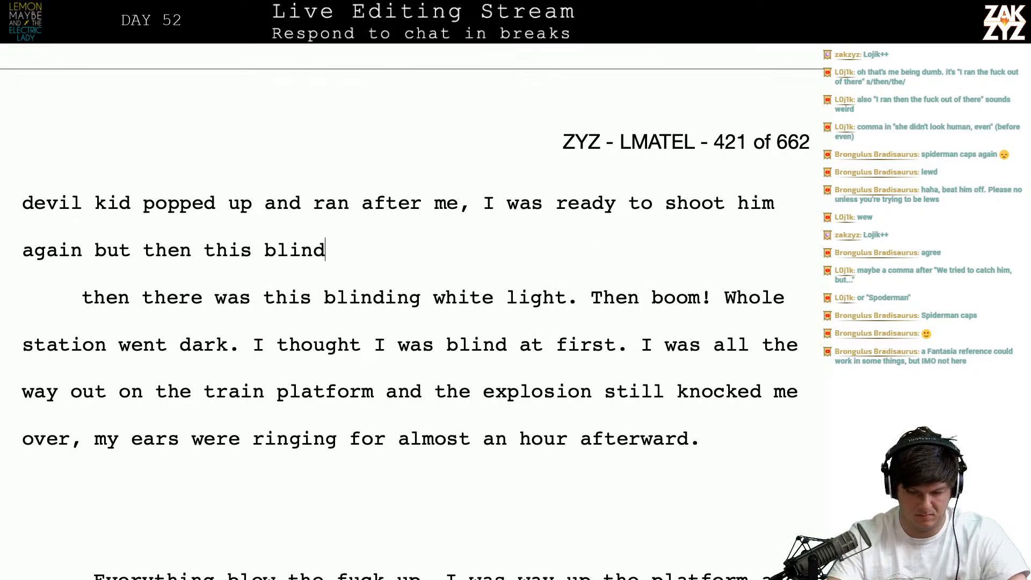
{"action": "type", "text": "ing white light "}
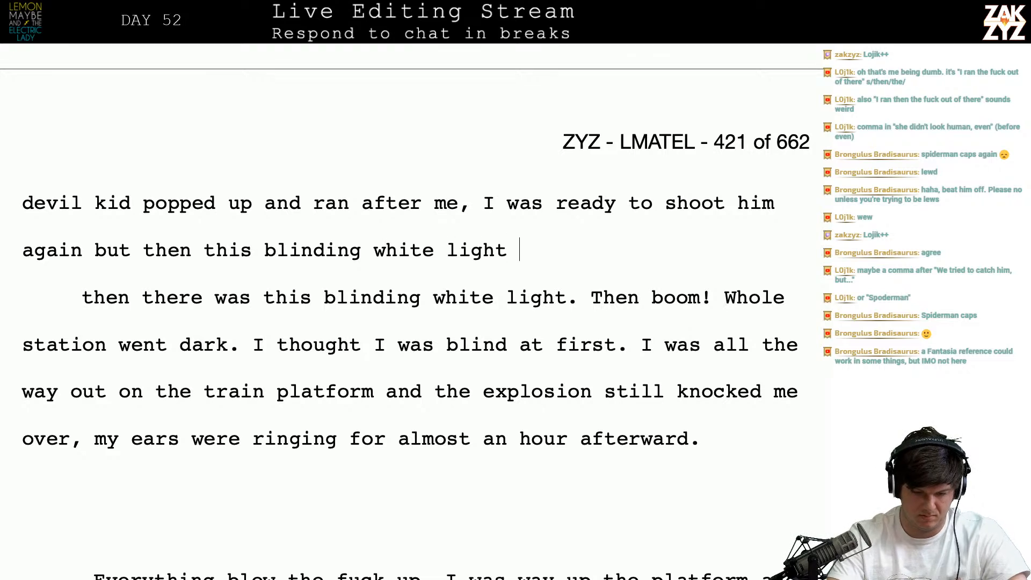
{"action": "type", "text": "f"}
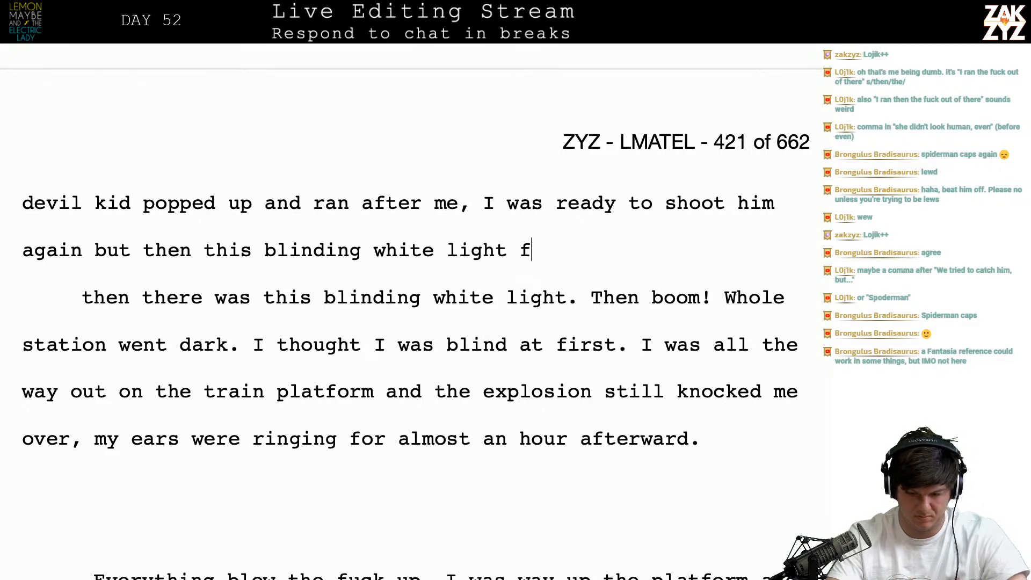
{"action": "type", "text": "lashed, then BO"}
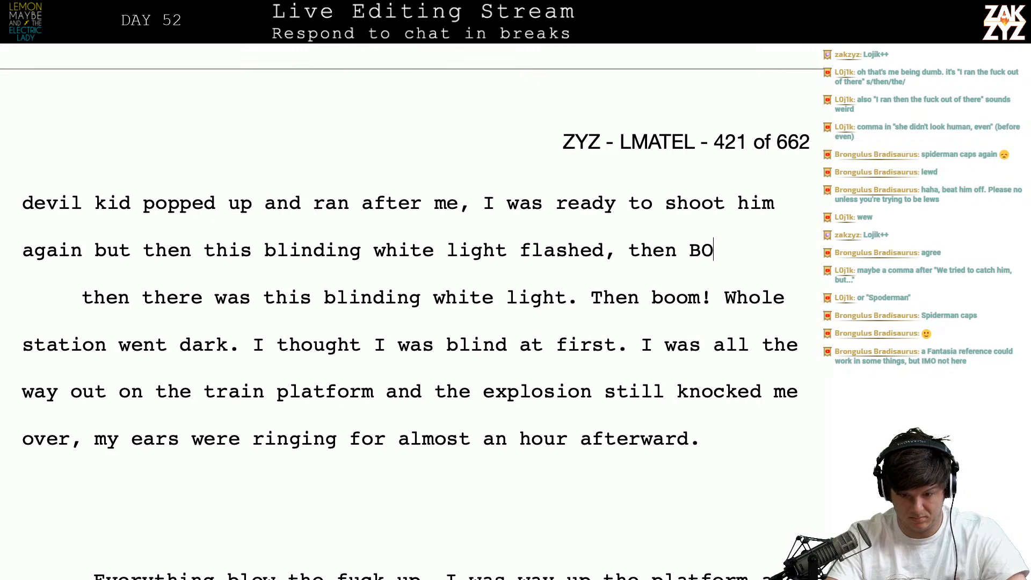
{"action": "type", "text": "OM! The whol"}
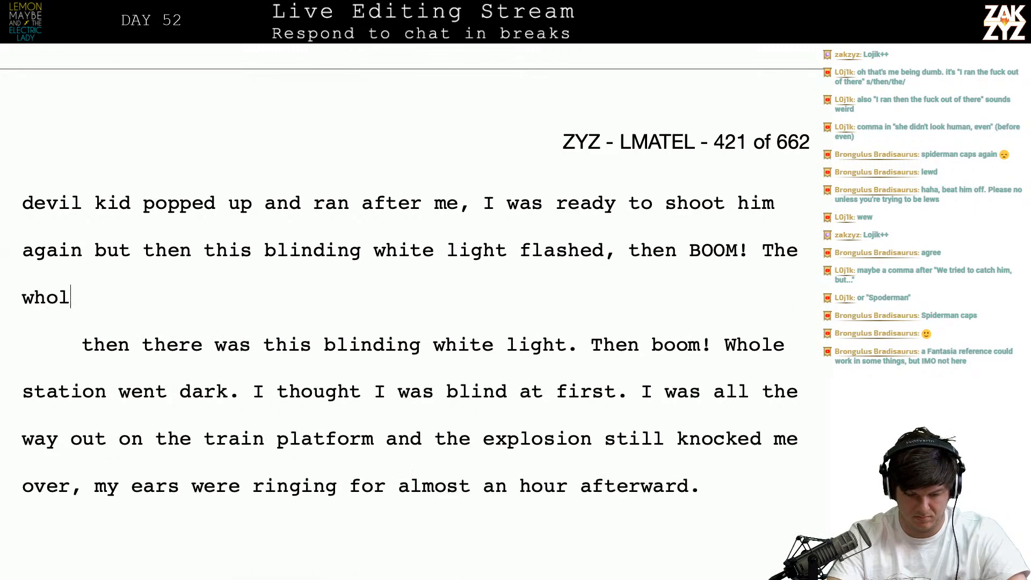
{"action": "type", "text": "e station went "}
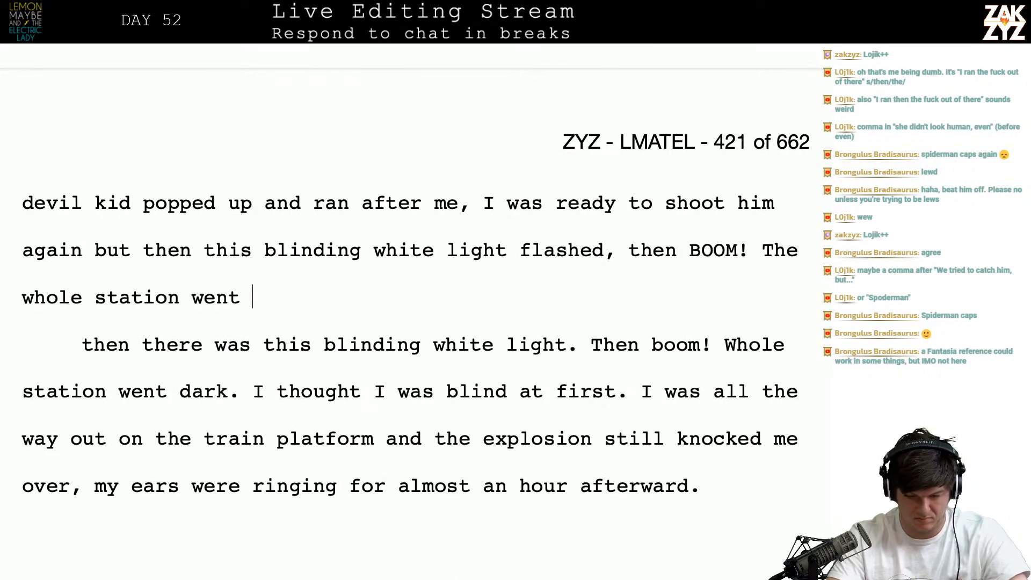
- Finish the station sentence with "dark." and add "I thought I was blind at first, but then the emergency lights came on."
{"action": "type", "text": "dark. I thought Iw a"}
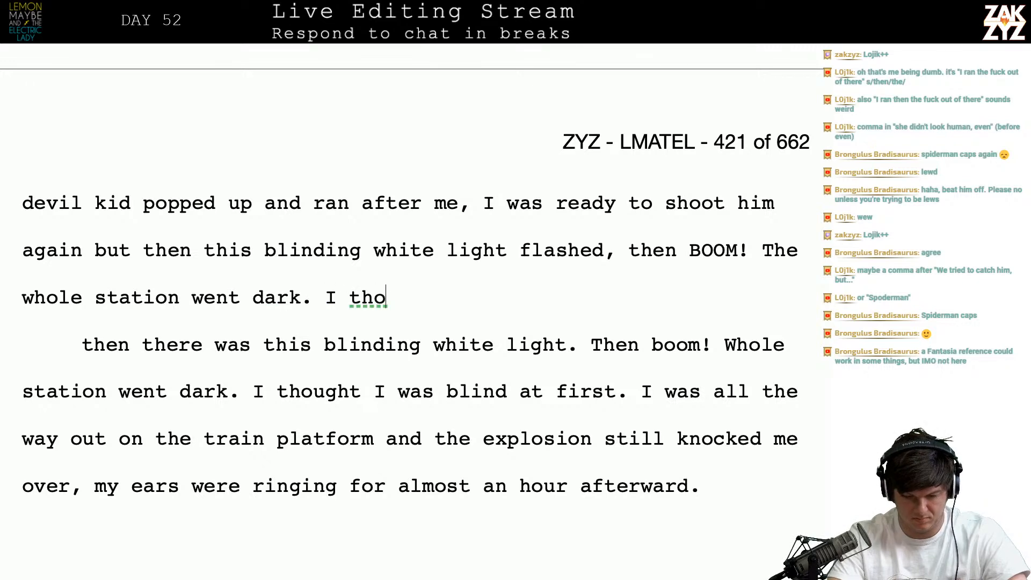
{"action": "key", "text": "BackSpace"}
{"action": "key", "text": "BackSpace"}
{"action": "key", "text": "BackSpace"}
{"action": "type", "text": "was blind"}
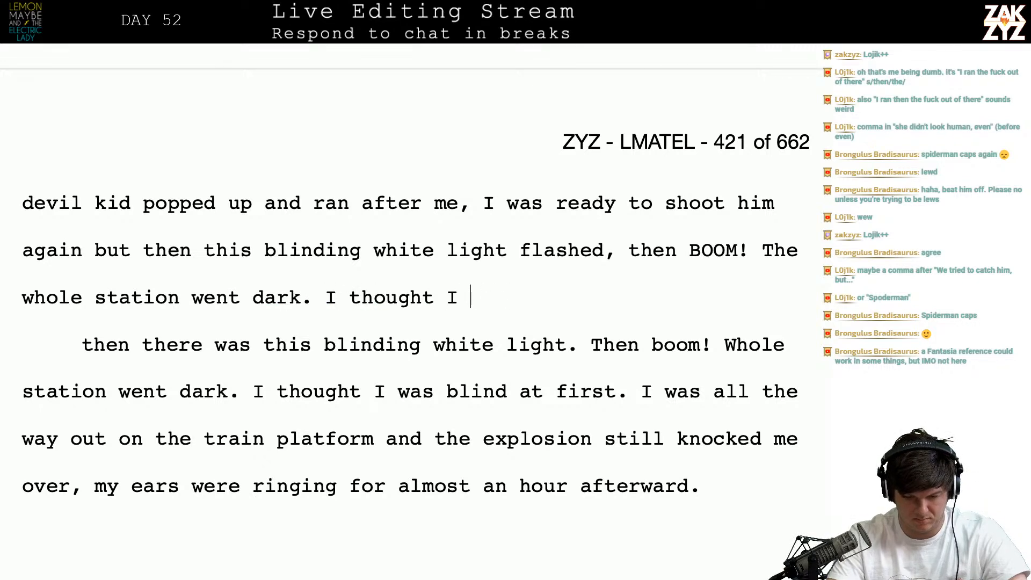
{"action": "type", "text": " at first, but hen"}
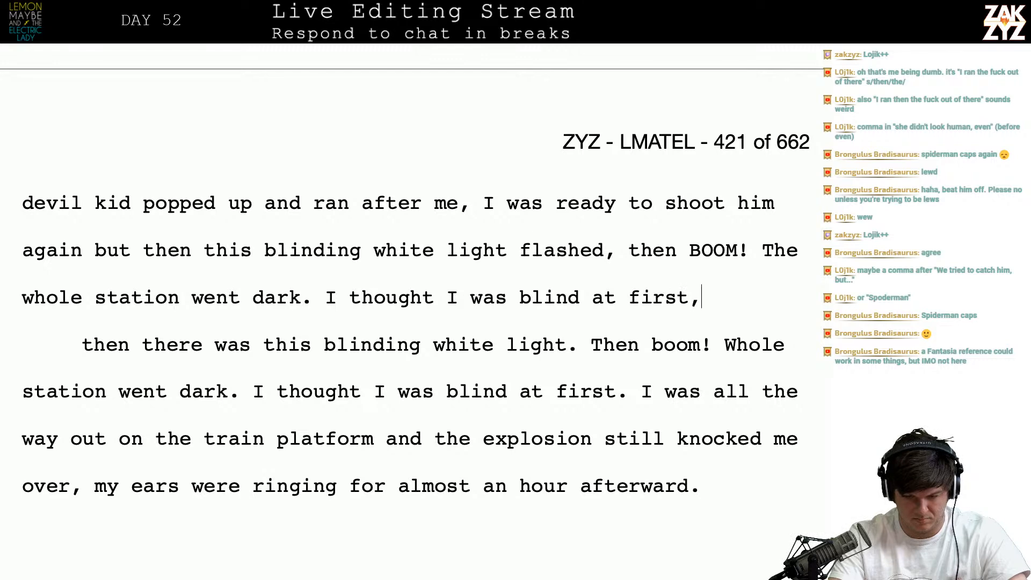
{"action": "key", "text": "BackSpace"}
{"action": "key", "text": "BackSpace"}
{"action": "key", "text": "BackSpace"}
{"action": "type", "text": "the"}
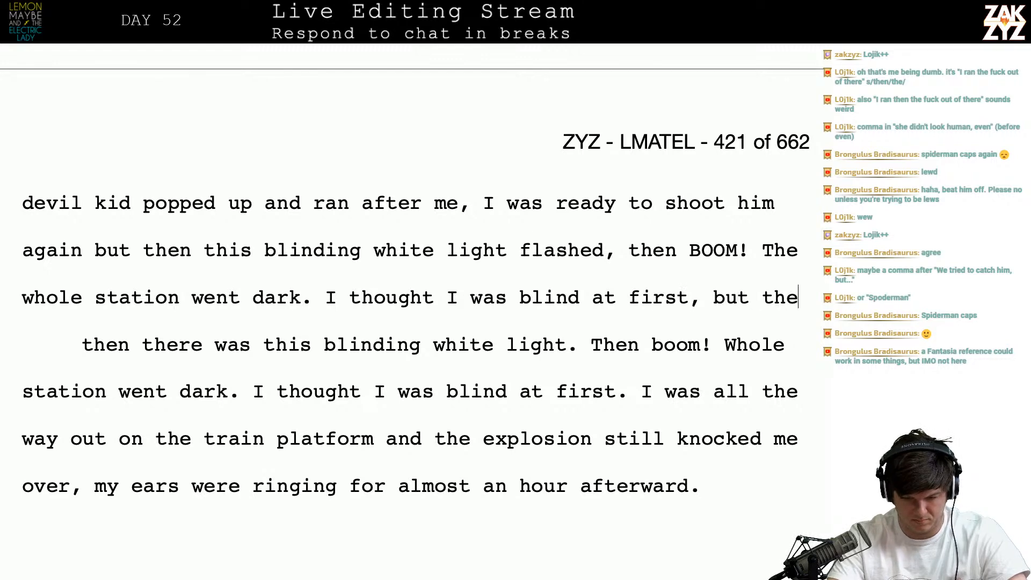
{"action": "type", "text": "n the emergenc"}
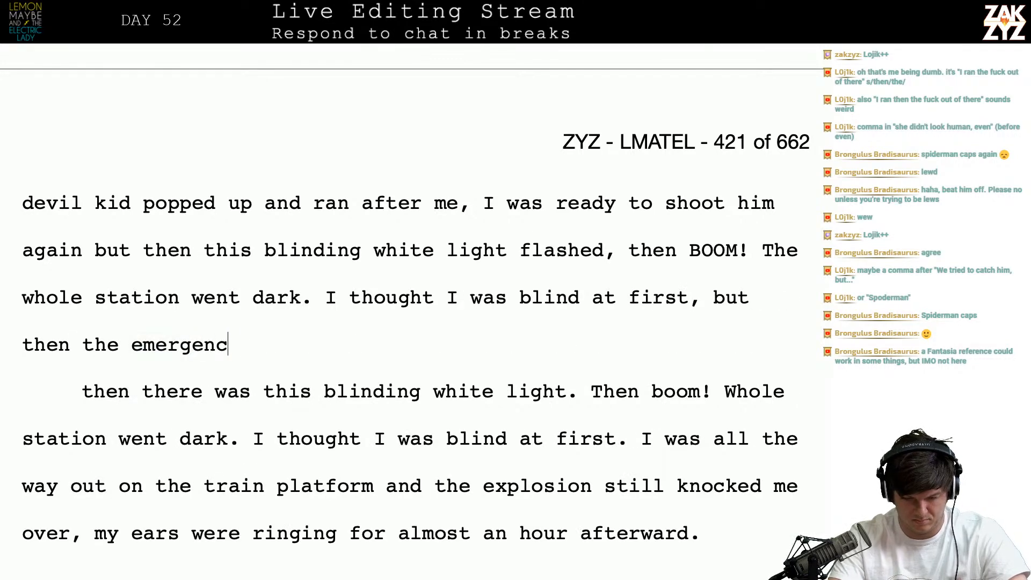
{"action": "type", "text": "y lights came on."}
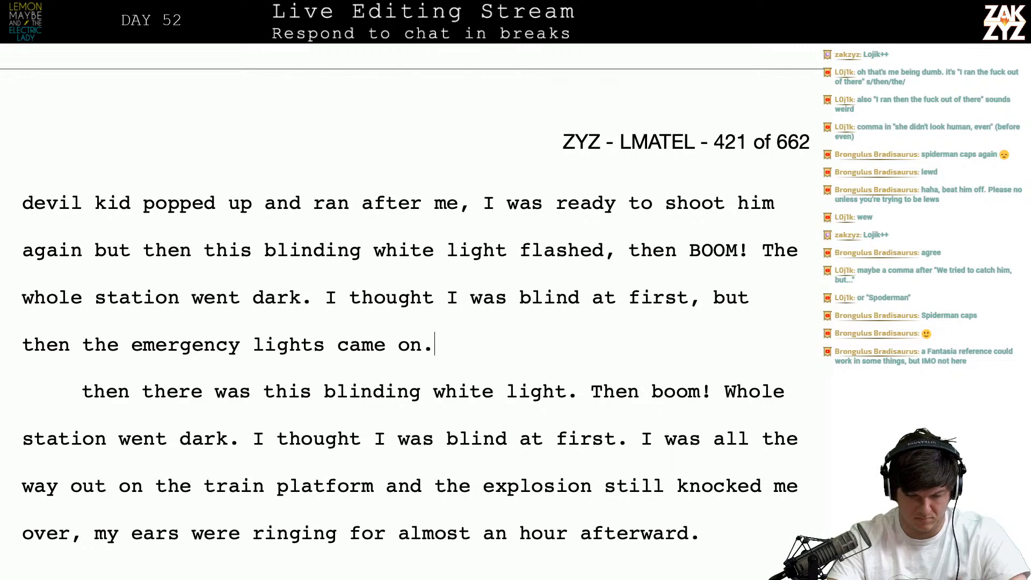
{"action": "type", "text": " It knocked"}
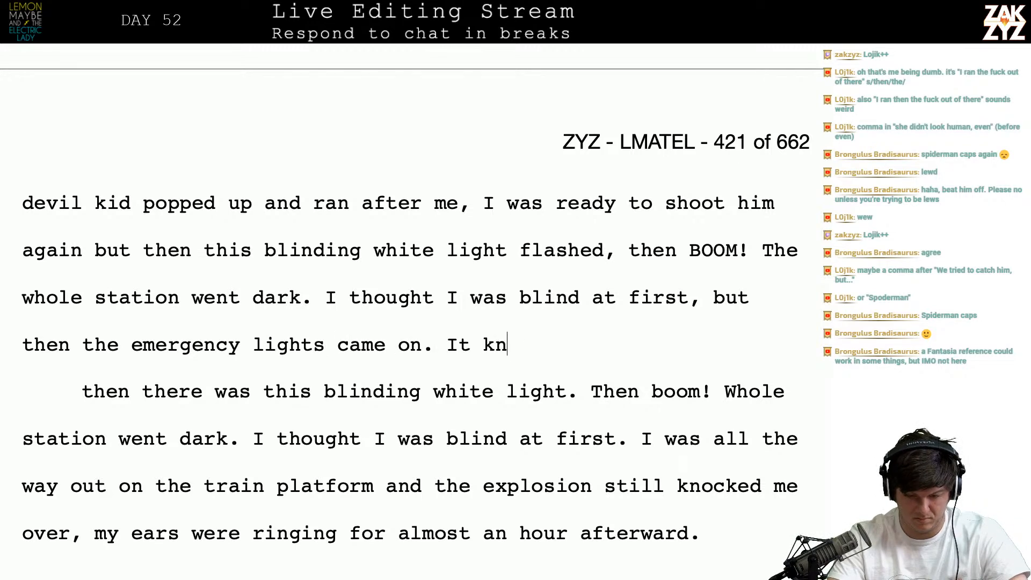
{"action": "key", "text": "BackSpace"}
{"action": "key", "text": "BackSpace"}
{"action": "key", "text": "BackSpace"}
{"action": "key", "text": "BackSpace"}
{"action": "key", "text": "BackSpace"}
{"action": "key", "text": "BackSpace"}
{"action": "key", "text": "BackSpace"}
{"action": "key", "text": "BackSpace"}
{"action": "key", "text": "BackSpace"}
{"action": "key", "text": "BackSpace"}
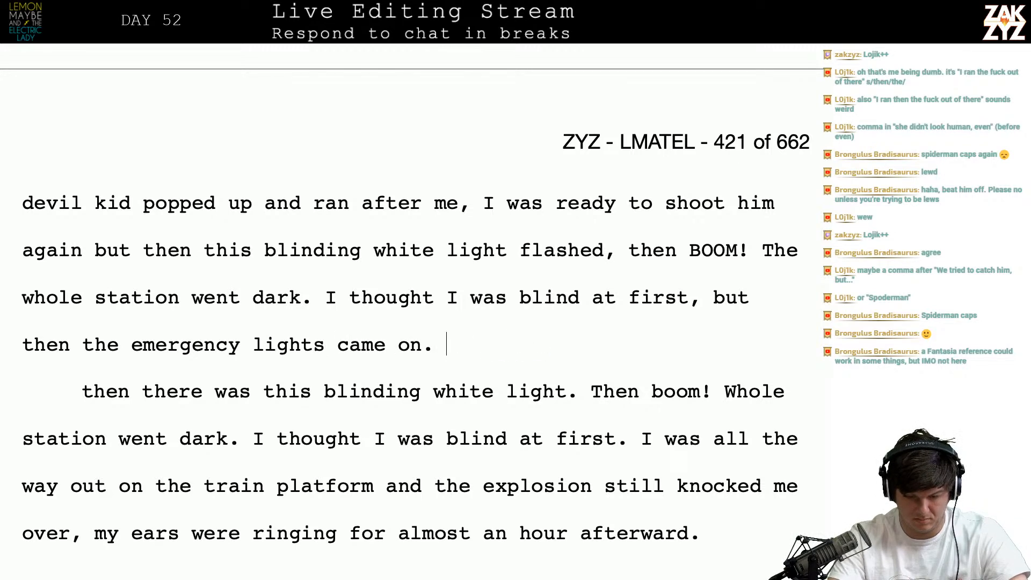
- Write "I was halfway up the train platform and the explosion still knocked me over, my ears wouldn't stop ringing." after "came on."
{"action": "type", "text": "I was halfwa"}
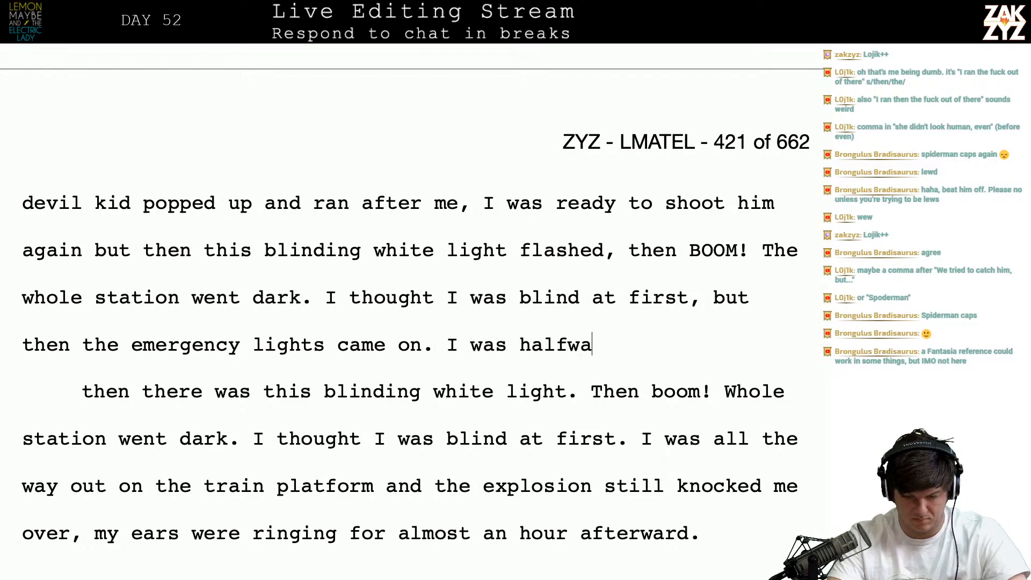
{"action": "type", "text": "y up the train pl"}
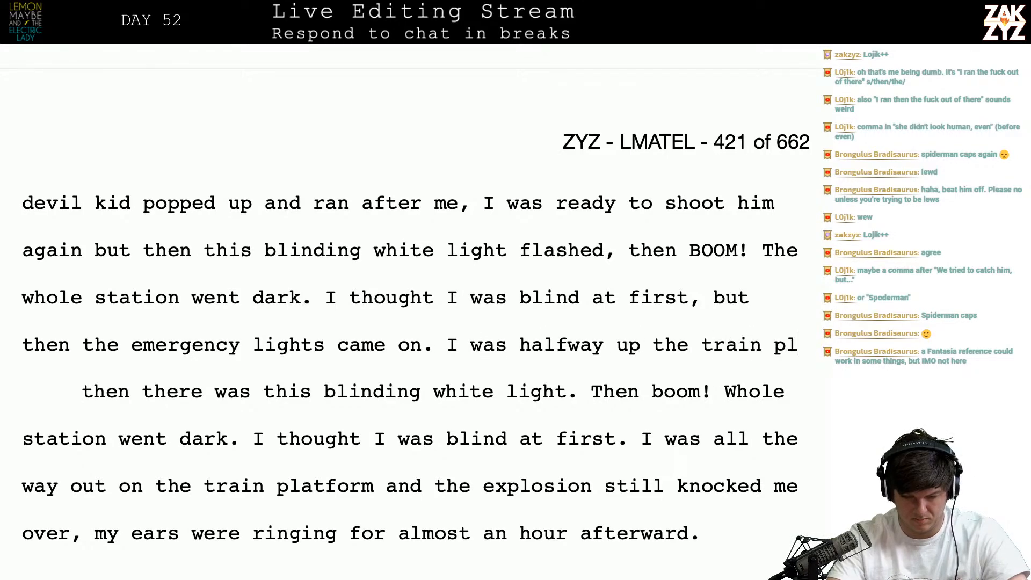
{"action": "type", "text": "atform and the "}
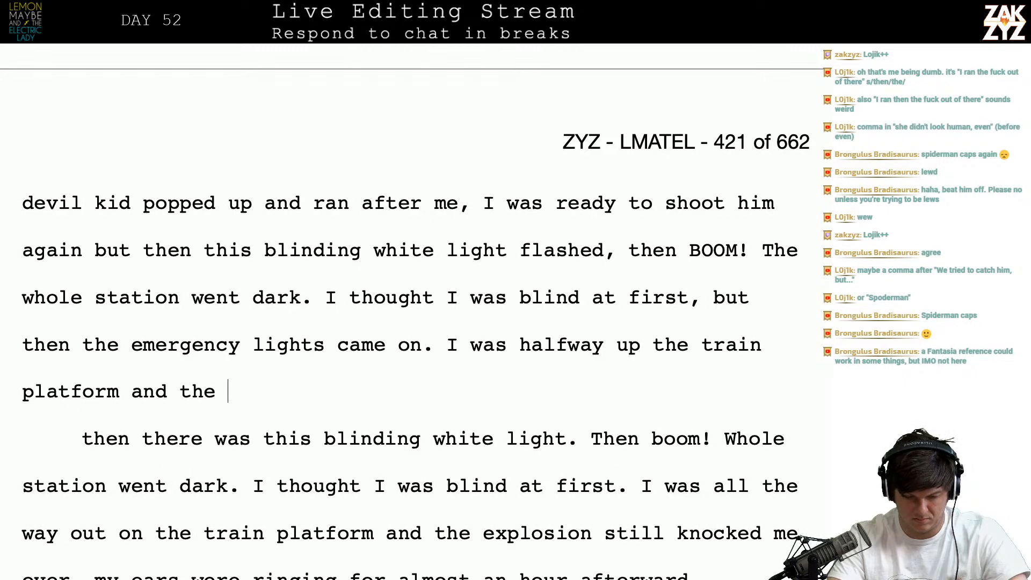
{"action": "type", "text": "explosion sti"}
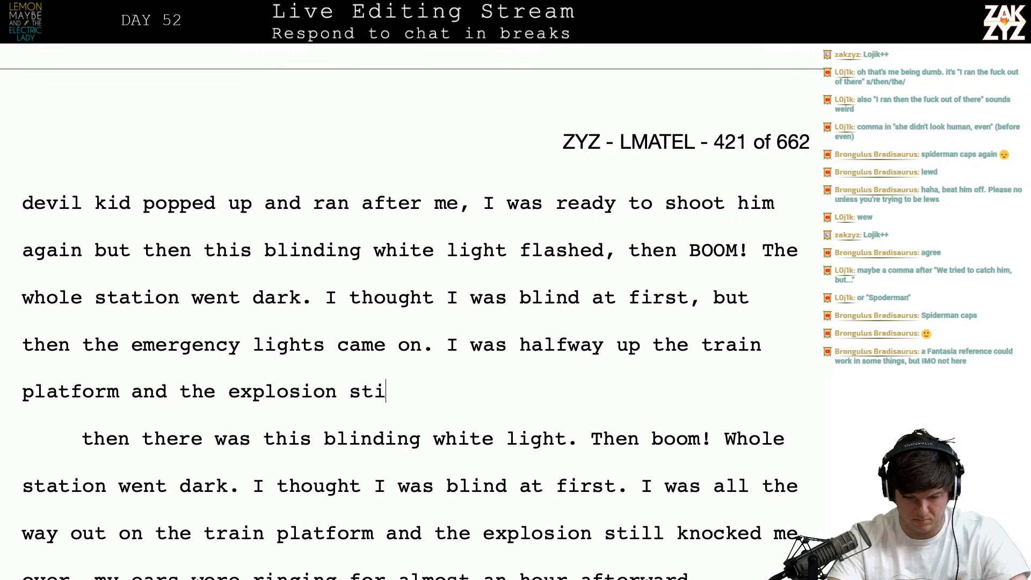
{"action": "type", "text": "ll knocked me ov"}
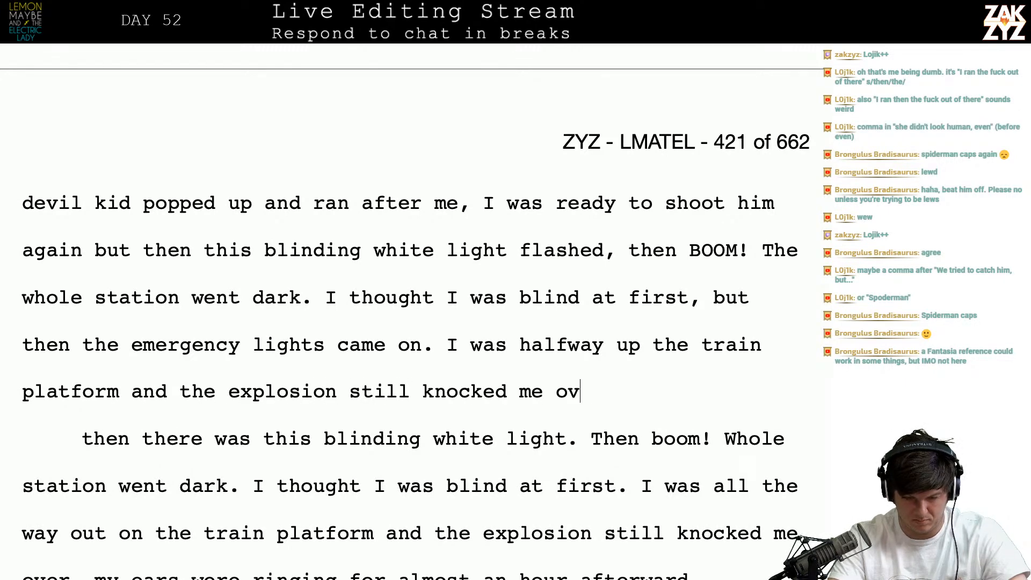
{"action": "type", "text": "er, I could"}
{"action": "key", "text": "BackSpace"}
{"action": "key", "text": "BackSpace"}
{"action": "key", "text": "BackSpace"}
{"action": "key", "text": "BackSpace"}
{"action": "key", "text": "BackSpace"}
{"action": "type", "text": "my ears "}
{"action": "type", "text": "wouldn't stop ri"}
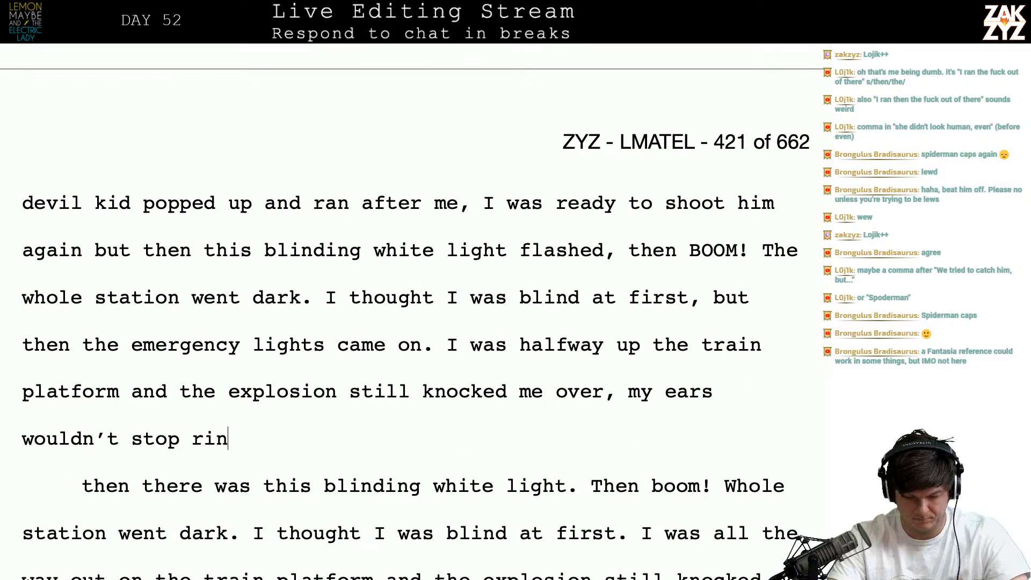
{"action": "type", "text": "nging."}
- Delete the old version from "then there was this blinding white light" through "it still knocked me over.", including the blank paragraphs
{"action": "key", "text": "shift+Down"}
{"action": "key", "text": "shift+Down"}
{"action": "key", "text": "shift+Down"}
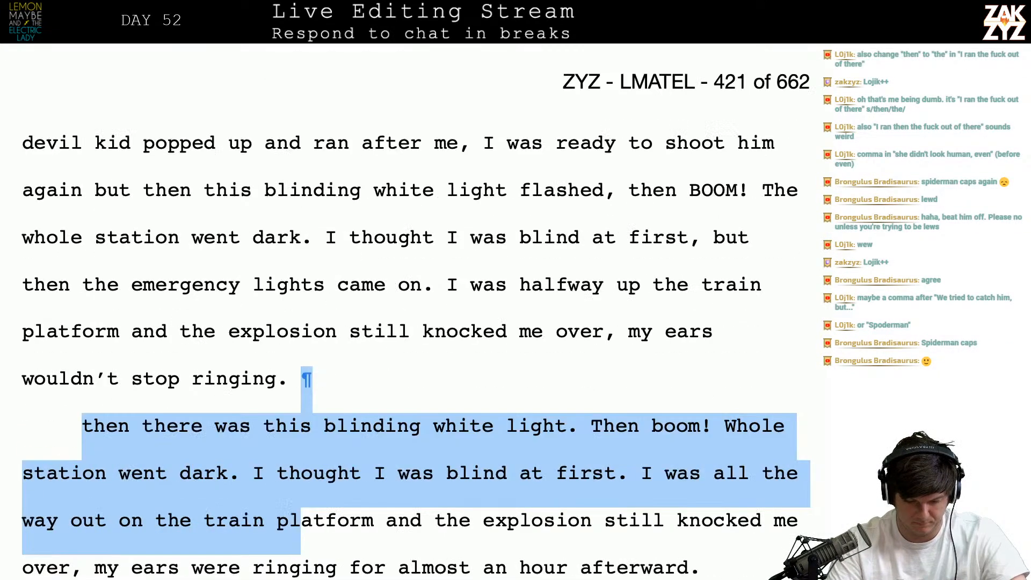
{"action": "key", "text": "shift+Down"}
{"action": "key", "text": "shift+Down"}
{"action": "key", "text": "shift+Down"}
{"action": "key", "text": "shift+Down"}
{"action": "key", "text": "shift+Down"}
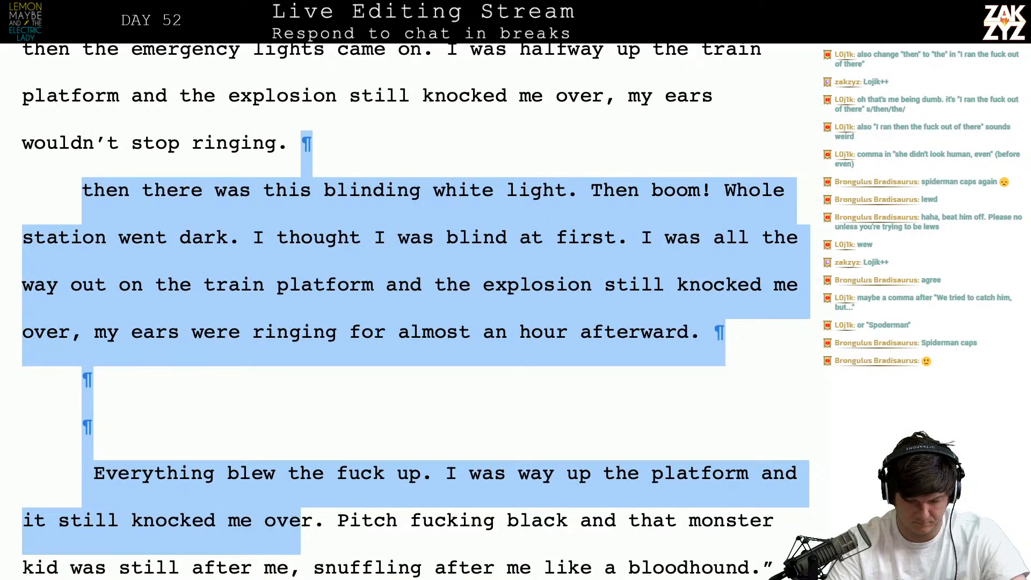
{"action": "key", "text": "shift+Up"}
{"action": "key", "text": "shift+Right"}
{"action": "key", "text": "shift+Right"}
{"action": "key", "text": "shift+Right"}
{"action": "key", "text": "shift+Right"}
{"action": "key", "text": "shift+Right"}
{"action": "key", "text": "shift+Right"}
{"action": "key", "text": "shift+Right"}
{"action": "key", "text": "shift+Right"}
{"action": "key", "text": "shift+Right"}
{"action": "key", "text": "shift+Right"}
{"action": "key", "text": "shift+Right"}
{"action": "key", "text": "shift+Right"}
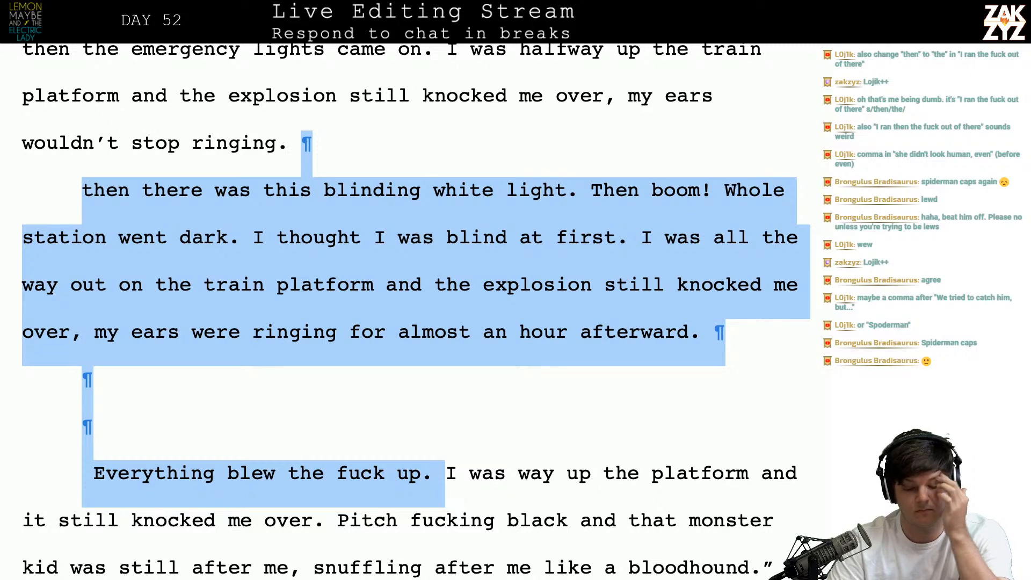
{"action": "key", "text": "shift+Left"}
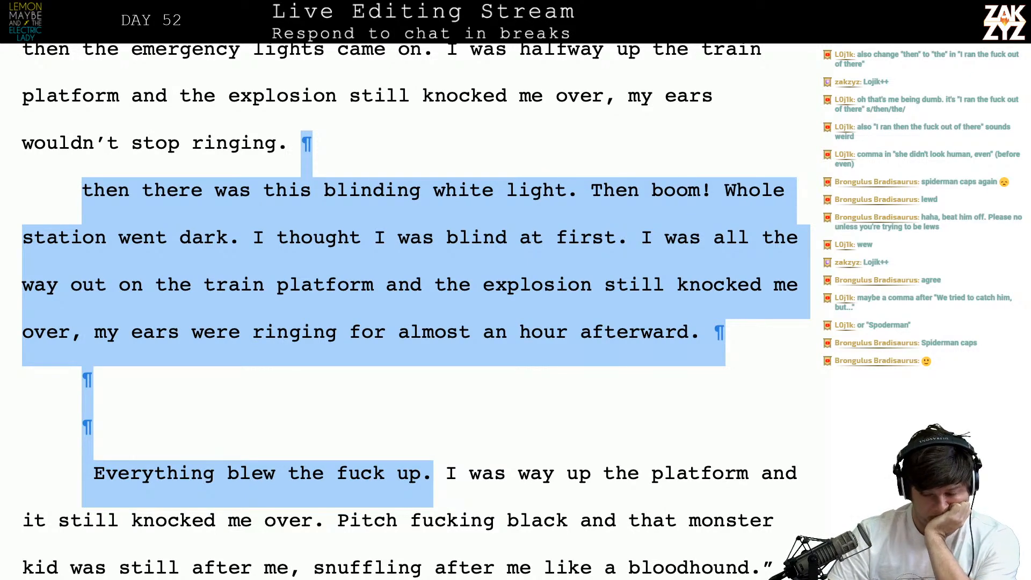
{"action": "key", "text": "shift+Down"}
{"action": "key", "text": "shift+Left"}
{"action": "key", "text": "shift+Left"}
{"action": "key", "text": "shift+Left"}
{"action": "key", "text": "shift+Left"}
{"action": "key", "text": "shift+Left"}
{"action": "key", "text": "shift+Left"}
{"action": "key", "text": "shift+Left"}
{"action": "key", "text": "shift+Left"}
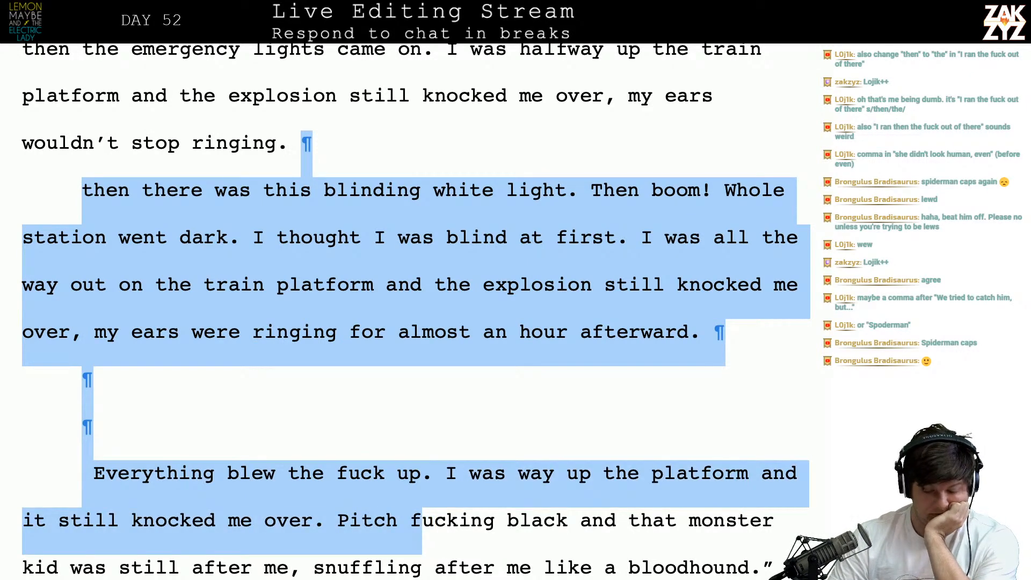
{"action": "key", "text": "BackSpace"}
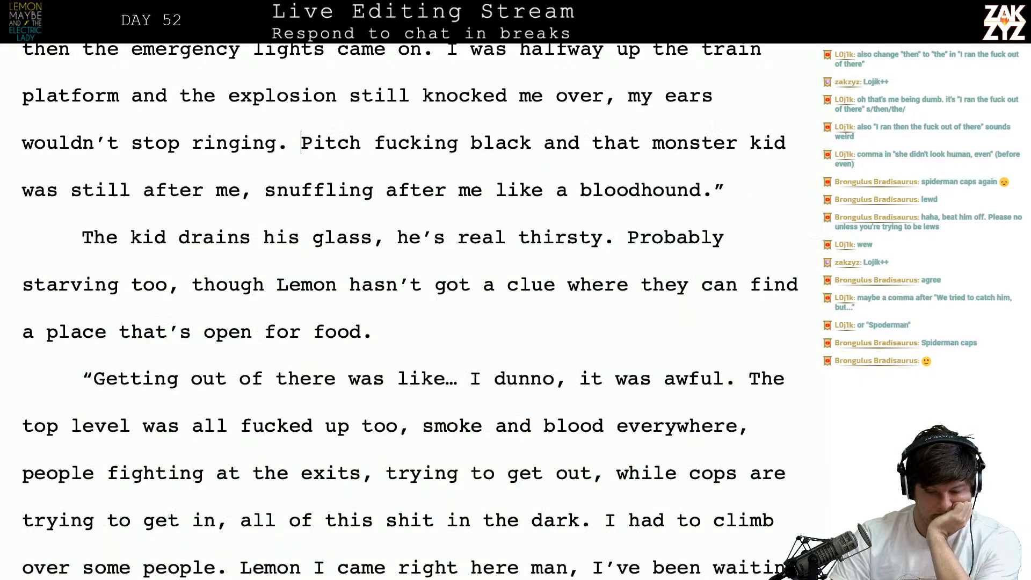
- Split the paragraph after "ringing." and write "The lights kept flickering out, it would be pitch black and that monster kid kept"
{"action": "key", "text": "Return"}
{"action": "type", "text": "The "}
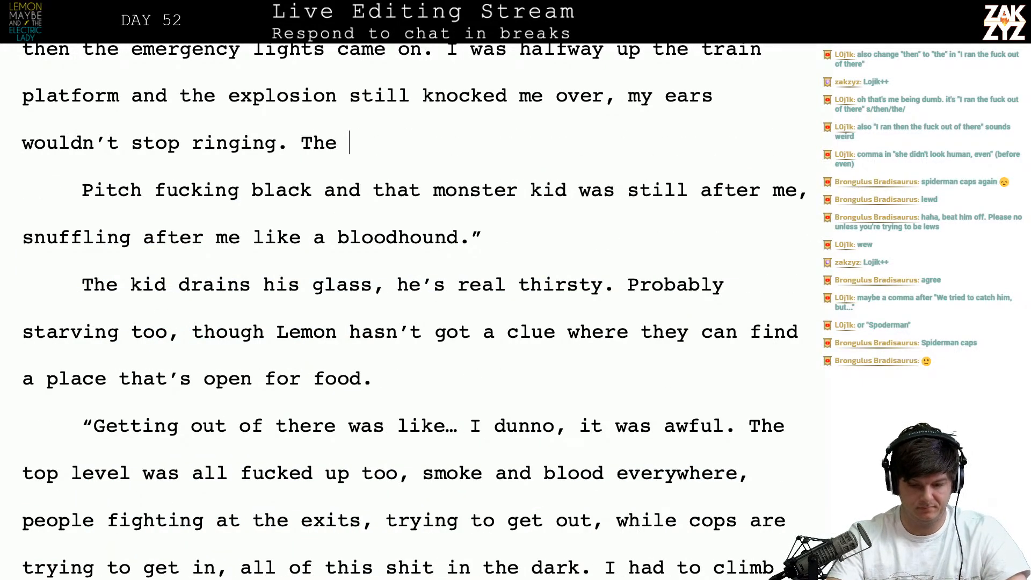
{"action": "type", "text": "lights kept fl"}
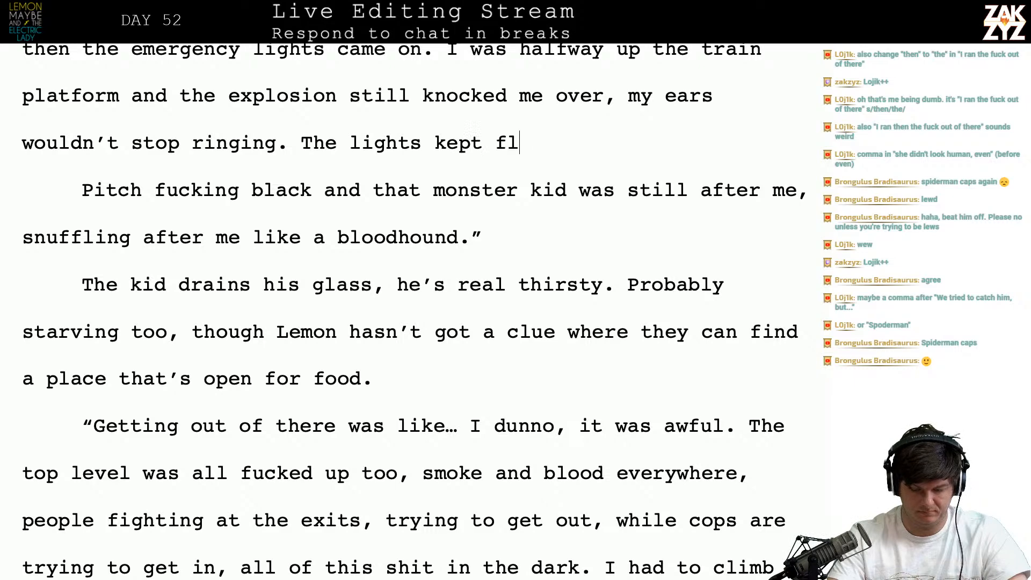
{"action": "type", "text": "ickering out, "}
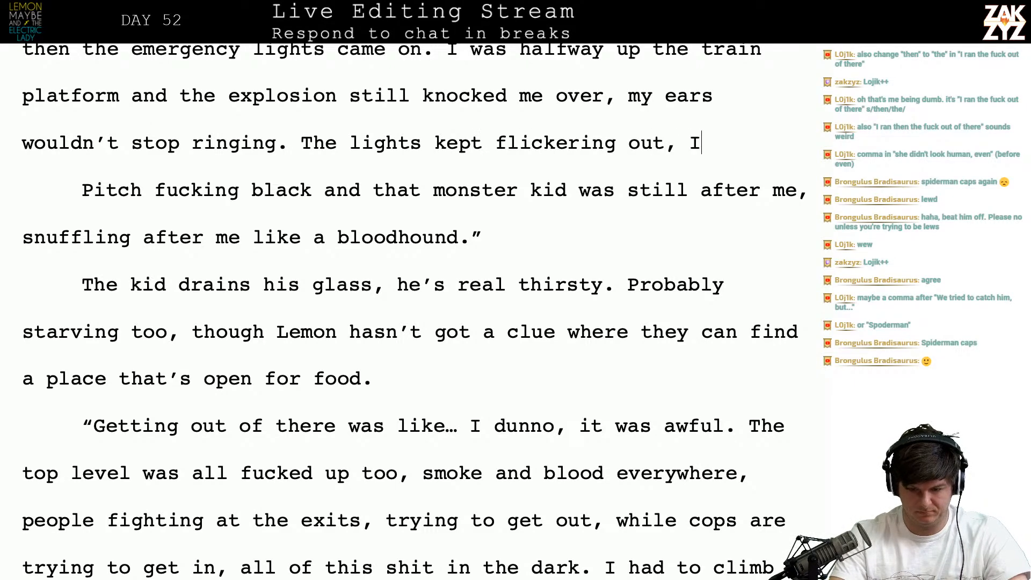
{"action": "type", "text": "it would b"}
{"action": "type", "text": "e pitch black "}
{"action": "type", "text": "and that master "}
{"action": "type", "text": "k"}
{"action": "key", "text": "BackSpace"}
{"action": "key", "text": "BackSpace"}
{"action": "key", "text": "BackSpace"}
{"action": "key", "text": "BackSpace"}
{"action": "key", "text": "BackSpace"}
{"action": "key", "text": "BackSpace"}
{"action": "key", "text": "BackSpace"}
{"action": "type", "text": "onster kid kept "}
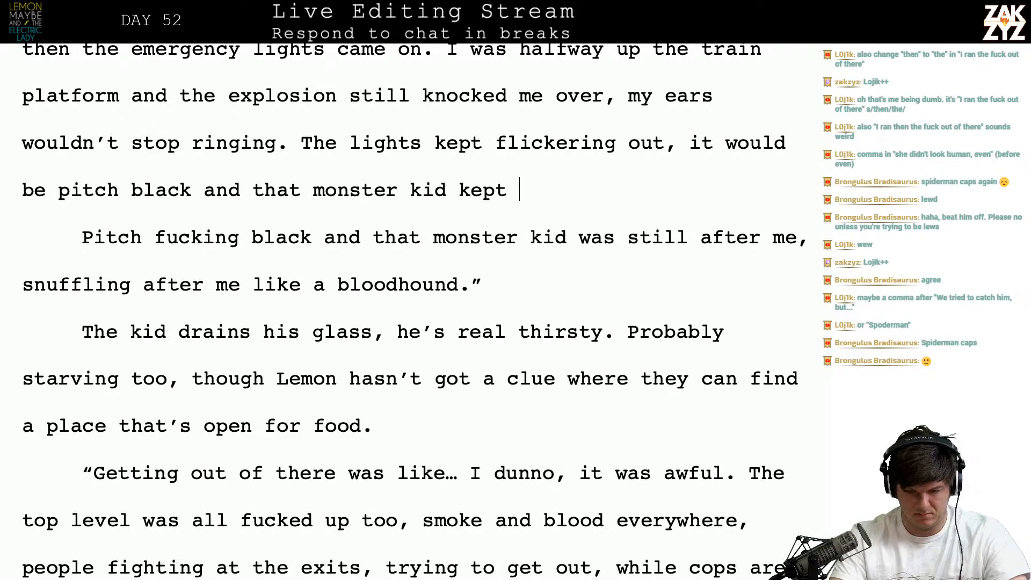
- Finish the sentence after "monster kid kept" with "chasing me, snuffling like a bloodhound." and a closing quotation mark
{"action": "type", "text": "chasing me, snu"}
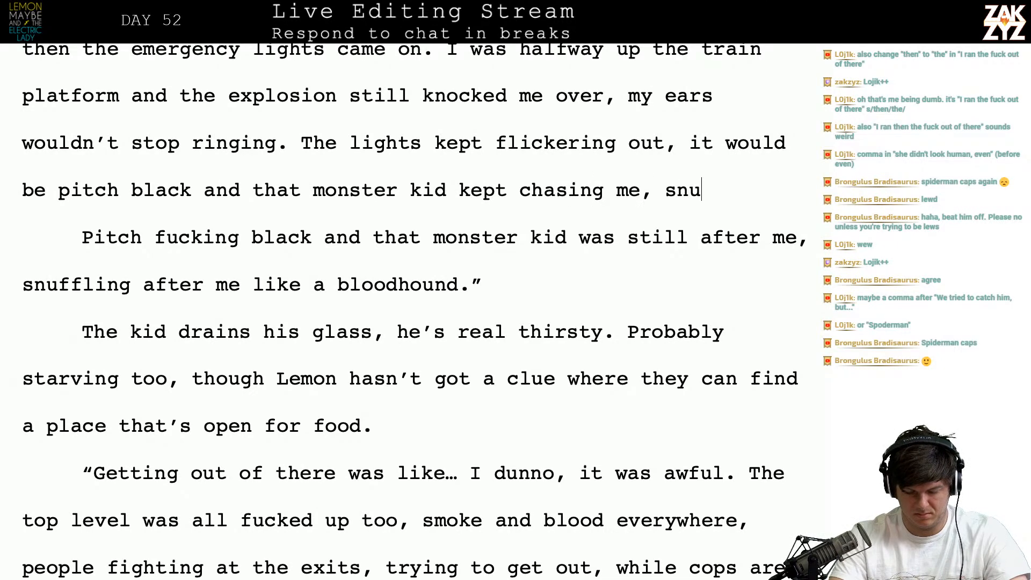
{"action": "type", "text": "ffling like a blo"}
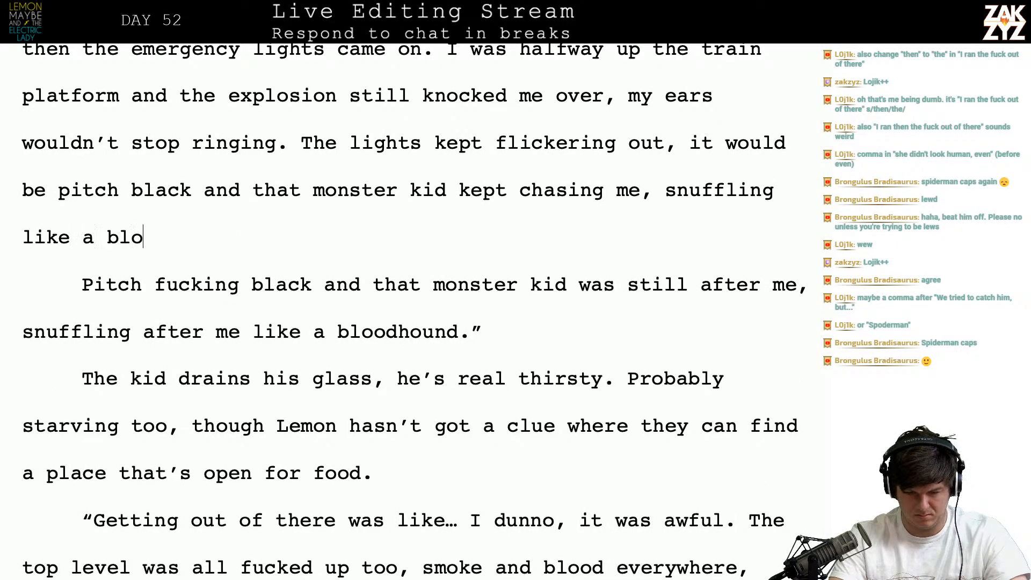
{"action": "type", "text": "odhound."}
- Start a new paragraph reading "Maybe drains his glass, he must have been thirsty."
{"action": "key", "text": "Return"}
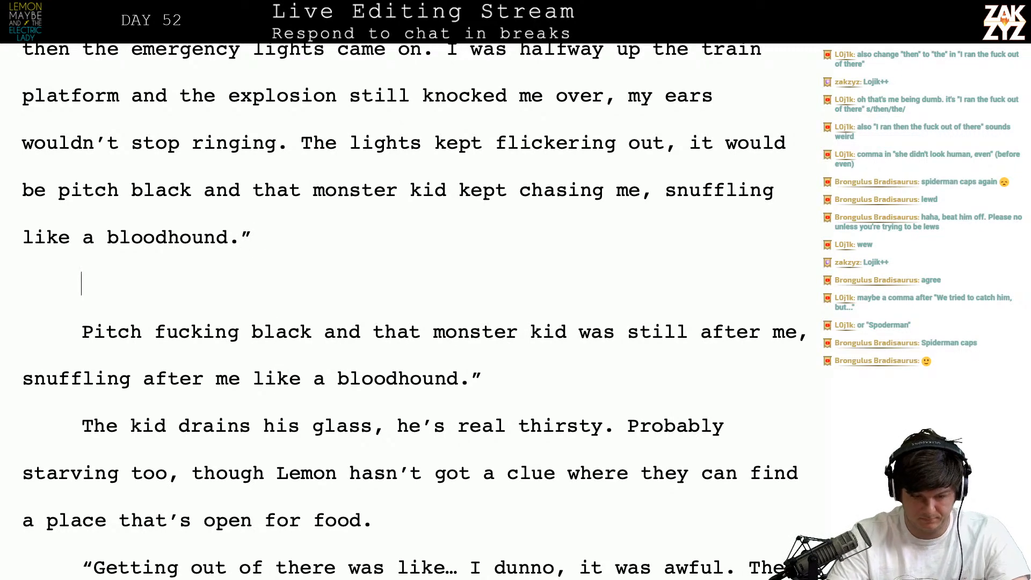
{"action": "type", "text": "M"}
{"action": "key", "text": "BackSpace"}
{"action": "type", "text": "MAyb"}
{"action": "key", "text": "BackSpace"}
{"action": "key", "text": "BackSpace"}
{"action": "key", "text": "BackSpace"}
{"action": "type", "text": "aybe drains hsi"}
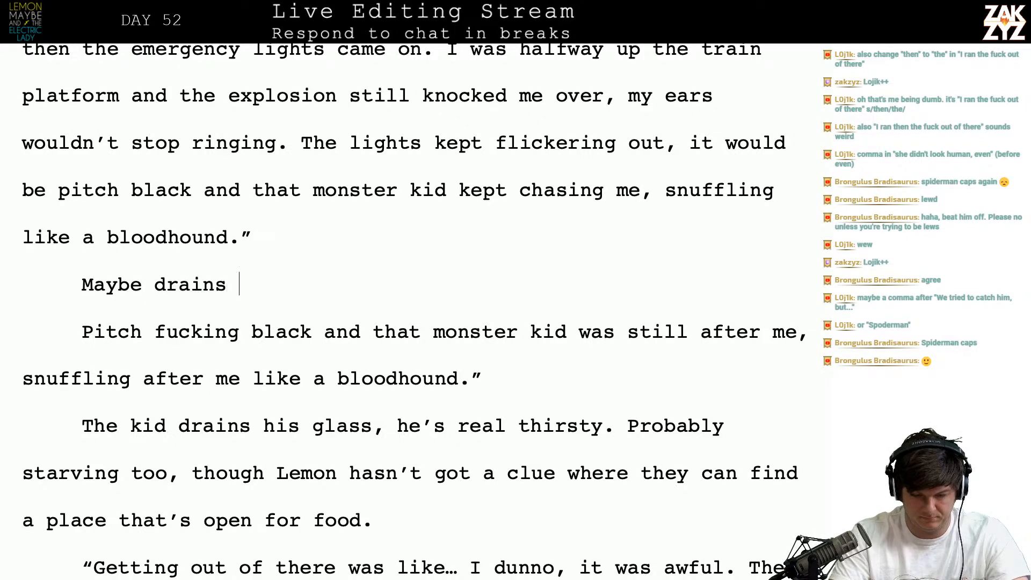
{"action": "key", "text": "BackSpace"}
{"action": "key", "text": "BackSpace"}
{"action": "type", "text": "is glas"}
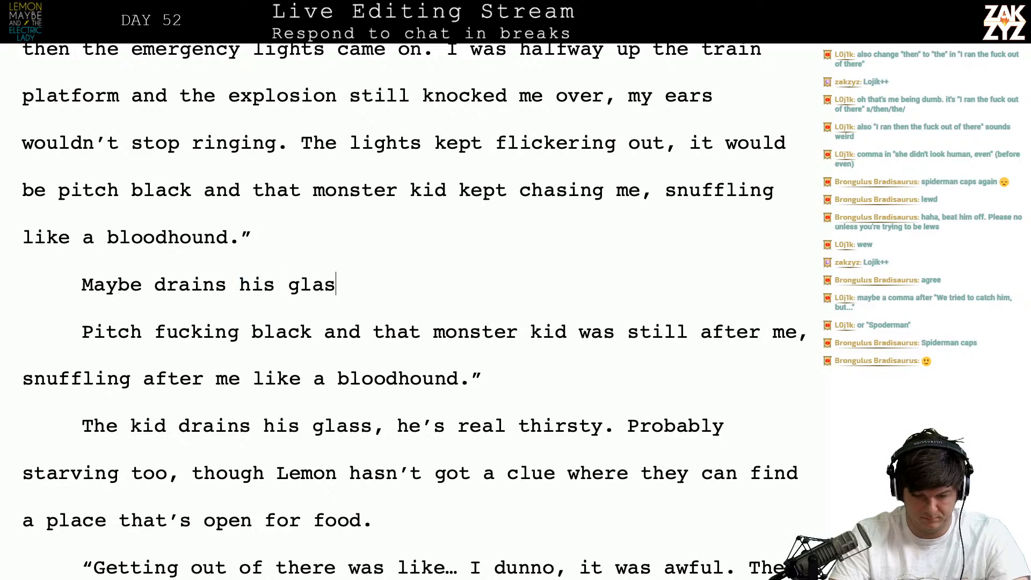
{"action": "type", "text": "s, he must have been thisr"}
{"action": "key", "text": "BackSpace"}
{"action": "key", "text": "BackSpace"}
{"action": "type", "text": "rsty."}
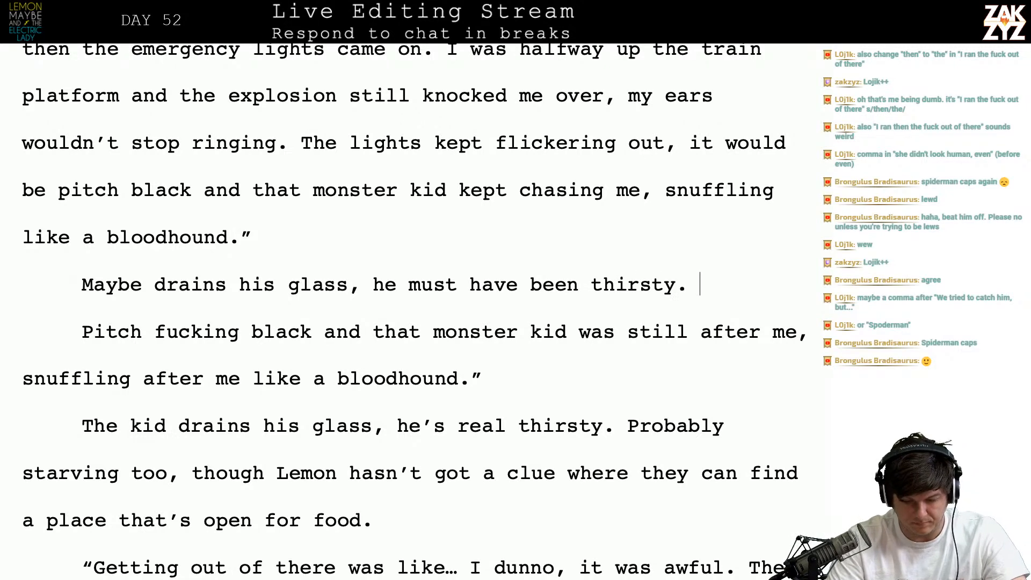
- Delete the old version from "Pitch fucking black" through "he's real thirsty.", joining "Probably" to the new glass sentence
{"action": "key", "text": "shift+Down"}
{"action": "key", "text": "shift+Down"}
{"action": "key", "text": "shift+Down"}
{"action": "key", "text": "shift+Right"}
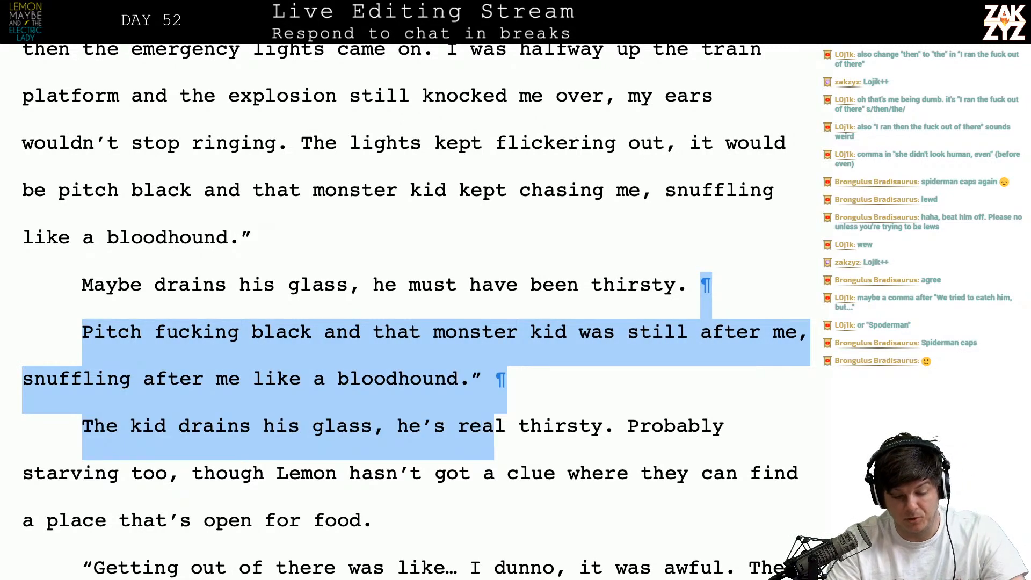
{"action": "key", "text": "shift+Right"}
{"action": "key", "text": "shift+Right"}
{"action": "key", "text": "shift+Right"}
{"action": "key", "text": "shift+Right"}
{"action": "key", "text": "shift+Right"}
{"action": "key", "text": "shift+Right"}
{"action": "key", "text": "shift+Right"}
{"action": "key", "text": "shift+Right"}
{"action": "key", "text": "shift+Right"}
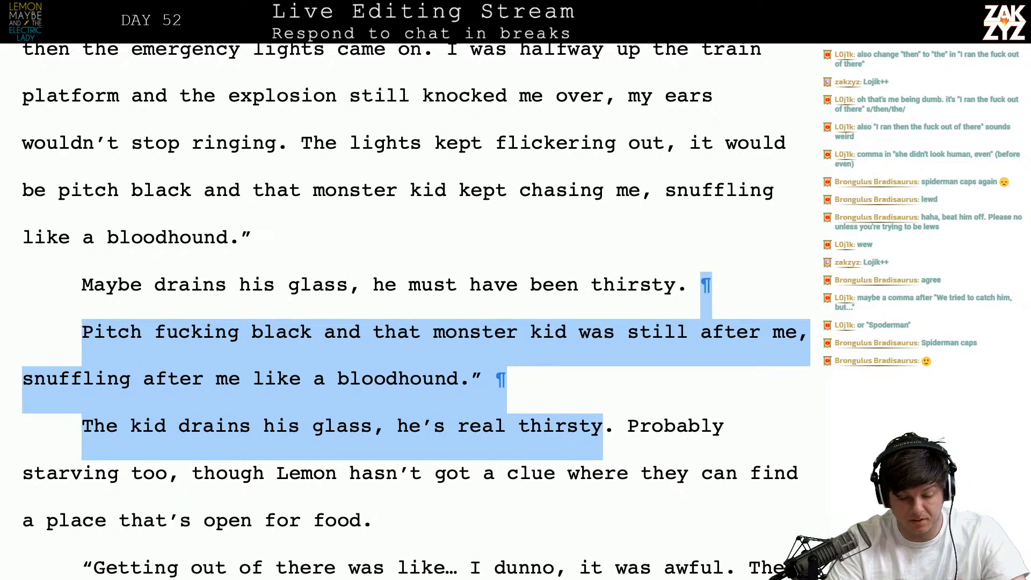
{"action": "key", "text": "shift+Right"}
{"action": "key", "text": "shift+Right"}
{"action": "key", "text": "BackSpace"}
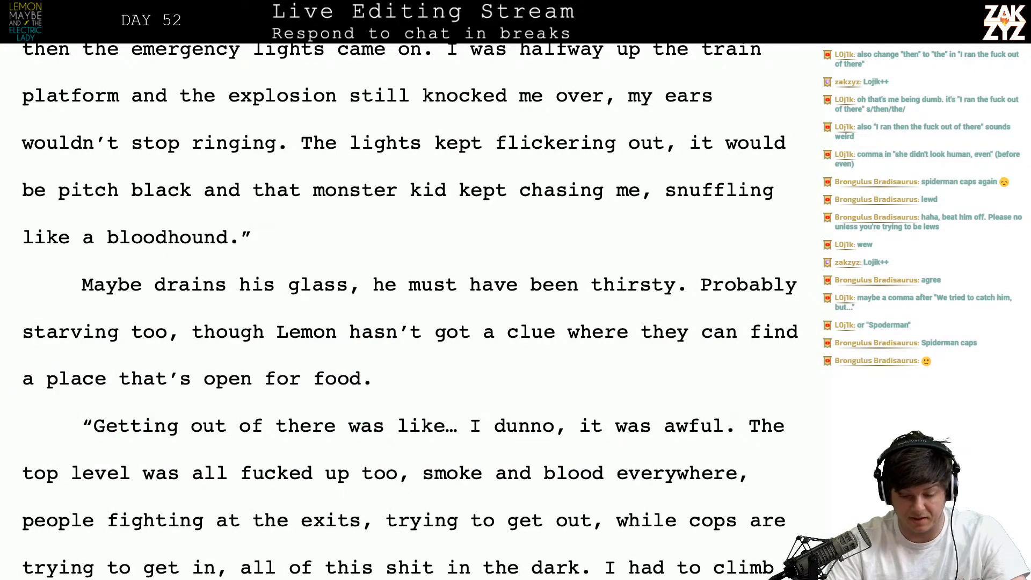
- Correct "then" to "the" in "I ran then fuck out of there" at the end of page 420
{"action": "scroll", "coordinate": [411, 362], "scroll_direction": "down", "scroll_amount": 1}
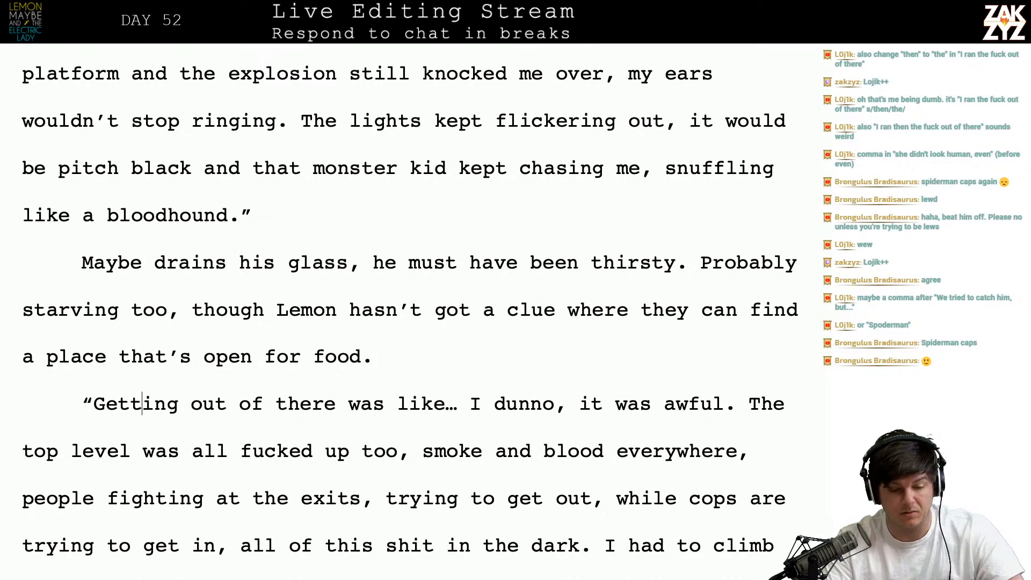
{"action": "scroll", "coordinate": [411, 315], "scroll_direction": "up", "scroll_amount": 15}
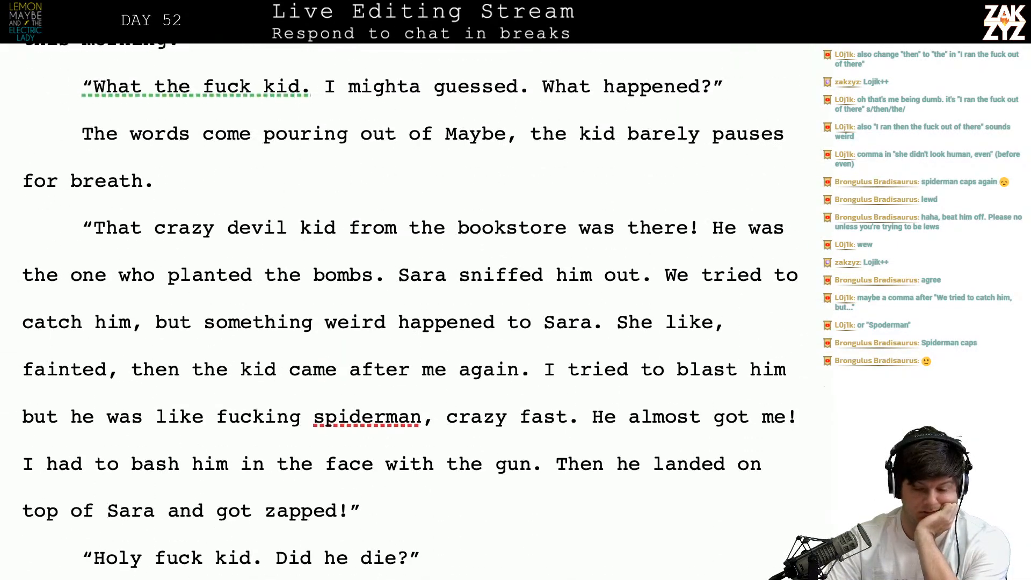
{"action": "scroll", "coordinate": [410, 308], "scroll_direction": "up", "scroll_amount": 8}
{"action": "scroll", "coordinate": [411, 308], "scroll_direction": "down", "scroll_amount": 20}
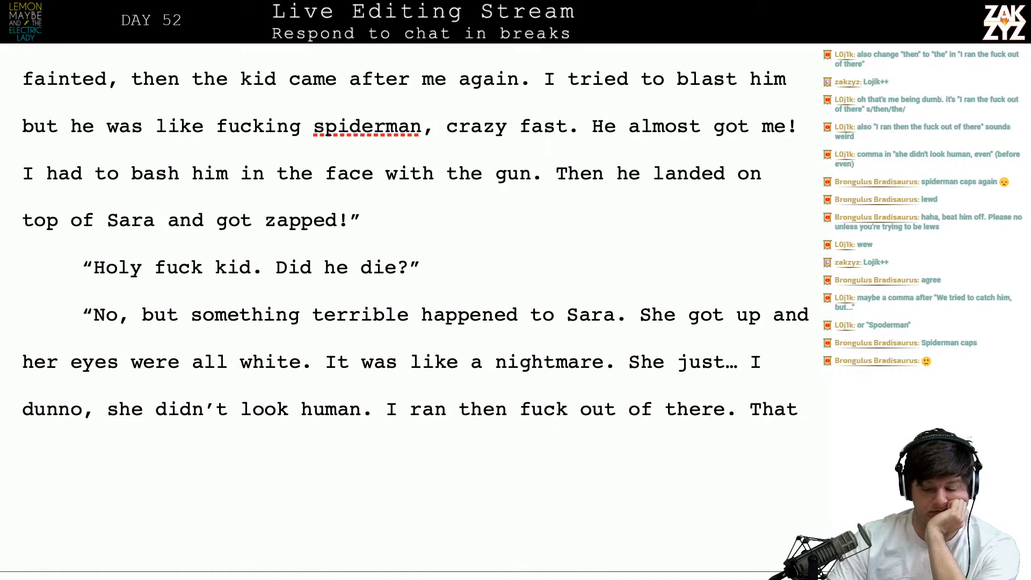
{"action": "scroll", "coordinate": [415, 312], "scroll_direction": "up", "scroll_amount": 3}
{"action": "scroll", "coordinate": [416, 311], "scroll_direction": "down", "scroll_amount": 4}
{"action": "scroll", "coordinate": [415, 318], "scroll_direction": "down", "scroll_amount": 5}
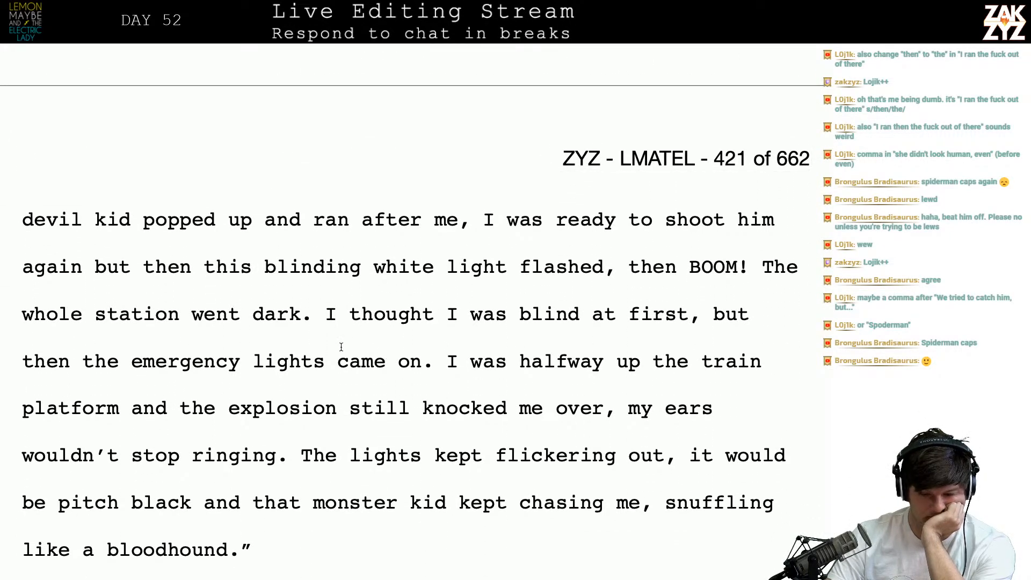
{"action": "scroll", "coordinate": [344, 349], "scroll_direction": "up", "scroll_amount": 4}
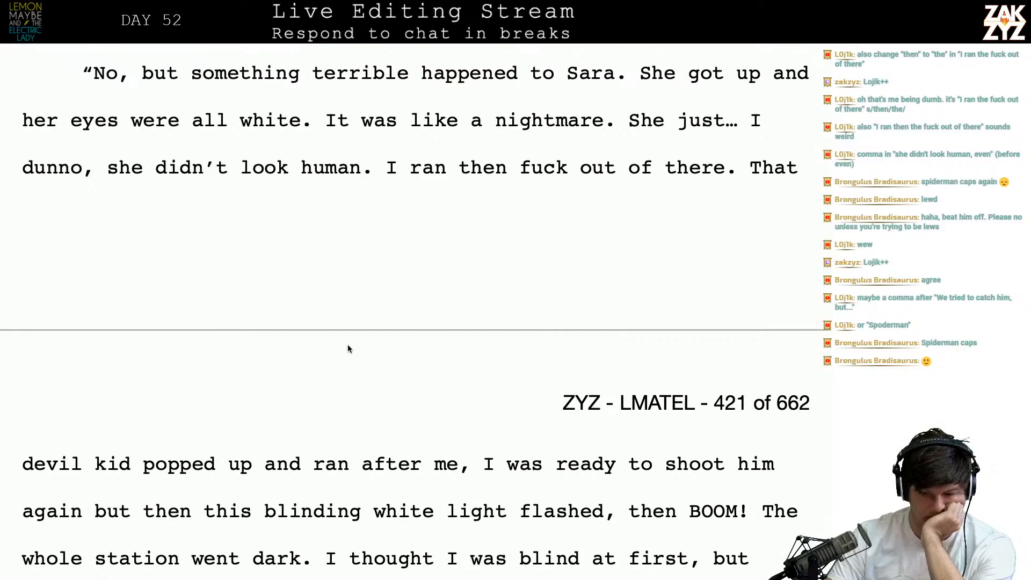
{"action": "scroll", "coordinate": [347, 348], "scroll_direction": "down", "scroll_amount": 1}
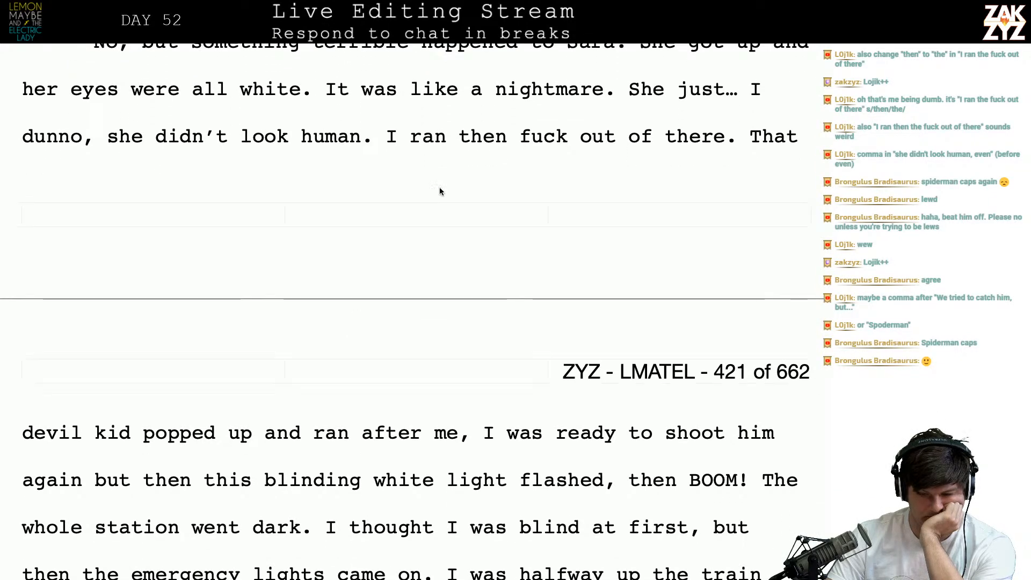
{"action": "left_click", "coordinate": [507, 137]}
{"action": "key", "text": "BackSpace"}
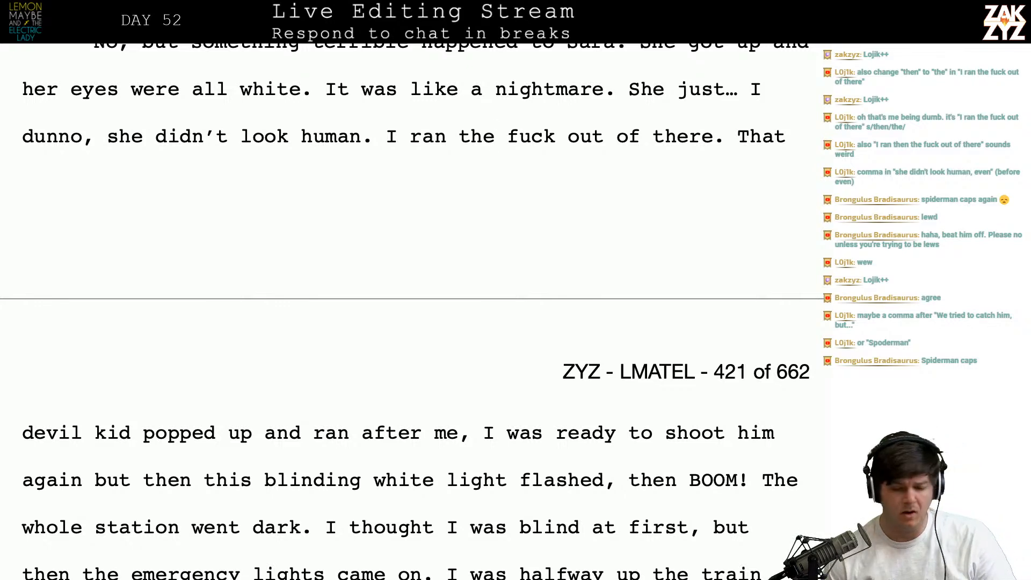
- Reread the dialogue on pages 420–421, from the devil kid's attack through Maybe's escape from the station
{"action": "scroll", "coordinate": [416, 356], "scroll_direction": "down", "scroll_amount": 3}
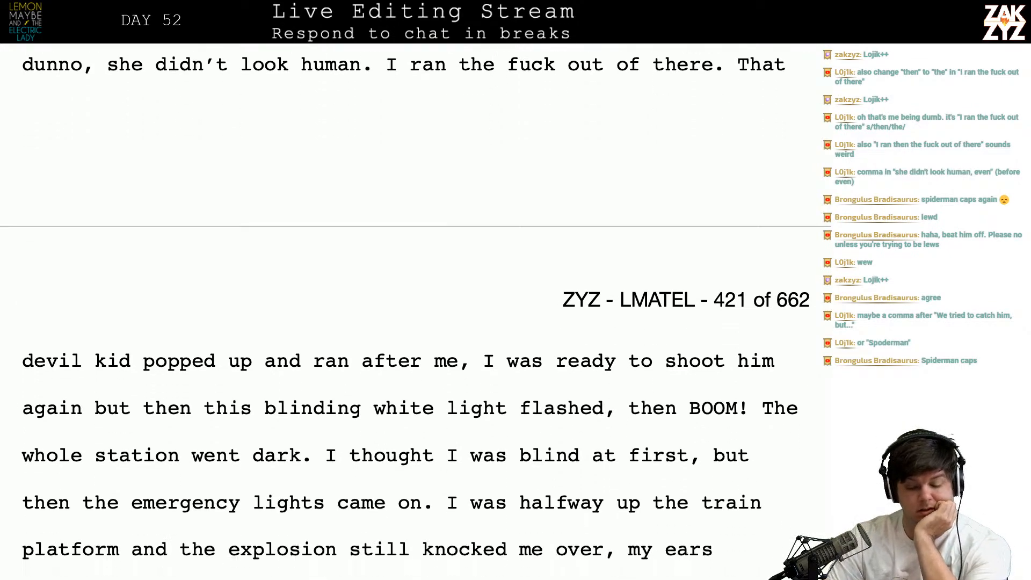
{"action": "scroll", "coordinate": [415, 356], "scroll_direction": "down", "scroll_amount": 7}
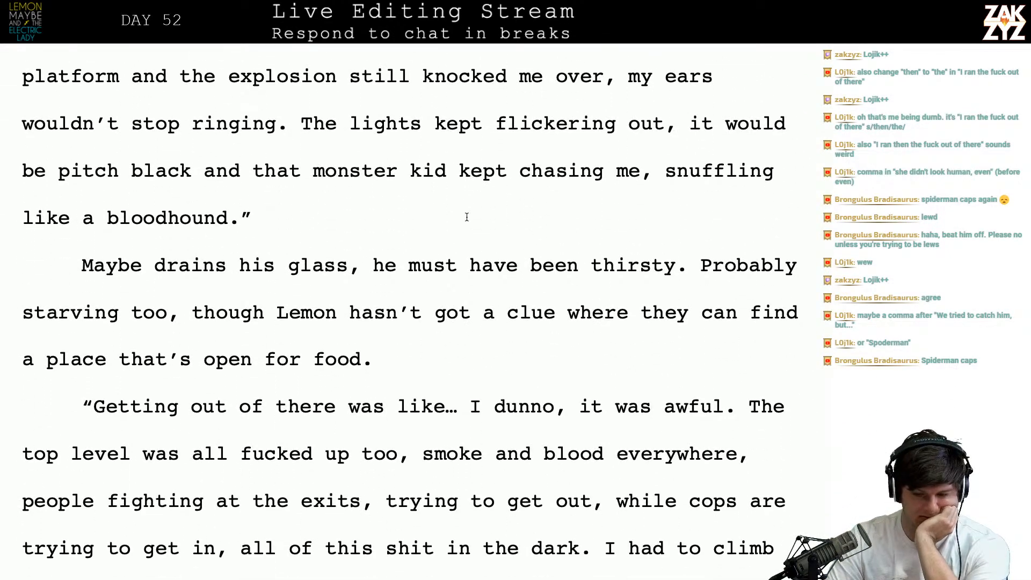
{"action": "scroll", "coordinate": [368, 180], "scroll_direction": "down", "scroll_amount": 1}
{"action": "scroll", "coordinate": [368, 181], "scroll_direction": "up", "scroll_amount": 3}
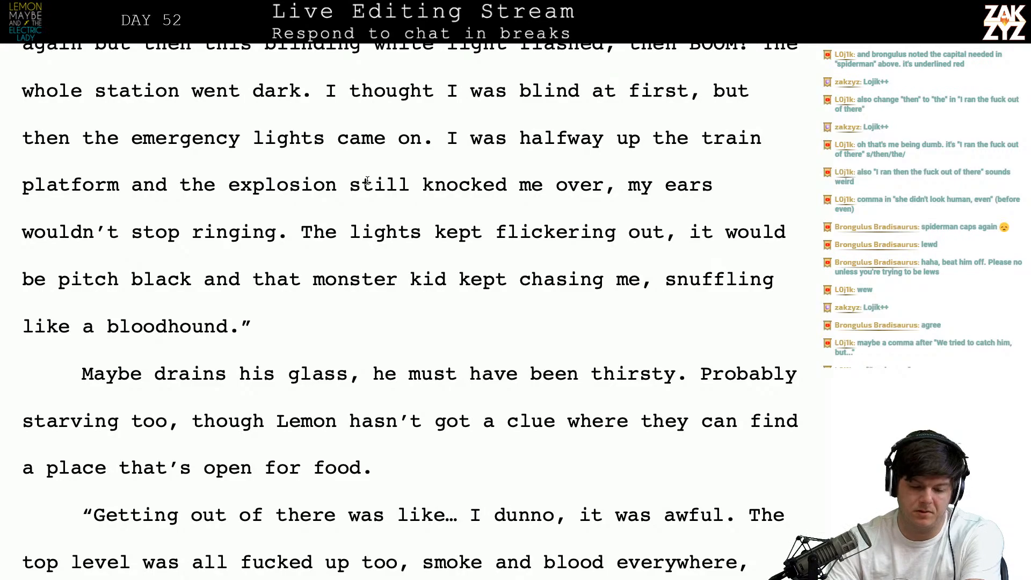
{"action": "scroll", "coordinate": [368, 181], "scroll_direction": "up", "scroll_amount": 18}
{"action": "scroll", "coordinate": [365, 178], "scroll_direction": "up", "scroll_amount": 3}
{"action": "scroll", "coordinate": [365, 179], "scroll_direction": "down", "scroll_amount": 6}
{"action": "scroll", "coordinate": [345, 148], "scroll_direction": "up", "scroll_amount": 2}
{"action": "scroll", "coordinate": [345, 147], "scroll_direction": "up", "scroll_amount": 6}
{"action": "scroll", "coordinate": [344, 148], "scroll_direction": "down", "scroll_amount": 5}
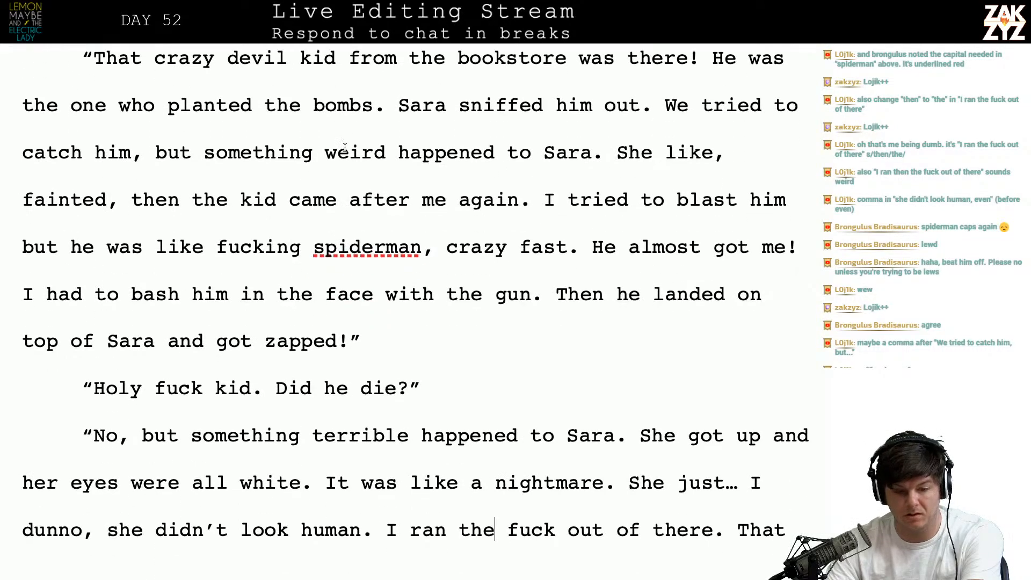
{"action": "scroll", "coordinate": [345, 148], "scroll_direction": "down", "scroll_amount": 1}
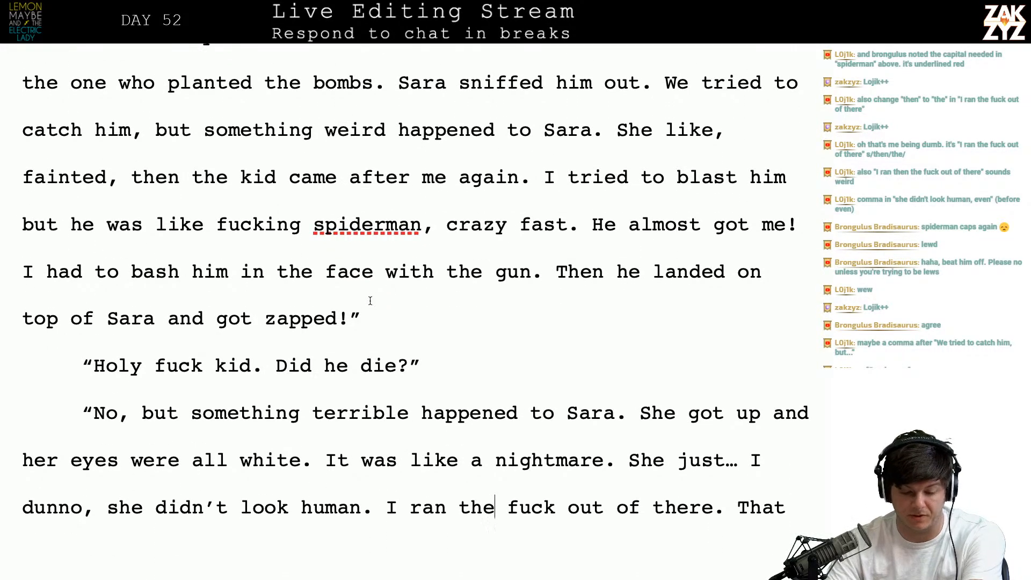
{"action": "scroll", "coordinate": [389, 288], "scroll_direction": "down", "scroll_amount": 10}
{"action": "scroll", "coordinate": [358, 312], "scroll_direction": "down", "scroll_amount": 7}
{"action": "scroll", "coordinate": [357, 307], "scroll_direction": "down", "scroll_amount": 1}
{"action": "scroll", "coordinate": [454, 167], "scroll_direction": "down", "scroll_amount": 1}
{"action": "scroll", "coordinate": [454, 166], "scroll_direction": "down", "scroll_amount": 1}
{"action": "scroll", "coordinate": [454, 167], "scroll_direction": "up", "scroll_amount": 15}
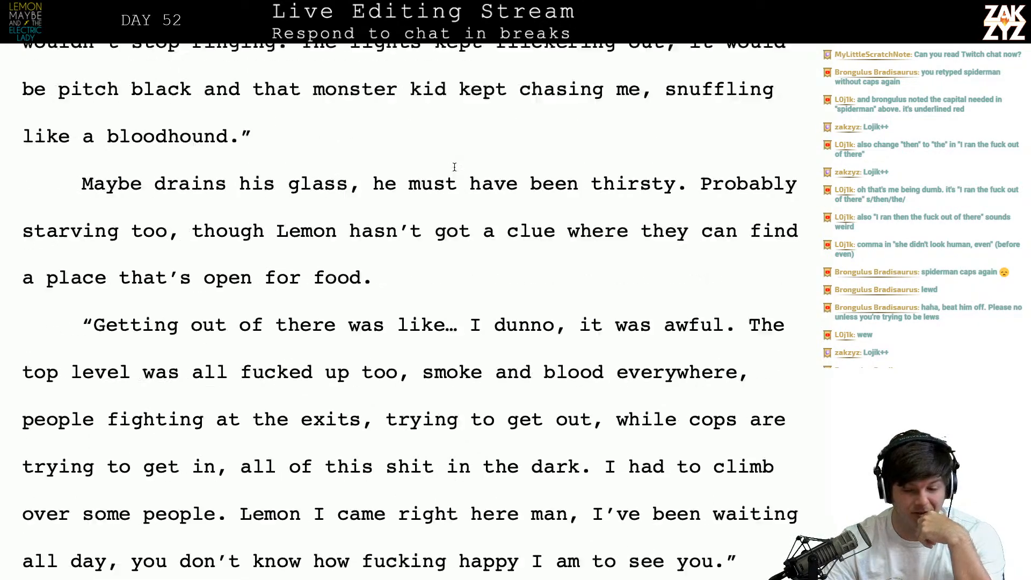
{"action": "scroll", "coordinate": [320, 208], "scroll_direction": "up", "scroll_amount": 2}
{"action": "key", "text": "BackSpace"}
{"action": "type", "text": "S"}
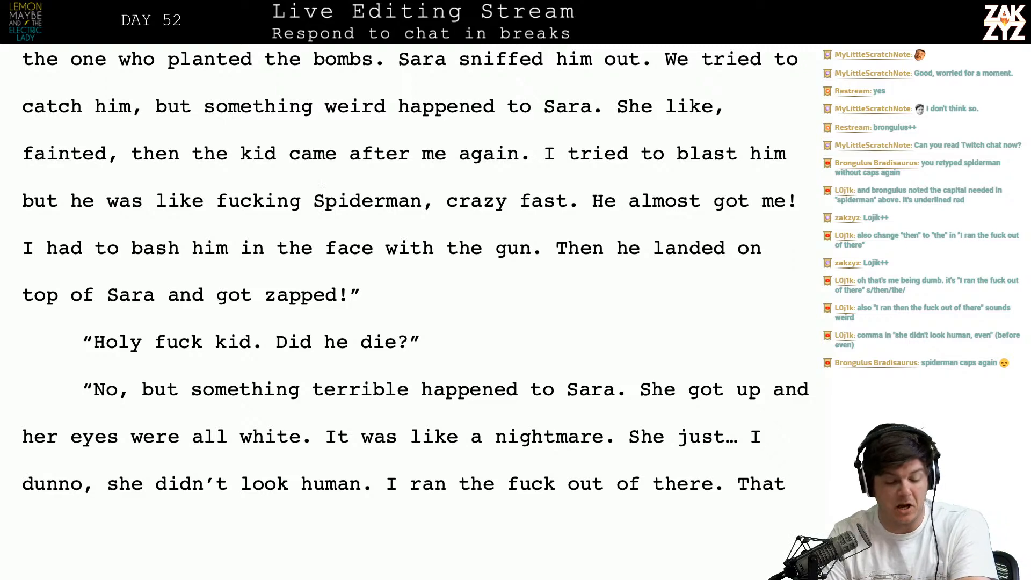
- Try the wording "but he was smoking" after "No," in Maybe's answer to "Did he die?"
{"action": "scroll", "coordinate": [330, 258], "scroll_direction": "down", "scroll_amount": 2}
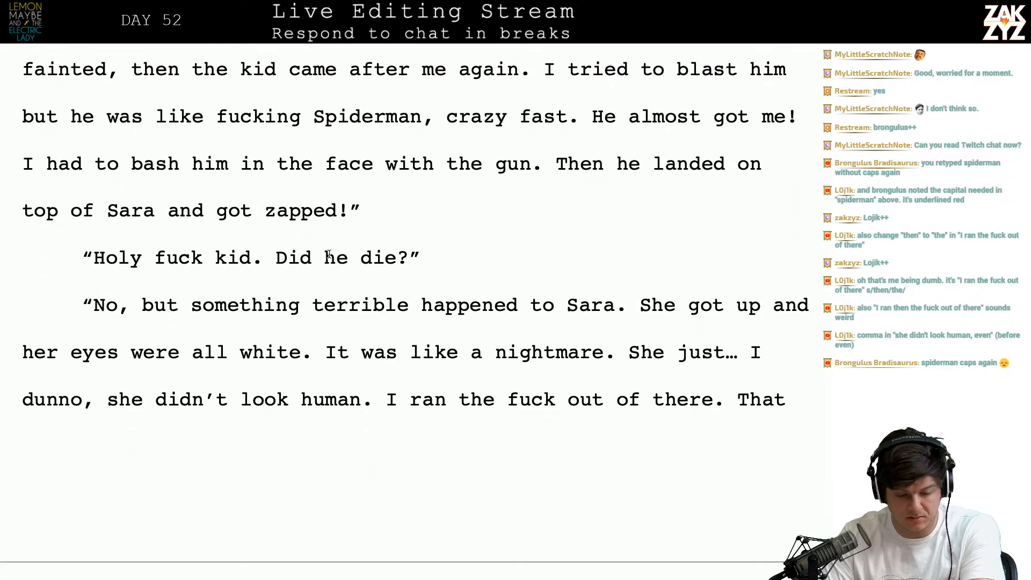
{"action": "scroll", "coordinate": [330, 259], "scroll_direction": "down", "scroll_amount": 3}
{"action": "left_click", "coordinate": [142, 190]}
{"action": "key", "text": "Left"}
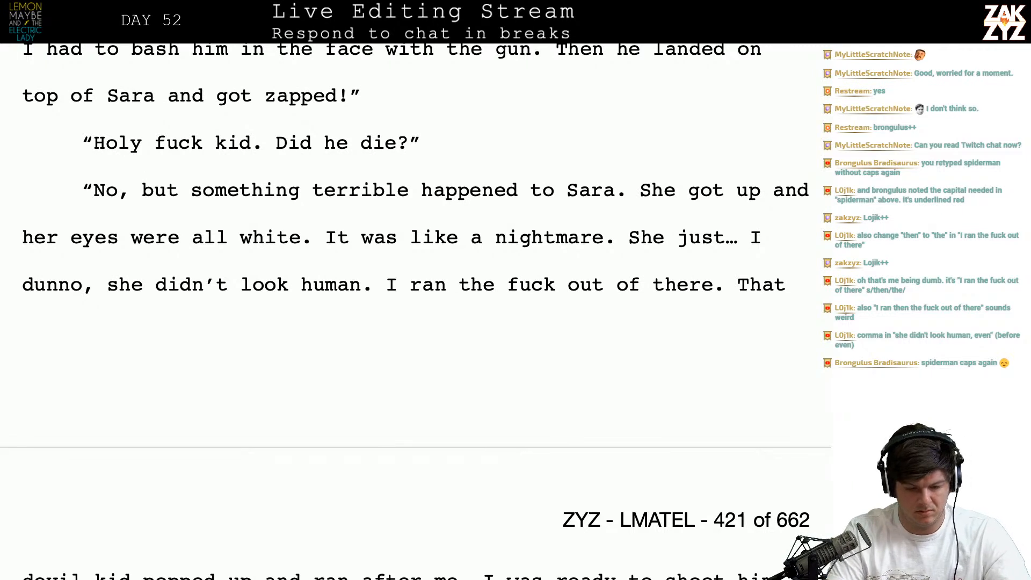
{"action": "type", "text": "but he was"}
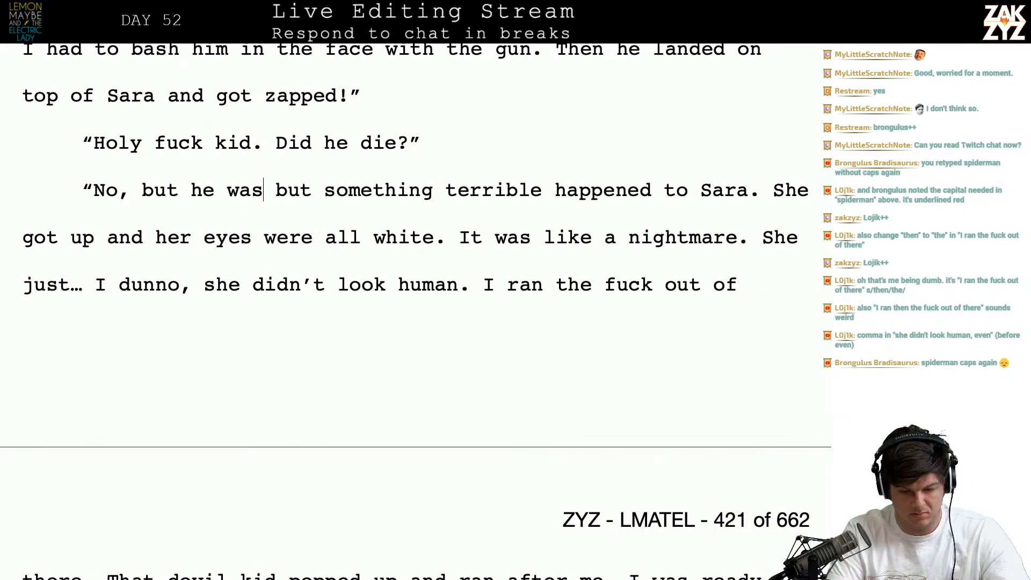
{"action": "type", "text": " bu"}
{"action": "key", "text": "BackSpace"}
{"action": "key", "text": "BackSpace"}
{"action": "type", "text": "b="}
{"action": "key", "text": "BackSpace"}
{"action": "key", "text": "BackSpace"}
{"action": "type", "text": "smoking"}
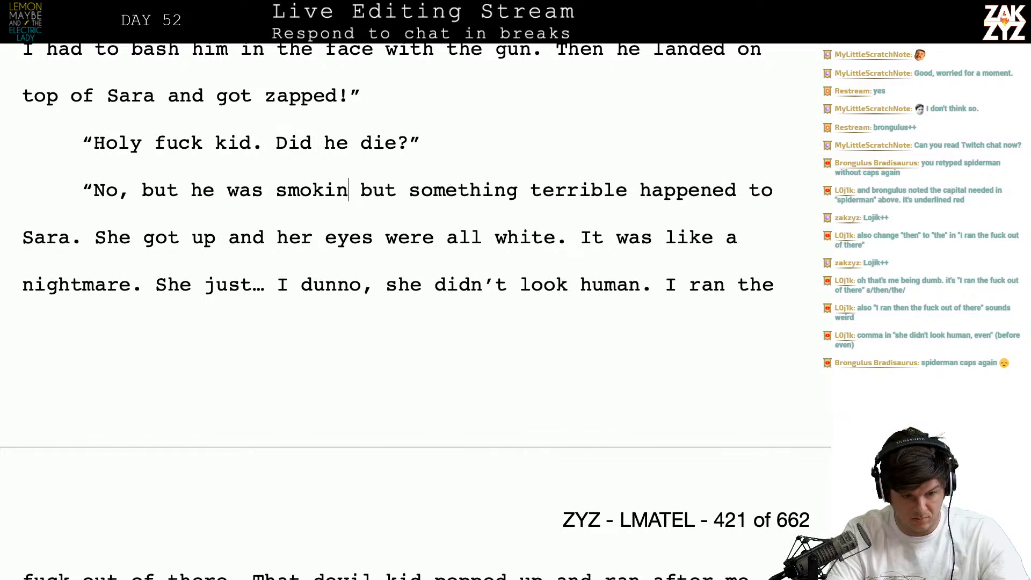
- Replace the text after "No" with "! He was smoking though!" ahead of "but something terrible happened"
{"action": "key", "text": "BackSpace"}
{"action": "key", "text": "BackSpace"}
{"action": "key", "text": "BackSpace"}
{"action": "key", "text": "BackSpace"}
{"action": "key", "text": "BackSpace"}
{"action": "key", "text": "BackSpace"}
{"action": "key", "text": "BackSpace"}
{"action": "key", "text": "BackSpace"}
{"action": "key", "text": "BackSpace"}
{"action": "key", "text": "BackSpace"}
{"action": "key", "text": "BackSpace"}
{"action": "key", "text": "BackSpace"}
{"action": "key", "text": "BackSpace"}
{"action": "key", "text": "BackSpace"}
{"action": "key", "text": "BackSpace"}
{"action": "key", "text": "BackSpace"}
{"action": "key", "text": "BackSpace"}
{"action": "key", "text": "BackSpace"}
{"action": "key", "text": "BackSpace"}
{"action": "type", "text": "! He was smoking lik"}
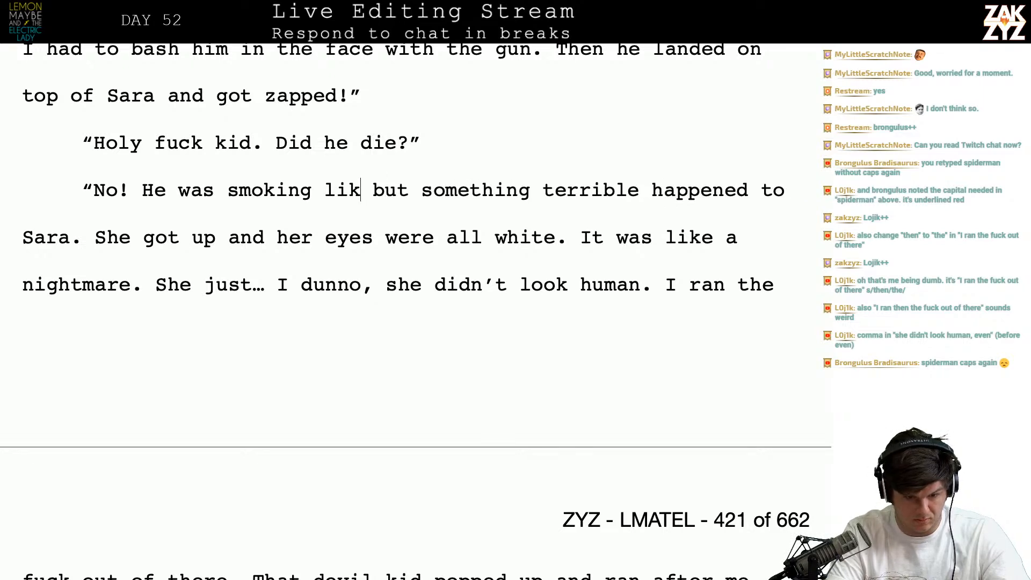
{"action": "type", "text": "!"}
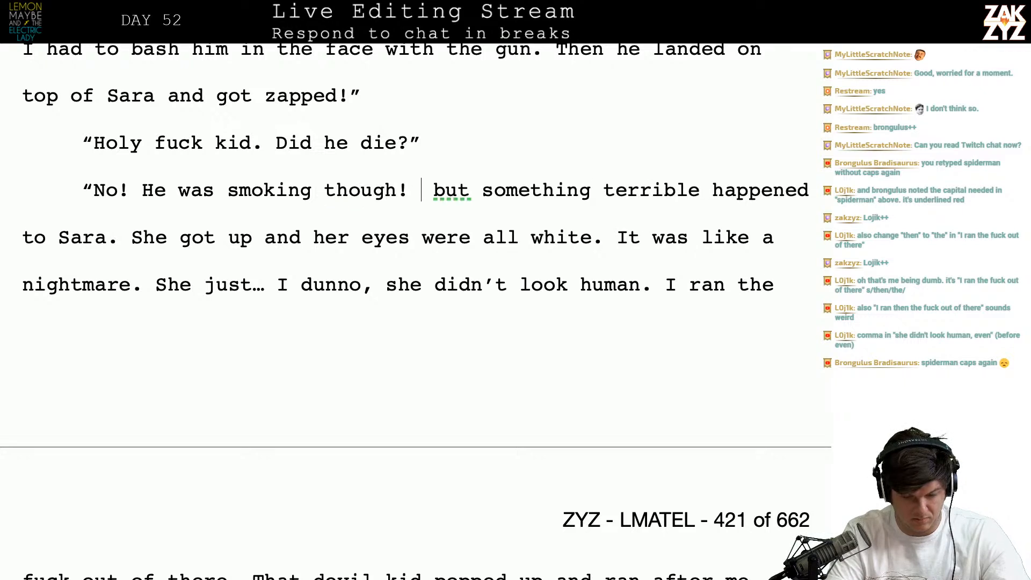
- Try the wording "He was smoking but he got up!" in place of "He was smoking though!" in Maybe's answer
{"action": "key", "text": "BackSpace"}
{"action": "key", "text": "BackSpace"}
{"action": "key", "text": "BackSpace"}
{"action": "key", "text": "BackSpace"}
{"action": "key", "text": "BackSpace"}
{"action": "key", "text": "BackSpace"}
{"action": "key", "text": "BackSpace"}
{"action": "key", "text": "BackSpace"}
{"action": "key", "text": "BackSpace"}
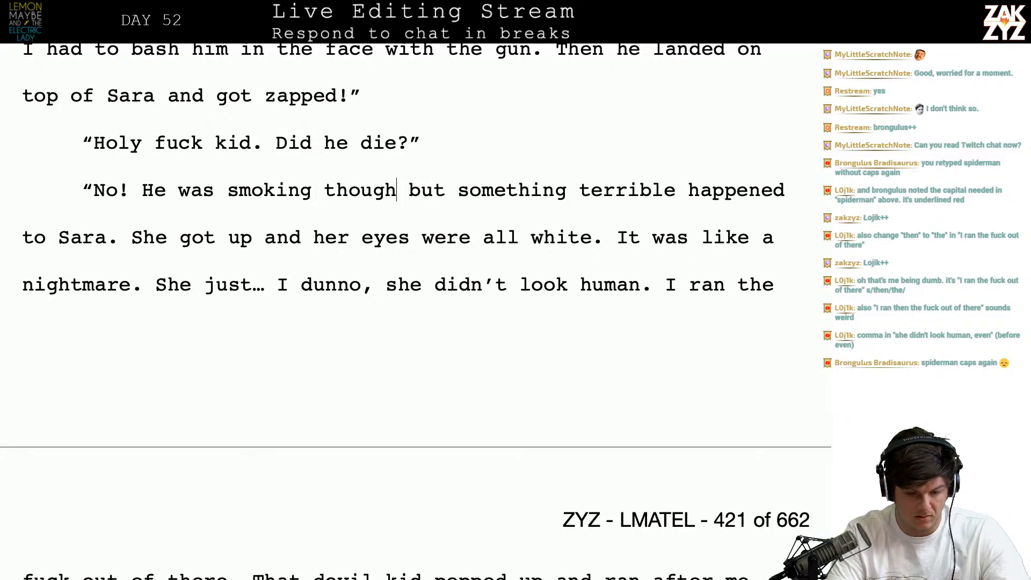
{"action": "key", "text": "BackSpace"}
{"action": "key", "text": "BackSpace"}
{"action": "key", "text": "BackSpace"}
{"action": "key", "text": "BackSpace"}
{"action": "key", "text": "BackSpace"}
{"action": "key", "text": "BackSpace"}
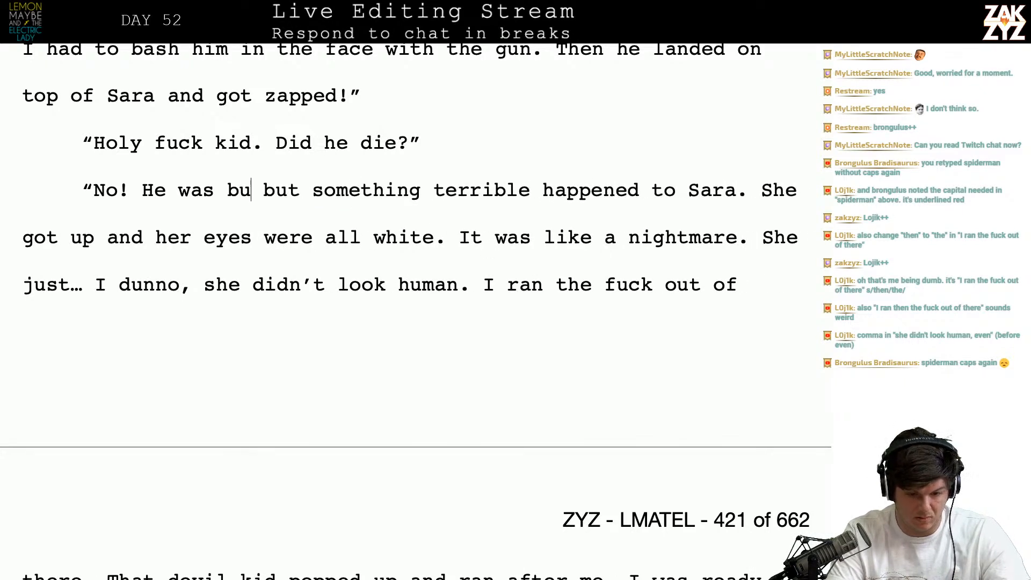
{"action": "type", "text": "moking!"}
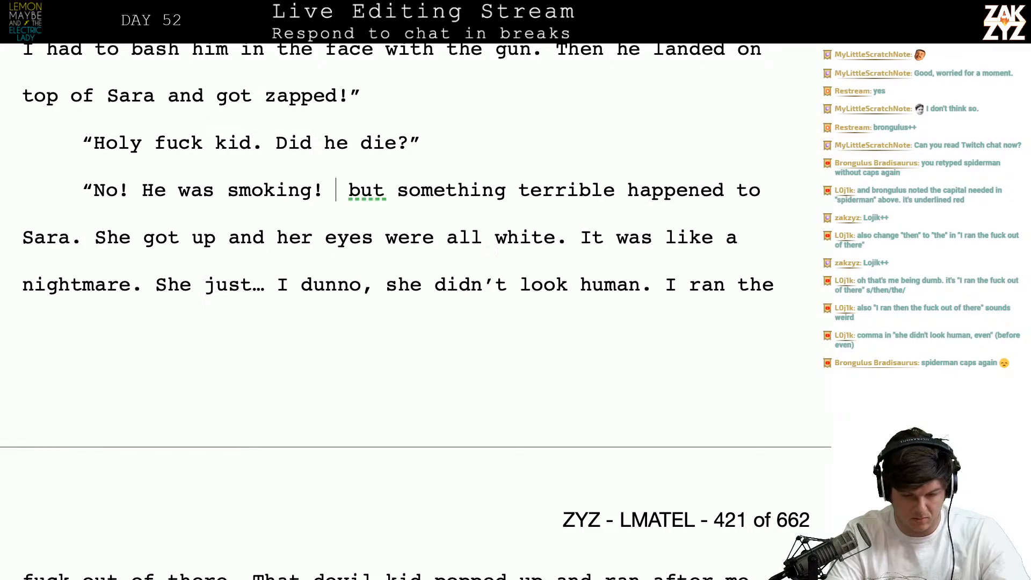
{"action": "key", "text": "BackSpace"}
{"action": "type", "text": "but he got up"}
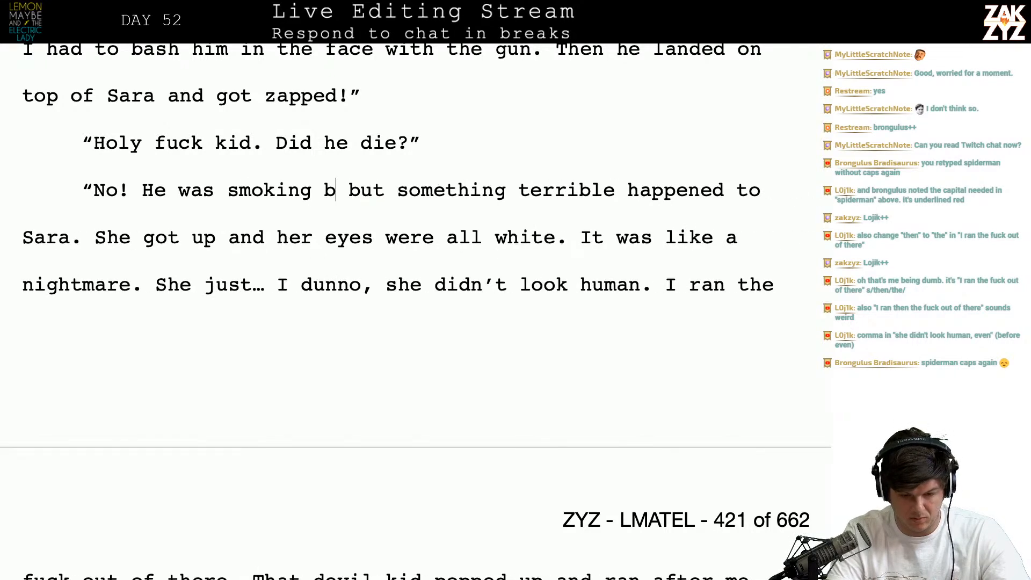
{"action": "type", "text": "!"}
- Remove "but" before "something terrible happened to Sara" and capitalize "Something" to start a new sentence
{"action": "key", "text": "Right"}
{"action": "key", "text": "Right"}
{"action": "key", "text": "Right"}
{"action": "key", "text": "Right"}
{"action": "key", "text": "Right"}
{"action": "key", "text": "Right"}
{"action": "key", "text": "Right"}
{"action": "key", "text": "Left"}
{"action": "key", "text": "BackSpace"}
{"action": "key", "text": "BackSpace"}
{"action": "key", "text": "BackSpace"}
{"action": "key", "text": "BackSpace"}
{"action": "key", "text": "BackSpace"}
{"action": "type", "text": "S"}
{"action": "key", "text": "Left"}
{"action": "key", "text": "BackSpace"}
- Insert "When she" ahead of "She got up and her eyes were all white"
{"action": "key", "text": "Down"}
{"action": "key", "text": "Left"}
{"action": "key", "text": "Left"}
{"action": "key", "text": "Left"}
{"action": "key", "text": "Left"}
{"action": "key", "text": "Left"}
{"action": "key", "text": "Left"}
{"action": "key", "text": "Left"}
{"action": "key", "text": "Left"}
{"action": "key", "text": "Left"}
{"action": "key", "text": "Left"}
{"action": "key", "text": "Left"}
{"action": "key", "text": "Left"}
{"action": "key", "text": "Left"}
{"action": "key", "text": "Left"}
{"action": "key", "text": "Left"}
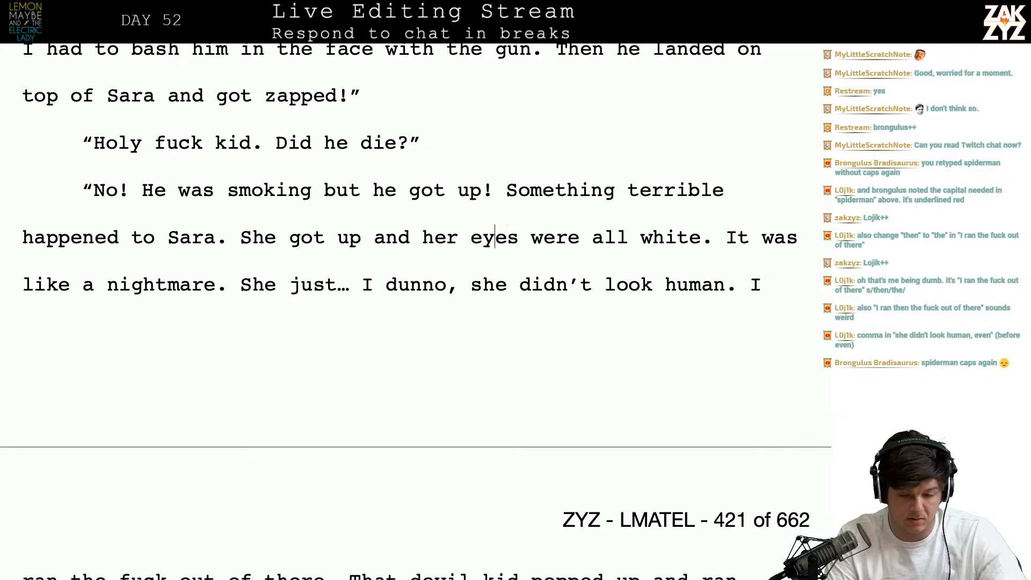
{"action": "key", "text": "Left"}
{"action": "key", "text": "Left"}
{"action": "key", "text": "Left"}
{"action": "key", "text": "Left"}
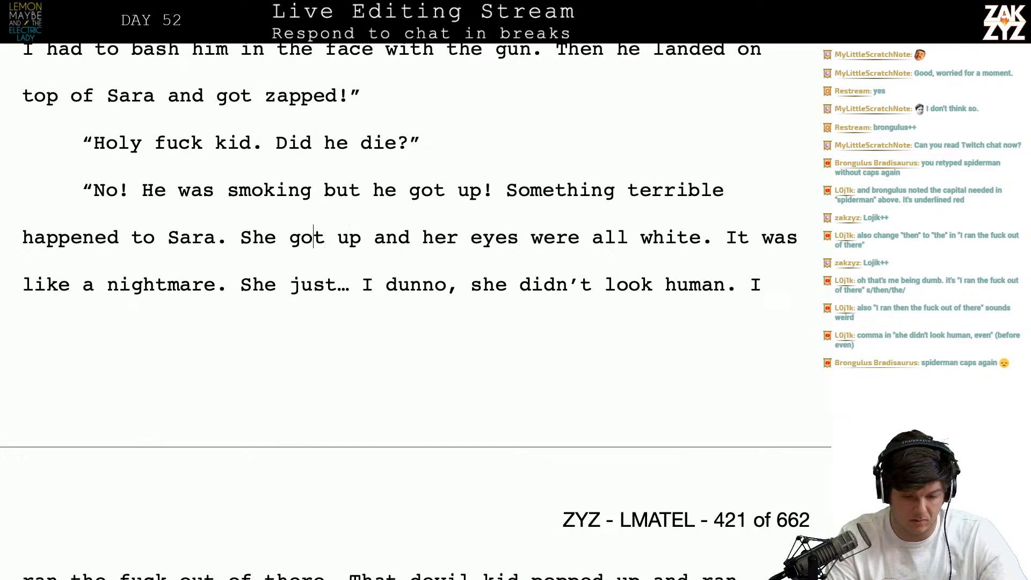
{"action": "key", "text": "Right"}
{"action": "key", "text": "Left"}
{"action": "key", "text": "Left"}
{"action": "type", "text": "When she"}
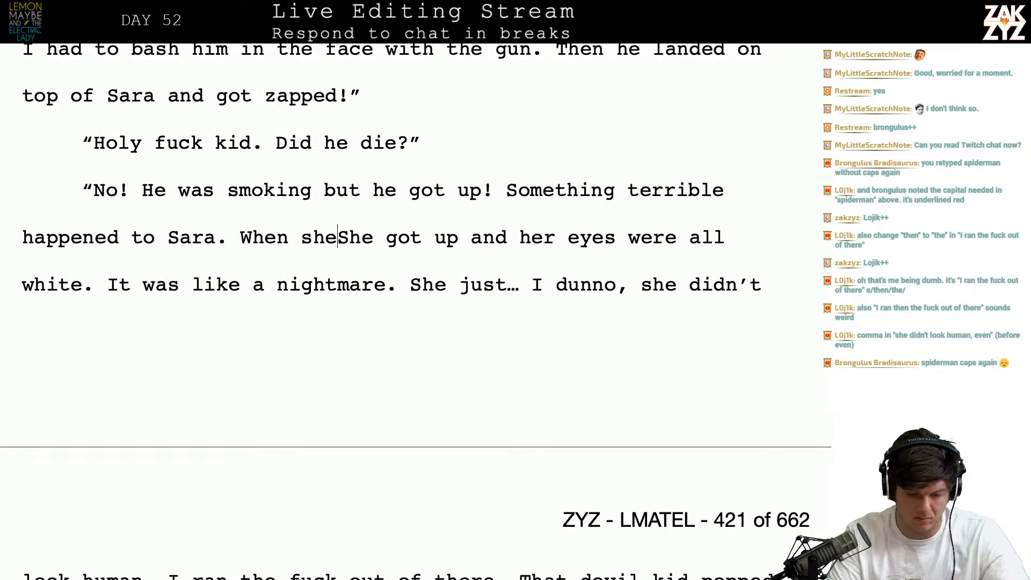
- Try "He was half cooked," in place of "He was smoking" ahead of "but he got up!"
{"action": "key", "text": "Up"}
{"action": "key", "text": "Left"}
{"action": "key", "text": "Left"}
{"action": "key", "text": "Right"}
{"action": "key", "text": "Right"}
{"action": "key", "text": "Right"}
{"action": "key", "text": "Right"}
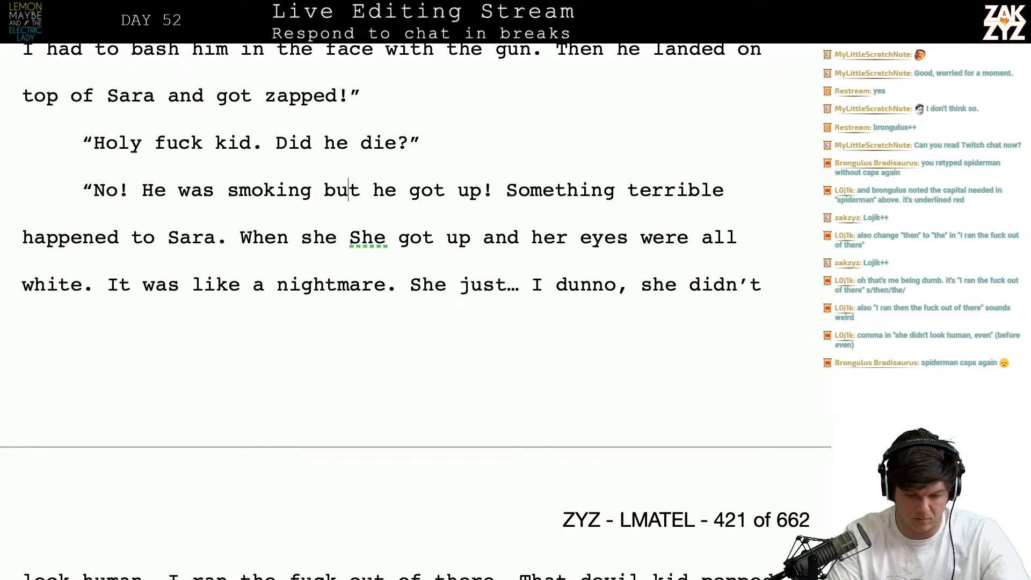
{"action": "key", "text": "Left"}
{"action": "key", "text": "Left"}
{"action": "key", "text": "Left"}
{"action": "key", "text": "Right"}
{"action": "key", "text": "Right"}
{"action": "key", "text": "Right"}
{"action": "key", "text": "Left"}
{"action": "key", "text": "Left"}
{"action": "key", "text": "Left"}
{"action": "key", "text": "Left"}
{"action": "key", "text": "Left"}
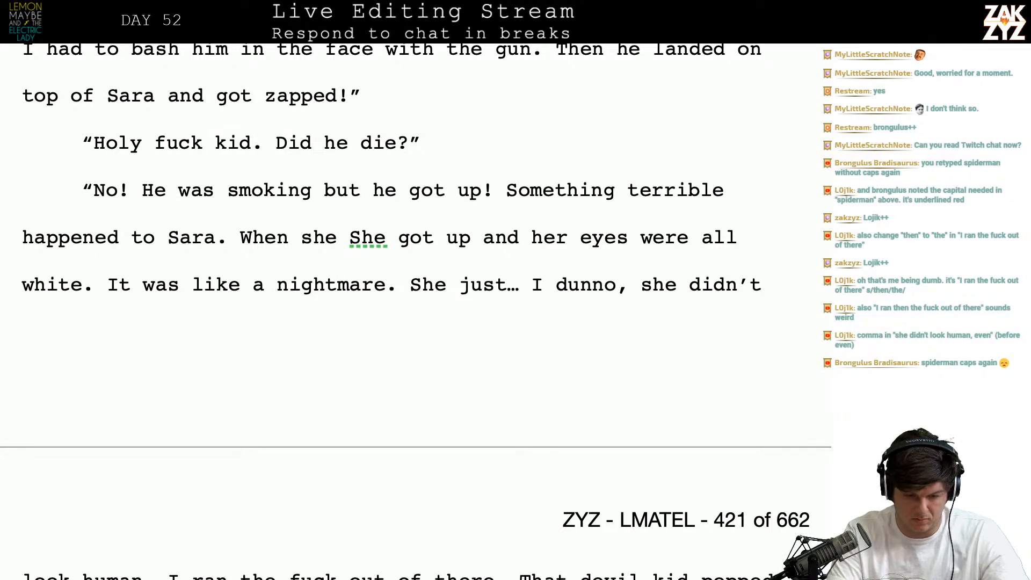
{"action": "key", "text": "BackSpace"}
{"action": "key", "text": "BackSpace"}
{"action": "key", "text": "BackSpace"}
{"action": "key", "text": "BackSpace"}
{"action": "key", "text": "BackSpace"}
{"action": "key", "text": "BackSpace"}
{"action": "key", "text": "BackSpace"}
{"action": "key", "text": "BackSpace"}
{"action": "key", "text": "BackSpace"}
{"action": "key", "text": "BackSpace"}
{"action": "key", "text": "BackSpace"}
{"action": "key", "text": "BackSpace"}
{"action": "key", "text": "BackSpace"}
{"action": "key", "text": "BackSpace"}
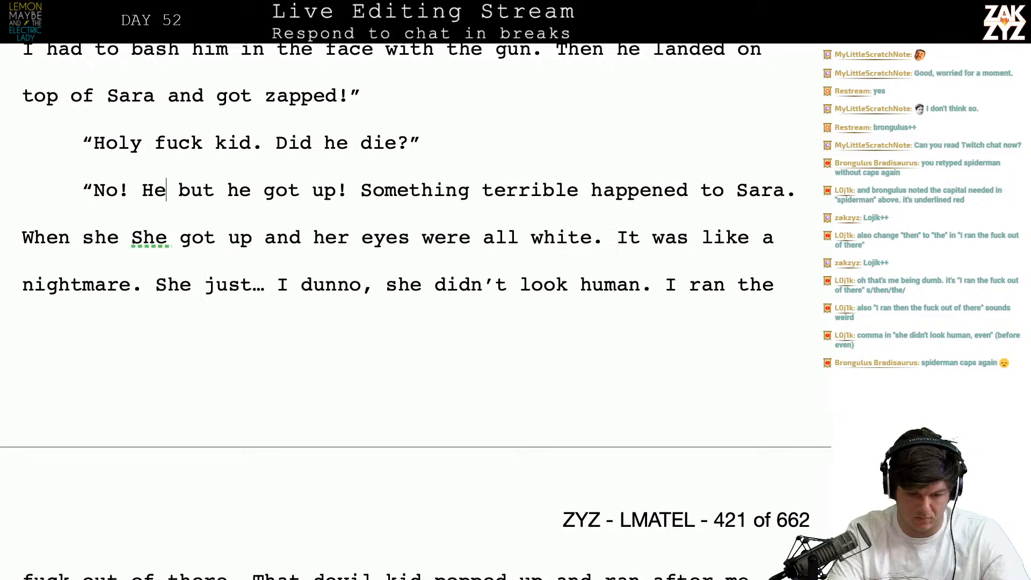
{"action": "type", "text": "He was "}
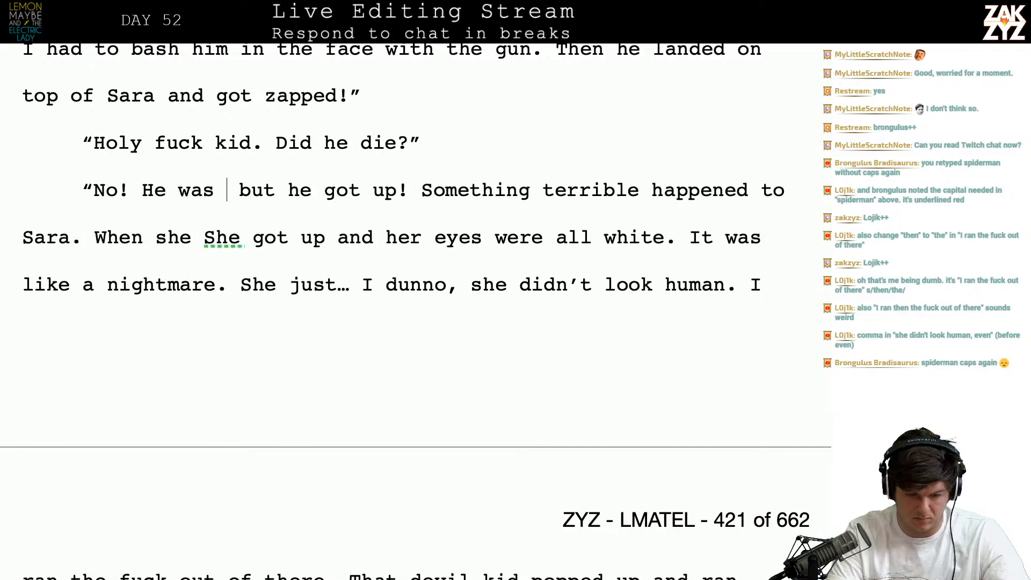
{"action": "type", "text": "half cooked,"}
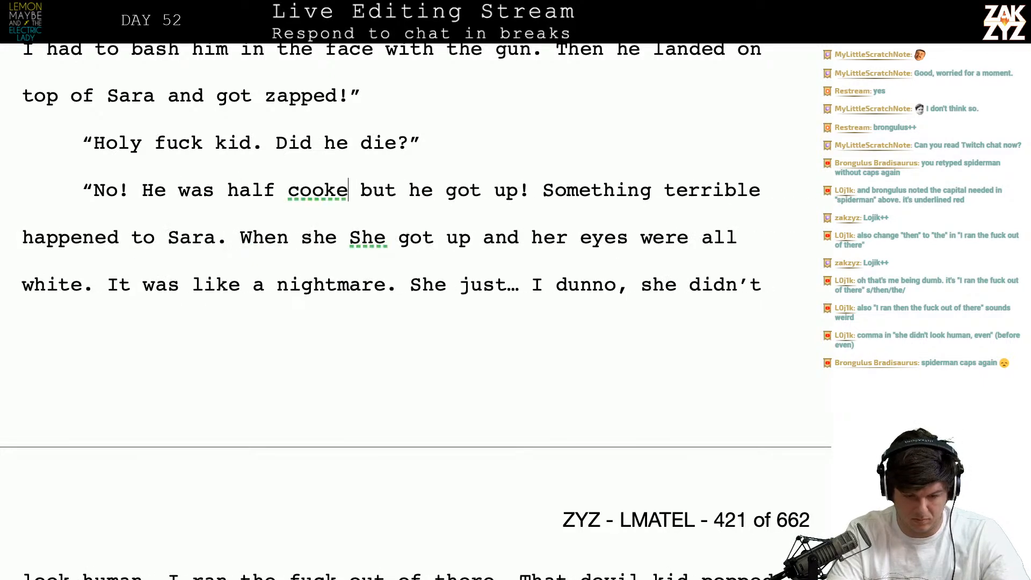
- Break the paragraph before "but he got up!" and try continuing "half cooked," with "actually smo"
{"action": "key", "text": "Return"}
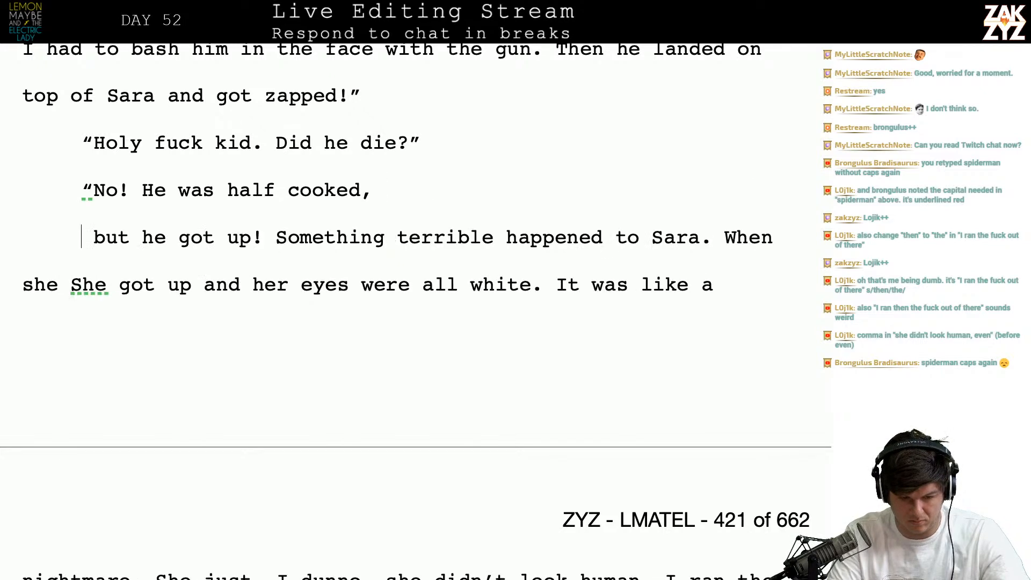
{"action": "key", "text": "Left"}
{"action": "type", "text": "actually smok"}
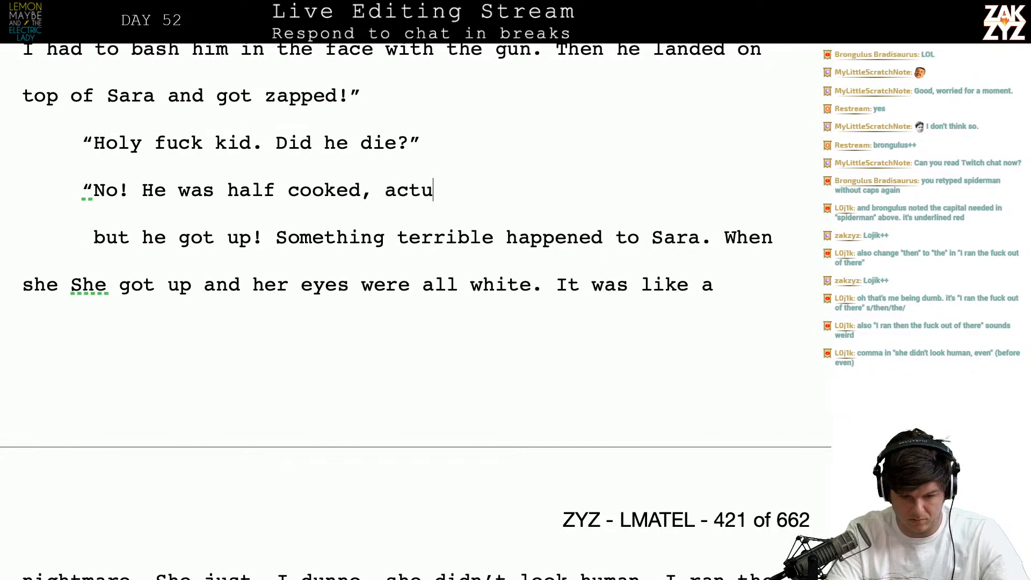
- Replace the text after "No! He" with "got zapped real bad though, there was smoke coming off him."
{"action": "key", "text": "BackSpace"}
{"action": "key", "text": "BackSpace"}
{"action": "key", "text": "BackSpace"}
{"action": "key", "text": "BackSpace"}
{"action": "key", "text": "BackSpace"}
{"action": "key", "text": "BackSpace"}
{"action": "key", "text": "BackSpace"}
{"action": "key", "text": "BackSpace"}
{"action": "key", "text": "BackSpace"}
{"action": "key", "text": "BackSpace"}
{"action": "key", "text": "BackSpace"}
{"action": "key", "text": "BackSpace"}
{"action": "key", "text": "BackSpace"}
{"action": "key", "text": "BackSpace"}
{"action": "key", "text": "BackSpace"}
{"action": "key", "text": "BackSpace"}
{"action": "key", "text": "BackSpace"}
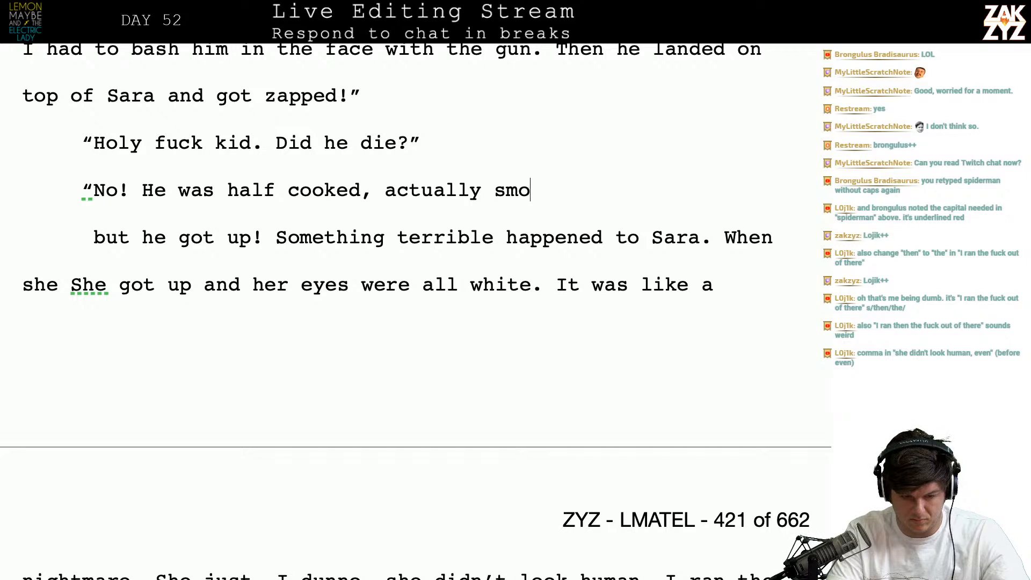
{"action": "key", "text": "BackSpace"}
{"action": "key", "text": "BackSpace"}
{"action": "key", "text": "BackSpace"}
{"action": "key", "text": "BackSpace"}
{"action": "key", "text": "BackSpace"}
{"action": "key", "text": "BackSpace"}
{"action": "key", "text": "BackSpace"}
{"action": "key", "text": "BackSpace"}
{"action": "key", "text": "BackSpace"}
{"action": "key", "text": "BackSpace"}
{"action": "key", "text": "BackSpace"}
{"action": "key", "text": "BackSpace"}
{"action": "key", "text": "BackSpace"}
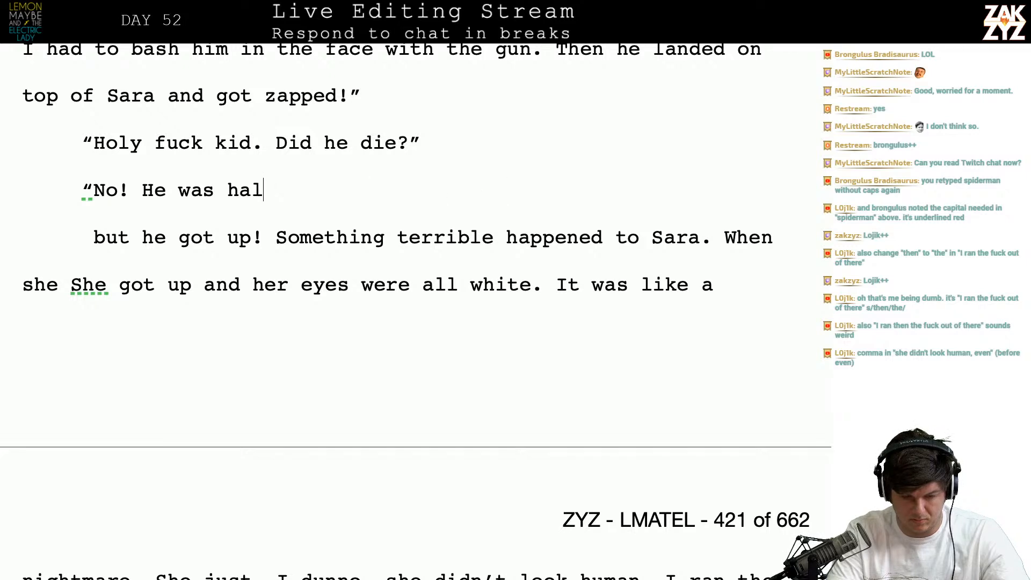
{"action": "type", "text": "got zapped reall"}
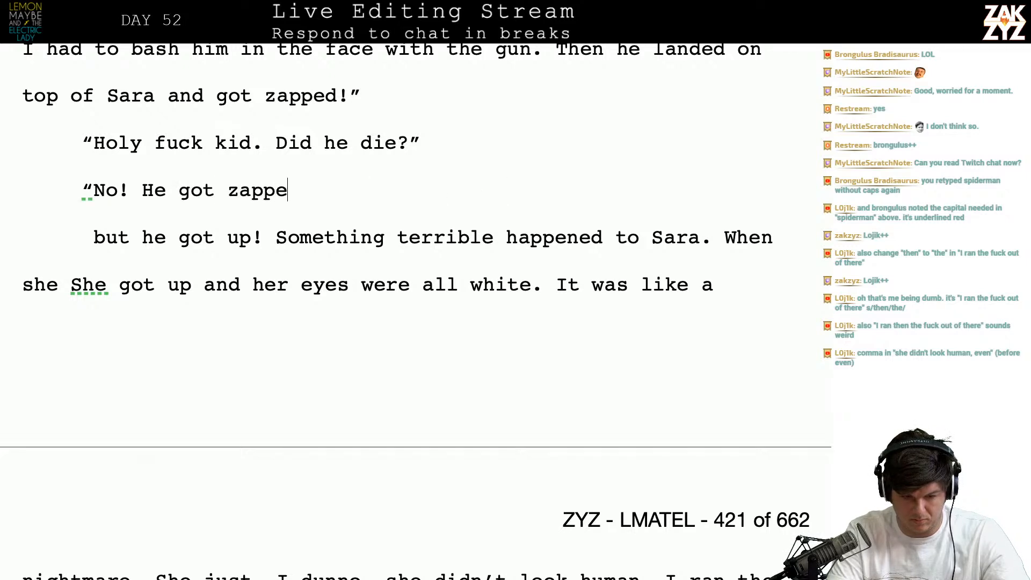
{"action": "key", "text": "BackSpace"}
{"action": "key", "text": "BackSpace"}
{"action": "type", "text": "l"}
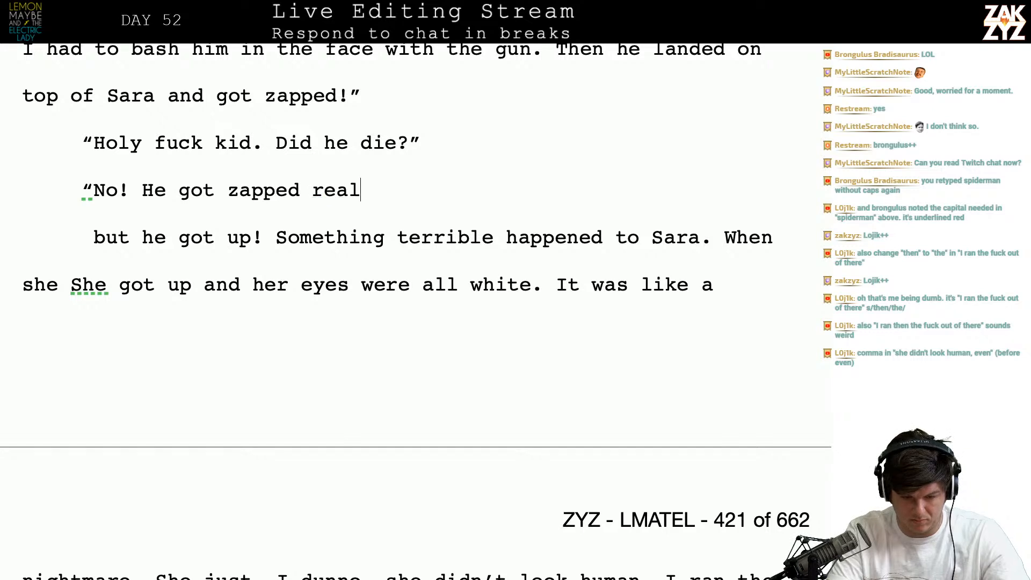
{"action": "type", "text": " bad though, there was smo"}
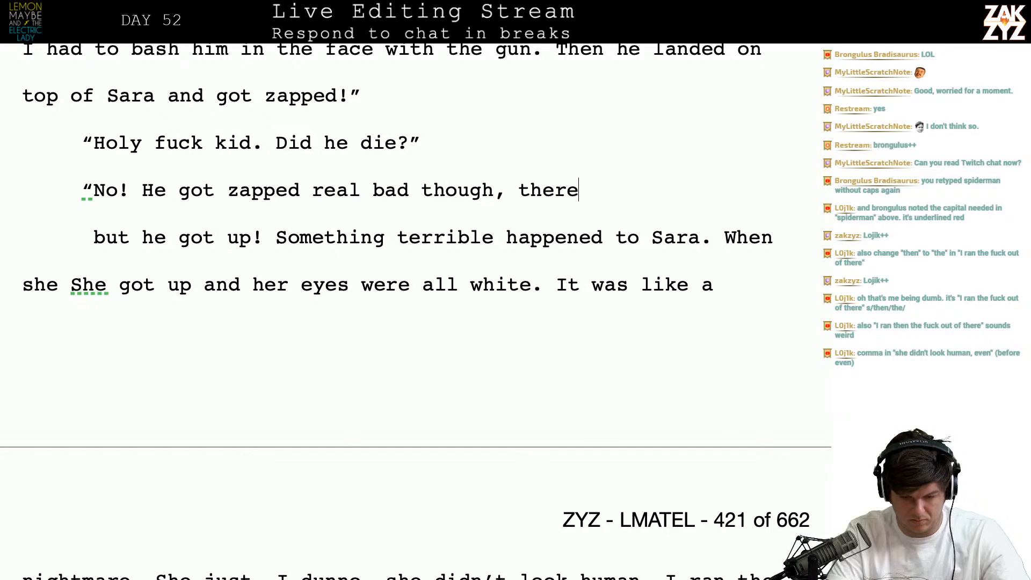
{"action": "key", "text": "BackSpace"}
{"action": "type", "text": "moke co"}
{"action": "key", "text": "BackSpace"}
{"action": "type", "text": "oming off him."}
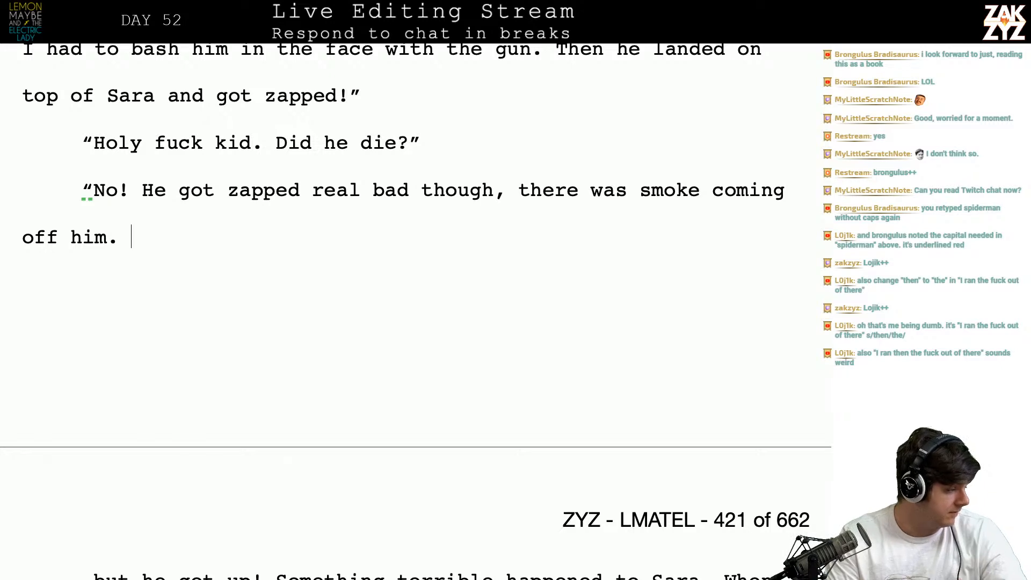
- Delete the paragraph break and "but he got up!" to join "Something terrible happened to Sara" directly after "off him."
{"action": "key", "text": "shift+Right"}
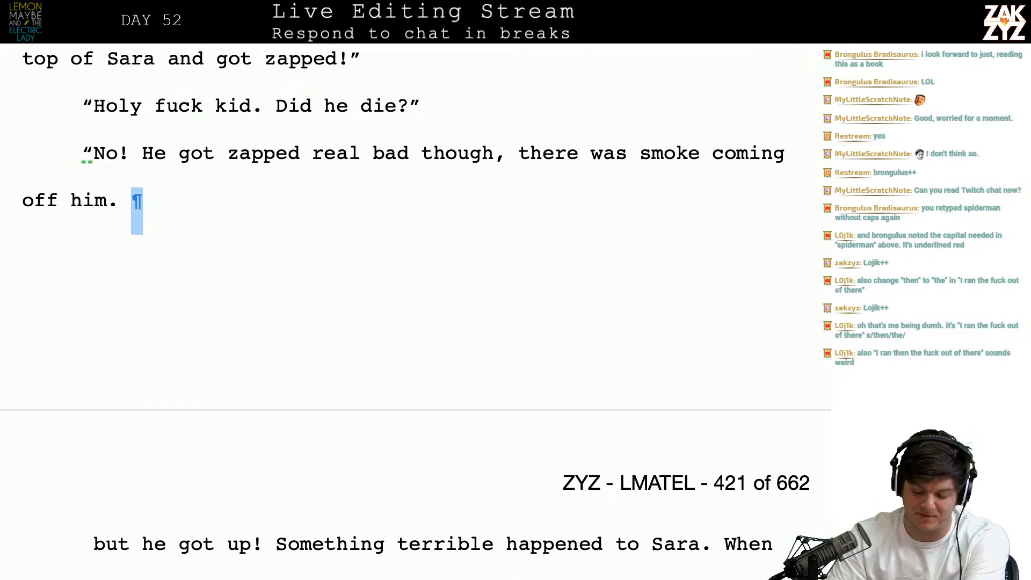
{"action": "key", "text": "Left"}
{"action": "key", "text": "Right"}
{"action": "key", "text": "Left"}
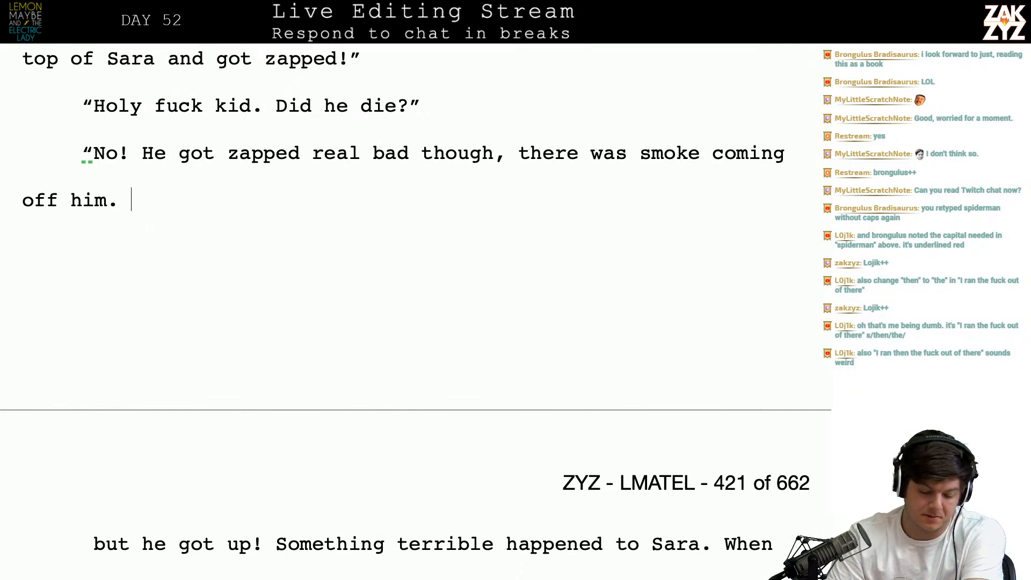
{"action": "key", "text": "alt+shift+Right"}
{"action": "key", "text": "shift+Right"}
{"action": "key", "text": "shift+Right"}
{"action": "key", "text": "shift+Right"}
{"action": "key", "text": "shift+Right"}
{"action": "key", "text": "shift+Right"}
{"action": "key", "text": "shift+Right"}
{"action": "key", "text": "shift+Right"}
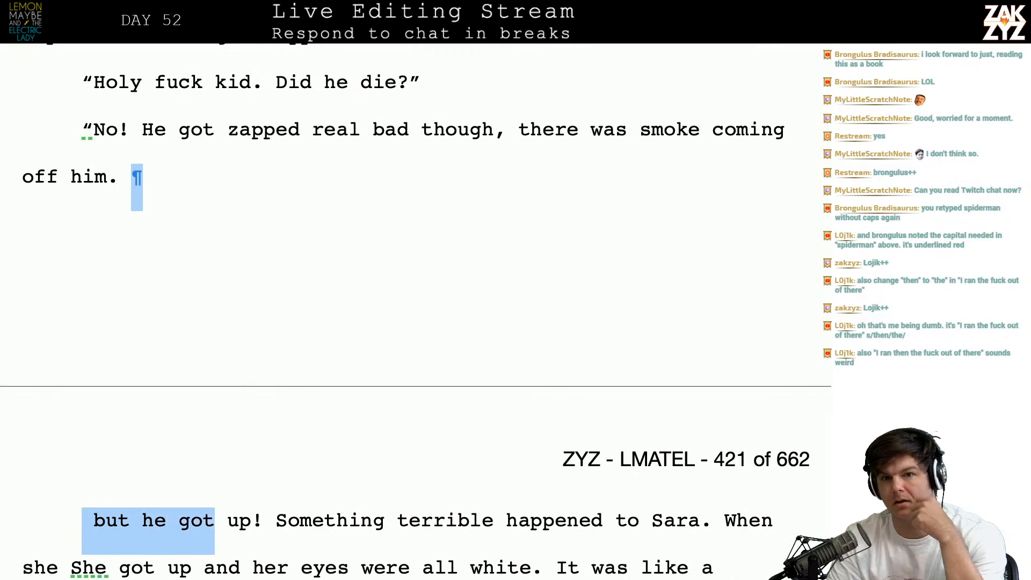
{"action": "key", "text": "shift+Right"}
{"action": "key", "text": "shift+Right"}
{"action": "key", "text": "shift+Right"}
{"action": "key", "text": "shift+Right"}
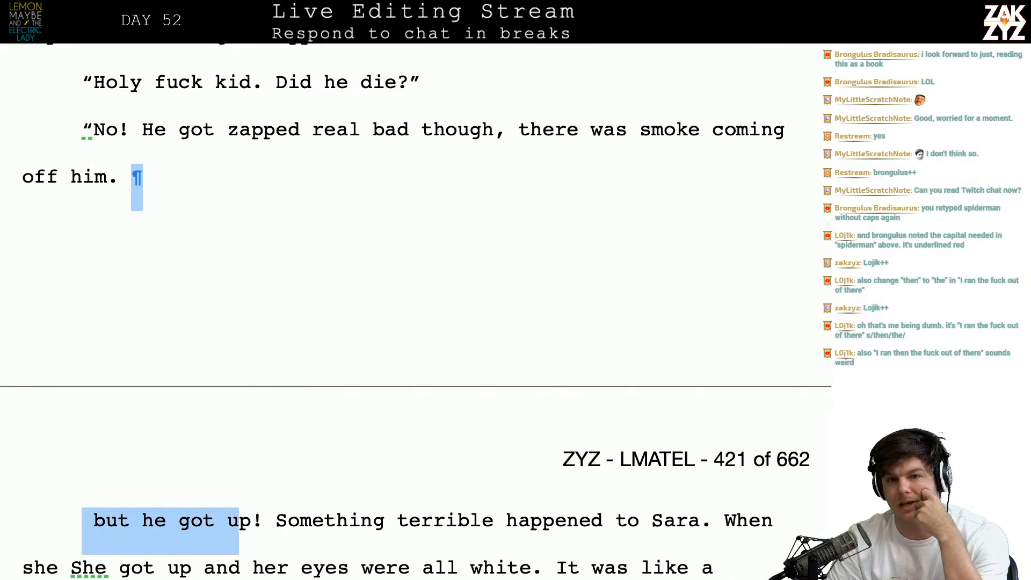
{"action": "key", "text": "shift+Right"}
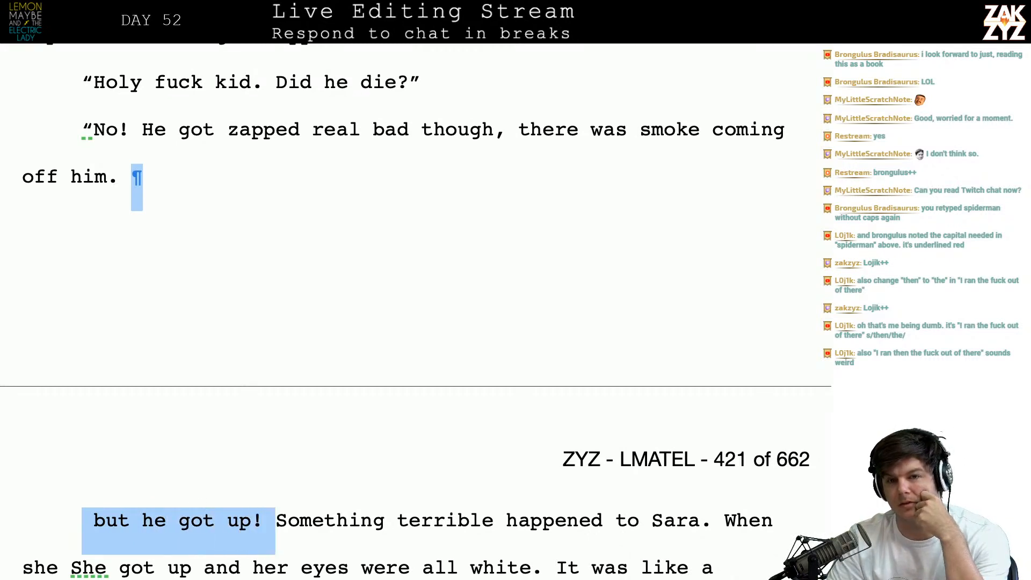
{"action": "key", "text": "BackSpace"}
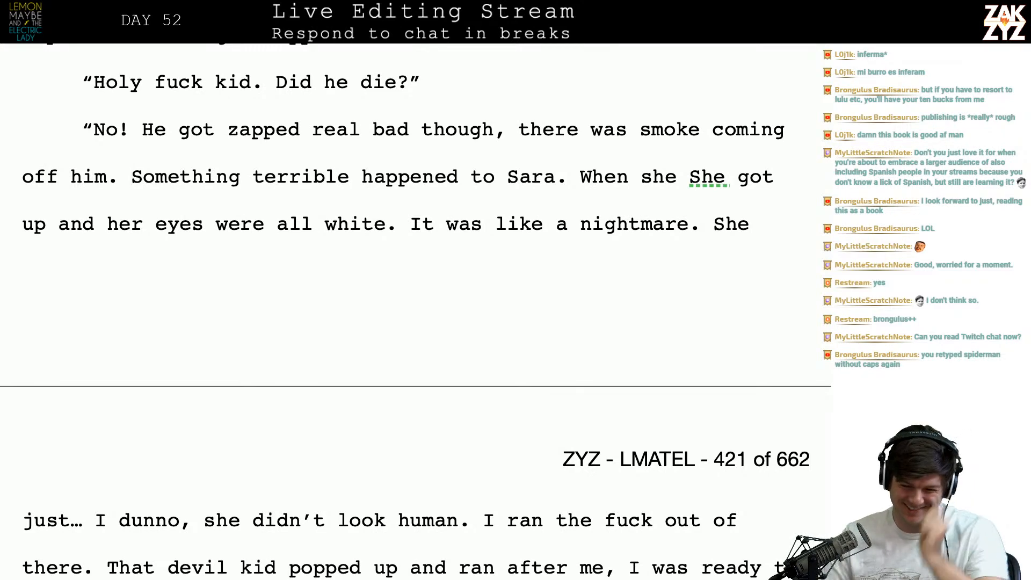
- Try "He lived, he was zapped so bad he was" after "No!" in the reply to "Did he die?"
{"action": "key", "text": "Up"}
{"action": "key", "text": "ctrl+Right"}
{"action": "key", "text": "ctrl+Right"}
{"action": "key", "text": "Left"}
{"action": "key", "text": "Left"}
{"action": "key", "text": "Left"}
{"action": "key", "text": "Left"}
{"action": "key", "text": "Left"}
{"action": "key", "text": "Right"}
{"action": "type", "text": "H"}
{"action": "type", "text": " fuck"}
{"action": "key", "text": "BackSpace"}
{"action": "key", "text": "BackSpace"}
{"action": "key", "text": "BackSpace"}
{"action": "key", "text": "BackSpace"}
{"action": "key", "text": "BackSpace"}
{"action": "type", "text": "e lived, he was "}
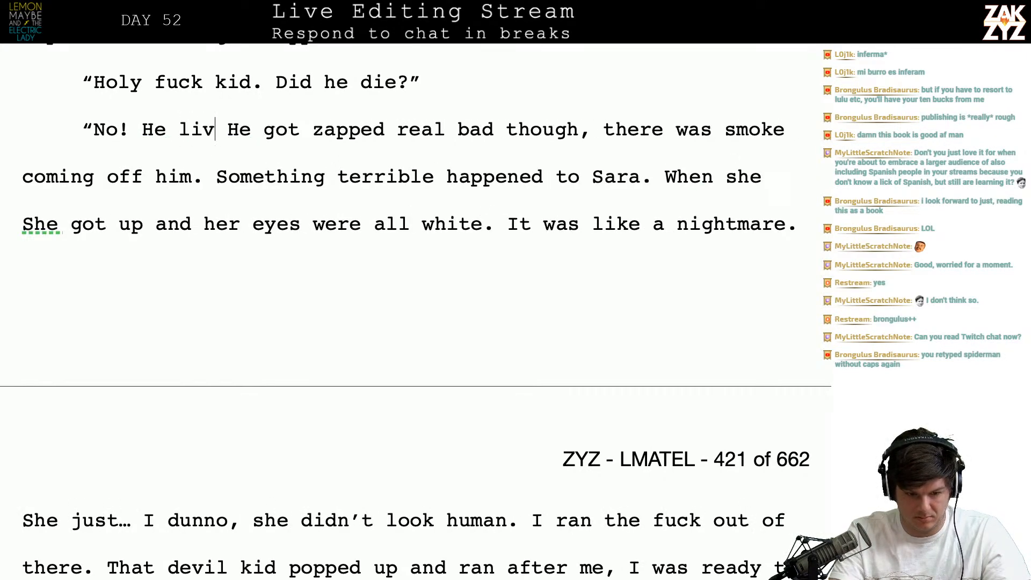
{"action": "type", "text": "zapped so bad h"}
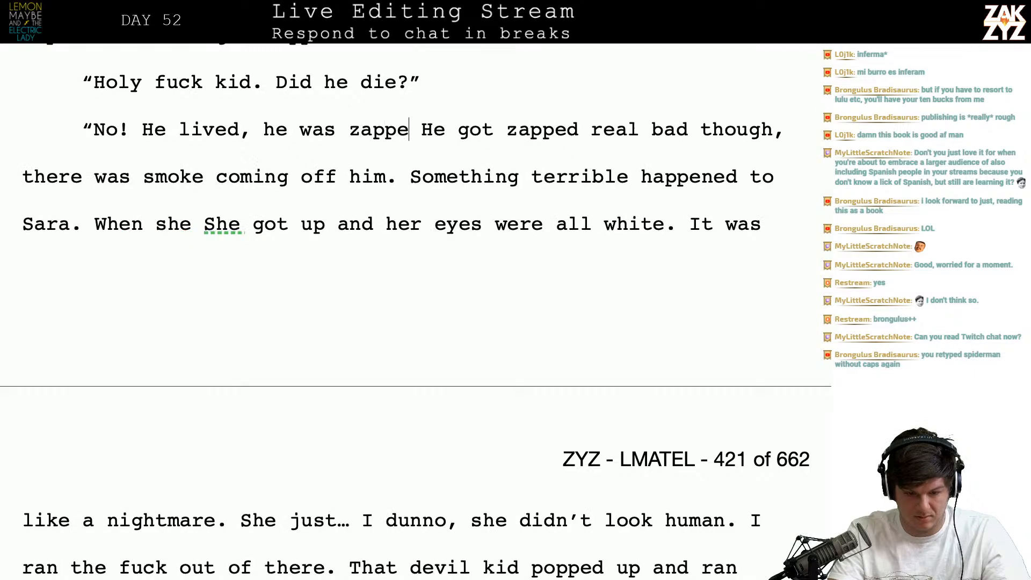
{"action": "type", "text": "e was"}
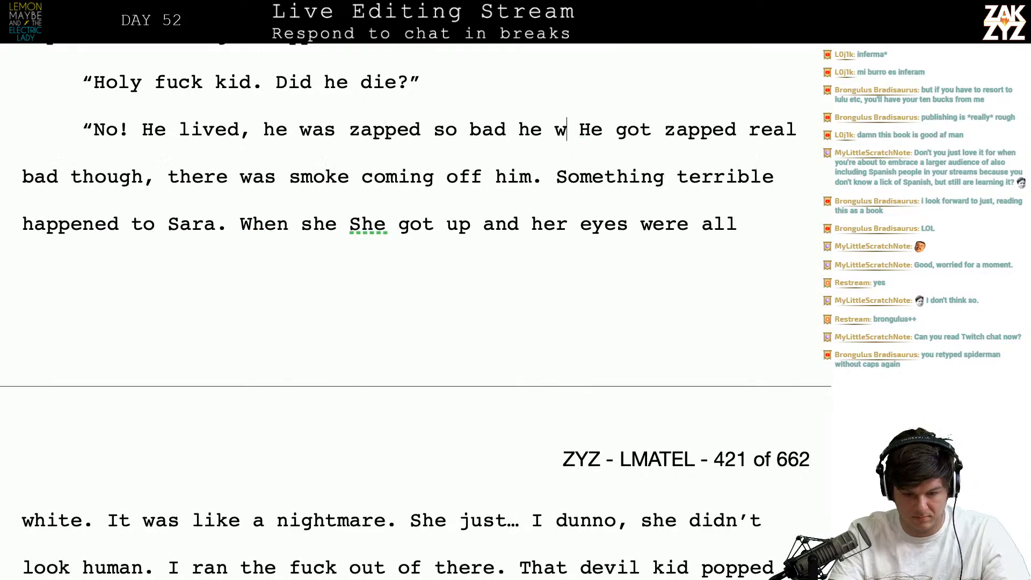
{"action": "key", "text": "BackSpace"}
{"action": "key", "text": "BackSpace"}
{"action": "key", "text": "BackSpace"}
{"action": "key", "text": "BackSpace"}
{"action": "key", "text": "BackSpace"}
{"action": "key", "text": "BackSpace"}
{"action": "key", "text": "BackSpace"}
{"action": "key", "text": "BackSpace"}
{"action": "key", "text": "BackSpace"}
{"action": "key", "text": "BackSpace"}
{"action": "key", "text": "BackSpace"}
{"action": "key", "text": "BackSpace"}
{"action": "key", "text": "BackSpace"}
{"action": "key", "text": "BackSpace"}
{"action": "key", "text": "BackSpace"}
{"action": "key", "text": "BackSpace"}
{"action": "key", "text": "BackSpace"}
{"action": "key", "text": "BackSpace"}
{"action": "key", "text": "BackSpace"}
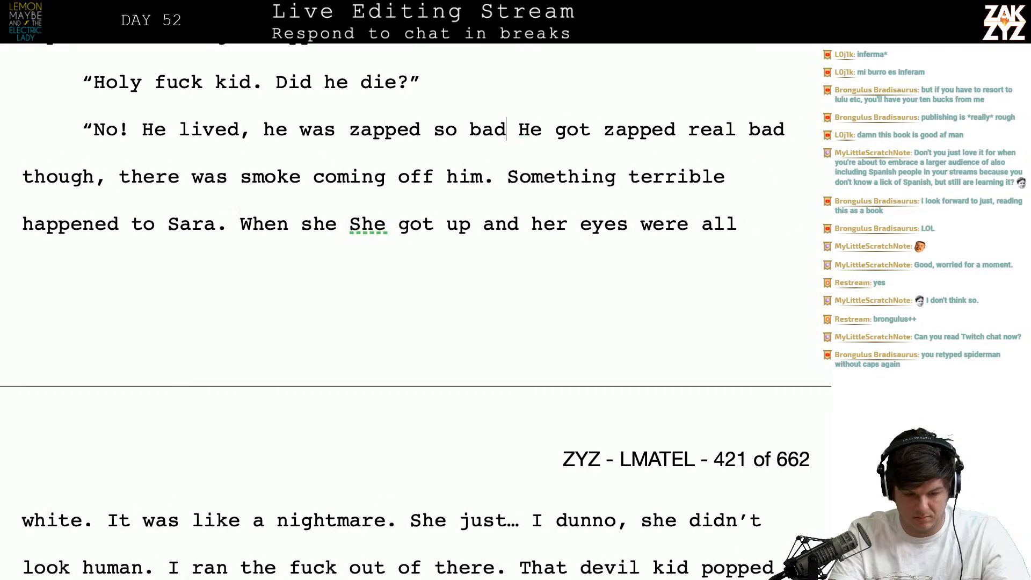
{"action": "key", "text": "BackSpace"}
{"action": "key", "text": "BackSpace"}
{"action": "key", "text": "BackSpace"}
{"action": "key", "text": "BackSpace"}
{"action": "key", "text": "BackSpace"}
{"action": "key", "text": "BackSpace"}
{"action": "key", "text": "BackSpace"}
{"action": "key", "text": "BackSpace"}
{"action": "key", "text": "BackSpace"}
{"action": "key", "text": "BackSpace"}
{"action": "key", "text": "BackSpace"}
{"action": "key", "text": "BackSpace"}
{"action": "key", "text": "BackSpace"}
{"action": "key", "text": "BackSpace"}
{"action": "key", "text": "BackSpace"}
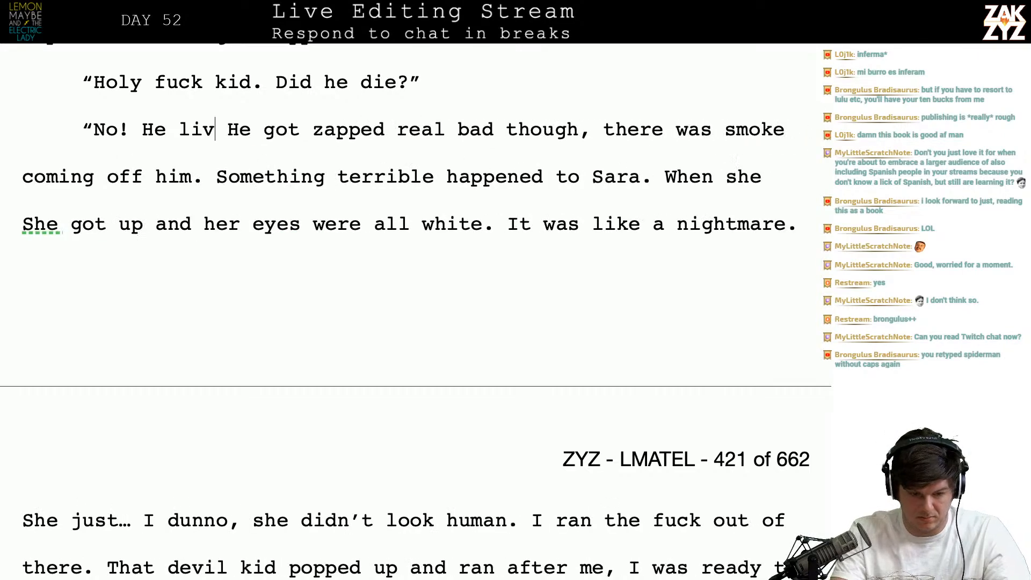
- Continue "No! He" with "had smoke pouring off of him but he lived." and delete the old "He got zapped real bad though" sentence
{"action": "type", "text": "had smoke pouring "}
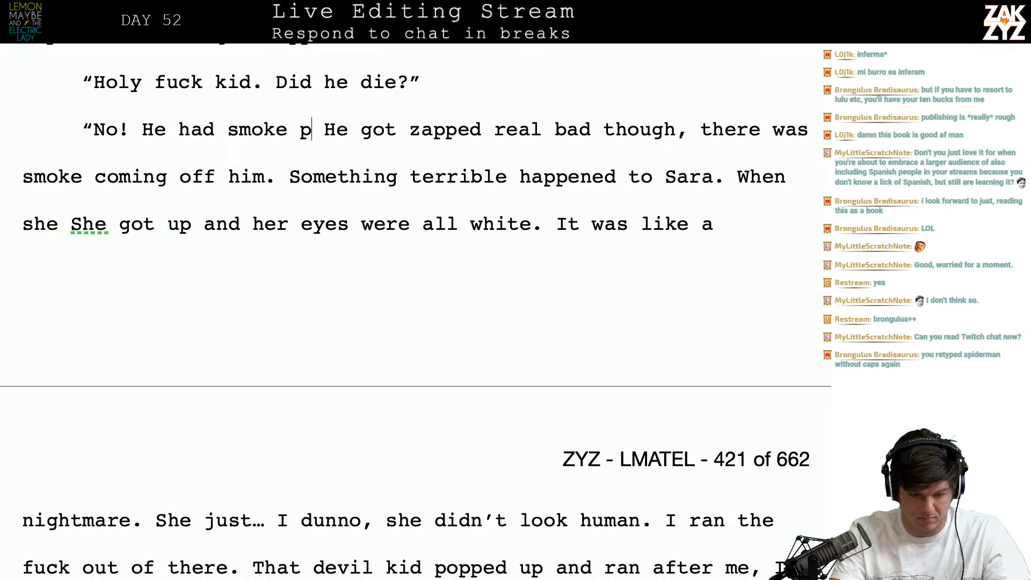
{"action": "type", "text": "off of h"}
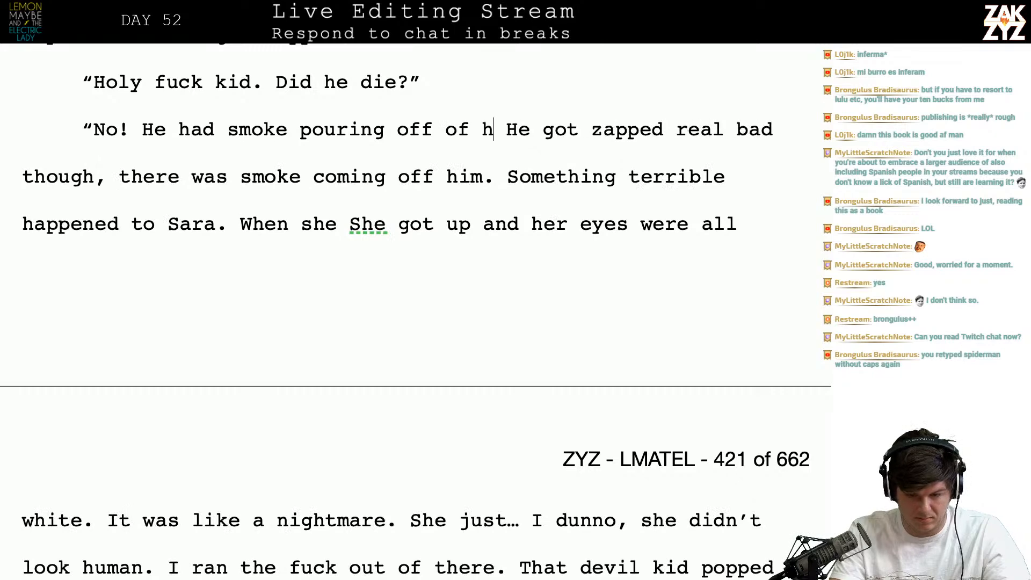
{"action": "type", "text": "im but he lived."}
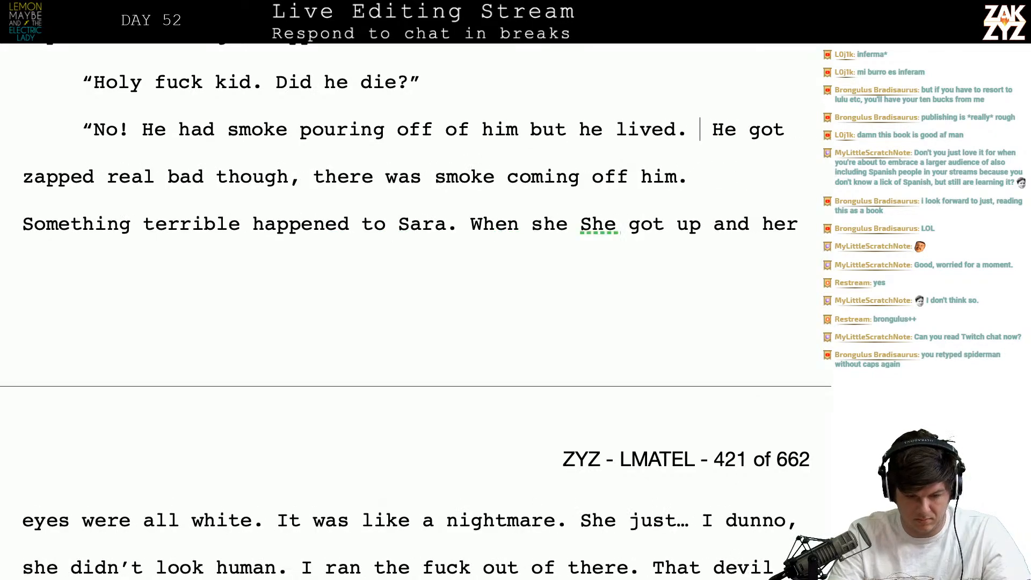
{"action": "key", "text": "shift+Down"}
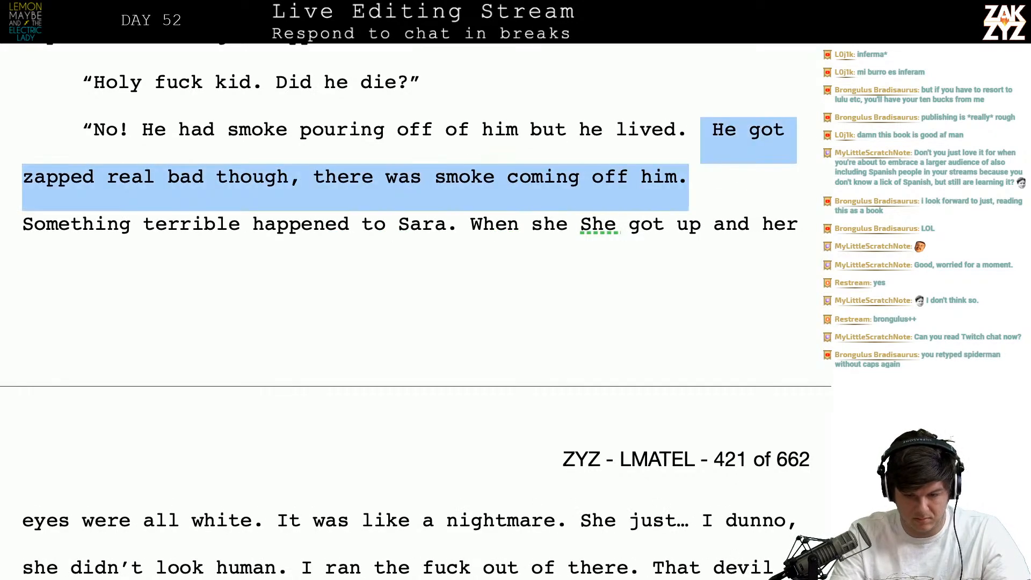
{"action": "key", "text": "BackSpace"}
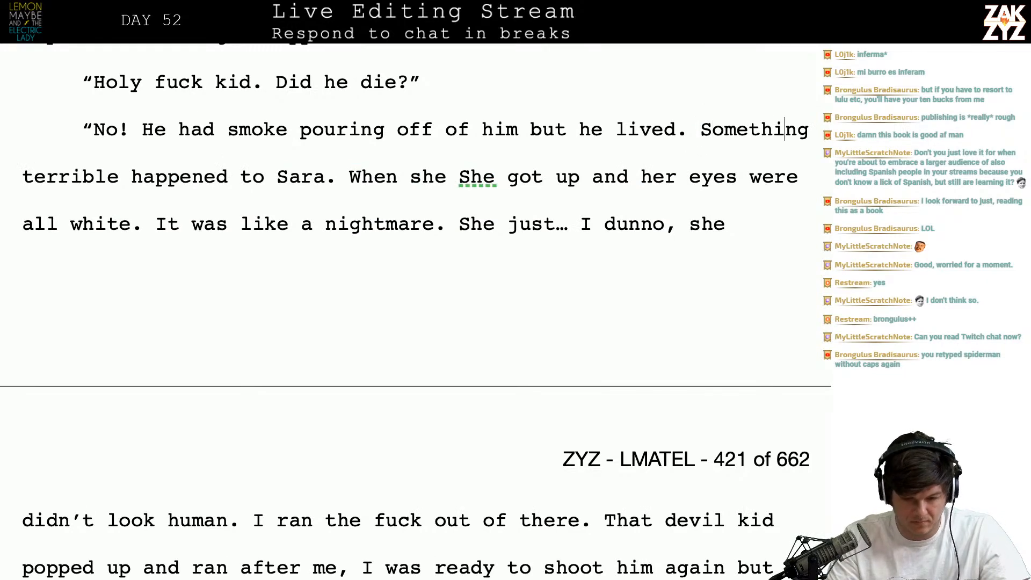
- Delete the stray "When she" between "happened to Sara." and "She got up"
{"action": "left_click", "coordinate": [449, 178]}
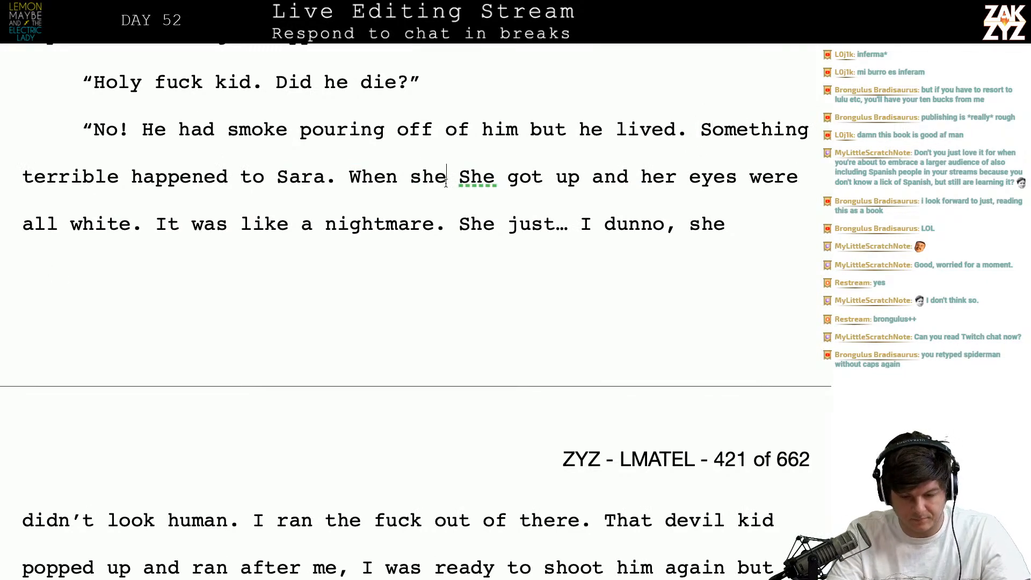
{"action": "key", "text": "BackSpace"}
{"action": "key", "text": "BackSpace"}
{"action": "key", "text": "BackSpace"}
{"action": "key", "text": "BackSpace"}
{"action": "key", "text": "BackSpace"}
{"action": "key", "text": "BackSpace"}
{"action": "key", "text": "BackSpace"}
{"action": "key", "text": "BackSpace"}
{"action": "key", "text": "BackSpace"}
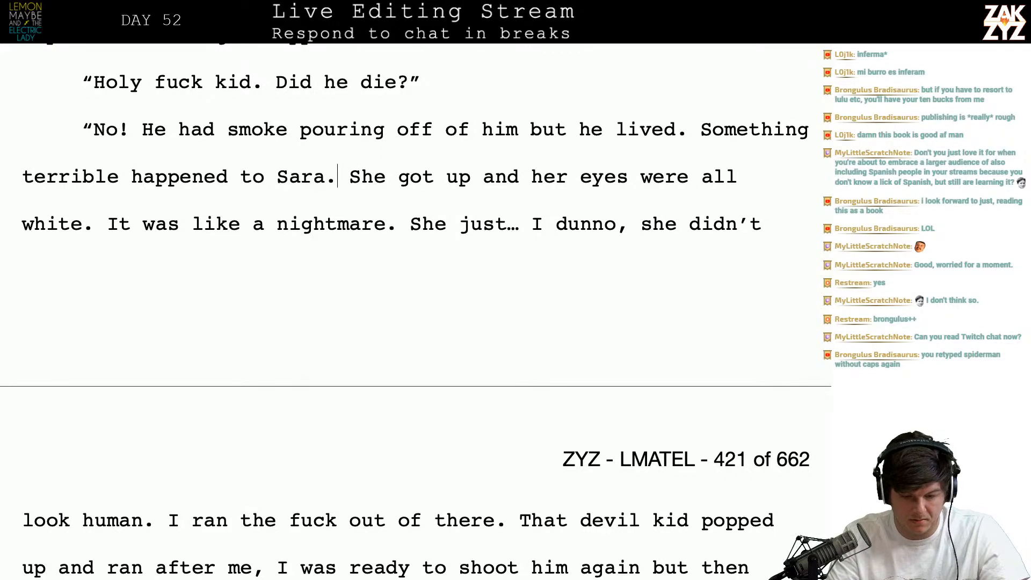
- End the sentence after "popped up and ran after me" with a period and start a new one with "I"
{"action": "key", "text": "Right"}
{"action": "key", "text": "Right"}
{"action": "key", "text": "Right"}
{"action": "key", "text": "Right"}
{"action": "key", "text": "Right"}
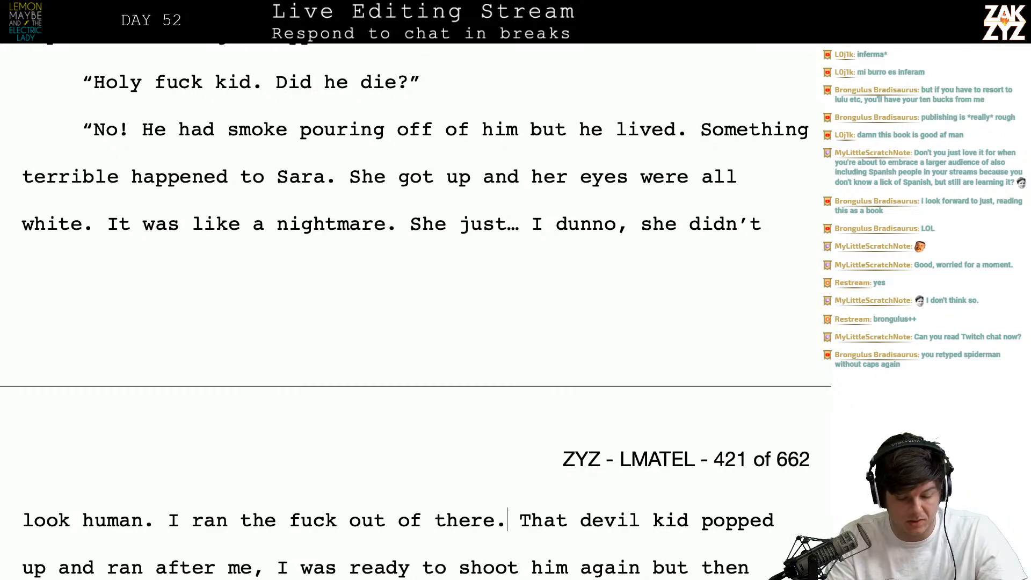
{"action": "key", "text": "Down"}
{"action": "key", "text": "Down"}
{"action": "key", "text": "Down"}
{"action": "key", "text": "Down"}
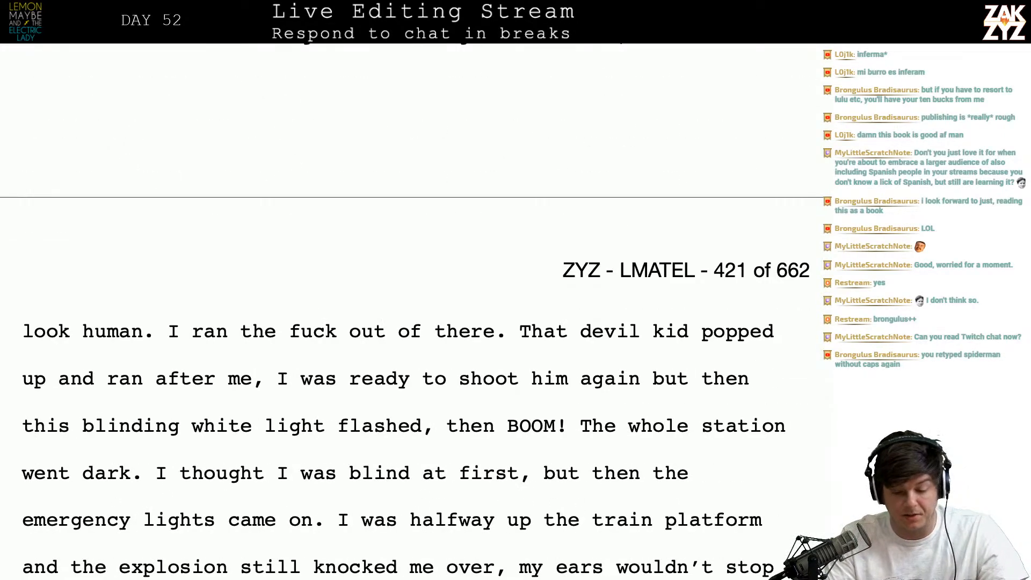
{"action": "scroll", "coordinate": [492, 182], "scroll_direction": "down", "scroll_amount": 3}
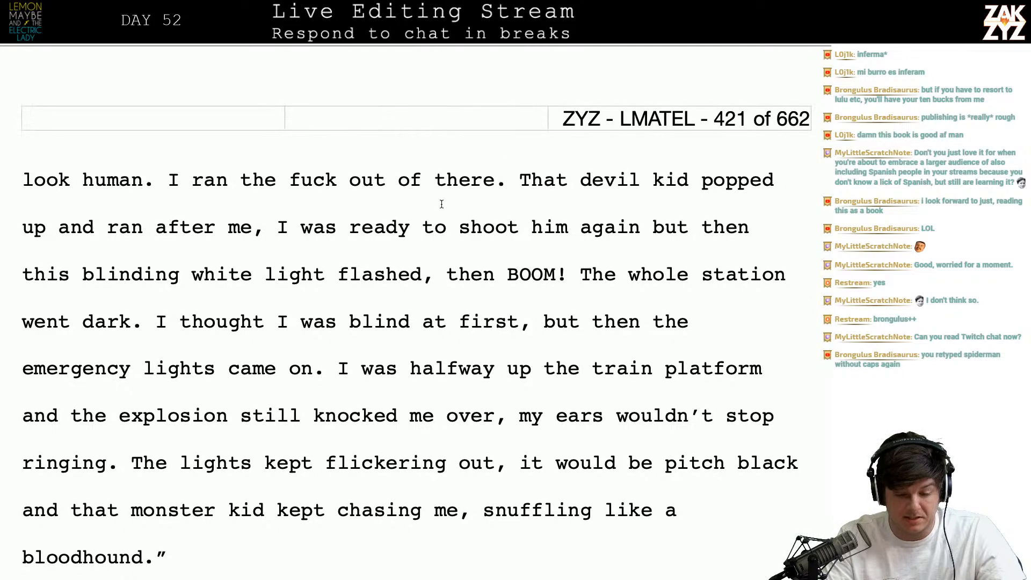
{"action": "left_click", "coordinate": [162, 235]}
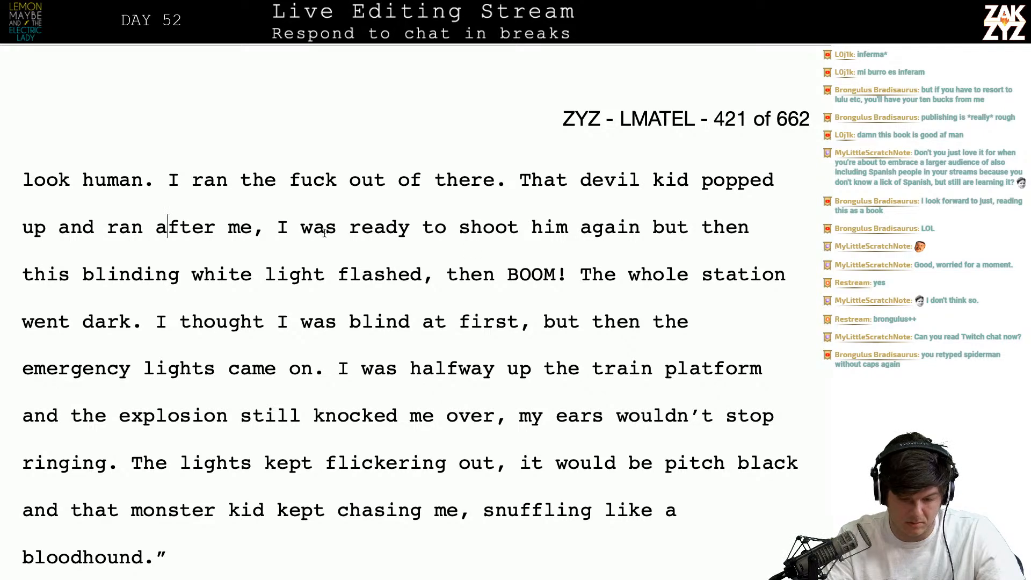
{"action": "scroll", "coordinate": [252, 251], "scroll_direction": "down", "scroll_amount": 1}
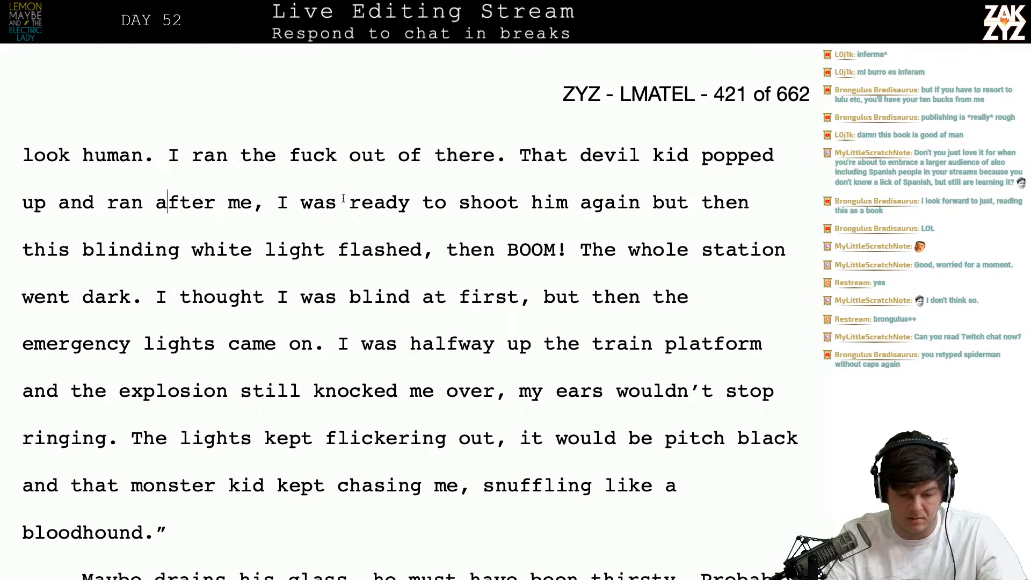
{"action": "left_click", "coordinate": [276, 202]}
{"action": "key", "text": "BackSpace"}
{"action": "key", "text": "BackSpace"}
{"action": "type", "text": ". I "}
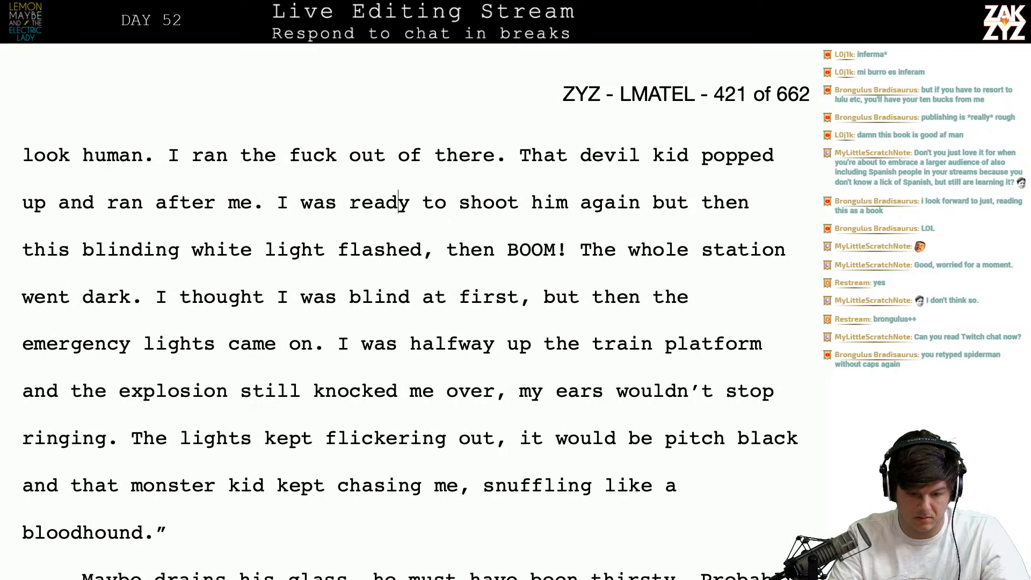
- Continue the new sentence with "about to shoot at him again, but then there was this blinding light, then BOOM!"
{"action": "type", "text": "about to shoot"}
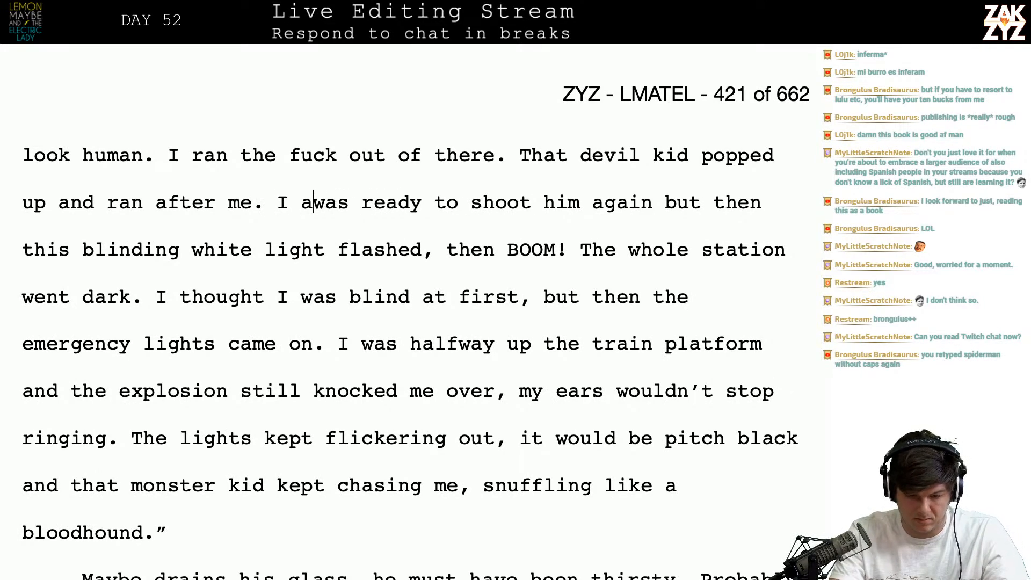
{"action": "type", "text": " at him again, b"}
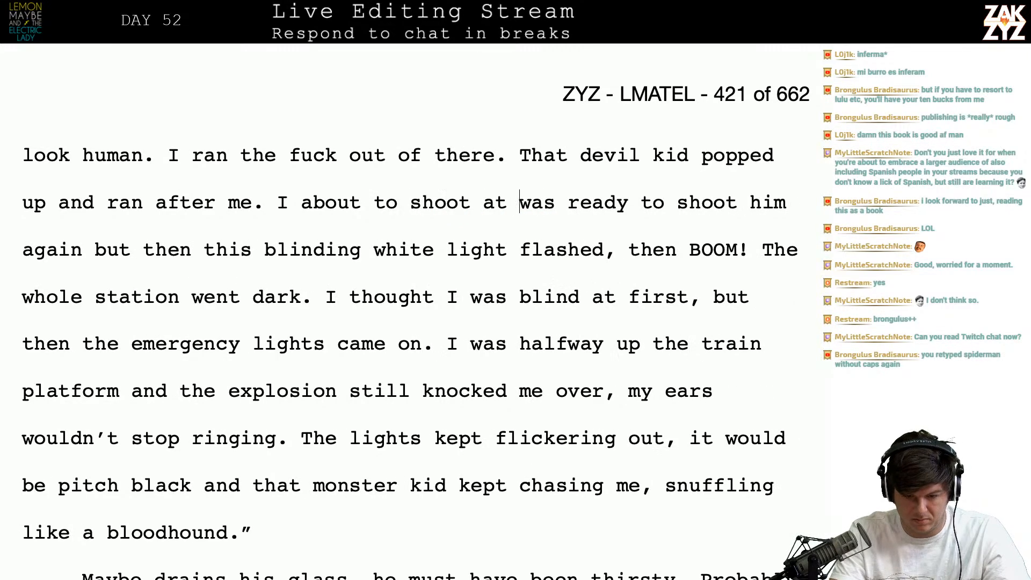
{"action": "type", "text": "ut then there was "}
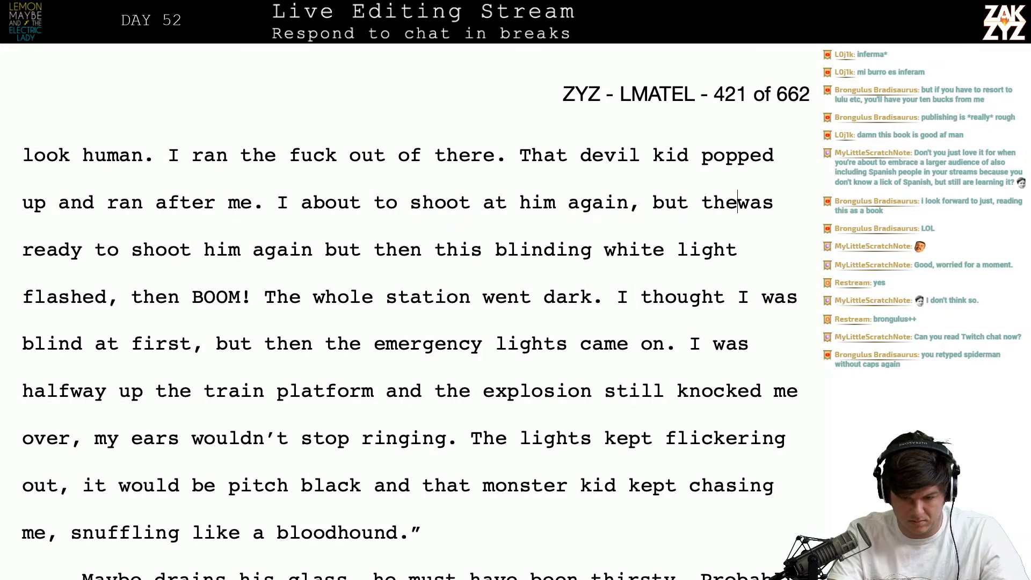
{"action": "type", "text": "this blinding "}
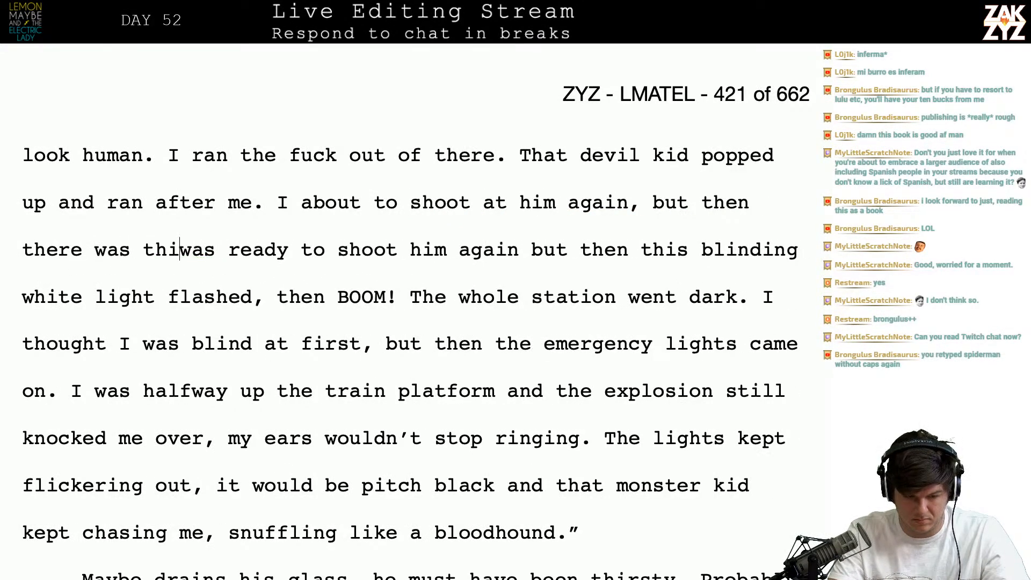
{"action": "type", "text": "light, then B"}
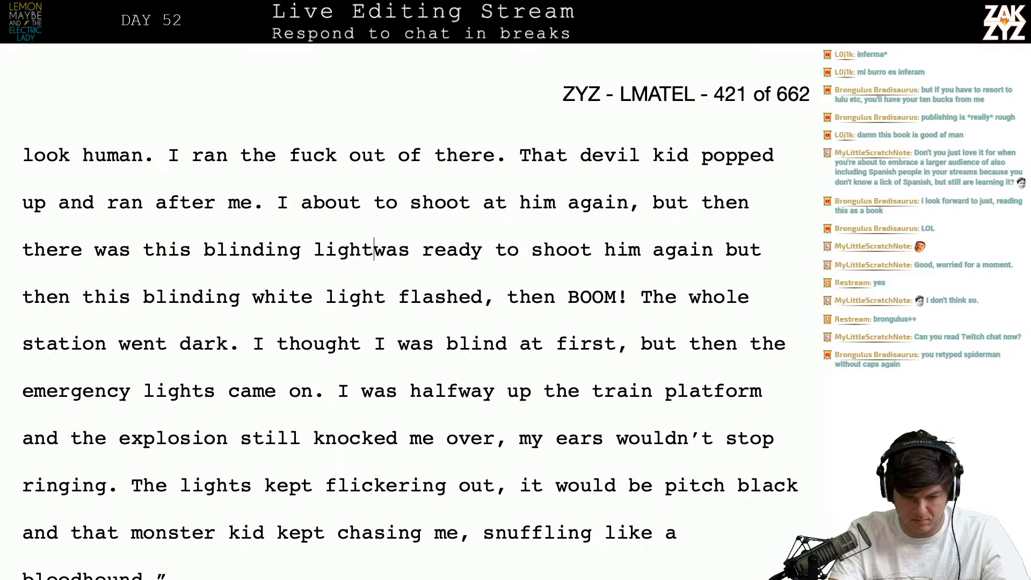
{"action": "type", "text": "OOM!"}
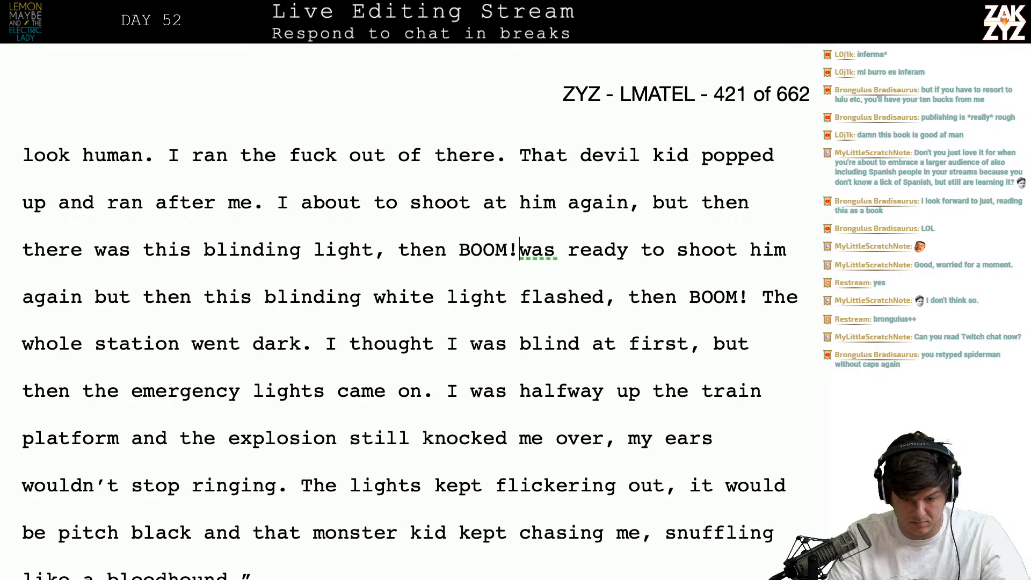
- Delete the old wording from "was ready to shoot him again" through the second "BOOM!" before "The whole station"
{"action": "key", "text": "shift+Down"}
{"action": "key", "text": "shift+Right"}
{"action": "key", "text": "shift+Right"}
{"action": "key", "text": "shift+Right"}
{"action": "key", "text": "shift+Right"}
{"action": "key", "text": "shift+Right"}
{"action": "key", "text": "shift+Right"}
{"action": "key", "text": "shift+Right"}
{"action": "key", "text": "shift+Right"}
{"action": "key", "text": "shift+Right"}
{"action": "key", "text": "shift+Right"}
{"action": "key", "text": "shift+Right"}
{"action": "key", "text": "shift+Right"}
{"action": "key", "text": "shift+Right"}
{"action": "key", "text": "shift+Right"}
{"action": "key", "text": "shift+Right"}
{"action": "key", "text": "shift+Right"}
{"action": "key", "text": "shift+Right"}
{"action": "key", "text": "shift+Right"}
{"action": "key", "text": "shift+Right"}
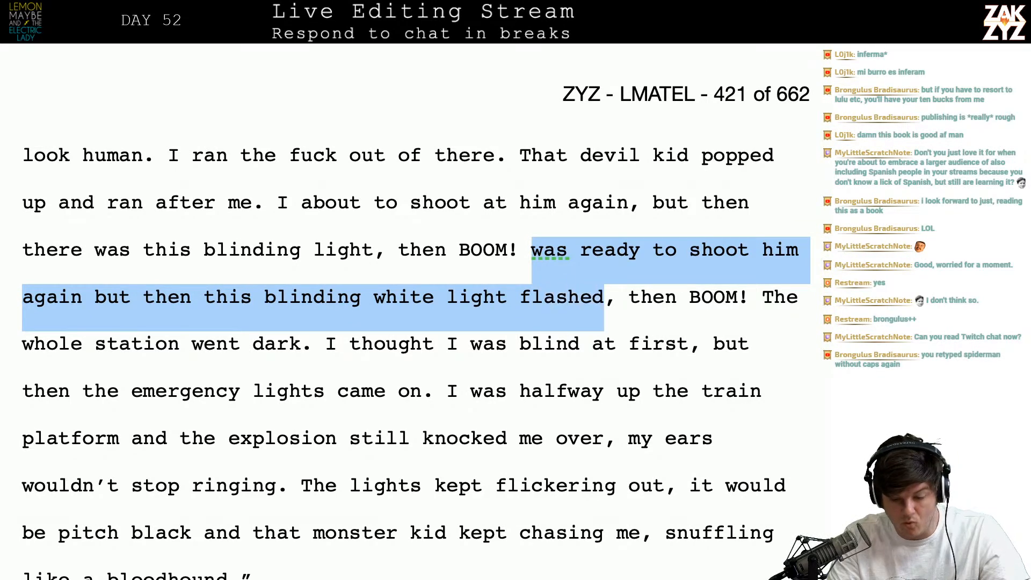
{"action": "key", "text": "BackSpace"}
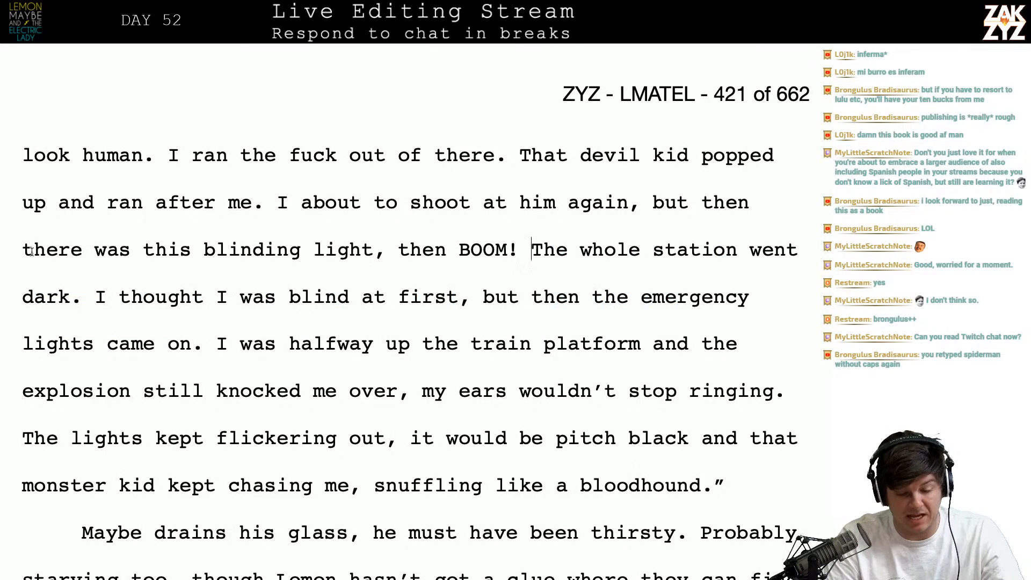
- End the sentence at "I thought I was blind." and delete "at first, but then the emergency lights came on."
{"action": "scroll", "coordinate": [173, 250], "scroll_direction": "down", "scroll_amount": 1}
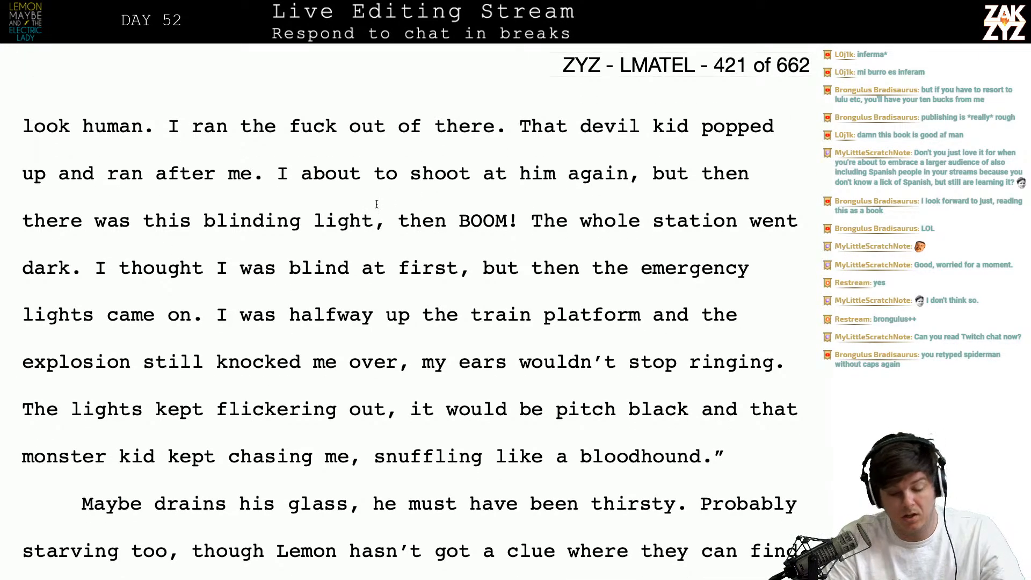
{"action": "scroll", "coordinate": [480, 246], "scroll_direction": "down", "scroll_amount": 2}
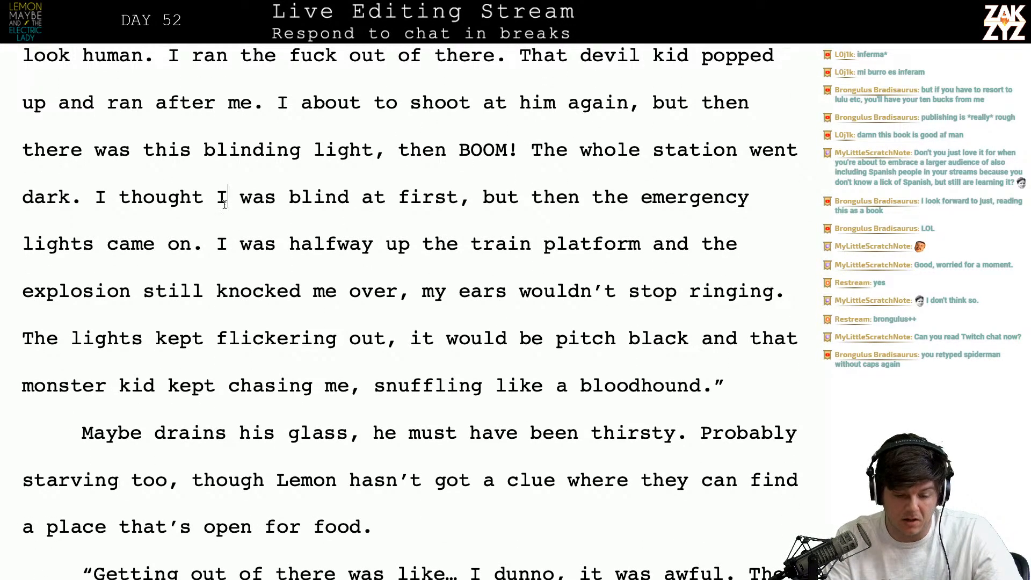
{"action": "key", "text": "Right"}
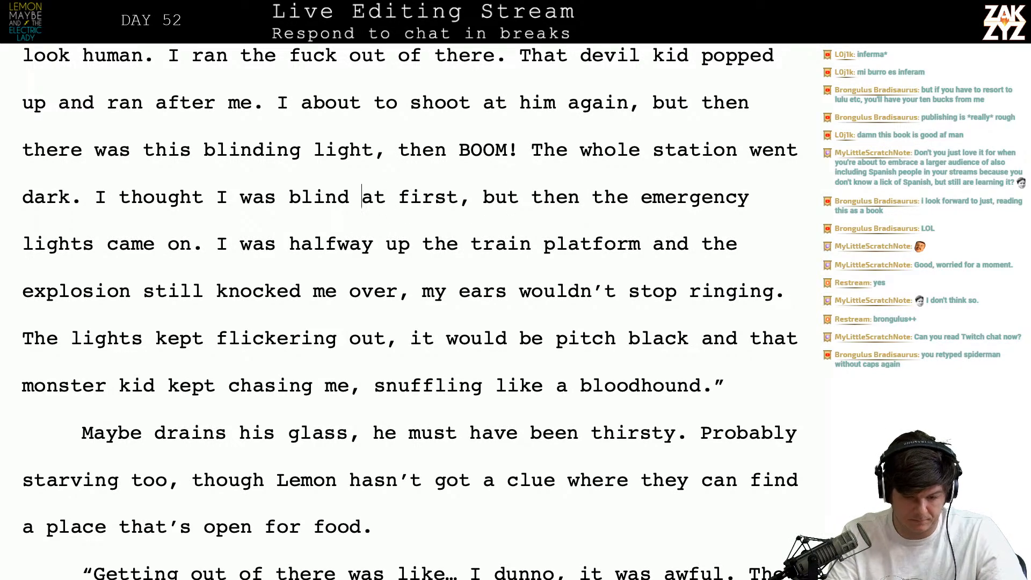
{"action": "type", "text": "."}
{"action": "key", "text": "shift+Down"}
{"action": "key", "text": "shift+Left"}
{"action": "key", "text": "shift+Left"}
{"action": "key", "text": "shift+Left"}
{"action": "key", "text": "shift+Left"}
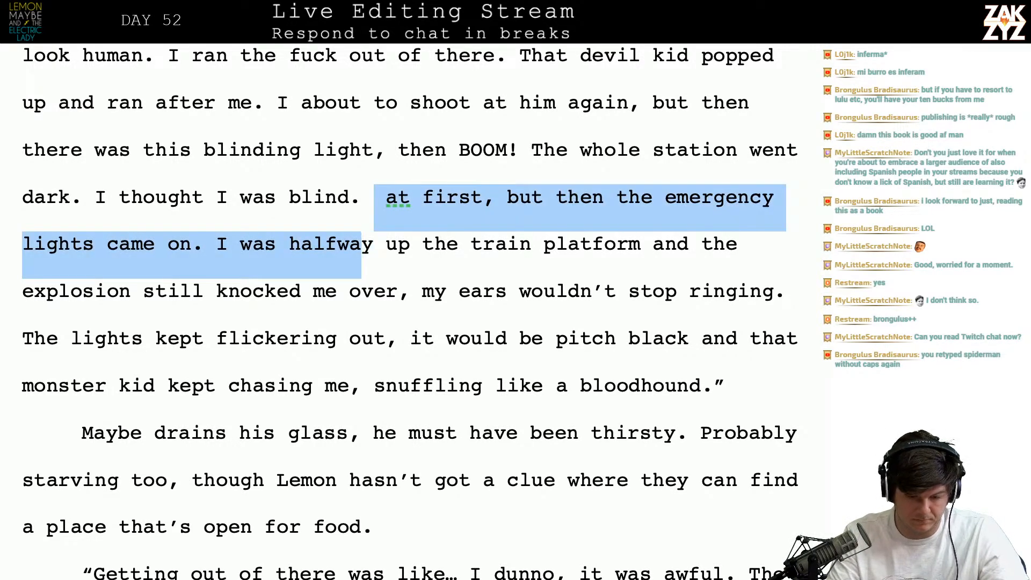
{"action": "key", "text": "shift+Left"}
{"action": "key", "text": "shift+Left"}
{"action": "key", "text": "shift+Left"}
{"action": "key", "text": "shift+Left"}
{"action": "key", "text": "shift+Left"}
{"action": "key", "text": "shift+Left"}
{"action": "key", "text": "shift+Left"}
{"action": "key", "text": "shift+Left"}
{"action": "key", "text": "shift+Left"}
{"action": "key", "text": "shift+Left"}
{"action": "key", "text": "BackSpace"}
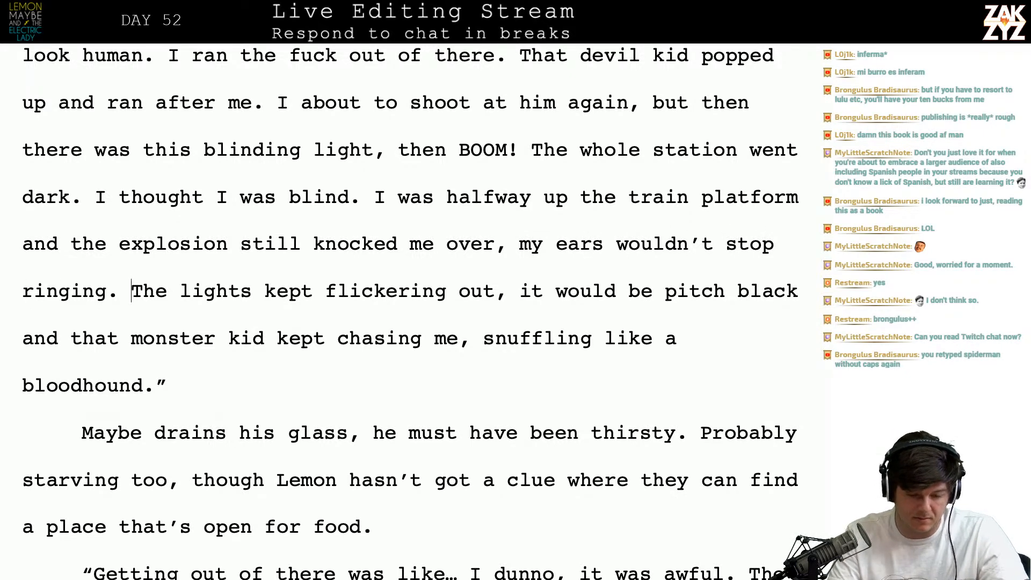
- Insert "Then the emergency lights kept flickering on and off" after "my ears wouldn't stop ringing."
{"action": "type", "text": "Then the eme"}
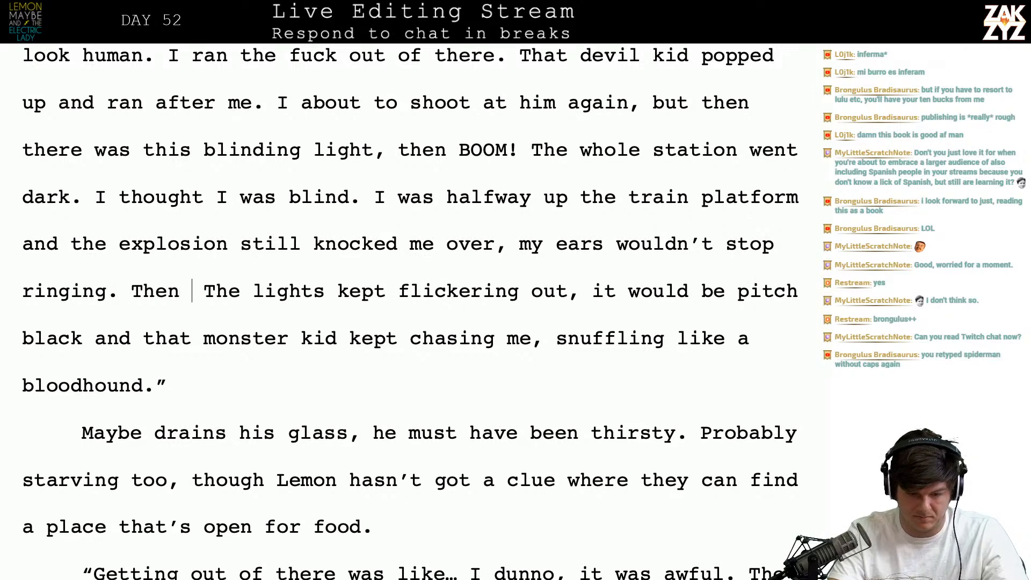
{"action": "type", "text": "rgency lights "}
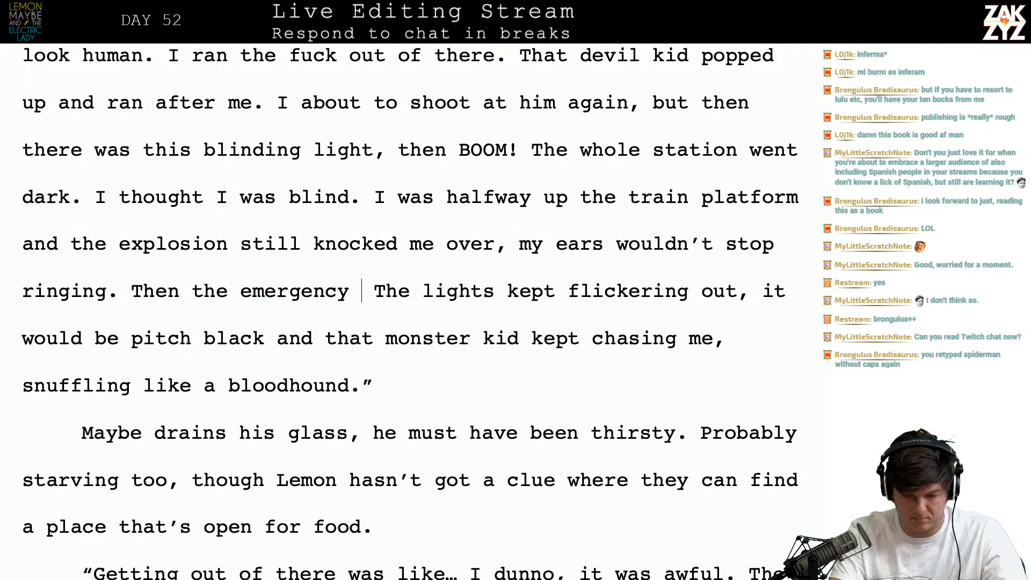
{"action": "type", "text": "kept"}
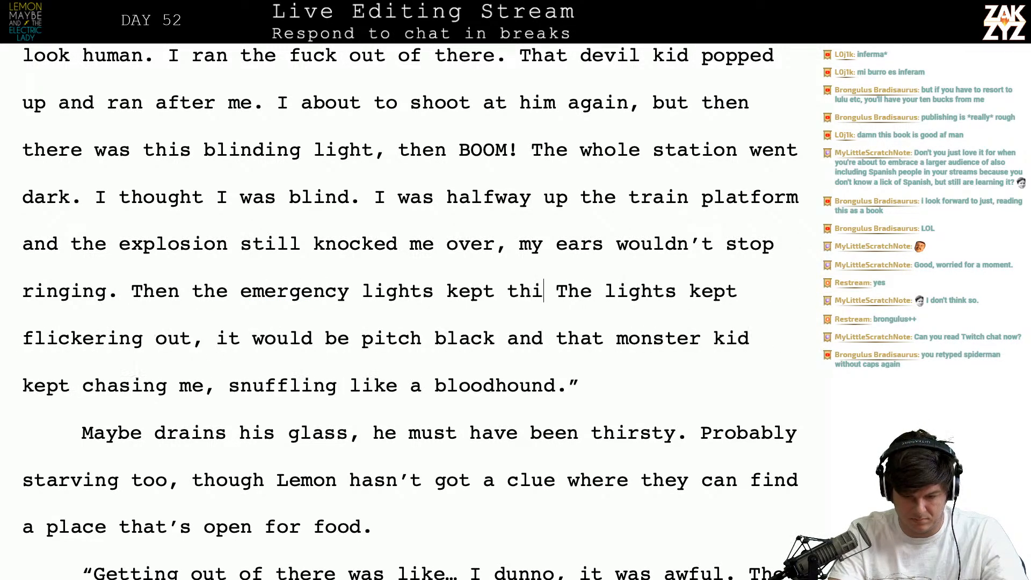
{"action": "type", "text": " flickering on and of"}
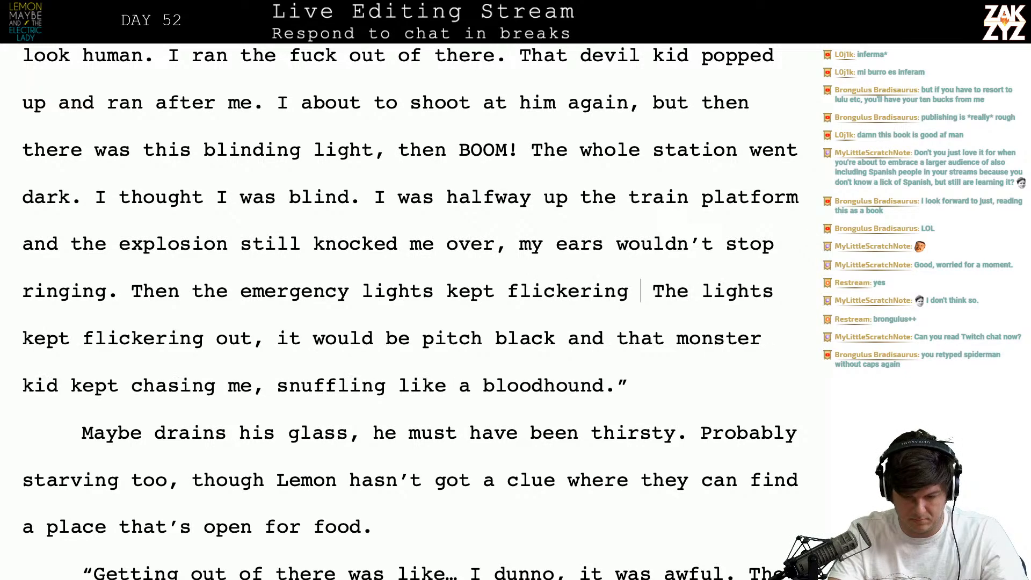
{"action": "type", "text": "f The lights kept flickering out, it would be pitch bl"}
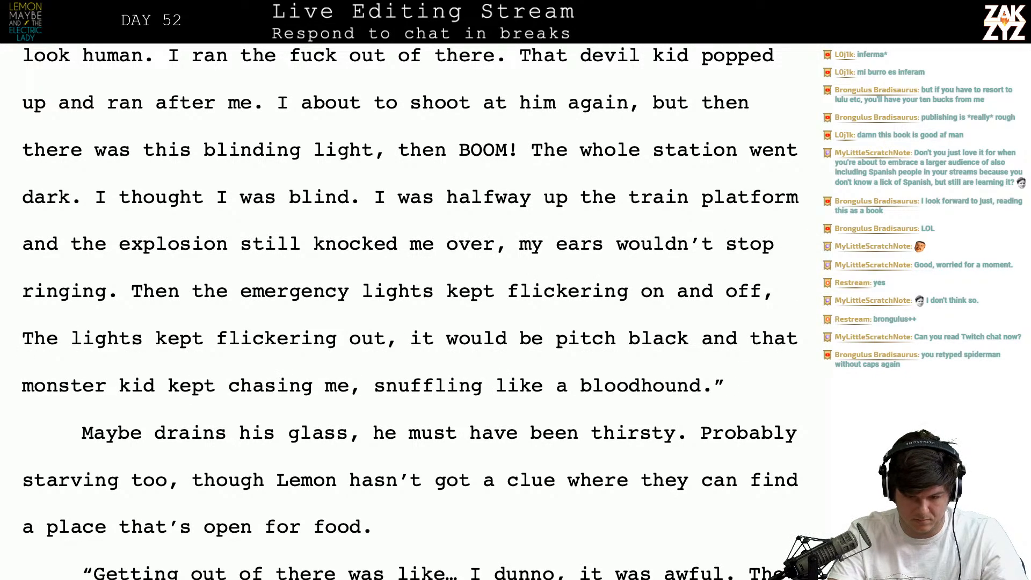
{"action": "type", "text": "ack and t"}
{"action": "key", "text": "BackSpace"}
{"action": "key", "text": "BackSpace"}
{"action": "key", "text": "BackSpace"}
{"action": "key", "text": "BackSpace"}
{"action": "key", "text": "BackSpace"}
{"action": "key", "text": "BackSpace"}
{"action": "key", "text": "BackSpace"}
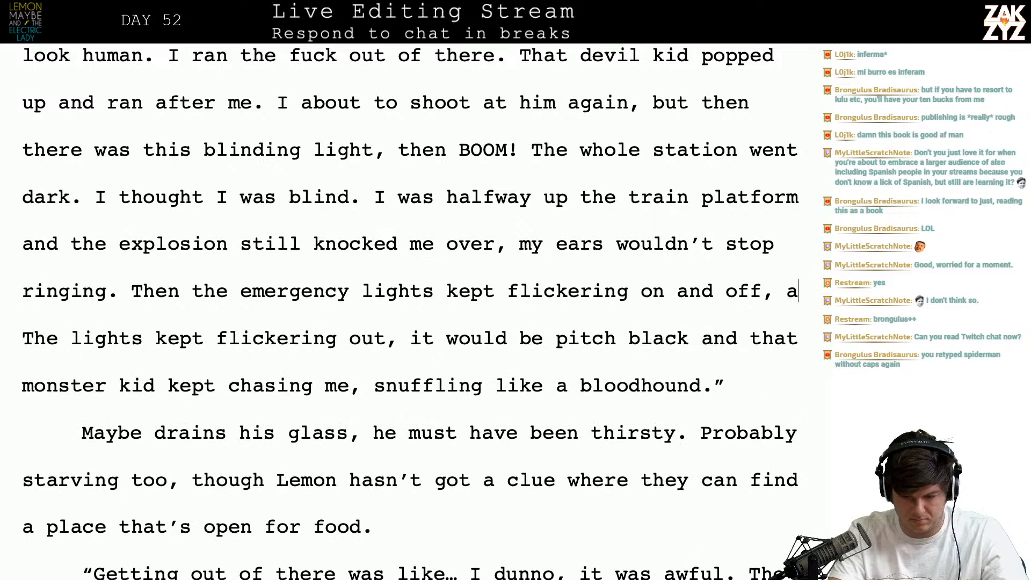
- End that sentence with a period and add "It would be pitch black and that monster kid was out there, snuffling after me like a bloodhound."
{"action": "type", "text": ". It would be p"}
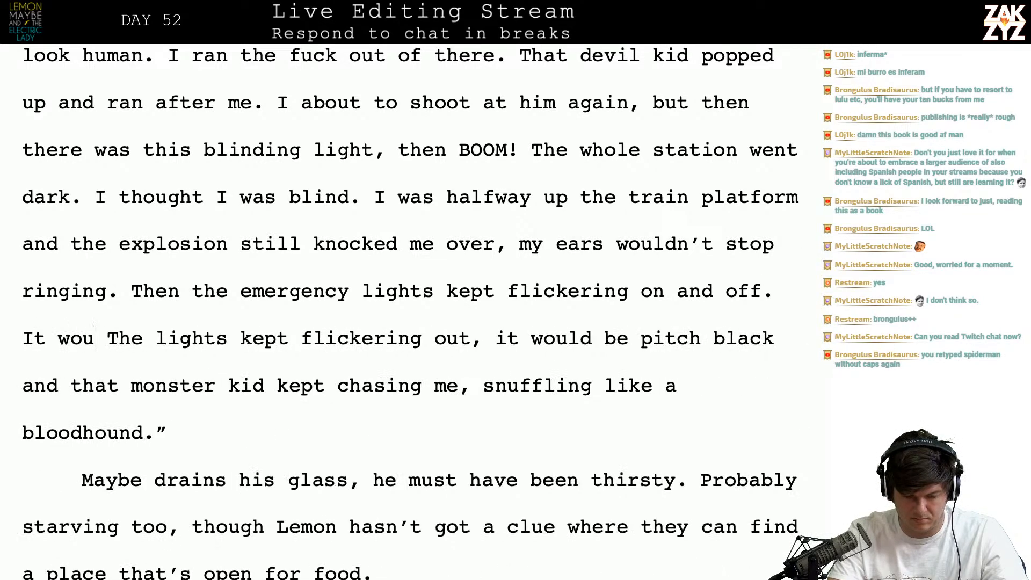
{"action": "type", "text": "itch black and"}
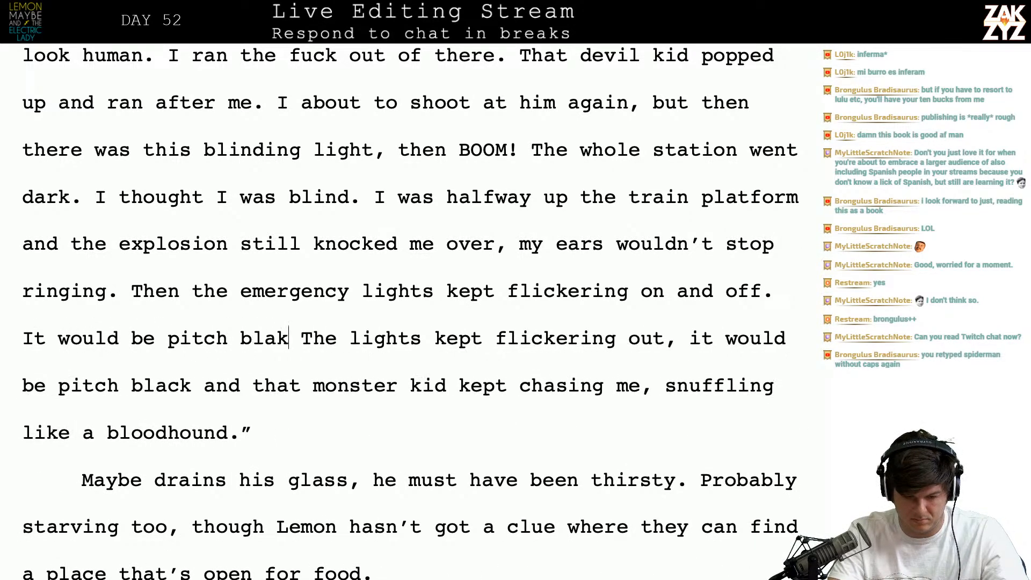
{"action": "type", "text": " that monster k"}
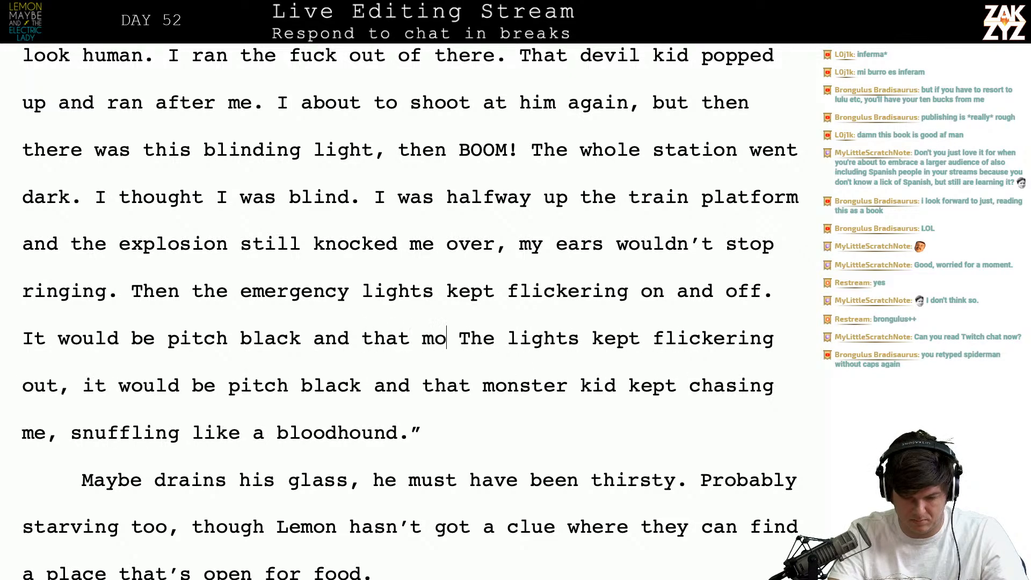
{"action": "type", "text": "id was out there, s"}
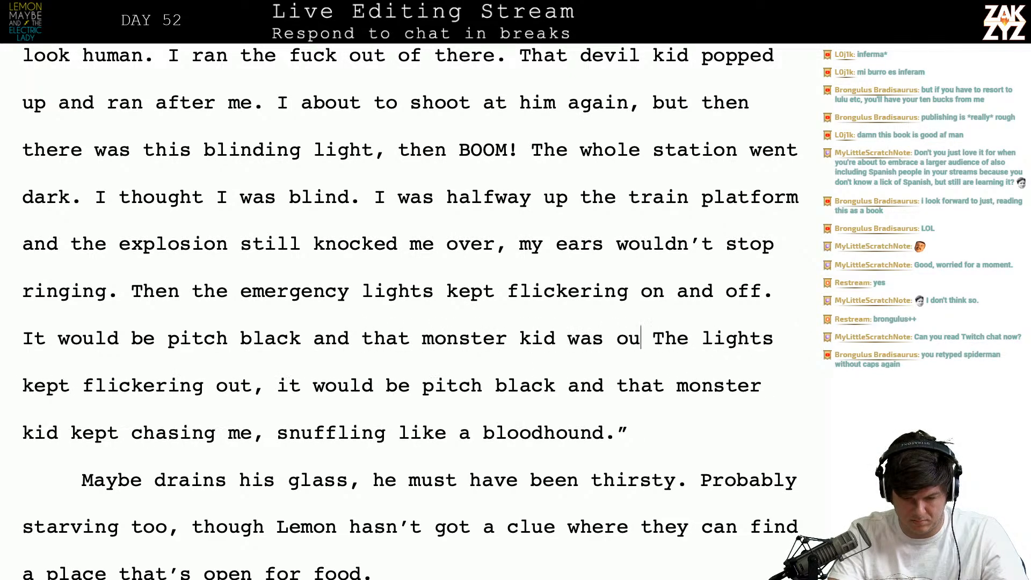
{"action": "type", "text": "nuffling after me "}
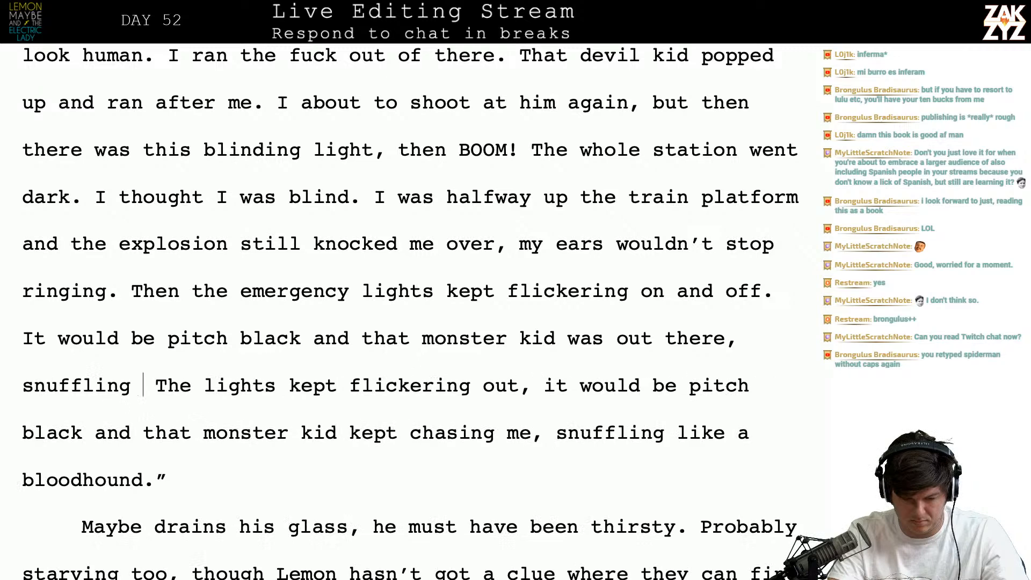
{"action": "type", "text": "like a blo"}
{"action": "key", "text": "BackSpace"}
{"action": "type", "text": "loodhound. "}
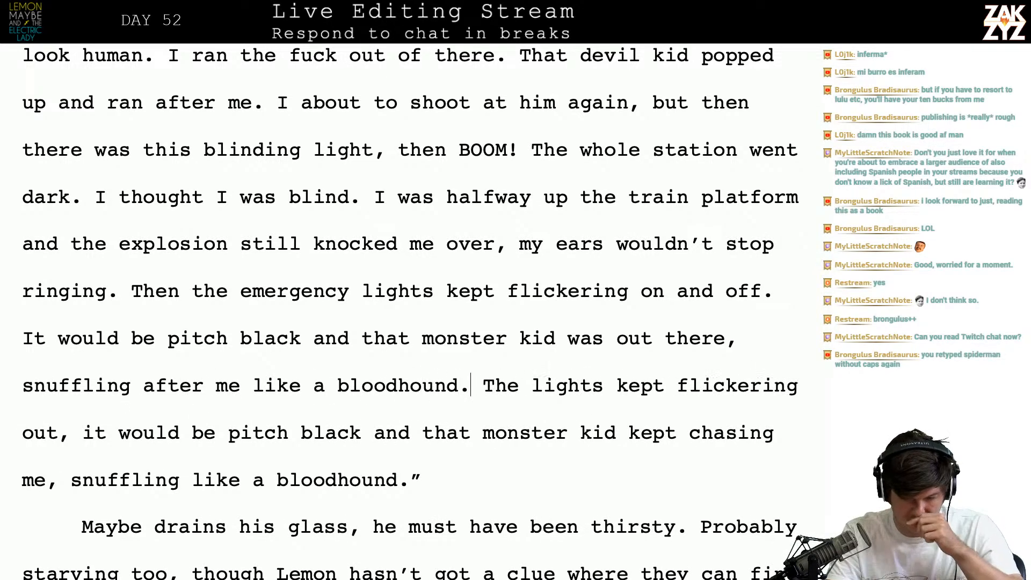
- Add the short sentence "Holy fuck." after "snuffling after me like a bloodhound."
{"action": "type", "text": "ho"}
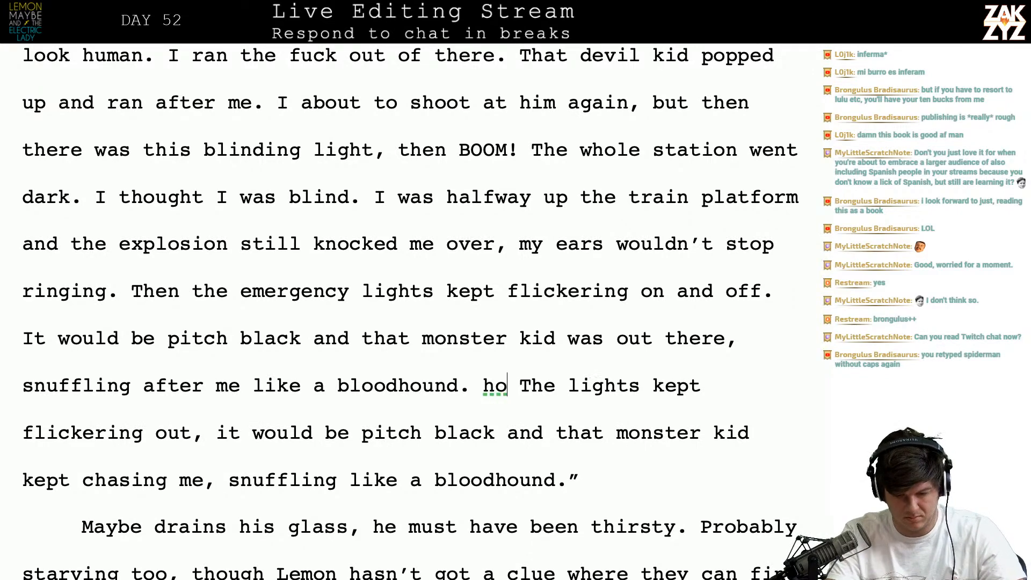
{"action": "key", "text": "BackSpace"}
{"action": "key", "text": "BackSpace"}
{"action": "type", "text": "Holy fuck and"}
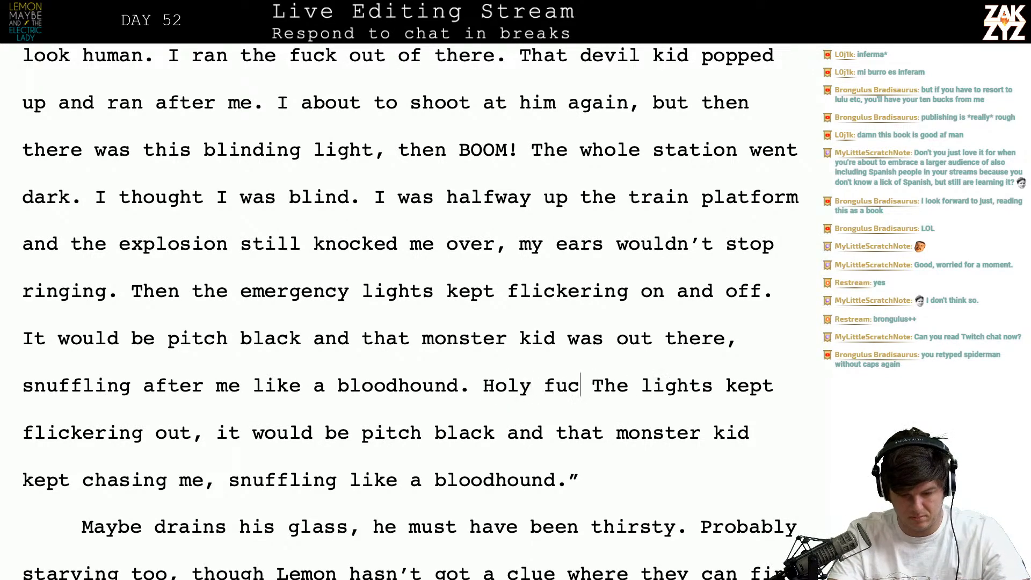
{"action": "key", "text": "BackSpace"}
{"action": "key", "text": "BackSpace"}
{"action": "key", "text": "BackSpace"}
{"action": "key", "text": "BackSpace"}
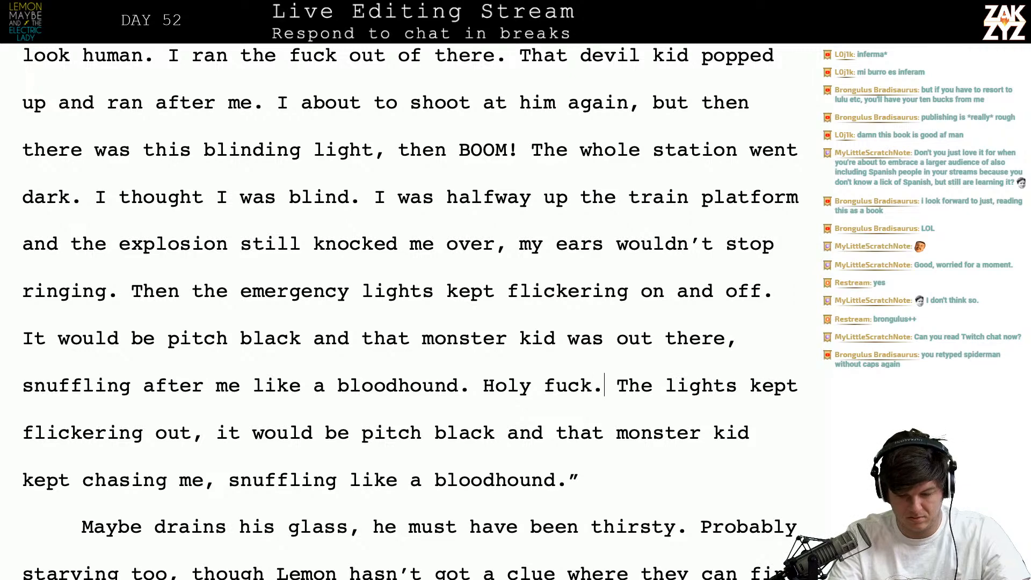
{"action": "type", "text": "."}
- Delete the old wording from "The lights kept flickering out" through "snuffling like a bloodhound.", keeping the closing quotation mark
{"action": "key", "text": "shift+Down"}
{"action": "key", "text": "shift+Down"}
{"action": "key", "text": "BackSpace"}
{"action": "key", "text": "BackSpace"}
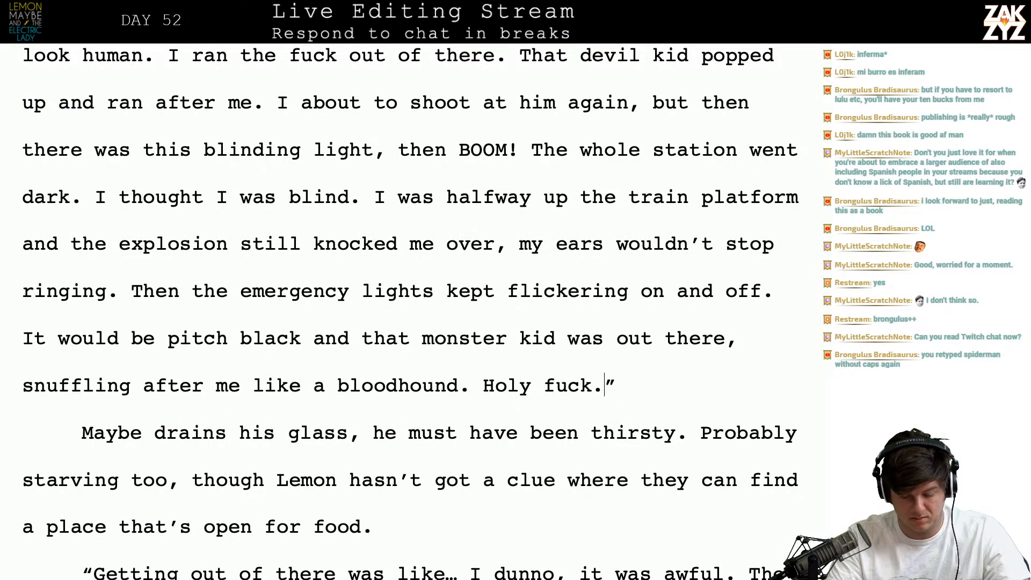
- Finish the speech with "I almost pissed myself." between "Holy fuck." and the closing quotation mark
{"action": "type", "text": "I "}
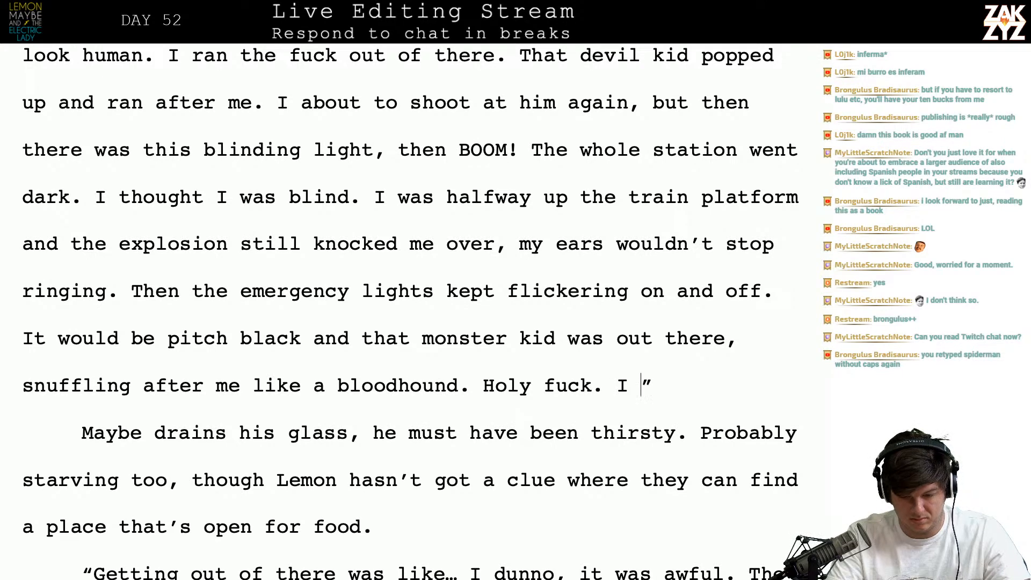
{"action": "type", "text": "la"}
{"action": "key", "text": "BackSpace"}
{"action": "key", "text": "BackSpace"}
{"action": "type", "text": "almost pis"}
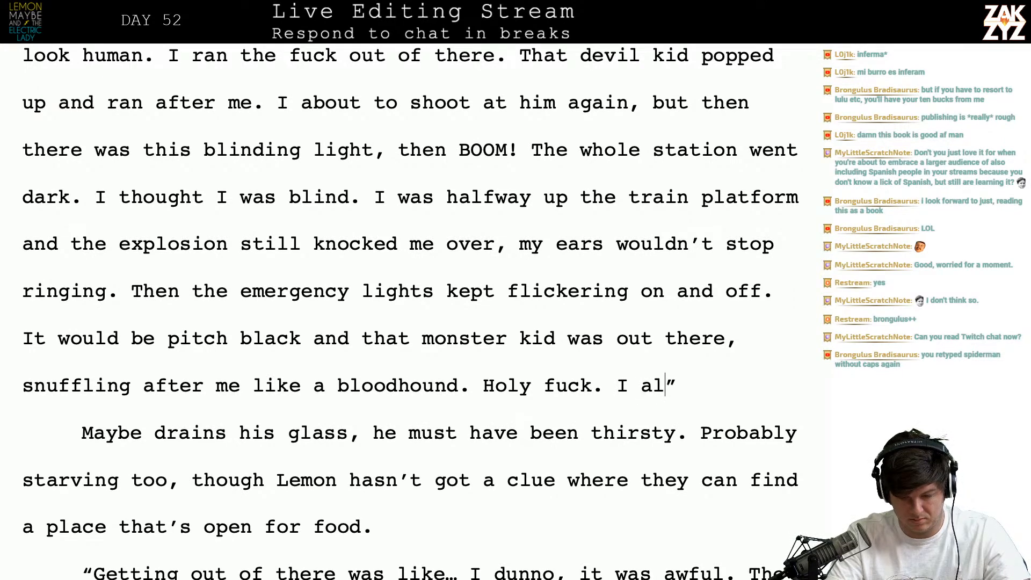
{"action": "type", "text": "sed myself."}
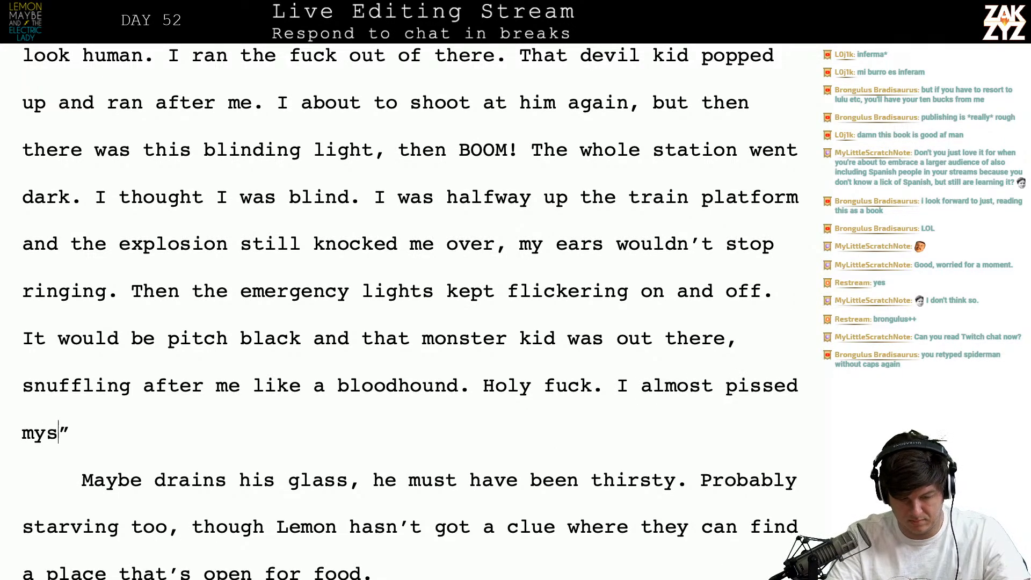
- Insert "of seltzer water" after "Maybe drains his glass" in the following paragraph
{"action": "key", "text": "Down"}
{"action": "key", "text": "Down"}
{"action": "key", "text": "Down"}
{"action": "key", "text": "Down"}
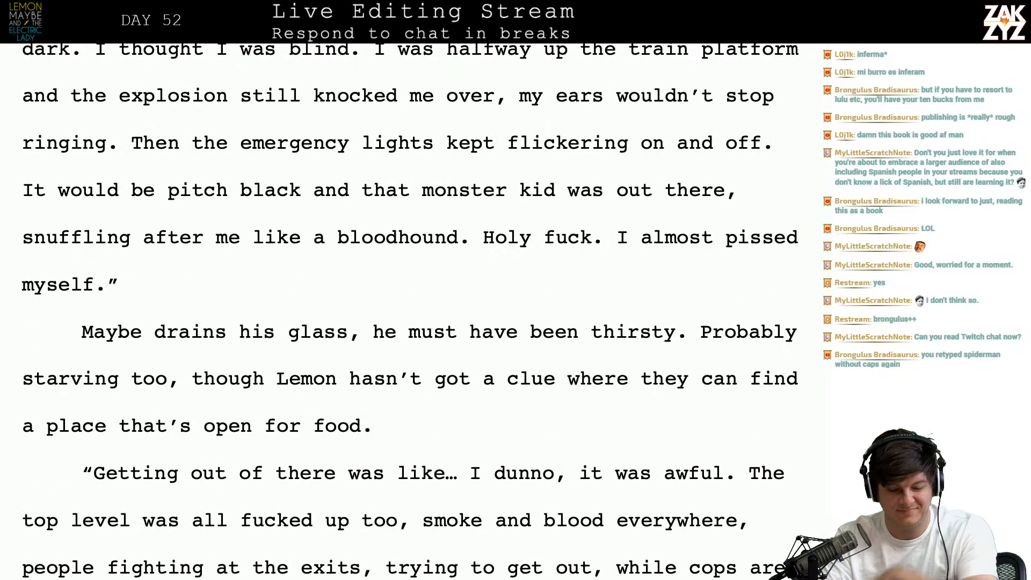
{"action": "key", "text": "Down"}
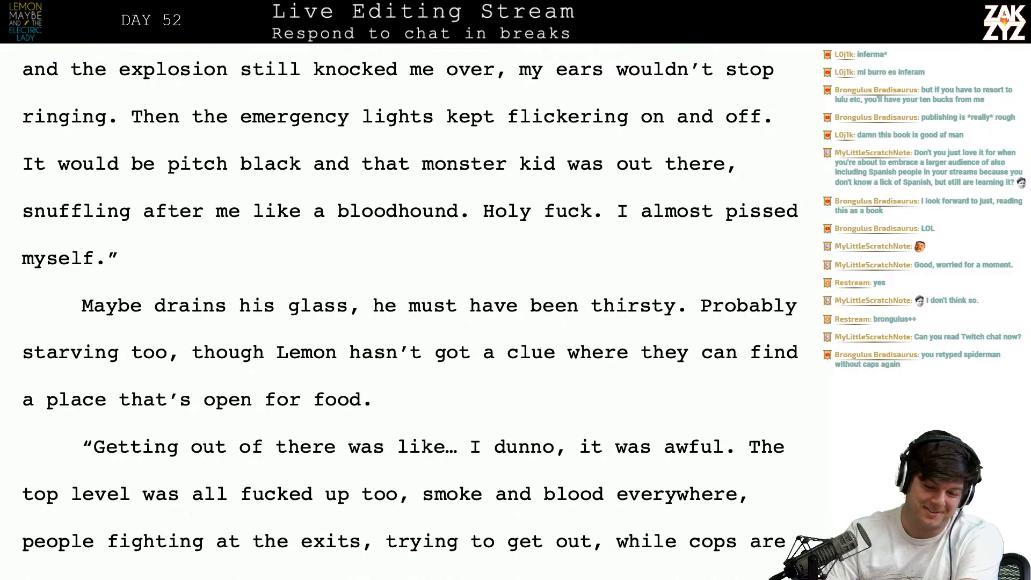
{"action": "scroll", "coordinate": [312, 223], "scroll_direction": "down", "scroll_amount": 2}
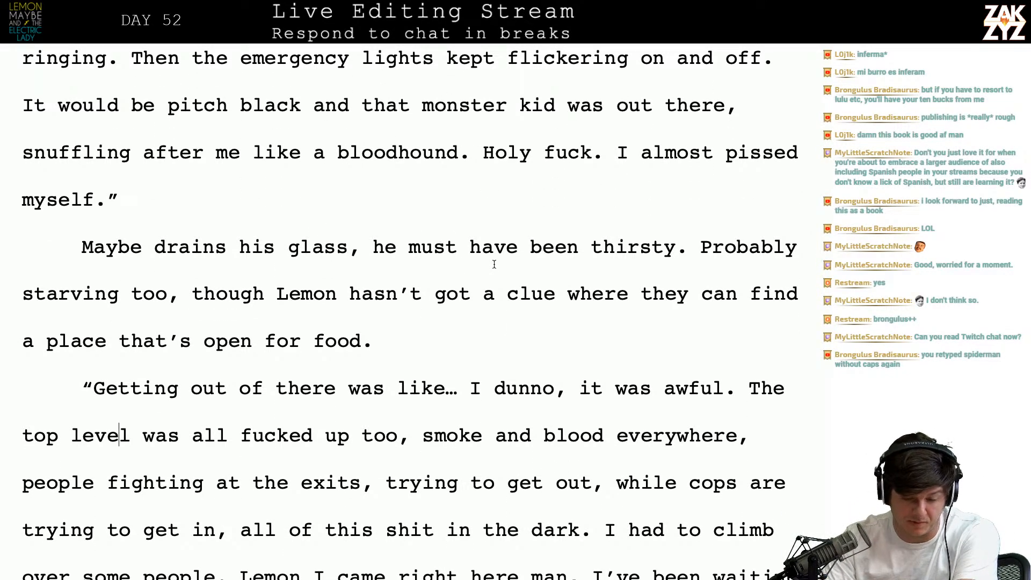
{"action": "key", "text": "Left"}
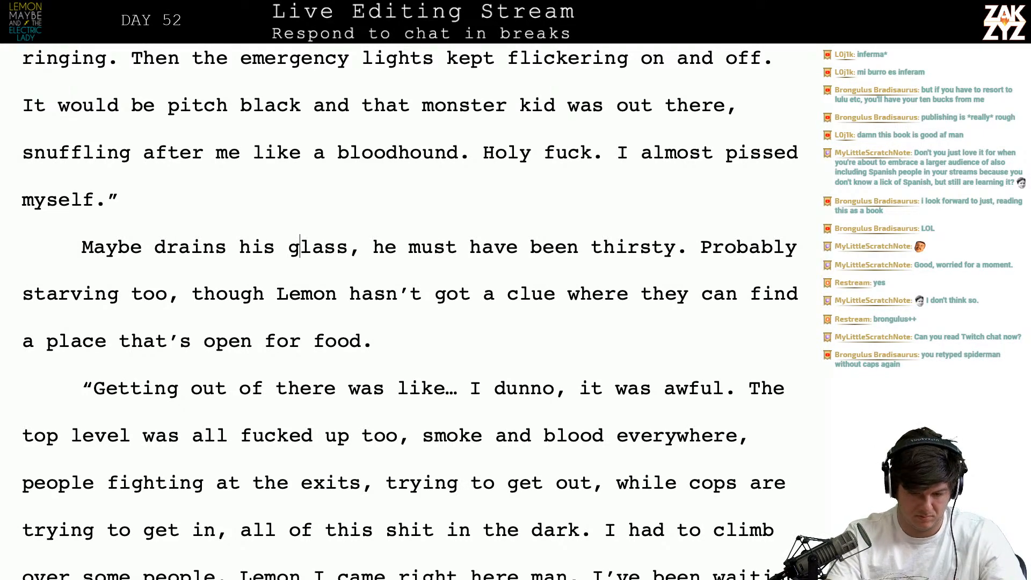
{"action": "key", "text": "Right"}
{"action": "type", "text": "of selt"}
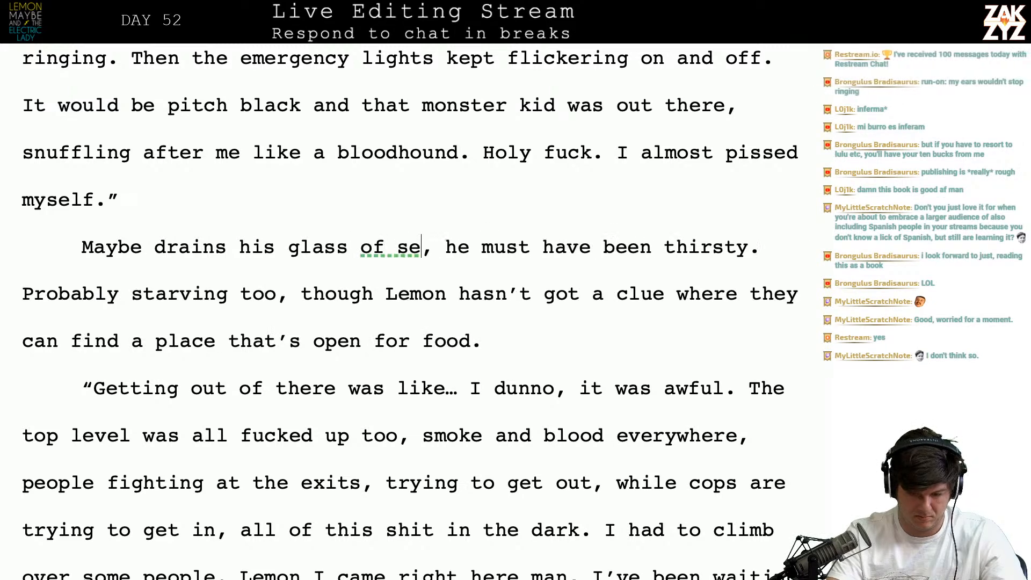
{"action": "type", "text": "zer water"}
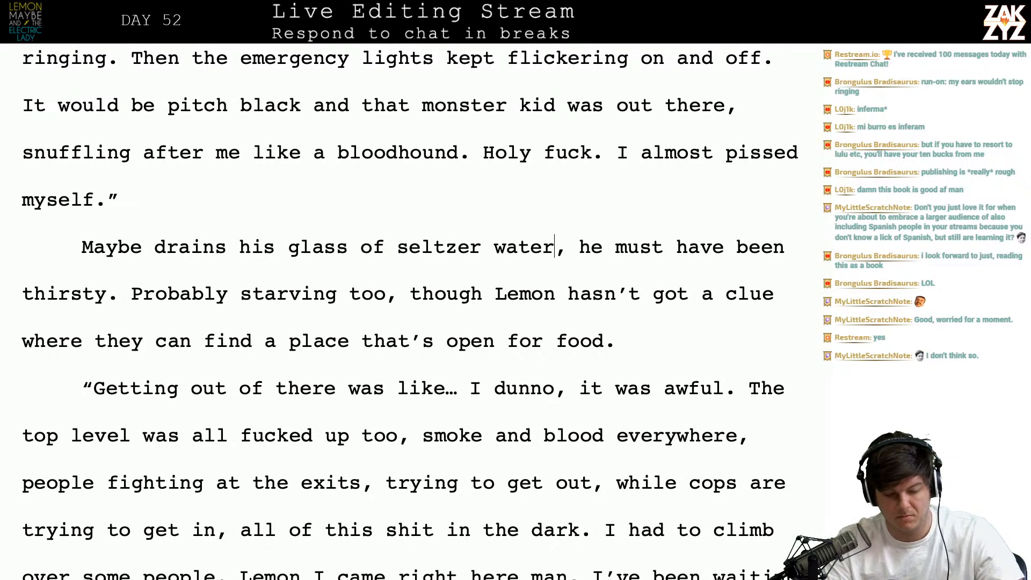
- Read through the rest of the paragraph about Maybe being thirsty and starving
{"action": "key", "text": "Right"}
{"action": "key", "text": "Right"}
{"action": "key", "text": "Right"}
{"action": "key", "text": "Right"}
{"action": "key", "text": "Right"}
{"action": "key", "text": "Right"}
{"action": "key", "text": "Right"}
{"action": "key", "text": "Right"}
{"action": "key", "text": "Right"}
{"action": "key", "text": "Right"}
{"action": "key", "text": "Right"}
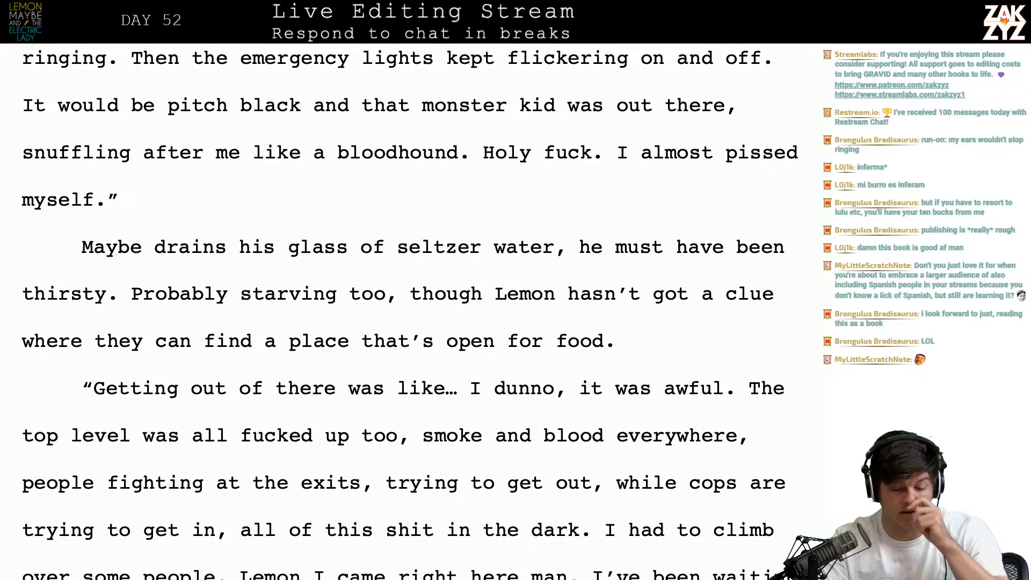
- Extend "I dunno" in the "Getting out of there" speech with "Lemon. It was just awful."
{"action": "scroll", "coordinate": [465, 302], "scroll_direction": "down", "scroll_amount": 2}
{"action": "left_click", "coordinate": [465, 302]}
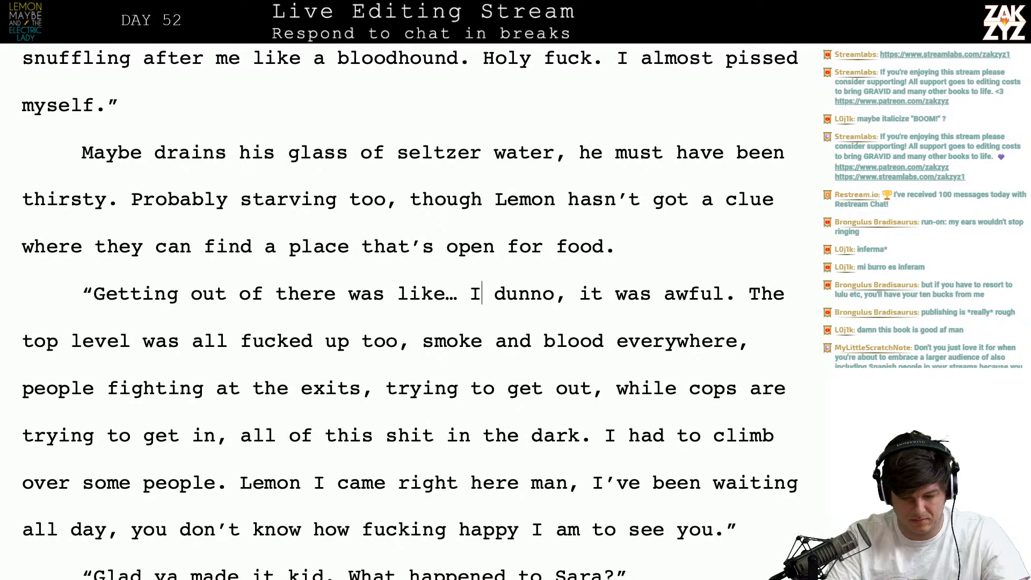
{"action": "type", "text": "le"}
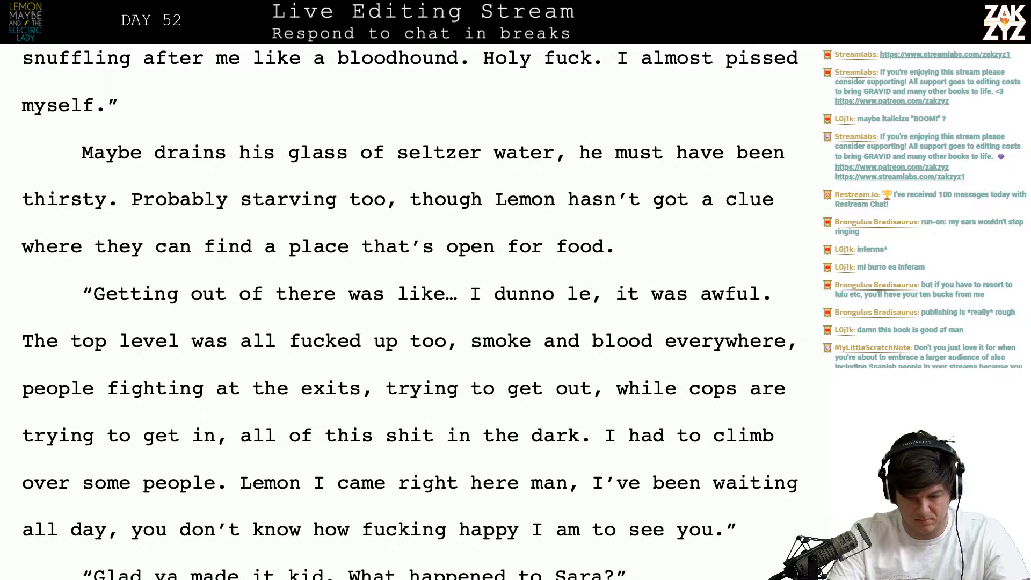
{"action": "key", "text": "BackSpace"}
{"action": "key", "text": "BackSpace"}
{"action": "type", "text": "Lemon. I"}
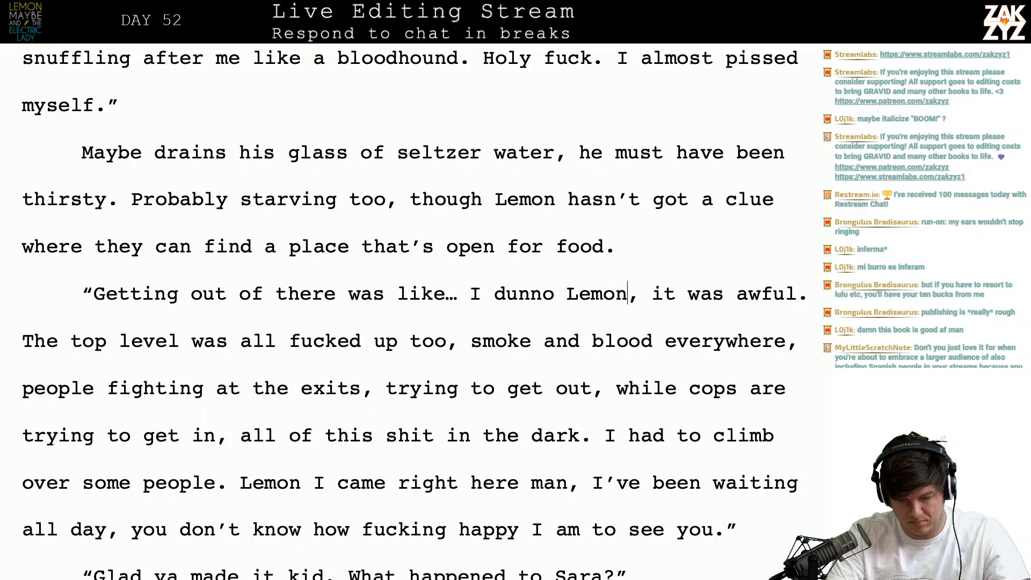
{"action": "type", "text": "t was just awful"}
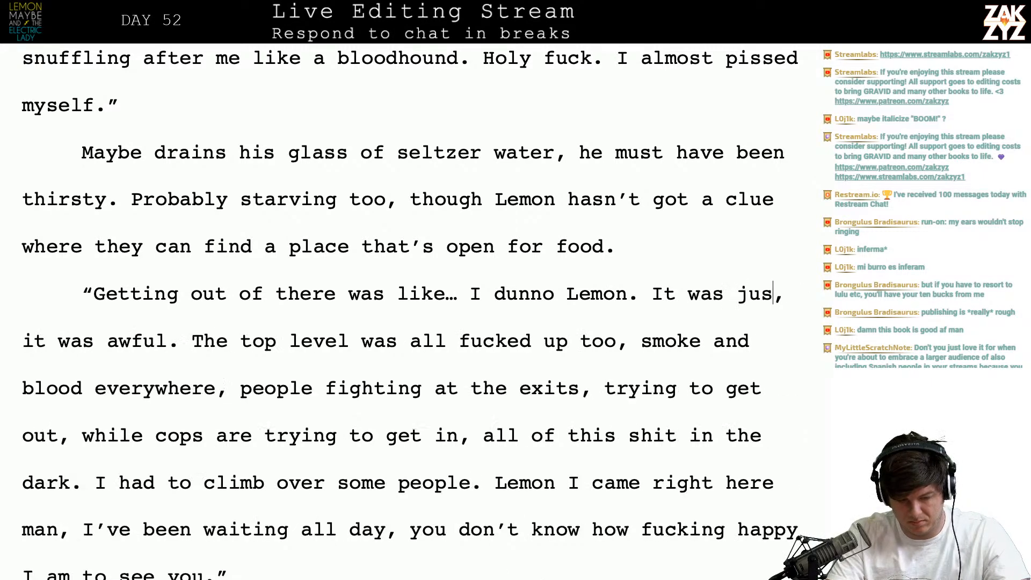
{"action": "type", "text": "."}
- Delete the leftover ", it was awful." between "It was just awful." and "The top level"
{"action": "key", "text": "shift+Right"}
{"action": "key", "text": "shift+Right"}
{"action": "key", "text": "shift+Right"}
{"action": "key", "text": "shift+Right"}
{"action": "key", "text": "shift+Right"}
{"action": "key", "text": "shift+Right"}
{"action": "key", "text": "shift+Right"}
{"action": "key", "text": "shift+Right"}
{"action": "key", "text": "shift+Right"}
{"action": "key", "text": "shift+Right"}
{"action": "key", "text": "shift+Right"}
{"action": "key", "text": "shift+Right"}
{"action": "key", "text": "shift+Right"}
{"action": "key", "text": "shift+Right"}
{"action": "key", "text": "shift+Right"}
{"action": "key", "text": "shift+Right"}
{"action": "key", "text": "Delete"}
- Replace the ellipsis after "Getting out of there was like" with a comma before "I dunno Lemon."
{"action": "scroll", "coordinate": [408, 311], "scroll_direction": "down", "scroll_amount": 1}
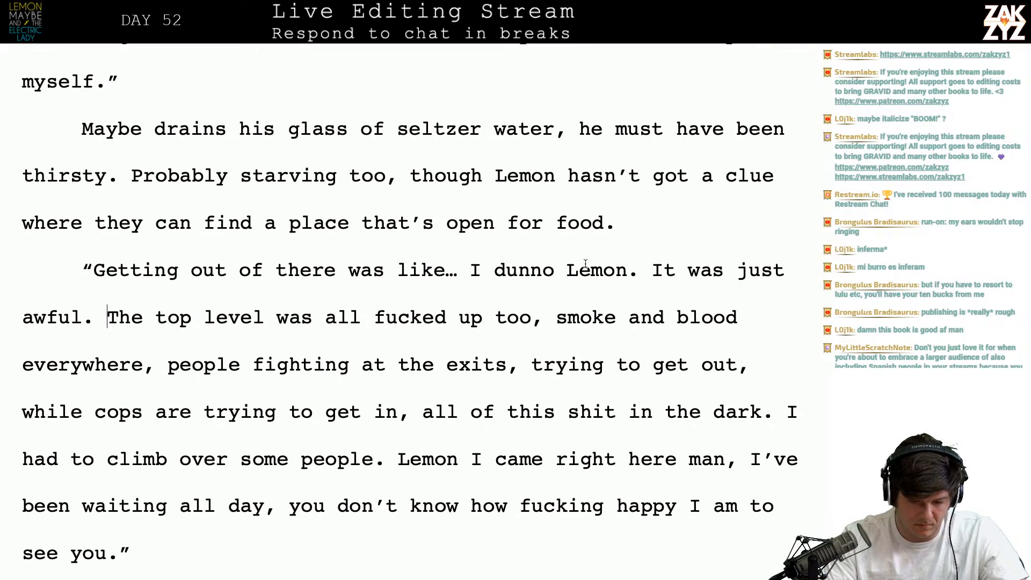
{"action": "left_click", "coordinate": [468, 270]}
{"action": "key", "text": "BackSpace"}
{"action": "key", "text": "BackSpace"}
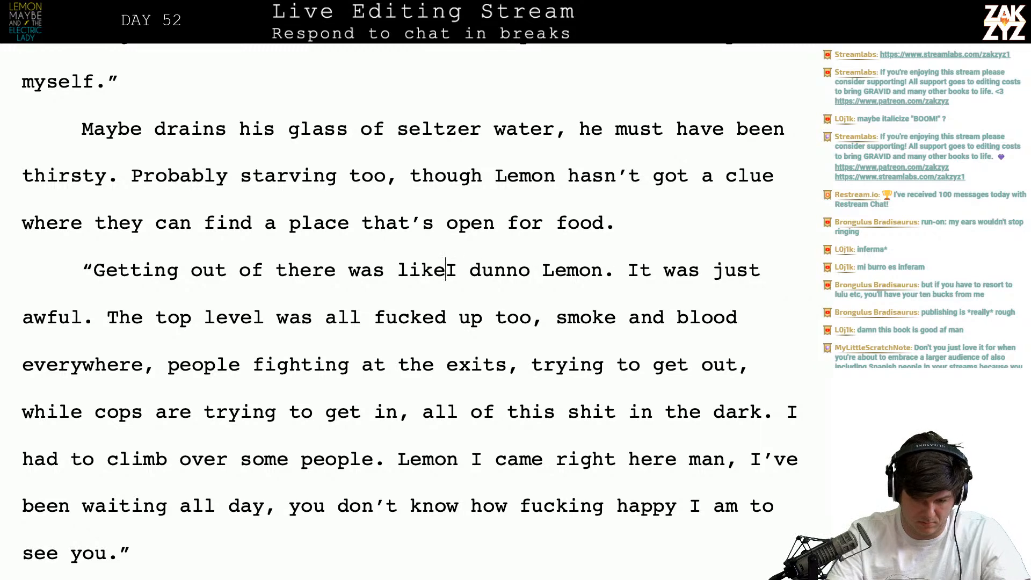
{"action": "type", "text": "the"}
{"action": "key", "text": "BackSpace"}
{"action": "key", "text": "BackSpace"}
{"action": "key", "text": "BackSpace"}
{"action": "key", "text": "BackSpace"}
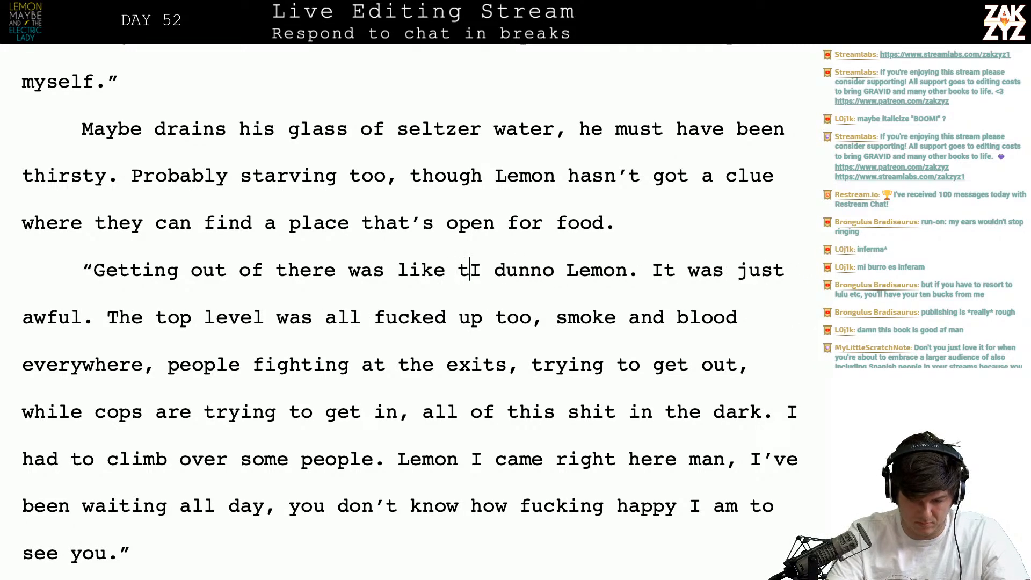
{"action": "type", "text": ","}
{"action": "key", "text": "Right"}
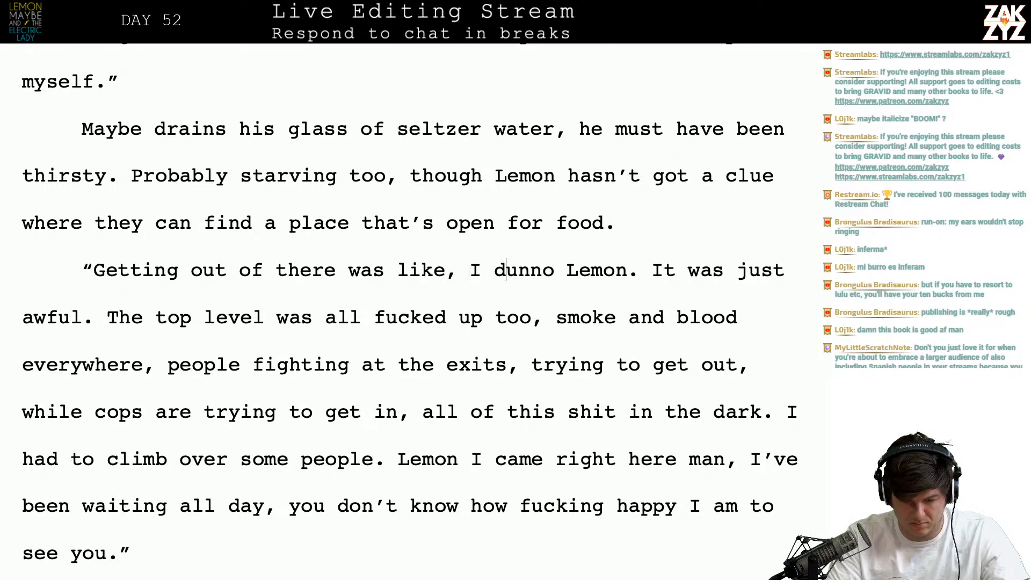
{"action": "key", "text": "Right"}
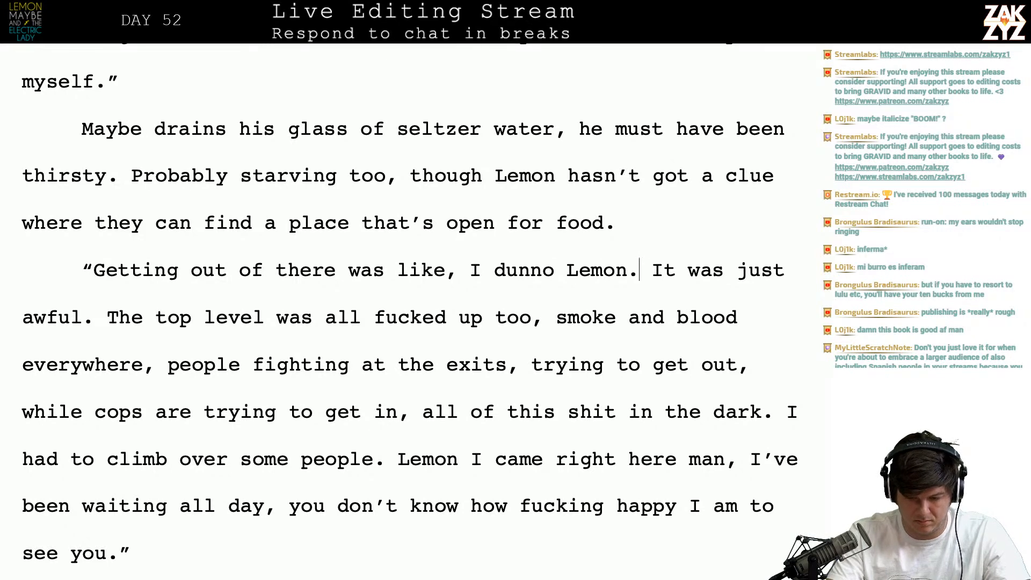
- Replace "It was just awful." in the "Getting out of there" speech with "It was the worst thing I ever saw."
{"action": "type", "text": "It was the worst thing I"}
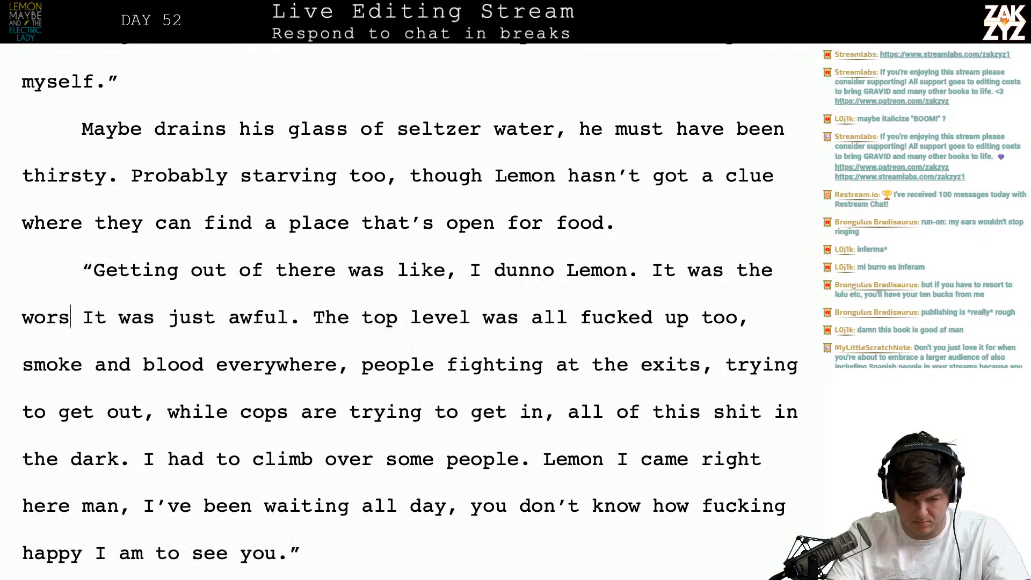
{"action": "type", "text": " ever saw."}
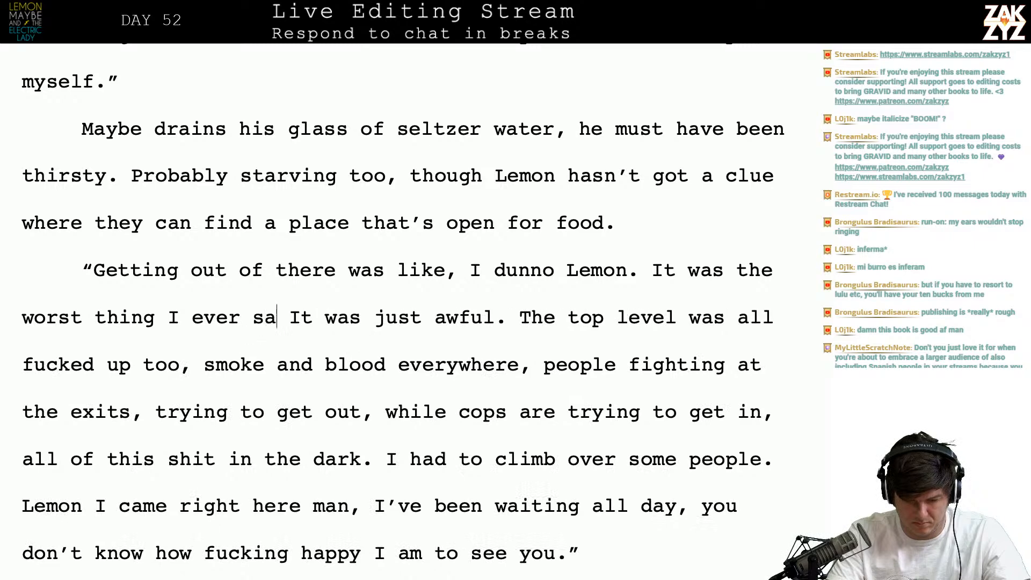
{"action": "key", "text": "shift+Right"}
{"action": "key", "text": "shift+Right"}
{"action": "key", "text": "shift+Right"}
{"action": "key", "text": "shift+Right"}
{"action": "key", "text": "shift+Right"}
{"action": "key", "text": "shift+Right"}
{"action": "key", "text": "shift+Right"}
{"action": "key", "text": "shift+Right"}
{"action": "key", "text": "shift+Right"}
{"action": "key", "text": "shift+Right"}
{"action": "key", "text": "shift+Right"}
{"action": "key", "text": "shift+Right"}
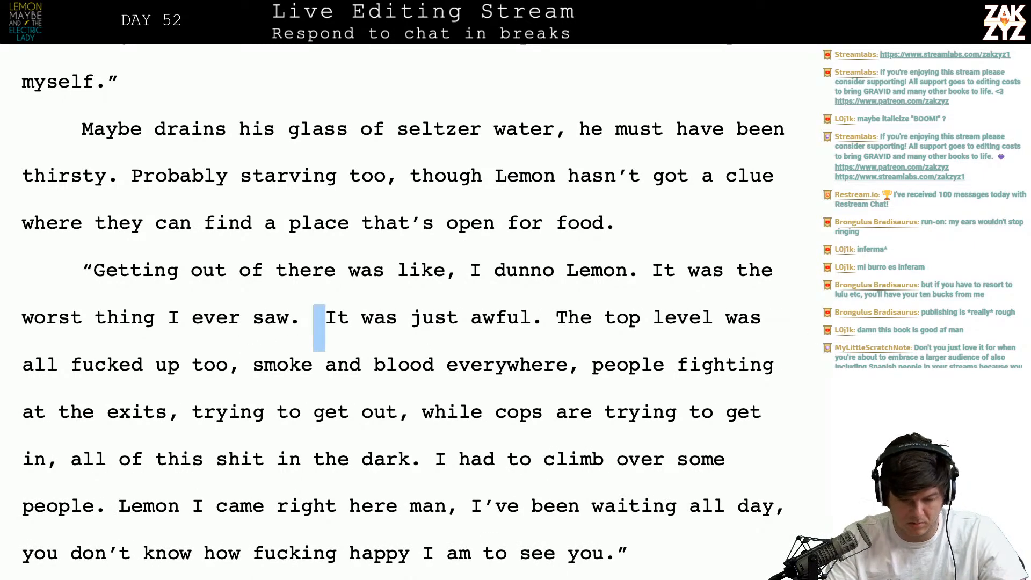
{"action": "key", "text": "shift+Right"}
{"action": "key", "text": "shift+Right"}
{"action": "key", "text": "shift+Right"}
{"action": "key", "text": "shift+Right"}
{"action": "key", "text": "shift+Right"}
{"action": "key", "text": "shift+Right"}
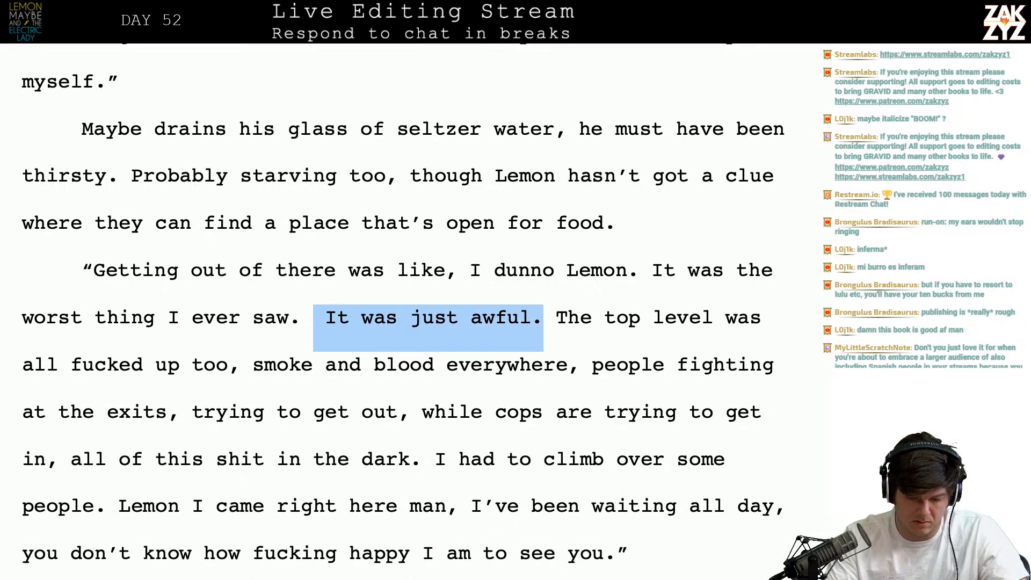
{"action": "key", "text": "BackSpace"}
- Change the comma after "Getting out of there was like" back to an ellipsis
{"action": "scroll", "coordinate": [534, 289], "scroll_direction": "down", "scroll_amount": 1}
{"action": "left_click", "coordinate": [446, 254]}
{"action": "key", "text": "Delete"}
{"action": "type", "text": "."}
{"action": "type", "text": ".."}
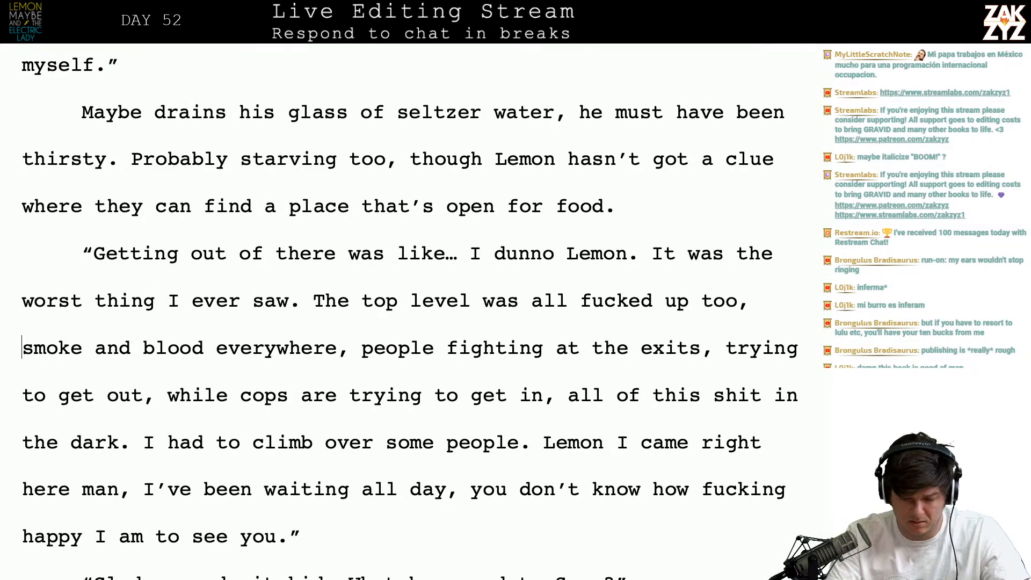
- Delete "too" after "The top level was all fucked up"
{"action": "key", "text": "BackSpace"}
{"action": "key", "text": "BackSpace"}
{"action": "key", "text": "BackSpace"}
{"action": "key", "text": "BackSpace"}
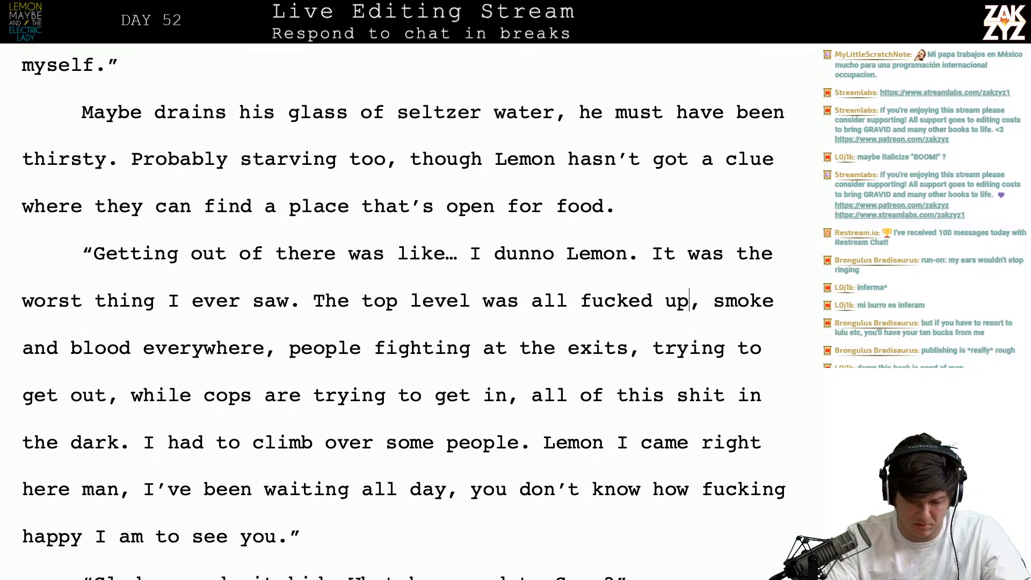
- After "blood everywhere", insert "People were fighting each other at the exits, trying to get out while the cops were trying to get in."
{"action": "key", "text": "BackSpace"}
{"action": "type", "text": ". People were fighting each"}
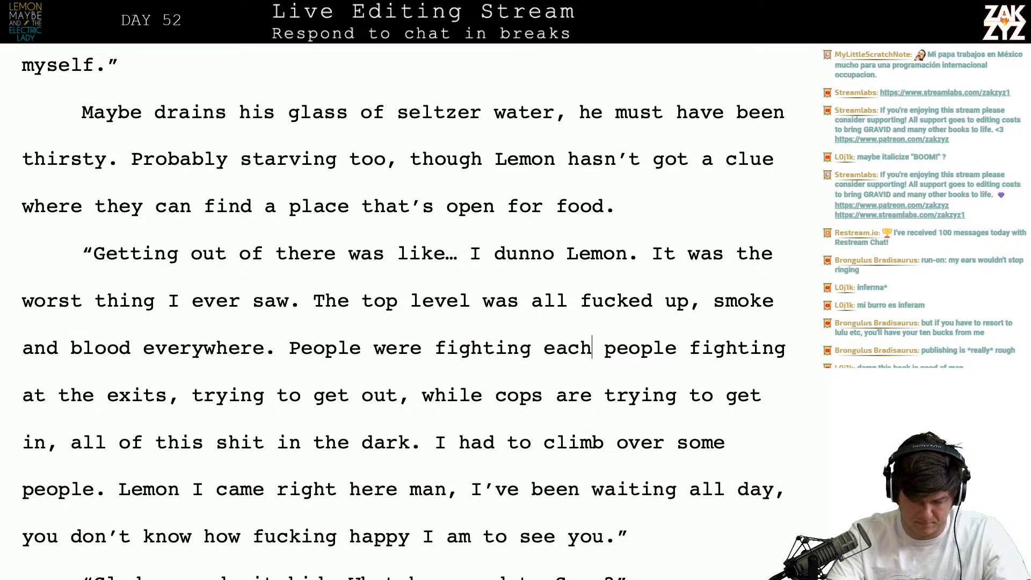
{"action": "type", "text": " other at the exit"}
{"action": "type", "text": "s, trying to get "}
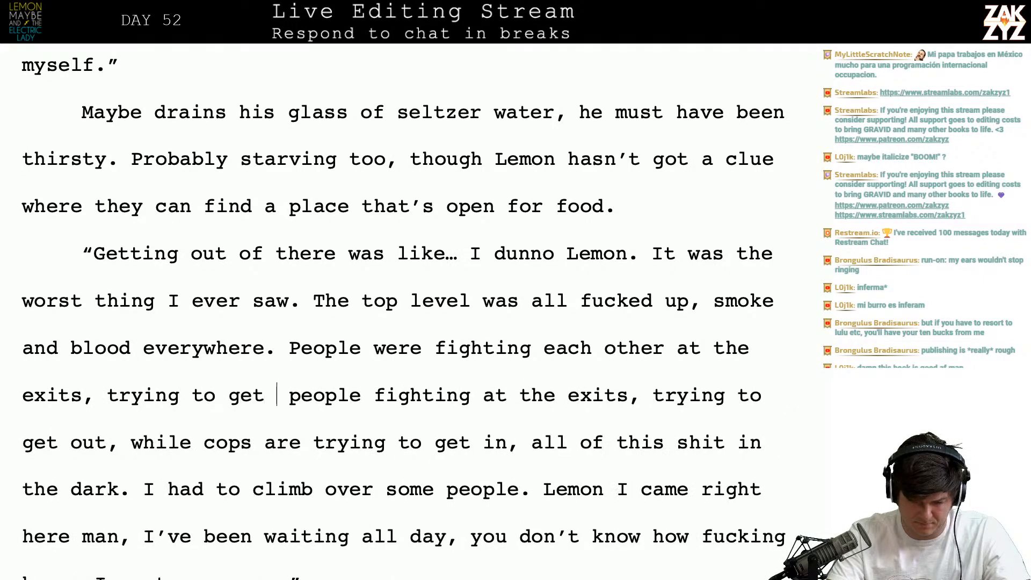
{"action": "type", "text": "out while the c"}
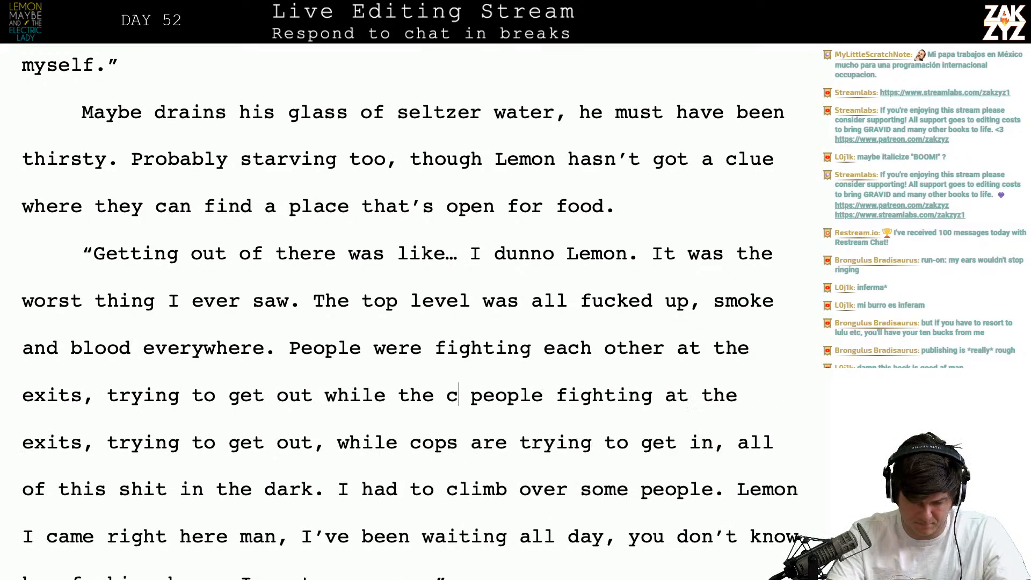
{"action": "type", "text": "ops wer"}
{"action": "type", "text": "ying to get in."}
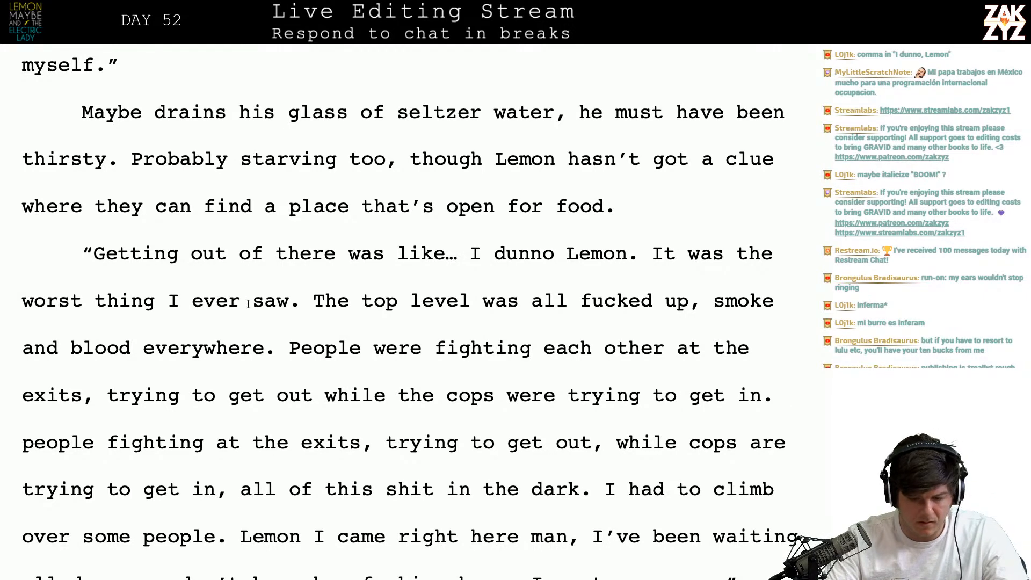
- Remove "Lemon" after "I dunno" in the "Getting out of there" speech
{"action": "scroll", "coordinate": [418, 290], "scroll_direction": "down", "scroll_amount": 1}
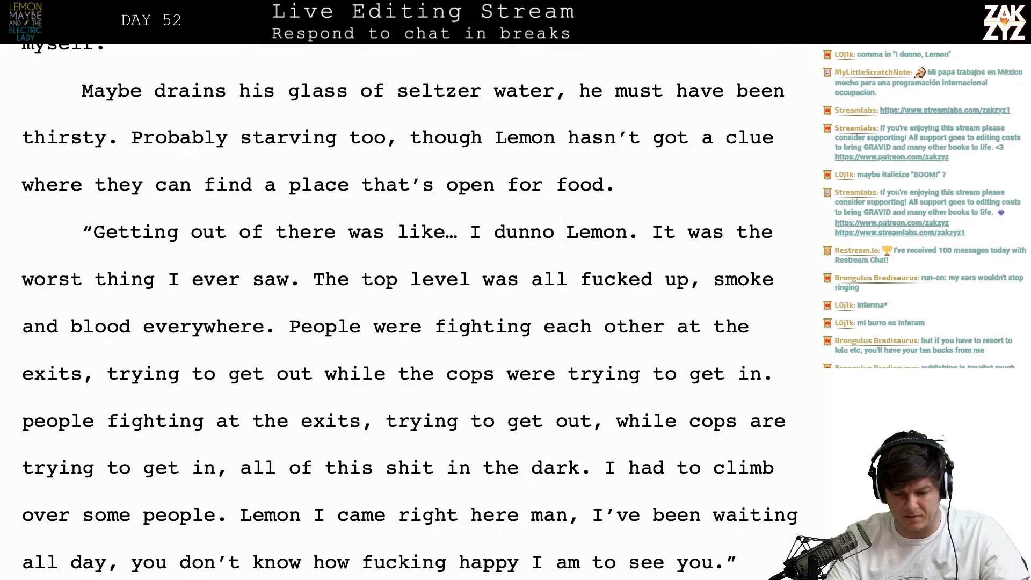
{"action": "key", "text": "BackSpace"}
{"action": "key", "text": "BackSpace"}
{"action": "key", "text": "BackSpace"}
{"action": "key", "text": "BackSpace"}
{"action": "key", "text": "BackSpace"}
{"action": "key", "text": "BackSpace"}
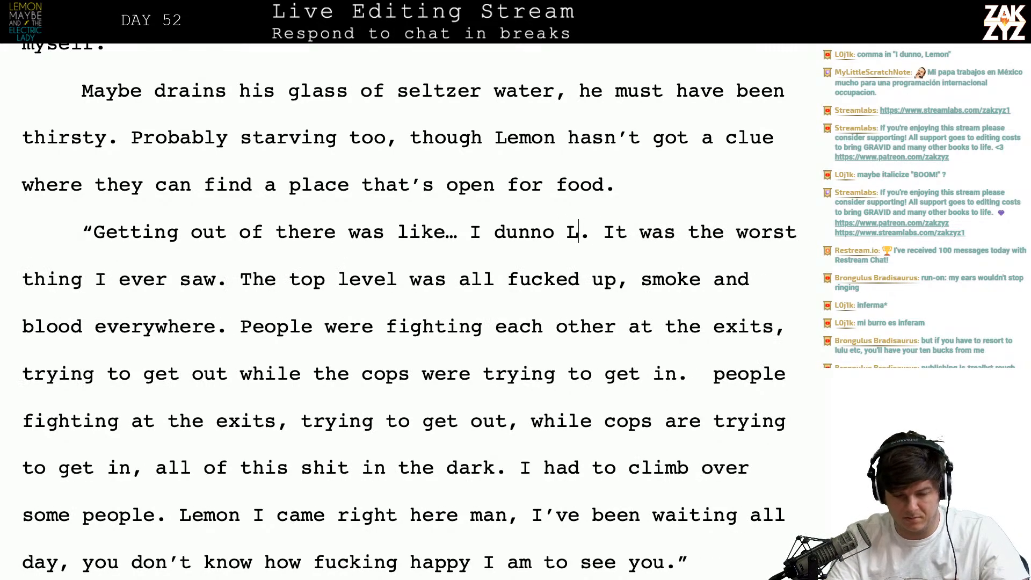
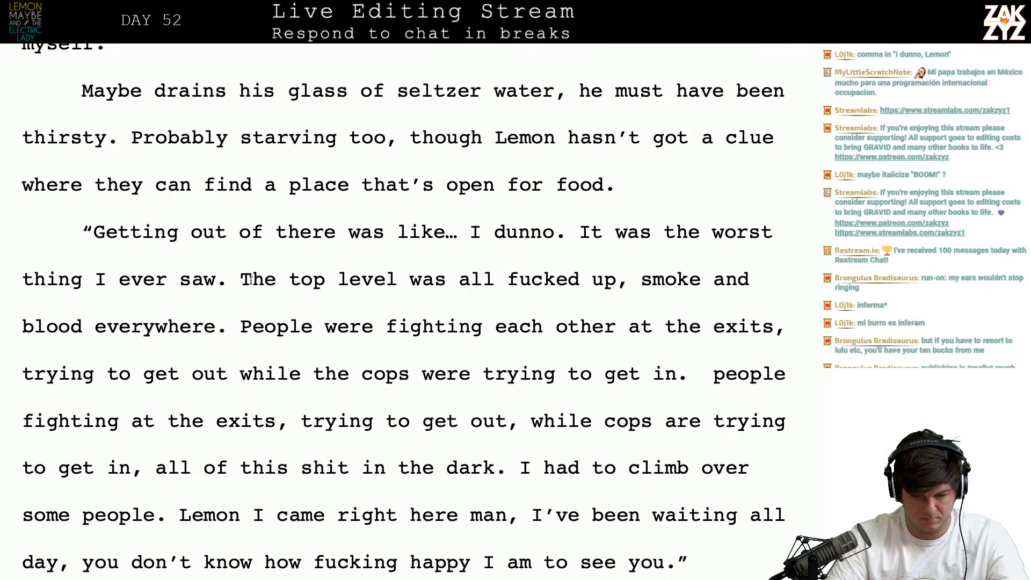
- Break the paragraph before "The top level" and write "There was smoke and blood everywhere. Then" after "the worst thing I ever saw."
{"action": "key", "text": "Return"}
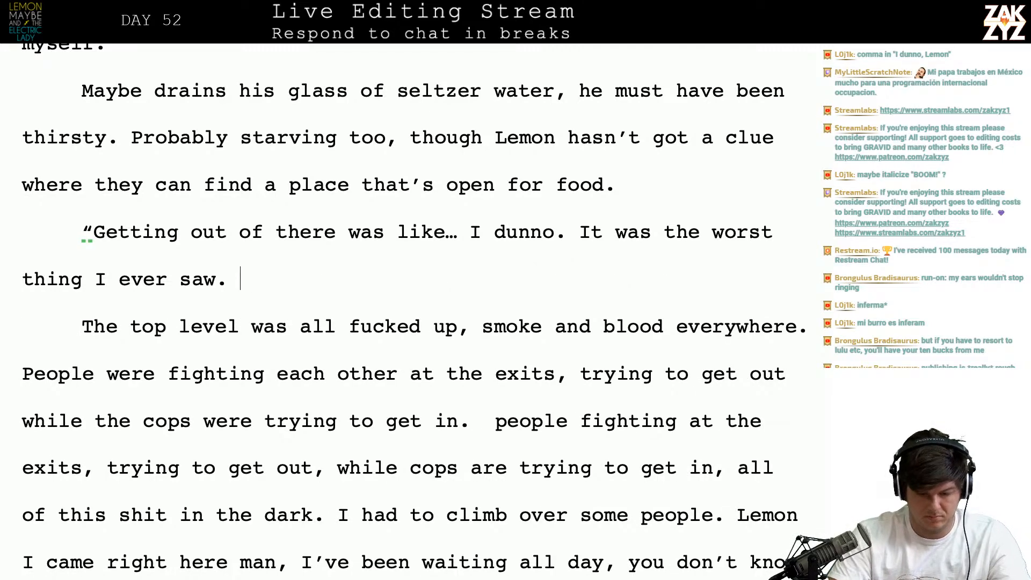
{"action": "type", "text": "There was smoke and "}
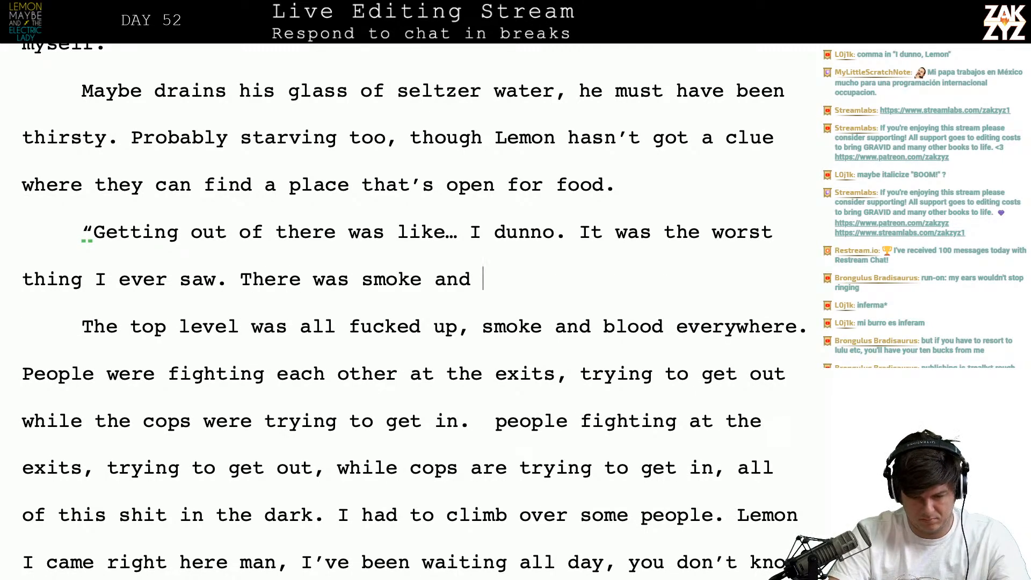
{"action": "type", "text": "blood everywhere"}
{"action": "type", "text": ". I"}
{"action": "type", "text": "hen "}
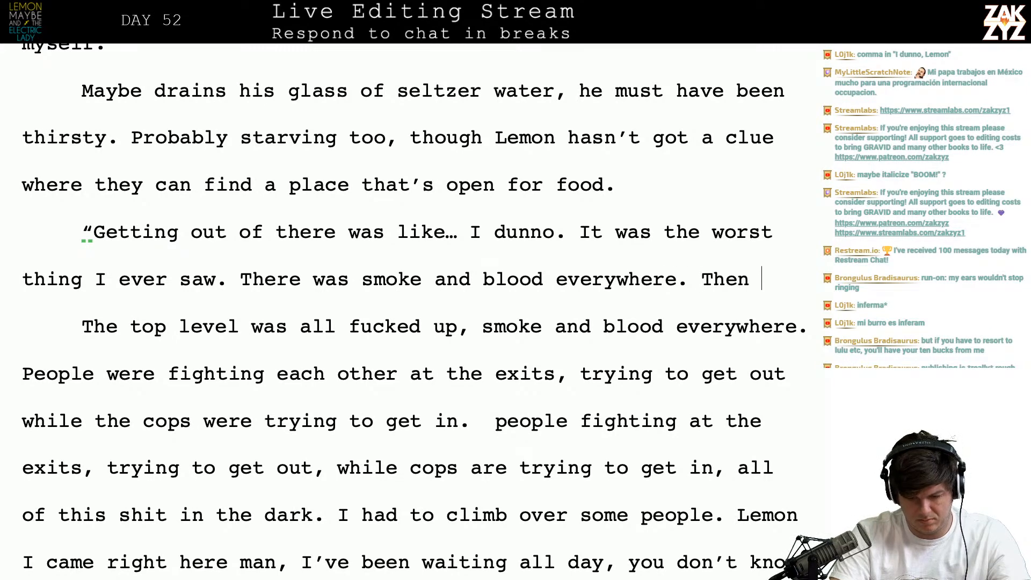
- Continue the new sentence after "Then" with "at the top level, people were fighting each other at the exits,"
{"action": "type", "text": "at the top level, peope"}
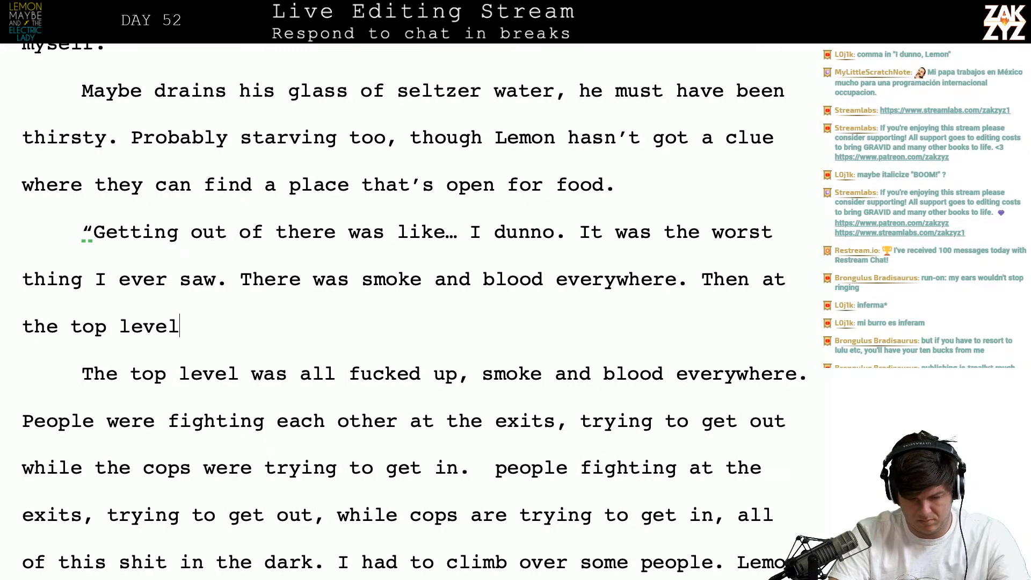
{"action": "key", "text": "BackSpace"}
{"action": "type", "text": "le were fighting eac"}
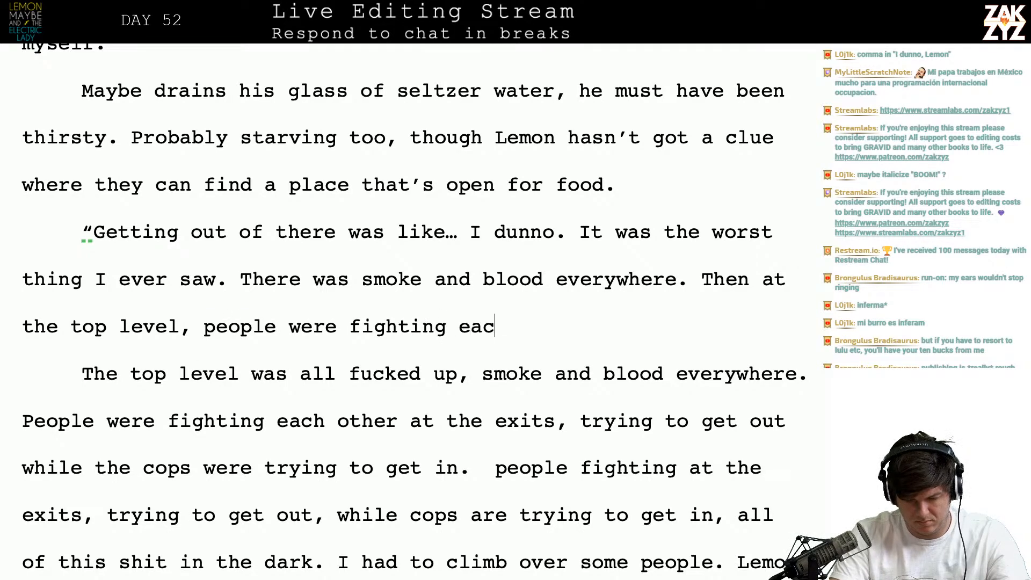
{"action": "type", "text": "h other at the exicts,"}
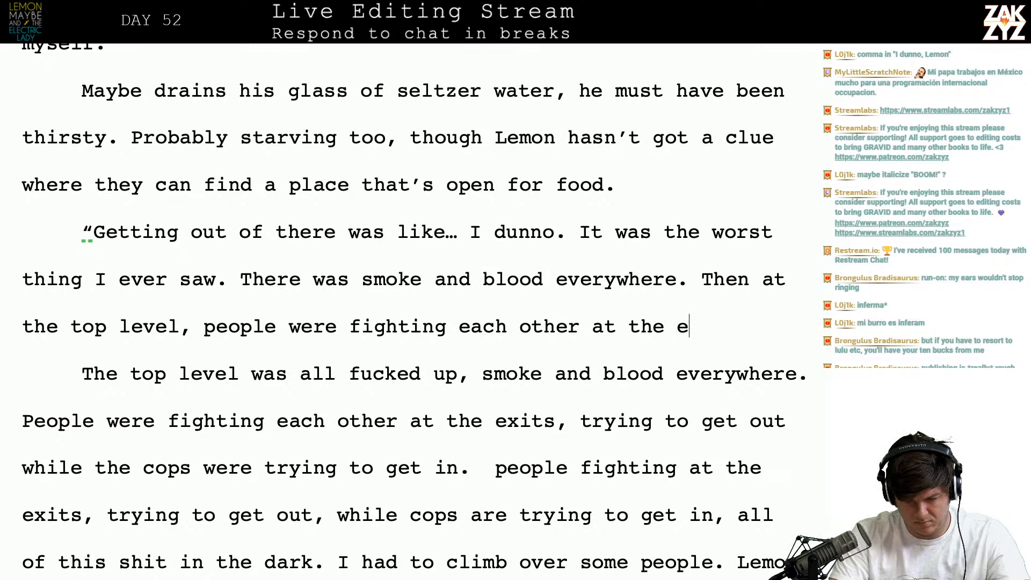
{"action": "key", "text": "BackSpace"}
{"action": "key", "text": "BackSpace"}
{"action": "key", "text": "BackSpace"}
{"action": "key", "text": "BackSpace"}
{"action": "type", "text": "ts,"}
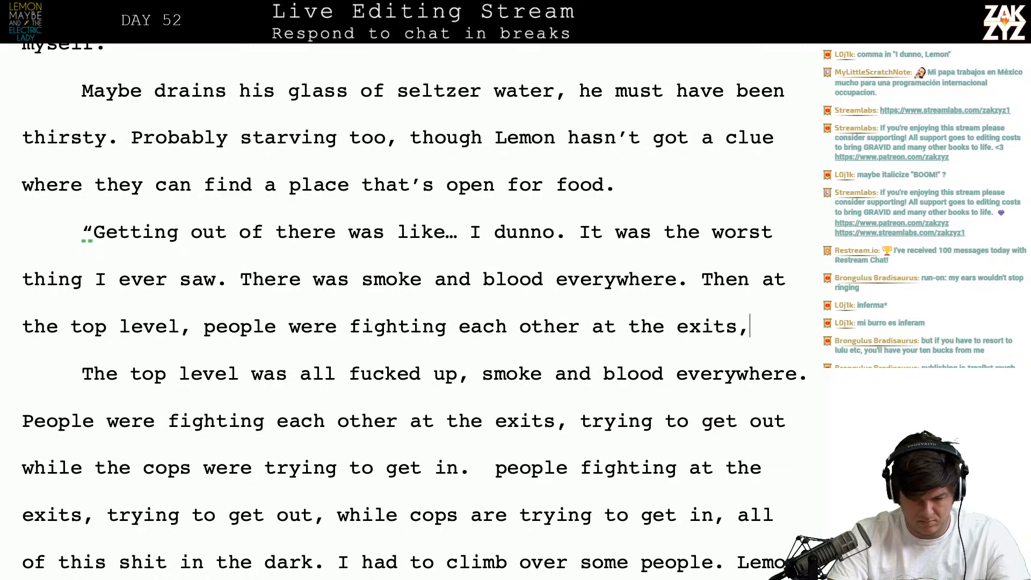
- Finish the sentence about the fighting at the exits with "while the cops were trying to force their way in."
{"action": "type", "text": " while the "}
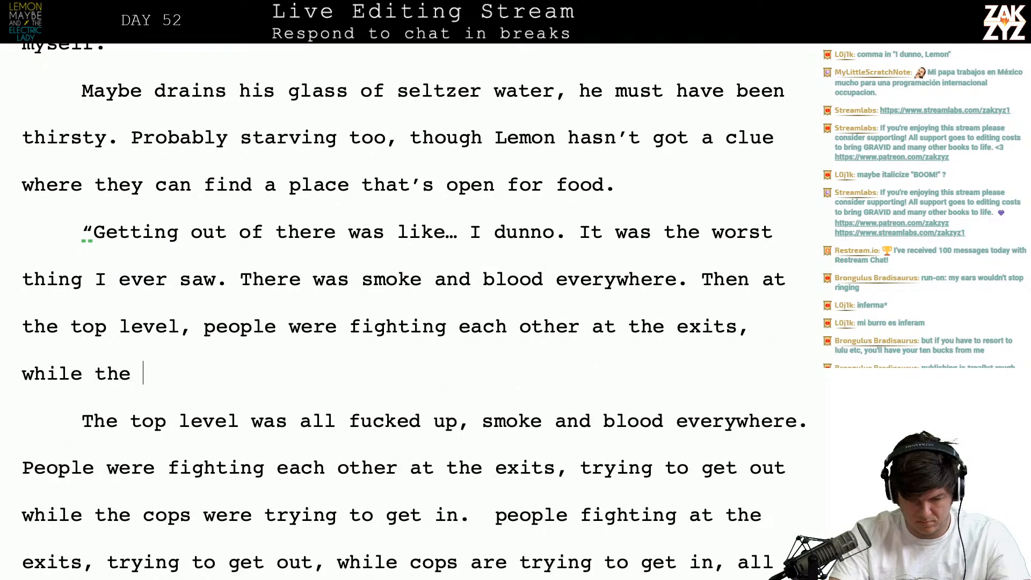
{"action": "type", "text": "cops were trying"}
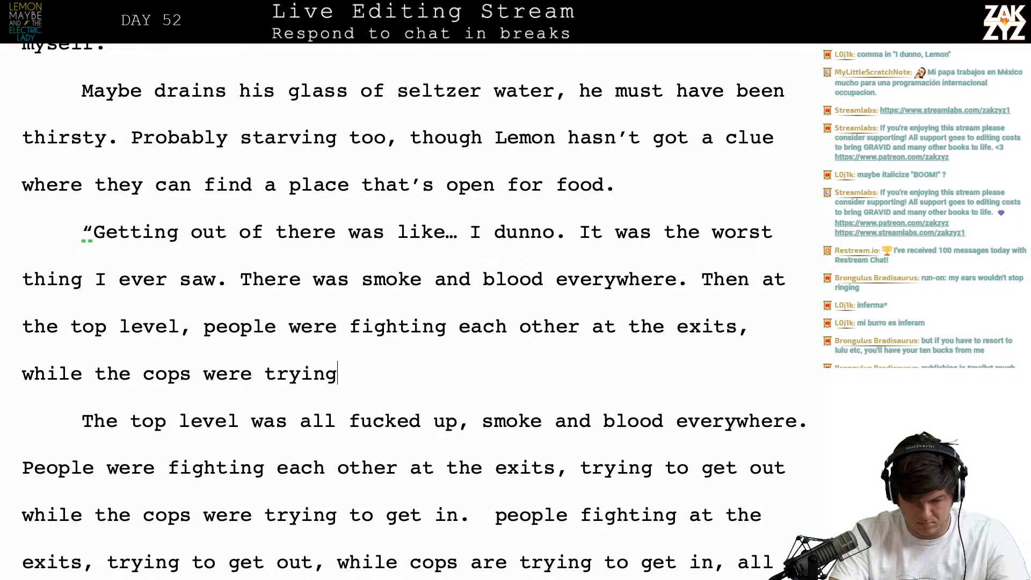
{"action": "type", "text": " to force their way in."}
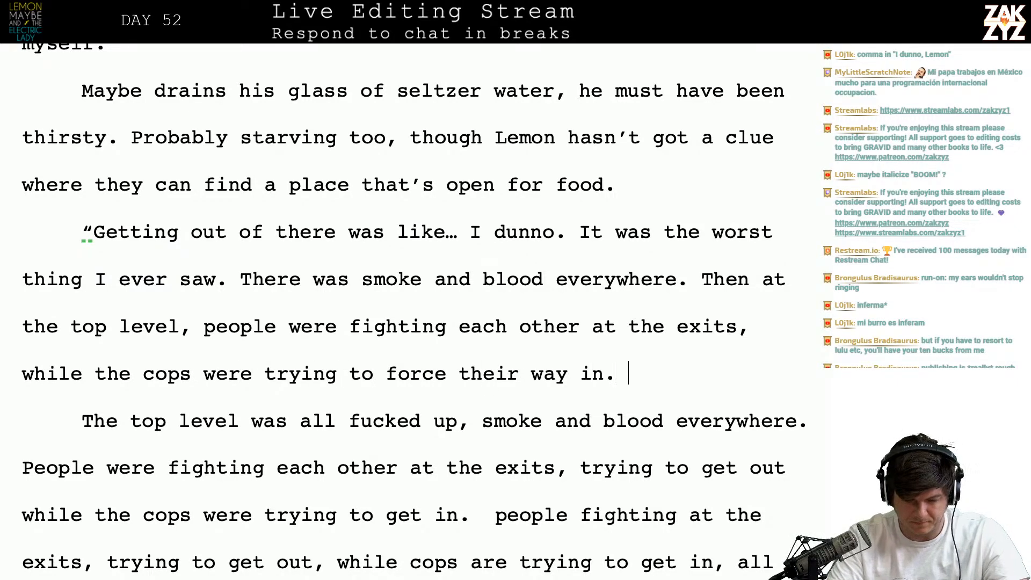
- Delete the old passage from "The top level was all fucked up" through "in the dark.", joining "I had to climb" to the new text
{"action": "key", "text": "shift+Down"}
{"action": "key", "text": "shift+Down"}
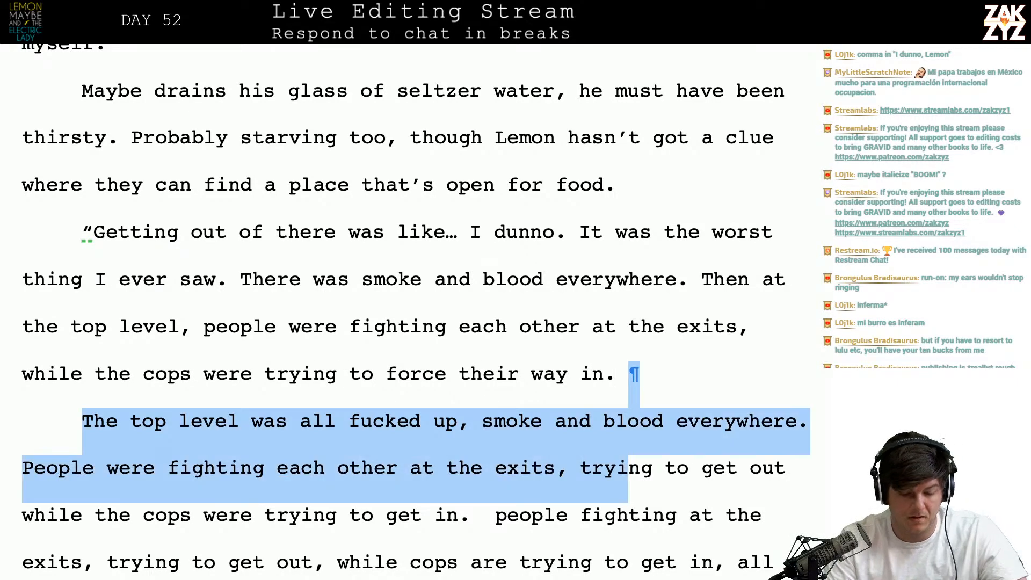
{"action": "key", "text": "shift+Down"}
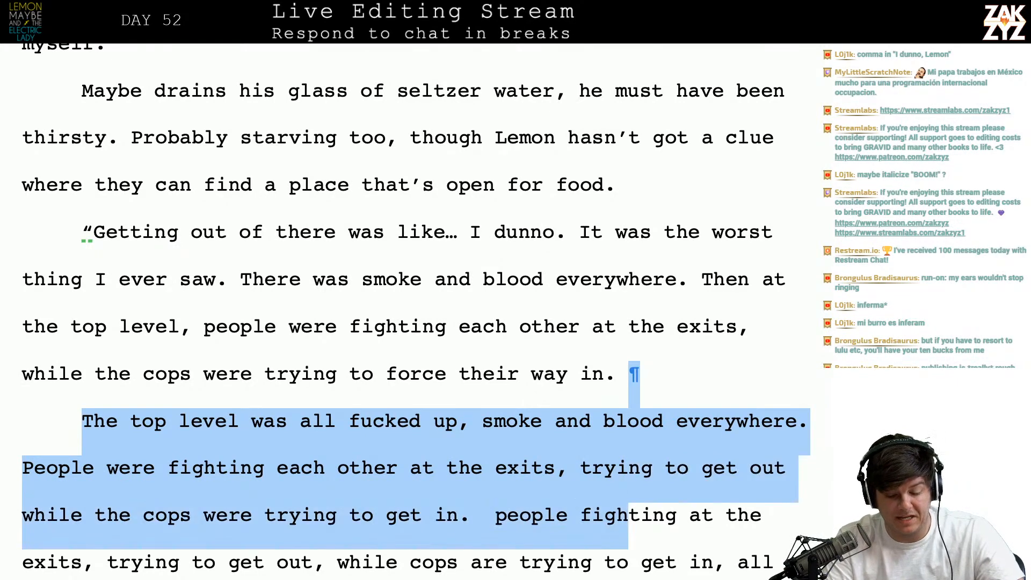
{"action": "key", "text": "shift+Down"}
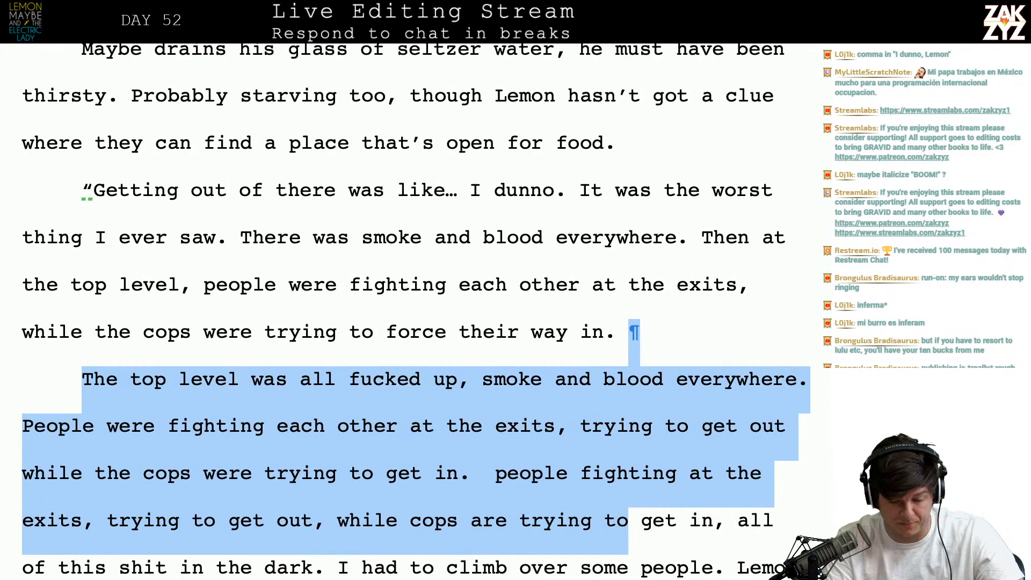
{"action": "key", "text": "shift+Down"}
{"action": "key", "text": "shift+Up"}
{"action": "key", "text": "shift+Right"}
{"action": "key", "text": "shift+Right"}
{"action": "key", "text": "shift+Right"}
{"action": "key", "text": "shift+Right"}
{"action": "key", "text": "shift+Right"}
{"action": "key", "text": "shift+Right"}
{"action": "key", "text": "shift+Right"}
{"action": "key", "text": "shift+Right"}
{"action": "key", "text": "shift+Right"}
{"action": "key", "text": "shift+Right"}
{"action": "key", "text": "shift+Right"}
{"action": "key", "text": "shift+Right"}
{"action": "key", "text": "shift+Right"}
{"action": "key", "text": "shift+Right"}
{"action": "key", "text": "shift+Right"}
{"action": "key", "text": "shift+Right"}
{"action": "key", "text": "shift+Right"}
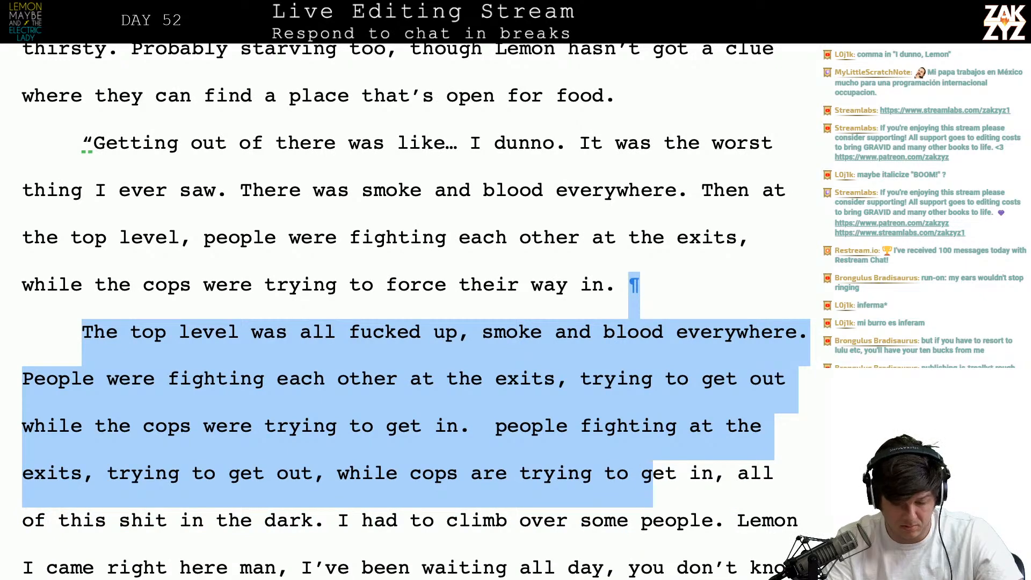
{"action": "key", "text": "shift+Right"}
{"action": "key", "text": "shift+Right"}
{"action": "key", "text": "shift+Right"}
{"action": "key", "text": "shift+Right"}
{"action": "key", "text": "shift+Right"}
{"action": "key", "text": "shift+Right"}
{"action": "key", "text": "shift+Right"}
{"action": "key", "text": "shift+Right"}
{"action": "key", "text": "shift+Right"}
{"action": "key", "text": "shift+Right"}
{"action": "key", "text": "shift+Right"}
{"action": "key", "text": "shift+Right"}
{"action": "key", "text": "shift+Right"}
{"action": "key", "text": "shift+Right"}
{"action": "key", "text": "shift+Right"}
{"action": "key", "text": "shift+Right"}
{"action": "key", "text": "shift+Right"}
{"action": "key", "text": "shift+Right"}
{"action": "key", "text": "shift+Right"}
{"action": "key", "text": "shift+Right"}
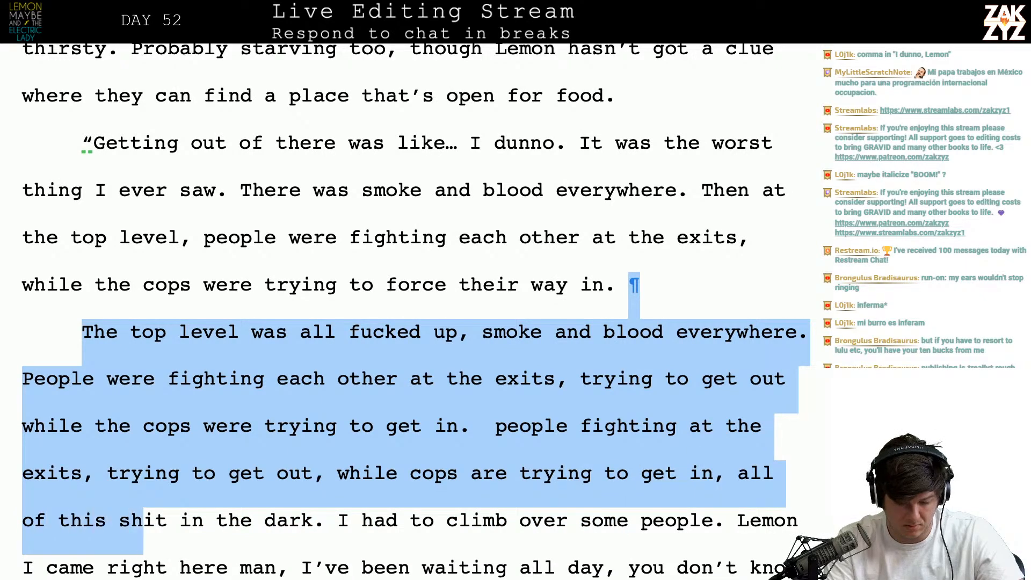
{"action": "key", "text": "shift+Right"}
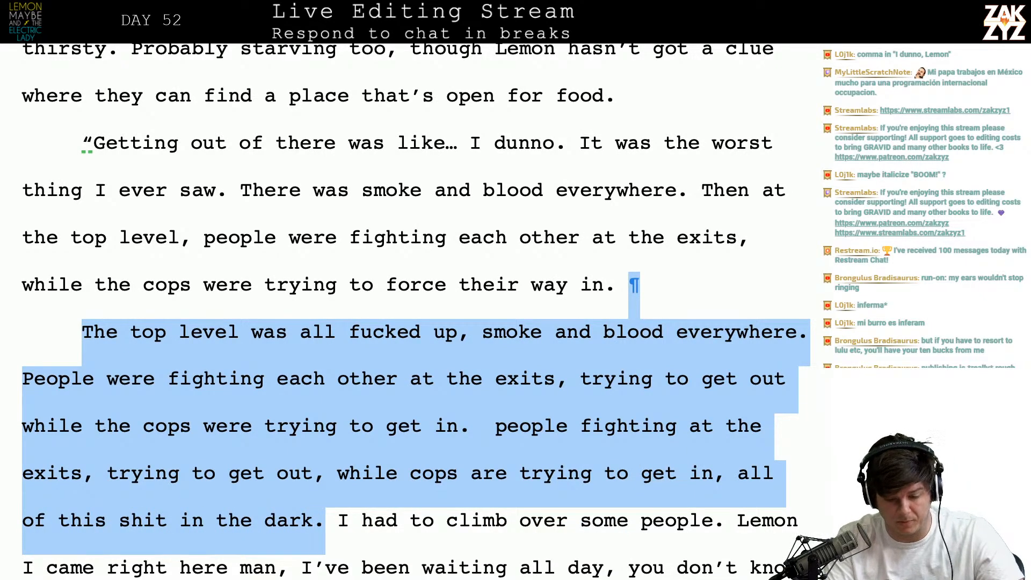
{"action": "key", "text": "BackSpace"}
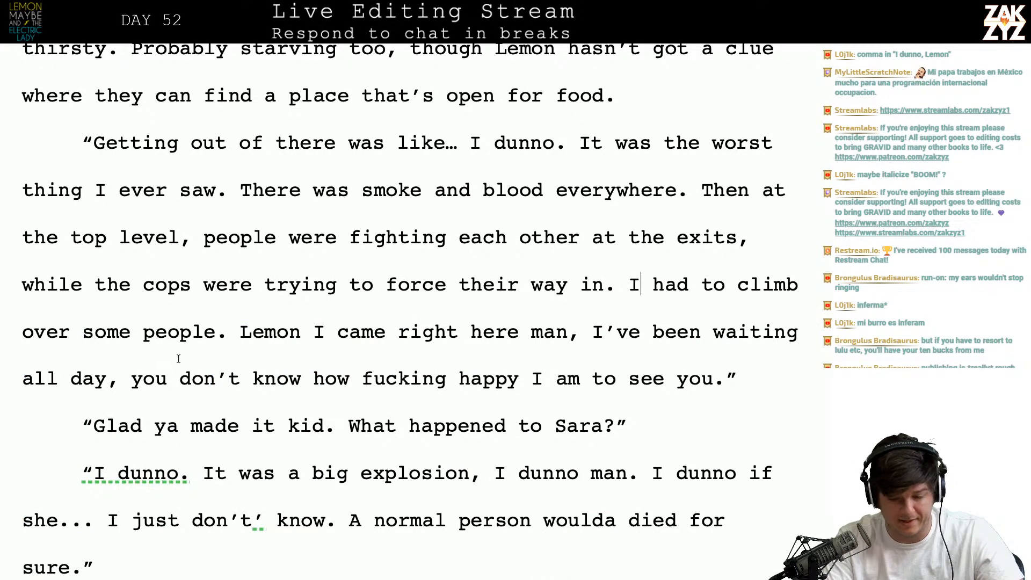
- Add a comma after "Lemon" in "Lemon I came right here man"
{"action": "scroll", "coordinate": [240, 327], "scroll_direction": "down", "scroll_amount": 2}
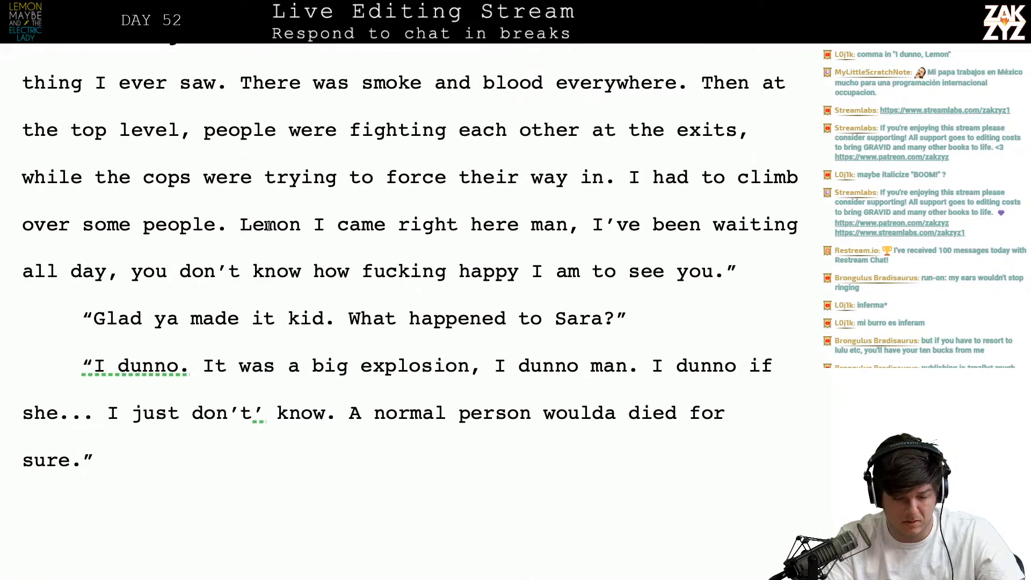
{"action": "left_click", "coordinate": [299, 226]}
{"action": "type", "text": ","}
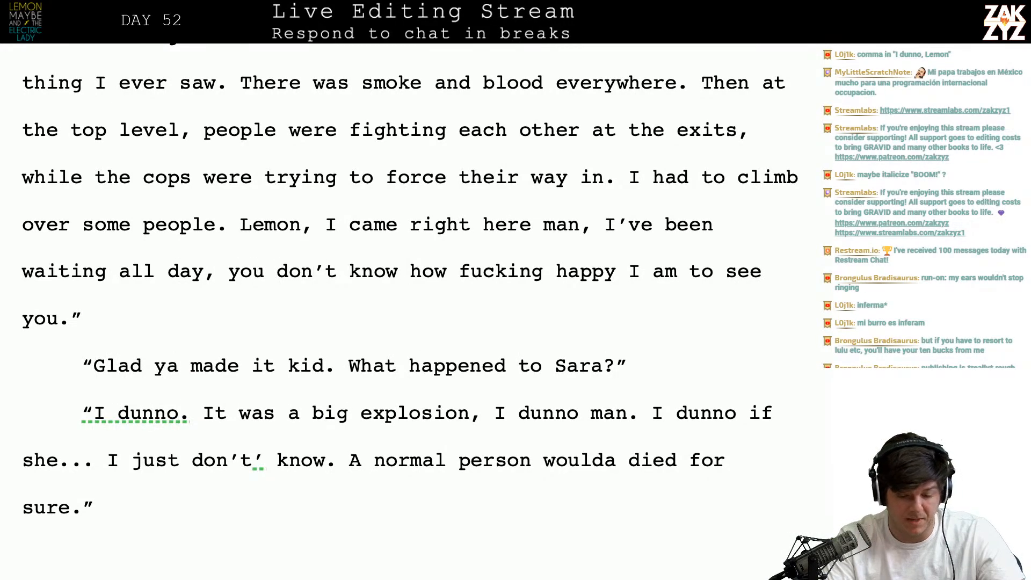
- Change the question after "Glad ya made it kid." to "But, what happened to Sara?"
{"action": "scroll", "coordinate": [299, 223], "scroll_direction": "down", "scroll_amount": 3}
{"action": "left_click", "coordinate": [346, 217]}
{"action": "type", "text": "But,"}
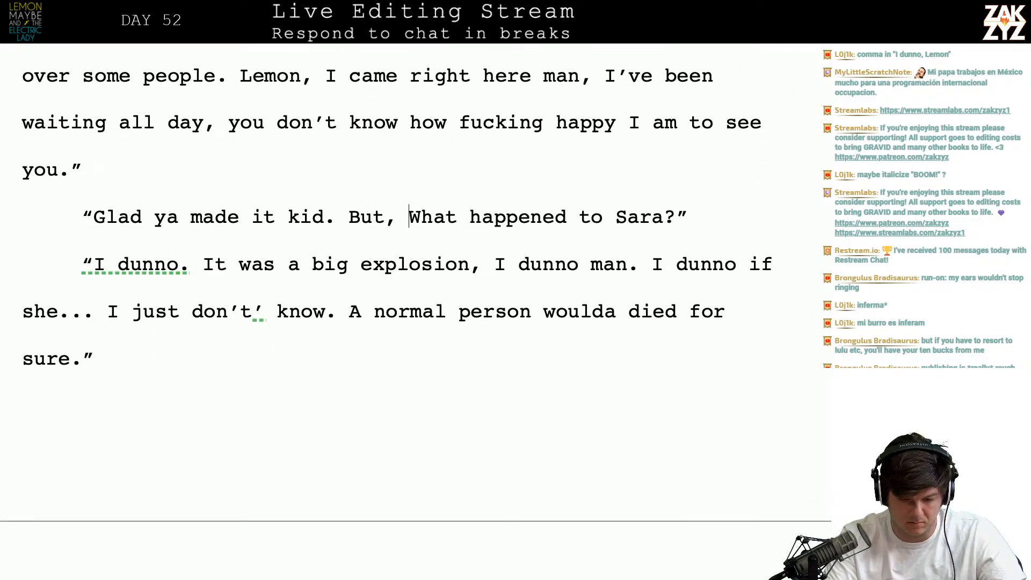
{"action": "key", "text": "BackSpace"}
{"action": "type", "text": "w"}
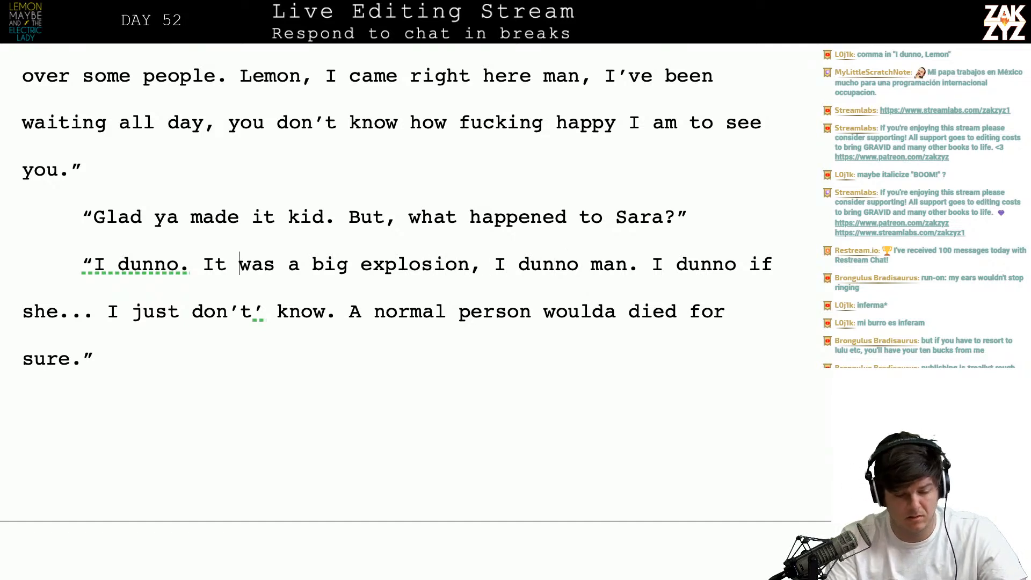
- Replace "I dunno" at the start of the reply to the question about Sara with "No clue"
{"action": "key", "text": "BackSpace"}
{"action": "key", "text": "BackSpace"}
{"action": "key", "text": "BackSpace"}
{"action": "key", "text": "BackSpace"}
{"action": "key", "text": "BackSpace"}
{"action": "key", "text": "BackSpace"}
{"action": "key", "text": "BackSpace"}
{"action": "type", "text": "No c"}
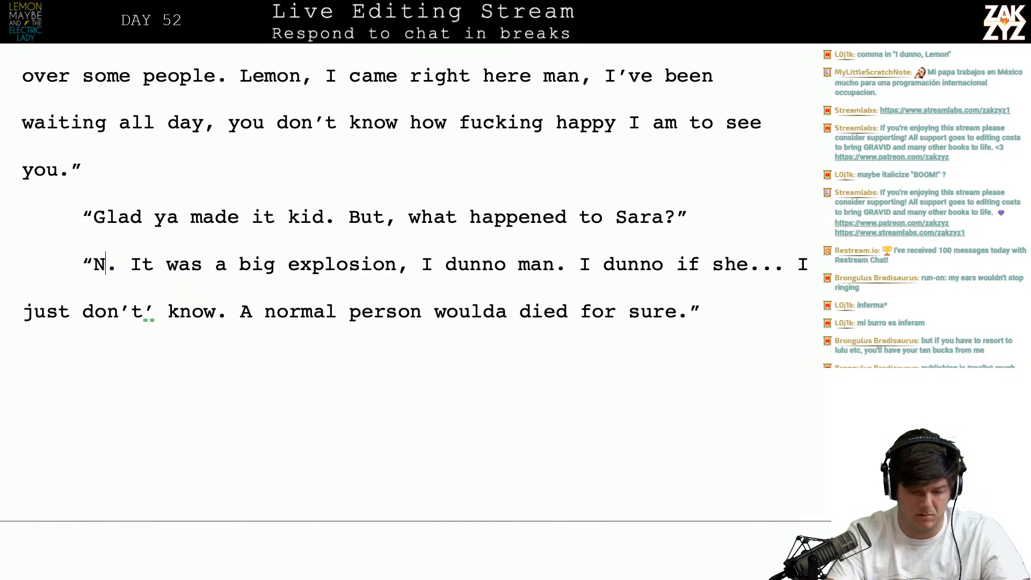
{"action": "type", "text": "lue"}
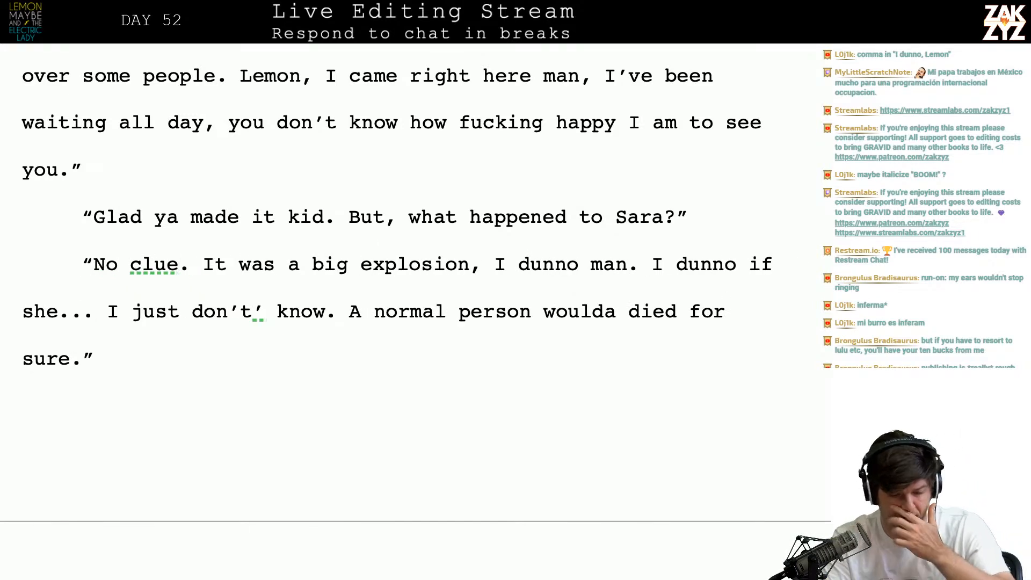
- Replace the comma after "It was a big explosion" with a period
{"action": "scroll", "coordinate": [399, 282], "scroll_direction": "down", "scroll_amount": 1}
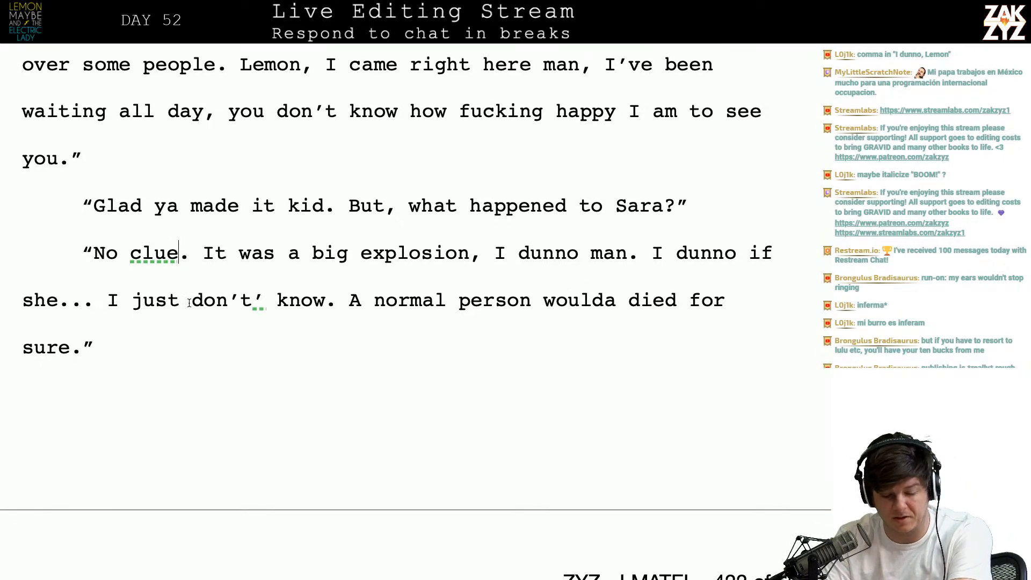
{"action": "scroll", "coordinate": [189, 303], "scroll_direction": "down", "scroll_amount": 2}
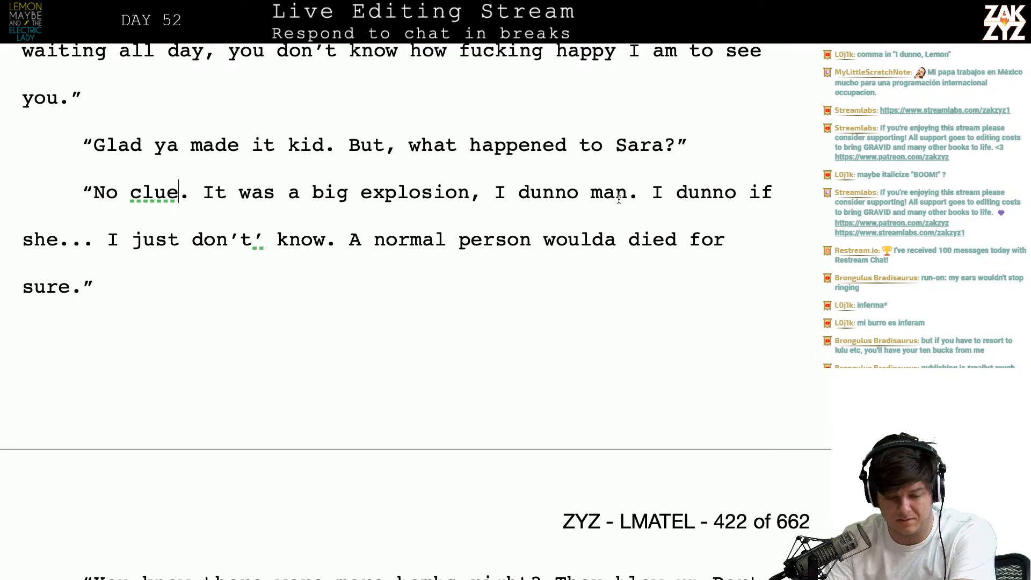
{"action": "key", "text": "Left"}
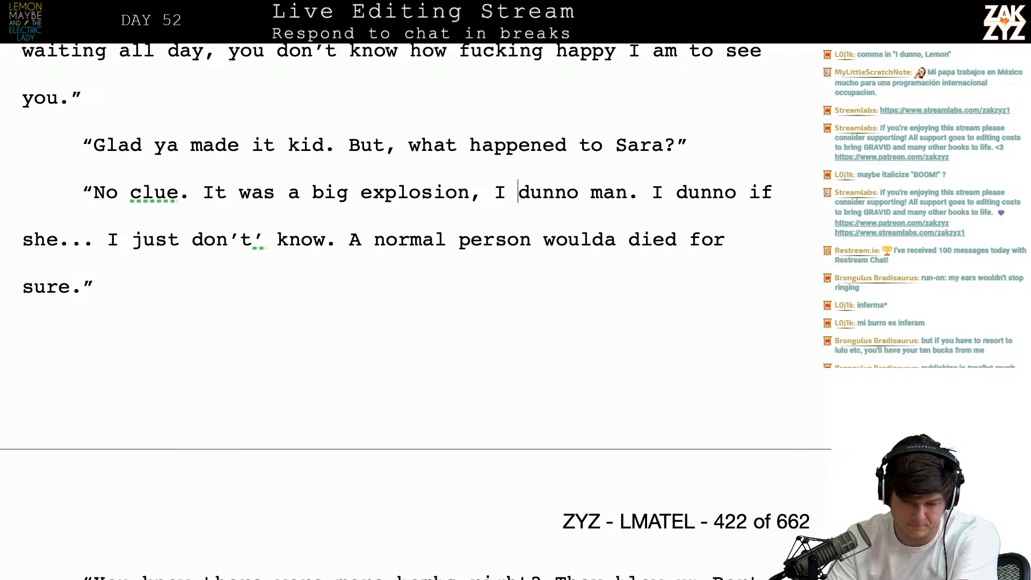
{"action": "key", "text": "BackSpace"}
{"action": "type", "text": "."}
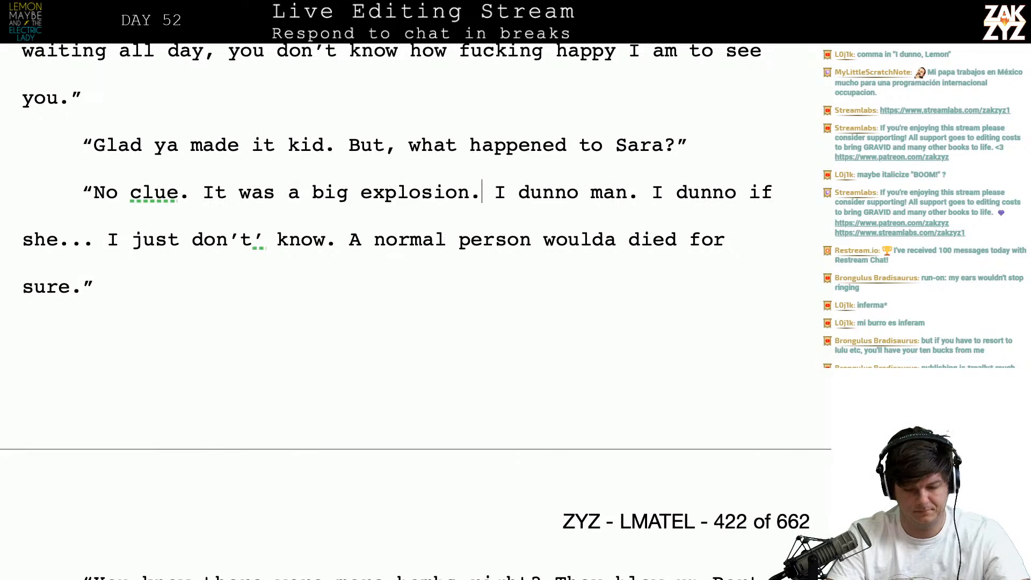
- Delete the passage from "I dunno man." through "know." so that "A normal person woulda died for sure." directly follows the explosion sentence
{"action": "key", "text": "shift+Down"}
{"action": "key", "text": "shift+Left"}
{"action": "key", "text": "shift+Left"}
{"action": "key", "text": "shift+Left"}
{"action": "key", "text": "shift+Left"}
{"action": "key", "text": "shift+Left"}
{"action": "key", "text": "shift+Left"}
{"action": "key", "text": "shift+Left"}
{"action": "key", "text": "shift+Left"}
{"action": "key", "text": "shift+Left"}
{"action": "key", "text": "shift+Left"}
{"action": "key", "text": "shift+Left"}
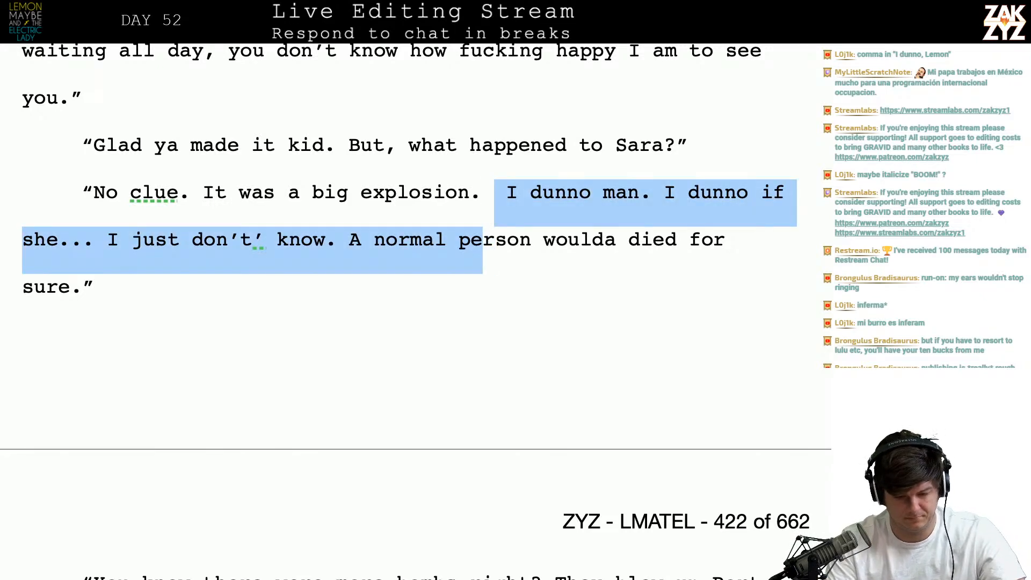
{"action": "key", "text": "shift+Left"}
{"action": "key", "text": "BackSpace"}
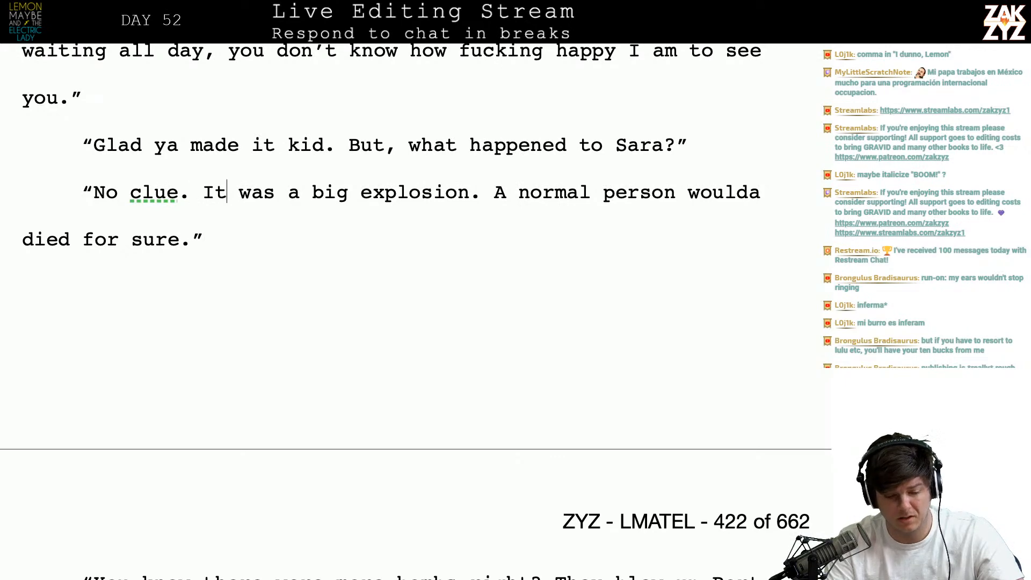
{"action": "key", "text": "Down"}
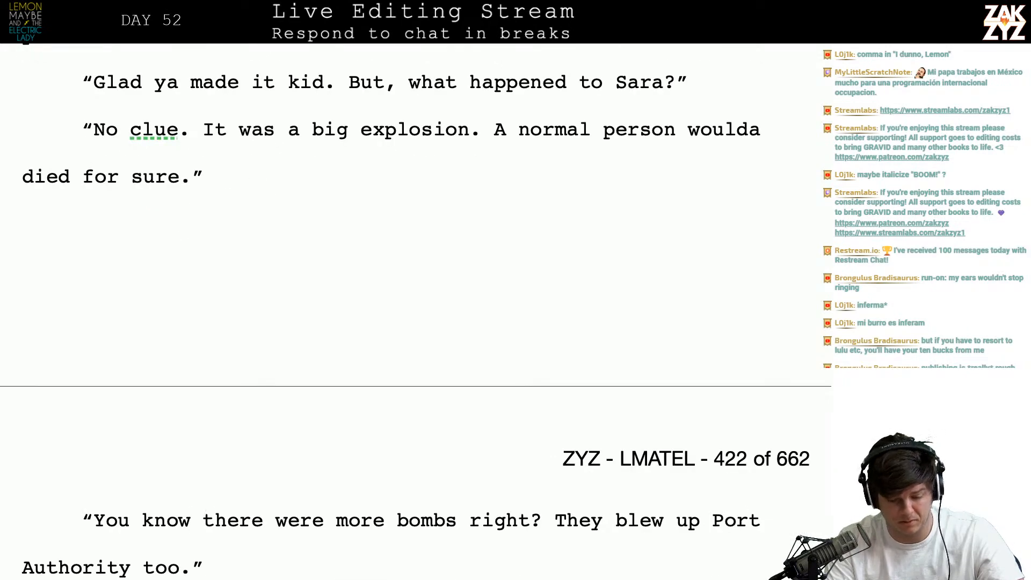
- Insert "Yeah, I could see the smoke from 5th avenue." at the start of the reply below the Port Authority line
{"action": "key", "text": "Down"}
{"action": "key", "text": "Down"}
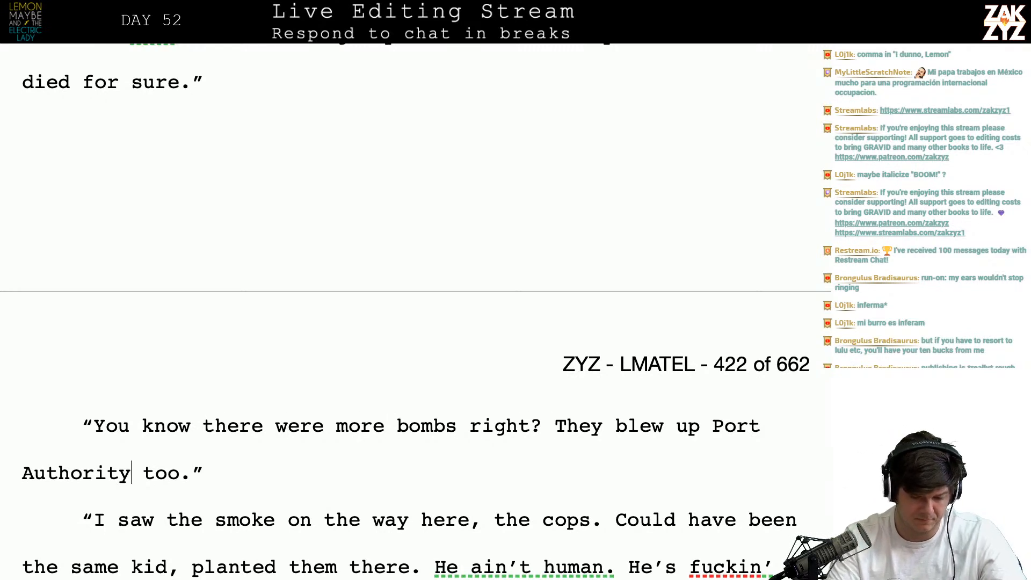
{"action": "key", "text": "Down"}
{"action": "key", "text": "Down"}
{"action": "key", "text": "Down"}
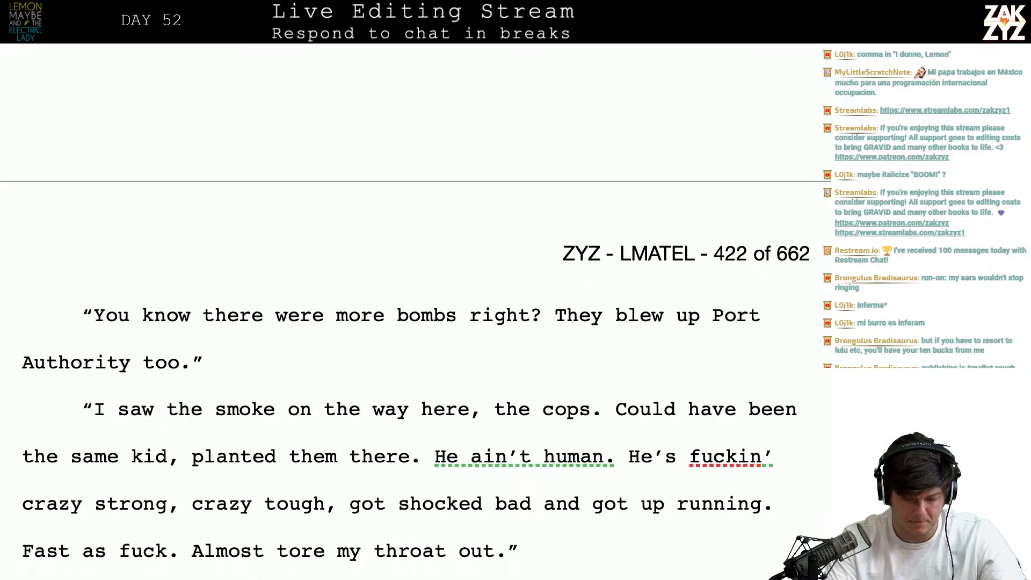
{"action": "scroll", "coordinate": [620, 48], "scroll_direction": "down", "scroll_amount": 2}
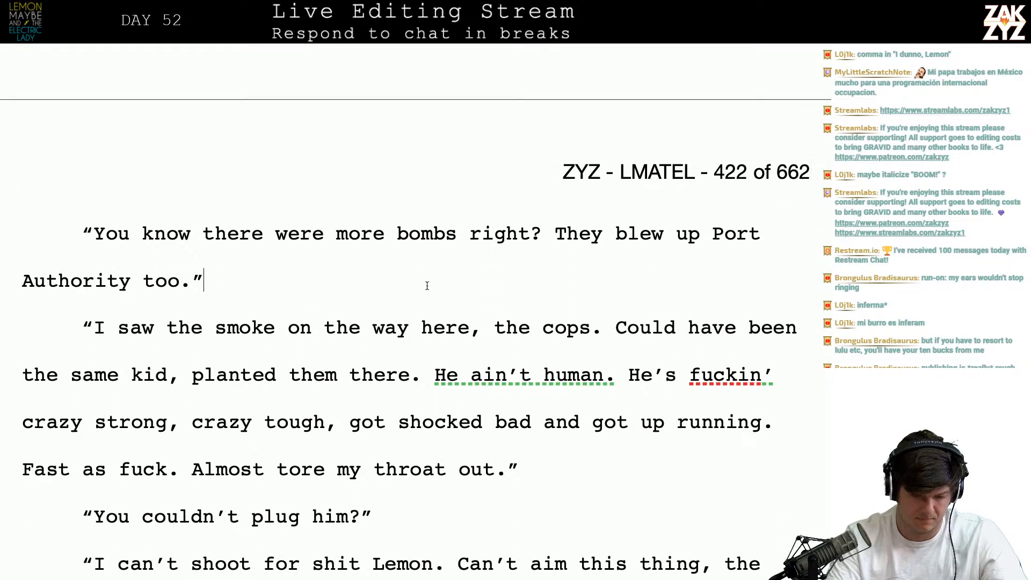
{"action": "key", "text": "Right"}
{"action": "type", "text": "Yeah, I could"}
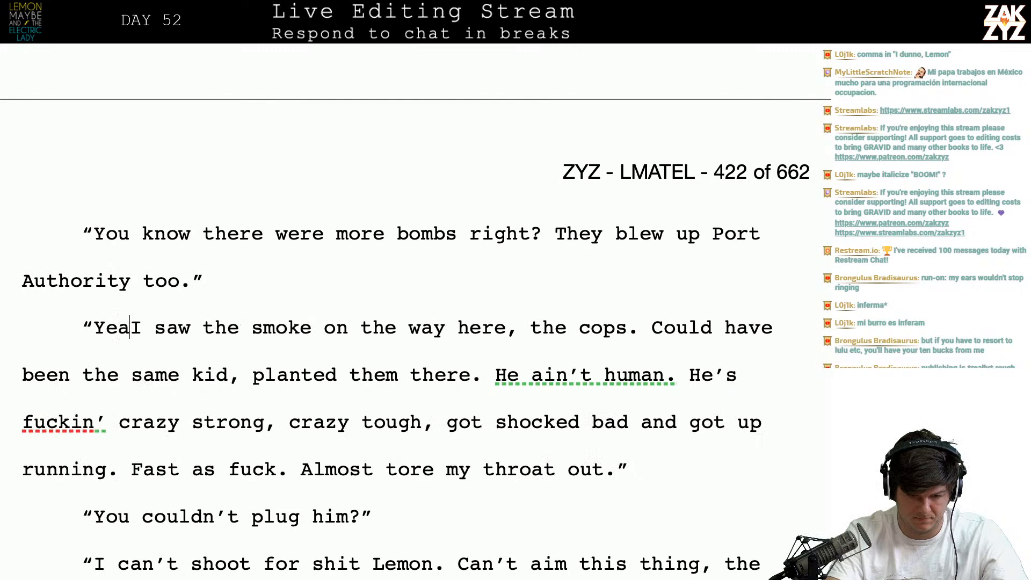
{"action": "type", "text": " see the smoke from"}
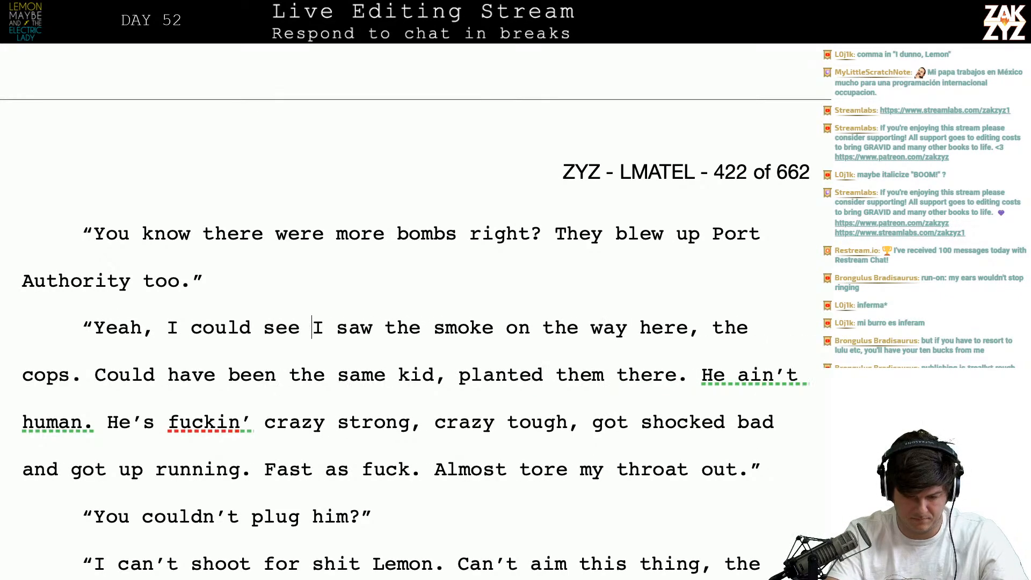
{"action": "type", "text": " 5th aven"}
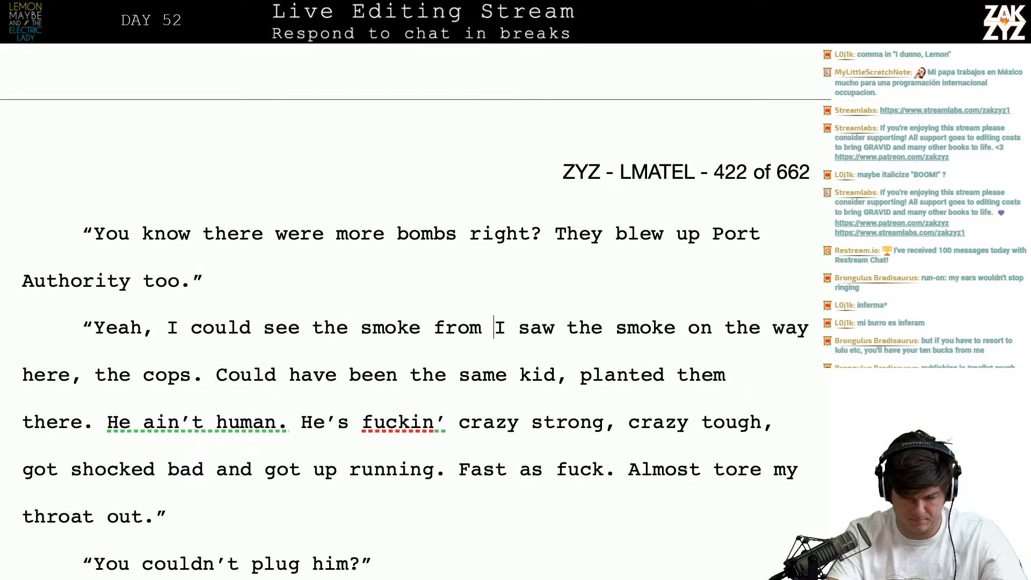
{"action": "type", "text": "ue."}
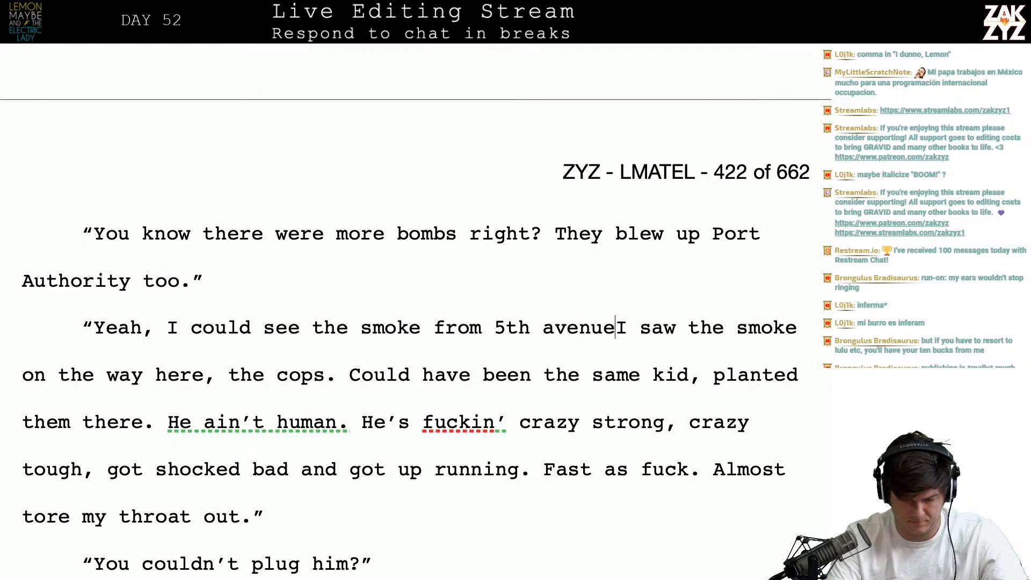
- Capitalize "Avenue" in the new opening sentence of the reply
{"action": "key", "text": "shift+Left"}
{"action": "key", "text": "Left"}
{"action": "key", "text": "Left"}
{"action": "key", "text": "Left"}
{"action": "key", "text": "Left"}
{"action": "key", "text": "Left"}
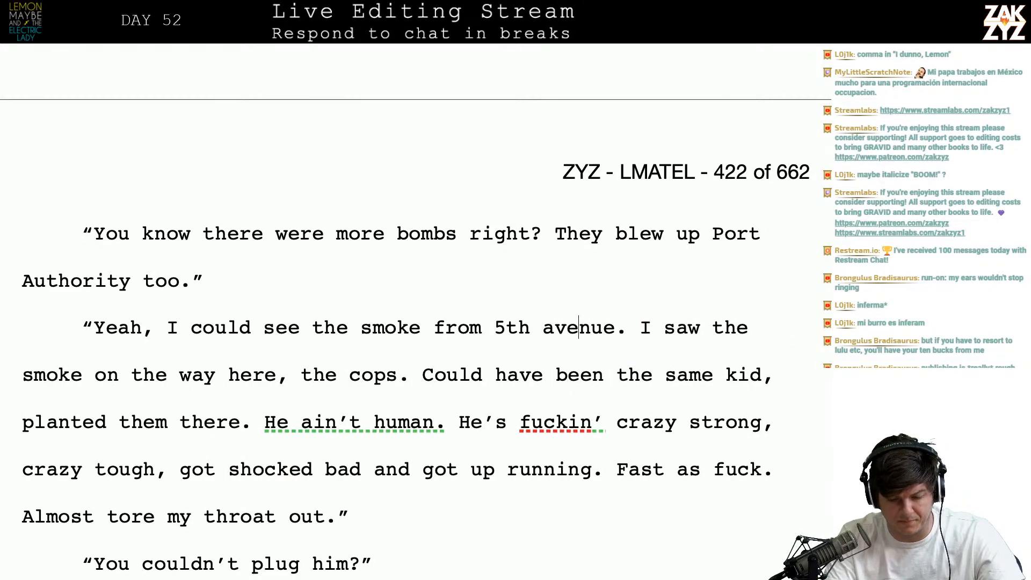
{"action": "key", "text": "BackSpace"}
{"action": "type", "text": "A"}
{"action": "key", "text": "Right"}
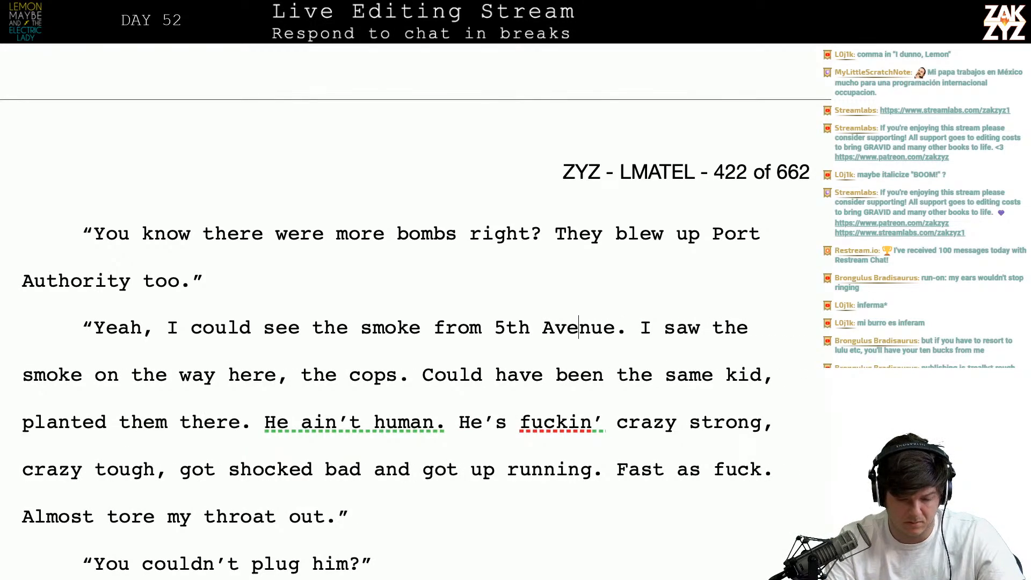
- Replace "I saw the smoke on the way here, the cops." with "Might have been the same kid who planted them."
{"action": "key", "text": "shift+Right"}
{"action": "key", "text": "shift+Right"}
{"action": "key", "text": "shift+Right"}
{"action": "key", "text": "shift+Right"}
{"action": "key", "text": "shift+Right"}
{"action": "key", "text": "shift+Right"}
{"action": "key", "text": "shift+Right"}
{"action": "key", "text": "shift+Right"}
{"action": "key", "text": "shift+Right"}
{"action": "key", "text": "shift+Right"}
{"action": "key", "text": "shift+Right"}
{"action": "key", "text": "shift+Right"}
{"action": "key", "text": "shift+Right"}
{"action": "key", "text": "shift+Right"}
{"action": "key", "text": "shift+Right"}
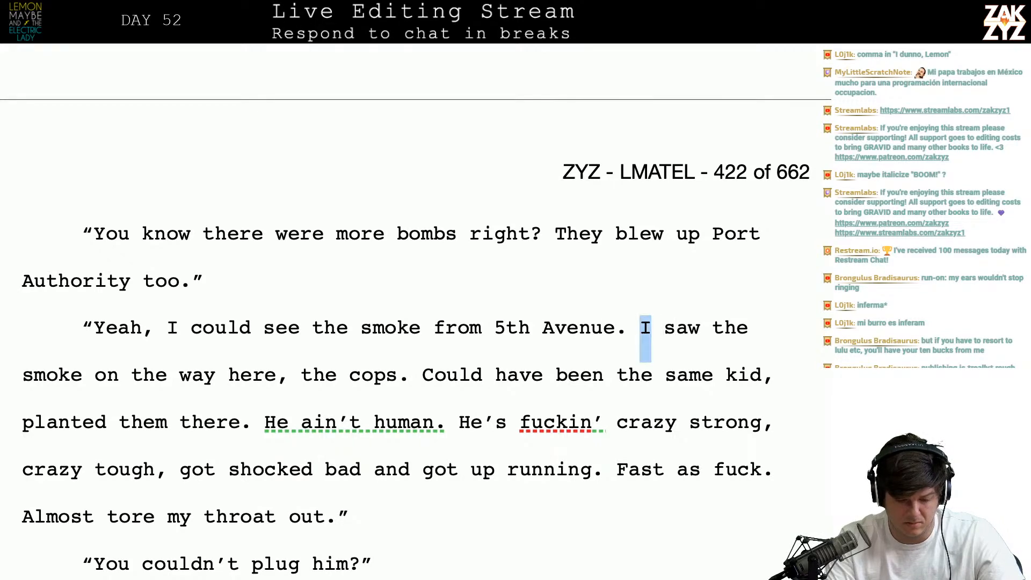
{"action": "key", "text": "shift+Right"}
{"action": "key", "text": "shift+Right"}
{"action": "key", "text": "shift+Right"}
{"action": "key", "text": "shift+Right"}
{"action": "key", "text": "shift+Right"}
{"action": "key", "text": "shift+Right"}
{"action": "key", "text": "shift+Right"}
{"action": "key", "text": "shift+Right"}
{"action": "key", "text": "shift+Right"}
{"action": "key", "text": "shift+Right"}
{"action": "key", "text": "shift+Right"}
{"action": "key", "text": "shift+Right"}
{"action": "key", "text": "shift+Right"}
{"action": "key", "text": "shift+Right"}
{"action": "key", "text": "shift+Right"}
{"action": "key", "text": "shift+Right"}
{"action": "key", "text": "shift+Right"}
{"action": "key", "text": "shift+Right"}
{"action": "key", "text": "shift+Right"}
{"action": "key", "text": "shift+Right"}
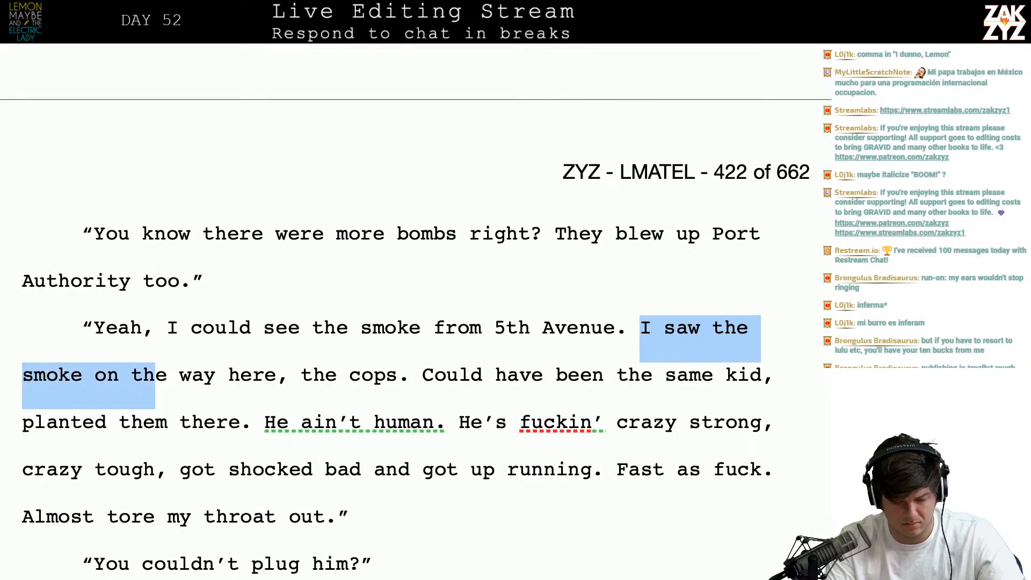
{"action": "key", "text": "shift+Right"}
{"action": "key", "text": "shift+Right"}
{"action": "key", "text": "shift+Right"}
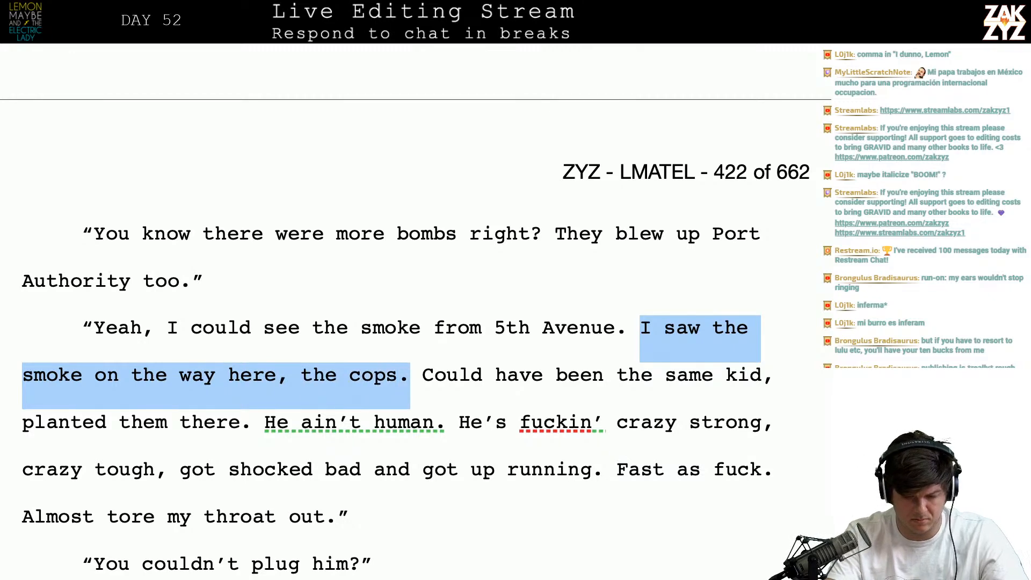
{"action": "type", "text": "Might have"}
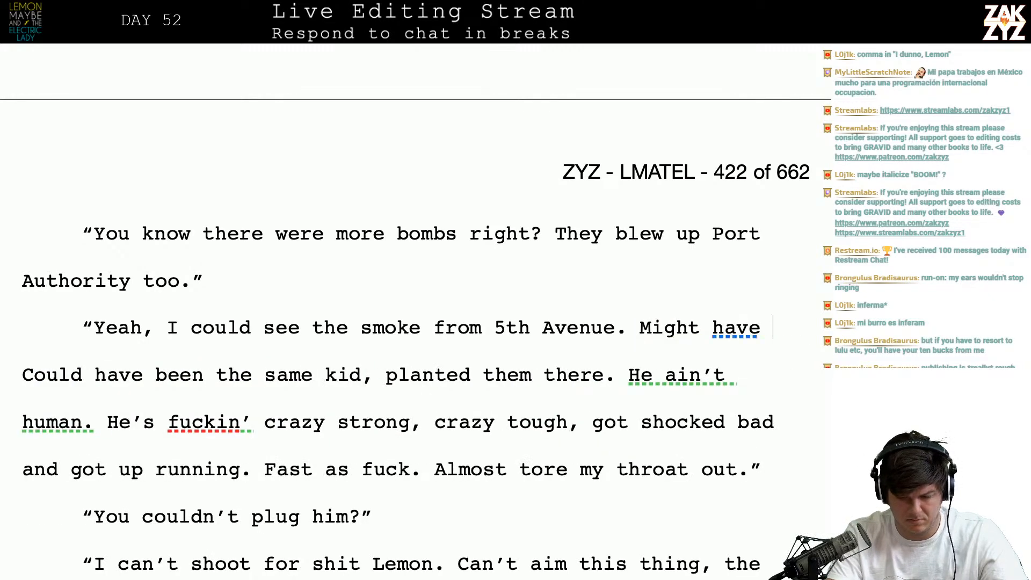
{"action": "type", "text": " been the same kid "}
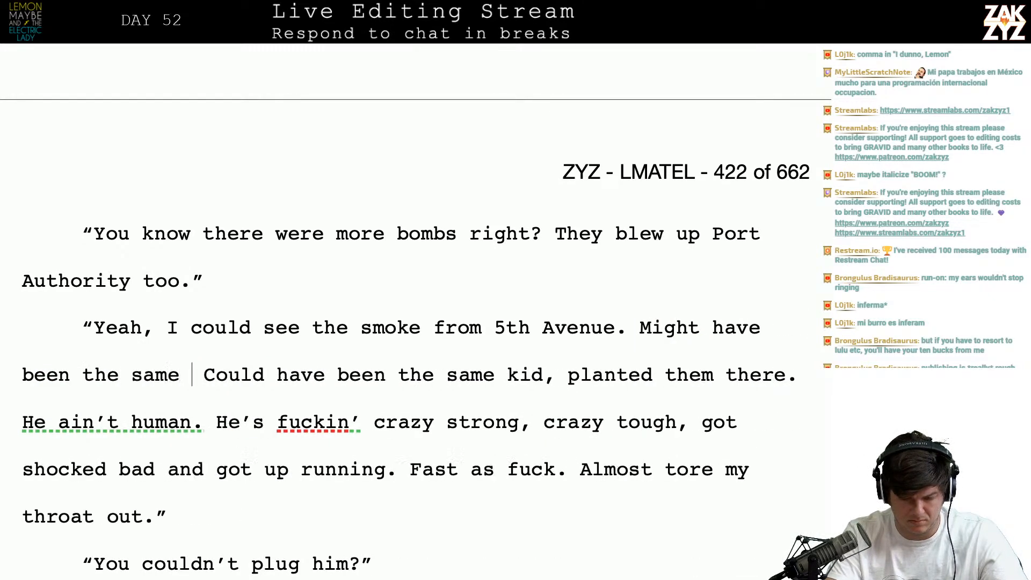
{"action": "type", "text": "who p"}
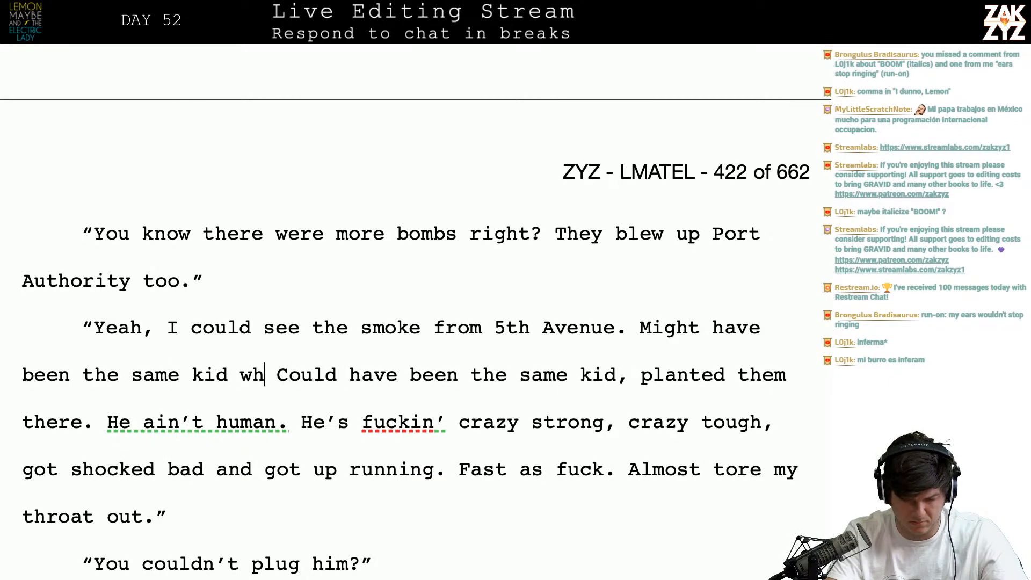
{"action": "type", "text": "lanted the"}
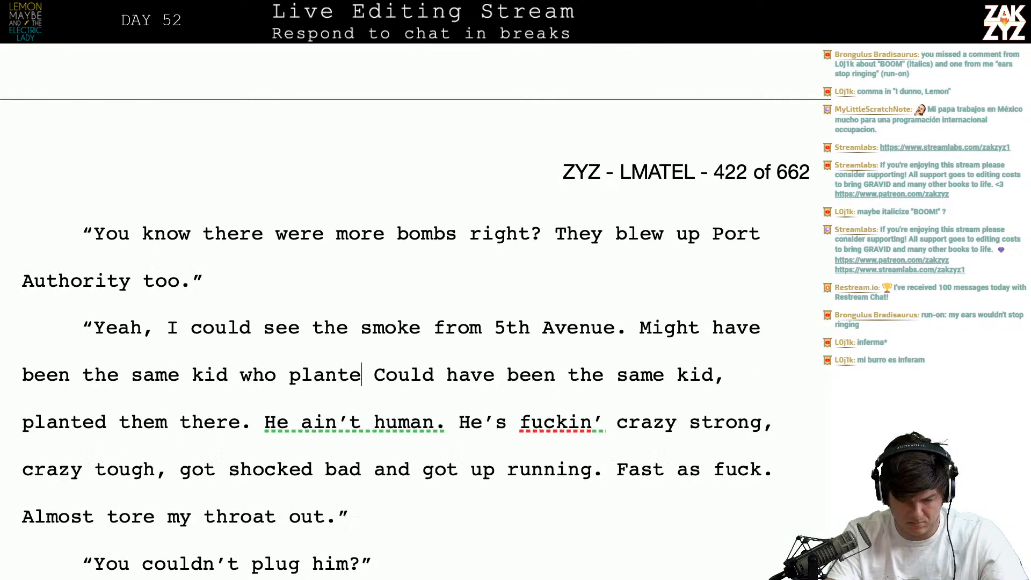
{"action": "type", "text": "m."}
- Delete the redundant sentence "Could have been the same kid, planted them there."
{"action": "key", "text": "shift+Down"}
{"action": "key", "text": "shift+Left"}
{"action": "key", "text": "shift+Left"}
{"action": "key", "text": "shift+Left"}
{"action": "key", "text": "shift+Left"}
{"action": "key", "text": "shift+Left"}
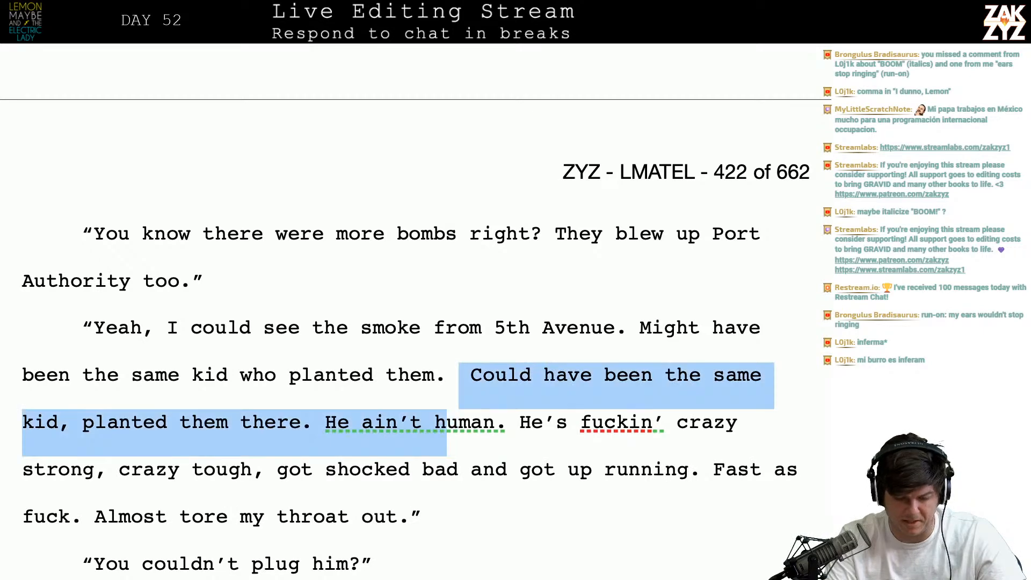
{"action": "key", "text": "shift+Left"}
{"action": "key", "text": "shift+Left"}
{"action": "key", "text": "shift+Left"}
{"action": "key", "text": "shift+Left"}
{"action": "key", "text": "shift+Left"}
{"action": "key", "text": "shift+Left"}
{"action": "key", "text": "BackSpace"}
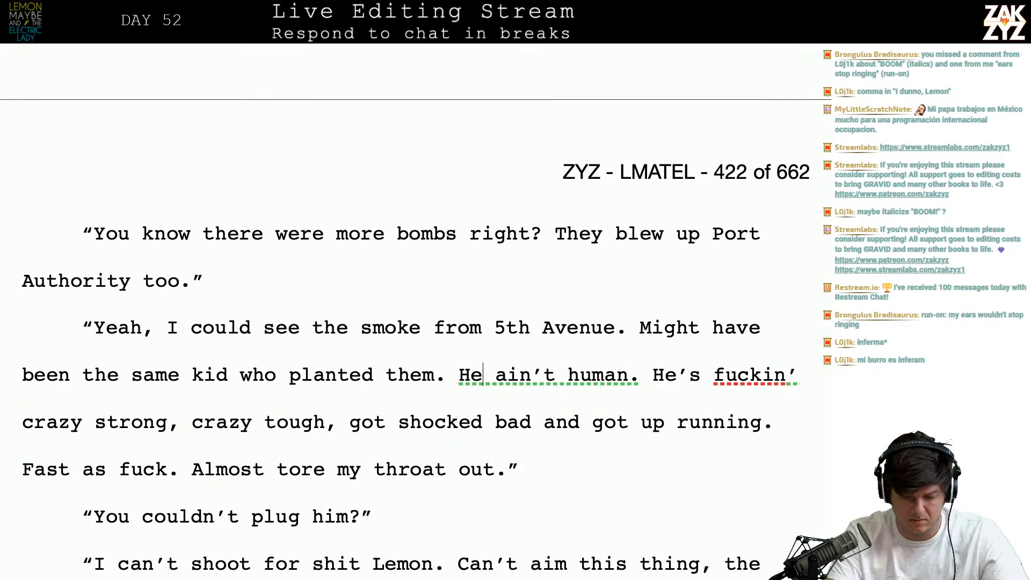
- Write "He's not human, Lemon. He's a fiend, crazy strong, crazy tough." before the old "ain't human" text and start another sentence with "He"
{"action": "type", "text": "'s not human , Lemon. He'"}
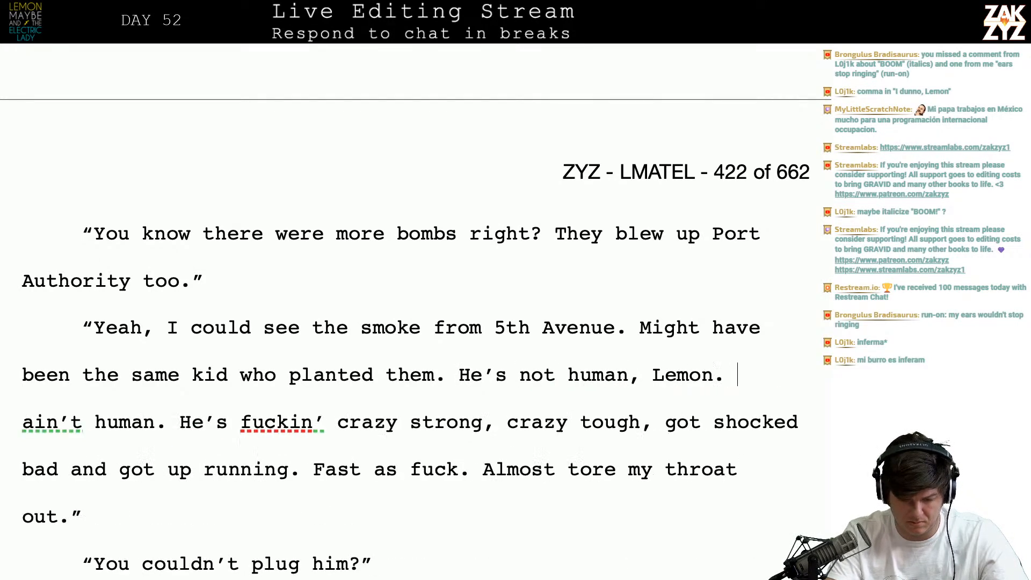
{"action": "type", "text": "s a fiend, cra"}
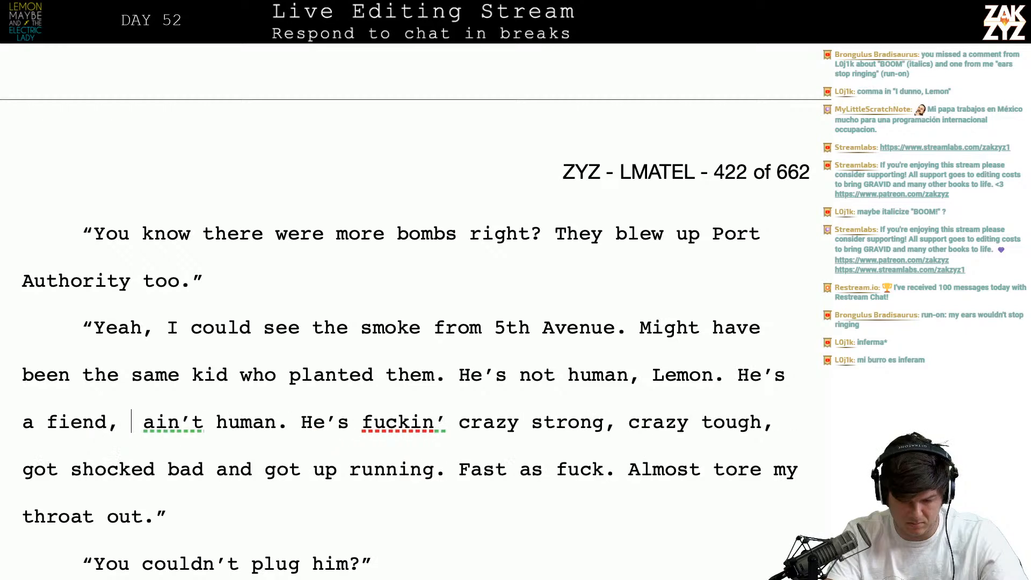
{"action": "type", "text": "zy strong,"}
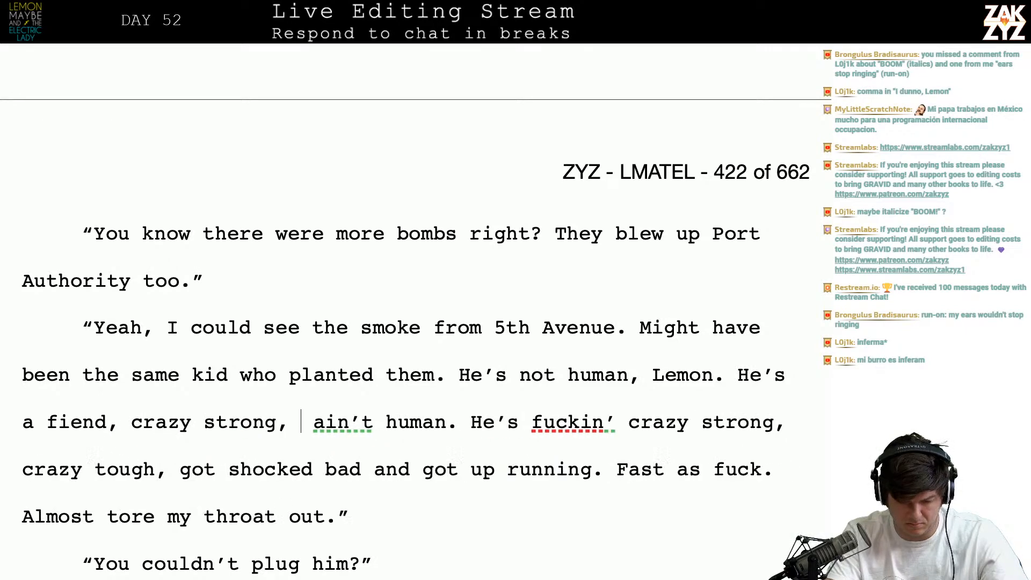
{"action": "type", "text": " crazy tough. "}
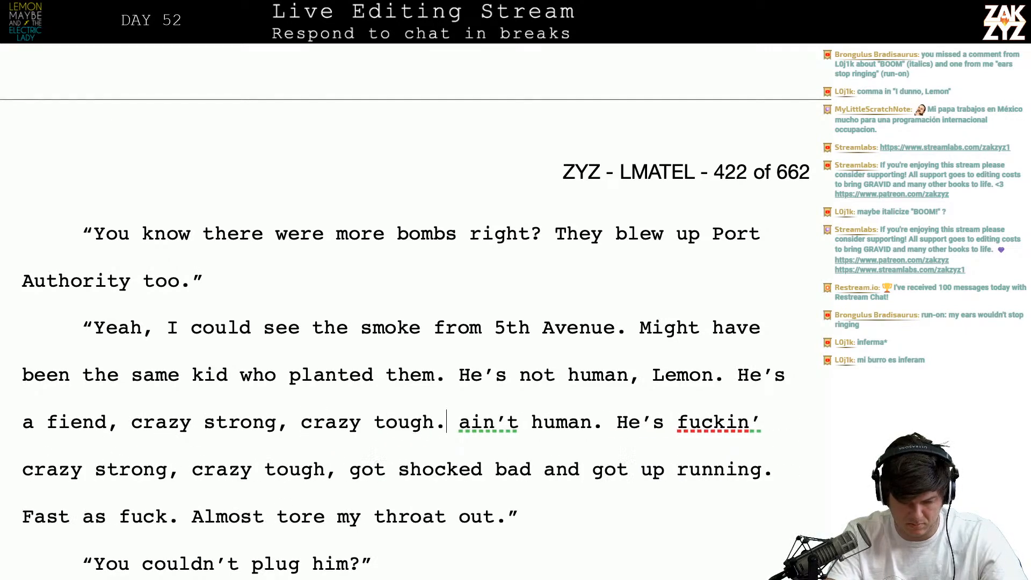
{"action": "type", "text": "He g"}
{"action": "key", "text": "BackSpace"}
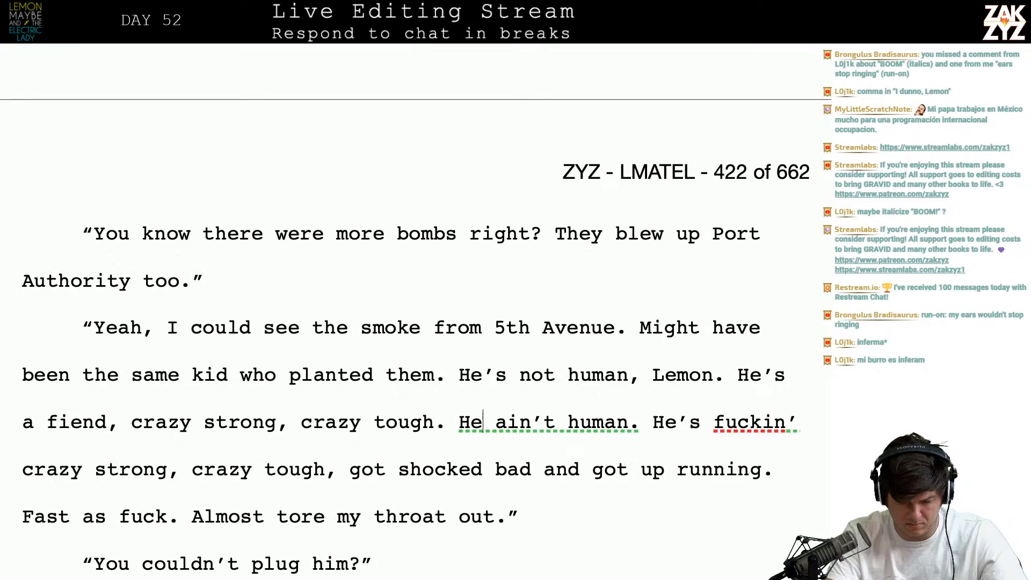
{"action": "type", "text": "was "}
{"action": "type", "text": "smoking"}
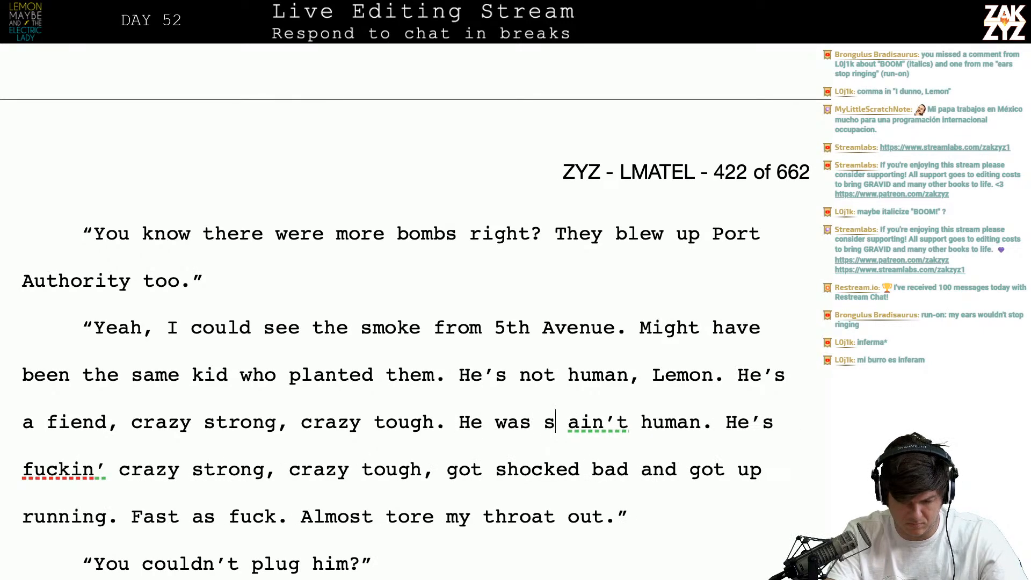
{"action": "key", "text": "BackSpace"}
{"action": "type", "text": ","}
{"action": "key", "text": "BackSpace"}
{"action": "key", "text": "BackSpace"}
{"action": "key", "text": "BackSpace"}
{"action": "key", "text": "BackSpace"}
{"action": "key", "text": "BackSpace"}
{"action": "key", "text": "BackSpace"}
{"action": "key", "text": "BackSpace"}
{"action": "key", "text": "BackSpace"}
{"action": "type", "text": "s"}
{"action": "key", "text": "BackSpace"}
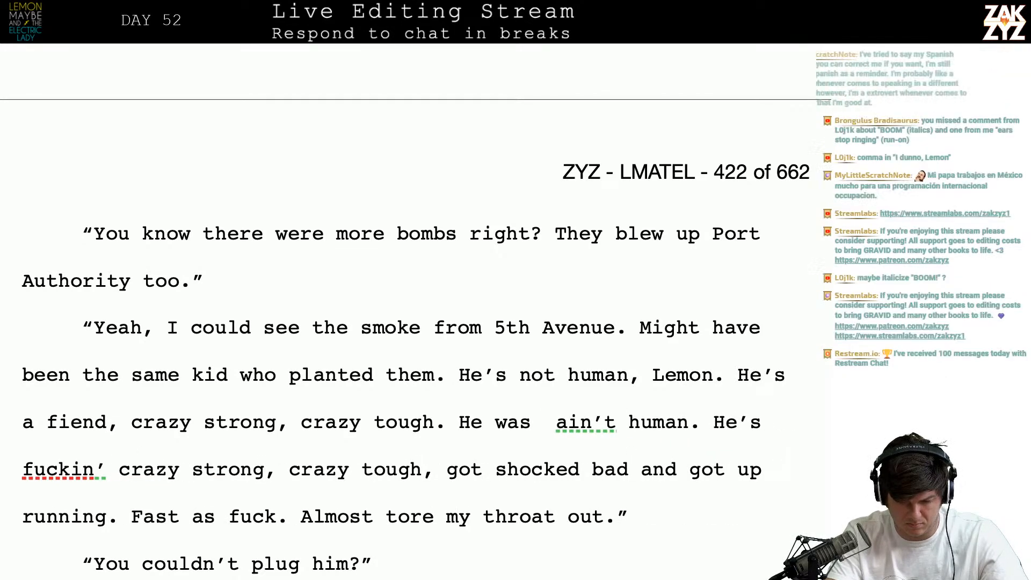
{"action": "key", "text": "BackSpace"}
{"action": "key", "text": "BackSpace"}
{"action": "key", "text": "BackSpace"}
{"action": "key", "text": "BackSpace"}
- Continue the "He" sentence with "had smoke pouring off him like a locomotive, still got up and kept trying to hunt me." and add two paragraph breaks
{"action": "type", "text": "had smoke po"}
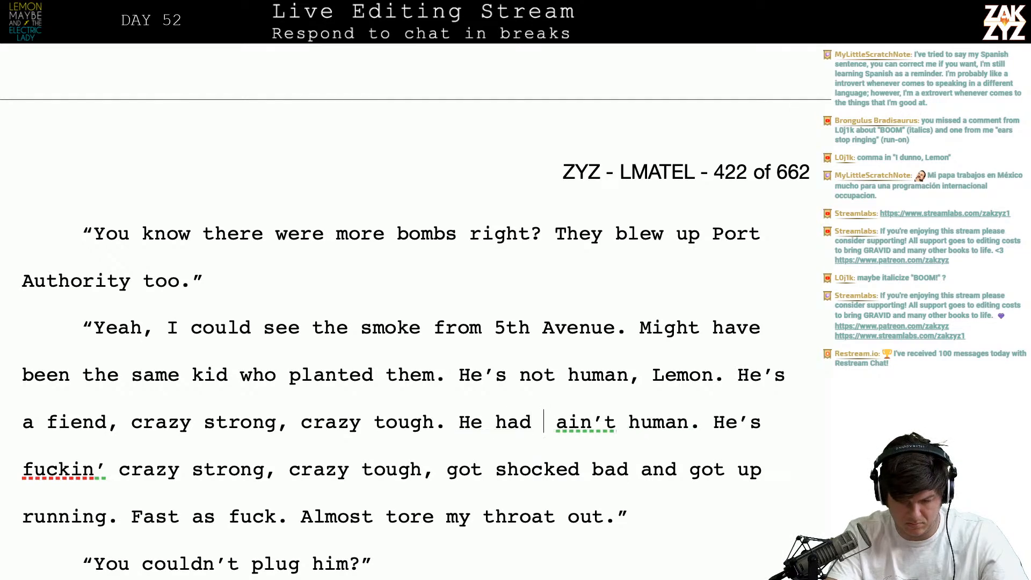
{"action": "type", "text": "uring off him li"}
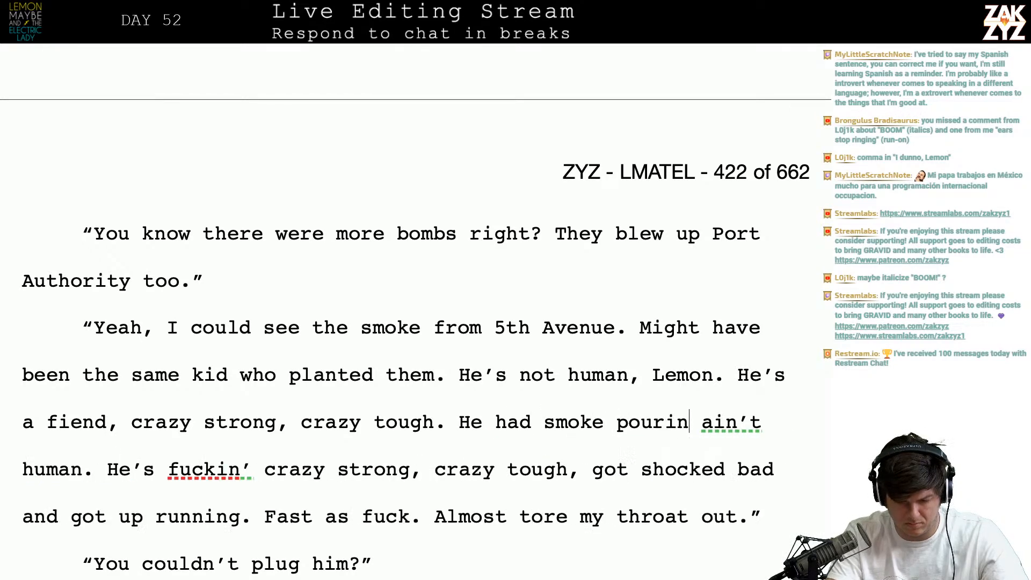
{"action": "type", "text": "ke a locomotiv"}
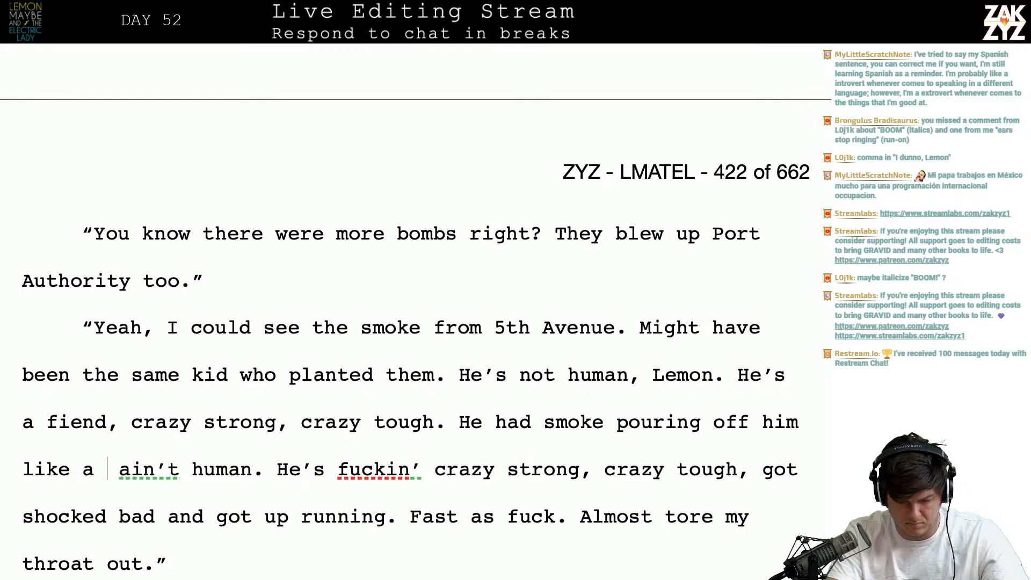
{"action": "type", "text": "e, still gt"}
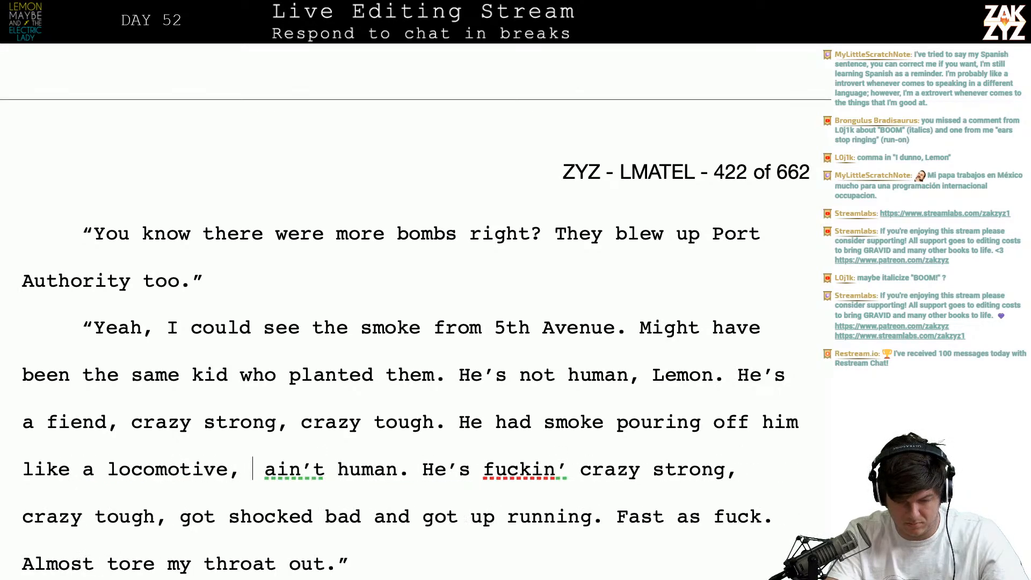
{"action": "key", "text": "BackSpace"}
{"action": "key", "text": "BackSpace"}
{"action": "type", "text": "ot up and "}
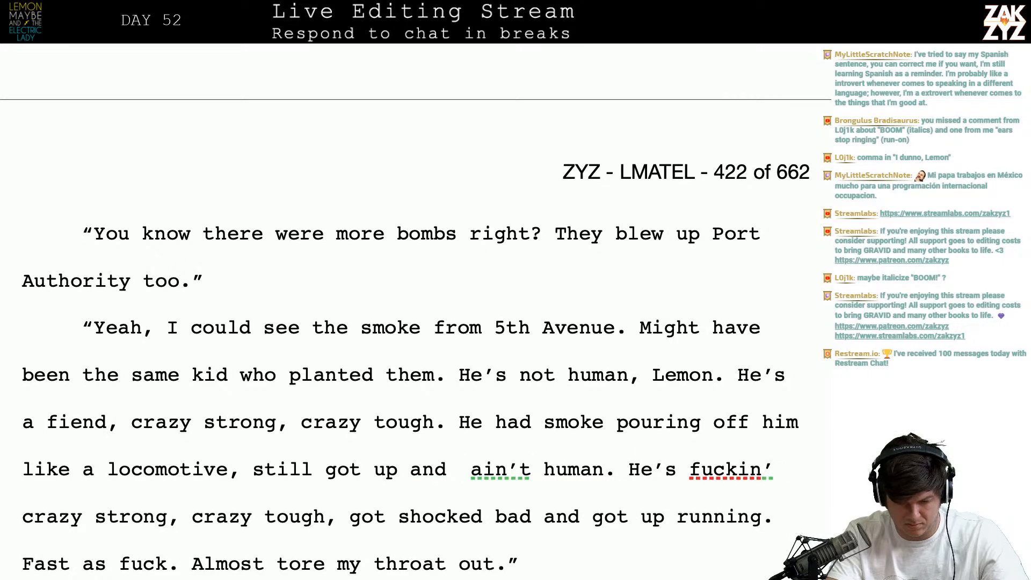
{"action": "type", "text": "kept trying to hun"}
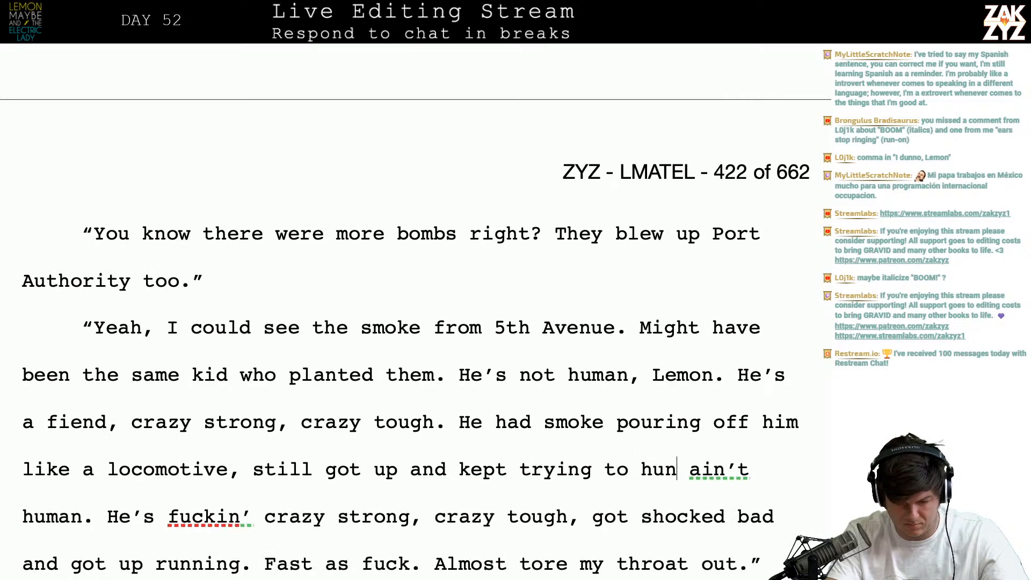
{"action": "type", "text": "t me."}
{"action": "key", "text": "Return"}
{"action": "key", "text": "Return"}
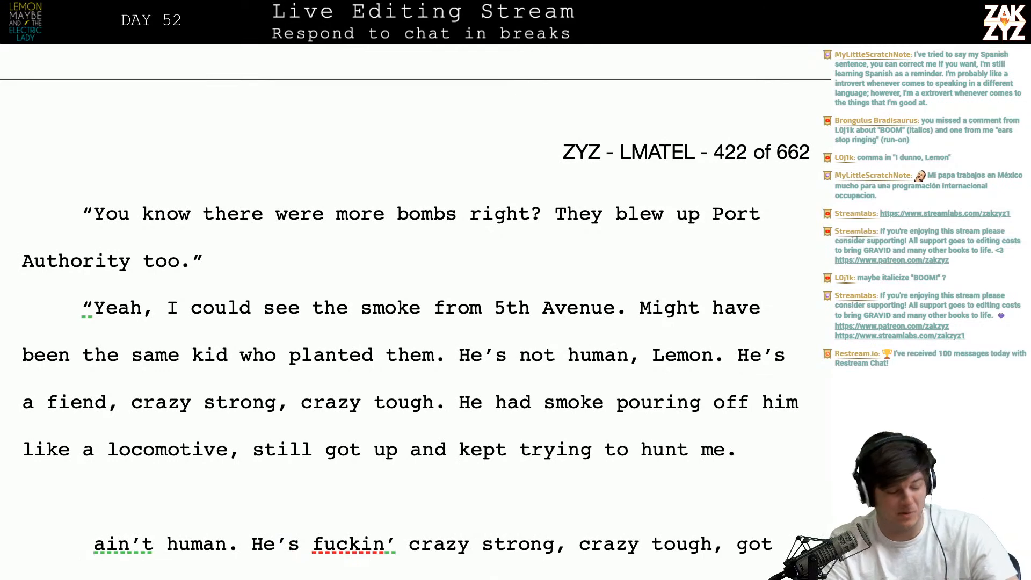
- Italicize "BOOM!" in the sentence about the blinding light on page 421
{"action": "key", "text": "Up"}
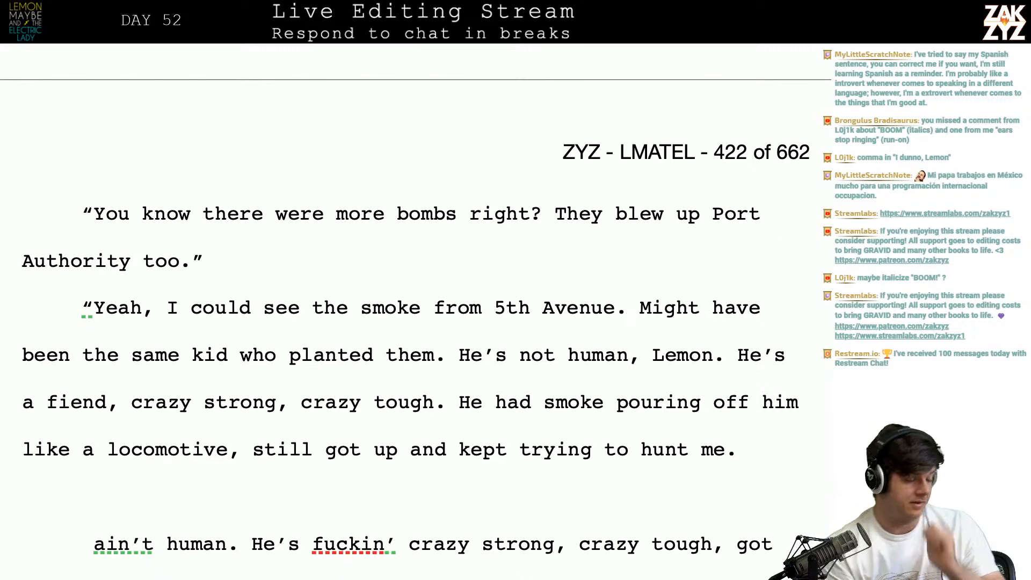
{"action": "scroll", "coordinate": [408, 311], "scroll_direction": "up", "scroll_amount": 15}
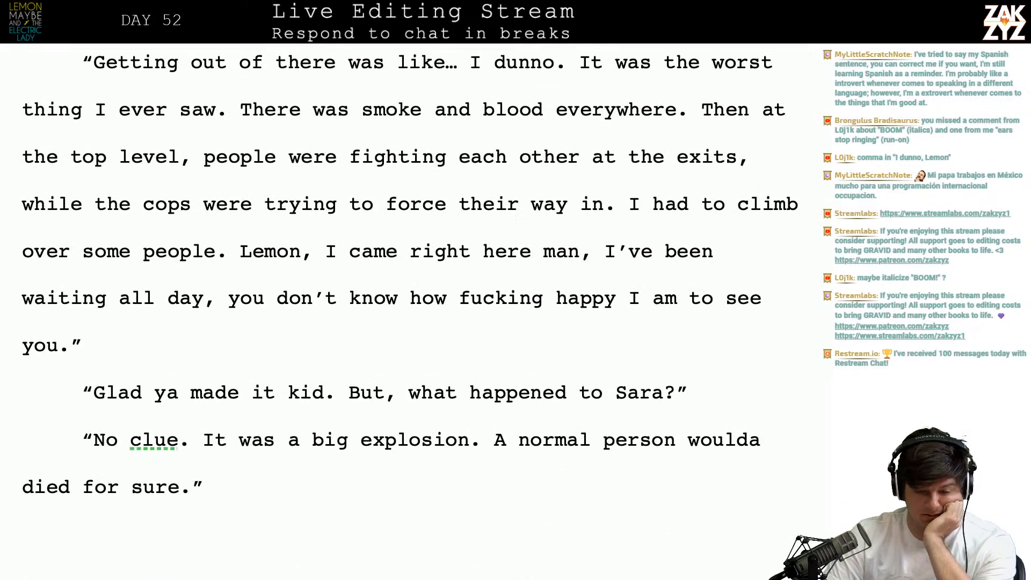
{"action": "scroll", "coordinate": [454, 343], "scroll_direction": "up", "scroll_amount": 5}
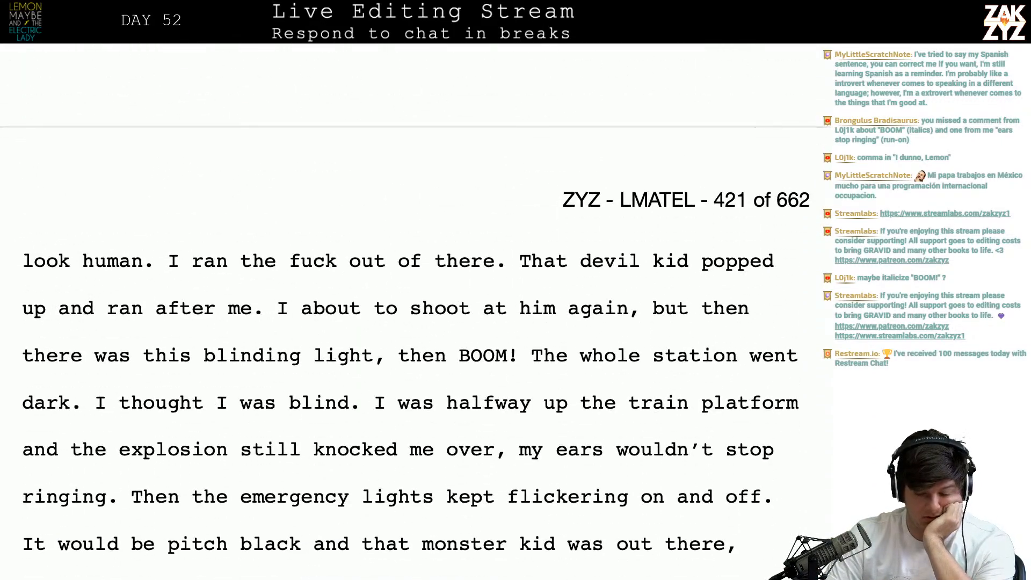
{"action": "left_click", "coordinate": [455, 344]}
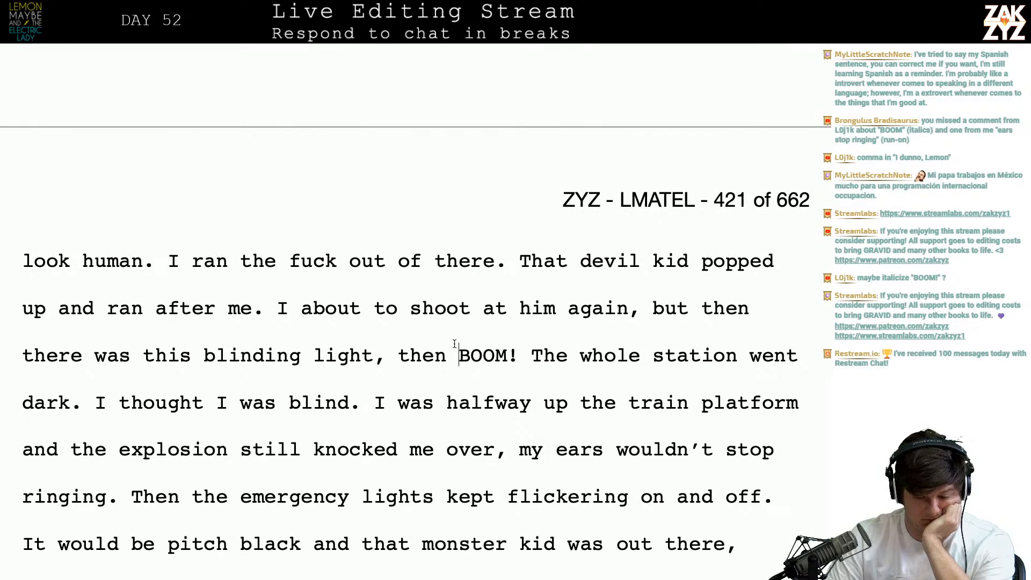
{"action": "key", "text": "shift+Right"}
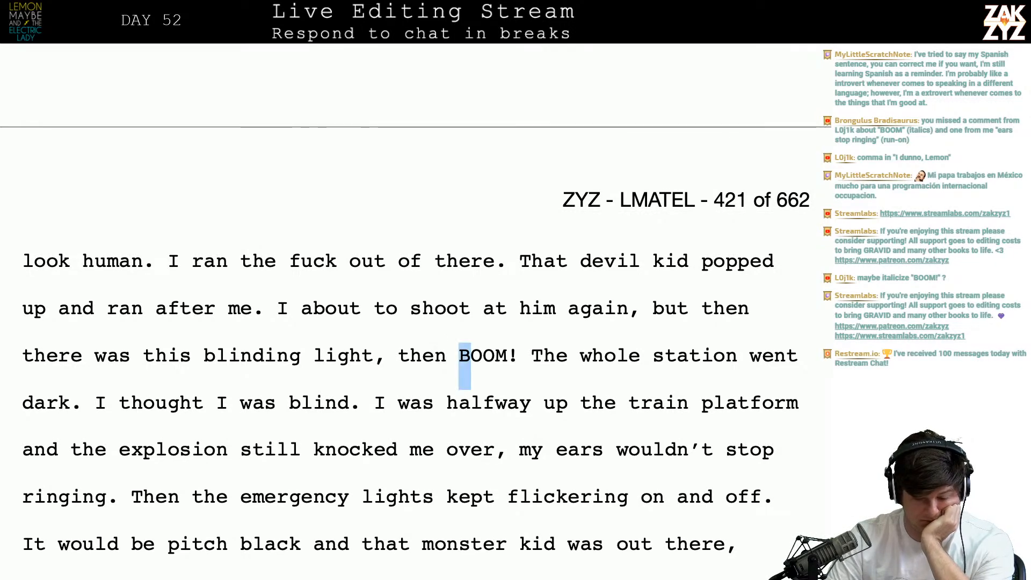
{"action": "key", "text": "shift+Right"}
{"action": "key", "text": "shift+Right"}
{"action": "key", "text": "shift+Right"}
{"action": "key", "text": "shift+Right"}
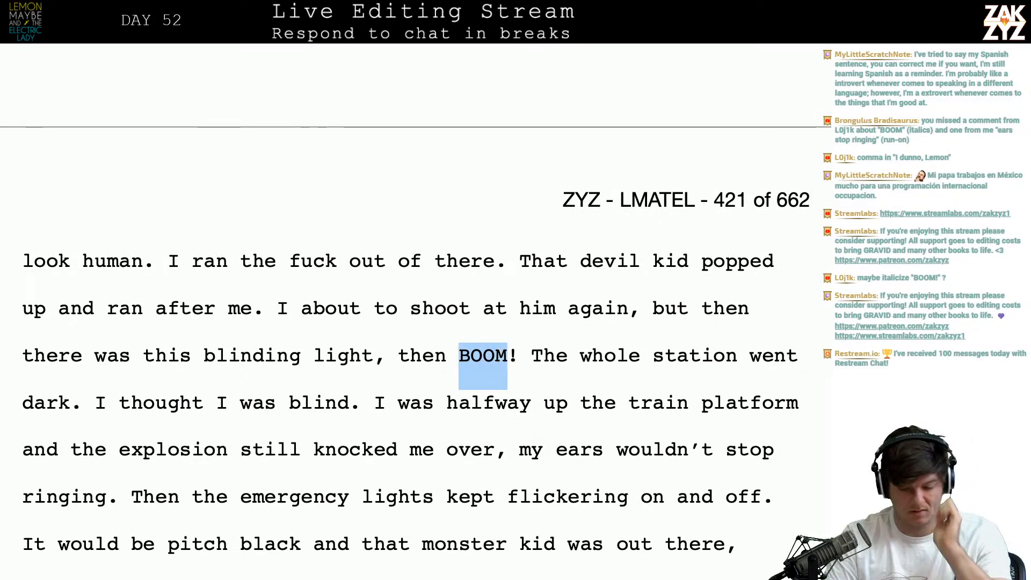
{"action": "key", "text": "ctrl+i"}
- Proofread the lines following "BOOM!", from the station going dark to the emergency lights flickering
{"action": "key", "text": "Right"}
{"action": "key", "text": "Right"}
{"action": "key", "text": "Right"}
{"action": "key", "text": "Right"}
{"action": "key", "text": "Right"}
{"action": "key", "text": "Right"}
{"action": "key", "text": "Right"}
{"action": "key", "text": "Right"}
{"action": "key", "text": "Right"}
{"action": "key", "text": "Right"}
{"action": "key", "text": "Right"}
{"action": "key", "text": "Right"}
{"action": "key", "text": "Right"}
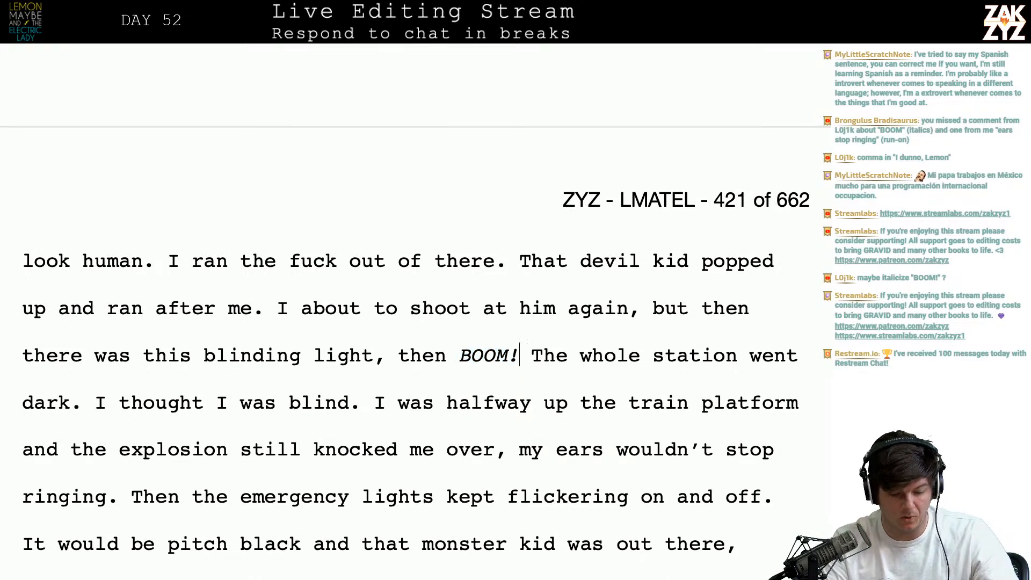
{"action": "key", "text": "Right"}
{"action": "key", "text": "Right"}
{"action": "key", "text": "Right"}
{"action": "key", "text": "Right"}
{"action": "key", "text": "Right"}
{"action": "key", "text": "Right"}
{"action": "key", "text": "Right"}
{"action": "key", "text": "Right"}
{"action": "key", "text": "Right"}
{"action": "key", "text": "Right"}
{"action": "key", "text": "Right"}
{"action": "key", "text": "Right"}
{"action": "key", "text": "Right"}
{"action": "key", "text": "Right"}
{"action": "key", "text": "Right"}
{"action": "key", "text": "Right"}
{"action": "key", "text": "Right"}
{"action": "key", "text": "Right"}
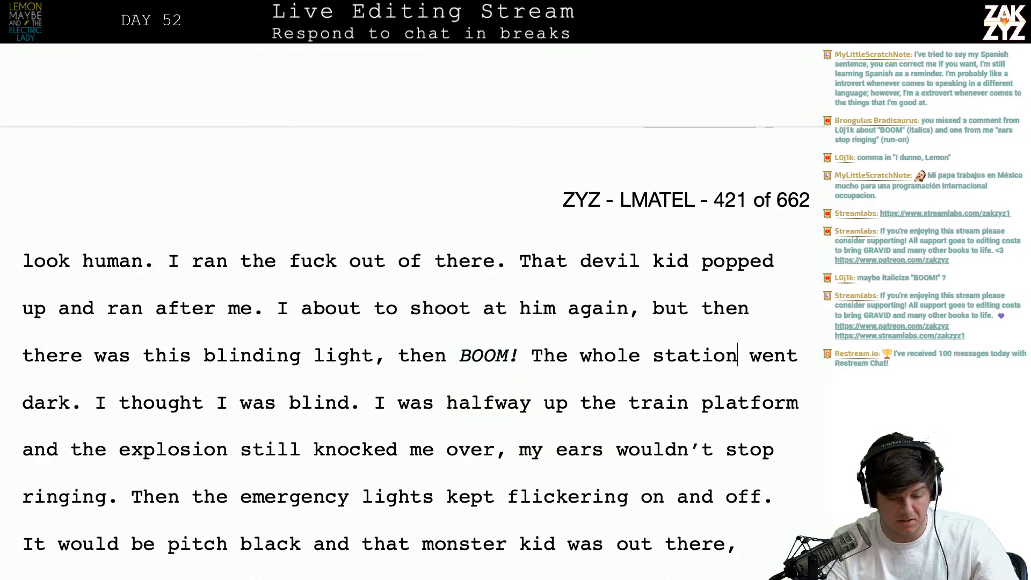
{"action": "key", "text": "Down"}
{"action": "key", "text": "Left"}
{"action": "key", "text": "Left"}
{"action": "key", "text": "Left"}
{"action": "key", "text": "Left"}
{"action": "key", "text": "Left"}
{"action": "key", "text": "Left"}
{"action": "key", "text": "Left"}
{"action": "key", "text": "Left"}
{"action": "key", "text": "Left"}
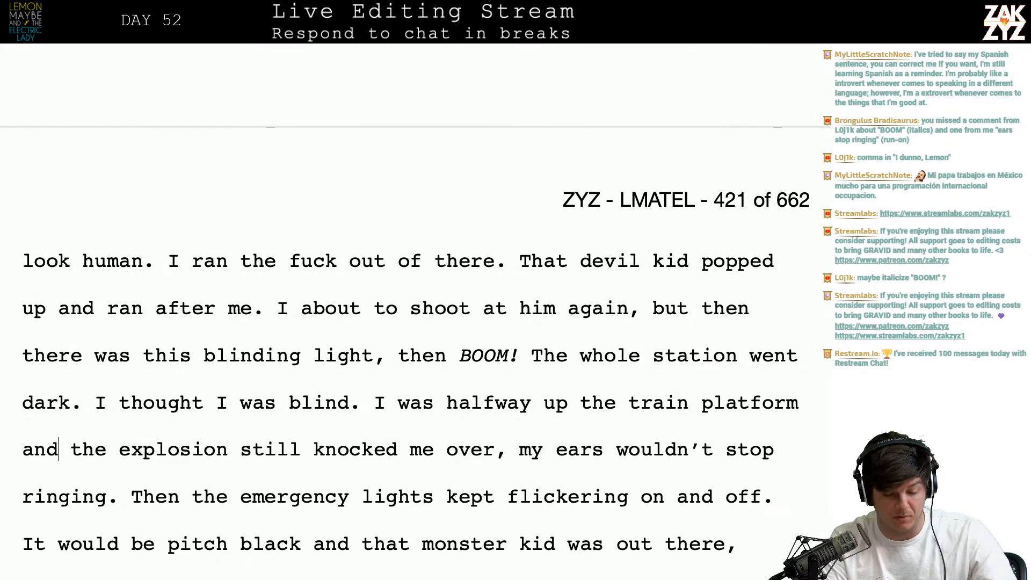
{"action": "key", "text": "Right"}
{"action": "key", "text": "Right"}
{"action": "key", "text": "Right"}
{"action": "key", "text": "Right"}
{"action": "key", "text": "Right"}
{"action": "key", "text": "Right"}
{"action": "key", "text": "Right"}
{"action": "key", "text": "Right"}
{"action": "key", "text": "Right"}
{"action": "key", "text": "Right"}
{"action": "key", "text": "Right"}
{"action": "key", "text": "Right"}
{"action": "key", "text": "Right"}
{"action": "key", "text": "Right"}
{"action": "key", "text": "Right"}
{"action": "key", "text": "Right"}
{"action": "key", "text": "Right"}
{"action": "key", "text": "Right"}
{"action": "key", "text": "Right"}
{"action": "key", "text": "Right"}
{"action": "key", "text": "Right"}
{"action": "key", "text": "Right"}
{"action": "key", "text": "Right"}
{"action": "key", "text": "Right"}
{"action": "key", "text": "Right"}
{"action": "key", "text": "Right"}
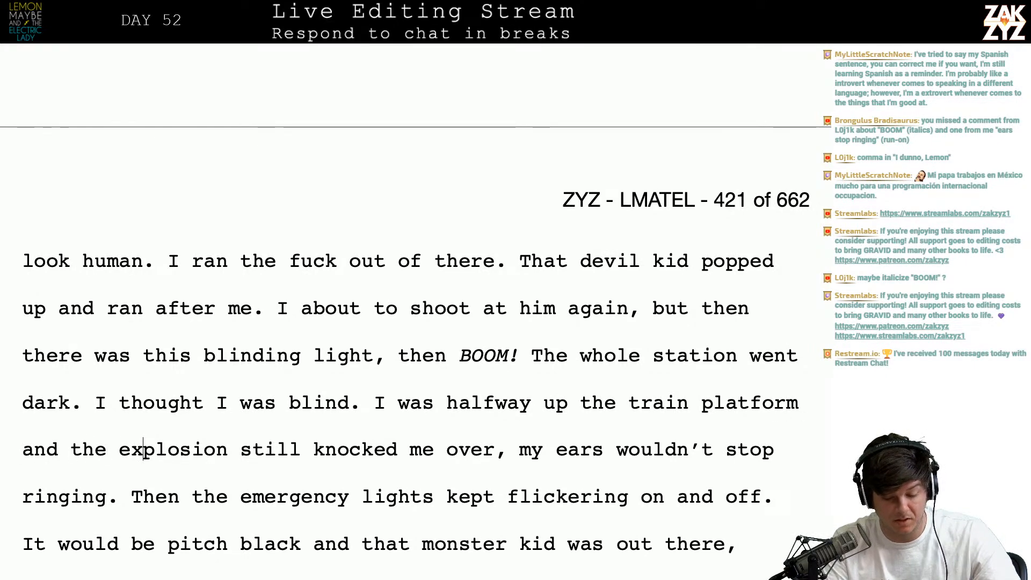
{"action": "key", "text": "Down"}
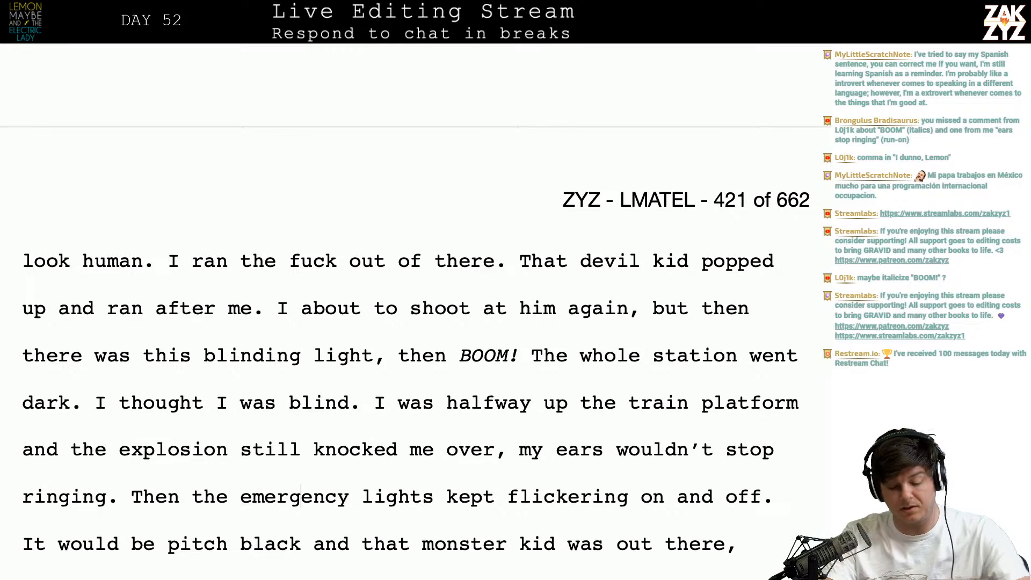
- Split the run-on sentence after "knocked me over" with a period and start the new sentence with "My ears"
{"action": "left_click", "coordinate": [495, 449]}
{"action": "key", "text": "Delete"}
{"action": "type", "text": "."}
{"action": "key", "text": "Right"}
{"action": "key", "text": "Delete"}
{"action": "type", "text": "M"}
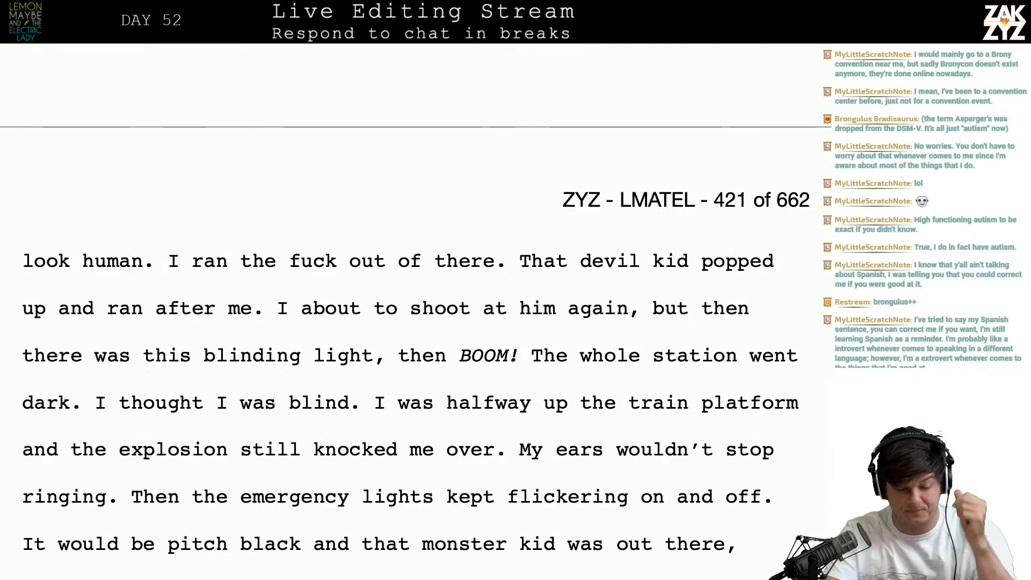
- Reread the wording from "I thought I was blind" through "the explosion still knocked me over" word by word
{"action": "scroll", "coordinate": [583, 121], "scroll_direction": "down", "scroll_amount": 3}
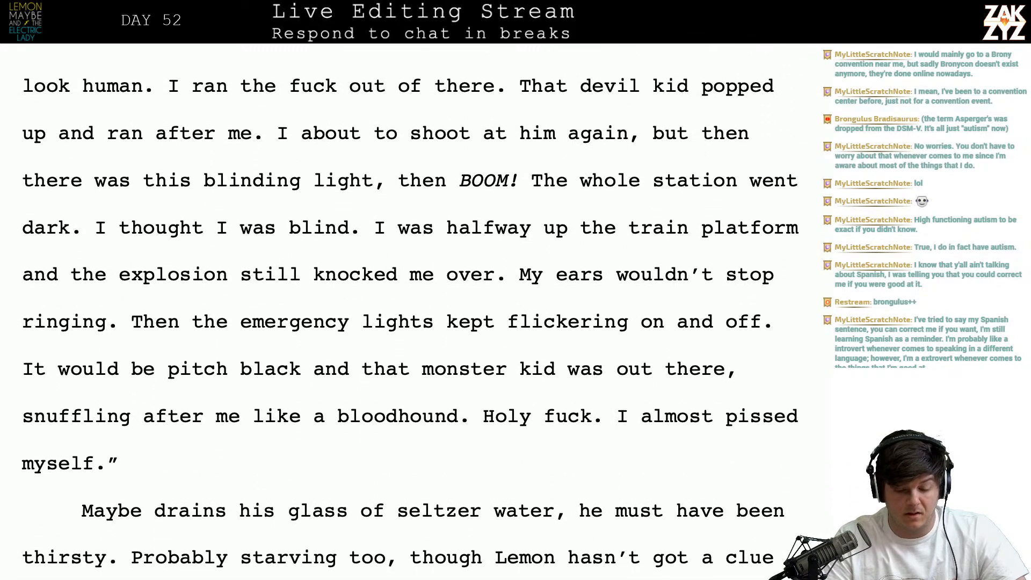
{"action": "left_click", "coordinate": [277, 274]}
{"action": "key", "text": "Up"}
{"action": "key", "text": "Right"}
{"action": "key", "text": "Right"}
{"action": "key", "text": "Right"}
{"action": "key", "text": "Right"}
{"action": "key", "text": "Right"}
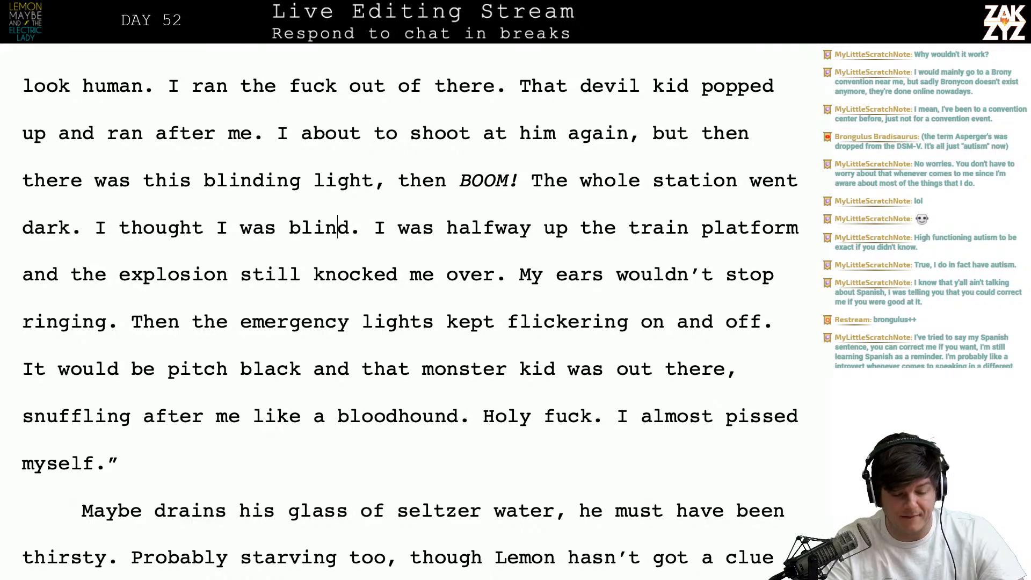
{"action": "key", "text": "Down"}
{"action": "key", "text": "Left"}
{"action": "key", "text": "Left"}
{"action": "key", "text": "Left"}
{"action": "key", "text": "Left"}
{"action": "key", "text": "Left"}
{"action": "key", "text": "Down"}
{"action": "key", "text": "Left"}
{"action": "key", "text": "Up"}
{"action": "key", "text": "Right"}
{"action": "key", "text": "Right"}
{"action": "key", "text": "Right"}
{"action": "key", "text": "Right"}
{"action": "key", "text": "Right"}
{"action": "key", "text": "Right"}
{"action": "key", "text": "Right"}
{"action": "key", "text": "Right"}
{"action": "key", "text": "Right"}
{"action": "key", "text": "Right"}
{"action": "key", "text": "Right"}
{"action": "key", "text": "Right"}
{"action": "key", "text": "Right"}
{"action": "key", "text": "Right"}
{"action": "key", "text": "Right"}
{"action": "key", "text": "Right"}
{"action": "key", "text": "Right"}
{"action": "key", "text": "Right"}
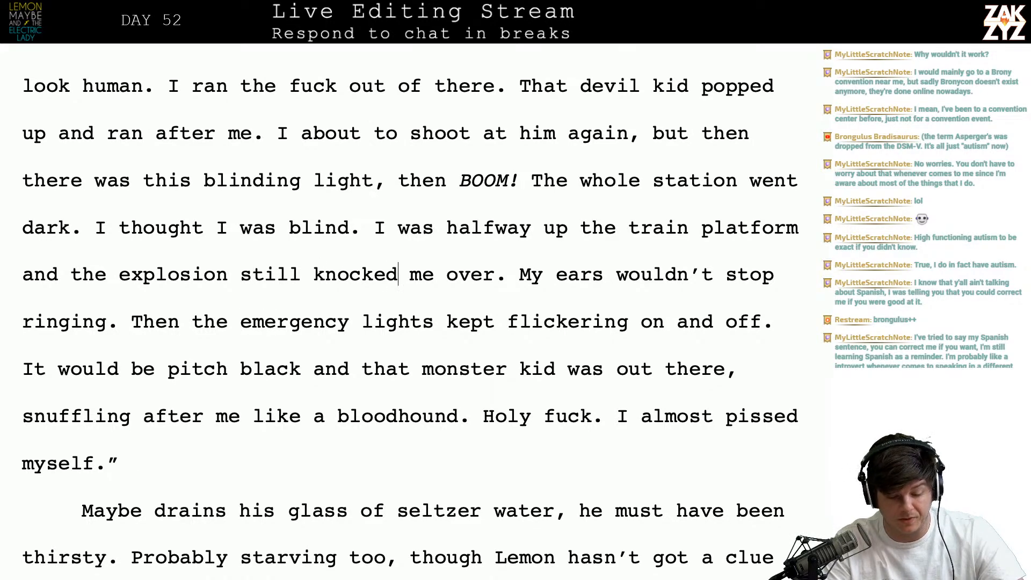
- Proofread the lines from "the explosion still knocked me over" to the emergency lights "flickering on and off" on page 421
{"action": "key", "text": "Down"}
{"action": "key", "text": "Left"}
{"action": "key", "text": "Left"}
{"action": "key", "text": "Left"}
{"action": "key", "text": "Left"}
{"action": "key", "text": "Left"}
{"action": "key", "text": "Left"}
{"action": "key", "text": "Left"}
{"action": "key", "text": "Left"}
{"action": "key", "text": "Right"}
{"action": "key", "text": "Right"}
{"action": "key", "text": "Right"}
{"action": "key", "text": "Right"}
{"action": "key", "text": "Right"}
{"action": "key", "text": "Right"}
{"action": "key", "text": "Right"}
{"action": "key", "text": "Right"}
{"action": "key", "text": "Right"}
{"action": "key", "text": "Right"}
{"action": "key", "text": "Right"}
{"action": "key", "text": "Right"}
{"action": "key", "text": "Right"}
{"action": "key", "text": "Right"}
{"action": "key", "text": "Right"}
{"action": "key", "text": "Right"}
{"action": "key", "text": "Right"}
{"action": "key", "text": "Right"}
{"action": "key", "text": "Right"}
{"action": "key", "text": "Right"}
{"action": "key", "text": "Right"}
{"action": "key", "text": "Right"}
{"action": "key", "text": "Right"}
{"action": "key", "text": "Down"}
{"action": "key", "text": "Left"}
{"action": "key", "text": "Right"}
{"action": "key", "text": "Right"}
{"action": "key", "text": "Up"}
{"action": "key", "text": "Right"}
{"action": "key", "text": "Right"}
{"action": "key", "text": "Right"}
{"action": "key", "text": "Right"}
{"action": "key", "text": "Right"}
{"action": "key", "text": "Right"}
{"action": "key", "text": "Right"}
{"action": "key", "text": "Right"}
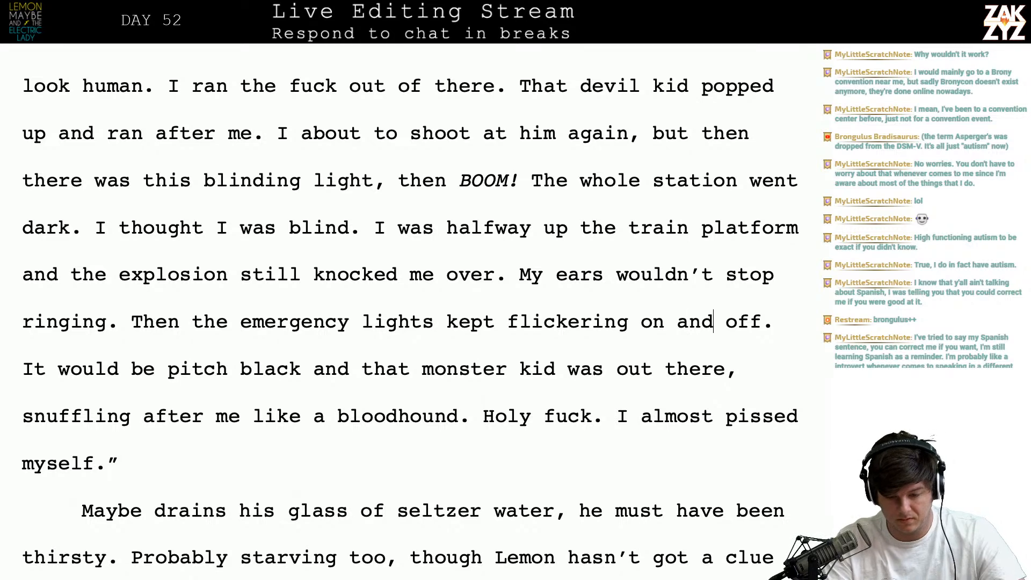
- After "flickering on and off.", insert "I could hear that kid in the pitch black, snuffling after me like a bloodhound." and begin an exclamation
{"action": "type", "text": "I"}
{"action": "key", "text": "BackSpace"}
{"action": "type", "text": "w"}
{"action": "key", "text": "BackSpace"}
{"action": "key", "text": "BackSpace"}
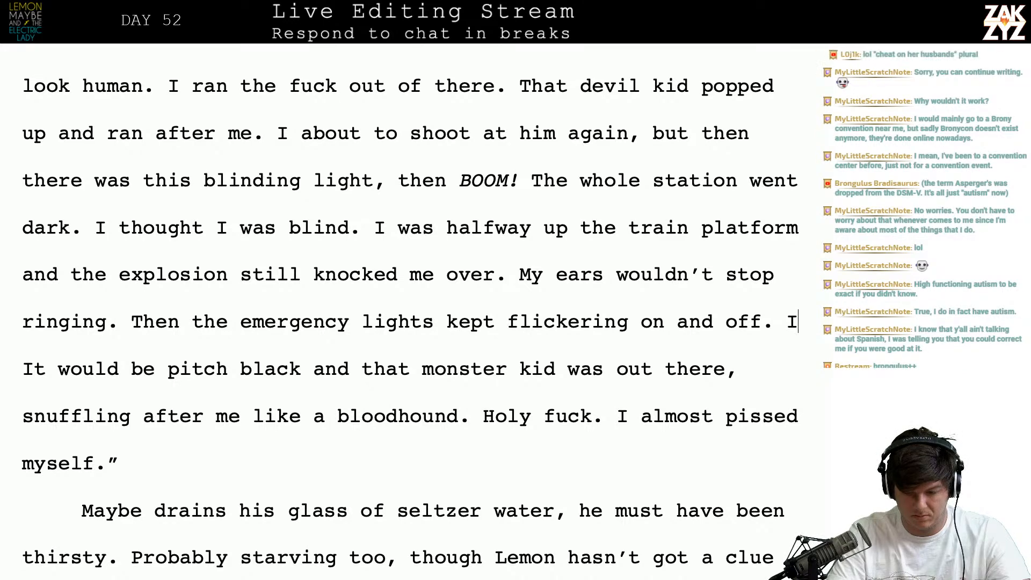
{"action": "type", "text": "could hear that kid in the pitch bla"}
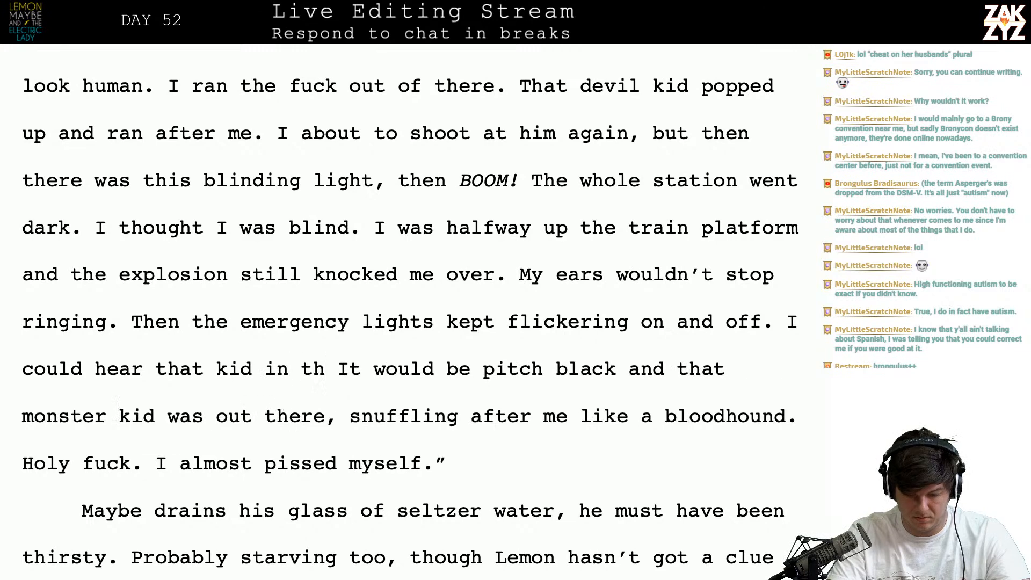
{"action": "type", "text": "ck"}
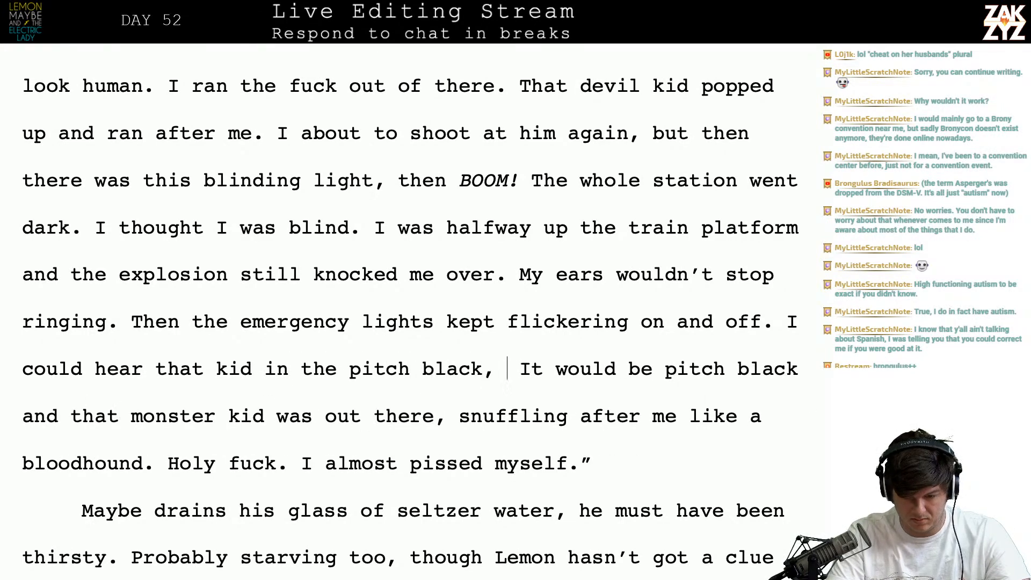
{"action": "type", "text": ", snuffling aft"}
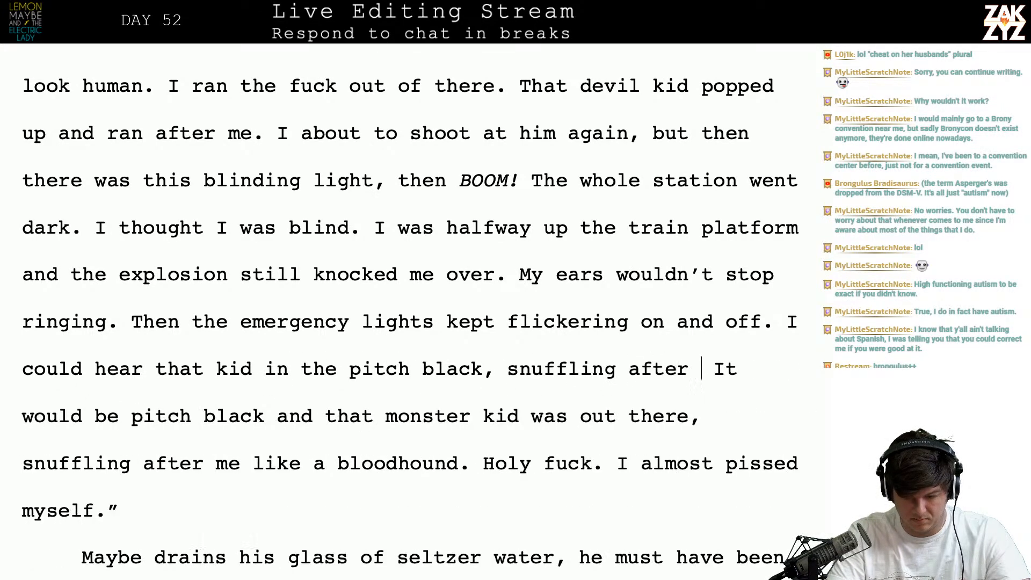
{"action": "type", "text": "er me like a bloodhound. Ho"}
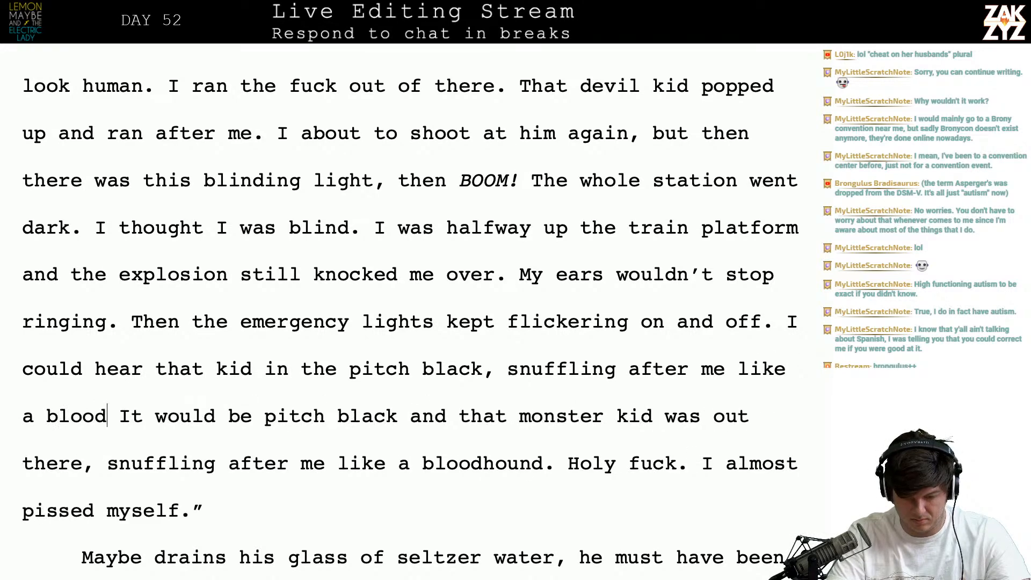
{"action": "type", "text": "ly fu"}
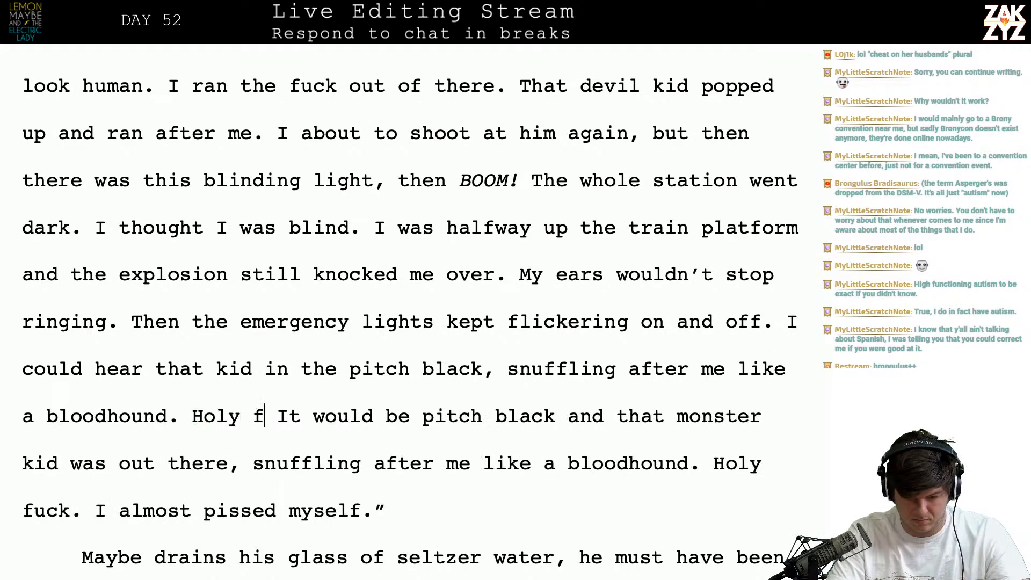
- Replace the exclamation started after the new bloodhound sentence with "I almost pissed myself."
{"action": "key", "text": "BackSpace"}
{"action": "key", "text": "BackSpace"}
{"action": "key", "text": "BackSpace"}
{"action": "key", "text": "BackSpace"}
{"action": "key", "text": "BackSpace"}
{"action": "key", "text": "BackSpace"}
{"action": "key", "text": "BackSpace"}
{"action": "type", "text": "I almost pisse"}
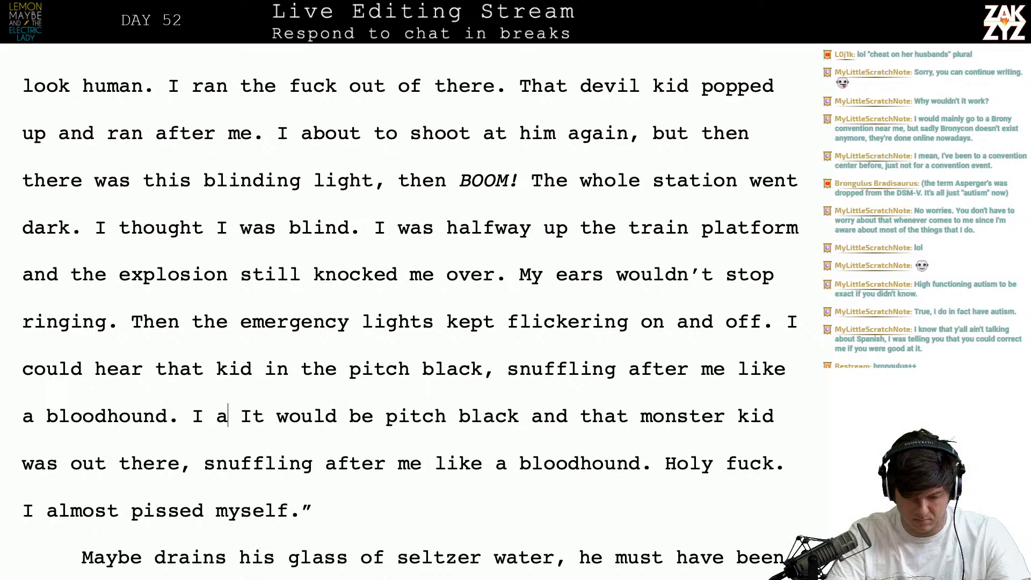
{"action": "type", "text": "d myself."}
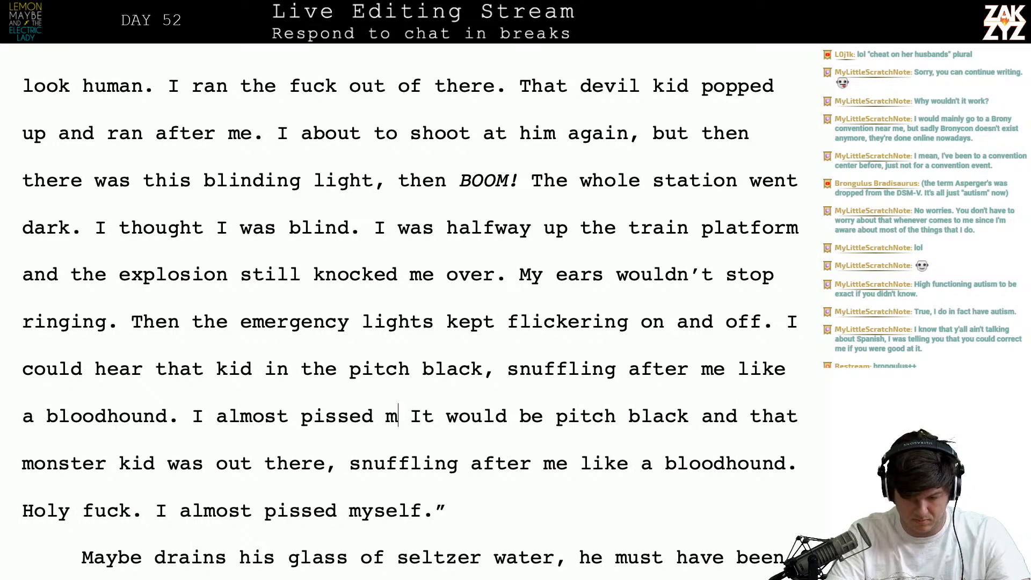
- Delete the old wording from "It would be pitch black" through the second "I almost pissed myself.", keeping the closing quotation mark
{"action": "key", "text": "shift+Down"}
{"action": "key", "text": "shift+Down"}
{"action": "key", "text": "shift+Right"}
{"action": "key", "text": "shift+Right"}
{"action": "key", "text": "shift+Right"}
{"action": "key", "text": "shift+Right"}
{"action": "key", "text": "shift+Right"}
{"action": "key", "text": "shift+Right"}
{"action": "key", "text": "shift+Right"}
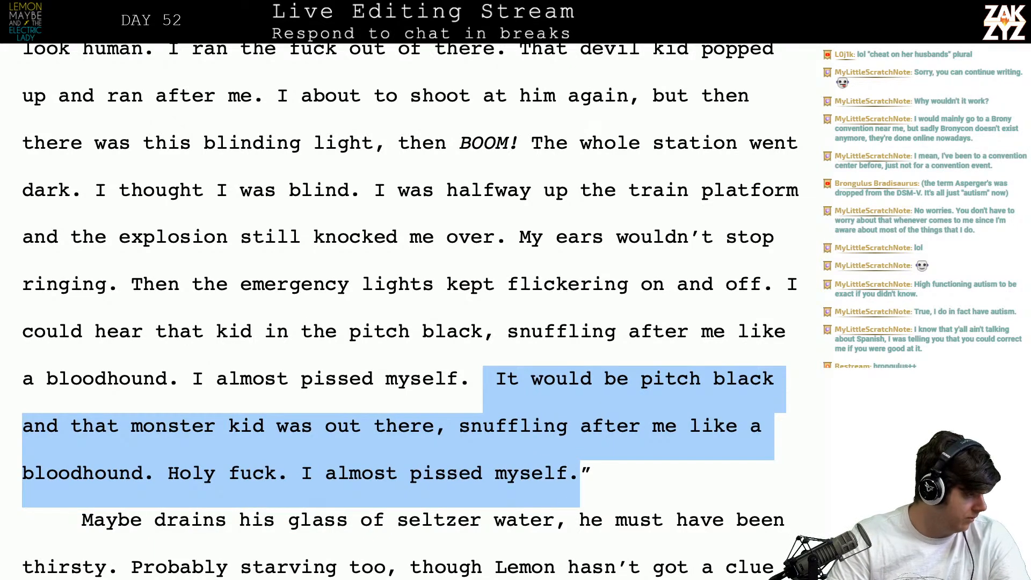
{"action": "key", "text": "BackSpace"}
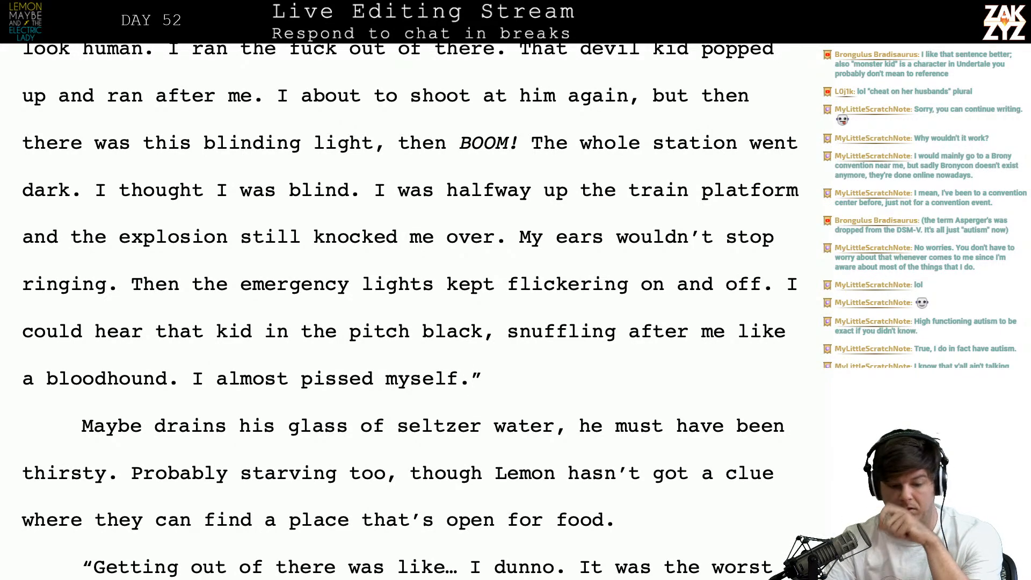
- Review the dialogue before and after the page 421 break, checking how the kid is described across the devil kid passages
{"action": "scroll", "coordinate": [409, 311], "scroll_direction": "down", "scroll_amount": 1}
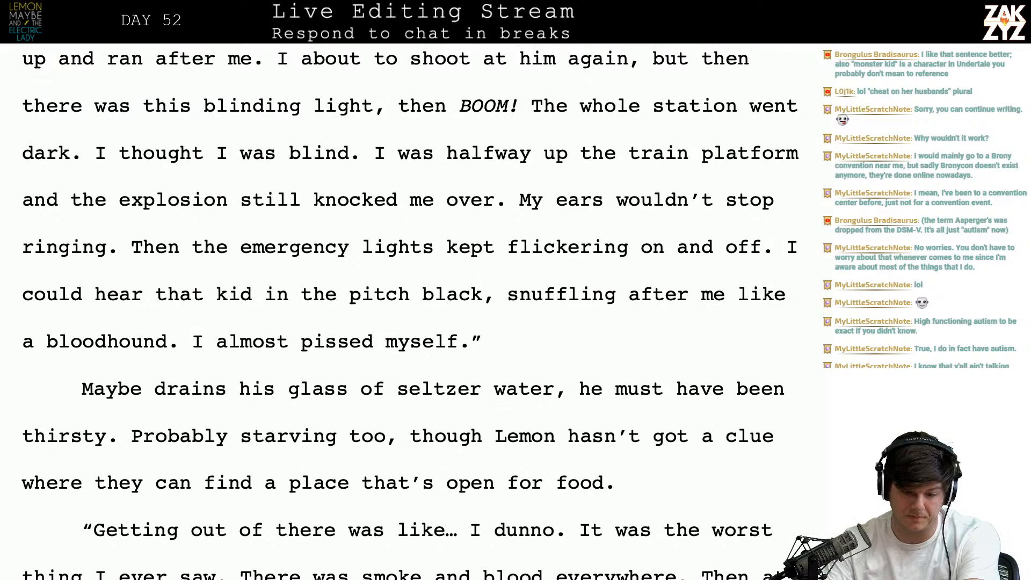
{"action": "scroll", "coordinate": [410, 311], "scroll_direction": "up", "scroll_amount": 2}
{"action": "scroll", "coordinate": [409, 311], "scroll_direction": "up", "scroll_amount": 1}
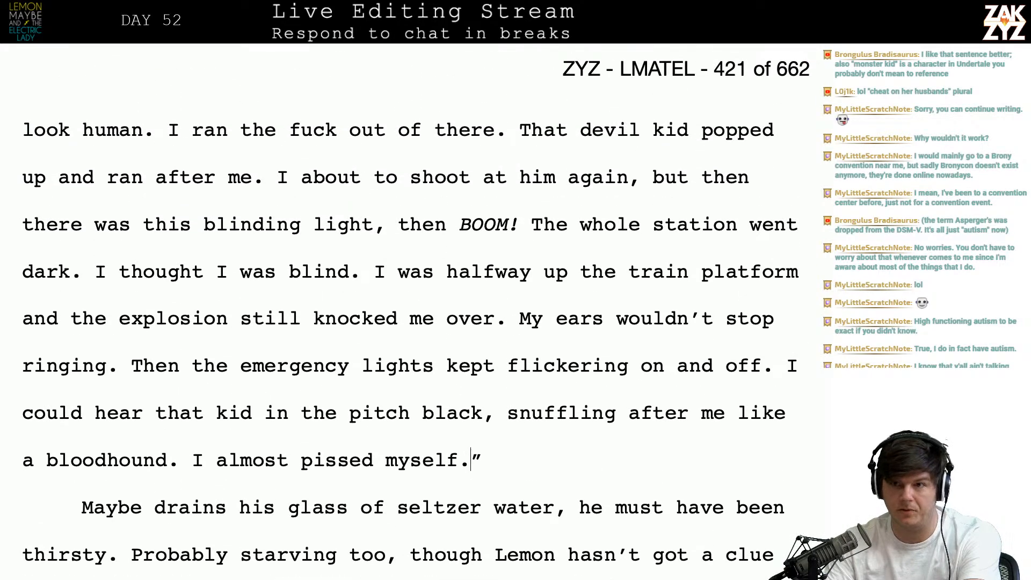
{"action": "scroll", "coordinate": [410, 310], "scroll_direction": "up", "scroll_amount": 5}
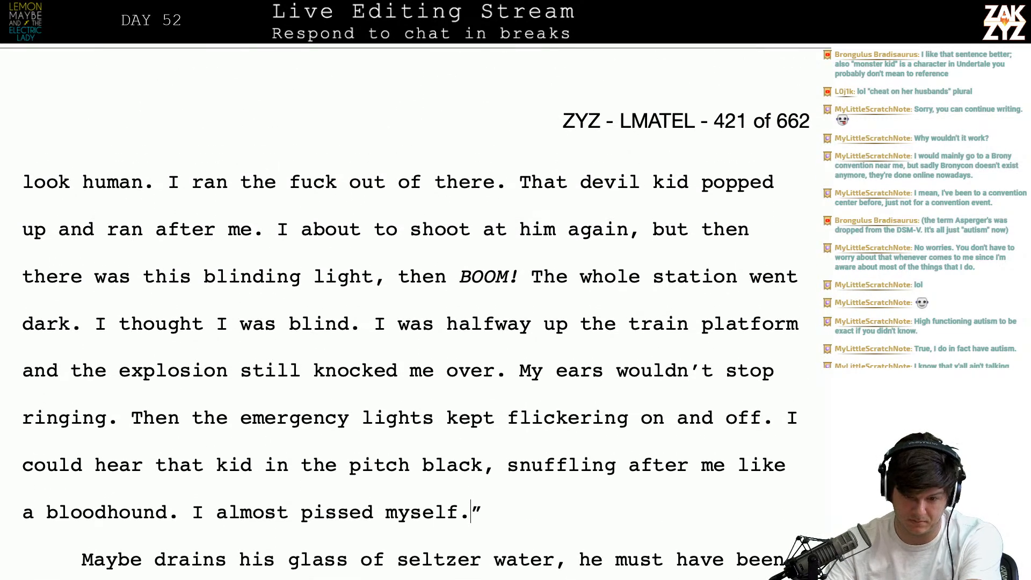
{"action": "scroll", "coordinate": [409, 311], "scroll_direction": "up", "scroll_amount": 4}
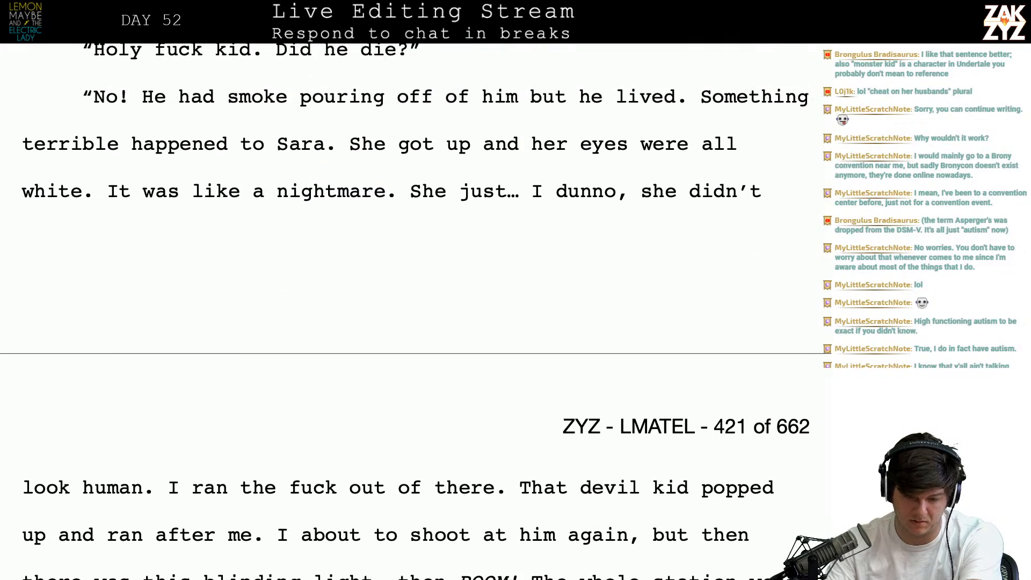
{"action": "scroll", "coordinate": [409, 311], "scroll_direction": "down", "scroll_amount": 5}
{"action": "scroll", "coordinate": [409, 311], "scroll_direction": "down", "scroll_amount": 5}
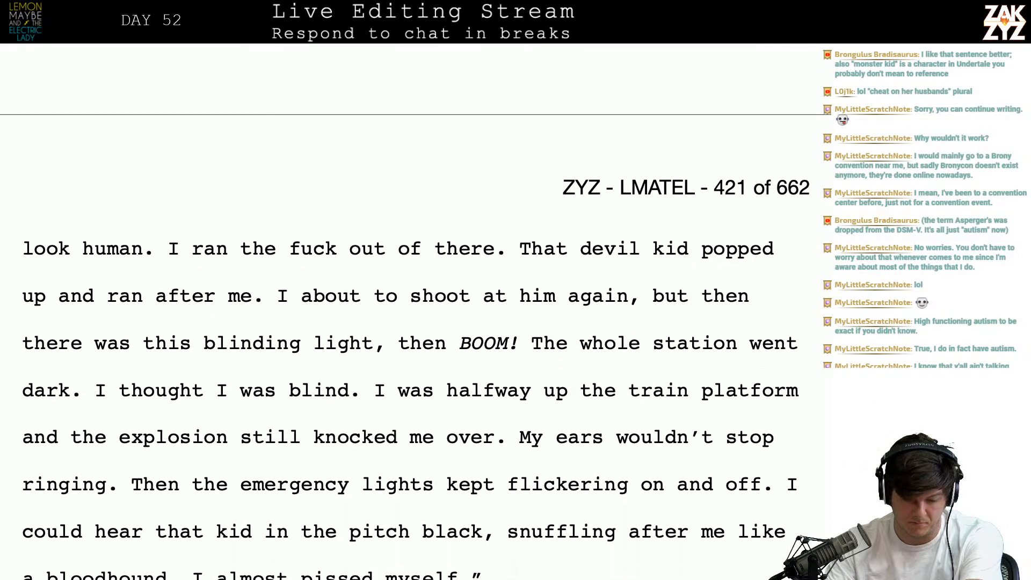
{"action": "scroll", "coordinate": [410, 311], "scroll_direction": "down", "scroll_amount": 1}
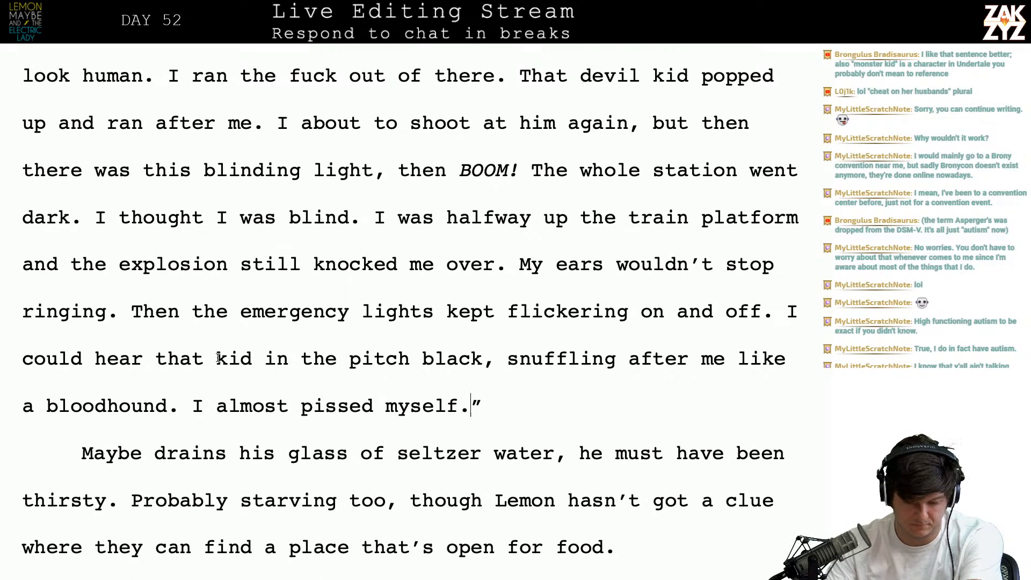
{"action": "scroll", "coordinate": [217, 358], "scroll_direction": "down", "scroll_amount": 1}
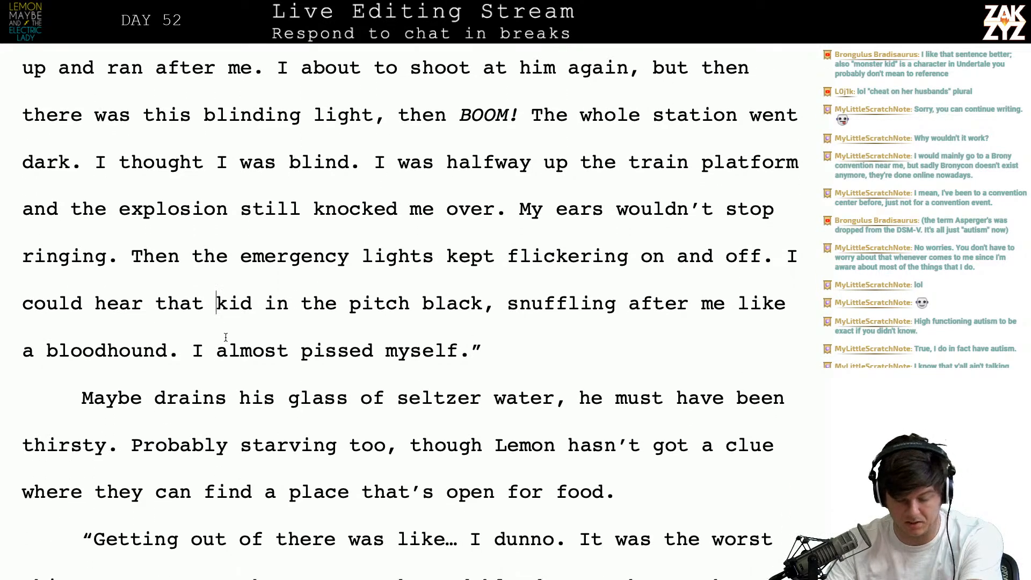
{"action": "scroll", "coordinate": [381, 385], "scroll_direction": "down", "scroll_amount": 1}
{"action": "scroll", "coordinate": [361, 388], "scroll_direction": "up", "scroll_amount": 10}
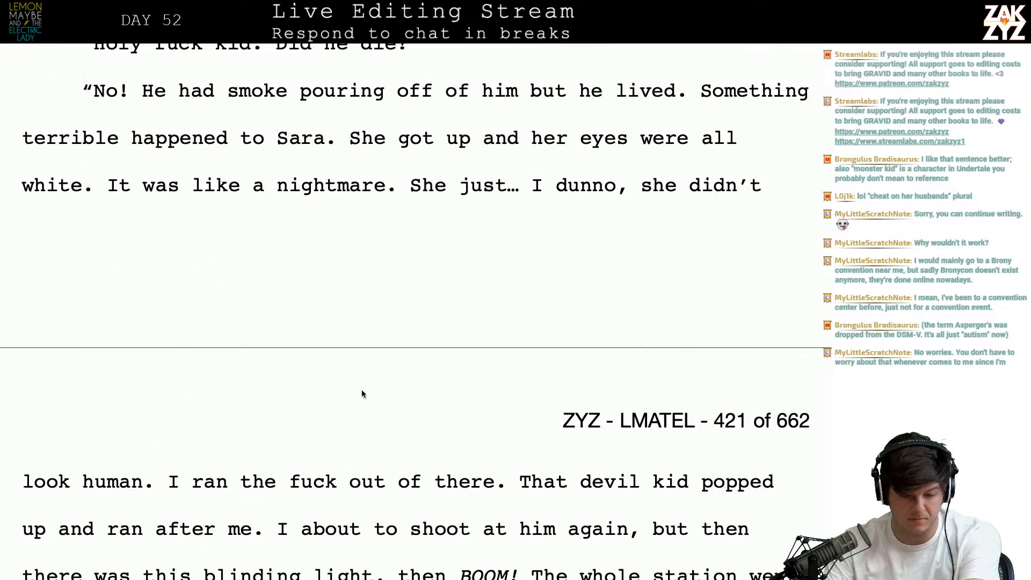
{"action": "scroll", "coordinate": [362, 389], "scroll_direction": "up", "scroll_amount": 8}
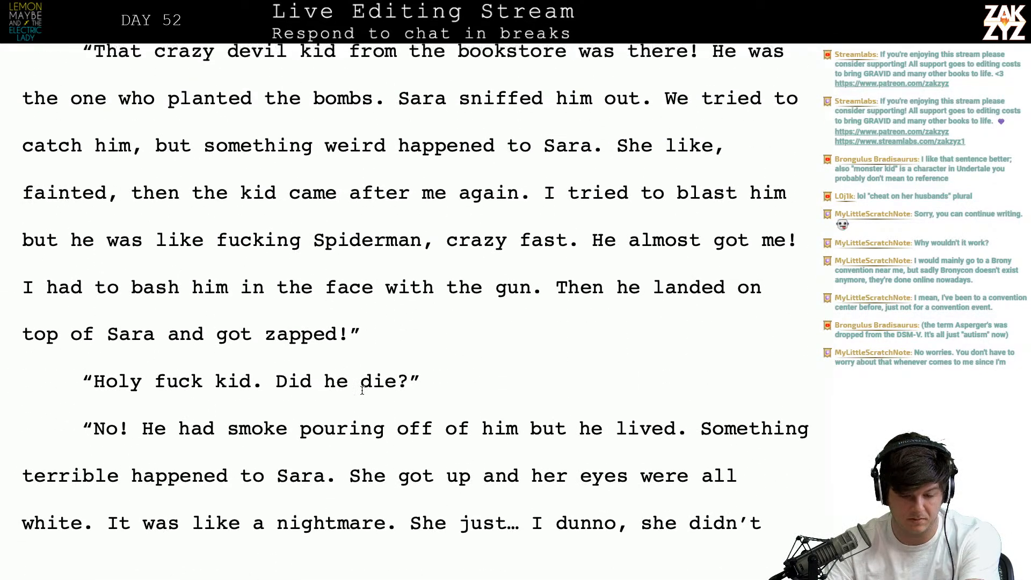
{"action": "scroll", "coordinate": [362, 390], "scroll_direction": "up", "scroll_amount": 1}
{"action": "scroll", "coordinate": [362, 391], "scroll_direction": "down", "scroll_amount": 2}
{"action": "scroll", "coordinate": [362, 390], "scroll_direction": "down", "scroll_amount": 6}
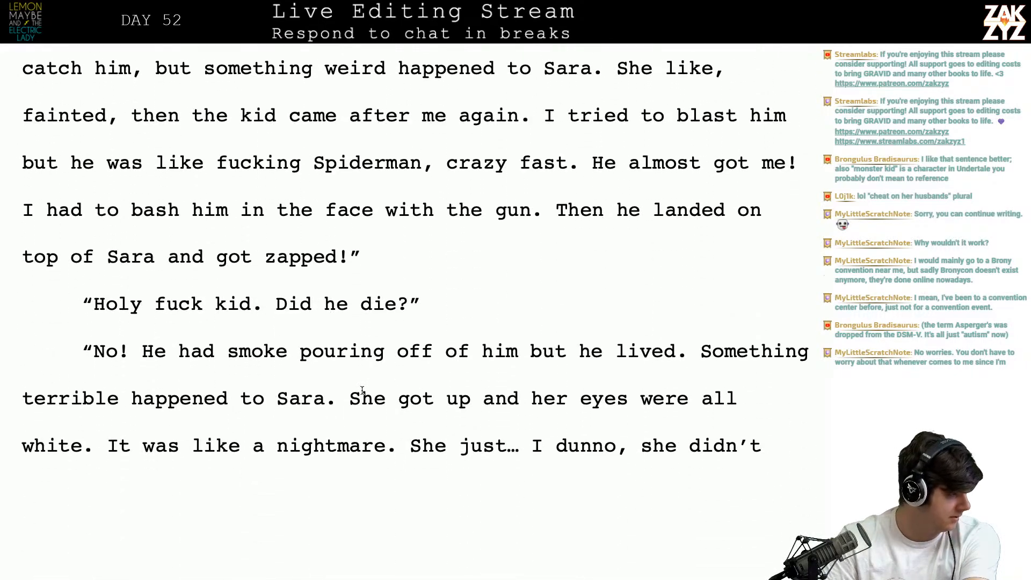
{"action": "scroll", "coordinate": [362, 390], "scroll_direction": "down", "scroll_amount": 3}
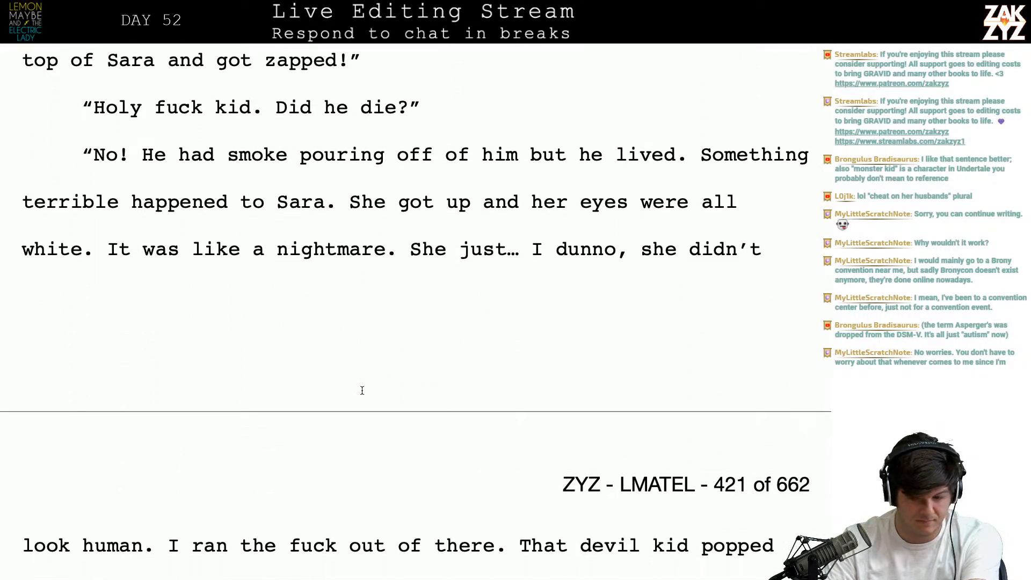
- Delete "devil" from "That devil kid popped up and ran after me" at the start of page 421
{"action": "scroll", "coordinate": [362, 390], "scroll_direction": "down", "scroll_amount": 3}
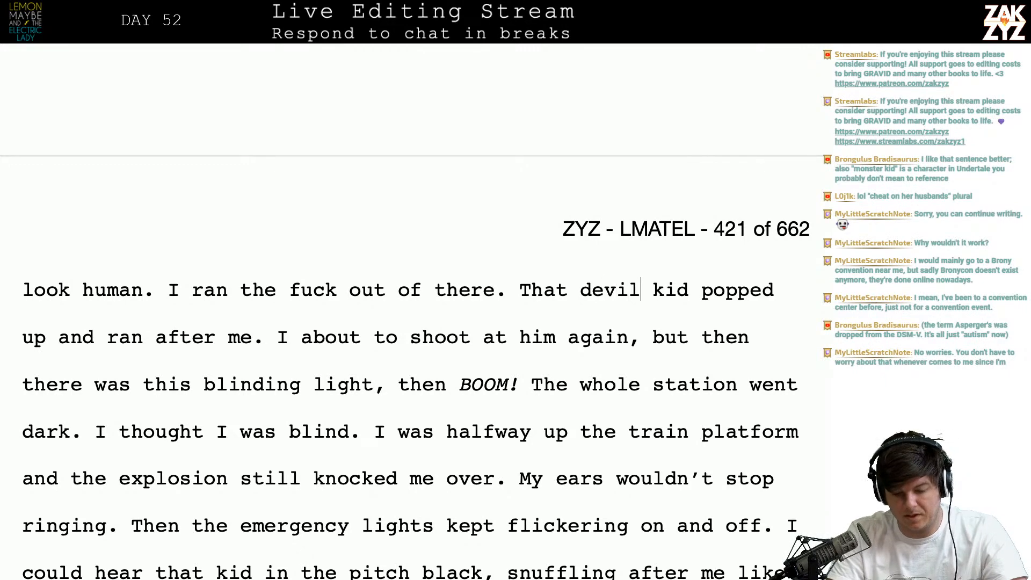
{"action": "key", "text": "BackSpace"}
{"action": "key", "text": "BackSpace"}
{"action": "key", "text": "BackSpace"}
{"action": "key", "text": "BackSpace"}
{"action": "key", "text": "BackSpace"}
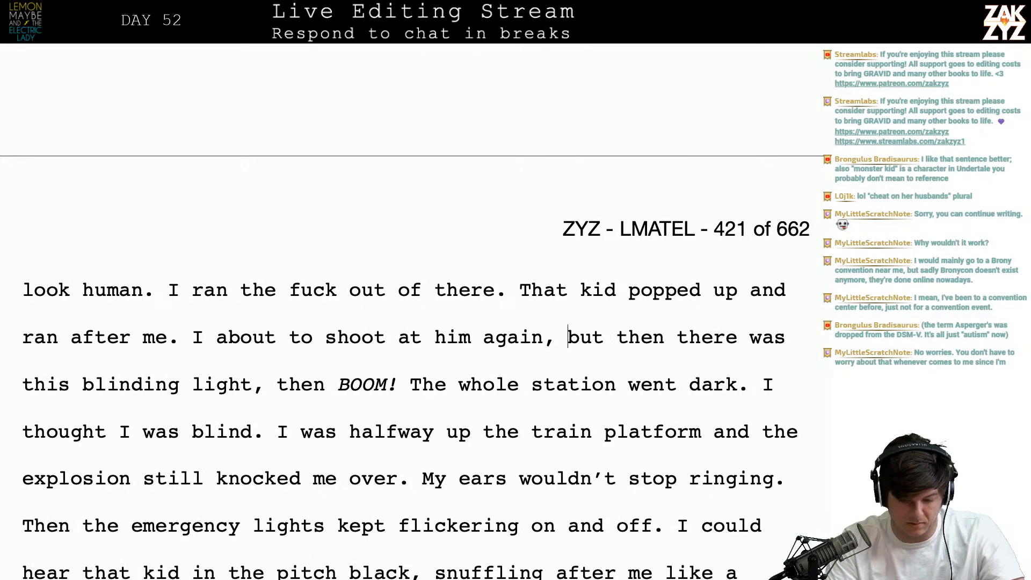
- Change "that kid" to "the devil" in the sentence "I could hear that kid in the pitch black"
{"action": "key", "text": "ctrl+End"}
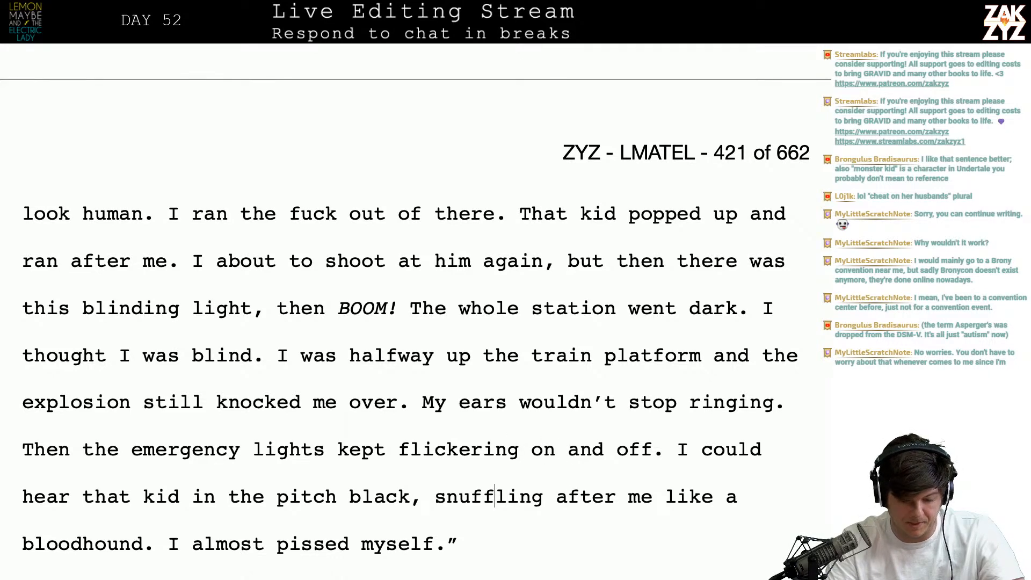
{"action": "key", "text": "Left"}
{"action": "key", "text": "Left"}
{"action": "key", "text": "Left"}
{"action": "key", "text": "Left"}
{"action": "key", "text": "Left"}
{"action": "key", "text": "Left"}
{"action": "key", "text": "Left"}
{"action": "key", "text": "Left"}
{"action": "key", "text": "Left"}
{"action": "key", "text": "Left"}
{"action": "key", "text": "Left"}
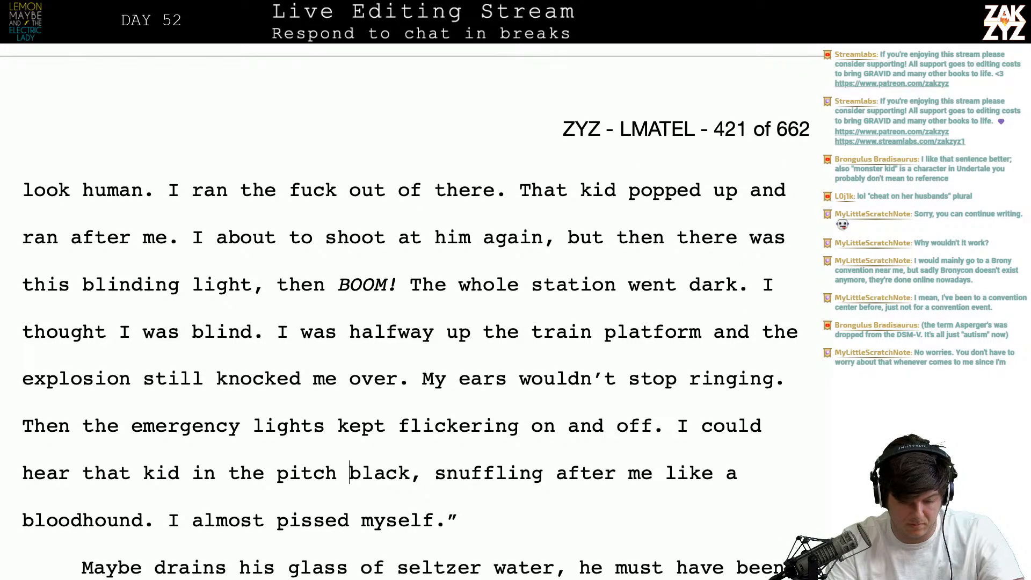
{"action": "key", "text": "Left"}
{"action": "key", "text": "Left"}
{"action": "key", "text": "Left"}
{"action": "key", "text": "Left"}
{"action": "key", "text": "Left"}
{"action": "key", "text": "Left"}
{"action": "key", "text": "Left"}
{"action": "key", "text": "Left"}
{"action": "key", "text": "Left"}
{"action": "key", "text": "Left"}
{"action": "key", "text": "Left"}
{"action": "key", "text": "Left"}
{"action": "key", "text": "Left"}
{"action": "key", "text": "Left"}
{"action": "key", "text": "Right"}
{"action": "key", "text": "Right"}
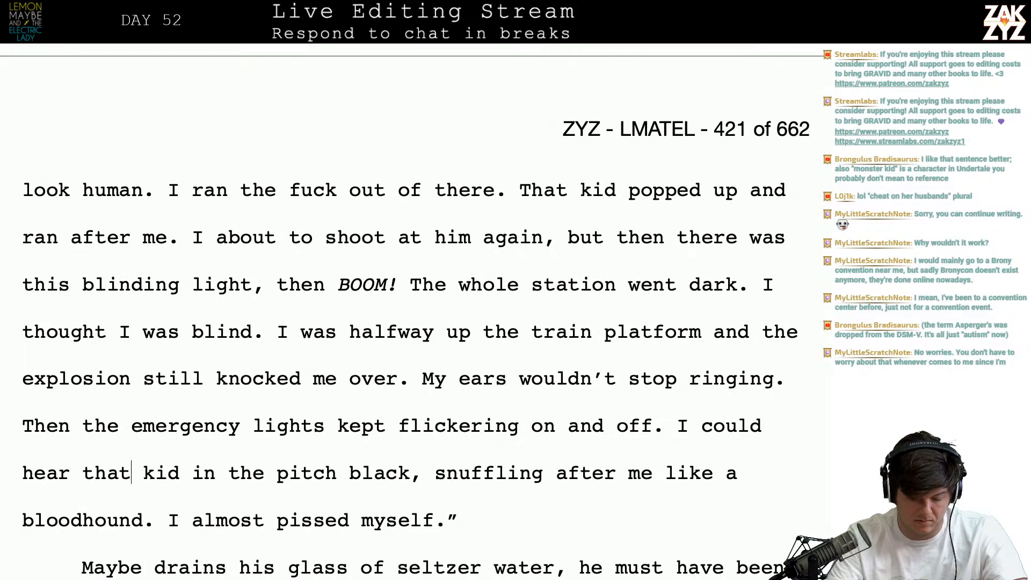
{"action": "key", "text": "BackSpace"}
{"action": "key", "text": "BackSpace"}
{"action": "key", "text": "BackSpace"}
{"action": "type", "text": "e dei"}
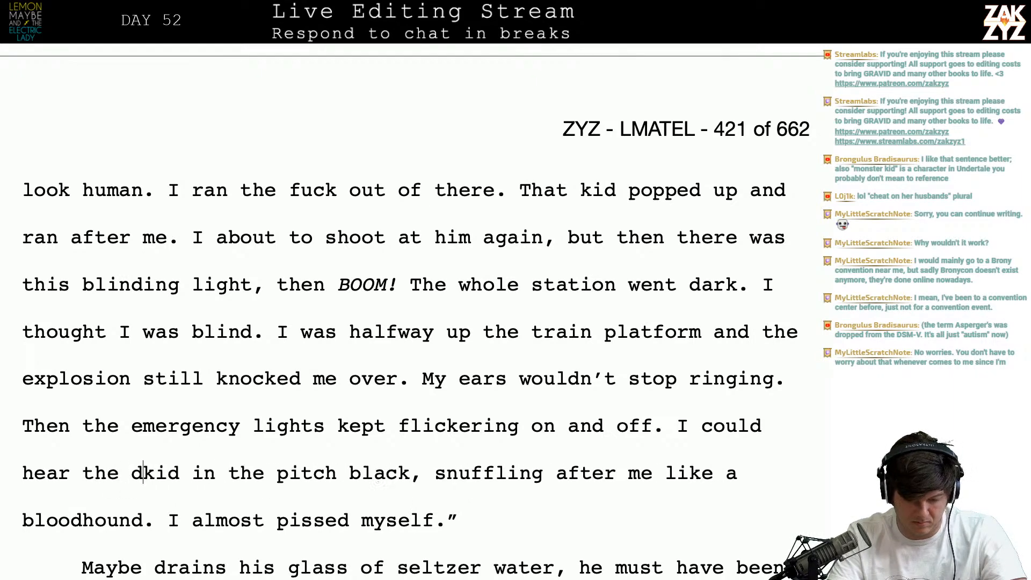
{"action": "key", "text": "BackSpace"}
{"action": "type", "text": "vil"}
{"action": "key", "text": "shift+Right"}
{"action": "key", "text": "shift+Right"}
{"action": "key", "text": "shift+Right"}
{"action": "key", "text": "shift+Right"}
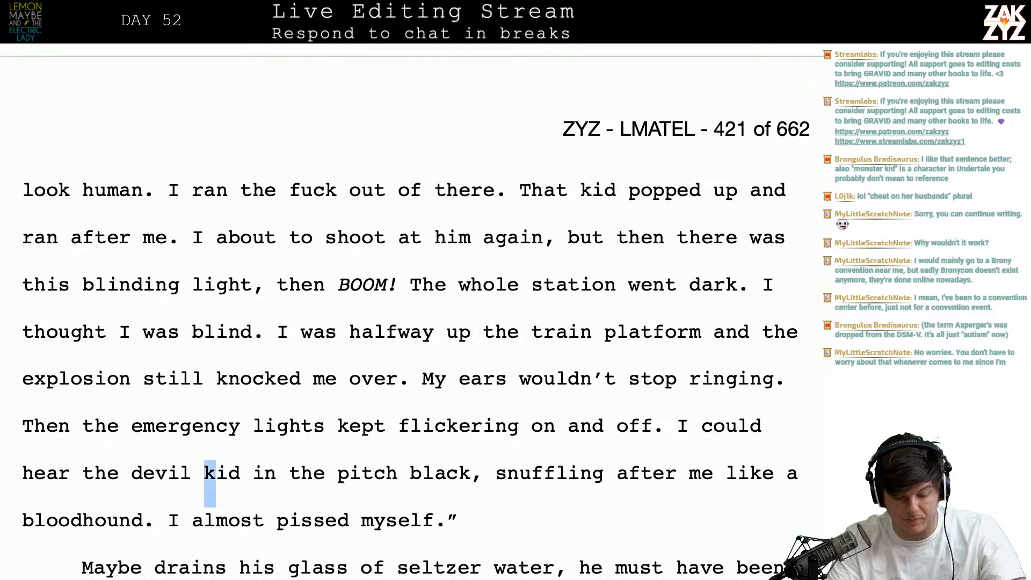
{"action": "key", "text": "BackSpace"}
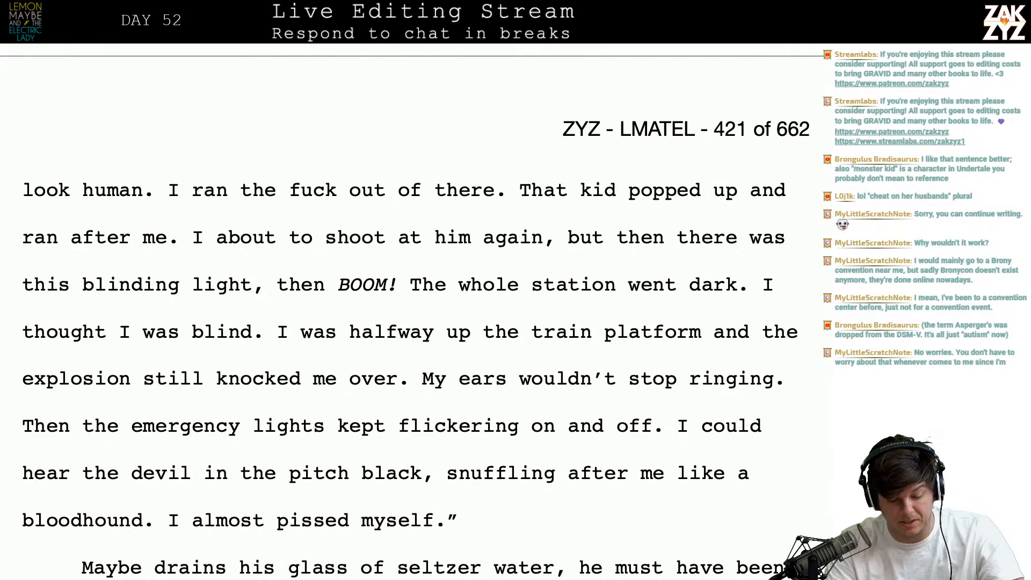
- Delete "in the pitch black," from the sentence about hearing the devil snuffling like a bloodhound
{"action": "key", "text": "Right"}
{"action": "key", "text": "Down"}
{"action": "key", "text": "Down"}
{"action": "key", "text": "Down"}
{"action": "scroll", "coordinate": [705, 221], "scroll_direction": "down", "scroll_amount": 3}
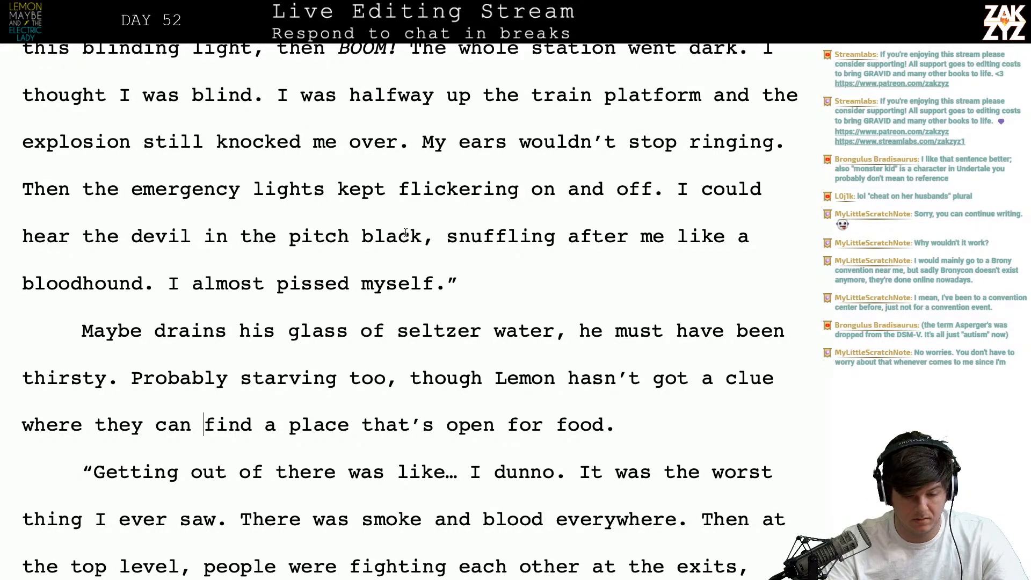
{"action": "left_click", "coordinate": [242, 236]}
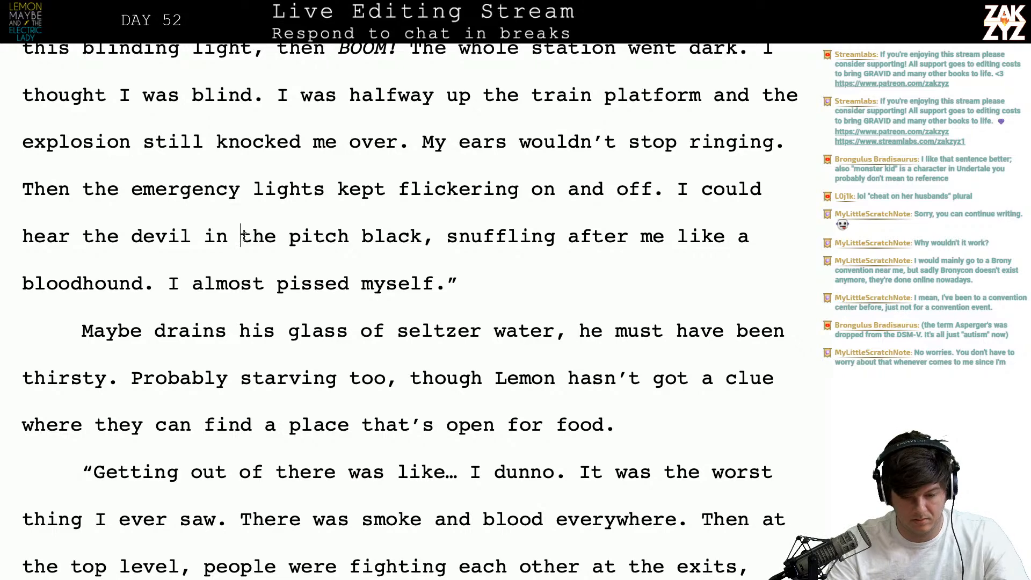
{"action": "key", "text": "Left"}
{"action": "key", "text": "Left"}
{"action": "key", "text": "Left"}
{"action": "key", "text": "Left"}
{"action": "key", "text": "Right"}
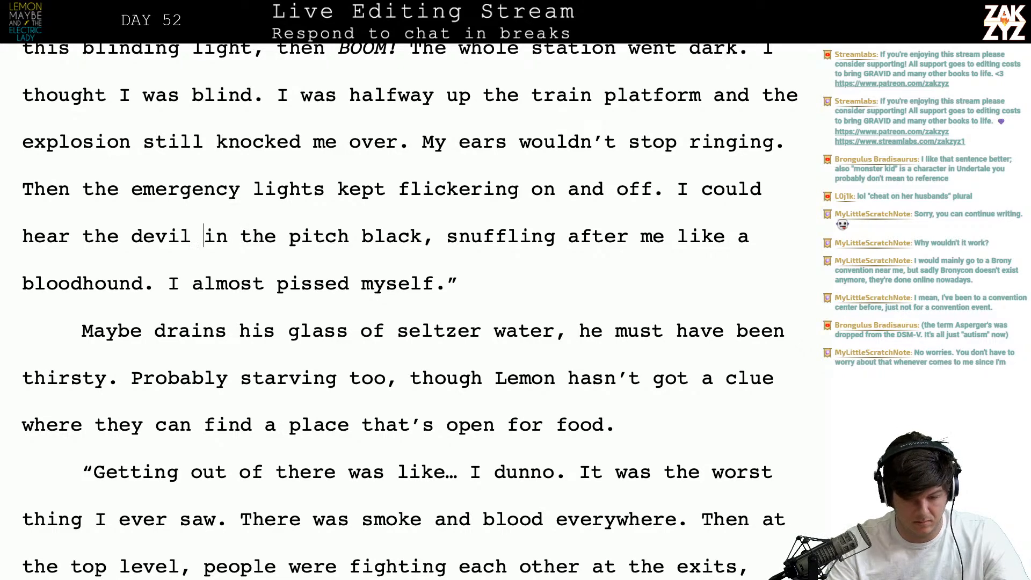
{"action": "key", "text": "shift+Right"}
{"action": "key", "text": "shift+Right"}
{"action": "key", "text": "shift+Right"}
{"action": "key", "text": "shift+Right"}
{"action": "key", "text": "shift+Right"}
{"action": "key", "text": "shift+Right"}
{"action": "key", "text": "shift+Right"}
{"action": "key", "text": "shift+Right"}
{"action": "key", "text": "shift+Right"}
{"action": "key", "text": "shift+Right"}
{"action": "key", "text": "shift+Right"}
{"action": "key", "text": "shift+Right"}
{"action": "key", "text": "shift+Right"}
{"action": "key", "text": "shift+Right"}
{"action": "key", "text": "shift+Right"}
{"action": "key", "text": "shift+Right"}
{"action": "key", "text": "shift+Right"}
{"action": "key", "text": "shift+Right"}
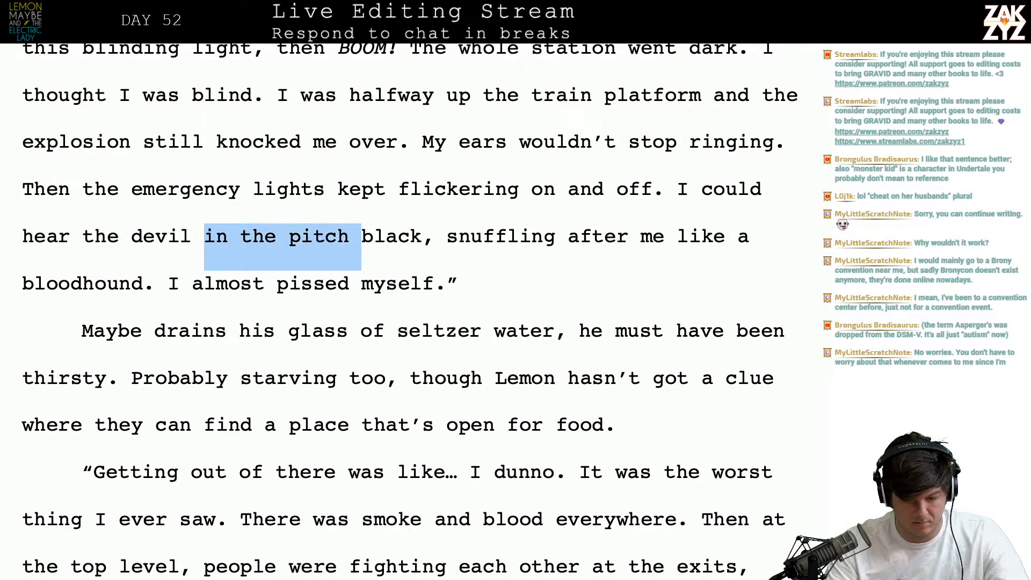
{"action": "key", "text": "shift+Right"}
{"action": "key", "text": "shift+Right"}
{"action": "key", "text": "BackSpace"}
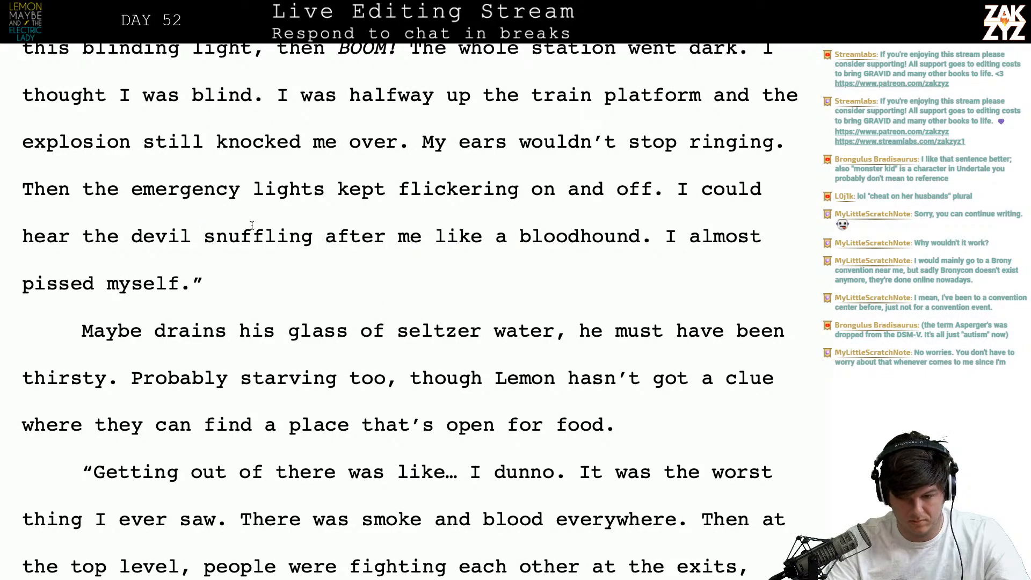
- Reword the start of the sentence "I could hear the devil snuffling" so it opens with "In the pitch black, I"
{"action": "left_click", "coordinate": [689, 189]}
{"action": "type", "text": "w"}
{"action": "key", "text": "BackSpace"}
{"action": "key", "text": "BackSpace"}
{"action": "type", "text": "When it"}
{"action": "key", "text": "BackSpace"}
{"action": "key", "text": "BackSpace"}
{"action": "key", "text": "BackSpace"}
{"action": "key", "text": "BackSpace"}
{"action": "key", "text": "BackSpace"}
{"action": "key", "text": "BackSpace"}
{"action": "key", "text": "BackSpace"}
{"action": "key", "text": "BackSpace"}
{"action": "type", "text": "I c"}
{"action": "key", "text": "BackSpace"}
{"action": "key", "text": "BackSpace"}
{"action": "type", "text": "n the pitch black, I"}
{"action": "key", "text": "Right"}
{"action": "key", "text": "Left"}
{"action": "key", "text": "Left"}
{"action": "key", "text": "Left"}
{"action": "key", "text": "Right"}
{"action": "key", "text": "Right"}
{"action": "key", "text": "Right"}
{"action": "key", "text": "Right"}
{"action": "key", "text": "Right"}
{"action": "key", "text": "Right"}
{"action": "key", "text": "Right"}
{"action": "key", "text": "Right"}
{"action": "key", "text": "Right"}
{"action": "key", "text": "Down"}
{"action": "key", "text": "Left"}
{"action": "key", "text": "Left"}
{"action": "key", "text": "Left"}
{"action": "key", "text": "Left"}
{"action": "key", "text": "Left"}
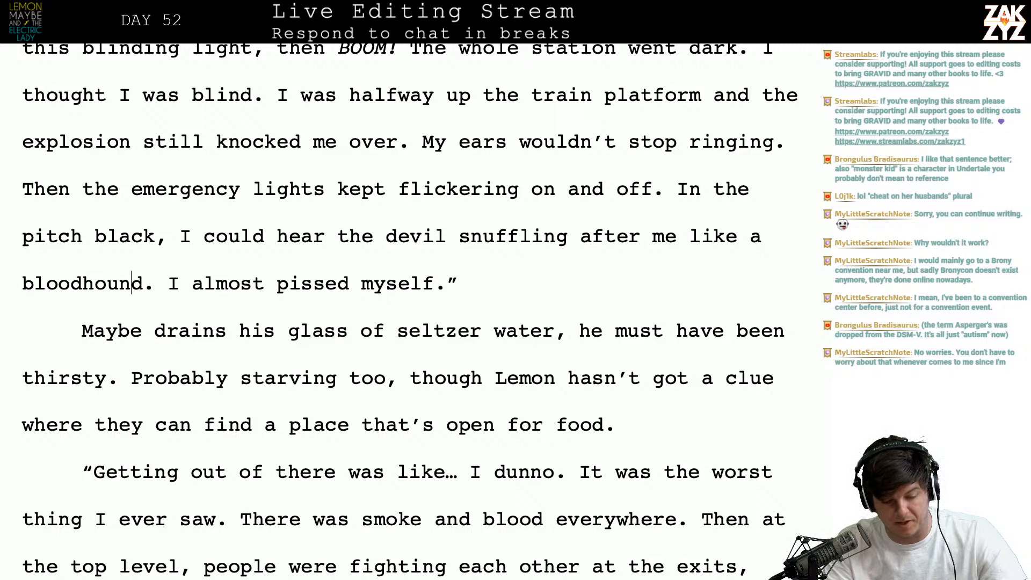
- Insert "just awful" after "Getting out of there was like" in the dialogue about escaping the station
{"action": "key", "text": "Down"}
{"action": "key", "text": "Down"}
{"action": "key", "text": "Down"}
{"action": "key", "text": "Down"}
{"action": "key", "text": "Down"}
{"action": "key", "text": "Down"}
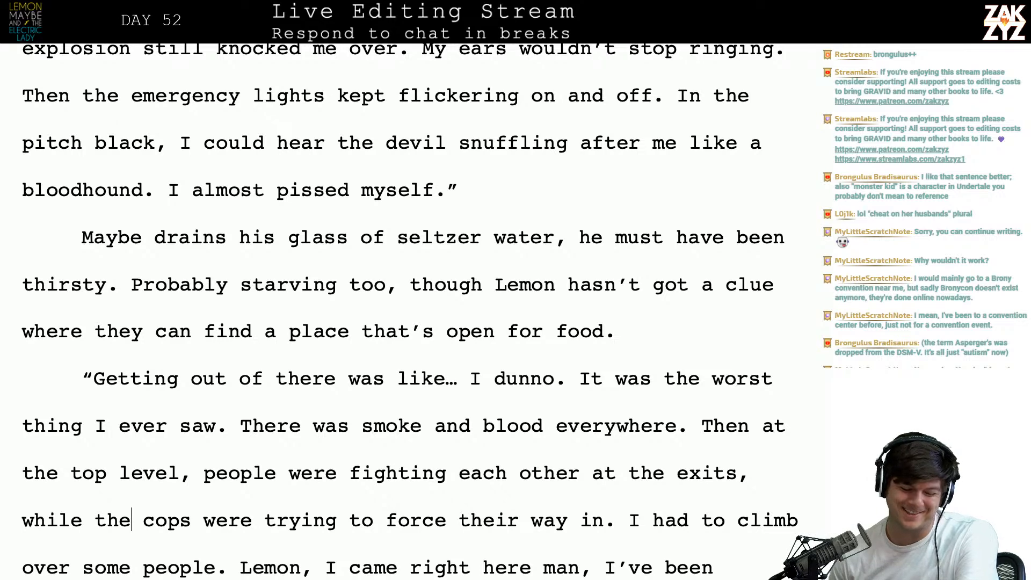
{"action": "scroll", "coordinate": [718, 163], "scroll_direction": "down", "scroll_amount": 2}
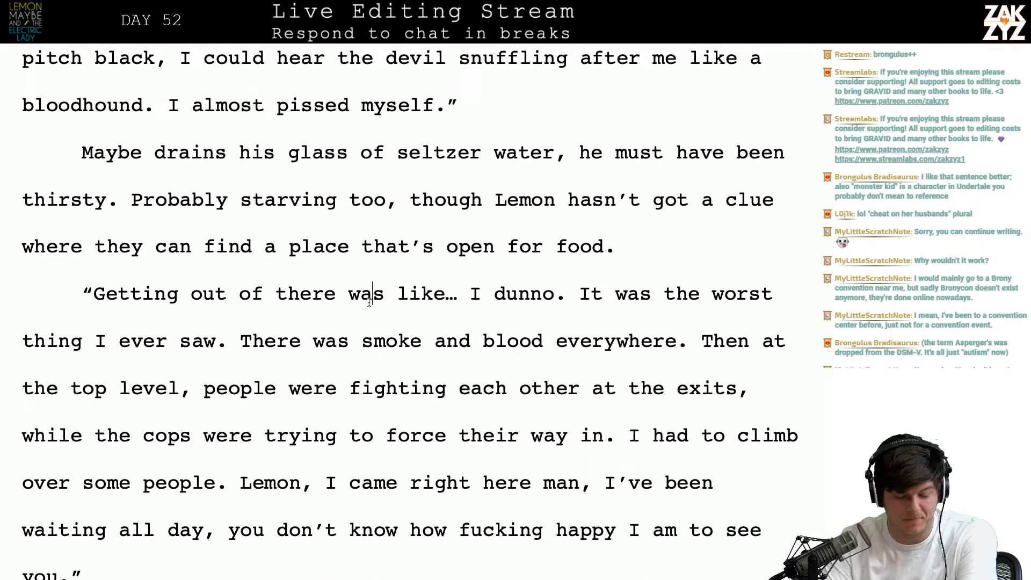
{"action": "scroll", "coordinate": [369, 302], "scroll_direction": "down", "scroll_amount": 1}
{"action": "left_click", "coordinate": [228, 252]}
{"action": "key", "text": "Right"}
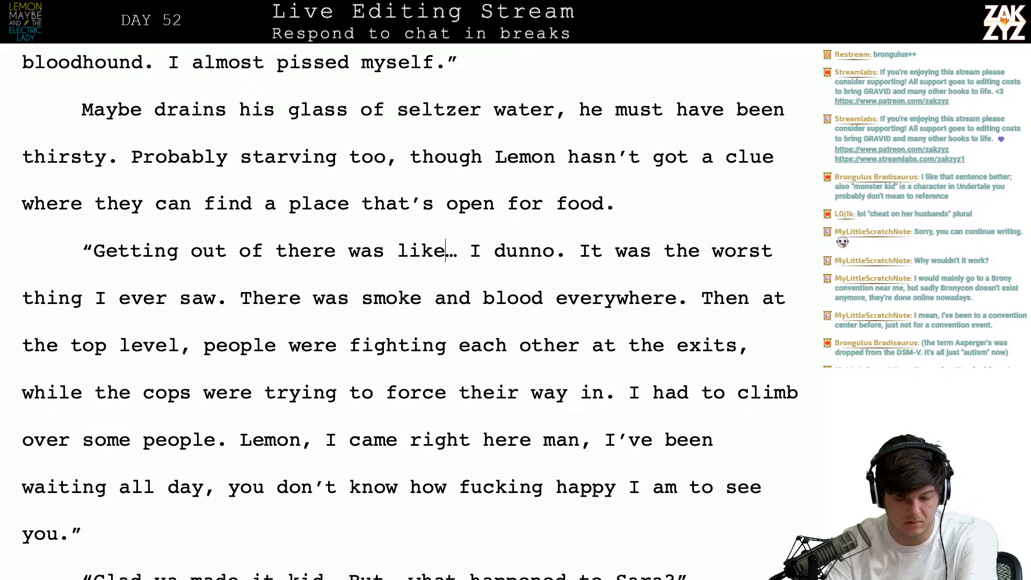
{"action": "key", "text": "Left"}
{"action": "key", "text": "Left"}
{"action": "key", "text": "Left"}
{"action": "key", "text": "Left"}
{"action": "key", "text": "Left"}
{"action": "key", "text": "Left"}
{"action": "key", "text": "Left"}
{"action": "key", "text": "Left"}
{"action": "key", "text": "Left"}
{"action": "key", "text": "Left"}
{"action": "key", "text": "Left"}
{"action": "key", "text": "Left"}
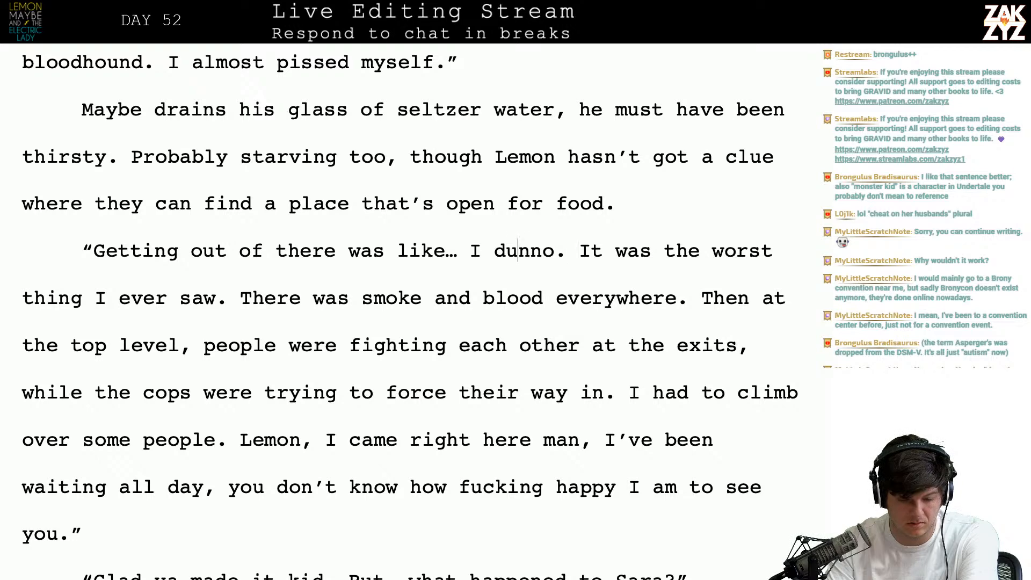
{"action": "type", "text": "just awfu;"}
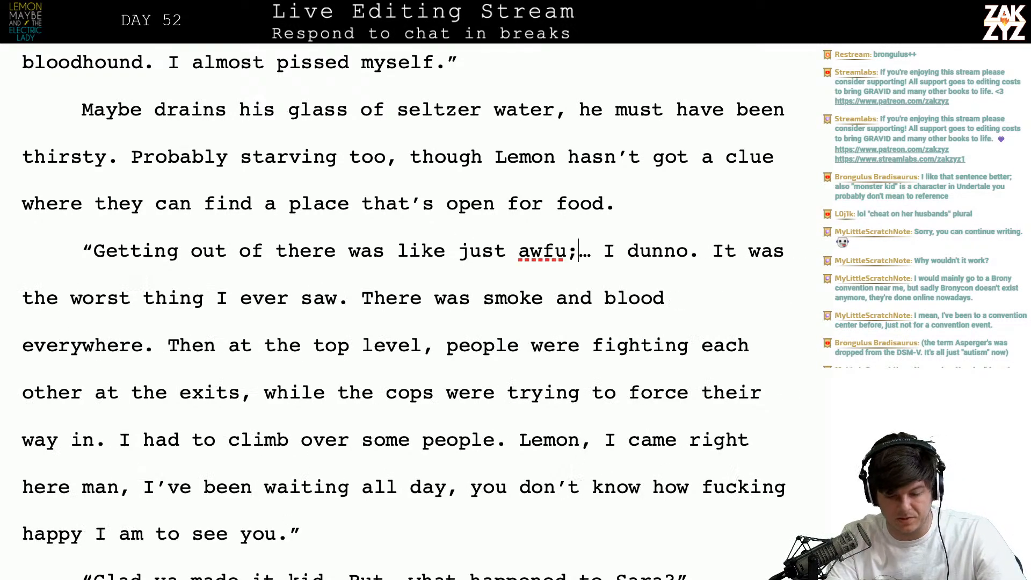
{"action": "key", "text": "BackSpace"}
{"action": "type", "text": "l"}
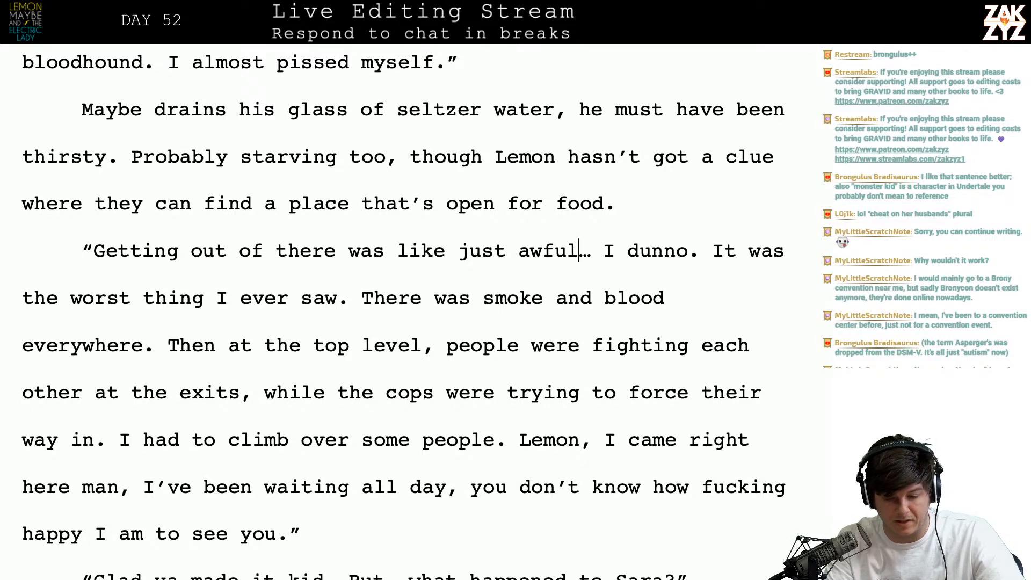
- Delete "… I dunno" after "just awful", keeping the period
{"action": "key", "text": "shift+Right"}
{"action": "key", "text": "shift+Right"}
{"action": "key", "text": "shift+Right"}
{"action": "key", "text": "shift+Right"}
{"action": "key", "text": "shift+Right"}
{"action": "key", "text": "shift+Right"}
{"action": "key", "text": "shift+Right"}
{"action": "key", "text": "shift+Right"}
{"action": "key", "text": "shift+Right"}
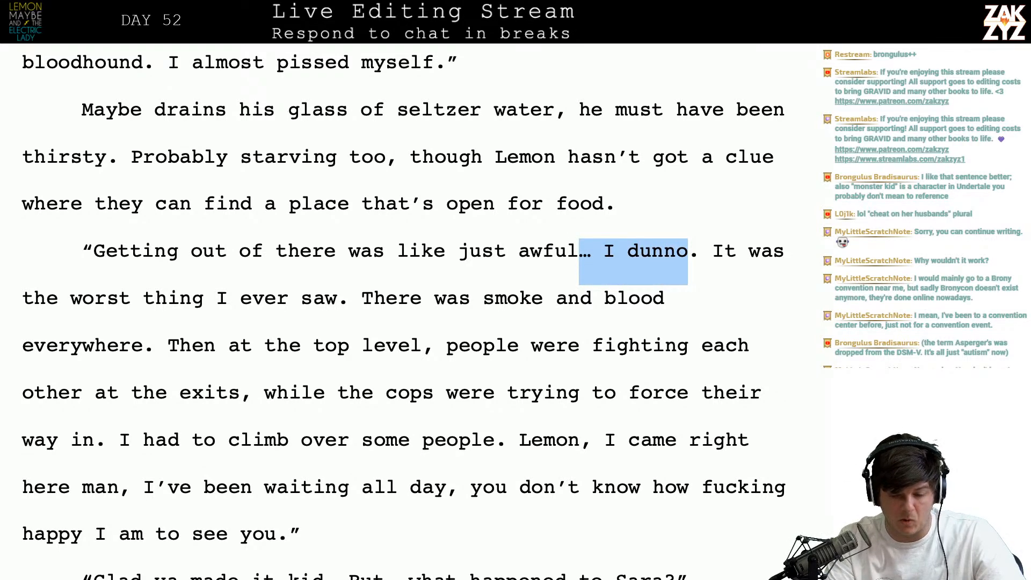
{"action": "key", "text": "BackSpace"}
{"action": "key", "text": "Left"}
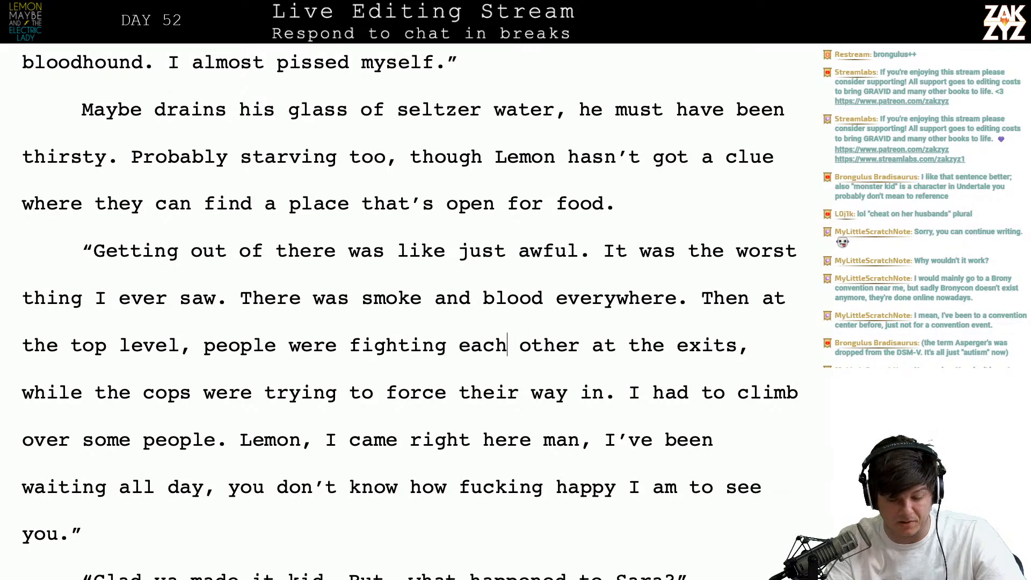
- End the sentence at "exits." and add "Everyone desperate to get out, while cops are trying to force their way in."
{"action": "key", "text": "Down"}
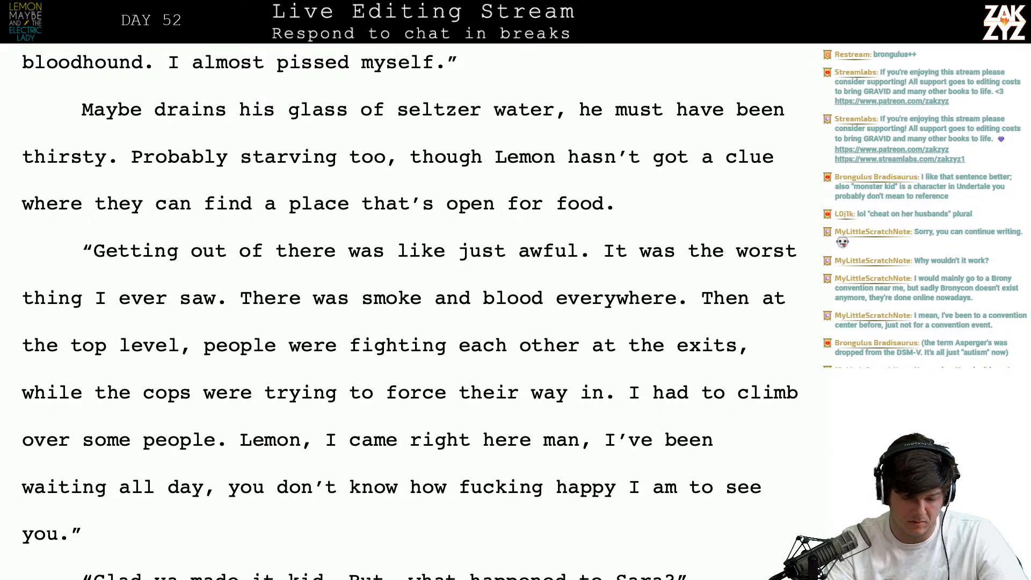
{"action": "left_click", "coordinate": [738, 345]}
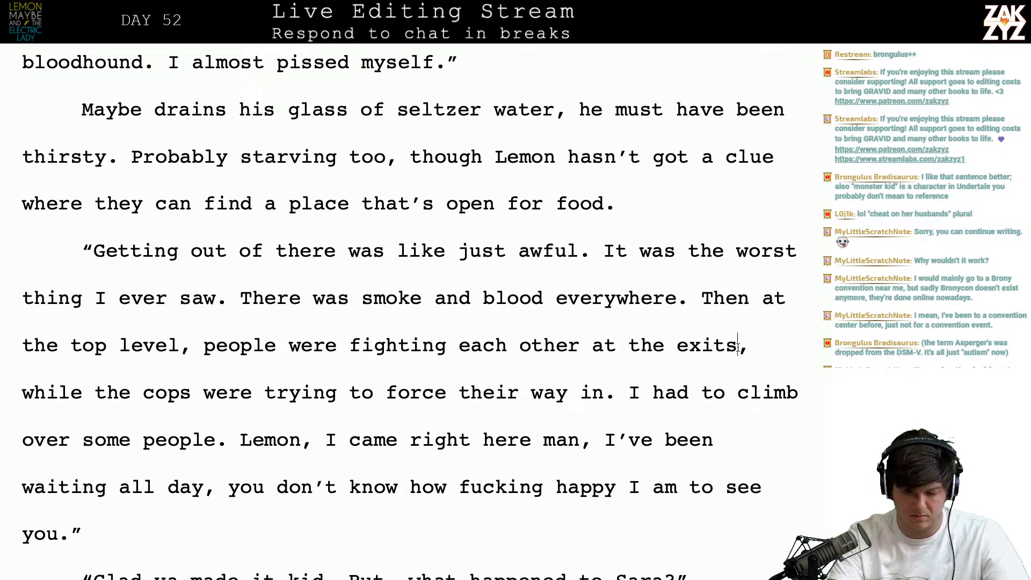
{"action": "key", "text": "BackSpace"}
{"action": "type", "text": ". Everyone "}
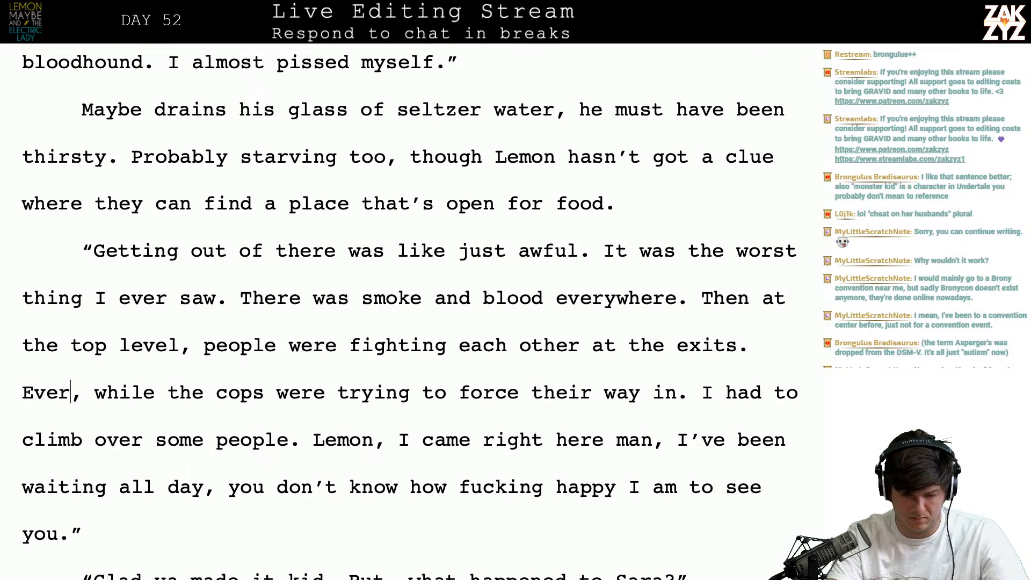
{"action": "type", "text": "desp"}
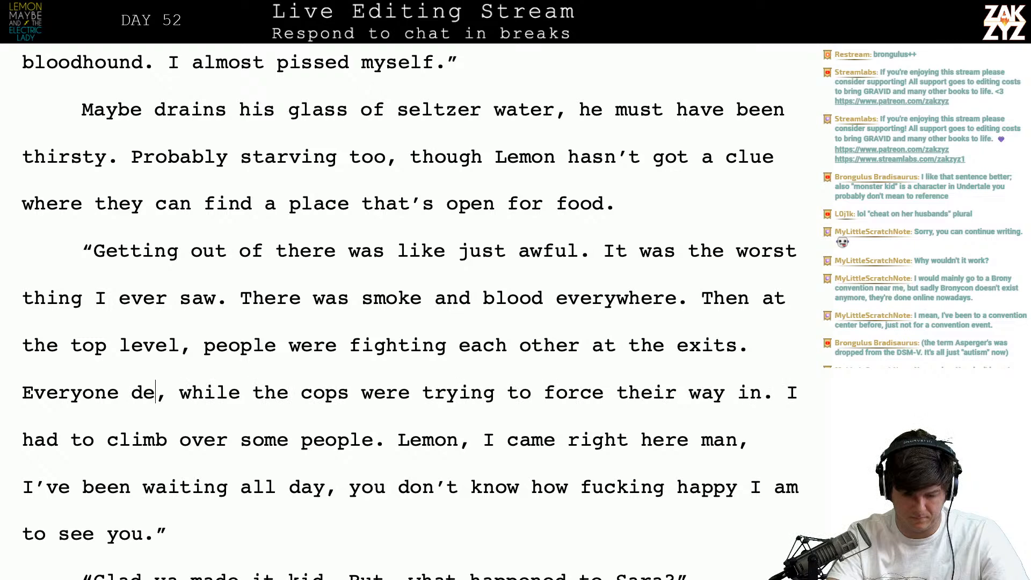
{"action": "type", "text": "e"}
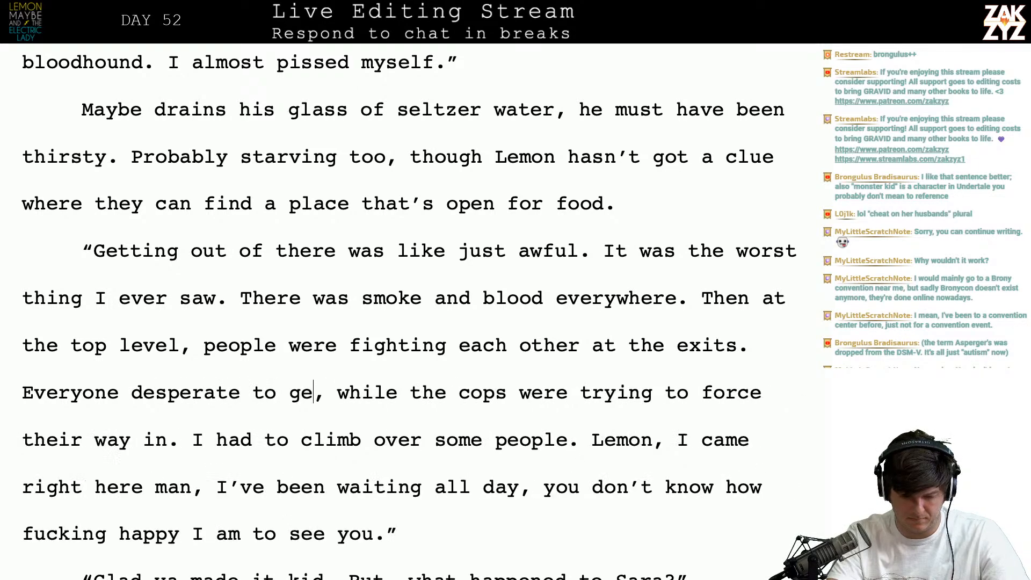
{"action": "type", "text": "rate to get out, while cops "}
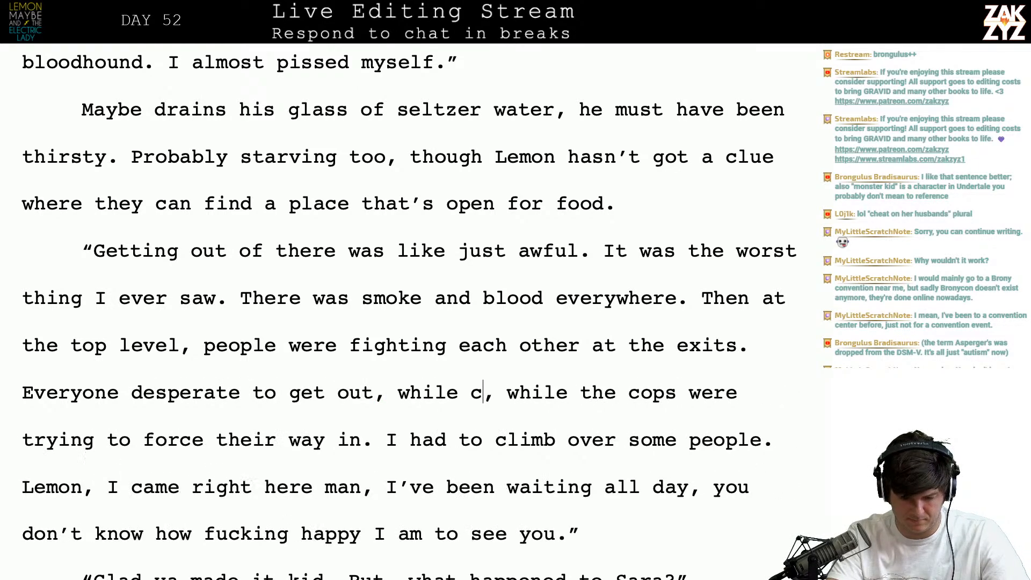
{"action": "type", "text": "are trying to for"}
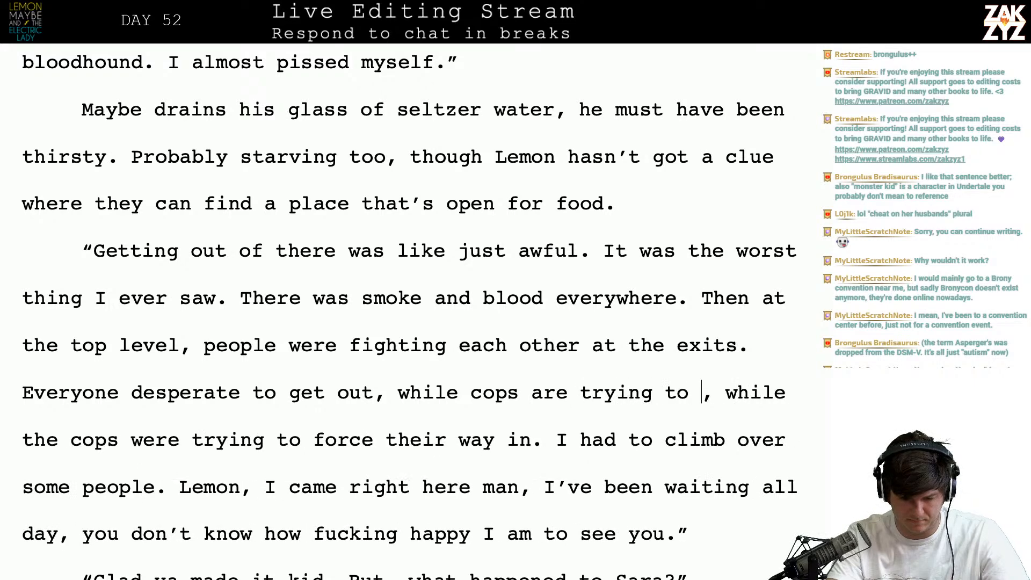
{"action": "type", "text": "ce their way i"}
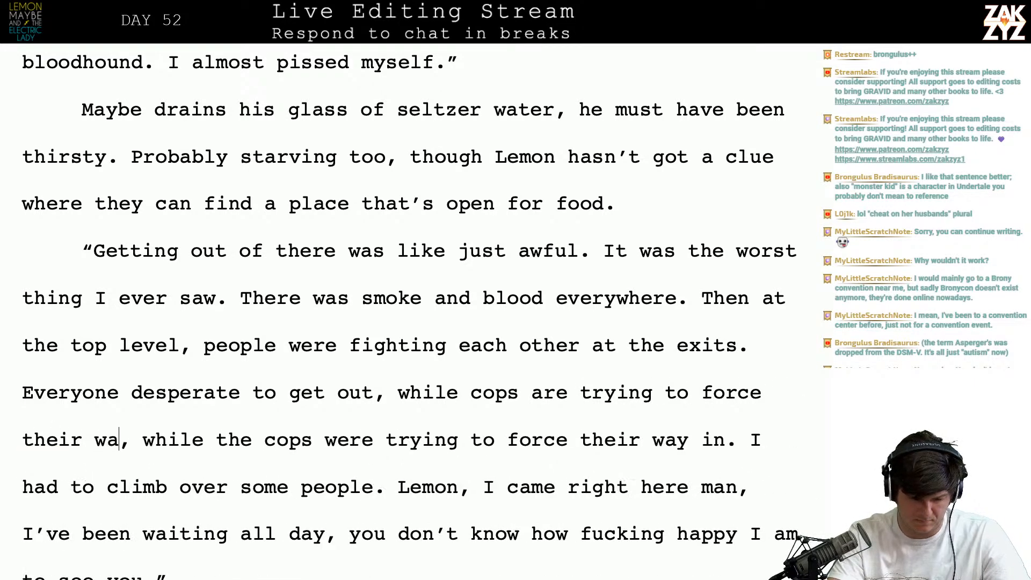
{"action": "type", "text": "n."}
- Insert "was" between "Everyone" and "desperate" in the new sentence about the exits
{"action": "key", "text": "Up"}
{"action": "key", "text": "Left"}
{"action": "key", "text": "Left"}
{"action": "key", "text": "Left"}
{"action": "key", "text": "Left"}
{"action": "key", "text": "Left"}
{"action": "key", "text": "Left"}
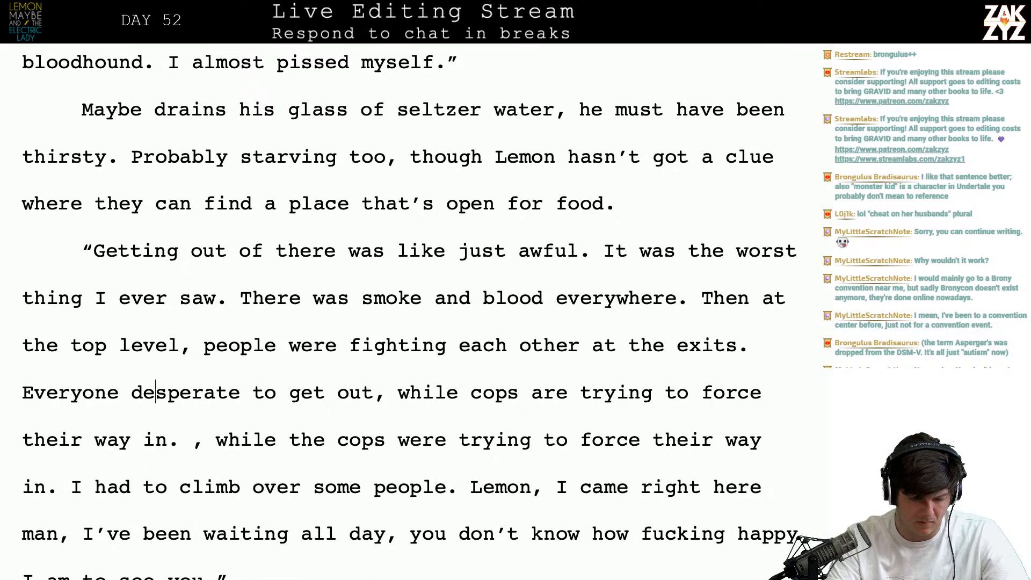
{"action": "type", "text": "was"}
- Split the paragraph before "while cops are" and complete the sentence above with "and the cops were trying to force their way in."
{"action": "key", "text": "Right"}
{"action": "key", "text": "Right"}
{"action": "key", "text": "Right"}
{"action": "key", "text": "Right"}
{"action": "key", "text": "Right"}
{"action": "key", "text": "Right"}
{"action": "key", "text": "Right"}
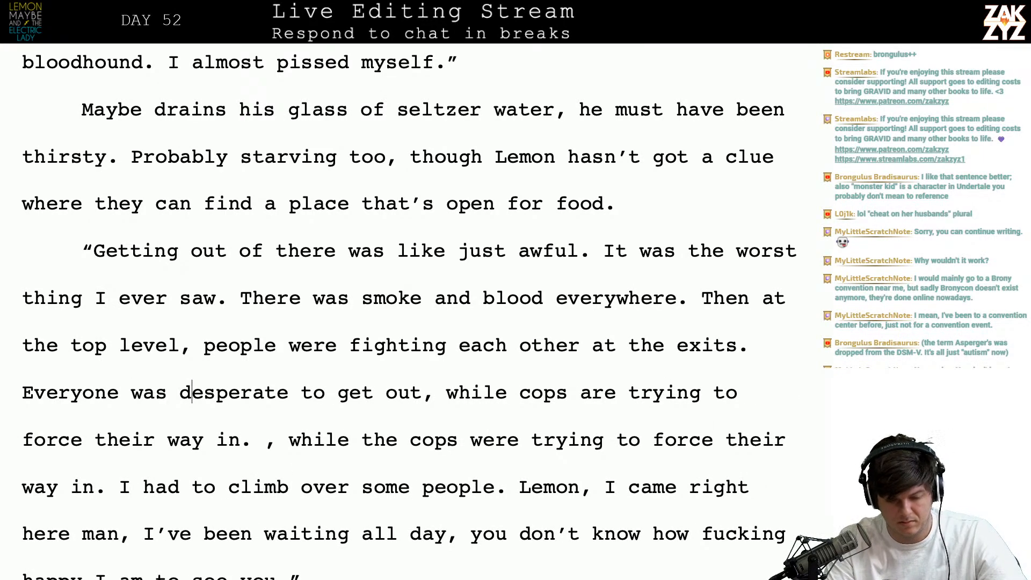
{"action": "key", "text": "Right"}
{"action": "key", "text": "Right"}
{"action": "key", "text": "Right"}
{"action": "key", "text": "Right"}
{"action": "key", "text": "Right"}
{"action": "key", "text": "Right"}
{"action": "key", "text": "Right"}
{"action": "key", "text": "Right"}
{"action": "key", "text": "Right"}
{"action": "key", "text": "Right"}
{"action": "key", "text": "Right"}
{"action": "key", "text": "Right"}
{"action": "key", "text": "Right"}
{"action": "key", "text": "Right"}
{"action": "key", "text": "Right"}
{"action": "key", "text": "Right"}
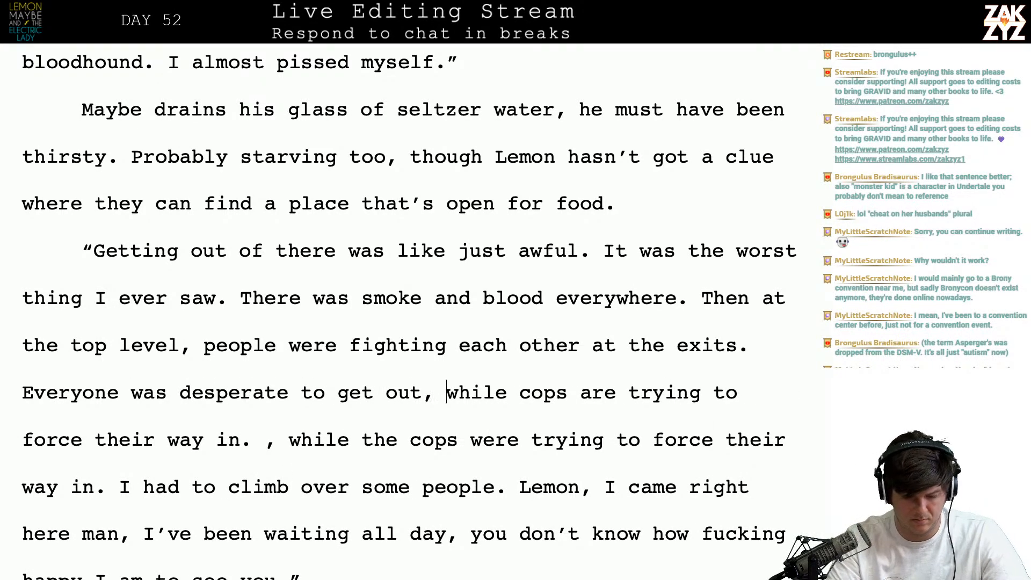
{"action": "key", "text": "Return"}
{"action": "key", "text": "Left"}
{"action": "type", "text": "and the cops "}
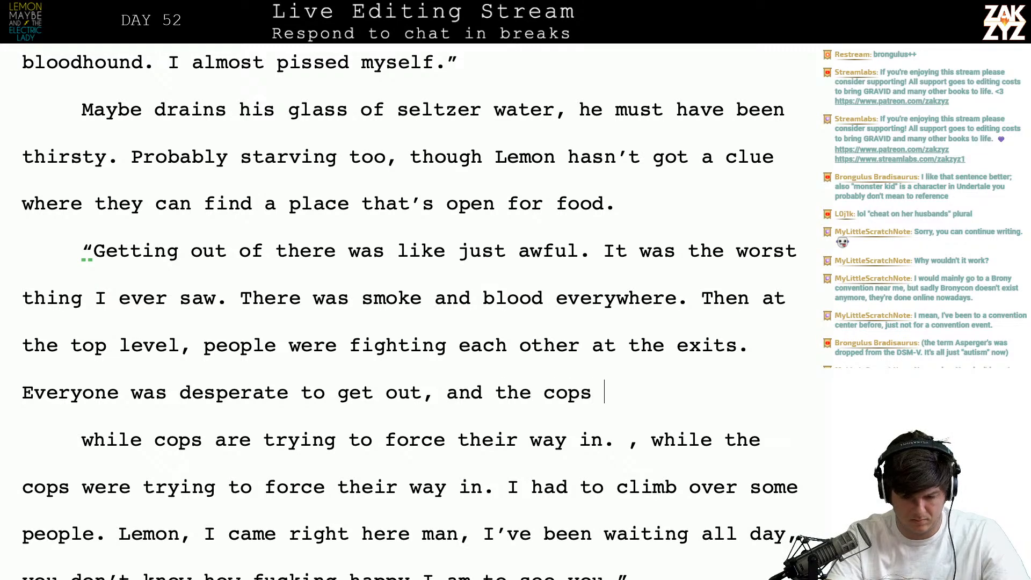
{"action": "type", "text": "were trying to force"}
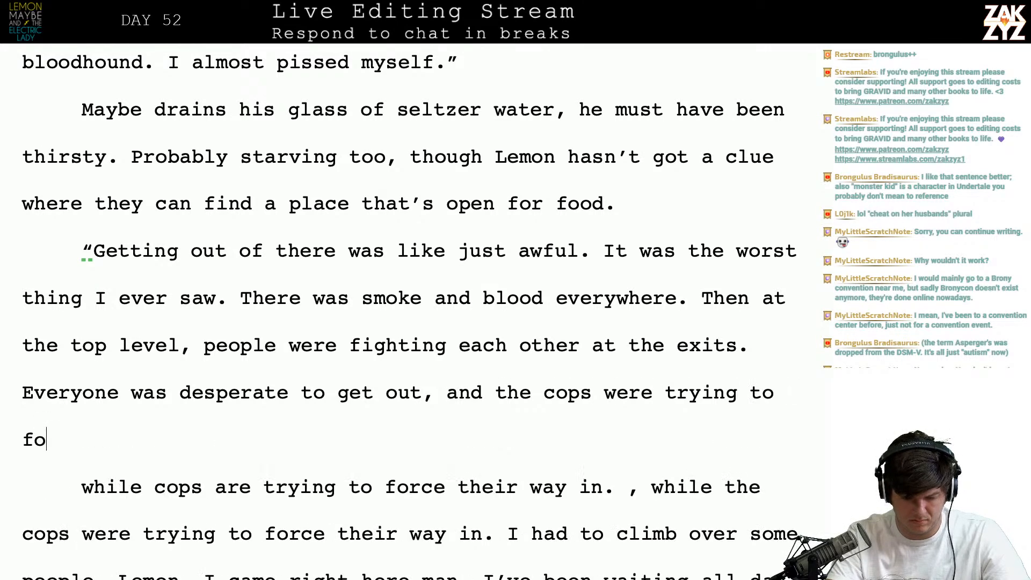
{"action": "type", "text": " their way in."}
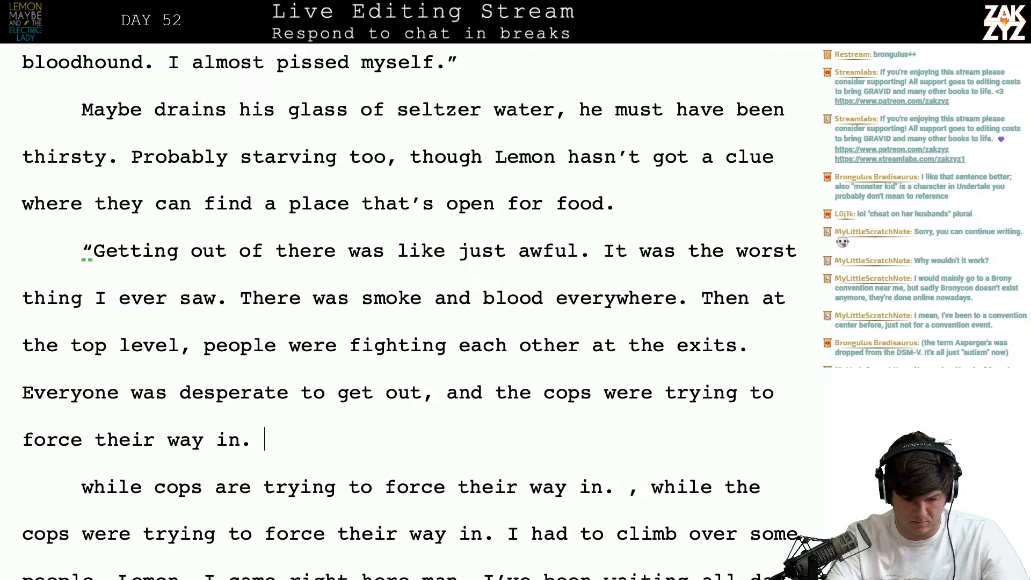
- Delete the paragraph break and the leftover duplicated "while cops are trying…" text, so "I had to climb" follows "force their way in."
{"action": "key", "text": "shift+Down"}
{"action": "key", "text": "shift+Down"}
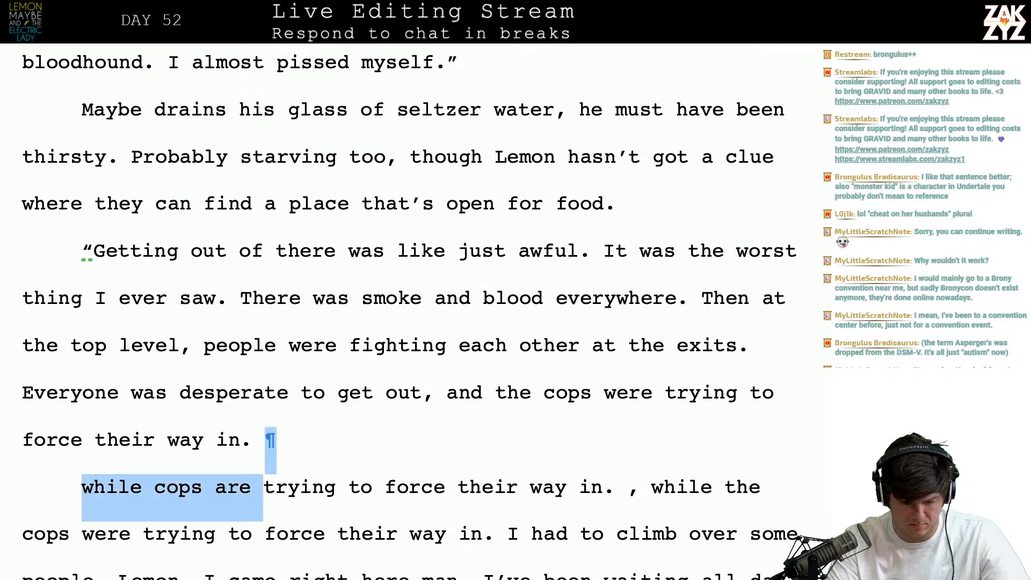
{"action": "key", "text": "shift+Up"}
{"action": "key", "text": "shift+Right"}
{"action": "key", "text": "shift+Down"}
{"action": "key", "text": "shift+Right"}
{"action": "key", "text": "shift+Right"}
{"action": "key", "text": "shift+Right"}
{"action": "key", "text": "shift+Right"}
{"action": "key", "text": "shift+Right"}
{"action": "key", "text": "shift+Right"}
{"action": "key", "text": "shift+Right"}
{"action": "key", "text": "shift+Right"}
{"action": "key", "text": "shift+Right"}
{"action": "key", "text": "shift+Right"}
{"action": "key", "text": "shift+Right"}
{"action": "key", "text": "shift+Right"}
{"action": "key", "text": "shift+Right"}
{"action": "key", "text": "shift+Right"}
{"action": "key", "text": "shift+Right"}
{"action": "key", "text": "shift+Right"}
{"action": "key", "text": "shift+Right"}
{"action": "key", "text": "shift+Right"}
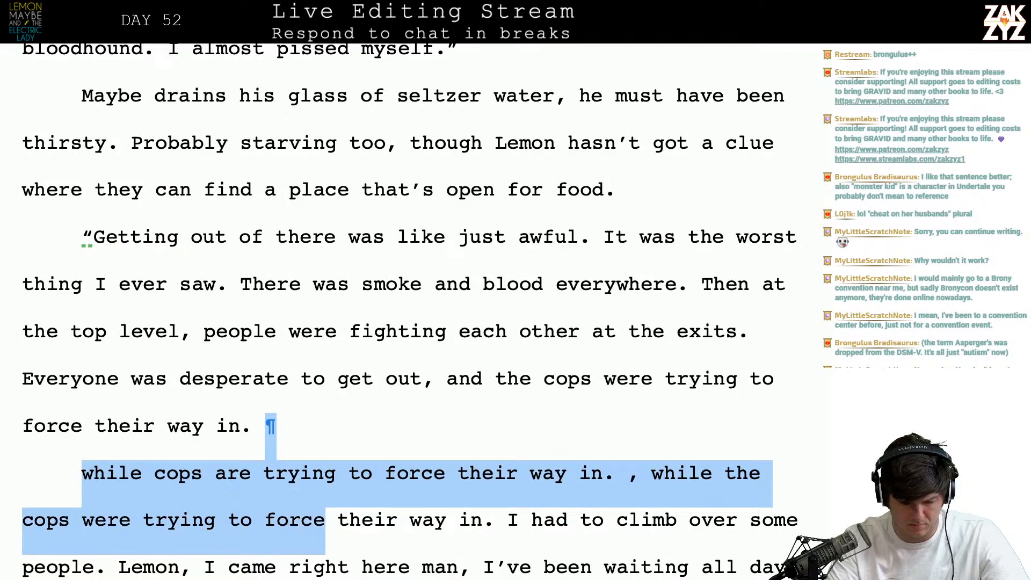
{"action": "key", "text": "BackSpace"}
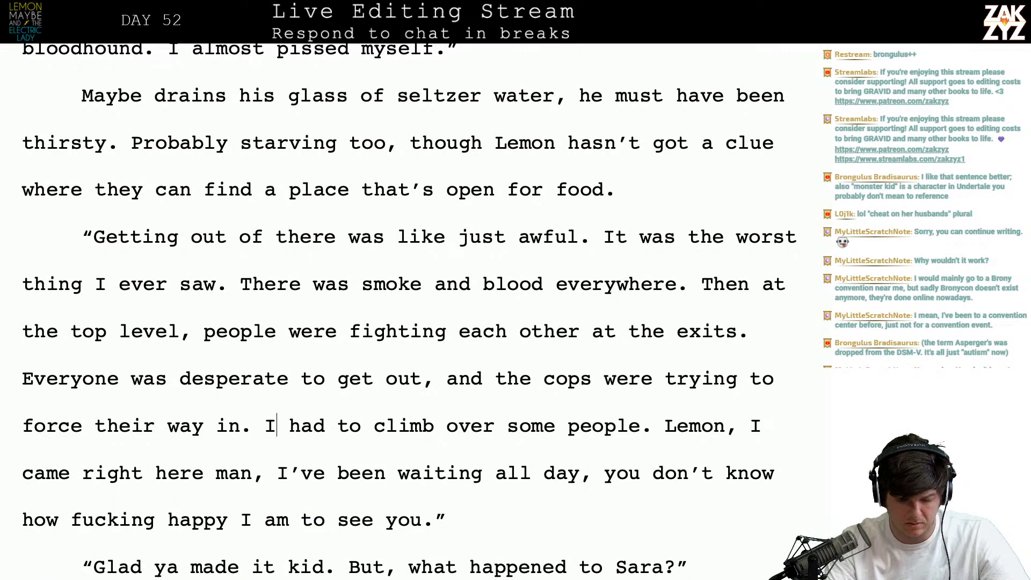
- Add ", Lemon" after "climb over some people" and delete the "Lemon," that opens the following sentence
{"action": "key", "text": "Left"}
{"action": "type", "text": ", Lem"}
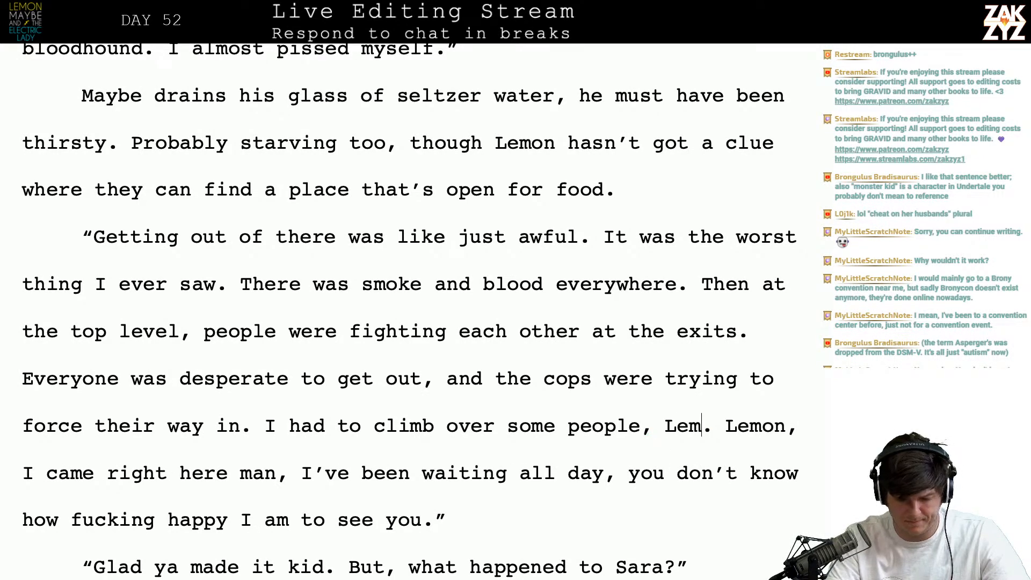
{"action": "type", "text": "on.."}
{"action": "key", "text": "shift+Right"}
{"action": "key", "text": "shift+Right"}
{"action": "key", "text": "shift+Right"}
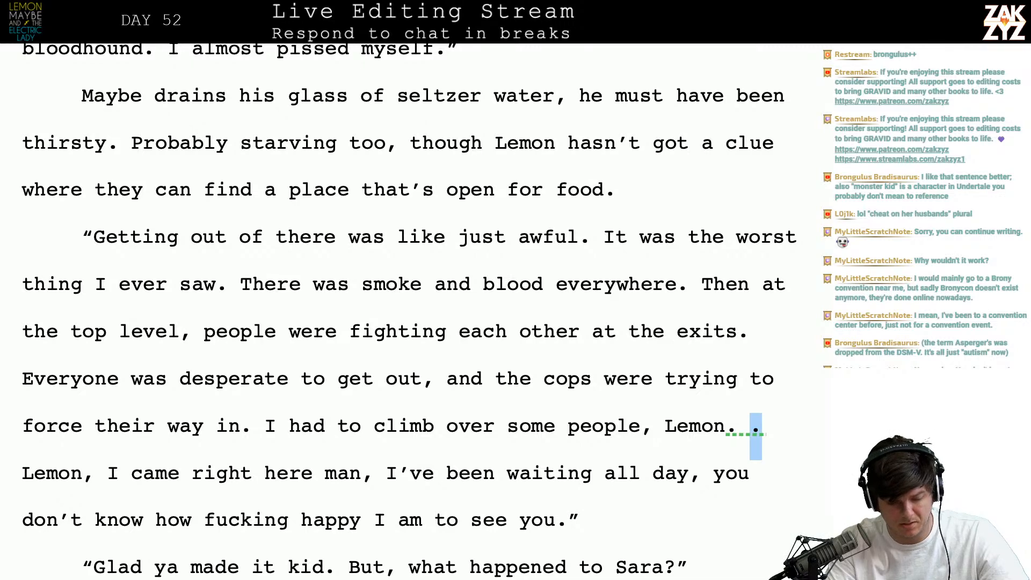
{"action": "key", "text": "shift+Right"}
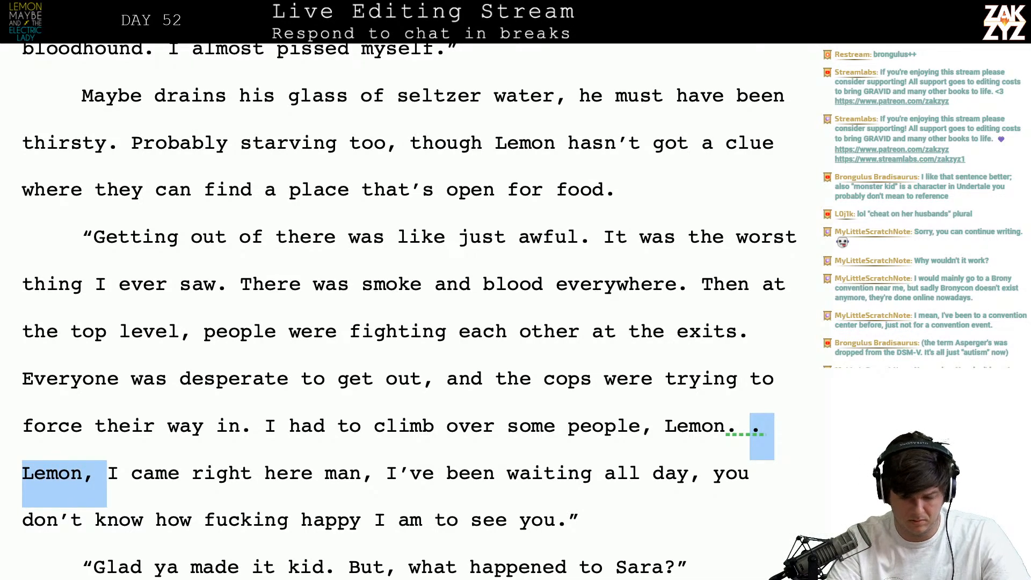
{"action": "key", "text": "BackSpace"}
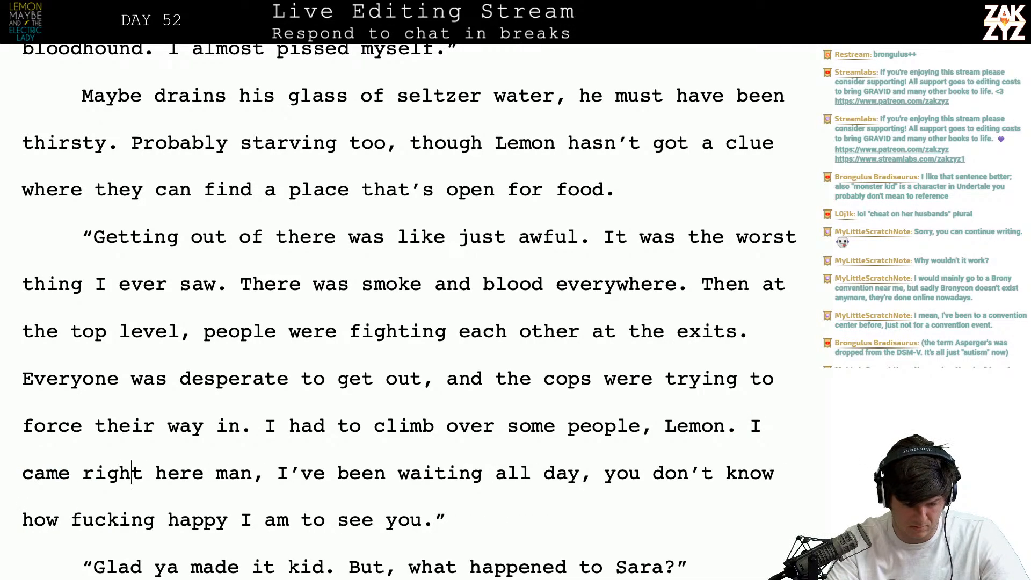
- Insert "afterward. Man, I've been waiting all day," after "I came right here"
{"action": "key", "text": "Right"}
{"action": "key", "text": "Right"}
{"action": "type", "text": "afterward."}
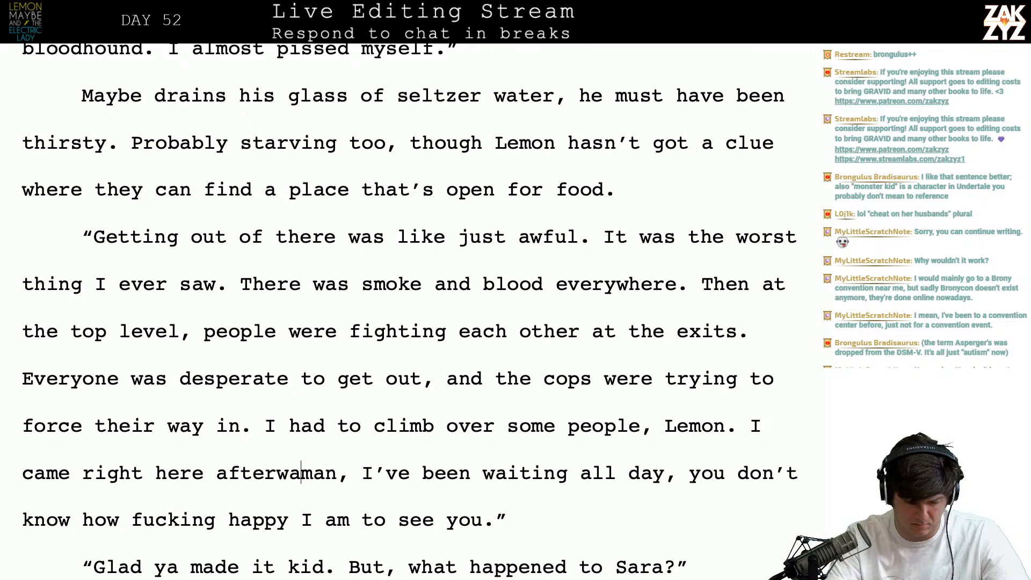
{"action": "type", "text": " Man, I"}
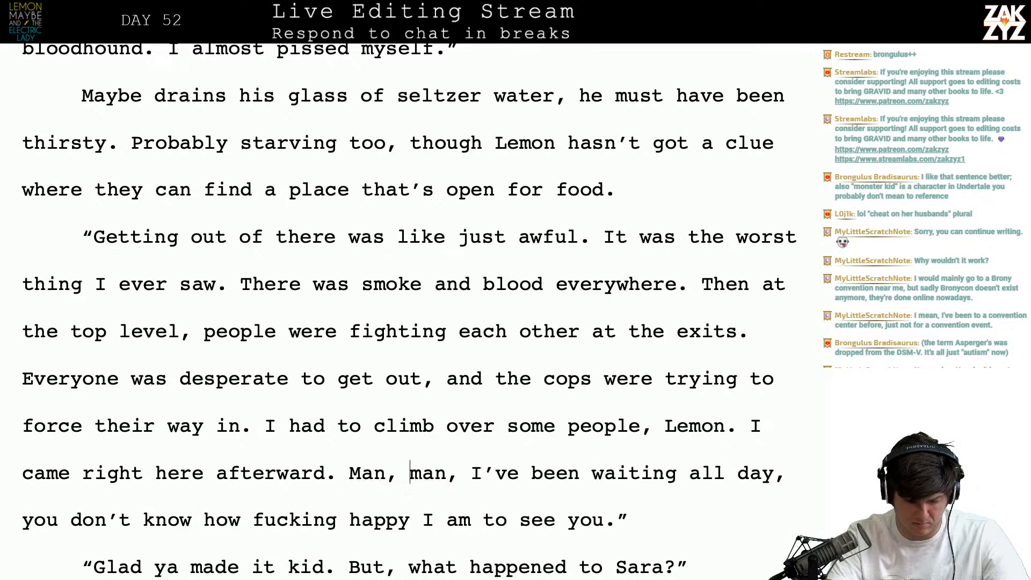
{"action": "type", "text": "'ve been waiting "}
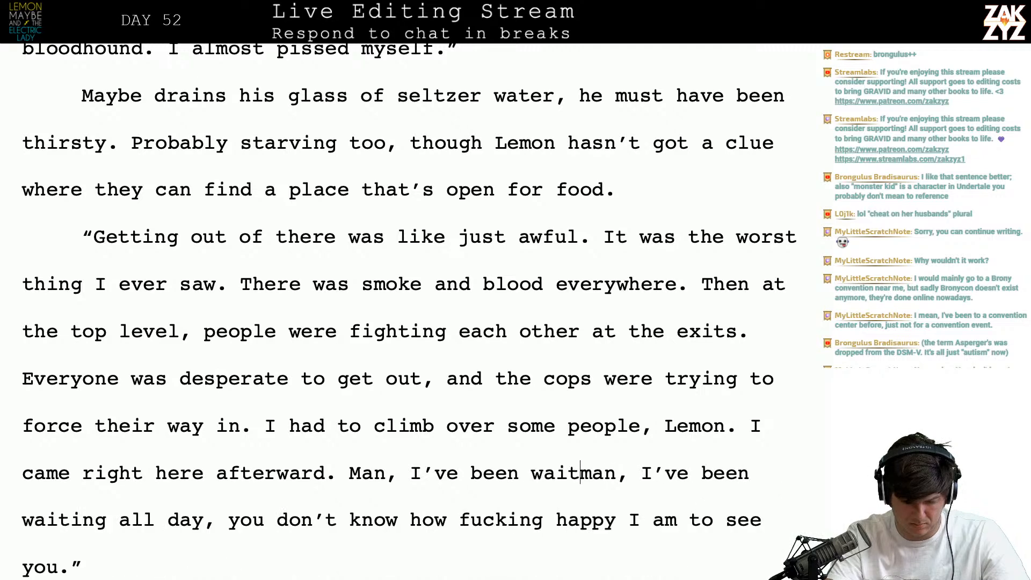
{"action": "type", "text": "all day,"}
- Delete the old duplicate "man, I've been waiting all day," before "you don't know"
{"action": "key", "text": "shift+Right"}
{"action": "key", "text": "shift+Right"}
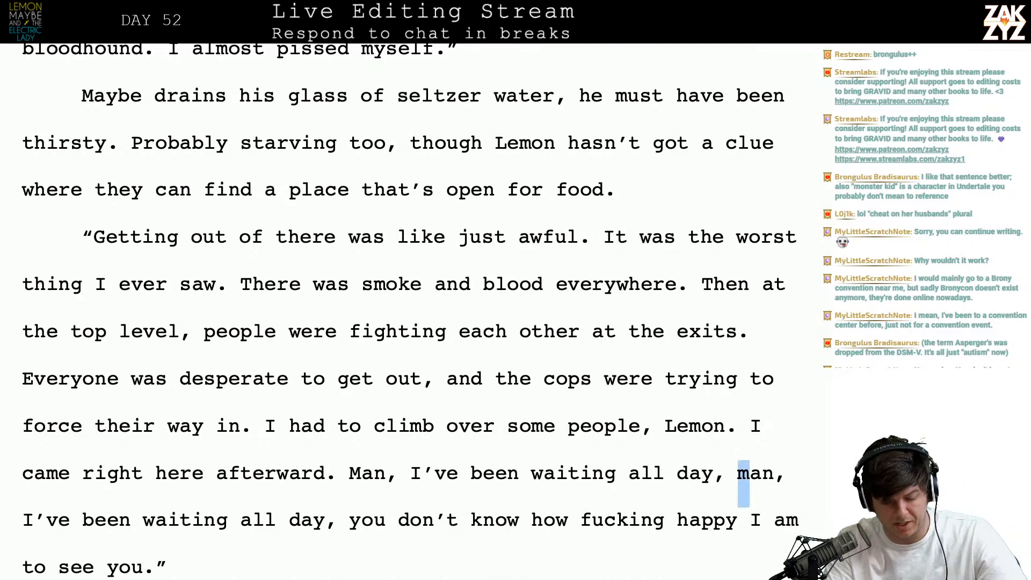
{"action": "key", "text": "shift+Right"}
{"action": "key", "text": "shift+Right"}
{"action": "key", "text": "shift+Right"}
{"action": "key", "text": "shift+Right"}
{"action": "key", "text": "shift+Right"}
{"action": "key", "text": "shift+Right"}
{"action": "key", "text": "shift+Right"}
{"action": "key", "text": "shift+Right"}
{"action": "key", "text": "shift+Right"}
{"action": "key", "text": "shift+Right"}
{"action": "key", "text": "shift+Right"}
{"action": "key", "text": "shift+Right"}
{"action": "key", "text": "shift+Right"}
{"action": "key", "text": "shift+Right"}
{"action": "key", "text": "shift+Right"}
{"action": "key", "text": "shift+Right"}
{"action": "key", "text": "shift+Right"}
{"action": "key", "text": "shift+Right"}
{"action": "key", "text": "shift+Right"}
{"action": "key", "text": "shift+Right"}
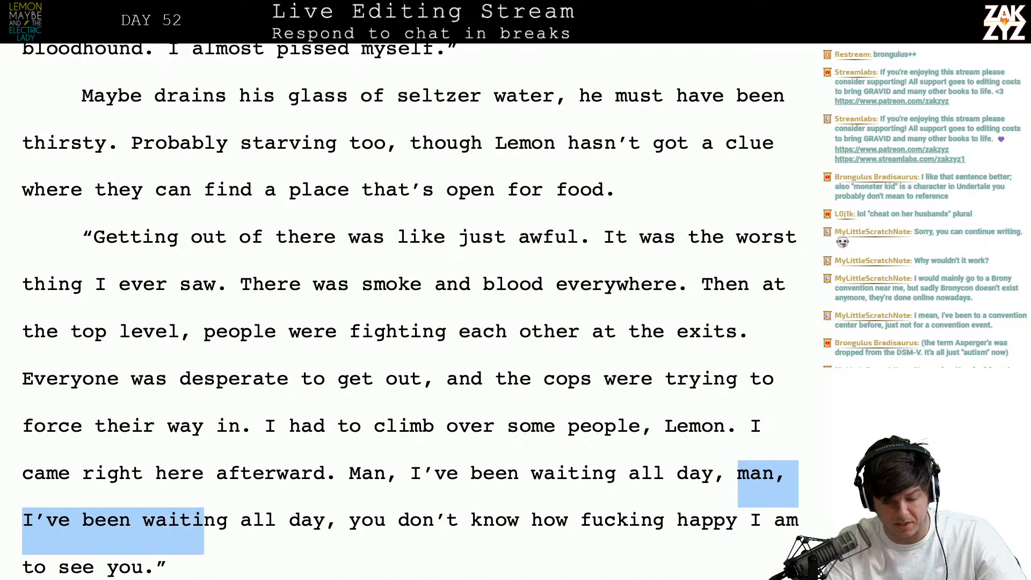
{"action": "key", "text": "shift+Right"}
{"action": "key", "text": "shift+Right"}
{"action": "key", "text": "shift+Right"}
{"action": "key", "text": "shift+Right"}
{"action": "key", "text": "shift+Right"}
{"action": "key", "text": "shift+Right"}
{"action": "key", "text": "BackSpace"}
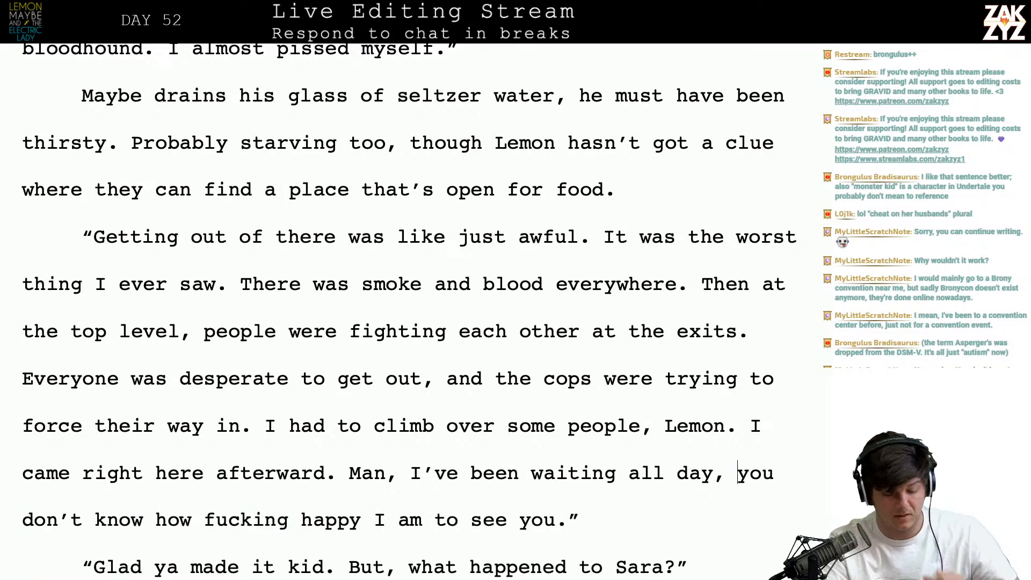
- Remove "But," from the reply after "Glad ya made it kid." and start the question with a capitalized "What happened"
{"action": "scroll", "coordinate": [741, 466], "scroll_direction": "down", "scroll_amount": 3}
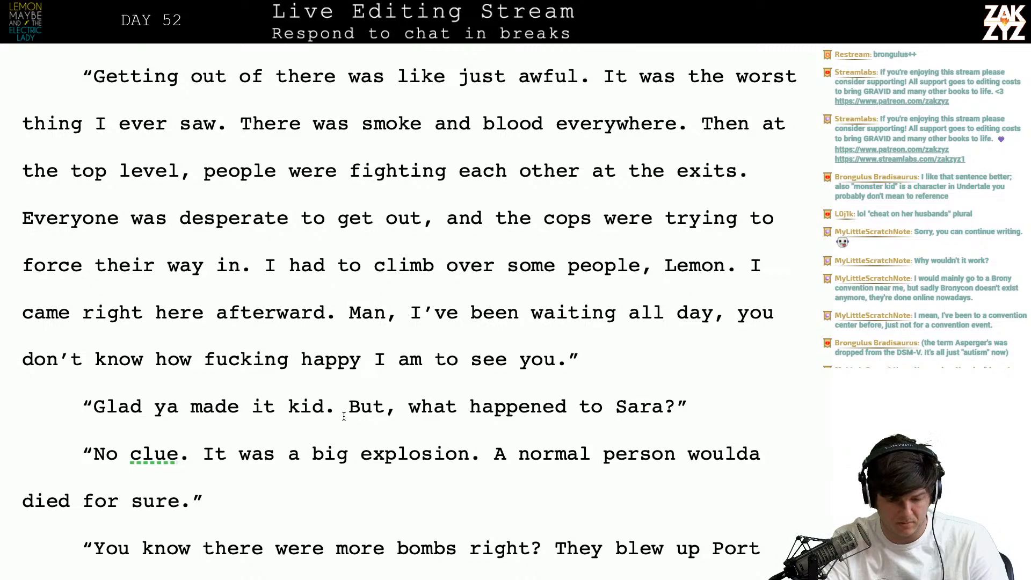
{"action": "left_click", "coordinate": [423, 409]}
{"action": "key", "text": "BackSpace"}
{"action": "key", "text": "BackSpace"}
{"action": "key", "text": "BackSpace"}
{"action": "key", "text": "BackSpace"}
{"action": "key", "text": "BackSpace"}
{"action": "key", "text": "BackSpace"}
{"action": "type", "text": "W"}
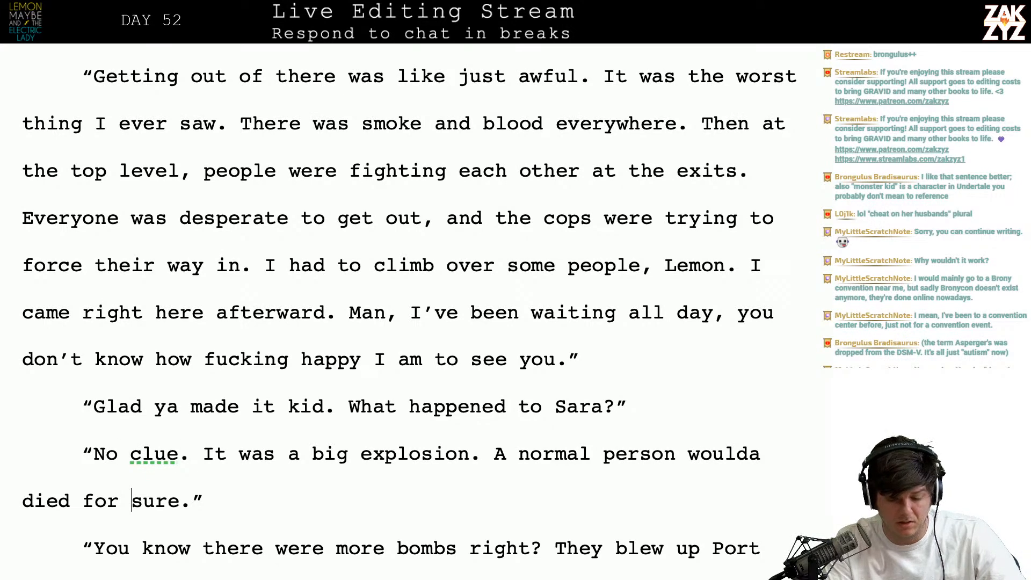
- Change "woulda" to "would have" in the sentence about a normal person dying in the explosion
{"action": "key", "text": "Right"}
{"action": "key", "text": "Right"}
{"action": "key", "text": "Right"}
{"action": "key", "text": "Right"}
{"action": "key", "text": "Right"}
{"action": "key", "text": "Right"}
{"action": "key", "text": "Right"}
{"action": "key", "text": "Right"}
{"action": "key", "text": "Right"}
{"action": "key", "text": "Right"}
{"action": "key", "text": "Right"}
{"action": "key", "text": "Right"}
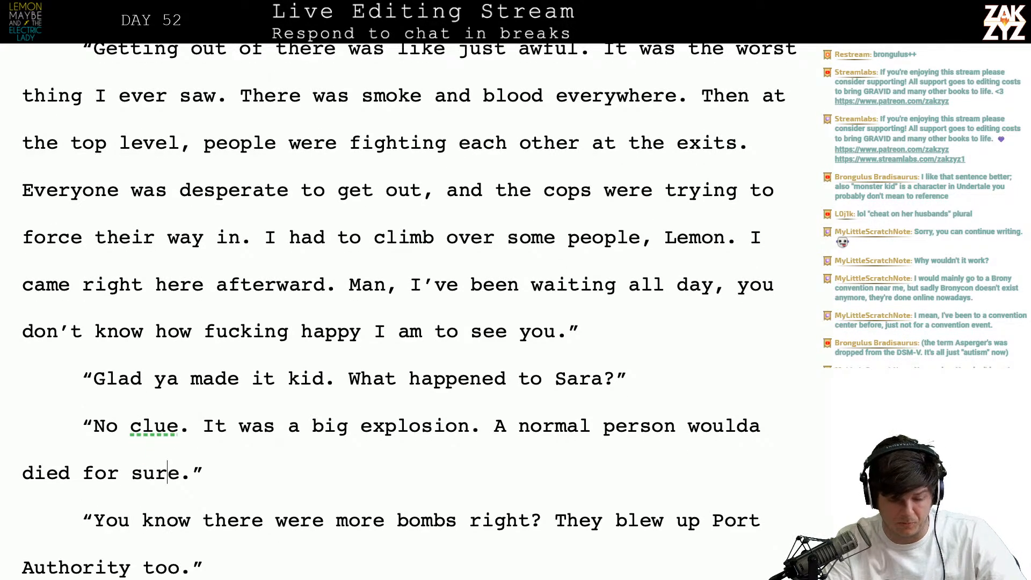
{"action": "key", "text": "Delete"}
{"action": "type", "text": "have"}
{"action": "key", "text": "Right"}
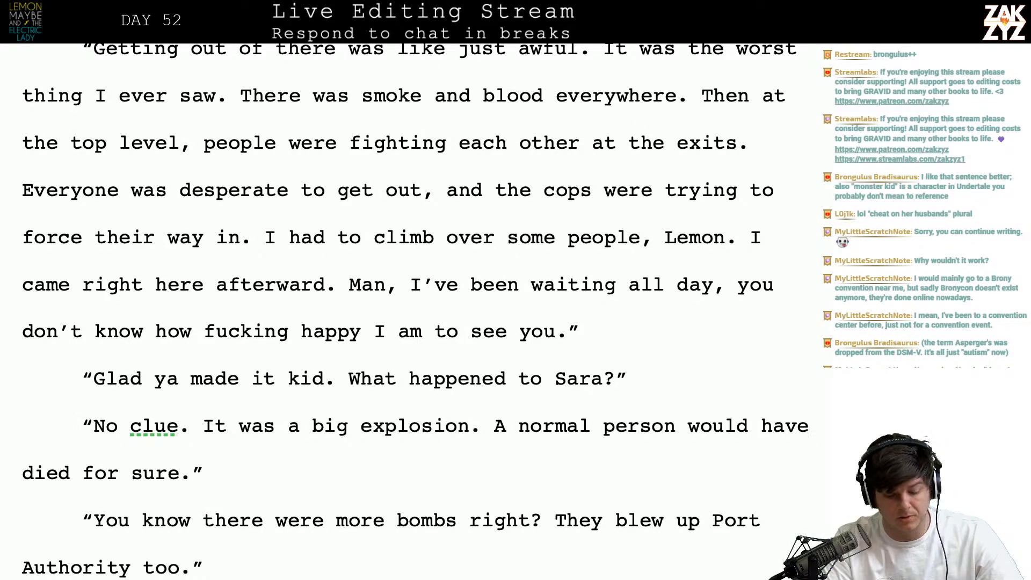
- Change the opening "Yeah," on page 422 to "Yeah, I know." with a single space before "I could see the smoke"
{"action": "scroll", "coordinate": [415, 311], "scroll_direction": "down", "scroll_amount": 1}
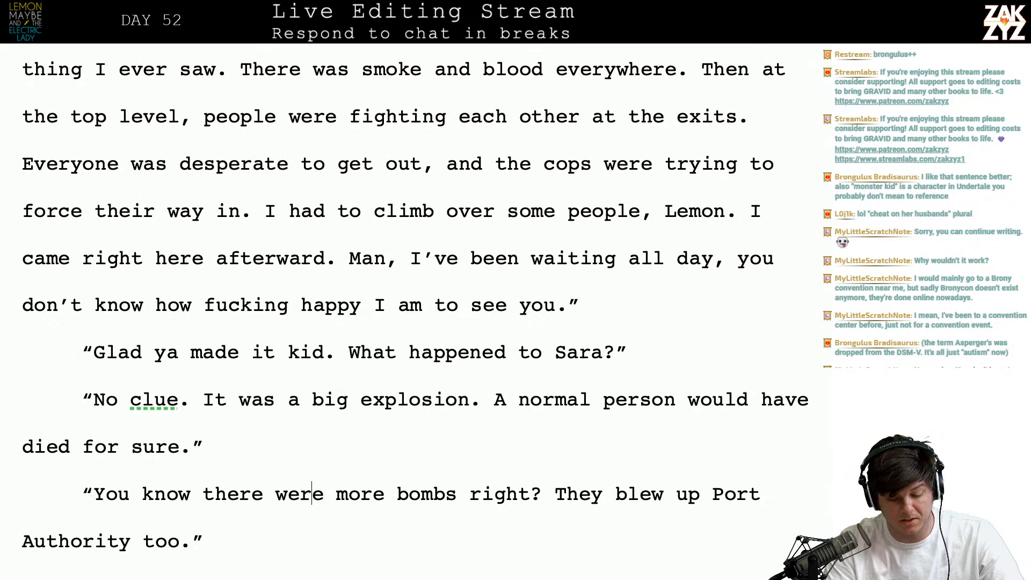
{"action": "scroll", "coordinate": [416, 312], "scroll_direction": "down", "scroll_amount": 15}
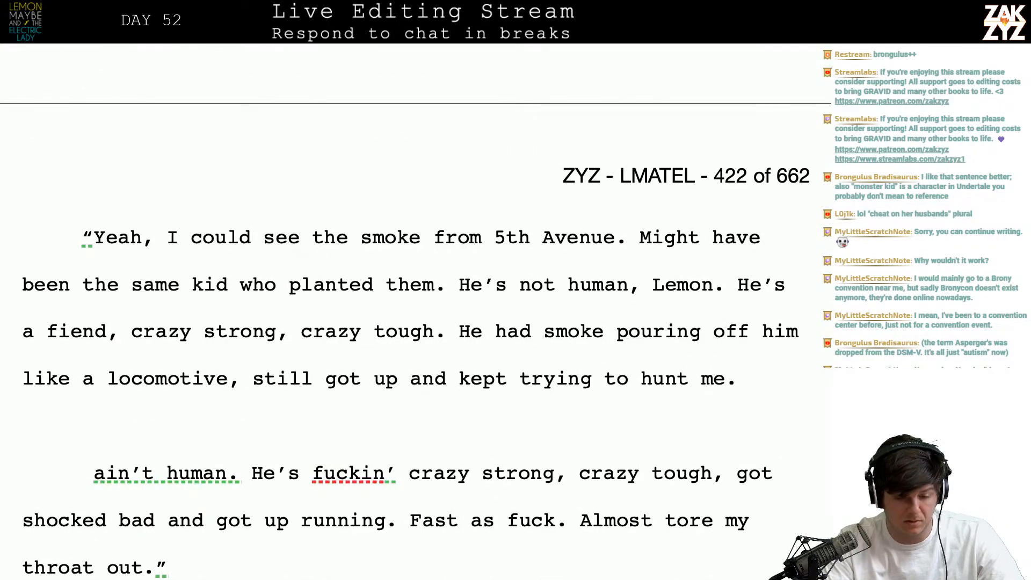
{"action": "key", "text": "Down"}
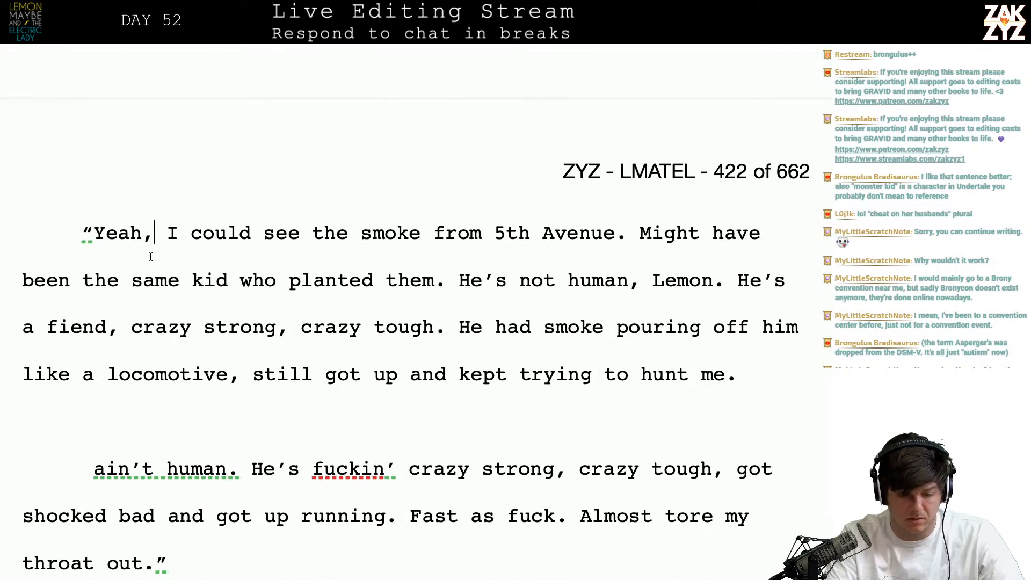
{"action": "key", "text": "BackSpace"}
{"action": "type", "text": "I know"}
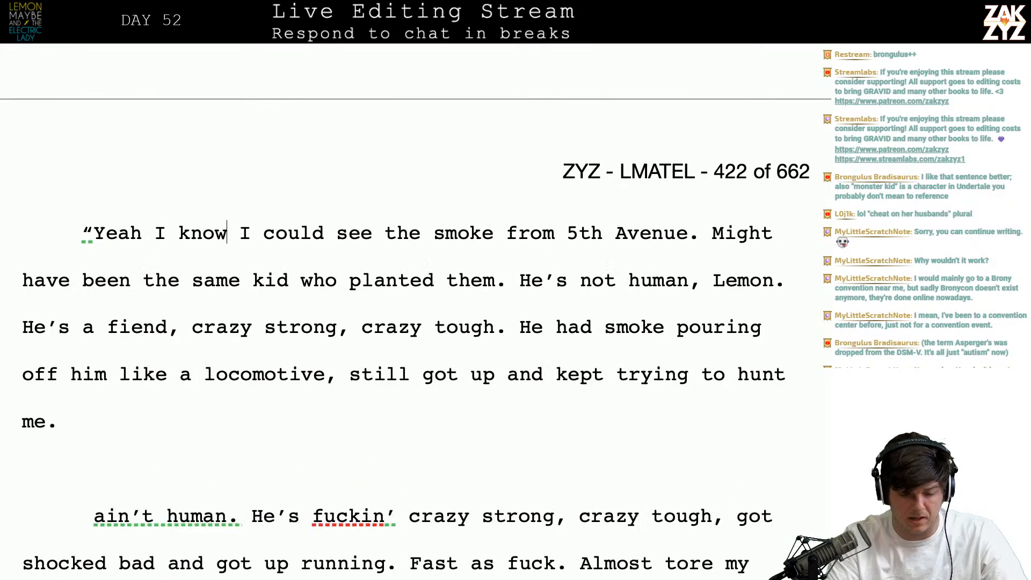
{"action": "type", "text": ". "}
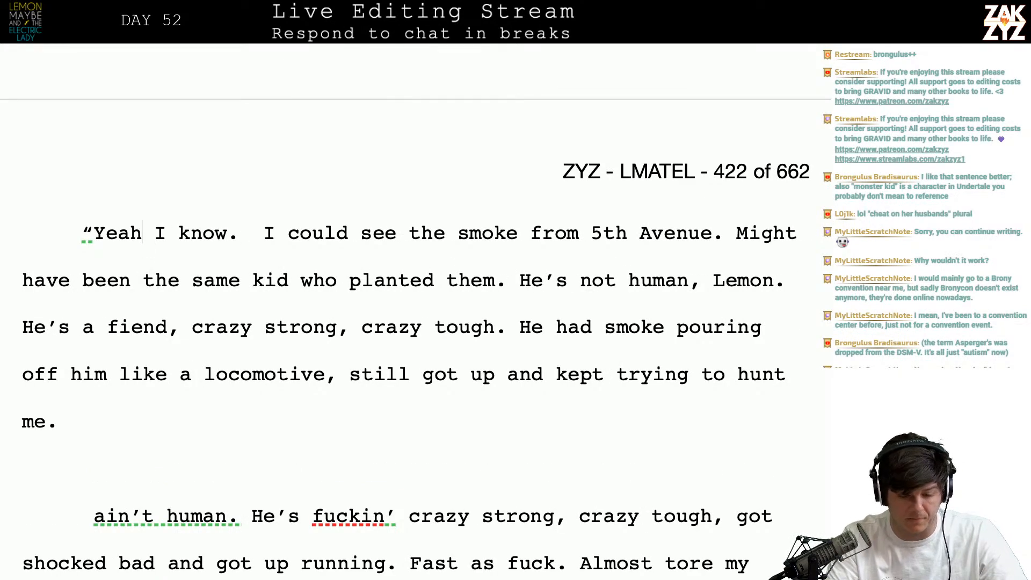
{"action": "type", "text": ","}
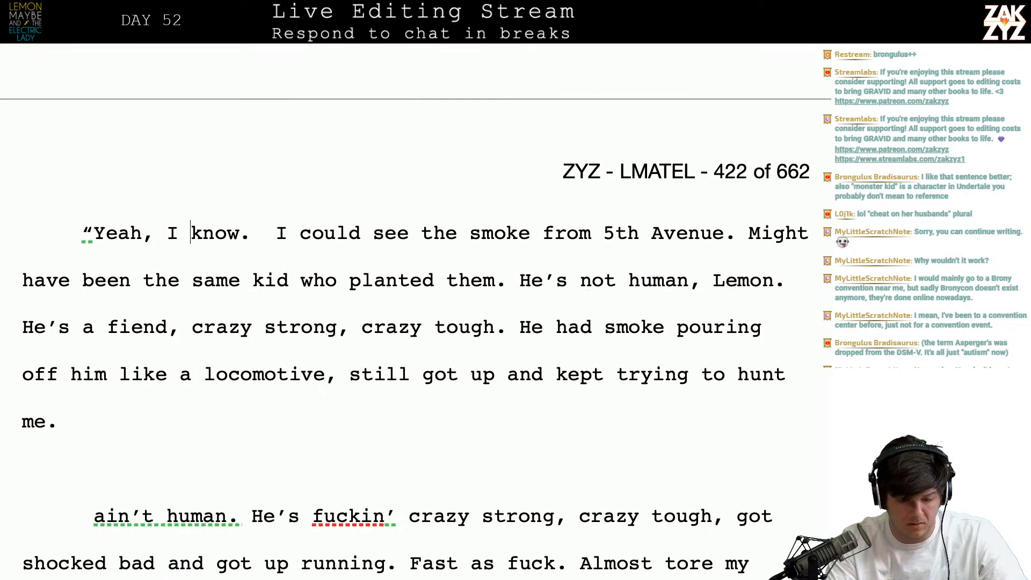
{"action": "key", "text": "BackSpace"}
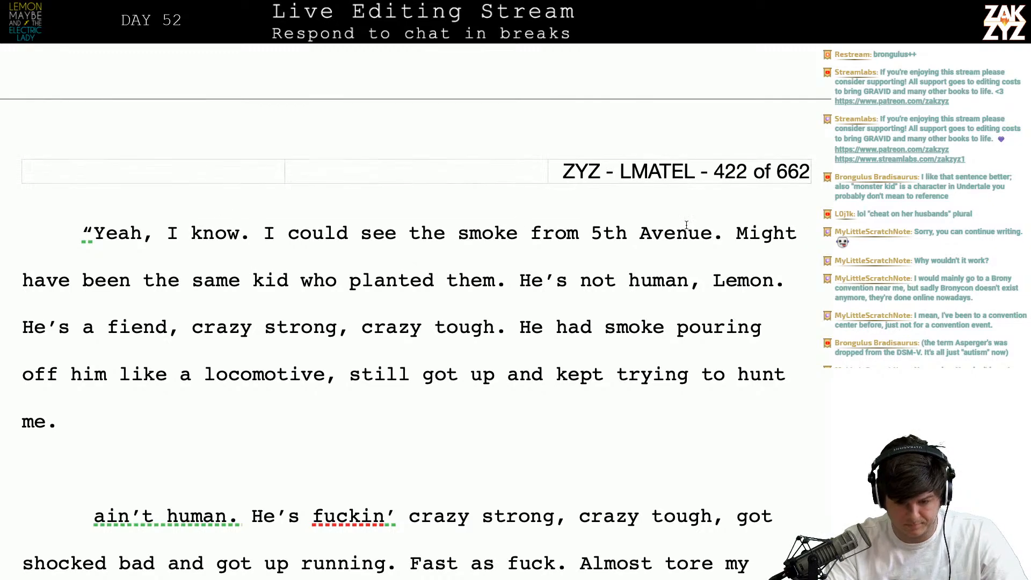
- Insert the sentence "That same kid could have planted them." after "5th Avenue."
{"action": "left_click", "coordinate": [729, 230]}
{"action": "type", "text": "That s"}
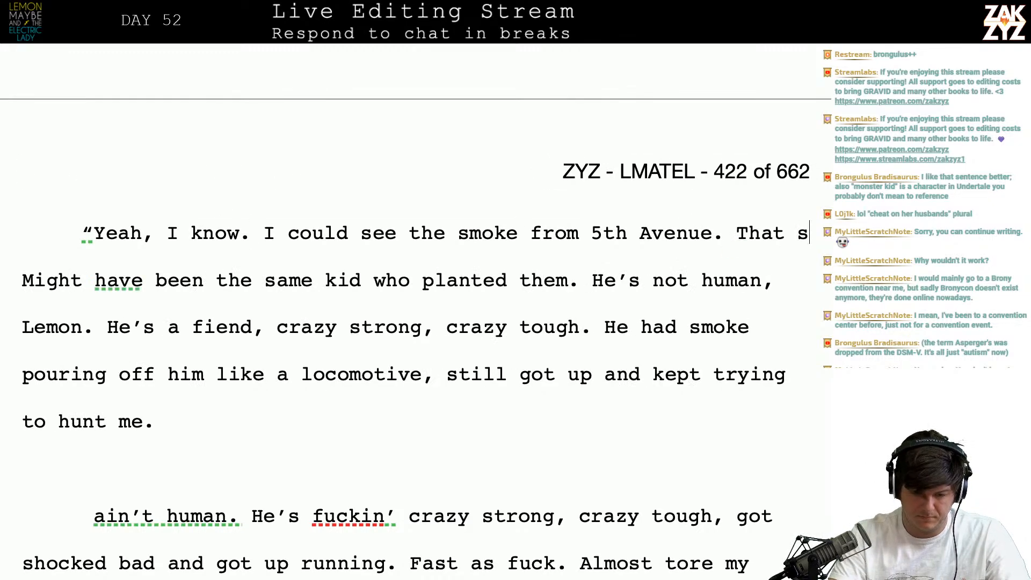
{"action": "type", "text": "ame kid could have plante"}
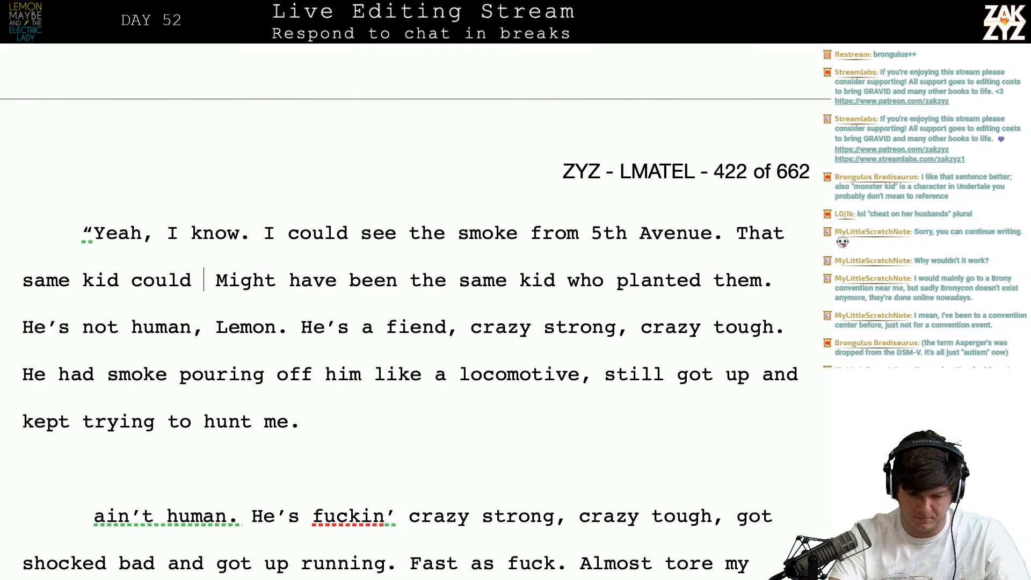
{"action": "type", "text": "d them."}
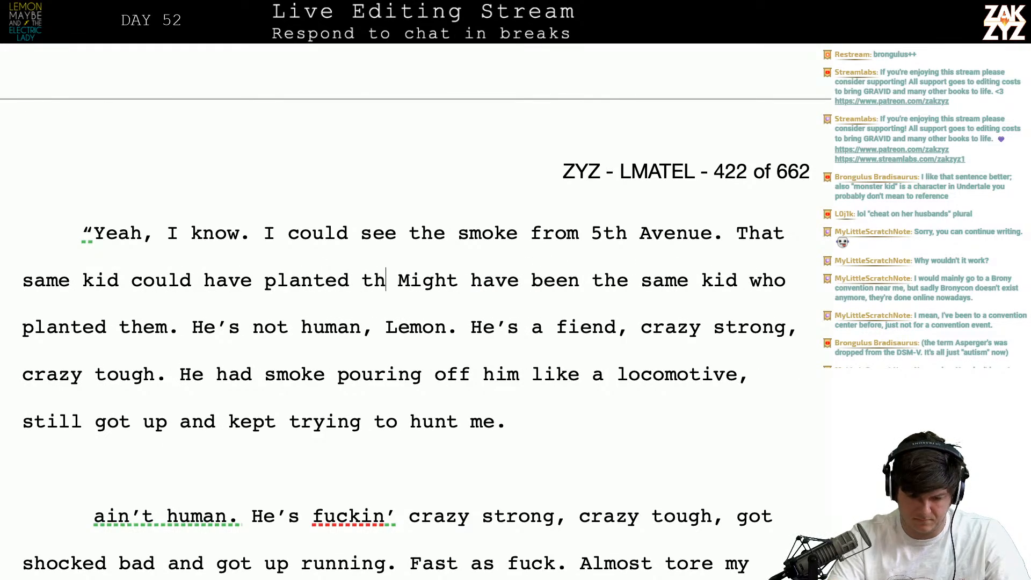
- Delete the old sentence "Might have been the same kid who planted them." before "He's not human"
{"action": "key", "text": "shift+Down"}
{"action": "key", "text": "shift+Left"}
{"action": "key", "text": "shift+Left"}
{"action": "key", "text": "shift+Left"}
{"action": "key", "text": "shift+Left"}
{"action": "key", "text": "shift+Left"}
{"action": "key", "text": "shift+Left"}
{"action": "key", "text": "shift+Left"}
{"action": "key", "text": "shift+Left"}
{"action": "key", "text": "shift+Left"}
{"action": "key", "text": "shift+Left"}
{"action": "key", "text": "shift+Left"}
{"action": "key", "text": "shift+Left"}
{"action": "key", "text": "shift+Left"}
{"action": "key", "text": "shift+Left"}
{"action": "key", "text": "shift+Left"}
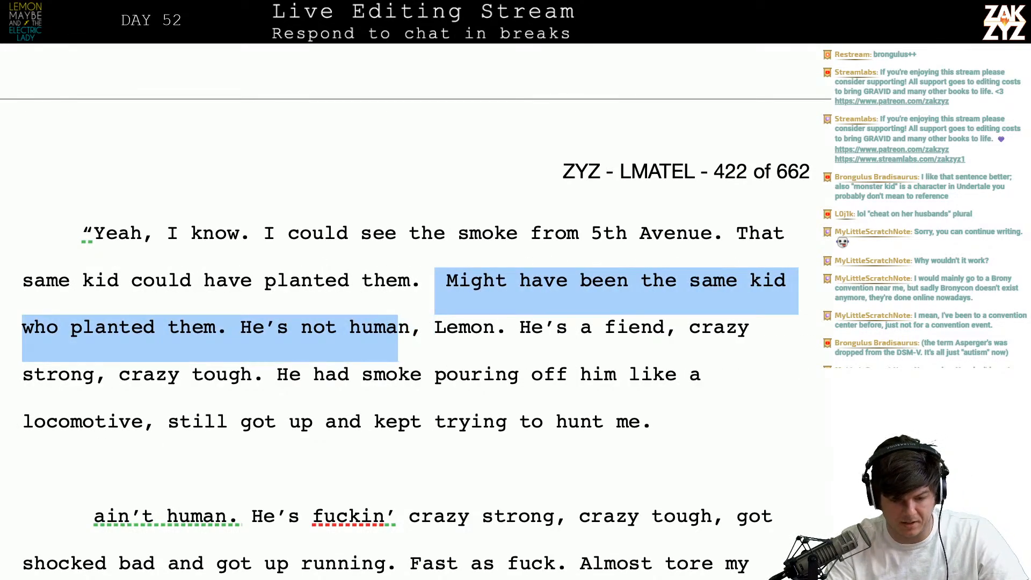
{"action": "key", "text": "BackSpace"}
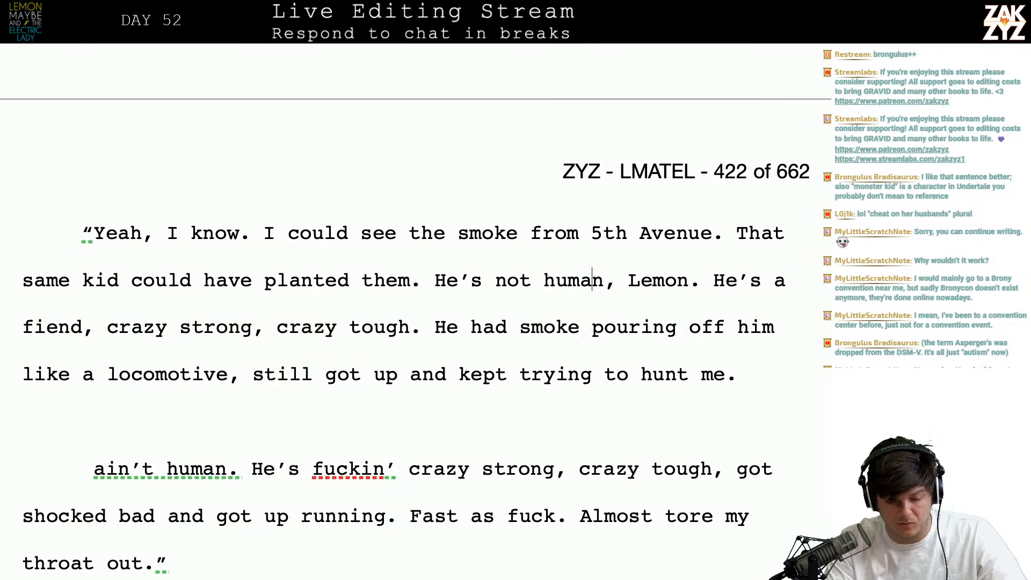
- Split the paragraph before "He had smoke pouring" and begin a new sentence "He was smoking," after "crazy tough."
{"action": "key", "text": "Right"}
{"action": "key", "text": "Right"}
{"action": "key", "text": "Right"}
{"action": "key", "text": "Right"}
{"action": "key", "text": "Right"}
{"action": "key", "text": "Right"}
{"action": "key", "text": "Right"}
{"action": "key", "text": "Right"}
{"action": "key", "text": "Right"}
{"action": "key", "text": "Right"}
{"action": "key", "text": "Right"}
{"action": "key", "text": "Right"}
{"action": "key", "text": "Right"}
{"action": "key", "text": "Down"}
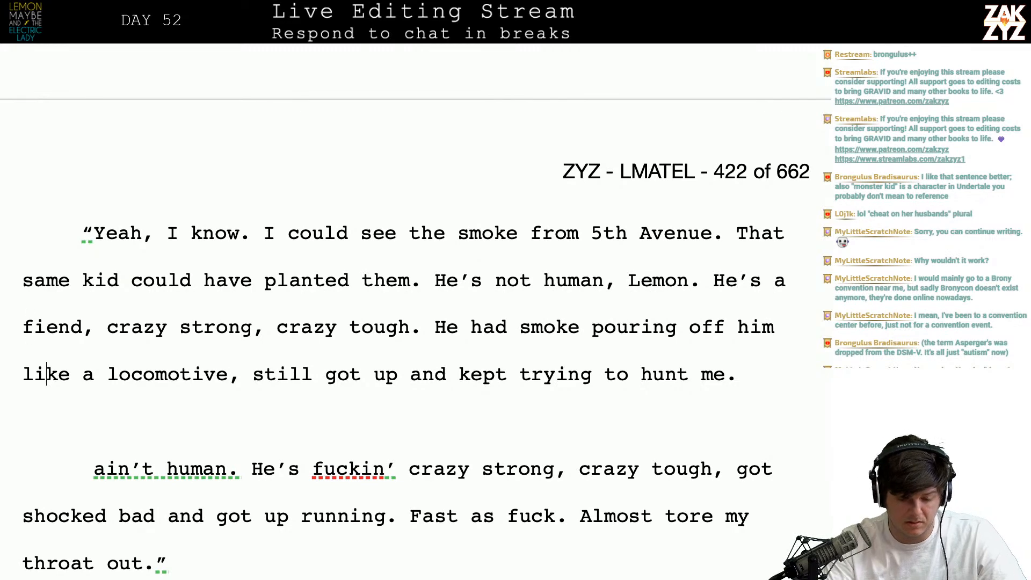
{"action": "left_click", "coordinate": [416, 310]}
{"action": "key", "text": "Right"}
{"action": "key", "text": "Down"}
{"action": "key", "text": "Return"}
{"action": "key", "text": "Left"}
{"action": "type", "text": "HE was"}
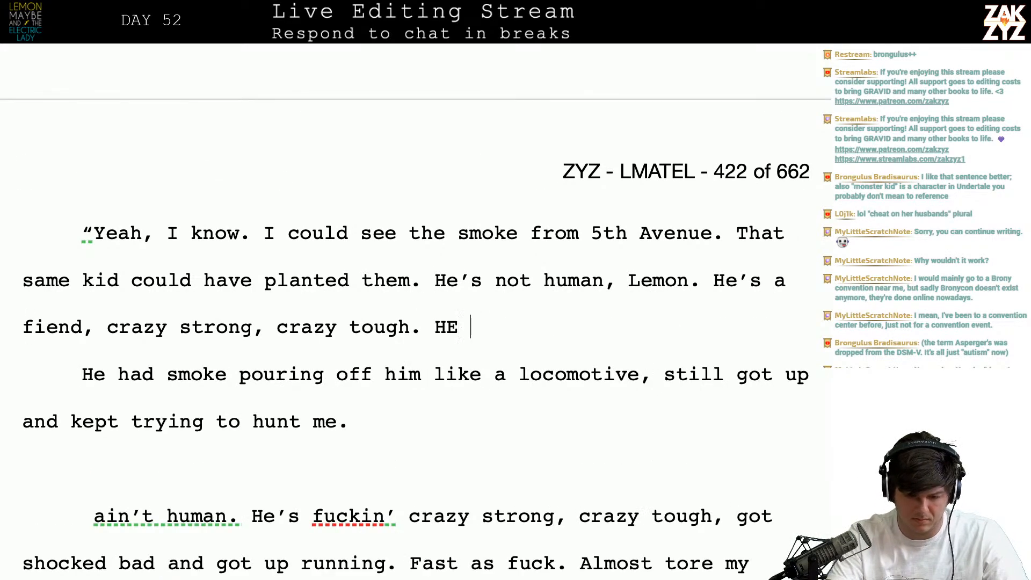
{"action": "key", "text": "BackSpace"}
{"action": "key", "text": "BackSpace"}
{"action": "key", "text": "BackSpace"}
{"action": "key", "text": "BackSpace"}
{"action": "key", "text": "BackSpace"}
{"action": "type", "text": "e was smoking "}
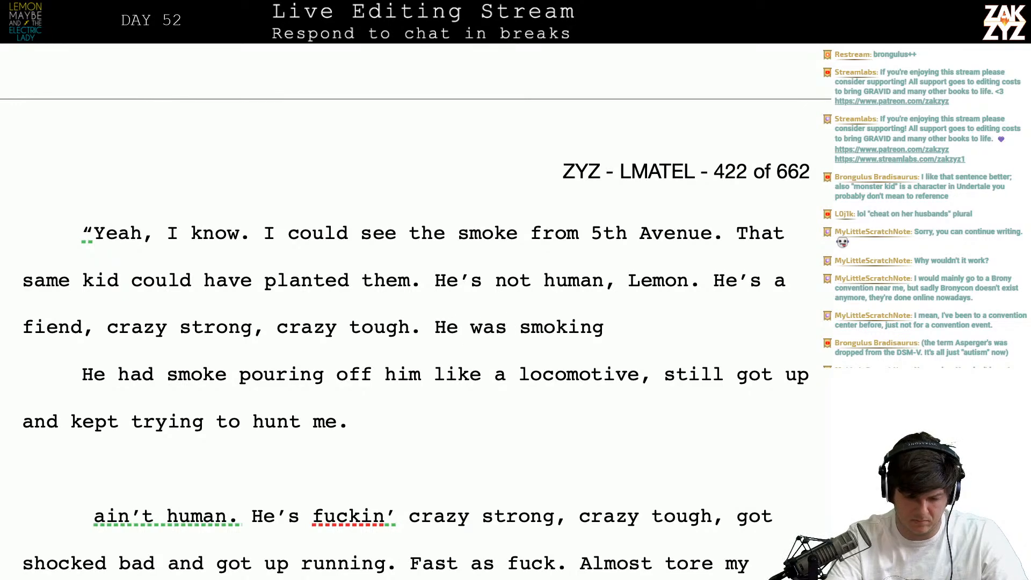
{"action": "type", "text": ","}
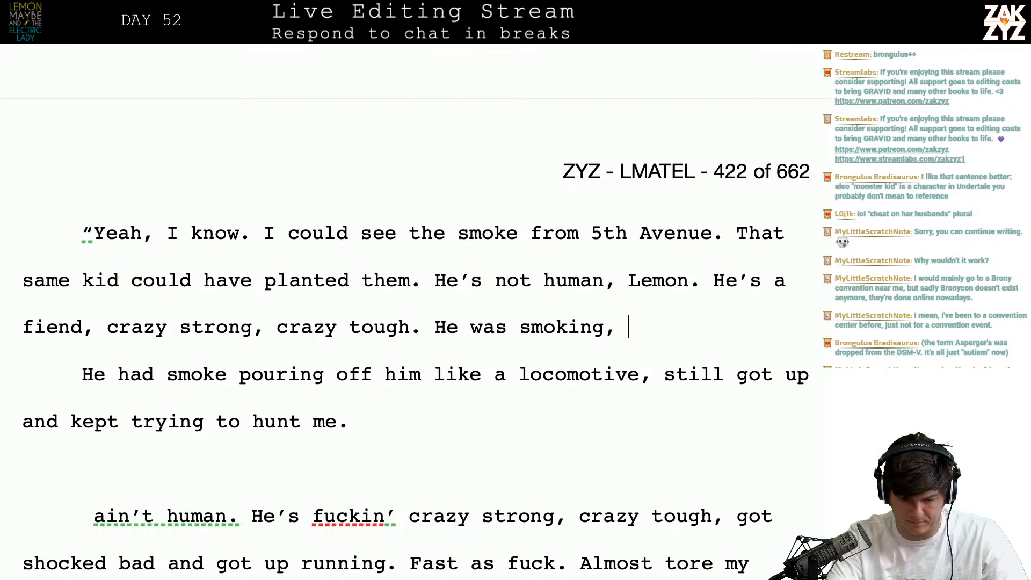
- Complete the sentence after "He was smoking," with "his hands were all black, and he still got up and tried to hunt me down."
{"action": "type", "text": " like"}
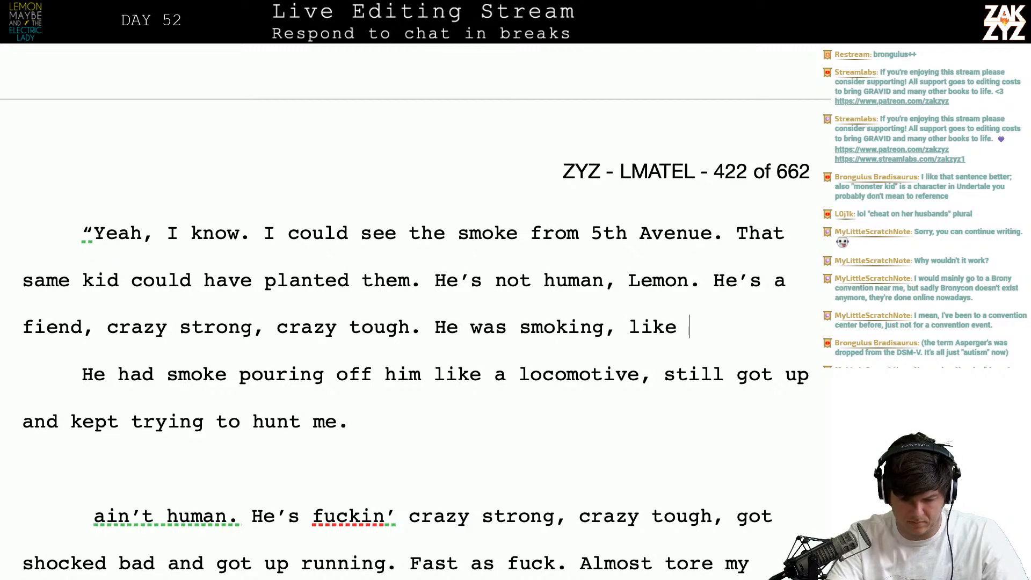
{"action": "key", "text": "BackSpace"}
{"action": "key", "text": "BackSpace"}
{"action": "key", "text": "BackSpace"}
{"action": "key", "text": "BackSpace"}
{"action": "key", "text": "BackSpace"}
{"action": "key", "text": "BackSpace"}
{"action": "key", "text": "BackSpace"}
{"action": "type", "text": ", his hands "}
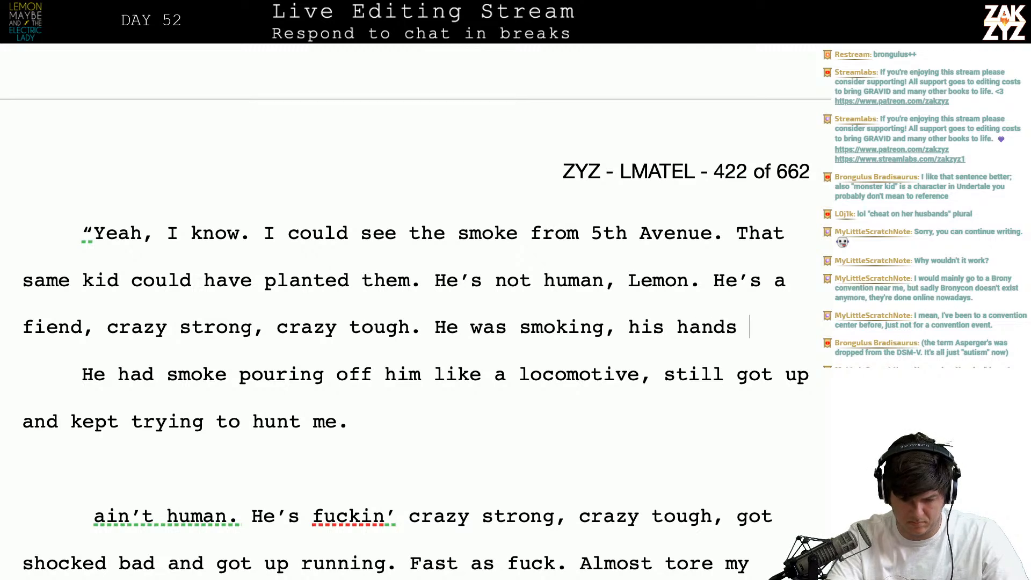
{"action": "type", "text": "were all blakc"}
{"action": "key", "text": "BackSpace"}
{"action": "type", "text": "ck"}
{"action": "key", "text": "BackSpace"}
{"action": "key", "text": "BackSpace"}
{"action": "key", "text": "BackSpace"}
{"action": "type", "text": "ck,"}
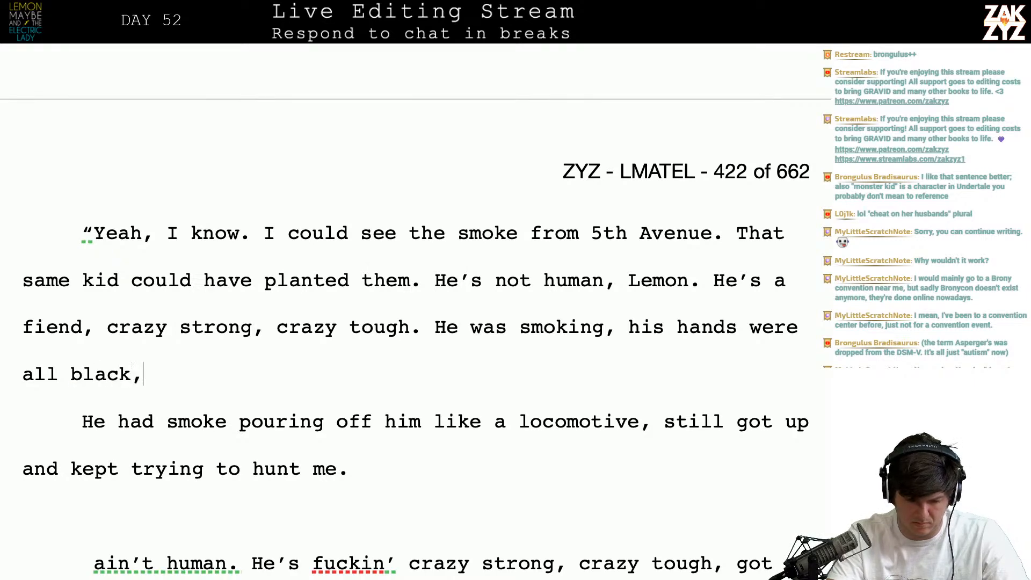
{"action": "type", "text": " and he still got u"}
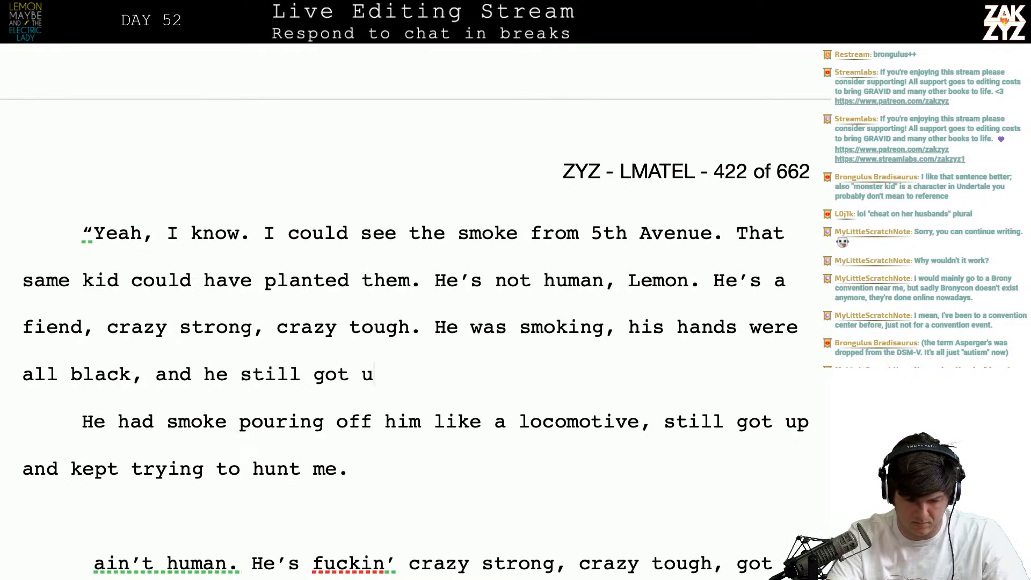
{"action": "type", "text": "p and tried to"}
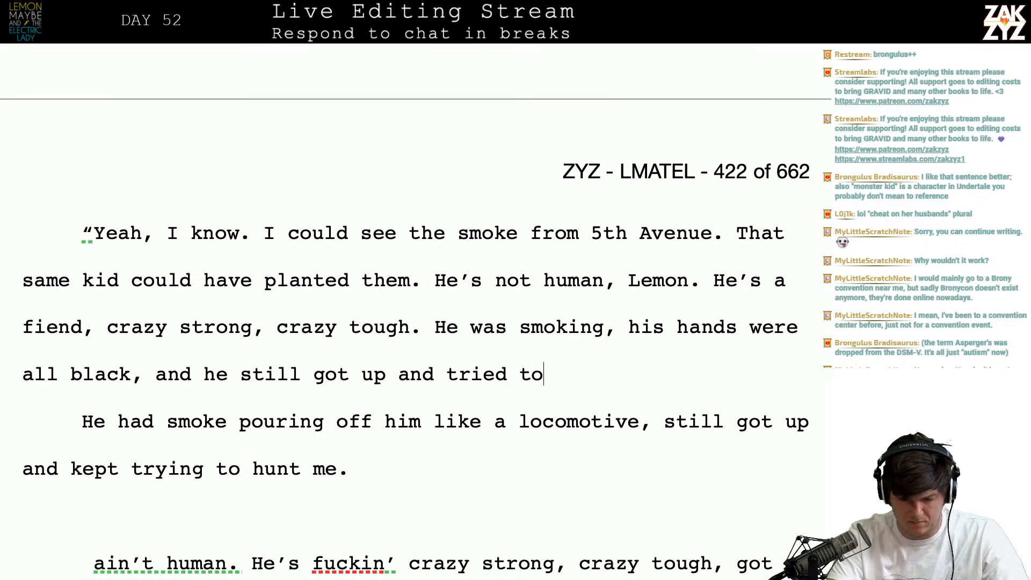
{"action": "type", "text": " hunt me down."}
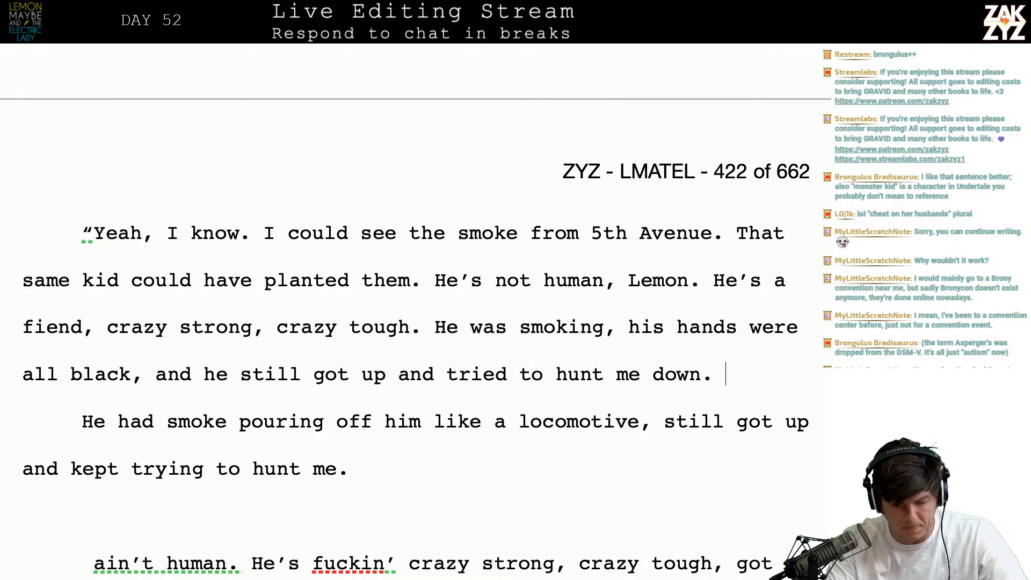
- Delete the old sentence running from "He had smoke pouring off him" to "kept trying to hunt me."
{"action": "key", "text": "shift+Down"}
{"action": "key", "text": "shift+Down"}
{"action": "key", "text": "BackSpace"}
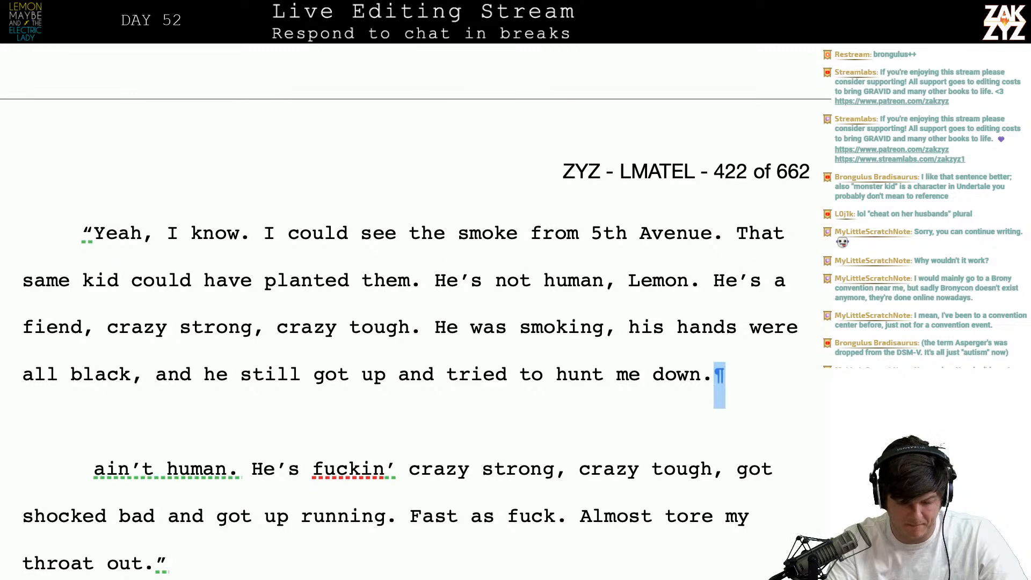
- Delete the leftover text from "ain't human" through "Fast as fuck.", joining "Almost tore my throat out." to the paragraph above
{"action": "key", "text": "shift+Down"}
{"action": "key", "text": "shift+Down"}
{"action": "key", "text": "shift+Down"}
{"action": "key", "text": "shift+Left"}
{"action": "key", "text": "shift+Left"}
{"action": "key", "text": "shift+Left"}
{"action": "key", "text": "shift+Left"}
{"action": "key", "text": "shift+Left"}
{"action": "key", "text": "shift+Left"}
{"action": "key", "text": "shift+Left"}
{"action": "key", "text": "shift+Left"}
{"action": "key", "text": "shift+Left"}
{"action": "key", "text": "shift+Left"}
{"action": "key", "text": "shift+Left"}
{"action": "key", "text": "shift+Left"}
{"action": "key", "text": "shift+Left"}
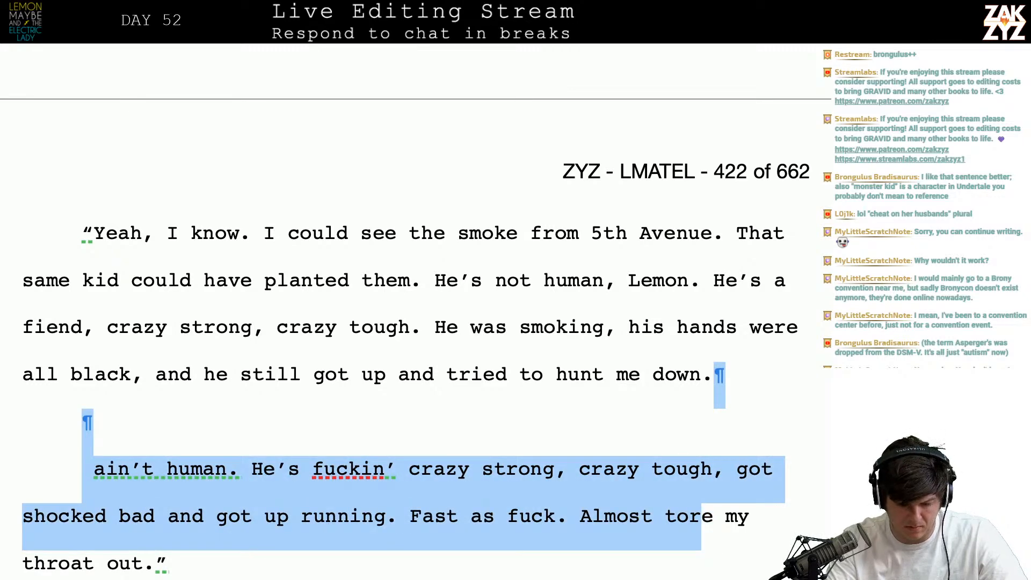
{"action": "key", "text": "shift+Right"}
{"action": "key", "text": "shift+Right"}
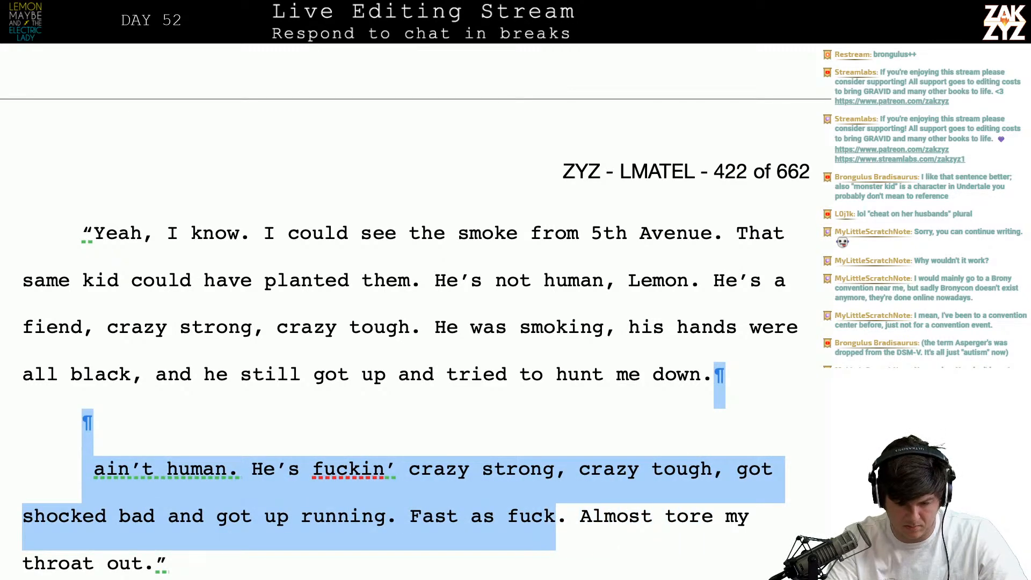
{"action": "key", "text": "BackSpace"}
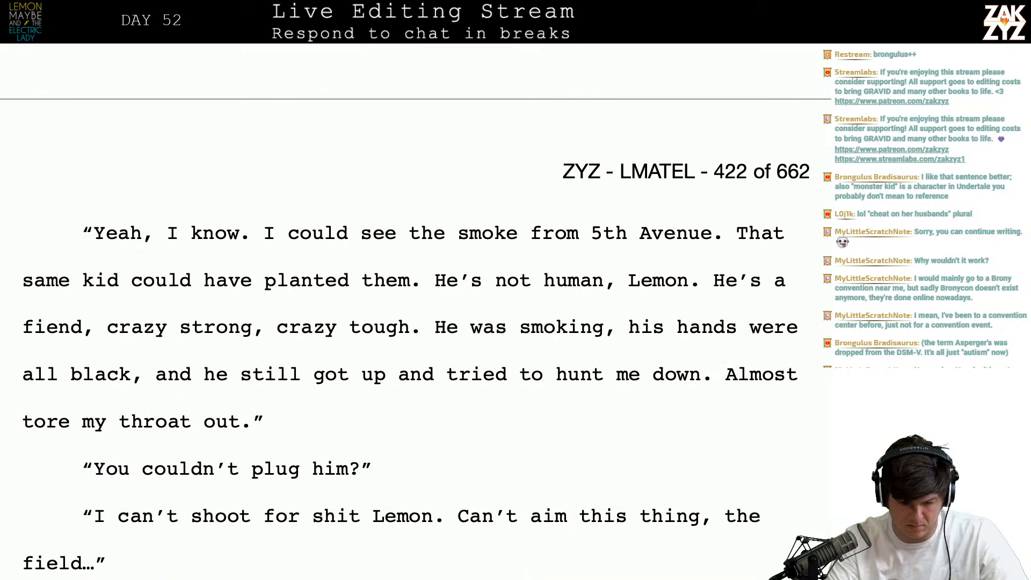
- Split the dialogue paragraph after "I can't shoot for shit Lemon." so "Can't aim this thing" starts its own line
{"action": "key", "text": "Right"}
{"action": "key", "text": "Up"}
{"action": "key", "text": "Up"}
{"action": "key", "text": "Right"}
{"action": "key", "text": "Down"}
{"action": "key", "text": "Down"}
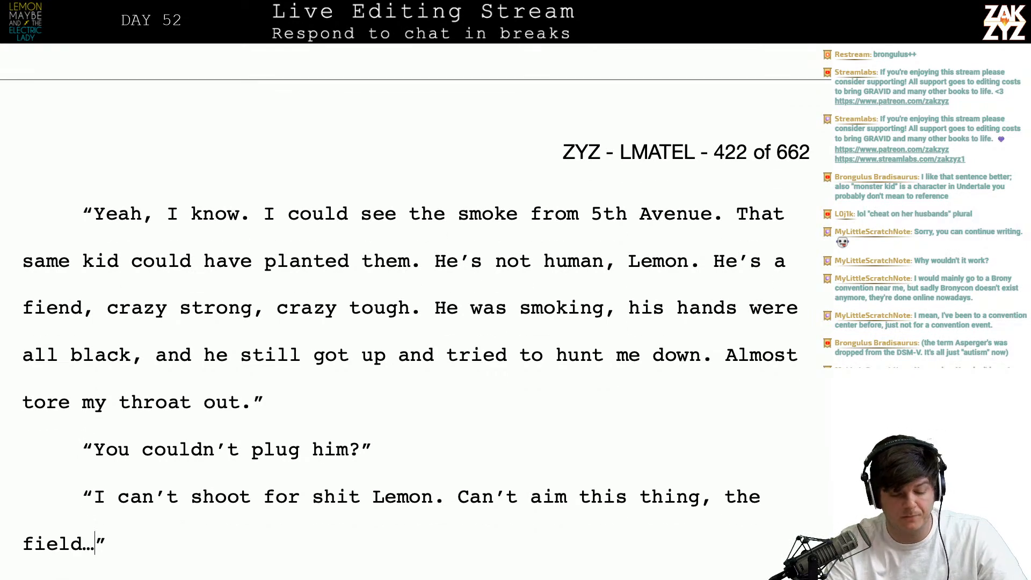
{"action": "key", "text": "Right"}
{"action": "key", "text": "Right"}
{"action": "key", "text": "Right"}
{"action": "key", "text": "Right"}
{"action": "key", "text": "Right"}
{"action": "key", "text": "Right"}
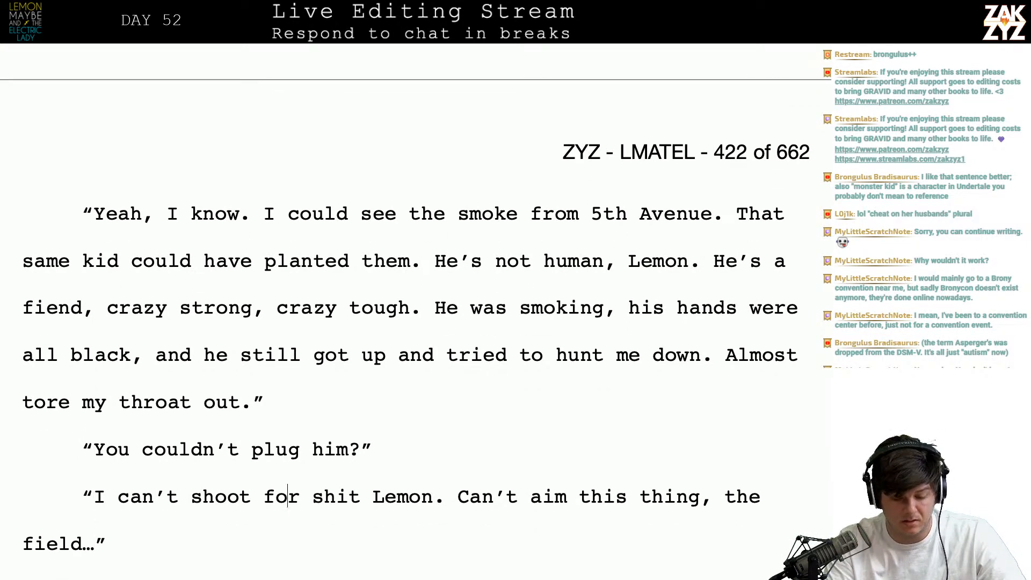
{"action": "key", "text": "Right"}
{"action": "key", "text": "Right"}
{"action": "key", "text": "Right"}
{"action": "key", "text": "Right"}
{"action": "key", "text": "Right"}
{"action": "key", "text": "Right"}
{"action": "key", "text": "Right"}
{"action": "key", "text": "Right"}
{"action": "key", "text": "Right"}
{"action": "key", "text": "Return"}
{"action": "key", "text": "Left"}
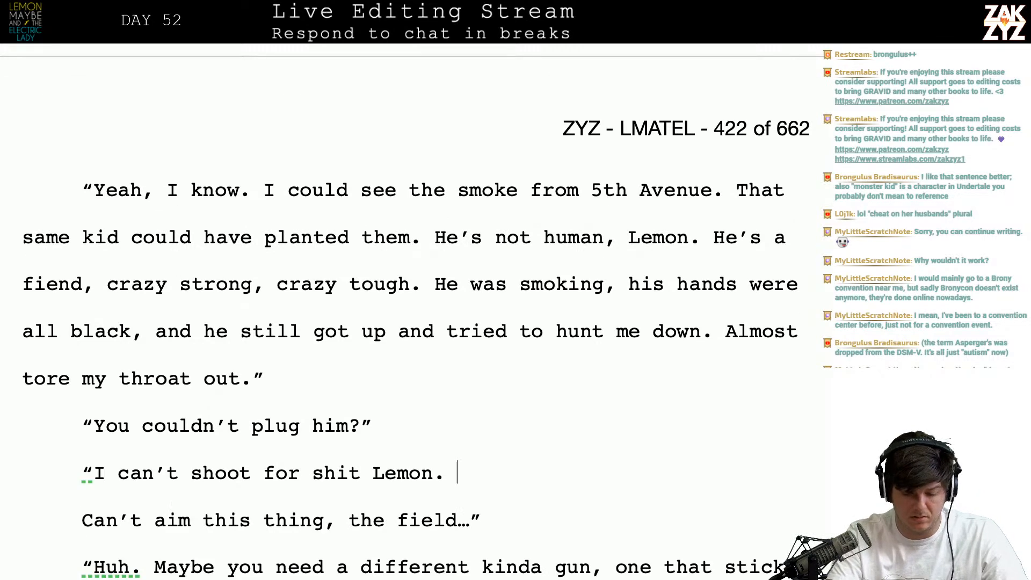
- Add "I can't aim, the barrel gets distorted by the field." with a closing quotation mark after "I can't shoot for shit Lemon."
{"action": "type", "text": "I can't aim, "}
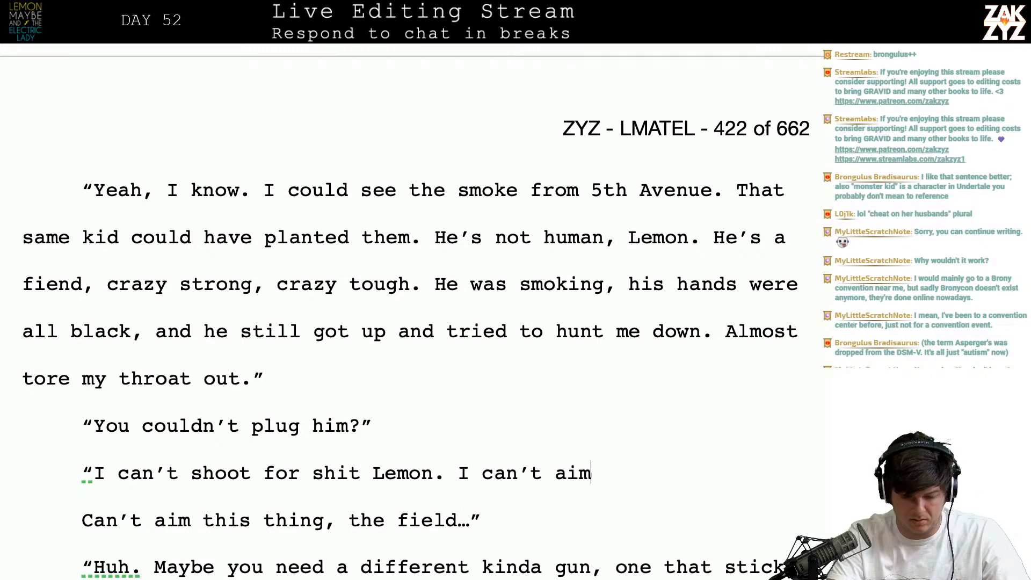
{"action": "type", "text": "the field"}
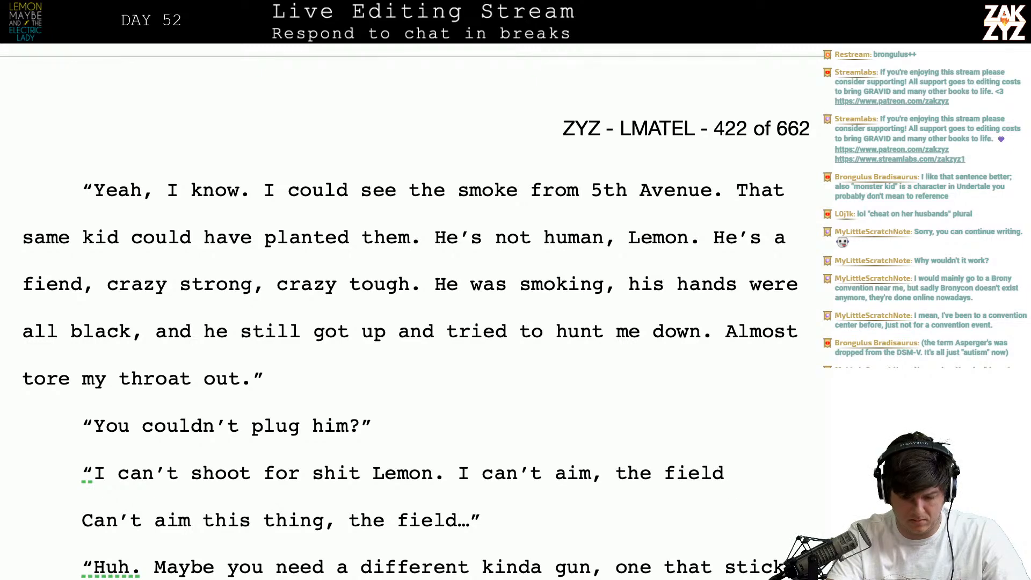
{"action": "key", "text": "BackSpace"}
{"action": "key", "text": "BackSpace"}
{"action": "key", "text": "BackSpace"}
{"action": "key", "text": "BackSpace"}
{"action": "key", "text": "BackSpace"}
{"action": "key", "text": "BackSpace"}
{"action": "type", "text": "barrel ge"}
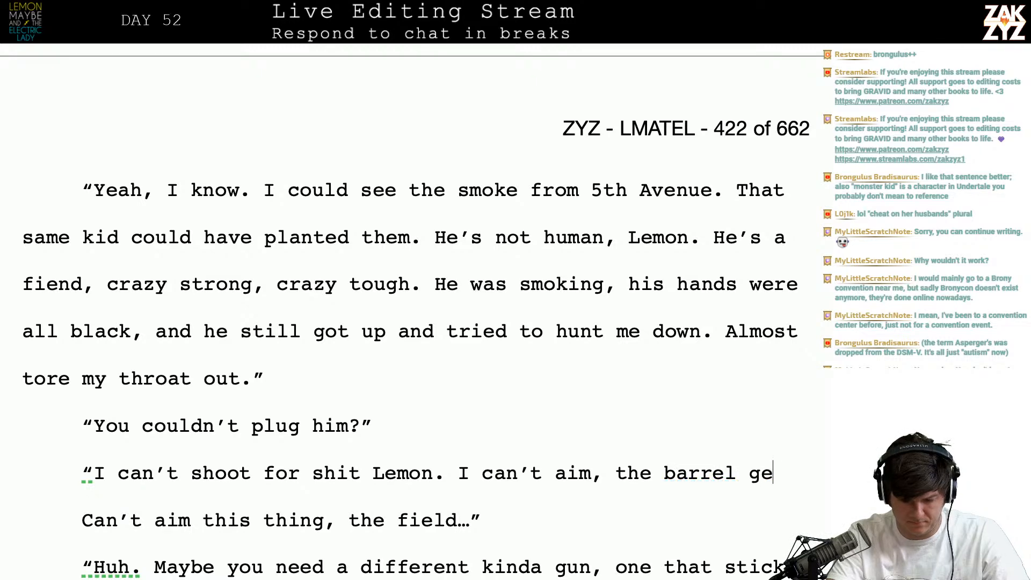
{"action": "type", "text": "ts distor"}
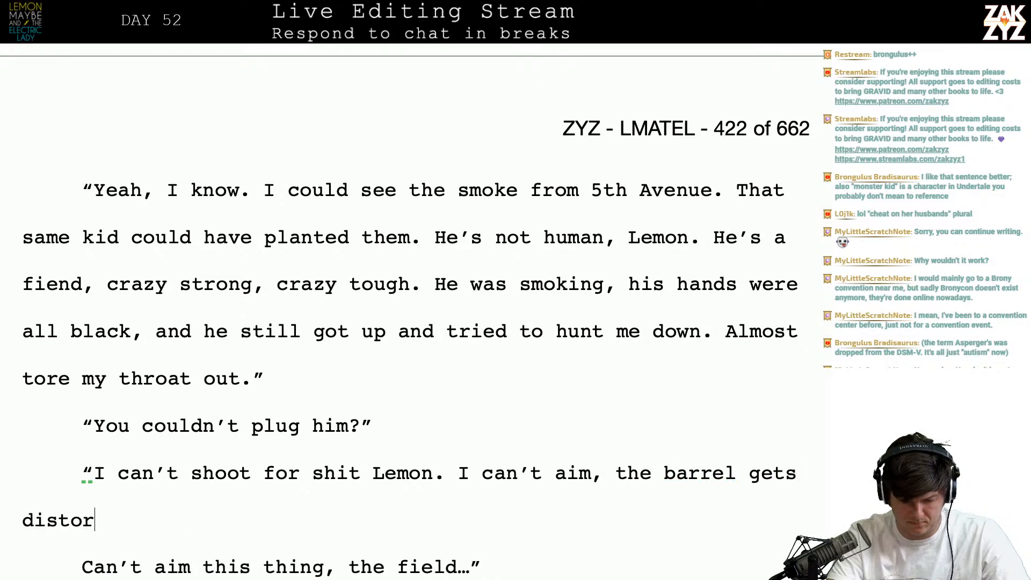
{"action": "type", "text": "ted by the f"}
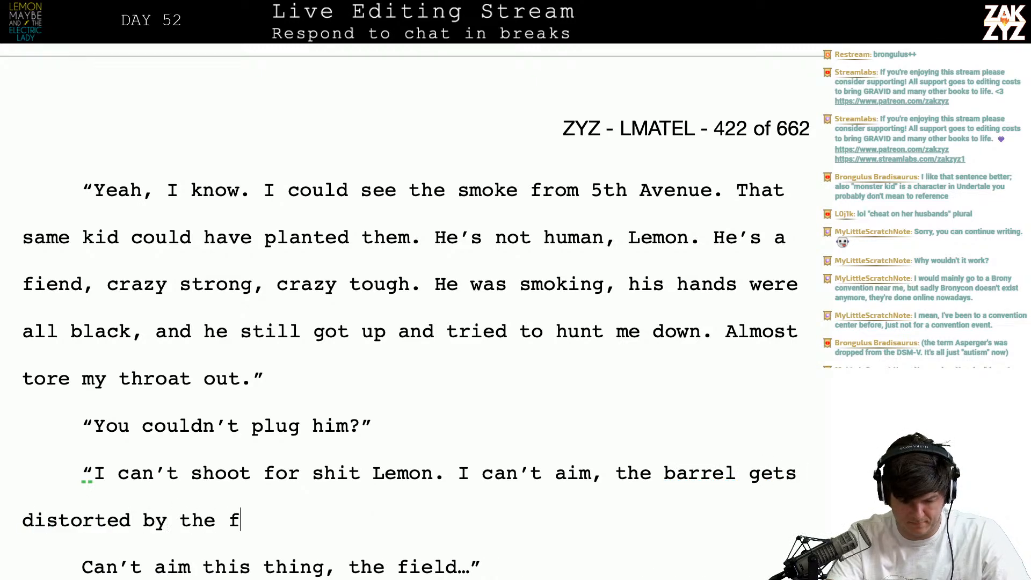
{"action": "type", "text": "ield.\""}
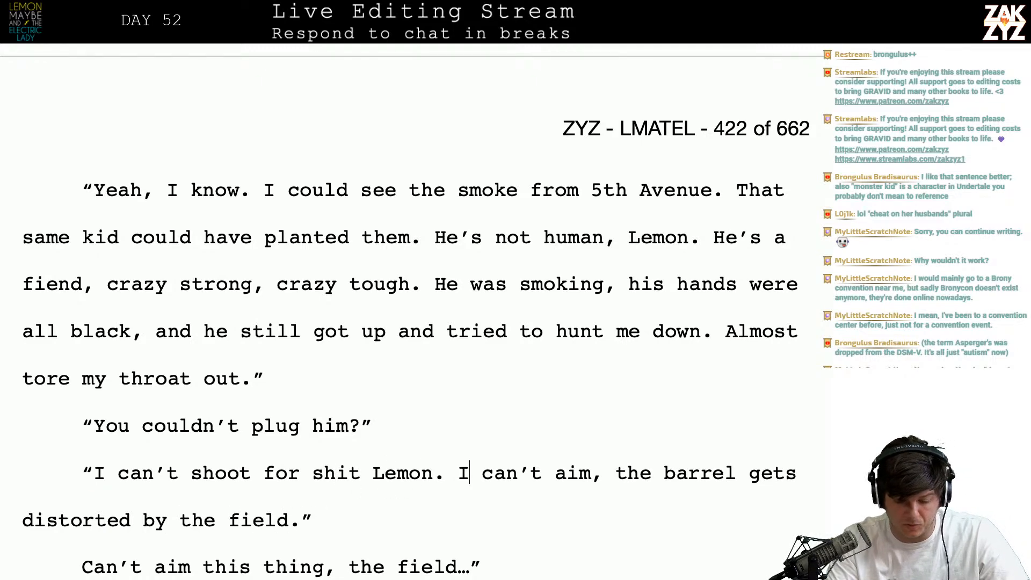
- Reorder the new sentence after "Lemon." to read "The barrel gets distorted by the field, I can't aim right."
{"action": "key", "text": "shift+Right"}
{"action": "key", "text": "shift+Right"}
{"action": "key", "text": "shift+Right"}
{"action": "key", "text": "shift+Right"}
{"action": "key", "text": "shift+Right"}
{"action": "key", "text": "shift+Right"}
{"action": "key", "text": "shift+Right"}
{"action": "key", "text": "shift+Right"}
{"action": "key", "text": "shift+Right"}
{"action": "key", "text": "shift+Right"}
{"action": "key", "text": "shift+Right"}
{"action": "key", "text": "shift+Right"}
{"action": "key", "text": "shift+Right"}
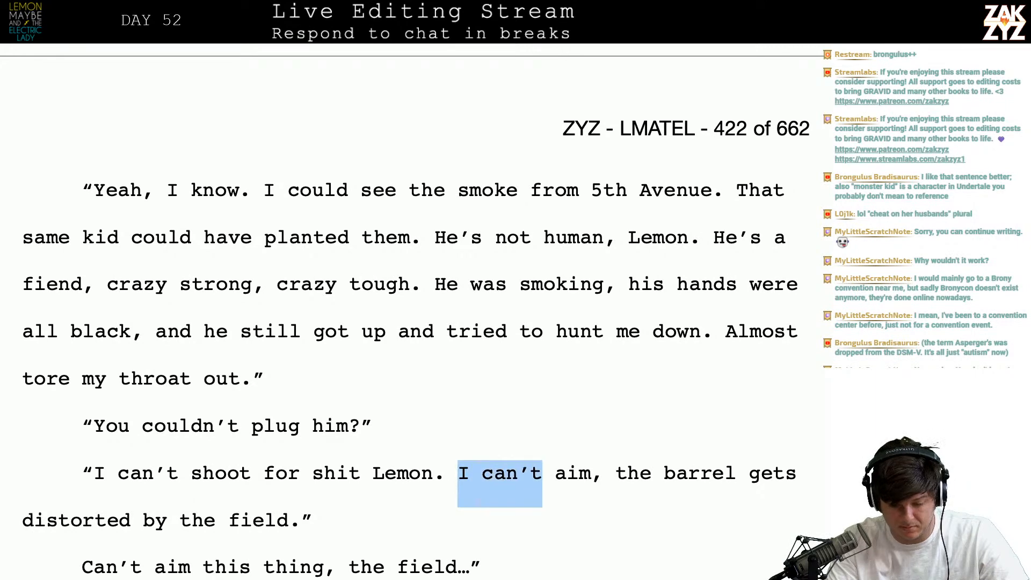
{"action": "type", "text": "T"}
{"action": "key", "text": "Right"}
{"action": "key", "text": "BackSpace"}
{"action": "key", "text": "Down"}
{"action": "key", "text": "BackSpace"}
{"action": "type", "text": "I can't aim"}
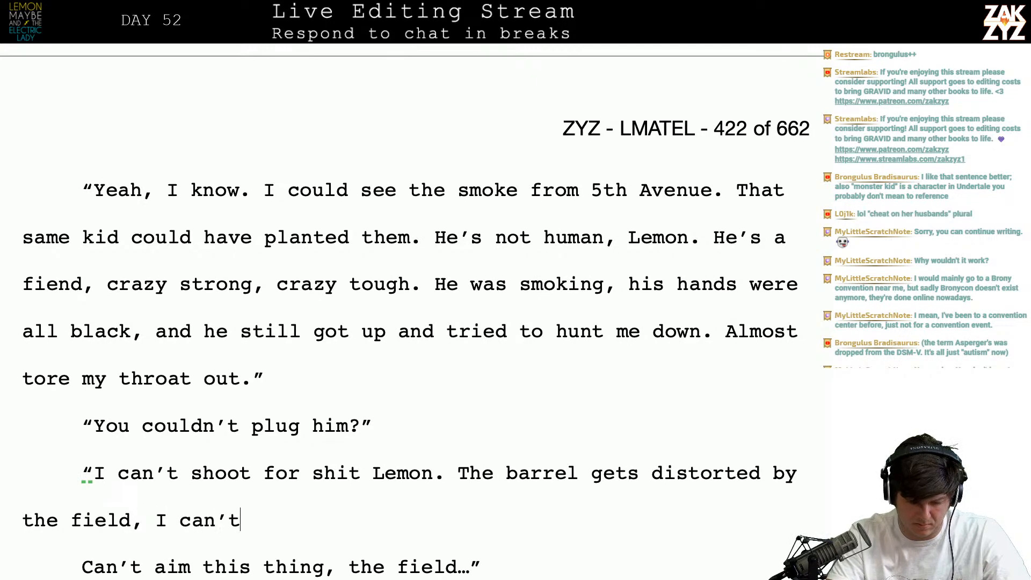
{"action": "type", "text": " right.\""}
- Delete the old line "Can't aim this thing, the field…" above "Huh. Maybe you need a different kinda gun"
{"action": "key", "text": "Down"}
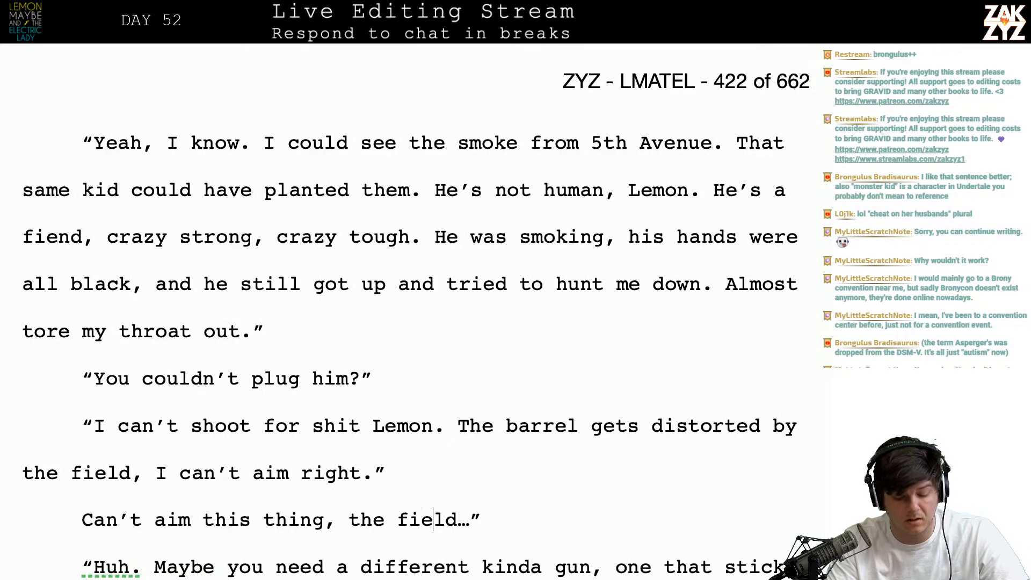
{"action": "key", "text": "shift+Down"}
{"action": "key", "text": "BackSpace"}
- Shorten the reply "Yeah... could be." to "Could be."
{"action": "key", "text": "Down"}
{"action": "key", "text": "Down"}
{"action": "key", "text": "Down"}
{"action": "key", "text": "Down"}
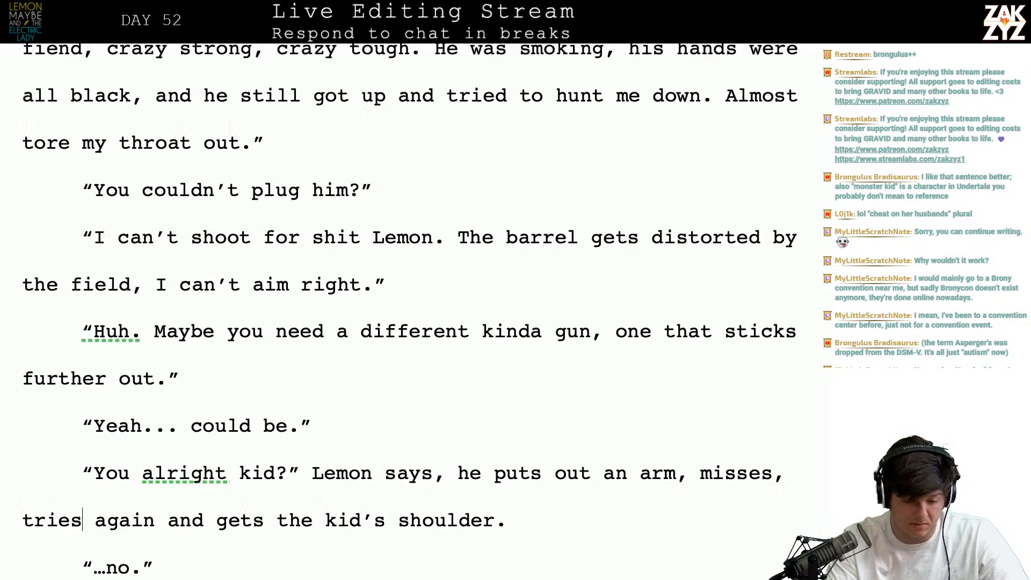
{"action": "key", "text": "Right"}
{"action": "key", "text": "Right"}
{"action": "key", "text": "Right"}
{"action": "key", "text": "Down"}
{"action": "key", "text": "Right"}
{"action": "key", "text": "Right"}
{"action": "key", "text": "Right"}
{"action": "key", "text": "Right"}
{"action": "key", "text": "BackSpace"}
{"action": "key", "text": "BackSpace"}
{"action": "key", "text": "BackSpace"}
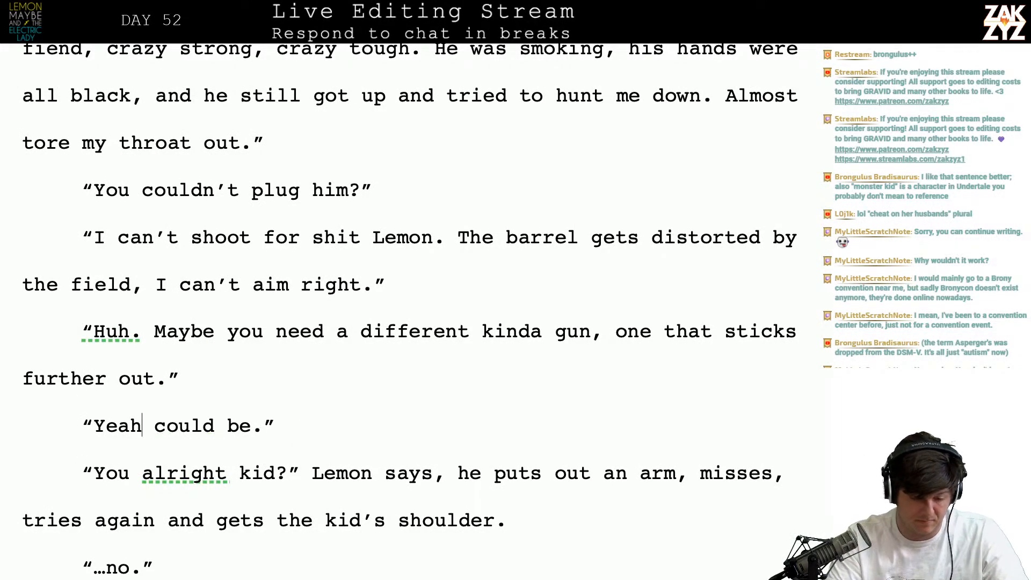
{"action": "key", "text": "BackSpace"}
{"action": "key", "text": "BackSpace"}
{"action": "key", "text": "BackSpace"}
{"action": "key", "text": "BackSpace"}
{"action": "key", "text": "BackSpace"}
{"action": "key", "text": "BackSpace"}
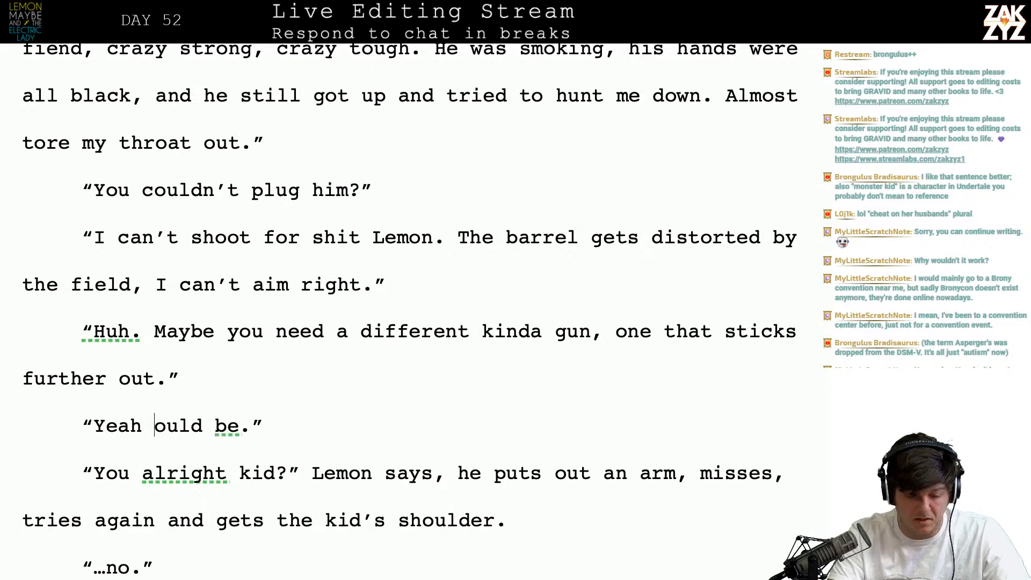
{"action": "type", "text": "C"}
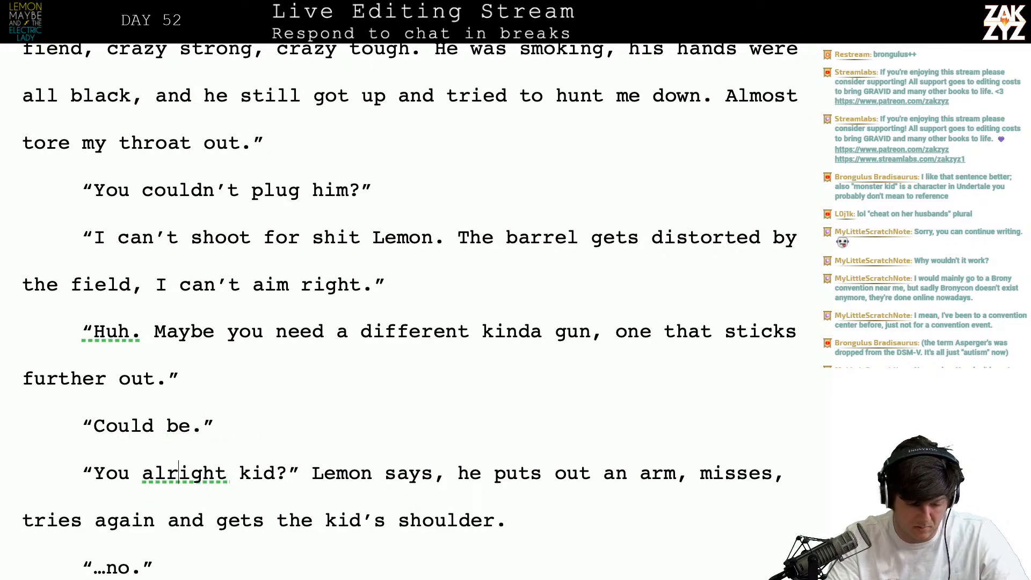
- Change "alright" to "all right" in Lemon's question, replace "says" with "asks." and begin a new sentence with "He"
{"action": "key", "text": "Right"}
{"action": "type", "text": "l"}
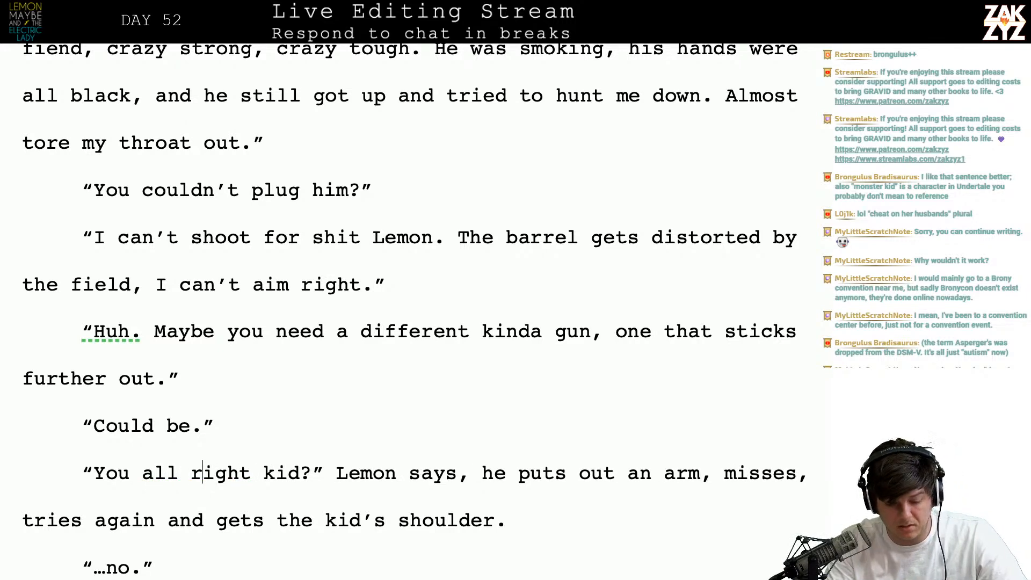
{"action": "key", "text": "BackSpace"}
{"action": "key", "text": "BackSpace"}
{"action": "key", "text": "BackSpace"}
{"action": "key", "text": "BackSpace"}
{"action": "type", "text": "asks. He"}
- Continue the new sentence after "He" with "reaches out an arm, tries again, and finds Maybe's shoulder."
{"action": "type", "text": " reaches ou"}
{"action": "type", "text": "t an arm, tries "}
{"action": "type", "text": "again, and find, he pu"}
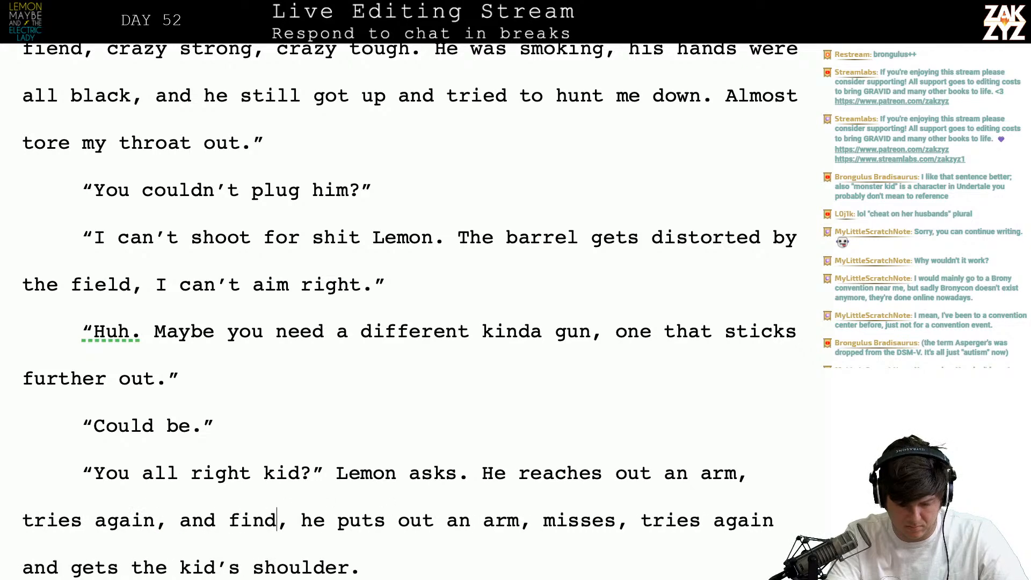
{"action": "type", "text": "s th"}
{"action": "key", "text": "BackSpace"}
{"action": "key", "text": "BackSpace"}
{"action": "type", "text": "Mayb"}
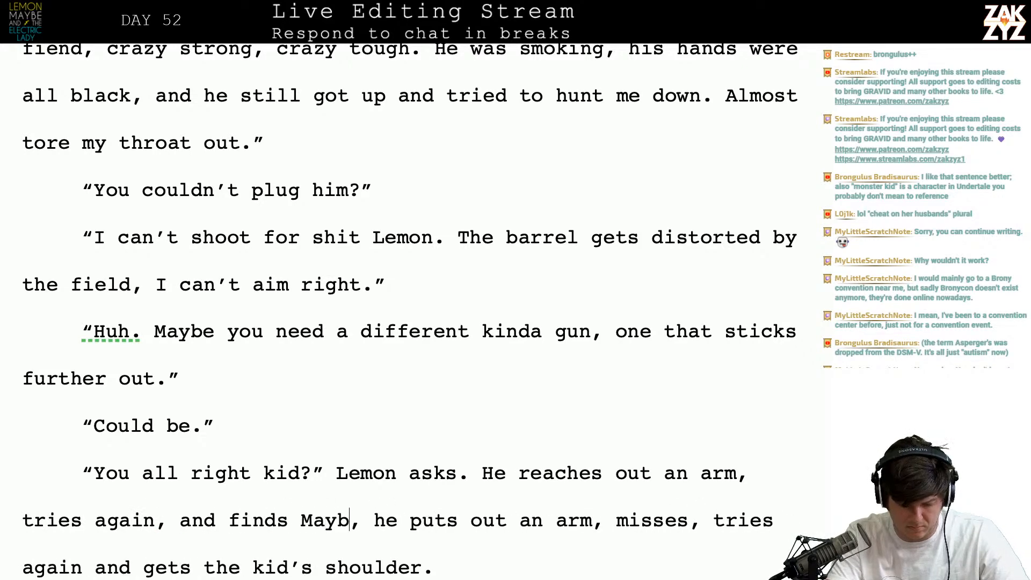
{"action": "type", "text": "e's shoulder."}
- Delete the old wording from ", he puts out an arm" through "gets the kid's shoulder."
{"action": "key", "text": "shift+Down"}
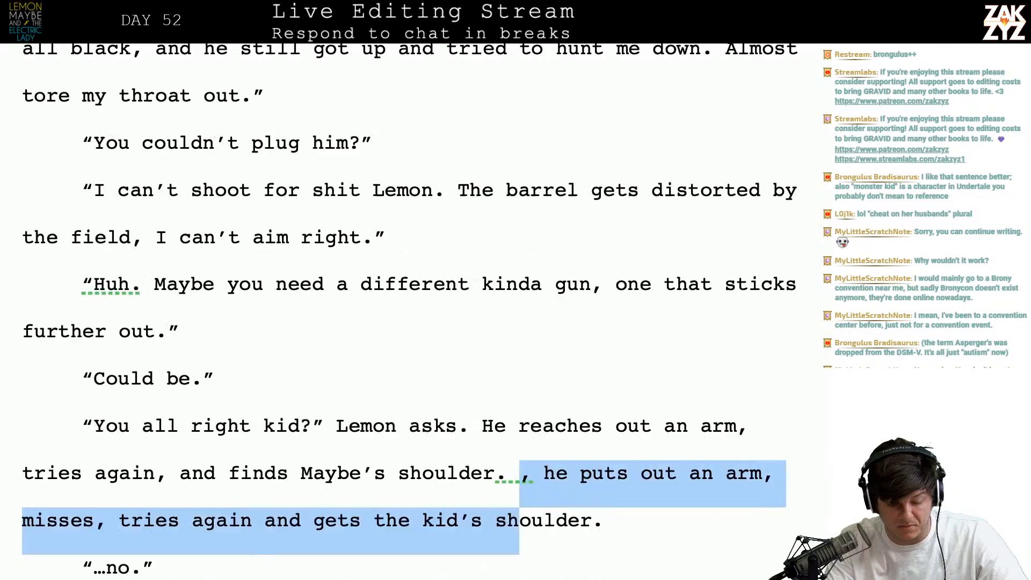
{"action": "key", "text": "shift+Right"}
{"action": "key", "text": "shift+Right"}
{"action": "key", "text": "shift+Right"}
{"action": "key", "text": "shift+Right"}
{"action": "key", "text": "shift+Right"}
{"action": "key", "text": "shift+Right"}
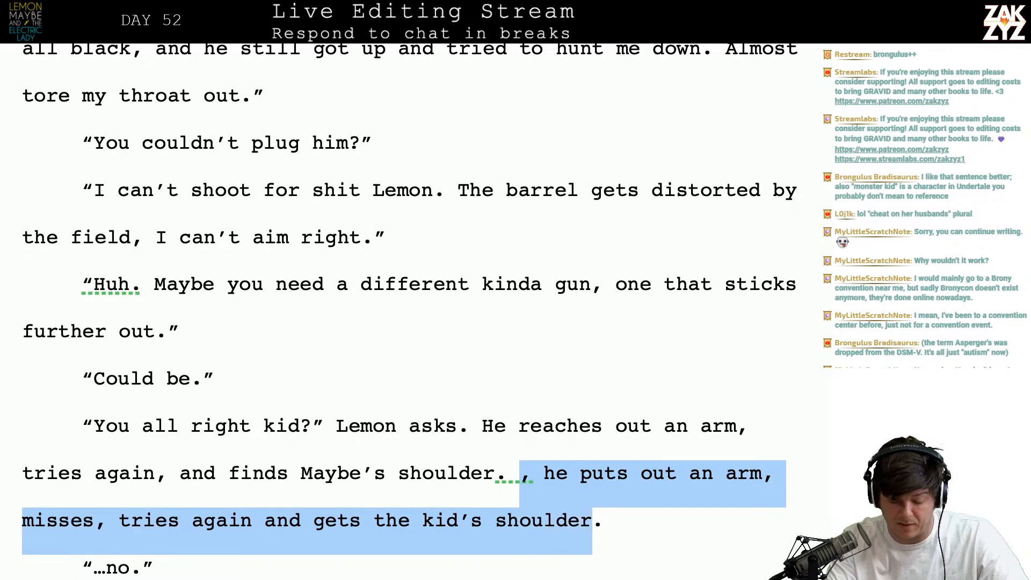
{"action": "key", "text": "shift+Right"}
{"action": "key", "text": "BackSpace"}
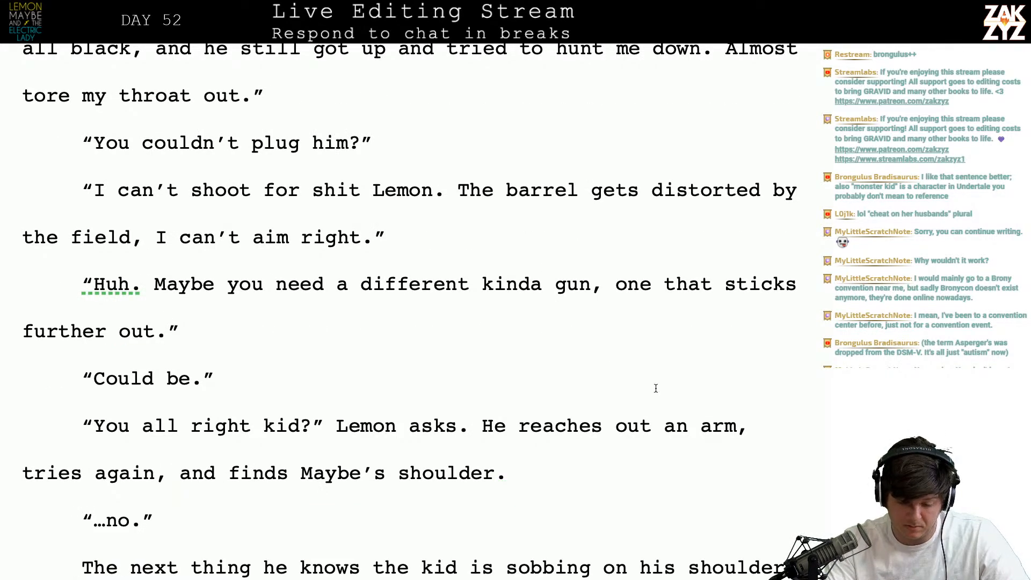
- Insert "misses," before "tries again" with a single space between them
{"action": "key", "text": "Home"}
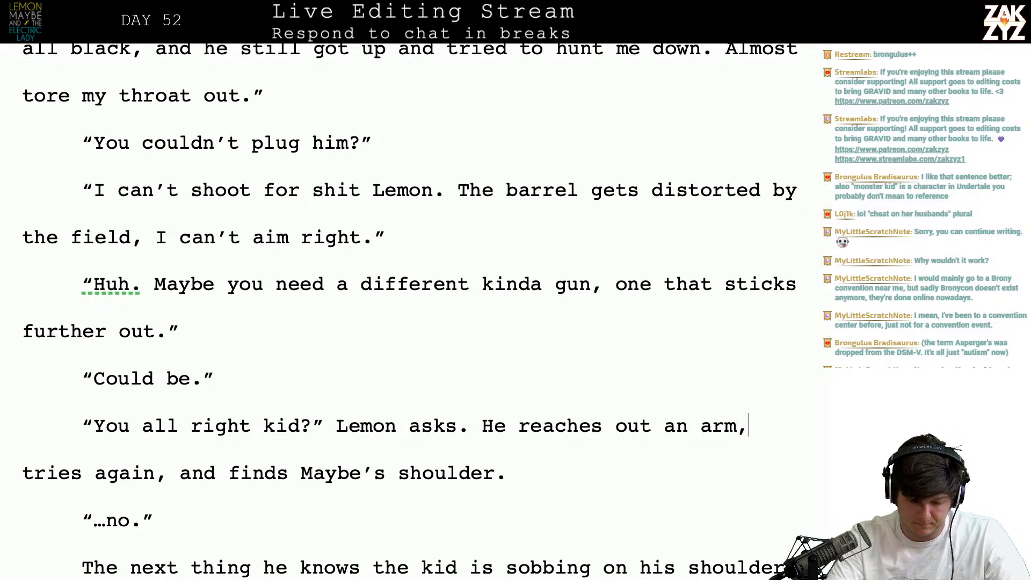
{"action": "type", "text": "misses,"}
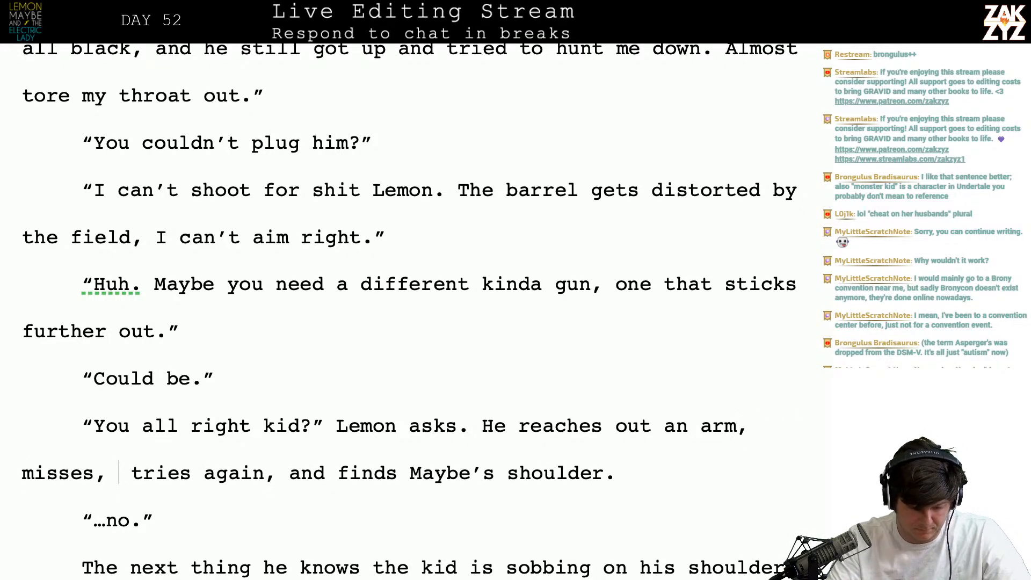
{"action": "key", "text": "BackSpace"}
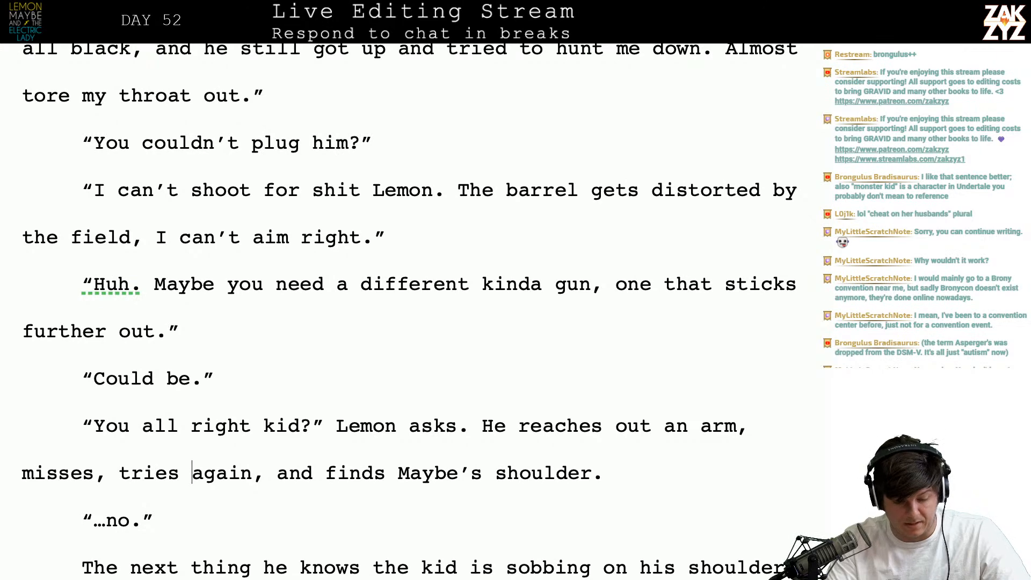
- Remove the comma after "tries again" and insert "and misses. He tries again and finds" after "He reaches out an arm"
{"action": "key", "text": "BackSpace"}
{"action": "key", "text": "Down"}
{"action": "key", "text": "Down"}
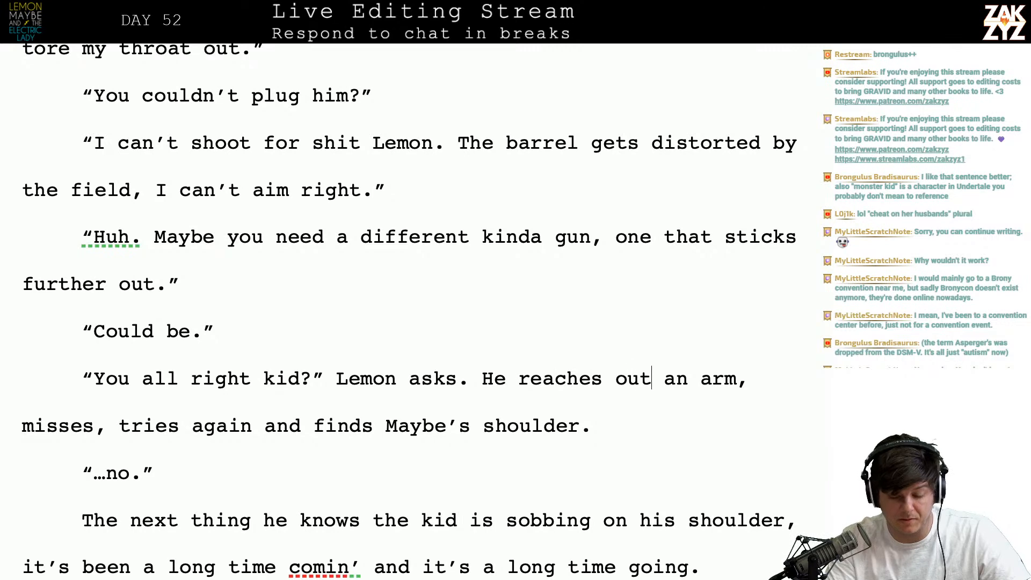
{"action": "key", "text": "BackSpace"}
{"action": "type", "text": "and misses. "}
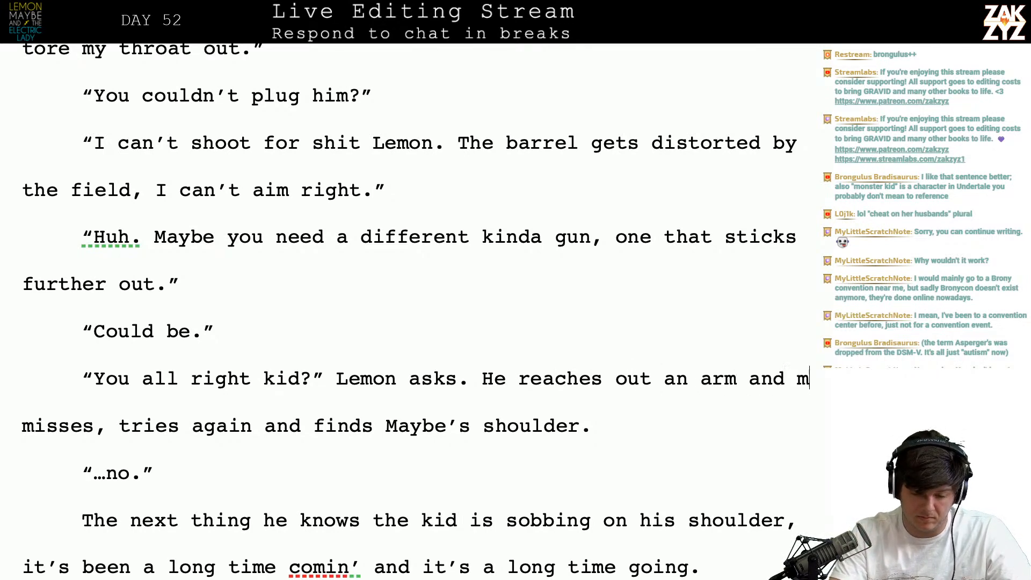
{"action": "type", "text": "He tries again "}
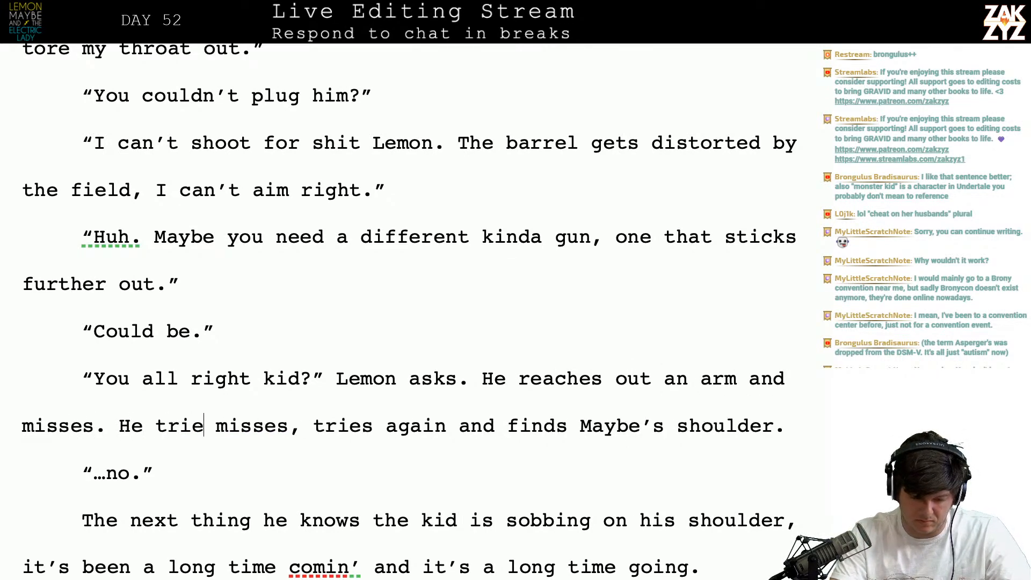
{"action": "type", "text": "and find"}
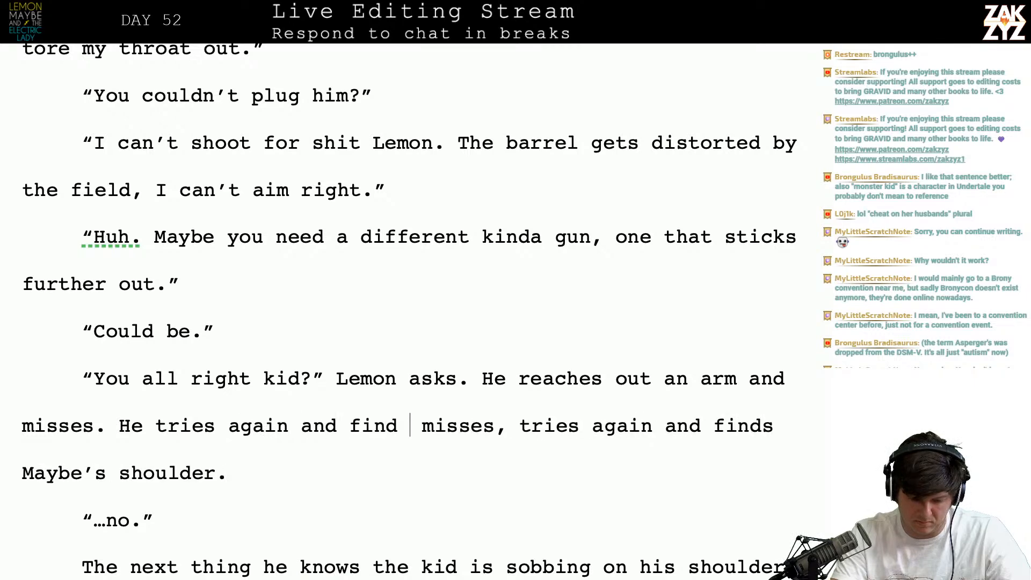
{"action": "key", "text": "BackSpace"}
{"action": "type", "text": "s"}
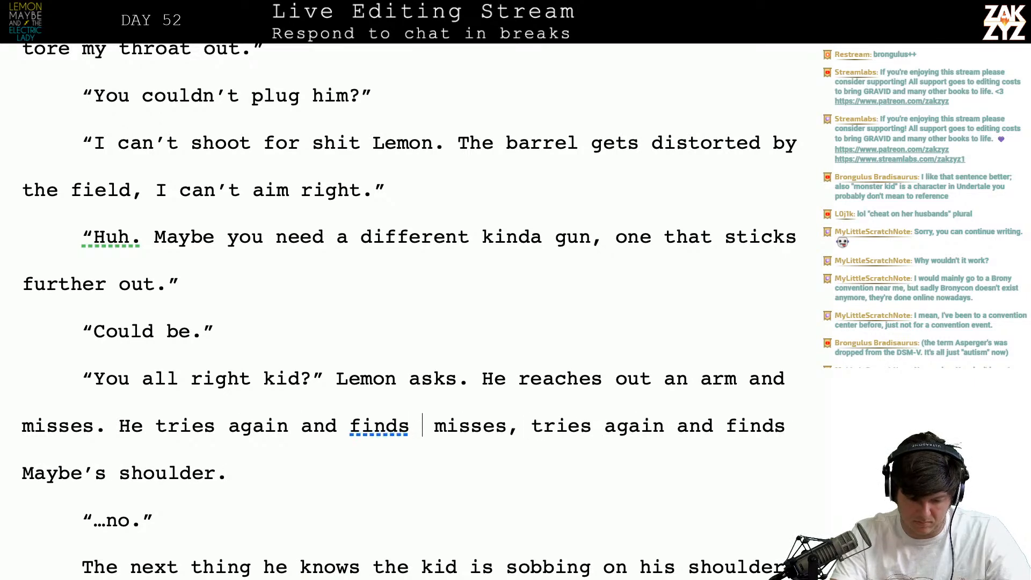
- Delete the leftover "misses, tries again and" and the duplicated "finds" before "Maybe's shoulder."
{"action": "key", "text": "shift+Right"}
{"action": "key", "text": "shift+Right"}
{"action": "key", "text": "shift+Right"}
{"action": "key", "text": "shift+Right"}
{"action": "key", "text": "shift+Right"}
{"action": "key", "text": "shift+Right"}
{"action": "key", "text": "shift+Right"}
{"action": "key", "text": "shift+Right"}
{"action": "key", "text": "shift+Right"}
{"action": "key", "text": "shift+Right"}
{"action": "key", "text": "shift+Right"}
{"action": "key", "text": "shift+Right"}
{"action": "key", "text": "shift+Right"}
{"action": "key", "text": "shift+Right"}
{"action": "key", "text": "shift+Right"}
{"action": "key", "text": "shift+Right"}
{"action": "key", "text": "shift+Right"}
{"action": "key", "text": "shift+Right"}
{"action": "key", "text": "shift+Right"}
{"action": "key", "text": "shift+Right"}
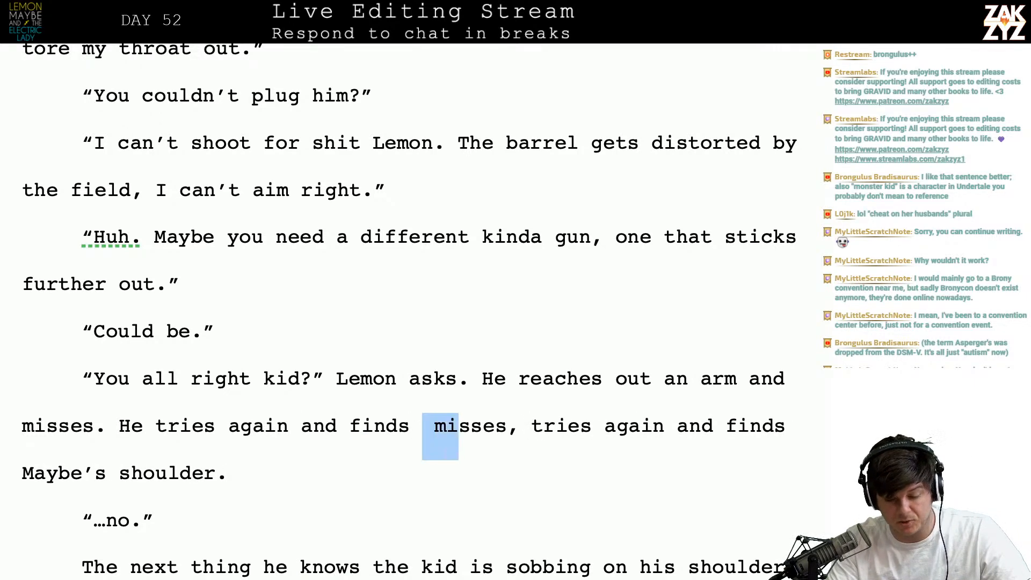
{"action": "key", "text": "shift+Right"}
{"action": "key", "text": "shift+Right"}
{"action": "key", "text": "shift+Right"}
{"action": "key", "text": "shift+Right"}
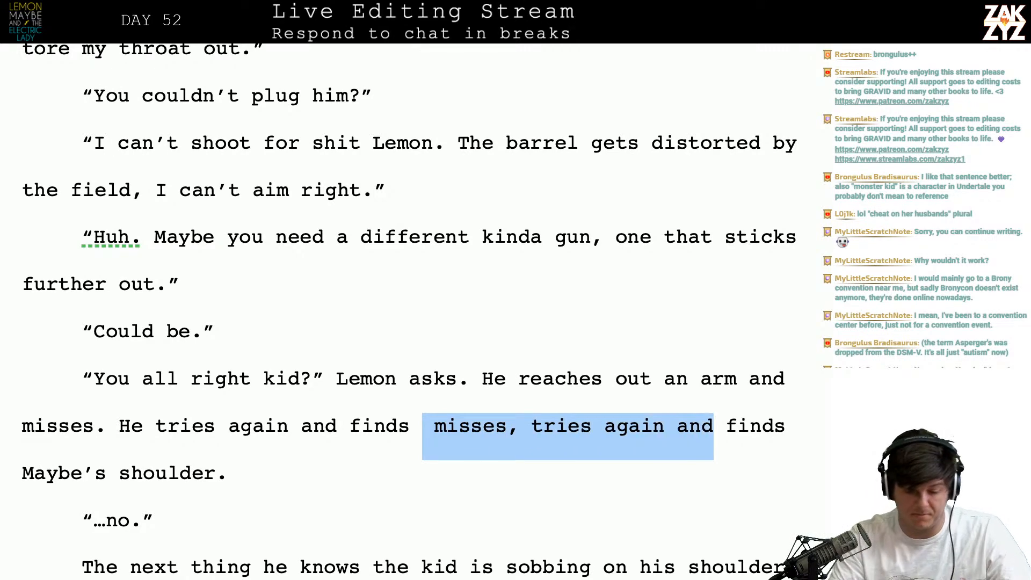
{"action": "key", "text": "BackSpace"}
{"action": "key", "text": "BackSpace"}
{"action": "key", "text": "BackSpace"}
{"action": "key", "text": "BackSpace"}
{"action": "key", "text": "BackSpace"}
{"action": "key", "text": "BackSpace"}
{"action": "key", "text": "BackSpace"}
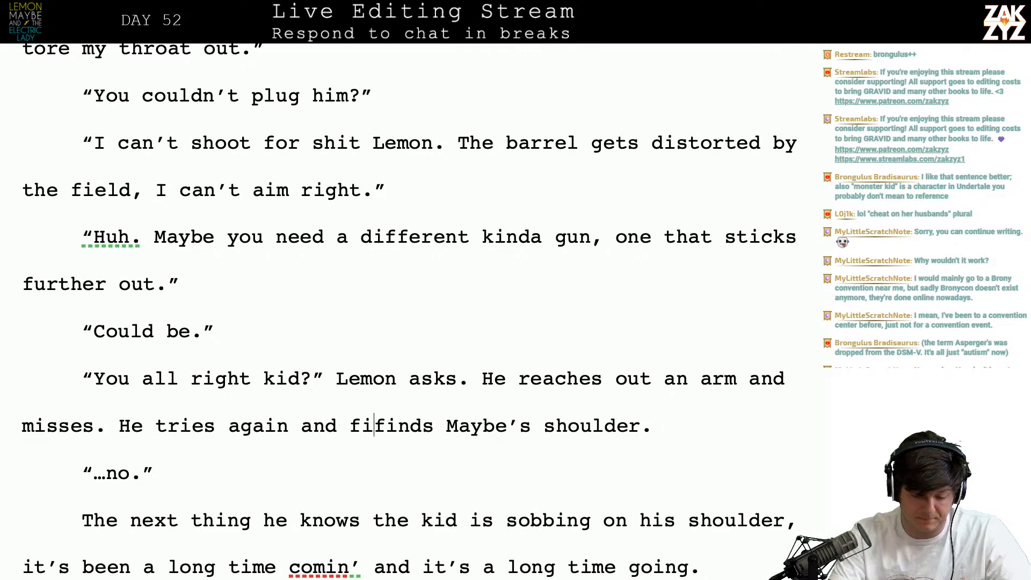
- Replace "he" with "Lemon" in the sentence beginning "The next thing"
{"action": "key", "text": "Down"}
{"action": "key", "text": "Down"}
{"action": "key", "text": "Down"}
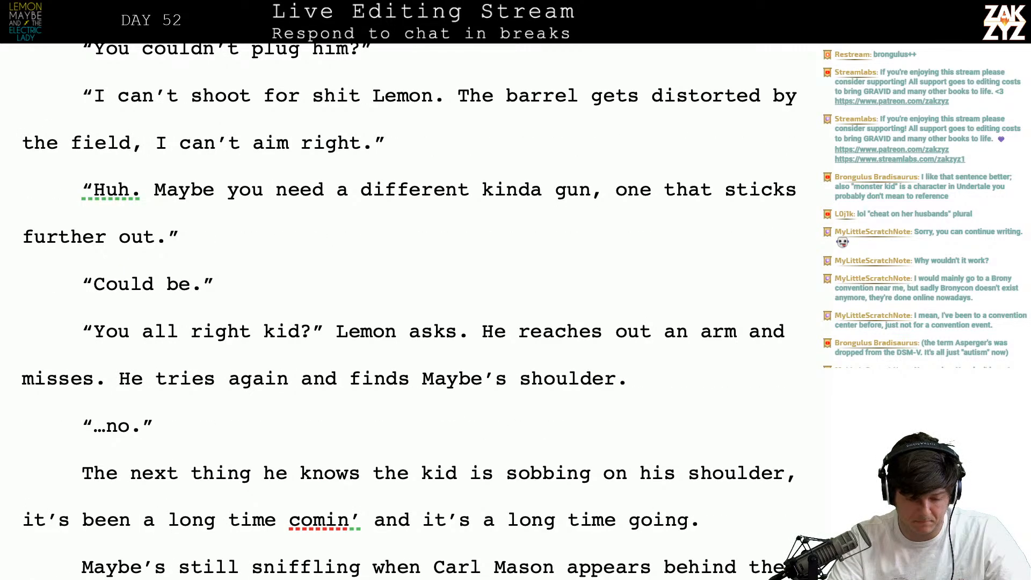
{"action": "key", "text": "Down"}
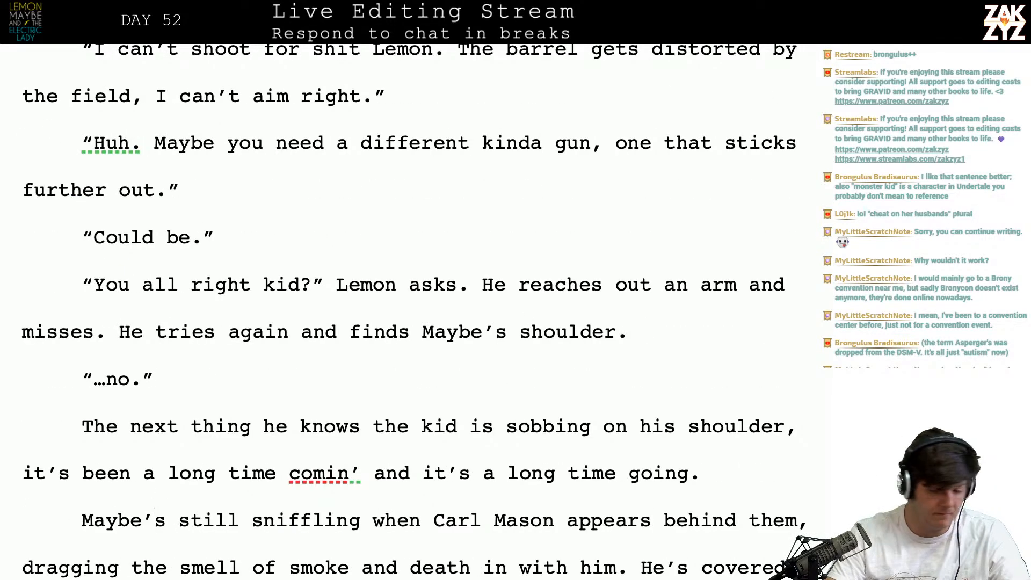
{"action": "scroll", "coordinate": [698, 396], "scroll_direction": "down", "scroll_amount": 1}
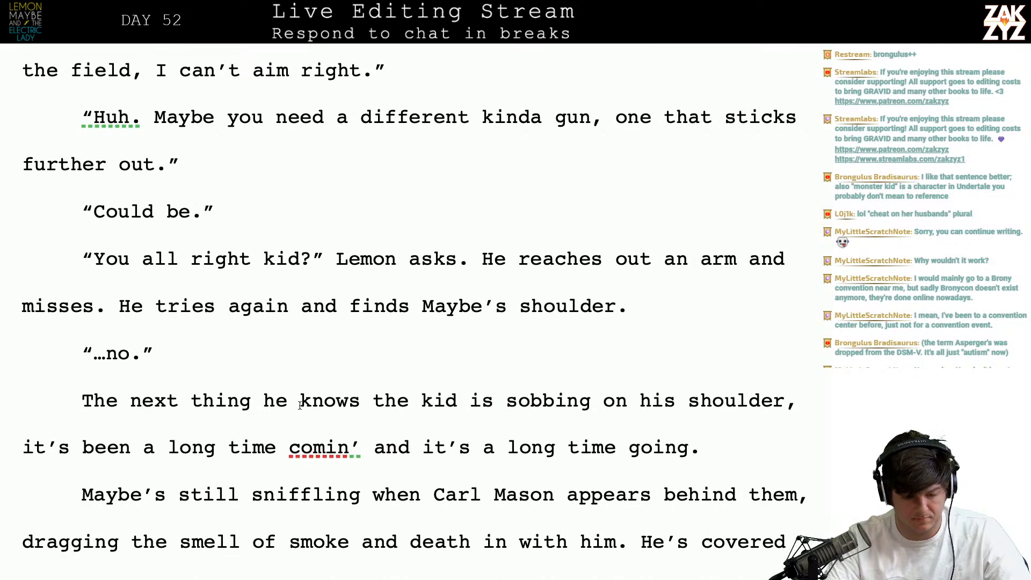
{"action": "key", "text": "Down"}
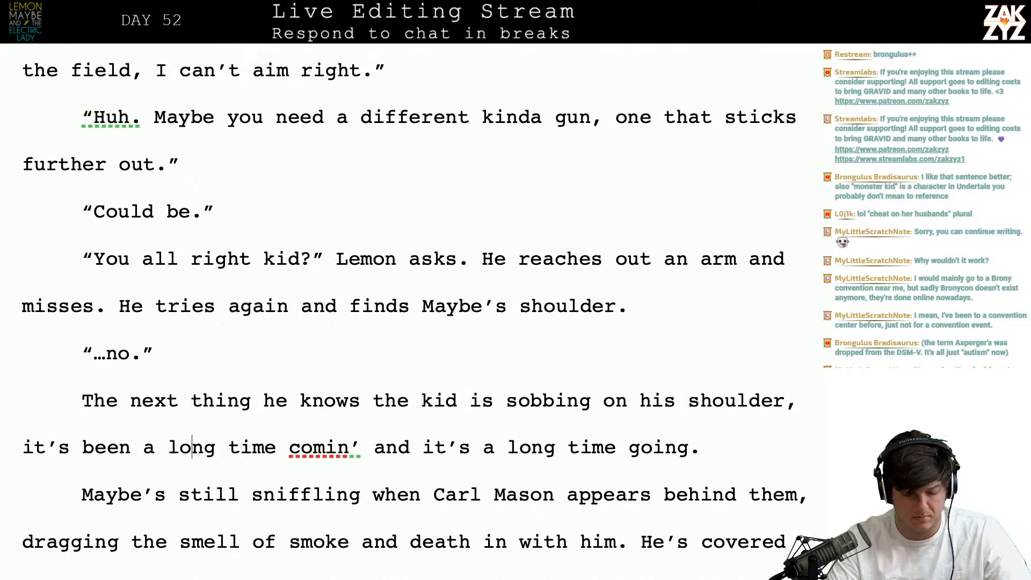
{"action": "key", "text": "Up"}
{"action": "key", "text": "Right"}
{"action": "key", "text": "Right"}
{"action": "key", "text": "Right"}
{"action": "key", "text": "Right"}
{"action": "key", "text": "Right"}
{"action": "key", "text": "Right"}
{"action": "key", "text": "Down"}
{"action": "key", "text": "Up"}
{"action": "key", "text": "Right"}
{"action": "key", "text": "Left"}
{"action": "key", "text": "Left"}
{"action": "key", "text": "Right"}
{"action": "key", "text": "Right"}
{"action": "key", "text": "Delete"}
{"action": "key", "text": "BackSpace"}
{"action": "type", "text": "Lemo"}
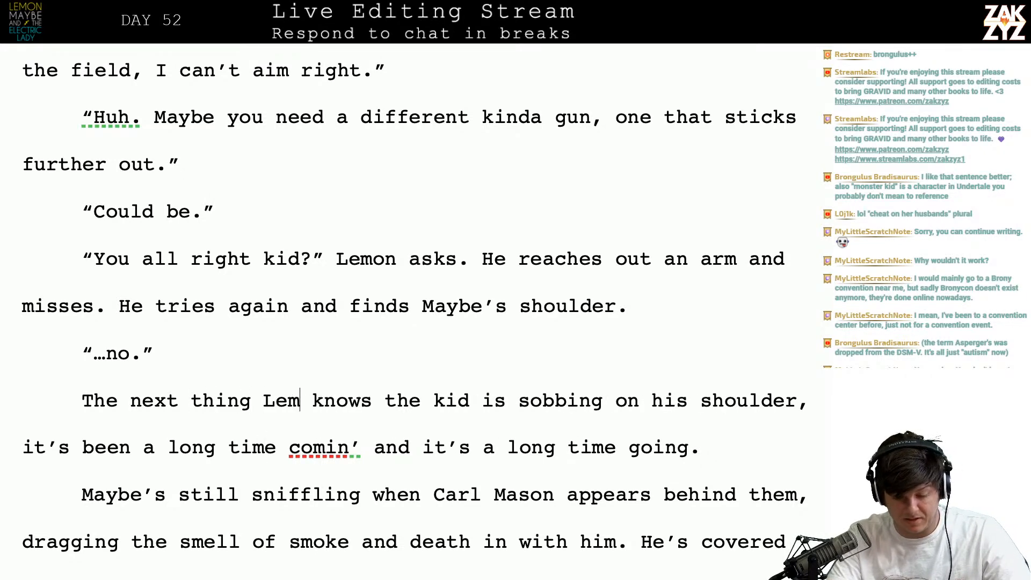
{"action": "type", "text": "n"}
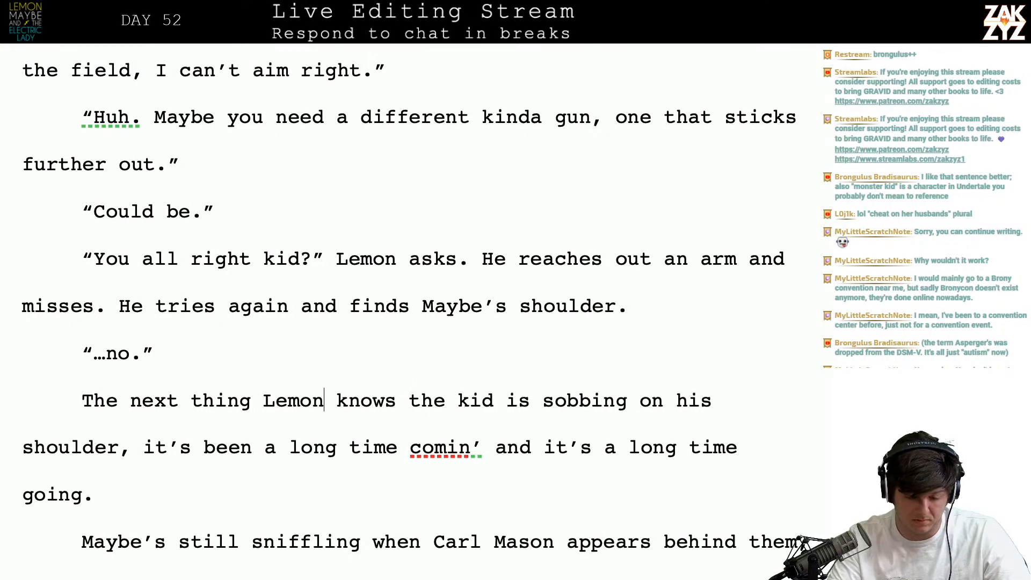
- Replace "the kid" with "Maybe" before "is sobbing on his shoulder"
{"action": "key", "text": "Right"}
{"action": "key", "text": "Right"}
{"action": "key", "text": "Right"}
{"action": "key", "text": "Right"}
{"action": "key", "text": "Right"}
{"action": "key", "text": "Right"}
{"action": "key", "text": "Right"}
{"action": "key", "text": "Right"}
{"action": "key", "text": "Right"}
{"action": "key", "text": "Right"}
{"action": "key", "text": "Right"}
{"action": "key", "text": "Right"}
{"action": "key", "text": "Right"}
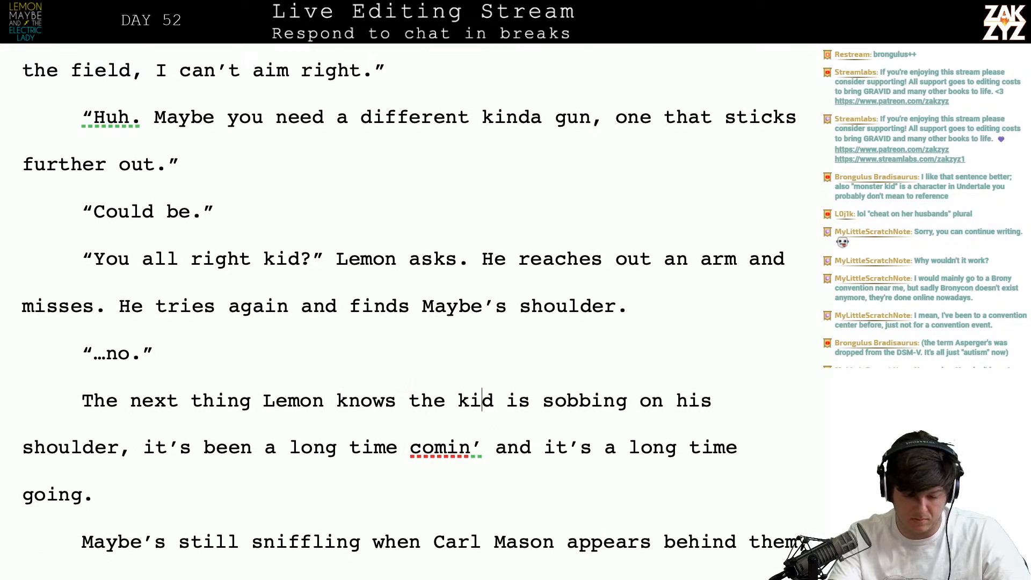
{"action": "key", "text": "BackSpace"}
{"action": "key", "text": "BackSpace"}
{"action": "key", "text": "BackSpace"}
{"action": "key", "text": "BackSpace"}
{"action": "key", "text": "BackSpace"}
{"action": "key", "text": "BackSpace"}
{"action": "key", "text": "BackSpace"}
{"action": "type", "text": "Maybe"}
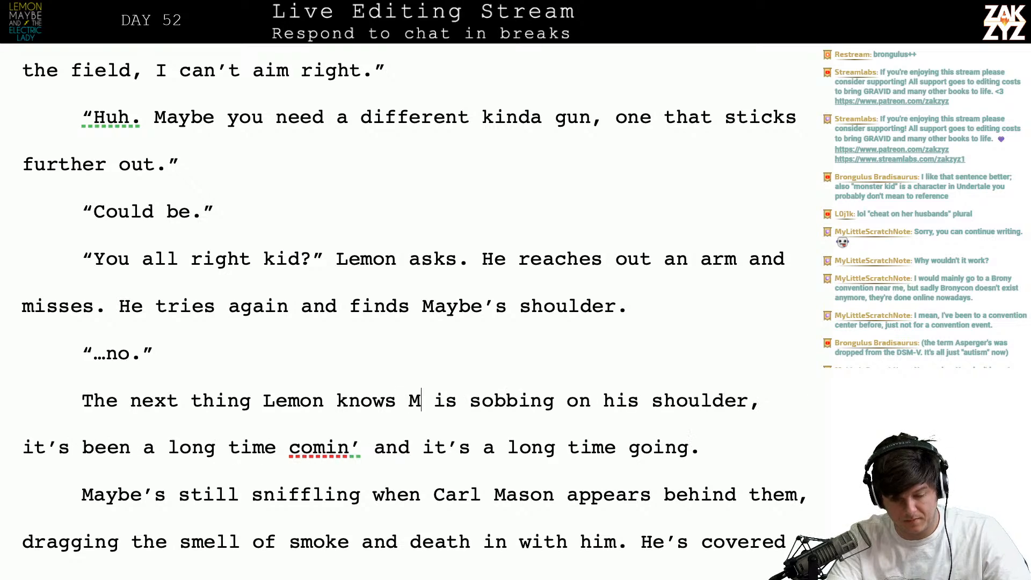
- Insert a comma after "knows" in "The next thing Lemon knows"
{"action": "key", "text": "Right"}
{"action": "key", "text": "Left"}
{"action": "key", "text": "Left"}
{"action": "key", "text": "Left"}
{"action": "key", "text": "Left"}
{"action": "key", "text": "Left"}
{"action": "key", "text": "Left"}
{"action": "key", "text": "Right"}
{"action": "key", "text": "Left"}
{"action": "key", "text": "Left"}
{"action": "type", "text": ","}
{"action": "key", "text": "Right"}
- End the sentence after "sobbing on his shoulder" with a period and start the new one with a capitalized "It's"
{"action": "key", "text": "Down"}
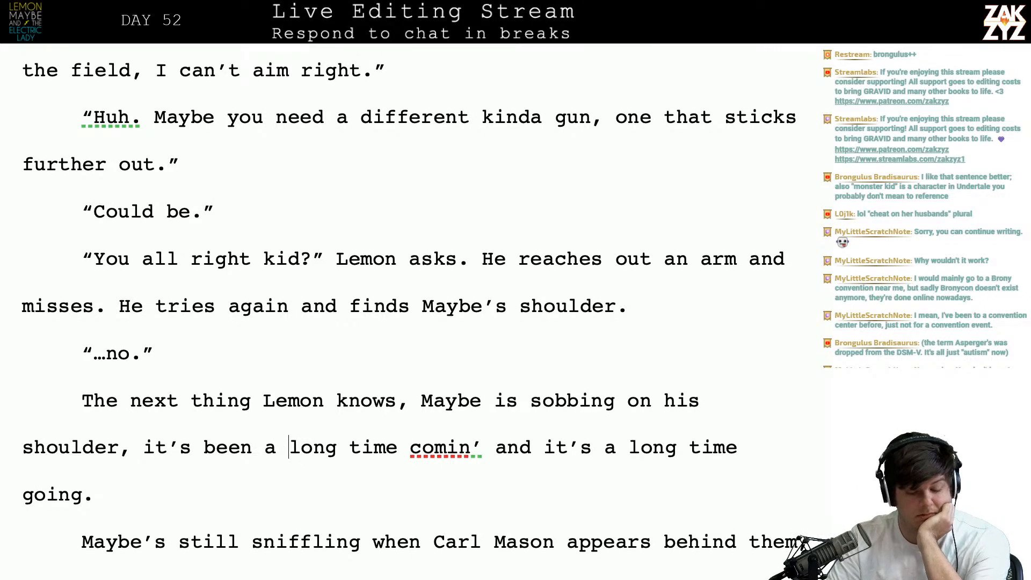
{"action": "key", "text": "BackSpace"}
{"action": "type", "text": "."}
{"action": "key", "text": "BackSpace"}
{"action": "type", "text": "I"}
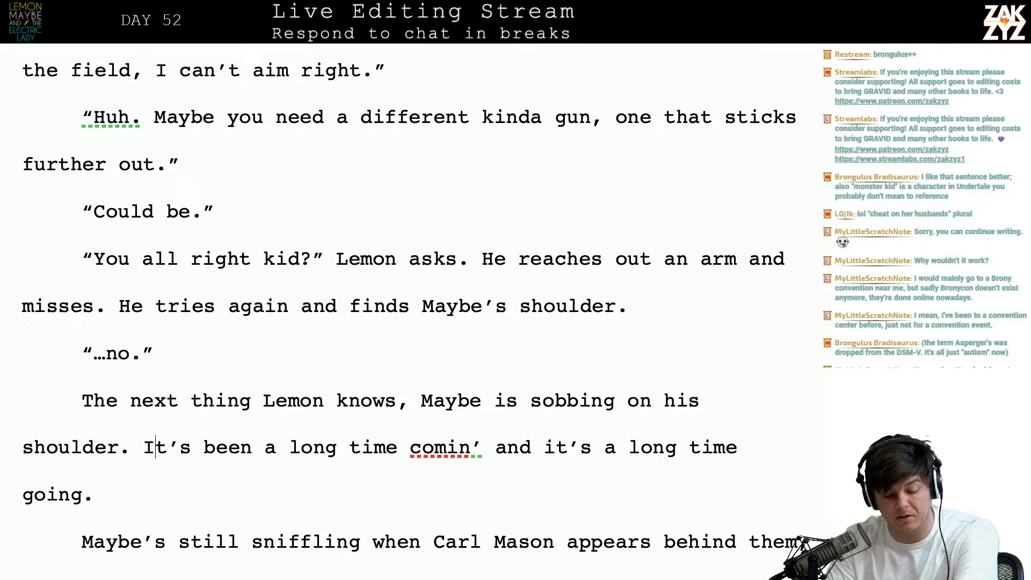
- Delete the word "in" from the description of Mason's smell so it reads "smoke and death with him."
{"action": "key", "text": "Down"}
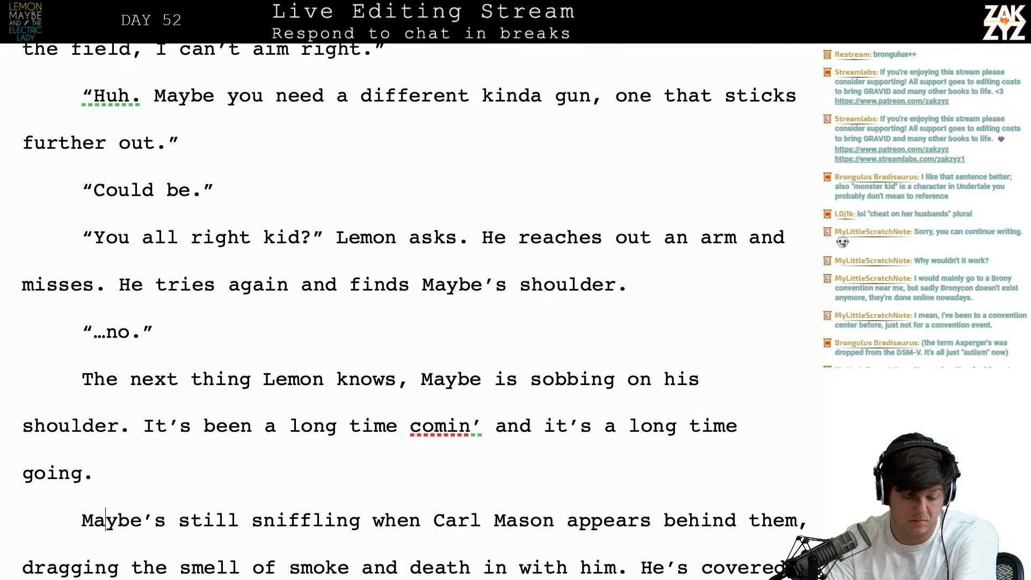
{"action": "scroll", "coordinate": [233, 552], "scroll_direction": "down", "scroll_amount": 5}
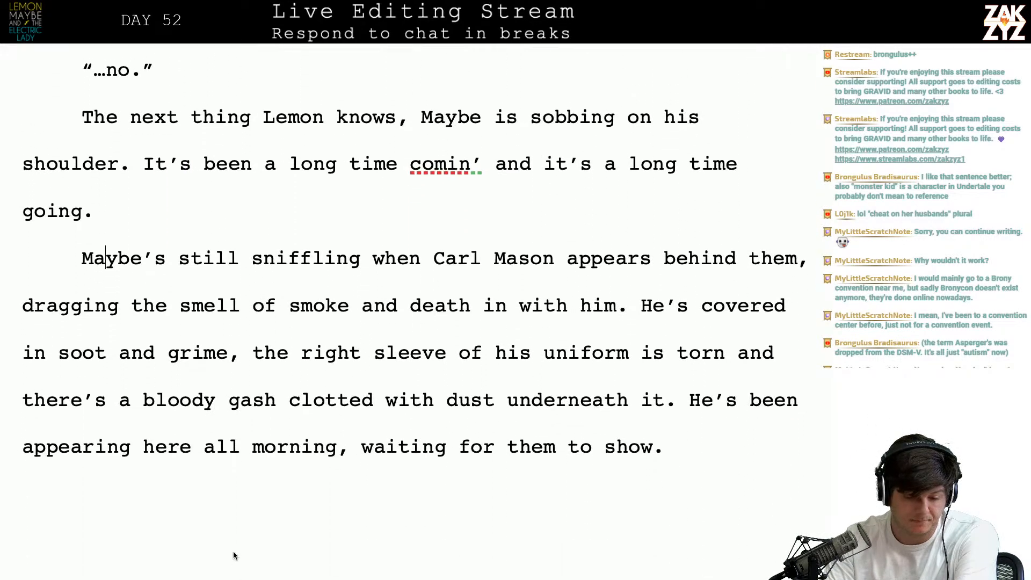
{"action": "left_click", "coordinate": [218, 196]}
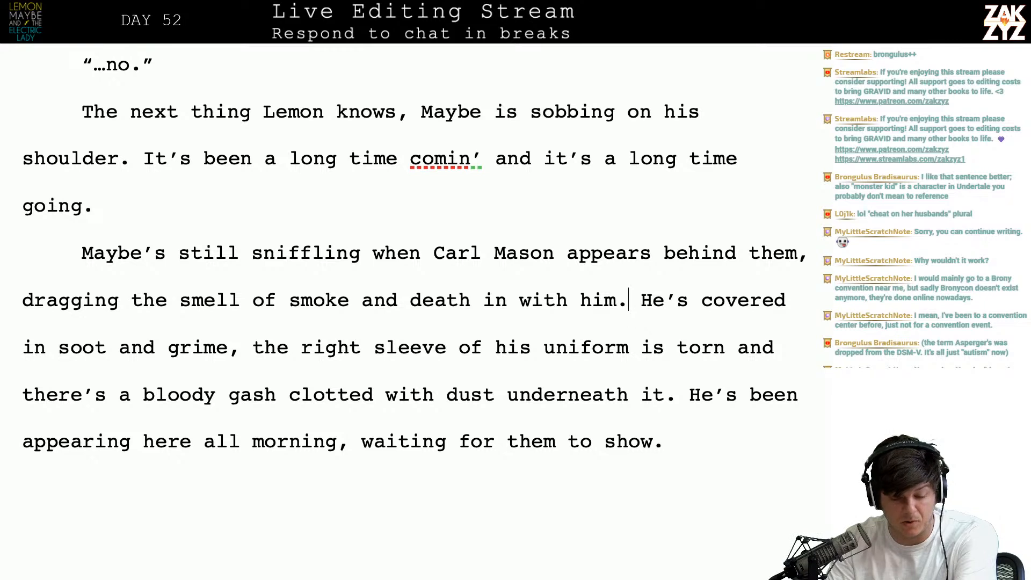
{"action": "key", "text": "Left"}
{"action": "key", "text": "Left"}
{"action": "key", "text": "Left"}
{"action": "key", "text": "Left"}
{"action": "key", "text": "BackSpace"}
{"action": "key", "text": "BackSpace"}
{"action": "key", "text": "BackSpace"}
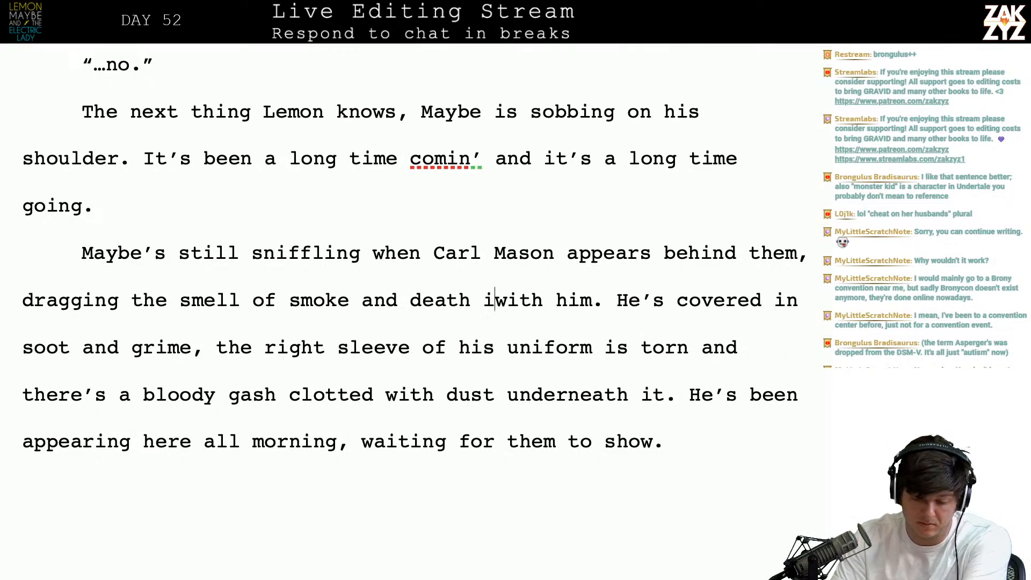
- Read through the description of Mason's grime, torn uniform sleeve and bloody gash
{"action": "key", "text": "Down"}
{"action": "key", "text": "Left"}
{"action": "key", "text": "Left"}
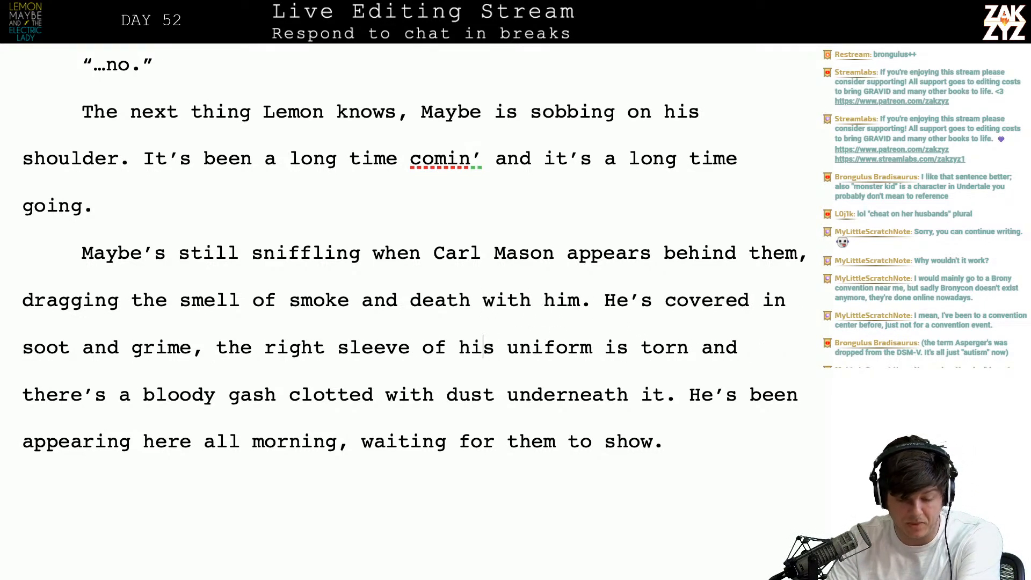
{"action": "key", "text": "Right"}
{"action": "key", "text": "Right"}
{"action": "key", "text": "Right"}
{"action": "key", "text": "Right"}
{"action": "key", "text": "Right"}
{"action": "key", "text": "Right"}
{"action": "key", "text": "Right"}
{"action": "key", "text": "Right"}
{"action": "key", "text": "Right"}
{"action": "key", "text": "Right"}
{"action": "key", "text": "Right"}
{"action": "key", "text": "Right"}
{"action": "key", "text": "Right"}
{"action": "key", "text": "Right"}
{"action": "key", "text": "Right"}
{"action": "key", "text": "Right"}
{"action": "key", "text": "Right"}
{"action": "key", "text": "Right"}
{"action": "key", "text": "Right"}
{"action": "key", "text": "Right"}
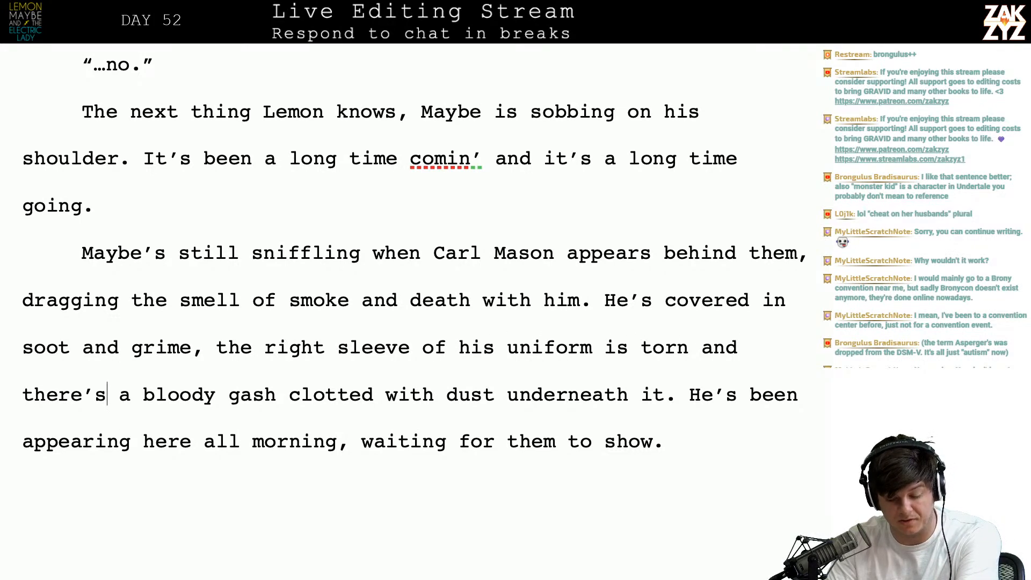
{"action": "scroll", "coordinate": [215, 194], "scroll_direction": "down", "scroll_amount": 1}
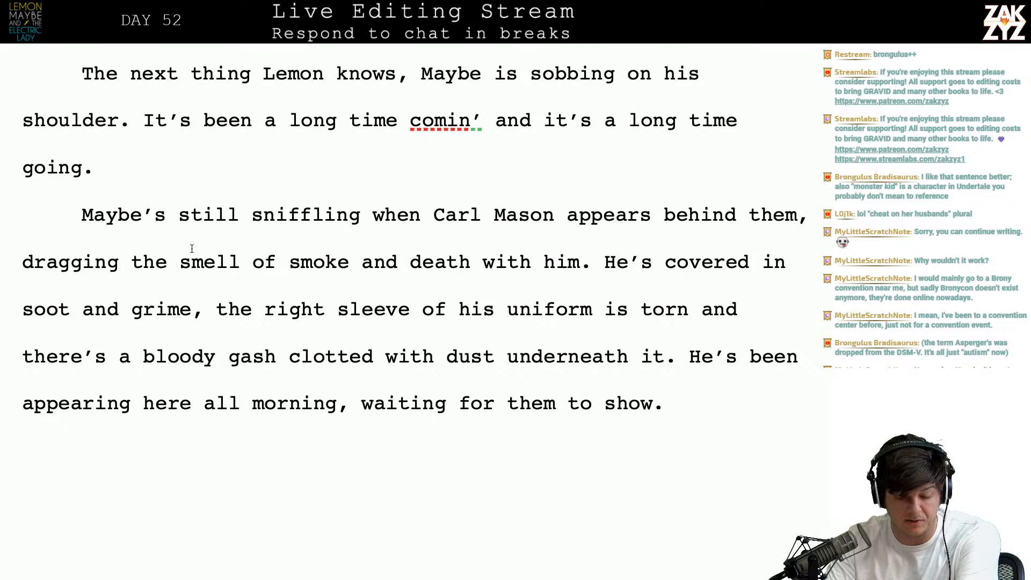
- Reword the end of the paragraph about Mason appearing all morning to "waiting for Lemon to show up."
{"action": "scroll", "coordinate": [223, 338], "scroll_direction": "down", "scroll_amount": 5}
{"action": "left_click", "coordinate": [615, 191]}
{"action": "key", "text": "Left"}
{"action": "key", "text": "Left"}
{"action": "key", "text": "Left"}
{"action": "key", "text": "Left"}
{"action": "key", "text": "Left"}
{"action": "key", "text": "Left"}
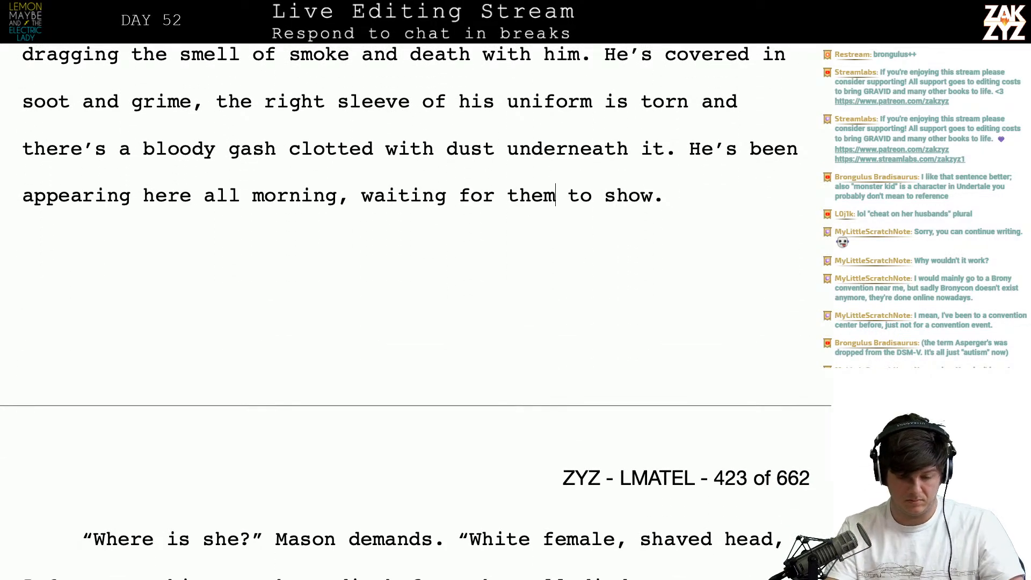
{"action": "key", "text": "BackSpace"}
{"action": "key", "text": "BackSpace"}
{"action": "key", "text": "BackSpace"}
{"action": "key", "text": "BackSpace"}
{"action": "type", "text": "Lemon t"}
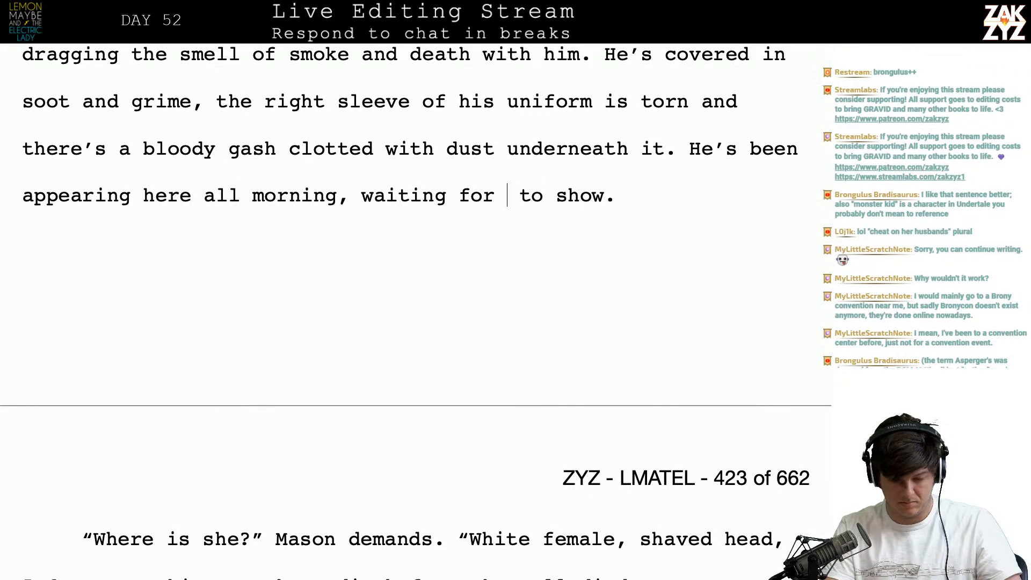
{"action": "type", "text": "o show up."}
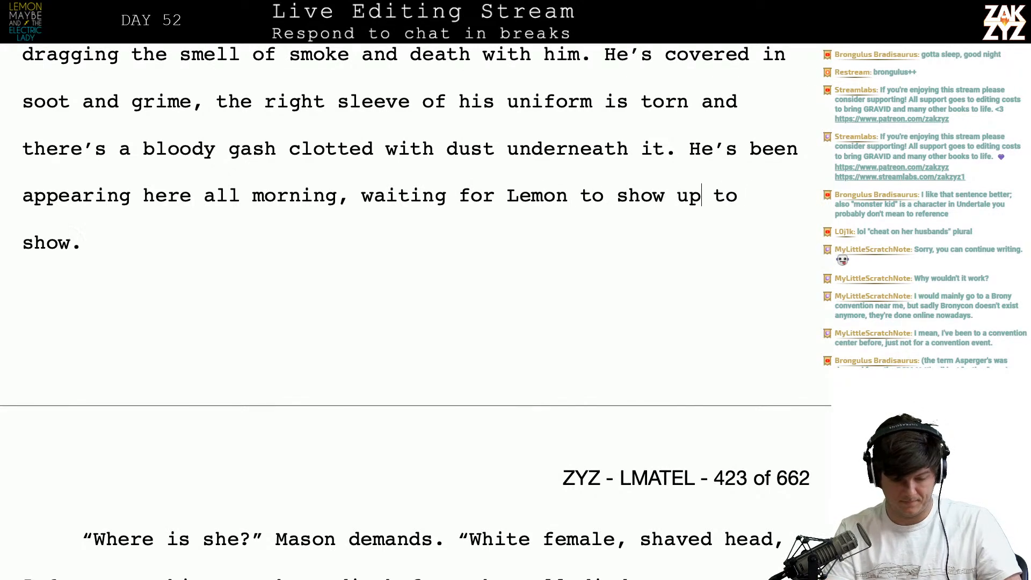
{"action": "key", "text": "shift+Down"}
{"action": "key", "text": "BackSpace"}
{"action": "key", "text": "BackSpace"}
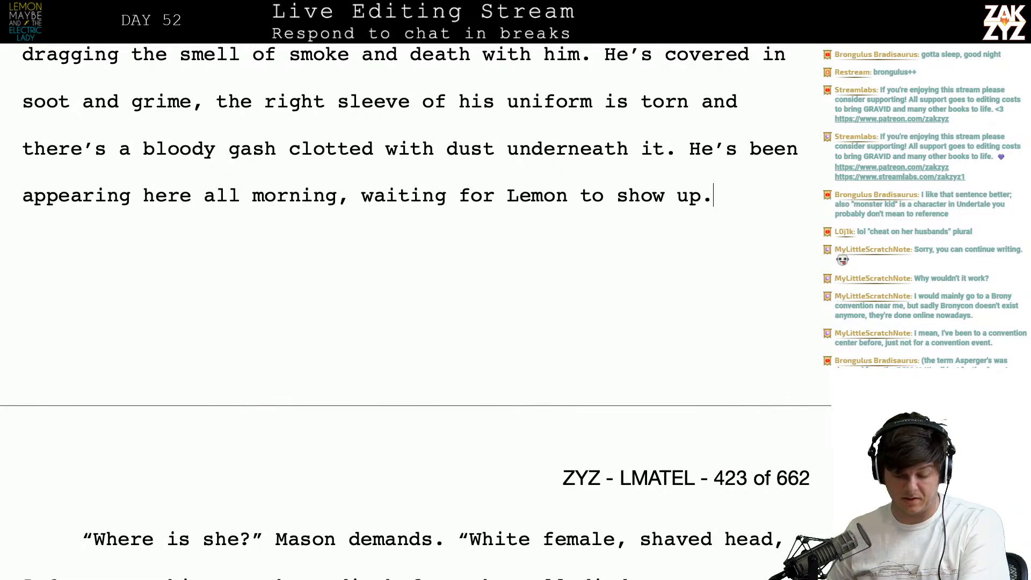
{"action": "scroll", "coordinate": [572, 162], "scroll_direction": "down", "scroll_amount": 2}
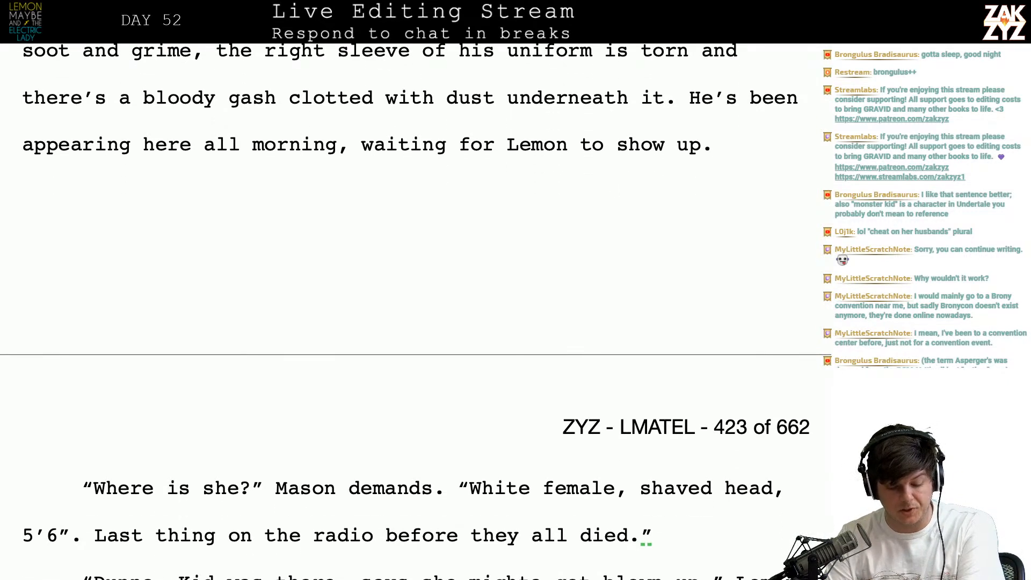
- Read through Mason's demand about the shaved-headed woman and the start of Lemon's reply at the beginning of page 423
{"action": "scroll", "coordinate": [416, 312], "scroll_direction": "down", "scroll_amount": 4}
{"action": "key", "text": "Right"}
{"action": "key", "text": "Up"}
{"action": "key", "text": "Right"}
{"action": "key", "text": "Right"}
{"action": "key", "text": "Right"}
{"action": "key", "text": "Right"}
{"action": "key", "text": "Right"}
{"action": "key", "text": "Right"}
{"action": "key", "text": "Right"}
{"action": "key", "text": "Right"}
{"action": "key", "text": "Right"}
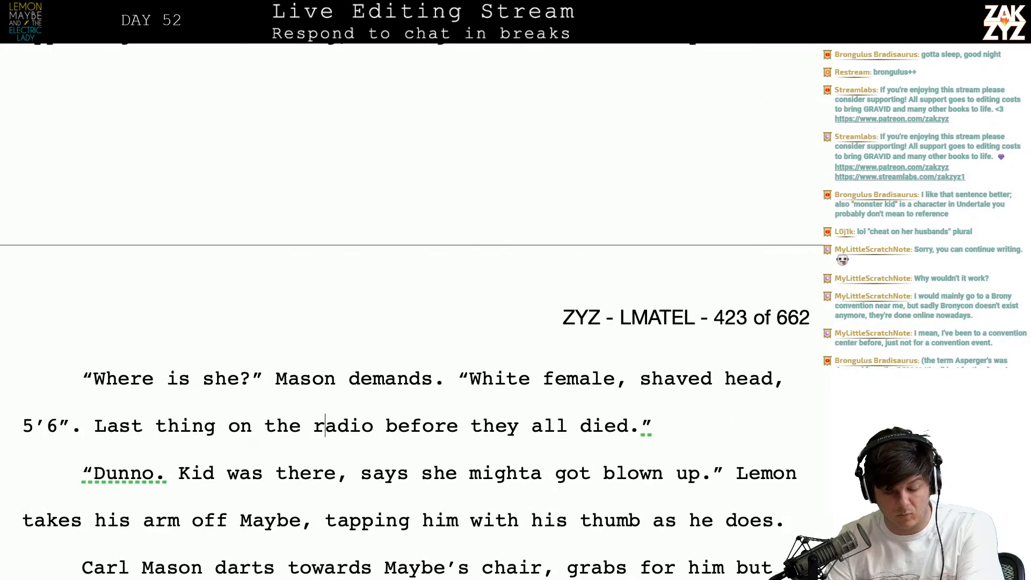
{"action": "key", "text": "Right"}
{"action": "key", "text": "Right"}
{"action": "key", "text": "Right"}
{"action": "key", "text": "Right"}
{"action": "key", "text": "Right"}
{"action": "key", "text": "Right"}
{"action": "key", "text": "Right"}
{"action": "key", "text": "Right"}
{"action": "key", "text": "Right"}
{"action": "key", "text": "Right"}
{"action": "key", "text": "Right"}
{"action": "key", "text": "Right"}
{"action": "key", "text": "Right"}
{"action": "key", "text": "Right"}
{"action": "key", "text": "Right"}
{"action": "key", "text": "Right"}
{"action": "key", "text": "Right"}
{"action": "key", "text": "Right"}
{"action": "key", "text": "Right"}
{"action": "key", "text": "Right"}
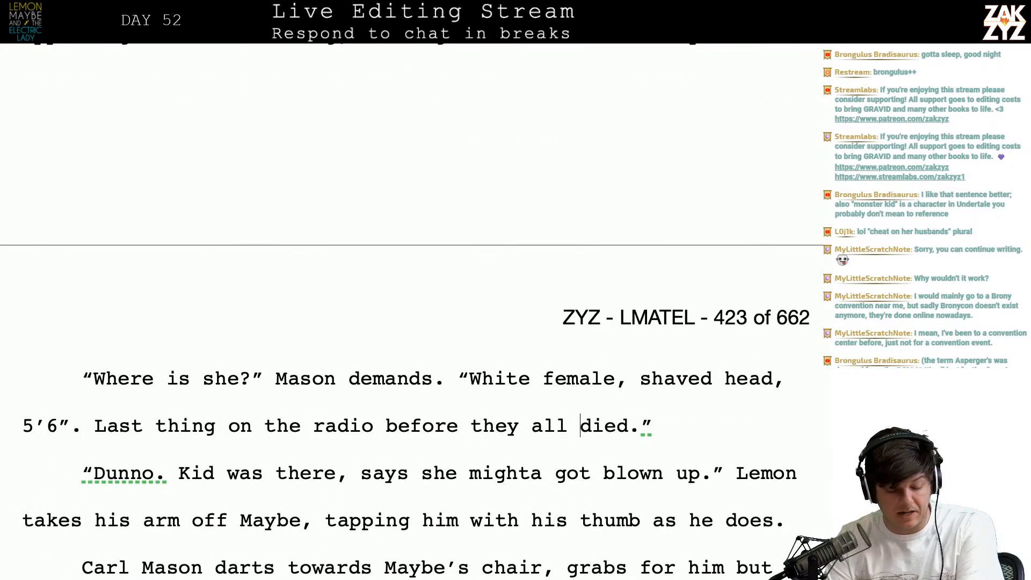
{"action": "key", "text": "Right"}
{"action": "key", "text": "Right"}
{"action": "key", "text": "Right"}
{"action": "key", "text": "Right"}
{"action": "key", "text": "Right"}
{"action": "key", "text": "Right"}
{"action": "key", "text": "Right"}
{"action": "key", "text": "Right"}
{"action": "key", "text": "Right"}
{"action": "key", "text": "Right"}
{"action": "key", "text": "Right"}
{"action": "key", "text": "Right"}
{"action": "key", "text": "Right"}
{"action": "key", "text": "Right"}
{"action": "key", "text": "Up"}
{"action": "key", "text": "Right"}
{"action": "key", "text": "Right"}
{"action": "key", "text": "Right"}
{"action": "key", "text": "Right"}
{"action": "key", "text": "Right"}
{"action": "key", "text": "Right"}
{"action": "key", "text": "Right"}
{"action": "key", "text": "Right"}
{"action": "key", "text": "Right"}
{"action": "key", "text": "Right"}
{"action": "key", "text": "Right"}
{"action": "key", "text": "Right"}
{"action": "key", "text": "Down"}
{"action": "key", "text": "Right"}
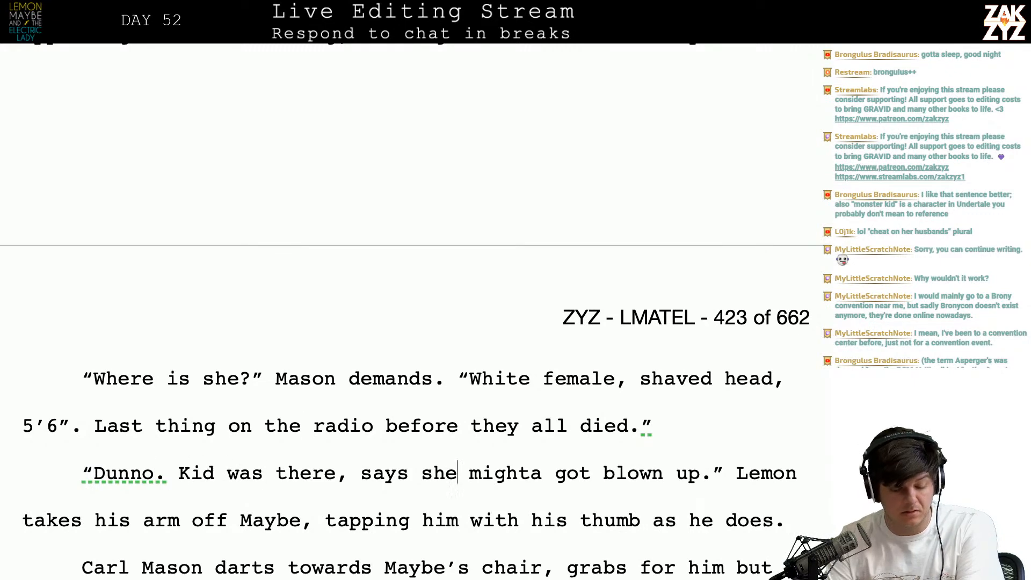
- Replace "Dunno." at the start of Lemon's reply with "I don't know."
{"action": "scroll", "coordinate": [161, 111], "scroll_direction": "down", "scroll_amount": 2}
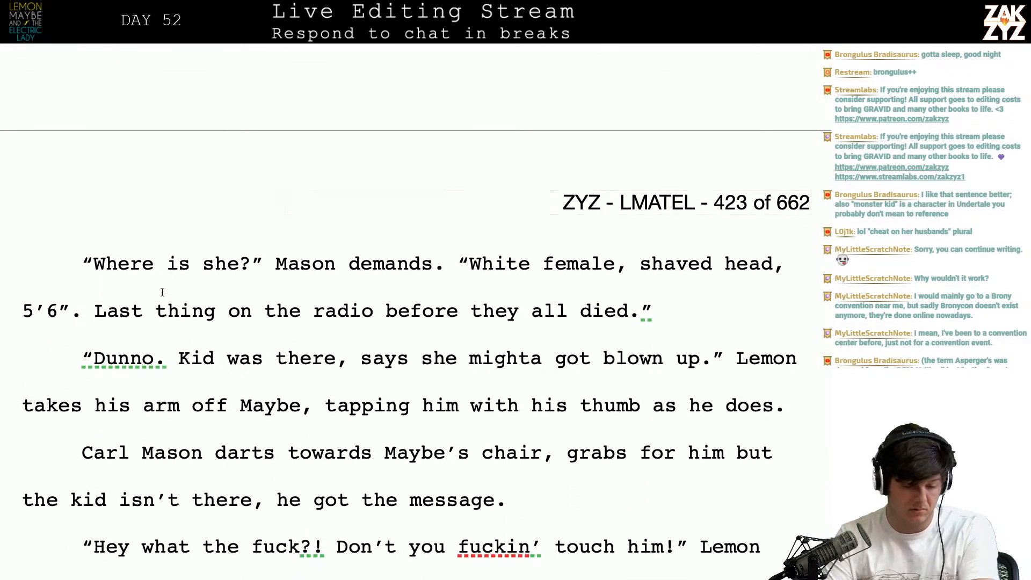
{"action": "key", "text": "Right"}
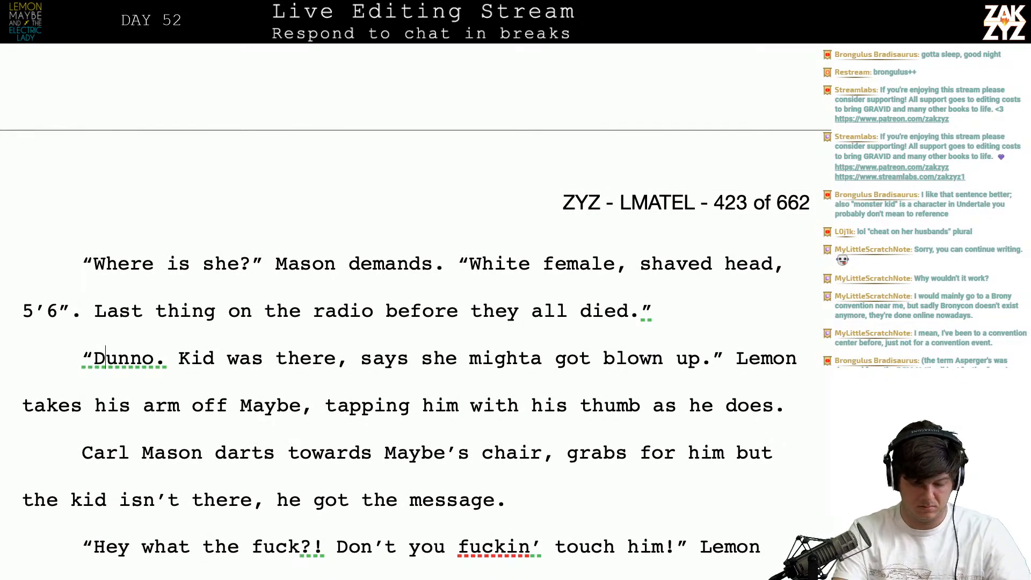
{"action": "type", "text": "I don't know."}
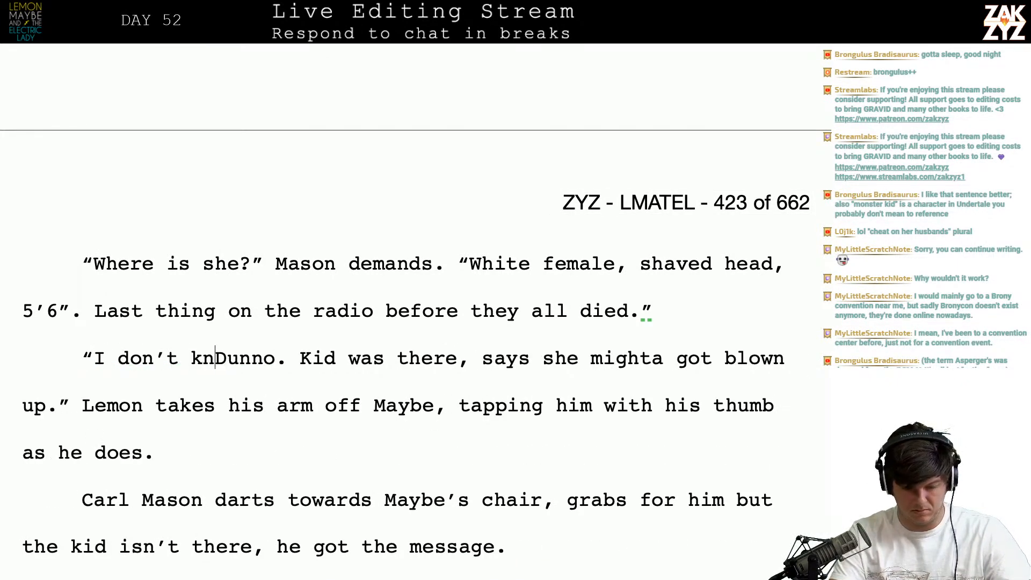
{"action": "key", "text": "shift+Right"}
{"action": "key", "text": "shift+Right"}
{"action": "key", "text": "shift+Right"}
{"action": "key", "text": "shift+Right"}
{"action": "key", "text": "shift+Right"}
{"action": "key", "text": "shift+Right"}
{"action": "key", "text": "shift+Right"}
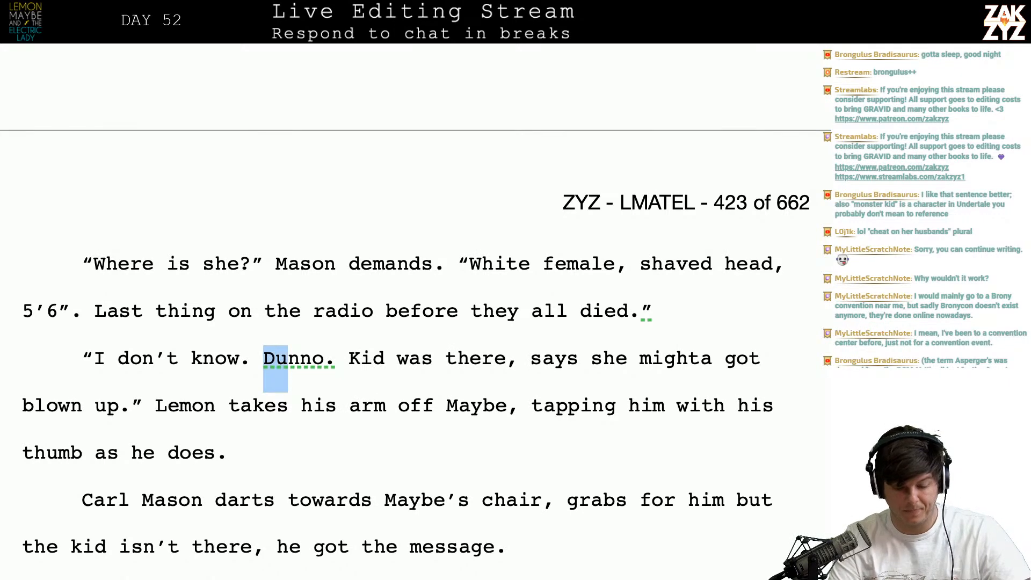
{"action": "key", "text": "BackSpace"}
- Change "Kid was there" in Lemon's reply to "The kid was there"
{"action": "type", "text": "The"}
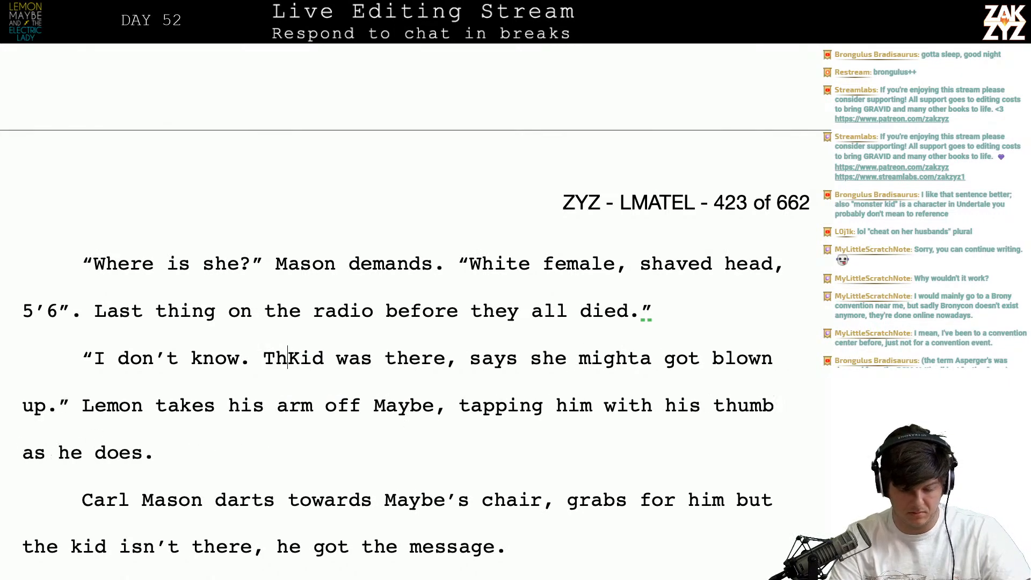
{"action": "key", "text": "Right"}
{"action": "key", "text": "Right"}
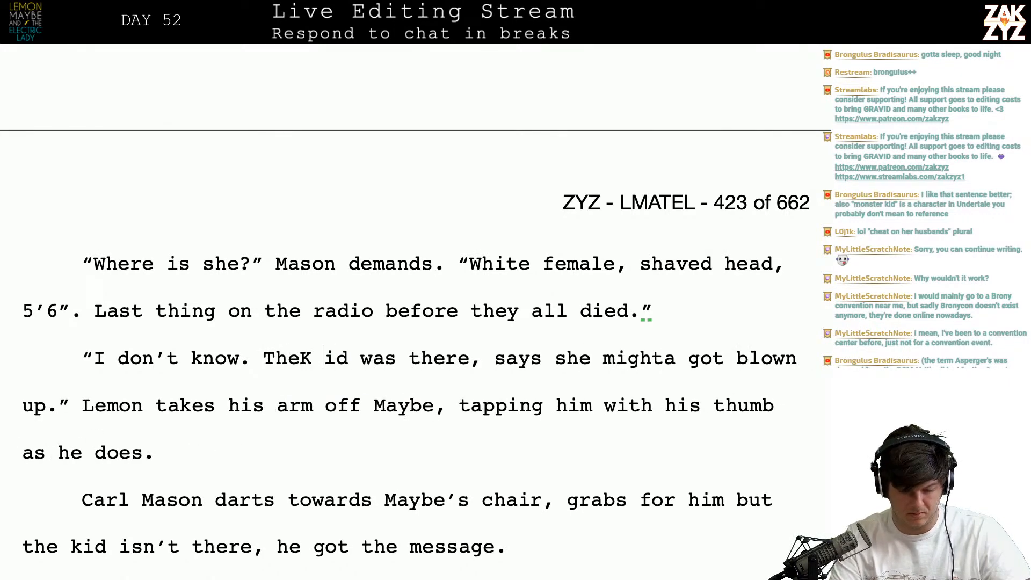
{"action": "type", "text": "l"}
{"action": "key", "text": "BackSpace"}
{"action": "type", "text": "k"}
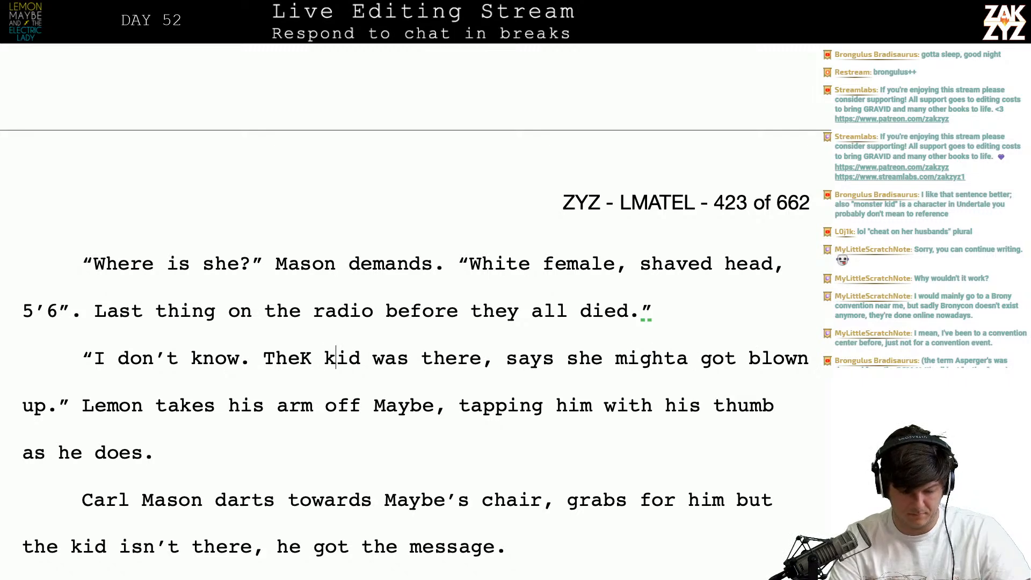
{"action": "key", "text": "Left"}
{"action": "key", "text": "BackSpace"}
- Read through the sentence about Lemon taking his arm off Maybe and the paragraph that follows it
{"action": "key", "text": "Down"}
{"action": "key", "text": "Right"}
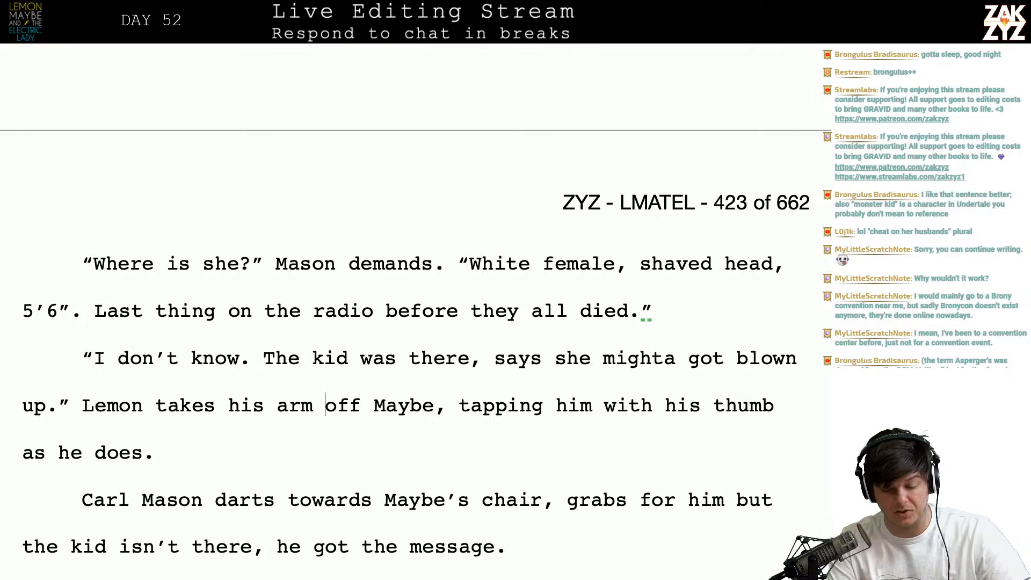
{"action": "key", "text": "Right"}
{"action": "key", "text": "Right"}
{"action": "key", "text": "Right"}
{"action": "key", "text": "Right"}
{"action": "key", "text": "Right"}
{"action": "key", "text": "Right"}
{"action": "key", "text": "Right"}
{"action": "key", "text": "Right"}
{"action": "key", "text": "Right"}
{"action": "key", "text": "Right"}
{"action": "key", "text": "Right"}
{"action": "key", "text": "Right"}
{"action": "key", "text": "Right"}
{"action": "key", "text": "Right"}
{"action": "key", "text": "Right"}
{"action": "key", "text": "Down"}
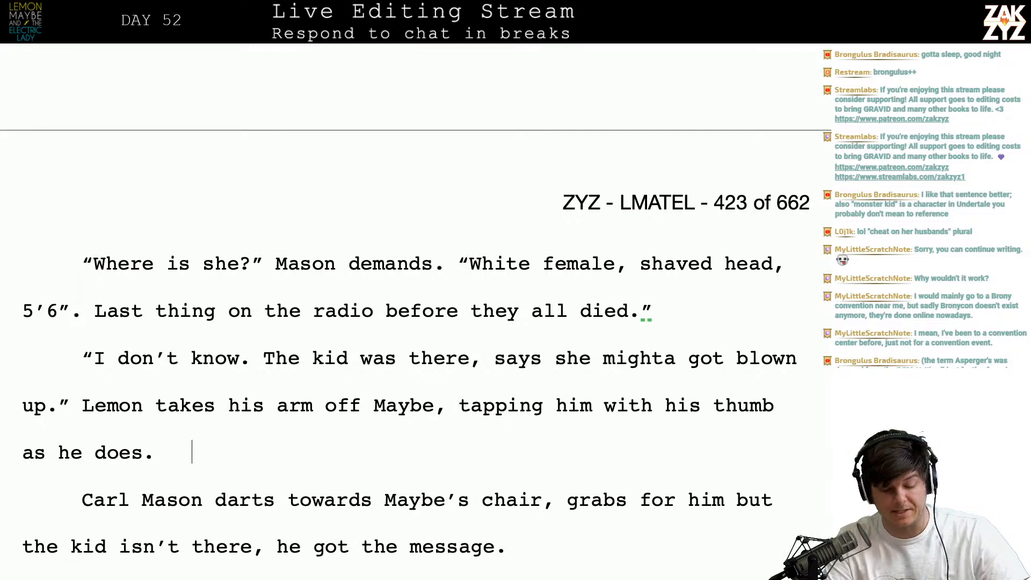
{"action": "scroll", "coordinate": [8, 411], "scroll_direction": "down", "scroll_amount": 1}
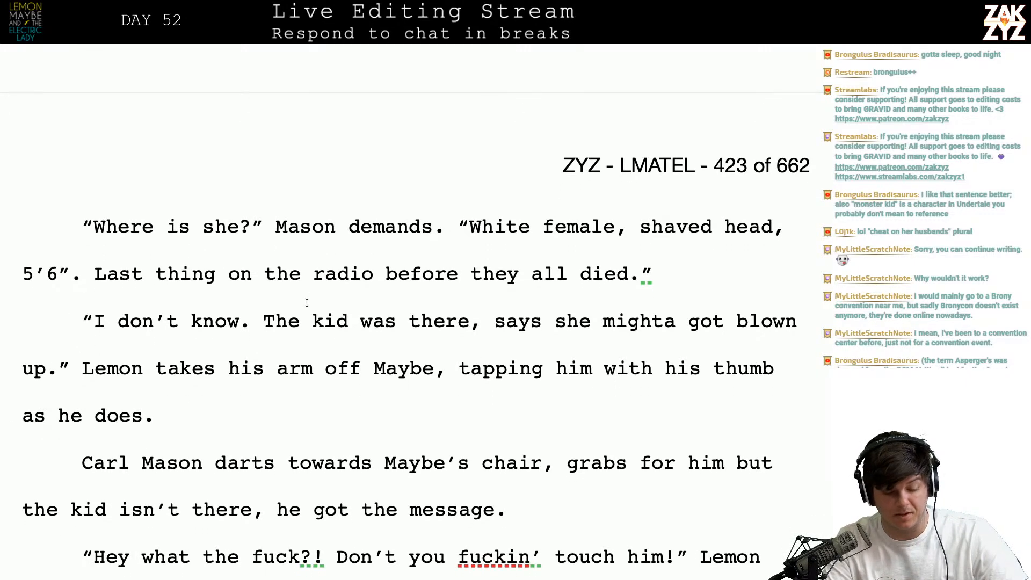
{"action": "scroll", "coordinate": [192, 423], "scroll_direction": "down", "scroll_amount": 3}
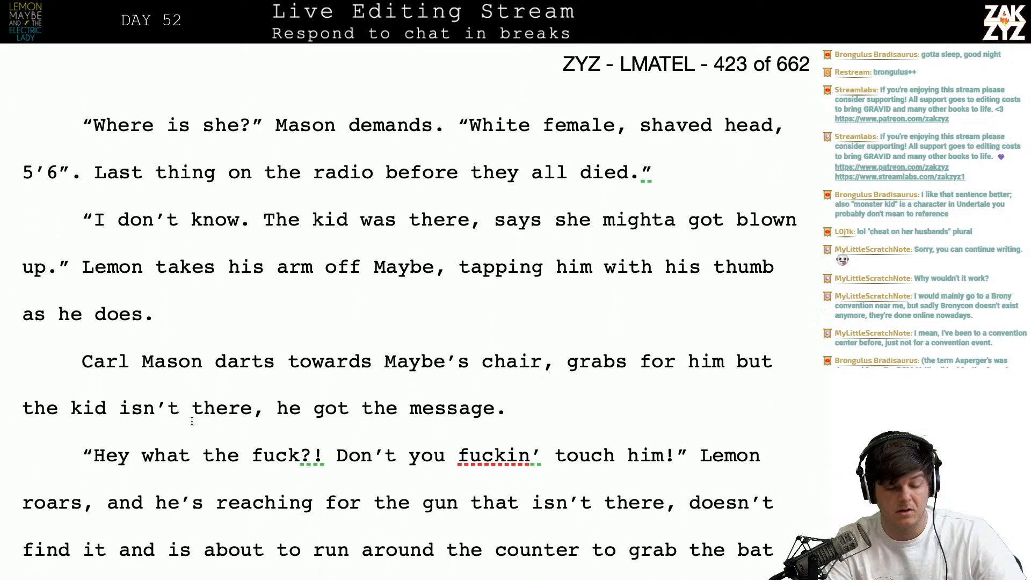
- Replace the comma after "Maybe's chair" with "and" so it reads "darts towards Maybe's chair and grabs for him"
{"action": "key", "text": "Left"}
{"action": "key", "text": "Left"}
{"action": "key", "text": "Left"}
{"action": "key", "text": "Left"}
{"action": "key", "text": "Left"}
{"action": "key", "text": "Left"}
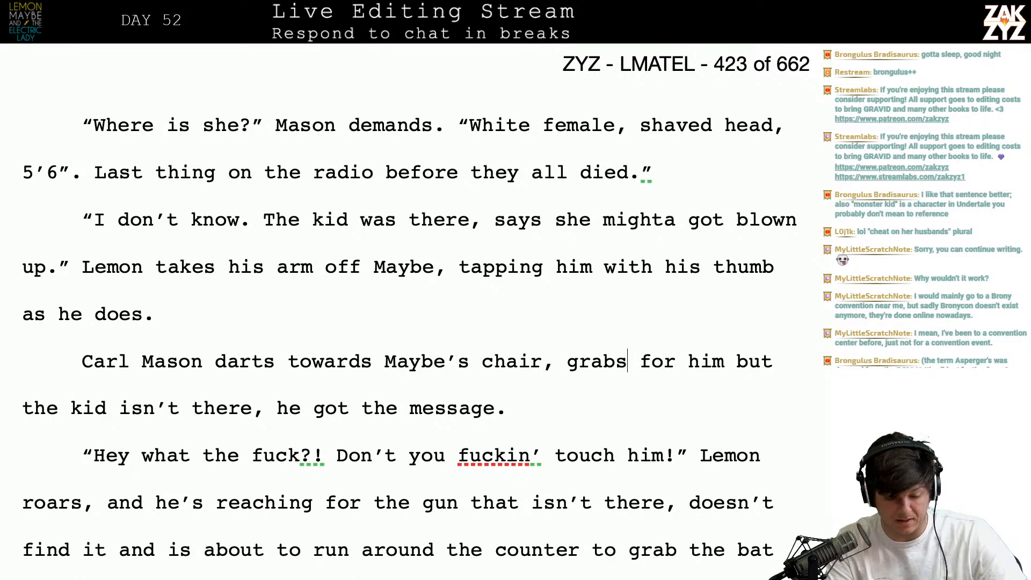
{"action": "key", "text": "BackSpace"}
{"action": "type", "text": "and"}
- End the sentence after "the kid isn't there" with a period and reword the rest as "Maybe got the message."
{"action": "key", "text": "Down"}
{"action": "key", "text": "Left"}
{"action": "key", "text": "Left"}
{"action": "key", "text": "Left"}
{"action": "key", "text": "Left"}
{"action": "key", "text": "Left"}
{"action": "key", "text": "Left"}
{"action": "key", "text": "Left"}
{"action": "key", "text": "Left"}
{"action": "key", "text": "Left"}
{"action": "key", "text": "Left"}
{"action": "key", "text": "Left"}
{"action": "key", "text": "Left"}
{"action": "key", "text": "Left"}
{"action": "key", "text": "Left"}
{"action": "key", "text": "Left"}
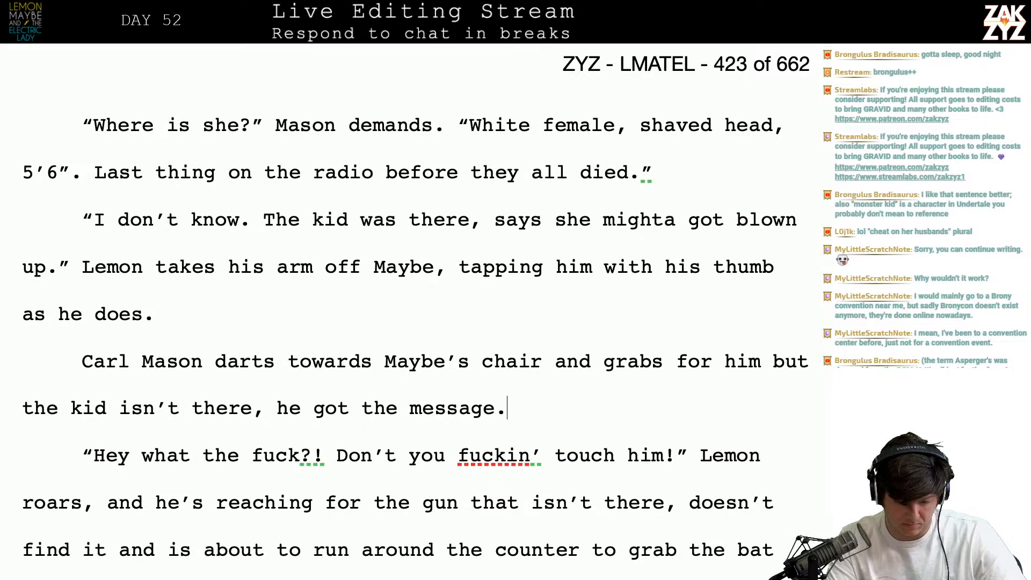
{"action": "key", "text": "Left"}
{"action": "key", "text": "Left"}
{"action": "key", "text": "Left"}
{"action": "key", "text": "Left"}
{"action": "key", "text": "Left"}
{"action": "key", "text": "Left"}
{"action": "key", "text": "BackSpace"}
{"action": "type", "text": ". Maybe"}
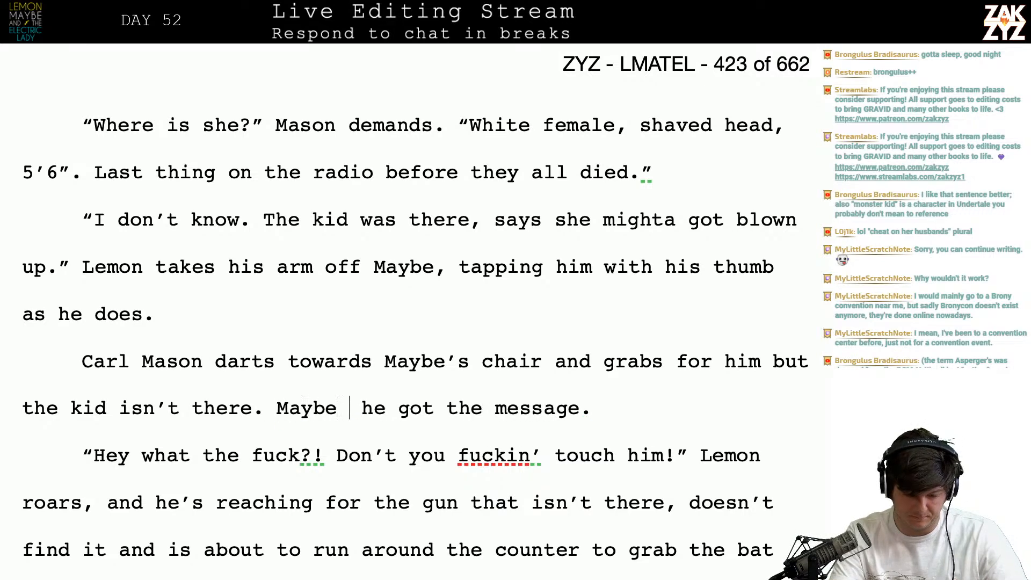
{"action": "key", "text": "Right"}
{"action": "key", "text": "Right"}
{"action": "key", "text": "Right"}
{"action": "key", "text": "BackSpace"}
{"action": "key", "text": "BackSpace"}
{"action": "key", "text": "BackSpace"}
{"action": "key", "text": "BackSpace"}
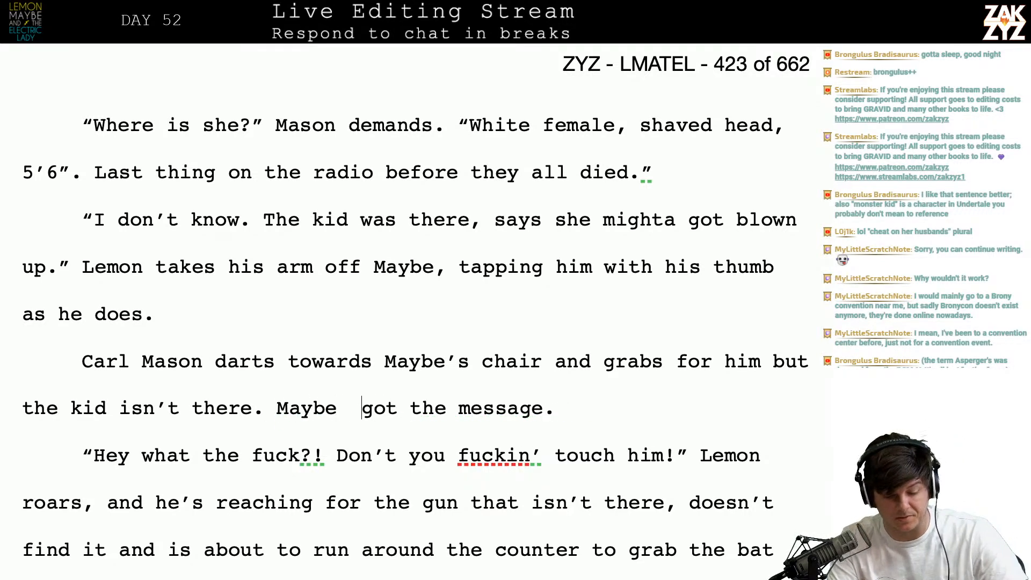
{"action": "key", "text": "Right"}
- End the sentence after "Lemon roars" with a period and add "His hand goes for his holster but the gun isn't there."
{"action": "key", "text": "Down"}
{"action": "scroll", "coordinate": [416, 304], "scroll_direction": "down", "scroll_amount": 2}
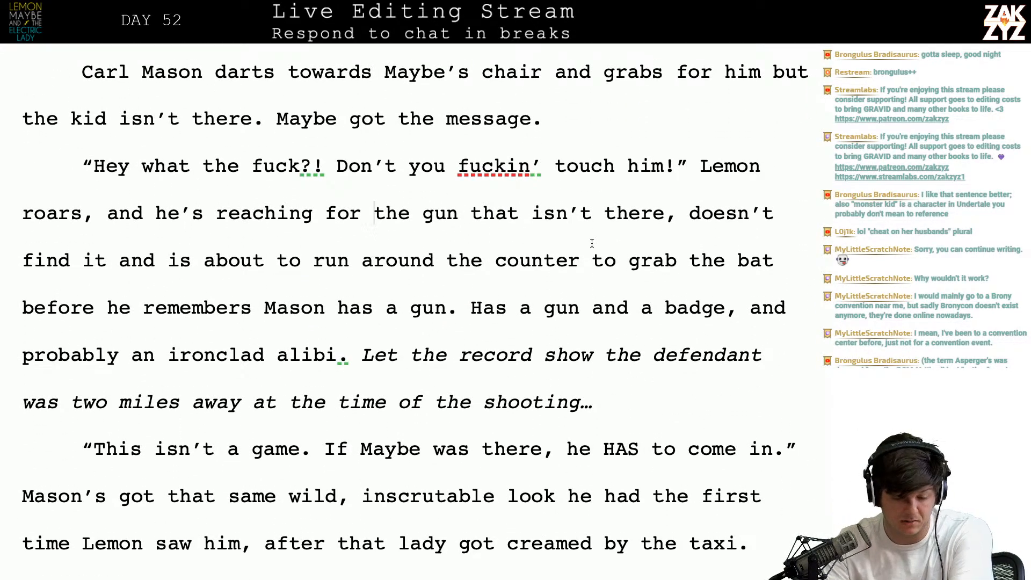
{"action": "left_click", "coordinate": [93, 215]}
{"action": "key", "text": "BackSpace"}
{"action": "type", "text": ". He"}
{"action": "key", "text": "BackSpace"}
{"action": "type", "text": "is hand "}
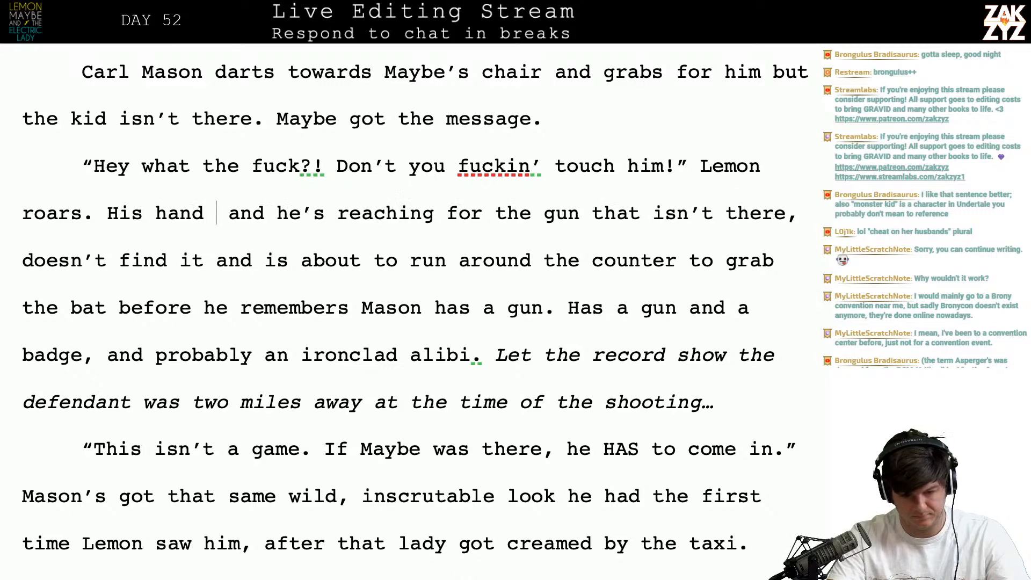
{"action": "type", "text": "goes for his holster but the gun isn't there."}
{"action": "key", "text": "Right"}
{"action": "key", "text": "shift+Down"}
{"action": "key", "text": "shift+End"}
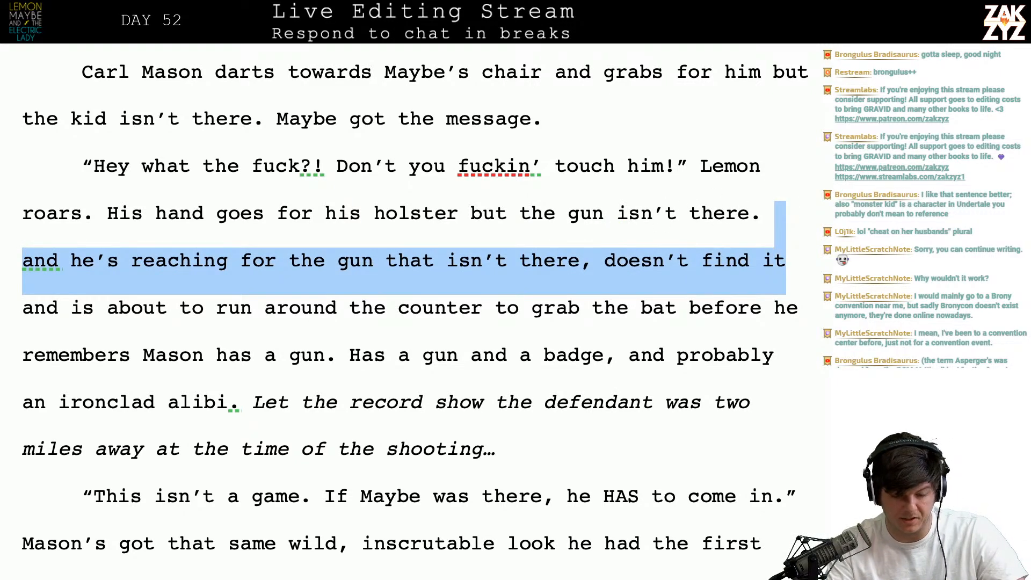
{"action": "key", "text": "shift+Right"}
{"action": "key", "text": "shift+Right"}
{"action": "key", "text": "shift+Right"}
{"action": "key", "text": "shift+Right"}
{"action": "key", "text": "shift+Right"}
{"action": "key", "text": "shift+Right"}
{"action": "key", "text": "shift+Right"}
{"action": "key", "text": "shift+Right"}
{"action": "key", "text": "shift+Right"}
{"action": "key", "text": "shift+Right"}
{"action": "key", "text": "shift+Right"}
{"action": "key", "text": "shift+Left"}
{"action": "key", "text": "shift+Left"}
{"action": "key", "text": "shift+Left"}
{"action": "key", "text": "shift+Left"}
{"action": "key", "text": "shift+Left"}
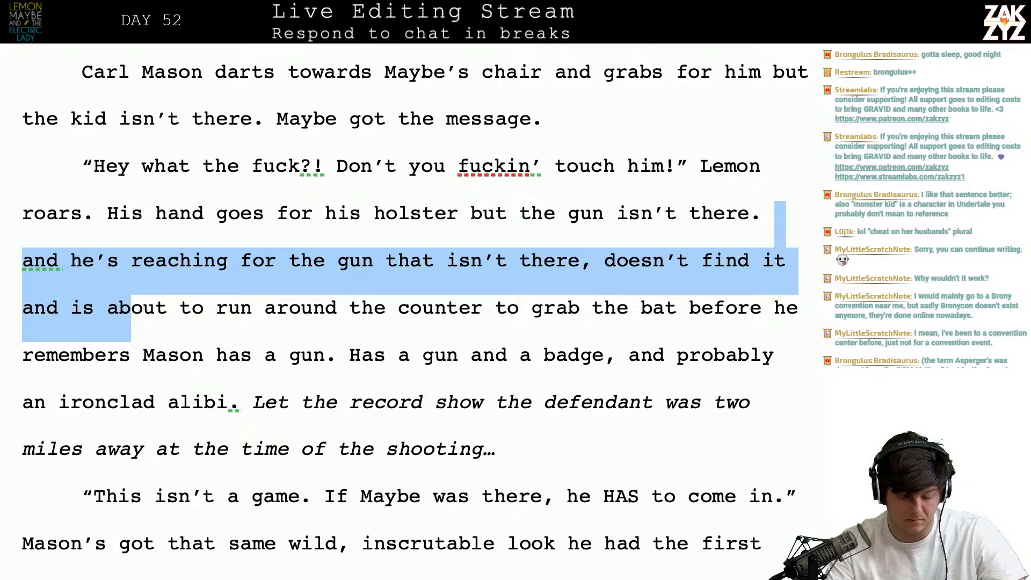
{"action": "key", "text": "shift+Left"}
{"action": "key", "text": "shift+Left"}
{"action": "key", "text": "shift+Left"}
{"action": "key", "text": "shift+Left"}
{"action": "key", "text": "shift+Left"}
{"action": "key", "text": "shift+Left"}
{"action": "key", "text": "shift+Left"}
{"action": "key", "text": "shift+Left"}
{"action": "key", "text": "shift+Left"}
{"action": "key", "text": "shift+Left"}
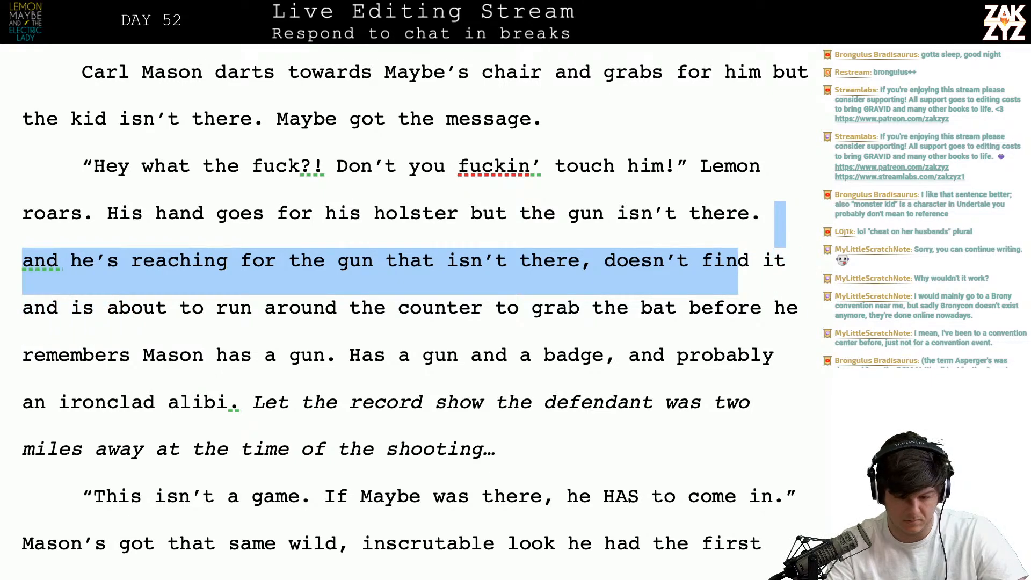
{"action": "key", "text": "Right"}
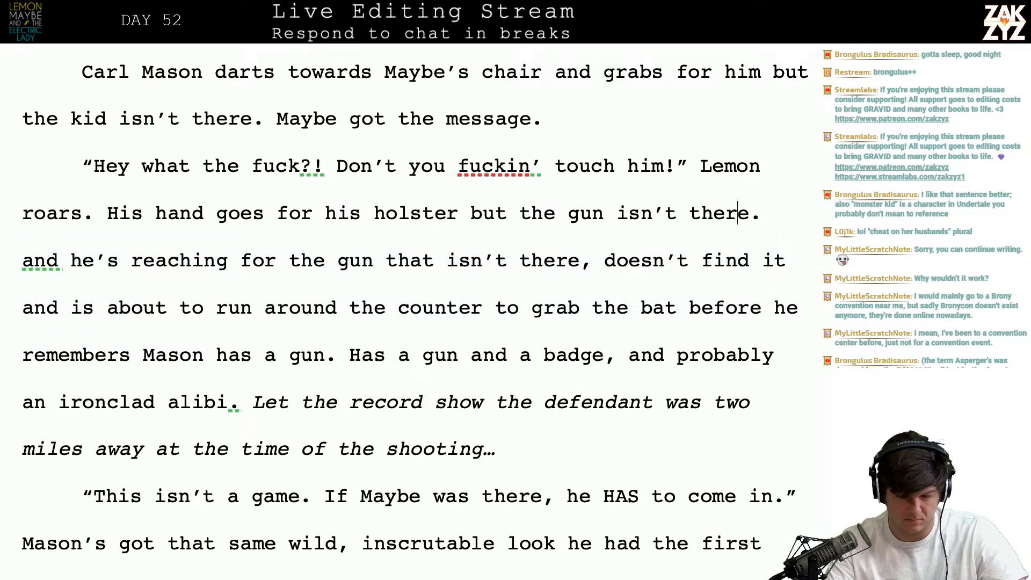
- Add the sentence "His next thought is to grab the baseball bat behind the bar, then he remembers Carl Mason has a gun."
{"action": "type", "text": "His ne  "}
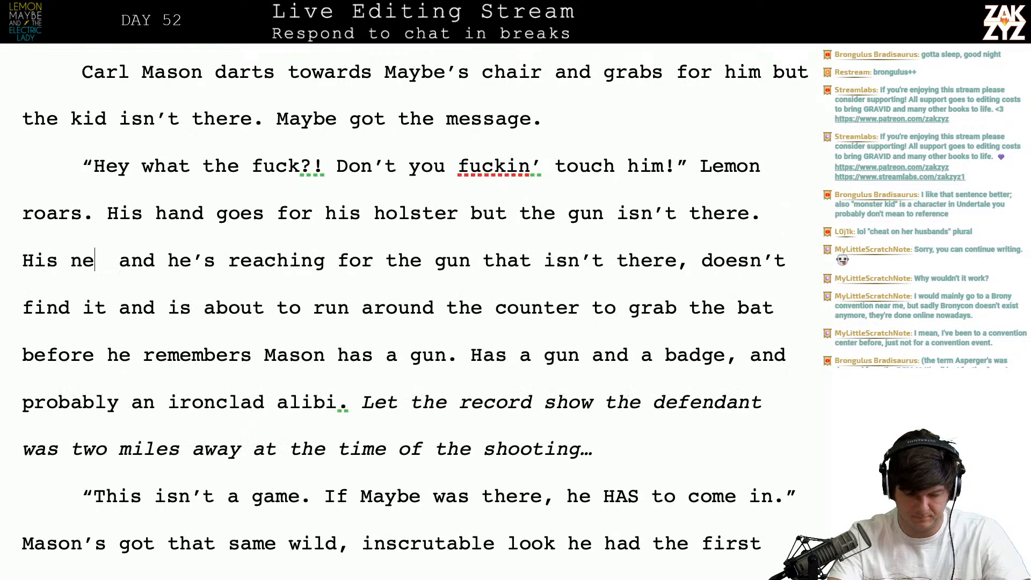
{"action": "type", "text": "xt thought is to "}
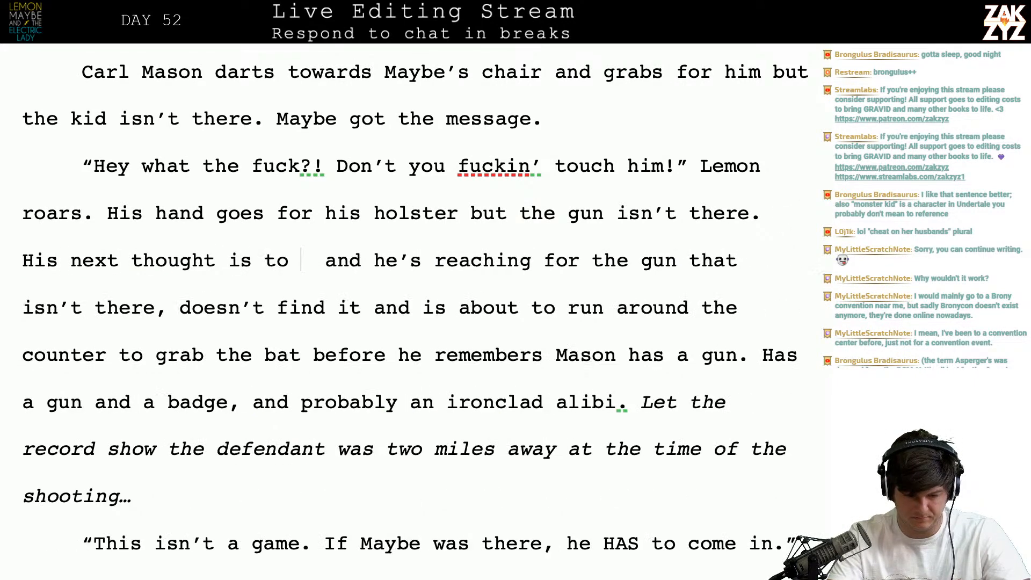
{"action": "type", "text": "grab the base"}
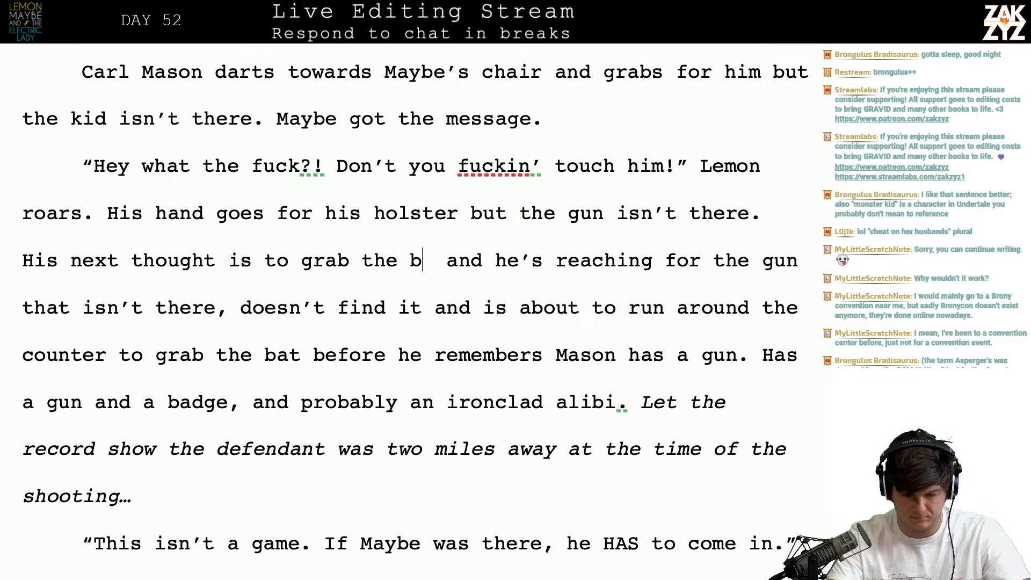
{"action": "key", "text": "BackSpace"}
{"action": "key", "text": "BackSpace"}
{"action": "key", "text": "BackSpace"}
{"action": "key", "text": "BackSpace"}
{"action": "type", "text": "lous"}
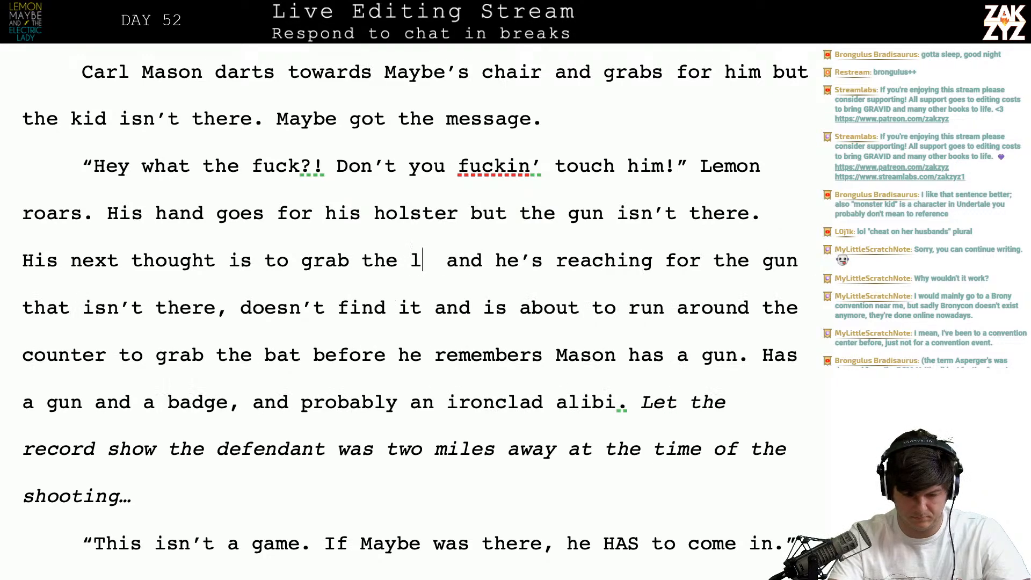
{"action": "key", "text": "BackSpace"}
{"action": "key", "text": "BackSpace"}
{"action": "key", "text": "BackSpace"}
{"action": "key", "text": "BackSpace"}
{"action": "type", "text": "basebal"}
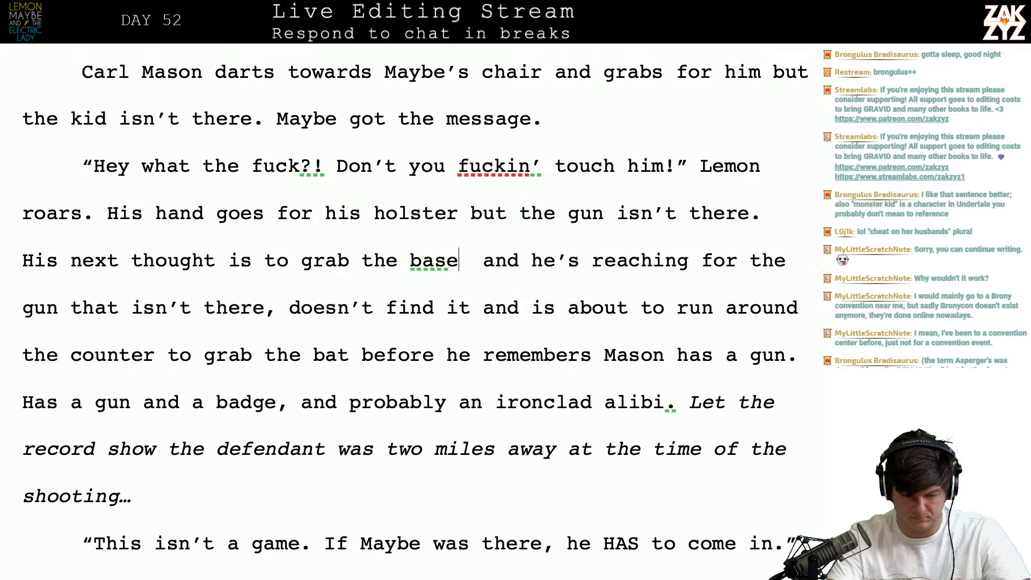
{"action": "type", "text": "l bat behind the"}
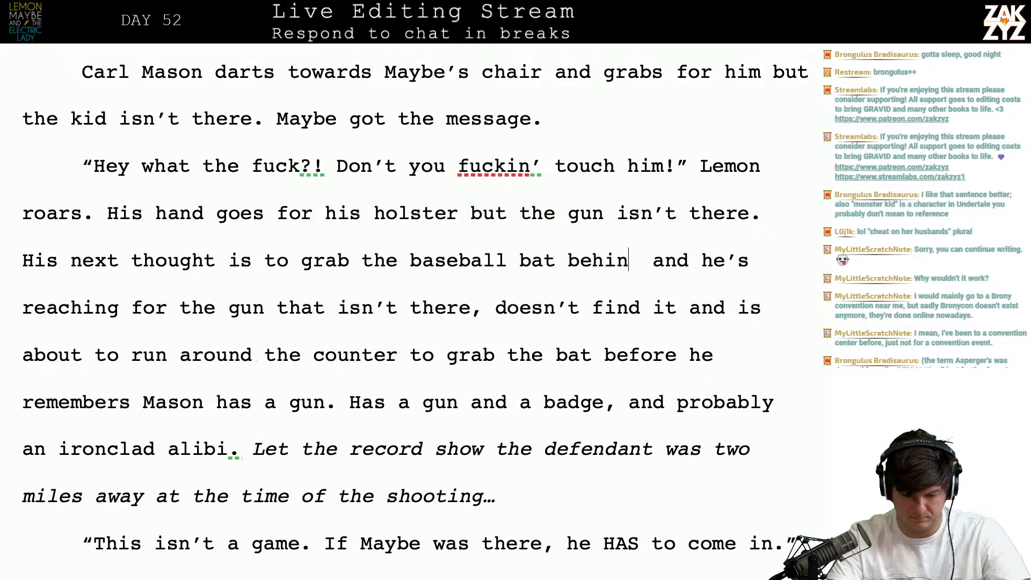
{"action": "type", "text": " bar, "}
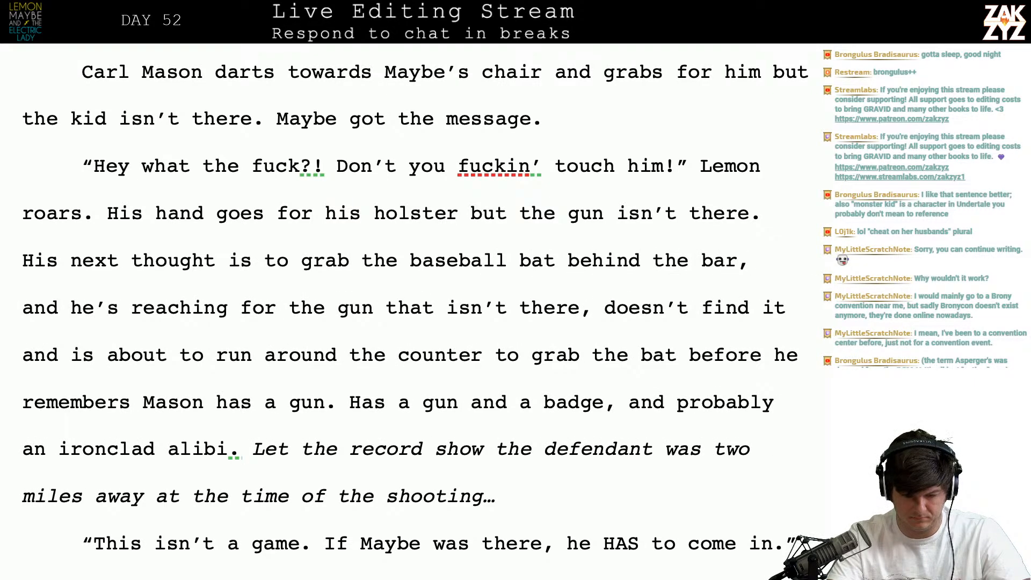
{"action": "type", "text": "then he rememb"}
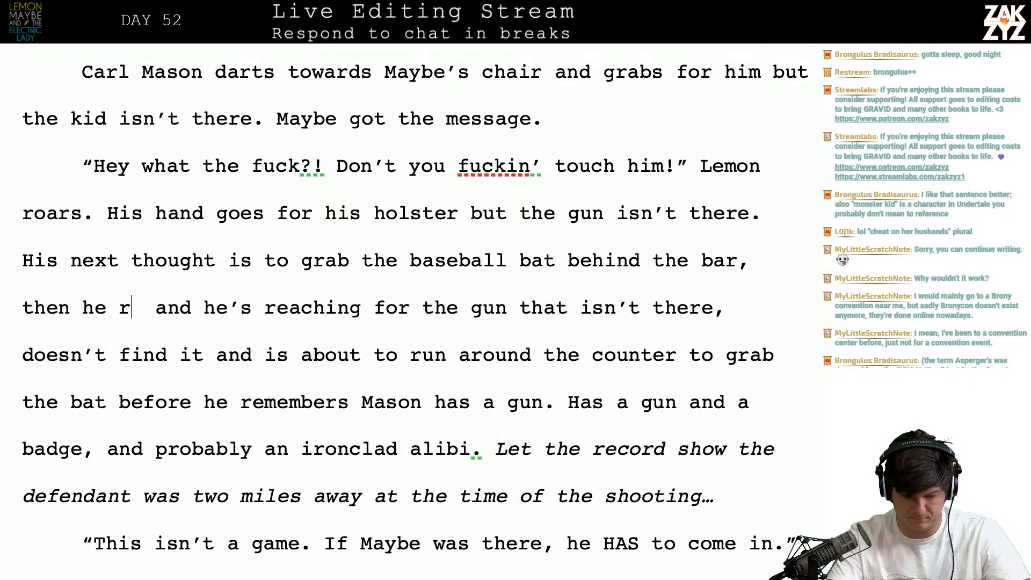
{"action": "type", "text": "ers Carl Ma"}
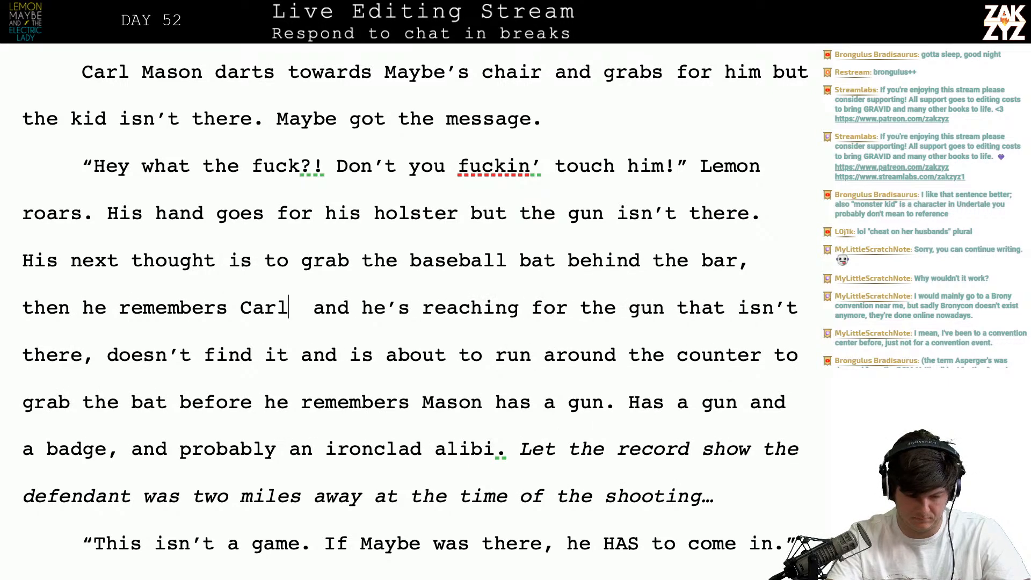
{"action": "type", "text": "son "}
{"action": "type", "text": "has a gun."}
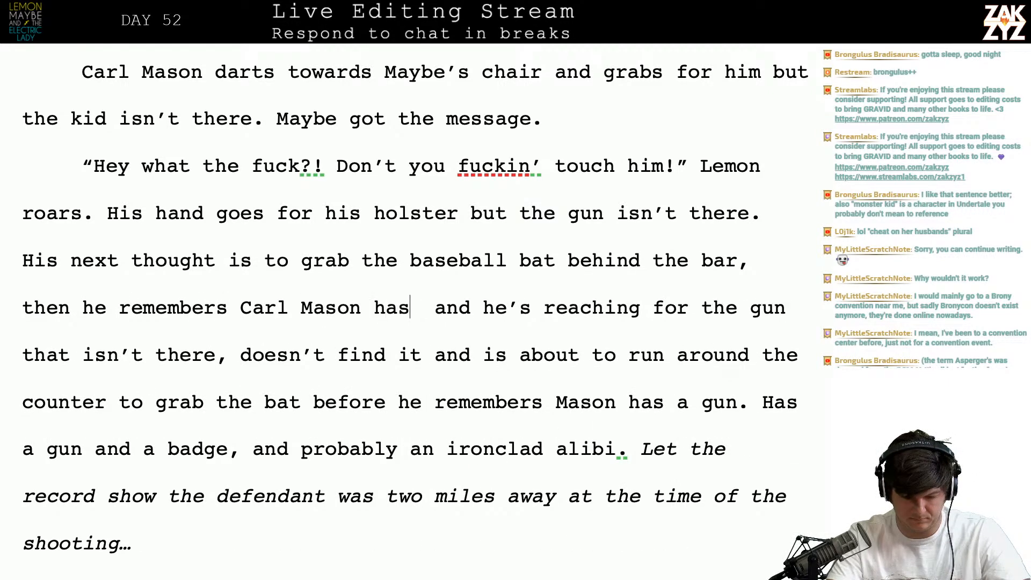
- Replace the leftover text from "and he's reaching for the gun" through "Has a gun" with "A gun"
{"action": "key", "text": "shift+Down"}
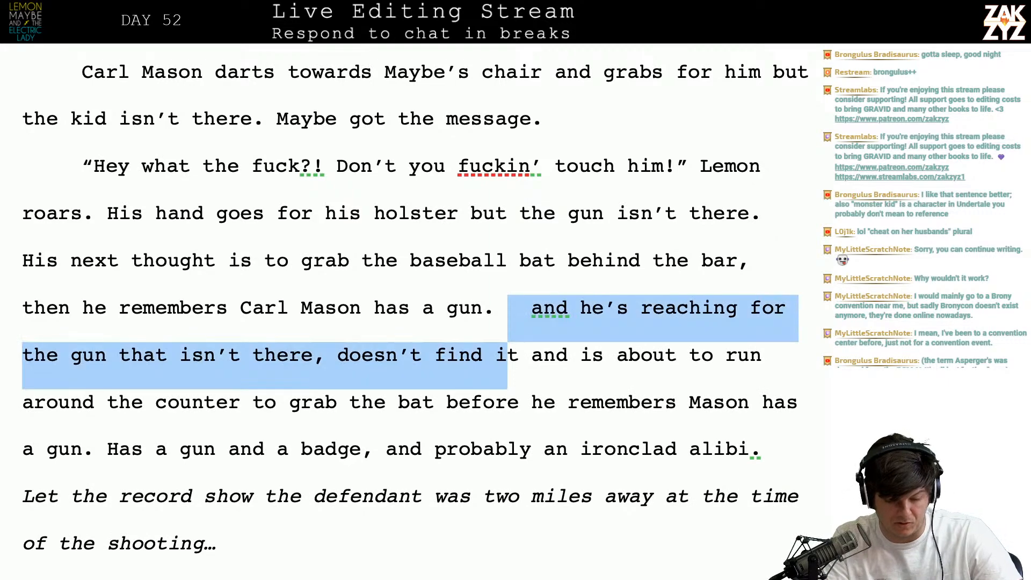
{"action": "key", "text": "shift+Right"}
{"action": "key", "text": "shift+Right"}
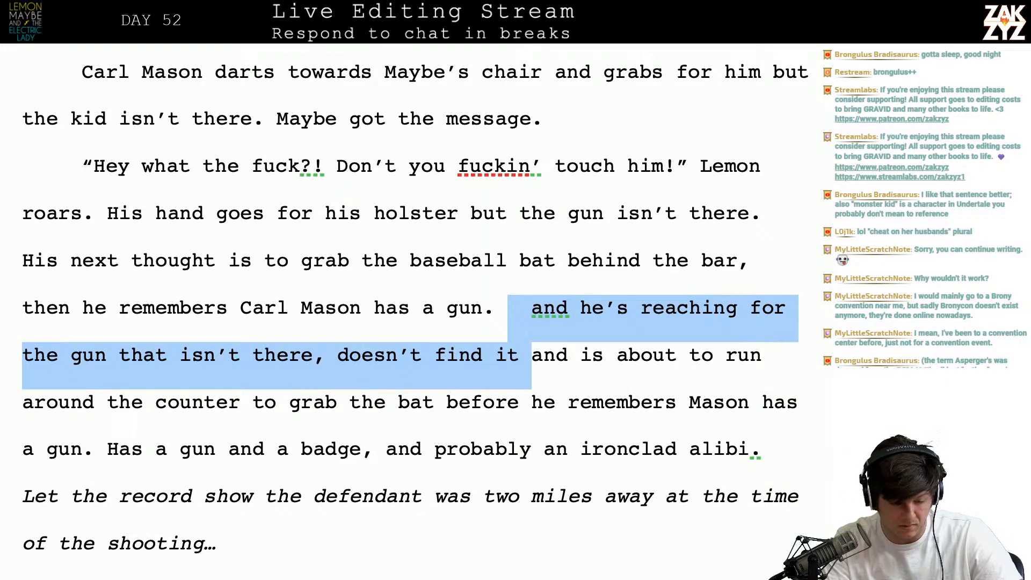
{"action": "key", "text": "shift+Down"}
{"action": "key", "text": "shift+Right"}
{"action": "key", "text": "shift+Right"}
{"action": "key", "text": "shift+Right"}
{"action": "key", "text": "shift+Right"}
{"action": "key", "text": "shift+Right"}
{"action": "key", "text": "shift+Right"}
{"action": "key", "text": "shift+Right"}
{"action": "key", "text": "shift+Right"}
{"action": "key", "text": "shift+Right"}
{"action": "key", "text": "shift+Right"}
{"action": "key", "text": "shift+Right"}
{"action": "key", "text": "shift+Right"}
{"action": "key", "text": "shift+Right"}
{"action": "key", "text": "shift+Right"}
{"action": "key", "text": "shift+Right"}
{"action": "key", "text": "shift+Right"}
{"action": "key", "text": "shift+Right"}
{"action": "key", "text": "shift+Right"}
{"action": "key", "text": "shift+Right"}
{"action": "key", "text": "shift+Right"}
{"action": "key", "text": "shift+Right"}
{"action": "key", "text": "shift+Right"}
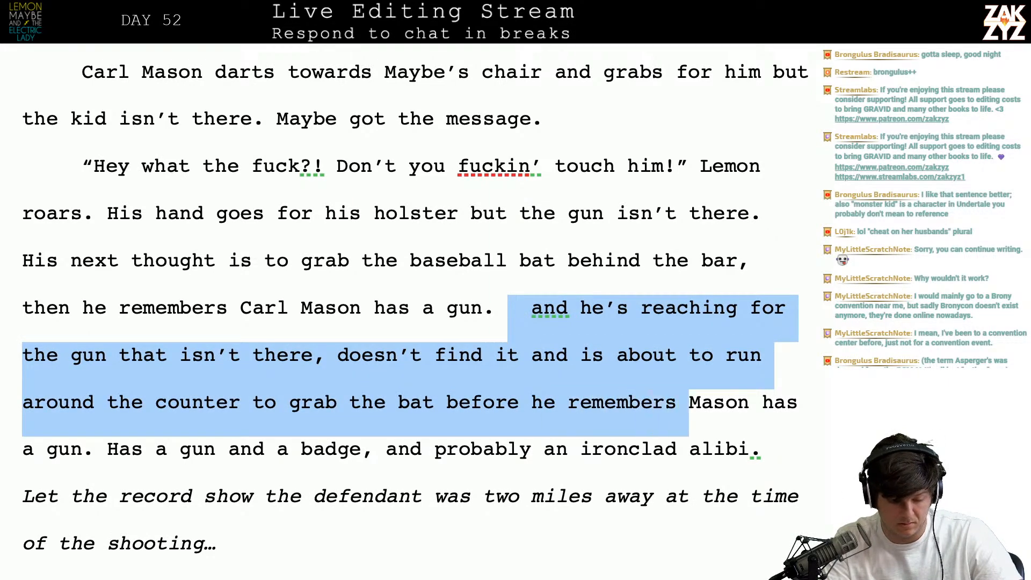
{"action": "key", "text": "shift+Right"}
{"action": "key", "text": "shift+Right"}
{"action": "key", "text": "shift+Right"}
{"action": "key", "text": "shift+Right"}
{"action": "key", "text": "shift+Right"}
{"action": "key", "text": "shift+Right"}
{"action": "key", "text": "shift+Right"}
{"action": "key", "text": "shift+Right"}
{"action": "key", "text": "shift+Right"}
{"action": "key", "text": "shift+Right"}
{"action": "key", "text": "shift+Right"}
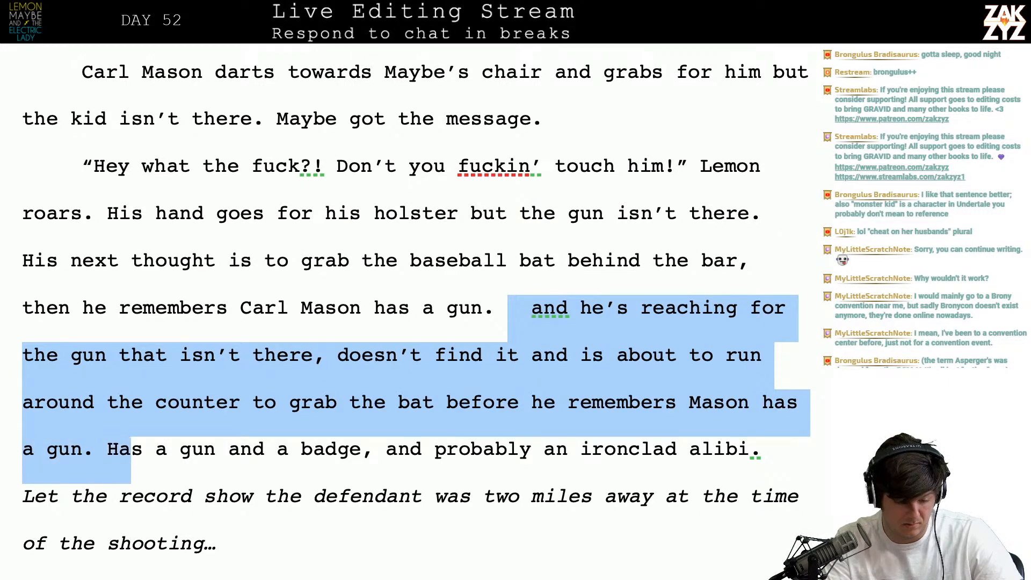
{"action": "type", "text": "A gun"}
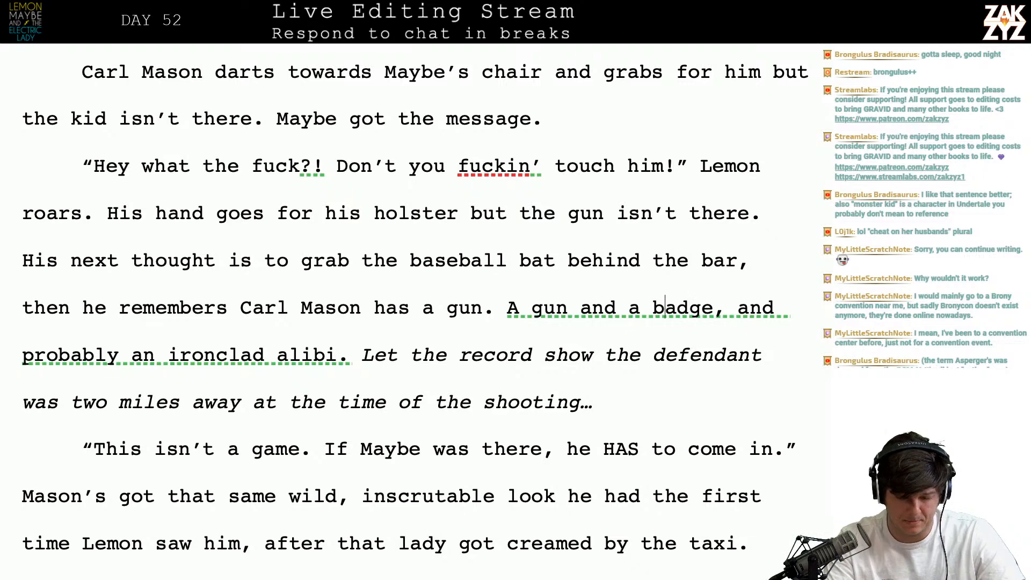
- Replace "and" before "a badge" with a comma so the list reads "A gun, a badge, and probably an ironclad alibi."
{"action": "type", "text": ","}
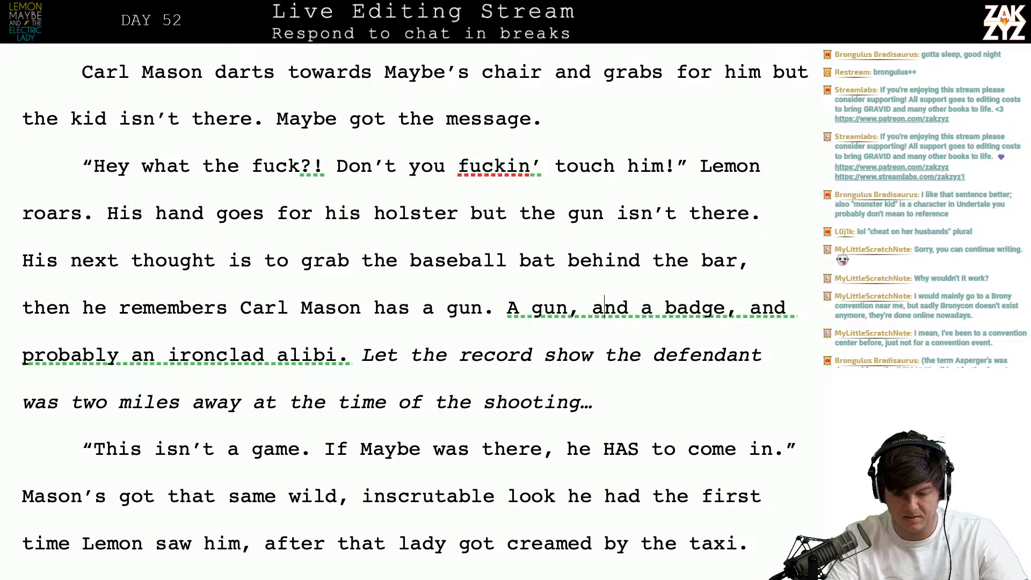
{"action": "key", "text": "BackSpace"}
{"action": "key", "text": "BackSpace"}
{"action": "key", "text": "BackSpace"}
{"action": "key", "text": "BackSpace"}
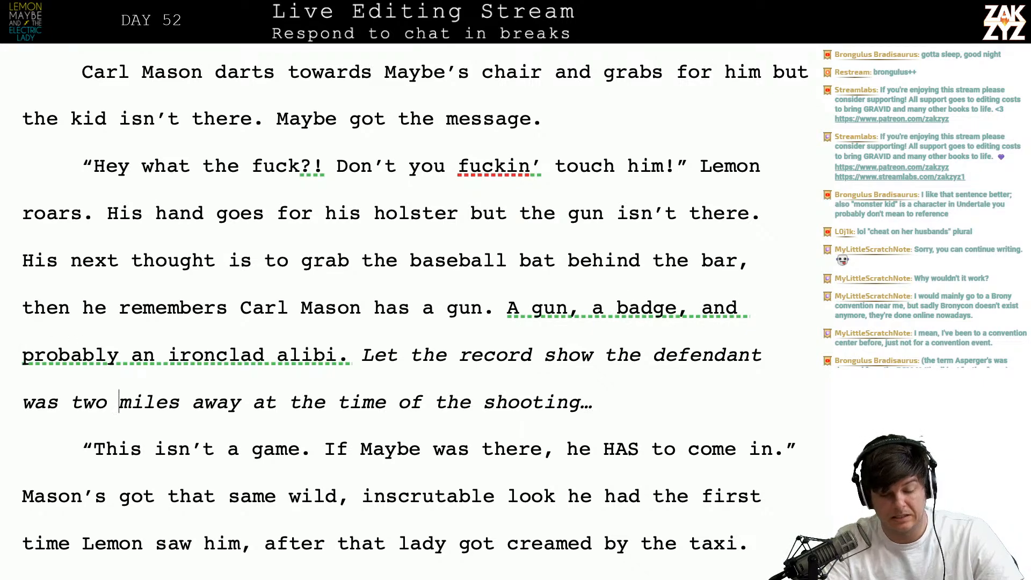
- Start a new paragraph at the italic line "Let the record show the defendant"
{"action": "scroll", "coordinate": [408, 312], "scroll_direction": "down", "scroll_amount": 3}
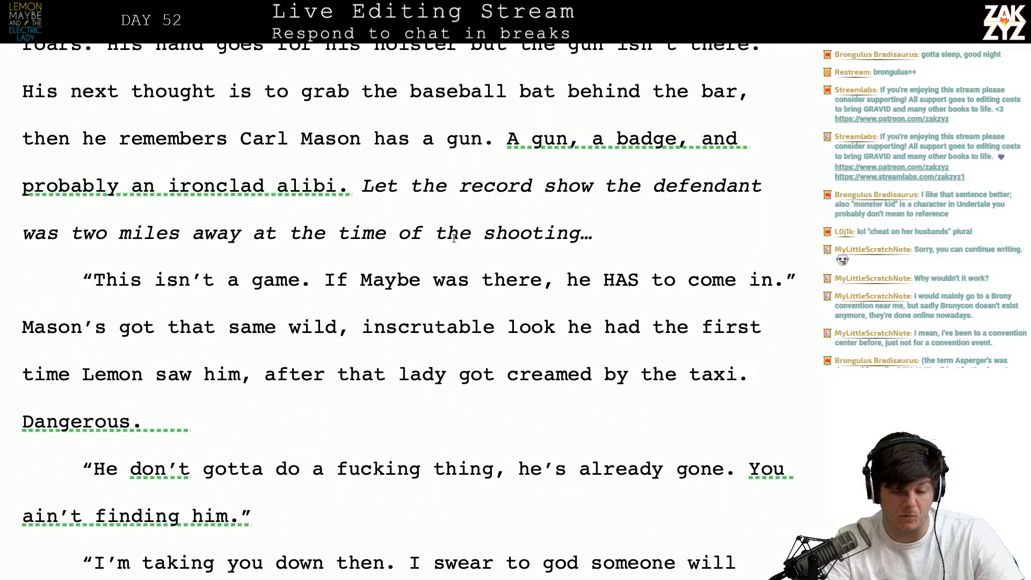
{"action": "left_click", "coordinate": [362, 185]}
{"action": "key", "text": "Return"}
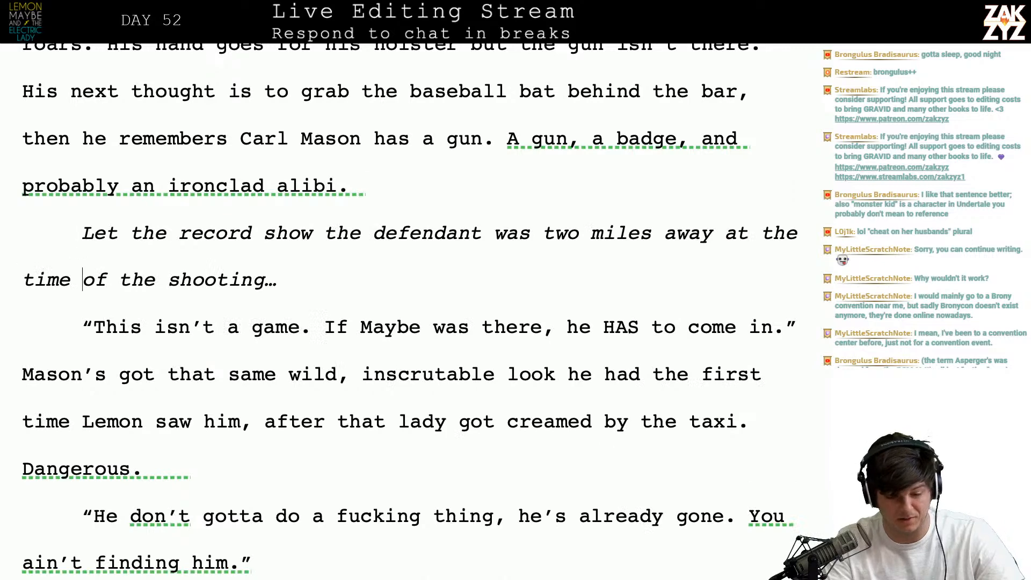
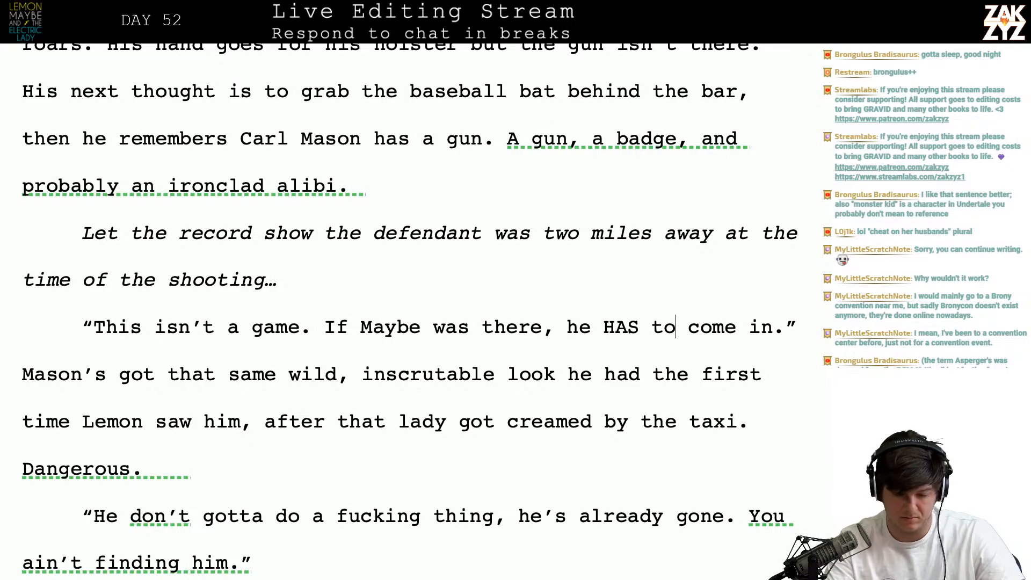
- Change the period after "he HAS to come in" to a comma and add the dialogue tag "Carl says."
{"action": "key", "text": "BackSpace"}
{"action": "type", "text": ",”"}
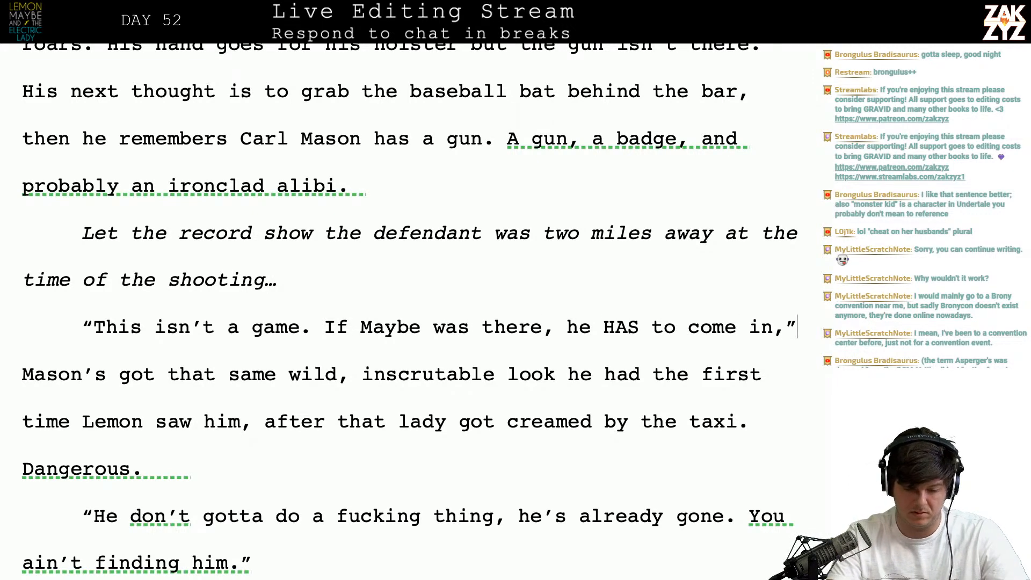
{"action": "type", "text": " Carl says."}
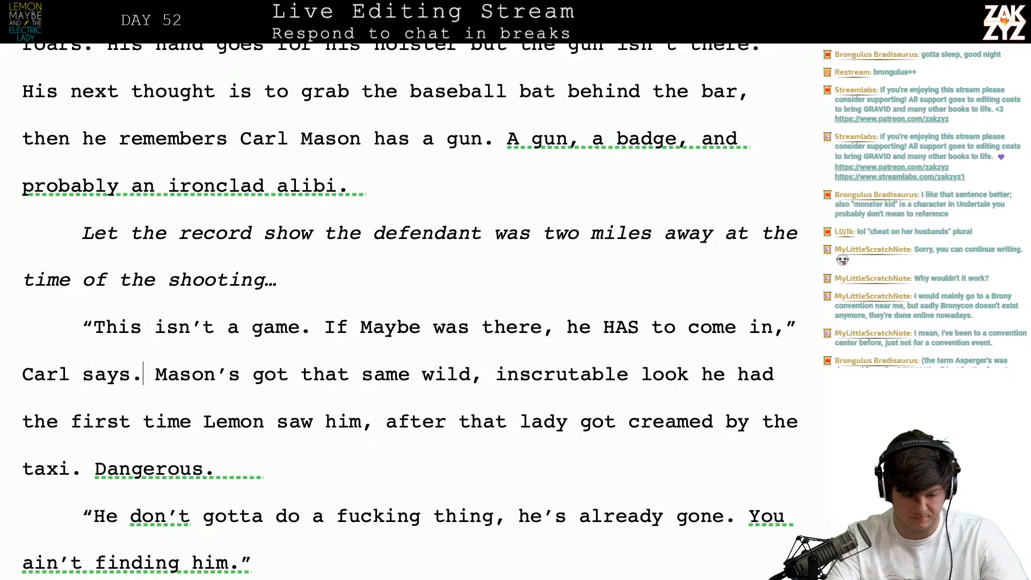
- Replace "Mason's got that same wild," with "He has that same" before "inscrutable look"
{"action": "type", "text": "e has that same"}
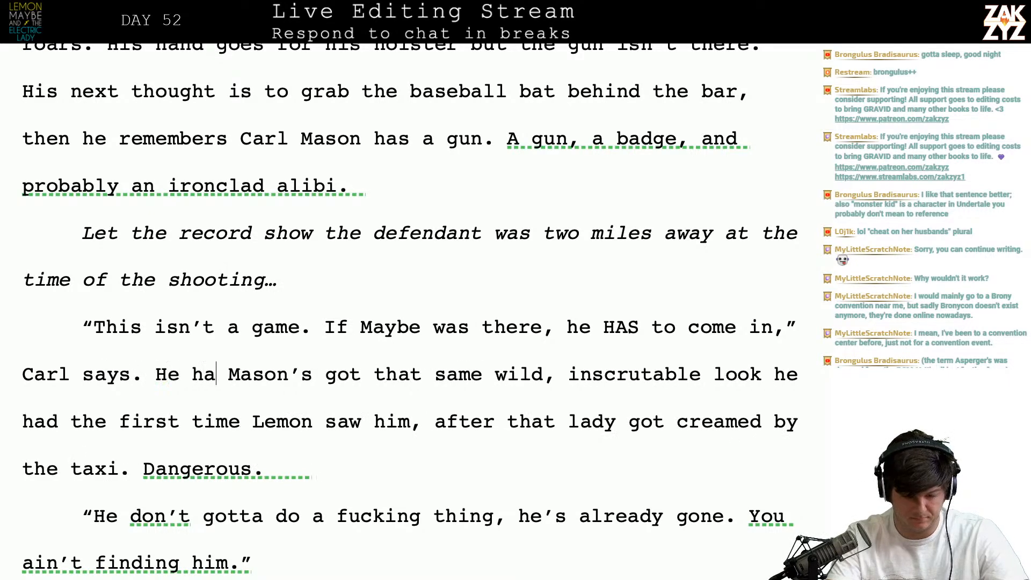
{"action": "key", "text": "shift+Right"}
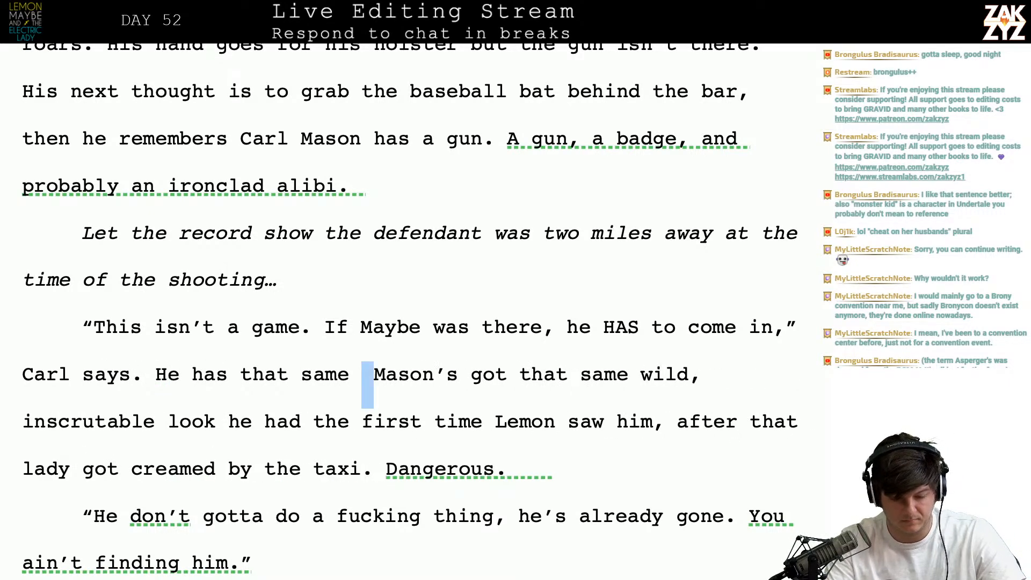
{"action": "key", "text": "shift+Right"}
{"action": "key", "text": "shift+Right"}
{"action": "key", "text": "shift+Right"}
{"action": "key", "text": "shift+Right"}
{"action": "key", "text": "shift+Right"}
{"action": "key", "text": "shift+Right"}
{"action": "key", "text": "shift+Right"}
{"action": "key", "text": "shift+Right"}
{"action": "key", "text": "shift+Right"}
{"action": "key", "text": "shift+Right"}
{"action": "key", "text": "shift+Right"}
{"action": "key", "text": "shift+Right"}
{"action": "key", "text": "shift+Right"}
{"action": "key", "text": "shift+Right"}
{"action": "key", "text": "shift+Right"}
{"action": "key", "text": "shift+Right"}
{"action": "key", "text": "shift+Right"}
{"action": "key", "text": "shift+Right"}
{"action": "key", "text": "shift+Right"}
{"action": "key", "text": "shift+Right"}
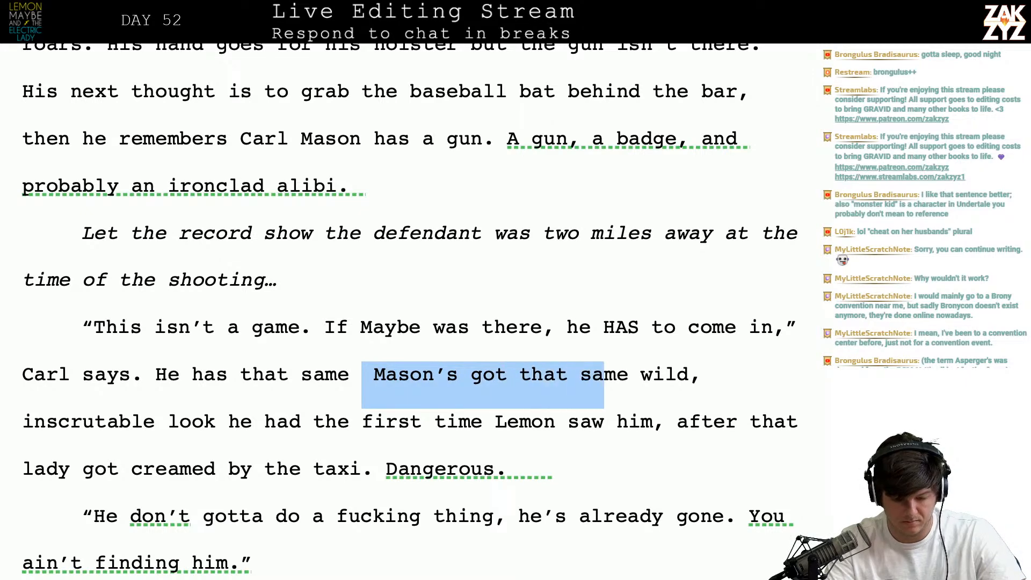
{"action": "key", "text": "shift+Right"}
{"action": "key", "text": "shift+Right"}
{"action": "key", "text": "shift+Right"}
{"action": "key", "text": "BackSpace"}
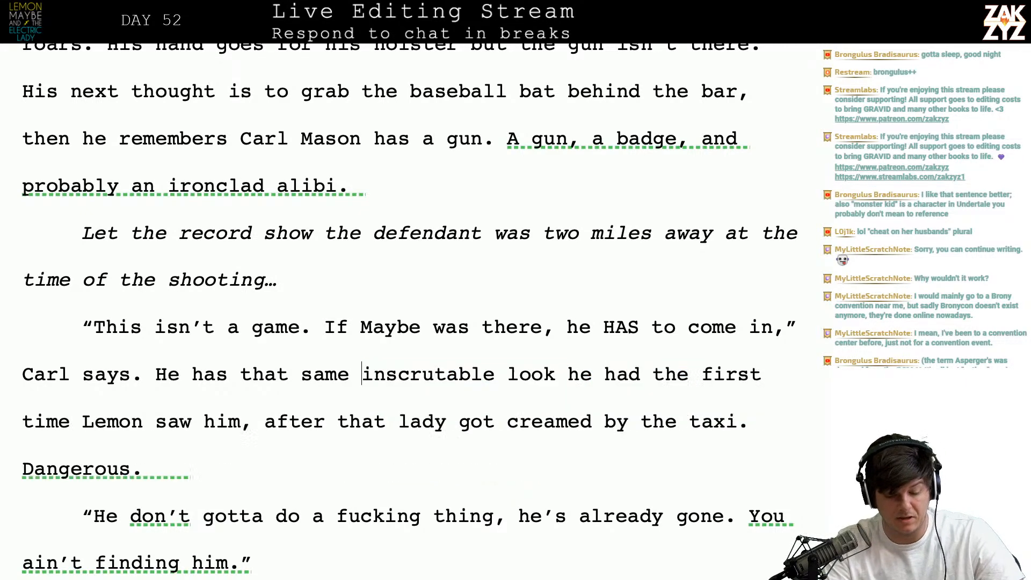
- Change the dialogue tag "Carl says." after "he HAS to come in," to "Carl demands."
{"action": "key", "text": "Down"}
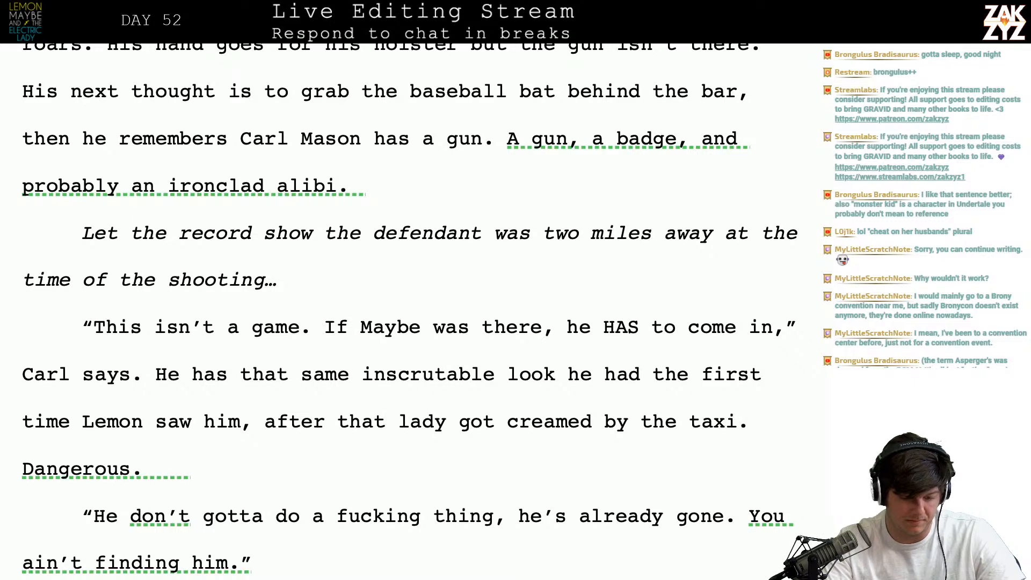
{"action": "left_click", "coordinate": [152, 370]}
{"action": "key", "text": "Left"}
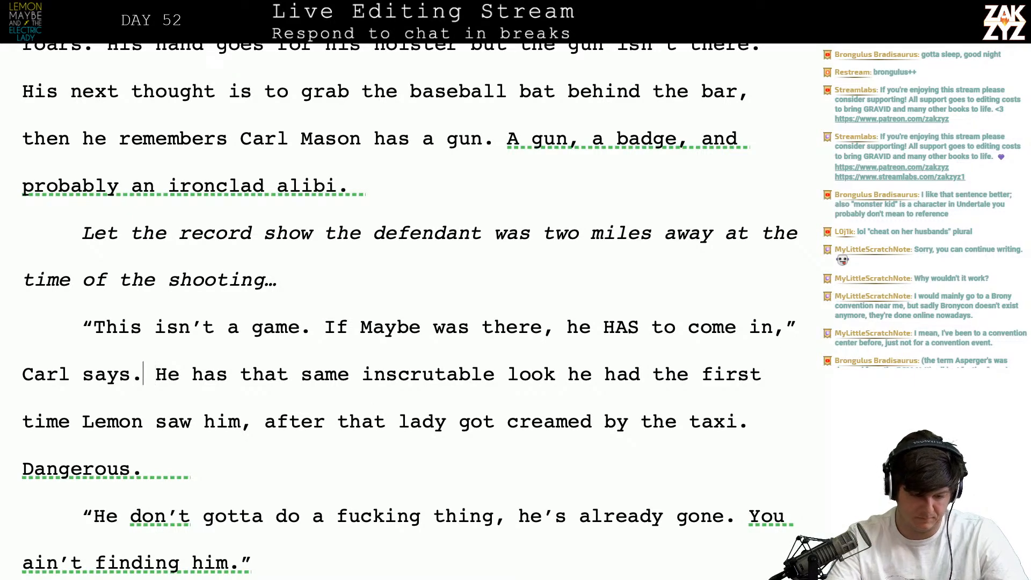
{"action": "key", "text": "BackSpace"}
{"action": "key", "text": "BackSpace"}
{"action": "key", "text": "BackSpace"}
{"action": "key", "text": "BackSpace"}
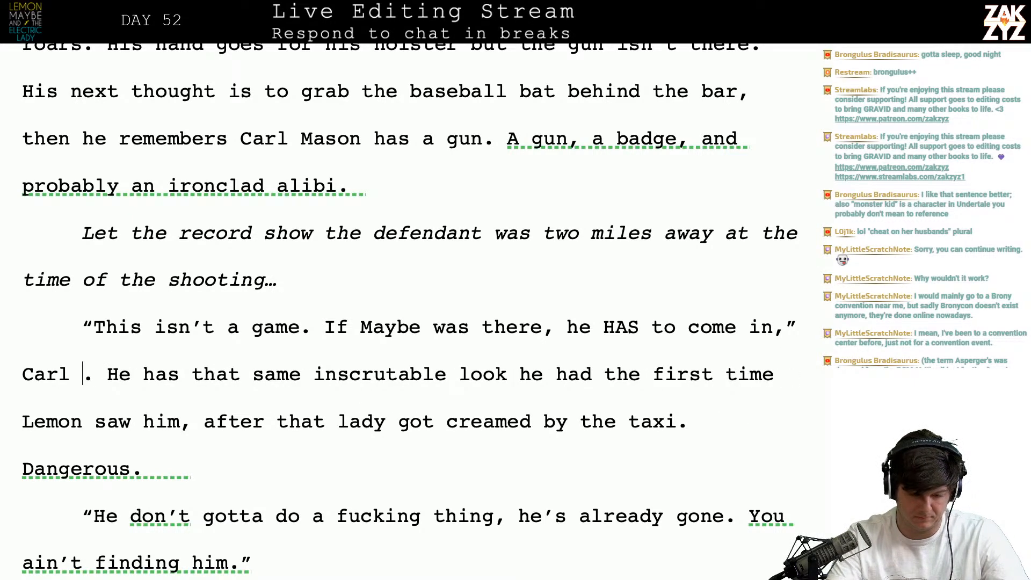
{"action": "type", "text": "demands."}
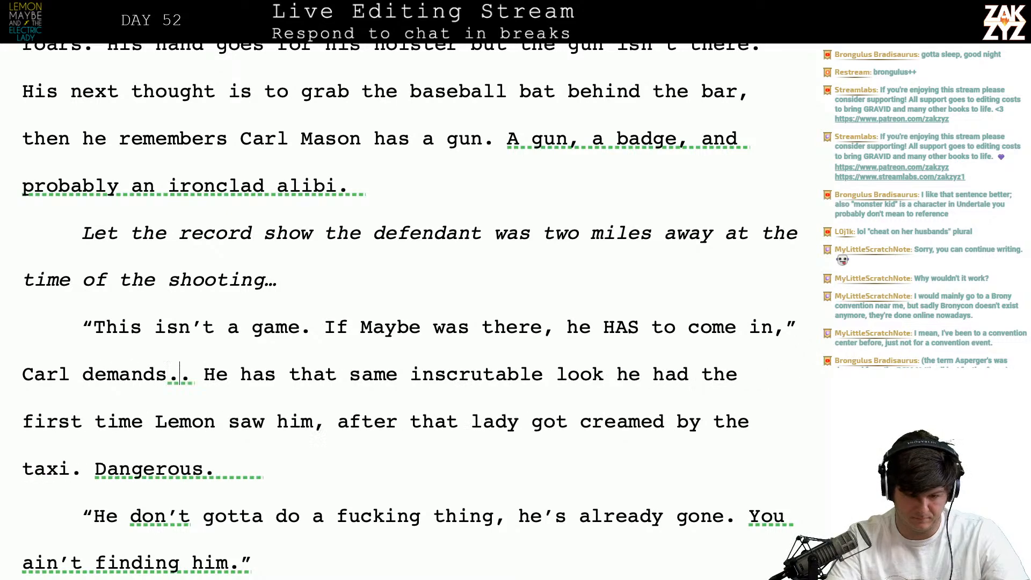
- Rewrite the sentence after Carl's tag as "He's got that same inscrutable look he had the night Lemon met him, after the lady got creamed by the taxi."
{"action": "key", "text": "Return"}
{"action": "key", "text": "Return"}
{"action": "key", "text": "Left"}
{"action": "key", "text": "Left"}
{"action": "type", "text": "He's"}
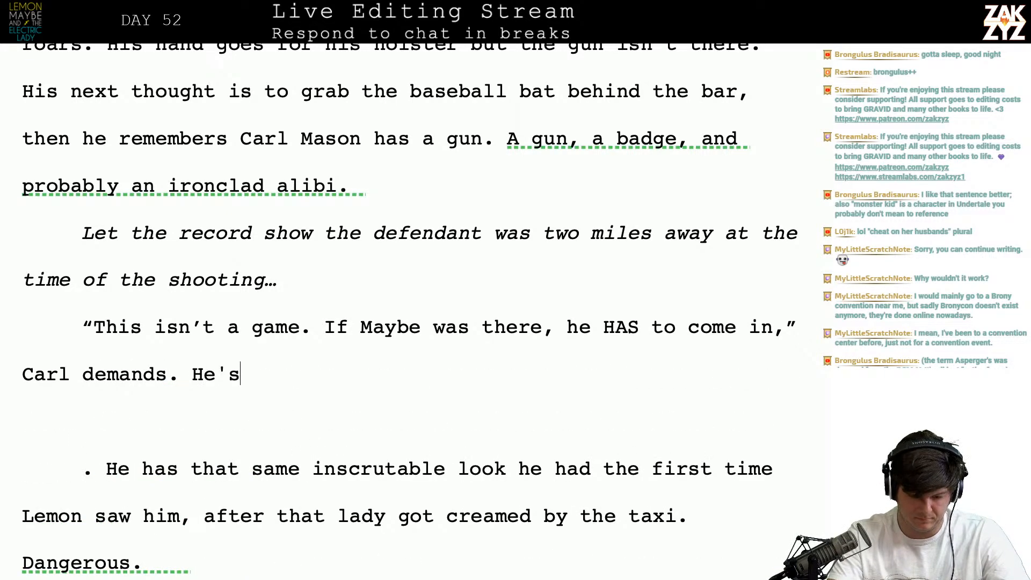
{"action": "type", "text": " got that same in"}
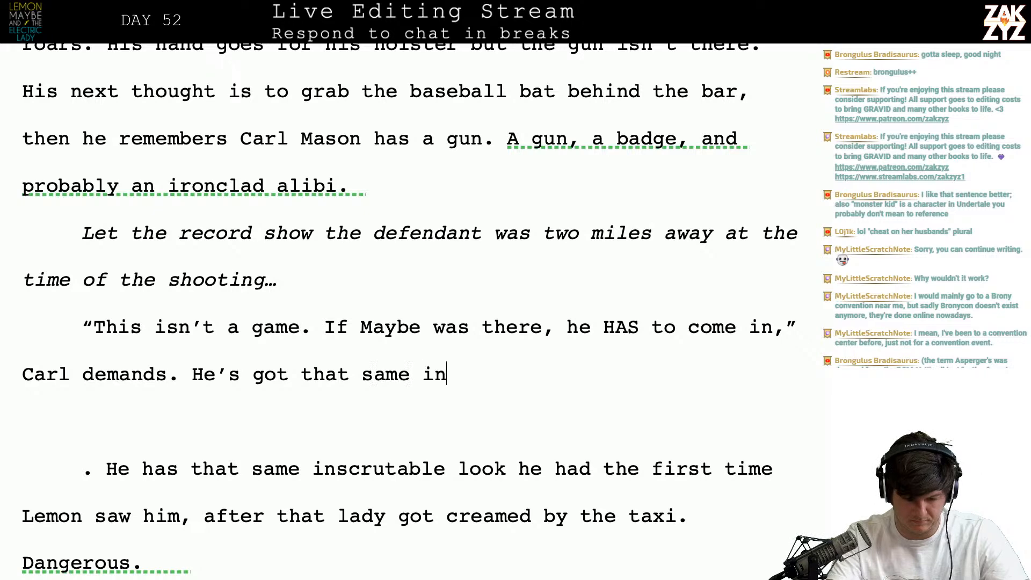
{"action": "type", "text": "scrutable l"}
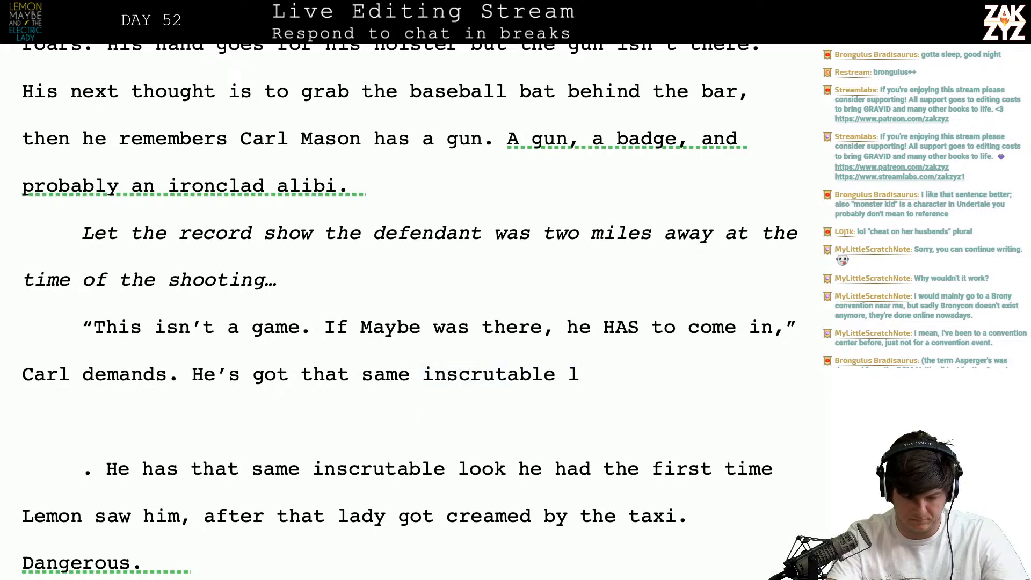
{"action": "type", "text": "ook he had the "}
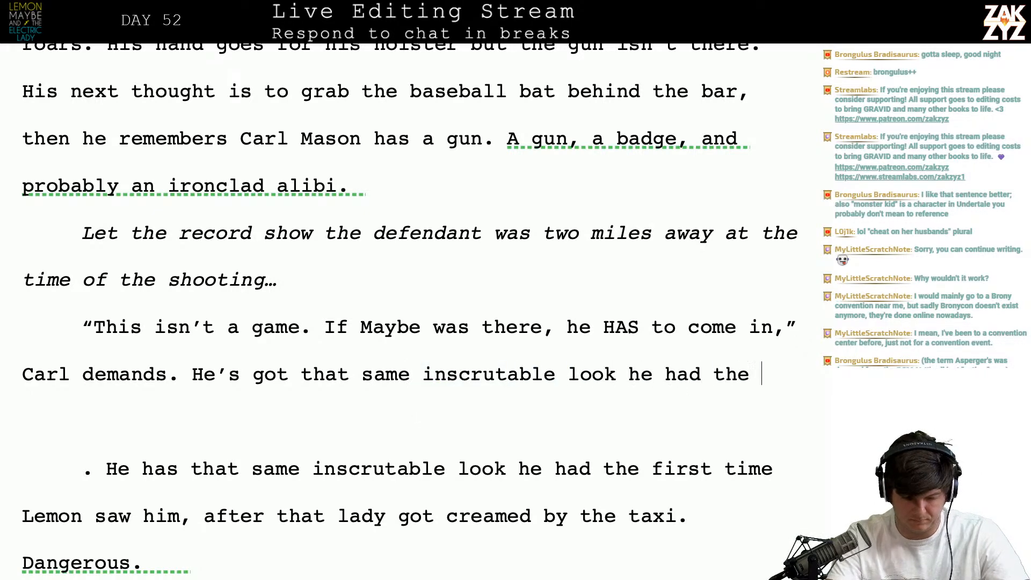
{"action": "type", "text": "night Lemon met"}
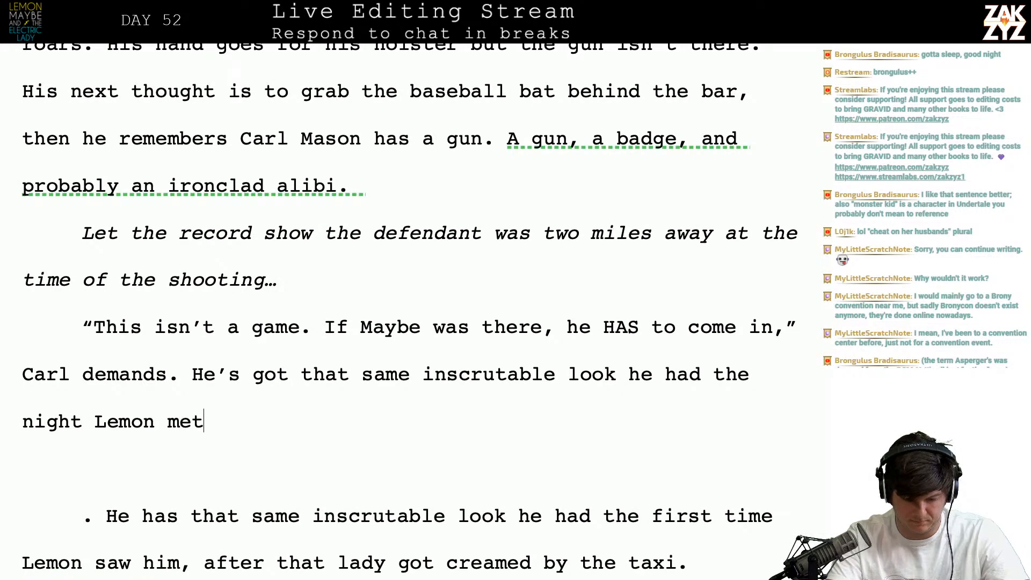
{"action": "type", "text": " him, after ht"}
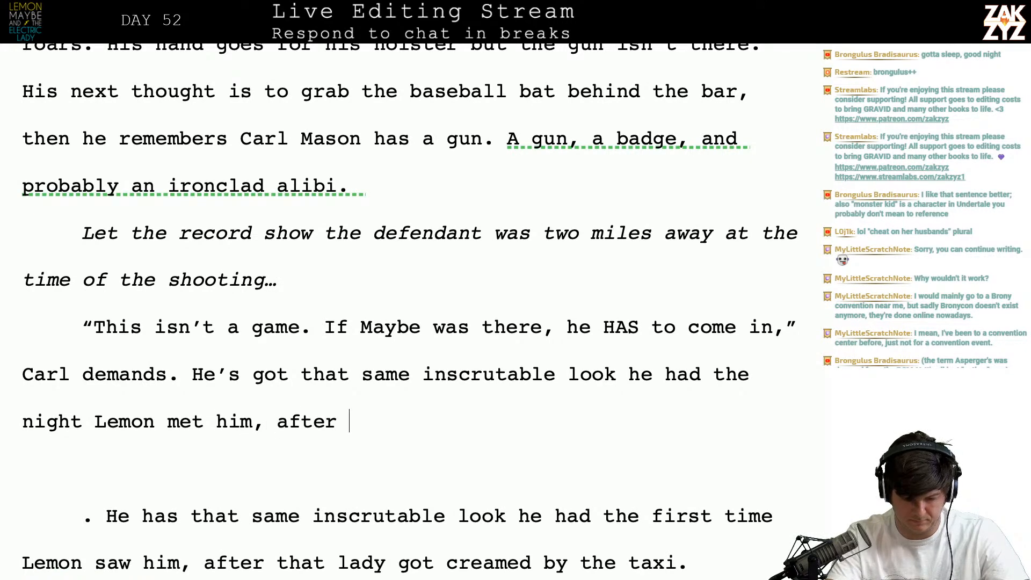
{"action": "key", "text": "BackSpace"}
{"action": "key", "text": "BackSpace"}
{"action": "type", "text": "the lady g"}
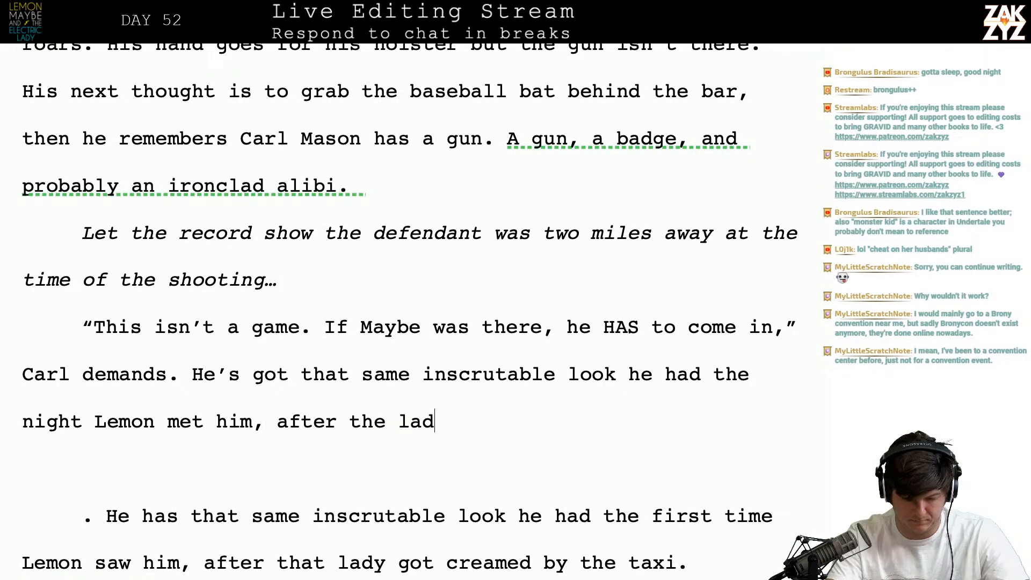
{"action": "type", "text": "ot c"}
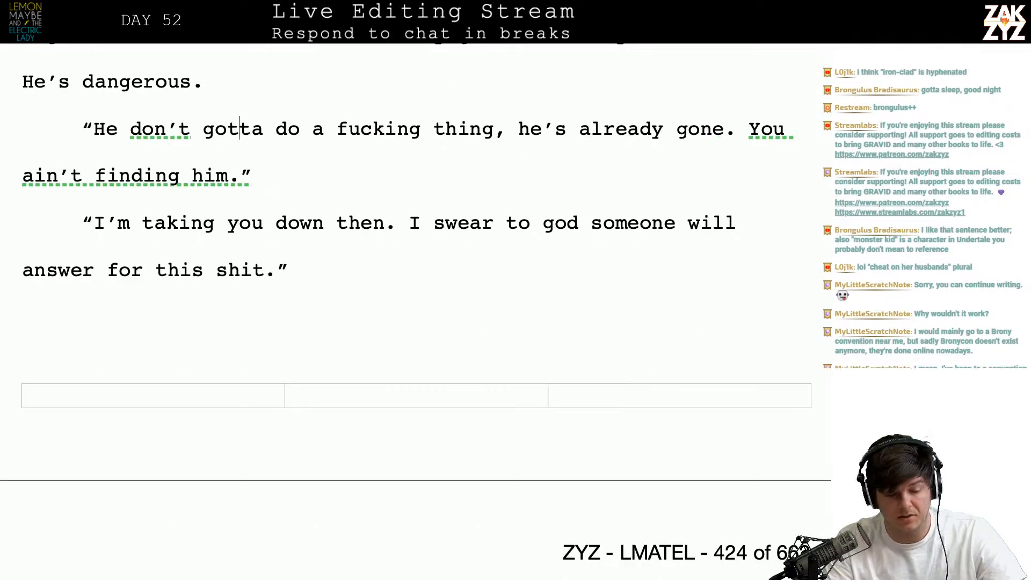
- Insert "Then I'm taking you." at the start of Carl's reply, before "I'm taking you down then."
{"action": "key", "text": "Right"}
{"action": "key", "text": "Right"}
{"action": "key", "text": "Right"}
{"action": "key", "text": "Right"}
{"action": "key", "text": "Right"}
{"action": "key", "text": "Right"}
{"action": "key", "text": "Right"}
{"action": "key", "text": "Right"}
{"action": "key", "text": "Right"}
{"action": "key", "text": "Right"}
{"action": "key", "text": "Right"}
{"action": "key", "text": "Right"}
{"action": "key", "text": "Right"}
{"action": "key", "text": "Right"}
{"action": "key", "text": "Right"}
{"action": "key", "text": "Right"}
{"action": "key", "text": "Right"}
{"action": "key", "text": "Right"}
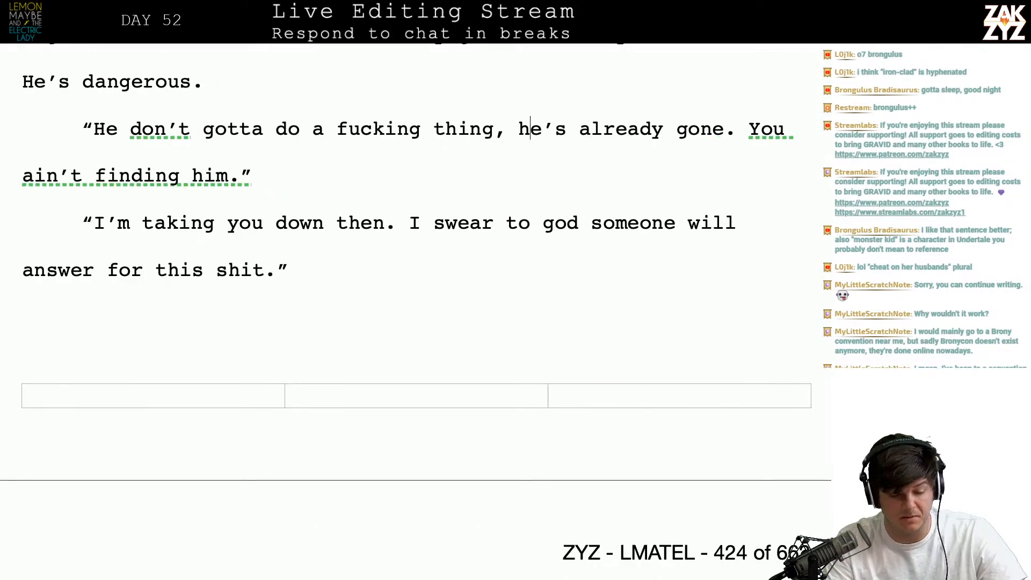
{"action": "key", "text": "Down"}
{"action": "key", "text": "Right"}
{"action": "key", "text": "Left"}
{"action": "key", "text": "Left"}
{"action": "key", "text": "Left"}
{"action": "key", "text": "Left"}
{"action": "key", "text": "Left"}
{"action": "key", "text": "Left"}
{"action": "key", "text": "Left"}
{"action": "key", "text": "Left"}
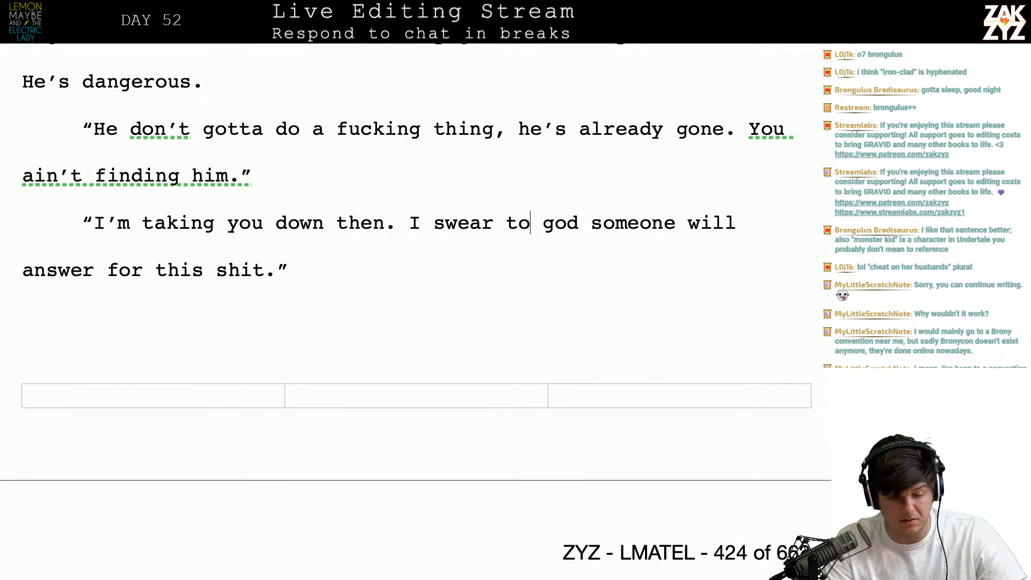
{"action": "key", "text": "Left"}
{"action": "key", "text": "Left"}
{"action": "key", "text": "Left"}
{"action": "key", "text": "Left"}
{"action": "key", "text": "Left"}
{"action": "key", "text": "Left"}
{"action": "key", "text": "Left"}
{"action": "key", "text": "Left"}
{"action": "key", "text": "Left"}
{"action": "key", "text": "Up"}
{"action": "key", "text": "Right"}
{"action": "key", "text": "Right"}
{"action": "type", "text": "Then I'm "}
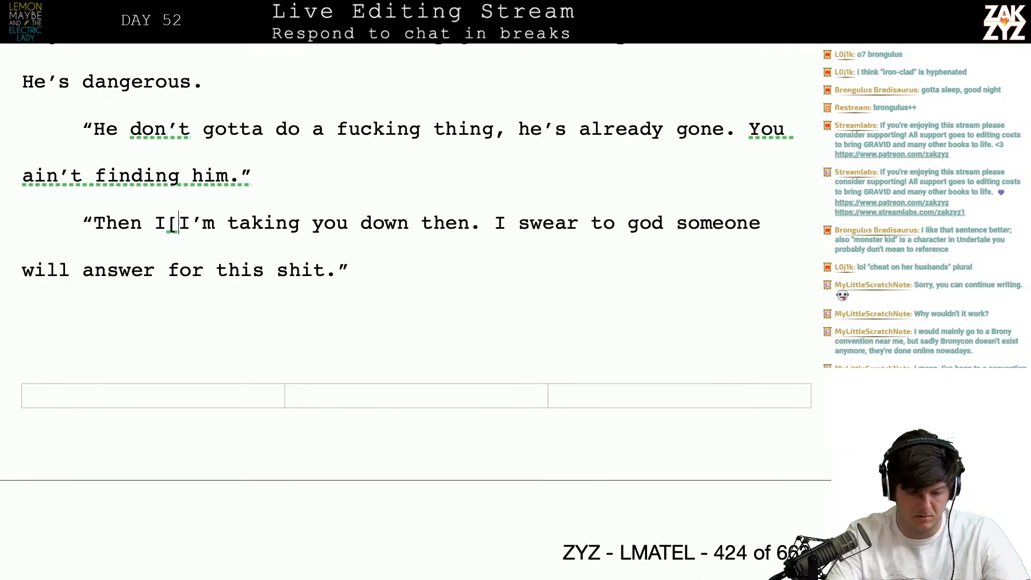
{"action": "type", "text": "taking you."}
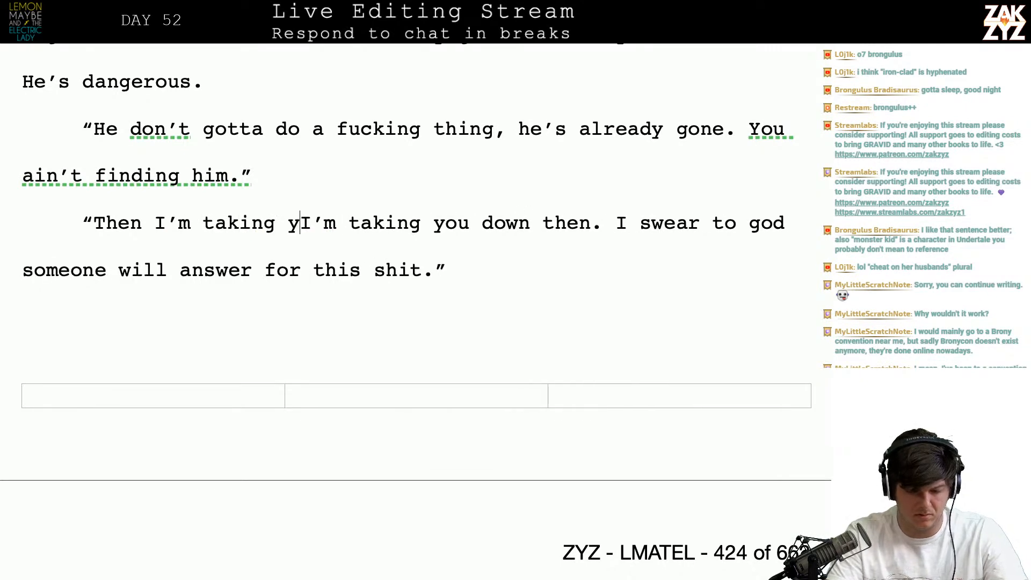
- Delete the sentence "I'm taking you down then." from Carl's reply
{"action": "key", "text": "shift+Right"}
{"action": "key", "text": "shift+Right"}
{"action": "key", "text": "shift+Right"}
{"action": "key", "text": "shift+Right"}
{"action": "key", "text": "shift+Right"}
{"action": "key", "text": "shift+Right"}
{"action": "key", "text": "shift+Right"}
{"action": "key", "text": "shift+Right"}
{"action": "key", "text": "shift+Right"}
{"action": "key", "text": "shift+Right"}
{"action": "key", "text": "shift+Right"}
{"action": "key", "text": "shift+Right"}
{"action": "key", "text": "shift+Right"}
{"action": "key", "text": "shift+Right"}
{"action": "key", "text": "shift+Right"}
{"action": "key", "text": "shift+Right"}
{"action": "key", "text": "shift+Right"}
{"action": "key", "text": "shift+Right"}
{"action": "key", "text": "shift+Right"}
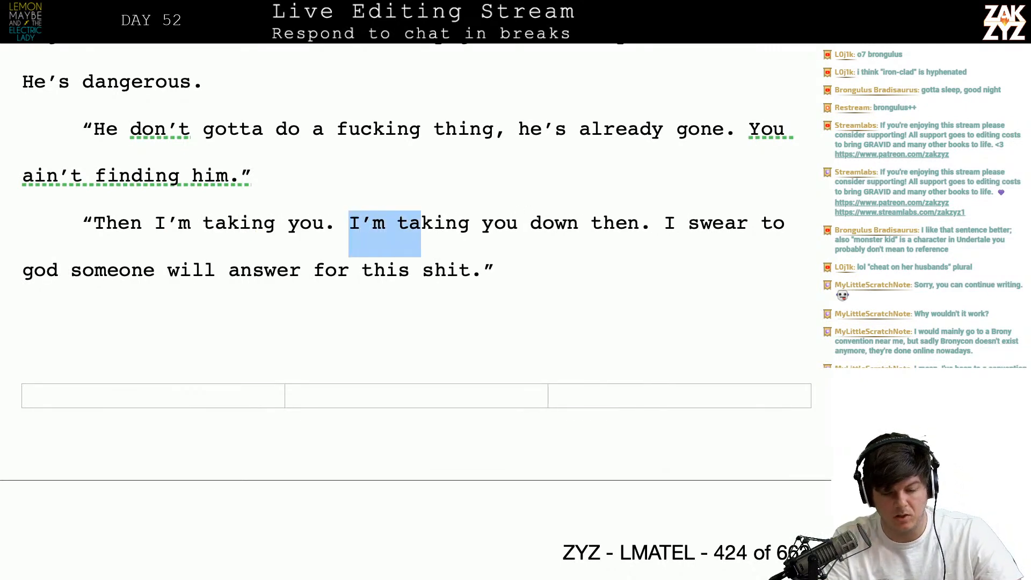
{"action": "key", "text": "shift+Right"}
{"action": "key", "text": "shift+Right"}
{"action": "key", "text": "shift+Right"}
{"action": "key", "text": "shift+Right"}
{"action": "key", "text": "shift+Right"}
{"action": "key", "text": "shift+Right"}
{"action": "key", "text": "shift+Right"}
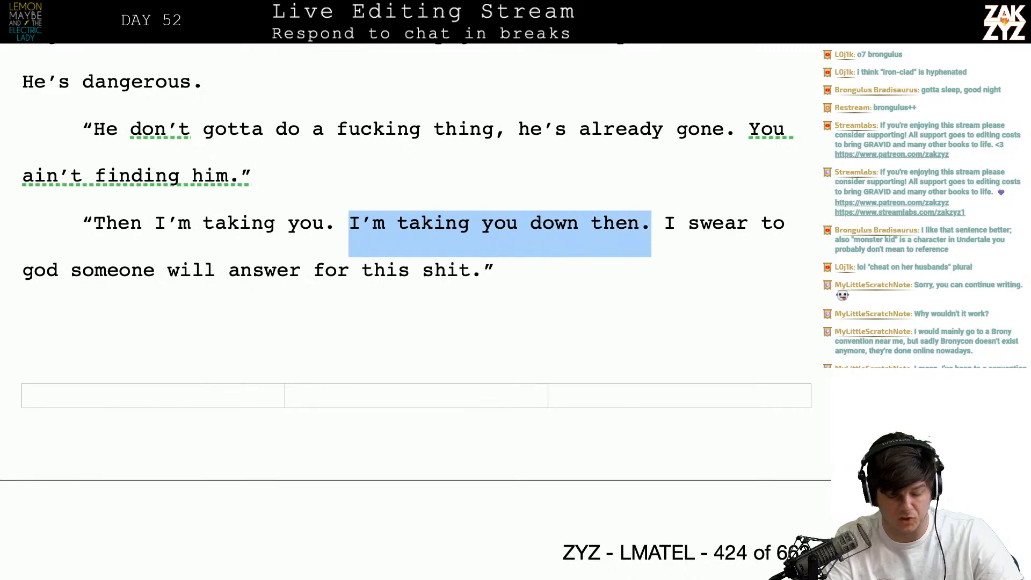
{"action": "key", "text": "BackSpace"}
- Extend the opening of Carl's reply to read "Then I'm taking you with me."
{"action": "key", "text": "Down"}
{"action": "key", "text": "Down"}
{"action": "scroll", "coordinate": [67, 358], "scroll_direction": "down", "scroll_amount": 3}
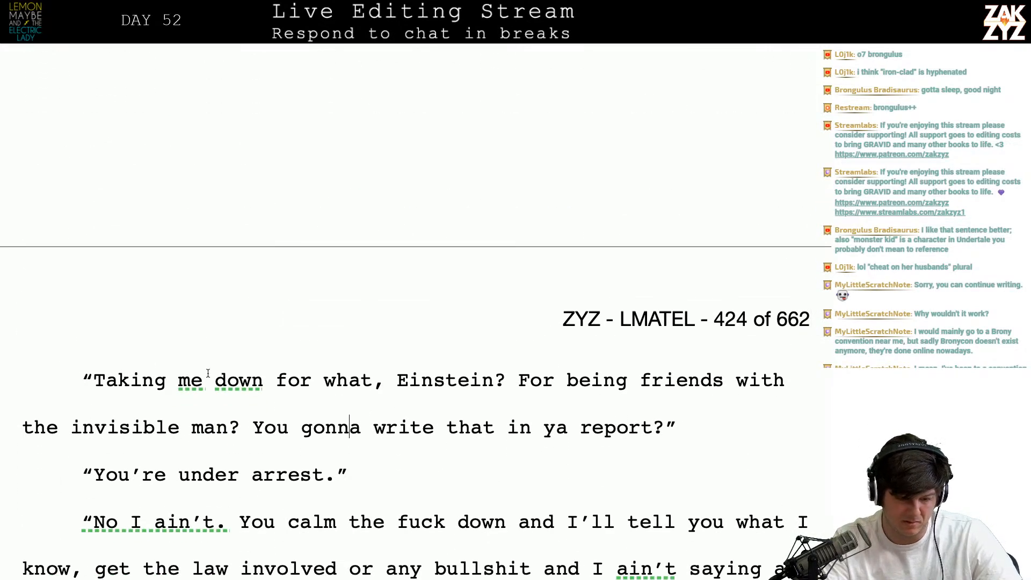
{"action": "scroll", "coordinate": [203, 376], "scroll_direction": "up", "scroll_amount": 6}
{"action": "left_click", "coordinate": [324, 327]}
{"action": "type", "text": "down"}
{"action": "key", "text": "BackSpace"}
{"action": "key", "text": "BackSpace"}
{"action": "key", "text": "BackSpace"}
{"action": "key", "text": "BackSpace"}
{"action": "key", "text": "BackSpace"}
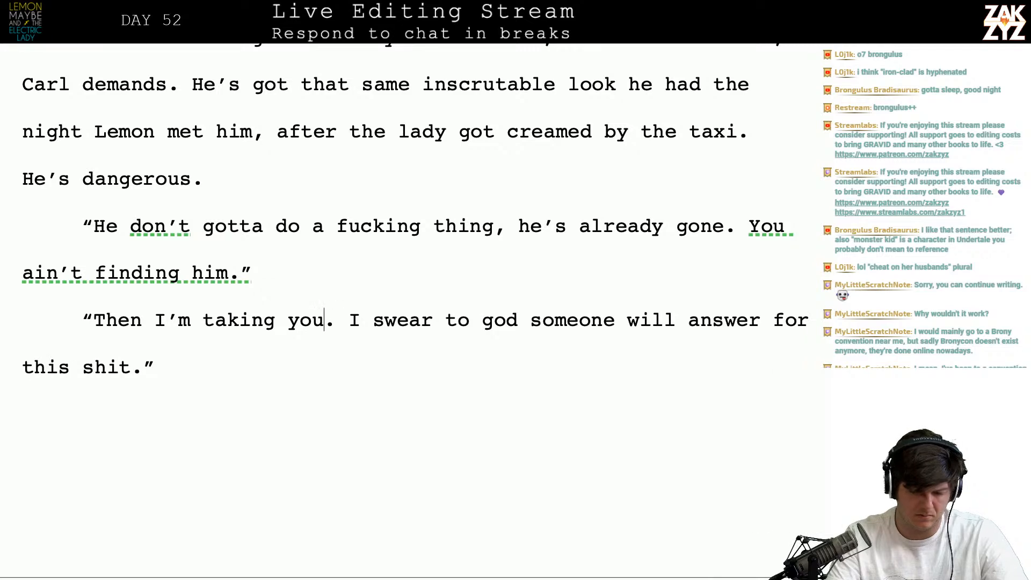
{"action": "type", "text": "with me"}
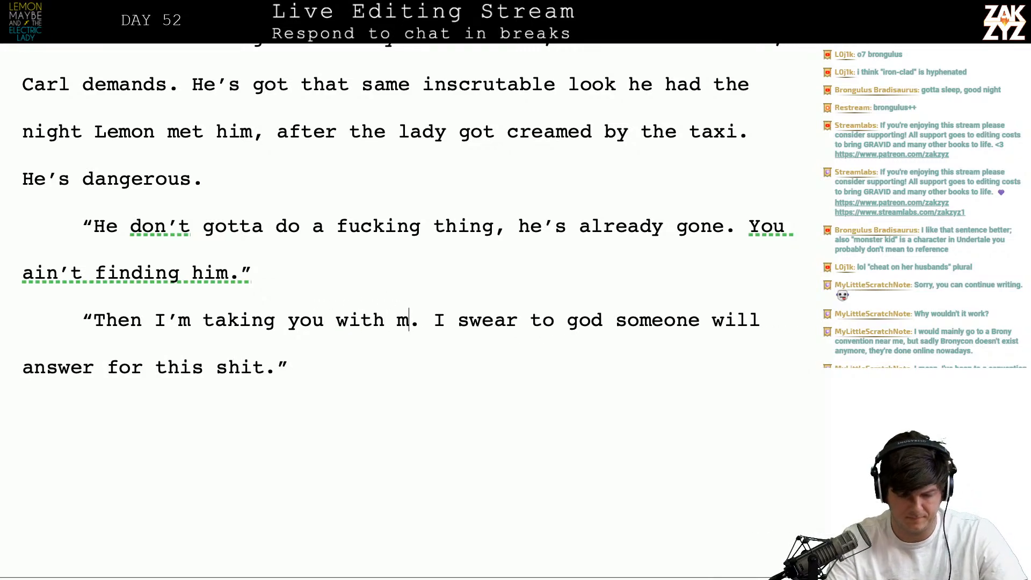
{"action": "scroll", "coordinate": [434, 519], "scroll_direction": "down", "scroll_amount": 3}
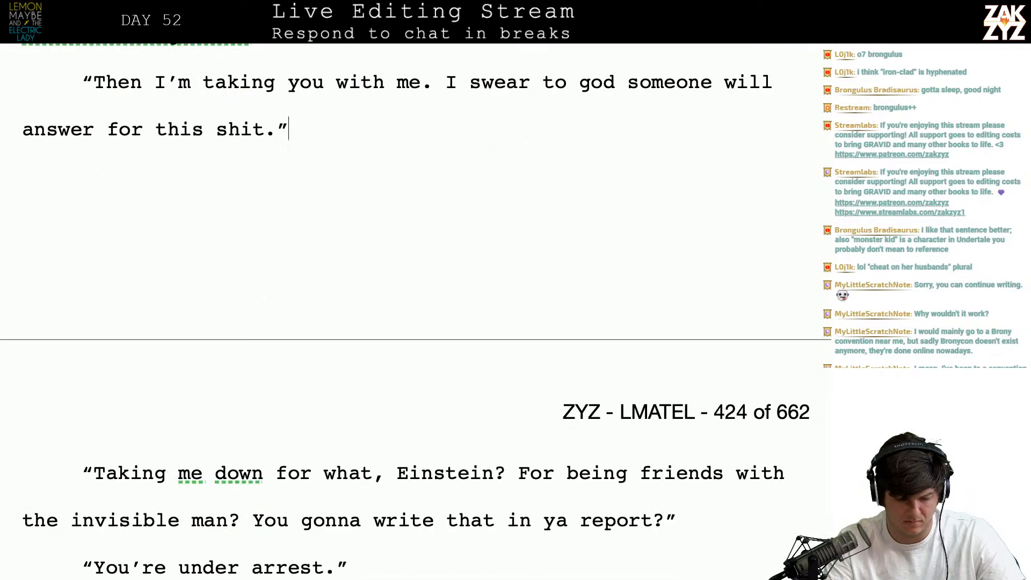
{"action": "left_click", "coordinate": [289, 129]}
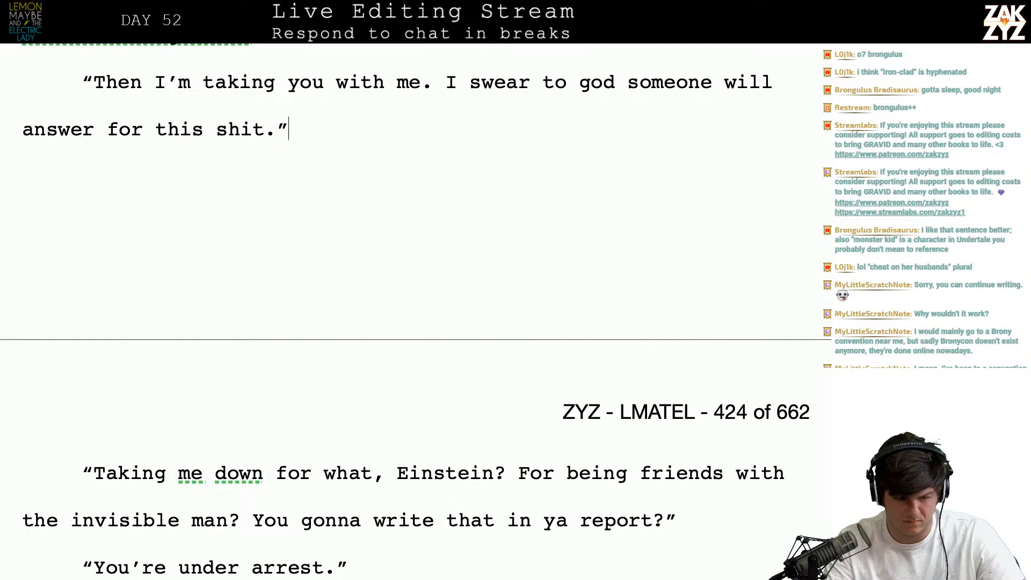
{"action": "key", "text": "Down"}
{"action": "key", "text": "Down"}
{"action": "key", "text": "Left"}
{"action": "key", "text": "Up"}
{"action": "key", "text": "Left"}
{"action": "key", "text": "Left"}
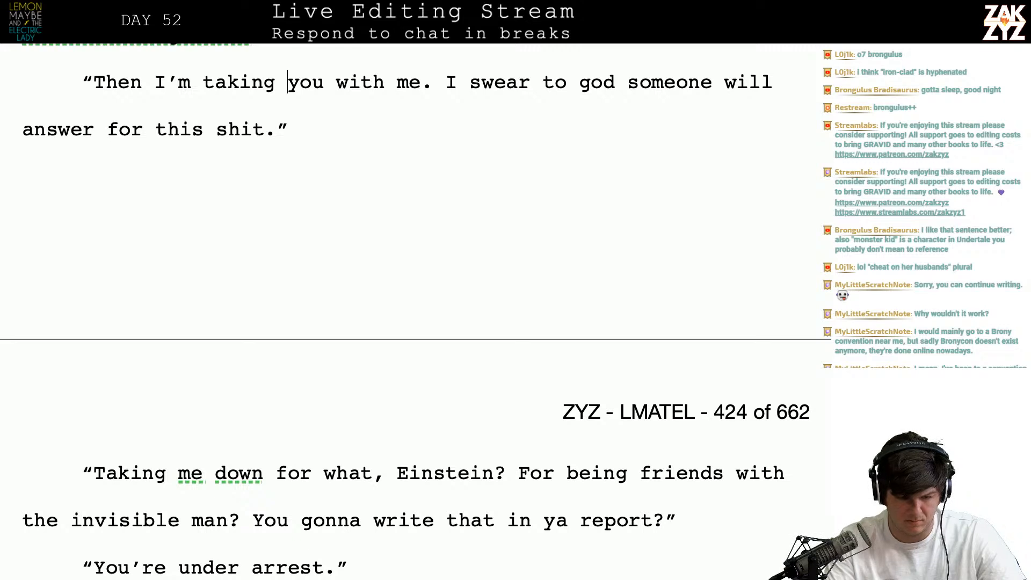
{"action": "type", "text": "downtown with me you with me."}
{"action": "key", "text": "BackSpace"}
{"action": "key", "text": "BackSpace"}
{"action": "type", "text": "."}
{"action": "key", "text": "BackSpace"}
{"action": "key", "text": "BackSpace"}
{"action": "key", "text": "BackSpace"}
{"action": "key", "text": "BackSpace"}
{"action": "key", "text": "BackSpace"}
{"action": "key", "text": "BackSpace"}
{"action": "key", "text": "BackSpace"}
{"action": "key", "text": "BackSpace"}
{"action": "key", "text": "BackSpace"}
{"action": "key", "text": "BackSpace"}
{"action": "key", "text": "BackSpace"}
{"action": "key", "text": "BackSpace"}
{"action": "key", "text": "BackSpace"}
{"action": "key", "text": "BackSpace"}
{"action": "key", "text": "BackSpace"}
{"action": "key", "text": "BackSpace"}
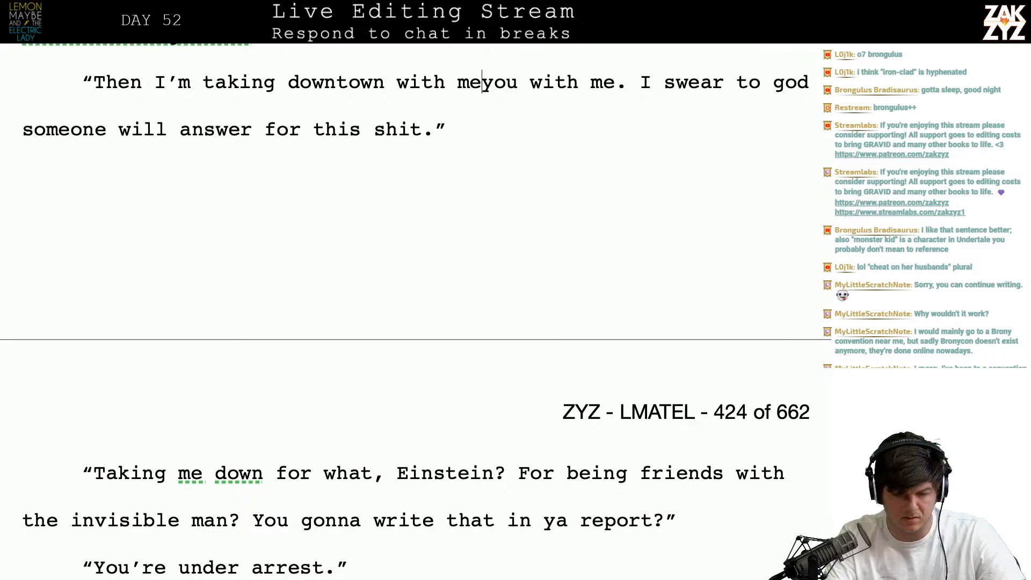
{"action": "key", "text": "BackSpace"}
{"action": "key", "text": "BackSpace"}
{"action": "key", "text": "BackSpace"}
{"action": "key", "text": "BackSpace"}
{"action": "key", "text": "BackSpace"}
{"action": "key", "text": "BackSpace"}
{"action": "key", "text": "BackSpace"}
{"action": "key", "text": "BackSpace"}
{"action": "key", "text": "BackSpace"}
{"action": "key", "text": "BackSpace"}
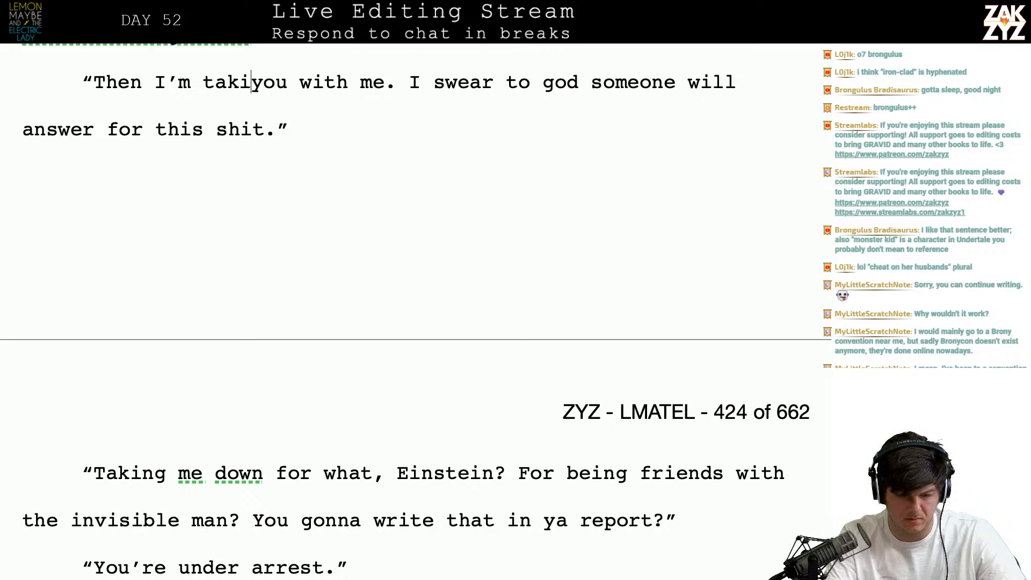
- Rewrite the opening of Carl's reply as "Then I'm taking you instead." and delete the leftover "you with me."
{"action": "type", "text": "go"}
{"action": "key", "text": "BackSpace"}
{"action": "key", "text": "BackSpace"}
{"action": "type", "text": "taking you instead."}
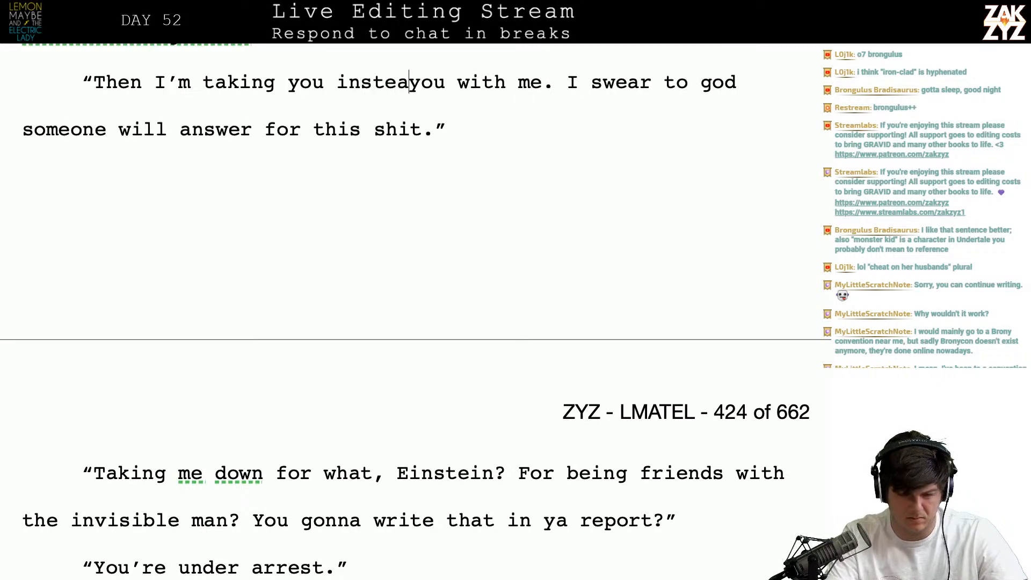
{"action": "key", "text": "shift+Right"}
{"action": "key", "text": "shift+Right"}
{"action": "key", "text": "shift+Right"}
{"action": "key", "text": "shift+Right"}
{"action": "key", "text": "shift+Right"}
{"action": "key", "text": "shift+Right"}
{"action": "key", "text": "shift+Right"}
{"action": "key", "text": "shift+Right"}
{"action": "key", "text": "shift+Right"}
{"action": "key", "text": "shift+Right"}
{"action": "key", "text": "shift+Right"}
{"action": "key", "text": "shift+Right"}
{"action": "key", "text": "shift+Right"}
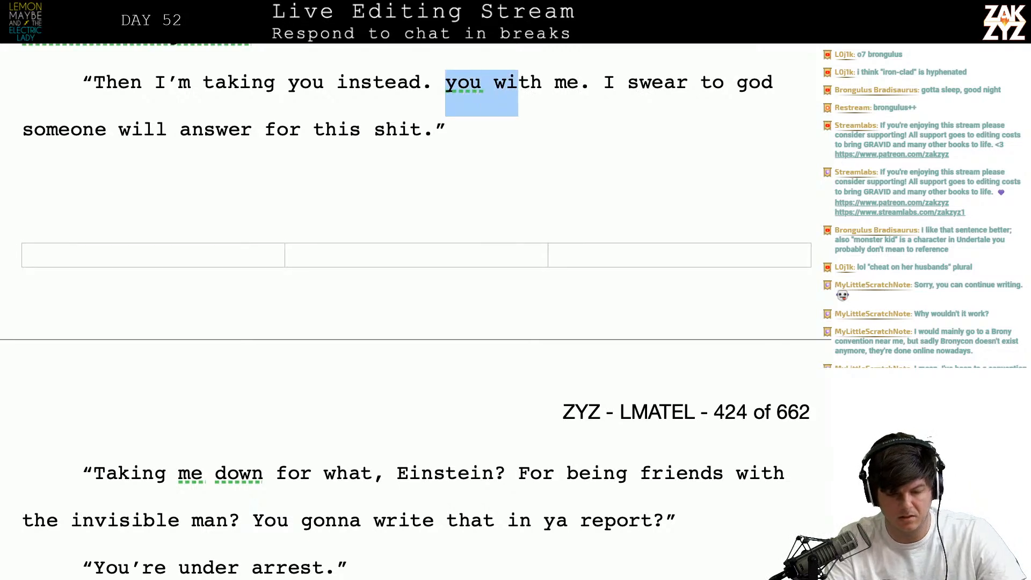
{"action": "key", "text": "BackSpace"}
{"action": "key", "text": "Down"}
{"action": "key", "text": "Left"}
- Change "someone" to "somebody" in Carl's reply and capitalize "God" in "I swear to God"
{"action": "scroll", "coordinate": [416, 300], "scroll_direction": "up", "scroll_amount": 6}
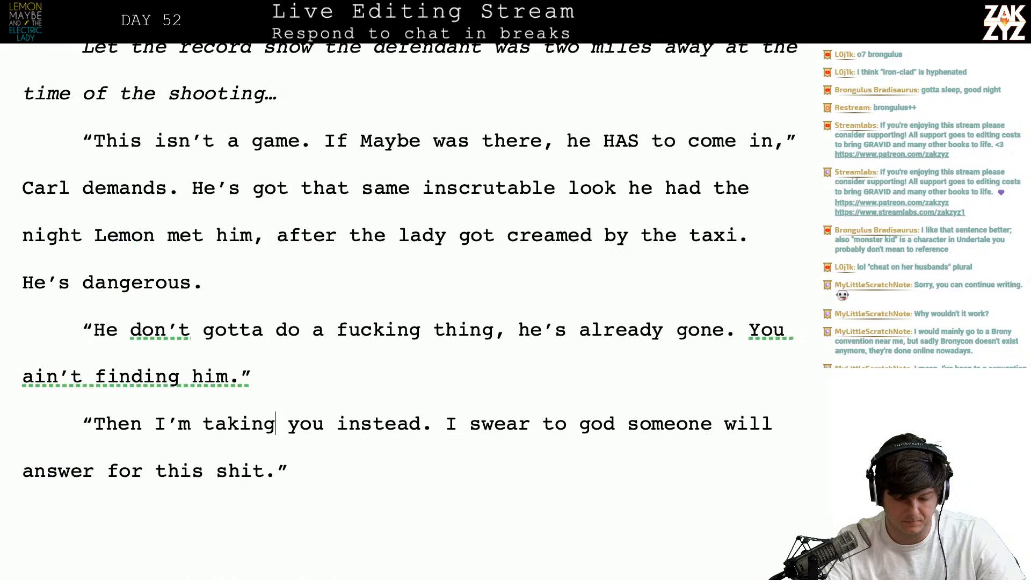
{"action": "left_click", "coordinate": [714, 420]}
{"action": "key", "text": "BackSpace"}
{"action": "key", "text": "BackSpace"}
{"action": "key", "text": "BackSpace"}
{"action": "type", "text": "body"}
{"action": "key", "text": "Down"}
{"action": "key", "text": "Up"}
{"action": "key", "text": "Left"}
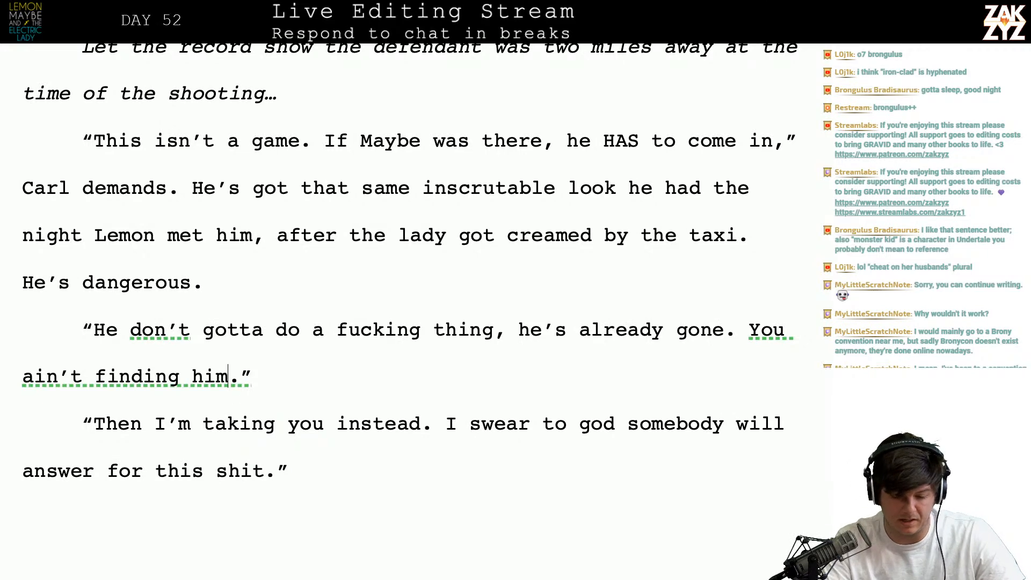
{"action": "left_click", "coordinate": [595, 415]}
{"action": "key", "text": "BackSpace"}
{"action": "type", "text": "G"}
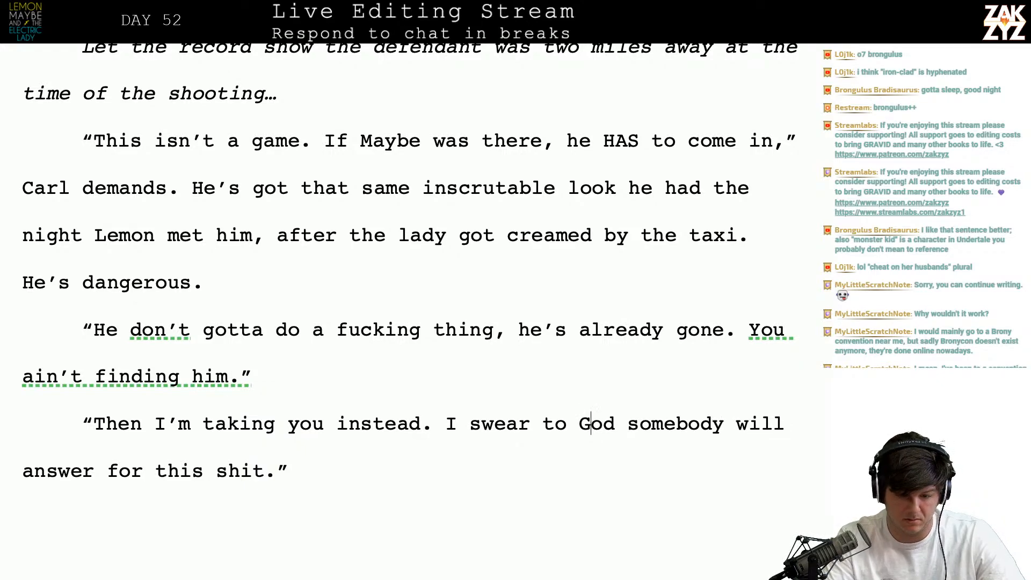
- Switch to Safari and search the web for "ironclad" to check its spelling
{"action": "key", "text": "super+Tab"}
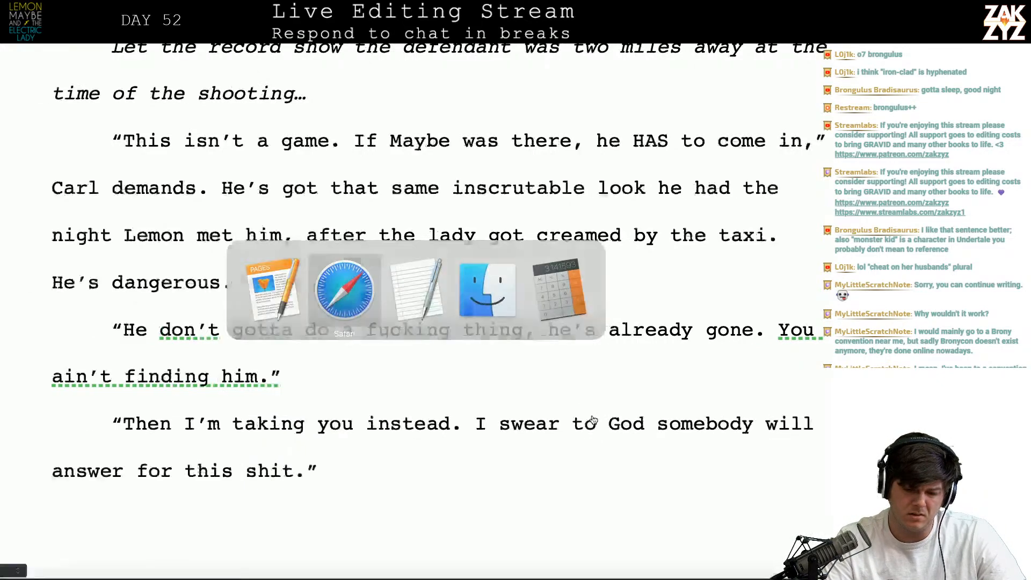
{"action": "key", "text": "super+l"}
{"action": "type", "text": "ironclad"}
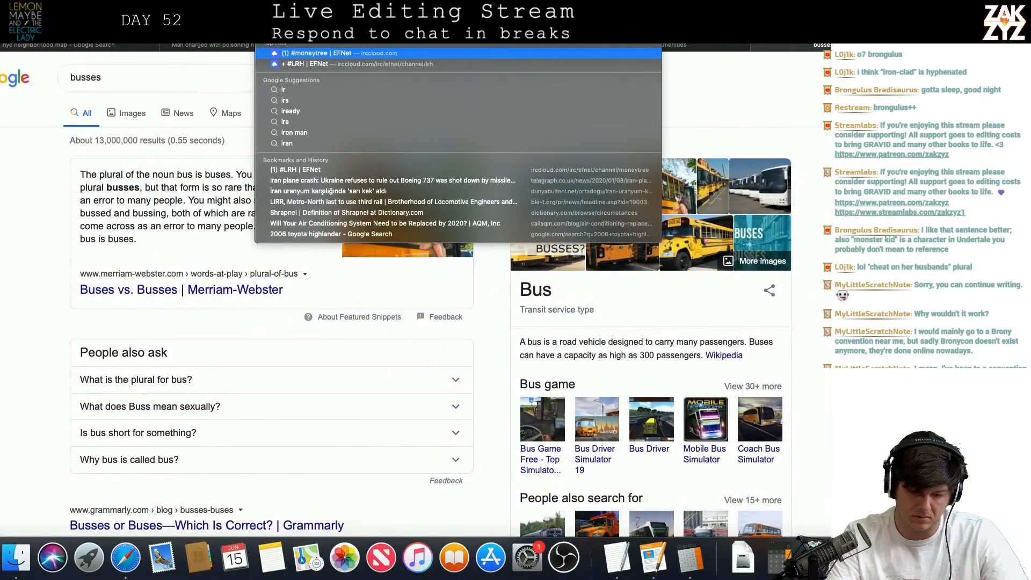
{"action": "key", "text": "Return"}
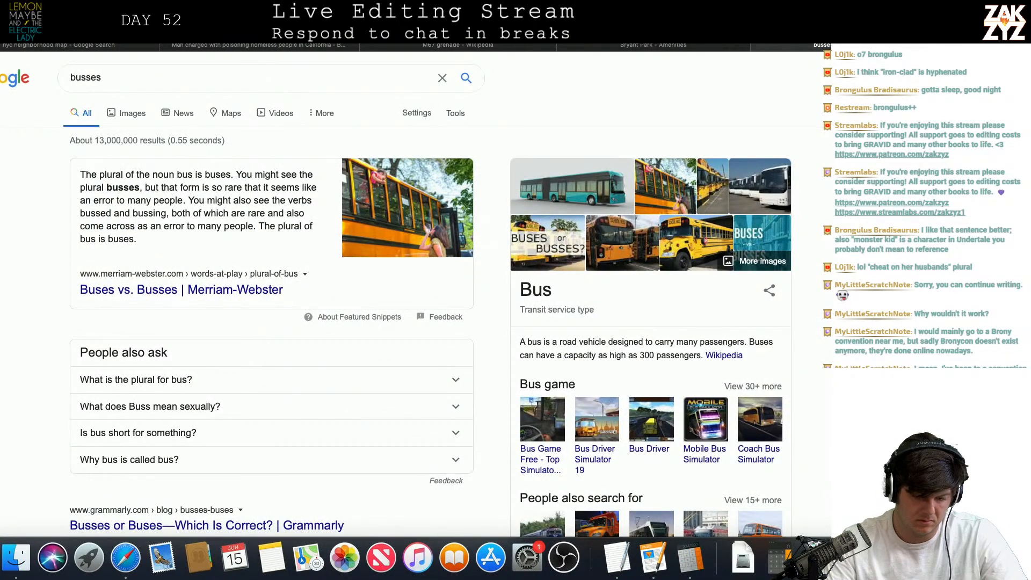
{"action": "scroll", "coordinate": [309, 267], "scroll_direction": "down", "scroll_amount": 2}
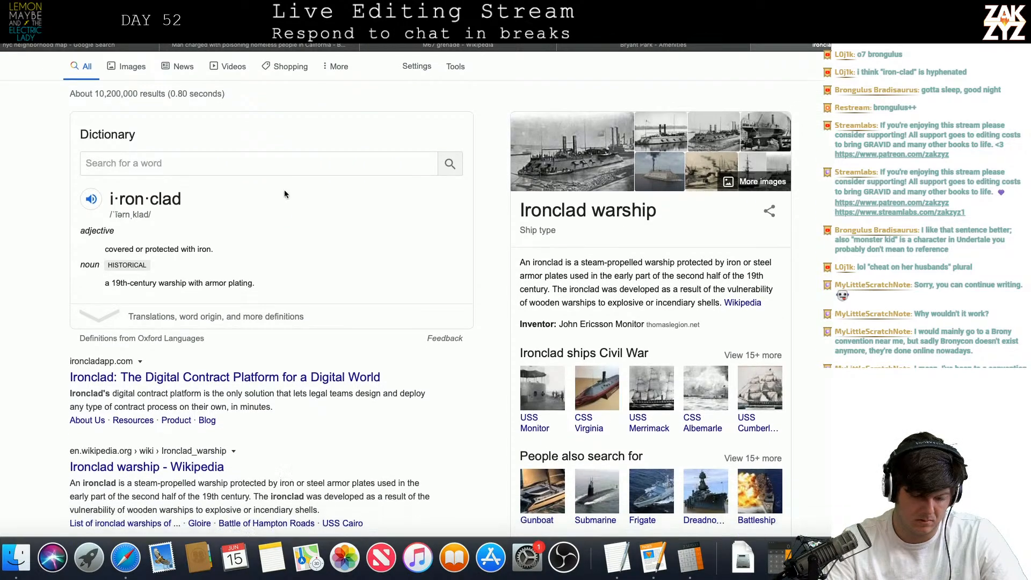
{"action": "scroll", "coordinate": [285, 131], "scroll_direction": "up", "scroll_amount": 2}
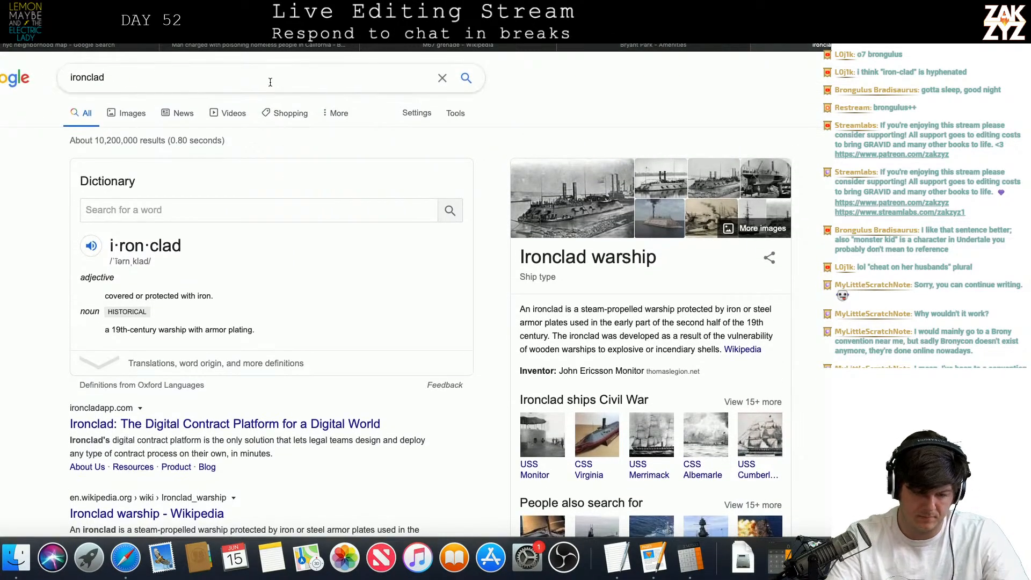
- Search for the two-word form "iron clad" and look through the results for how it is spelled
{"action": "left_click", "coordinate": [270, 83]}
{"action": "key", "text": "BackSpace"}
{"action": "key", "text": "BackSpace"}
{"action": "key", "text": "BackSpace"}
{"action": "key", "text": "BackSpace"}
{"action": "type", "text": "clad"}
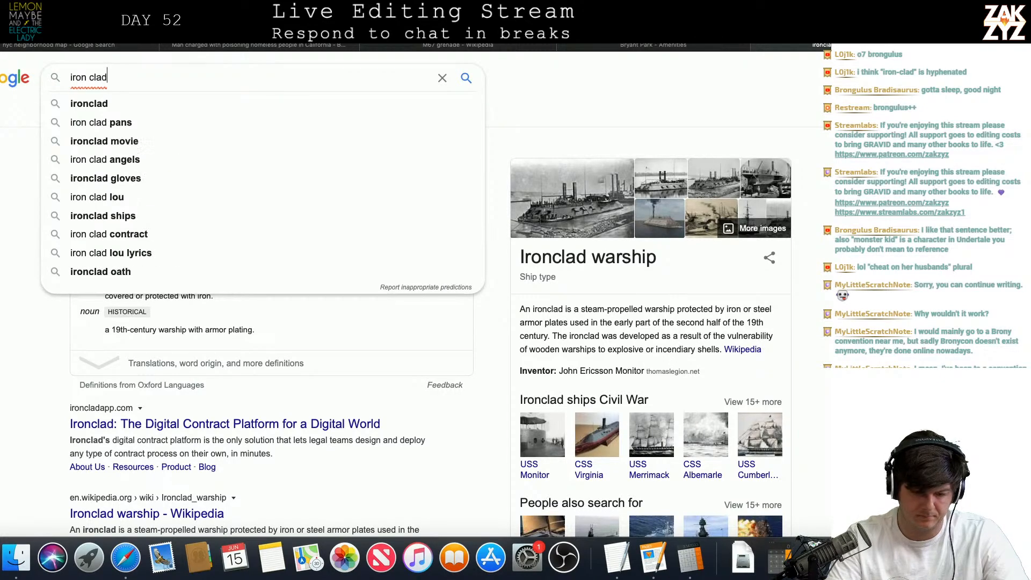
{"action": "key", "text": "Return"}
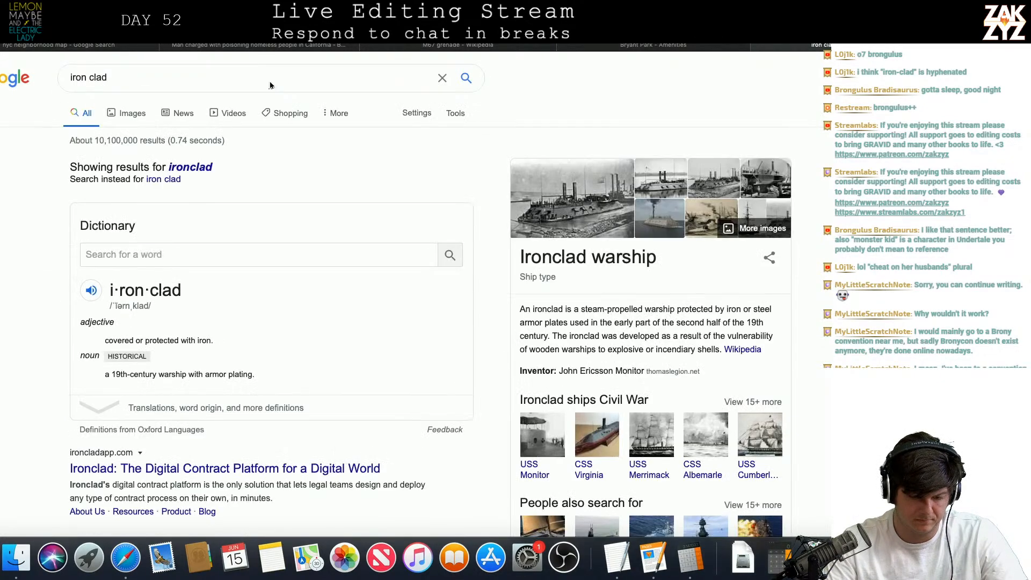
{"action": "scroll", "coordinate": [61, 339], "scroll_direction": "down", "scroll_amount": 1}
{"action": "scroll", "coordinate": [62, 339], "scroll_direction": "down", "scroll_amount": 5}
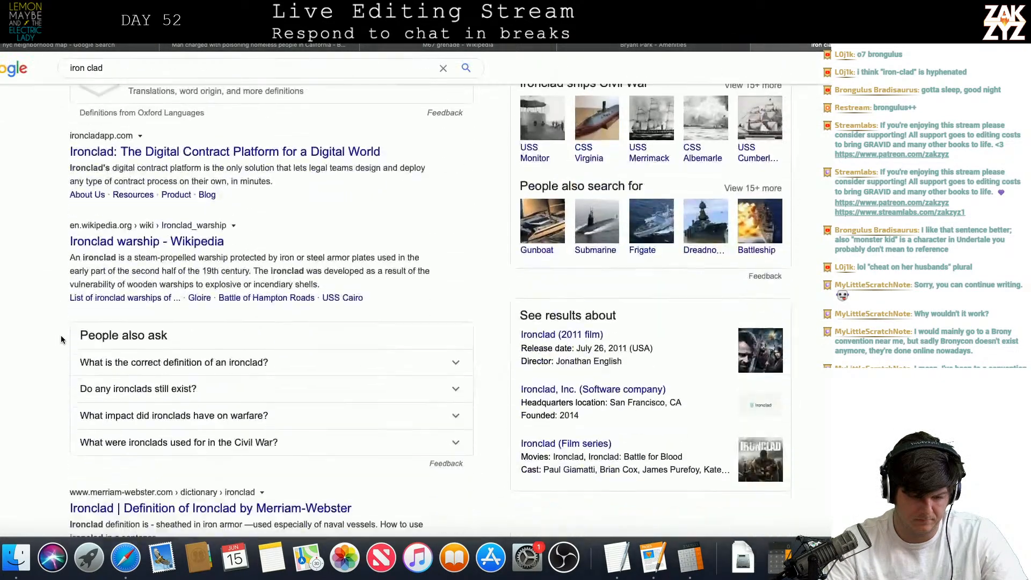
{"action": "scroll", "coordinate": [62, 338], "scroll_direction": "down", "scroll_amount": 4}
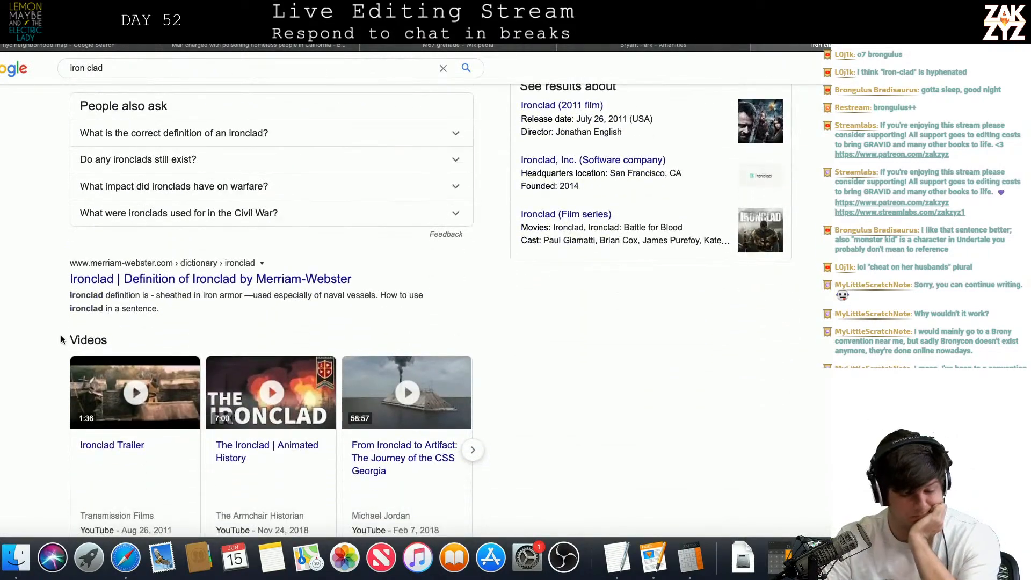
{"action": "scroll", "coordinate": [183, 329], "scroll_direction": "down", "scroll_amount": 6}
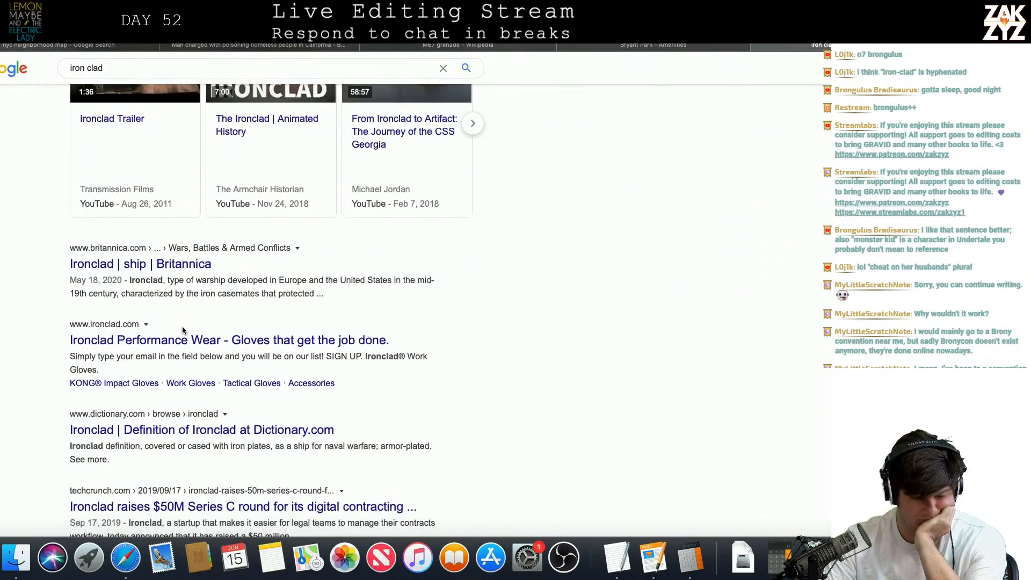
{"action": "scroll", "coordinate": [183, 330], "scroll_direction": "down", "scroll_amount": 1}
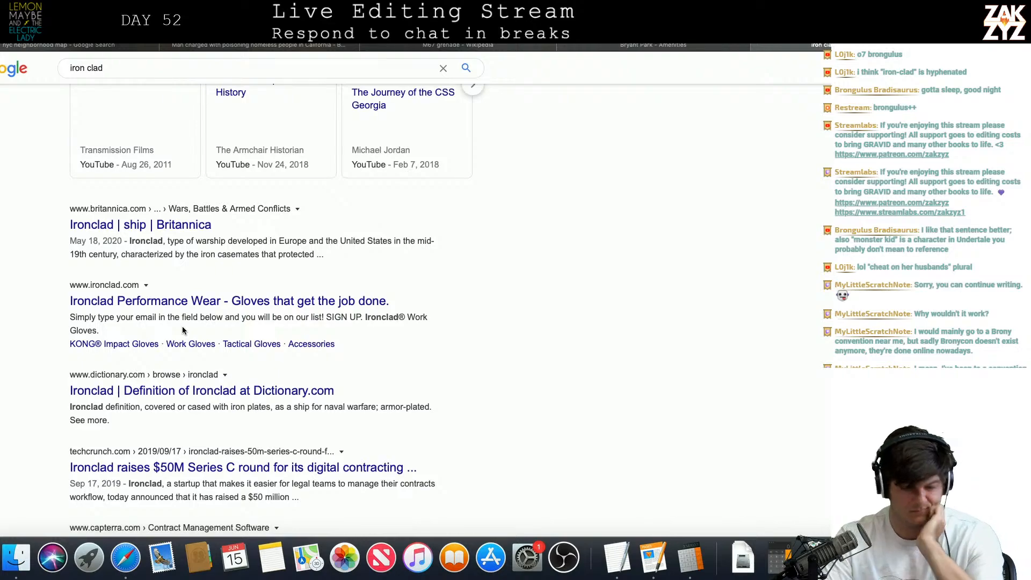
{"action": "scroll", "coordinate": [183, 330], "scroll_direction": "up", "scroll_amount": 16}
{"action": "scroll", "coordinate": [183, 330], "scroll_direction": "down", "scroll_amount": 1}
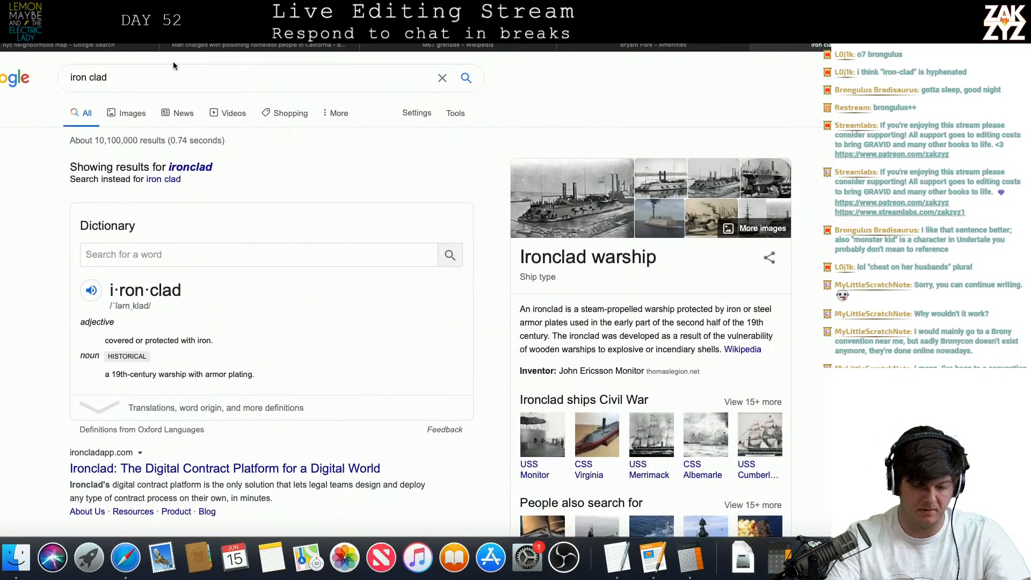
- Extend the search to "iron clad alibi" and check how the results spell the phrase
{"action": "left_click", "coordinate": [163, 77]}
{"action": "type", "text": "alibi"}
{"action": "key", "text": "Return"}
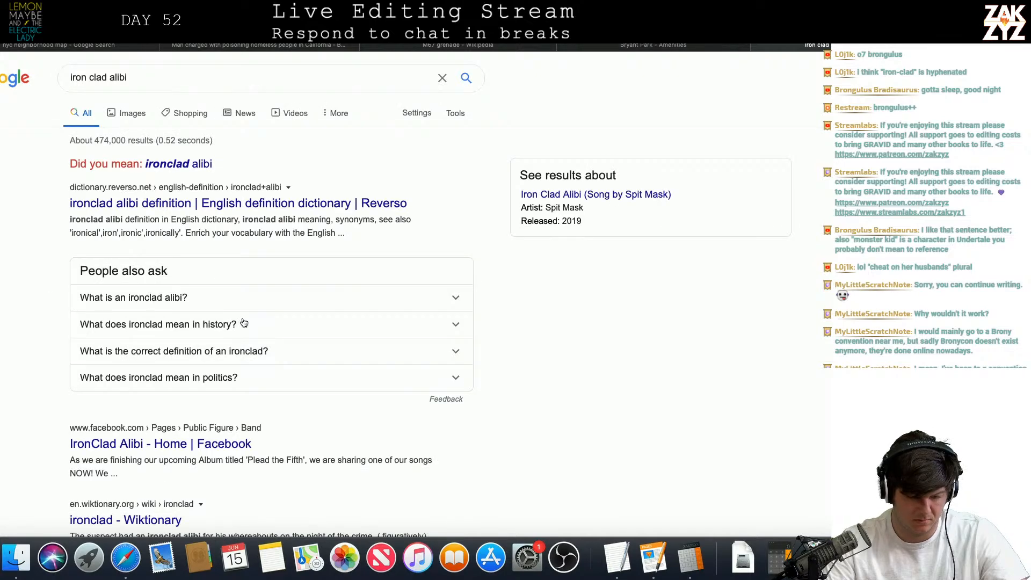
{"action": "scroll", "coordinate": [243, 322], "scroll_direction": "down", "scroll_amount": 5}
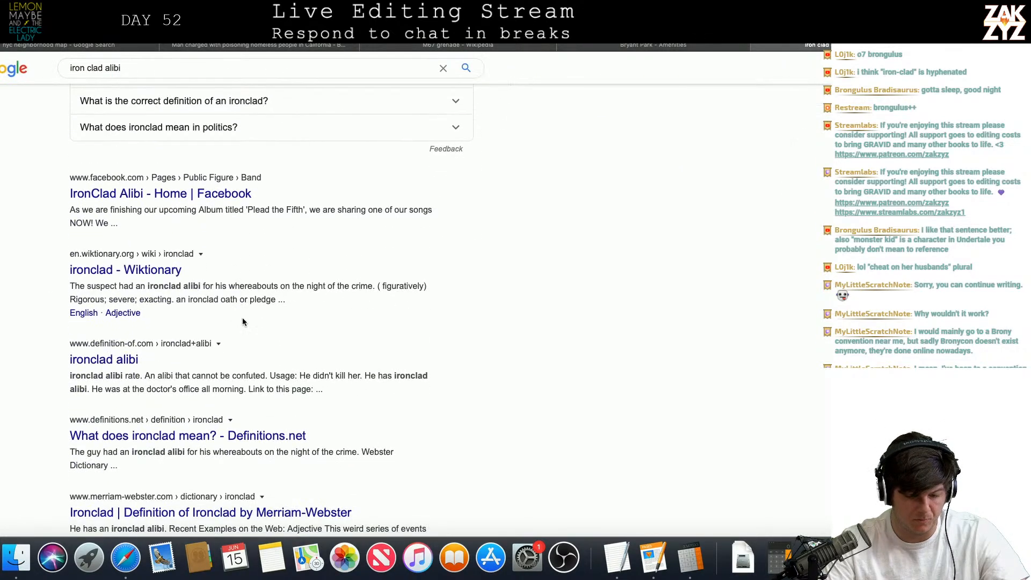
{"action": "scroll", "coordinate": [243, 322], "scroll_direction": "down", "scroll_amount": 1}
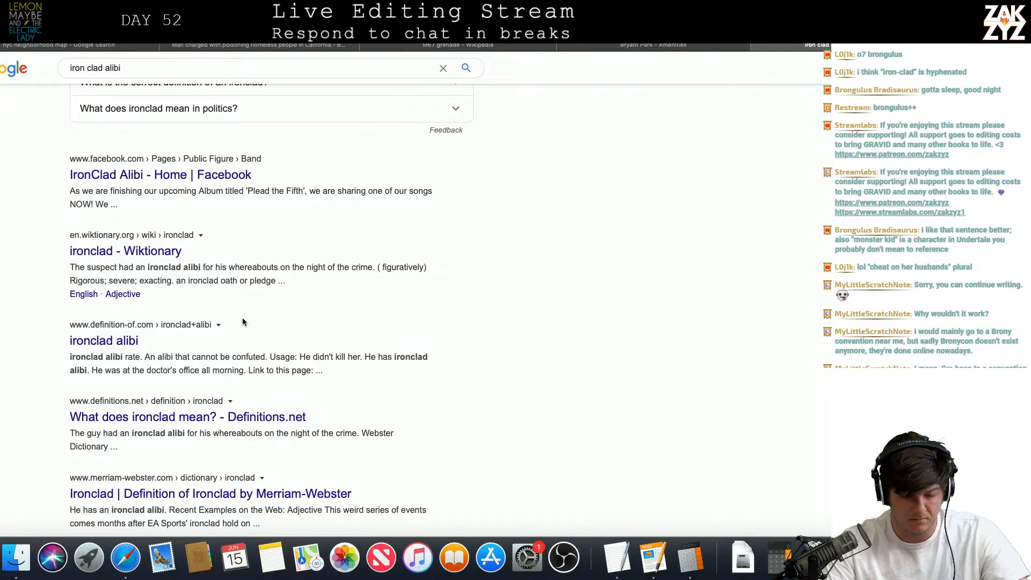
- Switch back to the manuscript in Pages and split Lemon's line into "He don't gotta do a fucking thing. He's already gone."
{"action": "key", "text": "super+Tab"}
{"action": "scroll", "coordinate": [451, 241], "scroll_direction": "up", "scroll_amount": 4}
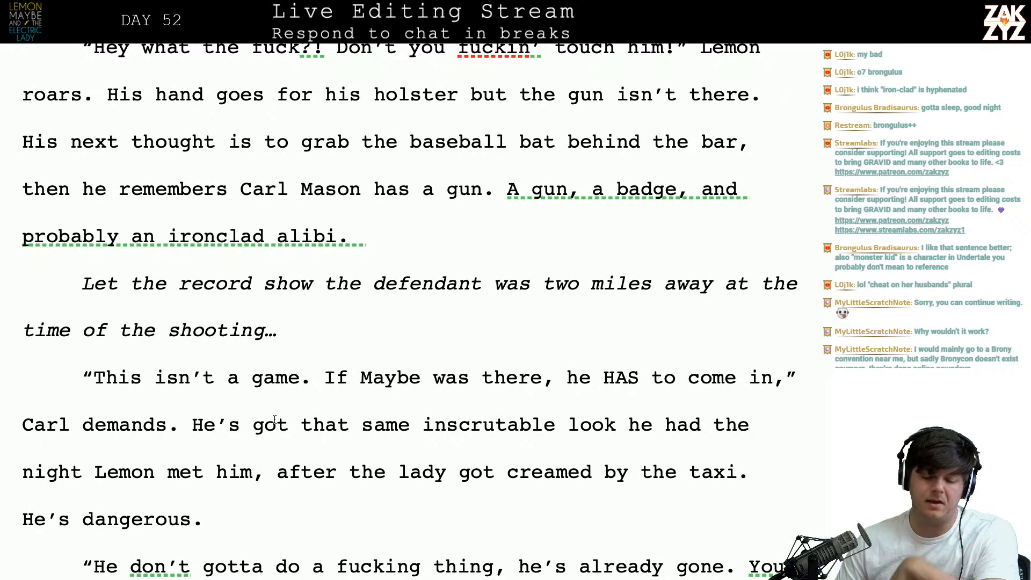
{"action": "scroll", "coordinate": [275, 419], "scroll_direction": "down", "scroll_amount": 5}
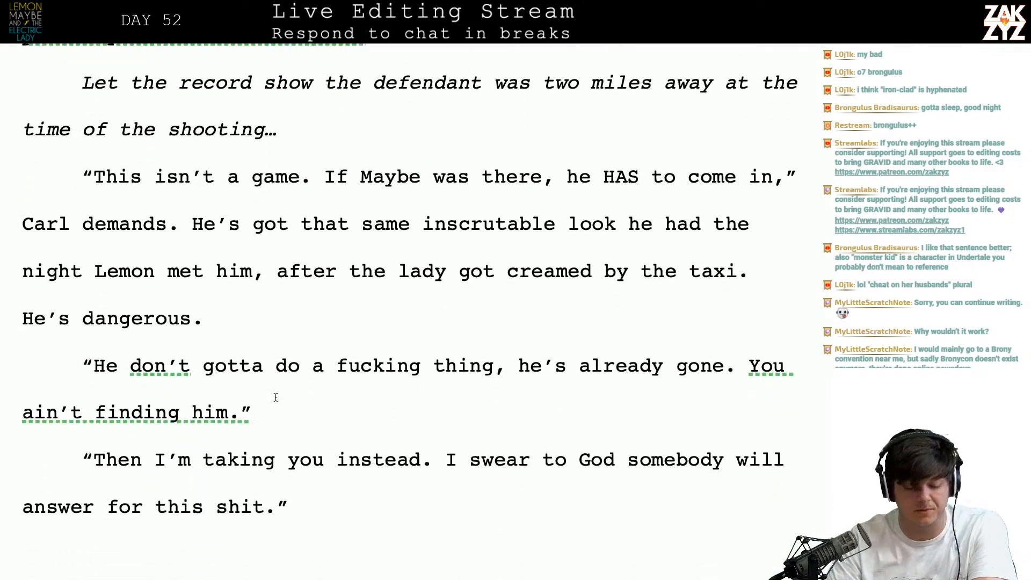
{"action": "key", "text": "Right"}
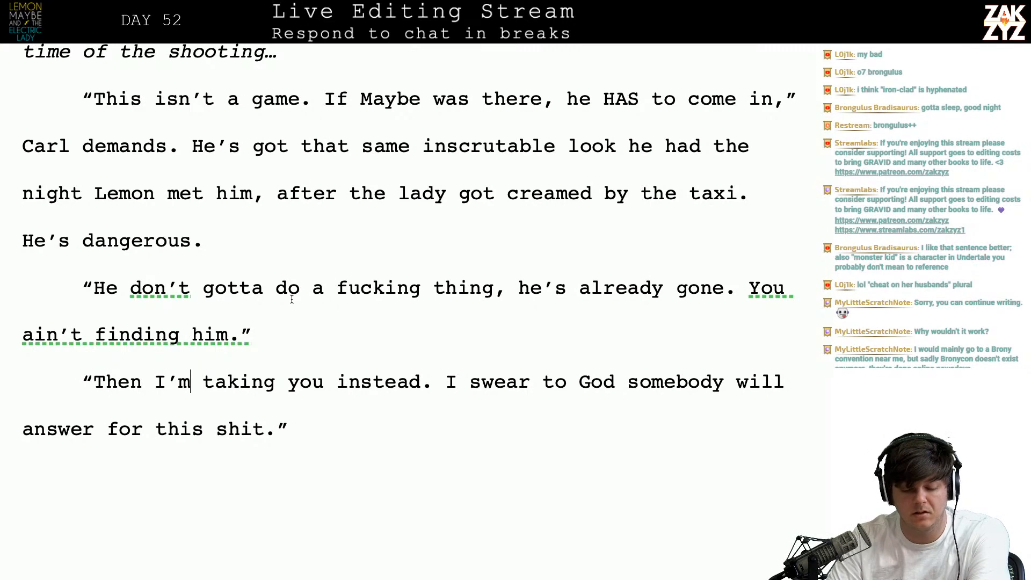
{"action": "key", "text": "BackSpace"}
{"action": "type", "text": "."}
{"action": "key", "text": "Right"}
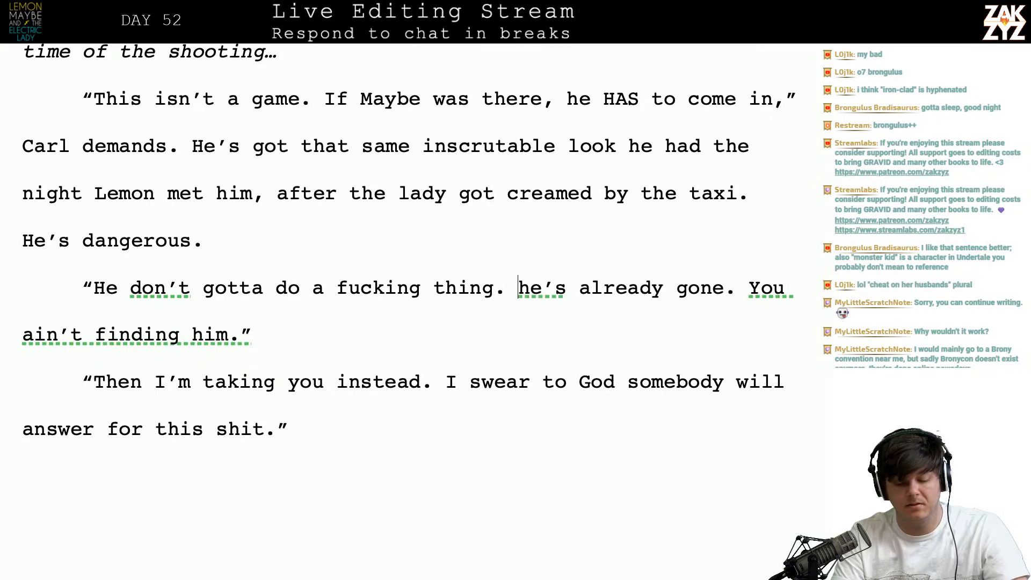
{"action": "key", "text": "Delete"}
{"action": "type", "text": "H"}
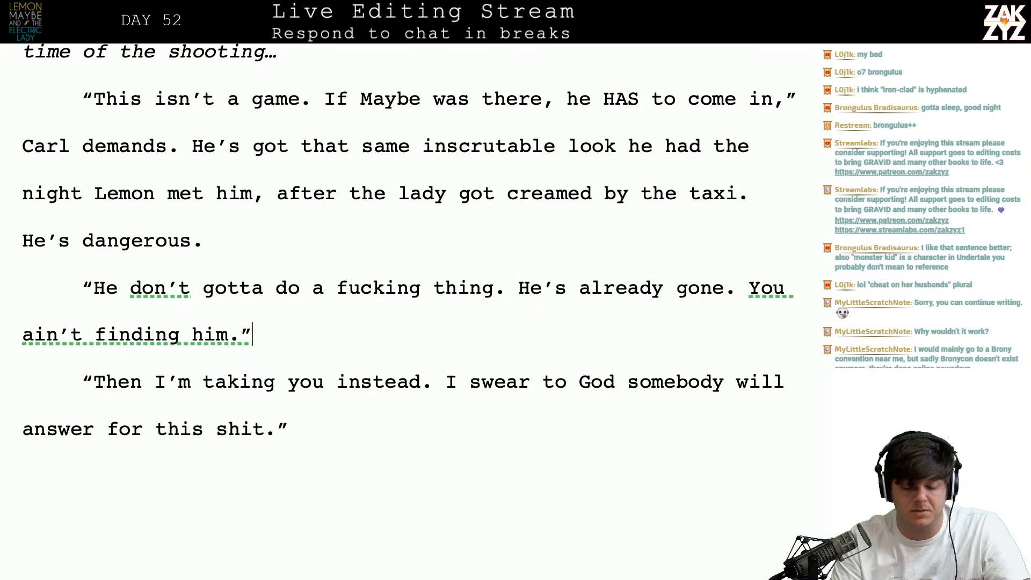
- Delete "me down" from Lemon's question to Carl at the start of page 424, leaving "Taking for what, Einstein?"
{"action": "key", "text": "Right"}
{"action": "key", "text": "Up"}
{"action": "key", "text": "Up"}
{"action": "key", "text": "Down"}
{"action": "key", "text": "Right"}
{"action": "key", "text": "Down"}
{"action": "key", "text": "Down"}
{"action": "key", "text": "Down"}
{"action": "key", "text": "Down"}
{"action": "key", "text": "Down"}
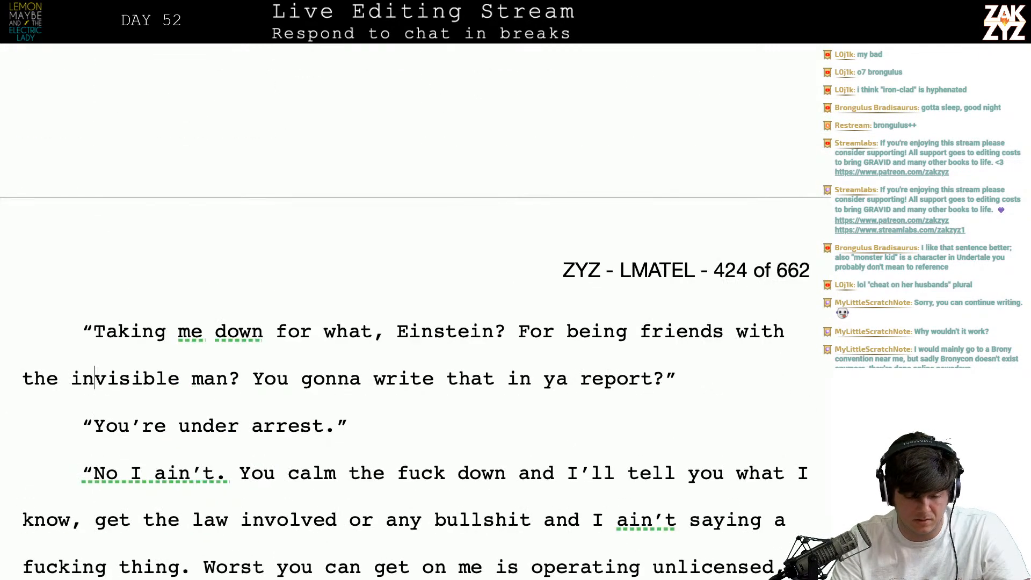
{"action": "key", "text": "Up"}
{"action": "key", "text": "Right"}
{"action": "key", "text": "Right"}
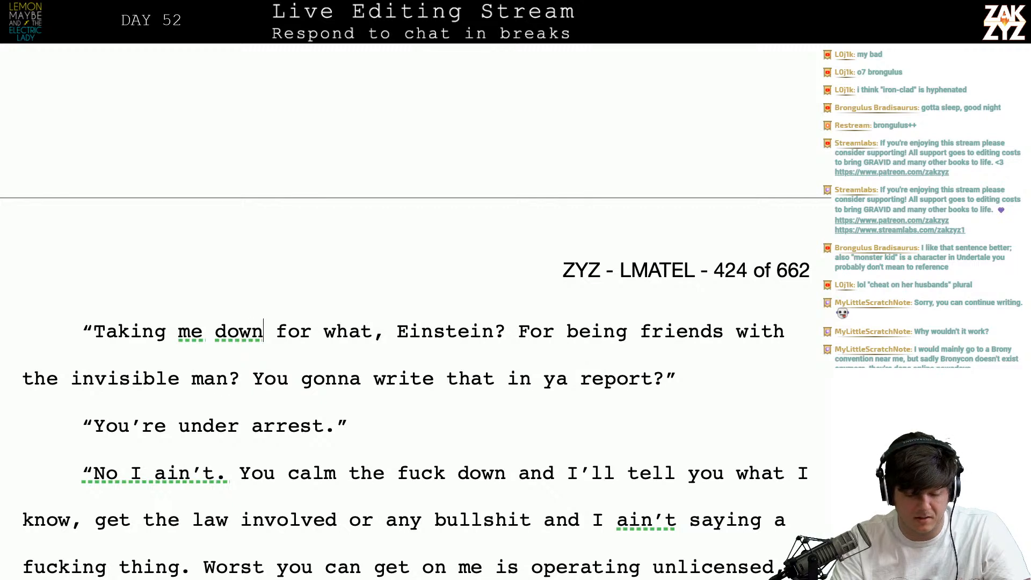
{"action": "key", "text": "Left"}
{"action": "key", "text": "BackSpace"}
{"action": "key", "text": "BackSpace"}
{"action": "key", "text": "BackSpace"}
{"action": "key", "text": "BackSpace"}
{"action": "key", "text": "BackSpace"}
{"action": "key", "text": "BackSpace"}
{"action": "key", "text": "BackSpace"}
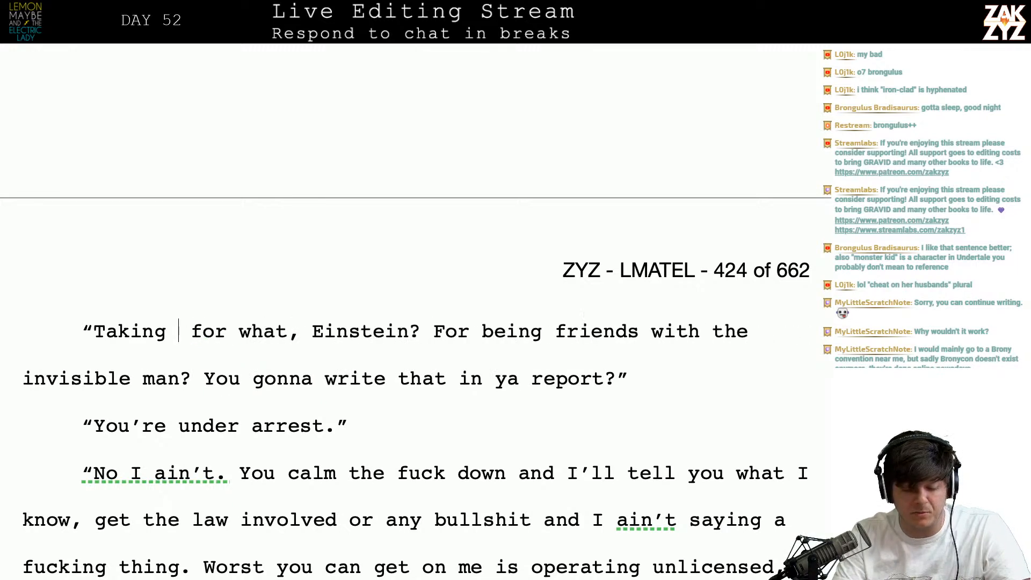
{"action": "key", "text": "BackSpace"}
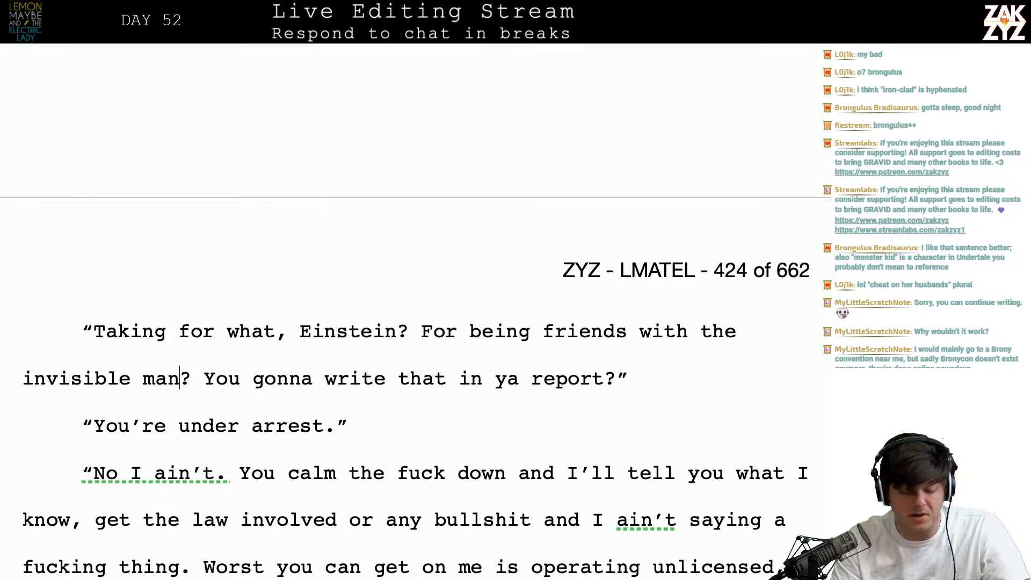
- Start a rewrite of Lemon's reply after "No I ain't." with "You can calm the fuck down and I'll tell you what I know."
{"action": "scroll", "coordinate": [504, 267], "scroll_direction": "down", "scroll_amount": 2}
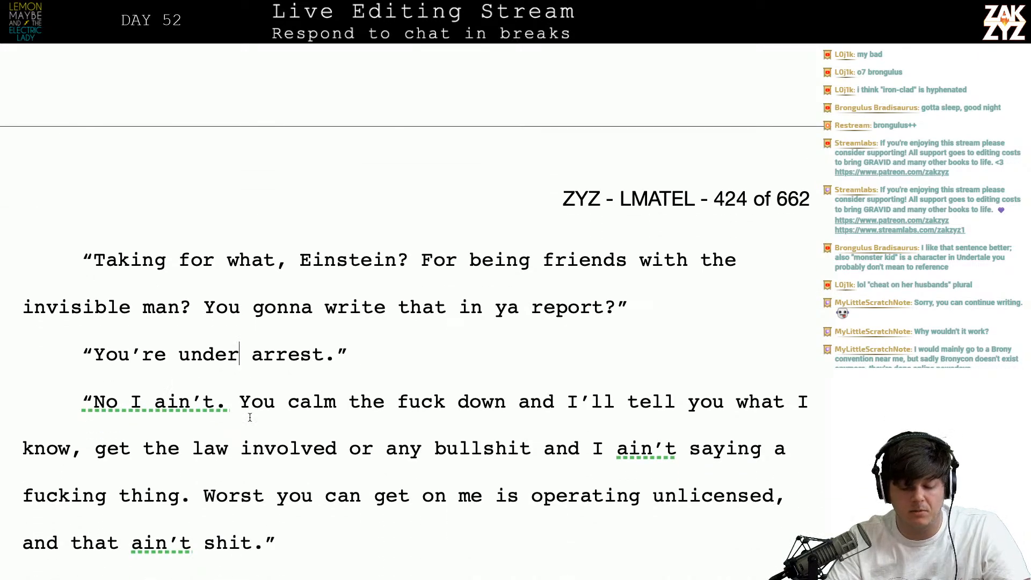
{"action": "scroll", "coordinate": [382, 307], "scroll_direction": "down", "scroll_amount": 2}
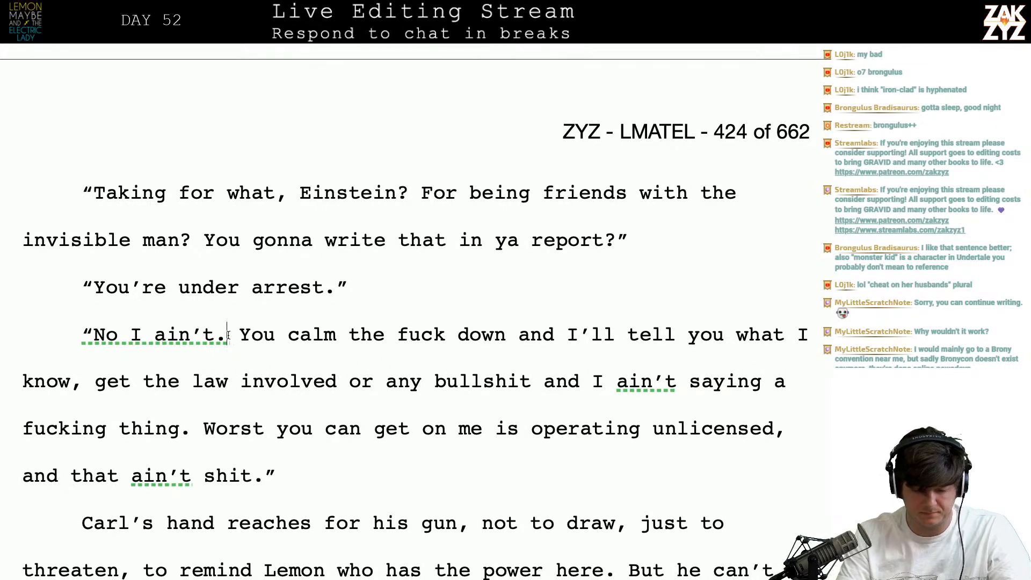
{"action": "key", "text": "Return"}
{"action": "key", "text": "Left"}
{"action": "type", "text": "You can"}
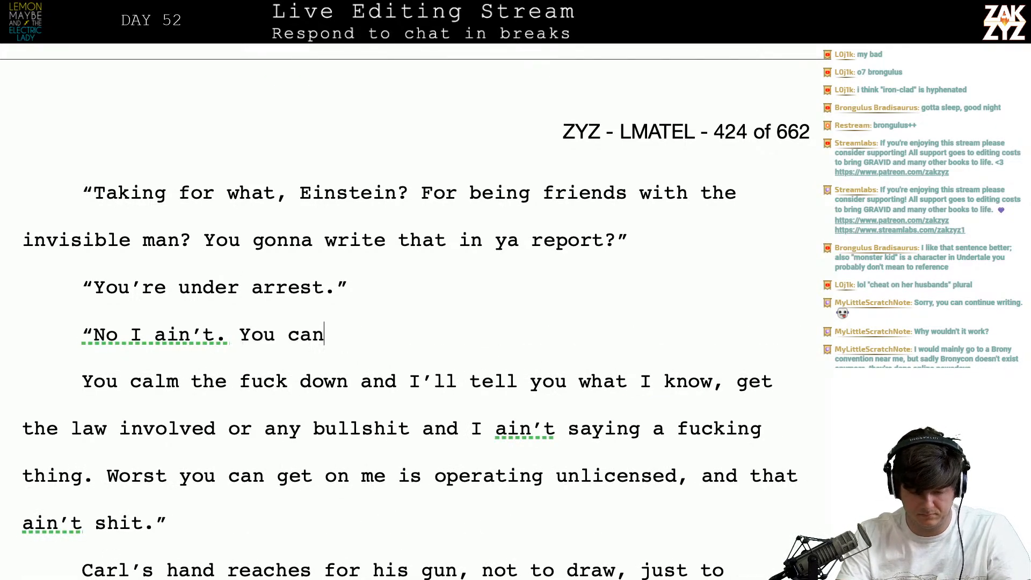
{"action": "type", "text": " calm the fuck d"}
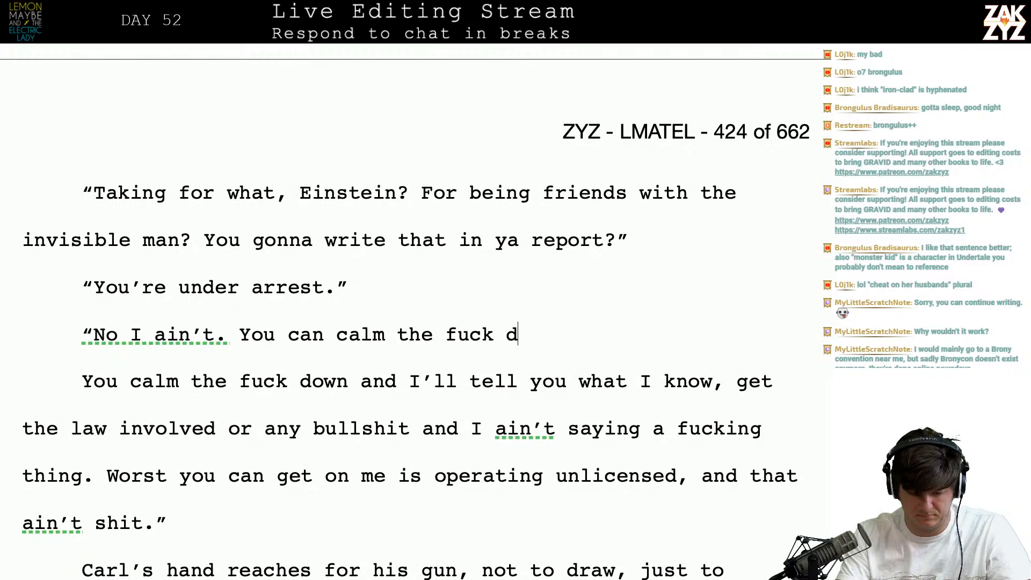
{"action": "type", "text": "own and I"}
{"action": "type", "text": "'ll tell you what I"}
{"action": "type", "text": " know. You get th"}
- Finish Lemon's reply: "You get the law involved and I'm not saying a fucking thing. The worst you got on me is operating unlicensed and that ain't shit."
{"action": "type", "text": "e law involve"}
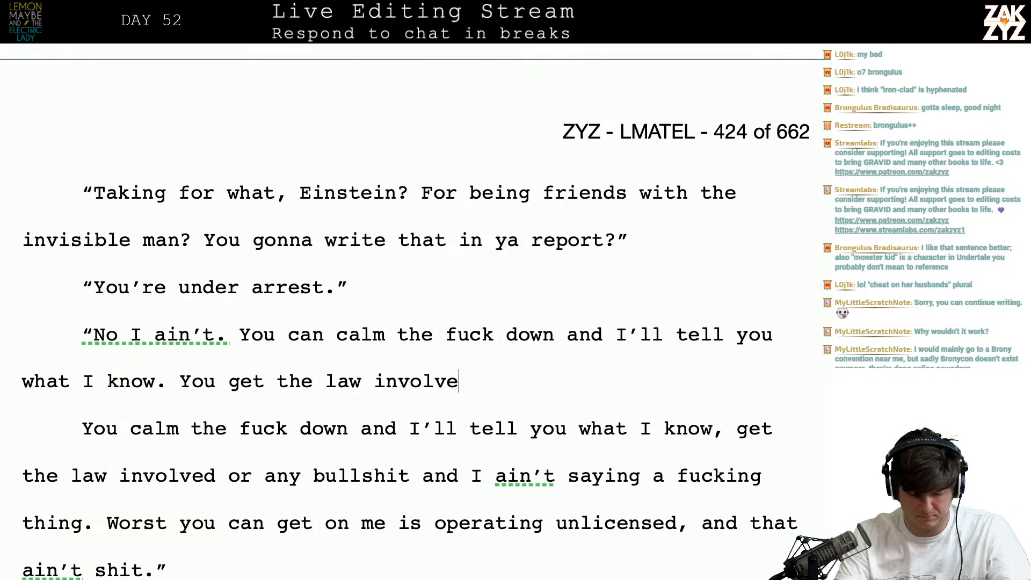
{"action": "type", "text": "d and I'm not s"}
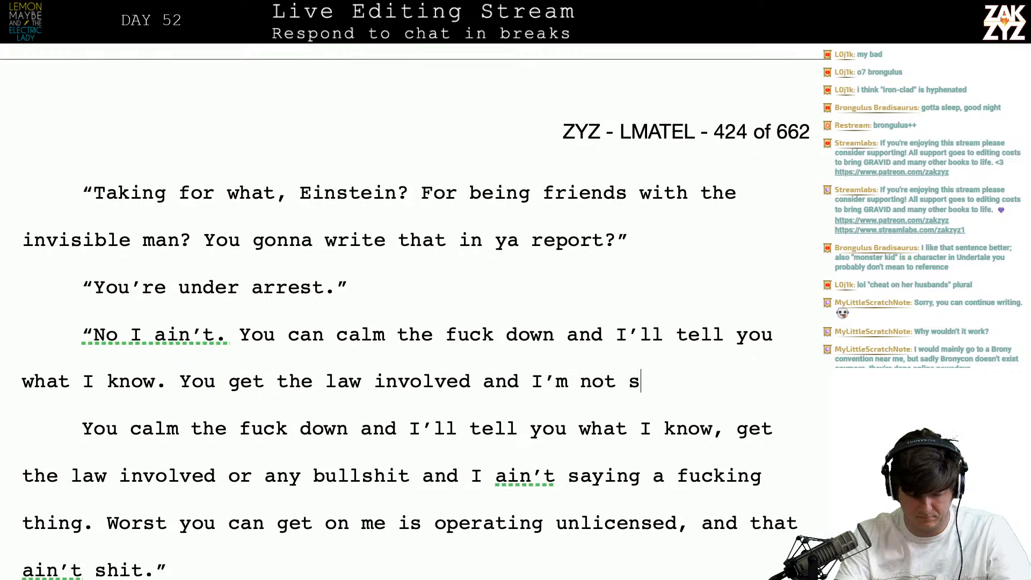
{"action": "type", "text": "aying a fucking thin"}
{"action": "type", "text": "g. The worst yo"}
{"action": "type", "text": "u got on me is o"}
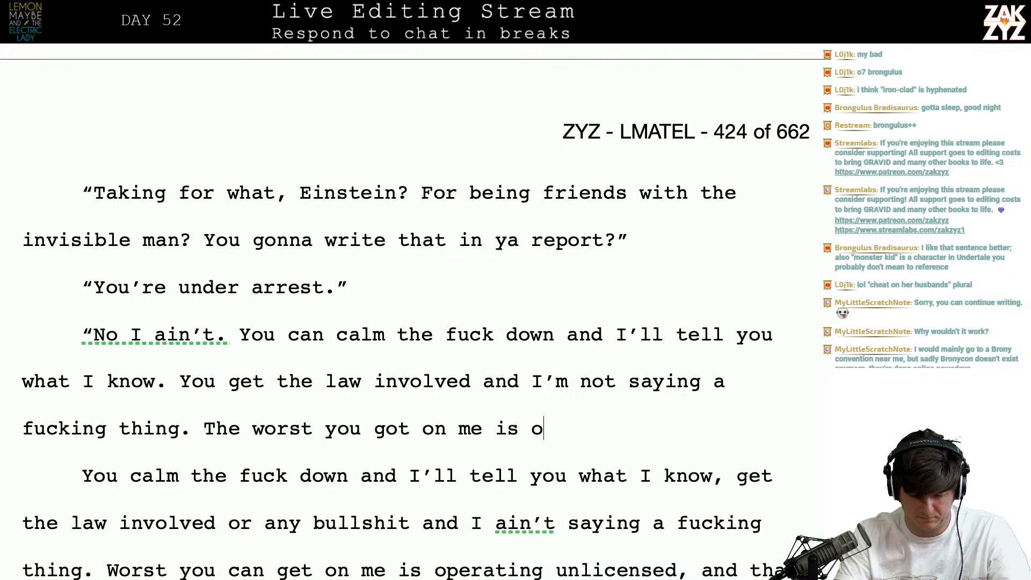
{"action": "type", "text": "perating unlis"}
{"action": "key", "text": "BackSpace"}
{"action": "type", "text": "censed and t"}
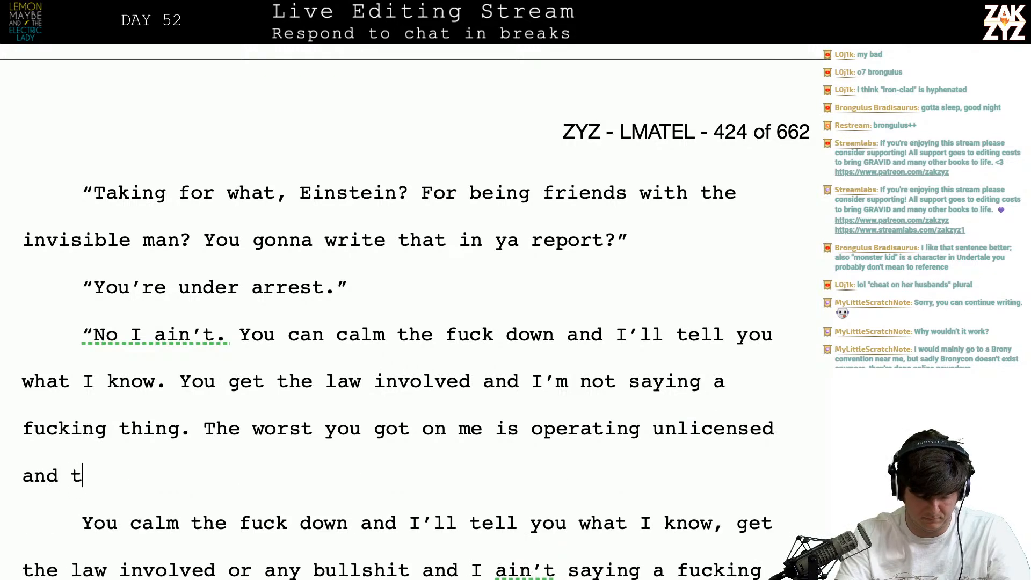
{"action": "type", "text": "hat ain't shit."}
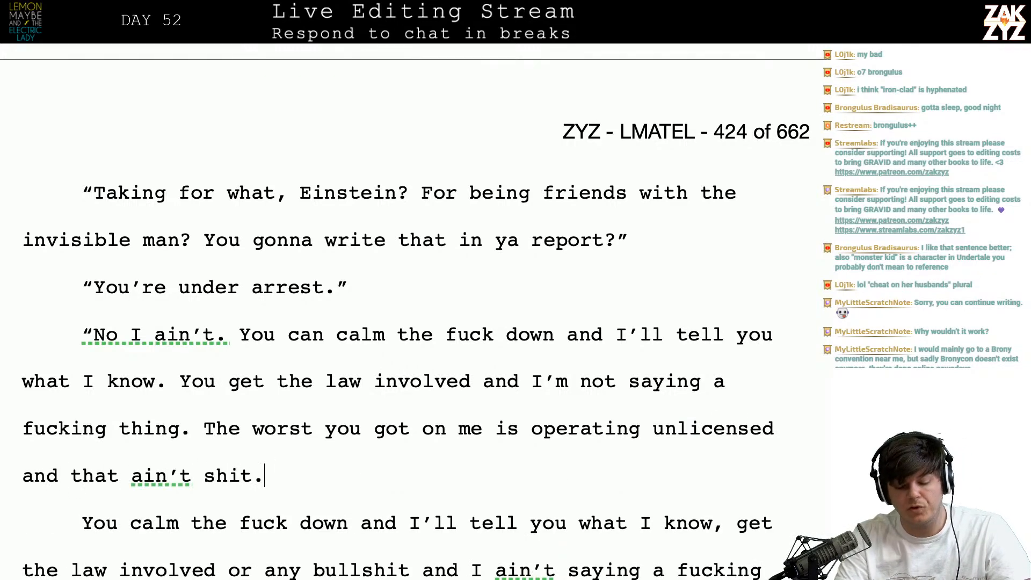
- Delete the old version of Lemon's reply, from "You calm the fuck down" through "and that ain't shit."
{"action": "key", "text": "shift+Down"}
{"action": "key", "text": "shift+Down"}
{"action": "key", "text": "shift+Down"}
{"action": "key", "text": "shift+Down"}
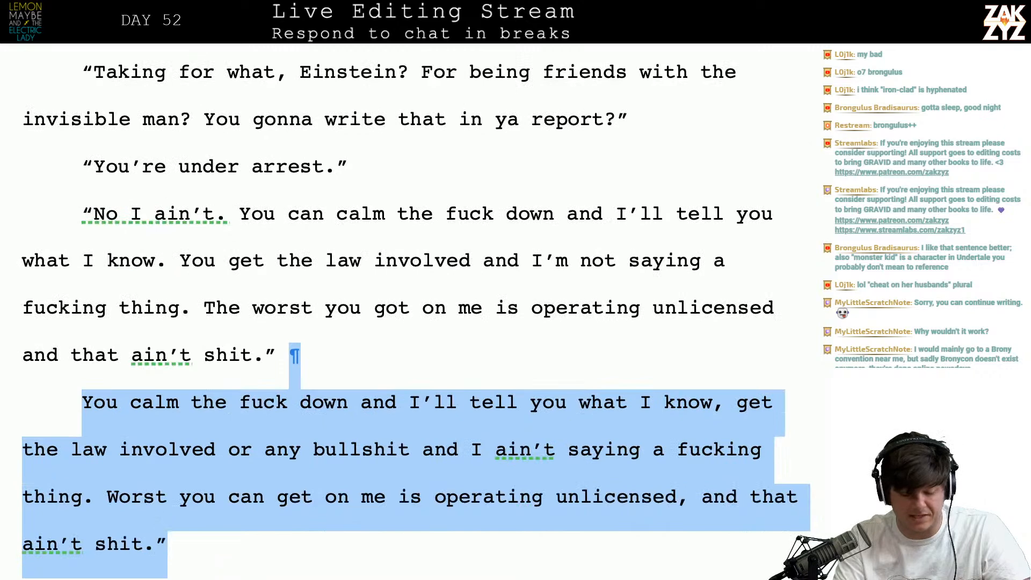
{"action": "key", "text": "BackSpace"}
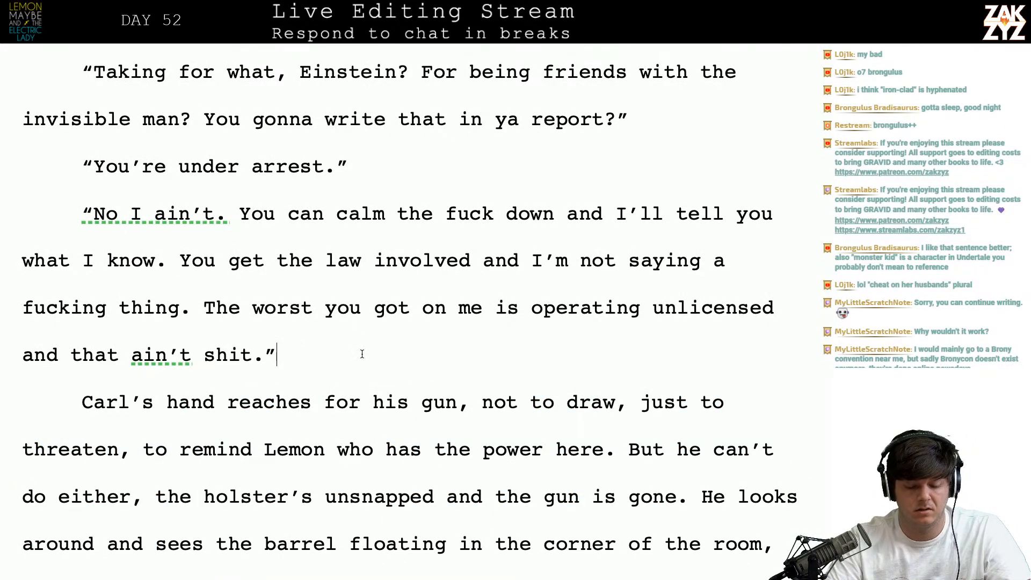
- Replace the comma after "Carl's hand reaches for his gun" with a period
{"action": "scroll", "coordinate": [362, 354], "scroll_direction": "down", "scroll_amount": 1}
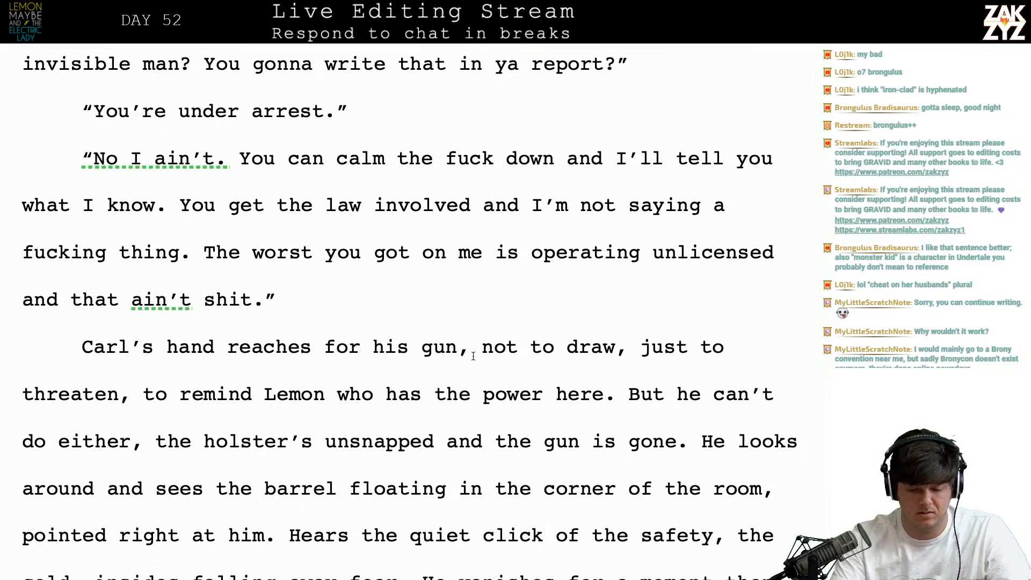
{"action": "key", "text": "BackSpace"}
{"action": "type", "text": "."}
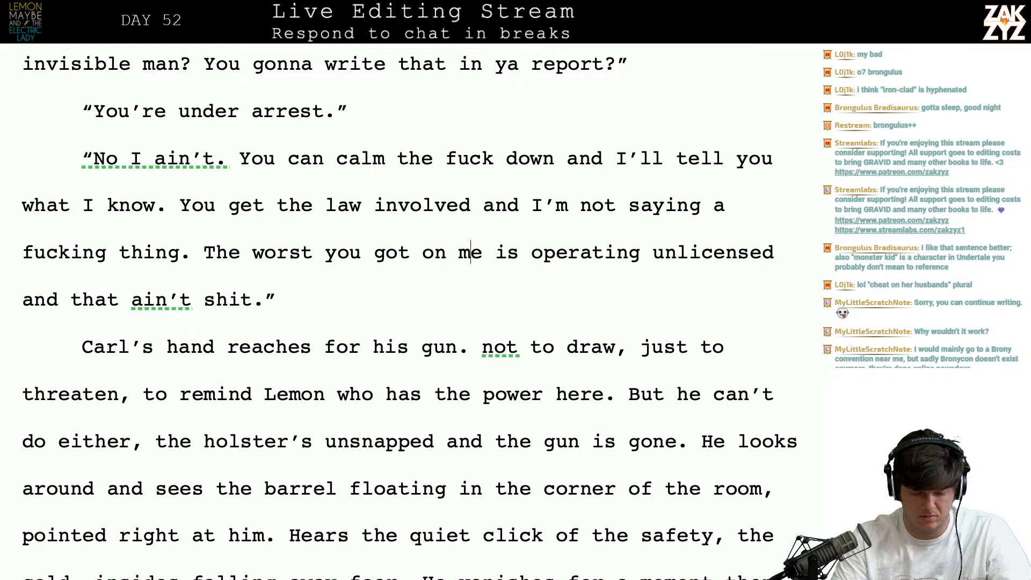
- Begin a new paragraph after Lemon's reply with "Carl moves his hand to rest it on his gun,"
{"action": "key", "text": "Return"}
{"action": "type", "text": "Carl moves h"}
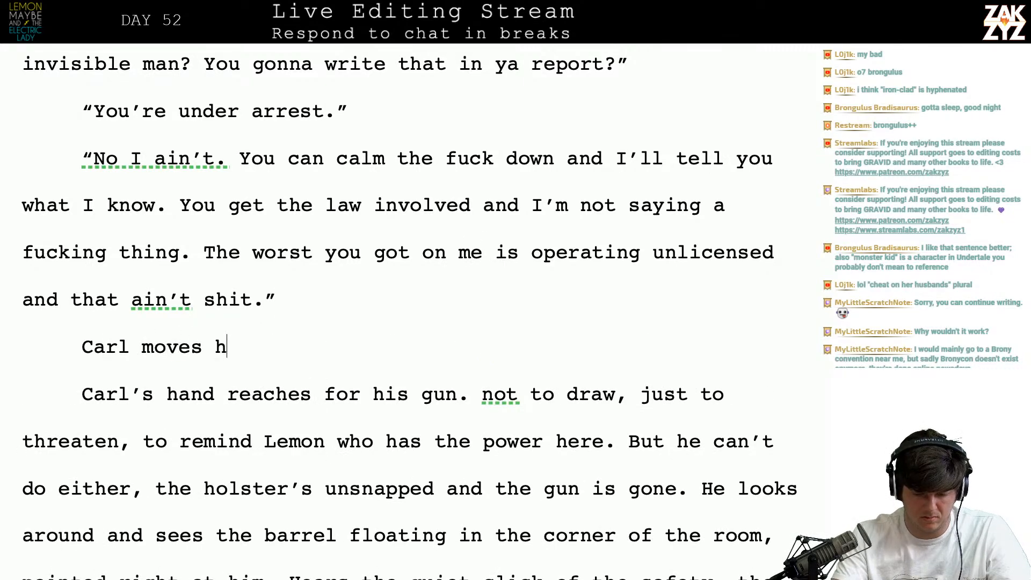
{"action": "type", "text": "is hand to rest it o"}
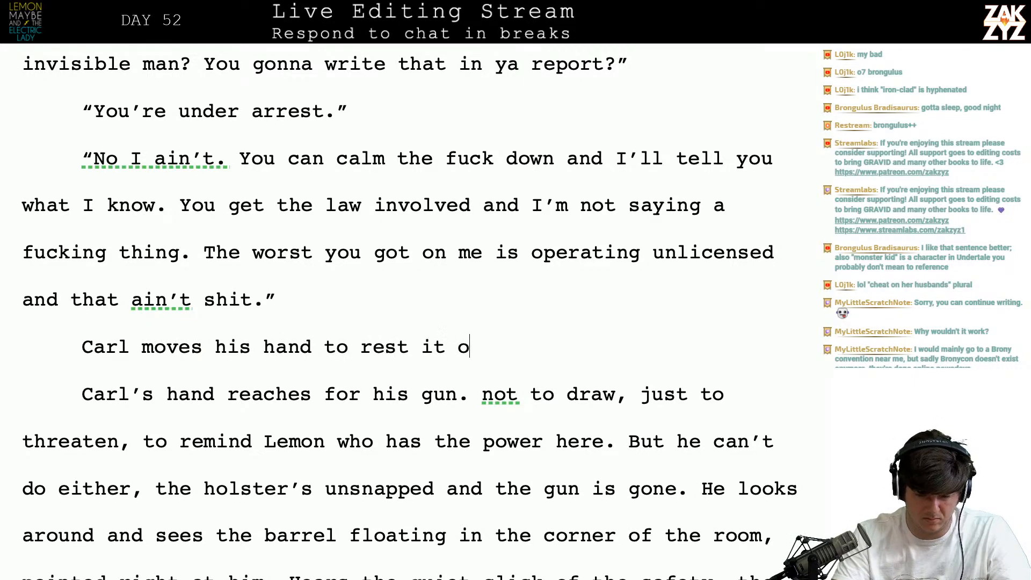
{"action": "type", "text": "n his gun, may"}
{"action": "key", "text": "BackSpace"}
{"action": "key", "text": "BackSpace"}
{"action": "key", "text": "BackSpace"}
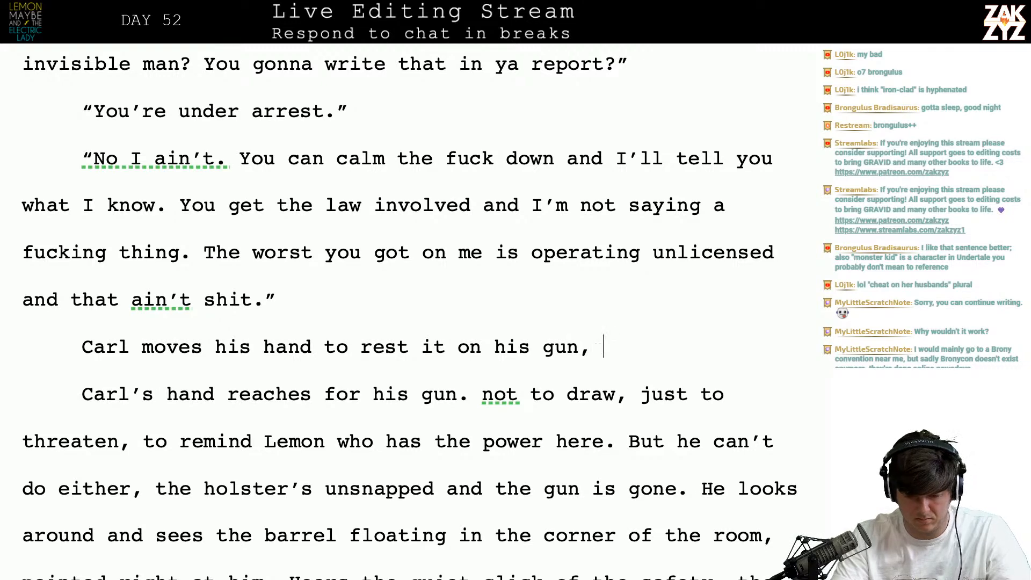
{"action": "type", "text": "may"}
{"action": "key", "text": "BackSpace"}
{"action": "key", "text": "BackSpace"}
{"action": "key", "text": "BackSpace"}
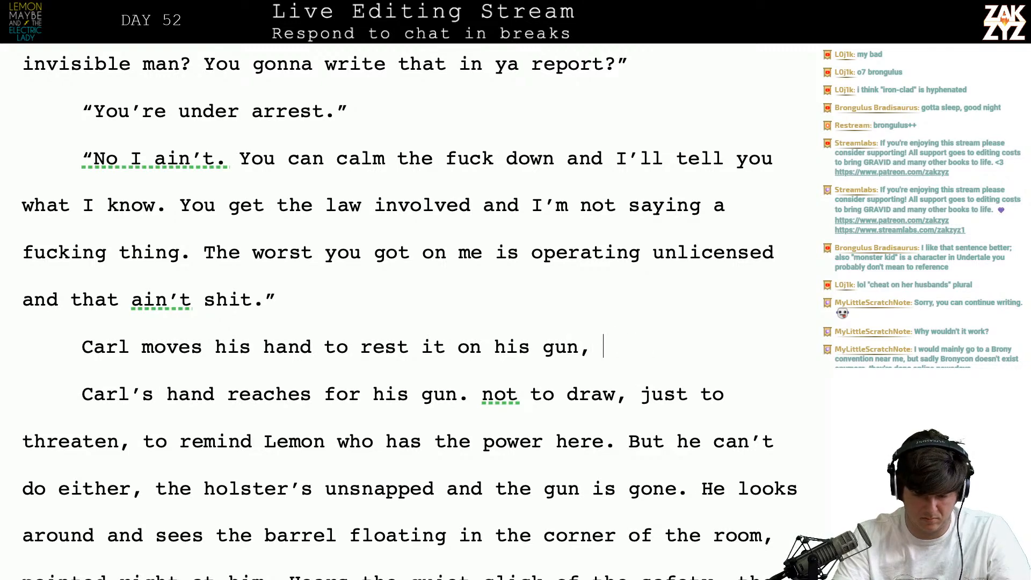
- Continue Carl's new sentence with "Lemon doesn't know if he means to draw it or to just try and intimidate"
{"action": "type", "text": "Lemo"}
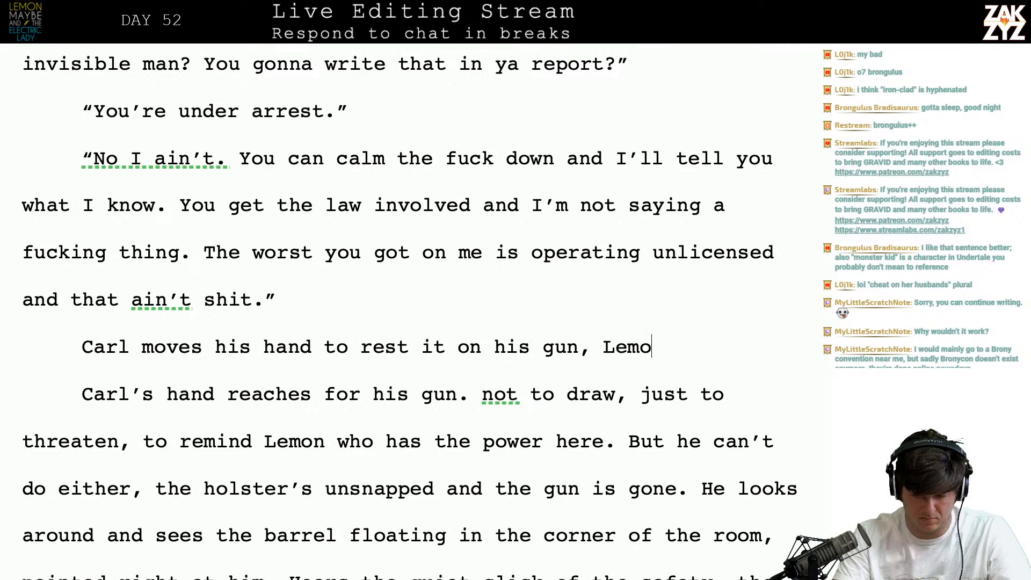
{"action": "type", "text": "n doesn't know if "}
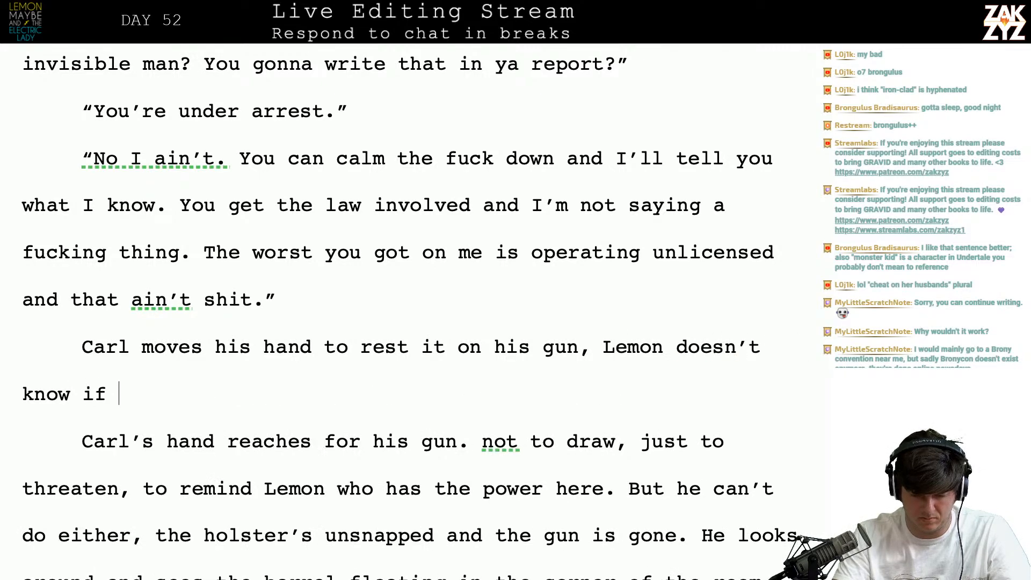
{"action": "type", "text": "he means to d"}
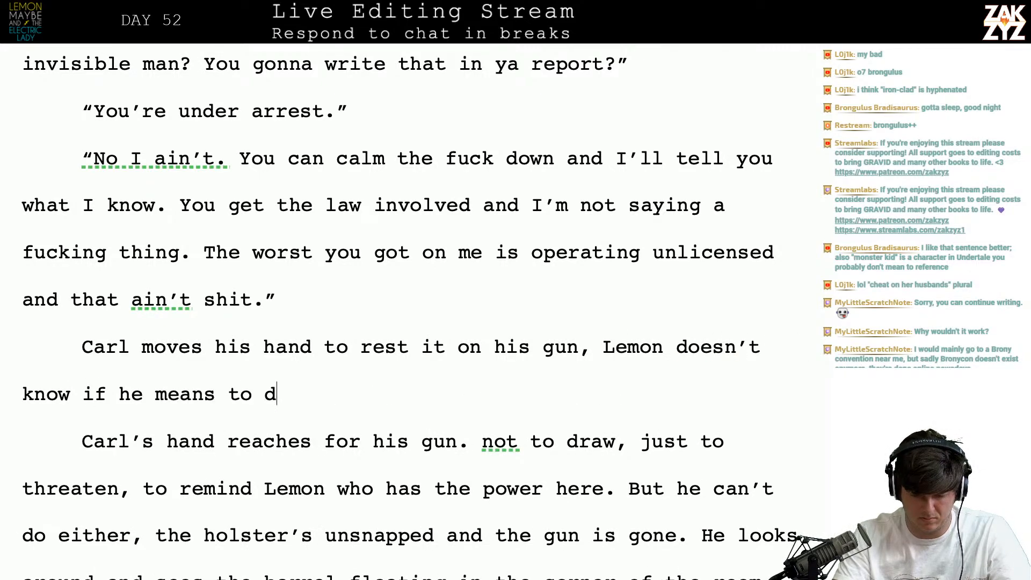
{"action": "type", "text": "raw it or to just try and"}
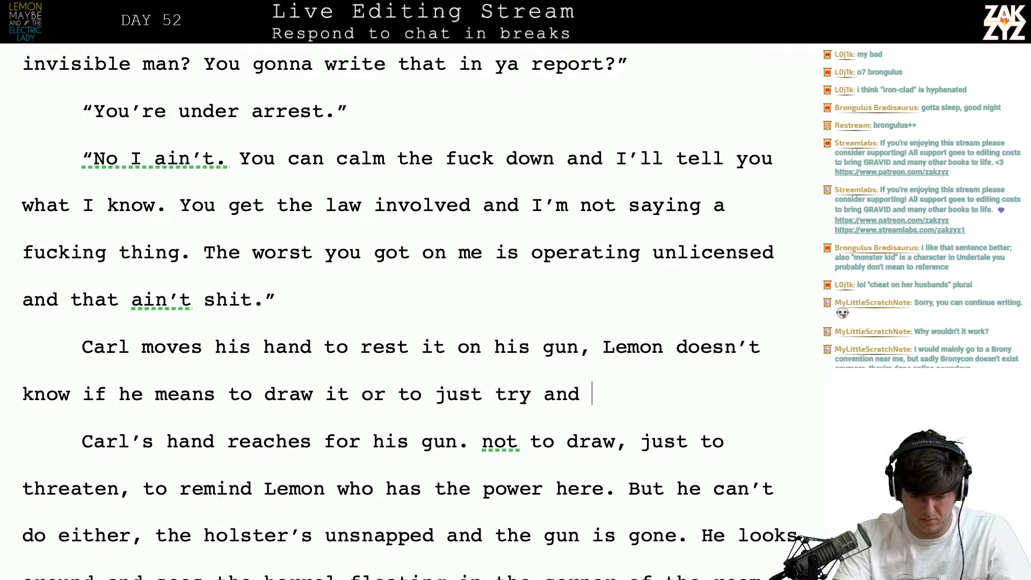
{"action": "type", "text": " show him he"}
{"action": "key", "text": "BackSpace"}
{"action": "key", "text": "BackSpace"}
{"action": "key", "text": "BackSpace"}
{"action": "key", "text": "BackSpace"}
{"action": "key", "text": "BackSpace"}
{"action": "key", "text": "BackSpace"}
{"action": "key", "text": "BackSpace"}
{"action": "key", "text": "BackSpace"}
{"action": "key", "text": "BackSpace"}
{"action": "key", "text": "BackSpace"}
{"action": "key", "text": "BackSpace"}
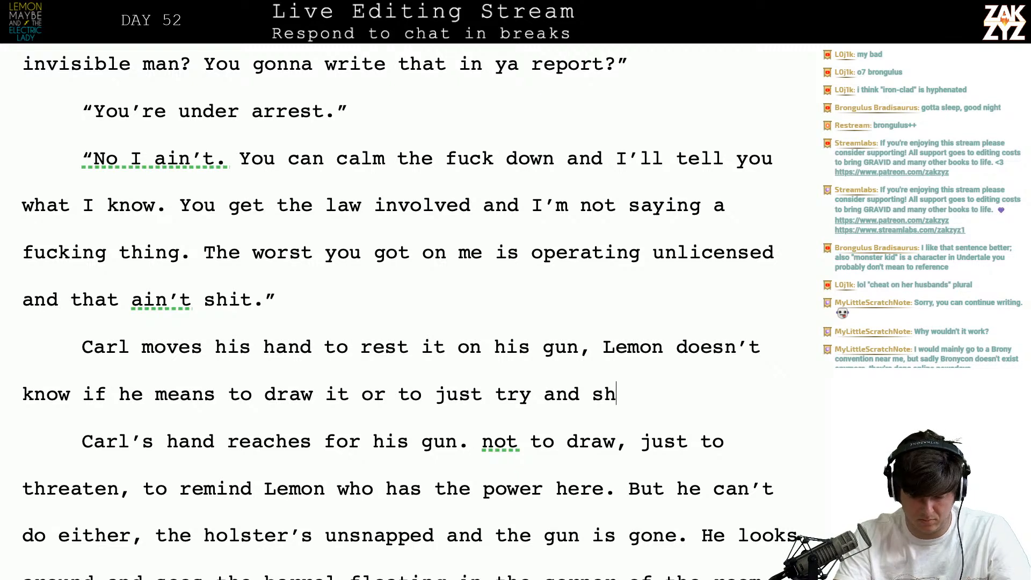
{"action": "type", "text": "intimida"}
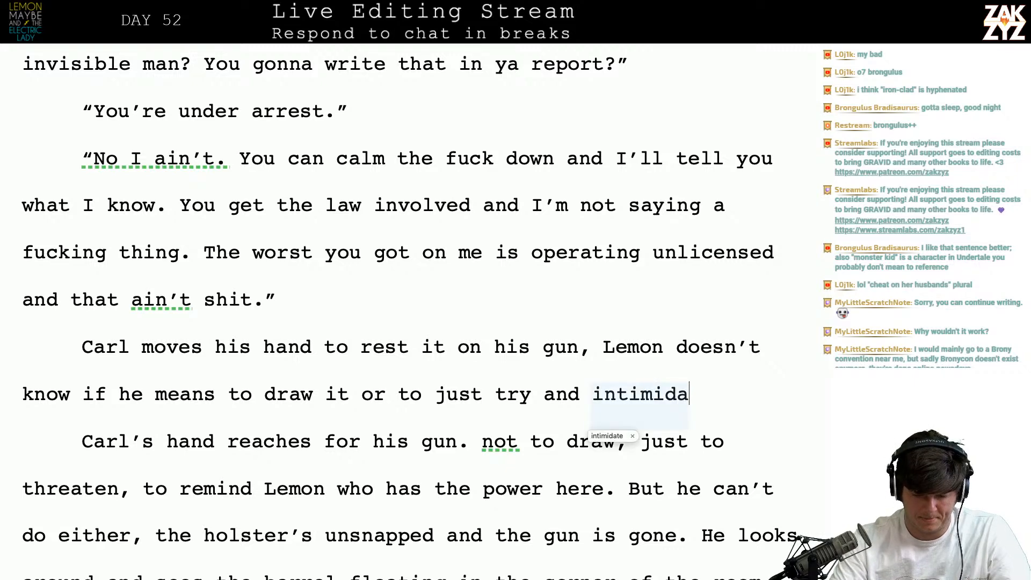
- Write above the draft: "Carl's hand moves to his holster, Lemon's not sure if he means to draw his gun or just to remind Lemon he has it."
{"action": "left_click", "coordinate": [278, 321]}
{"action": "key", "text": "Return"}
{"action": "key", "text": "Return"}
{"action": "key", "text": "Up"}
{"action": "type", "text": "Ca"}
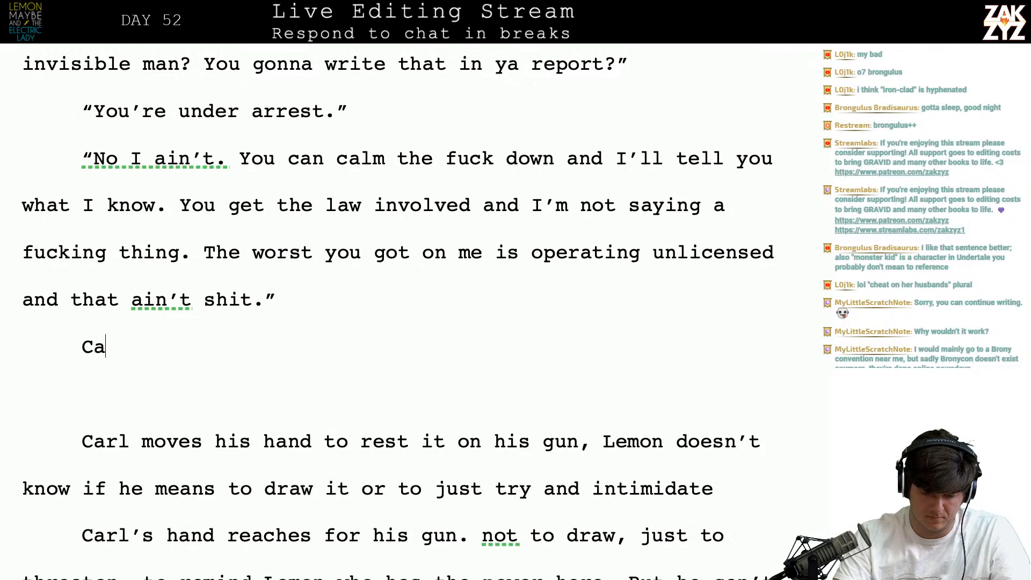
{"action": "type", "text": "rl's hand mov"}
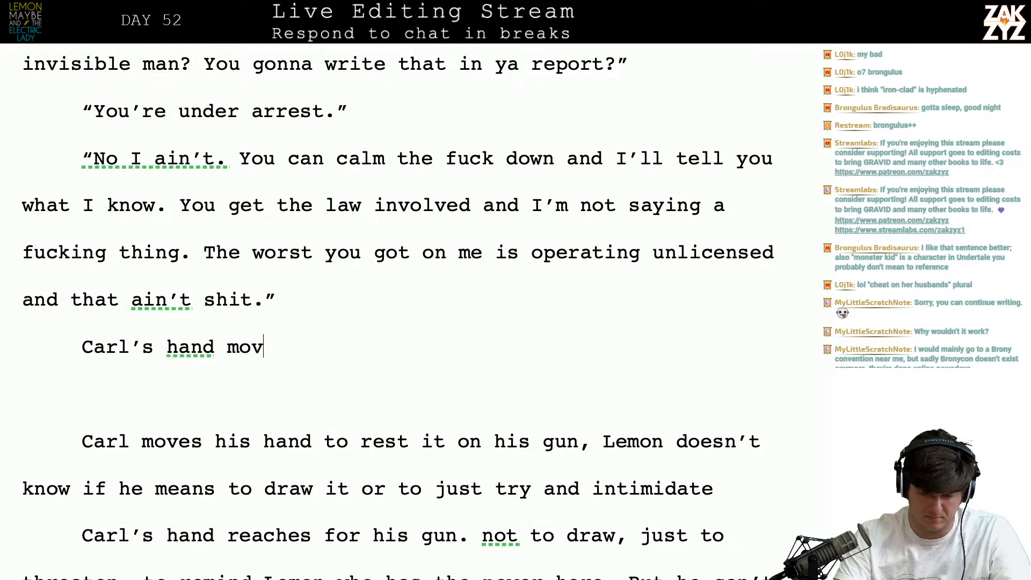
{"action": "type", "text": "es to his h"}
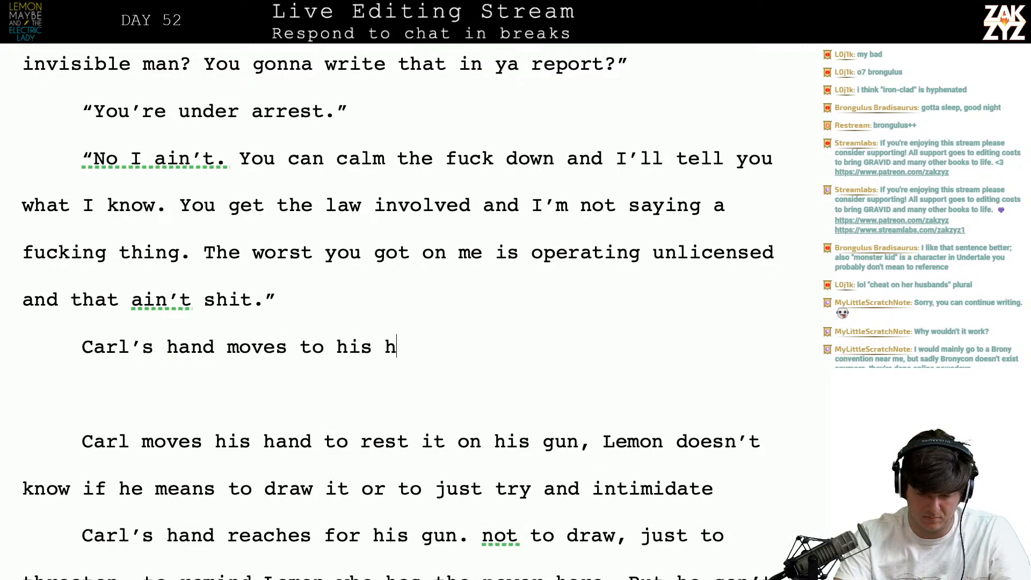
{"action": "type", "text": "olster, Lemon's not sure if he me"}
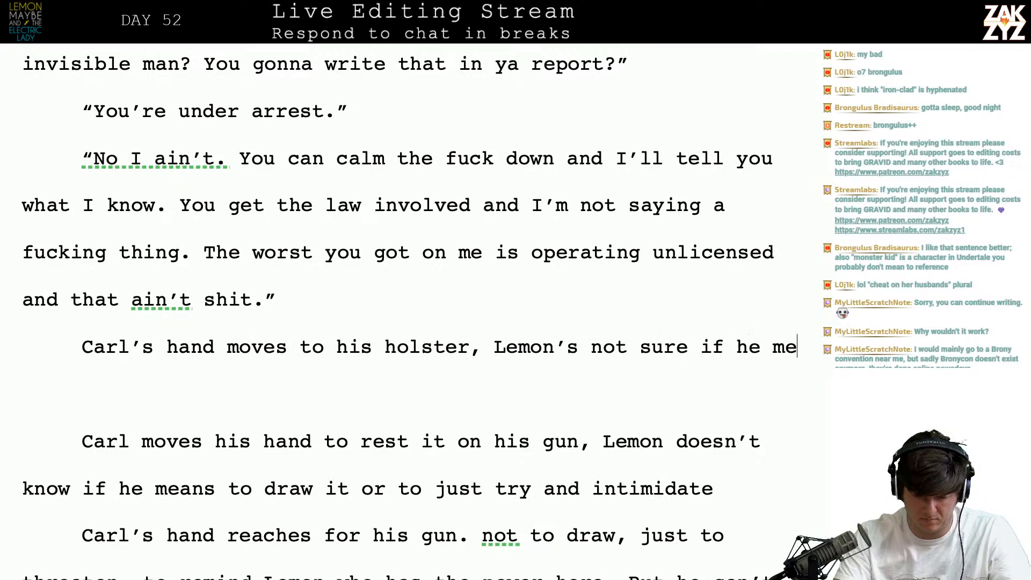
{"action": "type", "text": "ans to draw his gun or just to re"}
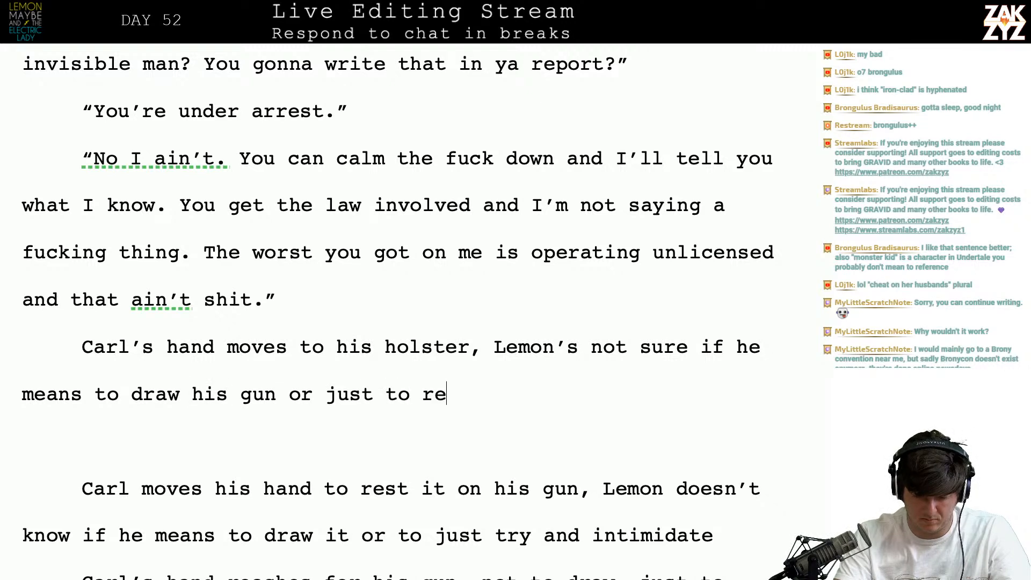
{"action": "type", "text": "mind"}
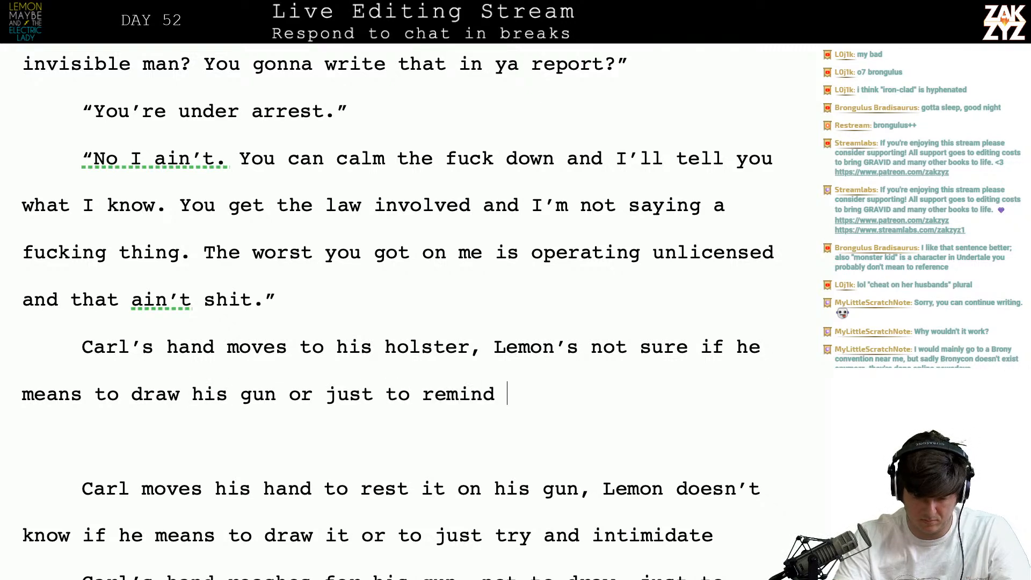
{"action": "type", "text": " Lemon "}
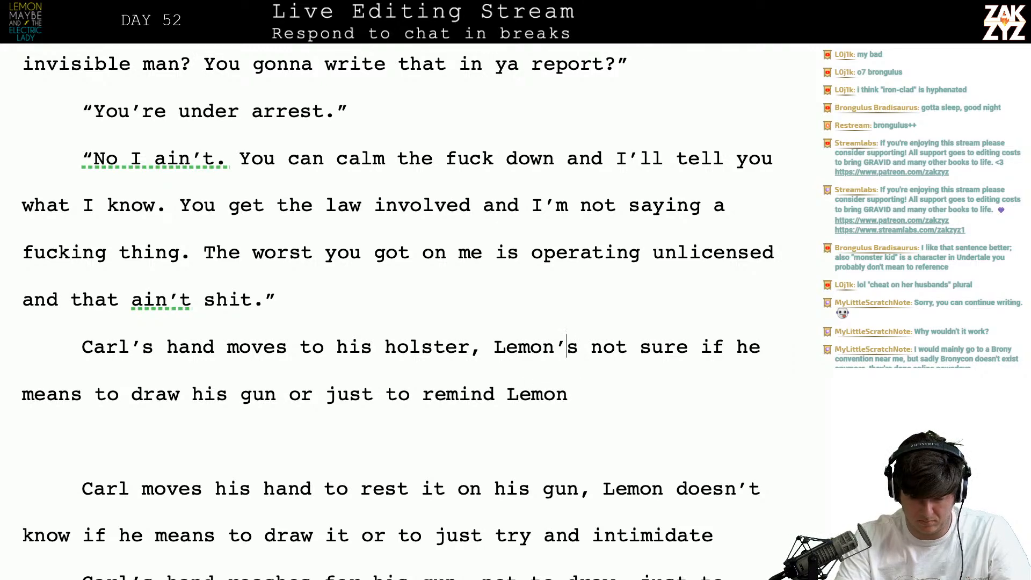
{"action": "type", "text": "he"}
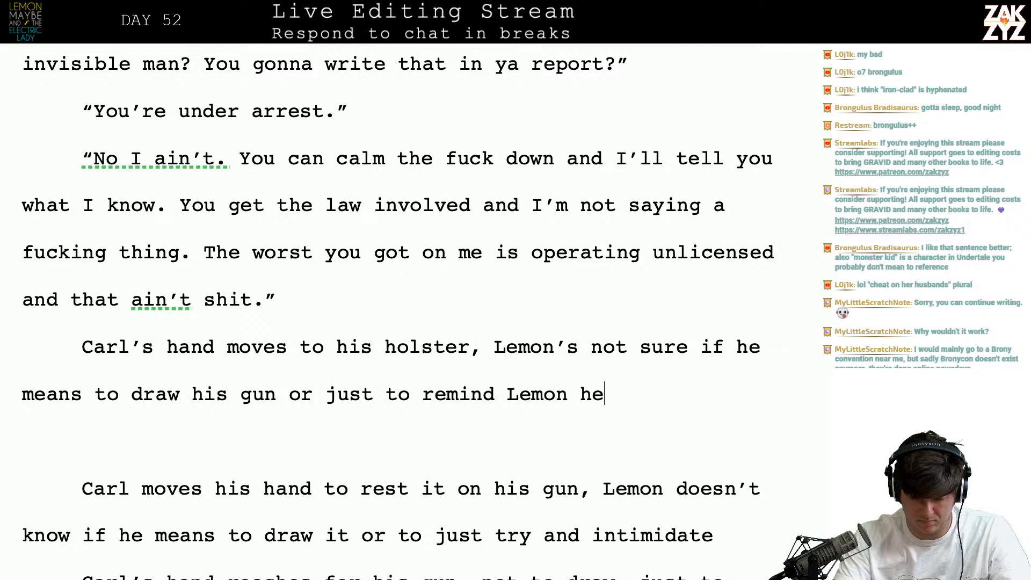
{"action": "type", "text": " has it. Whatever his intent, his fin"}
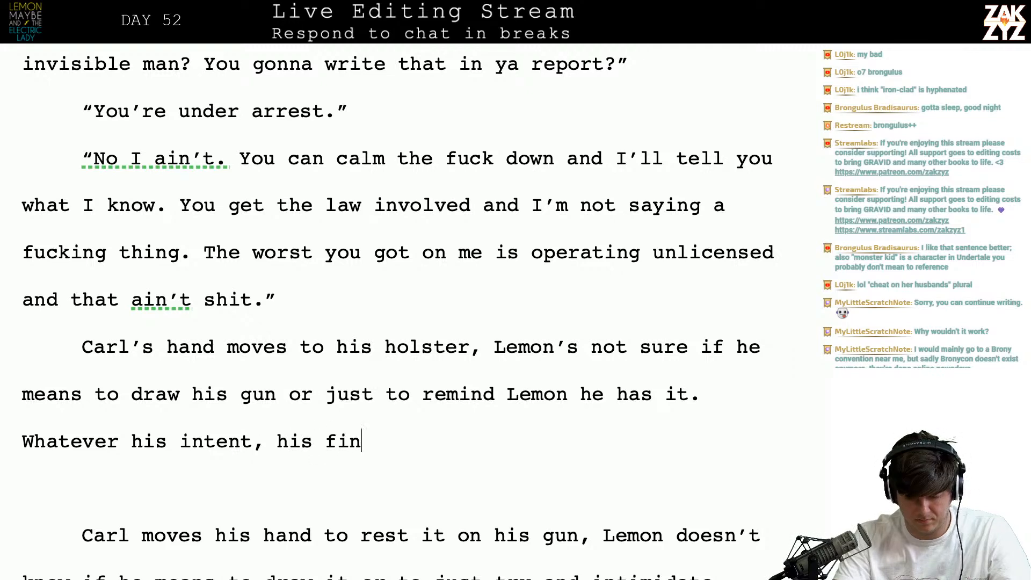
- End the new holster paragraph with "Whatever his intent, his fingers close on nothing." and return to the old text about Carl's gun
{"action": "type", "text": "gers close on n"}
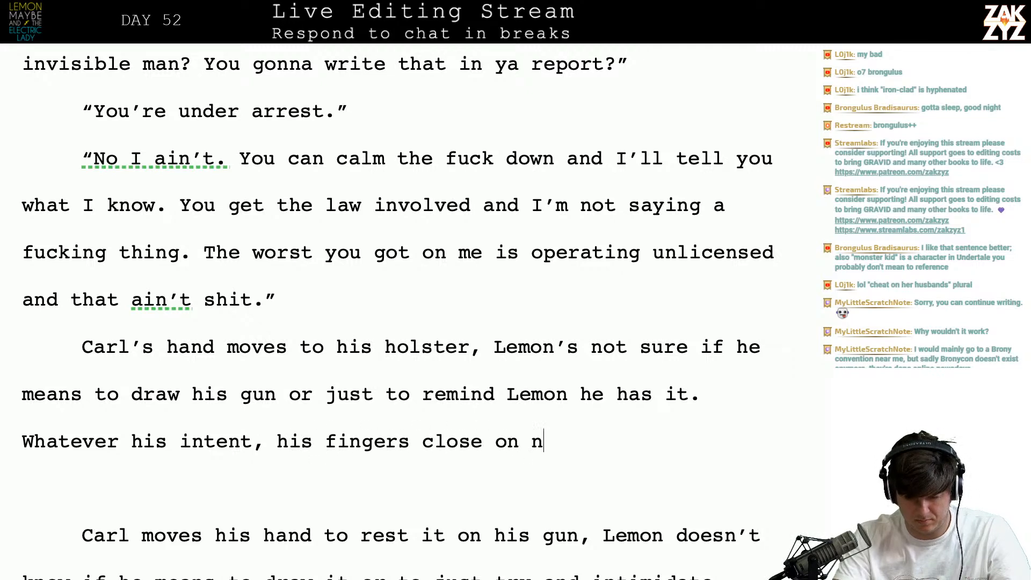
{"action": "type", "text": "othing."}
{"action": "key", "text": "Down"}
{"action": "key", "text": "Down"}
{"action": "key", "text": "Down"}
{"action": "key", "text": "Down"}
{"action": "key", "text": "Down"}
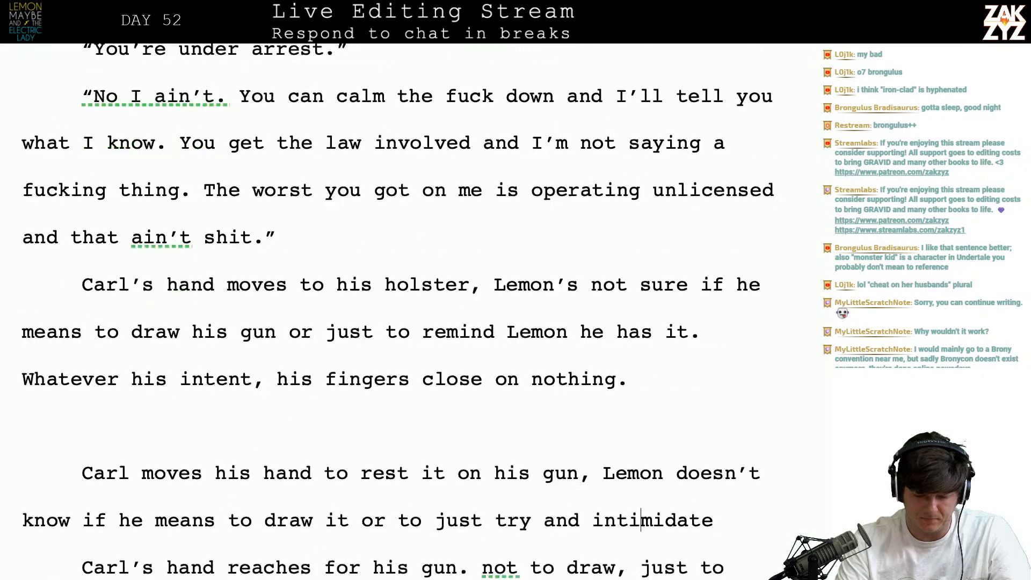
{"action": "key", "text": "Down"}
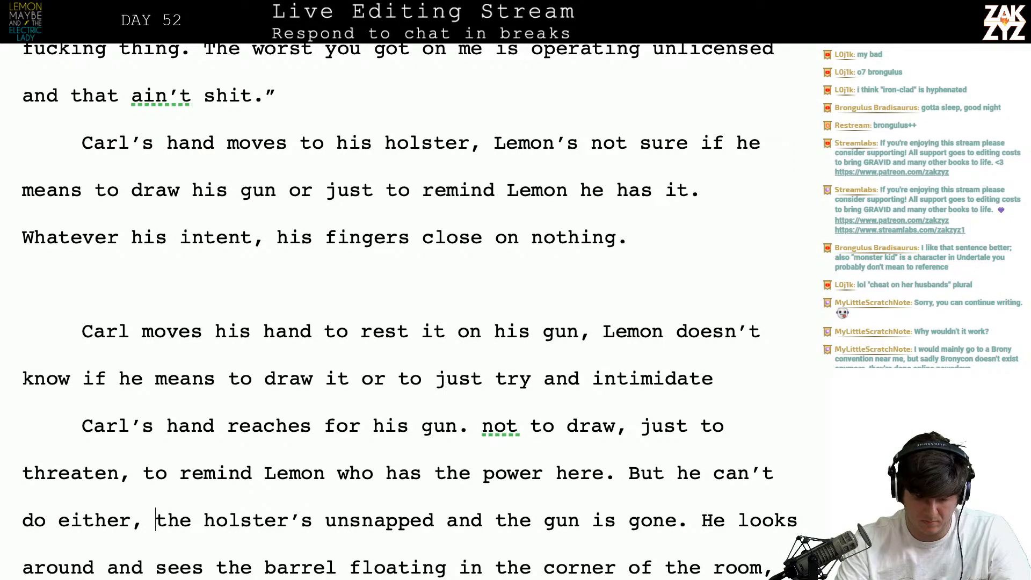
- Delete the old draft text about Carl reaching for his gun and join the remainder to the new paragraph, starting with "The holster’s"
{"action": "key", "text": "shift+Up"}
{"action": "key", "text": "shift+Up"}
{"action": "key", "text": "shift+Up"}
{"action": "key", "text": "shift+Up"}
{"action": "key", "text": "shift+Up"}
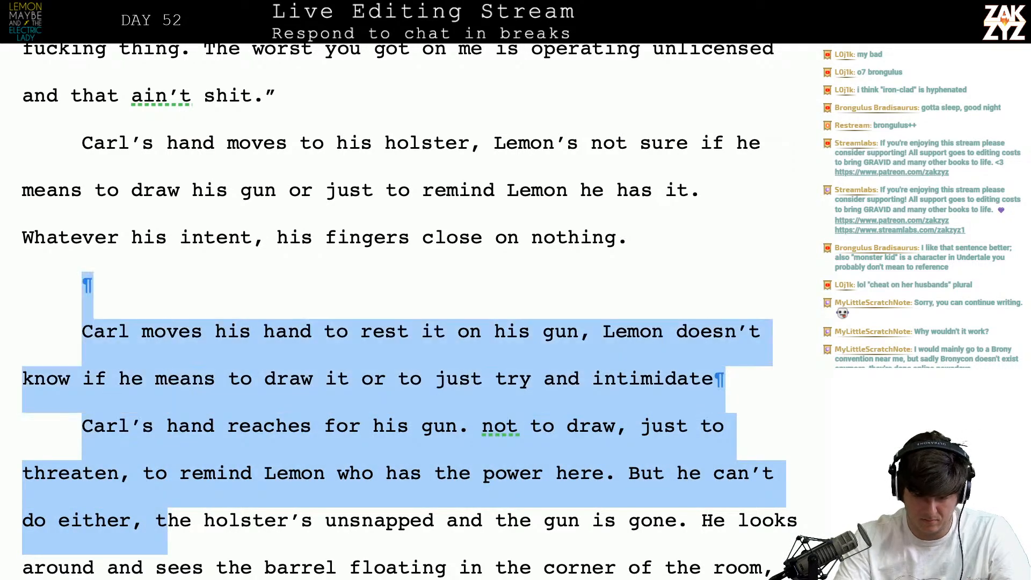
{"action": "key", "text": "BackSpace"}
{"action": "key", "text": "BackSpace"}
{"action": "type", "text": "The holster’s"}
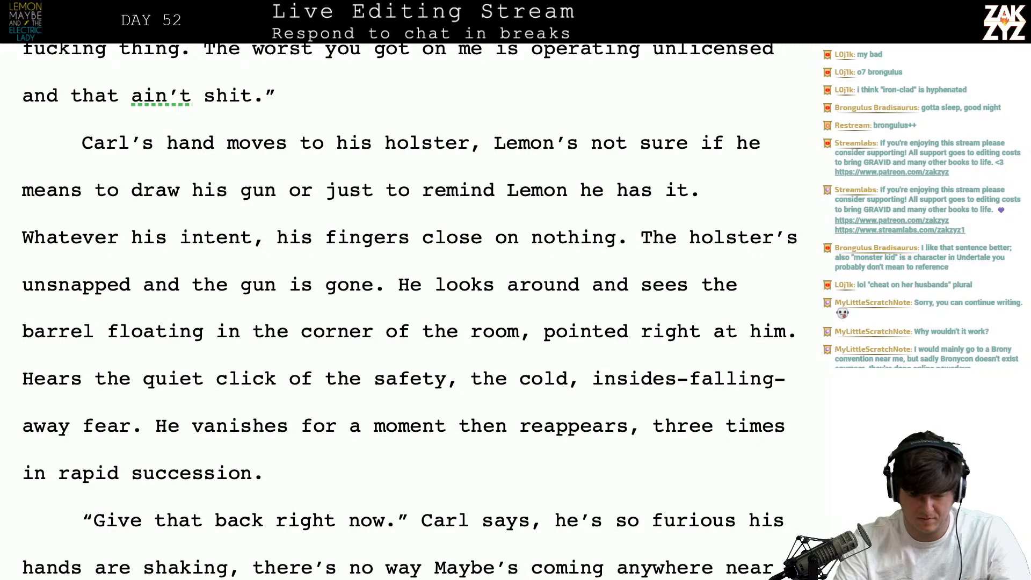
- Reword the paragraph's opening to "Carl’s hand moves to the holster on his hip." and split the old remainder off below a blank line
{"action": "scroll", "coordinate": [410, 310], "scroll_direction": "down", "scroll_amount": 1}
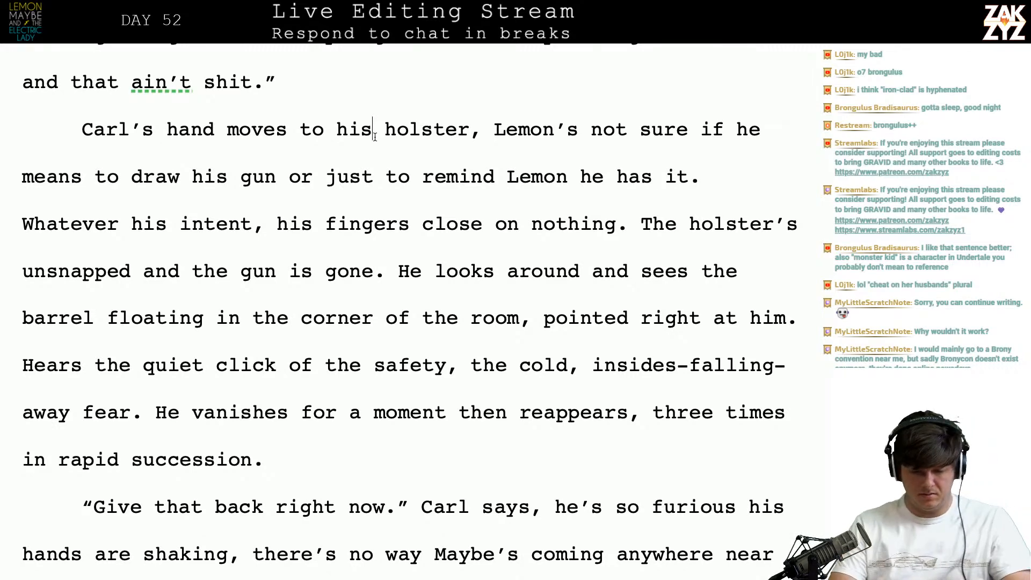
{"action": "key", "text": "BackSpace"}
{"action": "key", "text": "BackSpace"}
{"action": "key", "text": "BackSpace"}
{"action": "type", "text": "the hols"}
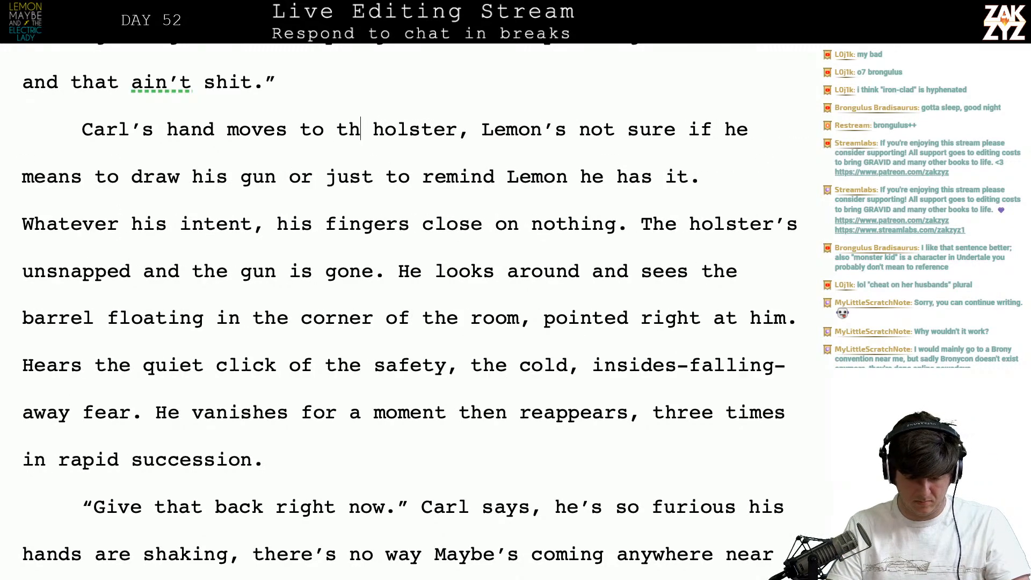
{"action": "type", "text": "t"}
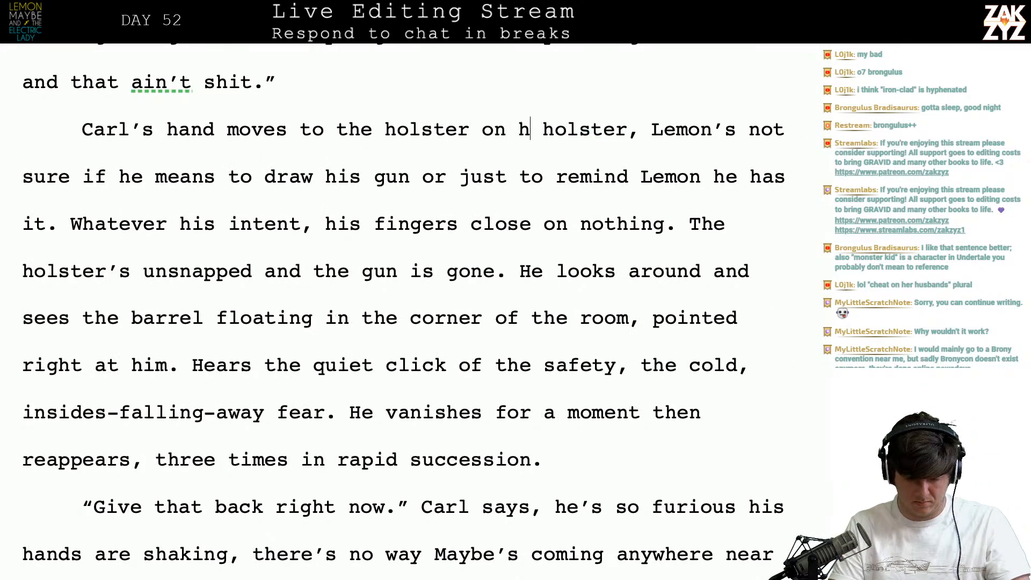
{"action": "type", "text": "er on his hip."}
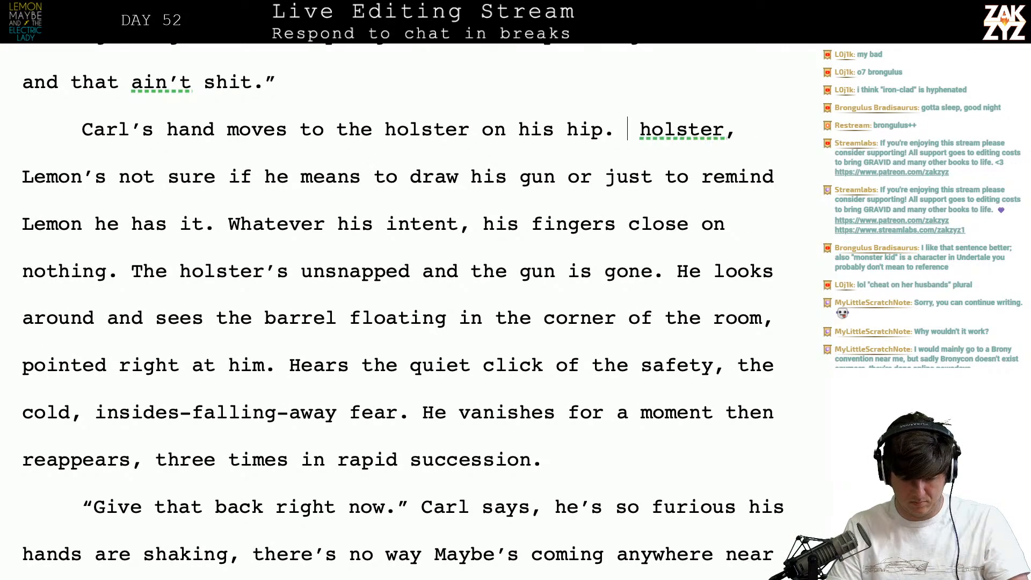
{"action": "key", "text": "Return"}
{"action": "key", "text": "Return"}
{"action": "type", "text": "Le"}
{"action": "key", "text": "BackSpace"}
{"action": "key", "text": "BackSpace"}
{"action": "type", "text": "W"}
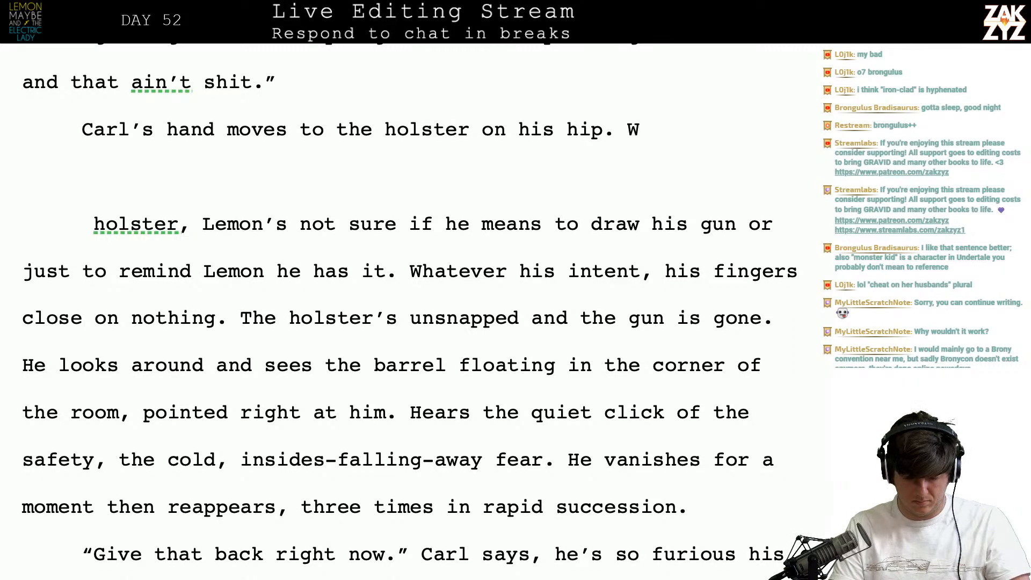
{"action": "key", "text": "BackSpace"}
{"action": "type", "text": "Maybe he"}
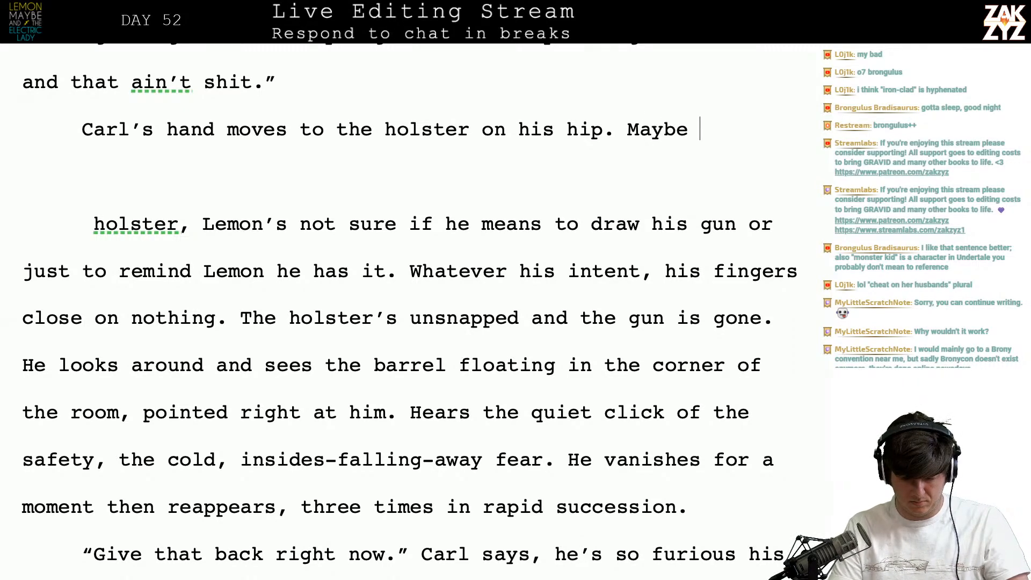
{"action": "key", "text": "BackSpace"}
{"action": "key", "text": "BackSpace"}
{"action": "key", "text": "BackSpace"}
{"action": "key", "text": "BackSpace"}
{"action": "key", "text": "BackSpace"}
{"action": "key", "text": "BackSpace"}
{"action": "key", "text": "BackSpace"}
{"action": "key", "text": "BackSpace"}
{"action": "key", "text": "BackSpace"}
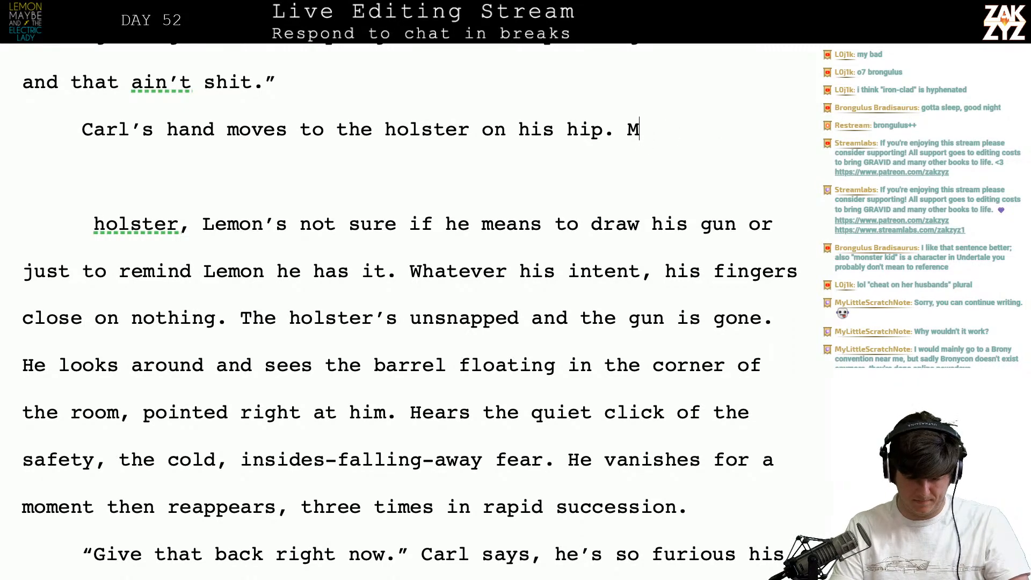
- Begin the sentence after "on his hip." with "He either" and discard the trial wording "meant to draw his"
{"action": "type", "text": "He ei"}
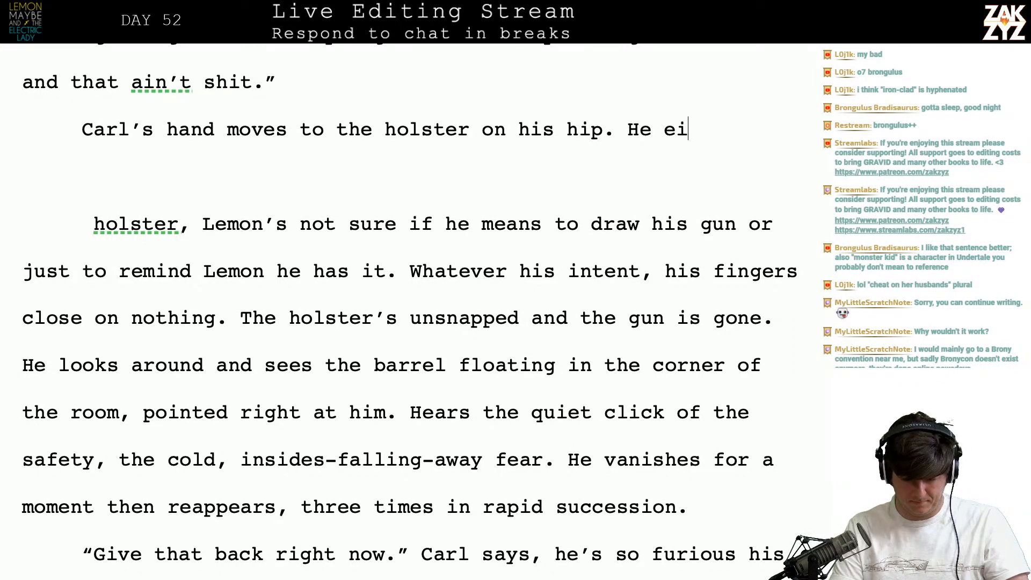
{"action": "type", "text": "ther me"}
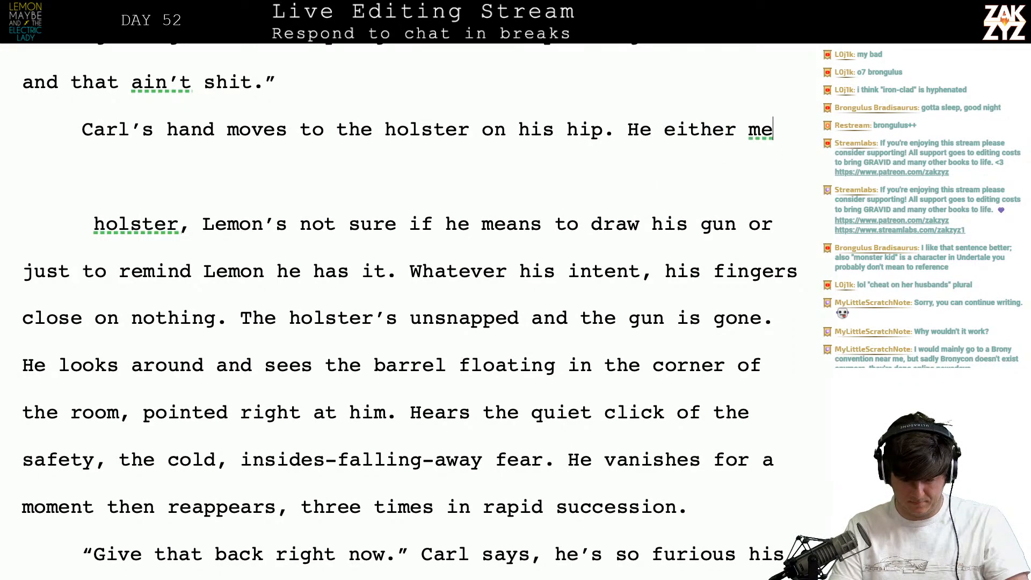
{"action": "type", "text": "ant to draw his"}
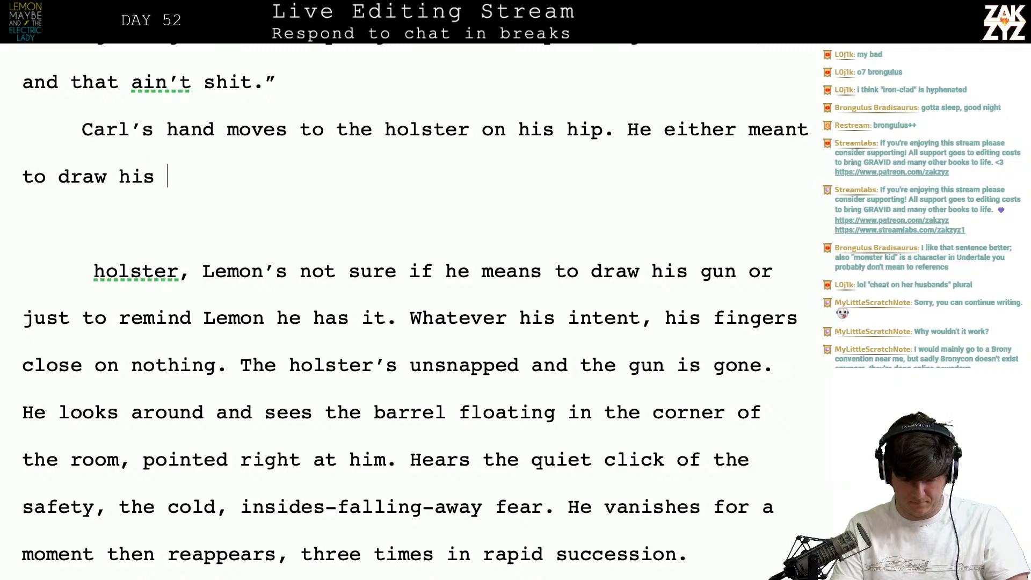
{"action": "key", "text": "BackSpace"}
{"action": "key", "text": "BackSpace"}
{"action": "key", "text": "BackSpace"}
{"action": "key", "text": "BackSpace"}
{"action": "key", "text": "BackSpace"}
{"action": "key", "text": "BackSpace"}
{"action": "key", "text": "BackSpace"}
{"action": "key", "text": "BackSpace"}
{"action": "key", "text": "BackSpace"}
{"action": "key", "text": "BackSpace"}
{"action": "key", "text": "BackSpace"}
{"action": "key", "text": "BackSpace"}
{"action": "key", "text": "BackSpace"}
{"action": "key", "text": "BackSpace"}
{"action": "key", "text": "BackSpace"}
{"action": "key", "text": "BackSpace"}
{"action": "key", "text": "BackSpace"}
{"action": "key", "text": "BackSpace"}
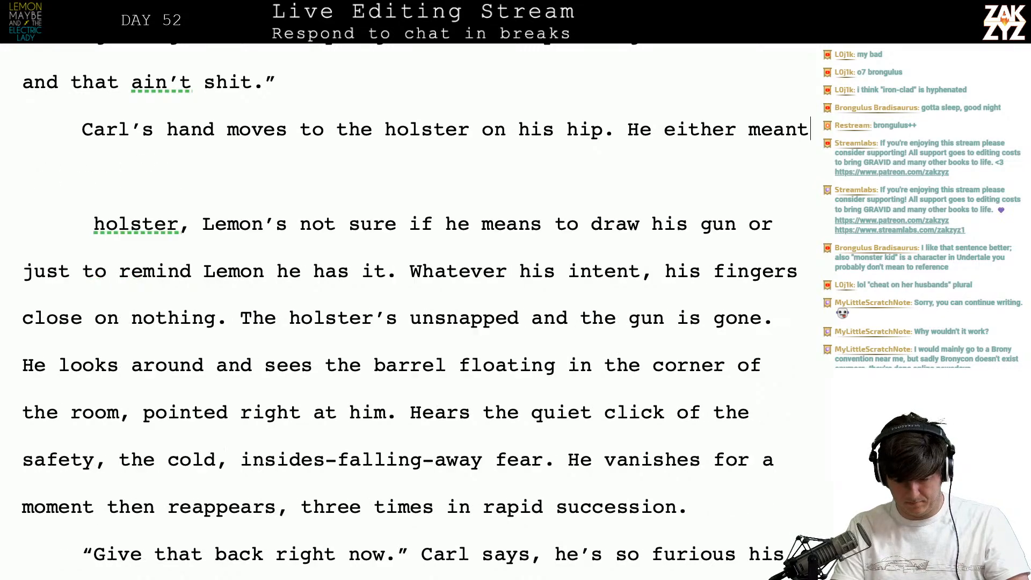
- Complete the sentence after "He either" with "wants to draw his gun or just to remind Lemon who’s in charge."
{"action": "type", "text": "wants to g"}
{"action": "key", "text": "BackSpace"}
{"action": "type", "text": "draw his gun o"}
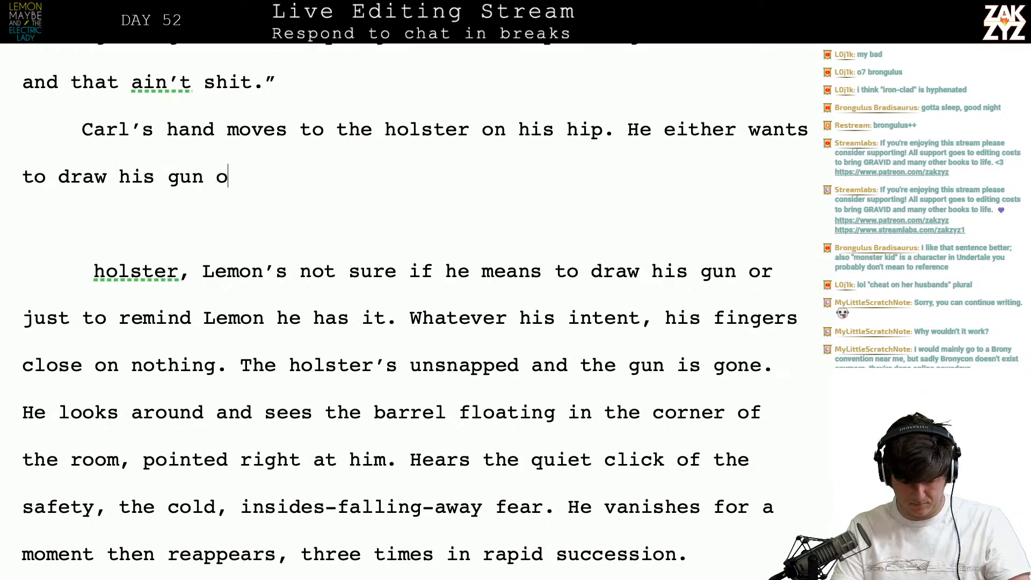
{"action": "type", "text": "r just to remind "}
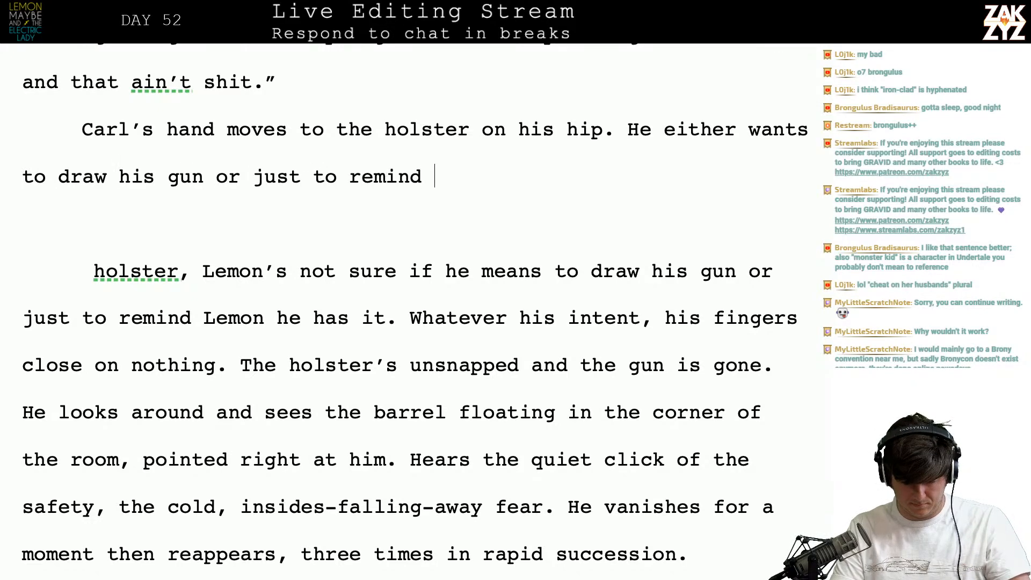
{"action": "type", "text": "Lemon who's in charge. "}
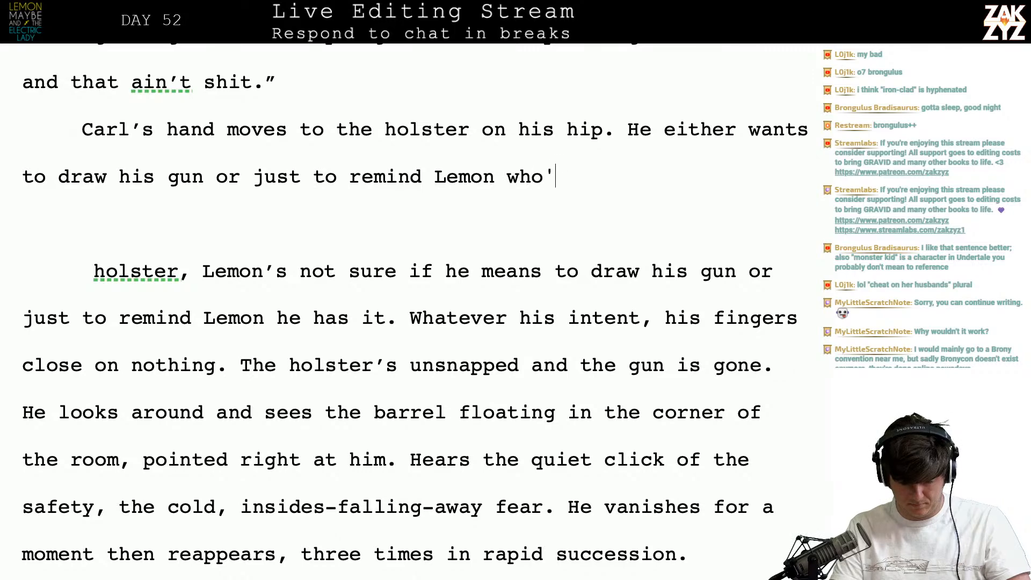
- Add the sentence "Whatever he intended, his fingers close on nothing." and start the following one with "The le"
{"action": "type", "text": "What"}
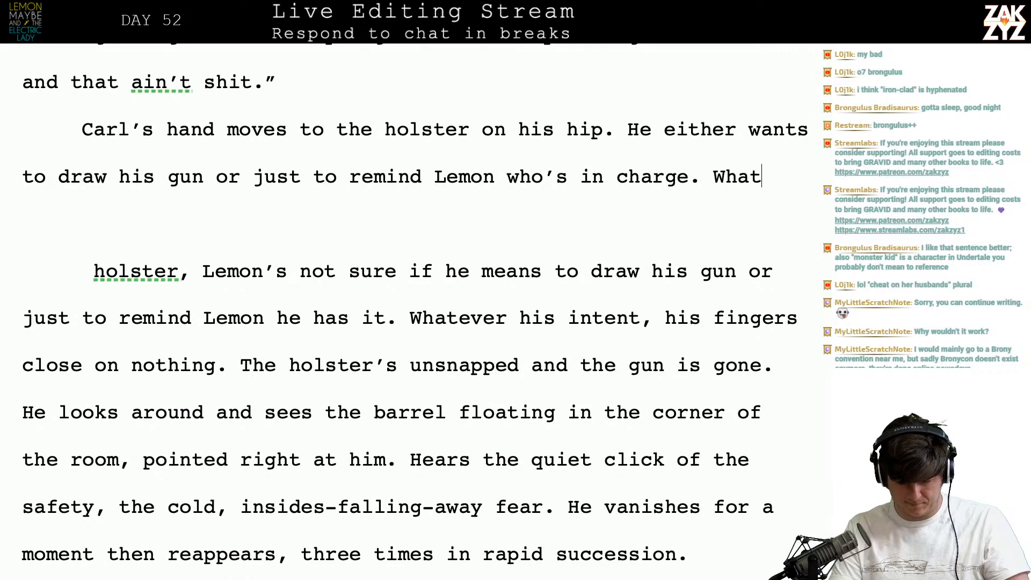
{"action": "type", "text": "ever he intended,"}
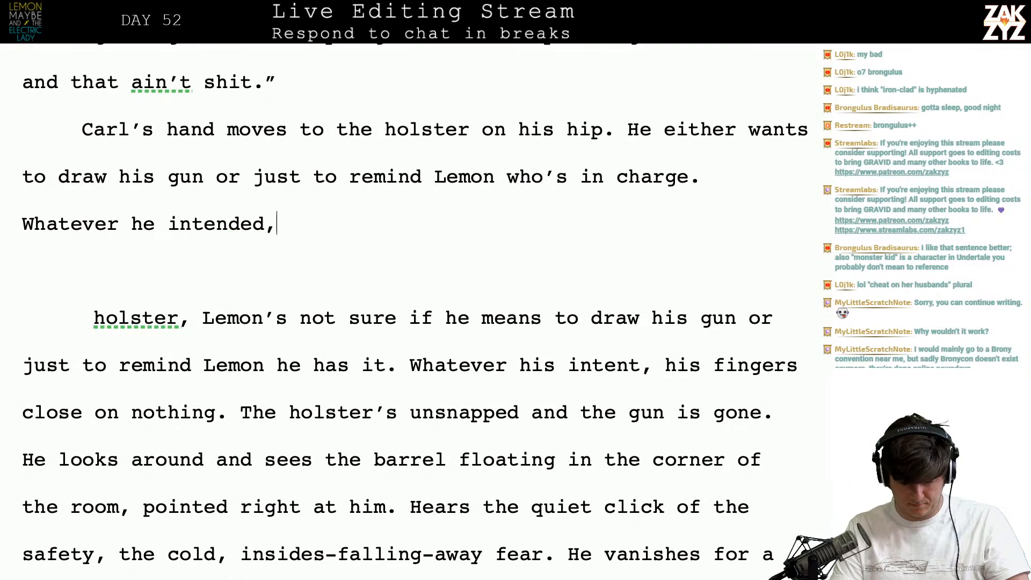
{"action": "type", "text": " his fingers"}
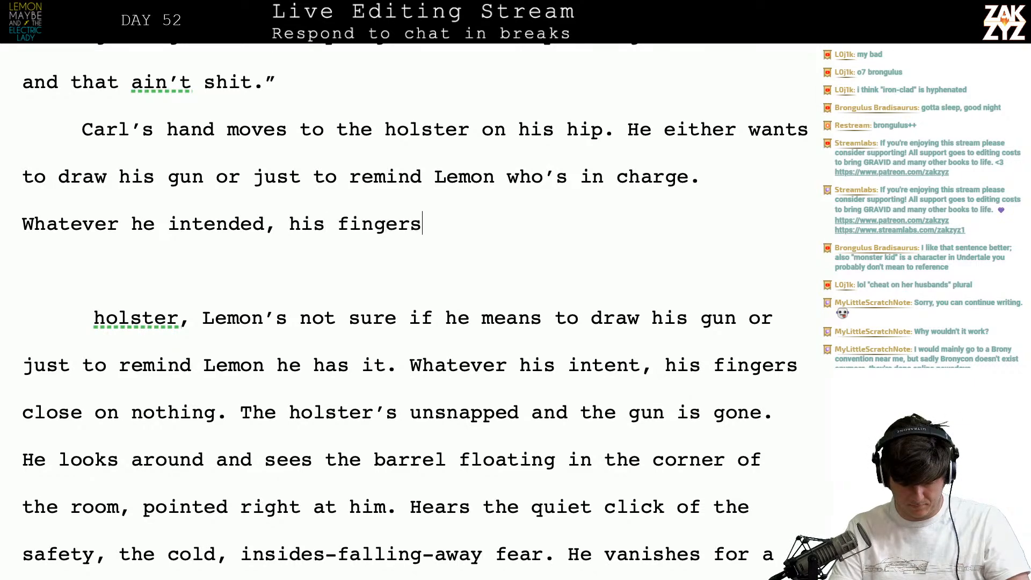
{"action": "type", "text": " close on "}
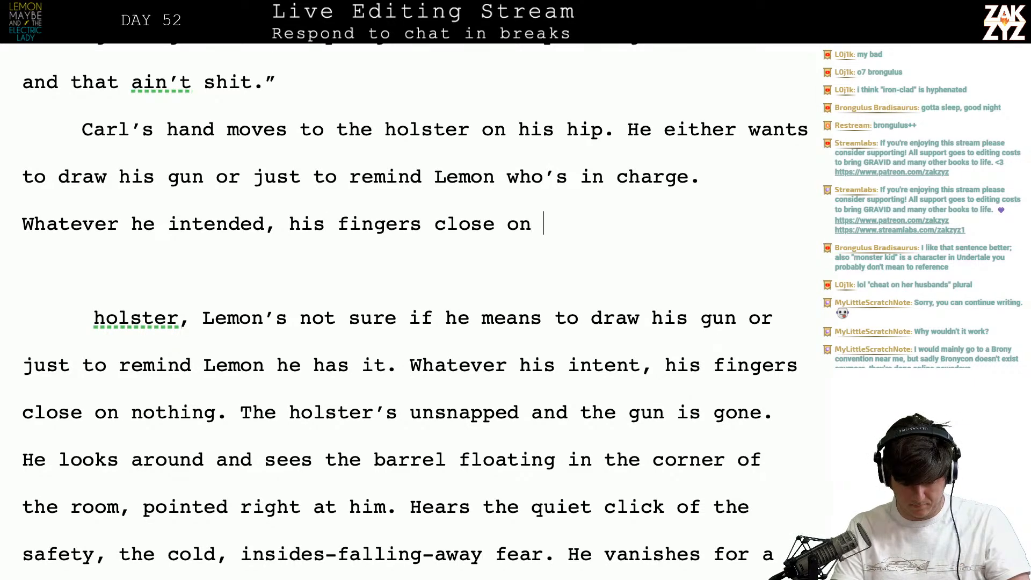
{"action": "type", "text": "nothing. The le"}
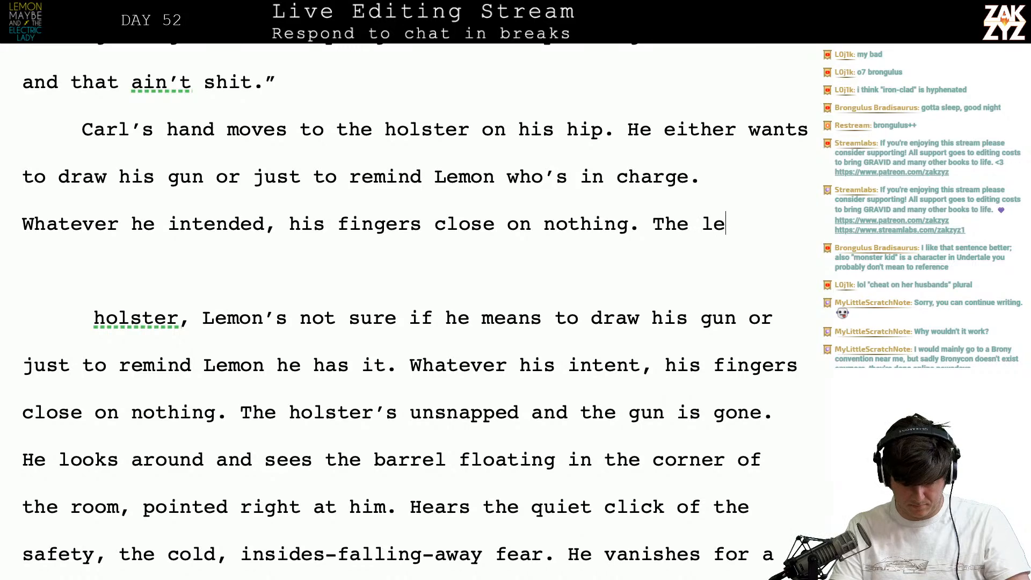
- Continue the paragraph with "The leather strap is unsnapped and the gun is gone. Carl wheels around a"
{"action": "type", "text": "ather strap is u"}
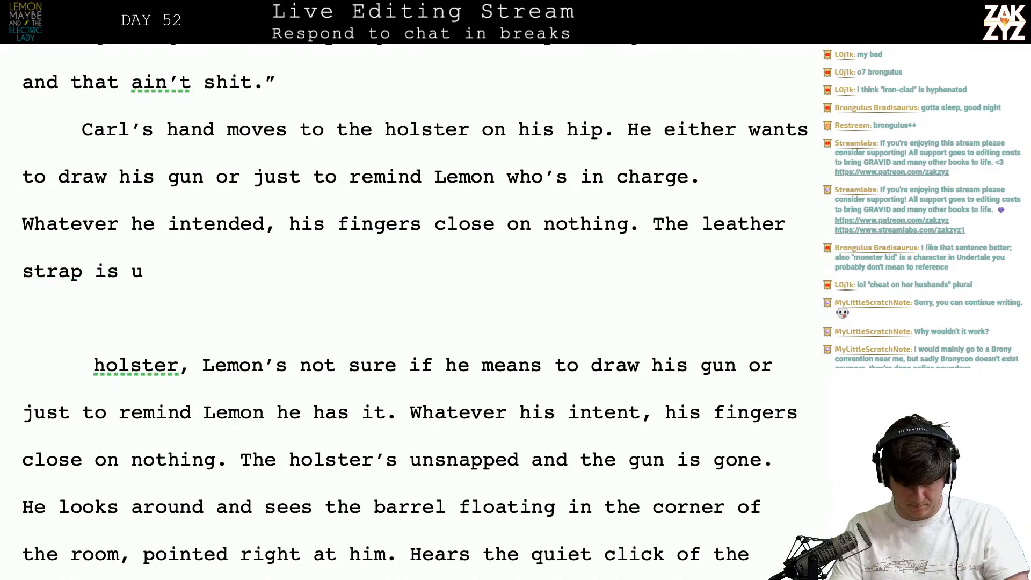
{"action": "type", "text": "nsnapped and the"}
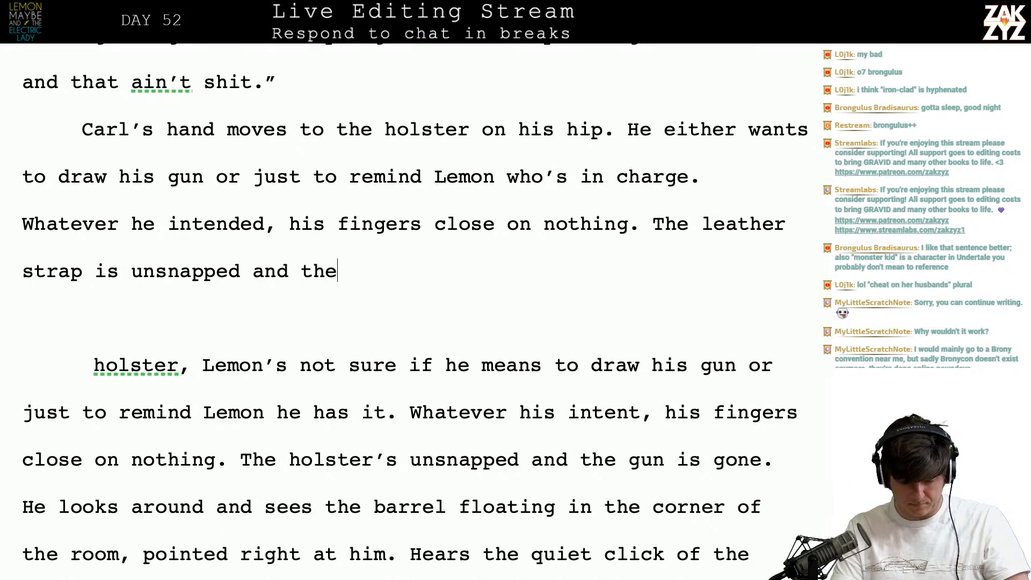
{"action": "type", "text": " gun is gone. Ca"}
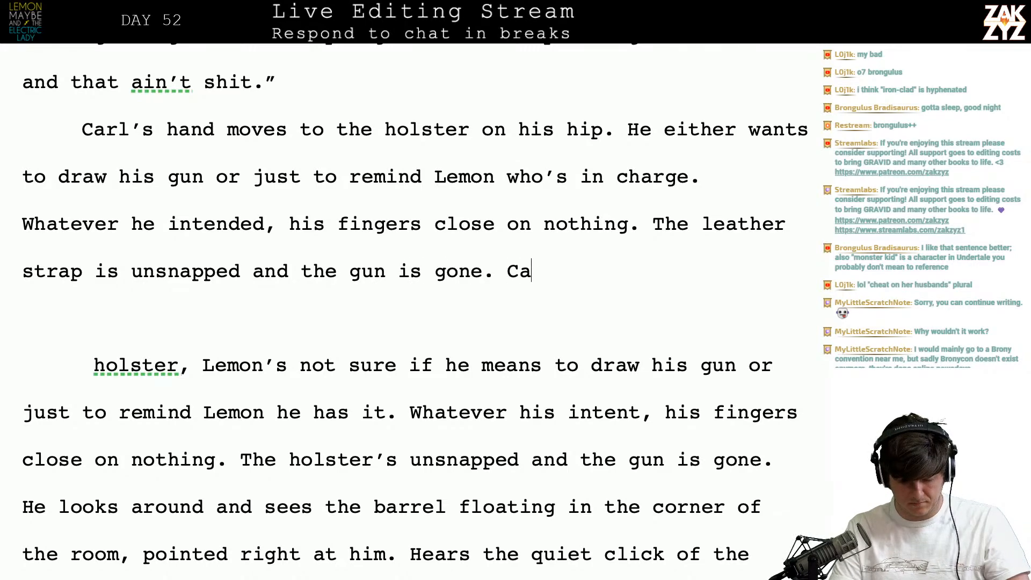
{"action": "type", "text": "rl wheels around a"}
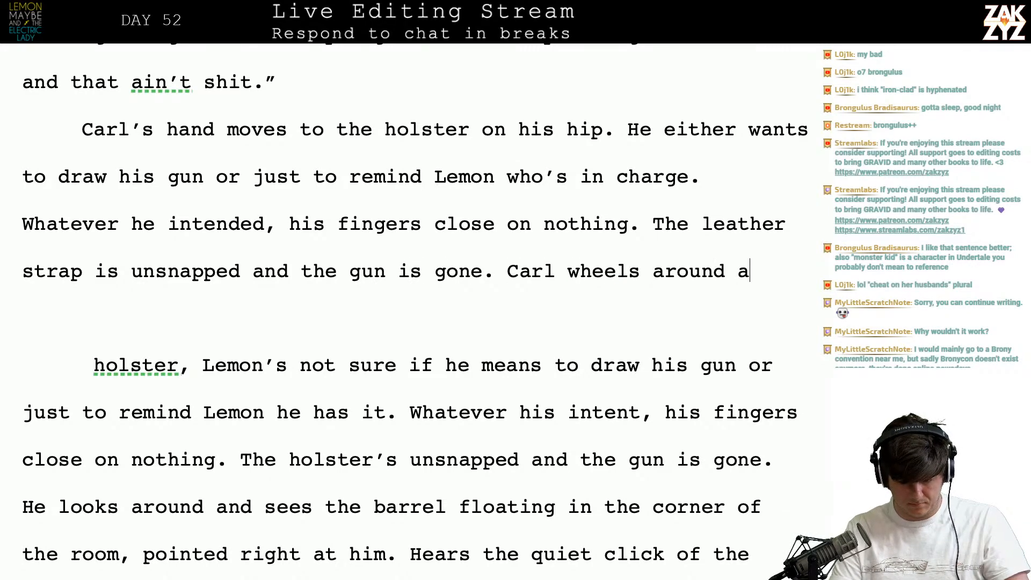
- Continue the unfinished sentence after "wheels around" with "and sees the barrel of his"
{"action": "type", "text": "nd sees the barrel of his"}
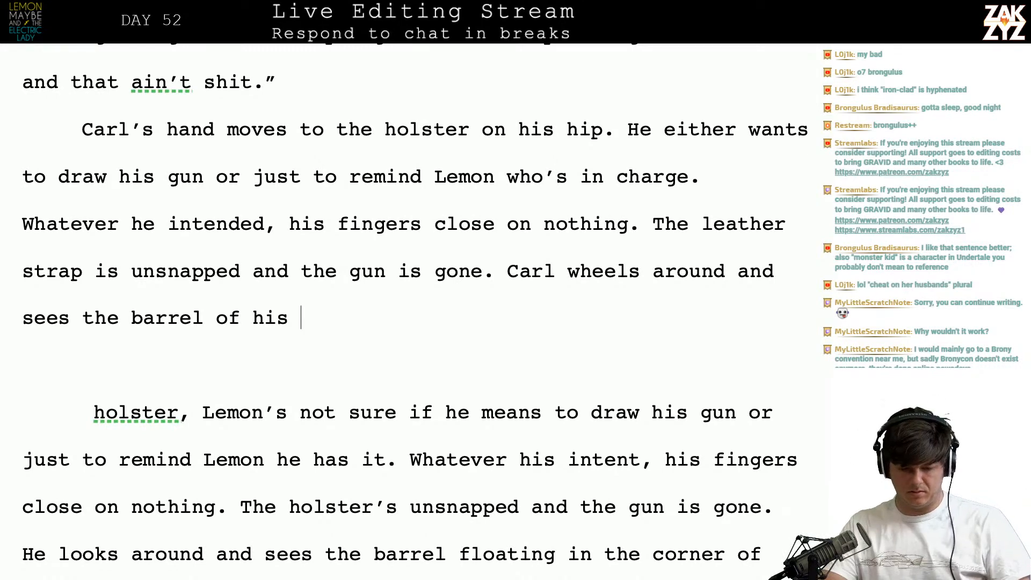
- Switch to Safari and search the web for "nypd standard issue gun"
{"action": "key", "text": "super+Tab"}
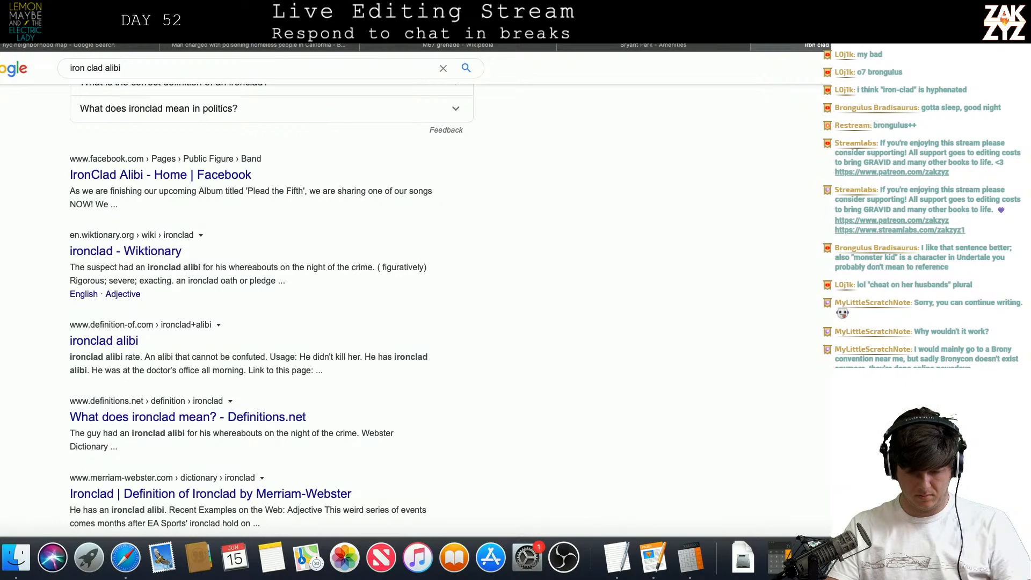
{"action": "key", "text": "super+l"}
{"action": "type", "text": "nypd st"}
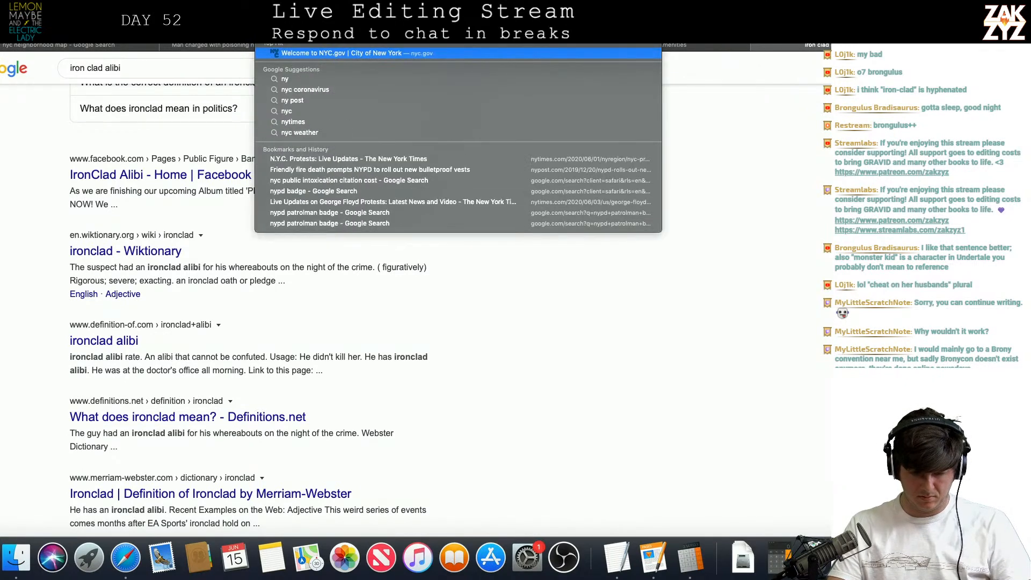
{"action": "type", "text": "andard issue gun"}
{"action": "key", "text": "Return"}
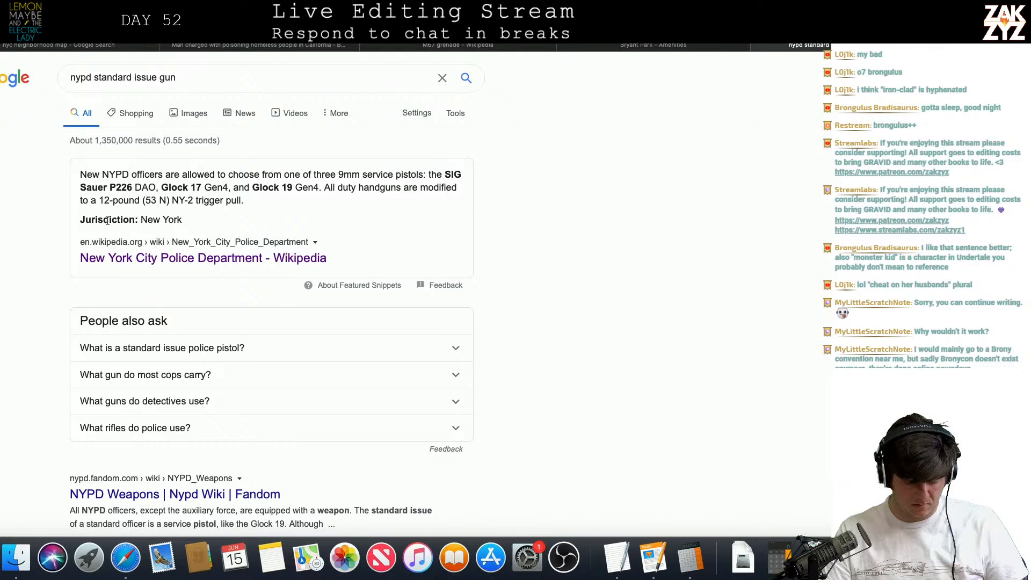
- Open the New York City Police Department Wikipedia article at its on-duty firearms and preview the linked SIG Sauer and Glock pistols
{"action": "left_click", "coordinate": [114, 259]}
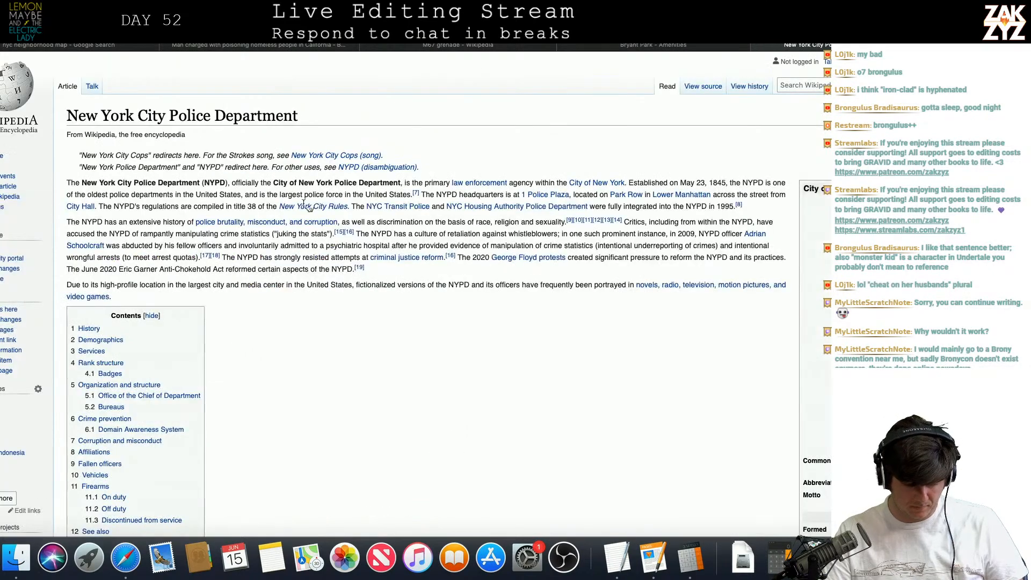
{"action": "scroll", "coordinate": [350, 316], "scroll_direction": "down", "scroll_amount": 2}
{"action": "scroll", "coordinate": [349, 320], "scroll_direction": "down", "scroll_amount": 3}
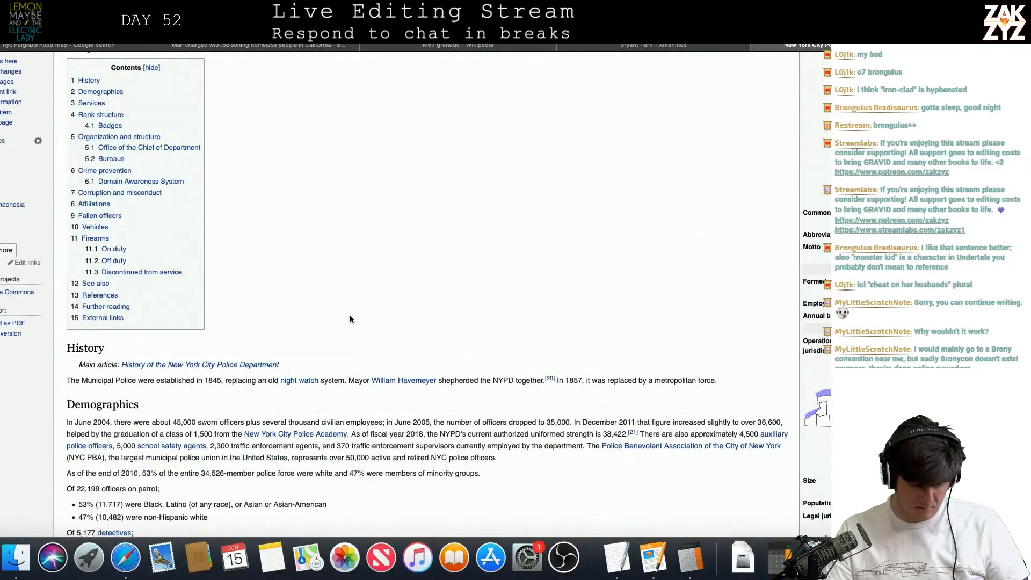
{"action": "left_click", "coordinate": [115, 249]}
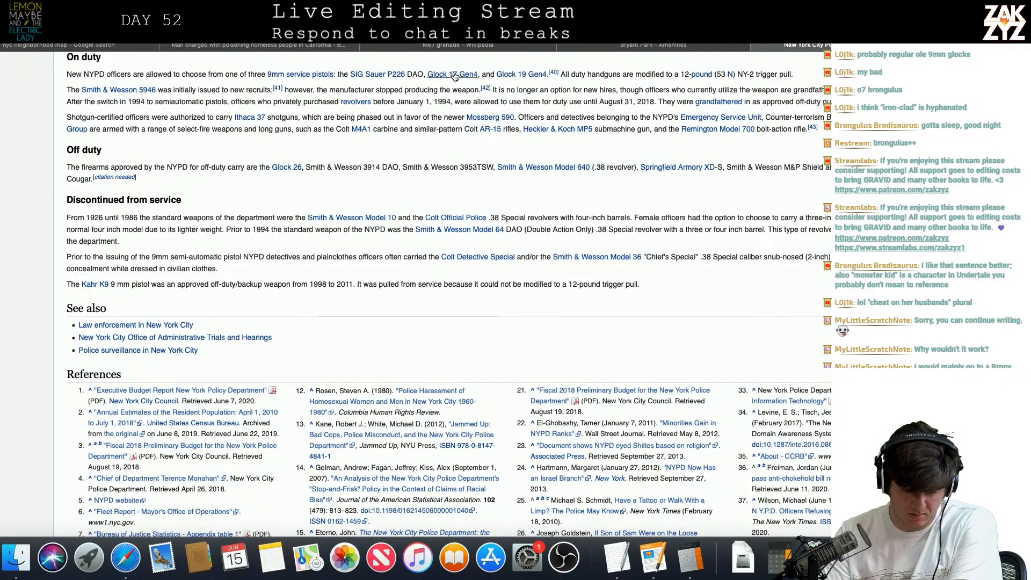
{"action": "mouse_move", "coordinate": [454, 76]}
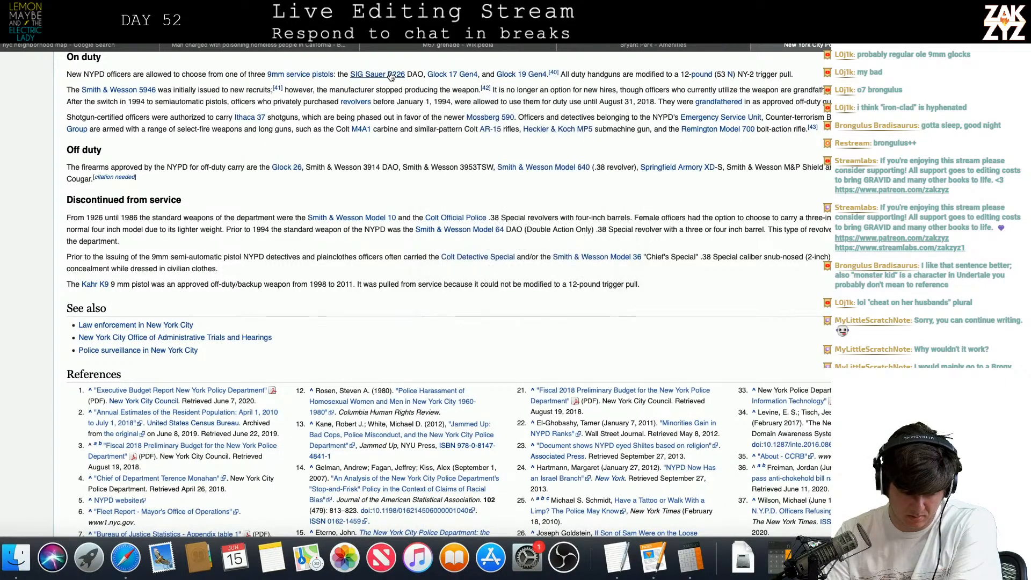
{"action": "mouse_move", "coordinate": [391, 77]}
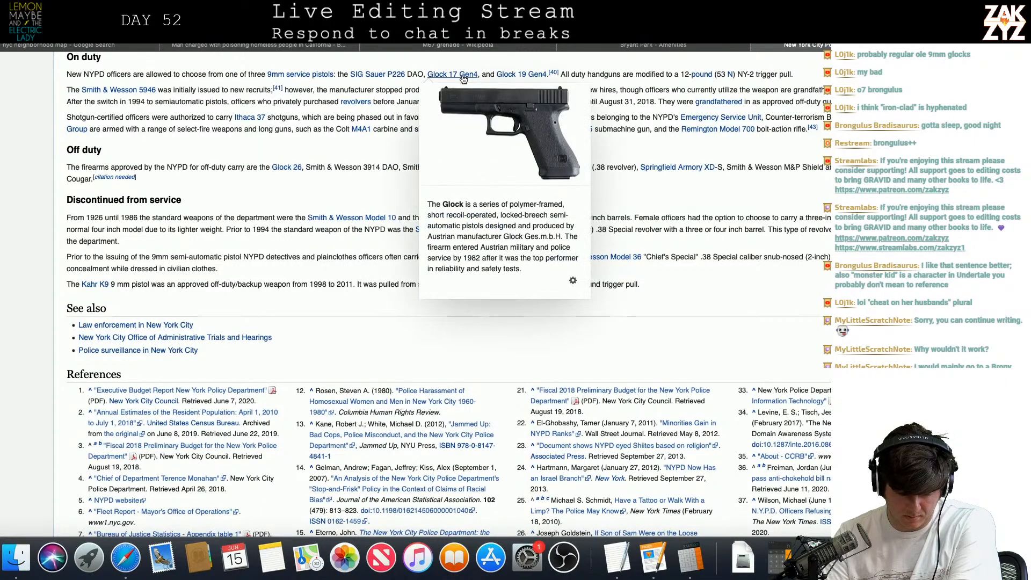
{"action": "mouse_move", "coordinate": [520, 78]}
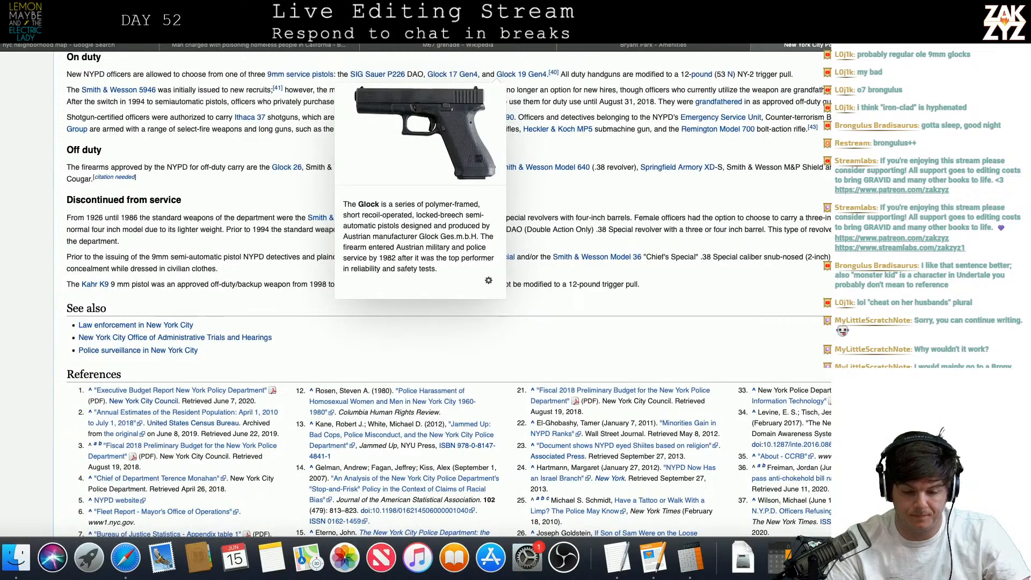
- Return to the manuscript and finish the sentence after "the barrel of his" with "Glock pointed at him."
{"action": "key", "text": "ctrl+Right"}
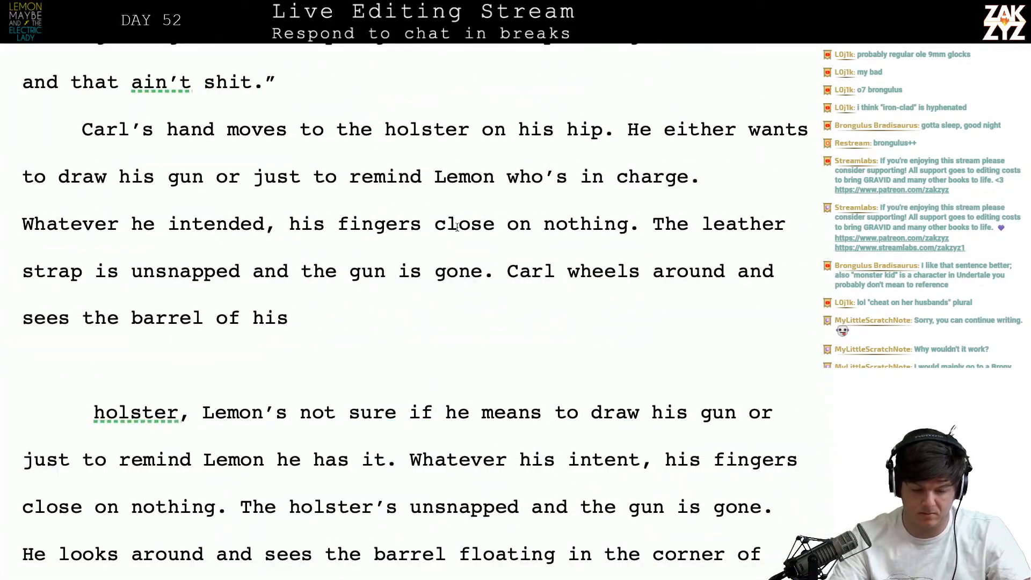
{"action": "type", "text": "Glock"}
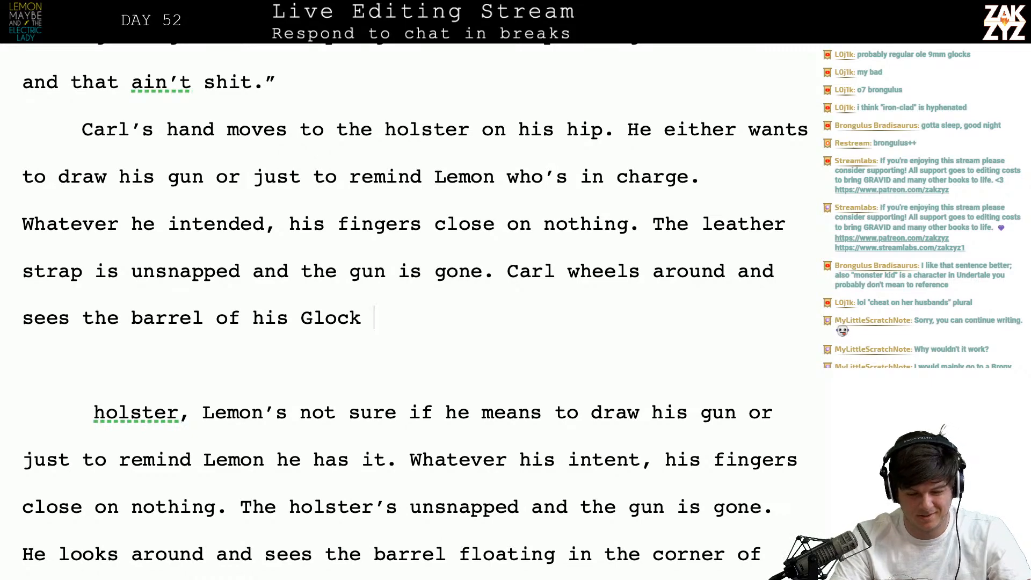
{"action": "type", "text": " p"}
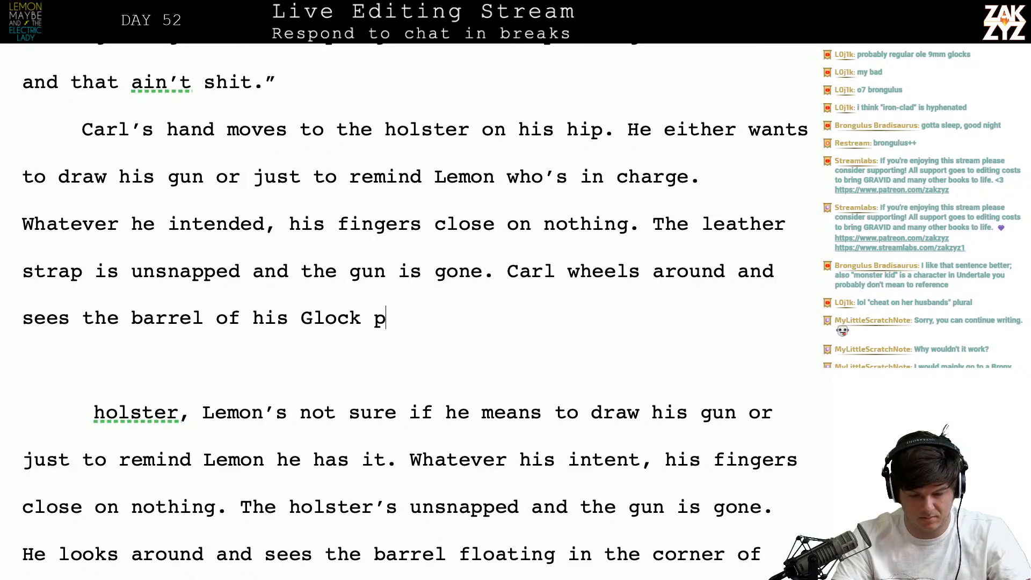
{"action": "type", "text": "ointed at him."}
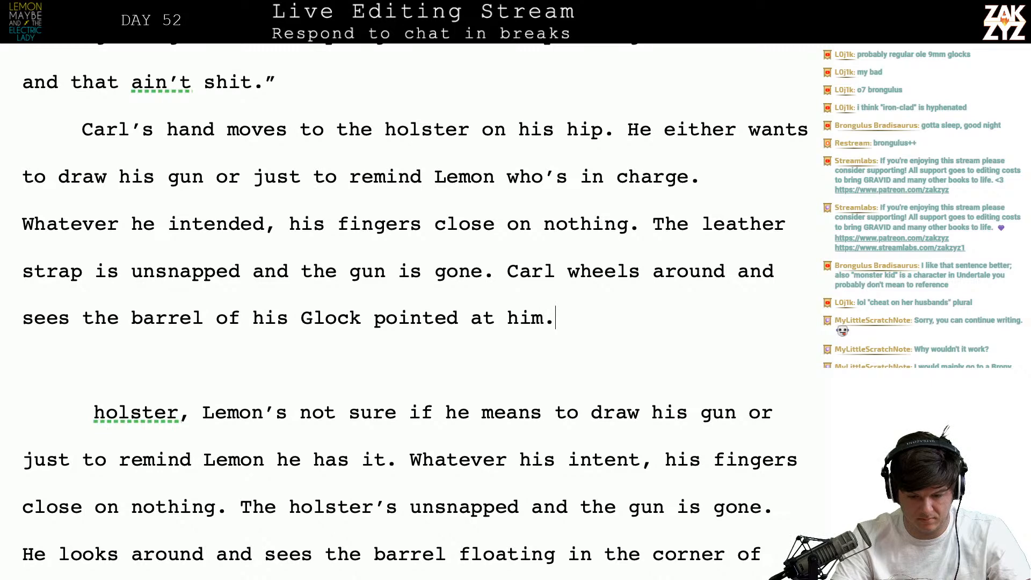
- Replace "pointed at him." after "Glock" with "floating in the corner of the room, pointing at him."
{"action": "key", "text": "BackSpace"}
{"action": "key", "text": "BackSpace"}
{"action": "key", "text": "BackSpace"}
{"action": "key", "text": "BackSpace"}
{"action": "key", "text": "BackSpace"}
{"action": "key", "text": "BackSpace"}
{"action": "key", "text": "BackSpace"}
{"action": "key", "text": "BackSpace"}
{"action": "key", "text": "BackSpace"}
{"action": "key", "text": "BackSpace"}
{"action": "key", "text": "BackSpace"}
{"action": "key", "text": "BackSpace"}
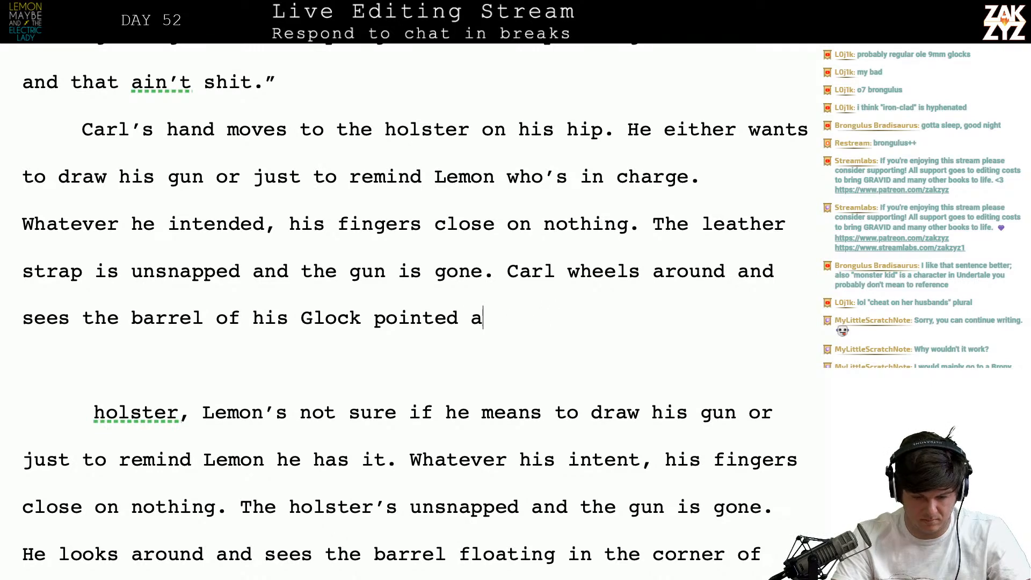
{"action": "key", "text": "BackSpace"}
{"action": "key", "text": "BackSpace"}
{"action": "key", "text": "BackSpace"}
{"action": "type", "text": "floating in"}
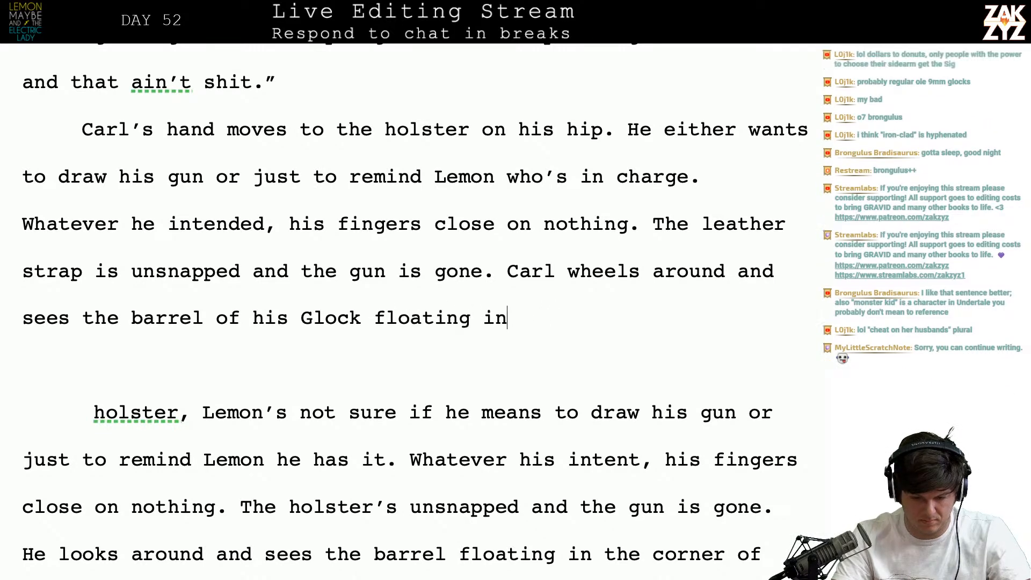
{"action": "type", "text": " the corner of the ro"}
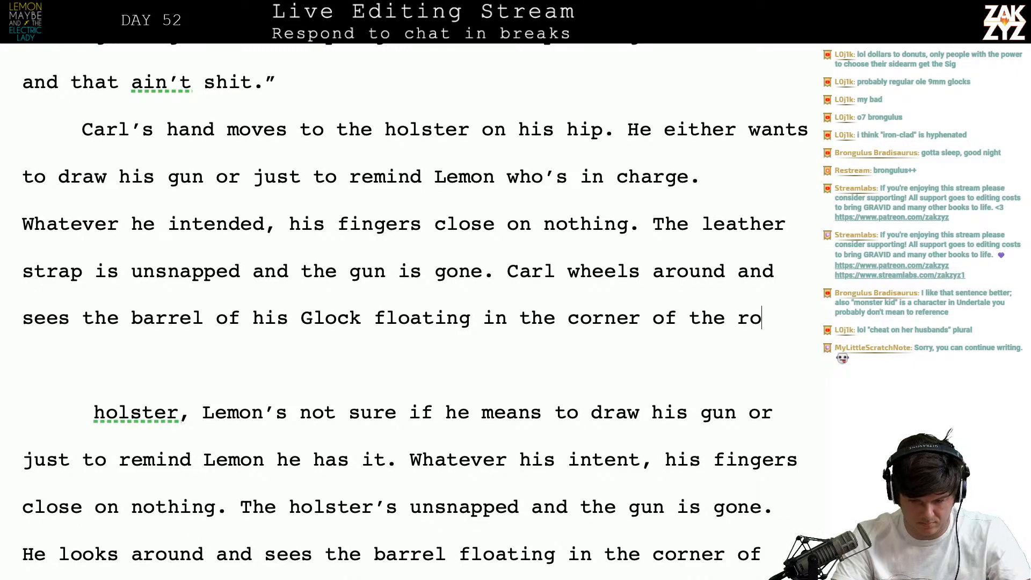
{"action": "type", "text": "om, pointing at "}
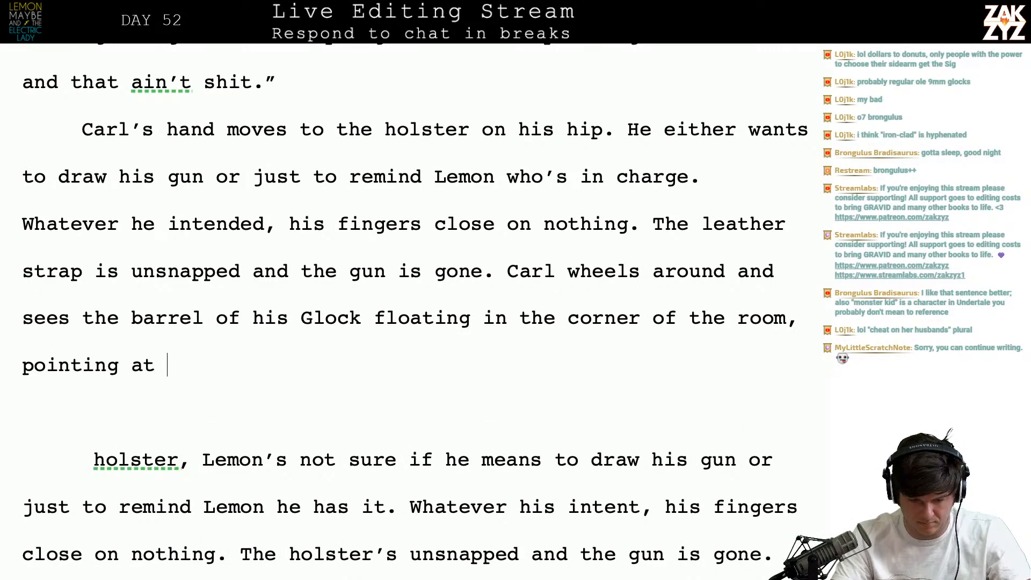
{"action": "type", "text": "him."}
{"action": "key", "text": "shift+Down"}
{"action": "key", "text": "shift+Down"}
{"action": "key", "text": "shift+Down"}
{"action": "key", "text": "shift+Down"}
{"action": "key", "text": "shift+Down"}
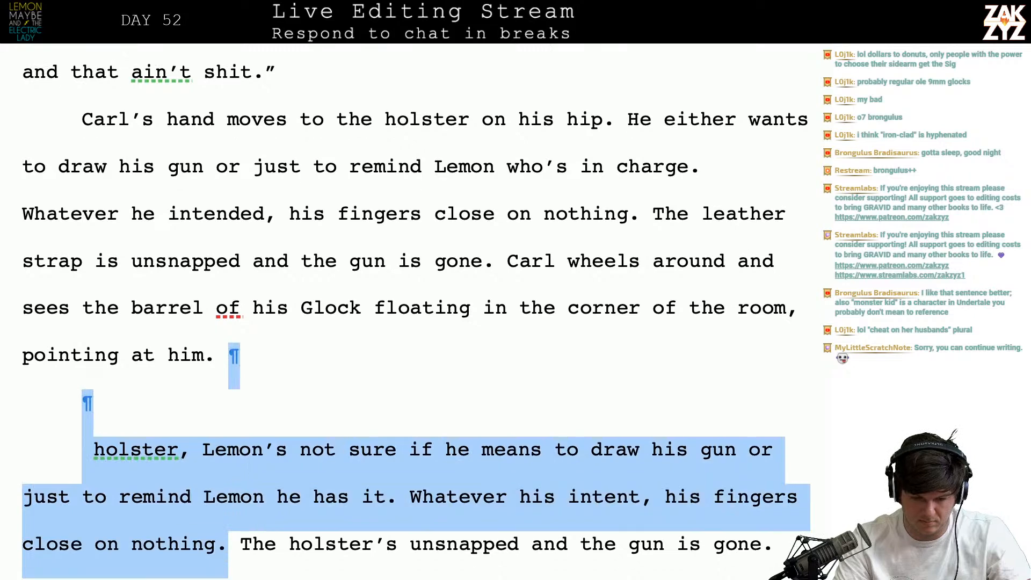
- Insert "own Glock pointed at him, floating in the corner of" directly after "the barrel of his"
{"action": "key", "text": "Up"}
{"action": "key", "text": "Up"}
{"action": "key", "text": "Right"}
{"action": "key", "text": "Down"}
{"action": "key", "text": "Down"}
{"action": "key", "text": "Up"}
{"action": "key", "text": "Left"}
{"action": "key", "text": "Left"}
{"action": "key", "text": "Left"}
{"action": "key", "text": "Left"}
{"action": "key", "text": "Left"}
{"action": "key", "text": "Right"}
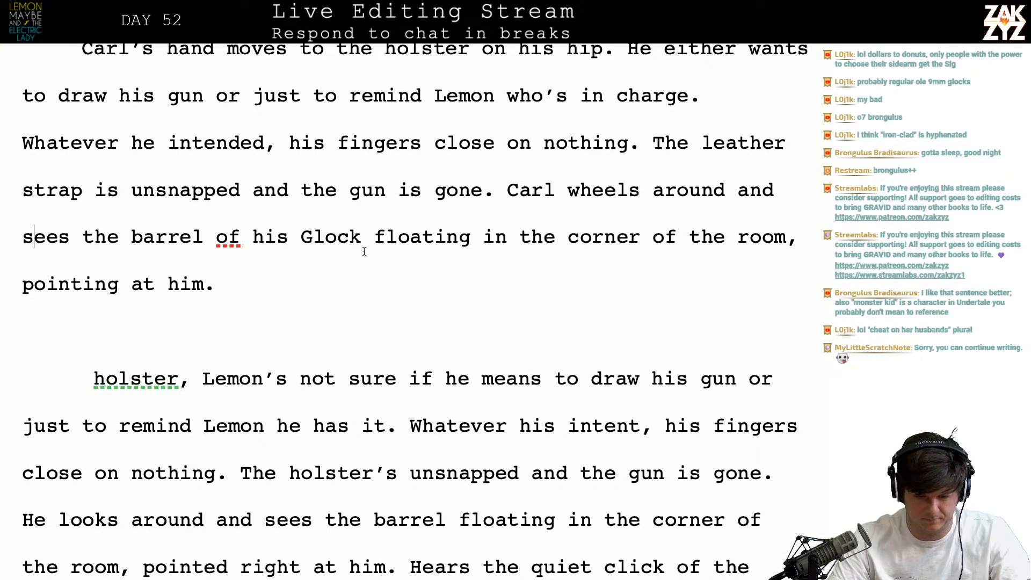
{"action": "type", "text": "own glo"}
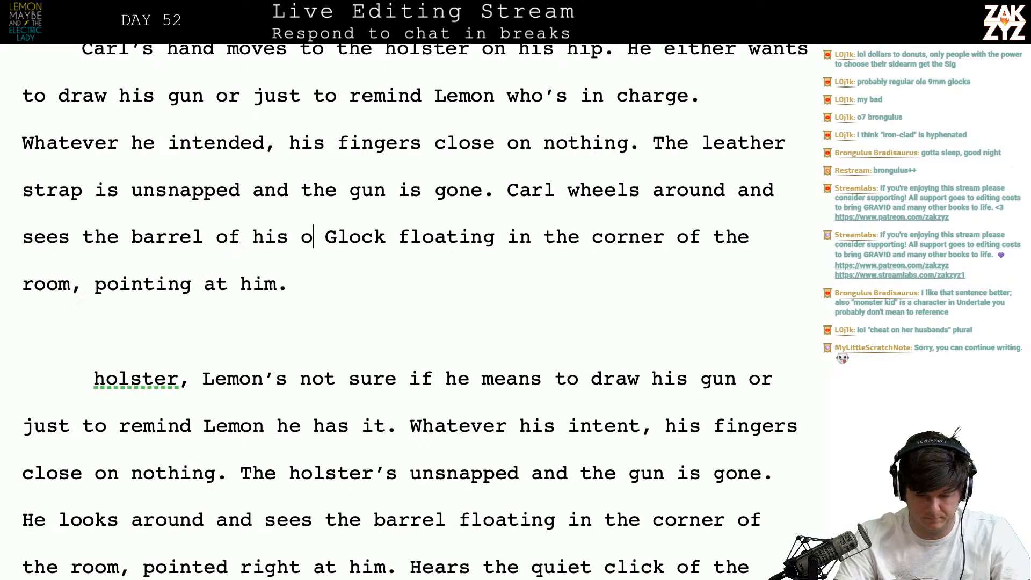
{"action": "key", "text": "BackSpace"}
{"action": "key", "text": "BackSpace"}
{"action": "key", "text": "BackSpace"}
{"action": "type", "text": "Gl"}
{"action": "key", "text": "BackSpace"}
{"action": "type", "text": "lock po"}
{"action": "type", "text": "inted at him, flo"}
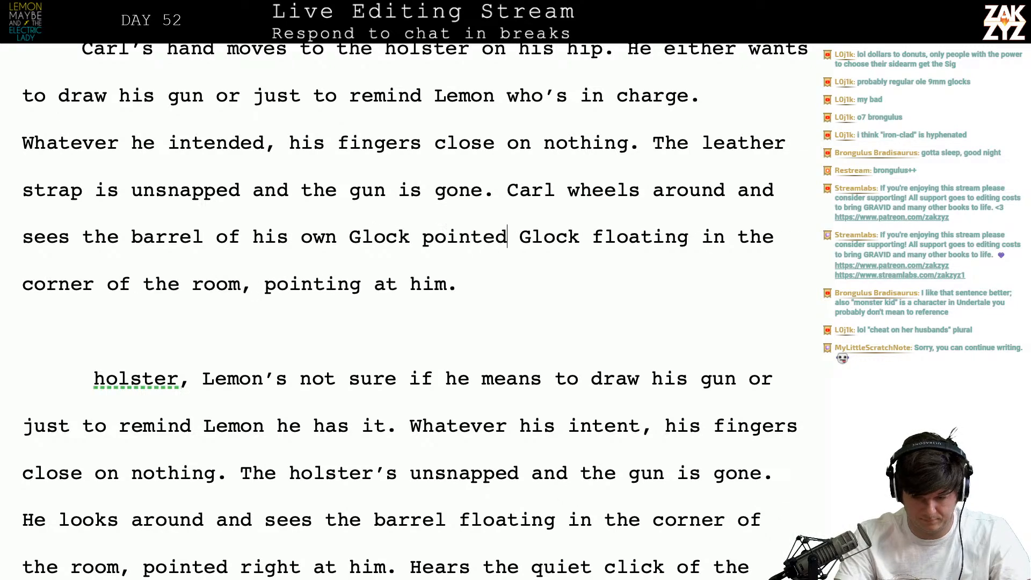
{"action": "type", "text": "ating in the corner Gl"}
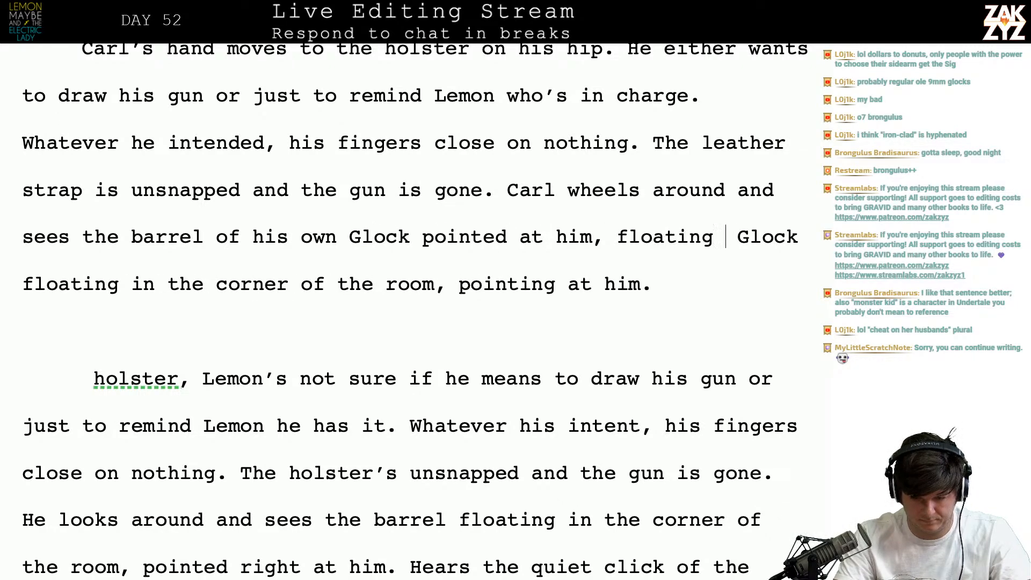
{"action": "type", "text": "ock floating in the corner of the room, pointing"}
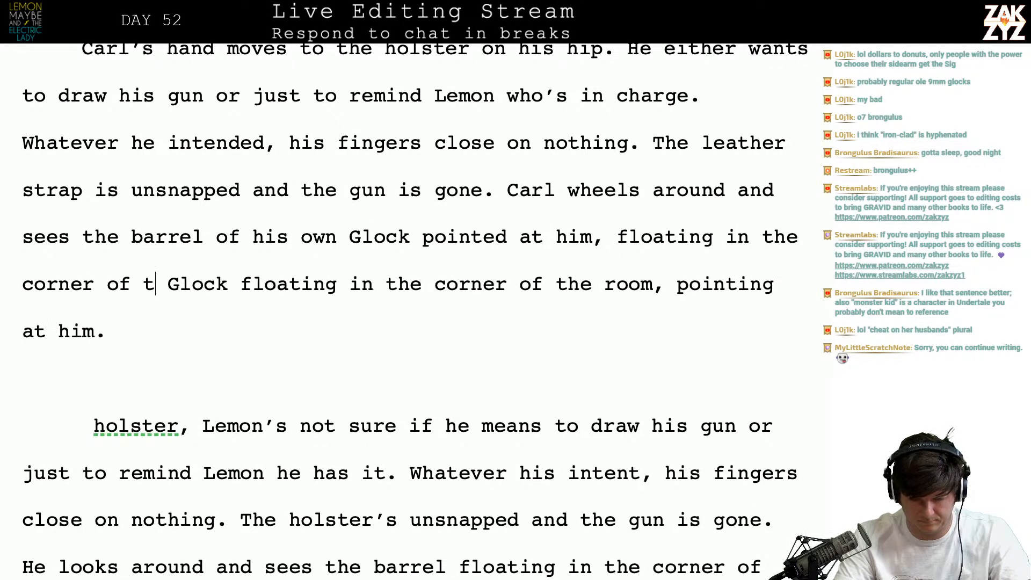
- End the inserted phrase with "mid-air." instead of "the corner of" and delete the leftover "Glock floating in the corner of the room, pointing at him."
{"action": "key", "text": "BackSpace"}
{"action": "key", "text": "BackSpace"}
{"action": "key", "text": "BackSpace"}
{"action": "key", "text": "BackSpace"}
{"action": "key", "text": "BackSpace"}
{"action": "key", "text": "BackSpace"}
{"action": "key", "text": "BackSpace"}
{"action": "key", "text": "BackSpace"}
{"action": "key", "text": "BackSpace"}
{"action": "key", "text": "BackSpace"}
{"action": "key", "text": "BackSpace"}
{"action": "key", "text": "BackSpace"}
{"action": "key", "text": "BackSpace"}
{"action": "key", "text": "BackSpace"}
{"action": "key", "text": "BackSpace"}
{"action": "key", "text": "BackSpace"}
{"action": "key", "text": "BackSpace"}
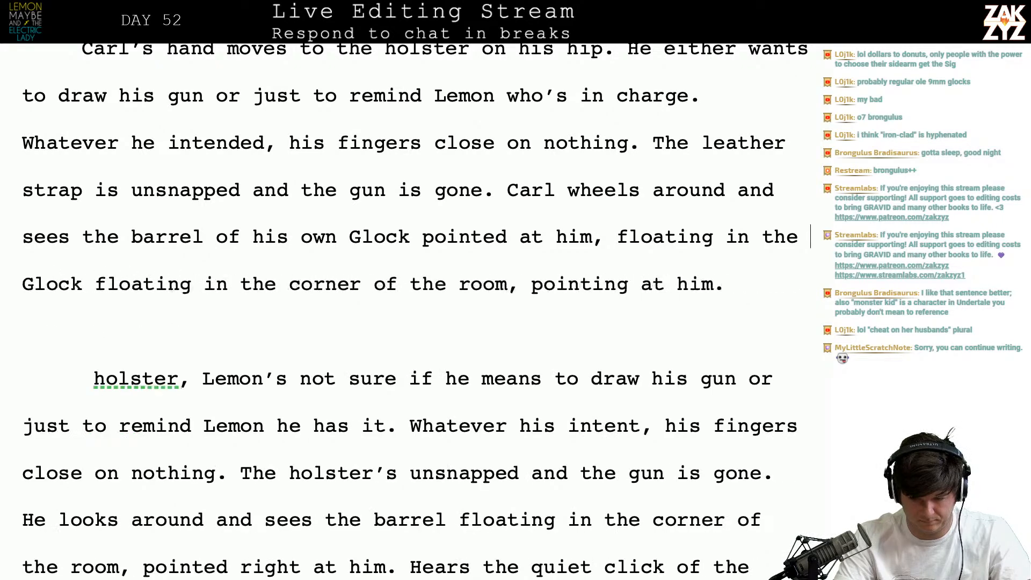
{"action": "key", "text": "BackSpace"}
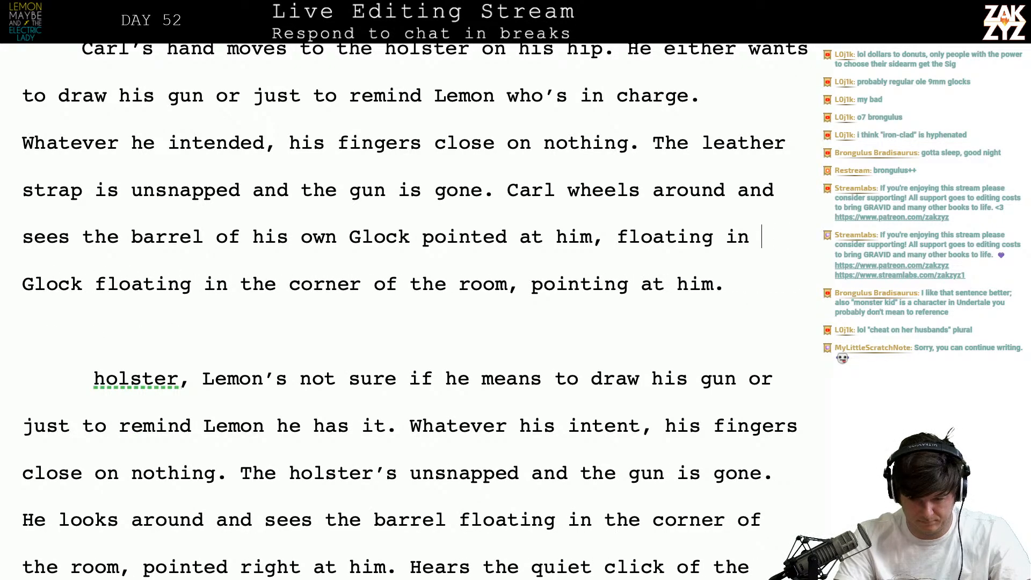
{"action": "type", "text": "in the"}
{"action": "key", "text": "BackSpace"}
{"action": "key", "text": "BackSpace"}
{"action": "key", "text": "BackSpace"}
{"action": "key", "text": "BackSpace"}
{"action": "key", "text": "BackSpace"}
{"action": "key", "text": "BackSpace"}
{"action": "type", "text": "mid"}
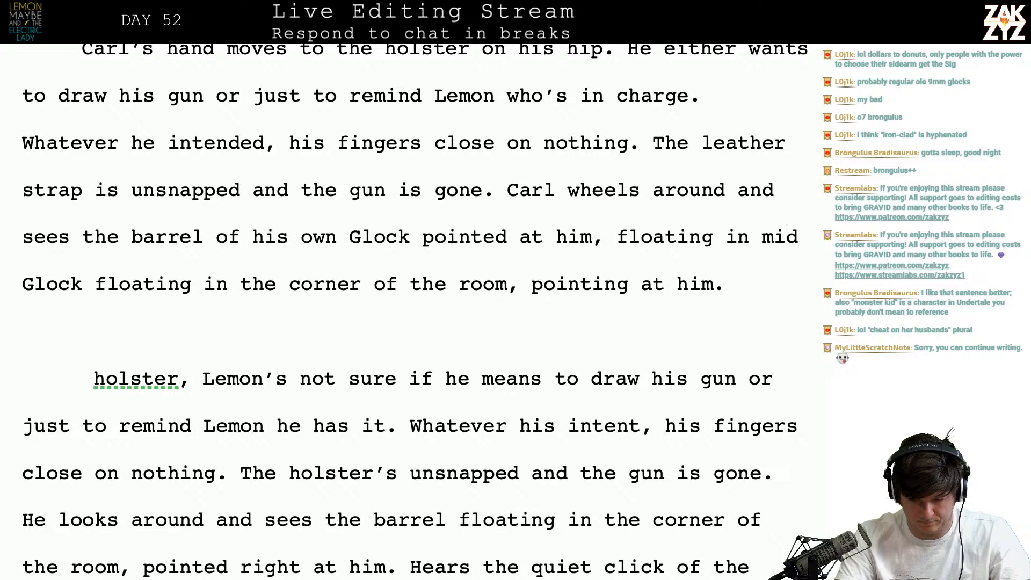
{"action": "type", "text": "-air."}
{"action": "key", "text": "ctrl+shift+Down"}
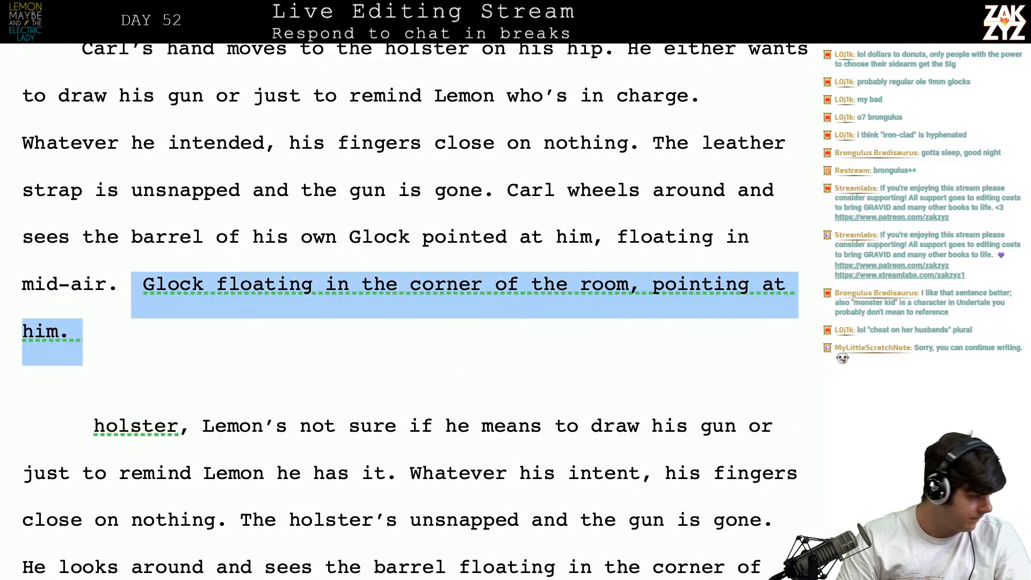
{"action": "key", "text": "BackSpace"}
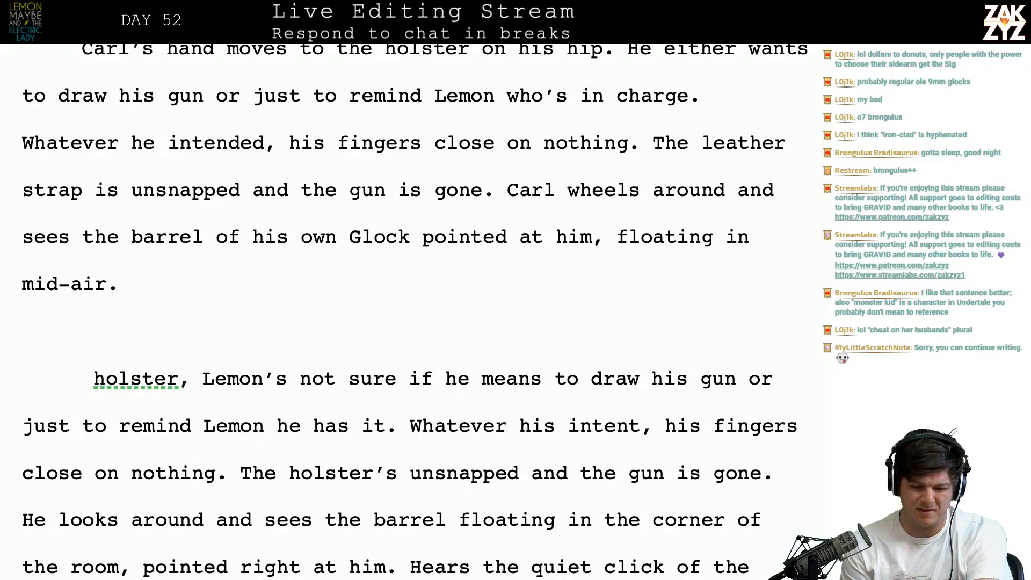
- Switch to the browser, look over the SIG Sauer P226 article linked from the NYPD page, and return to the NYPD article
{"action": "key", "text": "super+Tab"}
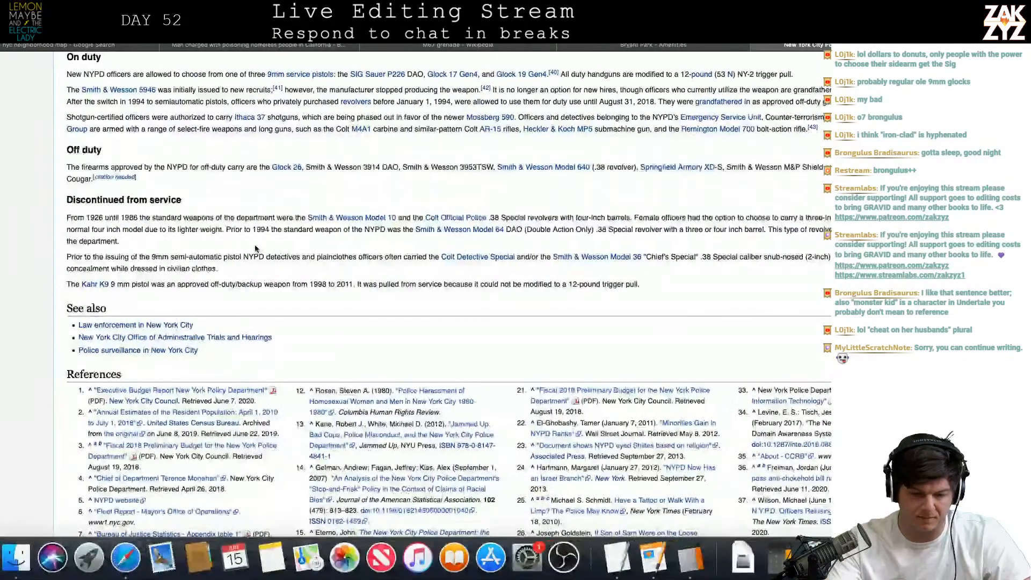
{"action": "left_click", "coordinate": [390, 75]}
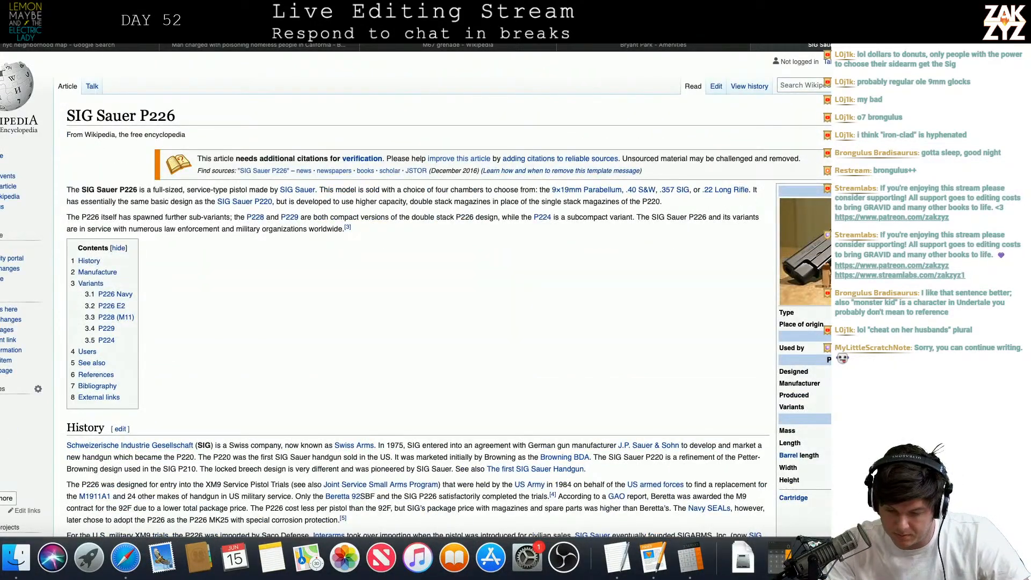
{"action": "scroll", "coordinate": [785, 225], "scroll_direction": "down", "scroll_amount": 2}
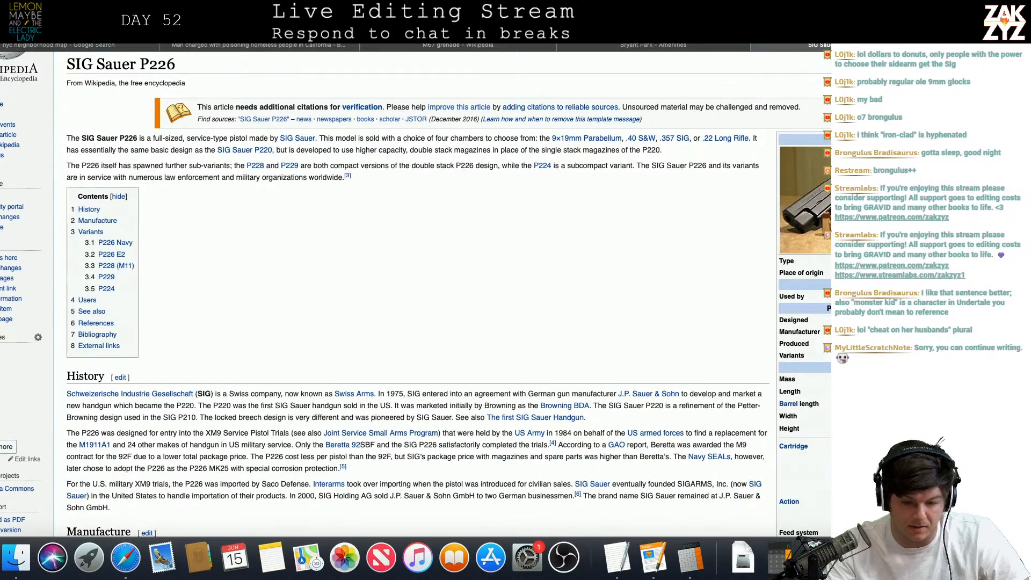
{"action": "key", "text": "super+bracketleft"}
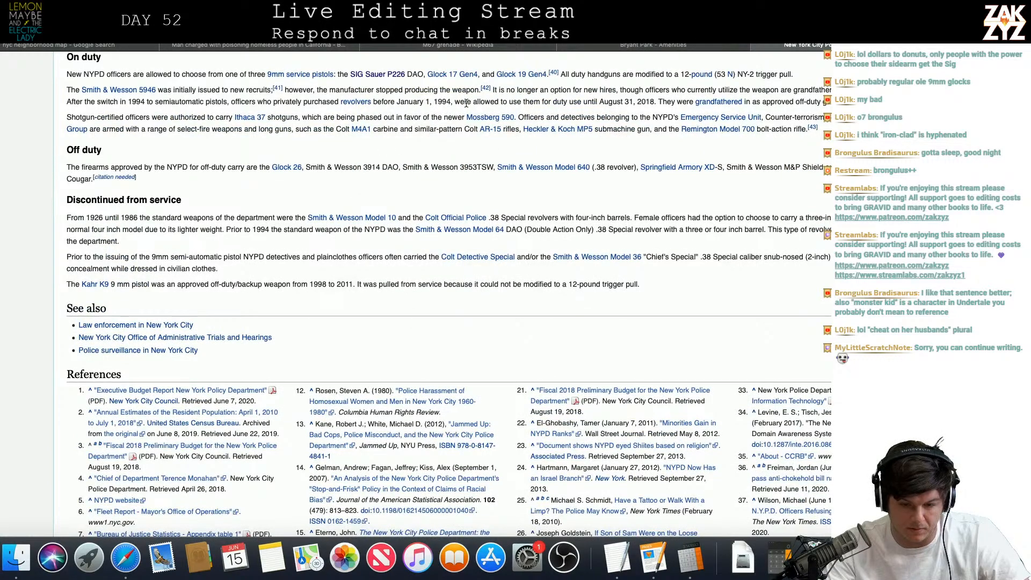
- Open the Glock 17 Gen4 link and skim the Glock article's introduction, infobox and history for details about the pistol
{"action": "left_click", "coordinate": [446, 75]}
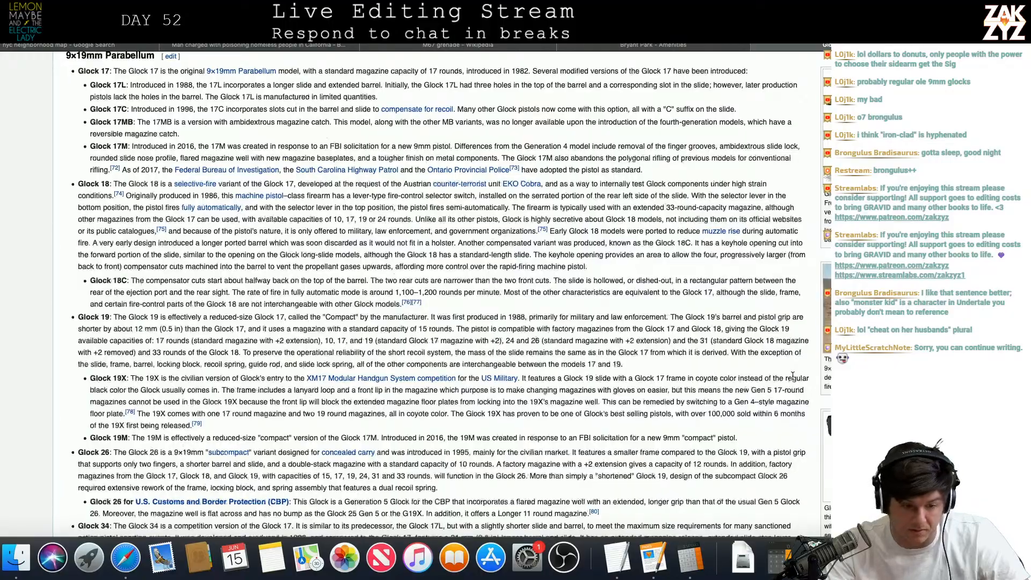
{"action": "scroll", "coordinate": [792, 376], "scroll_direction": "up", "scroll_amount": 15}
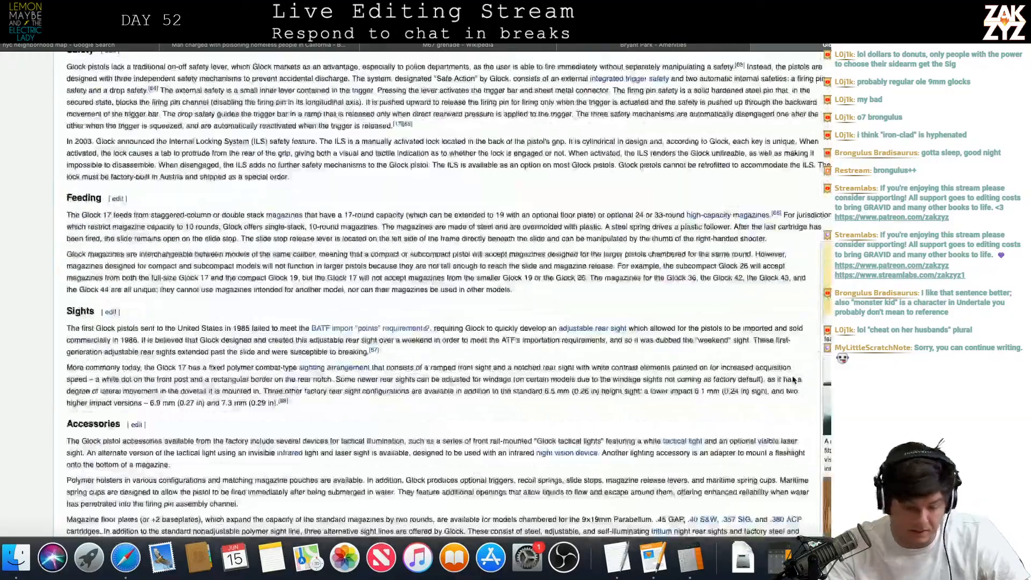
{"action": "scroll", "coordinate": [792, 379], "scroll_direction": "up", "scroll_amount": 10}
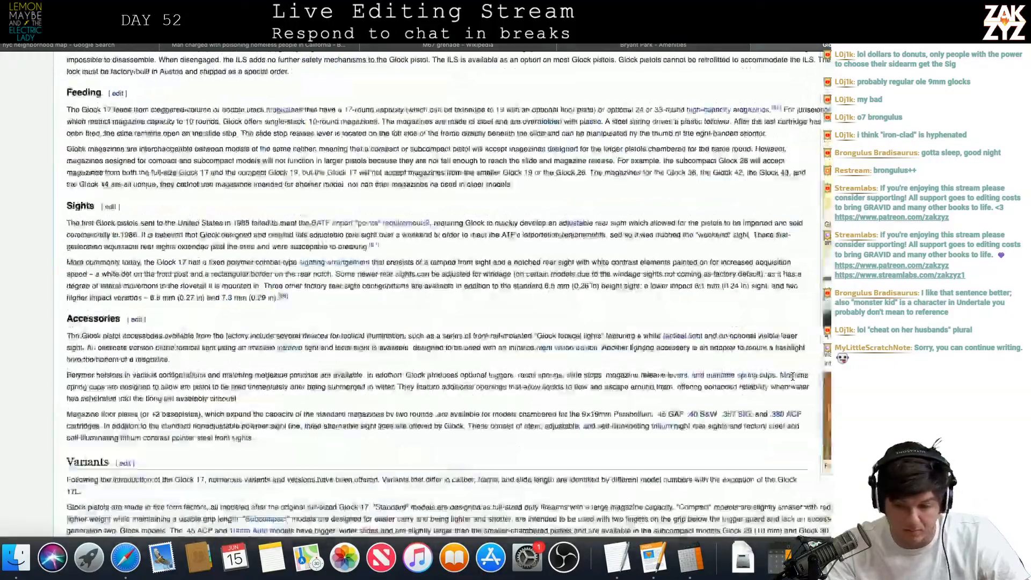
{"action": "scroll", "coordinate": [793, 377], "scroll_direction": "up", "scroll_amount": 20}
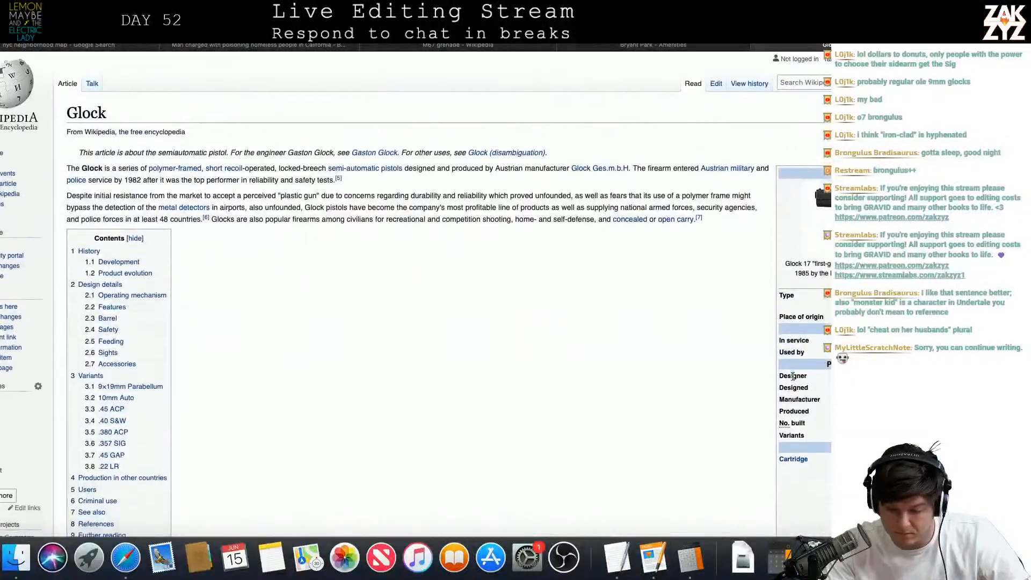
{"action": "scroll", "coordinate": [792, 375], "scroll_direction": "down", "scroll_amount": 8}
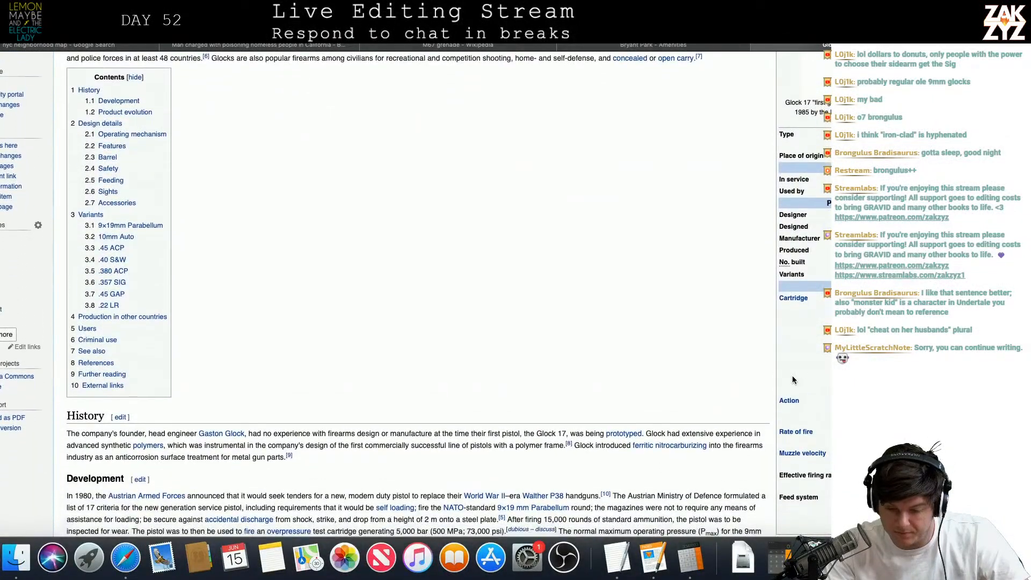
{"action": "scroll", "coordinate": [792, 379], "scroll_direction": "up", "scroll_amount": 6}
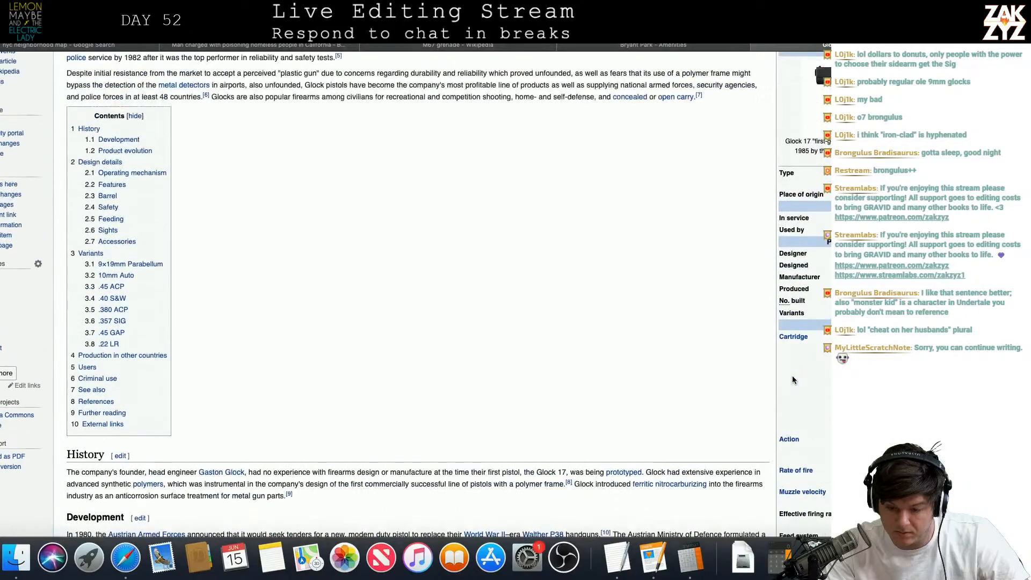
{"action": "scroll", "coordinate": [793, 379], "scroll_direction": "down", "scroll_amount": 16}
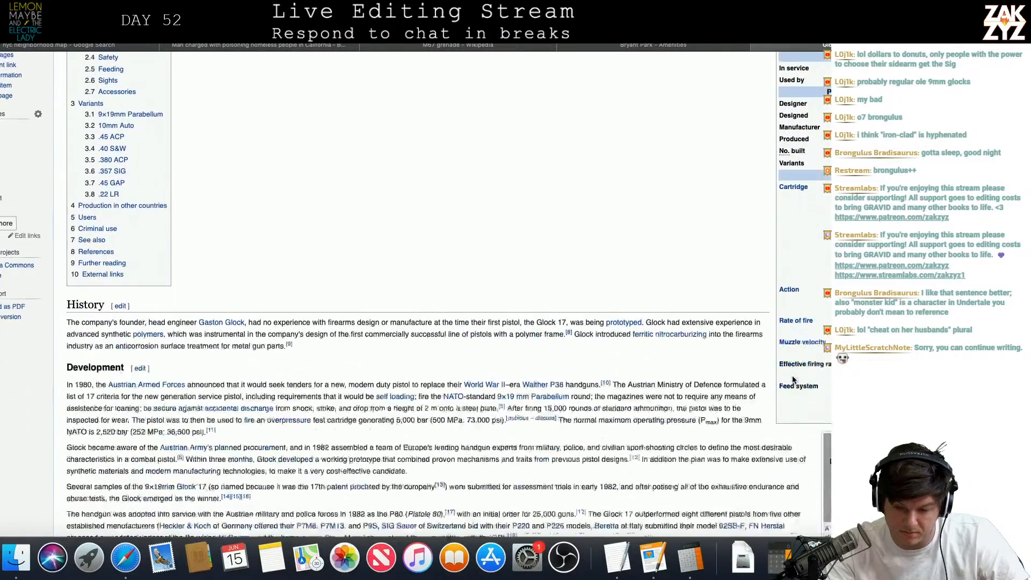
{"action": "scroll", "coordinate": [792, 380], "scroll_direction": "up", "scroll_amount": 8}
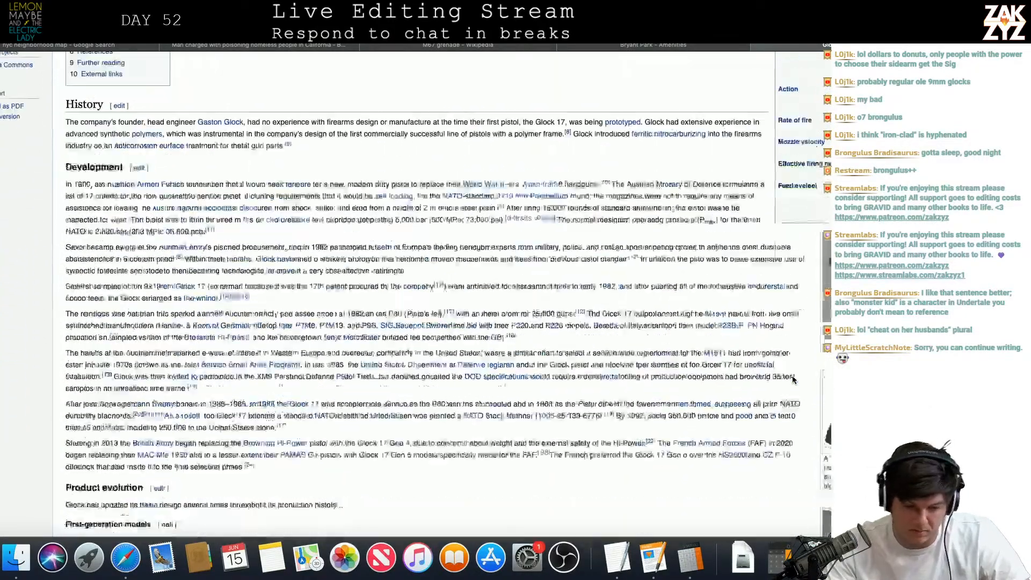
{"action": "scroll", "coordinate": [792, 379], "scroll_direction": "up", "scroll_amount": 12}
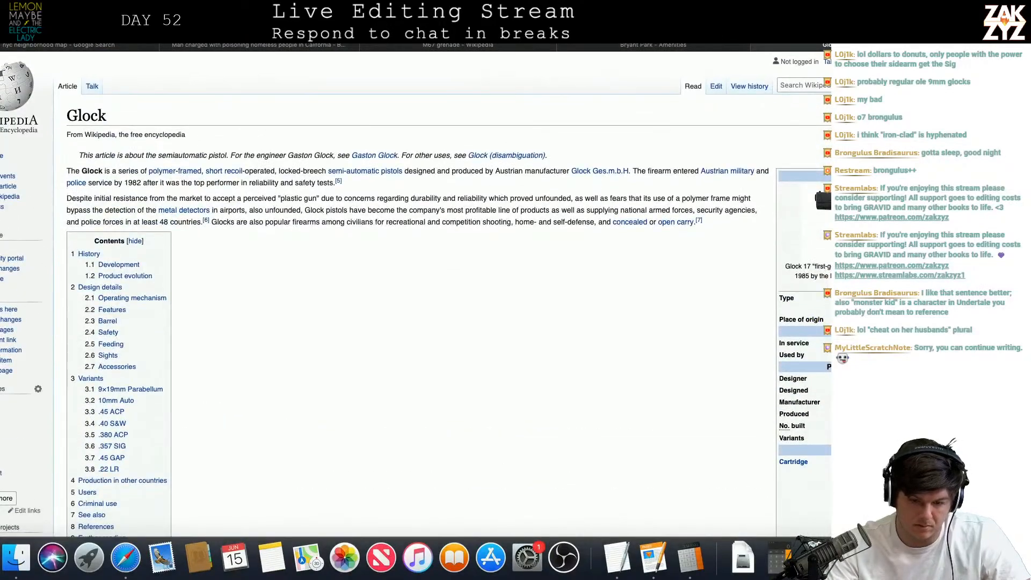
- Search the web for "glock 17 weight" and read the featured answer
{"action": "key", "text": "super+l"}
{"action": "type", "text": "g"}
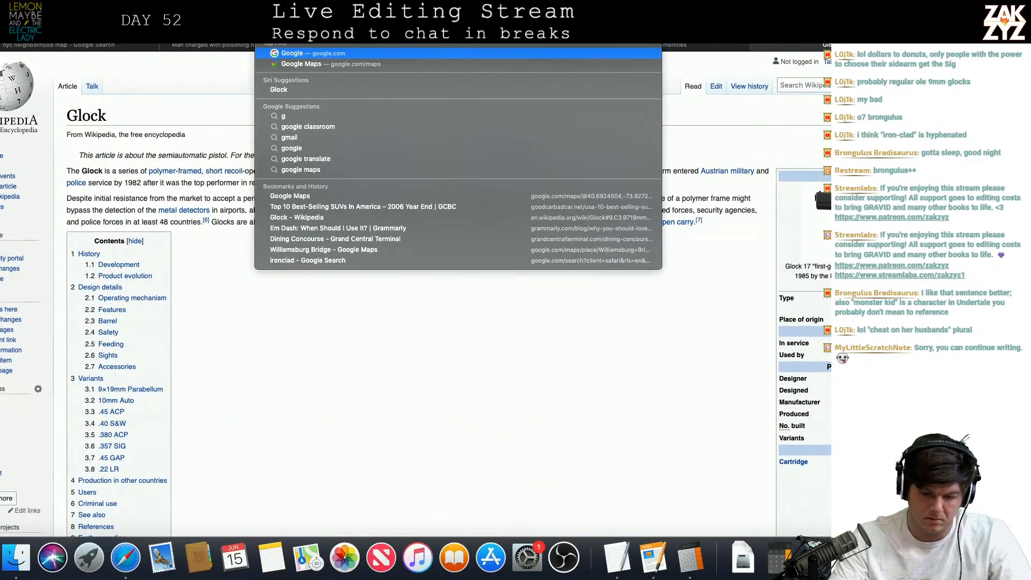
{"action": "type", "text": "lock 17"}
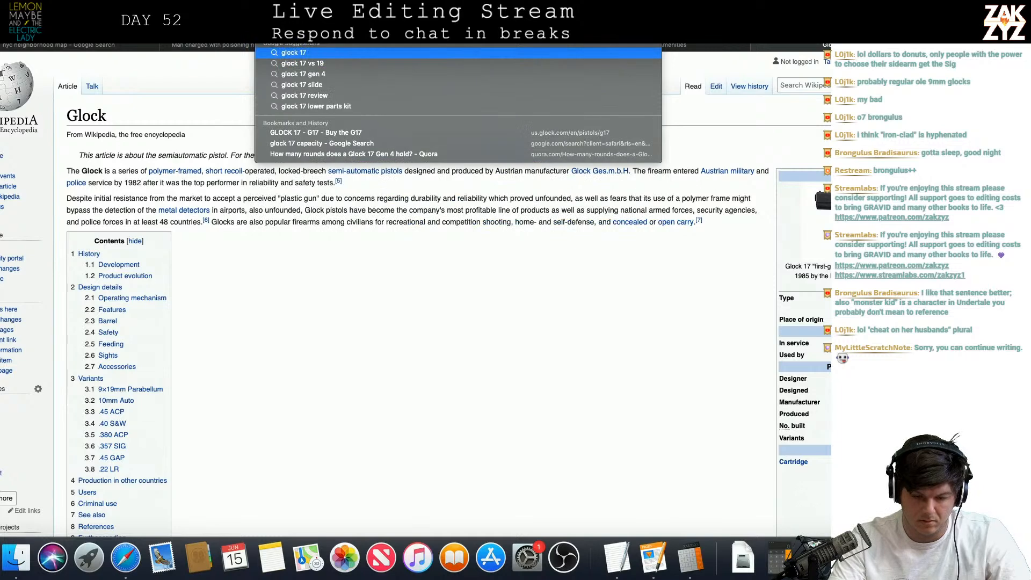
{"action": "type", "text": " weight"}
{"action": "key", "text": "Return"}
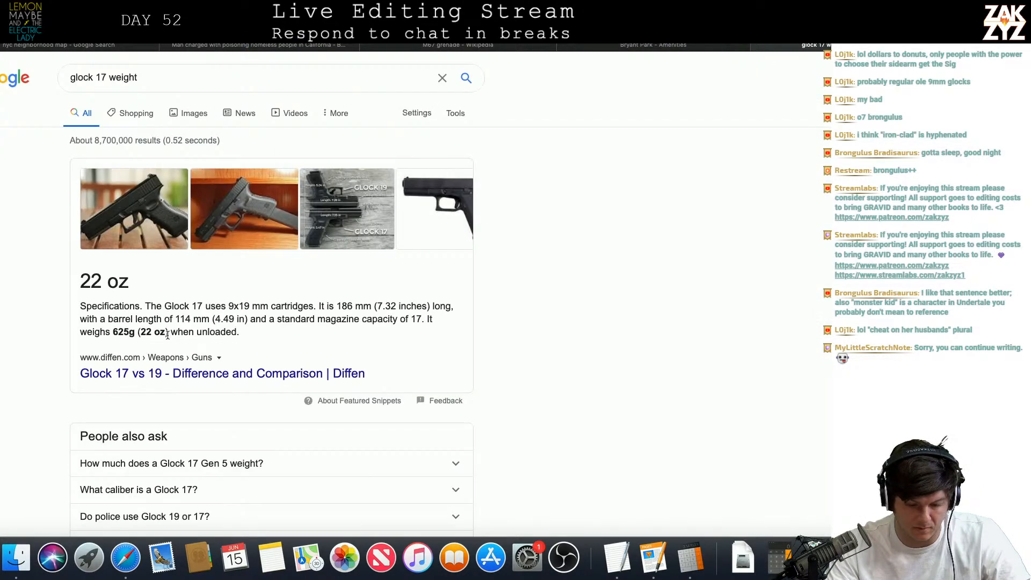
{"action": "scroll", "coordinate": [222, 361], "scroll_direction": "down", "scroll_amount": 1}
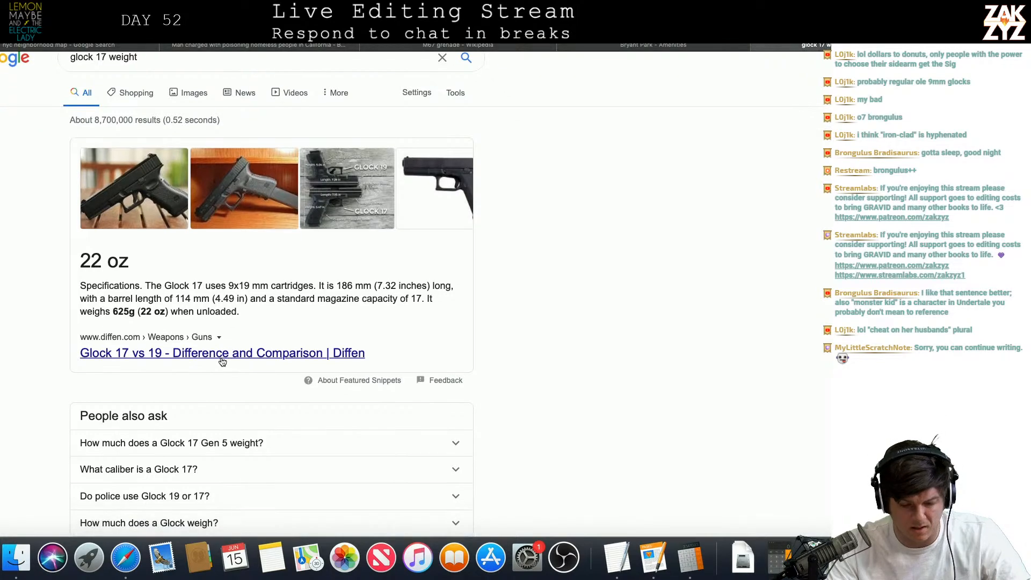
{"action": "scroll", "coordinate": [222, 361], "scroll_direction": "up", "scroll_amount": 1}
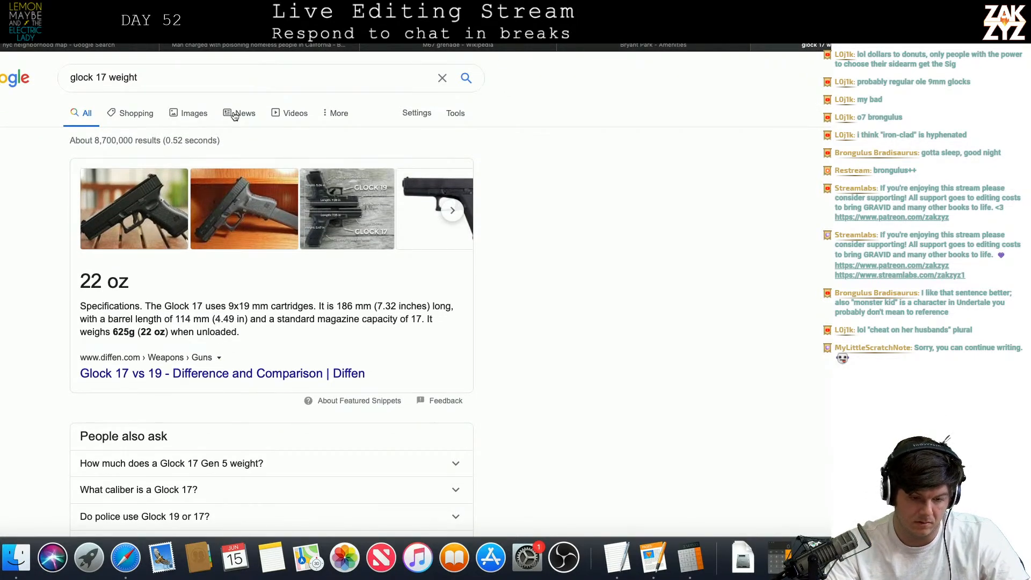
- Replace the search query with "sig p226 weight" and run the search
{"action": "left_click", "coordinate": [226, 79]}
{"action": "key", "text": "BackSpace"}
{"action": "key", "text": "BackSpace"}
{"action": "key", "text": "BackSpace"}
{"action": "key", "text": "BackSpace"}
{"action": "key", "text": "BackSpace"}
{"action": "key", "text": "BackSpace"}
{"action": "key", "text": "BackSpace"}
{"action": "key", "text": "BackSpace"}
{"action": "key", "text": "BackSpace"}
{"action": "key", "text": "BackSpace"}
{"action": "key", "text": "BackSpace"}
{"action": "key", "text": "BackSpace"}
{"action": "key", "text": "BackSpace"}
{"action": "key", "text": "BackSpace"}
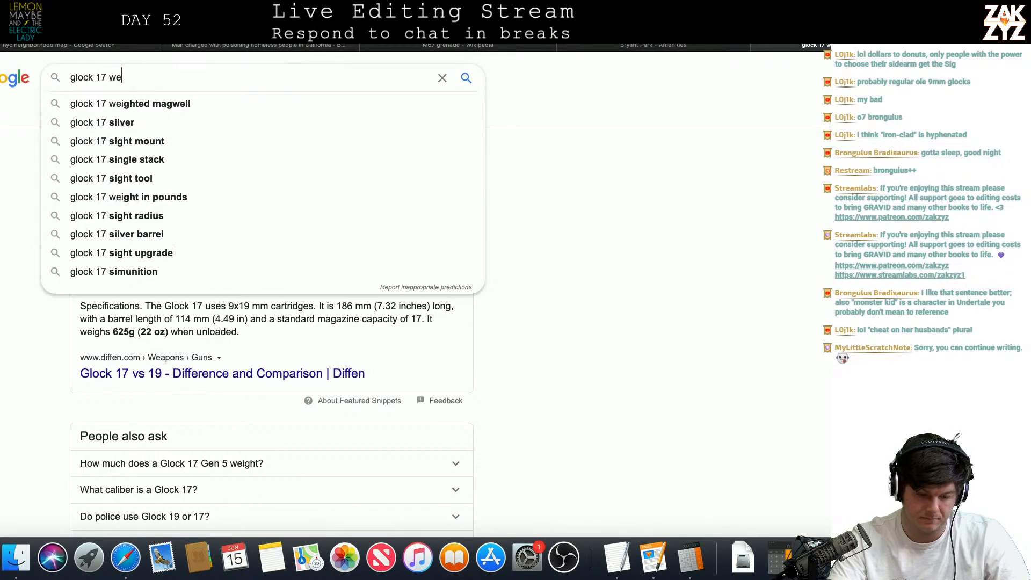
{"action": "type", "text": "s"}
{"action": "key", "text": "BackSpace"}
{"action": "key", "text": "BackSpace"}
{"action": "type", "text": "sig 22"}
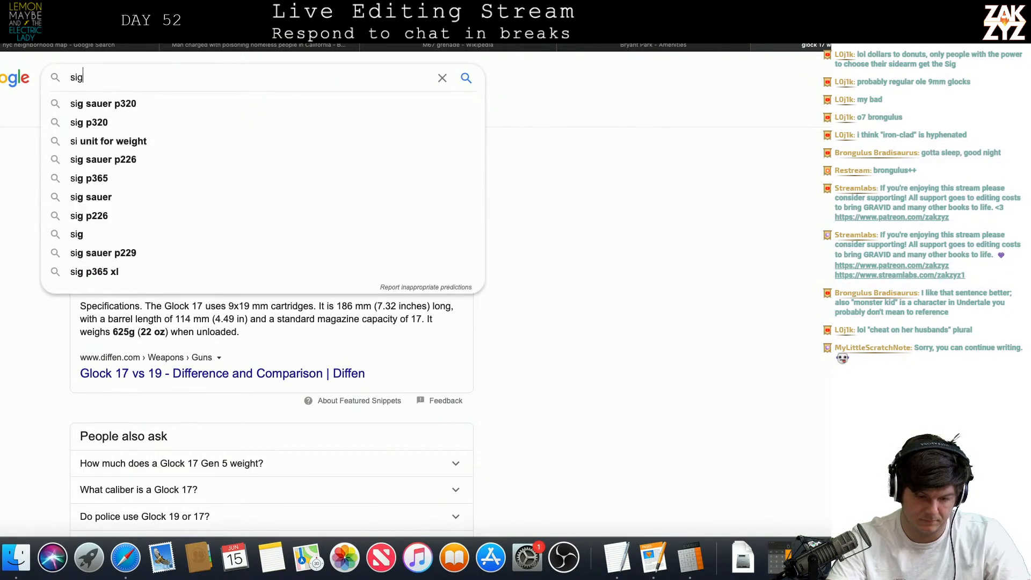
{"action": "key", "text": "BackSpace"}
{"action": "key", "text": "BackSpace"}
{"action": "type", "text": "p2"}
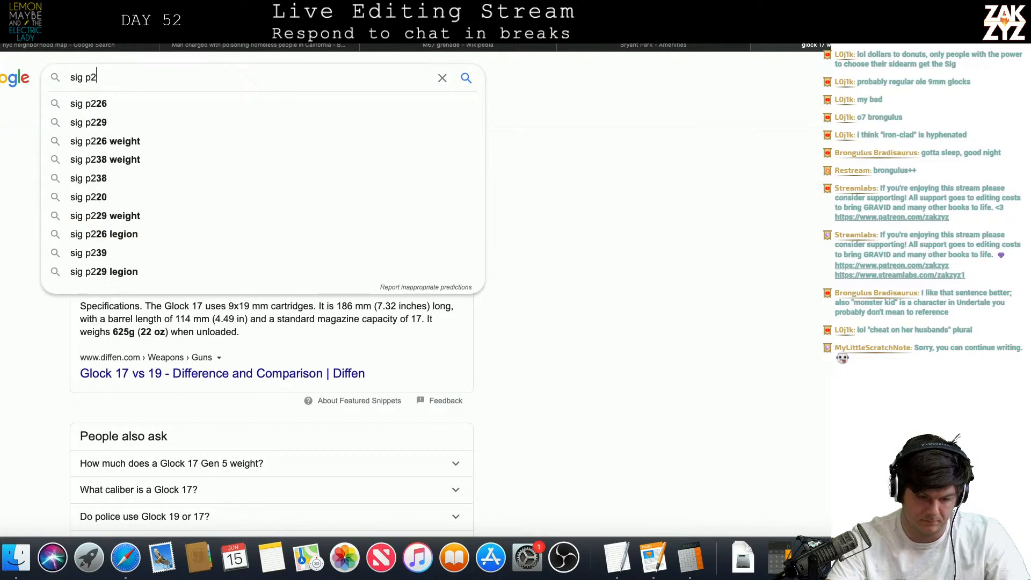
{"action": "type", "text": "26 weight"}
{"action": "key", "text": "Return"}
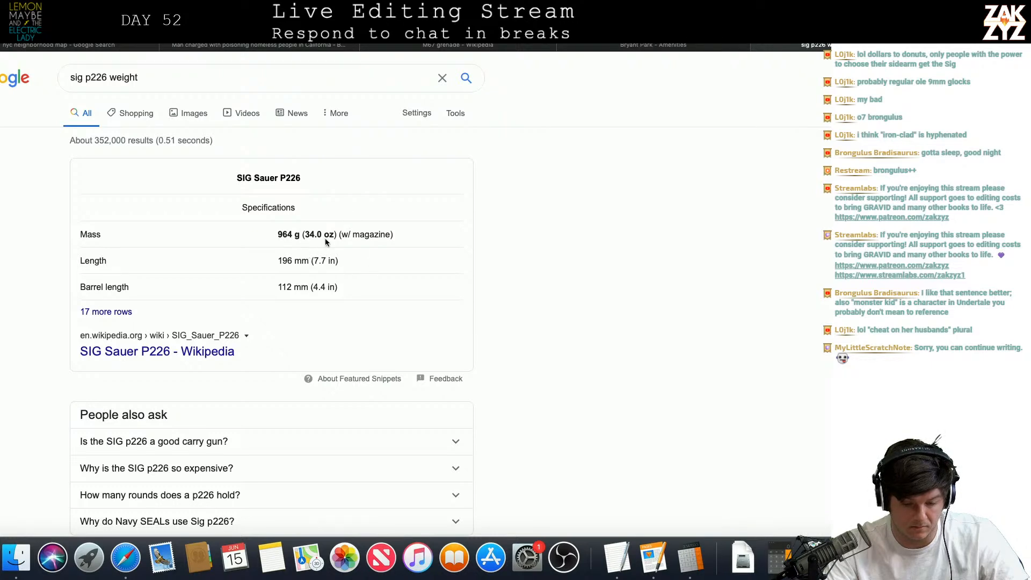
- Examine the weights listed for the SIG P226 throughout the results and compare them with the earlier Glock 17 weight results
{"action": "scroll", "coordinate": [335, 253], "scroll_direction": "down", "scroll_amount": 5}
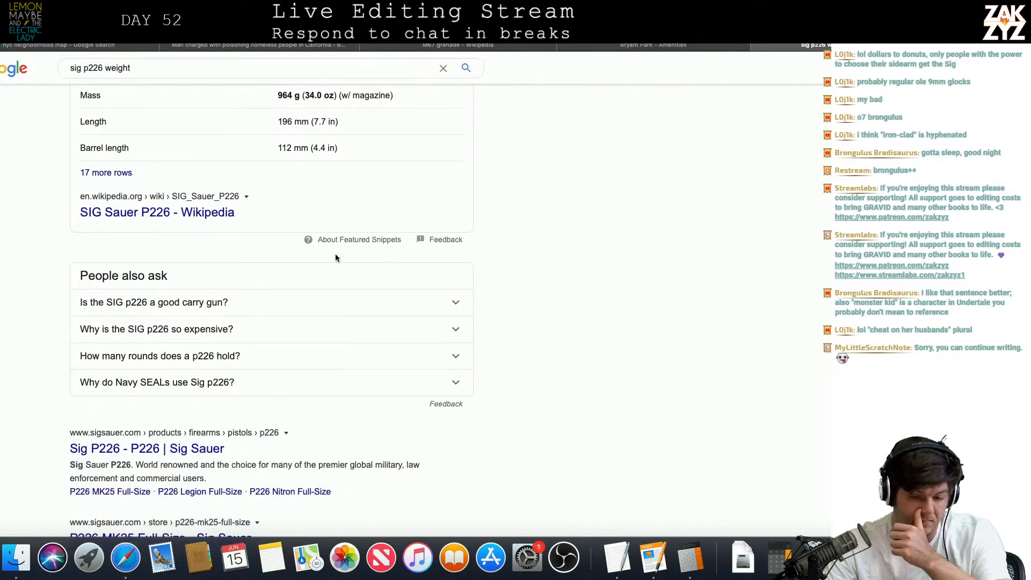
{"action": "scroll", "coordinate": [335, 258], "scroll_direction": "up", "scroll_amount": 5}
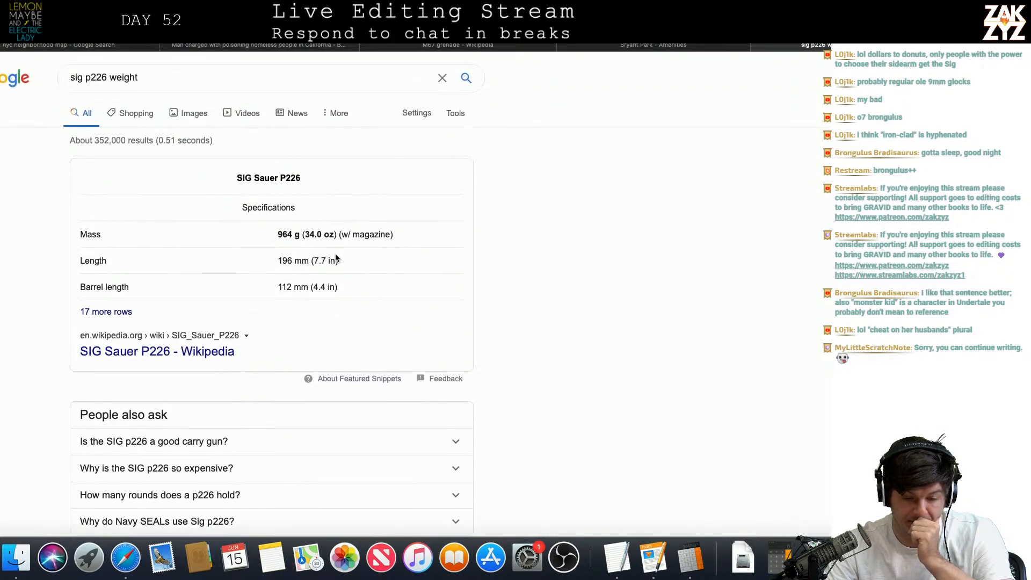
{"action": "scroll", "coordinate": [320, 308], "scroll_direction": "down", "scroll_amount": 8}
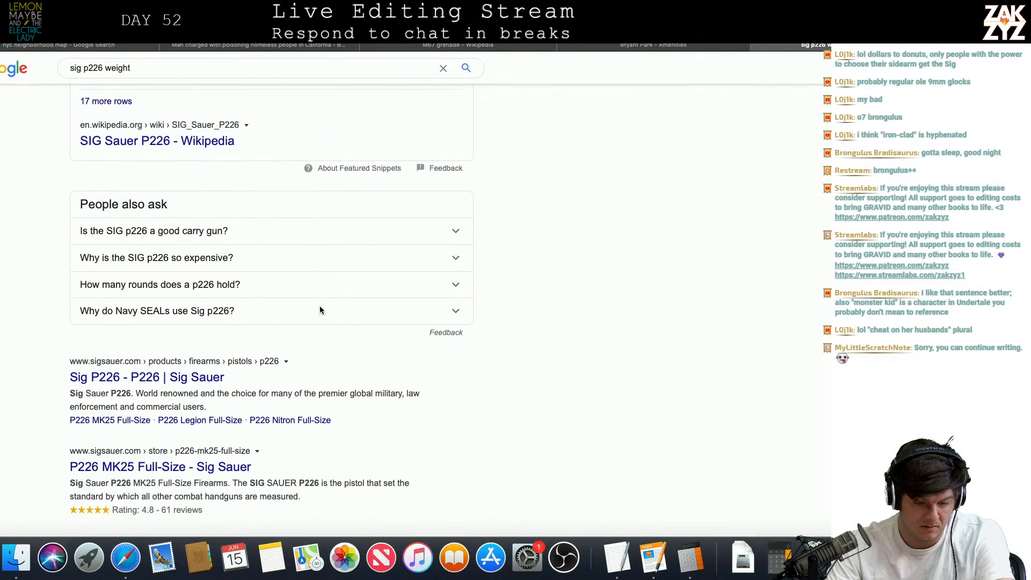
{"action": "scroll", "coordinate": [320, 309], "scroll_direction": "down", "scroll_amount": 3}
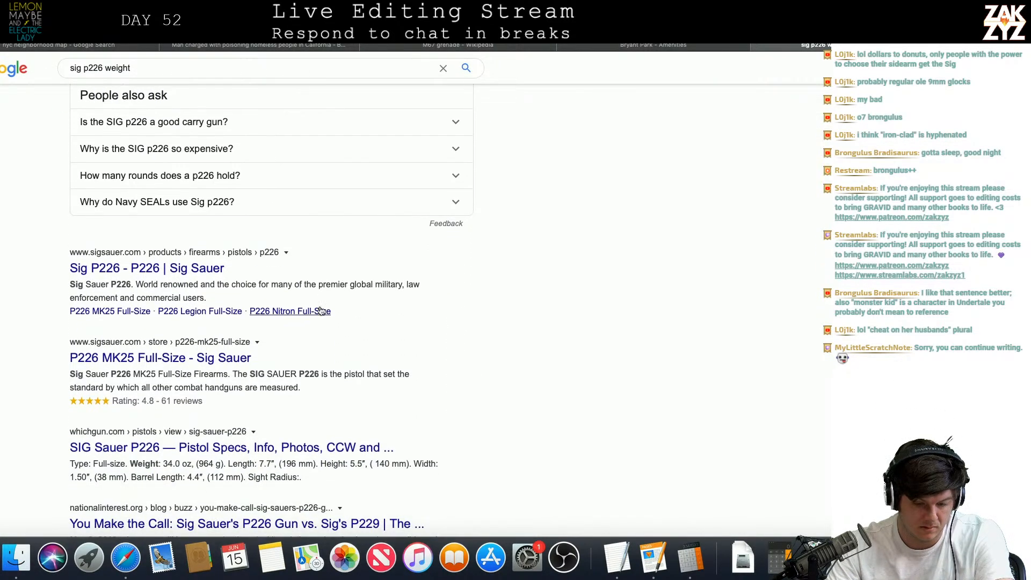
{"action": "scroll", "coordinate": [200, 293], "scroll_direction": "down", "scroll_amount": 9}
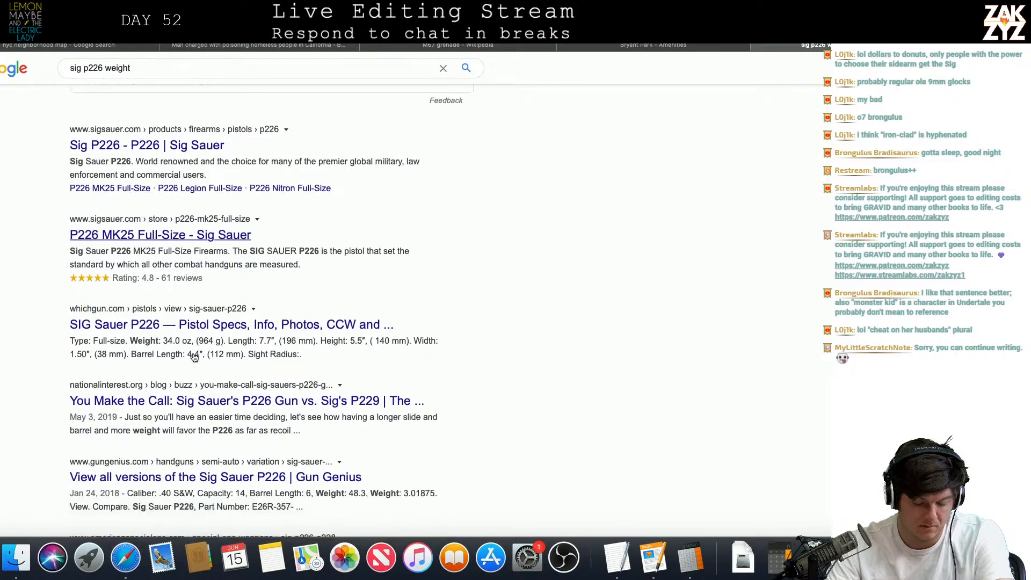
{"action": "scroll", "coordinate": [194, 354], "scroll_direction": "down", "scroll_amount": 2}
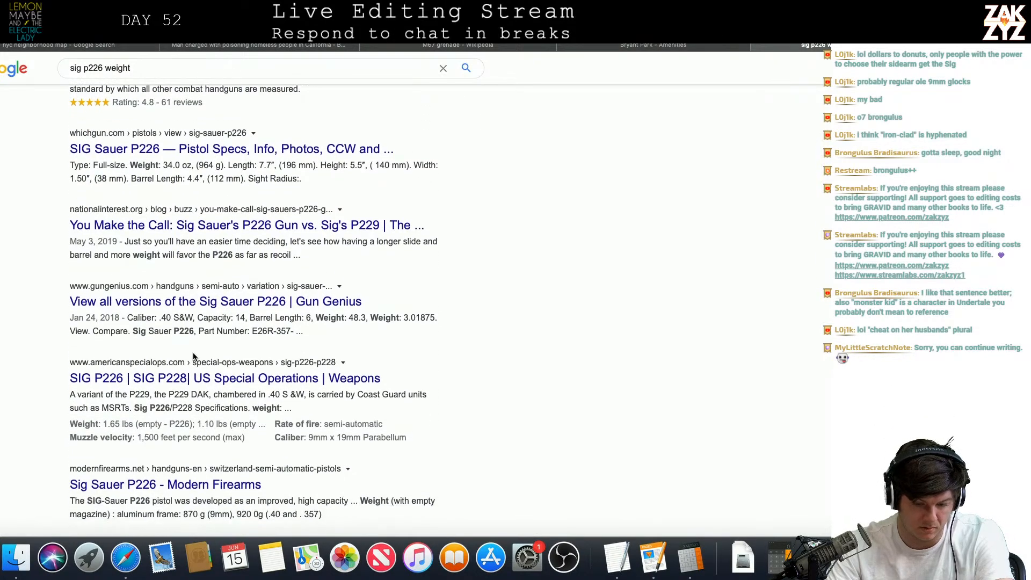
{"action": "scroll", "coordinate": [194, 357], "scroll_direction": "down", "scroll_amount": 3}
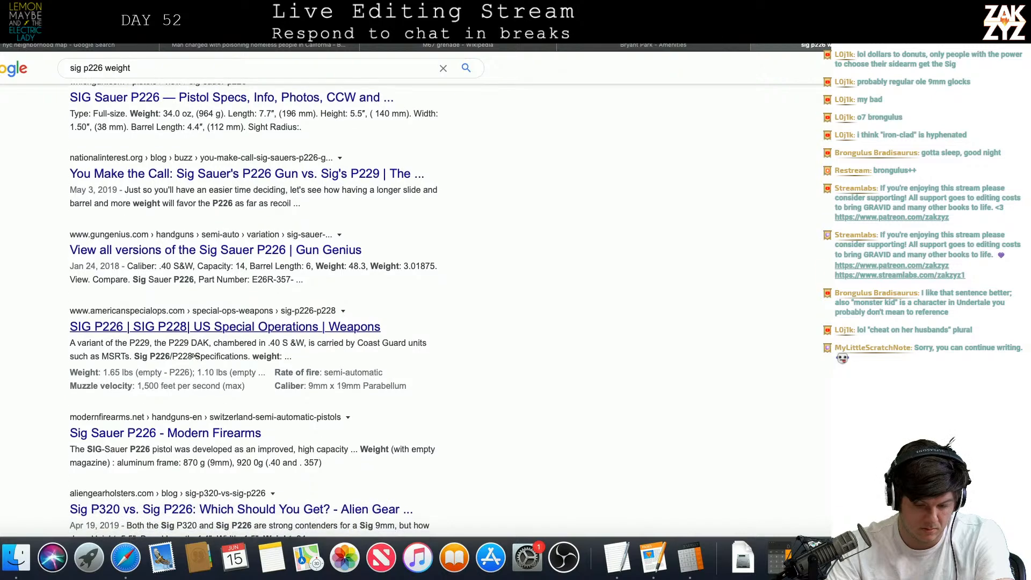
{"action": "scroll", "coordinate": [193, 357], "scroll_direction": "down", "scroll_amount": 13}
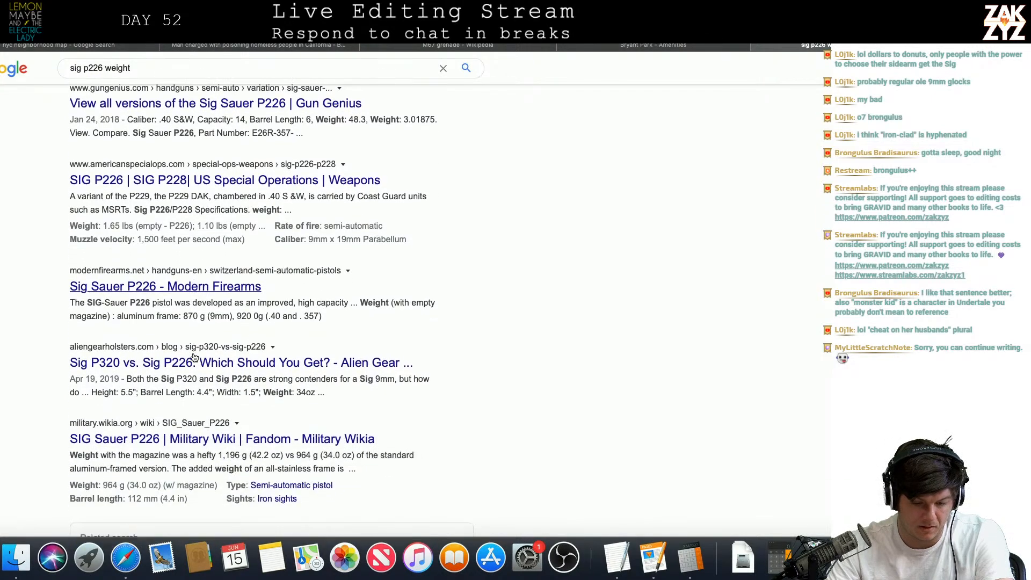
{"action": "scroll", "coordinate": [193, 354], "scroll_direction": "down", "scroll_amount": 5}
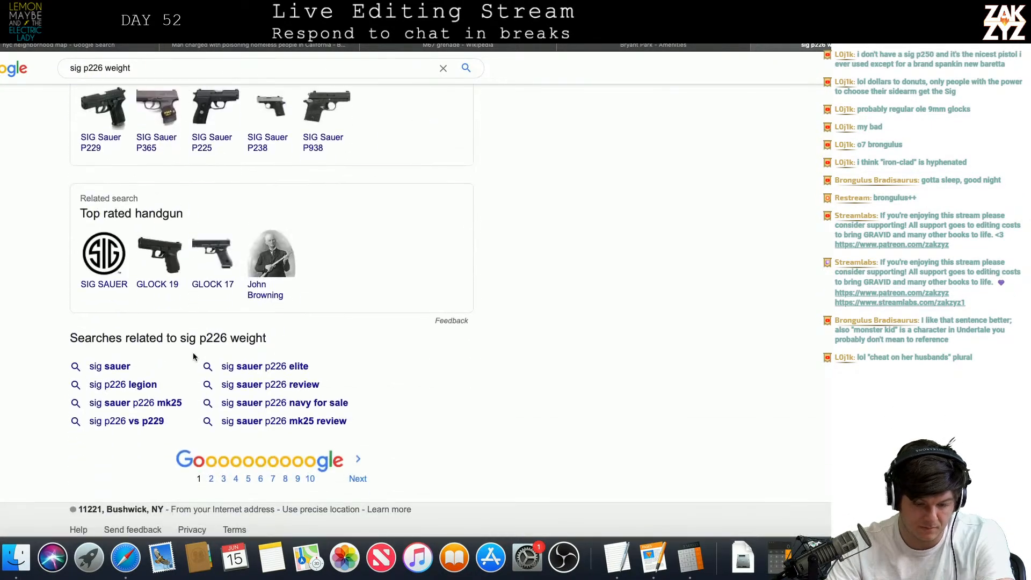
{"action": "scroll", "coordinate": [193, 357], "scroll_direction": "up", "scroll_amount": 20}
{"action": "scroll", "coordinate": [193, 357], "scroll_direction": "up", "scroll_amount": 8}
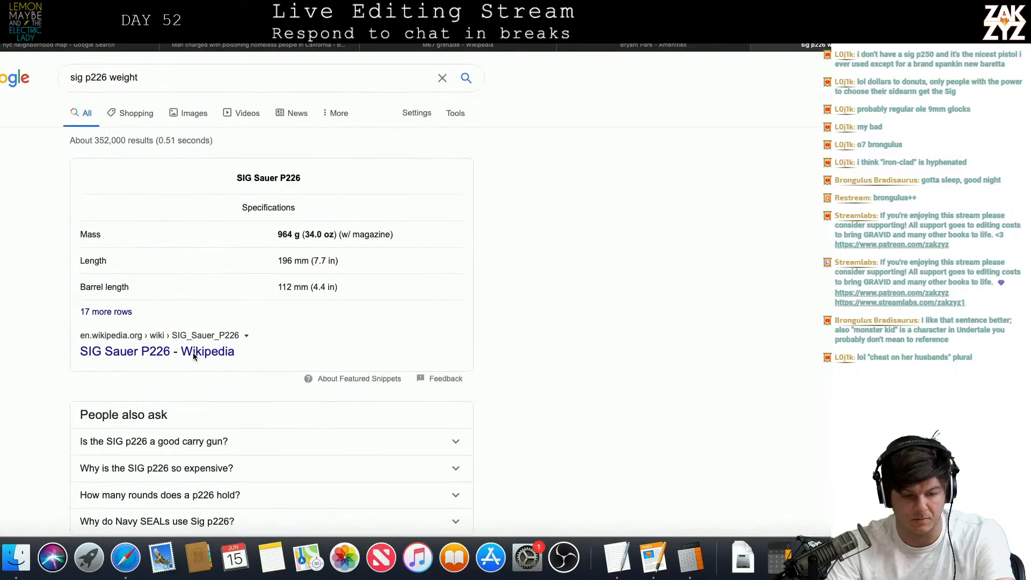
{"action": "key", "text": "super+["}
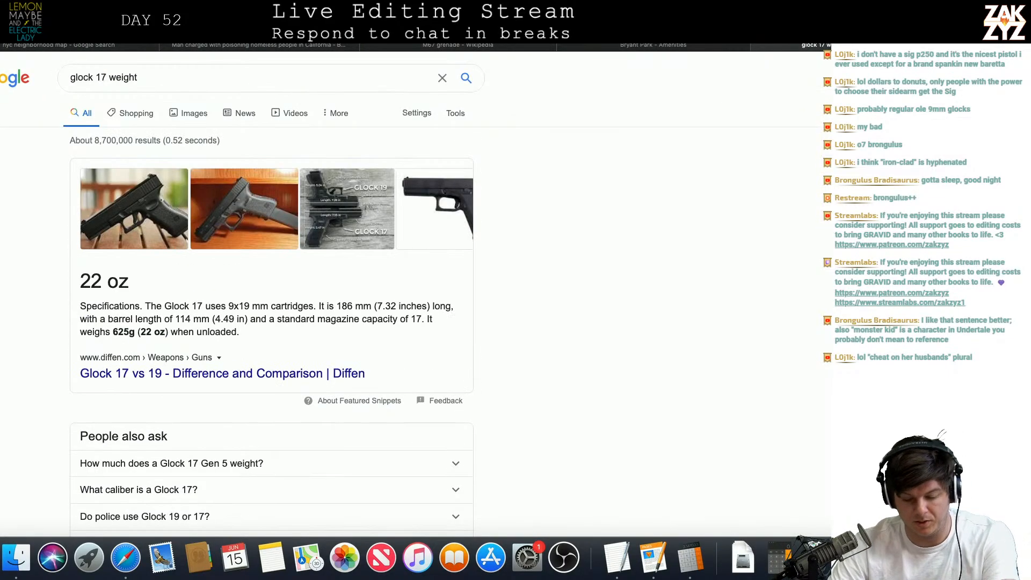
- Switch back to the Pages manuscript, reread the old draft of the missing-gun passage, and return to the end of the paragraph ending "mid-air."
{"action": "left_click", "coordinate": [647, 570]}
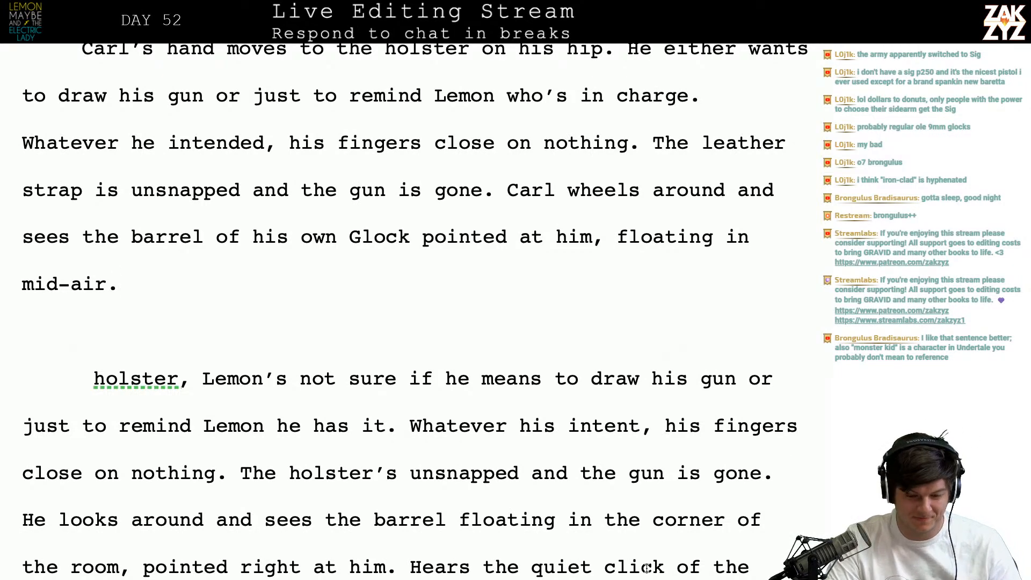
{"action": "scroll", "coordinate": [647, 568], "scroll_direction": "down", "scroll_amount": 3}
{"action": "scroll", "coordinate": [647, 569], "scroll_direction": "up", "scroll_amount": 2}
{"action": "scroll", "coordinate": [647, 568], "scroll_direction": "up", "scroll_amount": 1}
{"action": "key", "text": "Down"}
{"action": "key", "text": "Down"}
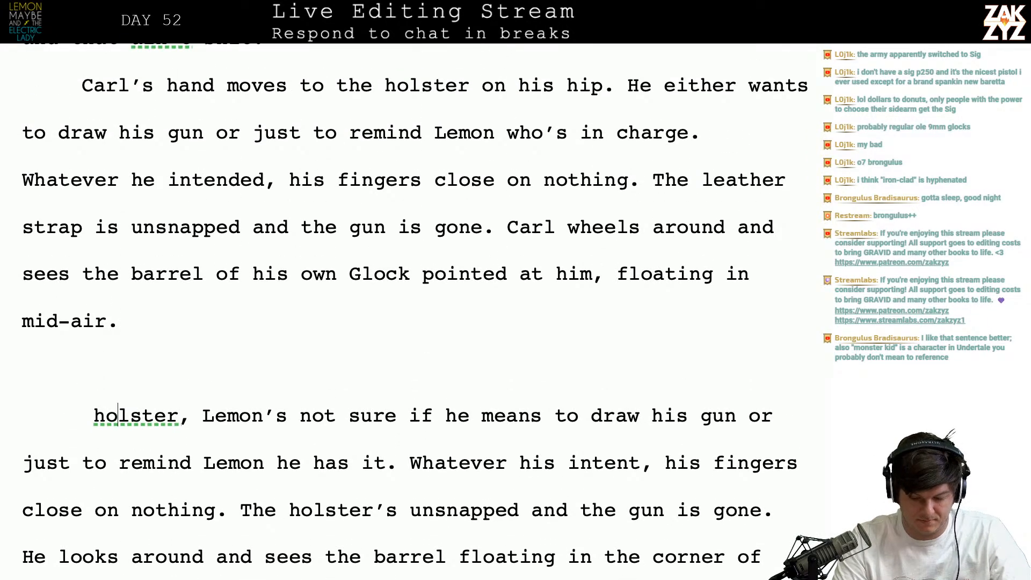
{"action": "key", "text": "Down"}
{"action": "key", "text": "Down"}
{"action": "key", "text": "Down"}
{"action": "key", "text": "Down"}
{"action": "key", "text": "Down"}
{"action": "key", "text": "Down"}
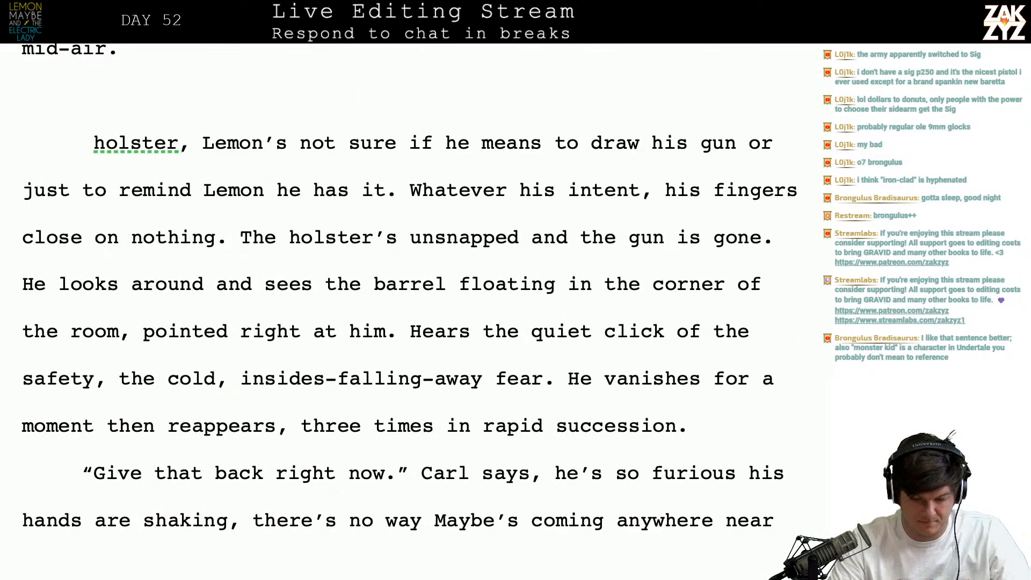
{"action": "scroll", "coordinate": [488, 374], "scroll_direction": "down", "scroll_amount": 1}
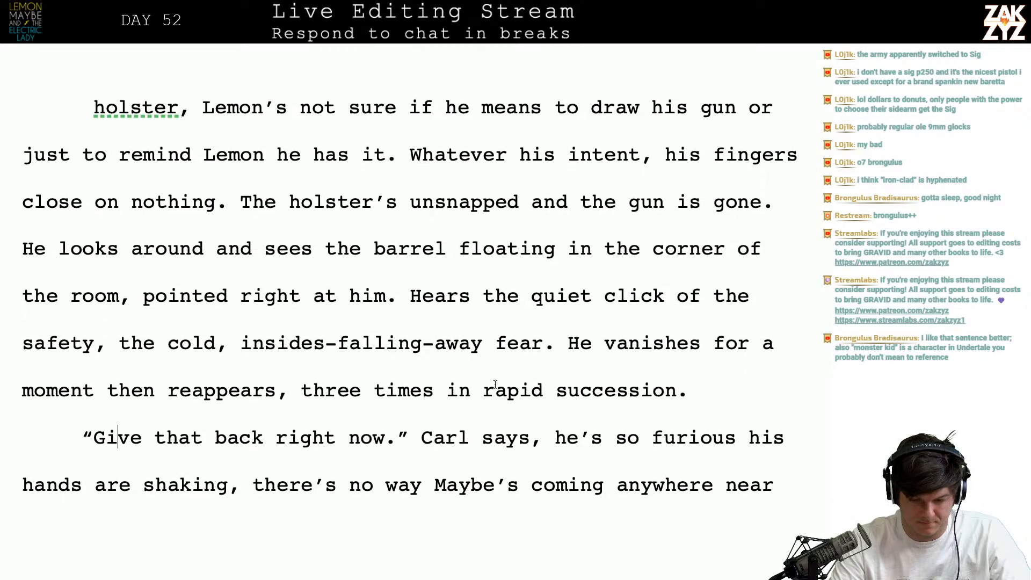
{"action": "left_click", "coordinate": [560, 357]}
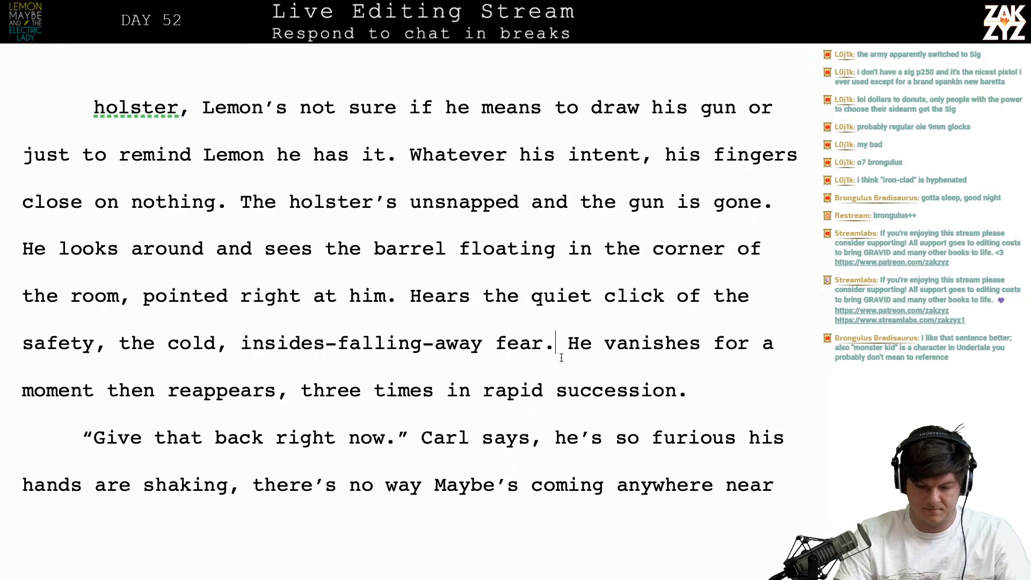
{"action": "key", "text": "Up"}
{"action": "key", "text": "Up"}
{"action": "key", "text": "Up"}
{"action": "key", "text": "Up"}
{"action": "key", "text": "Up"}
{"action": "key", "text": "Up"}
{"action": "key", "text": "Up"}
{"action": "key", "text": "Up"}
{"action": "key", "text": "Up"}
{"action": "key", "text": "Up"}
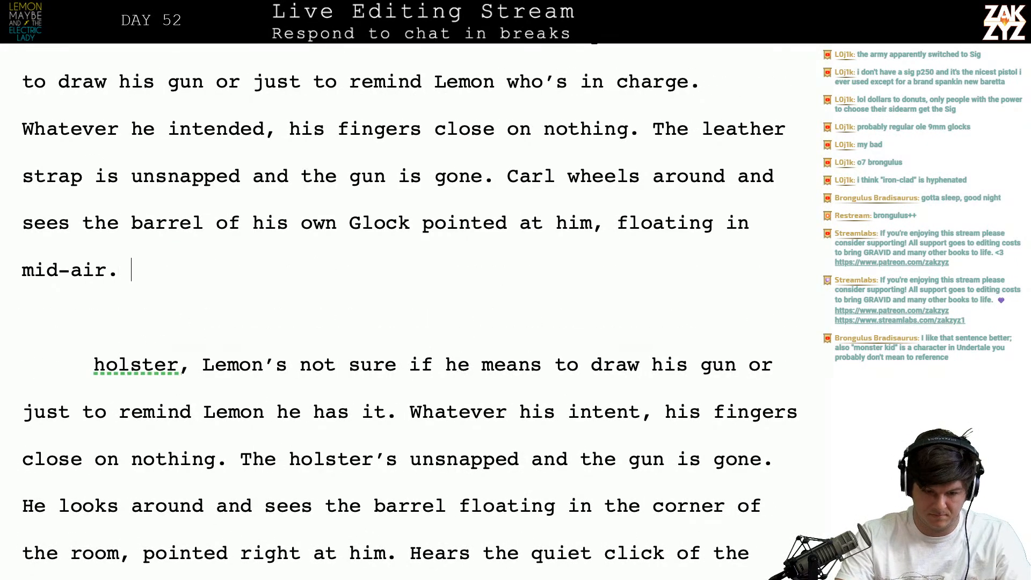
{"action": "type", "text": "There's"}
{"action": "key", "text": "BackSpace"}
{"action": "key", "text": "BackSpace"}
{"action": "key", "text": "BackSpace"}
{"action": "key", "text": "BackSpace"}
{"action": "key", "text": "BackSpace"}
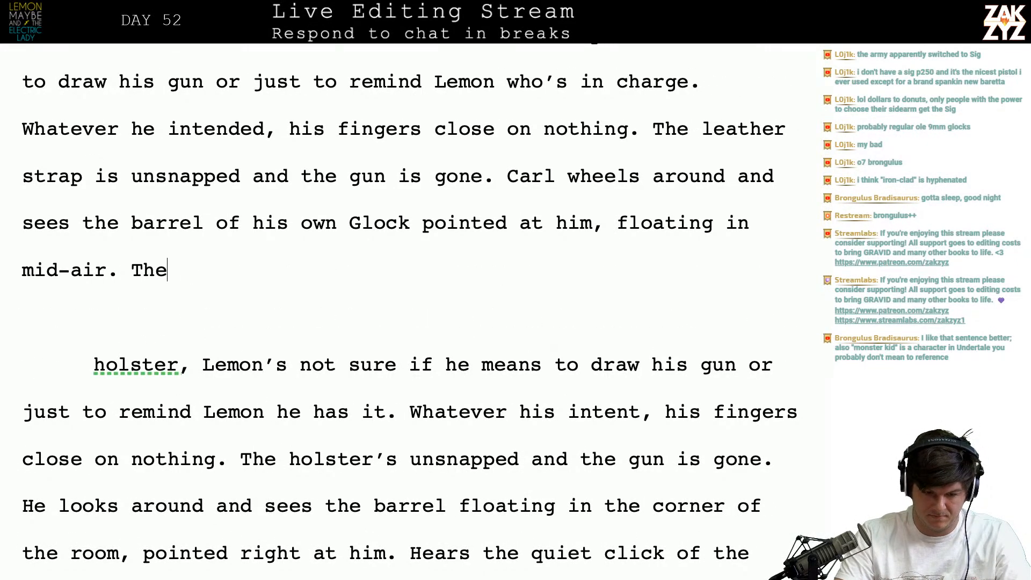
{"action": "key", "text": "BackSpace"}
{"action": "key", "text": "BackSpace"}
{"action": "key", "text": "BackSpace"}
{"action": "type", "text": "T"}
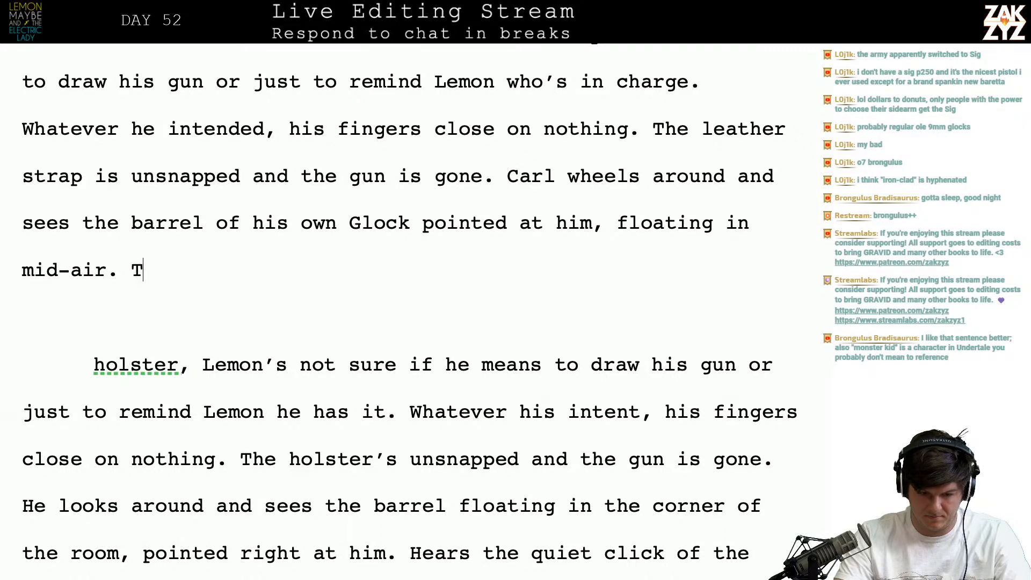
{"action": "type", "text": "he bar is so"}
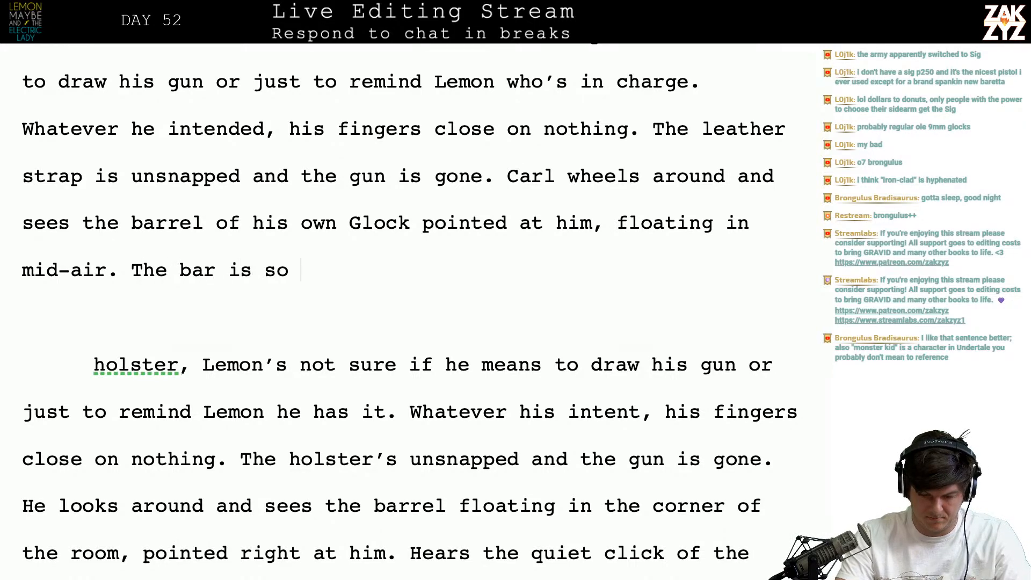
{"action": "key", "text": "BackSpace"}
{"action": "key", "text": "BackSpace"}
{"action": "key", "text": "BackSpace"}
{"action": "type", "text": "silent,"}
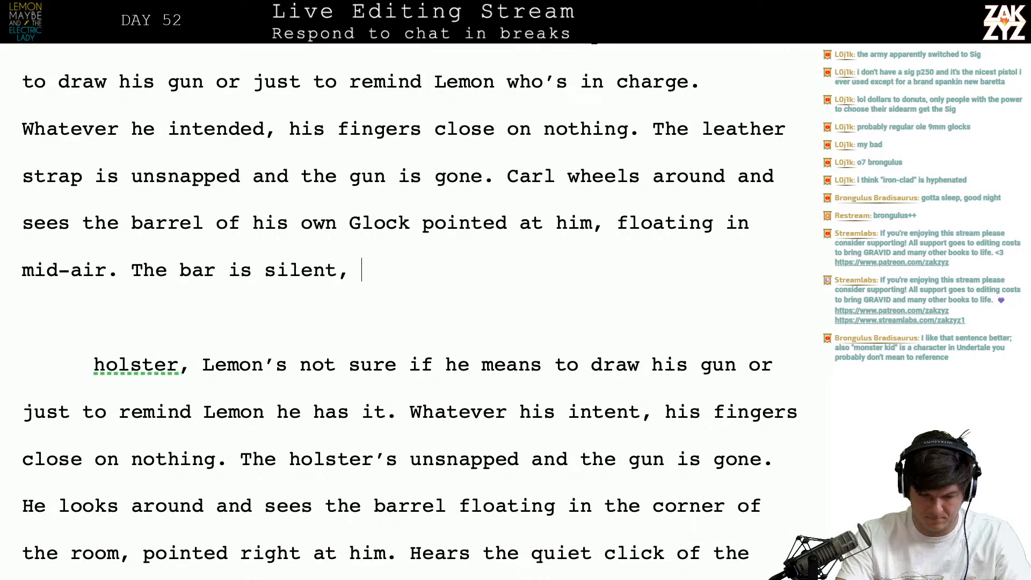
{"action": "key", "text": "BackSpace"}
{"action": "key", "text": "BackSpace"}
{"action": "key", "text": "BackSpace"}
{"action": "key", "text": "BackSpace"}
{"action": "key", "text": "BackSpace"}
{"action": "key", "text": "BackSpace"}
{"action": "key", "text": "BackSpace"}
{"action": "key", "text": "BackSpace"}
{"action": "key", "text": "BackSpace"}
{"action": "key", "text": "BackSpace"}
{"action": "key", "text": "BackSpace"}
{"action": "key", "text": "BackSpace"}
{"action": "key", "text": "BackSpace"}
{"action": "key", "text": "BackSpace"}
{"action": "key", "text": "BackSpace"}
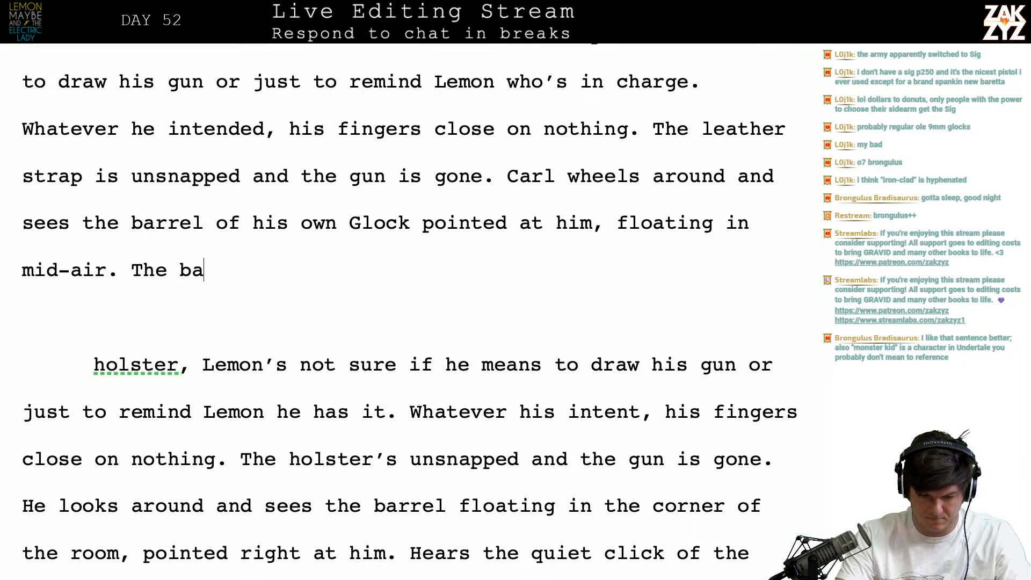
- Finish the paragraph with "The safety gently clicks." and add a new paragraph reading "Carl disappears and reappears twice in rapid succession."
{"action": "type", "text": "safety gent"}
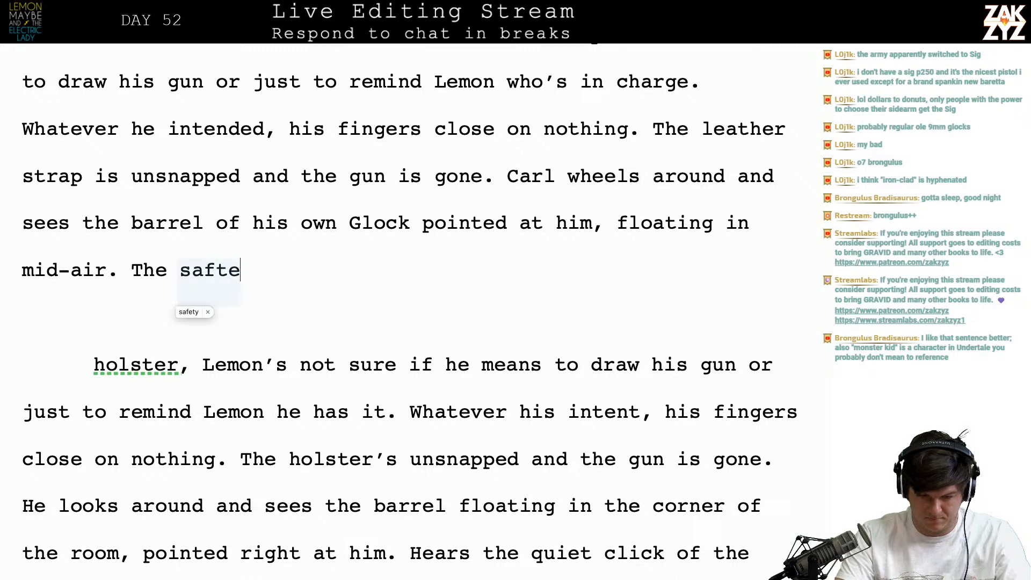
{"action": "type", "text": "ly clicks."}
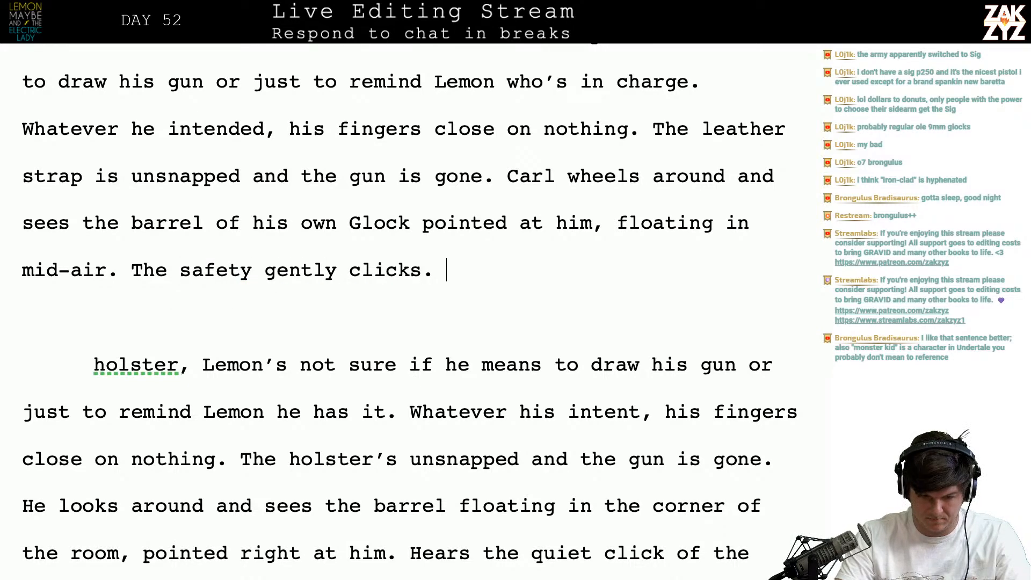
{"action": "key", "text": "Return"}
{"action": "type", "text": "Carl id"}
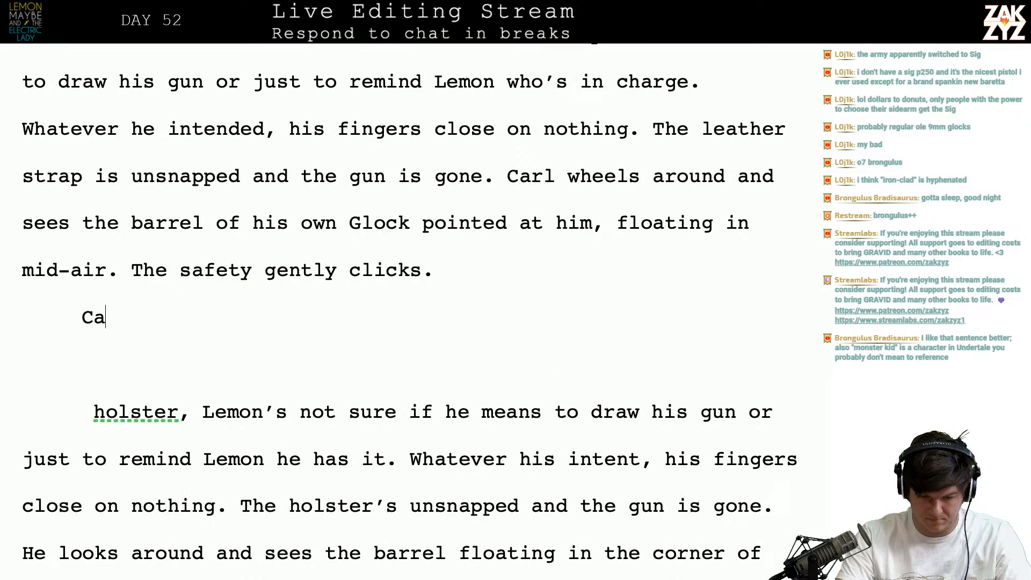
{"action": "key", "text": "BackSpace"}
{"action": "key", "text": "BackSpace"}
{"action": "type", "text": "disappears and tra"}
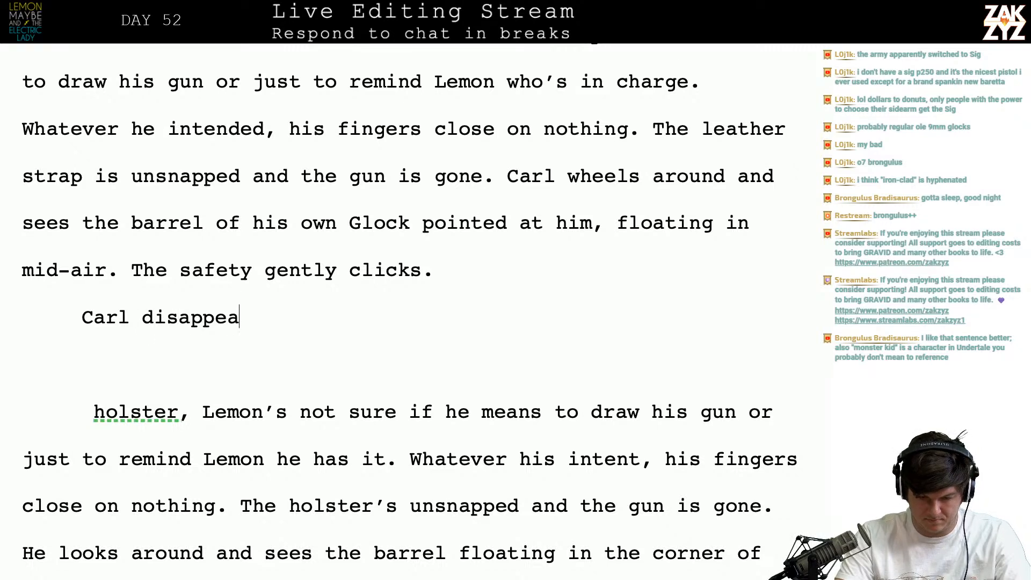
{"action": "key", "text": "BackSpace"}
{"action": "key", "text": "BackSpace"}
{"action": "key", "text": "BackSpace"}
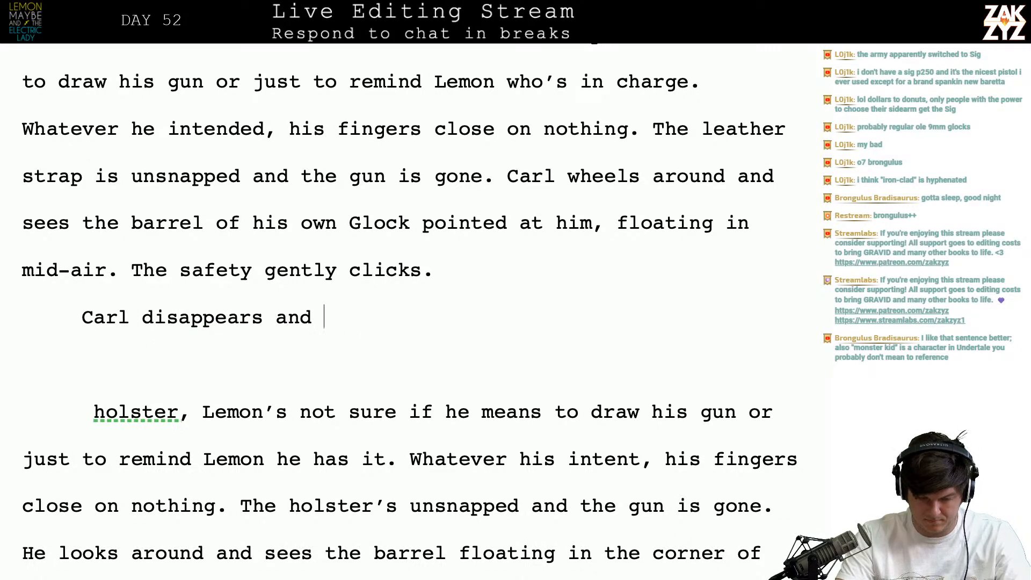
{"action": "key", "text": "BackSpace"}
{"action": "key", "text": "BackSpace"}
{"action": "type", "text": "d rea"}
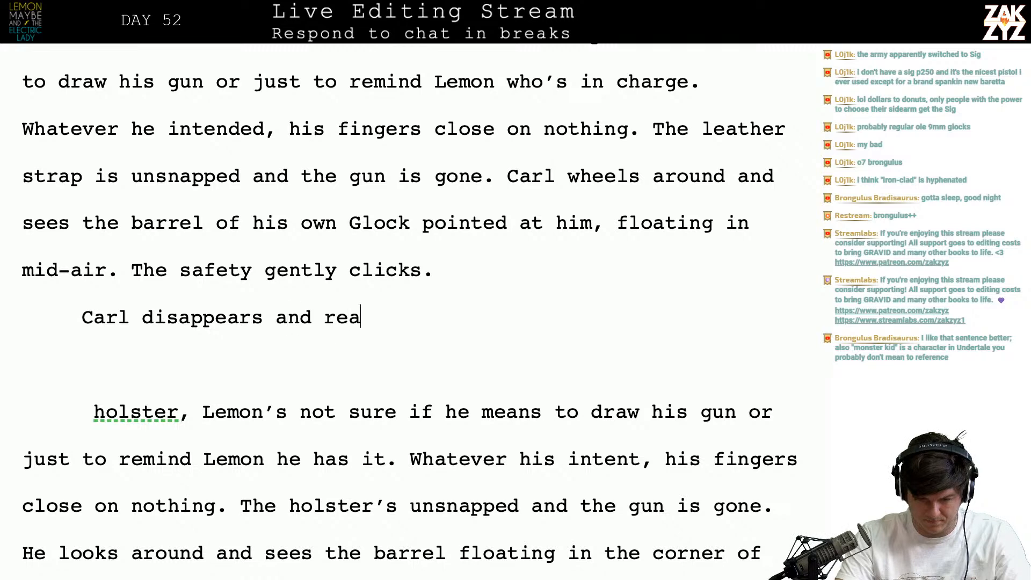
{"action": "type", "text": "ppears twice in rap"}
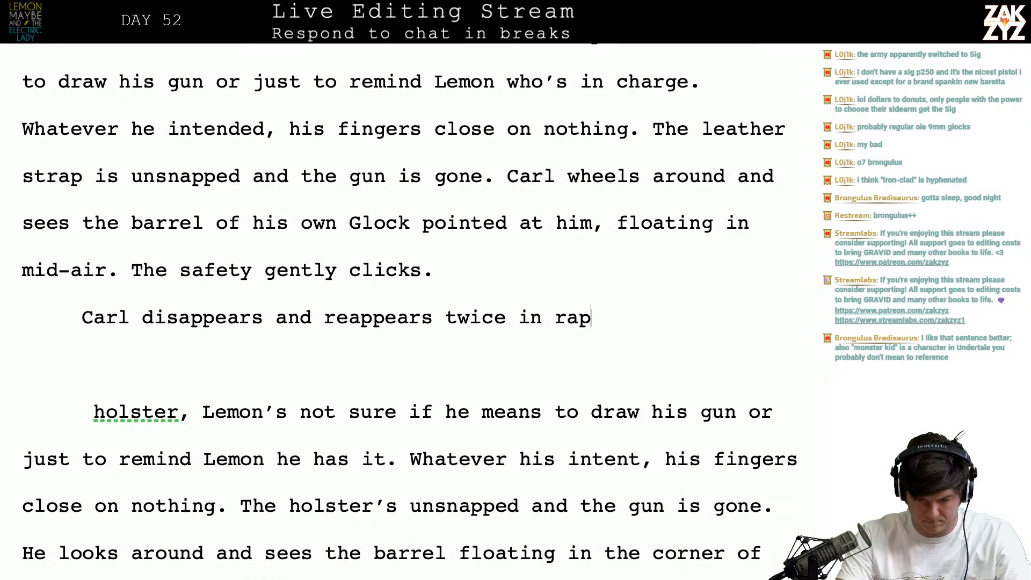
{"action": "type", "text": "id succession."}
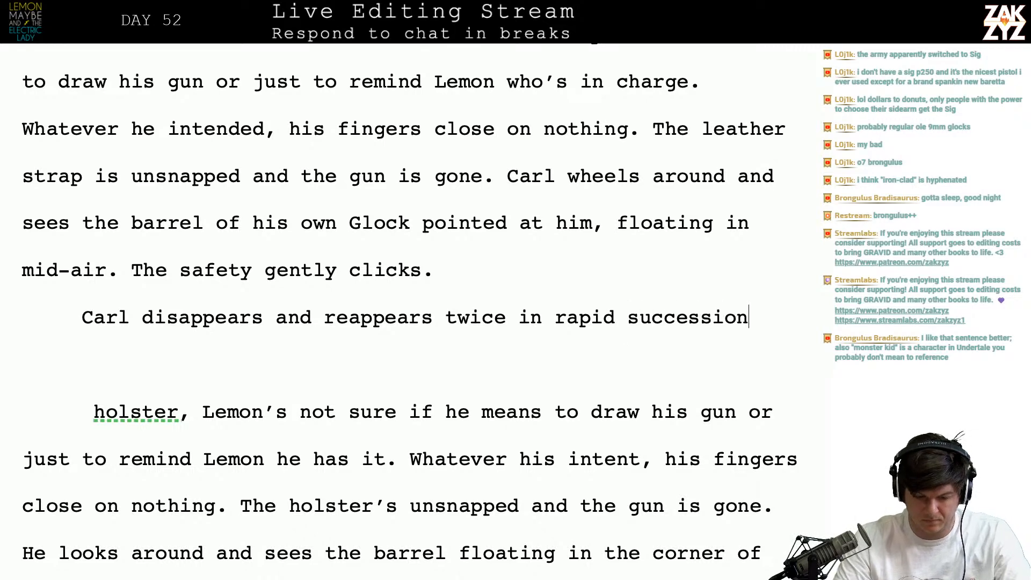
- Delete the old draft paragraph running from "holster, Lemon's not sure" through "three times in rapid succession."
{"action": "key", "text": "shift+Down"}
{"action": "key", "text": "shift+Down"}
{"action": "key", "text": "shift+Down"}
{"action": "key", "text": "shift+Down"}
{"action": "key", "text": "shift+Down"}
{"action": "key", "text": "shift+Down"}
{"action": "key", "text": "shift+Down"}
{"action": "key", "text": "shift+Down"}
{"action": "key", "text": "shift+Down"}
{"action": "key", "text": "shift+Down"}
{"action": "key", "text": "shift+Down"}
{"action": "key", "text": "shift+Down"}
{"action": "key", "text": "shift+Down"}
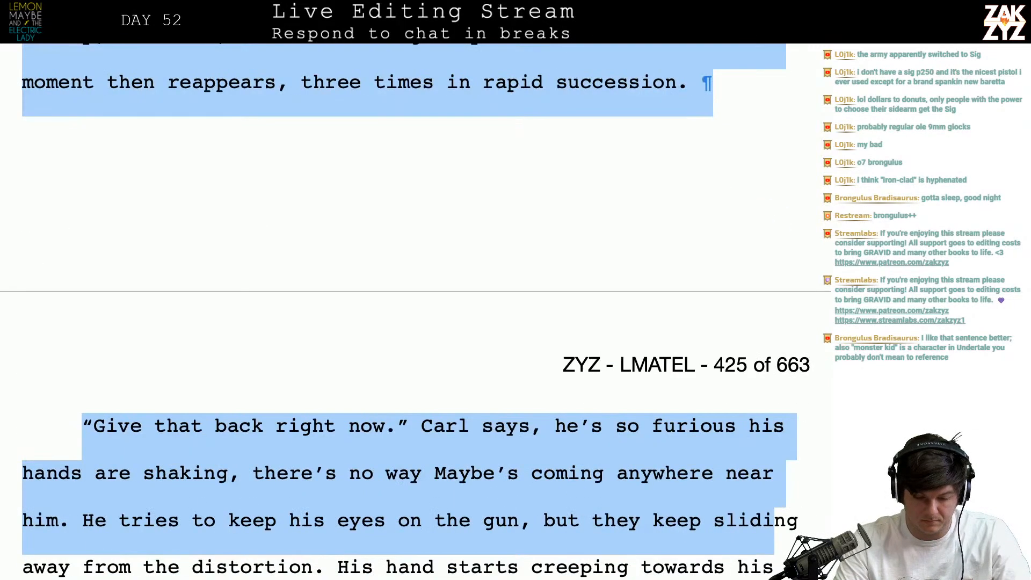
{"action": "key", "text": "shift+Up"}
{"action": "key", "text": "shift+Up"}
{"action": "key", "text": "shift+Up"}
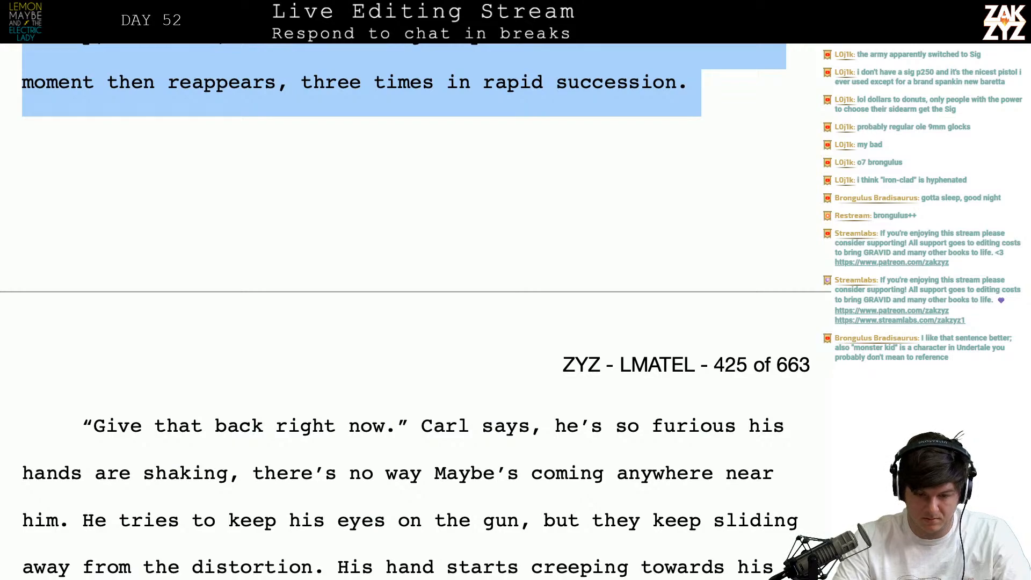
{"action": "key", "text": "BackSpace"}
{"action": "scroll", "coordinate": [390, 336], "scroll_direction": "up", "scroll_amount": 5}
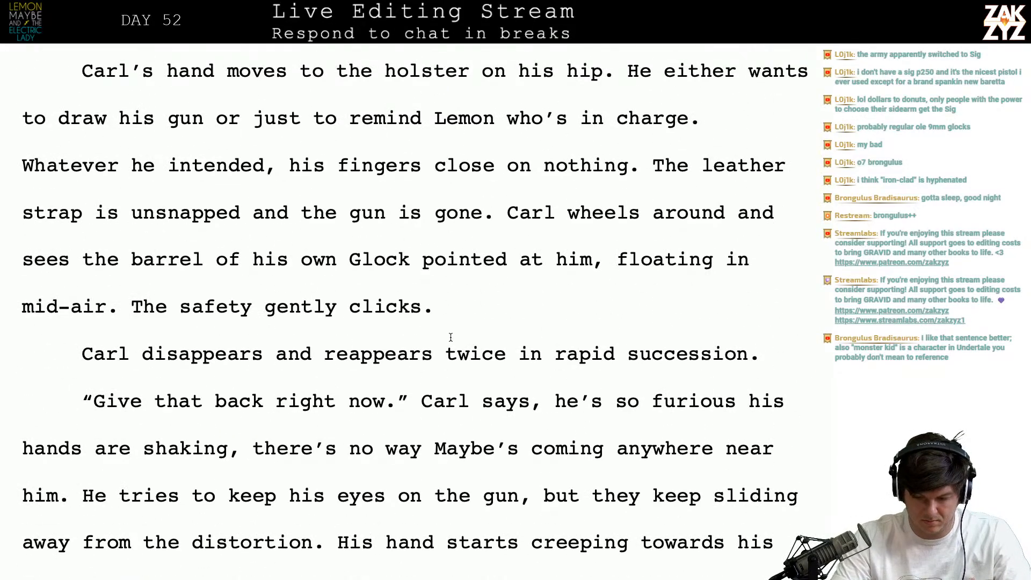
{"action": "type", "text": "Hish"}
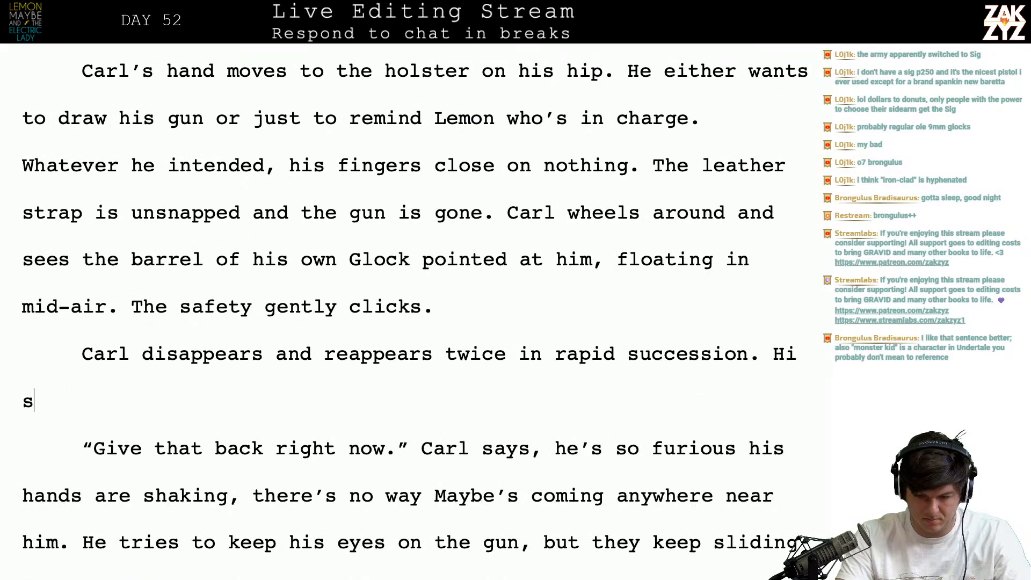
{"action": "key", "text": "BackSpace"}
{"action": "key", "text": "BackSpace"}
{"action": "key", "text": "BackSpace"}
{"action": "type", "text": "i"}
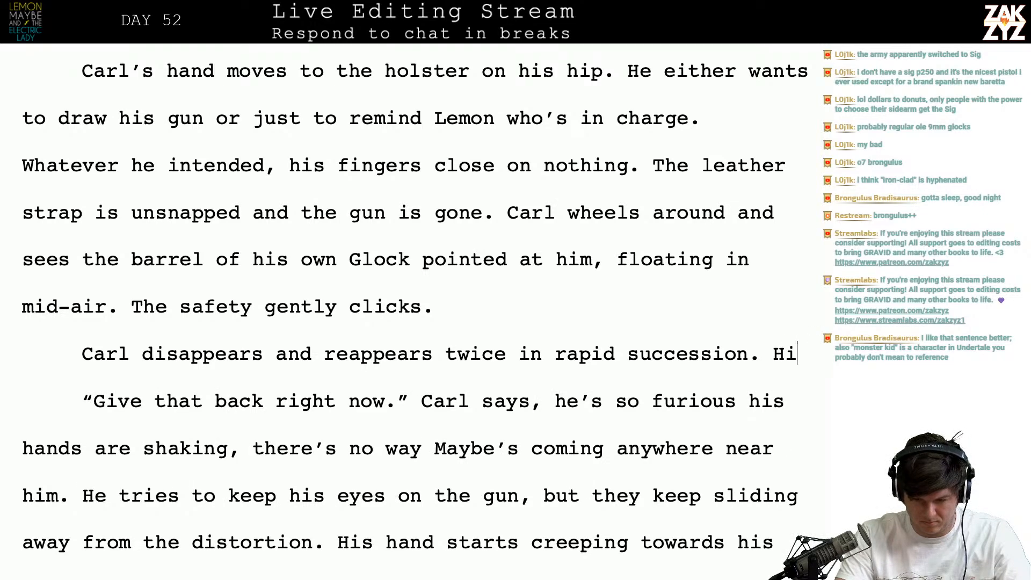
{"action": "type", "text": "s hands are"}
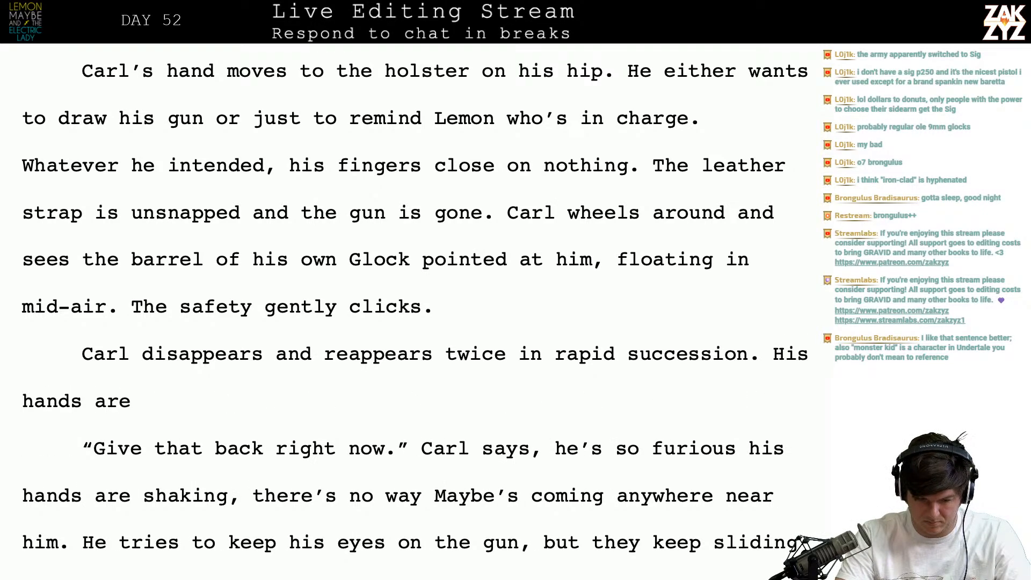
{"action": "type", "text": " shaki"}
{"action": "key", "text": "BackSpace"}
{"action": "key", "text": "BackSpace"}
{"action": "key", "text": "BackSpace"}
{"action": "key", "text": "BackSpace"}
{"action": "key", "text": "BackSpace"}
{"action": "key", "text": "BackSpace"}
{"action": "key", "text": "BackSpace"}
{"action": "key", "text": "BackSpace"}
{"action": "key", "text": "BackSpace"}
{"action": "key", "text": "BackSpace"}
{"action": "key", "text": "BackSpace"}
{"action": "key", "text": "BackSpace"}
{"action": "key", "text": "BackSpace"}
{"action": "key", "text": "BackSpace"}
{"action": "key", "text": "BackSpace"}
{"action": "key", "text": "BackSpace"}
{"action": "key", "text": "BackSpace"}
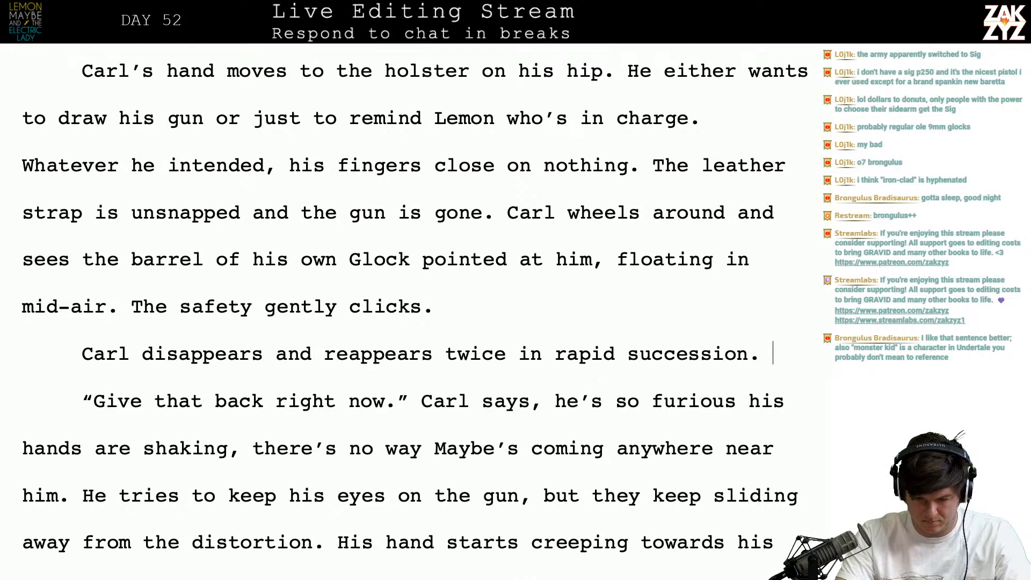
- Extend the sentence about Carl disappearing with ", his hands are clenched into fists at his sides."
{"action": "type", "text": ", he"}
{"action": "key", "text": "BackSpace"}
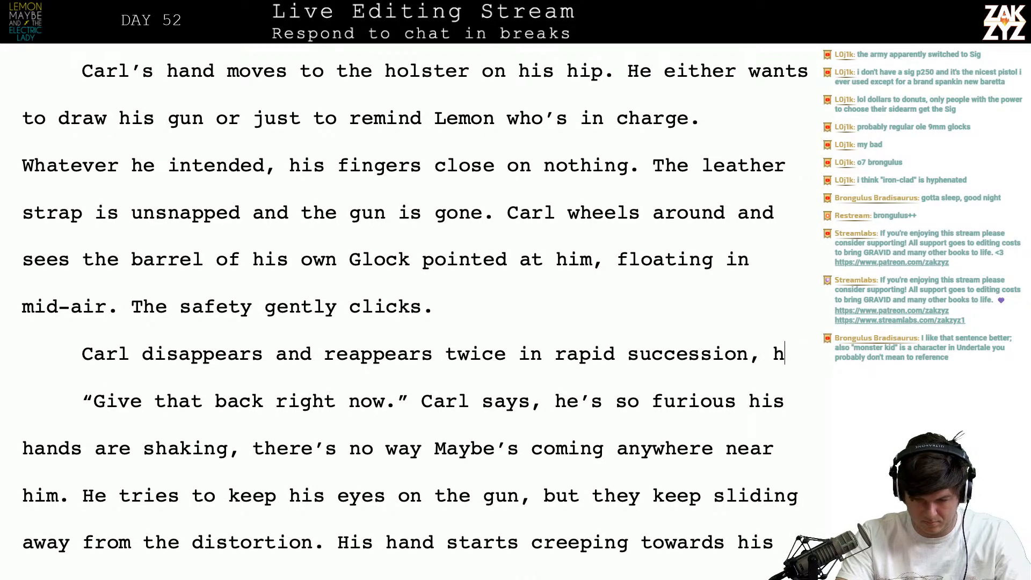
{"action": "type", "text": "is hands are "}
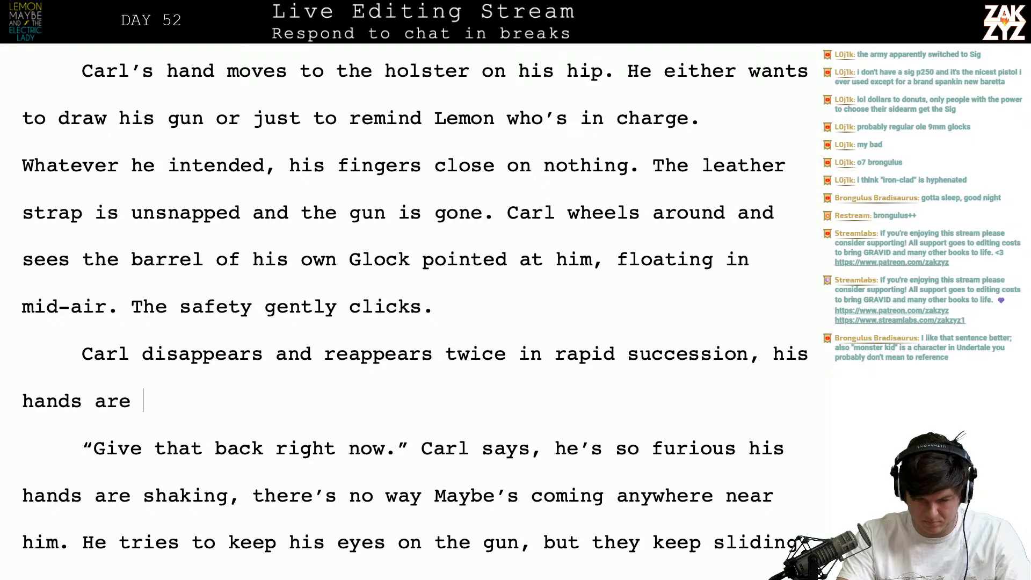
{"action": "type", "text": "clenched into fist"}
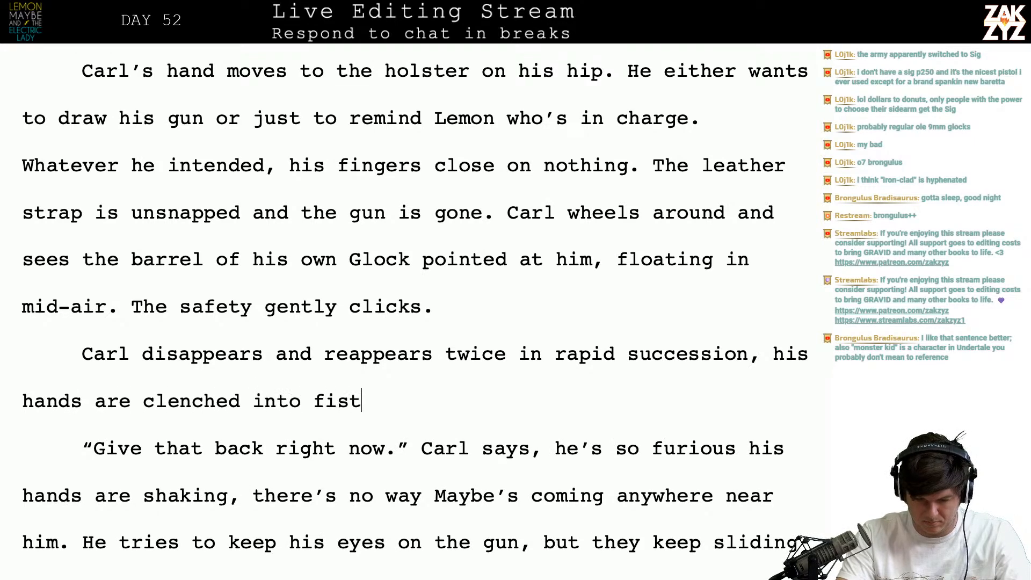
{"action": "type", "text": "s at his sides"}
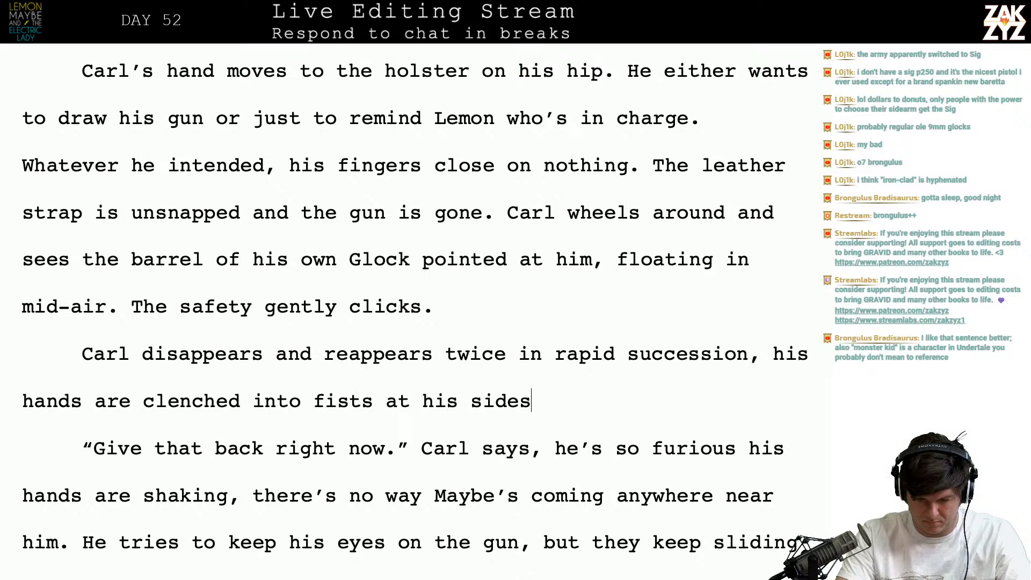
{"action": "type", "text": "."}
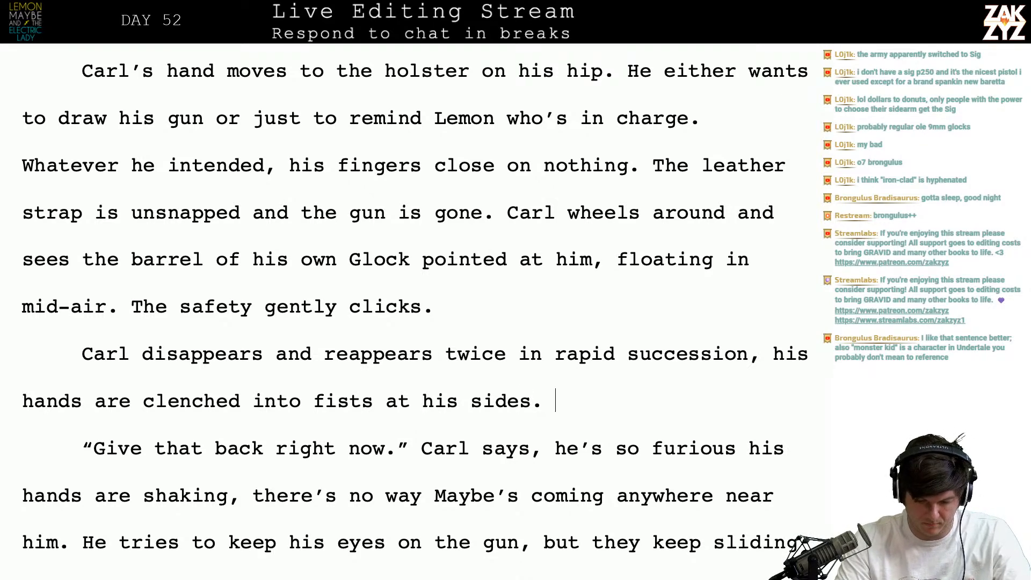
{"action": "key", "text": "Up"}
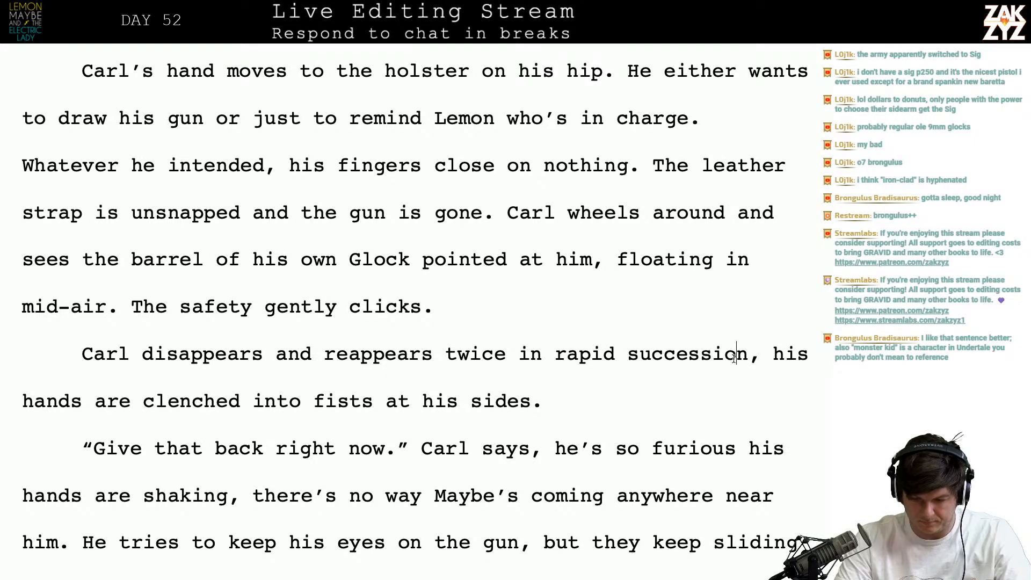
- Remove the clause about Carl's clenched fists and end the sentence with a period after "succession"
{"action": "left_click", "coordinate": [759, 365]}
{"action": "key", "text": "BackSpace"}
{"action": "type", "text": "."}
{"action": "key", "text": "ctrl+shift+Down"}
{"action": "key", "text": "BackSpace"}
{"action": "key", "text": "Down"}
{"action": "key", "text": "Right"}
{"action": "key", "text": "Right"}
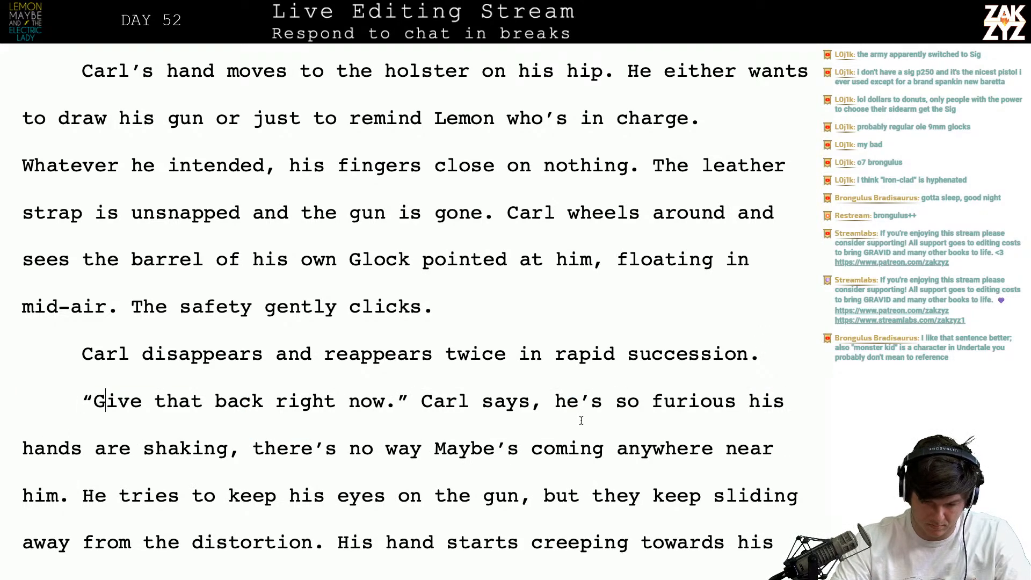
- Change the dialogue tag "Carl says" to "Carl orders." and break the text after it into a new paragraph
{"action": "left_click", "coordinate": [530, 401]}
{"action": "key", "text": "BackSpace"}
{"action": "key", "text": "BackSpace"}
{"action": "key", "text": "BackSpace"}
{"action": "key", "text": "BackSpace"}
{"action": "type", "text": "orders."}
{"action": "key", "text": "Return"}
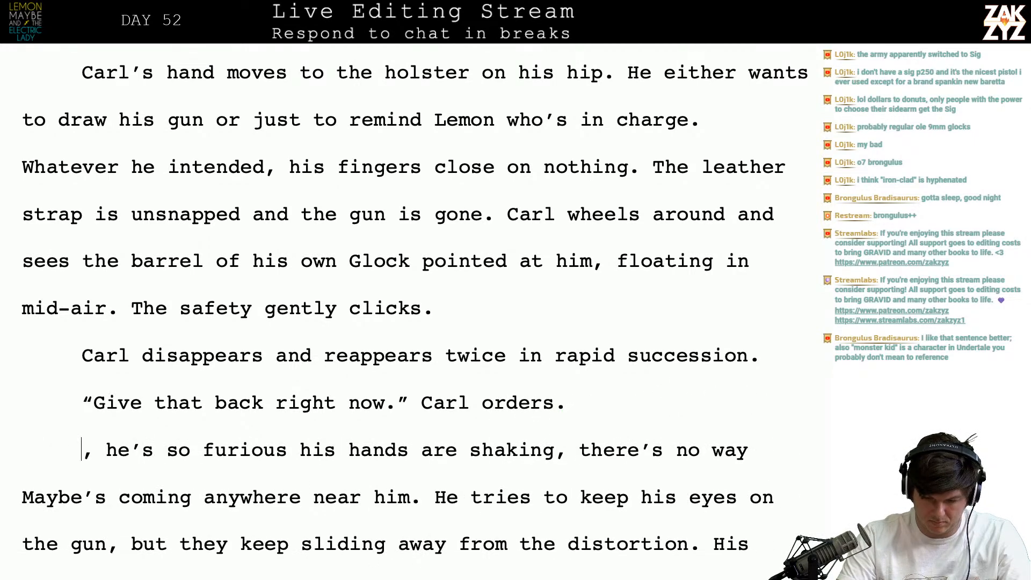
- Add the sentence "His hands are shaking." after the dialogue tag "Carl orders."
{"action": "type", "text": "He's"}
{"action": "key", "text": "BackSpace"}
{"action": "key", "text": "BackSpace"}
{"action": "key", "text": "BackSpace"}
{"action": "key", "text": "BackSpace"}
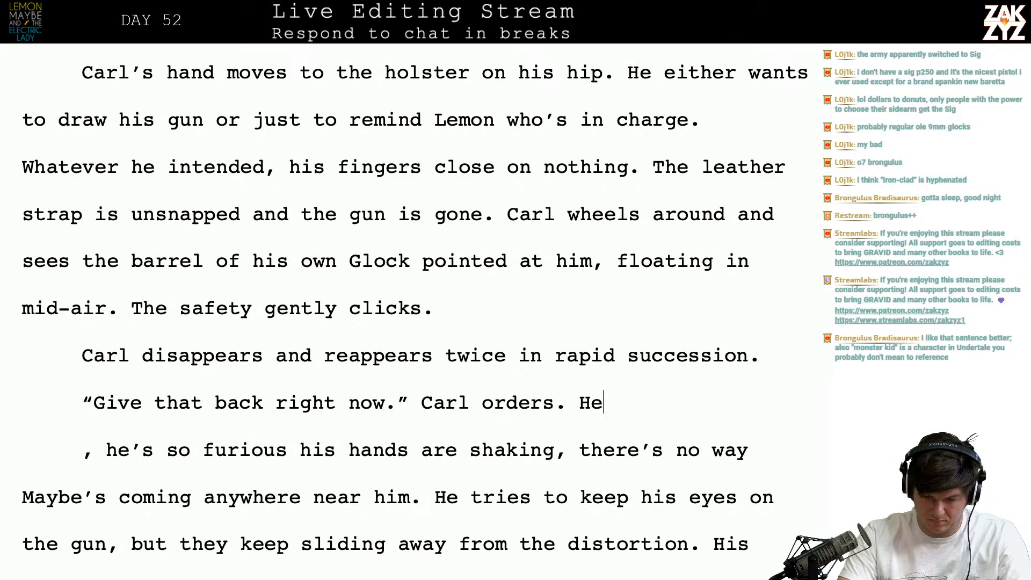
{"action": "type", "text": "His "}
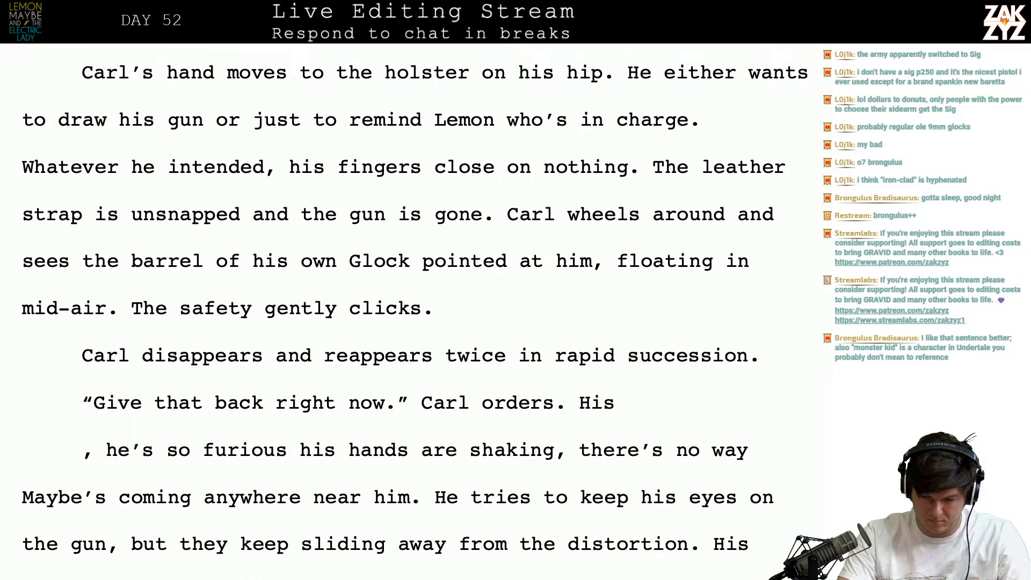
{"action": "type", "text": "hands are shaking from s"}
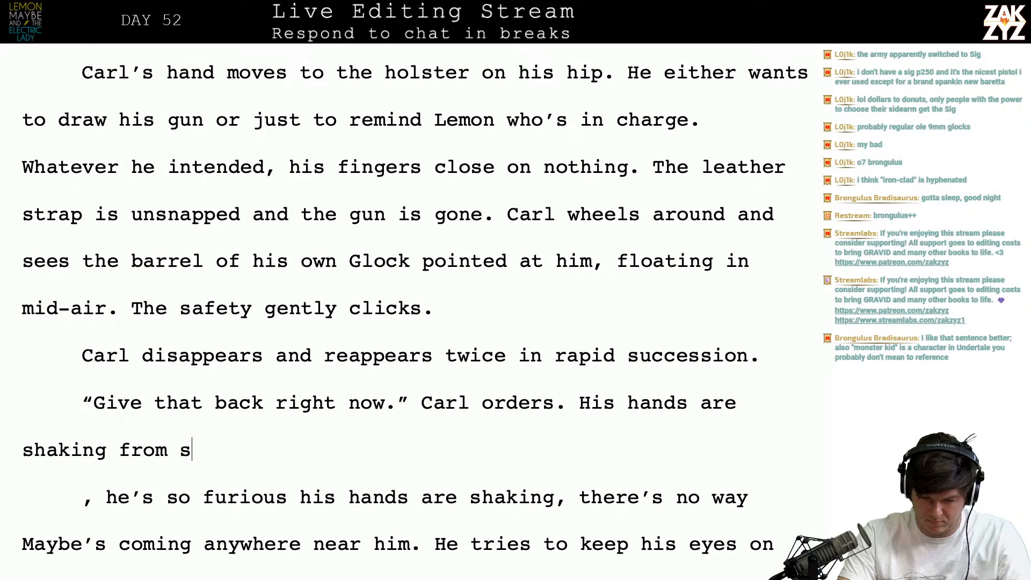
{"action": "key", "text": "BackSpace"}
{"action": "key", "text": "BackSpace"}
{"action": "key", "text": "BackSpace"}
{"action": "key", "text": "BackSpace"}
{"action": "key", "text": "BackSpace"}
{"action": "key", "text": "BackSpace"}
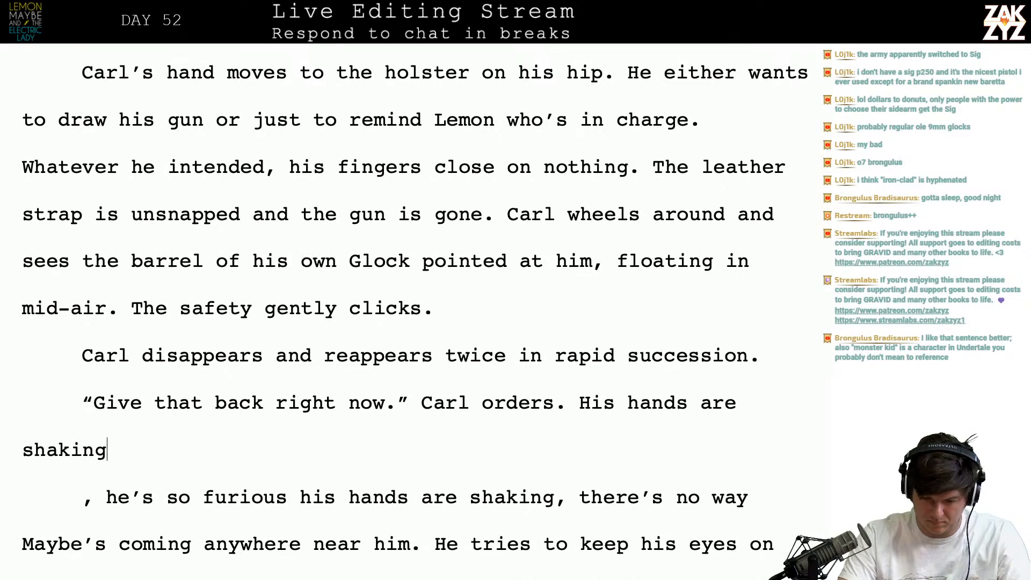
- Delete the leftover draft text running from ", he's so furious his hands are shaking" through "creeping towards his pepper spray."
{"action": "key", "text": "shift+Down"}
{"action": "key", "text": "shift+Down"}
{"action": "key", "text": "shift+Right"}
{"action": "key", "text": "shift+Right"}
{"action": "key", "text": "shift+Right"}
{"action": "key", "text": "shift+Right"}
{"action": "key", "text": "shift+Right"}
{"action": "key", "text": "shift+Right"}
{"action": "key", "text": "shift+Right"}
{"action": "key", "text": "shift+Right"}
{"action": "key", "text": "shift+Right"}
{"action": "key", "text": "shift+Right"}
{"action": "key", "text": "shift+Right"}
{"action": "key", "text": "shift+Right"}
{"action": "key", "text": "shift+Right"}
{"action": "key", "text": "shift+Right"}
{"action": "key", "text": "shift+Right"}
{"action": "key", "text": "shift+Right"}
{"action": "key", "text": "shift+Right"}
{"action": "key", "text": "shift+Right"}
{"action": "key", "text": "shift+Right"}
{"action": "key", "text": "shift+Right"}
{"action": "key", "text": "shift+Right"}
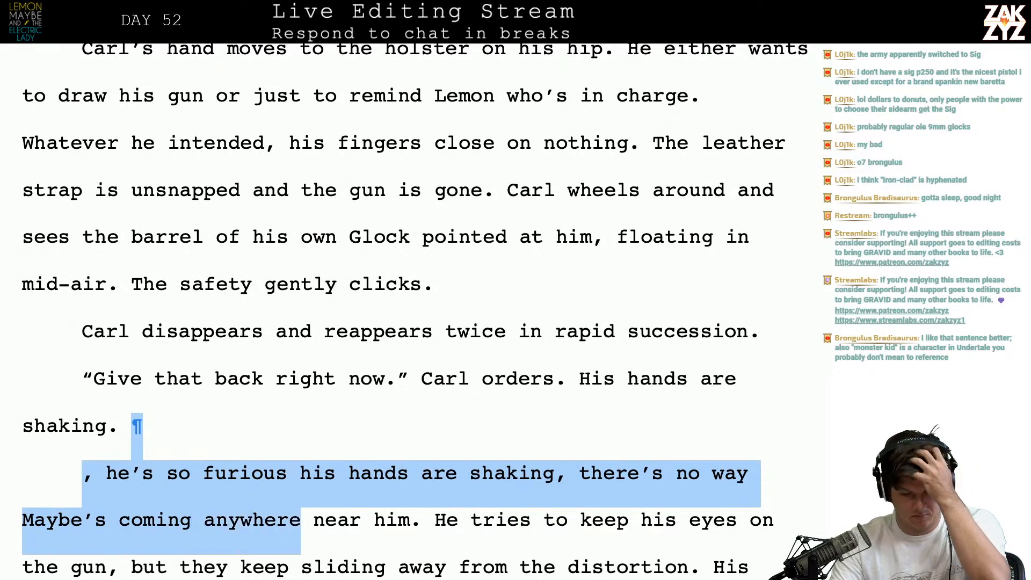
{"action": "key", "text": "shift+Right"}
{"action": "key", "text": "shift+Right"}
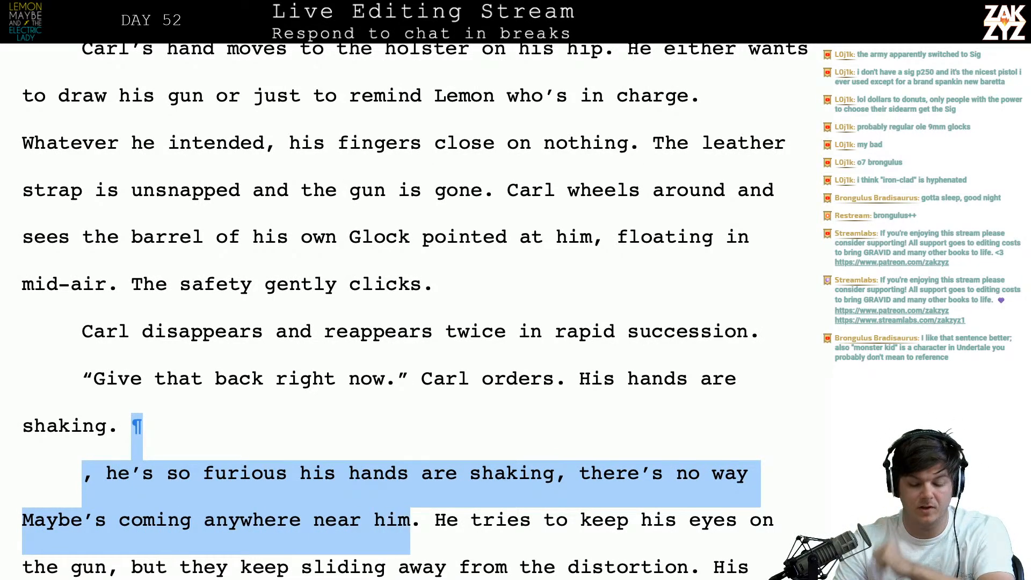
{"action": "key", "text": "shift+Down"}
{"action": "key", "text": "shift+Down"}
{"action": "key", "text": "shift+Right"}
{"action": "key", "text": "shift+Right"}
{"action": "key", "text": "shift+Right"}
{"action": "key", "text": "shift+Right"}
{"action": "key", "text": "shift+Right"}
{"action": "key", "text": "shift+Right"}
{"action": "key", "text": "shift+Right"}
{"action": "key", "text": "shift+Right"}
{"action": "key", "text": "shift+Right"}
{"action": "key", "text": "shift+Right"}
{"action": "key", "text": "shift+Right"}
{"action": "key", "text": "shift+Right"}
{"action": "key", "text": "shift+Right"}
{"action": "key", "text": "shift+Right"}
{"action": "key", "text": "shift+Right"}
{"action": "key", "text": "shift+Up"}
{"action": "key", "text": "shift+Up"}
{"action": "key", "text": "shift+Right"}
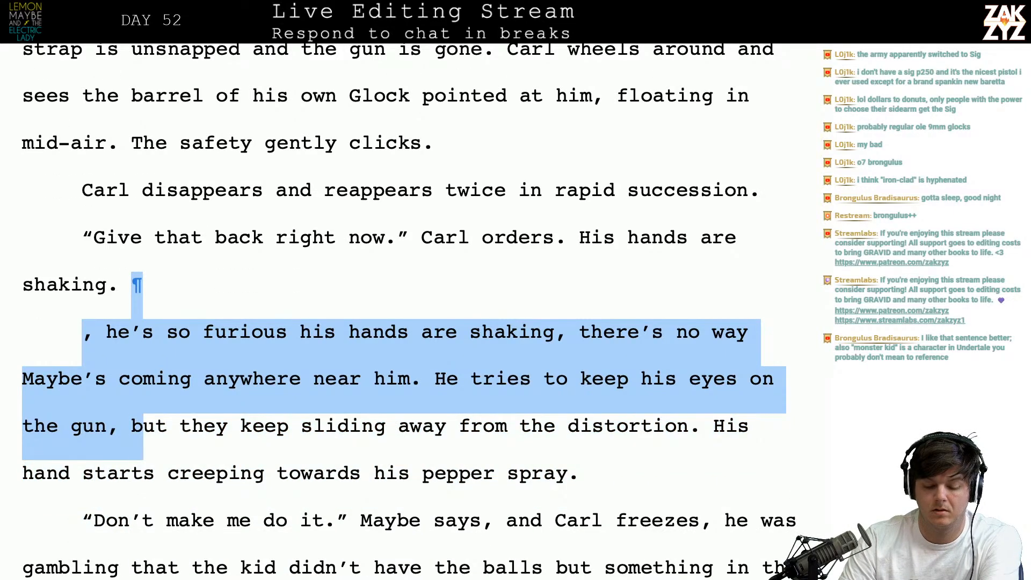
{"action": "key", "text": "shift+Right"}
{"action": "key", "text": "shift+Right"}
{"action": "key", "text": "shift+Right"}
{"action": "key", "text": "shift+Right"}
{"action": "key", "text": "shift+Right"}
{"action": "key", "text": "shift+Right"}
{"action": "key", "text": "shift+Right"}
{"action": "key", "text": "shift+Right"}
{"action": "key", "text": "shift+Right"}
{"action": "key", "text": "shift+Right"}
{"action": "key", "text": "shift+Right"}
{"action": "key", "text": "shift+Right"}
{"action": "key", "text": "shift+Right"}
{"action": "key", "text": "shift+Right"}
{"action": "key", "text": "shift+Right"}
{"action": "key", "text": "shift+Right"}
{"action": "key", "text": "shift+Right"}
{"action": "key", "text": "shift+Right"}
{"action": "key", "text": "shift+Down"}
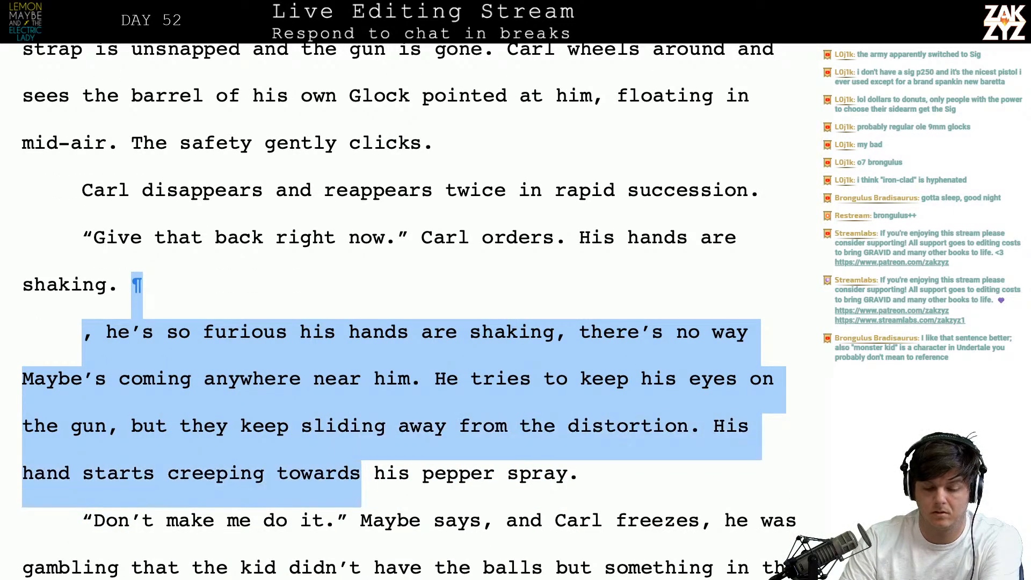
{"action": "key", "text": "shift+Right"}
{"action": "key", "text": "shift+Right"}
{"action": "key", "text": "shift+Right"}
{"action": "key", "text": "shift+Right"}
{"action": "key", "text": "shift+Right"}
{"action": "key", "text": "shift+Right"}
{"action": "key", "text": "shift+Right"}
{"action": "key", "text": "shift+Right"}
{"action": "key", "text": "shift+Right"}
{"action": "key", "text": "shift+Right"}
{"action": "key", "text": "shift+Right"}
{"action": "key", "text": "shift+Right"}
{"action": "key", "text": "shift+Right"}
{"action": "key", "text": "shift+Right"}
{"action": "key", "text": "shift+Right"}
{"action": "key", "text": "shift+Right"}
{"action": "key", "text": "shift+Right"}
{"action": "key", "text": "shift+Right"}
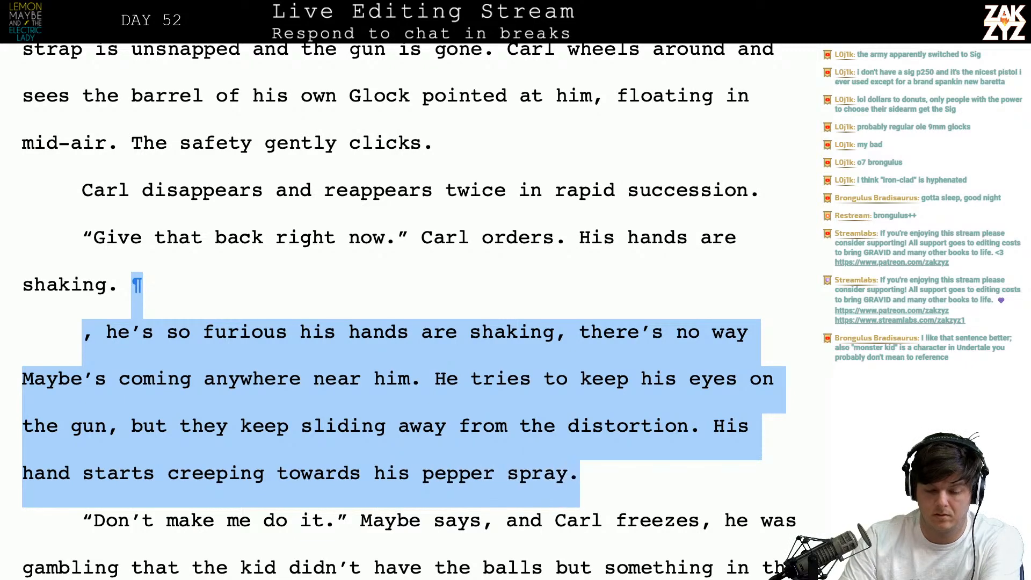
{"action": "key", "text": "BackSpace"}
{"action": "scroll", "coordinate": [516, 403], "scroll_direction": "down", "scroll_amount": 1}
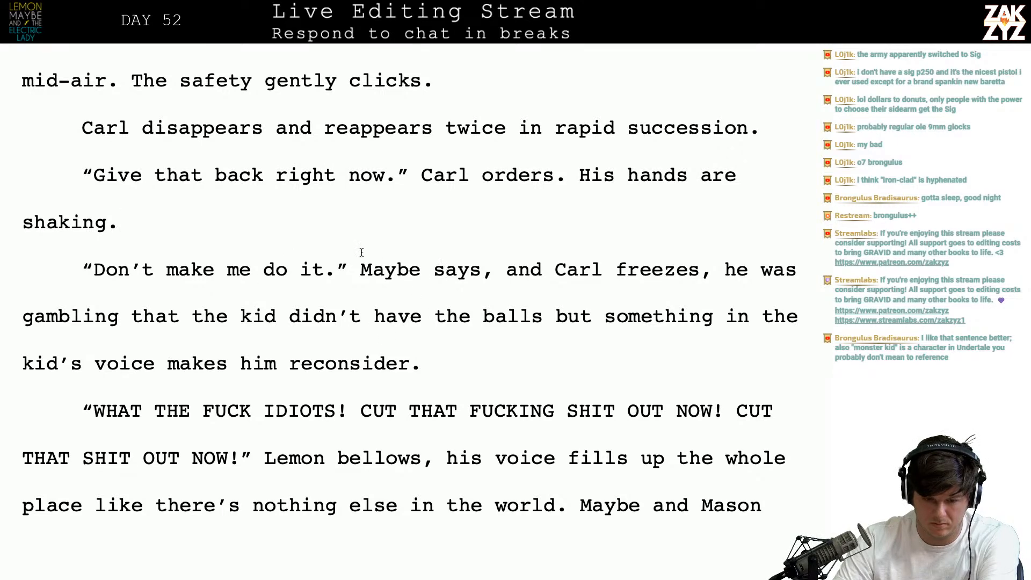
- End the dialogue tag "Maybe says" with a period and remove "and" before "Carl freezes"
{"action": "left_click", "coordinate": [489, 269]}
{"action": "key", "text": "BackSpace"}
{"action": "type", "text": "."}
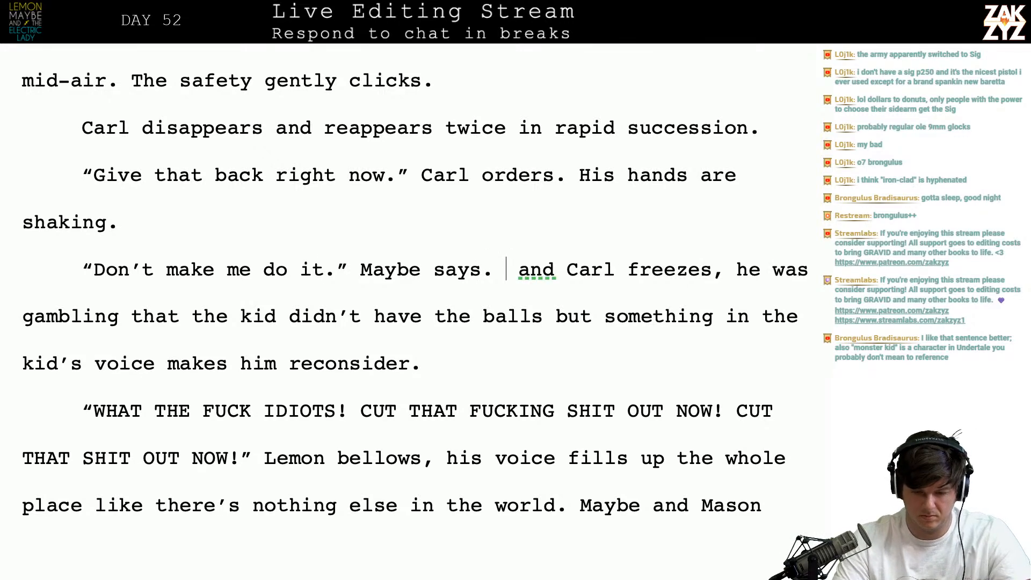
{"action": "key", "text": "shift+Right"}
{"action": "key", "text": "shift+Right"}
{"action": "key", "text": "shift+Right"}
{"action": "key", "text": "shift+Right"}
{"action": "key", "text": "shift+Right"}
{"action": "key", "text": "BackSpace"}
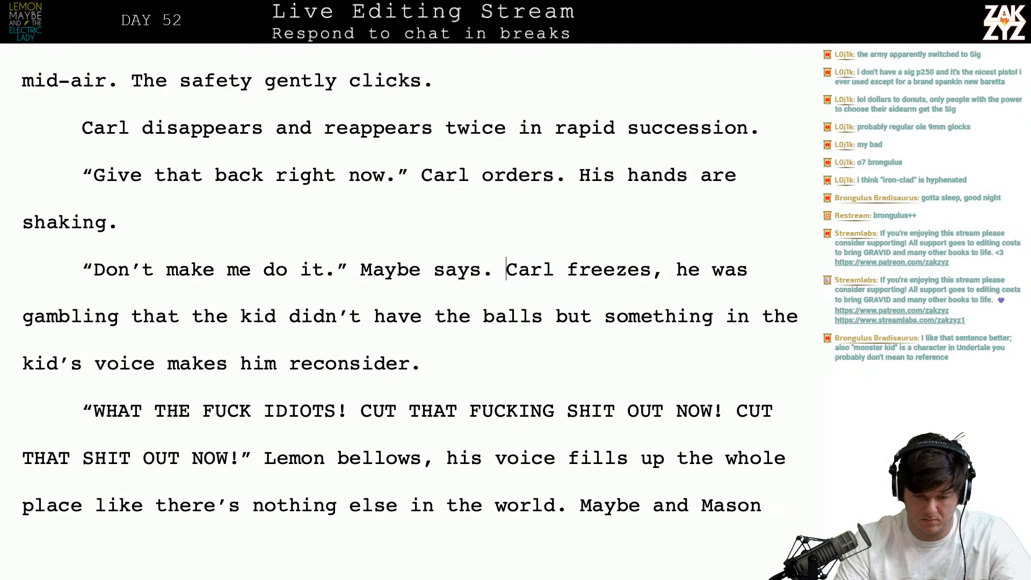
- Extend the dialogue tag "Carl orders" with ", taking a step towards the floating barrel"
{"action": "key", "text": "Right"}
{"action": "key", "text": "Right"}
{"action": "key", "text": "Up"}
{"action": "key", "text": "Up"}
{"action": "key", "text": "Up"}
{"action": "key", "text": "Down"}
{"action": "key", "text": "Down"}
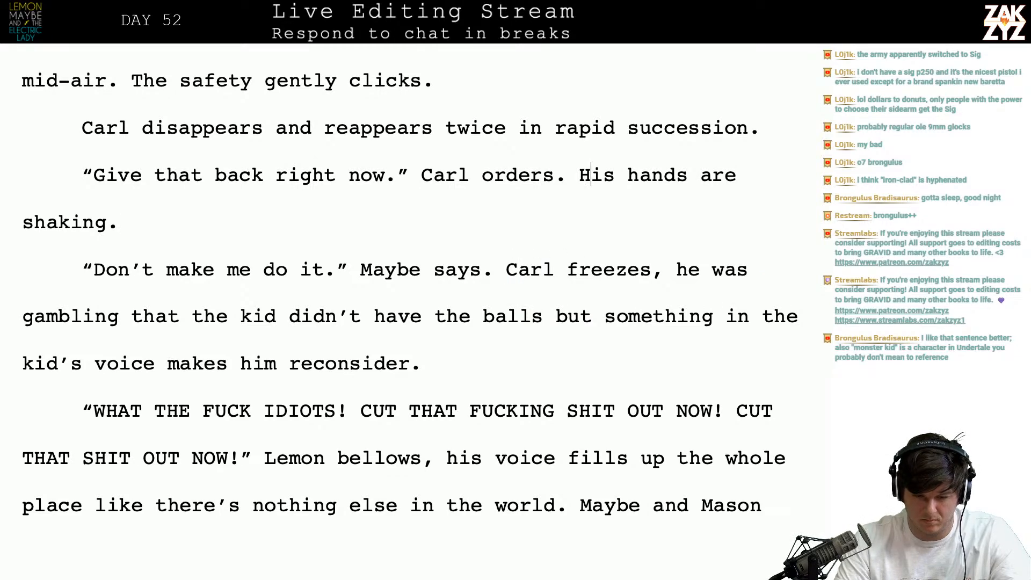
{"action": "key", "text": "Up"}
{"action": "key", "text": "Left"}
{"action": "key", "text": "Left"}
{"action": "key", "text": "Left"}
{"action": "type", "text": ", taking a "}
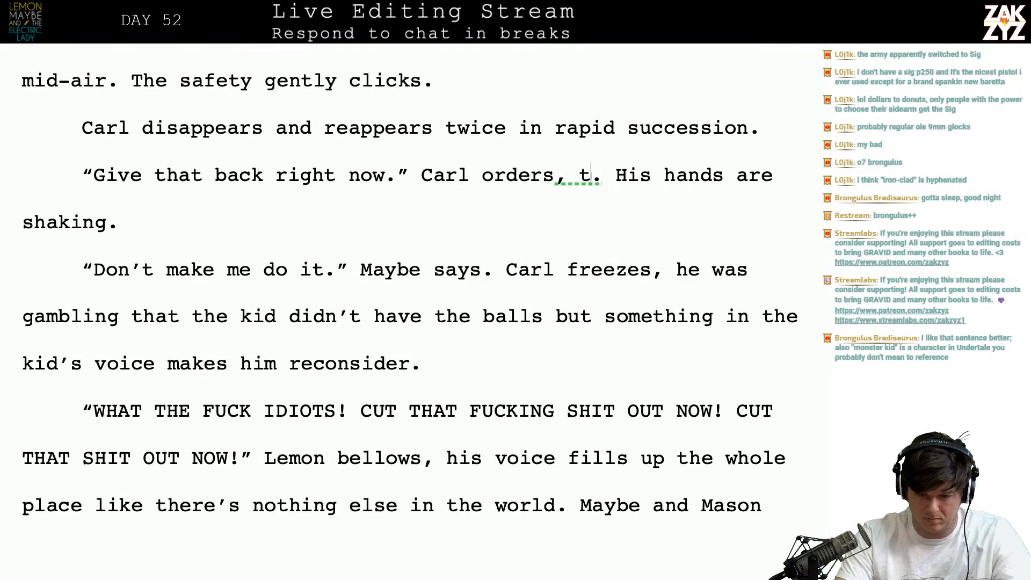
{"action": "type", "text": "step towards "}
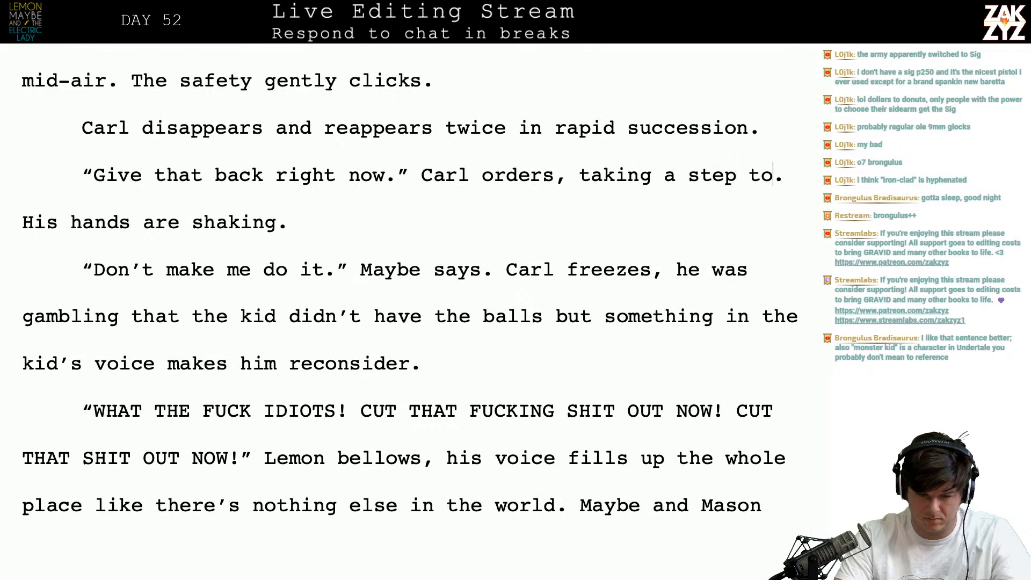
{"action": "type", "text": "Maybe"}
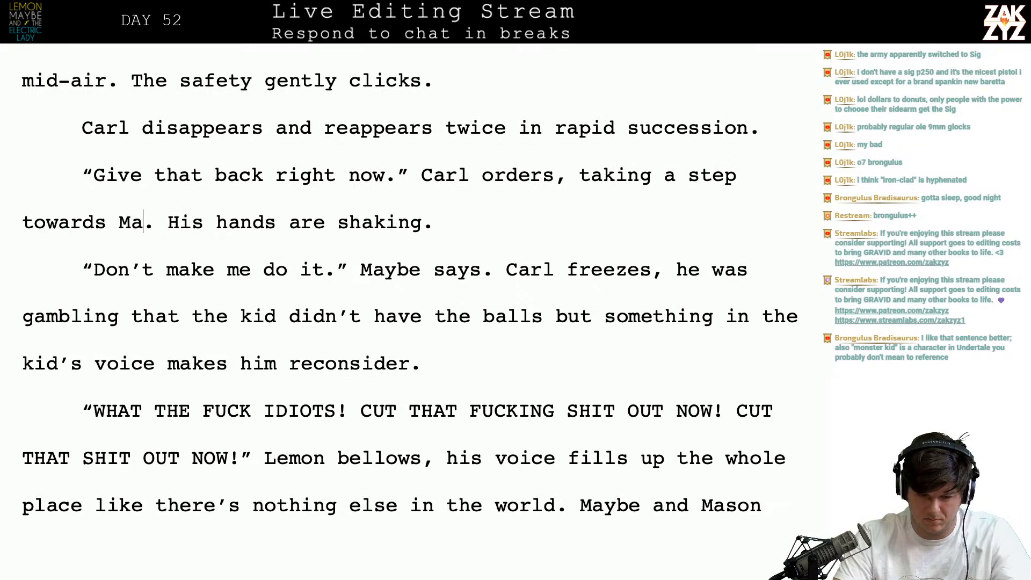
{"action": "key", "text": "BackSpace"}
{"action": "key", "text": "BackSpace"}
{"action": "key", "text": "BackSpace"}
{"action": "key", "text": "BackSpace"}
{"action": "key", "text": "BackSpace"}
{"action": "type", "text": "the floating barrel"}
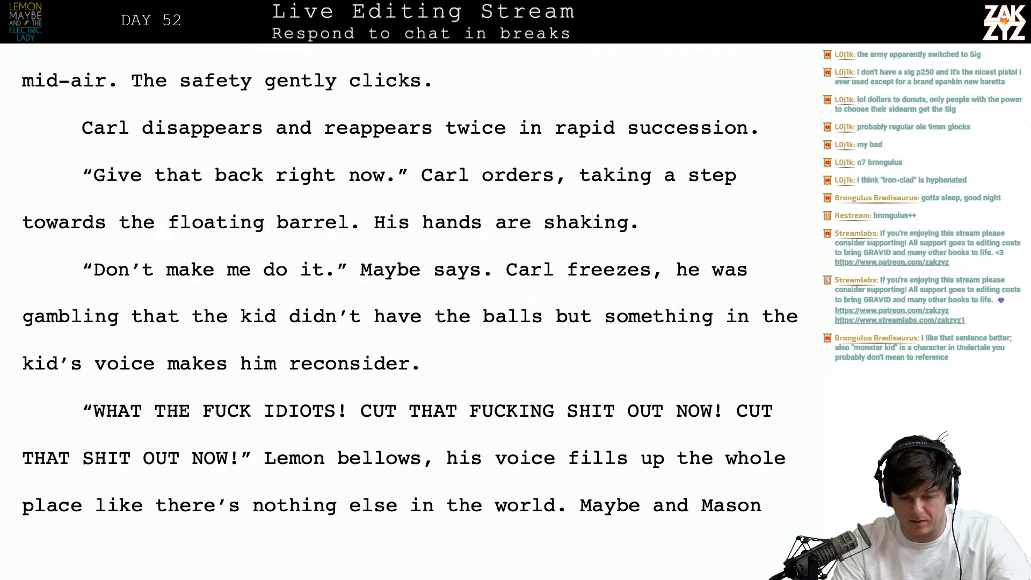
- Replace the period inside Maybe's line "Don't make me do it" with a comma
{"action": "key", "text": "Right"}
{"action": "key", "text": "Right"}
{"action": "key", "text": "Right"}
{"action": "key", "text": "Right"}
{"action": "key", "text": "Right"}
{"action": "key", "text": "Right"}
{"action": "key", "text": "Right"}
{"action": "key", "text": "Right"}
{"action": "key", "text": "Right"}
{"action": "key", "text": "Right"}
{"action": "key", "text": "Right"}
{"action": "key", "text": "Right"}
{"action": "key", "text": "Right"}
{"action": "key", "text": "Right"}
{"action": "key", "text": "Right"}
{"action": "key", "text": "Right"}
{"action": "key", "text": "Right"}
{"action": "key", "text": "Right"}
{"action": "key", "text": "Right"}
{"action": "key", "text": "Right"}
{"action": "key", "text": "Right"}
{"action": "key", "text": "Right"}
{"action": "key", "text": "Right"}
{"action": "key", "text": "Right"}
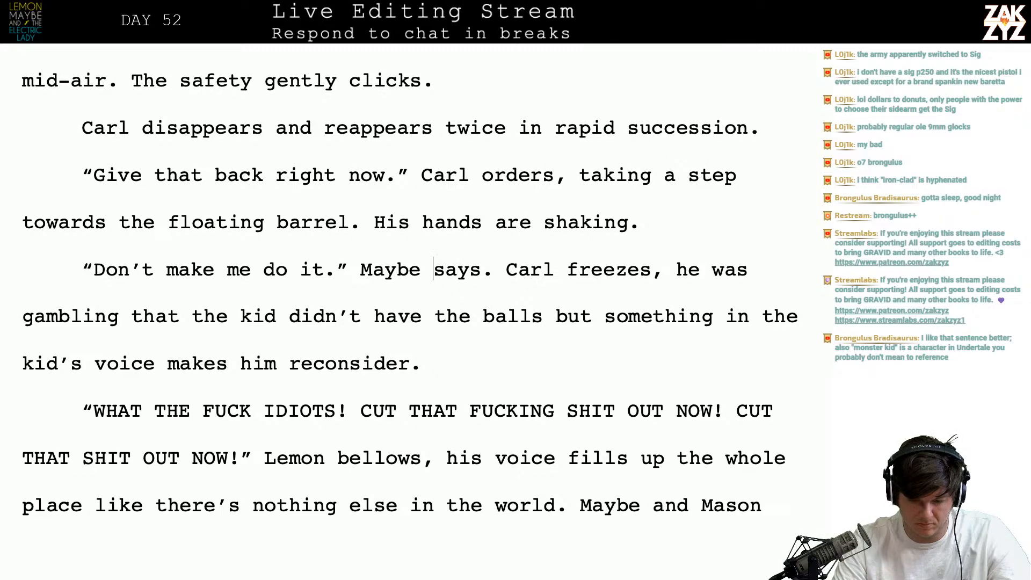
{"action": "key", "text": "Left"}
{"action": "key", "text": "Left"}
{"action": "key", "text": "Left"}
{"action": "key", "text": "Left"}
{"action": "key", "text": "Left"}
{"action": "key", "text": "Left"}
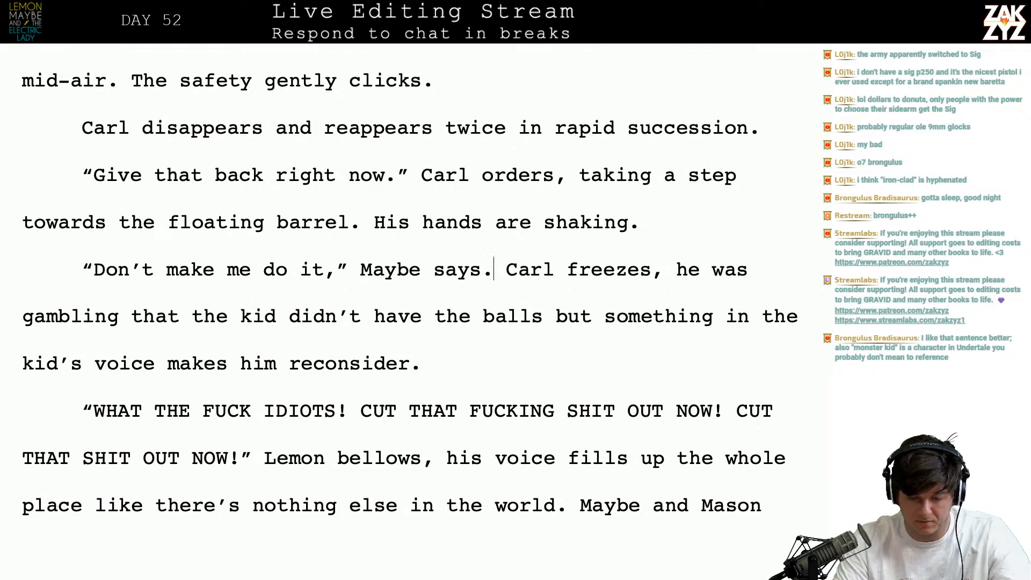
- Break the text after "Maybe says." so that "Carl freezes" starts a new paragraph
{"action": "key", "text": "Return"}
{"action": "key", "text": "Down"}
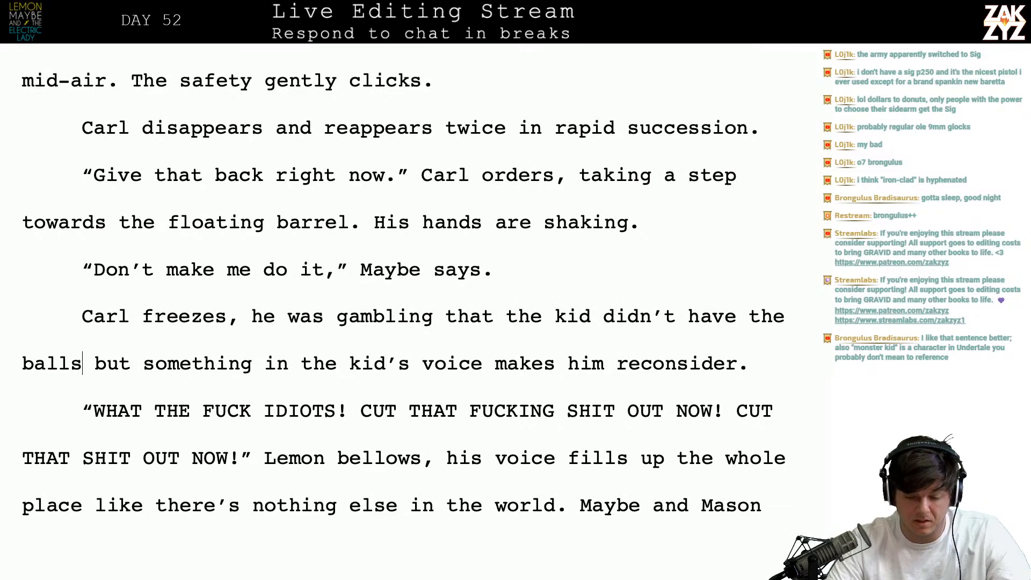
{"action": "scroll", "coordinate": [435, 236], "scroll_direction": "down", "scroll_amount": 1}
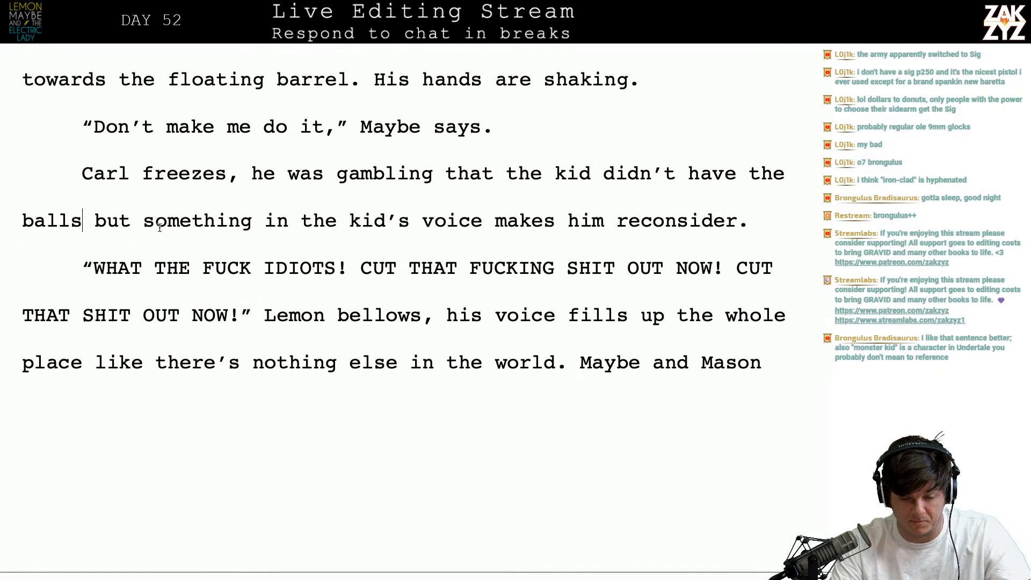
- Insert a comma after "balls" in the sentence about Carl's gamble
{"action": "key", "text": "Left"}
{"action": "key", "text": "Left"}
{"action": "key", "text": "Left"}
{"action": "key", "text": "Left"}
{"action": "key", "text": "Left"}
{"action": "key", "text": "Left"}
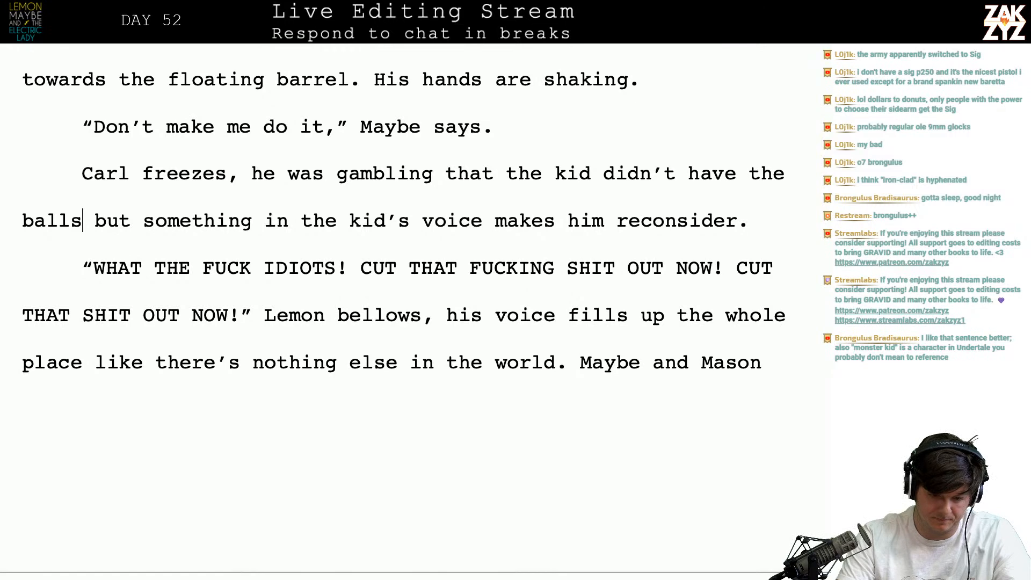
{"action": "type", "text": ","}
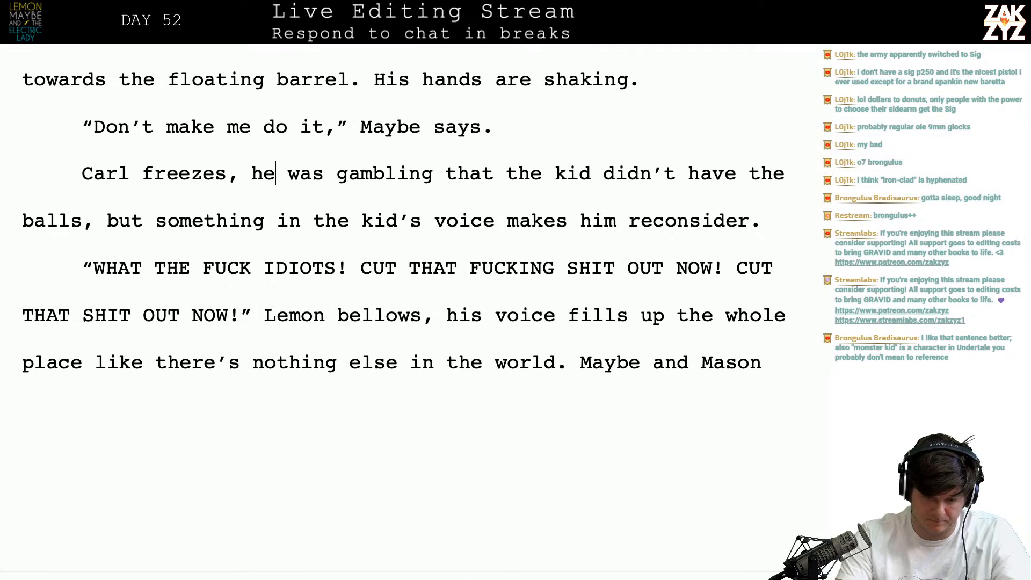
- End "Carl freezes" with a period and write "He was gambling the kid didn't have the balls, but something in" after it
{"action": "key", "text": "BackSpace"}
{"action": "type", "text": ". "}
{"action": "type", "text": "He was gambling "}
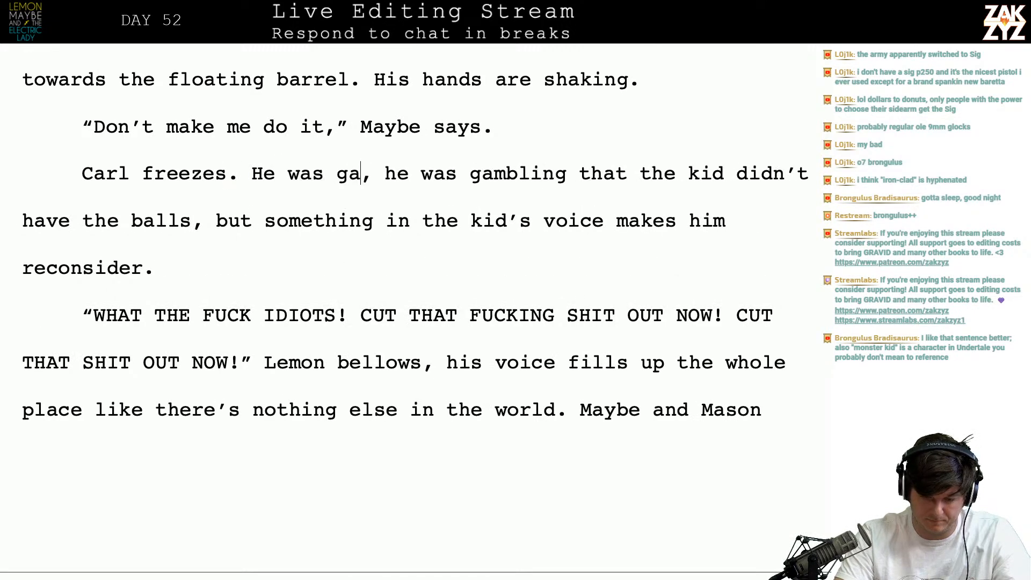
{"action": "type", "text": "the kid d, he was gambli"}
{"action": "key", "text": "BackSpace"}
{"action": "key", "text": "BackSpace"}
{"action": "type", "text": "id didn't have the ball"}
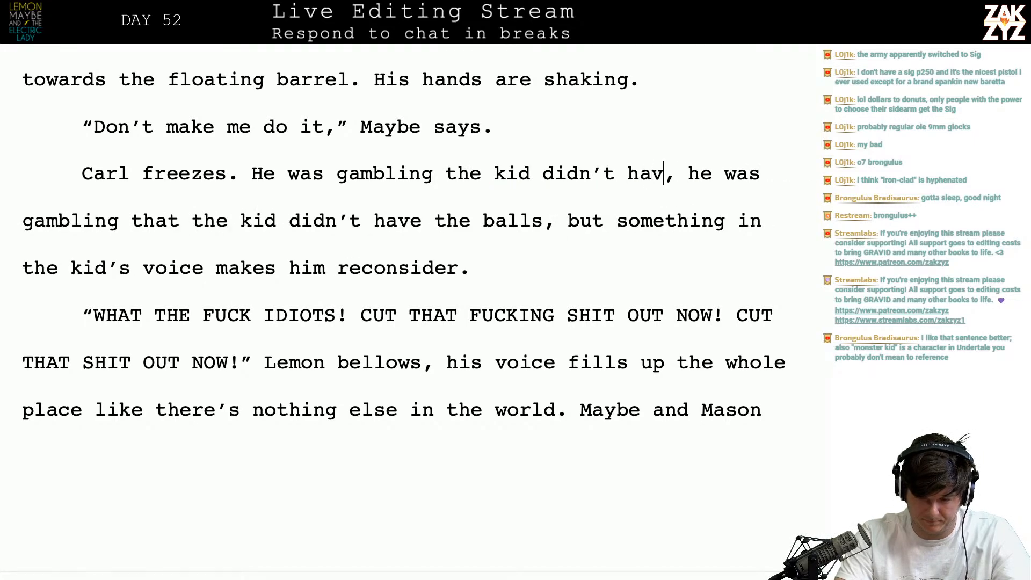
{"action": "type", "text": "s, but something in"}
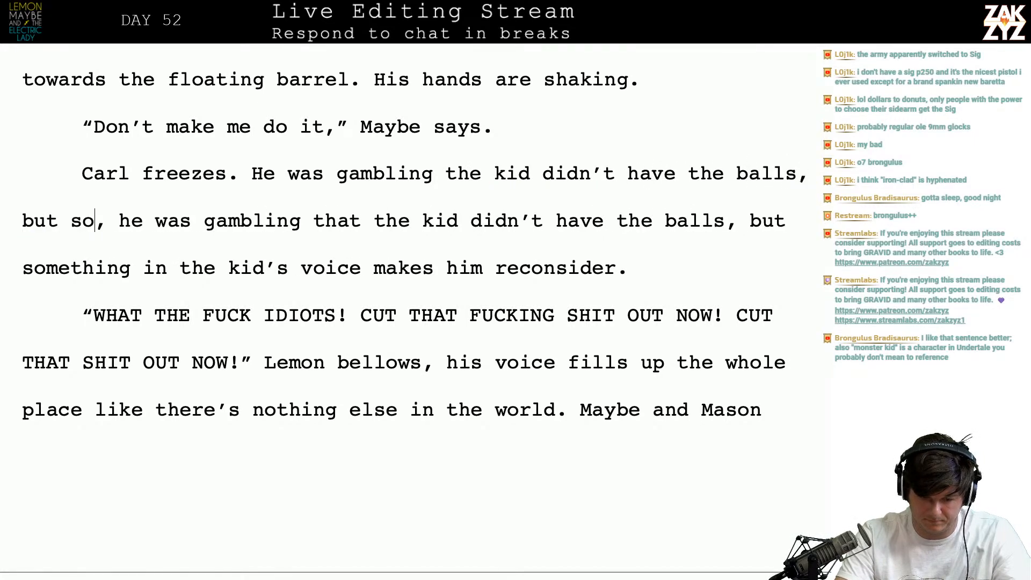
- Complete Carl's new sentence with "Maybe's voice makes him reconsider." and a closing quotation mark
{"action": "type", "text": " Mayb'e"}
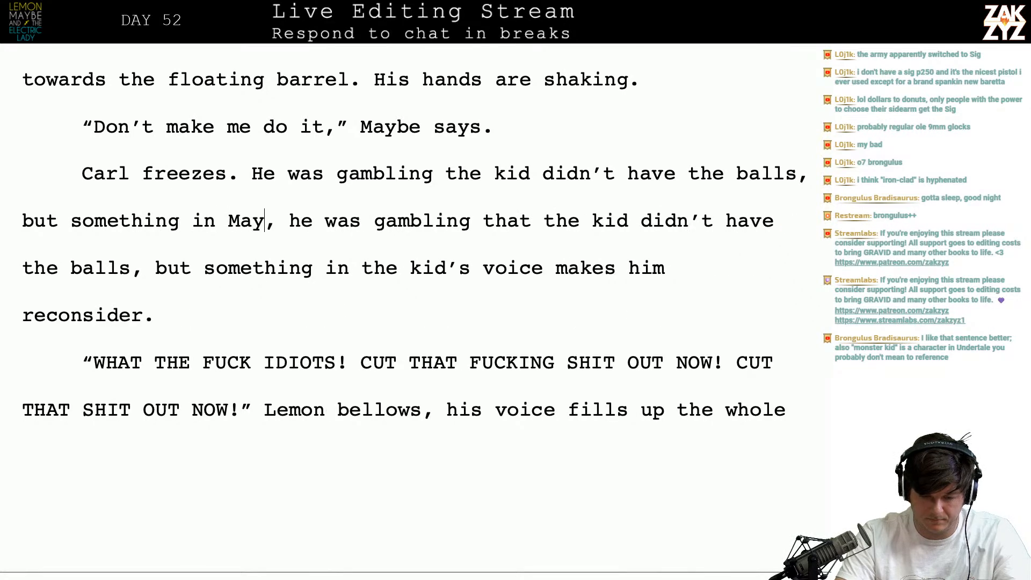
{"action": "key", "text": "BackSpace"}
{"action": "key", "text": "BackSpace"}
{"action": "type", "text": "e's voice "}
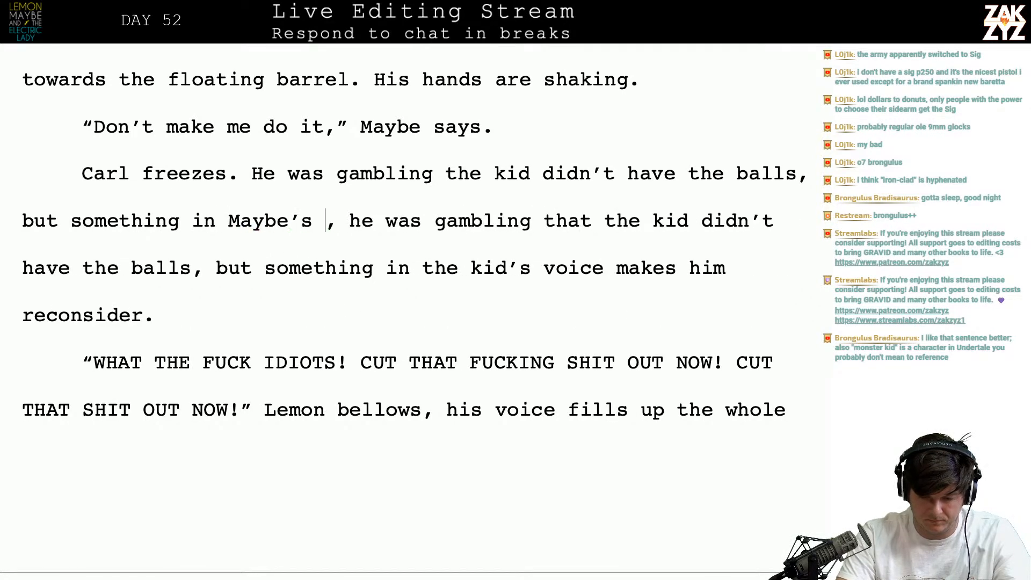
{"action": "type", "text": "makes him re"}
{"action": "type", "text": "ider.\""}
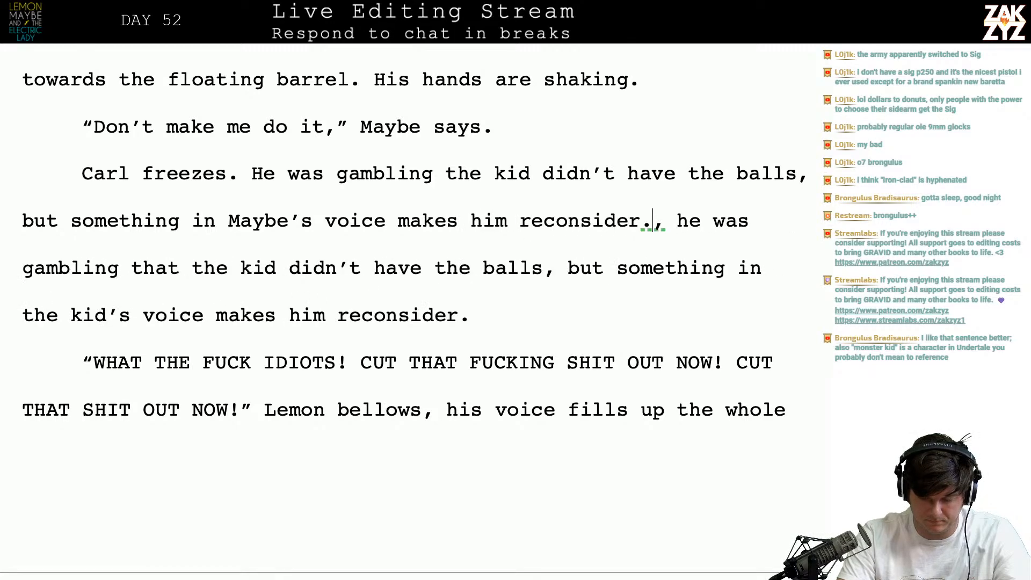
- Split off and delete the old version of the gambling sentence, along with its leftover empty paragraph
{"action": "key", "text": "Return"}
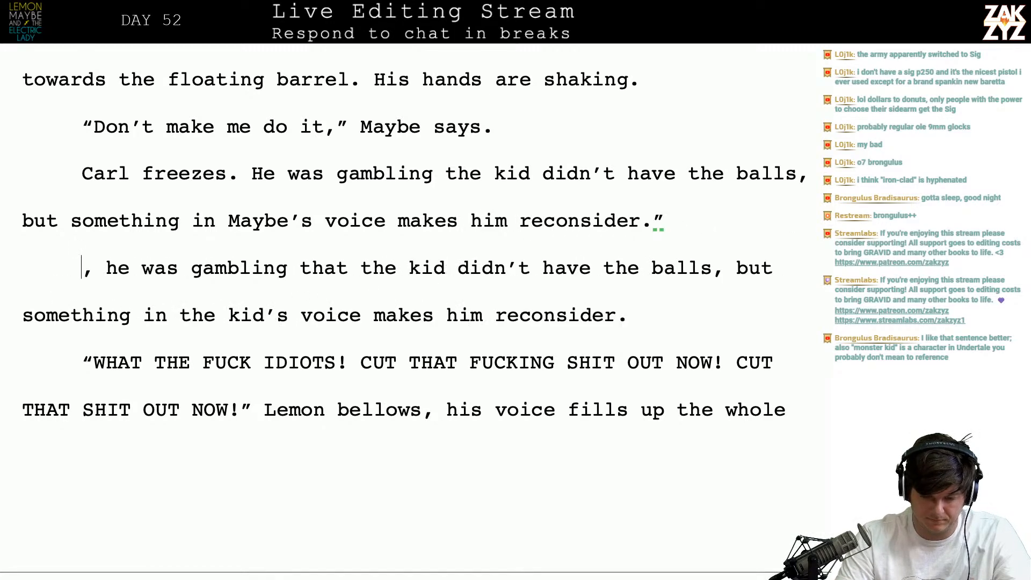
{"action": "key", "text": "shift+Down"}
{"action": "key", "text": "shift+End"}
{"action": "key", "text": "BackSpace"}
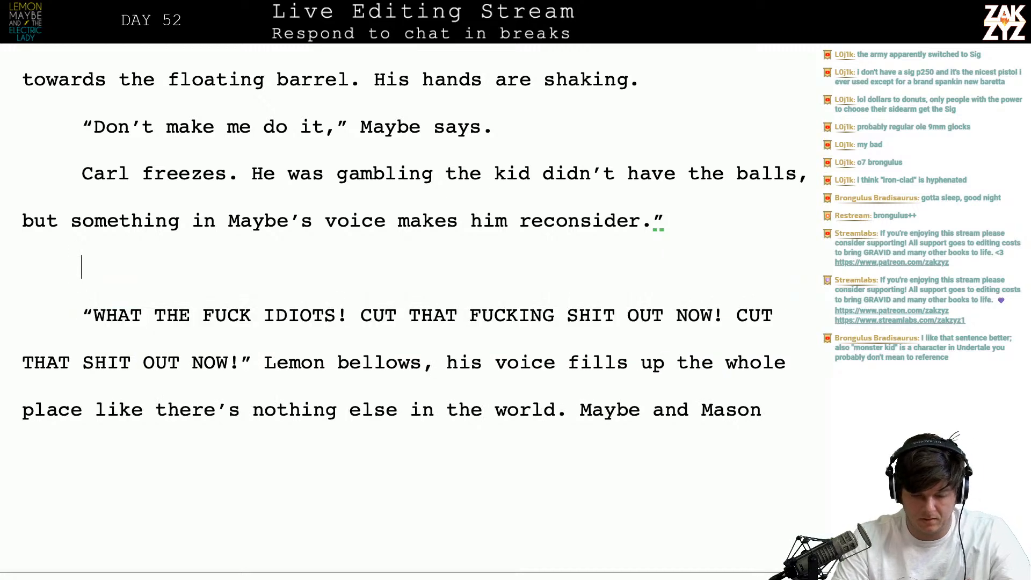
{"action": "key", "text": "BackSpace"}
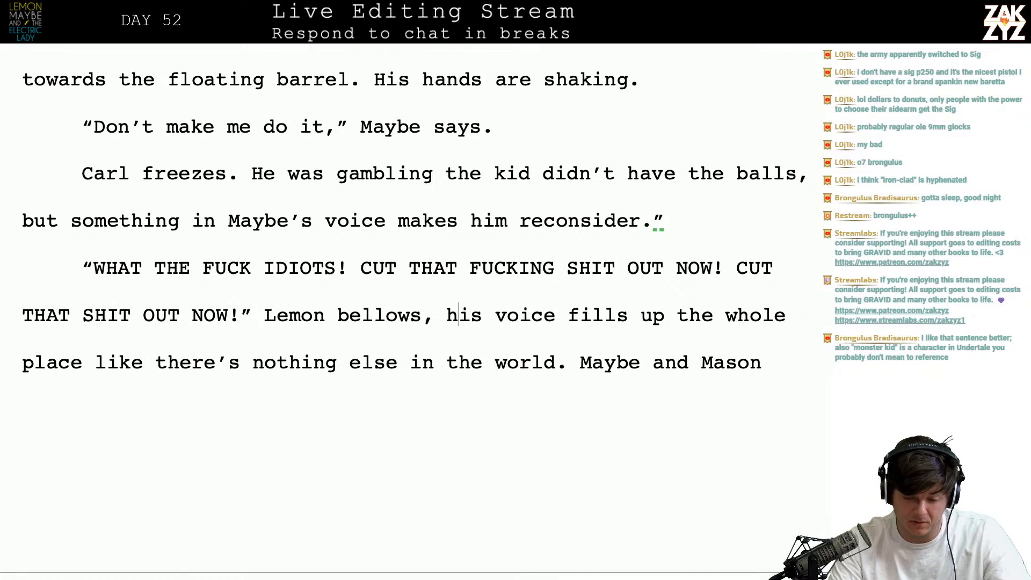
- Replace the comma after "Lemon bellows" with a period and capitalise "His" to begin a new sentence
{"action": "key", "text": "Left"}
{"action": "key", "text": "Left"}
{"action": "key", "text": "BackSpace"}
{"action": "type", "text": "."}
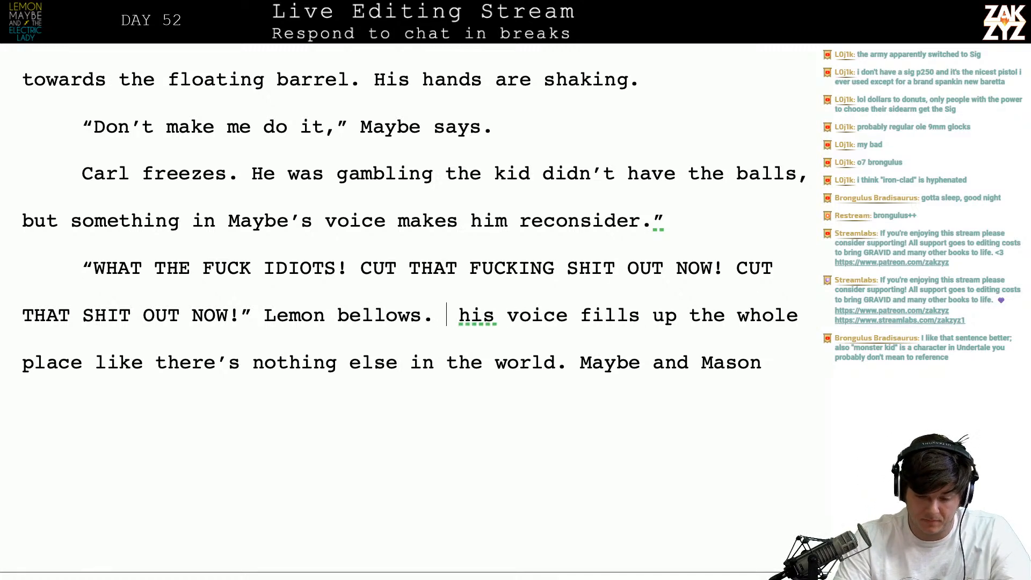
{"action": "key", "text": "BackSpace"}
{"action": "key", "text": "Delete"}
{"action": "type", "text": "H"}
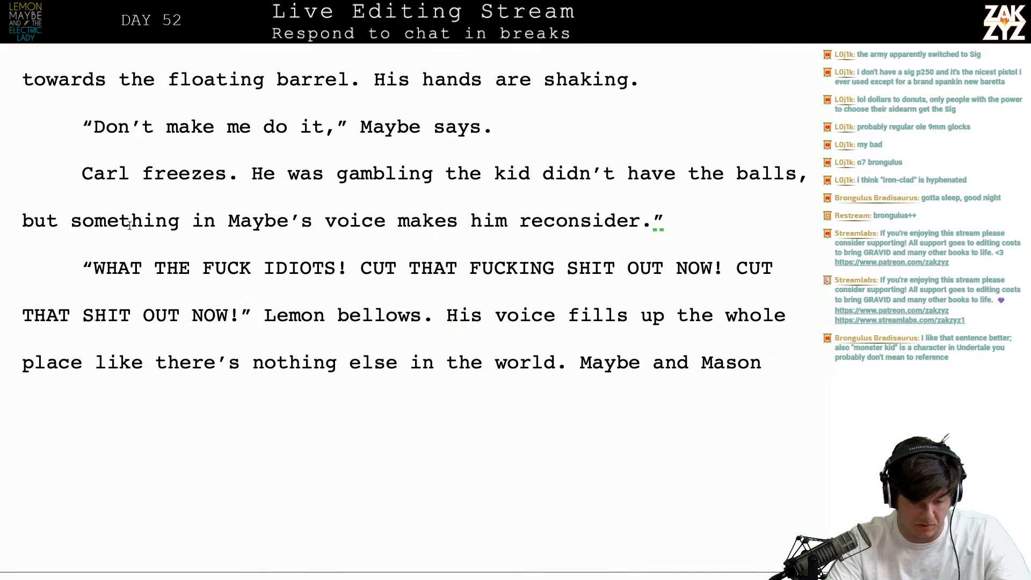
- Replace "place" with "bar" in the sentence about Lemon's voice
{"action": "left_click", "coordinate": [79, 363]}
{"action": "key", "text": "BackSpace"}
{"action": "key", "text": "BackSpace"}
{"action": "key", "text": "BackSpace"}
{"action": "key", "text": "BackSpace"}
{"action": "key", "text": "BackSpace"}
{"action": "type", "text": "bar"}
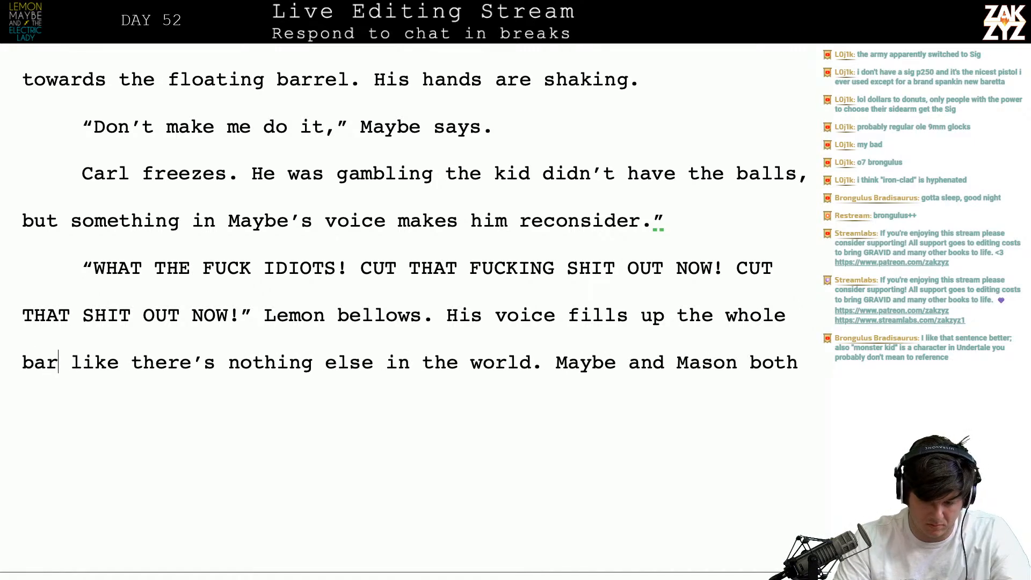
- Delete the passage from "Maybe and Mason both leap in their skin" through "but Lemon holds the cards."
{"action": "key", "text": "Down"}
{"action": "key", "text": "Down"}
{"action": "key", "text": "Down"}
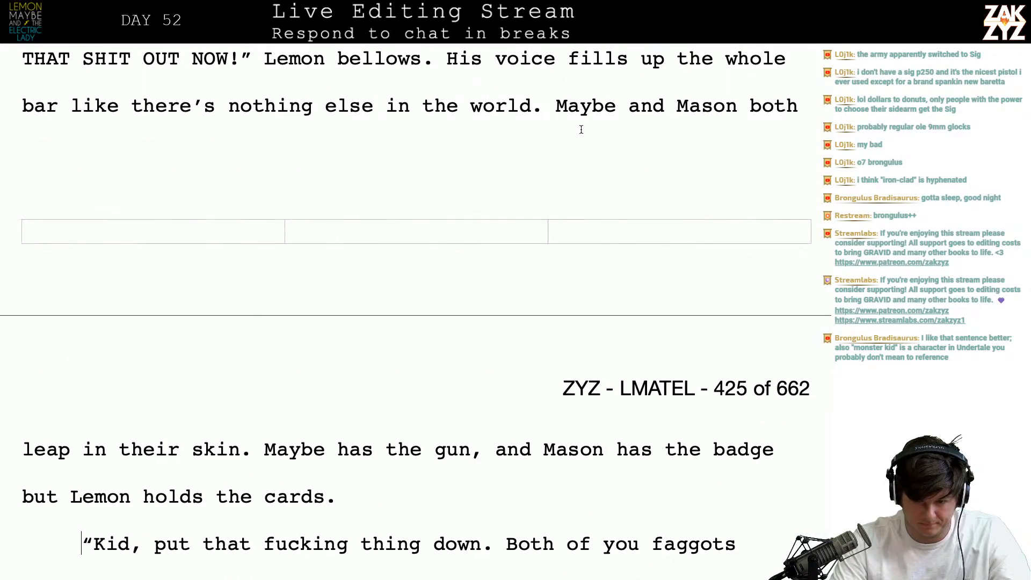
{"action": "left_click", "coordinate": [687, 107]}
{"action": "key", "text": "Left"}
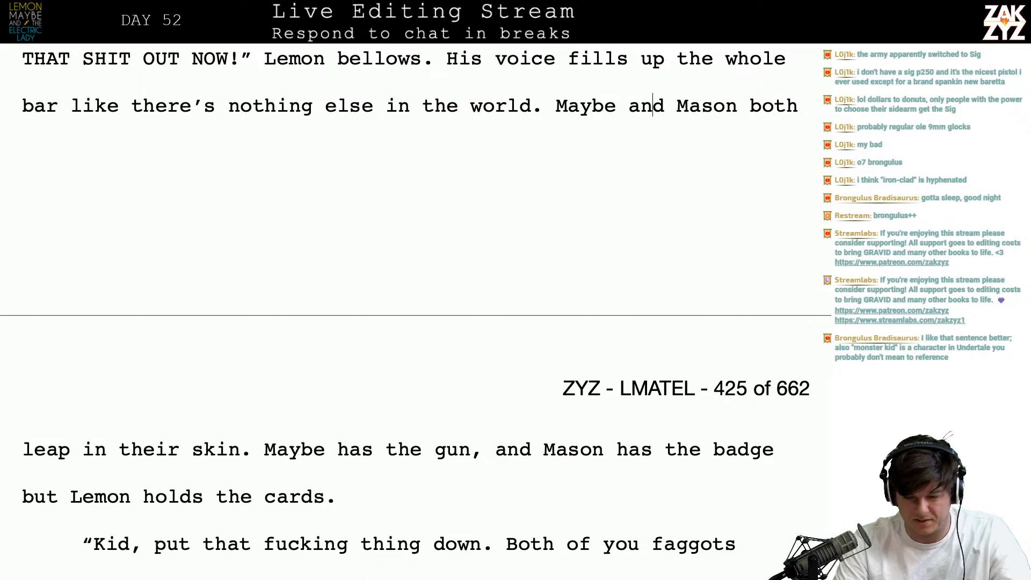
{"action": "key", "text": "ctrl+shift+Down"}
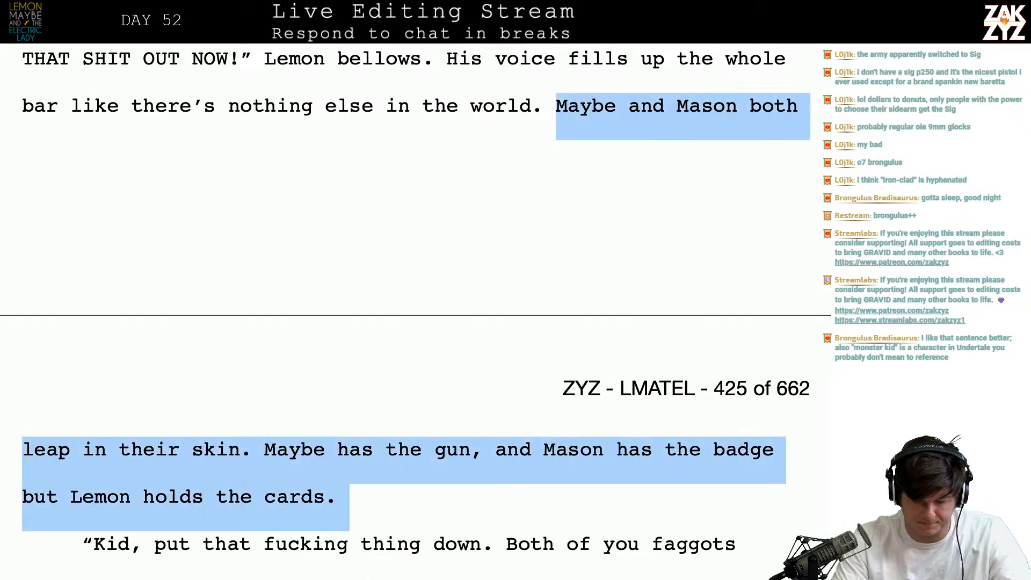
{"action": "key", "text": "BackSpace"}
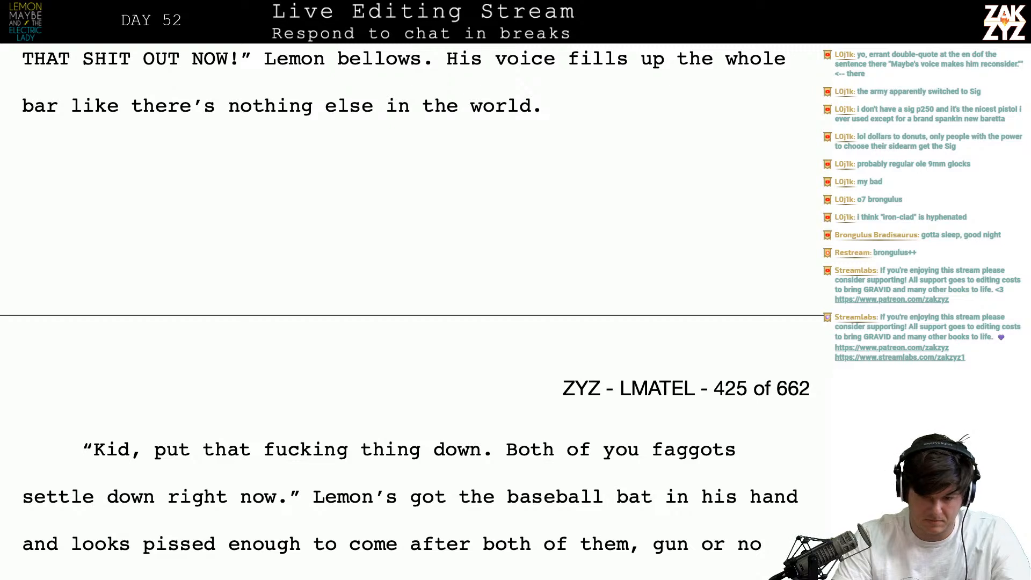
- After "nothing else in the world.", write "Lemon rushes into the space between them, a baseball bat"
{"action": "key", "text": "Up"}
{"action": "key", "text": "Up"}
{"action": "key", "text": "Down"}
{"action": "key", "text": "Down"}
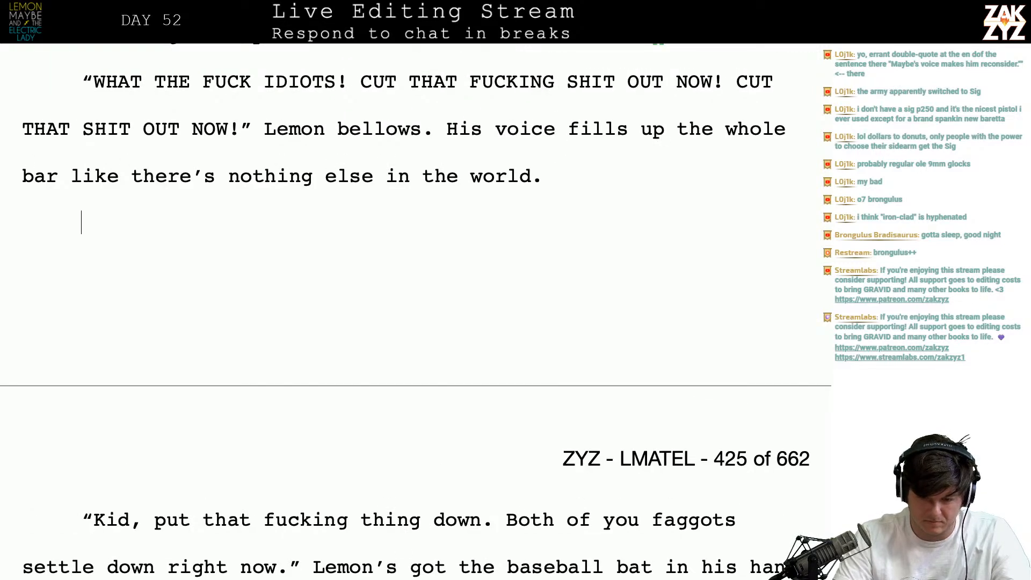
{"action": "type", "text": "Lemon "}
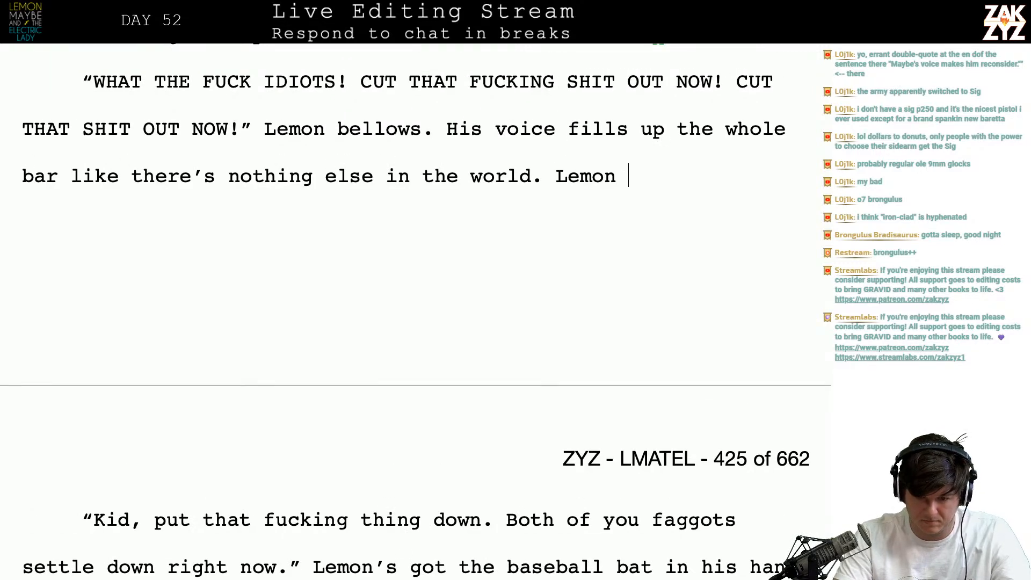
{"action": "type", "text": "rushes intot"}
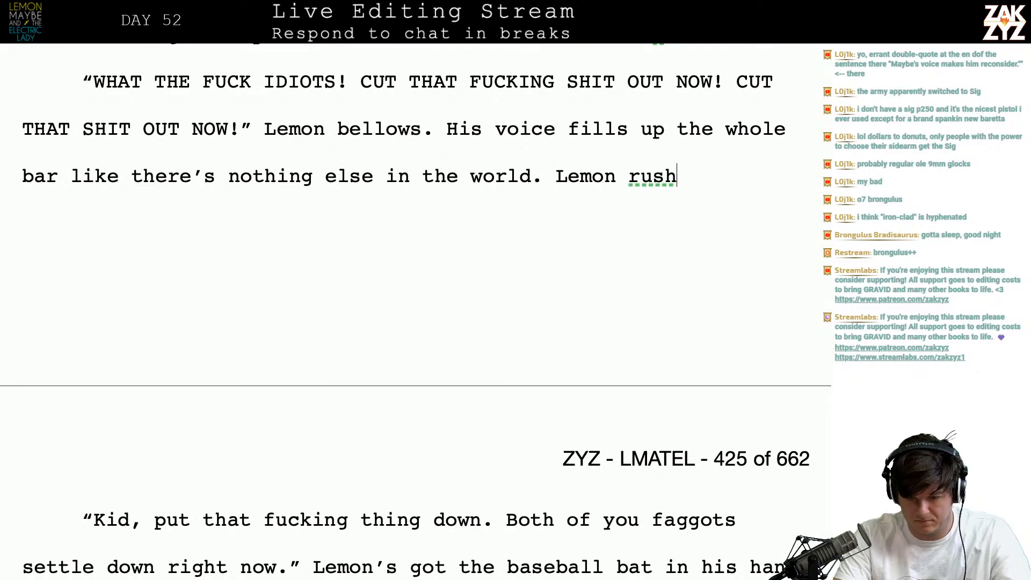
{"action": "key", "text": "BackSpace"}
{"action": "type", "text": "he s"}
{"action": "key", "text": "BackSpace"}
{"action": "key", "text": "BackSpace"}
{"action": "key", "text": "BackSpace"}
{"action": "key", "text": "BackSpace"}
{"action": "type", "text": "the space bet"}
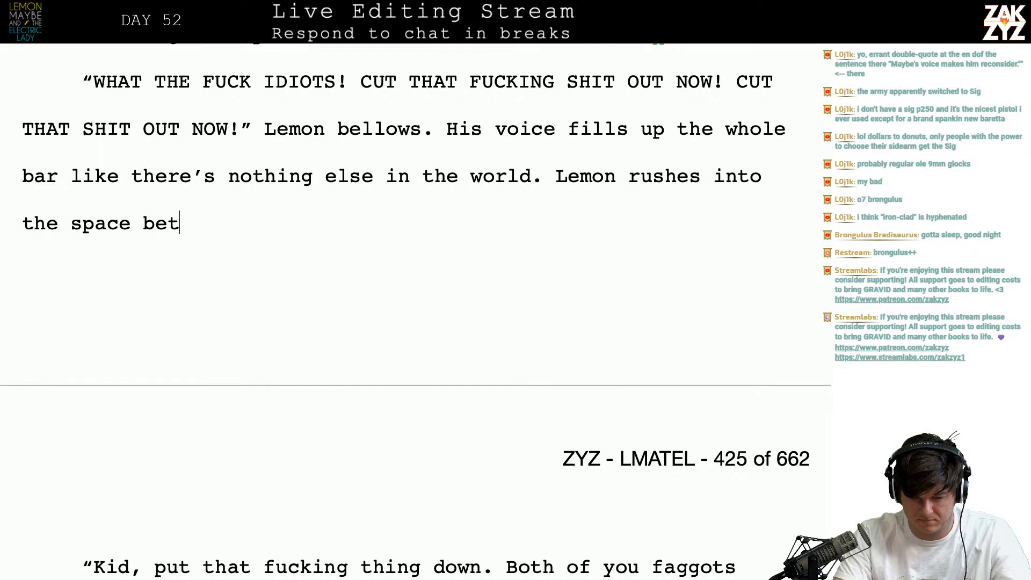
{"action": "type", "text": "ween them, a baseball bat"}
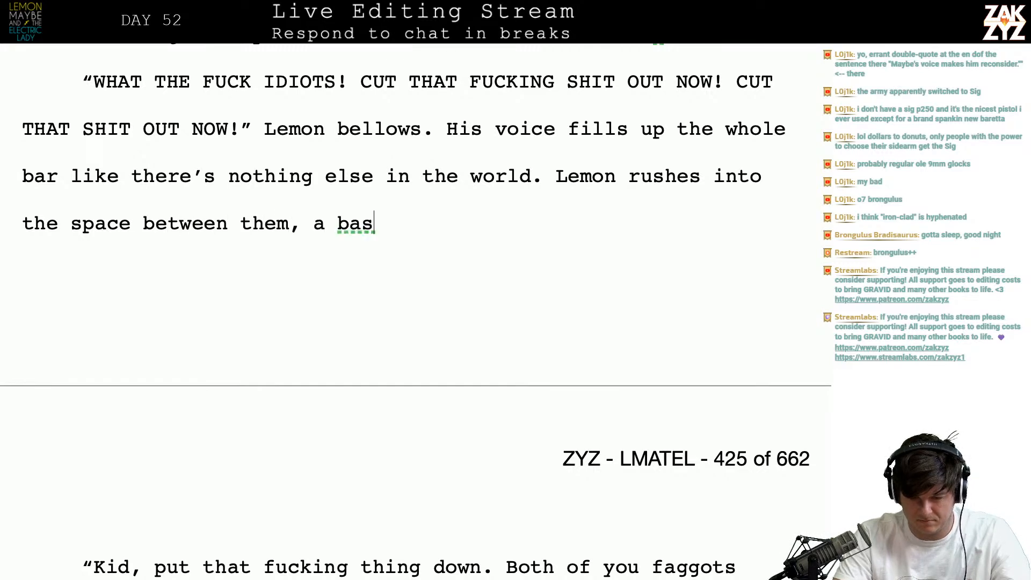
- Replace "baseball bat" in Lemon's new sentence with "black Louisville Slugger in his hand."
{"action": "key", "text": "BackSpace"}
{"action": "key", "text": "BackSpace"}
{"action": "key", "text": "BackSpace"}
{"action": "key", "text": "BackSpace"}
{"action": "key", "text": "BackSpace"}
{"action": "key", "text": "BackSpace"}
{"action": "key", "text": "BackSpace"}
{"action": "key", "text": "BackSpace"}
{"action": "key", "text": "BackSpace"}
{"action": "key", "text": "BackSpace"}
{"action": "key", "text": "BackSpace"}
{"action": "key", "text": "BackSpace"}
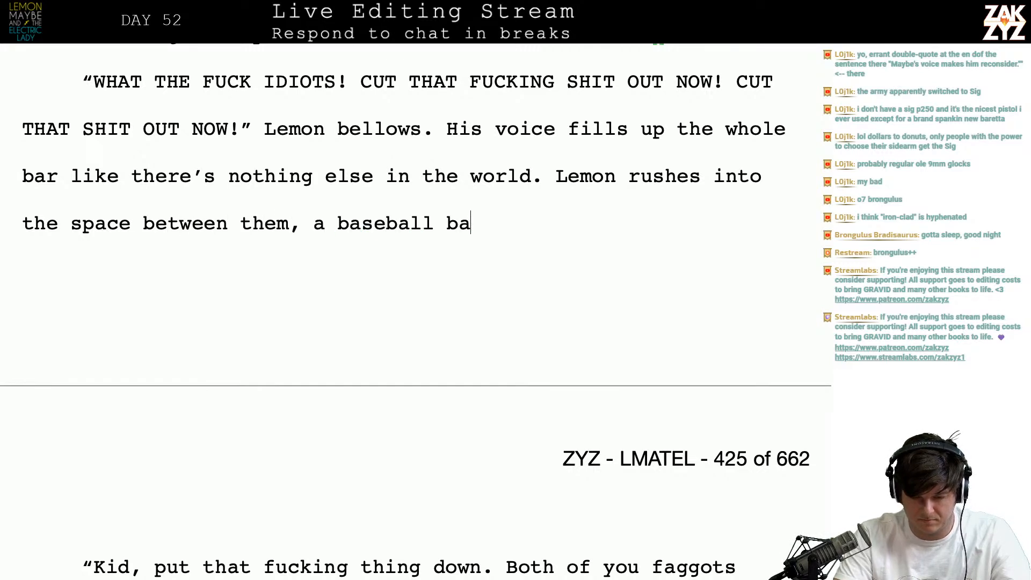
{"action": "type", "text": "black lou"}
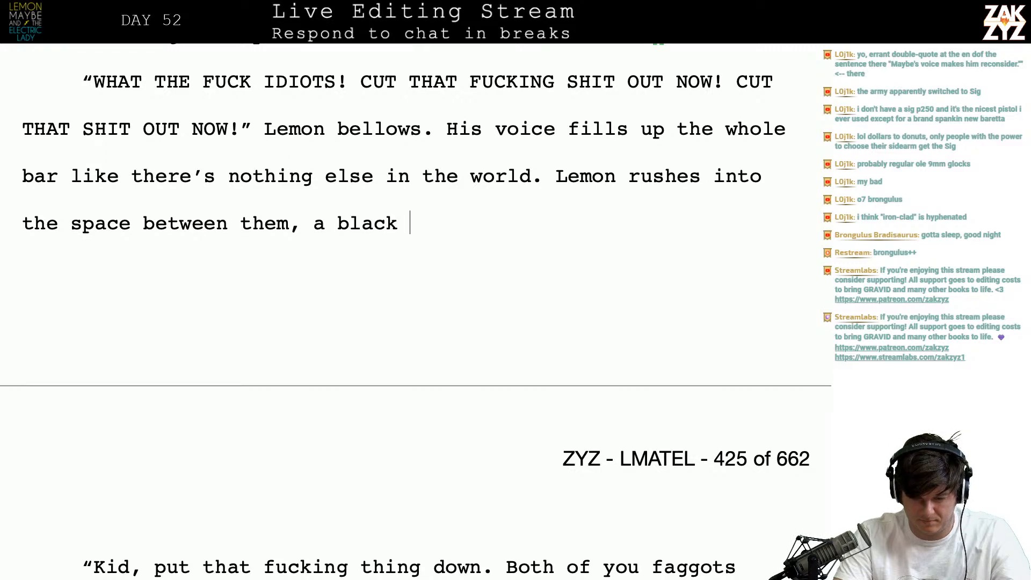
{"action": "key", "text": "BackSpace"}
{"action": "key", "text": "BackSpace"}
{"action": "key", "text": "BackSpace"}
{"action": "type", "text": "Louisvi"}
{"action": "key", "text": "BackSpace"}
{"action": "key", "text": "BackSpace"}
{"action": "type", "text": "isville S"}
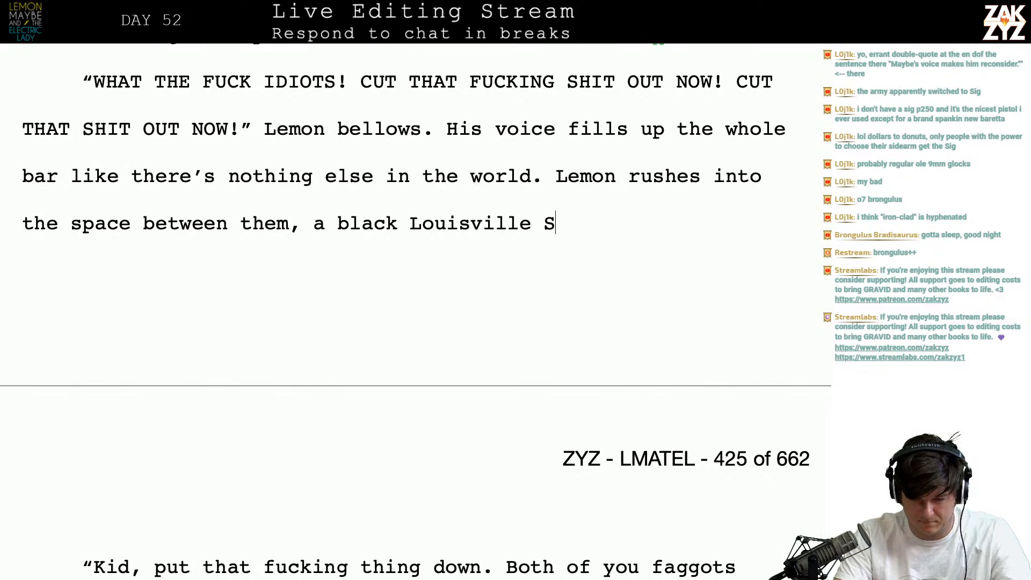
{"action": "type", "text": "lugger in his hand."}
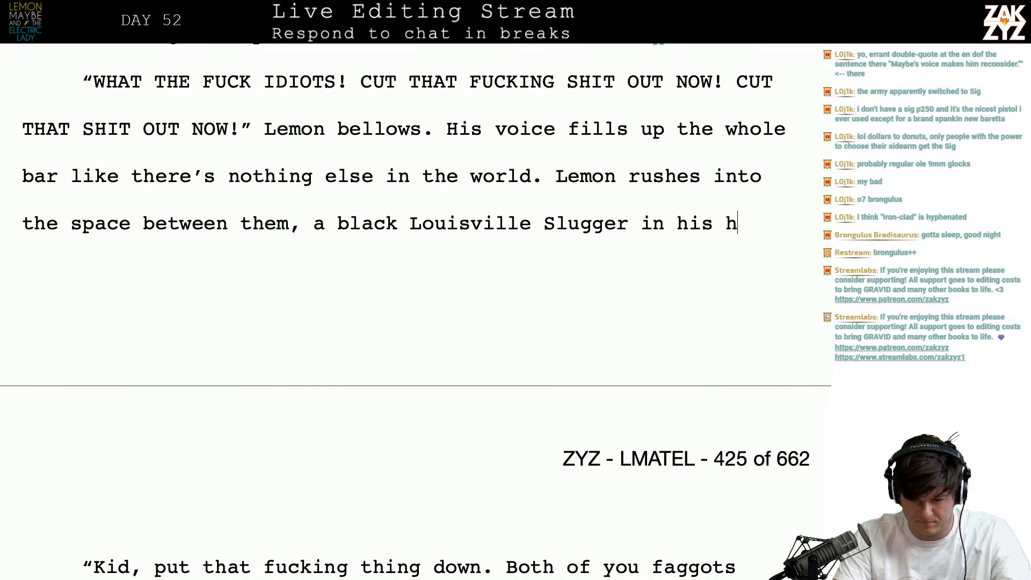
- Change "thing" to "gun" in Lemon's line telling the kid to put it down
{"action": "key", "text": "Down"}
{"action": "key", "text": "Down"}
{"action": "key", "text": "Down"}
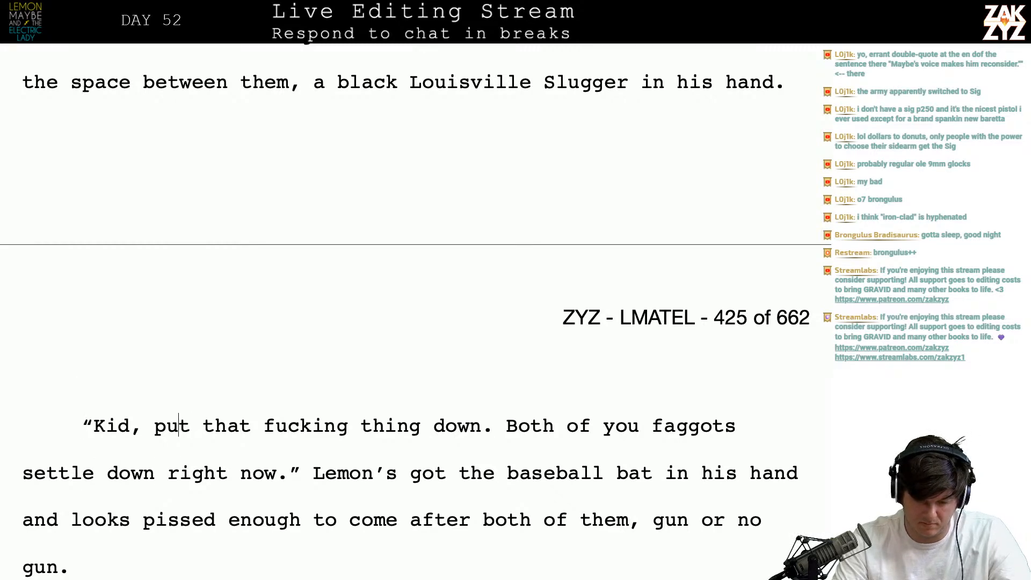
{"action": "key", "text": "Right"}
{"action": "key", "text": "Right"}
{"action": "key", "text": "Right"}
{"action": "key", "text": "Right"}
{"action": "key", "text": "Right"}
{"action": "key", "text": "Right"}
{"action": "key", "text": "Right"}
{"action": "key", "text": "Right"}
{"action": "key", "text": "Right"}
{"action": "key", "text": "BackSpace"}
{"action": "key", "text": "BackSpace"}
{"action": "key", "text": "BackSpace"}
{"action": "key", "text": "BackSpace"}
{"action": "key", "text": "BackSpace"}
{"action": "type", "text": "g"}
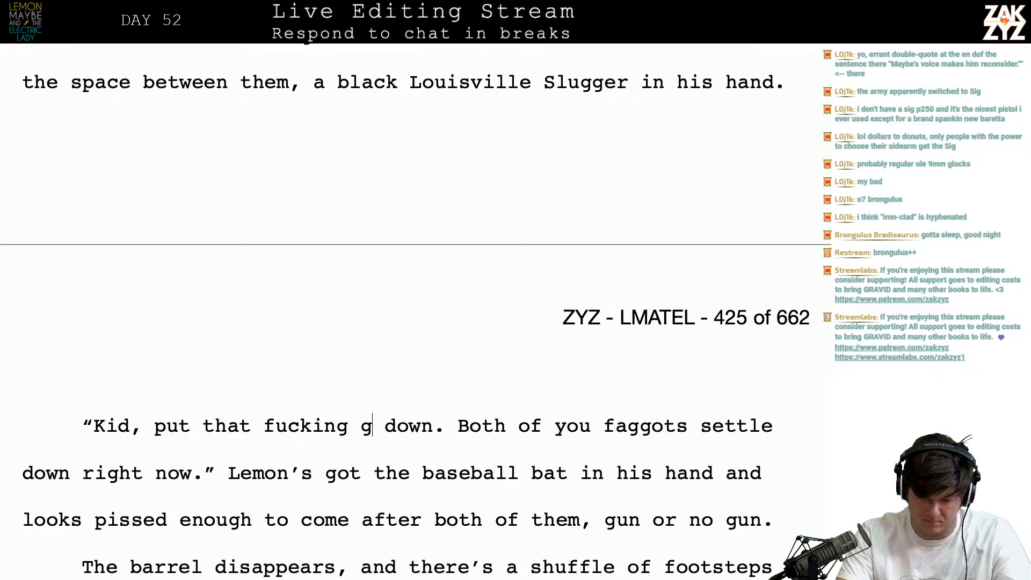
{"action": "type", "text": "un o"}
{"action": "key", "text": "BackSpace"}
{"action": "key", "text": "BackSpace"}
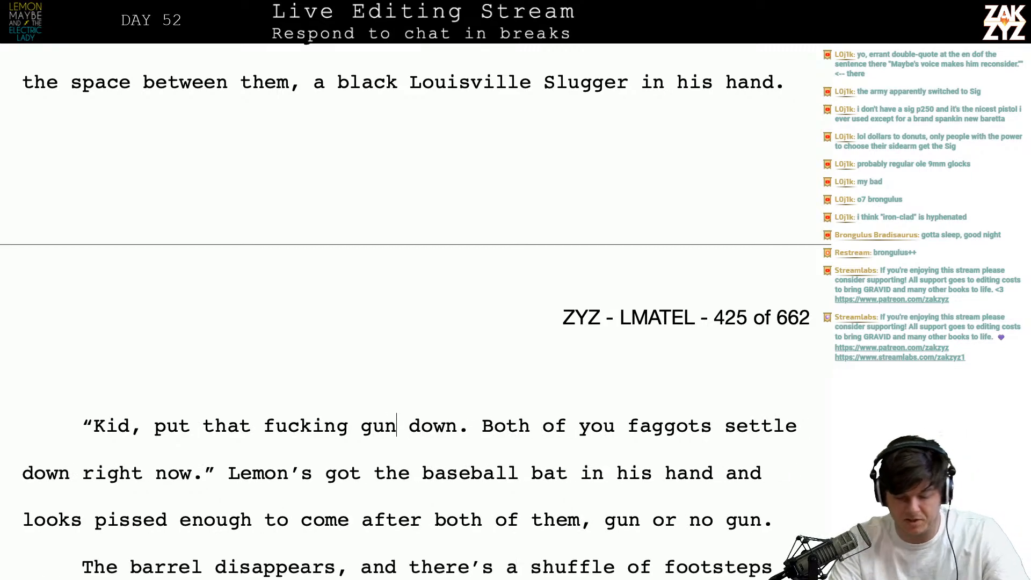
- Delete "got the baseball bat in his hand and" after "Lemon's" in the paragraph where Lemon tells the kid to put the gun down
{"action": "key", "text": "Right"}
{"action": "key", "text": "Right"}
{"action": "key", "text": "Right"}
{"action": "key", "text": "Right"}
{"action": "key", "text": "Right"}
{"action": "key", "text": "Right"}
{"action": "key", "text": "Right"}
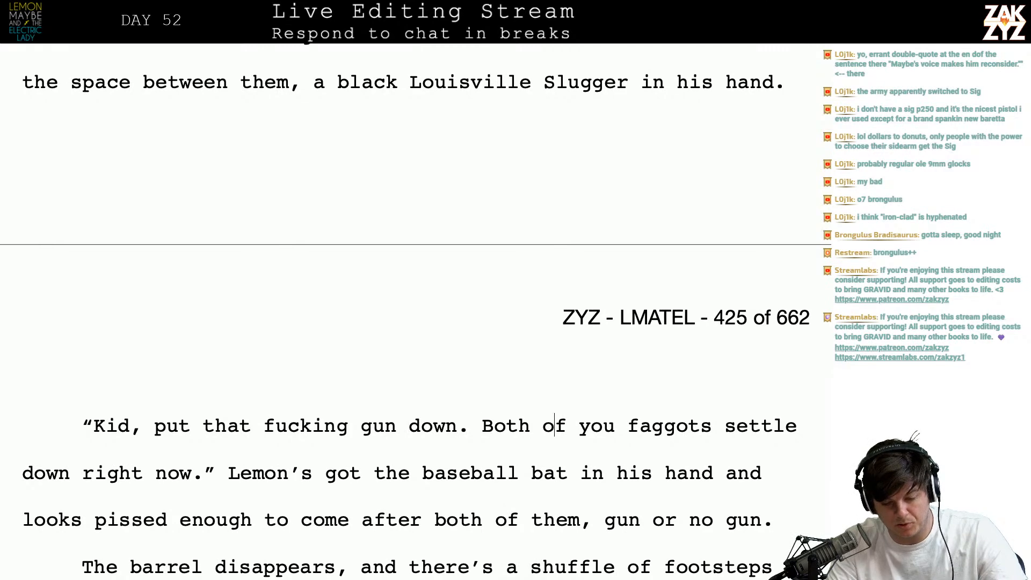
{"action": "key", "text": "Right"}
{"action": "key", "text": "Right"}
{"action": "key", "text": "Right"}
{"action": "key", "text": "Right"}
{"action": "key", "text": "Right"}
{"action": "key", "text": "Right"}
{"action": "key", "text": "Right"}
{"action": "key", "text": "Right"}
{"action": "key", "text": "Right"}
{"action": "key", "text": "Right"}
{"action": "key", "text": "Right"}
{"action": "key", "text": "Right"}
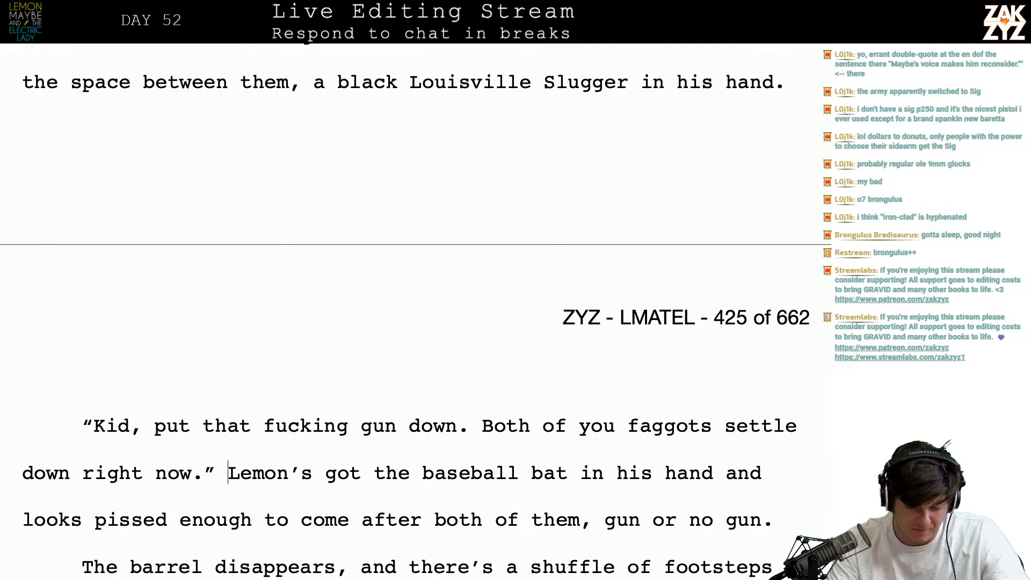
{"action": "key", "text": "Right"}
{"action": "key", "text": "Right"}
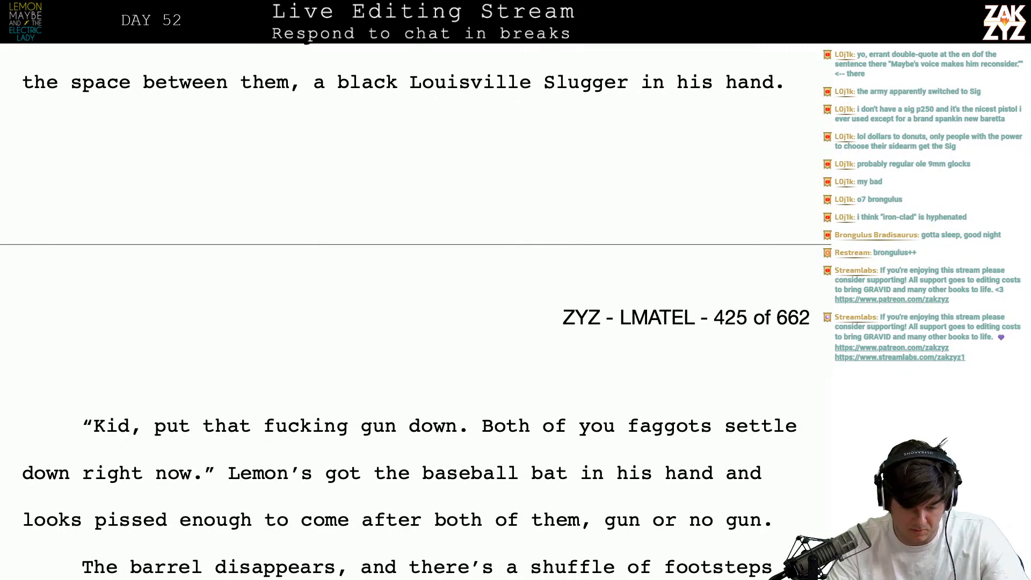
{"action": "key", "text": "shift+Right"}
{"action": "key", "text": "shift+Right"}
{"action": "key", "text": "shift+Right"}
{"action": "key", "text": "shift+Right"}
{"action": "key", "text": "shift+Right"}
{"action": "key", "text": "shift+Right"}
{"action": "key", "text": "shift+Right"}
{"action": "key", "text": "shift+Right"}
{"action": "key", "text": "shift+Right"}
{"action": "key", "text": "shift+Right"}
{"action": "key", "text": "shift+Right"}
{"action": "key", "text": "shift+Right"}
{"action": "key", "text": "shift+Right"}
{"action": "key", "text": "shift+Right"}
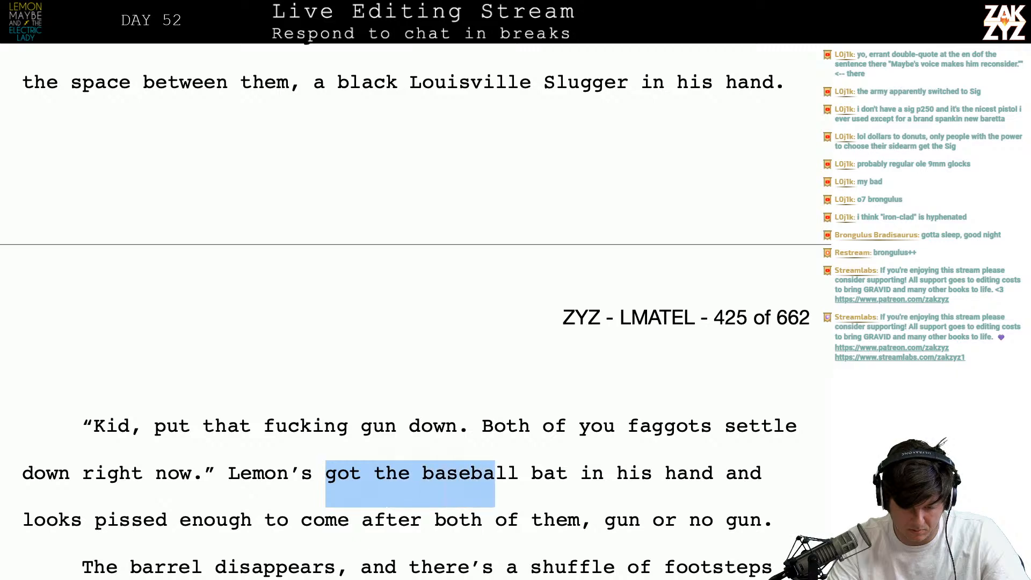
{"action": "key", "text": "shift+Right"}
{"action": "key", "text": "shift+Right"}
{"action": "key", "text": "shift+Right"}
{"action": "key", "text": "shift+Right"}
{"action": "key", "text": "shift+Right"}
{"action": "key", "text": "shift+Right"}
{"action": "key", "text": "shift+Right"}
{"action": "key", "text": "shift+Right"}
{"action": "key", "text": "shift+Right"}
{"action": "key", "text": "shift+Right"}
{"action": "key", "text": "shift+Right"}
{"action": "key", "text": "shift+Right"}
{"action": "key", "text": "shift+Right"}
{"action": "key", "text": "shift+Right"}
{"action": "key", "text": "shift+Right"}
{"action": "key", "text": "shift+Right"}
{"action": "key", "text": "shift+Right"}
{"action": "key", "text": "shift+Right"}
{"action": "key", "text": "shift+Right"}
{"action": "key", "text": "shift+Right"}
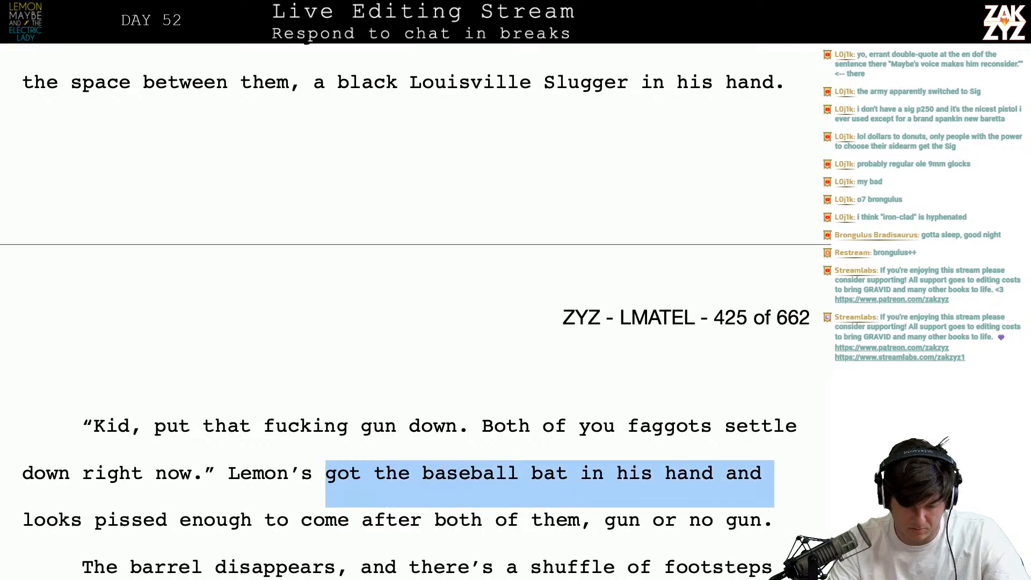
{"action": "key", "text": "shift+Left"}
{"action": "key", "text": "BackSpace"}
- After "gun or no gun.", add the sentence "It's the first time either of them have either heard him shout like that."
{"action": "key", "text": "Down"}
{"action": "type", "text": "It' sthe"}
{"action": "key", "text": "BackSpace"}
{"action": "key", "text": "BackSpace"}
{"action": "key", "text": "BackSpace"}
{"action": "key", "text": "BackSpace"}
{"action": "type", "text": "the"}
{"action": "key", "text": "BackSpace"}
{"action": "key", "text": "BackSpace"}
{"action": "key", "text": "BackSpace"}
{"action": "key", "text": "BackSpace"}
{"action": "type", "text": "s the first "}
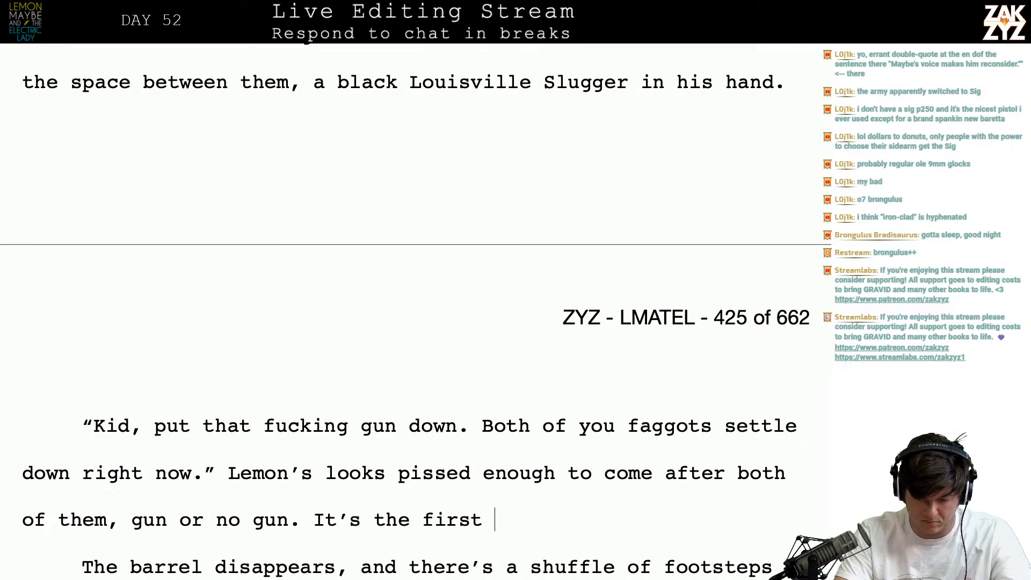
{"action": "type", "text": "time Maybe's e"}
{"action": "key", "text": "BackSpace"}
{"action": "key", "text": "BackSpace"}
{"action": "key", "text": "BackSpace"}
{"action": "key", "text": "BackSpace"}
{"action": "key", "text": "BackSpace"}
{"action": "key", "text": "BackSpace"}
{"action": "key", "text": "BackSpace"}
{"action": "key", "text": "BackSpace"}
{"action": "key", "text": "BackSpace"}
{"action": "type", "text": "either of them have either hear"}
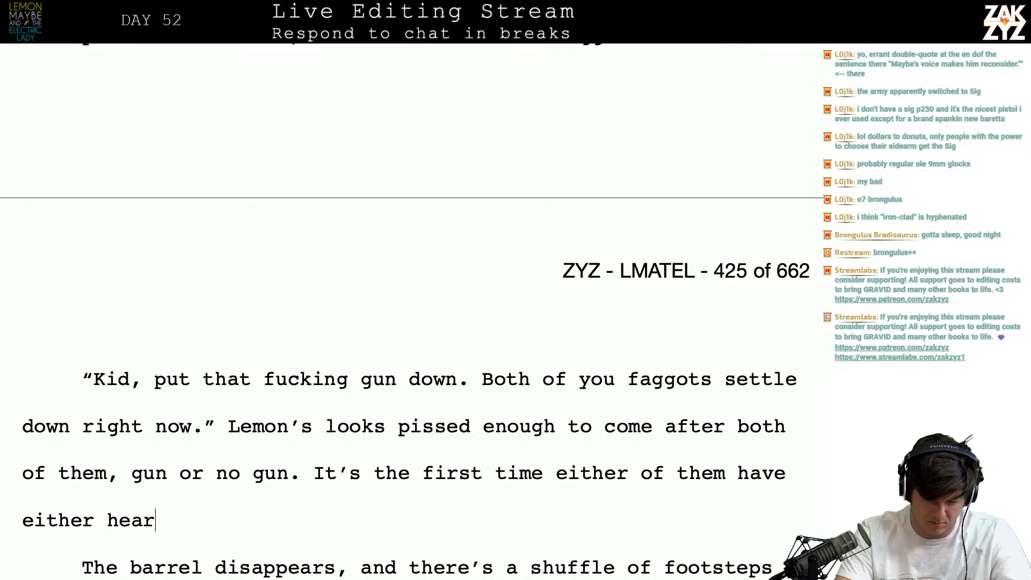
{"action": "type", "text": "d him shoud"}
{"action": "key", "text": "BackSpace"}
{"action": "type", "text": "t like that,"}
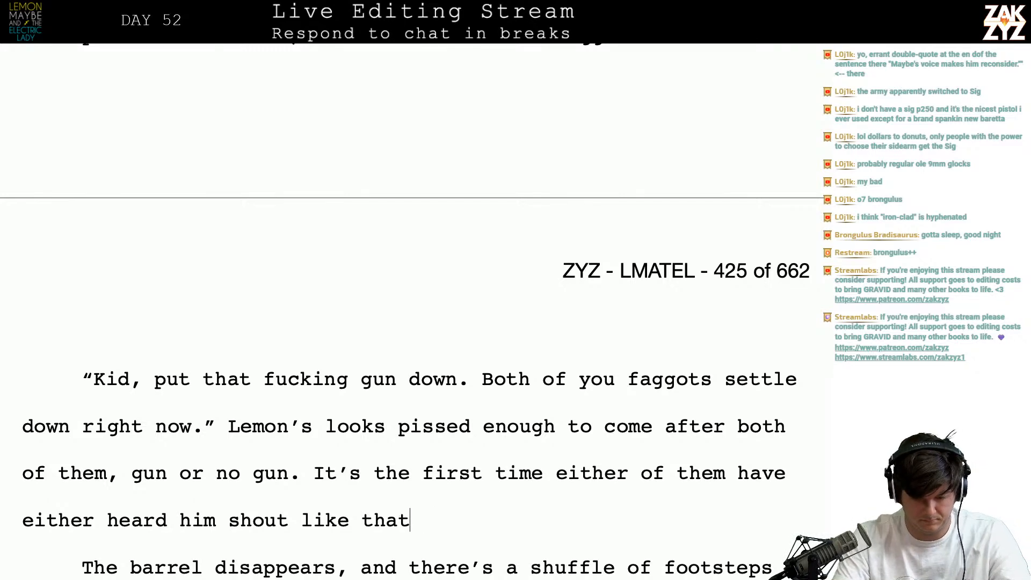
- Split the paragraph before "Now the question is" and, after "Maybe gets distance.", write "Lemon wonders if the kid actually lowered it, or if"
{"action": "key", "text": "Down"}
{"action": "key", "text": "Down"}
{"action": "key", "text": "Down"}
{"action": "key", "text": "Down"}
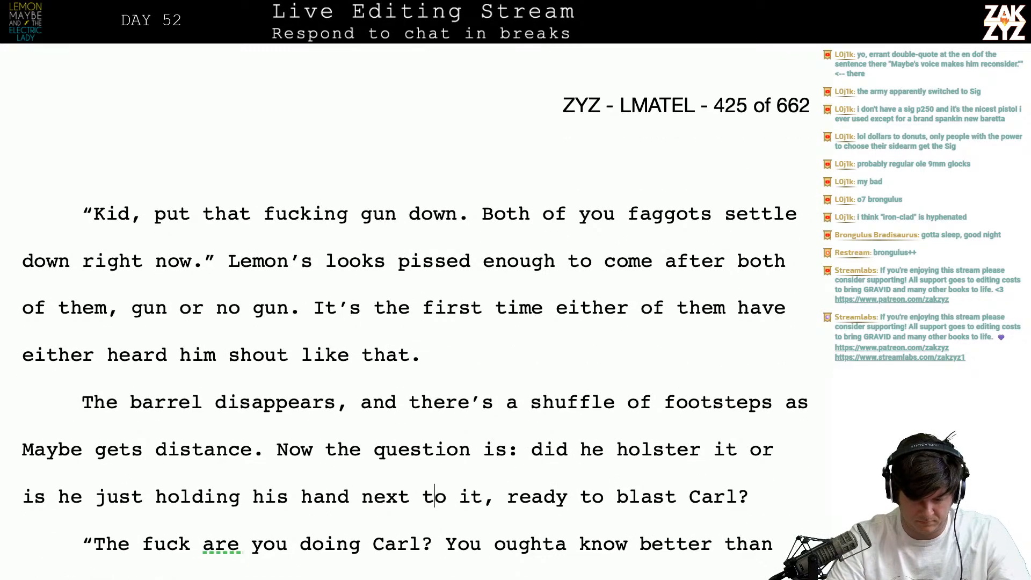
{"action": "key", "text": "Up"}
{"action": "key", "text": "Right"}
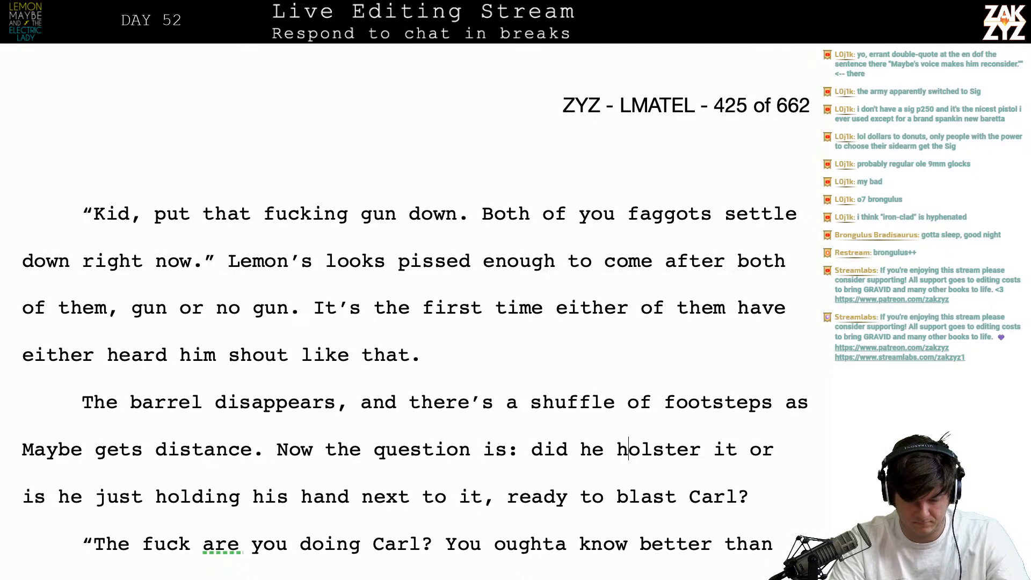
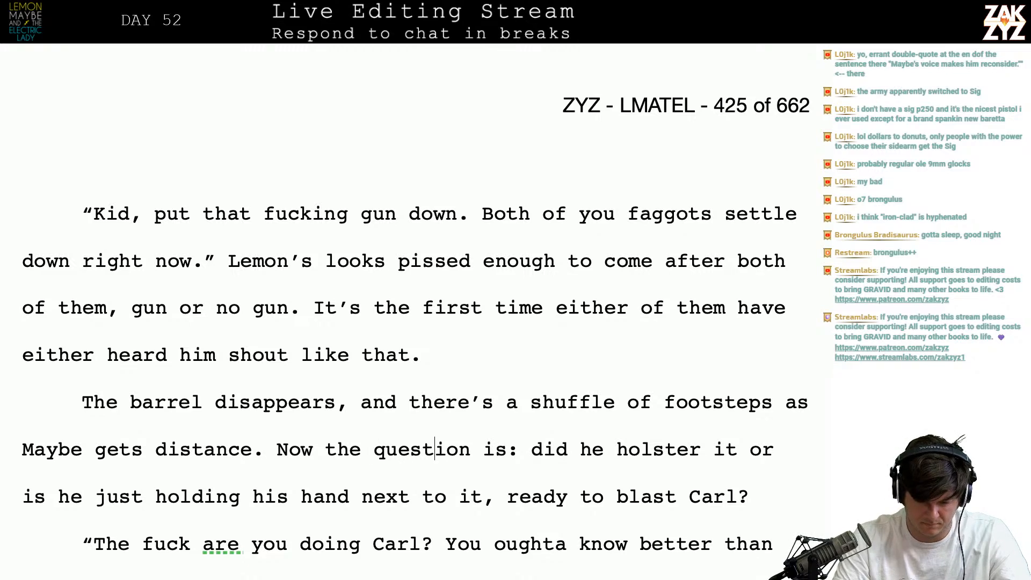
{"action": "key", "text": "Return"}
{"action": "key", "text": "Return"}
{"action": "key", "text": "Left"}
{"action": "key", "text": "Left"}
{"action": "type", "text": "Lemon wonder"}
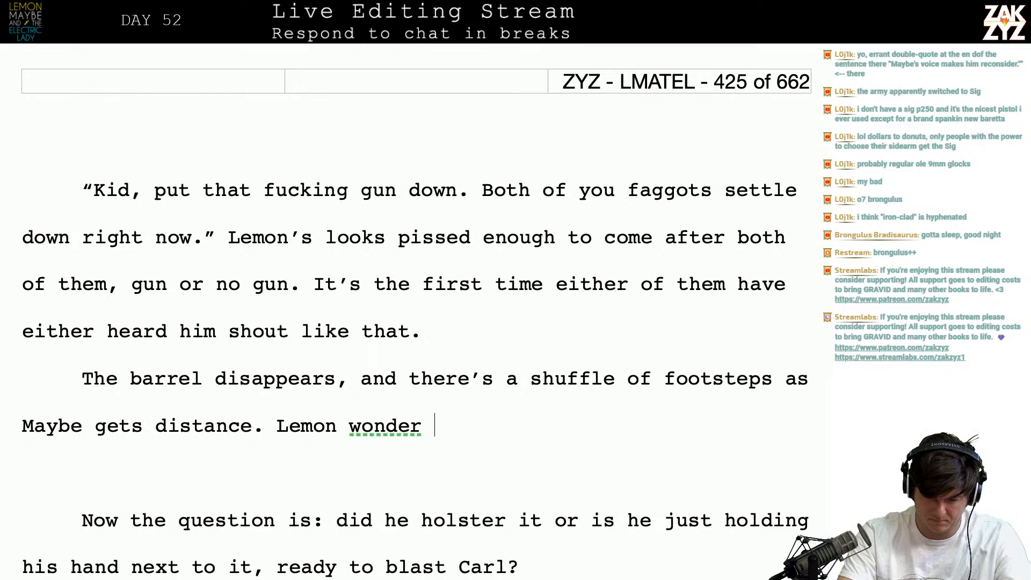
{"action": "type", "text": "s if the kid ac"}
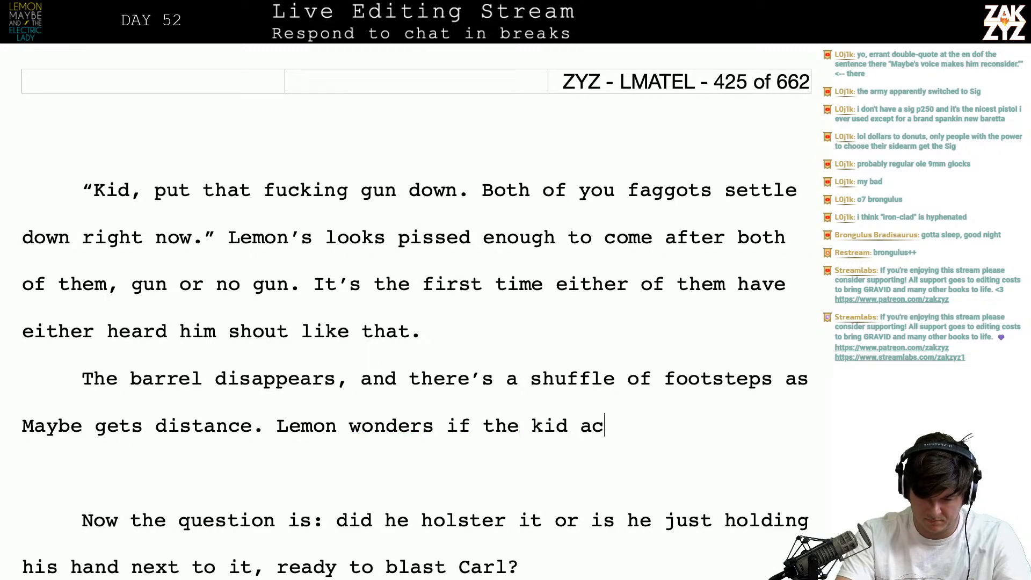
{"action": "type", "text": "tually lowered it, or if "}
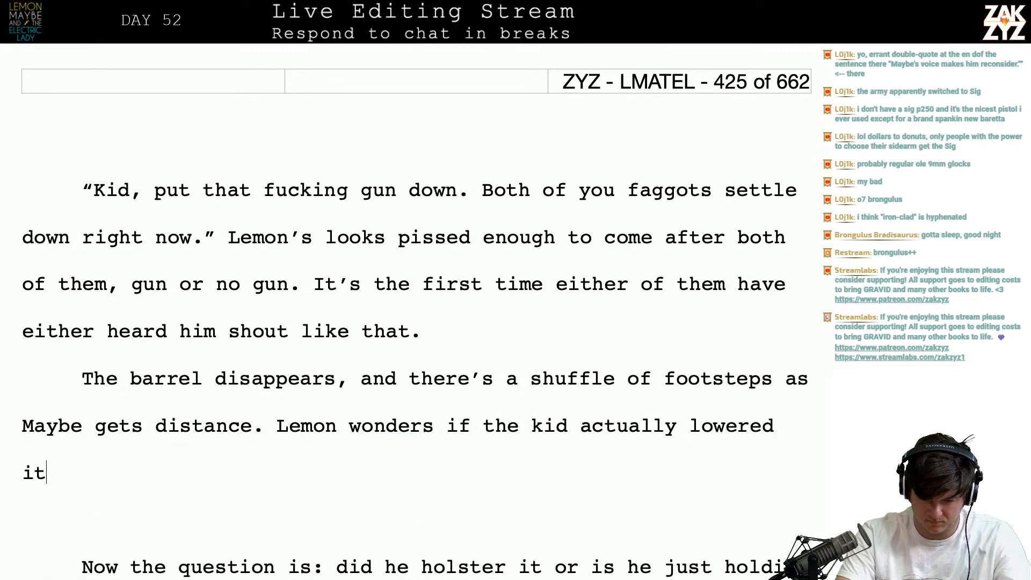
- Complete the sentence about Lemon wondering with "he's just holding his palm next to the barrel to make it disappear."
{"action": "type", "text": "he’s"}
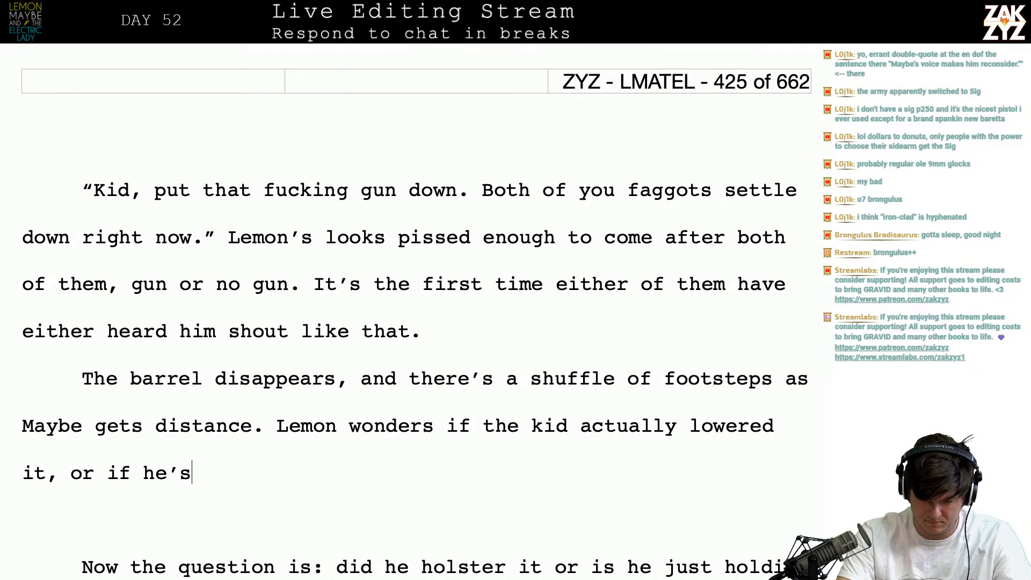
{"action": "type", "text": " just holding hi"}
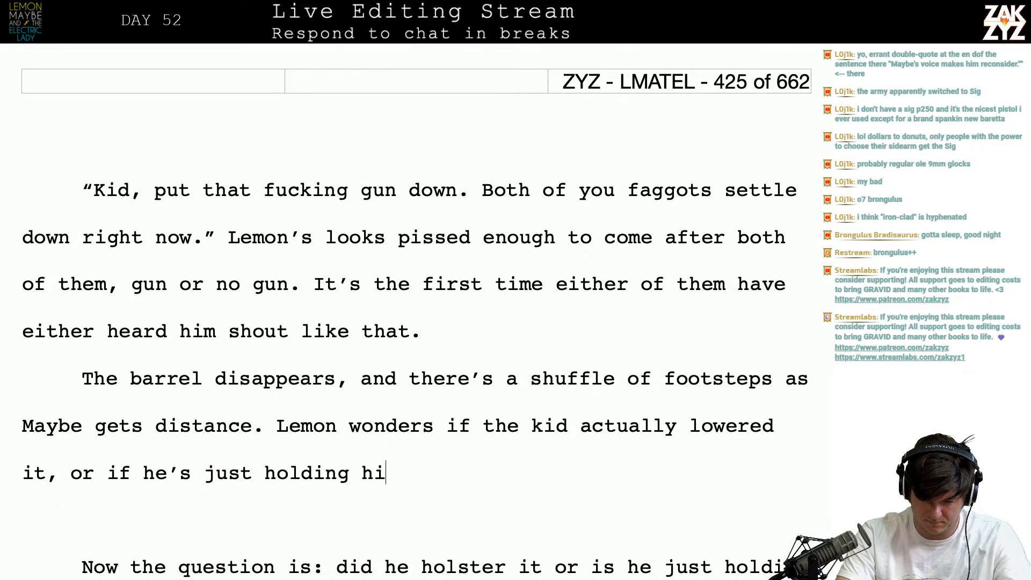
{"action": "type", "text": "s palm next "}
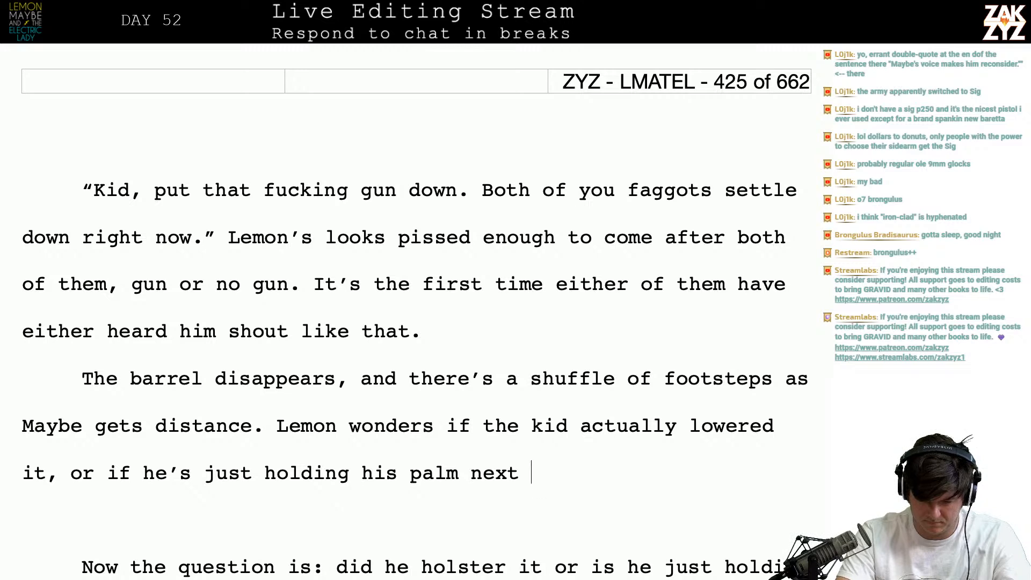
{"action": "type", "text": "to the barrel"}
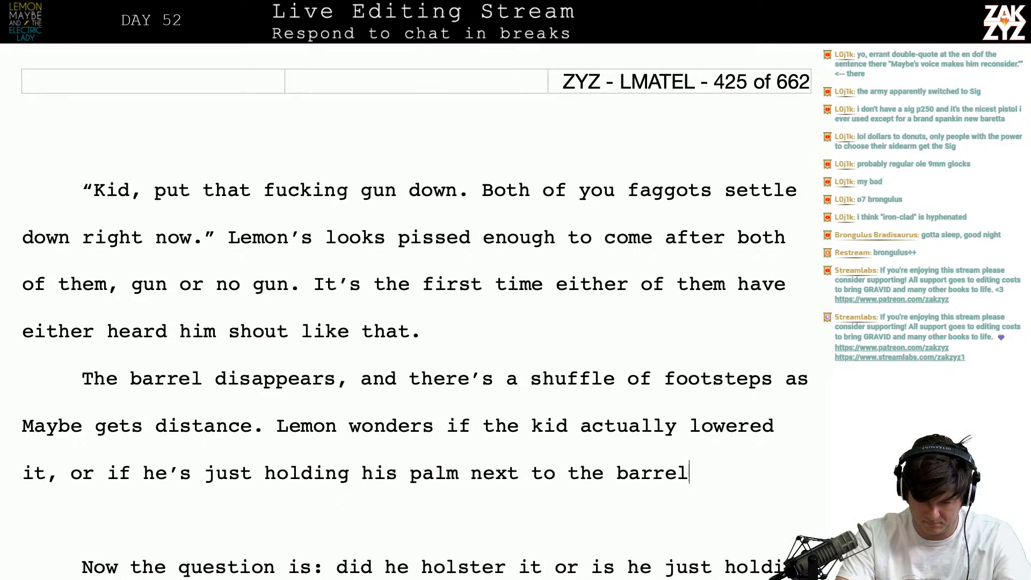
{"action": "type", "text": " to ma"}
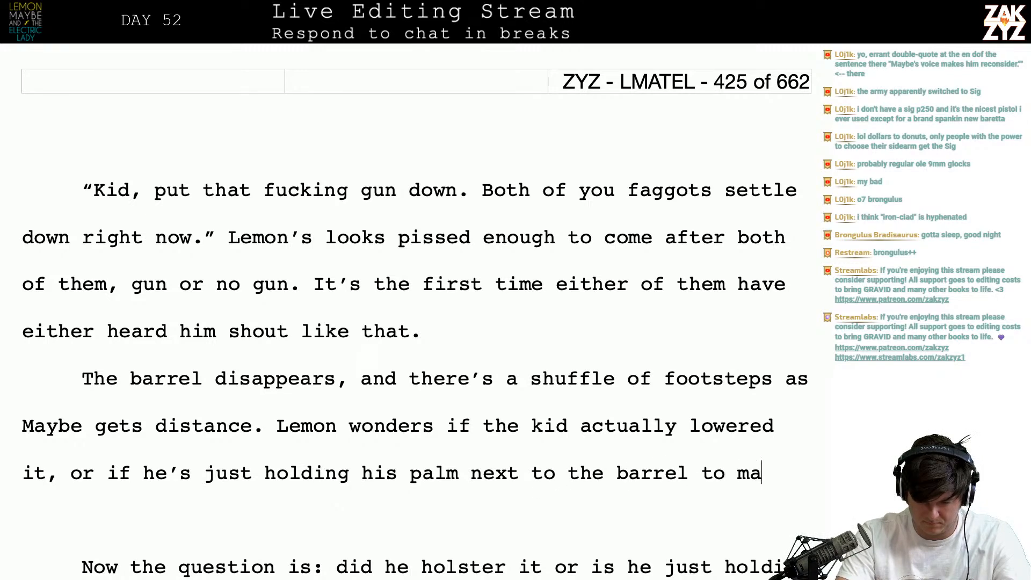
{"action": "type", "text": "ke it disappear."}
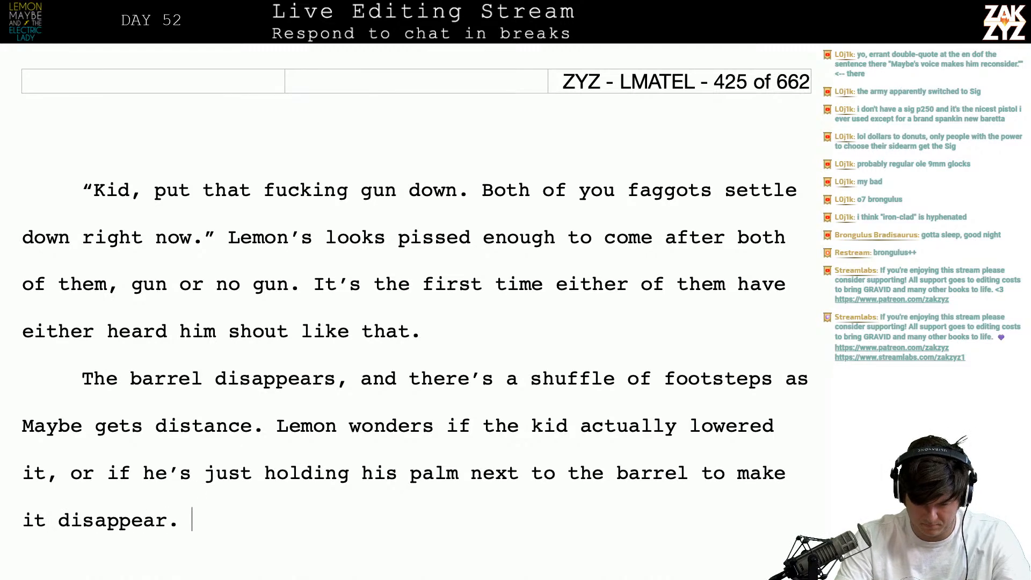
- Delete the blank paragraph and the old passage from "Now the question is" through "ready to blast Carl?"
{"action": "scroll", "coordinate": [192, 520], "scroll_direction": "down", "scroll_amount": 5}
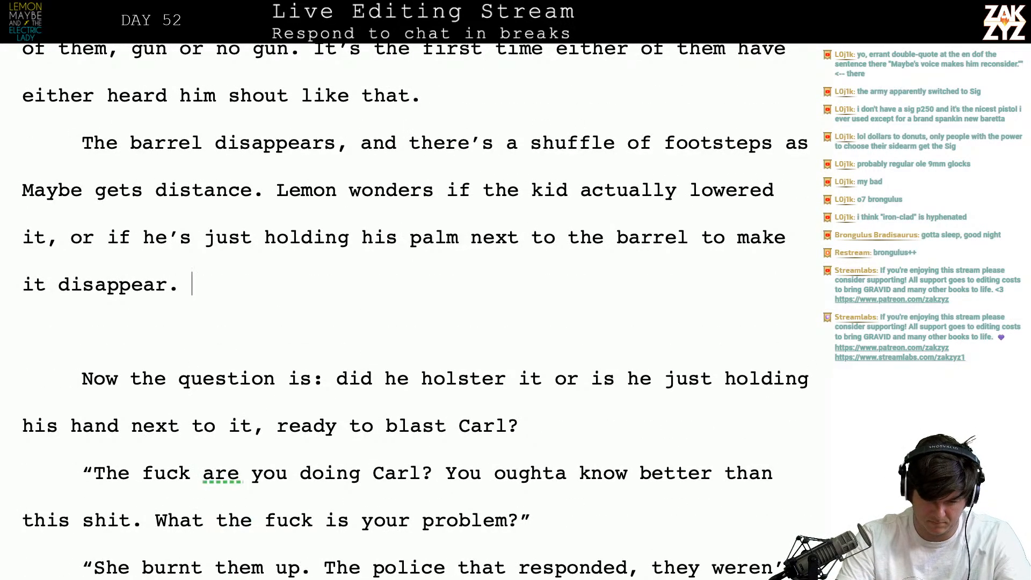
{"action": "key", "text": "shift+Down"}
{"action": "key", "text": "shift+Down"}
{"action": "key", "text": "shift+Down"}
{"action": "key", "text": "shift+Left"}
{"action": "key", "text": "shift+Down"}
{"action": "key", "text": "shift+Left"}
{"action": "key", "text": "shift+Left"}
{"action": "key", "text": "shift+Left"}
{"action": "key", "text": "shift+Left"}
{"action": "key", "text": "shift+Left"}
{"action": "key", "text": "shift+Left"}
{"action": "key", "text": "shift+Left"}
{"action": "key", "text": "shift+Left"}
{"action": "key", "text": "shift+Left"}
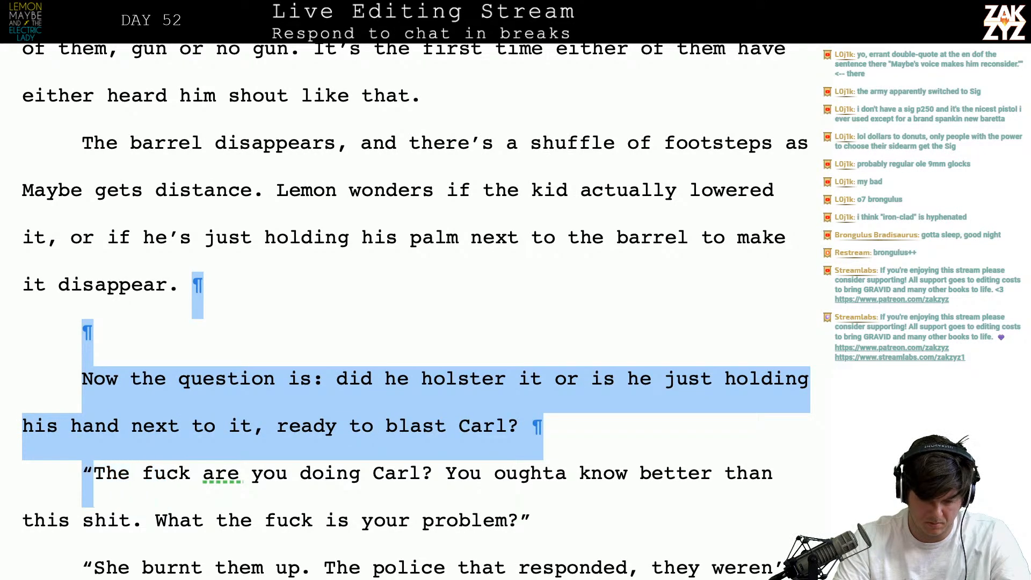
{"action": "key", "text": "BackSpace"}
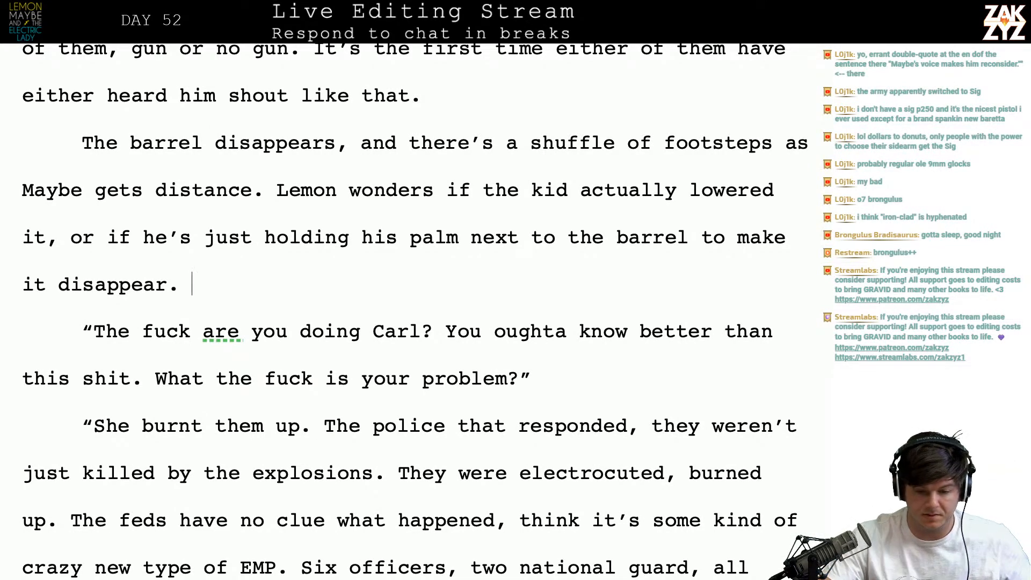
- Remove the stray closing quotation mark after "but something in Maybe's voice makes him reconsider."
{"action": "scroll", "coordinate": [408, 311], "scroll_direction": "up", "scroll_amount": 15}
{"action": "scroll", "coordinate": [408, 311], "scroll_direction": "up", "scroll_amount": 10}
{"action": "scroll", "coordinate": [408, 311], "scroll_direction": "up", "scroll_amount": 6}
{"action": "scroll", "coordinate": [408, 311], "scroll_direction": "down", "scroll_amount": 13}
{"action": "scroll", "coordinate": [408, 311], "scroll_direction": "down", "scroll_amount": 7}
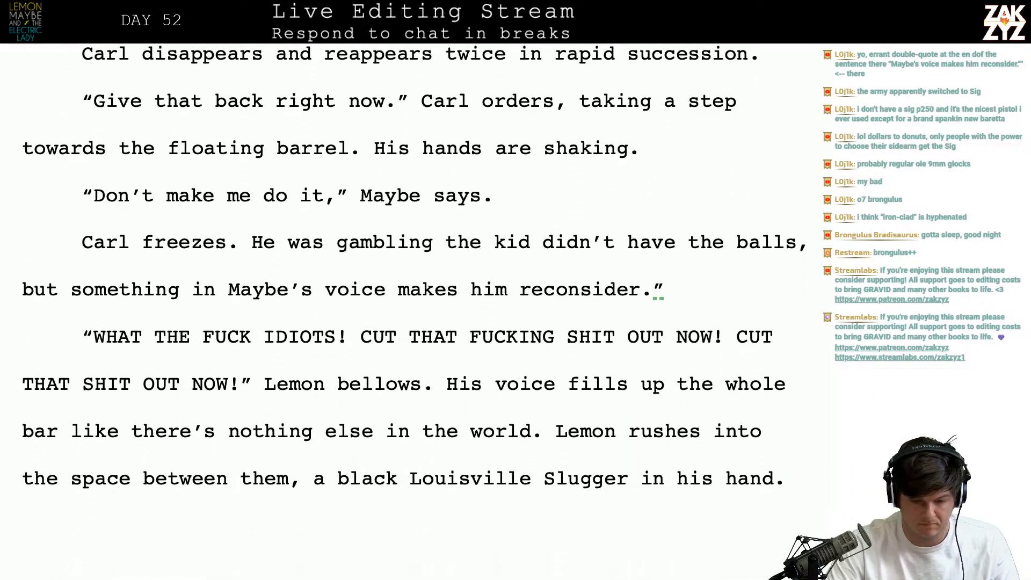
{"action": "scroll", "coordinate": [408, 311], "scroll_direction": "down", "scroll_amount": 1}
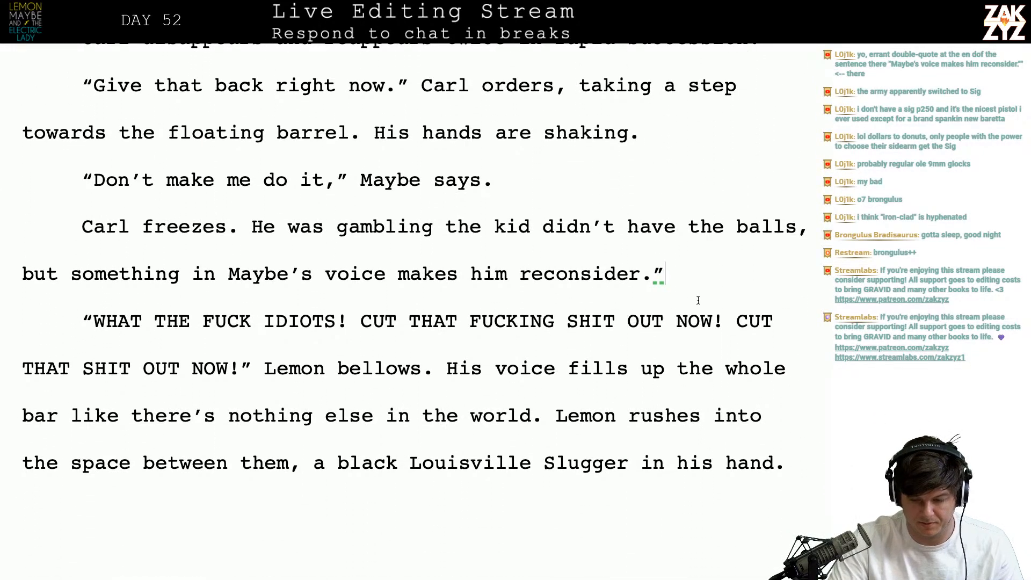
{"action": "key", "text": "BackSpace"}
- Before "Lemon rushes into", write the new opening phrase "With a black Louisville Slugger in his hand,"
{"action": "scroll", "coordinate": [408, 312], "scroll_direction": "down", "scroll_amount": 5}
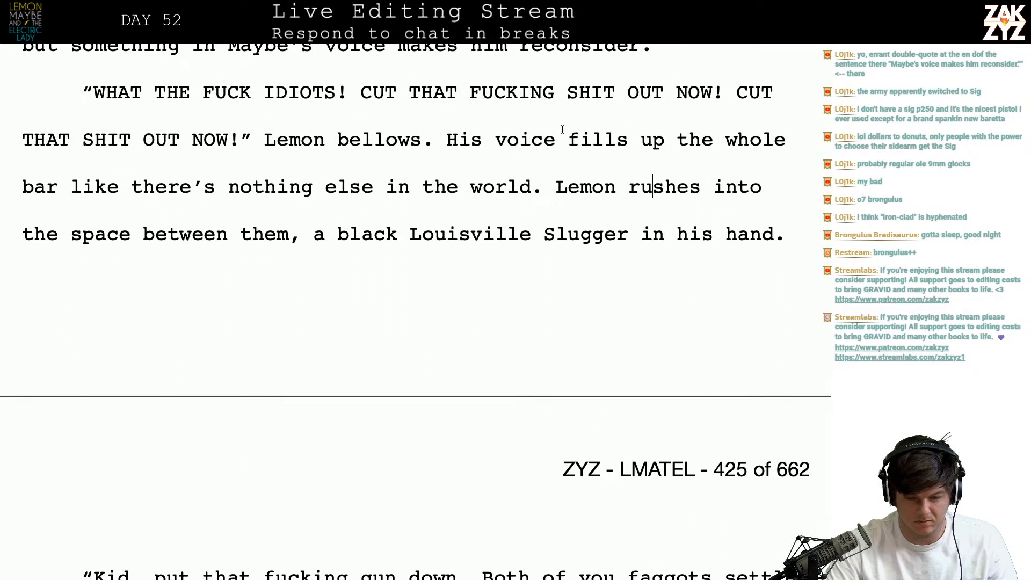
{"action": "scroll", "coordinate": [380, 241], "scroll_direction": "down", "scroll_amount": 1}
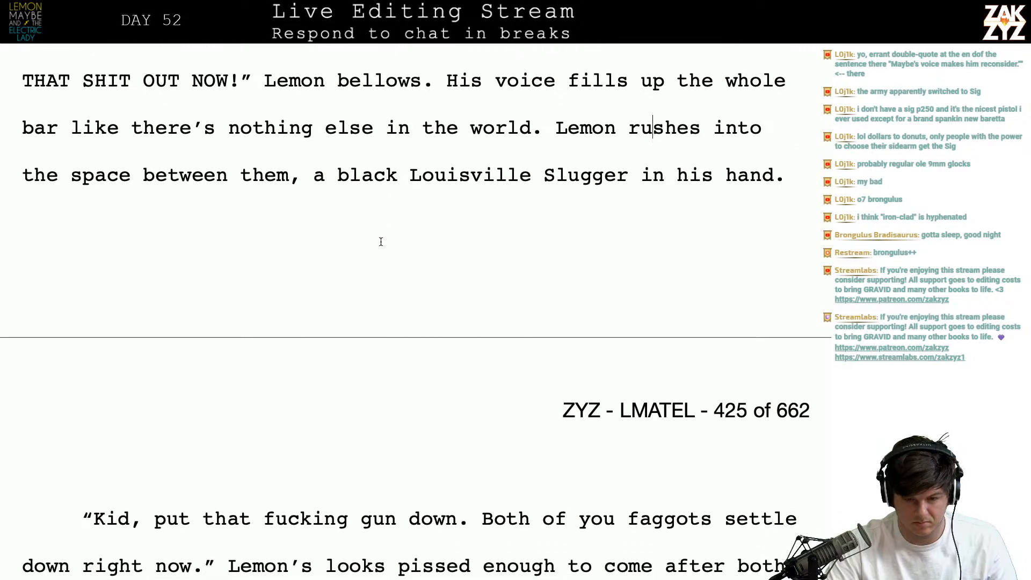
{"action": "left_click", "coordinate": [553, 121]}
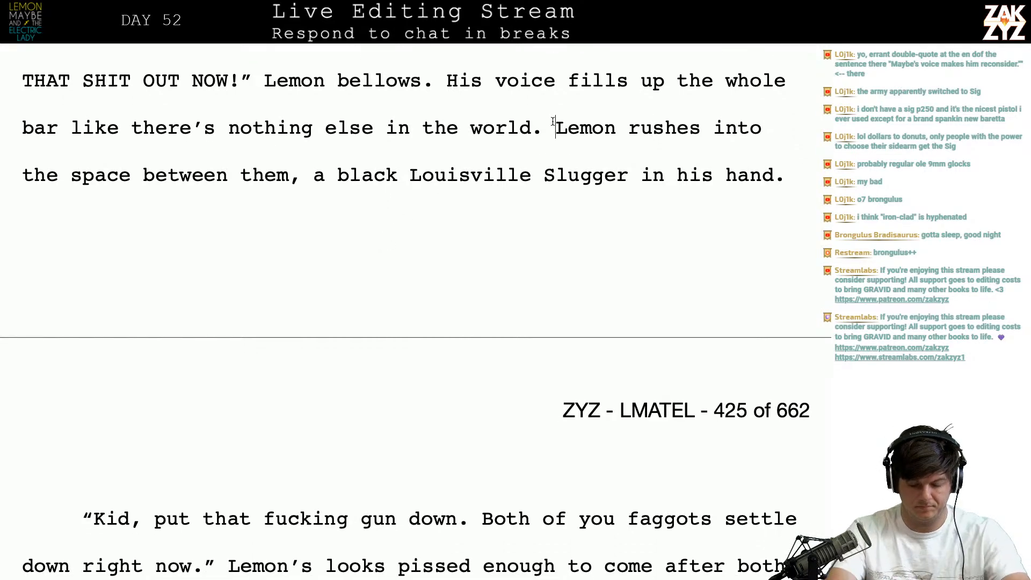
{"action": "type", "text": "With a lou"}
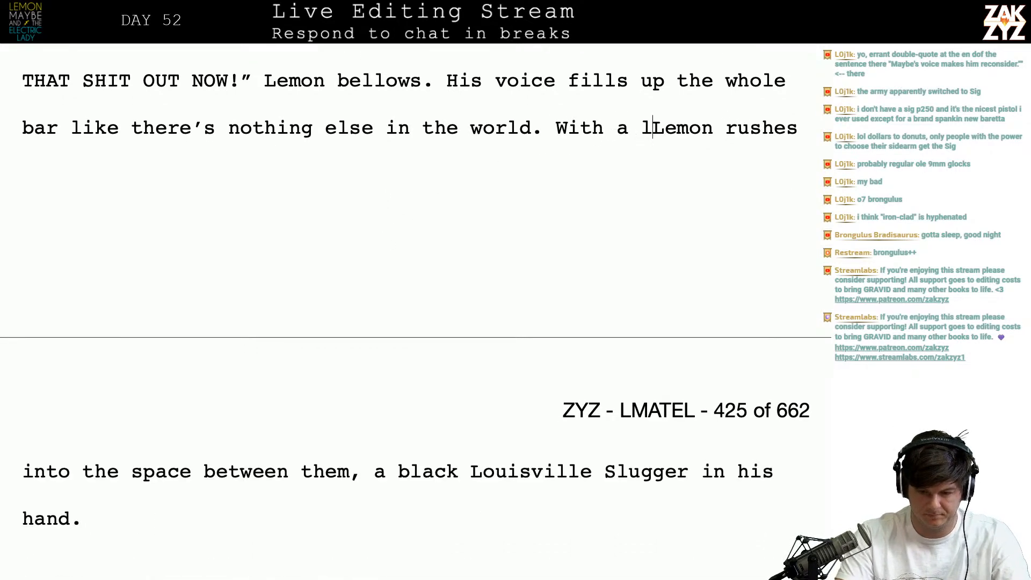
{"action": "key", "text": "BackSpace"}
{"action": "key", "text": "BackSpace"}
{"action": "key", "text": "BackSpace"}
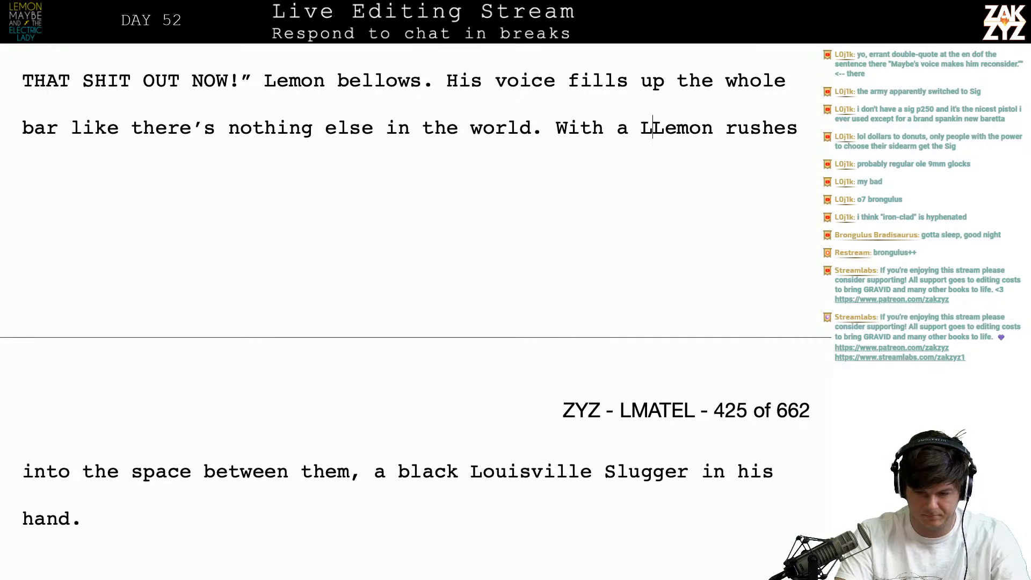
{"action": "type", "text": "black Louis"}
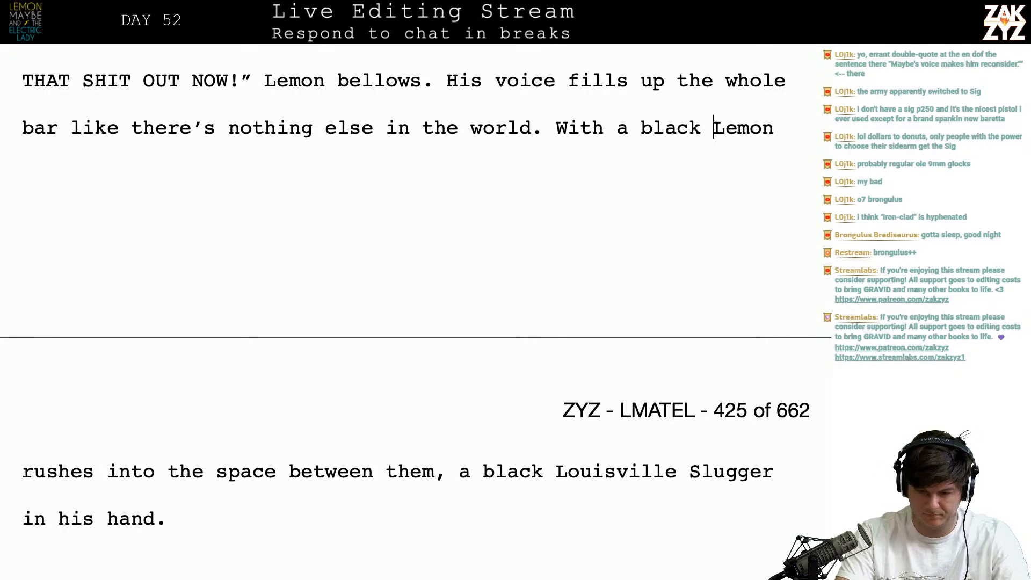
{"action": "type", "text": "e"}
{"action": "key", "text": "BackSpace"}
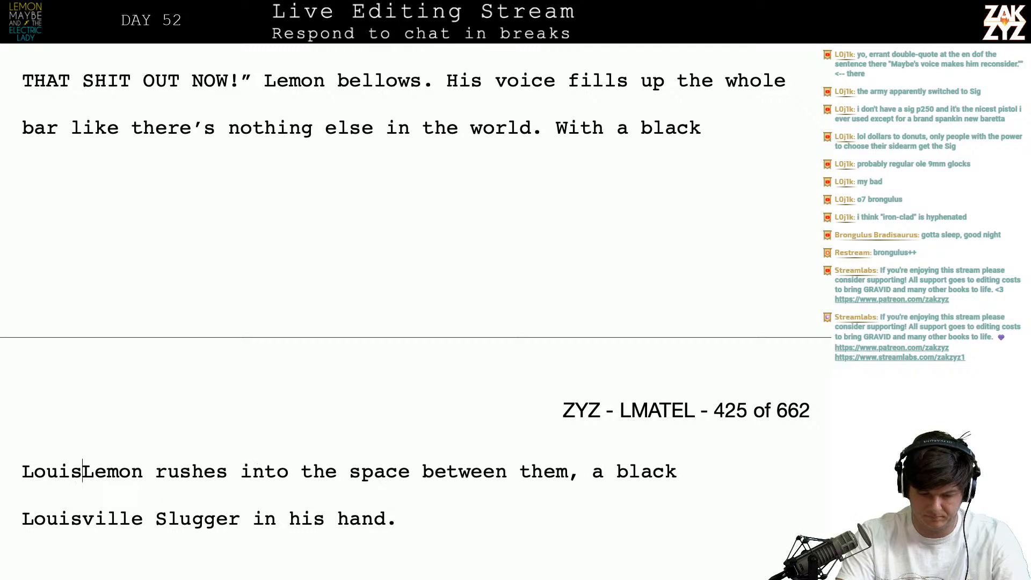
{"action": "type", "text": "e"}
{"action": "key", "text": "BackSpace"}
{"action": "type", "text": "ville Slugg"}
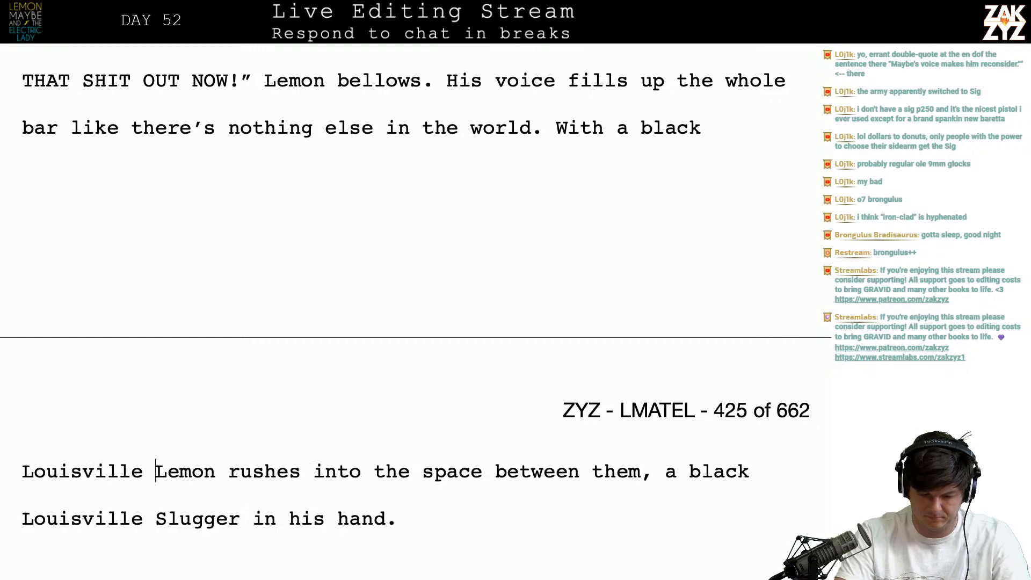
{"action": "type", "text": "er in his hand, "}
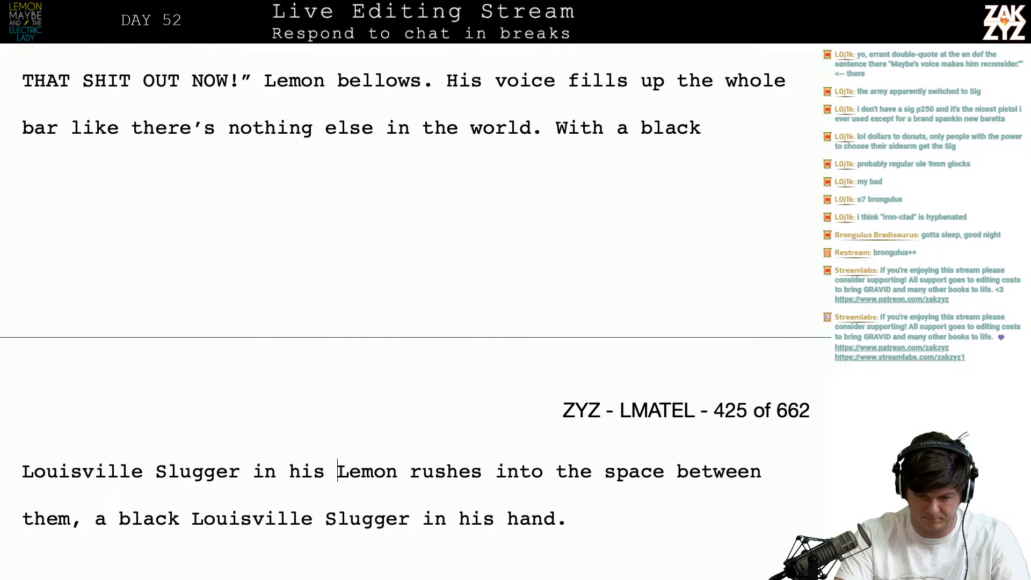
- Complete the new sentence with "Lemon rushes into the space between them."
{"action": "type", "text": "Lemon "}
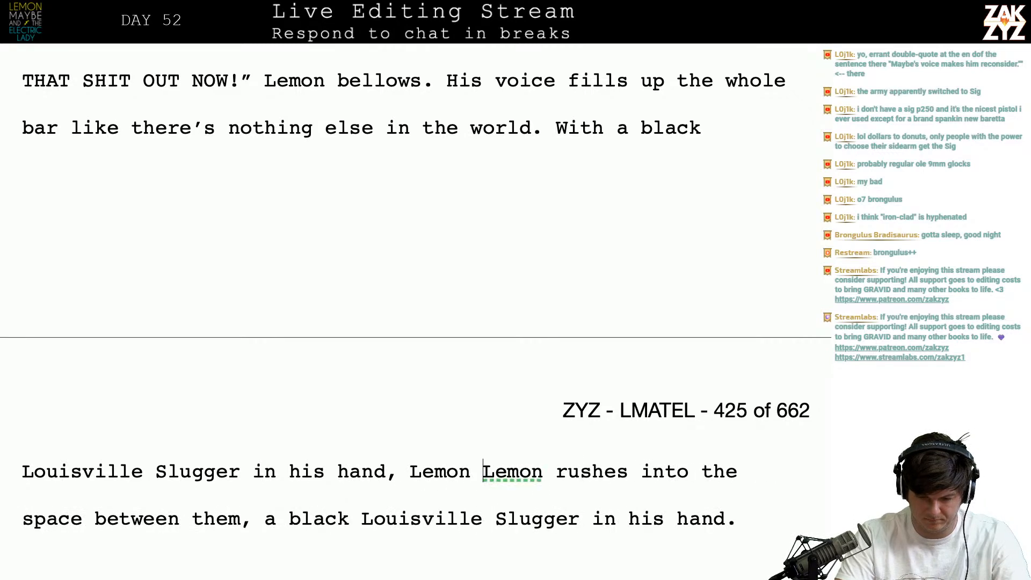
{"action": "type", "text": "rushes"}
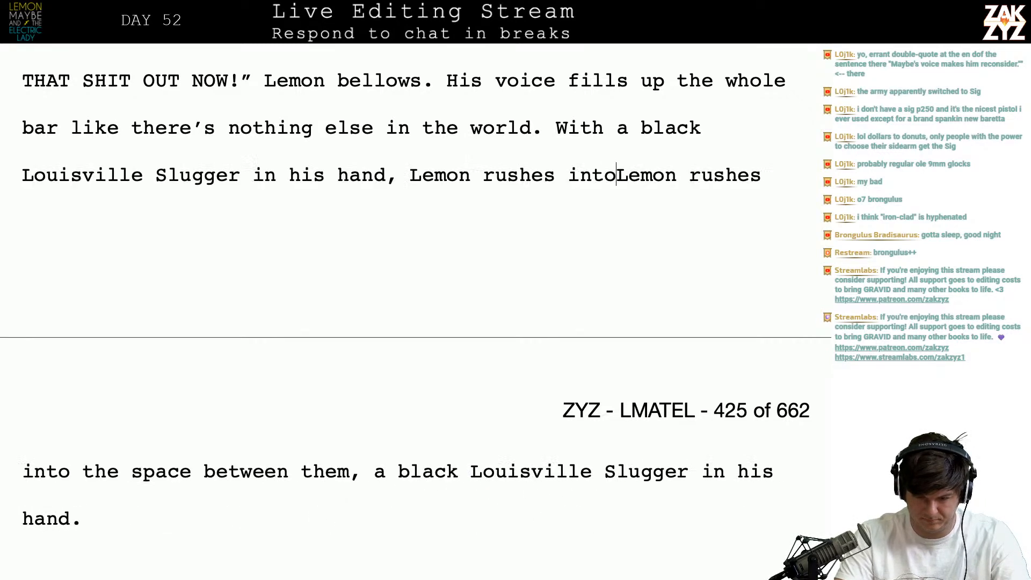
{"action": "type", "text": " into the space be"}
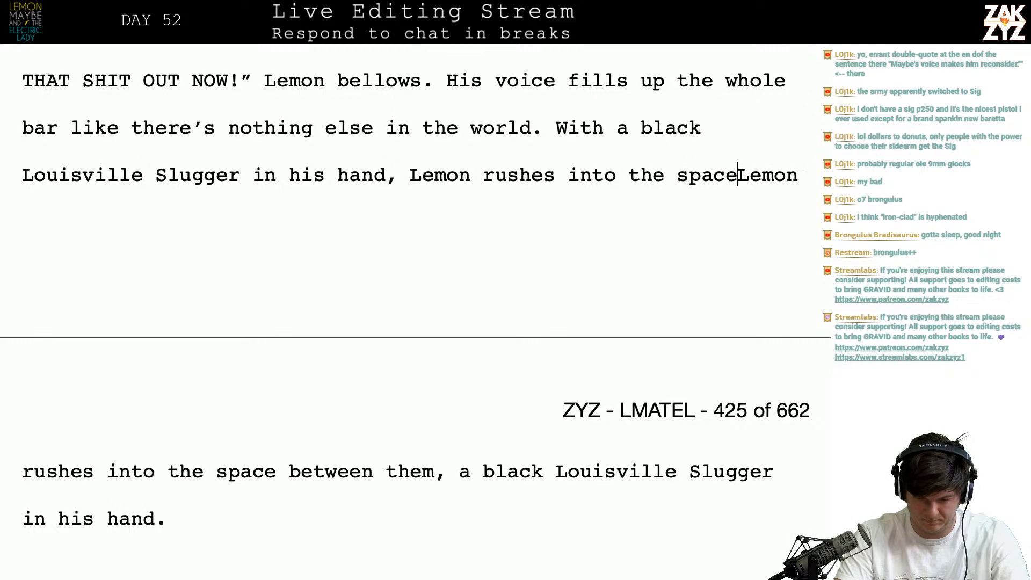
{"action": "type", "text": "tween them."}
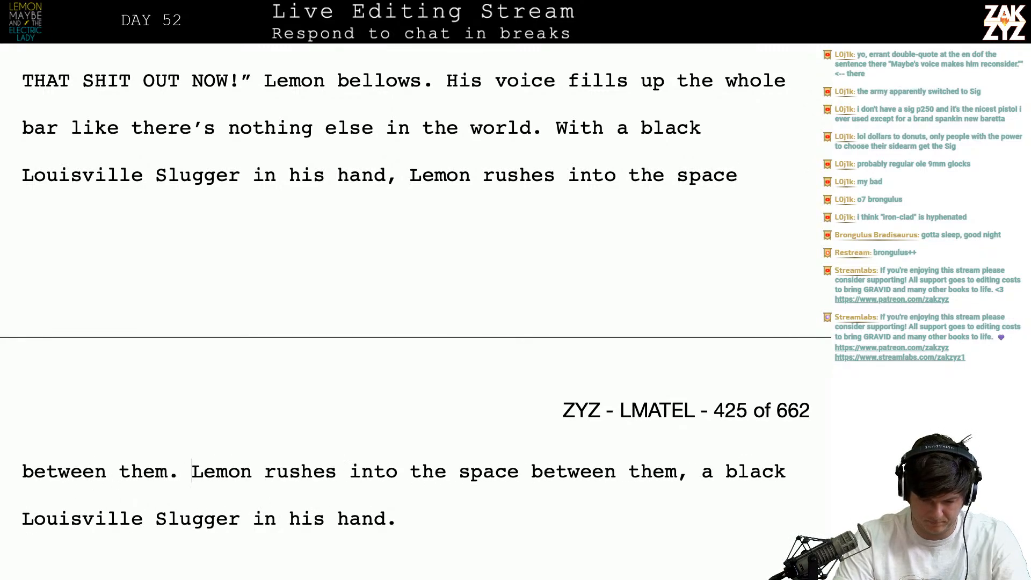
- Delete the old duplicate sentence "Lemon rushes into the space between them, a black Louisville Slugger in his hand."
{"action": "key", "text": "shift+Down"}
{"action": "key", "text": "shift+Down"}
{"action": "key", "text": "shift+Down"}
{"action": "key", "text": "shift+Down"}
{"action": "key", "text": "shift+Up"}
{"action": "key", "text": "shift+Up"}
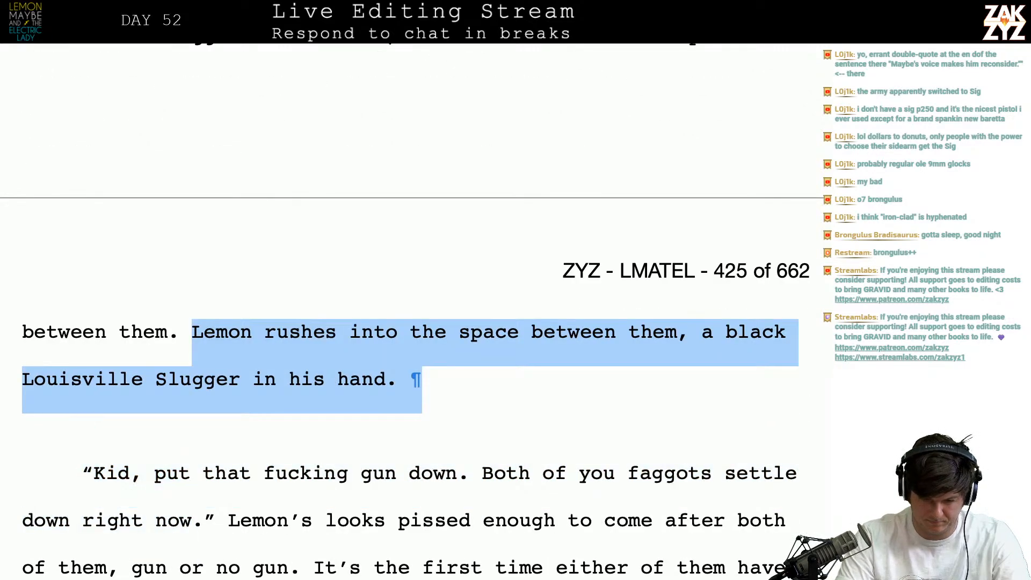
{"action": "key", "text": "BackSpace"}
- Start a new paragraph after "down right now." and change "Lemon's looks pissed" to "Lemon looks pissed"
{"action": "scroll", "coordinate": [618, 65], "scroll_direction": "down", "scroll_amount": 2}
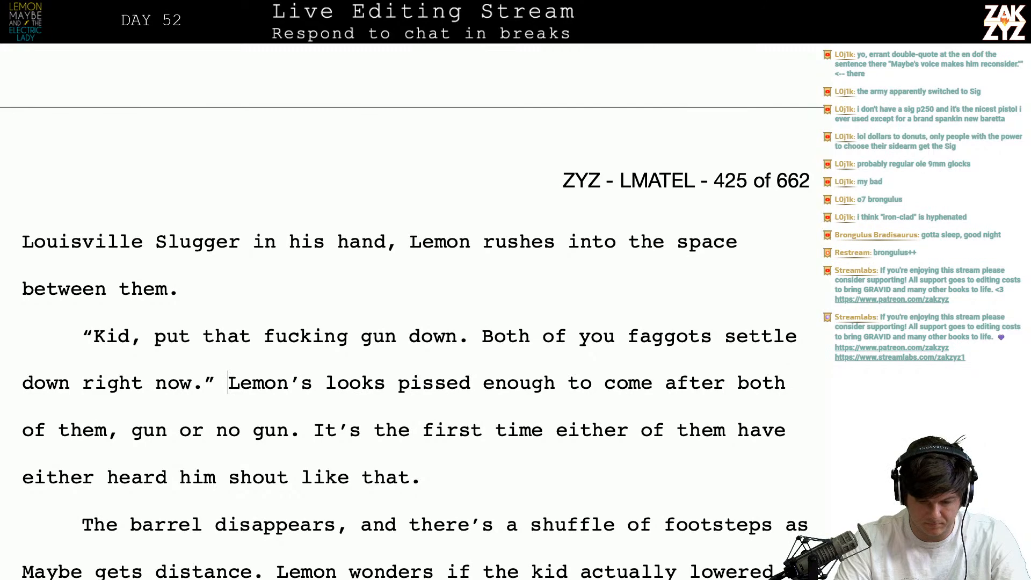
{"action": "key", "text": "Return"}
{"action": "key", "text": "BackSpace"}
{"action": "key", "text": "BackSpace"}
{"action": "scroll", "coordinate": [416, 317], "scroll_direction": "down", "scroll_amount": 2}
{"action": "key", "text": "Left"}
{"action": "key", "text": "Right"}
{"action": "key", "text": "Right"}
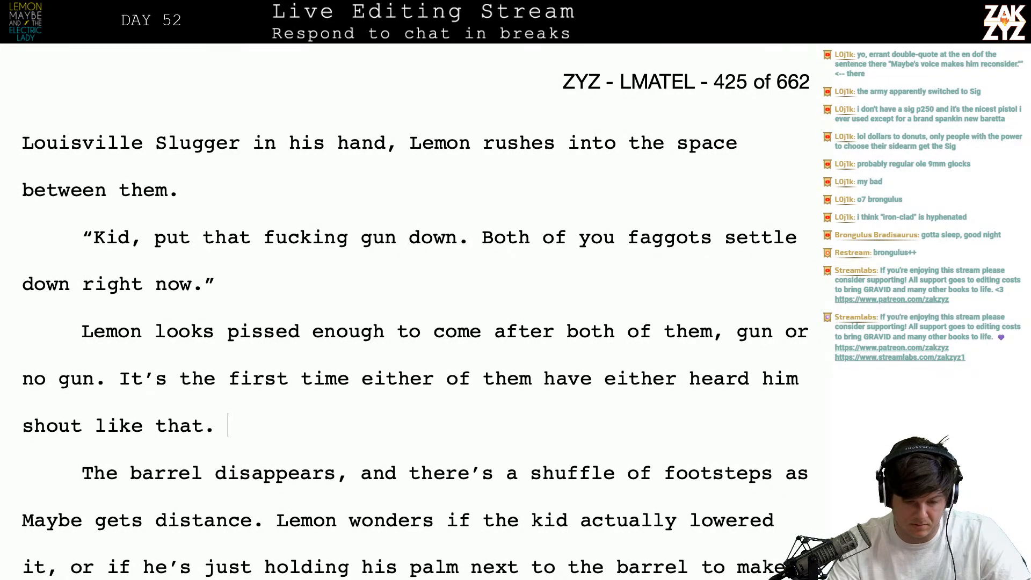
- Insert "have seen him get angry." before "heard him shout like that."
{"action": "key", "text": "Down"}
{"action": "key", "text": "Left"}
{"action": "key", "text": "Left"}
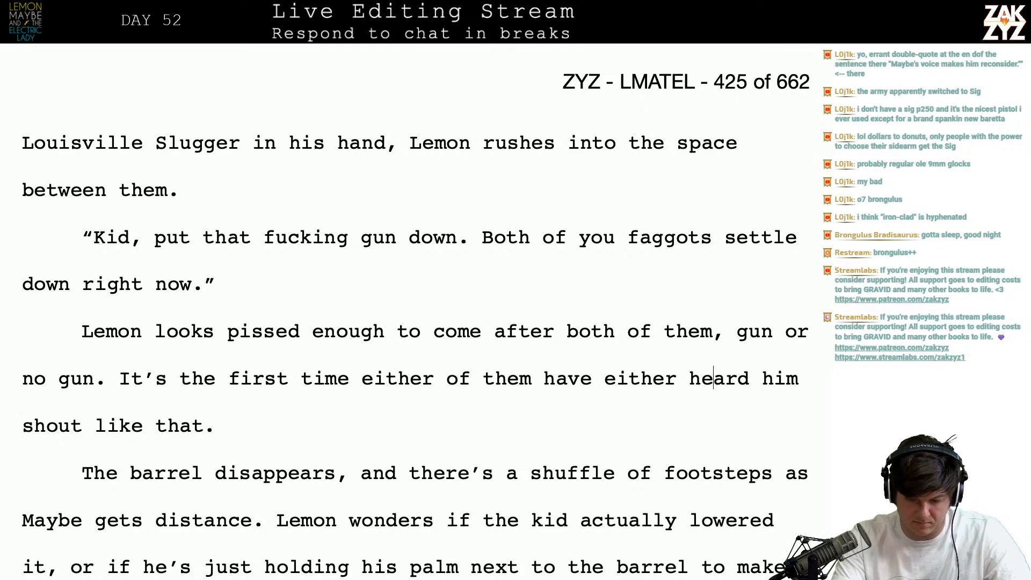
{"action": "type", "text": "have seen him "}
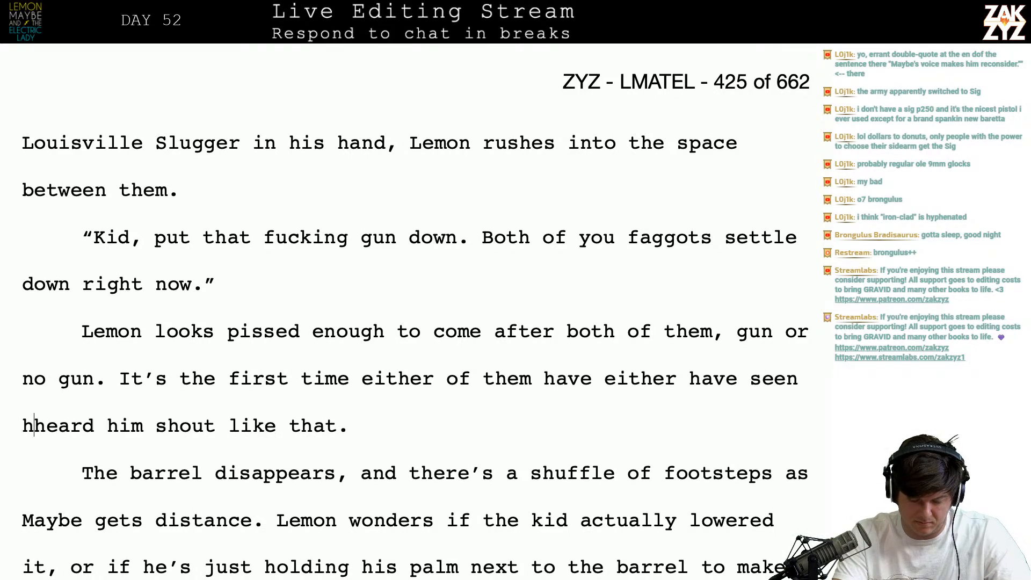
{"action": "type", "text": "get angry."}
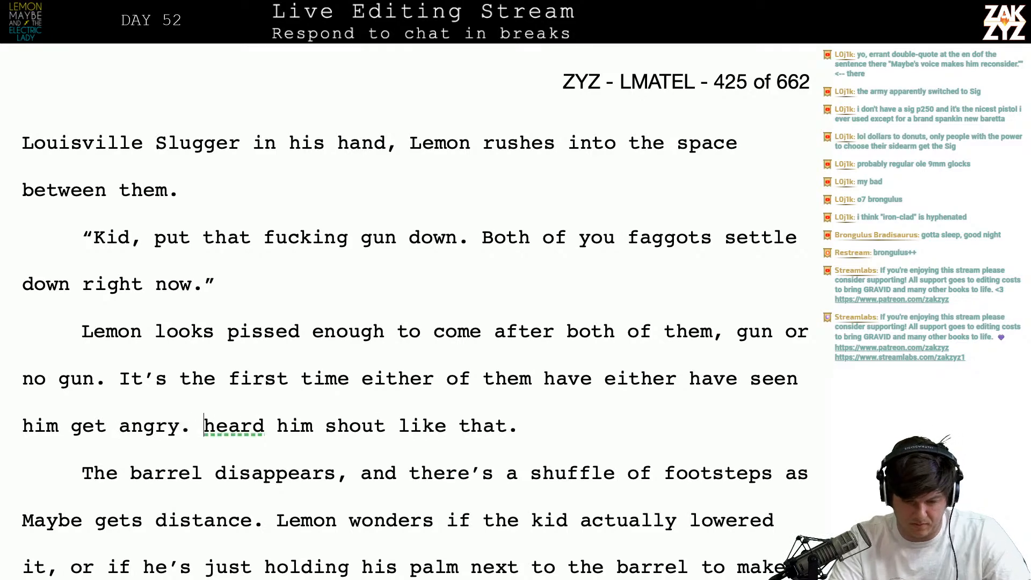
- Delete the leftover words "heard him shout like that." at the end of the paragraph
{"action": "key", "text": "shift+Right"}
{"action": "key", "text": "shift+Right"}
{"action": "key", "text": "shift+Right"}
{"action": "key", "text": "shift+Right"}
{"action": "key", "text": "shift+Right"}
{"action": "key", "text": "shift+Right"}
{"action": "key", "text": "shift+Right"}
{"action": "key", "text": "shift+Right"}
{"action": "key", "text": "shift+Right"}
{"action": "key", "text": "shift+Right"}
{"action": "key", "text": "shift+Right"}
{"action": "key", "text": "shift+Right"}
{"action": "key", "text": "shift+Right"}
{"action": "key", "text": "shift+Right"}
{"action": "key", "text": "shift+Right"}
{"action": "key", "text": "shift+Right"}
{"action": "key", "text": "shift+Right"}
{"action": "key", "text": "shift+Right"}
{"action": "key", "text": "shift+Right"}
{"action": "key", "text": "shift+Right"}
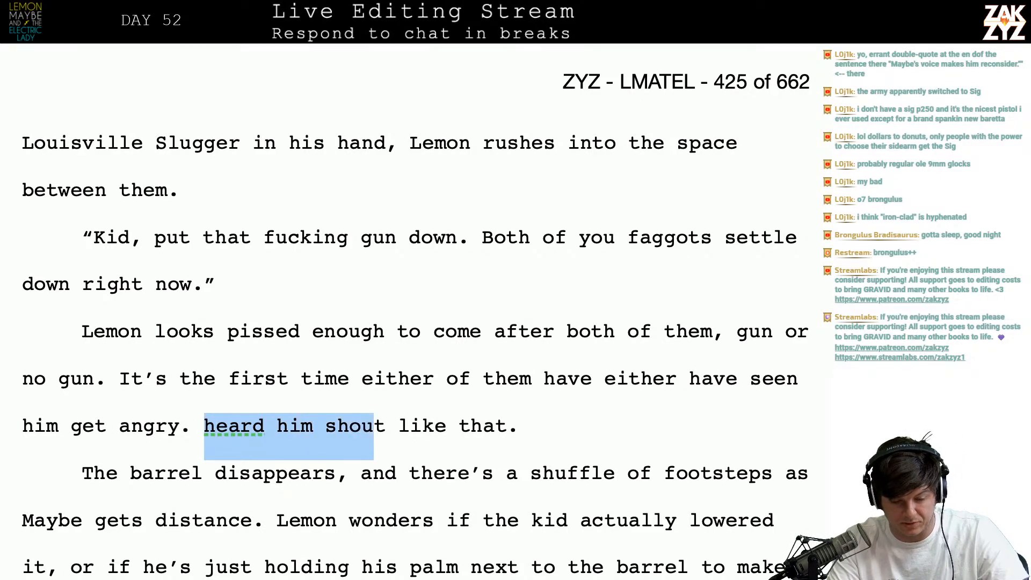
{"action": "key", "text": "shift+Right"}
{"action": "key", "text": "shift+Right"}
{"action": "key", "text": "shift+Right"}
{"action": "key", "text": "shift+Right"}
{"action": "key", "text": "shift+Right"}
{"action": "key", "text": "shift+Right"}
{"action": "key", "text": "BackSpace"}
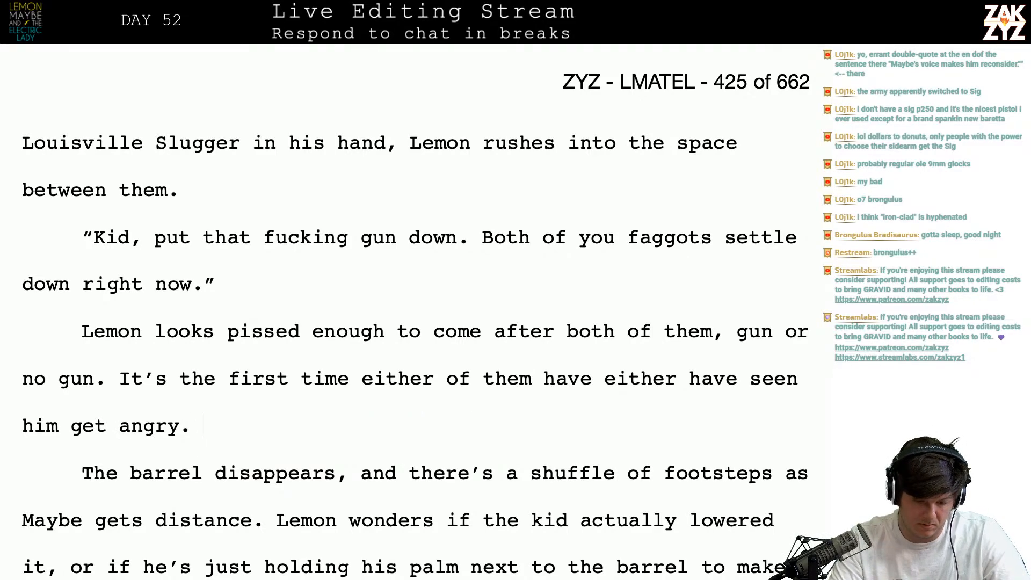
- Split off the sentence starting "It's the first time" and write "Neither have seen him get mad before, it's" after "no gun."
{"action": "key", "text": "Left"}
{"action": "key", "text": "Left"}
{"action": "key", "text": "Up"}
{"action": "key", "text": "Right"}
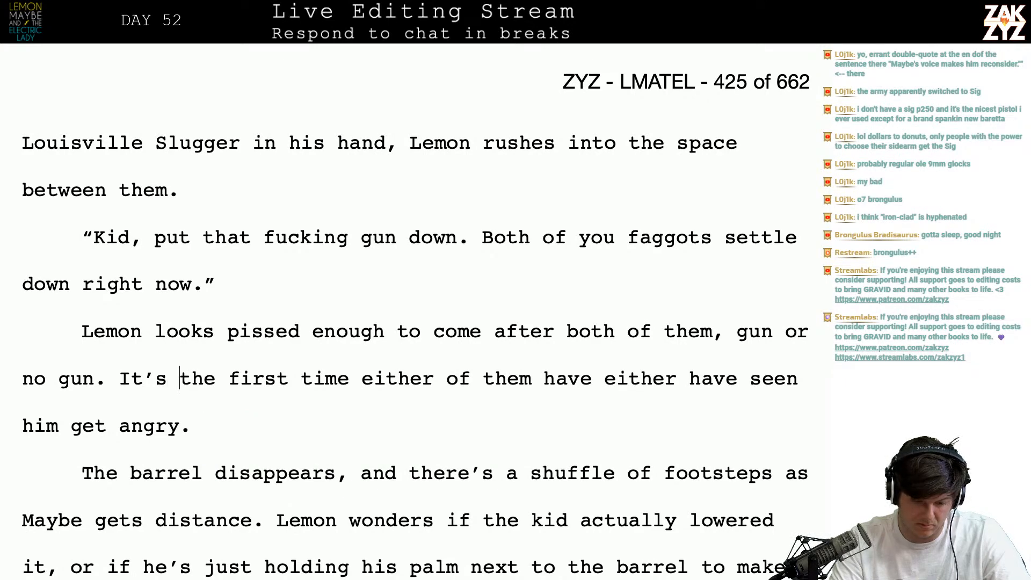
{"action": "key", "text": "Left"}
{"action": "key", "text": "Left"}
{"action": "key", "text": "Left"}
{"action": "key", "text": "Left"}
{"action": "key", "text": "Return"}
{"action": "key", "text": "Left"}
{"action": "type", "text": "Neigh"}
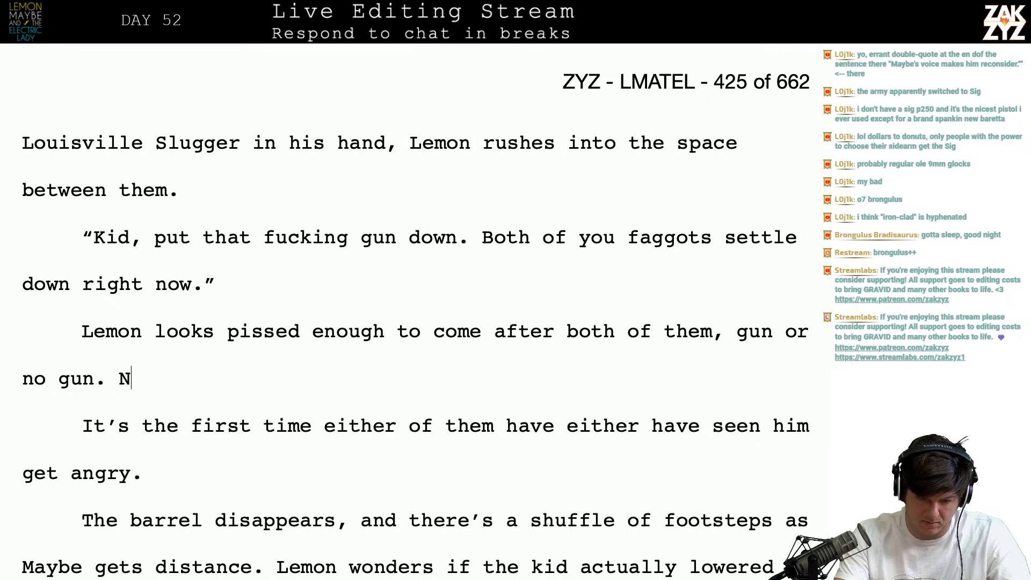
{"action": "key", "text": "BackSpace"}
{"action": "key", "text": "BackSpace"}
{"action": "type", "text": "ther have"}
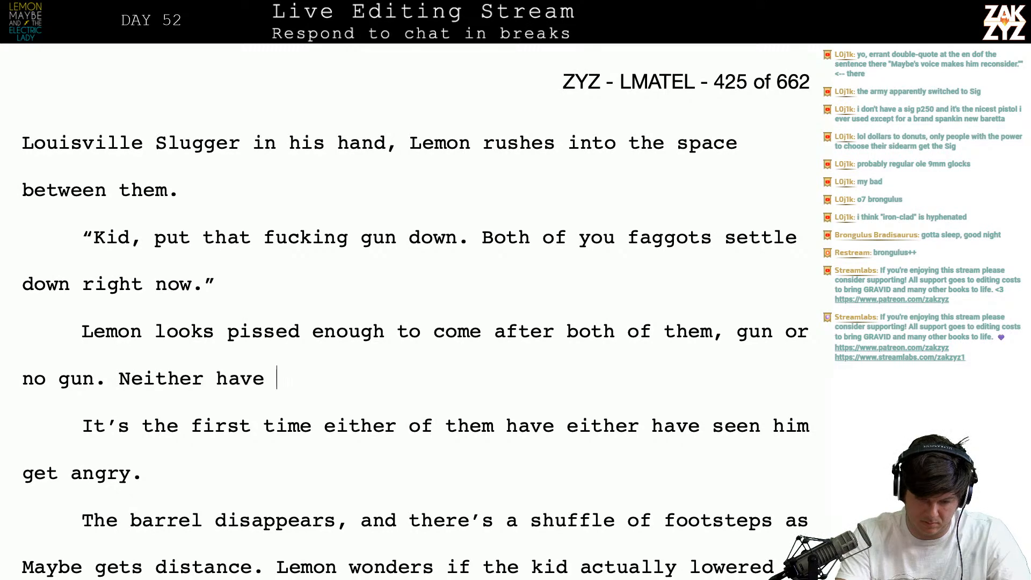
{"action": "type", "text": " seen him get"}
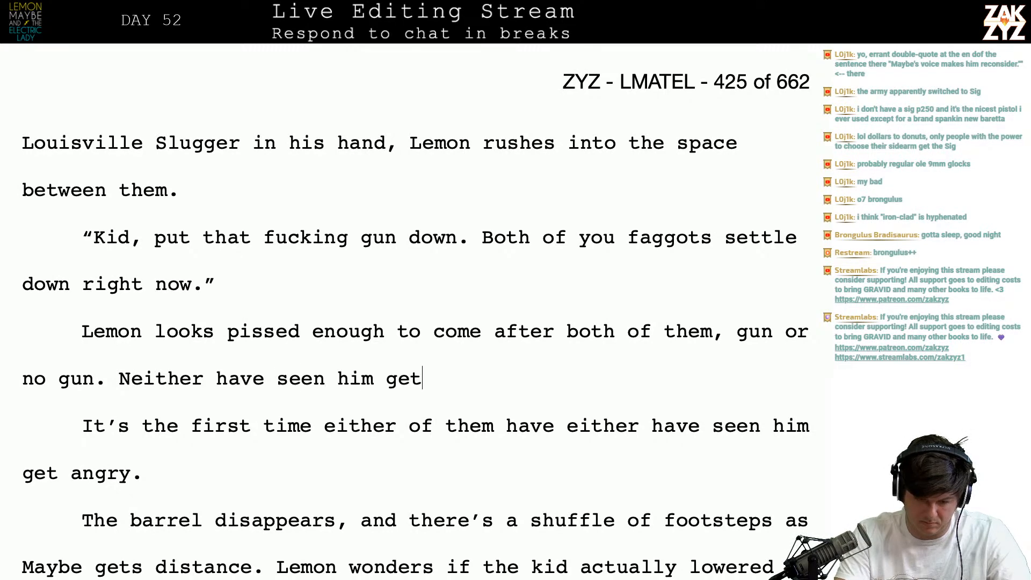
{"action": "type", "text": " mad before, i"}
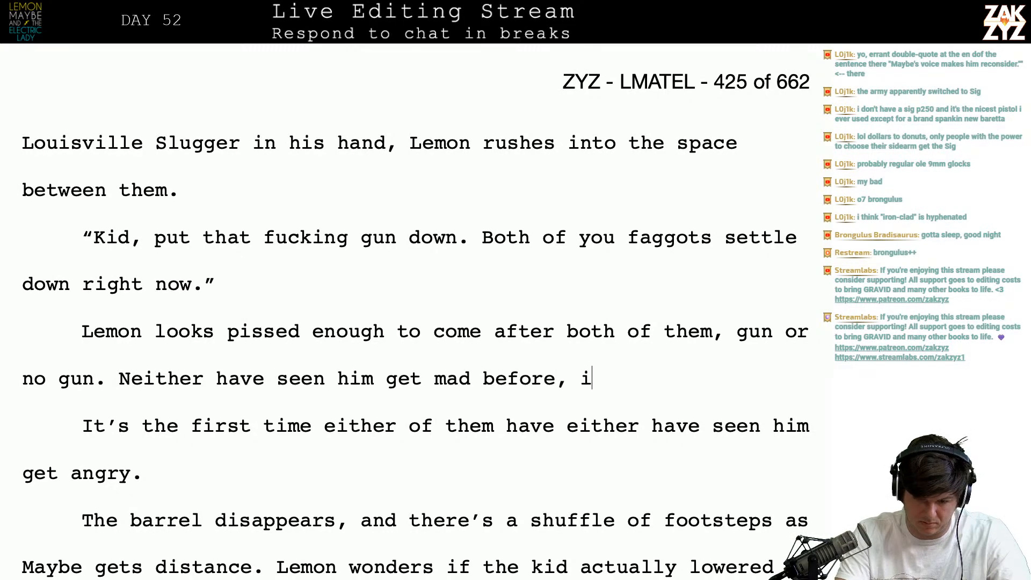
{"action": "type", "text": "t's n"}
{"action": "key", "text": "BackSpace"}
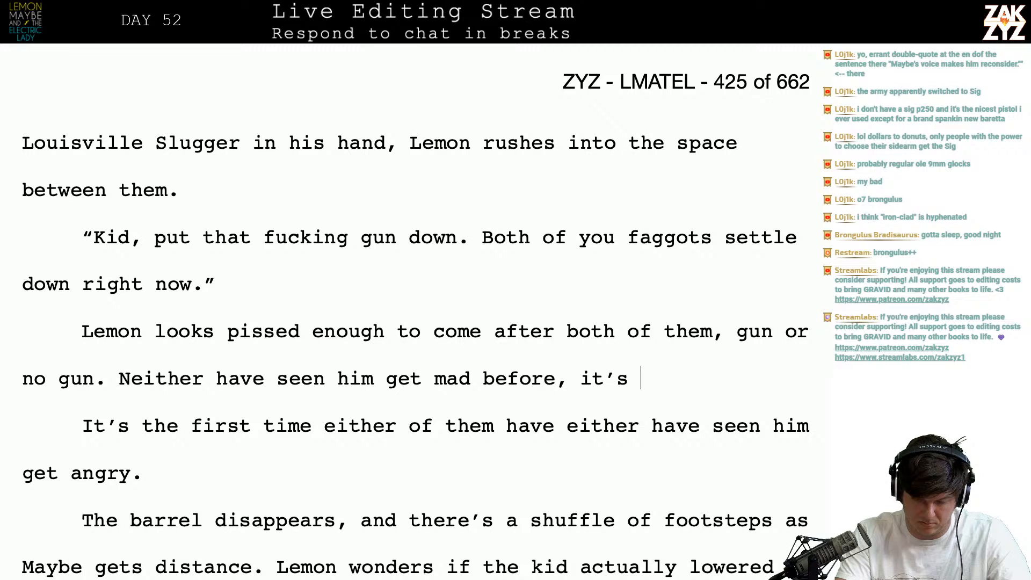
- End the new sentence at "mad before." and delete the old paragraph from "It's the first time" through "get angry."
{"action": "type", "text": "s"}
{"action": "key", "text": "BackSpace"}
{"action": "key", "text": "BackSpace"}
{"action": "key", "text": "BackSpace"}
{"action": "key", "text": "BackSpace"}
{"action": "key", "text": "BackSpace"}
{"action": "key", "text": "BackSpace"}
{"action": "key", "text": "BackSpace"}
{"action": "key", "text": "BackSpace"}
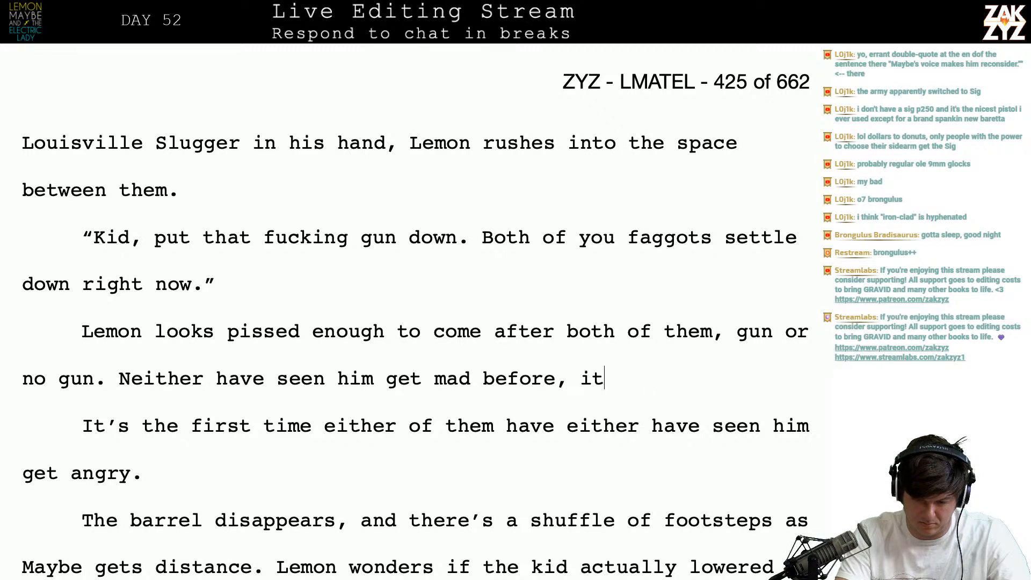
{"action": "key", "text": "ctrl+shift+Down"}
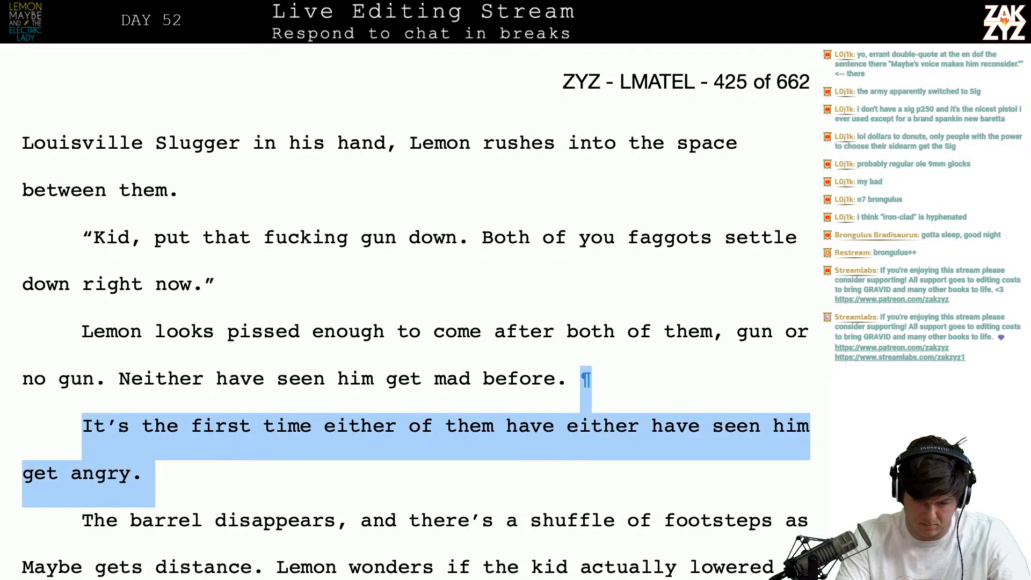
{"action": "key", "text": "BackSpace"}
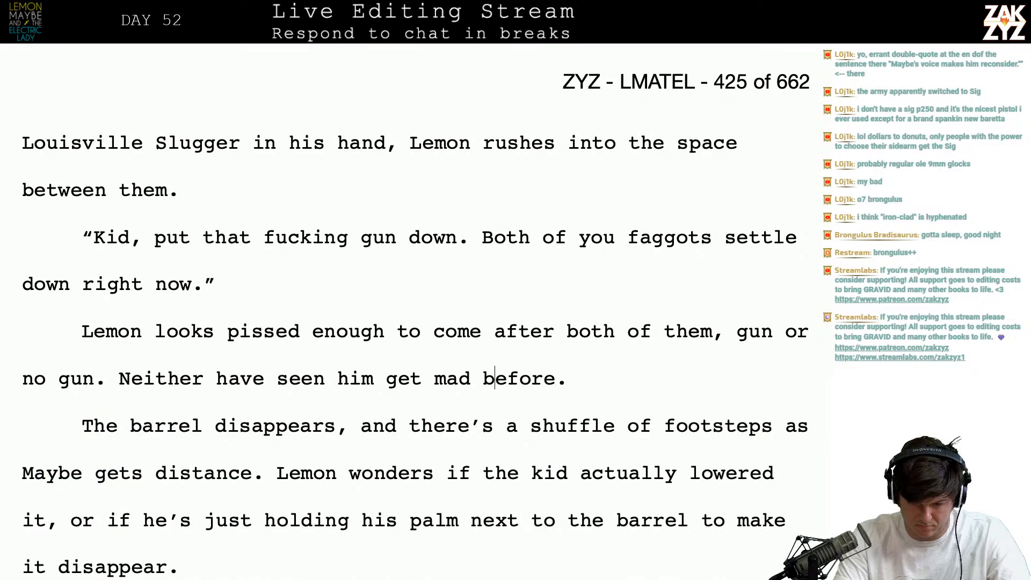
- Insert "really" before "mad before" and extend that sentence with ", he's probably purple as a grape."
{"action": "type", "text": "really "}
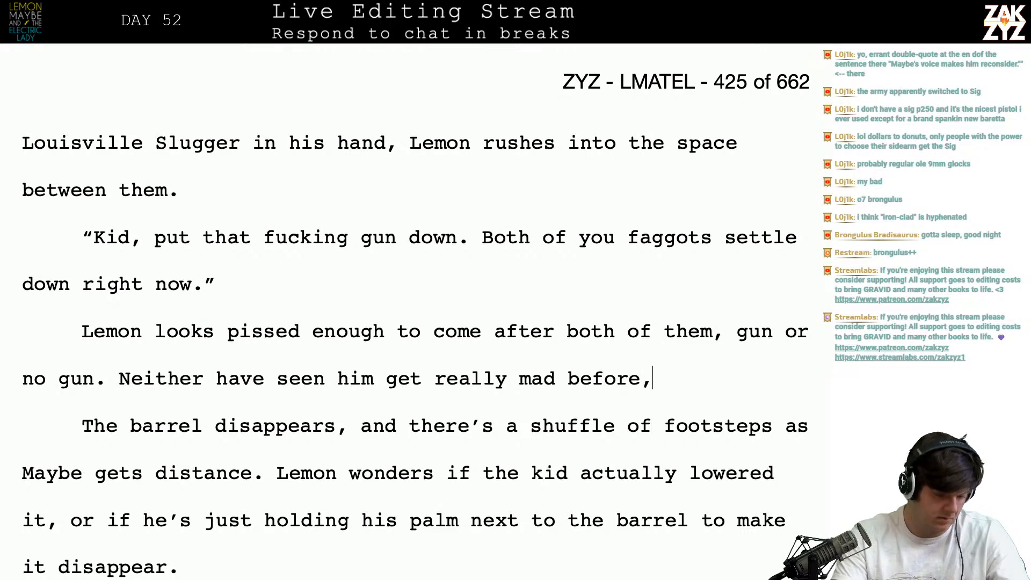
{"action": "type", "text": ", "}
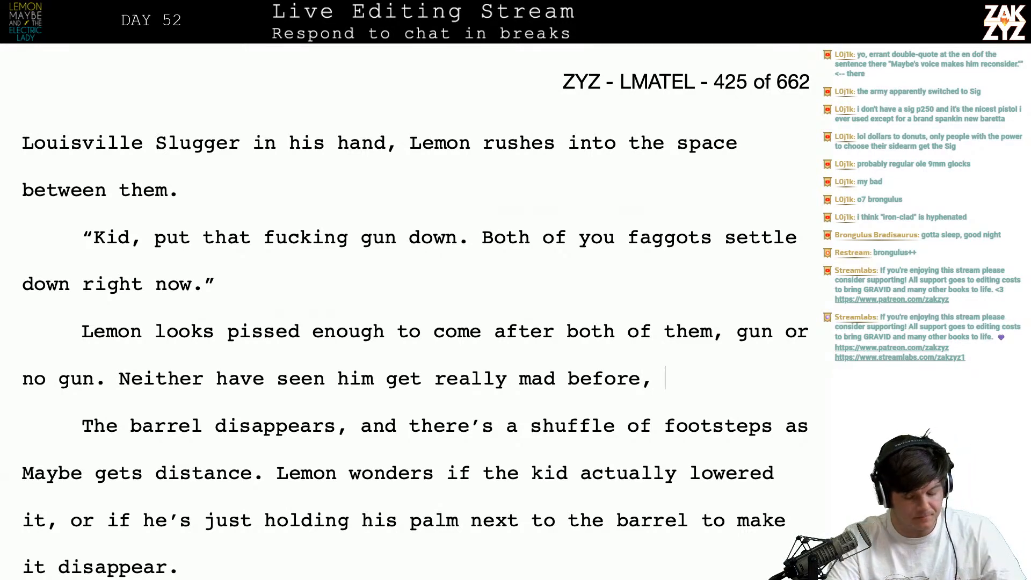
{"action": "type", "text": "hsi"}
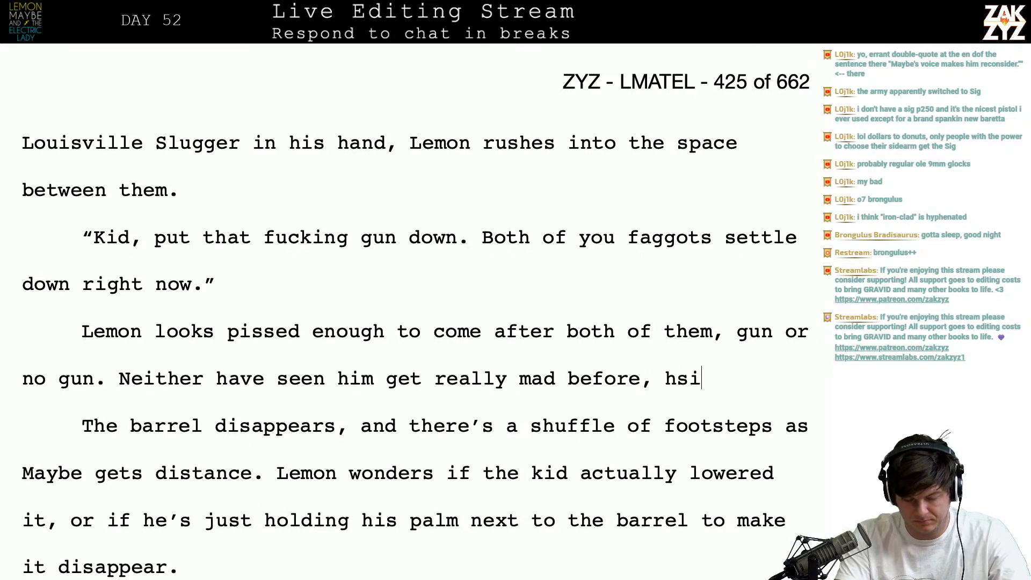
{"action": "key", "text": "BackSpace"}
{"action": "key", "text": "BackSpace"}
{"action": "key", "text": "BackSpace"}
{"action": "type", "text": "he"}
{"action": "key", "text": "BackSpace"}
{"action": "key", "text": "BackSpace"}
{"action": "key", "text": "BackSpace"}
{"action": "type", "text": "he's probably purple"}
{"action": "type", "text": "r s"}
{"action": "key", "text": "BackSpace"}
{"action": "key", "text": "BackSpace"}
{"action": "key", "text": "BackSpace"}
{"action": "type", "text": "as a grape."}
- Read on past the paragraph about the disappearing barrel to Lemon's dialogue confronting Carl
{"action": "key", "text": "shift+Down"}
{"action": "key", "text": "Up"}
{"action": "key", "text": "Down"}
{"action": "key", "text": "Down"}
{"action": "key", "text": "Down"}
{"action": "key", "text": "Down"}
{"action": "key", "text": "Down"}
{"action": "key", "text": "Down"}
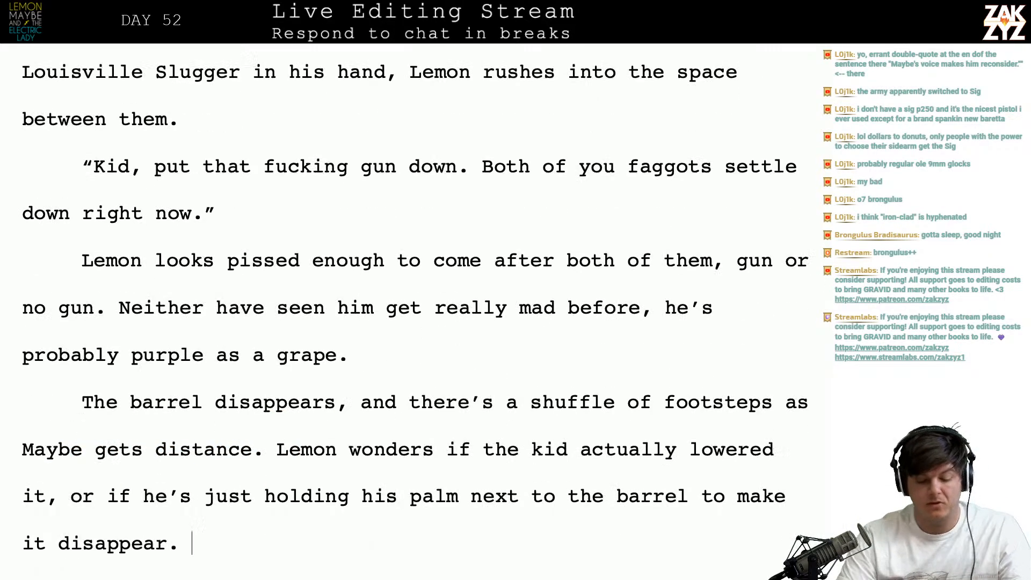
{"action": "scroll", "coordinate": [352, 260], "scroll_direction": "down", "scroll_amount": 3}
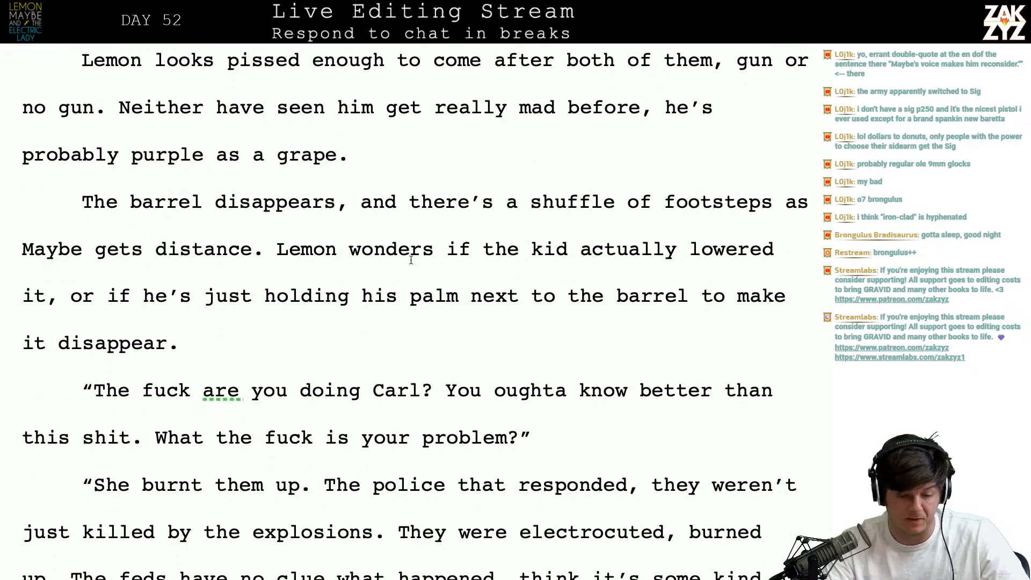
- Replace "it" with "the gun" after "Lemon wonders if the kid actually lowered" in the disappearing barrel paragraph
{"action": "left_click", "coordinate": [361, 277]}
{"action": "key", "text": "Right"}
{"action": "key", "text": "Right"}
{"action": "key", "text": "Right"}
{"action": "key", "text": "Right"}
{"action": "key", "text": "Right"}
{"action": "key", "text": "Right"}
{"action": "key", "text": "Right"}
{"action": "key", "text": "Right"}
{"action": "key", "text": "Right"}
{"action": "key", "text": "Right"}
{"action": "key", "text": "Right"}
{"action": "key", "text": "Right"}
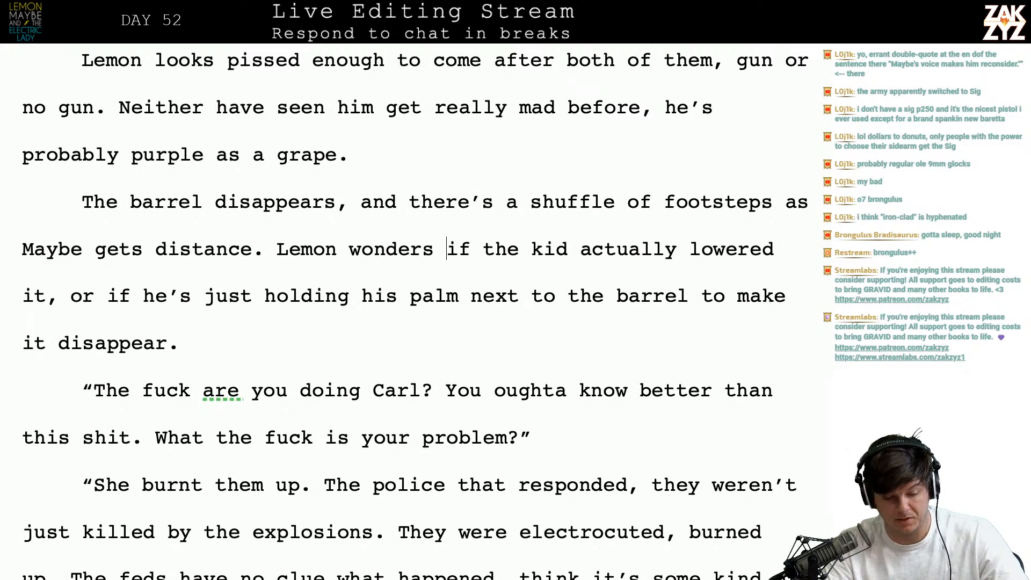
{"action": "key", "text": "Right"}
{"action": "key", "text": "Right"}
{"action": "key", "text": "Right"}
{"action": "key", "text": "Right"}
{"action": "key", "text": "Right"}
{"action": "key", "text": "Right"}
{"action": "key", "text": "Right"}
{"action": "key", "text": "Right"}
{"action": "key", "text": "Right"}
{"action": "key", "text": "Right"}
{"action": "key", "text": "Right"}
{"action": "key", "text": "Right"}
{"action": "key", "text": "Right"}
{"action": "key", "text": "Right"}
{"action": "key", "text": "Right"}
{"action": "key", "text": "Right"}
{"action": "key", "text": "Right"}
{"action": "key", "text": "Right"}
{"action": "key", "text": "Right"}
{"action": "key", "text": "Right"}
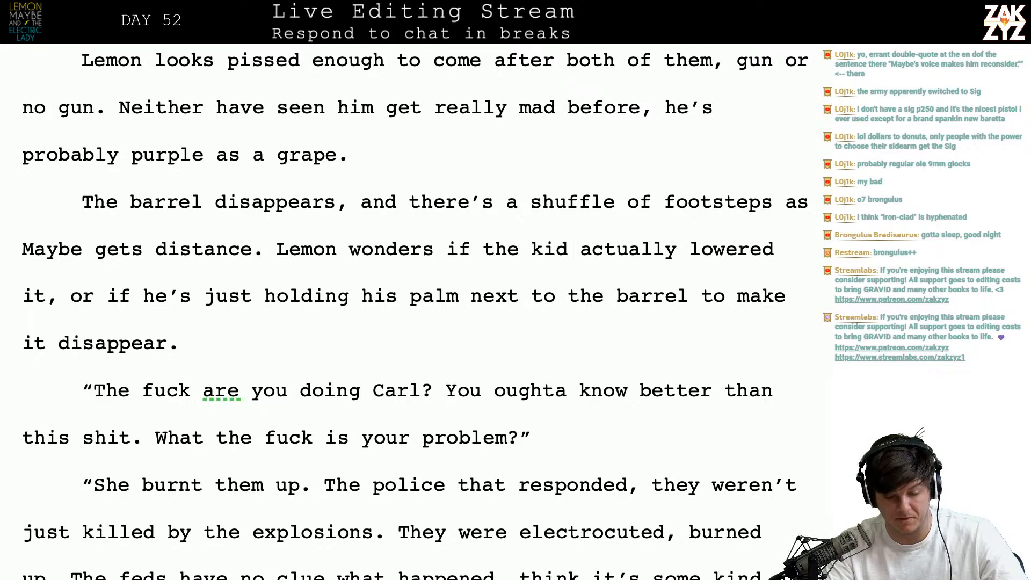
{"action": "key", "text": "Right"}
{"action": "key", "text": "Right"}
{"action": "key", "text": "Right"}
{"action": "key", "text": "Left"}
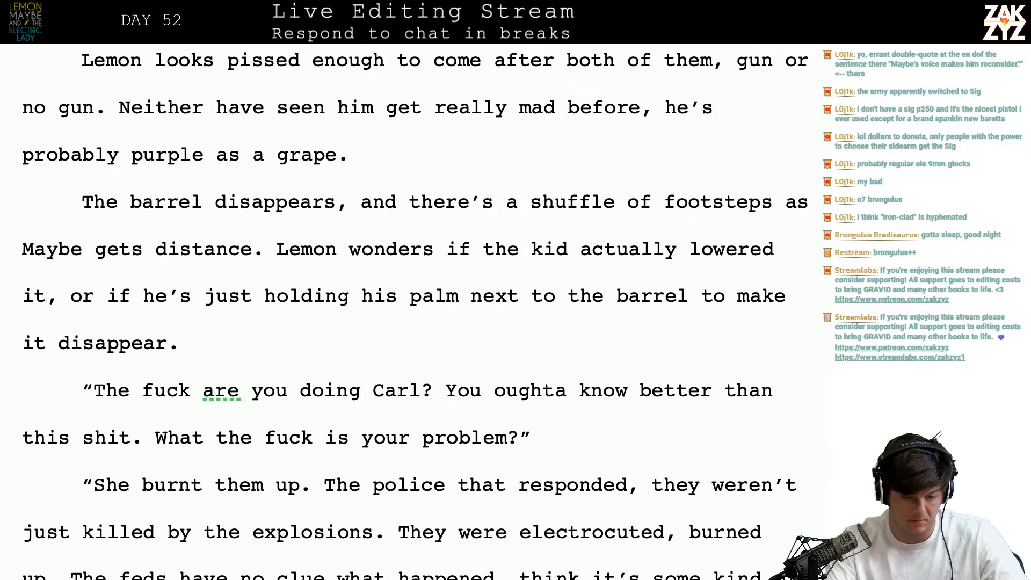
{"action": "key", "text": "BackSpace"}
{"action": "key", "text": "BackSpace"}
{"action": "type", "text": "the"}
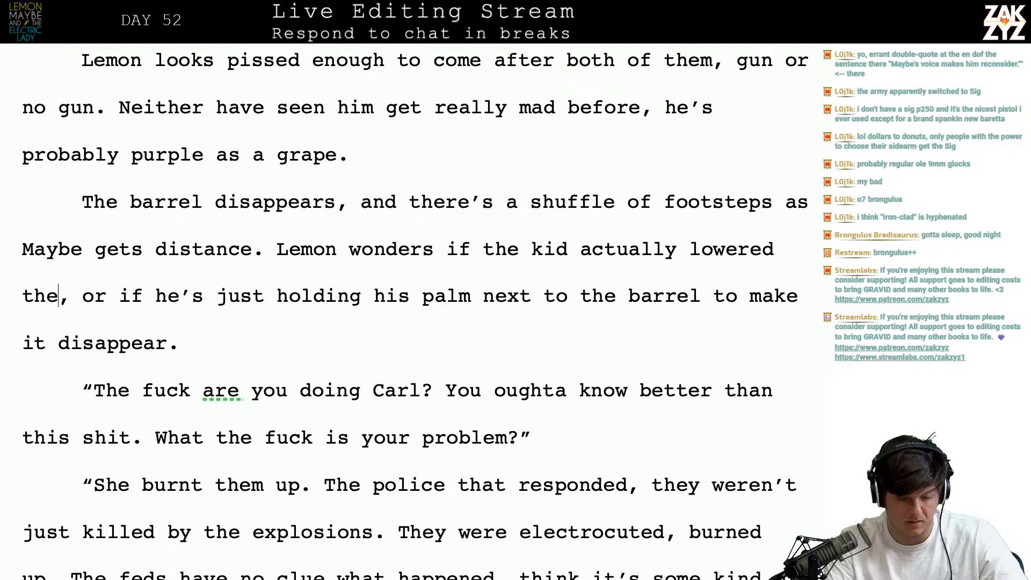
{"action": "type", "text": " gun"}
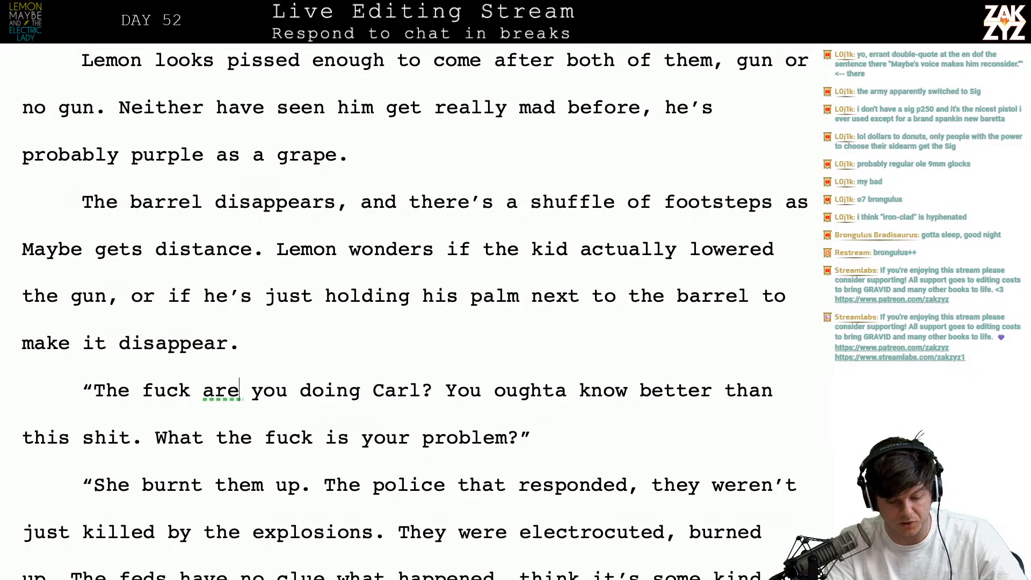
- Replace "The fuck" with "What" at the start of Lemon's line so it opens "What are you doing Carl?"
{"action": "key", "text": "Left"}
{"action": "key", "text": "Left"}
{"action": "key", "text": "Left"}
{"action": "key", "text": "Down"}
{"action": "key", "text": "Right"}
{"action": "key", "text": "Right"}
{"action": "key", "text": "Right"}
{"action": "key", "text": "Right"}
{"action": "key", "text": "Right"}
{"action": "key", "text": "Right"}
{"action": "key", "text": "Right"}
{"action": "key", "text": "Right"}
{"action": "key", "text": "Right"}
{"action": "key", "text": "Right"}
{"action": "key", "text": "Right"}
{"action": "key", "text": "Right"}
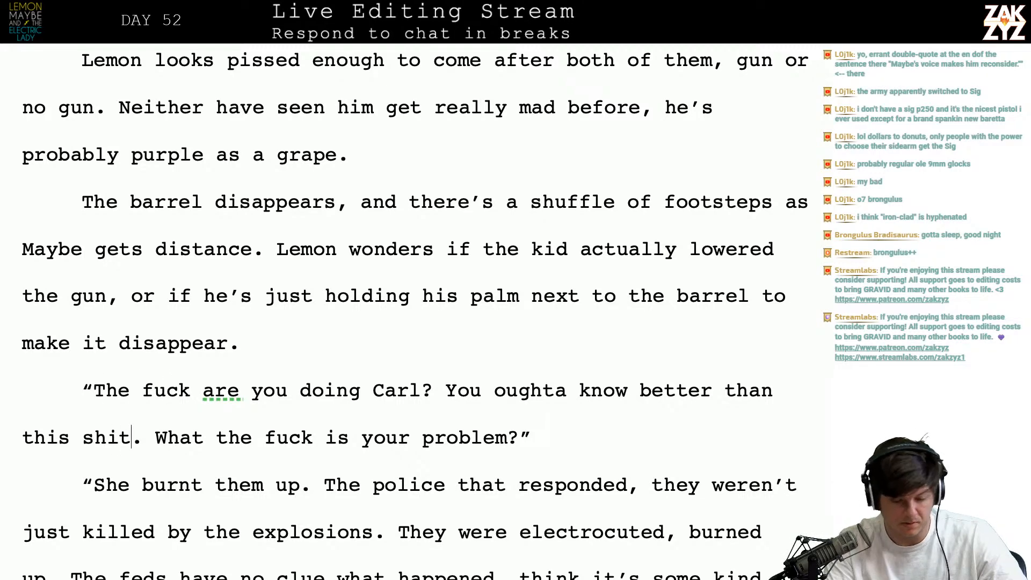
{"action": "key", "text": "Up"}
{"action": "key", "text": "Left"}
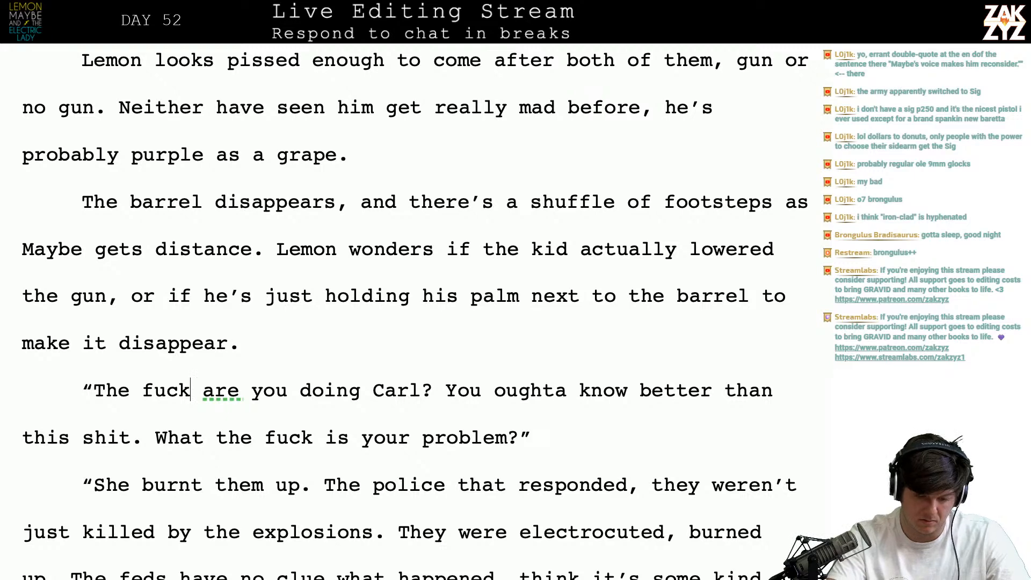
{"action": "key", "text": "BackSpace"}
{"action": "key", "text": "BackSpace"}
{"action": "key", "text": "BackSpace"}
{"action": "key", "text": "BackSpace"}
{"action": "key", "text": "BackSpace"}
{"action": "key", "text": "BackSpace"}
{"action": "key", "text": "BackSpace"}
{"action": "key", "text": "BackSpace"}
{"action": "type", "text": "What the christ"}
{"action": "key", "text": "BackSpace"}
{"action": "key", "text": "BackSpace"}
{"action": "key", "text": "BackSpace"}
{"action": "key", "text": "BackSpace"}
{"action": "key", "text": "BackSpace"}
{"action": "key", "text": "BackSpace"}
{"action": "key", "text": "BackSpace"}
{"action": "key", "text": "BackSpace"}
{"action": "key", "text": "BackSpace"}
{"action": "key", "text": "BackSpace"}
{"action": "key", "text": "BackSpace"}
- Change "explosions" to the singular "explosion" in Carl's reply about the police who responded
{"action": "key", "text": "Right"}
{"action": "key", "text": "Right"}
{"action": "key", "text": "Right"}
{"action": "key", "text": "Right"}
{"action": "key", "text": "Right"}
{"action": "key", "text": "Right"}
{"action": "key", "text": "Right"}
{"action": "key", "text": "Right"}
{"action": "key", "text": "Right"}
{"action": "key", "text": "Right"}
{"action": "key", "text": "Right"}
{"action": "key", "text": "Down"}
{"action": "key", "text": "Left"}
{"action": "key", "text": "Down"}
{"action": "key", "text": "Down"}
{"action": "key", "text": "Down"}
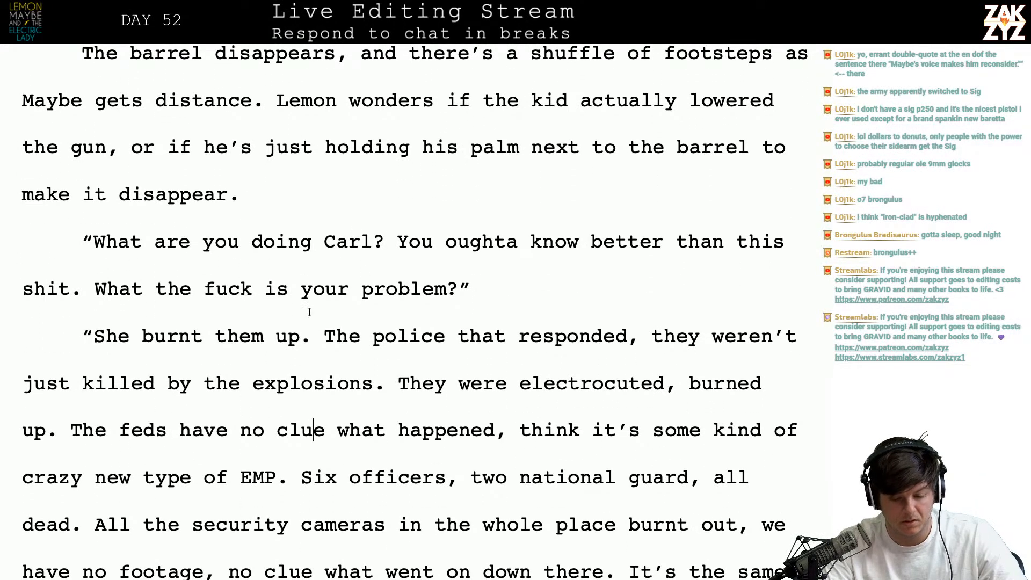
{"action": "scroll", "coordinate": [309, 312], "scroll_direction": "down", "scroll_amount": 1}
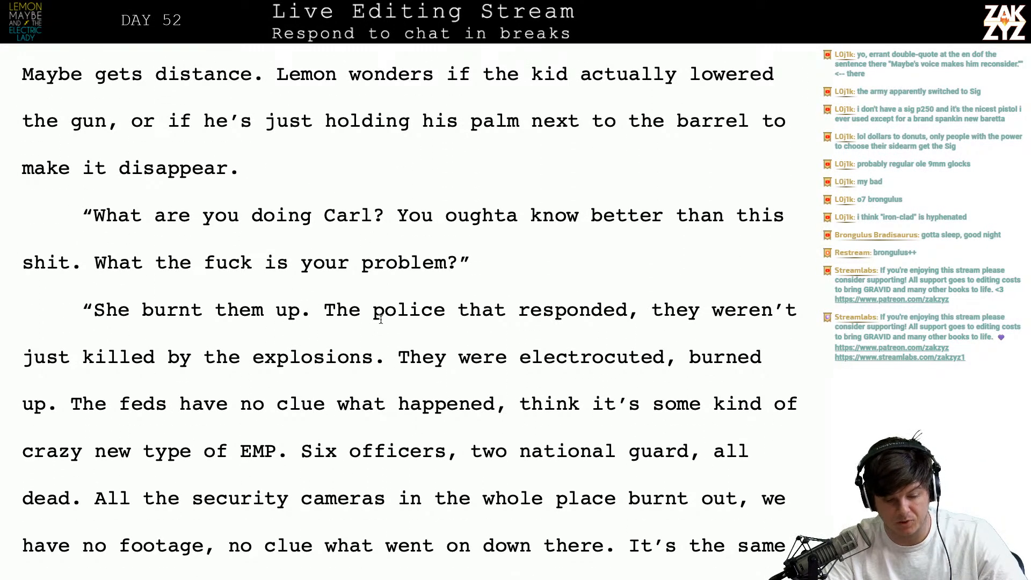
{"action": "left_click", "coordinate": [241, 320]}
{"action": "key", "text": "Right"}
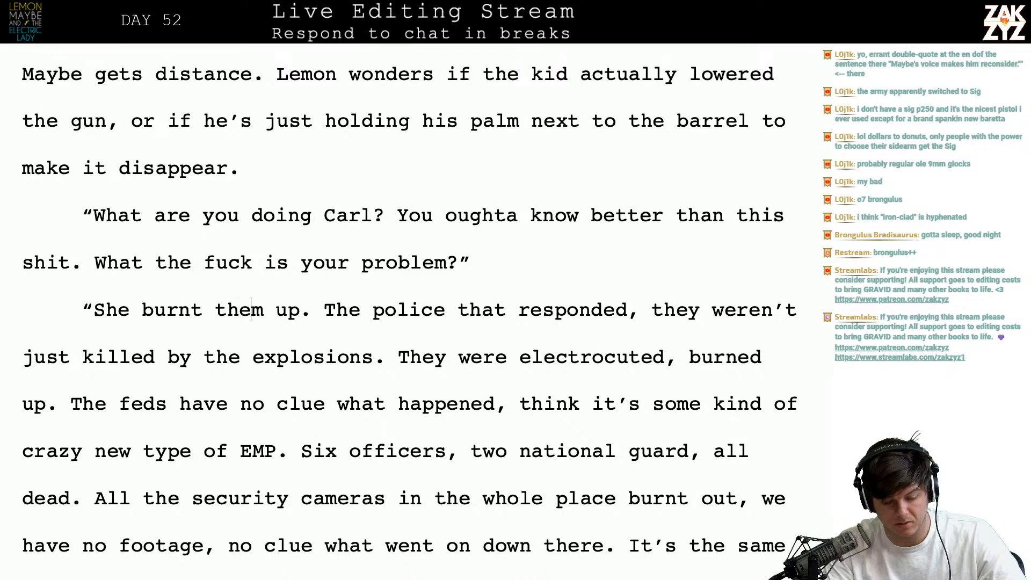
{"action": "key", "text": "Right"}
{"action": "key", "text": "Right"}
{"action": "key", "text": "Right"}
{"action": "key", "text": "Right"}
{"action": "key", "text": "Down"}
{"action": "key", "text": "BackSpace"}
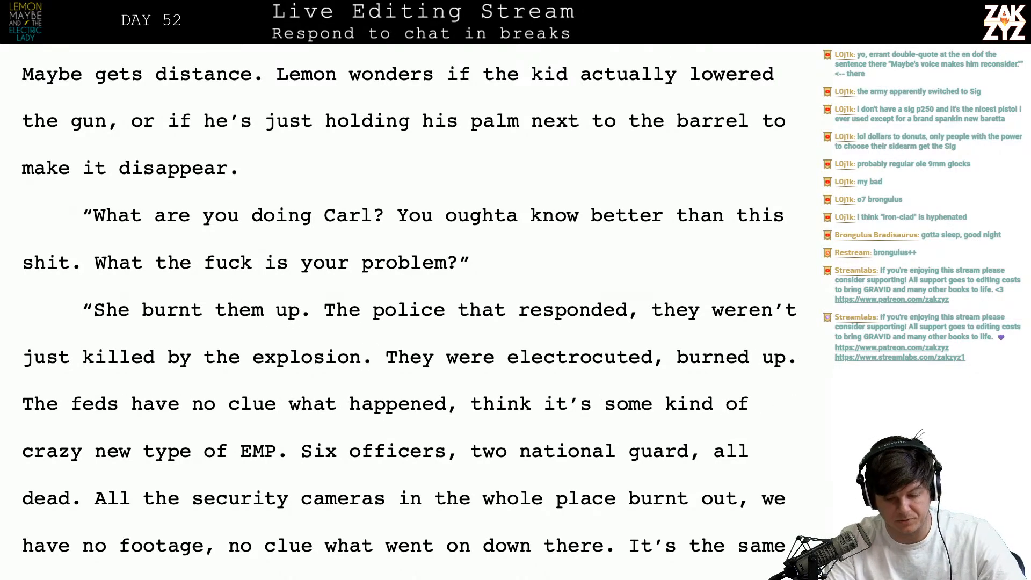
- Read through the rest of Carl's speech, from the feds having no clue to "She has to be stopped."
{"action": "key", "text": "Right"}
{"action": "key", "text": "Right"}
{"action": "key", "text": "Right"}
{"action": "key", "text": "Right"}
{"action": "key", "text": "Right"}
{"action": "key", "text": "Right"}
{"action": "key", "text": "Right"}
{"action": "key", "text": "Right"}
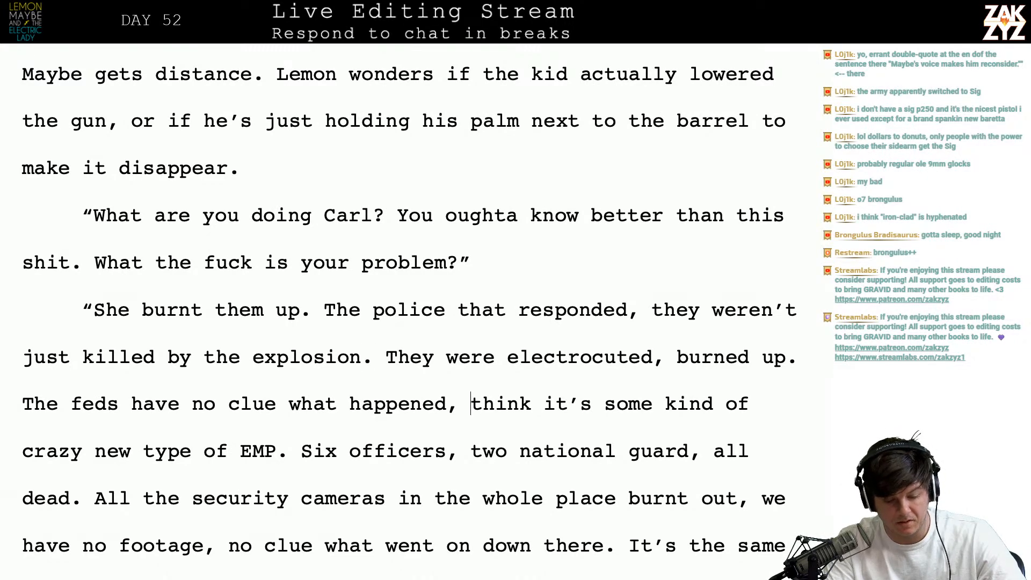
{"action": "key", "text": "Down"}
{"action": "key", "text": "Left"}
{"action": "key", "text": "Left"}
{"action": "key", "text": "Left"}
{"action": "key", "text": "Left"}
{"action": "key", "text": "Left"}
{"action": "key", "text": "Left"}
{"action": "key", "text": "Left"}
{"action": "key", "text": "Left"}
{"action": "key", "text": "Left"}
{"action": "key", "text": "Left"}
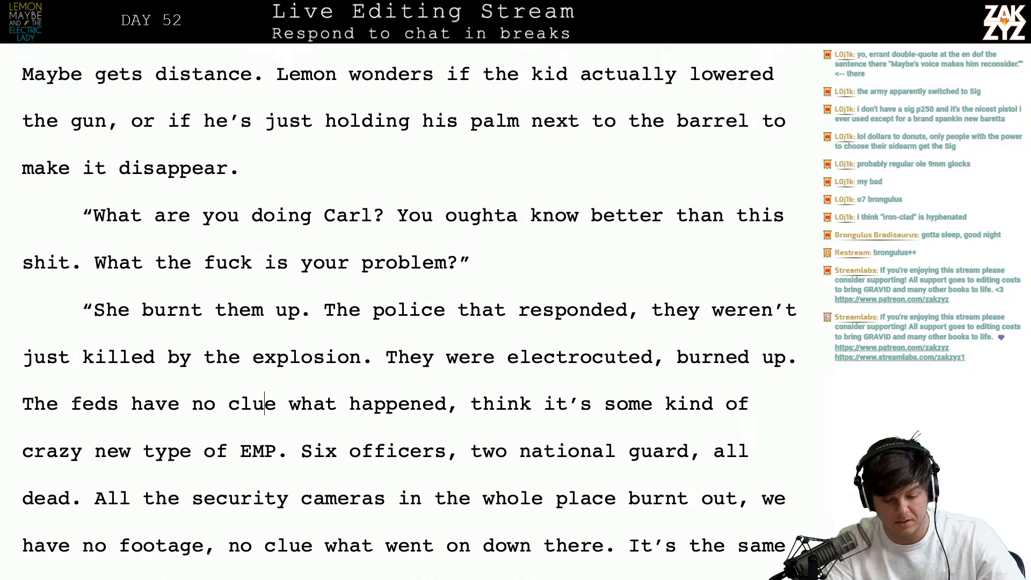
{"action": "key", "text": "Left"}
{"action": "key", "text": "Left"}
{"action": "key", "text": "Left"}
{"action": "key", "text": "Left"}
{"action": "key", "text": "Left"}
{"action": "key", "text": "Left"}
{"action": "key", "text": "Left"}
{"action": "key", "text": "Left"}
{"action": "key", "text": "Left"}
{"action": "key", "text": "Down"}
{"action": "key", "text": "Right"}
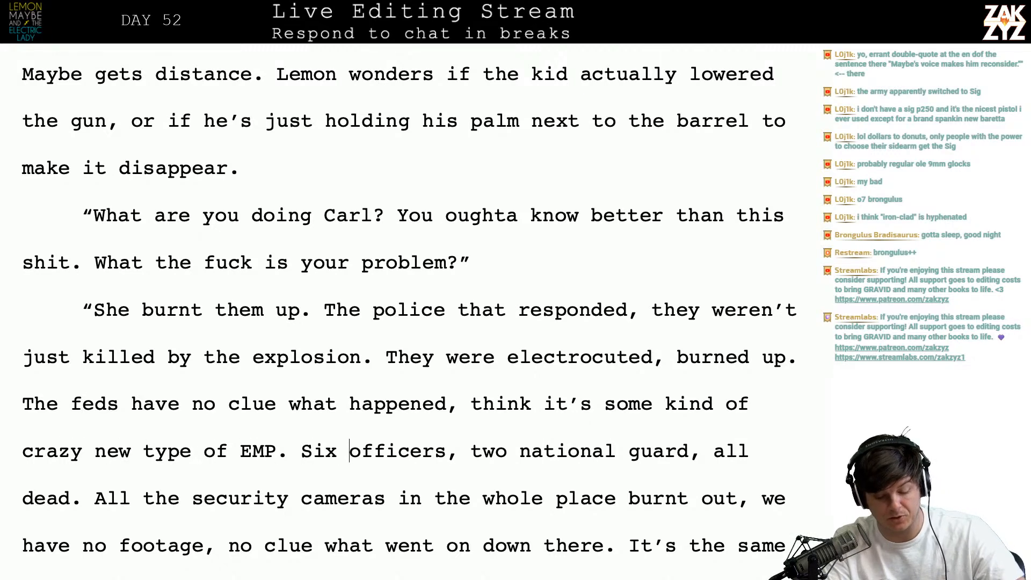
{"action": "key", "text": "Right"}
{"action": "key", "text": "Down"}
{"action": "scroll", "coordinate": [240, 316], "scroll_direction": "down", "scroll_amount": 1}
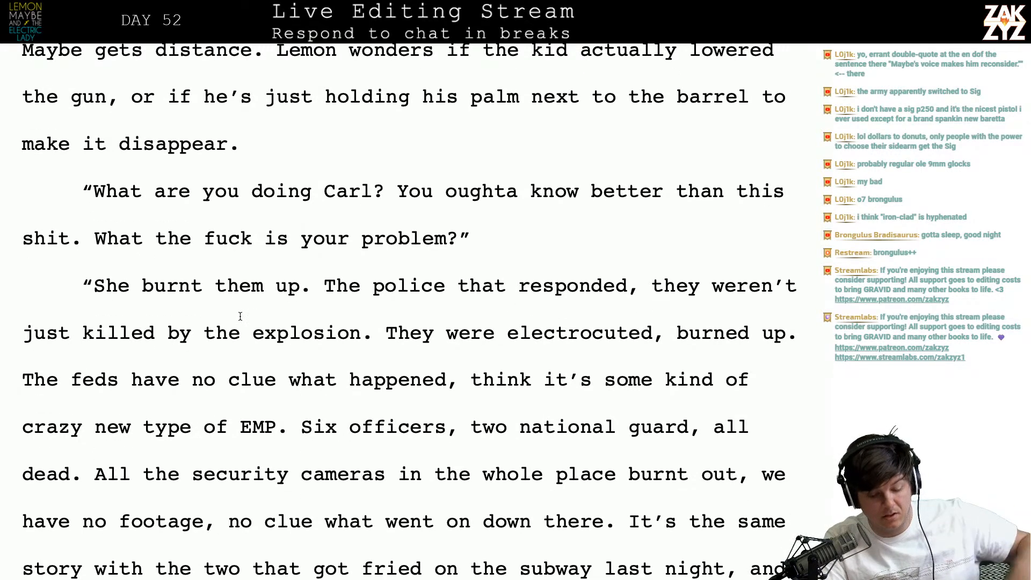
{"action": "scroll", "coordinate": [240, 316], "scroll_direction": "down", "scroll_amount": 2}
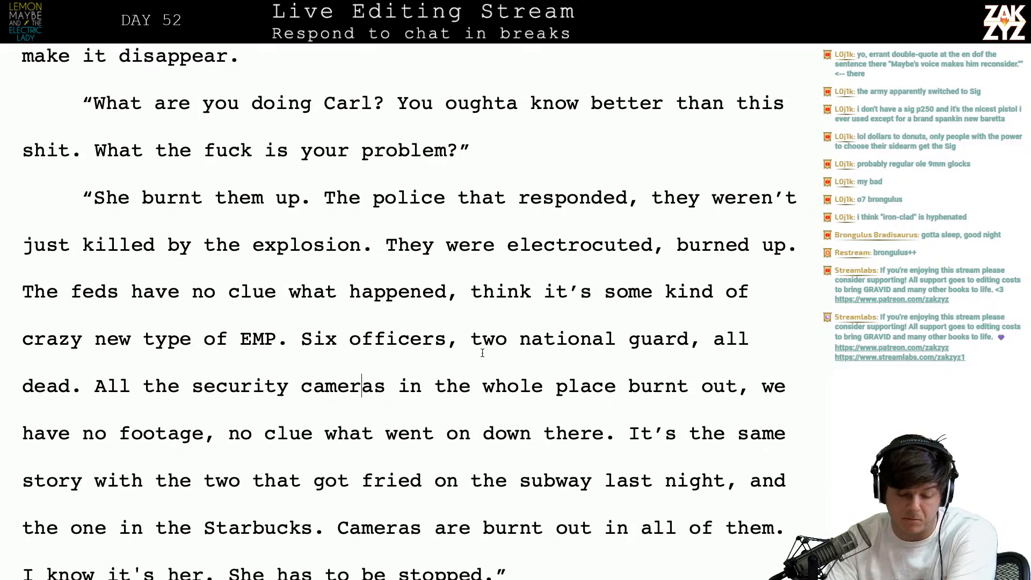
{"action": "scroll", "coordinate": [488, 352], "scroll_direction": "down", "scroll_amount": 3}
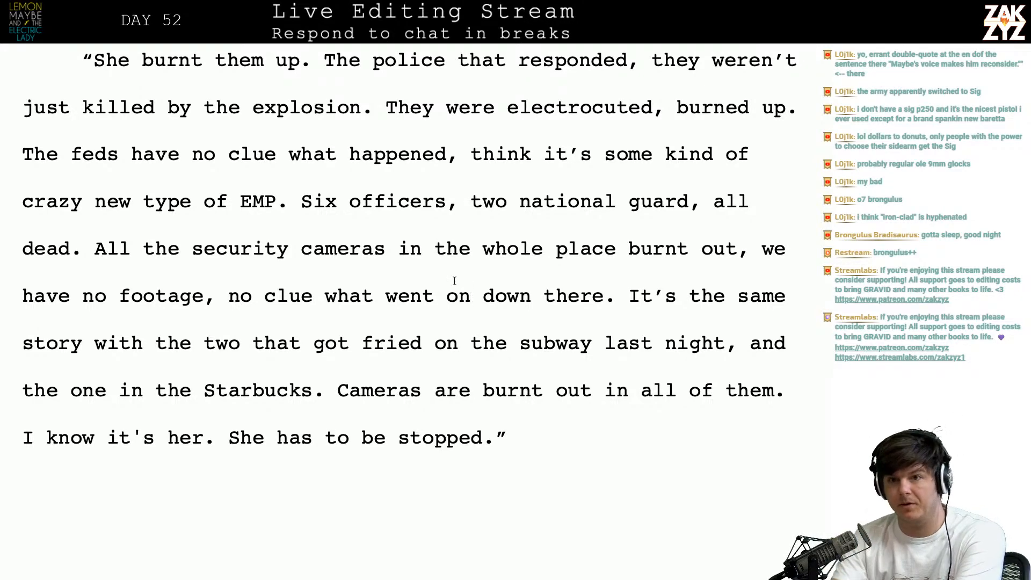
{"action": "scroll", "coordinate": [455, 281], "scroll_direction": "up", "scroll_amount": 2}
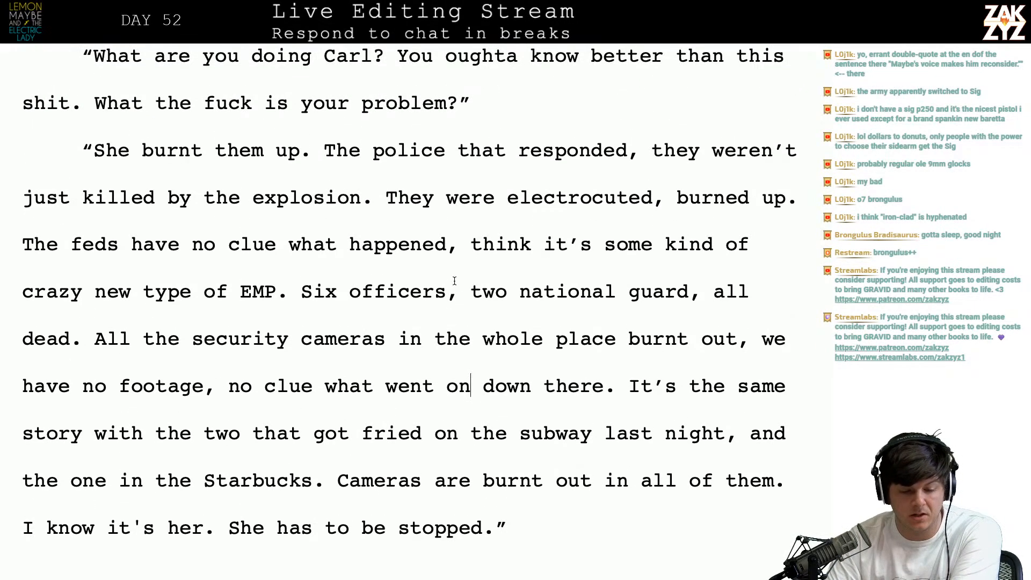
- Split "They were electrocuted, burned up." in Carl's speech into two sentences: "They were electrocuted. Burned up."
{"action": "left_click", "coordinate": [315, 151]}
{"action": "key", "text": "Right"}
{"action": "key", "text": "Down"}
{"action": "key", "text": "Left"}
{"action": "key", "text": "Left"}
{"action": "key", "text": "Left"}
{"action": "key", "text": "Left"}
{"action": "key", "text": "Left"}
{"action": "key", "text": "Left"}
{"action": "key", "text": "Left"}
{"action": "key", "text": "Right"}
{"action": "key", "text": "Right"}
{"action": "key", "text": "Right"}
{"action": "key", "text": "Right"}
{"action": "key", "text": "Right"}
{"action": "key", "text": "Right"}
{"action": "key", "text": "Right"}
{"action": "key", "text": "Right"}
{"action": "key", "text": "Right"}
{"action": "key", "text": "Right"}
{"action": "key", "text": "Right"}
{"action": "key", "text": "Right"}
{"action": "key", "text": "Right"}
{"action": "key", "text": "Right"}
{"action": "key", "text": "Right"}
{"action": "key", "text": "Right"}
{"action": "key", "text": "Right"}
{"action": "key", "text": "Right"}
{"action": "key", "text": "Right"}
{"action": "key", "text": "Right"}
{"action": "key", "text": "Right"}
{"action": "key", "text": "Right"}
{"action": "key", "text": "Left"}
{"action": "key", "text": "BackSpace"}
{"action": "type", "text": "."}
{"action": "key", "text": "Right"}
{"action": "key", "text": "Right"}
{"action": "key", "text": "BackSpace"}
{"action": "type", "text": "B"}
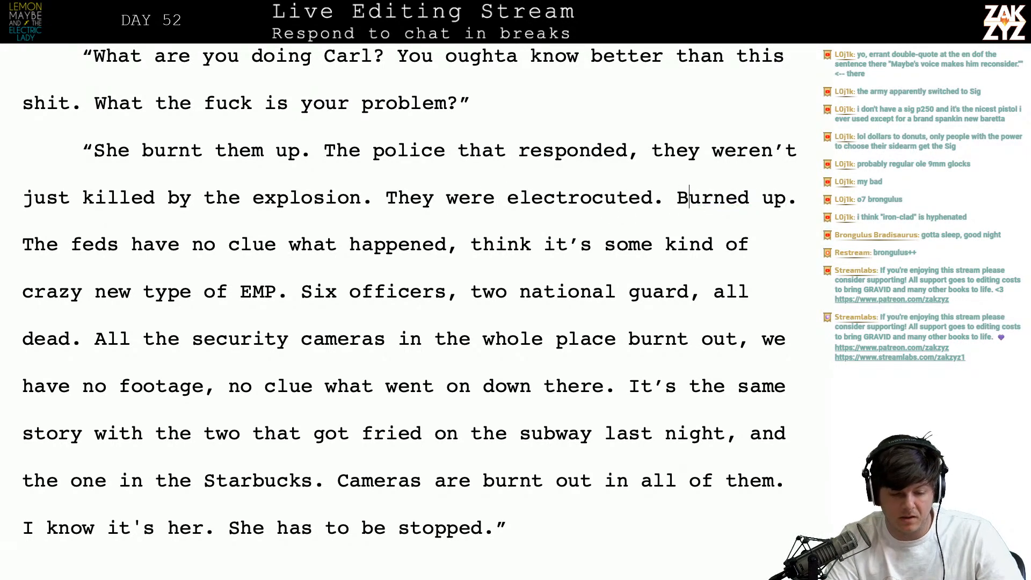
- Insert "they" before "think it's some kind of crazy new type of EMP" in Carl's speech
{"action": "key", "text": "Right"}
{"action": "key", "text": "Right"}
{"action": "key", "text": "Right"}
{"action": "key", "text": "Right"}
{"action": "key", "text": "Right"}
{"action": "key", "text": "Right"}
{"action": "key", "text": "Right"}
{"action": "key", "text": "Right"}
{"action": "key", "text": "Right"}
{"action": "key", "text": "Right"}
{"action": "key", "text": "Right"}
{"action": "key", "text": "Right"}
{"action": "key", "text": "Right"}
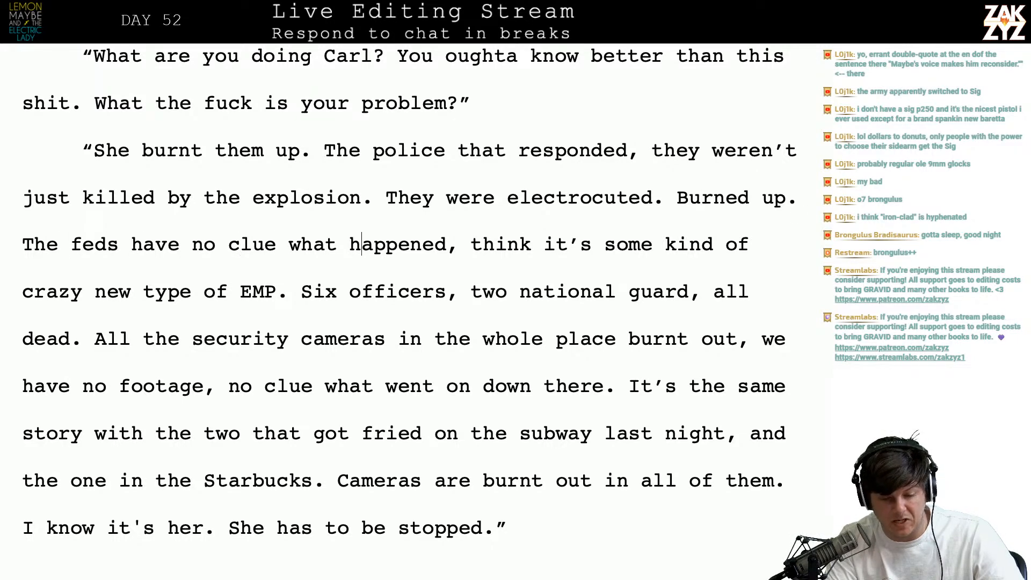
{"action": "type", "text": "the"}
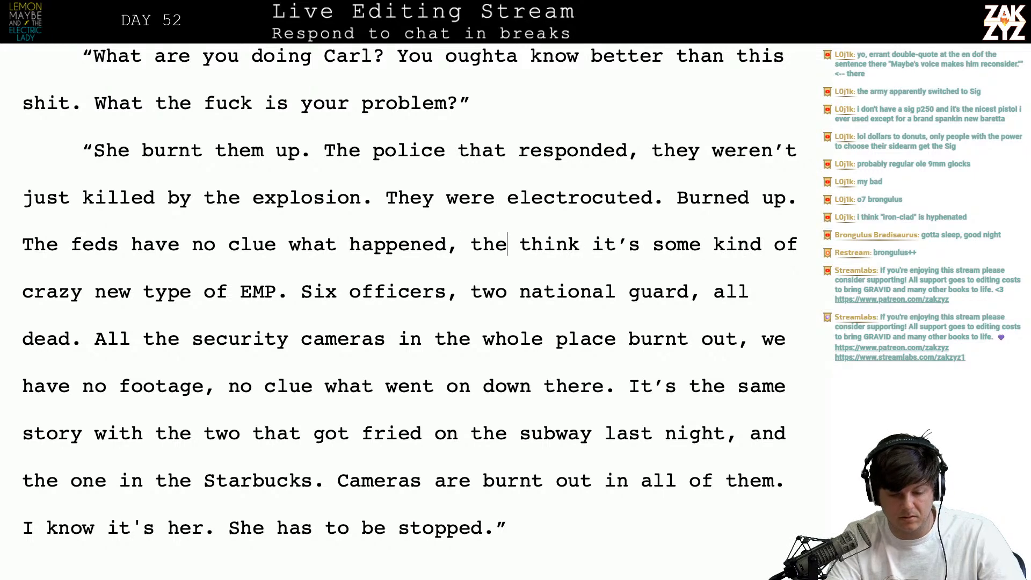
{"action": "type", "text": "y"}
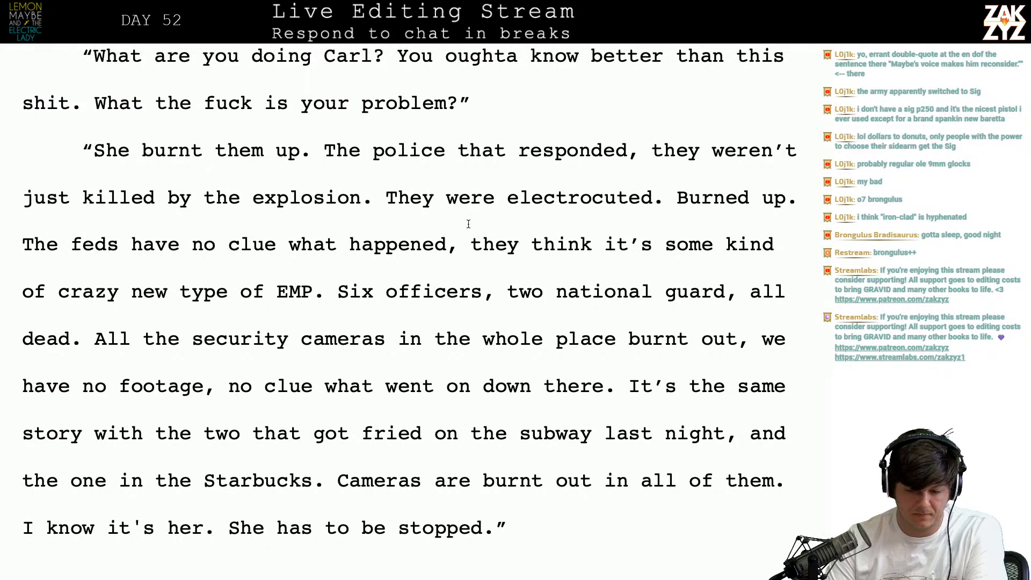
- Remove "The" from the sentence about the feds so it opens "Feds have no clue what happened"
{"action": "scroll", "coordinate": [422, 236], "scroll_direction": "down", "scroll_amount": 1}
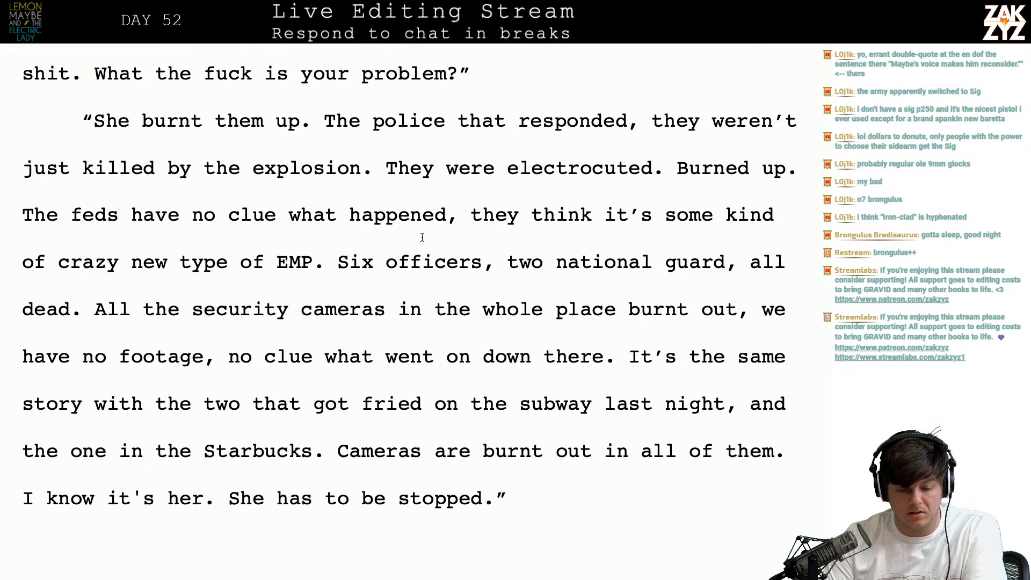
{"action": "left_click", "coordinate": [80, 208]}
{"action": "key", "text": "BackSpace"}
{"action": "key", "text": "BackSpace"}
{"action": "key", "text": "BackSpace"}
{"action": "key", "text": "BackSpace"}
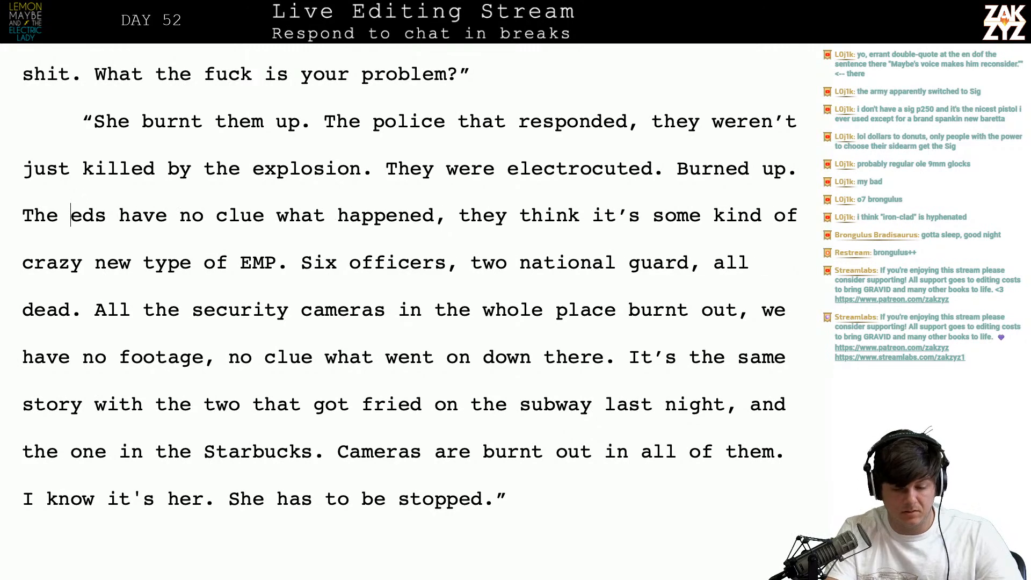
{"action": "key", "text": "BackSpace"}
{"action": "type", "text": "F"}
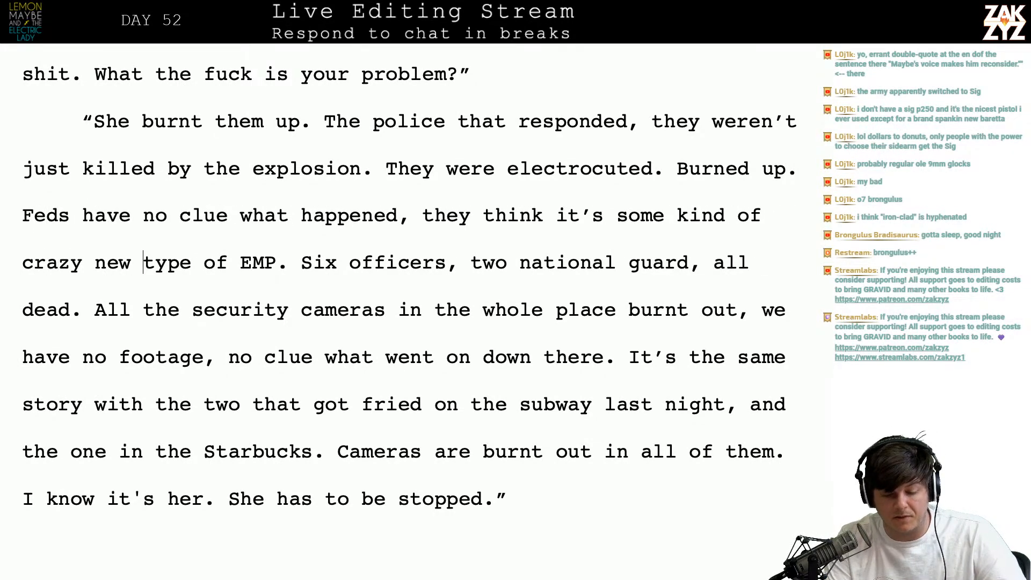
- Add the sentence "Every security camera was shorted out." after "all dead." in Carl's speech
{"action": "key", "text": "Down"}
{"action": "key", "text": "Left"}
{"action": "key", "text": "Left"}
{"action": "key", "text": "Left"}
{"action": "key", "text": "Left"}
{"action": "key", "text": "Left"}
{"action": "key", "text": "Left"}
{"action": "key", "text": "Left"}
{"action": "key", "text": "Left"}
{"action": "key", "text": "Left"}
{"action": "key", "text": "Left"}
{"action": "key", "text": "Left"}
{"action": "key", "text": "Left"}
{"action": "key", "text": "Left"}
{"action": "key", "text": "Left"}
{"action": "key", "text": "Left"}
{"action": "key", "text": "Left"}
{"action": "key", "text": "Left"}
{"action": "key", "text": "Left"}
{"action": "key", "text": "Left"}
{"action": "key", "text": "Left"}
{"action": "key", "text": "Left"}
{"action": "key", "text": "Left"}
{"action": "key", "text": "Left"}
{"action": "key", "text": "Left"}
{"action": "key", "text": "Left"}
{"action": "key", "text": "Left"}
{"action": "key", "text": "Left"}
{"action": "key", "text": "Left"}
{"action": "type", "text": "Ev"}
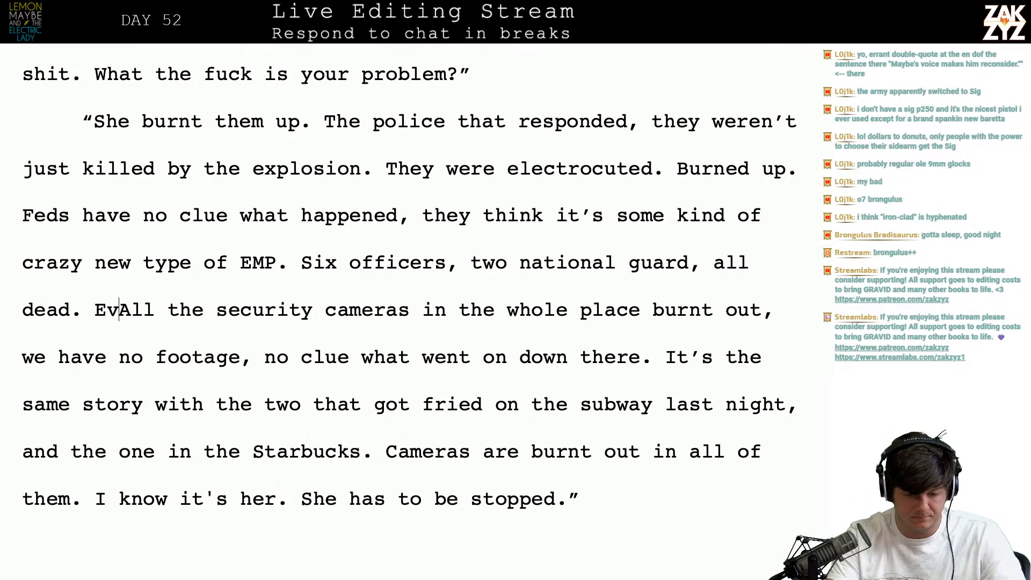
{"action": "type", "text": "ery security"}
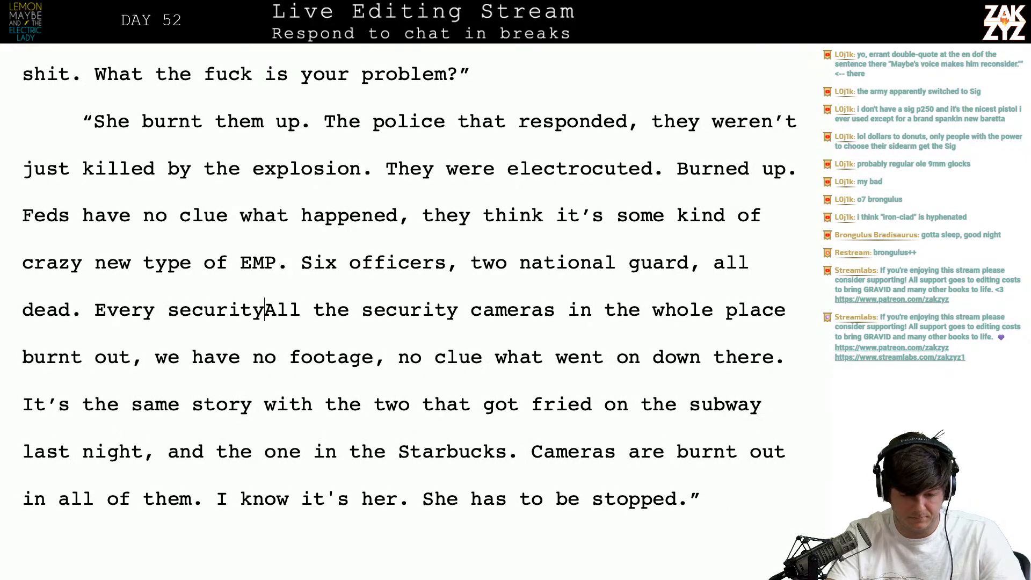
{"action": "type", "text": " camera "}
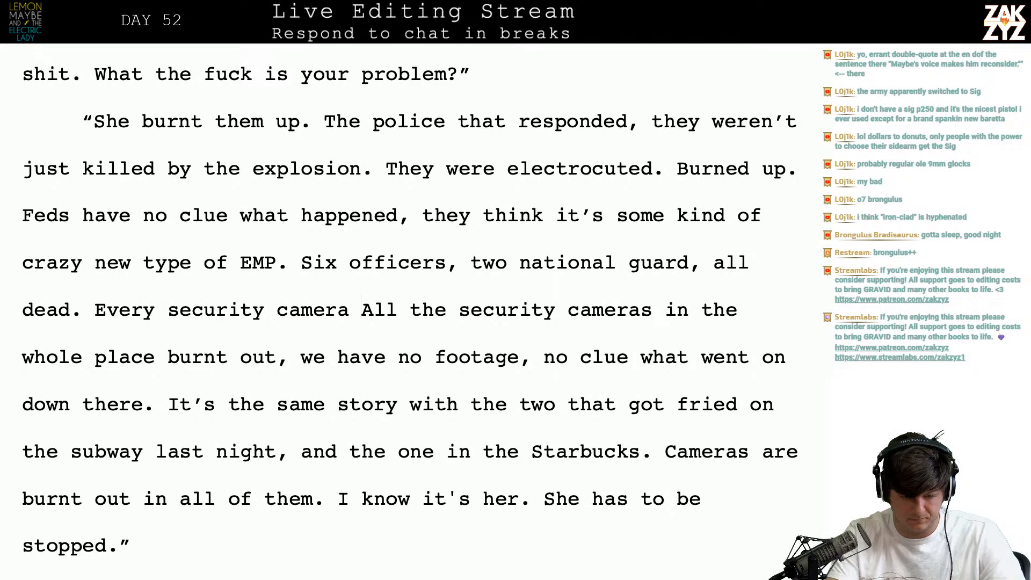
{"action": "type", "text": "was shorted out. "}
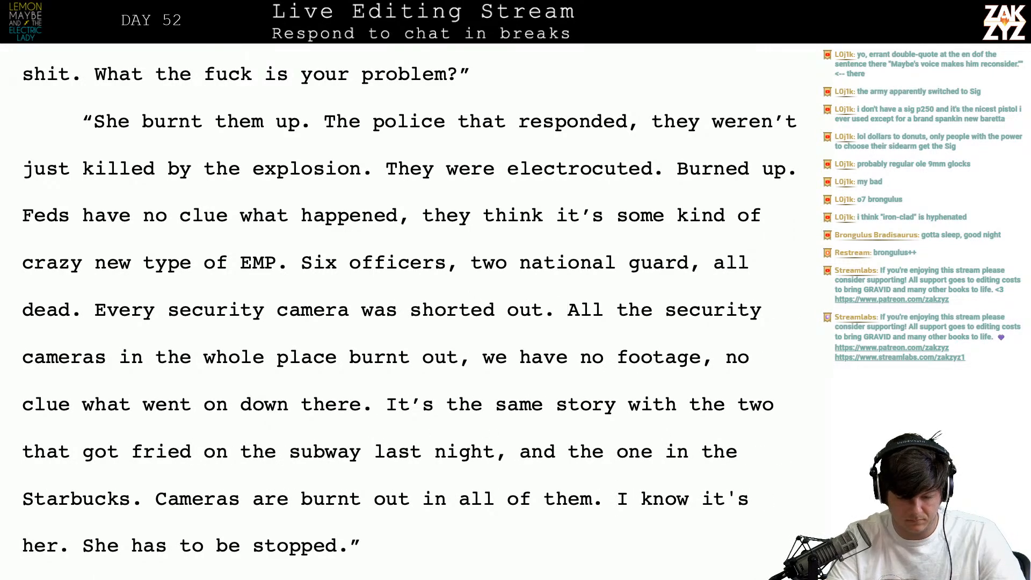
- Follow the new camera sentence with "There's no footage of what went down."
{"action": "type", "text": "There's no foote"}
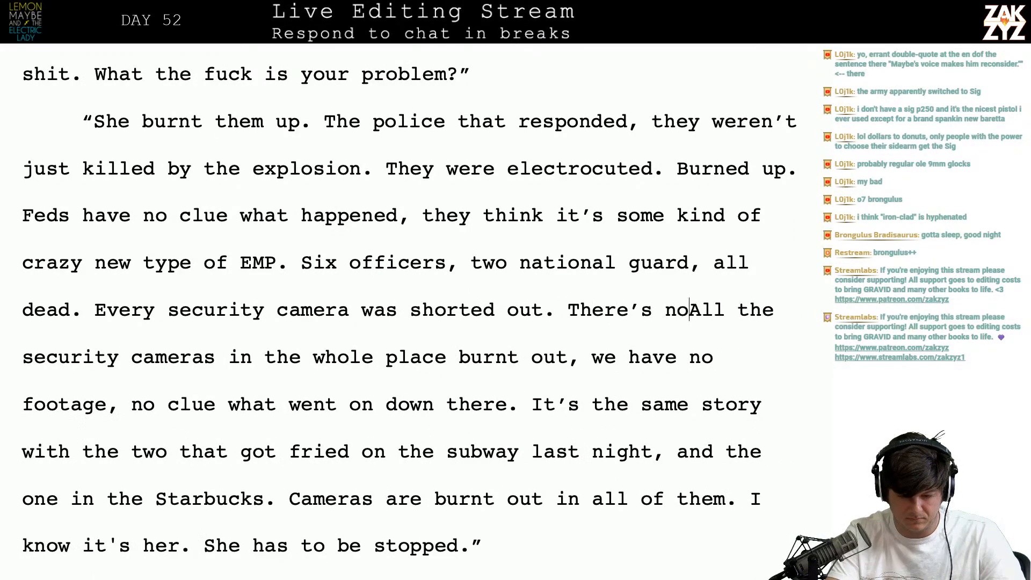
{"action": "key", "text": "BackSpace"}
{"action": "type", "text": "age, n"}
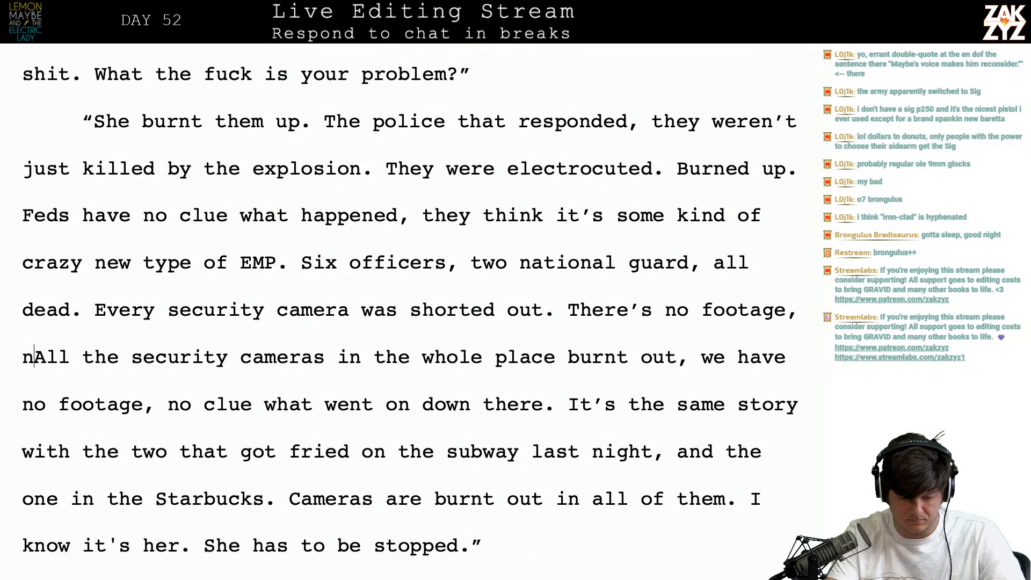
{"action": "type", "text": "o"}
{"action": "key", "text": "BackSpace"}
{"action": "key", "text": "BackSpace"}
{"action": "key", "text": "BackSpace"}
{"action": "key", "text": "BackSpace"}
{"action": "key", "text": "BackSpace"}
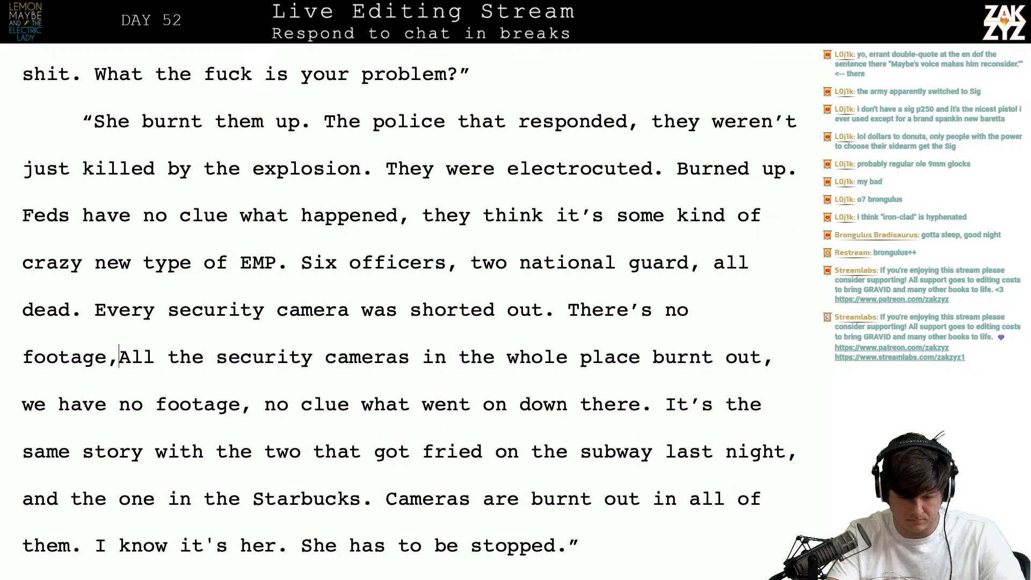
{"action": "type", "text": "of what went d"}
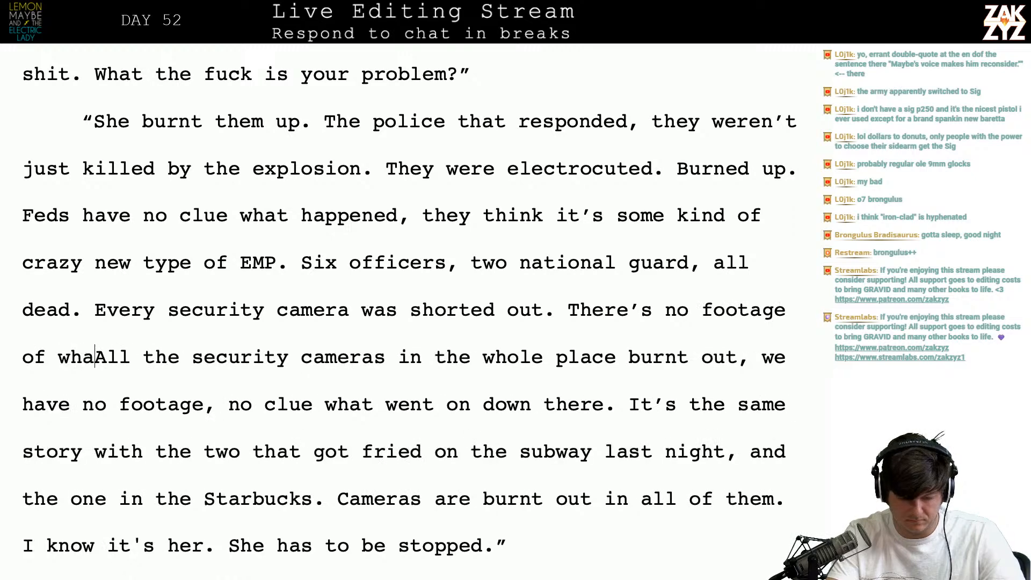
{"action": "type", "text": "own."}
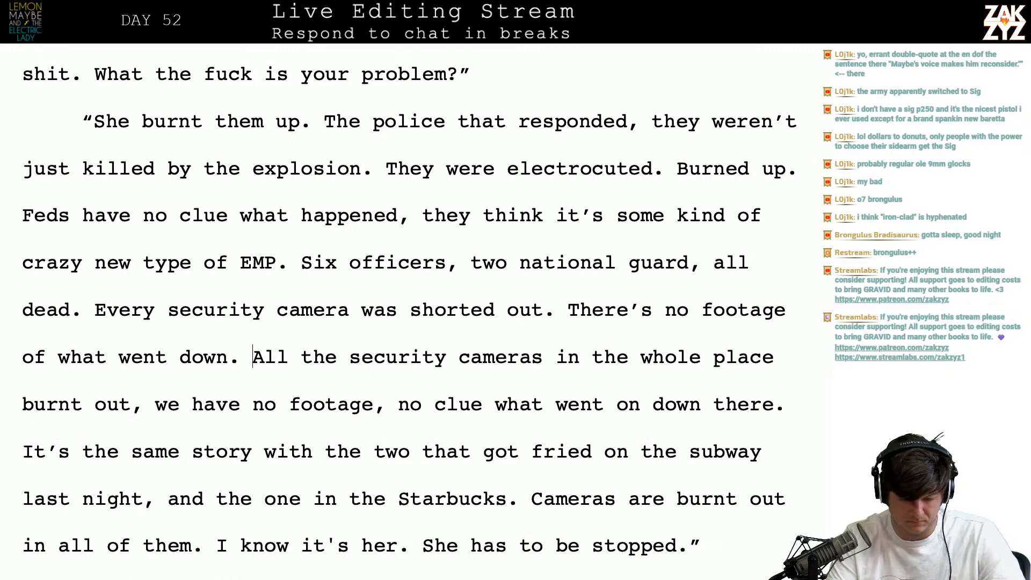
- Delete the old sentence from "All the security cameras in the whole place burnt out" to "no clue what went on down there."
{"action": "key", "text": "shift+Down"}
{"action": "key", "text": "shift+Down"}
{"action": "key", "text": "shift+Up"}
{"action": "key", "text": "shift+Right"}
{"action": "key", "text": "shift+Right"}
{"action": "key", "text": "shift+Right"}
{"action": "key", "text": "shift+Right"}
{"action": "key", "text": "shift+Right"}
{"action": "key", "text": "shift+Right"}
{"action": "key", "text": "shift+Right"}
{"action": "key", "text": "shift+Right"}
{"action": "key", "text": "shift+Right"}
{"action": "key", "text": "shift+Right"}
{"action": "key", "text": "shift+Right"}
{"action": "key", "text": "shift+Right"}
{"action": "key", "text": "shift+Right"}
{"action": "key", "text": "shift+Right"}
{"action": "key", "text": "shift+Right"}
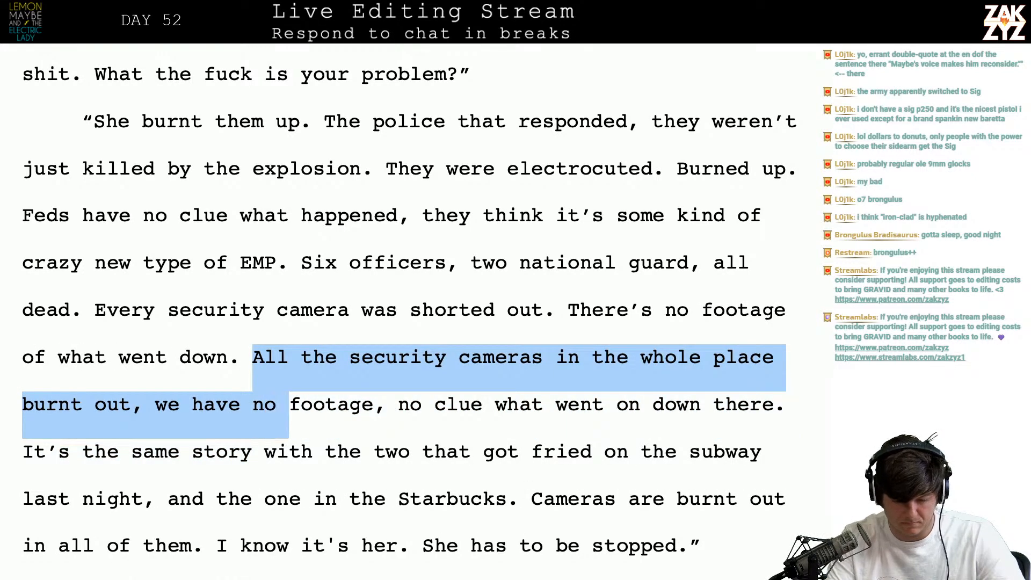
{"action": "key", "text": "shift+Right"}
{"action": "key", "text": "shift+Right"}
{"action": "key", "text": "shift+Right"}
{"action": "key", "text": "shift+Right"}
{"action": "key", "text": "shift+Right"}
{"action": "key", "text": "shift+Right"}
{"action": "key", "text": "shift+Right"}
{"action": "key", "text": "shift+Right"}
{"action": "key", "text": "shift+Right"}
{"action": "key", "text": "shift+Right"}
{"action": "key", "text": "shift+Right"}
{"action": "key", "text": "shift+Right"}
{"action": "key", "text": "shift+Right"}
{"action": "key", "text": "shift+Right"}
{"action": "key", "text": "shift+Right"}
{"action": "key", "text": "shift+Right"}
{"action": "key", "text": "shift+Right"}
{"action": "key", "text": "shift+Right"}
{"action": "key", "text": "shift+Right"}
{"action": "key", "text": "shift+Right"}
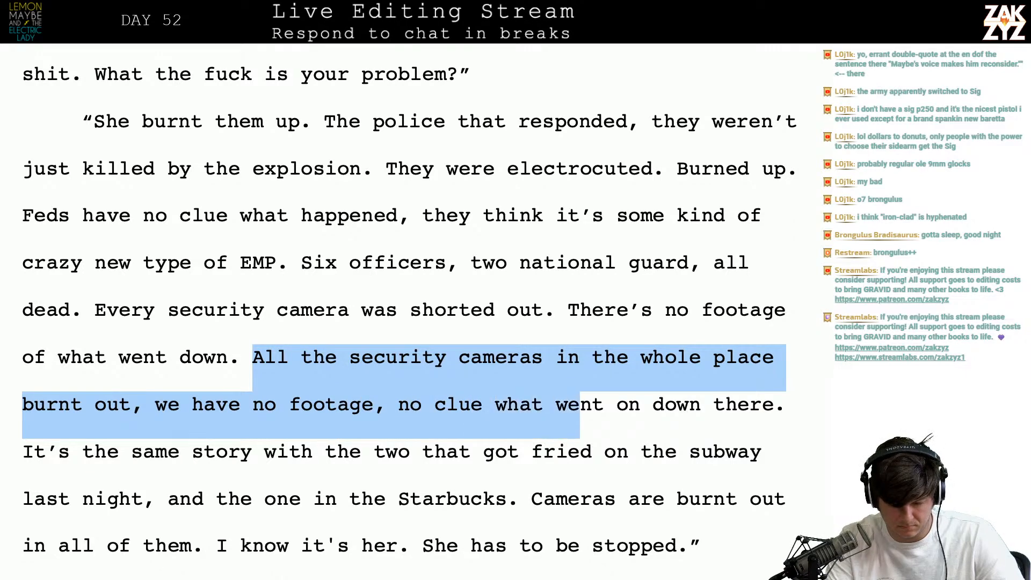
{"action": "key", "text": "shift+Right"}
{"action": "key", "text": "shift+Right"}
{"action": "key", "text": "shift+Right"}
{"action": "key", "text": "shift+Right"}
{"action": "key", "text": "shift+Right"}
{"action": "key", "text": "shift+Right"}
{"action": "key", "text": "BackSpace"}
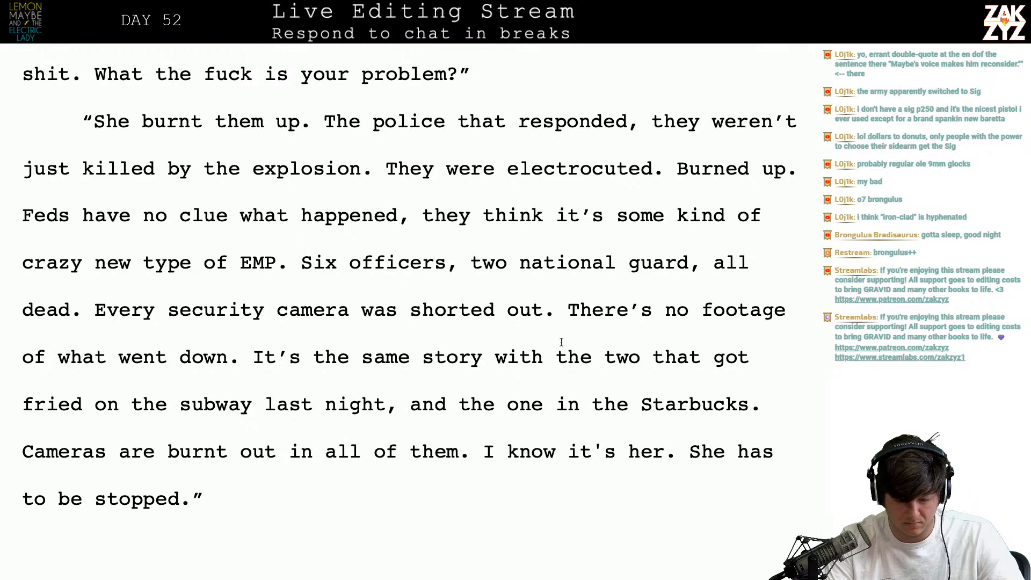
- Replace "got fried" with "officers who got killed" in the sentence about the two victims on the subway
{"action": "left_click", "coordinate": [737, 358]}
{"action": "key", "text": "BackSpace"}
{"action": "key", "text": "BackSpace"}
{"action": "key", "text": "Delete"}
{"action": "type", "text": "officers who "}
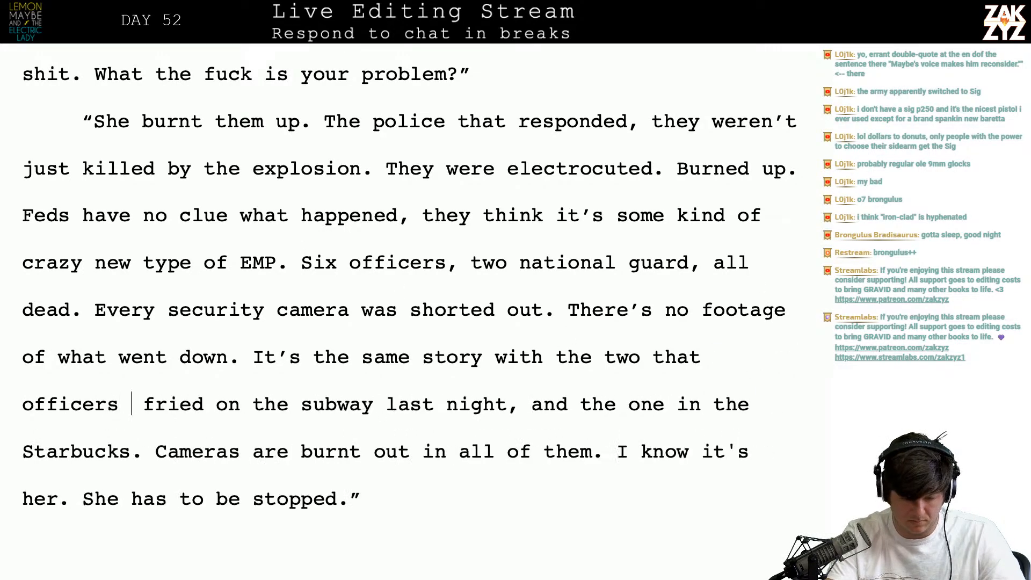
{"action": "type", "text": "got"}
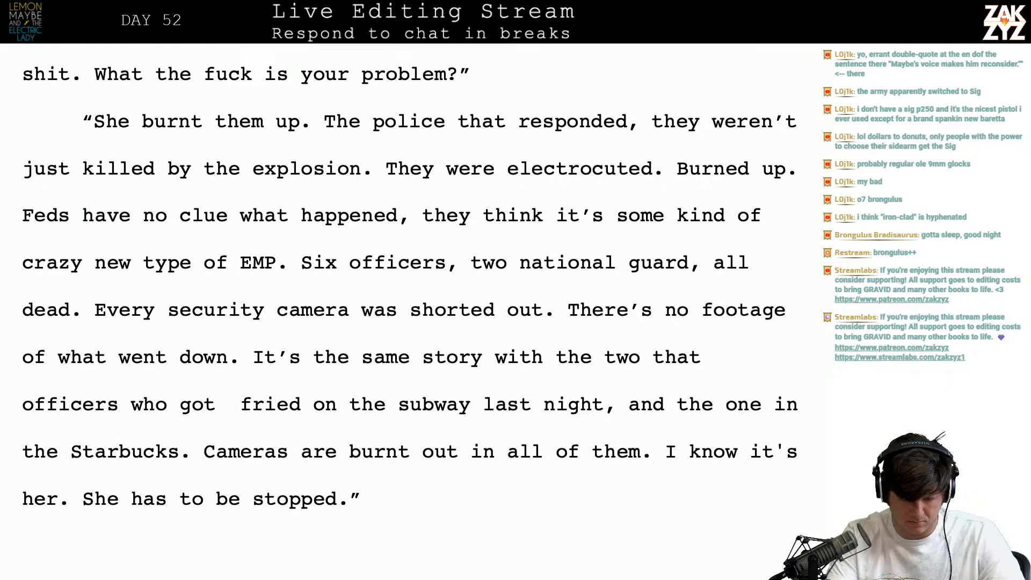
{"action": "type", "text": "killed"}
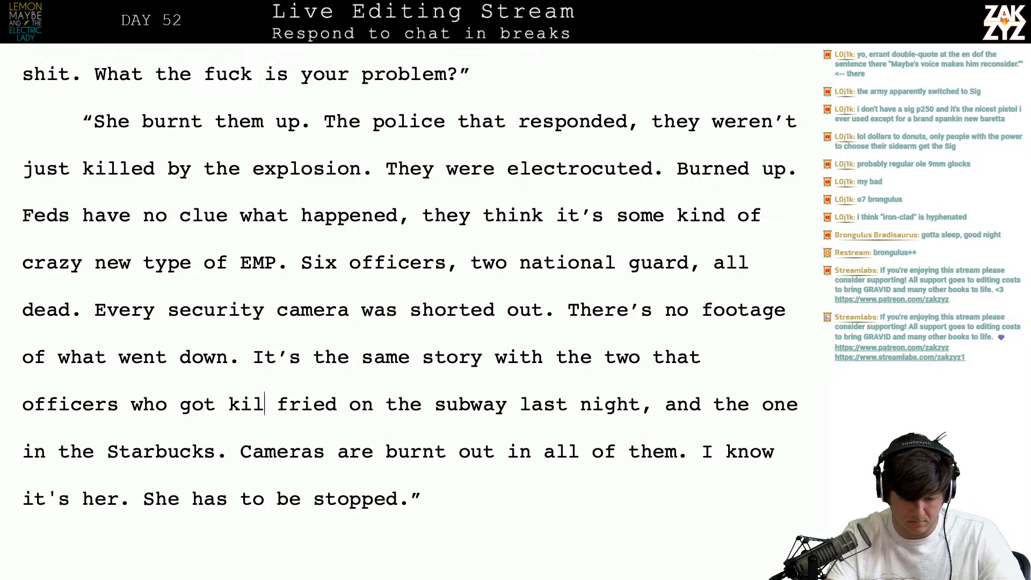
{"action": "key", "text": "shift+Right"}
{"action": "key", "text": "shift+Right"}
{"action": "key", "text": "shift+Right"}
{"action": "key", "text": "shift+Right"}
{"action": "key", "text": "shift+Right"}
{"action": "key", "text": "shift+Right"}
{"action": "key", "text": "shift+Right"}
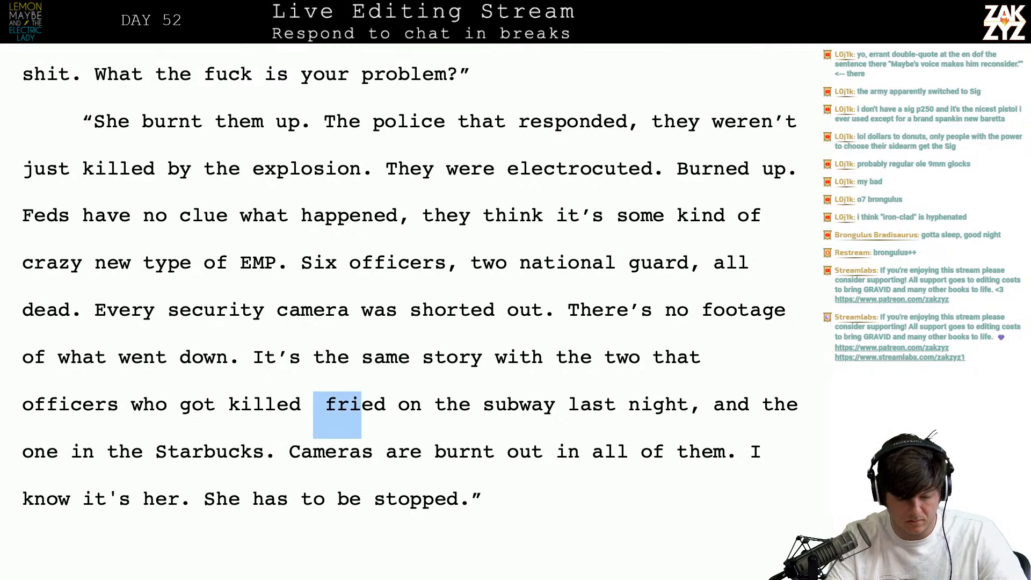
{"action": "key", "text": "BackSpace"}
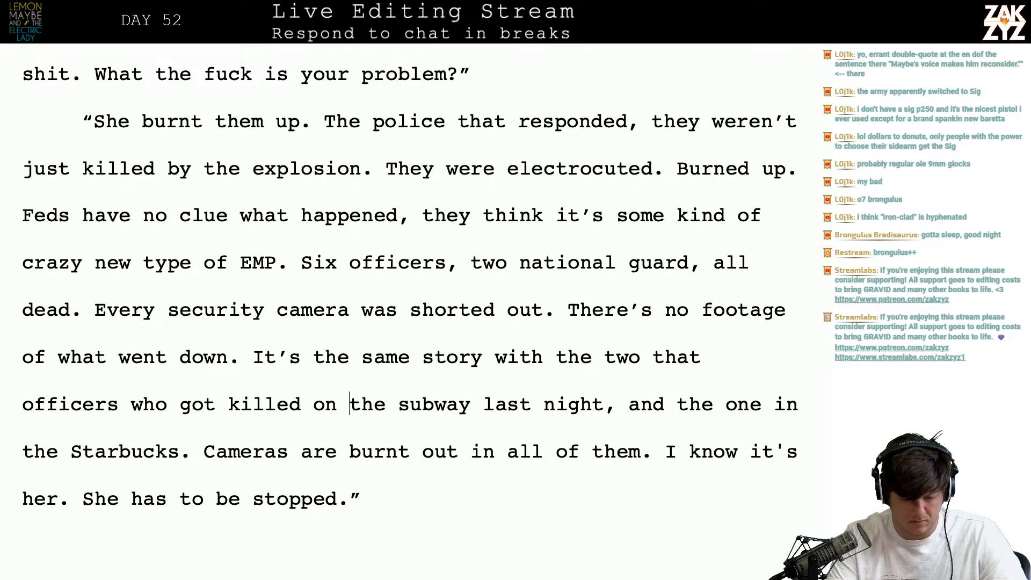
- Replace "the subway" with "D train" so the phrase reads "killed on D train last night"
{"action": "key", "text": "BackSpace"}
{"action": "key", "text": "BackSpace"}
{"action": "key", "text": "BackSpace"}
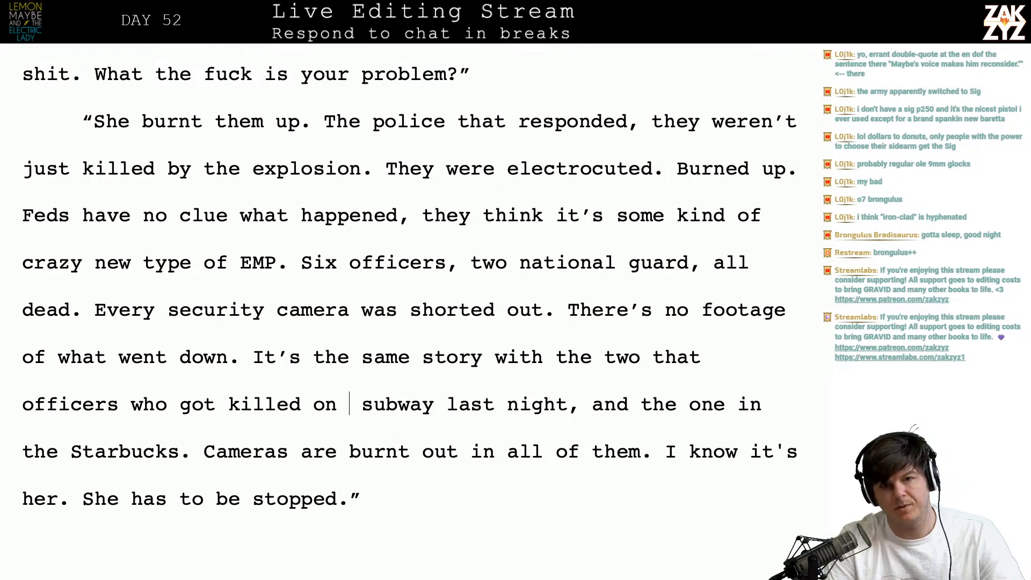
{"action": "type", "text": "D train."}
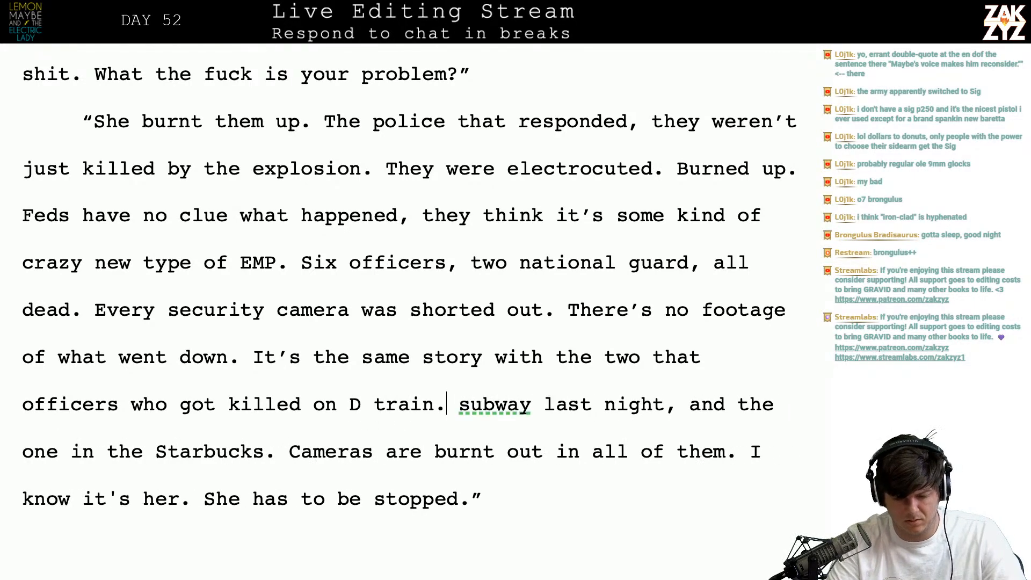
{"action": "key", "text": "shift+Right"}
{"action": "key", "text": "shift+Right"}
{"action": "key", "text": "shift+Right"}
{"action": "key", "text": "shift+Right"}
{"action": "key", "text": "shift+Right"}
{"action": "key", "text": "shift+Right"}
{"action": "key", "text": "shift+Right"}
{"action": "key", "text": "shift+Right"}
{"action": "key", "text": "shift+Right"}
{"action": "key", "text": "BackSpace"}
{"action": "key", "text": "BackSpace"}
{"action": "key", "text": "BackSpace"}
{"action": "type", "text": "l"}
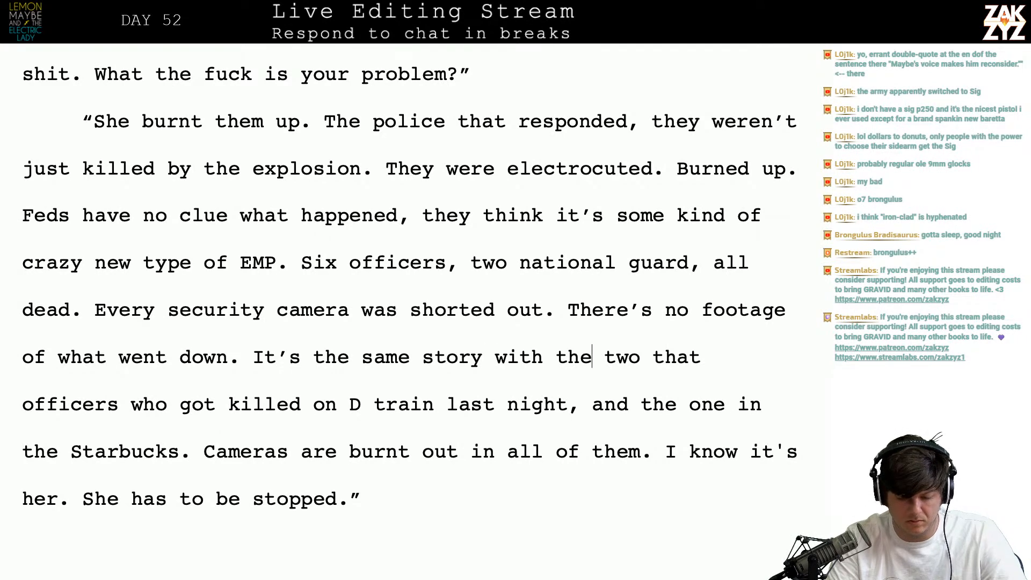
- Insert "officers killed on the D train last night" after "It's the same story with the two"
{"action": "type", "text": "officers kil"}
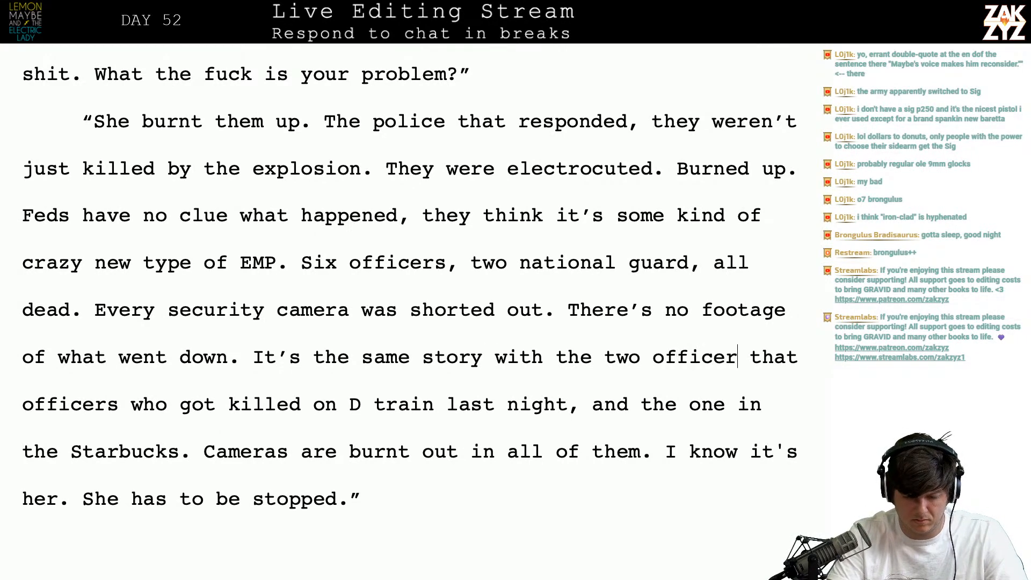
{"action": "type", "text": "led on the D tr"}
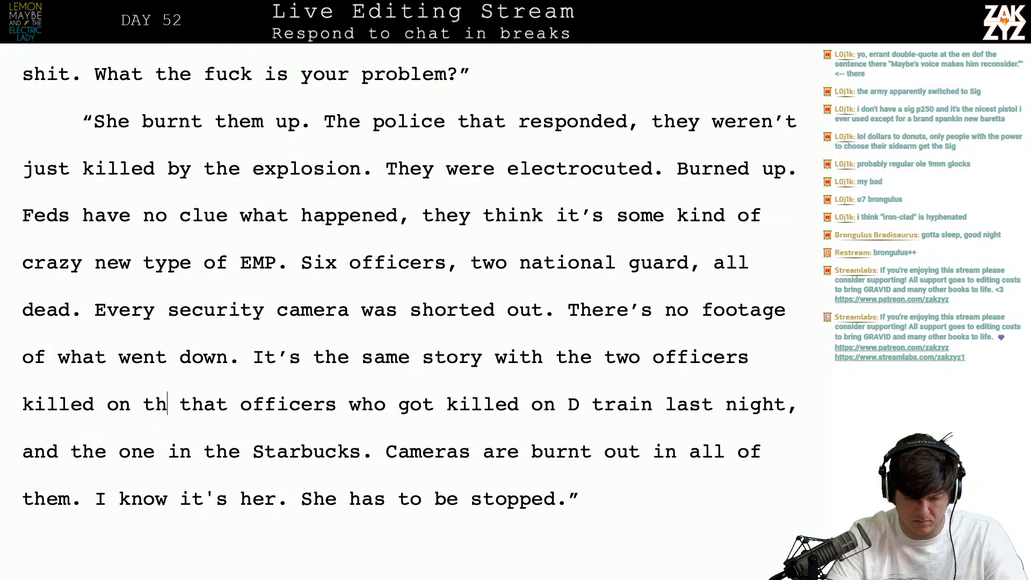
{"action": "type", "text": "ain"}
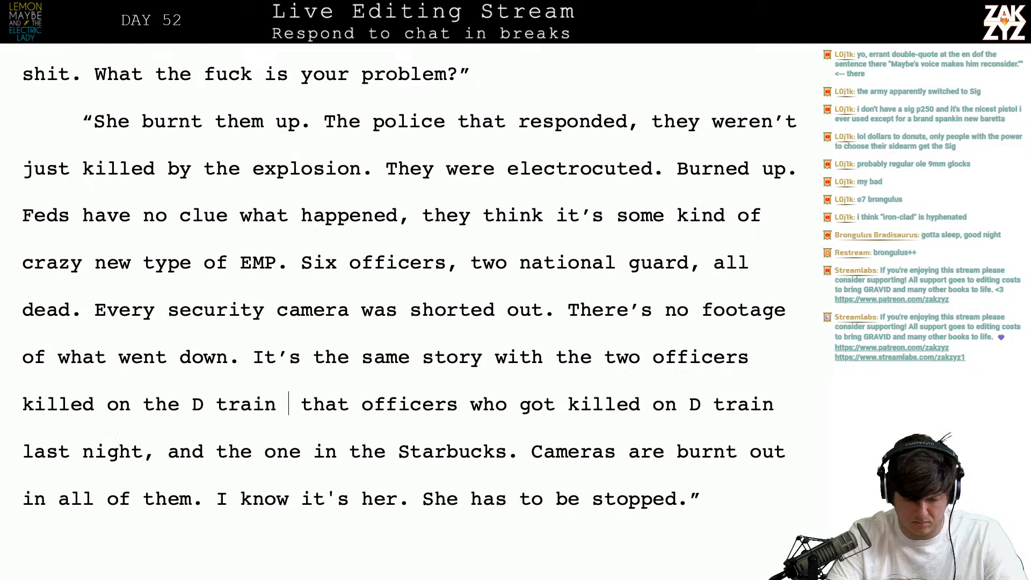
{"action": "type", "text": " last night."}
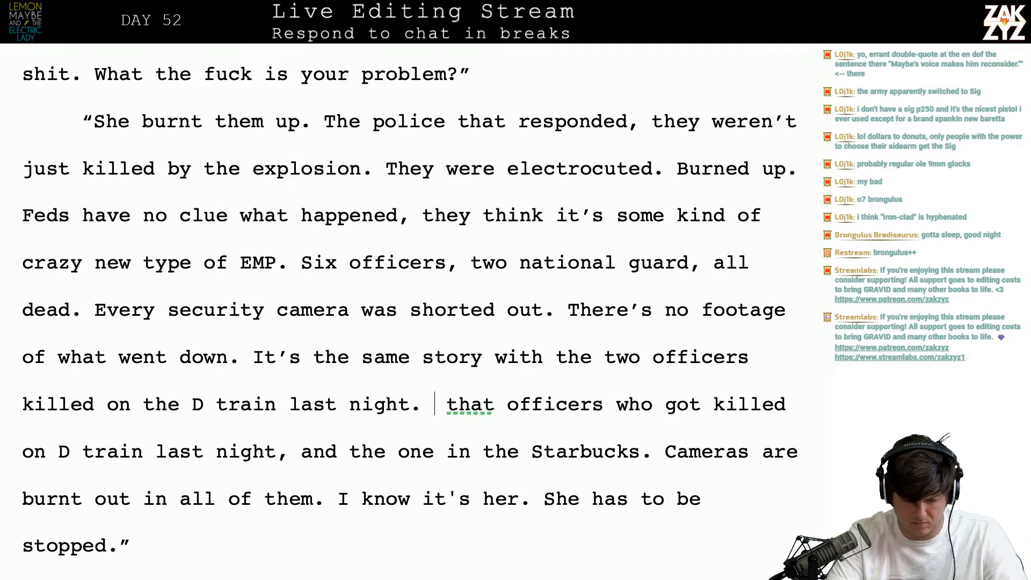
- Continue the new D train wording with ", and the one in the Starbucks."
{"action": "key", "text": "BackSpace"}
{"action": "key", "text": "BackSpace"}
{"action": "type", "text": ", and the "}
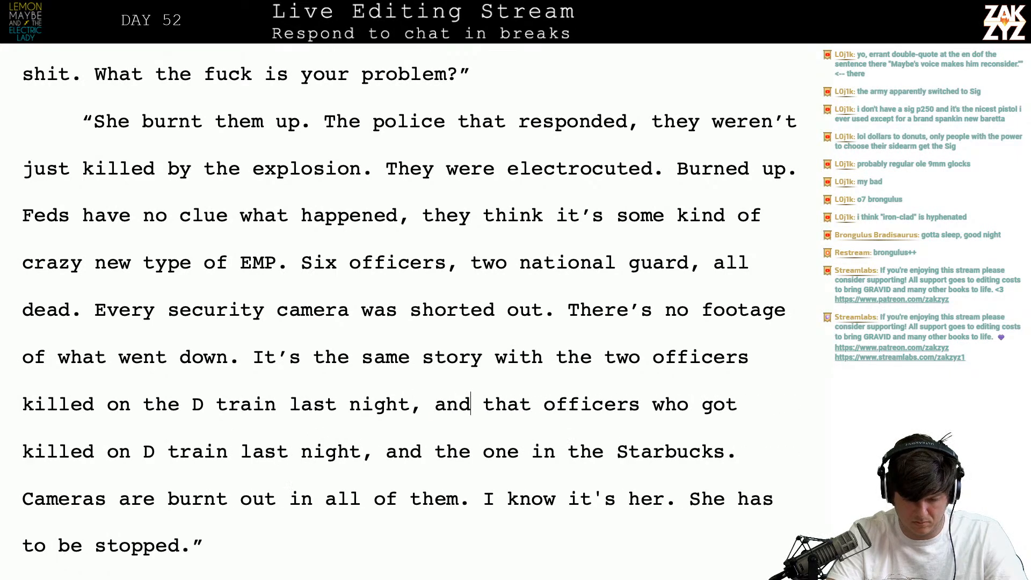
{"action": "type", "text": "one in thee th"}
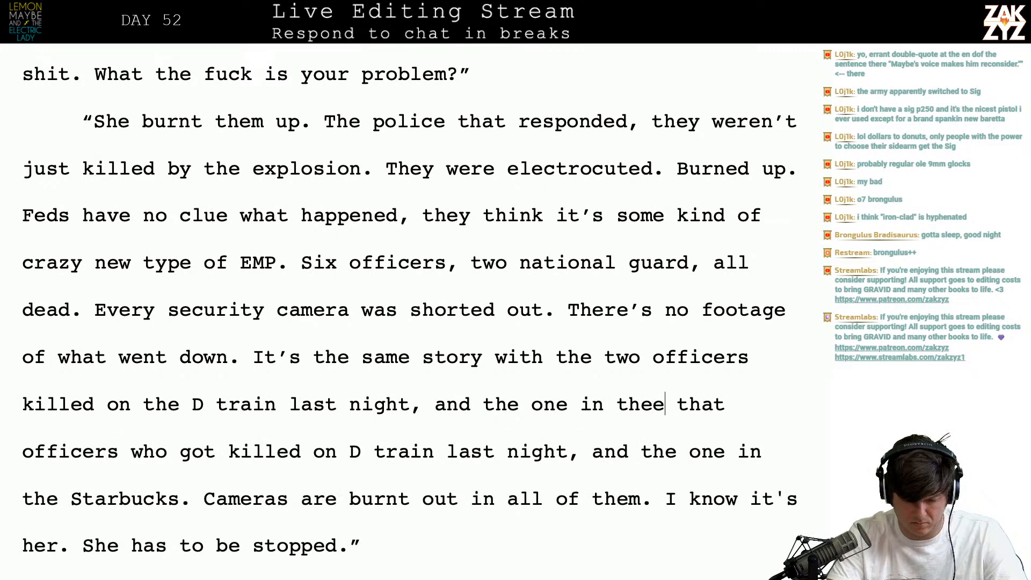
{"action": "key", "text": "BackSpace"}
{"action": "key", "text": "BackSpace"}
{"action": "type", "text": "star"}
{"action": "key", "text": "BackSpace"}
{"action": "key", "text": "BackSpace"}
{"action": "key", "text": "BackSpace"}
{"action": "key", "text": "BackSpace"}
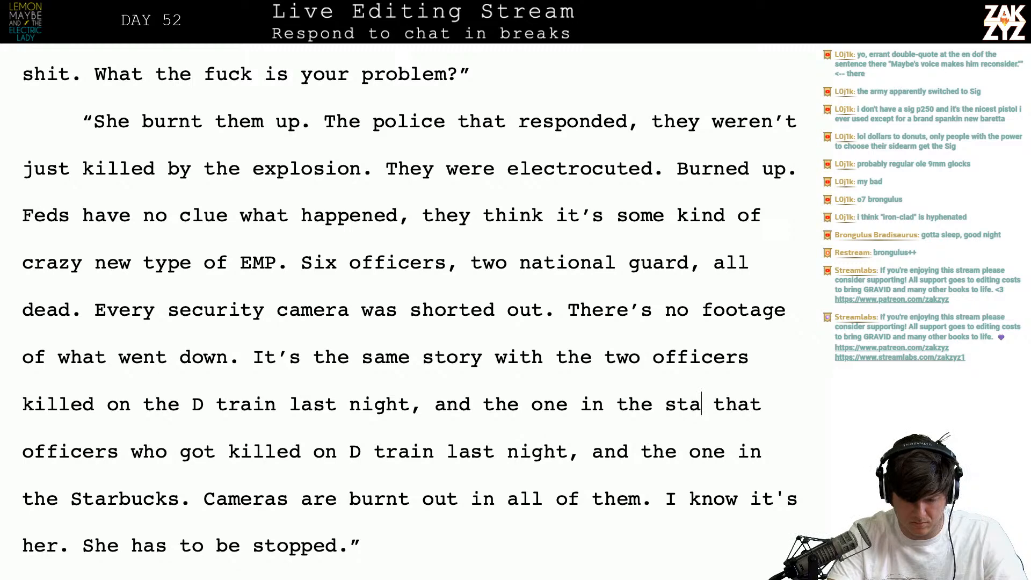
{"action": "type", "text": "Starbucks."}
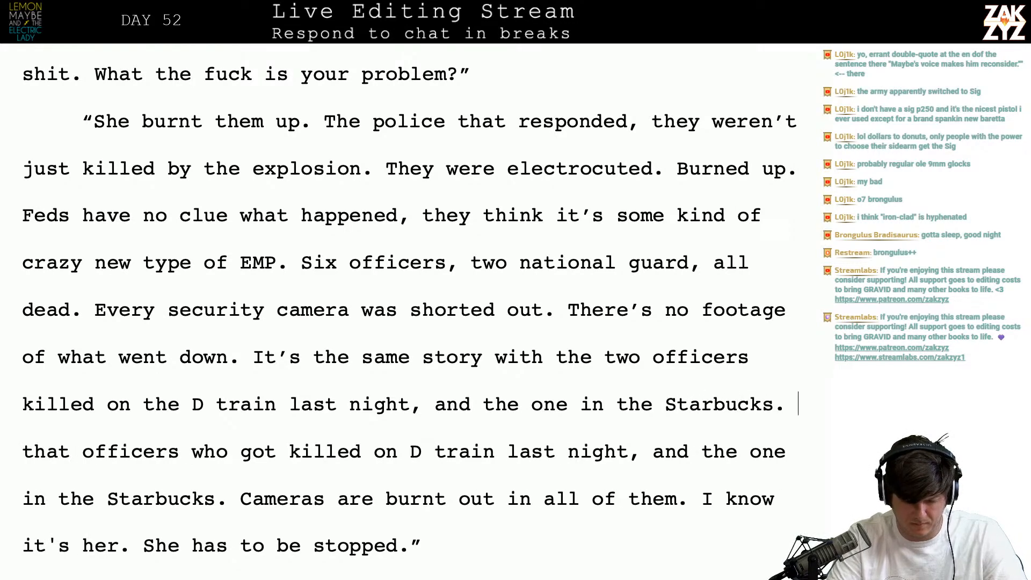
- Delete the leftover text "that officers who got killed on D train last night, and the one in the Starbucks."
{"action": "key", "text": "shift+Down"}
{"action": "key", "text": "shift+Right"}
{"action": "key", "text": "shift+Right"}
{"action": "key", "text": "shift+Right"}
{"action": "key", "text": "shift+Right"}
{"action": "key", "text": "shift+Right"}
{"action": "key", "text": "shift+Right"}
{"action": "key", "text": "shift+Right"}
{"action": "key", "text": "shift+Right"}
{"action": "key", "text": "shift+Right"}
{"action": "key", "text": "shift+Right"}
{"action": "key", "text": "shift+Right"}
{"action": "key", "text": "shift+Right"}
{"action": "key", "text": "shift+Right"}
{"action": "key", "text": "shift+Right"}
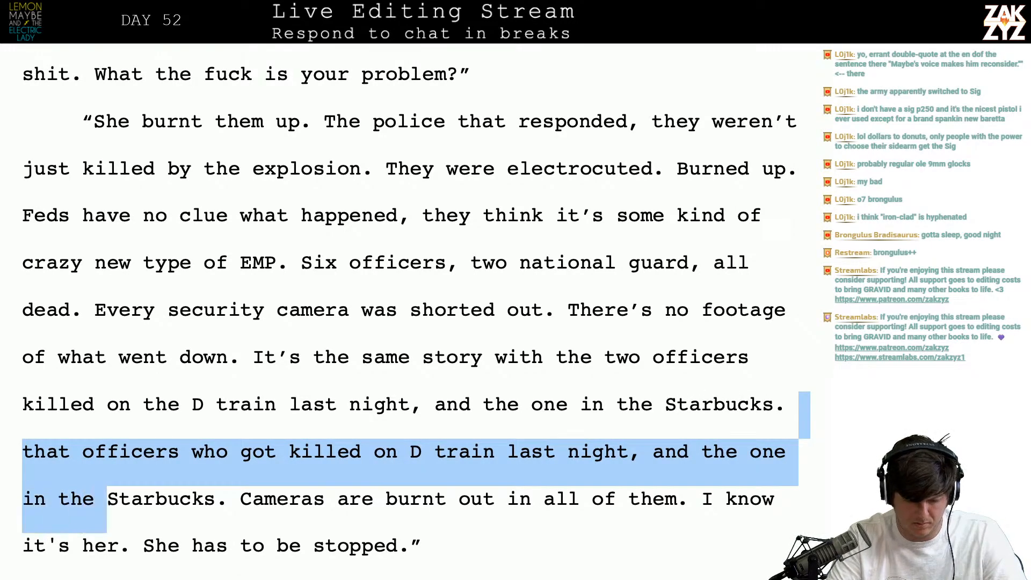
{"action": "key", "text": "shift+Right"}
{"action": "key", "text": "shift+Right"}
{"action": "key", "text": "shift+Right"}
{"action": "key", "text": "shift+Right"}
{"action": "key", "text": "shift+Right"}
{"action": "key", "text": "BackSpace"}
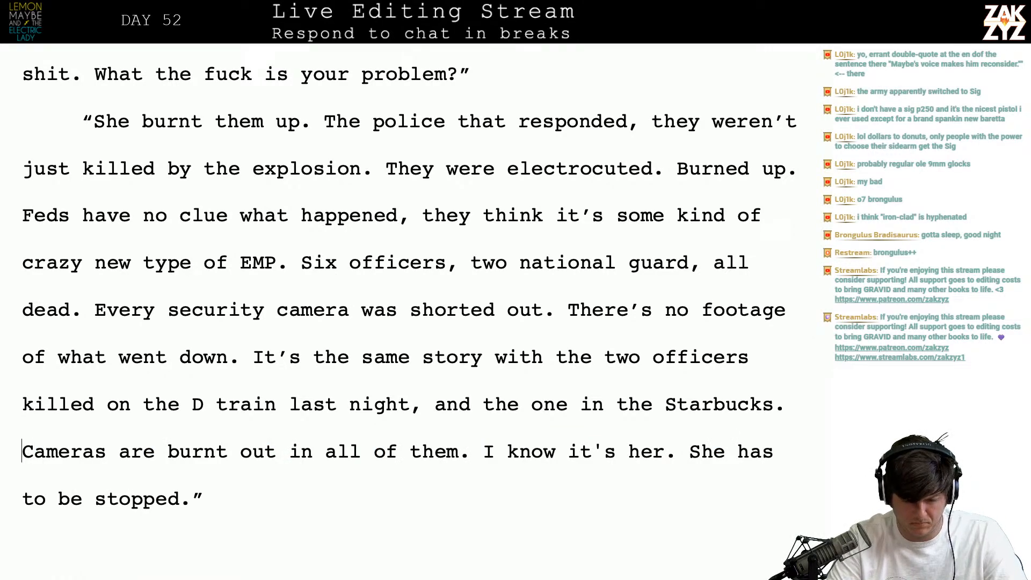
- Add the sentence "All the cameras are burnt out." after the Starbucks sentence
{"action": "type", "text": "All the cam"}
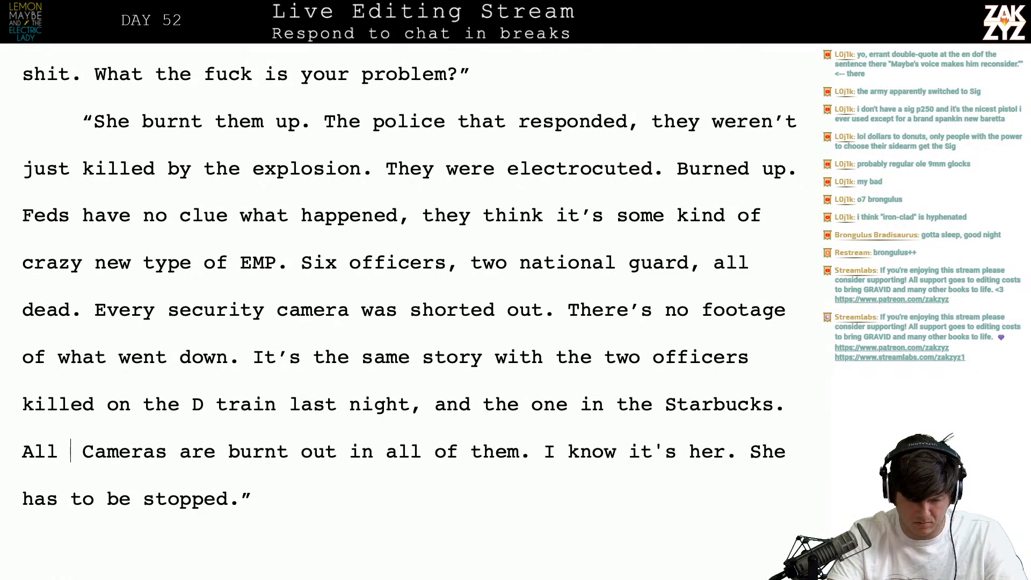
{"action": "type", "text": "eras are "}
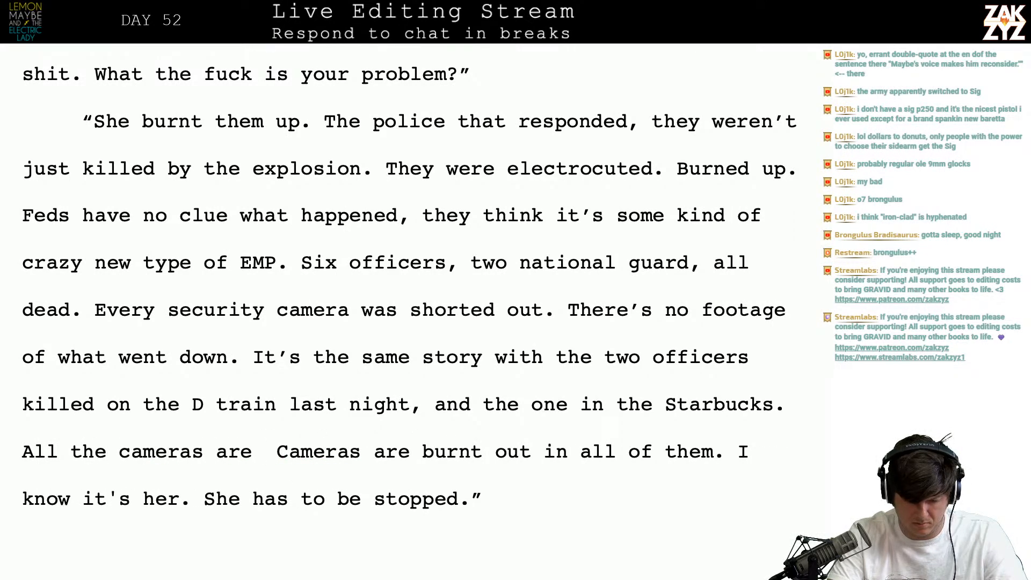
{"action": "type", "text": "burnt out. Came"}
{"action": "key", "text": "BackSpace"}
{"action": "key", "text": "BackSpace"}
{"action": "key", "text": "BackSpace"}
{"action": "key", "text": "BackSpace"}
{"action": "key", "text": "BackSpace"}
{"action": "type", "text": "burnt out."}
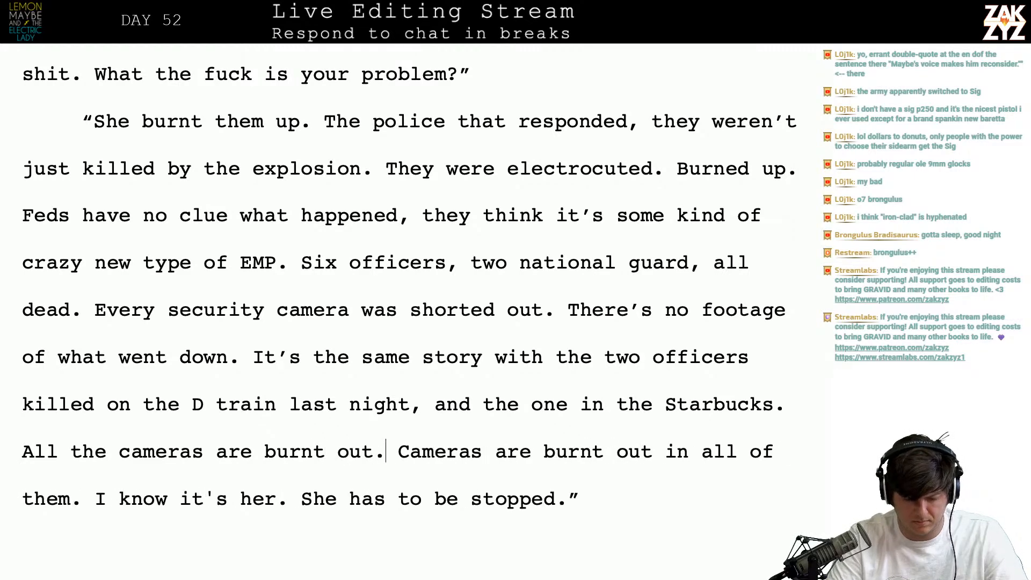
- Delete the old sentence "Cameras are burnt out in all of them." before "I know it's her."
{"action": "key", "text": "shift+Down"}
{"action": "key", "text": "shift+Left"}
{"action": "key", "text": "shift+Left"}
{"action": "key", "text": "shift+Left"}
{"action": "key", "text": "shift+Left"}
{"action": "key", "text": "shift+Left"}
{"action": "key", "text": "shift+Left"}
{"action": "key", "text": "shift+Left"}
{"action": "key", "text": "shift+Left"}
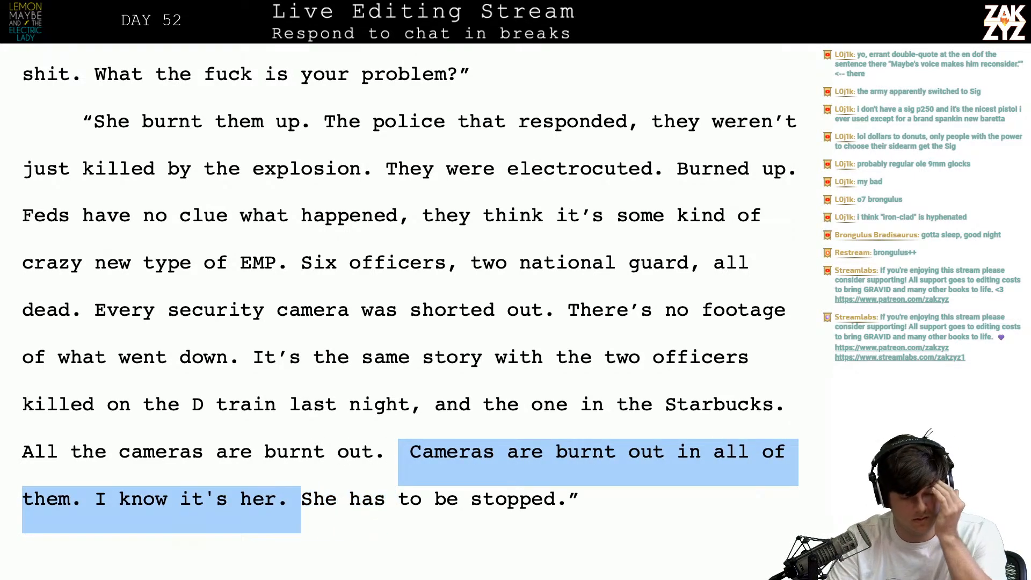
{"action": "key", "text": "shift+Left"}
{"action": "key", "text": "shift+Left"}
{"action": "key", "text": "shift+Left"}
{"action": "key", "text": "shift+Left"}
{"action": "key", "text": "shift+Left"}
{"action": "key", "text": "shift+Left"}
{"action": "key", "text": "shift+Left"}
{"action": "key", "text": "shift+Left"}
{"action": "key", "text": "shift+Left"}
{"action": "key", "text": "shift+Left"}
{"action": "key", "text": "shift+Left"}
{"action": "key", "text": "shift+Left"}
{"action": "key", "text": "shift+Left"}
{"action": "key", "text": "shift+Left"}
{"action": "key", "text": "shift+Left"}
{"action": "key", "text": "shift+Left"}
{"action": "key", "text": "shift+Left"}
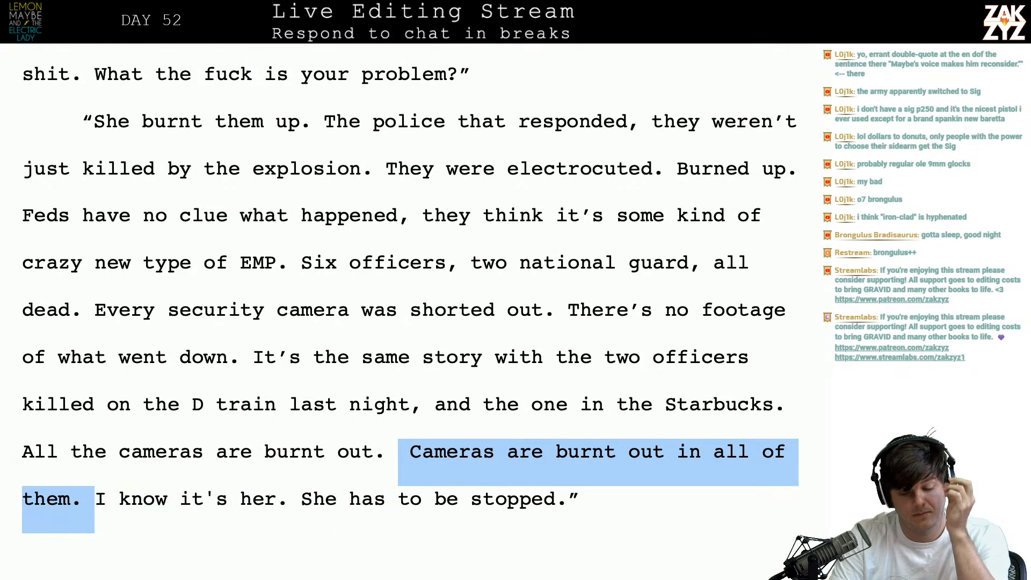
{"action": "key", "text": "BackSpace"}
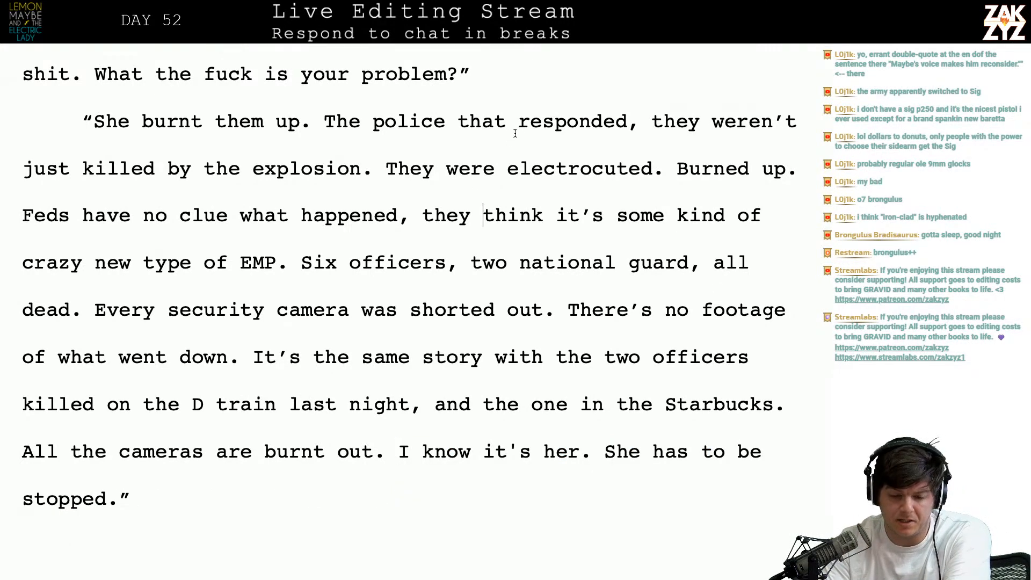
- Change "type" to "kind" in the phrase "crazy new type of EMP"
{"action": "left_click", "coordinate": [385, 188]}
{"action": "key", "text": "Right"}
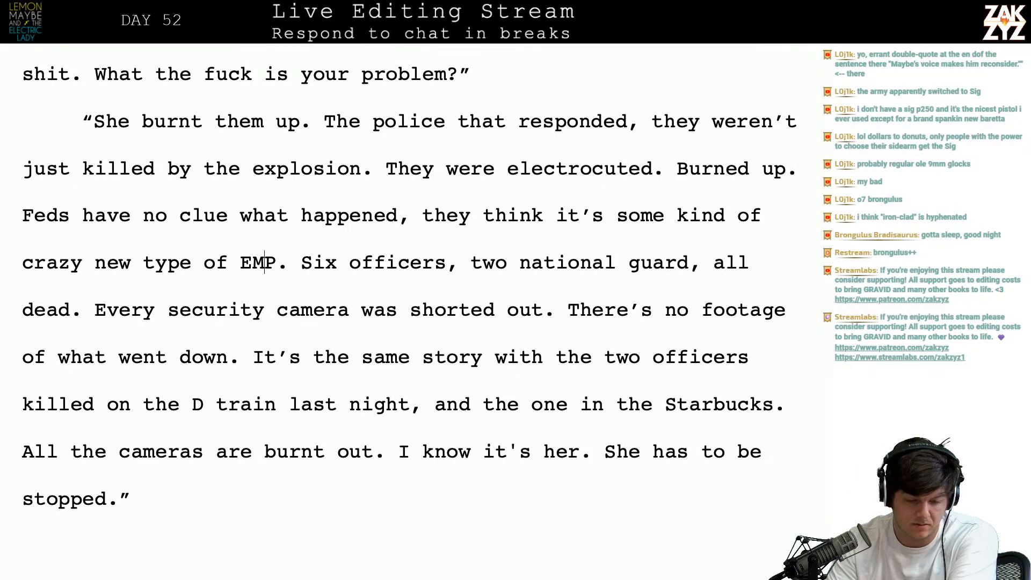
{"action": "key", "text": "Left"}
{"action": "key", "text": "Left"}
{"action": "key", "text": "Right"}
{"action": "key", "text": "BackSpace"}
{"action": "key", "text": "BackSpace"}
{"action": "key", "text": "BackSpace"}
{"action": "key", "text": "BackSpace"}
{"action": "type", "text": "kind"}
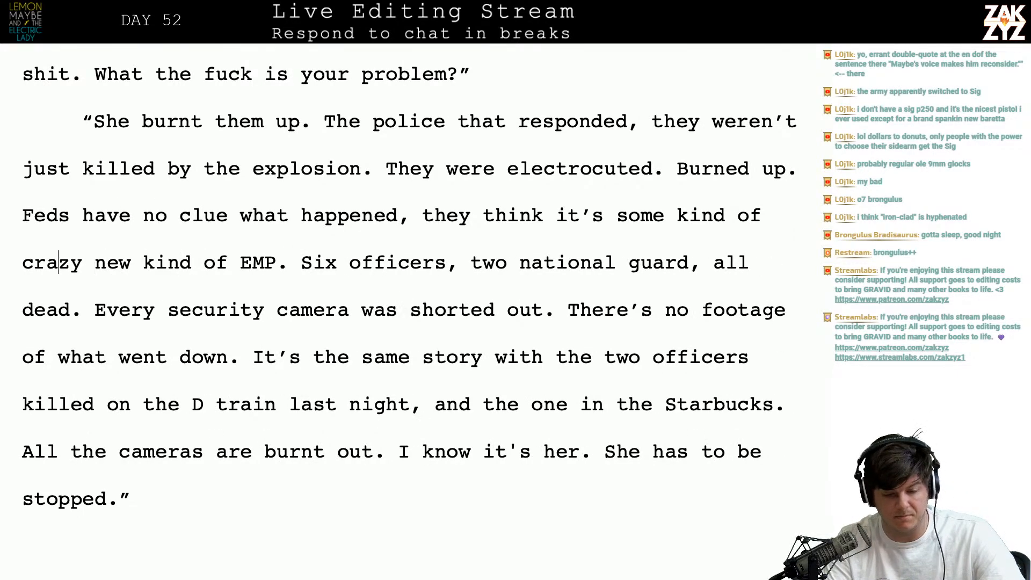
- Insert "new kind of EMP." after "they think it's" in the sentence about the feds
{"action": "key", "text": "Left"}
{"action": "key", "text": "Left"}
{"action": "key", "text": "Left"}
{"action": "key", "text": "Left"}
{"action": "key", "text": "Left"}
{"action": "key", "text": "Left"}
{"action": "key", "text": "Left"}
{"action": "key", "text": "Left"}
{"action": "key", "text": "Left"}
{"action": "key", "text": "Left"}
{"action": "key", "text": "Left"}
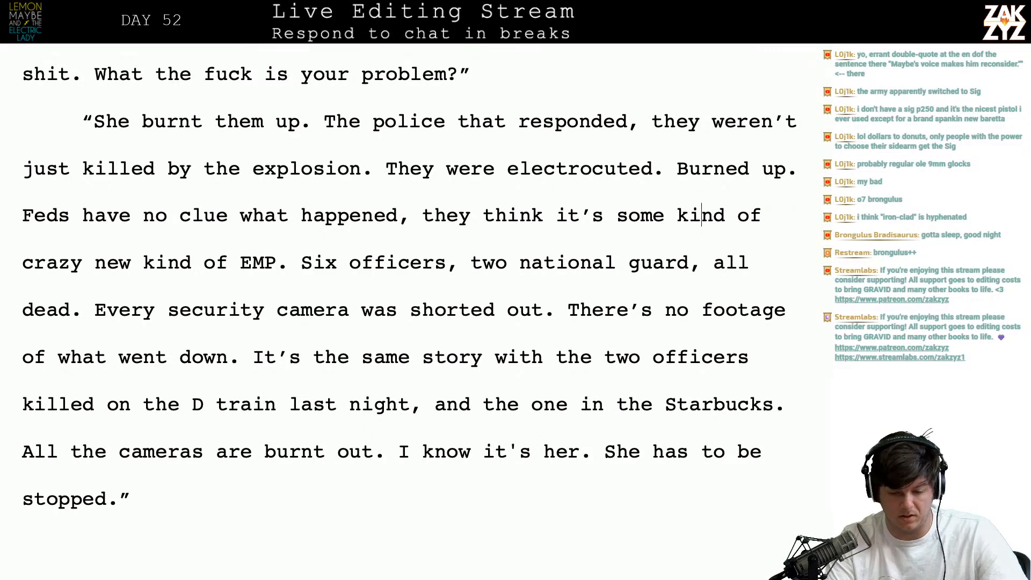
{"action": "type", "text": "new kind of EMP"}
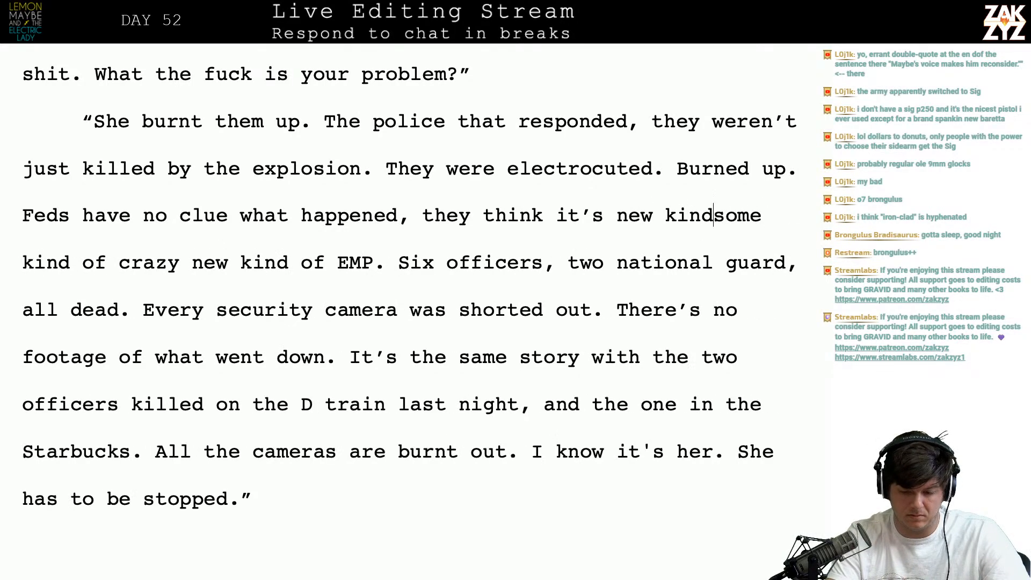
{"action": "type", "text": "."}
- Delete the leftover phrase "some kind of crazy new kind of EMP." before "Six officers" in Carl's speech
{"action": "key", "text": "shift+Right"}
{"action": "key", "text": "shift+Right"}
{"action": "key", "text": "shift+Right"}
{"action": "key", "text": "shift+Right"}
{"action": "key", "text": "shift+Right"}
{"action": "key", "text": "shift+Right"}
{"action": "key", "text": "shift+Right"}
{"action": "key", "text": "shift+Right"}
{"action": "key", "text": "shift+Right"}
{"action": "key", "text": "shift+Right"}
{"action": "key", "text": "shift+Right"}
{"action": "key", "text": "shift+Right"}
{"action": "key", "text": "shift+Right"}
{"action": "key", "text": "shift+Right"}
{"action": "key", "text": "shift+Right"}
{"action": "key", "text": "shift+Right"}
{"action": "key", "text": "shift+Right"}
{"action": "key", "text": "shift+Right"}
{"action": "key", "text": "shift+Right"}
{"action": "key", "text": "shift+Right"}
{"action": "key", "text": "shift+Right"}
{"action": "key", "text": "shift+Right"}
{"action": "key", "text": "shift+Right"}
{"action": "key", "text": "shift+Right"}
{"action": "key", "text": "shift+Right"}
{"action": "key", "text": "shift+Right"}
{"action": "key", "text": "shift+Right"}
{"action": "key", "text": "shift+Right"}
{"action": "key", "text": "shift+Right"}
{"action": "key", "text": "shift+Right"}
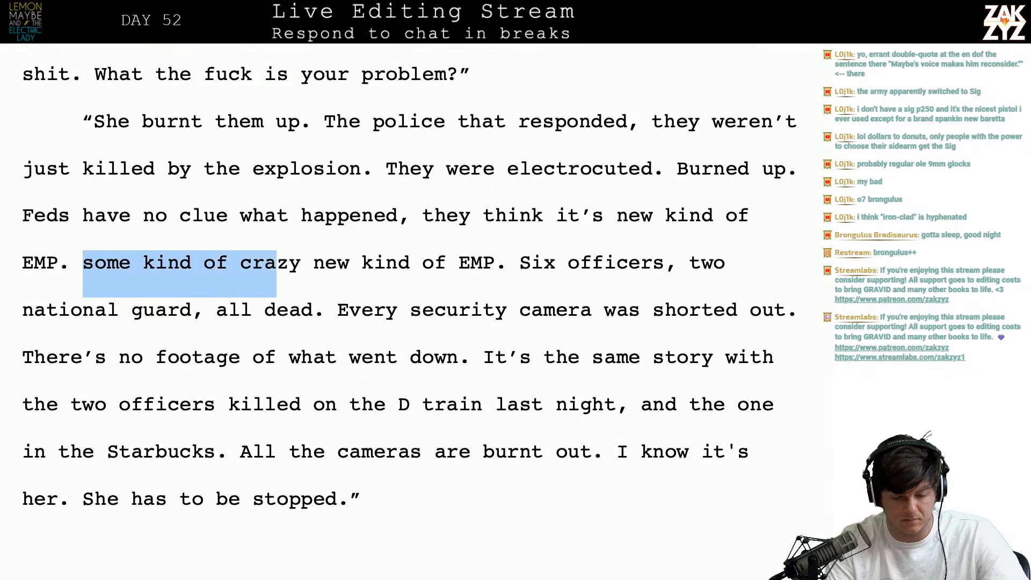
{"action": "key", "text": "shift+Right"}
{"action": "key", "text": "shift+Right"}
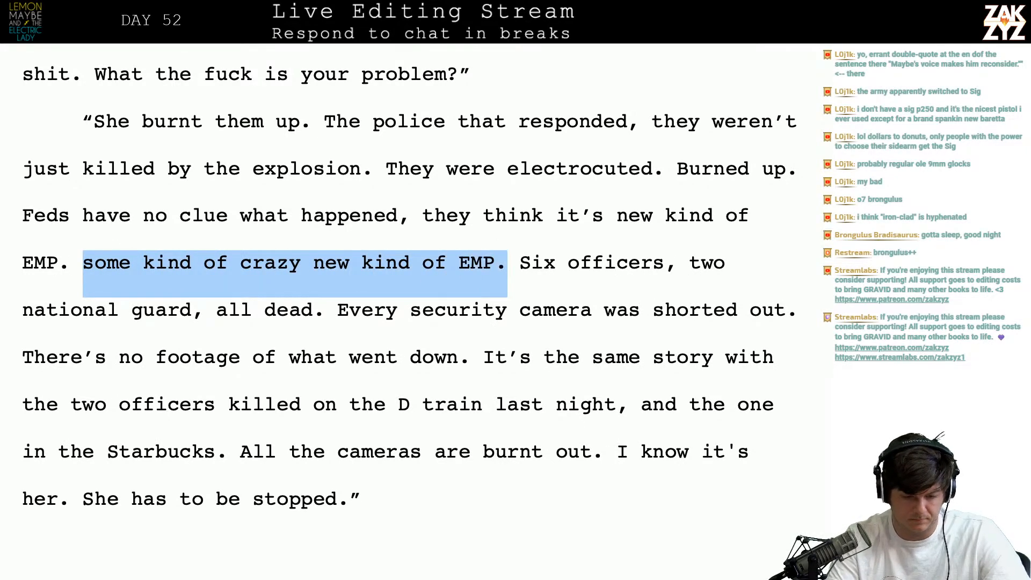
{"action": "key", "text": "BackSpace"}
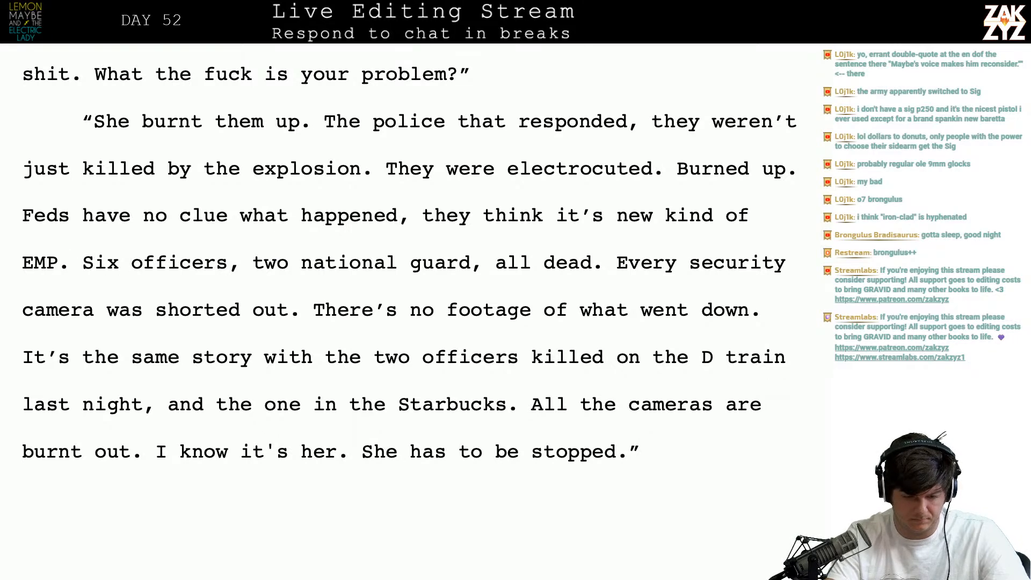
- Replace "officers, two national guard, all dead." after "Six" with "policemen, two national guard, all electrocuted."
{"action": "type", "text": "policemen, two natio"}
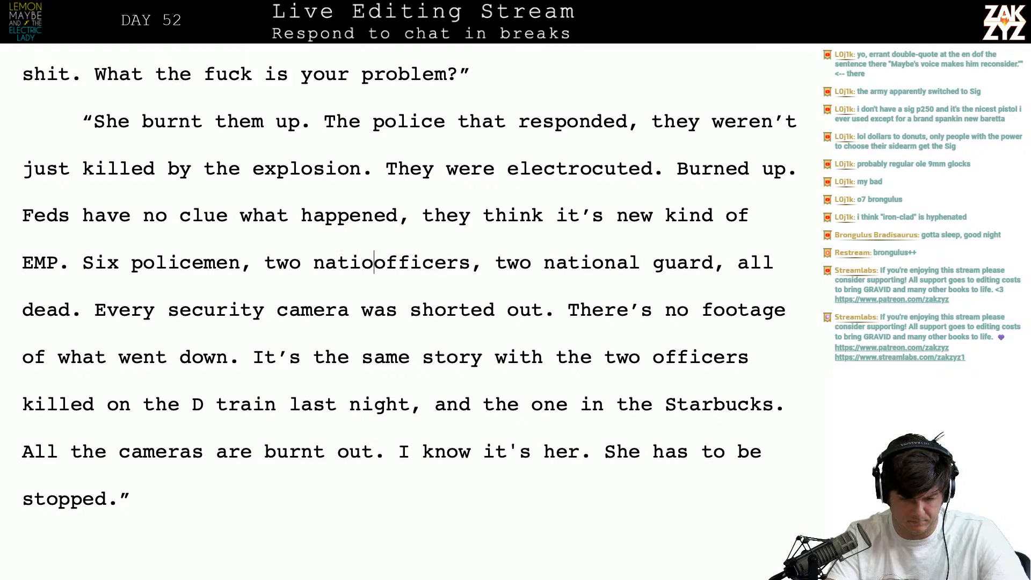
{"action": "type", "text": "nal guard, all electro"}
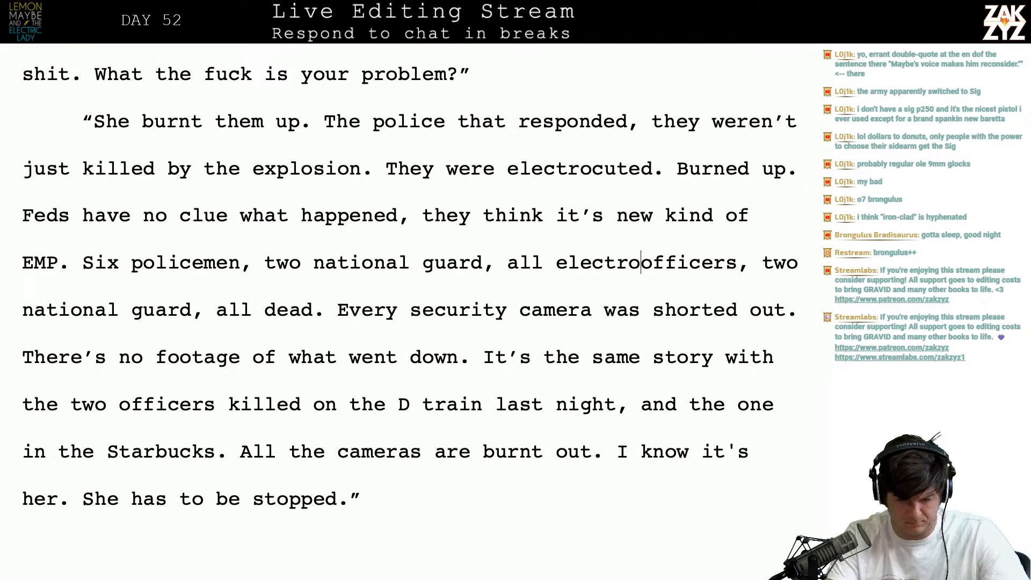
{"action": "type", "text": "cuted."}
{"action": "key", "text": "shift+Right"}
{"action": "key", "text": "shift+Right"}
{"action": "key", "text": "shift+Right"}
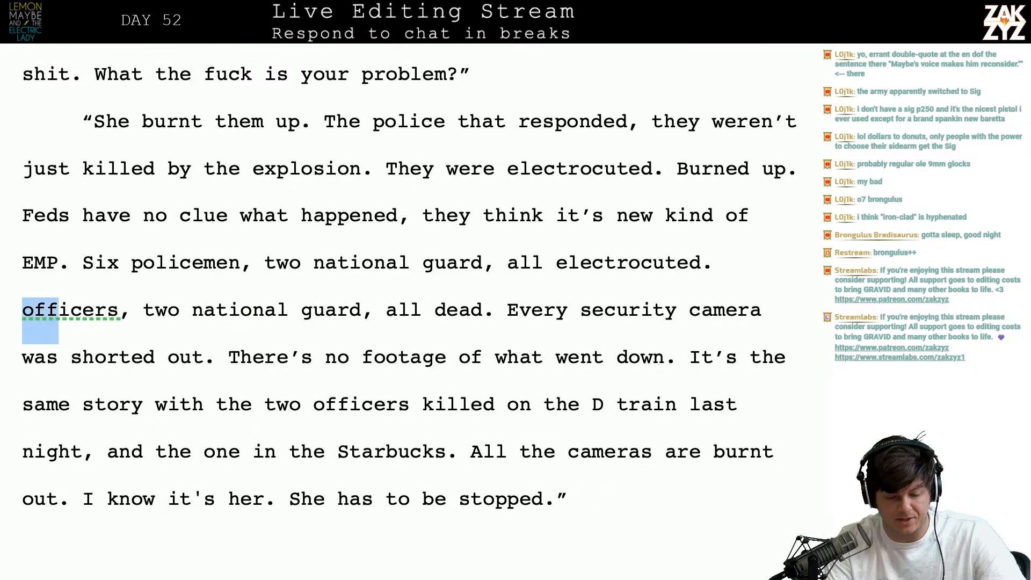
{"action": "key", "text": "shift+Right"}
{"action": "key", "text": "shift+Right"}
{"action": "key", "text": "shift+Right"}
{"action": "key", "text": "shift+Right"}
{"action": "key", "text": "shift+Right"}
{"action": "key", "text": "shift+Right"}
{"action": "key", "text": "shift+Right"}
{"action": "key", "text": "shift+Right"}
{"action": "key", "text": "shift+Right"}
{"action": "key", "text": "shift+Right"}
{"action": "key", "text": "shift+Right"}
{"action": "key", "text": "shift+Right"}
{"action": "key", "text": "shift+Right"}
{"action": "key", "text": "shift+Right"}
{"action": "key", "text": "shift+Right"}
{"action": "key", "text": "shift+Right"}
{"action": "key", "text": "shift+Right"}
{"action": "key", "text": "shift+Right"}
{"action": "key", "text": "shift+Right"}
{"action": "key", "text": "shift+Right"}
{"action": "key", "text": "shift+Right"}
{"action": "key", "text": "shift+Right"}
{"action": "key", "text": "shift+Right"}
{"action": "key", "text": "shift+Right"}
{"action": "key", "text": "shift+Right"}
{"action": "key", "text": "shift+Right"}
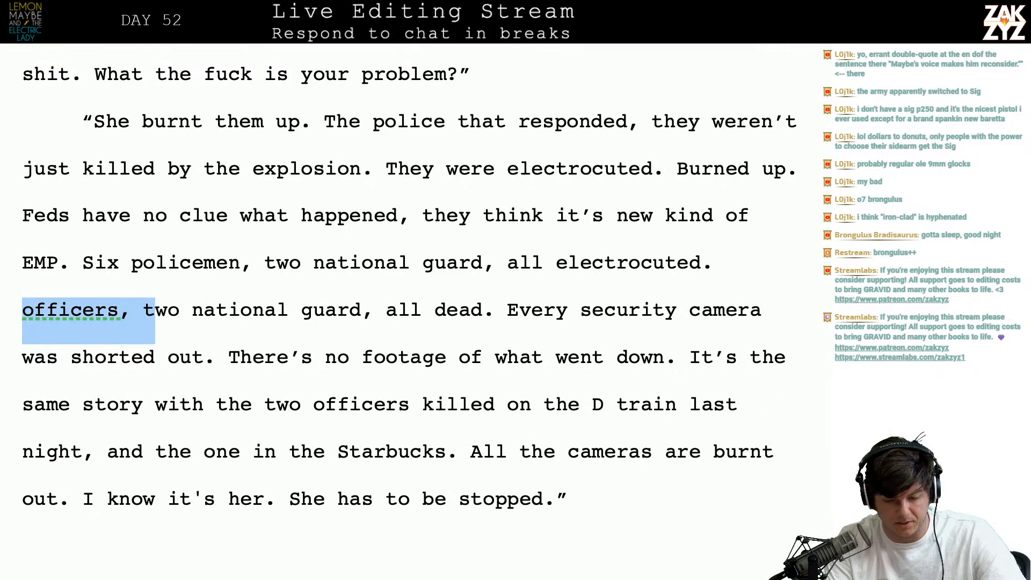
{"action": "key", "text": "shift+Right"}
{"action": "key", "text": "shift+Right"}
{"action": "key", "text": "shift+Right"}
{"action": "key", "text": "shift+Right"}
{"action": "key", "text": "shift+Right"}
{"action": "key", "text": "shift+Right"}
{"action": "key", "text": "shift+Right"}
{"action": "key", "text": "shift+Right"}
{"action": "key", "text": "shift+Right"}
{"action": "key", "text": "shift+Right"}
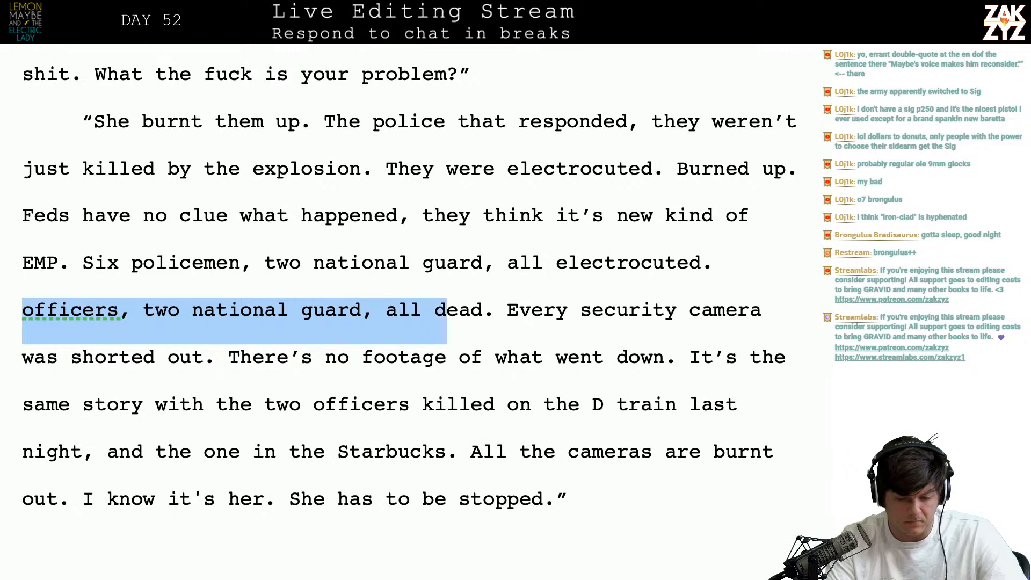
{"action": "key", "text": "BackSpace"}
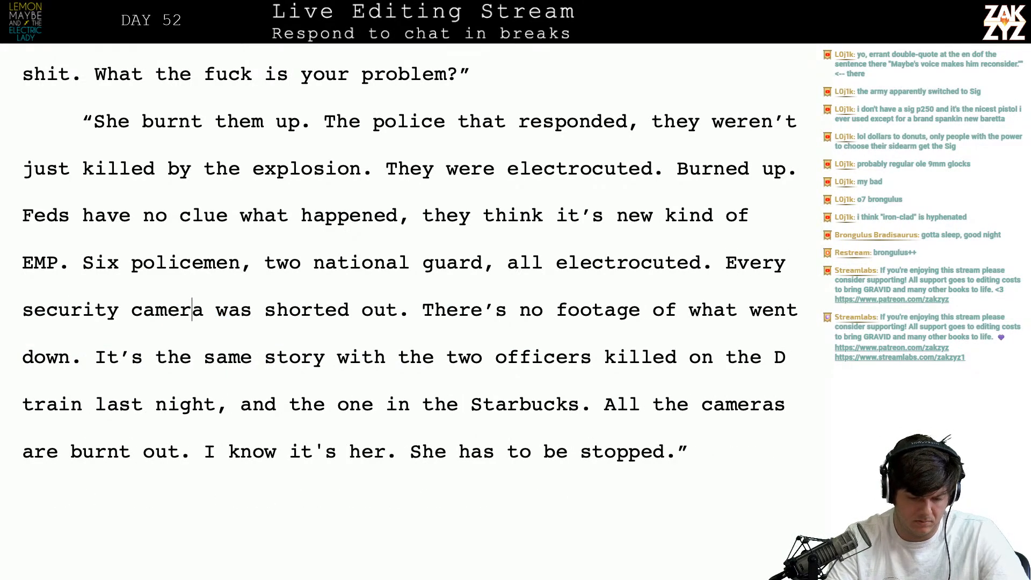
- Insert "in the dining concourse" after "Every security camera" and delete "are" from "All the cameras are burnt out."
{"action": "type", "text": "in the dining "}
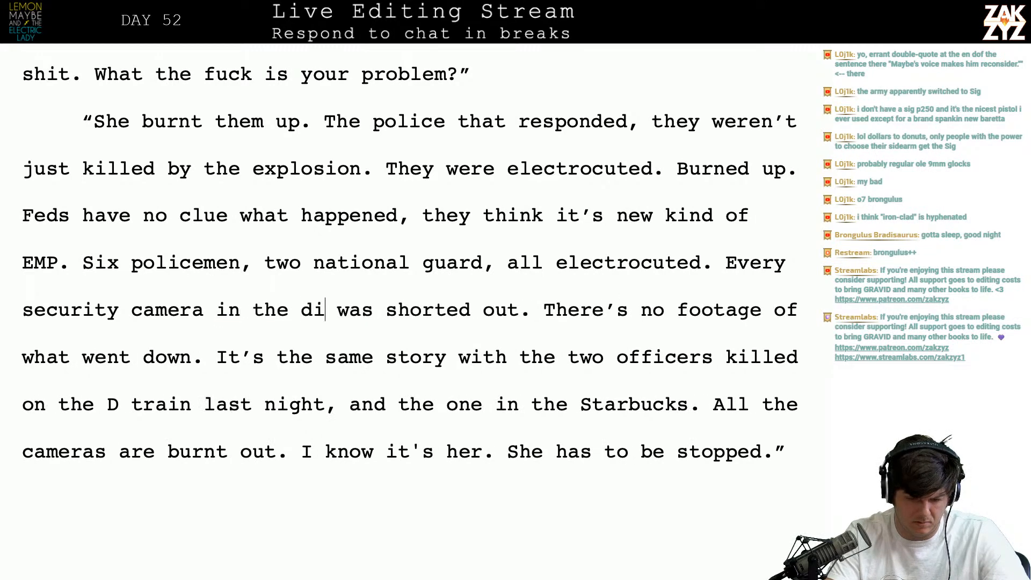
{"action": "type", "text": "concourse"}
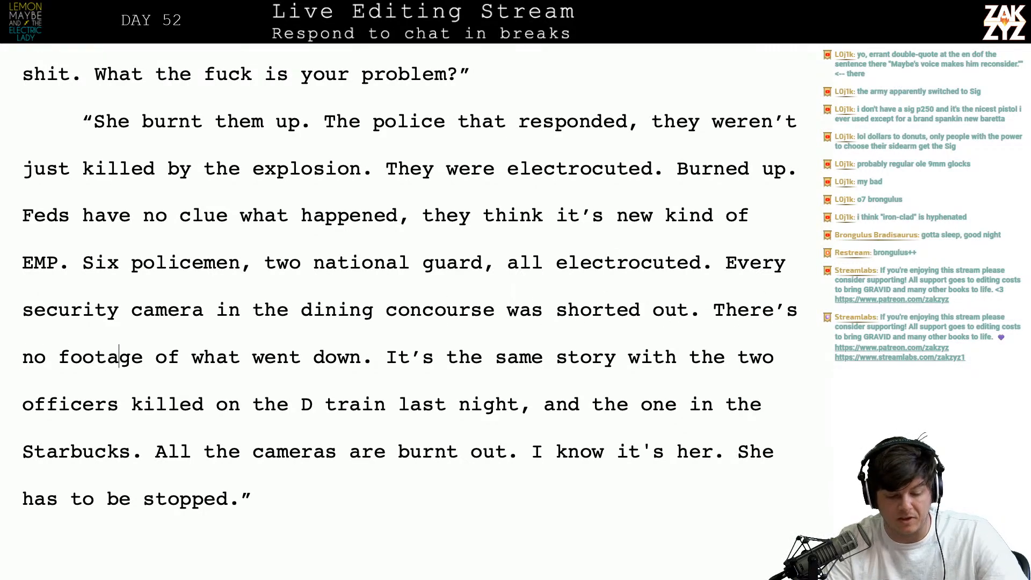
{"action": "scroll", "coordinate": [292, 338], "scroll_direction": "down", "scroll_amount": 3}
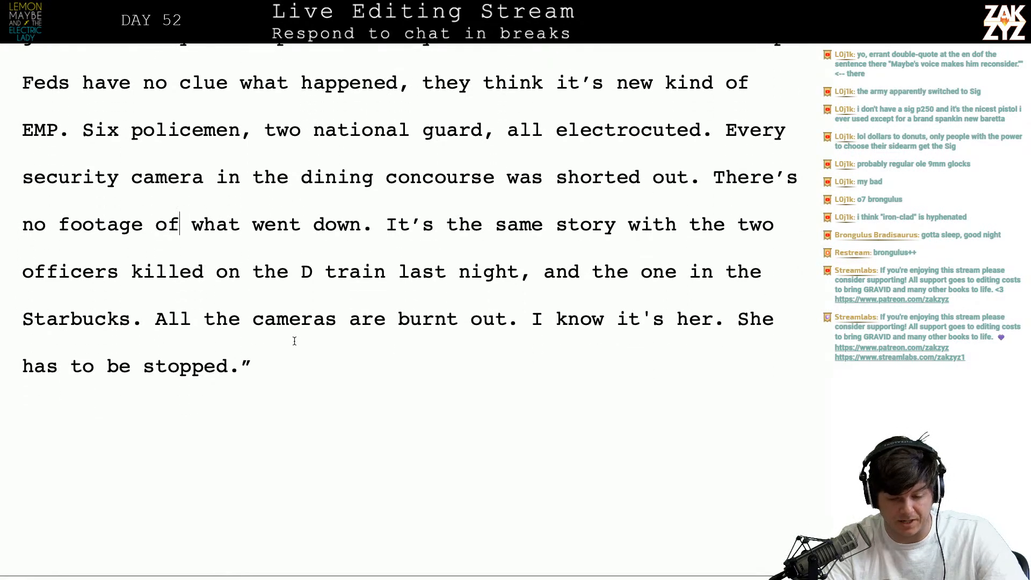
{"action": "key", "text": "Right"}
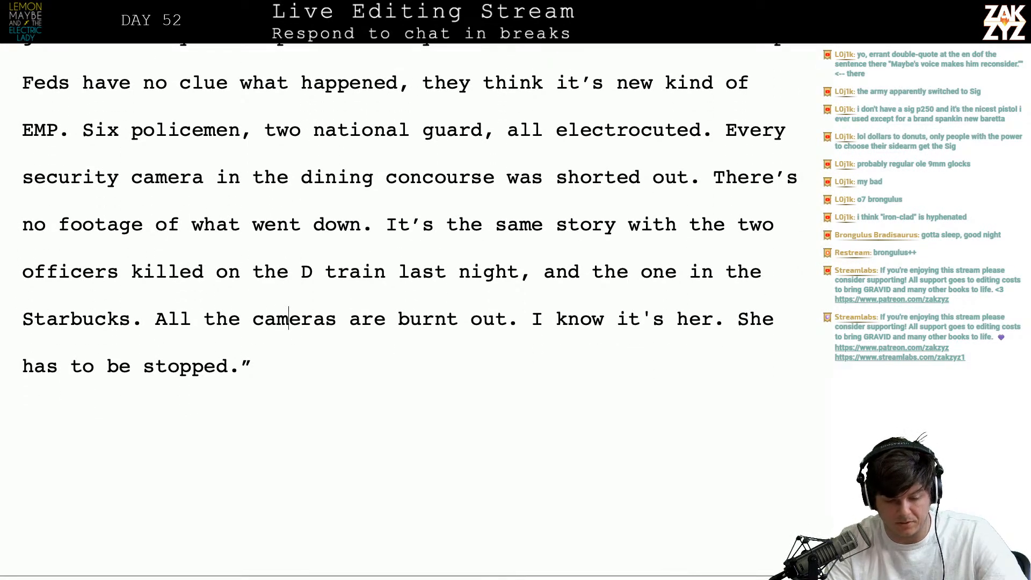
{"action": "key", "text": "BackSpace"}
{"action": "key", "text": "BackSpace"}
{"action": "key", "text": "BackSpace"}
{"action": "key", "text": "BackSpace"}
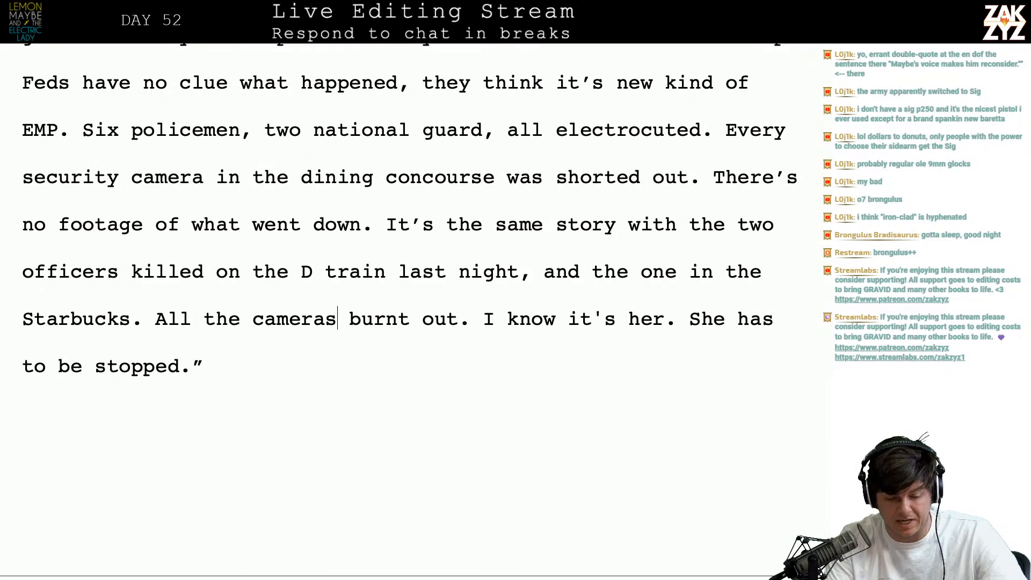
- Replace "cracks, still thick from crying." after "Maybe's voice" with "cracks as he protests."
{"action": "key", "text": "Down"}
{"action": "key", "text": "Down"}
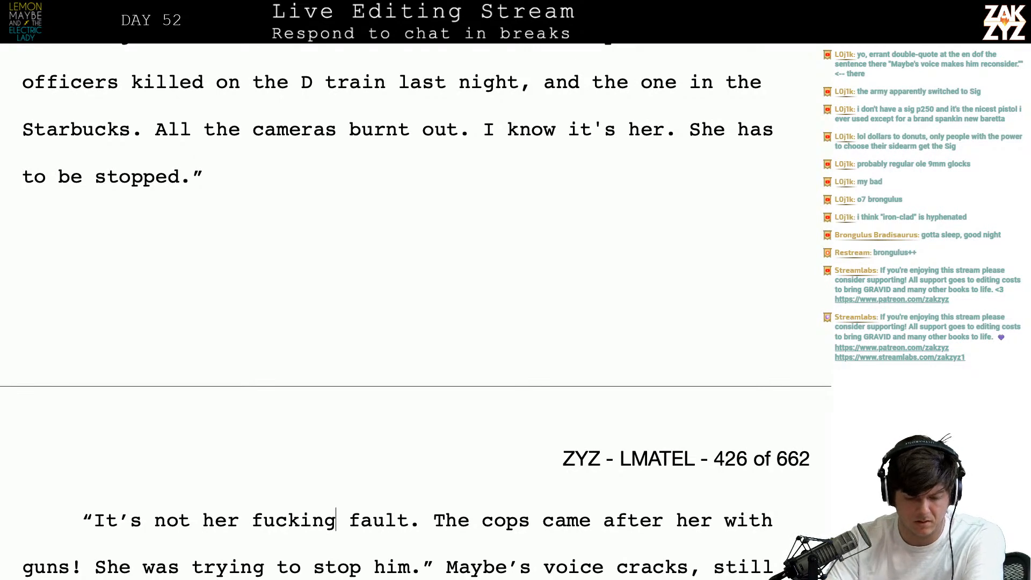
{"action": "scroll", "coordinate": [224, 310], "scroll_direction": "down", "scroll_amount": 3}
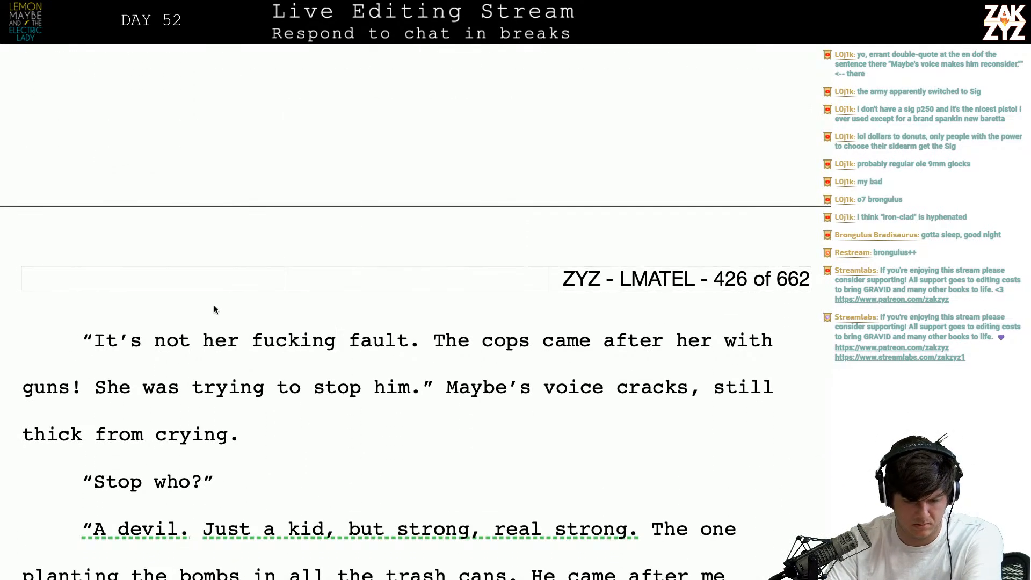
{"action": "scroll", "coordinate": [227, 337], "scroll_direction": "down", "scroll_amount": 1}
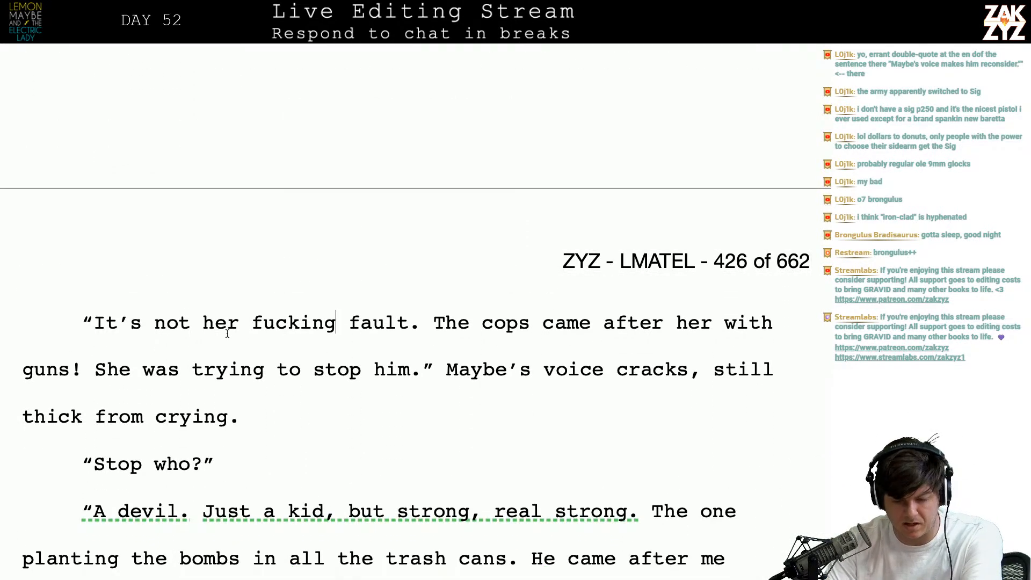
{"action": "scroll", "coordinate": [228, 338], "scroll_direction": "down", "scroll_amount": 2}
{"action": "left_click", "coordinate": [295, 285]}
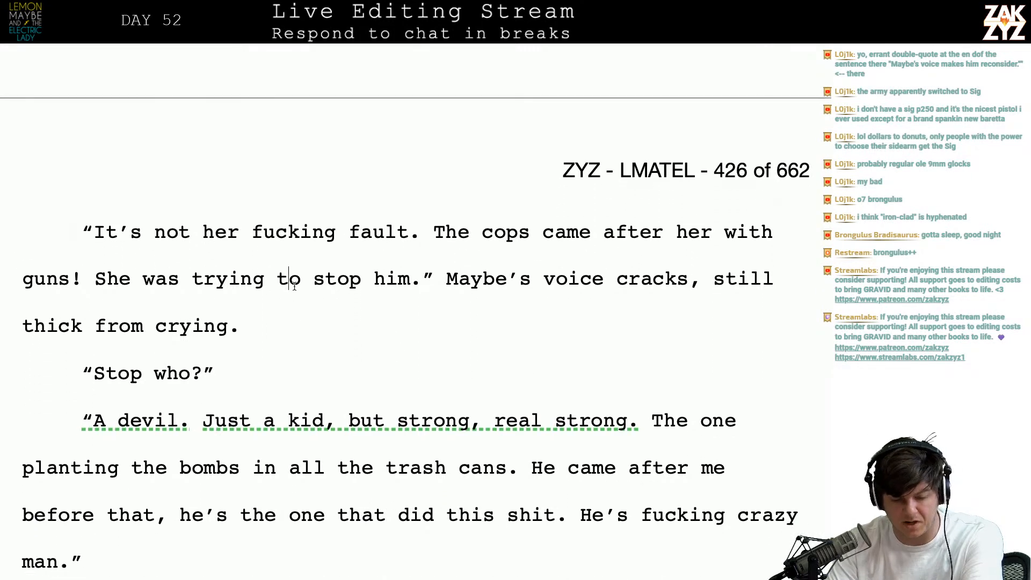
{"action": "key", "text": "Right"}
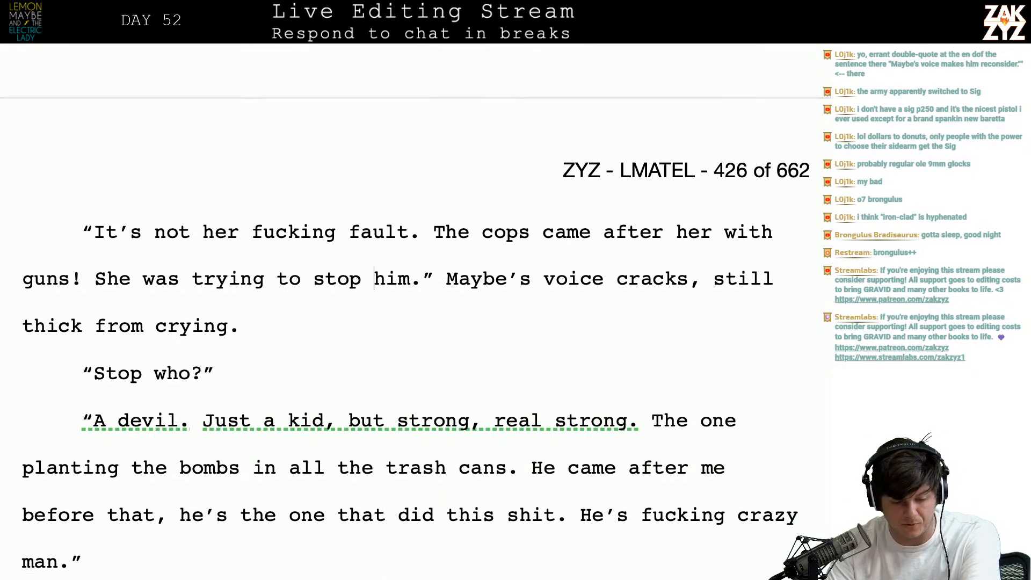
{"action": "left_click", "coordinate": [525, 327]}
{"action": "type", "text": "cracks as "}
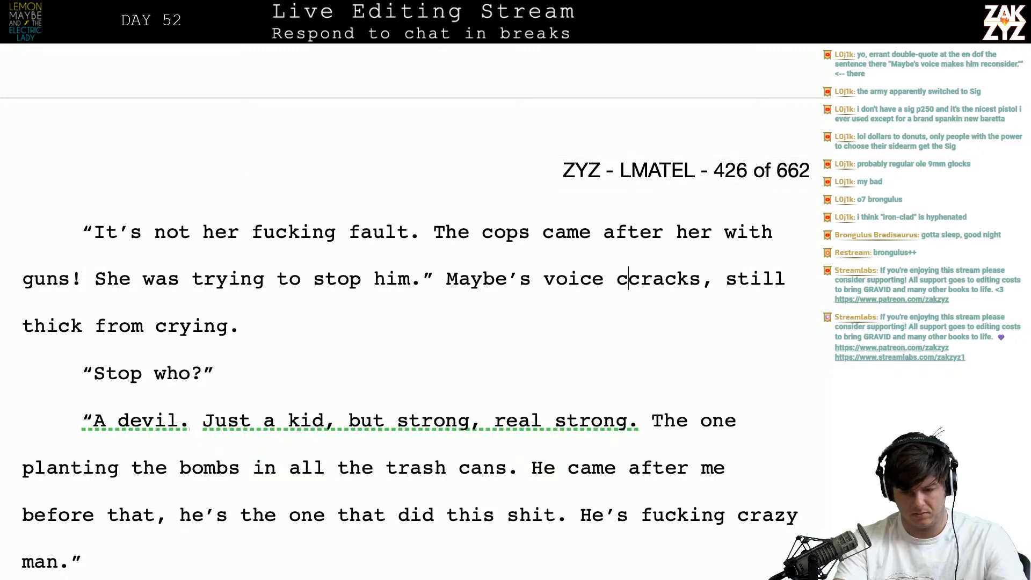
{"action": "type", "text": "he protests."}
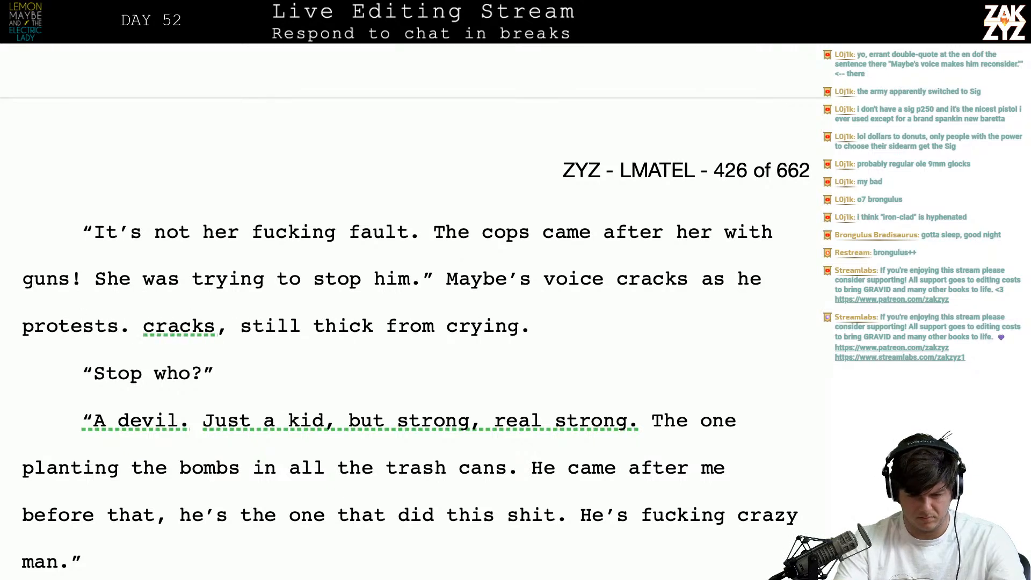
{"action": "key", "text": "shift+Right"}
{"action": "key", "text": "shift+Right"}
{"action": "key", "text": "shift+Right"}
{"action": "key", "text": "shift+Right"}
{"action": "key", "text": "shift+Right"}
{"action": "key", "text": "shift+Right"}
{"action": "key", "text": "shift+Right"}
{"action": "key", "text": "shift+Right"}
{"action": "key", "text": "shift+Right"}
{"action": "key", "text": "shift+Right"}
{"action": "key", "text": "shift+Right"}
{"action": "key", "text": "shift+Right"}
{"action": "key", "text": "shift+Right"}
{"action": "key", "text": "shift+Right"}
{"action": "key", "text": "shift+Right"}
{"action": "key", "text": "shift+Right"}
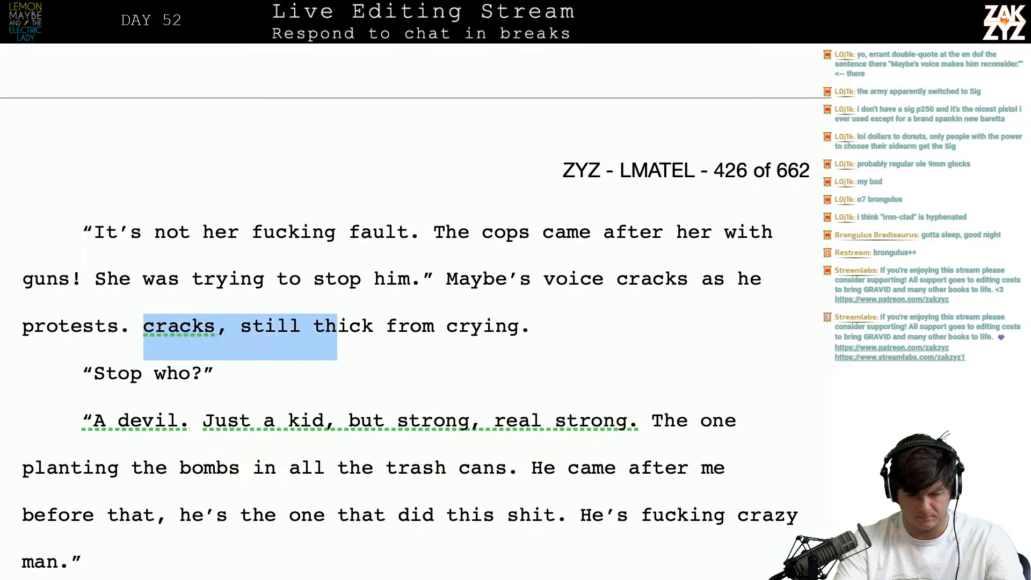
{"action": "key", "text": "shift+Right"}
{"action": "key", "text": "shift+Right"}
{"action": "key", "text": "shift+Right"}
{"action": "key", "text": "shift+Right"}
{"action": "key", "text": "shift+Right"}
{"action": "key", "text": "shift+Right"}
{"action": "key", "text": "shift+Right"}
{"action": "key", "text": "shift+Right"}
{"action": "key", "text": "shift+Right"}
{"action": "key", "text": "shift+Right"}
{"action": "key", "text": "shift+Right"}
{"action": "key", "text": "shift+Right"}
{"action": "key", "text": "shift+Right"}
{"action": "key", "text": "shift+Right"}
{"action": "key", "text": "shift+Right"}
{"action": "key", "text": "shift+Right"}
{"action": "key", "text": "BackSpace"}
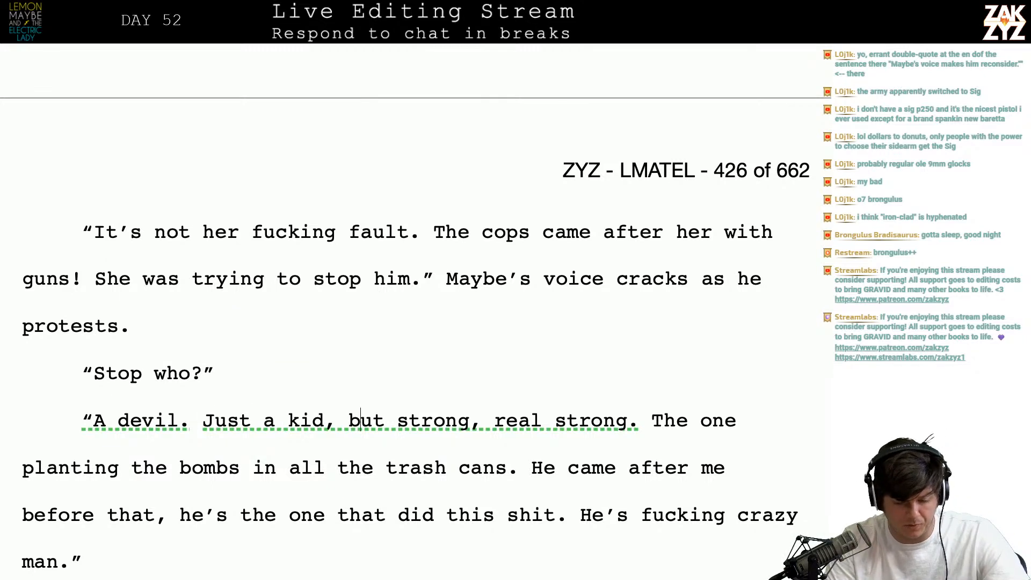
- Change "Just a kid" to "He's just a kid" in Maybe's reply about the devil
{"action": "key", "text": "BackSpace"}
{"action": "key", "text": "BackSpace"}
{"action": "key", "text": "BackSpace"}
{"action": "key", "text": "BackSpace"}
{"action": "type", "text": "He's just"}
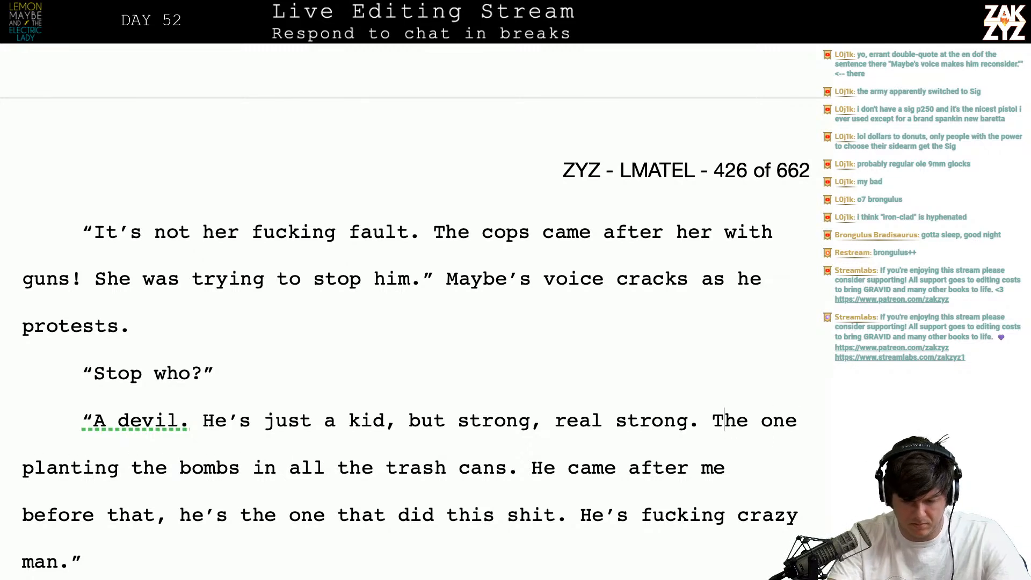
- Replace "The one" with "He was the one" before "planting the bombs in all the trash cans."
{"action": "type", "text": "He was the one"}
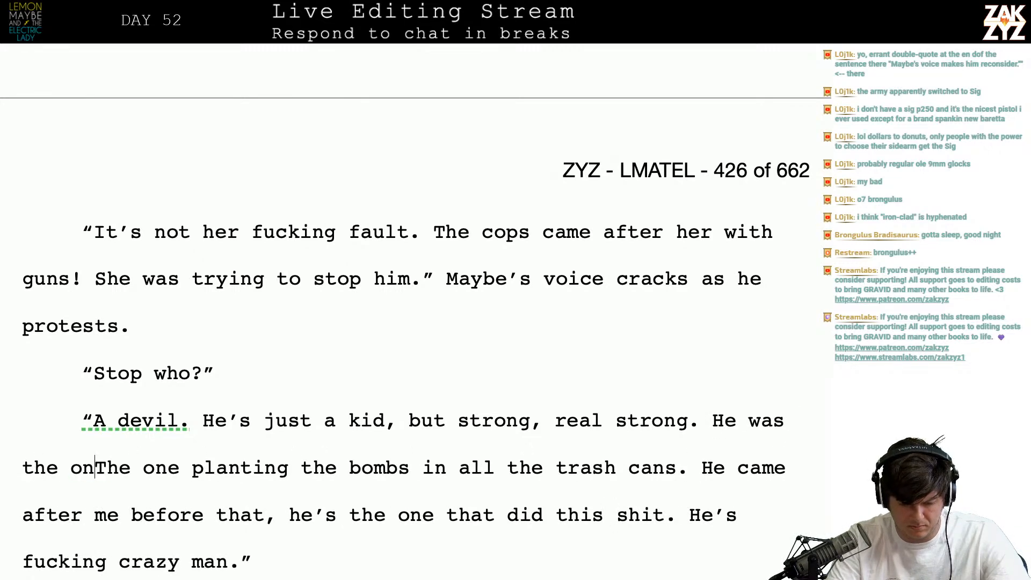
{"action": "key", "text": "shift+Right"}
{"action": "key", "text": "shift+Right"}
{"action": "key", "text": "shift+Right"}
{"action": "key", "text": "shift+Right"}
{"action": "key", "text": "shift+Right"}
{"action": "key", "text": "shift+Right"}
{"action": "key", "text": "shift+Right"}
{"action": "key", "text": "shift+Right"}
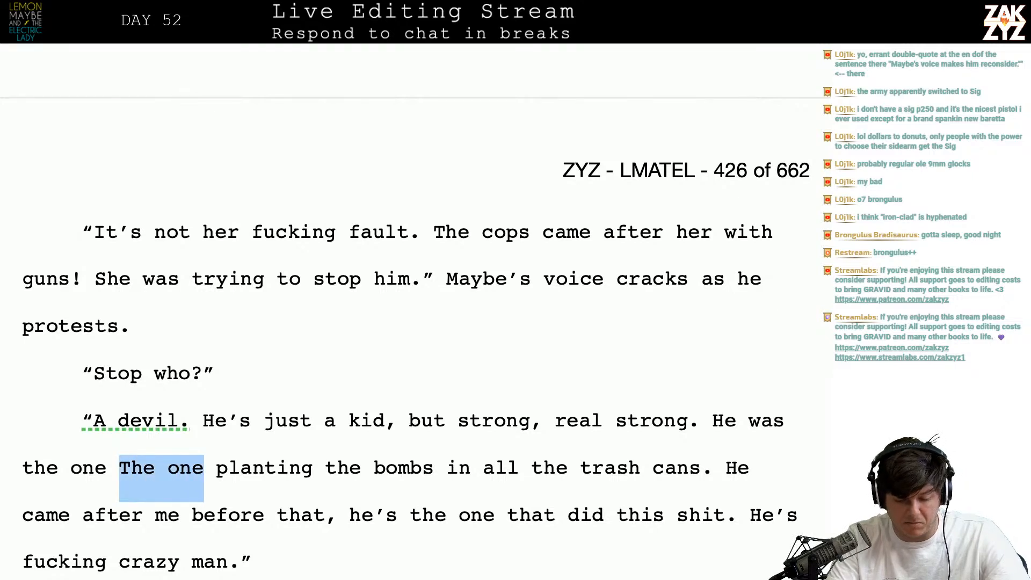
{"action": "key", "text": "BackSpace"}
- Insert the sentence "It's the fucking devil." after "he's the one that did this shit." in Maybe's reply
{"action": "scroll", "coordinate": [575, 286], "scroll_direction": "down", "scroll_amount": 1}
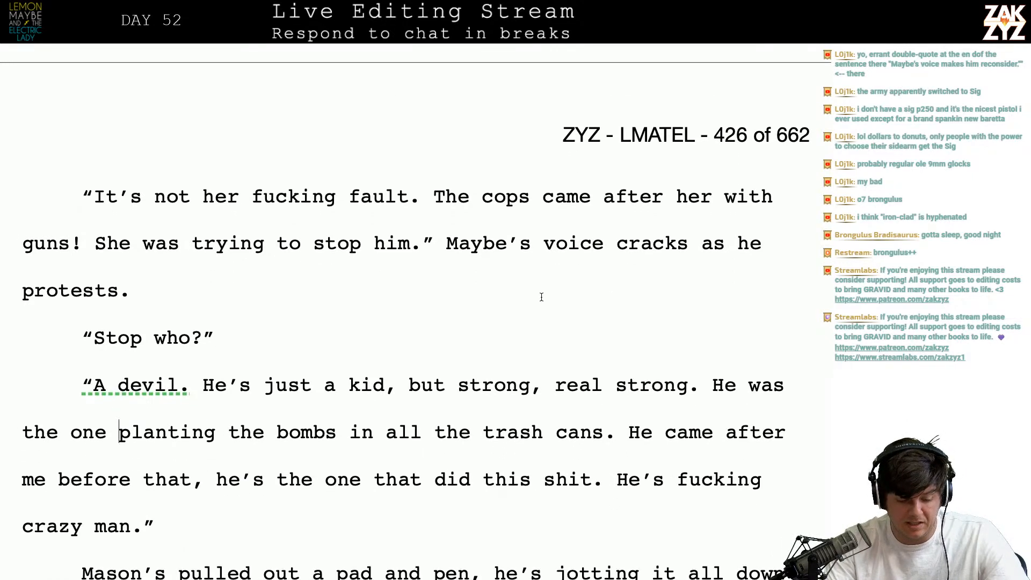
{"action": "left_click", "coordinate": [167, 480]}
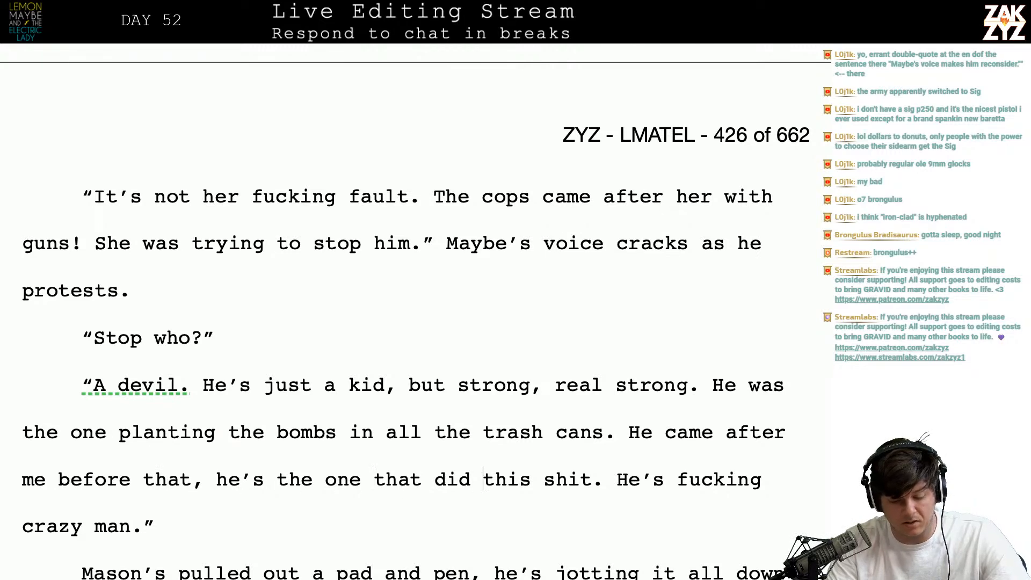
{"action": "type", "text": "It's the fucking de"}
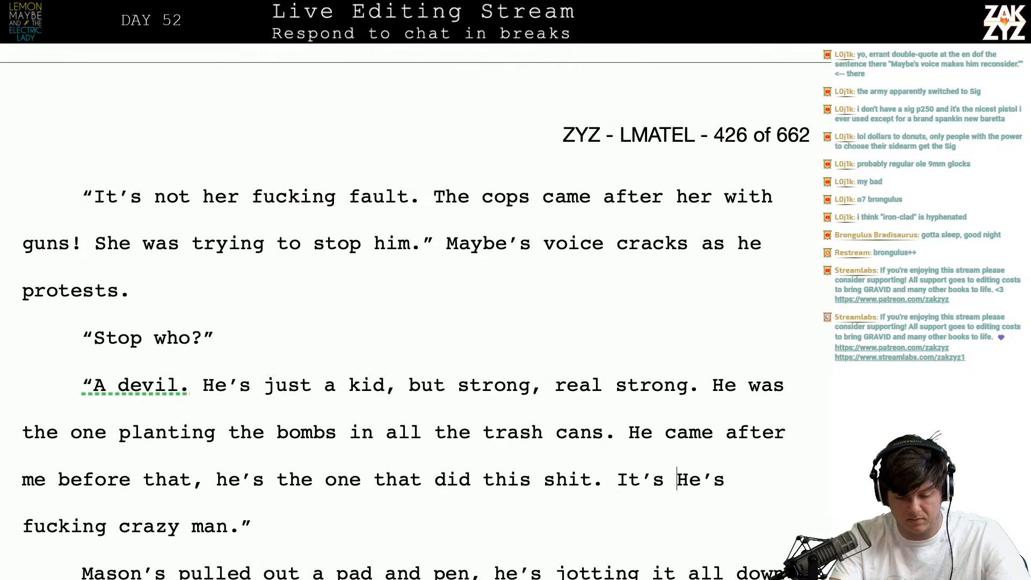
{"action": "type", "text": "vil."}
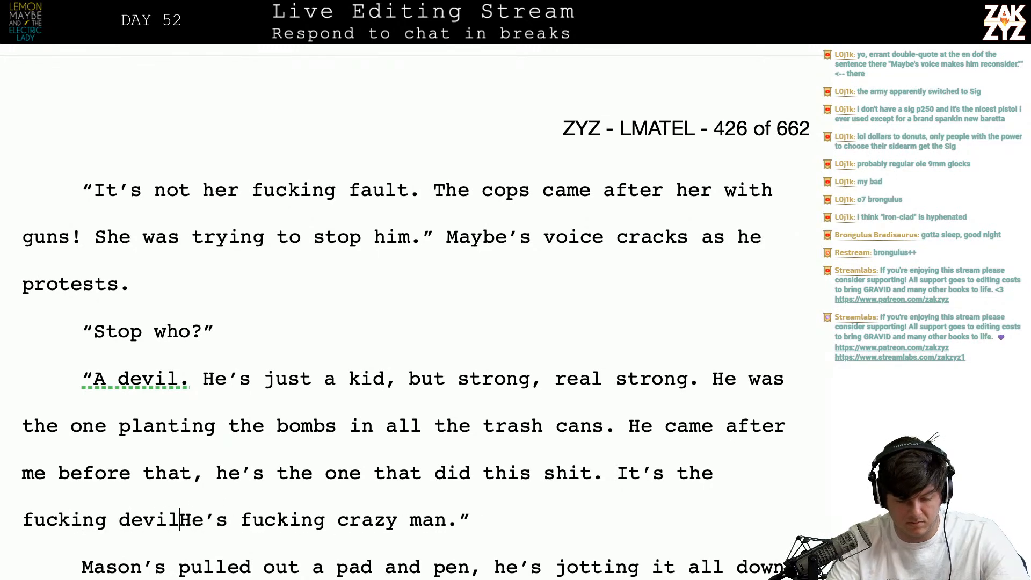
- Delete "He's fucking crazy man." so Maybe's reply ends with "It's the fucking devil."
{"action": "key", "text": "shift+Right"}
{"action": "key", "text": "shift+Right"}
{"action": "key", "text": "shift+Right"}
{"action": "key", "text": "shift+Right"}
{"action": "key", "text": "shift+Right"}
{"action": "key", "text": "shift+Right"}
{"action": "key", "text": "shift+Right"}
{"action": "key", "text": "shift+Right"}
{"action": "key", "text": "shift+Right"}
{"action": "key", "text": "shift+Right"}
{"action": "key", "text": "shift+Right"}
{"action": "key", "text": "shift+Right"}
{"action": "key", "text": "shift+Right"}
{"action": "key", "text": "shift+Right"}
{"action": "key", "text": "shift+Right"}
{"action": "key", "text": "shift+Right"}
{"action": "key", "text": "shift+Right"}
{"action": "key", "text": "shift+Right"}
{"action": "key", "text": "shift+Right"}
{"action": "key", "text": "shift+Right"}
{"action": "key", "text": "shift+Right"}
{"action": "key", "text": "shift+Right"}
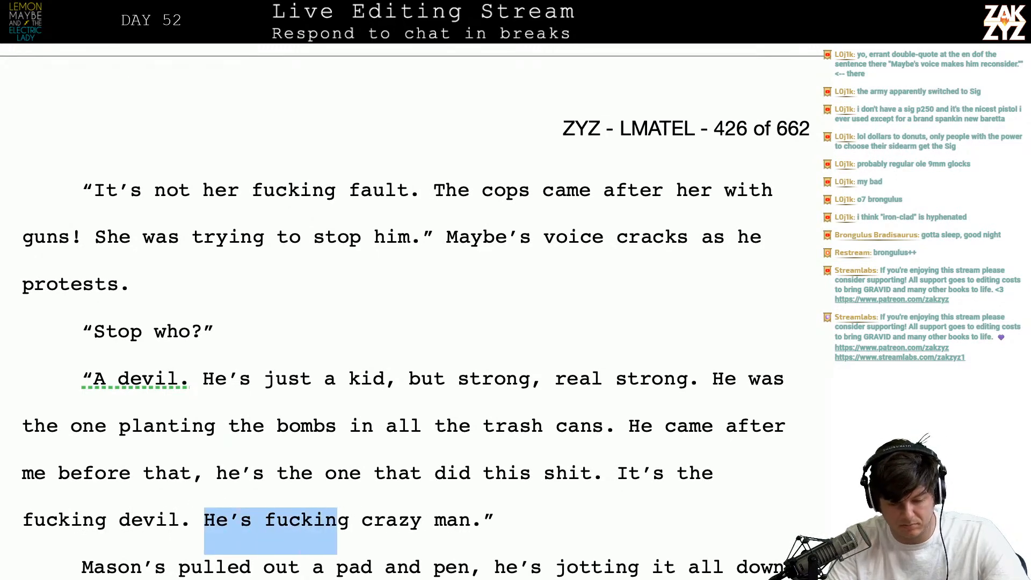
{"action": "key", "text": "BackSpace"}
{"action": "key", "text": "BackSpace"}
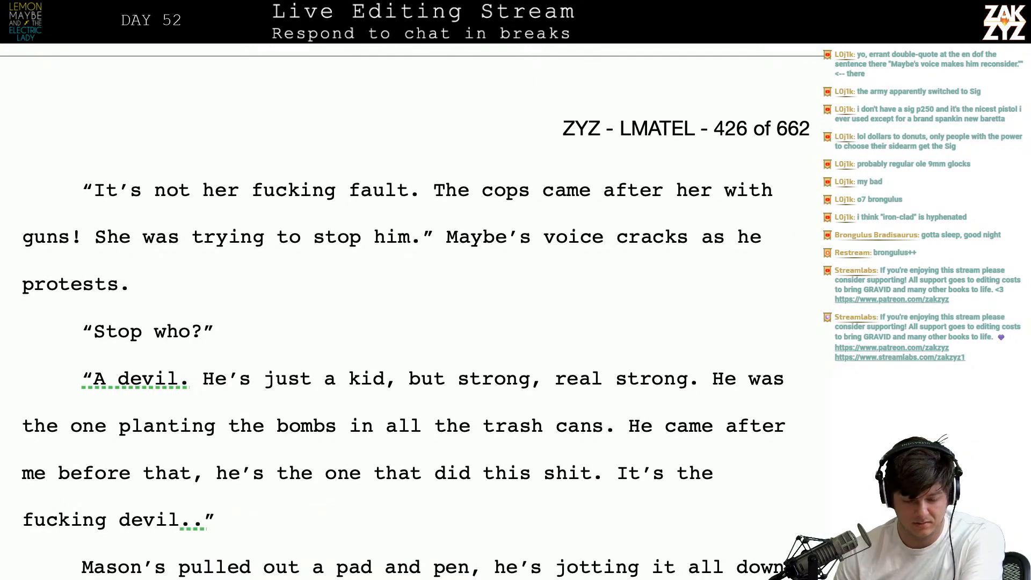
{"action": "key", "text": "BackSpace"}
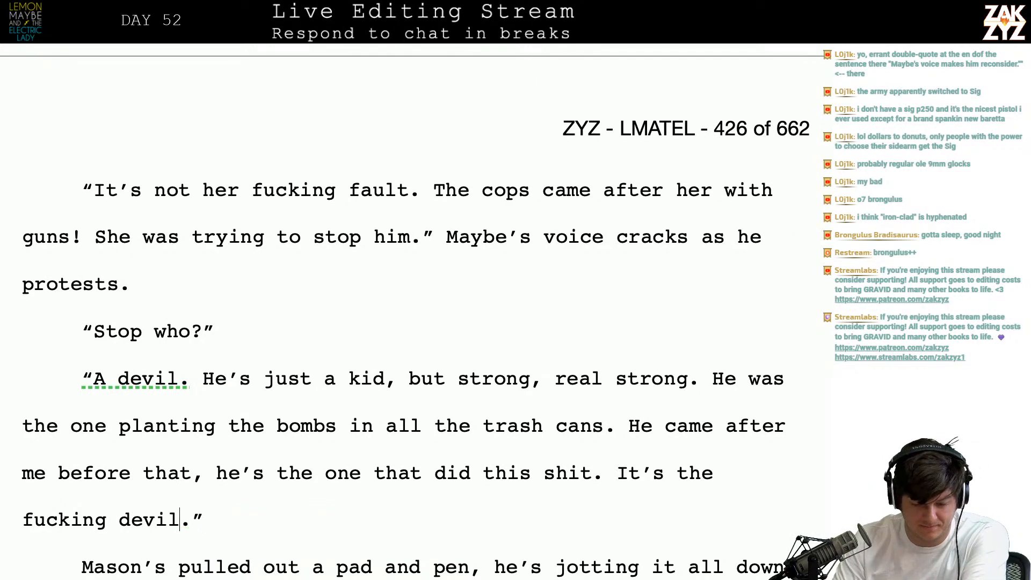
- Insert the sentence "The cameras weren't damaged there." after "It was a kid at Port Authority too."
{"action": "key", "text": "Down"}
{"action": "key", "text": "Down"}
{"action": "key", "text": "Down"}
{"action": "key", "text": "Down"}
{"action": "scroll", "coordinate": [408, 306], "scroll_direction": "down", "scroll_amount": 2}
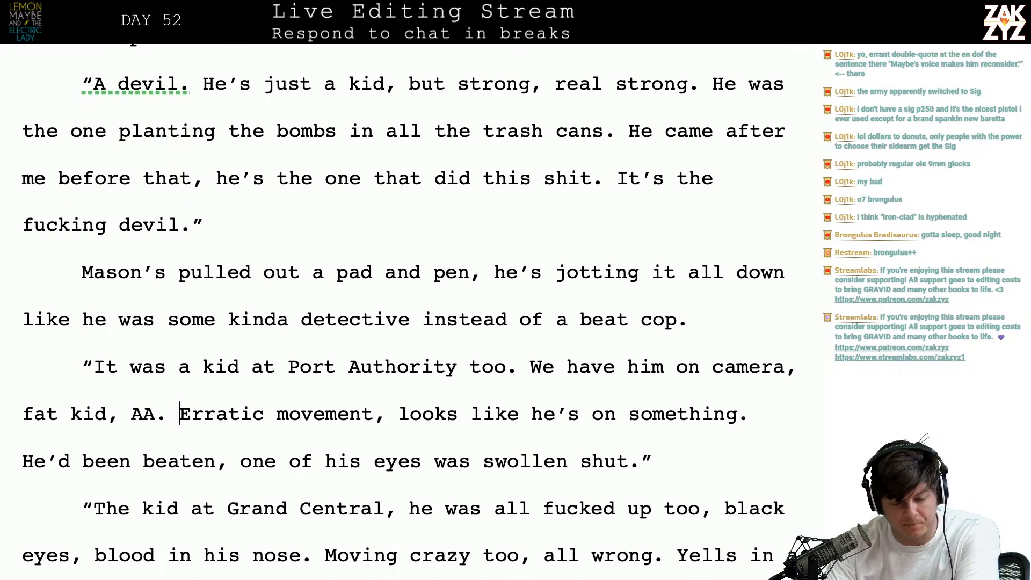
{"action": "left_click", "coordinate": [468, 270]}
{"action": "key", "text": "Right"}
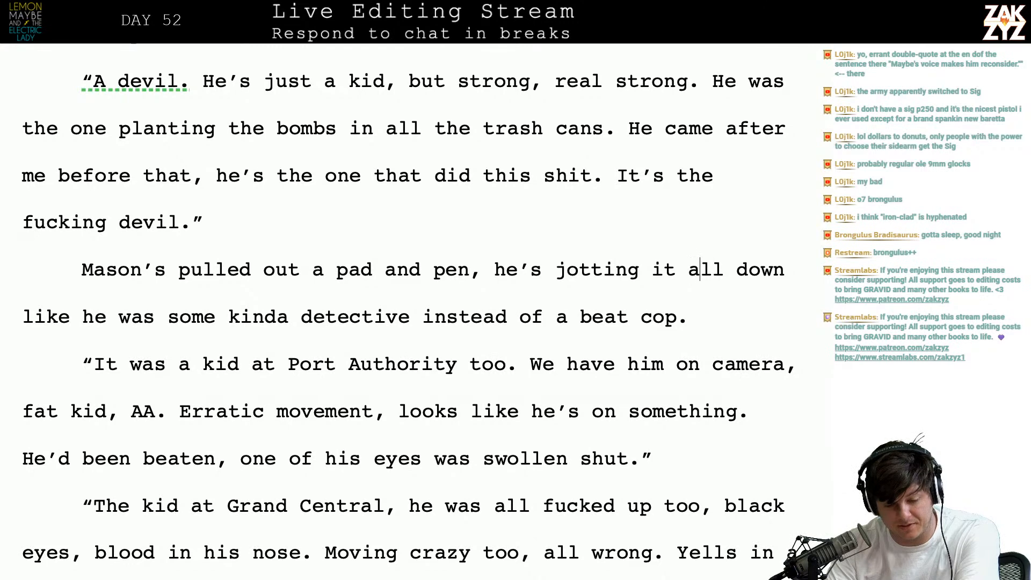
{"action": "scroll", "coordinate": [408, 306], "scroll_direction": "down", "scroll_amount": 3}
{"action": "left_click", "coordinate": [94, 182]}
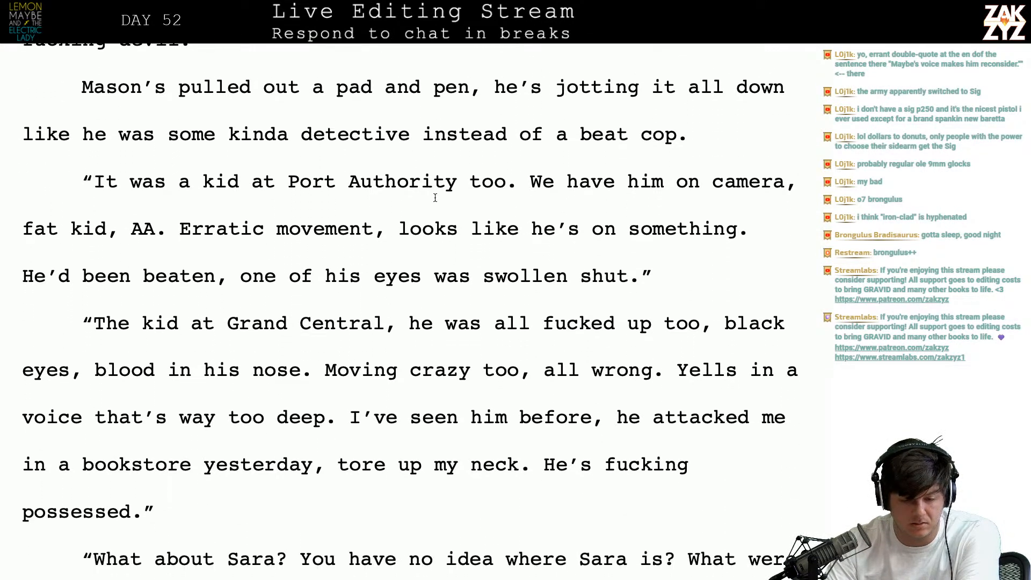
{"action": "type", "text": "The cameras "}
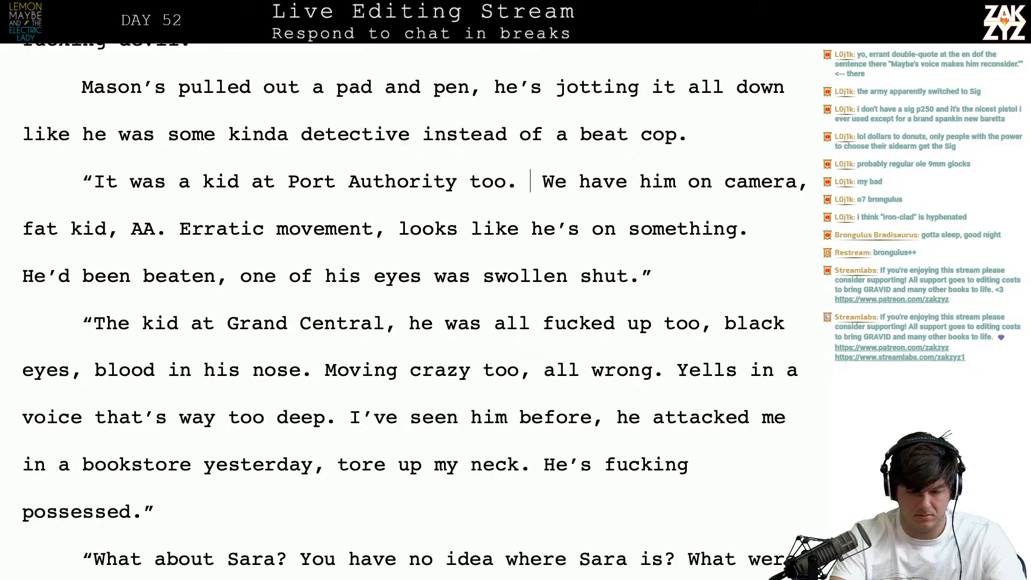
{"action": "type", "text": "weren't da"}
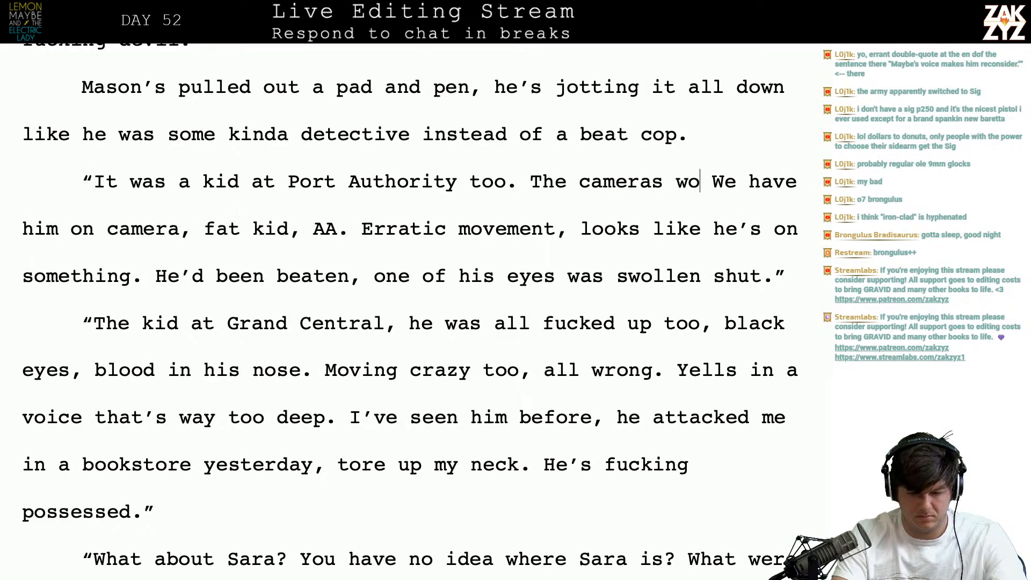
{"action": "type", "text": "maged there."}
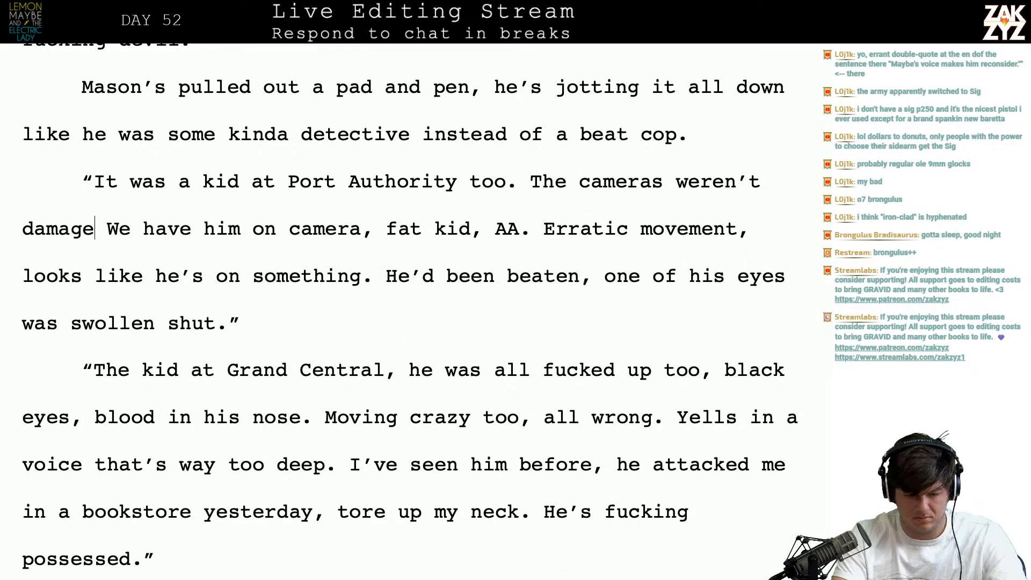
- Replace "We have him on camera, fat kid," with "Fat kid," in the Port Authority dialogue
{"action": "key", "text": "shift+Right"}
{"action": "key", "text": "shift+Right"}
{"action": "key", "text": "shift+Right"}
{"action": "key", "text": "shift+Right"}
{"action": "key", "text": "shift+Right"}
{"action": "key", "text": "shift+Right"}
{"action": "key", "text": "shift+Right"}
{"action": "key", "text": "shift+Right"}
{"action": "key", "text": "shift+Right"}
{"action": "key", "text": "shift+Right"}
{"action": "key", "text": "shift+Right"}
{"action": "key", "text": "shift+Right"}
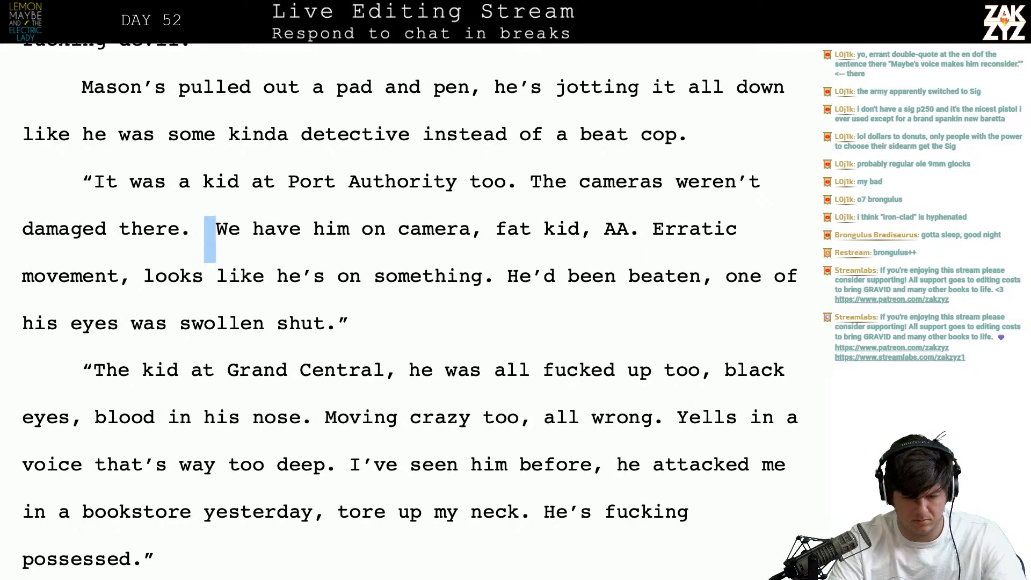
{"action": "left_click_drag", "start_coordinate": [422, 239], "coordinate": [507, 239]}
{"action": "type", "text": "Fat kid, "}
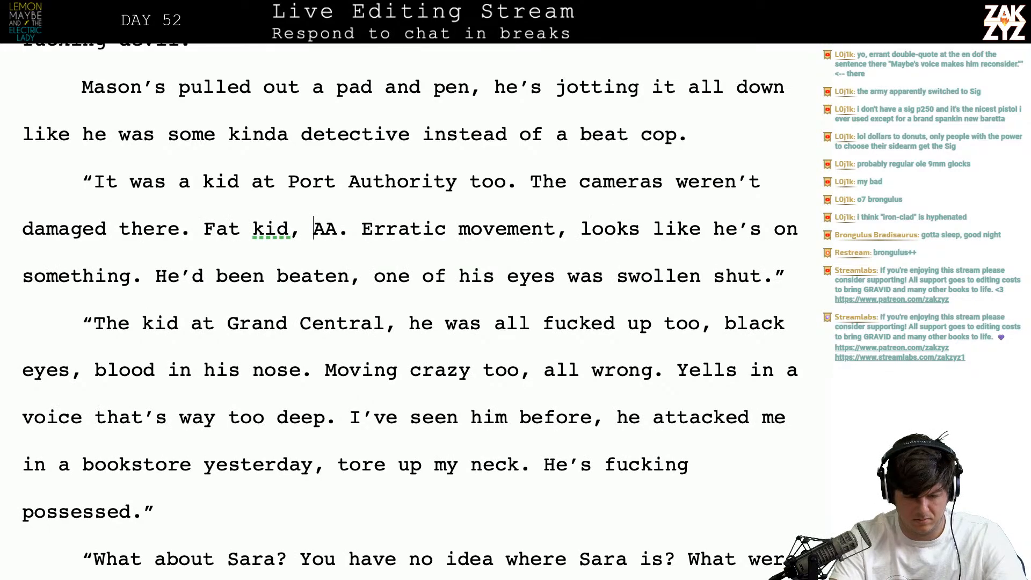
- Replace "AA." after "Fat kid," with "African american, looks between thirteen and sixteen."
{"action": "type", "text": "African ameri"}
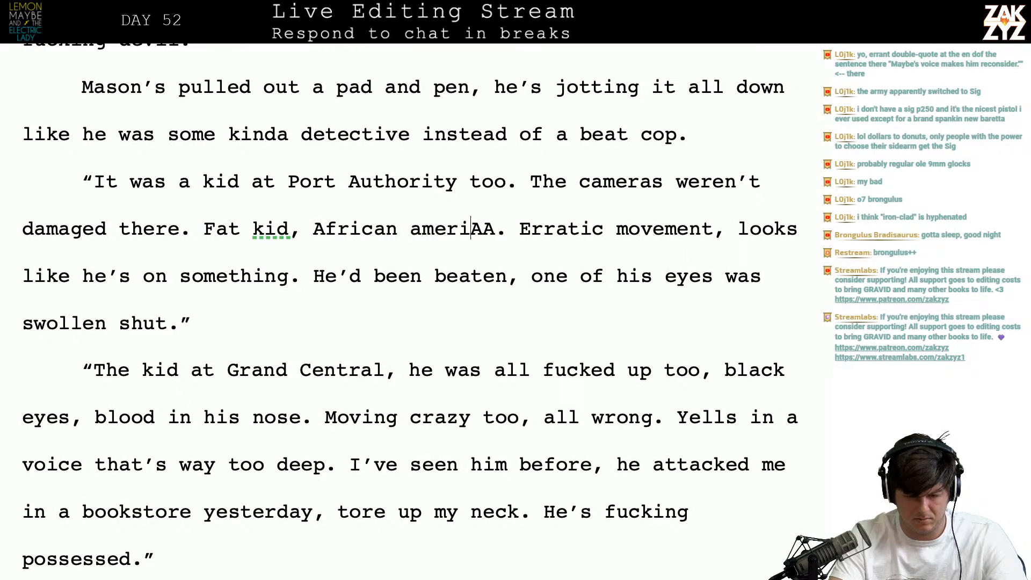
{"action": "type", "text": "can, looks "}
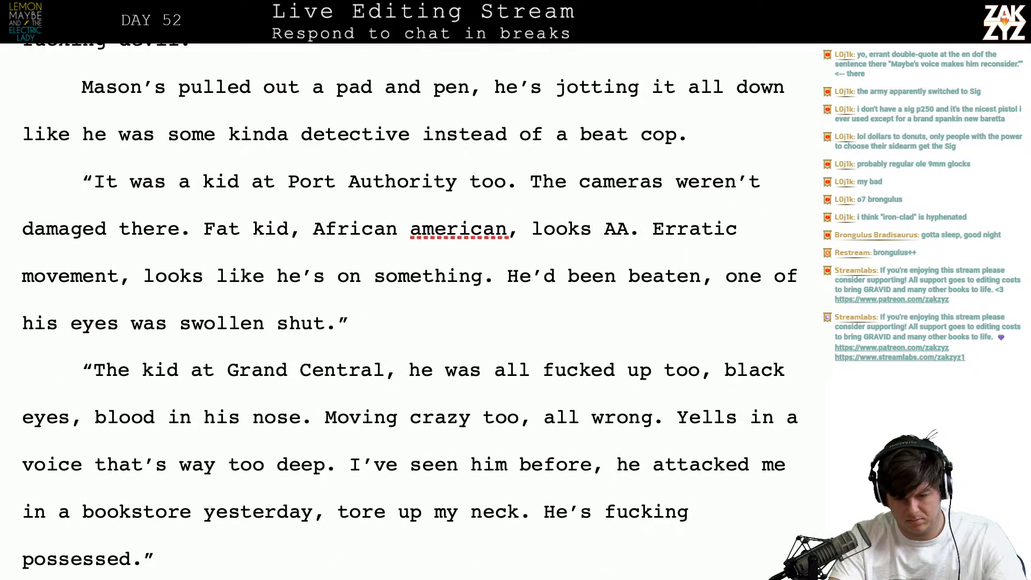
{"action": "type", "text": "about"}
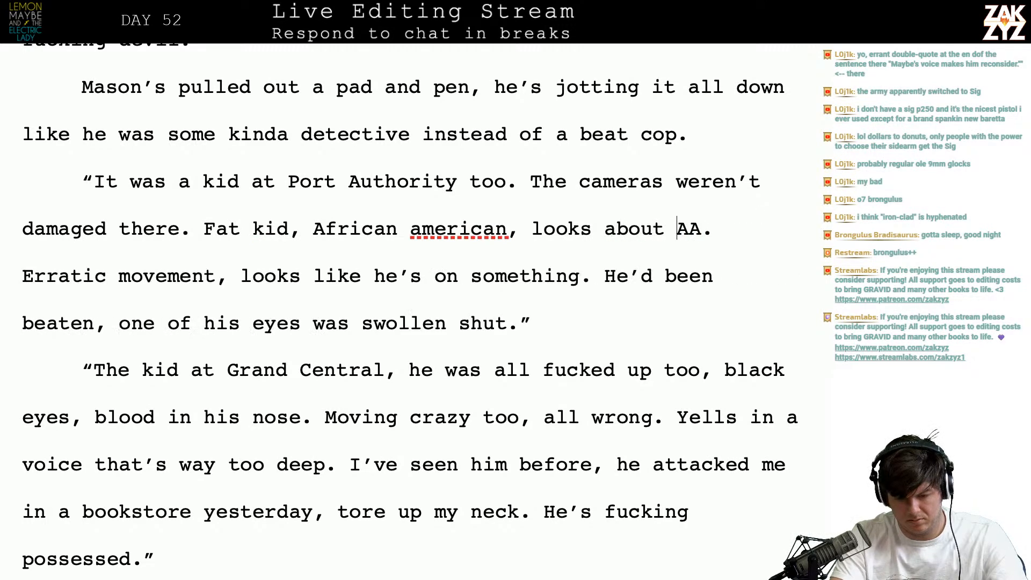
{"action": "key", "text": "BackSpace"}
{"action": "key", "text": "BackSpace"}
{"action": "key", "text": "BackSpace"}
{"action": "key", "text": "BackSpace"}
{"action": "key", "text": "BackSpace"}
{"action": "key", "text": "BackSpace"}
{"action": "type", "text": "betwee"}
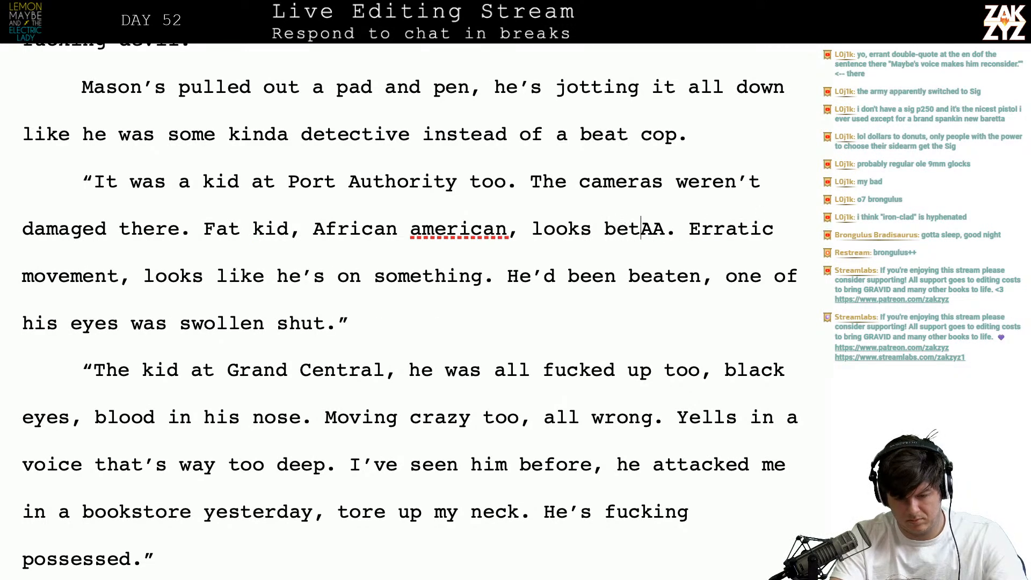
{"action": "type", "text": "n tw"}
{"action": "key", "text": "BackSpace"}
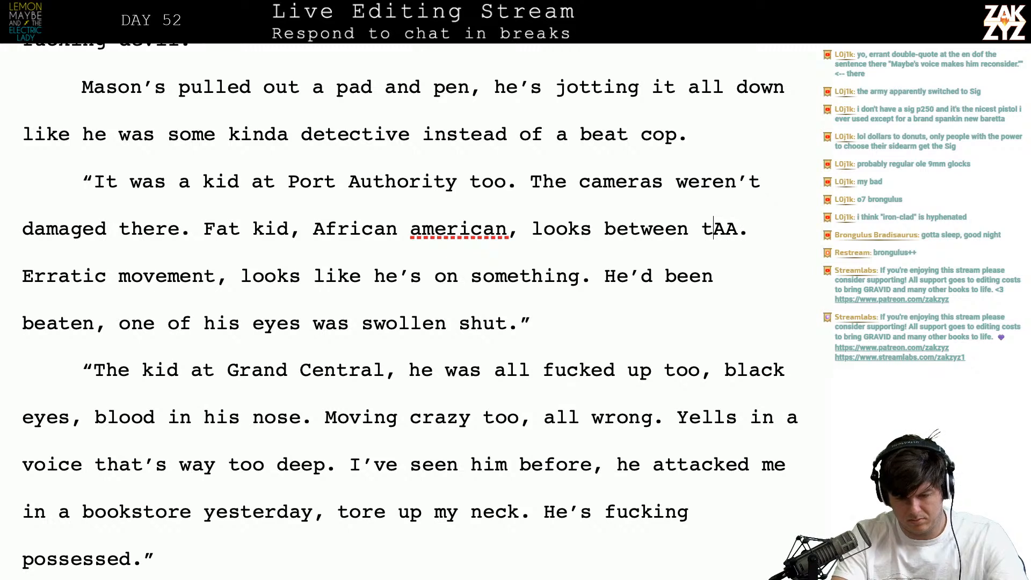
{"action": "type", "text": "hirteen and sixt"}
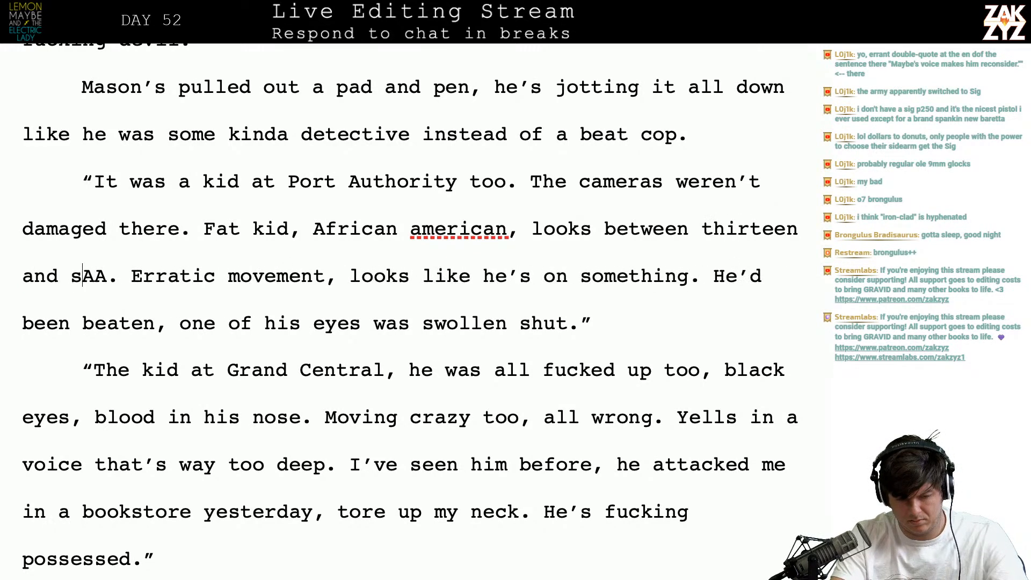
{"action": "type", "text": "een."}
{"action": "key", "text": "shift+Right"}
{"action": "key", "text": "shift+Right"}
{"action": "key", "text": "shift+Right"}
{"action": "key", "text": "shift+Right"}
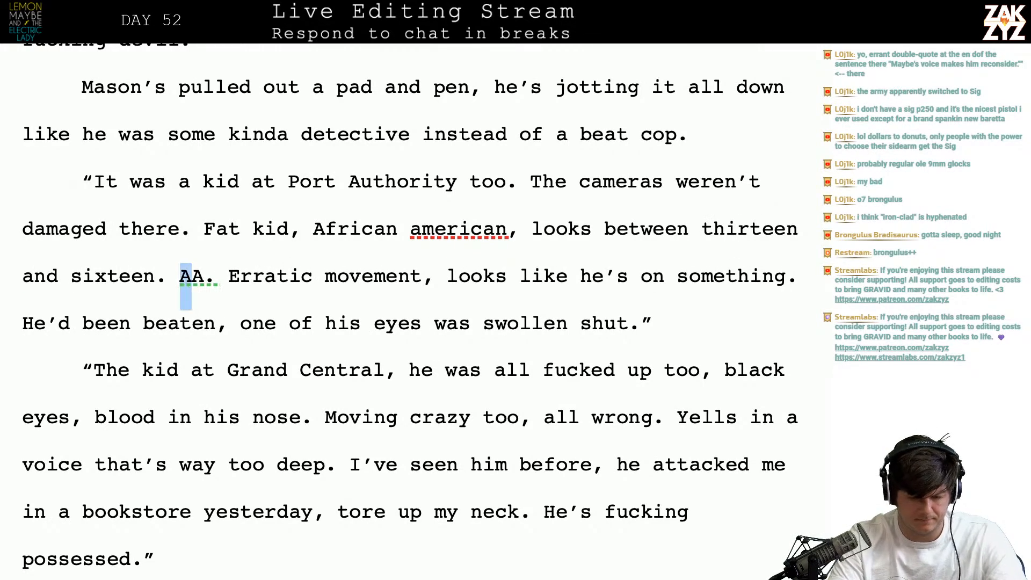
{"action": "key", "text": "BackSpace"}
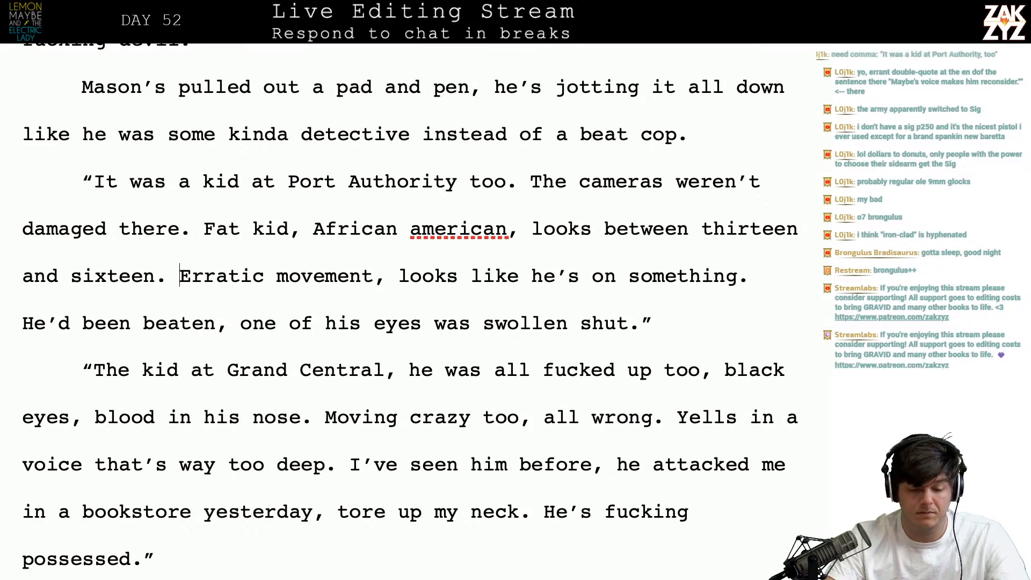
- Capitalize "American" in the description of the Port Authority kid
{"action": "left_click", "coordinate": [423, 228]}
{"action": "key", "text": "BackSpace"}
{"action": "type", "text": "A"}
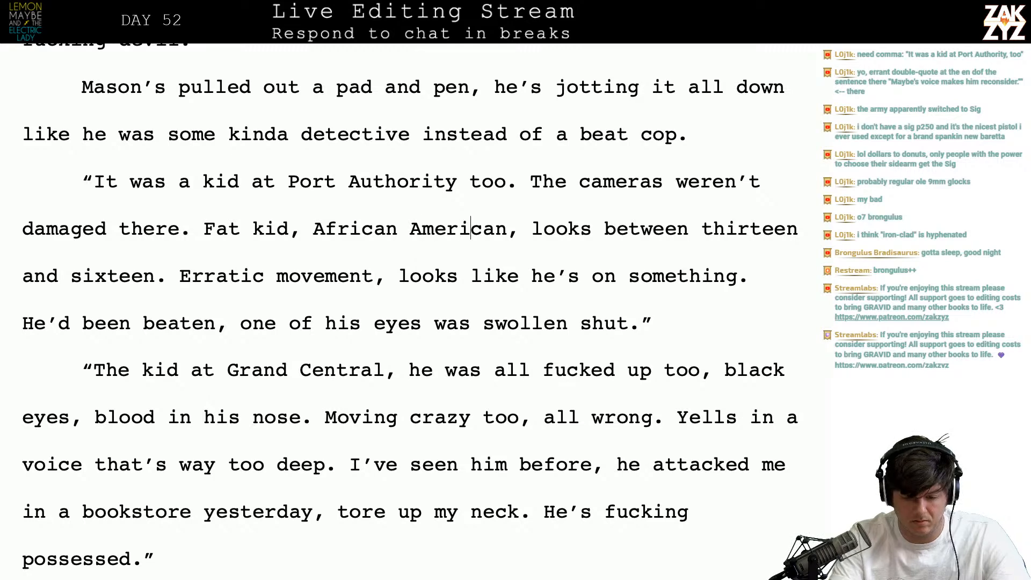
- End the sentence after "African American" with a period and add "Between thirteen and sixteen years old."
{"action": "key", "text": "BackSpace"}
{"action": "type", "text": ". "}
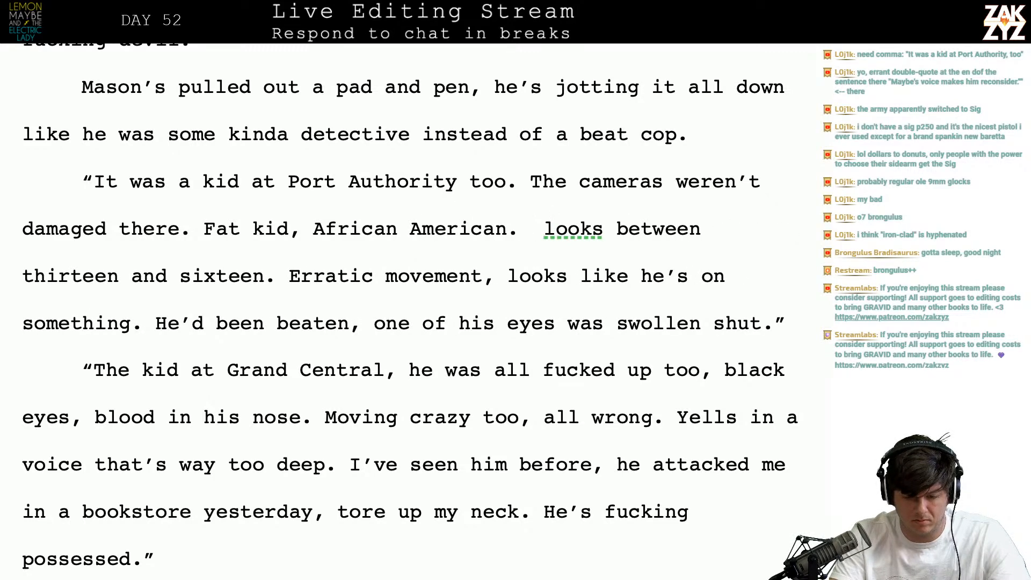
{"action": "type", "text": "Between  l"}
{"action": "key", "text": "BackSpace"}
{"action": "type", "text": "thirteen and "}
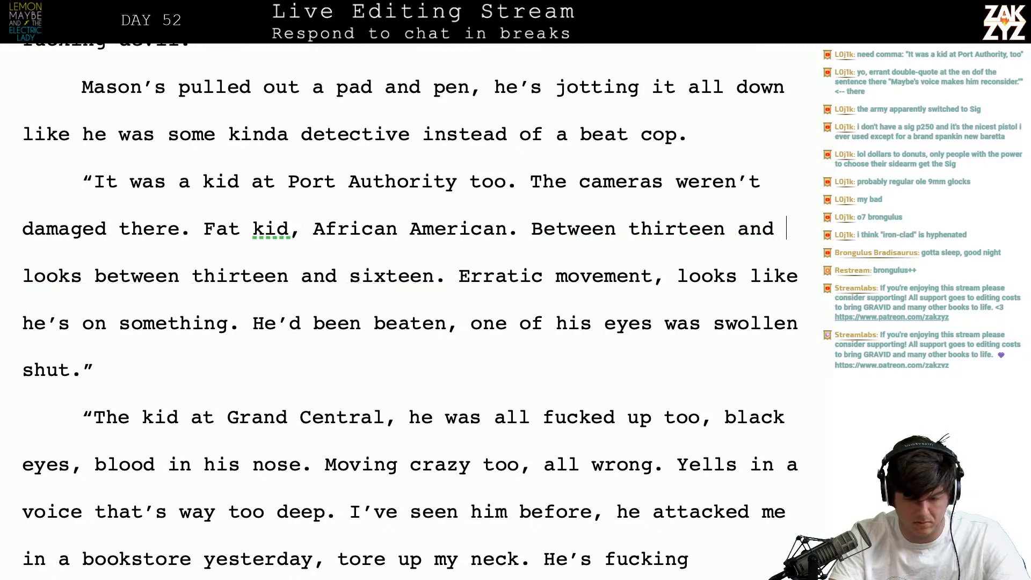
{"action": "type", "text": "s"}
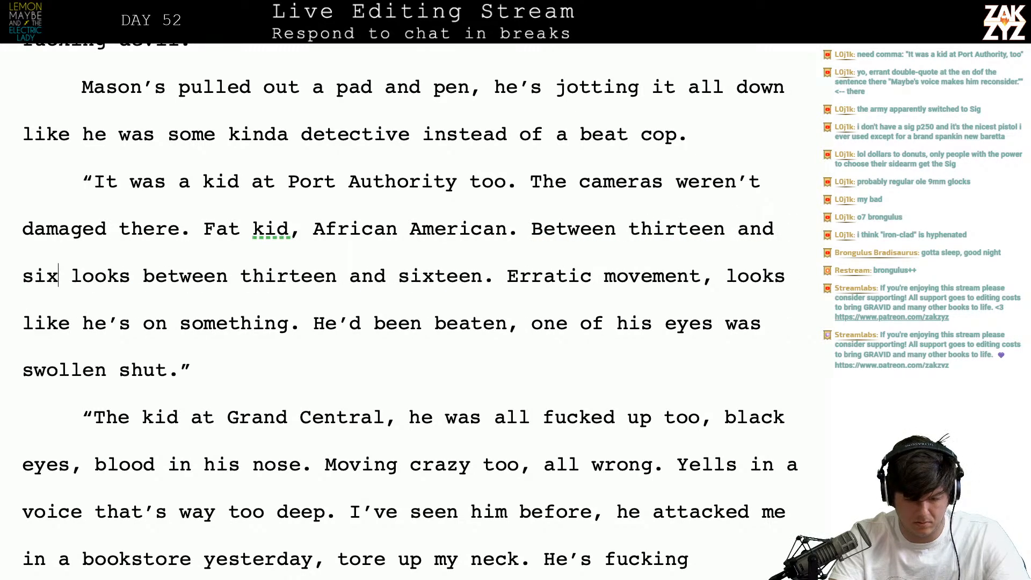
{"action": "type", "text": "ixteen years old."}
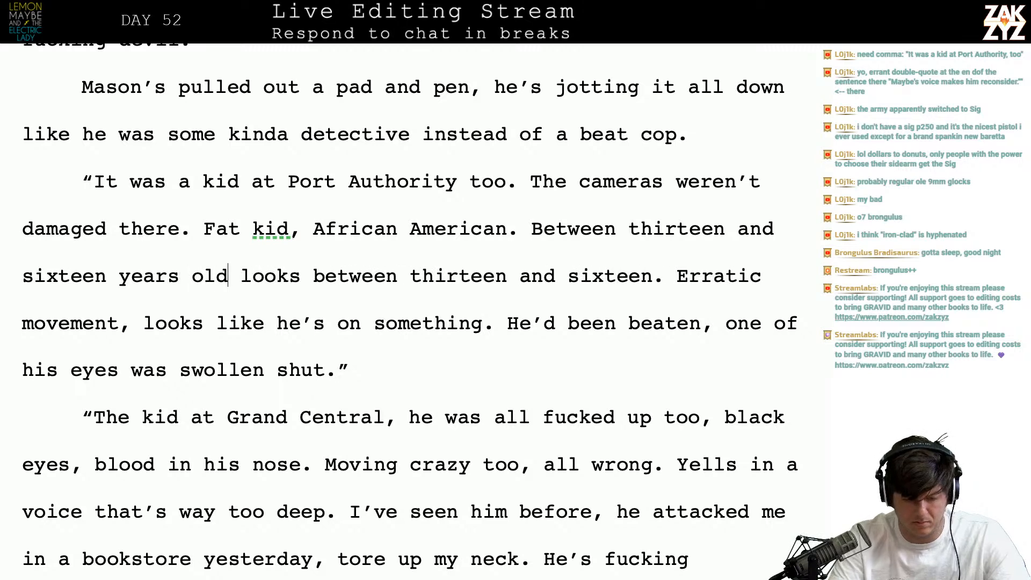
- Delete the leftover phrase "looks between thirteen and sixteen." before "Erratic movement"
{"action": "key", "text": "shift+Down"}
{"action": "key", "text": "shift+Right"}
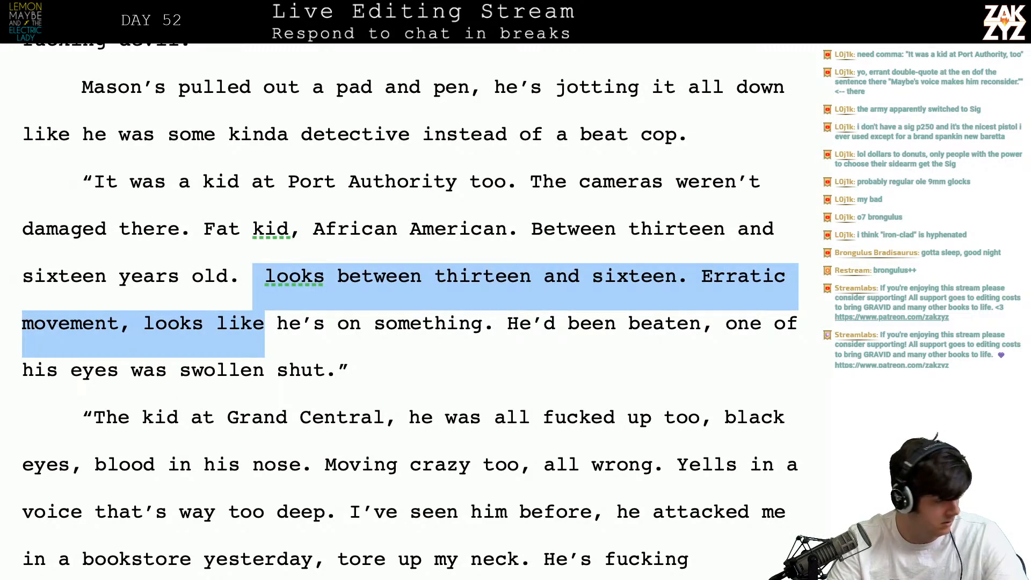
{"action": "key", "text": "Left"}
{"action": "key", "text": "shift+Right"}
{"action": "key", "text": "shift+Right"}
{"action": "key", "text": "shift+Right"}
{"action": "key", "text": "shift+Right"}
{"action": "key", "text": "shift+Right"}
{"action": "key", "text": "shift+Right"}
{"action": "key", "text": "shift+Right"}
{"action": "key", "text": "shift+Right"}
{"action": "key", "text": "shift+Right"}
{"action": "key", "text": "shift+Right"}
{"action": "key", "text": "shift+Right"}
{"action": "key", "text": "shift+Right"}
{"action": "key", "text": "shift+Right"}
{"action": "key", "text": "shift+Right"}
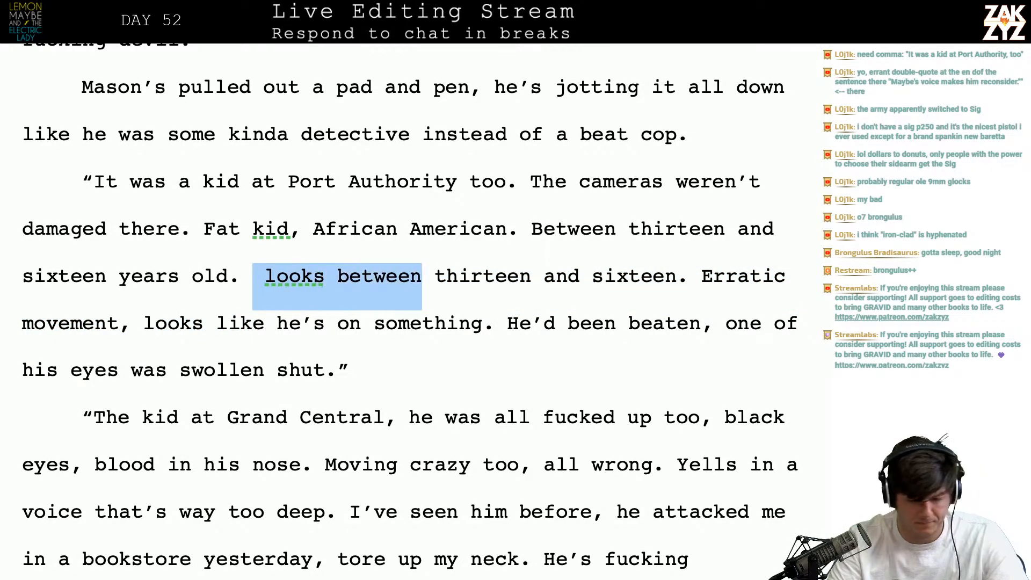
{"action": "key", "text": "shift+Right"}
{"action": "key", "text": "shift+Right"}
{"action": "key", "text": "shift+Right"}
{"action": "key", "text": "shift+Right"}
{"action": "key", "text": "shift+Right"}
{"action": "key", "text": "shift+Right"}
{"action": "key", "text": "shift+Right"}
{"action": "key", "text": "shift+Right"}
{"action": "key", "text": "shift+Right"}
{"action": "key", "text": "shift+Right"}
{"action": "key", "text": "shift+Right"}
{"action": "key", "text": "shift+Right"}
{"action": "key", "text": "shift+Right"}
{"action": "key", "text": "shift+Right"}
{"action": "key", "text": "shift+Right"}
{"action": "key", "text": "shift+Right"}
{"action": "key", "text": "shift+Right"}
{"action": "key", "text": "shift+Right"}
{"action": "key", "text": "shift+Right"}
{"action": "key", "text": "shift+Right"}
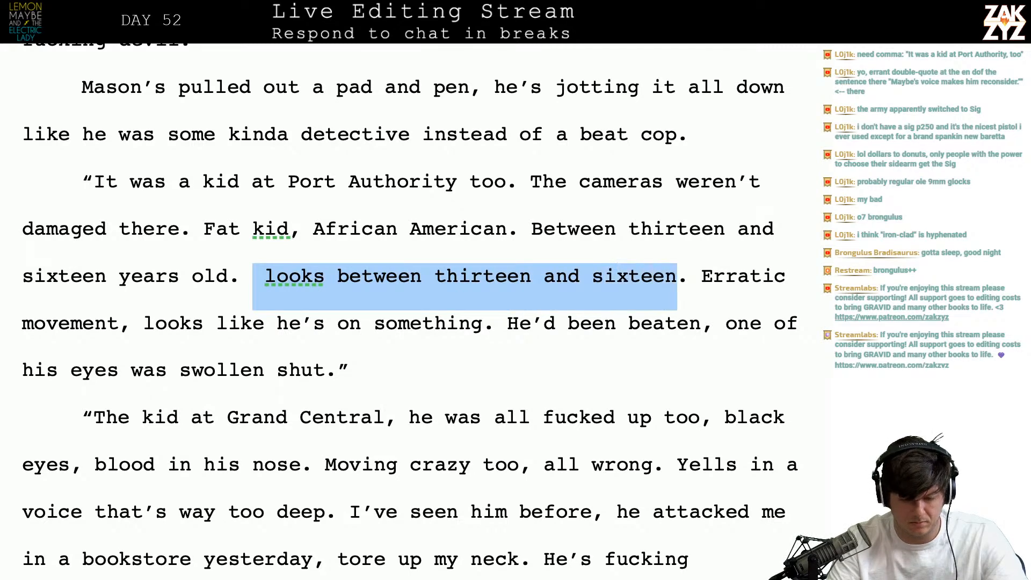
{"action": "key", "text": "shift+Right"}
{"action": "key", "text": "shift+Right"}
{"action": "key", "text": "BackSpace"}
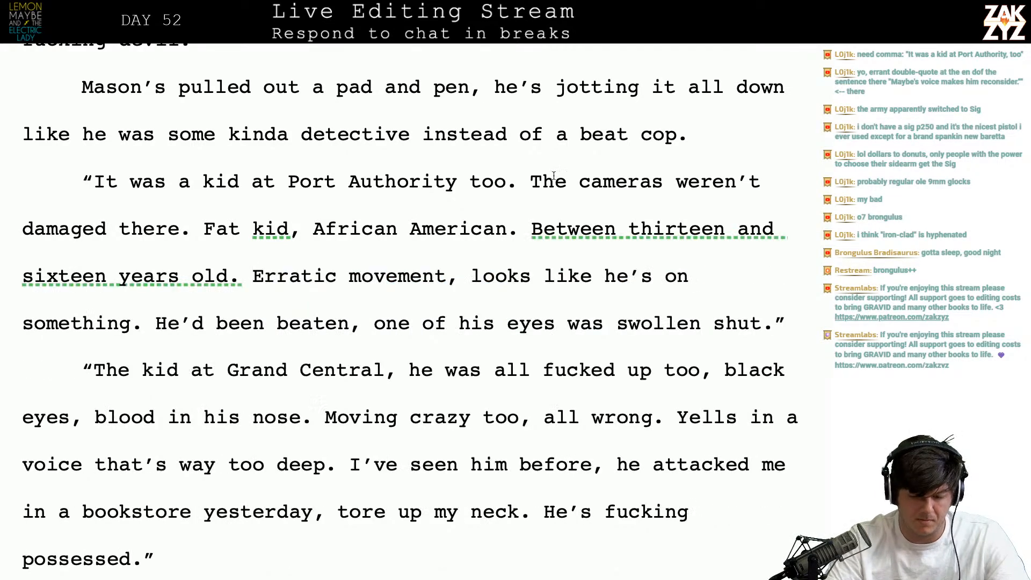
- Insert a comma after "Port Authority" in "It was a kid at Port Authority too."
{"action": "type", "text": ","}
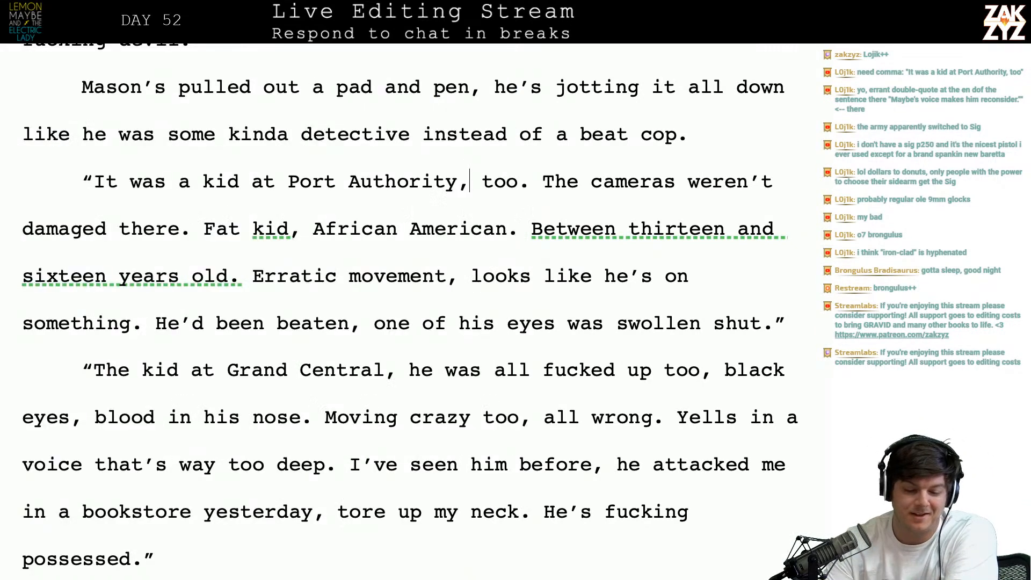
{"action": "scroll", "coordinate": [450, 188], "scroll_direction": "down", "scroll_amount": 3}
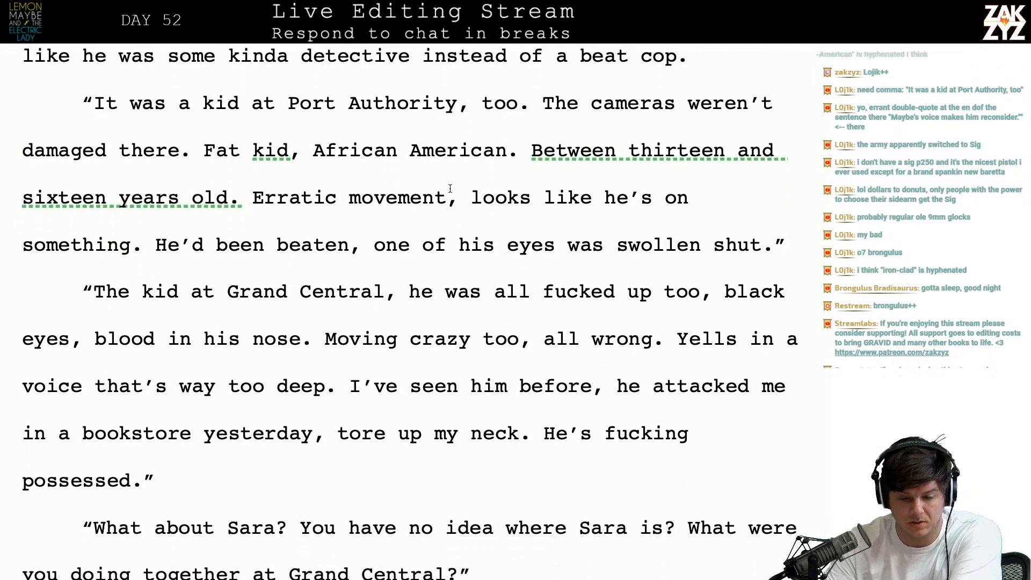
- Hyphenate the age in the suspect's description as "sixteen-years-old"
{"action": "scroll", "coordinate": [440, 181], "scroll_direction": "up", "scroll_amount": 3}
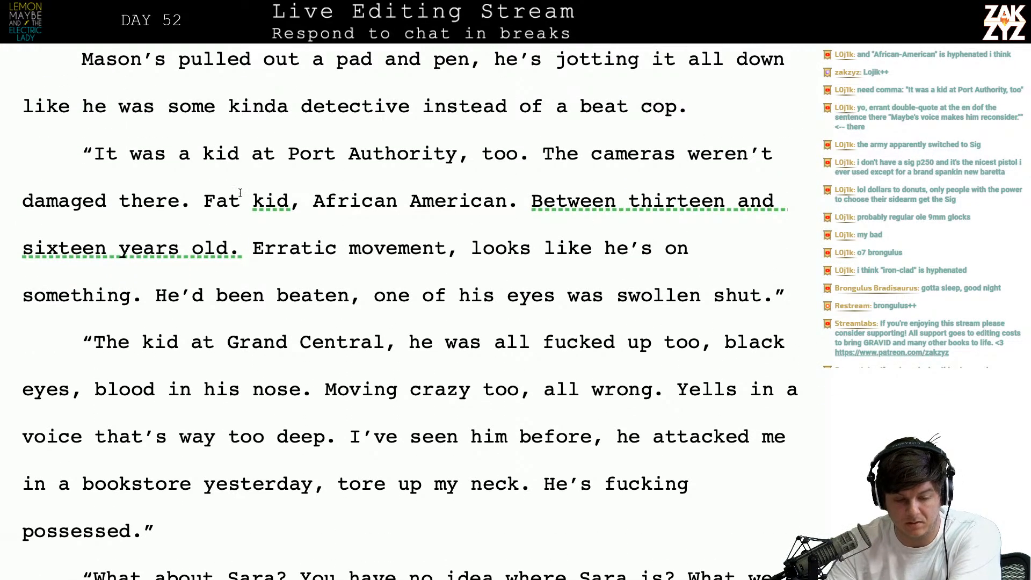
{"action": "left_click", "coordinate": [252, 200]}
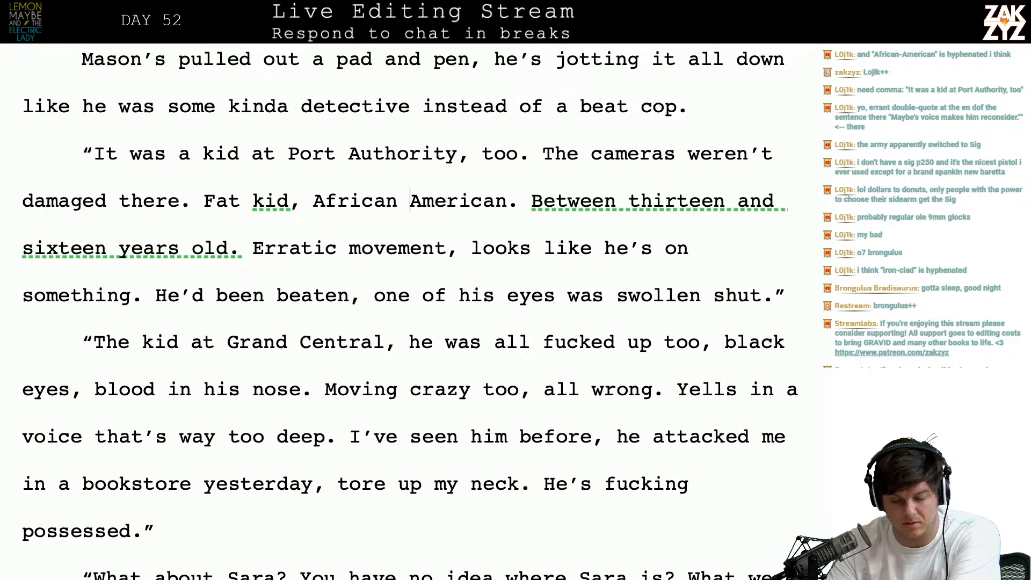
{"action": "left_click", "coordinate": [434, 200]}
{"action": "key", "text": "Right"}
{"action": "key", "text": "Right"}
{"action": "key", "text": "Right"}
{"action": "key", "text": "Right"}
{"action": "key", "text": "Right"}
{"action": "key", "text": "Right"}
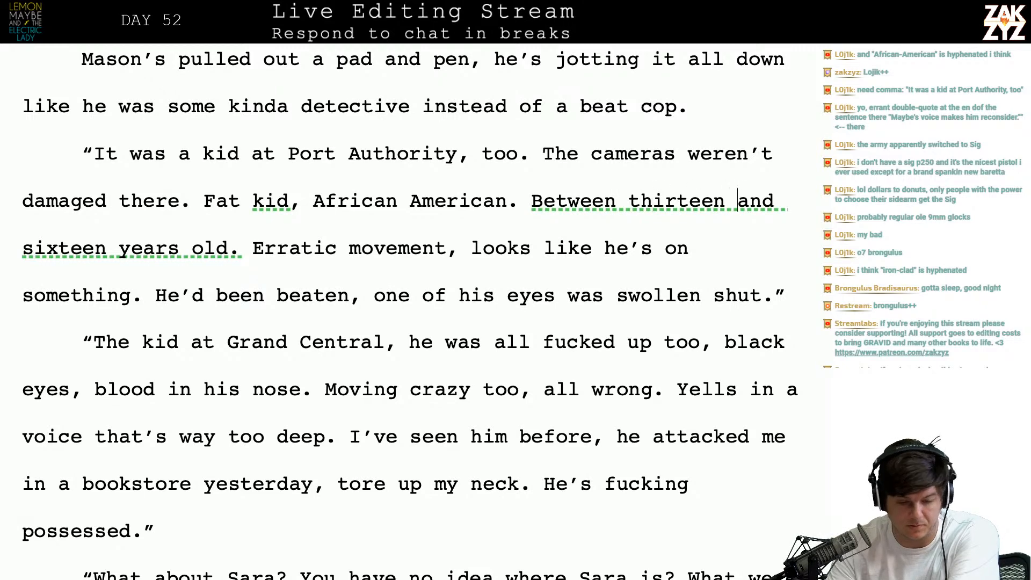
{"action": "key", "text": "BackSpace"}
{"action": "type", "text": "-"}
{"action": "key", "text": "Right"}
{"action": "key", "text": "Right"}
{"action": "key", "text": "BackSpace"}
{"action": "type", "text": "-"}
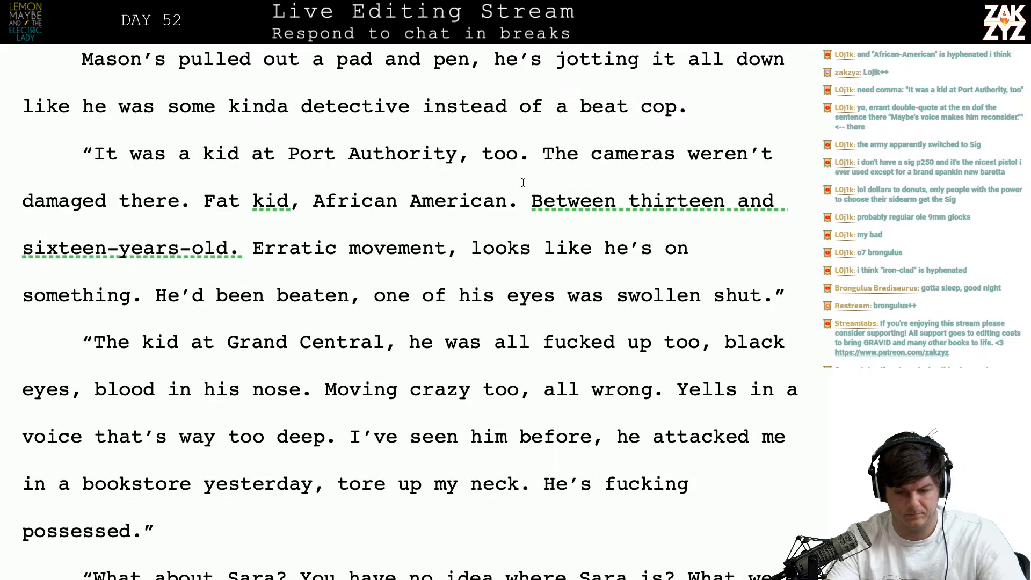
- Insert "Suspect appears to be between thirteen and sixteen years old." after "African American." in the Port Authority description
{"action": "type", "text": "Suspect appea"}
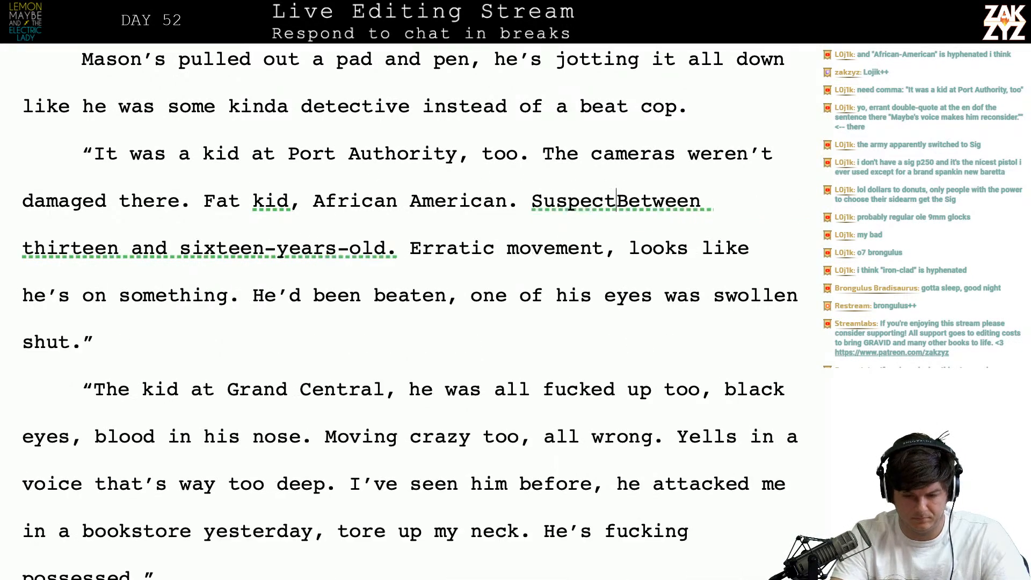
{"action": "type", "text": "rs to be between"}
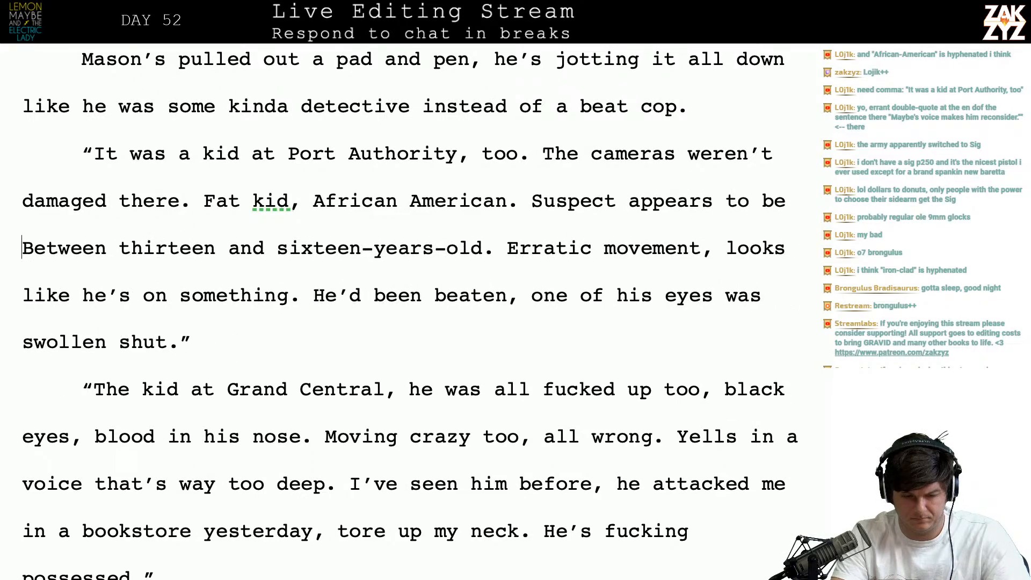
{"action": "type", "text": " thirteen and "}
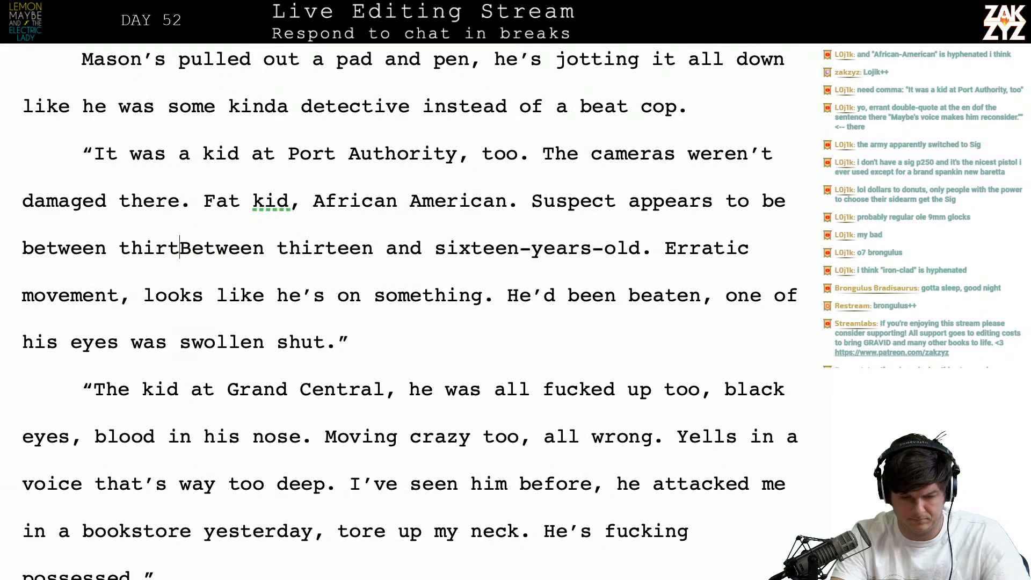
{"action": "type", "text": "sixteen years "}
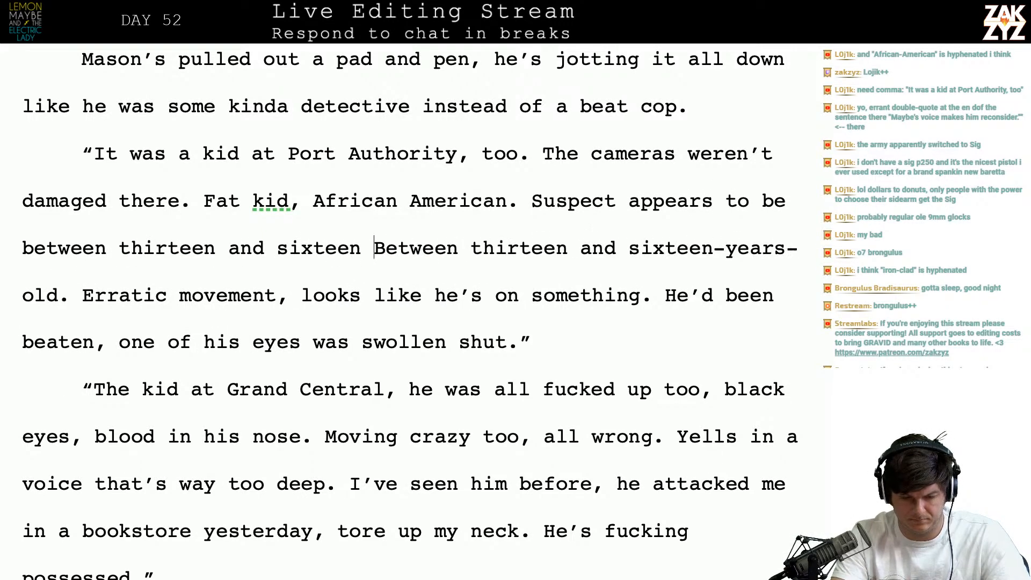
{"action": "type", "text": "old."}
- Delete the old fragment "Between thirteen and sixteen-years-old." before "Erratic movement", keeping the description in one paragraph
{"action": "key", "text": "Return"}
{"action": "key", "text": "shift+Down"}
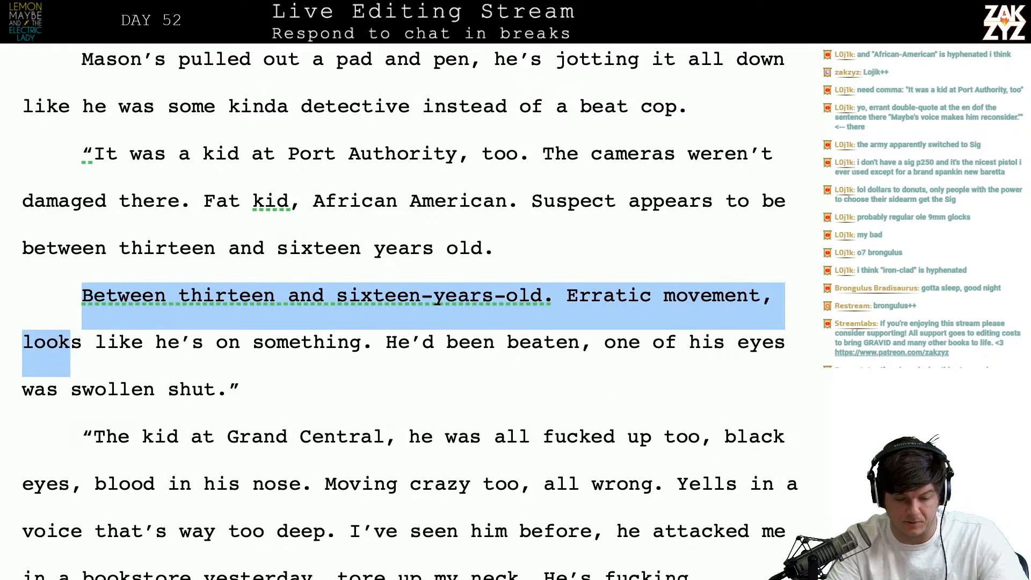
{"action": "key", "text": "shift+Up"}
{"action": "key", "text": "shift+Right"}
{"action": "key", "text": "shift+Right"}
{"action": "key", "text": "shift+Right"}
{"action": "key", "text": "shift+Right"}
{"action": "key", "text": "shift+Right"}
{"action": "key", "text": "shift+Right"}
{"action": "key", "text": "shift+Right"}
{"action": "key", "text": "shift+Right"}
{"action": "key", "text": "shift+Right"}
{"action": "key", "text": "shift+Right"}
{"action": "key", "text": "shift+Right"}
{"action": "key", "text": "shift+Right"}
{"action": "key", "text": "shift+Right"}
{"action": "key", "text": "shift+Right"}
{"action": "key", "text": "shift+Right"}
{"action": "key", "text": "shift+Right"}
{"action": "key", "text": "shift+Right"}
{"action": "key", "text": "shift+Right"}
{"action": "key", "text": "shift+Right"}
{"action": "key", "text": "shift+Right"}
{"action": "key", "text": "shift+Right"}
{"action": "key", "text": "shift+Right"}
{"action": "key", "text": "shift+Right"}
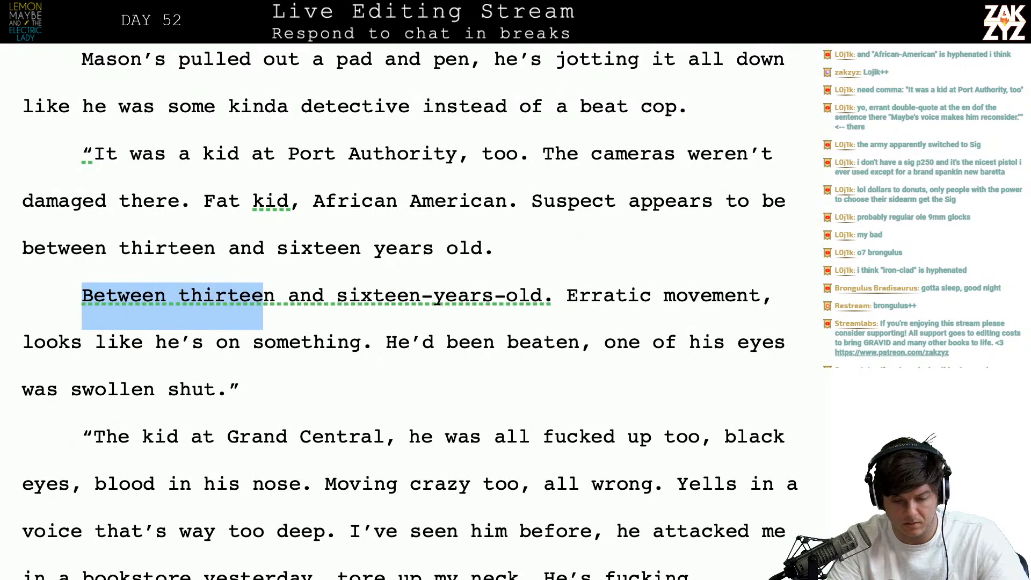
{"action": "key", "text": "shift+Right"}
{"action": "key", "text": "shift+Right"}
{"action": "key", "text": "shift+Right"}
{"action": "key", "text": "shift+Right"}
{"action": "key", "text": "shift+Right"}
{"action": "key", "text": "shift+Right"}
{"action": "key", "text": "shift+Right"}
{"action": "key", "text": "shift+Right"}
{"action": "key", "text": "shift+Right"}
{"action": "key", "text": "shift+Right"}
{"action": "key", "text": "shift+Right"}
{"action": "key", "text": "shift+Right"}
{"action": "key", "text": "shift+Right"}
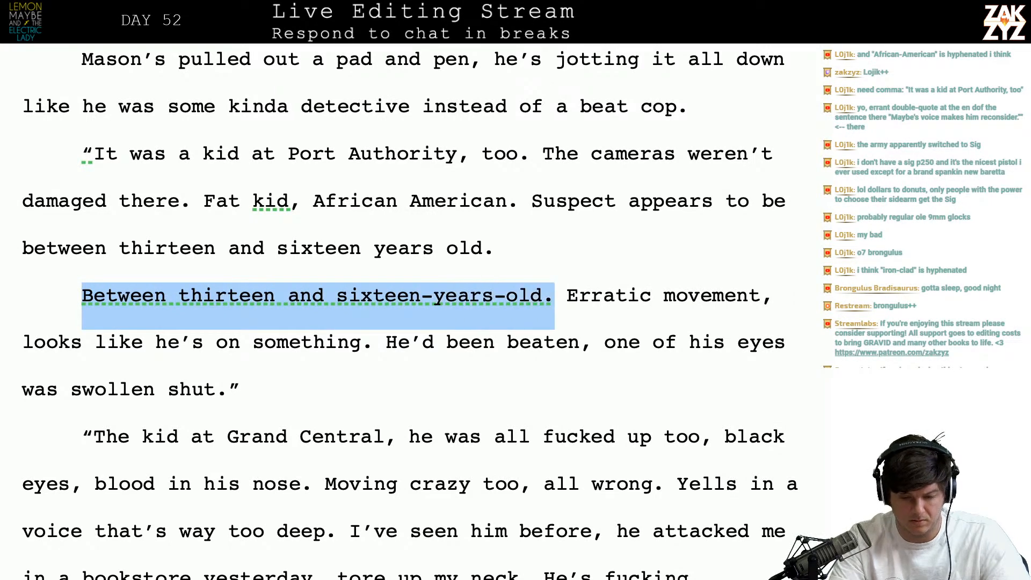
{"action": "key", "text": "Delete"}
{"action": "key", "text": "BackSpace"}
- Add "He was moving erratically, looked like he was on something." after the sentence giving the suspect's age
{"action": "type", "text": "He was moving eErratic"}
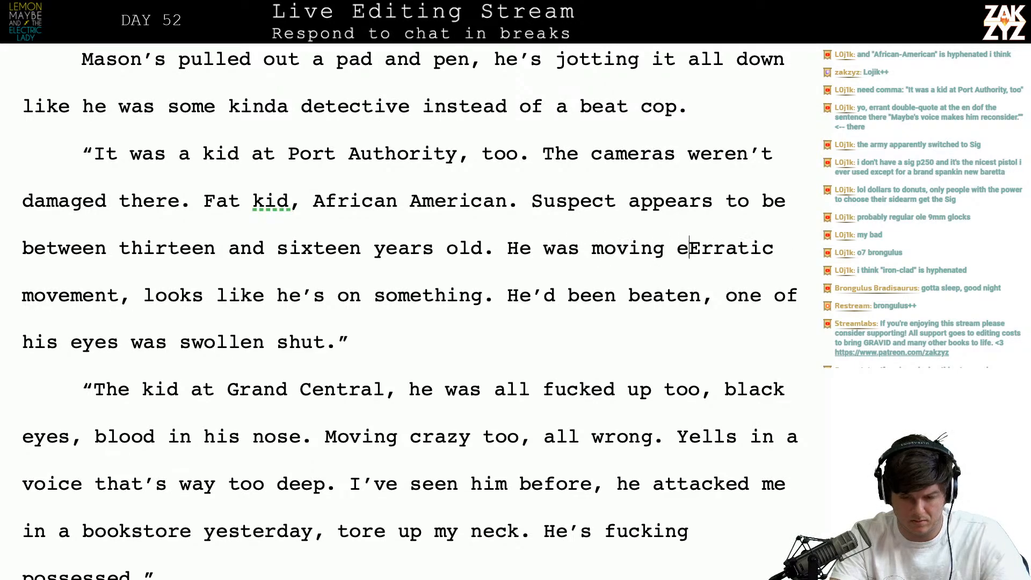
{"action": "type", "text": "ally, lo"}
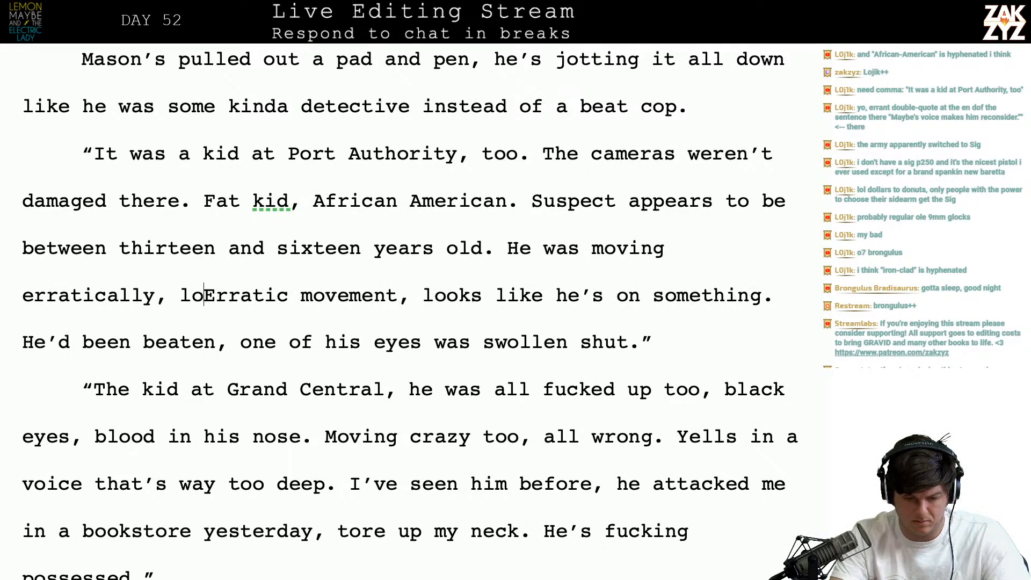
{"action": "type", "text": "oked like he was on something. "}
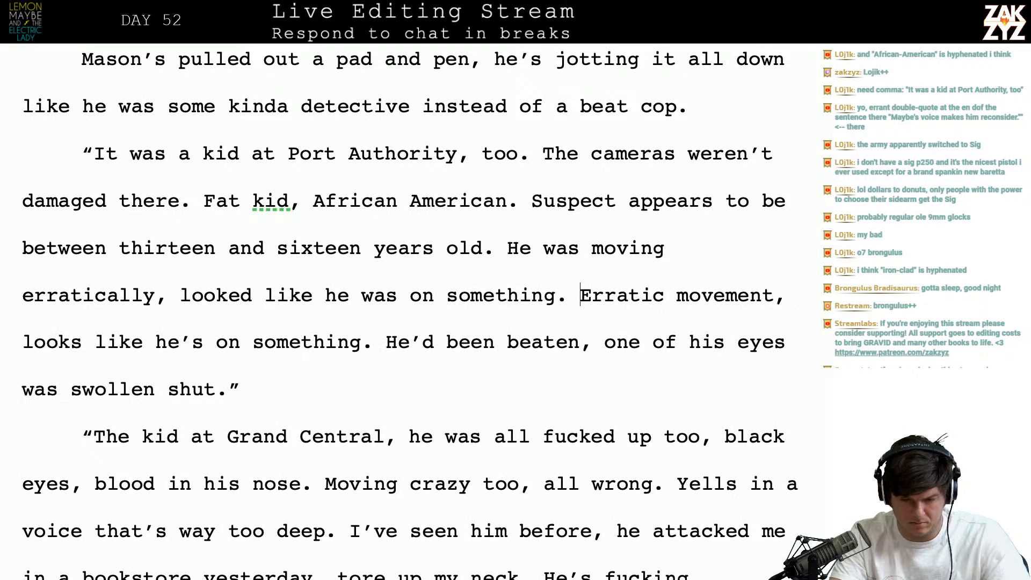
- Add "He had been badly beaten, one of his eyes was swollen shut." before the old "Erratic movement" fragment
{"action": "type", "text": "He"}
{"action": "key", "text": "BackSpace"}
{"action": "type", "text": "had been badly "}
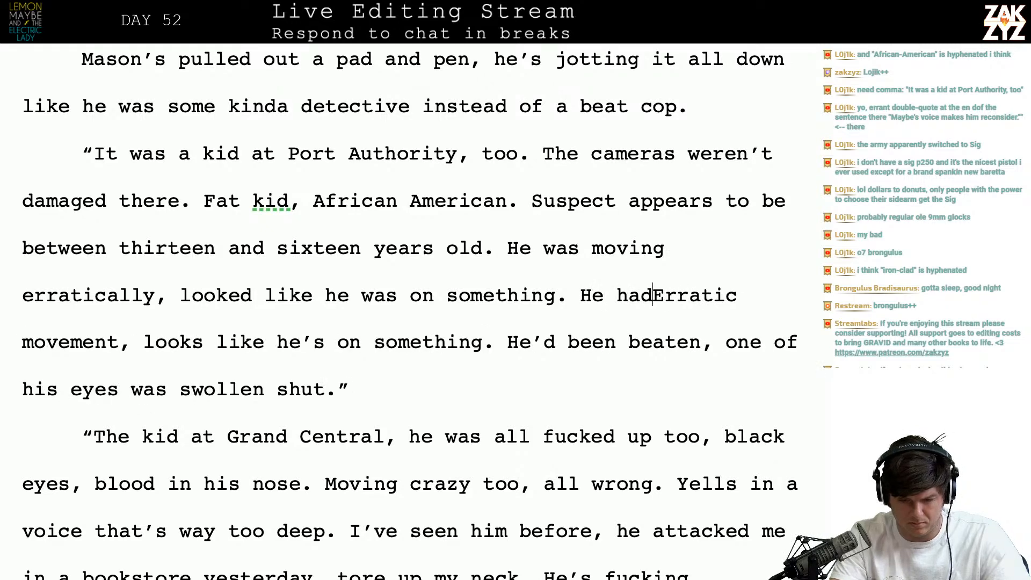
{"action": "type", "text": "beaten, one of "}
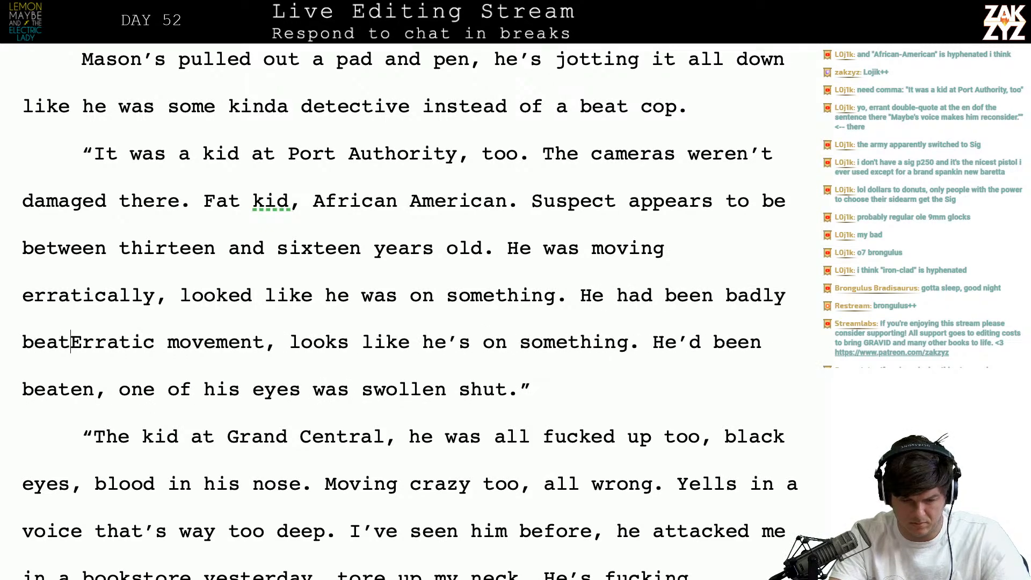
{"action": "type", "text": "his eyes "}
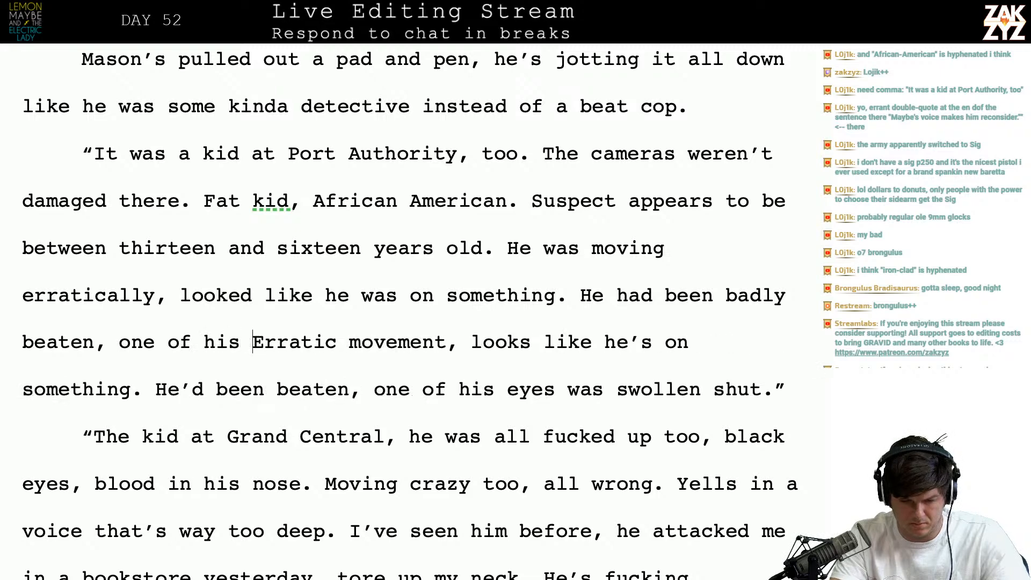
{"action": "type", "text": "was swollen "}
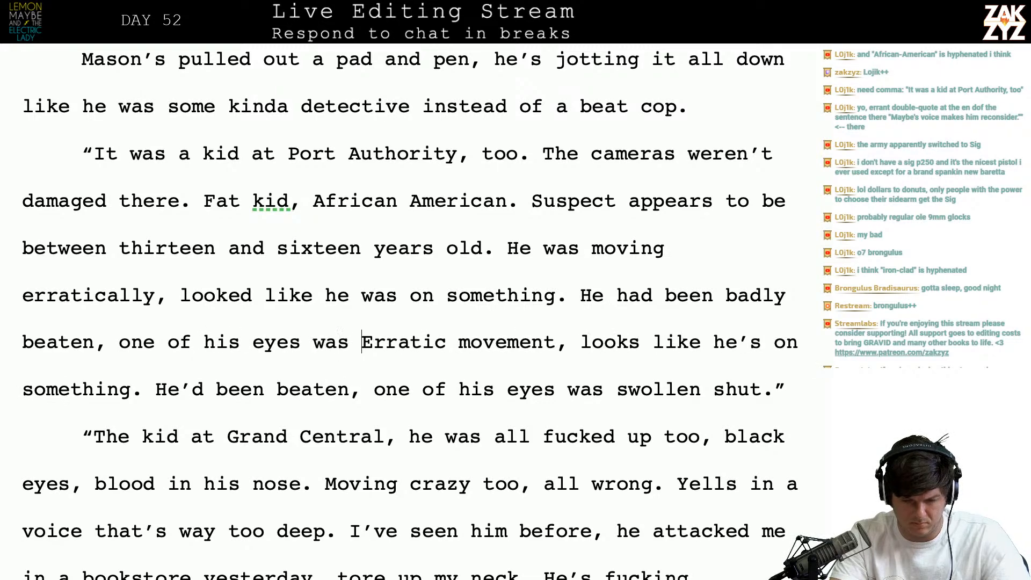
{"action": "type", "text": "shut."}
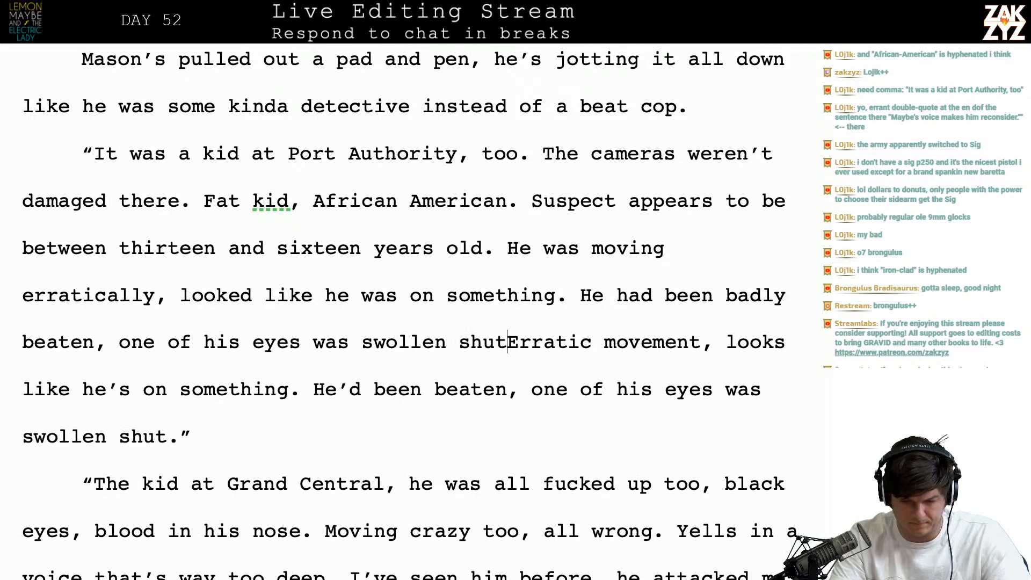
- Delete the superseded text from "Erratic movement" through the second "swollen shut.", keeping the closing quotation mark
{"action": "key", "text": "shift+Down"}
{"action": "key", "text": "shift+Left"}
{"action": "key", "text": "shift+Left"}
{"action": "key", "text": "shift+Left"}
{"action": "key", "text": "shift+Left"}
{"action": "key", "text": "shift+Left"}
{"action": "key", "text": "shift+Left"}
{"action": "key", "text": "shift+Left"}
{"action": "key", "text": "shift+Left"}
{"action": "key", "text": "shift+Left"}
{"action": "key", "text": "shift+Left"}
{"action": "key", "text": "shift+Left"}
{"action": "key", "text": "shift+Left"}
{"action": "key", "text": "shift+Left"}
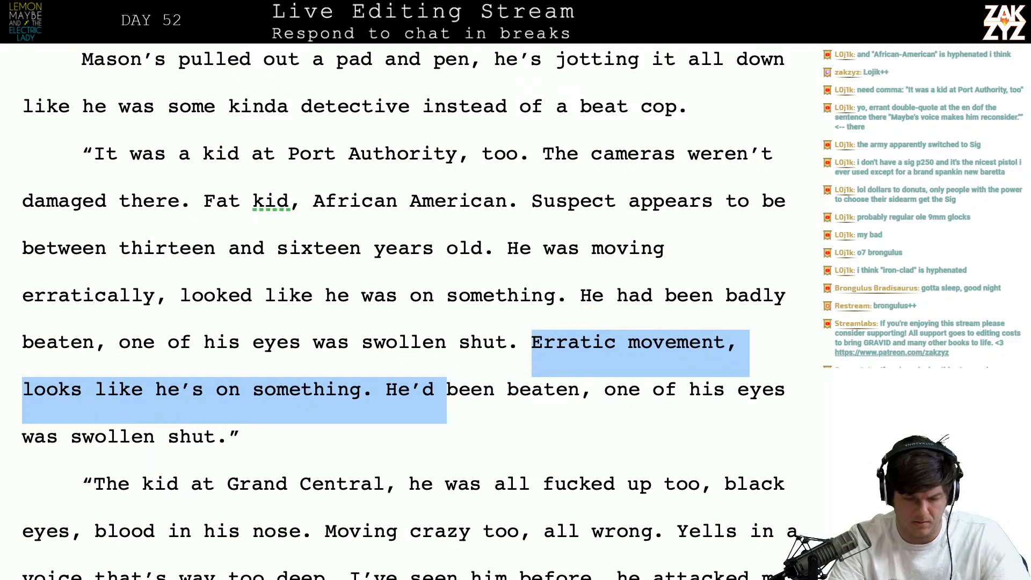
{"action": "key", "text": "shift+Right"}
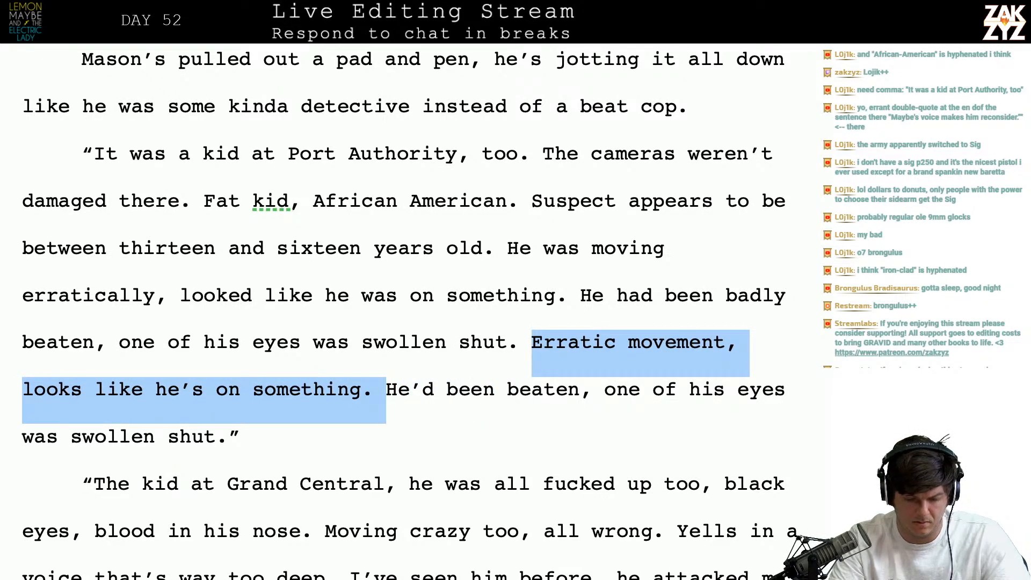
{"action": "key", "text": "shift+Down"}
{"action": "key", "text": "shift+Left"}
{"action": "key", "text": "BackSpace"}
- Remove "too" after "Moving crazy" in the reply about the kid at Grand Central
{"action": "scroll", "coordinate": [413, 225], "scroll_direction": "down", "scroll_amount": 1}
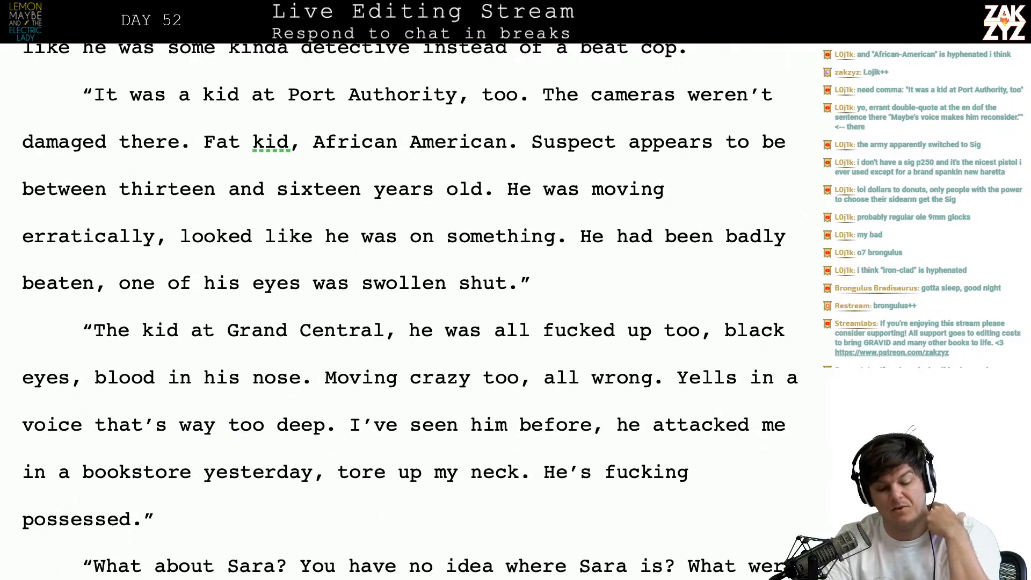
{"action": "scroll", "coordinate": [505, 302], "scroll_direction": "down", "scroll_amount": 2}
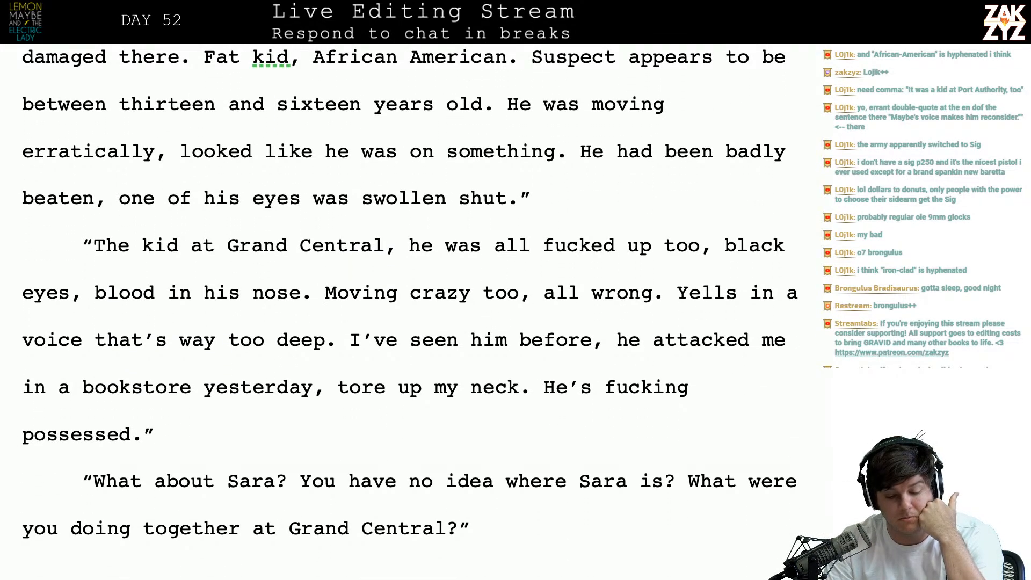
{"action": "key", "text": "BackSpace"}
{"action": "key", "text": "BackSpace"}
{"action": "key", "text": "BackSpace"}
{"action": "key", "text": "BackSpace"}
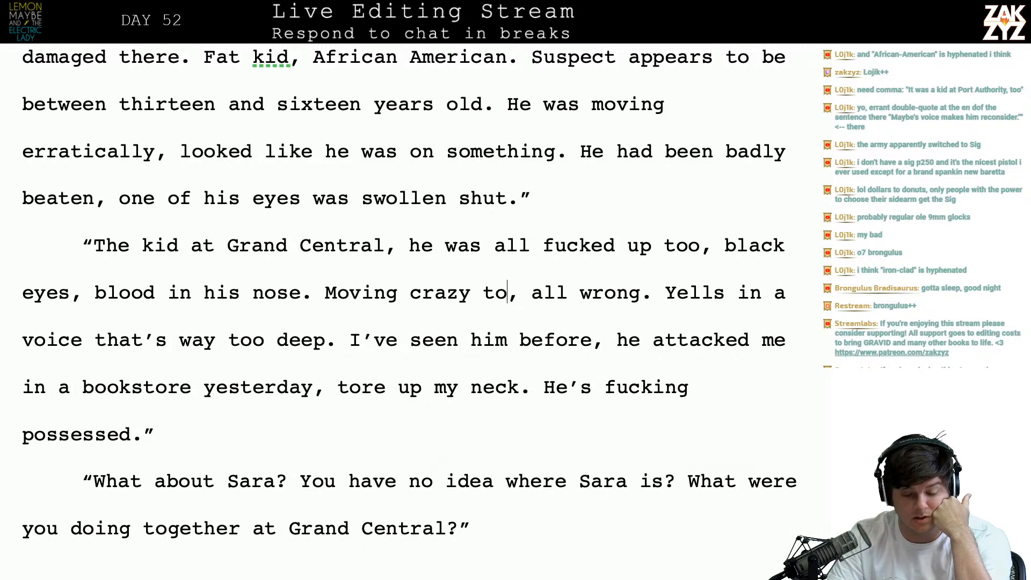
- Delete the sentence "Yells in a voice that's way too deep." from the reply about the Grand Central kid
{"action": "scroll", "coordinate": [409, 290], "scroll_direction": "down", "scroll_amount": 1}
{"action": "scroll", "coordinate": [219, 314], "scroll_direction": "down", "scroll_amount": 1}
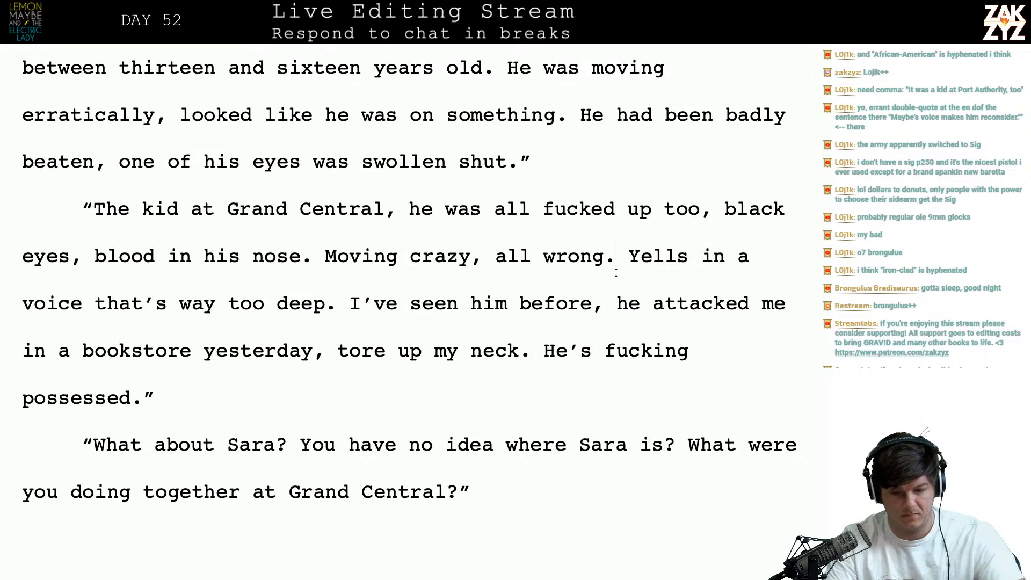
{"action": "key", "text": "Right"}
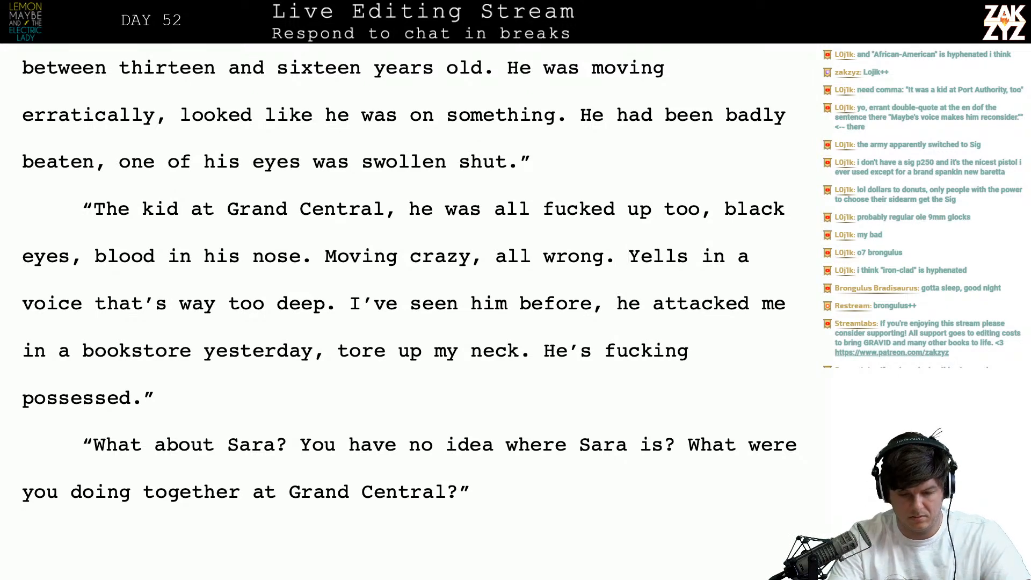
{"action": "key", "text": "shift+Right"}
{"action": "key", "text": "shift+Right"}
{"action": "key", "text": "shift+Right"}
{"action": "key", "text": "shift+Right"}
{"action": "key", "text": "shift+Right"}
{"action": "key", "text": "shift+Right"}
{"action": "key", "text": "shift+Right"}
{"action": "key", "text": "shift+Right"}
{"action": "key", "text": "shift+Right"}
{"action": "key", "text": "shift+Right"}
{"action": "key", "text": "shift+Right"}
{"action": "key", "text": "shift+Right"}
{"action": "key", "text": "shift+Right"}
{"action": "key", "text": "shift+Right"}
{"action": "key", "text": "shift+Right"}
{"action": "key", "text": "shift+Right"}
{"action": "key", "text": "shift+Right"}
{"action": "key", "text": "shift+Right"}
{"action": "key", "text": "shift+Right"}
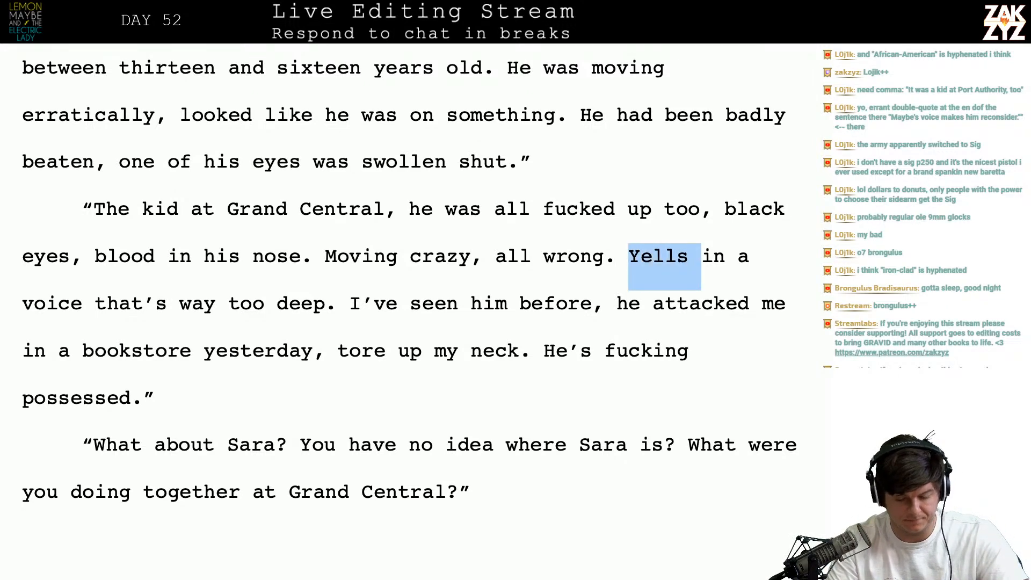
{"action": "key", "text": "shift+Right"}
{"action": "key", "text": "shift+Right"}
{"action": "key", "text": "shift+Right"}
{"action": "key", "text": "shift+Right"}
{"action": "key", "text": "shift+Right"}
{"action": "key", "text": "shift+Right"}
{"action": "key", "text": "shift+Right"}
{"action": "key", "text": "shift+Right"}
{"action": "key", "text": "shift+Right"}
{"action": "key", "text": "shift+Right"}
{"action": "key", "text": "shift+Right"}
{"action": "key", "text": "shift+Right"}
{"action": "key", "text": "shift+Right"}
{"action": "key", "text": "shift+Right"}
{"action": "key", "text": "shift+Right"}
{"action": "key", "text": "shift+Right"}
{"action": "key", "text": "shift+Right"}
{"action": "key", "text": "shift+Right"}
{"action": "key", "text": "shift+Right"}
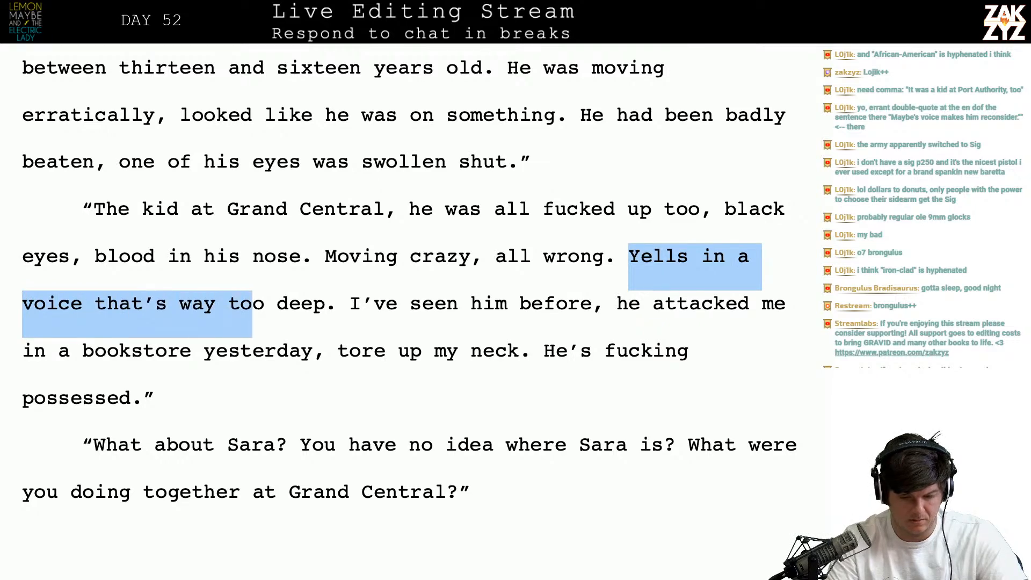
{"action": "key", "text": "BackSpace"}
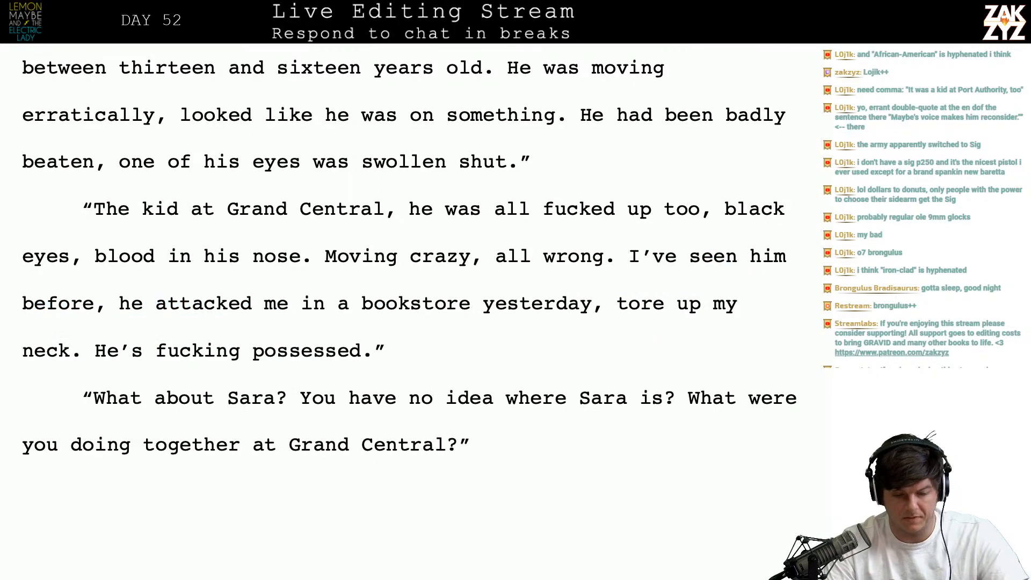
- End the bookstore sentence after "yesterday" with a period and add "Tore up my neck." as its own sentence
{"action": "scroll", "coordinate": [410, 250], "scroll_direction": "down", "scroll_amount": 2}
{"action": "key", "text": "Down"}
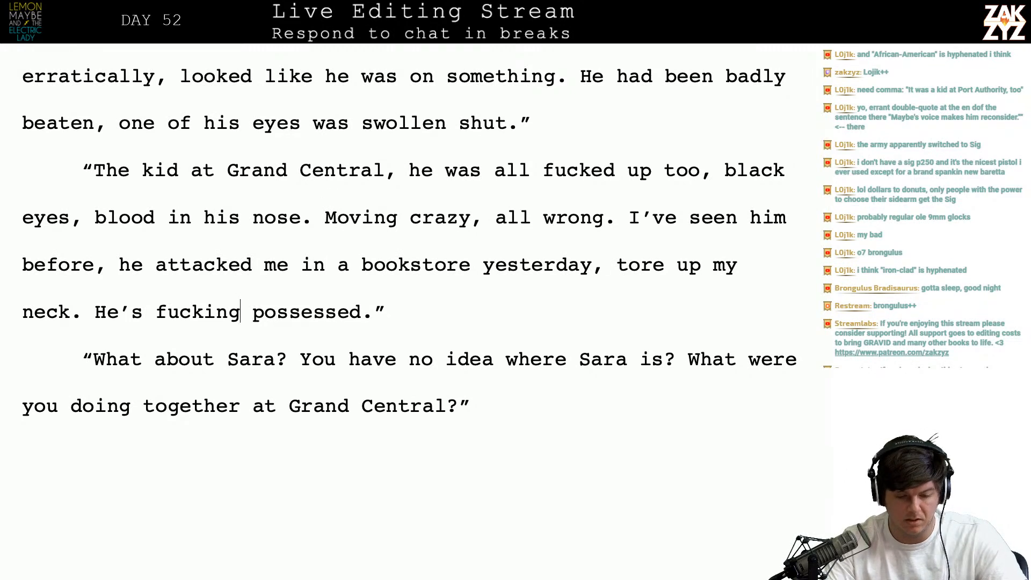
{"action": "key", "text": "Right"}
{"action": "key", "text": "BackSpace"}
{"action": "type", "text": ". Tore "}
{"action": "type", "text": "up my neck."}
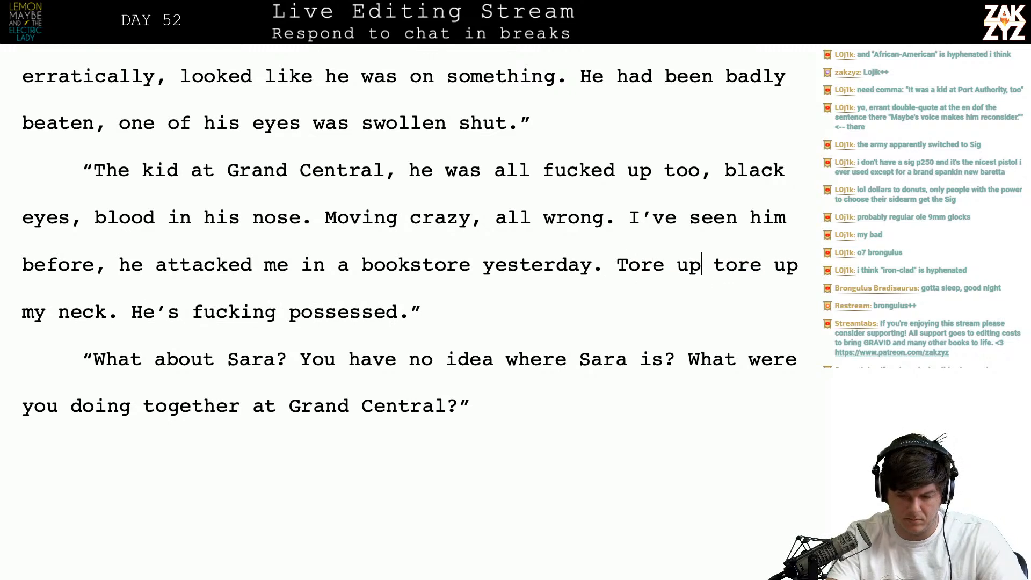
- Delete the leftover lowercase "tore up my neck." before "He's fucking possessed."
{"action": "key", "text": "shift+Right"}
{"action": "key", "text": "shift+Right"}
{"action": "key", "text": "shift+Right"}
{"action": "key", "text": "shift+Right"}
{"action": "key", "text": "shift+Right"}
{"action": "key", "text": "shift+Right"}
{"action": "key", "text": "shift+Right"}
{"action": "key", "text": "shift+Right"}
{"action": "key", "text": "shift+Right"}
{"action": "key", "text": "shift+Right"}
{"action": "key", "text": "shift+Right"}
{"action": "key", "text": "shift+Right"}
{"action": "key", "text": "shift+Right"}
{"action": "key", "text": "shift+Right"}
{"action": "key", "text": "shift+Right"}
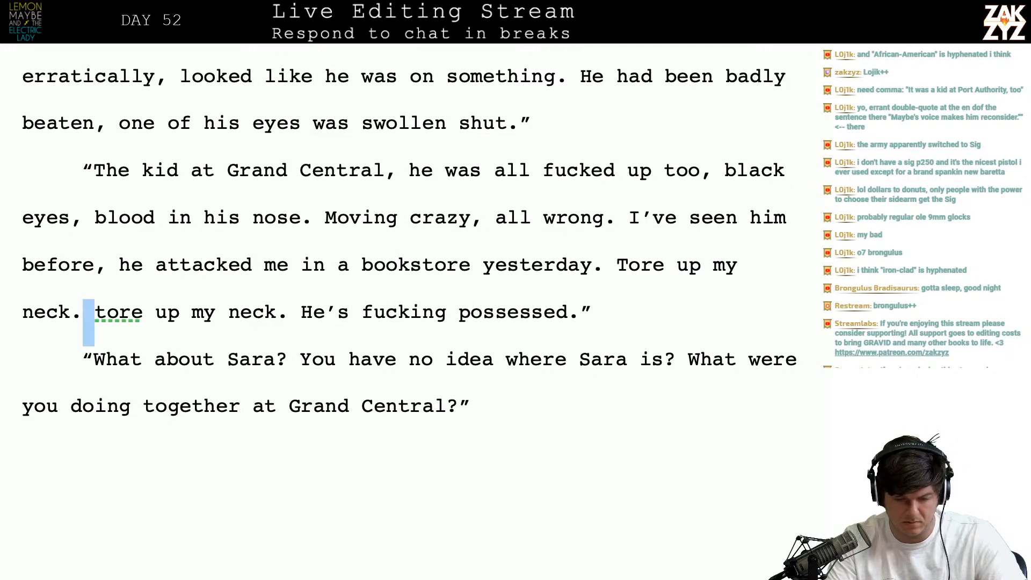
{"action": "key", "text": "shift+Right"}
{"action": "key", "text": "shift+Right"}
{"action": "key", "text": "shift+Right"}
{"action": "key", "text": "shift+Right"}
{"action": "key", "text": "shift+Left"}
{"action": "key", "text": "BackSpace"}
{"action": "scroll", "coordinate": [408, 230], "scroll_direction": "down", "scroll_amount": 1}
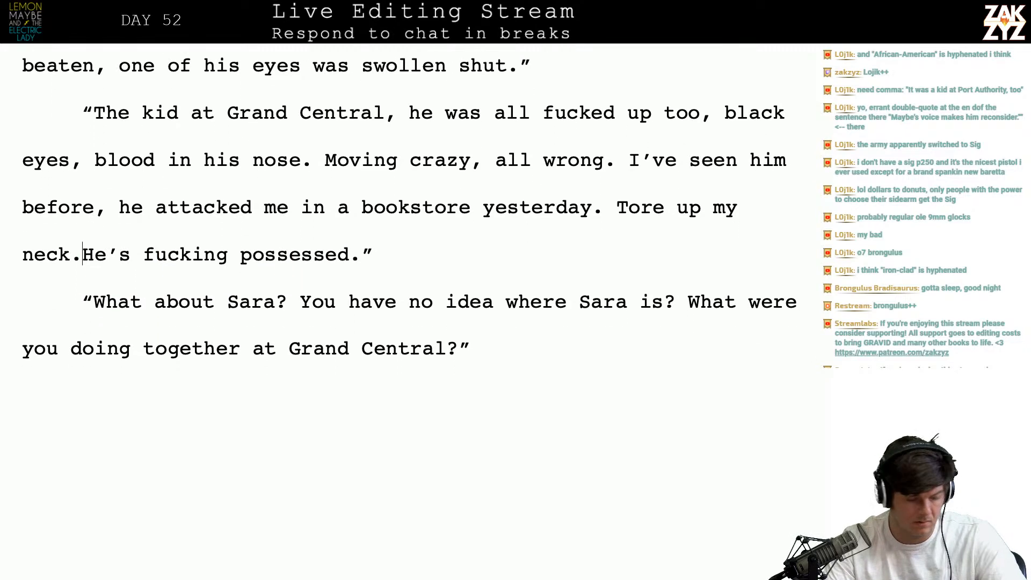
- Replace the space in "African American" with a hyphen in the Port Authority suspect's description
{"action": "scroll", "coordinate": [408, 231], "scroll_direction": "up", "scroll_amount": 2}
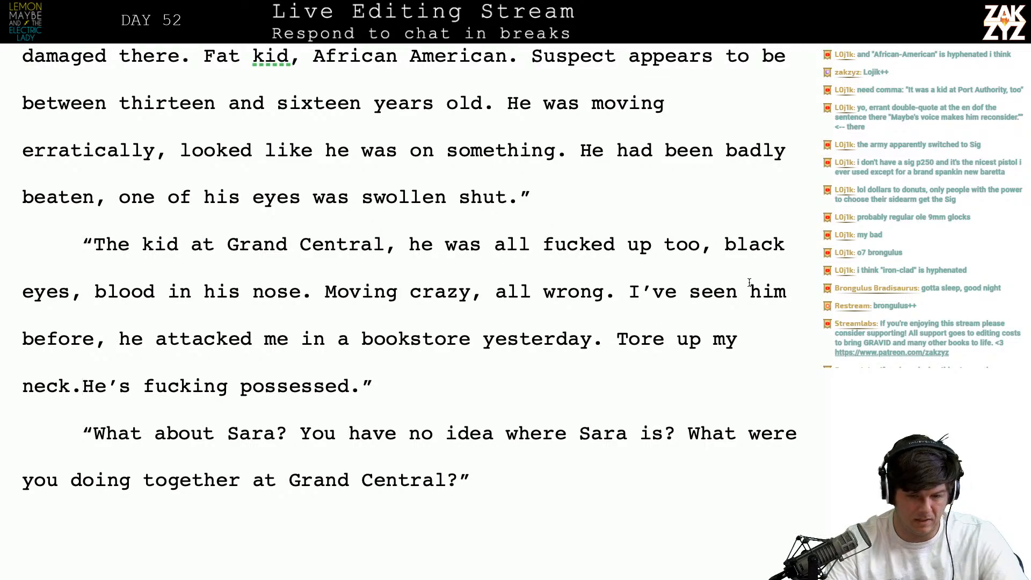
{"action": "scroll", "coordinate": [604, 253], "scroll_direction": "up", "scroll_amount": 2}
{"action": "scroll", "coordinate": [604, 257], "scroll_direction": "up", "scroll_amount": 1}
{"action": "left_click", "coordinate": [410, 202]}
{"action": "key", "text": "BackSpace"}
{"action": "type", "text": "-"}
- Switch to the web browser
{"action": "key", "text": "super+Tab"}
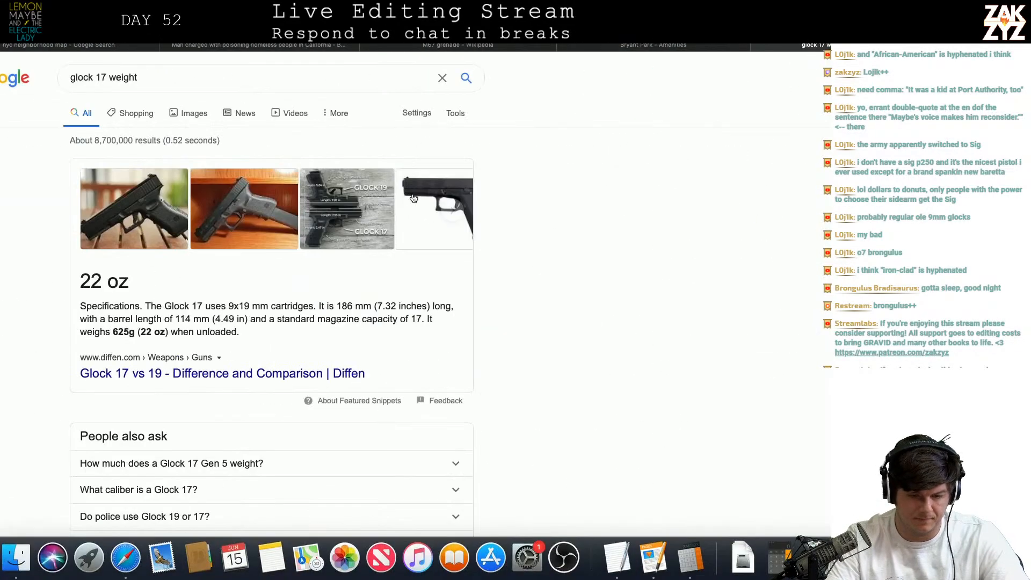
- Replace the current Google query with "is african-american hyphenated" and run the search
{"action": "left_click", "coordinate": [345, 82]}
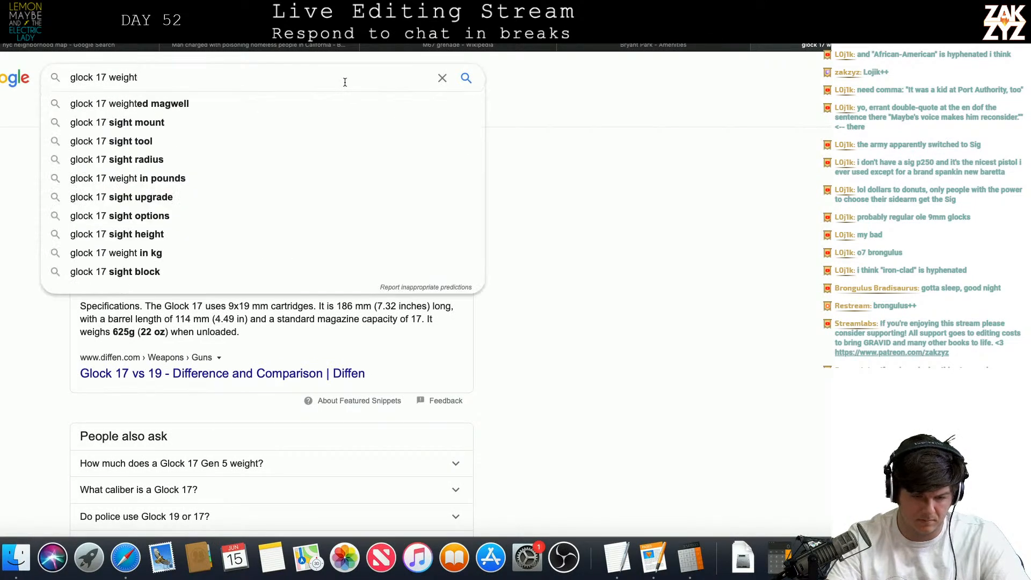
{"action": "key", "text": "alt+shift+Left"}
{"action": "key", "text": "alt+shift+Left"}
{"action": "key", "text": "alt+shift+Left"}
{"action": "type", "text": "is"}
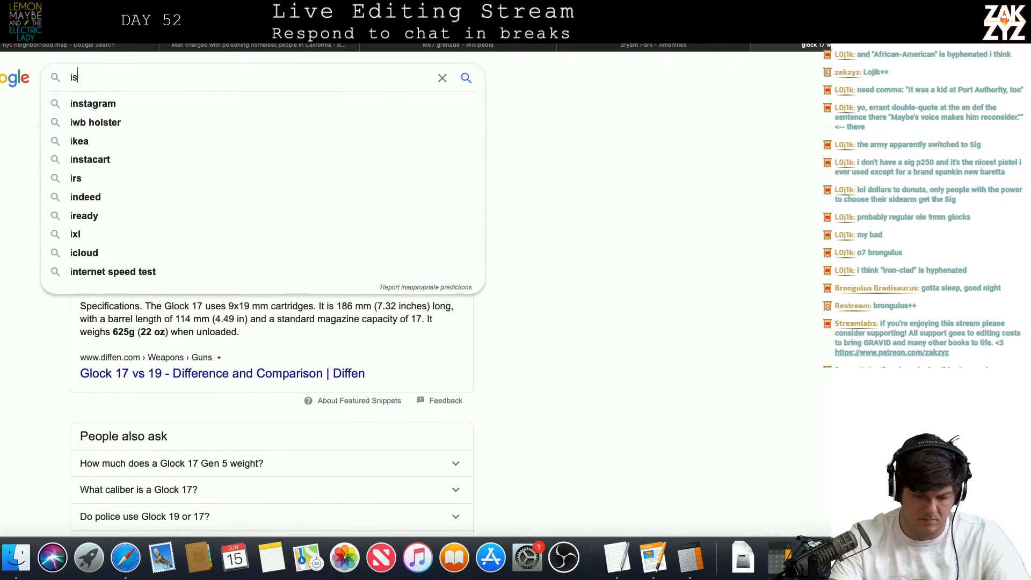
{"action": "type", "text": " african-americ"}
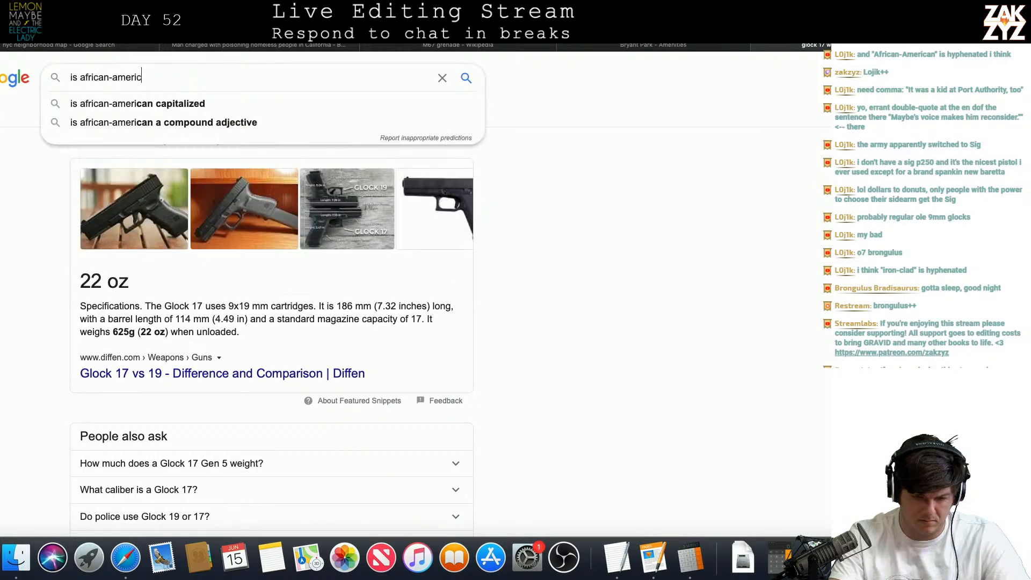
{"action": "type", "text": "an hyphenated"}
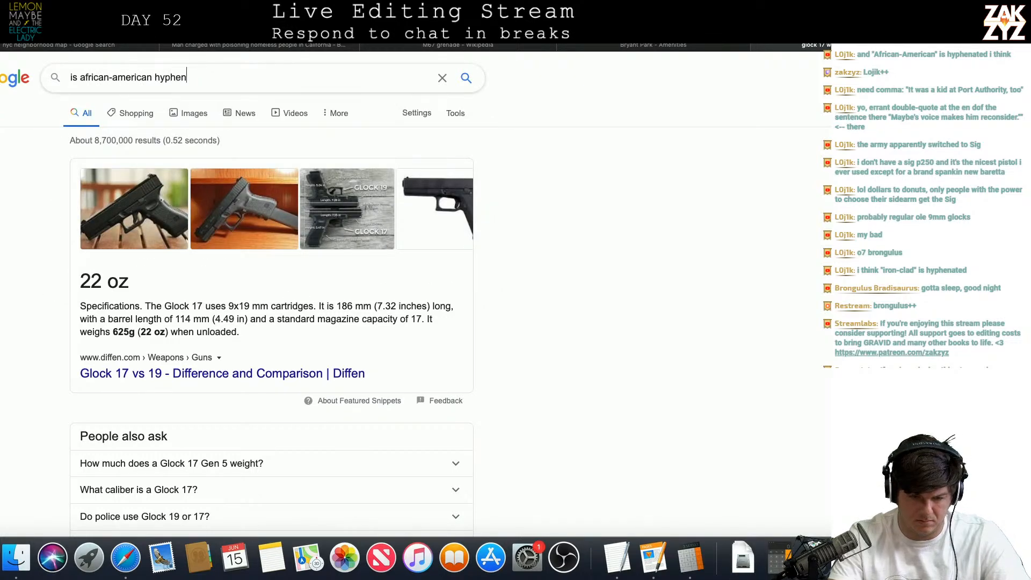
{"action": "key", "text": "Return"}
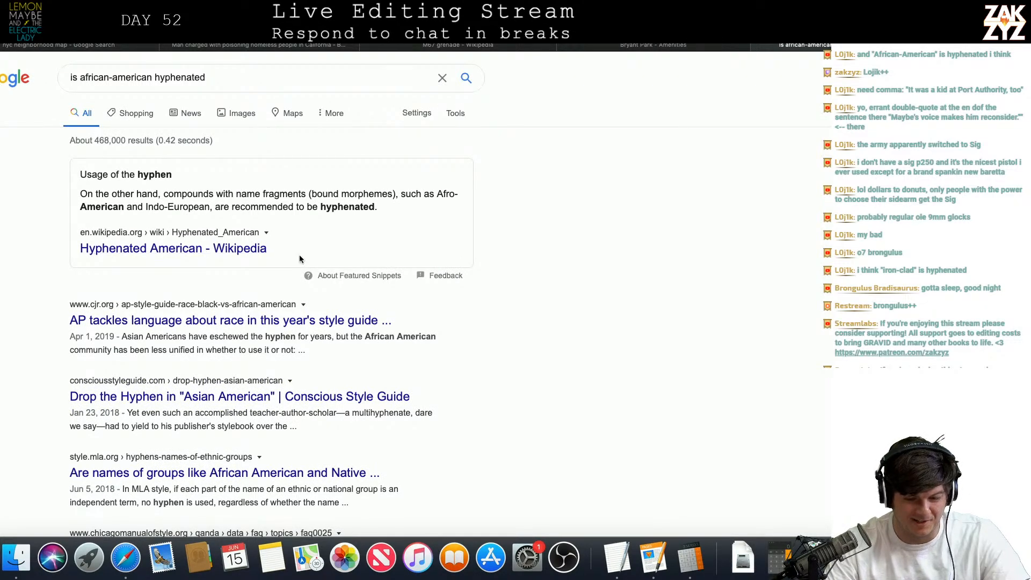
- Open the Wikipedia article "Hyphenated American" from the results and read its section on usage of the hyphen
{"action": "left_click", "coordinate": [227, 246]}
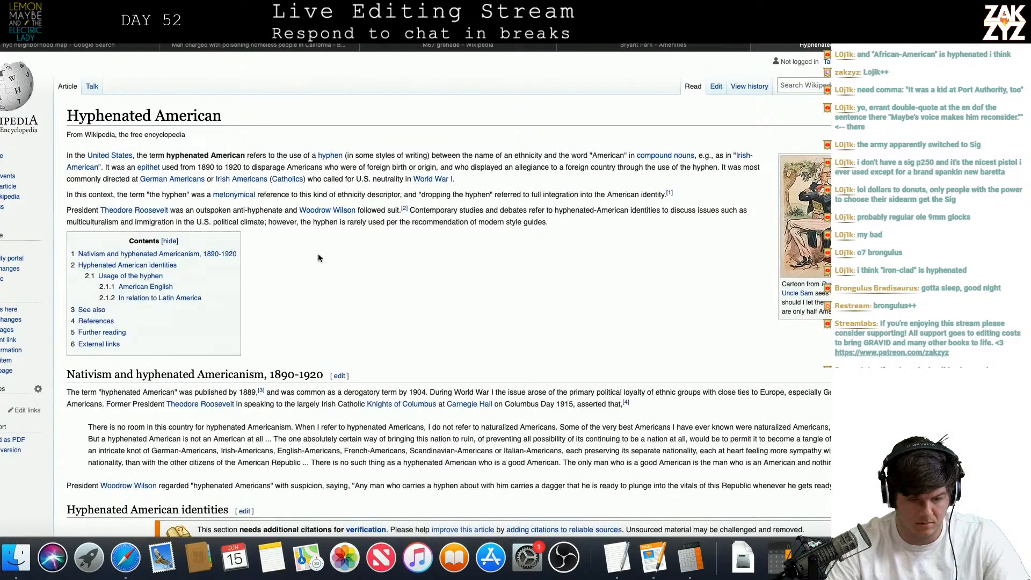
{"action": "scroll", "coordinate": [319, 259], "scroll_direction": "down", "scroll_amount": 2}
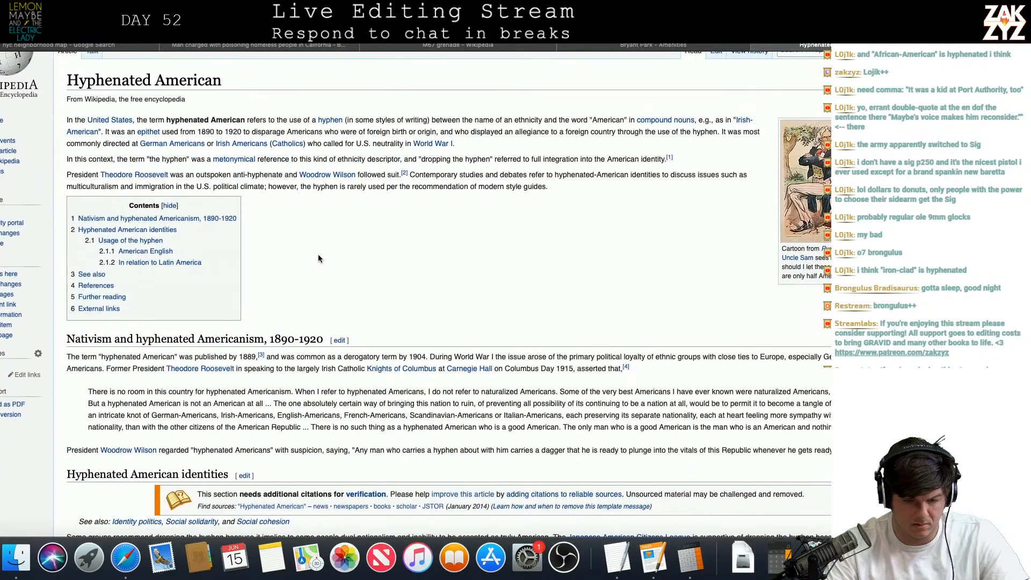
{"action": "scroll", "coordinate": [318, 258], "scroll_direction": "down", "scroll_amount": 1}
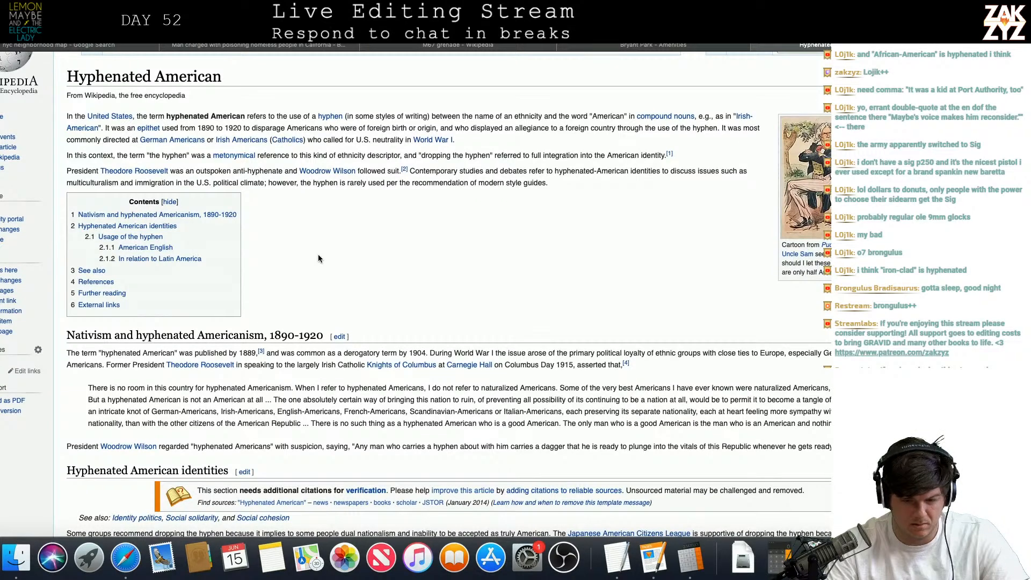
{"action": "scroll", "coordinate": [318, 259], "scroll_direction": "down", "scroll_amount": 1}
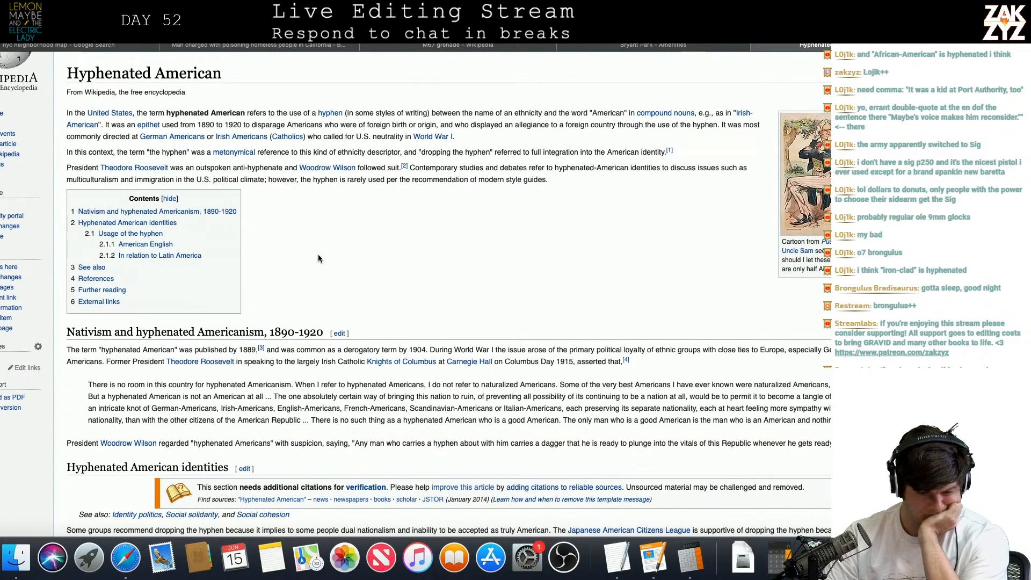
{"action": "scroll", "coordinate": [317, 258], "scroll_direction": "down", "scroll_amount": 10}
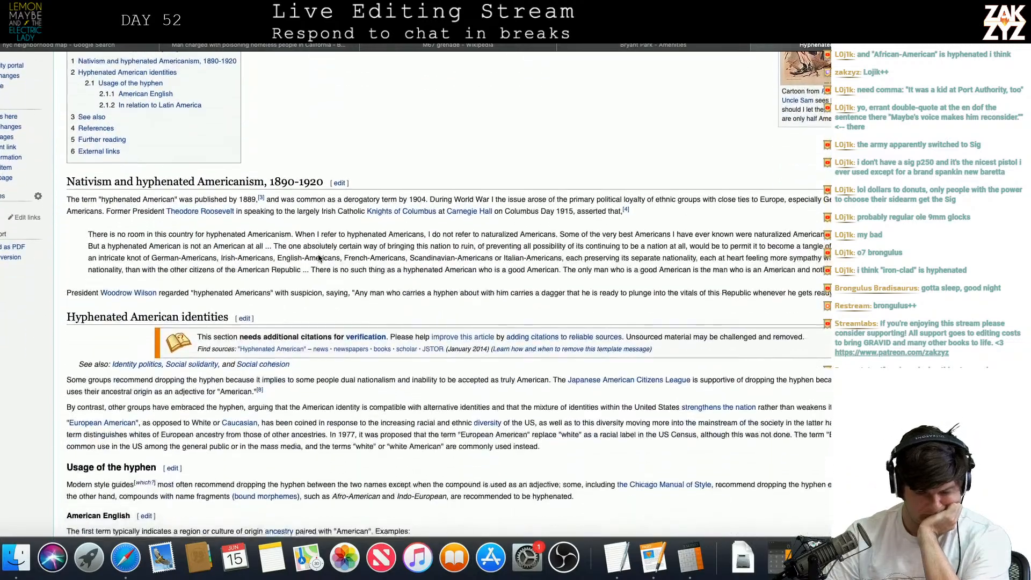
{"action": "scroll", "coordinate": [318, 258], "scroll_direction": "down", "scroll_amount": 2}
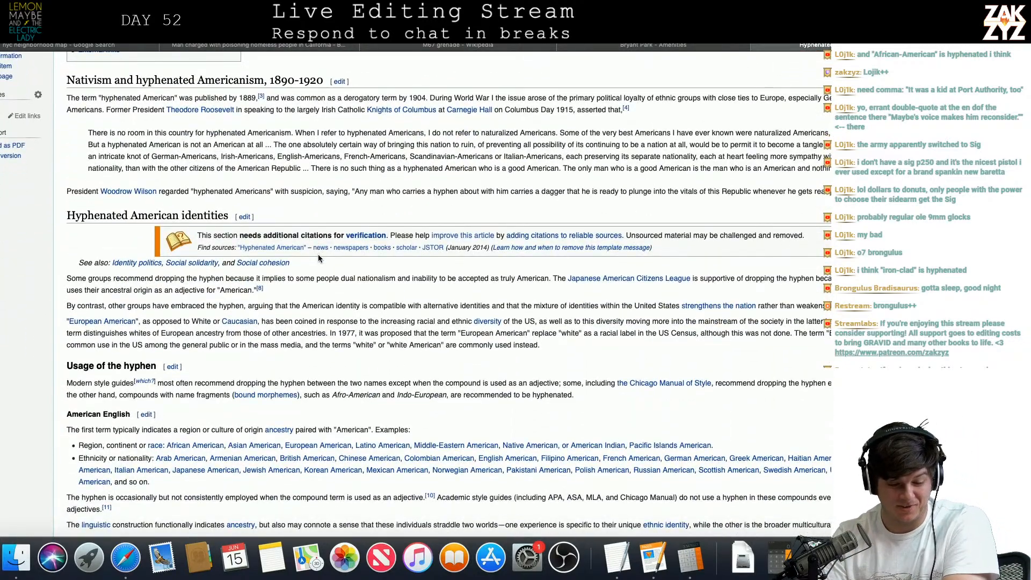
{"action": "scroll", "coordinate": [318, 254], "scroll_direction": "down", "scroll_amount": 2}
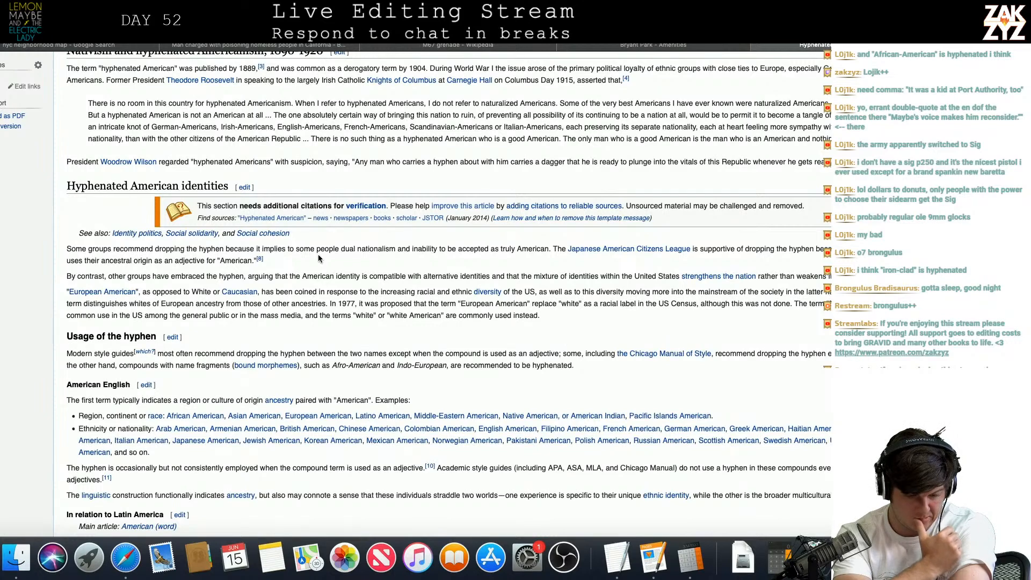
{"action": "scroll", "coordinate": [319, 257], "scroll_direction": "down", "scroll_amount": 3}
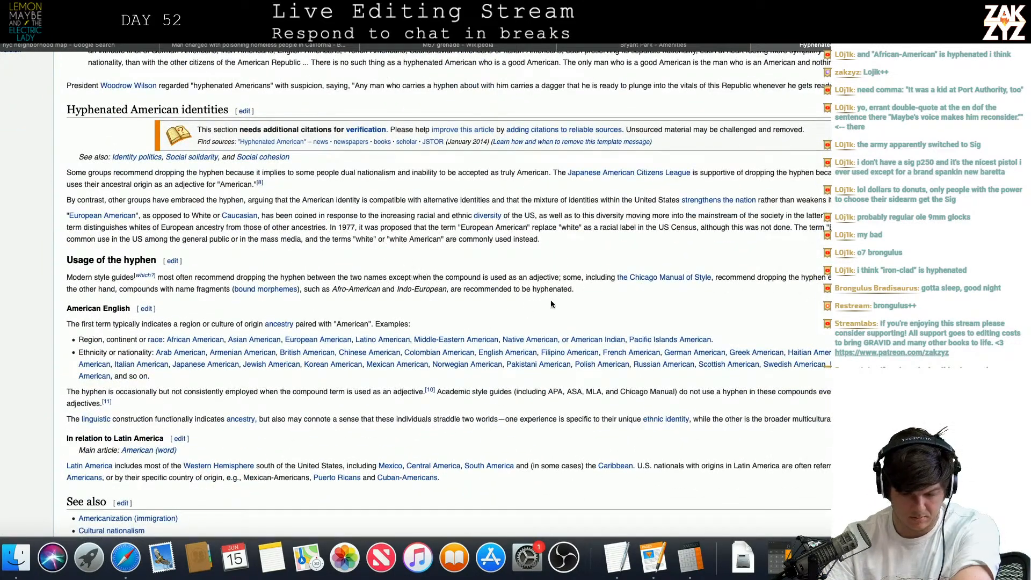
{"action": "scroll", "coordinate": [625, 304], "scroll_direction": "up", "scroll_amount": 1}
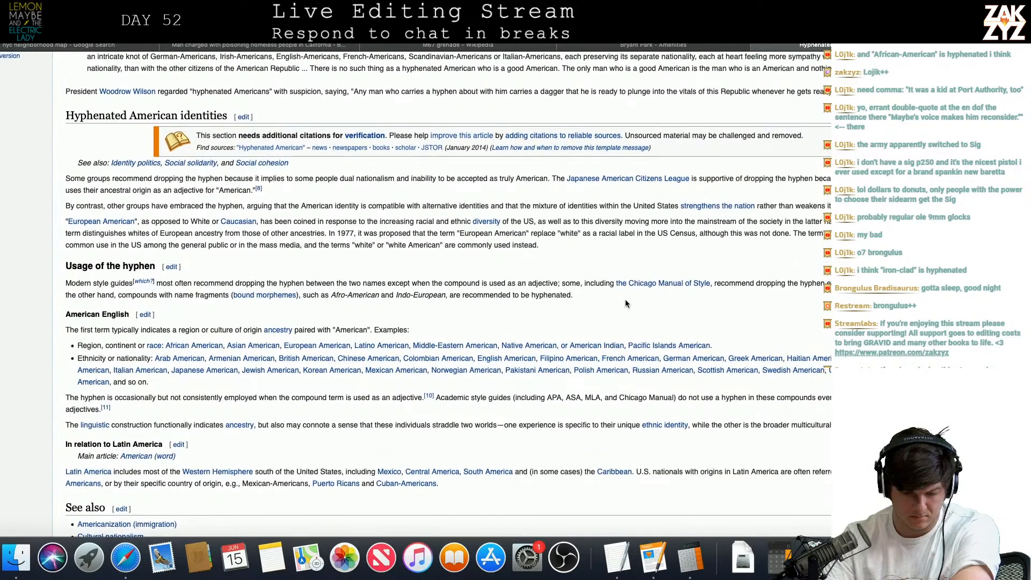
{"action": "scroll", "coordinate": [625, 304], "scroll_direction": "down", "scroll_amount": 4}
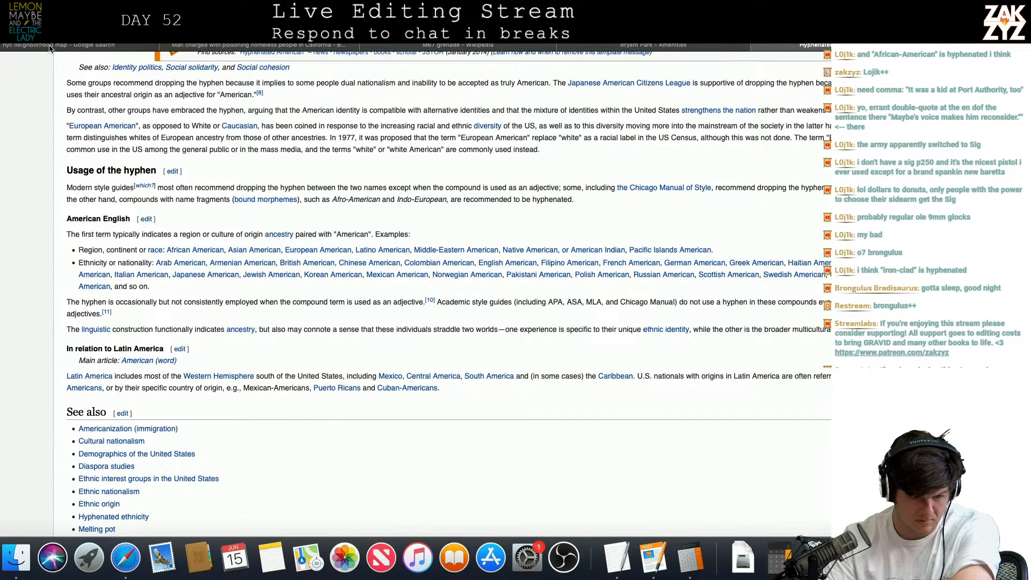
- Return to the search results and review the style-guide entries on hyphenating African American
{"action": "left_click", "coordinate": [26, 24]}
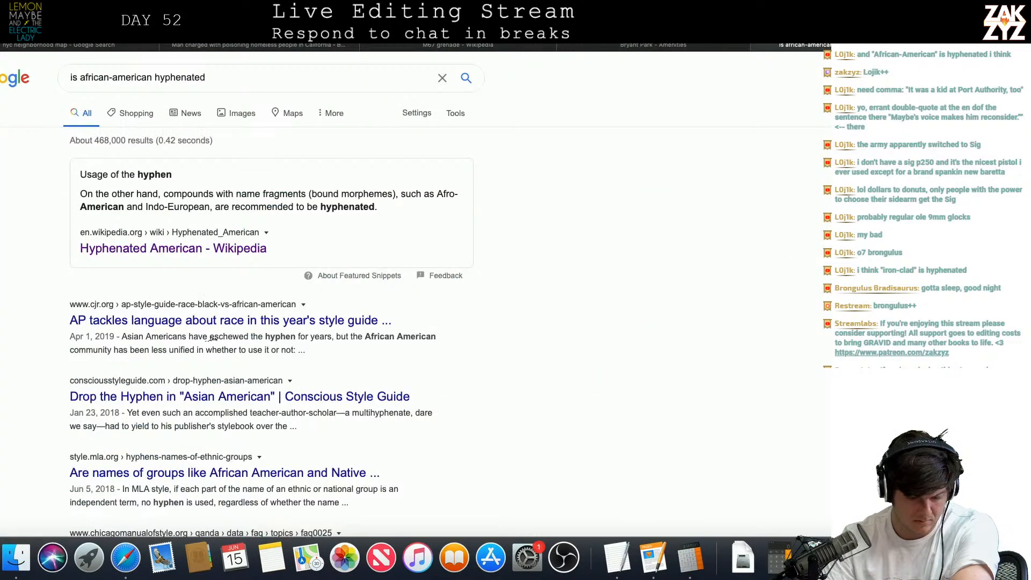
{"action": "scroll", "coordinate": [253, 451], "scroll_direction": "down", "scroll_amount": 3}
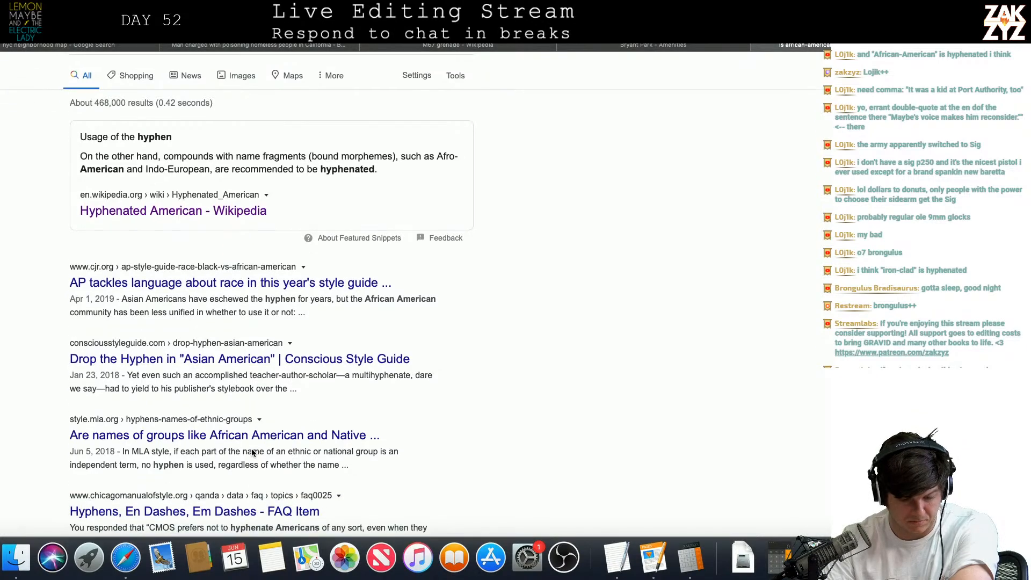
{"action": "scroll", "coordinate": [252, 449], "scroll_direction": "down", "scroll_amount": 3}
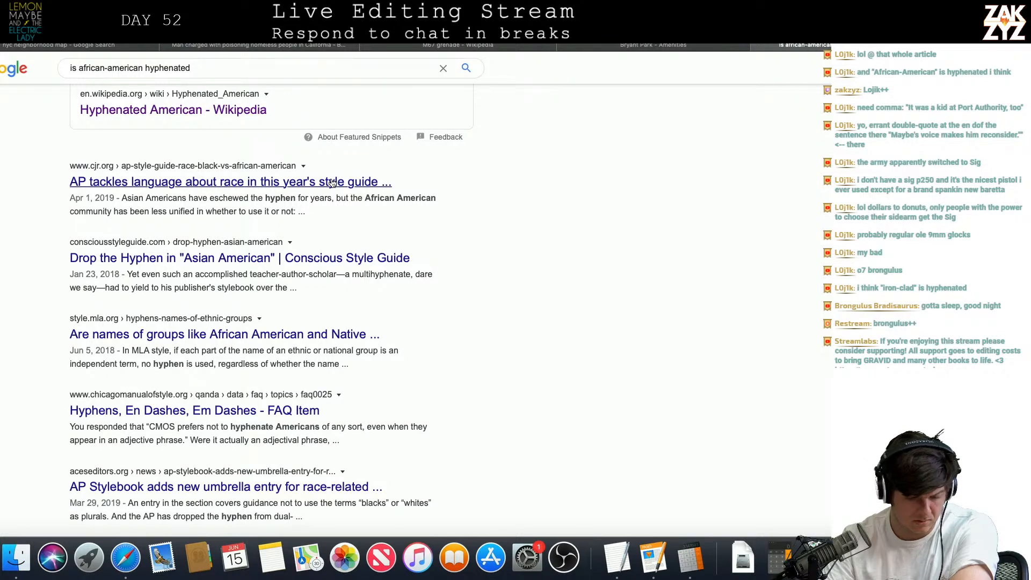
{"action": "scroll", "coordinate": [332, 182], "scroll_direction": "down", "scroll_amount": 1}
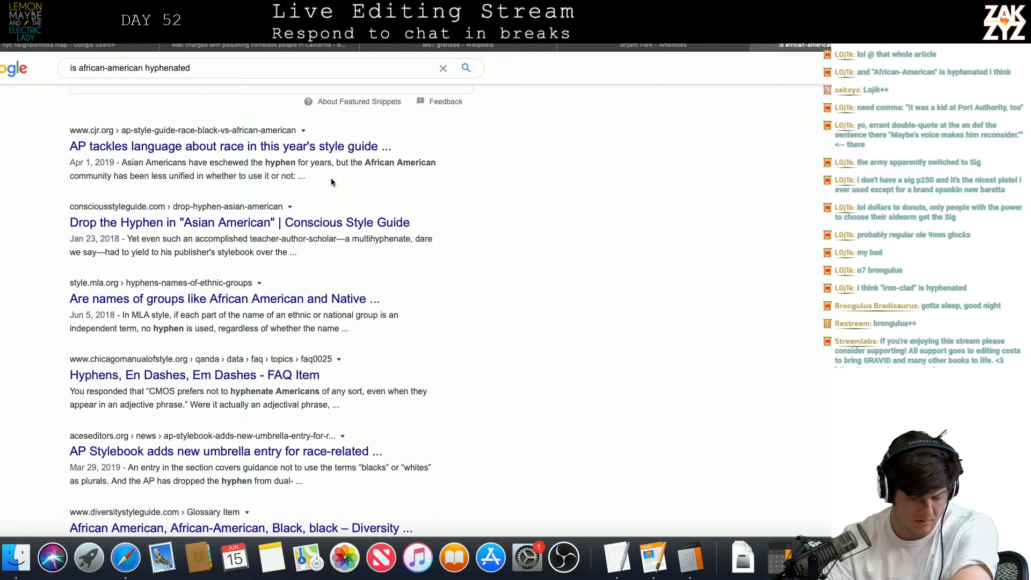
{"action": "scroll", "coordinate": [331, 180], "scroll_direction": "down", "scroll_amount": 1}
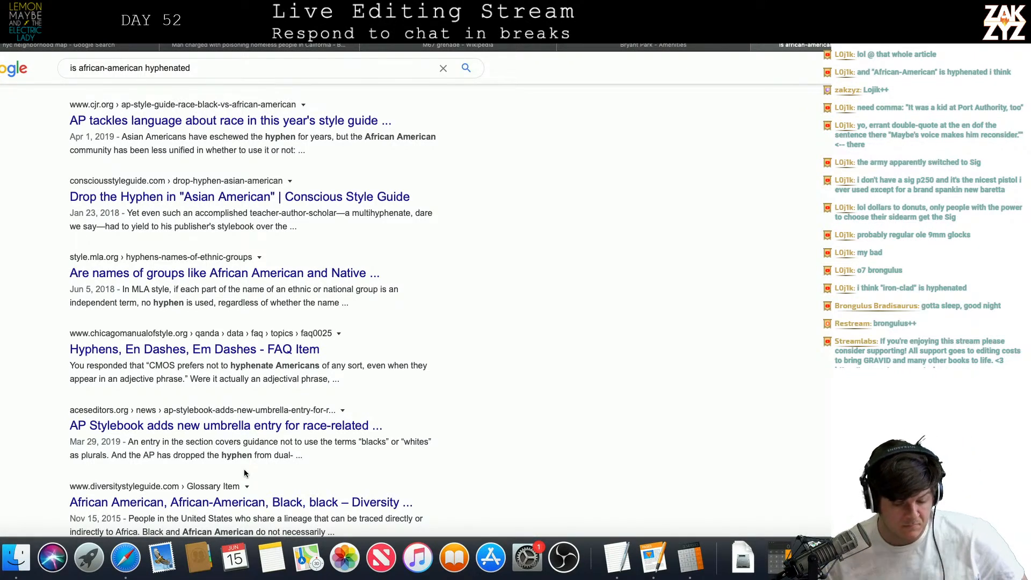
{"action": "scroll", "coordinate": [244, 473], "scroll_direction": "down", "scroll_amount": 5}
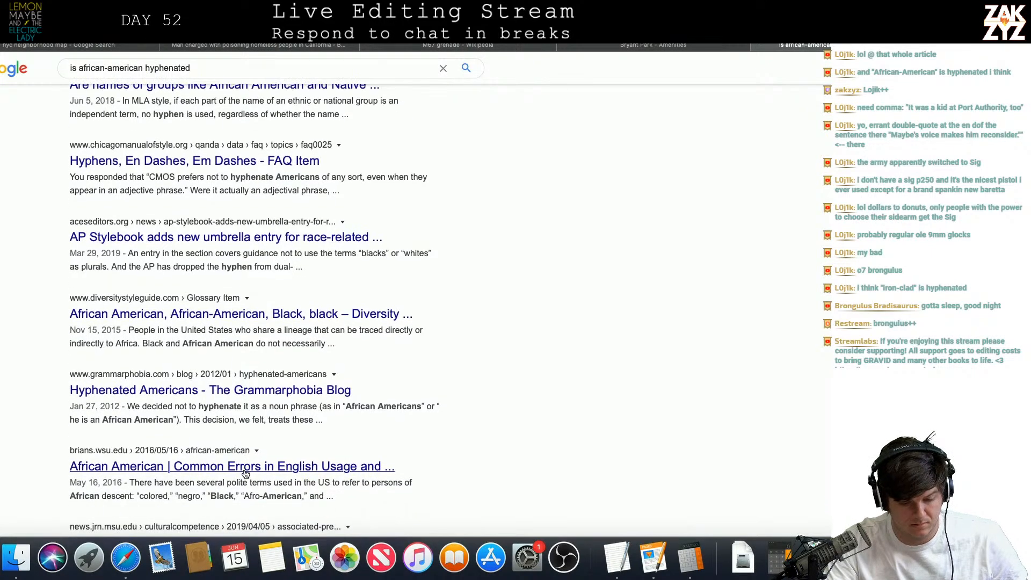
{"action": "scroll", "coordinate": [245, 473], "scroll_direction": "down", "scroll_amount": 3}
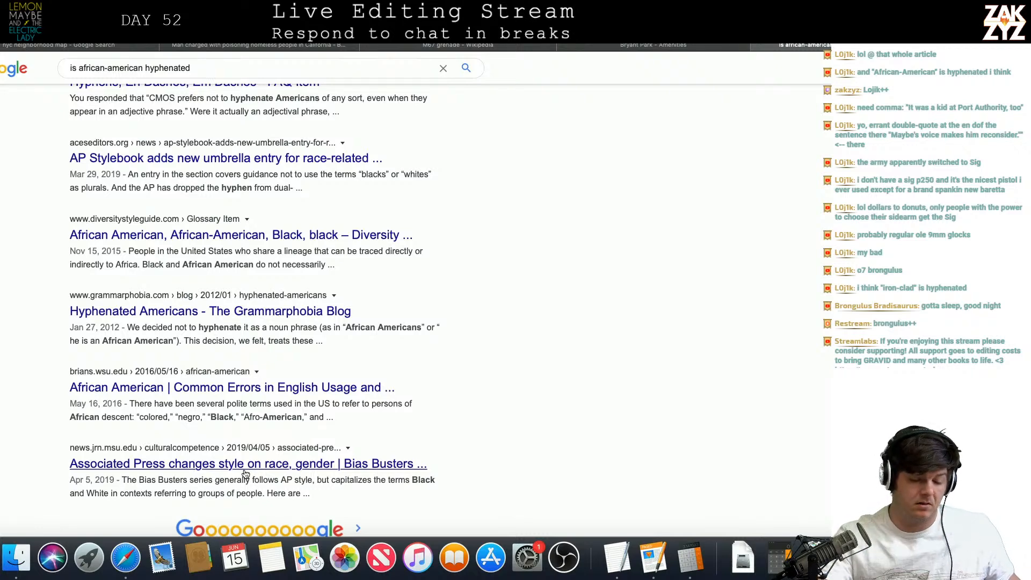
- Switch to the manuscript in the word processor and replace the hyphen in "African-American" with a space
{"action": "key", "text": "super+Tab"}
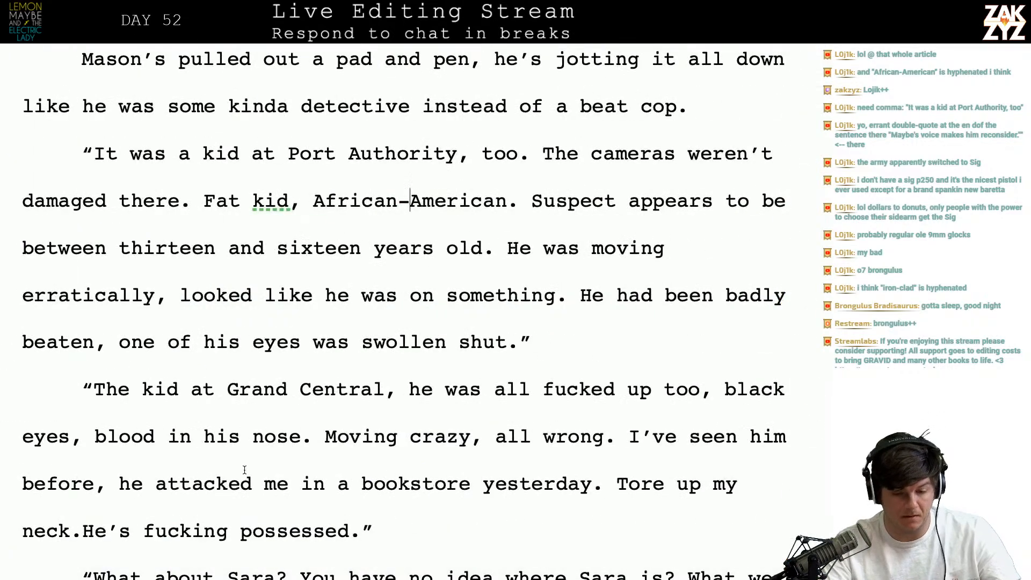
{"action": "key", "text": "BackSpace"}
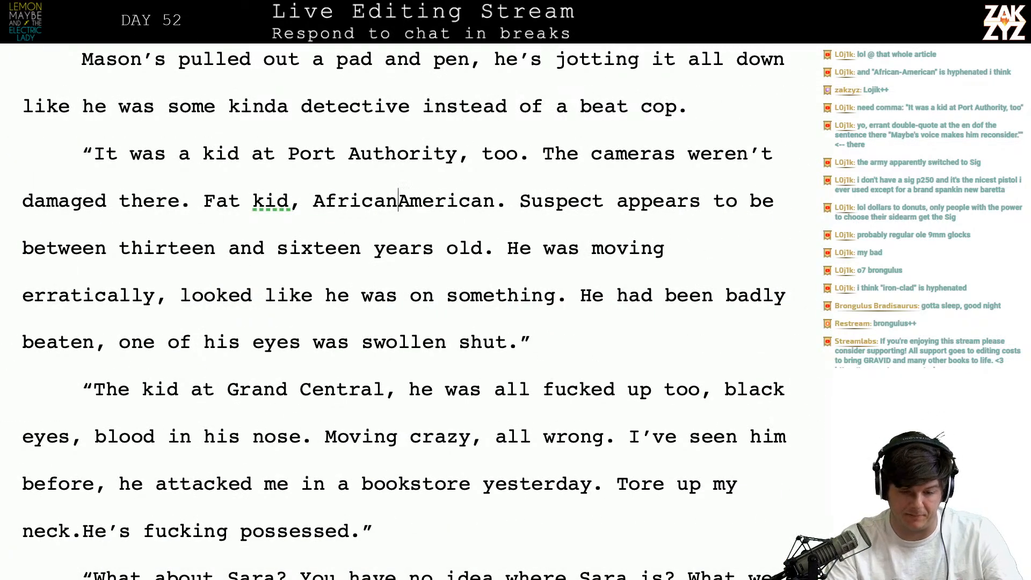
{"action": "key", "text": "Right"}
{"action": "key", "text": "Right"}
{"action": "key", "text": "Right"}
{"action": "key", "text": "Left"}
{"action": "key", "text": "Left"}
{"action": "key", "text": "Left"}
{"action": "key", "text": "Left"}
{"action": "key", "text": "Left"}
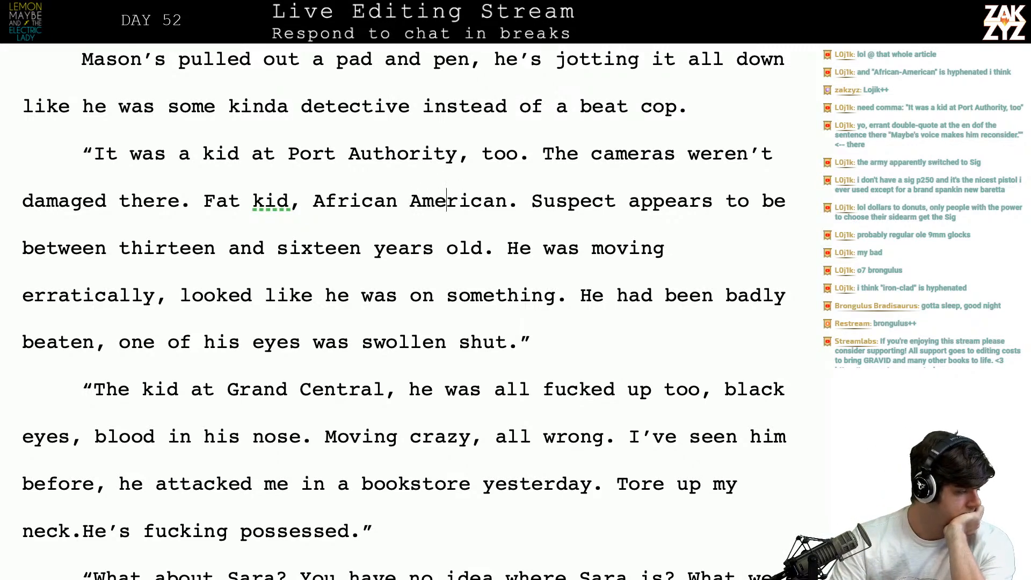
{"action": "key", "text": "Right"}
{"action": "key", "text": "Right"}
{"action": "key", "text": "Right"}
{"action": "key", "text": "Right"}
{"action": "key", "text": "Right"}
{"action": "key", "text": "Right"}
{"action": "key", "text": "Right"}
{"action": "key", "text": "Right"}
{"action": "key", "text": "Right"}
{"action": "key", "text": "Right"}
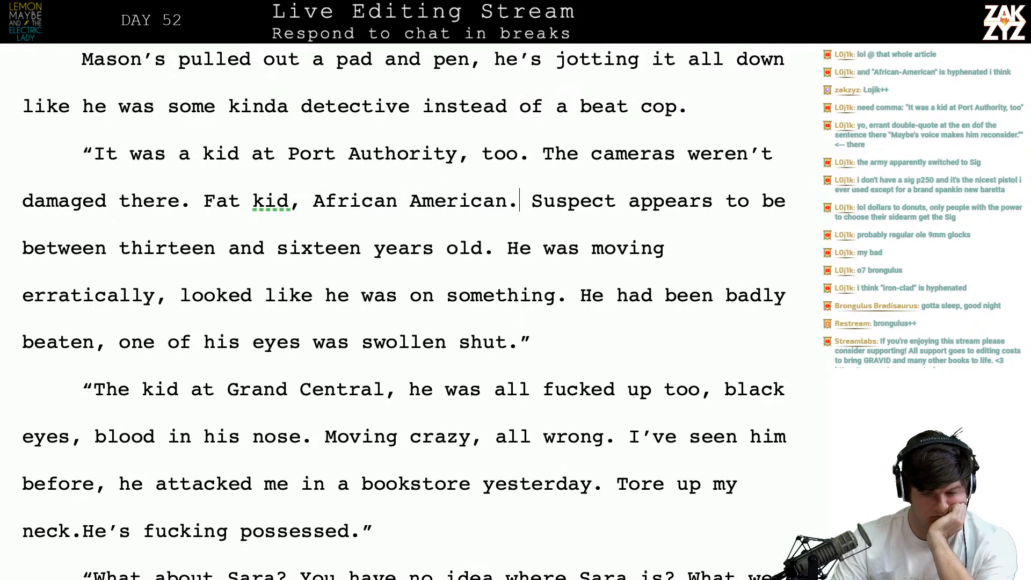
{"action": "key", "text": "Left"}
{"action": "key", "text": "Left"}
{"action": "key", "text": "Right"}
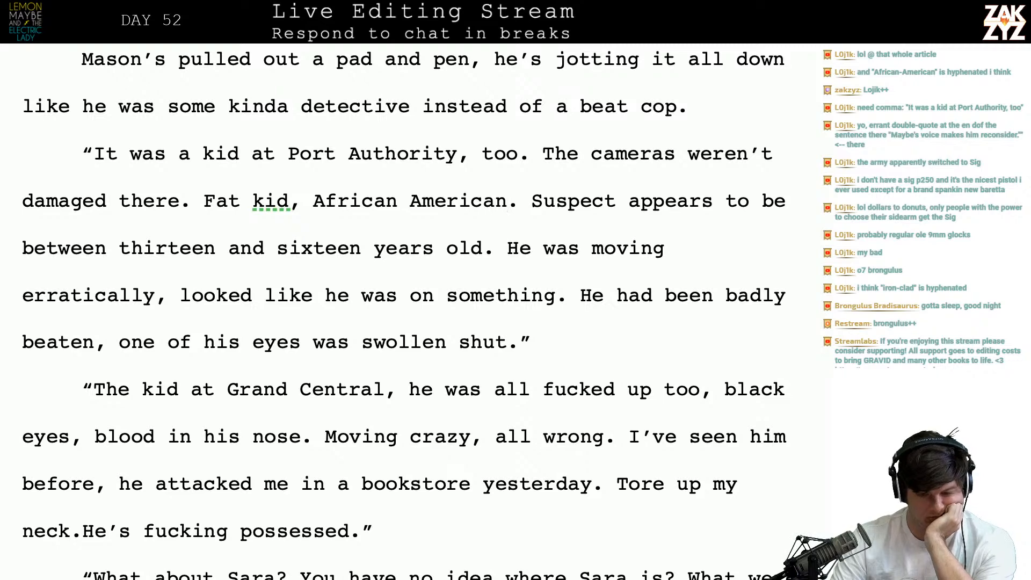
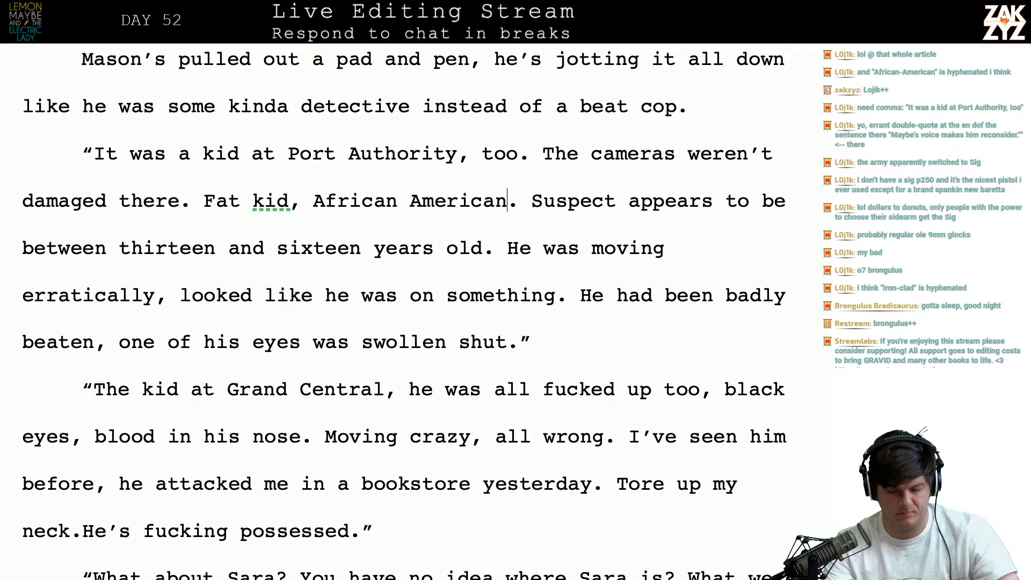
- Split the Port Authority dialogue before "Suspect appears to be" and return the cursor to the end of the text after "African American."
{"action": "left_click", "coordinate": [506, 153]}
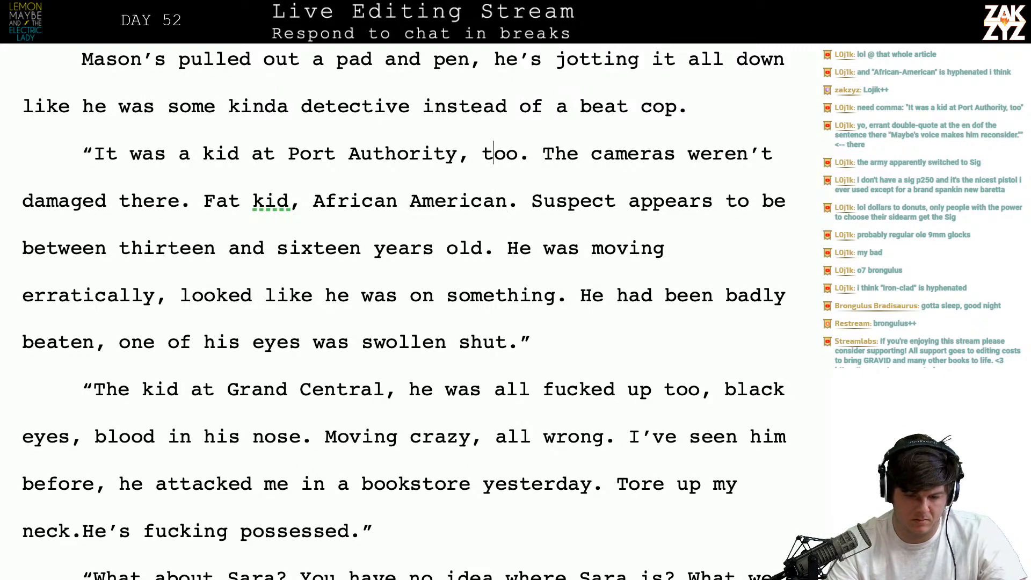
{"action": "key", "text": "Right"}
{"action": "key", "text": "Right"}
{"action": "key", "text": "Right"}
{"action": "key", "text": "Down"}
{"action": "key", "text": "Right"}
{"action": "key", "text": "Right"}
{"action": "key", "text": "Right"}
{"action": "key", "text": "Left"}
{"action": "key", "text": "Left"}
{"action": "key", "text": "Left"}
{"action": "key", "text": "Left"}
{"action": "key", "text": "Left"}
{"action": "key", "text": "Left"}
{"action": "key", "text": "Left"}
{"action": "key", "text": "Left"}
{"action": "key", "text": "Left"}
{"action": "key", "text": "Left"}
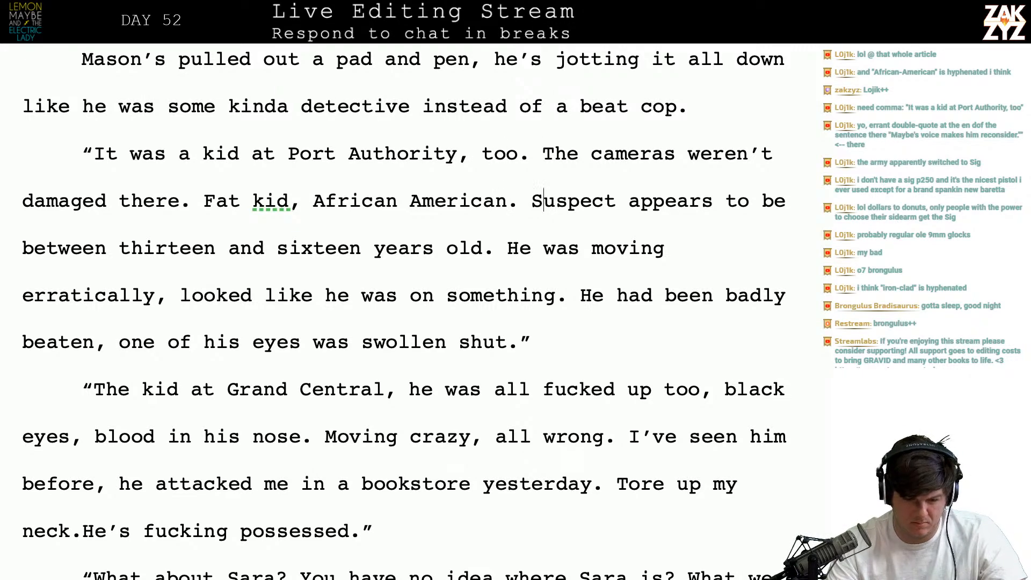
{"action": "key", "text": "Left"}
{"action": "key", "text": "Right"}
{"action": "key", "text": "Right"}
{"action": "key", "text": "Right"}
{"action": "key", "text": "Right"}
{"action": "key", "text": "Right"}
{"action": "key", "text": "Right"}
{"action": "key", "text": "Right"}
{"action": "key", "text": "Right"}
{"action": "key", "text": "Right"}
{"action": "key", "text": "Right"}
{"action": "key", "text": "Right"}
{"action": "key", "text": "Right"}
{"action": "key", "text": "Right"}
{"action": "key", "text": "Right"}
{"action": "key", "text": "Right"}
{"action": "key", "text": "Right"}
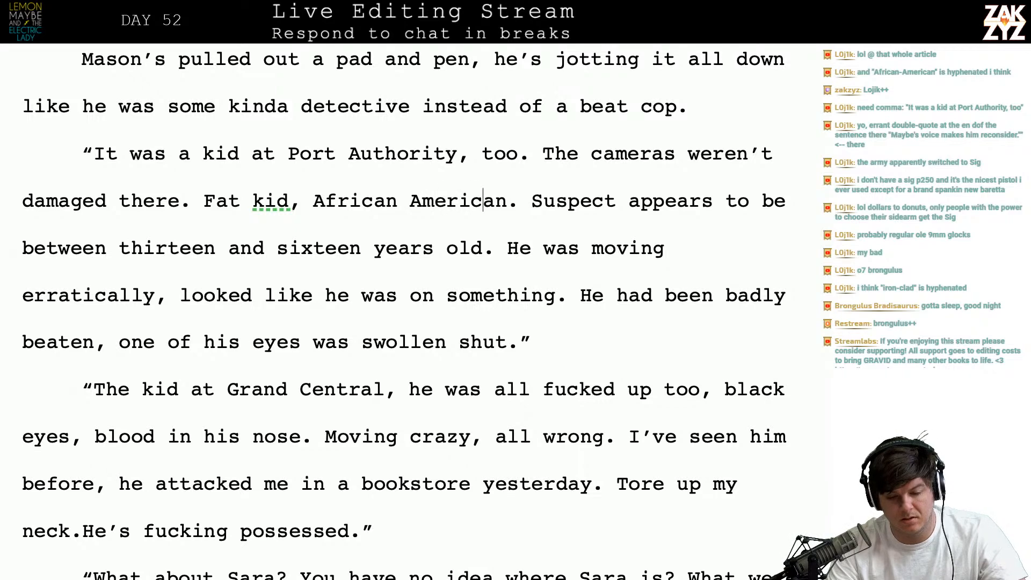
{"action": "key", "text": "Right"}
{"action": "key", "text": "Right"}
{"action": "key", "text": "Right"}
{"action": "key", "text": "Right"}
{"action": "key", "text": "Right"}
{"action": "key", "text": "Right"}
{"action": "key", "text": "Right"}
{"action": "key", "text": "Right"}
{"action": "key", "text": "Right"}
{"action": "key", "text": "Left"}
{"action": "key", "text": "Left"}
{"action": "key", "text": "Left"}
{"action": "key", "text": "Left"}
{"action": "key", "text": "Left"}
{"action": "key", "text": "Left"}
{"action": "key", "text": "Left"}
{"action": "key", "text": "Left"}
{"action": "key", "text": "Left"}
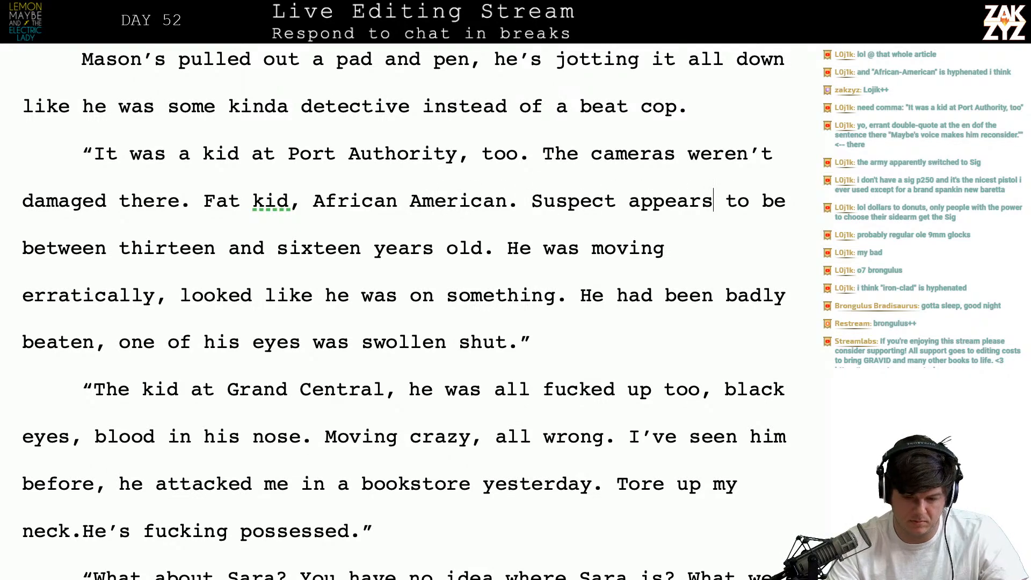
{"action": "key", "text": "Left"}
{"action": "key", "text": "Left"}
{"action": "key", "text": "Left"}
{"action": "key", "text": "Left"}
{"action": "key", "text": "Left"}
{"action": "key", "text": "Left"}
{"action": "key", "text": "Left"}
{"action": "key", "text": "Return"}
{"action": "key", "text": "Left"}
- After "African American." write "Looked like he was between thirteen and sixteen," with the ages spelled out as words
{"action": "type", "text": "Looked li"}
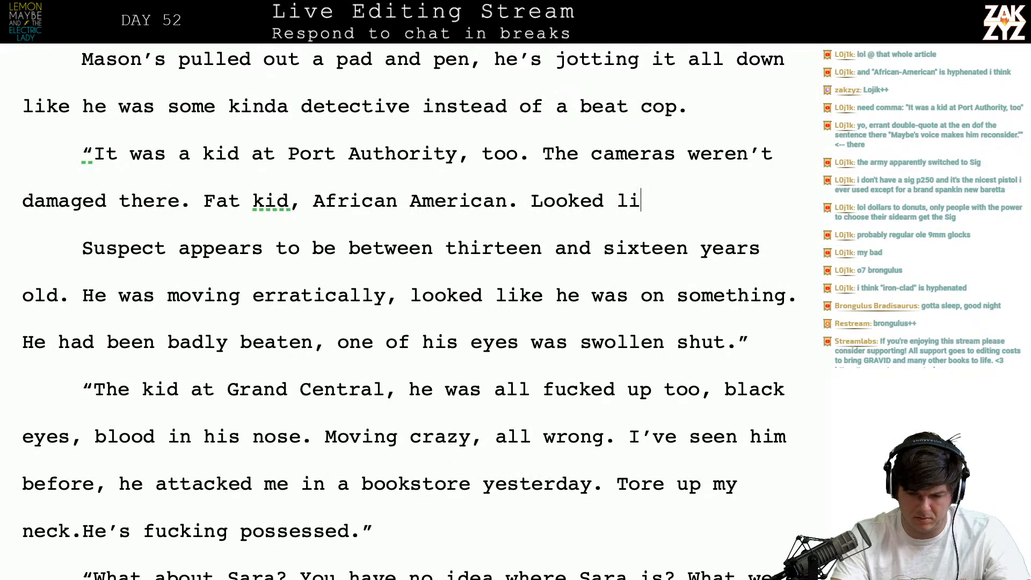
{"action": "type", "text": "ke he was b"}
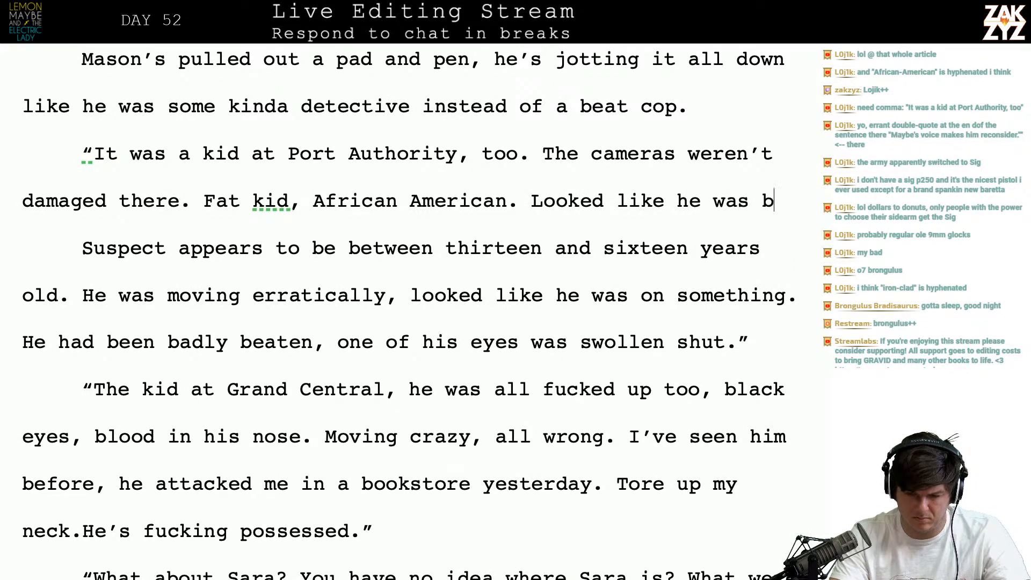
{"action": "type", "text": "etween 13 and"}
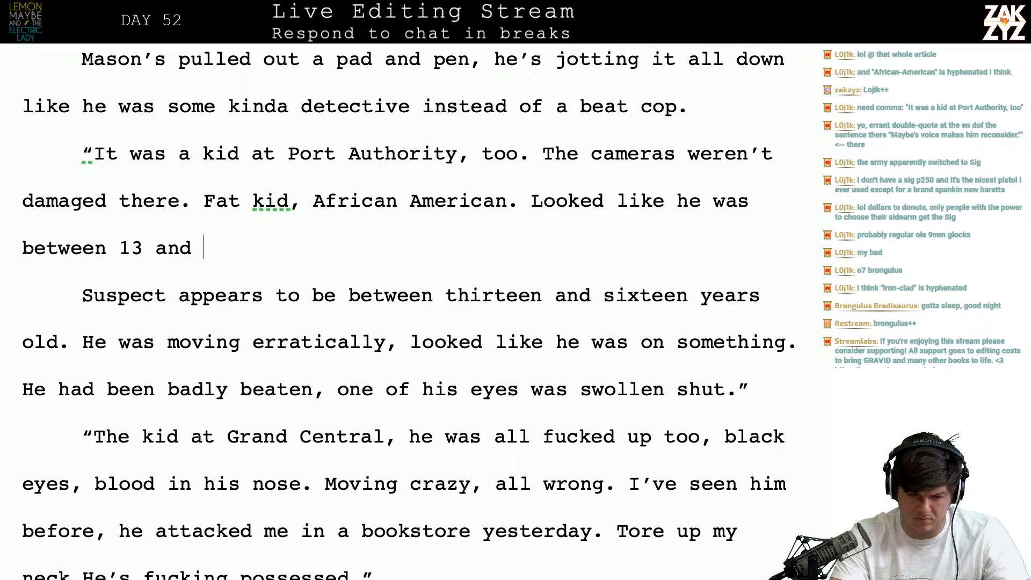
{"action": "key", "text": "BackSpace"}
{"action": "key", "text": "BackSpace"}
{"action": "key", "text": "BackSpace"}
{"action": "key", "text": "BackSpace"}
{"action": "key", "text": "BackSpace"}
{"action": "key", "text": "BackSpace"}
{"action": "key", "text": "BackSpace"}
{"action": "type", "text": "thirt"}
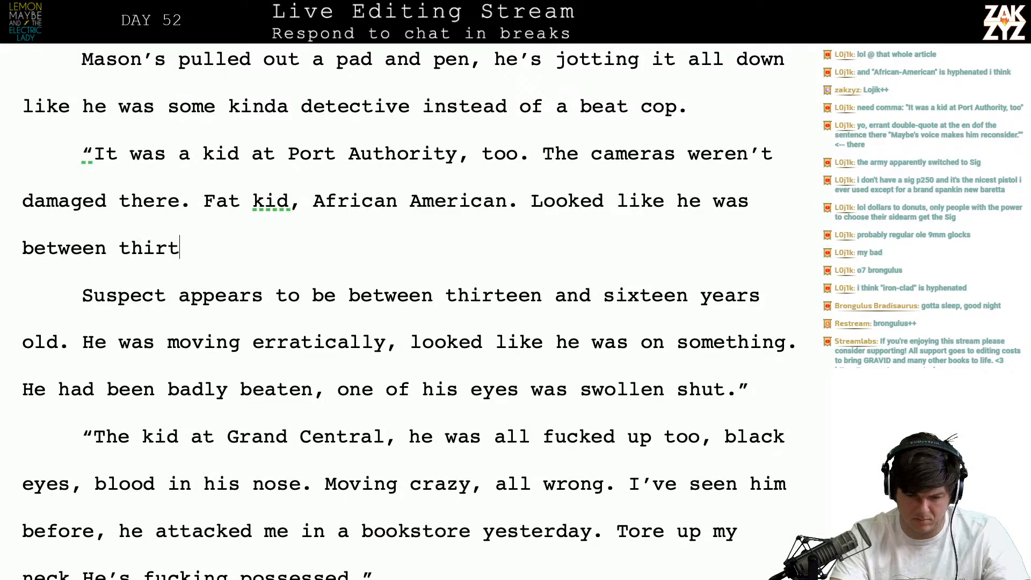
{"action": "type", "text": "een and sixteen, "}
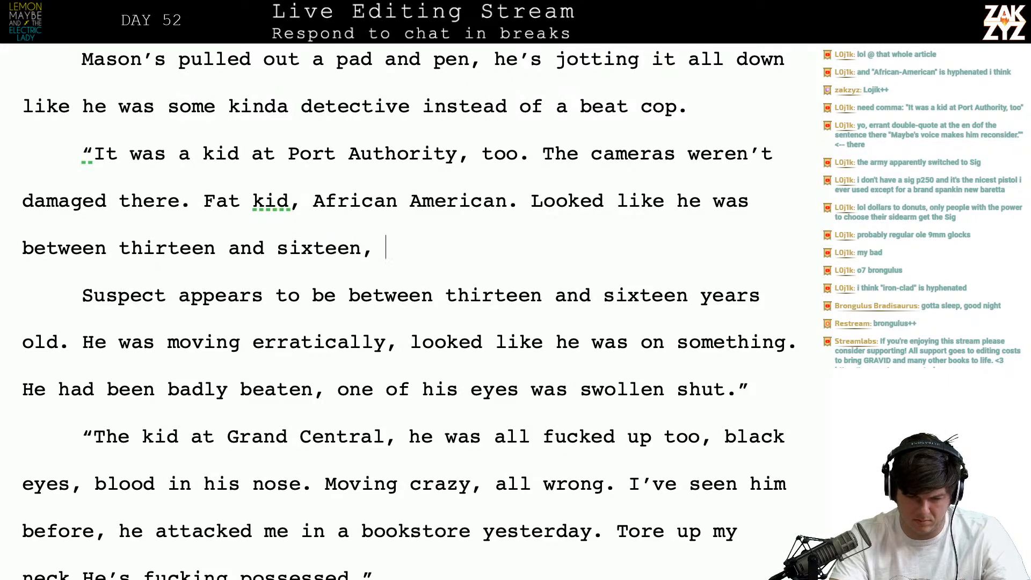
- Continue the new description with "and was moving funny. Might have been on drugs."
{"action": "type", "text": "and w"}
{"action": "key", "text": "BackSpace"}
{"action": "type", "text": "and"}
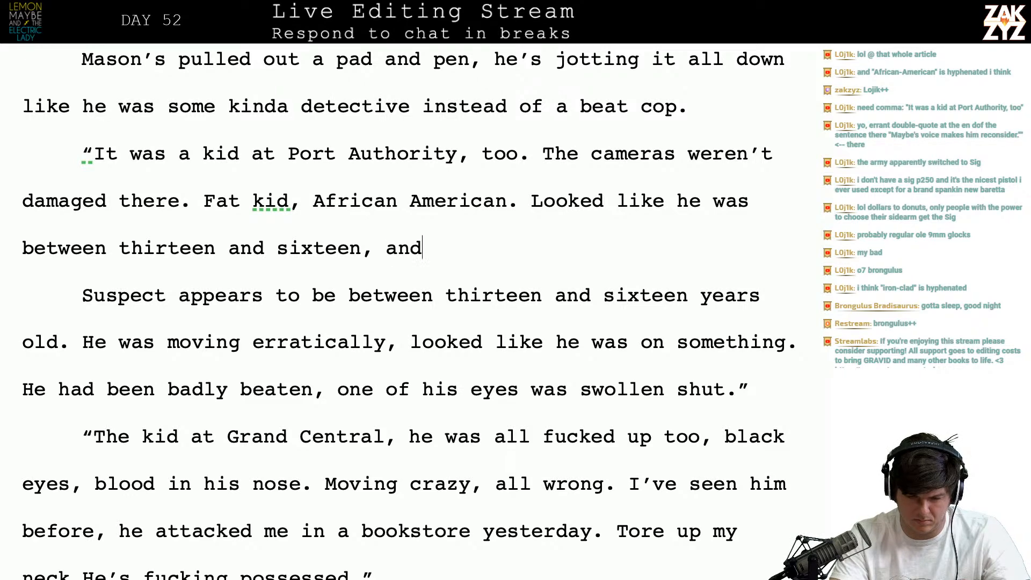
{"action": "type", "text": " was moving funn"}
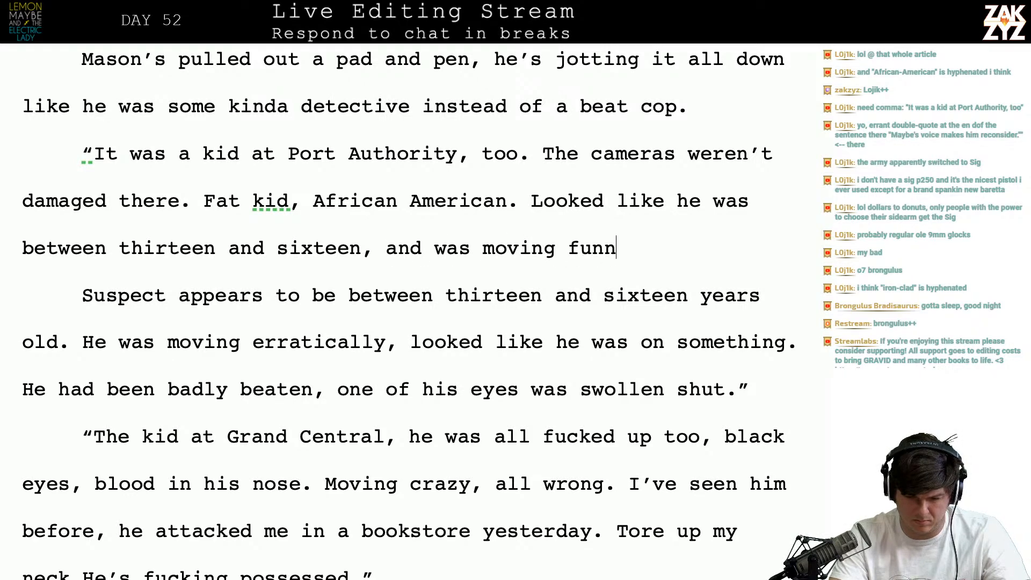
{"action": "type", "text": "y. Might ha"}
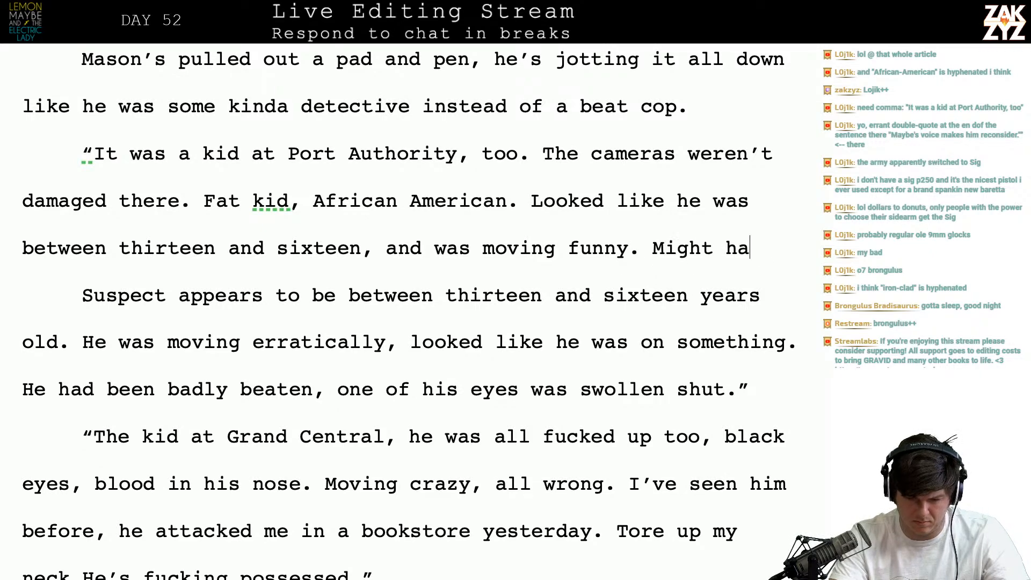
{"action": "type", "text": "ve been on drugs."}
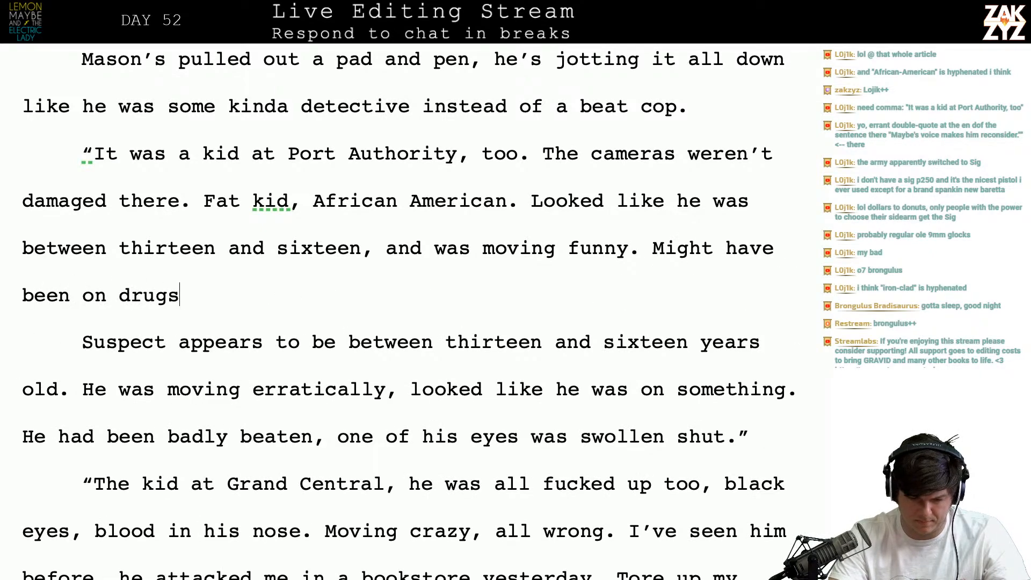
- Delete the paragraph break and the old text from "Suspect appears to be" through "on something." so "He had been badly beaten" follows directly
{"action": "key", "text": "shift+Down"}
{"action": "key", "text": "shift+Down"}
{"action": "key", "text": "shift+Down"}
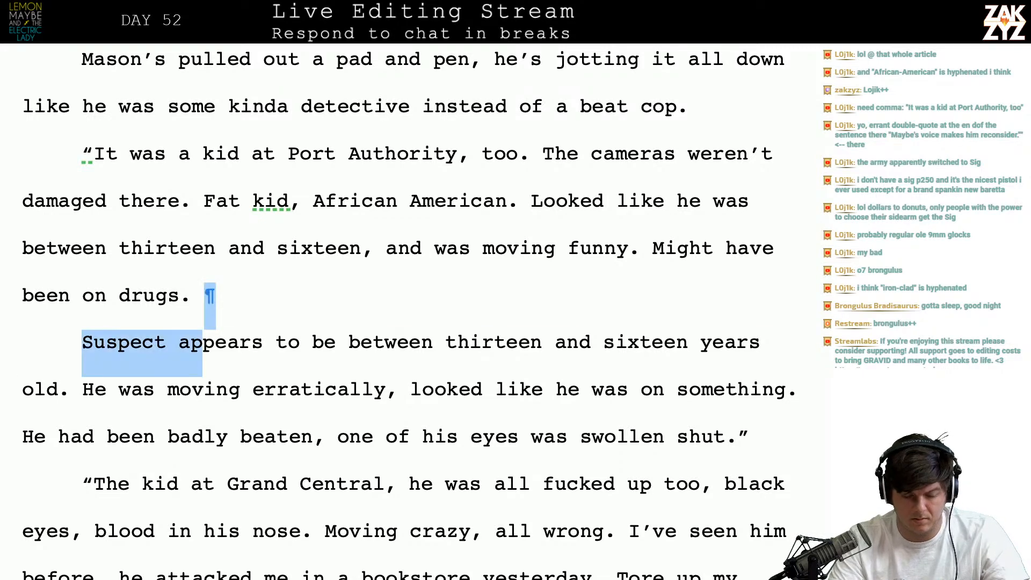
{"action": "key", "text": "shift+Left"}
{"action": "key", "text": "shift+Left"}
{"action": "key", "text": "shift+Left"}
{"action": "key", "text": "shift+Left"}
{"action": "key", "text": "shift+Left"}
{"action": "key", "text": "shift+Left"}
{"action": "key", "text": "shift+Left"}
{"action": "key", "text": "shift+Left"}
{"action": "key", "text": "shift+Left"}
{"action": "key", "text": "shift+Left"}
{"action": "key", "text": "shift+Left"}
{"action": "key", "text": "shift+Left"}
{"action": "key", "text": "shift+Left"}
{"action": "key", "text": "shift+Left"}
{"action": "key", "text": "shift+Left"}
{"action": "key", "text": "shift+Left"}
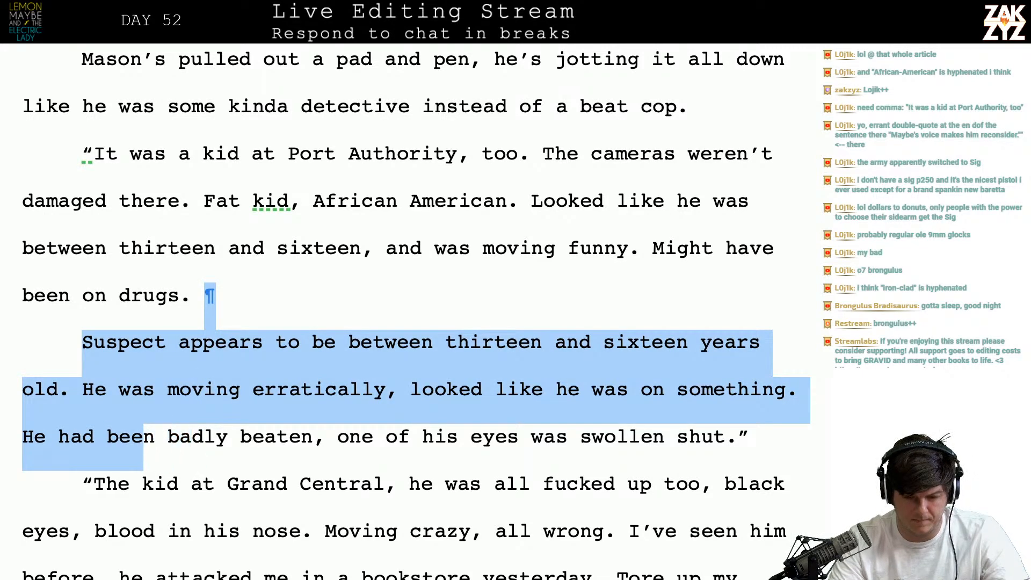
{"action": "key", "text": "shift+Right"}
{"action": "key", "text": "shift+Right"}
{"action": "key", "text": "Delete"}
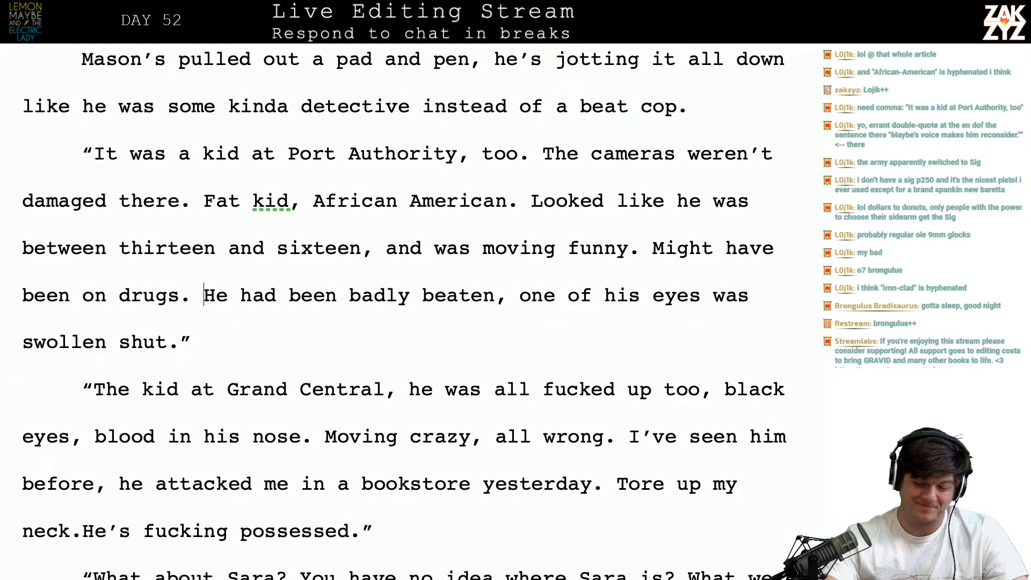
- Remove the comma and "he" after "Grand Central" so the reply reads "The kid at Grand Central was"
{"action": "scroll", "coordinate": [334, 389], "scroll_direction": "down", "scroll_amount": 1}
{"action": "left_click", "coordinate": [294, 331]}
{"action": "scroll", "coordinate": [413, 349], "scroll_direction": "down", "scroll_amount": 1}
{"action": "left_click", "coordinate": [404, 327]}
{"action": "key", "text": "BackSpace"}
{"action": "key", "text": "Right"}
{"action": "key", "text": "Right"}
{"action": "key", "text": "Right"}
{"action": "key", "text": "BackSpace"}
{"action": "key", "text": "BackSpace"}
{"action": "key", "text": "BackSpace"}
- In the Grand Central reply, replace the comma after "up too" with a period and capitalize "Black eyes" to start a new sentence
{"action": "key", "text": "Right"}
{"action": "key", "text": "Right"}
{"action": "key", "text": "Right"}
{"action": "key", "text": "Right"}
{"action": "key", "text": "Right"}
{"action": "key", "text": "Right"}
{"action": "key", "text": "Right"}
{"action": "key", "text": "Right"}
{"action": "key", "text": "Right"}
{"action": "key", "text": "Right"}
{"action": "key", "text": "Right"}
{"action": "key", "text": "Right"}
{"action": "key", "text": "Right"}
{"action": "key", "text": "Right"}
{"action": "key", "text": "Right"}
{"action": "key", "text": "Right"}
{"action": "key", "text": "Right"}
{"action": "key", "text": "Right"}
{"action": "key", "text": "Right"}
{"action": "key", "text": "Right"}
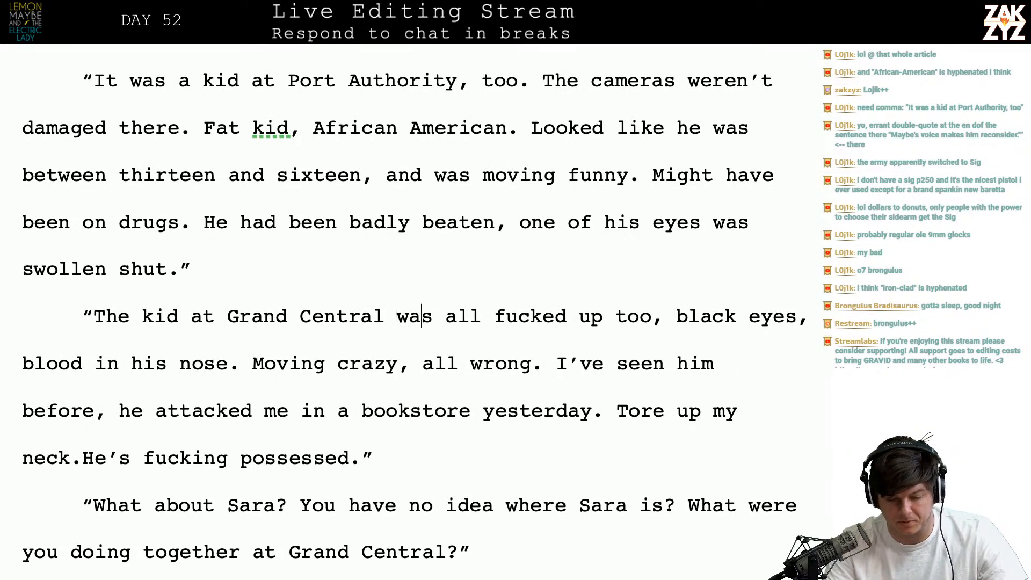
{"action": "key", "text": "Right"}
{"action": "key", "text": "Right"}
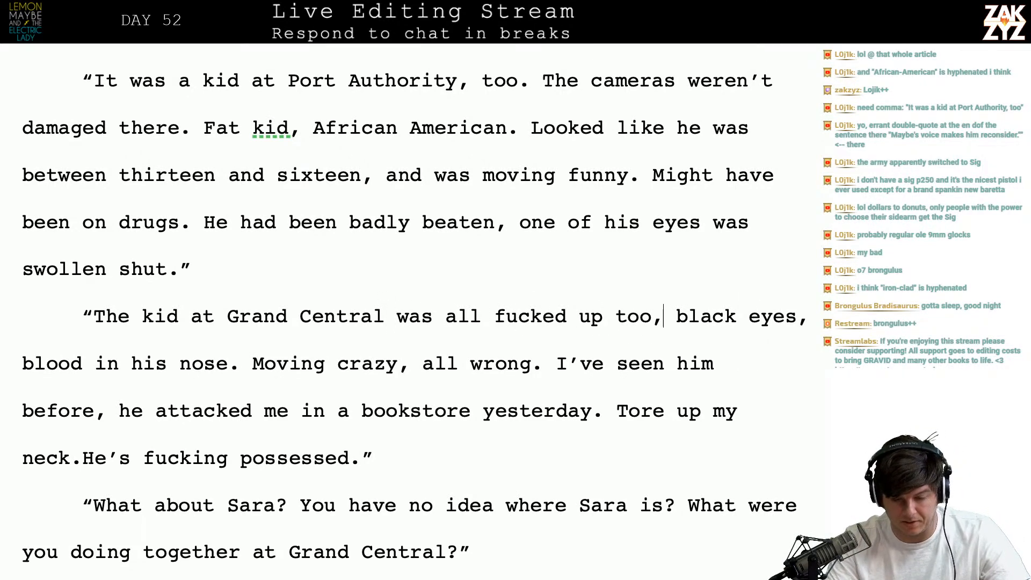
{"action": "key", "text": "Right"}
{"action": "key", "text": "Left"}
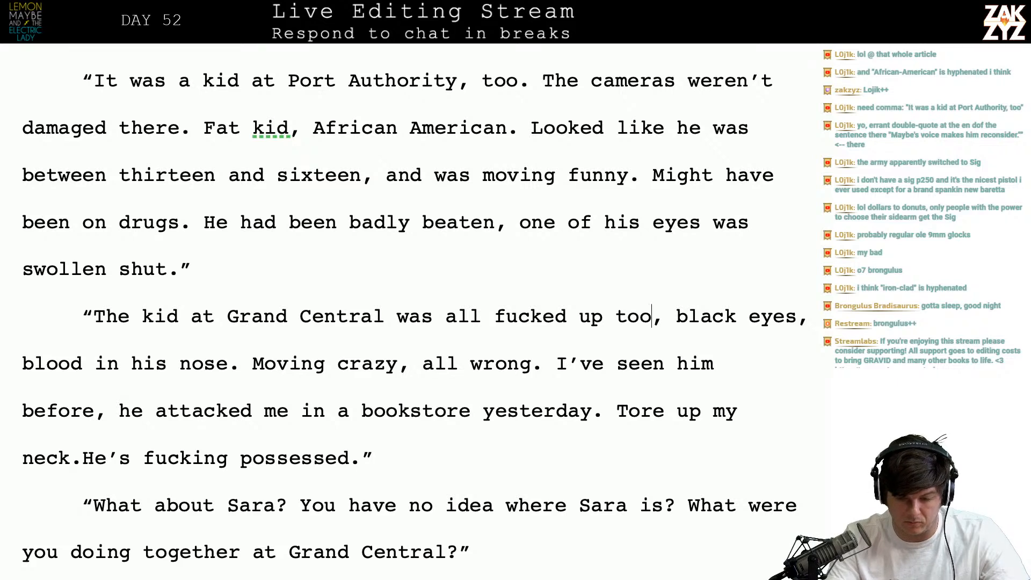
{"action": "key", "text": "BackSpace"}
{"action": "type", "text": ". B"}
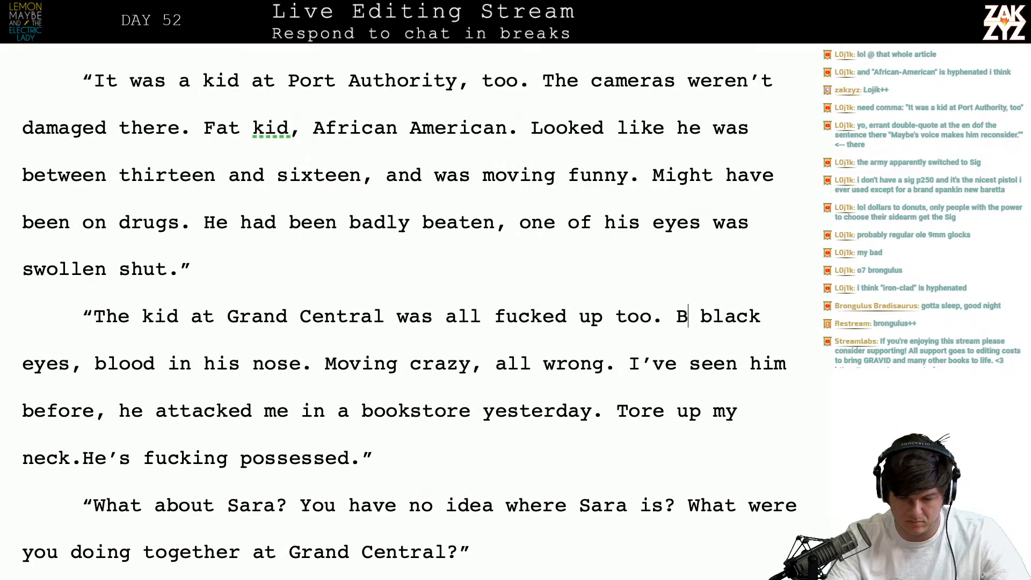
{"action": "key", "text": "BackSpace"}
{"action": "key", "text": "Down"}
{"action": "key", "text": "Up"}
{"action": "key", "text": "BackSpace"}
- Replace "crazy, all wrong." with "weird." so the sentence reads "Moving weird."
{"action": "key", "text": "Down"}
{"action": "key", "text": "Left"}
{"action": "key", "text": "Left"}
{"action": "key", "text": "Left"}
{"action": "key", "text": "Left"}
{"action": "key", "text": "Left"}
{"action": "key", "text": "Left"}
{"action": "key", "text": "Left"}
{"action": "key", "text": "Left"}
{"action": "key", "text": "Left"}
{"action": "key", "text": "Left"}
{"action": "key", "text": "Left"}
{"action": "key", "text": "Left"}
{"action": "key", "text": "Left"}
{"action": "key", "text": "Left"}
{"action": "key", "text": "BackSpace"}
{"action": "key", "text": "BackSpace"}
{"action": "key", "text": "BackSpace"}
{"action": "key", "text": "BackSpace"}
{"action": "key", "text": "BackSpace"}
{"action": "key", "text": "BackSpace"}
{"action": "key", "text": "BackSpace"}
{"action": "key", "text": "BackSpace"}
{"action": "key", "text": "BackSpace"}
{"action": "key", "text": "BackSpace"}
{"action": "key", "text": "BackSpace"}
{"action": "key", "text": "BackSpace"}
{"action": "key", "text": "BackSpace"}
{"action": "key", "text": "BackSpace"}
{"action": "key", "text": "BackSpace"}
{"action": "type", "text": "weird."}
{"action": "key", "text": "shift+Right"}
{"action": "key", "text": "shift+Right"}
{"action": "key", "text": "shift+Right"}
{"action": "key", "text": "Delete"}
{"action": "key", "text": "Right"}
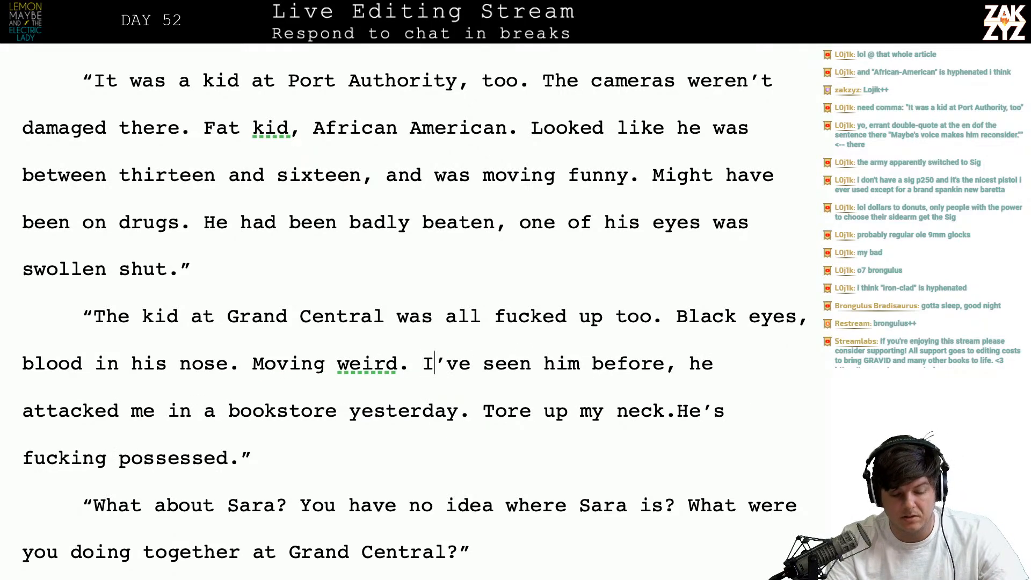
- Read through the rest of the Grand Central reply and the question that follows it, checking the wording
{"action": "key", "text": "Down"}
{"action": "key", "text": "Right"}
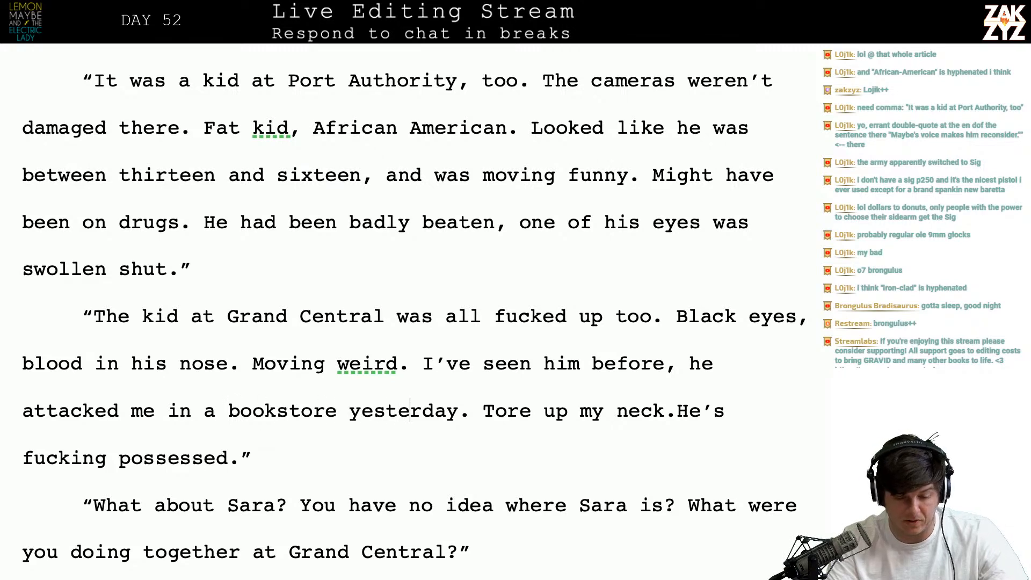
{"action": "key", "text": "Up"}
{"action": "key", "text": "Left"}
{"action": "key", "text": "Left"}
{"action": "key", "text": "Right"}
{"action": "key", "text": "Down"}
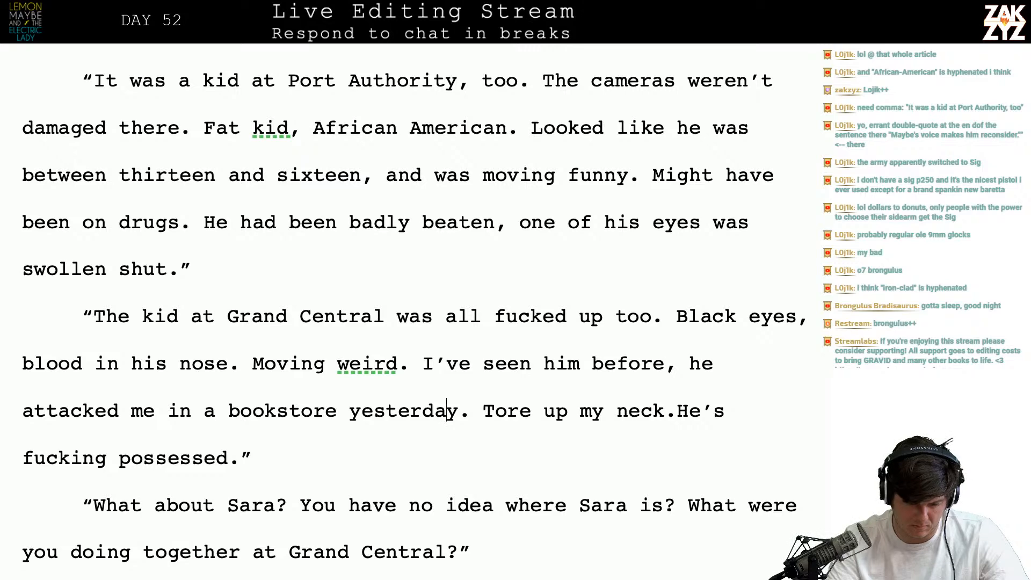
{"action": "key", "text": "Up"}
{"action": "key", "text": "Right"}
{"action": "key", "text": "Right"}
{"action": "key", "text": "Right"}
{"action": "key", "text": "Down"}
{"action": "key", "text": "Down"}
{"action": "key", "text": "Down"}
{"action": "key", "text": "Down"}
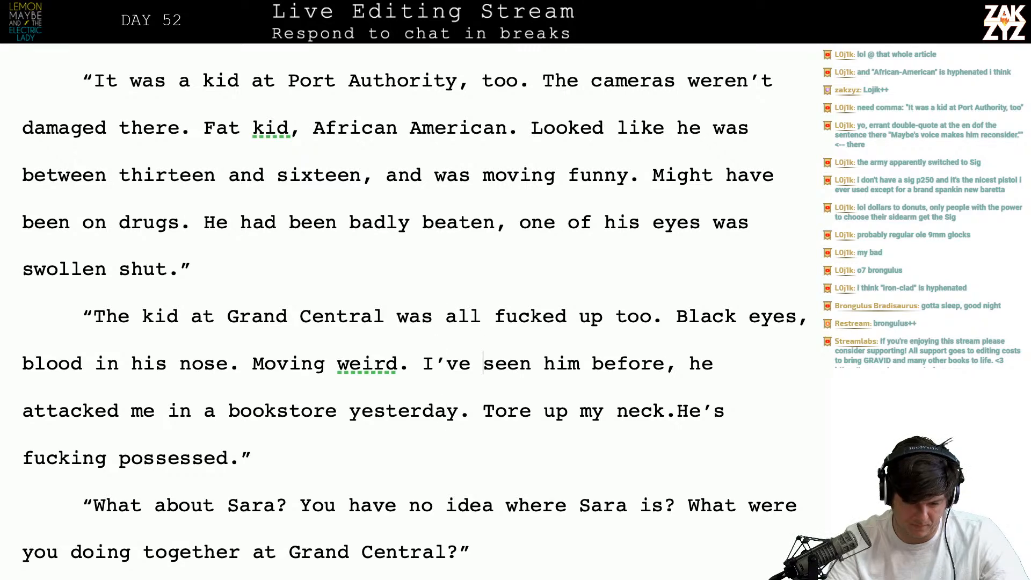
{"action": "scroll", "coordinate": [340, 304], "scroll_direction": "down", "scroll_amount": 4}
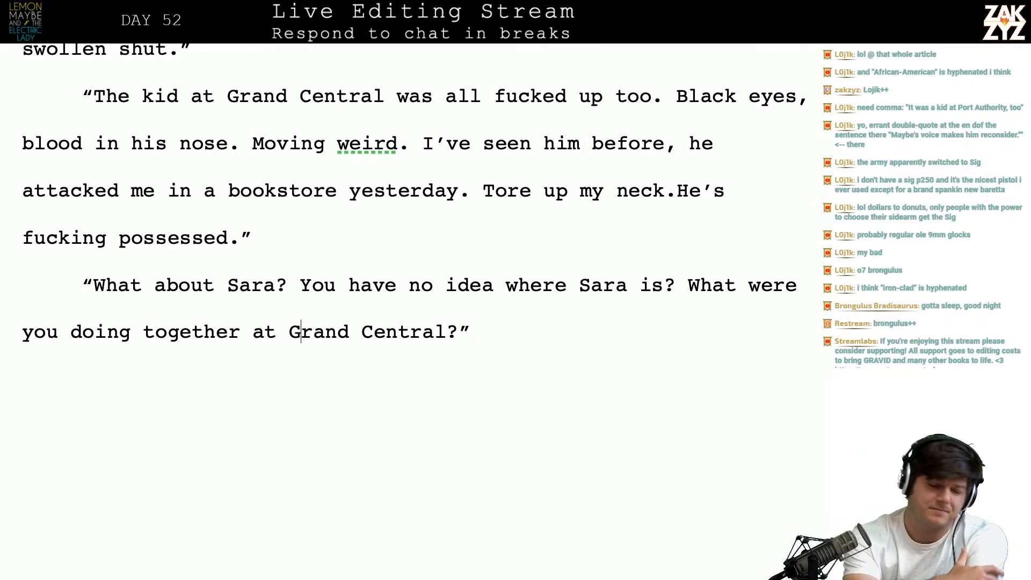
{"action": "scroll", "coordinate": [247, 141], "scroll_direction": "down", "scroll_amount": 7}
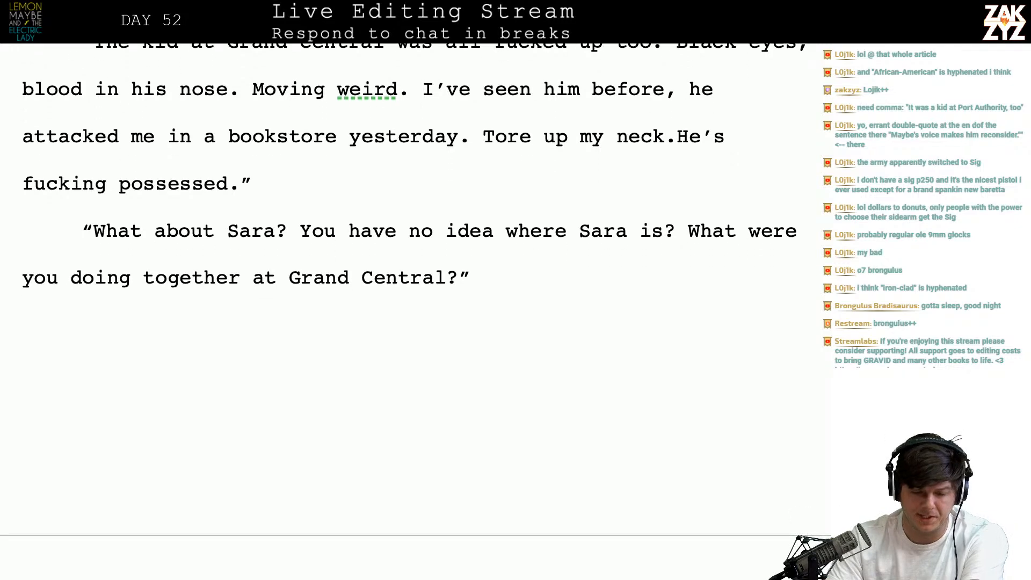
- In the reply starting "No. I don't know", replace "Didn't tell me where." with "She didn't tell me where she was going." before the closing quote
{"action": "left_click", "coordinate": [156, 359]}
{"action": "key", "text": "Right"}
{"action": "key", "text": "Right"}
{"action": "key", "text": "Right"}
{"action": "key", "text": "Right"}
{"action": "key", "text": "Right"}
{"action": "key", "text": "Right"}
{"action": "key", "text": "Right"}
{"action": "key", "text": "Right"}
{"action": "key", "text": "Right"}
{"action": "key", "text": "Right"}
{"action": "key", "text": "Right"}
{"action": "key", "text": "Right"}
{"action": "key", "text": "Right"}
{"action": "key", "text": "Right"}
{"action": "key", "text": "Right"}
{"action": "key", "text": "Right"}
{"action": "key", "text": "Right"}
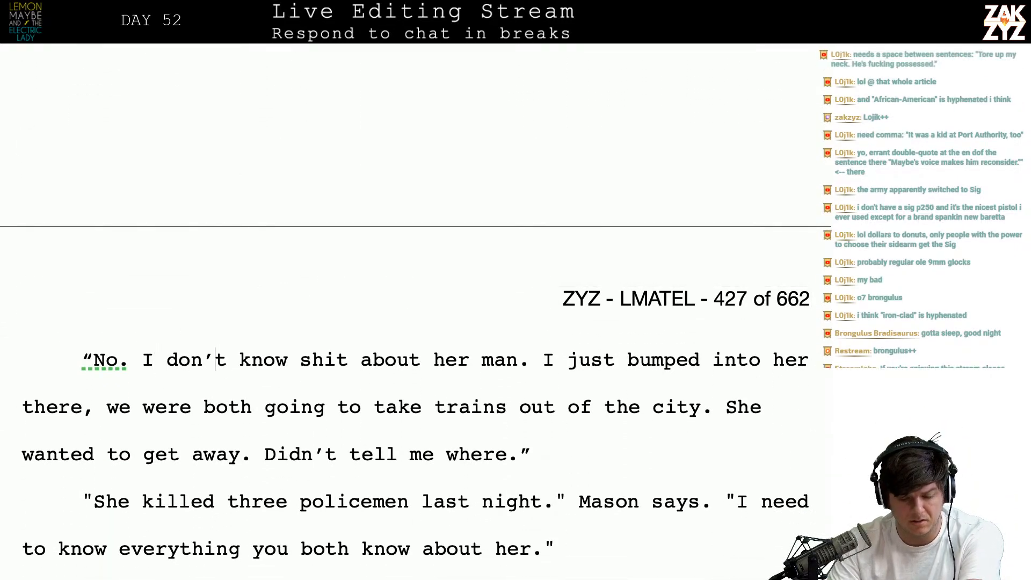
{"action": "key", "text": "Right"}
{"action": "key", "text": "Right"}
{"action": "key", "text": "Right"}
{"action": "key", "text": "Right"}
{"action": "key", "text": "Right"}
{"action": "key", "text": "Down"}
{"action": "key", "text": "Left"}
{"action": "key", "text": "Left"}
{"action": "key", "text": "Left"}
{"action": "key", "text": "Left"}
{"action": "key", "text": "Left"}
{"action": "key", "text": "Left"}
{"action": "key", "text": "Left"}
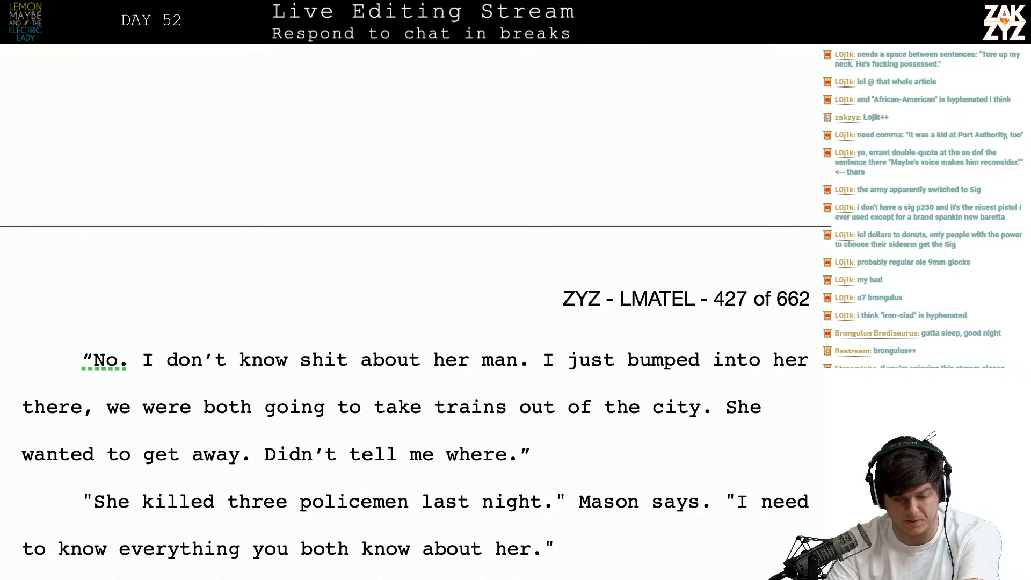
{"action": "key", "text": "Right"}
{"action": "key", "text": "Right"}
{"action": "key", "text": "Right"}
{"action": "key", "text": "Right"}
{"action": "key", "text": "Right"}
{"action": "key", "text": "Right"}
{"action": "key", "text": "Right"}
{"action": "key", "text": "Right"}
{"action": "key", "text": "Right"}
{"action": "key", "text": "Right"}
{"action": "key", "text": "Right"}
{"action": "key", "text": "Right"}
{"action": "key", "text": "Right"}
{"action": "key", "text": "Right"}
{"action": "key", "text": "Right"}
{"action": "key", "text": "Right"}
{"action": "key", "text": "Right"}
{"action": "key", "text": "Right"}
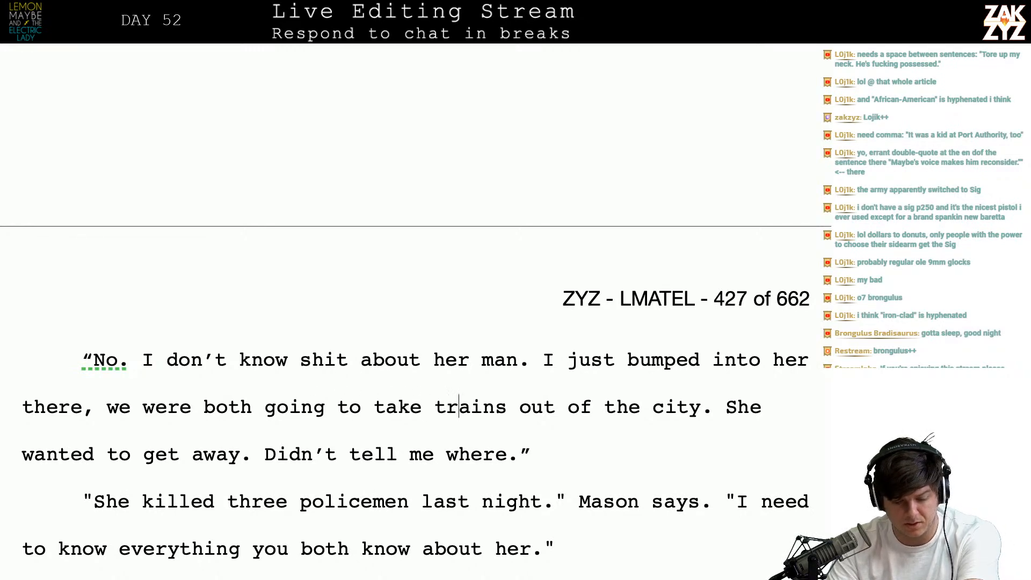
{"action": "key", "text": "Down"}
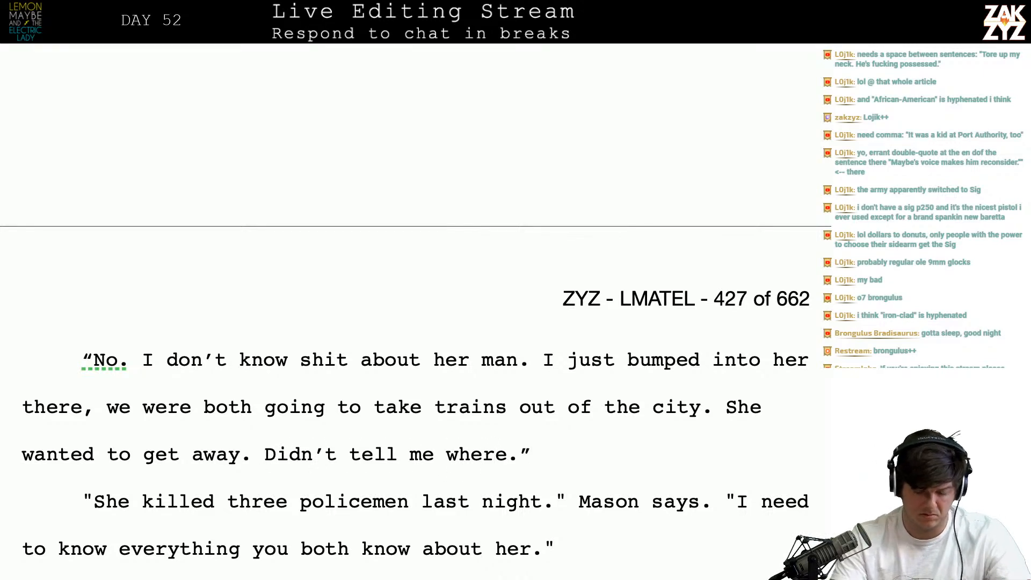
{"action": "type", "text": "She dd"}
{"action": "key", "text": "BackSpace"}
{"action": "type", "text": "idn't tell me wher"}
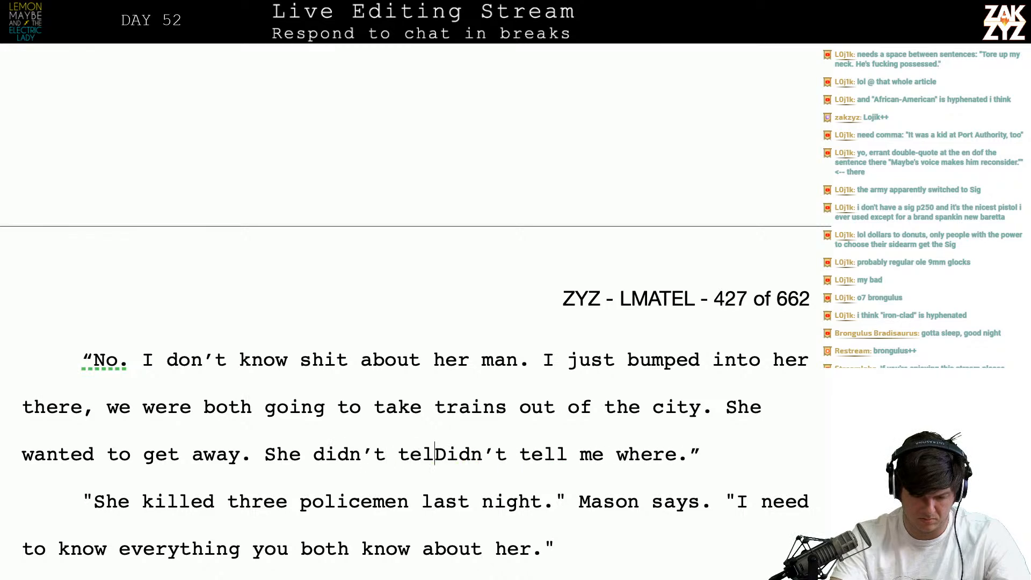
{"action": "type", "text": "e she was going."}
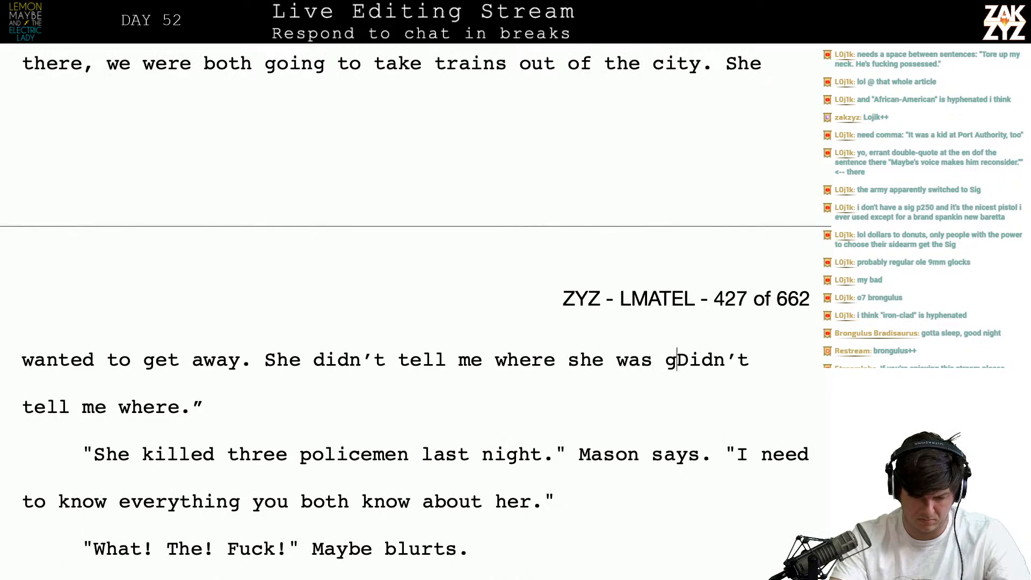
{"action": "key", "text": "shift+Down"}
{"action": "key", "text": "shift+Left"}
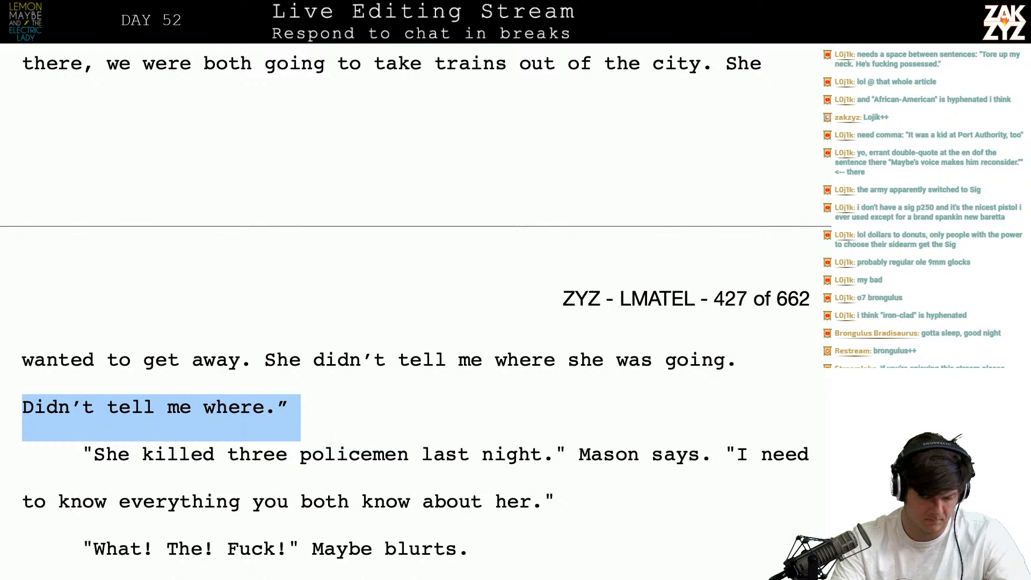
{"action": "key", "text": "BackSpace"}
{"action": "key", "text": "BackSpace"}
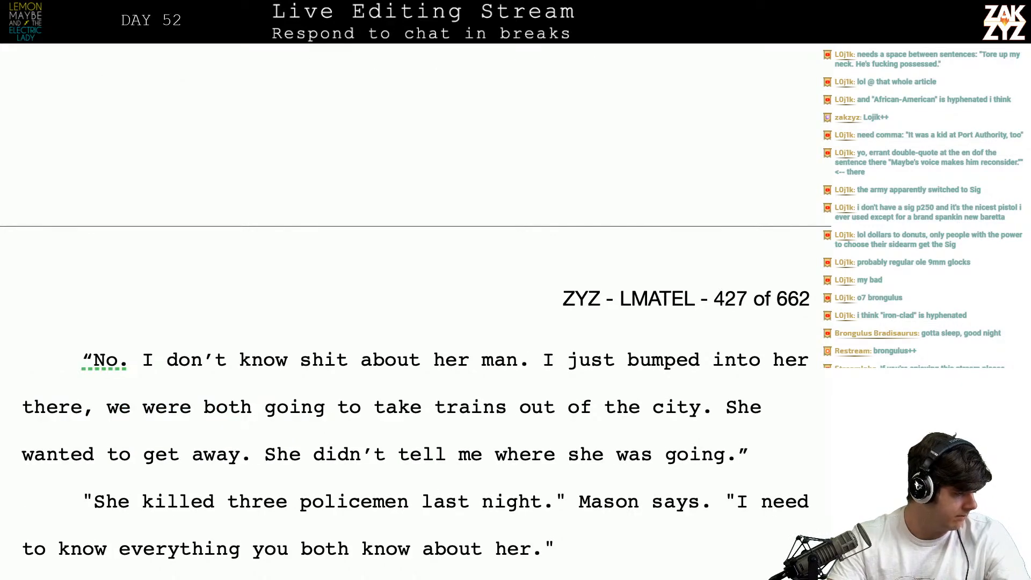
- Insert the missing space between "Tore up my neck." and "He's" in the Grand Central reply
{"action": "scroll", "coordinate": [415, 312], "scroll_direction": "up", "scroll_amount": 5}
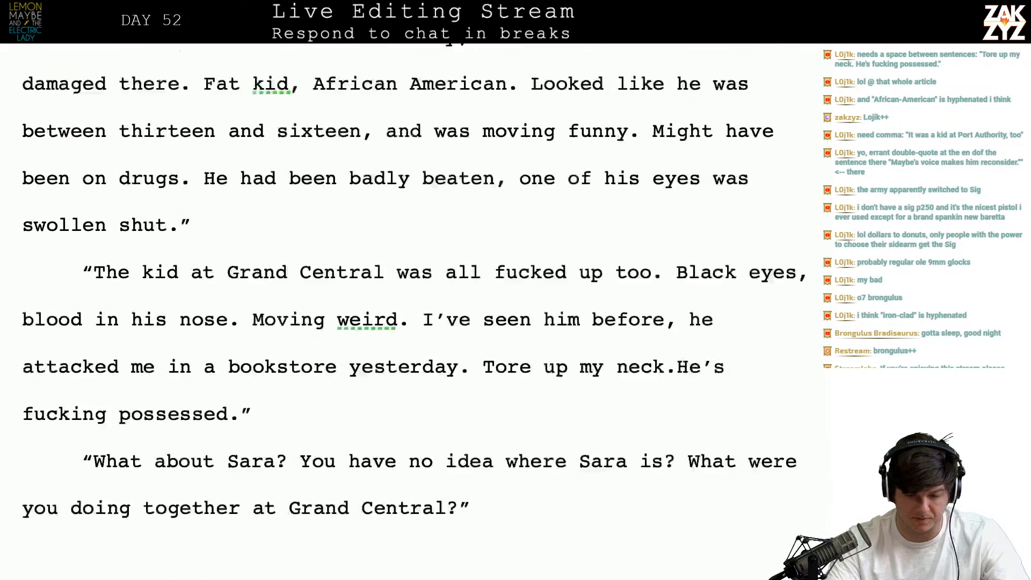
{"action": "scroll", "coordinate": [501, 297], "scroll_direction": "down", "scroll_amount": 1}
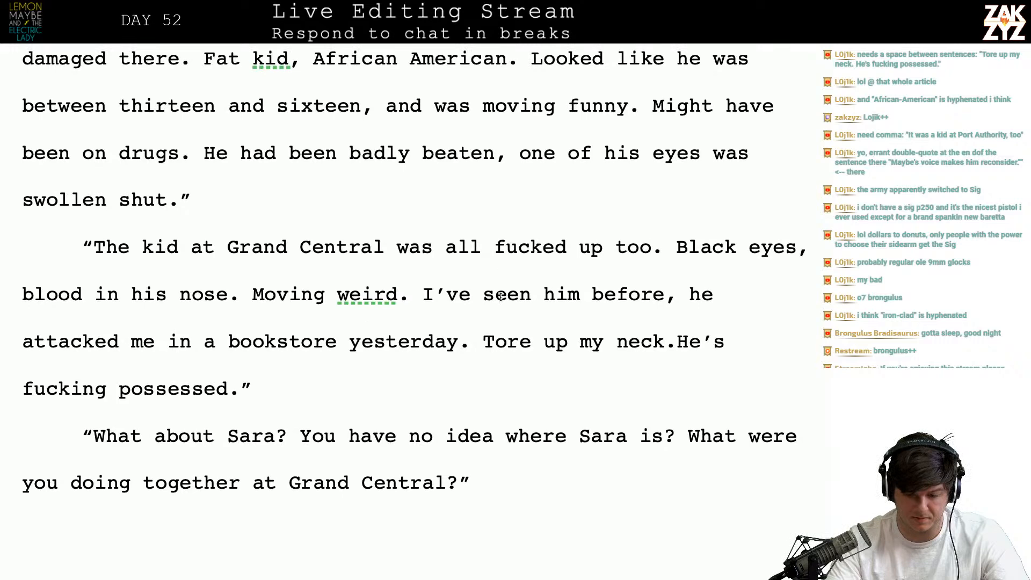
{"action": "left_click", "coordinate": [671, 342]}
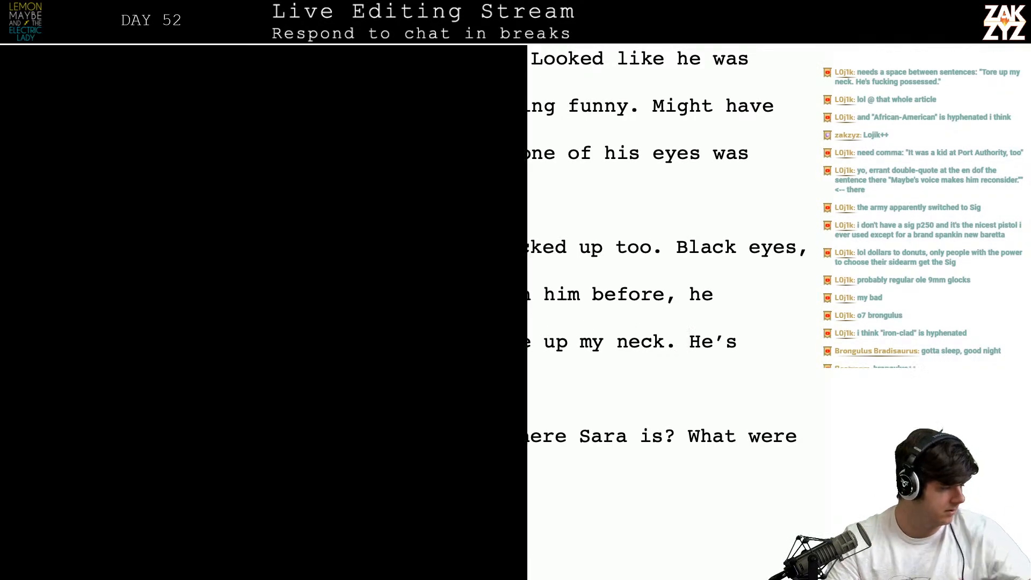
- In the reply starting "No. I don't know", replace "her there, we were" with "her. We were" to split it into two sentences
{"action": "scroll", "coordinate": [671, 342], "scroll_direction": "down", "scroll_amount": 1}
{"action": "scroll", "coordinate": [671, 342], "scroll_direction": "down", "scroll_amount": 10}
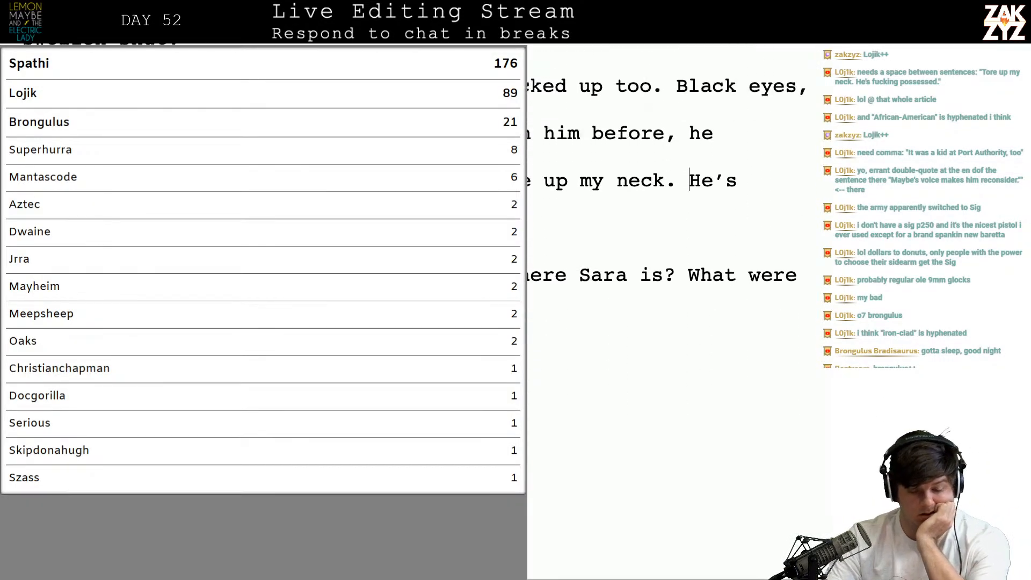
{"action": "scroll", "coordinate": [613, 257], "scroll_direction": "down", "scroll_amount": 3}
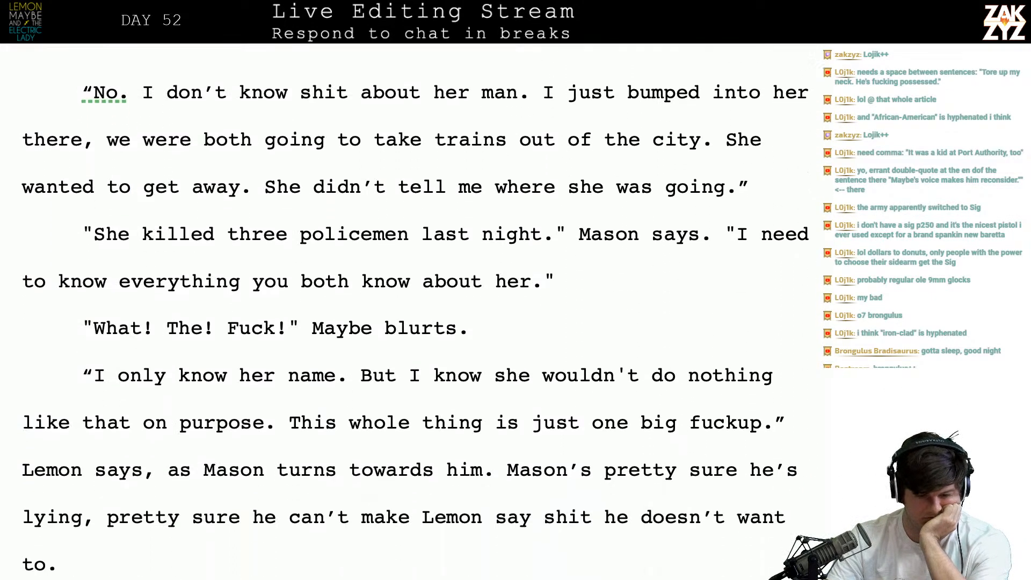
{"action": "left_click", "coordinate": [93, 121]}
{"action": "key", "text": "BackSpace"}
{"action": "type", "text": "."}
{"action": "key", "text": "BackSpace"}
{"action": "key", "text": "BackSpace"}
{"action": "key", "text": "BackSpace"}
{"action": "key", "text": "BackSpace"}
{"action": "key", "text": "BackSpace"}
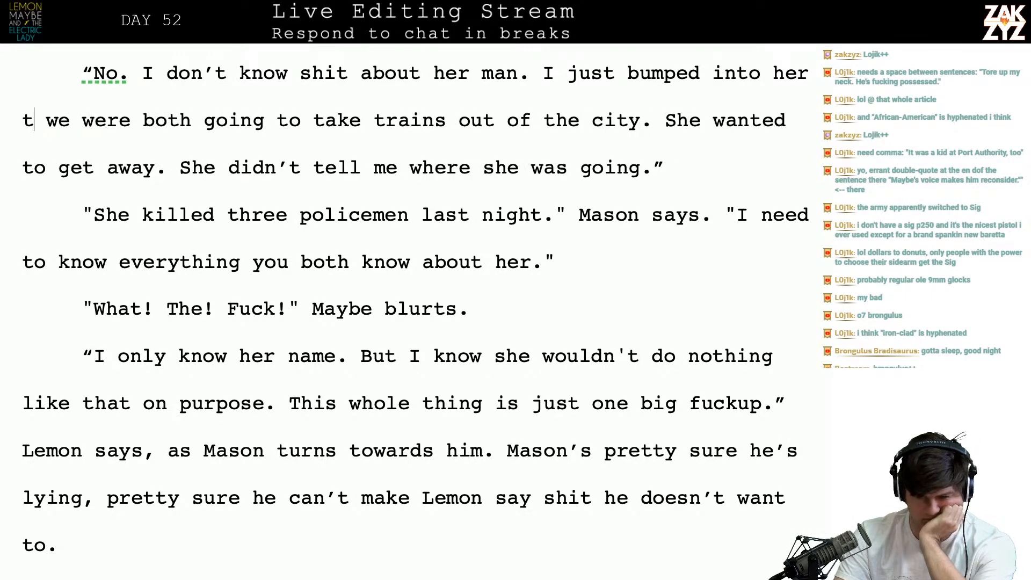
{"action": "key", "text": "BackSpace"}
{"action": "type", "text": "."}
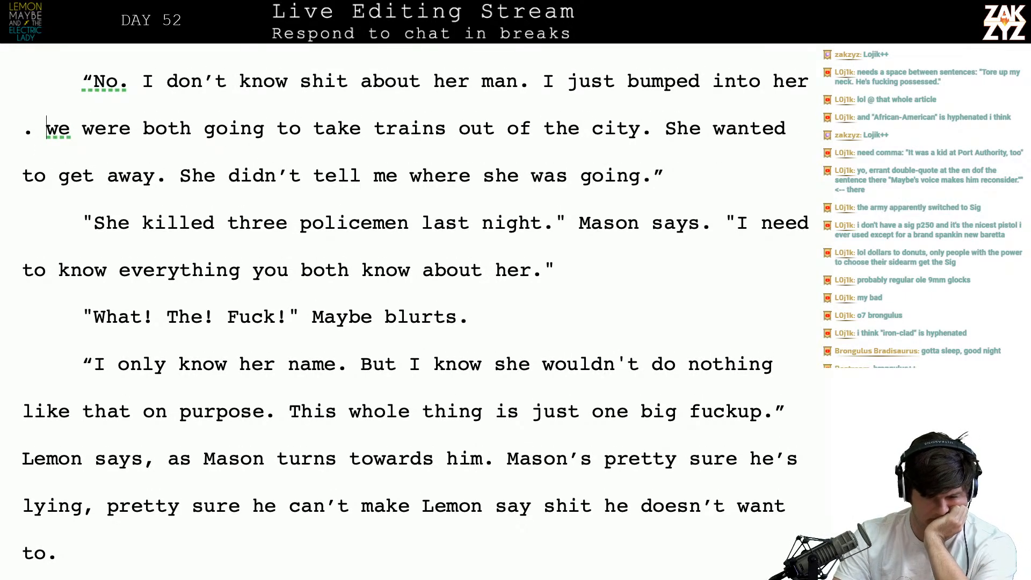
{"action": "key", "text": "BackSpace"}
{"action": "key", "text": "BackSpace"}
{"action": "key", "text": "BackSpace"}
{"action": "type", "text": "E"}
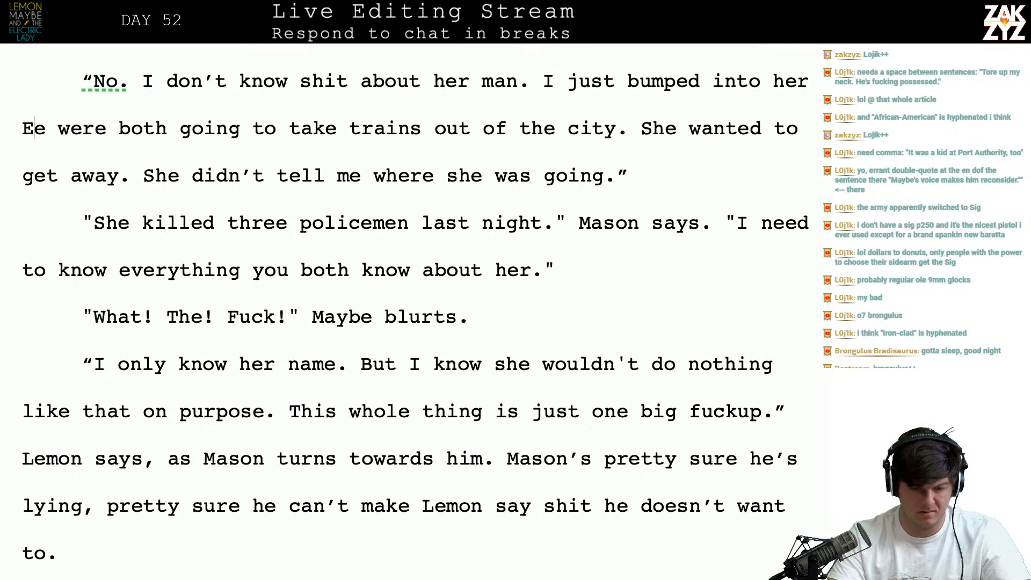
{"action": "key", "text": "BackSpace"}
{"action": "type", "text": "W"}
{"action": "key", "text": "Left"}
{"action": "key", "text": "Left"}
{"action": "key", "text": "Right"}
{"action": "type", "text": "."}
- Delete the sentence "She wanted to get away." from the same reply
{"action": "key", "text": "Right"}
{"action": "key", "text": "Right"}
{"action": "key", "text": "Right"}
{"action": "key", "text": "Right"}
{"action": "key", "text": "Right"}
{"action": "key", "text": "Right"}
{"action": "key", "text": "Right"}
{"action": "key", "text": "Right"}
{"action": "key", "text": "Right"}
{"action": "key", "text": "Right"}
{"action": "key", "text": "Right"}
{"action": "key", "text": "Right"}
{"action": "key", "text": "Right"}
{"action": "key", "text": "Right"}
{"action": "key", "text": "Right"}
{"action": "key", "text": "Right"}
{"action": "key", "text": "Right"}
{"action": "key", "text": "Right"}
{"action": "key", "text": "Right"}
{"action": "key", "text": "Right"}
{"action": "key", "text": "Right"}
{"action": "key", "text": "Right"}
{"action": "key", "text": "Right"}
{"action": "key", "text": "Right"}
{"action": "key", "text": "Right"}
{"action": "key", "text": "Right"}
{"action": "key", "text": "Right"}
{"action": "key", "text": "Right"}
{"action": "key", "text": "Right"}
{"action": "key", "text": "Right"}
{"action": "key", "text": "Right"}
{"action": "key", "text": "Right"}
{"action": "key", "text": "Right"}
{"action": "key", "text": "Right"}
{"action": "key", "text": "Right"}
{"action": "key", "text": "Right"}
{"action": "key", "text": "Right"}
{"action": "key", "text": "Right"}
{"action": "key", "text": "Right"}
{"action": "key", "text": "Right"}
{"action": "key", "text": "Right"}
{"action": "key", "text": "Right"}
{"action": "key", "text": "Right"}
{"action": "key", "text": "Right"}
{"action": "key", "text": "Right"}
{"action": "key", "text": "Right"}
{"action": "key", "text": "Right"}
{"action": "key", "text": "Right"}
{"action": "key", "text": "Left"}
{"action": "key", "text": "shift+Right"}
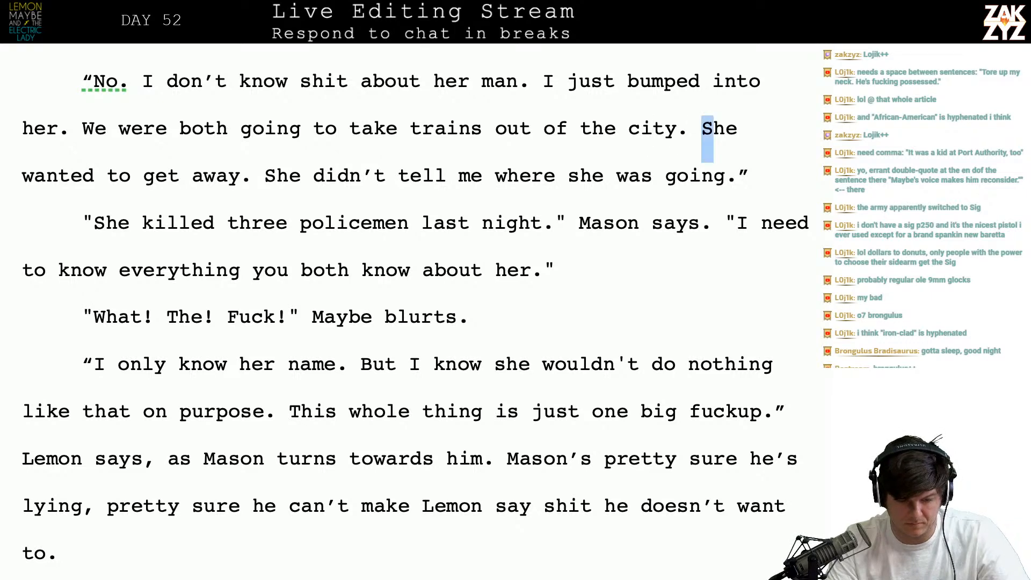
{"action": "key", "text": "shift+Right"}
{"action": "key", "text": "shift+Right"}
{"action": "key", "text": "shift+Right"}
{"action": "key", "text": "shift+Right"}
{"action": "key", "text": "shift+Right"}
{"action": "key", "text": "shift+Right"}
{"action": "key", "text": "shift+Right"}
{"action": "key", "text": "shift+Right"}
{"action": "key", "text": "shift+Right"}
{"action": "key", "text": "shift+Right"}
{"action": "key", "text": "shift+Right"}
{"action": "key", "text": "shift+Right"}
{"action": "key", "text": "shift+Right"}
{"action": "key", "text": "shift+Right"}
{"action": "key", "text": "shift+Right"}
{"action": "key", "text": "shift+Right"}
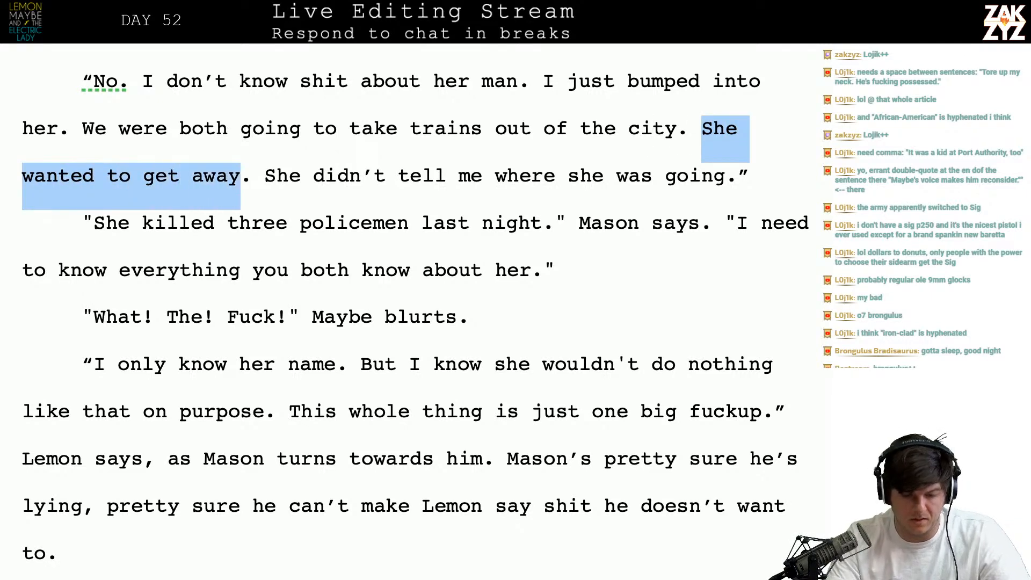
{"action": "key", "text": "BackSpace"}
- End "She killed three policemen last night" with a comma and closing quote, and extend its tag to "Mason says dryly."
{"action": "scroll", "coordinate": [31, 100], "scroll_direction": "down", "scroll_amount": 1}
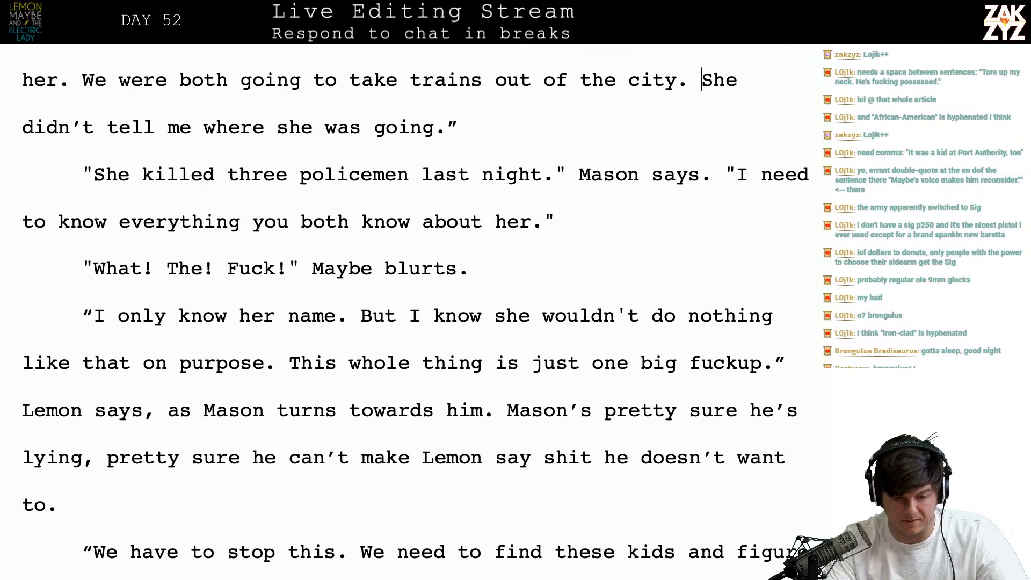
{"action": "left_click", "coordinate": [555, 175]}
{"action": "key", "text": "BackSpace"}
{"action": "type", "text": ",”"}
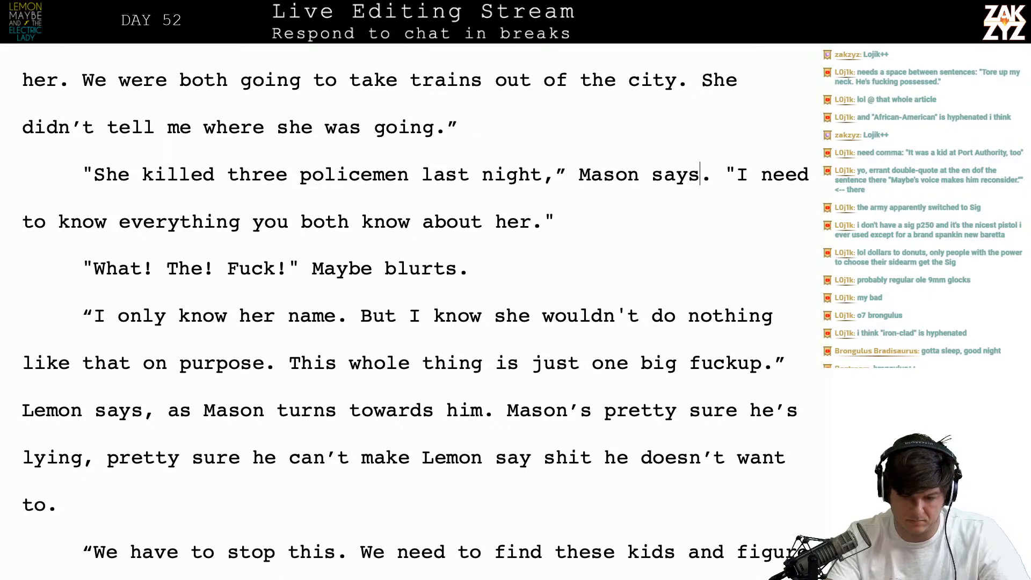
{"action": "type", "text": " dryl"}
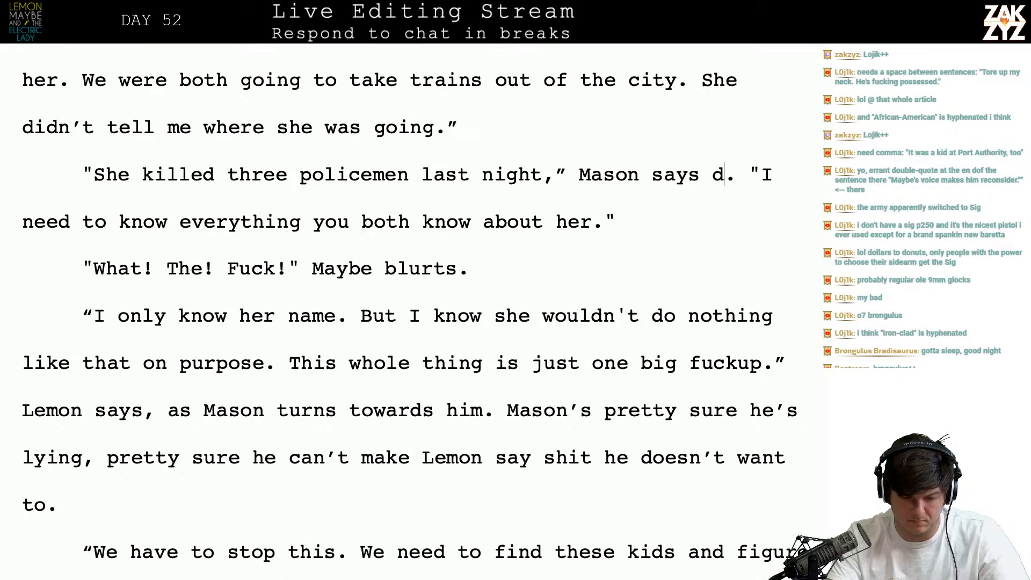
{"action": "type", "text": "y"}
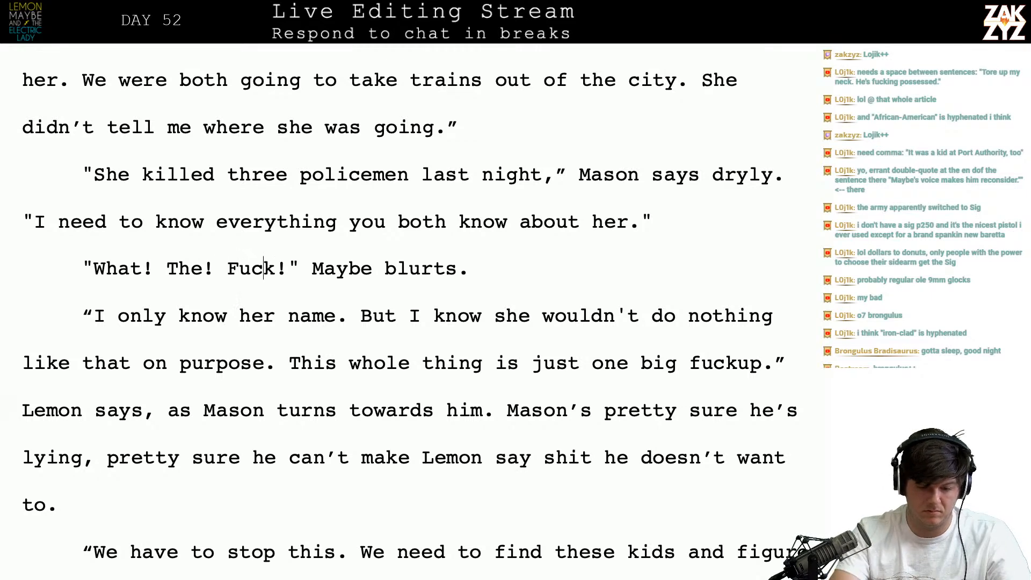
- Rewrite Maybe's exclamation "What! The! Fuck!" as the question “What the fuck?”
{"action": "key", "text": "BackSpace"}
{"action": "key", "text": "BackSpace"}
{"action": "key", "text": "BackSpace"}
{"action": "key", "text": "BackSpace"}
{"action": "key", "text": "BackSpace"}
{"action": "key", "text": "BackSpace"}
{"action": "key", "text": "BackSpace"}
{"action": "key", "text": "BackSpace"}
{"action": "key", "text": "BackSpace"}
{"action": "key", "text": "BackSpace"}
{"action": "key", "text": "BackSpace"}
{"action": "key", "text": "BackSpace"}
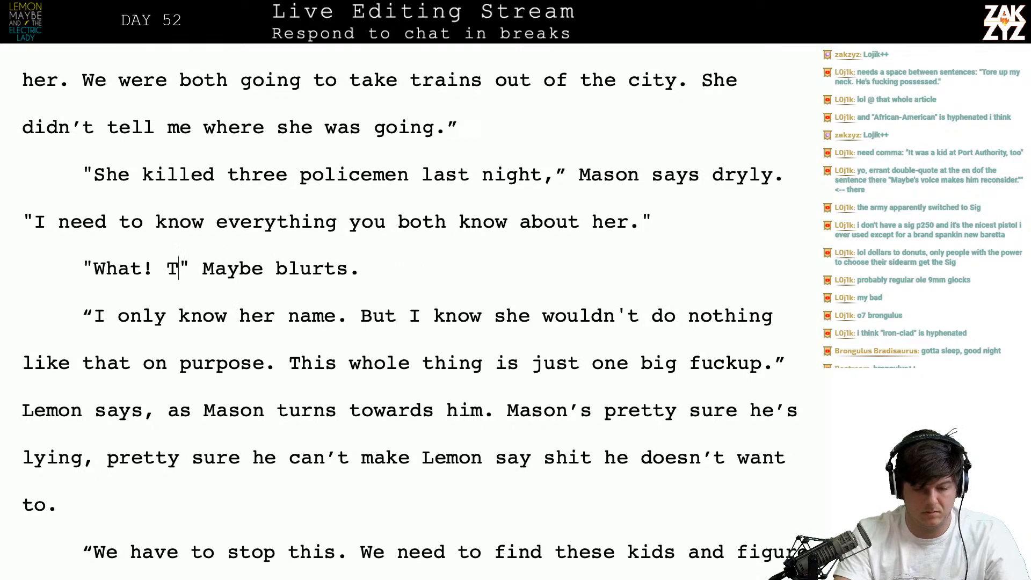
{"action": "type", "text": "the fuck? ”"}
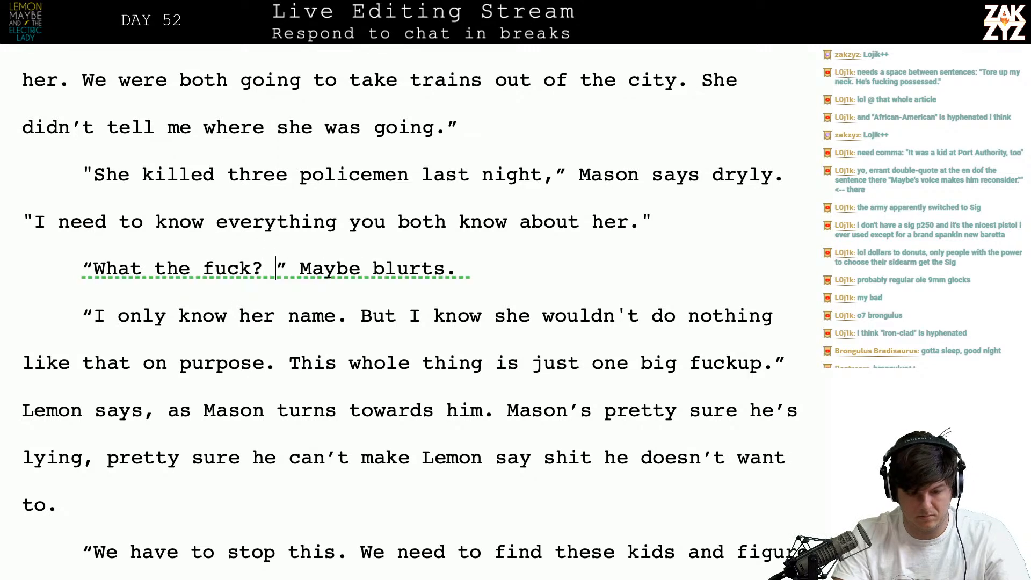
{"action": "key", "text": "BackSpace"}
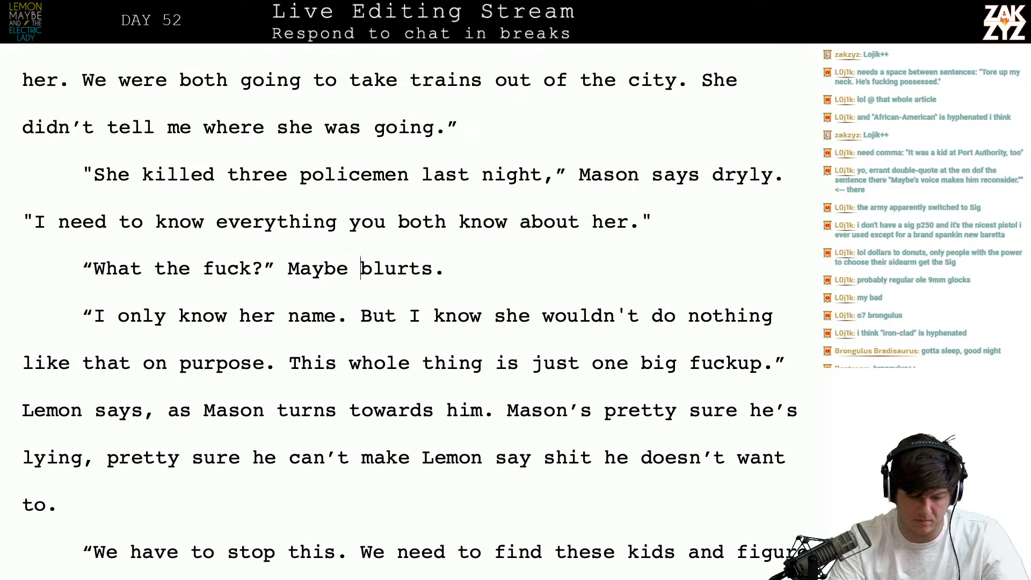
- Rewrite the ending of Mason's demand as "everything you know about her. Both of you.”
{"action": "scroll", "coordinate": [408, 315], "scroll_direction": "up", "scroll_amount": 1}
{"action": "scroll", "coordinate": [408, 314], "scroll_direction": "down", "scroll_amount": 2}
{"action": "left_click", "coordinate": [479, 244]}
{"action": "scroll", "coordinate": [445, 215], "scroll_direction": "down", "scroll_amount": 1}
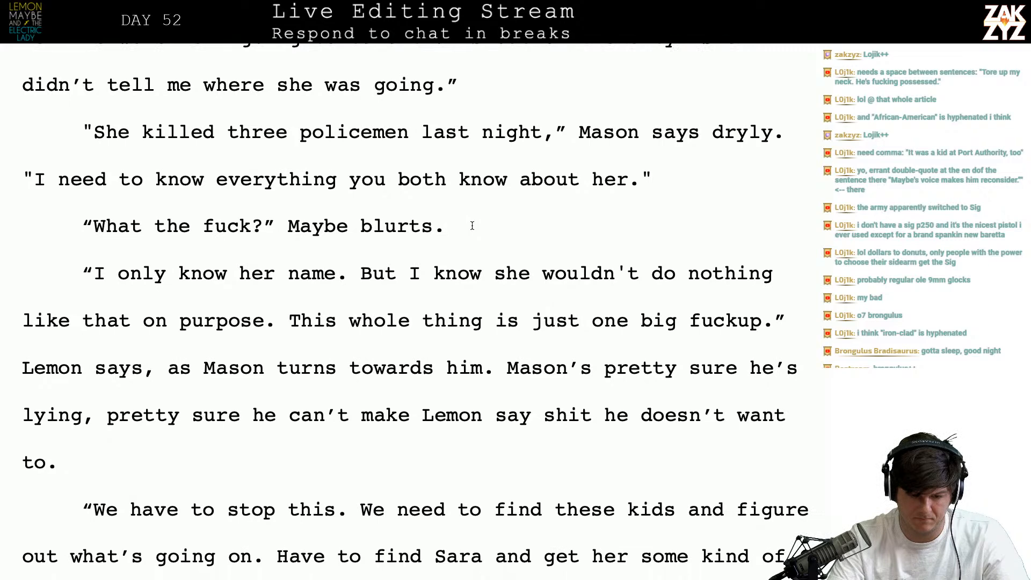
{"action": "left_click", "coordinate": [399, 182]}
{"action": "type", "text": "know about her."}
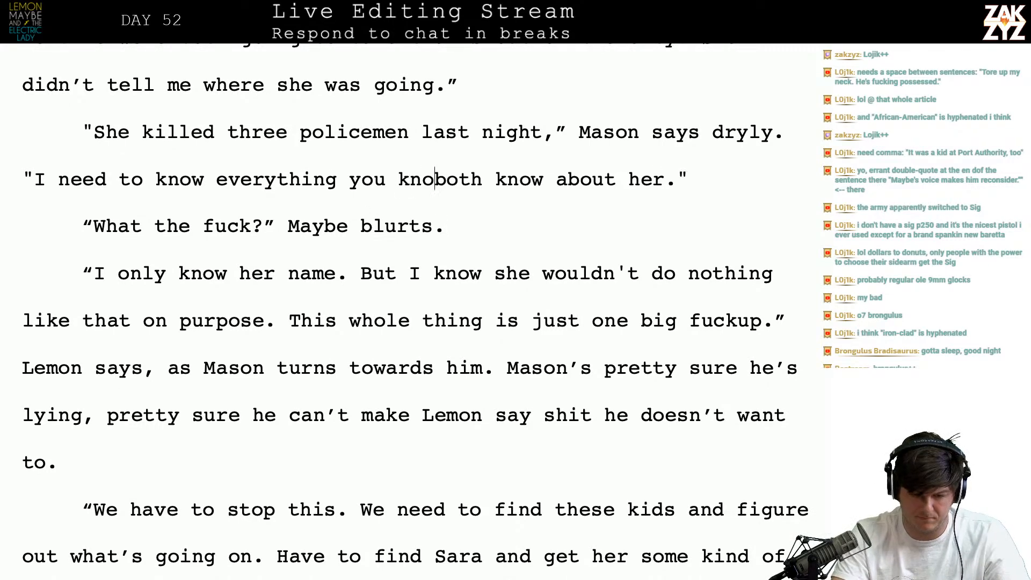
{"action": "type", "text": " Both of you. both"}
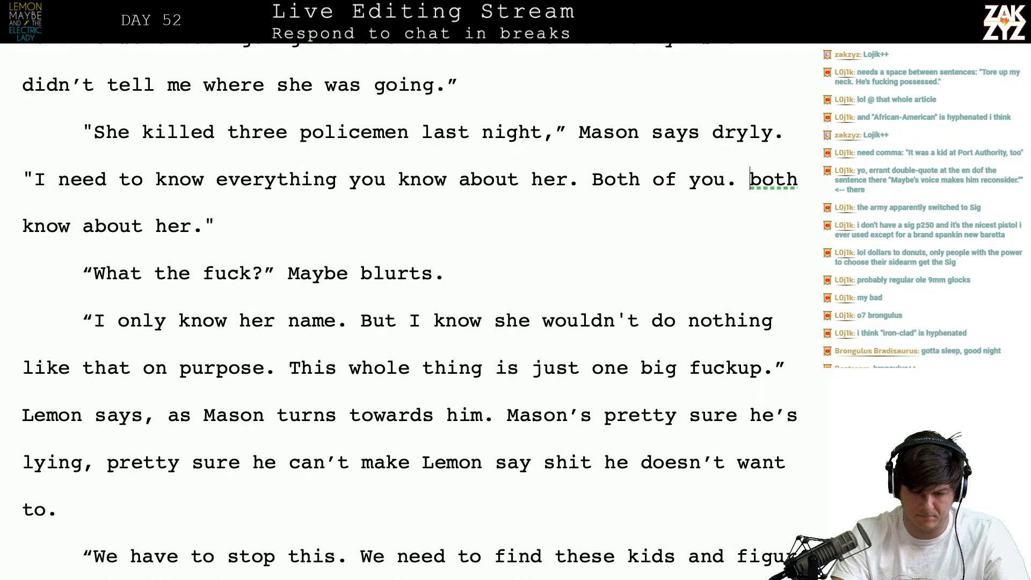
{"action": "key", "text": "BackSpace"}
{"action": "type", "text": "\""}
- Delete the leftover "both know about her." and Maybe's blurted line, keeping Lemon's reply in its own paragraph
{"action": "key", "text": "shift+Down"}
{"action": "key", "text": "shift+Down"}
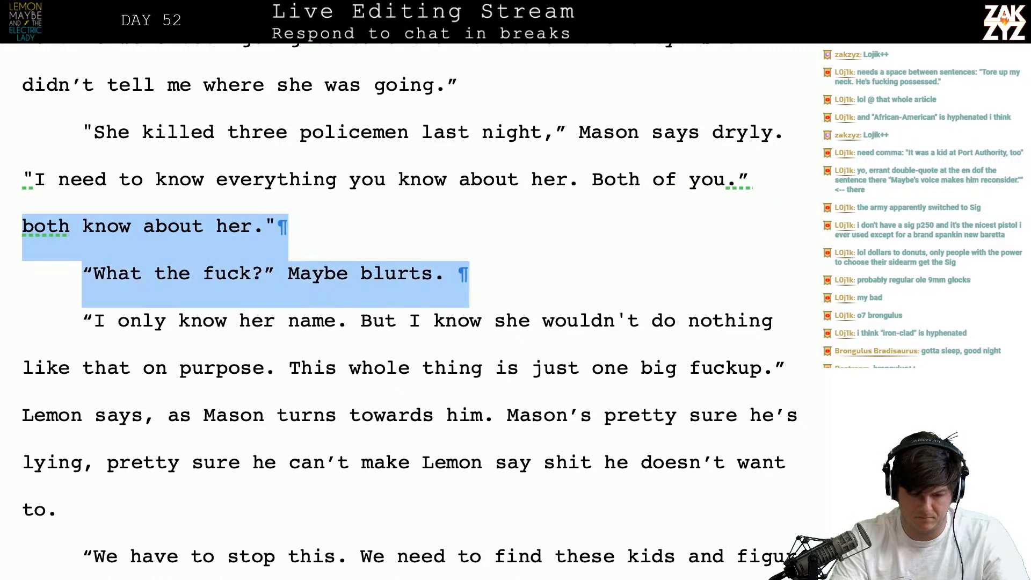
{"action": "key", "text": "BackSpace"}
{"action": "key", "text": "Return"}
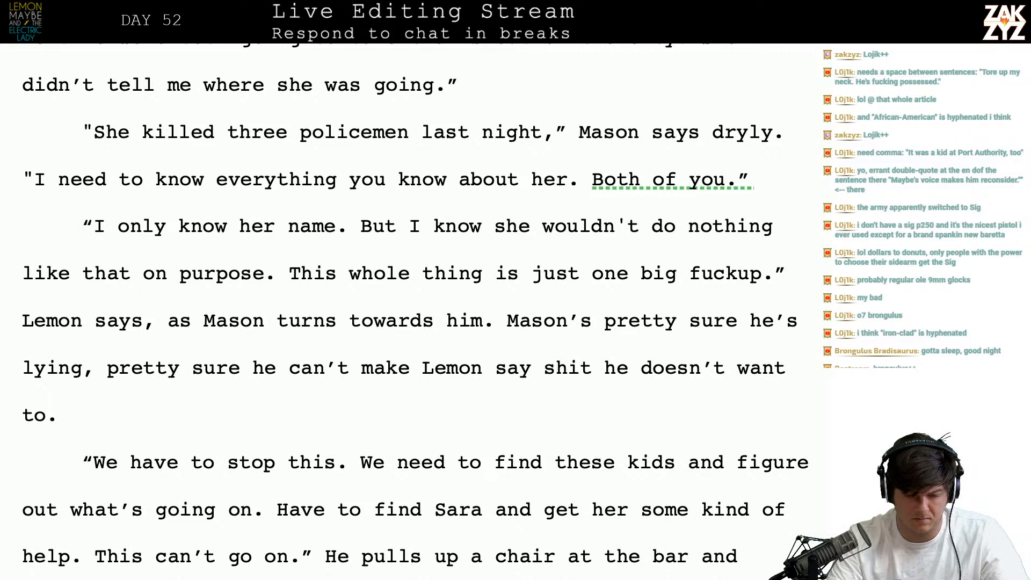
- Shorten the tag after Lemon's "one big fuckup" reply to "Lemon says." by deleting the rest of that paragraph
{"action": "scroll", "coordinate": [416, 308], "scroll_direction": "down", "scroll_amount": 2}
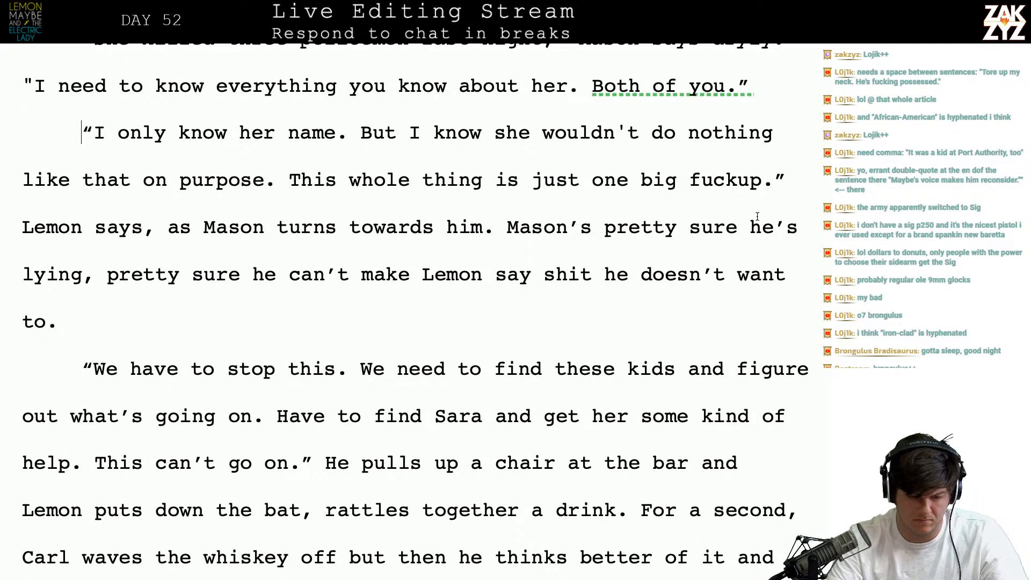
{"action": "left_click", "coordinate": [139, 227]}
{"action": "key", "text": "Right"}
{"action": "key", "text": "BackSpace"}
{"action": "type", "text": "."}
{"action": "key", "text": "shift+Down"}
{"action": "key", "text": "shift+Down"}
{"action": "key", "text": "BackSpace"}
{"action": "key", "text": "Return"}
{"action": "key", "text": "BackSpace"}
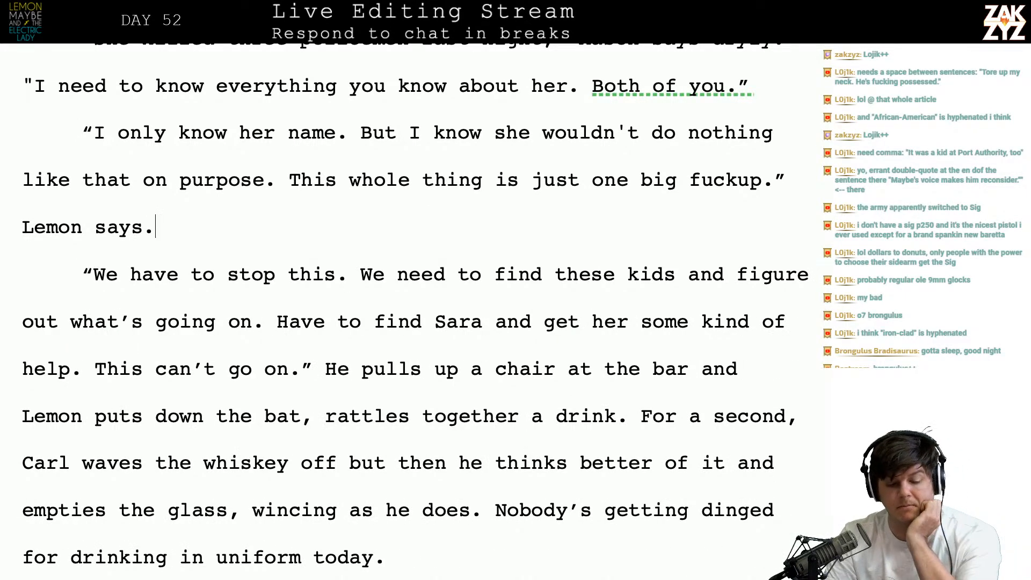
- Change the period after "one big fuckup" to a comma before the closing quote
{"action": "scroll", "coordinate": [415, 309], "scroll_direction": "up", "scroll_amount": 1}
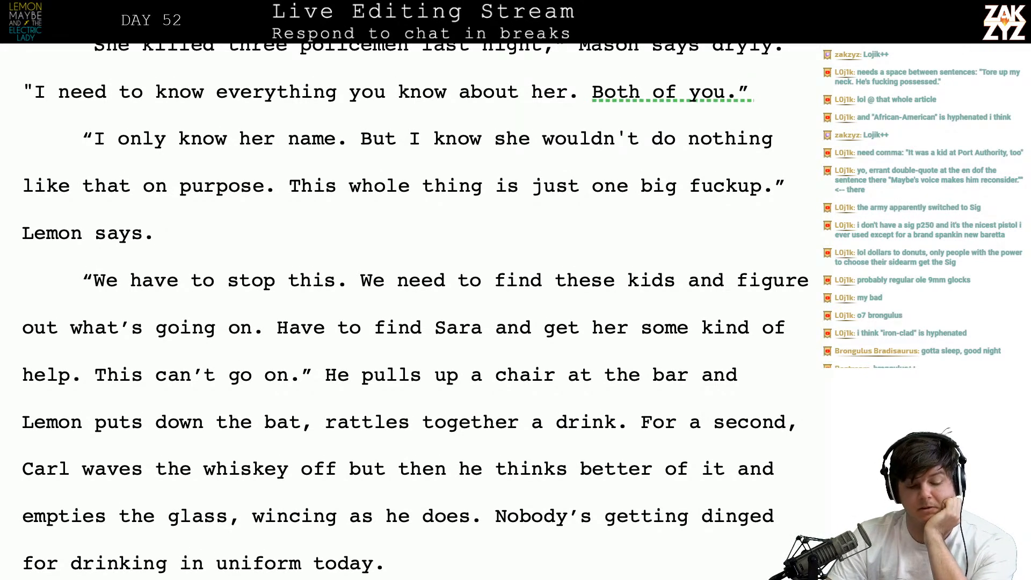
{"action": "scroll", "coordinate": [232, 193], "scroll_direction": "down", "scroll_amount": 3}
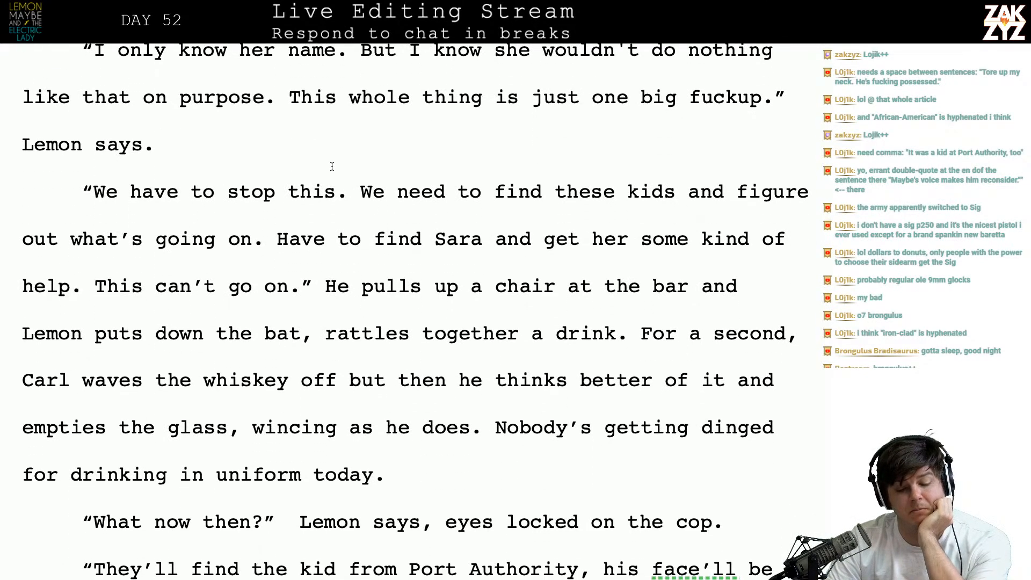
{"action": "scroll", "coordinate": [252, 194], "scroll_direction": "down", "scroll_amount": 1}
{"action": "scroll", "coordinate": [252, 194], "scroll_direction": "up", "scroll_amount": 6}
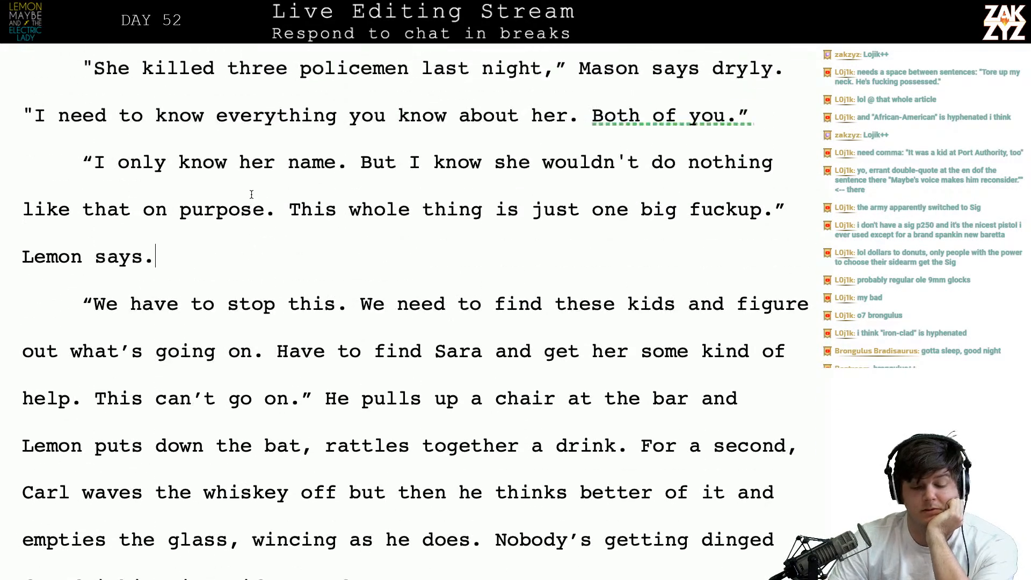
{"action": "left_click", "coordinate": [779, 245]}
{"action": "key", "text": "BackSpace"}
{"action": "type", "text": ","}
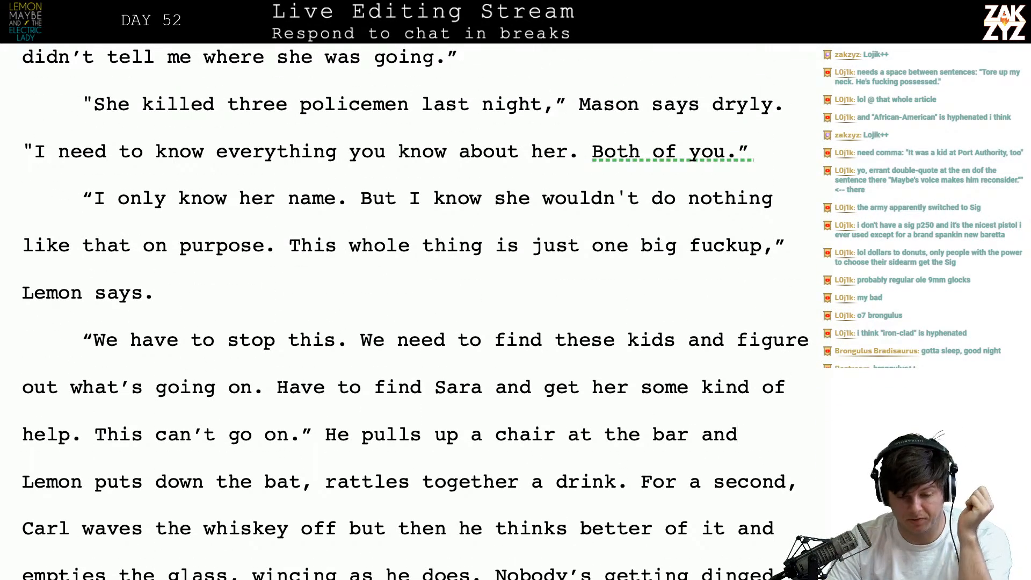
- Change the period after "This can't go on" to a comma, split off the text from "He pulls up a chair", and begin a tag with "Carl"
{"action": "scroll", "coordinate": [416, 314], "scroll_direction": "down", "scroll_amount": 4}
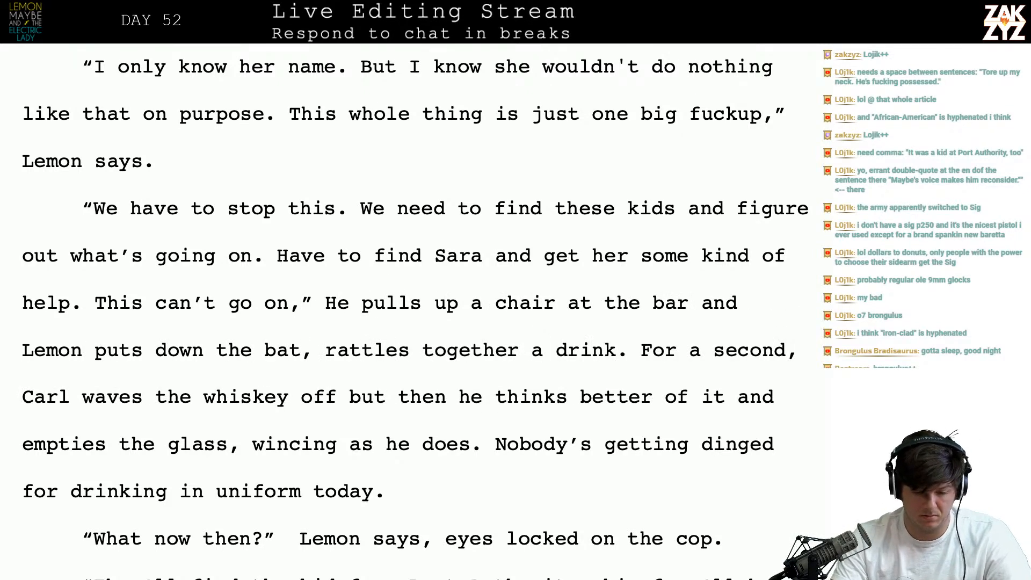
{"action": "key", "text": "Return"}
{"action": "key", "text": "Return"}
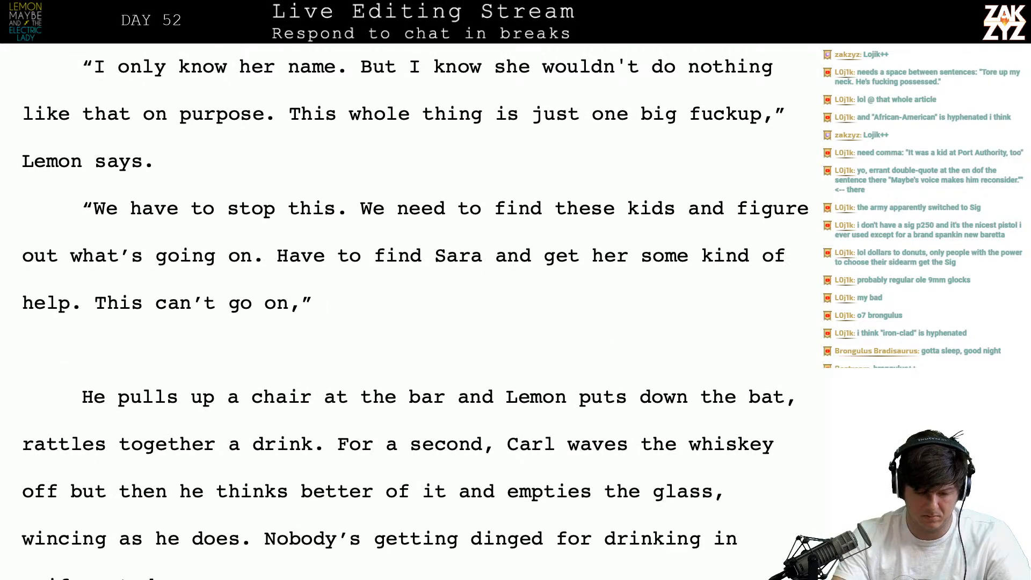
{"action": "type", "text": "Carl p"}
{"action": "key", "text": "BackSpace"}
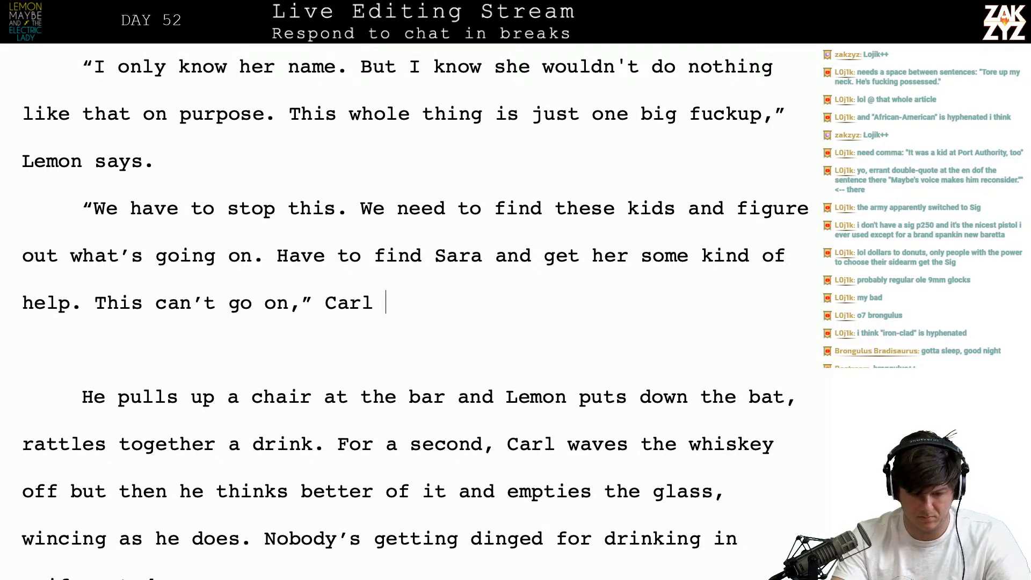
{"action": "type", "text": "pulls up a chair"}
{"action": "key", "text": "BackSpace"}
{"action": "key", "text": "BackSpace"}
{"action": "key", "text": "BackSpace"}
{"action": "key", "text": "BackSpace"}
{"action": "key", "text": "BackSpace"}
{"action": "key", "text": "BackSpace"}
{"action": "key", "text": "BackSpace"}
{"action": "key", "text": "BackSpace"}
{"action": "key", "text": "BackSpace"}
{"action": "key", "text": "BackSpace"}
{"action": "key", "text": "BackSpace"}
{"action": "key", "text": "BackSpace"}
{"action": "key", "text": "BackSpace"}
{"action": "key", "text": "BackSpace"}
{"action": "key", "text": "BackSpace"}
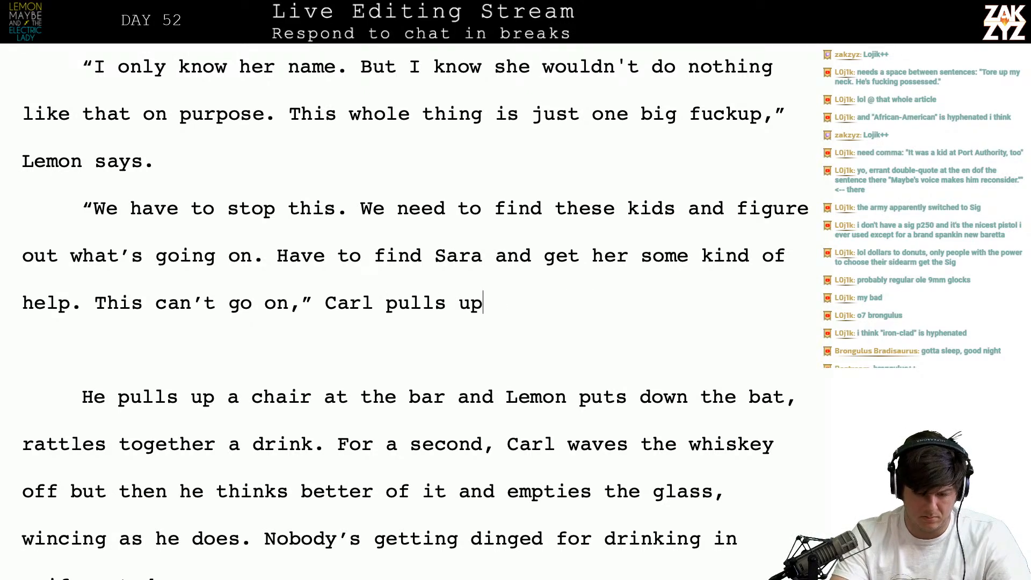
{"action": "type", "text": "ull s"}
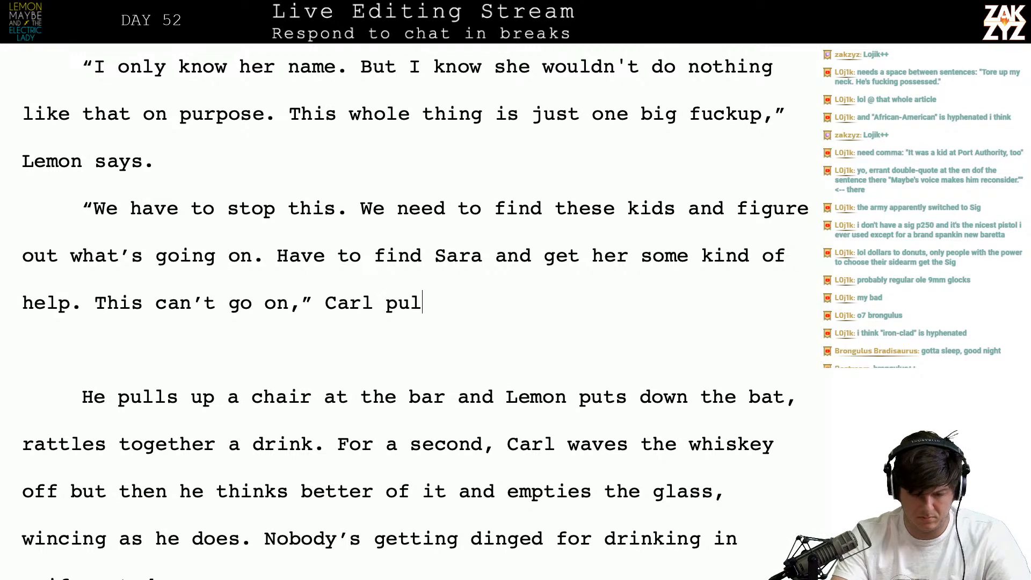
{"action": "key", "text": "BackSpace"}
{"action": "key", "text": "BackSpace"}
{"action": "key", "text": "BackSpace"}
{"action": "key", "text": "BackSpace"}
{"action": "key", "text": "BackSpace"}
{"action": "key", "text": "BackSpace"}
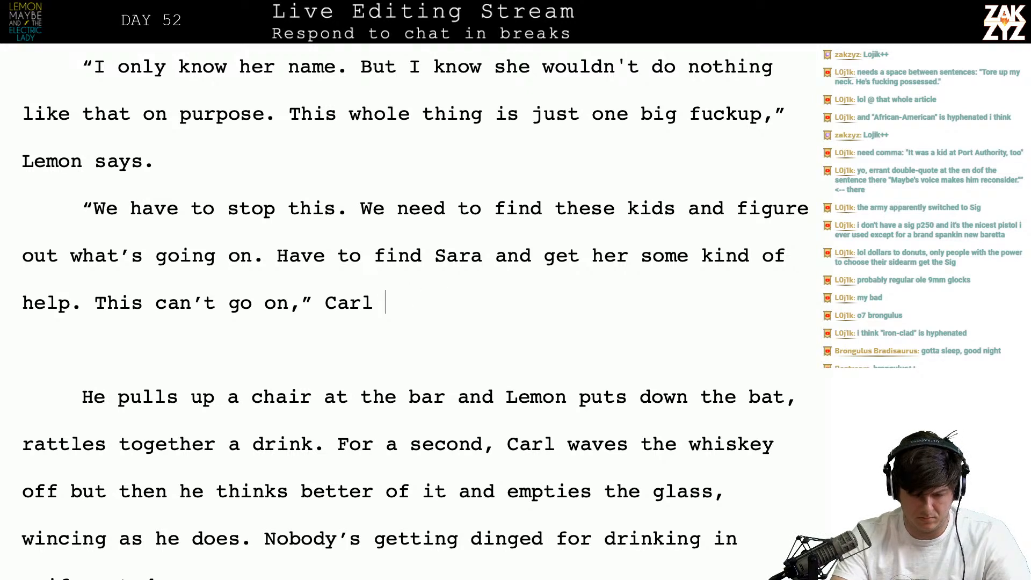
- Extend the dialogue tag after "This can't go on" to "Carl pulls"
{"action": "type", "text": "pulls off"}
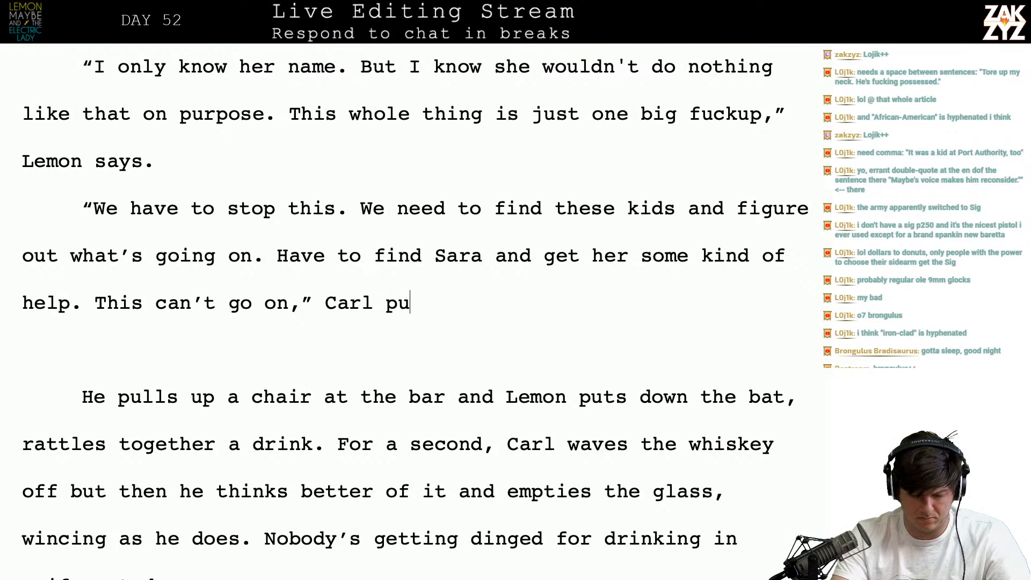
{"action": "key", "text": "BackSpace"}
{"action": "key", "text": "BackSpace"}
{"action": "key", "text": "BackSpace"}
{"action": "type", "text": "up the bar"}
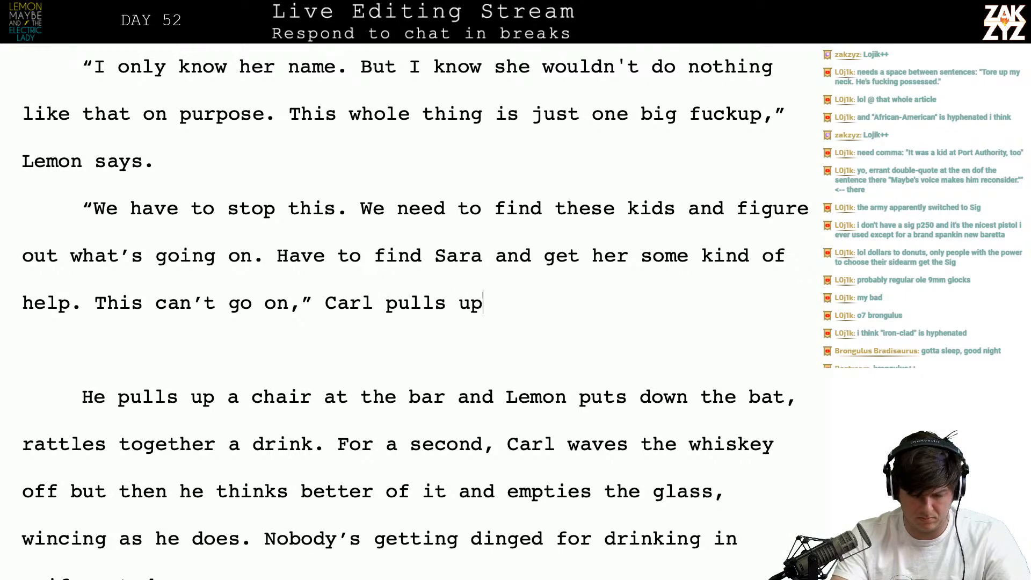
{"action": "key", "text": "BackSpace"}
{"action": "key", "text": "BackSpace"}
{"action": "key", "text": "BackSpace"}
{"action": "key", "text": "BackSpace"}
{"action": "key", "text": "BackSpace"}
{"action": "key", "text": "BackSpace"}
{"action": "key", "text": "BackSpace"}
{"action": "key", "text": "BackSpace"}
{"action": "key", "text": "BackSpace"}
{"action": "key", "text": "BackSpace"}
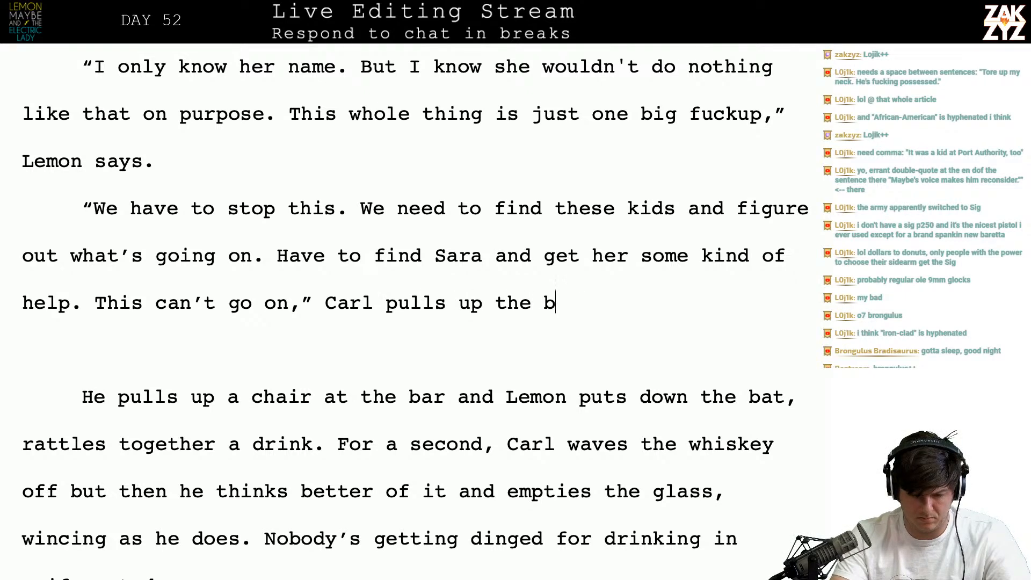
{"action": "type", "text": "and sl"}
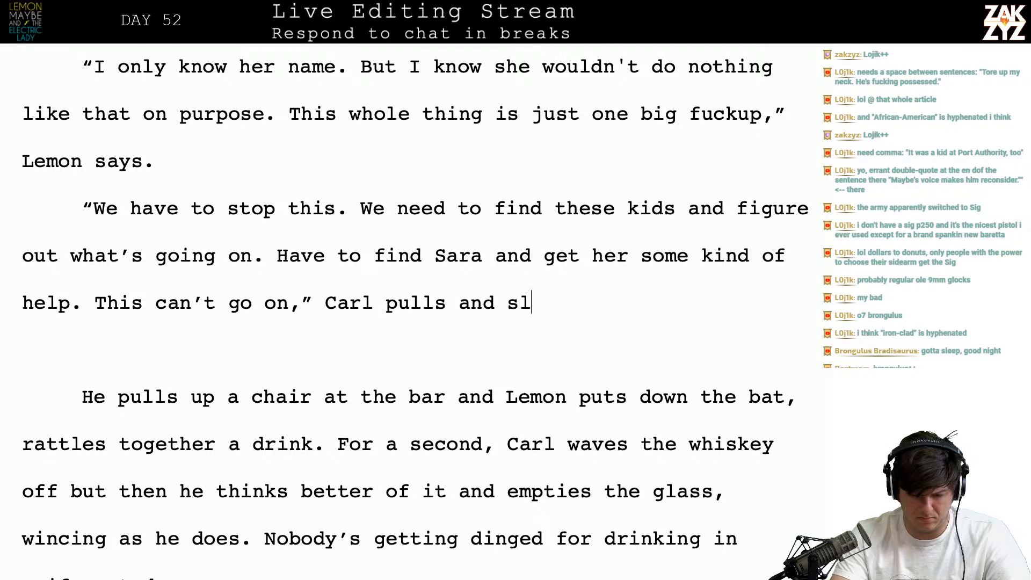
{"action": "type", "text": "umps against the bar with his"}
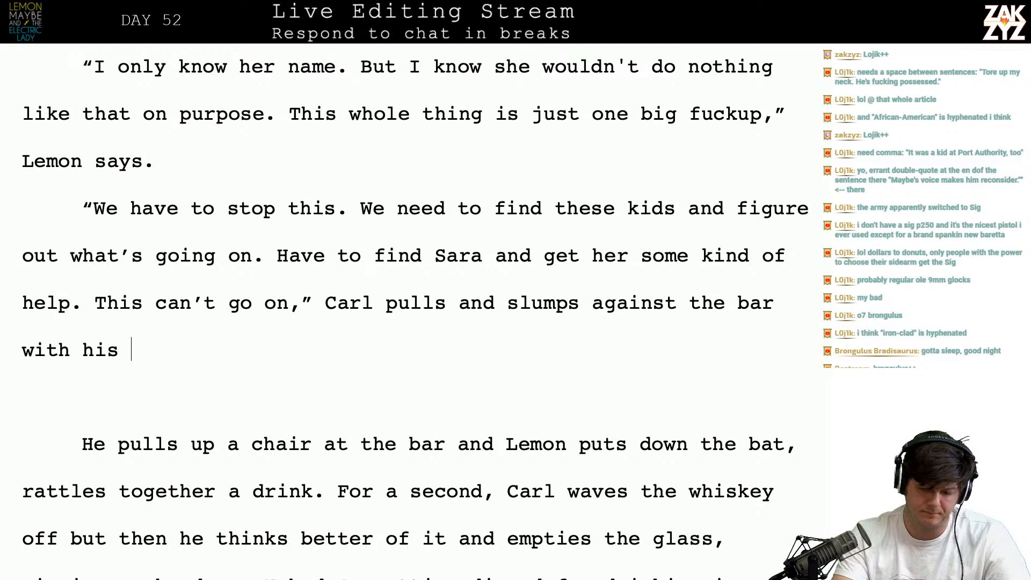
{"action": "key", "text": "BackSpace"}
{"action": "key", "text": "BackSpace"}
{"action": "key", "text": "BackSpace"}
{"action": "key", "text": "BackSpace"}
{"action": "key", "text": "BackSpace"}
{"action": "key", "text": "BackSpace"}
{"action": "key", "text": "BackSpace"}
{"action": "key", "text": "BackSpace"}
{"action": "key", "text": "BackSpace"}
{"action": "key", "text": "BackSpace"}
{"action": "key", "text": "BackSpace"}
{"action": "key", "text": "BackSpace"}
{"action": "key", "text": "BackSpace"}
{"action": "key", "text": "BackSpace"}
{"action": "key", "text": "BackSpace"}
{"action": "key", "text": "BackSpace"}
{"action": "key", "text": "BackSpace"}
{"action": "key", "text": "BackSpace"}
{"action": "key", "text": "BackSpace"}
{"action": "key", "text": "BackSpace"}
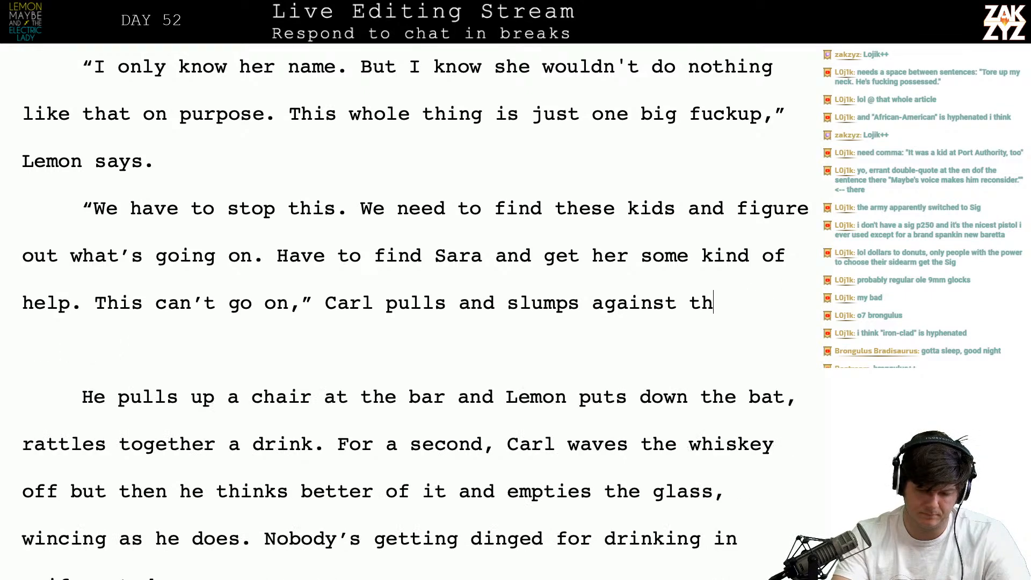
{"action": "key", "text": "BackSpace"}
{"action": "key", "text": "BackSpace"}
{"action": "key", "text": "BackSpace"}
{"action": "key", "text": "BackSpace"}
{"action": "key", "text": "BackSpace"}
{"action": "key", "text": "BackSpace"}
{"action": "key", "text": "BackSpace"}
{"action": "key", "text": "BackSpace"}
{"action": "key", "text": "BackSpace"}
{"action": "key", "text": "BackSpace"}
{"action": "key", "text": "BackSpace"}
{"action": "key", "text": "BackSpace"}
{"action": "key", "text": "BackSpace"}
{"action": "key", "text": "BackSpace"}
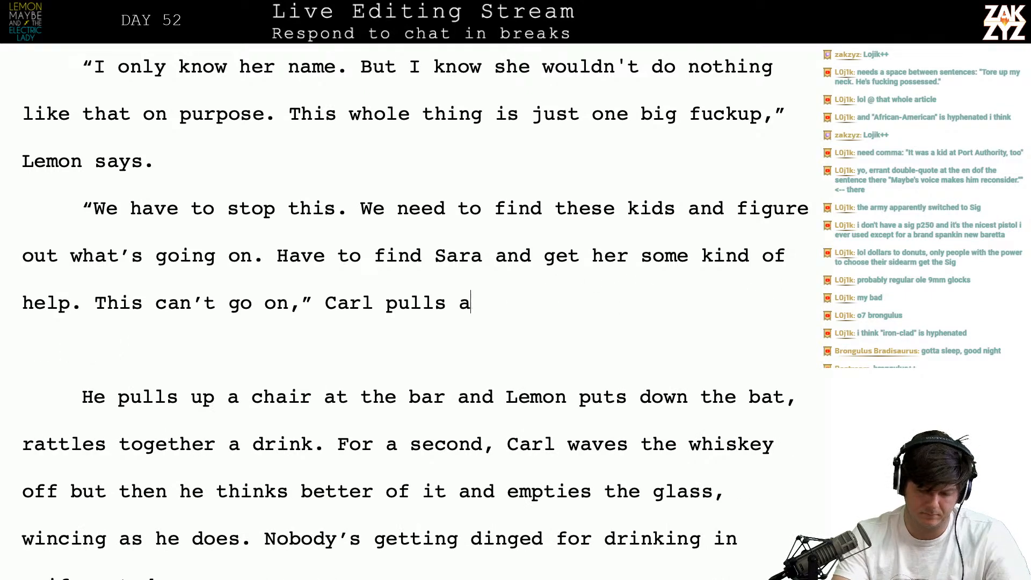
- Continue the tag so it reads "Carl pulls a stool and slumps with his elbows"
{"action": "type", "text": "stool and slumps with h"}
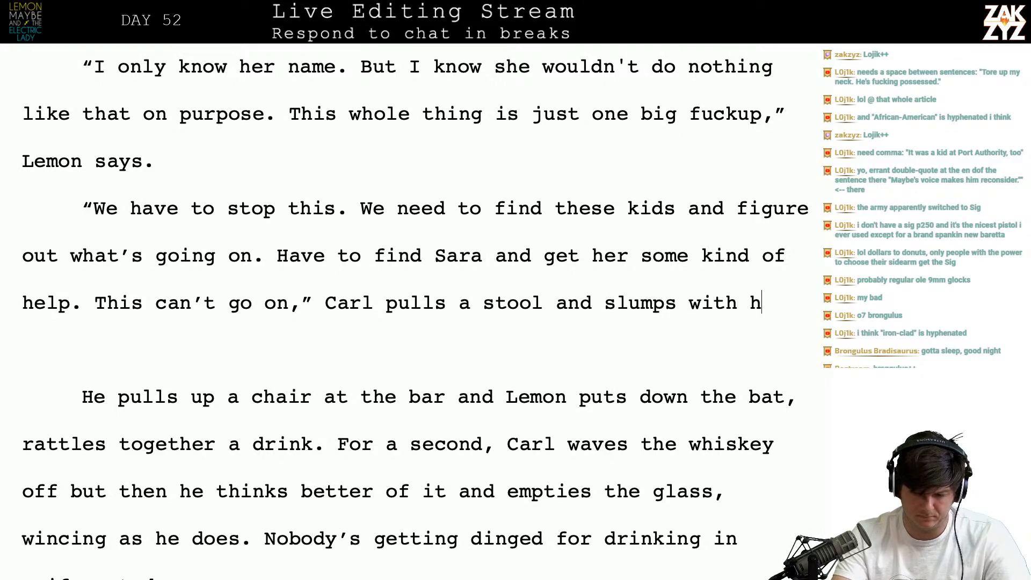
{"action": "type", "text": "is elbowa"}
{"action": "key", "text": "BackSpace"}
{"action": "type", "text": "s "}
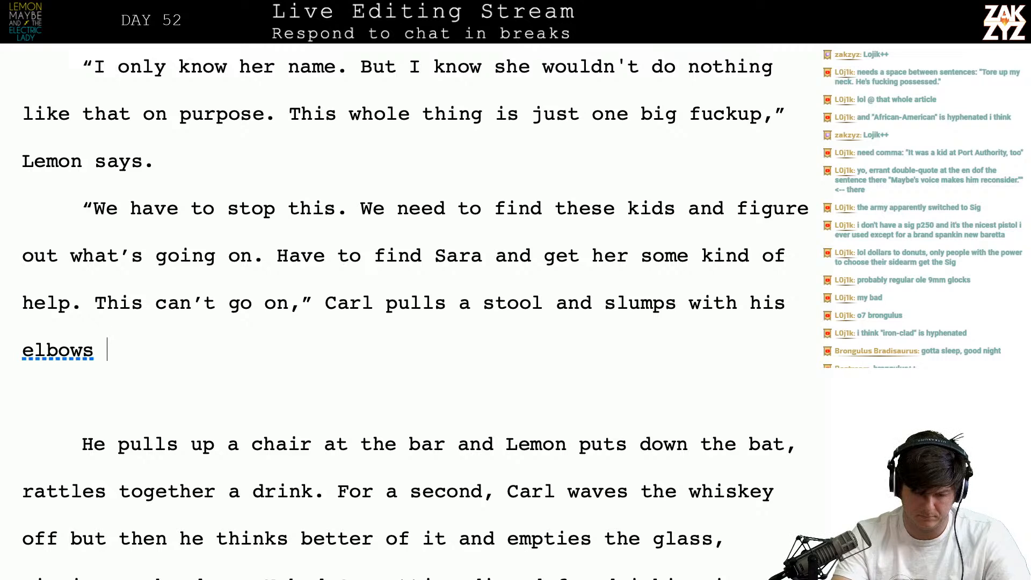
{"action": "type", "text": "against "}
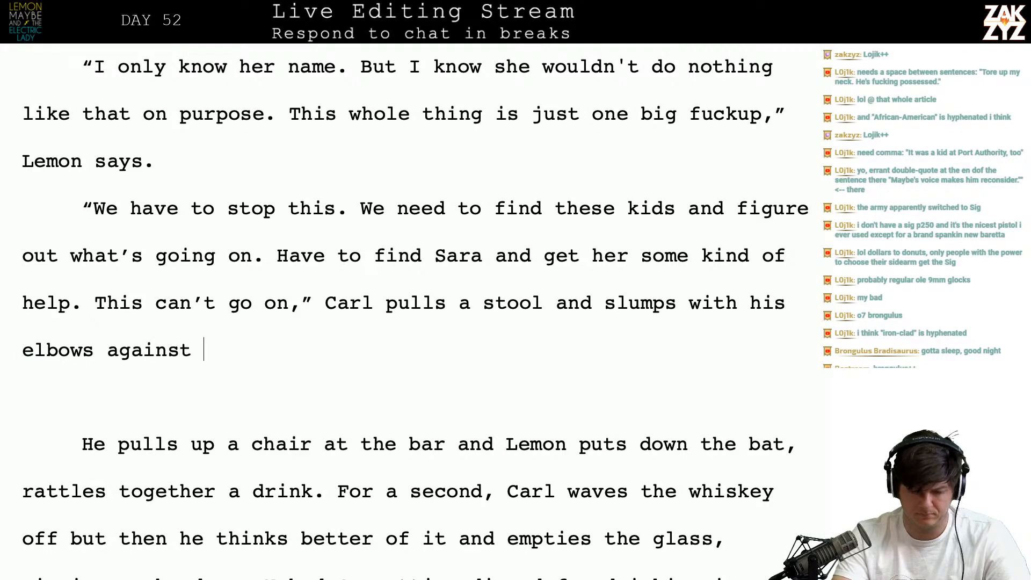
{"action": "type", "text": "the bar,"}
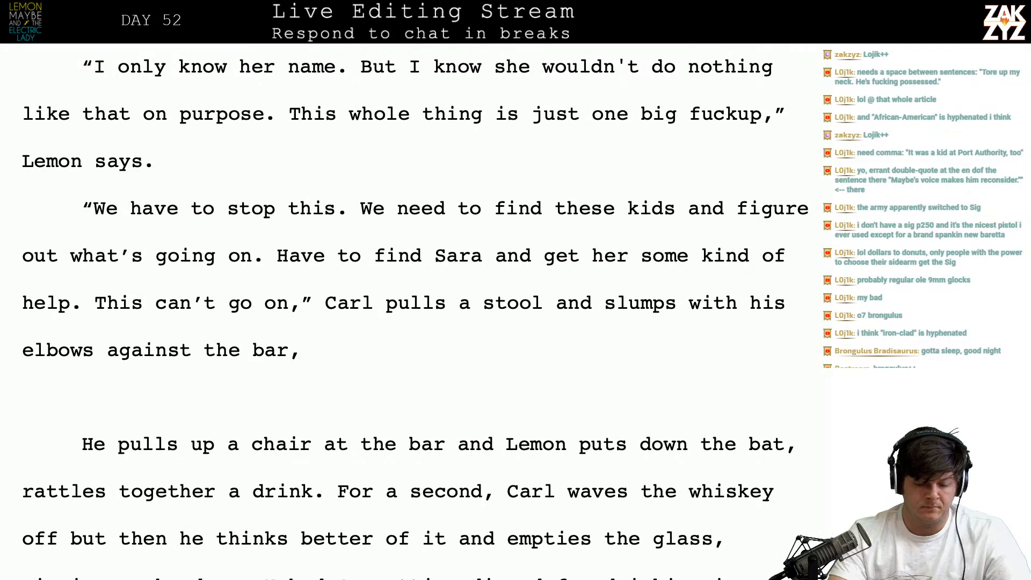
{"action": "key", "text": "BackSpace"}
{"action": "key", "text": "BackSpace"}
{"action": "key", "text": "BackSpace"}
{"action": "key", "text": "BackSpace"}
{"action": "key", "text": "BackSpace"}
{"action": "key", "text": "BackSpace"}
{"action": "key", "text": "BackSpace"}
{"action": "key", "text": "BackSpace"}
{"action": "key", "text": "BackSpace"}
{"action": "key", "text": "BackSpace"}
{"action": "key", "text": "BackSpace"}
{"action": "key", "text": "BackSpace"}
{"action": "key", "text": "BackSpace"}
{"action": "key", "text": "BackSpace"}
{"action": "key", "text": "BackSpace"}
{"action": "key", "text": "BackSpace"}
{"action": "key", "text": "BackSpace"}
- Finish Carl's paragraph after "elbows" with "on the bar, one pokes through his ripped up sleeve. He looks exhausted."
{"action": "type", "text": "on t"}
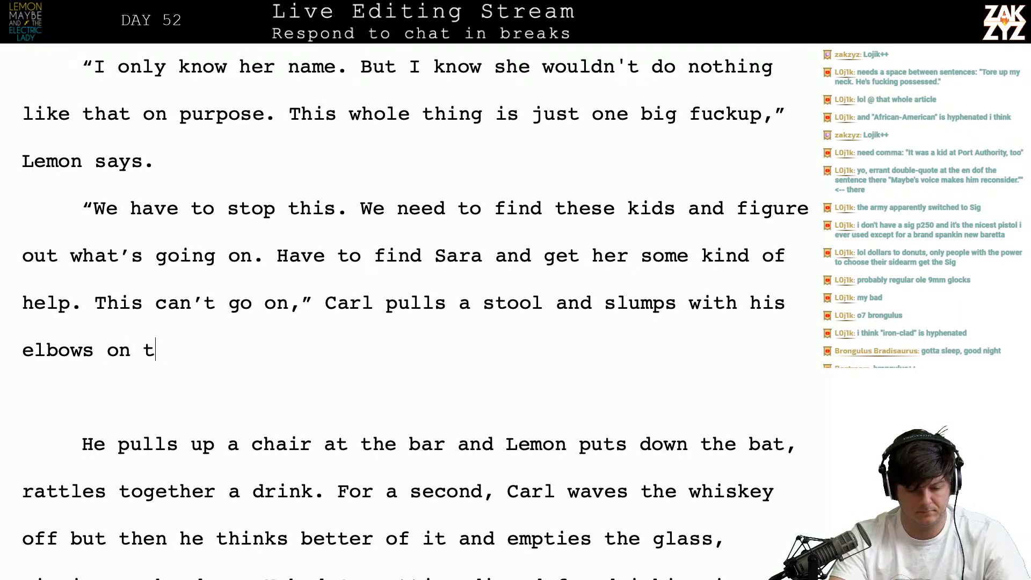
{"action": "type", "text": "he bar, one pokes through his rupp"}
{"action": "key", "text": "BackSpace"}
{"action": "key", "text": "BackSpace"}
{"action": "key", "text": "BackSpace"}
{"action": "type", "text": "ipped up sleev.e"}
{"action": "key", "text": "BackSpace"}
{"action": "key", "text": "BackSpace"}
{"action": "type", "text": "e. He lo"}
{"action": "type", "text": "oks exhausted."}
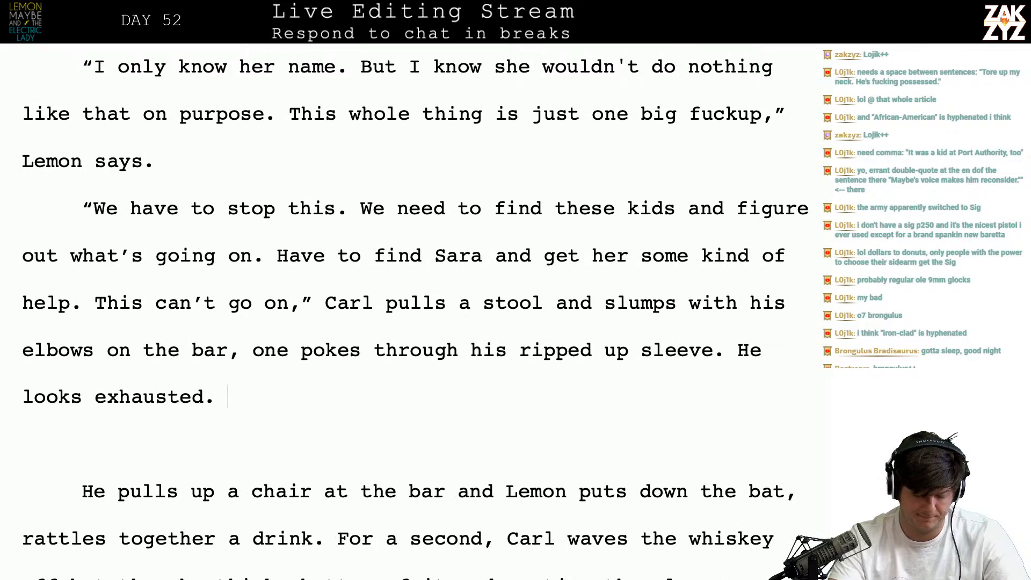
- Start a new paragraph reading "Lemon puts the bat back in its spot and pours Carl some whiskey."
{"action": "key", "text": "Return"}
{"action": "type", "text": "Lemon put"}
{"action": "key", "text": "BackSpace"}
{"action": "key", "text": "BackSpace"}
{"action": "key", "text": "BackSpace"}
{"action": "type", "text": "puts the back"}
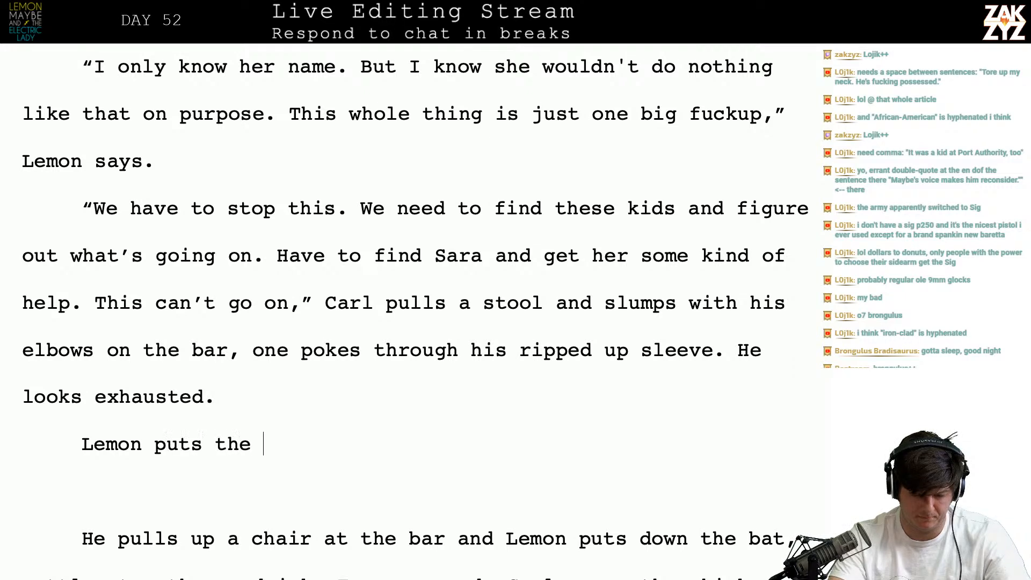
{"action": "key", "text": "BackSpace"}
{"action": "key", "text": "BackSpace"}
{"action": "key", "text": "BackSpace"}
{"action": "type", "text": "t bac"}
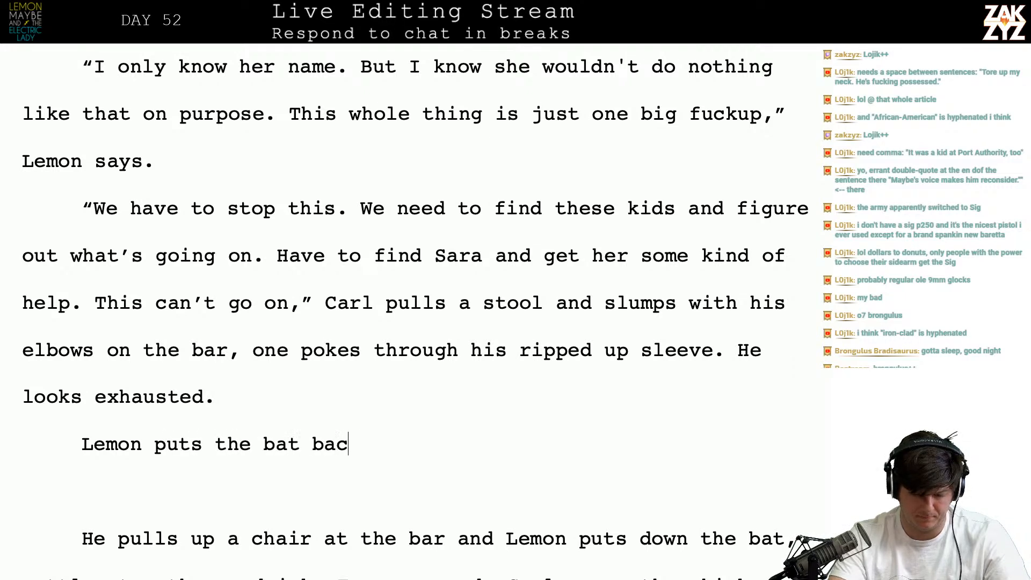
{"action": "type", "text": "k in its spot and pur"}
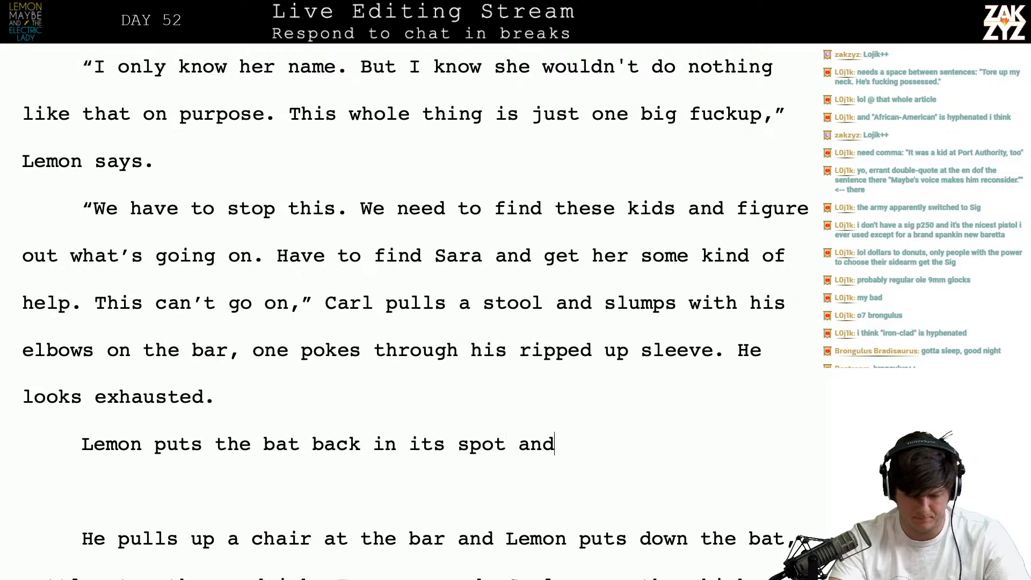
{"action": "key", "text": "BackSpace"}
{"action": "key", "text": "BackSpace"}
{"action": "type", "text": "ours Carl s"}
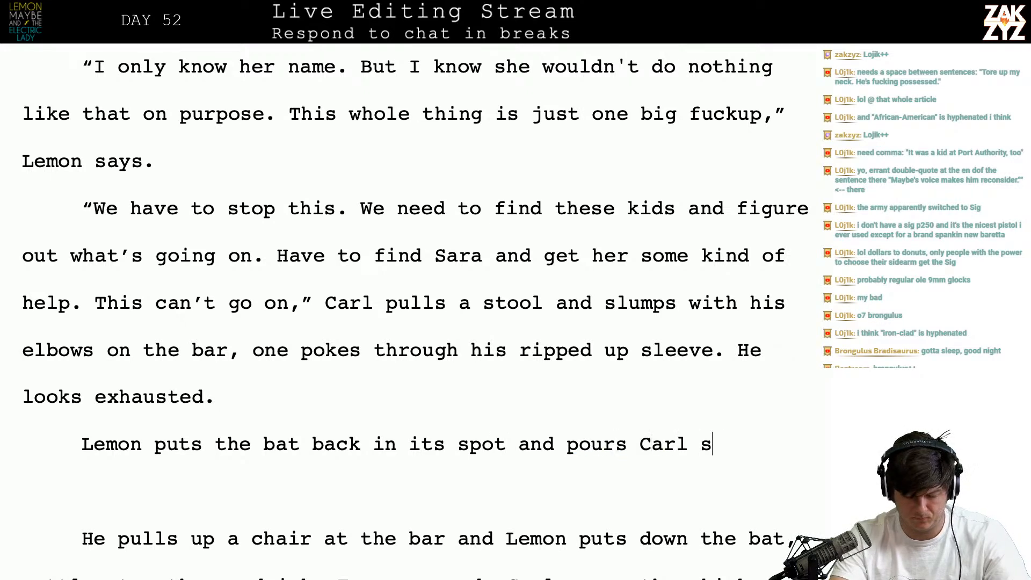
{"action": "type", "text": "ome whiskey."}
- Add after "some whiskey." the sentence "Carl shakes his head when Lemon slides it over to him, but then he thinks better of it and empties the glass."
{"action": "key", "text": "Down"}
{"action": "key", "text": "Down"}
{"action": "key", "text": "Down"}
{"action": "key", "text": "Down"}
{"action": "key", "text": "Down"}
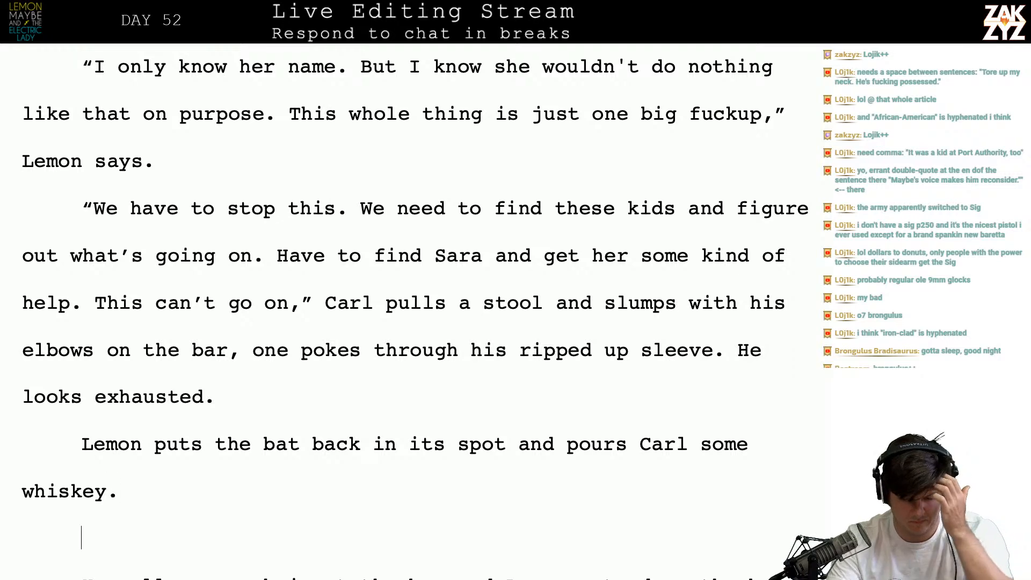
{"action": "key", "text": "Up"}
{"action": "key", "text": "Left"}
{"action": "key", "text": "Left"}
{"action": "key", "text": "Up"}
{"action": "key", "text": "Left"}
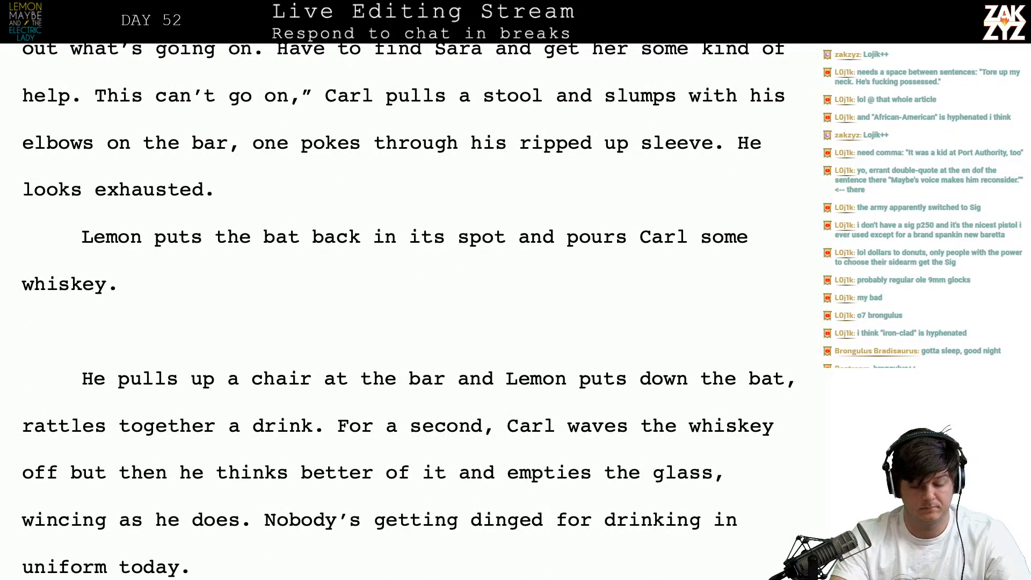
{"action": "type", "text": "Carl shake"}
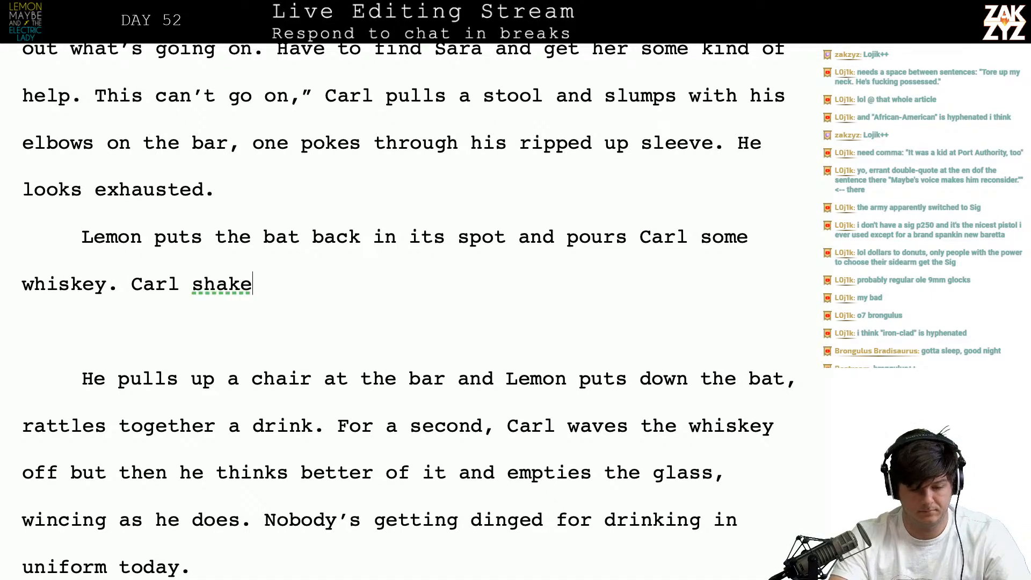
{"action": "type", "text": "s his head when Lemon slides it over to hi,"}
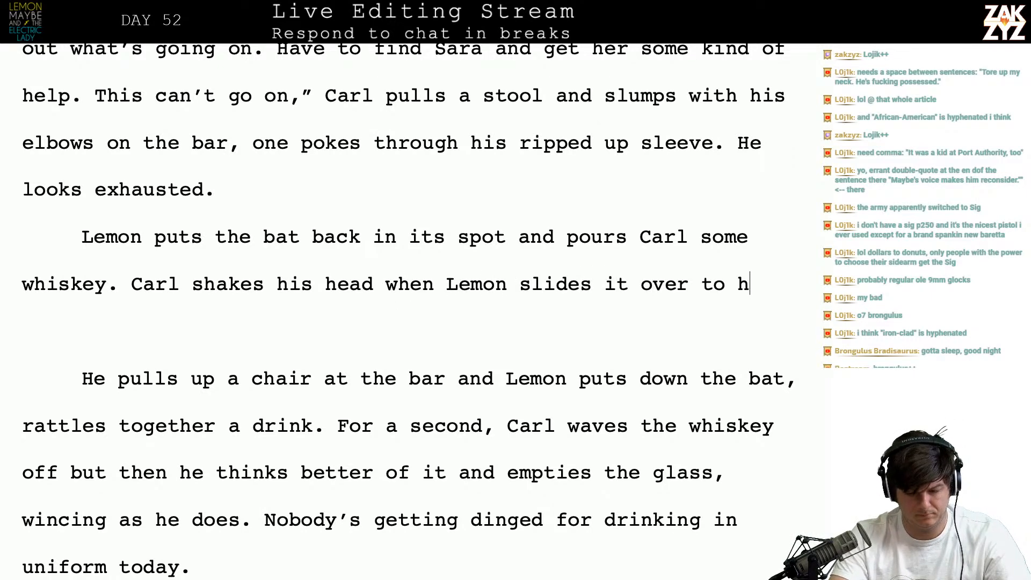
{"action": "key", "text": "BackSpace"}
{"action": "type", "text": "m, but "}
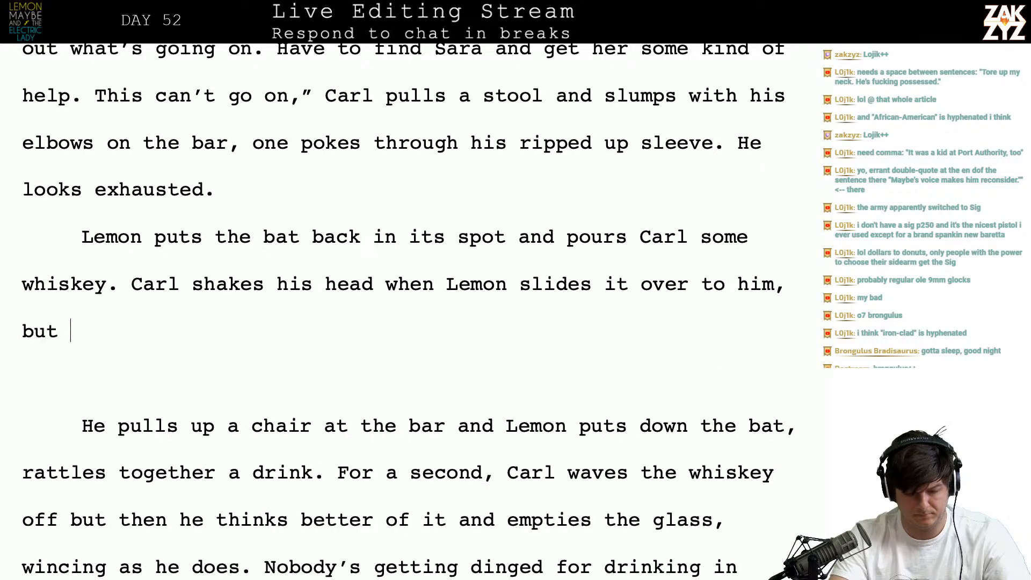
{"action": "type", "text": "then he thinks bett"}
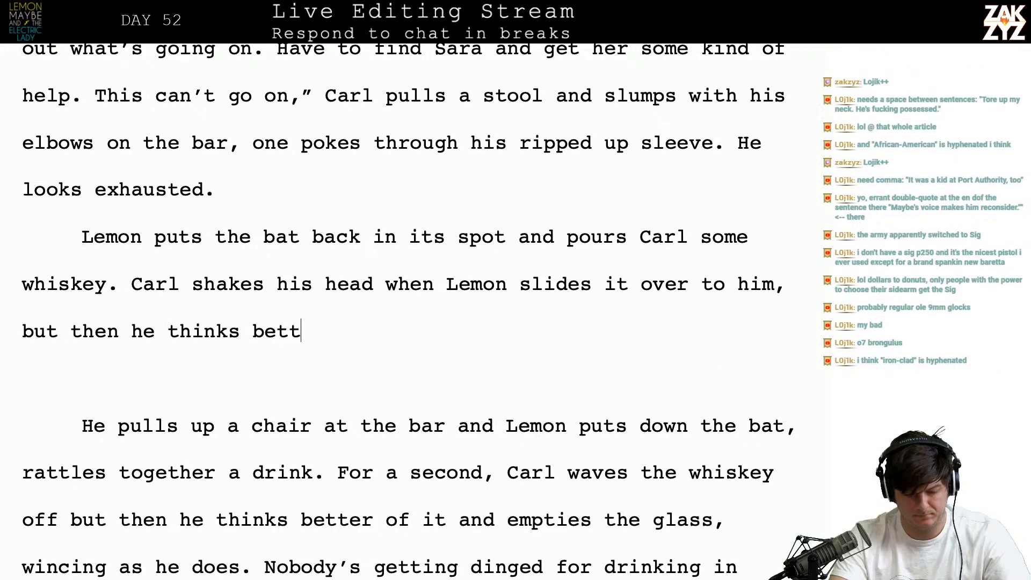
{"action": "type", "text": "er of it and empt"}
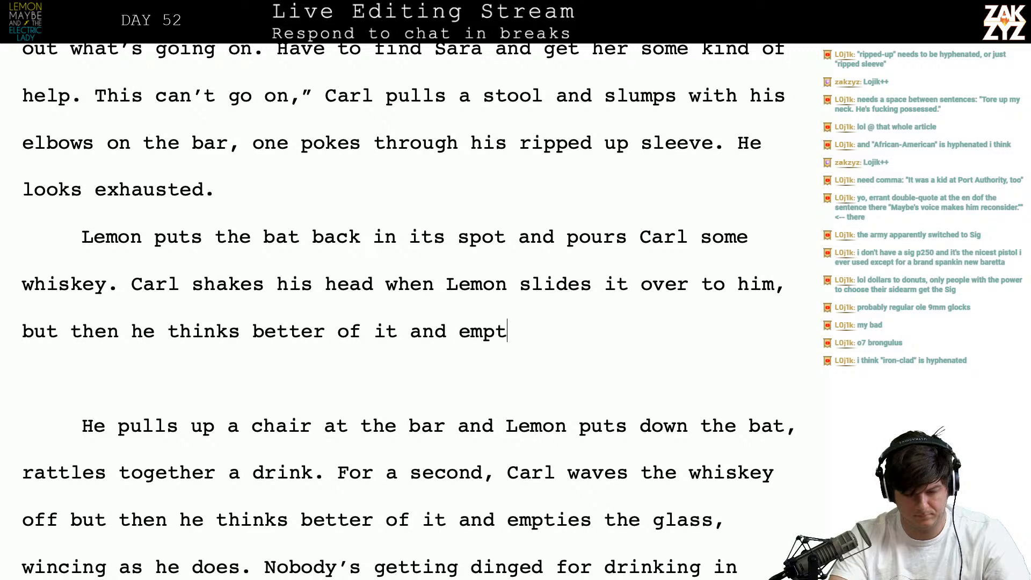
{"action": "type", "text": "ies the glass."}
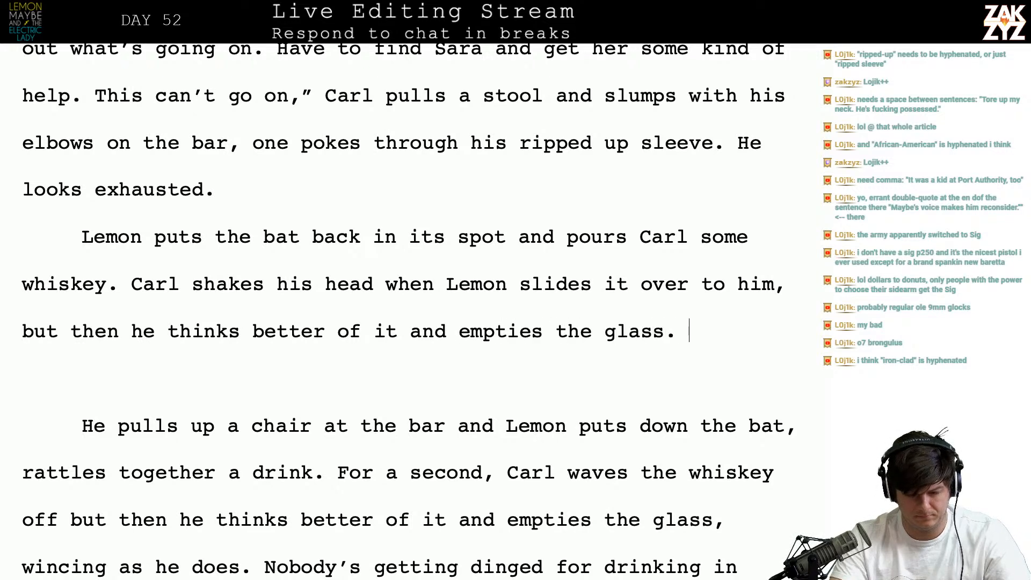
- Delete the old passage from "He pulls up a chair at the bar" through "wincing as he does.", joining "Nobody's getting dinged" to Lemon's whiskey paragraph
{"action": "key", "text": "shift+Down"}
{"action": "key", "text": "shift+Down"}
{"action": "key", "text": "shift+Down"}
{"action": "key", "text": "shift+Down"}
{"action": "key", "text": "shift+Down"}
{"action": "key", "text": "shift+Right"}
{"action": "key", "text": "shift+Right"}
{"action": "key", "text": "shift+Right"}
{"action": "key", "text": "shift+Right"}
{"action": "key", "text": "shift+Right"}
{"action": "key", "text": "shift+Right"}
{"action": "key", "text": "shift+Right"}
{"action": "key", "text": "shift+Right"}
{"action": "key", "text": "shift+Right"}
{"action": "key", "text": "shift+Right"}
{"action": "key", "text": "shift+Right"}
{"action": "key", "text": "shift+Right"}
{"action": "key", "text": "shift+Right"}
{"action": "key", "text": "shift+Right"}
{"action": "key", "text": "shift+Right"}
{"action": "key", "text": "shift+Right"}
{"action": "key", "text": "shift+Right"}
{"action": "key", "text": "shift+Right"}
{"action": "key", "text": "shift+Right"}
{"action": "key", "text": "shift+Right"}
{"action": "key", "text": "shift+Right"}
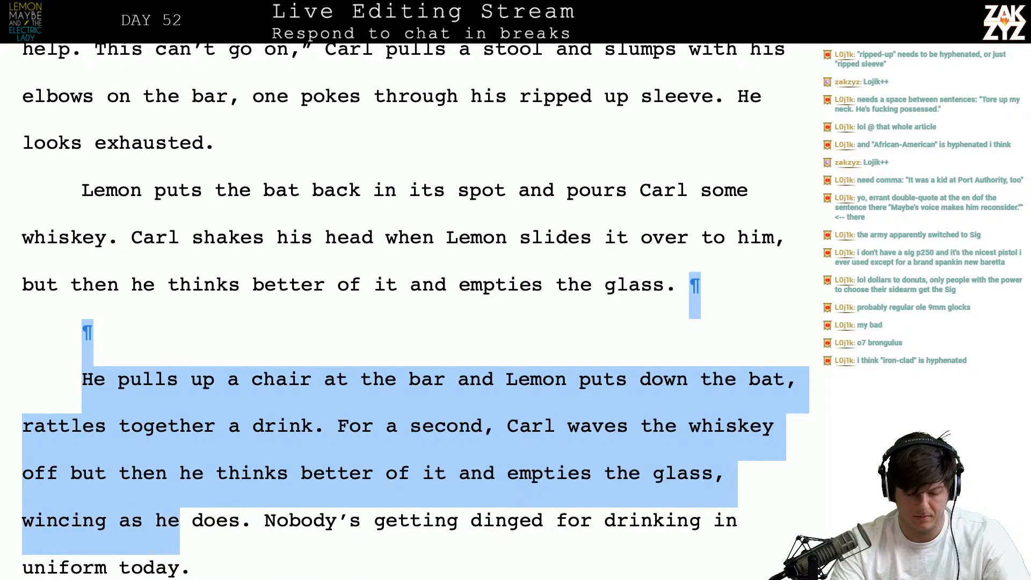
{"action": "key", "text": "BackSpace"}
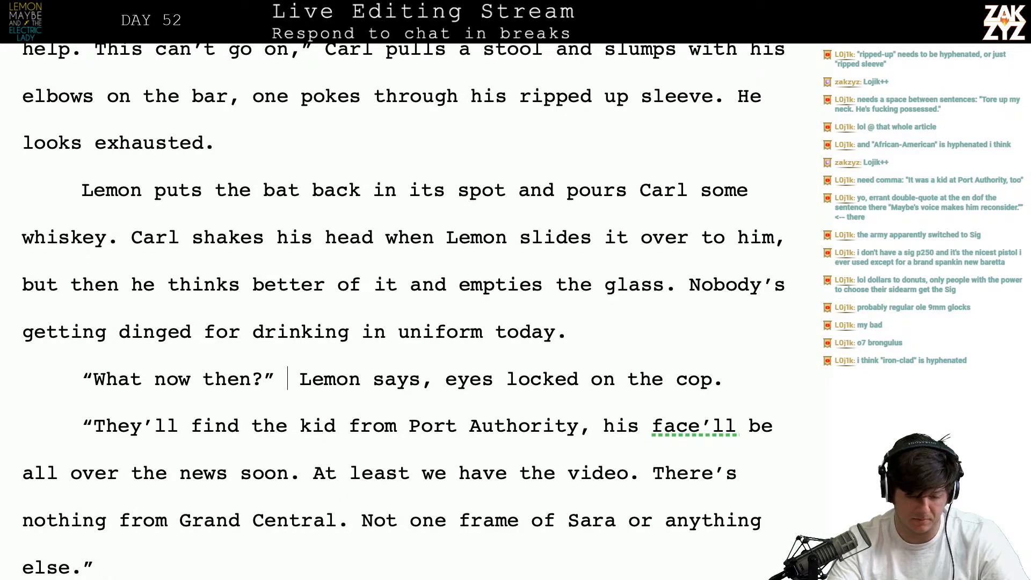
- Reword Lemon's question as "What happens now?" and remove the extra space before the dialogue tag
{"action": "key", "text": "Delete"}
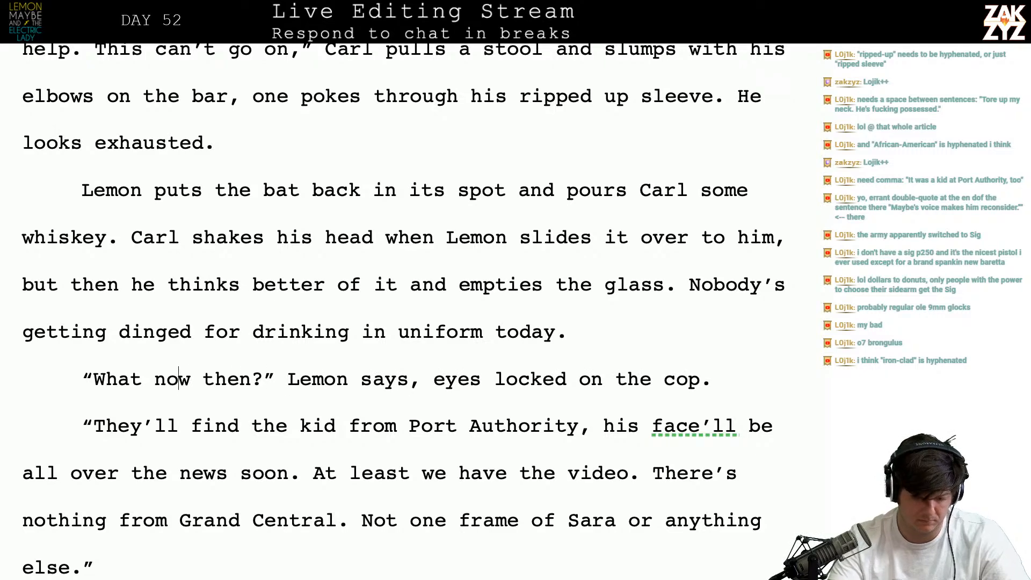
{"action": "type", "text": "happens"}
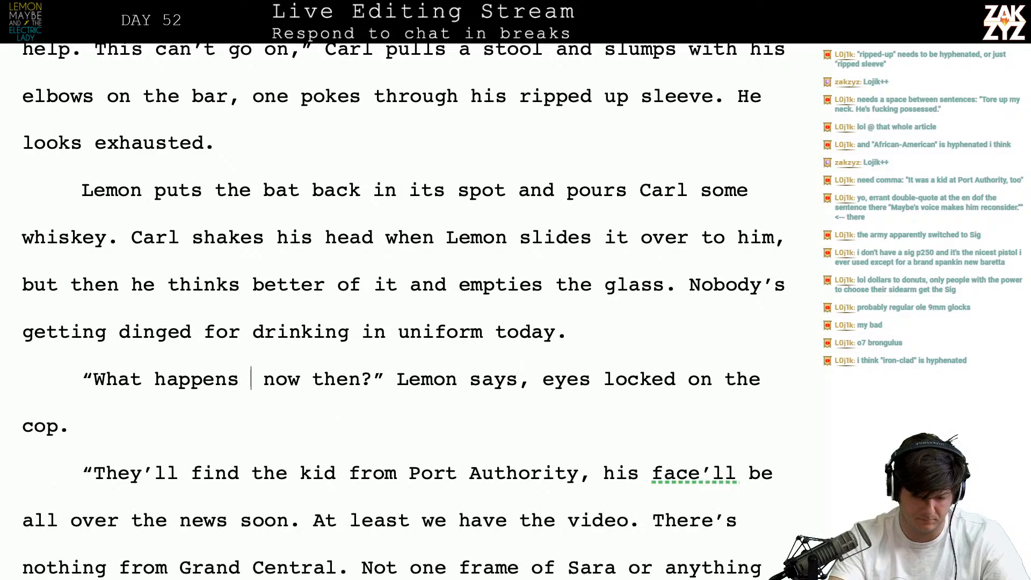
{"action": "key", "text": "BackSpace"}
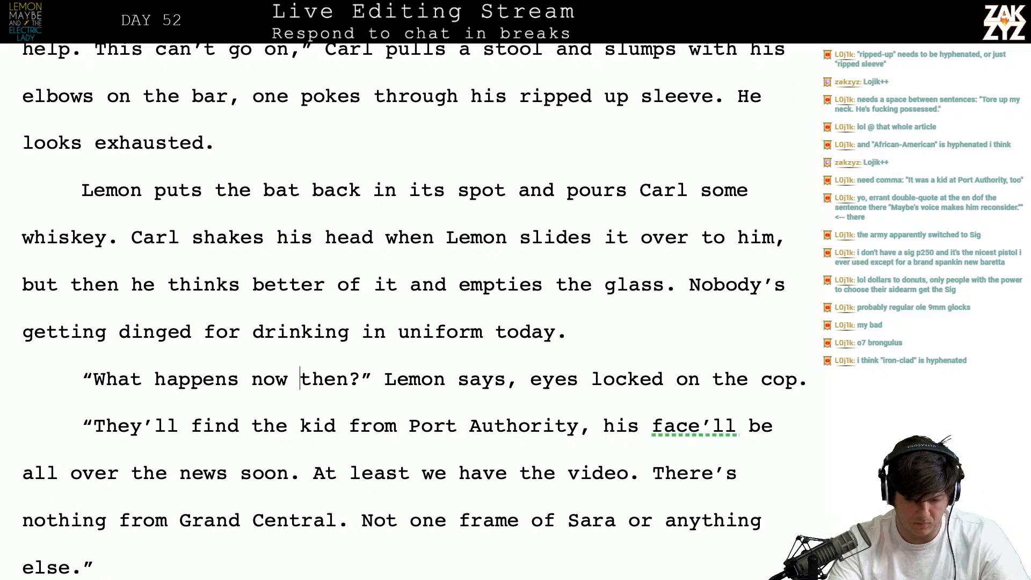
{"action": "key", "text": "BackSpace"}
{"action": "key", "text": "BackSpace"}
{"action": "key", "text": "BackSpace"}
{"action": "key", "text": "BackSpace"}
{"action": "key", "text": "BackSpace"}
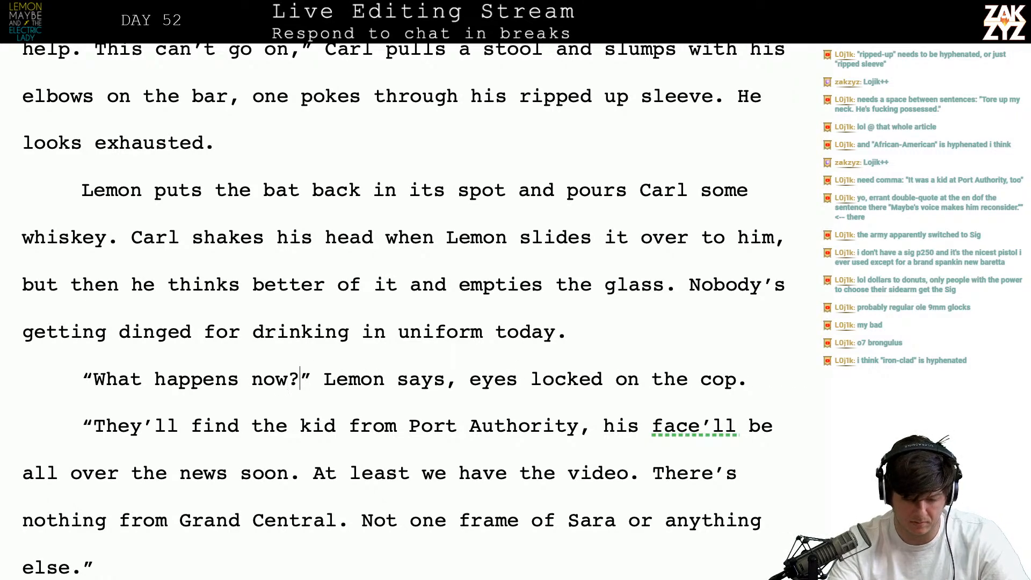
- Replace the tag "says, eyes locked on the cop." with "asks." after Lemon's question
{"action": "key", "text": "ctrl+Right"}
{"action": "type", "text": "asks."}
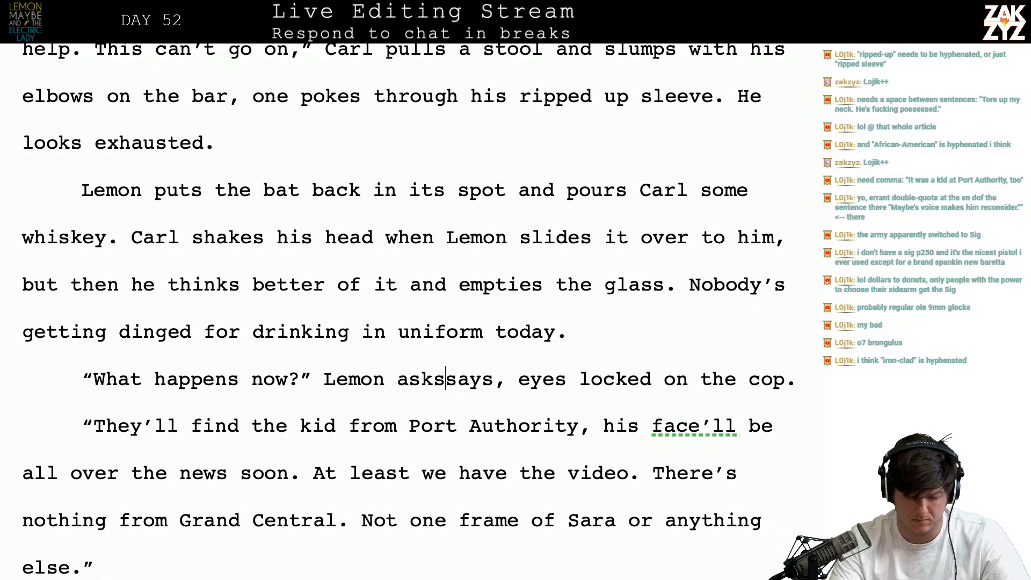
{"action": "key", "text": "ctrl+shift+Down"}
{"action": "key", "text": "BackSpace"}
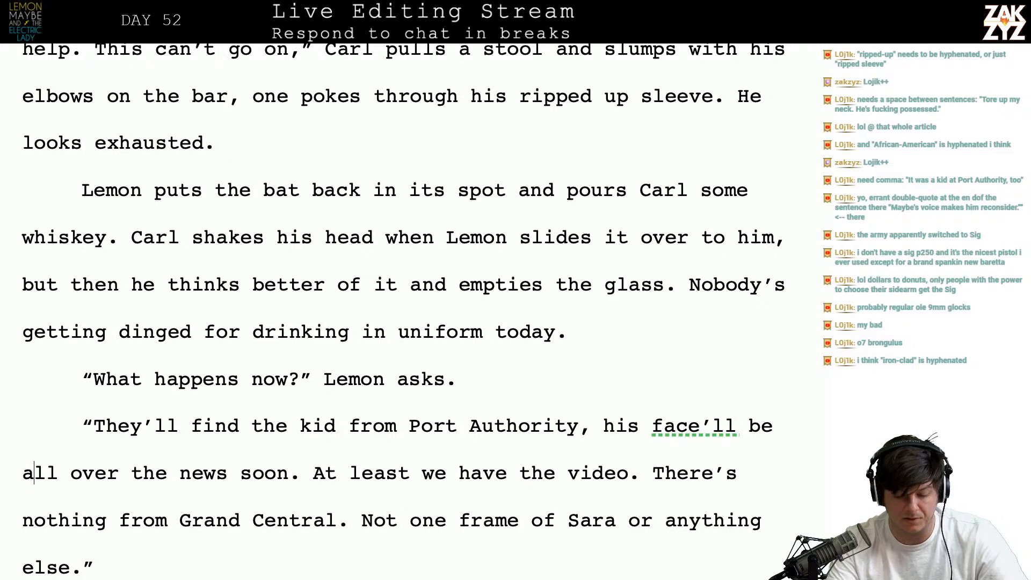
- Read through Carl's reply about the Port Authority kid and Maybe's line about the cameras
{"action": "key", "text": "Right"}
{"action": "key", "text": "Right"}
{"action": "key", "text": "Right"}
{"action": "key", "text": "Right"}
{"action": "key", "text": "Right"}
{"action": "key", "text": "Right"}
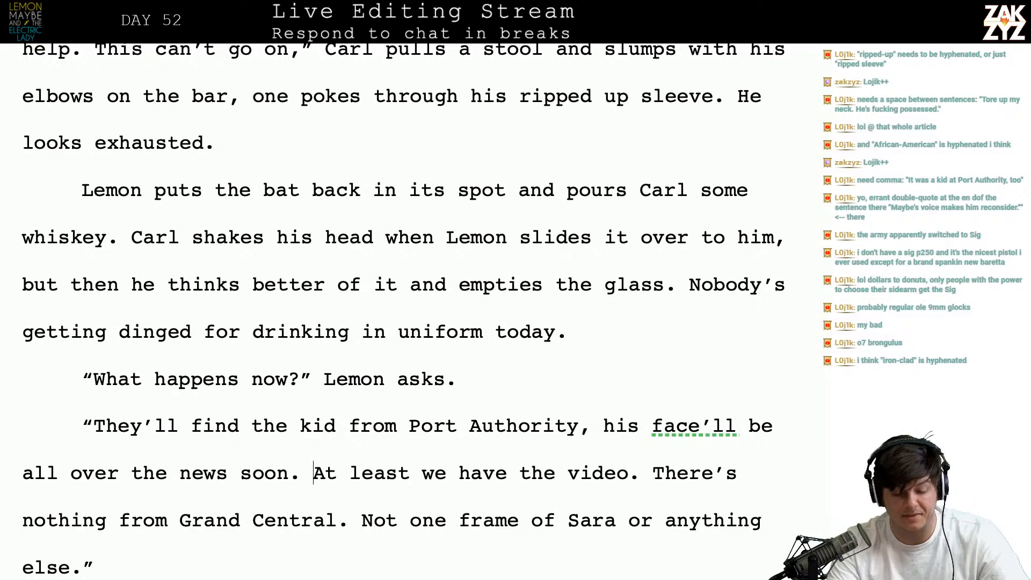
{"action": "key", "text": "ctrl+End"}
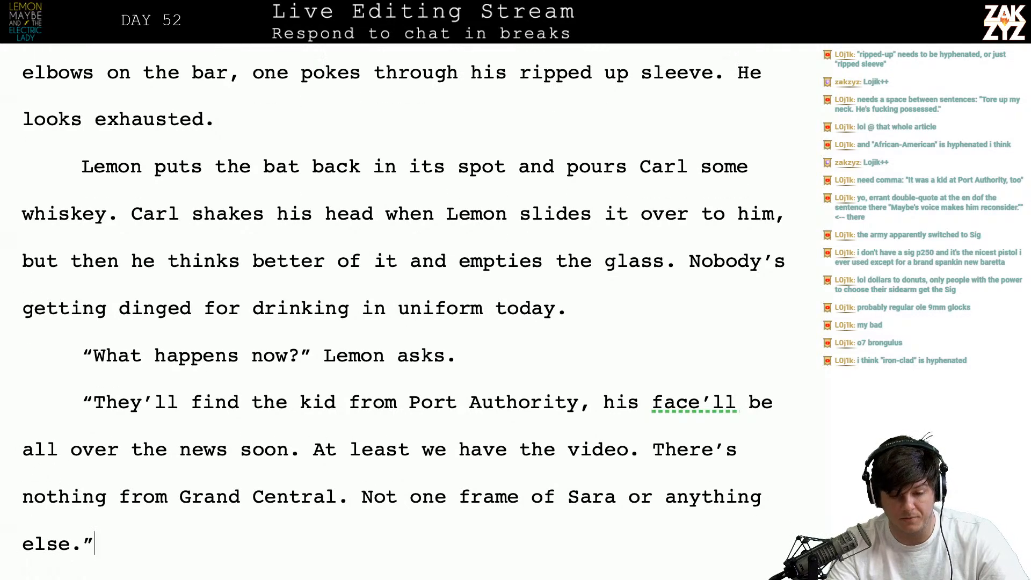
{"action": "key", "text": "Left"}
{"action": "key", "text": "Left"}
{"action": "key", "text": "Left"}
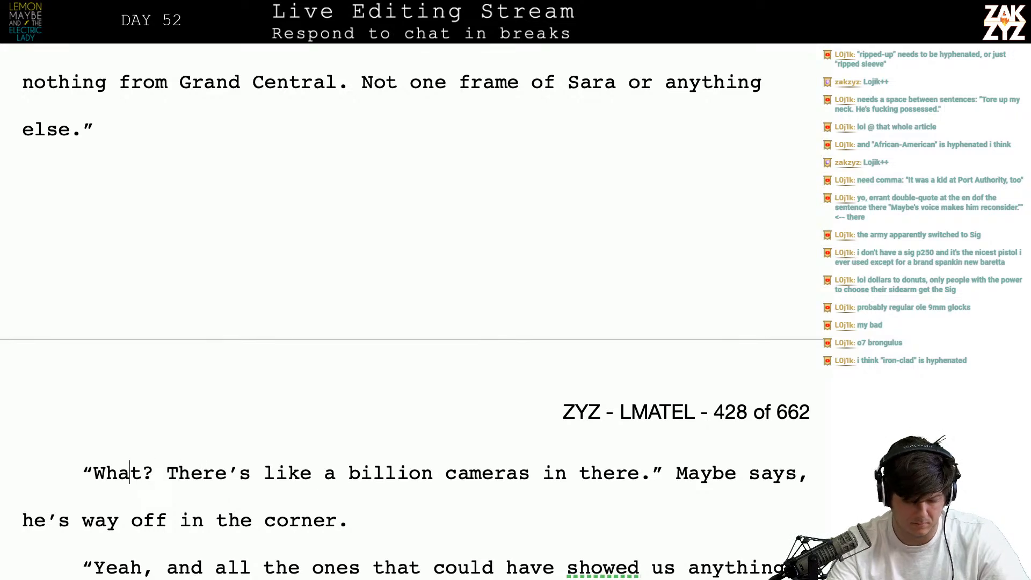
{"action": "key", "text": "Down"}
{"action": "key", "text": "Down"}
{"action": "key", "text": "Down"}
{"action": "key", "text": "Up"}
{"action": "key", "text": "Up"}
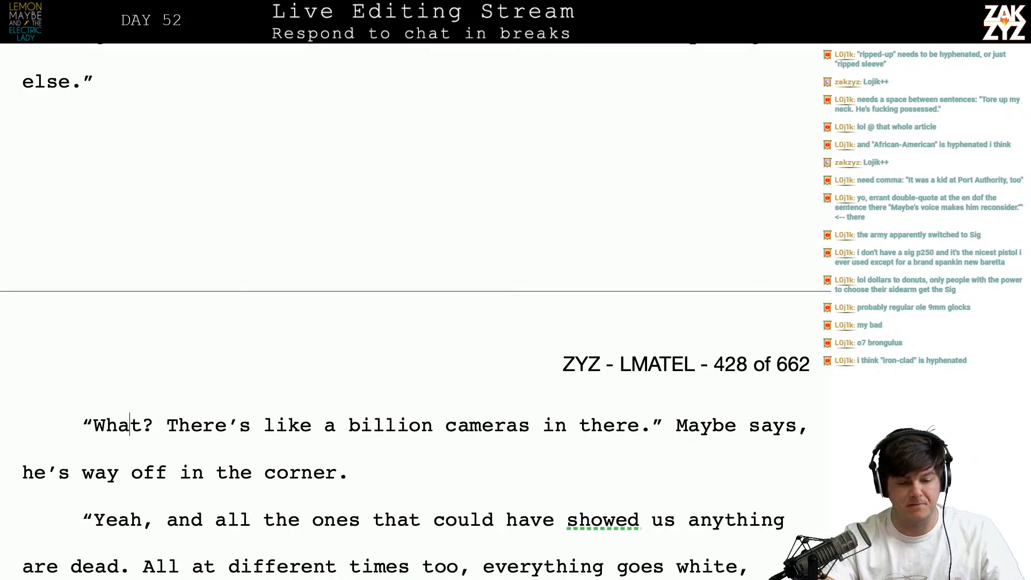
- Remove "up" from "ripped up sleeve" in Carl's bar stool paragraph
{"action": "key", "text": "Up"}
{"action": "key", "text": "Up"}
{"action": "key", "text": "Up"}
{"action": "key", "text": "Up"}
{"action": "key", "text": "Up"}
{"action": "key", "text": "Up"}
{"action": "key", "text": "Up"}
{"action": "key", "text": "Up"}
{"action": "key", "text": "Up"}
{"action": "key", "text": "Up"}
{"action": "key", "text": "Up"}
{"action": "key", "text": "Up"}
{"action": "key", "text": "Up"}
{"action": "key", "text": "Up"}
{"action": "key", "text": "Up"}
{"action": "key", "text": "Up"}
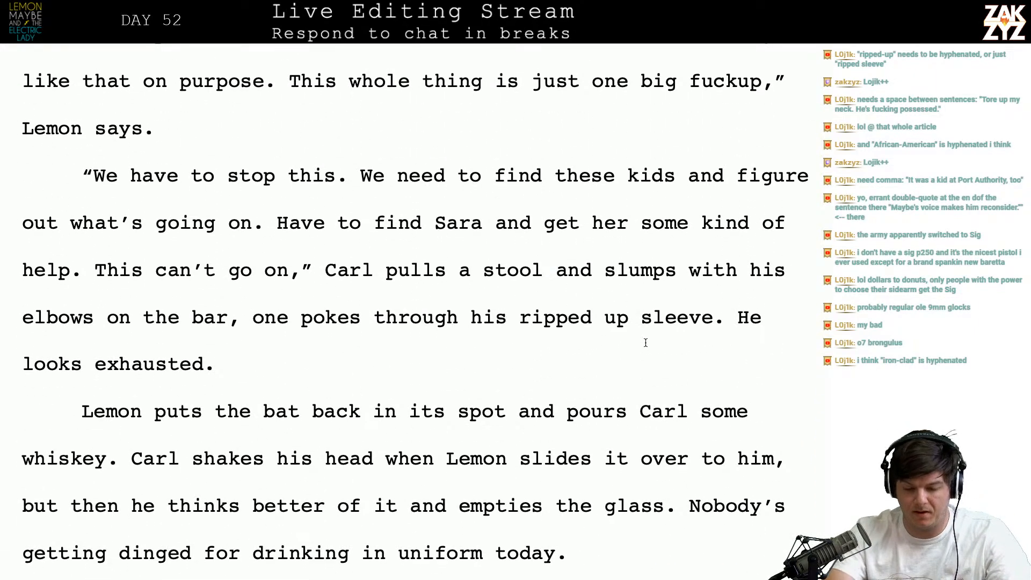
{"action": "key", "text": "BackSpace"}
{"action": "key", "text": "BackSpace"}
{"action": "key", "text": "BackSpace"}
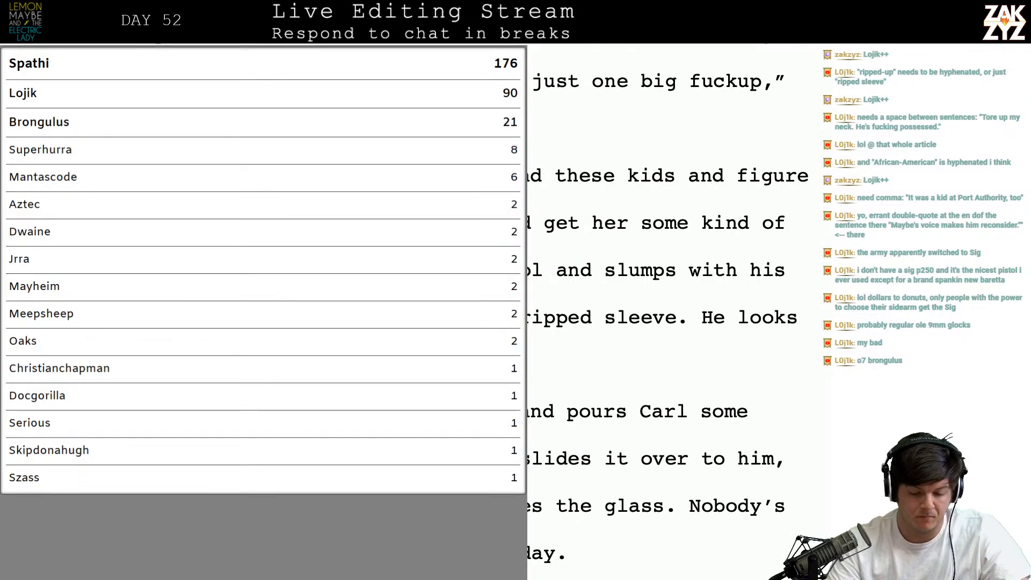
- Insert "under the counter" after "Lemon puts the bat back in its spot"
{"action": "scroll", "coordinate": [691, 220], "scroll_direction": "down", "scroll_amount": 3}
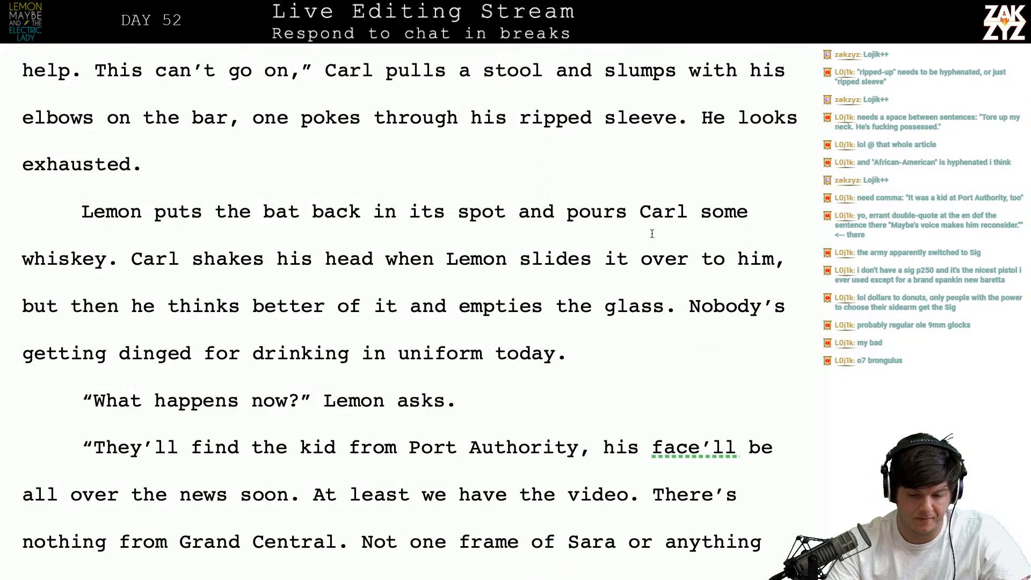
{"action": "key", "text": "Right"}
{"action": "type", "text": "under the count"}
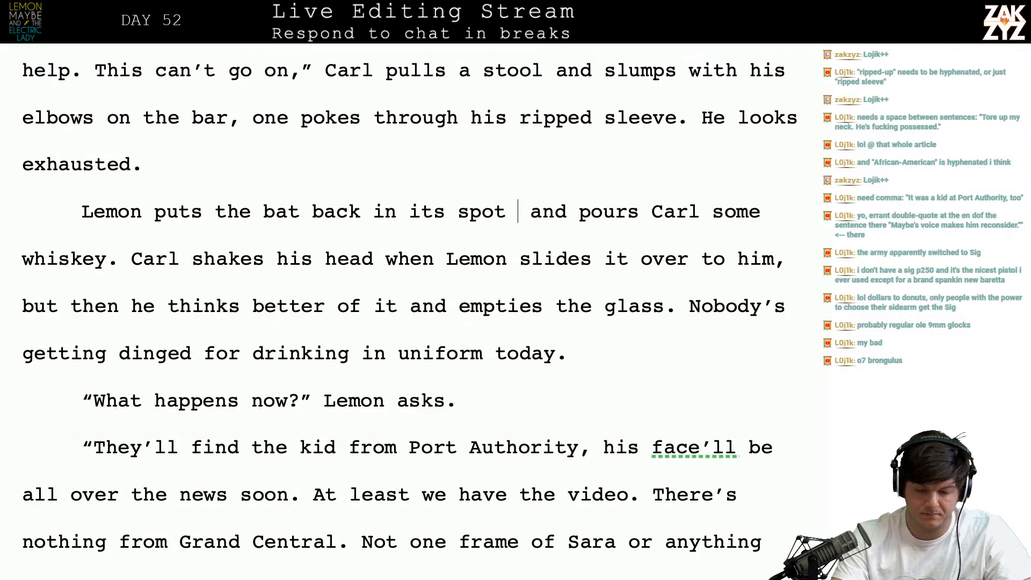
{"action": "type", "text": "er"}
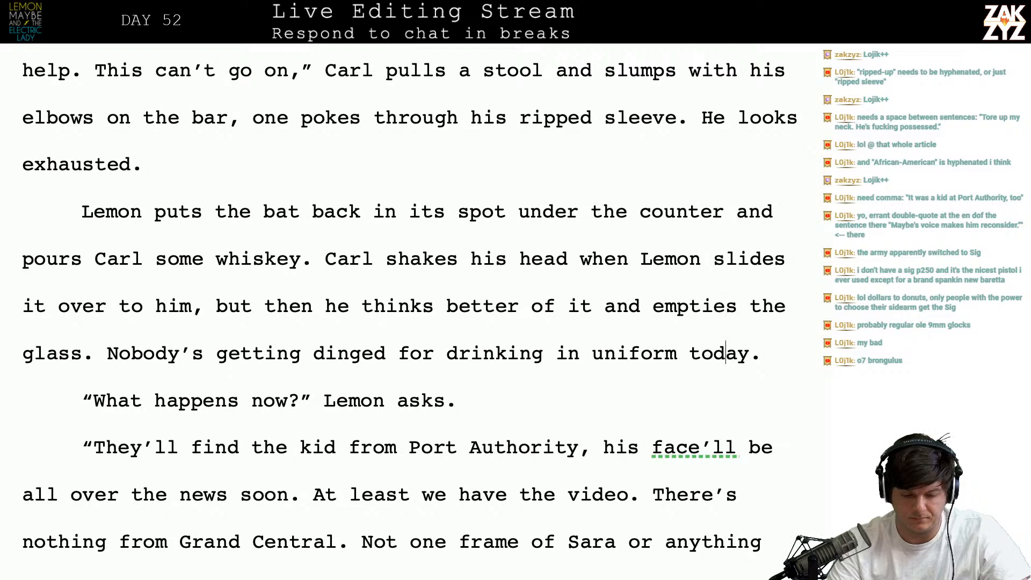
- Insert "How's that possible" inside the opening quotation mark of Maybe's line on page 428
{"action": "key", "text": "Down"}
{"action": "key", "text": "Down"}
{"action": "key", "text": "Down"}
{"action": "key", "text": "Down"}
{"action": "key", "text": "Down"}
{"action": "key", "text": "Down"}
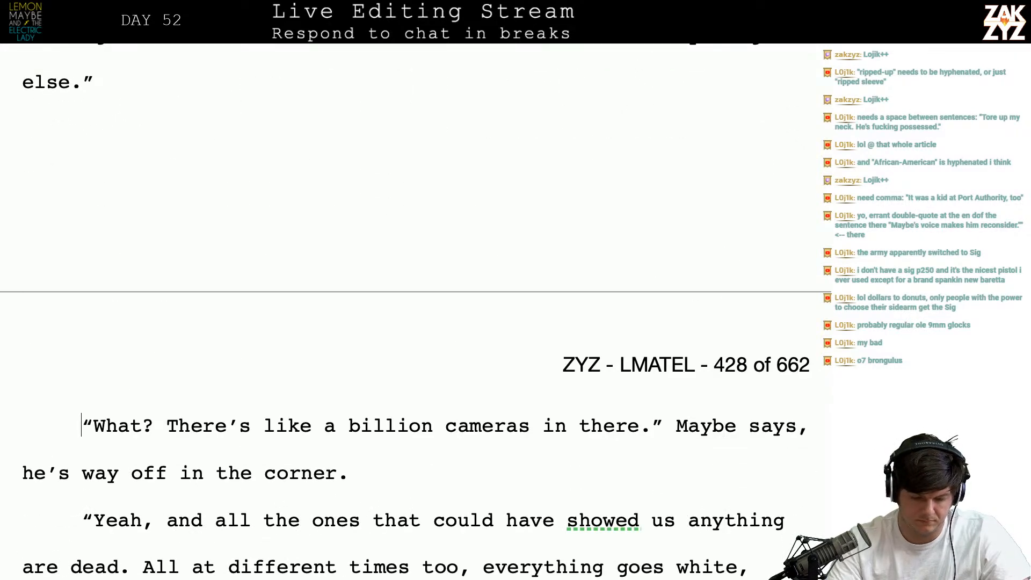
{"action": "left_click", "coordinate": [89, 424]}
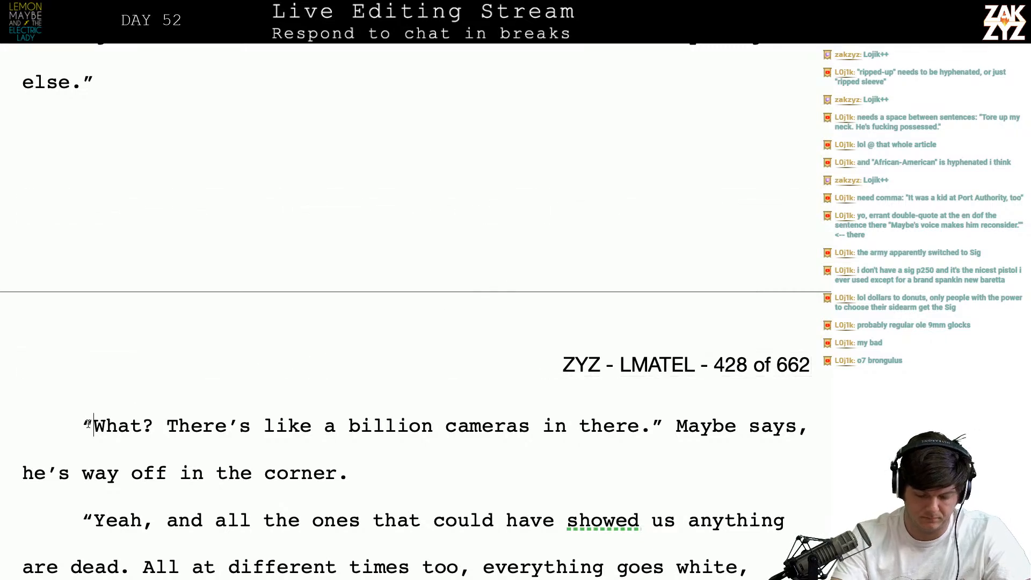
{"action": "type", "text": "How's that "}
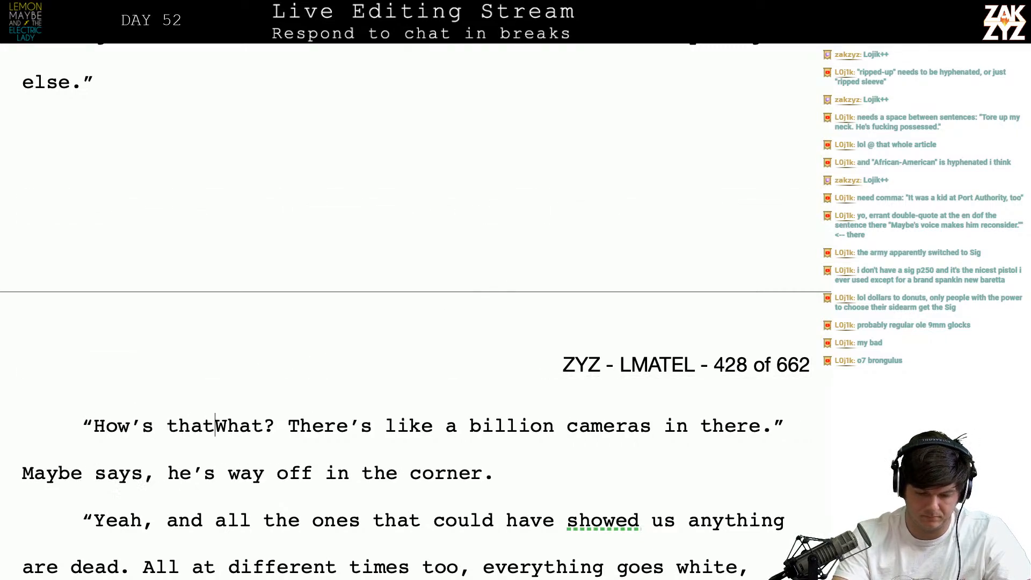
{"action": "type", "text": "ps"}
{"action": "key", "text": "BackSpace"}
{"action": "type", "text": "ossible"}
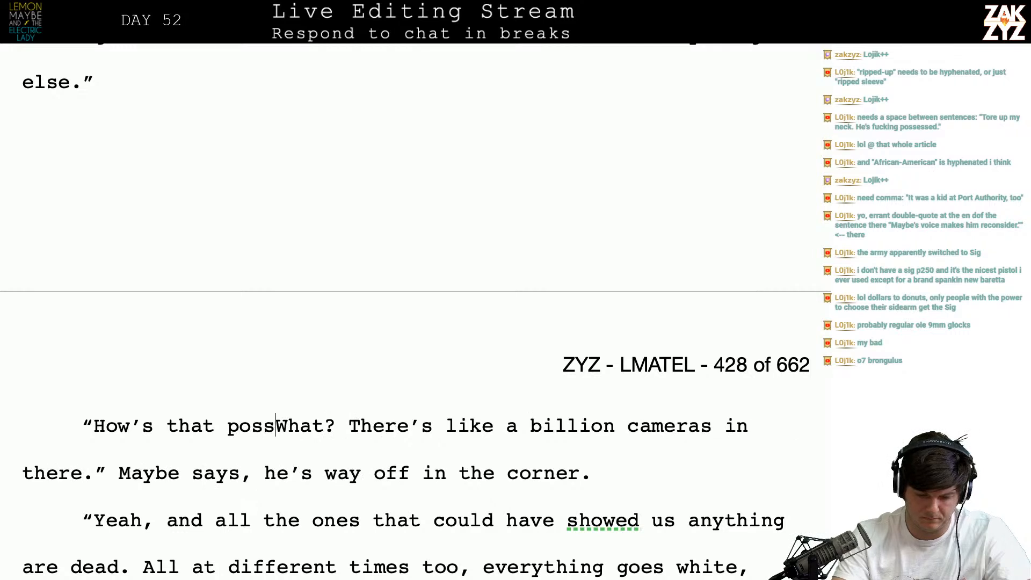
- Continue Maybe's new line after "possible" with "? There's like a million cameras in there." and a closing quotation mark
{"action": "type", "text": "? THeWhat? There"}
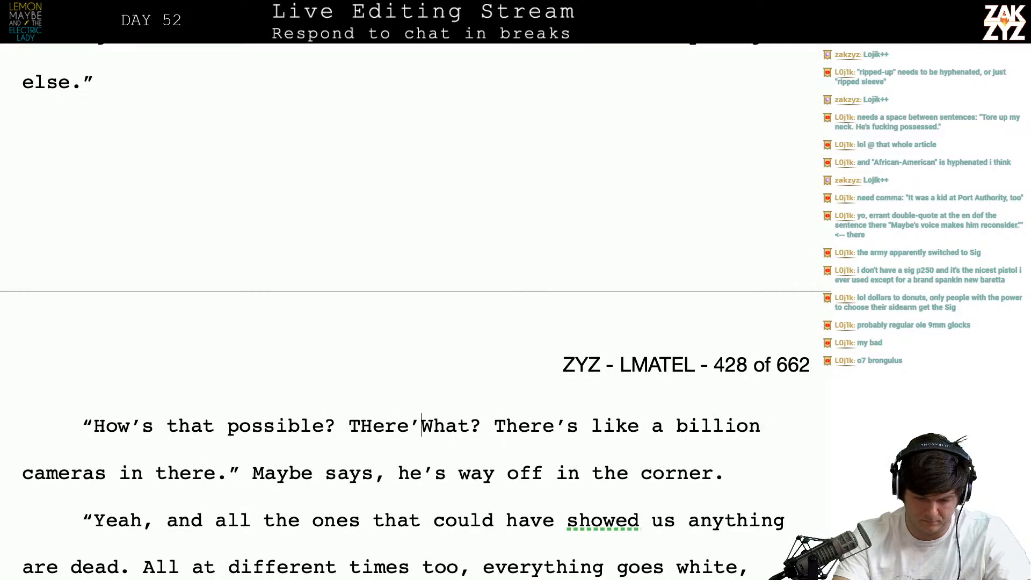
{"action": "key", "text": "BackSpace"}
{"action": "key", "text": "BackSpace"}
{"action": "key", "text": "BackSpace"}
{"action": "key", "text": "BackSpace"}
{"action": "type", "text": "here's like a m"}
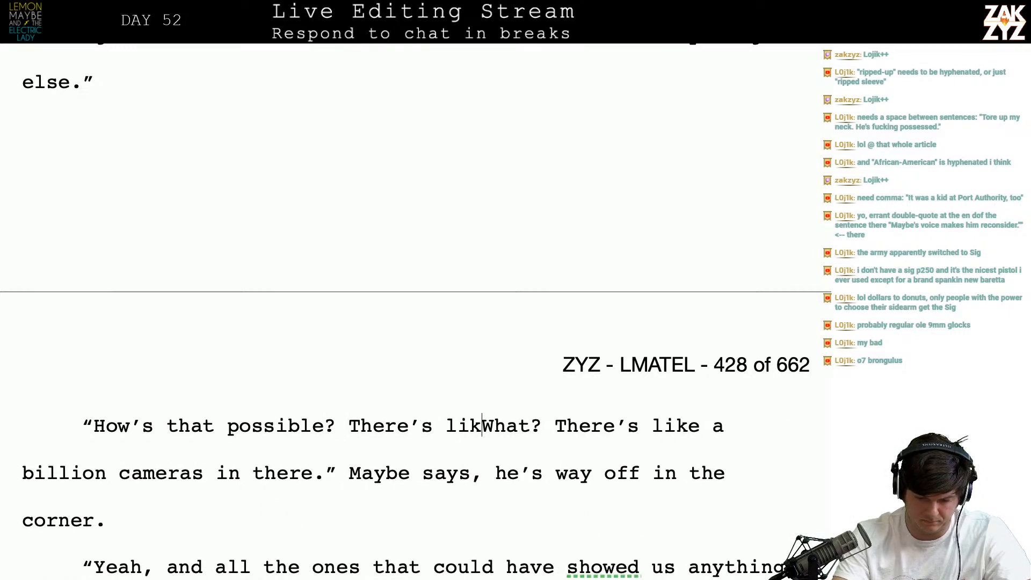
{"action": "type", "text": "illion cameras"}
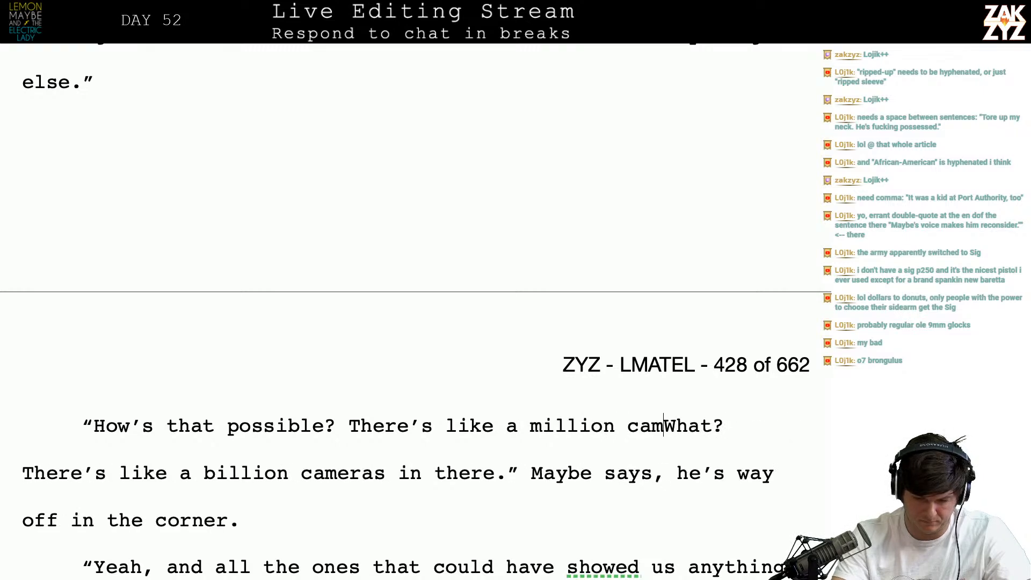
{"action": "type", "text": " in there."}
{"action": "key", "text": "BackSpace"}
{"action": "type", "text": "\""}
- Delete Maybe's old line "What? There's like a billion cameras in there." and end the new quote with a comma instead of a period
{"action": "key", "text": "shift+Down"}
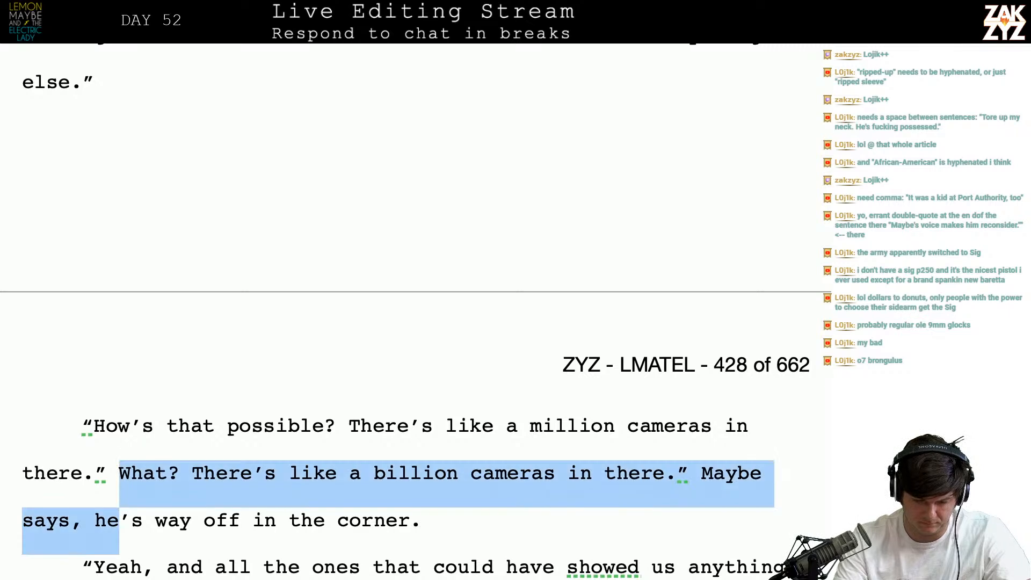
{"action": "key", "text": "shift+Left"}
{"action": "key", "text": "shift+Left"}
{"action": "key", "text": "shift+Left"}
{"action": "key", "text": "shift+Left"}
{"action": "key", "text": "shift+Left"}
{"action": "key", "text": "shift+Left"}
{"action": "key", "text": "shift+Left"}
{"action": "key", "text": "shift+Left"}
{"action": "key", "text": "shift+Left"}
{"action": "key", "text": "shift+Left"}
{"action": "key", "text": "shift+Left"}
{"action": "key", "text": "shift+Left"}
{"action": "key", "text": "shift+Left"}
{"action": "key", "text": "shift+Left"}
{"action": "key", "text": "shift+Left"}
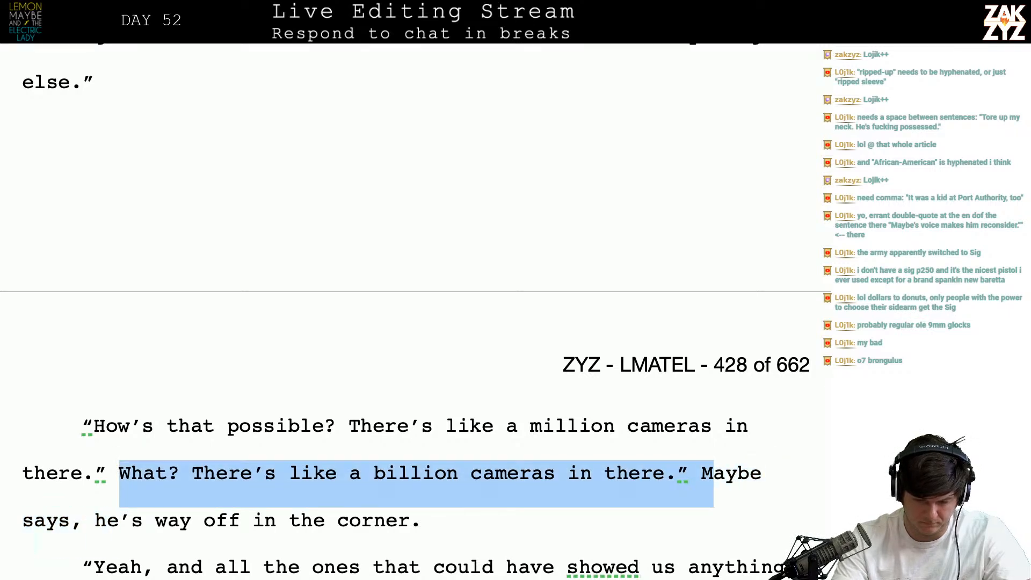
{"action": "key", "text": "Delete"}
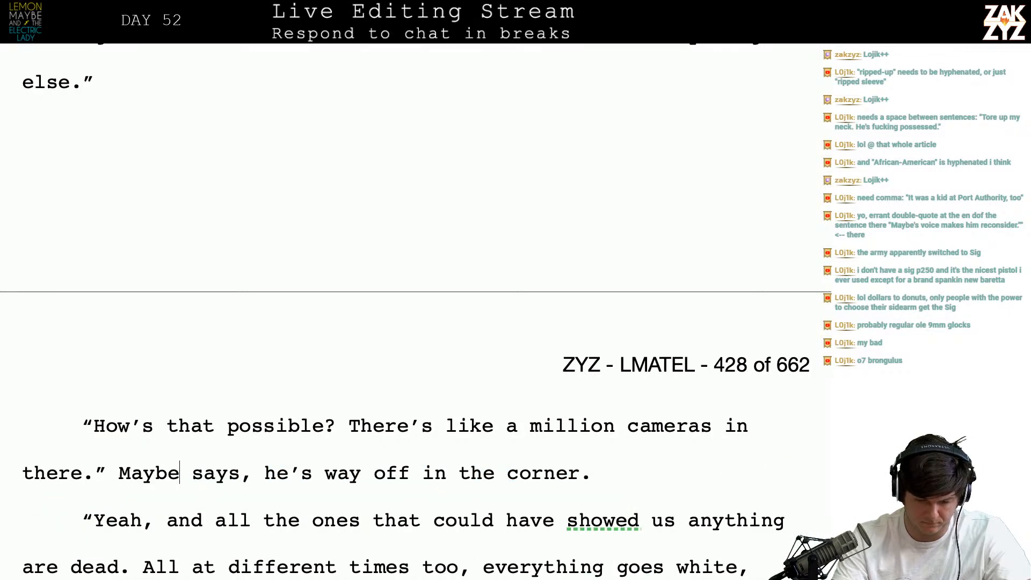
{"action": "key", "text": "BackSpace"}
{"action": "type", "text": ","}
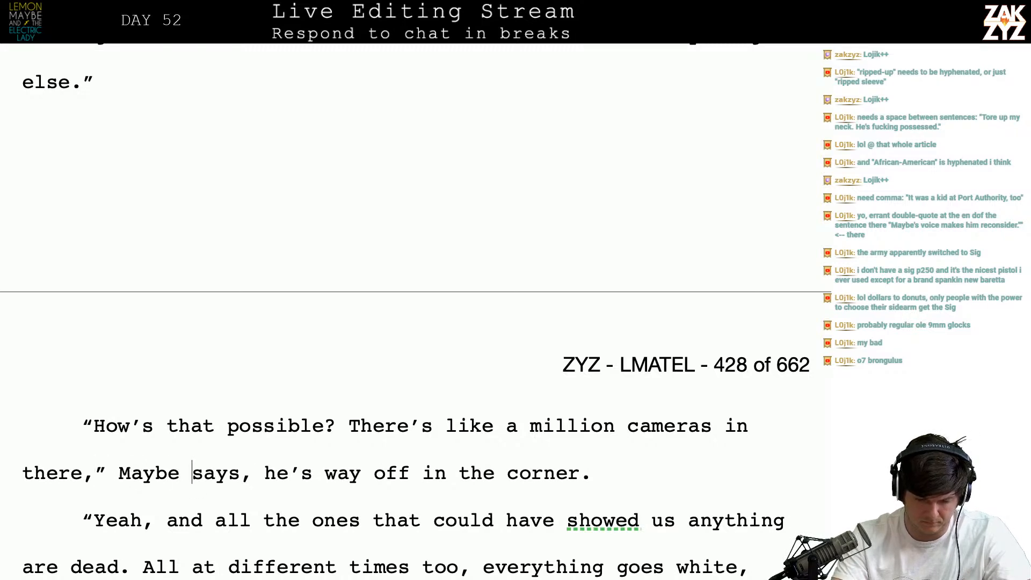
- Add after "Maybe" the text "asks. His voice is distant, he's giving Carl plenty of space."
{"action": "type", "text": "asks. He"}
{"action": "key", "text": "BackSpace"}
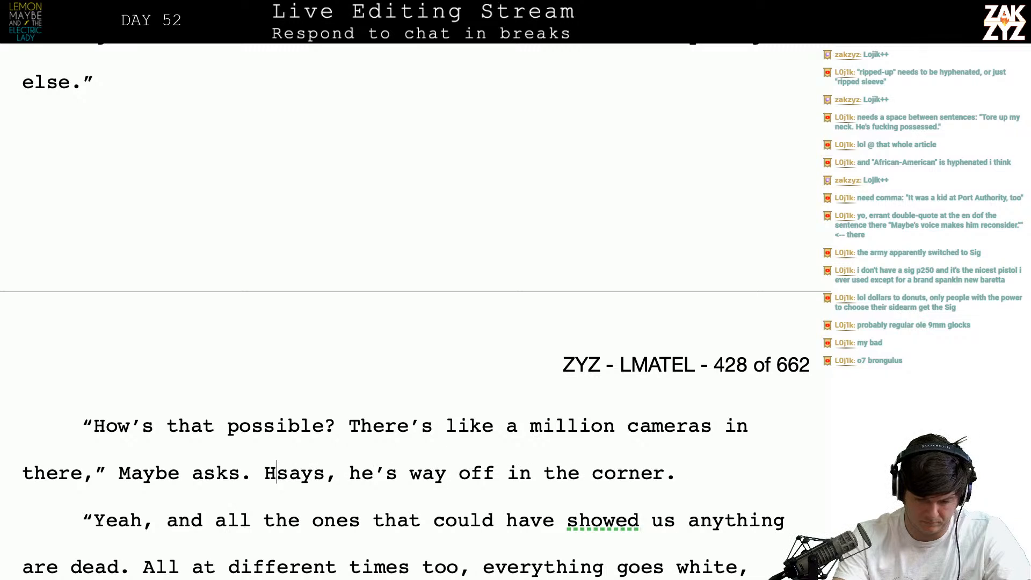
{"action": "type", "text": "is voice is d"}
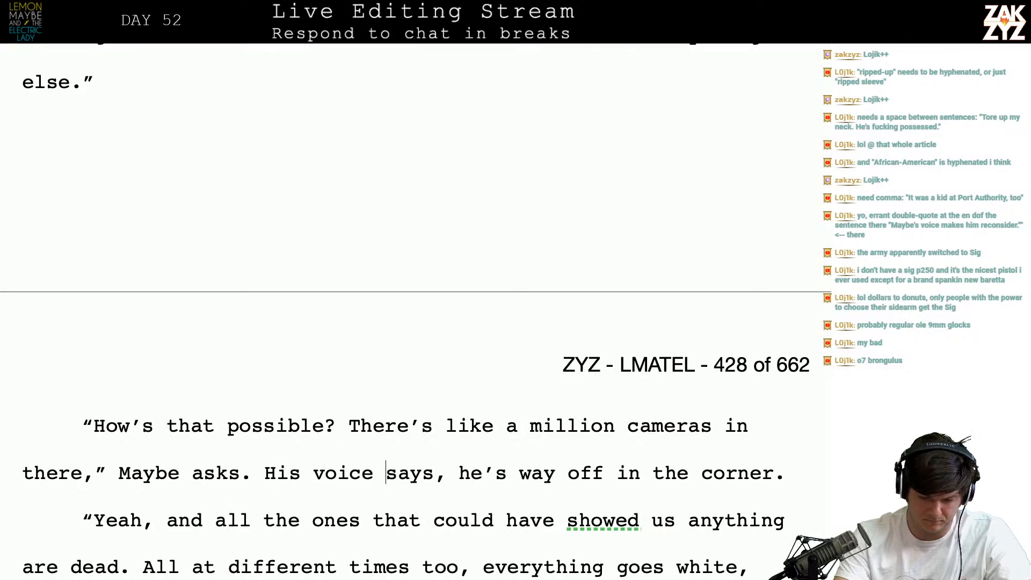
{"action": "type", "text": "istant, he's giv"}
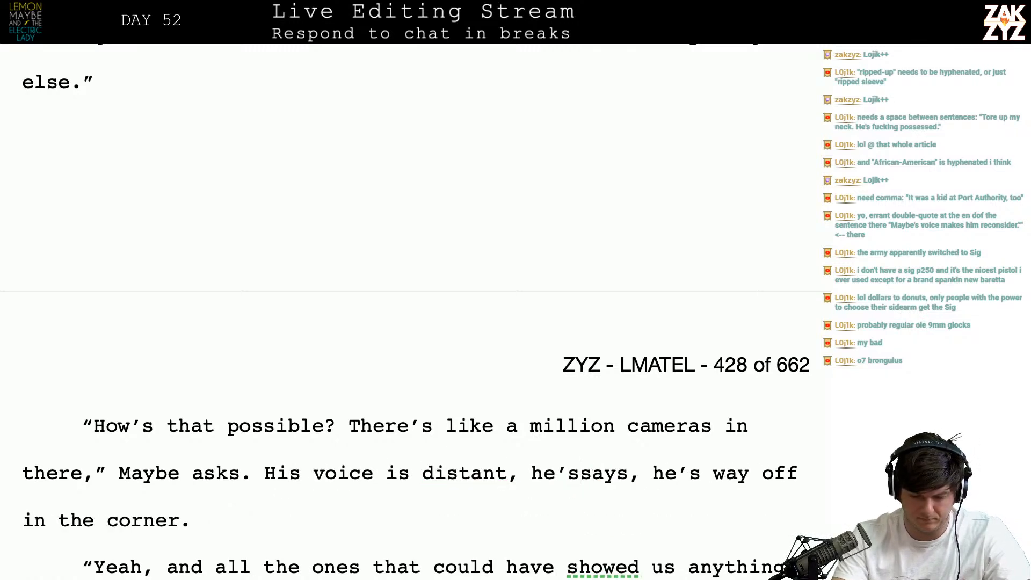
{"action": "type", "text": "ing Carl plent"}
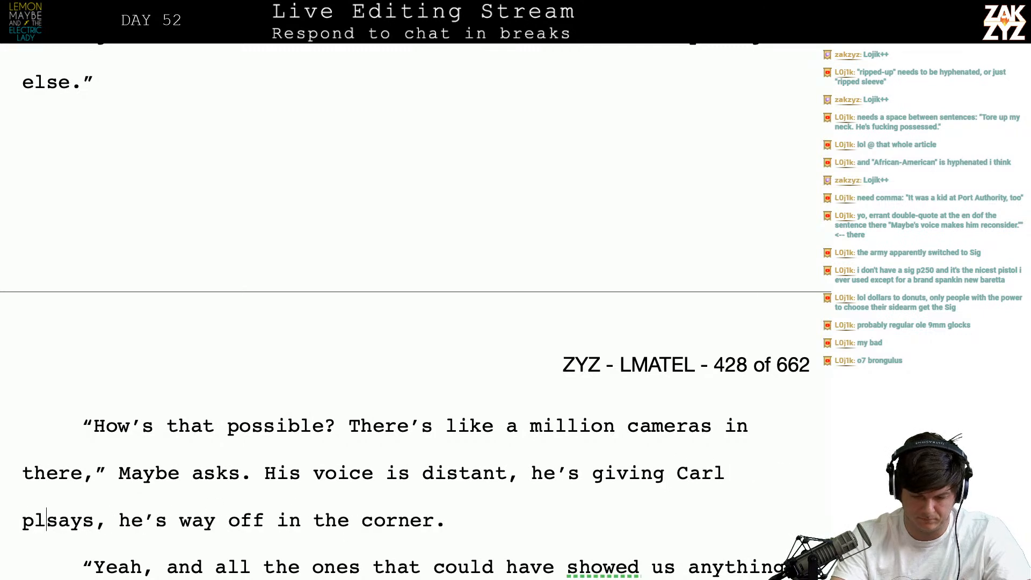
{"action": "type", "text": "y of space."}
- Delete the leftover tag "says, he's way off in the corner." at the end of Maybe's paragraph
{"action": "key", "text": "shift+Right"}
{"action": "key", "text": "shift+Right"}
{"action": "key", "text": "shift+Right"}
{"action": "key", "text": "shift+Right"}
{"action": "key", "text": "shift+Right"}
{"action": "key", "text": "shift+Right"}
{"action": "key", "text": "shift+Right"}
{"action": "key", "text": "shift+Right"}
{"action": "key", "text": "shift+Right"}
{"action": "key", "text": "shift+Right"}
{"action": "key", "text": "shift+Right"}
{"action": "key", "text": "shift+Right"}
{"action": "key", "text": "shift+Right"}
{"action": "key", "text": "shift+Right"}
{"action": "key", "text": "shift+Right"}
{"action": "key", "text": "shift+Right"}
{"action": "key", "text": "shift+Right"}
{"action": "key", "text": "shift+Right"}
{"action": "key", "text": "shift+Right"}
{"action": "key", "text": "shift+Right"}
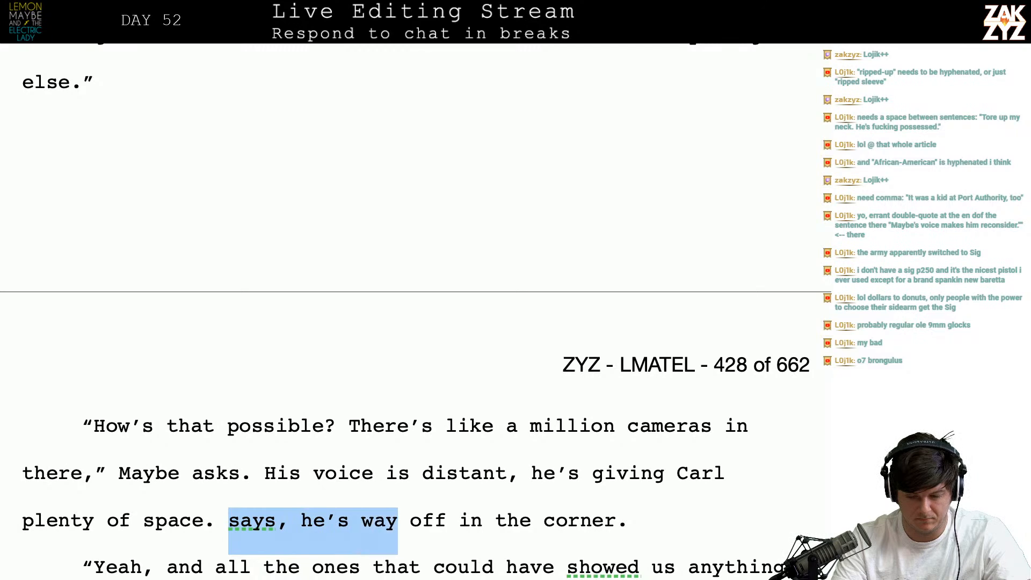
{"action": "key", "text": "shift+Right"}
{"action": "key", "text": "shift+Right"}
{"action": "key", "text": "shift+Right"}
{"action": "key", "text": "shift+Right"}
{"action": "key", "text": "shift+Right"}
{"action": "key", "text": "shift+Right"}
{"action": "key", "text": "shift+Right"}
{"action": "key", "text": "shift+Right"}
{"action": "key", "text": "shift+Right"}
{"action": "key", "text": "shift+Right"}
{"action": "key", "text": "shift+Right"}
{"action": "key", "text": "shift+Right"}
{"action": "key", "text": "shift+Right"}
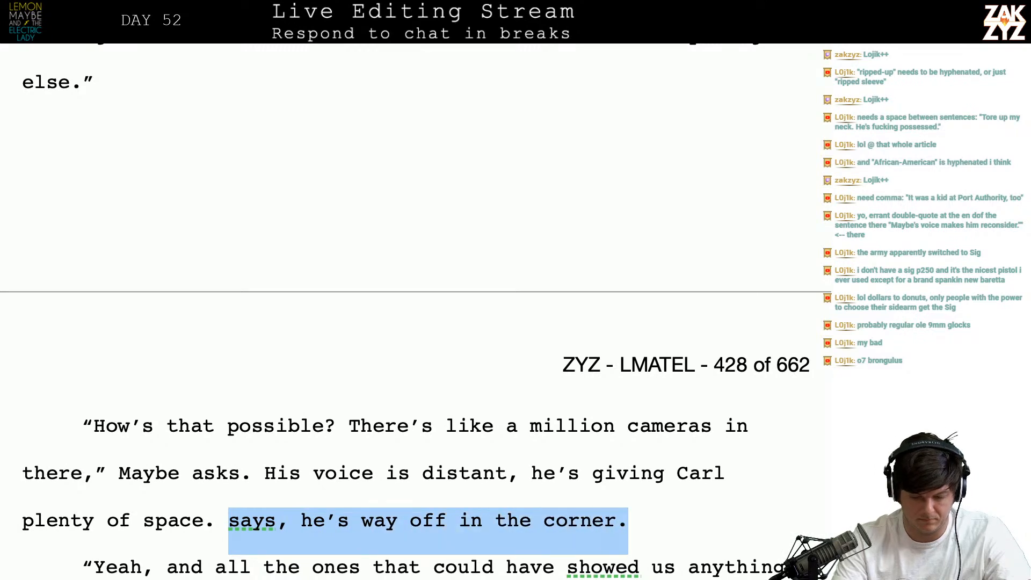
{"action": "key", "text": "BackSpace"}
{"action": "key", "text": "Down"}
{"action": "key", "text": "Down"}
{"action": "key", "text": "Down"}
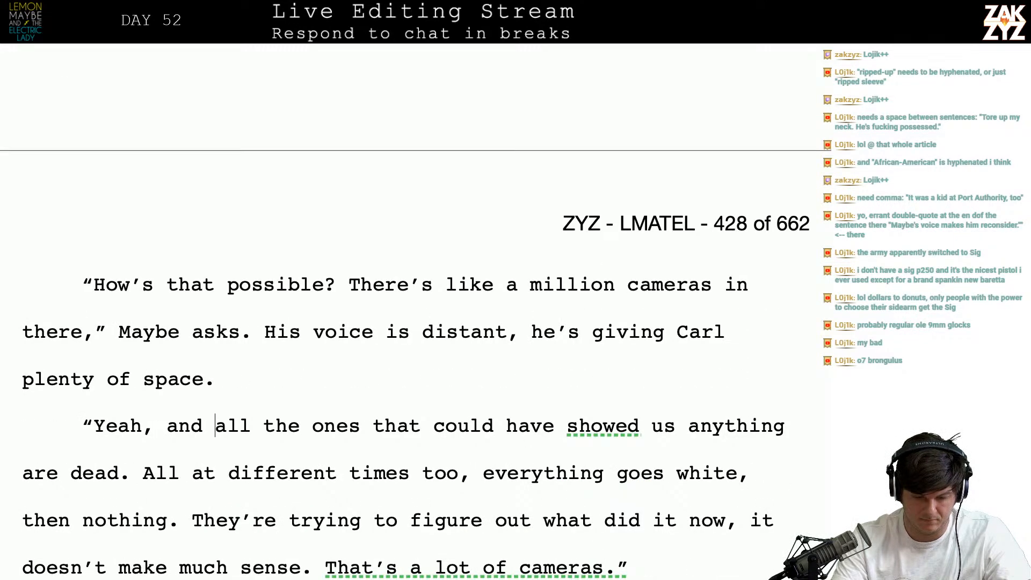
- Open the reply before "Yeah" with "We can track her path, because she burns out cameras." and break the paragraph after it
{"action": "key", "text": "Left"}
{"action": "key", "text": "Left"}
{"action": "key", "text": "Left"}
{"action": "key", "text": "Left"}
{"action": "key", "text": "Left"}
{"action": "key", "text": "Left"}
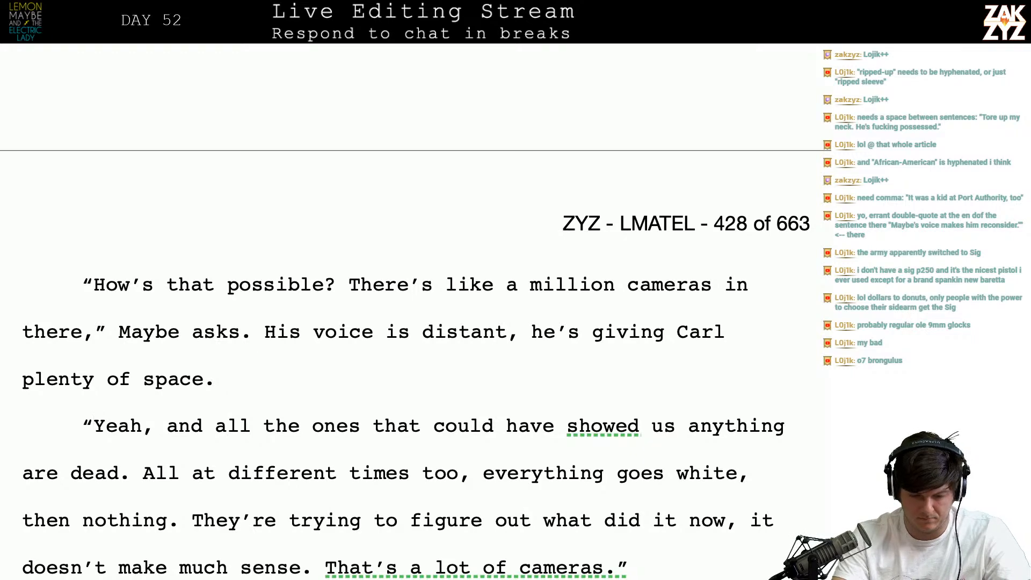
{"action": "type", "text": "We can track h"}
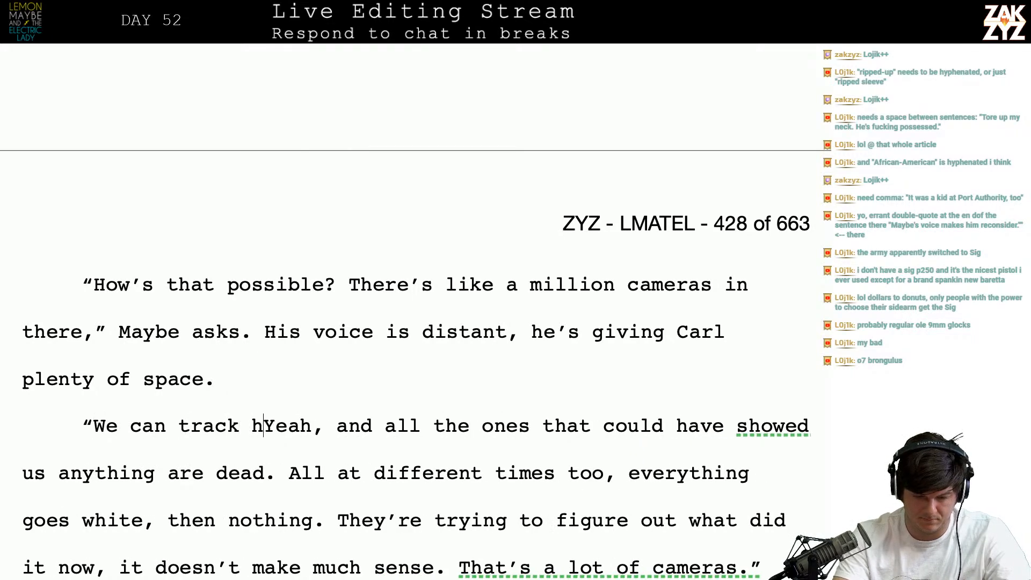
{"action": "type", "text": "er path"}
{"action": "key", "text": "BackSpace"}
{"action": "type", "text": ", because "}
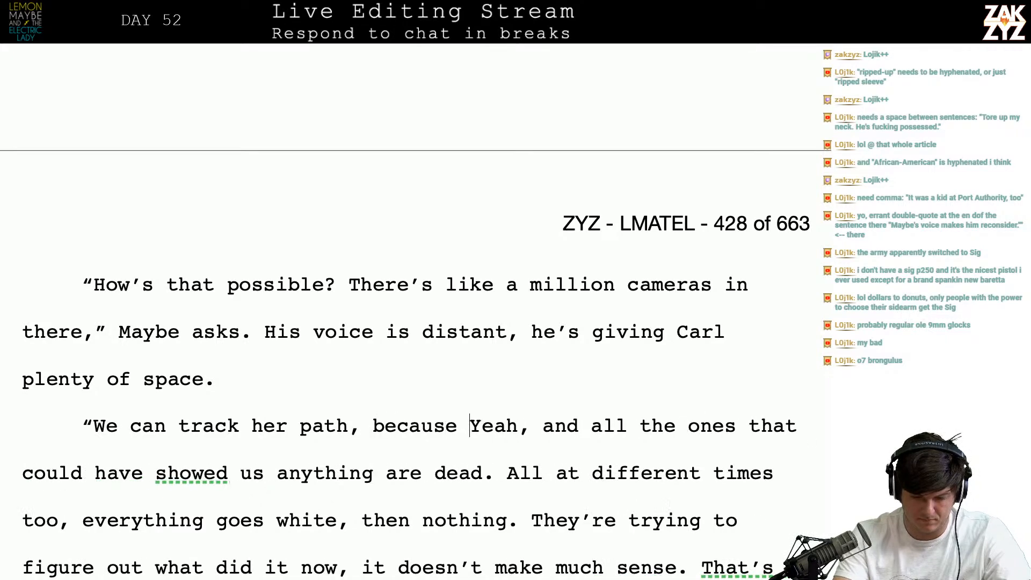
{"action": "type", "text": "she burns out a"}
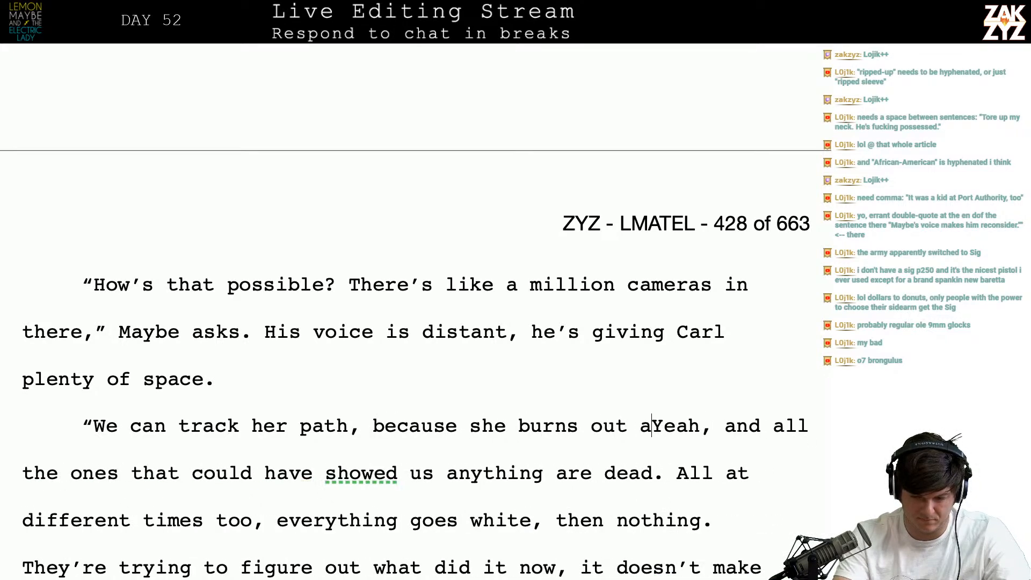
{"action": "key", "text": "BackSpace"}
{"action": "type", "text": "cameras."}
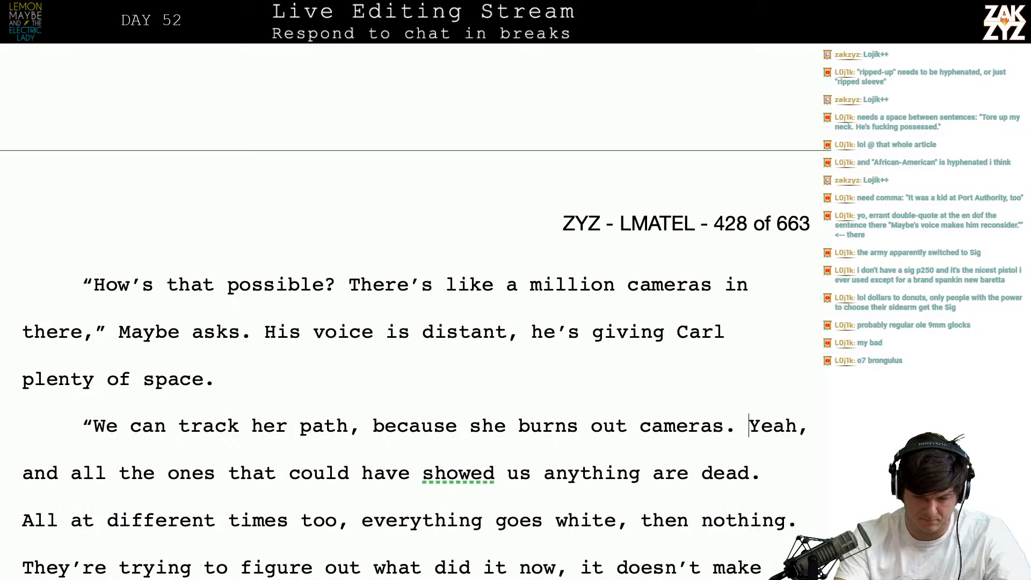
{"action": "key", "text": "Return"}
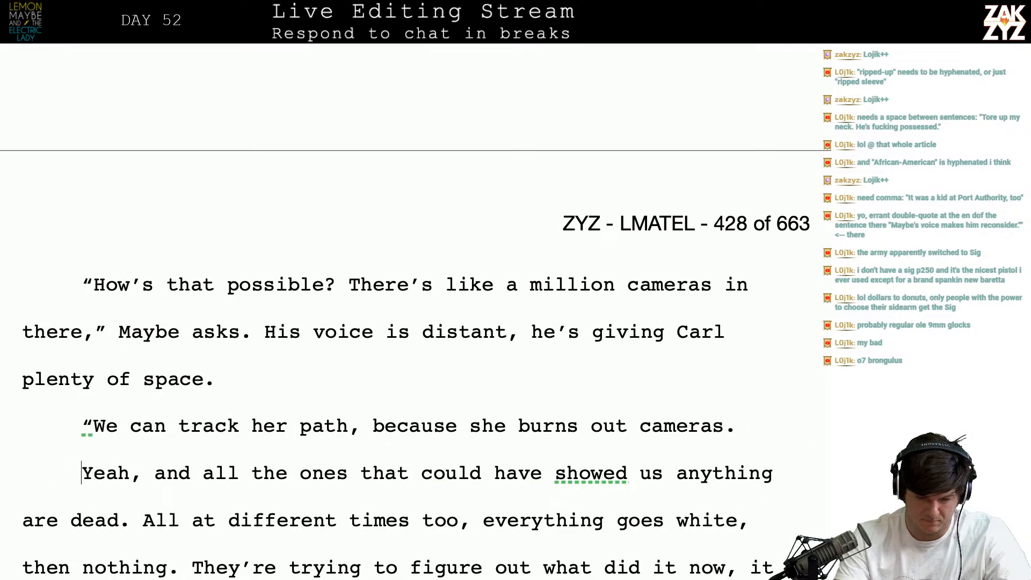
- Start a new paragraph above "We can track her path" with an opening quotation mark and "She burns them out."
{"action": "key", "text": "Return"}
{"action": "type", "text": "\"Taht's"}
{"action": "key", "text": "BackSpace"}
{"action": "key", "text": "BackSpace"}
{"action": "key", "text": "BackSpace"}
{"action": "key", "text": "BackSpace"}
{"action": "key", "text": "BackSpace"}
{"action": "key", "text": "BackSpace"}
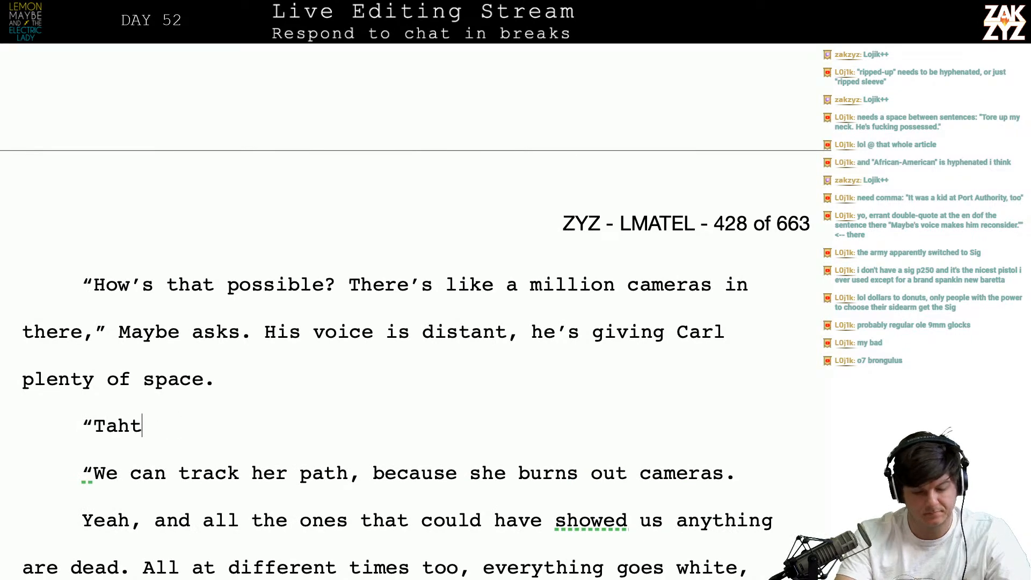
{"action": "type", "text": "She burns them out."}
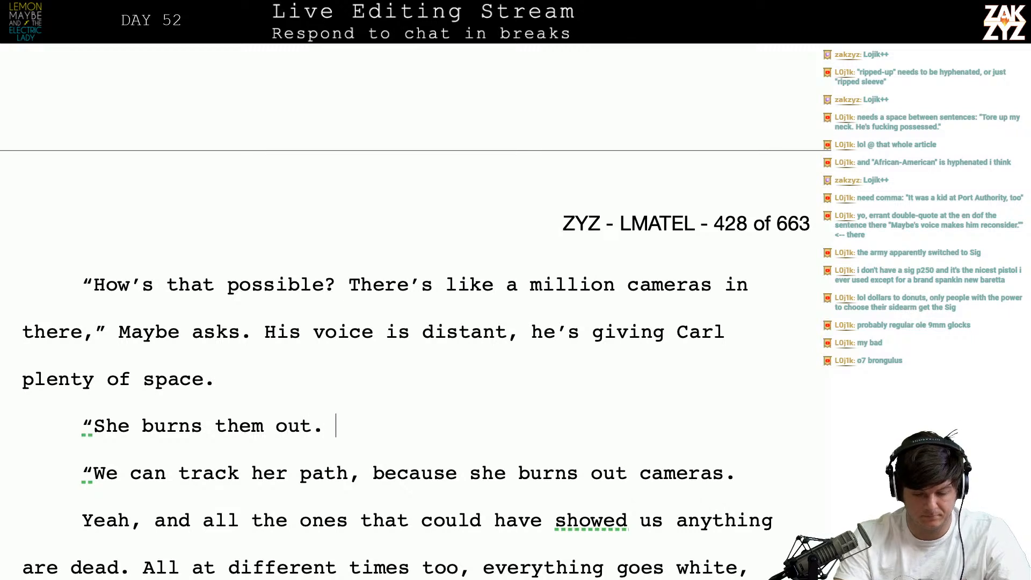
- Continue the new reply after "She burns them out." with "They can track the way she walks, because the"
{"action": "key", "text": "shift+Down"}
{"action": "key", "text": "shift+Down"}
{"action": "key", "text": "shift+Up"}
{"action": "key", "text": "shift+Up"}
{"action": "type", "text": ". They can al"}
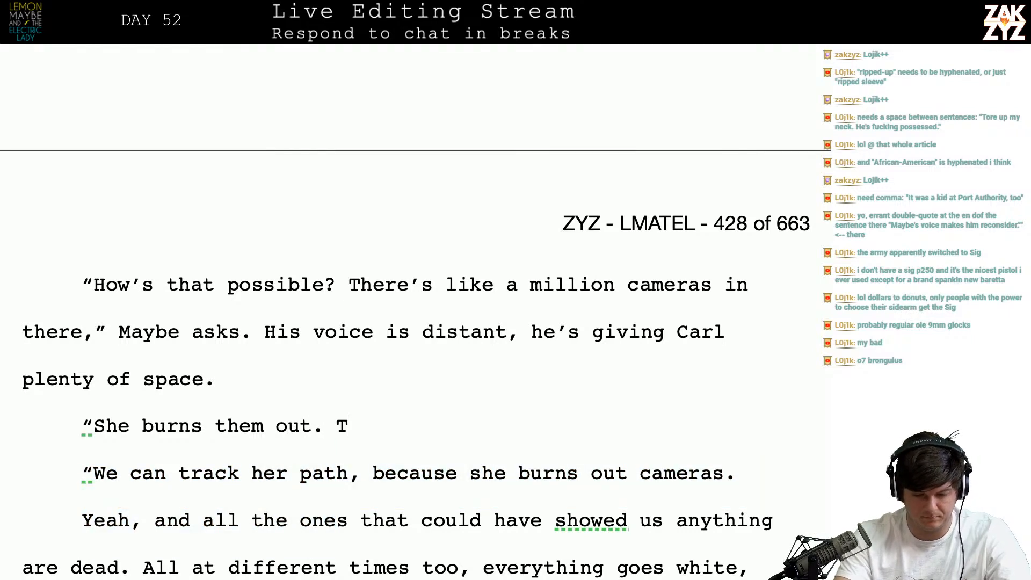
{"action": "key", "text": "BackSpace"}
{"action": "key", "text": "BackSpace"}
{"action": "type", "text": "track the way ys"}
{"action": "key", "text": "BackSpace"}
{"action": "key", "text": "BackSpace"}
{"action": "type", "text": "she walks, be"}
{"action": "key", "text": "BackSpace"}
{"action": "type", "text": "s, be caus"}
{"action": "key", "text": "BackSpace"}
{"action": "key", "text": "BackSpace"}
{"action": "key", "text": "BackSpace"}
{"action": "key", "text": "BackSpace"}
{"action": "type", "text": "cause the gamera"}
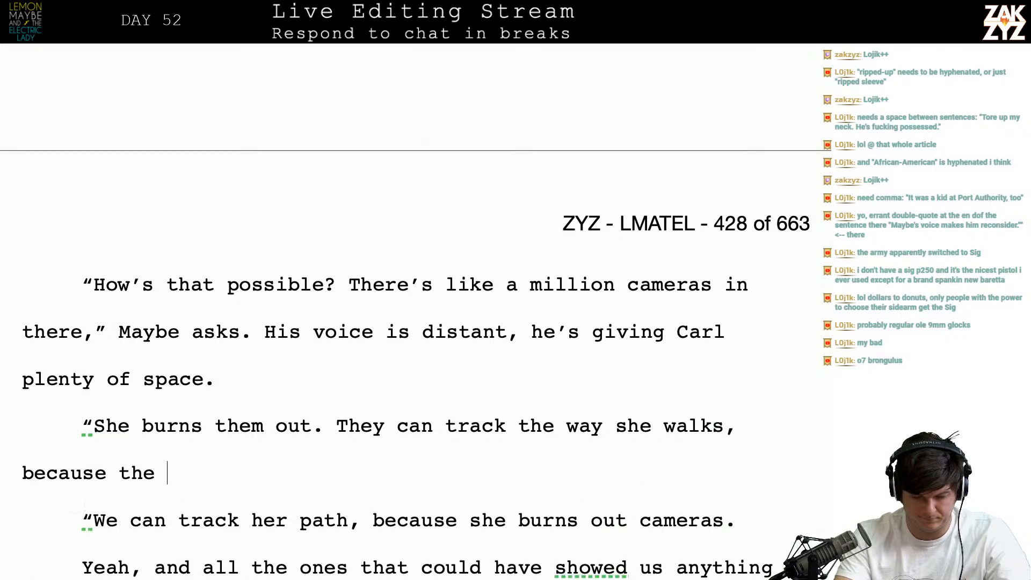
- Continue the sentence after "because the" with "cameras go white"
{"action": "key", "text": "BackSpace"}
{"action": "key", "text": "BackSpace"}
{"action": "key", "text": "BackSpace"}
{"action": "key", "text": "BackSpace"}
{"action": "key", "text": "BackSpace"}
{"action": "type", "text": "ca"}
{"action": "key", "text": "BackSpace"}
{"action": "key", "text": "BackSpace"}
{"action": "key", "text": "BackSpace"}
{"action": "type", "text": "cameras go white. "}
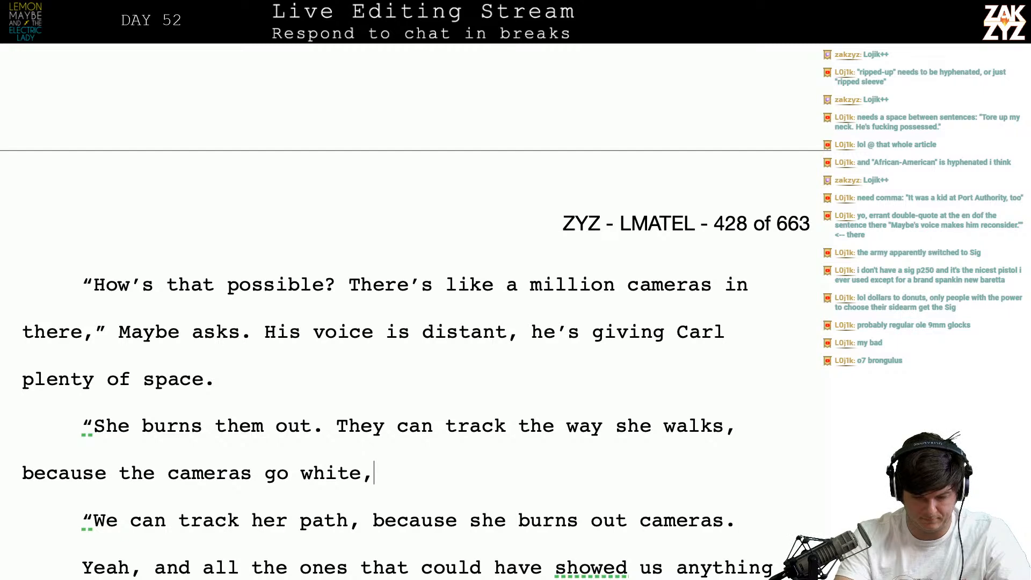
- Finish the sentence with "before they ever see her." and add "Hundreds of them."
{"action": "type", "text": "efore they ever see here."}
{"action": "key", "text": "BackSpace"}
{"action": "key", "text": "BackSpace"}
{"action": "type", "text": ". Hundreds of them"}
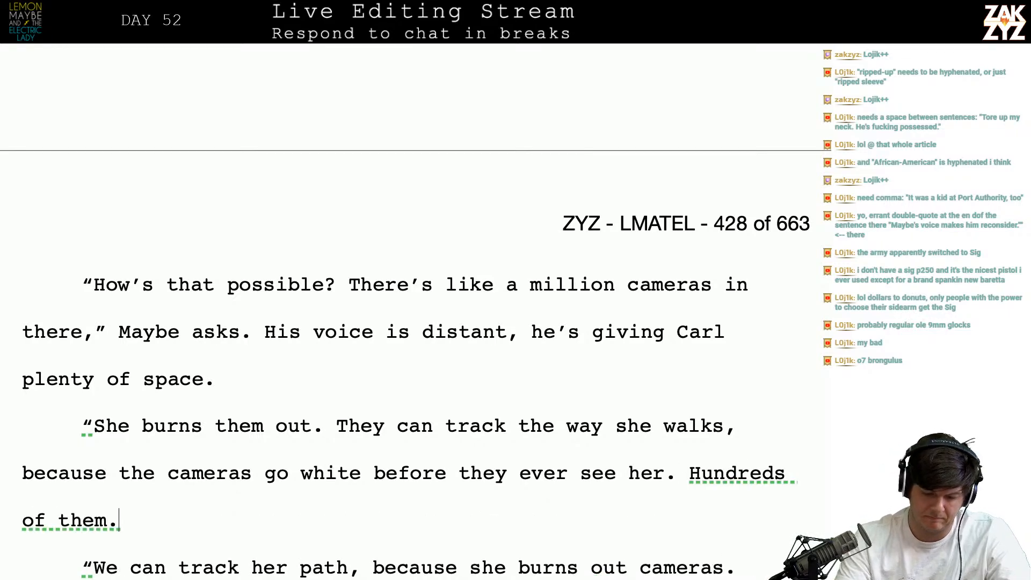
{"action": "type", "text": "."}
- Add "All at different times." after "Hundreds of them." in the new reply
{"action": "key", "text": "Down"}
{"action": "key", "text": "Down"}
{"action": "key", "text": "Down"}
{"action": "key", "text": "Down"}
{"action": "key", "text": "Down"}
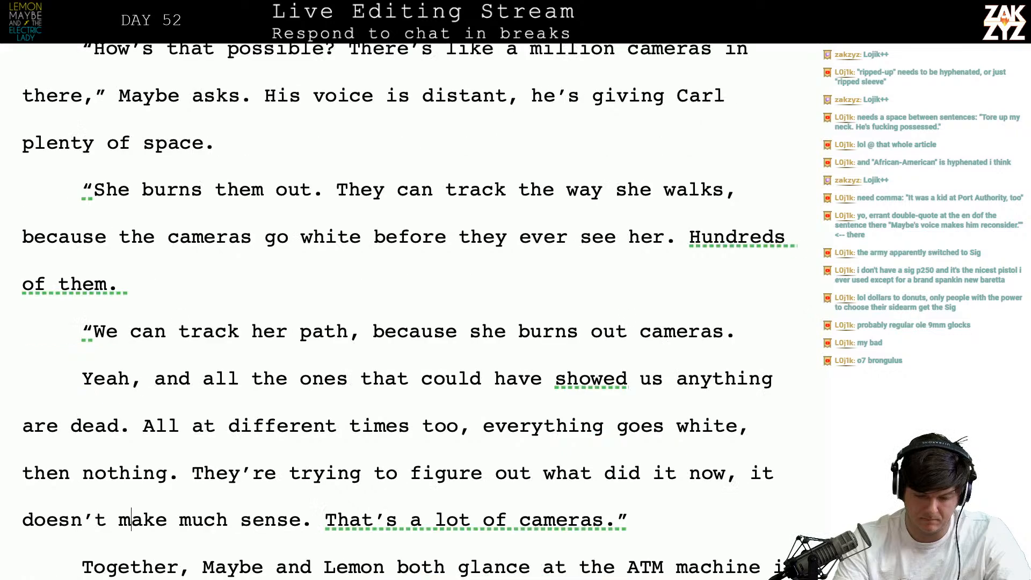
{"action": "key", "text": "BackSpace"}
{"action": "type", "text": "All a"}
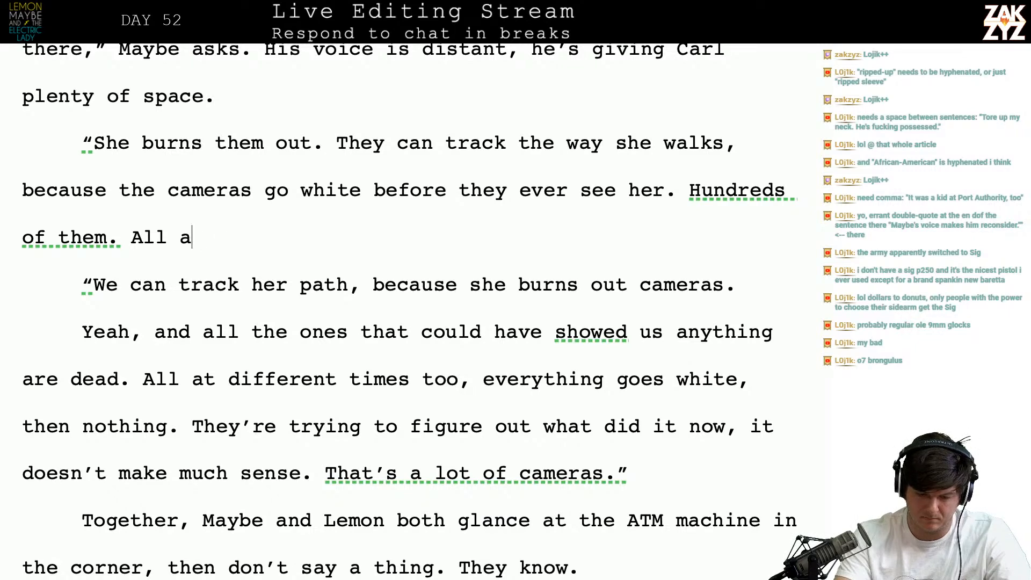
{"action": "type", "text": "t different times."}
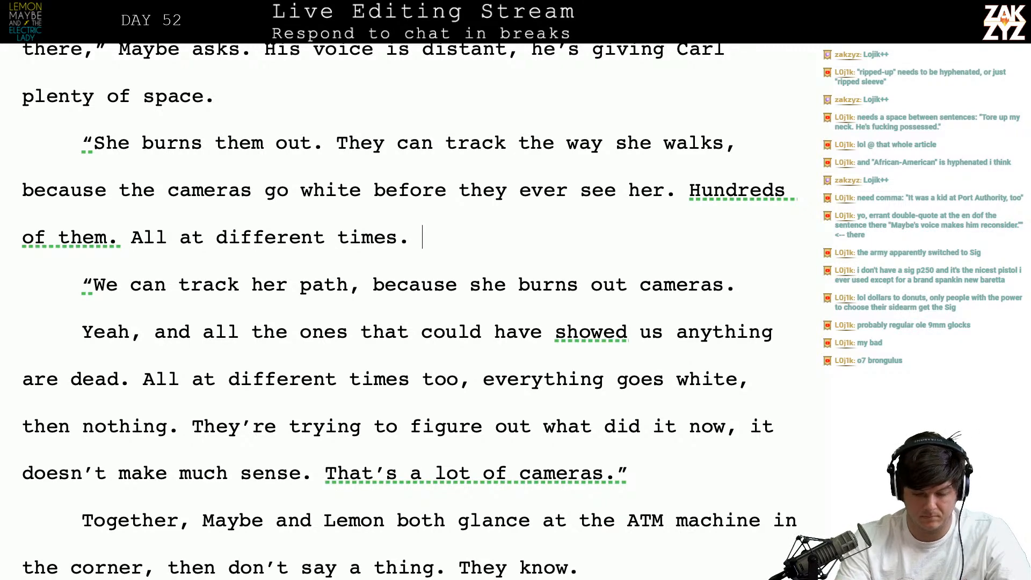
- Delete the old text from "We can track her path" through "That's a lot of cameras.", keeping its closing quotation mark for the new reply
{"action": "key", "text": "shift+Down"}
{"action": "key", "text": "shift+Down"}
{"action": "key", "text": "shift+Down"}
{"action": "key", "text": "shift+Down"}
{"action": "key", "text": "shift+Down"}
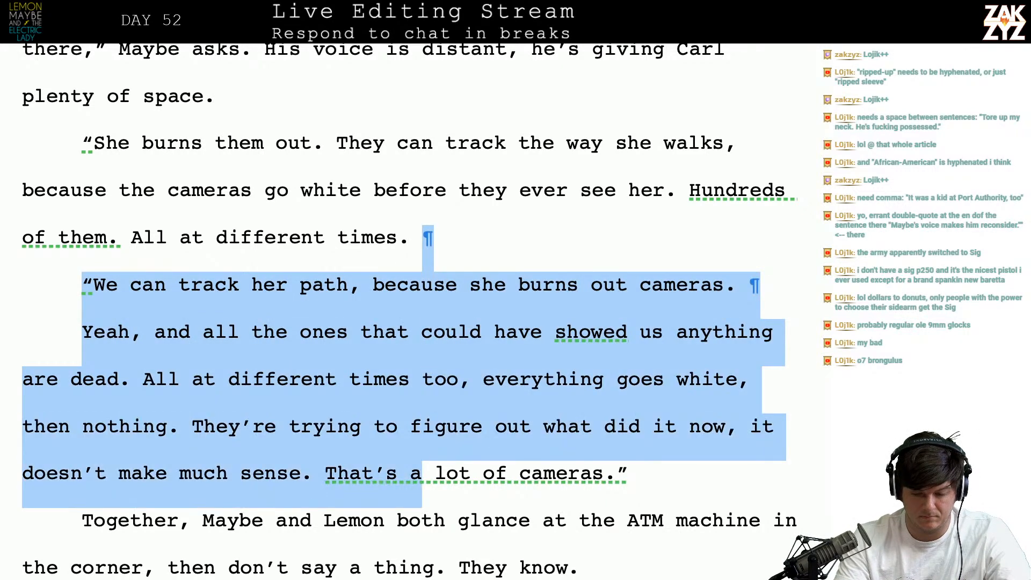
{"action": "key", "text": "shift+Right"}
{"action": "key", "text": "shift+Right"}
{"action": "key", "text": "shift+Right"}
{"action": "key", "text": "shift+Right"}
{"action": "key", "text": "shift+Right"}
{"action": "key", "text": "shift+Right"}
{"action": "key", "text": "shift+Right"}
{"action": "key", "text": "shift+Right"}
{"action": "key", "text": "shift+Right"}
{"action": "key", "text": "shift+Right"}
{"action": "key", "text": "shift+Right"}
{"action": "key", "text": "shift+Right"}
{"action": "key", "text": "shift+Right"}
{"action": "key", "text": "shift+Right"}
{"action": "key", "text": "shift+Right"}
{"action": "key", "text": "shift+Right"}
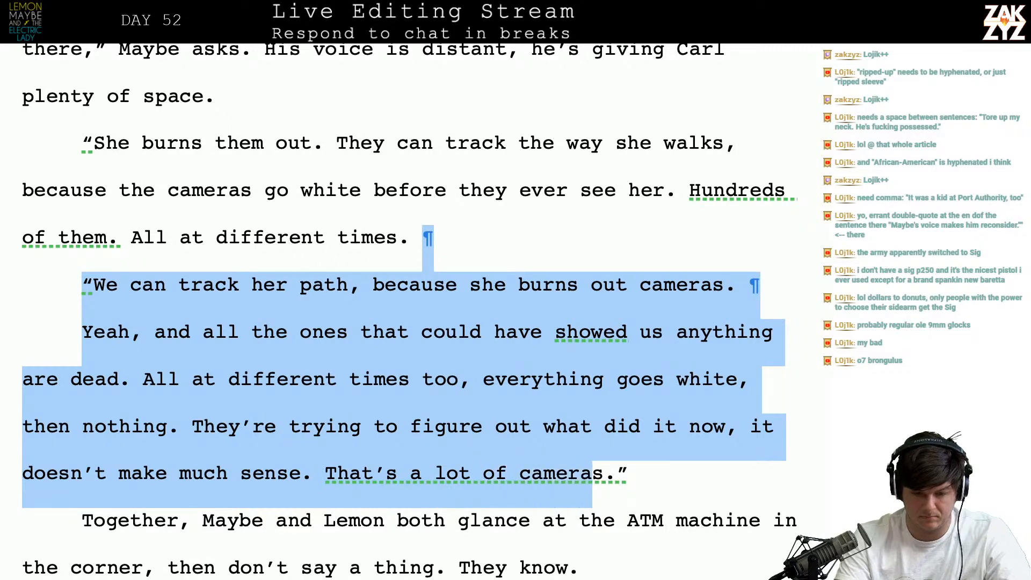
{"action": "key", "text": "BackSpace"}
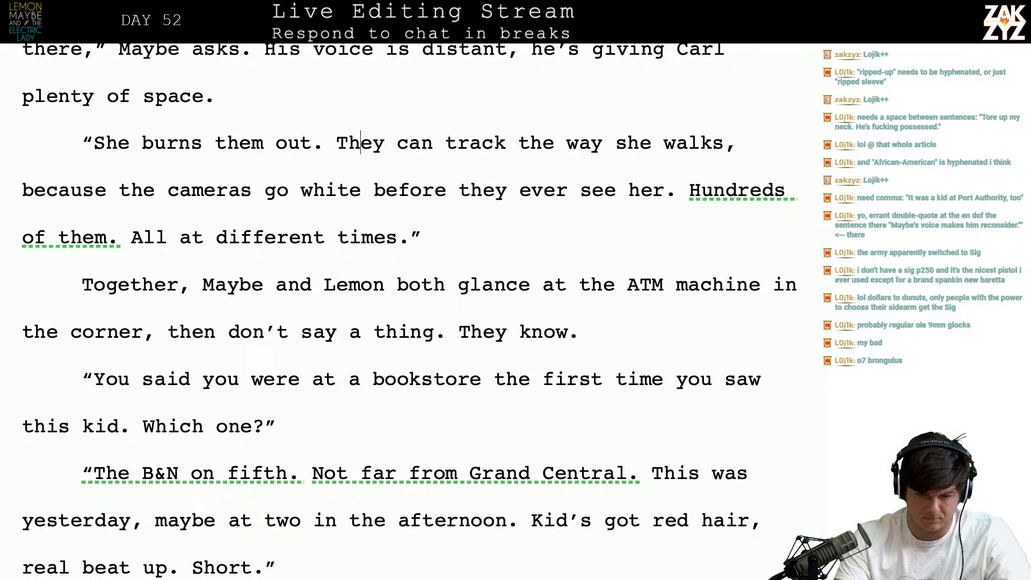
- Split the reply before "They can track" and add "They go white before they ever see her, and she's burning out the" above the break
{"action": "key", "text": "Return"}
{"action": "type", "text": "The"}
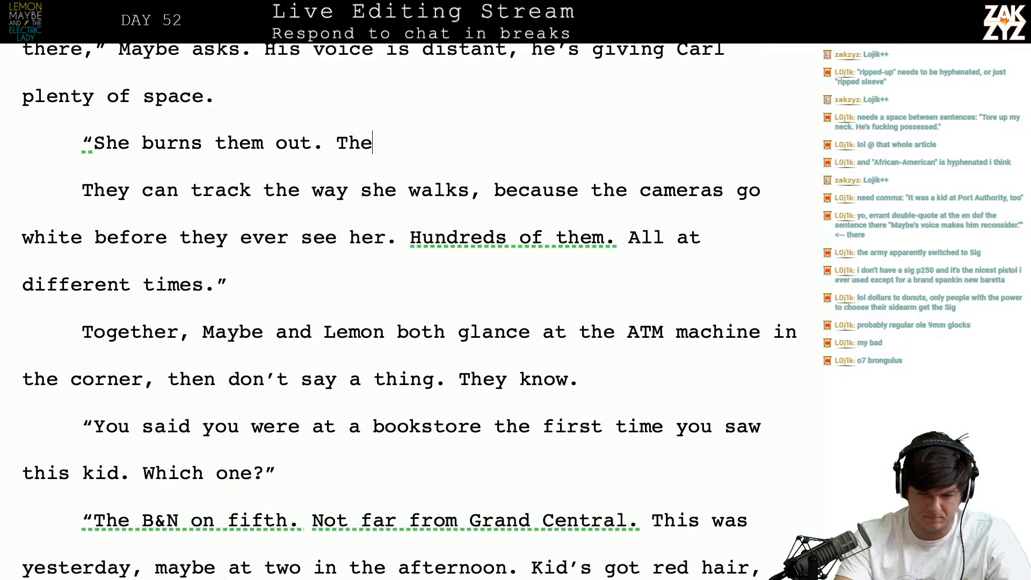
{"action": "type", "text": "y go white before"}
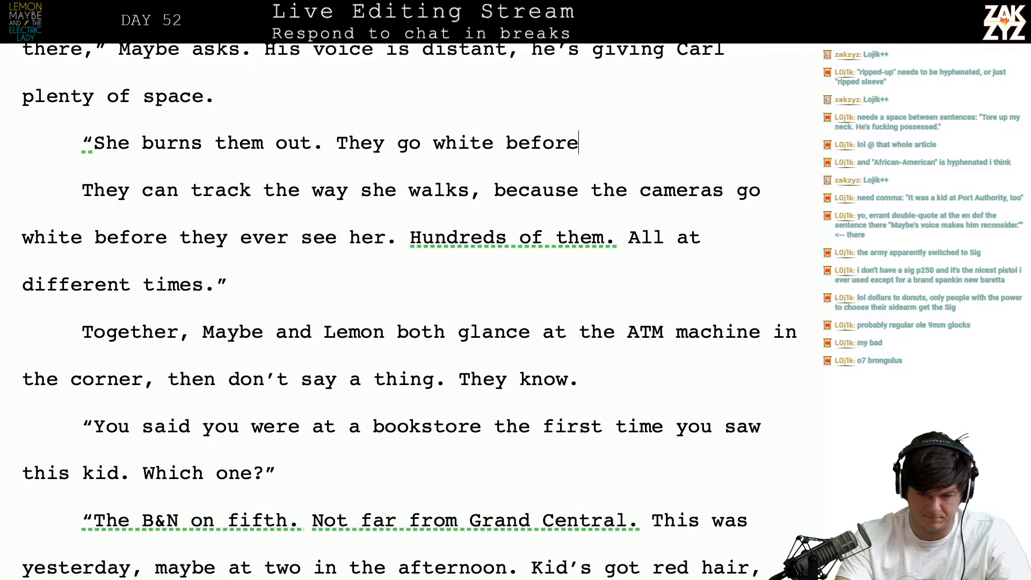
{"action": "type", "text": " they ever see her, and stop"}
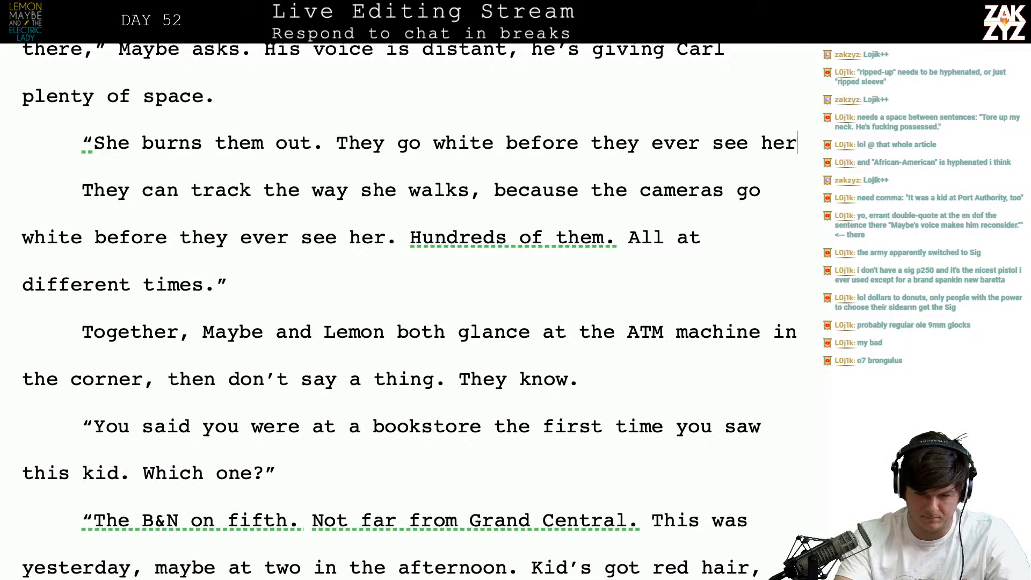
{"action": "key", "text": "BackSpace"}
{"action": "key", "text": "BackSpace"}
{"action": "key", "text": "BackSpace"}
{"action": "key", "text": "BackSpace"}
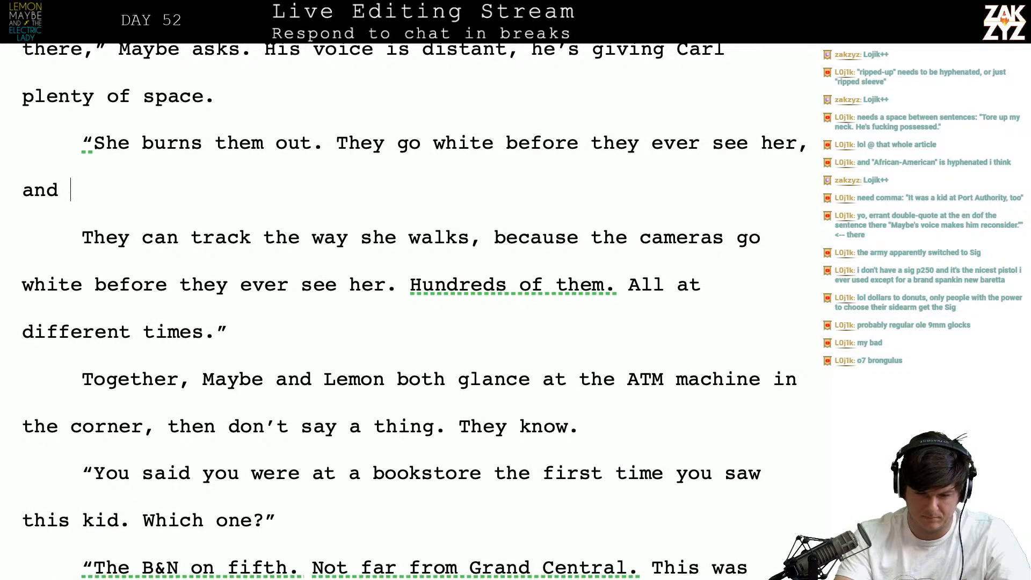
{"action": "type", "text": "she's burning o"}
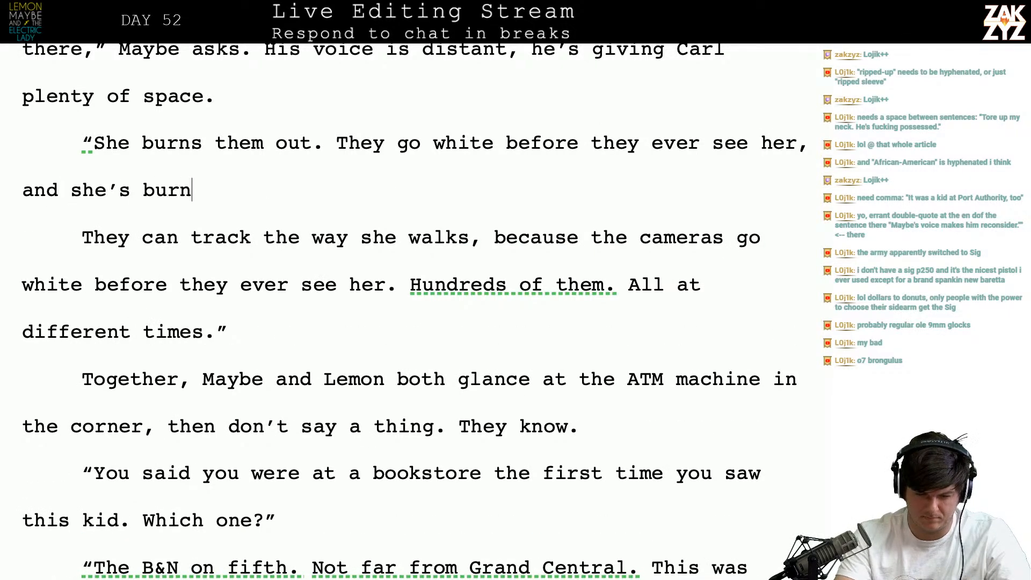
{"action": "type", "text": "ut the ce"}
{"action": "key", "text": "BackSpace"}
{"action": "key", "text": "BackSpace"}
- Insert "our their sensors somehow, they go white before" after "She burns" at the start of the reply
{"action": "type", "text": "s"}
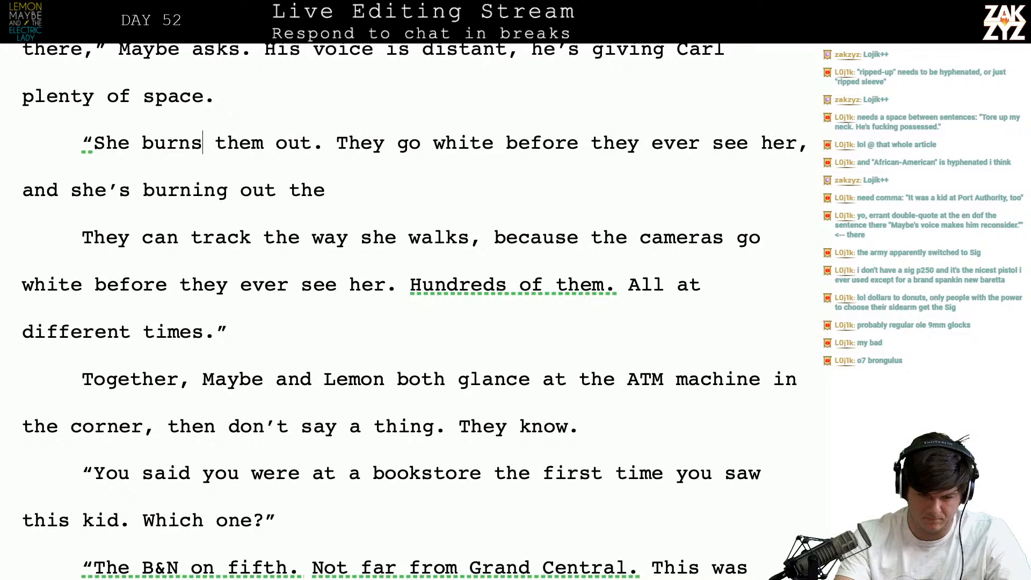
{"action": "type", "text": " our their sensors somehow, teh"}
{"action": "key", "text": "BackSpace"}
{"action": "key", "text": "BackSpace"}
{"action": "type", "text": "hey go white before the"}
{"action": "key", "text": "BackSpace"}
{"action": "key", "text": "BackSpace"}
{"action": "key", "text": "BackSpace"}
- Continue the inserted sentence after "they go white before" with "they ever see her"
{"action": "type", "text": "she gets"}
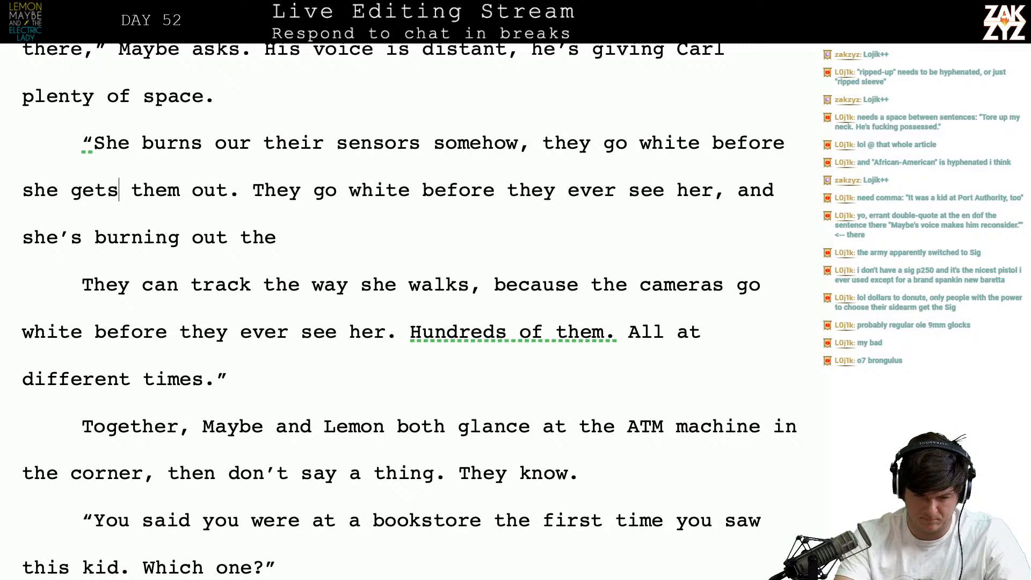
{"action": "key", "text": "BackSpace"}
{"action": "key", "text": "BackSpace"}
{"action": "key", "text": "BackSpace"}
{"action": "key", "text": "BackSpace"}
{"action": "key", "text": "BackSpace"}
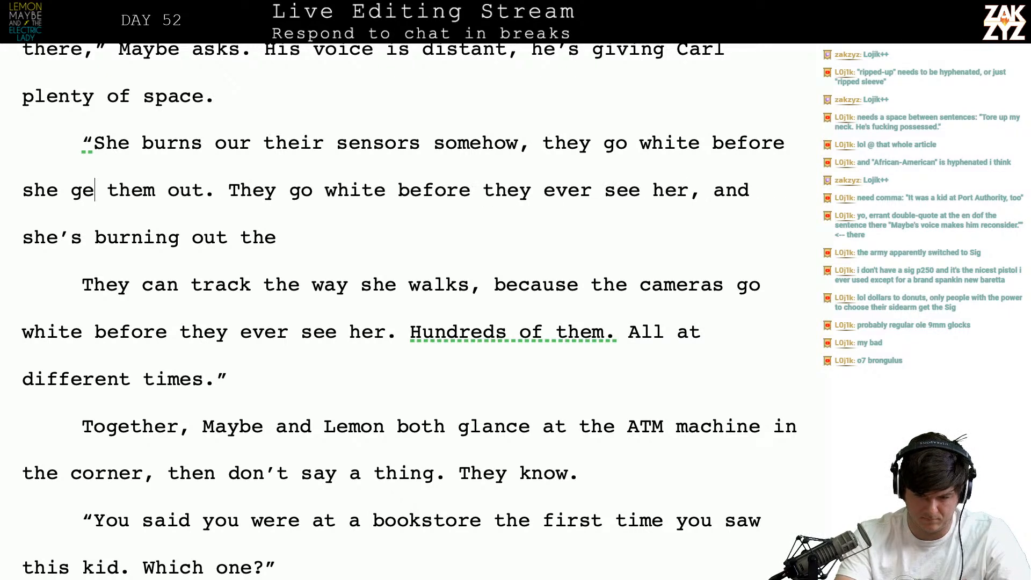
{"action": "key", "text": "BackSpace"}
{"action": "key", "text": "BackSpace"}
{"action": "key", "text": "BackSpace"}
{"action": "type", "text": "they ever"}
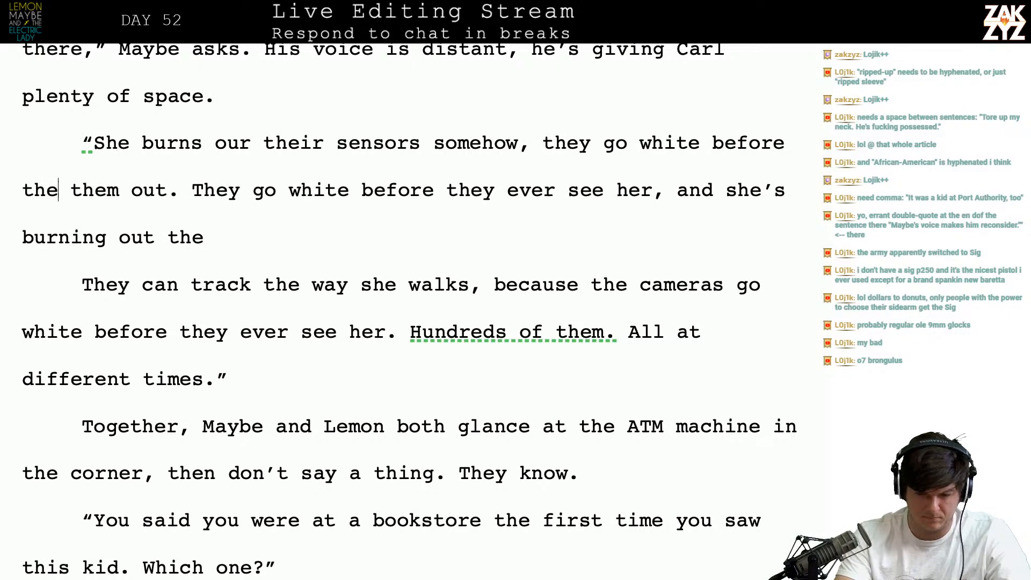
{"action": "type", "text": " see"}
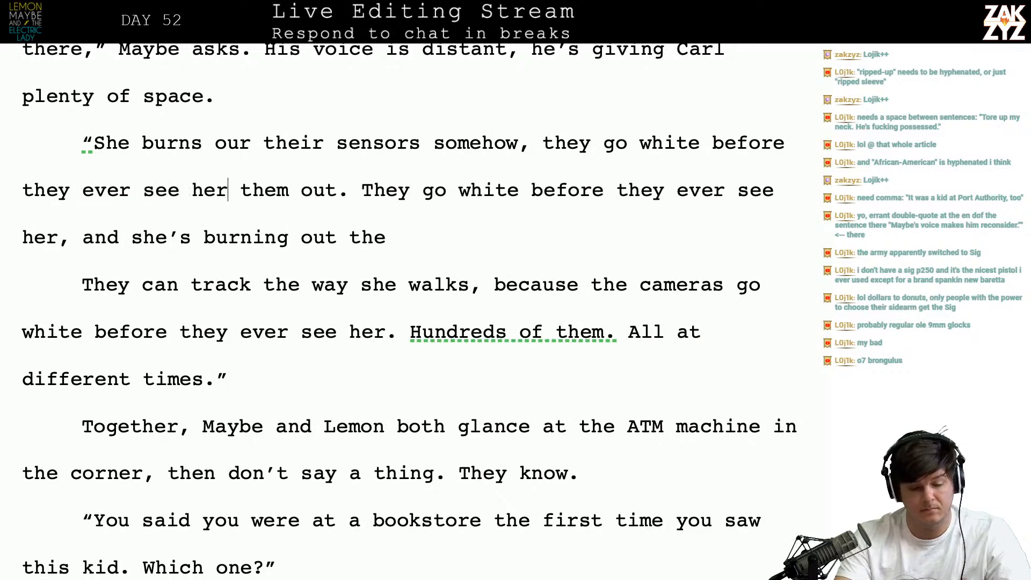
- End that sentence with a period and add "Hundreds of them, they all blank out at different times."
{"action": "type", "text": " her. Hundreds of the"}
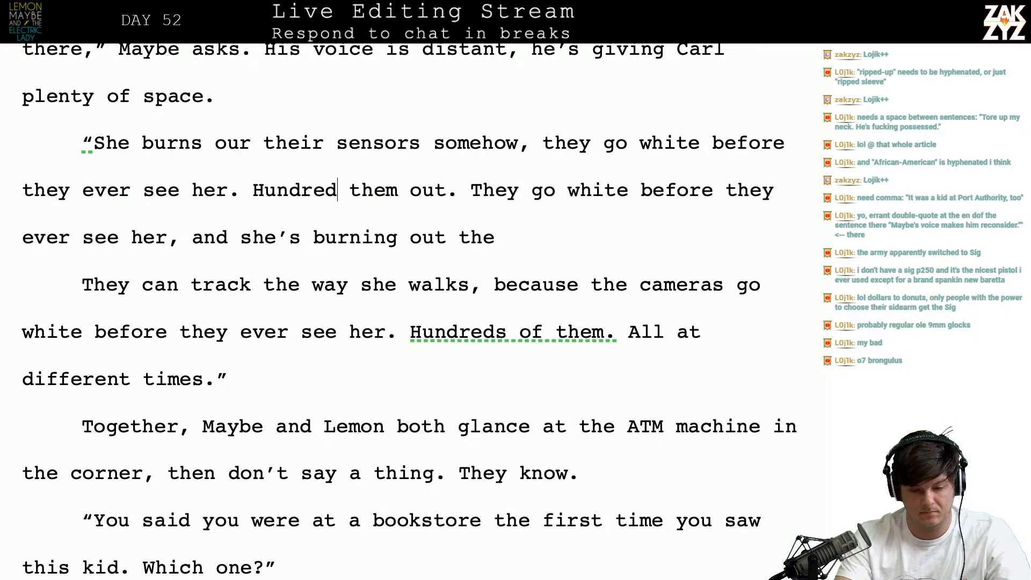
{"action": "type", "text": "m, they all blan"}
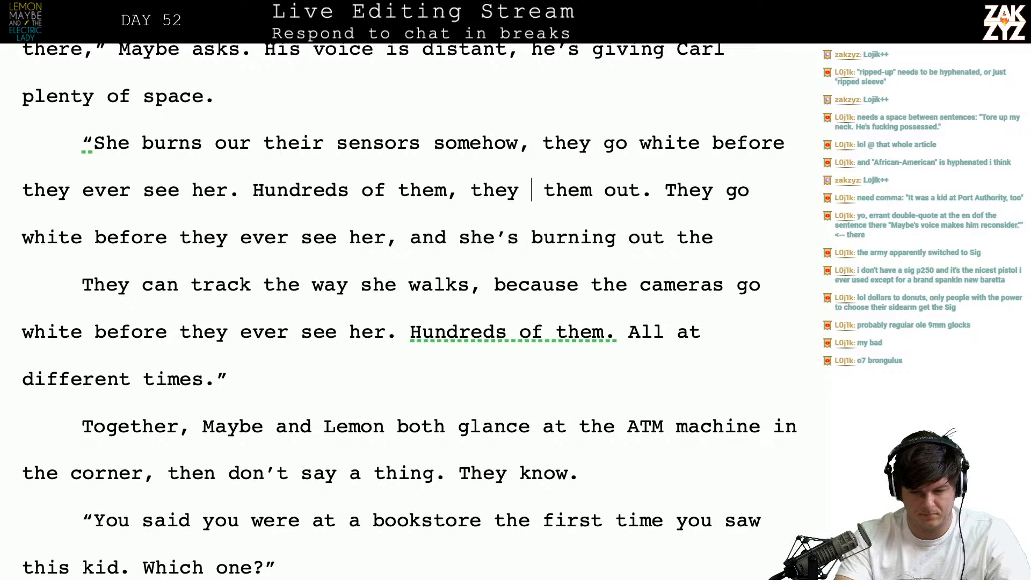
{"action": "type", "text": "k out ad"}
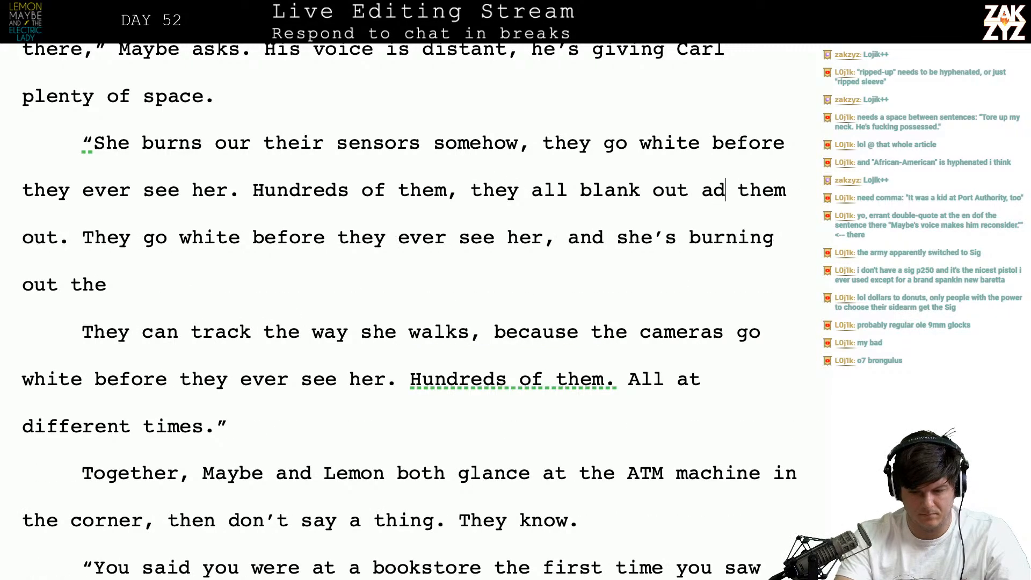
{"action": "type", "text": " diffen"}
{"action": "key", "text": "BackSpace"}
{"action": "type", "text": "rent times.  them out. They go white before they ever see"}
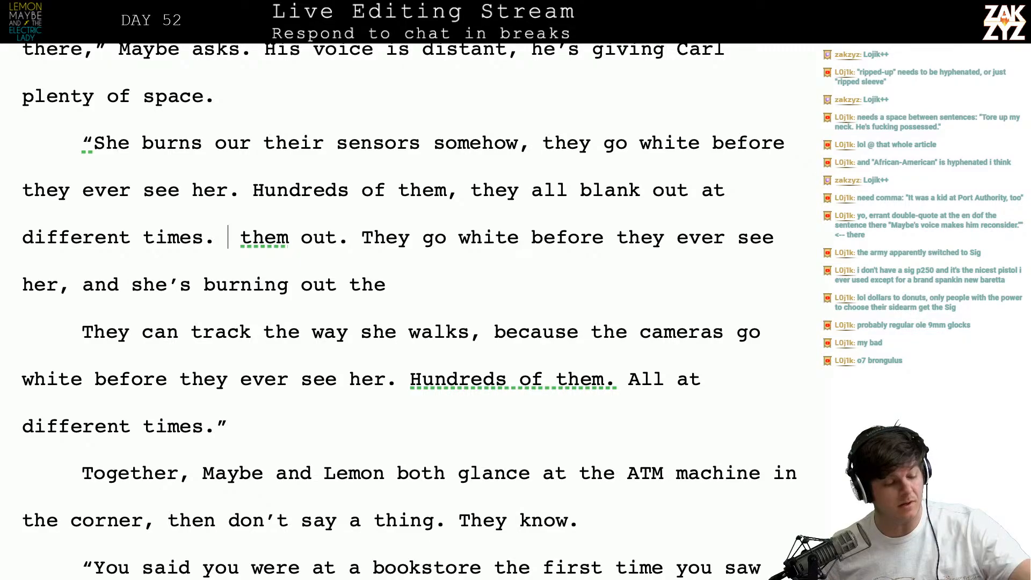
{"action": "scroll", "coordinate": [408, 311], "scroll_direction": "up", "scroll_amount": 20}
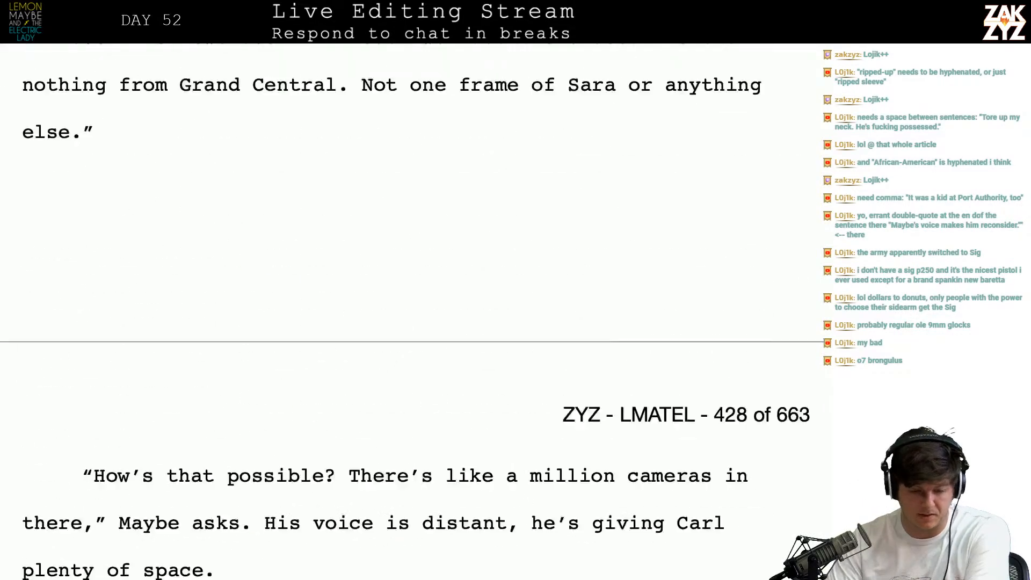
{"action": "scroll", "coordinate": [408, 311], "scroll_direction": "up", "scroll_amount": 10}
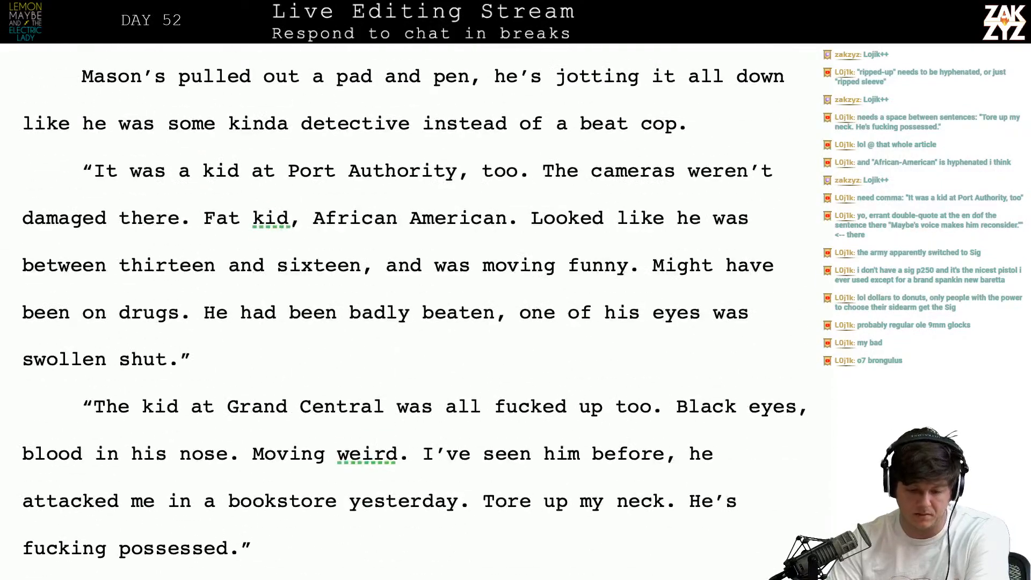
{"action": "scroll", "coordinate": [409, 311], "scroll_direction": "up", "scroll_amount": 12}
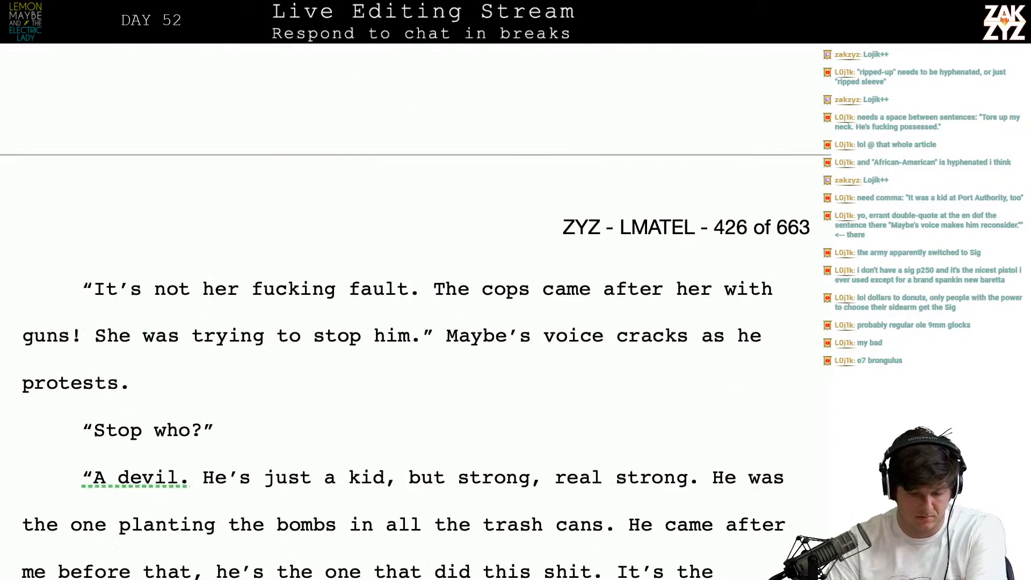
{"action": "scroll", "coordinate": [408, 311], "scroll_direction": "up", "scroll_amount": 5}
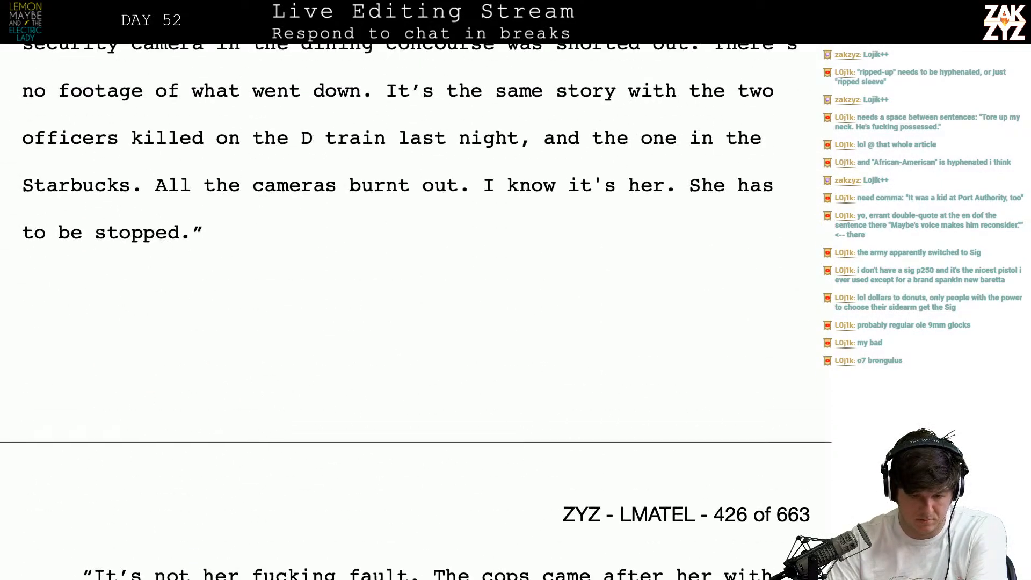
{"action": "scroll", "coordinate": [408, 311], "scroll_direction": "up", "scroll_amount": 7}
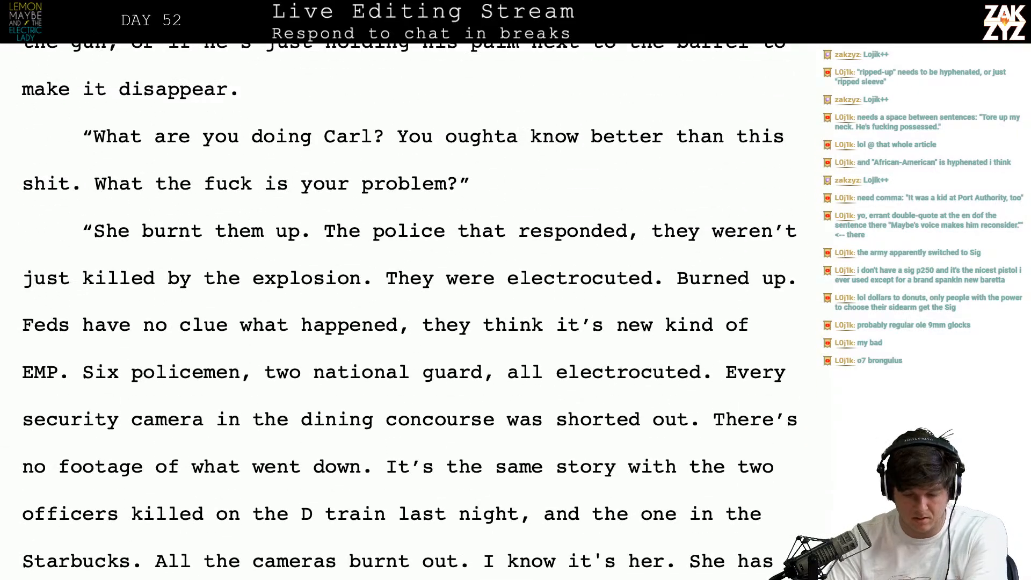
{"action": "scroll", "coordinate": [408, 311], "scroll_direction": "down", "scroll_amount": 3}
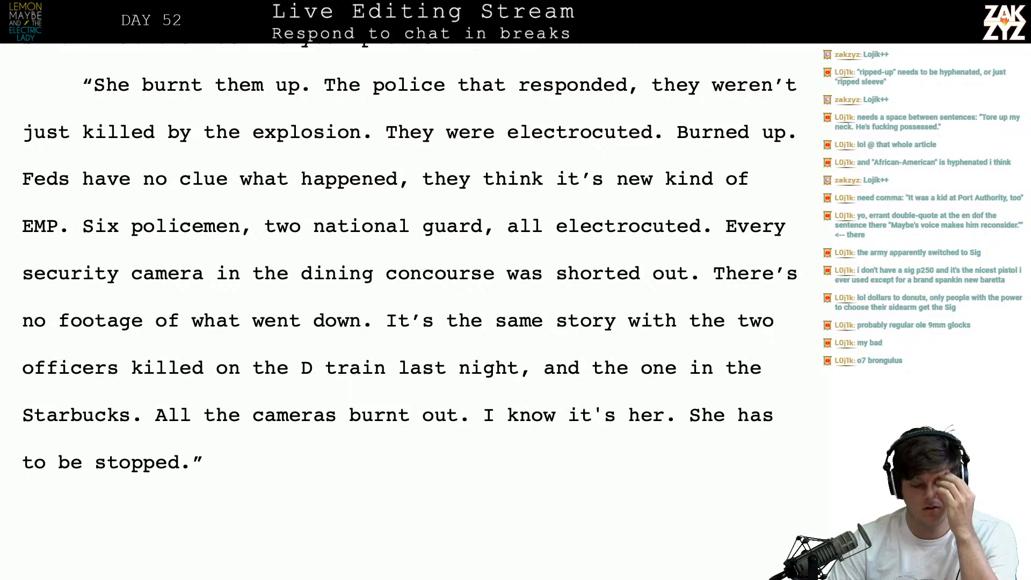
{"action": "scroll", "coordinate": [408, 311], "scroll_direction": "down", "scroll_amount": 20}
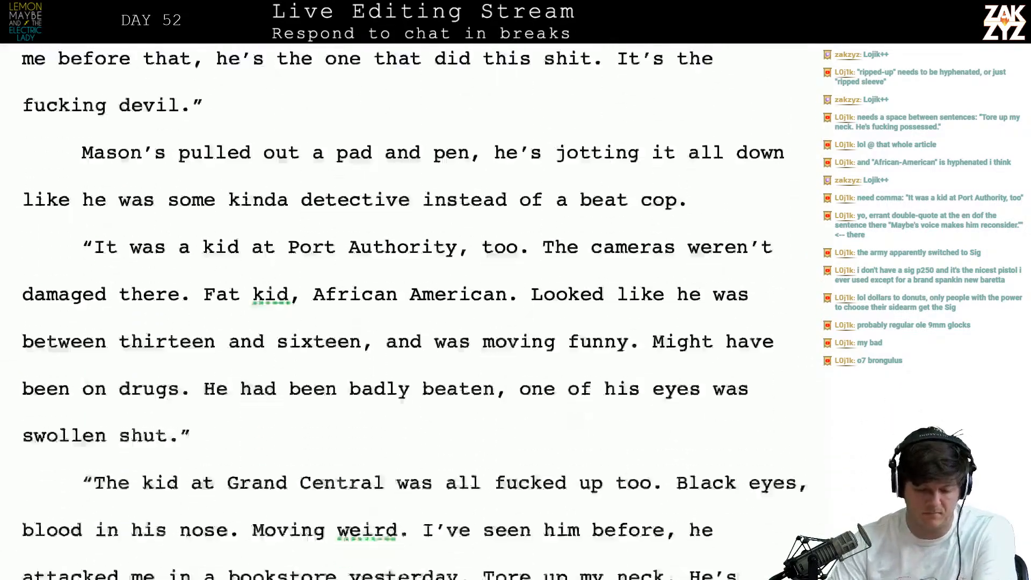
{"action": "scroll", "coordinate": [408, 311], "scroll_direction": "down", "scroll_amount": 20}
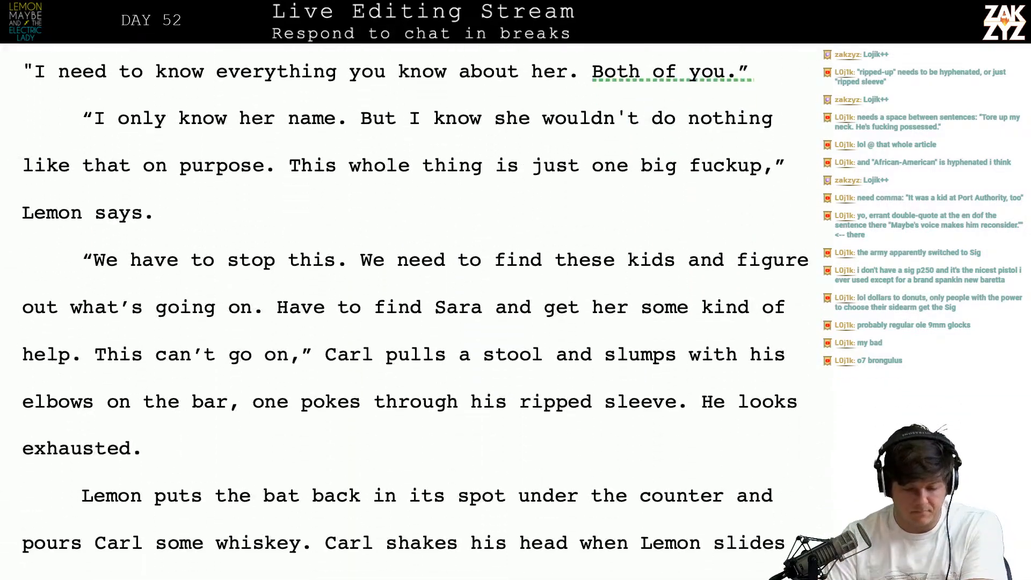
{"action": "scroll", "coordinate": [408, 311], "scroll_direction": "down", "scroll_amount": 8}
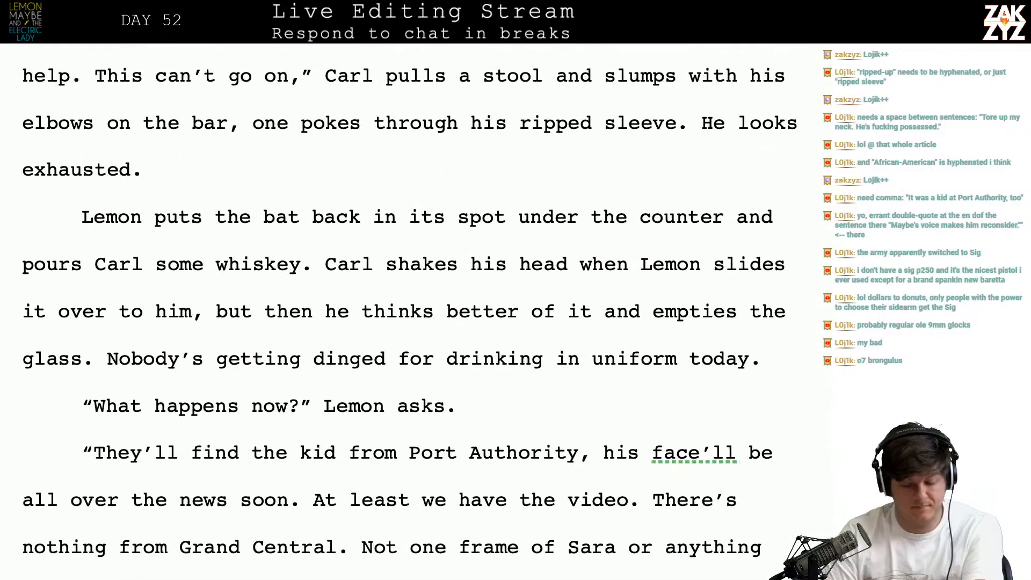
{"action": "scroll", "coordinate": [88, 420], "scroll_direction": "down", "scroll_amount": 12}
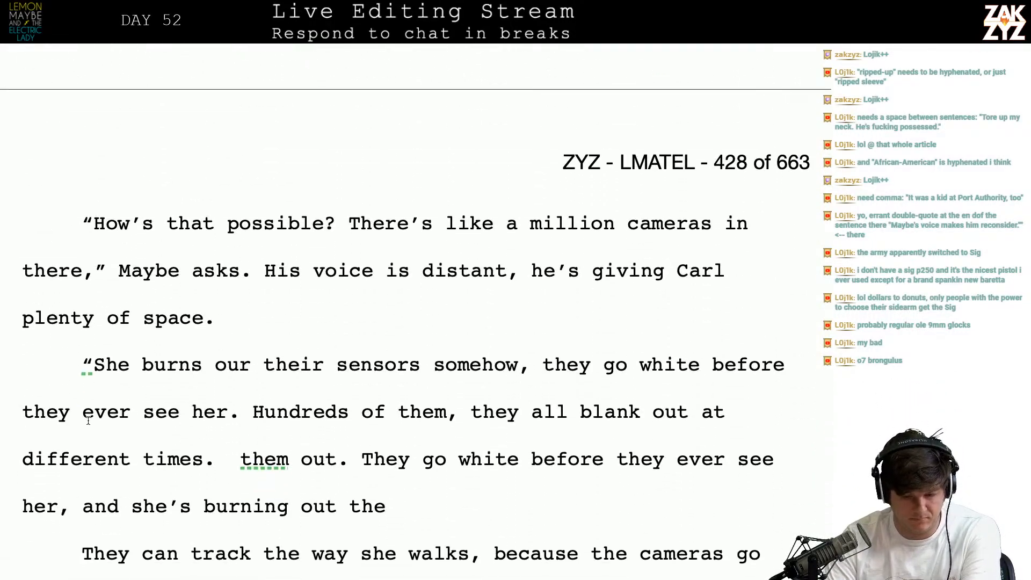
{"action": "scroll", "coordinate": [88, 420], "scroll_direction": "down", "scroll_amount": 1}
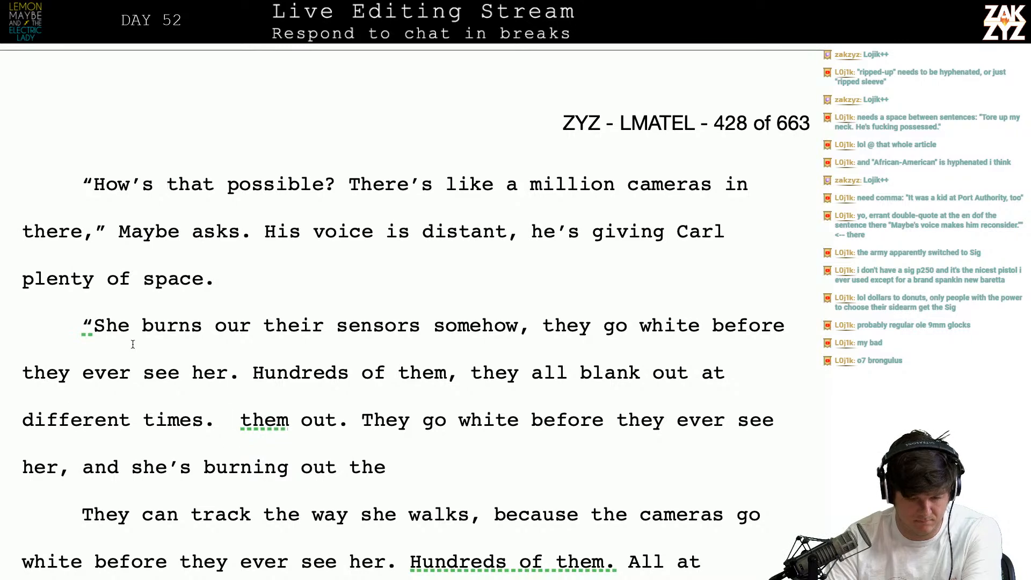
{"action": "scroll", "coordinate": [205, 334], "scroll_direction": "down", "scroll_amount": 1}
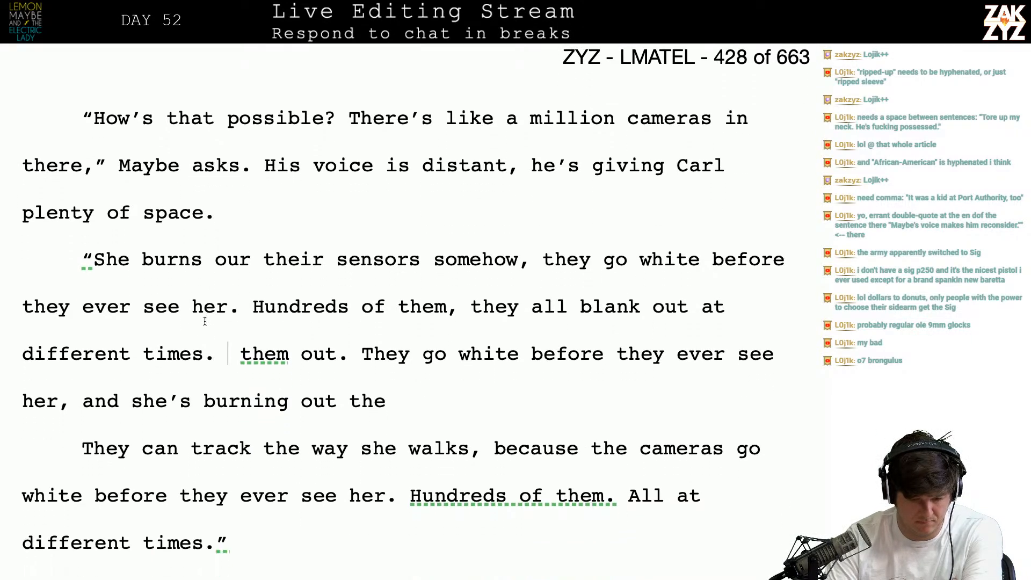
- Rewrite the reply's opening as "She burns out their sensors, the cameras go white before they ever see her."
{"action": "left_click", "coordinate": [208, 264]}
{"action": "key", "text": "Delete"}
{"action": "type", "text": "t their se"}
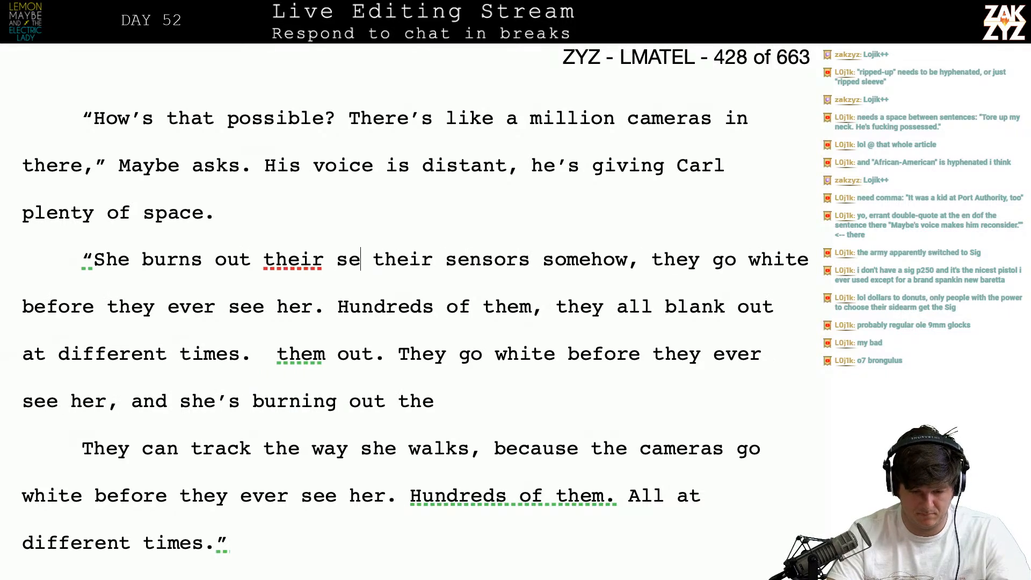
{"action": "type", "text": "nsors, they"}
{"action": "key", "text": "BackSpace"}
{"action": "key", "text": "BackSpace"}
{"action": "type", "text": "e cameras g"}
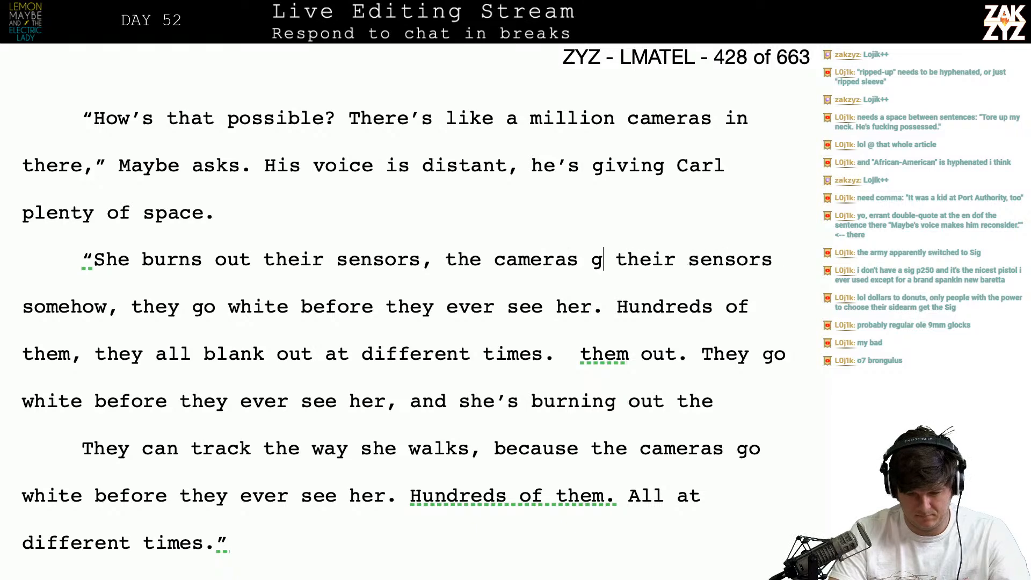
{"action": "type", "text": "o white before they ever see her."}
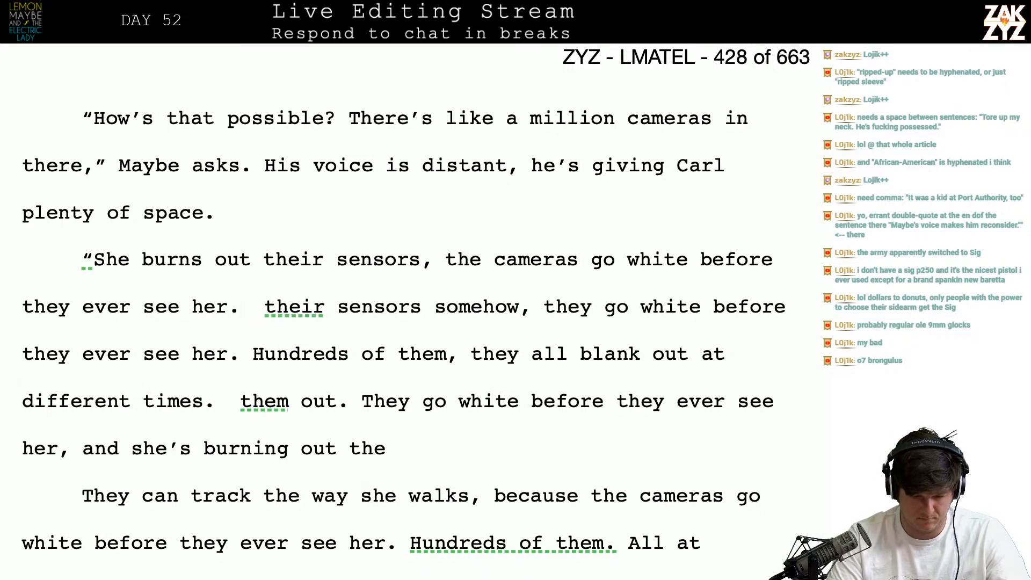
- Replace the leftover "their sensors somehow" sentence with "There are hundreds of them, all burnt up."
{"action": "key", "text": "shift+Down"}
{"action": "key", "text": "BackSpace"}
{"action": "type", "text": "There are hundred"}
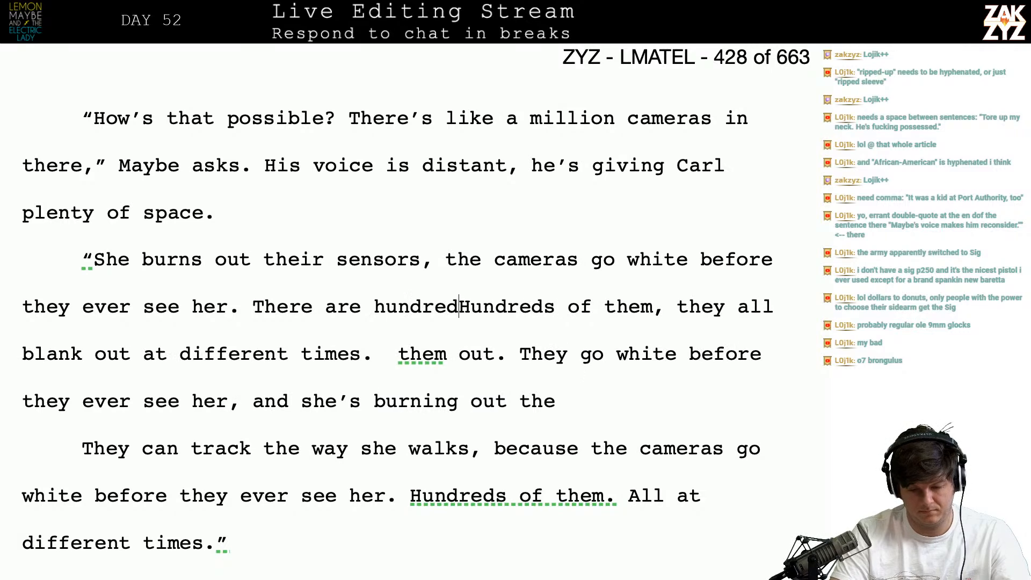
{"action": "type", "text": "s of them, all burnt up."}
- Delete the old draft text after "all burnt up." through "All at different times.", keeping the closing quotation mark
{"action": "key", "text": "shift+Down"}
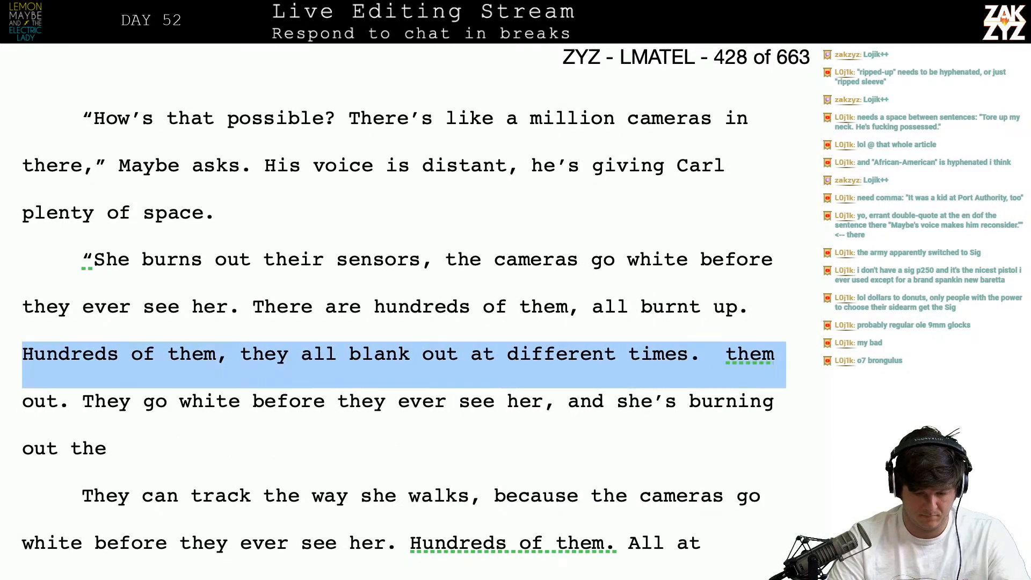
{"action": "key", "text": "shift+Down"}
{"action": "key", "text": "shift+Down"}
{"action": "key", "text": "shift+Down"}
{"action": "key", "text": "shift+Down"}
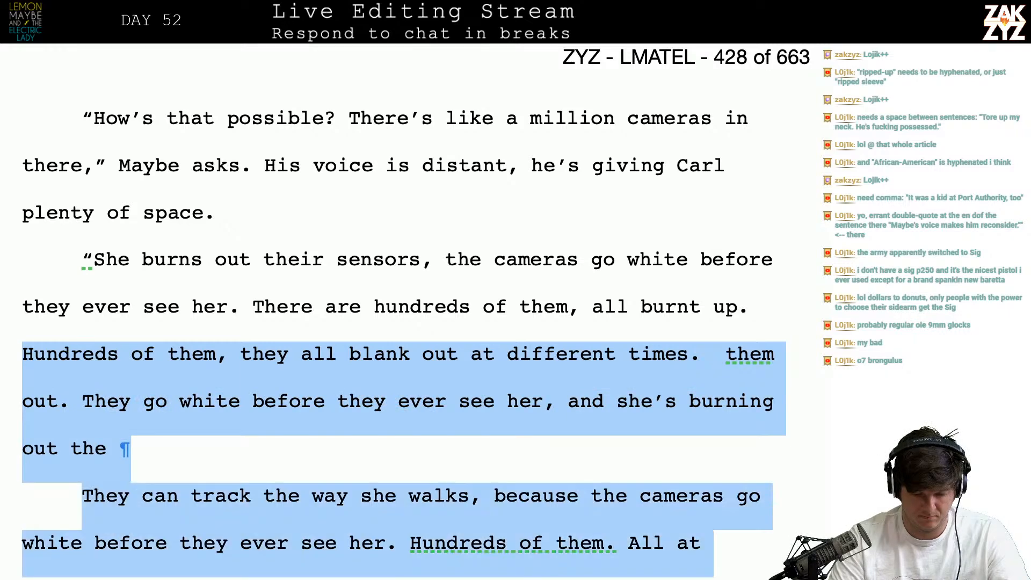
{"action": "key", "text": "shift+Down"}
{"action": "key", "text": "shift+Down"}
{"action": "key", "text": "shift+Up"}
{"action": "key", "text": "shift+Left"}
{"action": "key", "text": "shift+Left"}
{"action": "key", "text": "shift+Left"}
{"action": "key", "text": "shift+Right"}
{"action": "key", "text": "BackSpace"}
{"action": "type", "text": "No one know"}
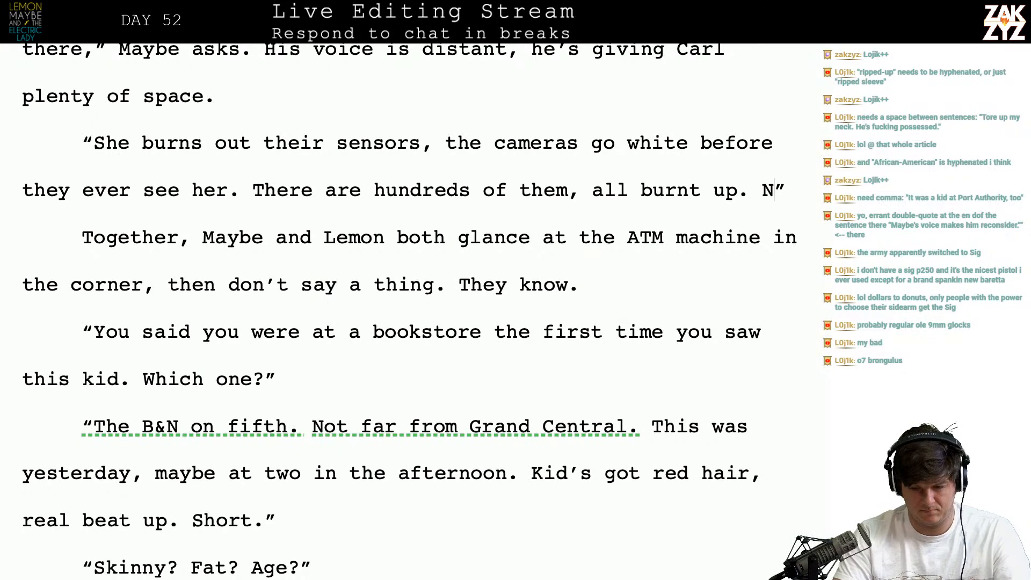
{"action": "type", "text": "s"}
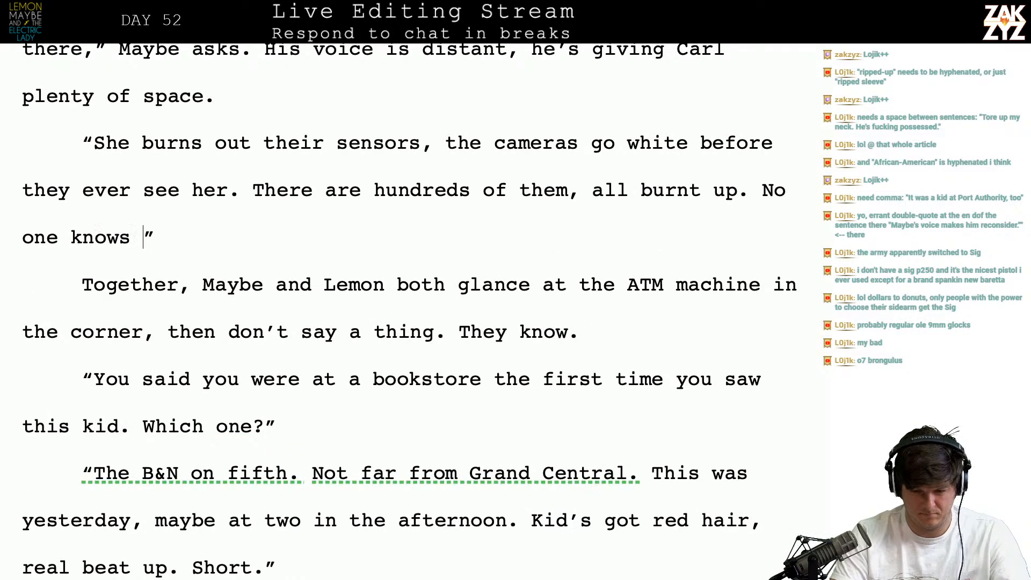
{"action": "key", "text": "BackSpace"}
{"action": "key", "text": "BackSpace"}
{"action": "key", "text": "BackSpace"}
{"action": "key", "text": "BackSpace"}
{"action": "key", "text": "BackSpace"}
{"action": "key", "text": "BackSpace"}
{"action": "key", "text": "BackSpace"}
{"action": "key", "text": "BackSpace"}
{"action": "key", "text": "BackSpace"}
{"action": "key", "text": "BackSpace"}
{"action": "key", "text": "BackSpace"}
{"action": "key", "text": "BackSpace"}
- End the reply with the sentence "It's driving the feds crazy." inside the closing quotation mark
{"action": "type", "text": "It's driving the feds cra"}
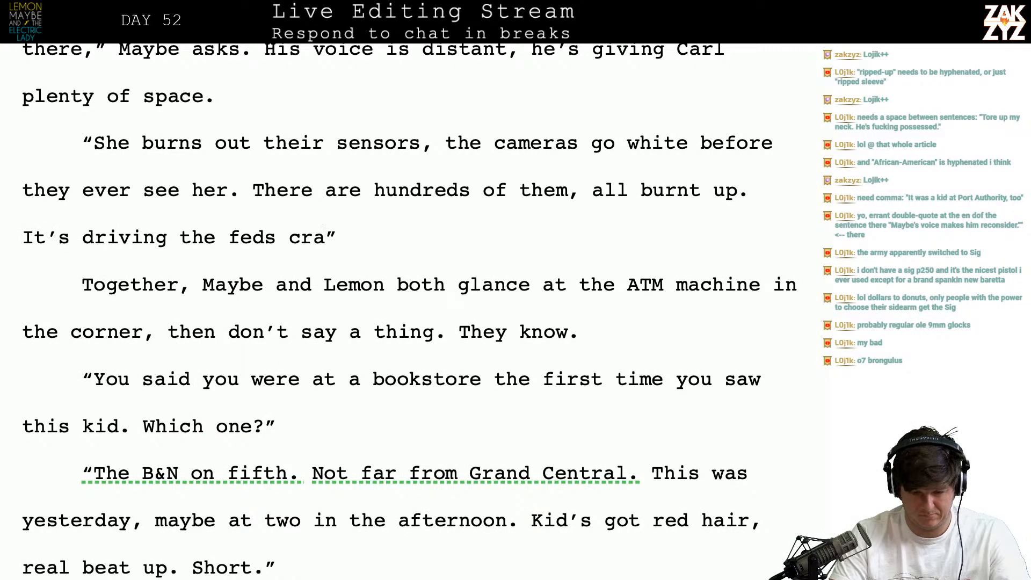
{"action": "type", "text": "zy."}
{"action": "key", "text": "Right"}
- End the ATM machine sentence at "the corner." and replace the rest of the paragraph with "Neither of them says anything."
{"action": "key", "text": "Down"}
{"action": "key", "text": "Left"}
{"action": "key", "text": "Left"}
{"action": "key", "text": "Left"}
{"action": "key", "text": "Up"}
{"action": "key", "text": "Right"}
{"action": "key", "text": "Right"}
{"action": "key", "text": "Right"}
{"action": "key", "text": "Right"}
{"action": "key", "text": "Right"}
{"action": "key", "text": "Right"}
{"action": "key", "text": "Right"}
{"action": "key", "text": "Right"}
{"action": "key", "text": "Right"}
{"action": "key", "text": "Right"}
{"action": "key", "text": "Right"}
{"action": "key", "text": "Right"}
{"action": "key", "text": "Right"}
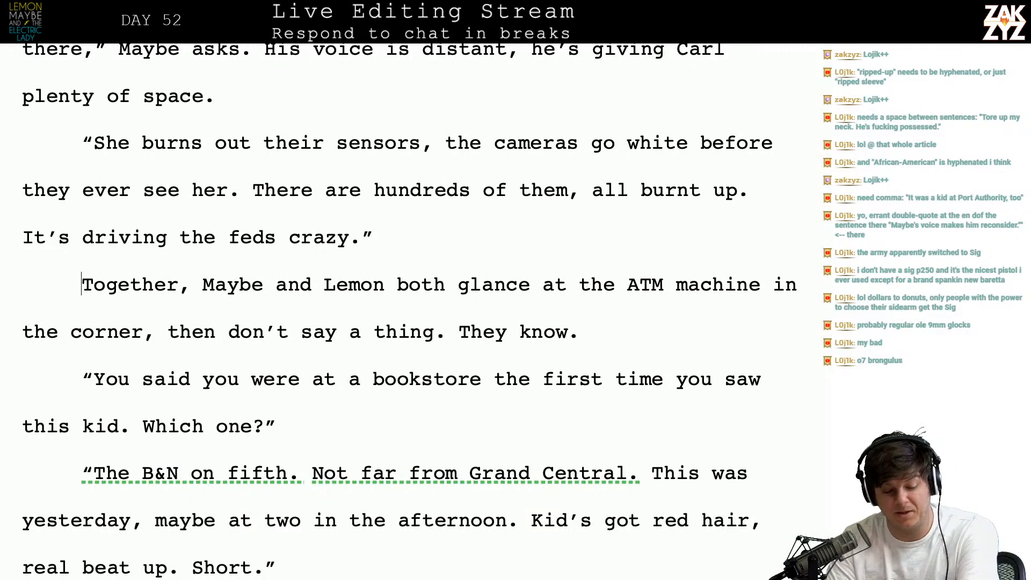
{"action": "key", "text": "Right"}
{"action": "key", "text": "Right"}
{"action": "key", "text": "Right"}
{"action": "key", "text": "Right"}
{"action": "key", "text": "Right"}
{"action": "key", "text": "Right"}
{"action": "key", "text": "Right"}
{"action": "key", "text": "Right"}
{"action": "key", "text": "Right"}
{"action": "key", "text": "Right"}
{"action": "key", "text": "Right"}
{"action": "key", "text": "Right"}
{"action": "key", "text": "Right"}
{"action": "key", "text": "Right"}
{"action": "key", "text": "Right"}
{"action": "key", "text": "Right"}
{"action": "key", "text": "Down"}
{"action": "key", "text": "Left"}
{"action": "key", "text": "Left"}
{"action": "key", "text": "Left"}
{"action": "key", "text": "Left"}
{"action": "key", "text": "Left"}
{"action": "key", "text": "Left"}
{"action": "key", "text": "Left"}
{"action": "key", "text": "Left"}
{"action": "key", "text": "Left"}
{"action": "key", "text": "Left"}
{"action": "key", "text": "Left"}
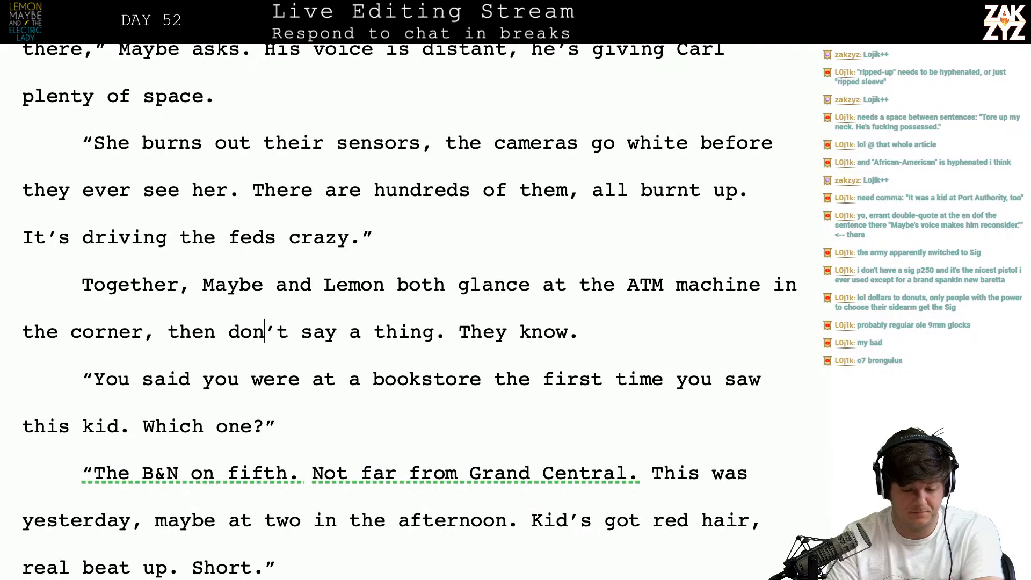
{"action": "key", "text": "Left"}
{"action": "key", "text": "BackSpace"}
{"action": "type", "text": ". Ne"}
{"action": "type", "text": "ither of them sa"}
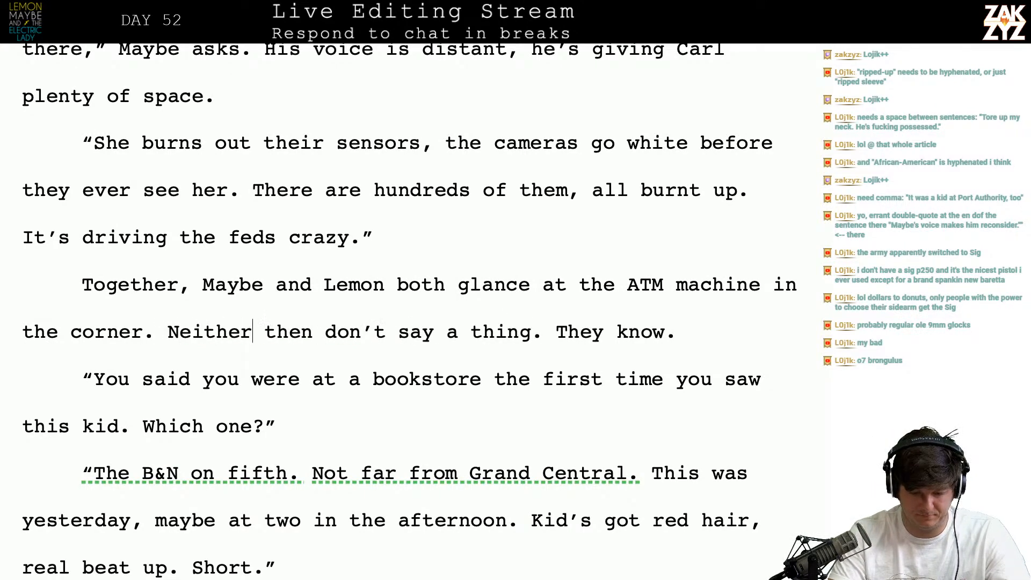
{"action": "type", "text": "ys anything."}
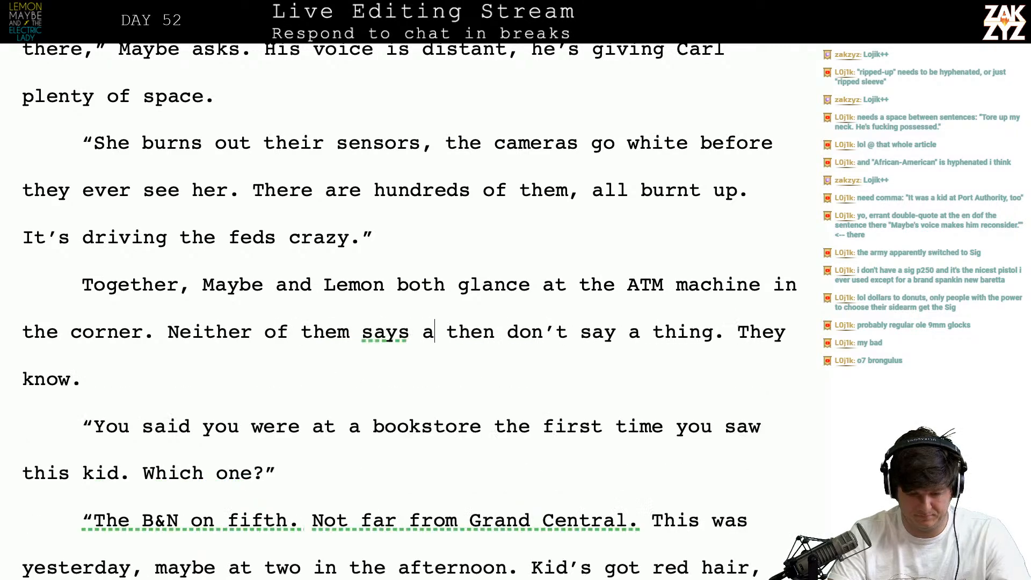
{"action": "key", "text": "ctrl+shift+Down"}
{"action": "key", "text": "BackSpace"}
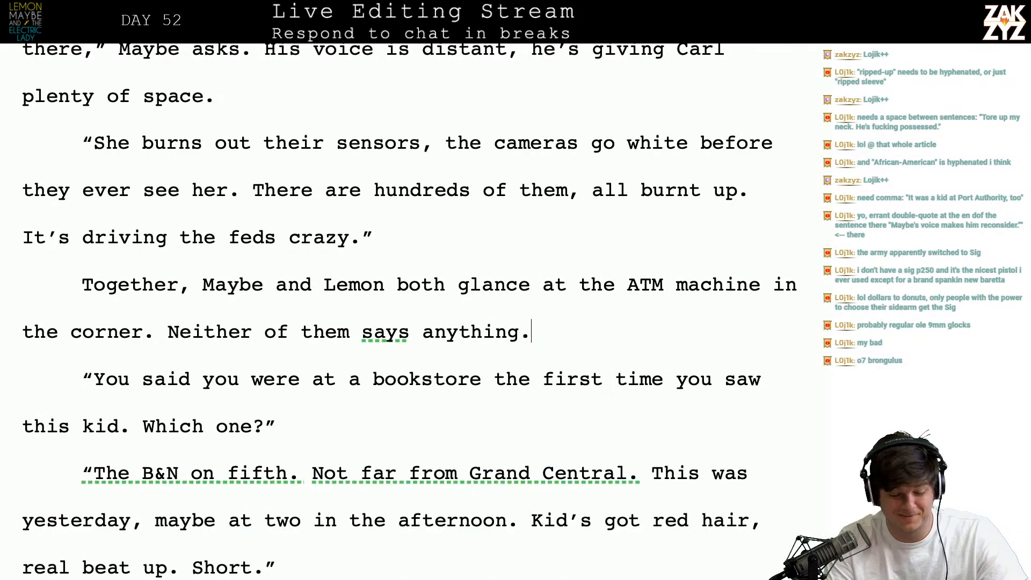
- Spell out "B&N" as "Barnes and Noble" in the reply about the bookstore
{"action": "key", "text": "Down"}
{"action": "key", "text": "Left"}
{"action": "key", "text": "Right"}
{"action": "key", "text": "Up"}
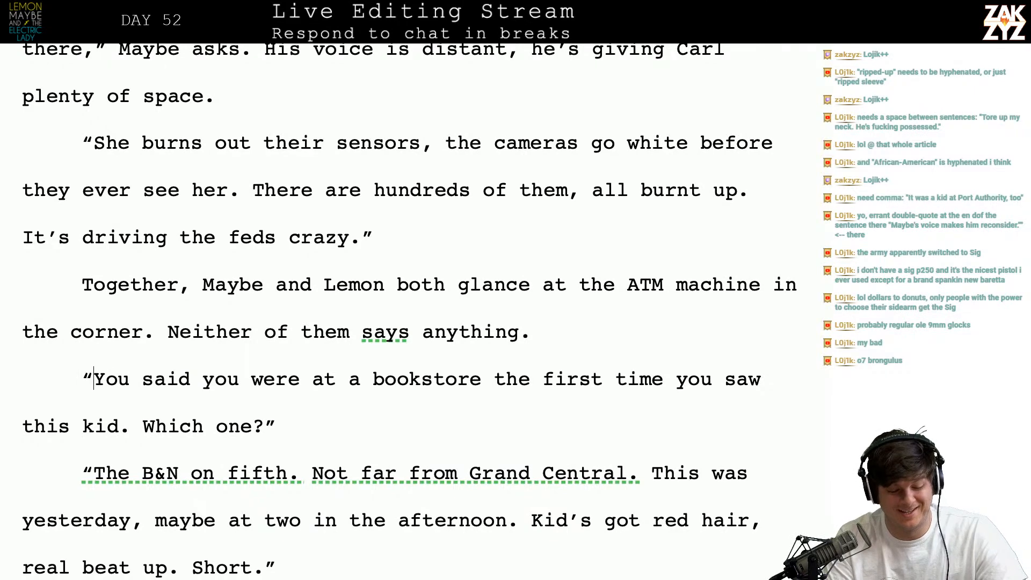
{"action": "key", "text": "alt+Right"}
{"action": "key", "text": "Down"}
{"action": "key", "text": "Left"}
{"action": "key", "text": "Up"}
{"action": "key", "text": "Left"}
{"action": "key", "text": "Left"}
{"action": "key", "text": "Right"}
{"action": "key", "text": "alt+Right"}
{"action": "key", "text": "Down"}
{"action": "key", "text": "Left"}
{"action": "key", "text": "Left"}
{"action": "key", "text": "Left"}
{"action": "key", "text": "Left"}
{"action": "key", "text": "Down"}
{"action": "key", "text": "Down"}
{"action": "key", "text": "Down"}
{"action": "key", "text": "Up"}
{"action": "key", "text": "Right"}
{"action": "key", "text": "Right"}
{"action": "key", "text": "Up"}
{"action": "key", "text": "Left"}
{"action": "key", "text": "Left"}
{"action": "key", "text": "Left"}
{"action": "key", "text": "Up"}
{"action": "key", "text": "Left"}
{"action": "key", "text": "BackSpace"}
{"action": "key", "text": "BackSpace"}
{"action": "type", "text": "arnes and "}
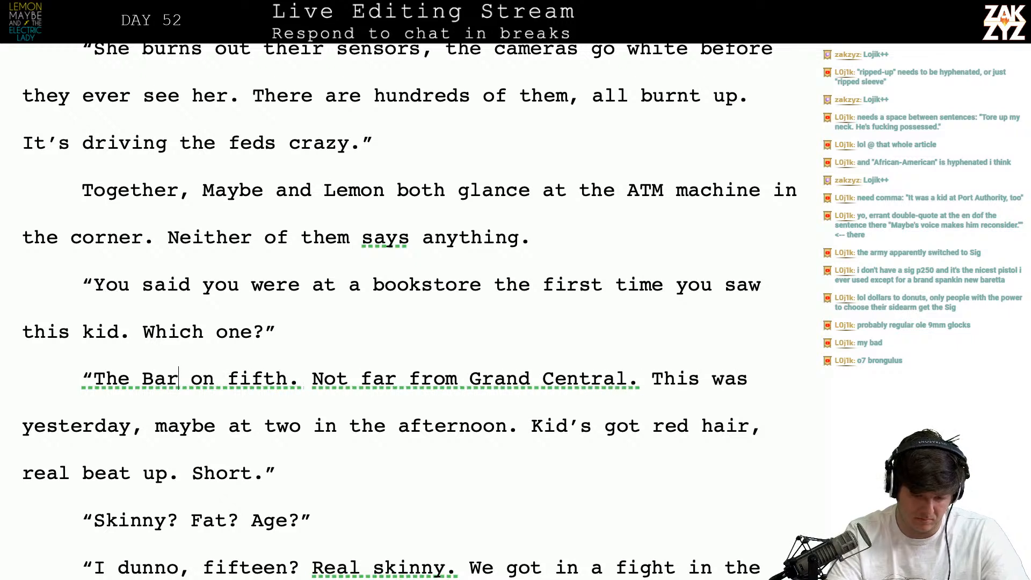
{"action": "type", "text": "Noble"}
{"action": "key", "text": "BackSpace"}
{"action": "type", "text": "e"}
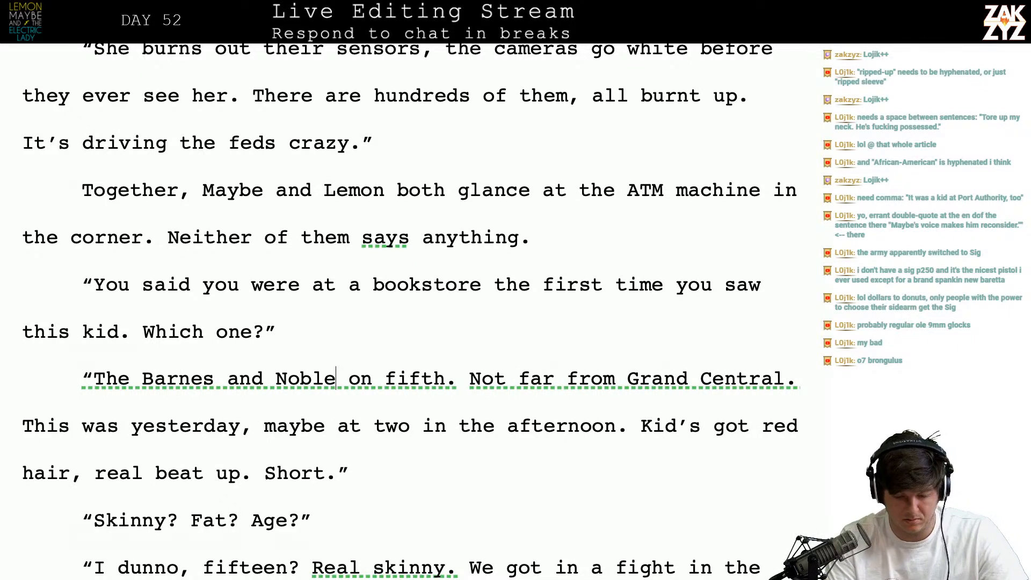
- Change "fifth" to "Fifth Avenue" in the bookstore reply
{"action": "key", "text": "Right"}
{"action": "key", "text": "Right"}
{"action": "key", "text": "Right"}
{"action": "key", "text": "Right"}
{"action": "key", "text": "Left"}
{"action": "key", "text": "BackSpace"}
{"action": "type", "text": "Fifth"}
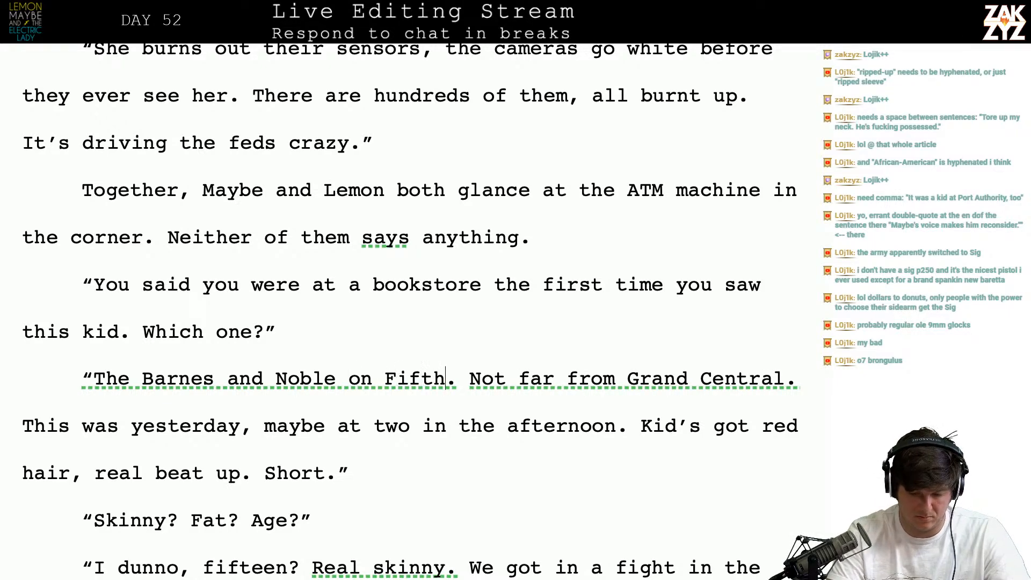
{"action": "type", "text": " Avenue"}
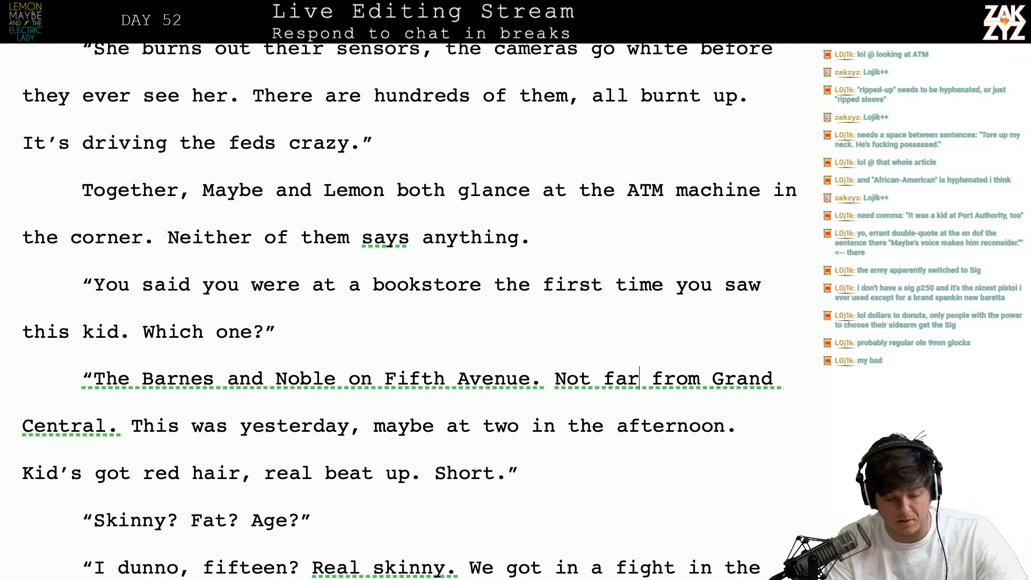
- Read through the bookstore reply and the exchange about the kid's looks, down to the stolen jacket and the twenty grand
{"action": "key", "text": "Right"}
{"action": "key", "text": "Right"}
{"action": "key", "text": "Right"}
{"action": "key", "text": "Right"}
{"action": "key", "text": "Right"}
{"action": "key", "text": "Right"}
{"action": "key", "text": "Right"}
{"action": "key", "text": "Right"}
{"action": "key", "text": "Right"}
{"action": "key", "text": "Right"}
{"action": "key", "text": "Right"}
{"action": "key", "text": "Right"}
{"action": "key", "text": "Right"}
{"action": "key", "text": "Right"}
{"action": "key", "text": "Right"}
{"action": "key", "text": "Right"}
{"action": "key", "text": "Right"}
{"action": "key", "text": "Right"}
{"action": "key", "text": "Right"}
{"action": "key", "text": "Right"}
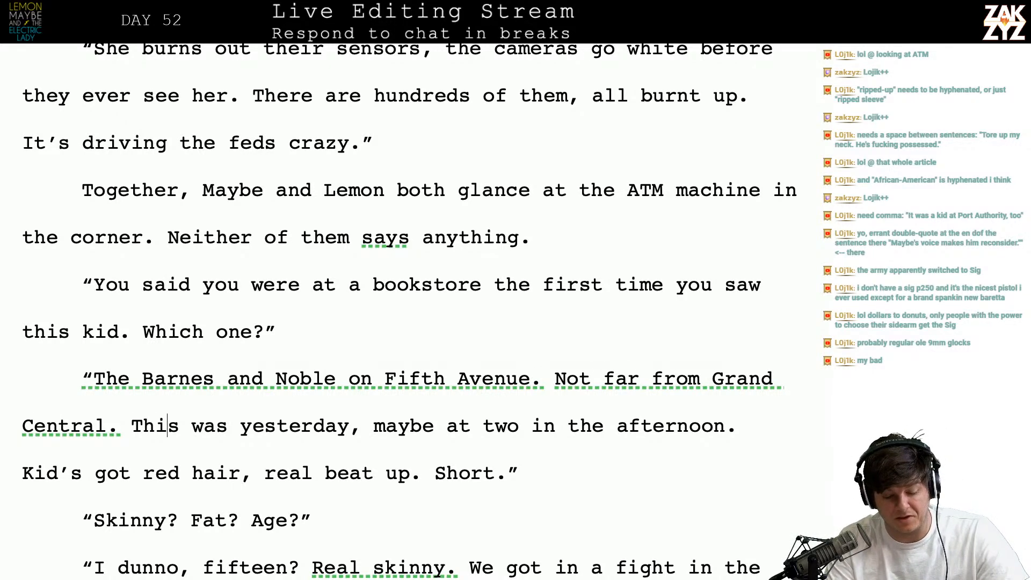
{"action": "key", "text": "Right"}
{"action": "key", "text": "Right"}
{"action": "key", "text": "Right"}
{"action": "key", "text": "Right"}
{"action": "key", "text": "Right"}
{"action": "key", "text": "Right"}
{"action": "key", "text": "Right"}
{"action": "key", "text": "Right"}
{"action": "key", "text": "Right"}
{"action": "key", "text": "Right"}
{"action": "key", "text": "Right"}
{"action": "key", "text": "Right"}
{"action": "key", "text": "Right"}
{"action": "key", "text": "Right"}
{"action": "key", "text": "Down"}
{"action": "key", "text": "Left"}
{"action": "key", "text": "Left"}
{"action": "key", "text": "Left"}
{"action": "key", "text": "Left"}
{"action": "key", "text": "Left"}
{"action": "key", "text": "Left"}
{"action": "key", "text": "Left"}
{"action": "key", "text": "Left"}
{"action": "key", "text": "Left"}
{"action": "key", "text": "Left"}
{"action": "key", "text": "Left"}
{"action": "key", "text": "Left"}
{"action": "key", "text": "Right"}
{"action": "key", "text": "Right"}
{"action": "key", "text": "Right"}
{"action": "key", "text": "Right"}
{"action": "key", "text": "Right"}
{"action": "key", "text": "Right"}
{"action": "key", "text": "Right"}
{"action": "key", "text": "Right"}
{"action": "key", "text": "Right"}
{"action": "key", "text": "Right"}
{"action": "key", "text": "Right"}
{"action": "key", "text": "Down"}
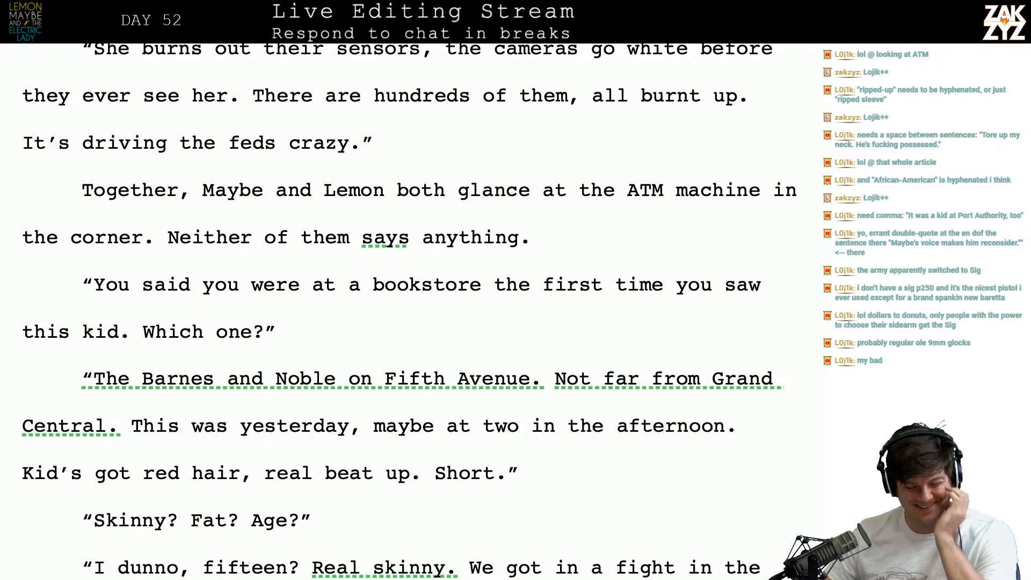
{"action": "scroll", "coordinate": [208, 264], "scroll_direction": "down", "scroll_amount": 3}
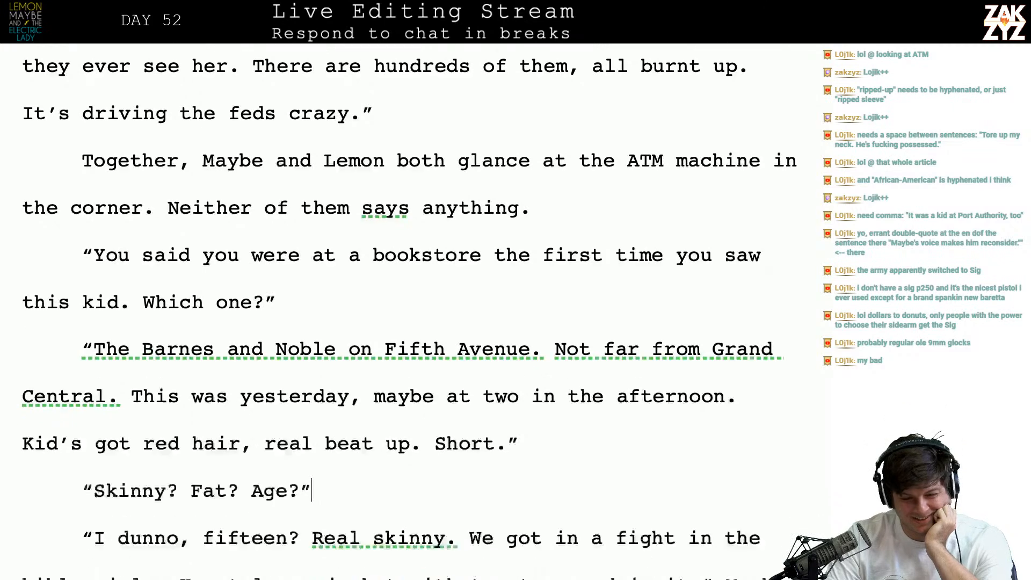
{"action": "scroll", "coordinate": [236, 295], "scroll_direction": "down", "scroll_amount": 2}
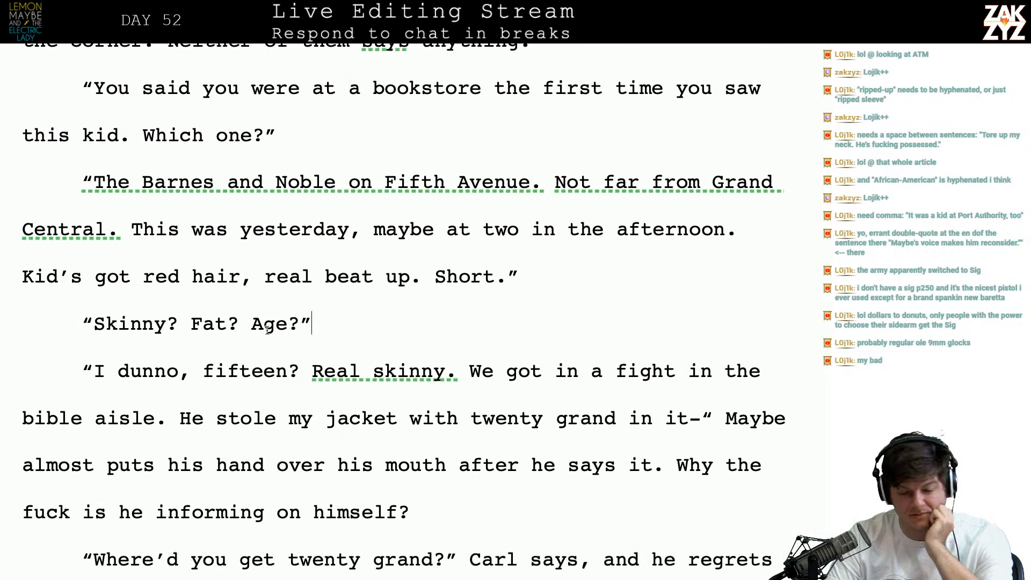
{"action": "scroll", "coordinate": [267, 331], "scroll_direction": "down", "scroll_amount": 1}
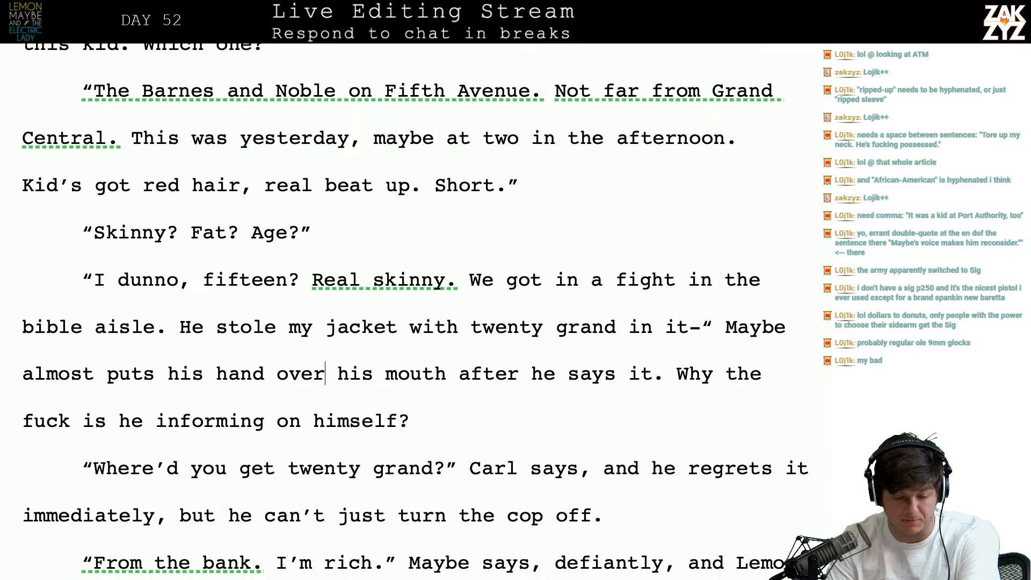
- Reword the end of the bible aisle reply as "He stole my jacket, there was twenty grand in it." with a closing quotation mark
{"action": "key", "text": "Left"}
{"action": "key", "text": "Left"}
{"action": "key", "text": "Left"}
{"action": "key", "text": "Left"}
{"action": "key", "text": "Left"}
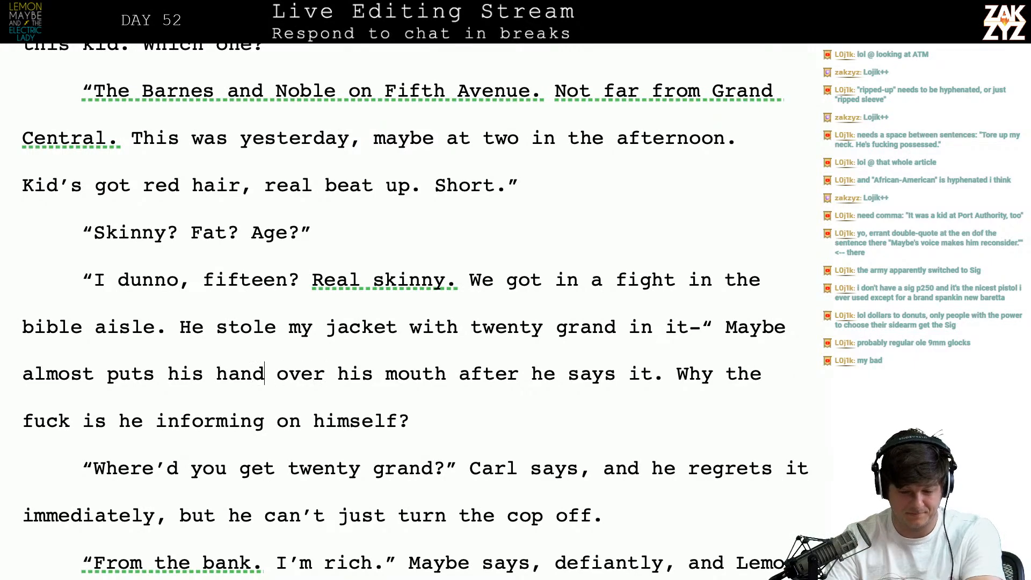
{"action": "left_click", "coordinate": [701, 326]}
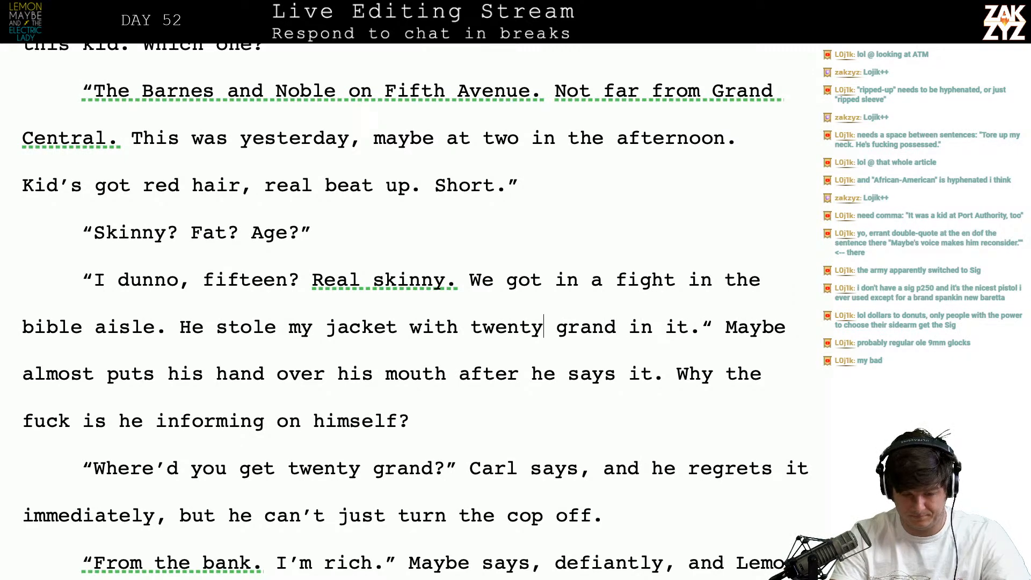
{"action": "type", "text": ", there was "}
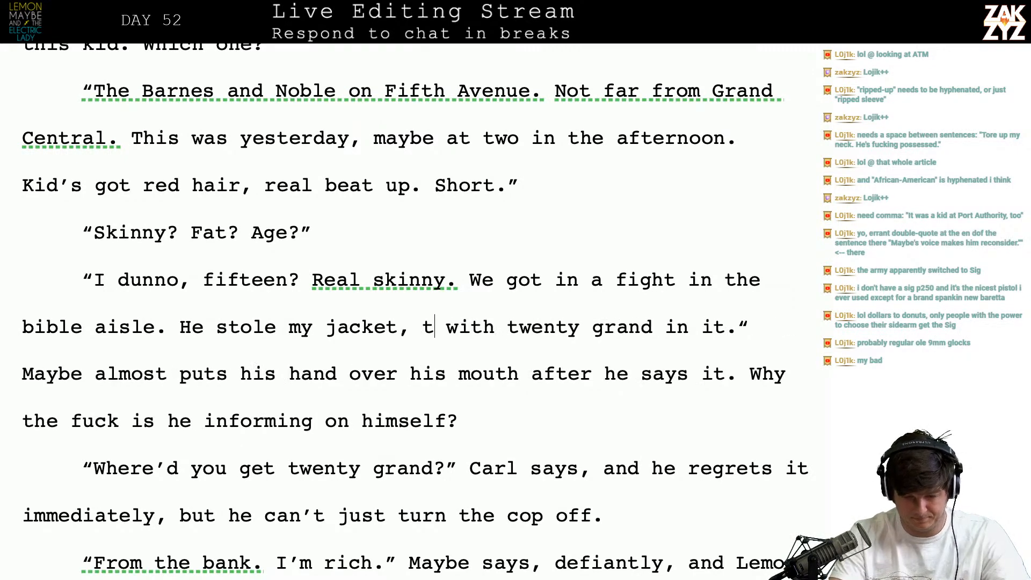
{"action": "type", "text": "twenty grand"}
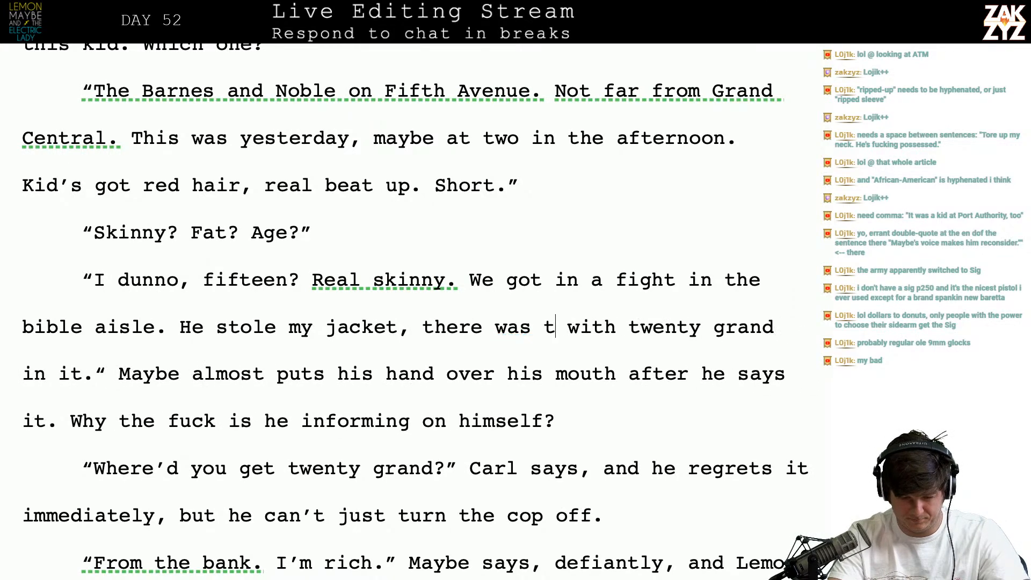
{"action": "type", "text": " in it.”"}
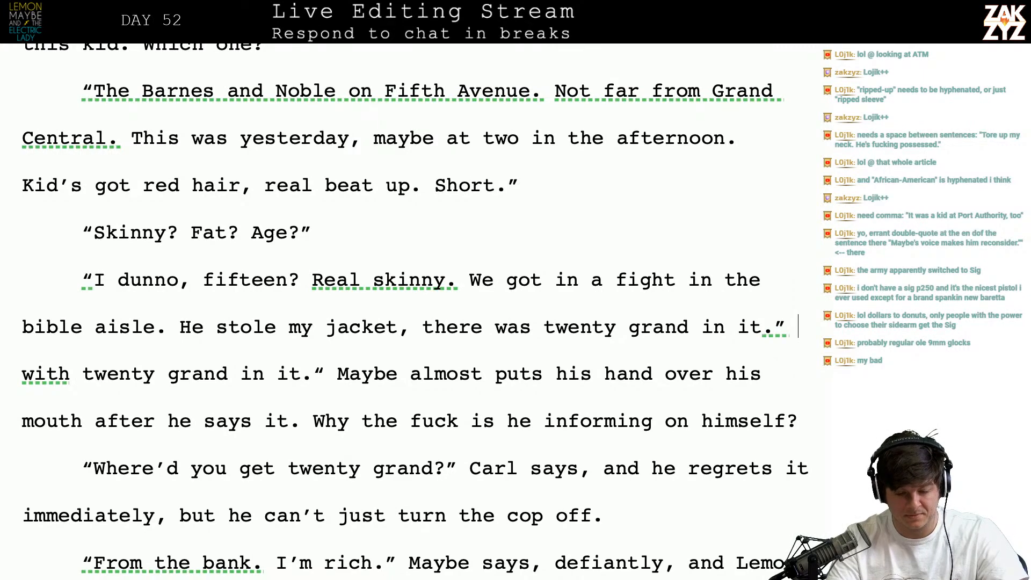
- Delete the leftover "with twenty grand in it" and Maybe's reaction through "informing on himself?", keeping "Where'd you get twenty grand?" as its own paragraph
{"action": "key", "text": "shift+Right"}
{"action": "key", "text": "shift+Right"}
{"action": "key", "text": "shift+Right"}
{"action": "key", "text": "shift+Right"}
{"action": "key", "text": "shift+Right"}
{"action": "key", "text": "shift+Right"}
{"action": "key", "text": "shift+Right"}
{"action": "key", "text": "shift+Right"}
{"action": "key", "text": "shift+Right"}
{"action": "key", "text": "shift+Right"}
{"action": "key", "text": "shift+Right"}
{"action": "key", "text": "shift+Right"}
{"action": "key", "text": "shift+Right"}
{"action": "key", "text": "shift+Right"}
{"action": "key", "text": "shift+Right"}
{"action": "key", "text": "shift+Right"}
{"action": "key", "text": "shift+Right"}
{"action": "key", "text": "shift+Right"}
{"action": "key", "text": "shift+Right"}
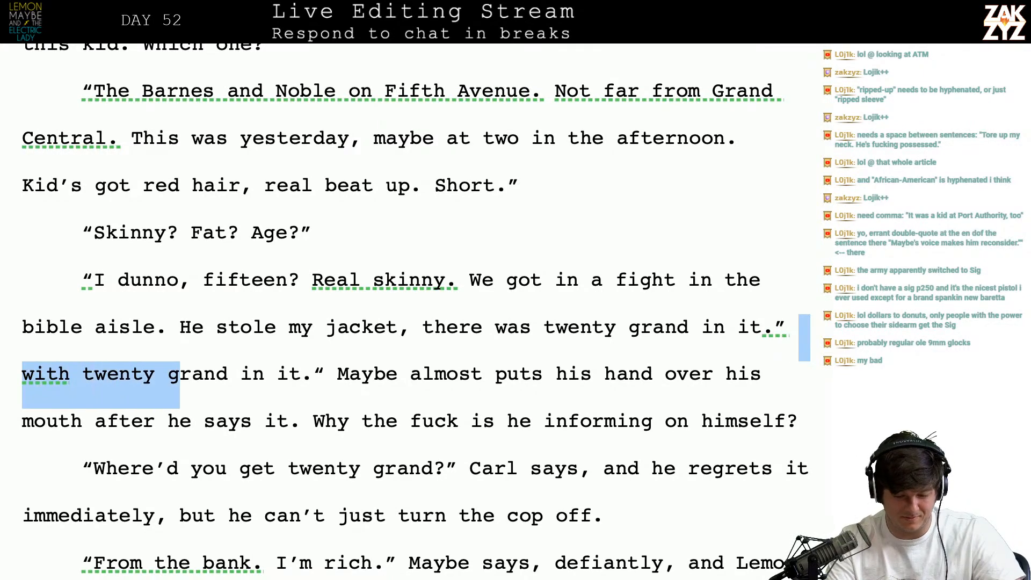
{"action": "key", "text": "shift+Down"}
{"action": "key", "text": "shift+Down"}
{"action": "key", "text": "shift+Left"}
{"action": "key", "text": "shift+Left"}
{"action": "key", "text": "shift+Left"}
{"action": "key", "text": "shift+Left"}
{"action": "key", "text": "shift+Left"}
{"action": "key", "text": "shift+Left"}
{"action": "key", "text": "shift+Left"}
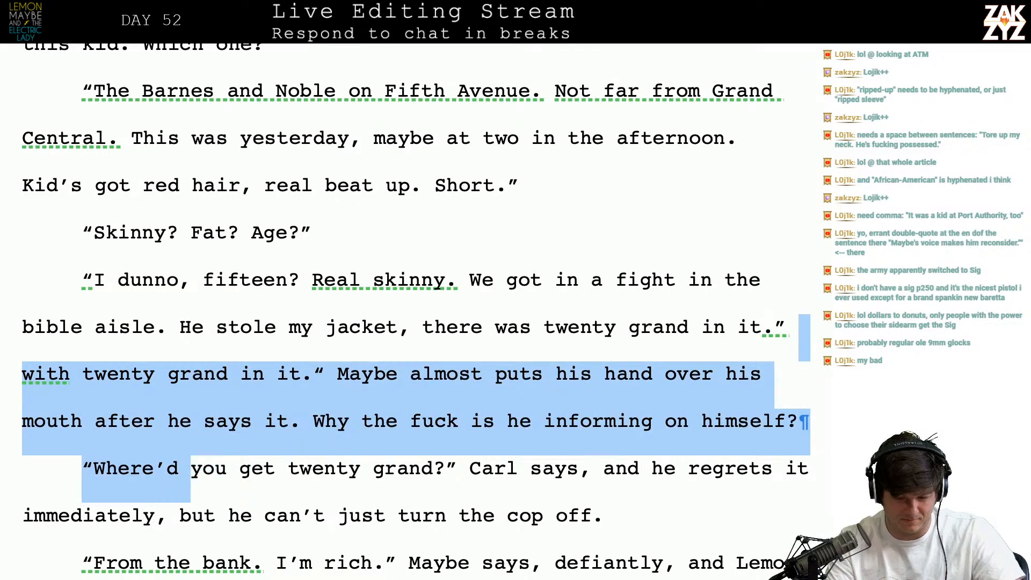
{"action": "key", "text": "shift+Left"}
{"action": "key", "text": "shift+Left"}
{"action": "key", "text": "shift+Left"}
{"action": "key", "text": "shift+Left"}
{"action": "key", "text": "shift+Left"}
{"action": "key", "text": "shift+Left"}
{"action": "key", "text": "shift+Left"}
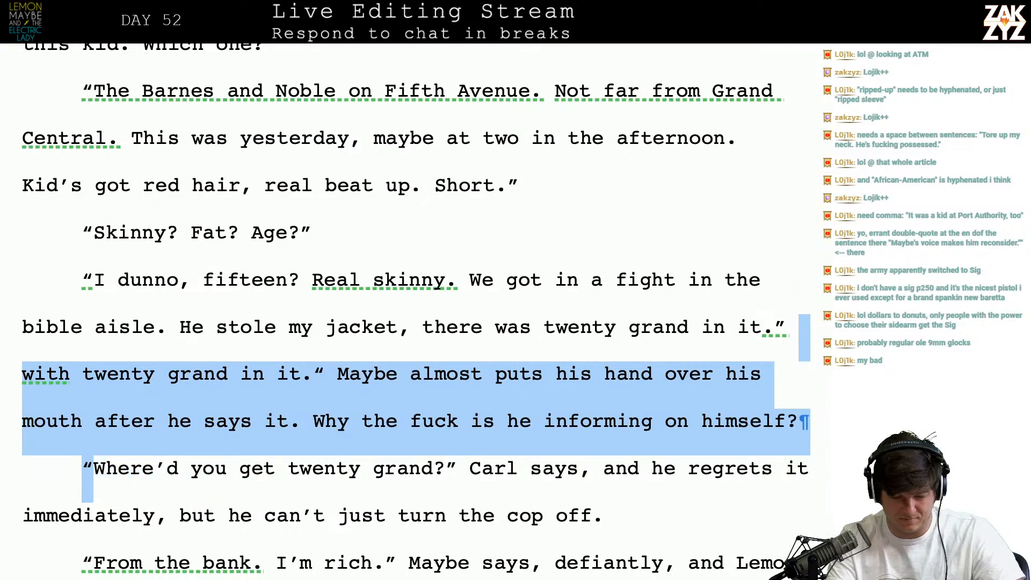
{"action": "key", "text": "BackSpace"}
{"action": "key", "text": "Return"}
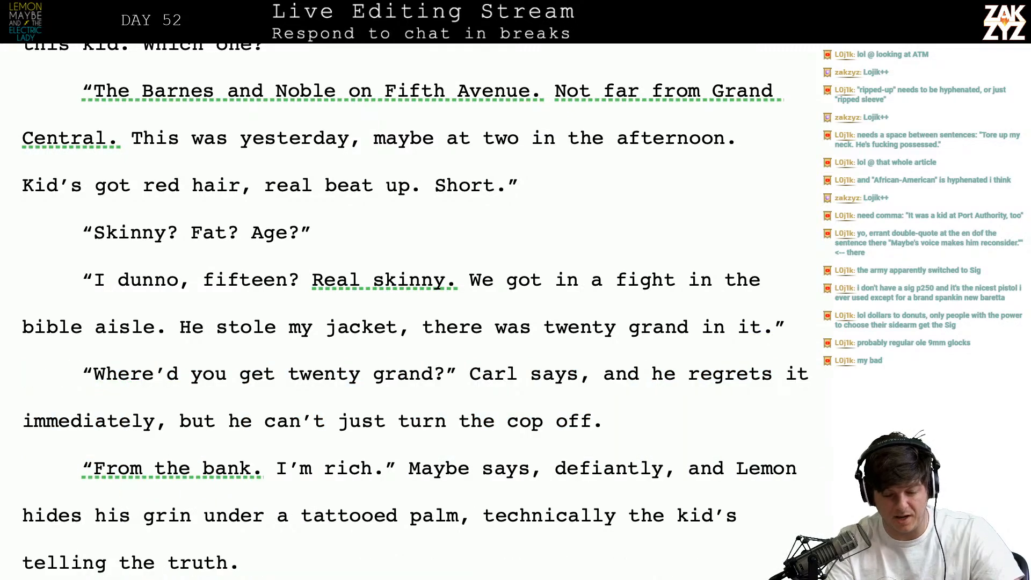
- Change Carl's dialogue tag to "Carl asks." and delete the rest of the sentence about regretting it and turning the cop off
{"action": "left_click", "coordinate": [559, 378]}
{"action": "key", "text": "Right"}
{"action": "key", "text": "Right"}
{"action": "key", "text": "BackSpace"}
{"action": "key", "text": "BackSpace"}
{"action": "key", "text": "BackSpace"}
{"action": "key", "text": "BackSpace"}
{"action": "type", "text": "asks."}
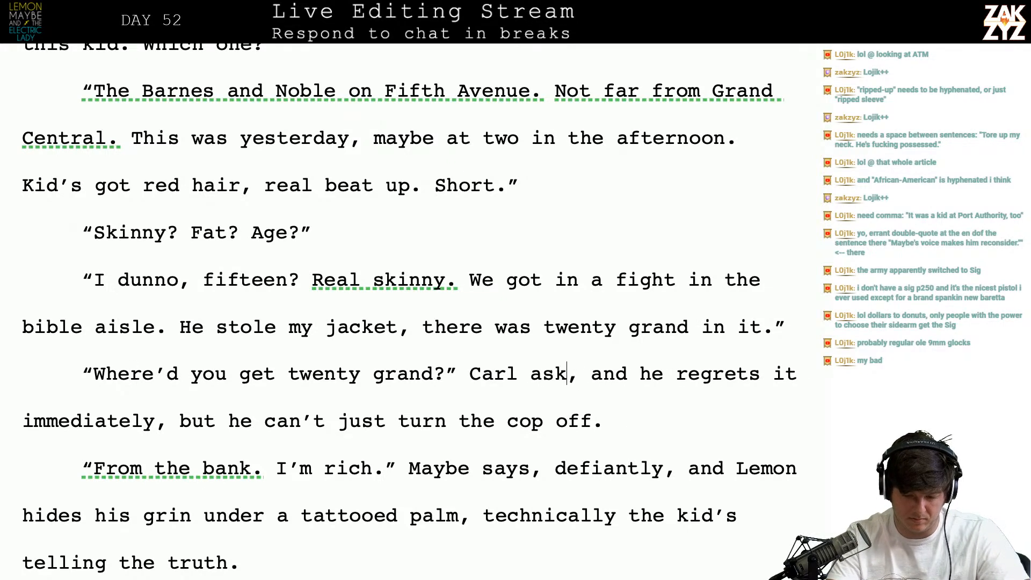
{"action": "key", "text": "shift+Down"}
{"action": "key", "text": "shift+Right"}
{"action": "key", "text": "shift+Right"}
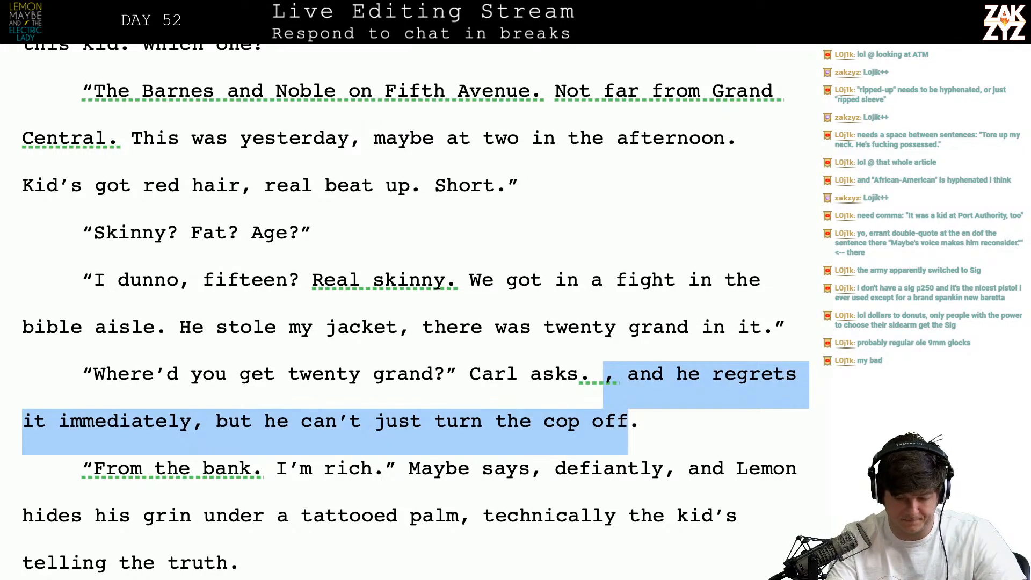
{"action": "key", "text": "shift+Right"}
{"action": "key", "text": "BackSpace"}
{"action": "key", "text": "BackSpace"}
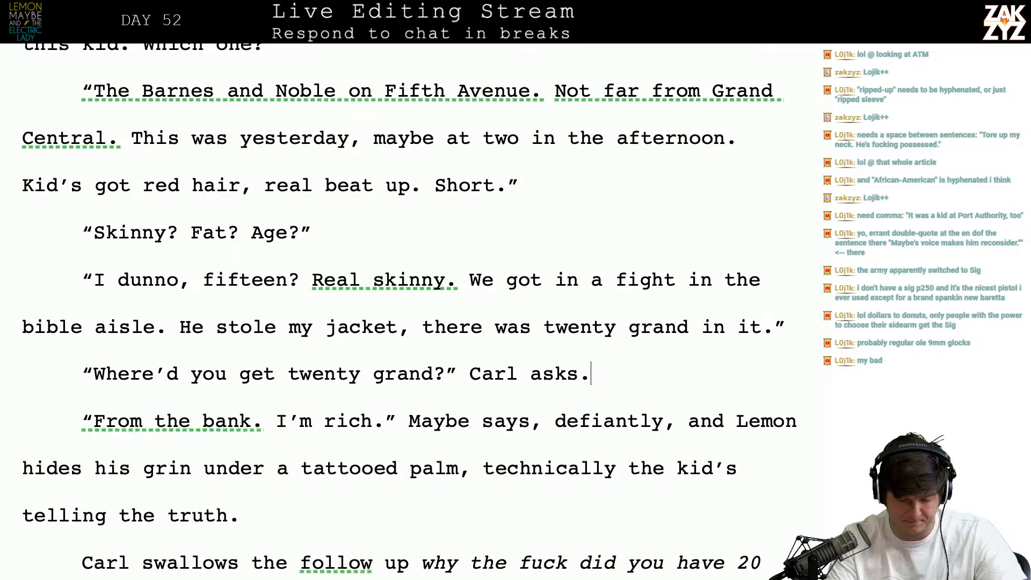
{"action": "type", "text": ","}
{"action": "key", "text": "BackSpace"}
{"action": "key", "text": "BackSpace"}
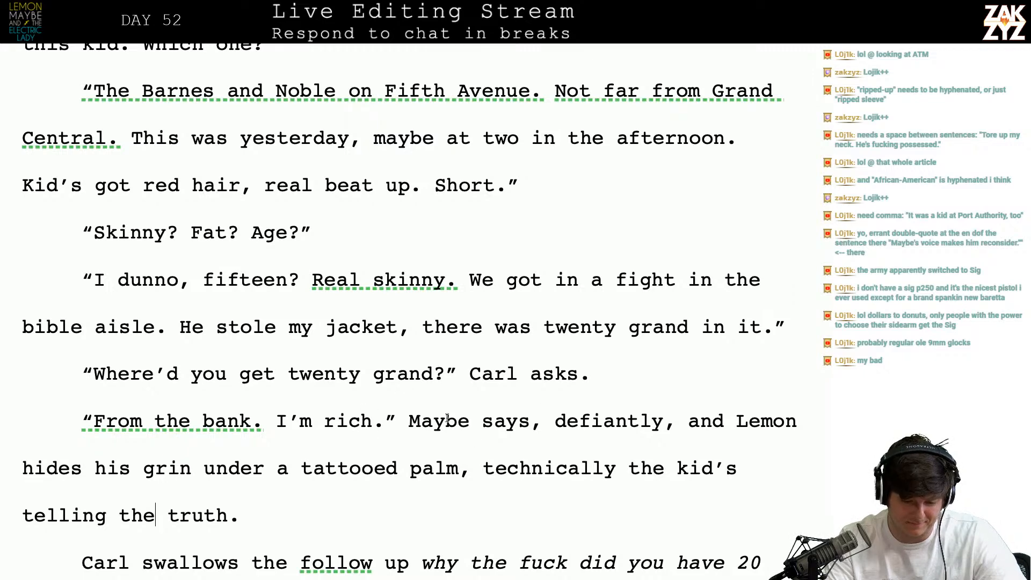
- End the bank reply's quote with a comma after "I'm rich" and start a new paragraph before "Maybe says, defiantly"
{"action": "left_click", "coordinate": [382, 425]}
{"action": "key", "text": "BackSpace"}
{"action": "type", "text": ","}
{"action": "key", "text": "BackSpace"}
{"action": "type", "text": "."}
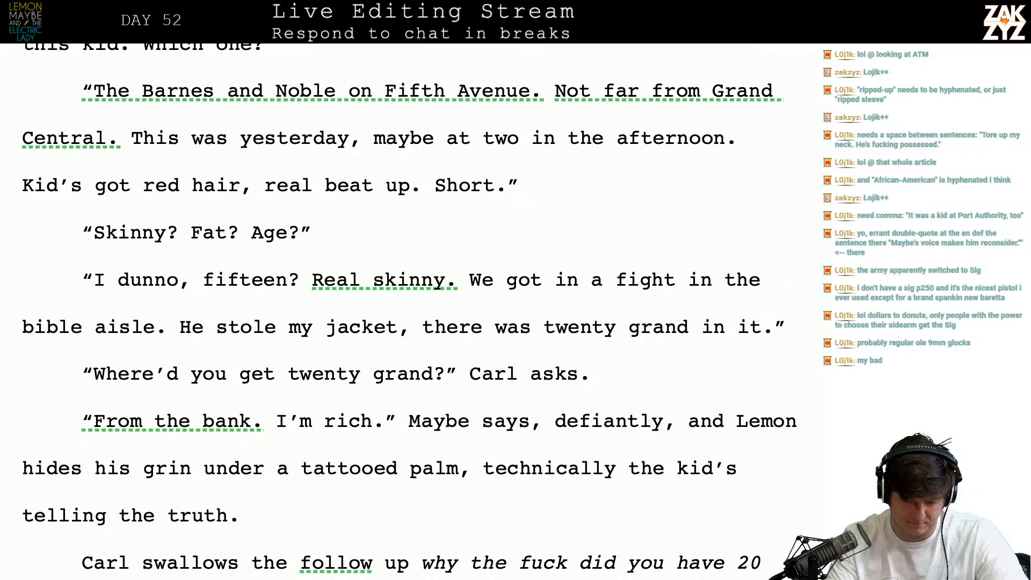
{"action": "key", "text": "Return"}
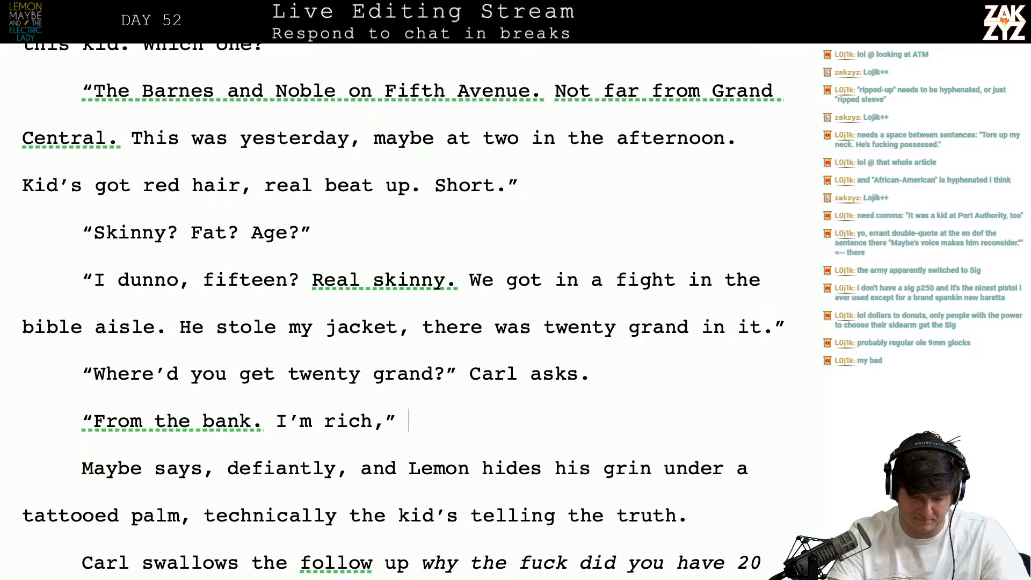
- Add the dialogue tag "Maybe proclaims defiantly." after the "I'm rich" quote
{"action": "type", "text": "Maybe s"}
{"action": "key", "text": "BackSpace"}
{"action": "type", "text": "pron"}
{"action": "key", "text": "BackSpace"}
{"action": "type", "text": "unces,"}
{"action": "key", "text": "BackSpace"}
{"action": "key", "text": "BackSpace"}
{"action": "key", "text": "BackSpace"}
{"action": "key", "text": "BackSpace"}
{"action": "key", "text": "BackSpace"}
{"action": "key", "text": "BackSpace"}
{"action": "type", "text": "nounces,"}
{"action": "key", "text": "BackSpace"}
{"action": "key", "text": "BackSpace"}
{"action": "key", "text": "BackSpace"}
{"action": "key", "text": "BackSpace"}
{"action": "key", "text": "BackSpace"}
{"action": "key", "text": "BackSpace"}
{"action": "key", "text": "BackSpace"}
{"action": "key", "text": "BackSpace"}
{"action": "key", "text": "BackSpace"}
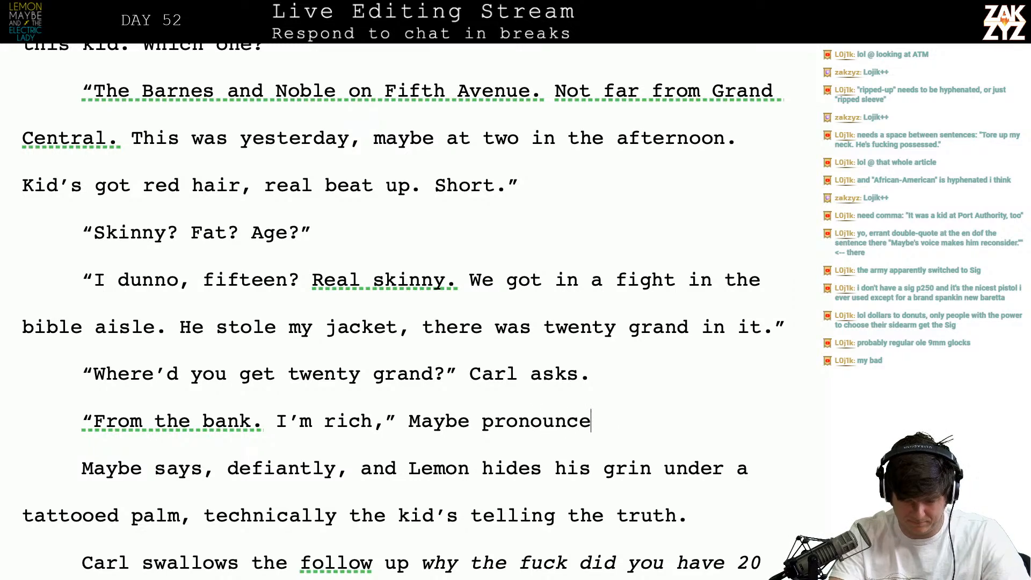
{"action": "type", "text": "claims,"}
{"action": "key", "text": "BackSpace"}
{"action": "type", "text": "defiantly."}
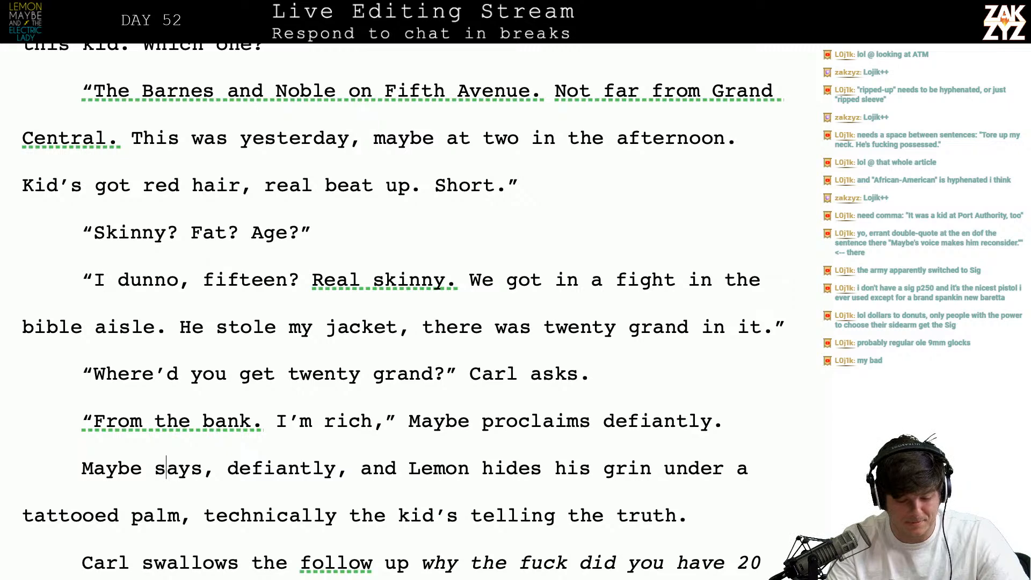
- Delete "Maybe says, defiantly, and" so the paragraph opens with "Lemon hides his grin"
{"action": "key", "text": "shift+Right"}
{"action": "key", "text": "shift+Right"}
{"action": "key", "text": "shift+Right"}
{"action": "key", "text": "shift+Right"}
{"action": "key", "text": "shift+Right"}
{"action": "key", "text": "shift+Right"}
{"action": "key", "text": "shift+Right"}
{"action": "key", "text": "shift+Right"}
{"action": "key", "text": "shift+Right"}
{"action": "key", "text": "shift+Right"}
{"action": "key", "text": "shift+Right"}
{"action": "key", "text": "shift+Right"}
{"action": "key", "text": "shift+Right"}
{"action": "key", "text": "shift+Right"}
{"action": "key", "text": "shift+Right"}
{"action": "key", "text": "shift+Right"}
{"action": "key", "text": "shift+Right"}
{"action": "key", "text": "shift+Right"}
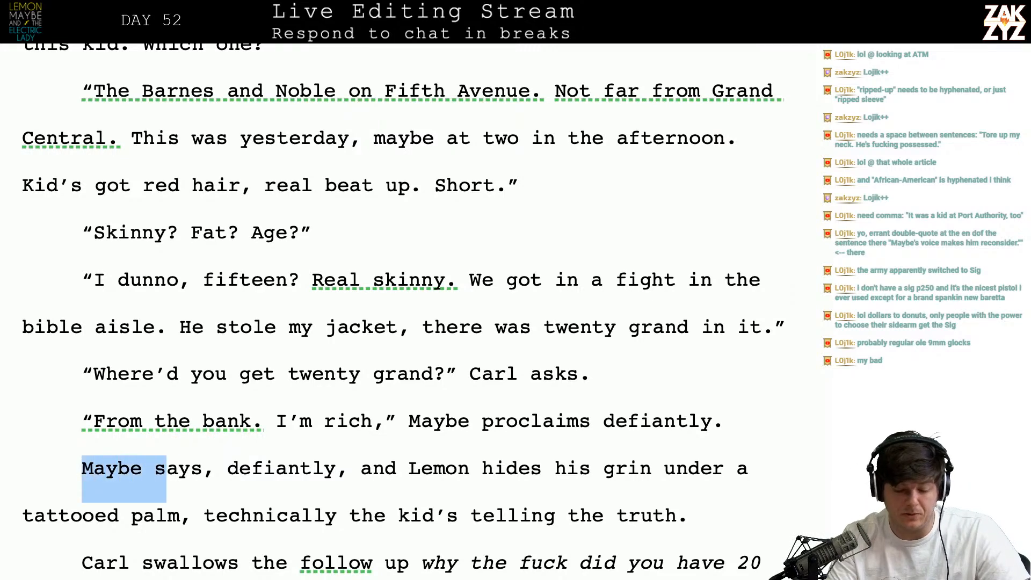
{"action": "key", "text": "shift+Right"}
{"action": "key", "text": "shift+Right"}
{"action": "key", "text": "shift+Right"}
{"action": "key", "text": "shift+Right"}
{"action": "key", "text": "shift+Right"}
{"action": "key", "text": "shift+Right"}
{"action": "key", "text": "shift+Right"}
{"action": "key", "text": "shift+Right"}
{"action": "key", "text": "shift+Right"}
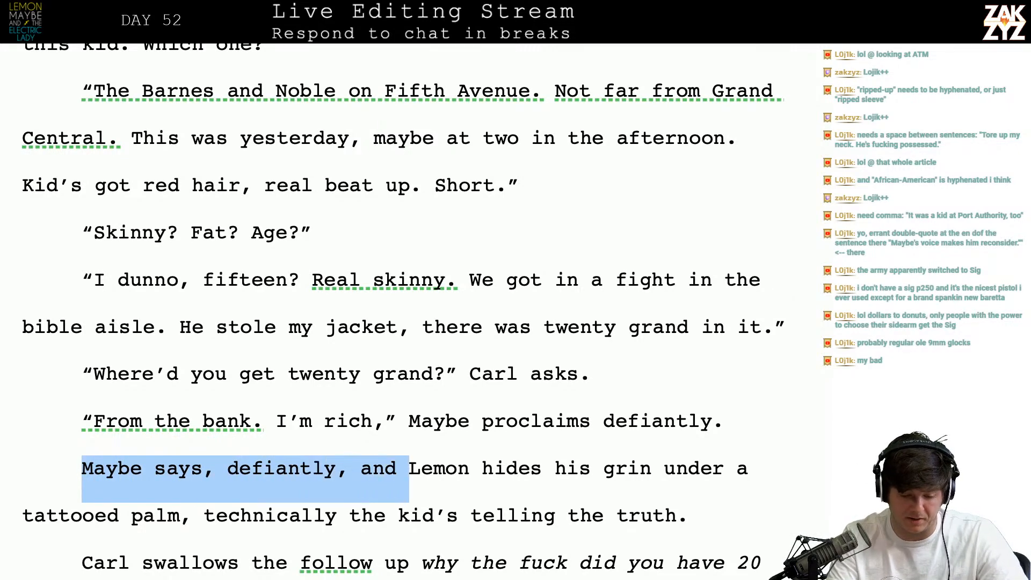
{"action": "key", "text": "BackSpace"}
- Add the sentence "Carl shakes his head." after "technically the kid's telling the truth."
{"action": "key", "text": "Down"}
{"action": "key", "text": "Down"}
{"action": "key", "text": "Down"}
{"action": "key", "text": "Down"}
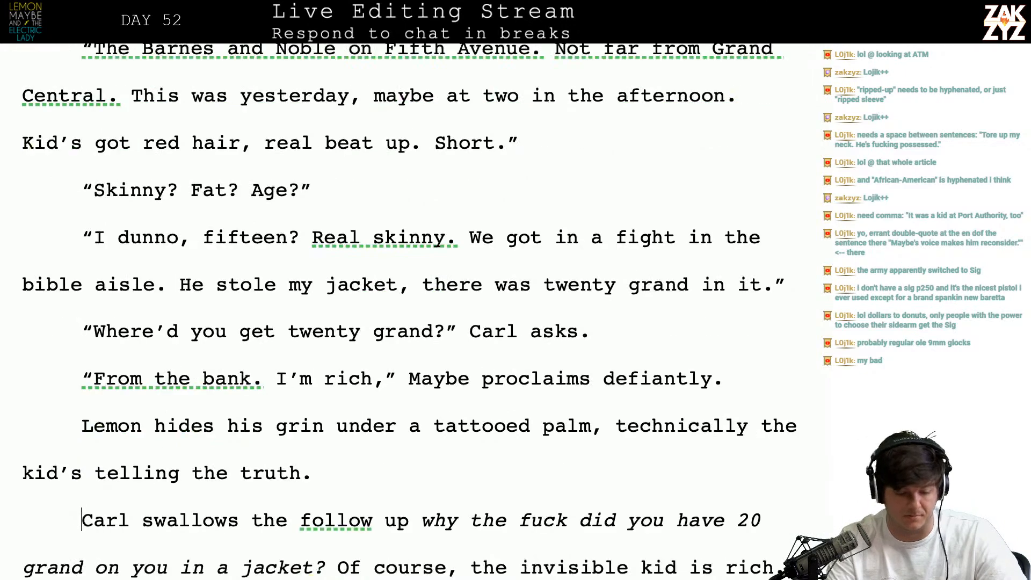
{"action": "scroll", "coordinate": [415, 312], "scroll_direction": "down", "scroll_amount": 1}
{"action": "scroll", "coordinate": [416, 311], "scroll_direction": "up", "scroll_amount": 1}
{"action": "scroll", "coordinate": [416, 311], "scroll_direction": "down", "scroll_amount": 5}
{"action": "scroll", "coordinate": [415, 311], "scroll_direction": "down", "scroll_amount": 2}
{"action": "scroll", "coordinate": [416, 312], "scroll_direction": "up", "scroll_amount": 8}
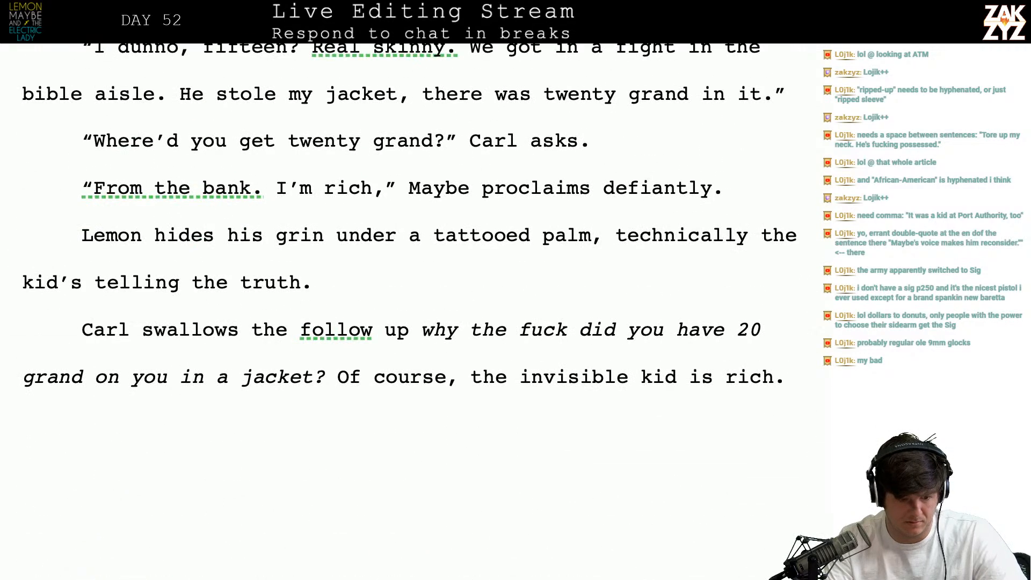
{"action": "scroll", "coordinate": [415, 311], "scroll_direction": "down", "scroll_amount": 1}
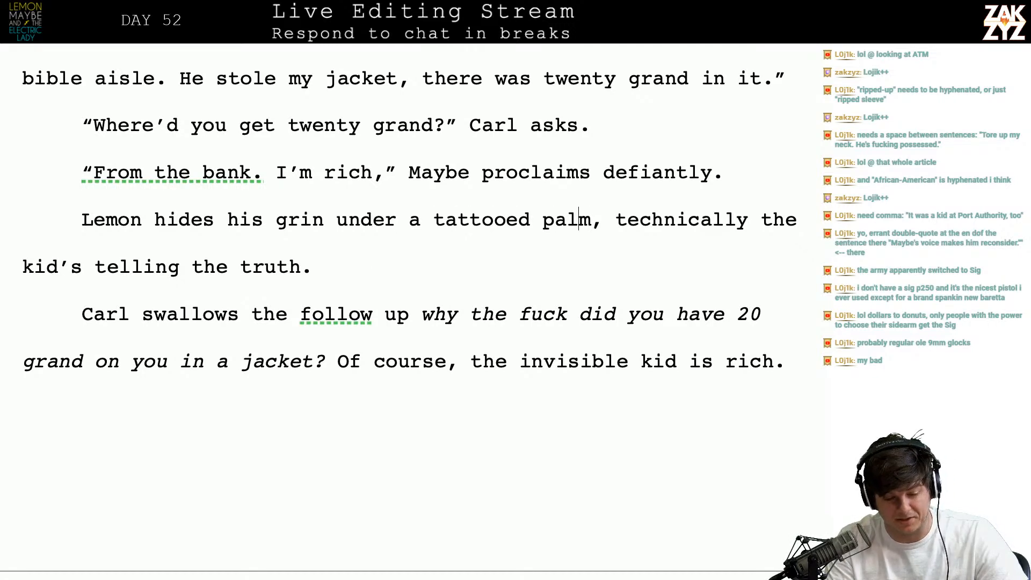
{"action": "key", "text": "Left"}
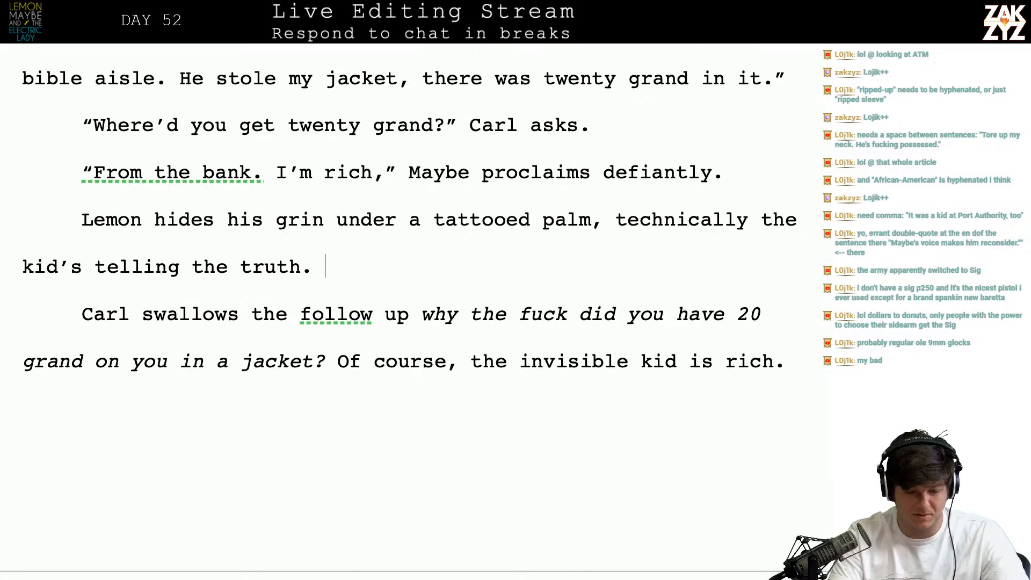
{"action": "type", "text": "Carl sha"}
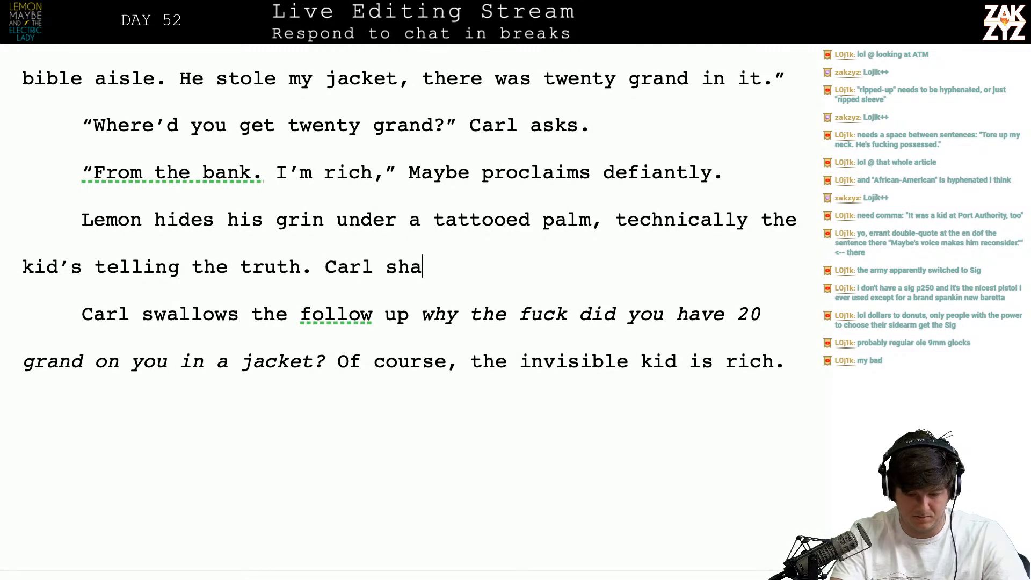
{"action": "type", "text": "kes his head."}
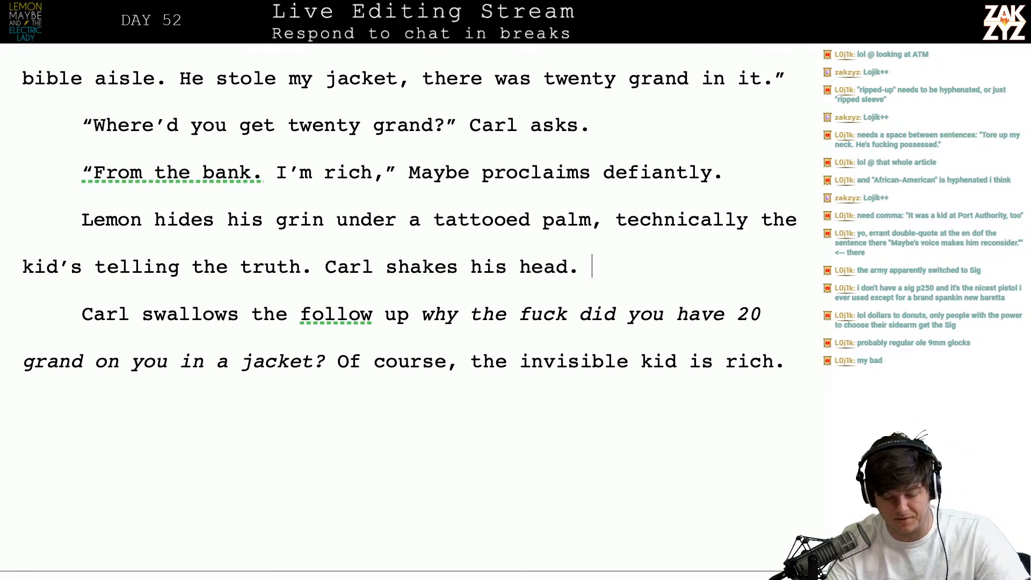
- Delete Carl's swallowed follow-up question through "in a jacket?" and join "Of course, the invisible kid is rich." to the preceding paragraph
{"action": "key", "text": "shift+Right"}
{"action": "key", "text": "shift+Down"}
{"action": "key", "text": "shift+Right"}
{"action": "key", "text": "shift+Right"}
{"action": "key", "text": "shift+Right"}
{"action": "key", "text": "shift+Right"}
{"action": "key", "text": "shift+Right"}
{"action": "key", "text": "shift+Right"}
{"action": "key", "text": "shift+Right"}
{"action": "key", "text": "shift+Right"}
{"action": "key", "text": "shift+Right"}
{"action": "key", "text": "shift+Right"}
{"action": "key", "text": "shift+Right"}
{"action": "key", "text": "shift+Right"}
{"action": "key", "text": "shift+Right"}
{"action": "key", "text": "shift+Right"}
{"action": "key", "text": "shift+Right"}
{"action": "key", "text": "shift+Right"}
{"action": "key", "text": "shift+Right"}
{"action": "key", "text": "shift+Right"}
{"action": "key", "text": "shift+Right"}
{"action": "key", "text": "shift+Right"}
{"action": "key", "text": "BackSpace"}
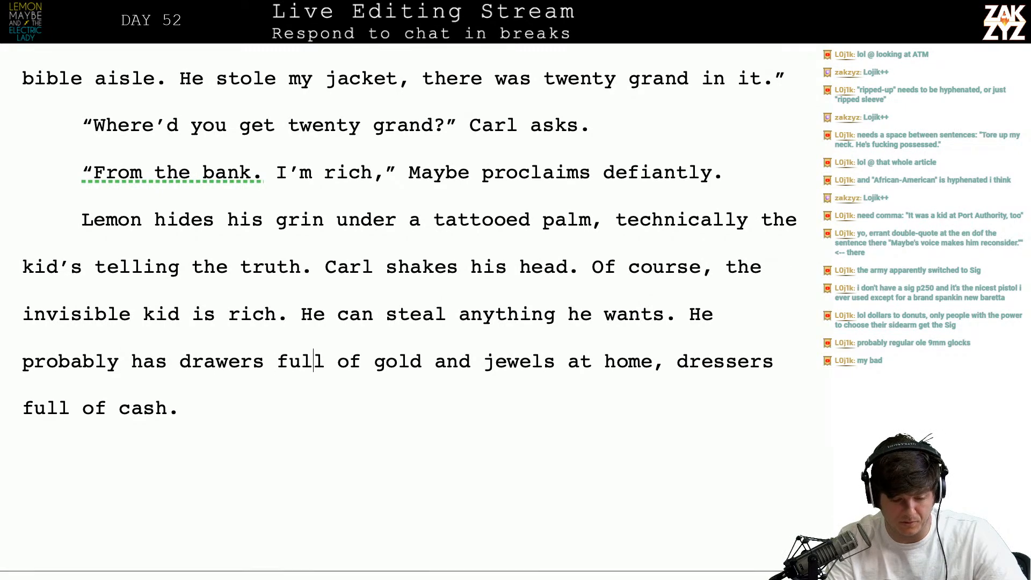
- Change "Doesn't matter now." to "That doesn't matter now." in the "Ok, whatever." line, keeping the period after "whatever"
{"action": "key", "text": "Down"}
{"action": "key", "text": "Down"}
{"action": "key", "text": "Down"}
{"action": "key", "text": "Down"}
{"action": "key", "text": "Down"}
{"action": "key", "text": "Down"}
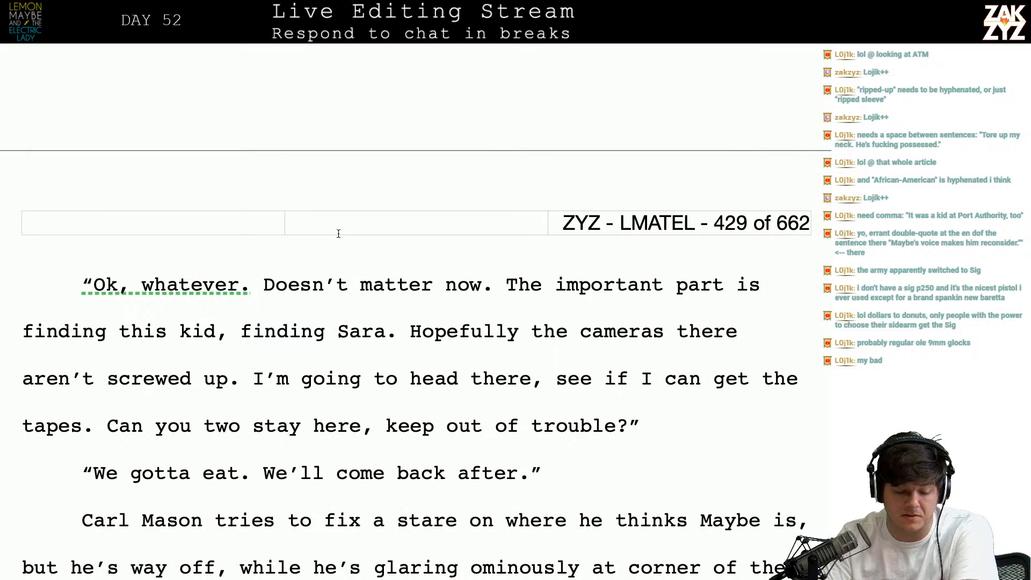
{"action": "left_click", "coordinate": [265, 287]}
{"action": "key", "text": "Left"}
{"action": "key", "text": "BackSpace"}
{"action": "type", "text": ","}
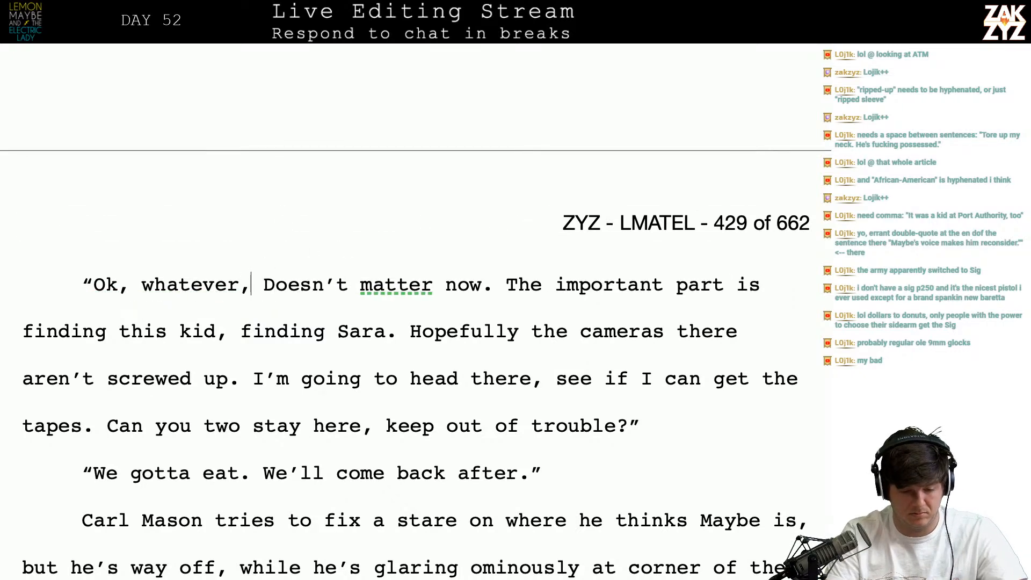
{"action": "key", "text": "BackSpace"}
{"action": "type", "text": ". That"}
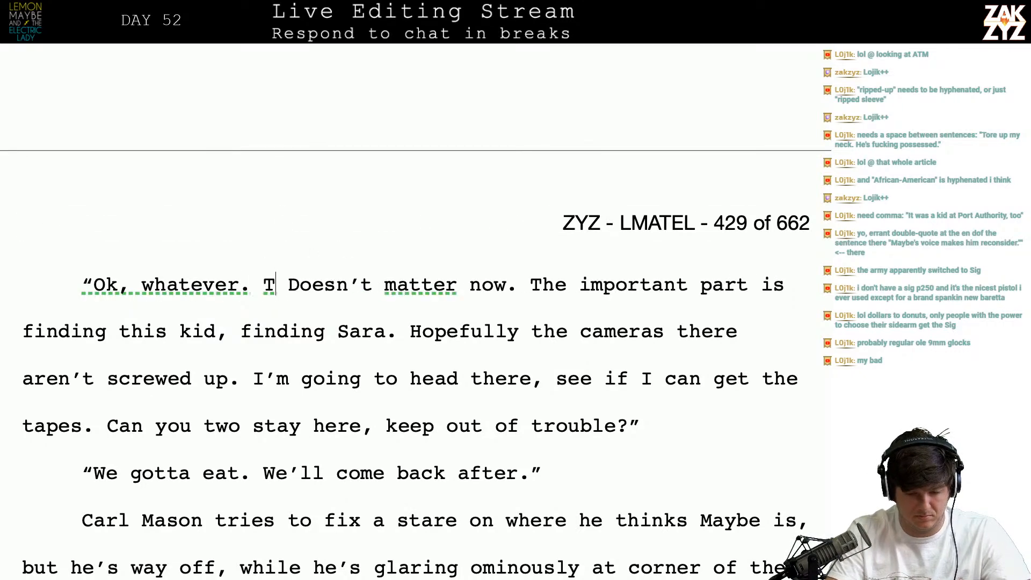
{"action": "key", "text": "BackSpace"}
{"action": "key", "text": "Left"}
{"action": "key", "text": "BackSpace"}
{"action": "type", "text": "d"}
- Replace the comma after "finding this kid" with "and" so it reads "finding this kid and finding Sara."
{"action": "scroll", "coordinate": [134, 276], "scroll_direction": "down", "scroll_amount": 1}
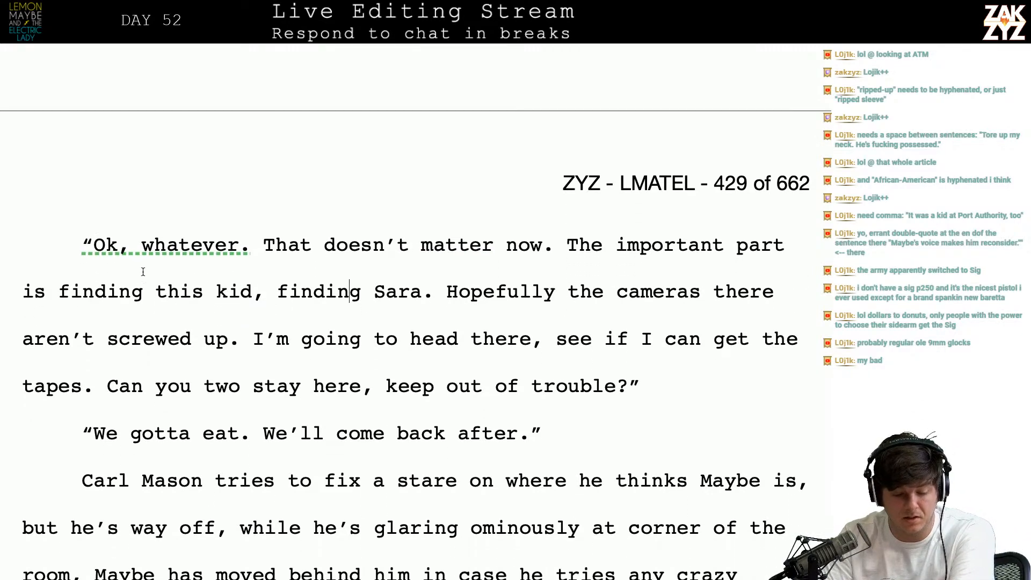
{"action": "key", "text": "BackSpace"}
{"action": "type", "text": "a"}
{"action": "key", "text": "BackSpace"}
{"action": "key", "text": "BackSpace"}
{"action": "type", "text": "d and"}
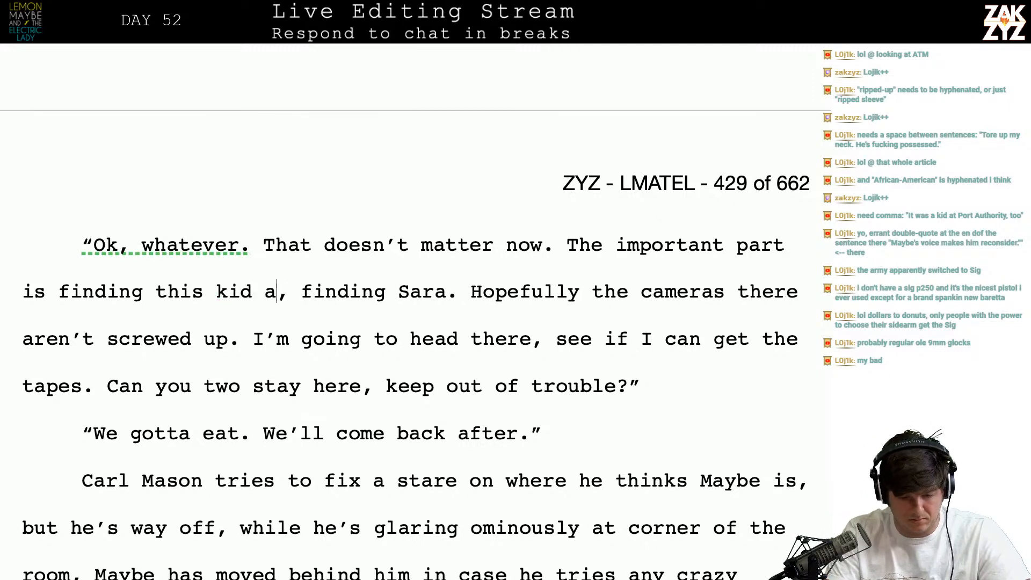
{"action": "key", "text": "Right"}
{"action": "key", "text": "BackSpace"}
{"action": "key", "text": "BackSpace"}
- Replace "there" after "the cameras" with "at the bookstore"
{"action": "key", "text": "Down"}
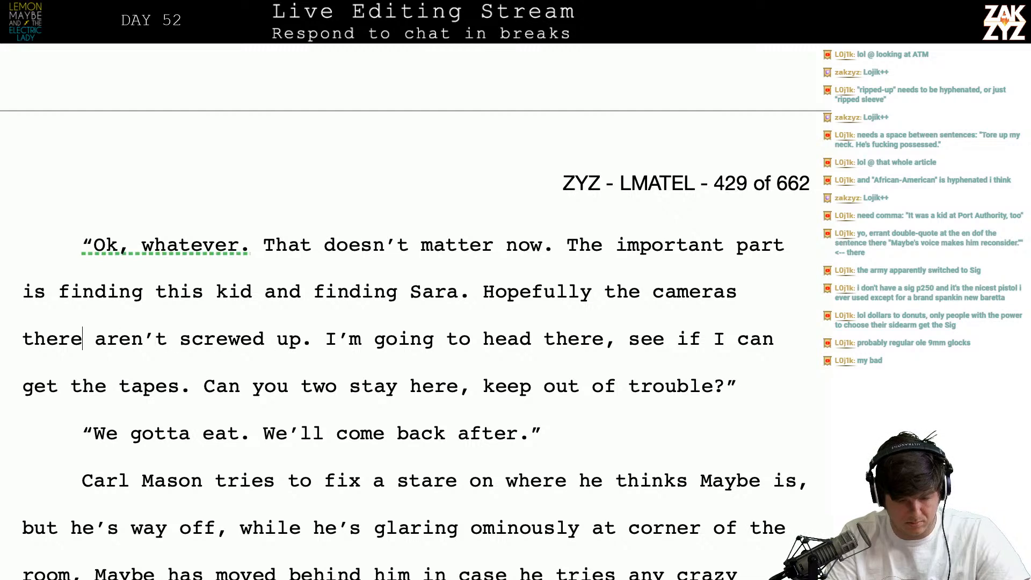
{"action": "key", "text": "Left"}
{"action": "type", "text": "at the bo"}
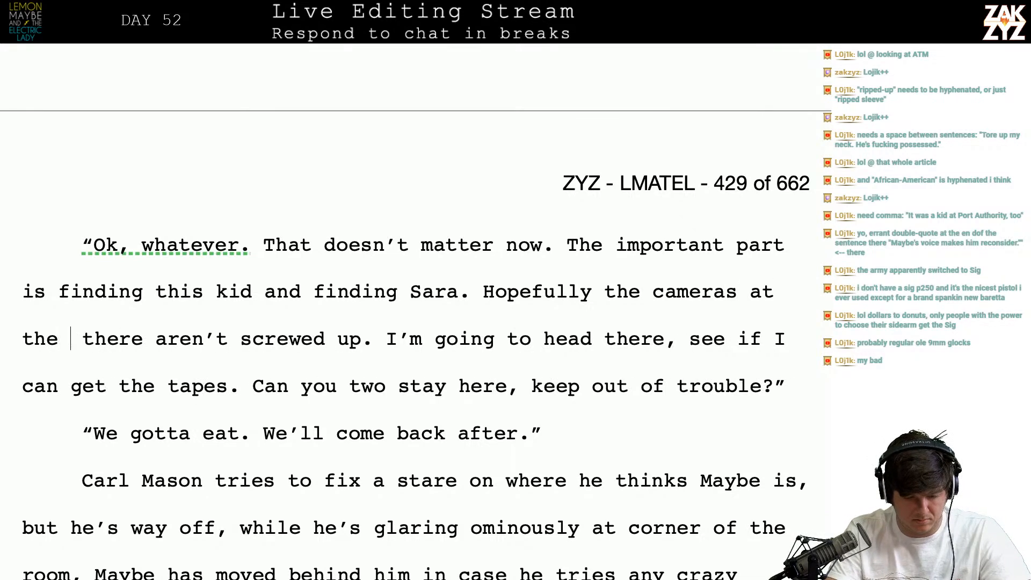
{"action": "type", "text": "okstore"}
{"action": "key", "text": "shift+Right"}
{"action": "key", "text": "shift+Right"}
{"action": "key", "text": "shift+Right"}
{"action": "key", "text": "shift+Right"}
{"action": "key", "text": "shift+Right"}
{"action": "key", "text": "shift+Right"}
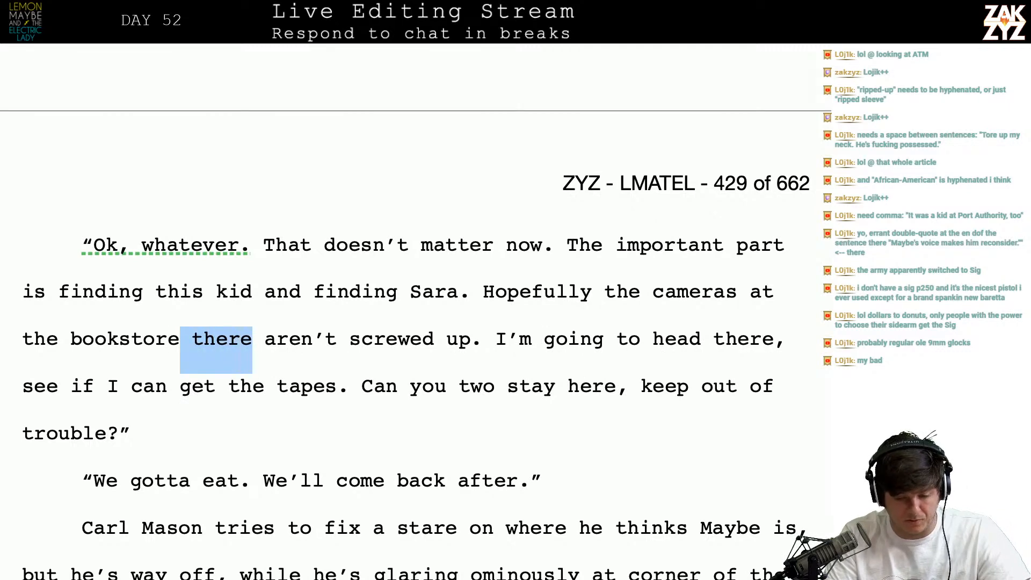
{"action": "key", "text": "BackSpace"}
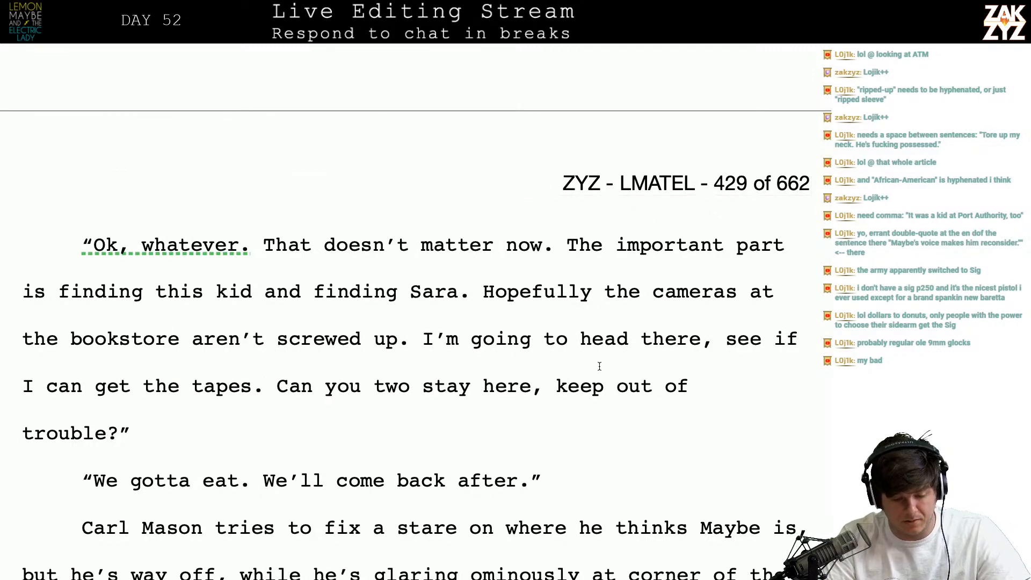
- Insert "over" so the phrase reads "I'm going to head over there"
{"action": "left_click", "coordinate": [635, 353]}
{"action": "type", "text": "over"}
{"action": "key", "text": "Right"}
- Split off "Can you two stay here" into a separate paragraph and end Carl's speech with "You two stay here." and a closing quote
{"action": "key", "text": "Down"}
{"action": "key", "text": "Left"}
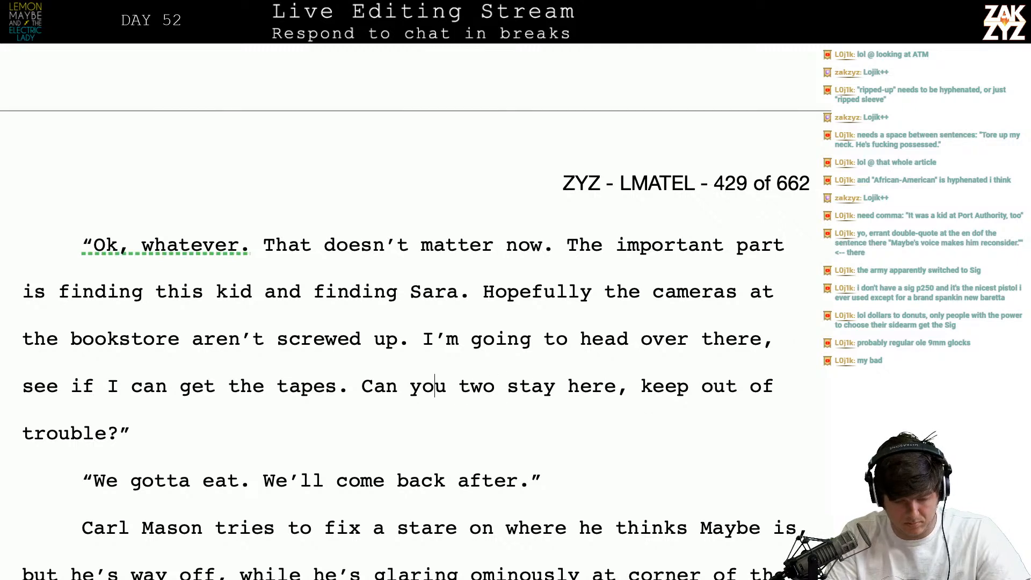
{"action": "key", "text": "Return"}
{"action": "key", "text": "Return"}
{"action": "key", "text": "Left"}
{"action": "key", "text": "Left"}
{"action": "type", "text": "Y"}
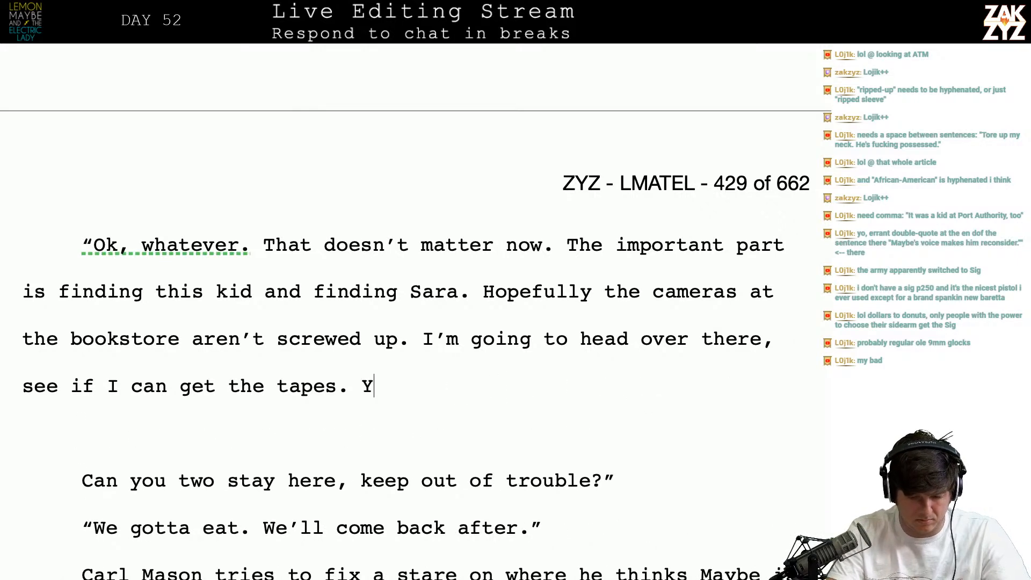
{"action": "type", "text": "ou two stay here.\""}
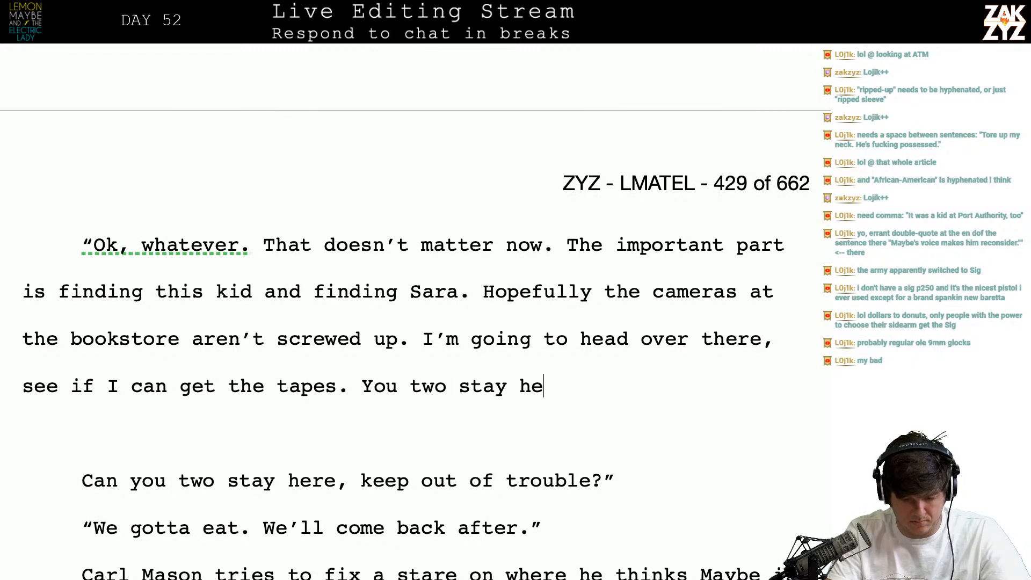
- Add the reply "We gotta eat. We'll come back afterward." as a new quoted paragraph
{"action": "key", "text": "Return"}
{"action": "type", "text": "\"We gotta ea"}
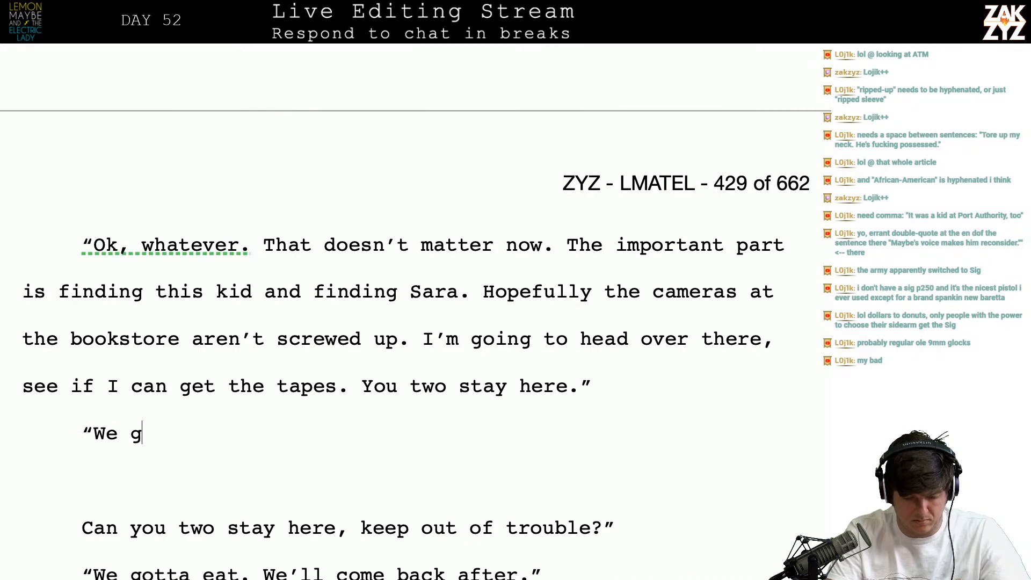
{"action": "type", "text": "t. We'll come "}
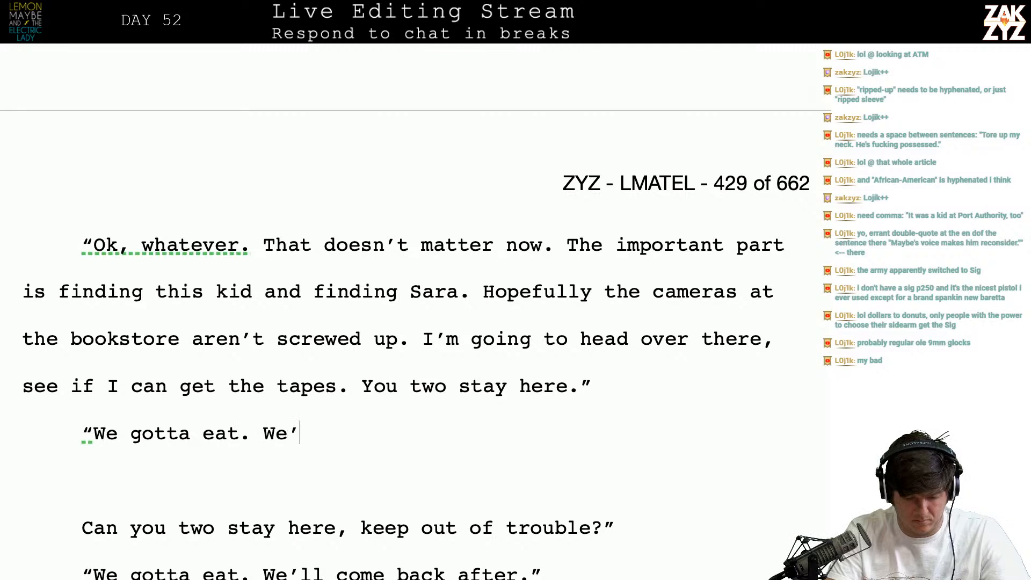
{"action": "type", "text": "back a"}
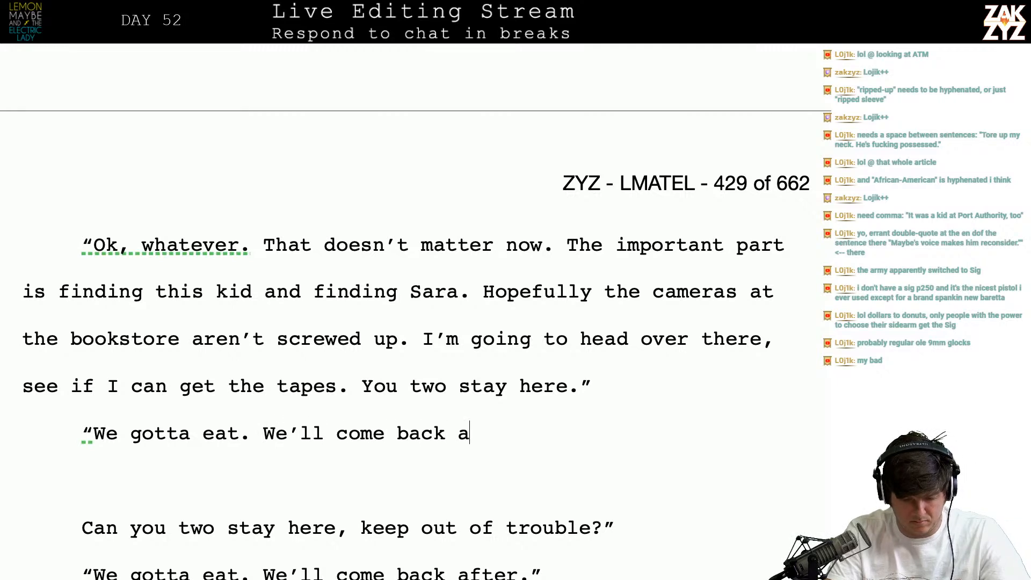
{"action": "type", "text": "fterward.\""}
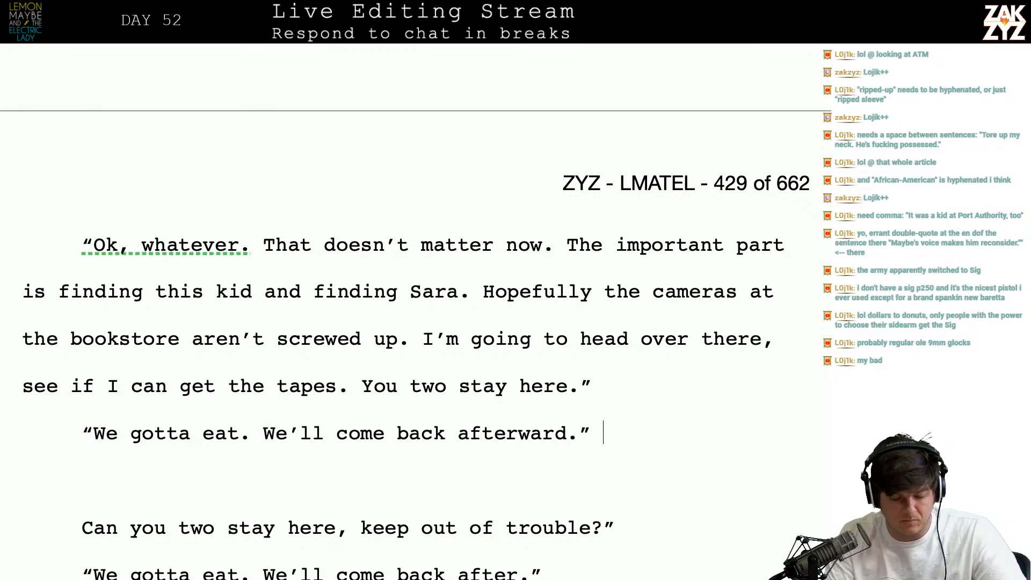
- Delete the old text from "Can you two stay here" through "grab-and-teleport shit." and add "Carl" before "Mason winks out of existence"
{"action": "scroll", "coordinate": [553, 545], "scroll_direction": "down", "scroll_amount": 3}
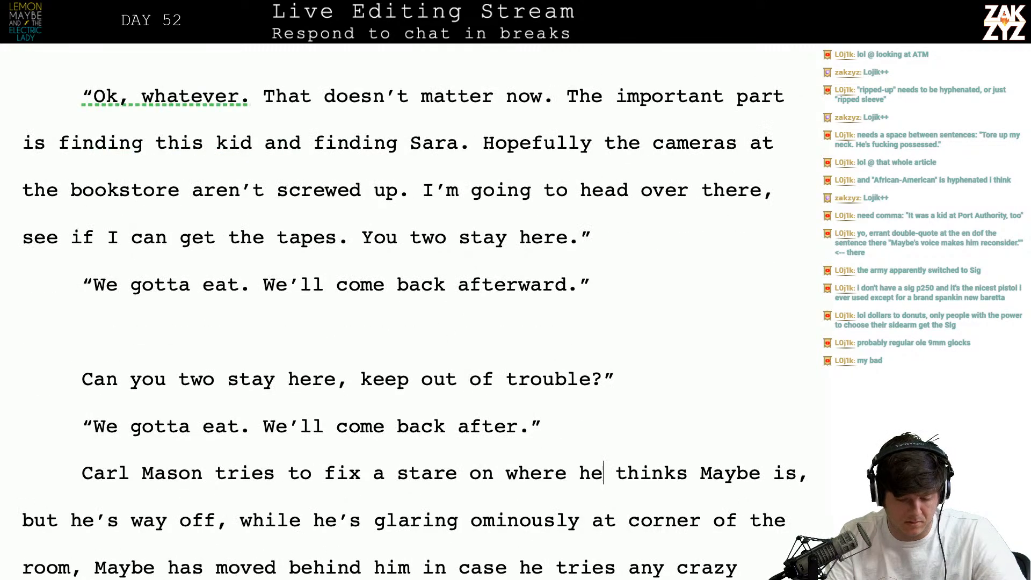
{"action": "key", "text": "shift+Down"}
{"action": "key", "text": "shift+Down"}
{"action": "key", "text": "shift+Down"}
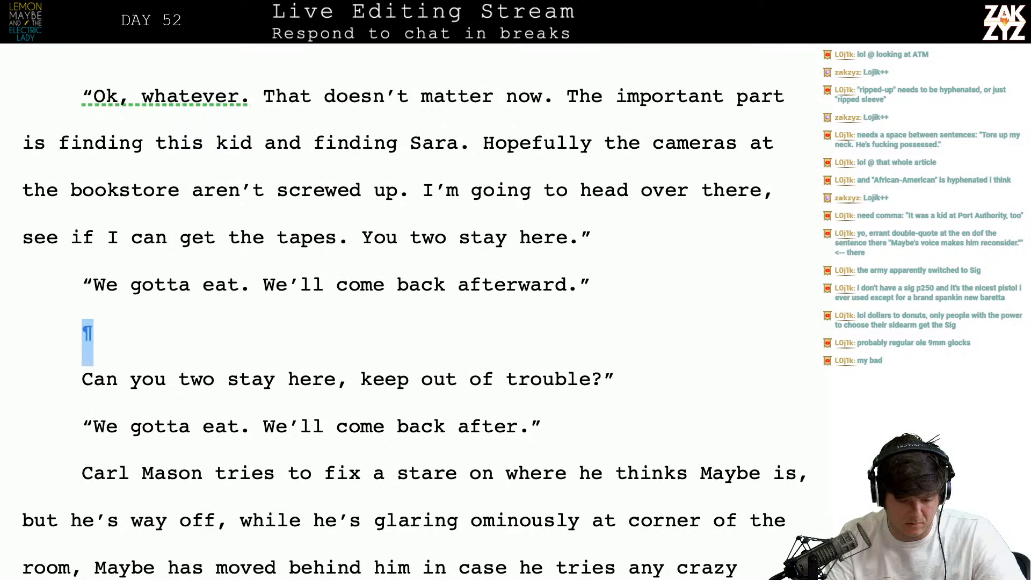
{"action": "key", "text": "shift+Down"}
{"action": "key", "text": "shift+Down"}
{"action": "key", "text": "shift+Down"}
{"action": "key", "text": "shift+Down"}
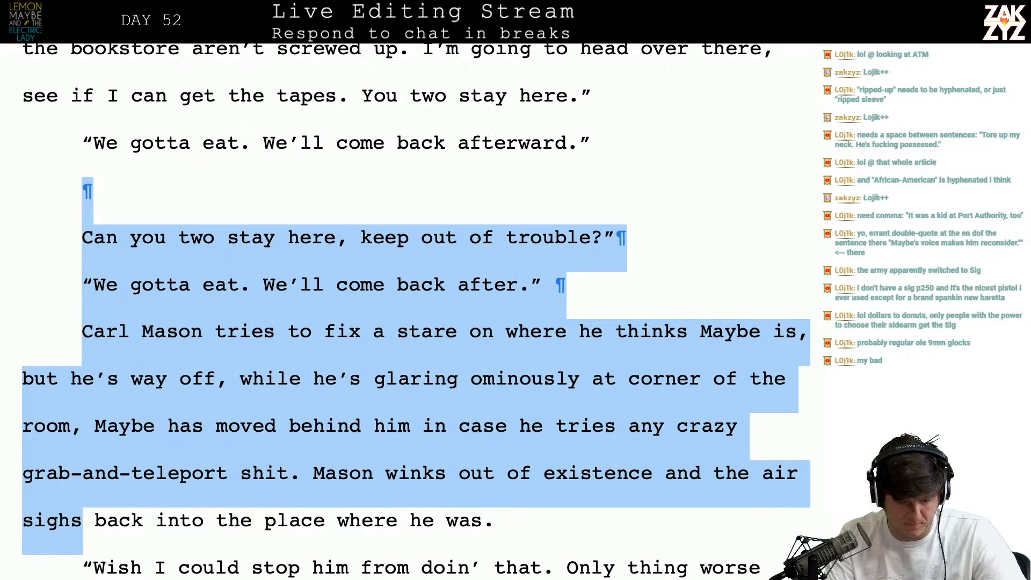
{"action": "key", "text": "shift+Up"}
{"action": "key", "text": "shift+Right"}
{"action": "key", "text": "shift+Right"}
{"action": "key", "text": "shift+Right"}
{"action": "key", "text": "shift+Right"}
{"action": "key", "text": "shift+Right"}
{"action": "key", "text": "shift+Right"}
{"action": "key", "text": "shift+Right"}
{"action": "key", "text": "shift+Right"}
{"action": "key", "text": "shift+Right"}
{"action": "key", "text": "shift+Right"}
{"action": "key", "text": "shift+Right"}
{"action": "key", "text": "shift+Right"}
{"action": "key", "text": "shift+Right"}
{"action": "key", "text": "shift+Right"}
{"action": "key", "text": "shift+Right"}
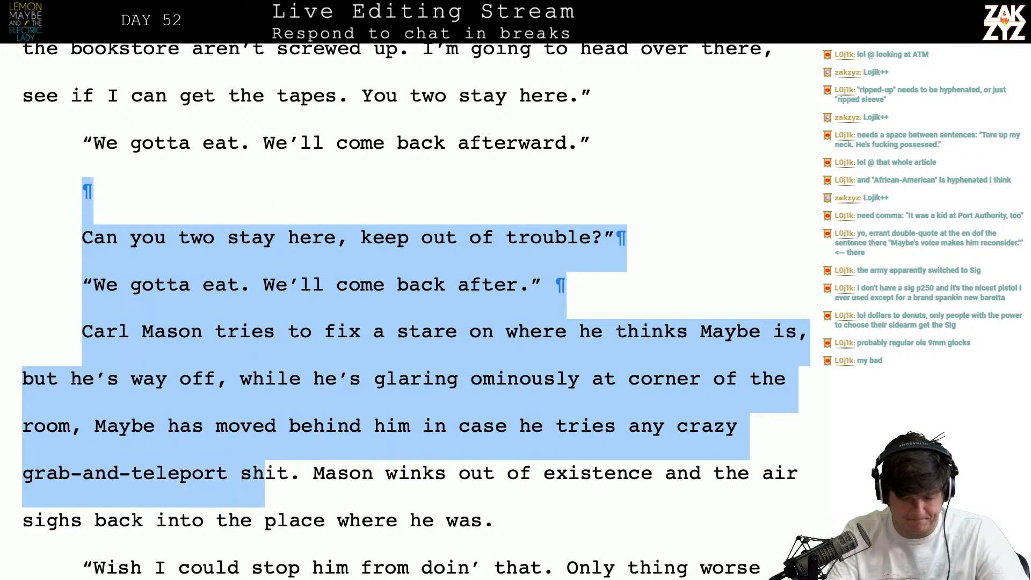
{"action": "key", "text": "shift+Right"}
{"action": "key", "text": "shift+Right"}
{"action": "key", "text": "shift+Right"}
{"action": "key", "text": "Delete"}
{"action": "key", "text": "Delete"}
{"action": "type", "text": "Carl"}
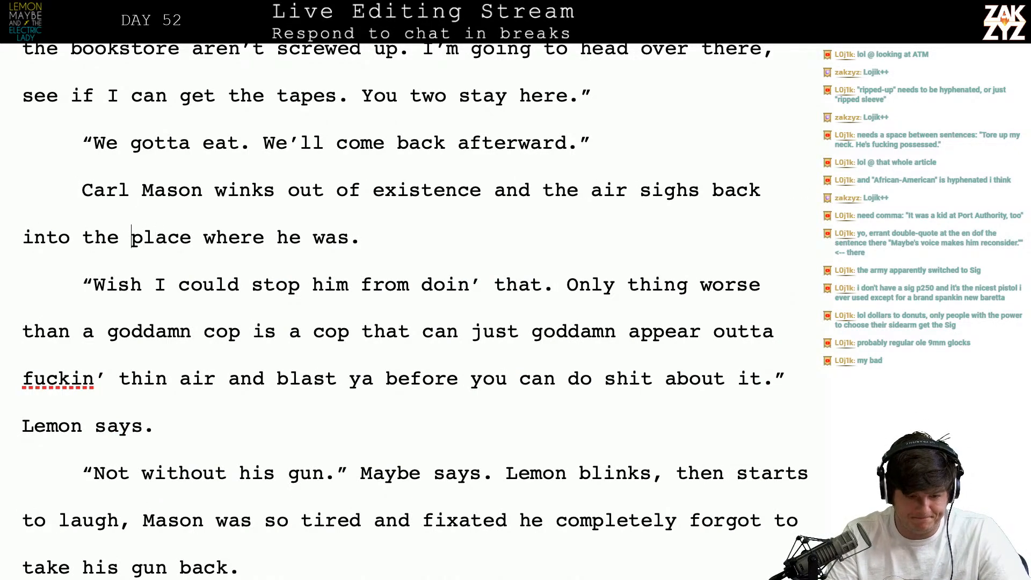
- Insert "looks like he wants to protest, but what good would it do? He" between "Carl Mason" and "winks out of existence"
{"action": "key", "text": "Right"}
{"action": "key", "text": "Right"}
{"action": "key", "text": "Right"}
{"action": "key", "text": "Right"}
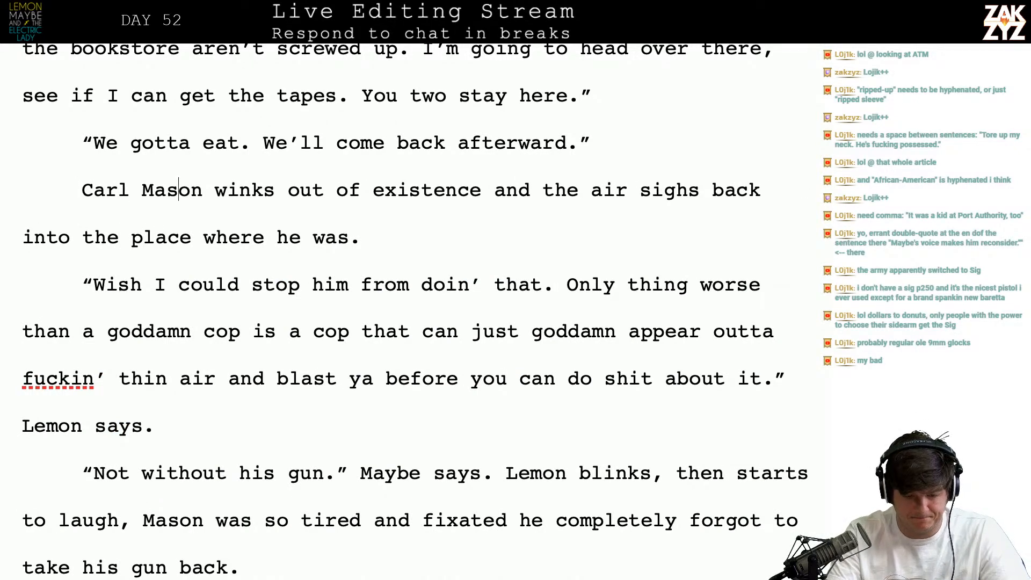
{"action": "type", "text": "looks"}
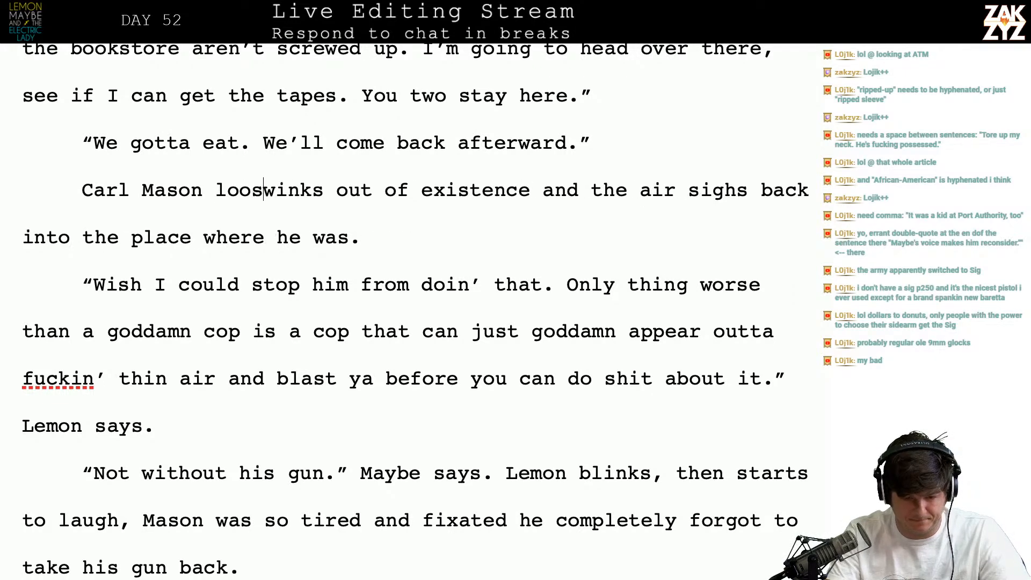
{"action": "type", "text": " like he wants t"}
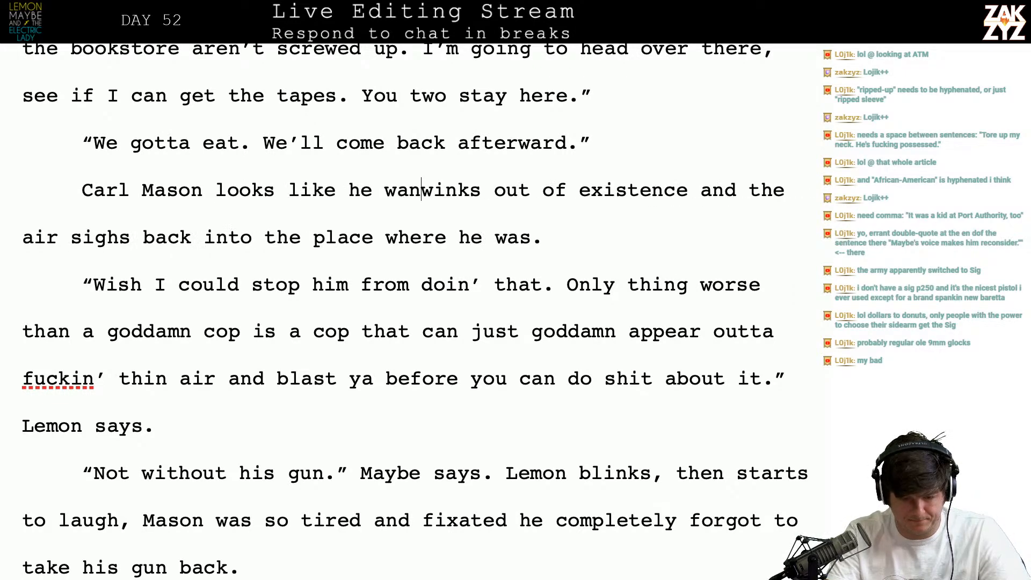
{"action": "type", "text": "o protest,"}
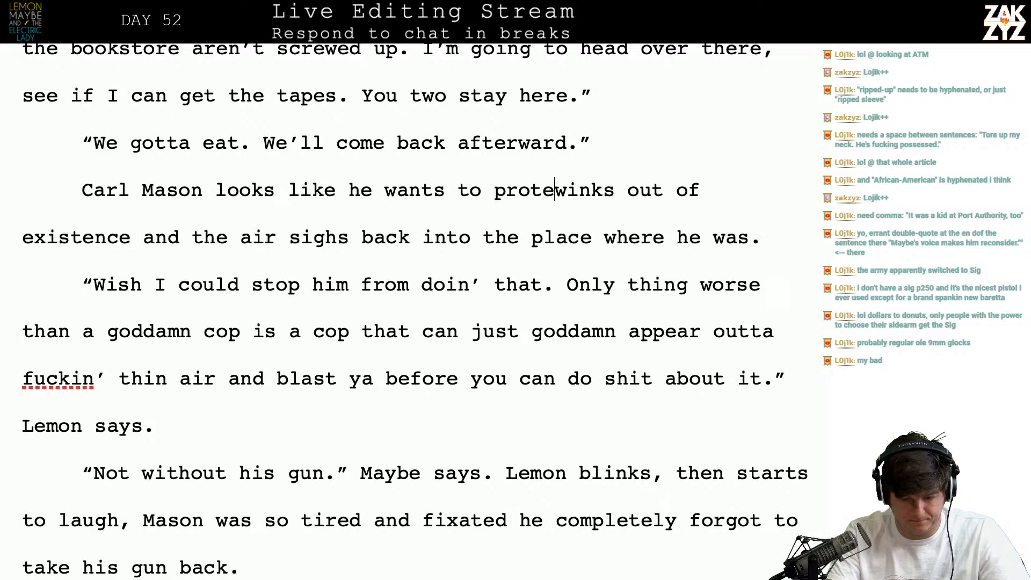
{"action": "type", "text": " but "}
{"action": "type", "text": "what good would i"}
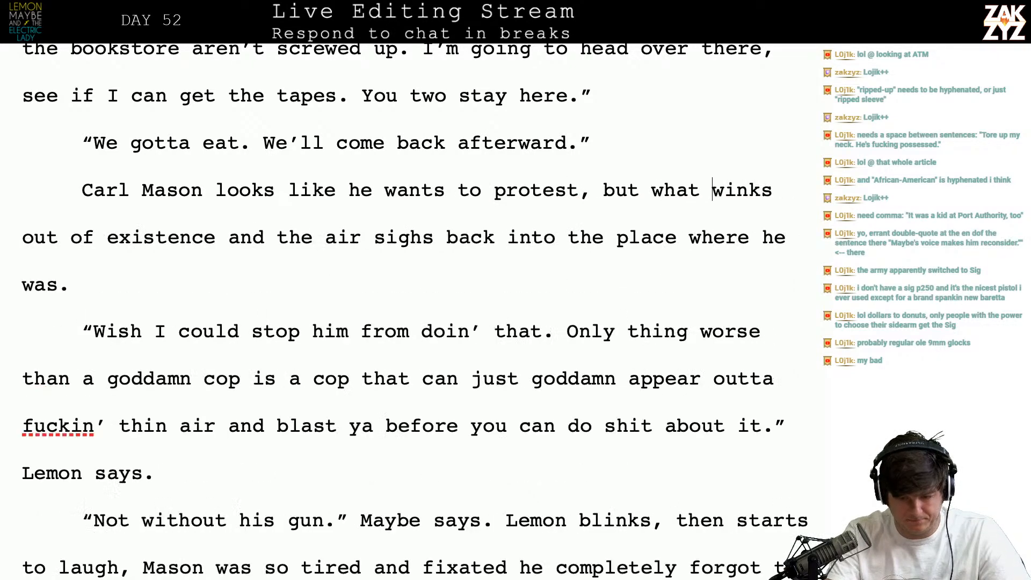
{"action": "type", "text": "t do?"}
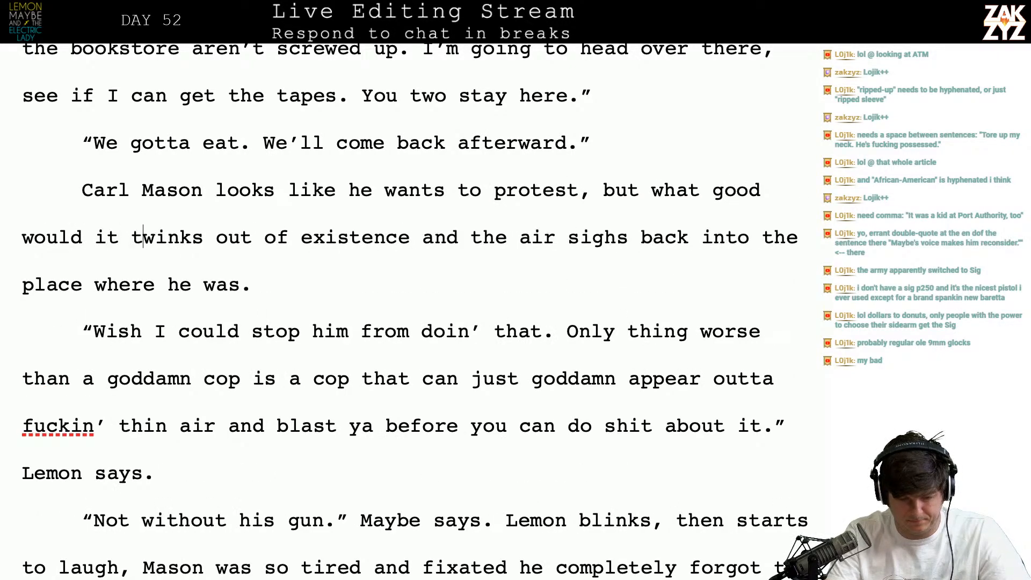
{"action": "key", "text": "BackSpace"}
{"action": "type", "text": "He w"}
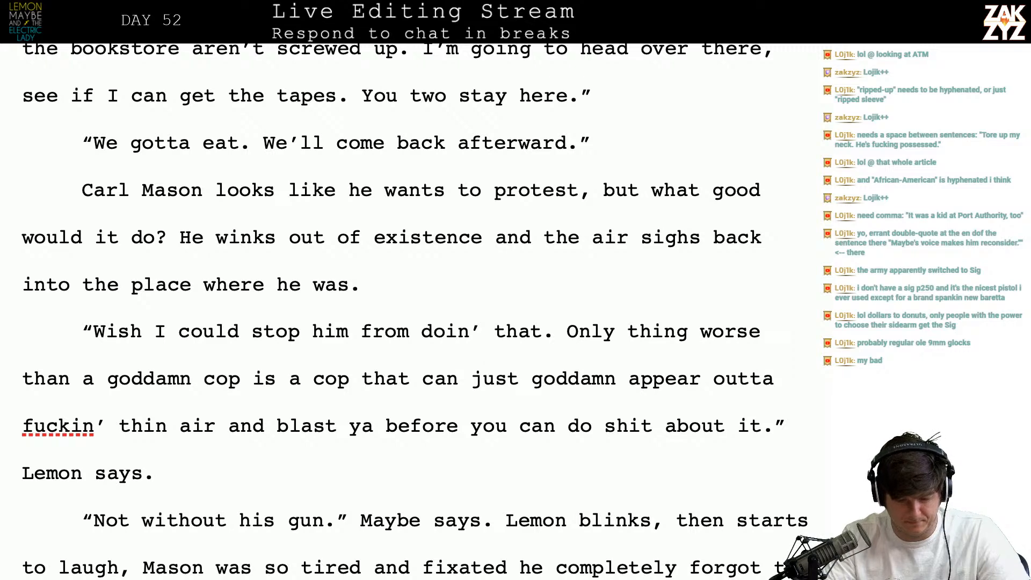
- Break the paragraph after "protest," and write the alternative continuation "but Lemon has had enough of his shit. Carl"
{"action": "key", "text": "Down"}
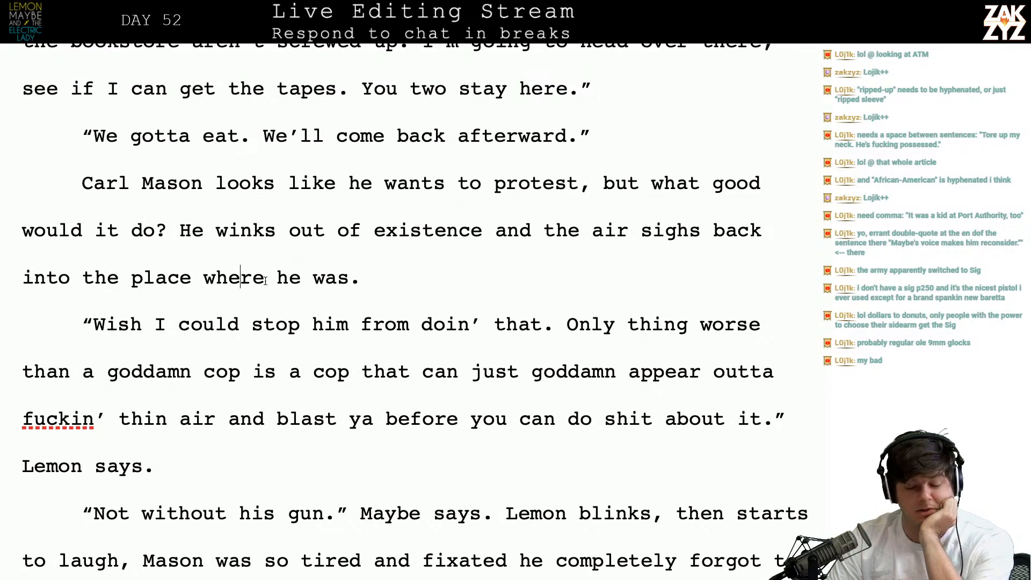
{"action": "key", "text": "Up"}
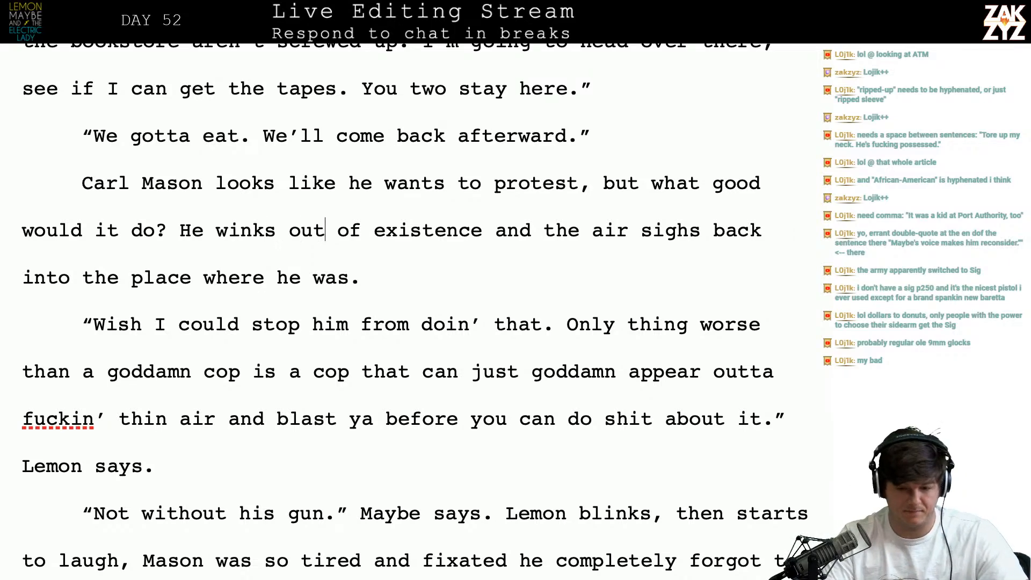
{"action": "left_click", "coordinate": [618, 180]}
{"action": "key", "text": "Left"}
{"action": "key", "text": "Return"}
{"action": "key", "text": "Return"}
{"action": "key", "text": "Left"}
{"action": "key", "text": "Left"}
{"action": "type", "text": "but "}
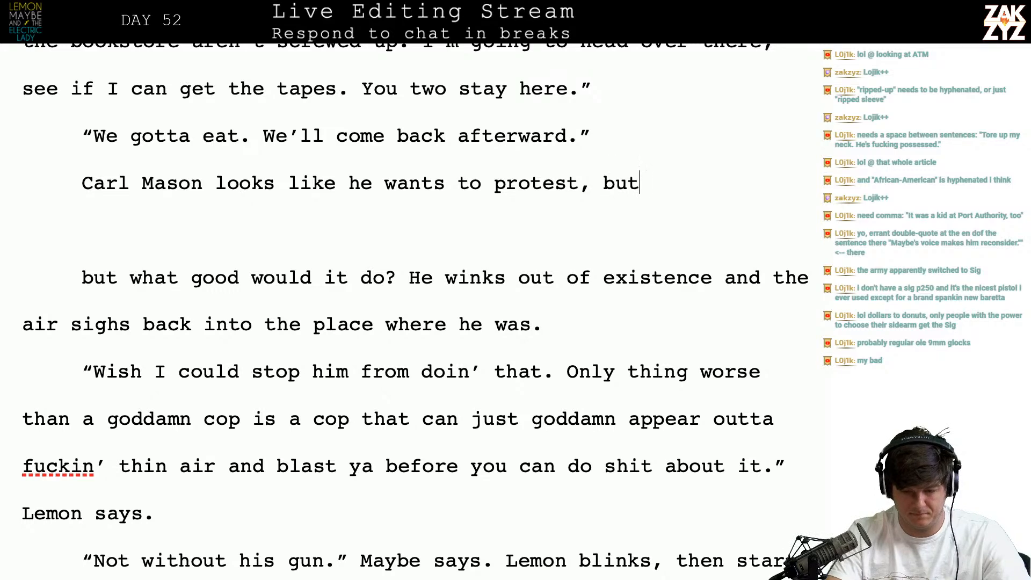
{"action": "type", "text": "Lemon has ha"}
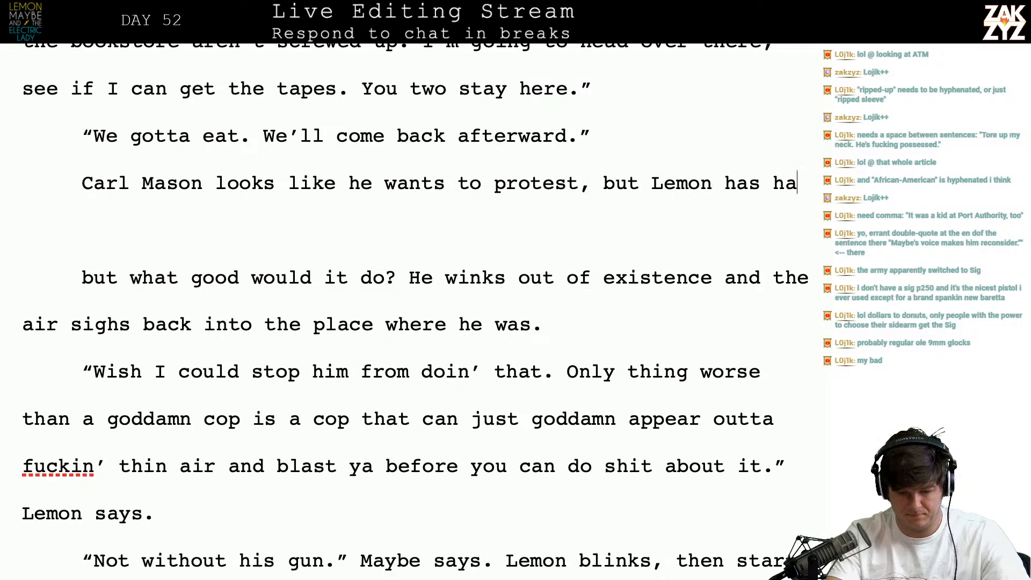
{"action": "type", "text": "d enough of his "}
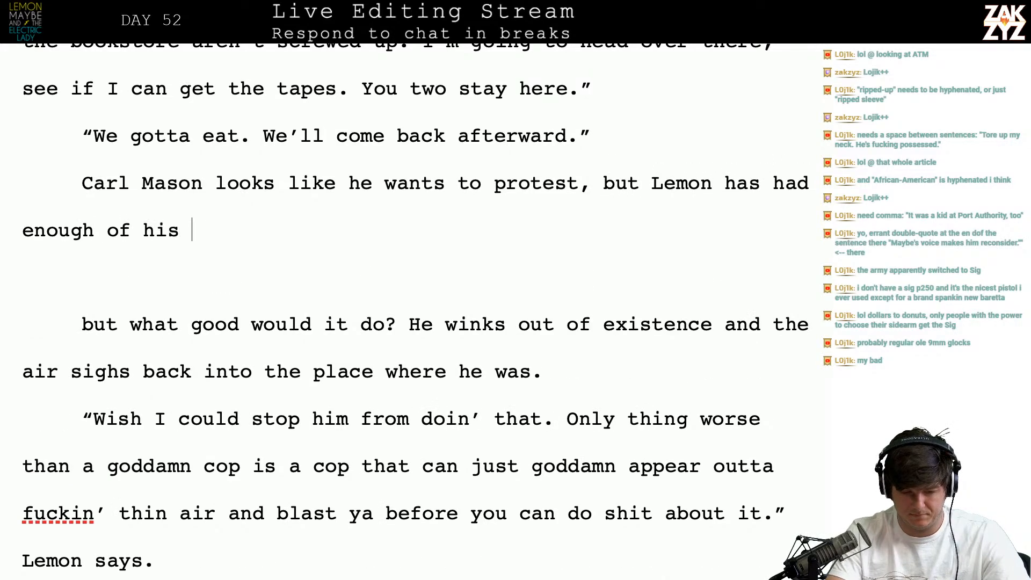
{"action": "type", "text": "shit. Carl"}
- Delete the leftover text "but what good would it do? He" and begin the winking sentence with "The cop"
{"action": "key", "text": "shift+Down"}
{"action": "key", "text": "shift+Down"}
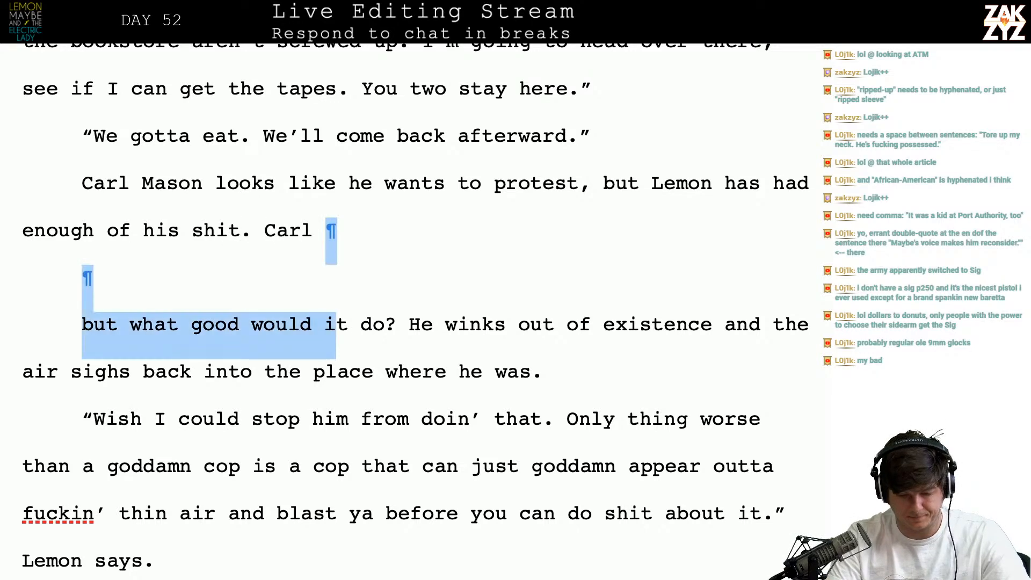
{"action": "key", "text": "shift+Right"}
{"action": "key", "text": "shift+Right"}
{"action": "key", "text": "shift+Right"}
{"action": "key", "text": "shift+Right"}
{"action": "key", "text": "shift+Right"}
{"action": "key", "text": "shift+Right"}
{"action": "key", "text": "shift+Right"}
{"action": "key", "text": "shift+Right"}
{"action": "key", "text": "shift+Right"}
{"action": "key", "text": "BackSpace"}
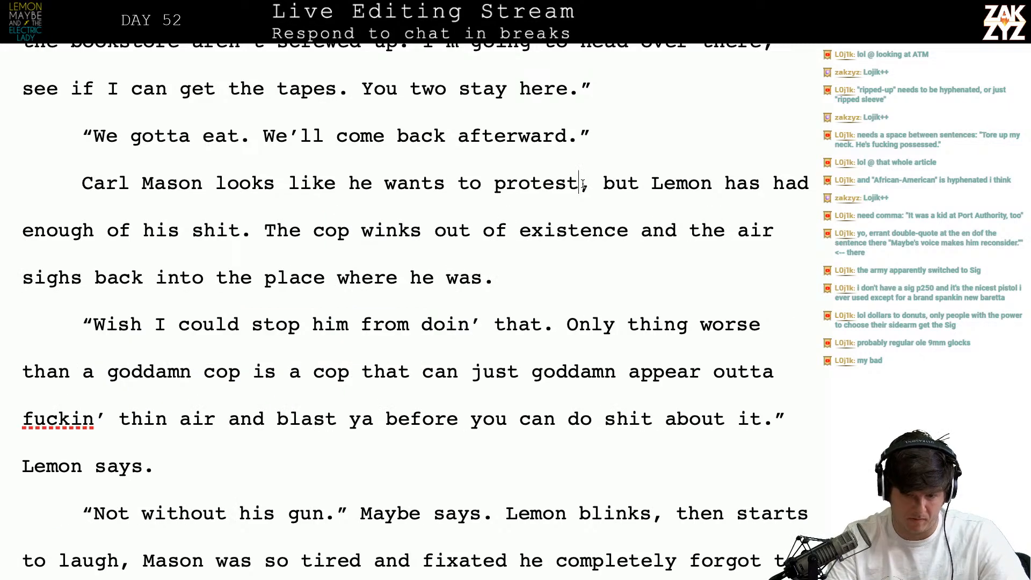
- Break after "protest," and continue the sentence with "but Lemon folds his arms over his chest, he's had enough of Carl's shit."
{"action": "key", "text": "Right"}
{"action": "key", "text": "Return"}
{"action": "key", "text": "Return"}
{"action": "key", "text": "Up"}
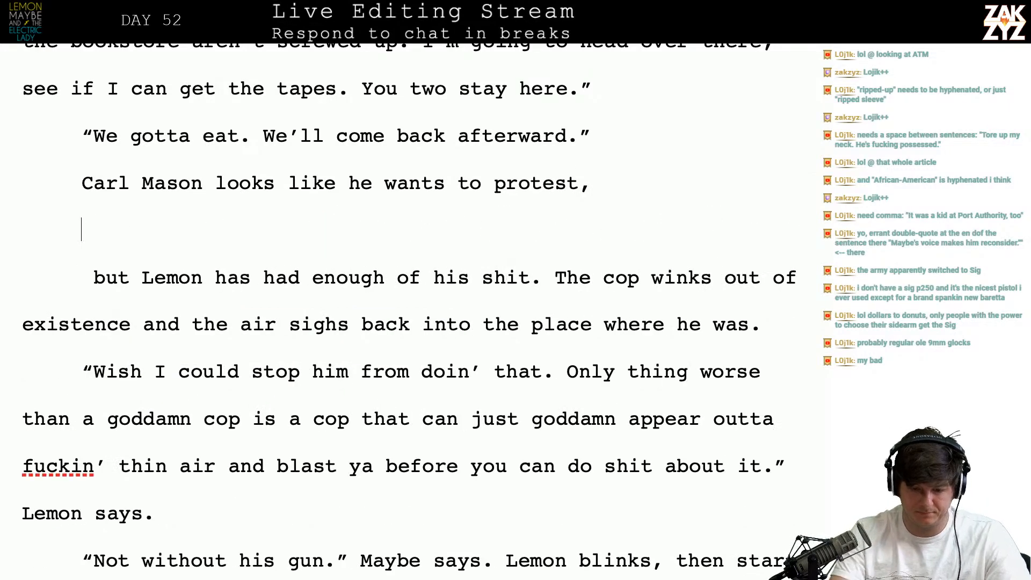
{"action": "type", "text": "but L"}
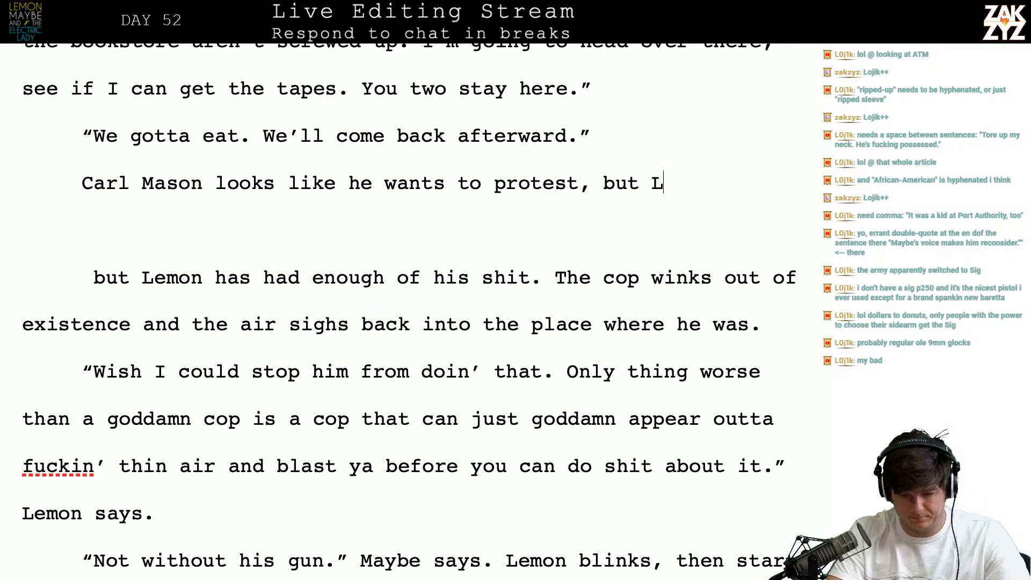
{"action": "type", "text": "emon folds his a"}
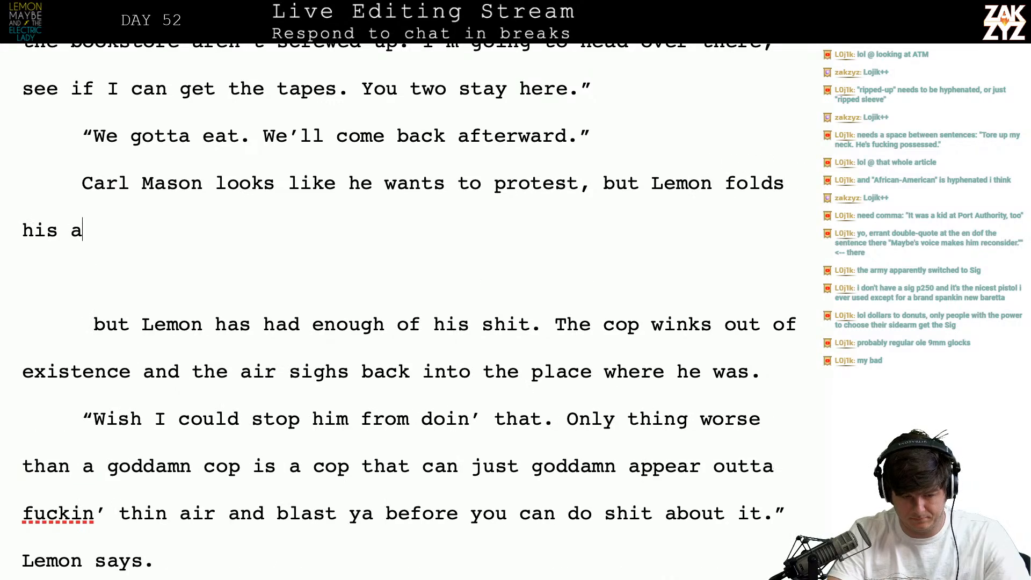
{"action": "type", "text": "rms over his ches"}
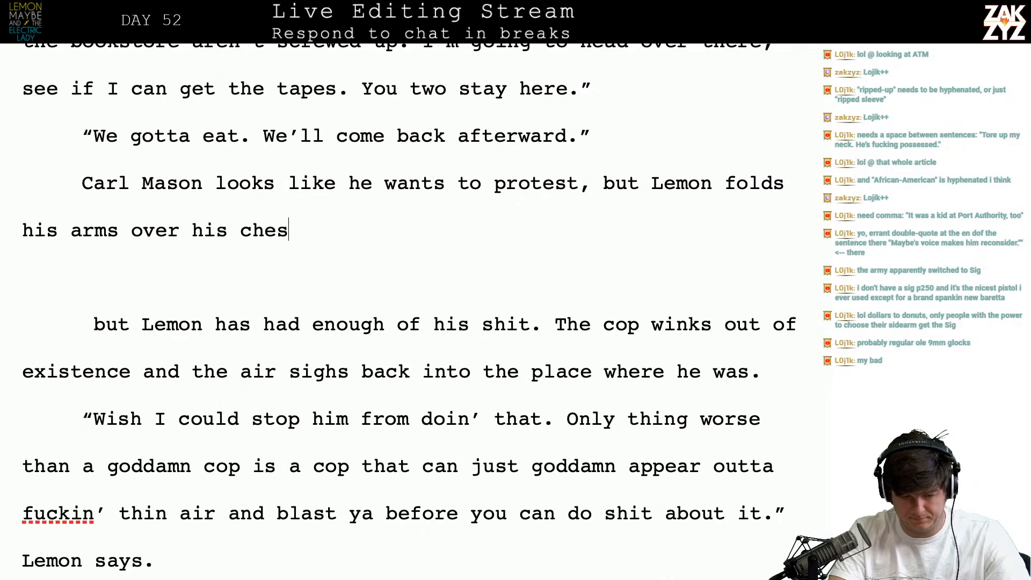
{"action": "type", "text": "t, he's had eno"}
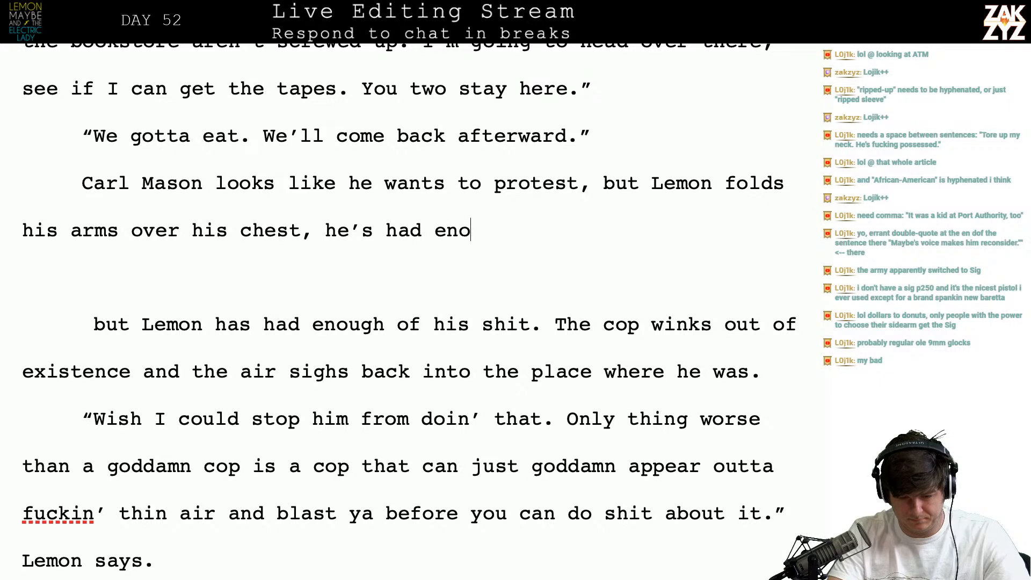
{"action": "type", "text": "ugh of Carl's shit. S"}
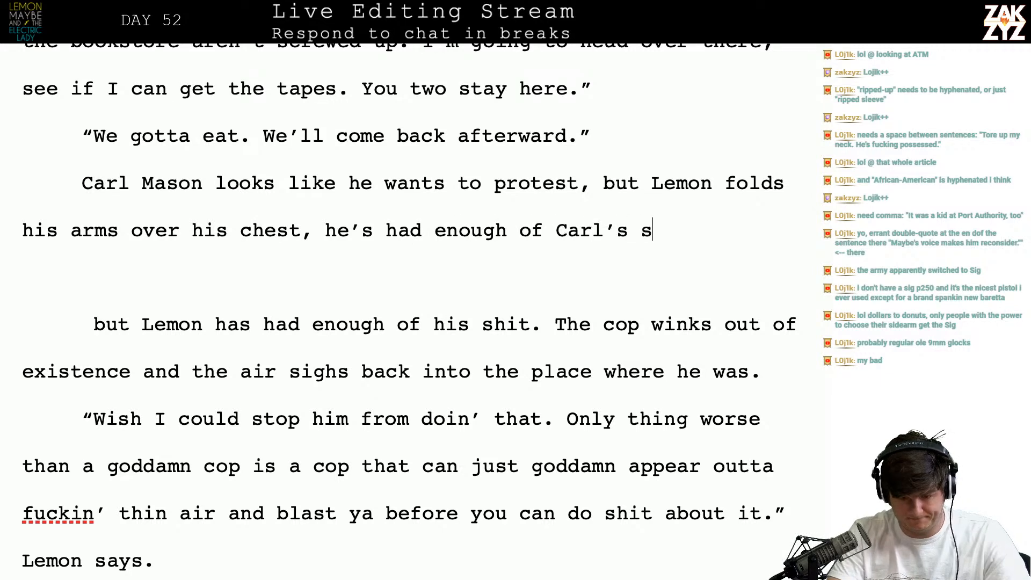
{"action": "key", "text": "BackSpace"}
{"action": "type", "text": "Sighing, carl "}
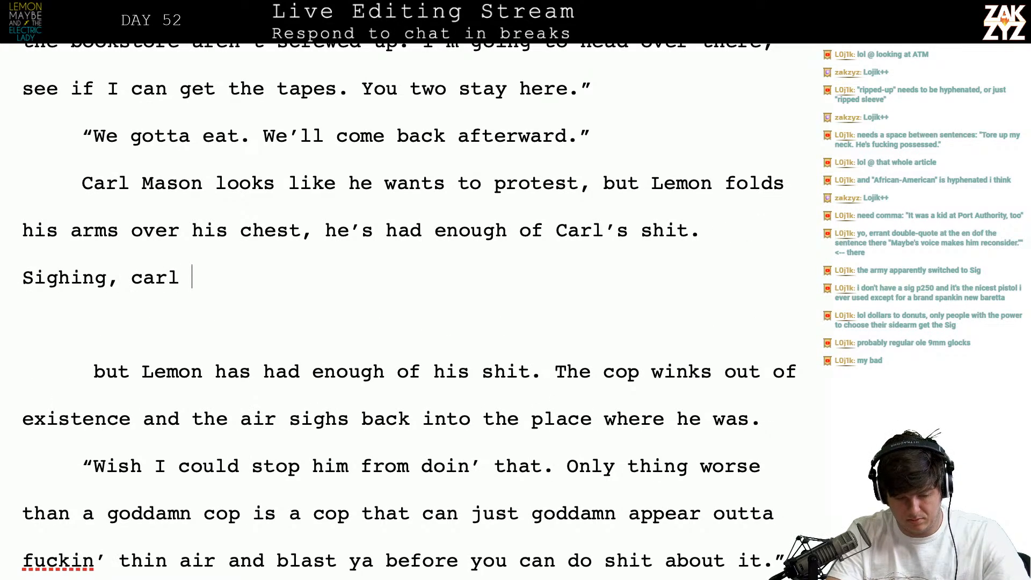
{"action": "type", "text": "wind"}
{"action": "key", "text": "BackSpace"}
{"action": "key", "text": "BackSpace"}
{"action": "key", "text": "BackSpace"}
{"action": "key", "text": "BackSpace"}
{"action": "key", "text": "BackSpace"}
{"action": "key", "text": "BackSpace"}
{"action": "key", "text": "BackSpace"}
{"action": "key", "text": "BackSpace"}
{"action": "key", "text": "BackSpace"}
{"action": "key", "text": "BackSpace"}
{"action": "key", "text": "BackSpace"}
{"action": "key", "text": "BackSpace"}
{"action": "key", "text": "BackSpace"}
{"action": "key", "text": "BackSpace"}
{"action": "key", "text": "BackSpace"}
{"action": "key", "text": "BackSpace"}
{"action": "key", "text": "BackSpace"}
{"action": "key", "text": "BackSpace"}
- Add "Carl winks" and delete the old text from "but Lemon has had enough" through "The cop winks", joining it to "out of existence"
{"action": "type", "text": "Carl win"}
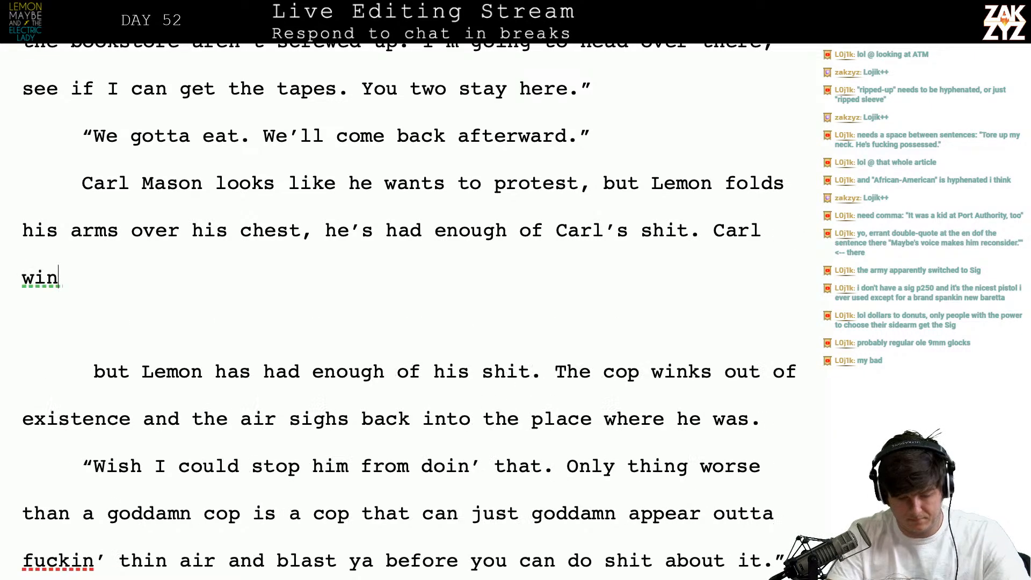
{"action": "type", "text": "ks"}
{"action": "key", "text": "shift+Right"}
{"action": "key", "text": "shift+Right"}
{"action": "key", "text": "shift+Right"}
{"action": "key", "text": "shift+Right"}
{"action": "key", "text": "shift+Right"}
{"action": "key", "text": "shift+Right"}
{"action": "key", "text": "shift+Right"}
{"action": "key", "text": "shift+Right"}
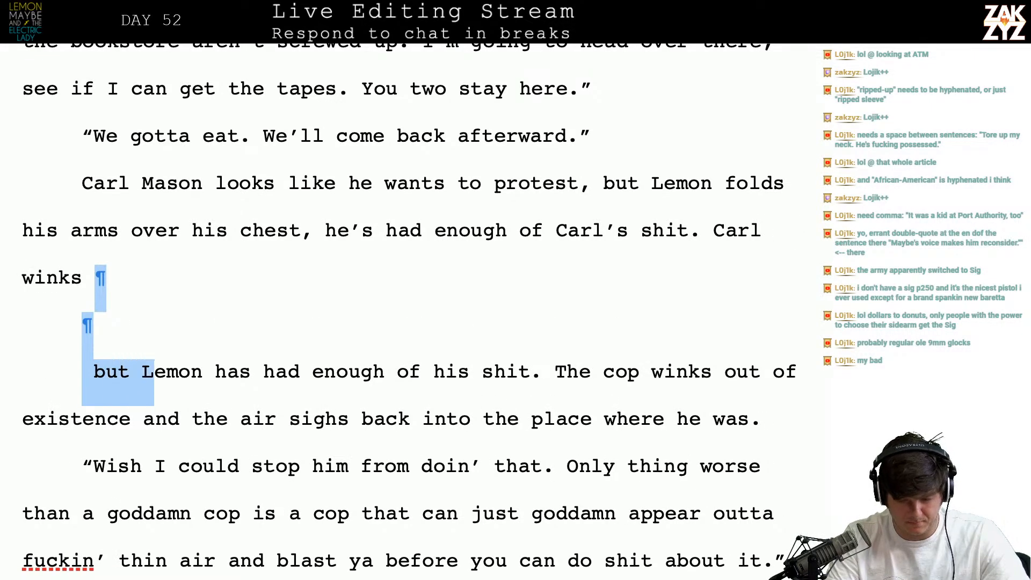
{"action": "key", "text": "shift+Right"}
{"action": "key", "text": "shift+Right"}
{"action": "key", "text": "shift+Right"}
{"action": "key", "text": "shift+Right"}
{"action": "key", "text": "shift+Right"}
{"action": "key", "text": "shift+Right"}
{"action": "key", "text": "shift+Right"}
{"action": "key", "text": "shift+Right"}
{"action": "key", "text": "shift+Right"}
{"action": "key", "text": "shift+Right"}
{"action": "key", "text": "shift+Right"}
{"action": "key", "text": "shift+Right"}
{"action": "key", "text": "shift+Right"}
{"action": "key", "text": "shift+Right"}
{"action": "key", "text": "shift+Right"}
{"action": "key", "text": "shift+Right"}
{"action": "key", "text": "shift+Right"}
{"action": "key", "text": "shift+Right"}
{"action": "key", "text": "shift+Right"}
{"action": "key", "text": "shift+Right"}
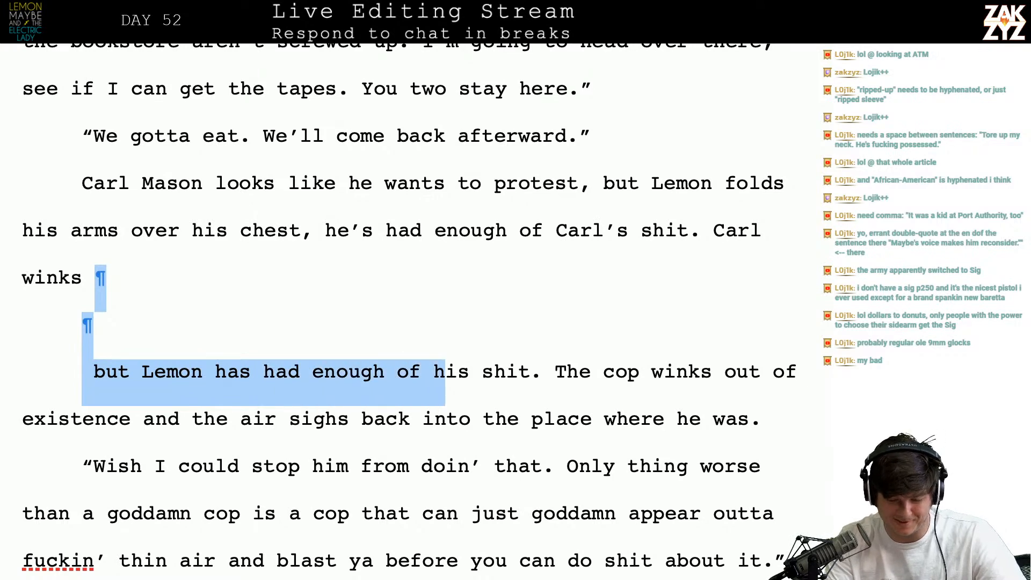
{"action": "key", "text": "shift+Right"}
{"action": "key", "text": "shift+Right"}
{"action": "key", "text": "shift+Right"}
{"action": "key", "text": "shift+Right"}
{"action": "key", "text": "shift+Right"}
{"action": "key", "text": "shift+Right"}
{"action": "key", "text": "shift+Right"}
{"action": "key", "text": "shift+Right"}
{"action": "key", "text": "shift+Right"}
{"action": "key", "text": "shift+Right"}
{"action": "key", "text": "shift+Right"}
{"action": "key", "text": "shift+Right"}
{"action": "key", "text": "shift+Right"}
{"action": "key", "text": "shift+Right"}
{"action": "key", "text": "shift+Right"}
{"action": "key", "text": "shift+Right"}
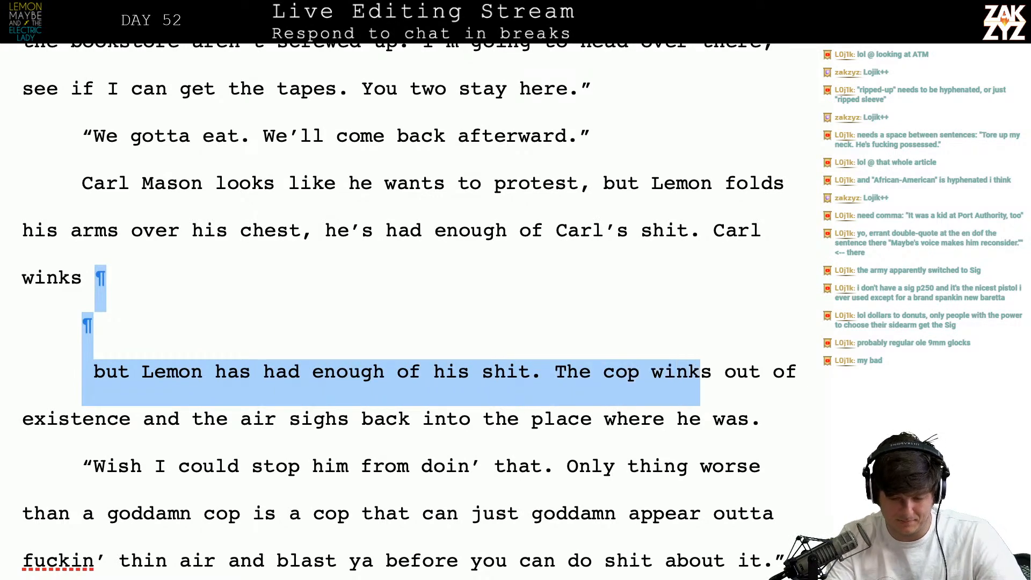
{"action": "key", "text": "Delete"}
- Insert a comma after "goddamn cop" in Lemon's line about the teleporting cop
{"action": "key", "text": "Down"}
{"action": "key", "text": "Down"}
{"action": "key", "text": "Right"}
{"action": "key", "text": "Right"}
{"action": "key", "text": "Right"}
{"action": "key", "text": "Right"}
{"action": "key", "text": "Right"}
{"action": "key", "text": "Right"}
{"action": "key", "text": "Right"}
{"action": "key", "text": "Right"}
{"action": "key", "text": "Right"}
{"action": "key", "text": "Right"}
{"action": "key", "text": "Right"}
{"action": "key", "text": "Right"}
{"action": "key", "text": "Right"}
{"action": "key", "text": "Right"}
{"action": "key", "text": "Right"}
{"action": "key", "text": "Right"}
{"action": "key", "text": "Right"}
{"action": "key", "text": "Right"}
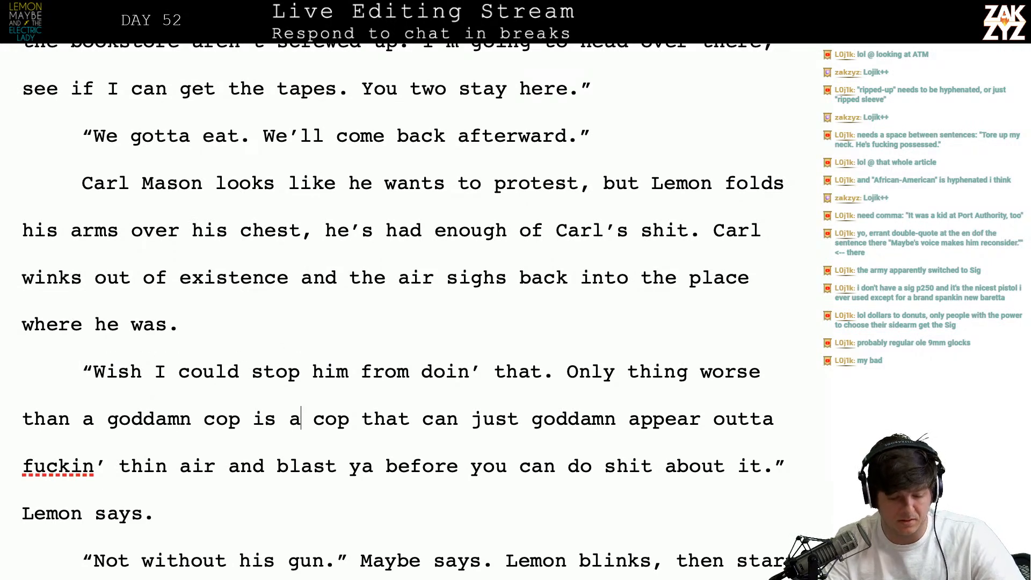
{"action": "key", "text": "Down"}
{"action": "scroll", "coordinate": [494, 177], "scroll_direction": "down", "scroll_amount": 4}
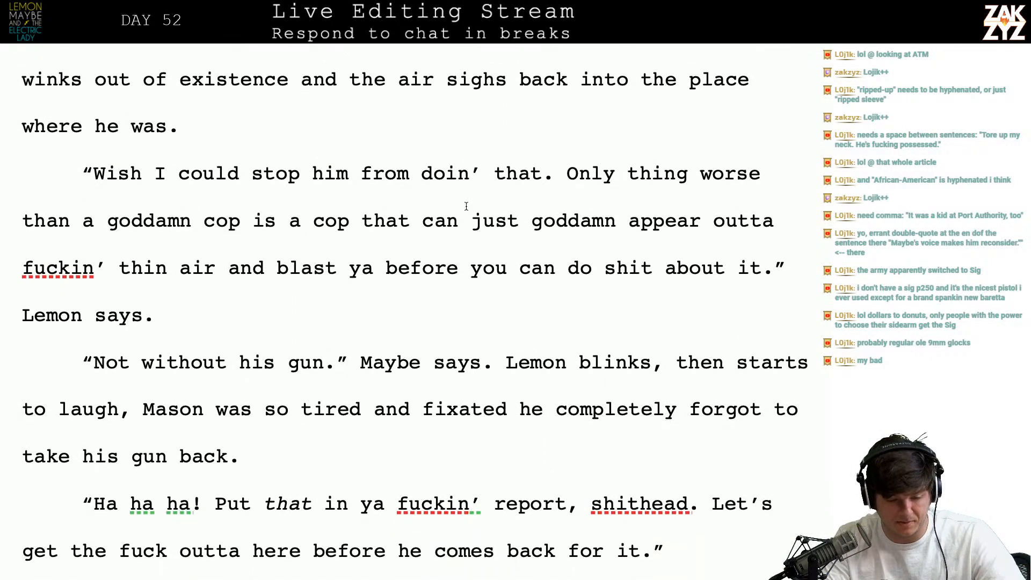
{"action": "left_click", "coordinate": [231, 228]}
{"action": "key", "text": "Right"}
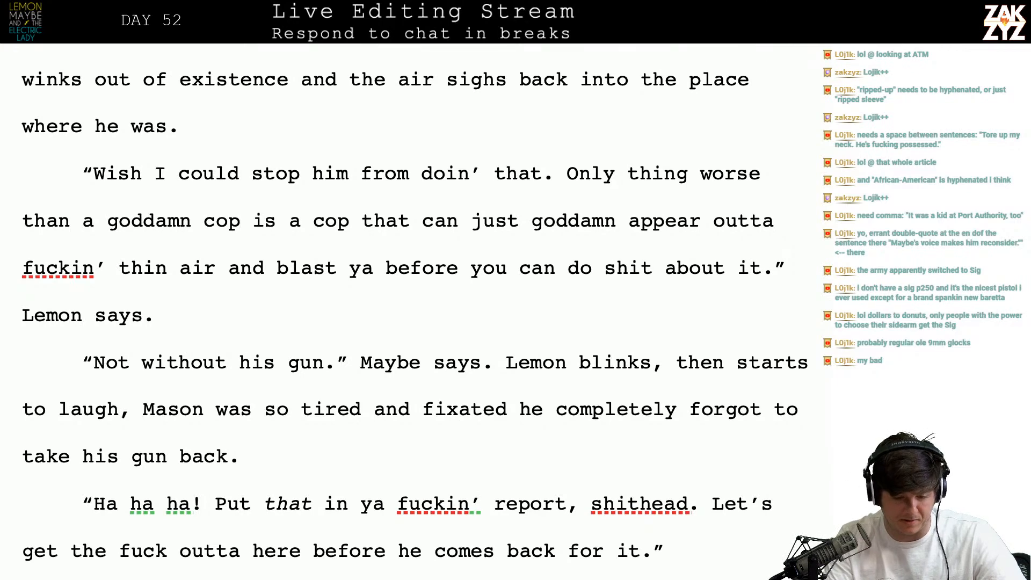
{"action": "type", "text": ","}
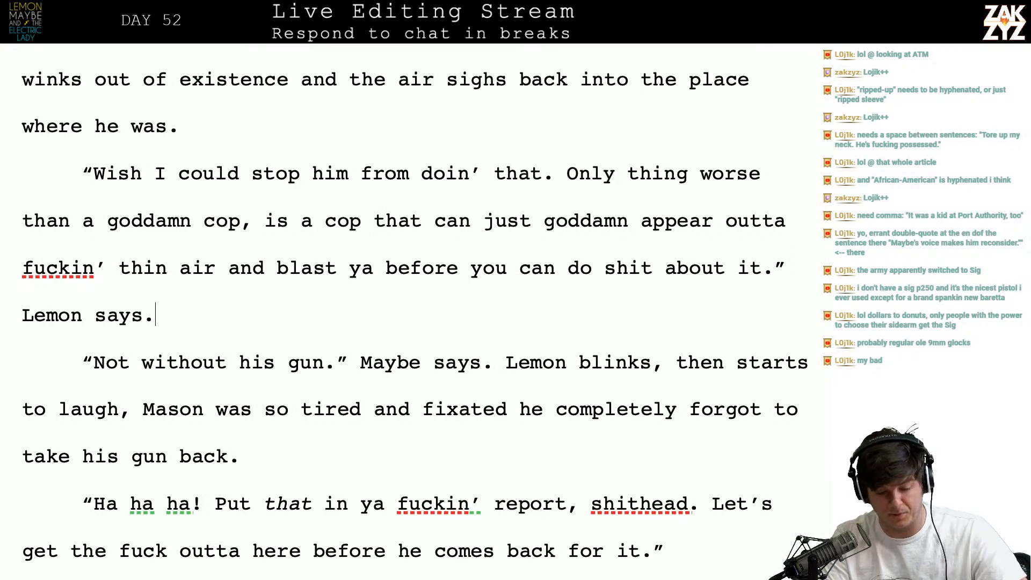
- Change the dialogue tag "Lemon says" after the teleporting-cop line to "Lemon grouses"
{"action": "key", "text": "Down"}
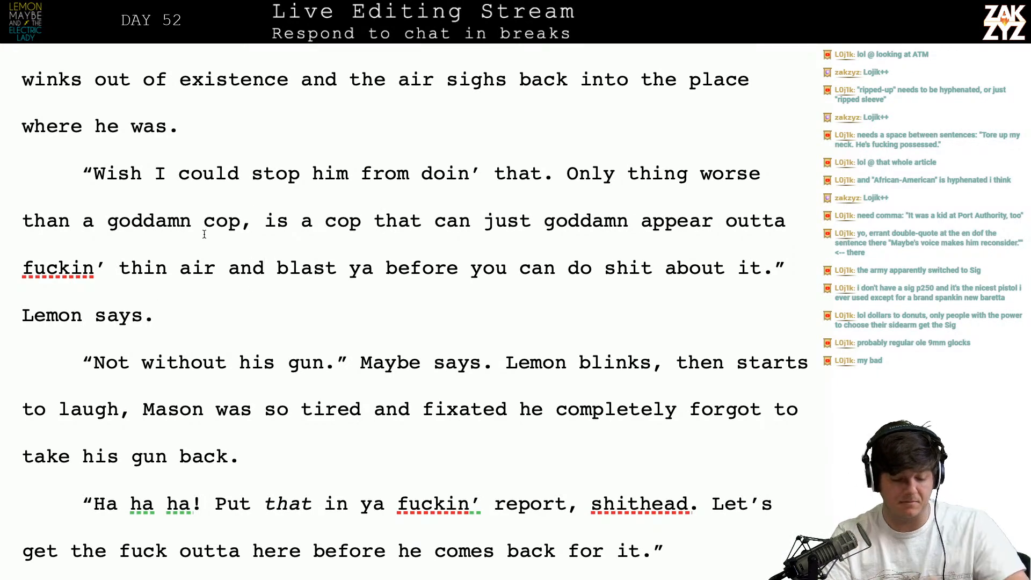
{"action": "key", "text": "Left"}
{"action": "key", "text": "BackSpace"}
{"action": "key", "text": "BackSpace"}
{"action": "key", "text": "BackSpace"}
{"action": "key", "text": "BackSpace"}
{"action": "type", "text": "grouses"}
- Replace the period inside Maybe's quote with a comma so it reads "Not without his gun,"
{"action": "key", "text": "End"}
{"action": "key", "text": "Down"}
{"action": "key", "text": "Down"}
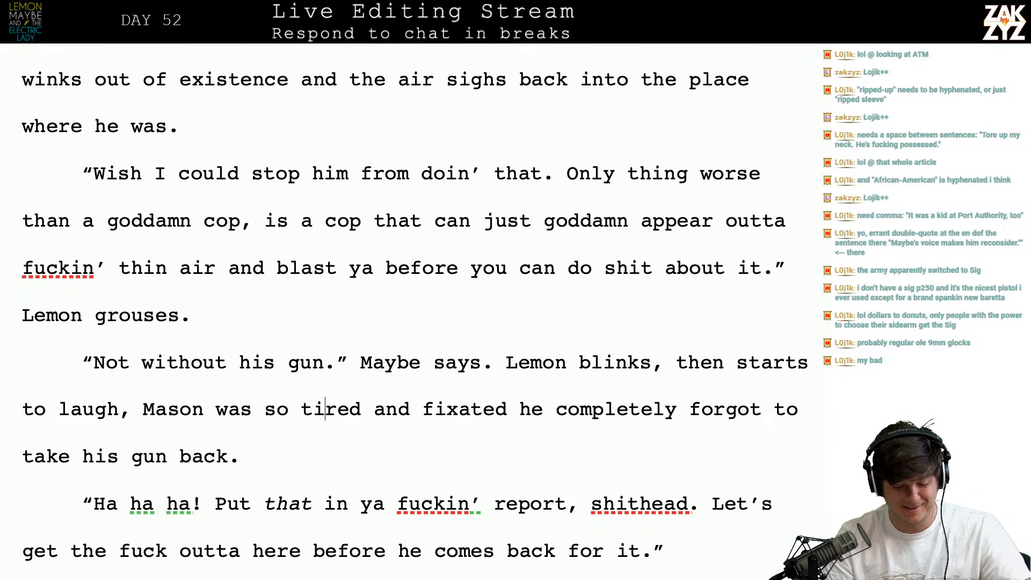
{"action": "key", "text": "Left"}
{"action": "key", "text": "Left"}
{"action": "key", "text": "BackSpace"}
{"action": "type", "text": ","}
- Break the paragraph after "Maybe says." so "Lemon blinks" starts its own paragraph, with an empty line between
{"action": "key", "text": "Right"}
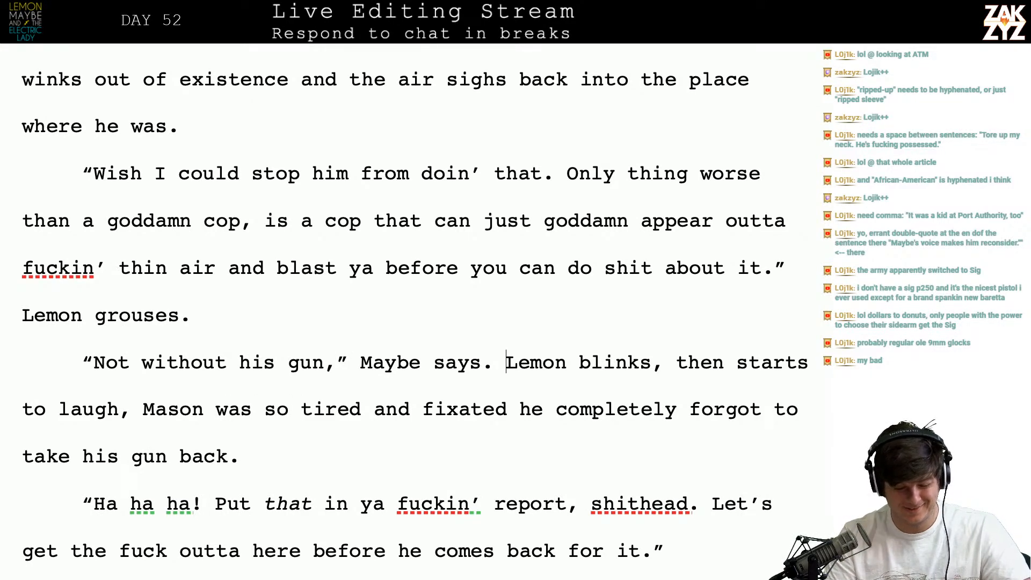
{"action": "key", "text": "Return"}
{"action": "key", "text": "Return"}
- Change the dialogue tag "Maybe says" after "Not without his gun," to "Maybe quips"
{"action": "key", "text": "Left"}
{"action": "key", "text": "Left"}
{"action": "key", "text": "Left"}
{"action": "key", "text": "Left"}
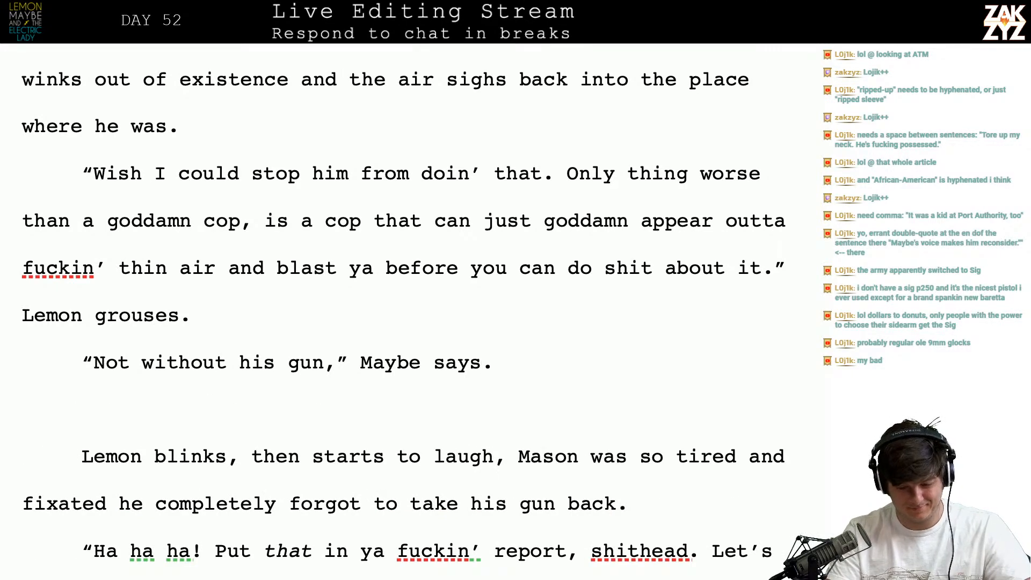
{"action": "key", "text": "BackSpace"}
{"action": "key", "text": "BackSpace"}
{"action": "key", "text": "BackSpace"}
{"action": "key", "text": "BackSpace"}
{"action": "type", "text": "quips. He ."}
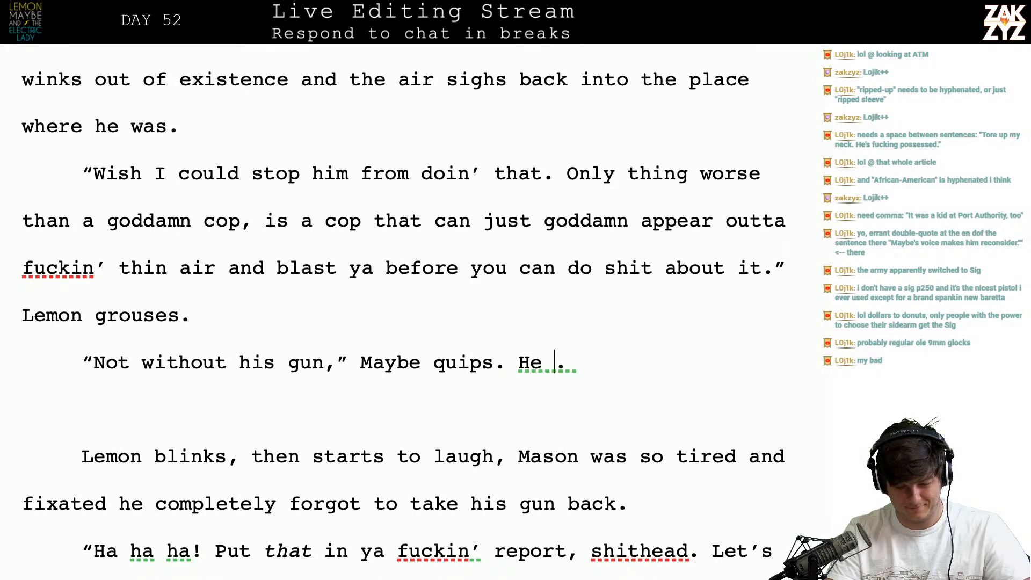
{"action": "key", "text": "BackSpace"}
{"action": "key", "text": "BackSpace"}
{"action": "key", "text": "BackSpace"}
{"action": "type", "text": "The barrel"}
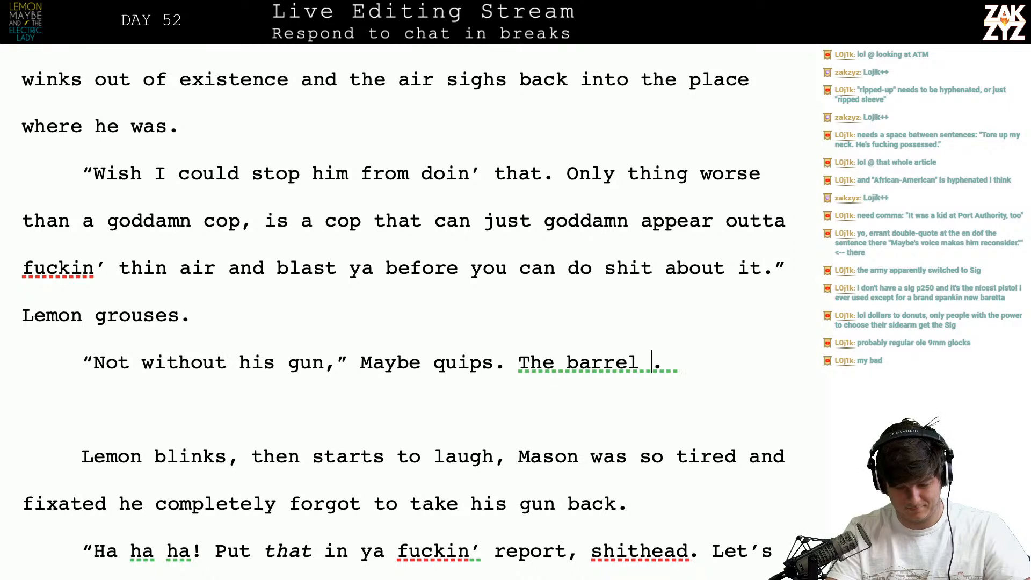
{"action": "key", "text": "BackSpace"}
{"action": "key", "text": "BackSpace"}
{"action": "key", "text": "BackSpace"}
{"action": "key", "text": "BackSpace"}
{"action": "key", "text": "BackSpace"}
{"action": "key", "text": "BackSpace"}
{"action": "key", "text": "BackSpace"}
{"action": "key", "text": "BackSpace"}
{"action": "key", "text": "BackSpace"}
{"action": "key", "text": "BackSpace"}
{"action": "key", "text": "BackSpace"}
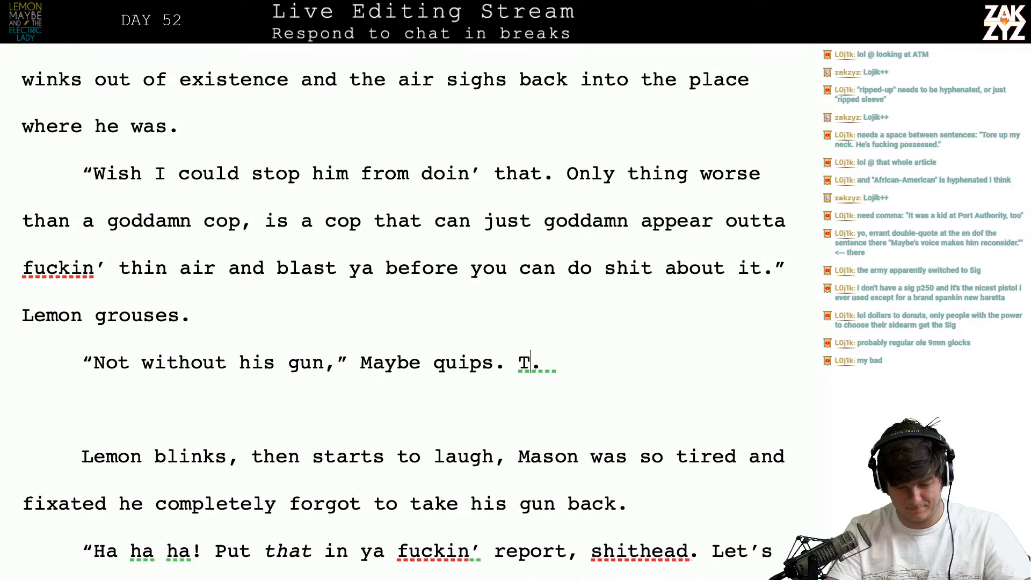
- Add the sentence "He waves the barrel in the air." after "Maybe quips."
{"action": "type", "text": "He waves the barrel "}
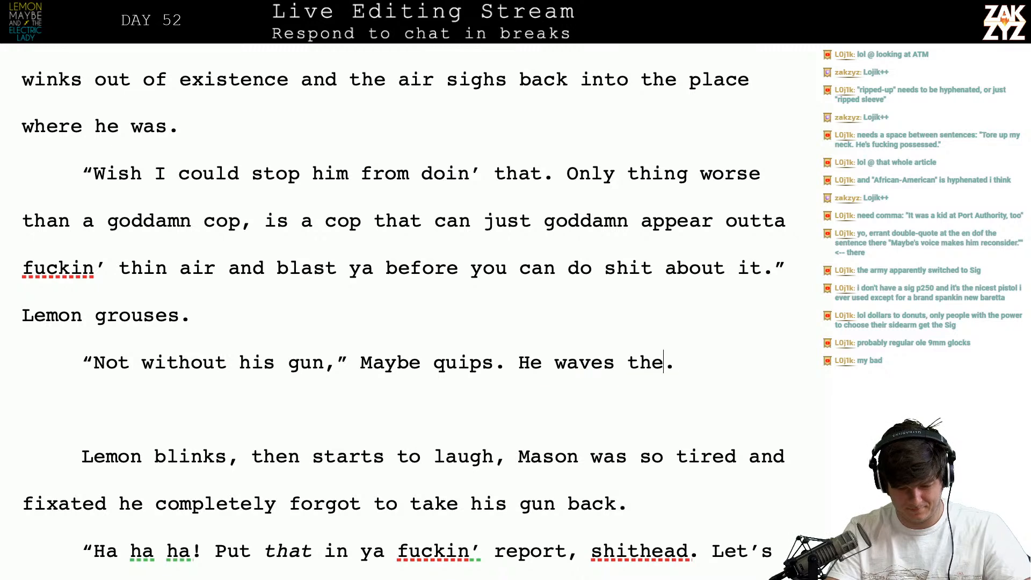
{"action": "type", "text": "in the air."}
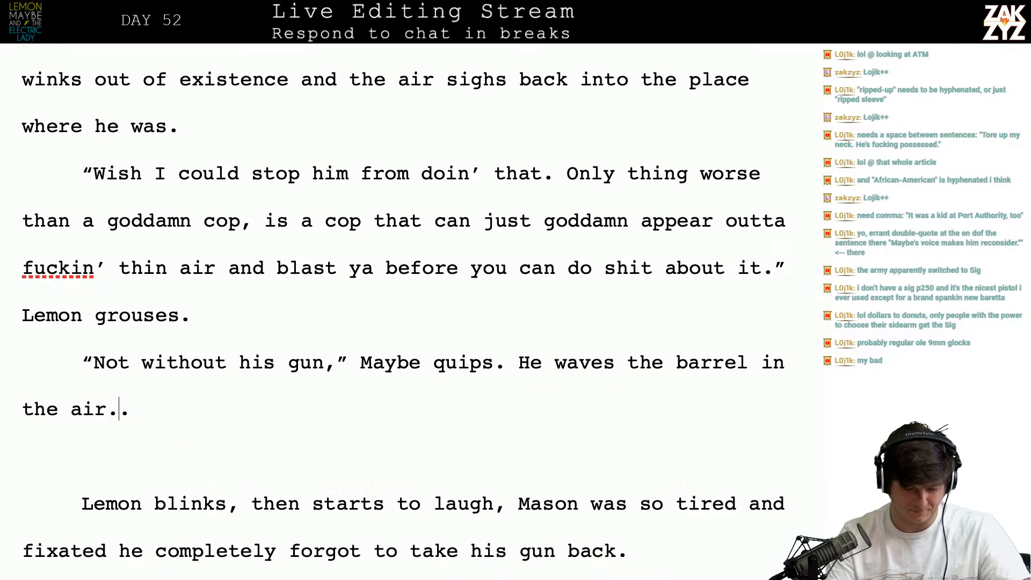
{"action": "key", "text": "BackSpace"}
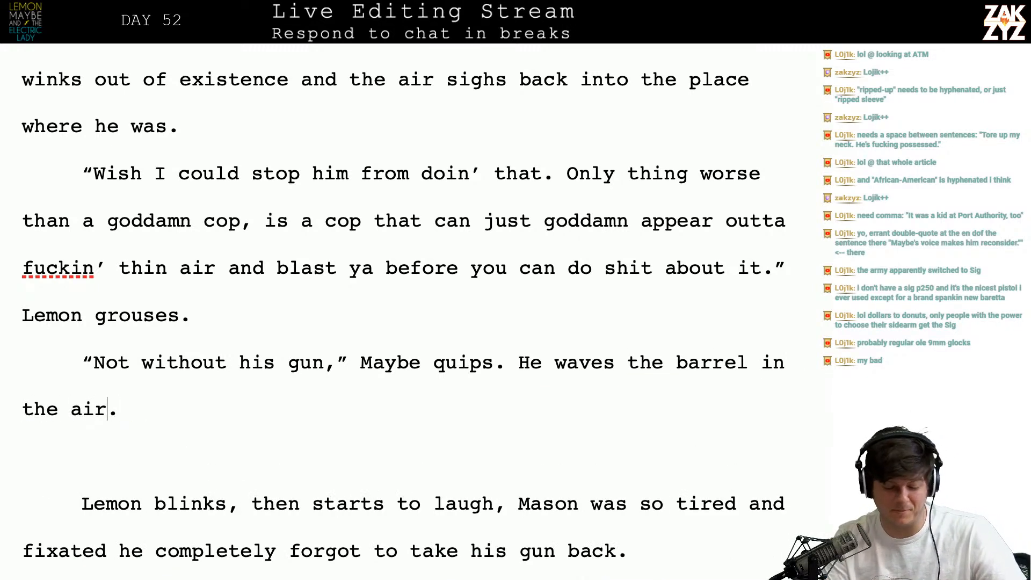
- Remove the empty line between Maybe's paragraph and the one starting "Lemon blinks"
{"action": "key", "text": "Down"}
{"action": "key", "text": "Down"}
{"action": "key", "text": "Up"}
{"action": "key", "text": "Up"}
{"action": "key", "text": "BackSpace"}
- Replace the comma after "Lemon blinks, then starts to laugh" with a period
{"action": "key", "text": "Right"}
{"action": "key", "text": "Right"}
{"action": "key", "text": "Right"}
{"action": "key", "text": "Right"}
{"action": "key", "text": "Right"}
{"action": "key", "text": "Right"}
{"action": "key", "text": "Right"}
{"action": "key", "text": "Right"}
{"action": "key", "text": "Right"}
{"action": "key", "text": "Right"}
{"action": "key", "text": "Right"}
{"action": "key", "text": "Right"}
{"action": "key", "text": "Right"}
{"action": "key", "text": "Right"}
{"action": "key", "text": "Right"}
{"action": "key", "text": "Right"}
{"action": "key", "text": "Right"}
{"action": "key", "text": "Right"}
{"action": "key", "text": "Right"}
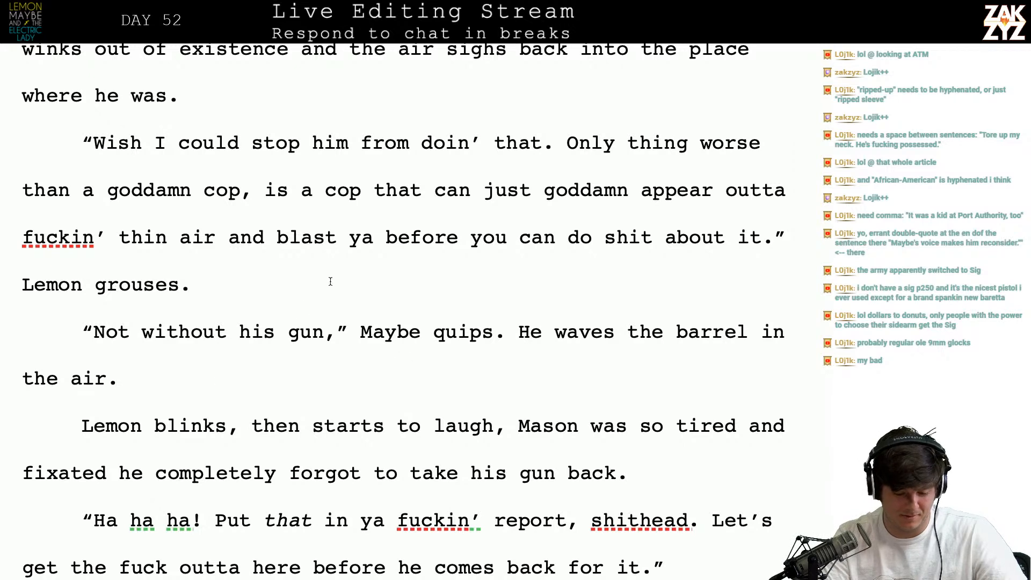
{"action": "key", "text": "Right"}
{"action": "key", "text": "Right"}
{"action": "key", "text": "Right"}
{"action": "key", "text": "Right"}
{"action": "key", "text": "Right"}
{"action": "key", "text": "Right"}
{"action": "key", "text": "Right"}
{"action": "key", "text": "Right"}
{"action": "key", "text": "Right"}
{"action": "key", "text": "Right"}
{"action": "key", "text": "Right"}
{"action": "key", "text": "Right"}
{"action": "key", "text": "Right"}
{"action": "key", "text": "Right"}
{"action": "key", "text": "Right"}
{"action": "key", "text": "Right"}
{"action": "key", "text": "Right"}
{"action": "key", "text": "Right"}
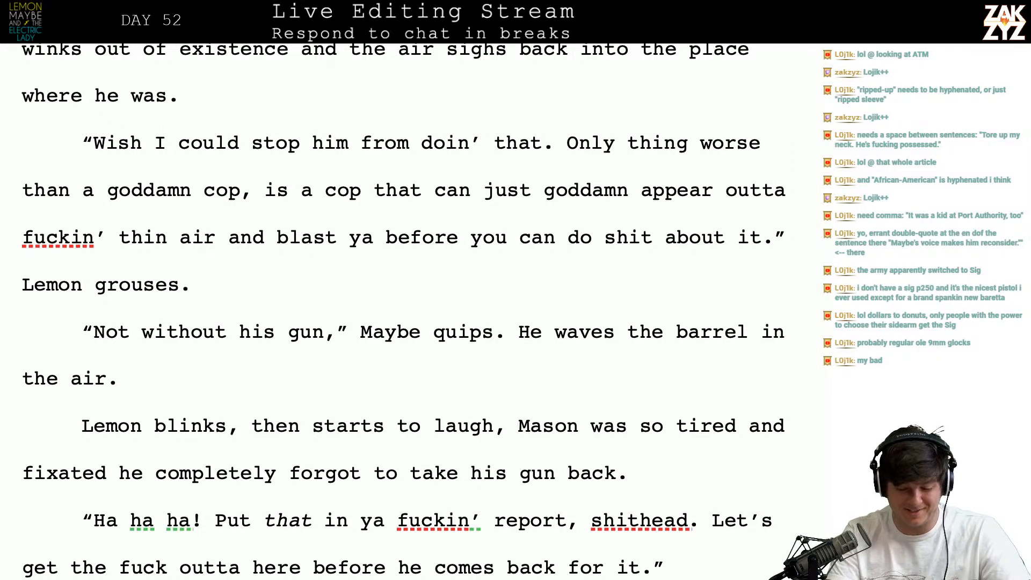
{"action": "key", "text": "BackSpace"}
{"action": "key", "text": "BackSpace"}
{"action": "type", "text": ". "}
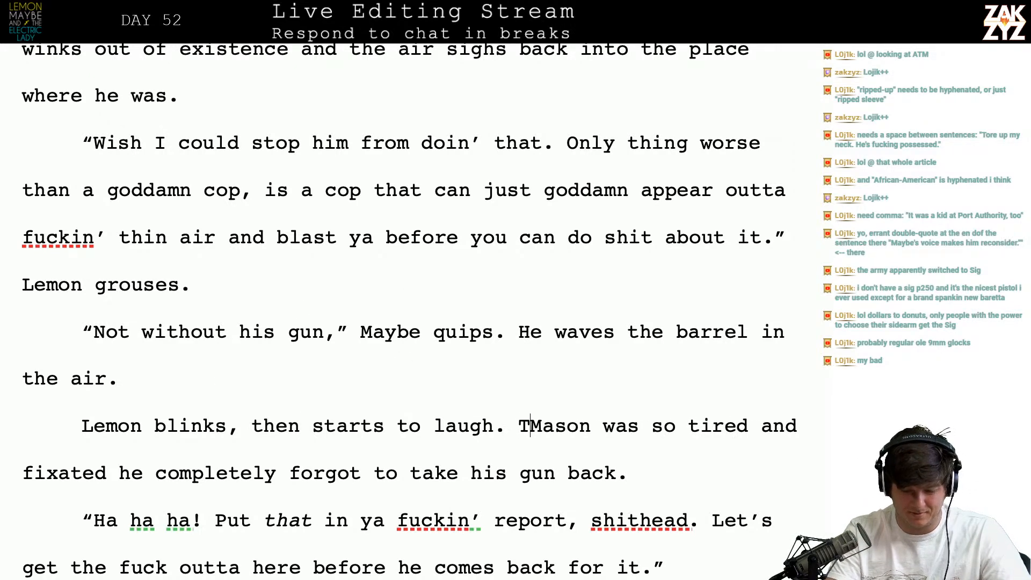
- Add the sentence "Mason was so fixated he forgot to get his gun back." after "starts to laugh."
{"action": "type", "text": "Mason wa"}
{"action": "type", "text": "s so fixe"}
{"action": "type", "text": "ated he forgot "}
{"action": "type", "text": "to get his gun bac"}
{"action": "type", "text": "k."}
- Delete the old sentence "Mason was so tired and fixated he completely forgot to take his gun back."
{"action": "key", "text": "shift+Down"}
{"action": "key", "text": "shift+Right"}
{"action": "key", "text": "shift+Right"}
{"action": "key", "text": "shift+Right"}
{"action": "key", "text": "shift+Right"}
{"action": "key", "text": "shift+Right"}
{"action": "key", "text": "shift+Right"}
{"action": "key", "text": "shift+Right"}
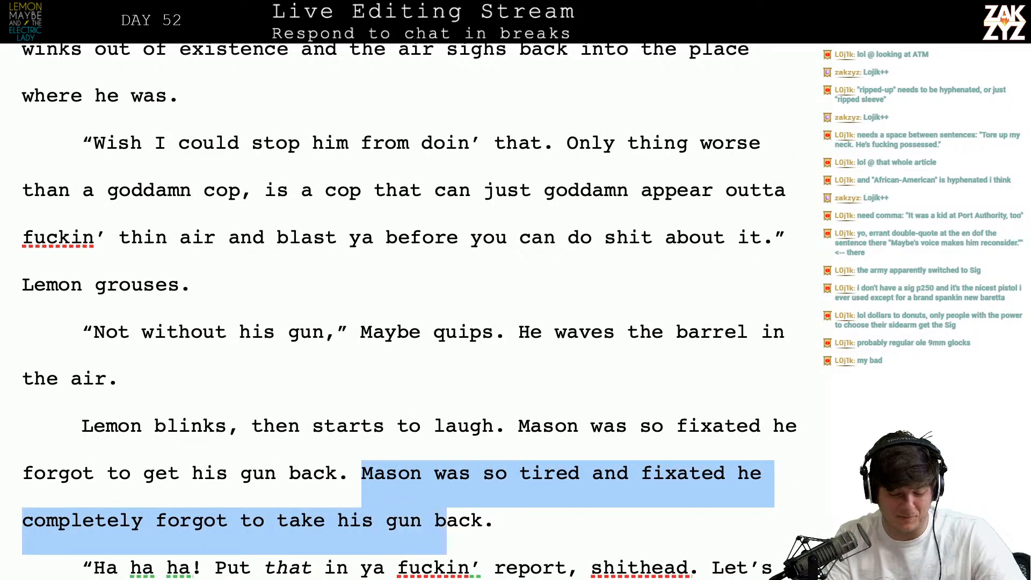
{"action": "key", "text": "shift+Right"}
{"action": "key", "text": "shift+Right"}
{"action": "key", "text": "shift+Right"}
{"action": "key", "text": "shift+Right"}
{"action": "key", "text": "BackSpace"}
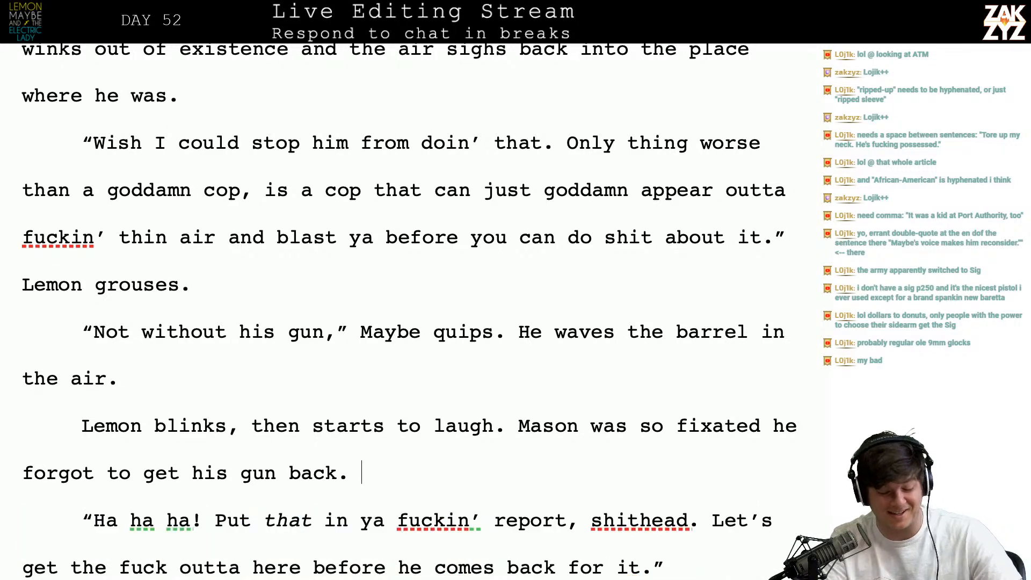
- Read through the end of the scene, from Lemon's laughing line to Carl's return to the empty bar, and on past the page's end
{"action": "scroll", "coordinate": [546, 315], "scroll_direction": "down", "scroll_amount": 5}
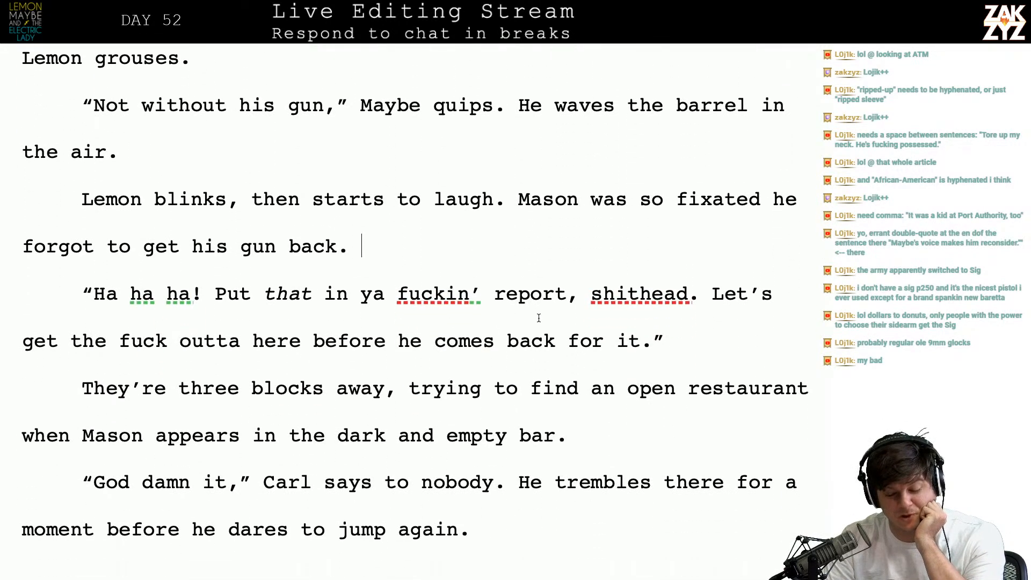
{"action": "key", "text": "Right"}
{"action": "key", "text": "Right"}
{"action": "key", "text": "Right"}
{"action": "key", "text": "Right"}
{"action": "key", "text": "Right"}
{"action": "key", "text": "Right"}
{"action": "key", "text": "Down"}
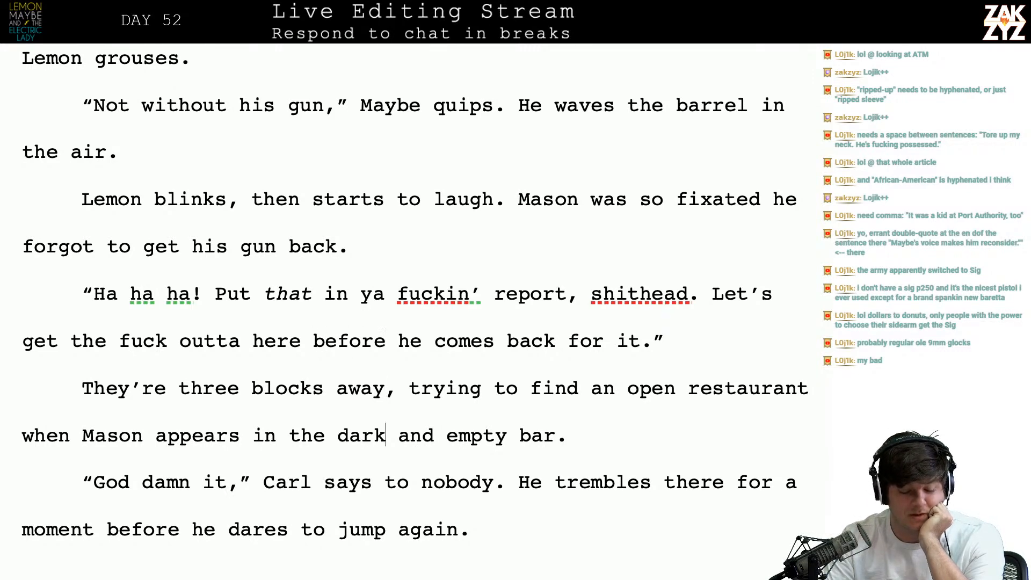
{"action": "scroll", "coordinate": [414, 295], "scroll_direction": "down", "scroll_amount": 1}
{"action": "key", "text": "Right"}
{"action": "key", "text": "Right"}
{"action": "key", "text": "Right"}
{"action": "key", "text": "Right"}
{"action": "key", "text": "Right"}
{"action": "key", "text": "Right"}
{"action": "key", "text": "Right"}
{"action": "key", "text": "Right"}
{"action": "key", "text": "Right"}
{"action": "key", "text": "Right"}
{"action": "key", "text": "Right"}
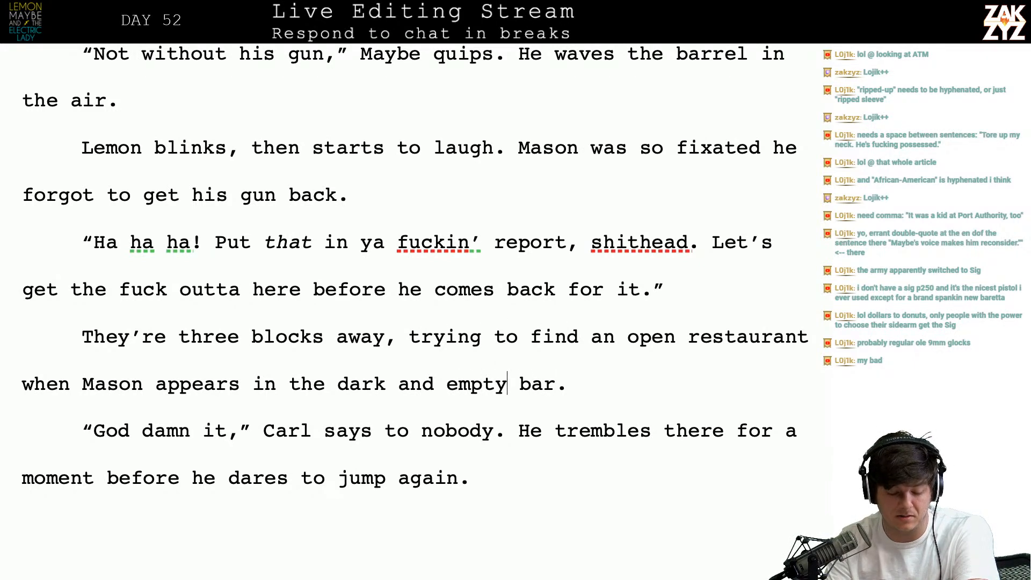
{"action": "key", "text": "Right"}
{"action": "key", "text": "Right"}
{"action": "key", "text": "Right"}
{"action": "key", "text": "Right"}
{"action": "key", "text": "Right"}
{"action": "key", "text": "Right"}
{"action": "key", "text": "Right"}
{"action": "key", "text": "Right"}
{"action": "key", "text": "Right"}
{"action": "key", "text": "Right"}
{"action": "key", "text": "Right"}
{"action": "key", "text": "Right"}
{"action": "key", "text": "Right"}
{"action": "key", "text": "Right"}
{"action": "key", "text": "Right"}
{"action": "key", "text": "Right"}
{"action": "key", "text": "Right"}
{"action": "key", "text": "Right"}
{"action": "key", "text": "Right"}
{"action": "key", "text": "Right"}
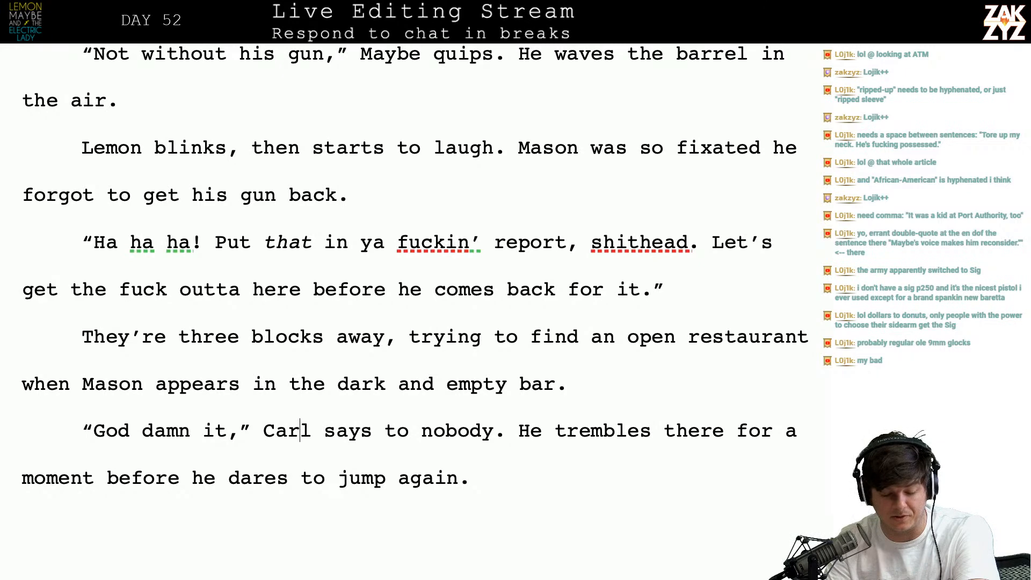
{"action": "key", "text": "Right"}
{"action": "key", "text": "Right"}
{"action": "key", "text": "Right"}
{"action": "key", "text": "Right"}
{"action": "key", "text": "Right"}
{"action": "key", "text": "Right"}
{"action": "key", "text": "Right"}
{"action": "key", "text": "Right"}
{"action": "key", "text": "Right"}
{"action": "key", "text": "Right"}
{"action": "key", "text": "Right"}
{"action": "key", "text": "Right"}
{"action": "key", "text": "Right"}
{"action": "key", "text": "Right"}
{"action": "key", "text": "Right"}
{"action": "key", "text": "Right"}
{"action": "key", "text": "Right"}
{"action": "key", "text": "Right"}
{"action": "key", "text": "Right"}
{"action": "key", "text": "Right"}
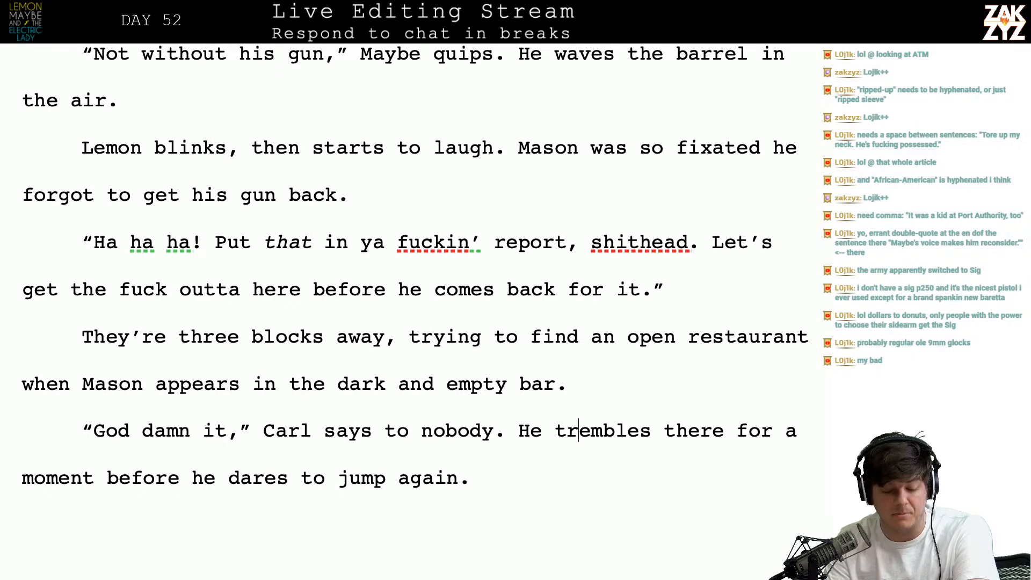
{"action": "key", "text": "Down"}
{"action": "scroll", "coordinate": [414, 268], "scroll_direction": "down", "scroll_amount": 10}
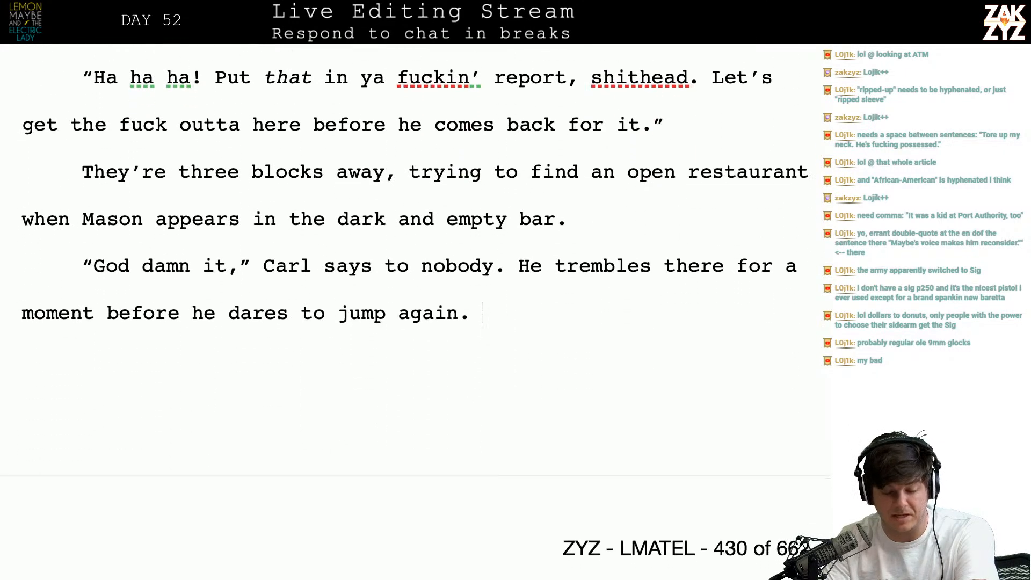
{"action": "scroll", "coordinate": [413, 269], "scroll_direction": "down", "scroll_amount": 5}
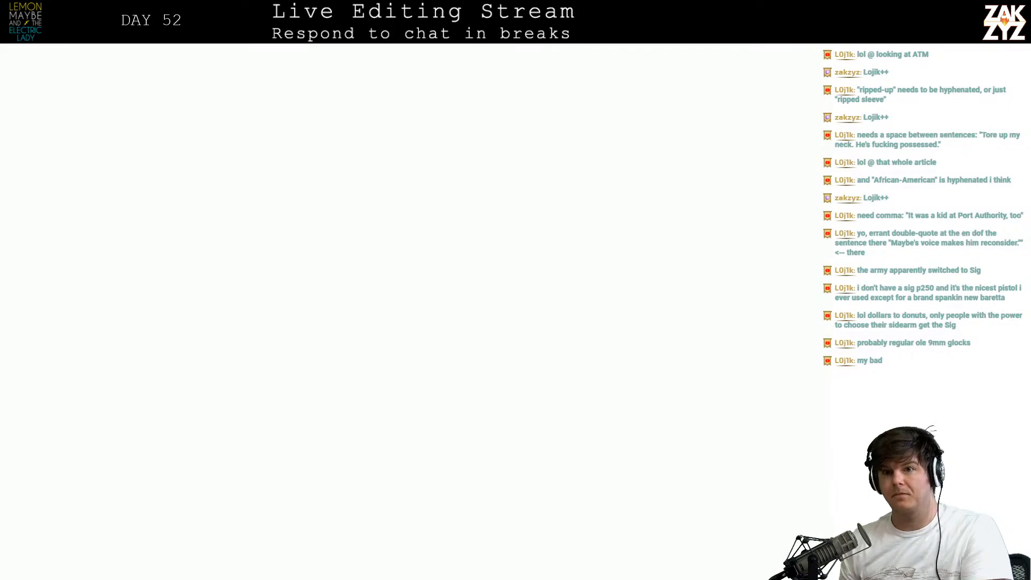
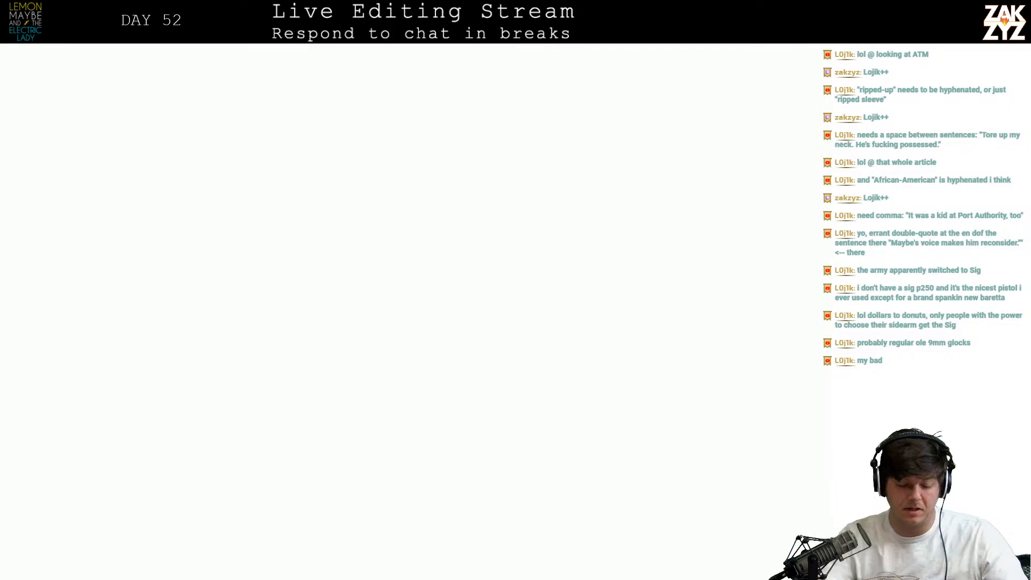
- Try to delete the blank lines between the bar scene's end and the chapter 51 "God Sent Me" heading, and undo the deletion
{"action": "scroll", "coordinate": [325, 526], "scroll_direction": "down", "scroll_amount": 3}
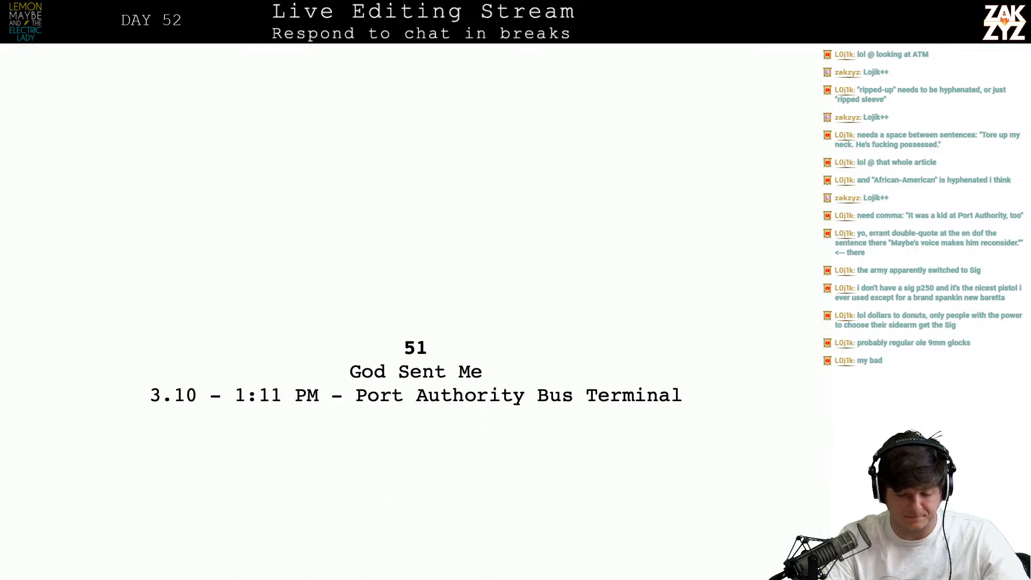
{"action": "left_click", "coordinate": [417, 425]}
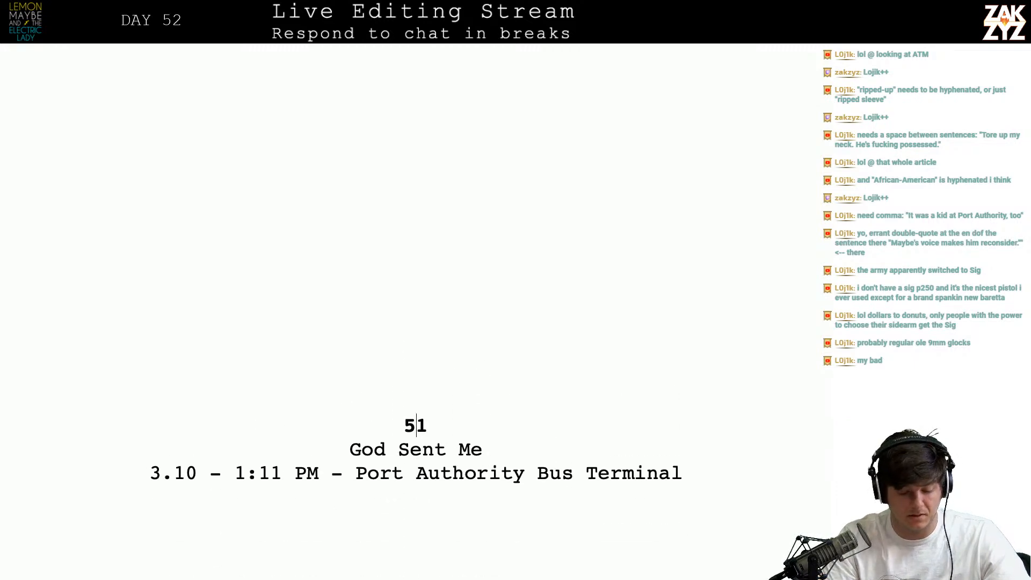
{"action": "scroll", "coordinate": [397, 301], "scroll_direction": "down", "scroll_amount": 6}
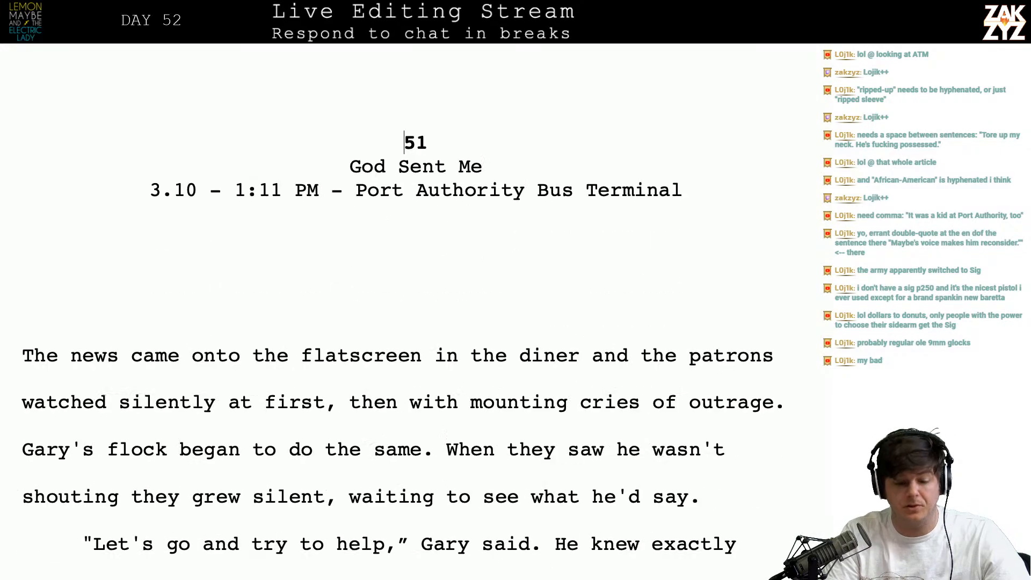
{"action": "key", "text": "BackSpace"}
{"action": "key", "text": "BackSpace"}
{"action": "key", "text": "BackSpace"}
{"action": "key", "text": "BackSpace"}
{"action": "key", "text": "BackSpace"}
{"action": "key", "text": "BackSpace"}
{"action": "key", "text": "BackSpace"}
{"action": "key", "text": "BackSpace"}
{"action": "key", "text": "BackSpace"}
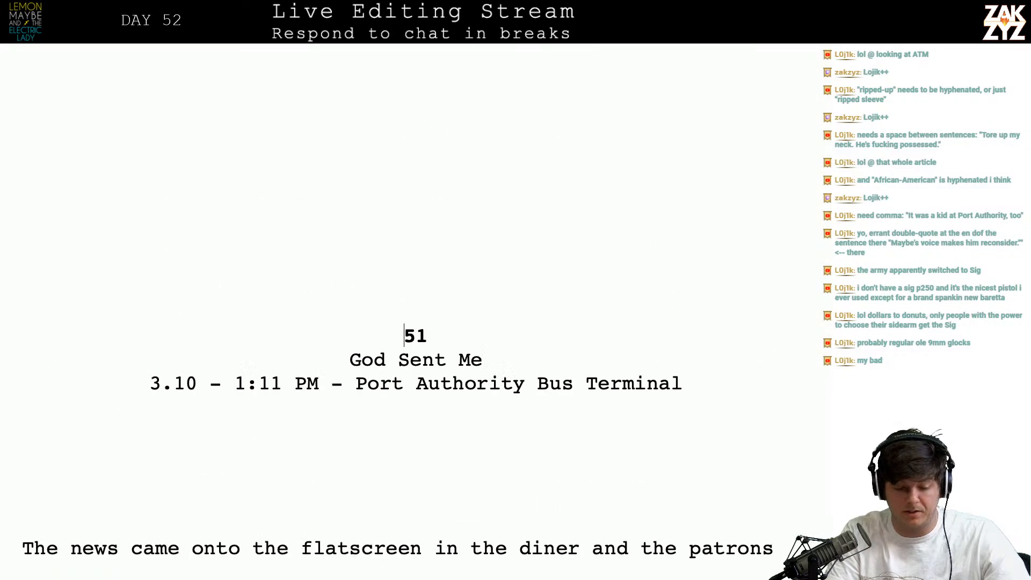
{"action": "key", "text": "BackSpace"}
{"action": "key", "text": "BackSpace"}
{"action": "key", "text": "BackSpace"}
{"action": "key", "text": "BackSpace"}
{"action": "key", "text": "BackSpace"}
{"action": "key", "text": "BackSpace"}
{"action": "key", "text": "BackSpace"}
{"action": "key", "text": "BackSpace"}
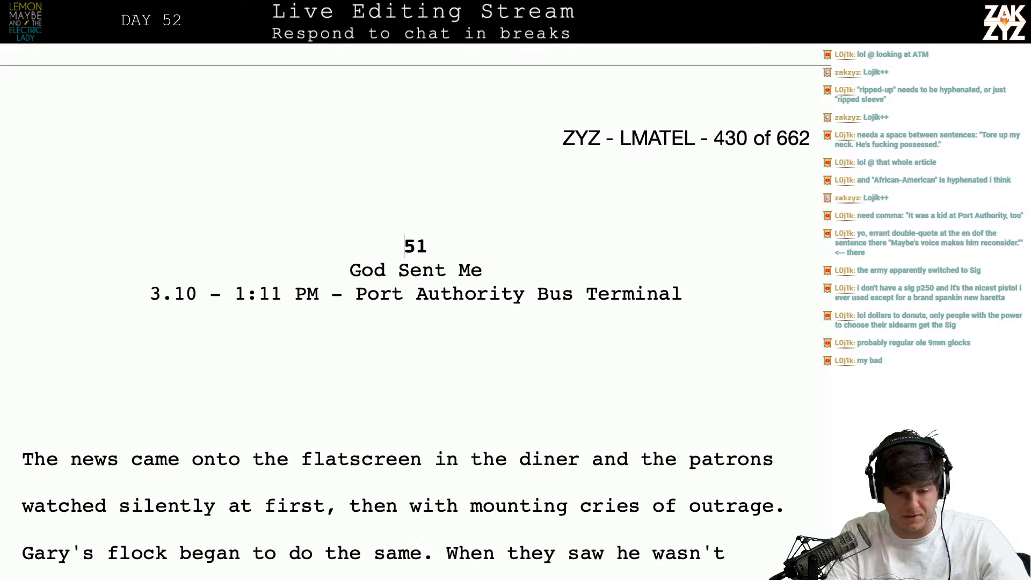
{"action": "key", "text": "Return"}
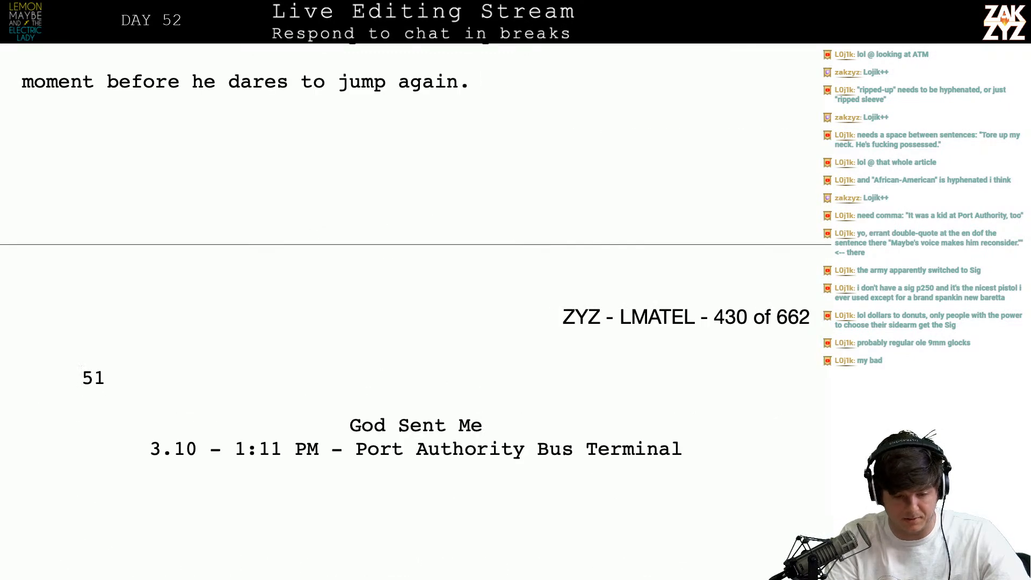
{"action": "key", "text": "super+z"}
{"action": "key", "text": "super+z"}
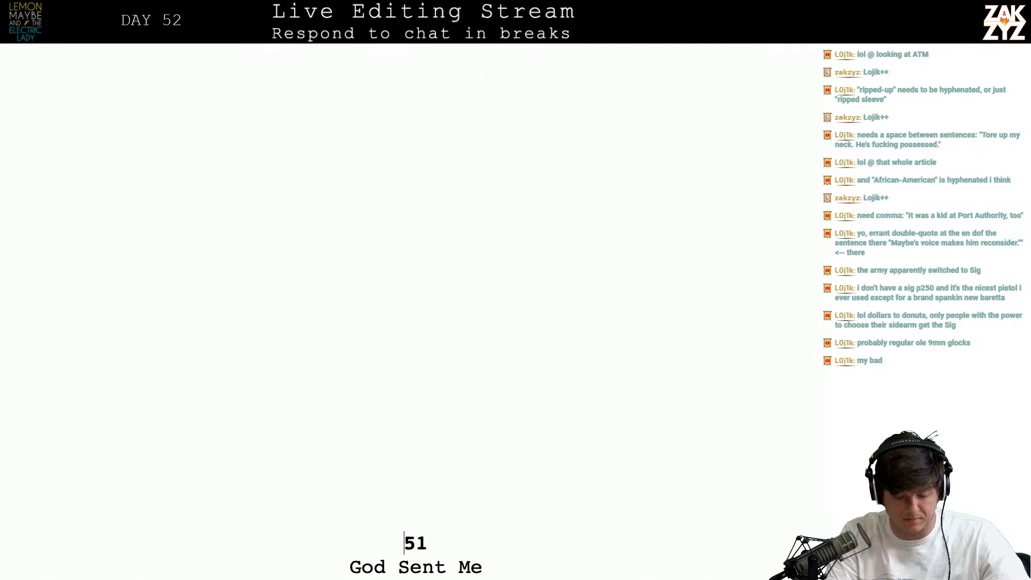
- Try once more to close the gap above the "God Sent Me" heading, and undo the merge of its chapter number with Carl's paragraph
{"action": "scroll", "coordinate": [412, 311], "scroll_direction": "down", "scroll_amount": 6}
{"action": "scroll", "coordinate": [412, 311], "scroll_direction": "up", "scroll_amount": 4}
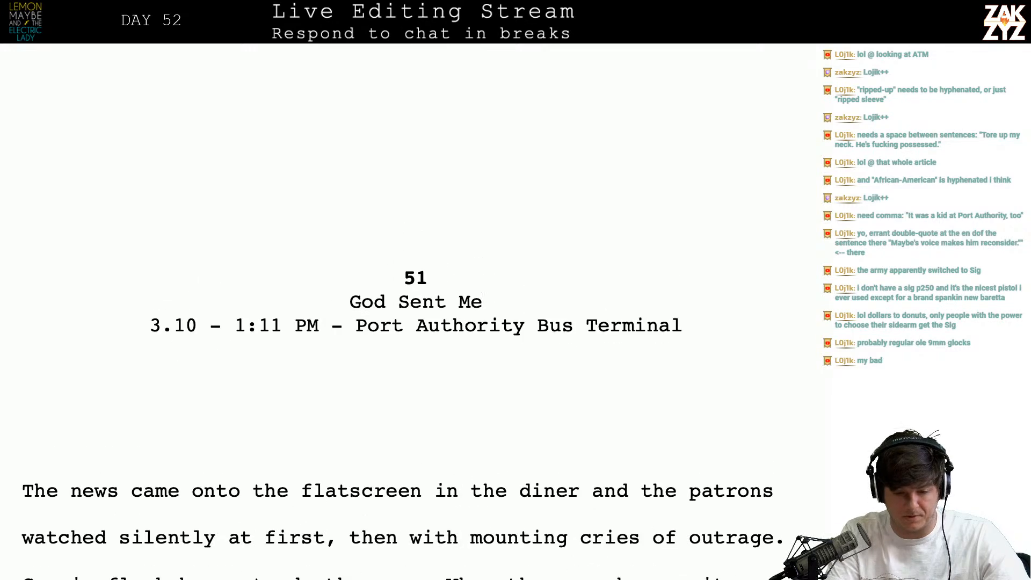
{"action": "scroll", "coordinate": [412, 312], "scroll_direction": "down", "scroll_amount": 3}
{"action": "scroll", "coordinate": [413, 311], "scroll_direction": "up", "scroll_amount": 5}
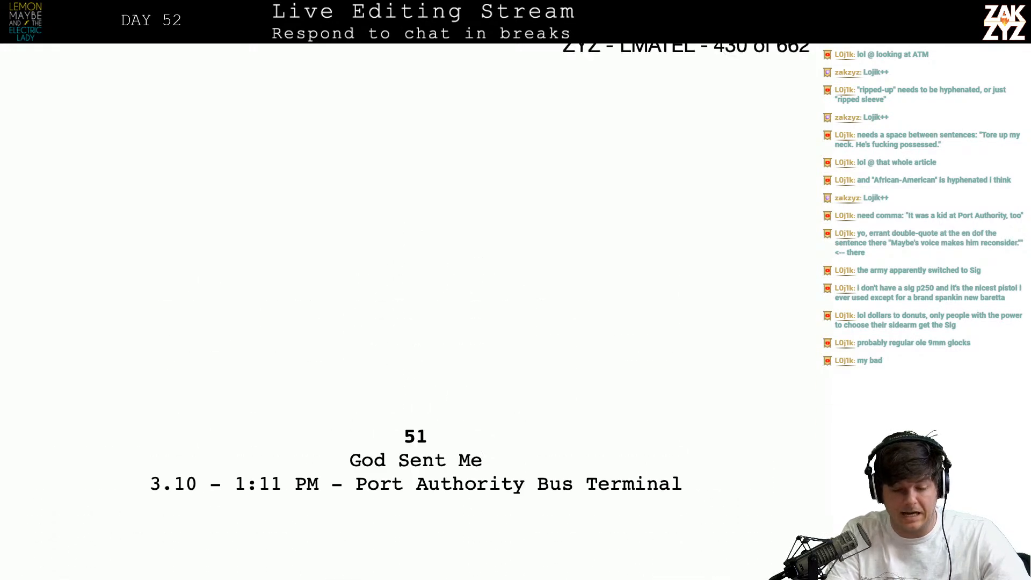
{"action": "key", "text": "BackSpace"}
{"action": "key", "text": "BackSpace"}
{"action": "key", "text": "BackSpace"}
{"action": "key", "text": "BackSpace"}
{"action": "key", "text": "BackSpace"}
{"action": "key", "text": "BackSpace"}
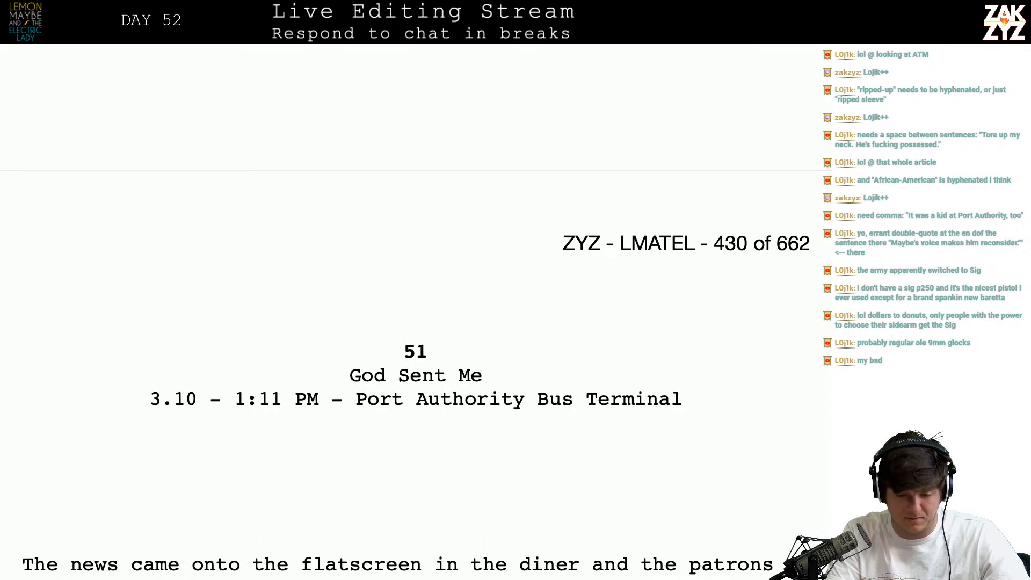
{"action": "key", "text": "BackSpace"}
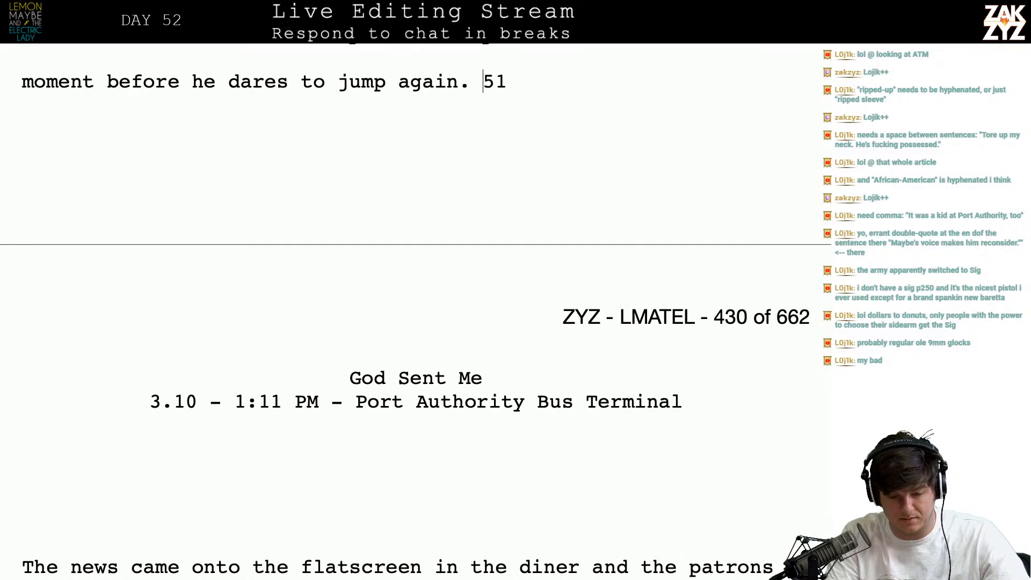
{"action": "key", "text": "Return"}
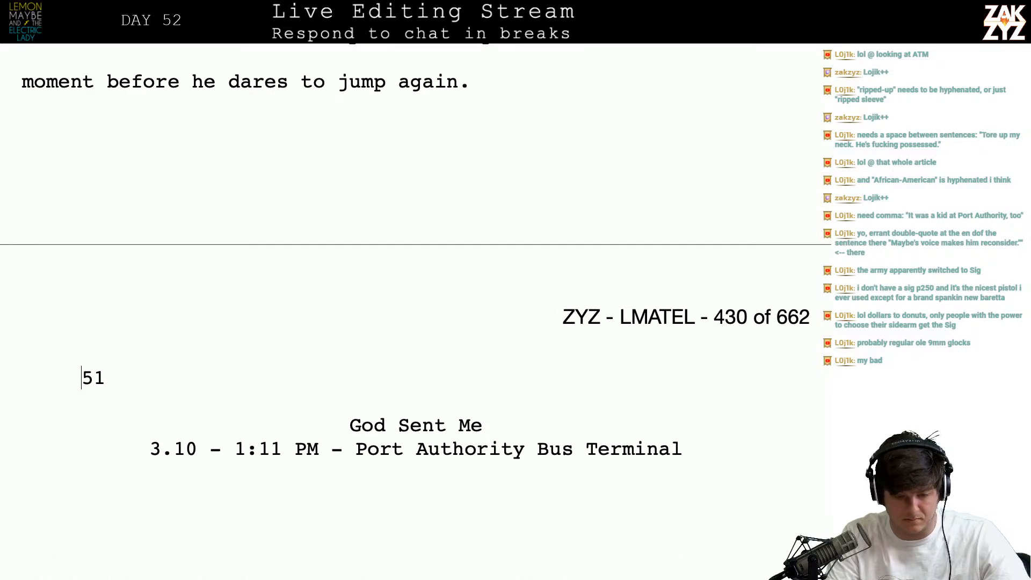
{"action": "key", "text": "ctrl+alt+1"}
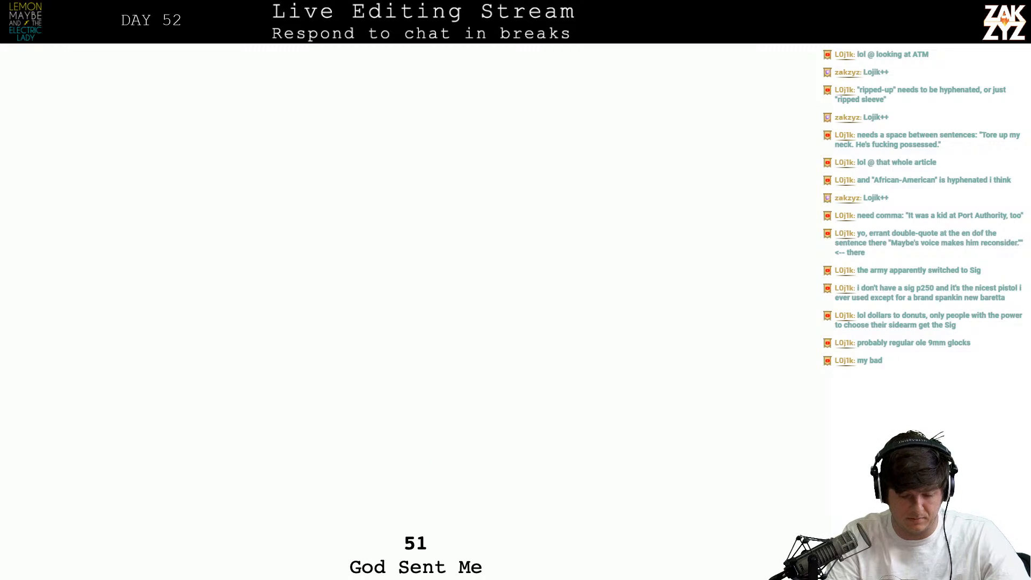
- Select and delete the surplus empty paragraphs above the "God Sent Me" chapter heading so it starts at the page's top
{"action": "key", "text": "shift+Up"}
{"action": "key", "text": "shift+Up"}
{"action": "key", "text": "shift+Up"}
{"action": "key", "text": "shift+Up"}
{"action": "key", "text": "shift+Up"}
{"action": "key", "text": "shift+Up"}
{"action": "key", "text": "shift+Up"}
{"action": "key", "text": "shift+Up"}
{"action": "key", "text": "shift+Up"}
{"action": "key", "text": "shift+Up"}
{"action": "key", "text": "shift+Up"}
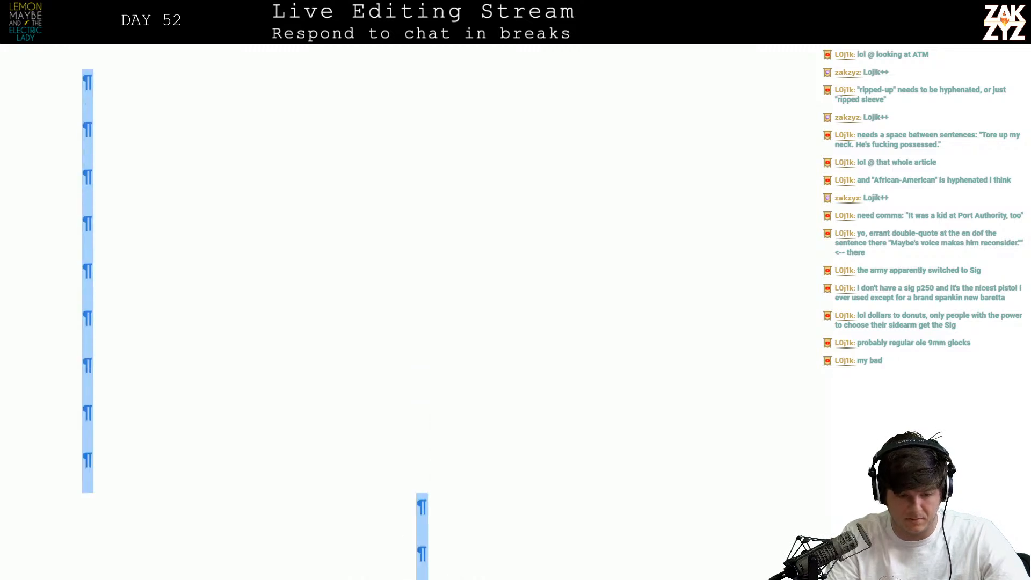
{"action": "key", "text": "shift+Up"}
{"action": "key", "text": "shift+Up"}
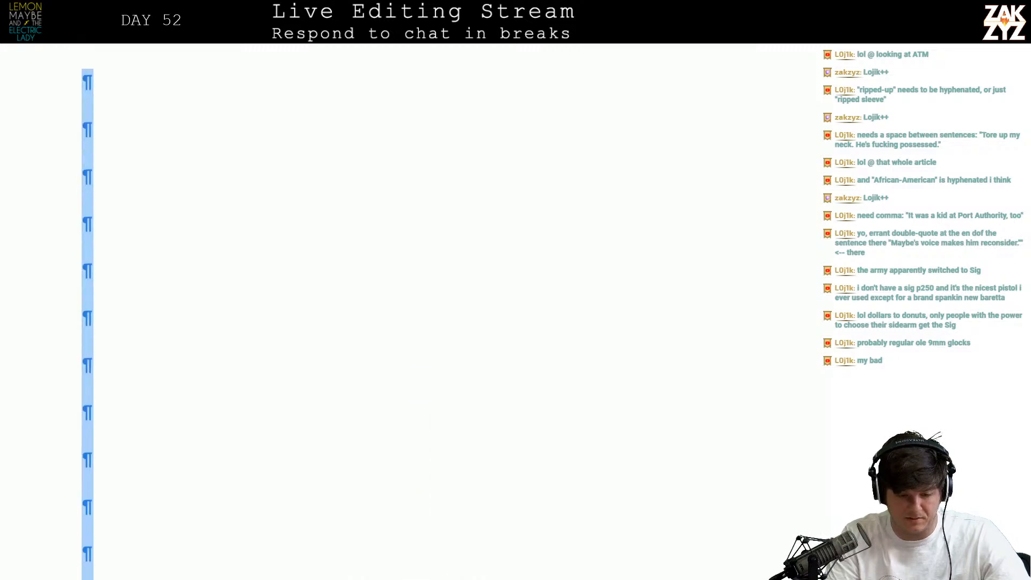
{"action": "key", "text": "shift+Up"}
{"action": "key", "text": "shift+Up"}
{"action": "key", "text": "shift+Down"}
{"action": "key", "text": "shift+Down"}
{"action": "key", "text": "shift+Down"}
{"action": "key", "text": "BackSpace"}
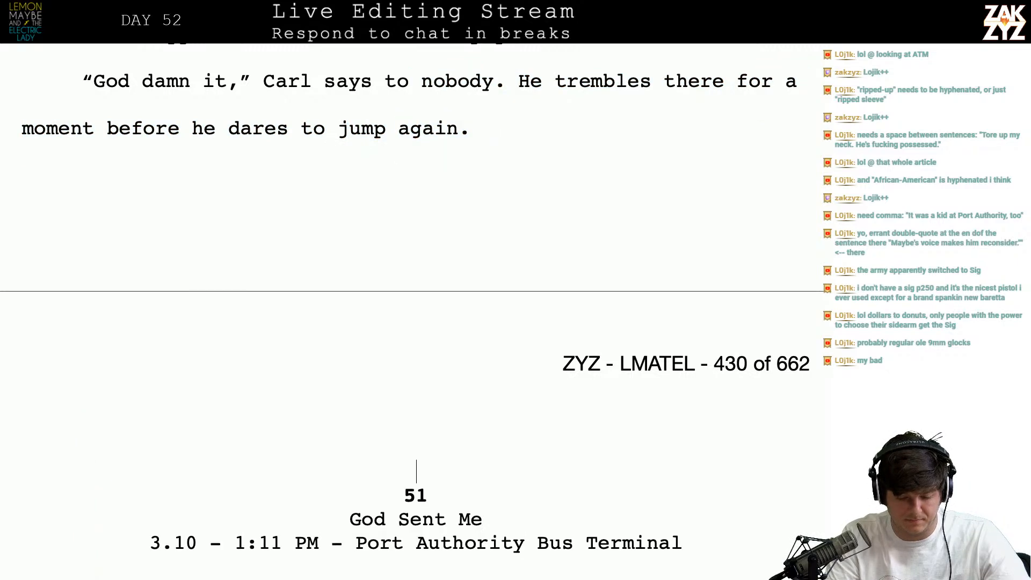
{"action": "key", "text": "Right"}
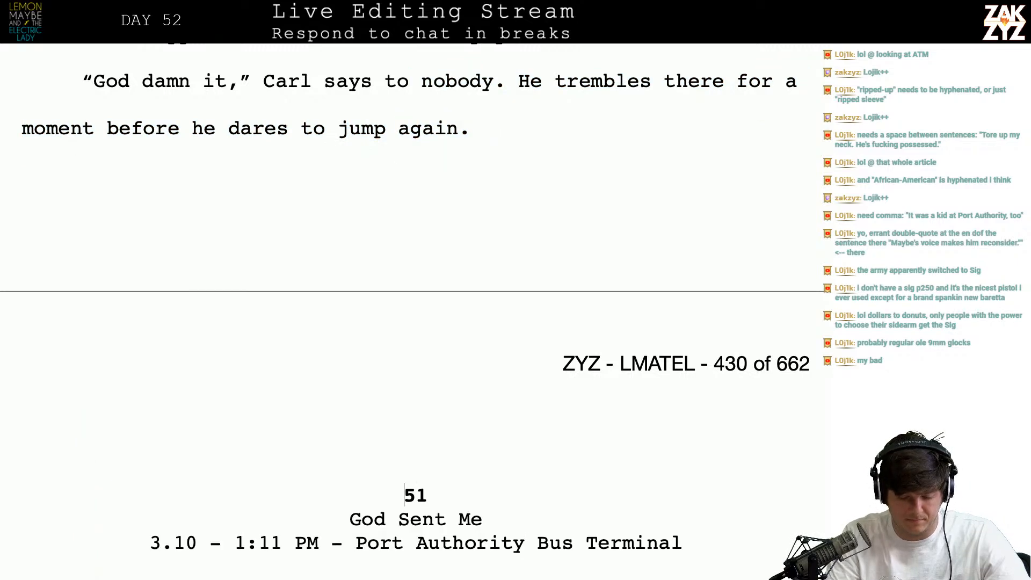
{"action": "key", "text": "BackSpace"}
- Change the chapter number above "God Sent Me" to 52
{"action": "key", "text": "BackSpace"}
{"action": "type", "text": "2"}
{"action": "key", "text": "Right"}
{"action": "key", "text": "Right"}
{"action": "key", "text": "Right"}
{"action": "key", "text": "Left"}
{"action": "key", "text": "Left"}
{"action": "key", "text": "Left"}
{"action": "key", "text": "Left"}
- Set the date in the "Port Authority Bus Terminal" heading line to 3.11
{"action": "left_click", "coordinate": [464, 519]}
{"action": "key", "text": "Left"}
{"action": "key", "text": "Left"}
{"action": "key", "text": "Left"}
{"action": "key", "text": "Left"}
{"action": "key", "text": "Left"}
{"action": "key", "text": "Left"}
{"action": "key", "text": "Left"}
{"action": "key", "text": "Left"}
{"action": "key", "text": "Left"}
{"action": "key", "text": "Left"}
{"action": "key", "text": "Left"}
{"action": "key", "text": "Left"}
{"action": "key", "text": "Left"}
{"action": "key", "text": "Left"}
{"action": "key", "text": "Left"}
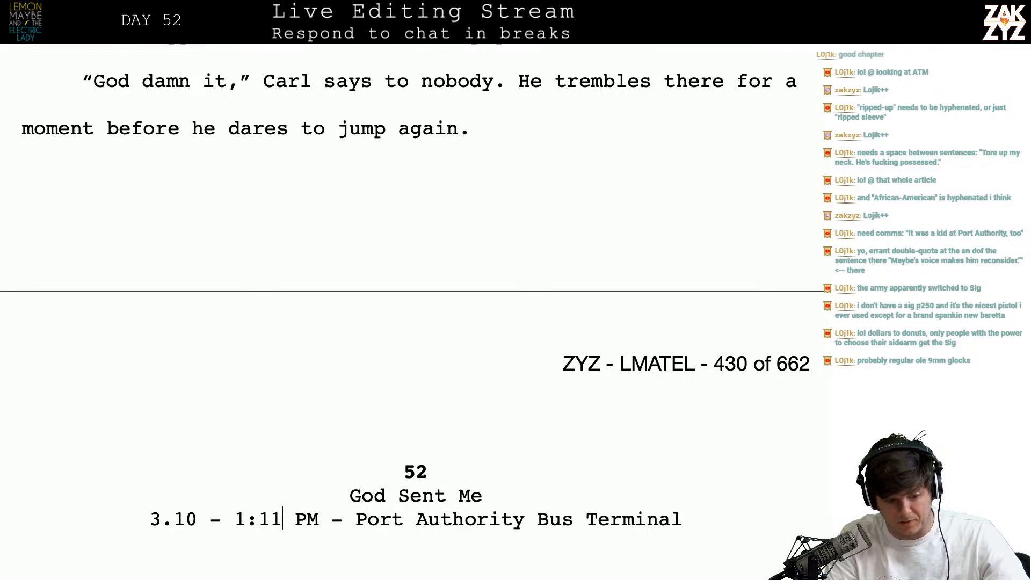
{"action": "key", "text": "BackSpace"}
{"action": "type", "text": "1"}
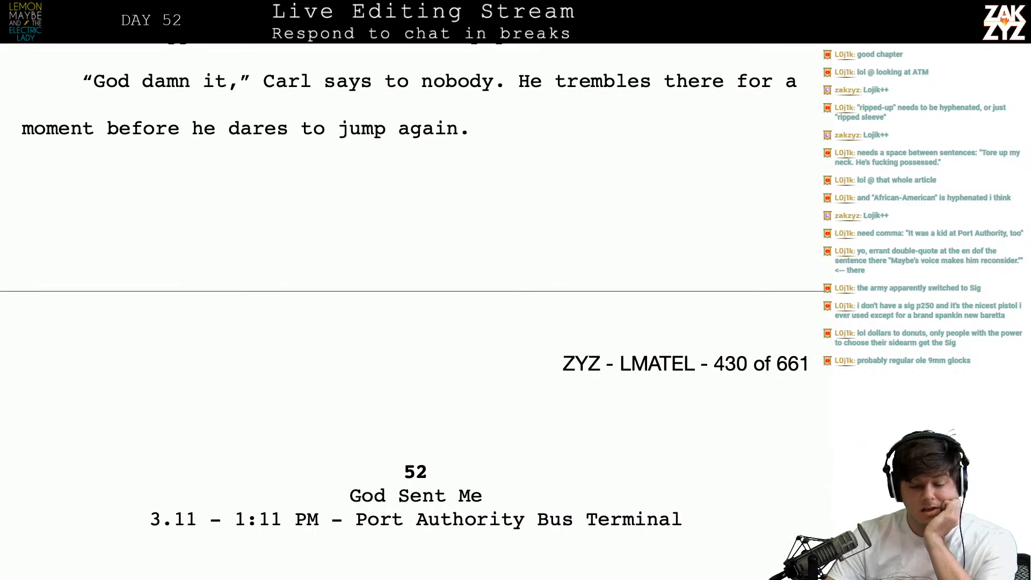
- Select the whole finished chapter, from Carl's closing paragraph back up to the 51 "Ain't Halal" heading
{"action": "scroll", "coordinate": [418, 450], "scroll_direction": "up", "scroll_amount": 5}
{"action": "left_click", "coordinate": [503, 390]}
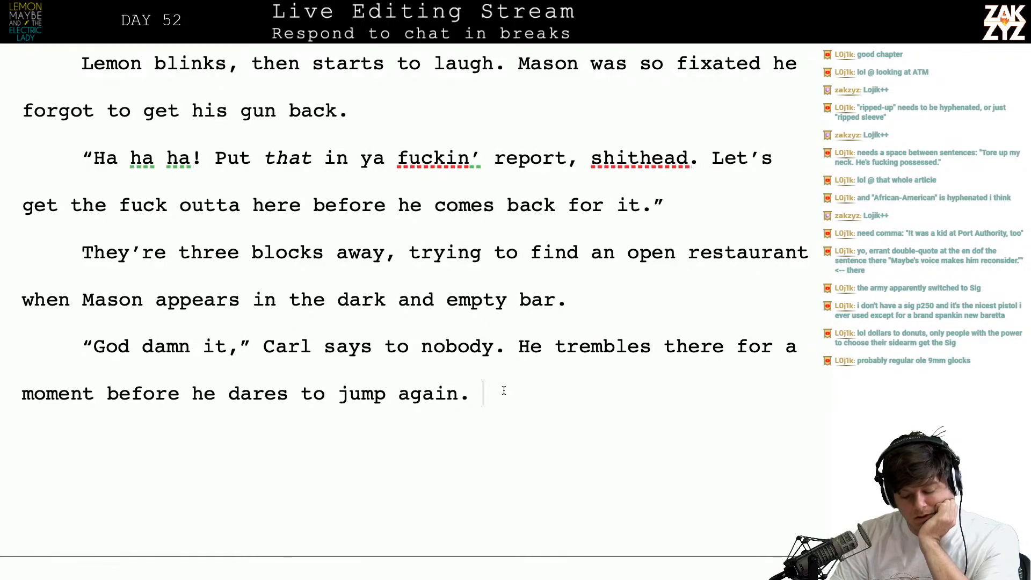
{"action": "left_click_drag", "start_coordinate": [503, 391], "coordinate": [508, 48]}
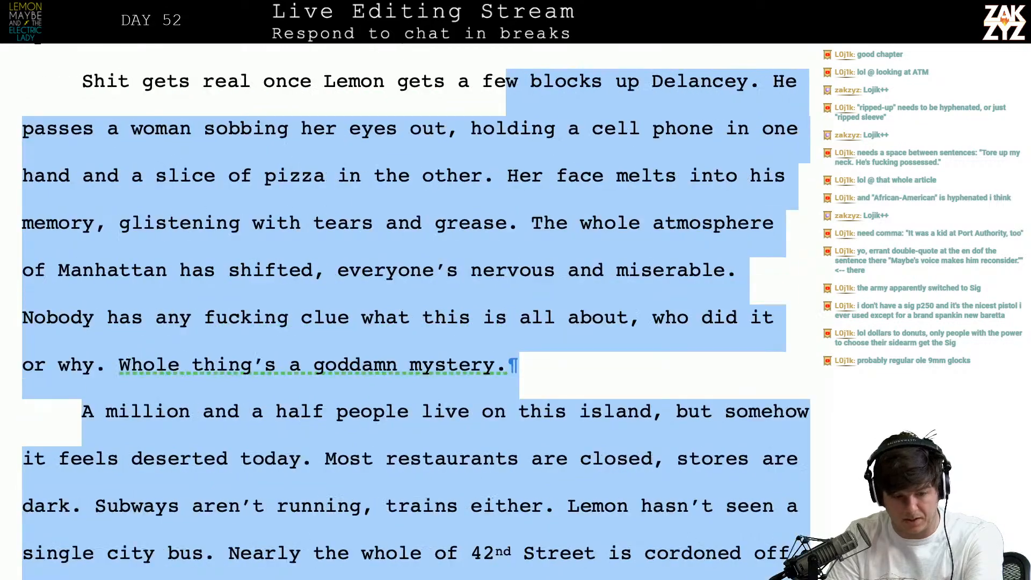
{"action": "key", "text": "shift+Up"}
{"action": "key", "text": "shift+Up"}
{"action": "key", "text": "shift+Up"}
{"action": "key", "text": "shift+Up"}
{"action": "key", "text": "shift+Up"}
{"action": "key", "text": "shift+Up"}
{"action": "key", "text": "shift+Up"}
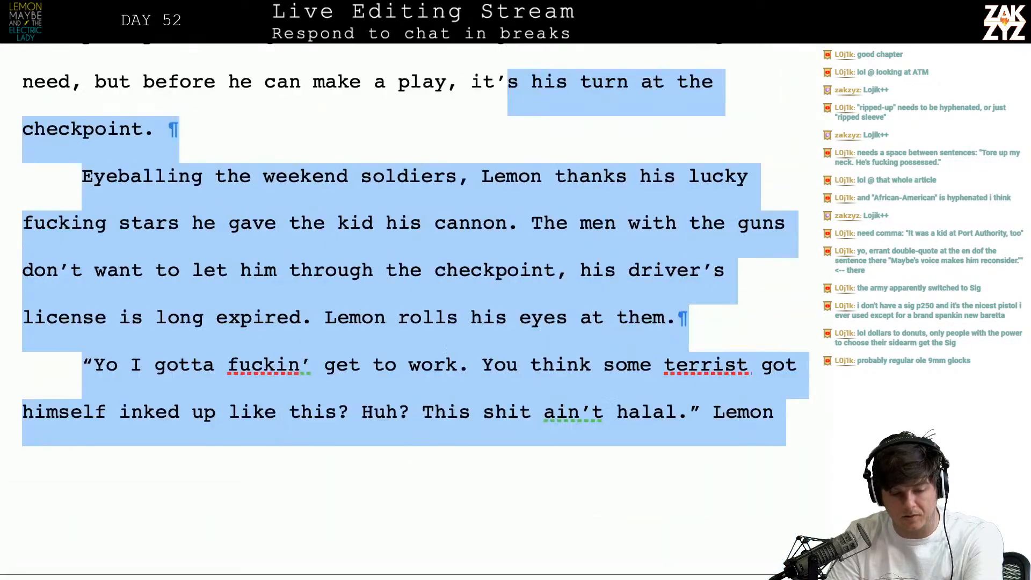
{"action": "key", "text": "shift+Up"}
{"action": "key", "text": "shift+Up"}
{"action": "key", "text": "shift+Up"}
{"action": "key", "text": "shift+Up"}
{"action": "key", "text": "shift+Up"}
{"action": "key", "text": "shift+Up"}
{"action": "key", "text": "shift+Up"}
{"action": "key", "text": "shift+Up"}
{"action": "key", "text": "shift+Up"}
{"action": "key", "text": "shift+Up"}
{"action": "key", "text": "shift+Up"}
{"action": "key", "text": "shift+Up"}
{"action": "key", "text": "shift+Up"}
{"action": "key", "text": "shift+Up"}
{"action": "key", "text": "shift+Up"}
{"action": "key", "text": "shift+Up"}
{"action": "key", "text": "shift+Up"}
{"action": "key", "text": "shift+Up"}
{"action": "key", "text": "shift+Up"}
{"action": "key", "text": "shift+Up"}
{"action": "key", "text": "shift+Up"}
{"action": "key", "text": "shift+Up"}
{"action": "key", "text": "shift+Up"}
{"action": "key", "text": "shift+Up"}
{"action": "key", "text": "shift+Up"}
{"action": "key", "text": "shift+Up"}
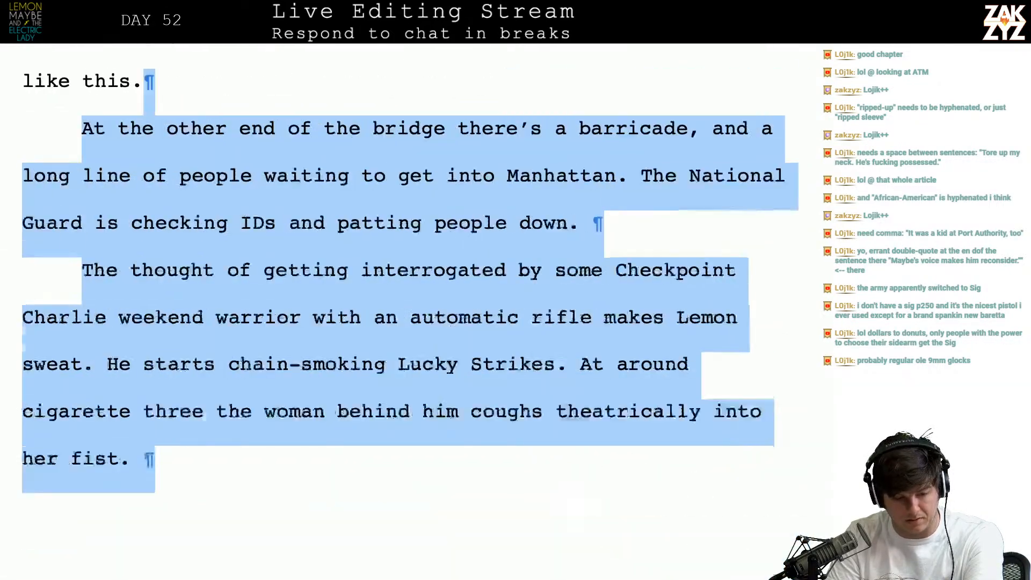
{"action": "key", "text": "shift+Up"}
{"action": "key", "text": "shift+Up"}
{"action": "key", "text": "shift+Up"}
{"action": "key", "text": "shift+Up"}
{"action": "key", "text": "shift+Up"}
{"action": "key", "text": "shift+Up"}
{"action": "key", "text": "shift+Up"}
{"action": "key", "text": "shift+Up"}
{"action": "key", "text": "shift+Up"}
{"action": "key", "text": "shift+Up"}
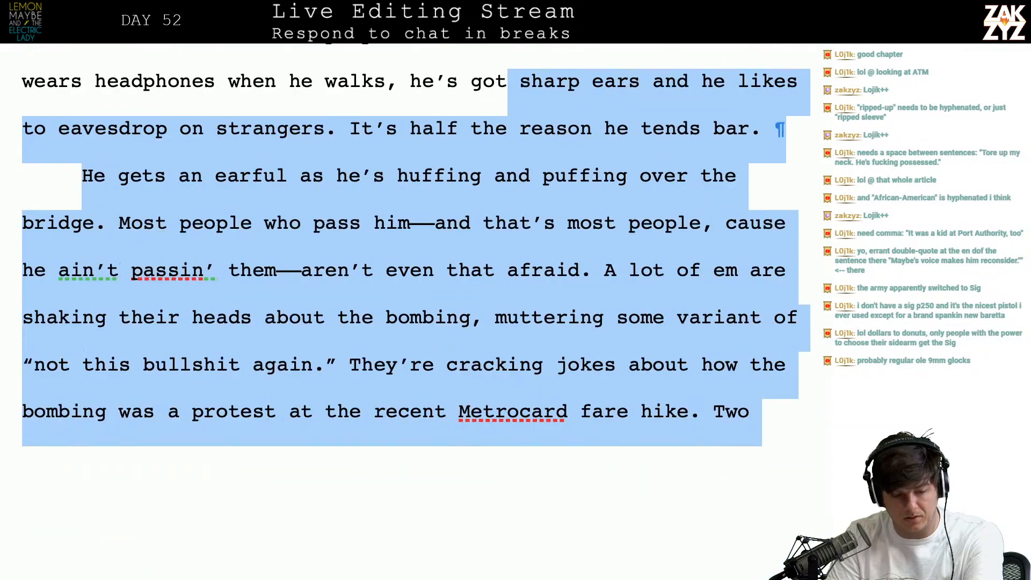
{"action": "key", "text": "shift+Up"}
{"action": "key", "text": "shift+Up"}
{"action": "key", "text": "shift+Up"}
{"action": "key", "text": "shift+Up"}
{"action": "key", "text": "shift+Up"}
{"action": "key", "text": "shift+Up"}
{"action": "key", "text": "shift+Up"}
{"action": "key", "text": "shift+Up"}
{"action": "key", "text": "shift+Up"}
{"action": "key", "text": "shift+Up"}
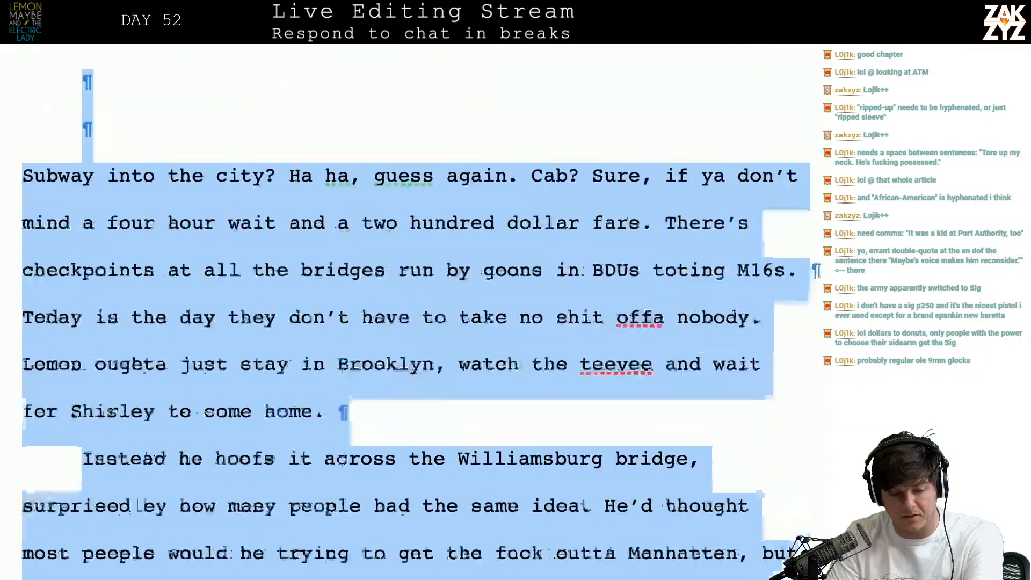
{"action": "key", "text": "shift+Left"}
{"action": "key", "text": "shift+Left"}
{"action": "key", "text": "shift+Left"}
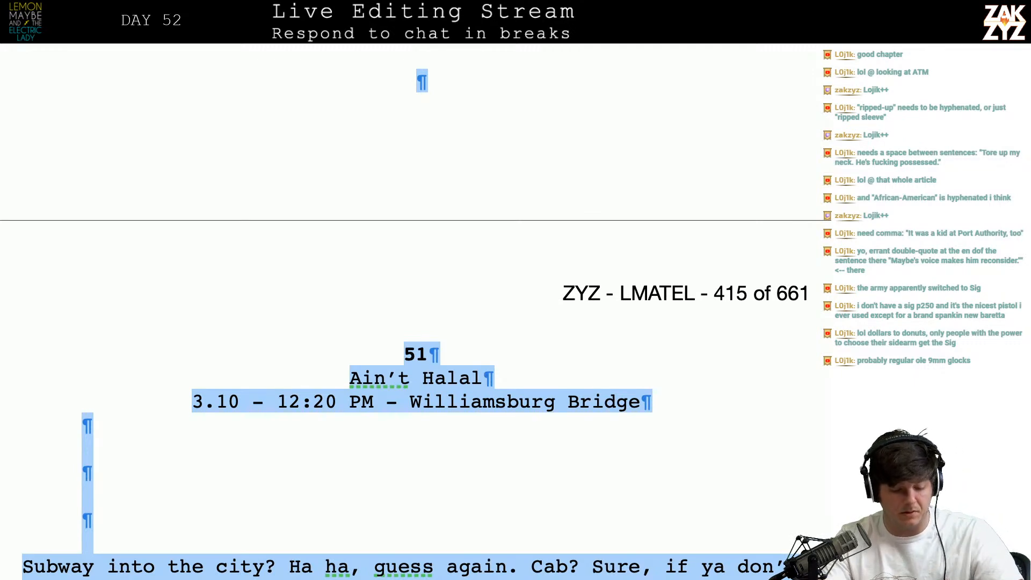
- Switch to the daily progress notes and complete the Day 52 entry with "3166 - 3:10"
{"action": "key", "text": "super+Tab"}
{"action": "key", "text": "Tab"}
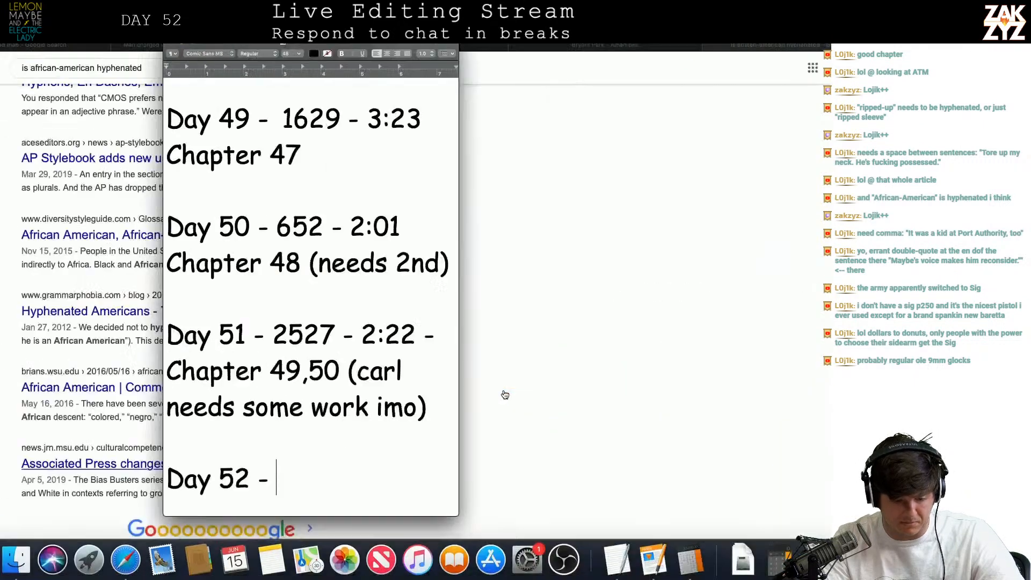
{"action": "type", "text": "31"}
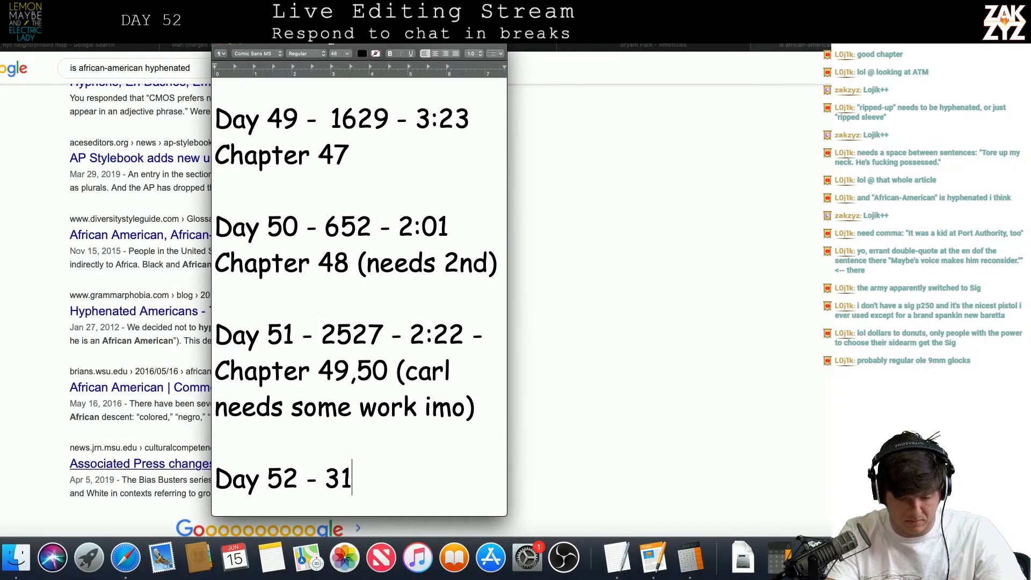
{"action": "type", "text": "66 - 3:10"}
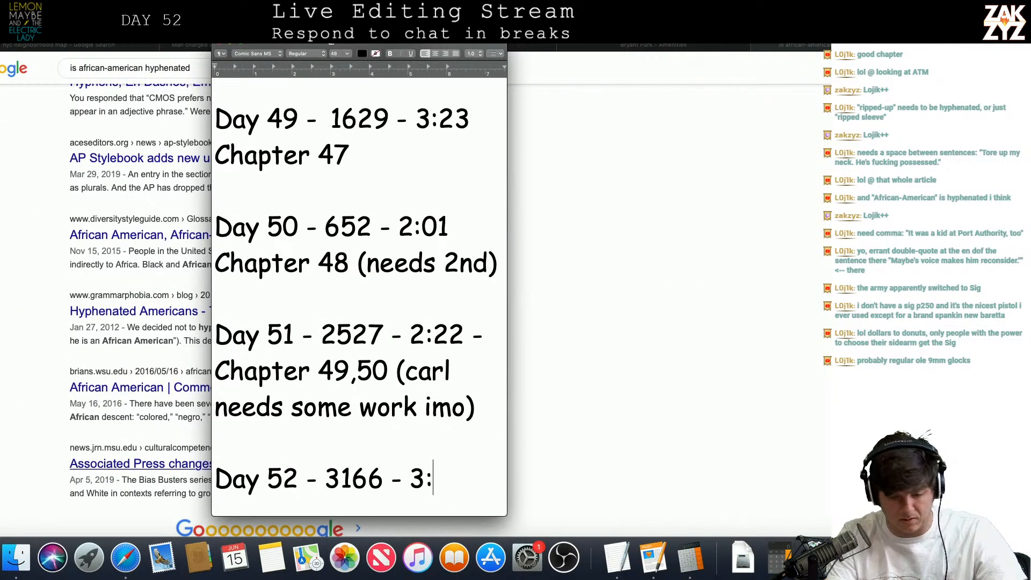
{"action": "scroll", "coordinate": [358, 284], "scroll_direction": "down", "scroll_amount": 5}
{"action": "key", "text": "Up"}
{"action": "key", "text": "Up"}
{"action": "key", "text": "Up"}
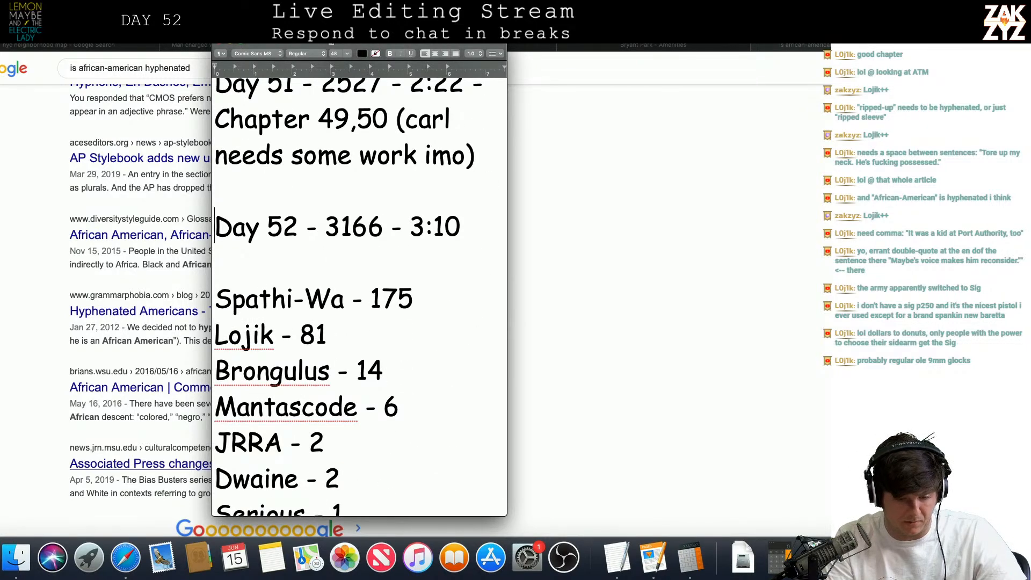
{"action": "key", "text": "Down"}
{"action": "key", "text": "Down"}
{"action": "key", "text": "Down"}
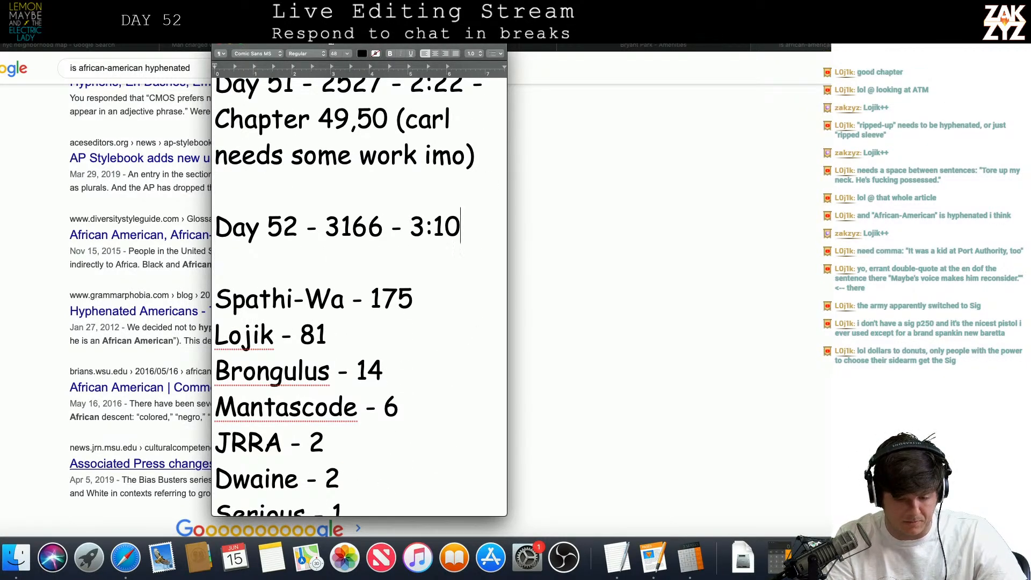
- Add the line "Chapter 51" beneath the Day 52 entry in the notes and return to the manuscript in Pages
{"action": "key", "text": "Return"}
{"action": "key", "text": "Up"}
{"action": "type", "text": "Chapter 51"}
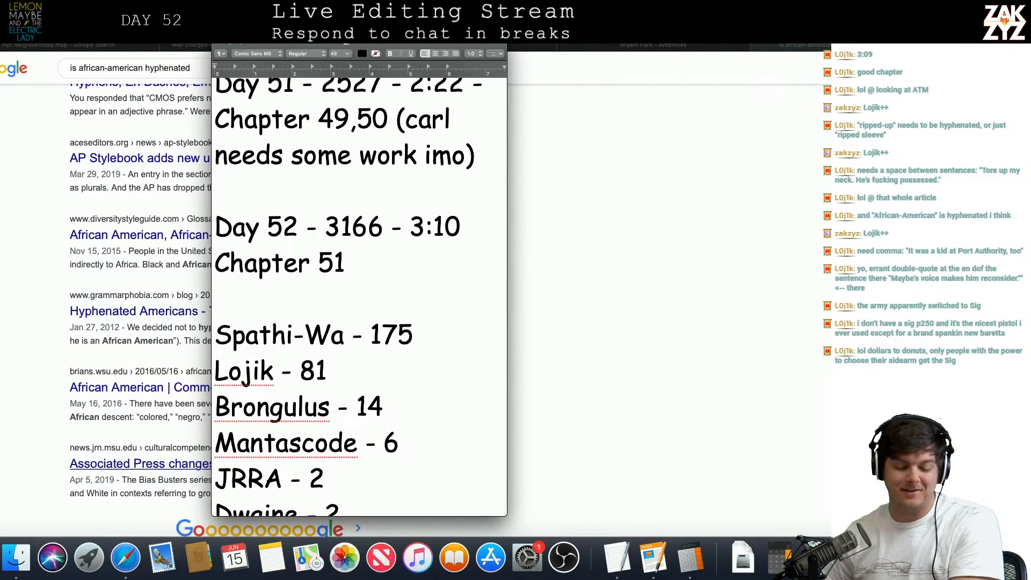
{"action": "scroll", "coordinate": [359, 295], "scroll_direction": "up", "scroll_amount": 3}
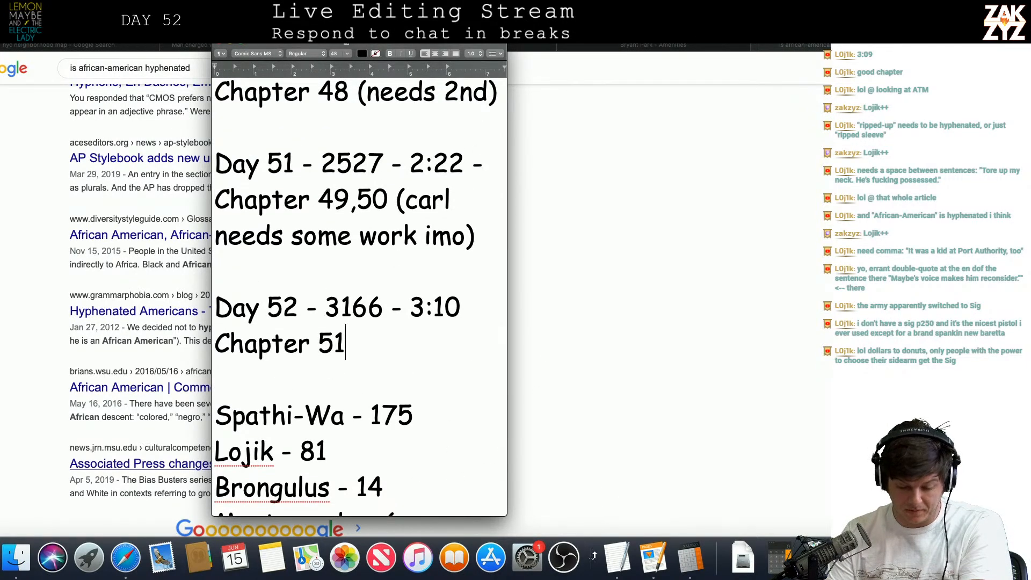
{"action": "left_click", "coordinate": [648, 560]}
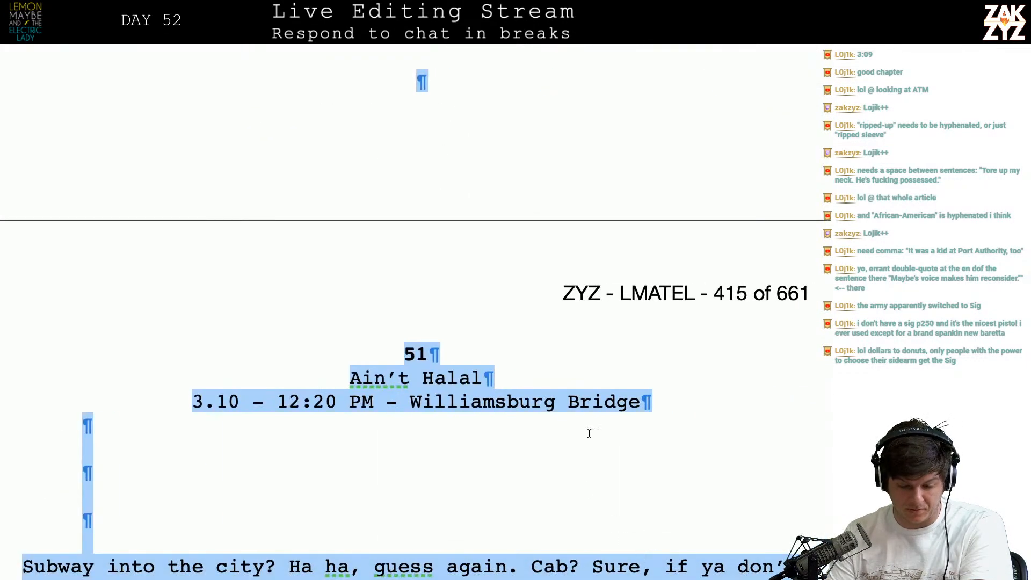
- Skim the selected chapter 51 from its "Ain't Halal" heading to the 52 "God Sent Me" heading and clear the selection
{"action": "scroll", "coordinate": [611, 438], "scroll_direction": "down", "scroll_amount": 10}
{"action": "scroll", "coordinate": [612, 438], "scroll_direction": "up", "scroll_amount": 15}
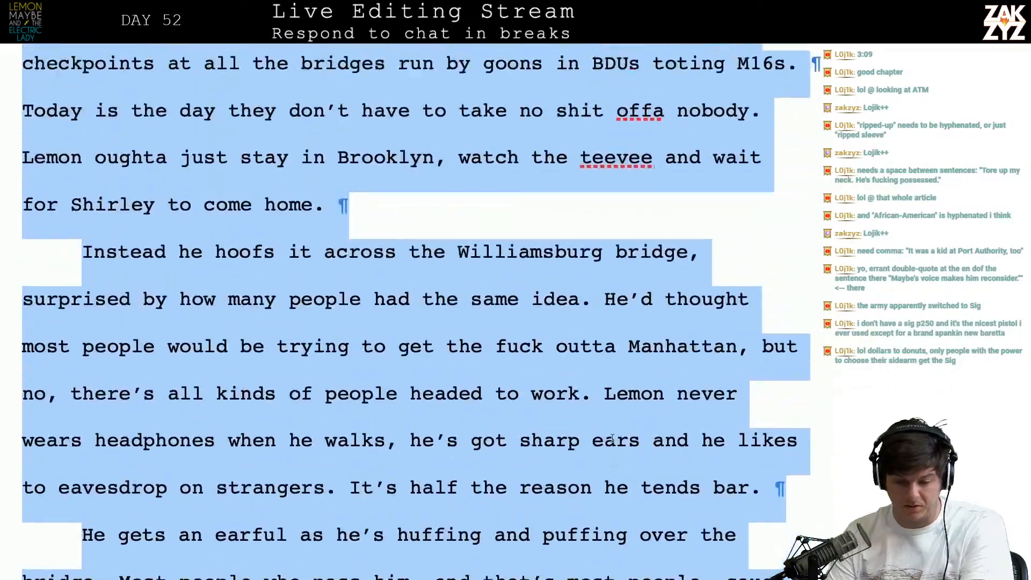
{"action": "scroll", "coordinate": [612, 437], "scroll_direction": "down", "scroll_amount": 10}
{"action": "scroll", "coordinate": [613, 438], "scroll_direction": "down", "scroll_amount": 20}
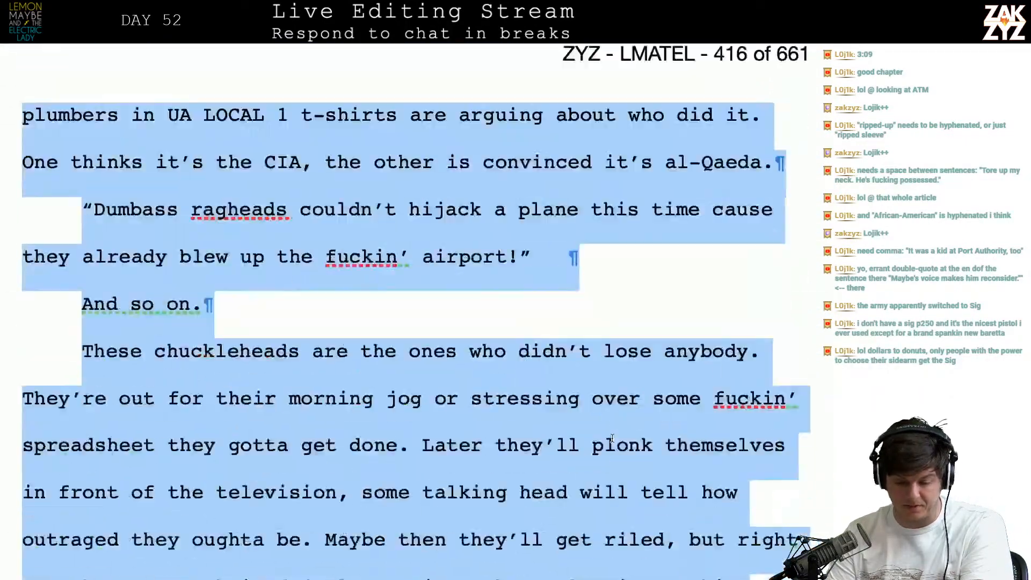
{"action": "scroll", "coordinate": [612, 438], "scroll_direction": "down", "scroll_amount": 5}
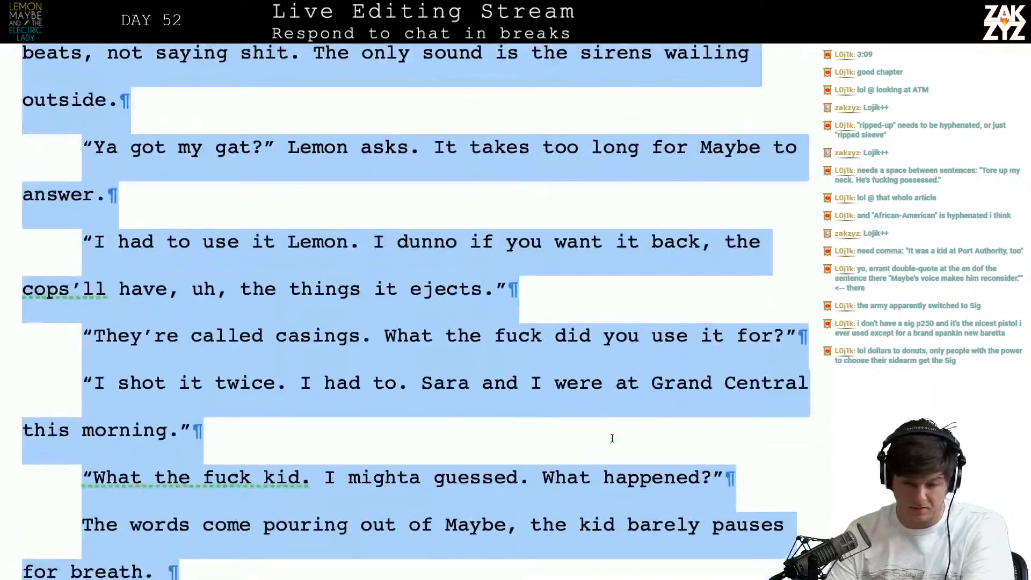
{"action": "scroll", "coordinate": [612, 437], "scroll_direction": "up", "scroll_amount": 3}
{"action": "scroll", "coordinate": [612, 438], "scroll_direction": "down", "scroll_amount": 8}
{"action": "scroll", "coordinate": [612, 438], "scroll_direction": "down", "scroll_amount": 15}
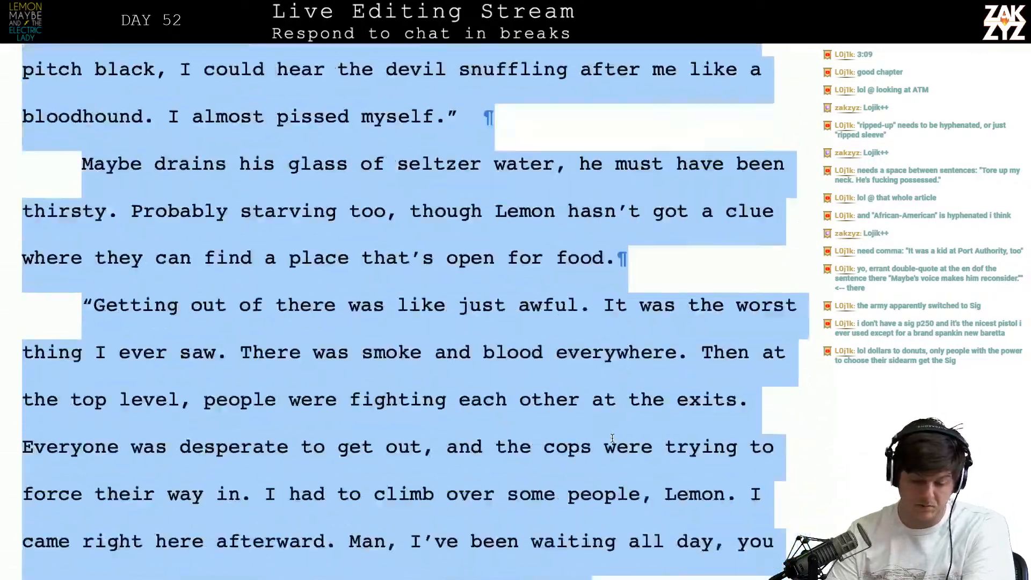
{"action": "scroll", "coordinate": [612, 437], "scroll_direction": "down", "scroll_amount": 15}
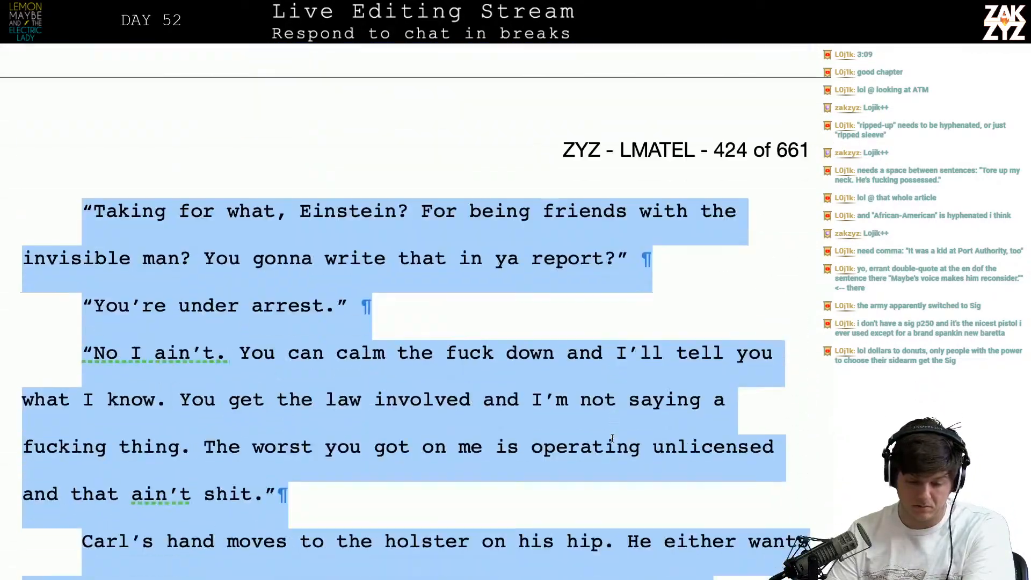
{"action": "scroll", "coordinate": [613, 438], "scroll_direction": "down", "scroll_amount": 15}
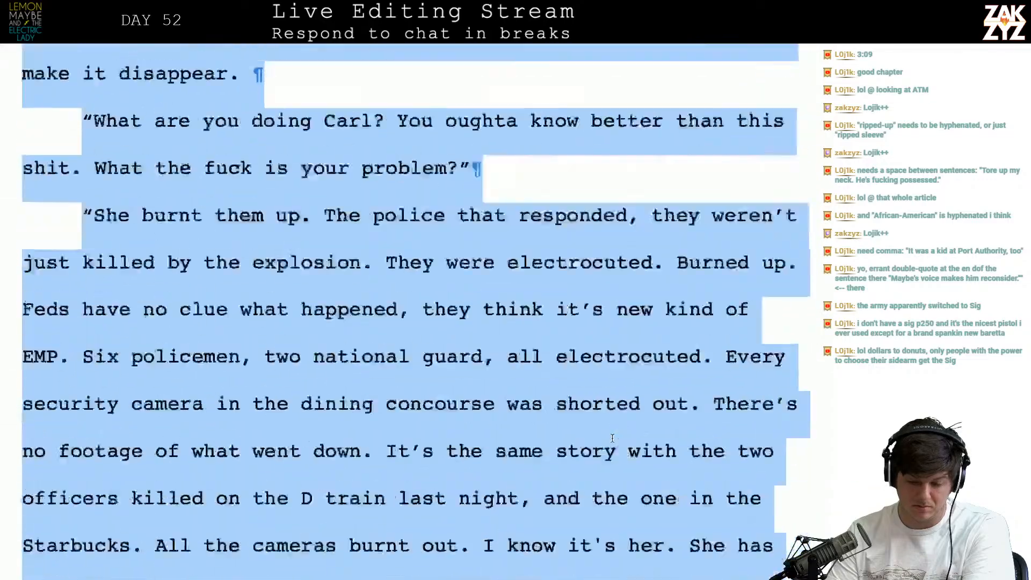
{"action": "scroll", "coordinate": [612, 439], "scroll_direction": "down", "scroll_amount": 15}
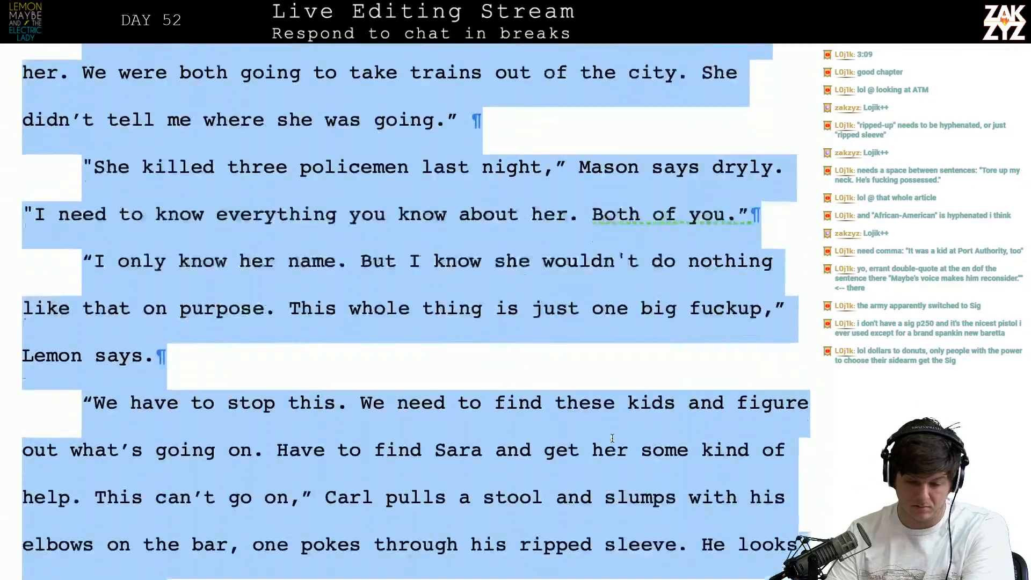
{"action": "scroll", "coordinate": [612, 438], "scroll_direction": "down", "scroll_amount": 15}
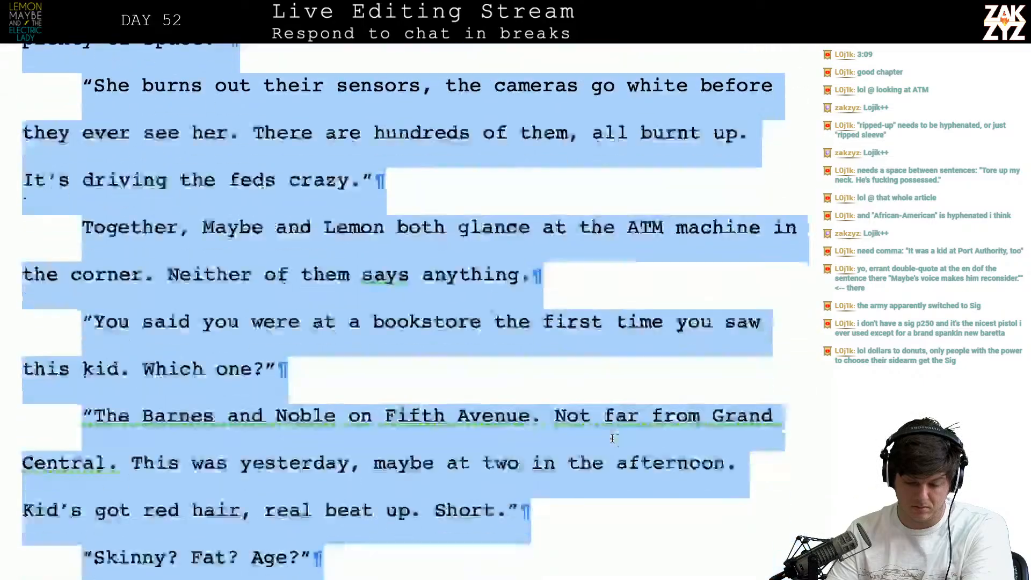
{"action": "scroll", "coordinate": [612, 440], "scroll_direction": "down", "scroll_amount": 15}
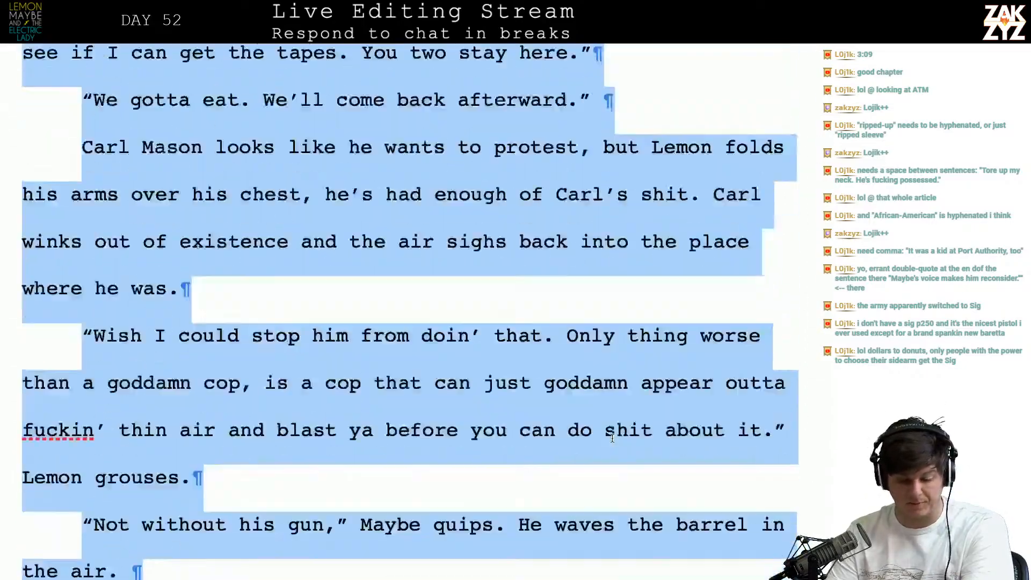
{"action": "scroll", "coordinate": [612, 438], "scroll_direction": "down", "scroll_amount": 1}
{"action": "scroll", "coordinate": [612, 437], "scroll_direction": "up", "scroll_amount": 1}
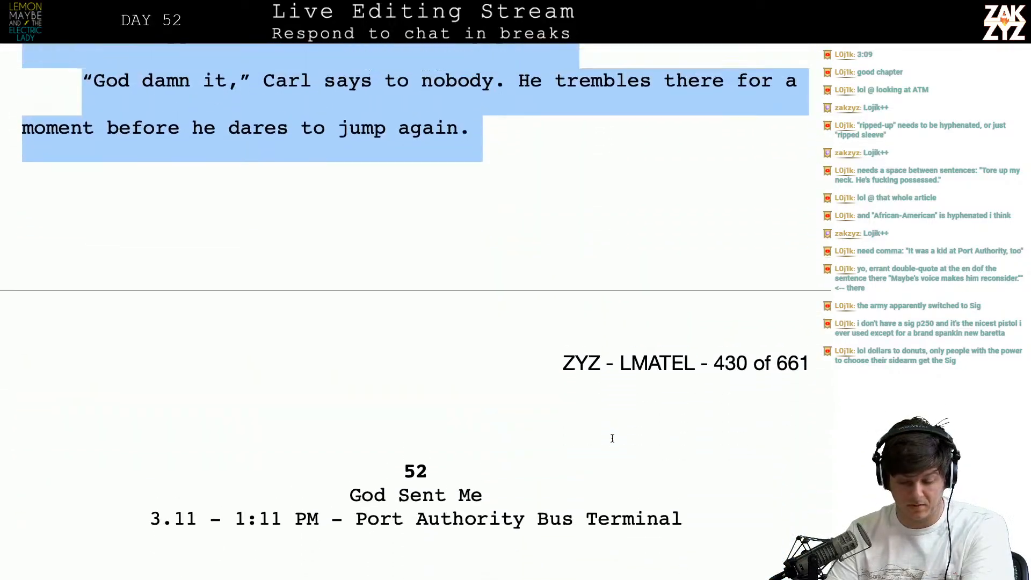
{"action": "left_click", "coordinate": [585, 389]}
{"action": "left_click", "coordinate": [533, 452]}
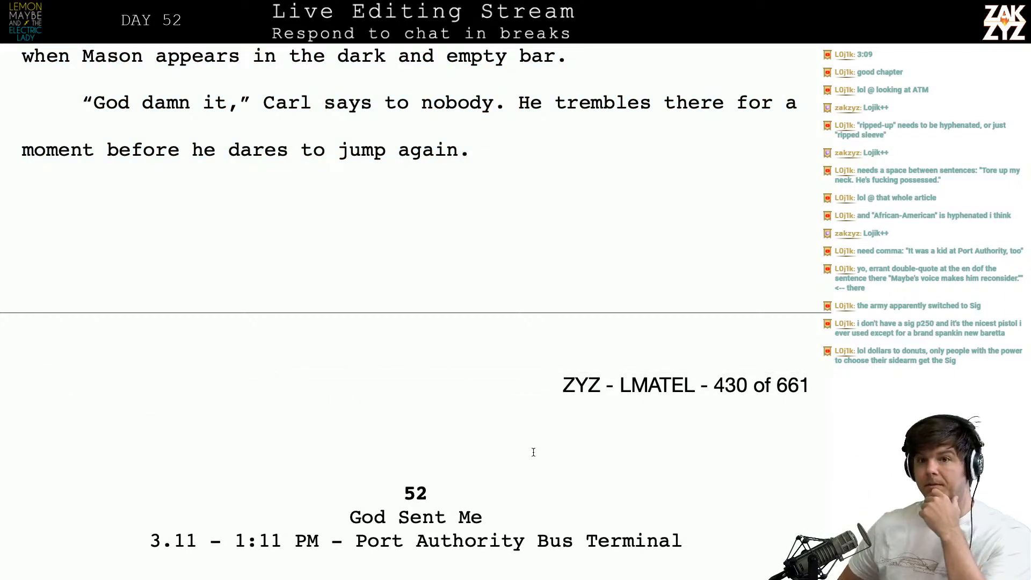